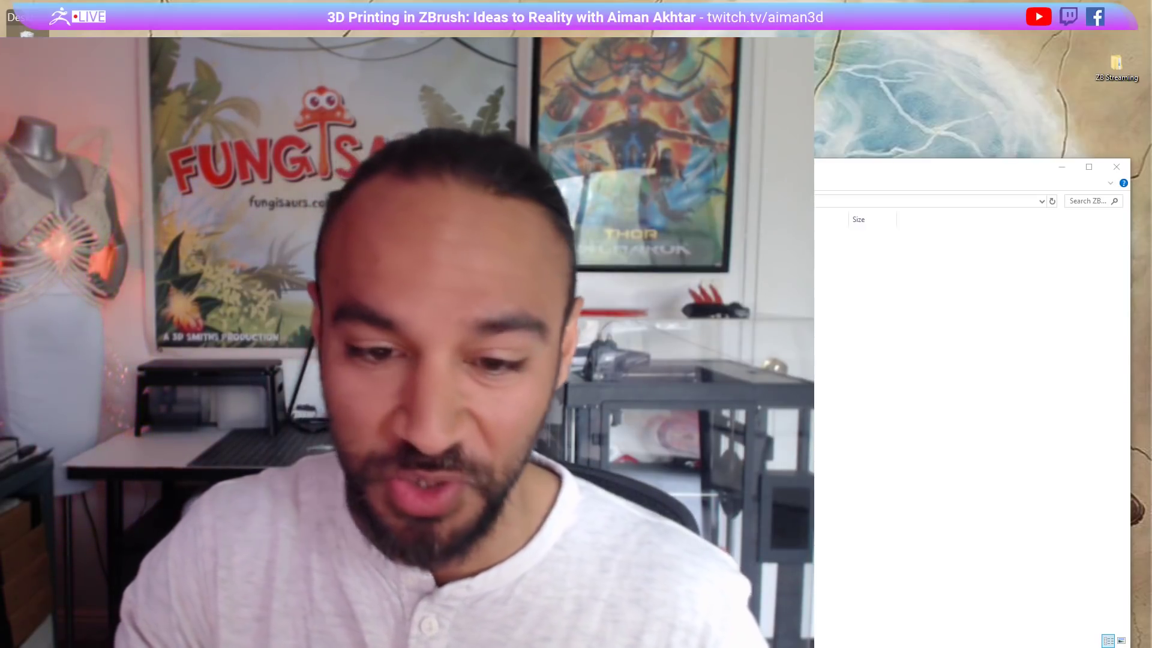
Step: Open the Stego sketch image from the Stream1 folder in Photoshop and close the folder window covering it
double_click(624, 249)
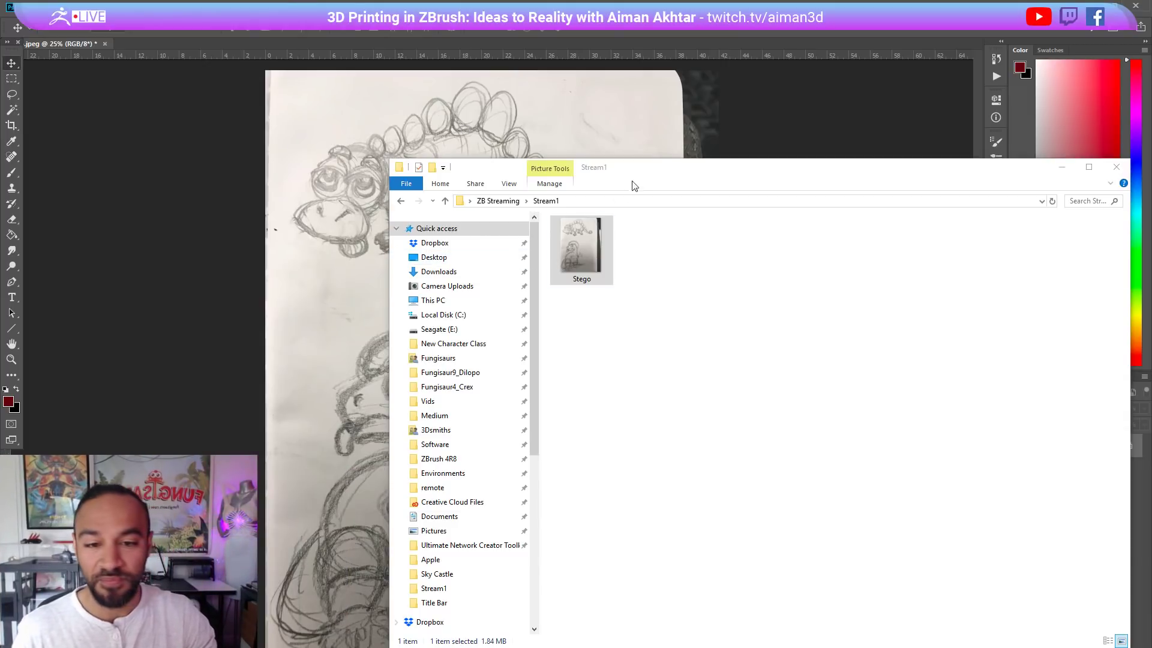
left_click_drag(600, 180, 429, 177)
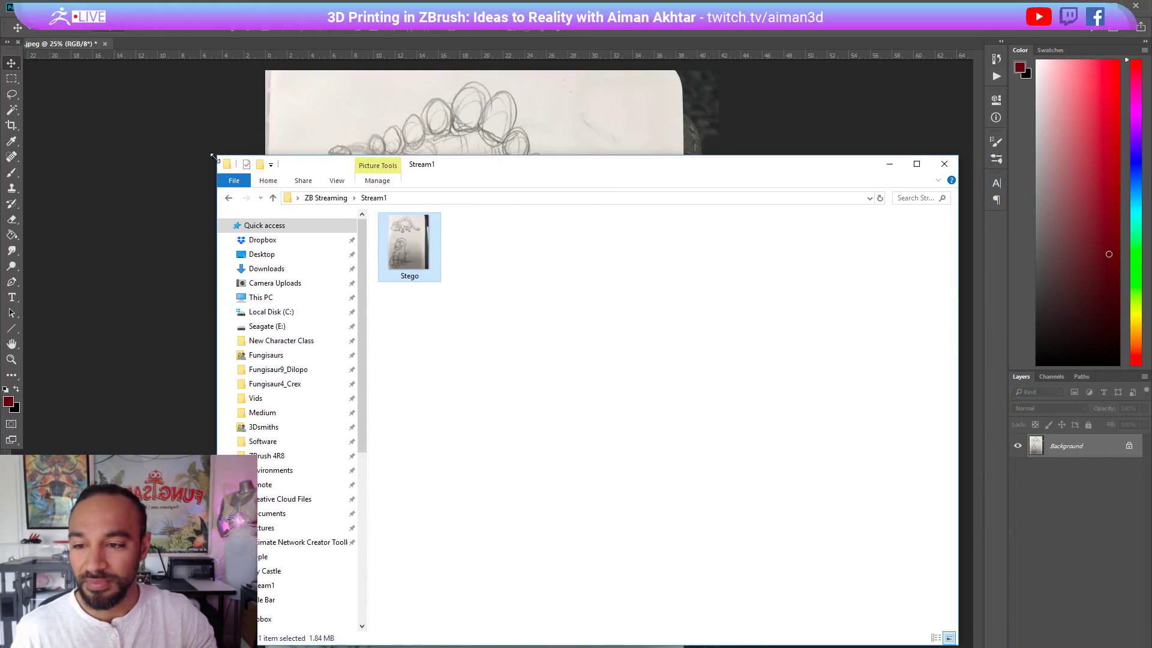
mouse_move(217, 156)
left_mouse_down()
mouse_move(249, 349)
mouse_move(296, 347)
mouse_move(284, 321)
left_mouse_up()
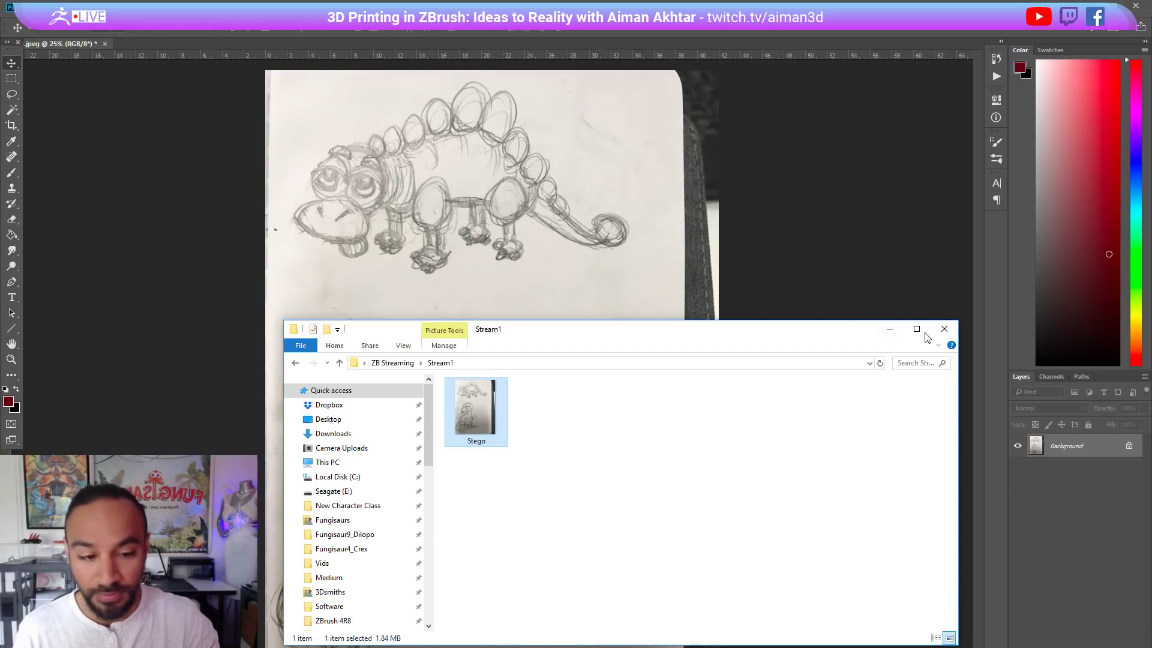
left_click(944, 328)
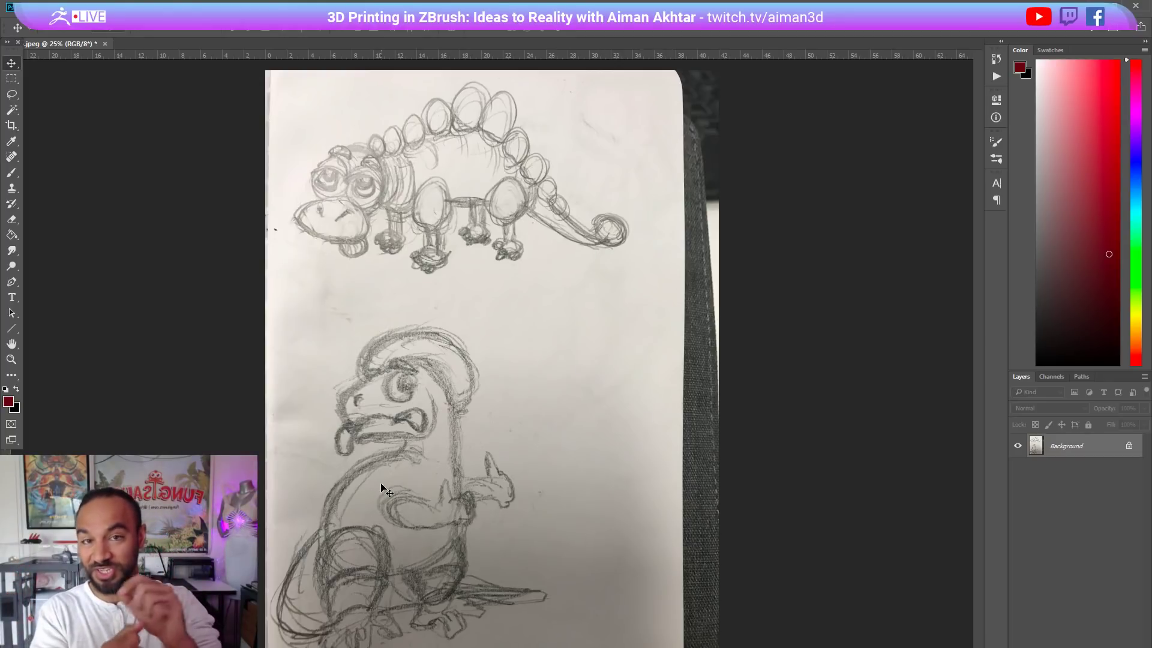
Step: Crop the image to a rectangular selection around the upper stegosaurus sketch, then deselect
left_click(12, 79)
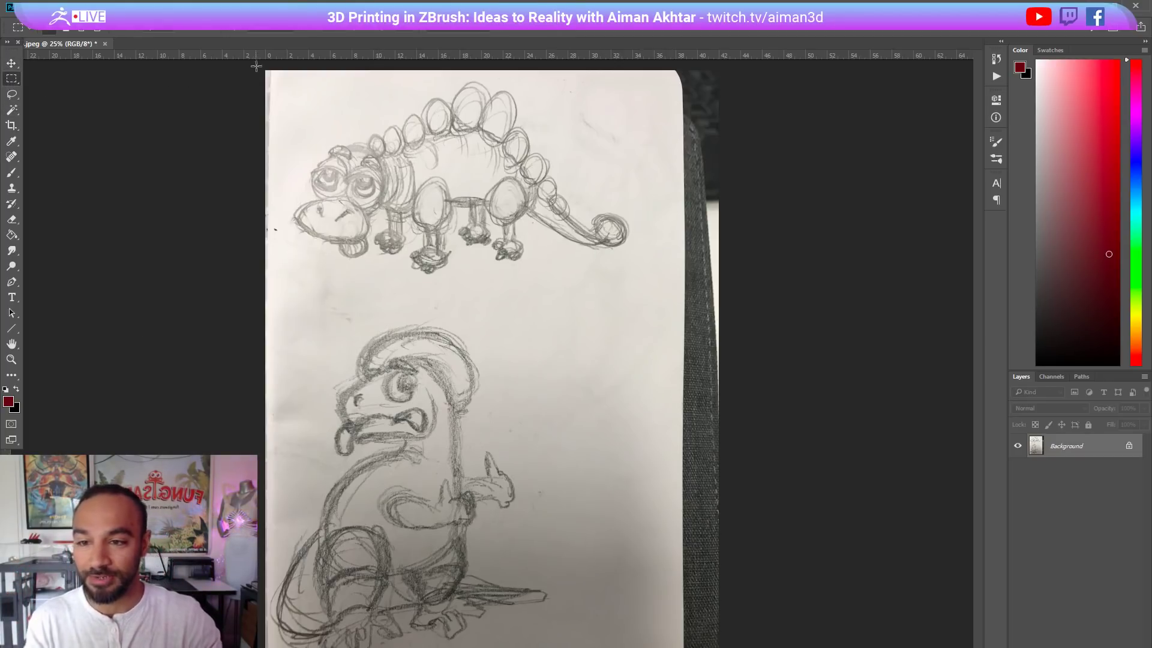
mouse_move(265, 70)
left_mouse_down()
mouse_move(820, 300)
mouse_move(717, 322)
mouse_move(278, 133)
mouse_move(271, 73)
left_mouse_up()
key("ctrl+d")
left_click(87, 27)
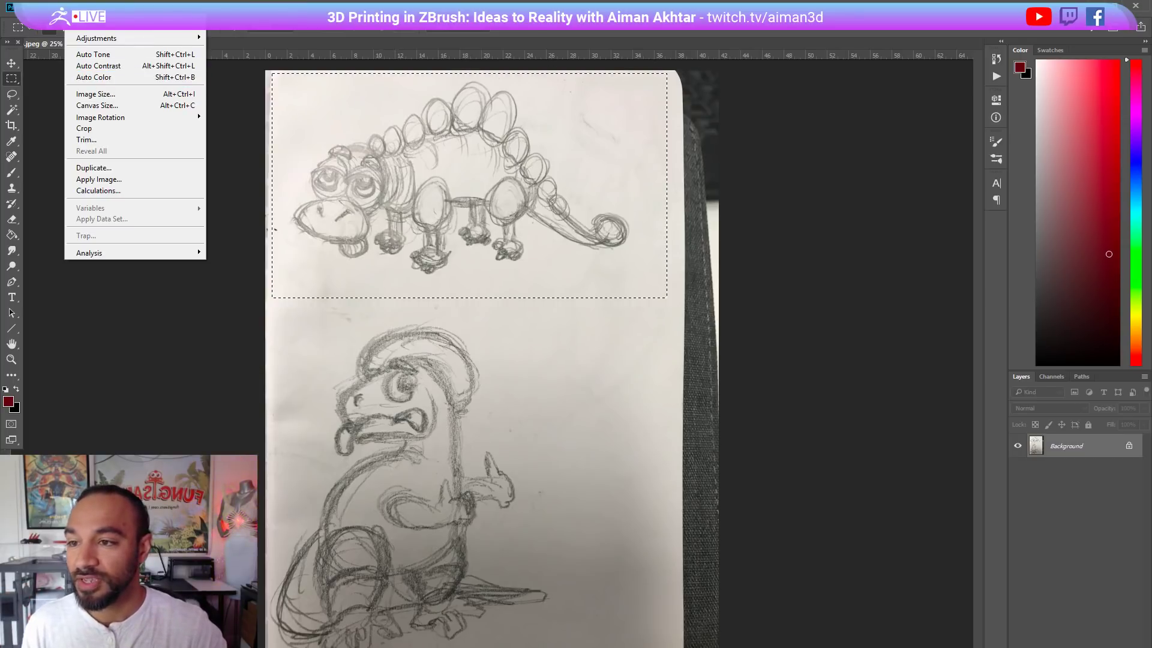
left_click(516, 415)
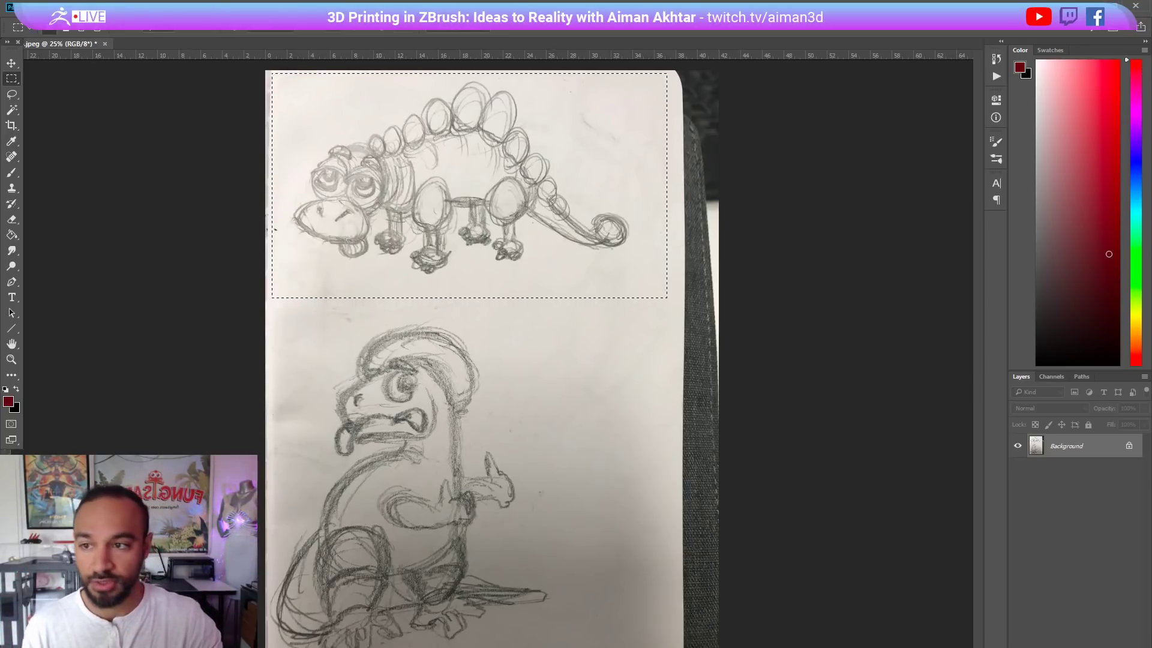
left_click(72, 23)
left_click(98, 129)
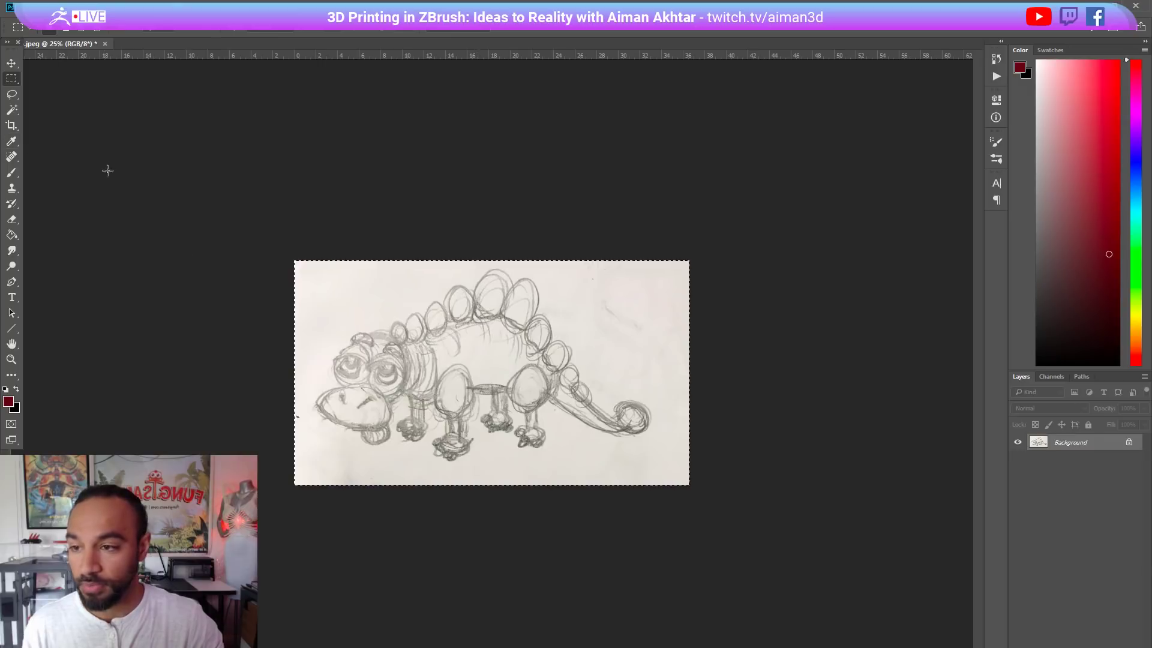
left_click(108, 171)
Step: Brighten the cropped sketch with a Levels adjustment, bringing the paper close to white
left_click(72, 23)
mouse_move(150, 37)
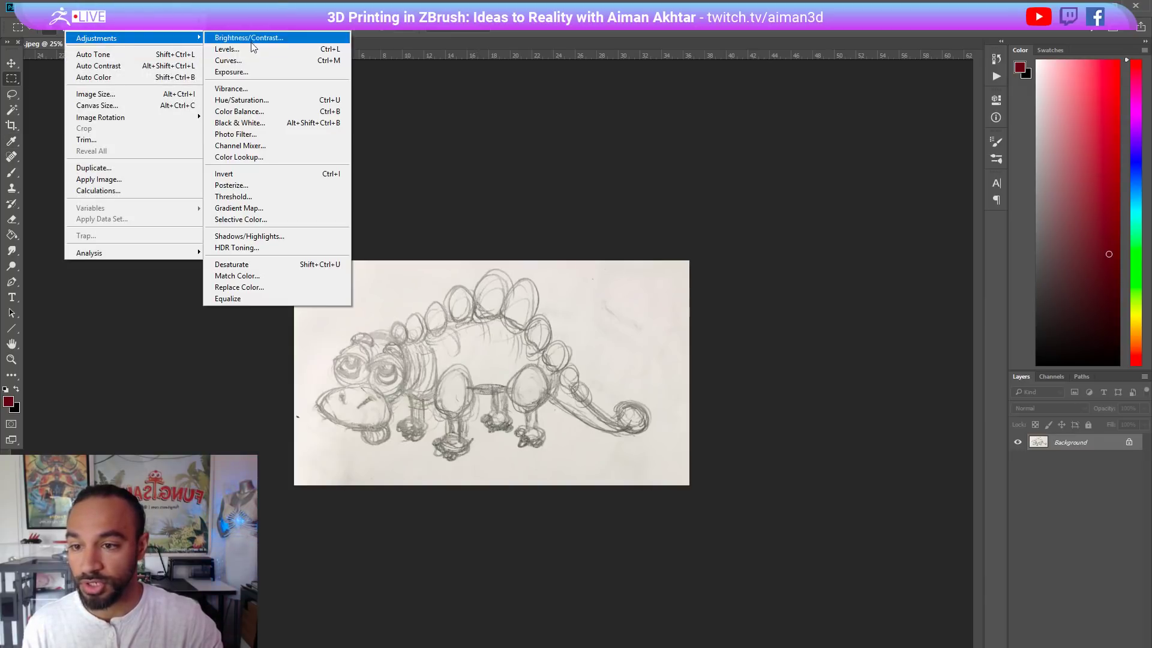
left_click(250, 50)
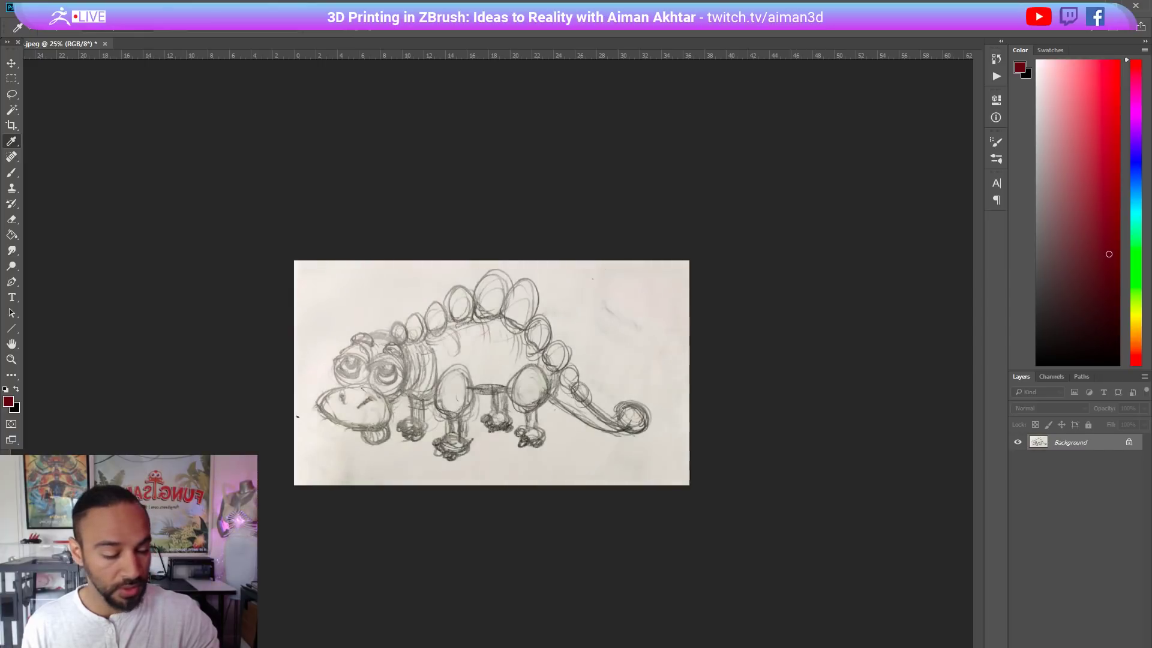
key("shift+ctrl+l")
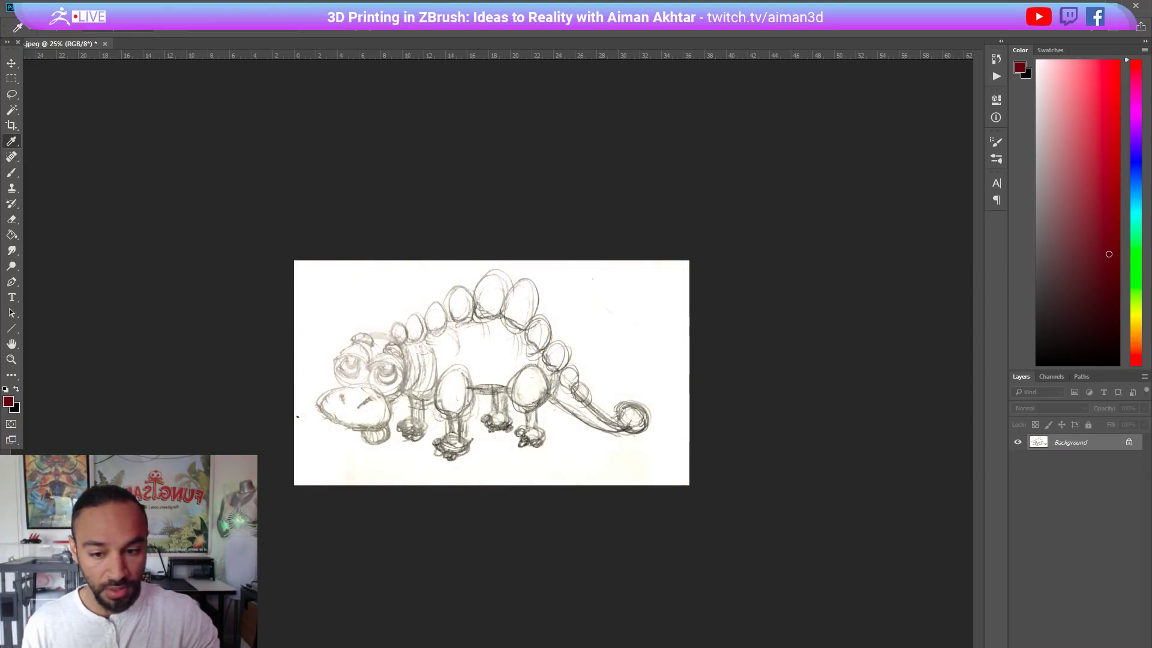
key("m")
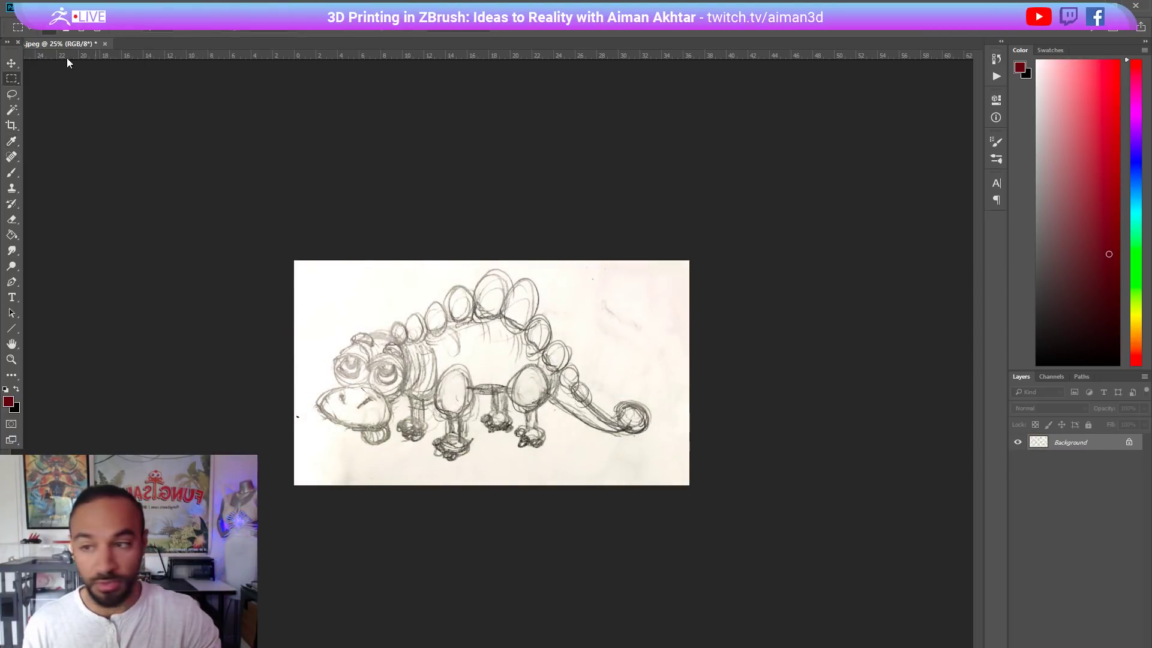
Step: Desaturate the stegosaurus sketch to remove the colour tint from the paper
left_click(75, 7)
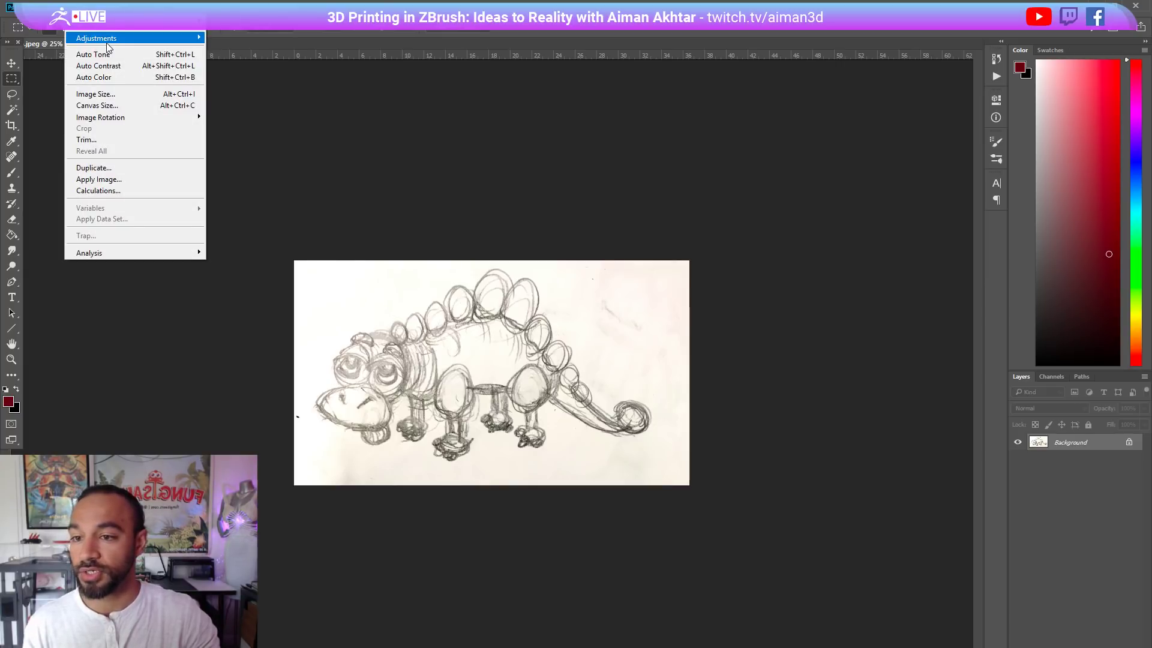
mouse_move(108, 38)
left_click(249, 264)
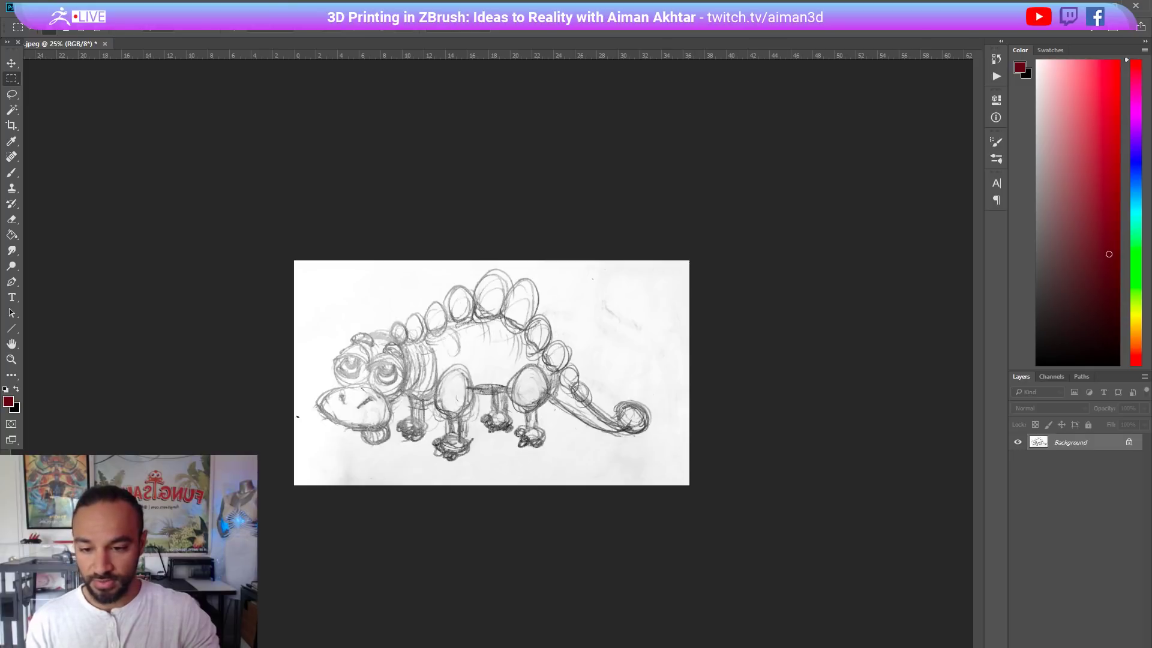
Step: Save the sketch as a separate JPEG named Stego_ref with quality 10 and the Progressive format option
left_click(27, 8)
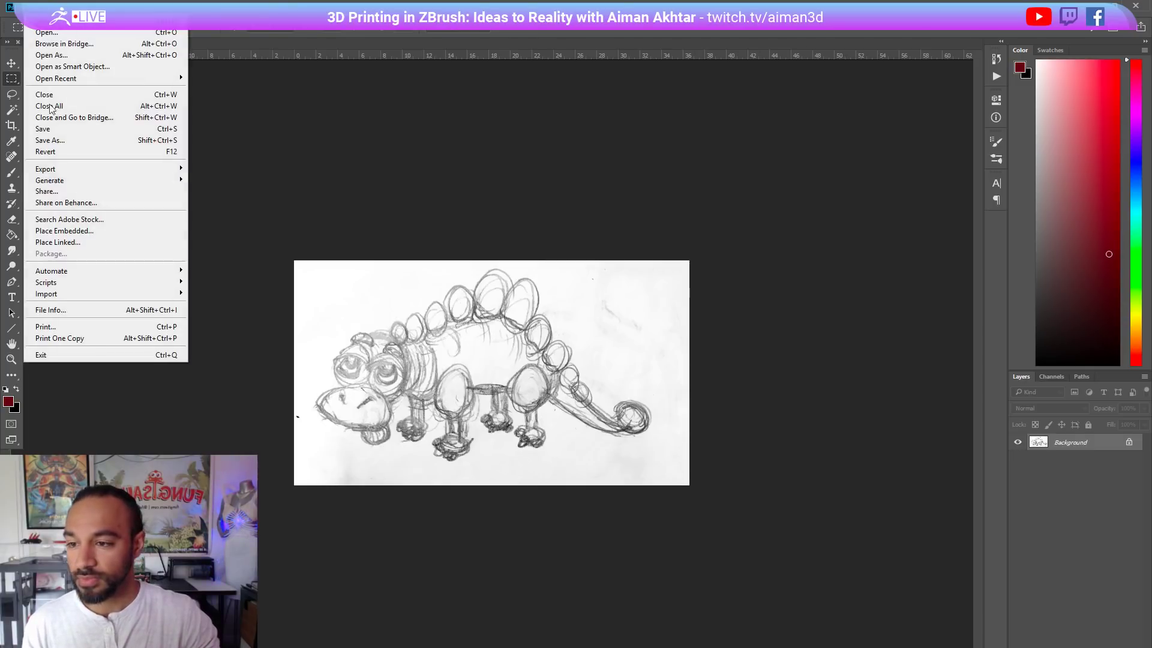
left_click(63, 140)
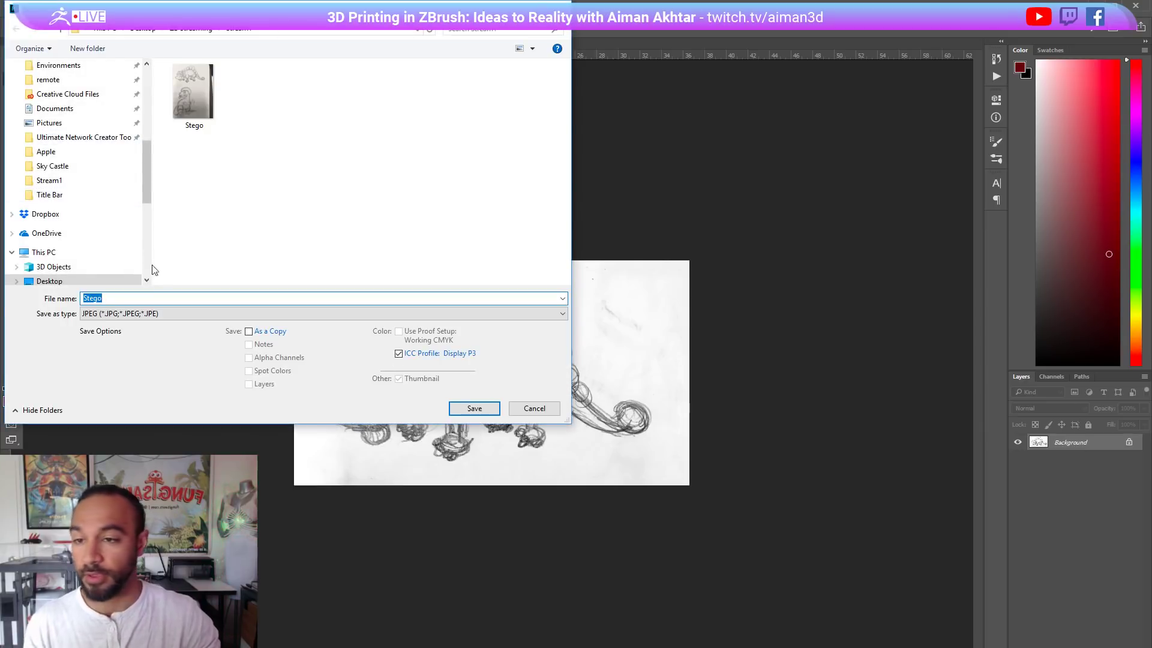
key("End")
type("_")
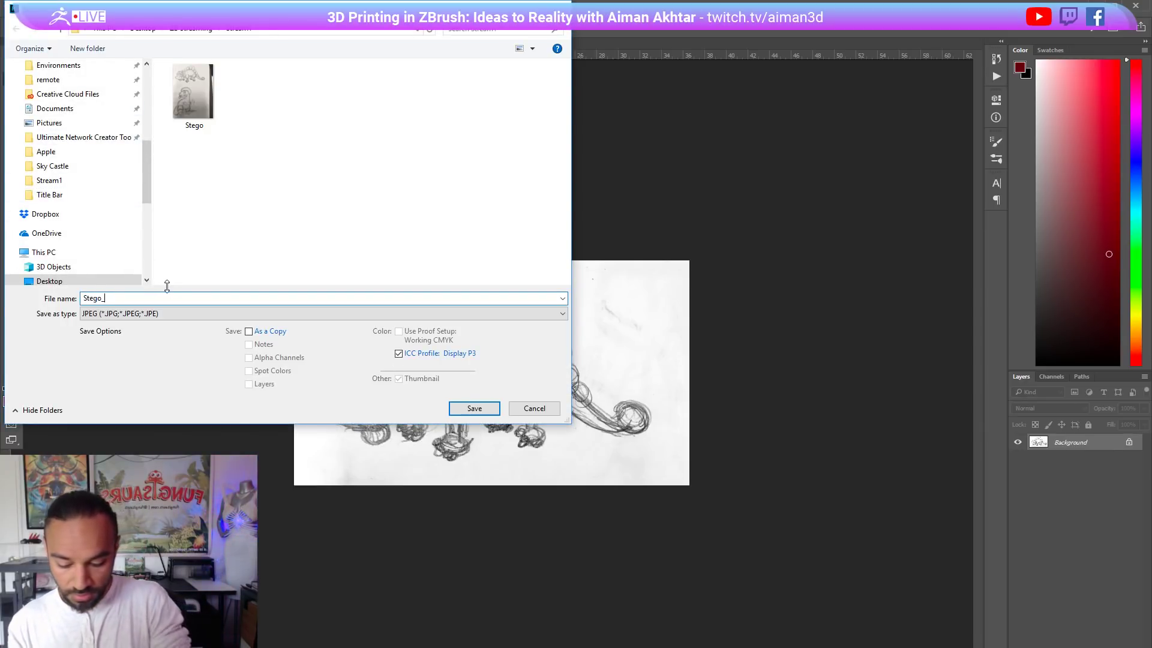
type("ref")
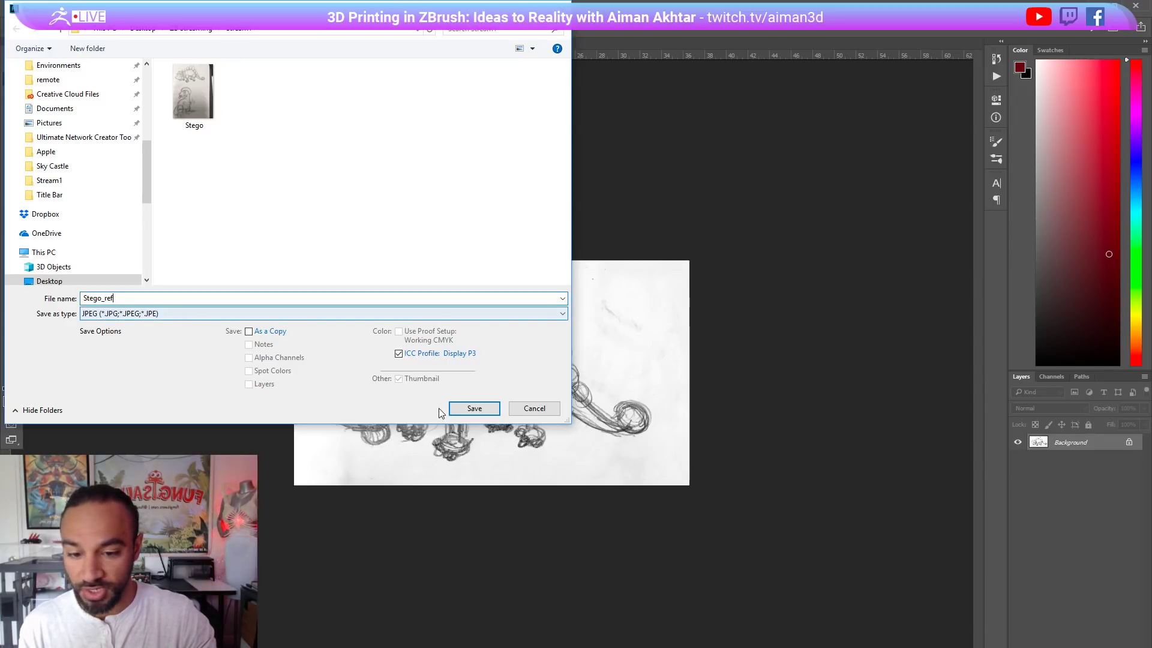
left_click(472, 409)
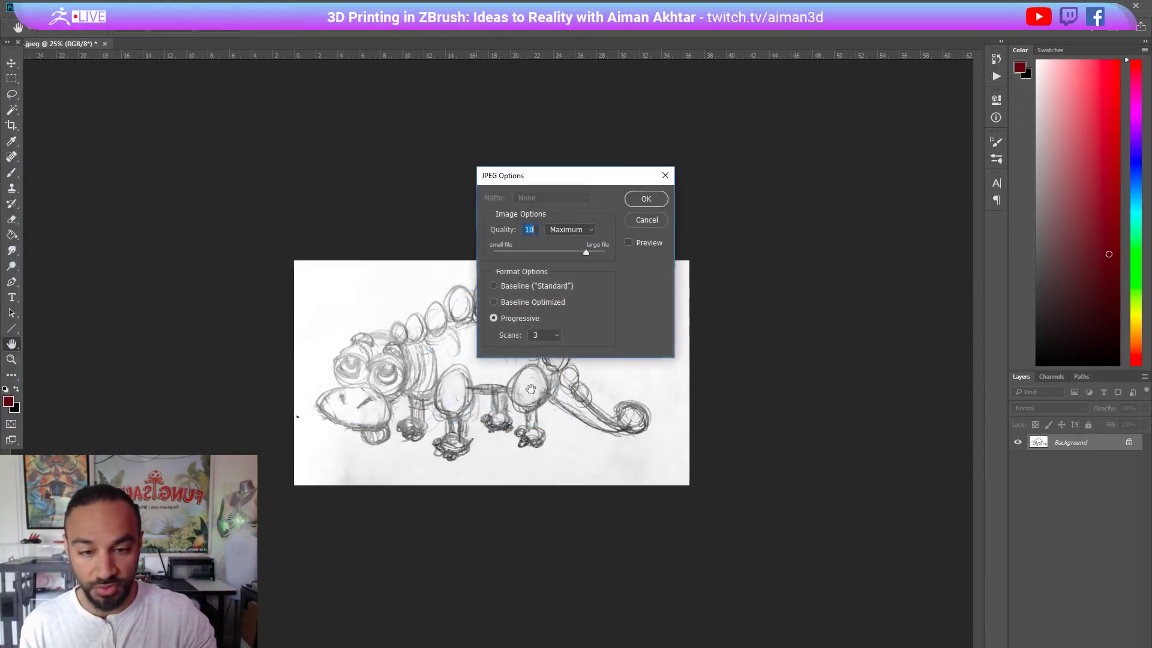
left_click(643, 200)
Step: Switch to ZBrush and load the AllFungisaurs_1-8 tool from the 3D asset folder inside the Fungisaurs Art folder
left_click(1093, 6)
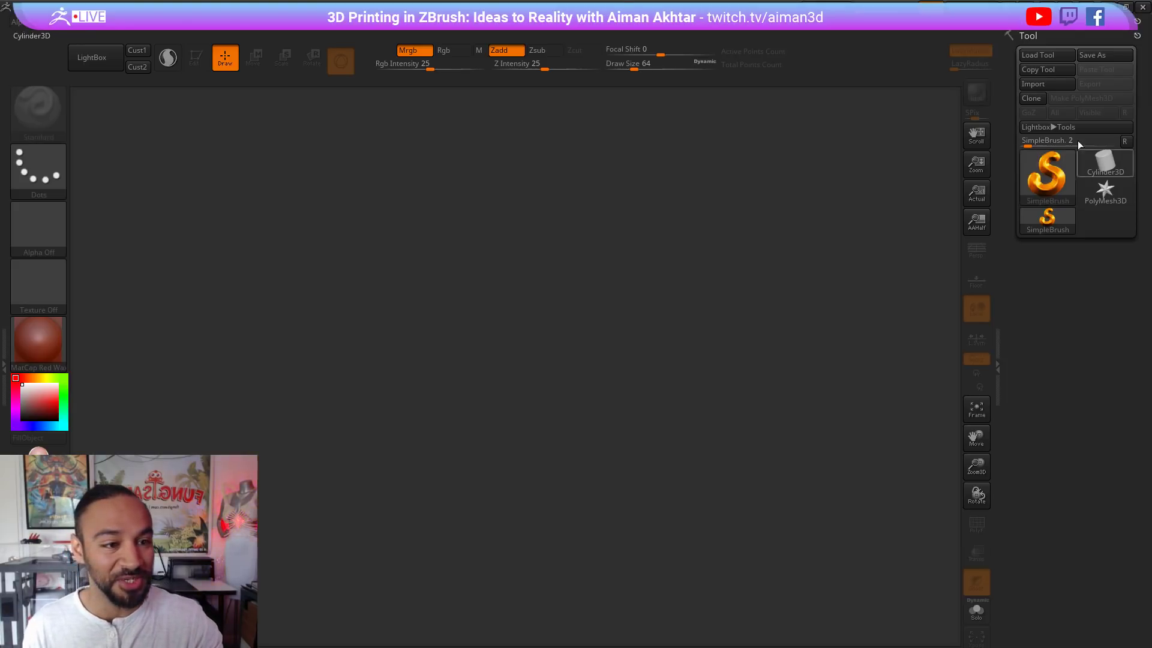
left_click(1051, 56)
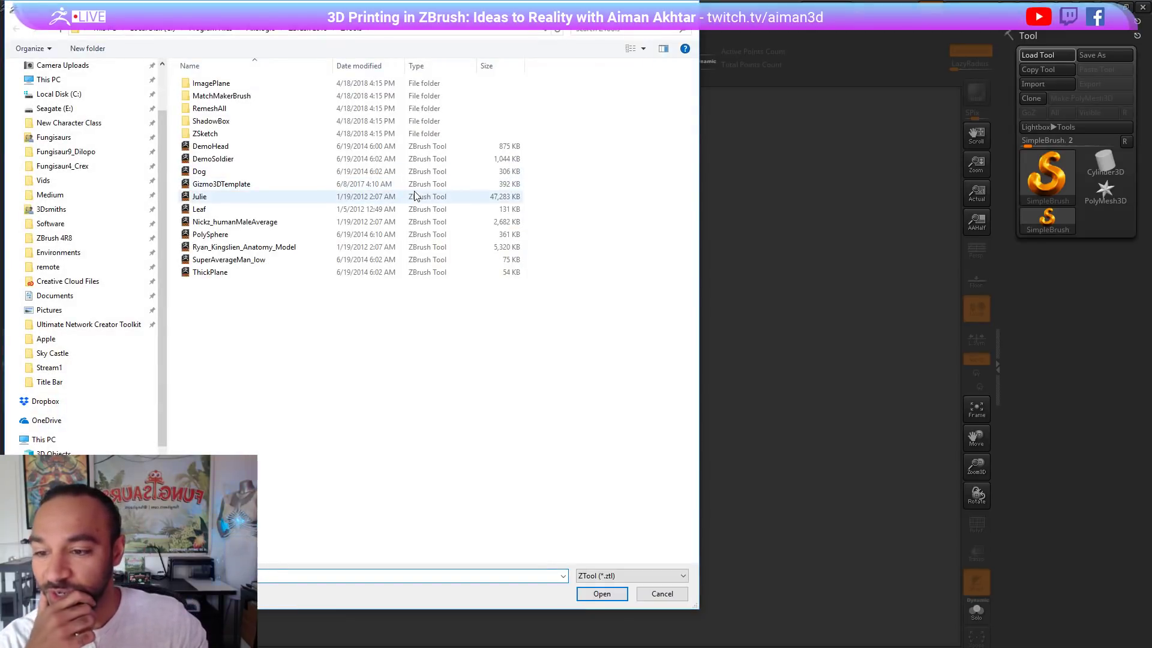
scroll(154, 91, "up", 2)
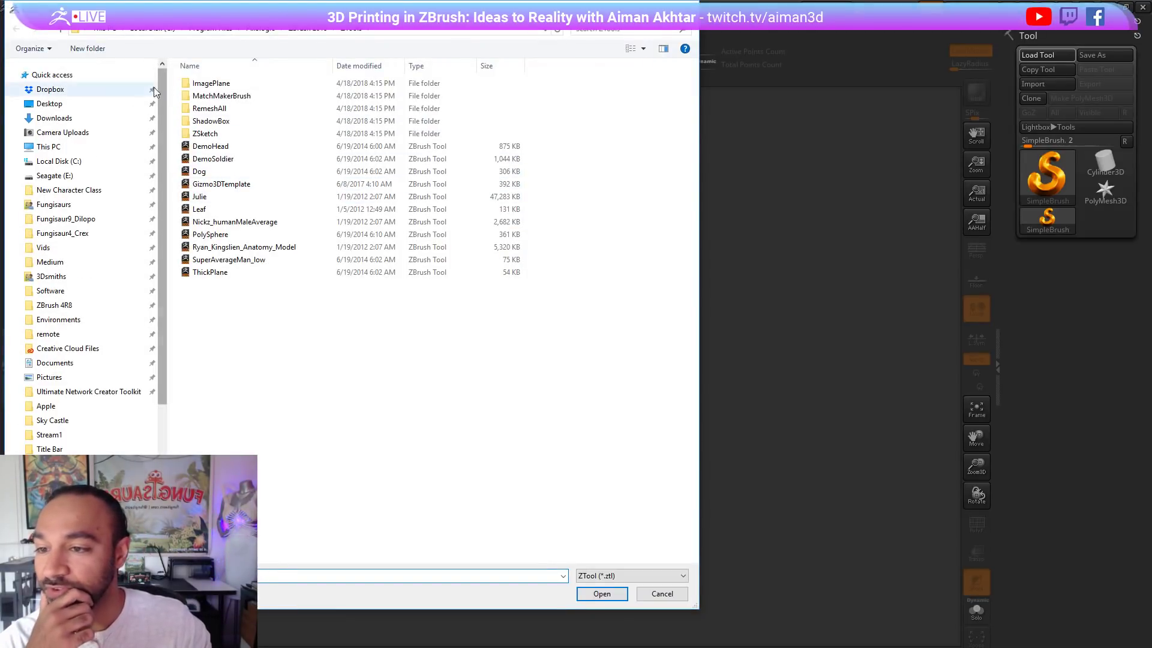
left_click(84, 105)
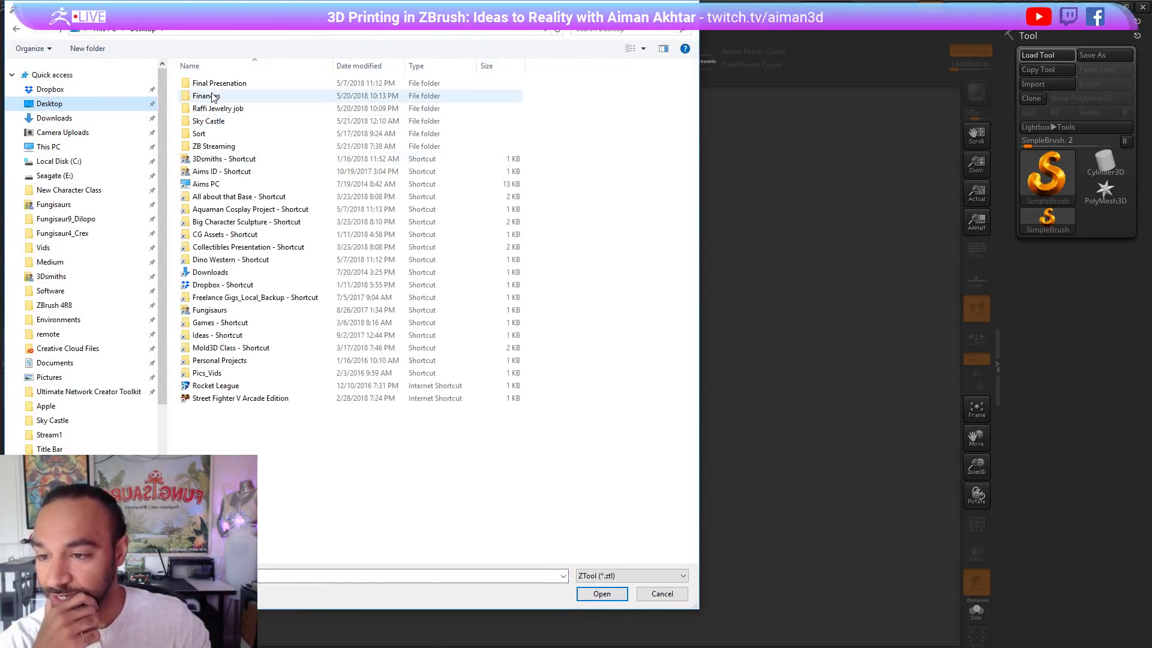
double_click(210, 310)
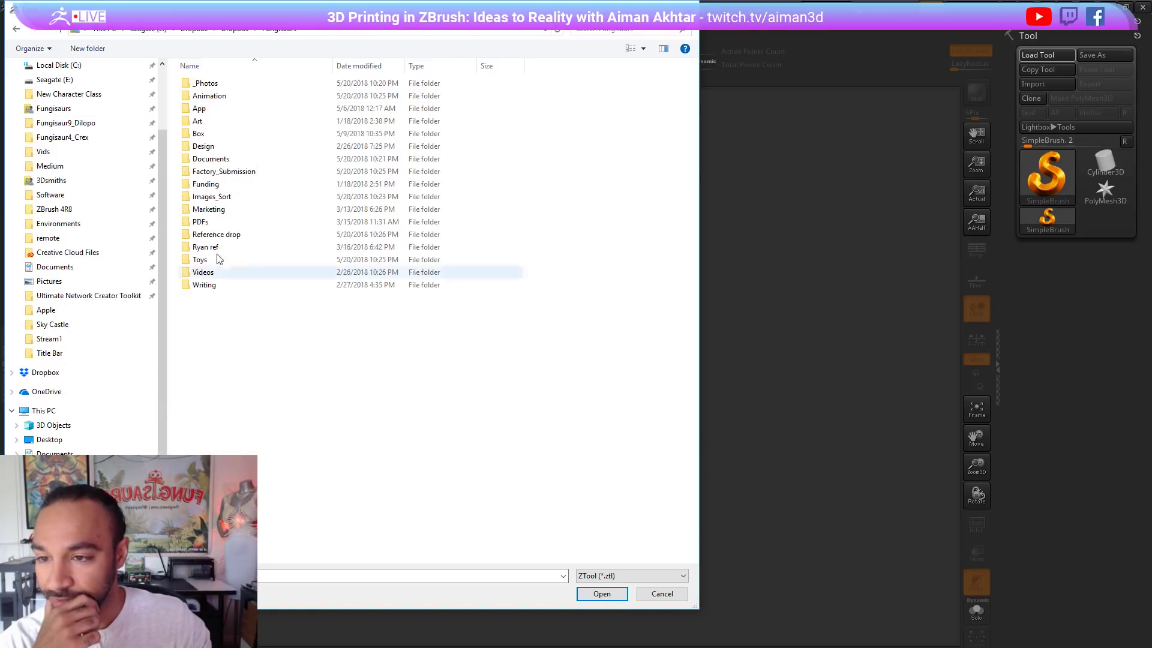
double_click(198, 121)
double_click(207, 110)
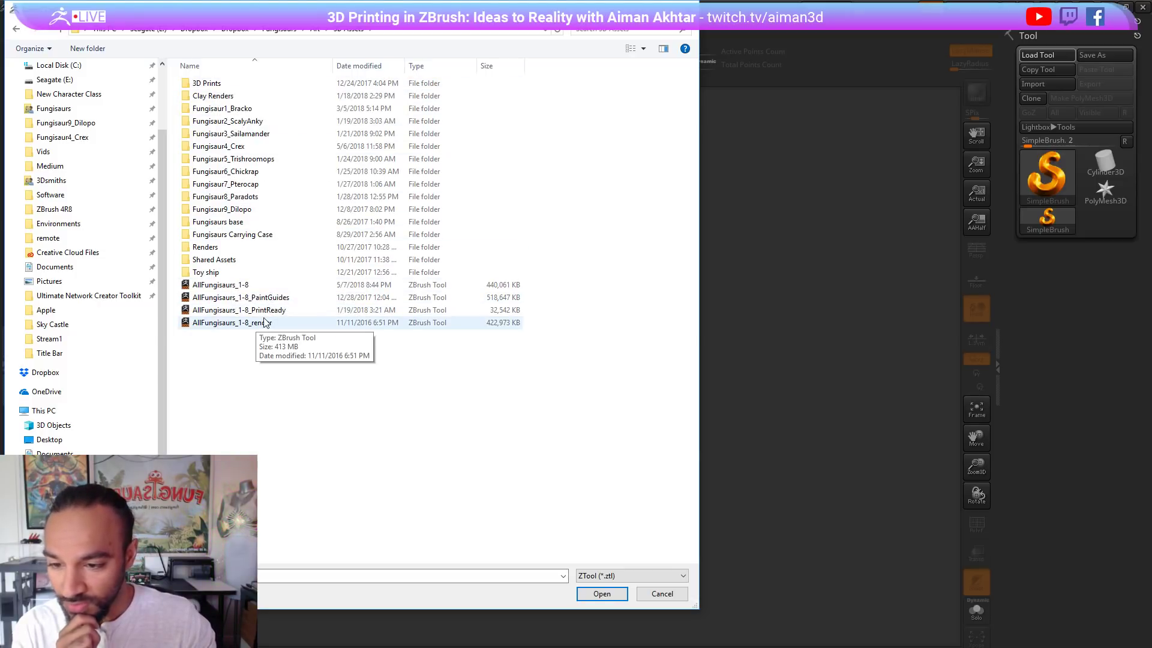
left_click(239, 286)
left_click(366, 66)
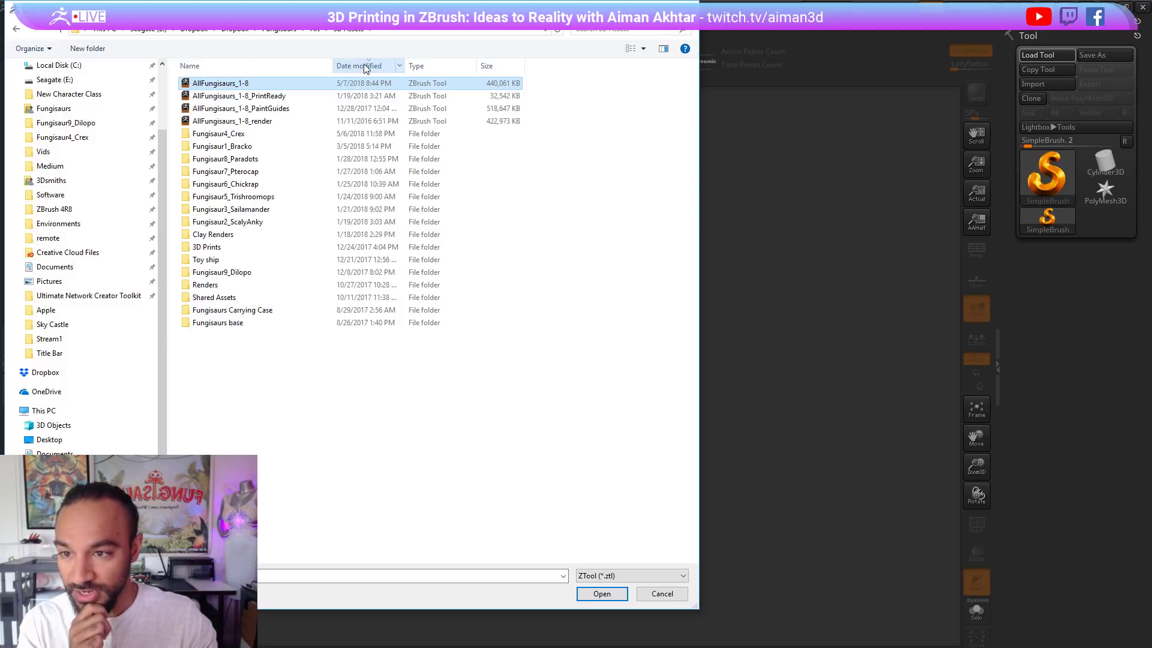
left_click(591, 595)
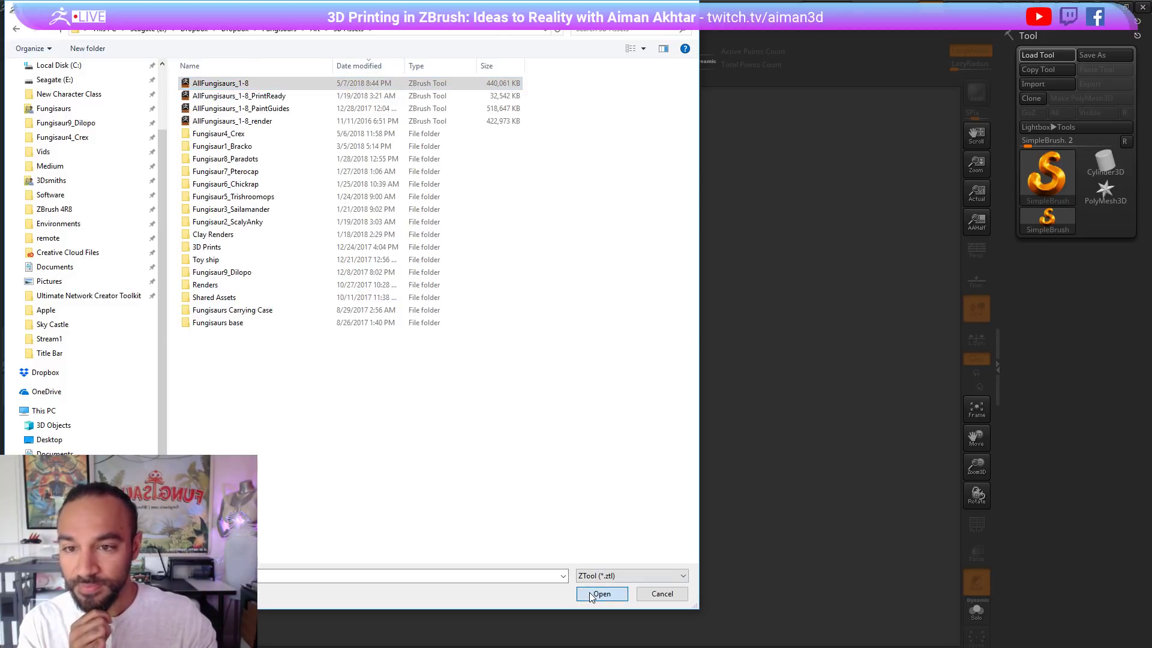
left_click(600, 594)
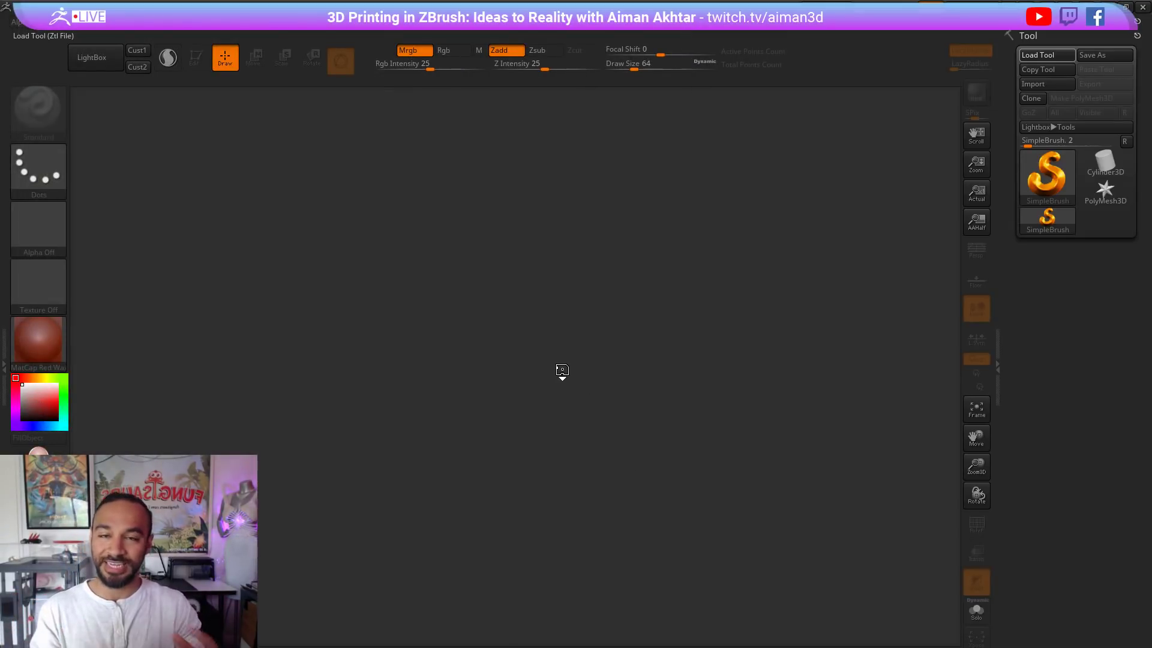
Step: Hide LightBox, draw the loaded dinosaur lineup onto the canvas and enter Edit mode
key("comma")
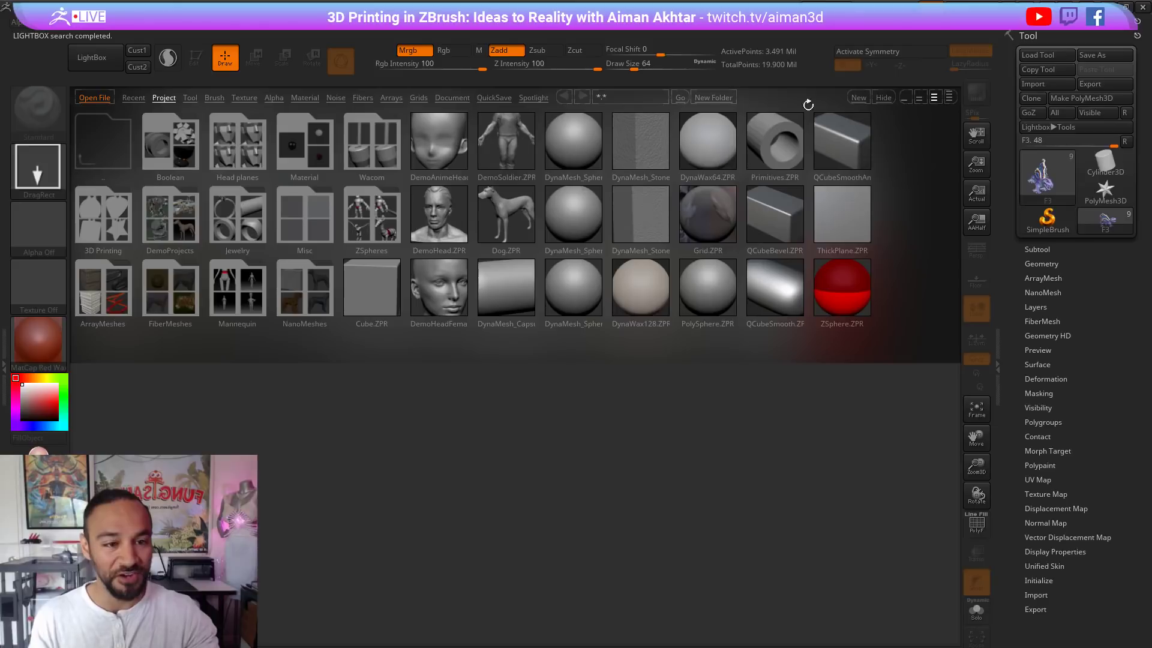
left_click(888, 98)
left_click_drag(466, 381, 252, 137)
key("t")
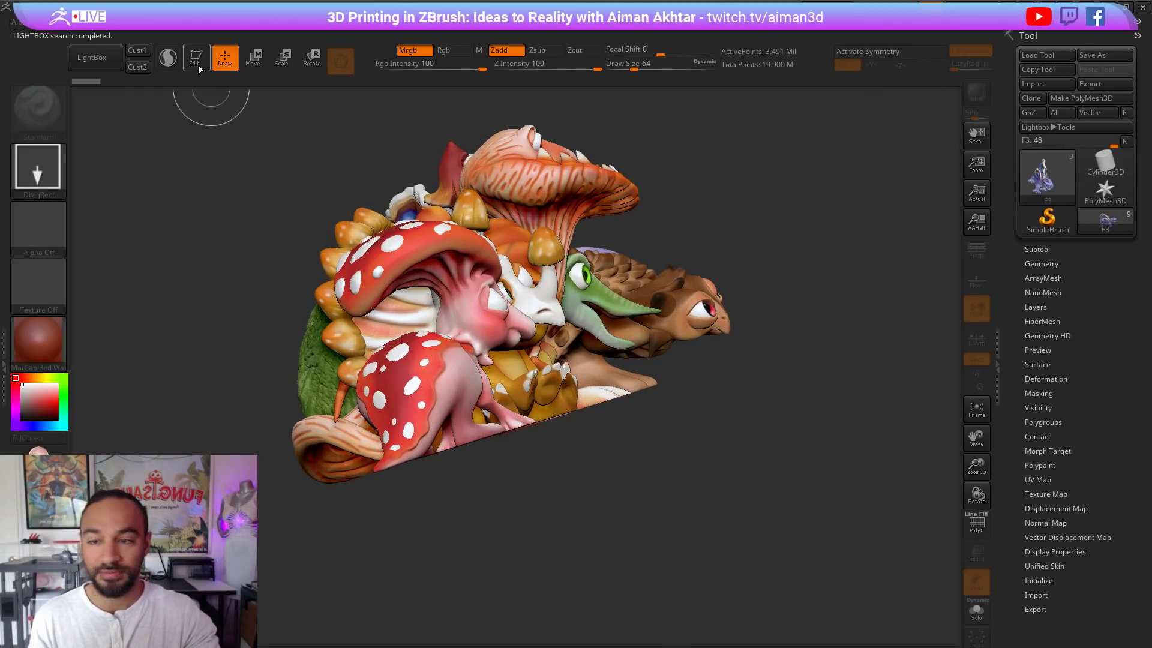
left_click_drag(650, 480, 606, 525)
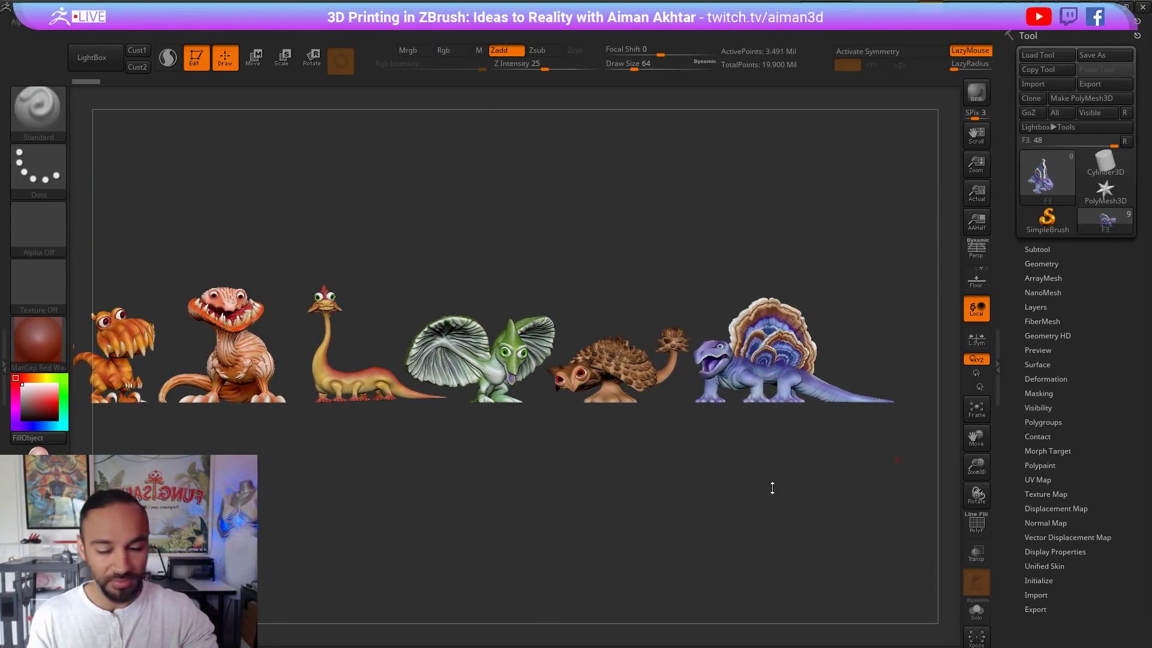
left_click_drag(772, 483, 692, 532)
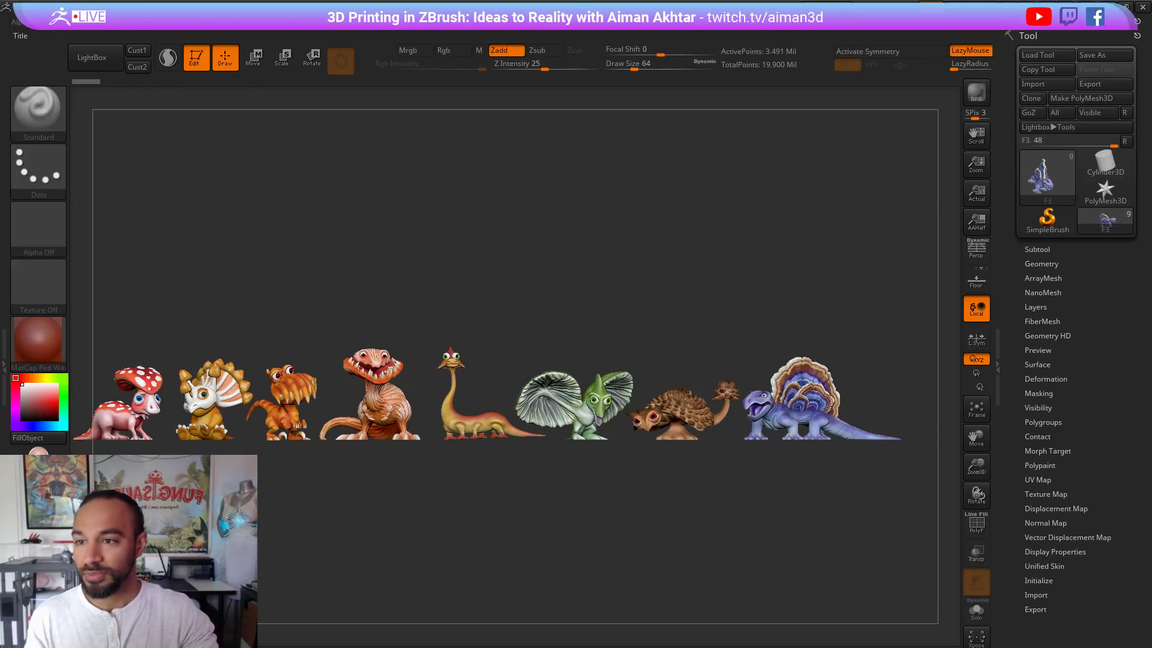
Step: Double the document size and clear the dropped dinosaur image from the canvas
left_click(106, 23)
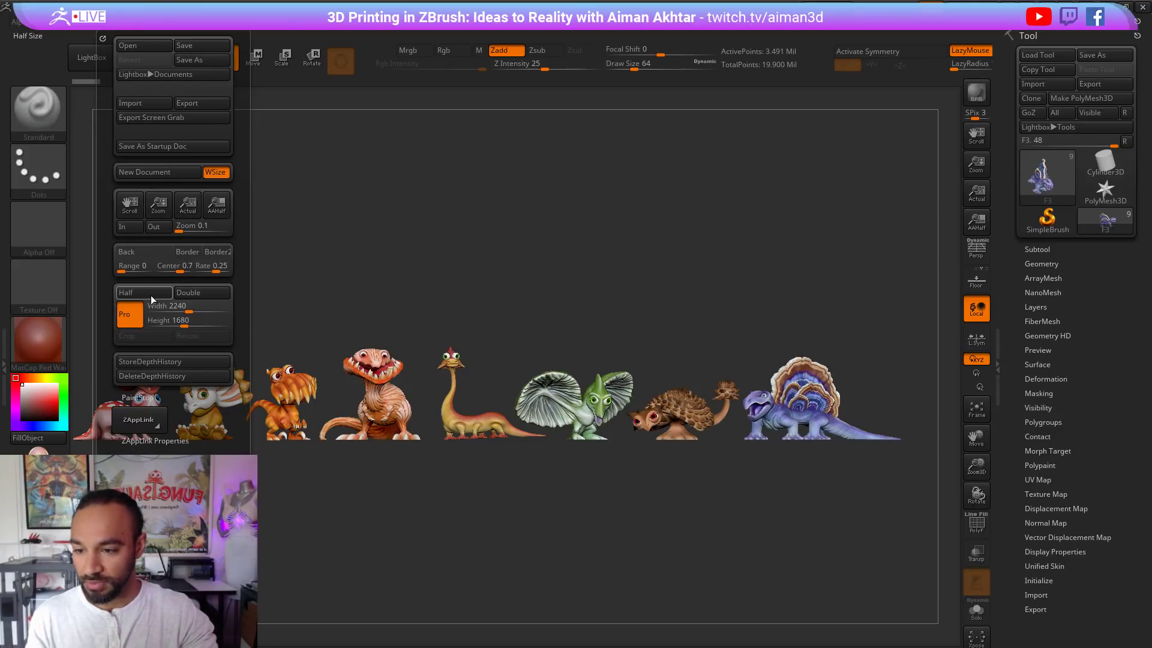
left_click(189, 292)
left_click(615, 392)
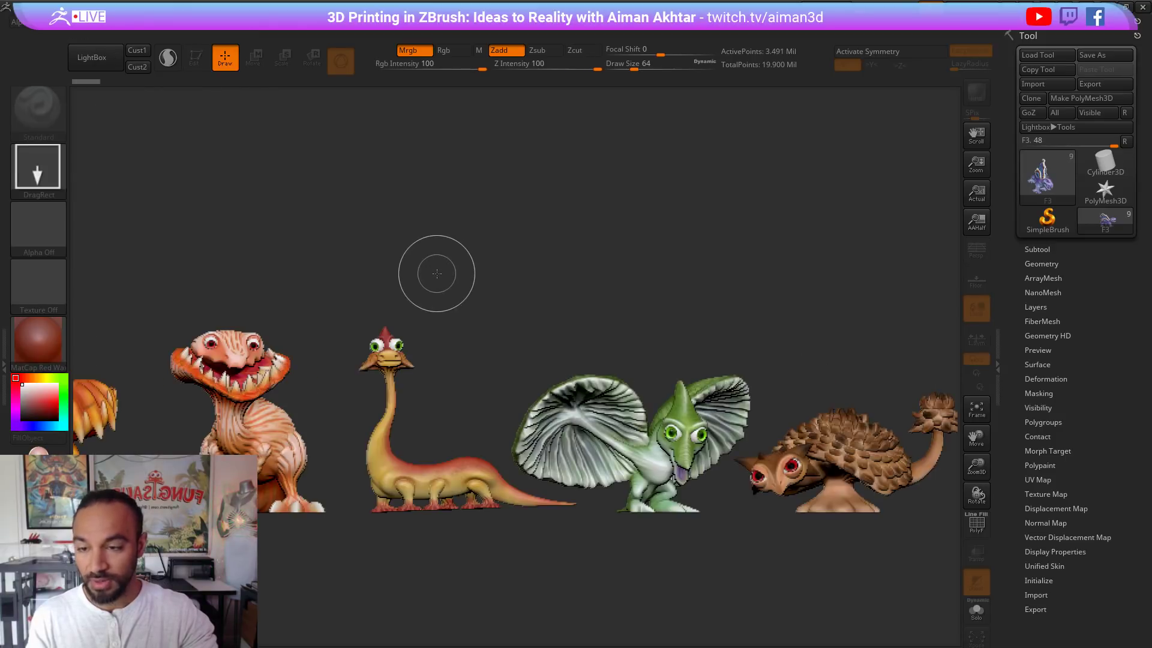
key("ctrl+n")
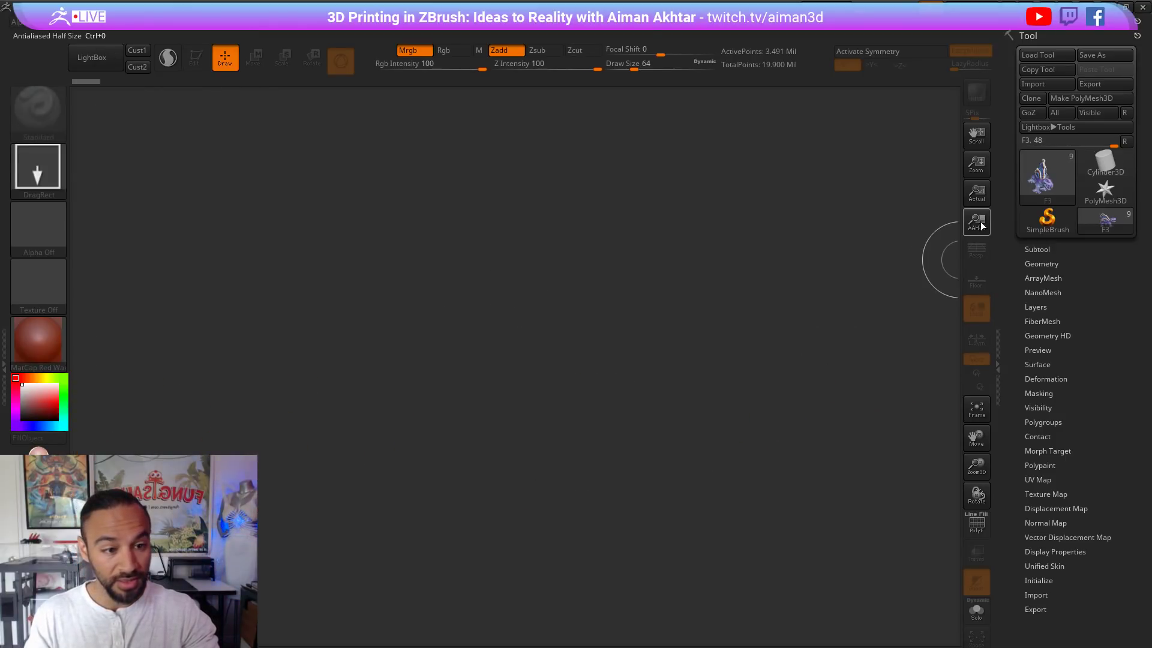
Step: Draw the Fungisaurs lineup onto the empty canvas and enter Edit mode
left_click_drag(484, 393, 486, 496)
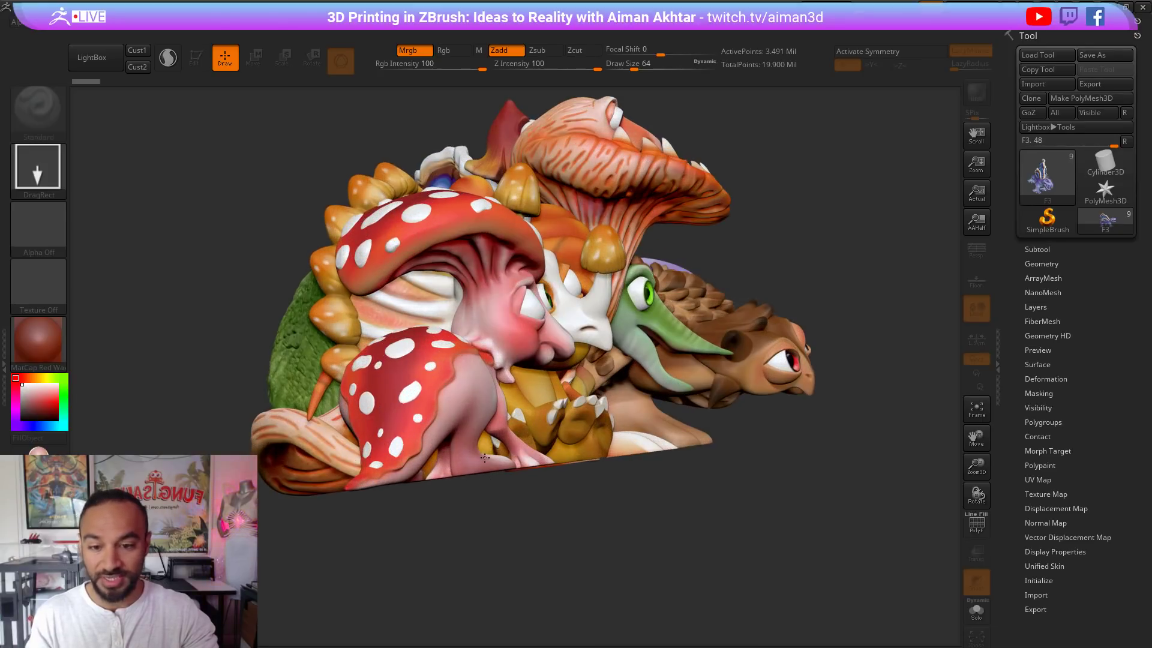
left_click(197, 59)
left_click(199, 60)
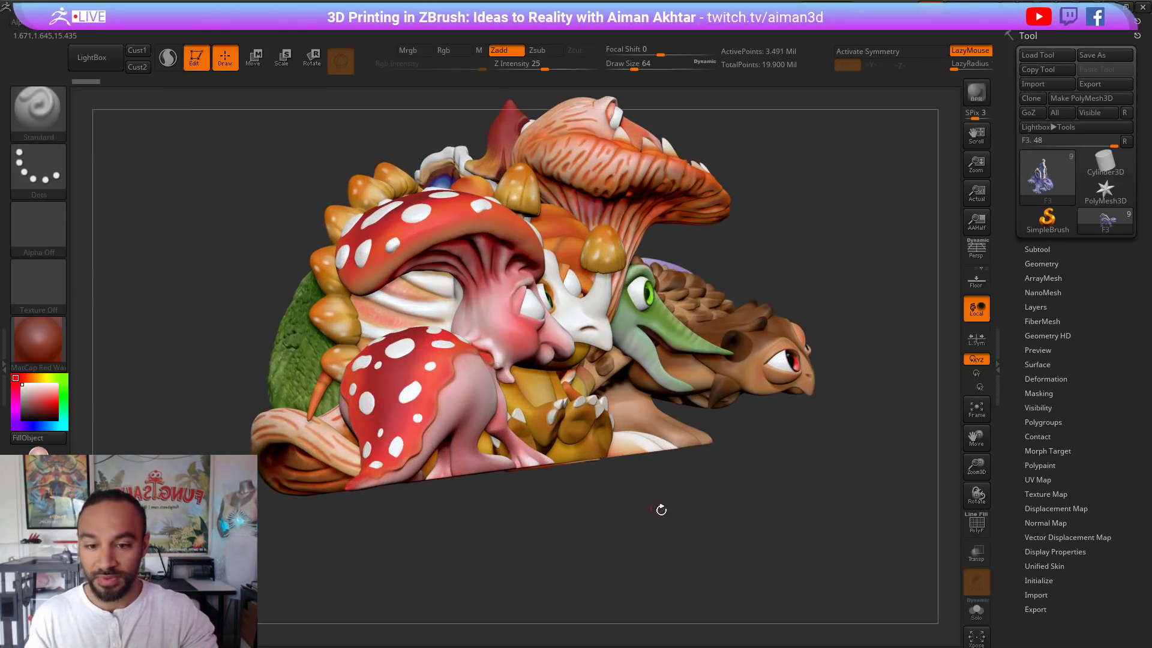
Step: Examine the dinosaur lineup as a whole and up close at the purple sail-backed character to compare the existing designs
left_click_drag(689, 532, 565, 553)
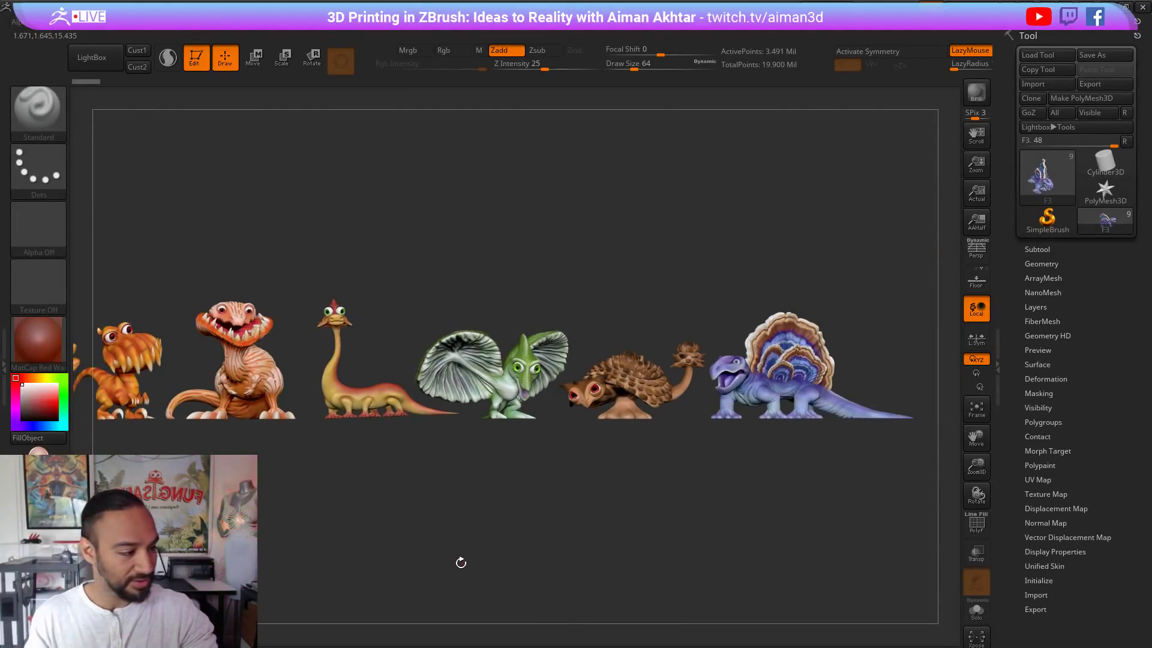
left_click_drag(462, 560, 764, 557, "alt")
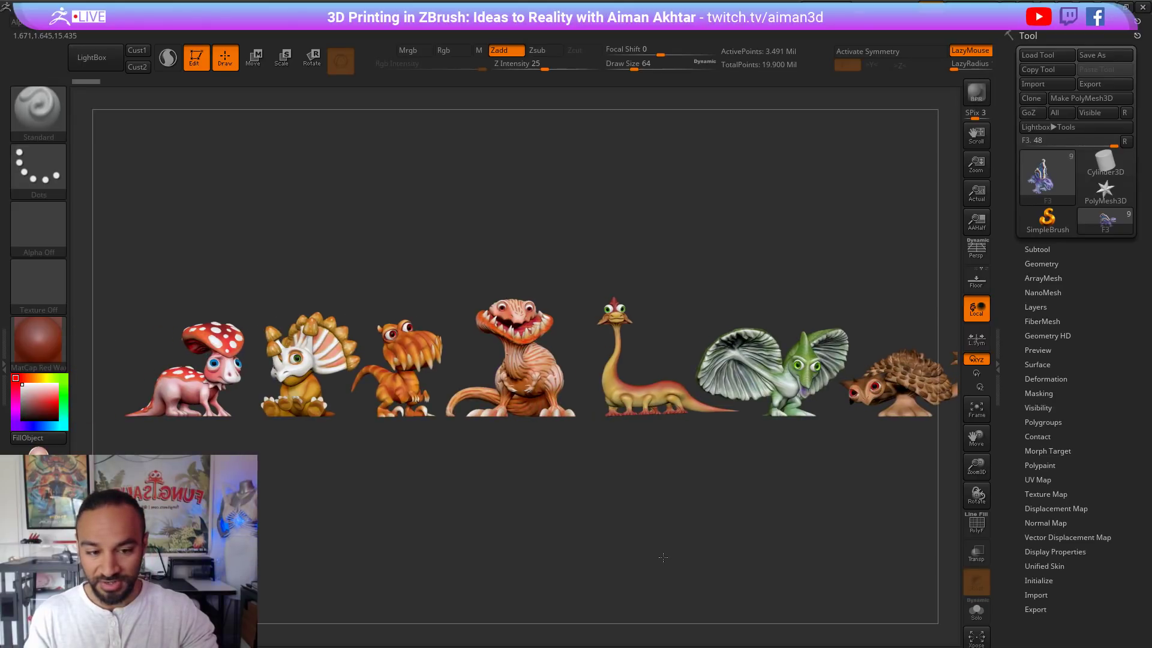
left_click_drag(656, 559, 503, 576, "alt")
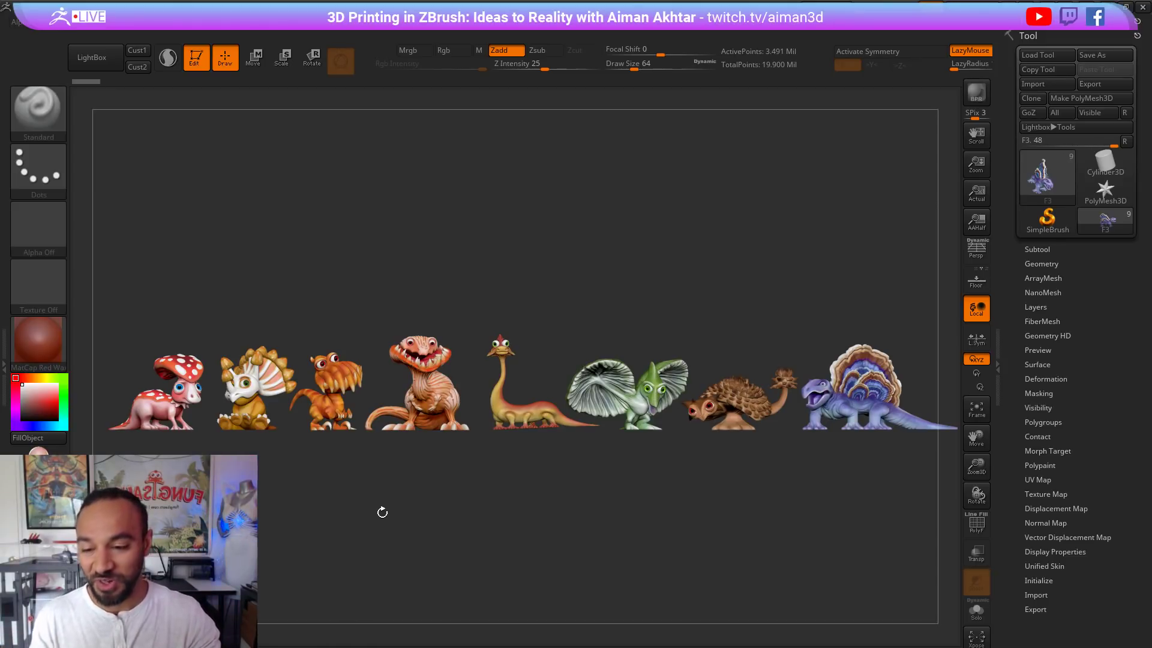
left_click_drag(380, 512, 383, 526)
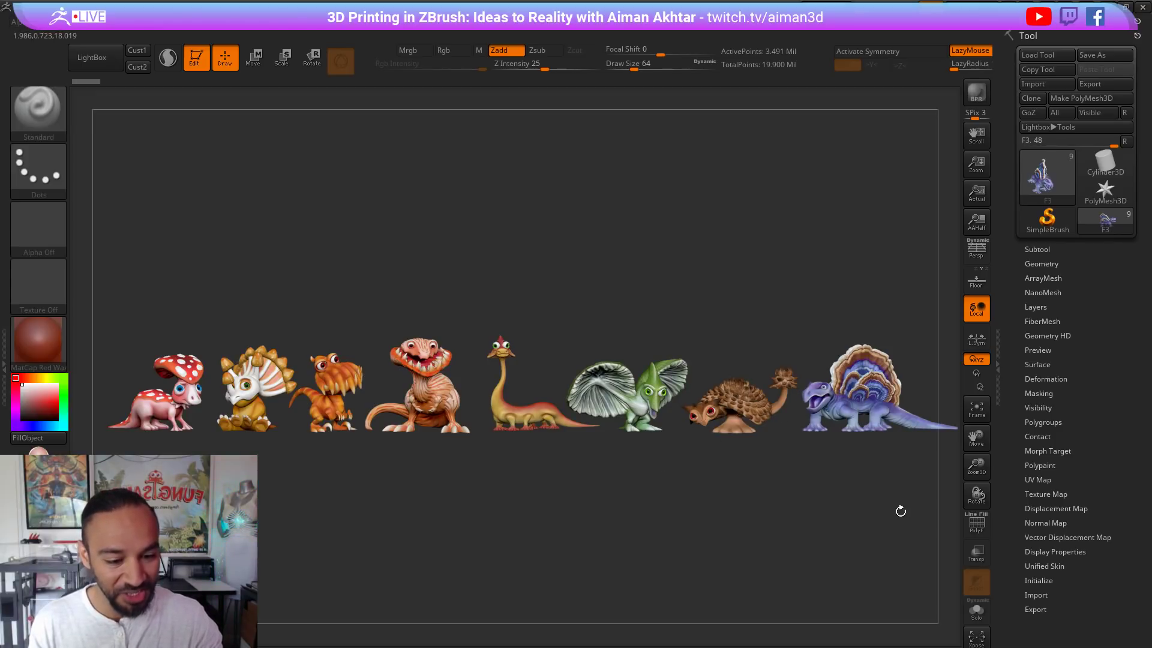
left_click_drag(807, 509, 628, 500, "alt")
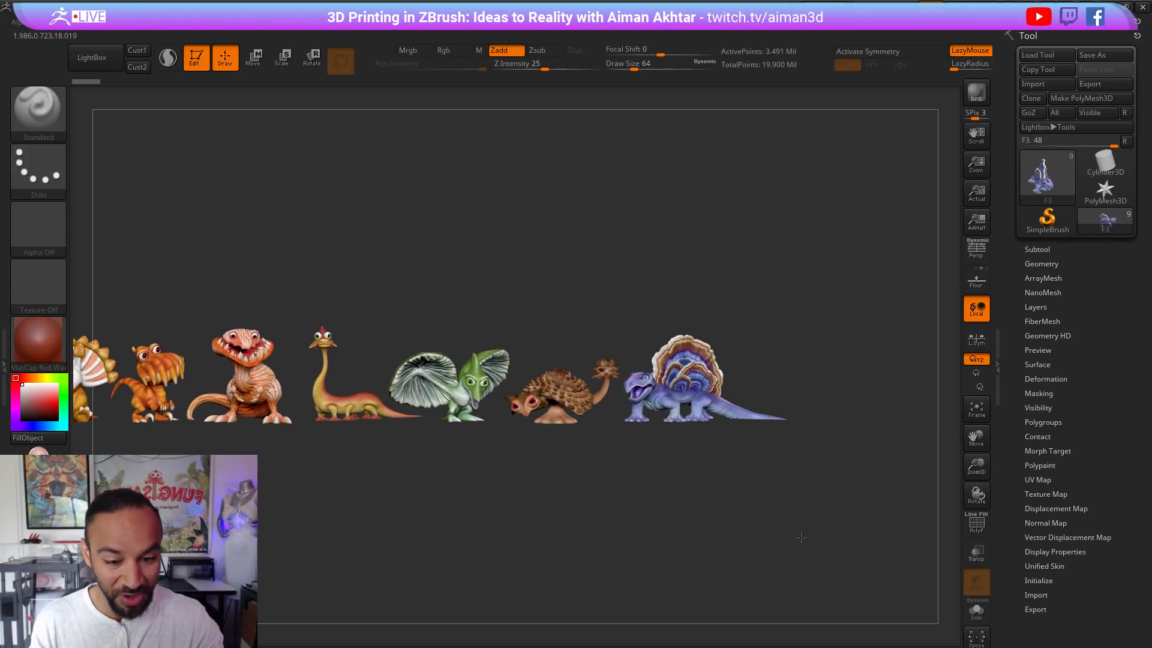
left_click_drag(801, 537, 719, 544, "alt")
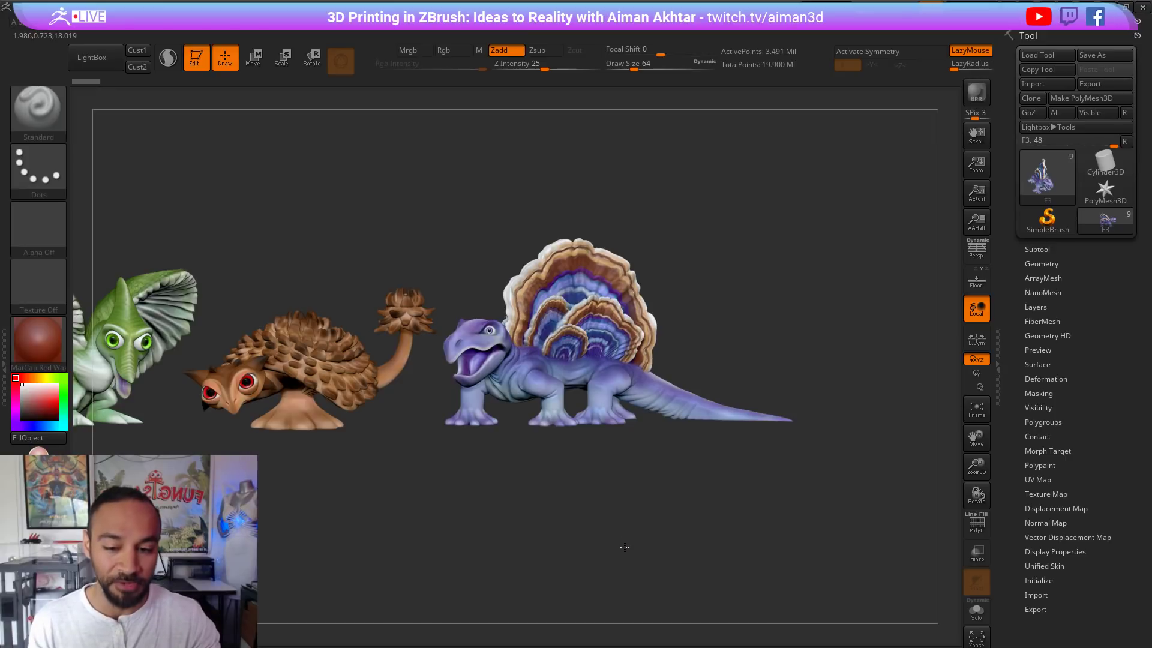
left_click_drag(625, 547, 664, 539, "alt")
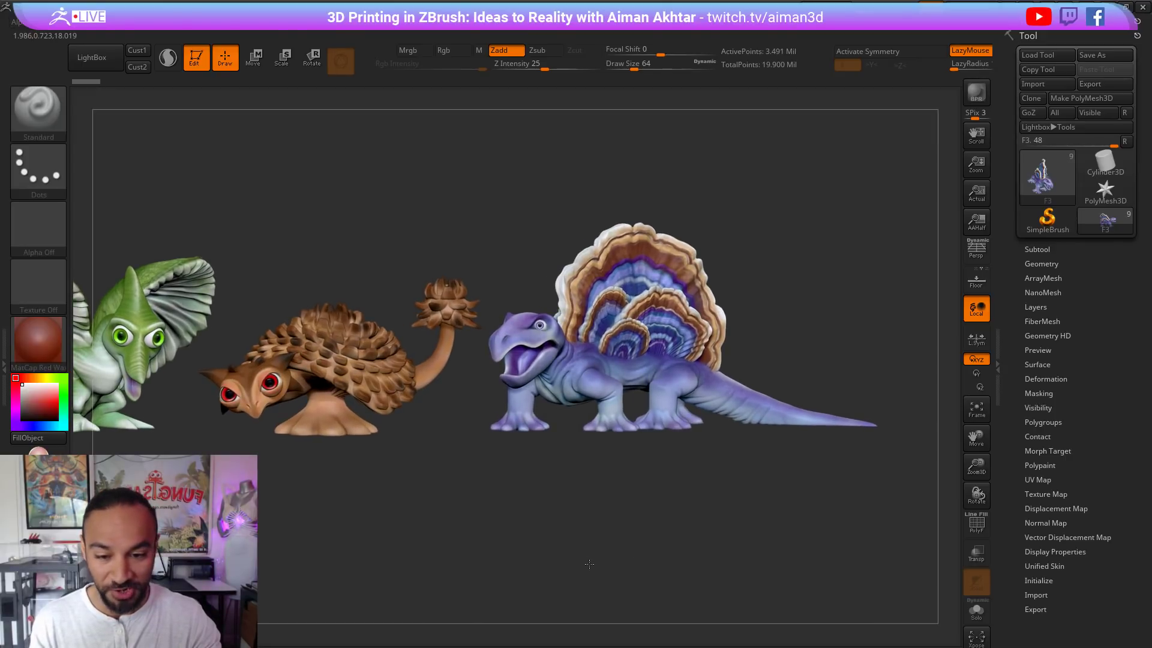
left_click_drag(589, 564, 520, 588, "alt")
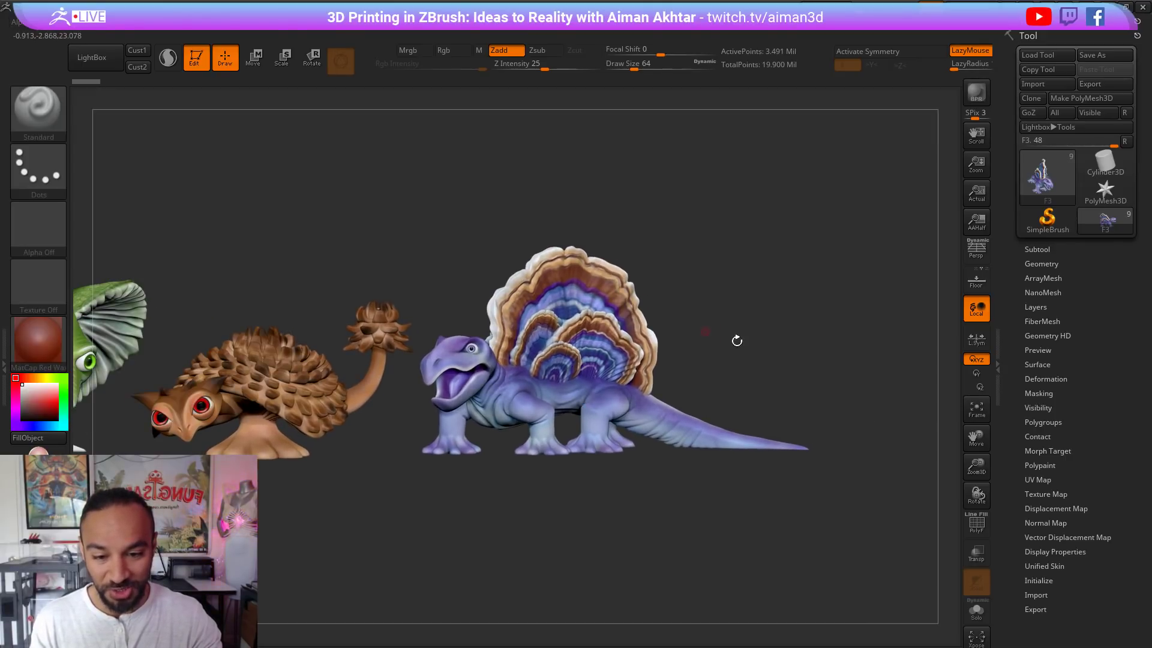
mouse_move(736, 354)
left_mouse_down()
mouse_move(698, 359)
mouse_move(737, 363)
left_mouse_up()
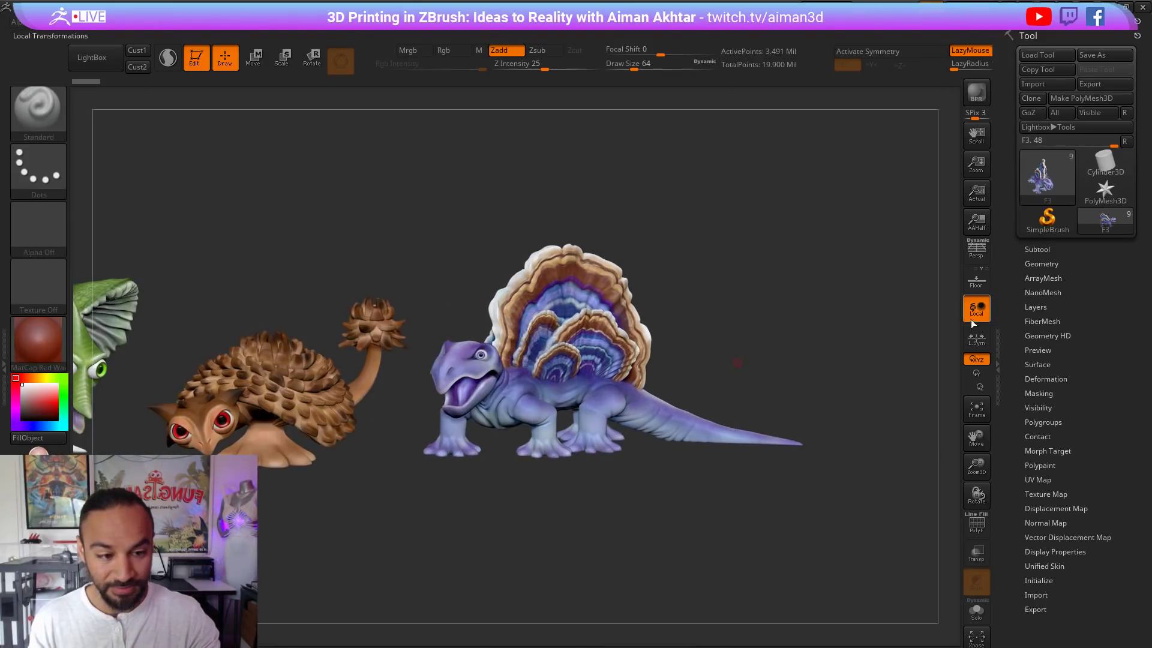
left_click(977, 410)
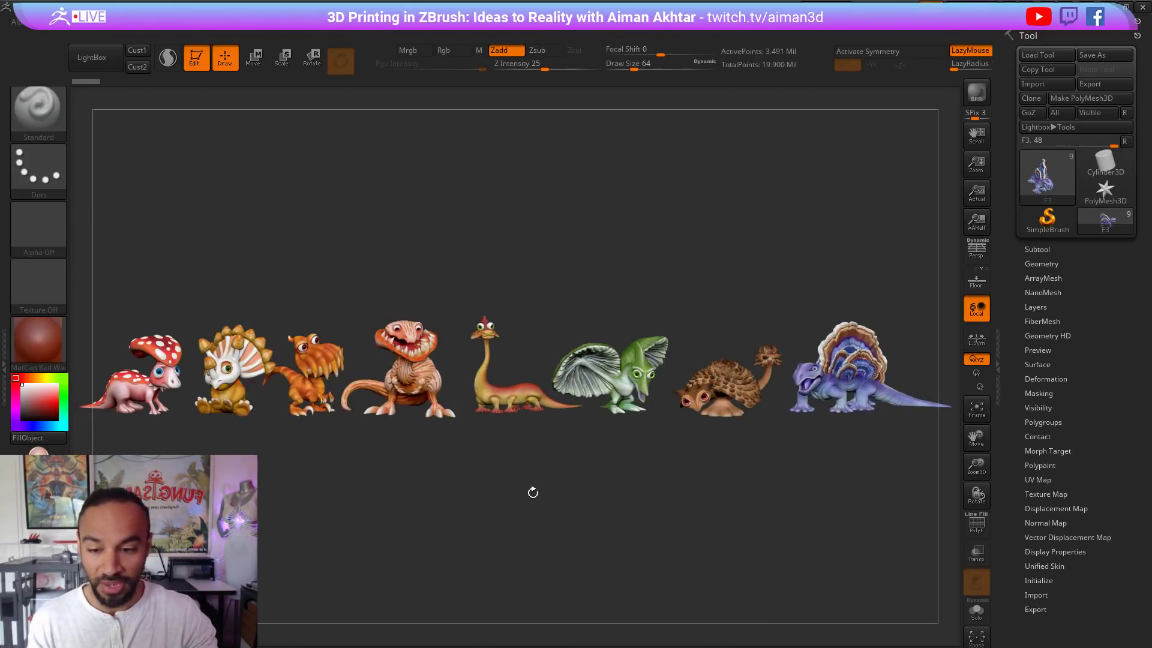
left_click_drag(525, 491, 582, 418)
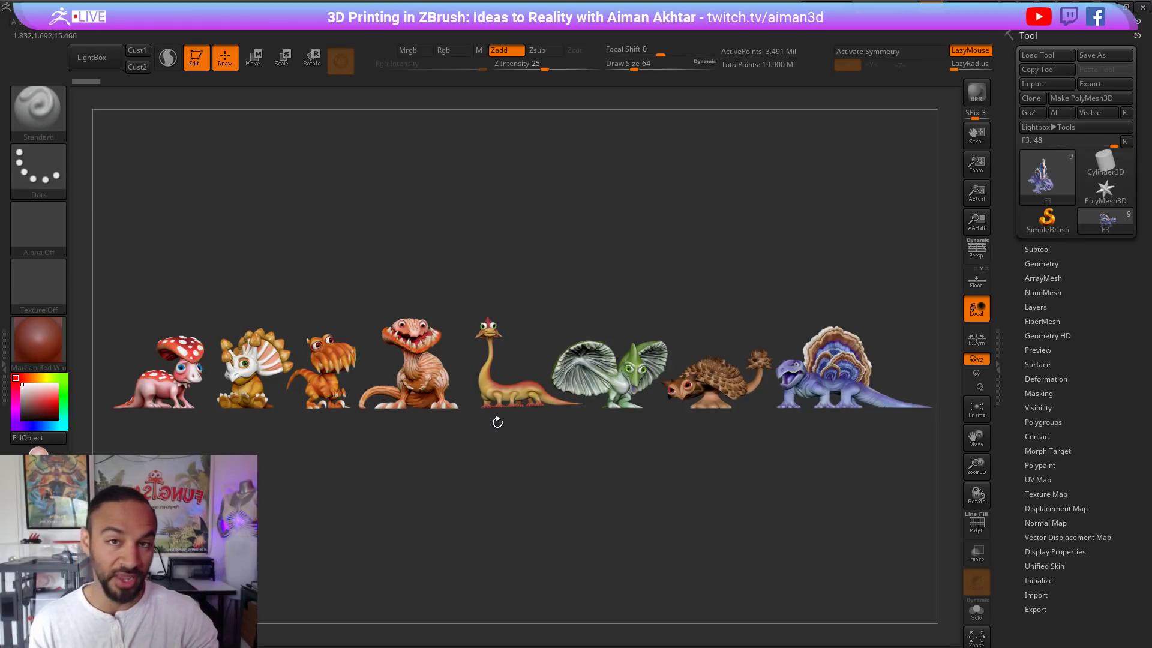
mouse_move(1105, 190)
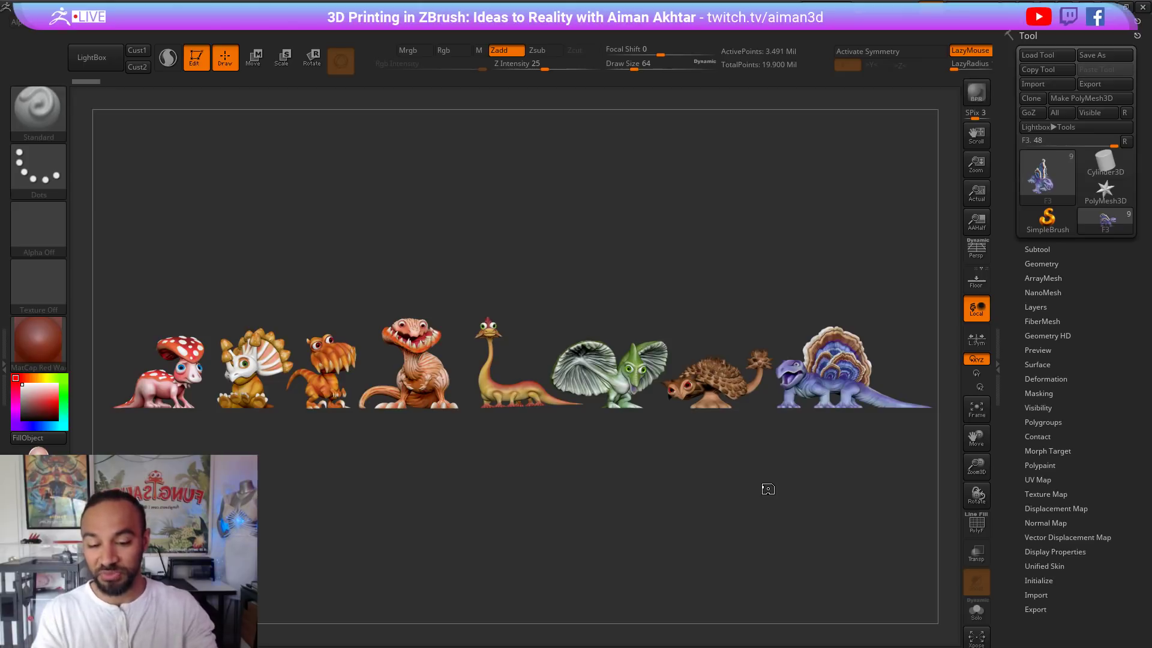
left_click_drag(690, 516, 710, 517)
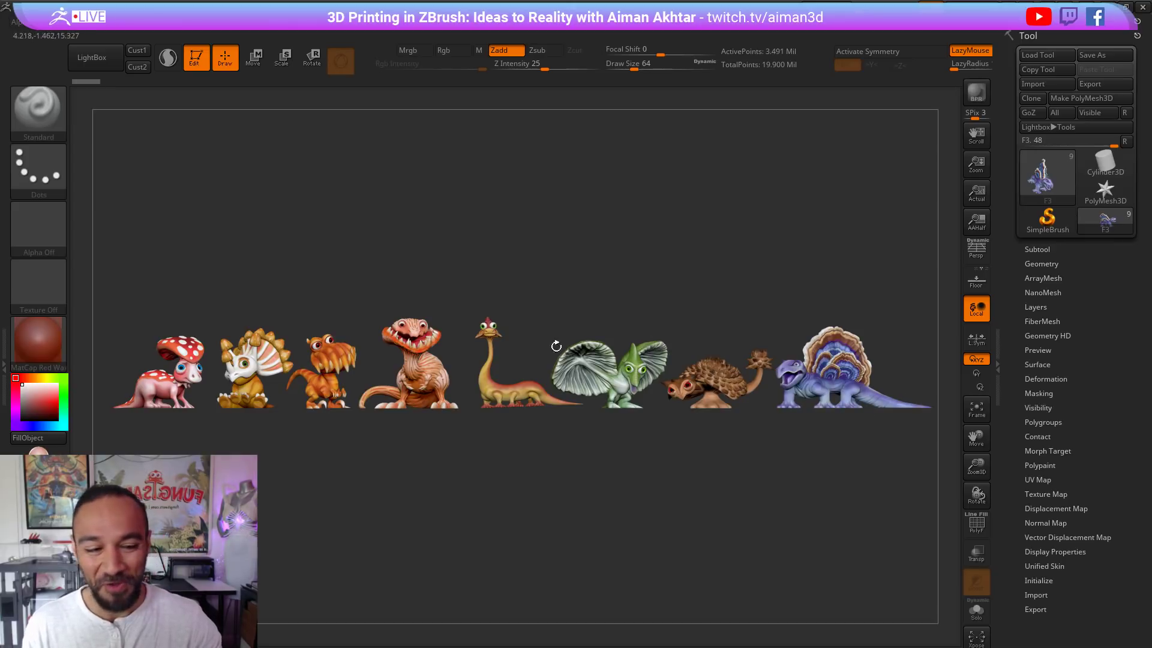
Step: Switch to the SimpleBrush tool and clear the dinosaur lineup from the canvas
left_click(1038, 249)
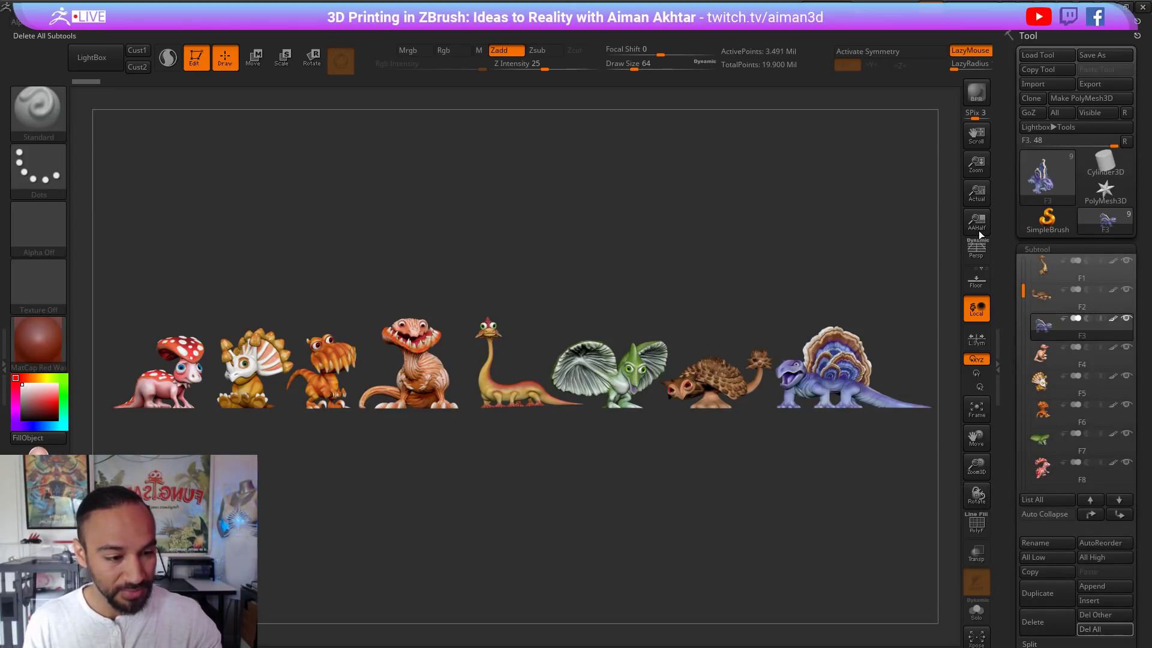
left_click(1047, 219)
left_click(631, 235)
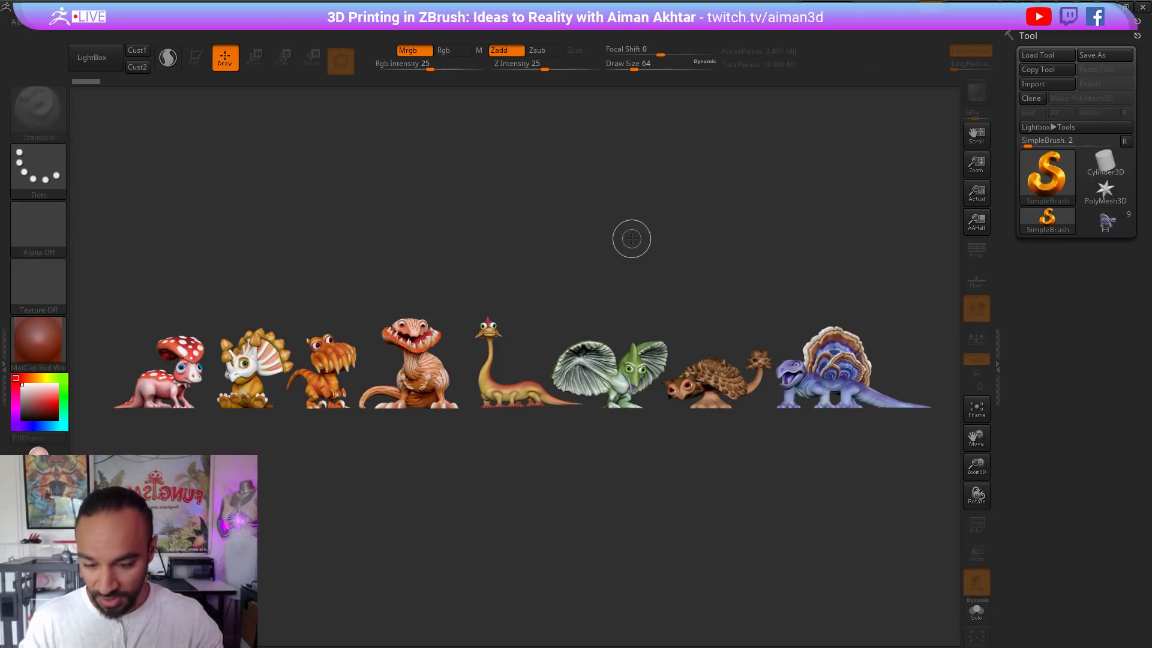
key("ctrl+n")
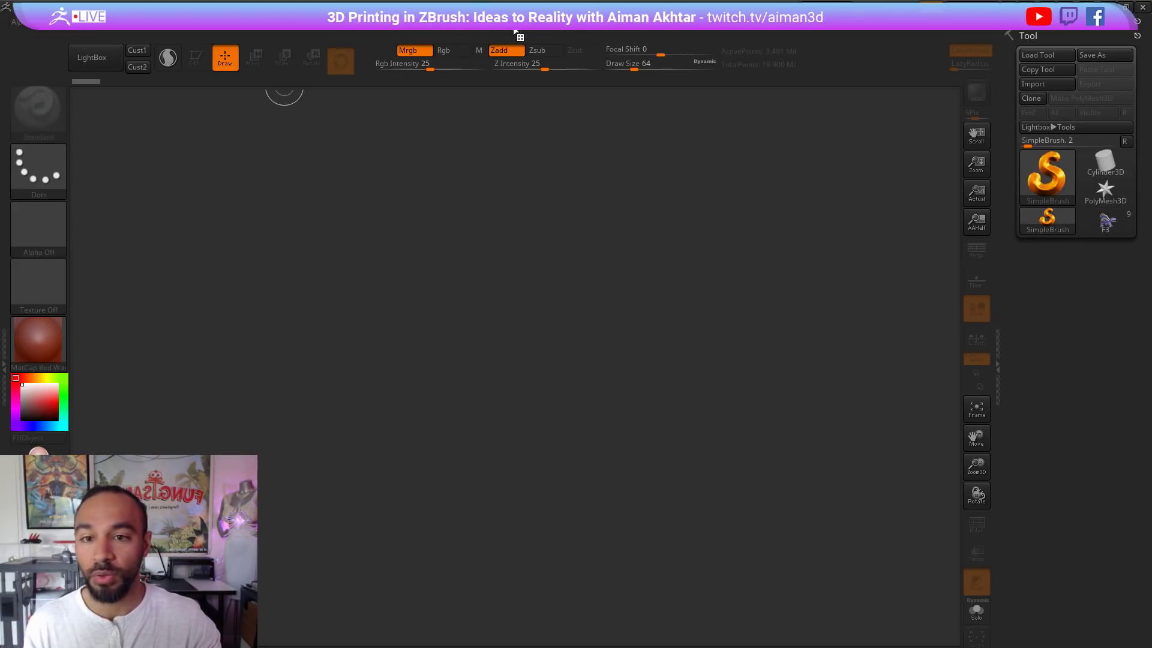
Step: Import the Stego_ref image as a texture from the stream subfolder of the ZB Streaming folder on the Desktop
left_click(592, 32)
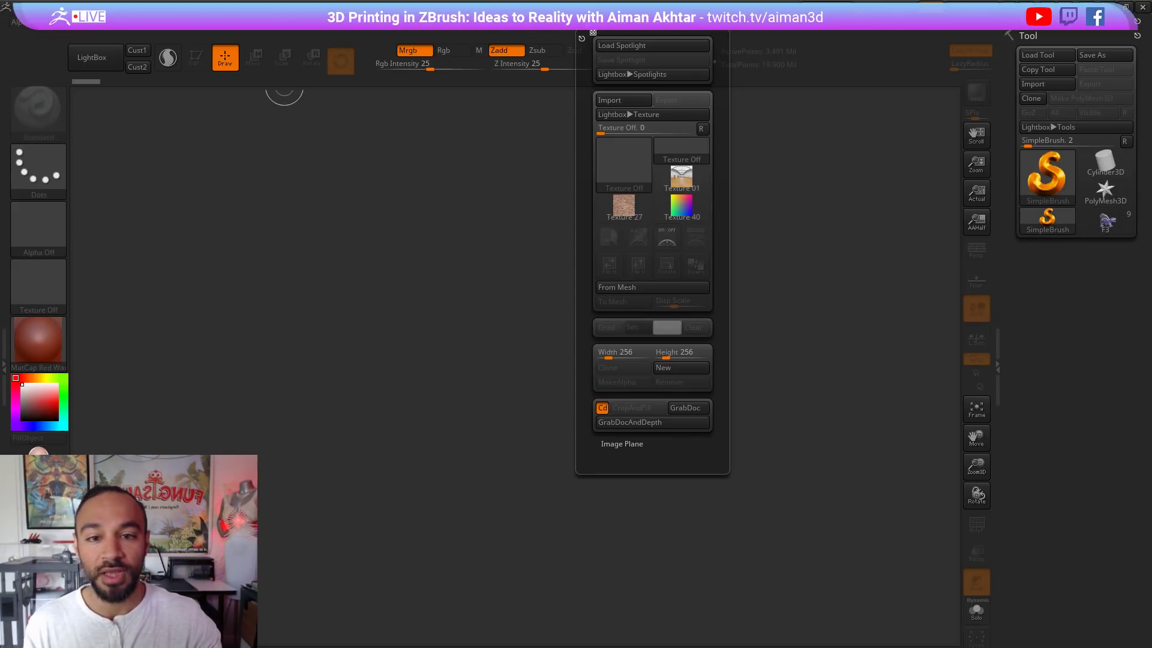
left_click(631, 102)
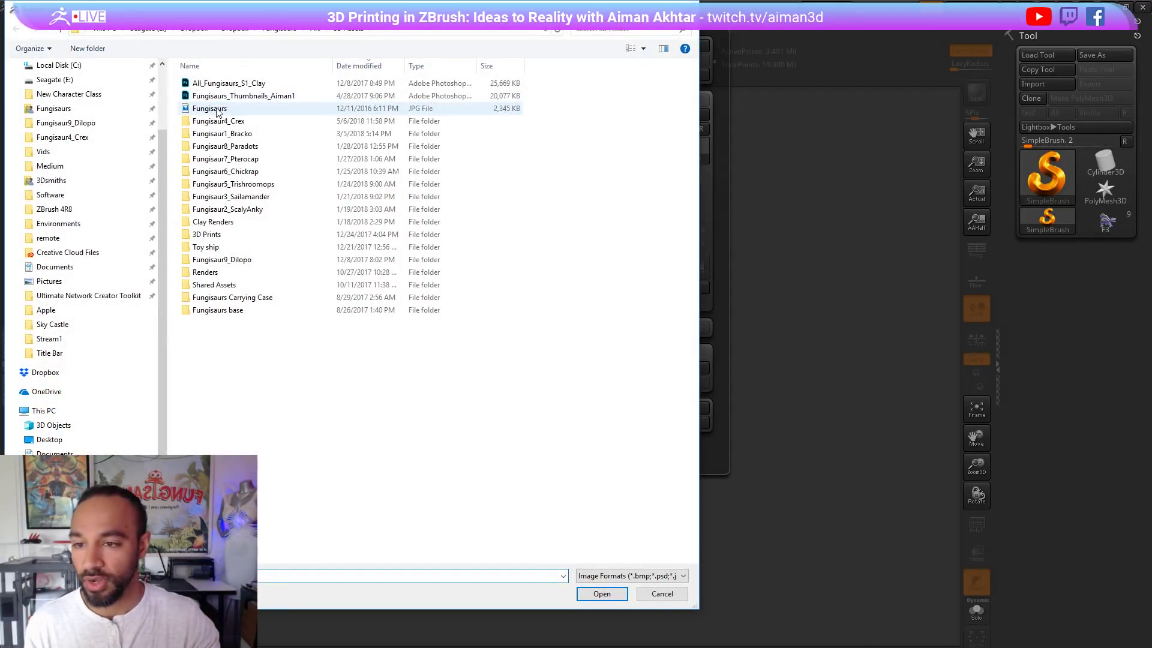
scroll(57, 150, "up", 3)
left_click(54, 105)
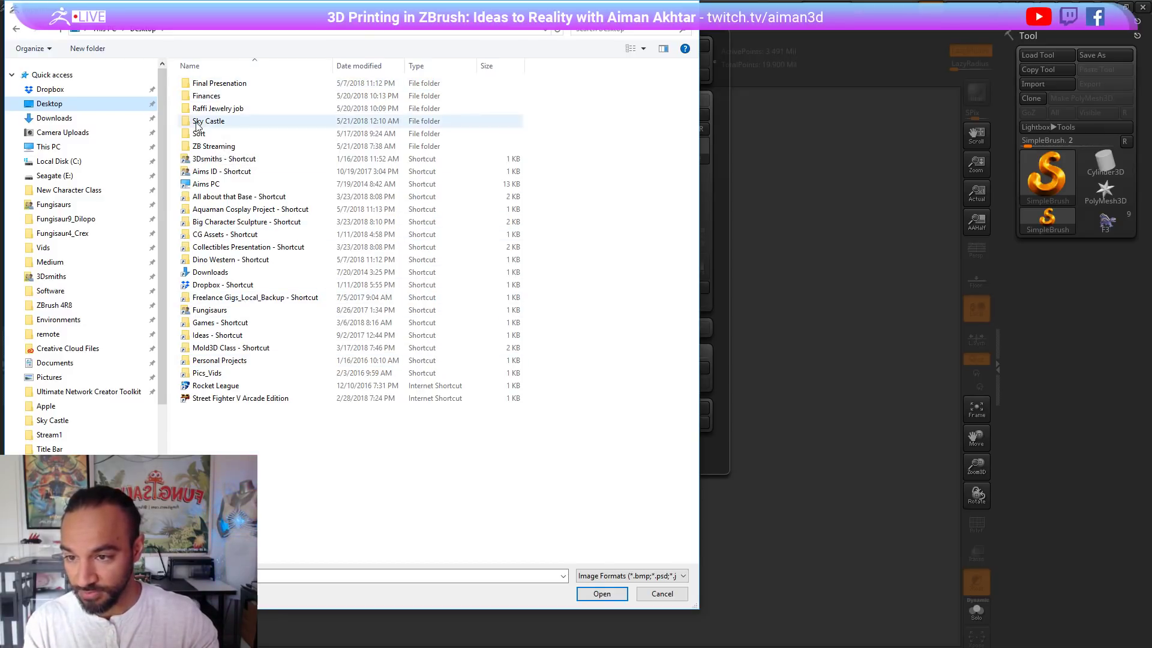
left_click(202, 147)
double_click(202, 147)
double_click(207, 108)
left_click(210, 99)
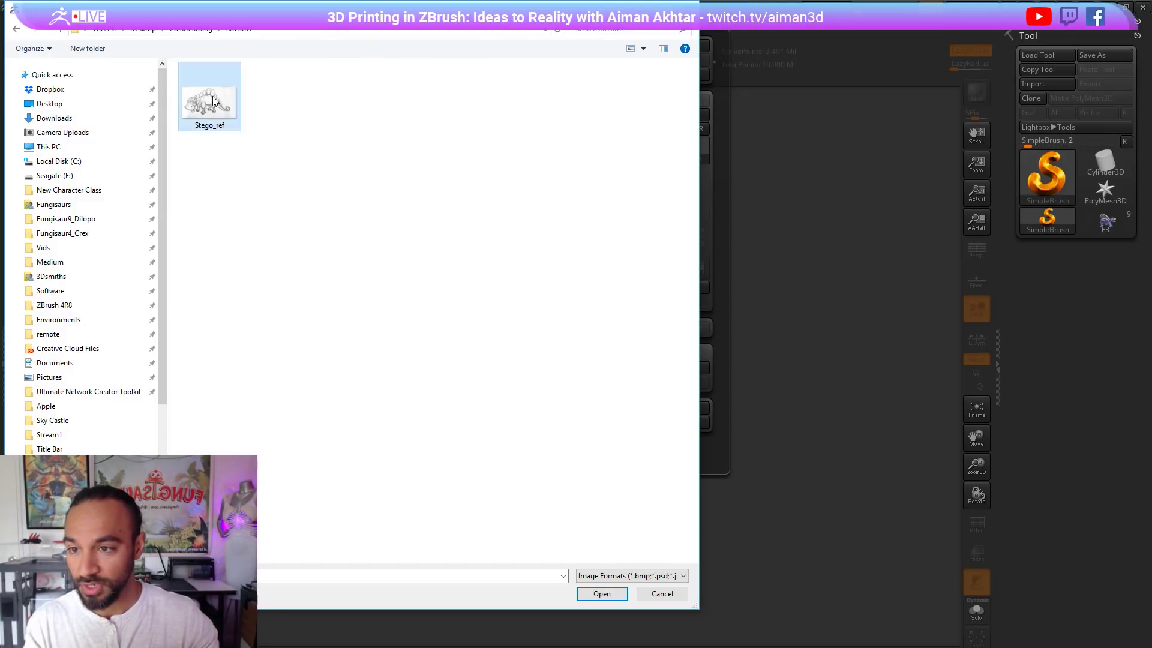
left_click(602, 593)
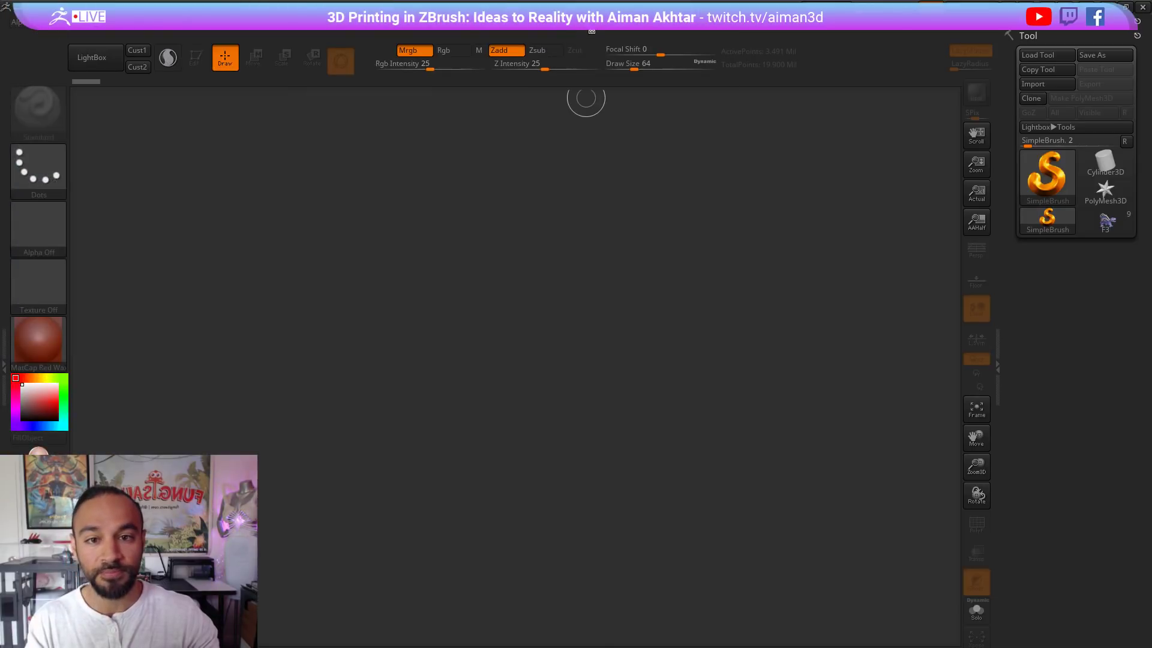
Step: Select the Stego_ref texture, add it to Spotlight and hide LightBox
left_click(591, 27)
left_click(624, 235)
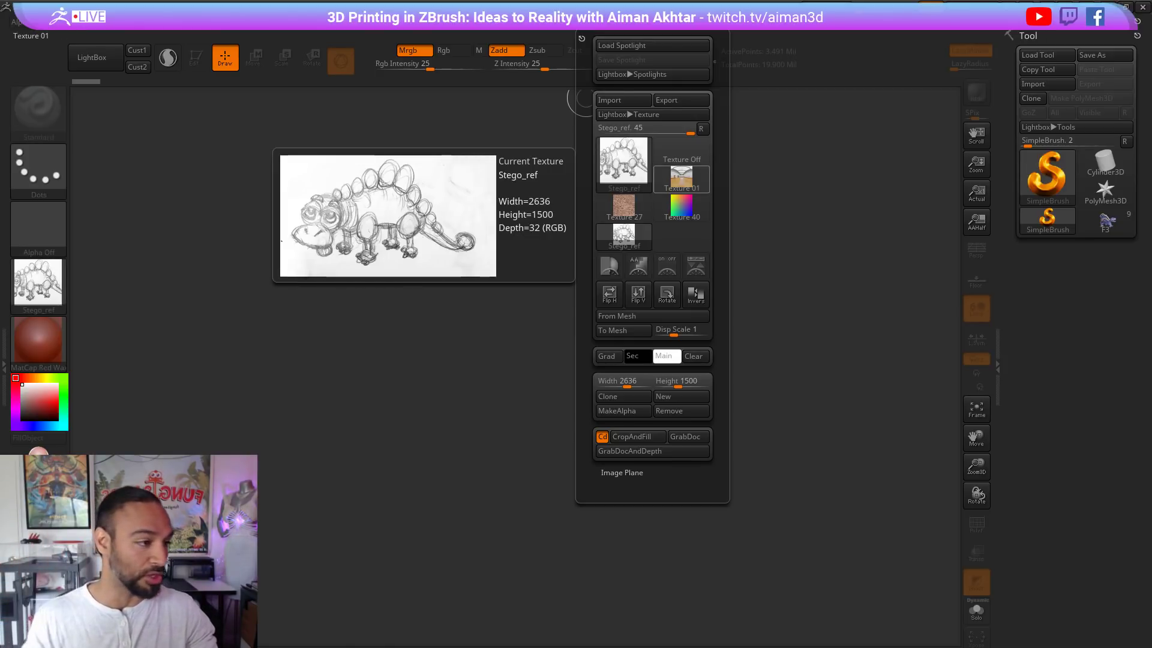
mouse_move(681, 178)
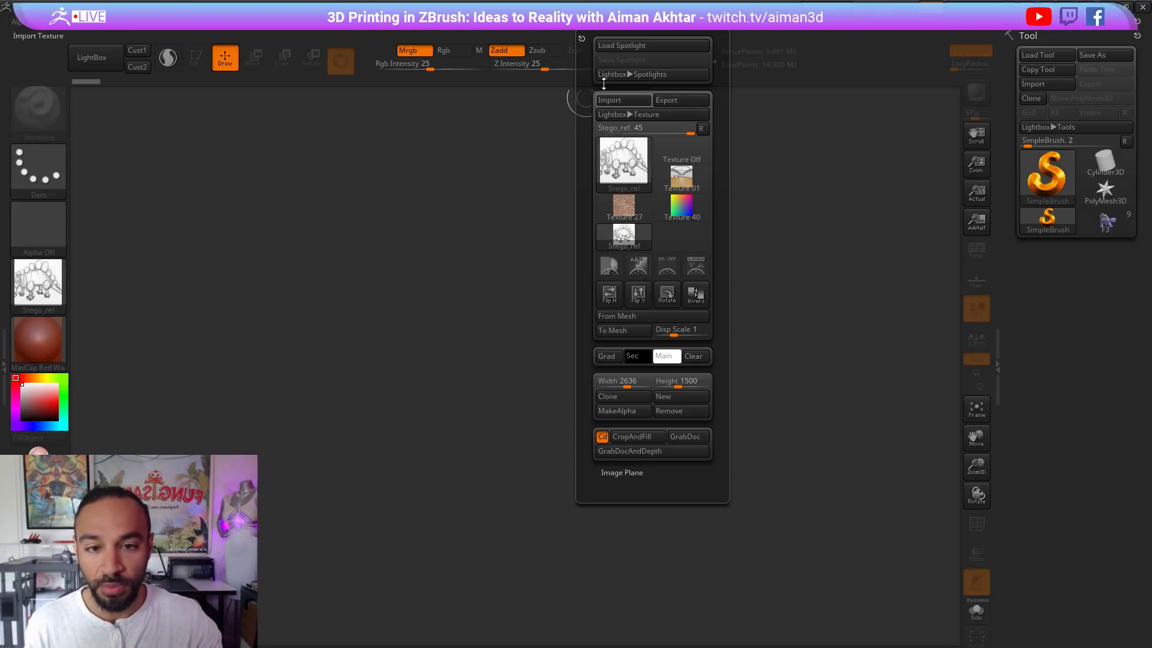
left_click(701, 271)
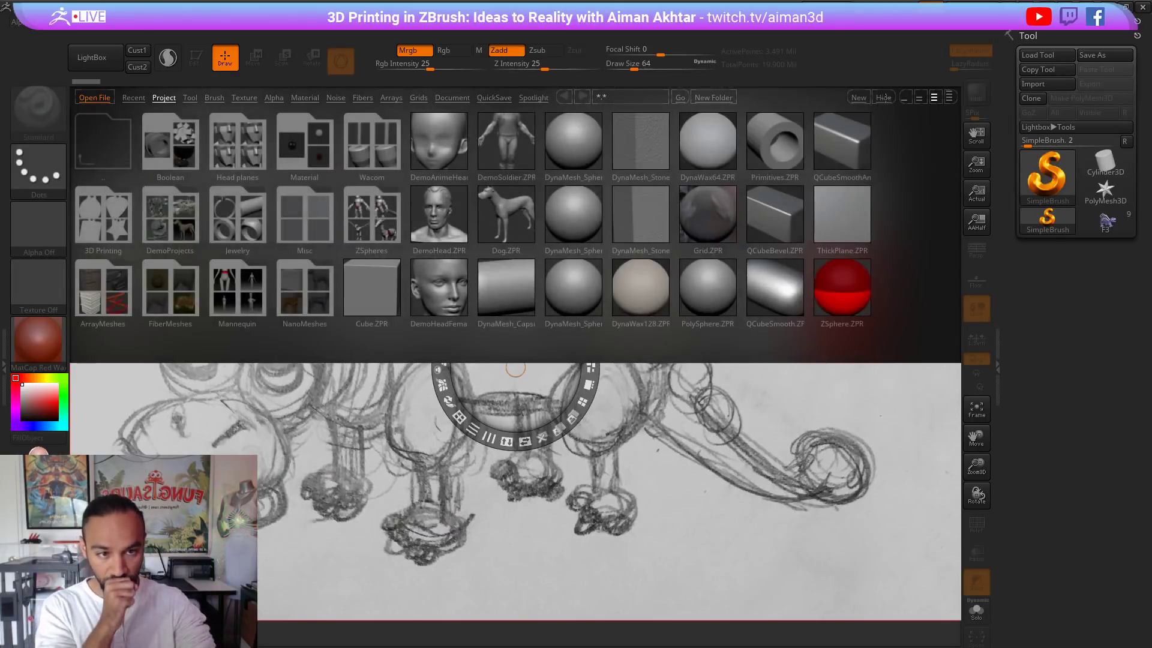
left_click(884, 97)
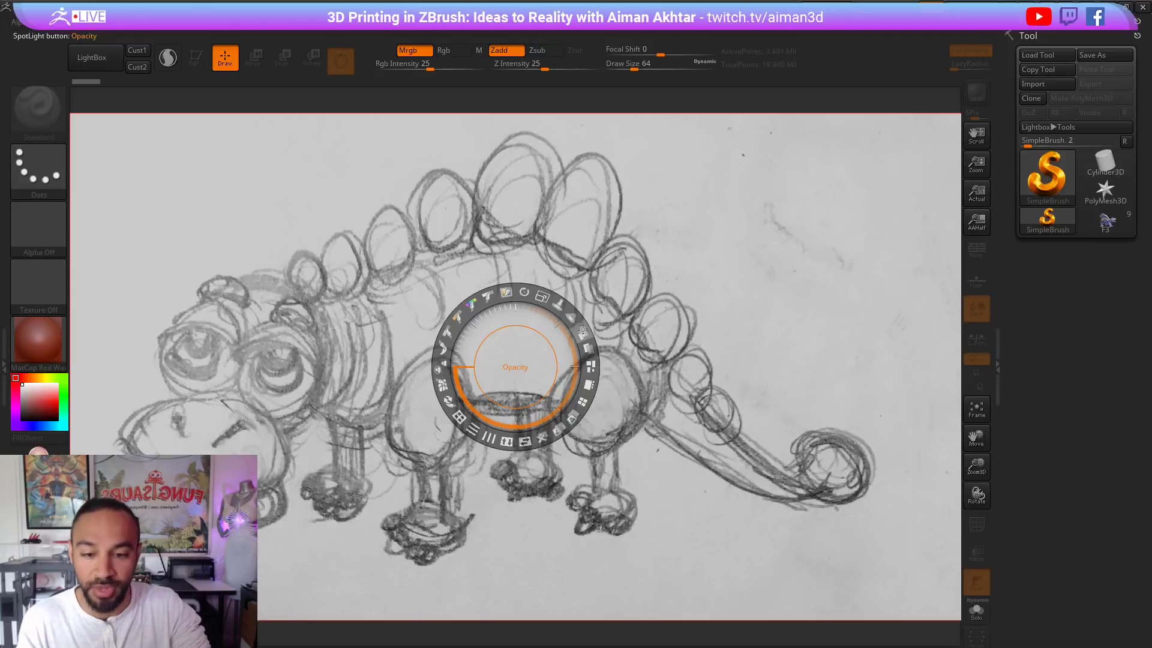
Step: Shrink the stegosaurus sketch in Spotlight, place it in the canvas's upper-left corner and leave Spotlight editing
mouse_move(590, 334)
left_mouse_down()
mouse_move(510, 290)
mouse_move(429, 300)
mouse_move(537, 288)
left_mouse_up()
left_click_drag(534, 347, 253, 169)
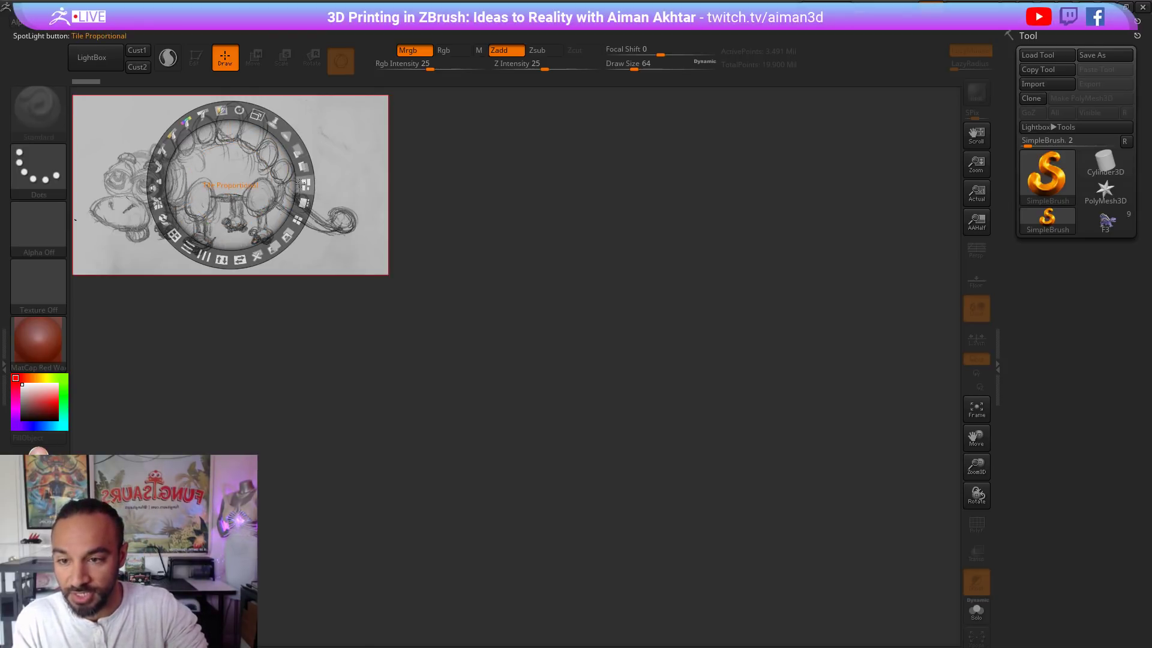
key("z")
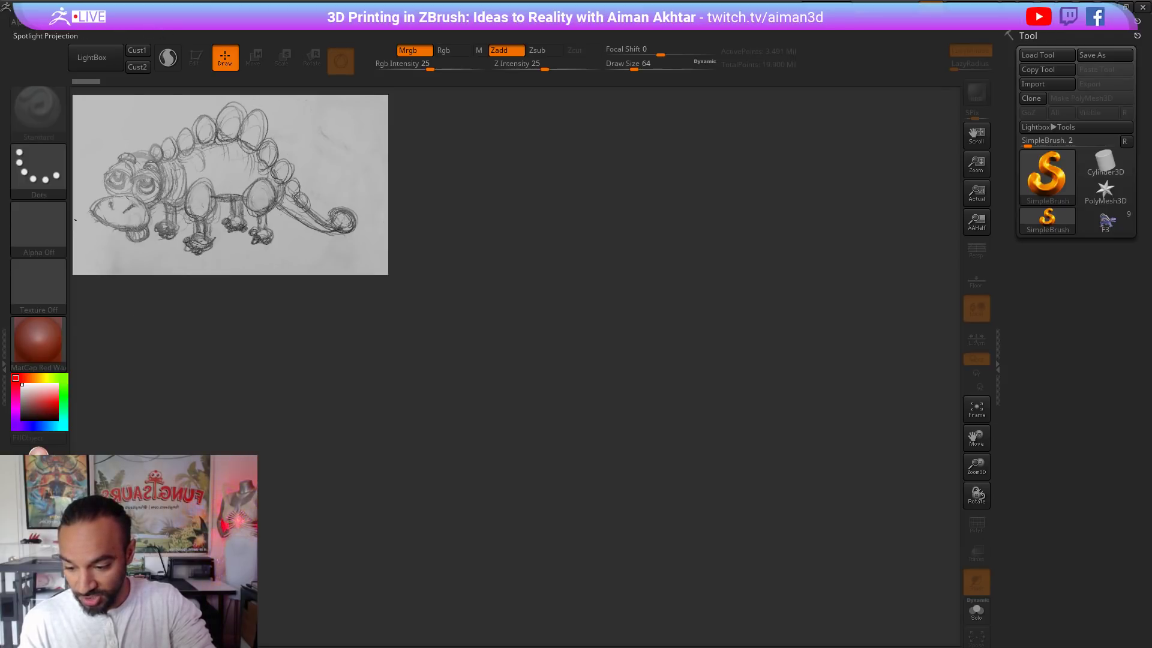
left_click(128, 31)
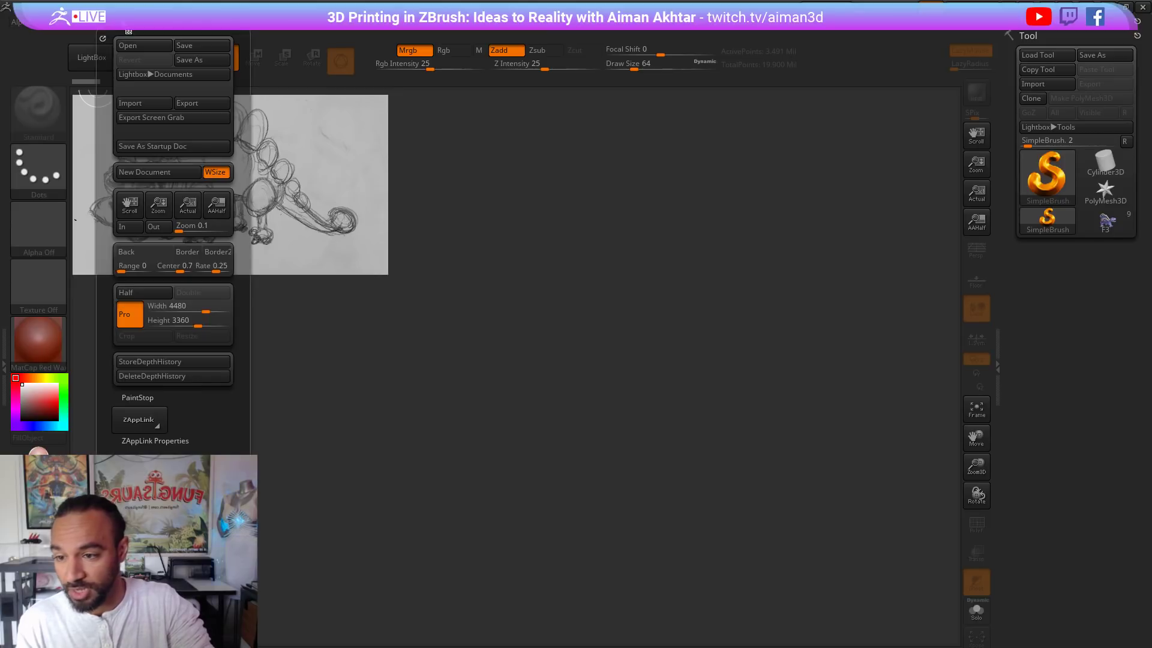
mouse_move(54, 31)
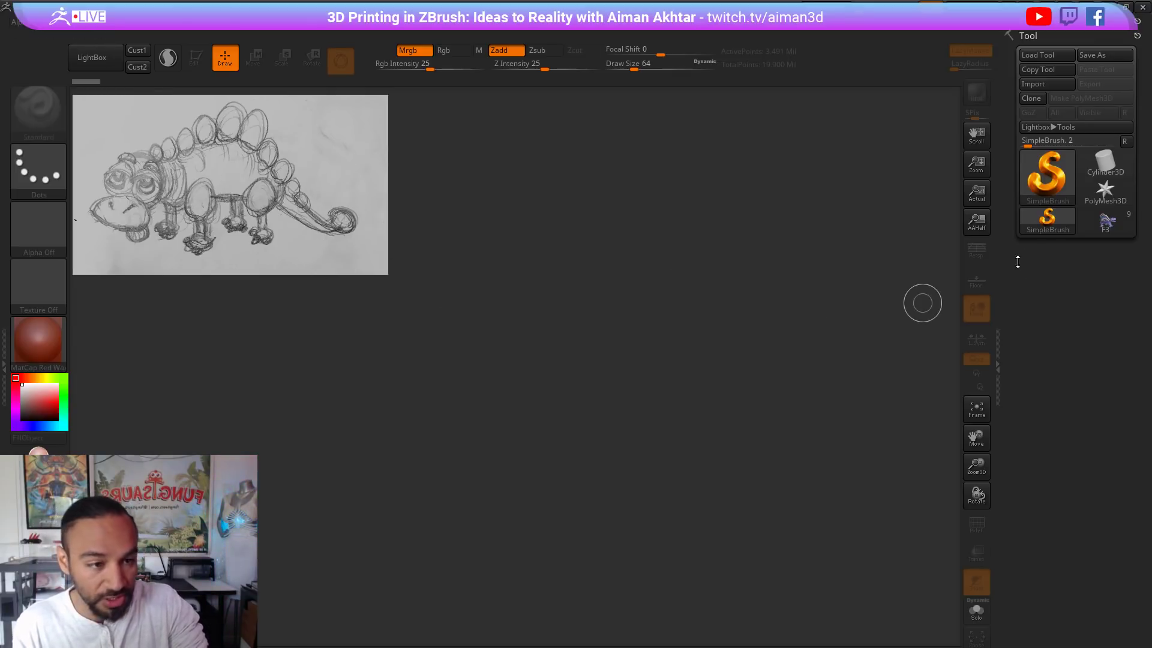
Step: Draw a Sphere3D at the middle of the canvas, enter Edit mode and convert it to a PolyMesh3D
left_click(1050, 190)
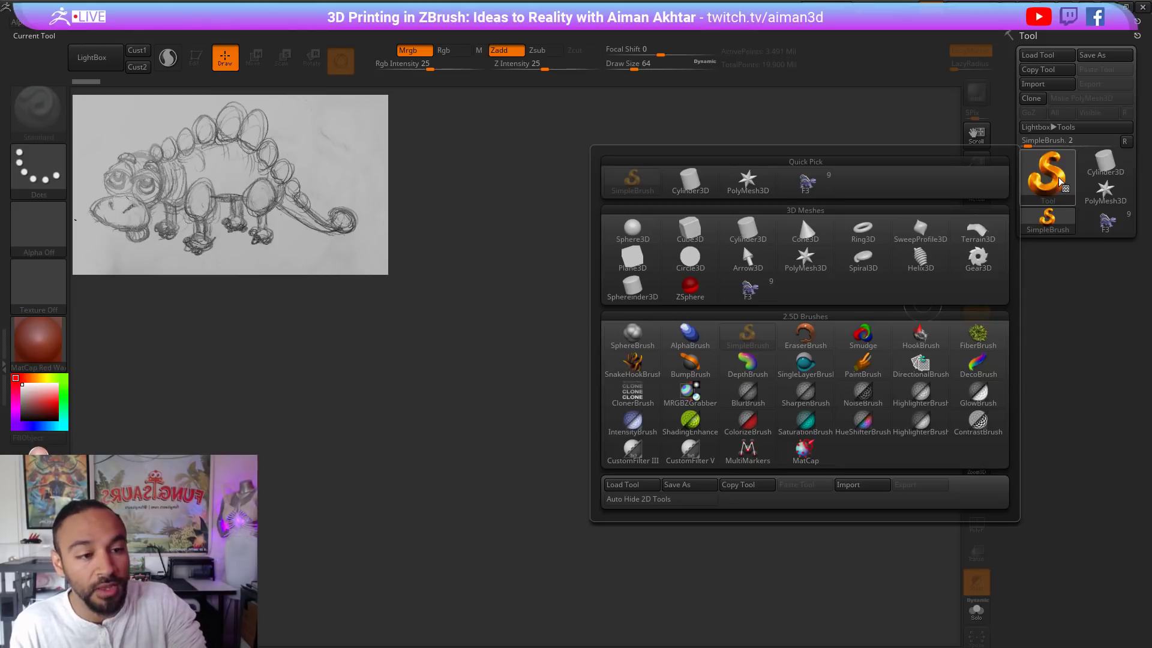
left_click(632, 228)
left_click_drag(511, 375, 594, 429)
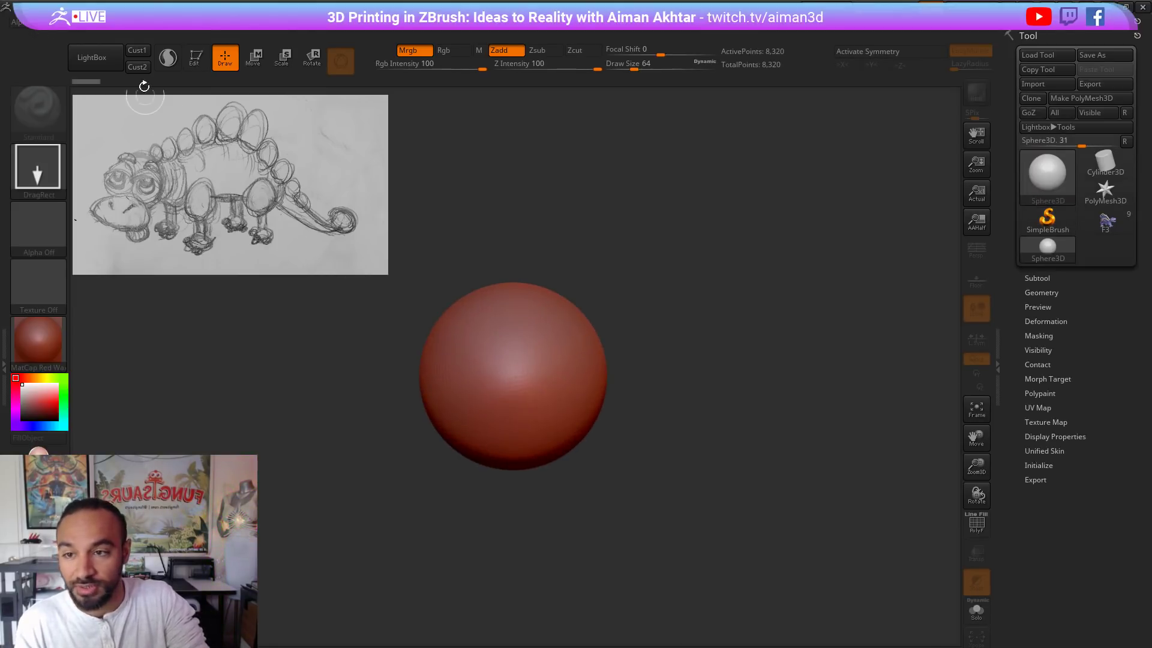
left_click(196, 57)
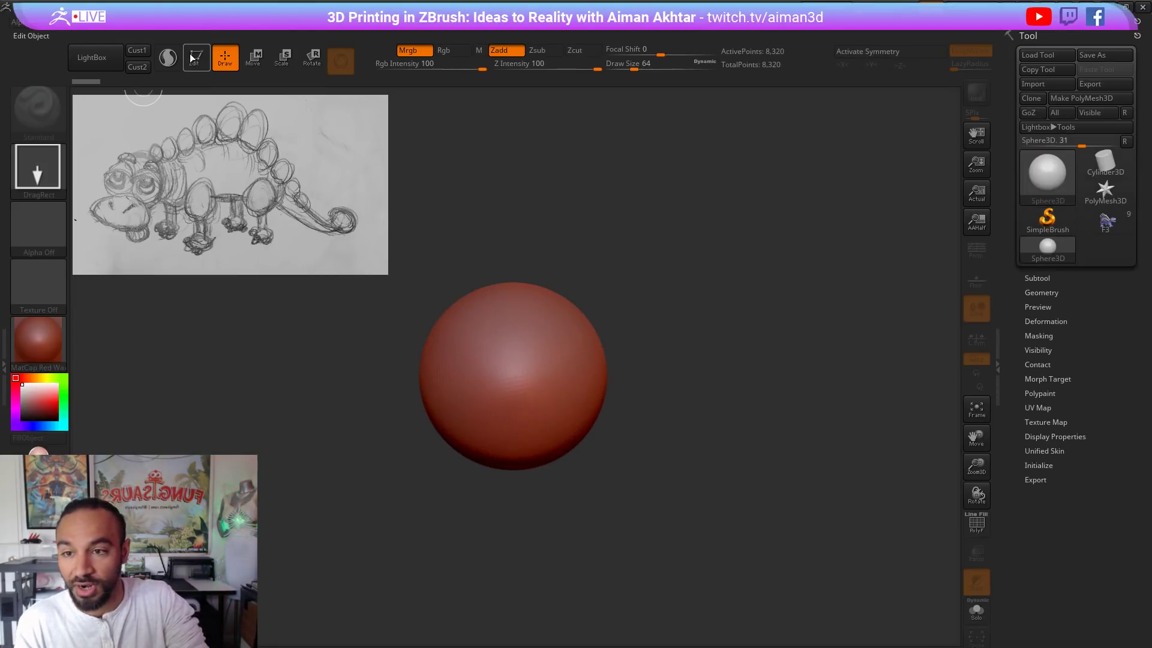
left_click(1077, 98)
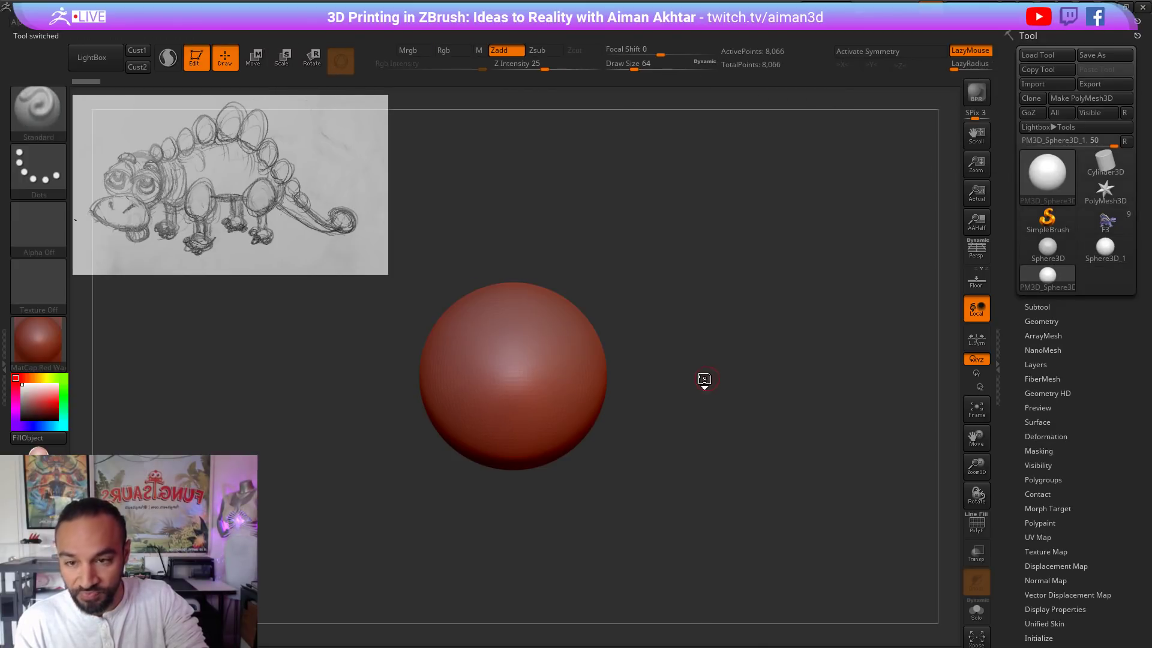
Step: Stretch the sphere sideways into a long spindle with the Move brush at draw size 576
left_click_drag(625, 369, 649, 392, "alt")
key("s")
left_click_drag(534, 391, 727, 421)
left_click_drag(461, 390, 176, 412)
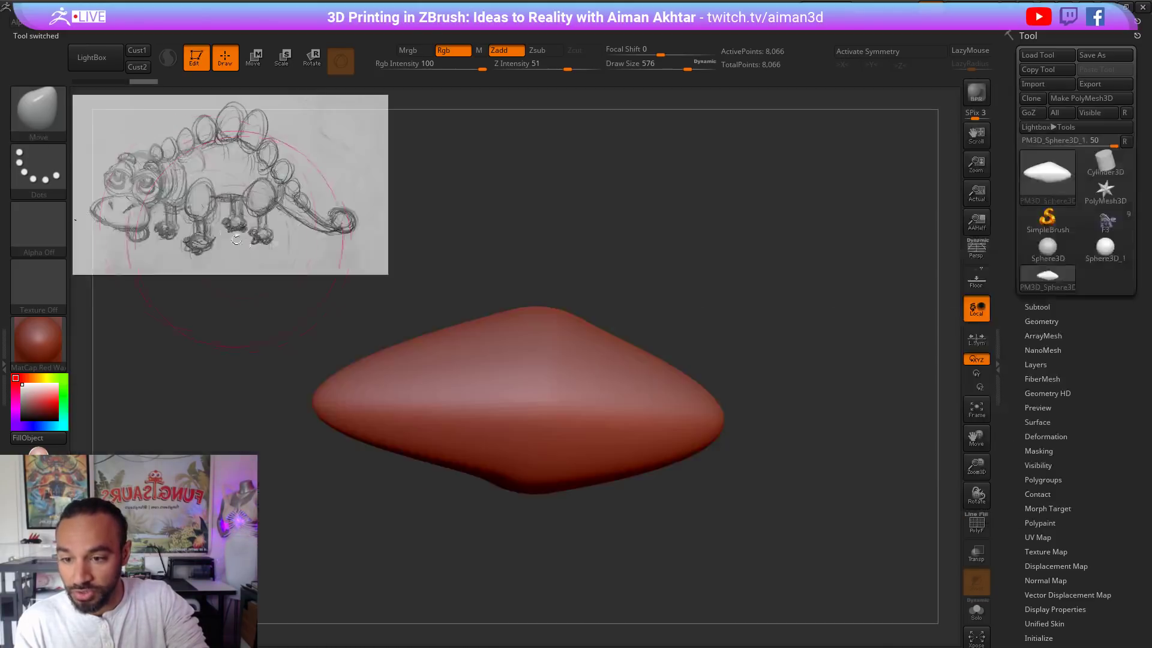
Step: Try further pulls on the stretched form with the Move brush, and undo the last three strokes
left_click(46, 121)
key("s")
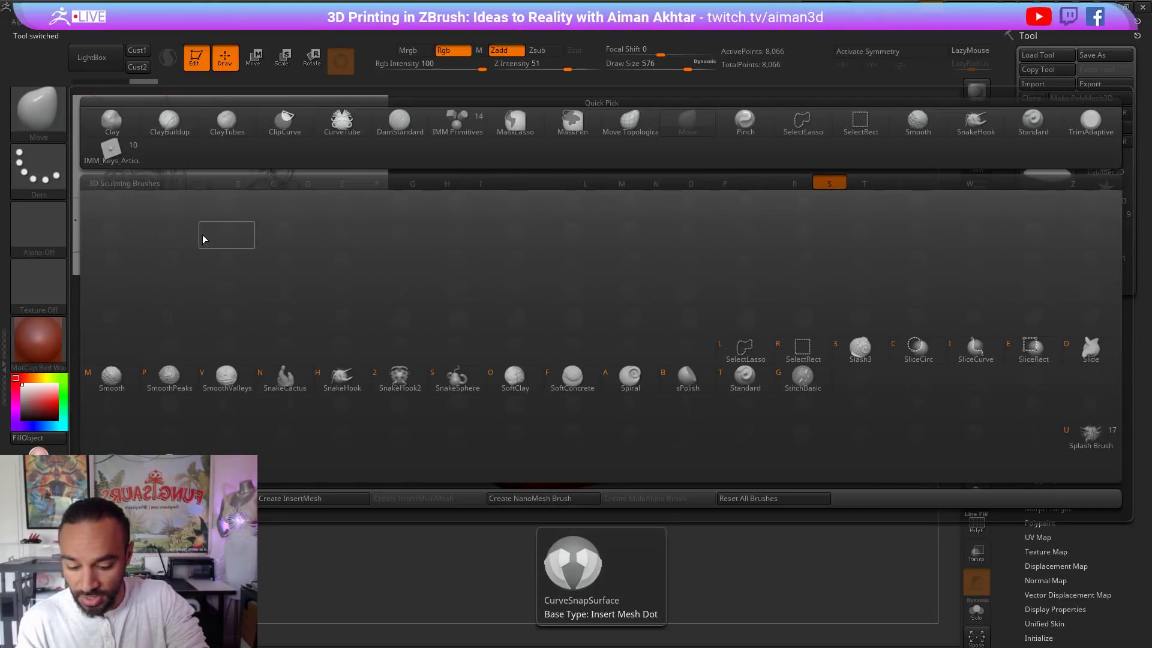
key("h")
key("s")
mouse_move(472, 367)
left_mouse_down()
mouse_move(454, 367)
mouse_move(511, 220)
mouse_move(562, 222)
left_mouse_up()
mouse_move(665, 274)
left_mouse_down()
mouse_move(699, 305)
mouse_move(780, 307)
mouse_move(664, 299)
mouse_move(666, 271)
mouse_move(717, 309)
left_mouse_up()
key("ctrl+z")
key("ctrl+z")
key("ctrl+z")
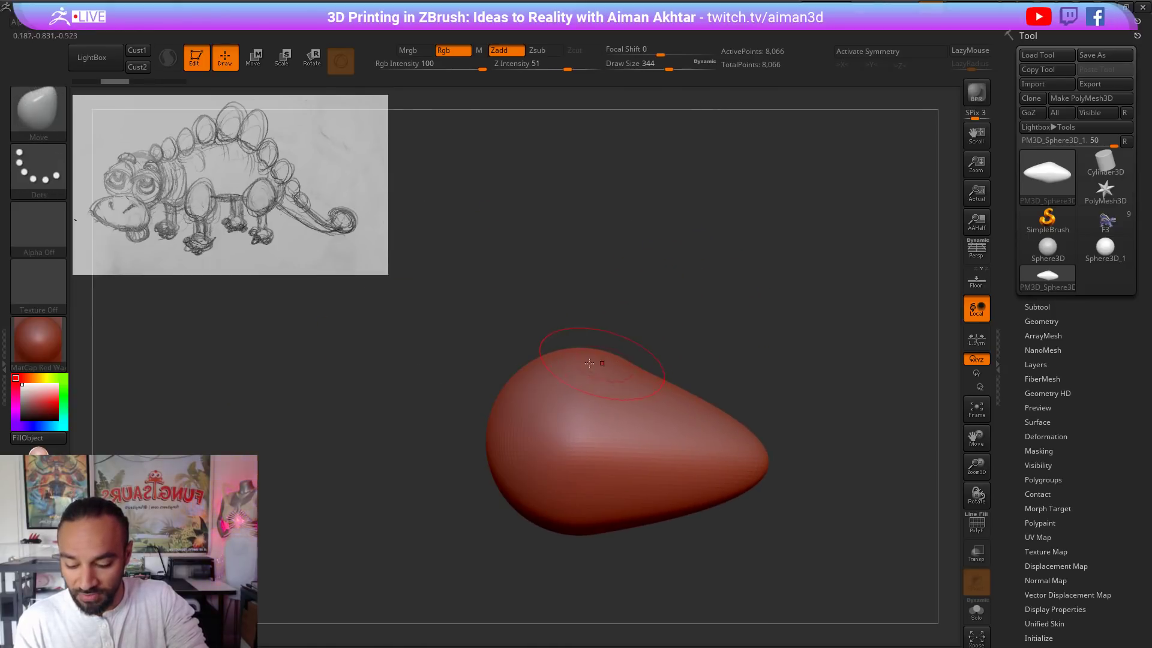
Step: Switch to the SnakeHook brush and set its draw size to 251
key("b")
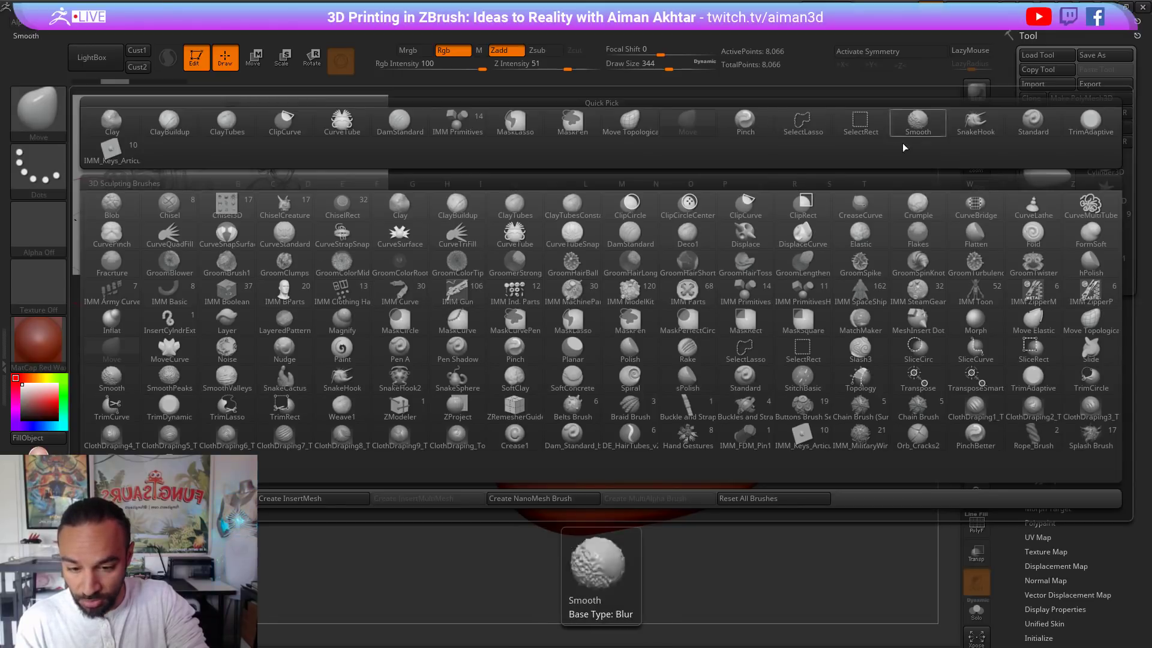
key("s")
key("h")
key("s")
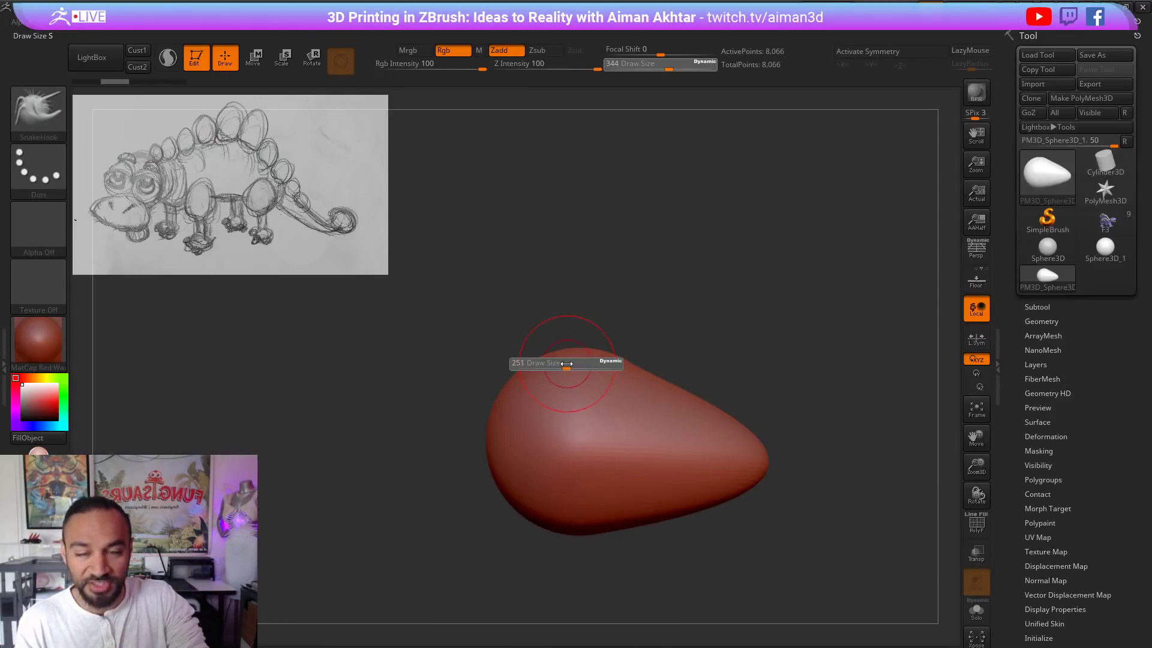
Step: Try pulling a long curved horn from the top of the teardrop with SnakeHook, and undo it
mouse_move(569, 351)
left_mouse_down()
mouse_move(617, 278)
mouse_move(802, 252)
mouse_move(839, 276)
left_mouse_up()
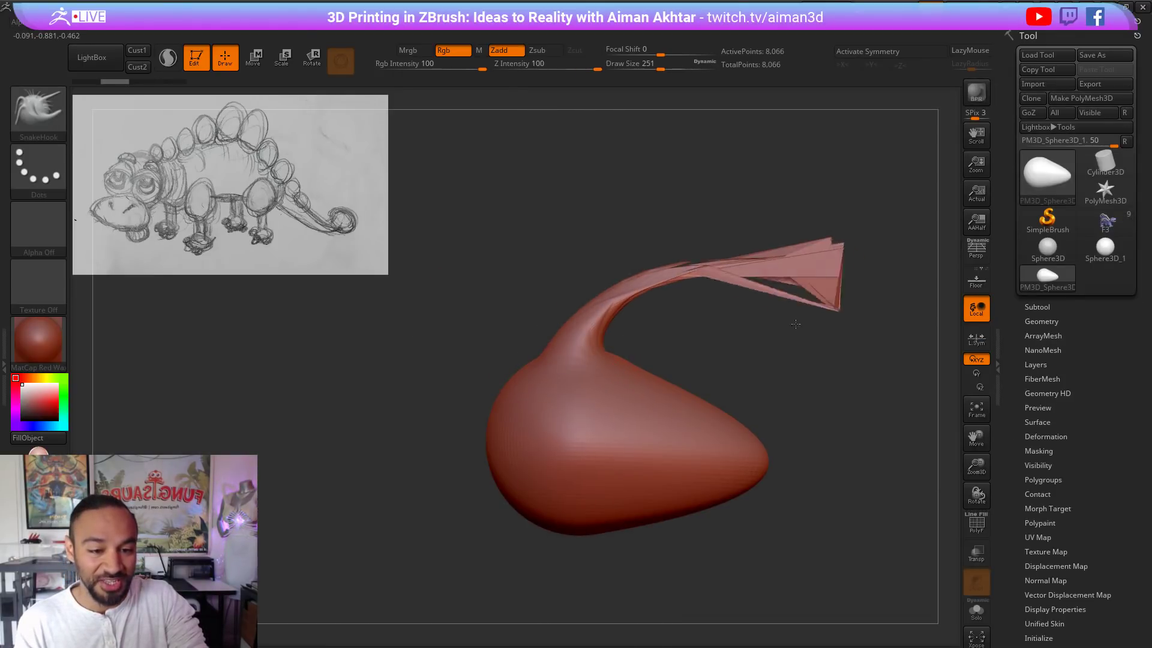
mouse_move(796, 324)
left_mouse_down()
mouse_move(857, 400)
mouse_move(927, 408)
mouse_move(910, 408)
left_mouse_up()
right_click_drag(888, 414, 799, 429, "ctrl")
right_click_drag(583, 406, 575, 408, "alt")
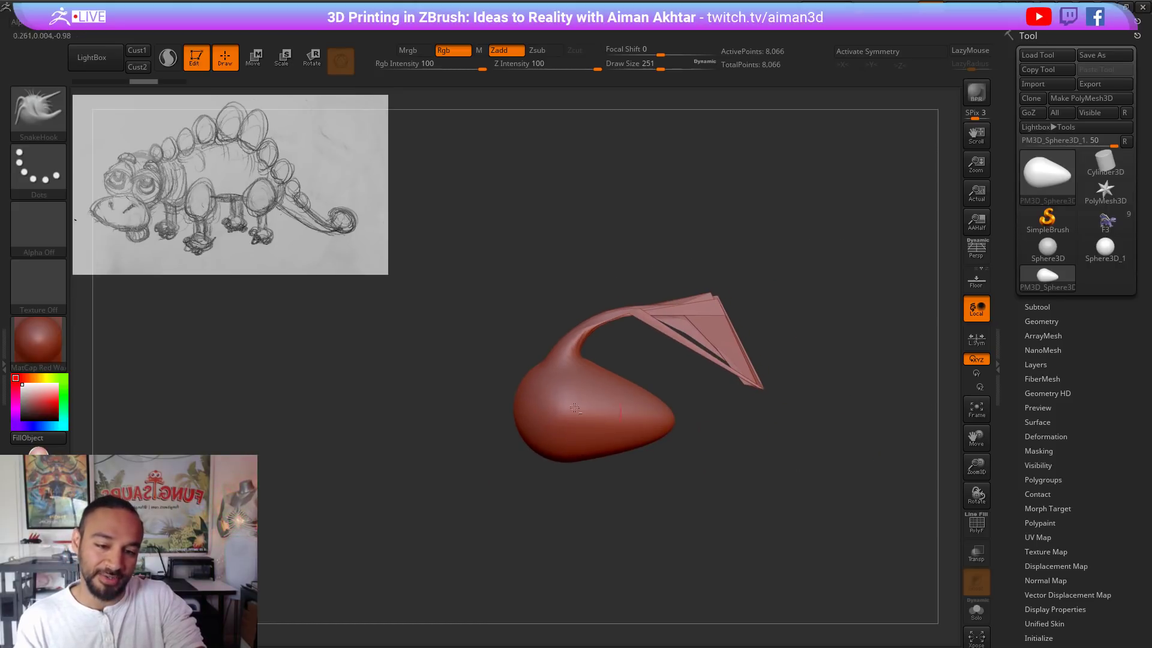
left_click_drag(750, 412, 718, 420, "shift")
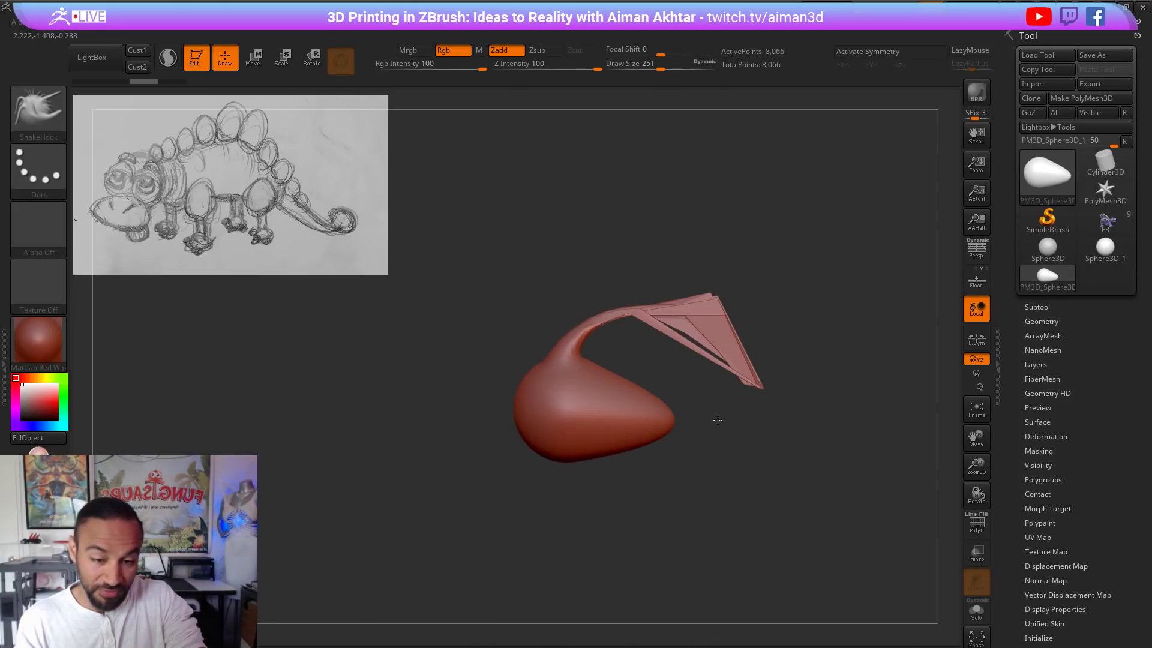
right_click_drag(728, 391, 604, 353, "ctrl")
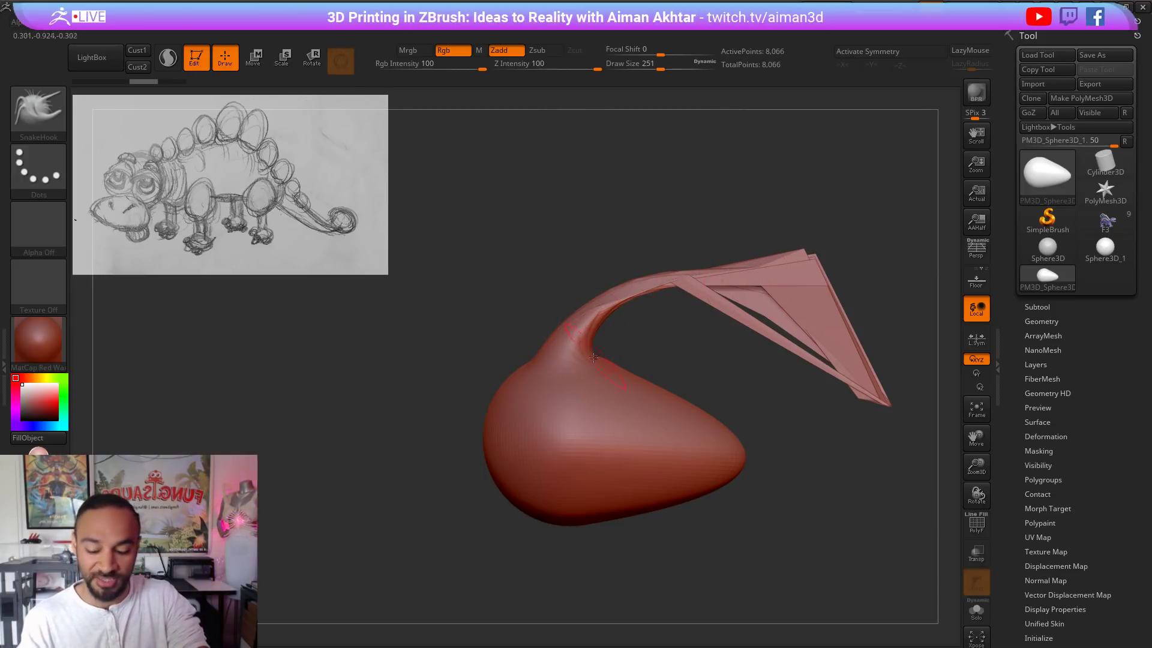
key("ctrl+z")
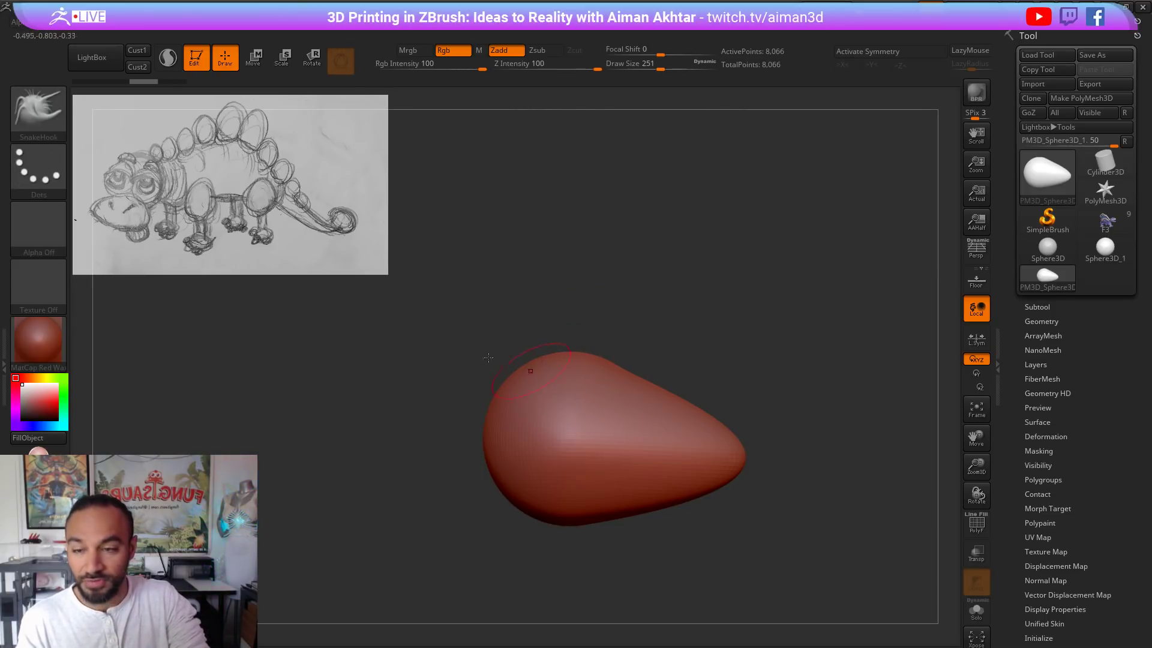
Step: Turn on Sculptris Pro and pull a long curved horn from the top of the teardrop
left_click(166, 57)
mouse_move(552, 363)
left_mouse_down()
mouse_move(546, 327)
mouse_move(561, 264)
mouse_move(690, 227)
mouse_move(771, 245)
left_mouse_up()
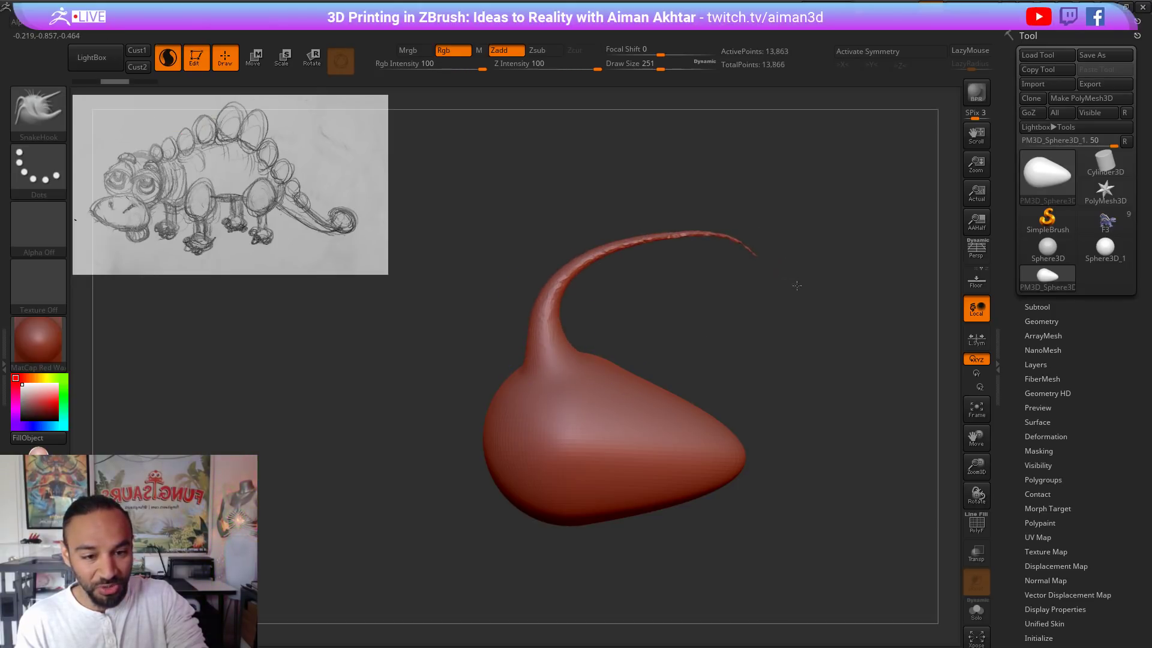
left_click_drag(797, 285, 797, 295)
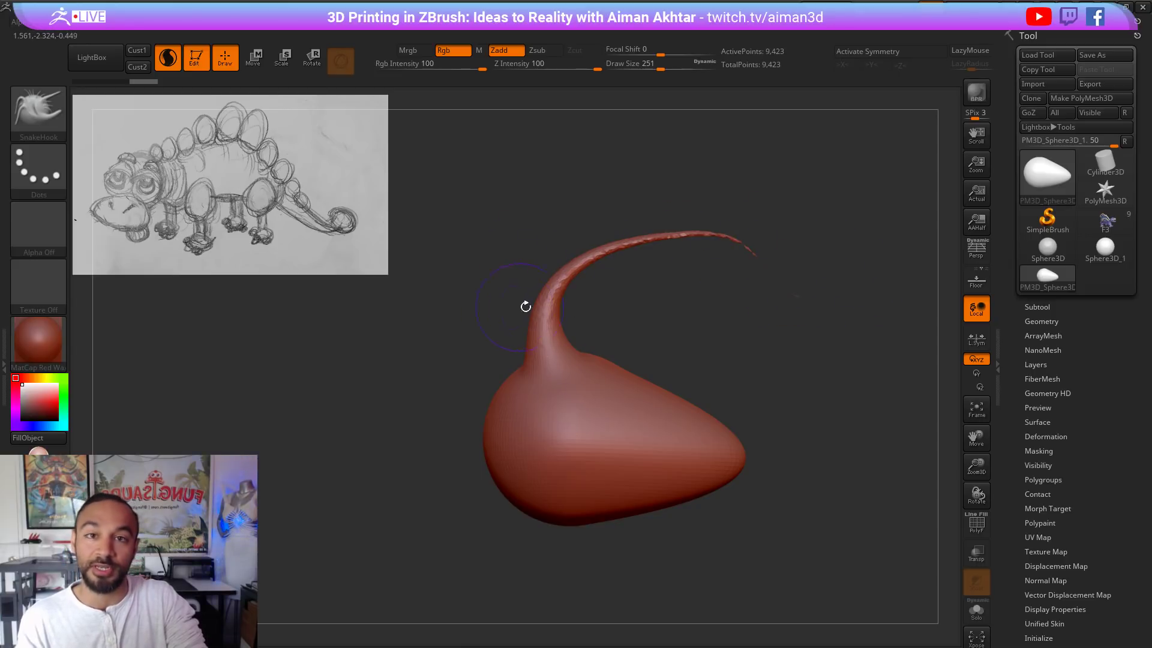
Step: Examine the horn's topology with PolyFrame on, undo the horn pull and turn PolyFrame off
left_click(982, 526)
left_click_drag(826, 434, 713, 353, "alt")
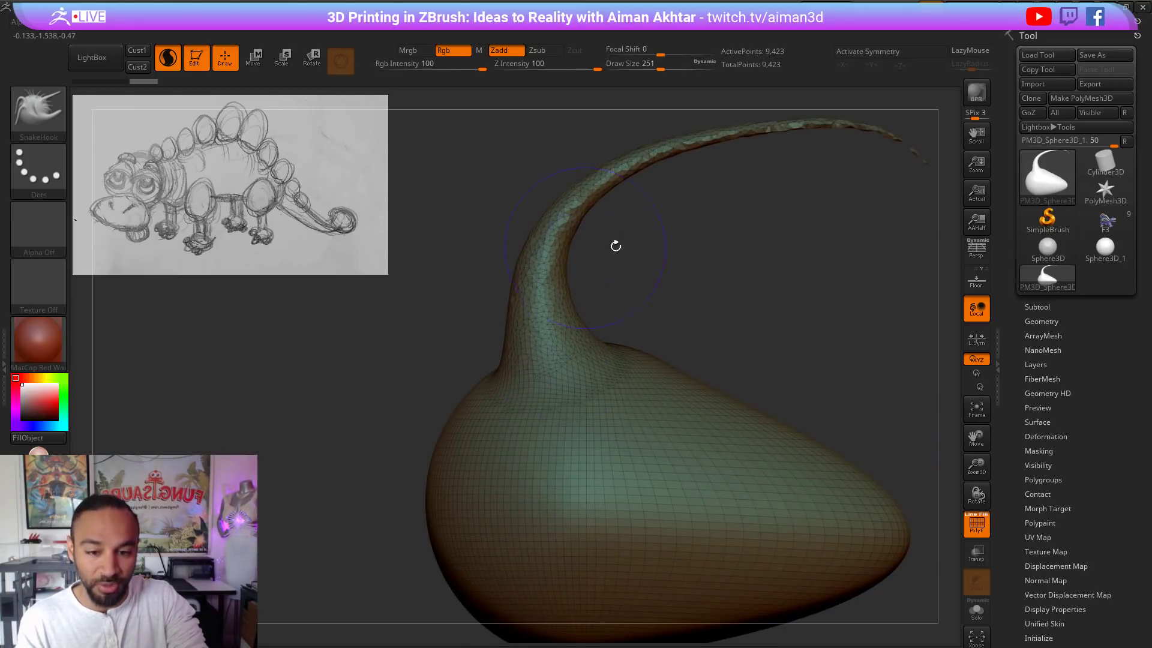
mouse_move(616, 246)
left_mouse_down("alt")
mouse_move(744, 288)
mouse_move(787, 348)
mouse_move(756, 270)
mouse_move(761, 214)
mouse_move(664, 445)
mouse_move(646, 456)
mouse_move(714, 275)
left_mouse_up("alt")
key("ctrl+z")
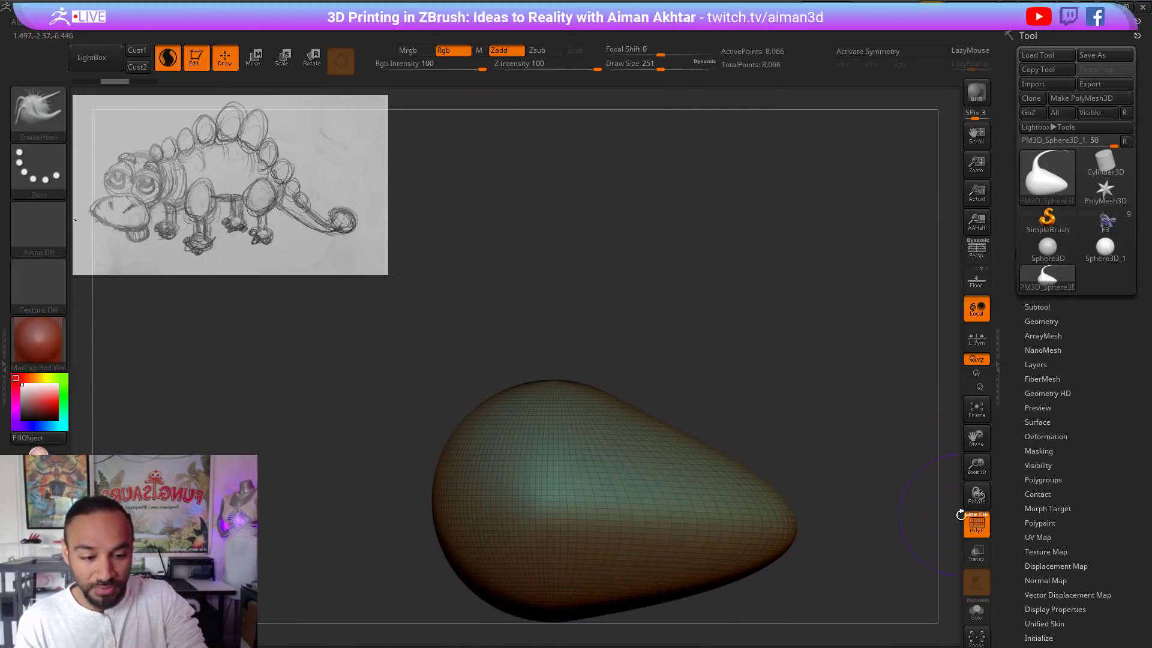
left_click(975, 524)
left_click_drag(632, 270, 635, 158, "alt")
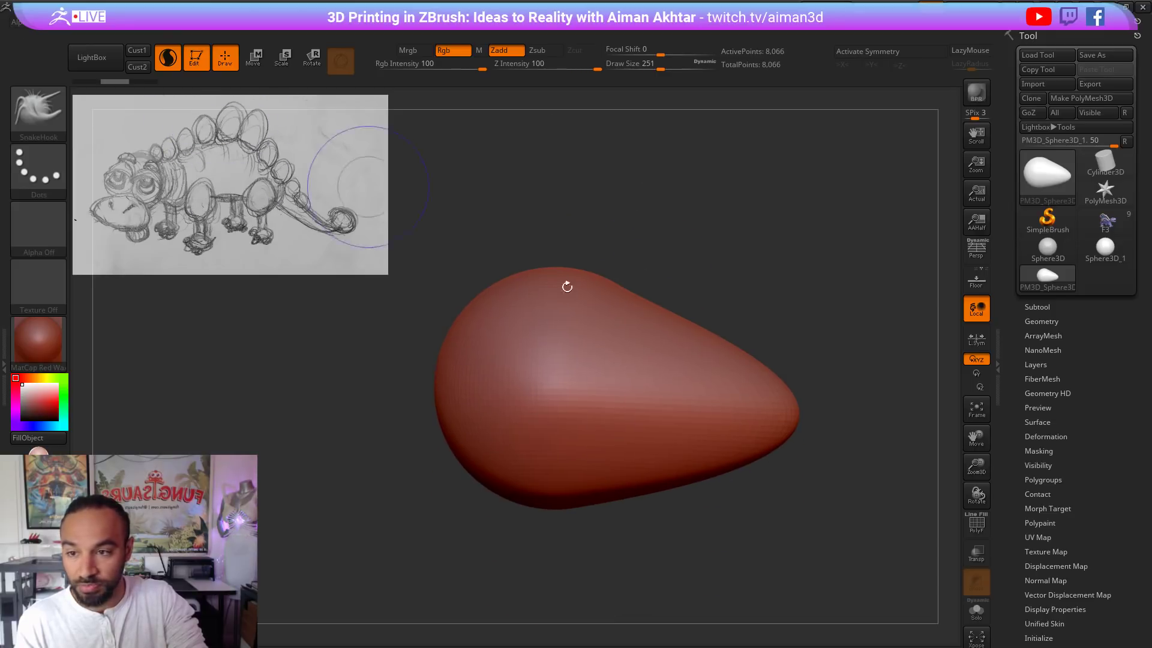
Step: Enlarge the draw size to 648 and pull the teardrop's ends, upper corners and underside into a rounded bean-shaped body
key("s")
left_click_drag(715, 382, 740, 385)
left_click_drag(729, 468, 715, 309, "alt")
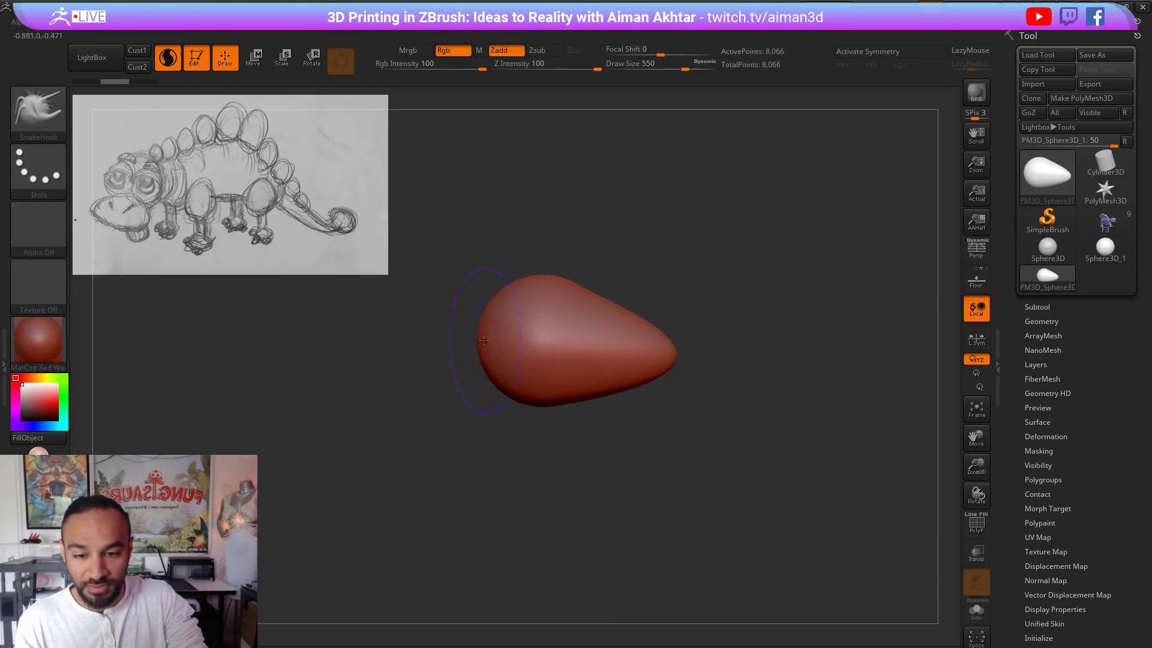
key("s")
mouse_move(484, 342)
left_mouse_down()
mouse_move(441, 341)
mouse_move(478, 384)
left_mouse_up()
left_click_drag(626, 357, 635, 383)
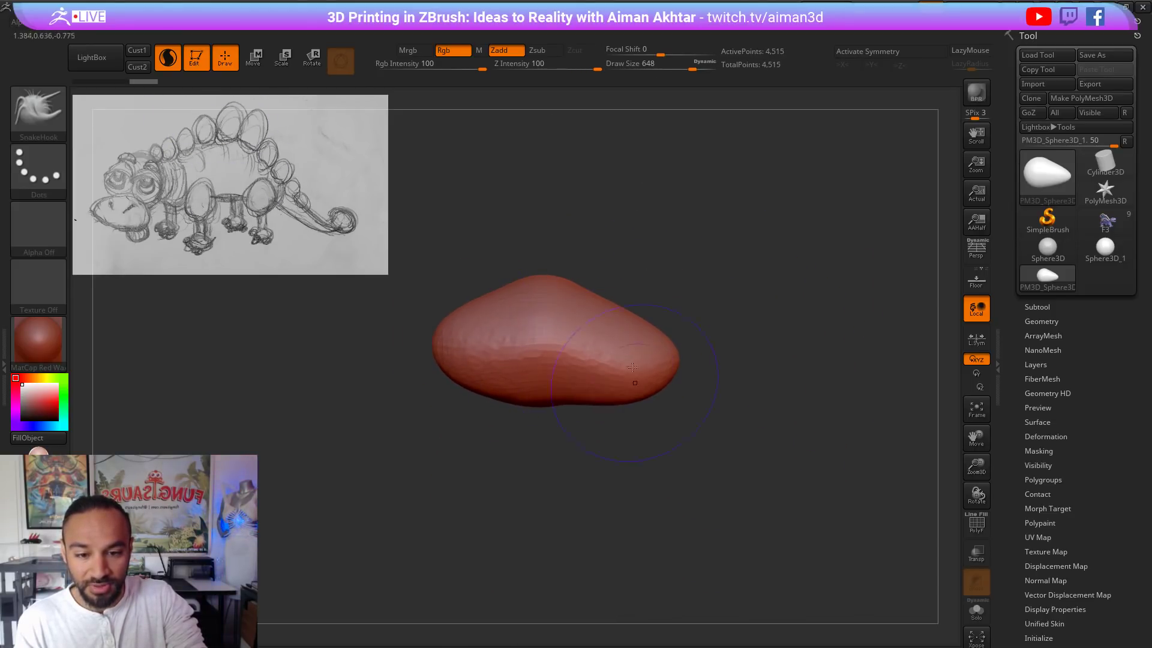
mouse_move(627, 332)
left_mouse_down()
mouse_move(652, 301)
mouse_move(602, 278)
left_mouse_up()
left_click_drag(487, 312, 462, 290)
left_click_drag(504, 386, 488, 403)
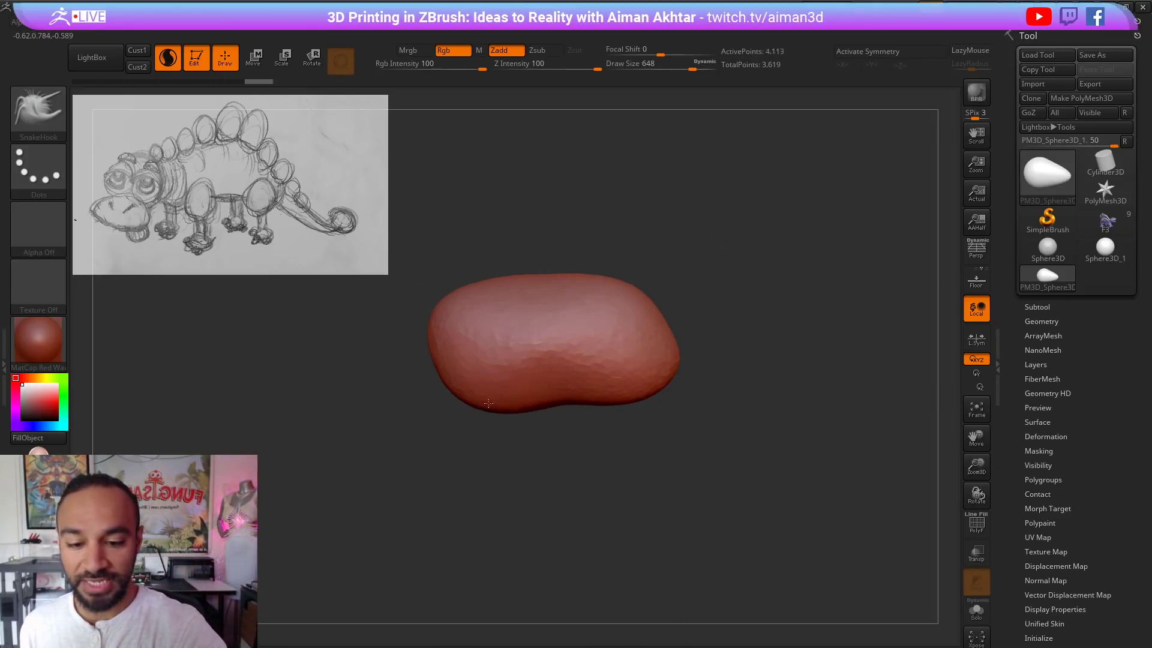
Step: Refine the body's side profile with SnakeHook, shaping its ends, top and underside into a smooth elongated oval
mouse_move(552, 387)
left_mouse_down()
mouse_move(556, 405)
mouse_move(619, 397)
left_mouse_up()
mouse_move(657, 355)
left_mouse_down()
mouse_move(671, 362)
mouse_move(671, 319)
mouse_move(802, 392)
left_mouse_up()
left_click_drag(522, 384, 507, 413)
left_click_drag(529, 348, 536, 358)
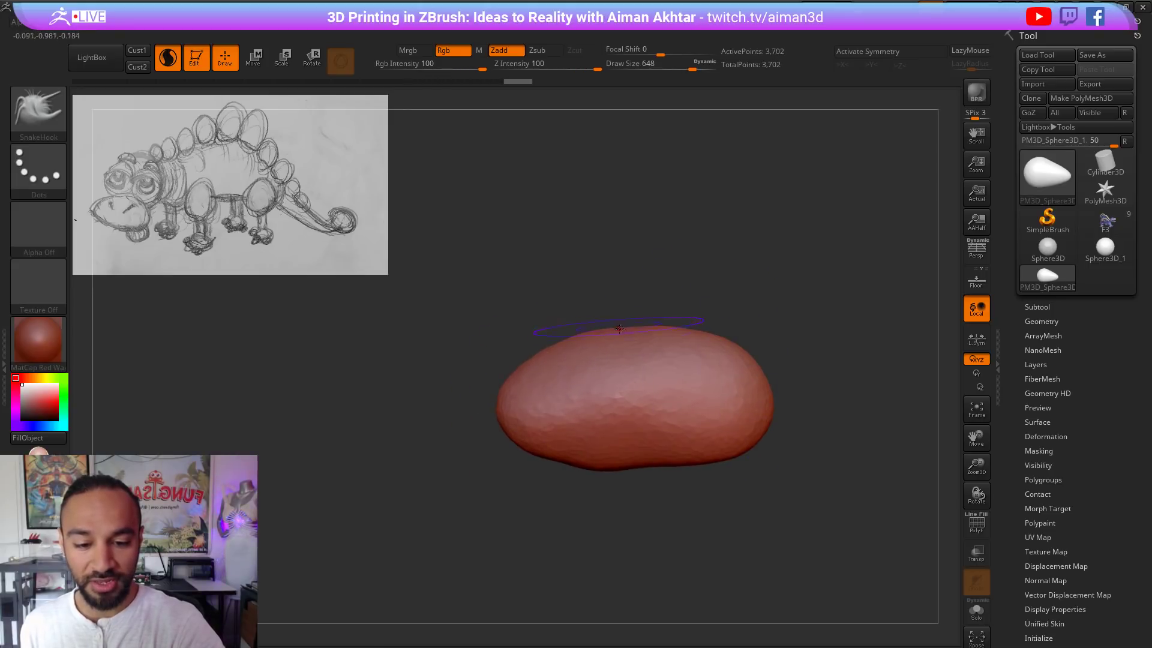
left_click_drag(650, 324, 654, 330)
left_click_drag(712, 331, 715, 338)
left_click_drag(675, 447, 677, 454)
left_click_drag(577, 450, 729, 420)
Step: Broaden the body from the end view by pulling its side, upper corner and lower edge outward
left_click_drag(730, 370, 529, 385, "shift")
mouse_move(750, 485)
left_mouse_down()
mouse_move(767, 484)
mouse_move(558, 376)
left_mouse_up()
left_click_drag(544, 429, 517, 457)
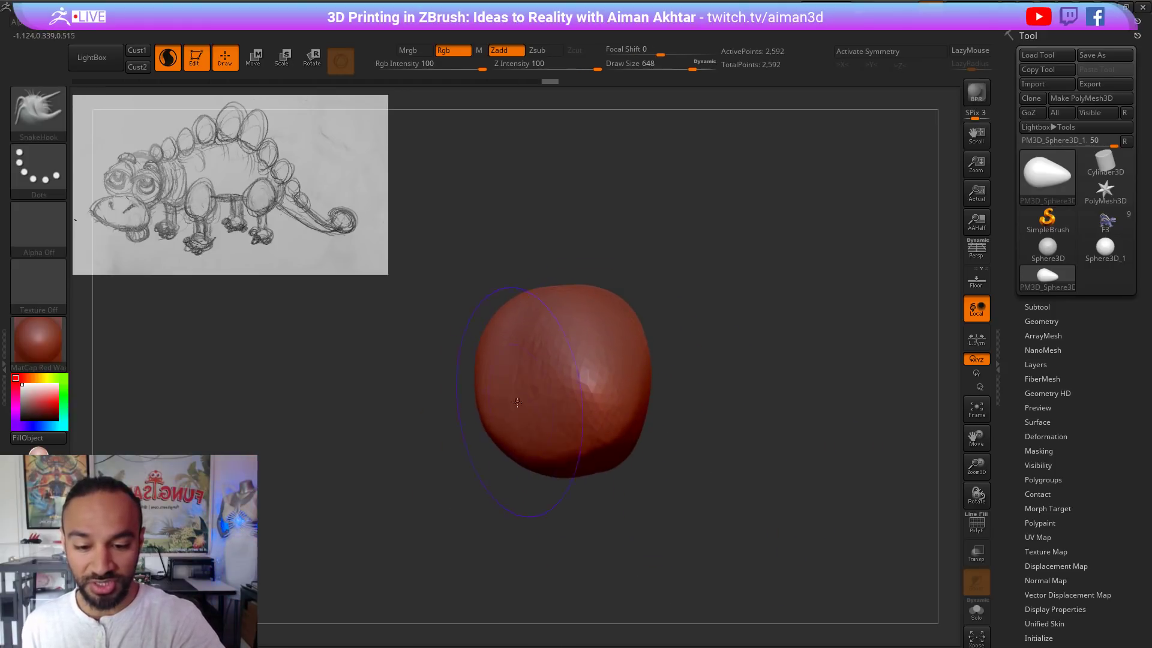
left_click_drag(517, 414, 497, 428)
left_click_drag(499, 348, 483, 316)
left_click_drag(523, 456, 518, 466)
left_click_drag(594, 430, 607, 439)
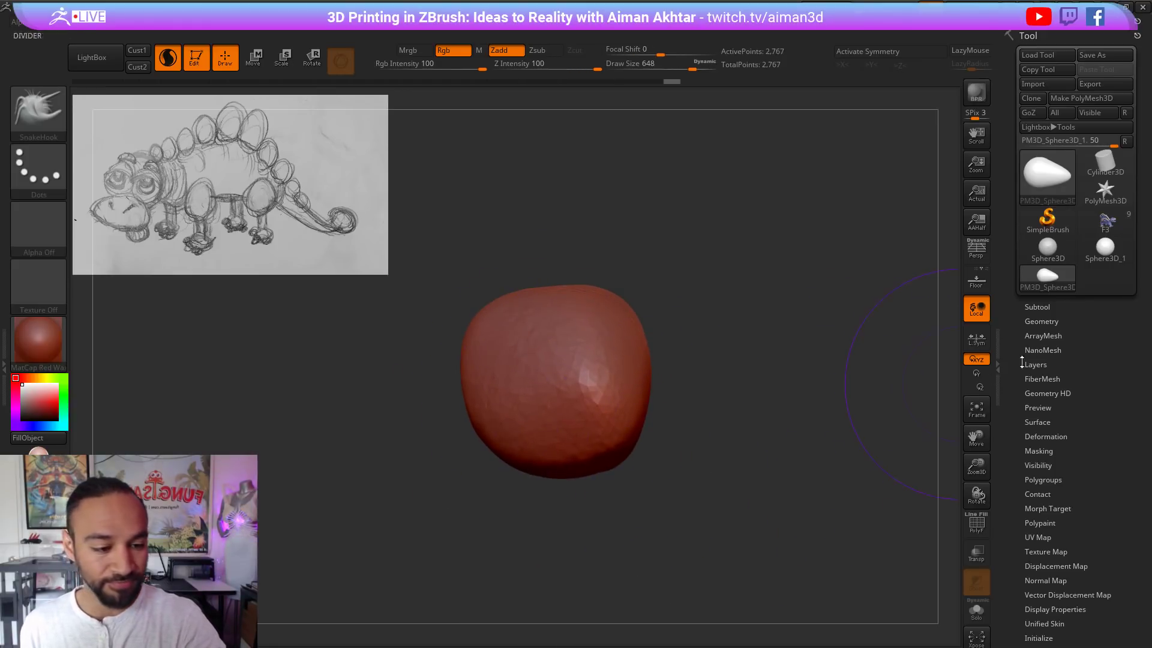
Step: Mirror and weld the body's geometry, undoing the first mirror and applying it again
left_click(1038, 322)
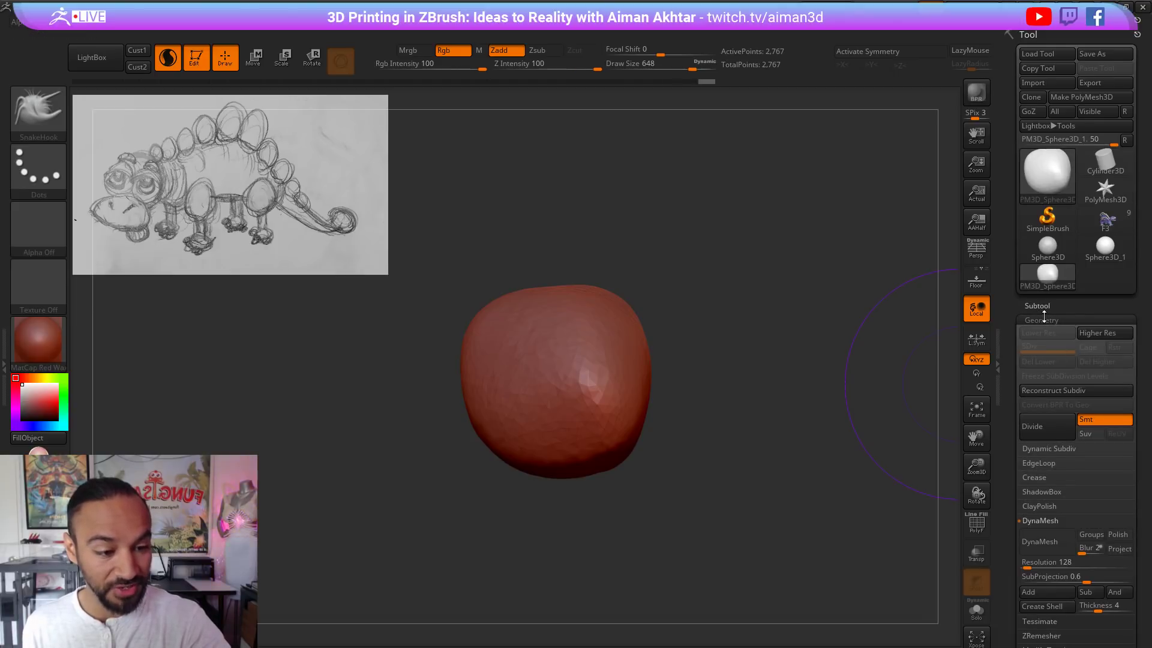
left_click(1039, 322)
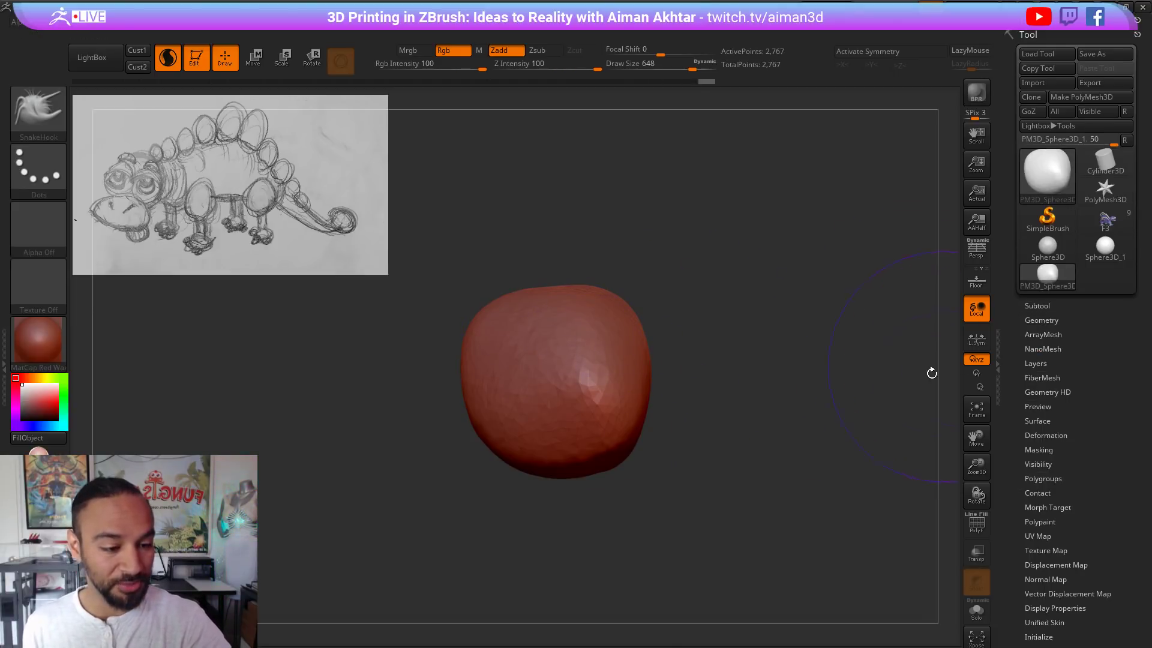
left_click_drag(1095, 384, 1103, 359)
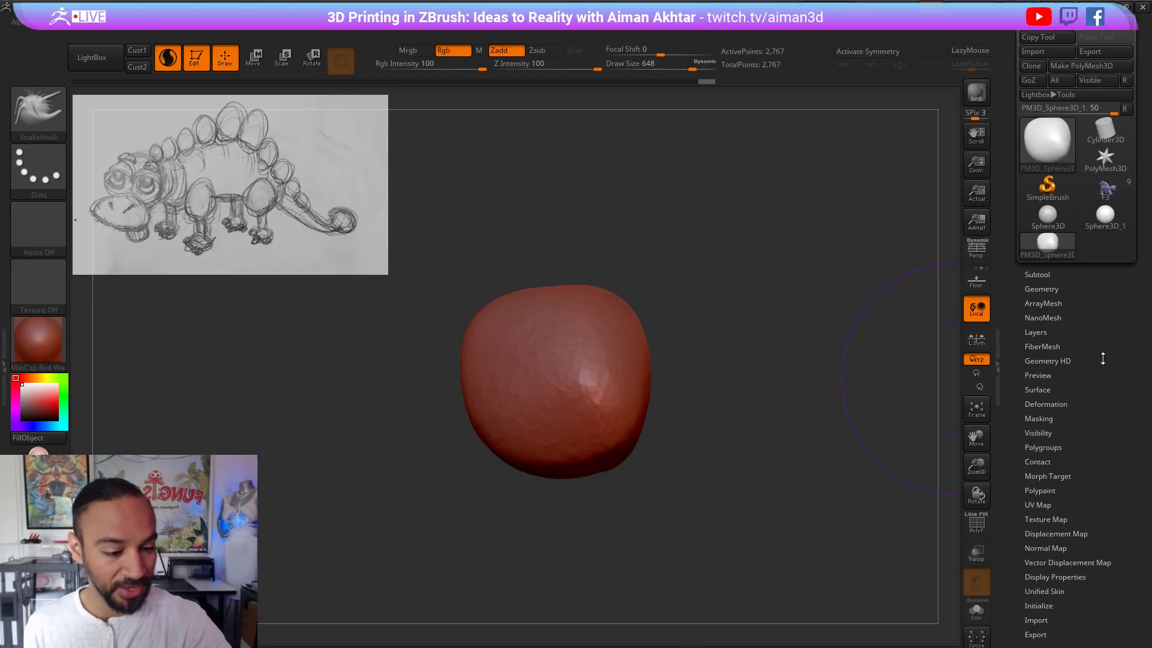
left_click(1043, 289)
left_click_drag(1144, 506, 1140, 338)
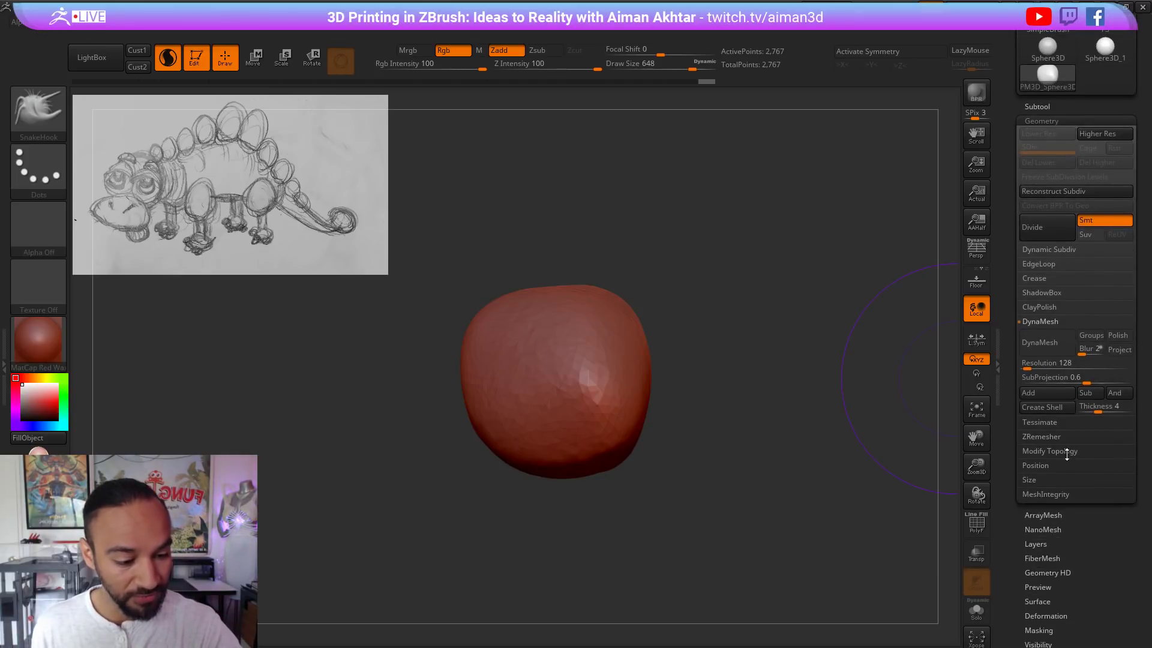
left_click(1067, 453)
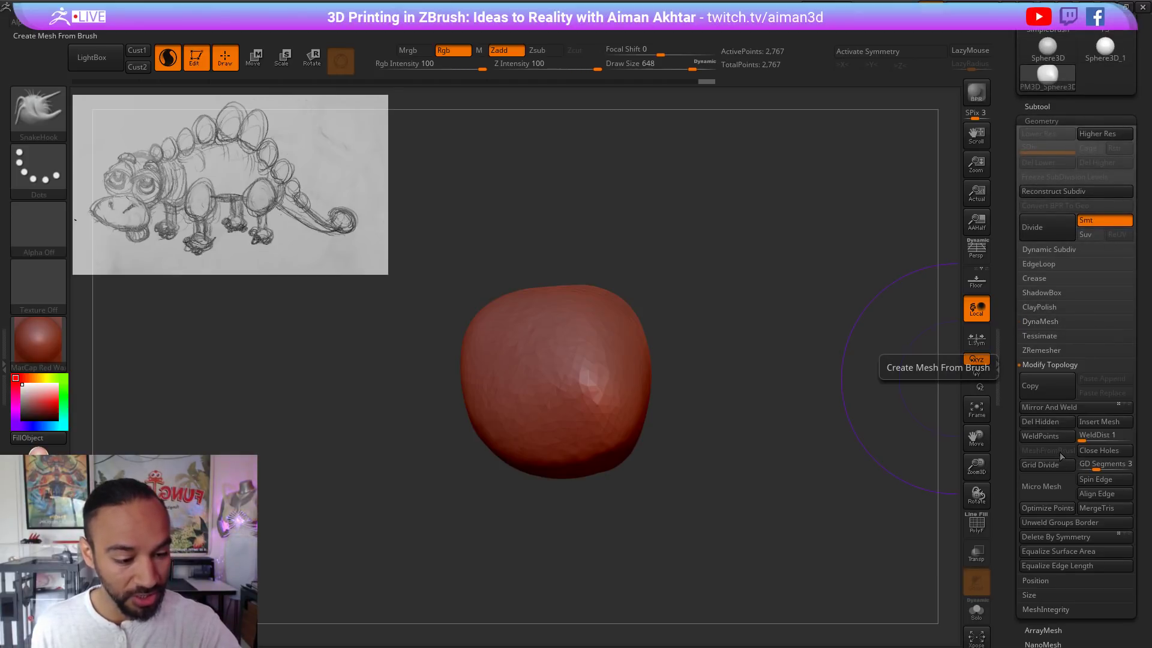
left_click(1067, 408)
left_click_drag(800, 448, 750, 457)
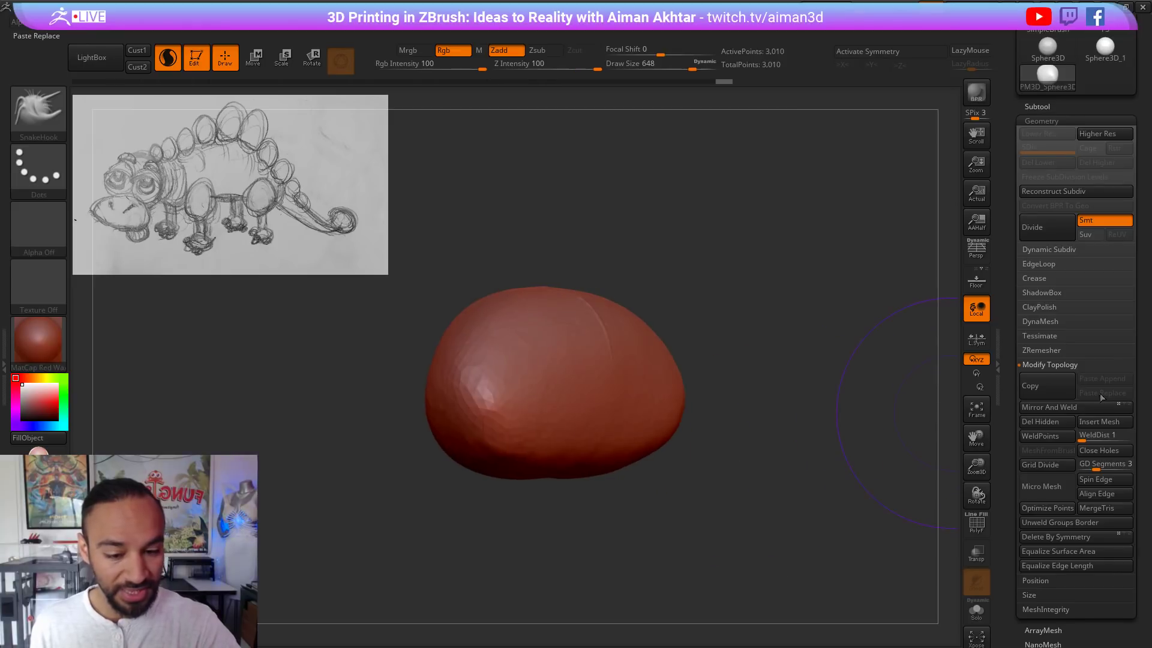
right_click_drag(643, 342, 697, 361, "shift")
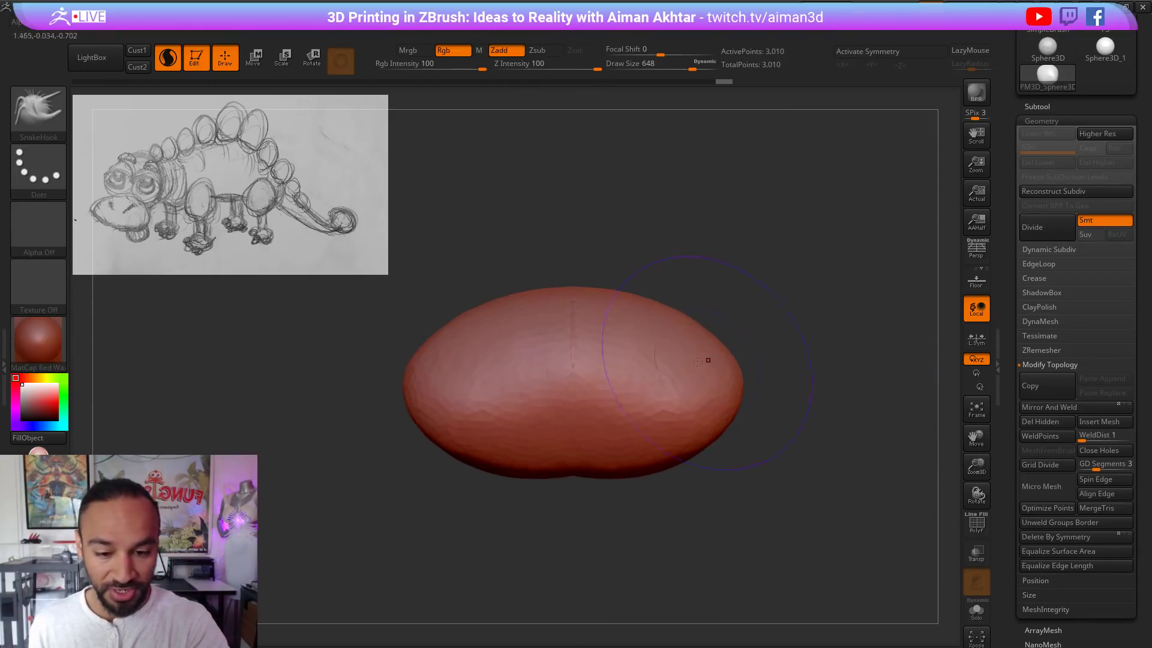
key("ctrl+z")
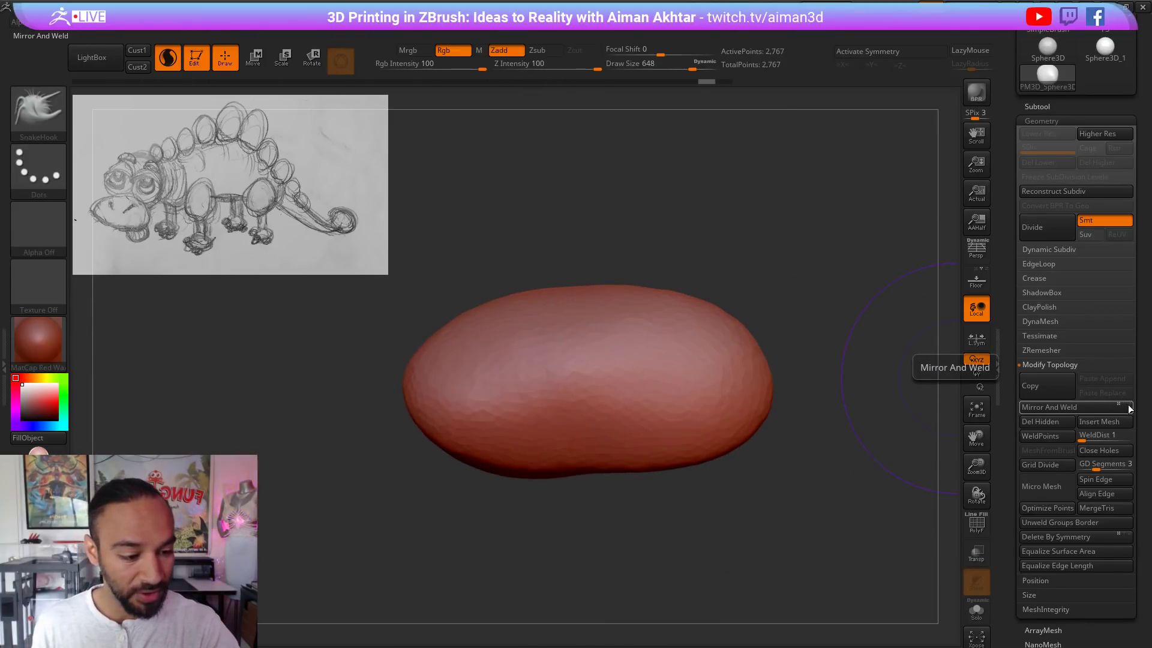
left_click(1110, 407)
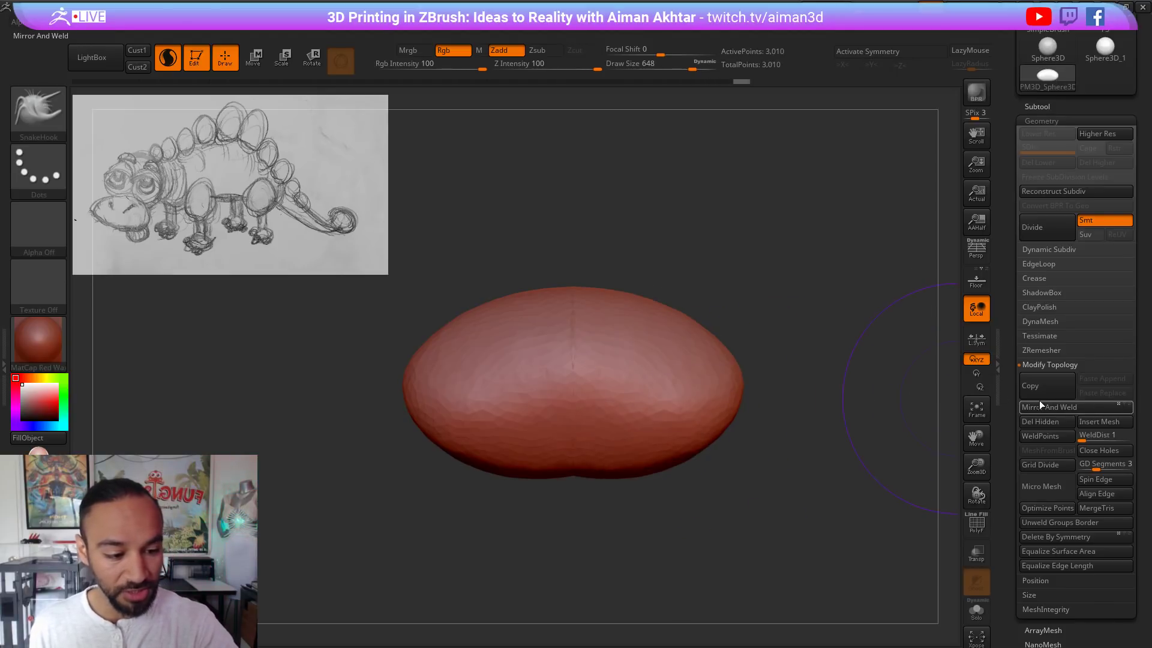
Step: Turn on X symmetry and push the body's sides inward with SnakeHook at draw size 773
key("x")
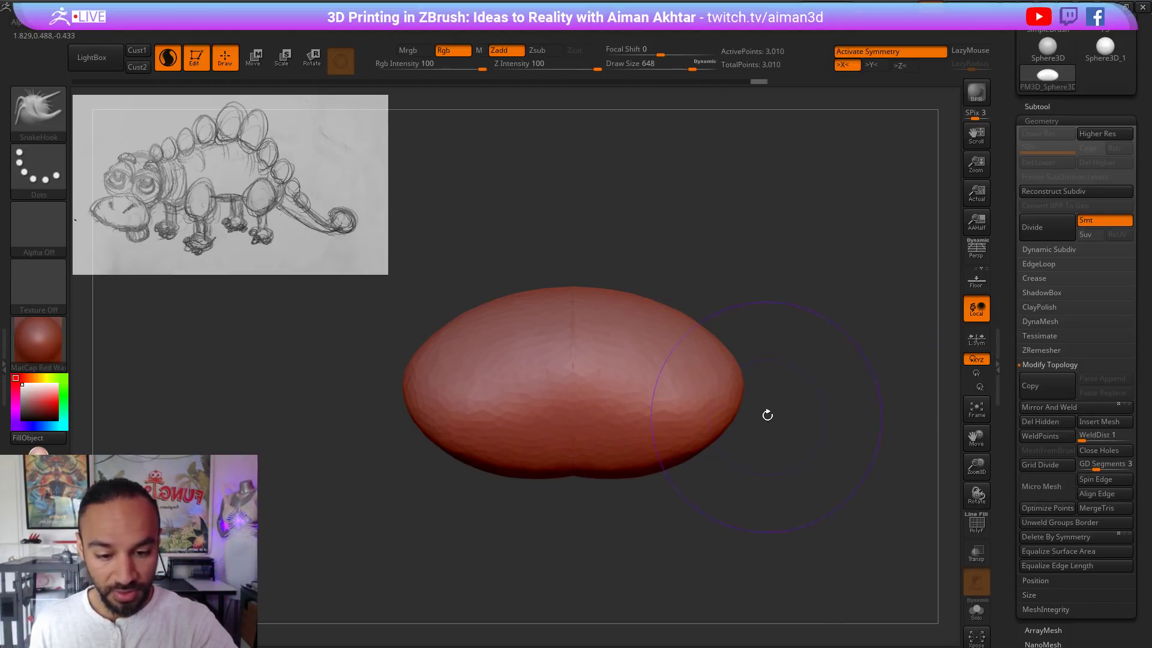
key("s")
left_click_drag(722, 404, 729, 406)
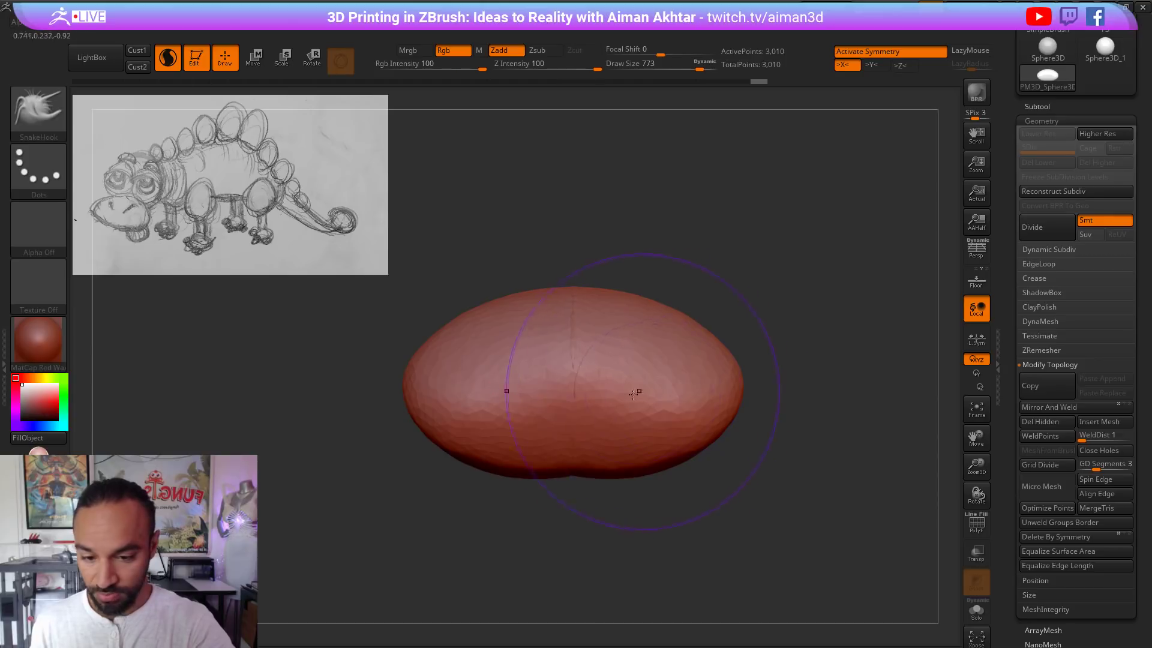
mouse_move(721, 390)
left_mouse_down()
mouse_move(652, 379)
mouse_move(647, 415)
left_mouse_up()
right_click_drag(651, 425, 718, 434)
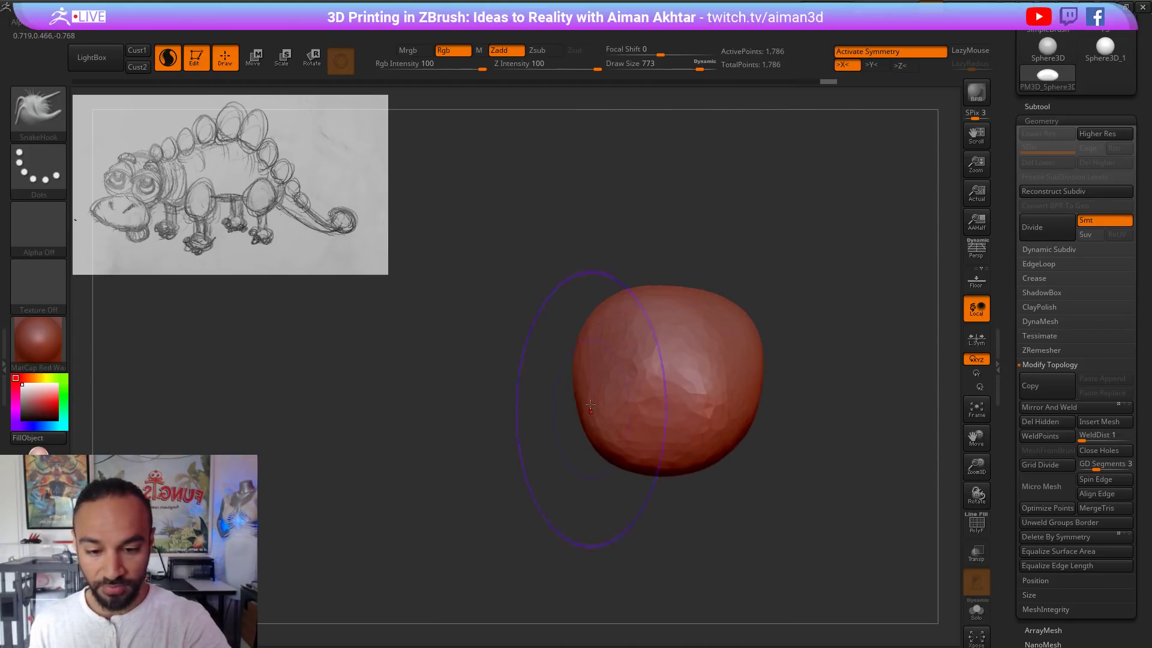
Step: Lengthen the body symmetrically in side view by pulling its front and rear ends outward with SnakeHook
left_click_drag(592, 406, 543, 390)
left_click_drag(588, 354, 542, 334)
left_click_drag(590, 424, 544, 435)
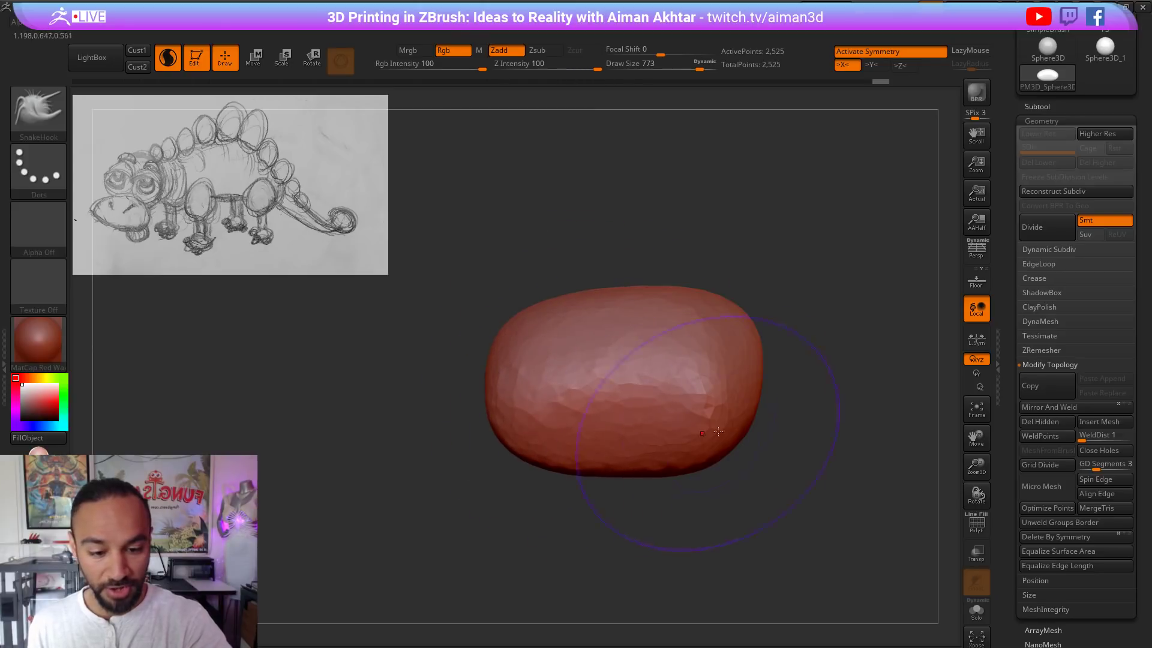
left_click_drag(699, 427, 728, 433)
left_click_drag(715, 379, 753, 367)
left_click_drag(505, 368, 479, 365)
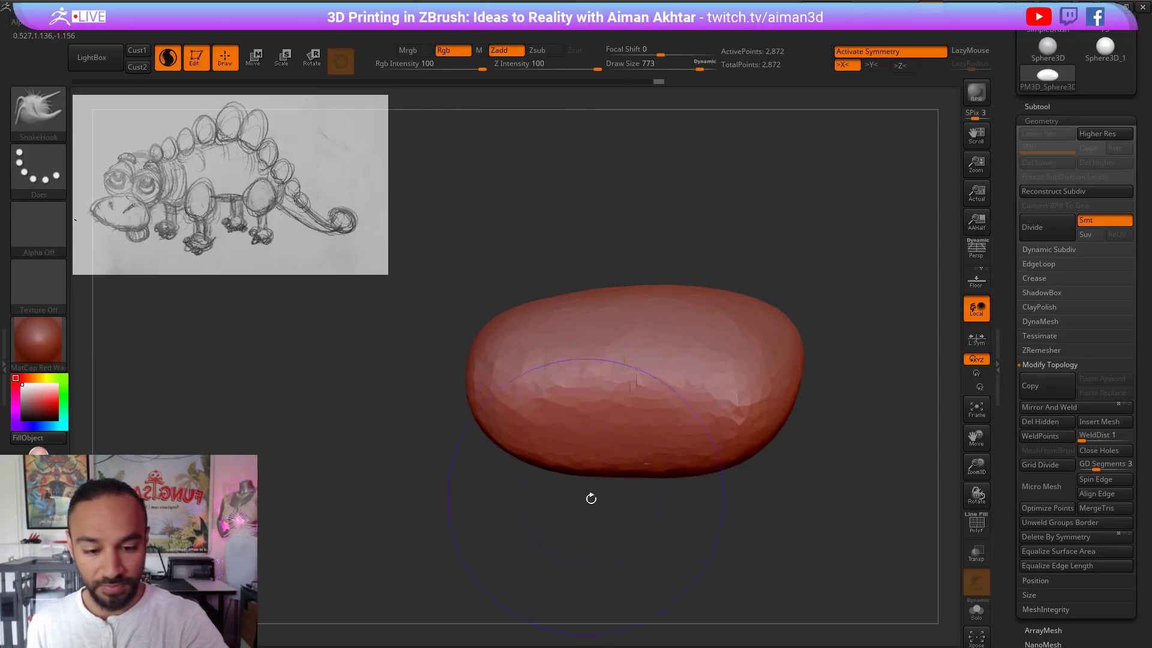
Step: Reshape the body's front end and lower edge symmetrically with SnakeHook, checking the form from side and three-quarter views
right_click_drag(592, 499, 594, 473, "ctrl")
left_click_drag(655, 392, 673, 394)
right_click_drag(558, 474, 603, 468)
mouse_move(540, 416)
left_mouse_down()
mouse_move(528, 429)
mouse_move(549, 369)
left_mouse_up()
right_click_drag(757, 354, 688, 384)
mouse_move(690, 399)
left_mouse_down("shift")
mouse_move(702, 333)
mouse_move(717, 330)
mouse_move(715, 413)
left_mouse_up("shift")
mouse_move(620, 414)
left_mouse_down()
mouse_move(621, 429)
mouse_move(564, 418)
left_mouse_up()
mouse_move(543, 373)
left_mouse_down()
mouse_move(530, 365)
mouse_move(518, 380)
left_mouse_up()
left_click_drag(701, 399, 709, 406)
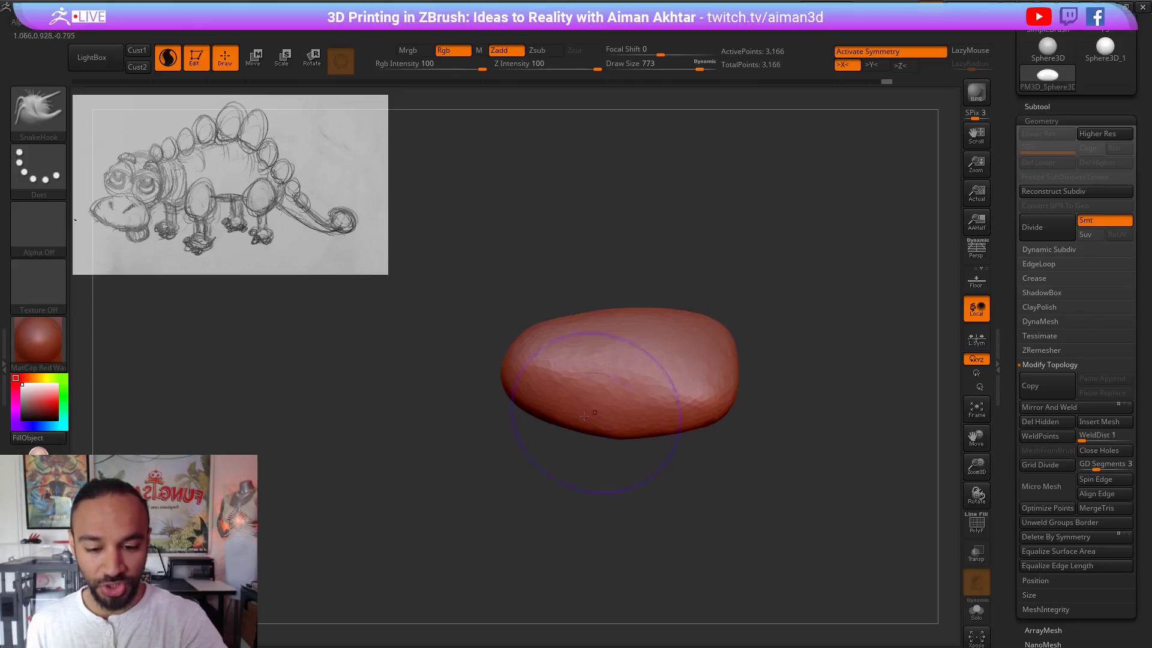
Step: Pull the body's tapered front and underside outward with SnakeHook and smooth the lower surface
left_click_drag(584, 416, 570, 421)
mouse_move(554, 399)
left_mouse_down()
mouse_move(546, 403)
mouse_move(712, 401)
mouse_move(496, 393)
mouse_move(673, 403)
mouse_move(521, 375)
left_mouse_up()
mouse_move(757, 412)
left_mouse_down("shift")
mouse_move(789, 409)
mouse_move(714, 427)
left_mouse_up("shift")
left_click_drag(634, 365, 655, 362)
left_click_drag(644, 404, 666, 436)
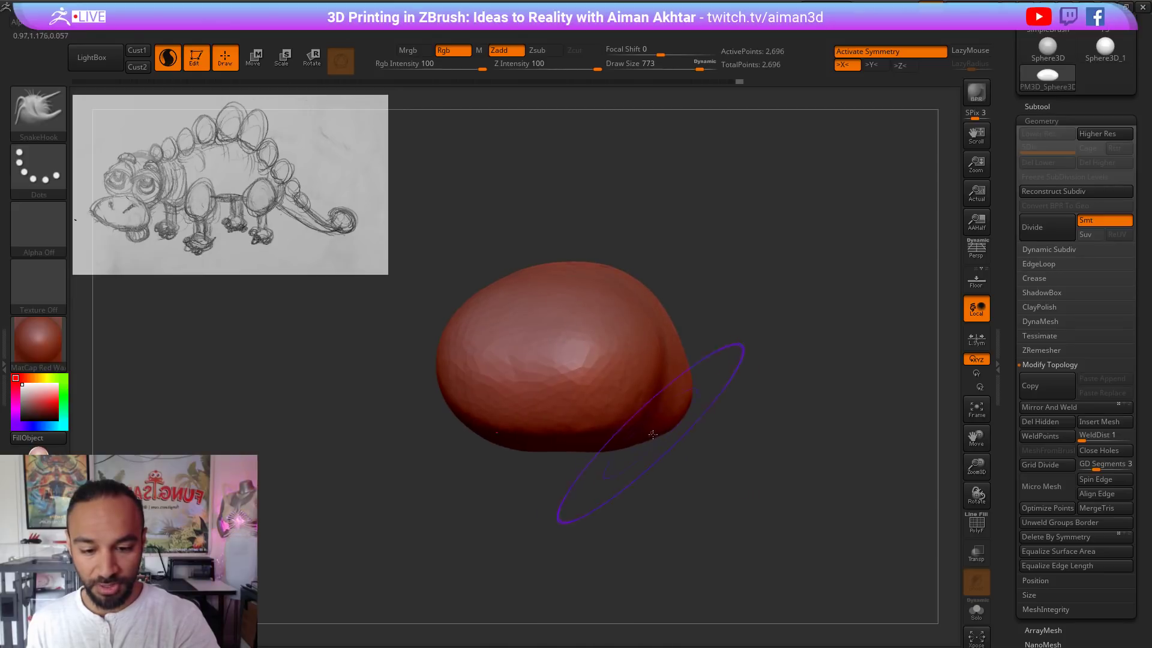
mouse_move(582, 439)
left_mouse_down()
mouse_move(578, 452)
mouse_move(714, 441)
left_mouse_up()
mouse_move(689, 432)
left_mouse_down("shift")
mouse_move(768, 390)
mouse_move(751, 443)
mouse_move(770, 442)
mouse_move(702, 454)
left_mouse_up("shift")
Step: Smooth the body's surface and shape its rear end with SnakeHook in side view
mouse_move(774, 356)
left_mouse_down("shift")
mouse_move(736, 285)
mouse_move(673, 327)
left_mouse_up("shift")
left_click_drag(672, 331, 572, 334, "shift")
left_click_drag(748, 323, 778, 383, "shift")
left_click_drag(858, 452, 764, 455)
mouse_move(840, 427)
left_mouse_down()
mouse_move(843, 449)
mouse_move(549, 462)
mouse_move(653, 468)
left_mouse_up()
left_click_drag(634, 414, 683, 423)
left_click_drag(655, 337, 670, 327)
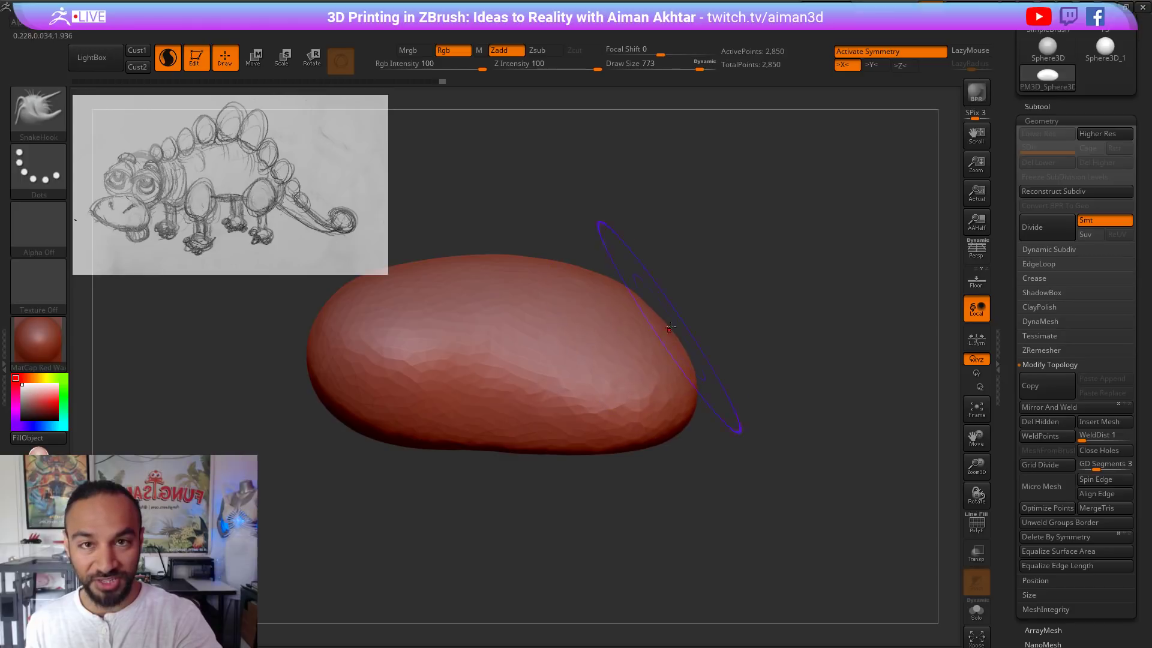
Step: Refine the body's width and taper from three-quarter and top views with SnakeHook and smoothing
left_click_drag(734, 359, 741, 420, "alt")
left_click_drag(819, 465, 810, 498)
mouse_move(711, 429)
left_mouse_down()
mouse_move(716, 449)
mouse_move(720, 433)
mouse_move(667, 424)
left_mouse_up()
left_click_drag(602, 378, 591, 390)
left_click_drag(586, 348, 581, 358)
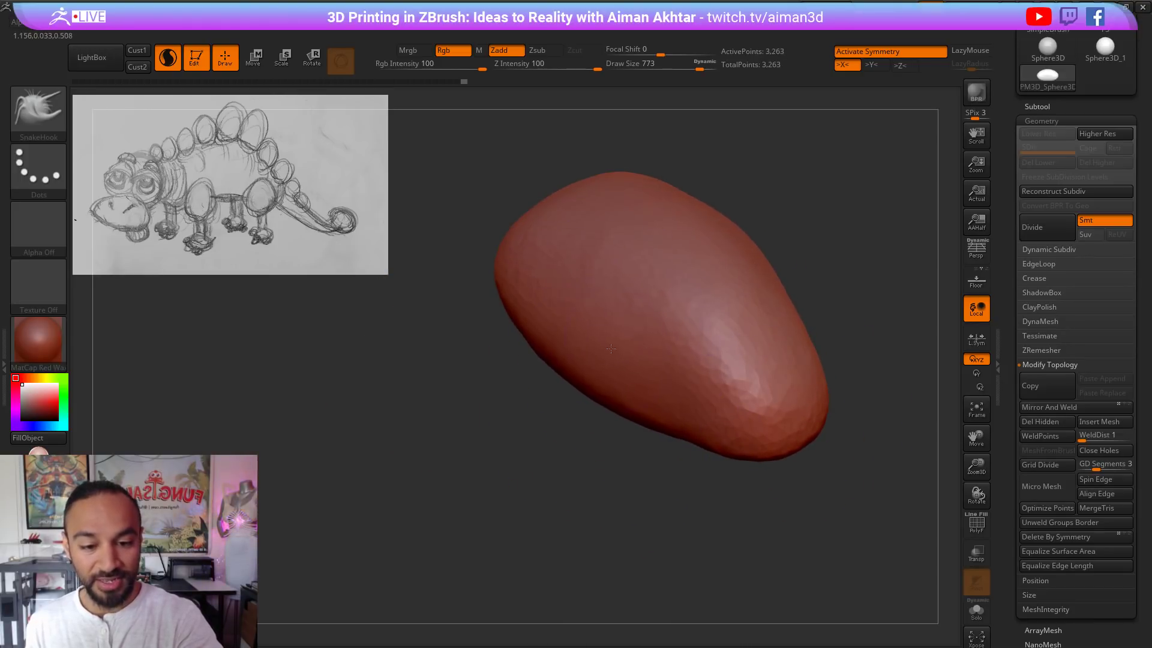
left_click_drag(817, 322, 765, 387, "shift")
mouse_move(646, 383)
left_mouse_down()
mouse_move(618, 397)
mouse_move(608, 379)
mouse_move(620, 403)
left_mouse_up()
mouse_move(617, 288)
left_mouse_down("shift")
mouse_move(638, 418)
mouse_move(610, 355)
left_mouse_up("shift")
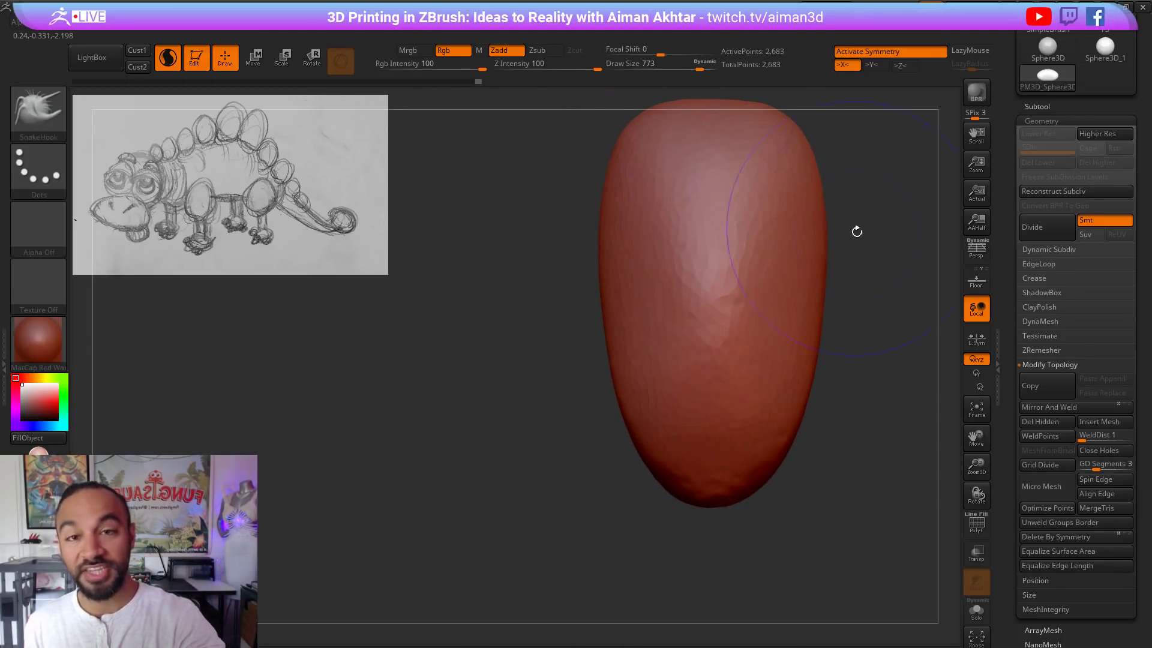
left_click_drag(856, 231, 819, 305, "alt")
mouse_move(585, 233)
left_mouse_down("shift")
mouse_move(618, 189)
mouse_move(574, 297)
left_mouse_up("shift")
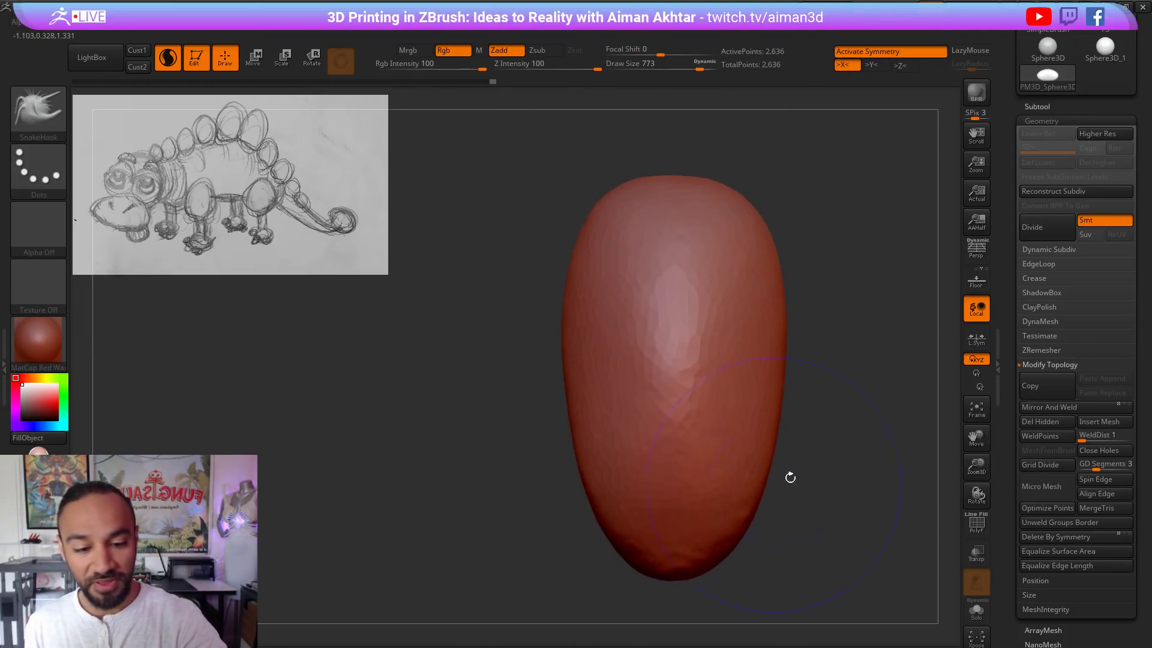
Step: Round off the sloping upper rear of the body in side view with SnakeHook
left_click_drag(790, 477, 700, 408)
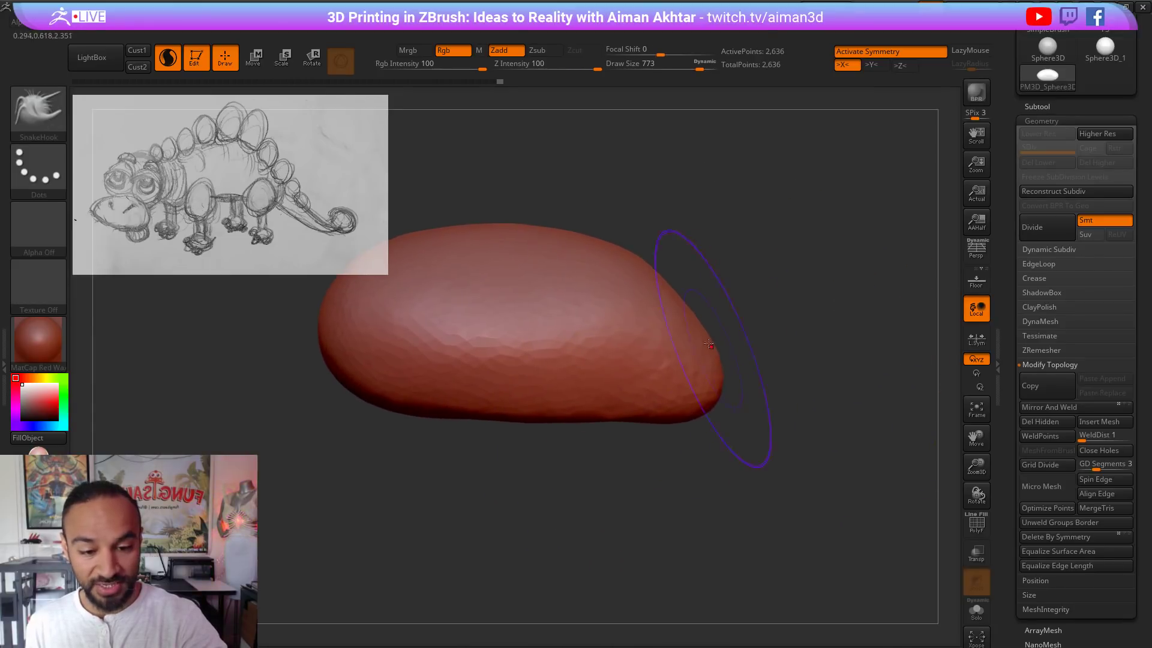
left_click_drag(709, 344, 673, 294)
mouse_move(733, 322)
left_mouse_down("alt")
mouse_move(766, 354)
mouse_move(713, 318)
left_mouse_up("alt")
left_click_drag(807, 366, 847, 370, "alt")
mouse_move(685, 414)
left_mouse_down()
mouse_move(695, 431)
mouse_move(461, 400)
mouse_move(780, 386)
mouse_move(736, 348)
mouse_move(745, 343)
left_mouse_up()
mouse_move(820, 380)
left_mouse_down("alt")
mouse_move(799, 361)
mouse_move(779, 384)
mouse_move(717, 396)
left_mouse_up("alt")
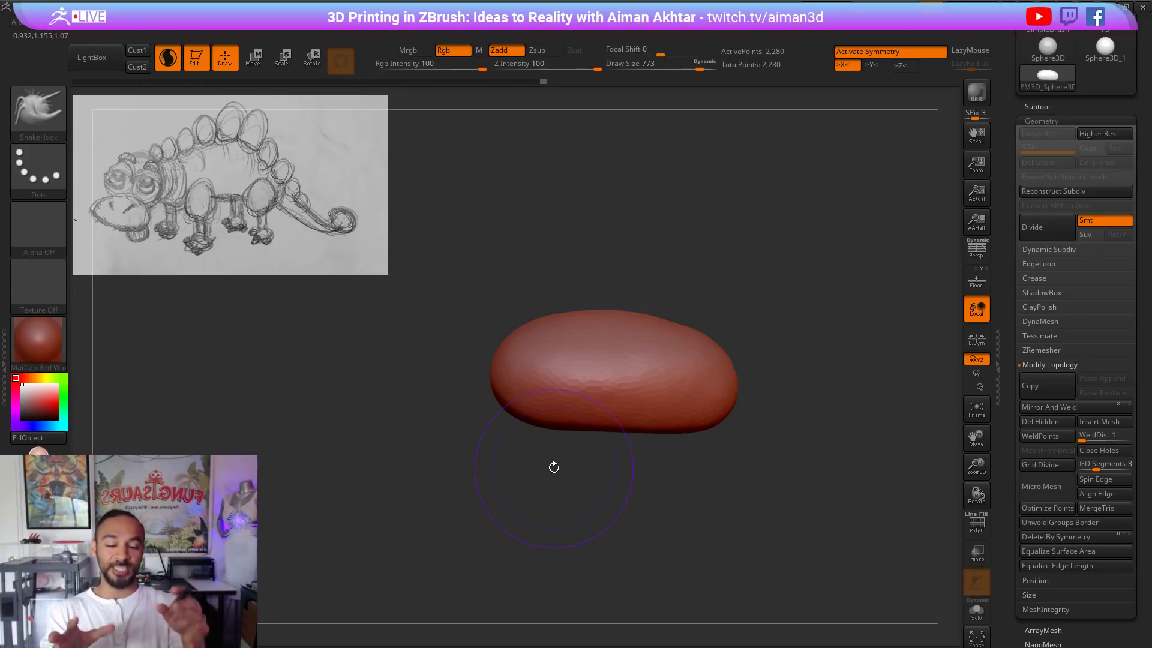
Step: Duplicate the body subtool, move the copy along Z to the front, and scale it down to form the head block
left_click(1036, 106)
left_click(1043, 440)
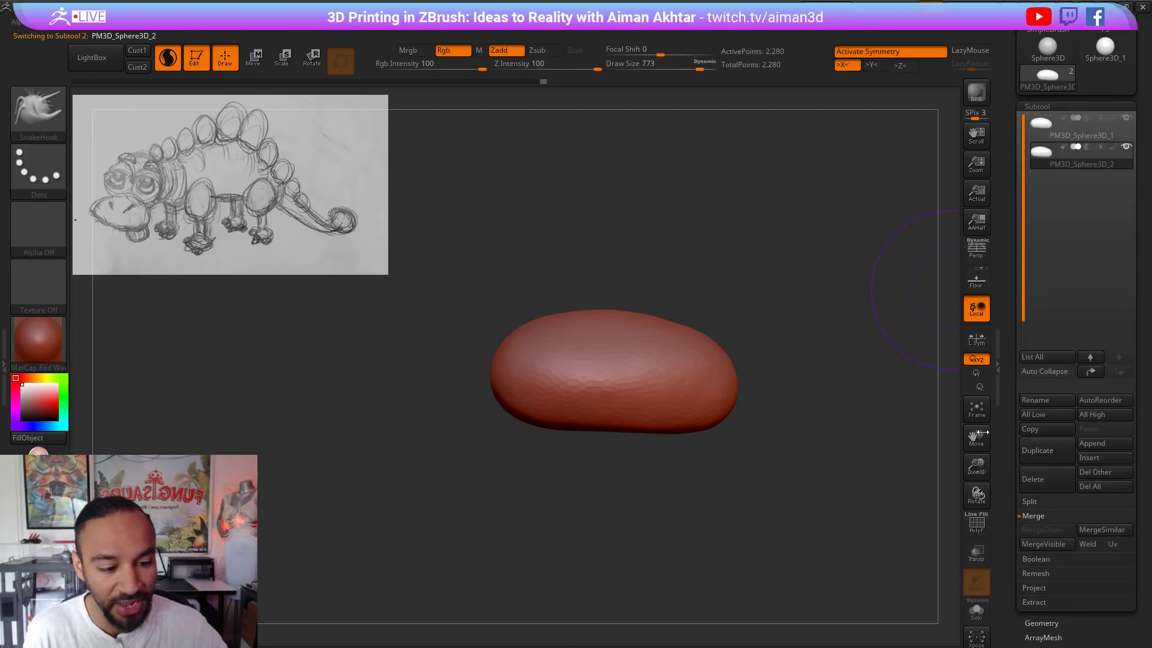
key("w")
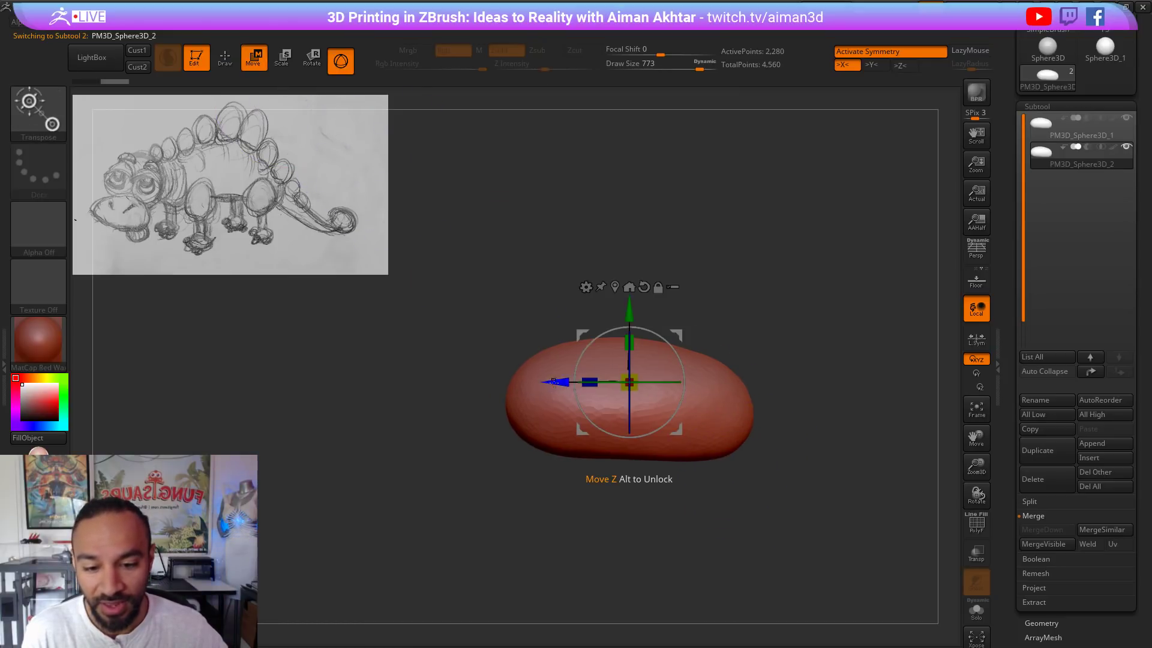
left_click_drag(552, 382, 384, 382)
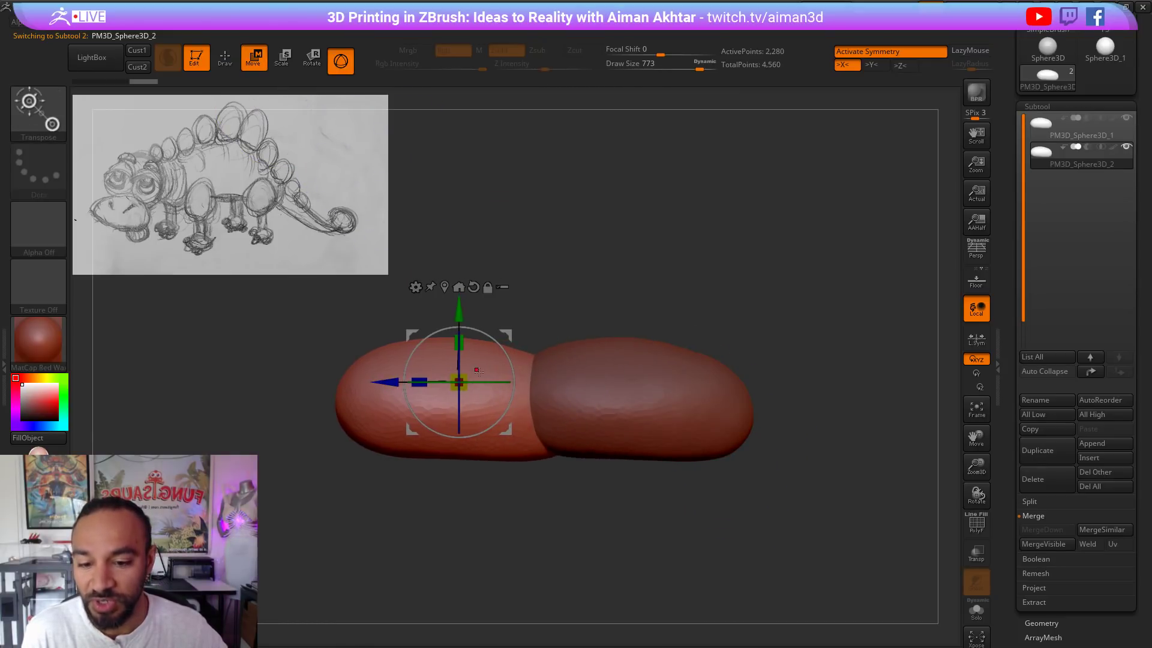
left_click_drag(459, 382, 356, 313)
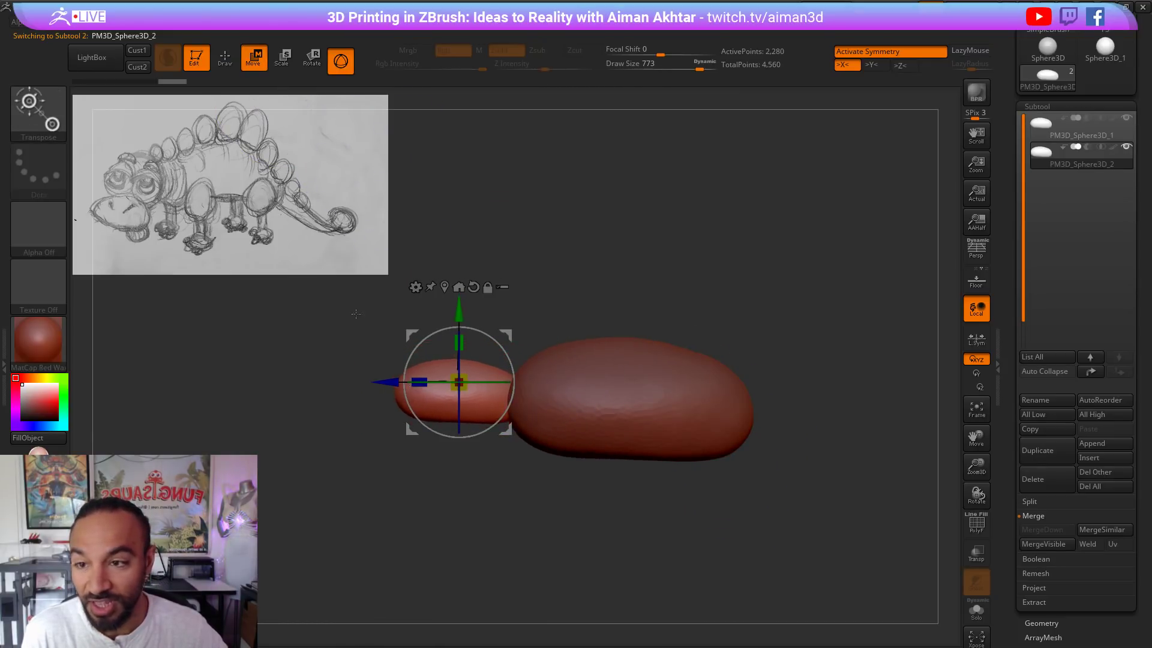
left_click(236, 57)
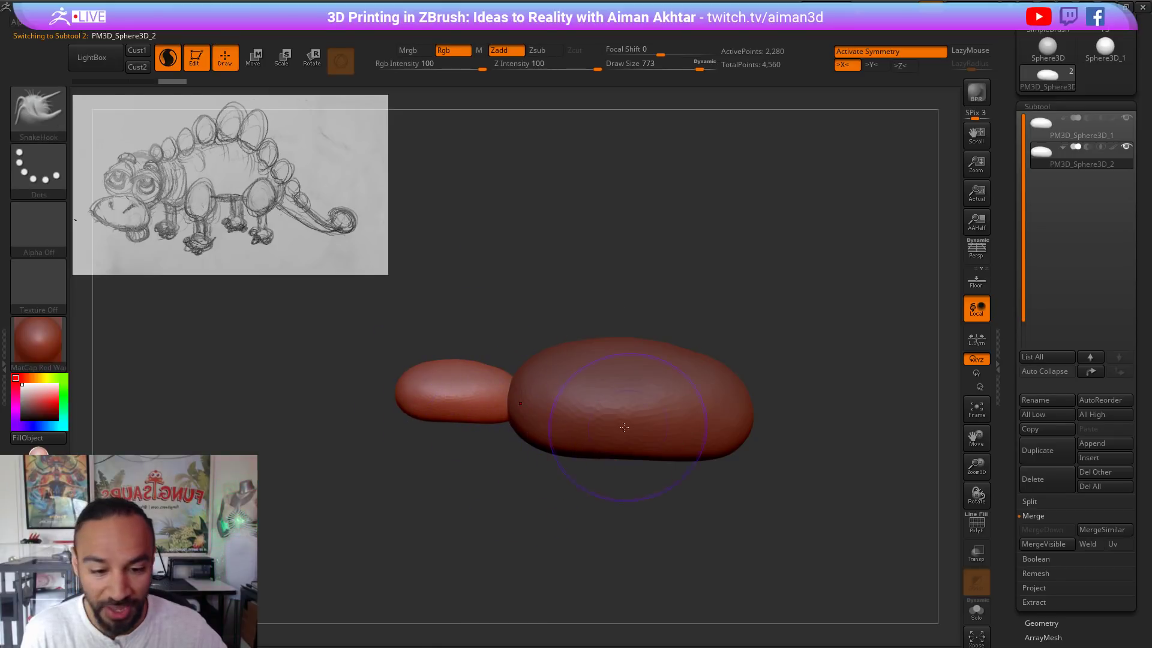
Step: Duplicate the small head block and move the copy to the body's lower rear as the tail base
left_click_drag(721, 503, 638, 486, "alt")
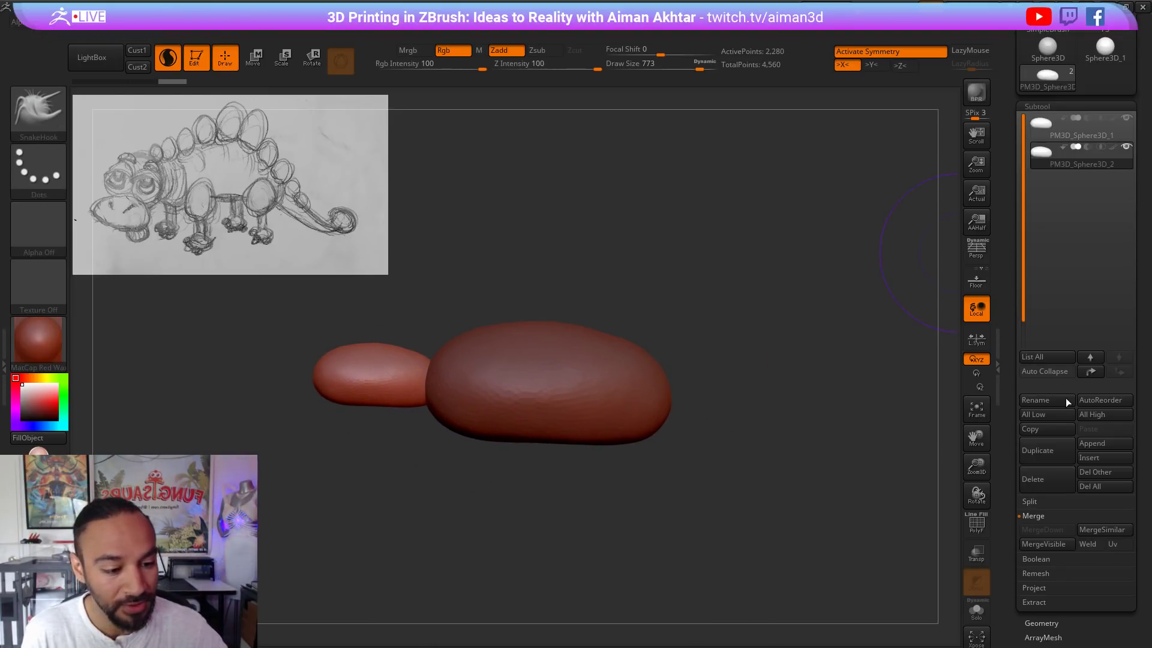
left_click(1038, 450)
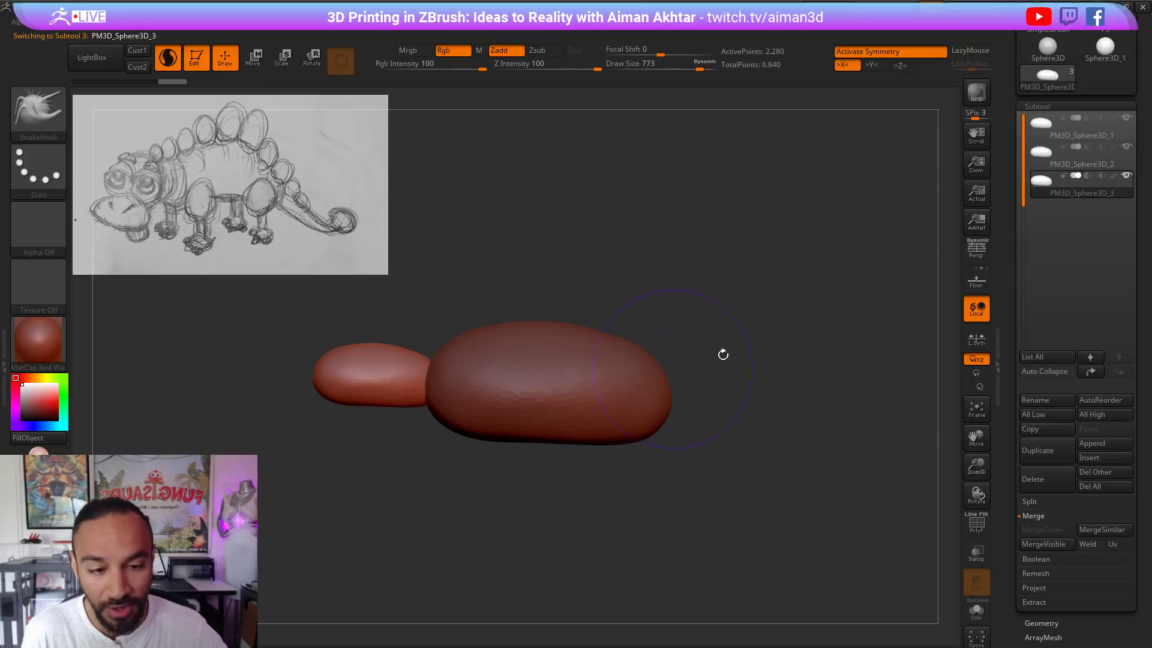
left_click(254, 59)
left_click_drag(308, 364, 620, 364)
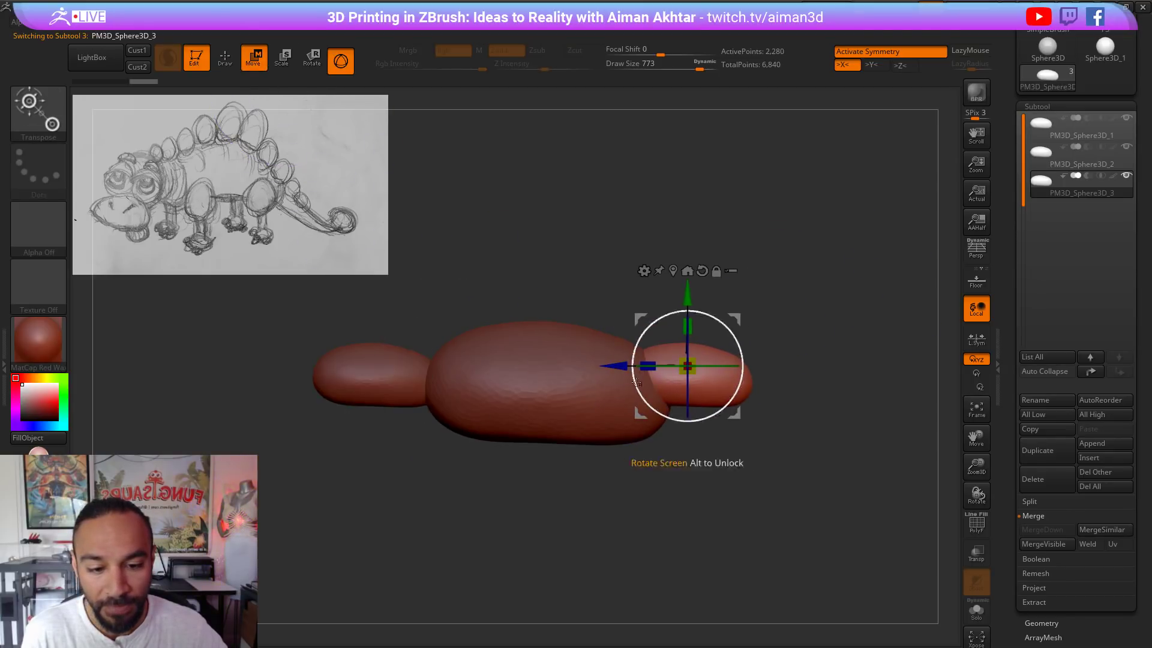
left_click_drag(688, 300, 683, 334)
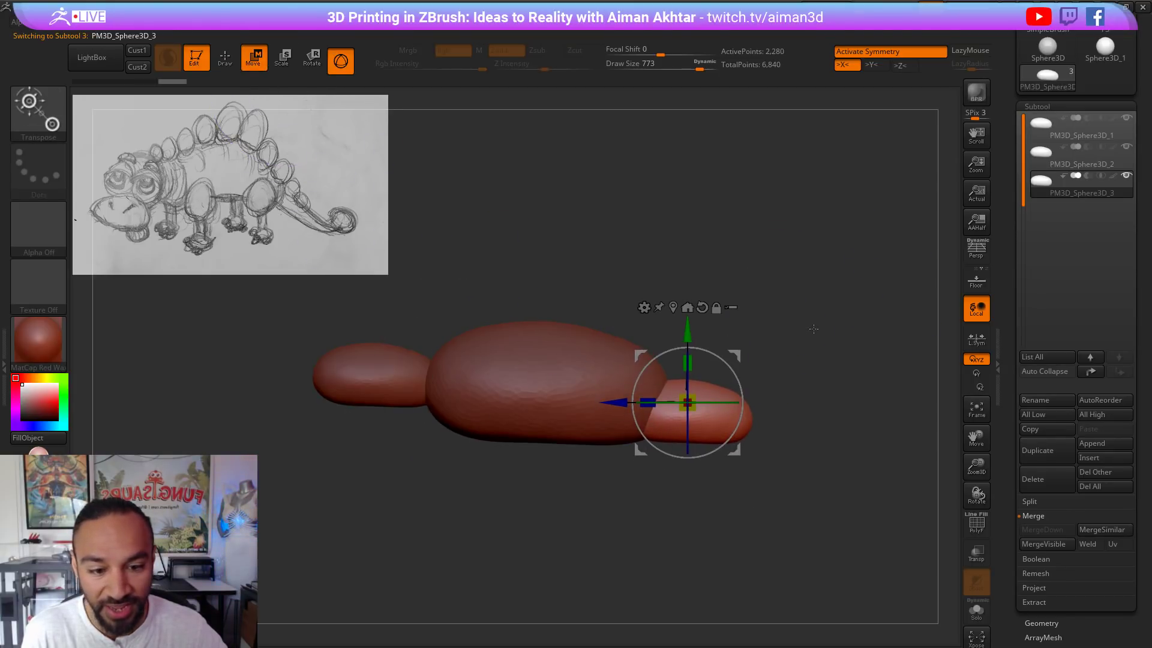
left_click_drag(813, 329, 825, 336, "alt")
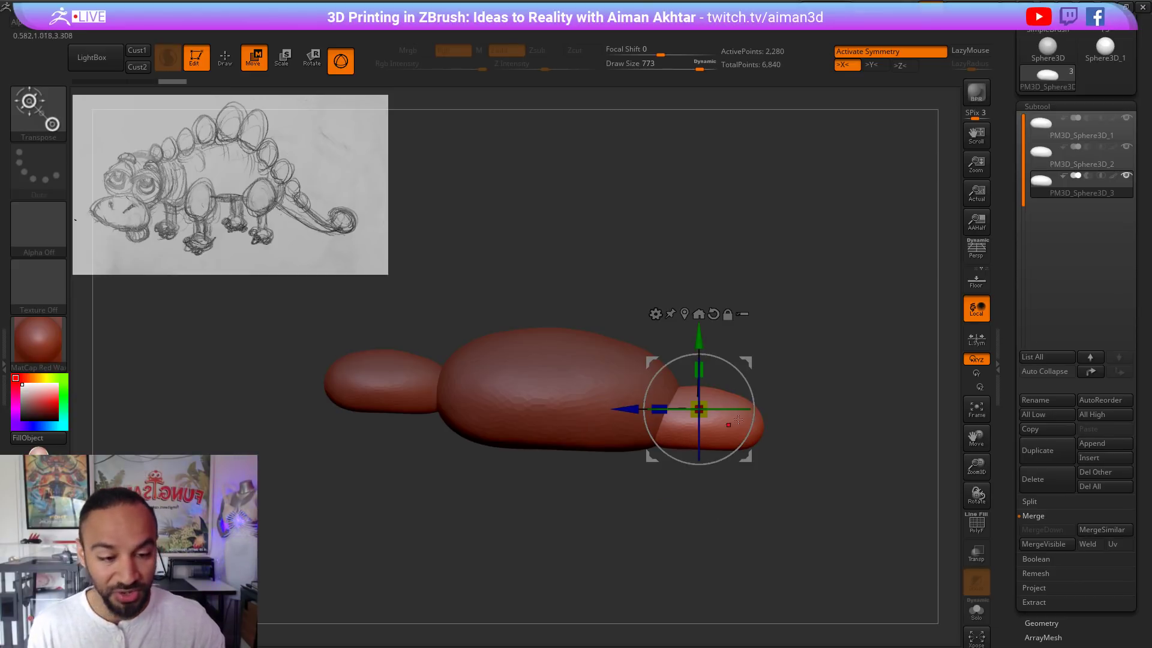
Step: Pull the rear block out into a long, downward-curving tail with SnakeHook and smooth it thin
left_click(225, 59)
left_click_drag(821, 518, 722, 516, "alt")
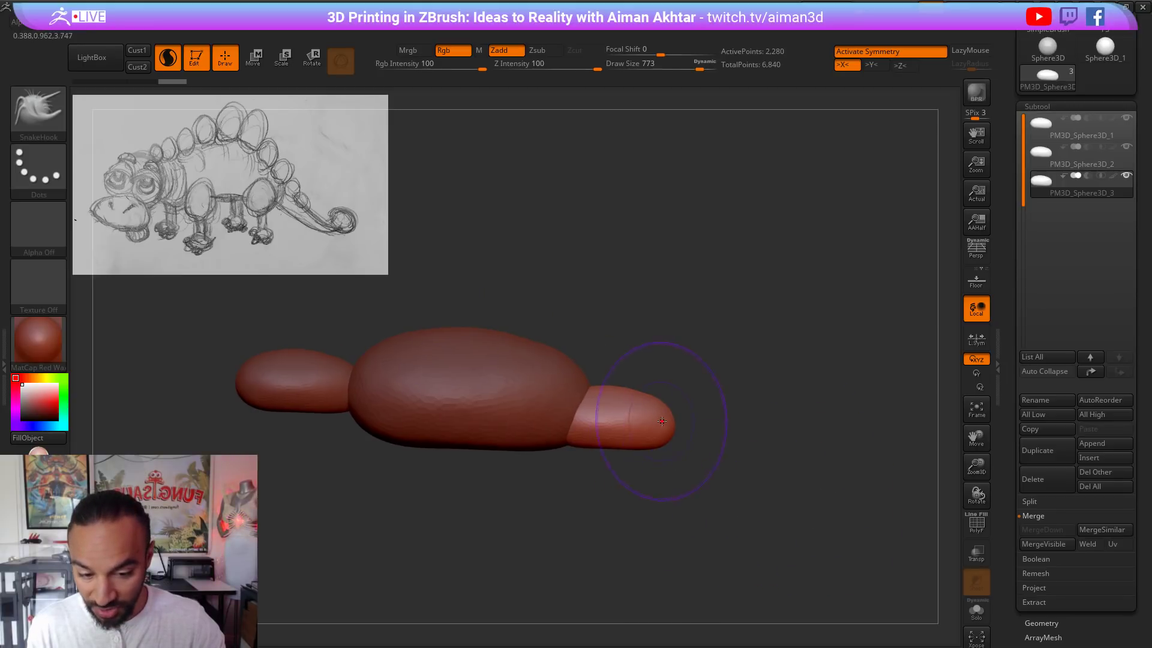
left_click_drag(662, 421, 742, 488)
left_click_drag(804, 456, 675, 456)
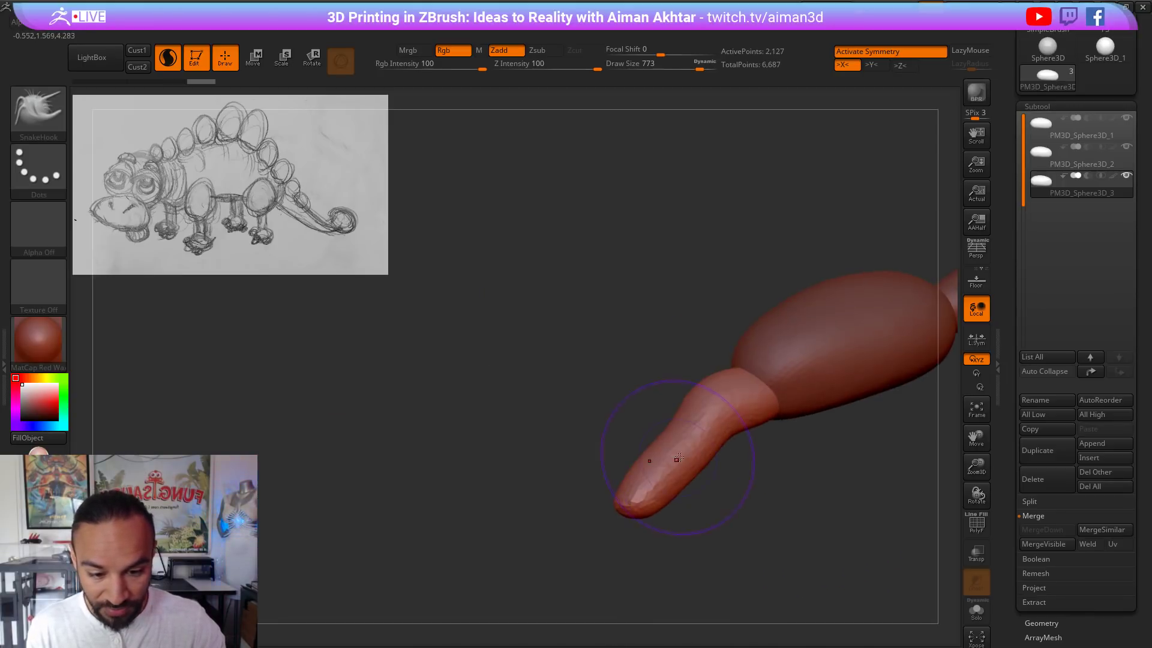
mouse_move(780, 510)
left_mouse_down()
mouse_move(896, 525)
mouse_move(874, 517)
left_mouse_up()
mouse_move(628, 427)
left_mouse_down()
mouse_move(747, 504)
mouse_move(801, 478)
left_mouse_up()
left_click_drag(729, 481, 602, 435, "shift")
left_click_drag(787, 480, 715, 488, "shift")
Step: Adjust the tail's base against the body with the Move brush and turn off symmetry for the tail
key("b")
key("m")
key("v")
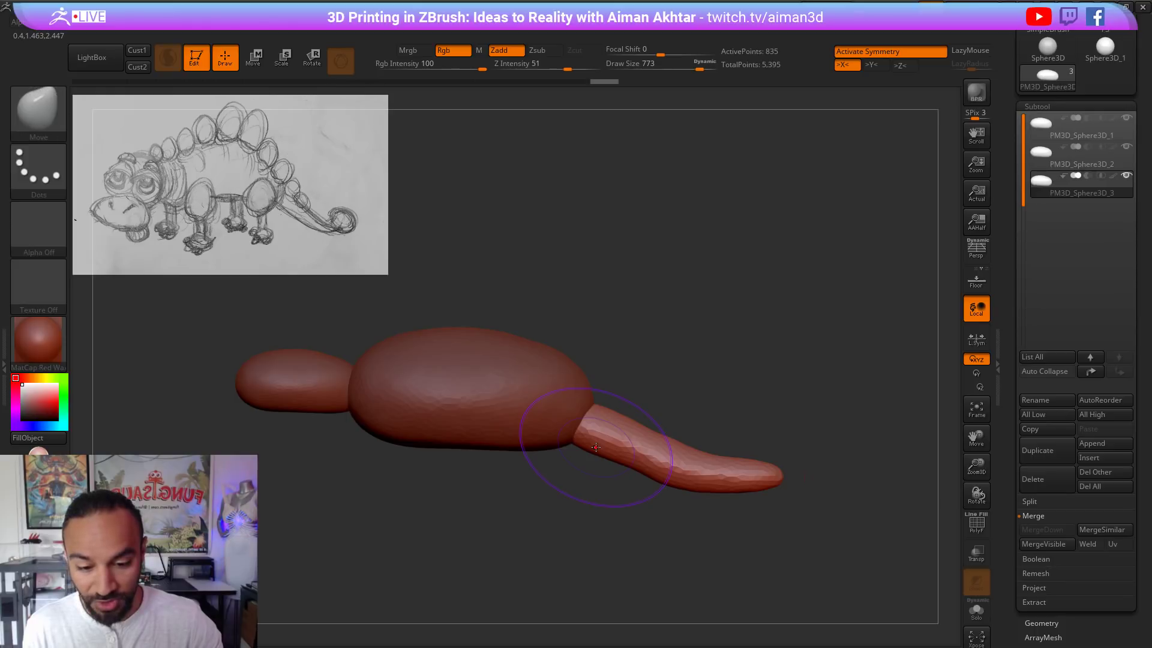
left_click_drag(595, 447, 588, 464)
left_click_drag(744, 414, 610, 461)
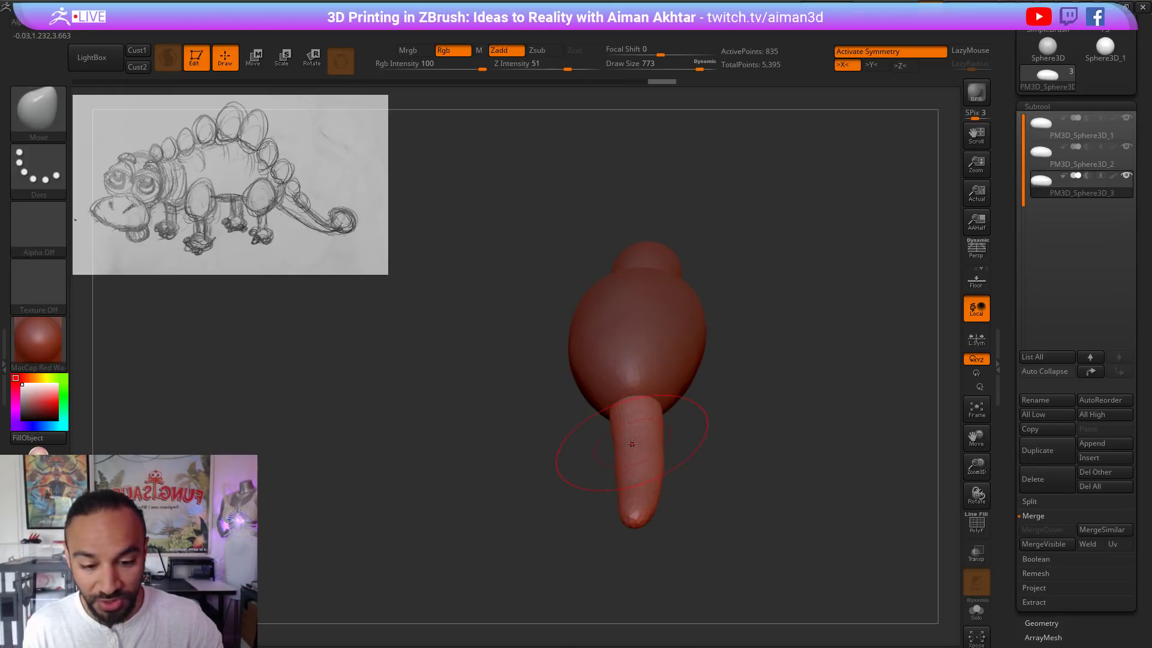
key("x")
left_click_drag(740, 442, 600, 456)
left_click_drag(612, 516, 582, 514)
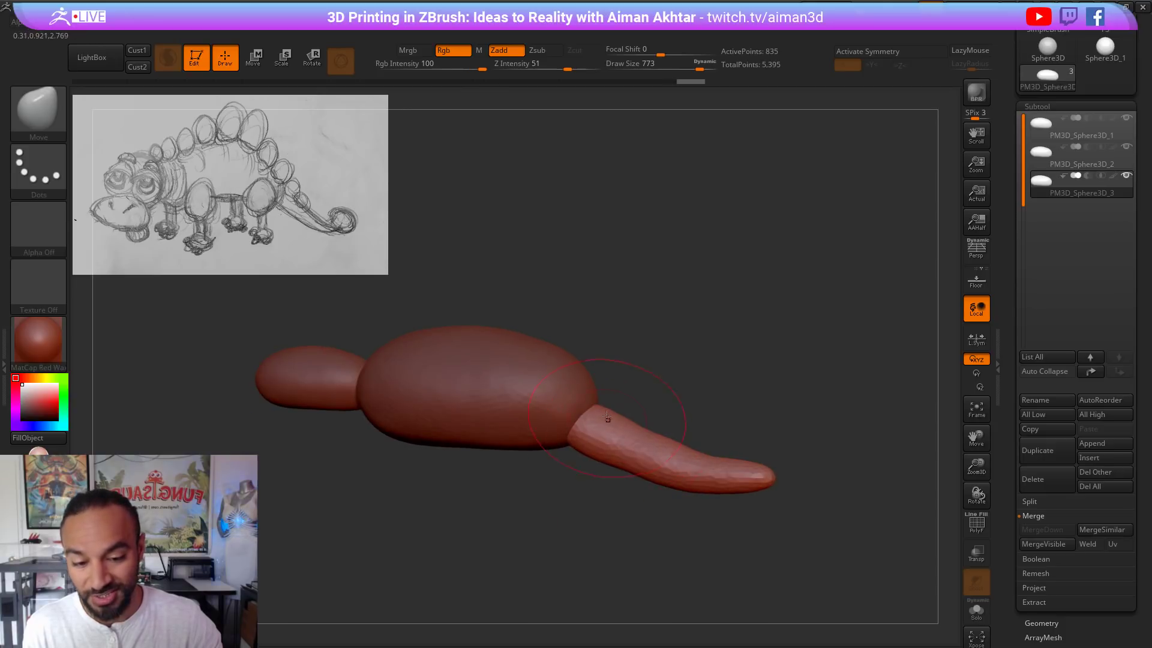
left_click_drag(607, 414, 598, 404)
left_click_drag(711, 409, 771, 404)
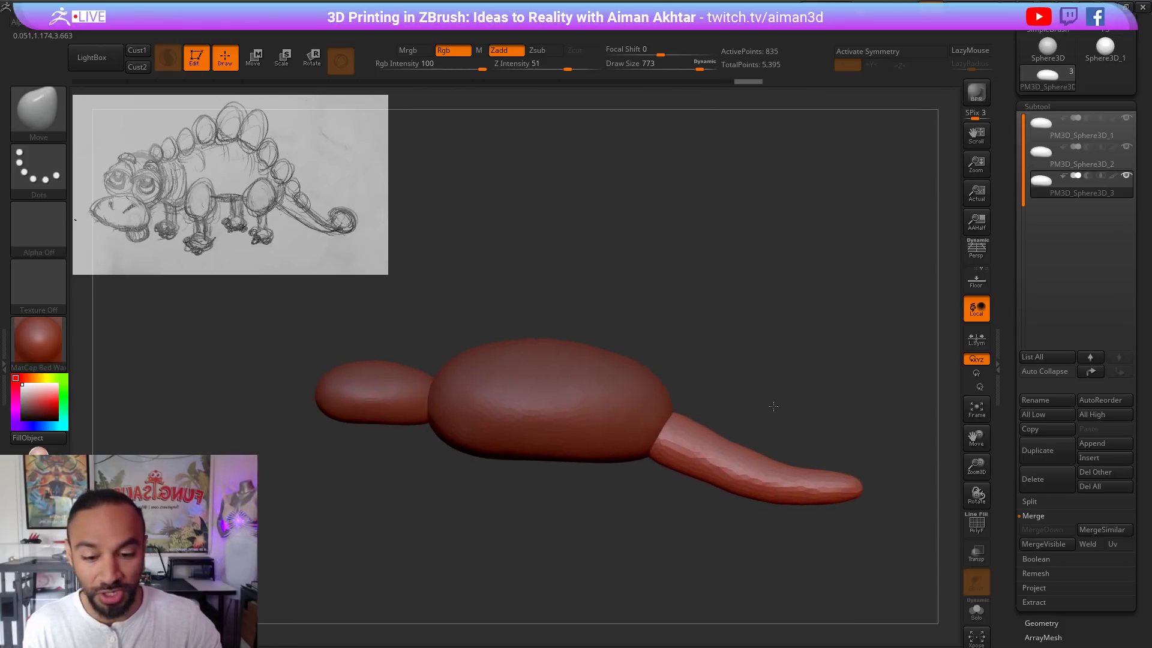
Step: Select the head block and reshape it with the Move brush at draw size 888, raising the crown and lowering the snout
left_click(377, 397, "alt")
mouse_move(421, 397)
left_mouse_down()
mouse_move(427, 387)
mouse_move(407, 423)
mouse_move(353, 410)
mouse_move(356, 430)
mouse_move(321, 423)
left_mouse_up()
key("s")
mouse_move(395, 411)
left_mouse_down()
mouse_move(400, 428)
mouse_move(365, 378)
left_mouse_up()
mouse_move(354, 379)
left_mouse_down()
mouse_move(361, 368)
mouse_move(421, 374)
left_mouse_up()
mouse_move(340, 412)
left_mouse_down()
mouse_move(369, 422)
mouse_move(389, 454)
mouse_move(384, 423)
mouse_move(429, 387)
left_mouse_up()
mouse_move(352, 372)
left_mouse_down()
mouse_move(380, 351)
mouse_move(368, 355)
left_mouse_up()
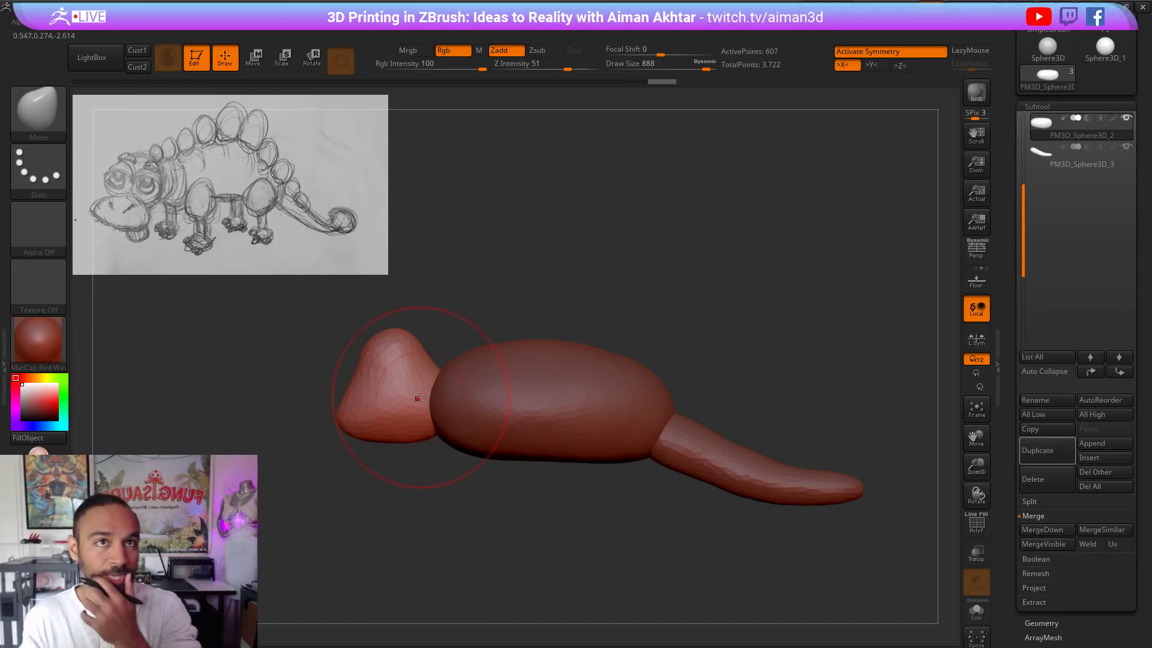
Step: Refine the head's crown, underside and face slope with the Move brush
left_click_drag(557, 294, 773, 318, "shift")
mouse_move(560, 359)
left_mouse_down()
mouse_move(686, 362)
mouse_move(626, 384)
left_mouse_up()
left_click_drag(618, 318, 647, 308)
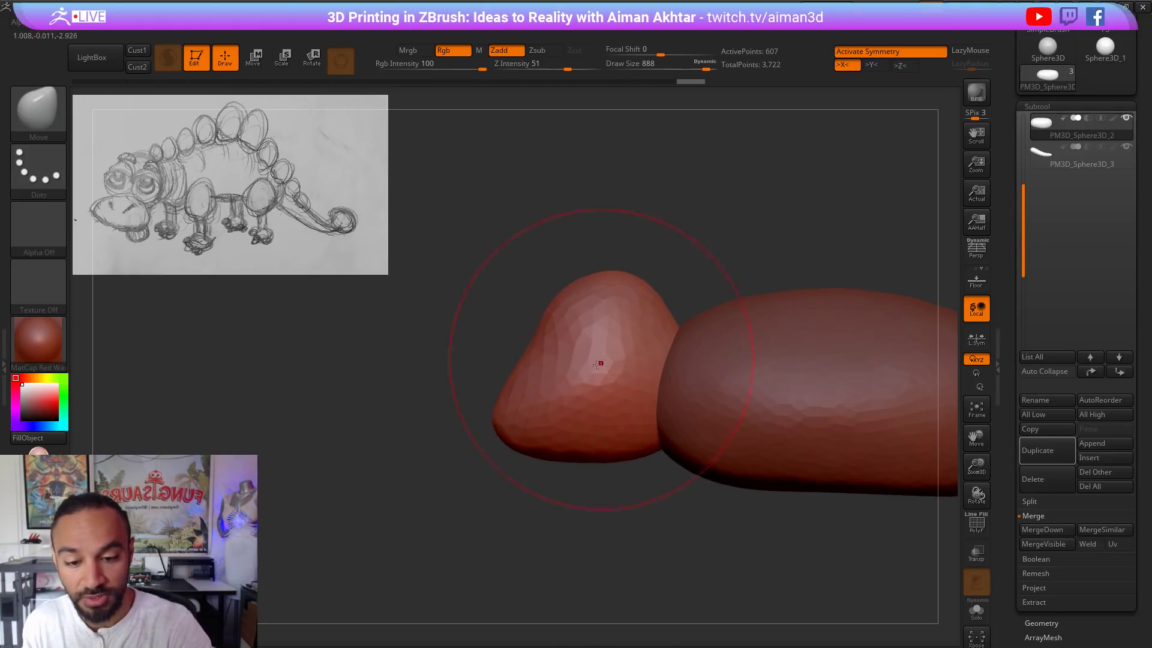
left_click_drag(608, 445, 615, 466)
mouse_move(531, 363)
left_mouse_down()
mouse_move(569, 375)
mouse_move(535, 381)
left_mouse_up()
Step: Carve the dip between the crown and snout and adjust the head's width with the Move brush at draw size 753
key("s")
mouse_move(539, 362)
left_mouse_down()
mouse_move(564, 374)
mouse_move(578, 343)
left_mouse_up()
left_click_drag(534, 300, 606, 303, "shift")
left_click_drag(591, 354, 609, 358)
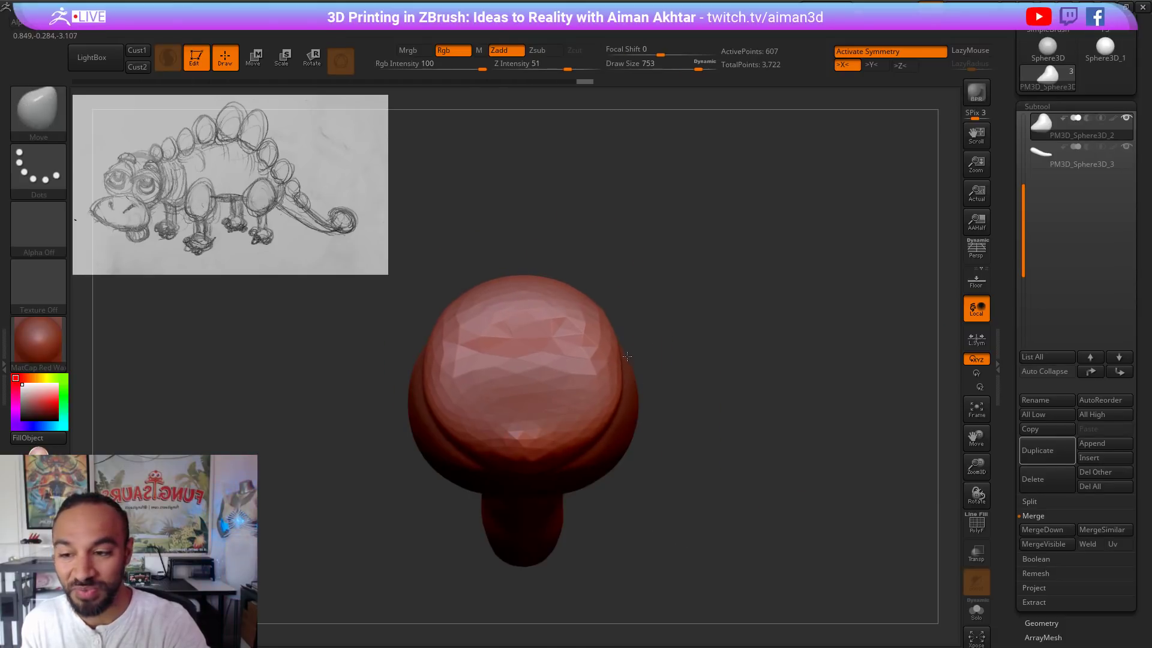
mouse_move(714, 327)
left_mouse_down("shift")
mouse_move(636, 330)
mouse_move(656, 332)
mouse_move(669, 312)
left_mouse_up("shift")
left_click_drag(597, 337, 583, 336)
left_click_drag(696, 512, 539, 481, "alt")
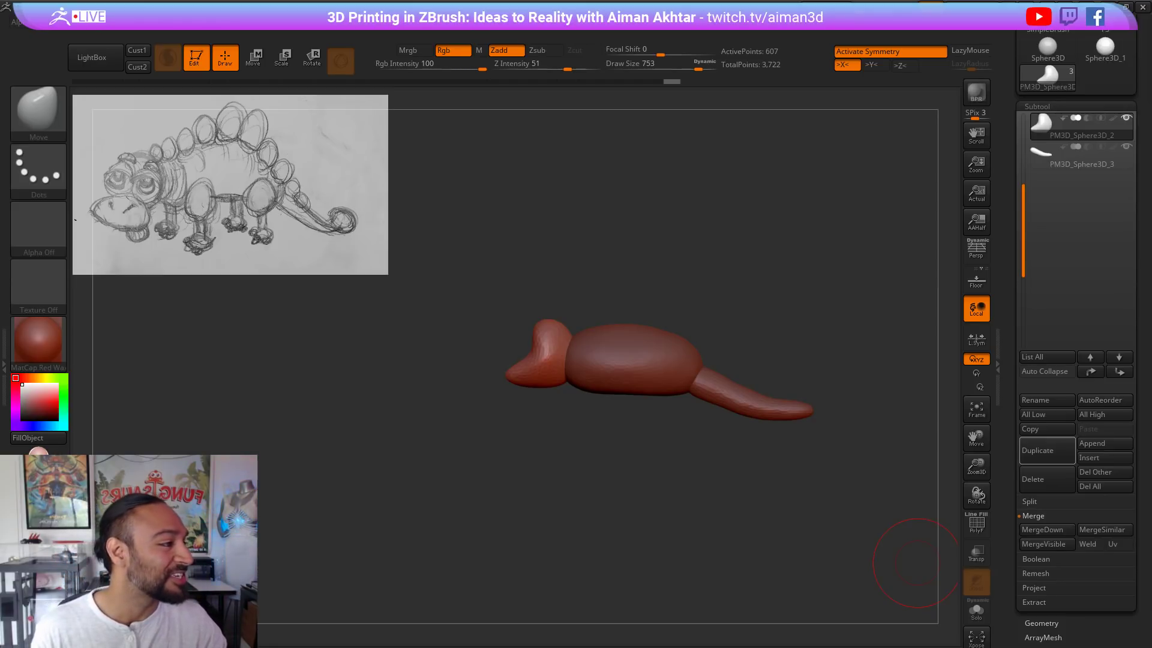
Step: Switch to the web browser, open 3dsmiths.com, and examine its 2D character designs beside the 3D sculptures
left_click_drag(313, 159, 609, 61)
type("3dsmiths.com")
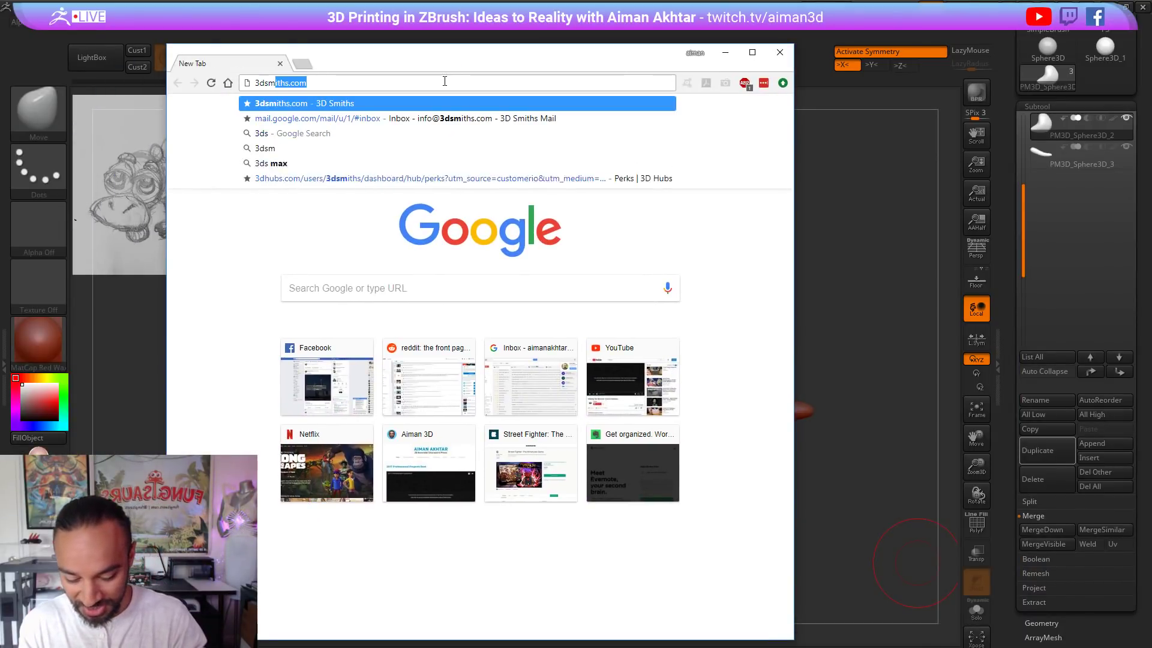
key("Return")
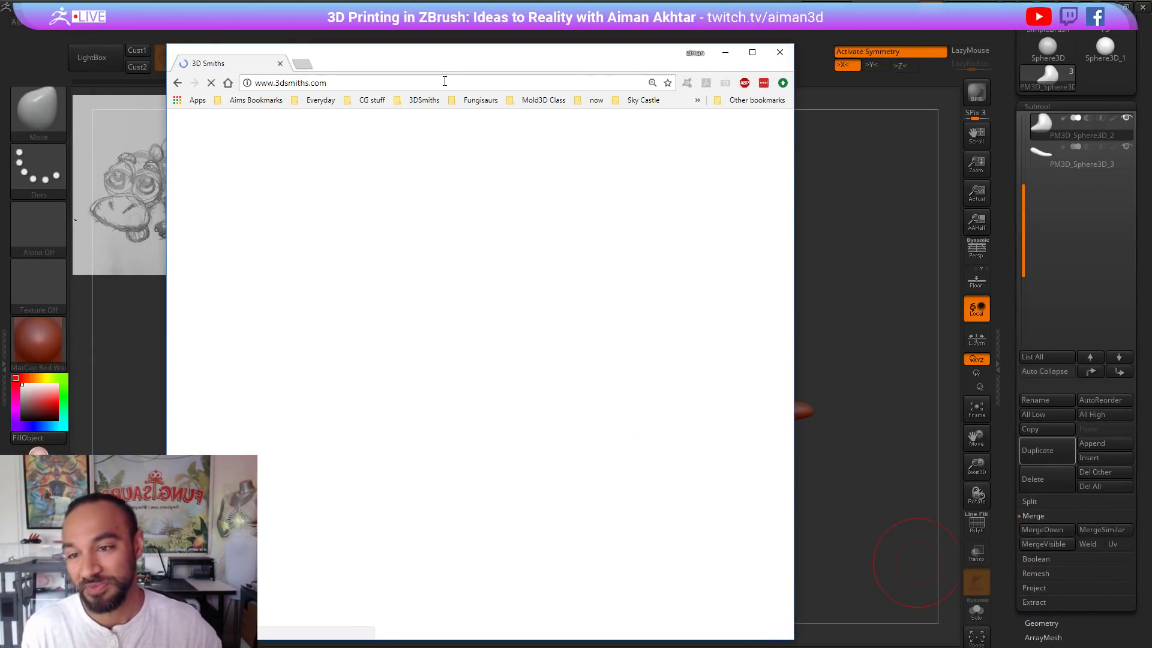
scroll(603, 209, "down", 2)
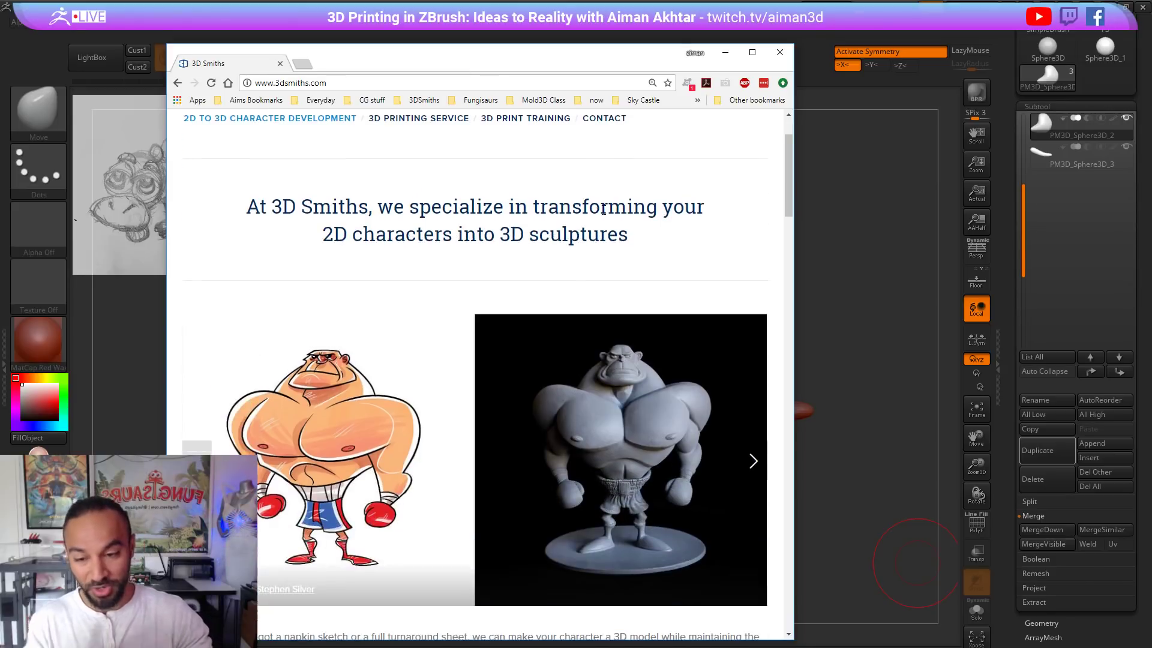
scroll(723, 224, "down", 2)
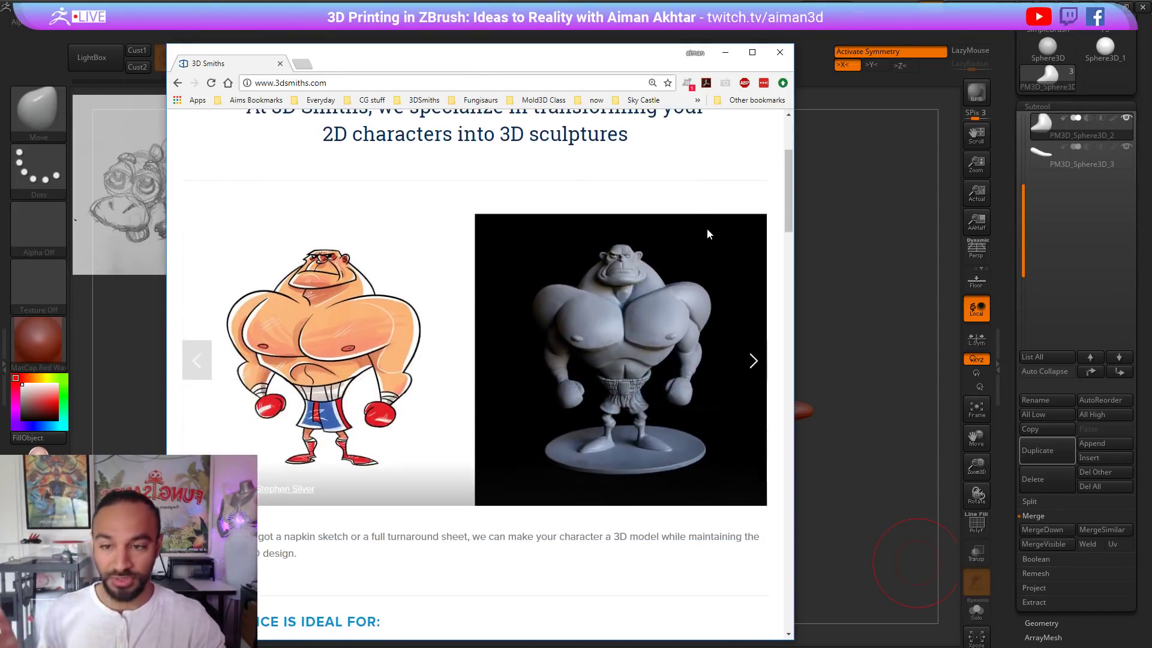
scroll(707, 228, "up", 2)
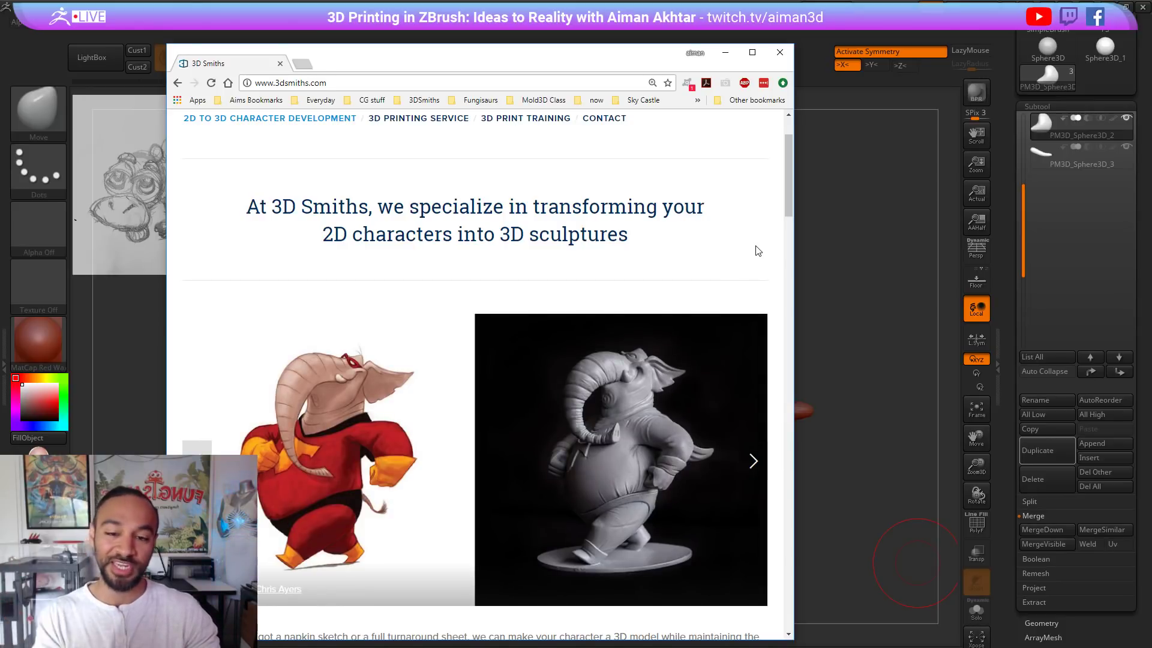
scroll(757, 251, "down", 2)
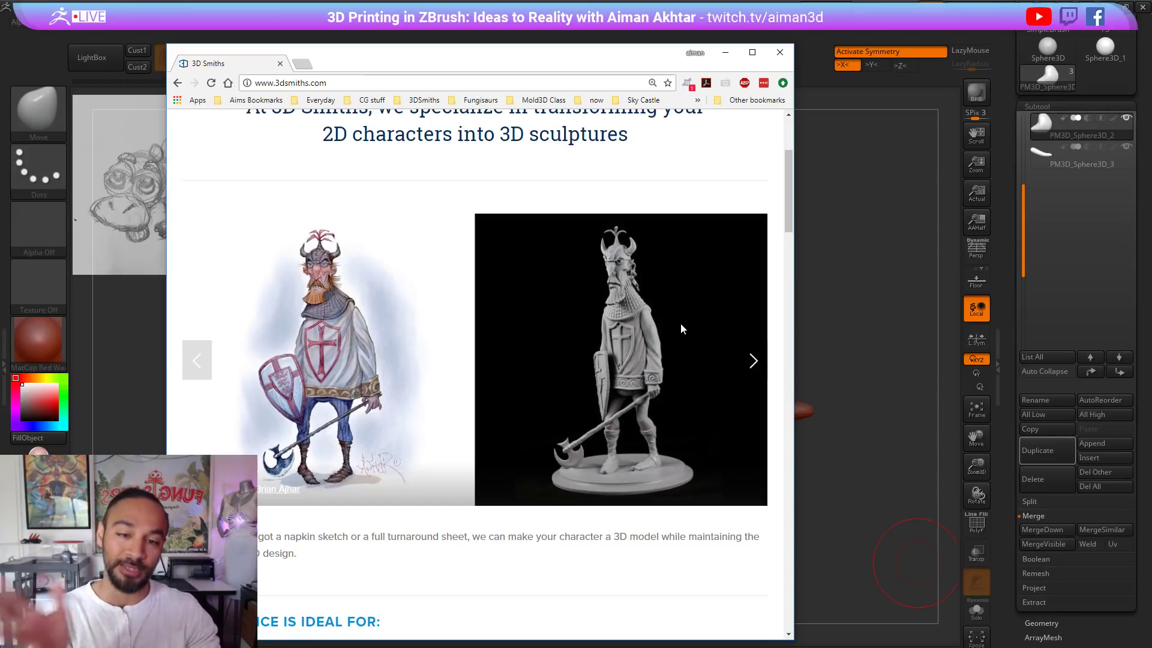
left_click_drag(596, 67, 1151, 69)
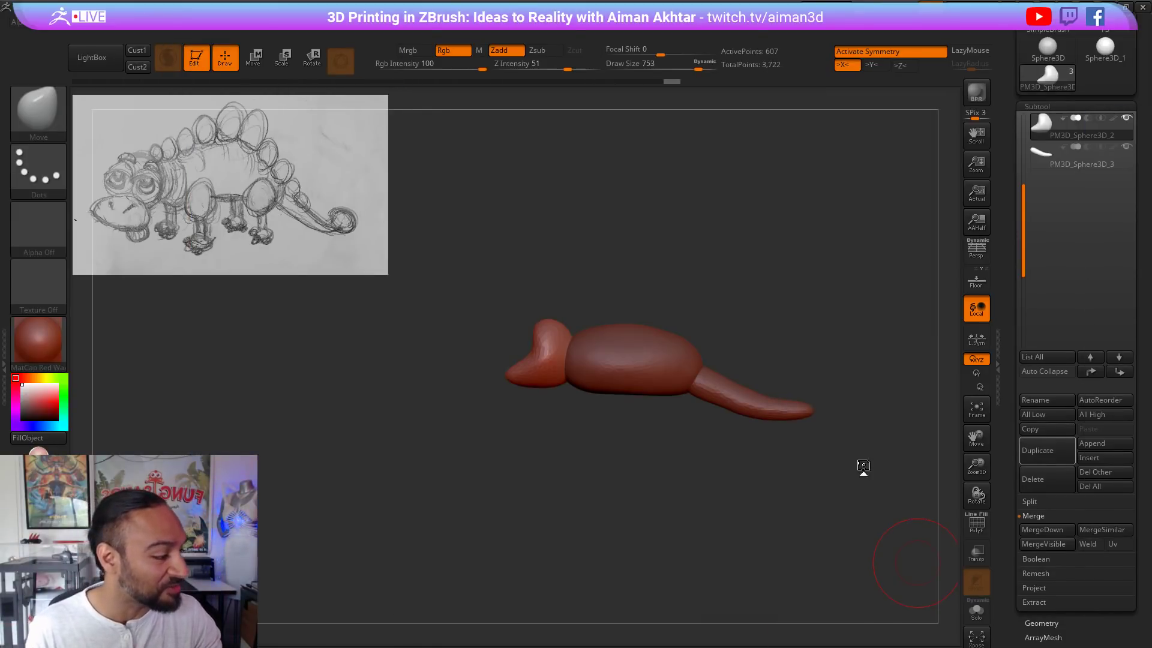
Step: Change the model's material to RS_Sculpy
mouse_move(655, 444)
left_mouse_down()
mouse_move(732, 439)
mouse_move(705, 474)
mouse_move(715, 486)
mouse_move(563, 530)
mouse_move(375, 536)
left_mouse_up()
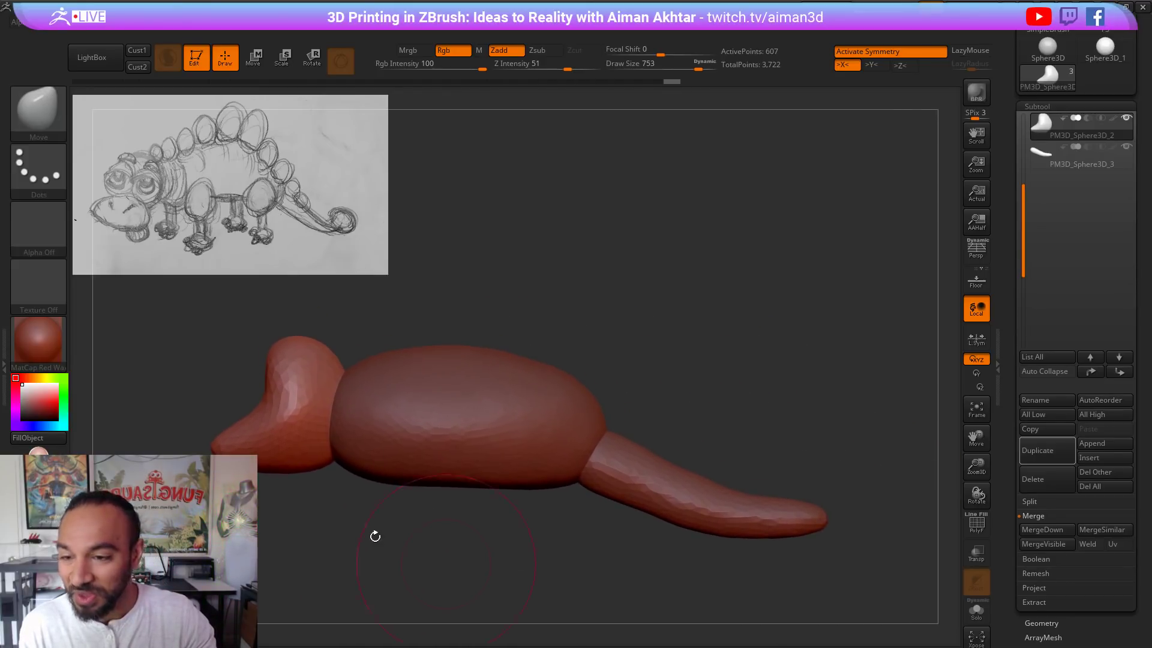
left_click(45, 125)
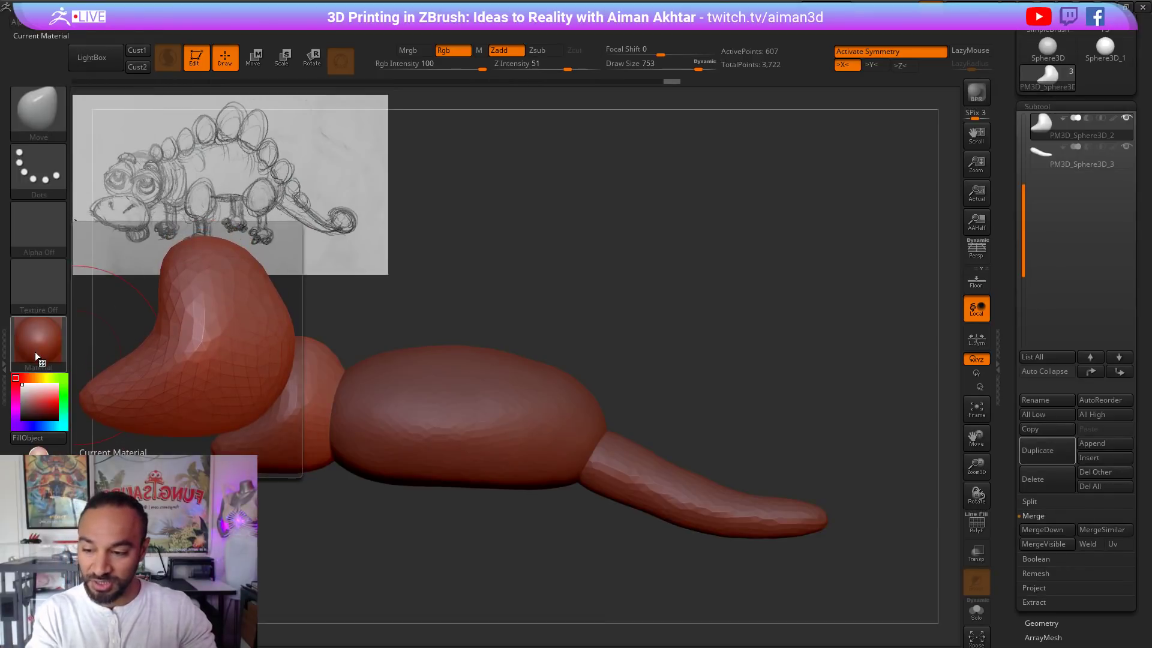
left_click(35, 352)
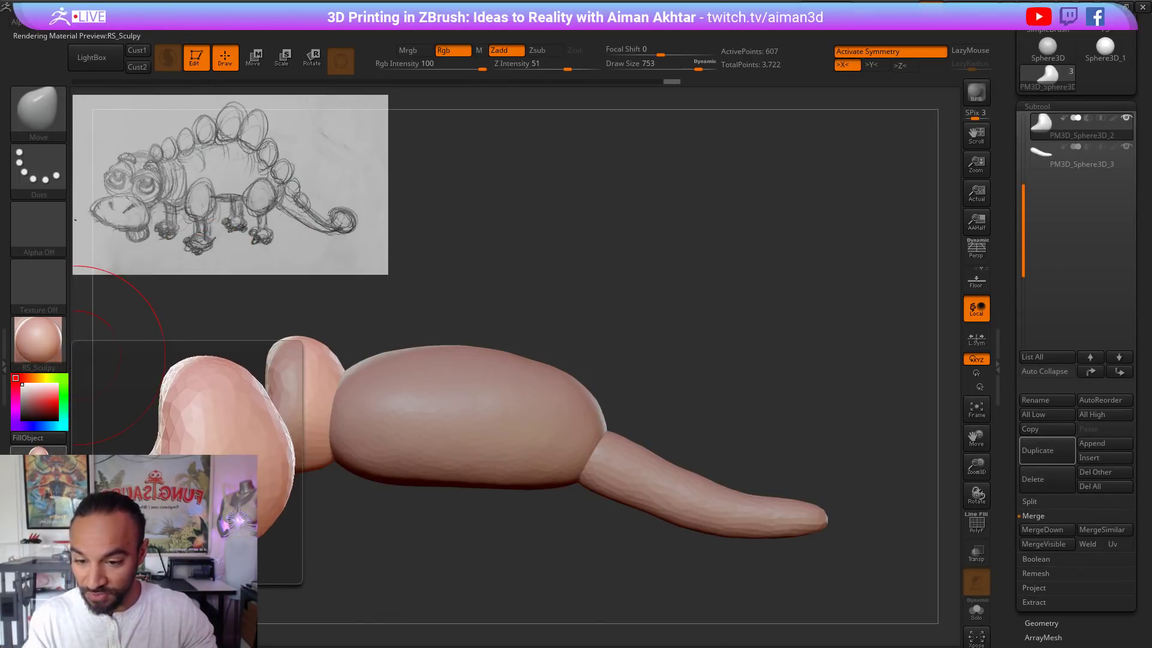
left_click_drag(365, 528, 465, 492, "alt")
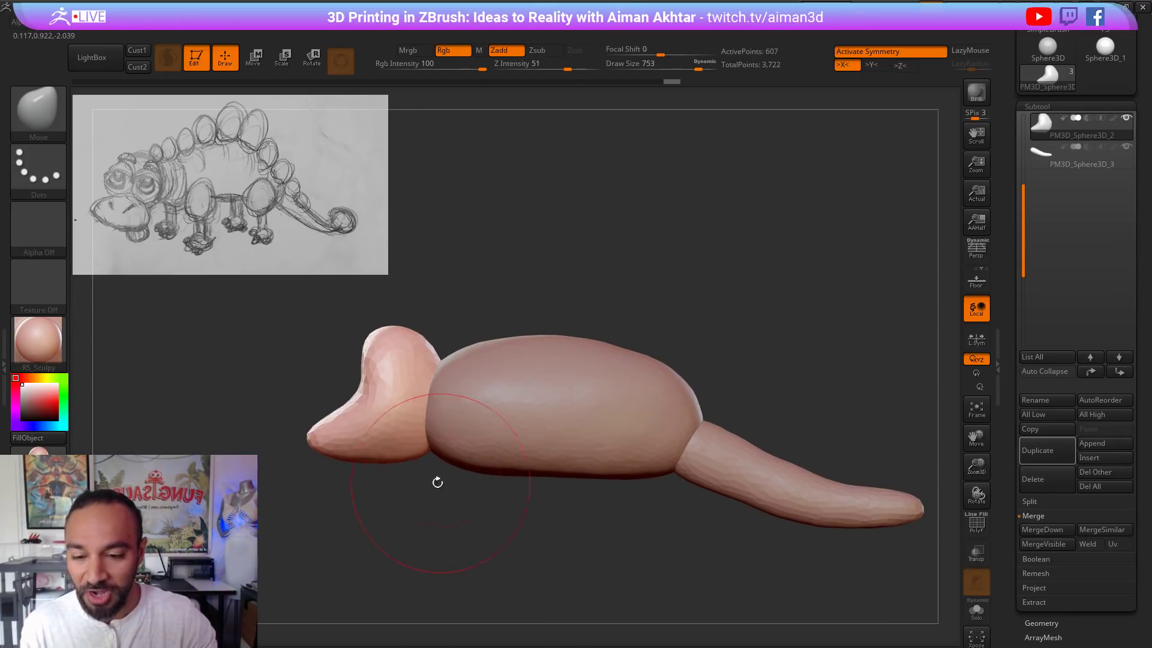
Step: Select the tail, smooth its surface toward the tip and remesh it with DynaMesh
left_click(720, 485, "alt")
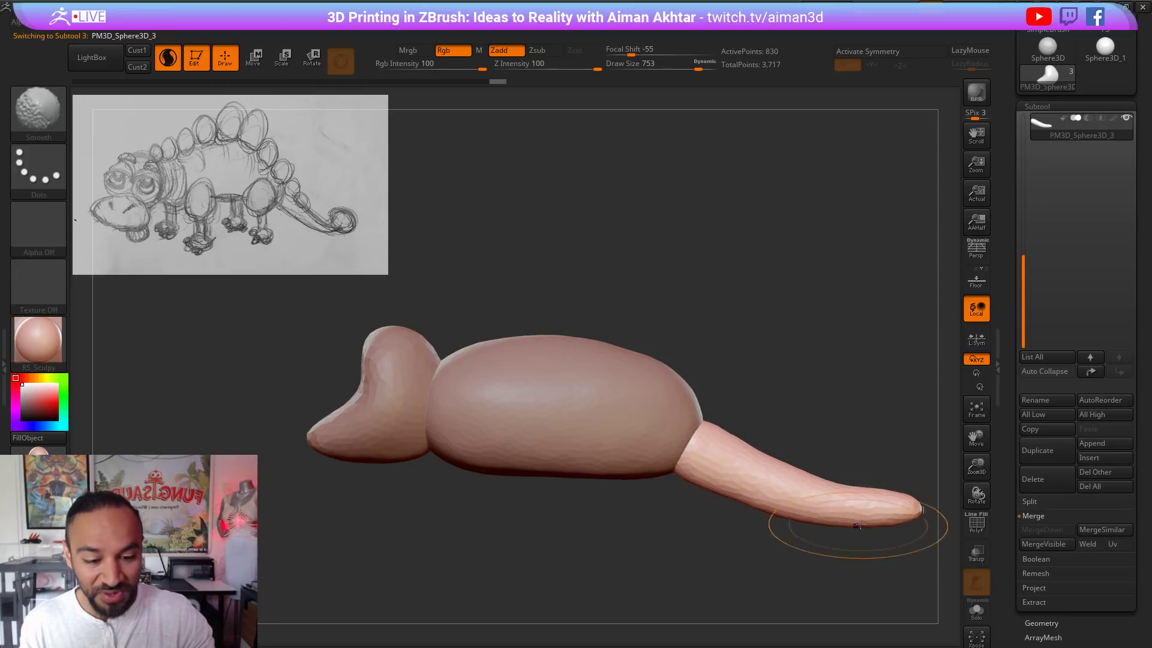
left_click_drag(861, 505, 870, 507, "shift")
left_click_drag(725, 532, 511, 546)
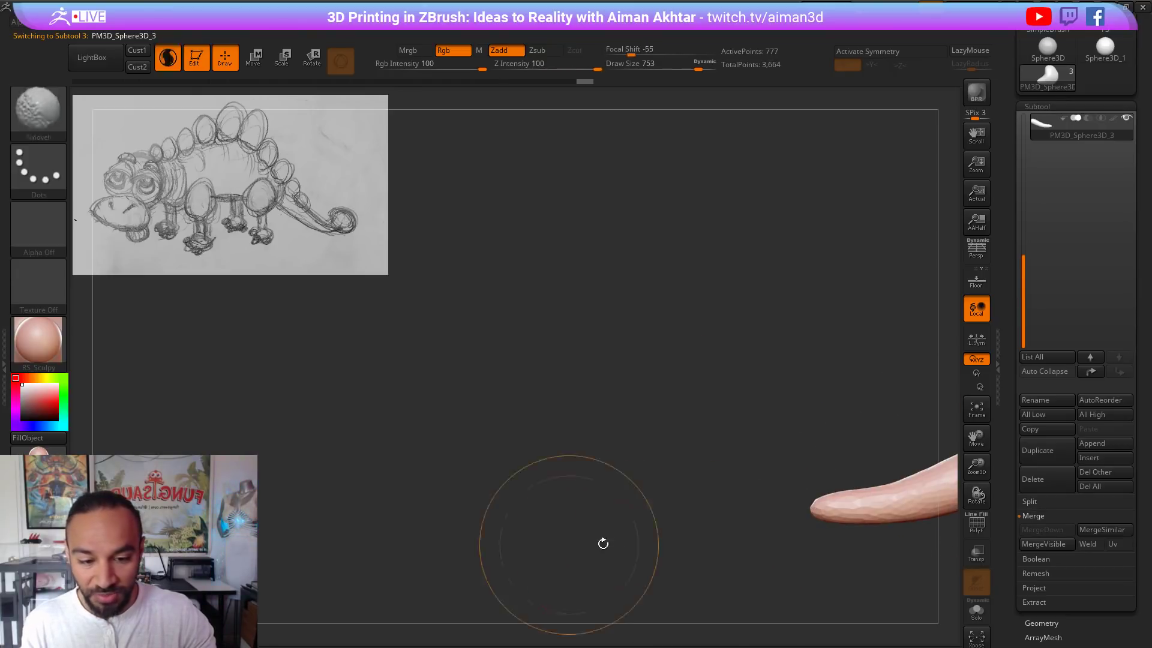
left_click_drag(603, 544, 269, 505, "alt")
left_click_drag(790, 571, 481, 564, "alt")
left_click_drag(481, 564, 816, 565, "alt")
mouse_move(632, 553)
left_mouse_down("alt")
mouse_move(504, 550)
mouse_move(628, 549)
left_mouse_up("alt")
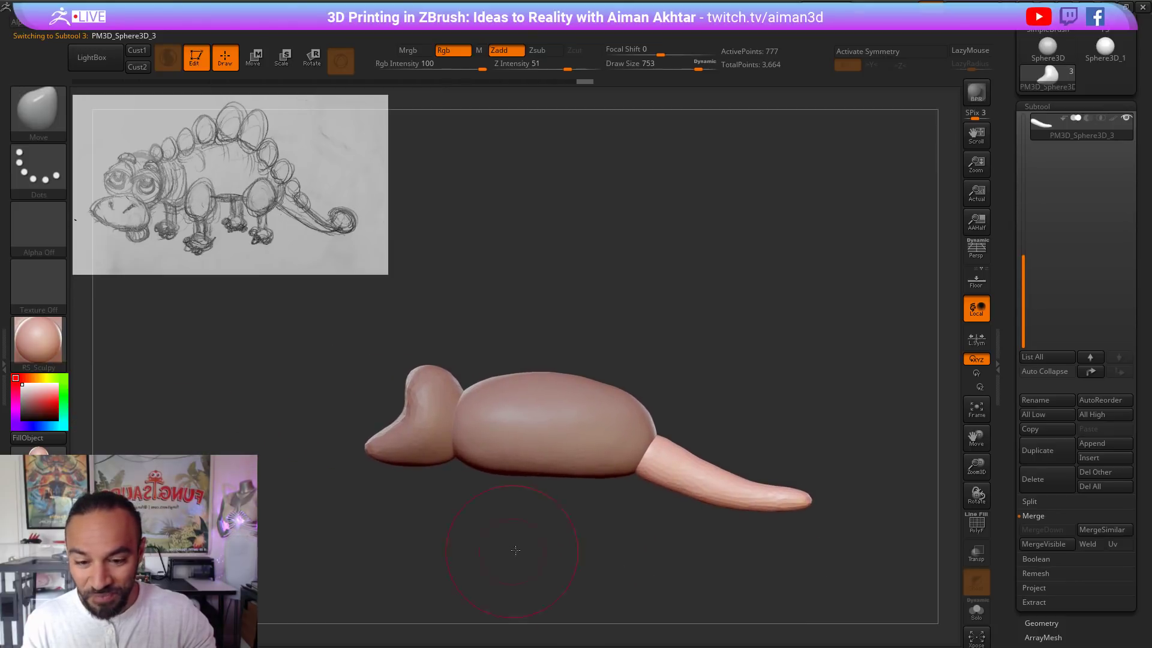
left_click_drag(514, 548, 535, 510)
Step: Select the head block and slice off its protruding snout vertically from the side view with the ClipCurve brush
left_click(524, 463, "alt")
key("x")
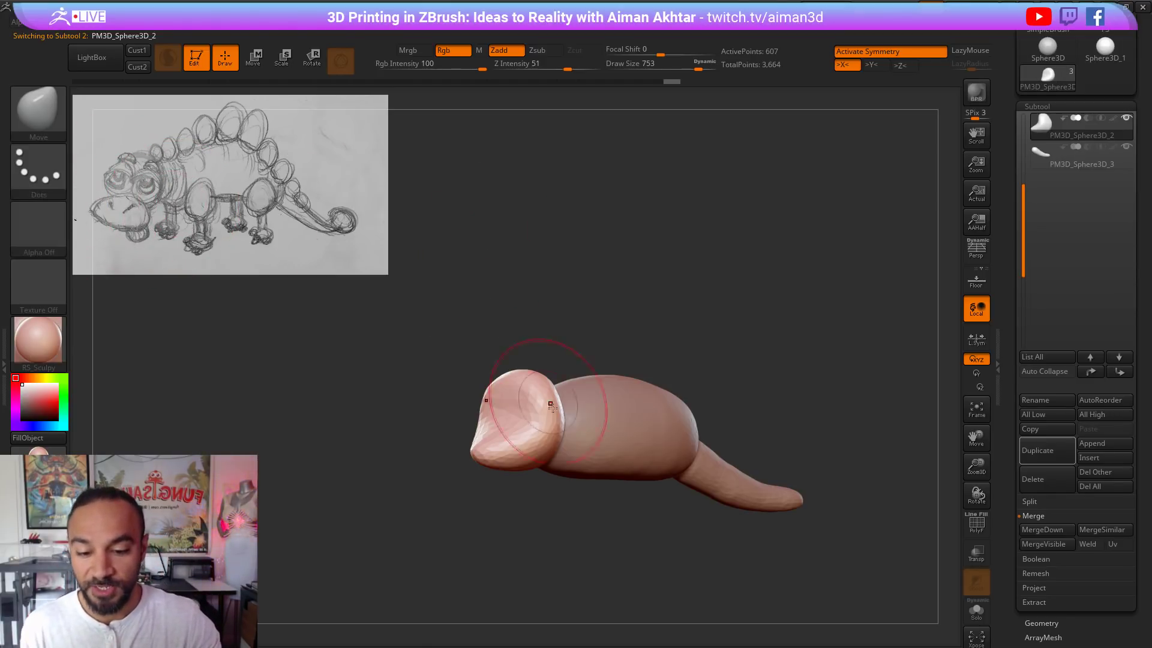
left_click_drag(556, 536, 493, 545)
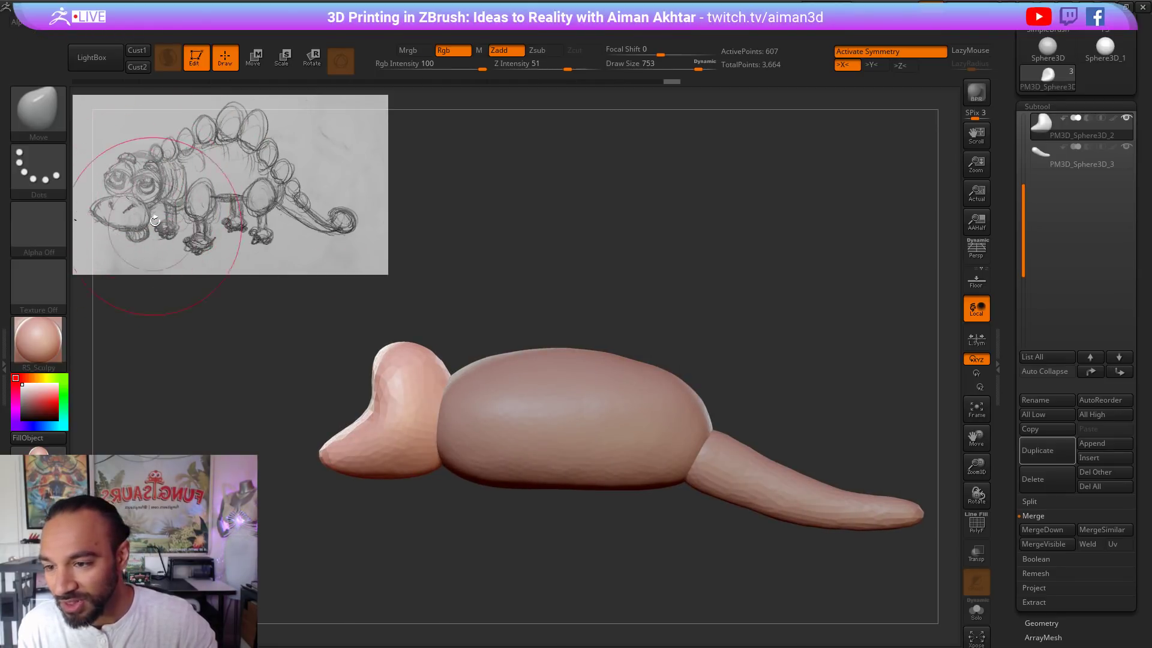
left_click_drag(512, 537, 412, 470)
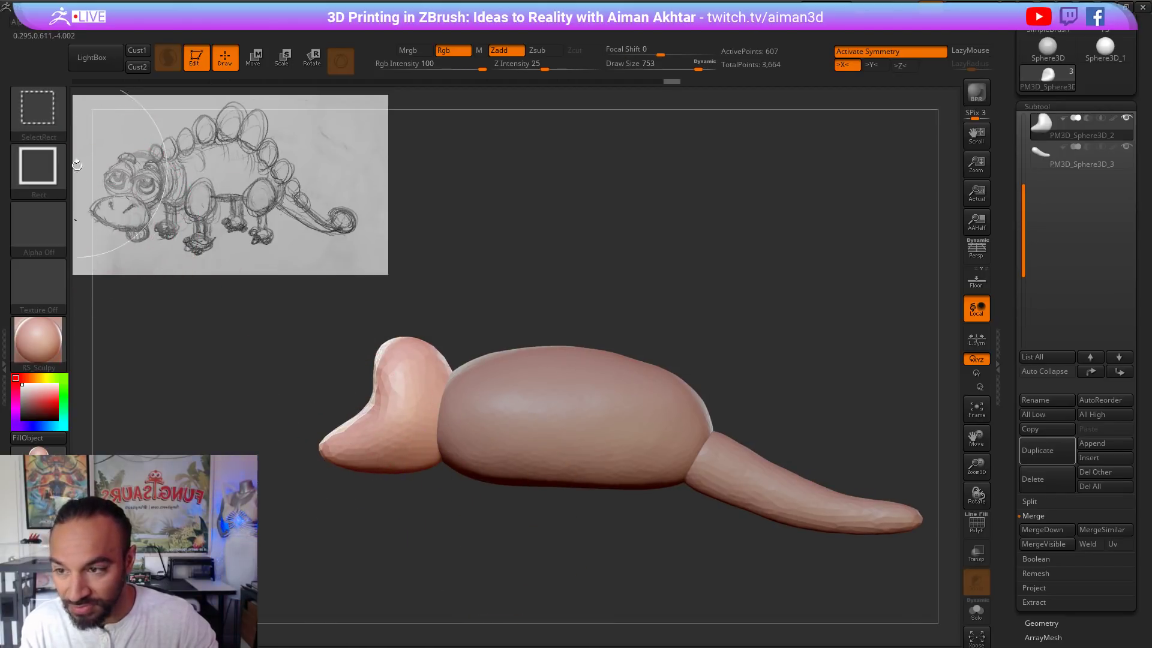
left_click(32, 122, "ctrl+shift")
left_click(117, 123, "ctrl+shift")
left_click_drag(389, 507, 366, 345, "ctrl+shift")
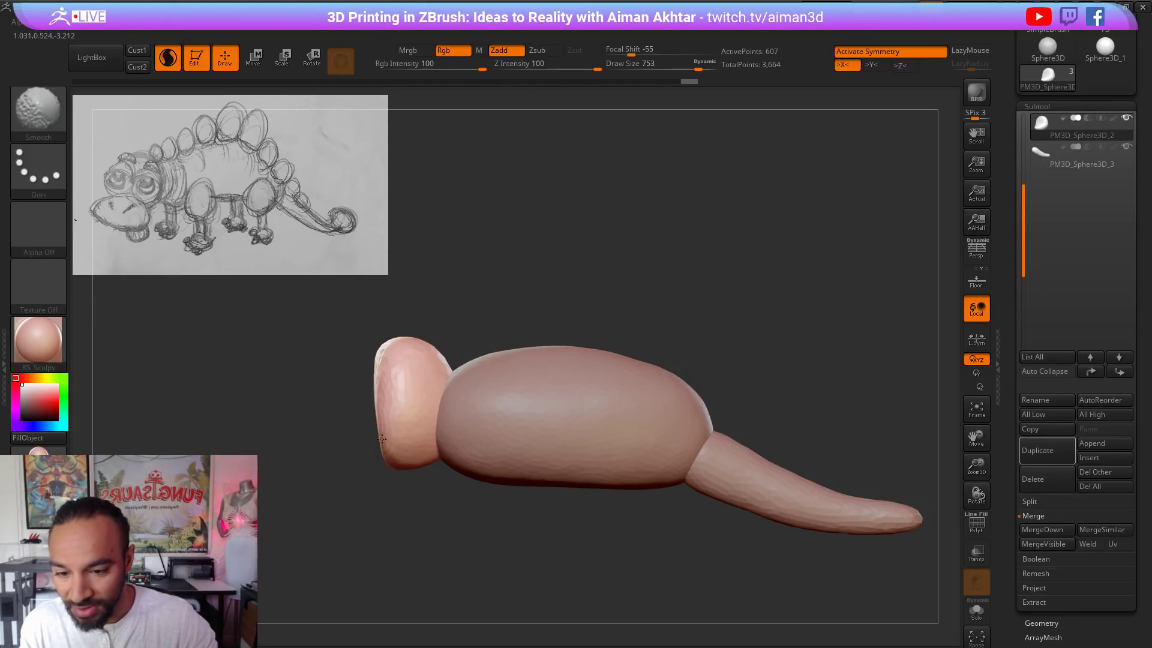
Step: Smooth the head's clipped front face and remesh the head with DynaMesh
mouse_move(366, 492)
left_mouse_down()
mouse_move(528, 483)
mouse_move(423, 498)
left_mouse_up()
left_click_drag(420, 510, 383, 491, "ctrl")
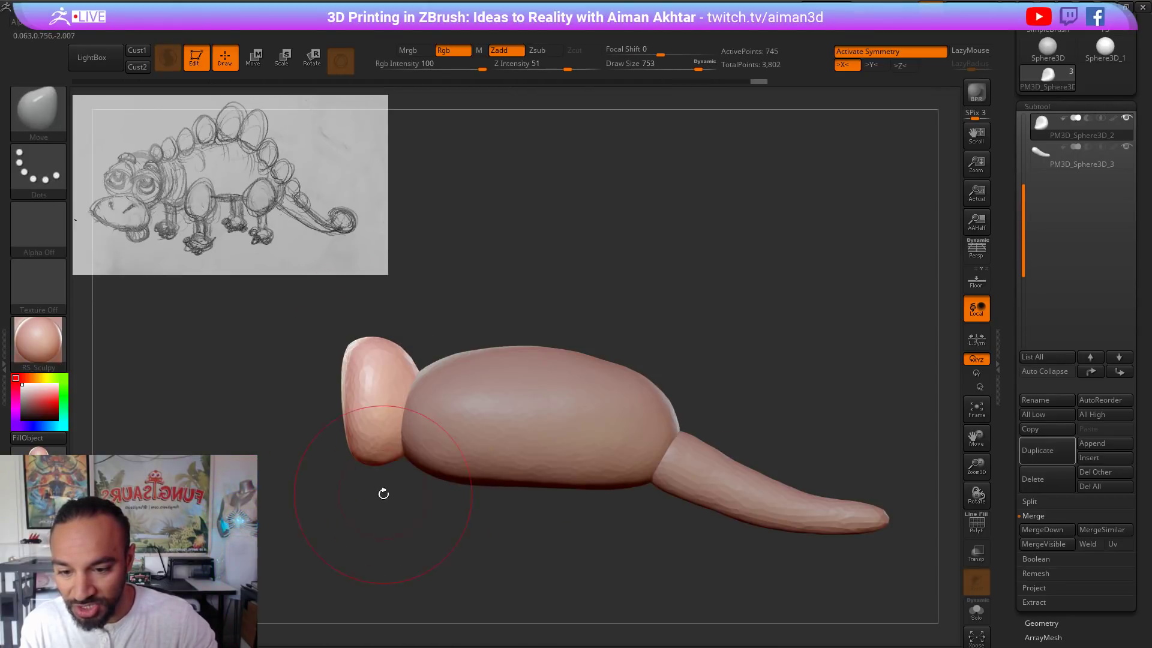
left_click_drag(382, 424, 375, 390, "shift")
left_click_drag(286, 385, 450, 393, "shift")
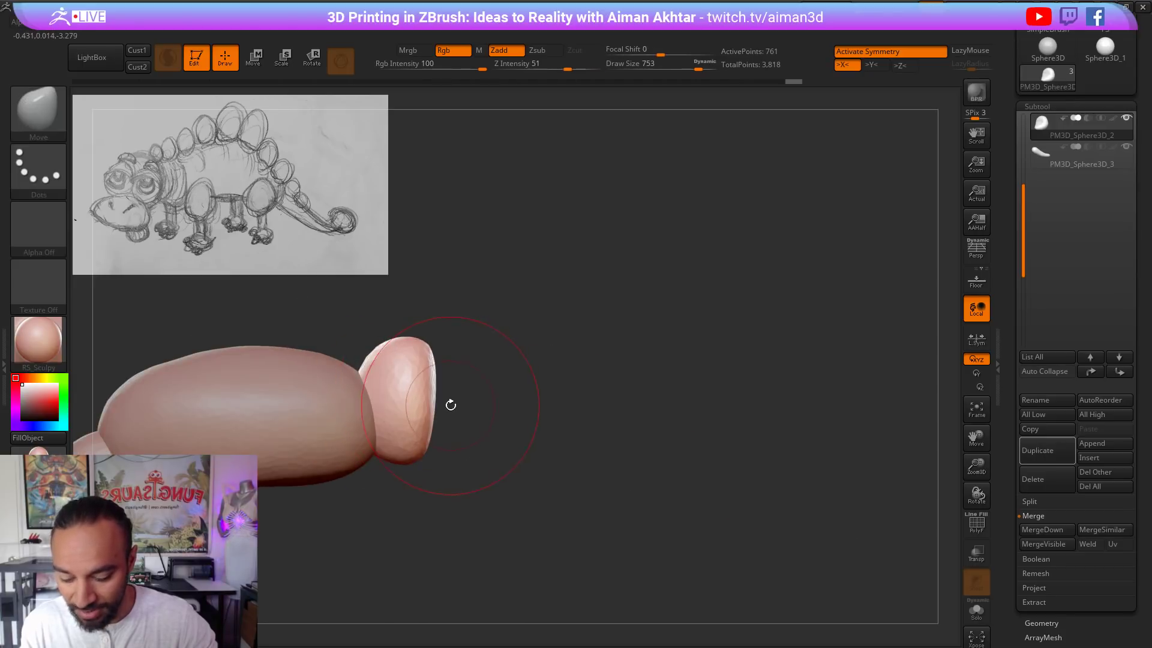
Step: Reshape the head's outline from the front with the Move brush at draw size 648, raising its crown
left_click_drag(524, 413, 459, 414)
left_click_drag(331, 383, 312, 380)
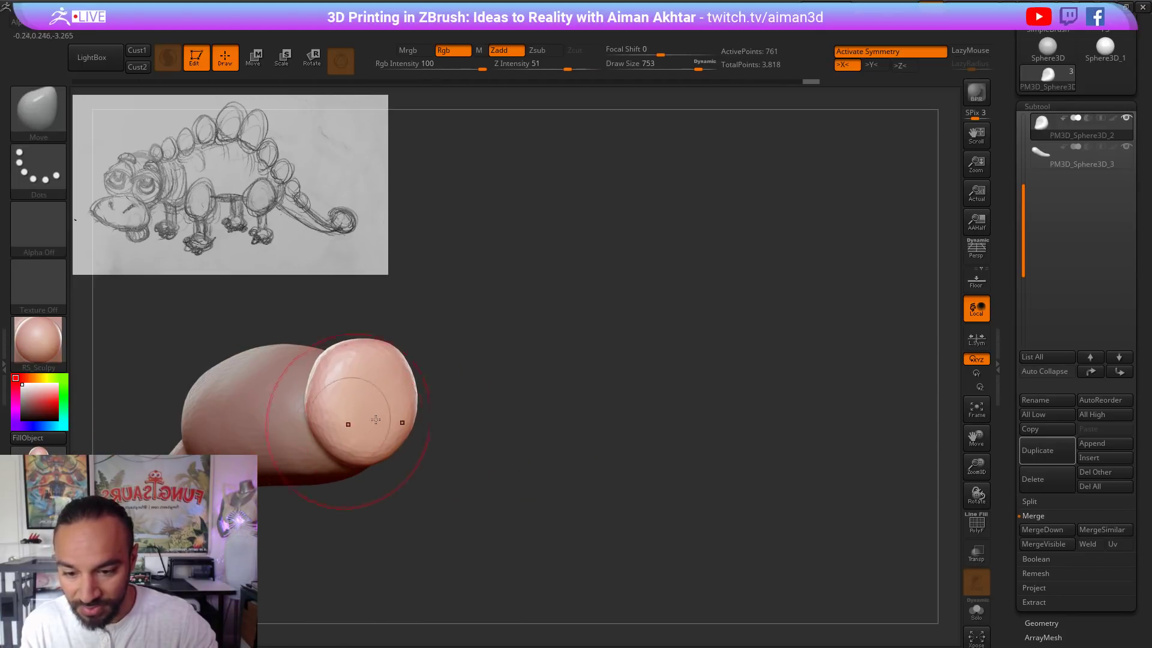
left_click_drag(463, 408, 419, 390, "shift")
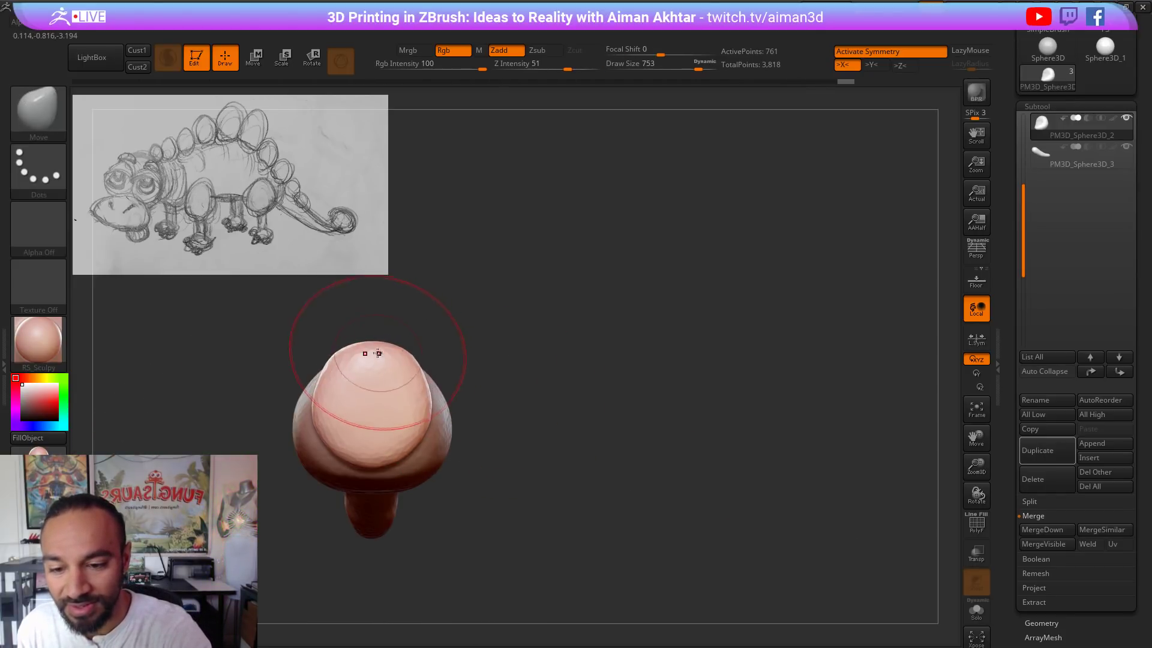
key("s")
left_click_drag(381, 352, 414, 365)
left_click_drag(428, 405, 425, 405)
left_click_drag(421, 427, 404, 450)
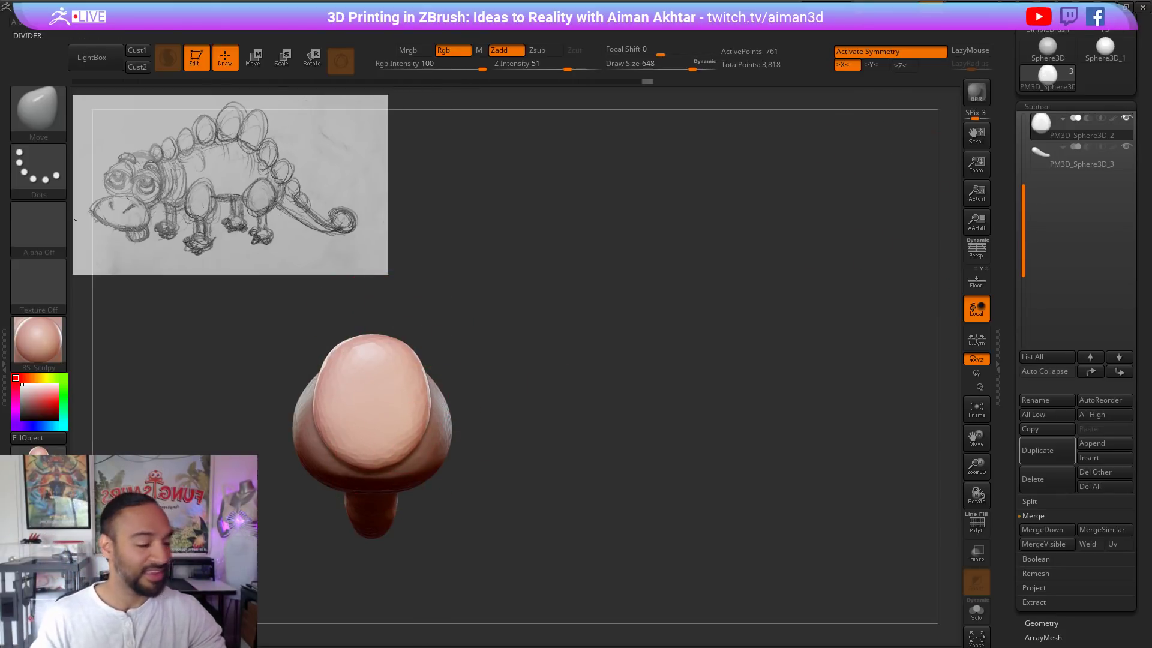
left_click_drag(612, 565, 453, 609)
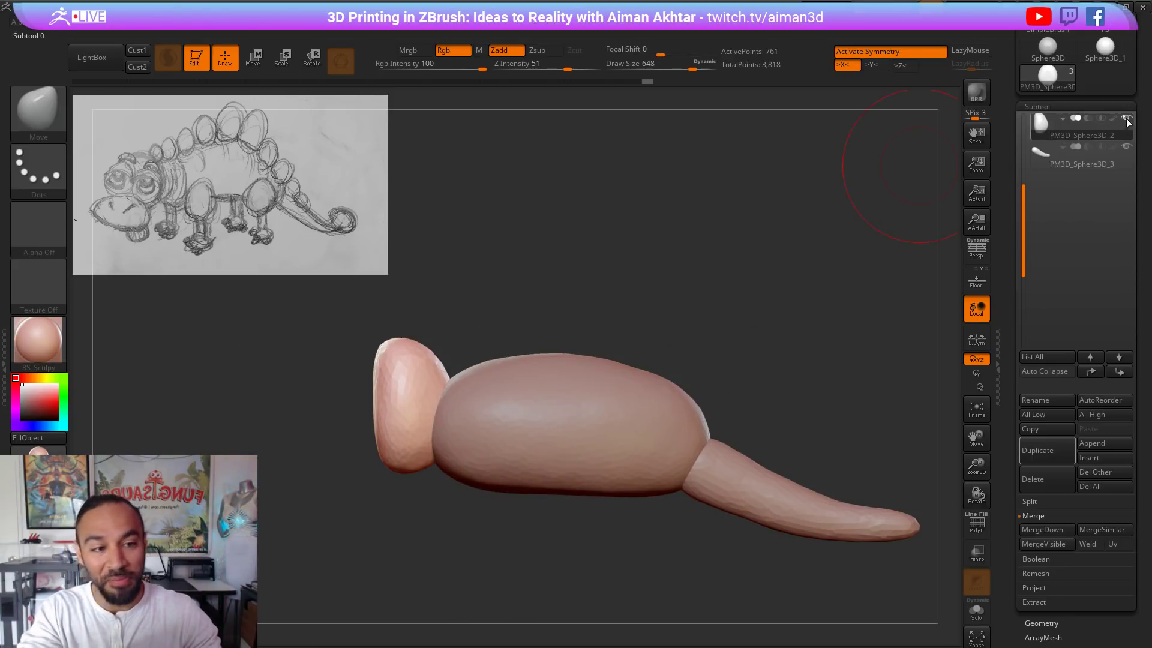
left_click_drag(1019, 200, 1018, 156)
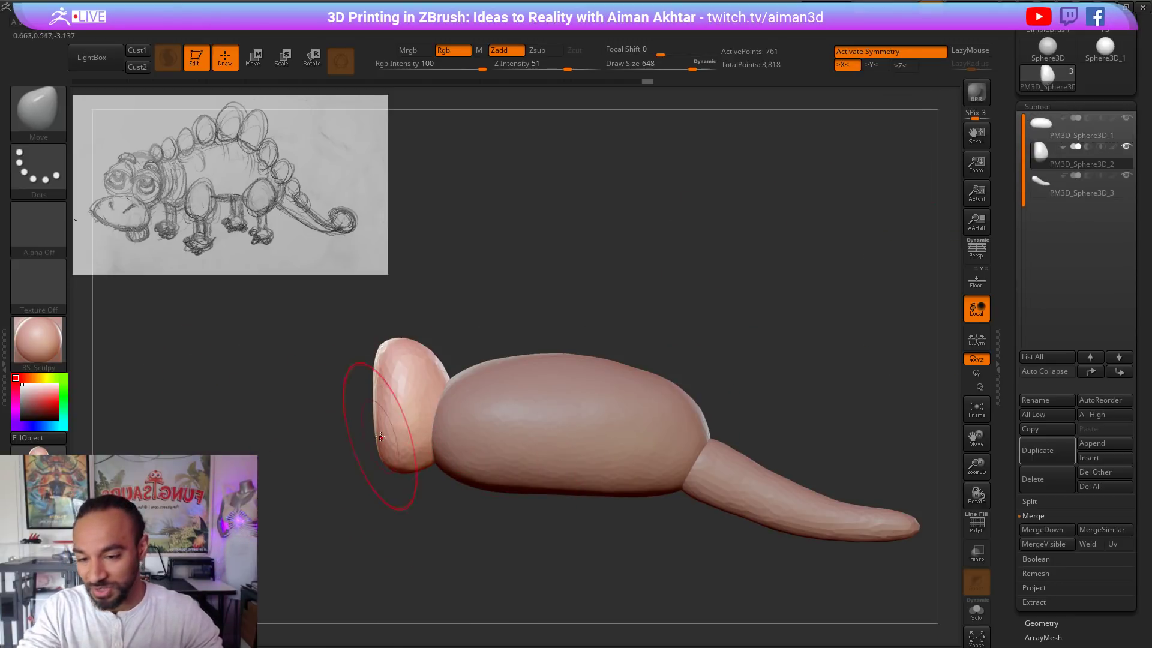
Step: Insert a sphere onto the front of the head with the IMM Primitives brush as the start of the snout
left_click(32, 118)
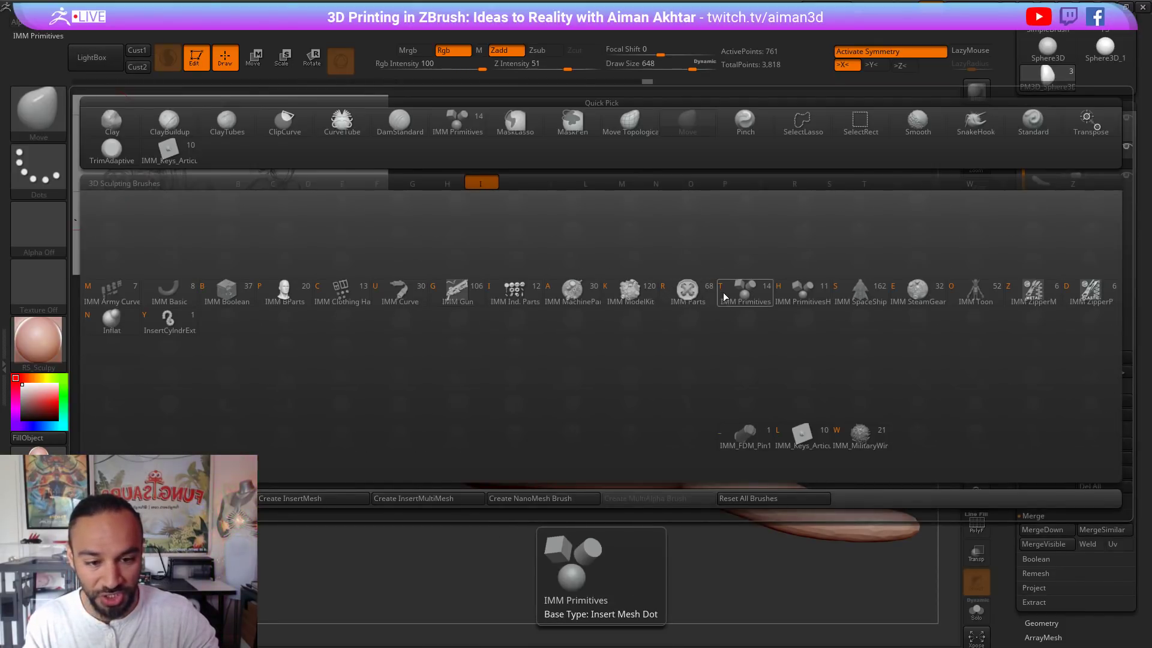
left_click(745, 289)
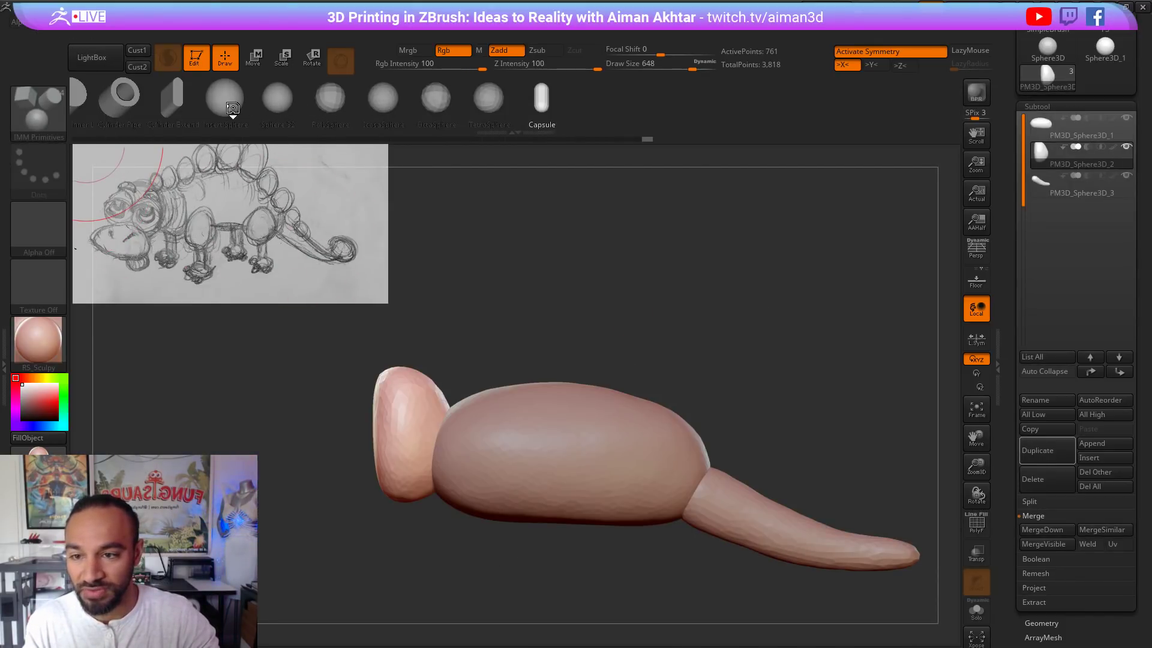
left_click(224, 98)
left_click_drag(636, 269, 655, 270, "shift")
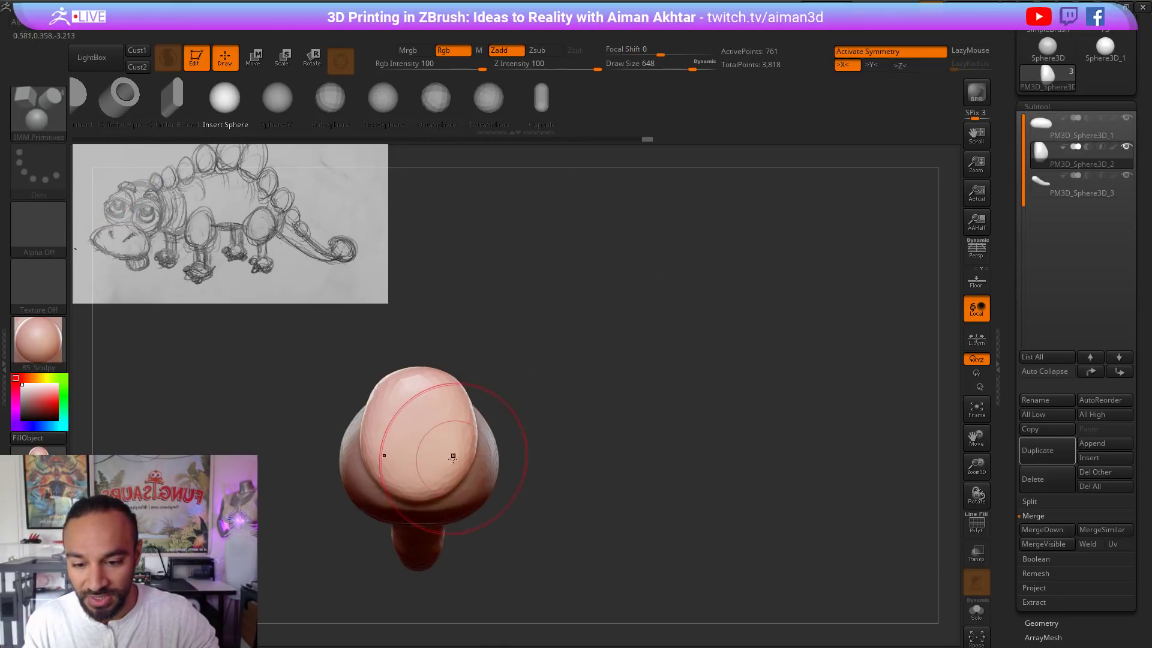
left_click_drag(424, 454, 477, 460)
Step: Stretch the inserted sphere back into the head with the Move brush at draw size 955
left_click_drag(587, 476, 558, 476, "shift")
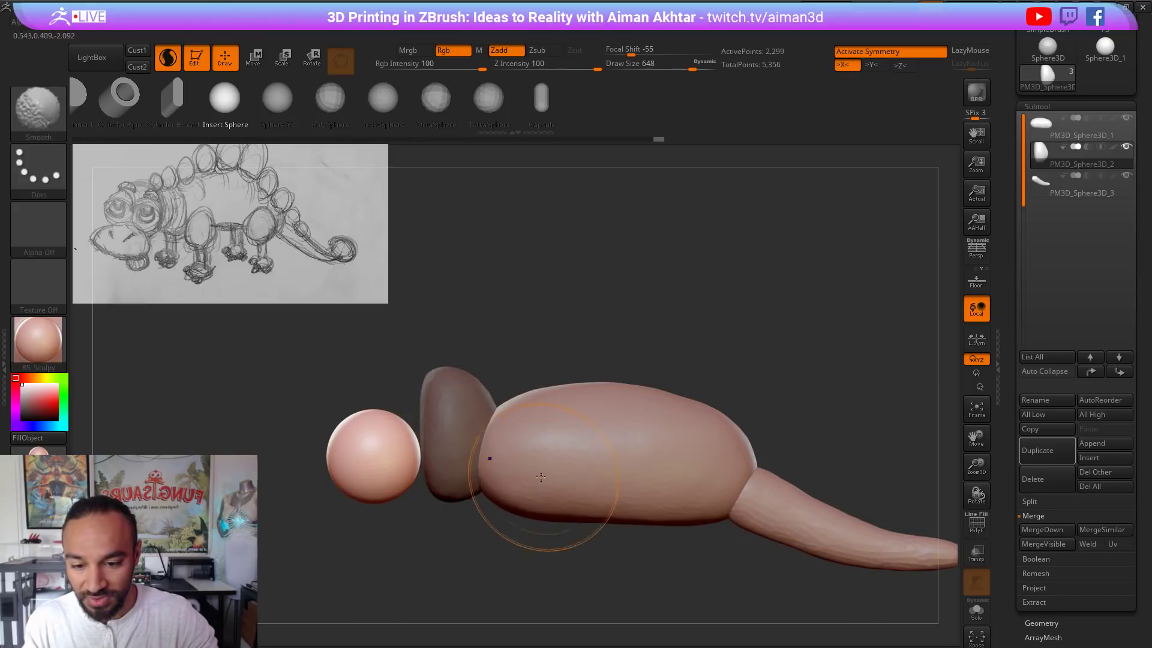
key("b")
key("m")
key("v")
key("s")
left_click_drag(407, 439, 468, 439)
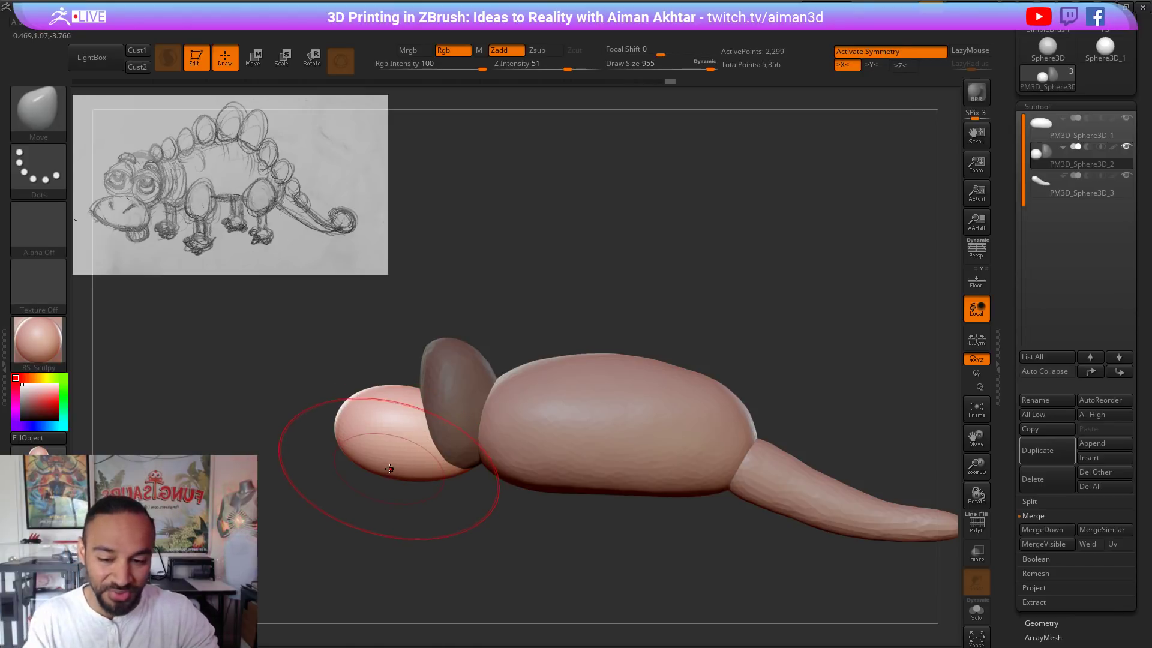
Step: Shape the sphere into a rounded, horizontal snout with the Move brush, adjusting it from the side and front
left_click_drag(398, 470, 399, 451)
left_click_drag(331, 442, 363, 449)
mouse_move(384, 503)
left_mouse_down()
mouse_move(654, 535)
mouse_move(391, 444)
mouse_move(425, 320)
left_mouse_up()
left_click_drag(349, 360, 350, 370)
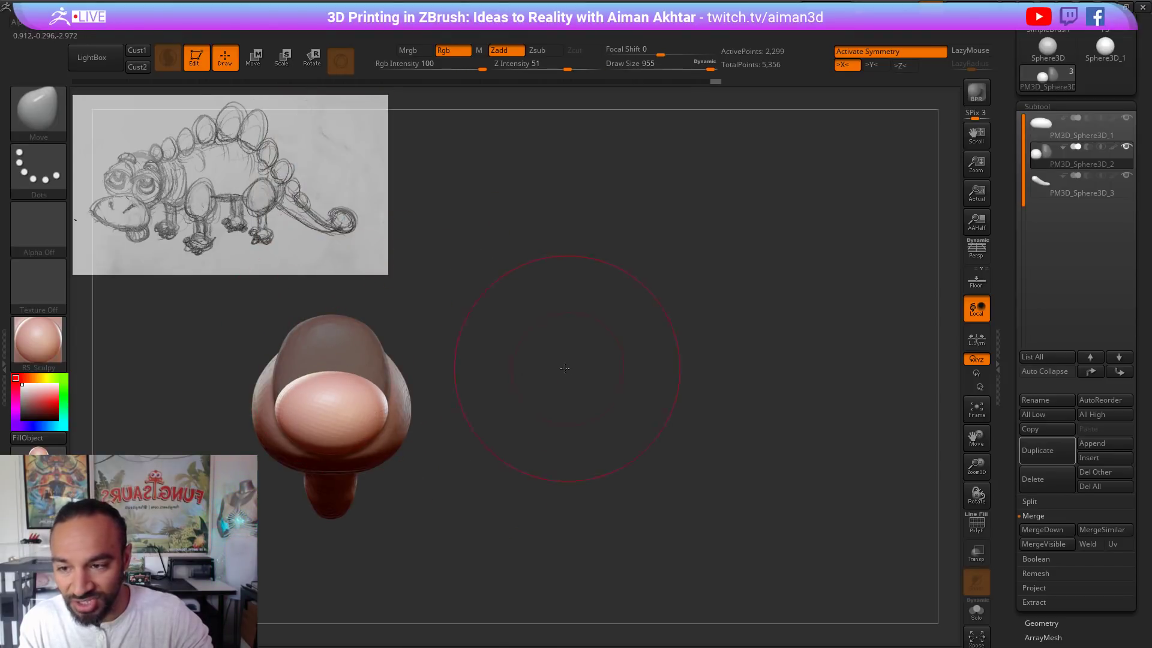
left_click_drag(564, 368, 393, 427)
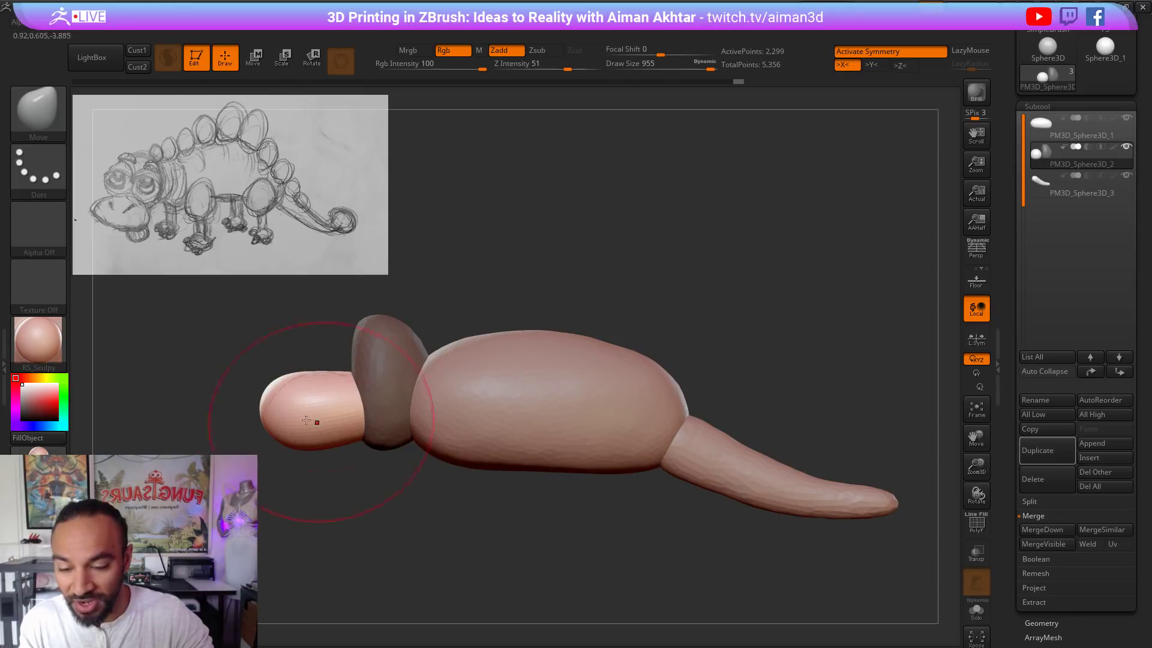
left_click_drag(266, 410, 269, 414)
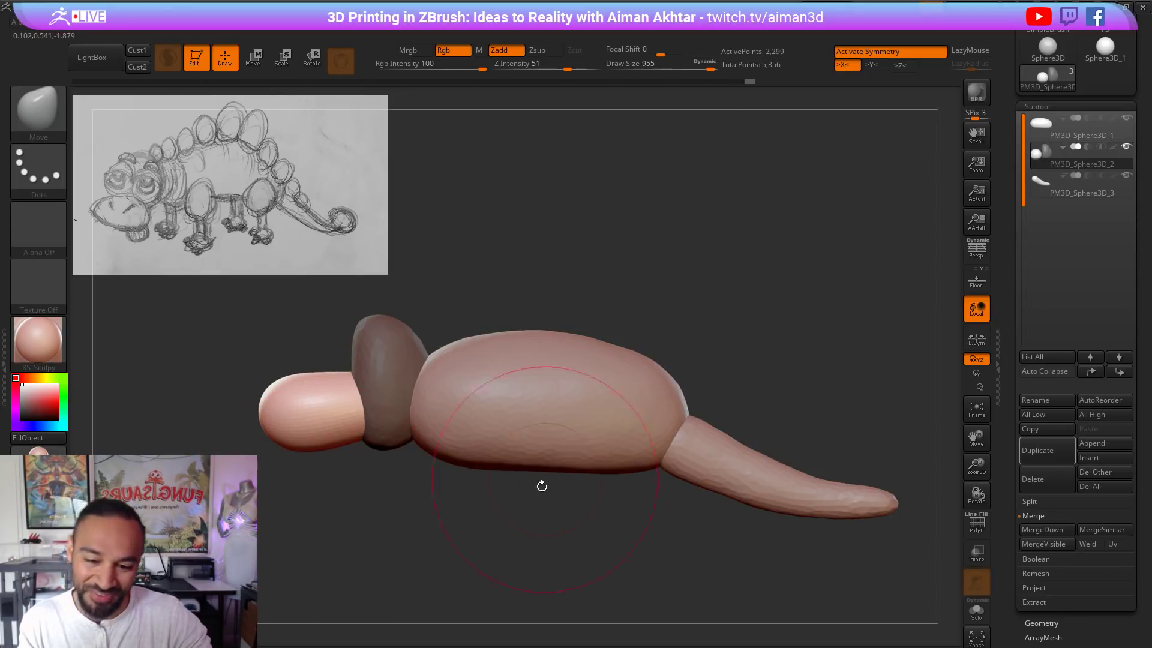
mouse_move(542, 486)
left_mouse_down("alt")
mouse_move(589, 537)
mouse_move(650, 540)
mouse_move(582, 538)
mouse_move(593, 537)
left_mouse_up("alt")
mouse_move(519, 550)
left_mouse_down("alt")
mouse_move(481, 528)
mouse_move(497, 512)
mouse_move(503, 447)
left_mouse_up("alt")
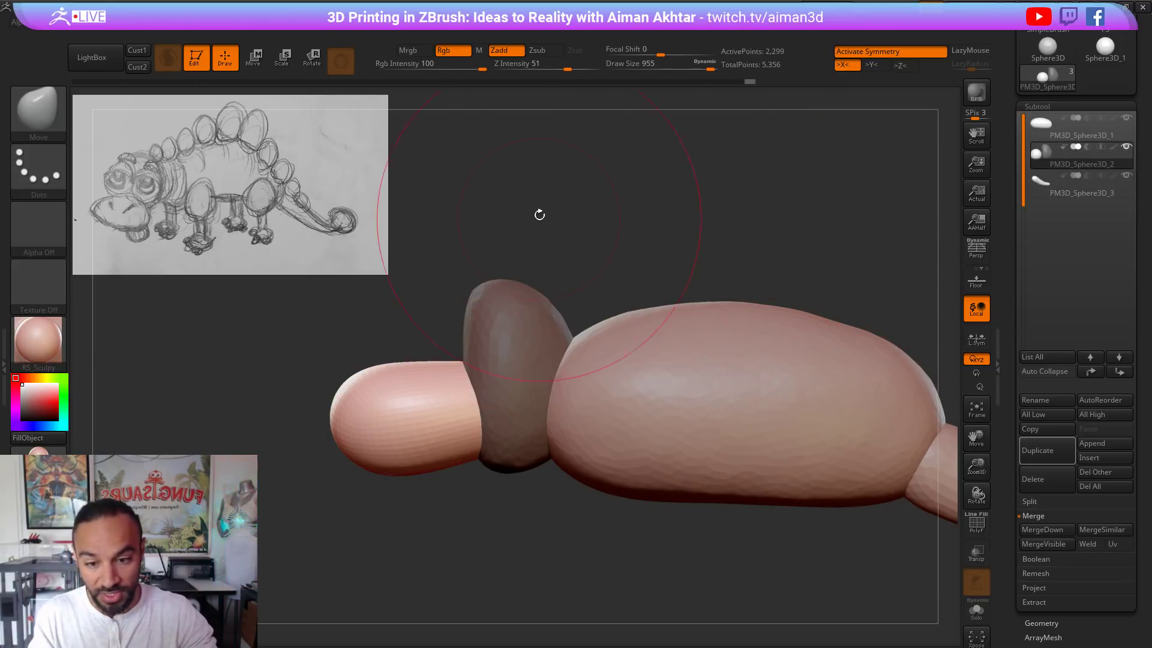
left_click_drag(537, 214, 549, 234, "ctrl")
left_click_drag(478, 390, 461, 419)
mouse_move(541, 385)
left_mouse_down()
mouse_move(503, 379)
mouse_move(484, 411)
left_mouse_up()
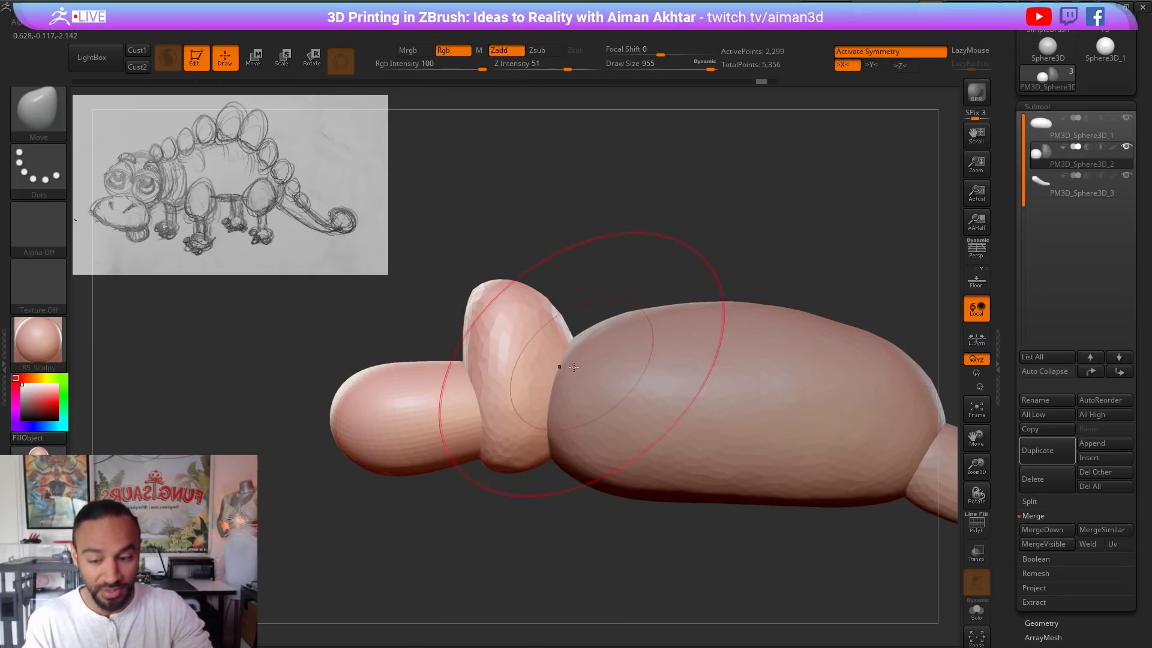
key("ctrl+z")
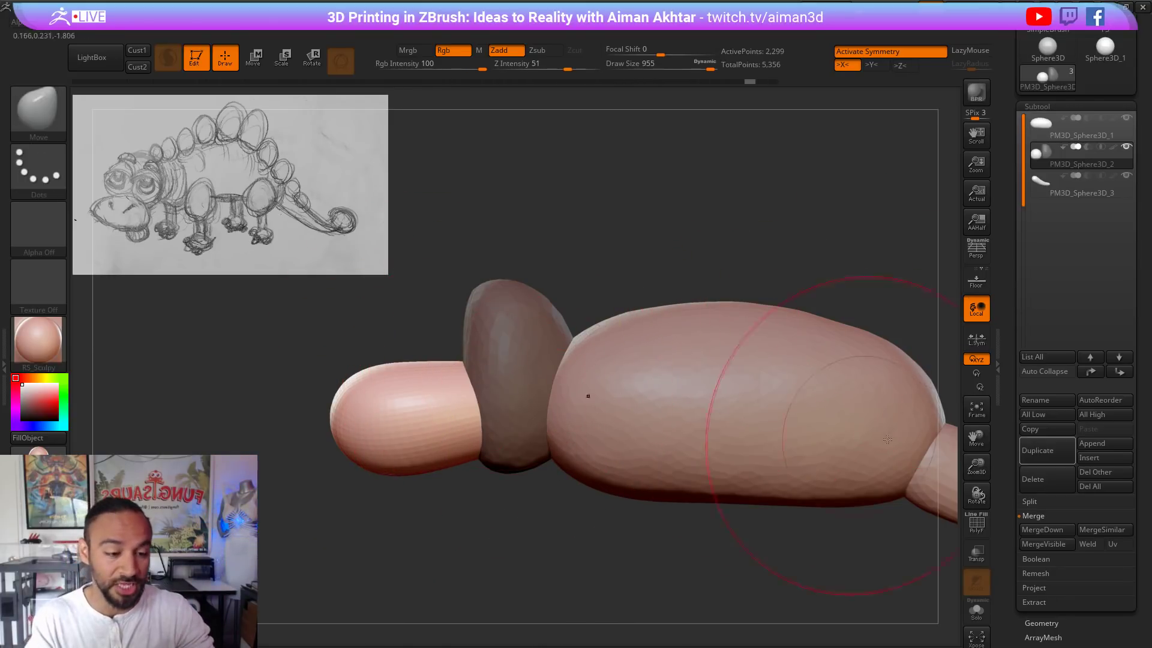
Step: Split the unmasked snout off the head into its own subtool
left_click(1034, 504)
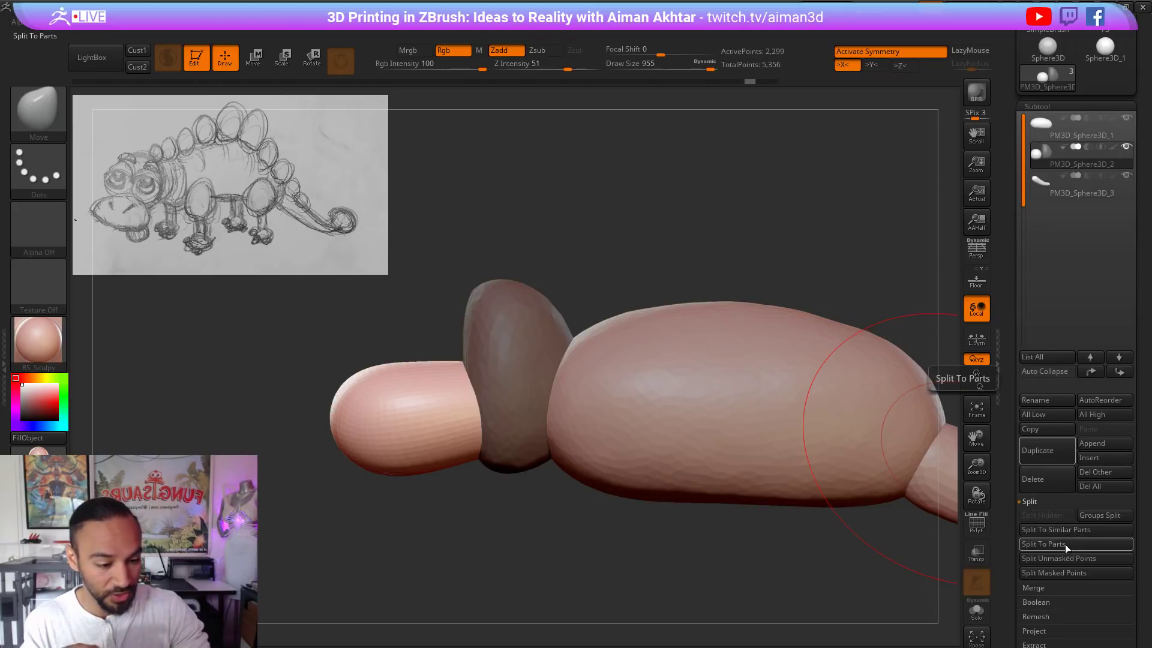
left_click(1063, 557)
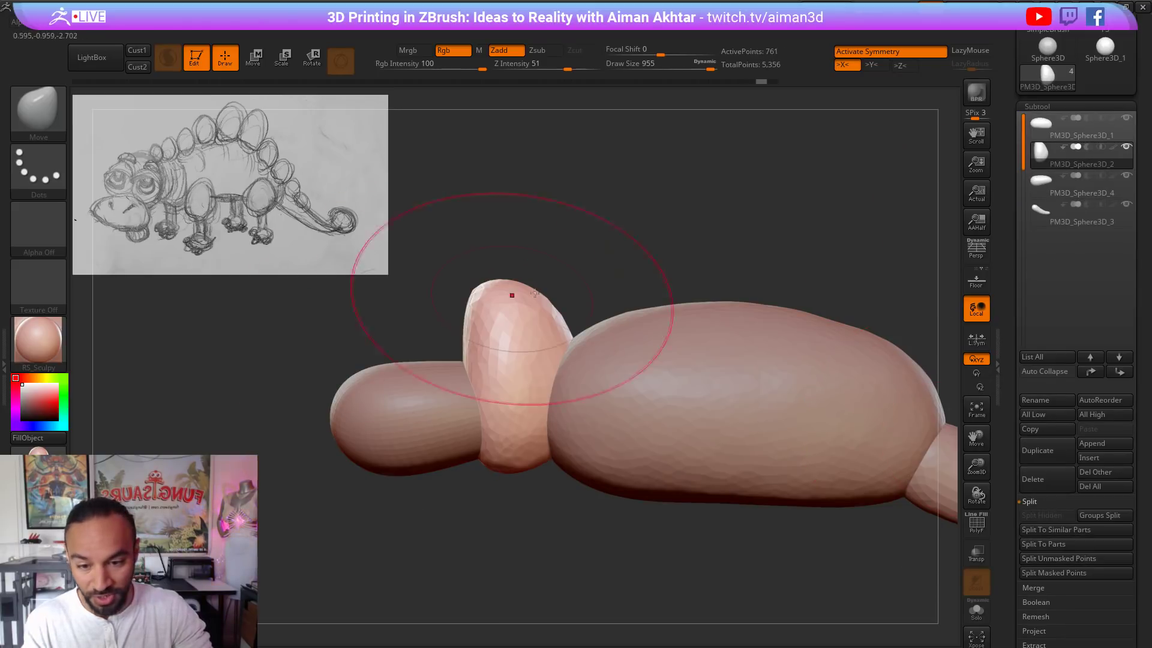
key("f")
left_click_drag(717, 507, 517, 531)
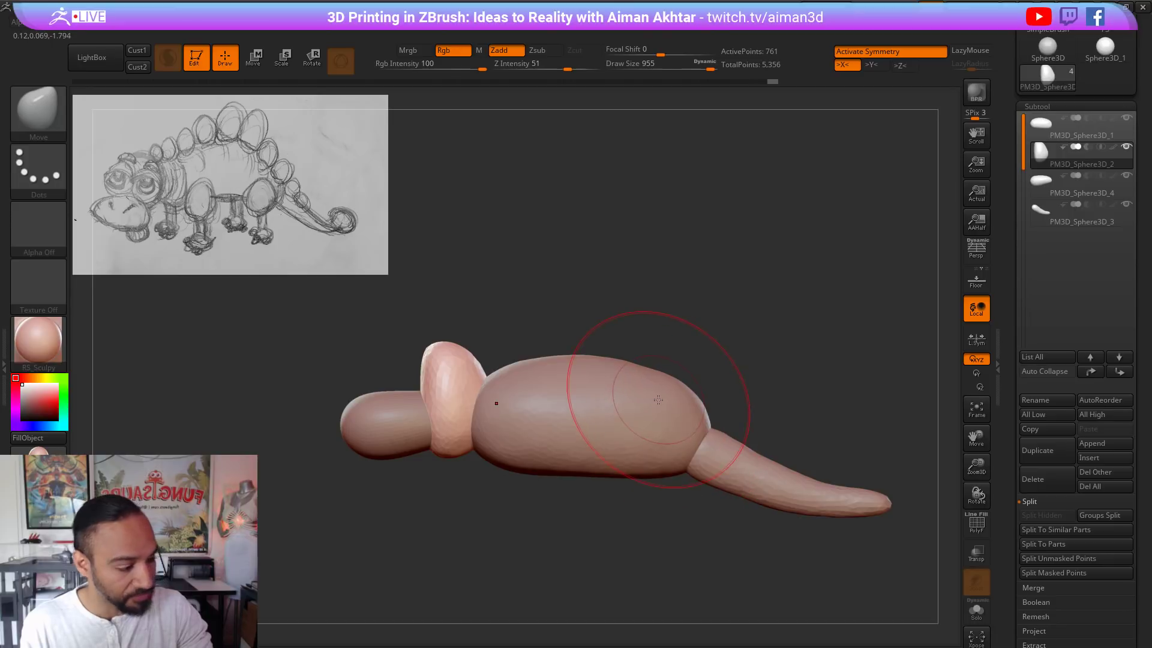
Step: Select the body and reshape its front and upper back with the Move brush at draw size 1000
key("s")
left_click(546, 377, "alt")
mouse_move(558, 383)
left_mouse_down()
mouse_move(567, 383)
mouse_move(541, 364)
left_mouse_up()
mouse_move(672, 373)
left_mouse_down()
mouse_move(681, 364)
mouse_move(516, 380)
mouse_move(648, 383)
left_mouse_up()
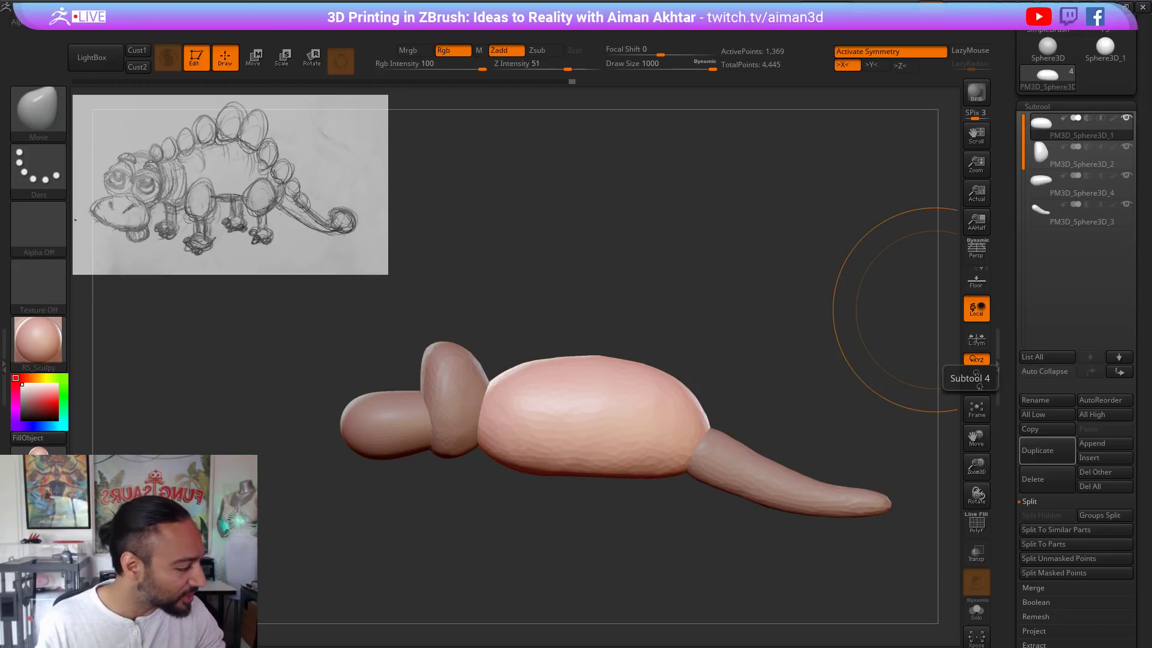
left_click(1126, 7)
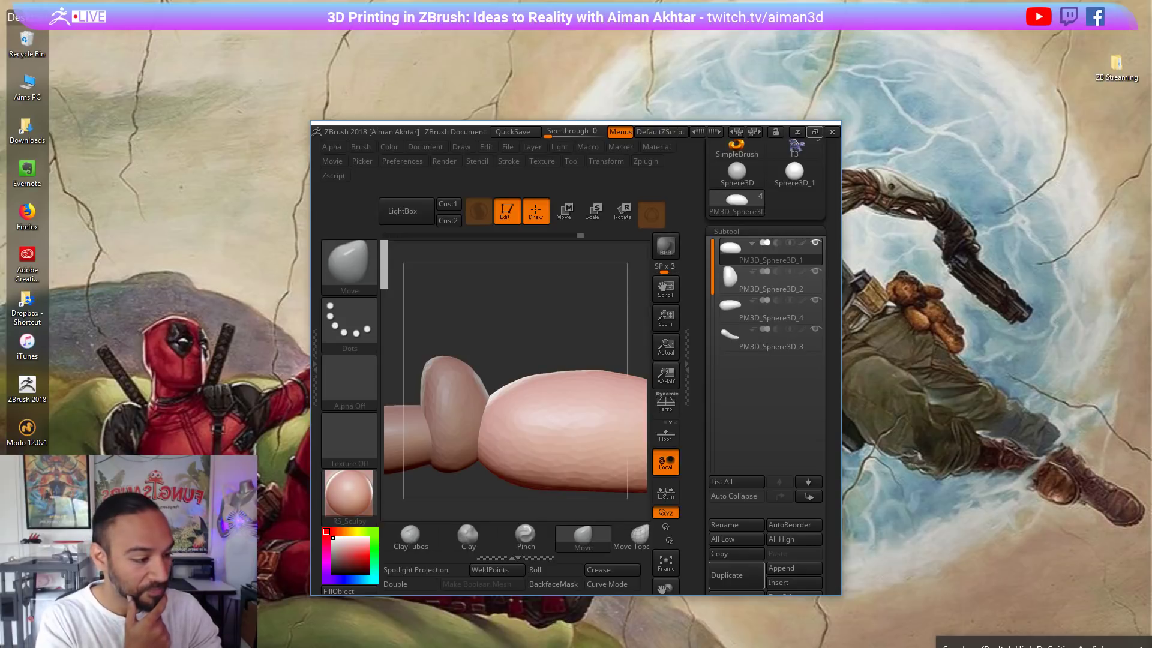
left_click(814, 132)
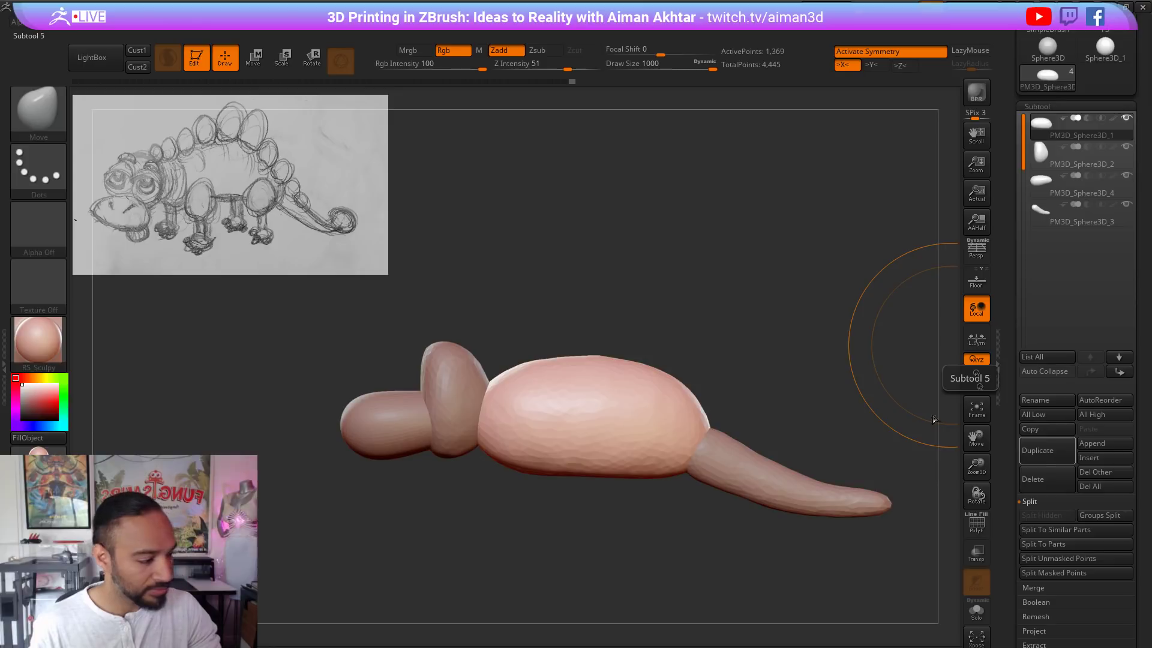
Step: Switch the active subtool through the snout, head, body and tail to check the separate parts
right_click_drag(696, 336, 690, 396, "ctrl")
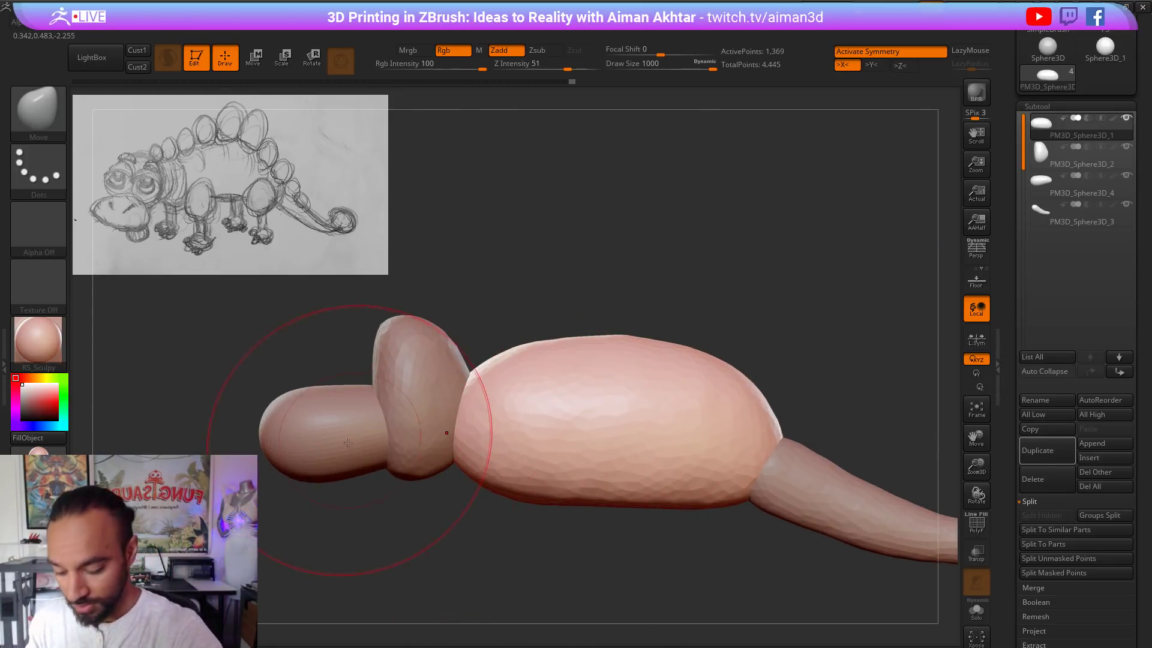
key("super")
left_click(423, 285)
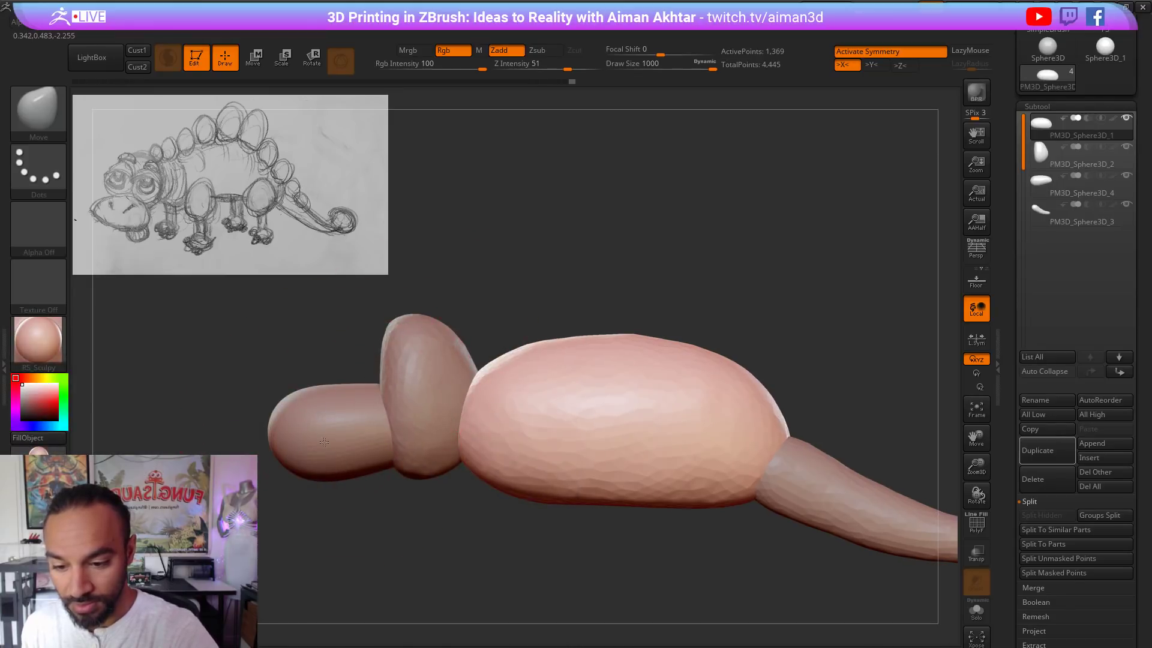
left_click(345, 464, "alt")
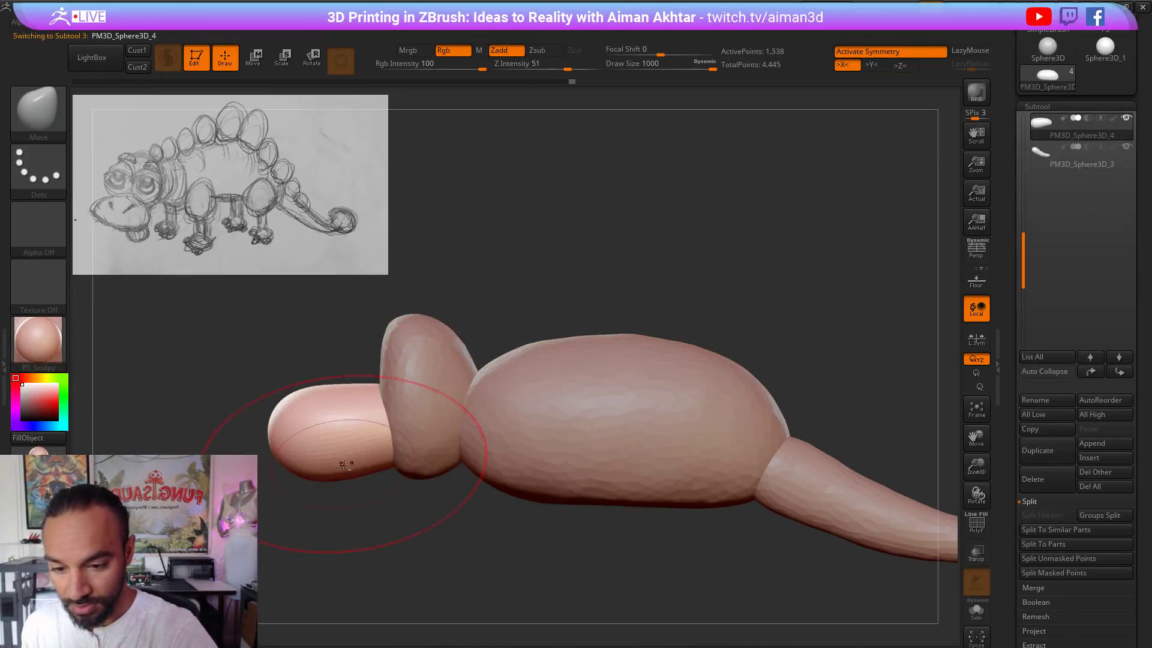
left_click(425, 445, "alt")
left_click(633, 453, "alt")
left_click(633, 453, "alt")
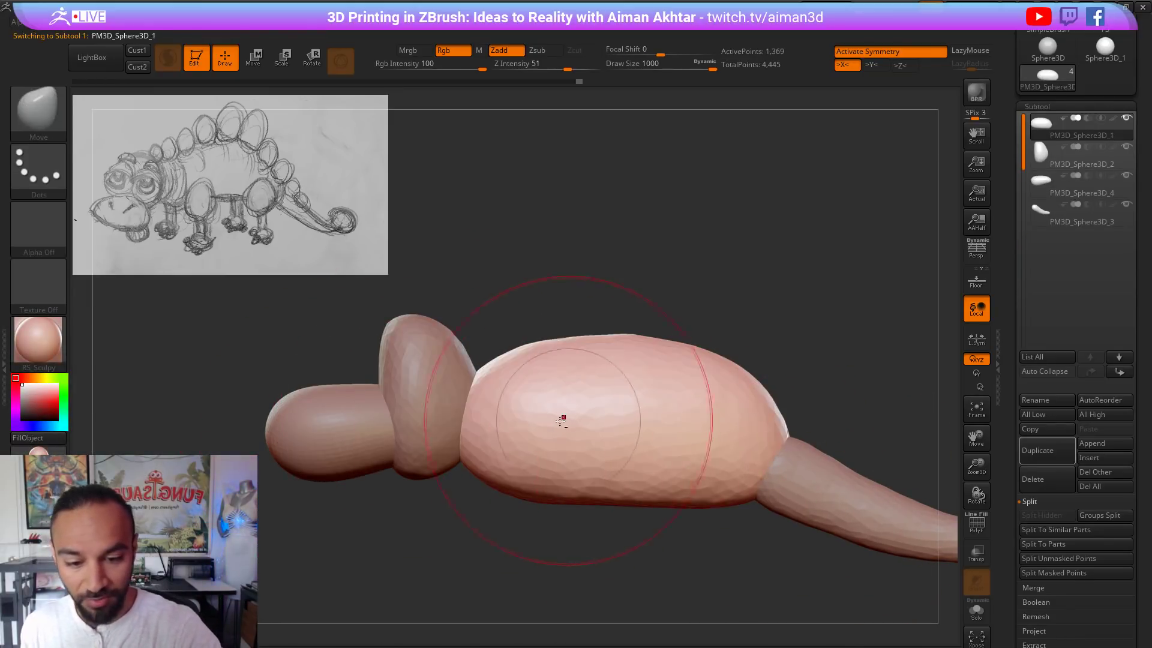
left_click_drag(621, 561, 640, 504, "alt")
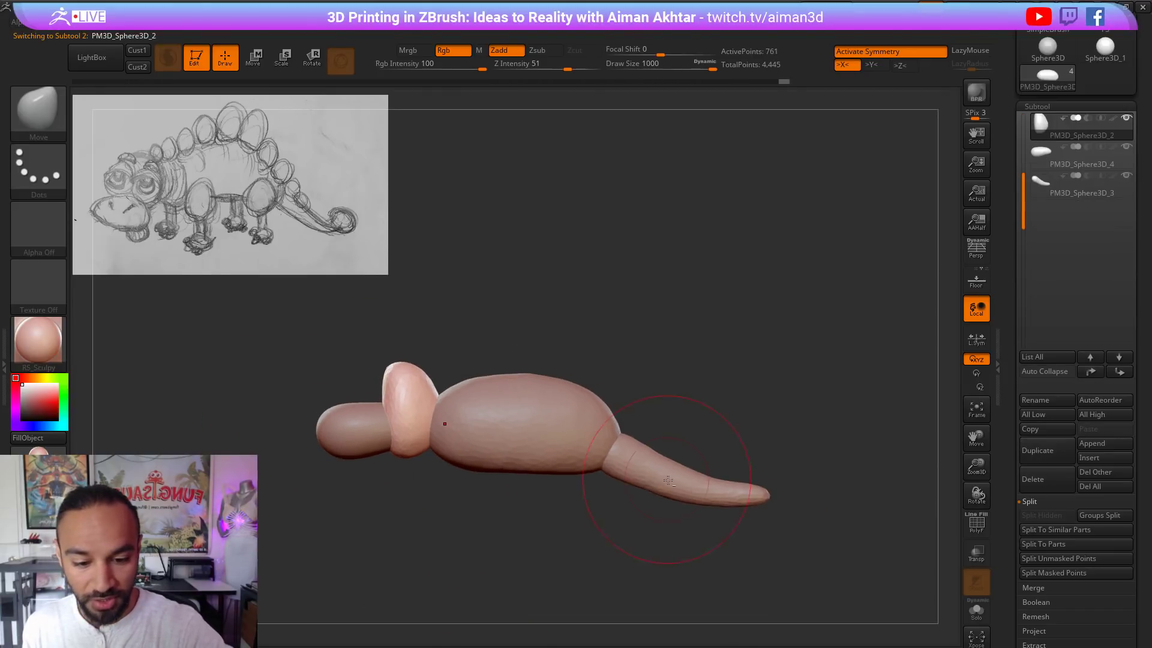
left_click(673, 478, "alt")
key("x")
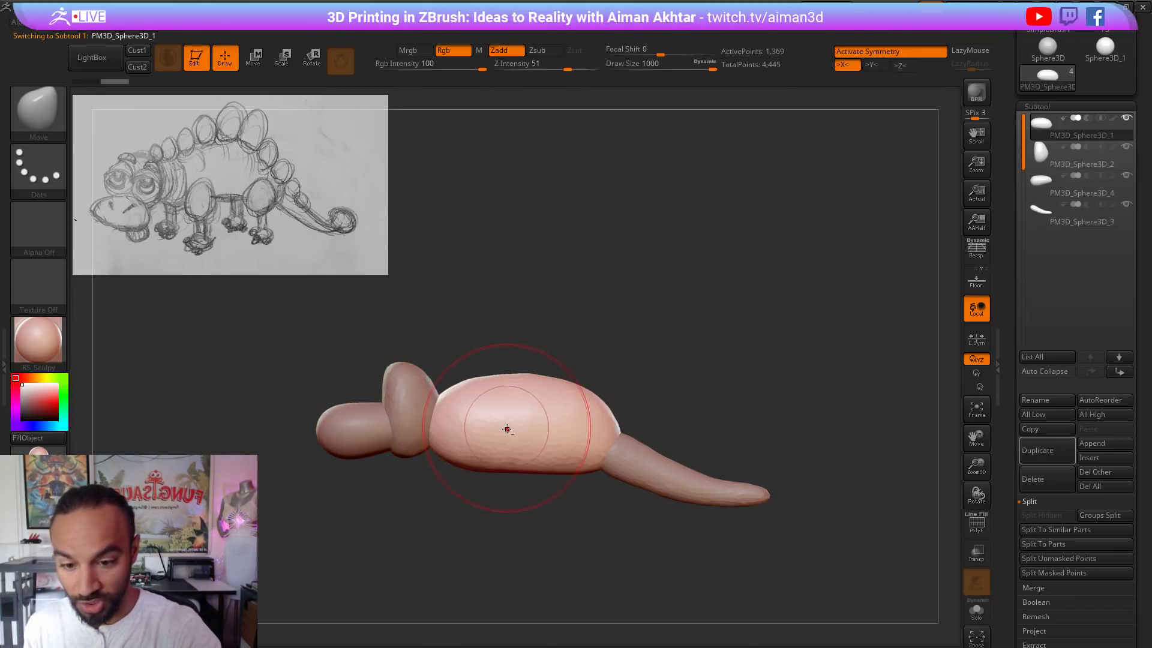
Step: Select the body and arch its back and belly upward with the Move brush at draw size 1000
left_click(507, 424, "alt")
left_click_drag(496, 465, 498, 456)
key("s")
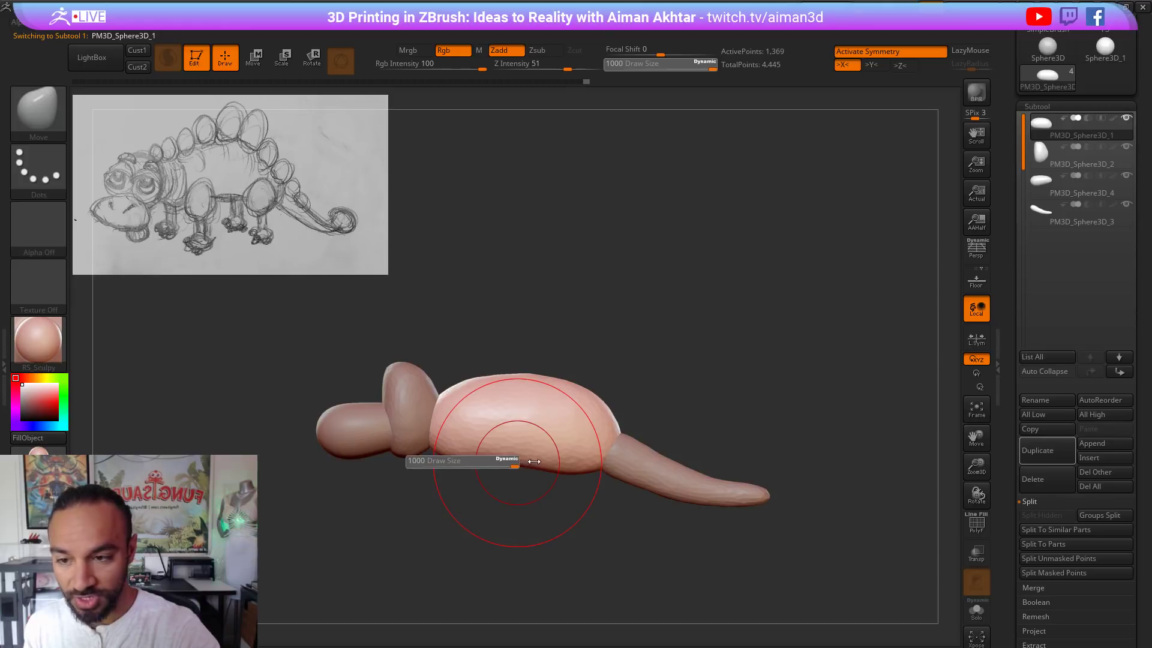
left_click_drag(515, 400, 514, 394)
left_click_drag(574, 422, 575, 417)
left_click_drag(520, 451, 518, 439)
left_click_drag(501, 391, 498, 384)
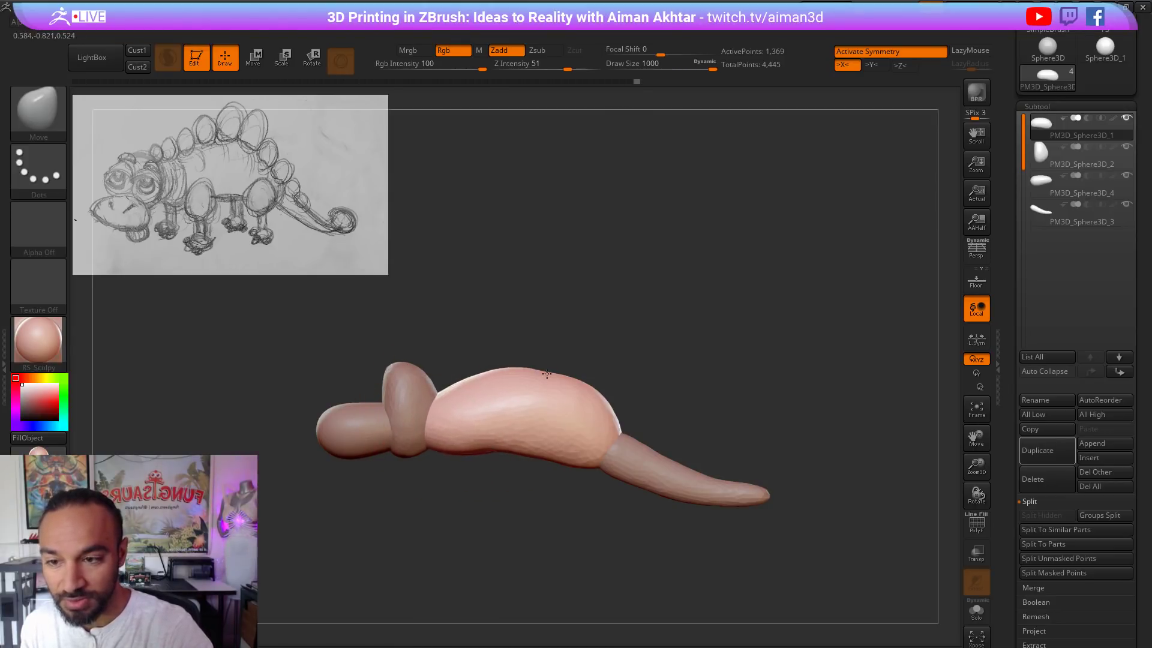
left_click_drag(547, 374, 553, 377)
mouse_move(574, 461)
left_mouse_down()
mouse_move(567, 447)
mouse_move(528, 448)
mouse_move(562, 491)
left_mouse_up()
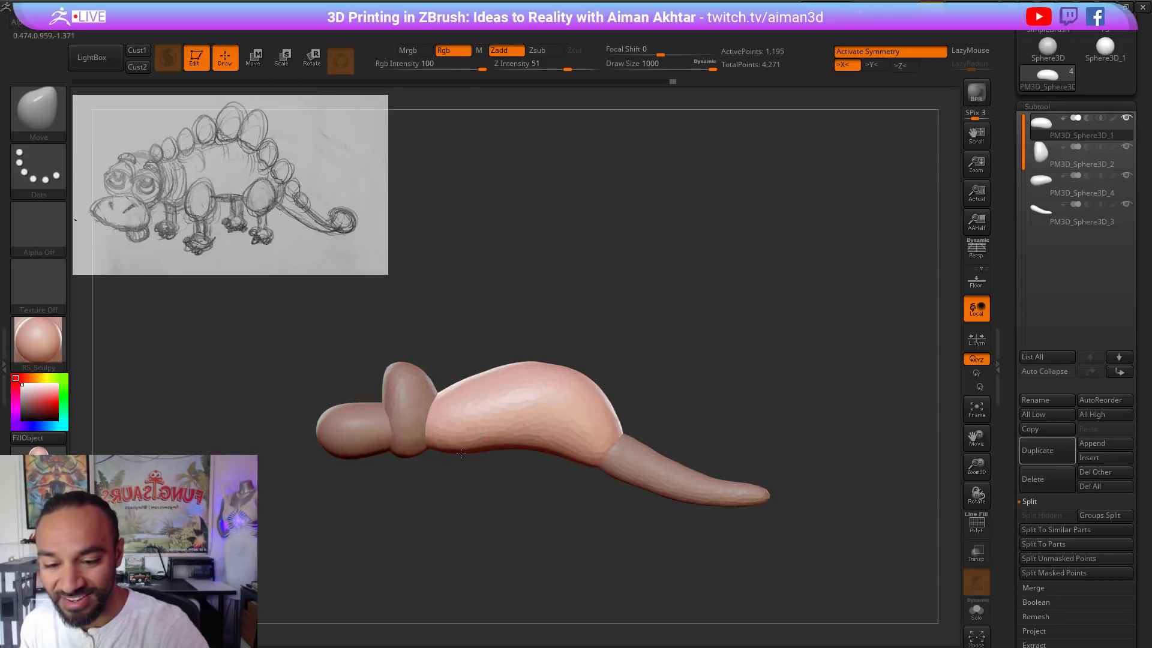
Step: Select the head and reshape its upper part with the Inflat brush at draw size 899, smoothing the surface
left_click(410, 406, "alt")
mouse_move(448, 340)
left_mouse_down()
mouse_move(498, 339)
mouse_move(446, 351)
mouse_move(459, 371)
left_mouse_up()
key("s")
key("b")
key("i")
key("n")
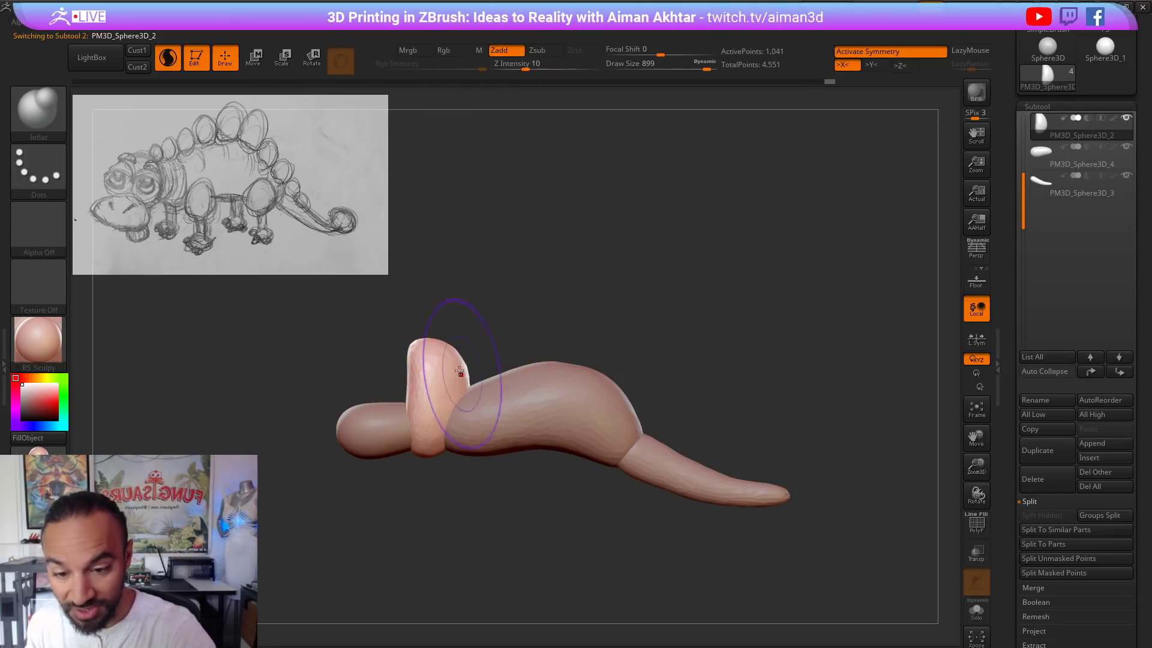
key("ctrl+z")
key("ctrl+z")
key("ctrl+z")
key("ctrl+z")
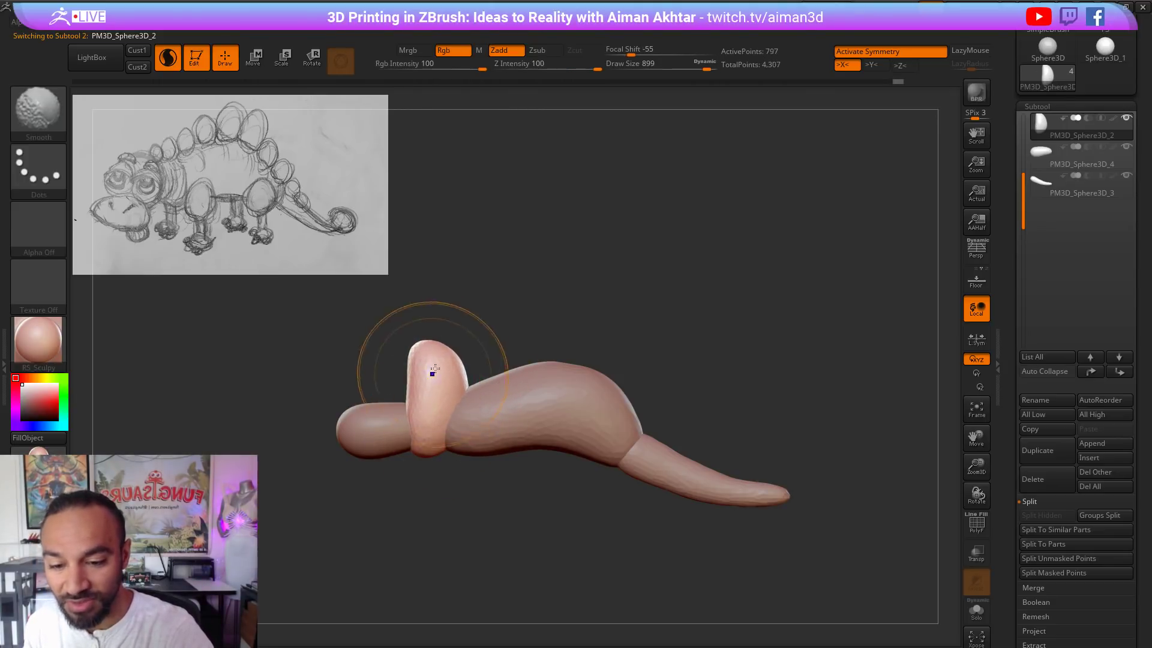
Step: Even out the head into a fuller rounded form with Inflat and Smooth strokes from the front and side
key("ctrl+shift+z")
key("ctrl+shift+z")
key("ctrl+shift+z")
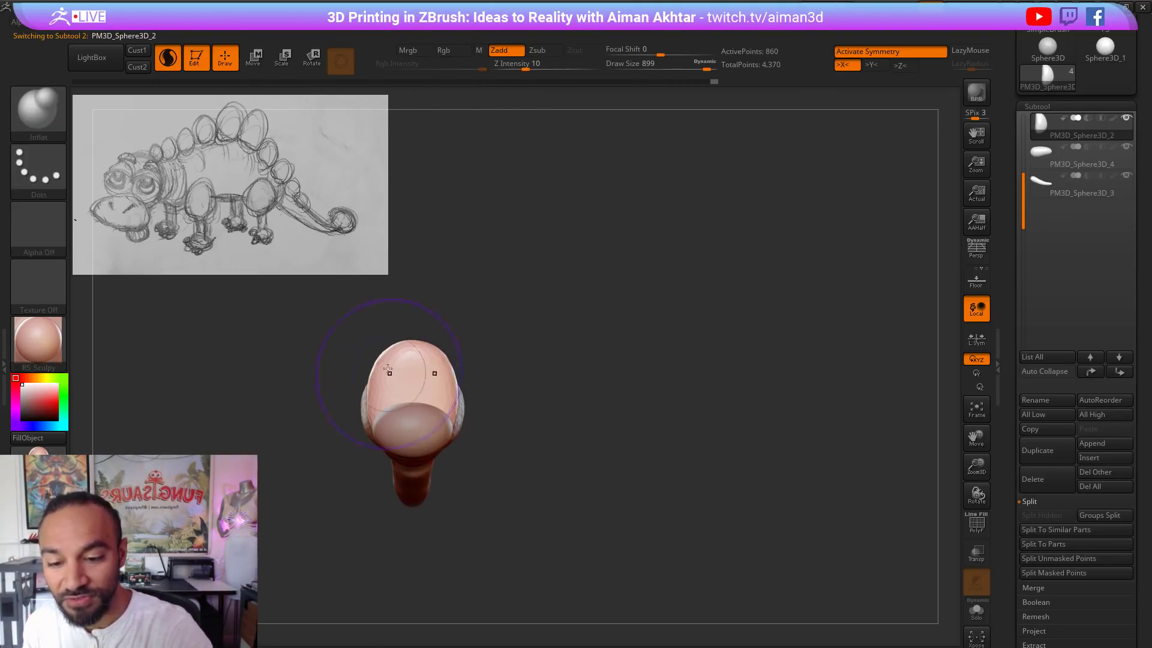
key("ctrl+shift+z")
key("ctrl+shift+z")
key("ctrl+shift+z")
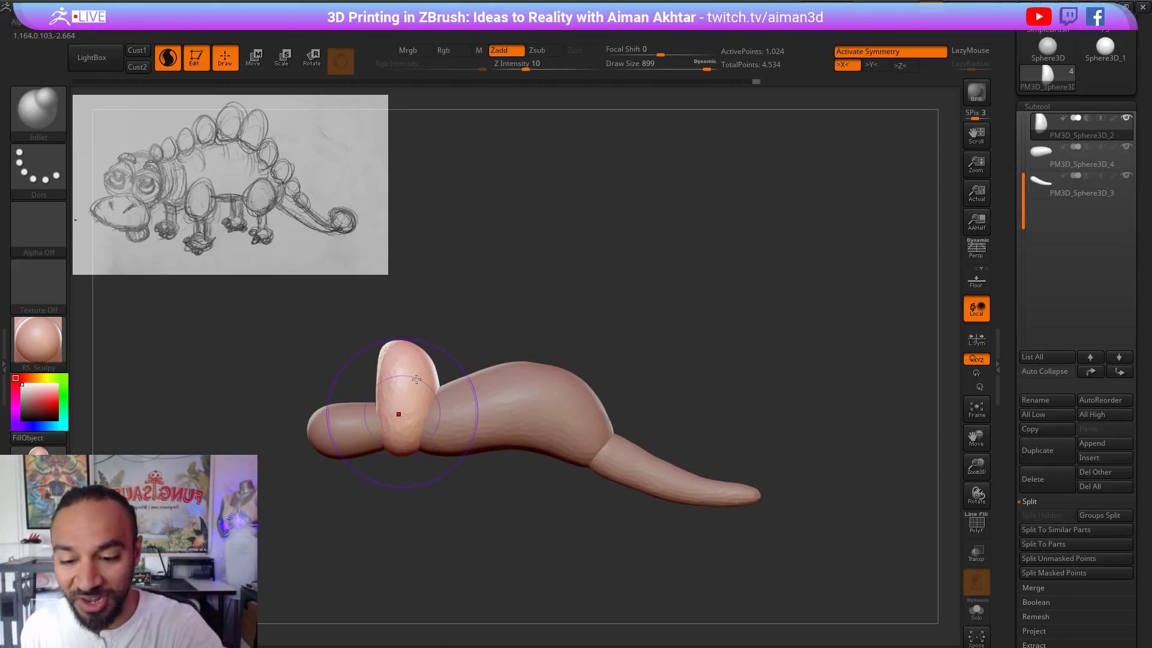
key("ctrl+shift+z")
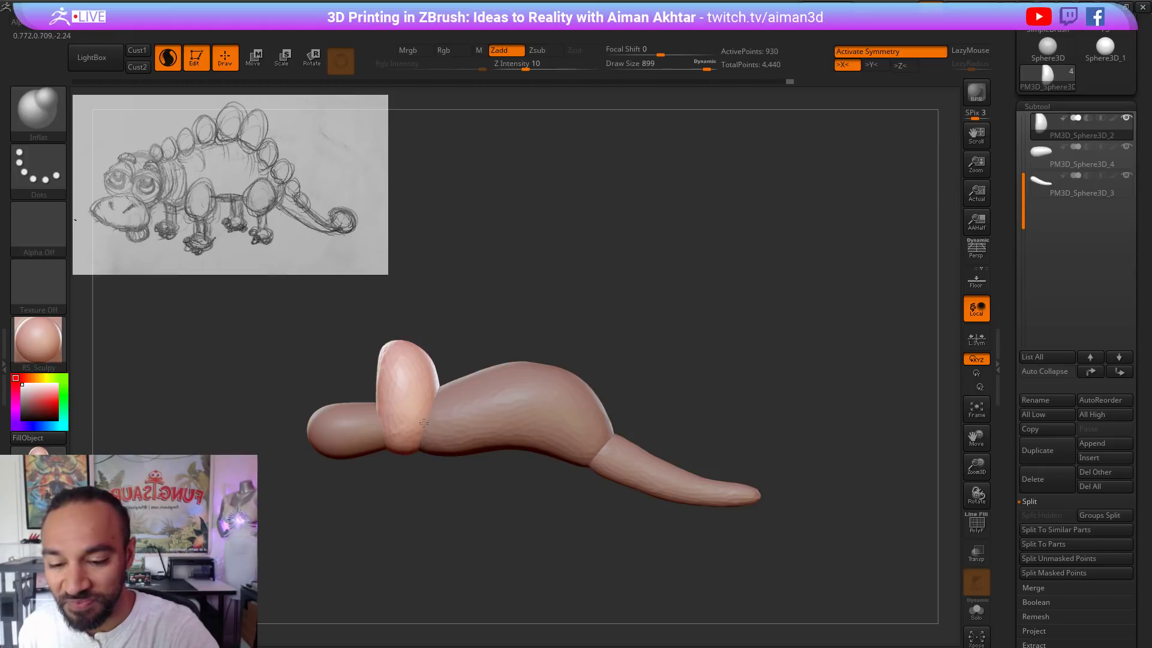
left_click_drag(423, 423, 403, 458)
mouse_move(407, 402)
left_mouse_down()
mouse_move(414, 456)
mouse_move(461, 418)
mouse_move(445, 406)
mouse_move(446, 416)
left_mouse_up()
Step: Select the tail and slim it down with Smooth strokes at draw size 899
left_click(661, 492, "alt")
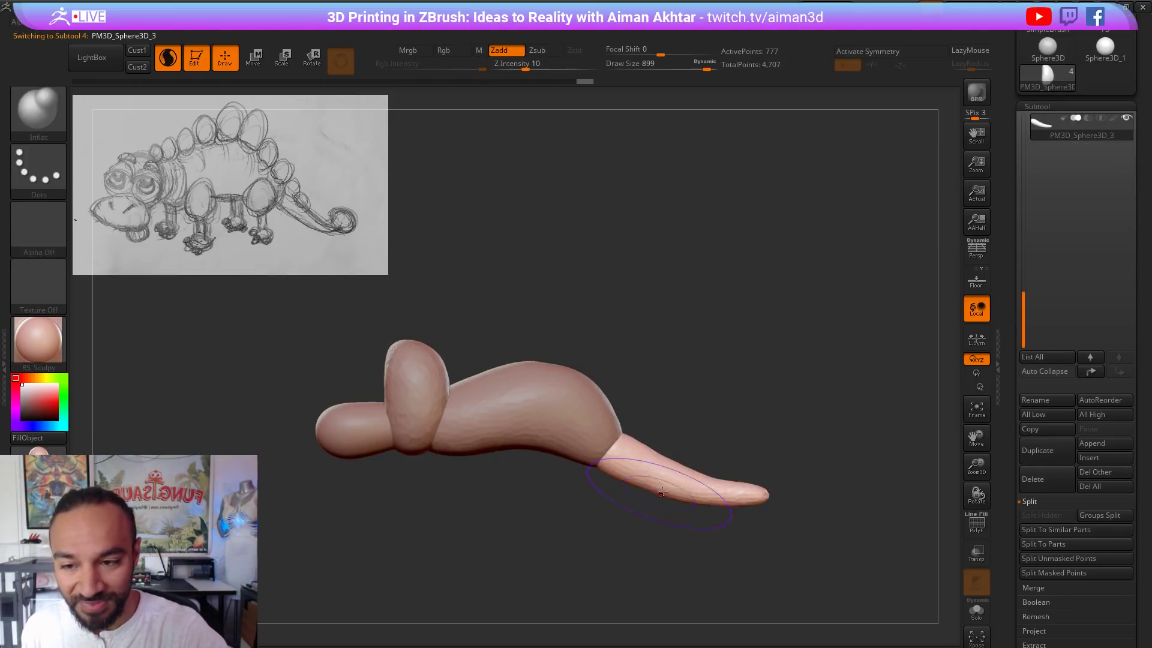
mouse_move(618, 444)
left_mouse_down("shift")
mouse_move(676, 502)
mouse_move(651, 505)
left_mouse_up("shift")
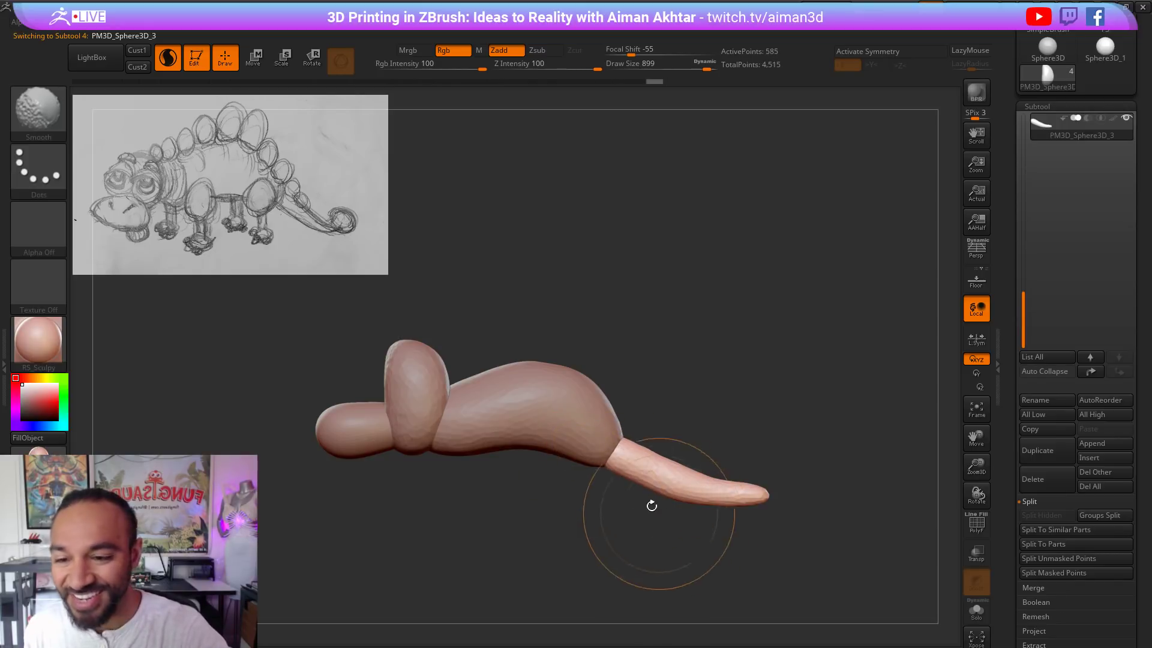
key("ctrl+shift+z")
key("ctrl+shift+z")
key("ctrl+shift+z")
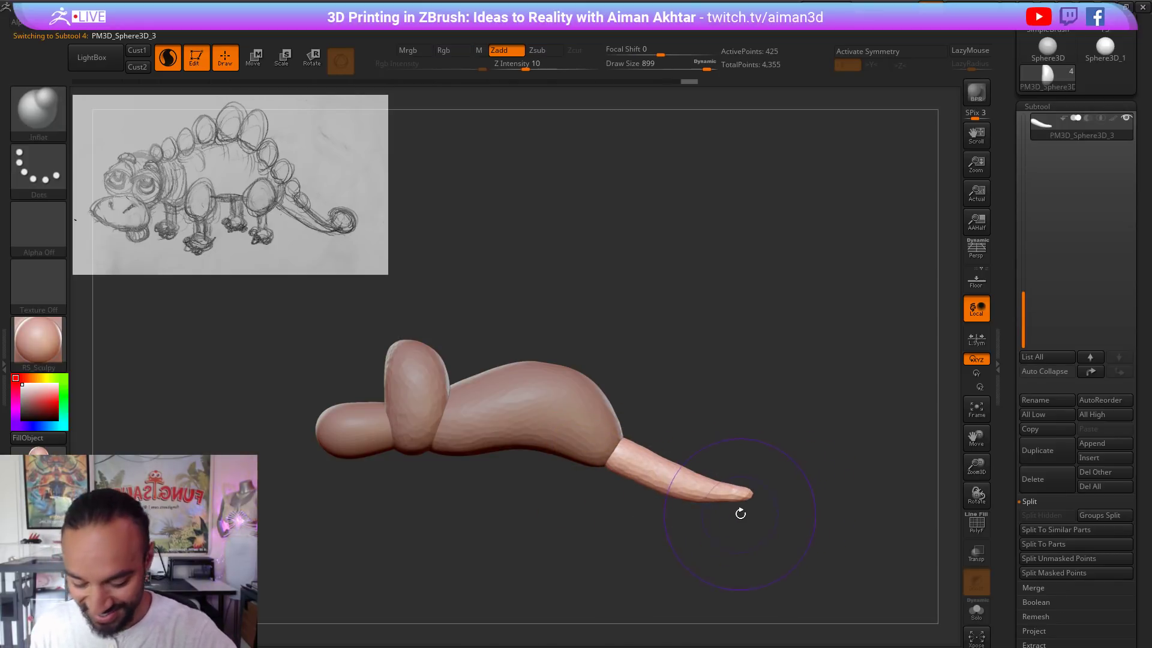
Step: Lengthen the tail tip backward with the Move brush and refine the tail's surface
key("b")
key("m")
key("v")
left_click_drag(753, 497, 777, 502)
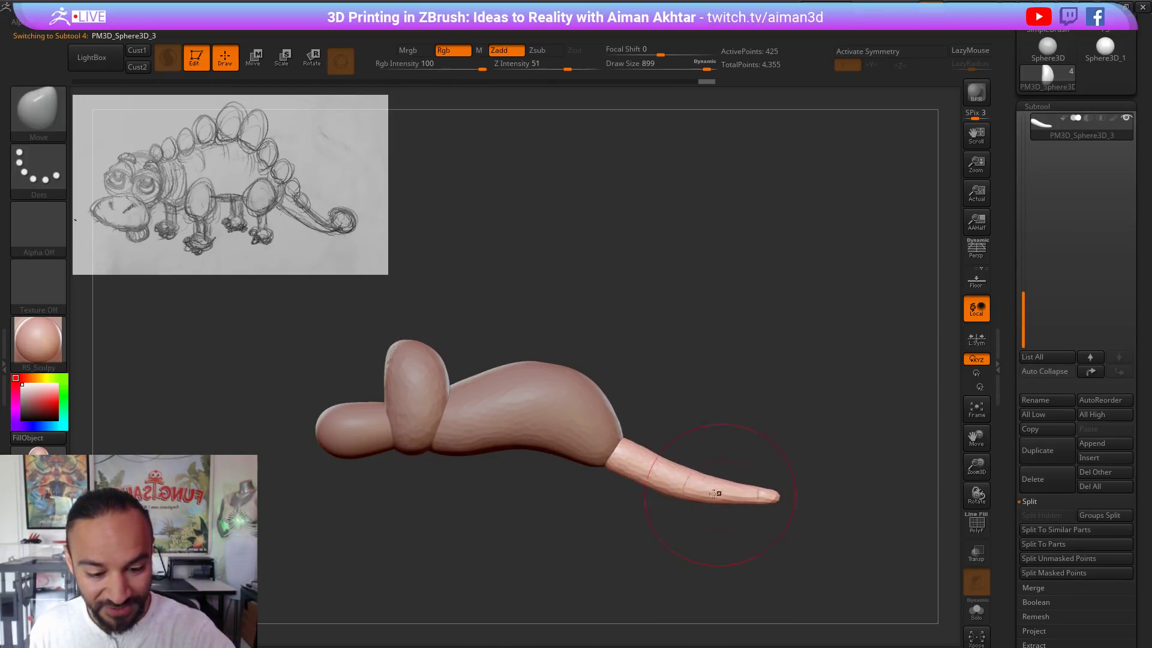
key("ctrl+shift+z")
key("ctrl+shift+z")
key("ctrl+shift+z")
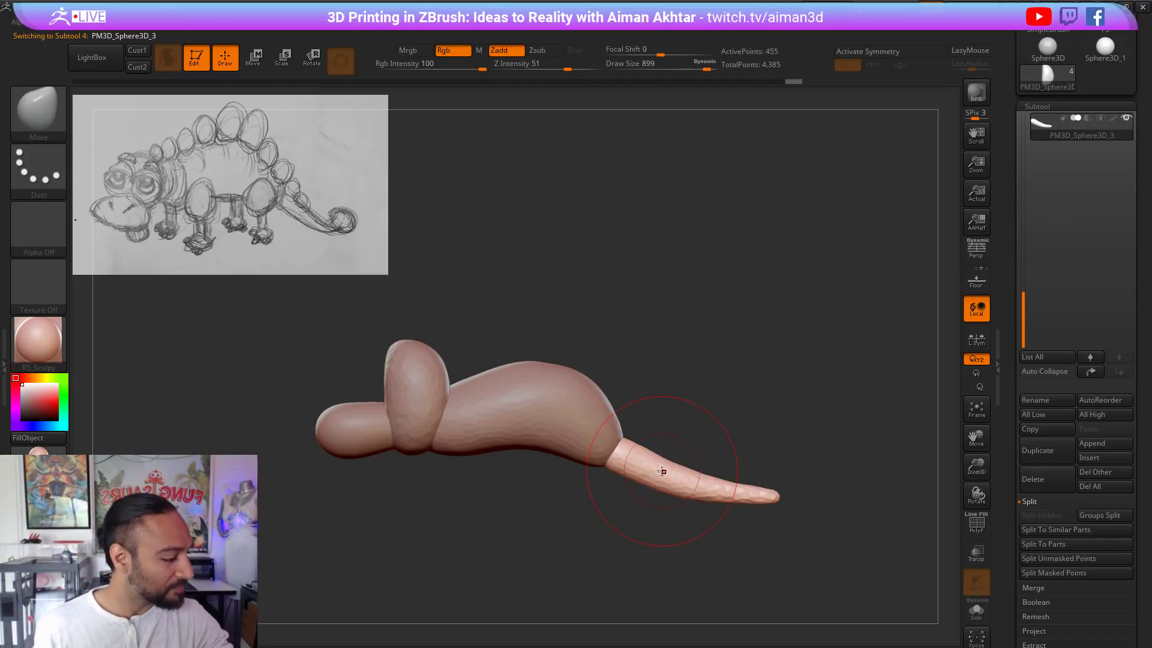
left_click_drag(707, 406, 759, 502)
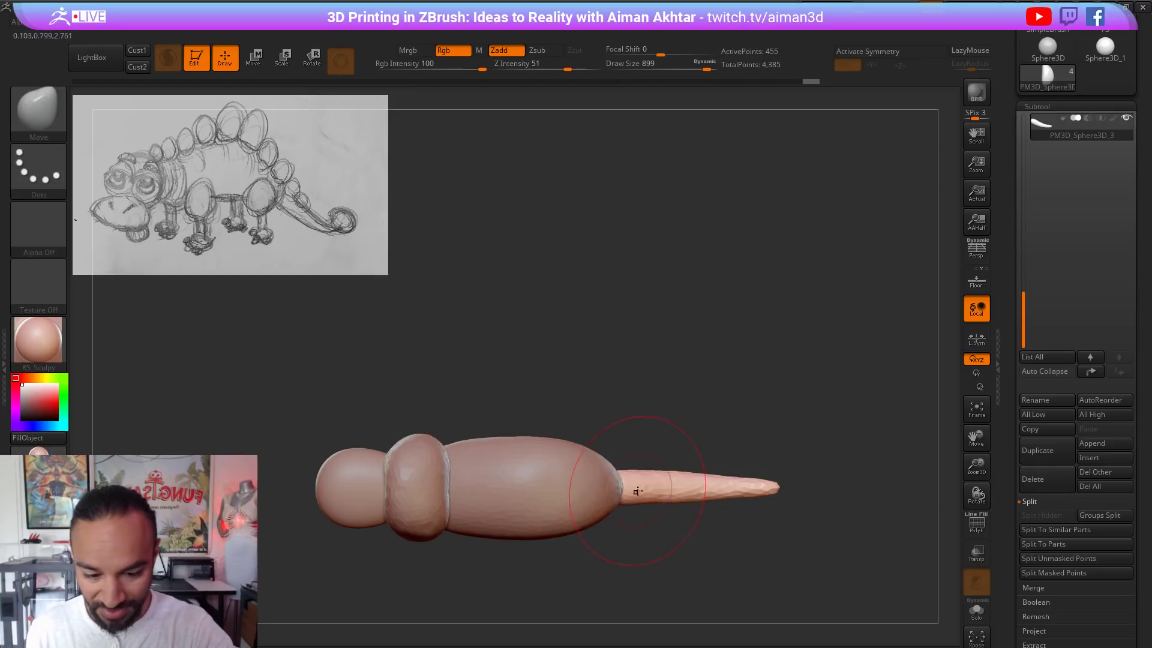
key("x")
mouse_move(631, 497)
left_mouse_down()
mouse_move(607, 623)
mouse_move(624, 542)
mouse_move(636, 604)
left_mouse_up()
key("ctrl+z")
key("x")
key("ctrl+z")
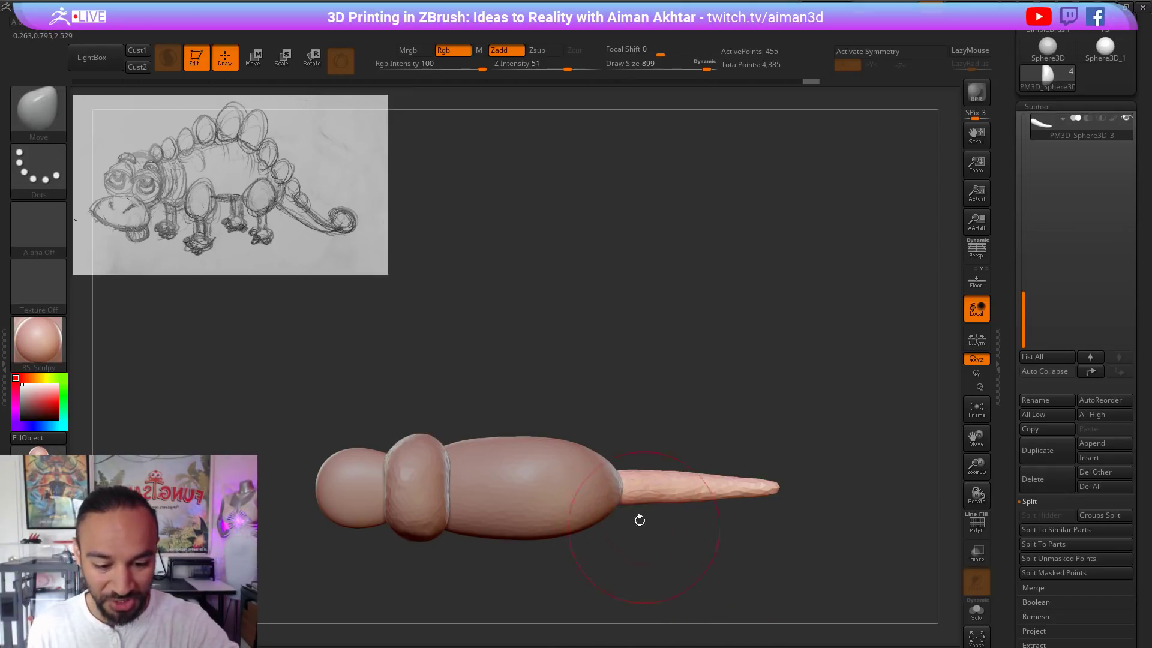
Step: Activate X symmetry on the tail, widen its base from above, and adjust the base and tip from the side
key("x")
left_click_drag(611, 517, 635, 516)
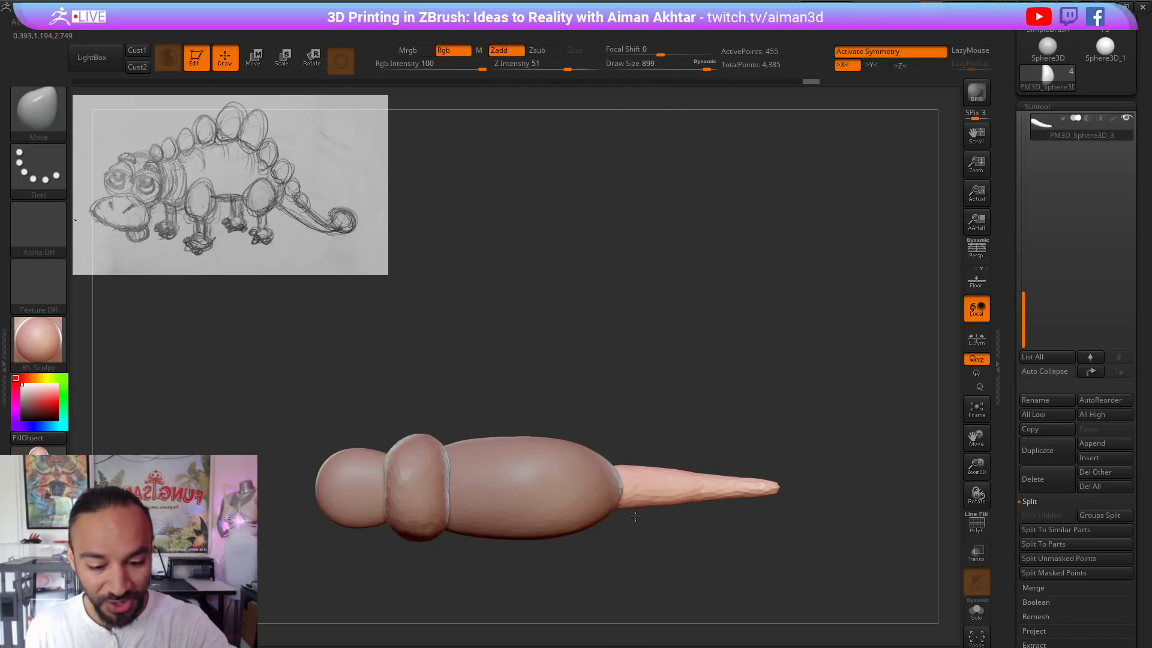
left_click_drag(770, 437, 722, 402)
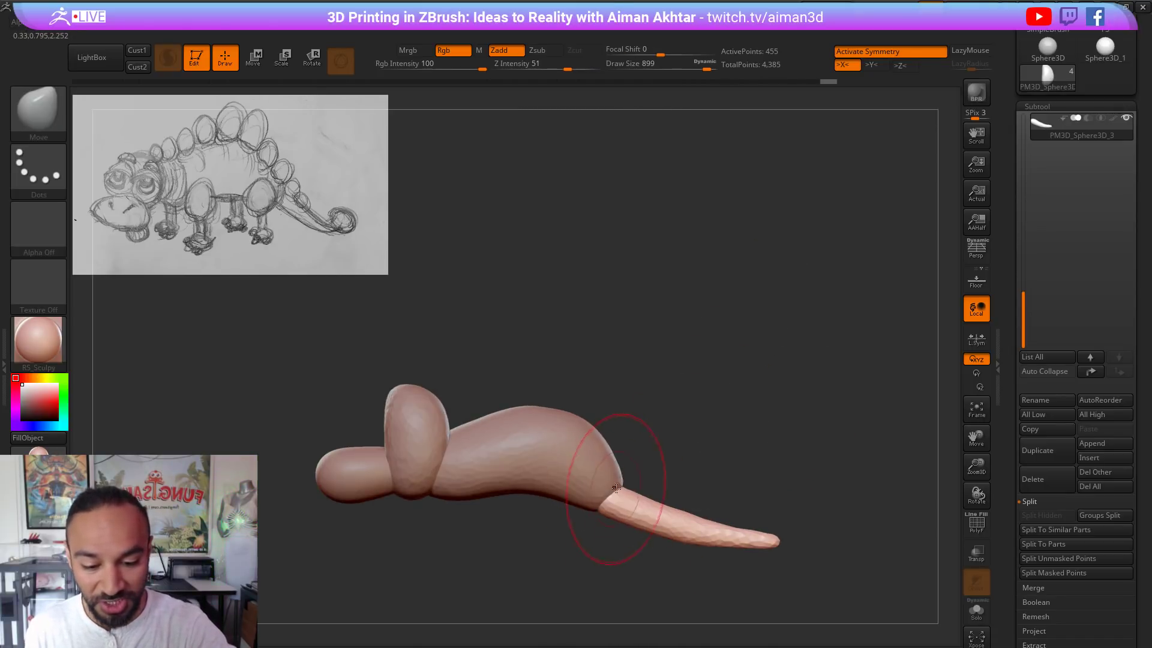
left_click_drag(613, 498, 626, 487)
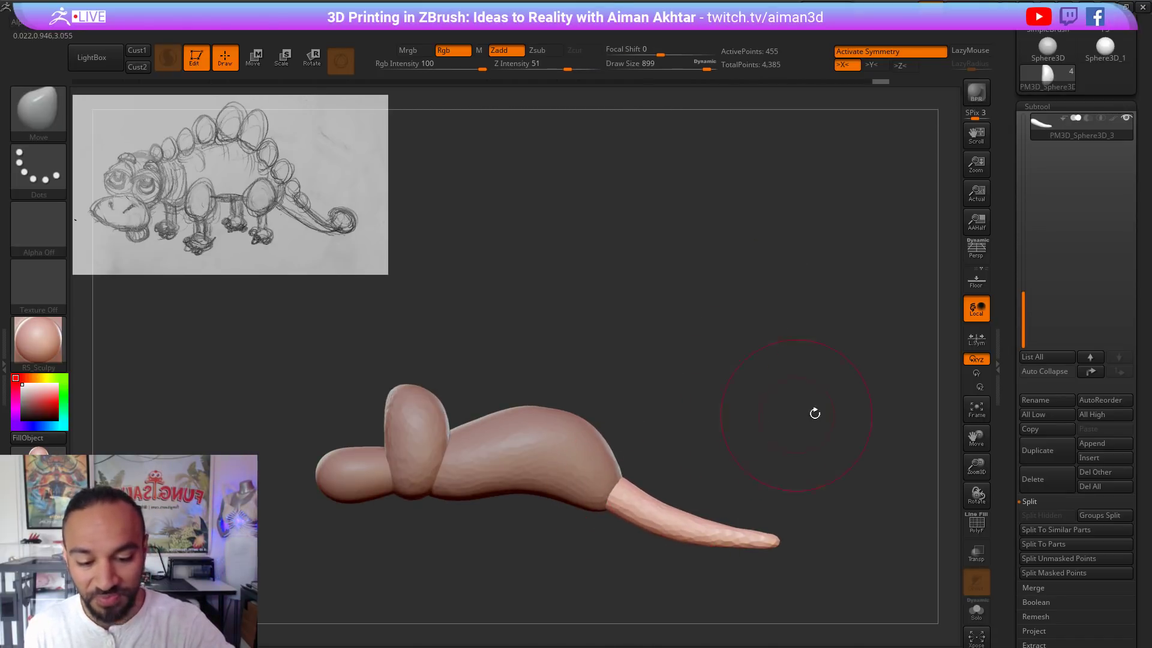
left_click_drag(744, 542, 751, 542)
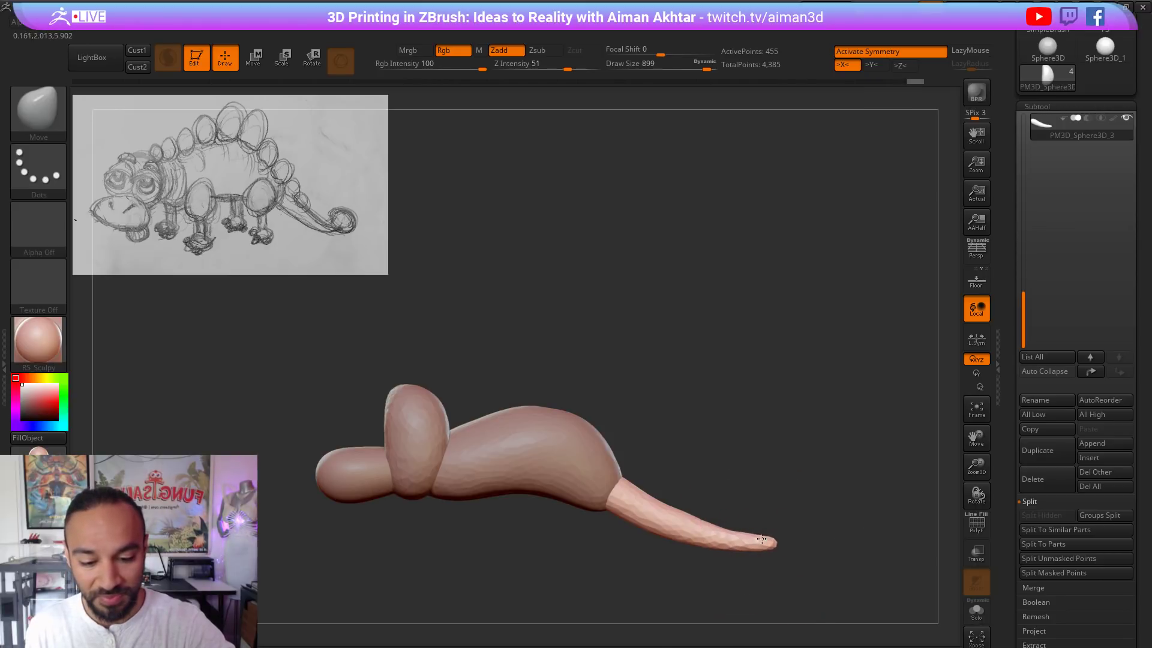
Step: Insert a sphere at the tip of the tail with the IMM Primitives brush at draw size 351
mouse_move(785, 494)
left_mouse_down()
mouse_move(734, 431)
mouse_move(703, 360)
mouse_move(471, 319)
left_mouse_up()
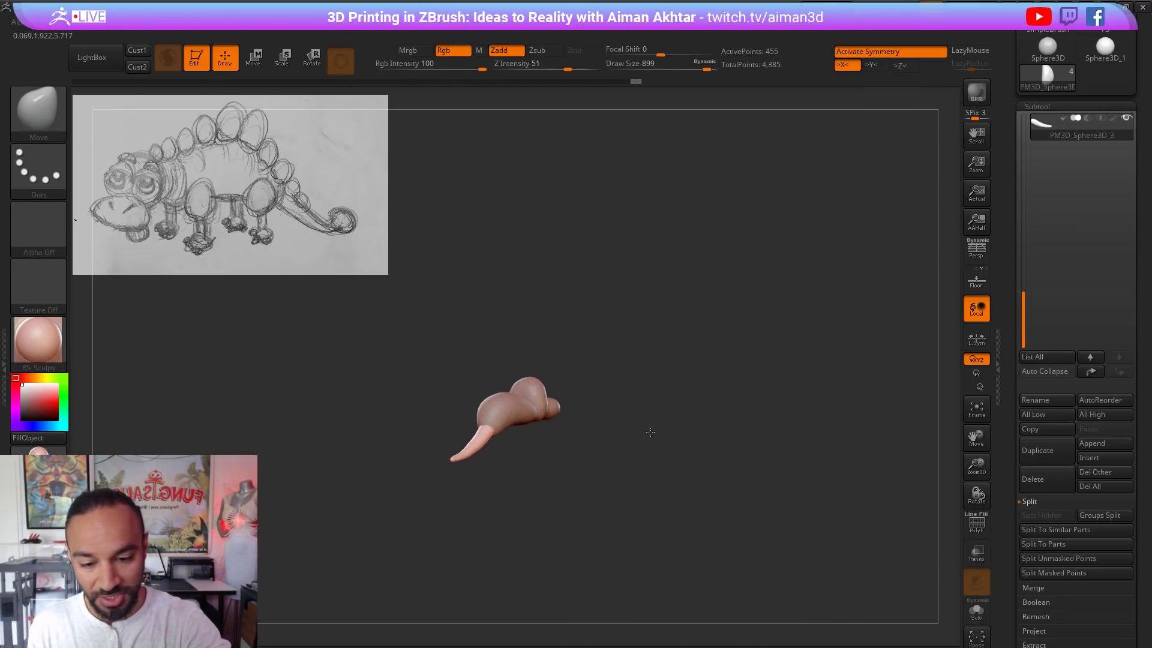
left_click_drag(650, 432, 824, 441)
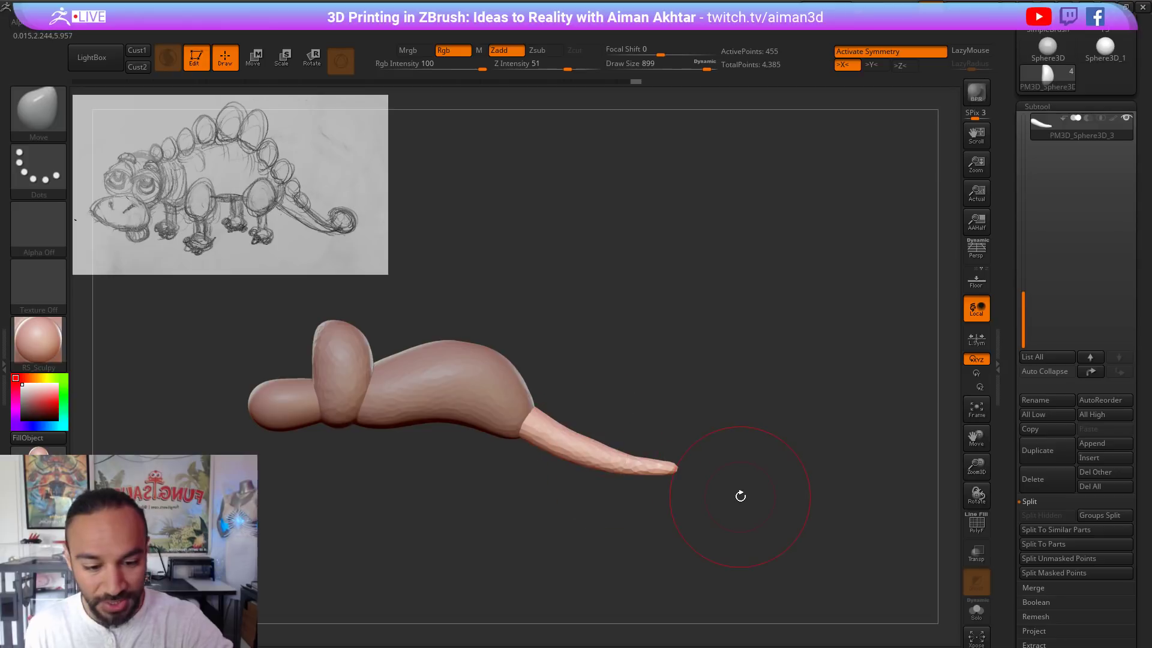
left_click(38, 108)
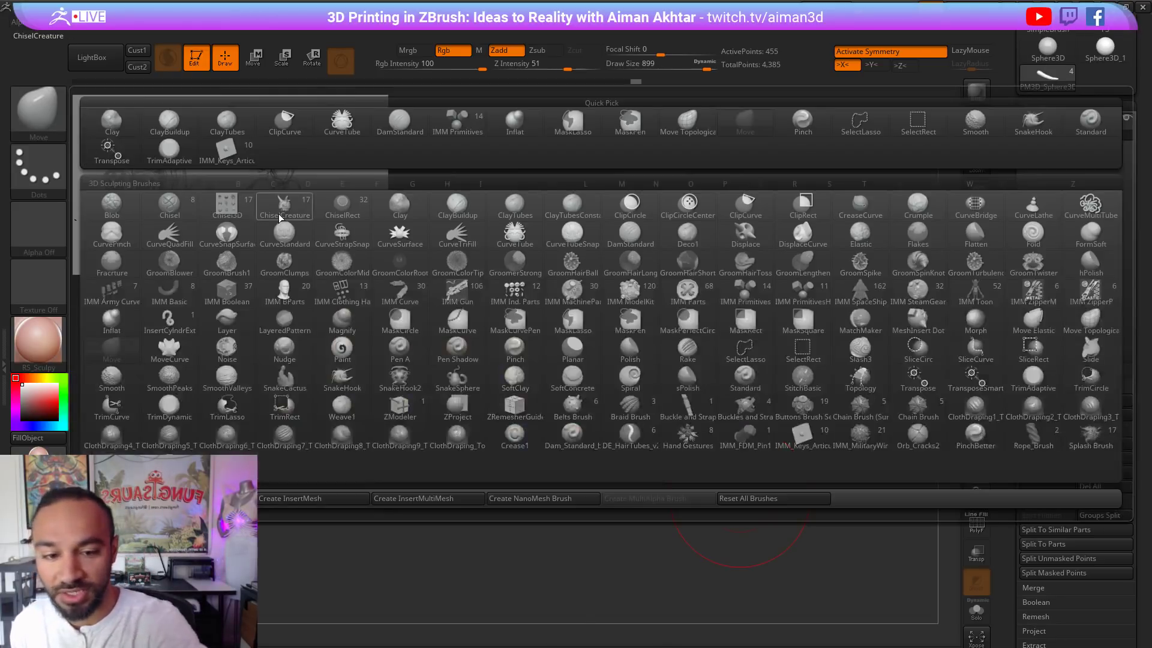
left_click(595, 287)
left_click(466, 109)
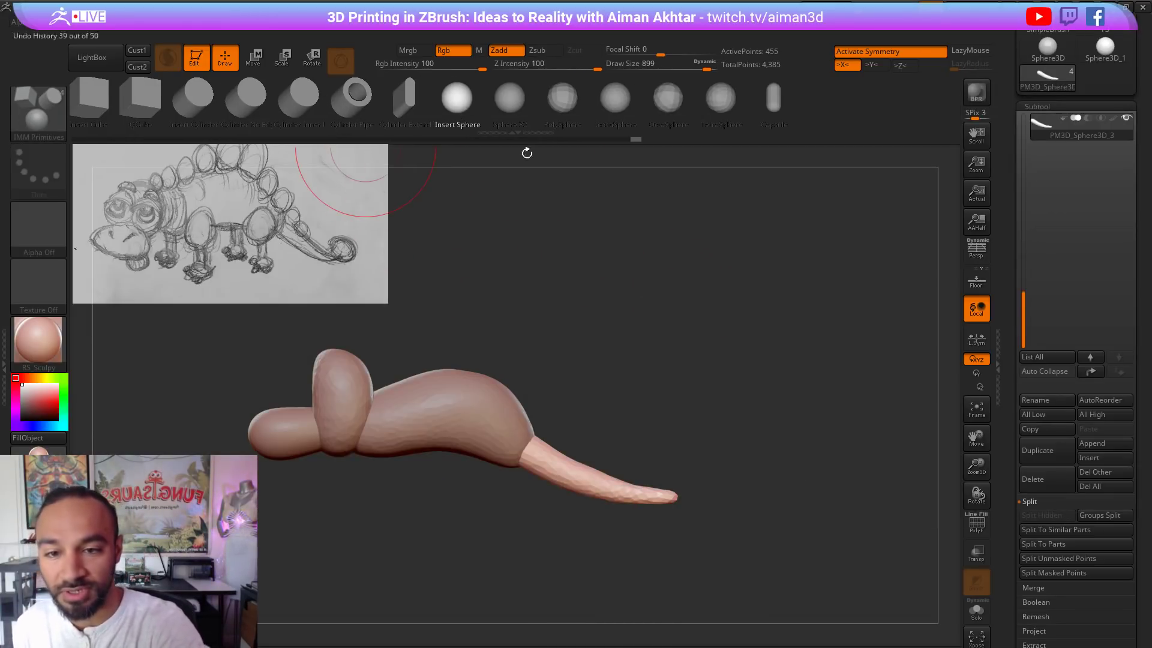
left_click_drag(776, 388, 660, 420)
left_click_drag(747, 504, 820, 545, "alt")
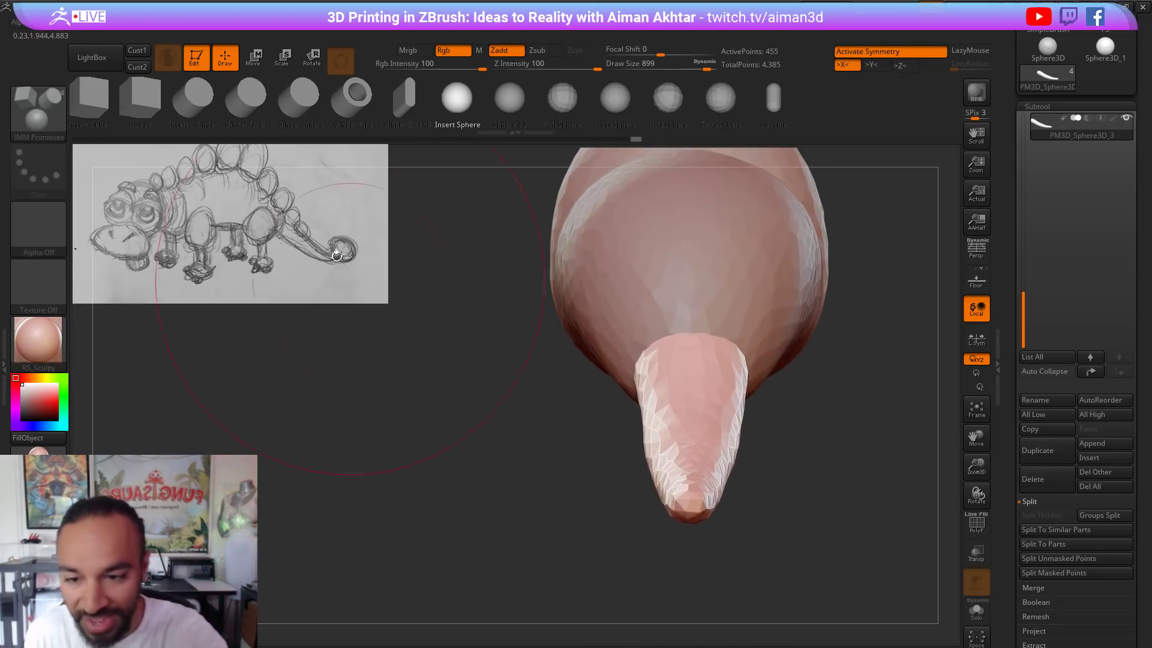
key("s")
mouse_move(699, 502)
left_mouse_down()
mouse_move(663, 504)
mouse_move(740, 520)
left_mouse_up()
left_click_drag(833, 437, 817, 420)
mouse_move(817, 420)
left_mouse_down("alt")
mouse_move(832, 450)
mouse_move(822, 414)
left_mouse_up("alt")
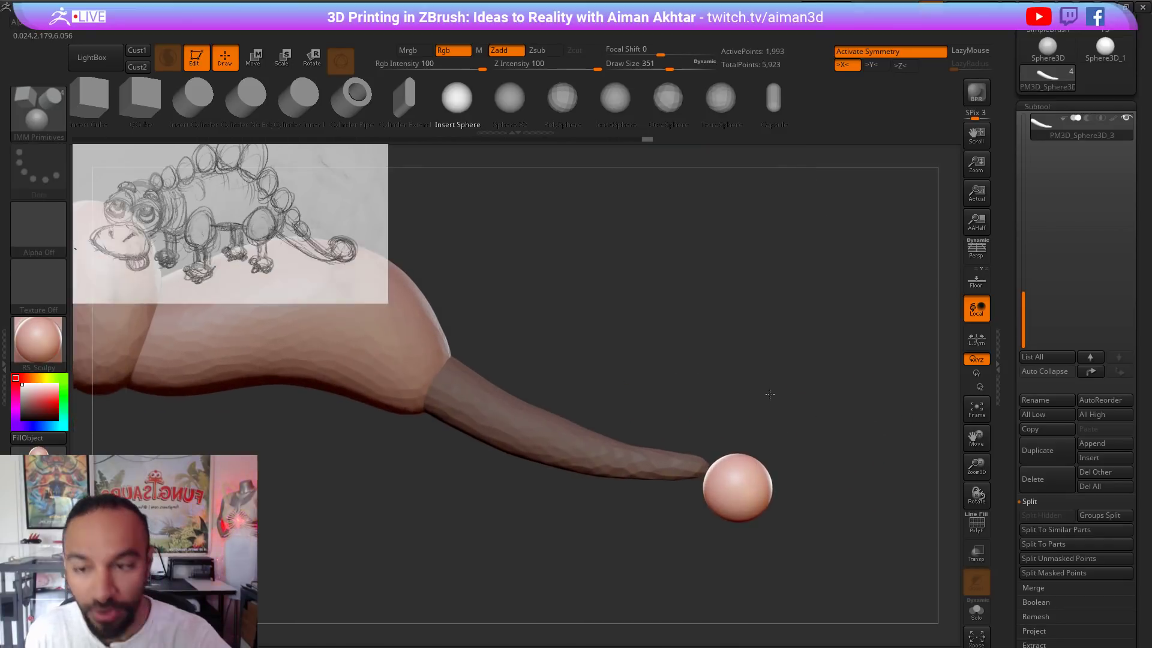
Step: Pull the inserted sphere up against the tail tip with the Move brush at draw size 921
key("b")
key("m")
key("v")
key("s")
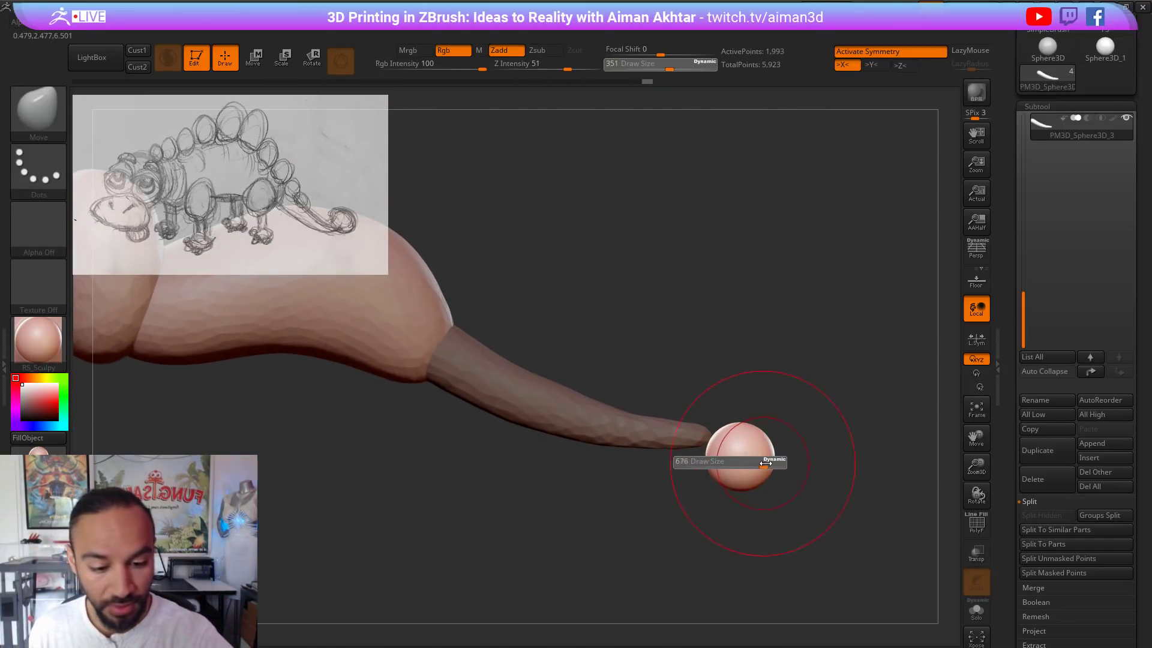
left_click_drag(743, 456, 746, 423)
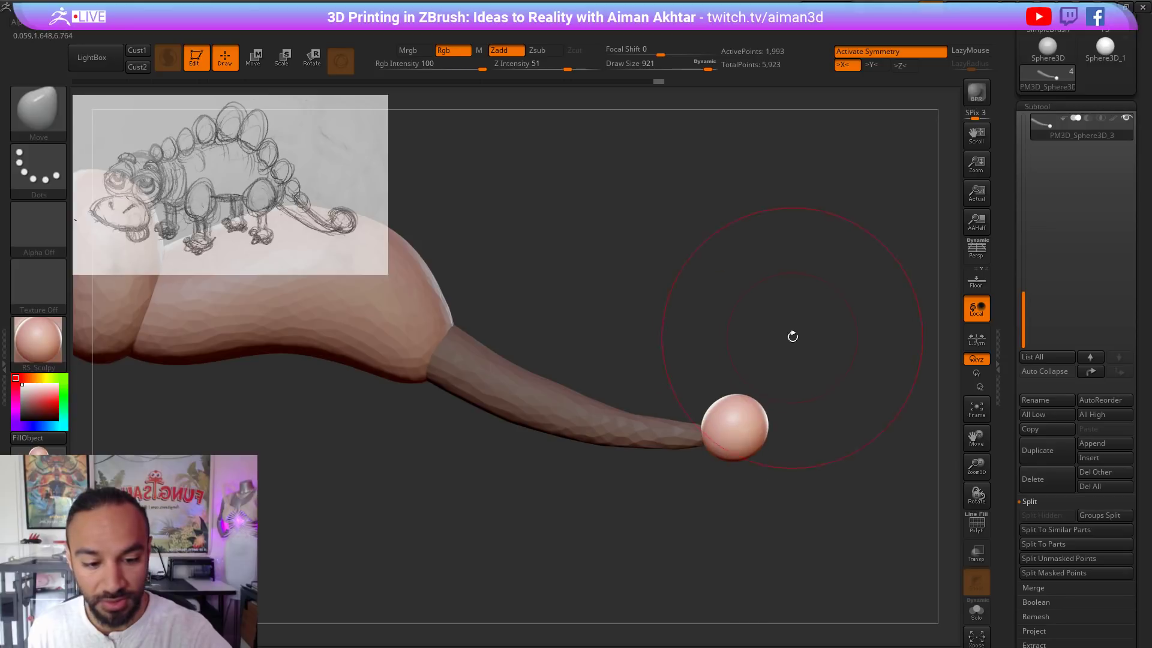
Step: Reshape the tail-tip sphere into a wide, flattened club with the Move brush at draw sizes 666 and 517
left_click_drag(792, 334, 780, 466, "shift")
key("s")
mouse_move(744, 316)
left_mouse_down()
mouse_move(708, 320)
mouse_move(735, 353)
mouse_move(753, 307)
left_mouse_up()
key("s")
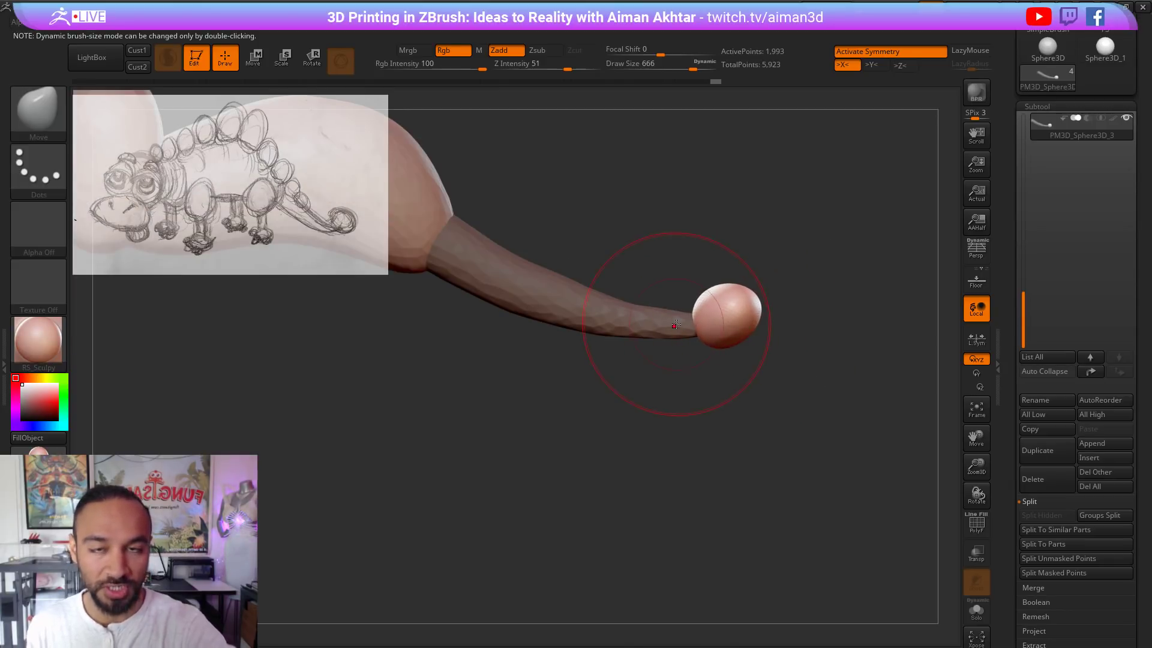
left_click_drag(766, 378, 838, 452, "alt")
mouse_move(728, 350)
left_mouse_down("alt")
mouse_move(724, 497)
mouse_move(692, 433)
mouse_move(730, 405)
mouse_move(691, 408)
mouse_move(648, 381)
mouse_move(740, 375)
left_mouse_up("alt")
key("s")
mouse_move(517, 382)
left_mouse_down()
mouse_move(504, 382)
mouse_move(527, 387)
left_mouse_up()
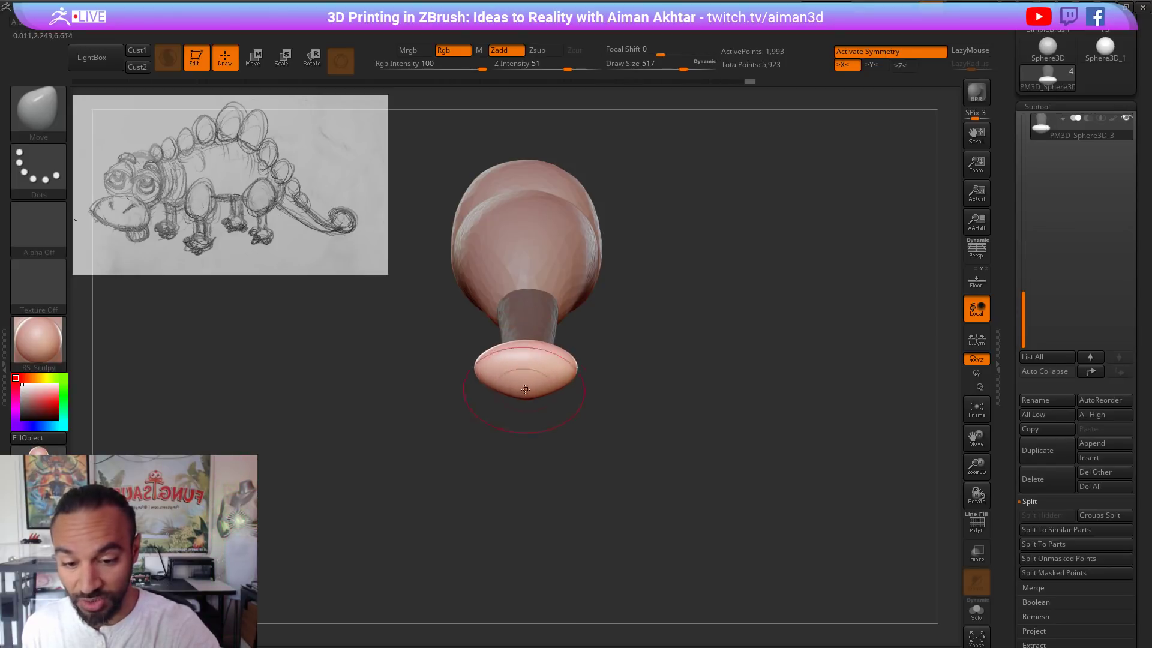
Step: Adjust the tail club's shape from the side with the Move brush at draw size 517
left_click_drag(570, 427, 635, 414)
mouse_move(573, 386)
left_mouse_down("alt")
mouse_move(669, 406)
mouse_move(627, 387)
mouse_move(577, 409)
left_mouse_up("alt")
mouse_move(711, 373)
left_mouse_down()
mouse_move(746, 398)
mouse_move(707, 399)
mouse_move(732, 406)
mouse_move(711, 414)
mouse_move(714, 443)
mouse_move(732, 403)
left_mouse_up()
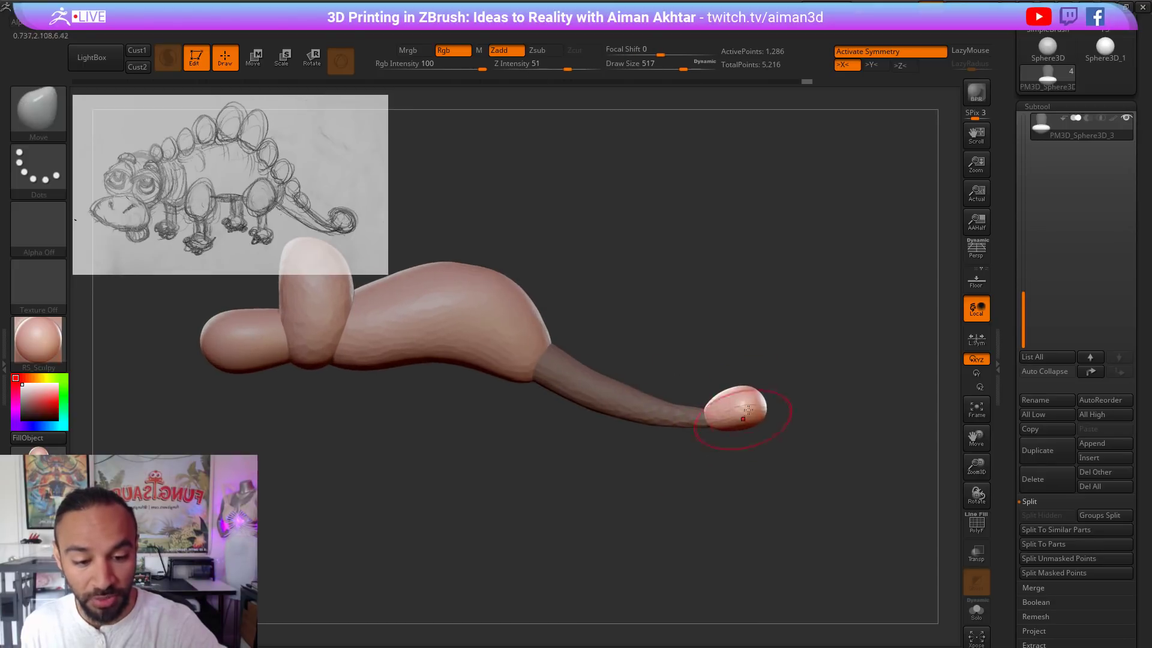
Step: Try pulling long spikes out of the tail club with the SnakeHook brush at draw size 187, and undo them
key("s")
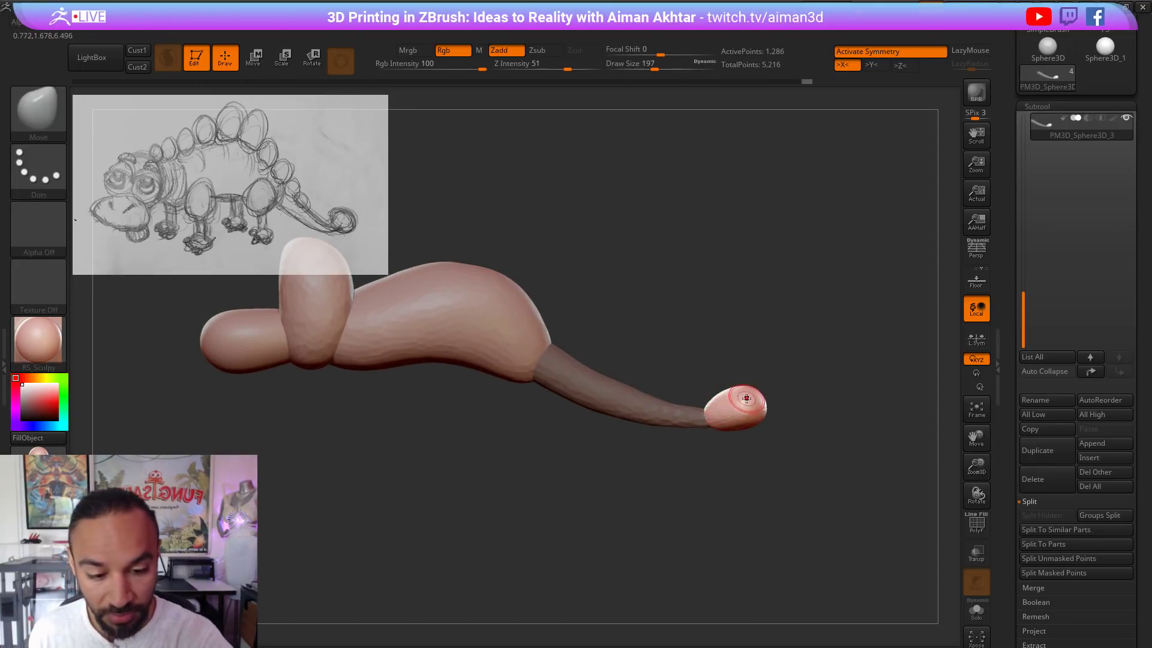
left_click(43, 114)
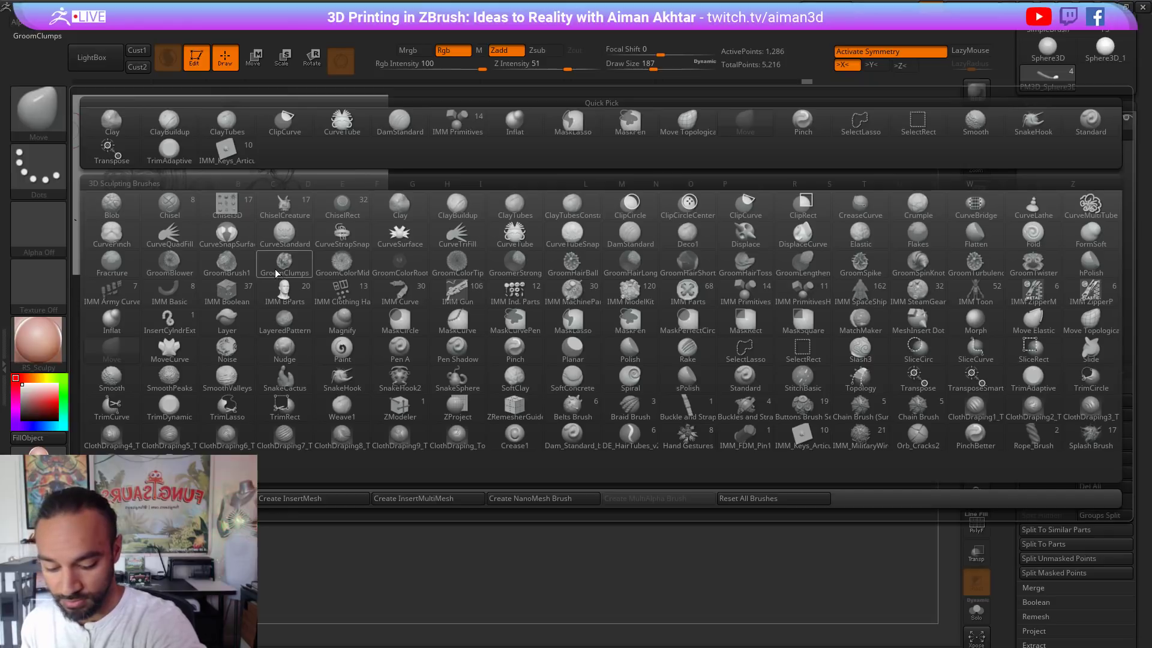
key("s")
key("h")
left_click_drag(786, 409, 887, 443)
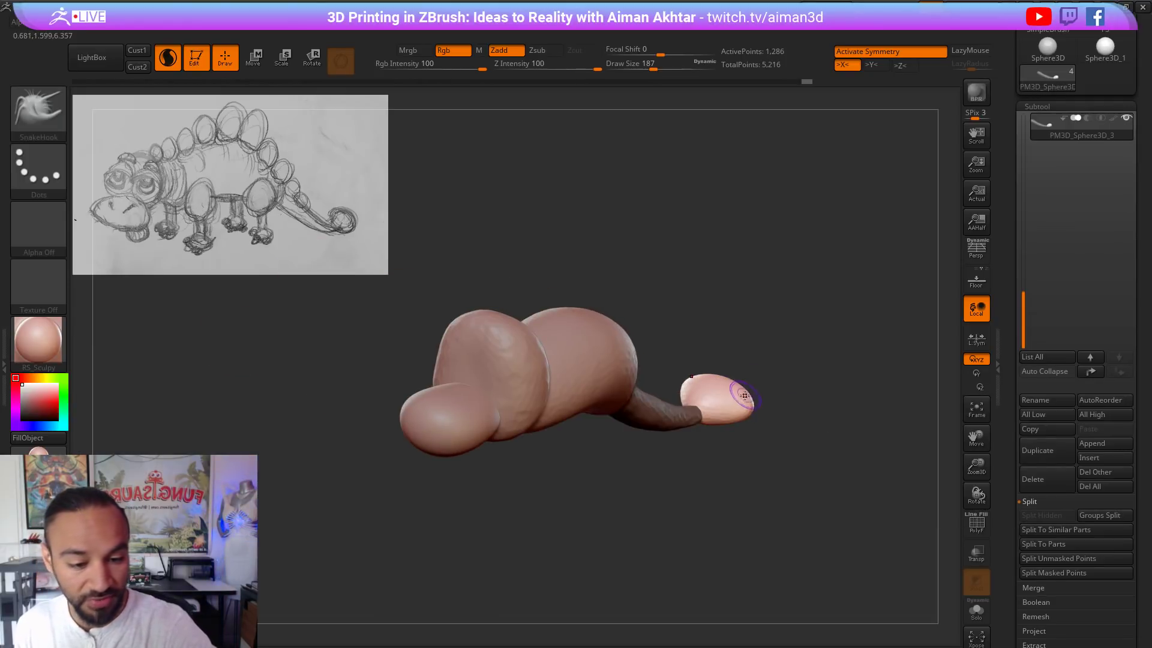
left_click_drag(725, 388, 752, 336)
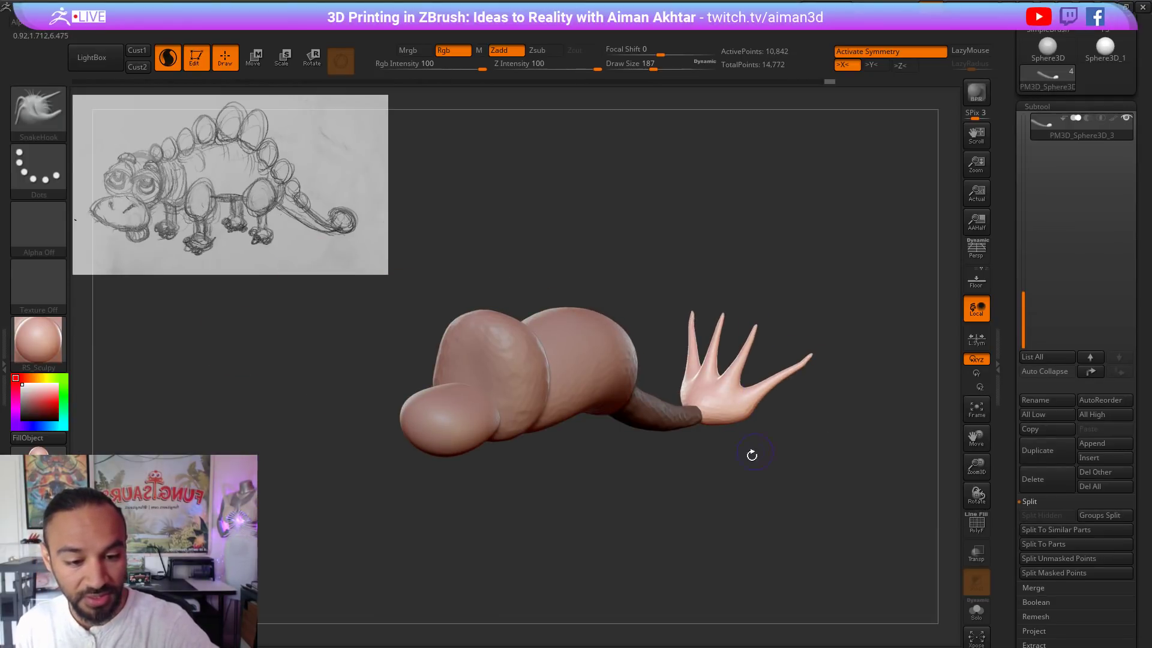
left_click_drag(752, 455, 750, 366)
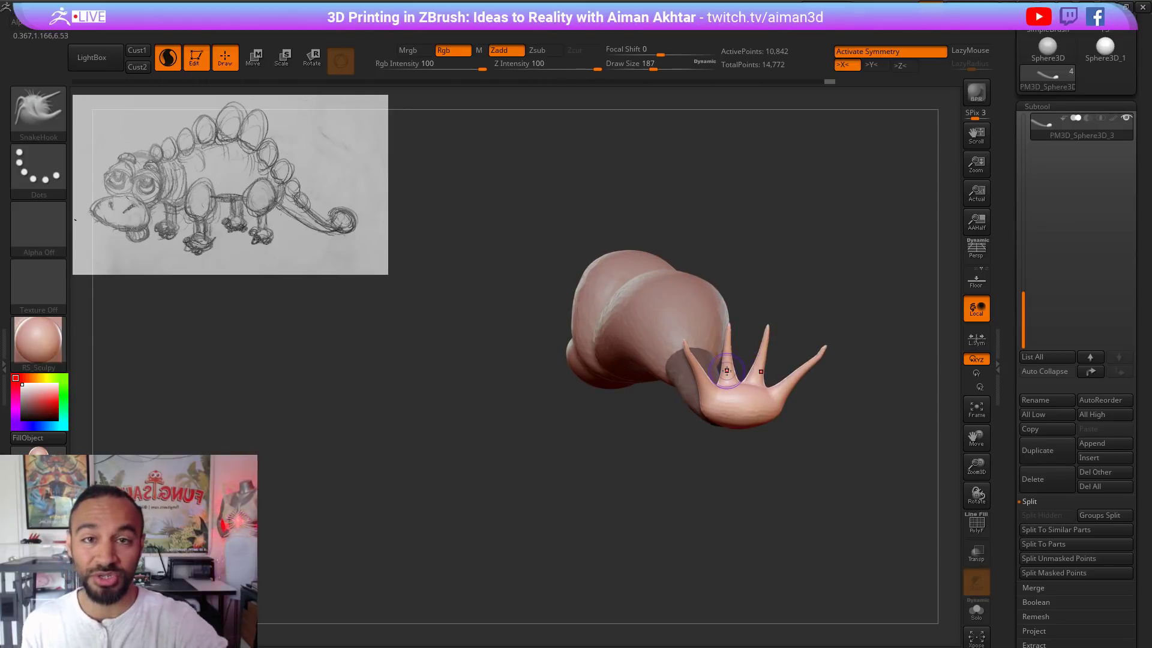
mouse_move(859, 431)
left_mouse_down()
mouse_move(803, 398)
mouse_move(779, 420)
left_mouse_up()
key("ctrl+z")
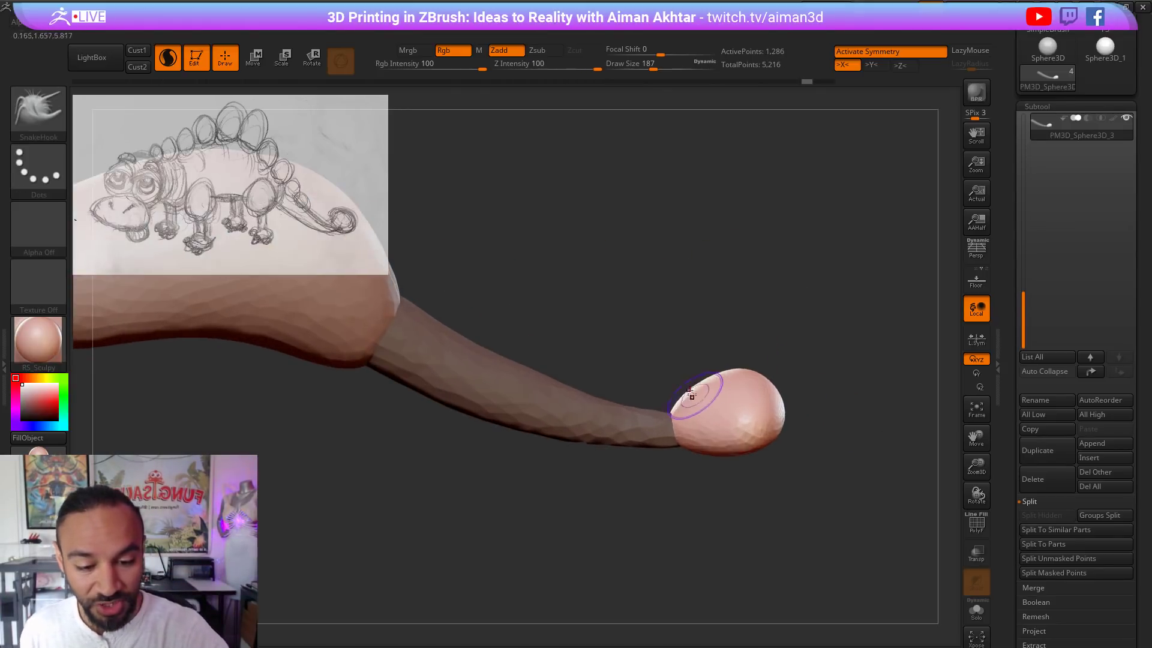
Step: Try pulling thick, blunt spikes from the top of the tail club with SnakeHook at draw size 149, and undo them
left_click_drag(689, 395, 661, 345)
key("ctrl+z")
key("s")
left_click_drag(685, 405, 653, 354)
left_click_drag(720, 384, 720, 322)
left_click_drag(750, 396, 798, 349)
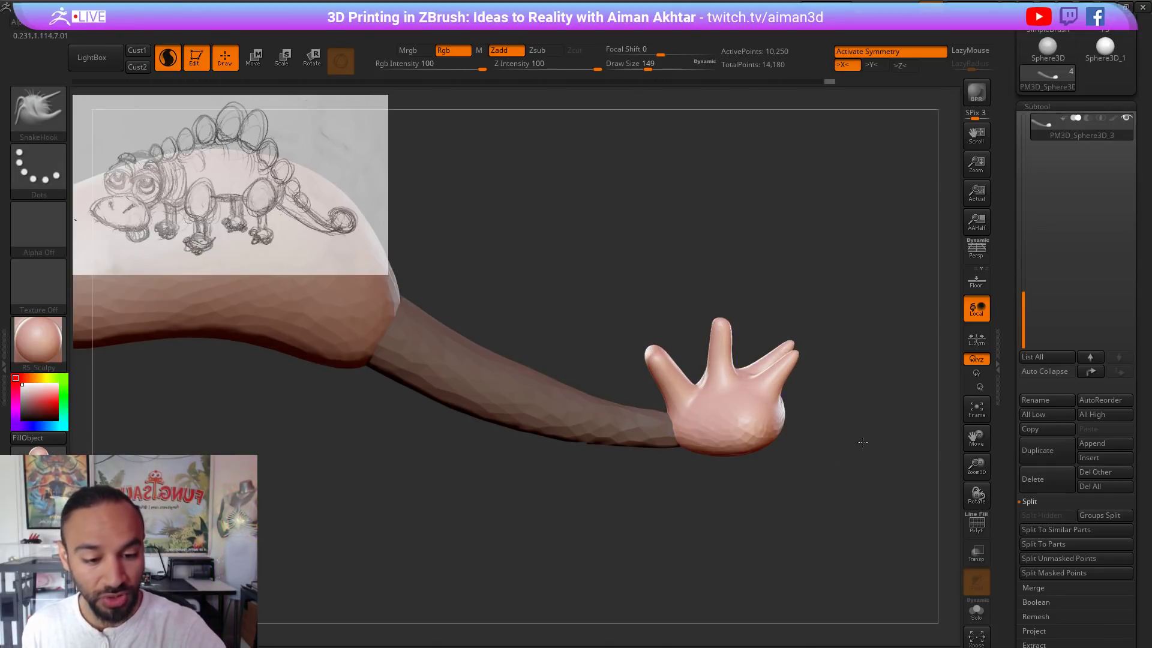
mouse_move(863, 442)
left_mouse_down()
mouse_move(853, 418)
mouse_move(830, 489)
mouse_move(792, 458)
mouse_move(810, 447)
mouse_move(799, 437)
left_mouse_up()
key("ctrl")
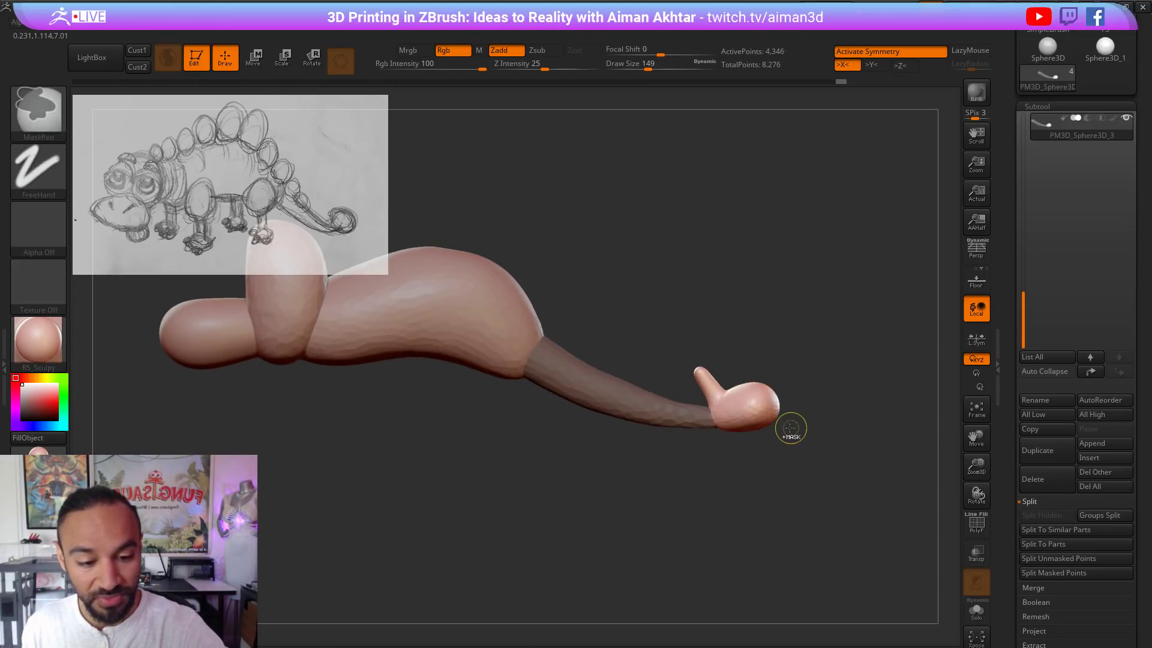
key("ctrl+z")
key("ctrl+z")
key("ctrl+z")
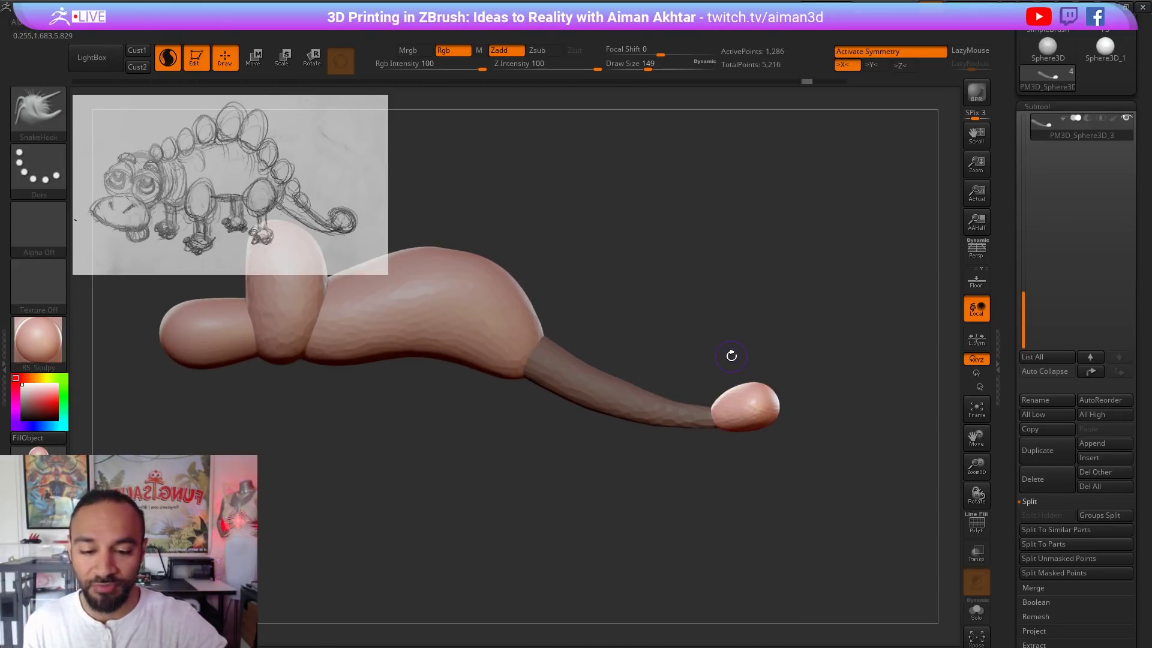
Step: Switch to the IMM Primitives brush and set its mesh to Insert Sphere
left_click_drag(648, 485, 704, 486, "alt")
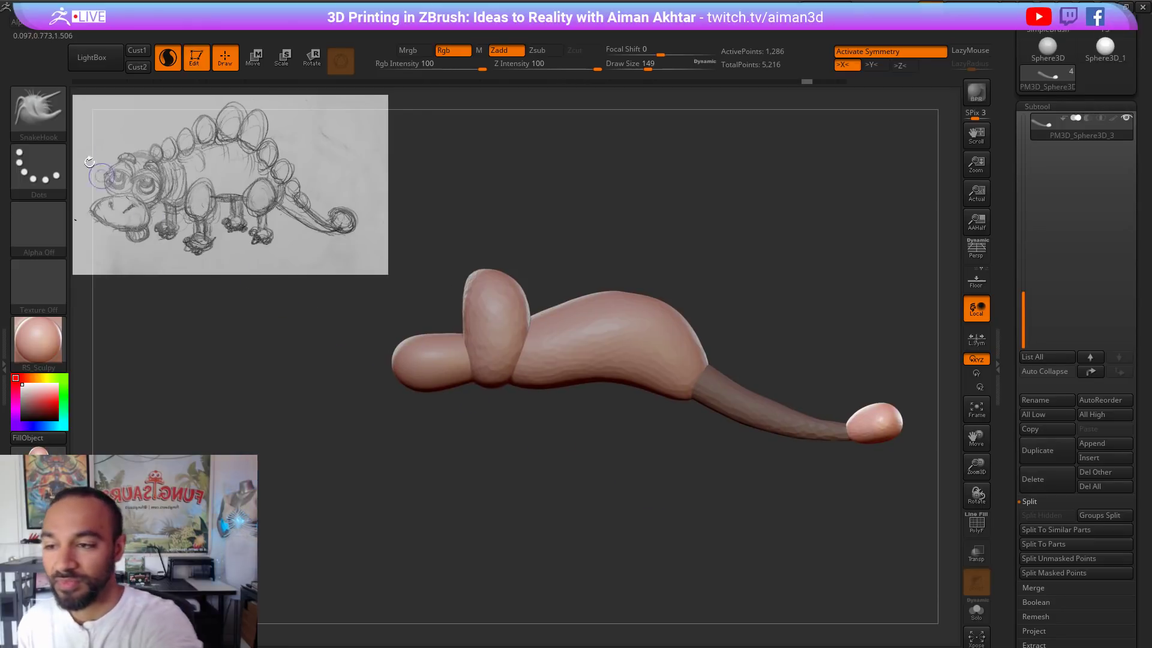
left_click(47, 123)
key("i")
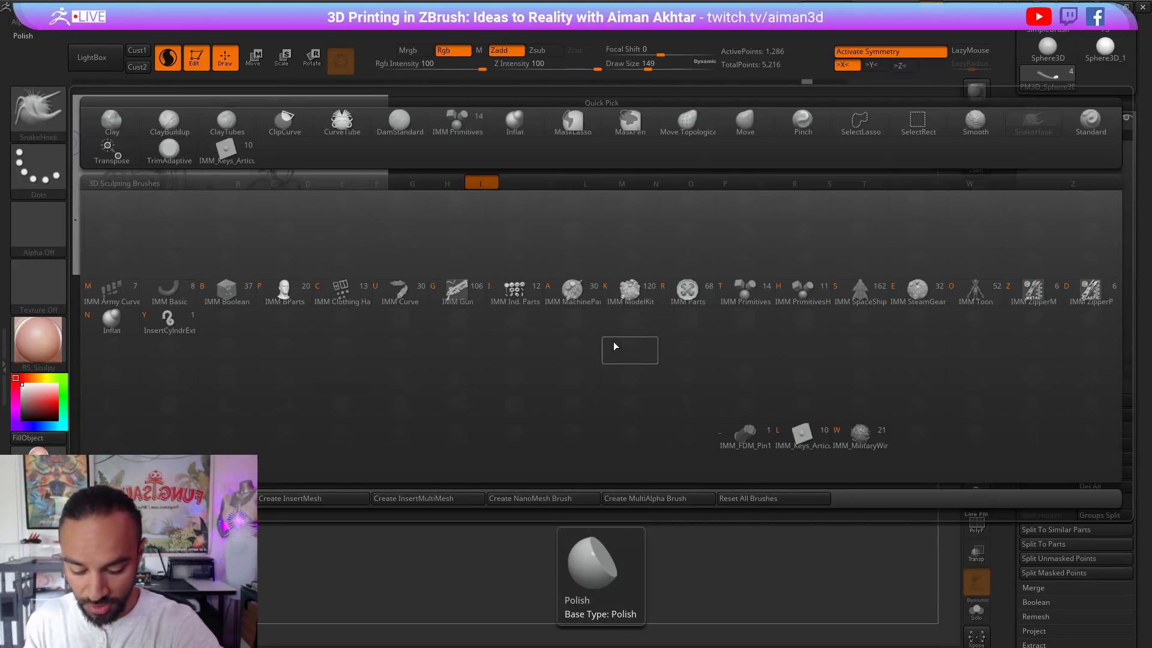
left_click(746, 290)
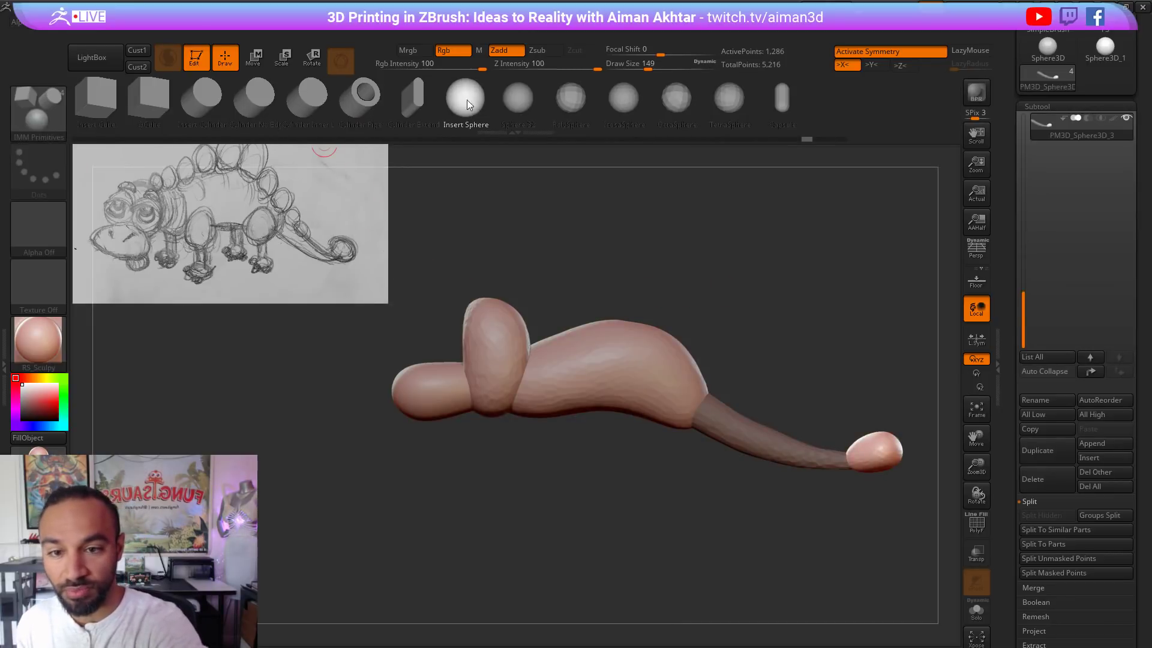
left_click_drag(587, 482, 364, 347)
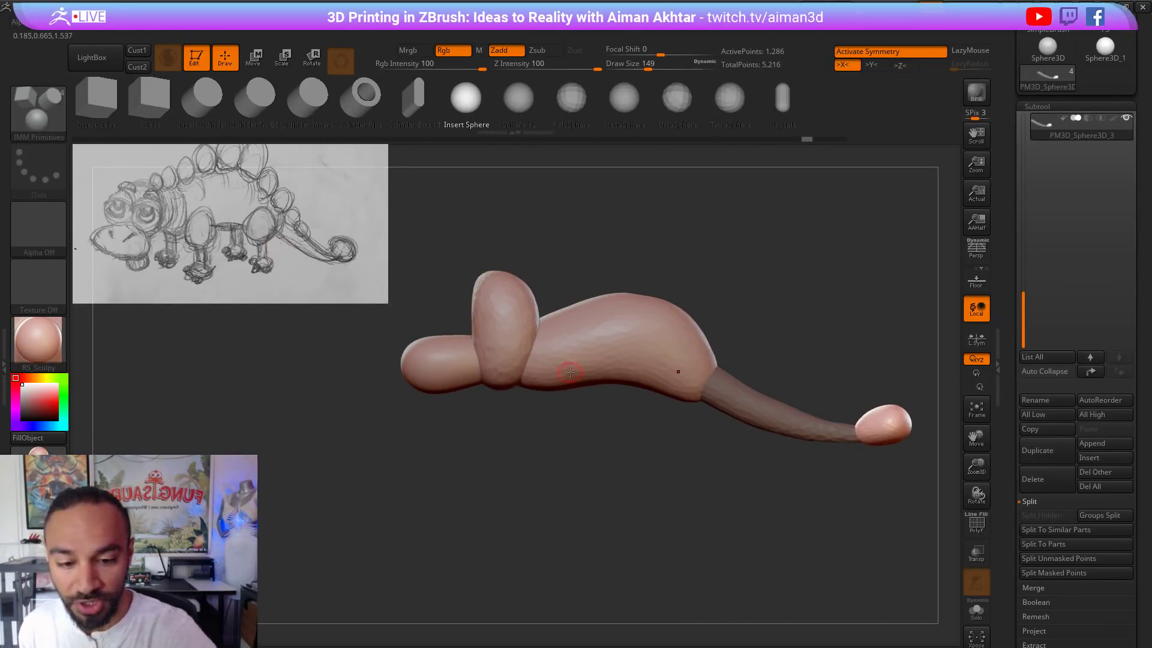
Step: Try inserting spheres on the body's flank at the front and hind leg positions, and undo both
left_click_drag(570, 372, 573, 384)
left_click_drag(659, 390, 674, 392)
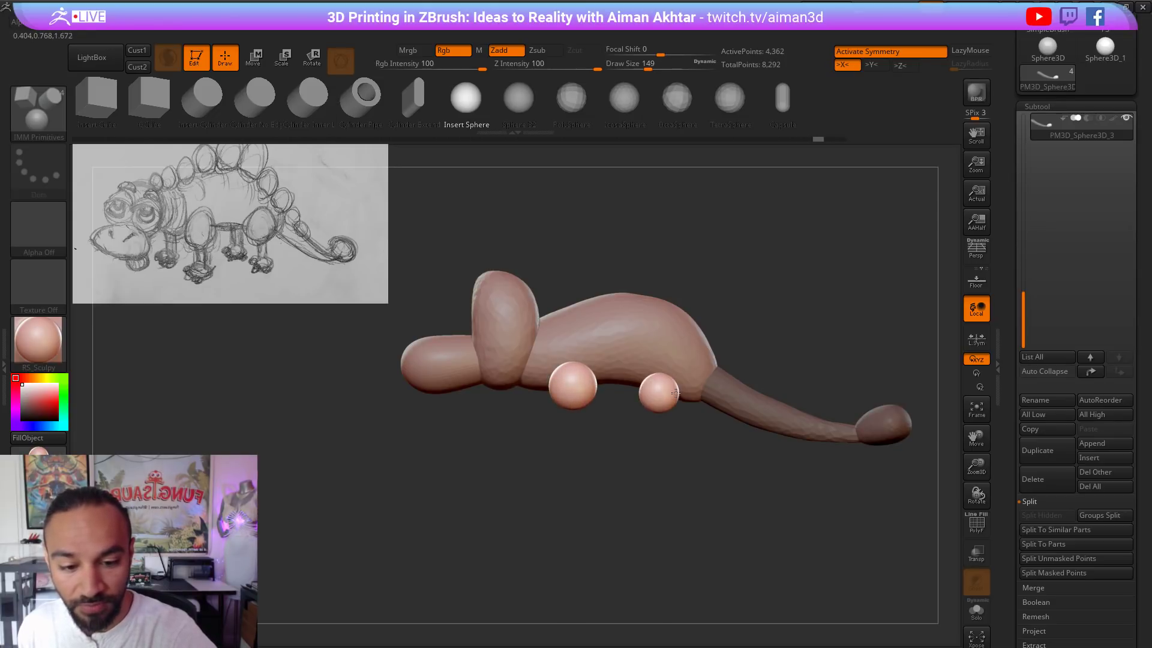
key("ctrl+z")
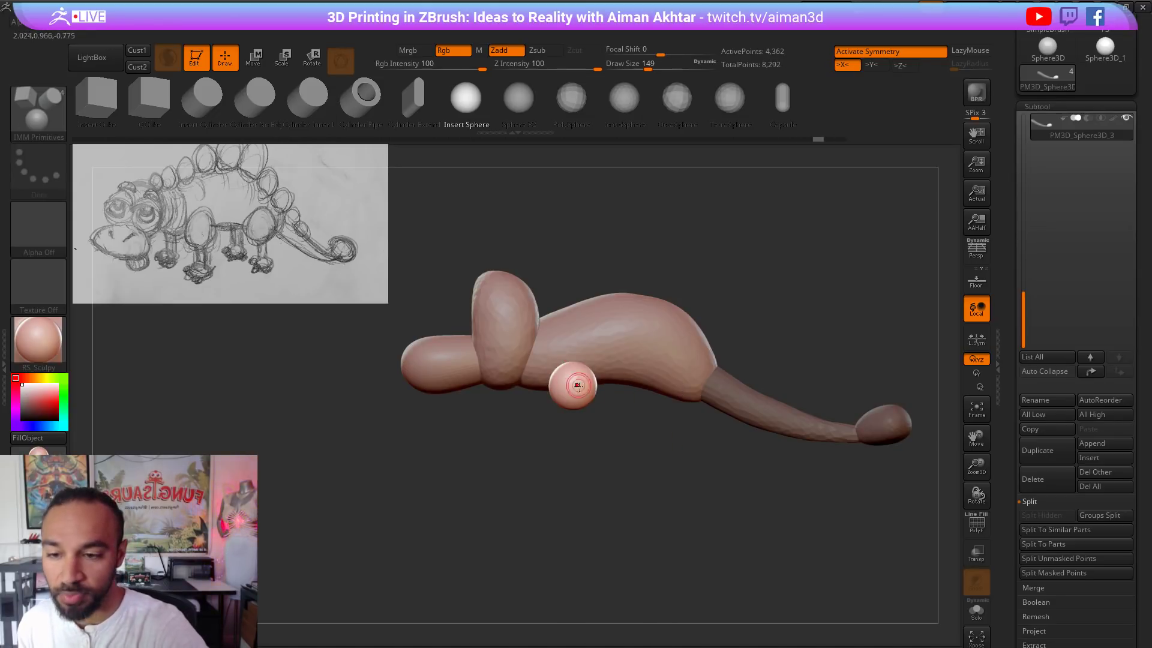
left_click_drag(658, 451, 752, 408)
left_click_drag(750, 363, 706, 420, "alt")
key("ctrl+z")
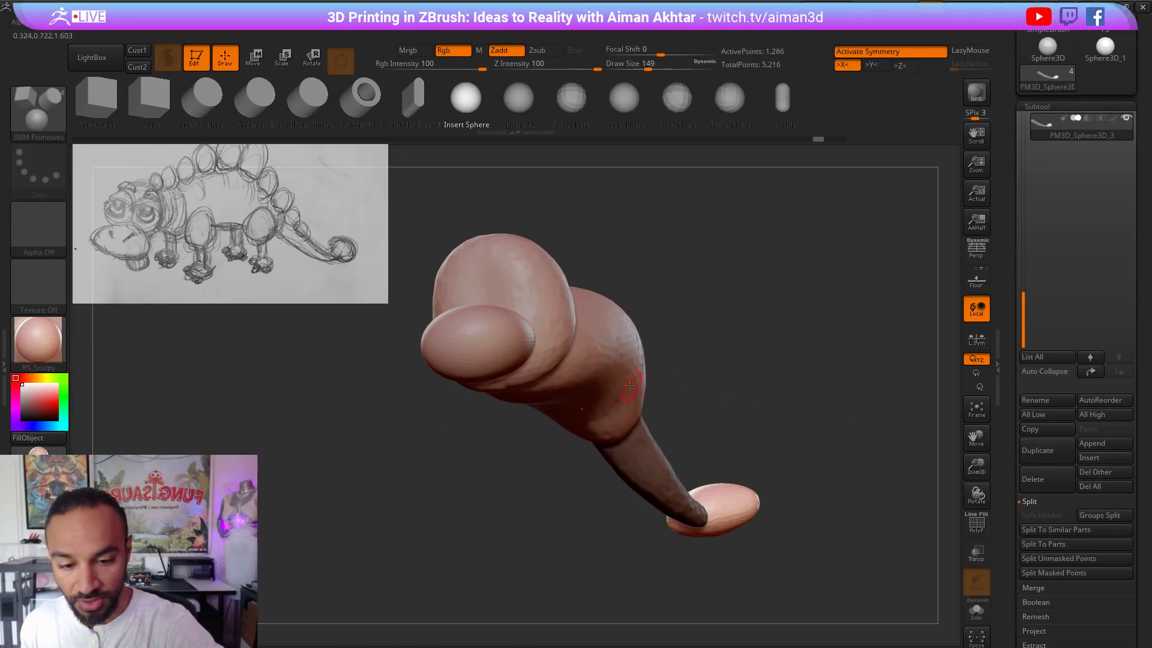
Step: Try inserting a mirrored pair of spheres beside the front of the body, check them from below, and undo them
left_click_drag(603, 358, 638, 353)
left_click_drag(712, 326, 750, 322, "shift")
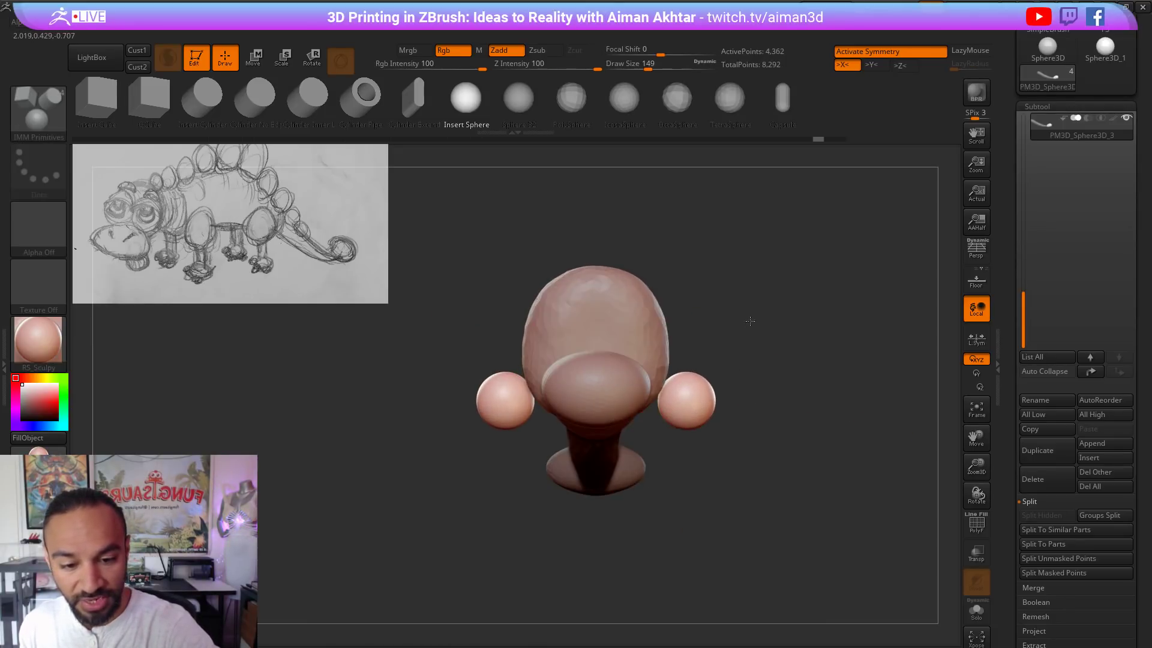
left_click_drag(766, 375, 679, 275)
left_click_drag(711, 237, 695, 340)
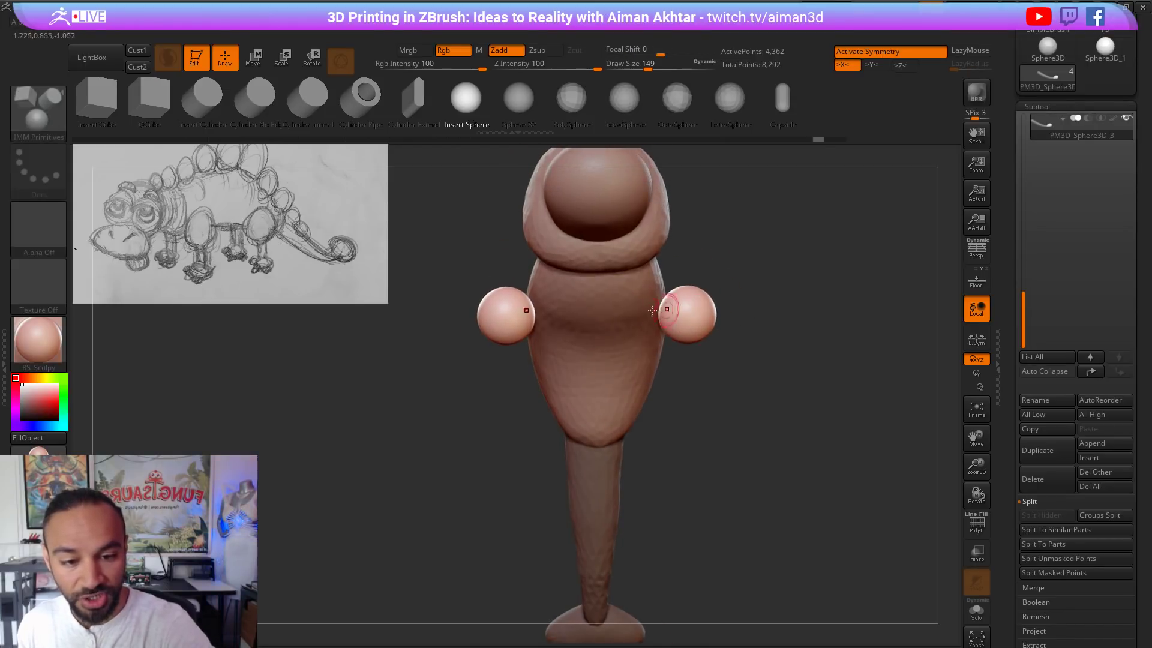
left_click_drag(676, 251, 677, 358)
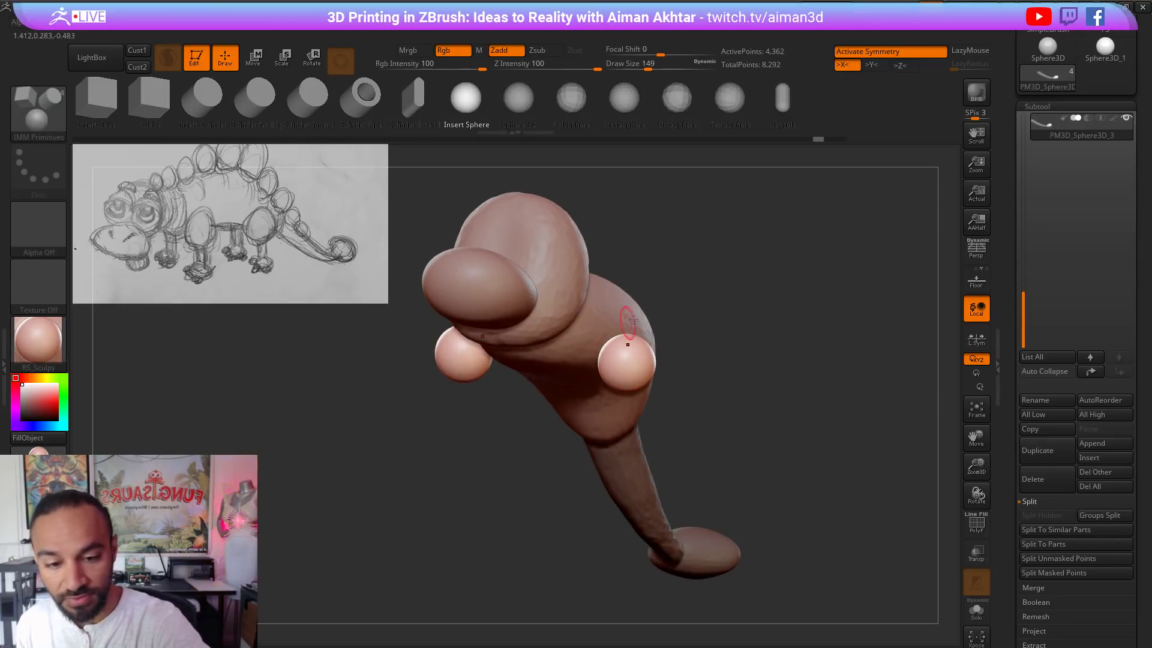
left_click_drag(676, 303, 746, 247)
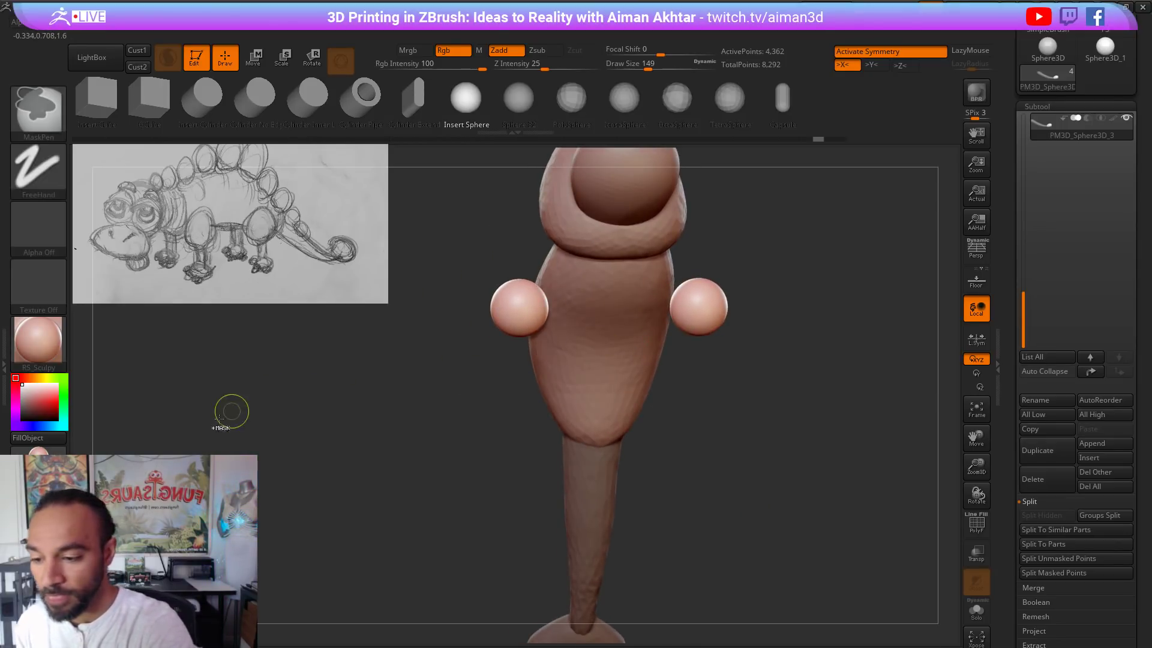
key("ctrl+z")
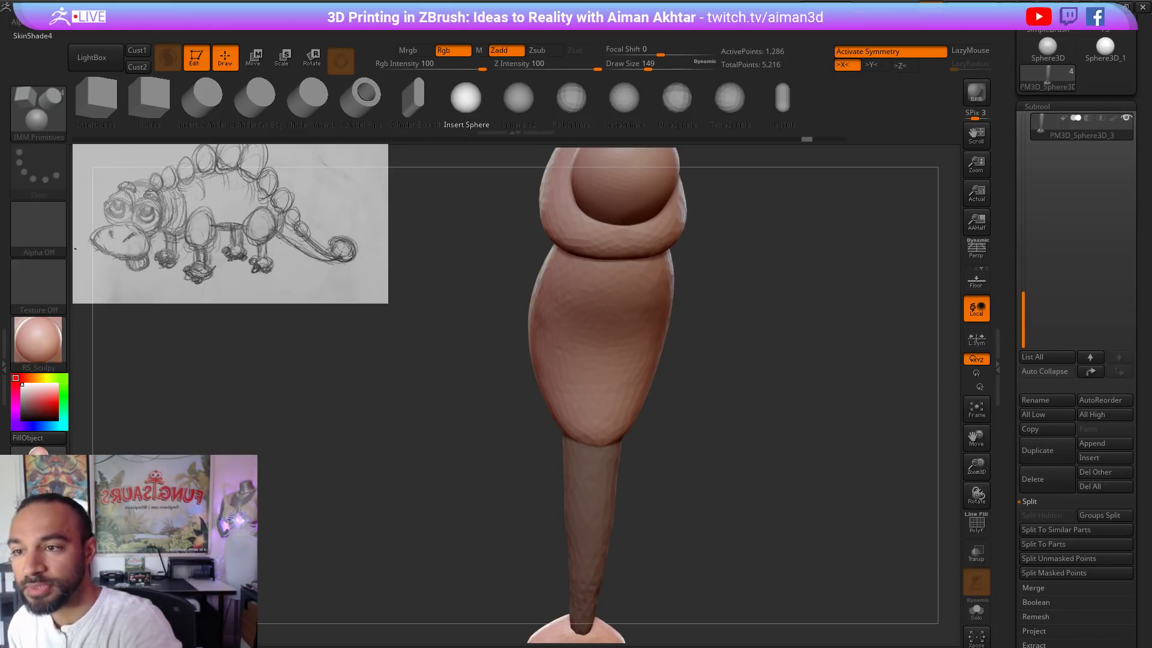
Step: Try other placements of the mirrored leg spheres from the body's underside, and undo each one
key("b")
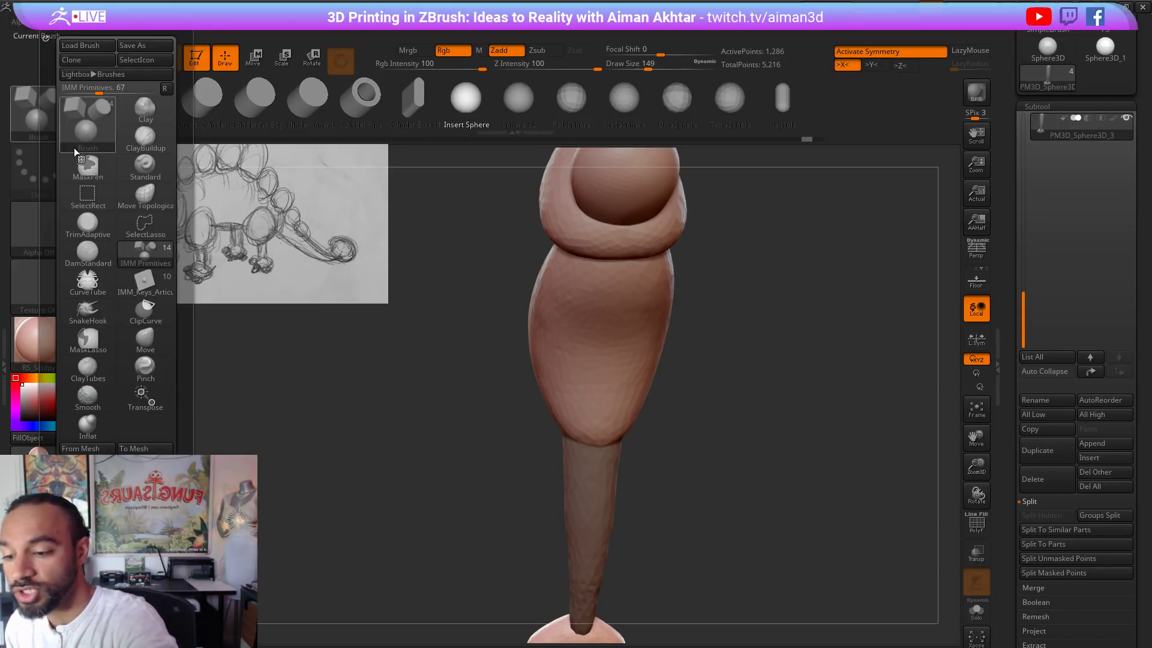
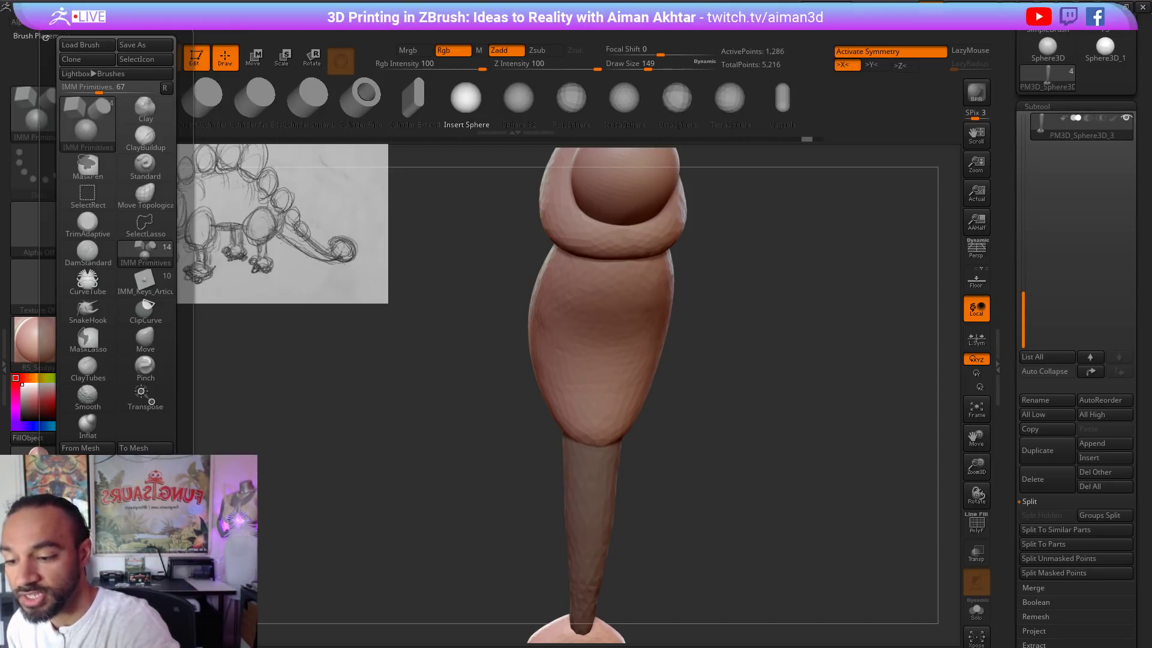
mouse_move(722, 327)
left_mouse_down()
mouse_move(579, 300)
mouse_move(593, 308)
left_mouse_up()
left_click_drag(651, 233, 732, 228)
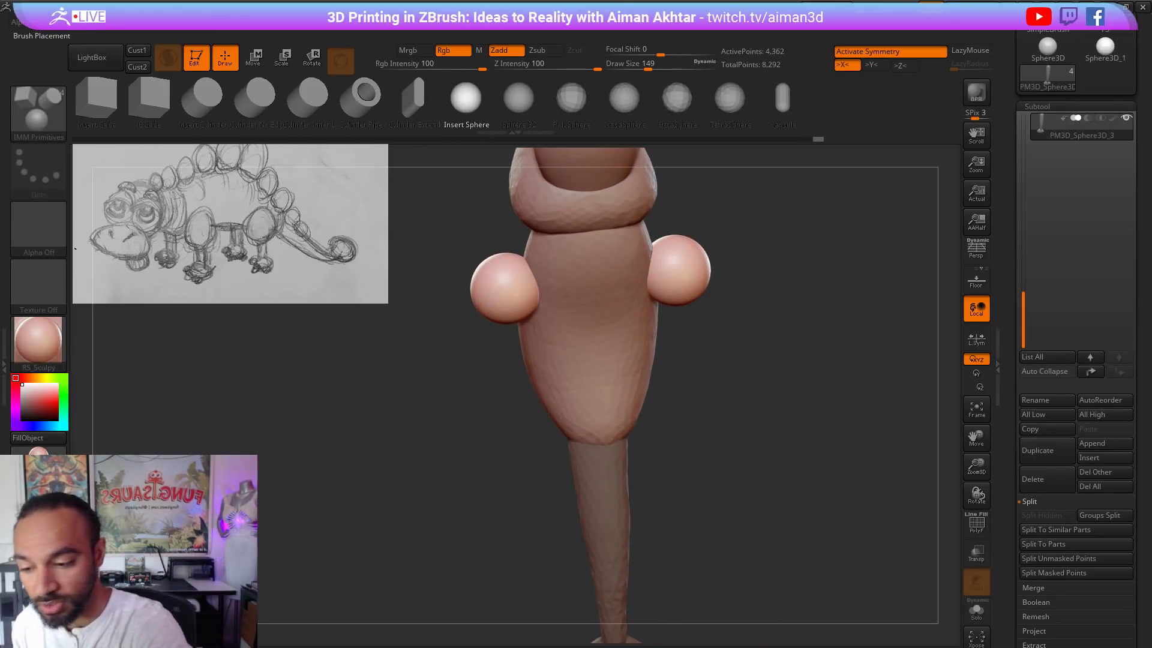
key("ctrl+z")
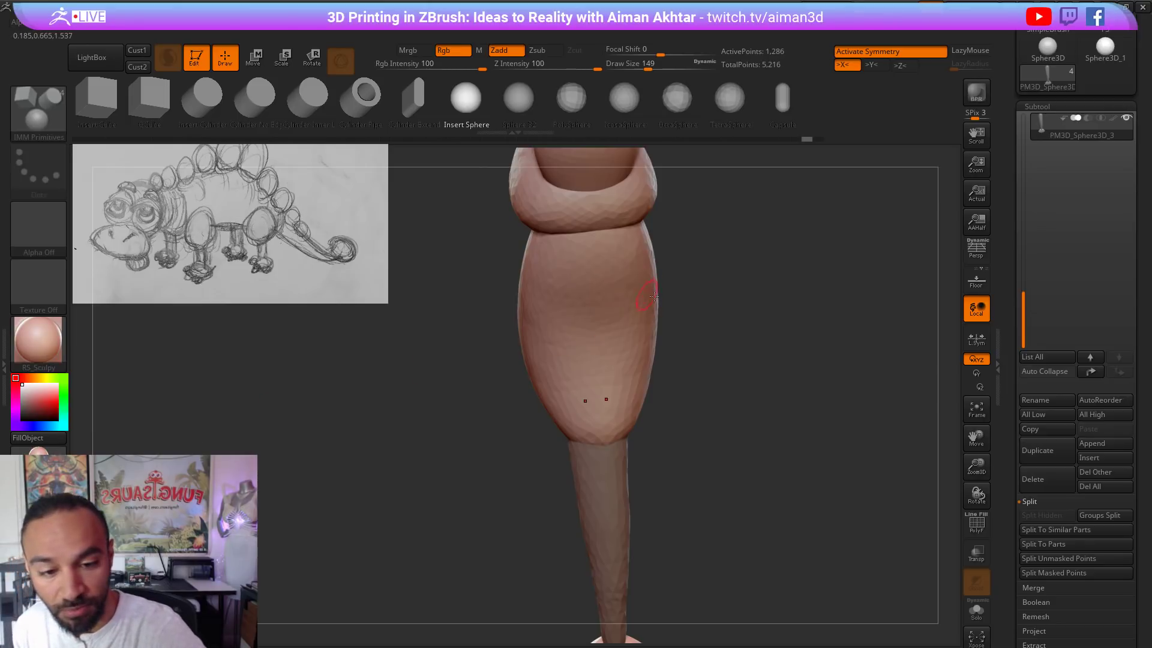
left_click_drag(654, 295, 647, 262)
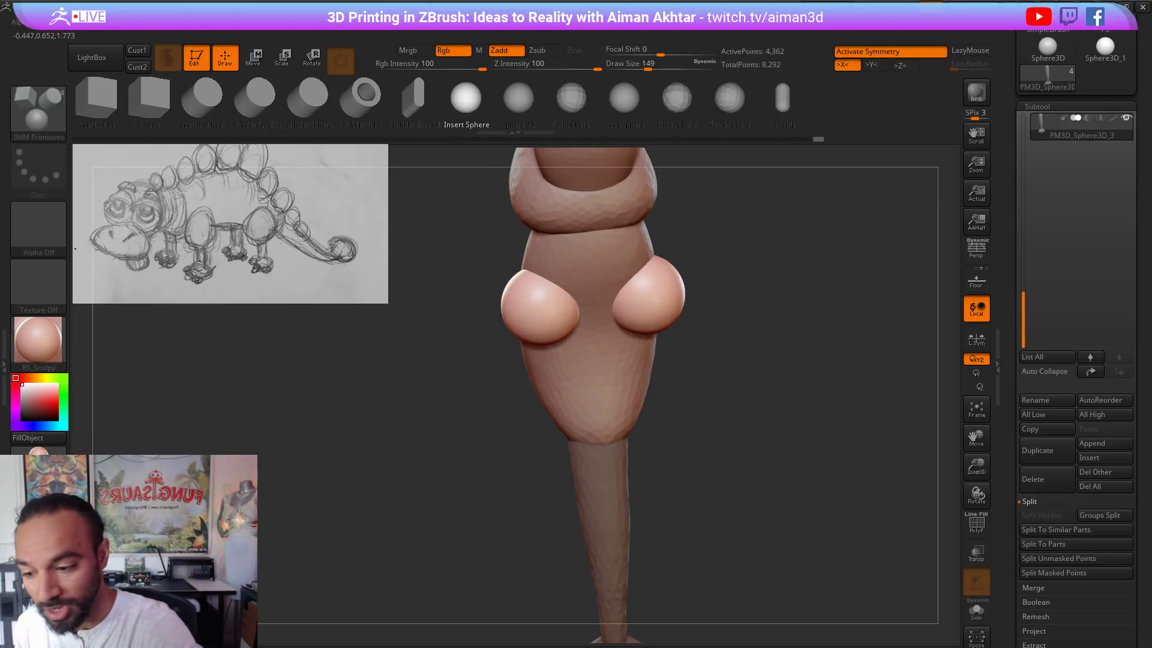
key("ctrl+z")
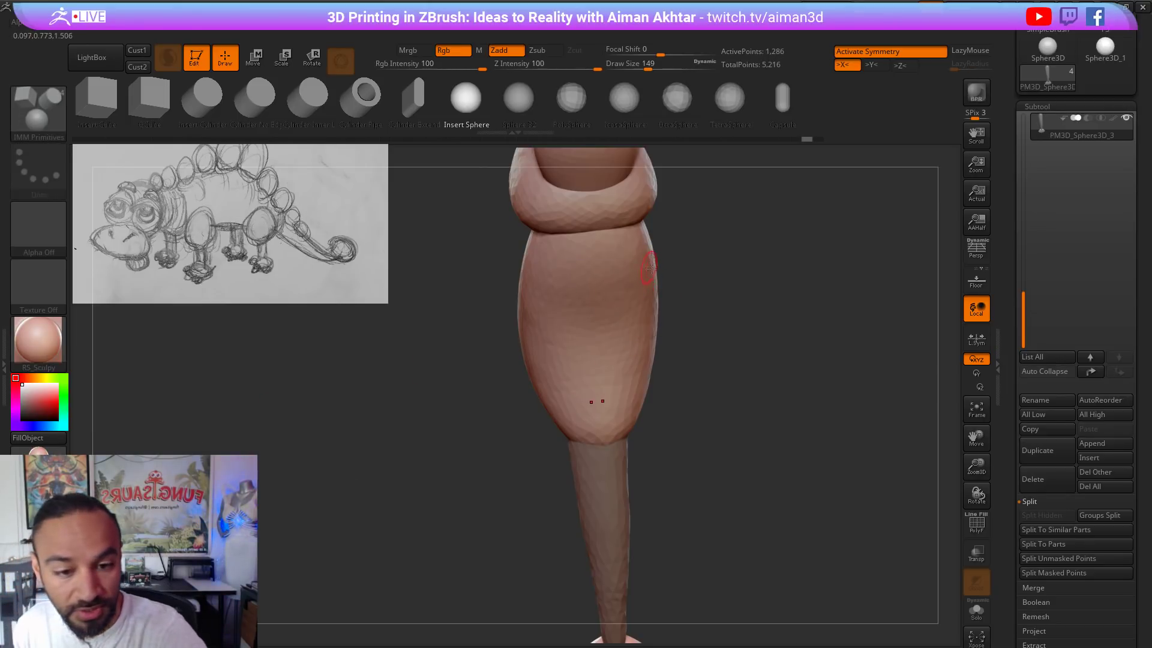
Step: Insert a mirrored pair of spheres at the front leg positions and stretch them downward with the Move brush at draw size 576
left_click_drag(651, 268, 505, 420)
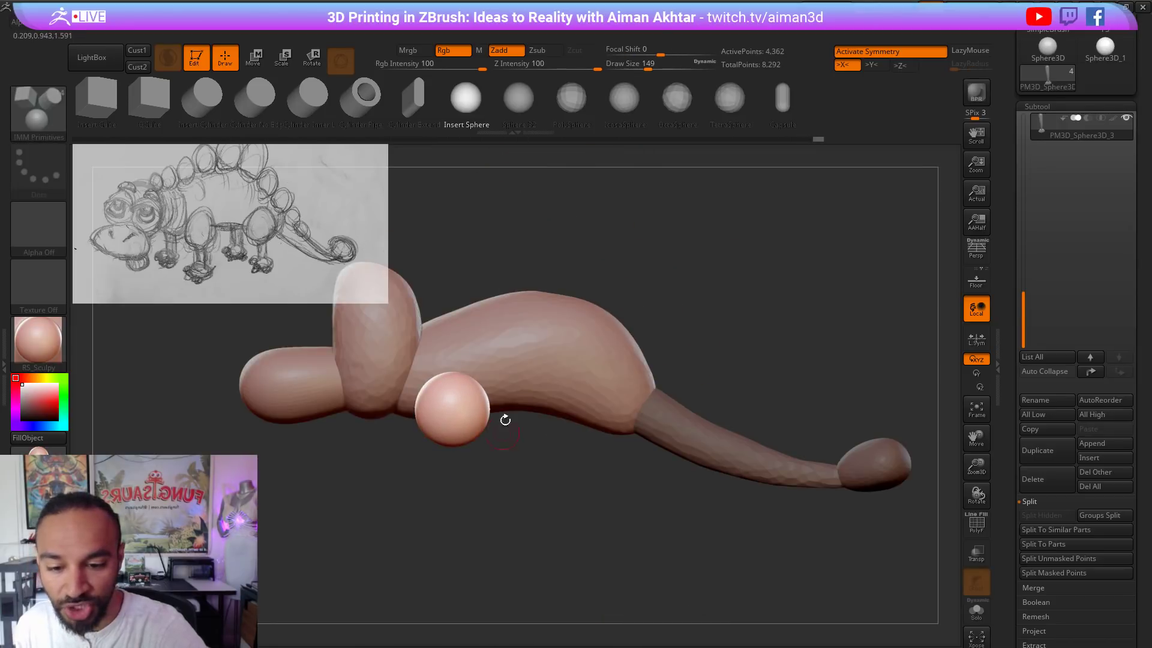
key("b")
key("m")
key("v")
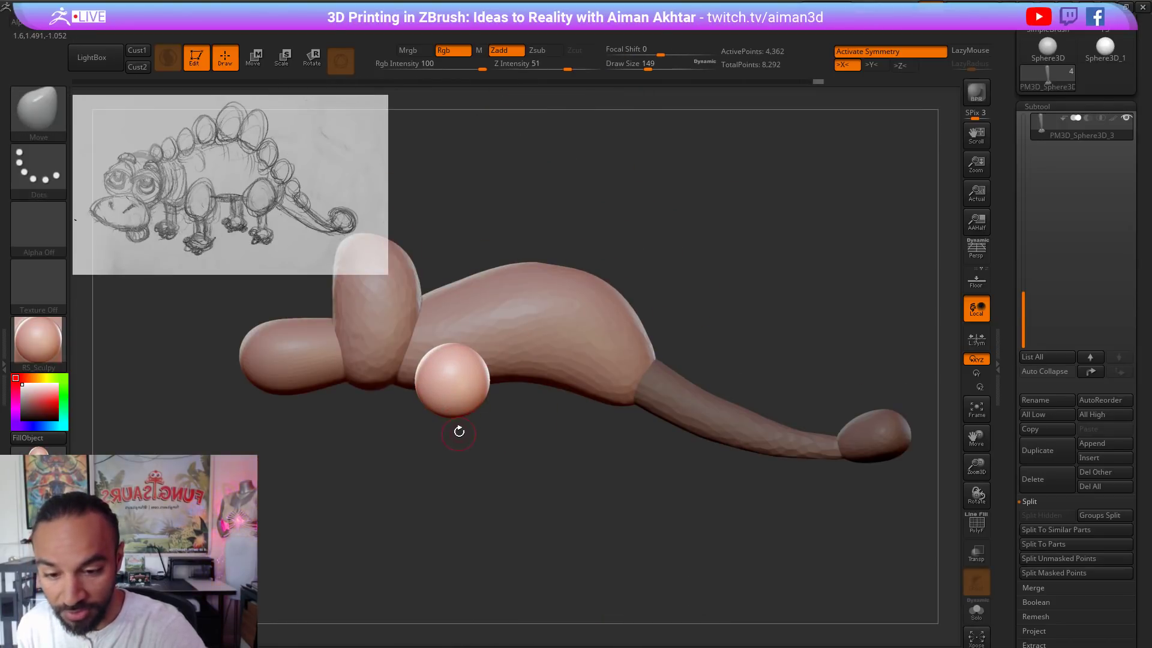
key("s")
left_click_drag(493, 409, 491, 409)
left_click_drag(453, 409, 453, 422)
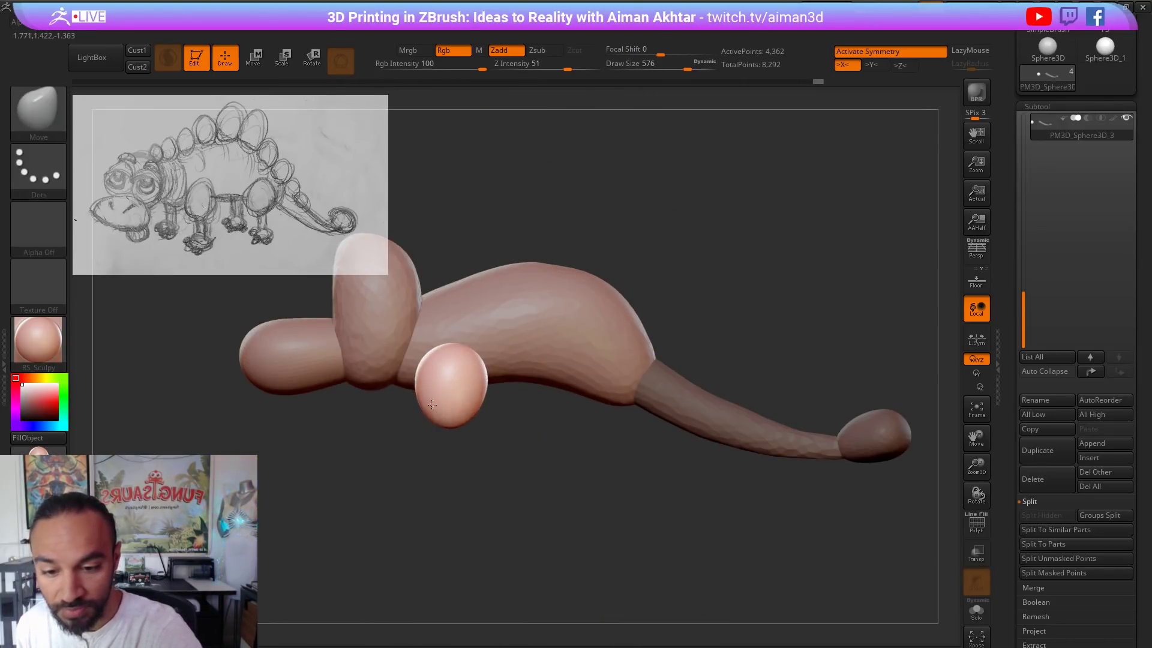
Step: Narrow the front leg spheres into slim upright ovals with the Move brush at draw size 576
mouse_move(421, 372)
left_mouse_down()
mouse_move(475, 380)
mouse_move(442, 385)
mouse_move(460, 407)
left_mouse_up()
left_click_drag(396, 453, 559, 436)
mouse_move(613, 378)
left_mouse_down()
mouse_move(585, 418)
mouse_move(601, 365)
mouse_move(600, 388)
mouse_move(566, 402)
left_mouse_up()
mouse_move(603, 364)
left_mouse_down()
mouse_move(604, 381)
mouse_move(578, 390)
left_mouse_up()
left_click_drag(626, 419, 621, 424)
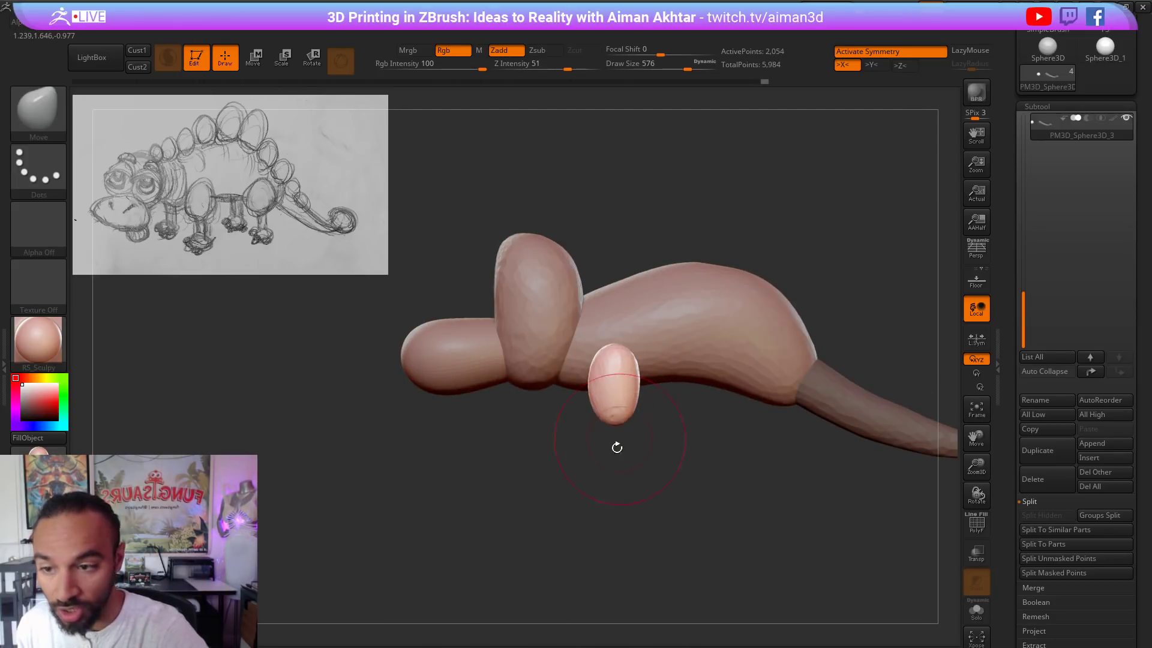
left_click_drag(619, 378, 622, 389, "shift")
mouse_move(610, 475)
left_mouse_down("alt")
mouse_move(563, 468)
mouse_move(667, 433)
left_mouse_up("alt")
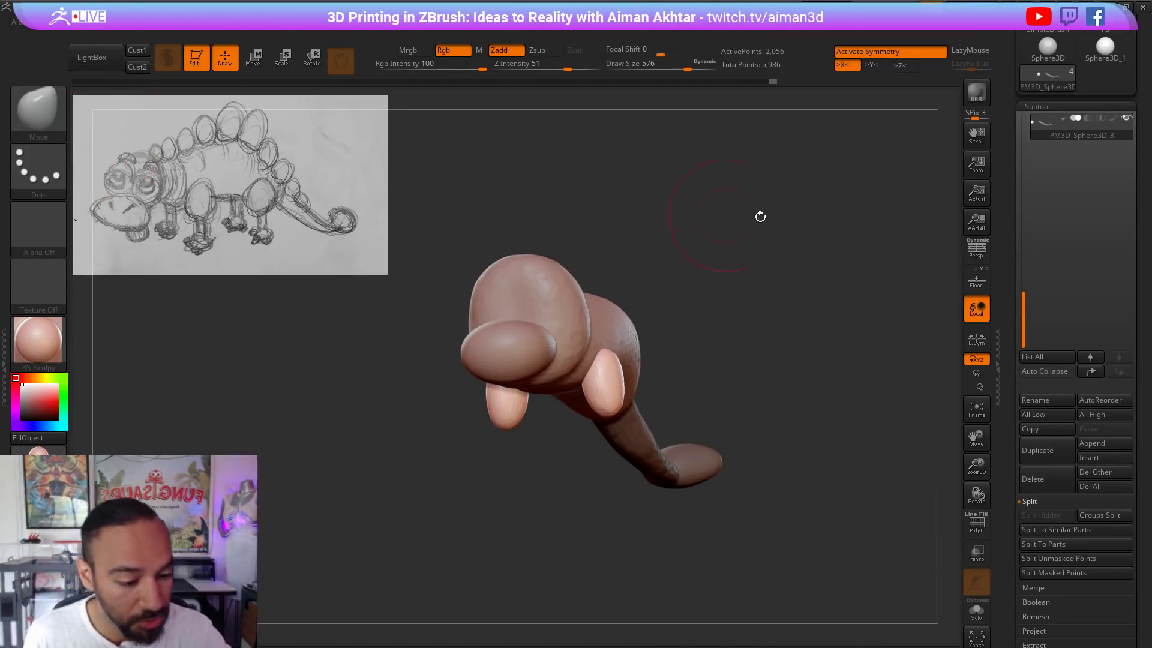
Step: Split the unmasked front legs into a separate subtool and make that subtool active
left_click(1059, 558)
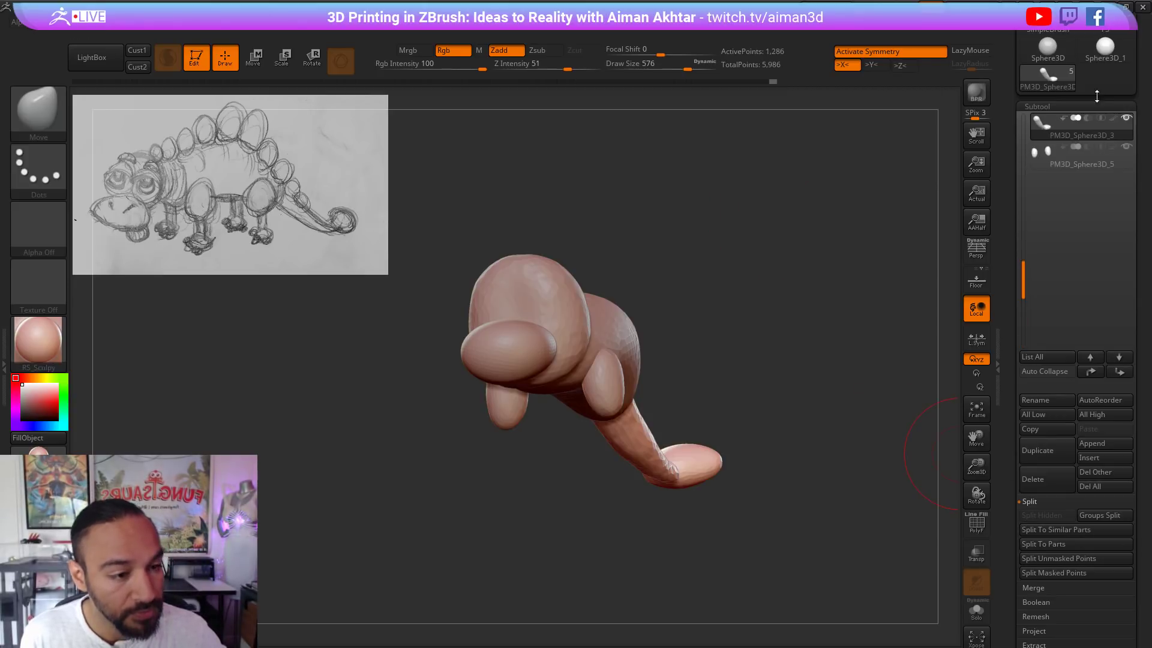
left_click(1047, 158)
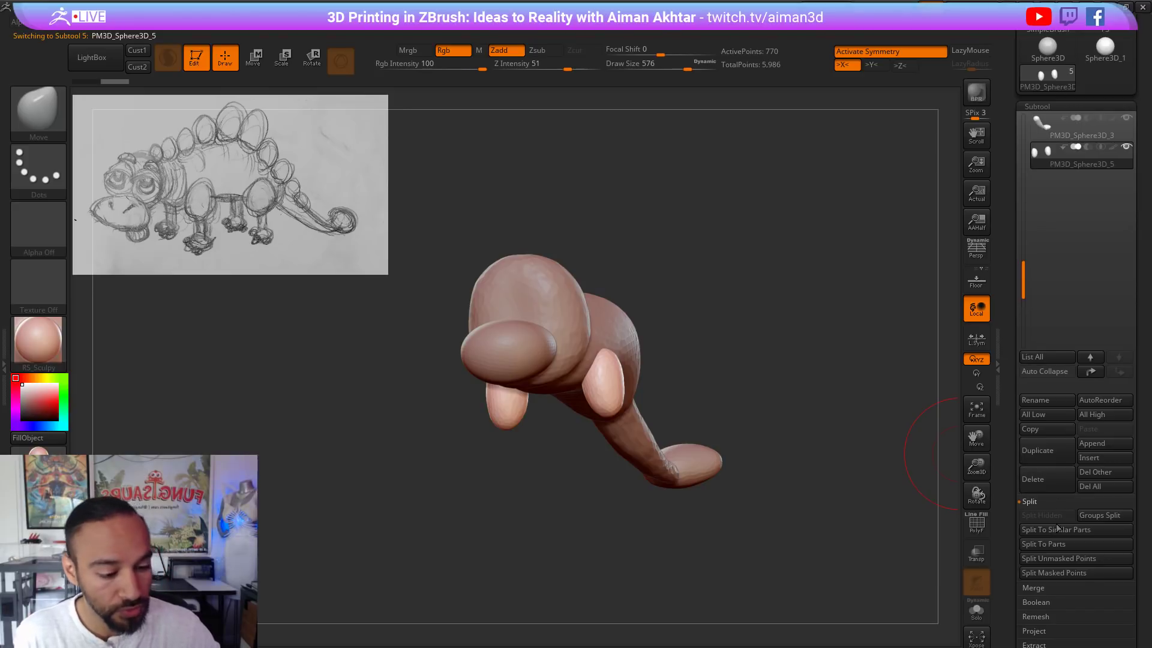
Step: Duplicate the front upper leg subtool and move the copy straight down below the original with the transpose line
left_click(1047, 450)
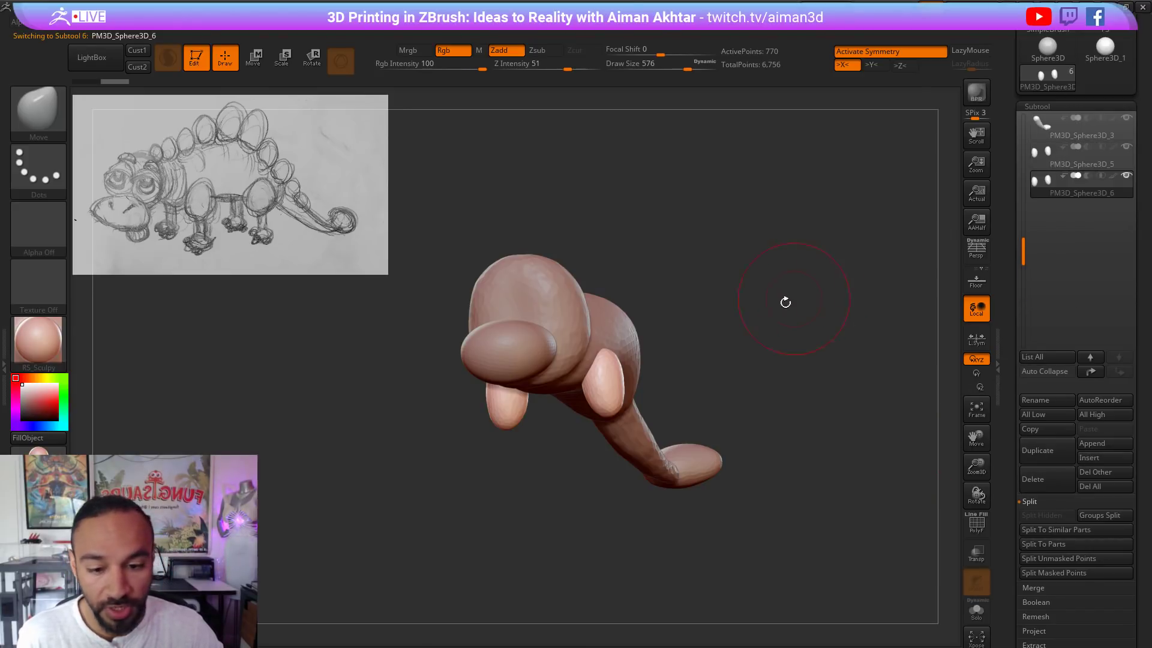
left_click_drag(785, 302, 744, 300, "shift")
left_click(258, 61)
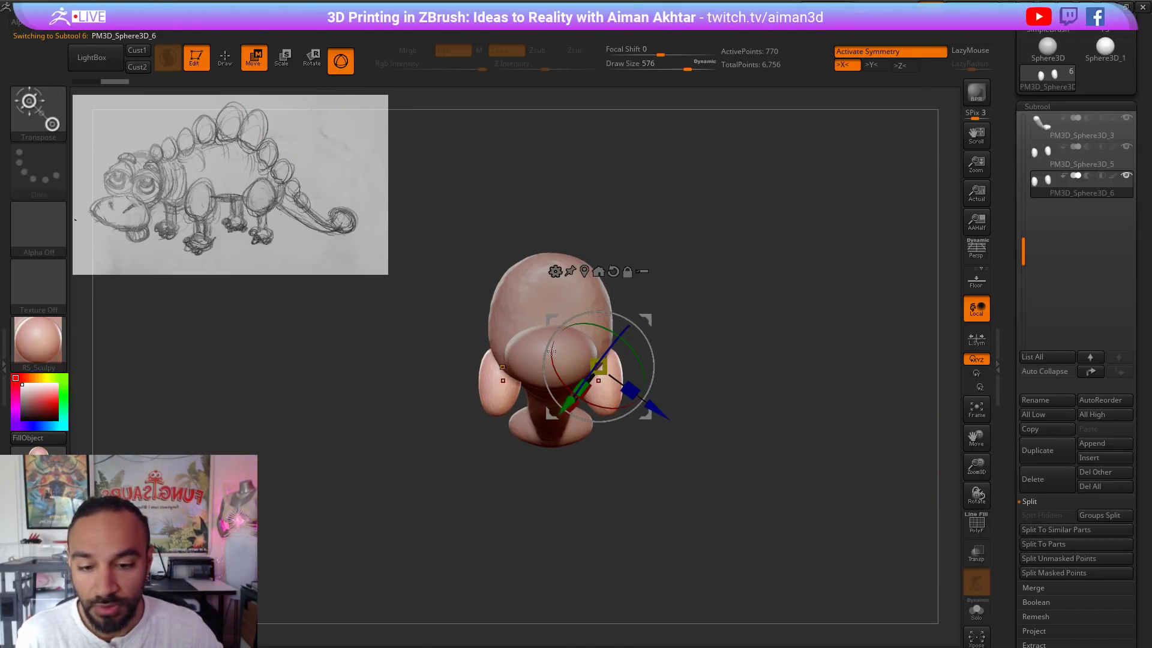
left_click(340, 60)
left_click_drag(593, 396, 591, 230, "shift")
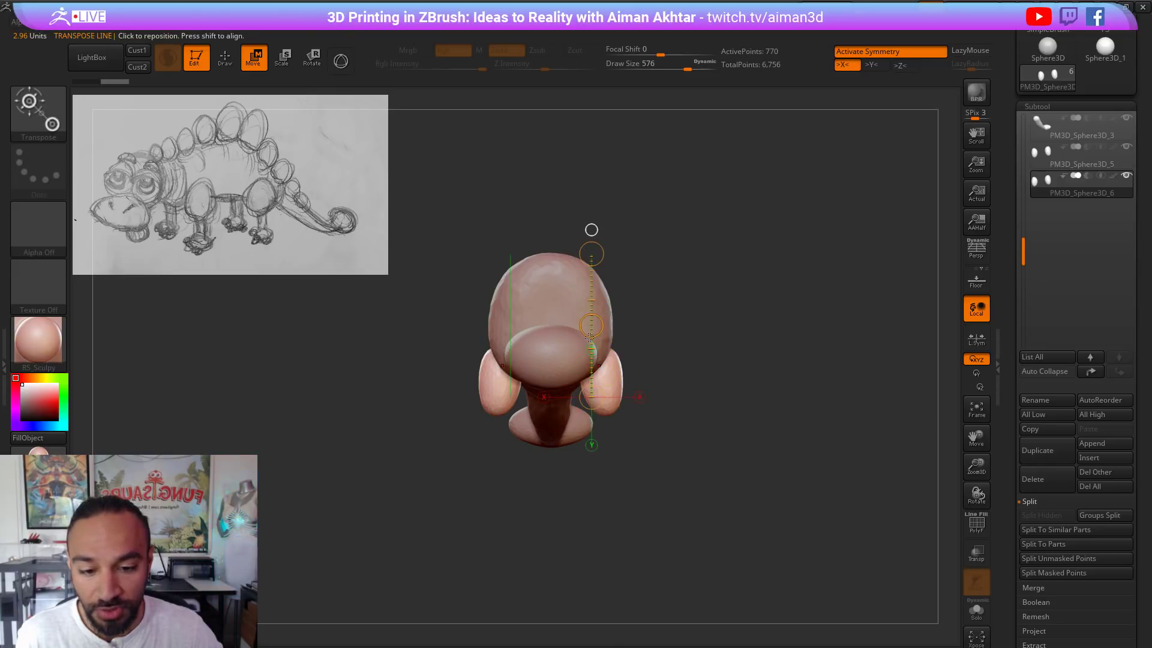
left_click_drag(591, 322, 585, 377)
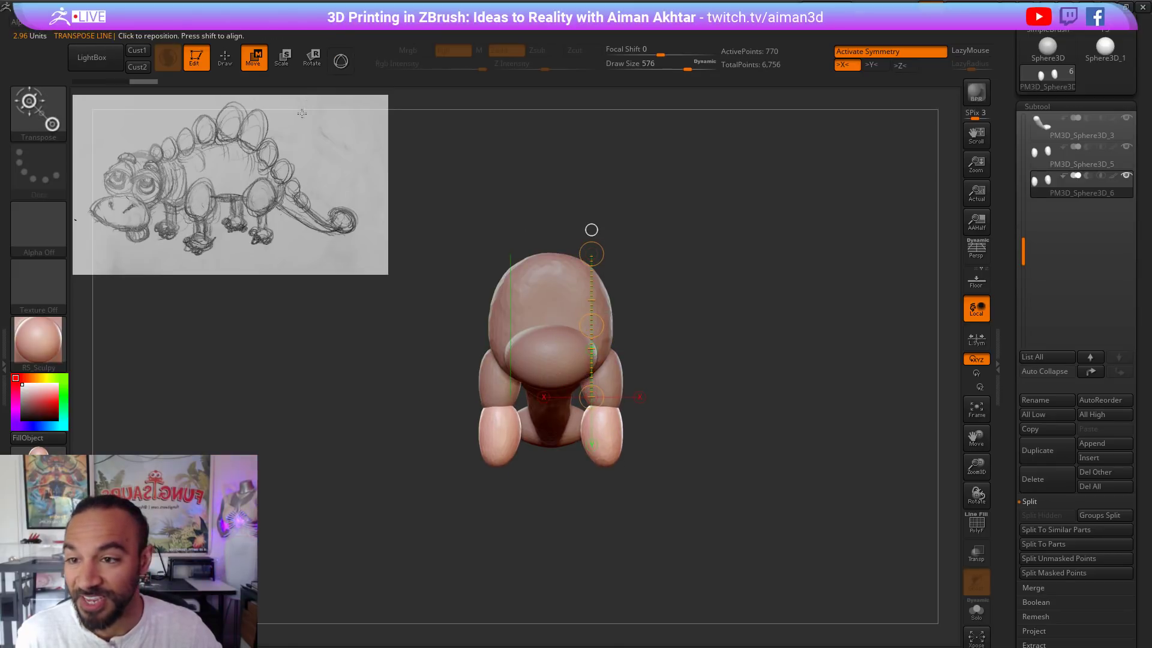
left_click(225, 58)
Step: Narrow the duplicated pair into slim lower legs beneath the upper legs with the Move brush, reducing the draw size to 430
left_click_drag(705, 354, 703, 417, "alt")
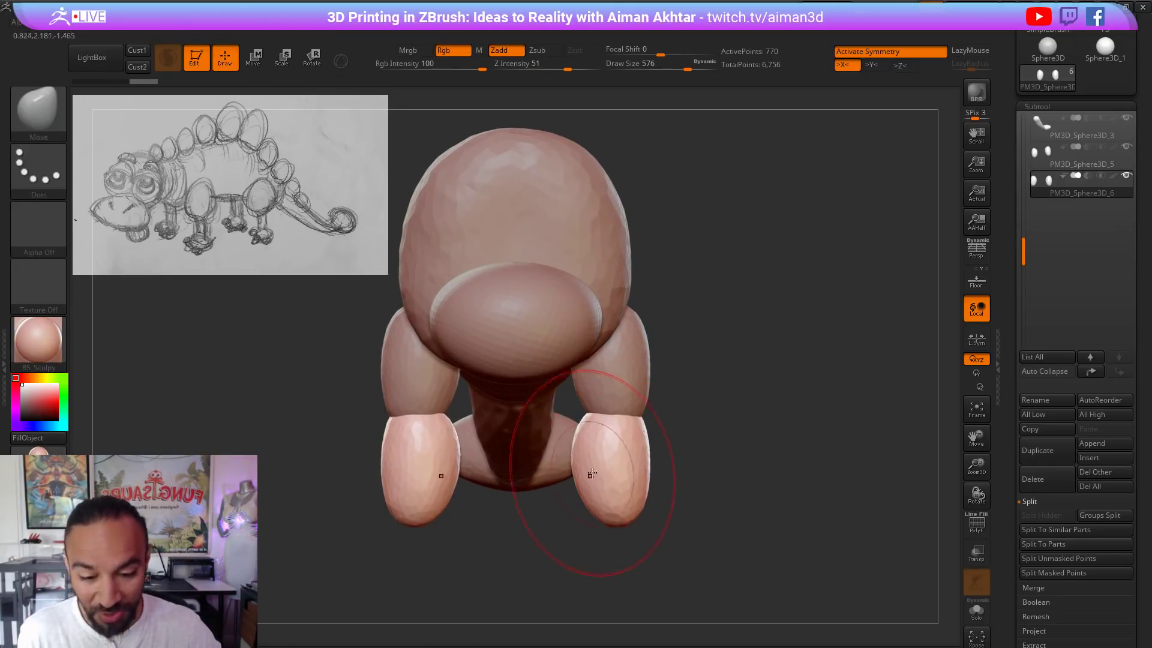
key("ctrl+d")
key("ctrl+d")
mouse_move(596, 454)
left_mouse_down()
mouse_move(618, 438)
mouse_move(619, 465)
mouse_move(618, 422)
mouse_move(613, 476)
left_mouse_up()
key("ctrl+d")
key("ctrl+d")
mouse_move(625, 431)
left_mouse_down()
mouse_move(613, 434)
mouse_move(614, 459)
left_mouse_up()
mouse_move(696, 466)
left_mouse_down("shift")
mouse_move(606, 468)
mouse_move(630, 468)
mouse_move(624, 487)
mouse_move(625, 422)
left_mouse_up("shift")
key("s")
mouse_move(625, 470)
left_mouse_down()
mouse_move(605, 510)
mouse_move(618, 480)
mouse_move(610, 457)
left_mouse_up()
Step: Pull the front upper legs inward toward the body with the Move brush at draw size 484
left_click(616, 405, "alt")
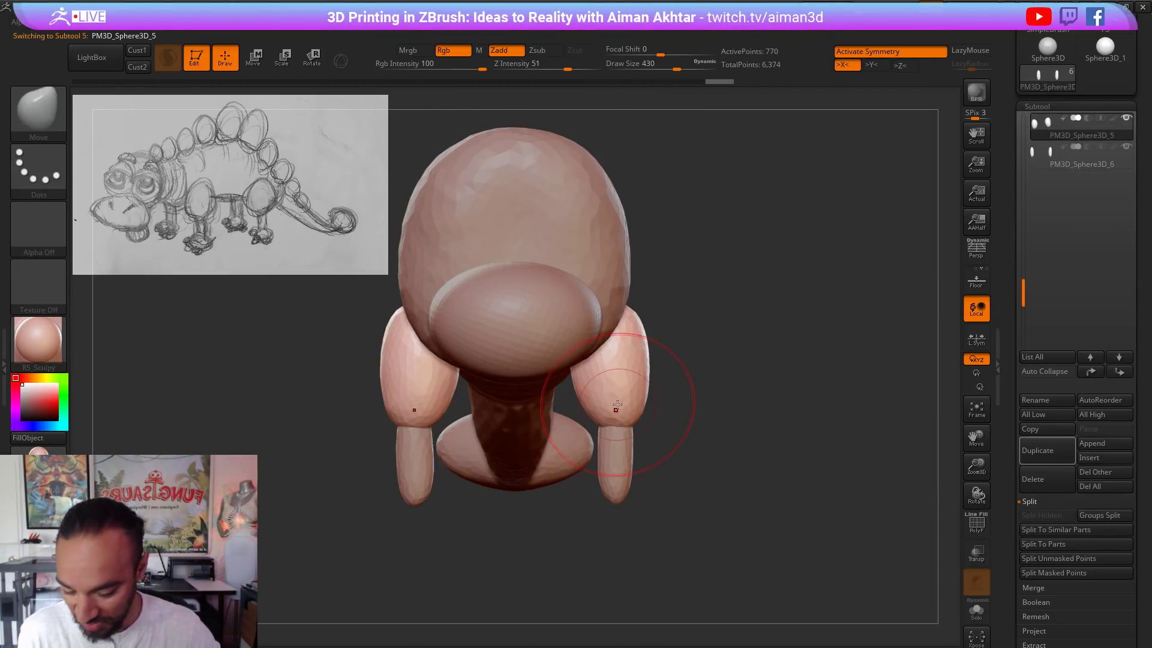
key("s")
mouse_move(619, 399)
left_mouse_down()
mouse_move(640, 402)
mouse_move(590, 415)
mouse_move(605, 391)
left_mouse_up()
key("s")
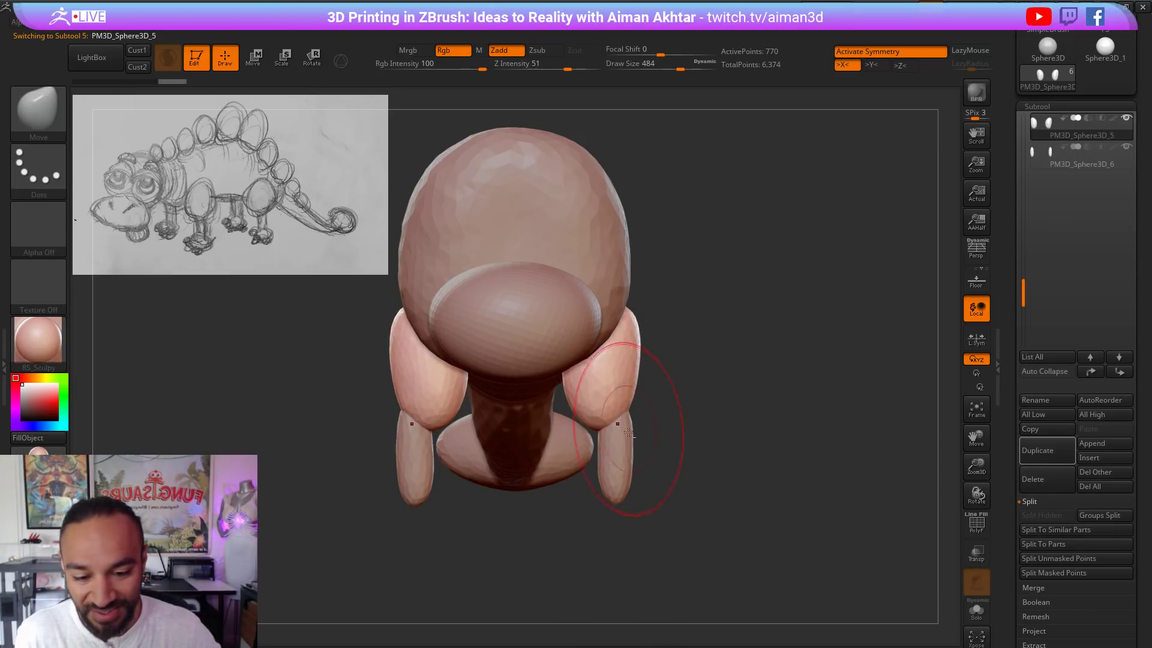
Step: Refine the shape of the slim lower legs with the Move brush at draw size 453, from front and side
left_click(624, 432, "alt")
key("s")
left_click_drag(623, 483, 640, 485)
left_click_drag(618, 429, 602, 427)
left_click_drag(607, 487, 592, 475)
key("s")
left_click_drag(588, 473, 671, 501)
left_click_drag(605, 507, 552, 454)
Step: Duplicate the upper leg subtool, reorder the copy below the lower leg subtool, and move it down to the foot position
left_click(431, 402, "alt")
left_click_drag(474, 504, 494, 497)
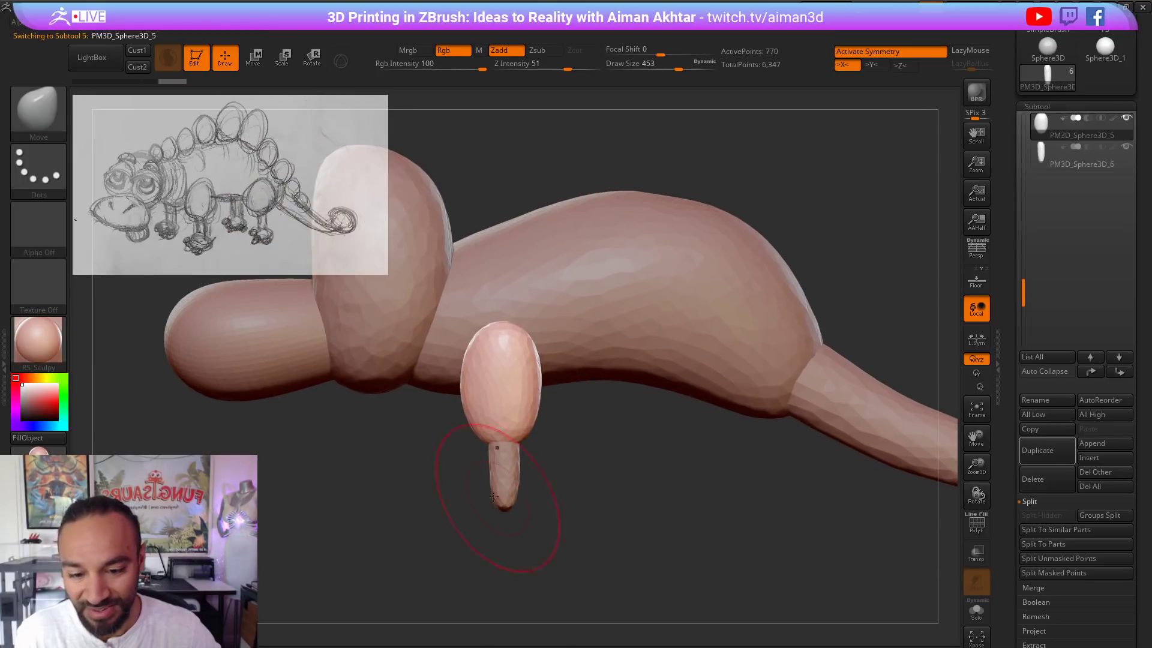
left_click(1048, 458)
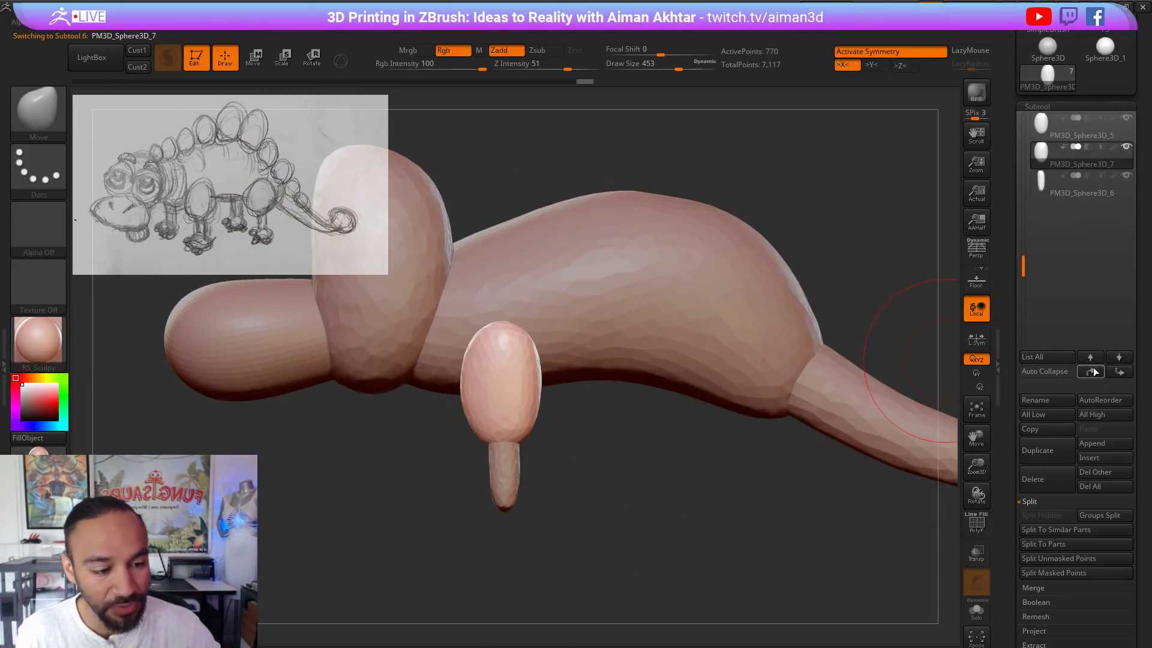
left_click(1115, 372)
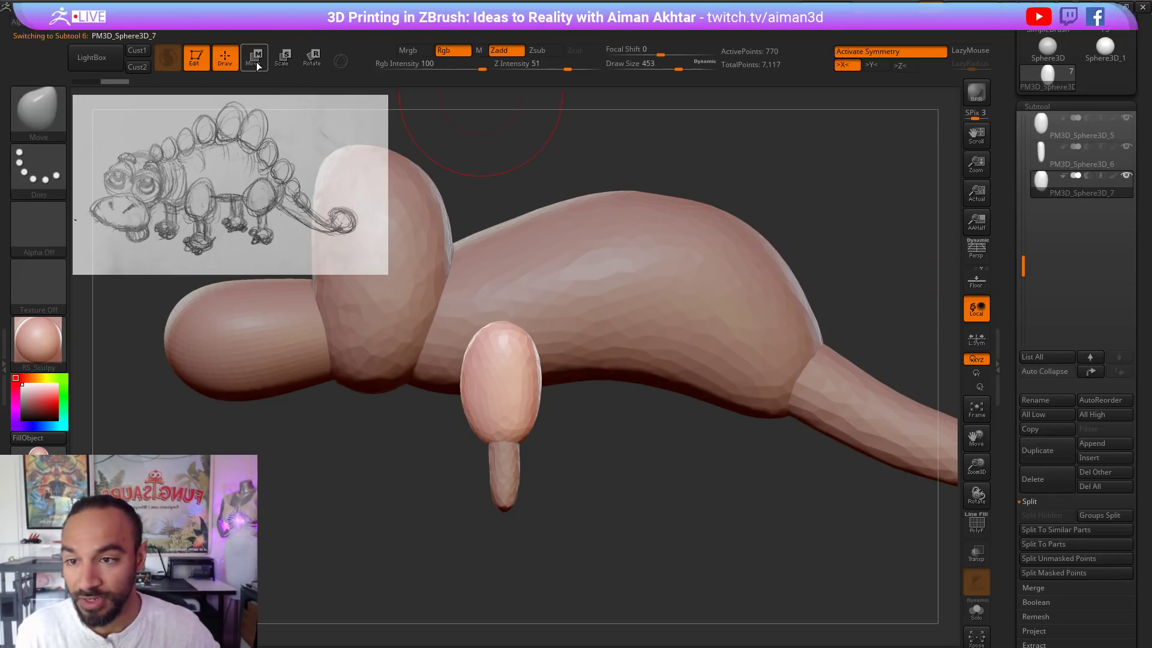
left_click_drag(609, 501, 552, 512, "alt")
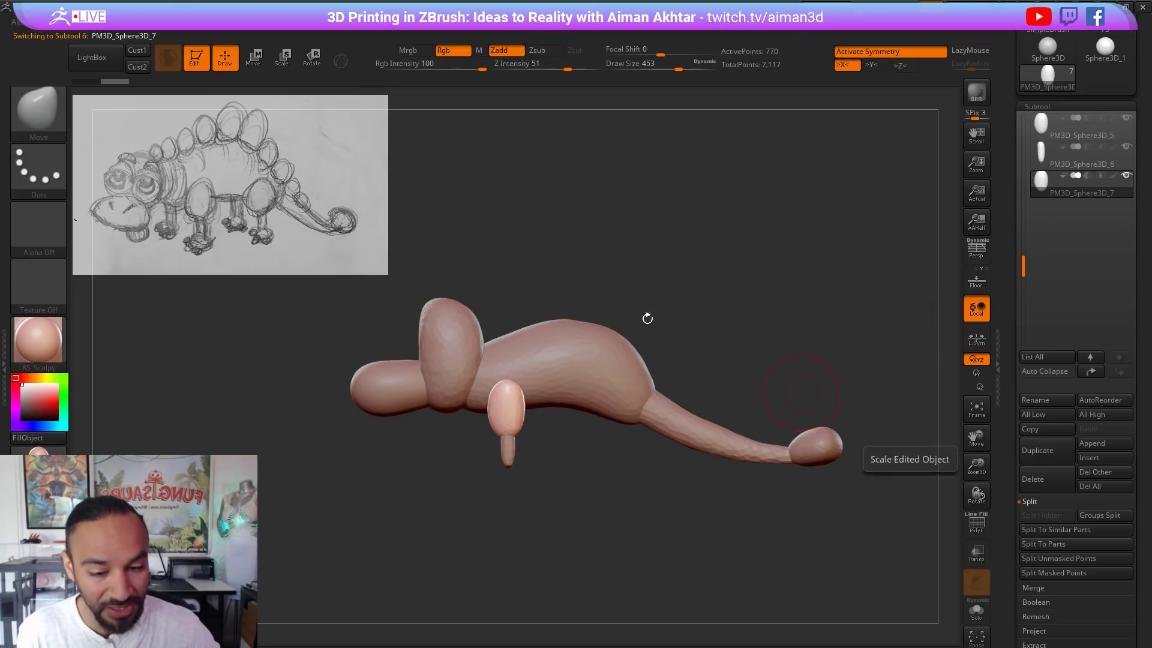
key("w")
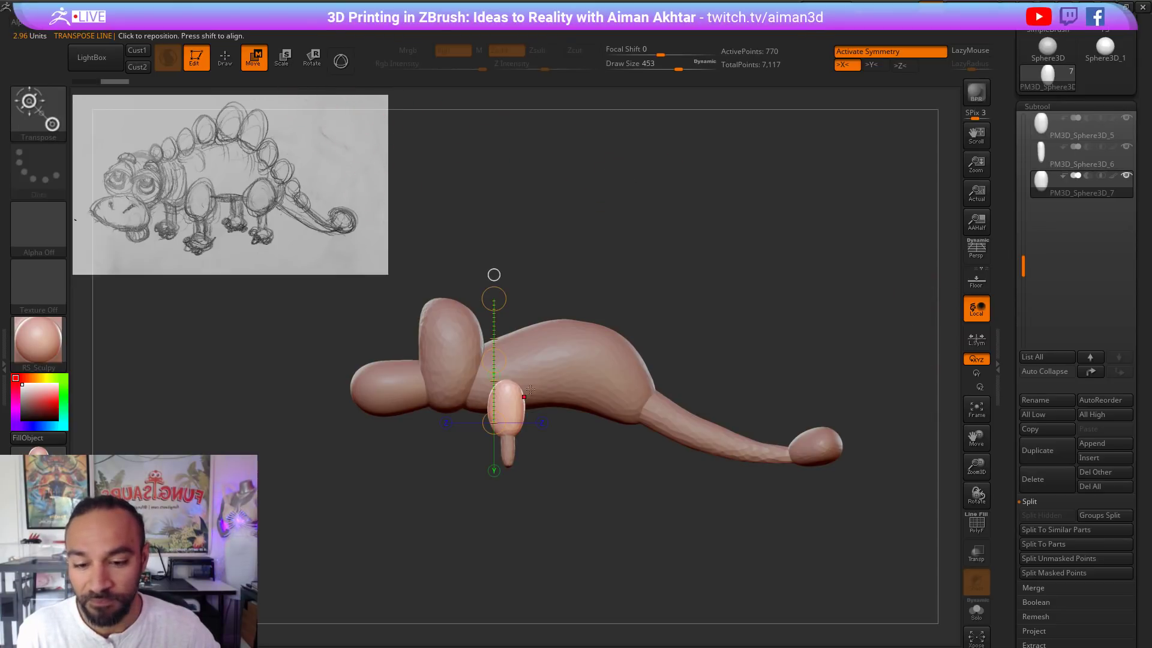
left_click_drag(496, 358, 496, 433)
left_click_drag(576, 528, 602, 558, "shift")
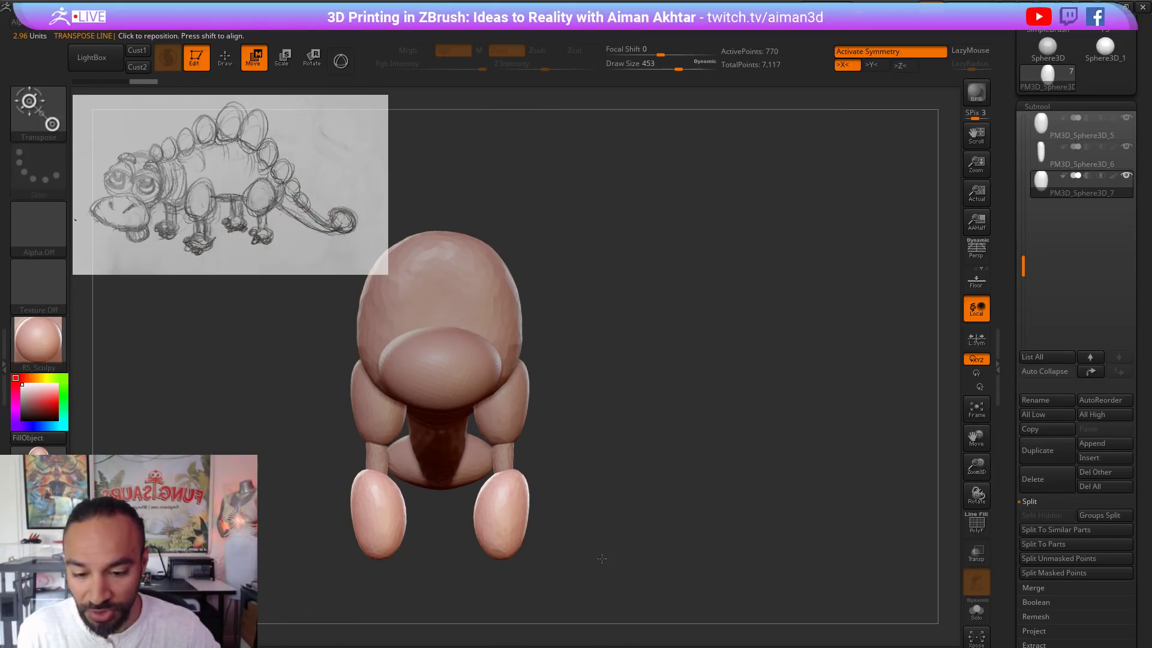
Step: Clip the lower half of the duplicated foot spheres flat and adjust the resulting domes with the Move brush
left_click(225, 62)
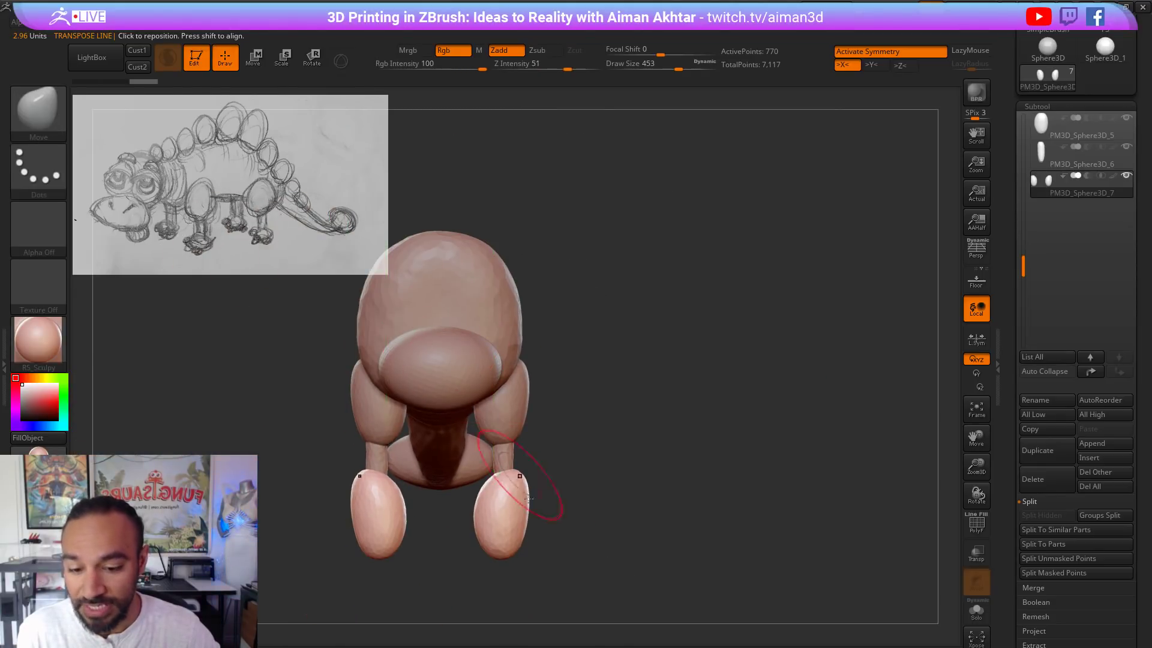
left_click_drag(576, 520, 240, 520, "ctrl+shift")
left_click_drag(730, 567, 599, 554)
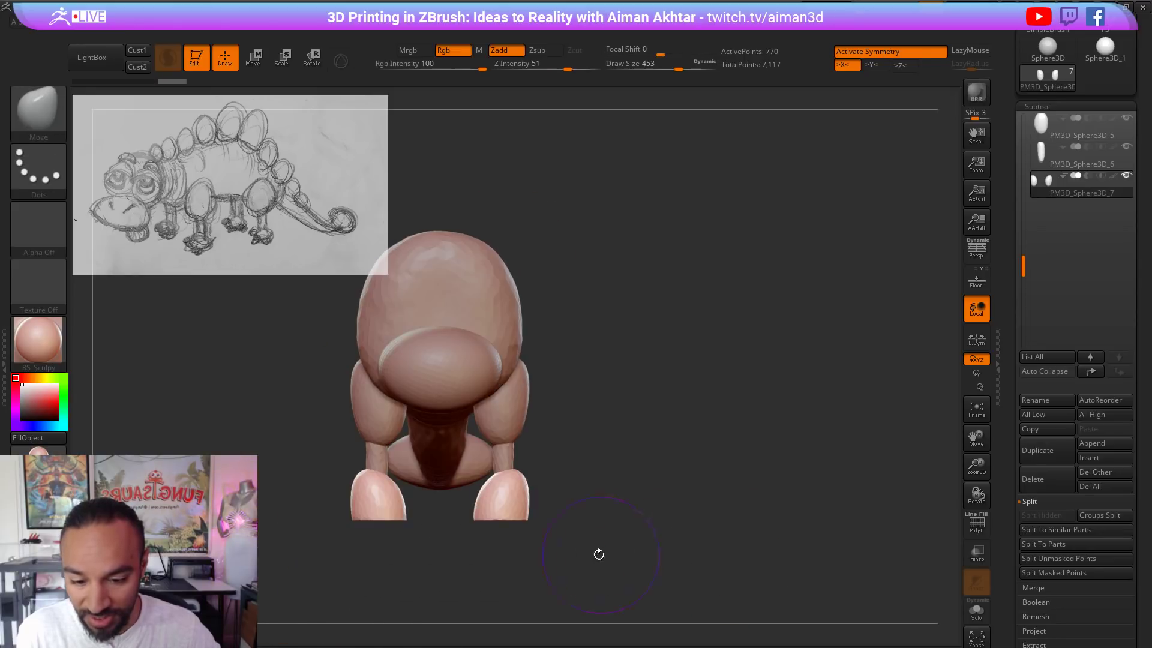
left_click_drag(523, 514, 532, 511)
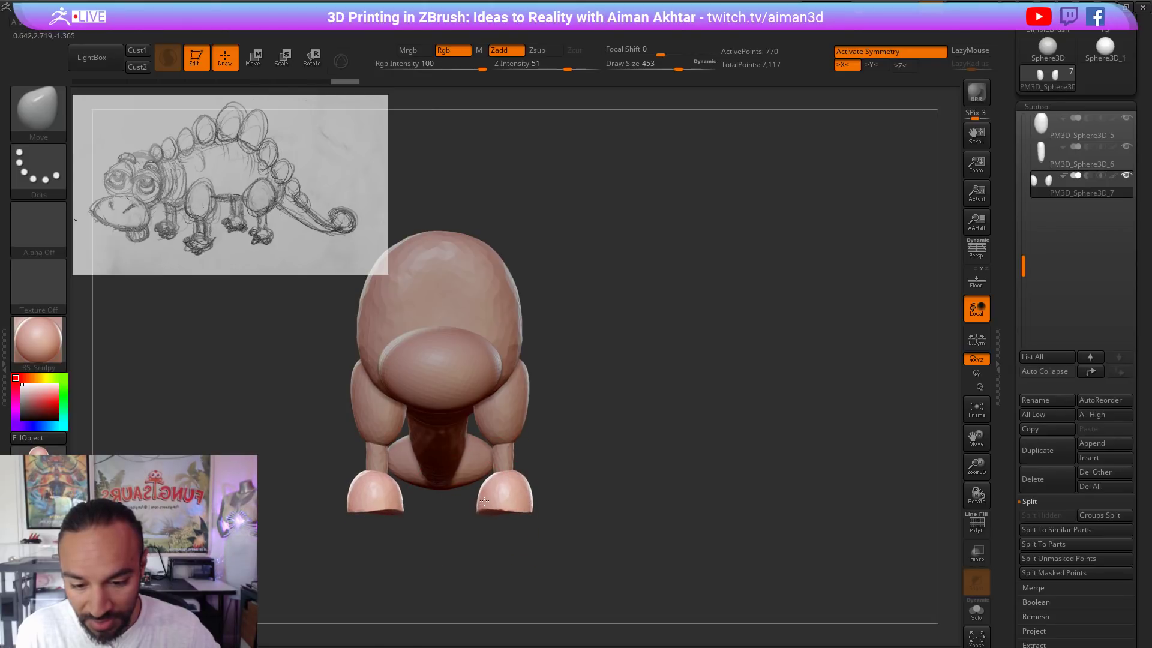
left_click_drag(557, 502, 239, 521, "ctrl+shift")
left_click_drag(624, 542, 460, 542)
Step: Smooth and remesh the dome-shaped feet, and clip their undersides flat again with ClipCurve from the side view
left_click_drag(620, 512, 520, 509, "shift")
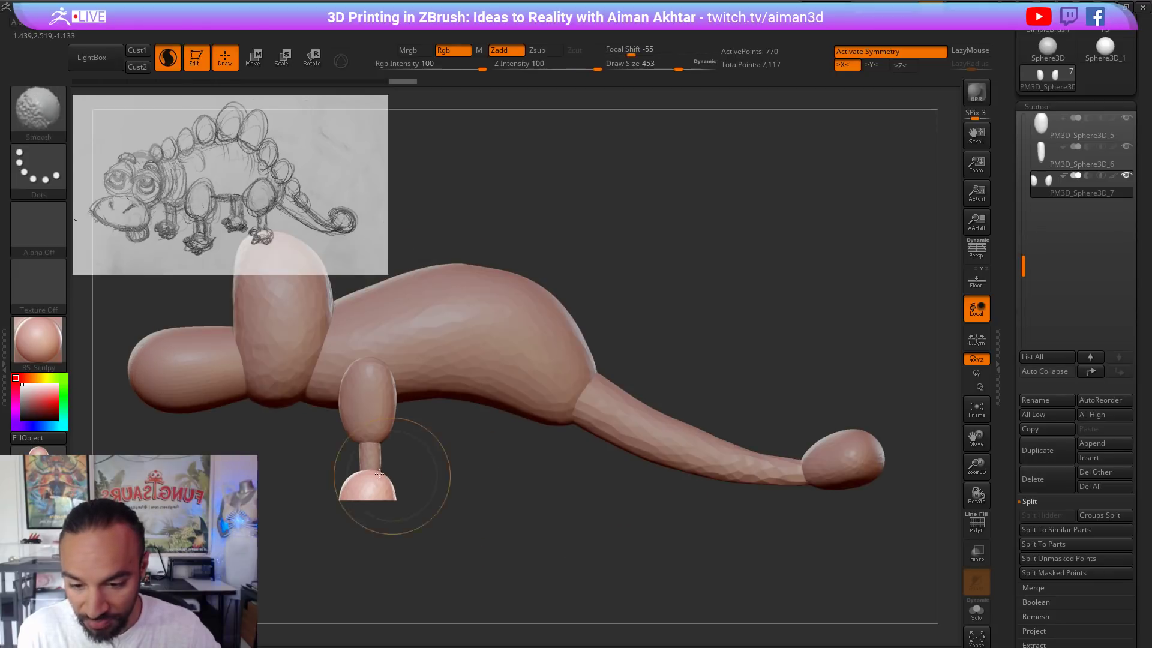
left_click_drag(369, 476, 342, 482, "shift")
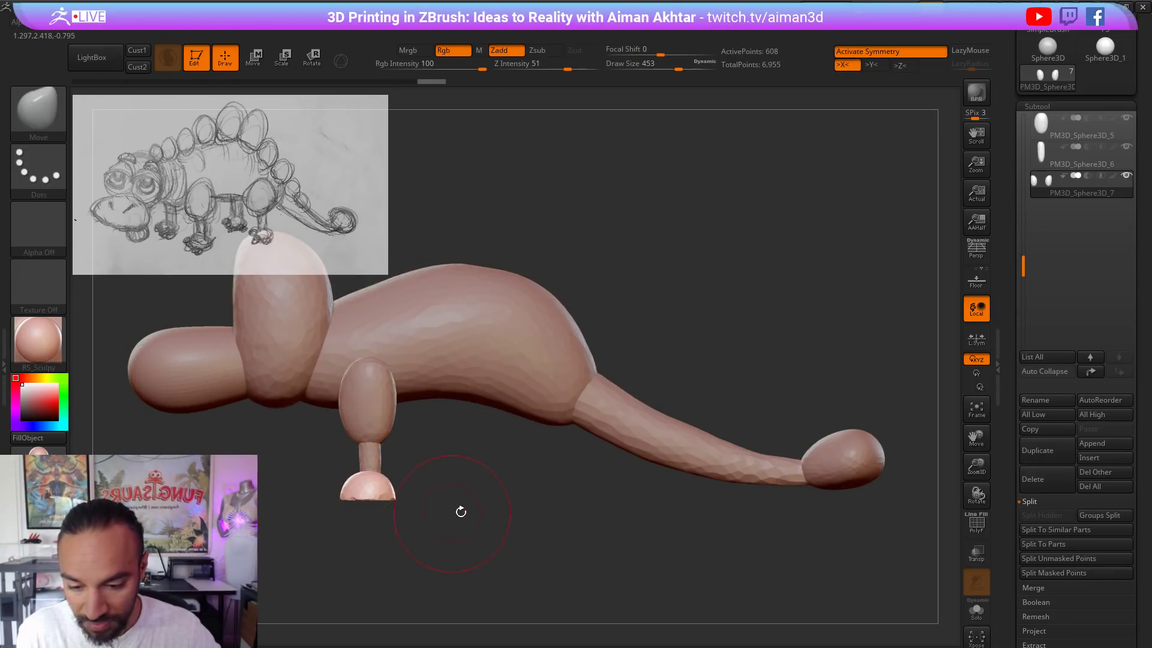
mouse_move(461, 512)
left_mouse_down()
mouse_move(590, 510)
mouse_move(585, 557)
mouse_move(540, 510)
left_mouse_up()
left_click_drag(607, 488, 557, 487)
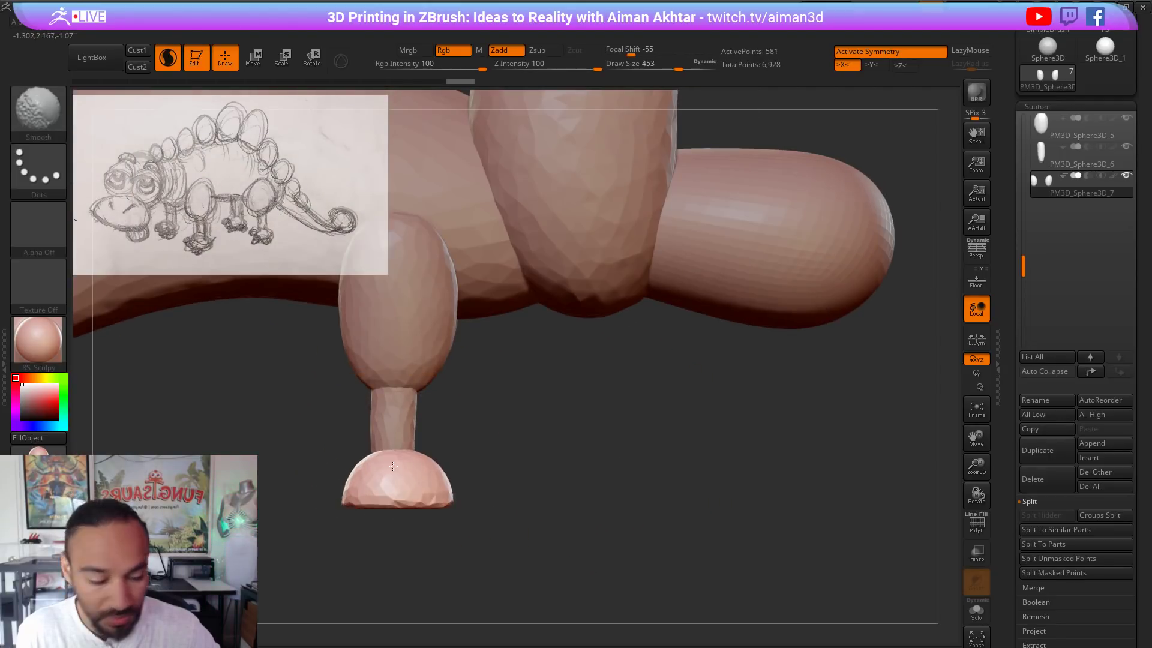
mouse_move(679, 488)
left_mouse_down()
mouse_move(604, 491)
mouse_move(655, 534)
mouse_move(599, 557)
mouse_move(696, 483)
mouse_move(711, 502)
left_mouse_up()
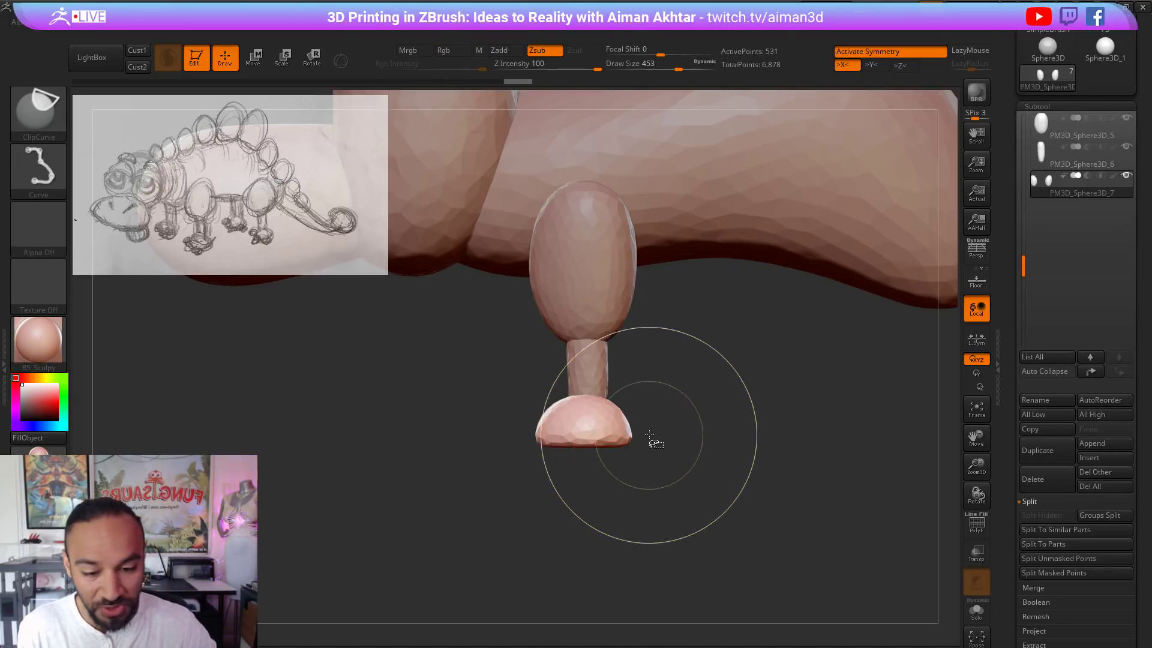
left_click_drag(660, 436, 486, 437, "ctrl+shift")
mouse_move(634, 493)
left_mouse_down("alt")
mouse_move(604, 483)
mouse_move(635, 500)
left_mouse_up("alt")
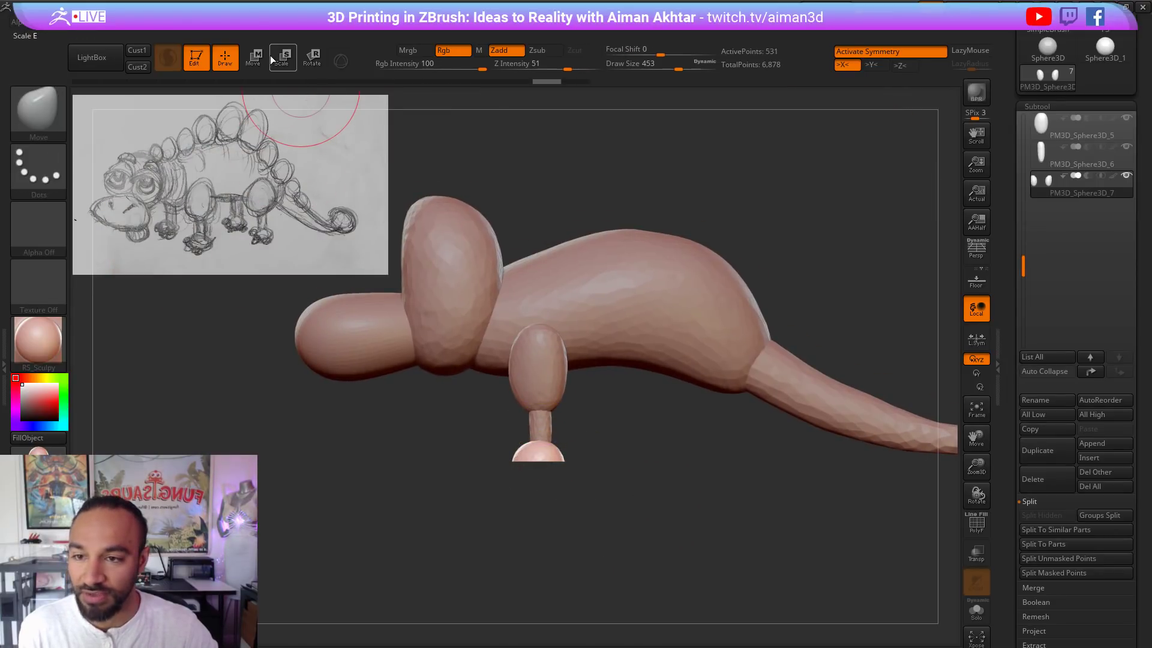
Step: Try shifting and stretching the feet with transpose lines drawn from the side, and undo each attempt
key("w")
left_click_drag(531, 456, 732, 484)
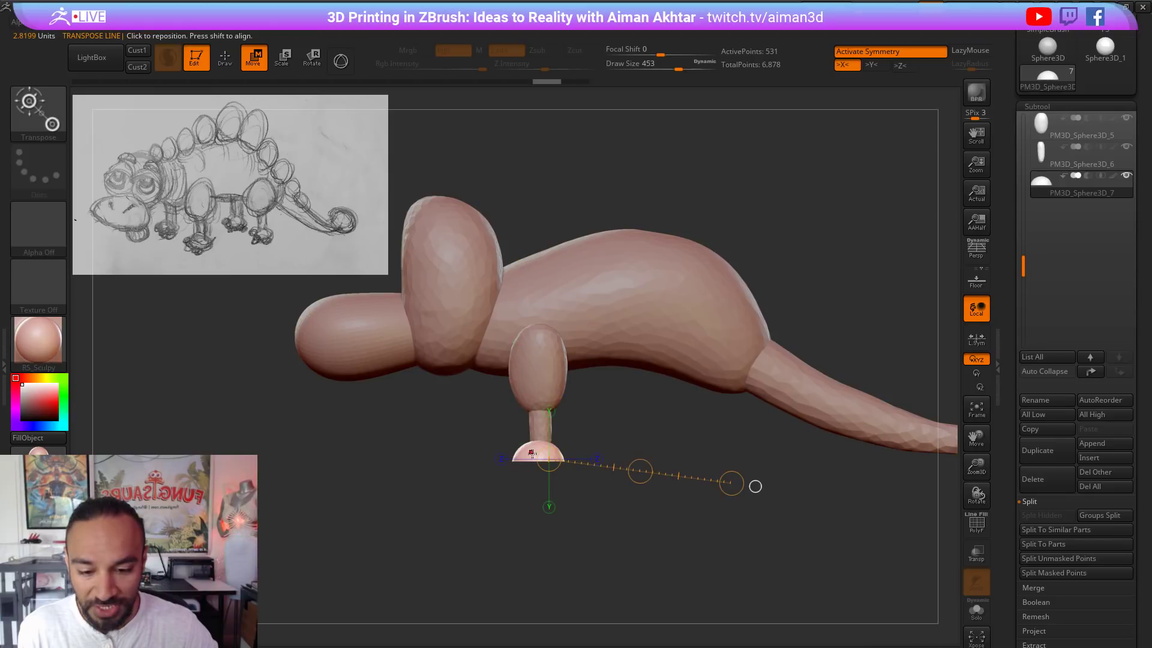
left_click_drag(532, 454, 527, 521)
left_click_drag(548, 459, 394, 512)
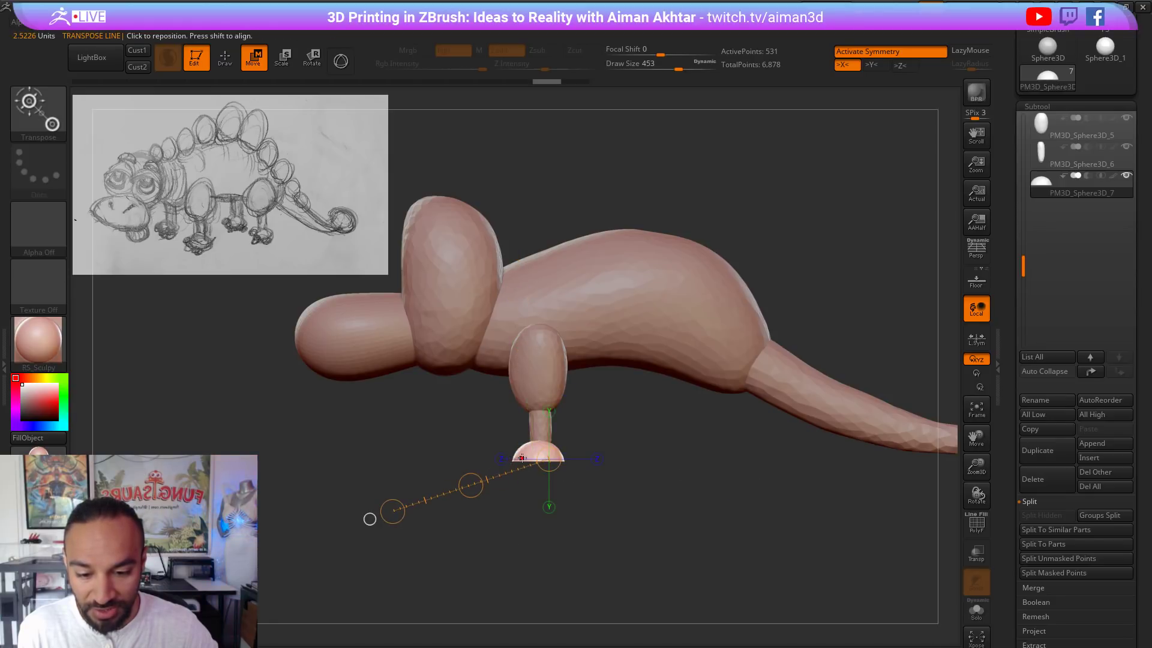
left_click_drag(522, 458, 459, 390)
left_click_drag(541, 450, 578, 338)
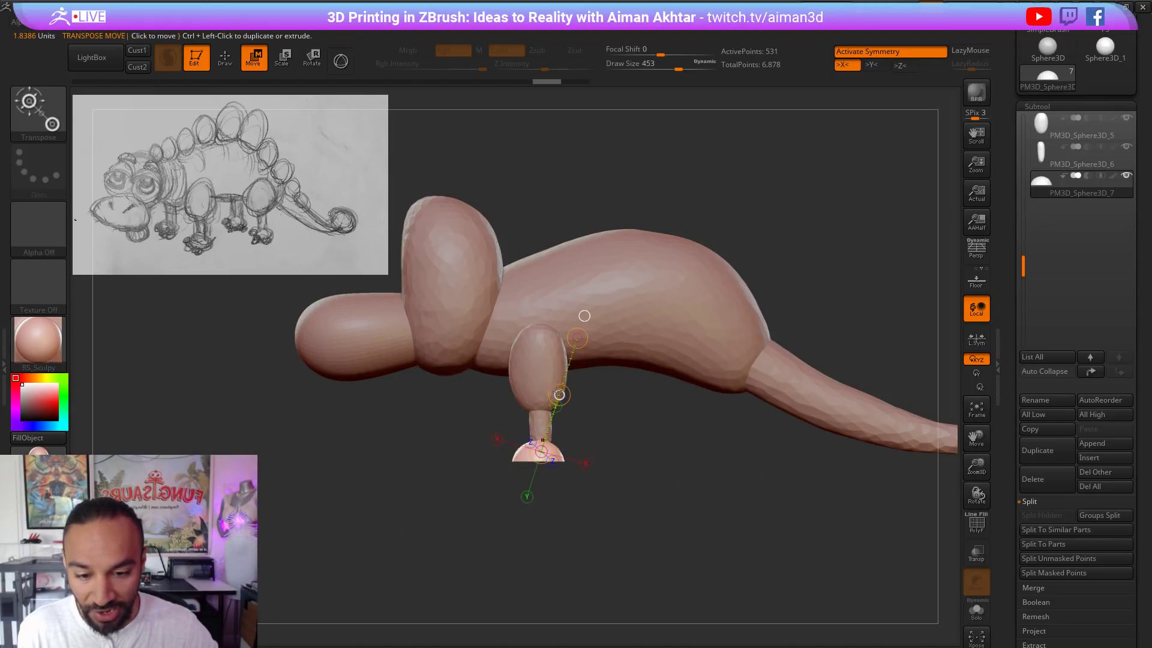
left_click_drag(559, 395, 526, 443)
key("ctrl+z")
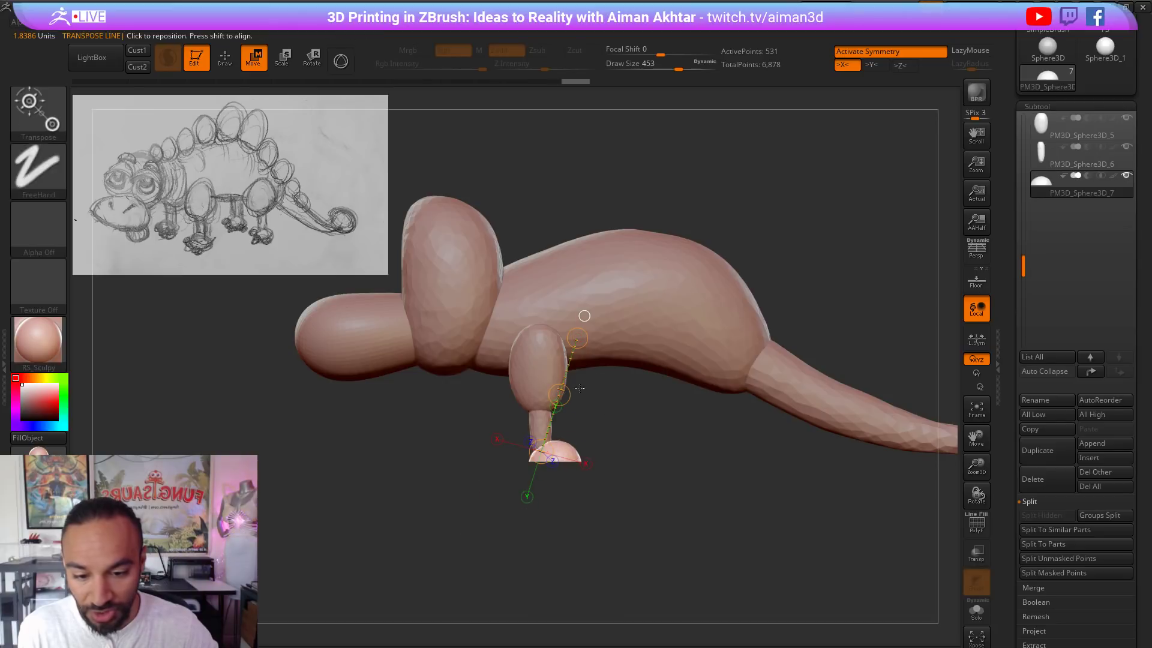
left_click_drag(577, 338, 701, 117)
key("ctrl+z")
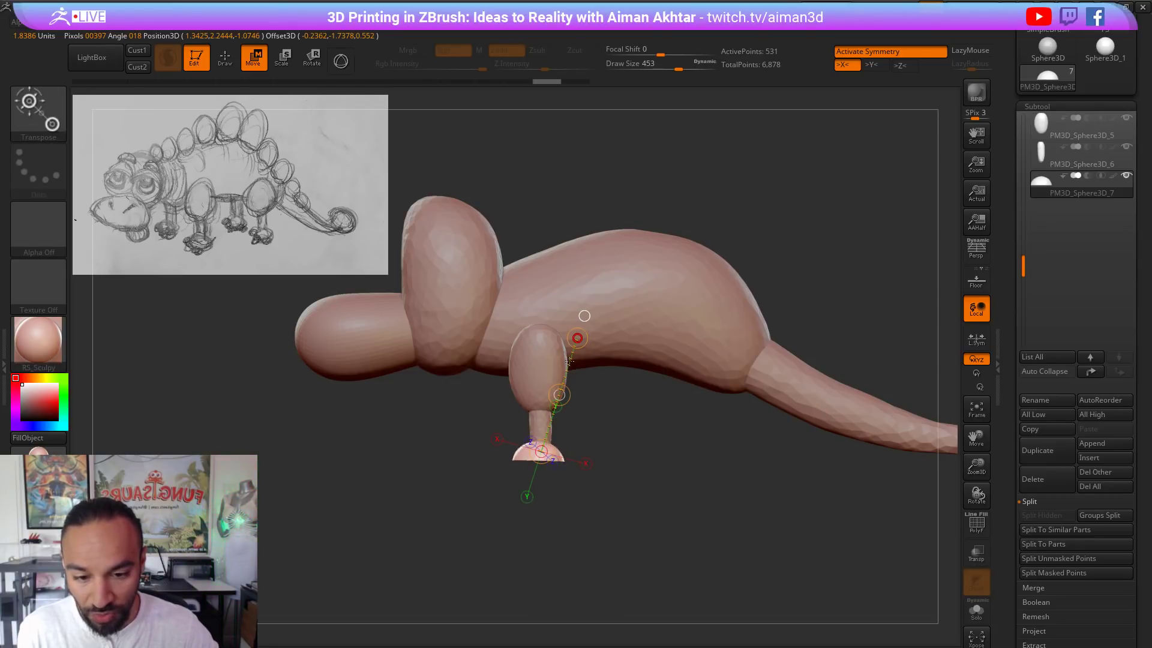
left_click_drag(668, 181, 673, 171)
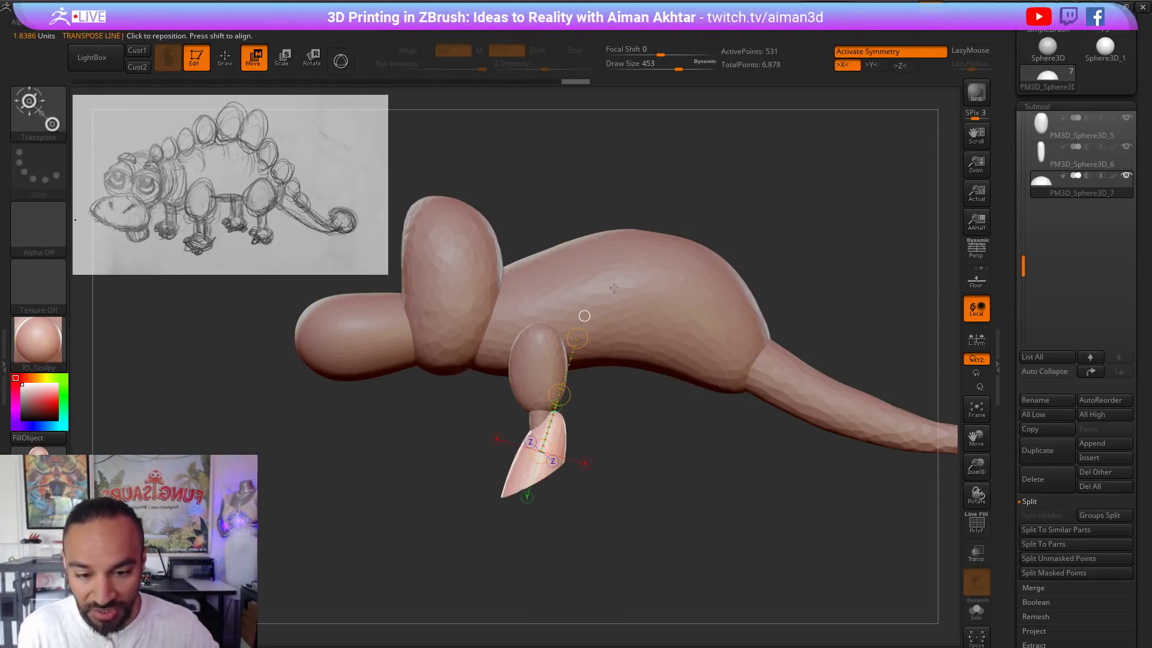
key("ctrl+z")
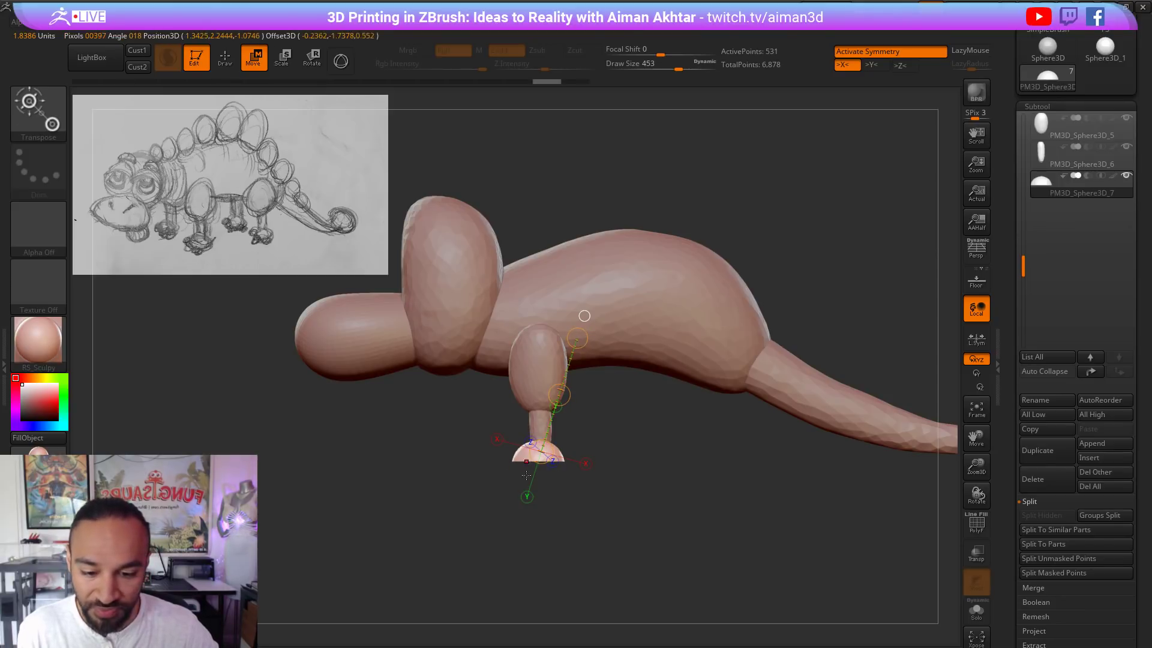
Step: Try rotating the feet around a transpose line set on their flat undersides, undo the rotation, and return to Draw mode
left_click_drag(530, 461, 548, 530)
mouse_move(608, 581)
left_mouse_down()
mouse_move(617, 515)
mouse_move(642, 630)
left_mouse_up()
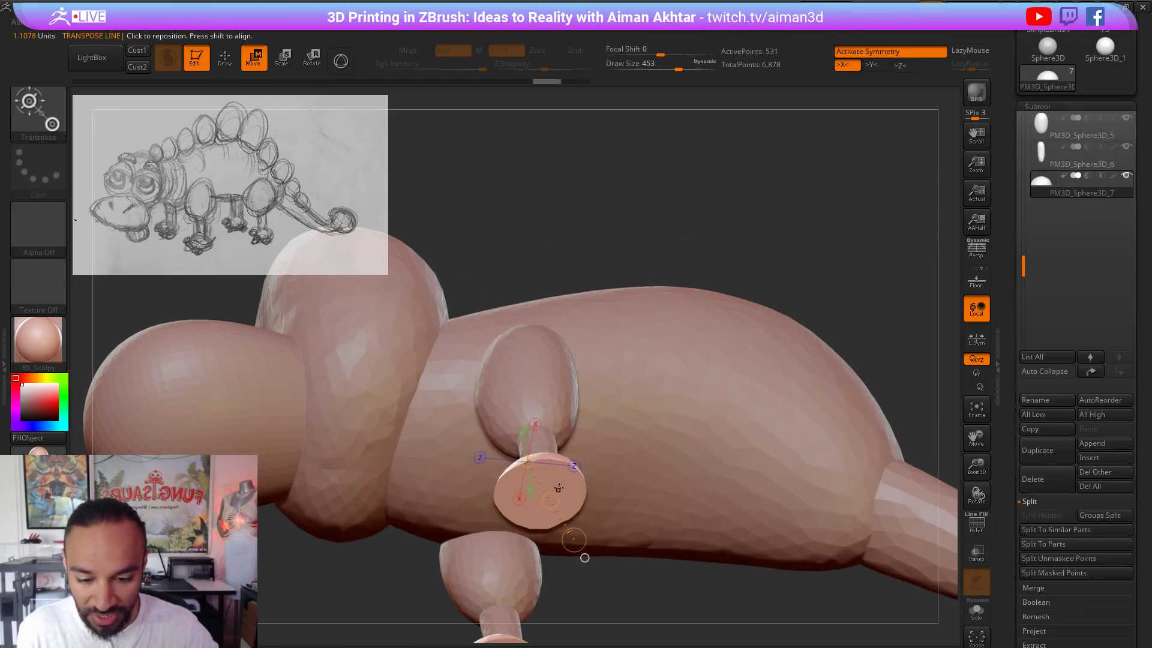
left_click_drag(558, 480, 562, 532)
left_click_drag(660, 593, 594, 546, "alt")
left_click_drag(591, 552, 584, 589)
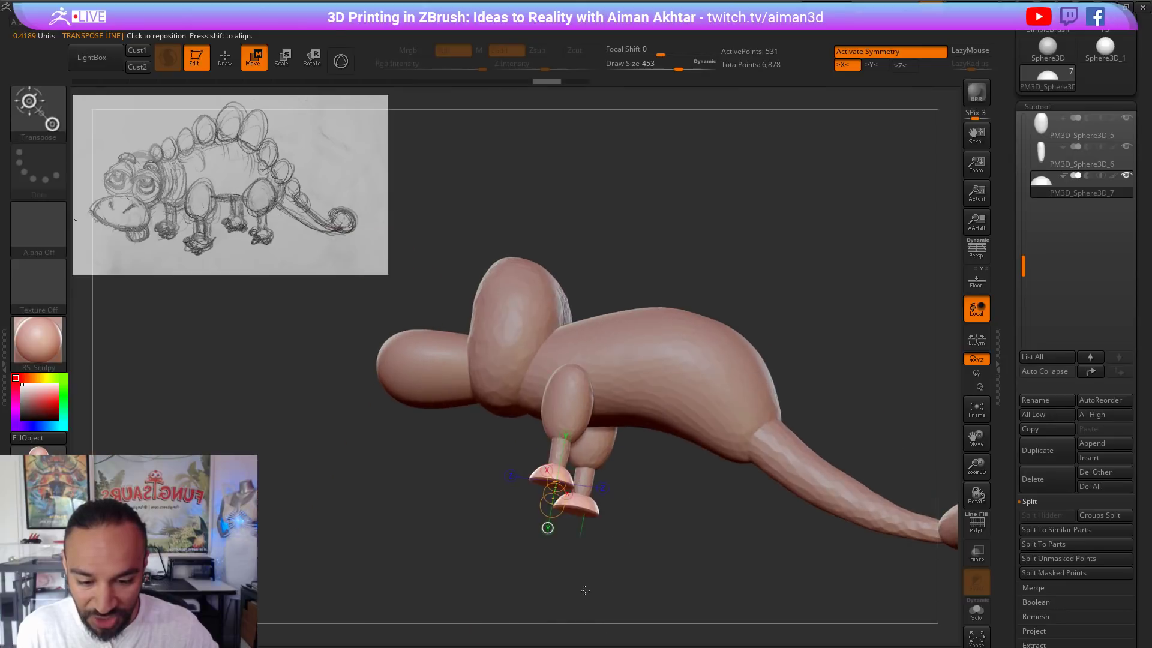
left_click_drag(480, 570, 605, 558)
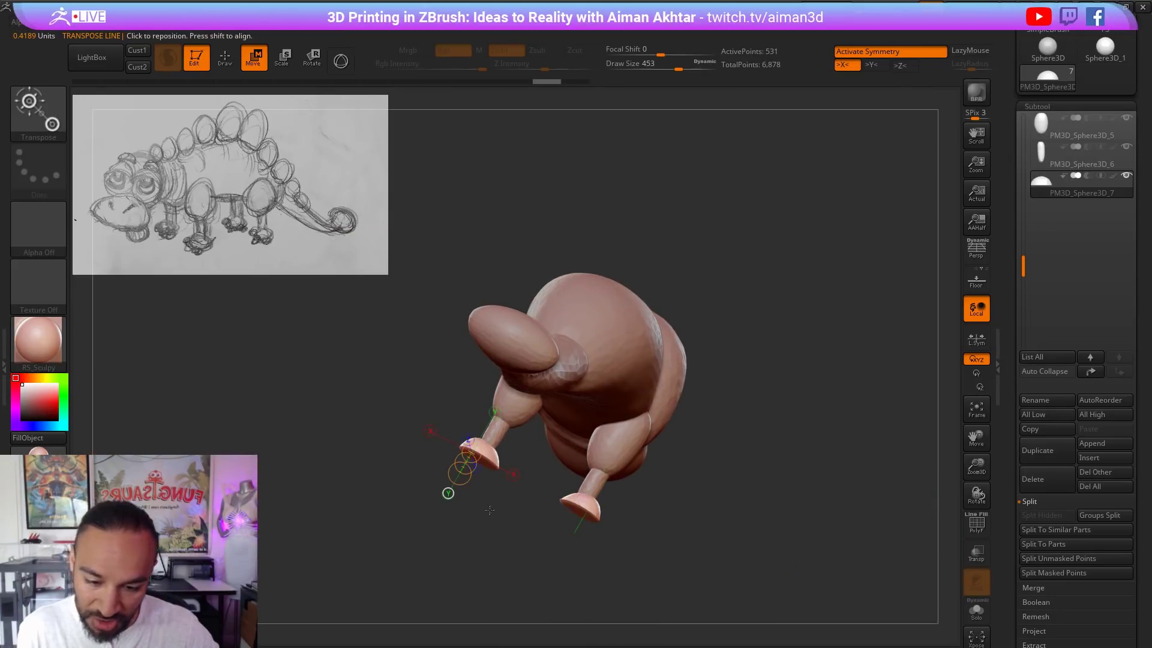
left_click_drag(489, 510, 568, 567)
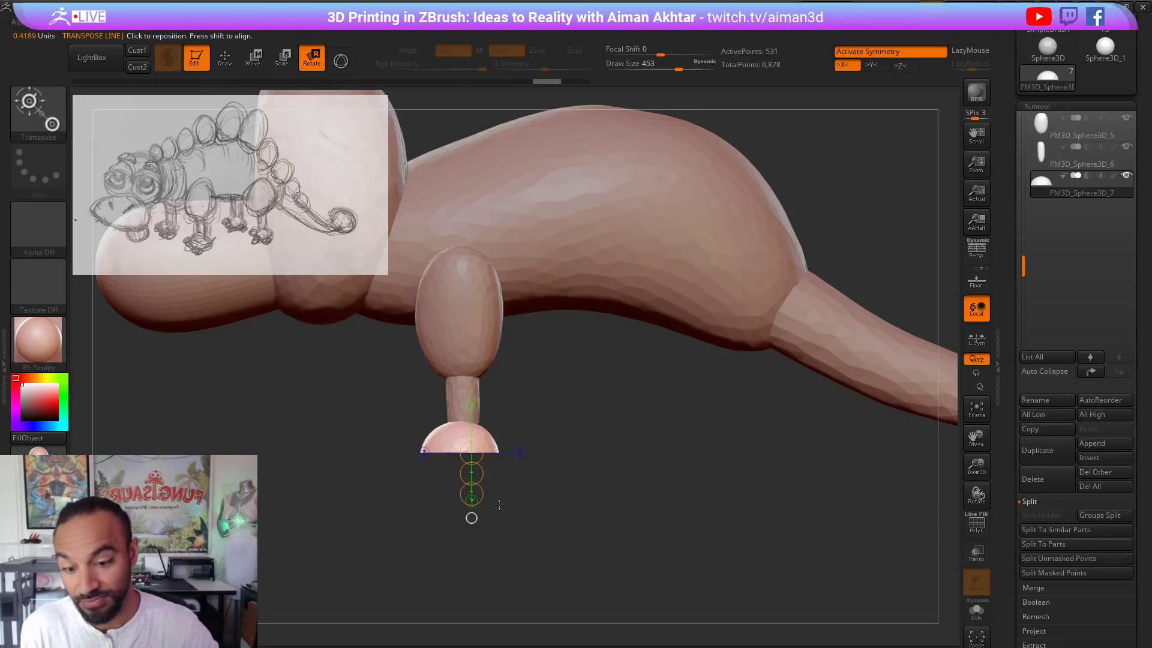
left_click_drag(472, 493, 381, 494)
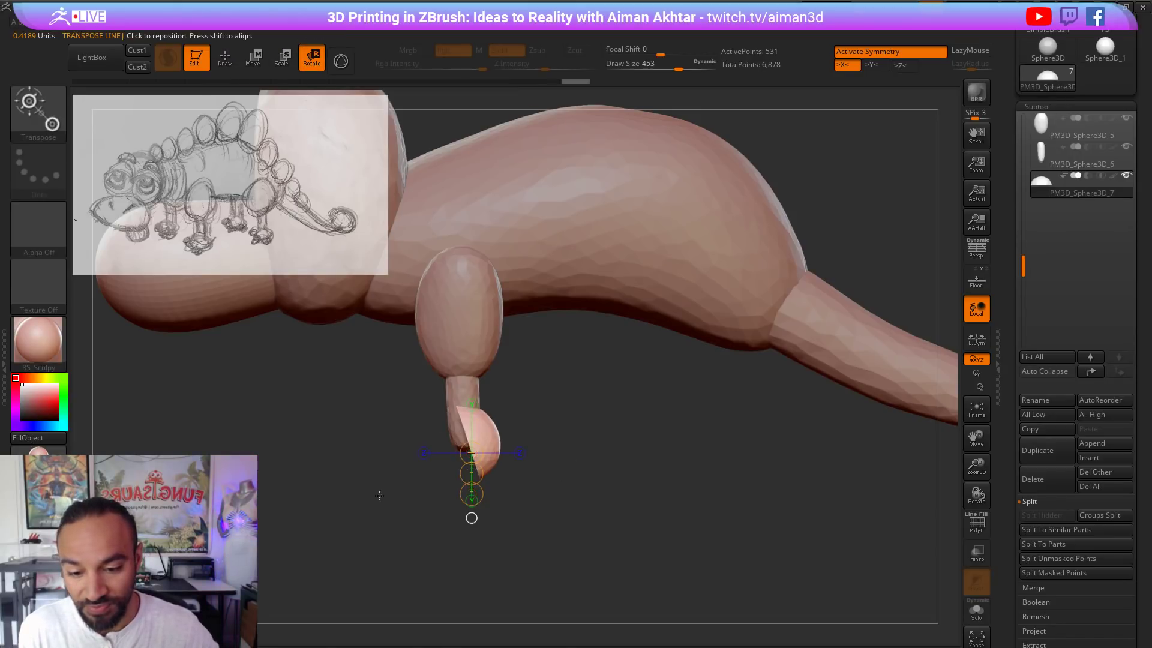
key("ctrl+z")
left_click(254, 56)
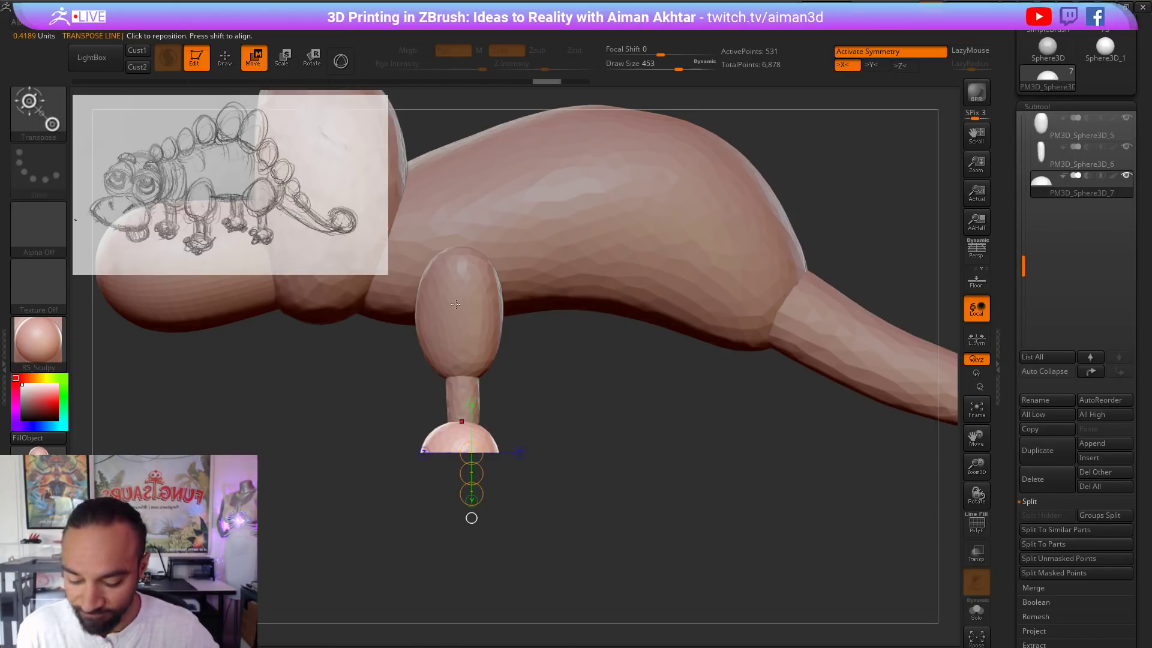
key("q")
mouse_move(567, 491)
left_mouse_down("alt")
mouse_move(565, 474)
mouse_move(626, 504)
mouse_move(627, 487)
mouse_move(654, 474)
mouse_move(657, 358)
mouse_move(642, 516)
left_mouse_up("alt")
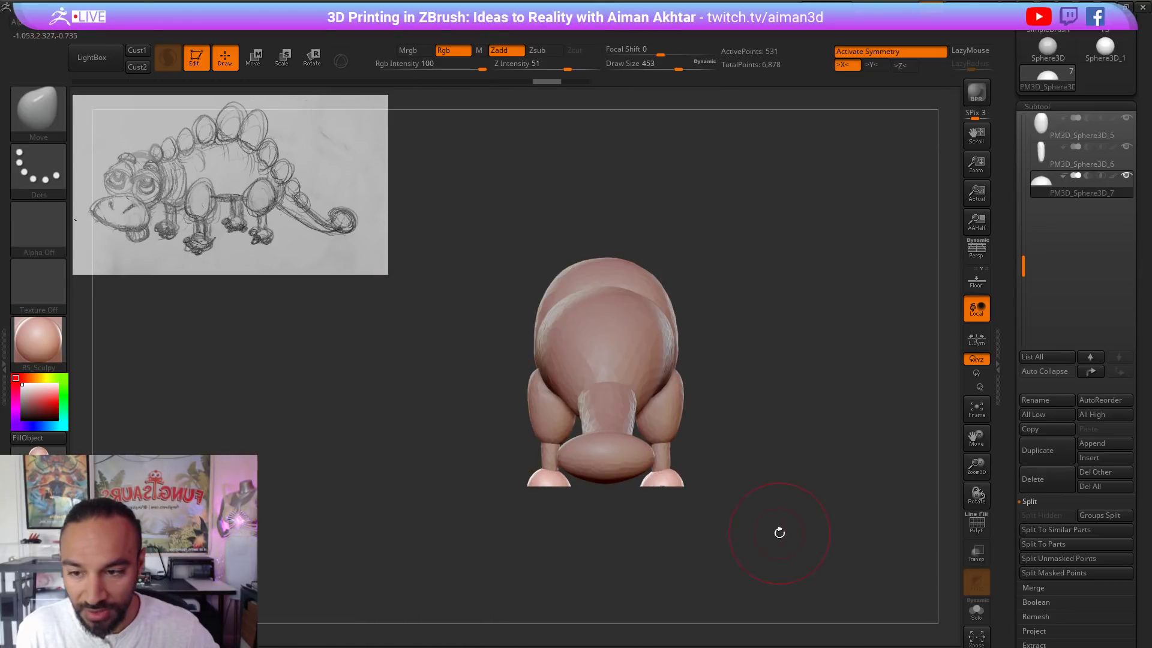
Step: Examine the upper legs and how they join the body from the side and front views
left_click_drag(779, 532, 591, 525)
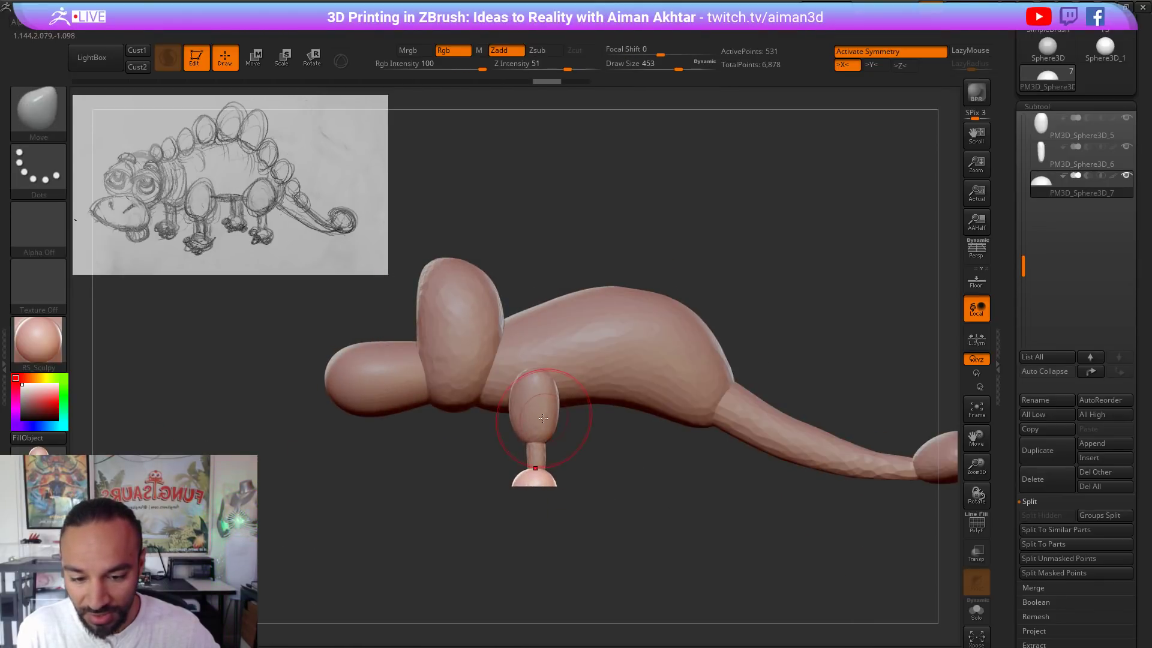
left_click(539, 403, "alt")
left_click_drag(600, 470, 612, 512, "alt")
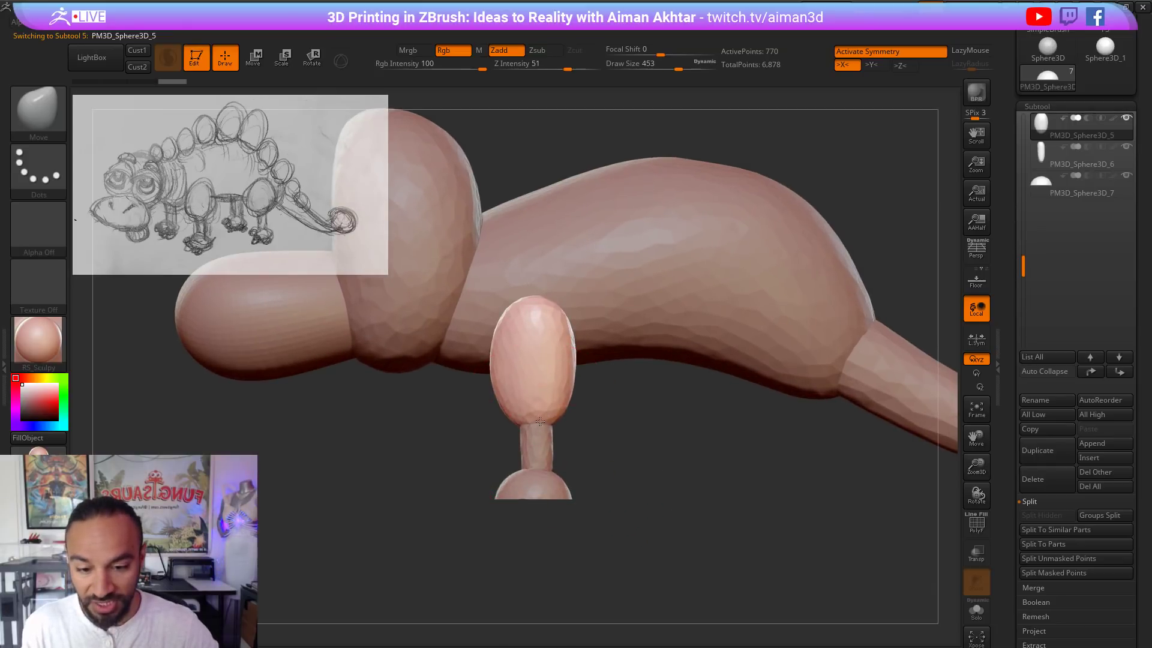
left_click_drag(626, 458, 486, 426)
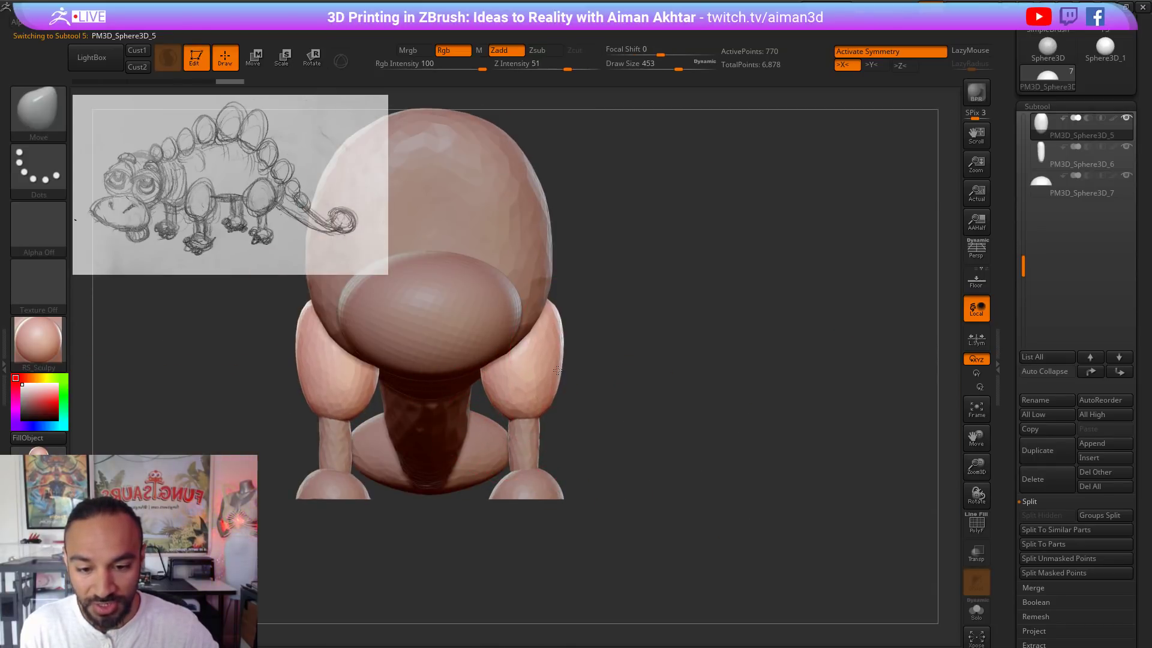
left_click_drag(599, 390, 577, 331)
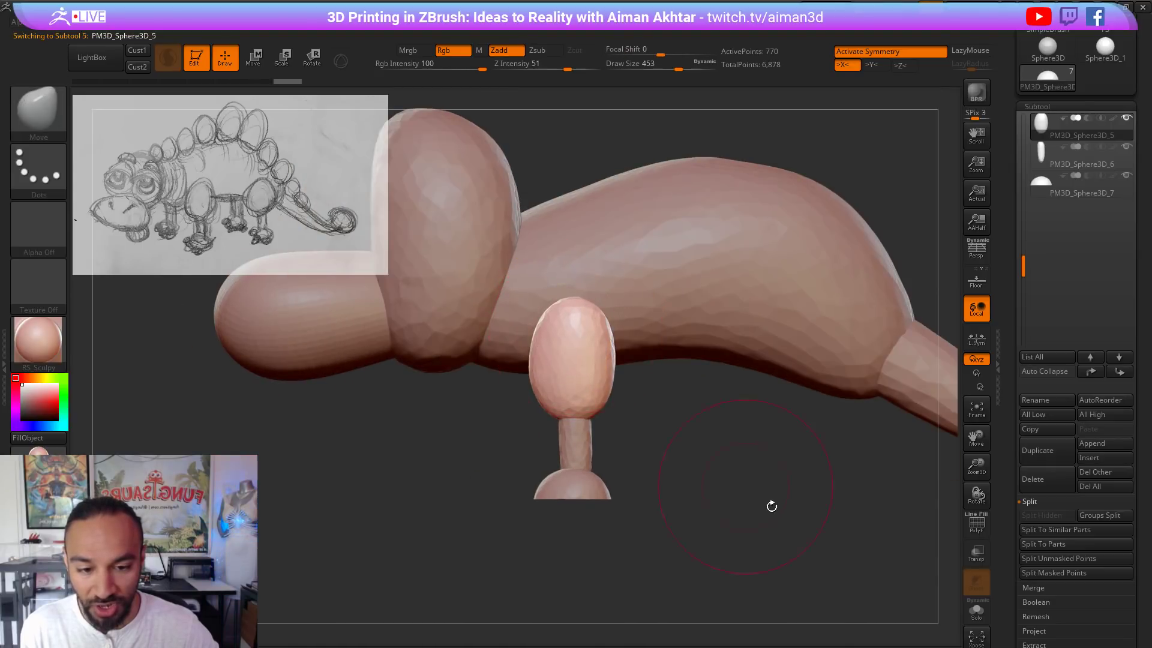
left_click_drag(771, 506, 625, 538, "alt")
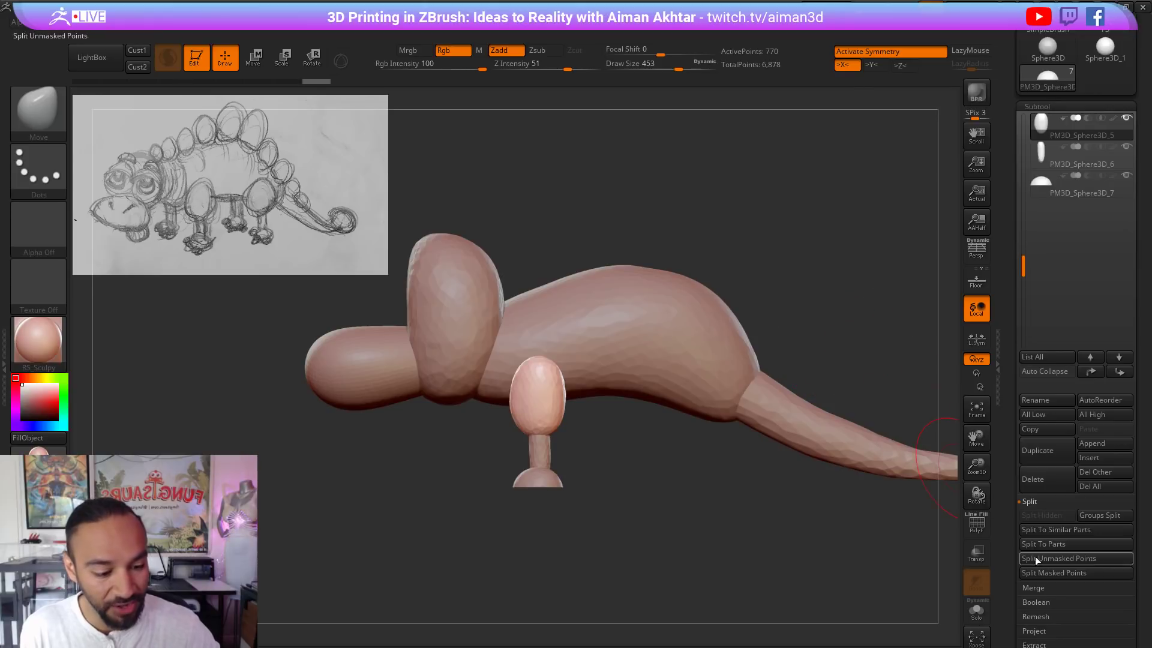
left_click(1036, 588)
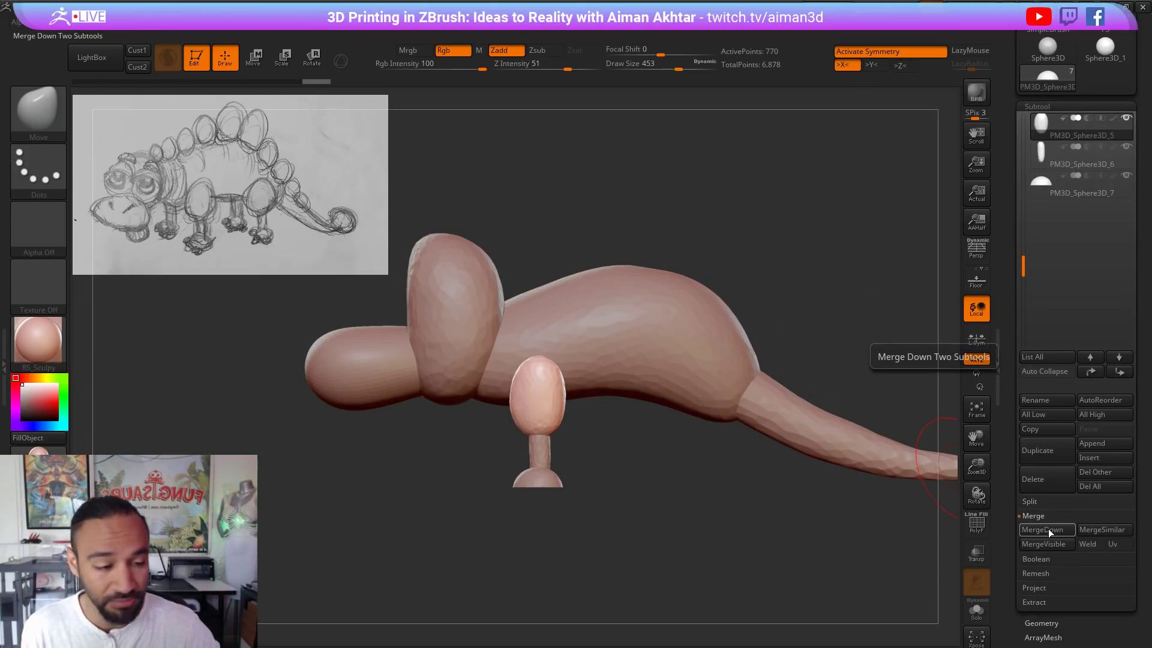
Step: Select the lower legs subtool and pull the legs' bottom ends down through the feet with the Move brush
left_click_drag(753, 577, 697, 405)
left_click(470, 555, "alt")
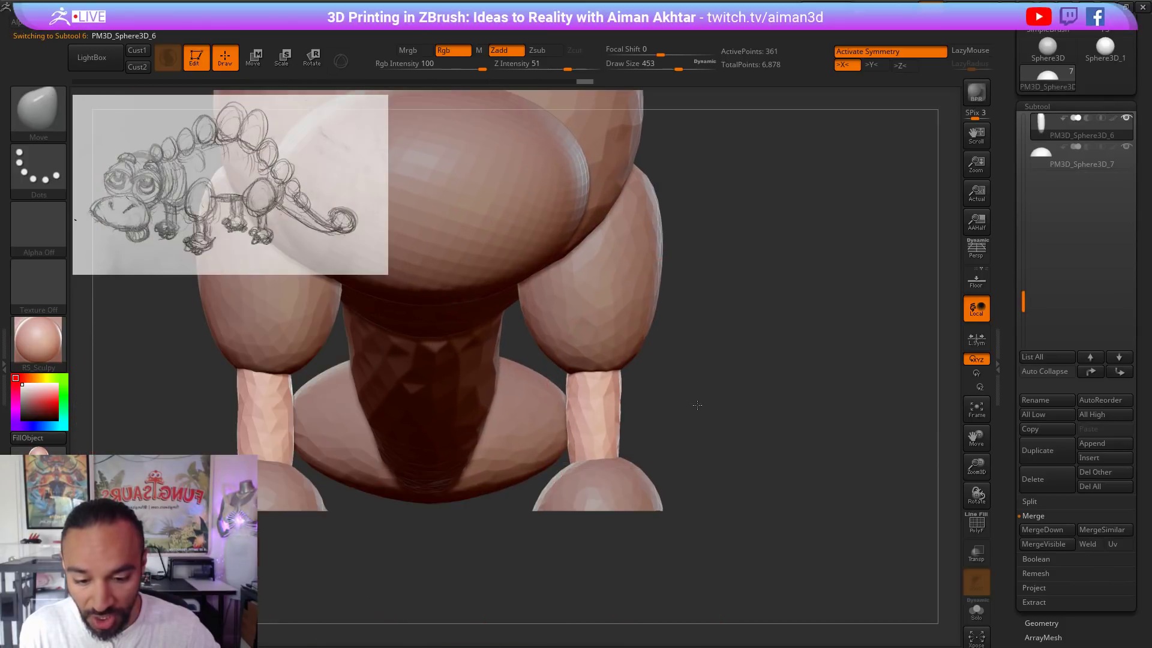
left_click_drag(594, 469, 601, 486)
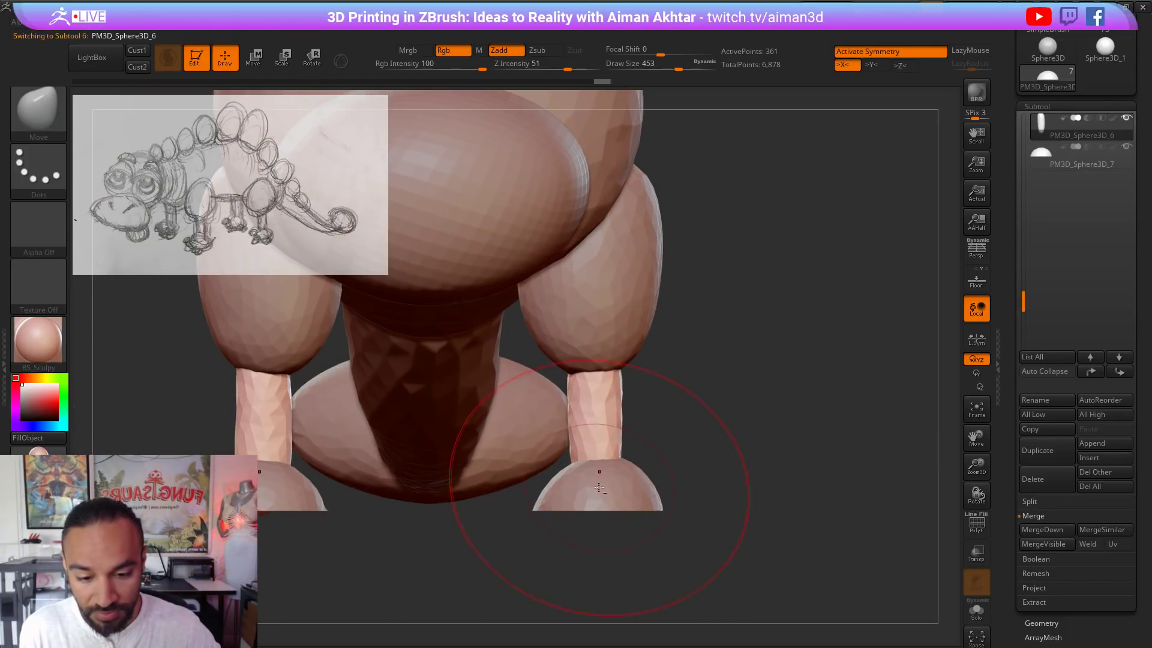
Step: Select the feet subtool and reshape the tops of the domes around the lower legs using the Move brush at draw size 192
left_click(599, 487, "alt")
key("s")
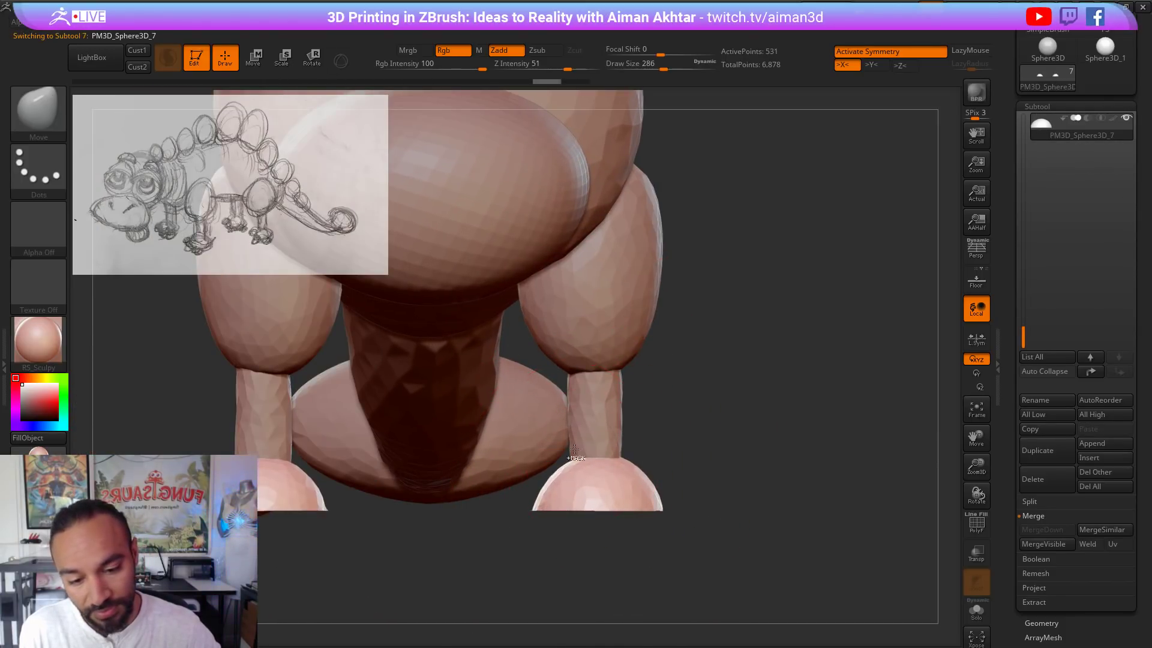
key("s")
left_click_drag(596, 445, 587, 445)
mouse_move(592, 444)
left_mouse_down()
mouse_move(663, 442)
mouse_move(630, 449)
mouse_move(653, 453)
left_mouse_up()
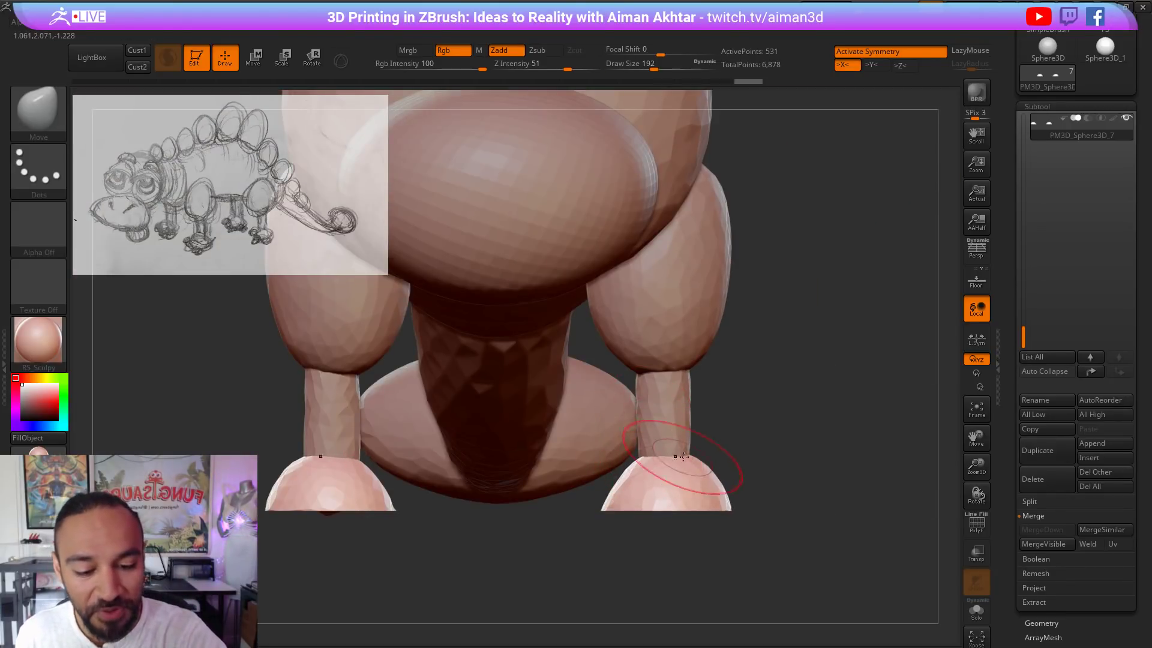
mouse_move(804, 454)
left_mouse_down()
mouse_move(687, 455)
mouse_move(733, 454)
mouse_move(717, 429)
left_mouse_up()
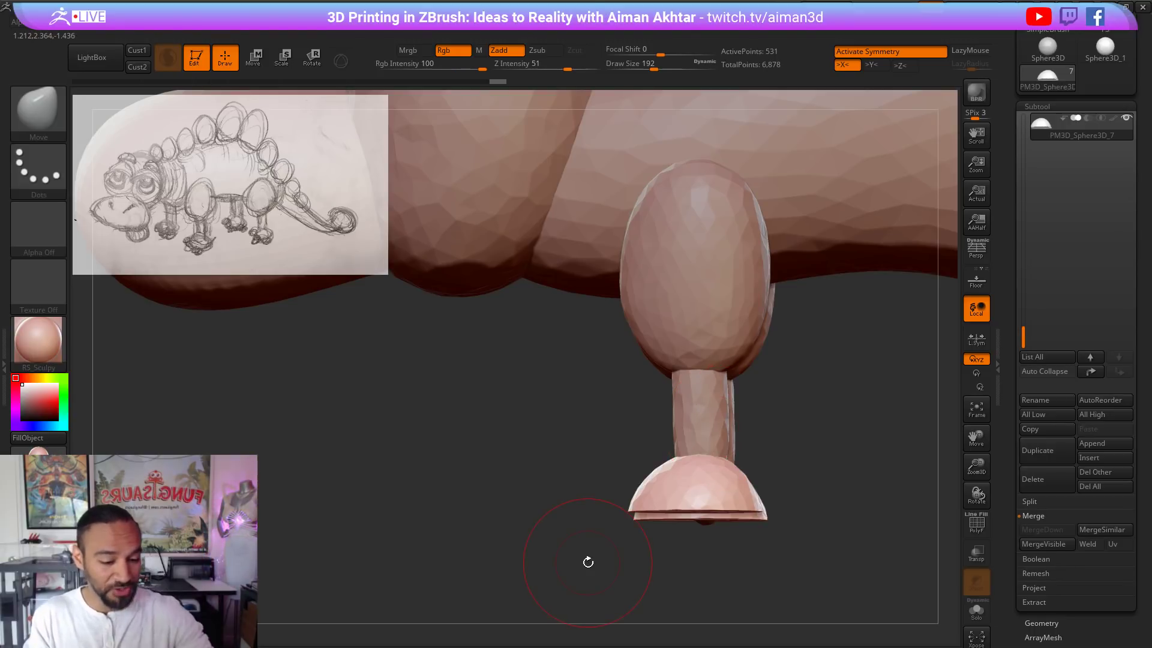
mouse_move(802, 450)
left_mouse_down()
mouse_move(751, 478)
mouse_move(765, 489)
mouse_move(643, 518)
mouse_move(560, 511)
left_mouse_up()
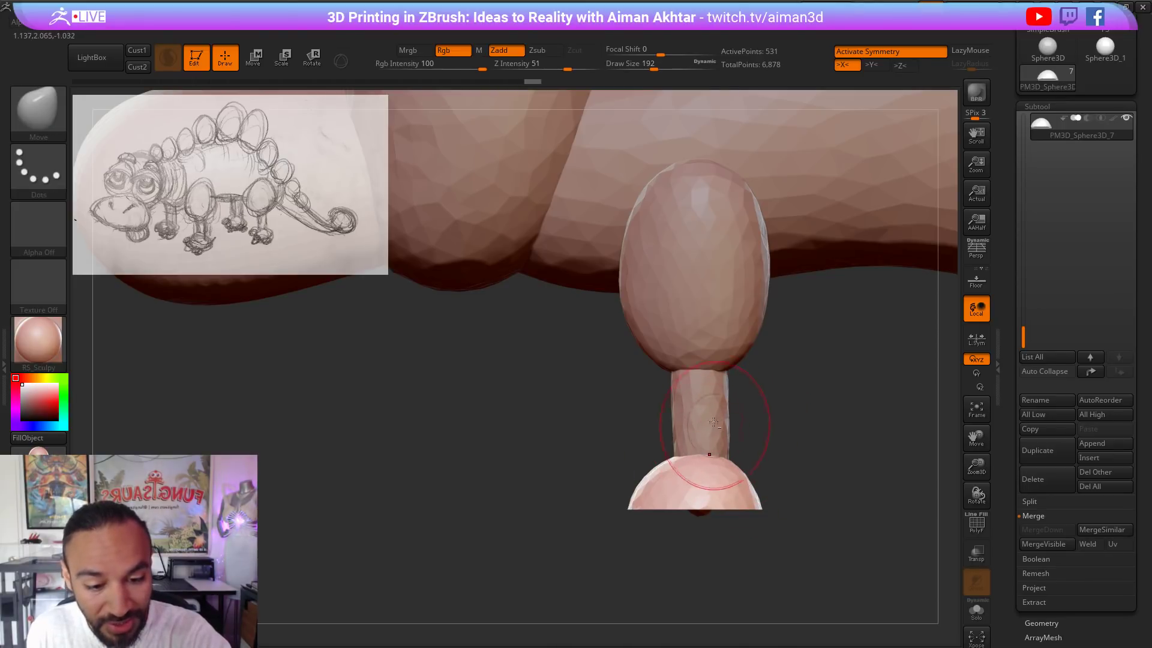
Step: Clip the lower legs' bottom ends flush with the feet's undersides, and smooth and remesh the lower legs
left_click(705, 388, "alt")
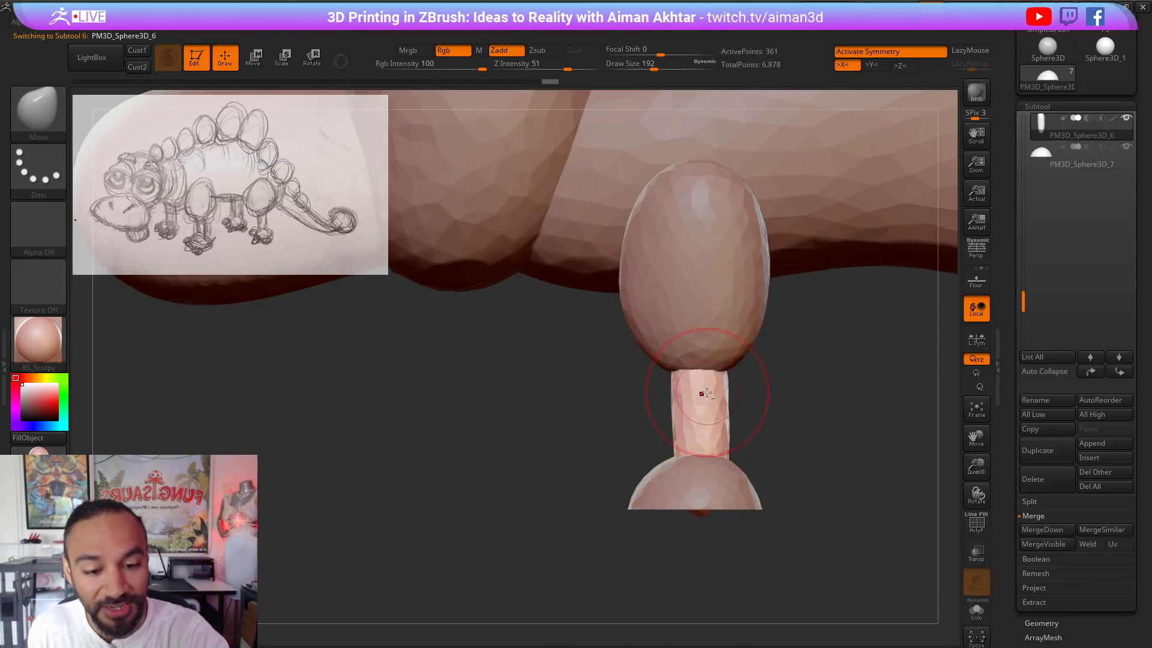
left_click_drag(825, 511, 550, 511, "ctrl+shift")
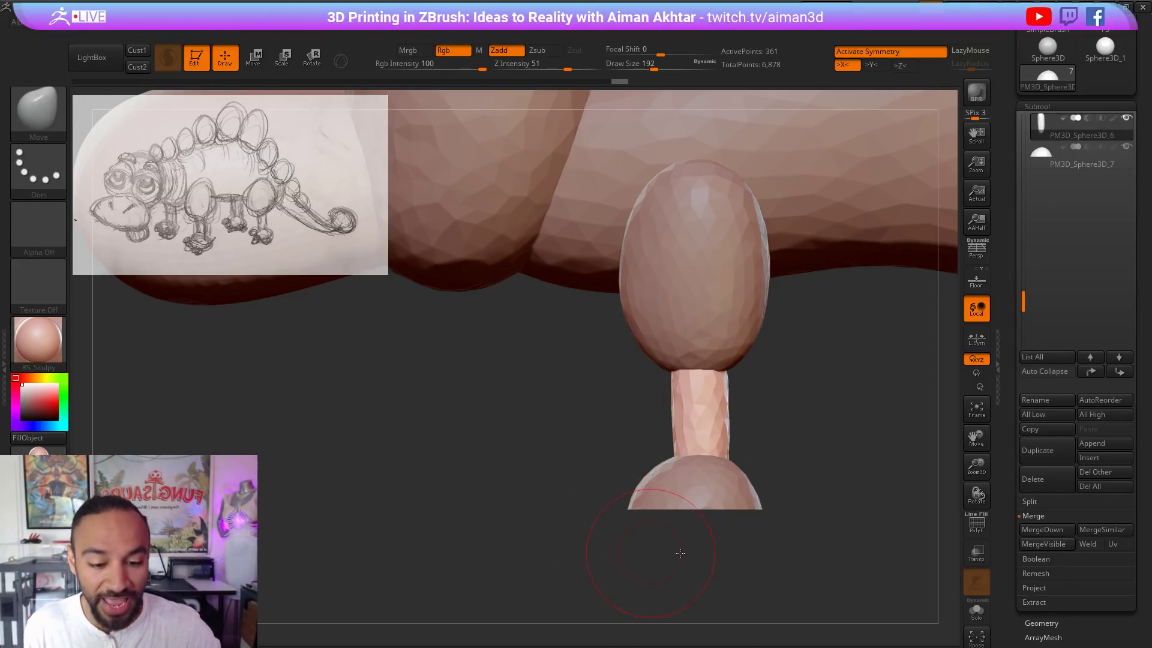
left_click_drag(680, 553, 712, 556, "shift")
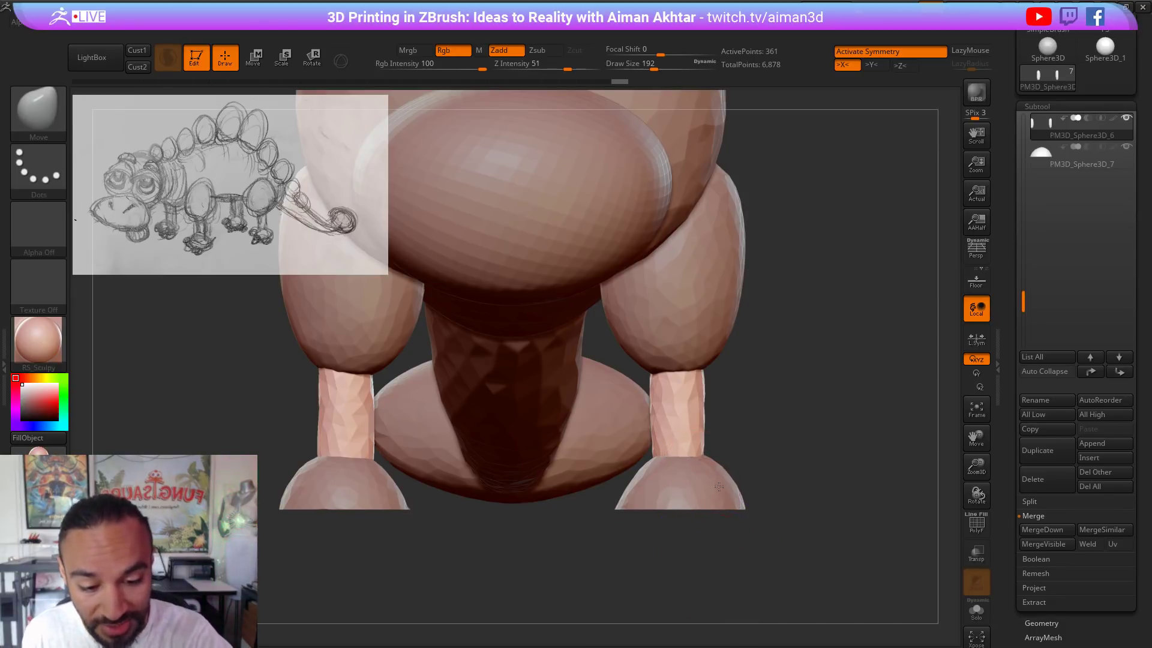
key("s")
mouse_move(679, 428)
left_mouse_down()
mouse_move(701, 423)
mouse_move(673, 421)
left_mouse_up()
key("s")
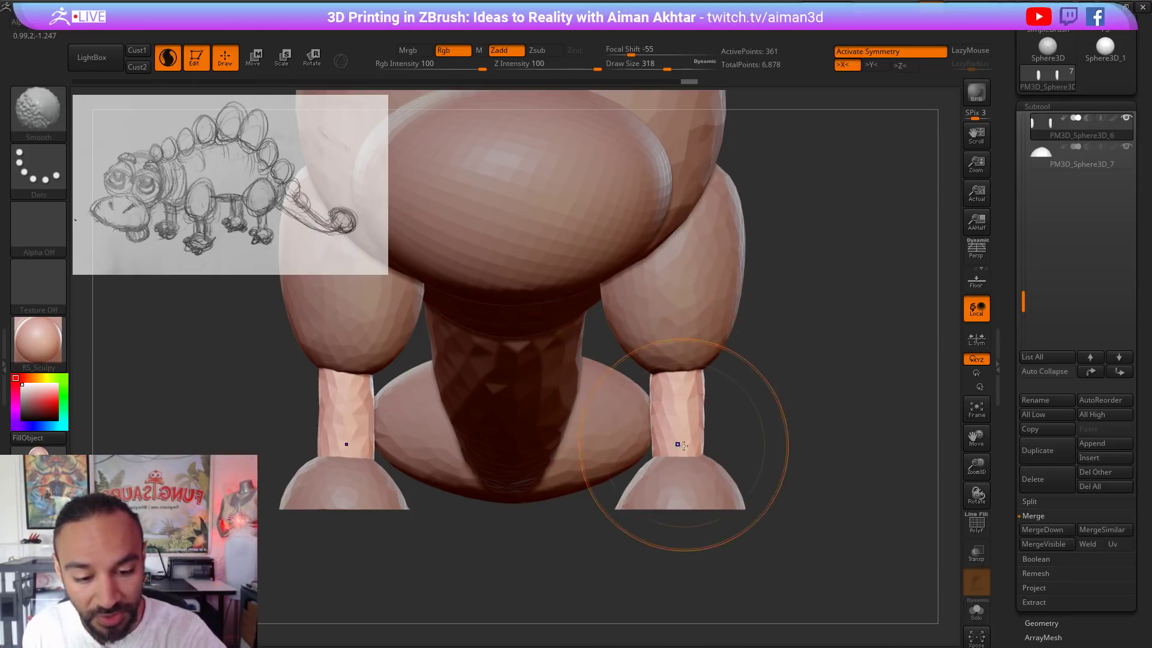
mouse_move(729, 441)
left_mouse_down("ctrl")
mouse_move(719, 433)
mouse_move(730, 395)
mouse_move(733, 424)
mouse_move(774, 416)
left_mouse_up("ctrl")
mouse_move(760, 472)
left_mouse_down("alt")
mouse_move(803, 502)
mouse_move(695, 472)
left_mouse_up("alt")
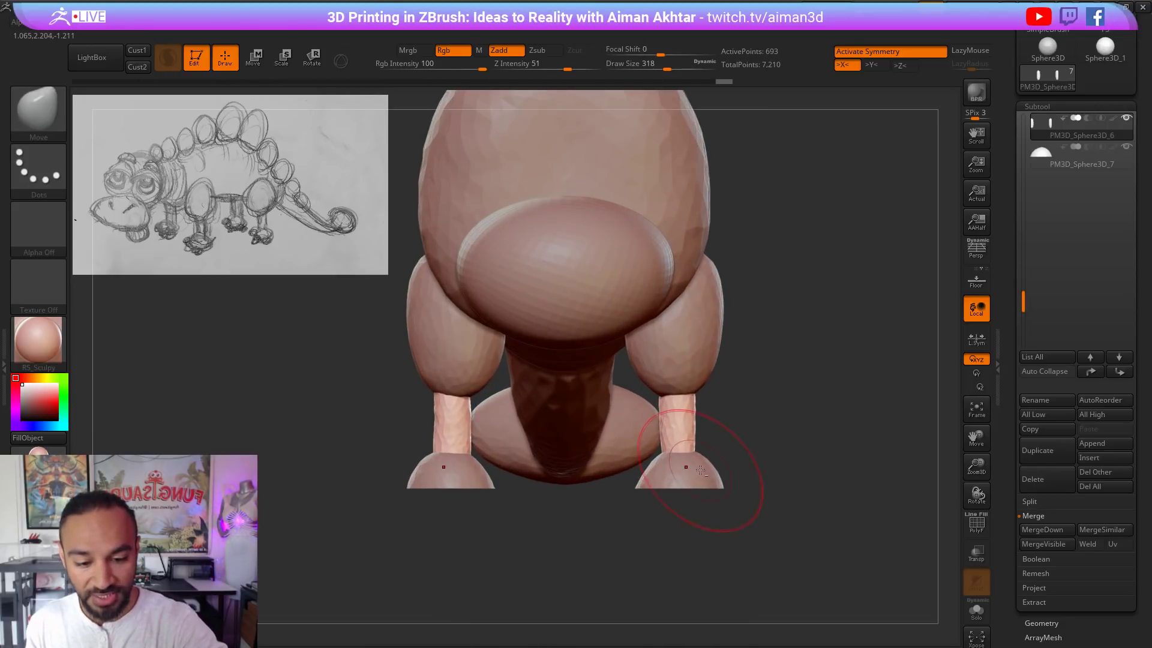
Step: Insert three toe spheres around the front of each foot with the IMM Primitives brush's Insert Sphere
left_click(701, 470, "alt")
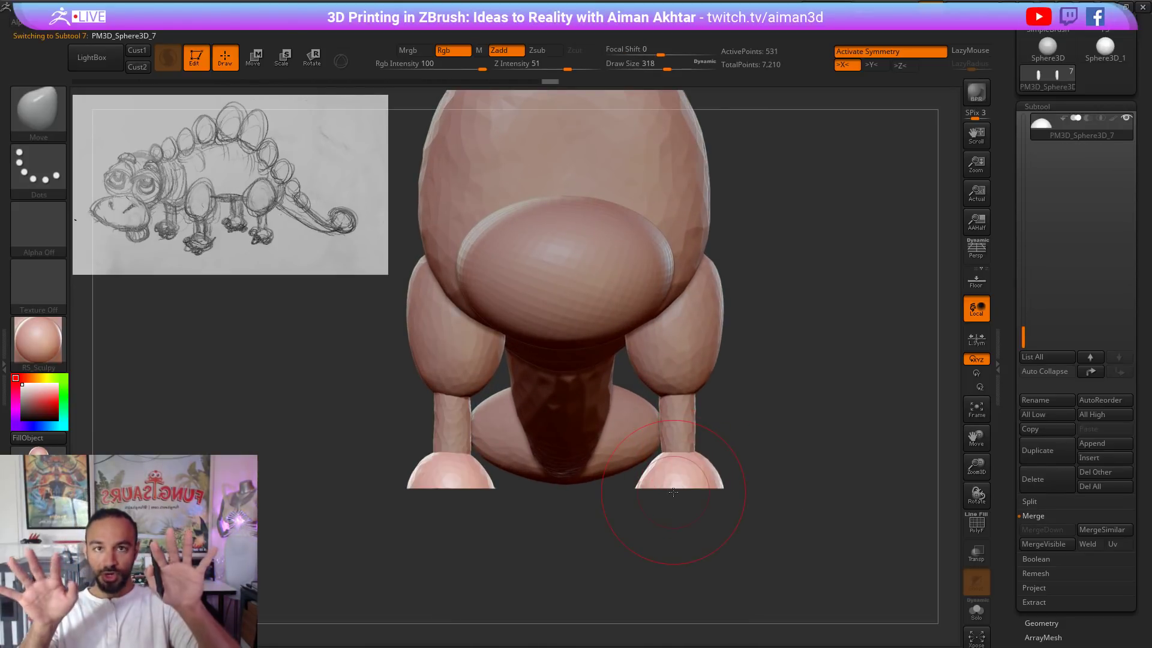
left_click(39, 111)
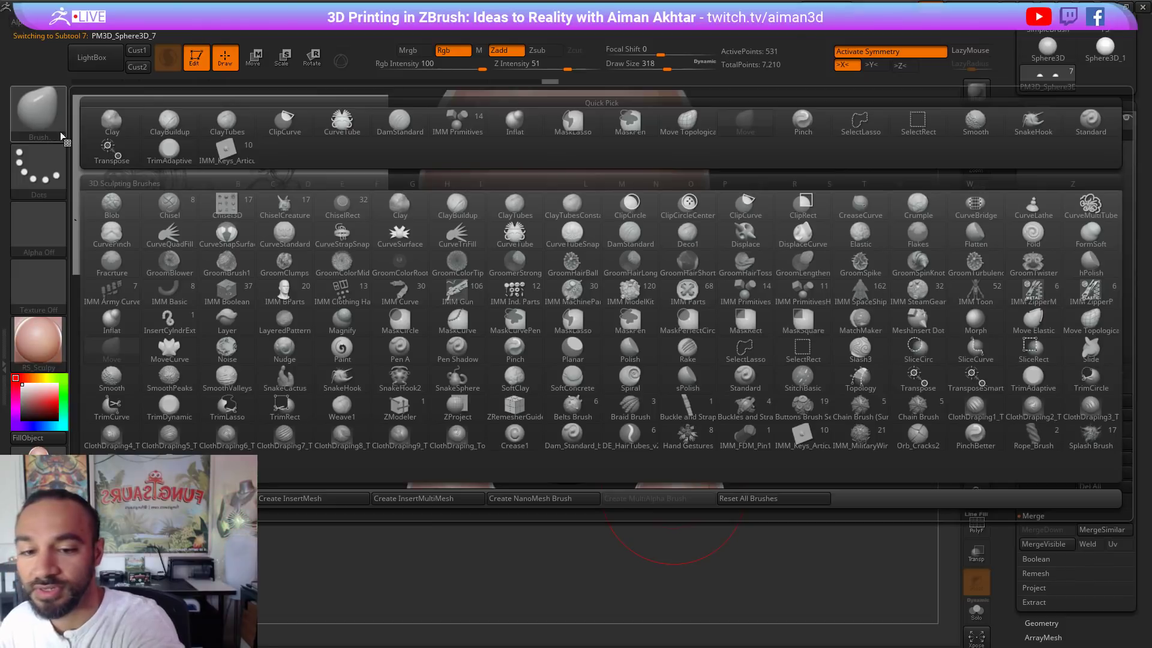
left_click(747, 294)
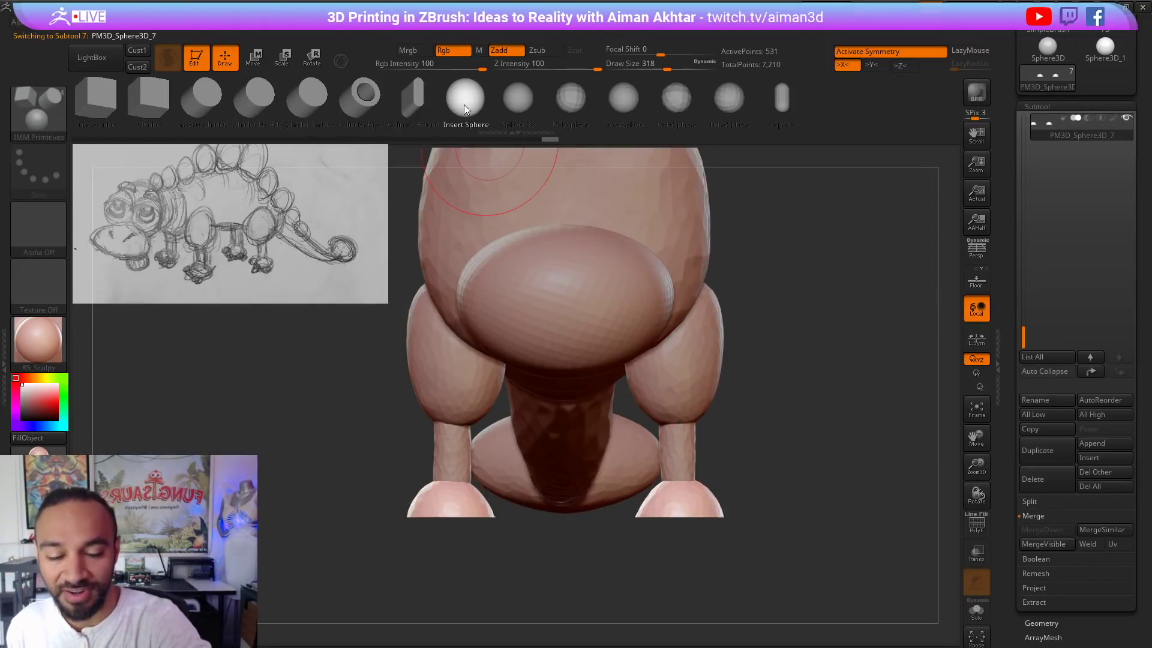
left_click_drag(769, 373, 676, 454)
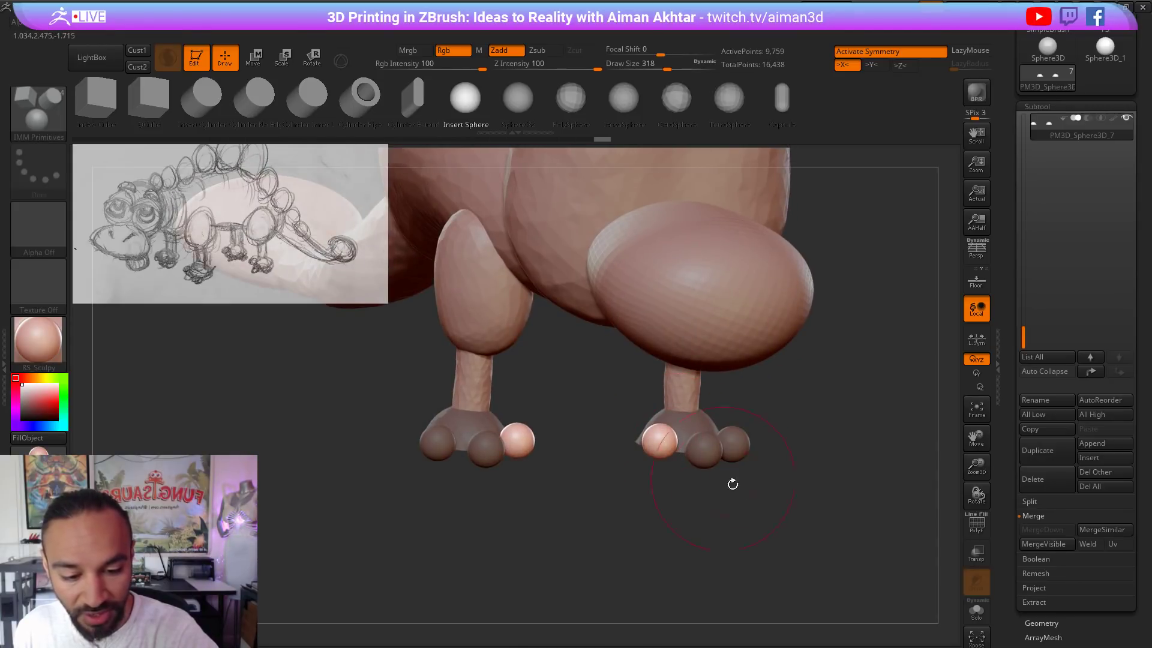
Step: Clear the mask on the feet and clip the toe spheres' undersides flat, level with the feet
left_click_drag(781, 494, 769, 468)
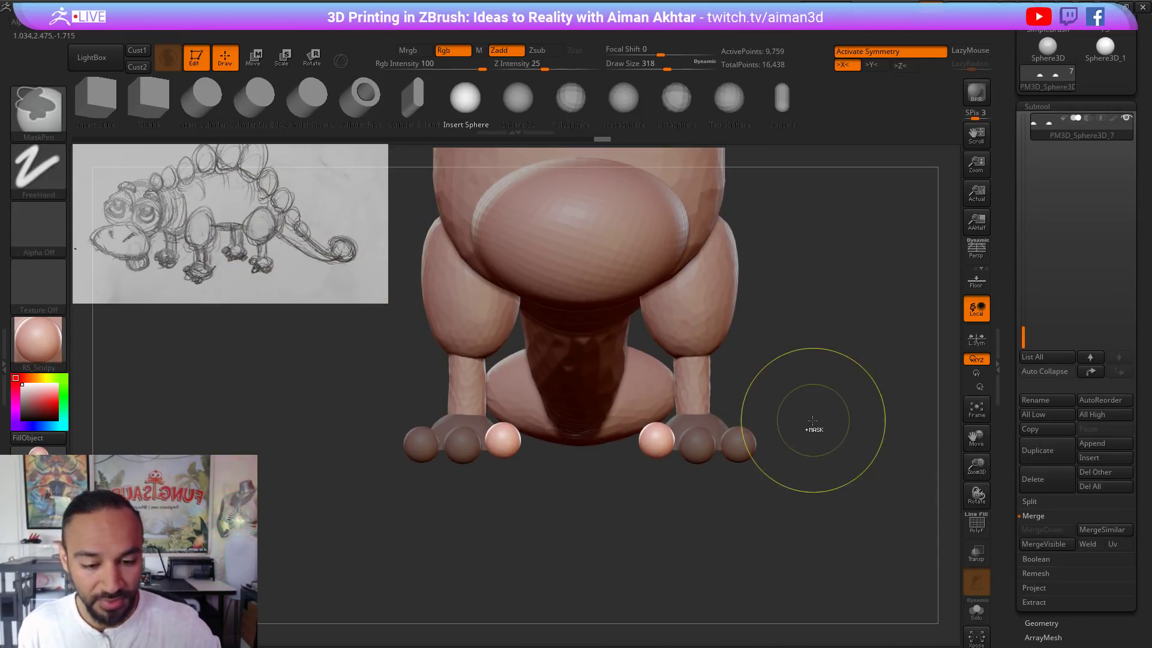
left_click_drag(620, 558, 638, 552, "ctrl")
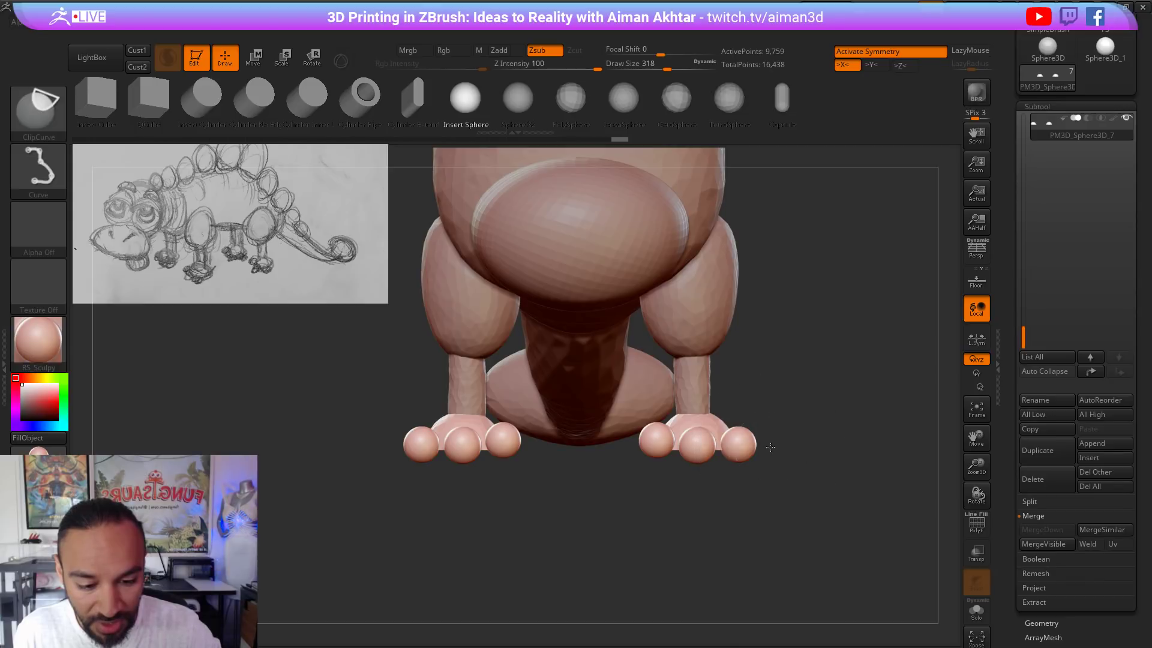
left_click_drag(772, 449, 286, 451, "ctrl+shift")
left_click_drag(534, 512, 571, 534)
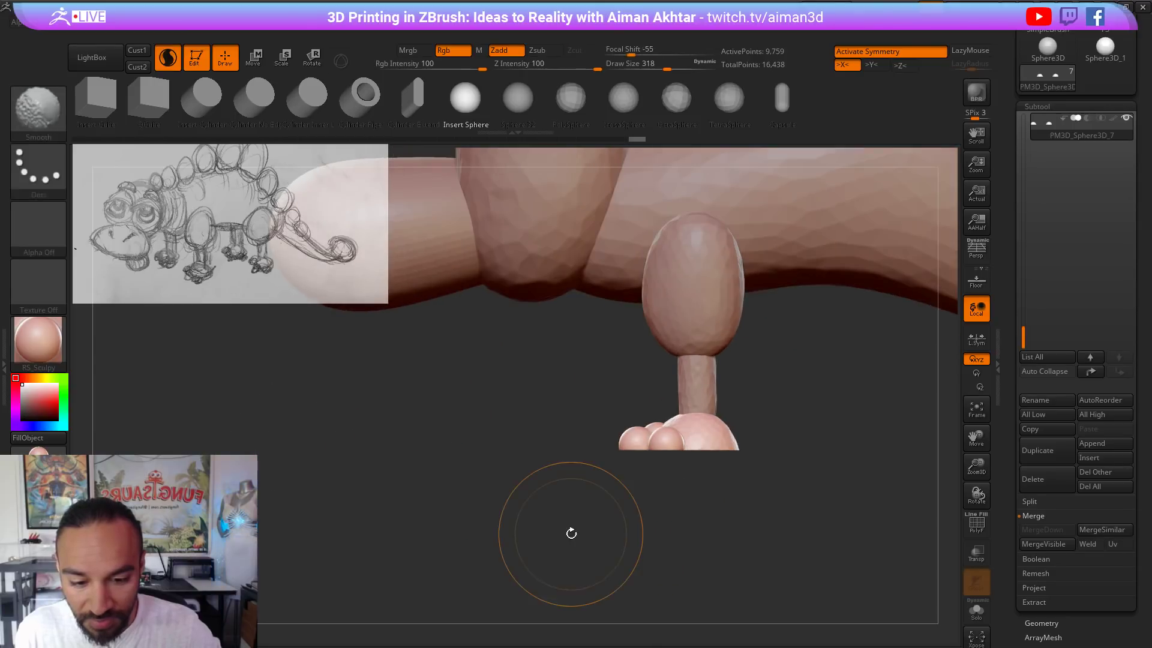
mouse_move(625, 509)
left_mouse_down("alt")
mouse_move(640, 519)
mouse_move(615, 495)
left_mouse_up("alt")
left_click_drag(619, 496, 659, 523, "ctrl")
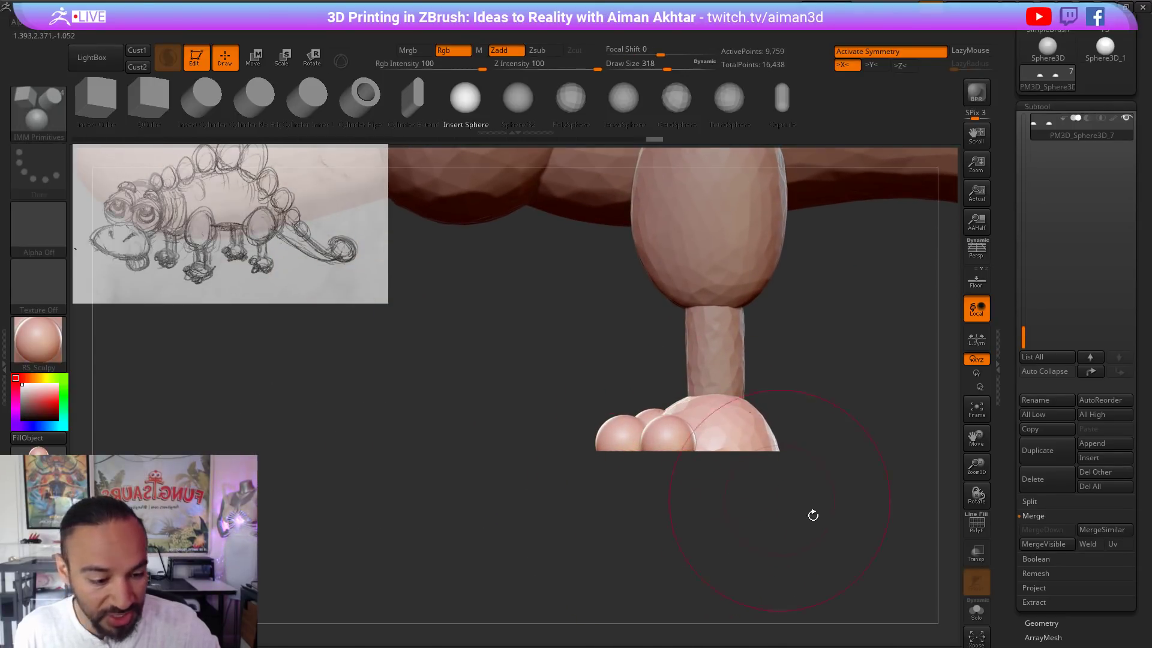
Step: Turn on the polyframe display and DynaMesh the feet and toes together at resolution 384
left_click_drag(832, 536, 894, 573)
left_click(974, 524)
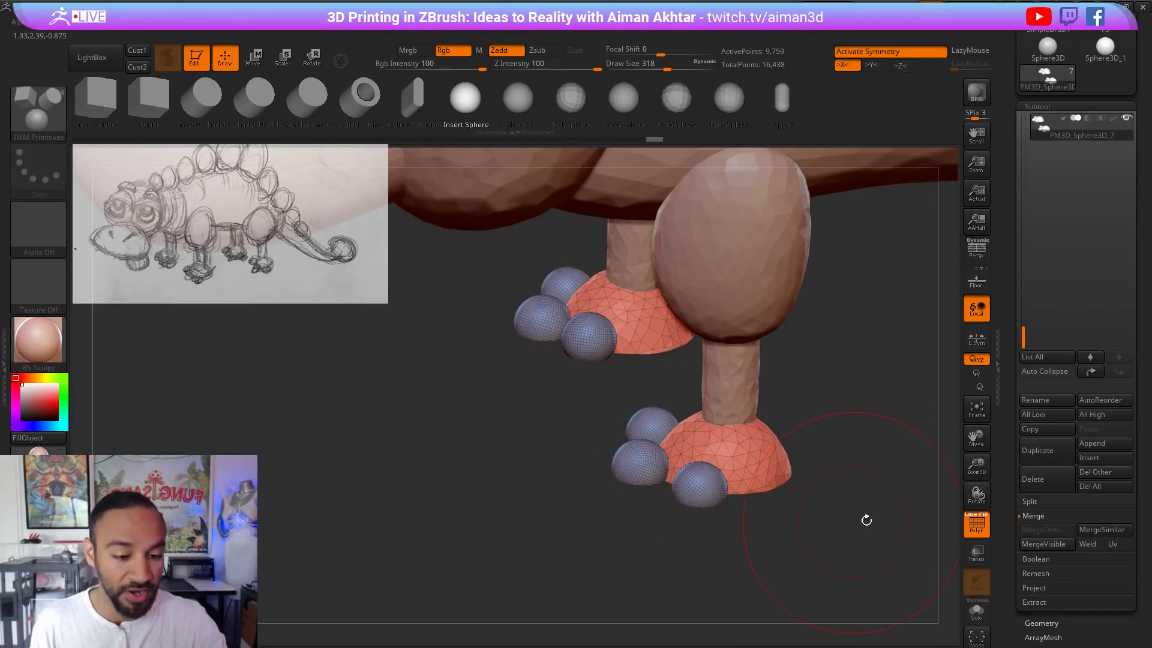
left_click(1039, 622)
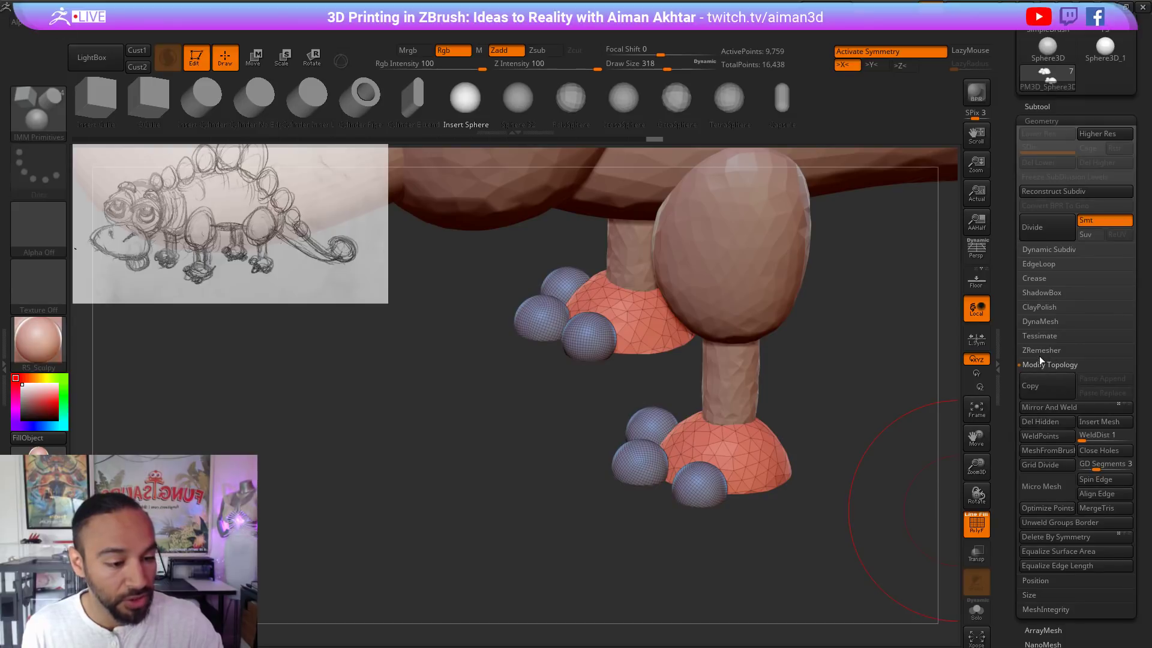
left_click(1041, 322)
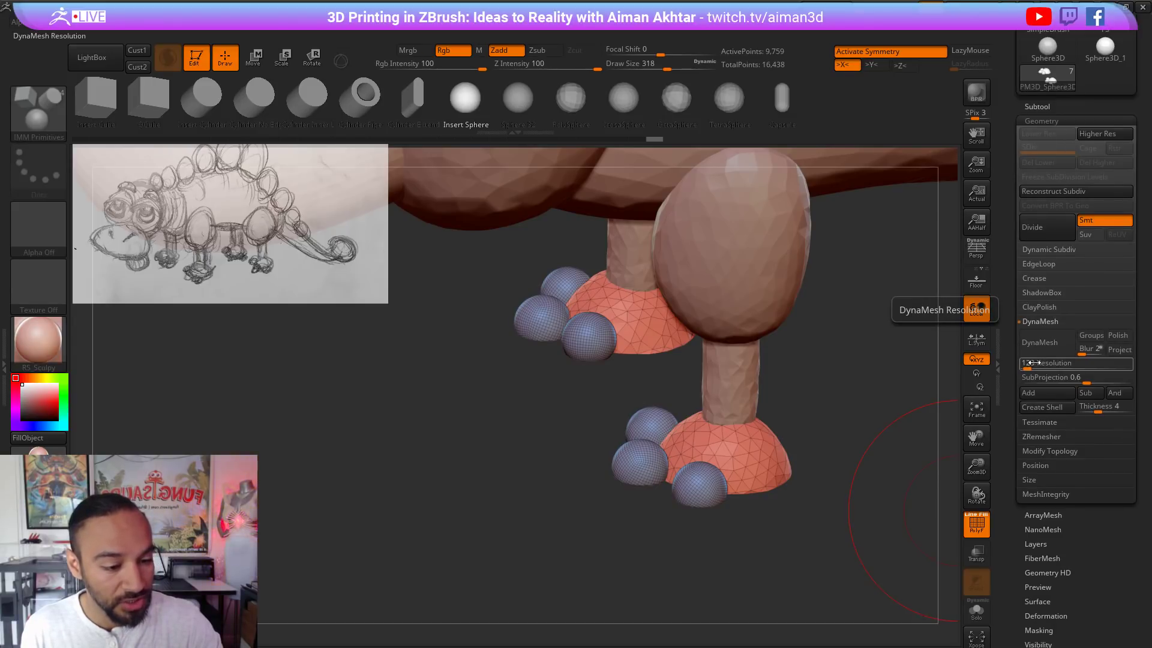
left_click(1047, 343)
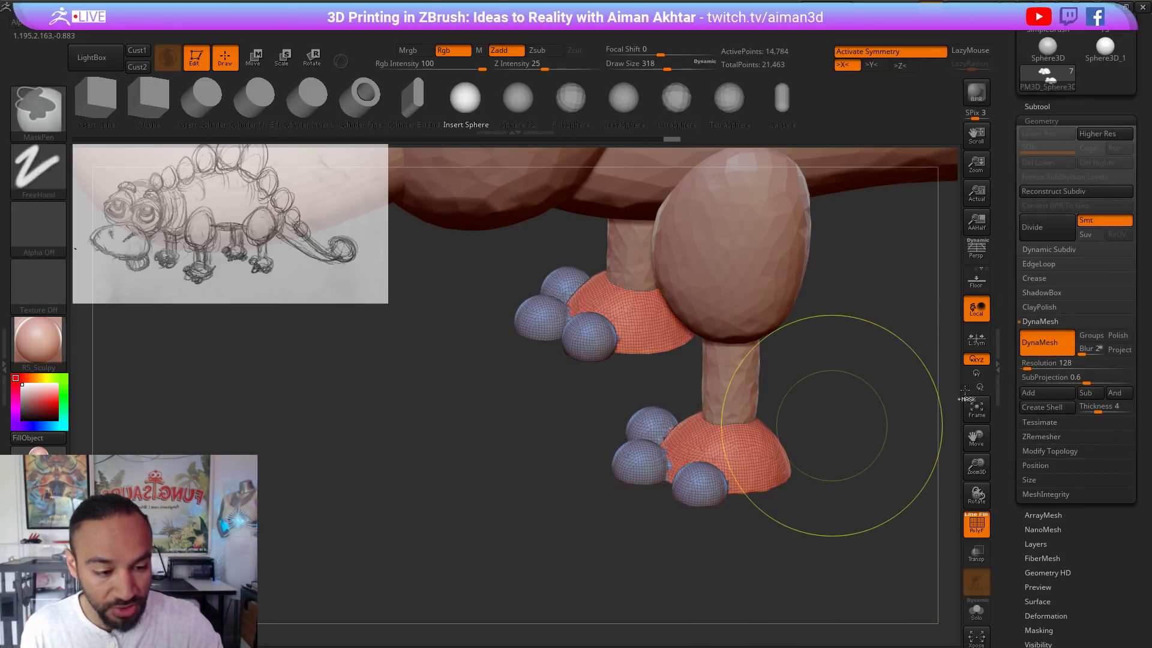
key("ctrl+z")
left_click(1032, 363)
type("384")
key("Return")
left_click(1040, 353)
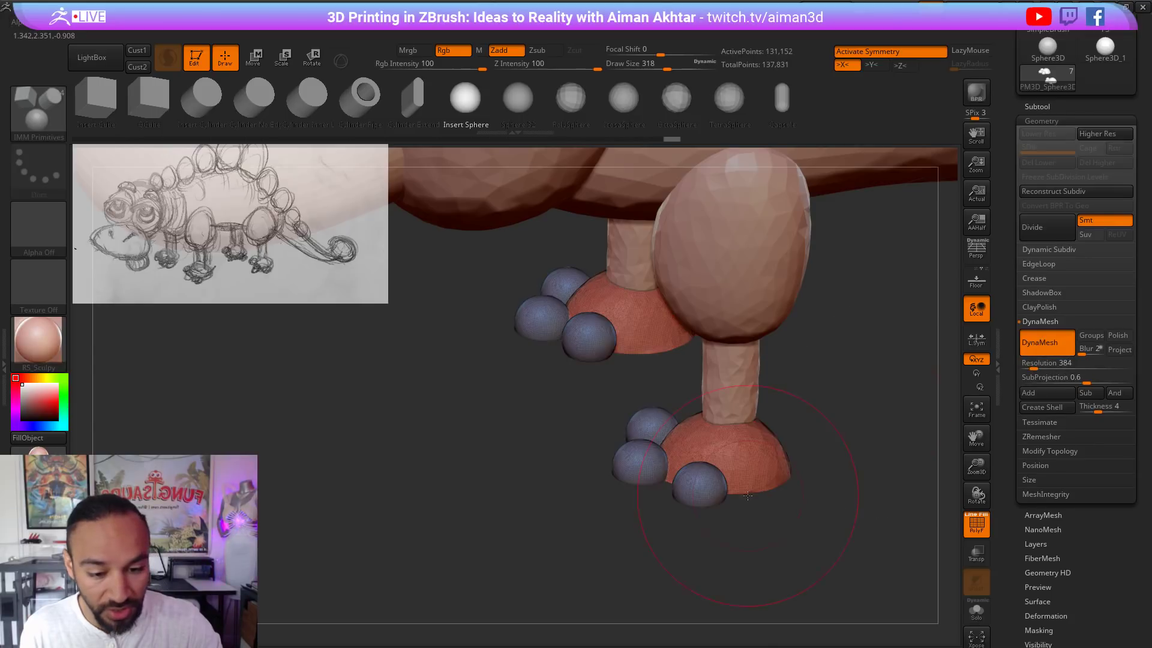
Step: Smooth the joins between toes and feet, assign the whole mesh to one polygroup, and hide the polyframe
mouse_move(663, 459)
left_mouse_down("shift")
mouse_move(701, 453)
mouse_move(669, 452)
mouse_move(685, 466)
mouse_move(667, 460)
mouse_move(670, 421)
mouse_move(716, 492)
mouse_move(630, 458)
mouse_move(663, 502)
mouse_move(746, 437)
left_mouse_up("shift")
key("ctrl+w")
key("s")
left_click(670, 439)
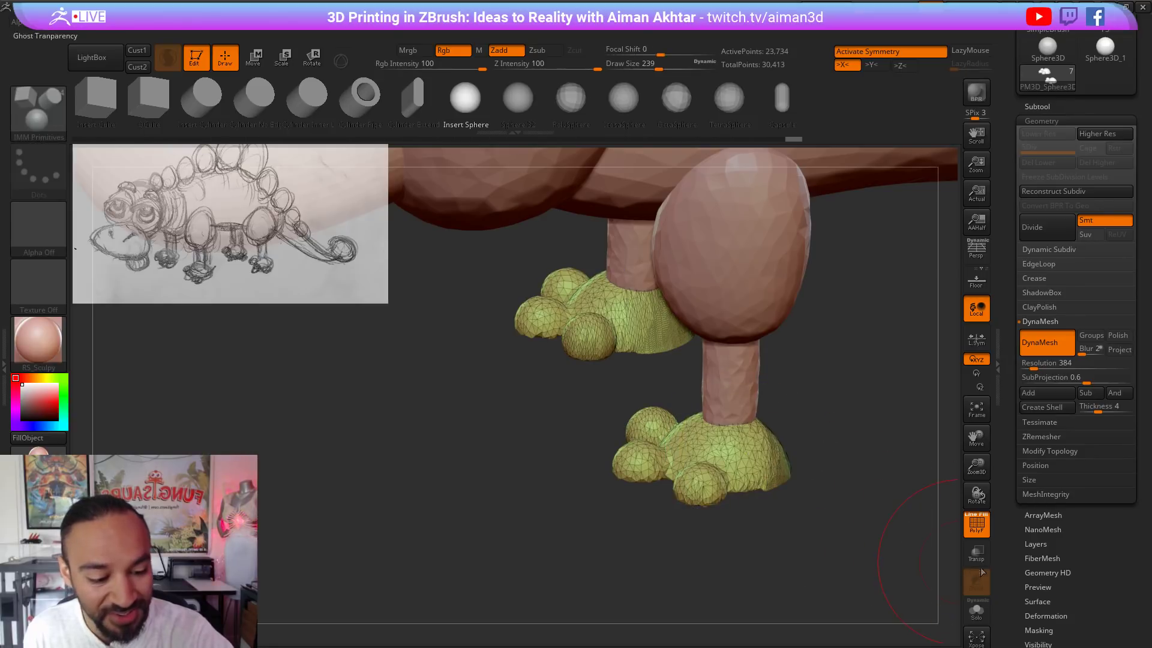
left_click(968, 532)
Step: Swell the toes on the front feet with the Inflat brush at draw size 136
left_click_drag(843, 468, 761, 501)
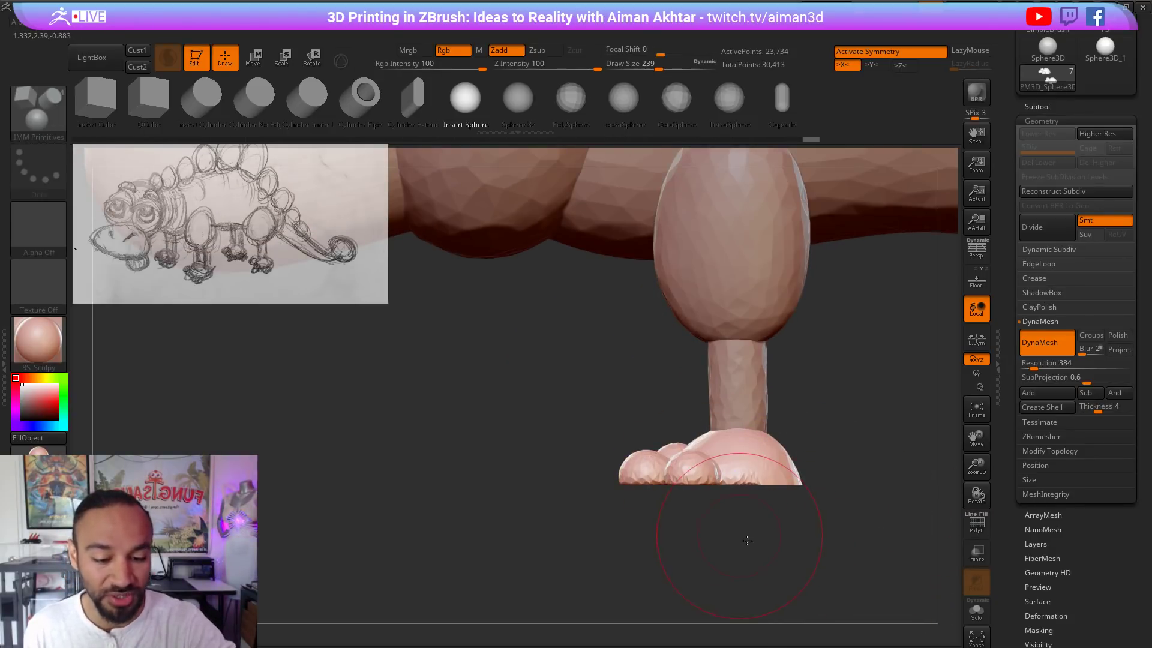
left_click_drag(747, 541, 705, 505)
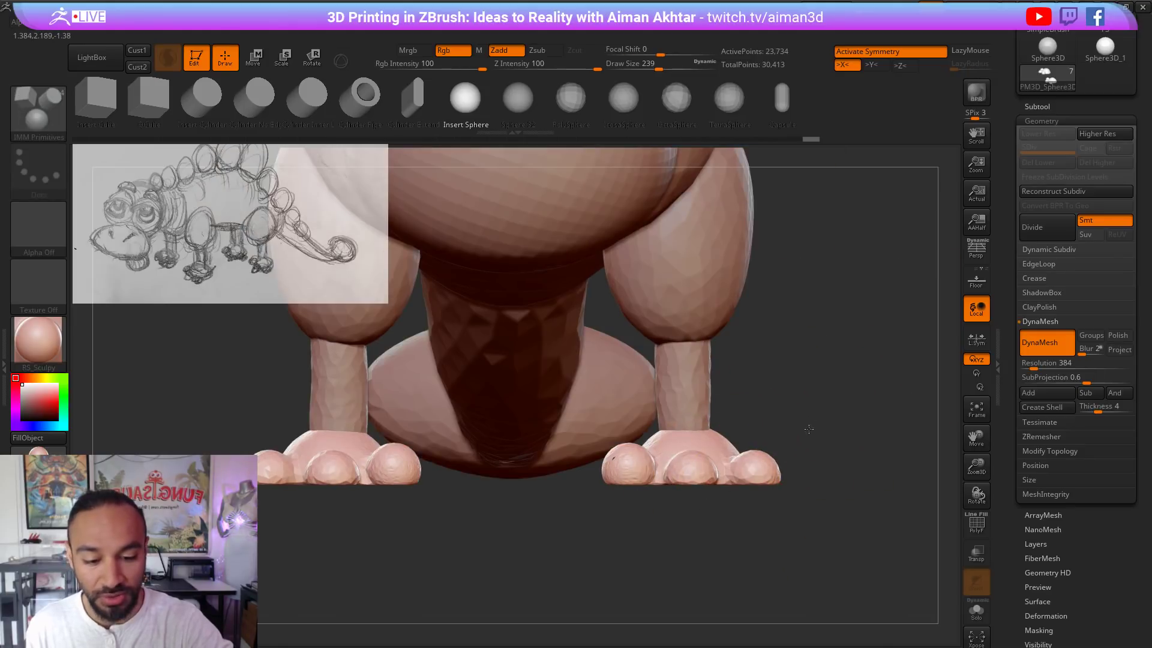
mouse_move(809, 429)
left_mouse_down()
mouse_move(735, 535)
mouse_move(733, 618)
left_mouse_up()
key("b")
key("i")
key("n")
key("s")
mouse_move(699, 445)
left_mouse_down()
mouse_move(687, 445)
mouse_move(690, 401)
mouse_move(682, 408)
mouse_move(709, 382)
left_mouse_up()
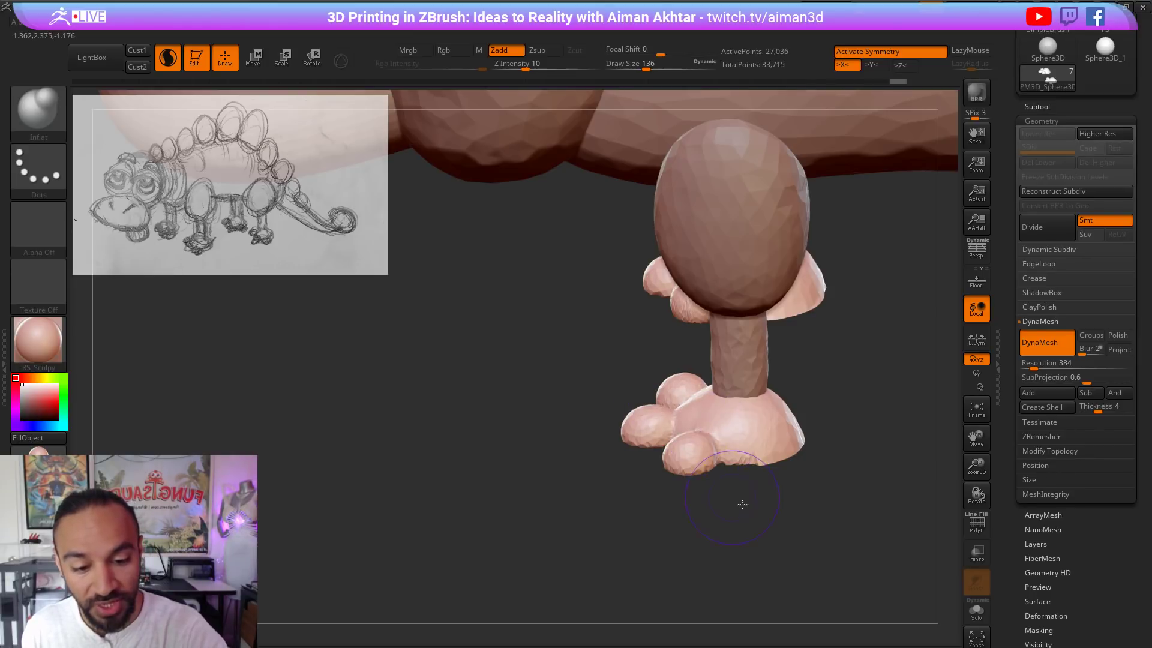
left_click_drag(742, 504, 707, 391)
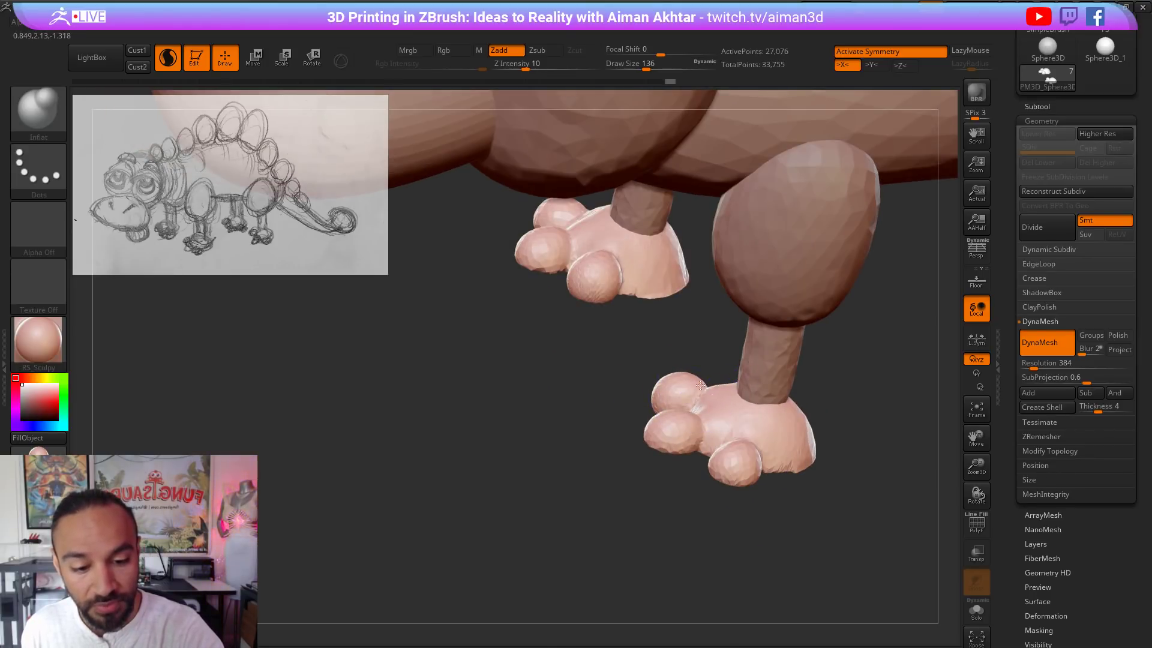
Step: Smooth the joins between the toes and the tops of the feet with the Smooth brush at draw size 136
key("shift")
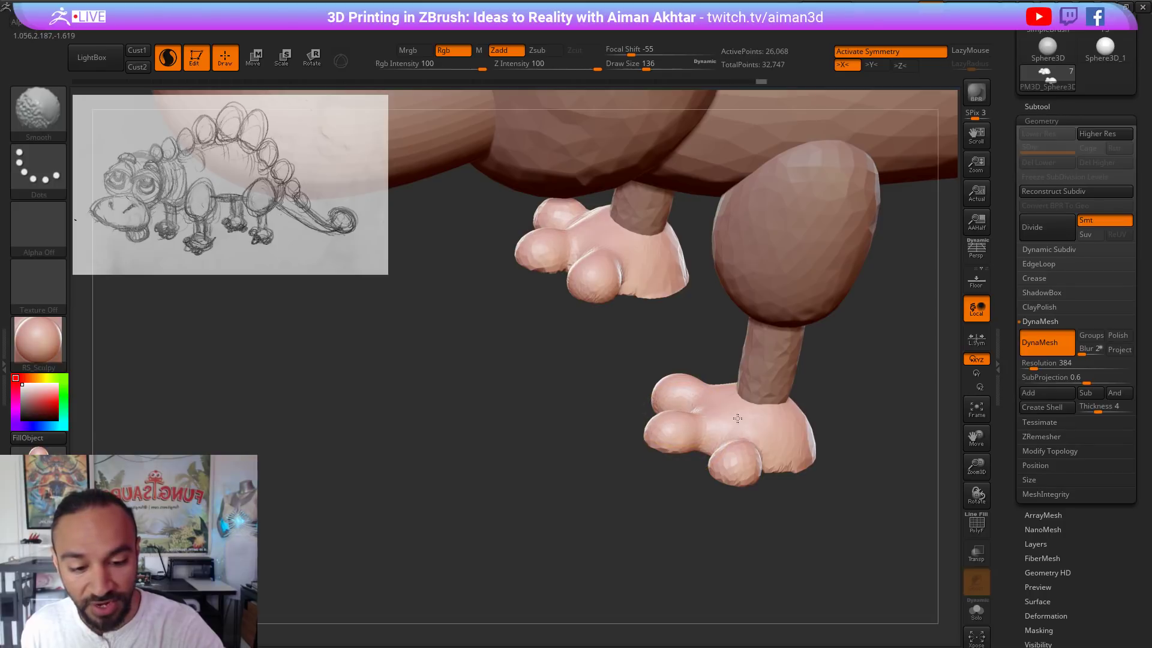
left_click_drag(745, 445, 720, 427, "shift")
left_click_drag(795, 492, 696, 504)
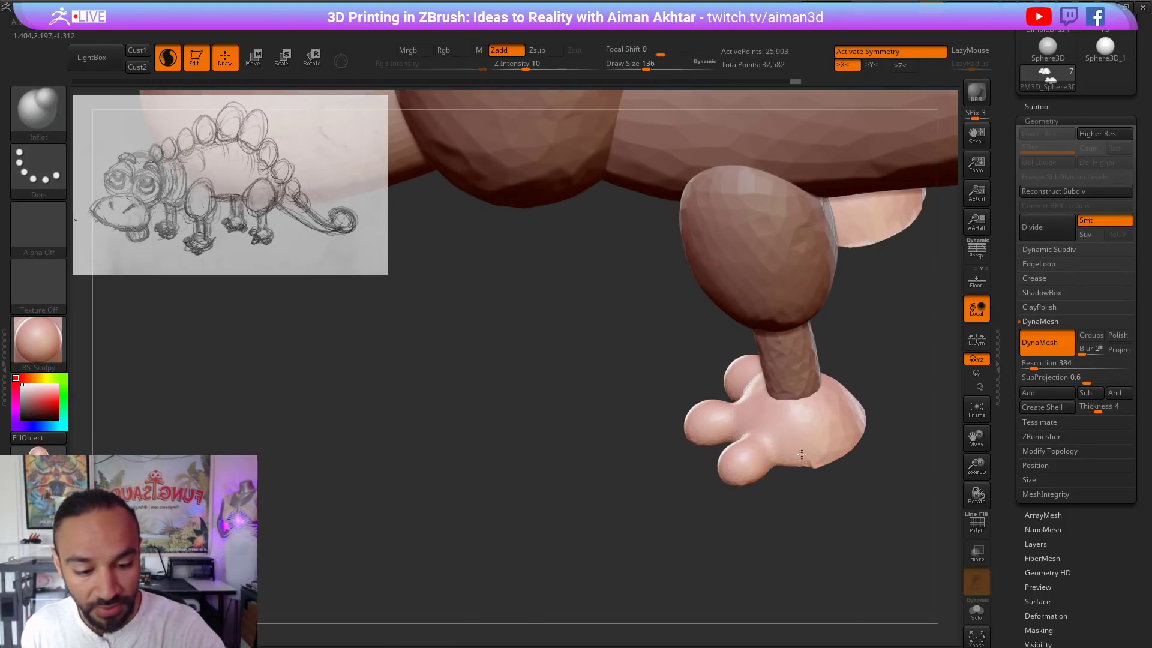
mouse_move(831, 506)
left_mouse_down()
mouse_move(713, 371)
mouse_move(726, 371)
mouse_move(697, 378)
mouse_move(738, 460)
mouse_move(810, 475)
mouse_move(828, 456)
mouse_move(743, 415)
left_mouse_up()
mouse_move(831, 414)
left_mouse_down("shift")
mouse_move(852, 420)
mouse_move(851, 459)
mouse_move(780, 452)
mouse_move(689, 484)
mouse_move(782, 462)
mouse_move(773, 407)
mouse_move(815, 448)
mouse_move(807, 459)
left_mouse_up("shift")
Step: Switch to the Move brush and set its draw size to 192
key("b")
key("m")
key("v")
key("s")
mouse_move(691, 421)
left_mouse_down()
mouse_move(750, 420)
mouse_move(729, 421)
left_mouse_up()
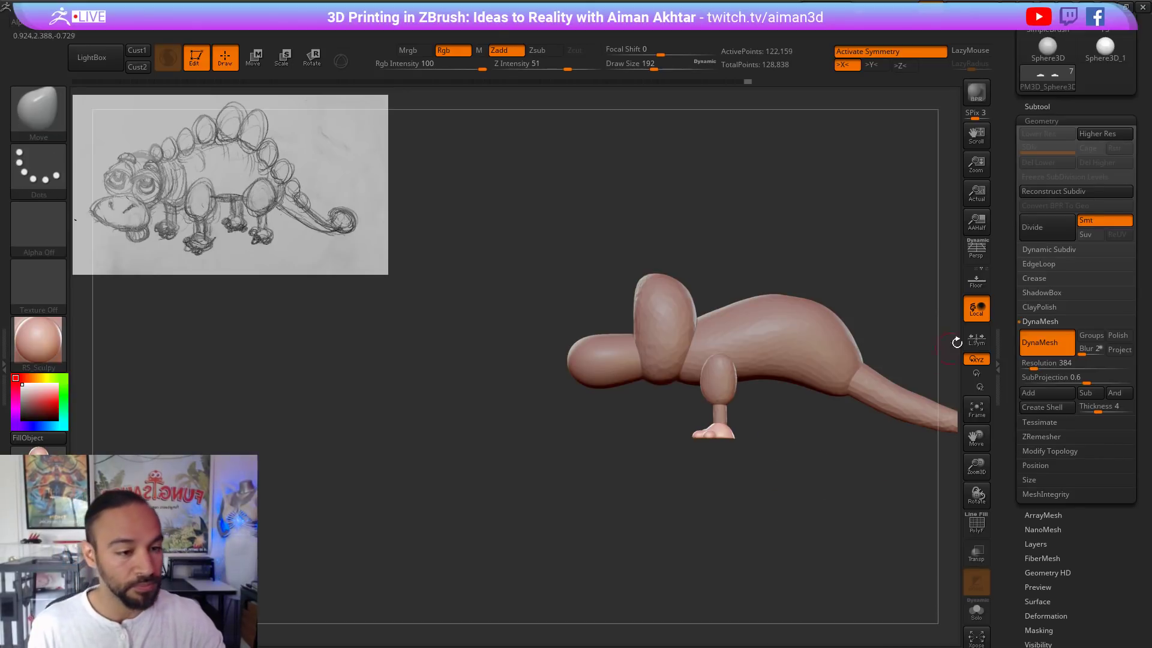
Step: Merge the thigh, lower leg and foot subtools down into one subtool
left_click(1066, 108)
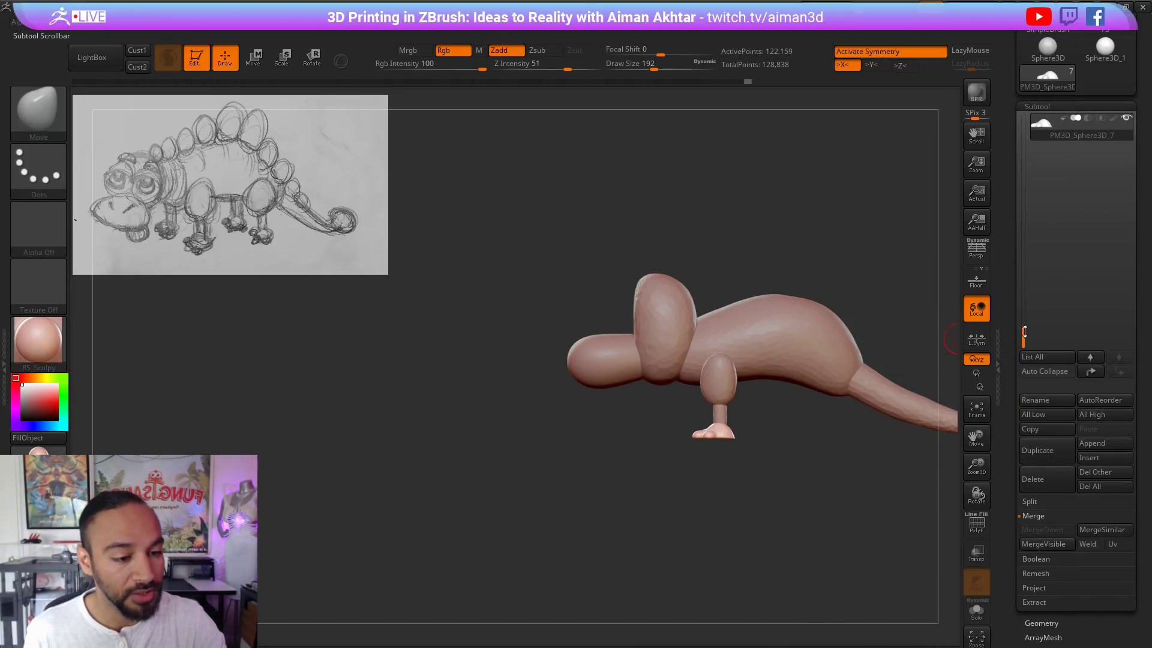
left_click_drag(1024, 332, 1024, 231)
left_click(1047, 145)
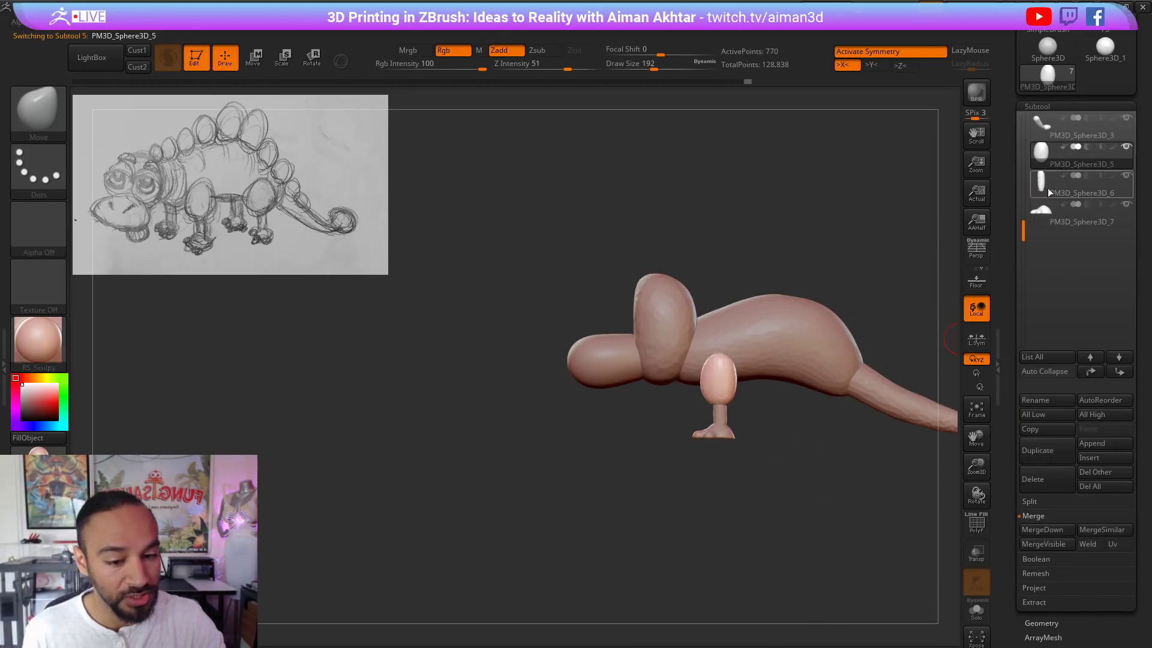
left_click(1046, 529)
left_click(986, 553)
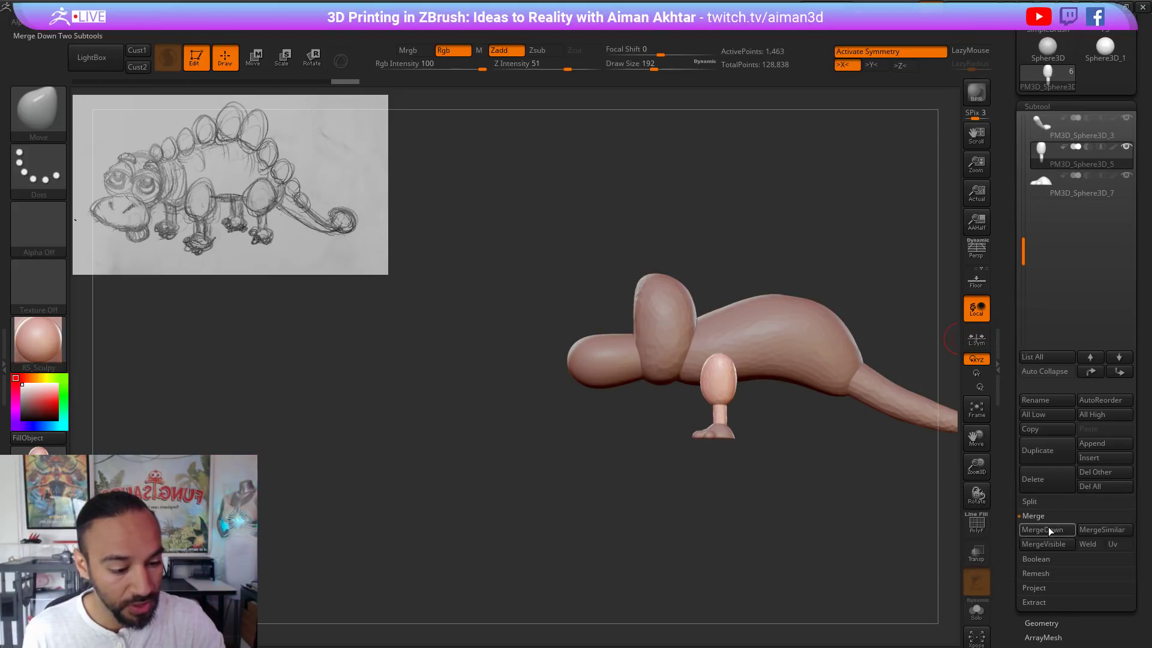
left_click(1049, 531)
Step: Turn on the polyframe display and assign separate polygroups to the individual pieces of the merged legs
left_click(977, 523)
left_click_drag(658, 517, 741, 288)
key("ctrl+w")
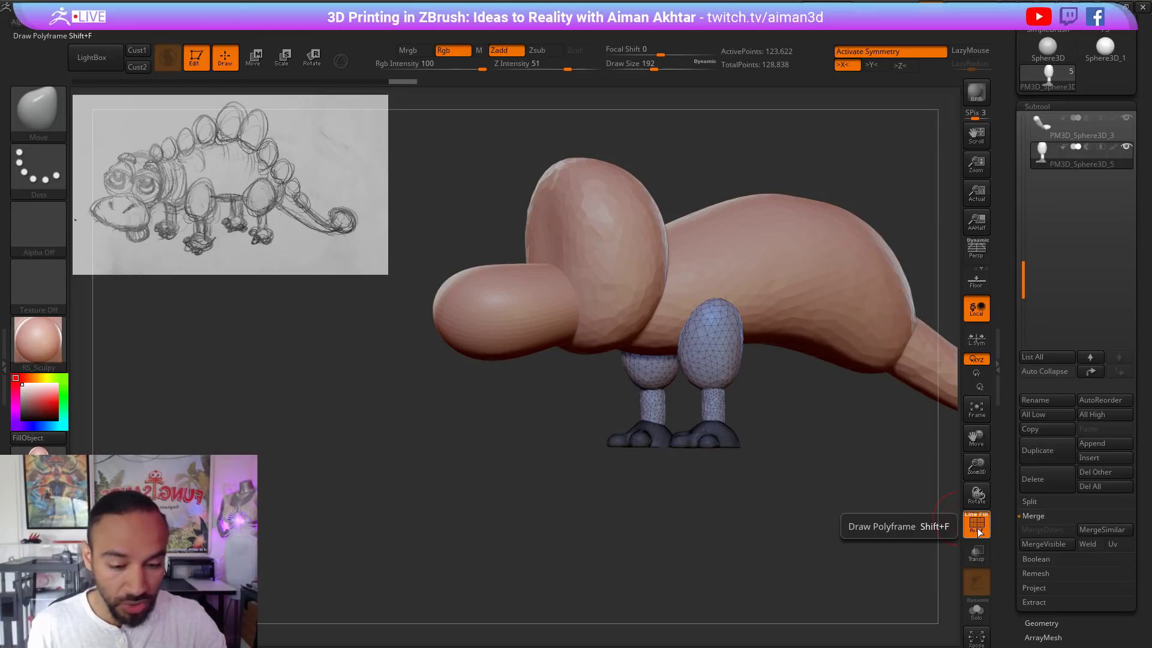
key("ctrl+z")
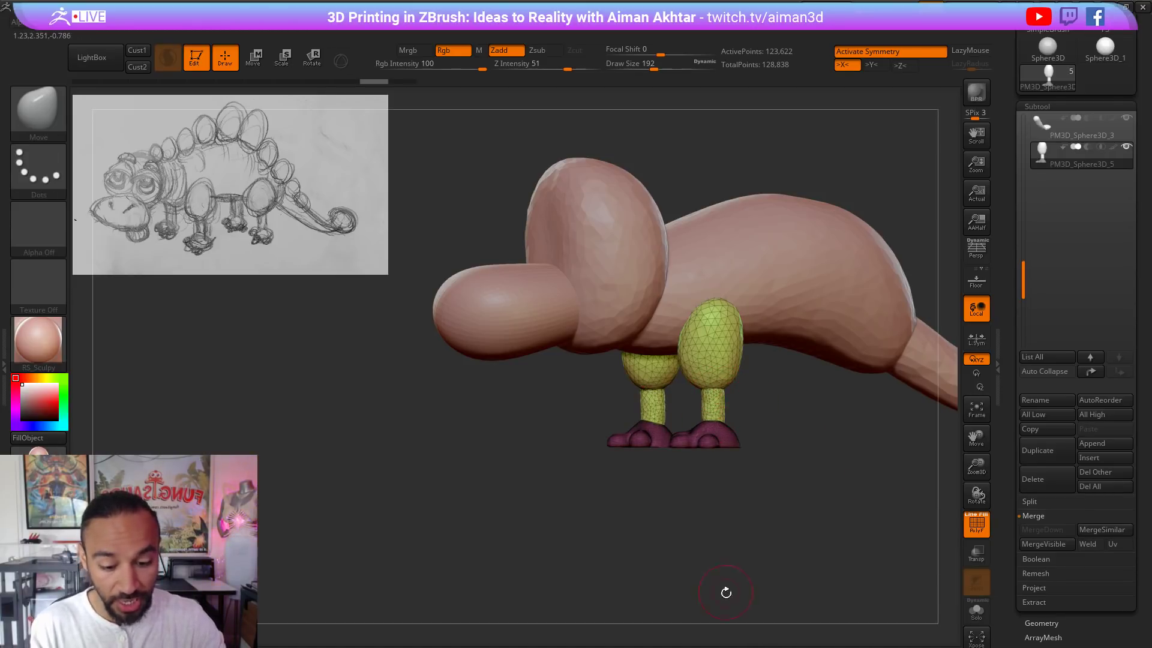
left_click(722, 646)
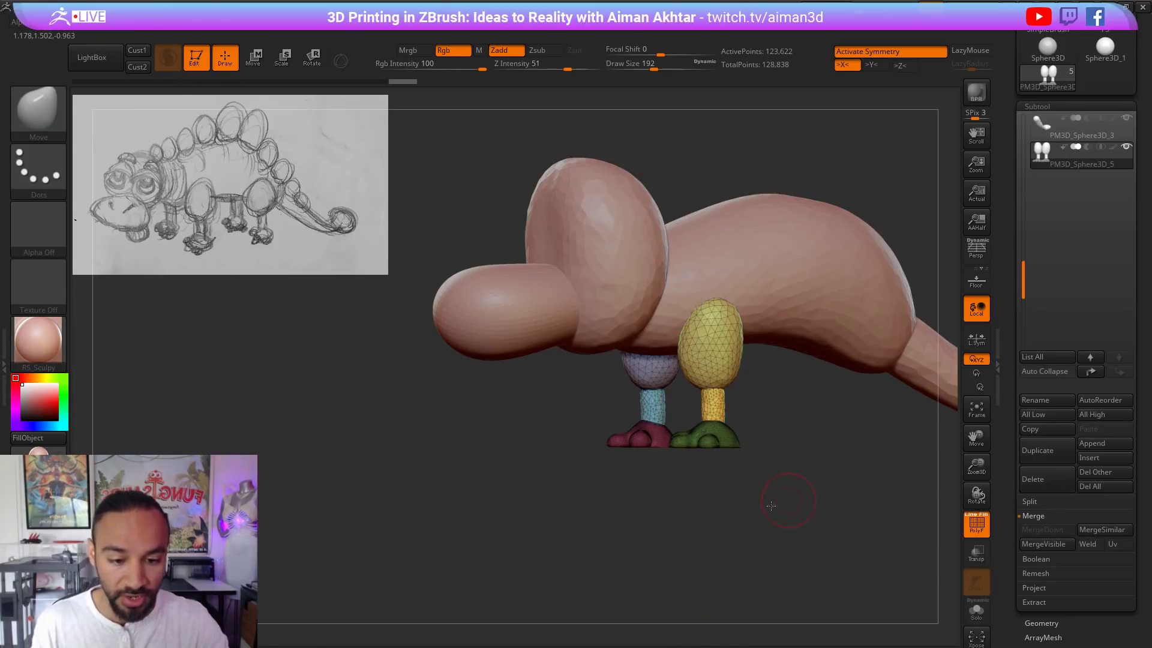
Step: Try to reshape the front leg with the Move Topological brush
left_click_drag(771, 505, 642, 643)
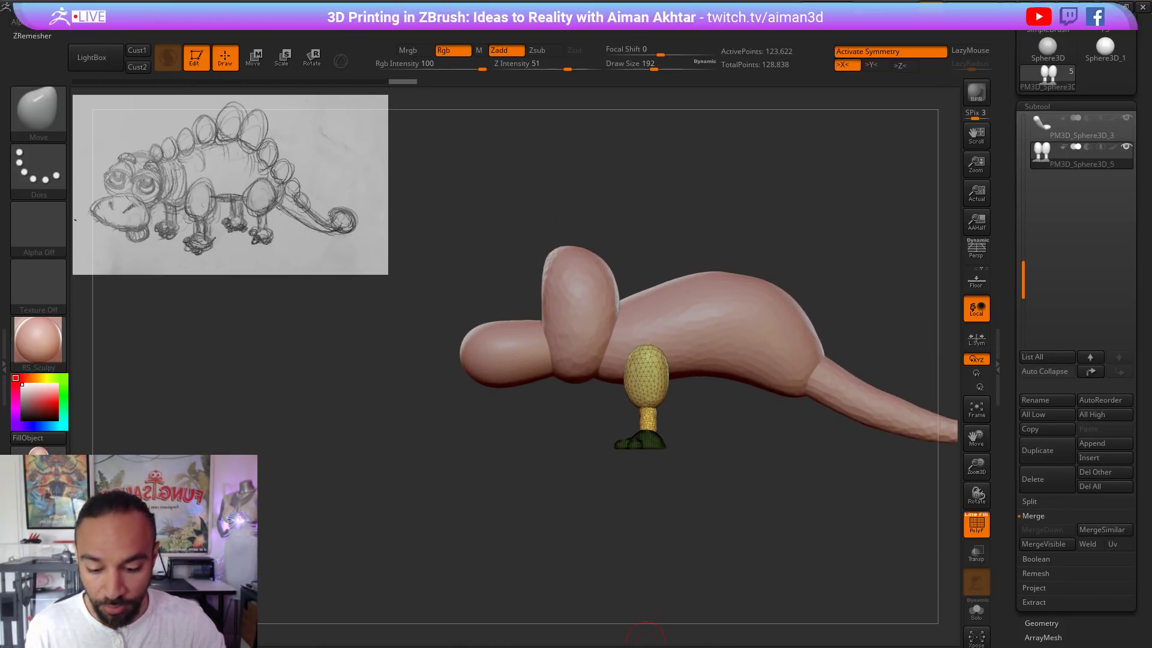
left_click_drag(522, 521, 539, 576, "alt")
left_click(341, 645)
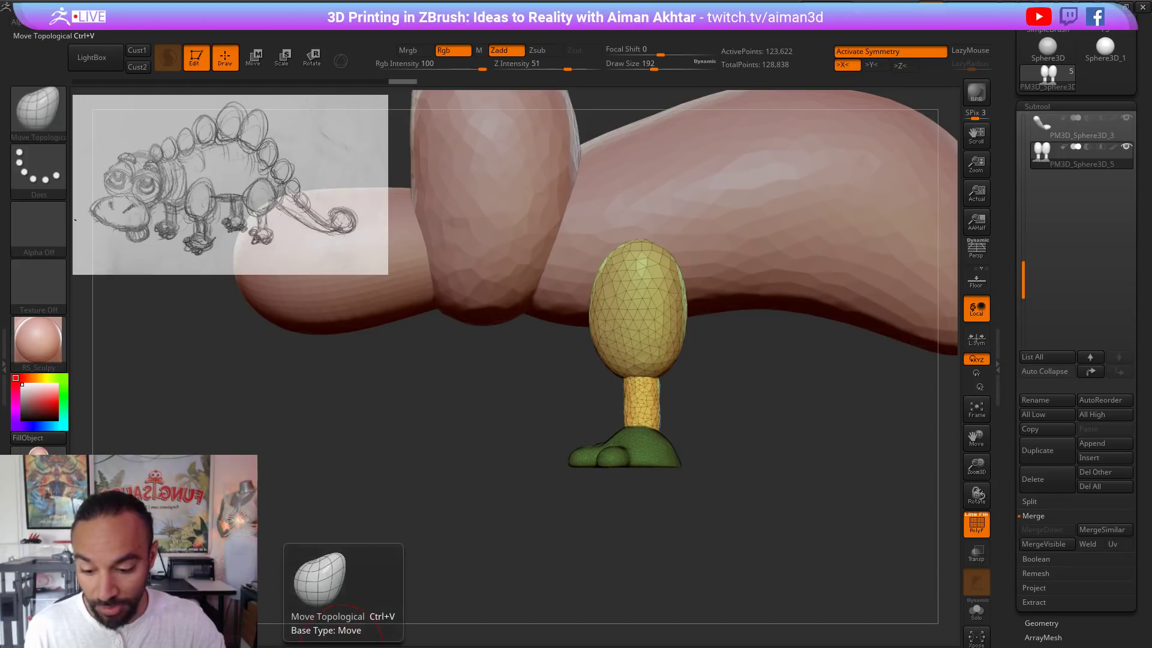
key("s")
mouse_move(669, 374)
left_mouse_down()
mouse_move(721, 385)
mouse_move(606, 336)
mouse_move(666, 357)
mouse_move(584, 332)
mouse_move(699, 384)
mouse_move(528, 343)
mouse_move(651, 414)
mouse_move(720, 361)
left_mouse_up()
key("ctrl+z")
Step: Return to the Move brush, undo the last leg change, and hide the polyframe display
key("b")
key("m")
key("v")
key("ctrl+z")
left_click_drag(782, 476, 685, 500, "alt")
mouse_move(685, 500)
left_mouse_down()
mouse_move(766, 484)
mouse_move(753, 498)
mouse_move(717, 499)
left_mouse_up()
left_click(984, 532)
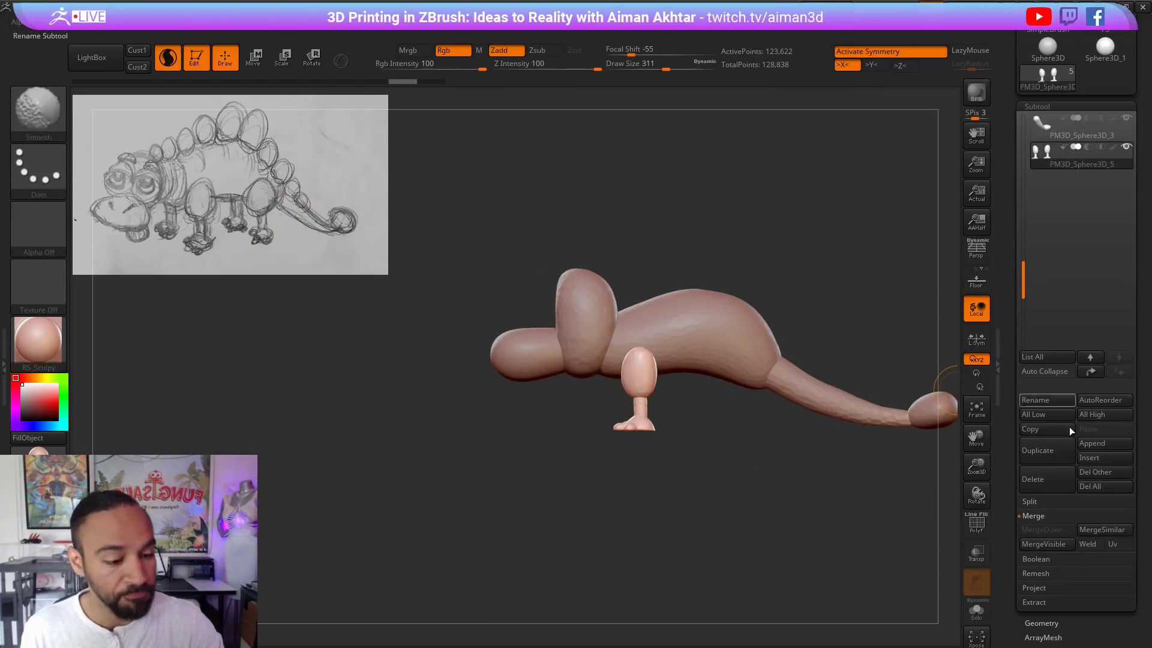
Step: Duplicate the front legs subtool and move the copy straight back to the hips as hind legs
left_click(1037, 450)
left_click(255, 57)
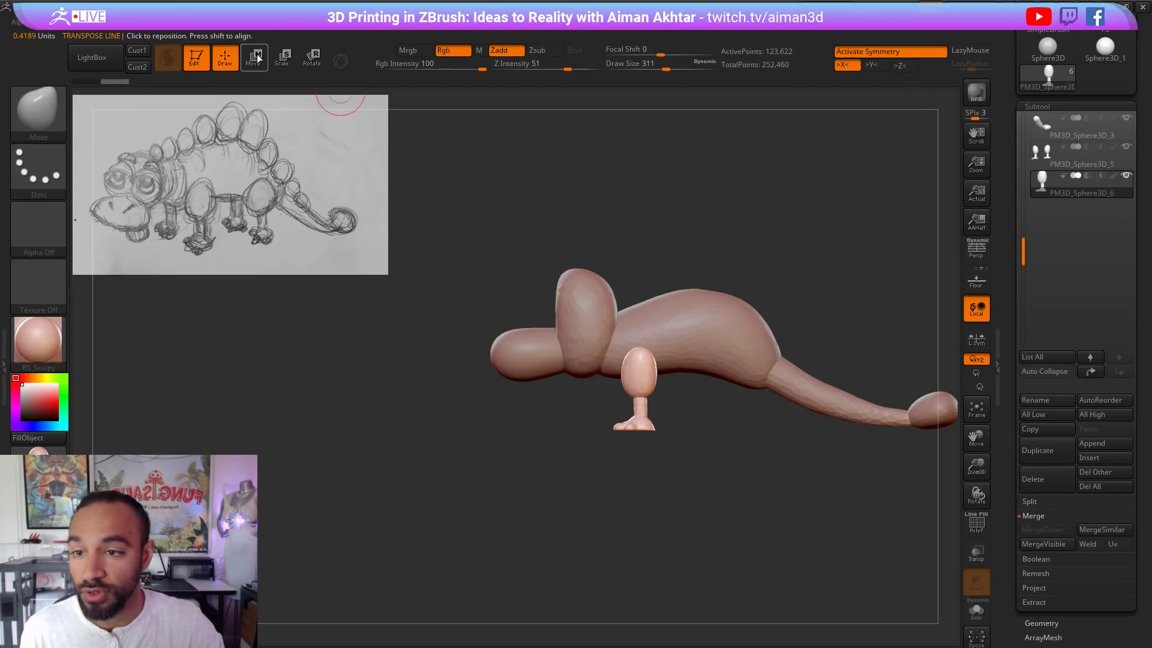
left_click_drag(648, 379, 765, 381, "shift")
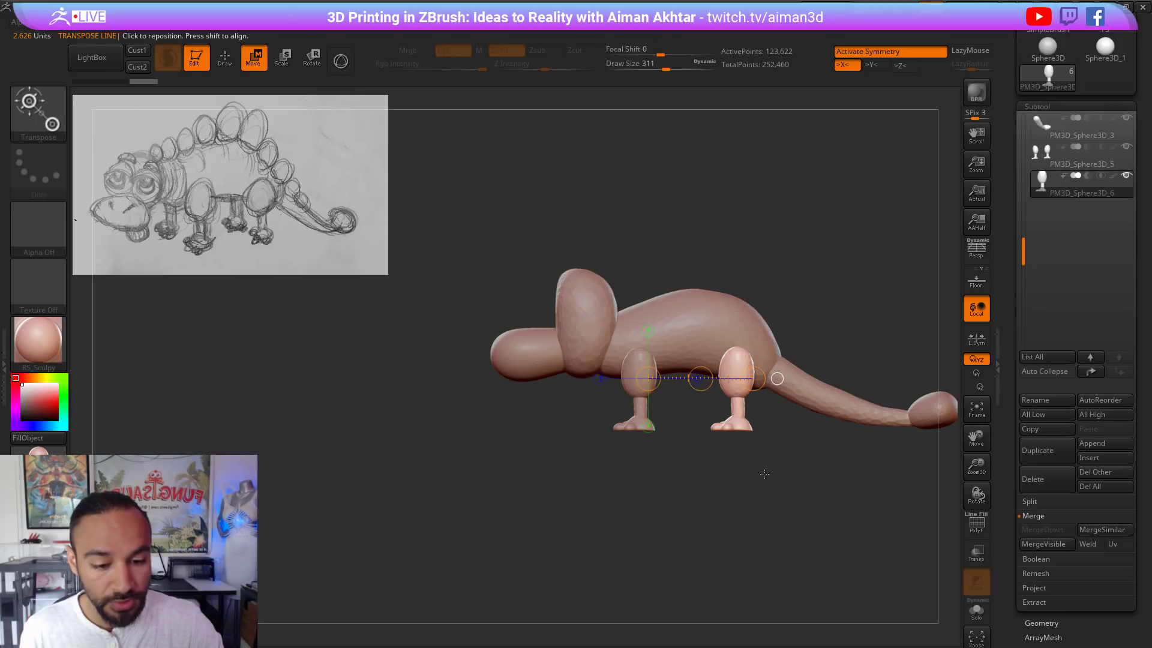
left_click(225, 59)
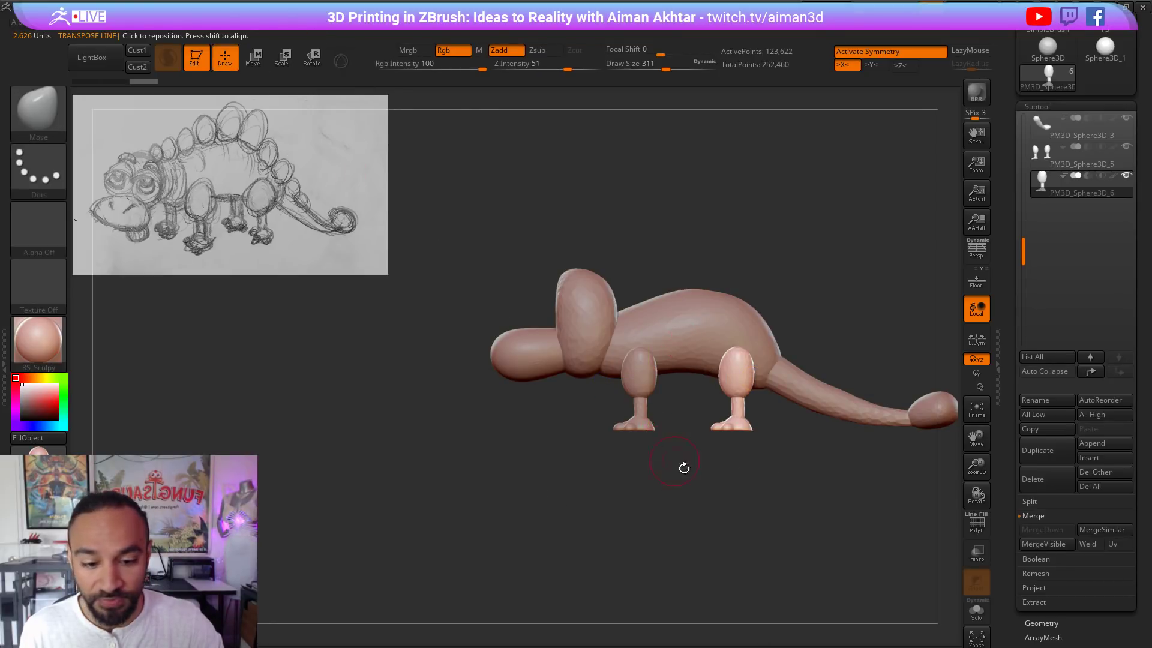
Step: Save the whole tool to disk as a new file
mouse_move(681, 466)
left_mouse_down()
mouse_move(636, 471)
mouse_move(724, 474)
mouse_move(743, 486)
mouse_move(930, 419)
left_mouse_up()
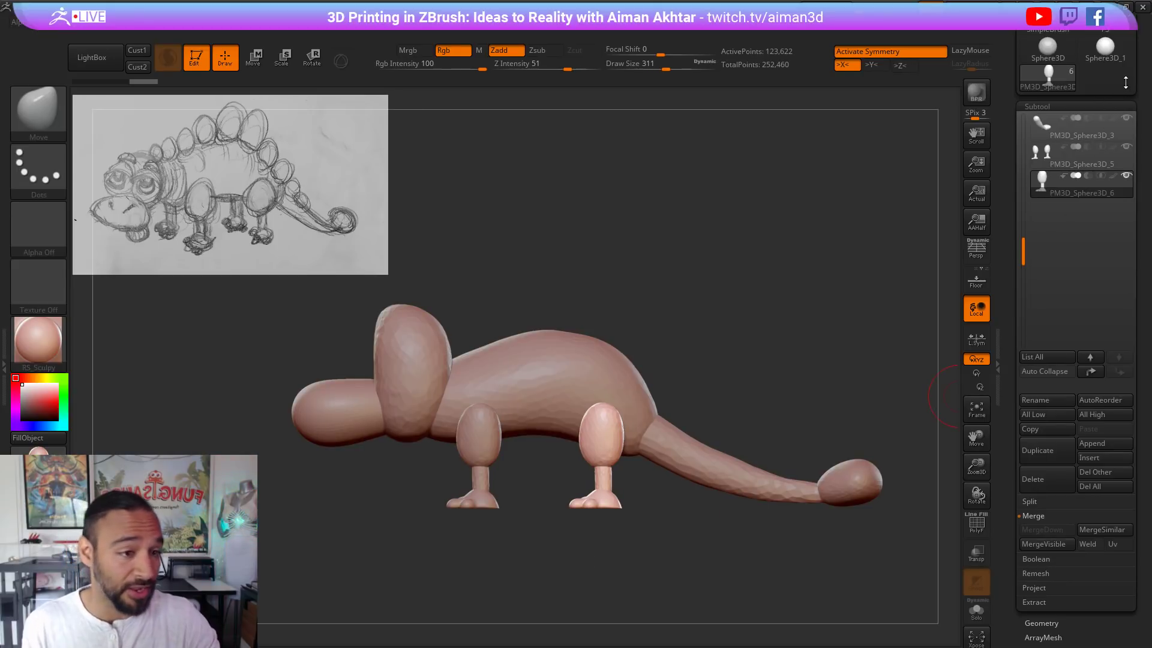
scroll(1125, 83, "up", 5)
left_click(1094, 57)
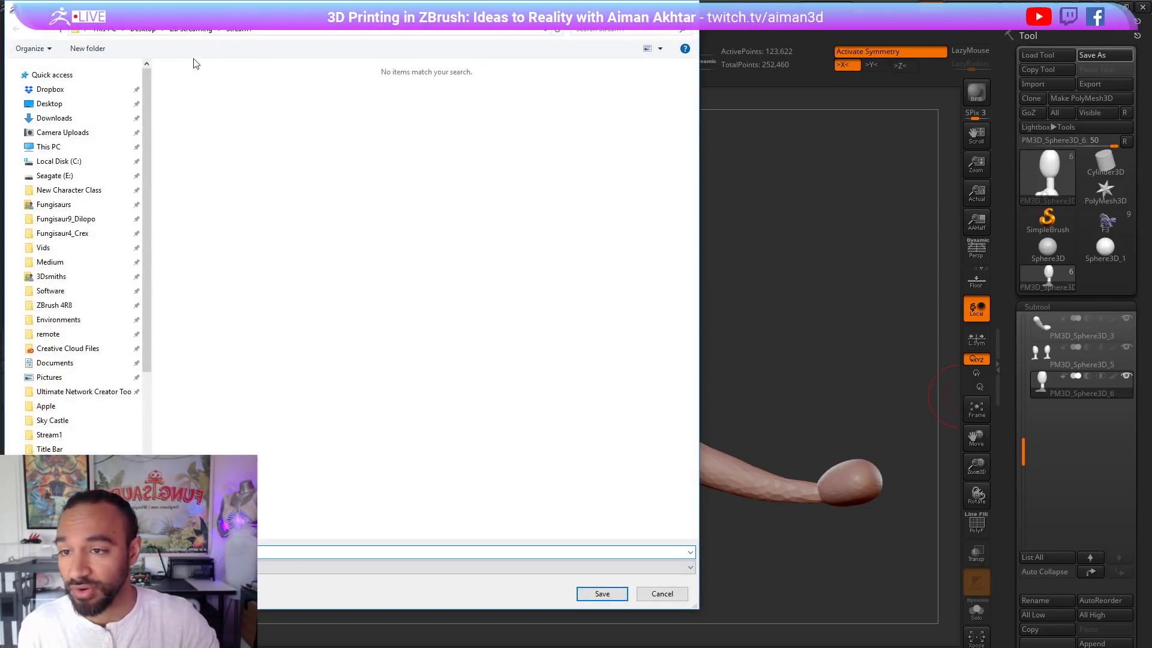
type("F")
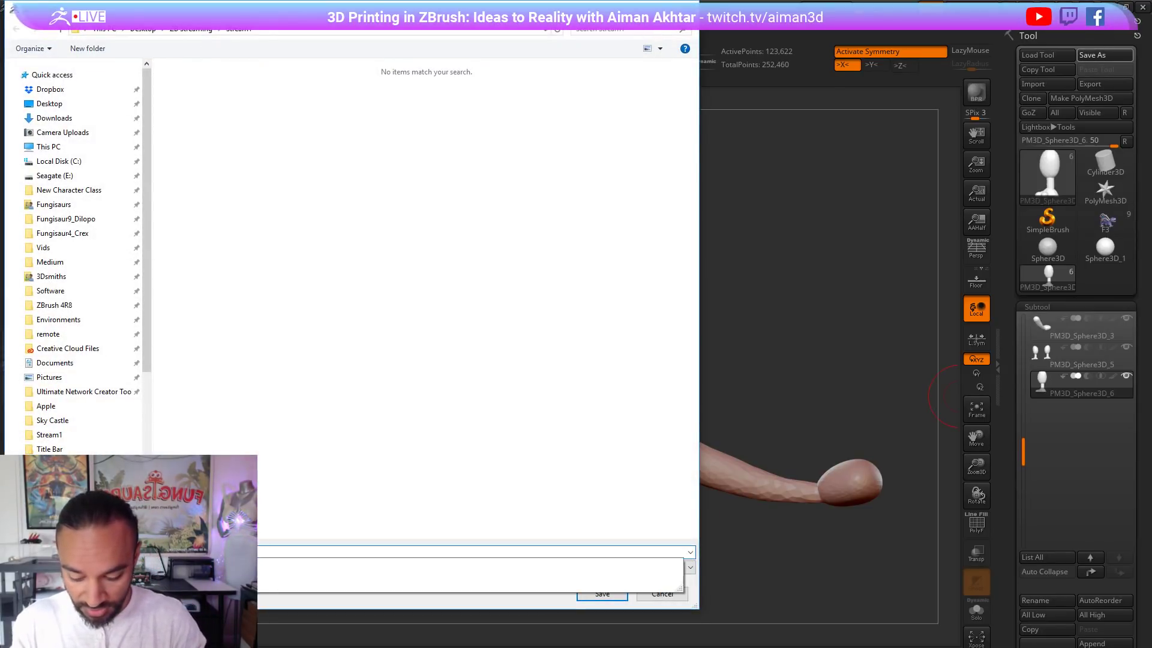
type("u")
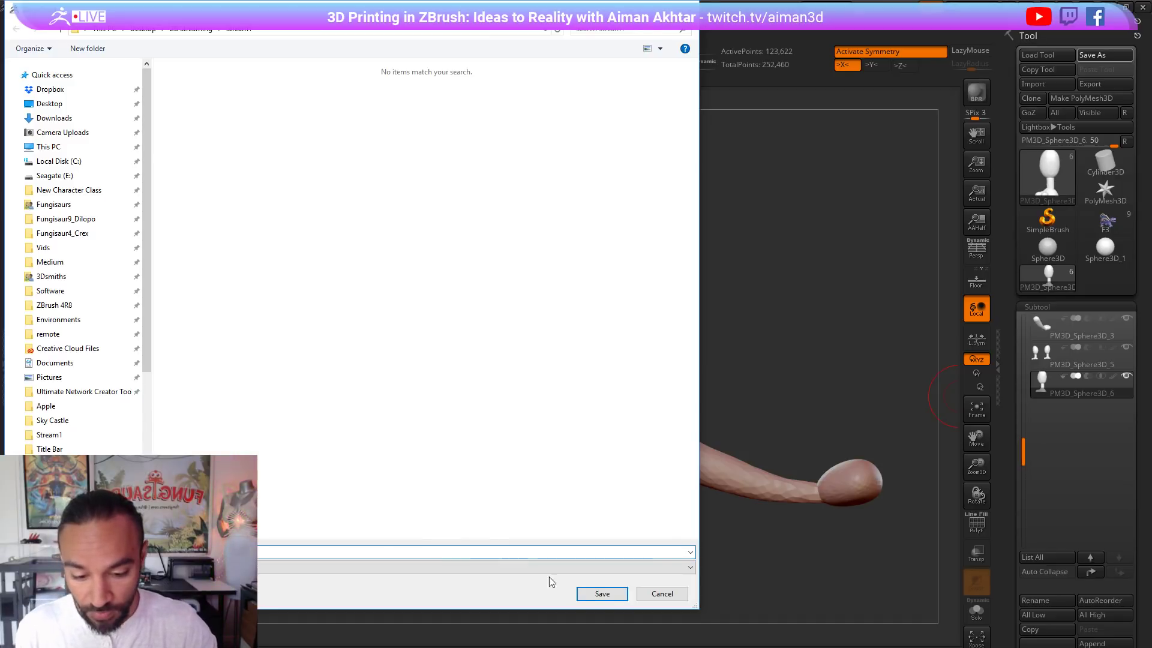
left_click(596, 592)
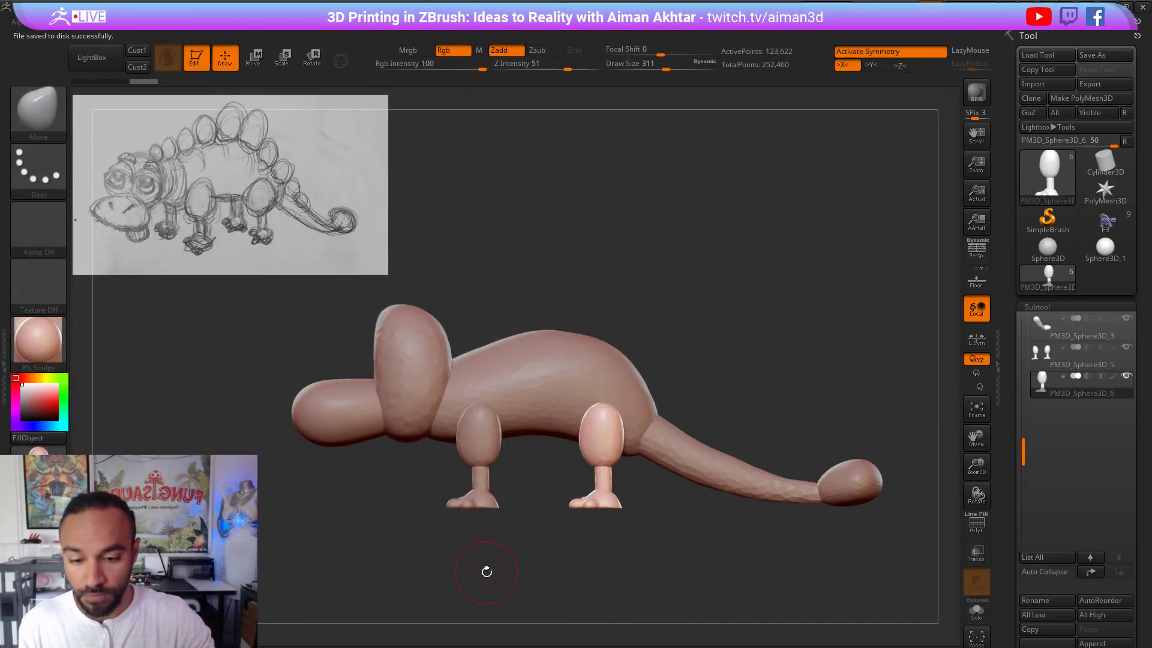
Step: Make the large head sphere behind the snout the active subtool and examine the blockout's proportions from front and side
left_click_drag(487, 571, 531, 606)
left_click(449, 329, "alt")
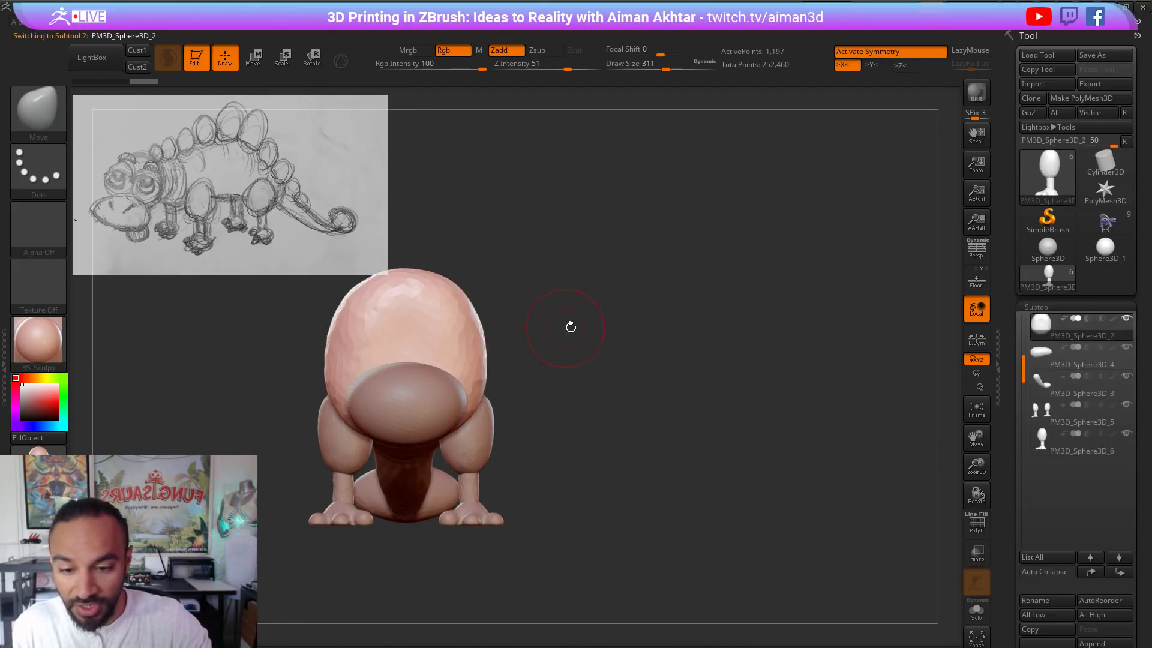
left_click_drag(605, 363, 744, 387, "alt")
left_click_drag(590, 312, 692, 298, "alt")
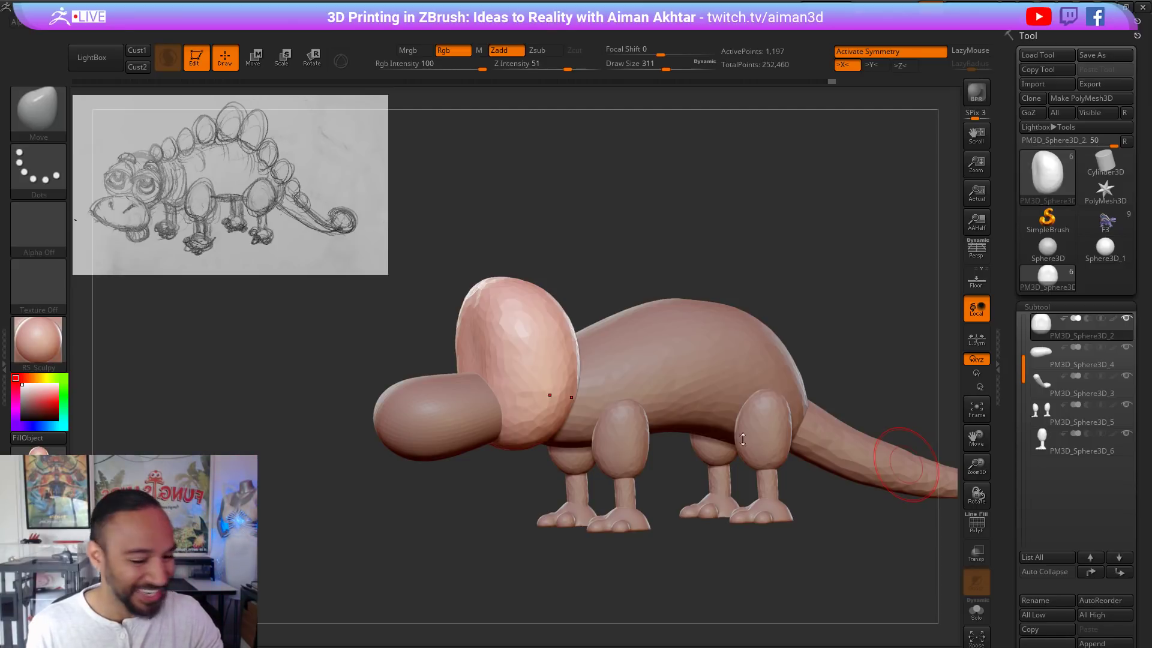
left_click_drag(678, 266, 718, 265)
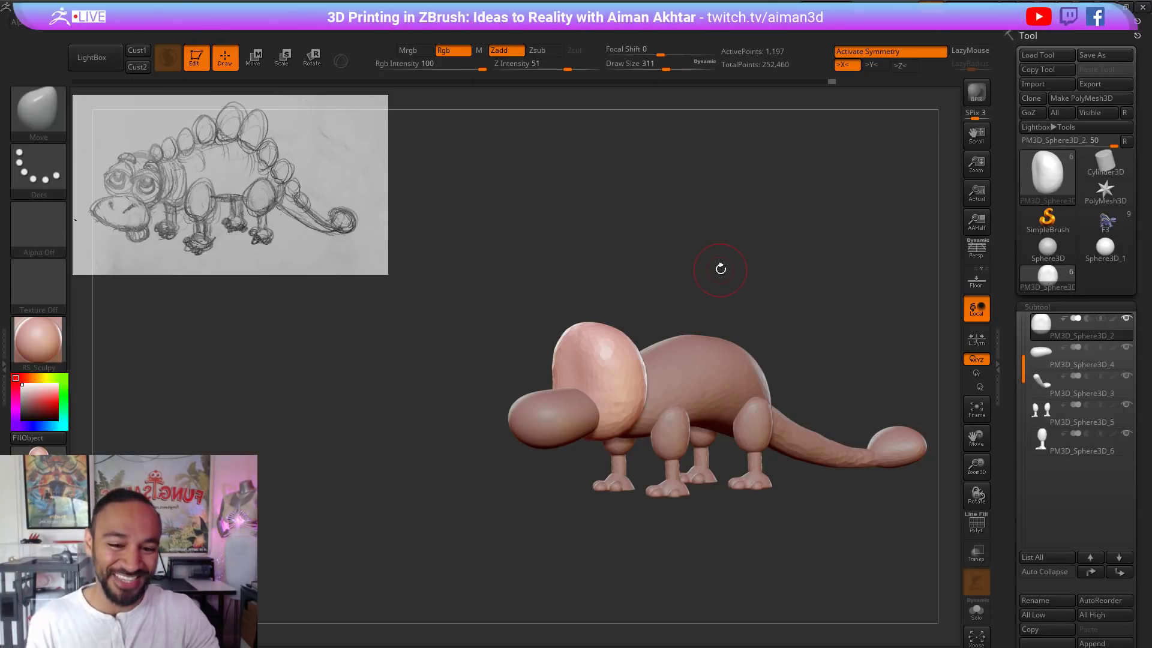
left_click_drag(720, 270, 735, 289, "alt")
left_click_drag(606, 218, 573, 221)
left_click_drag(725, 256, 82, 246)
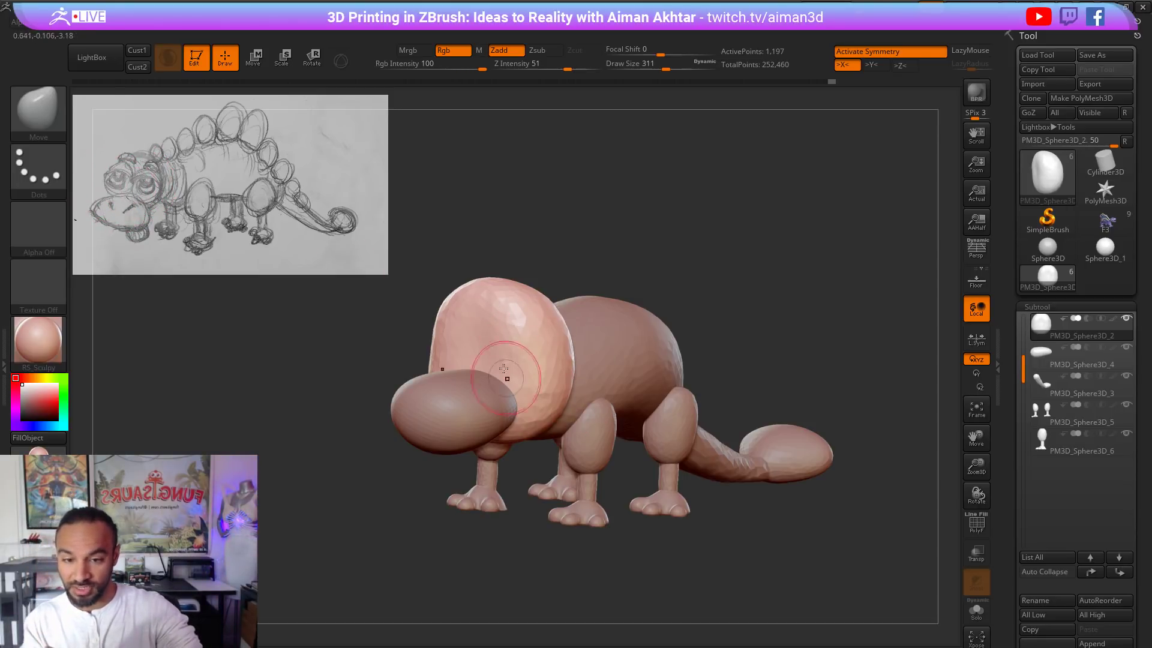
Step: Switch to the SimpleBrush tool and clear the creature model from the canvas
mouse_move(1056, 246)
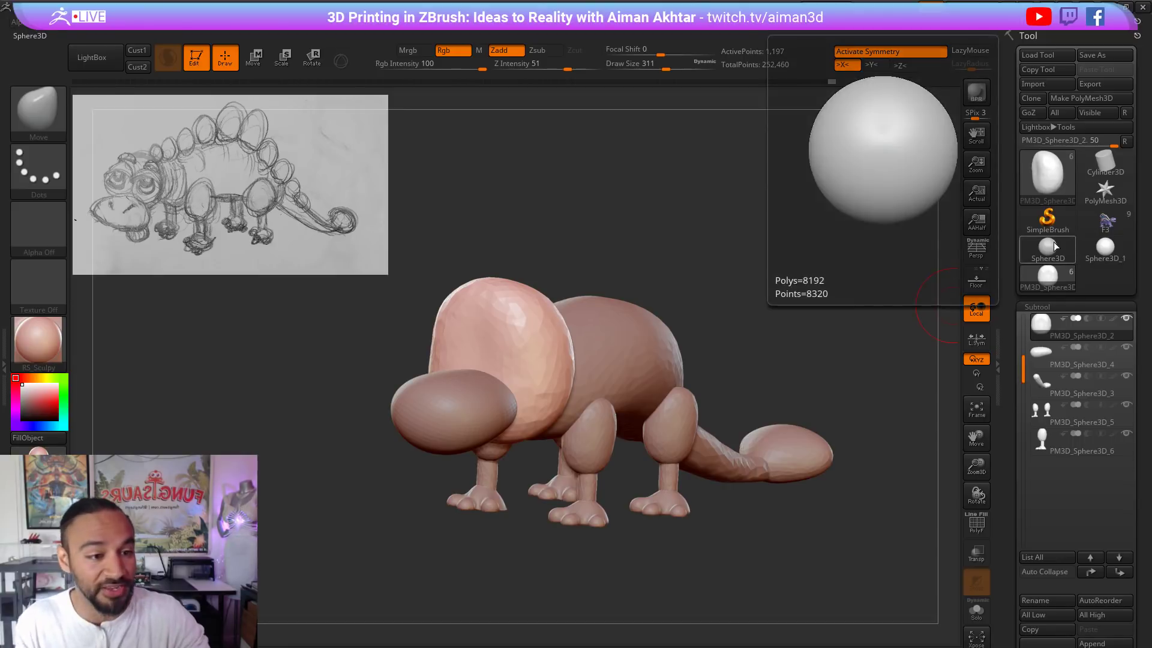
left_click(1063, 223)
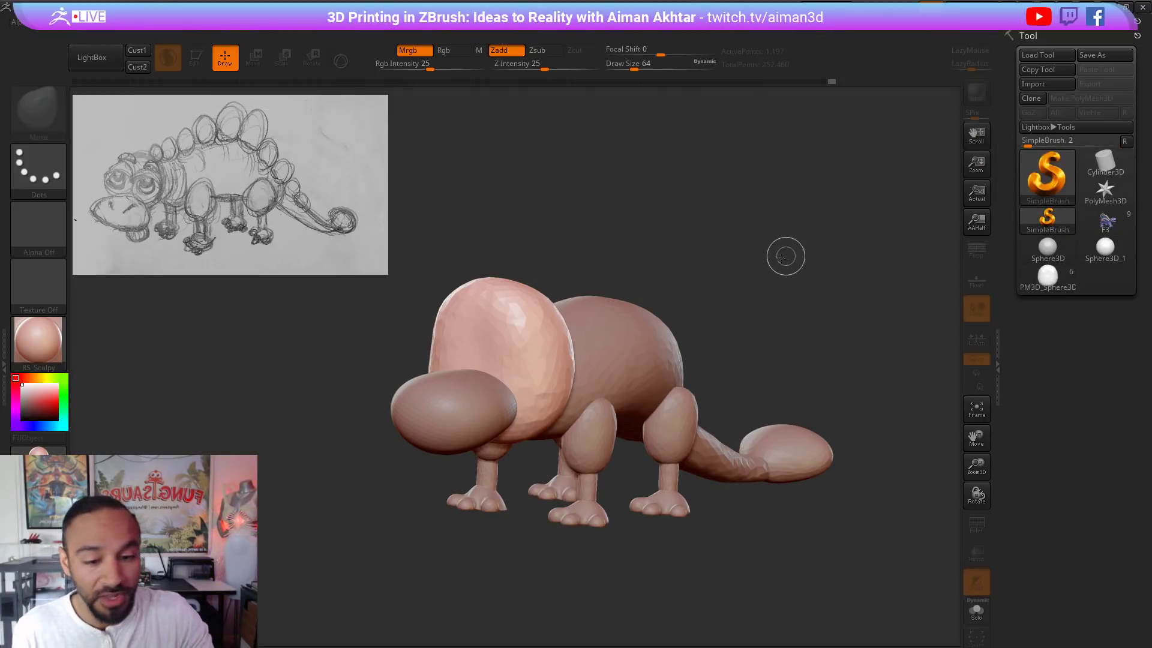
key("ctrl+n")
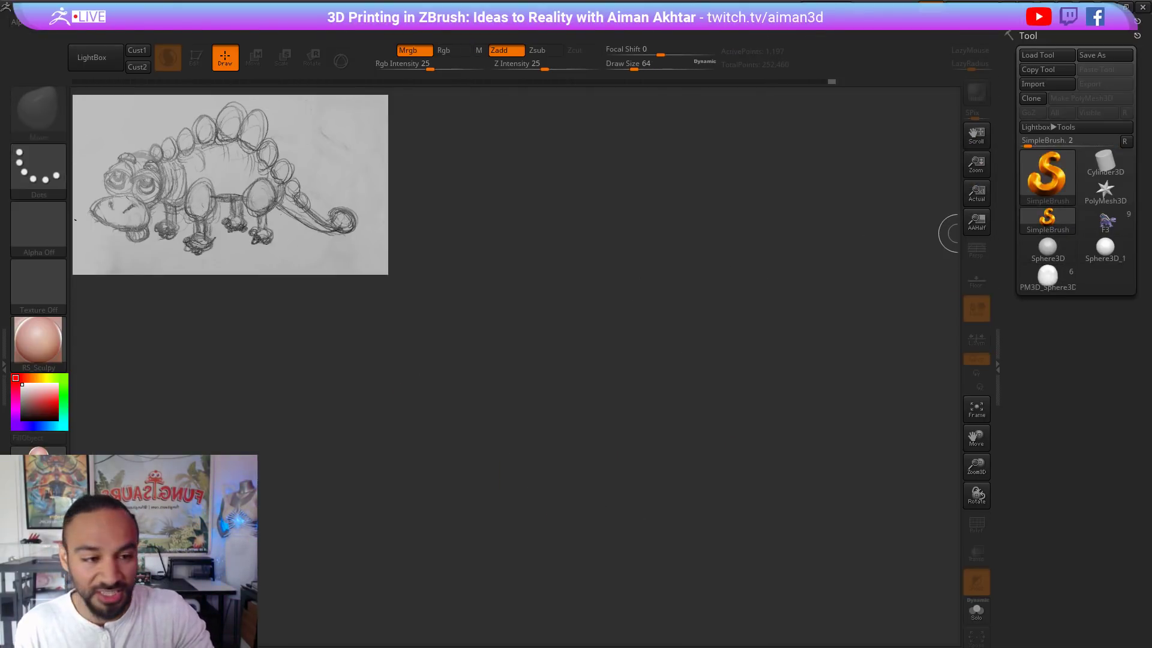
Step: Draw a Sphere3D primitive on the empty canvas, enter Edit mode and convert it to a PolyMesh3D
left_click(1047, 174)
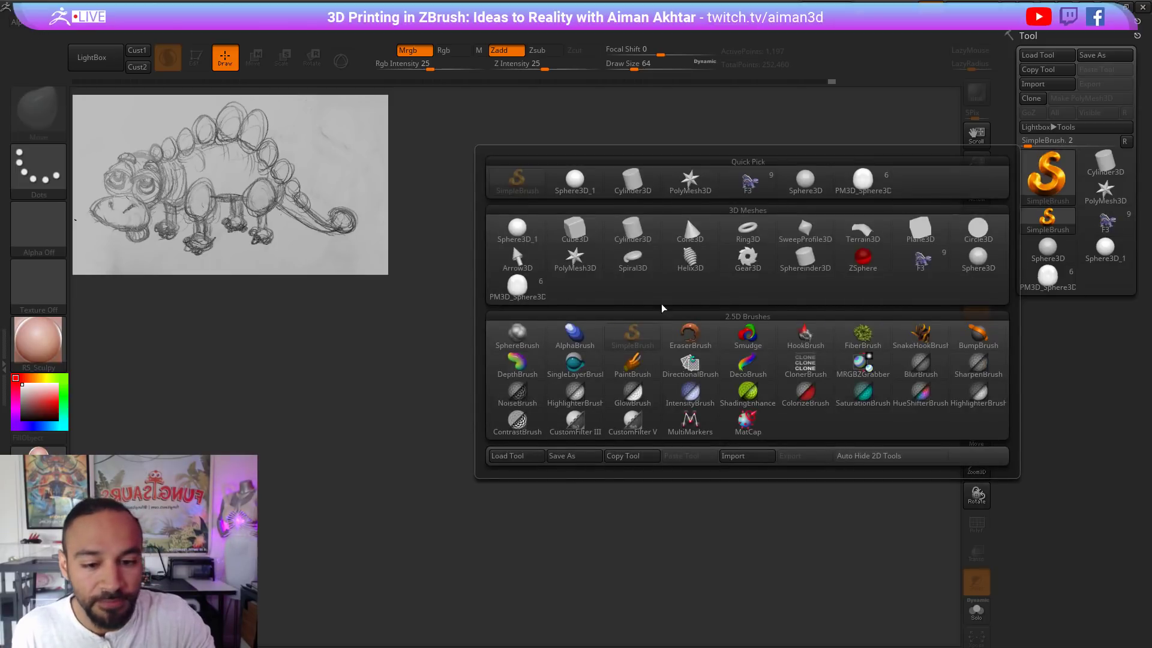
left_click(515, 231)
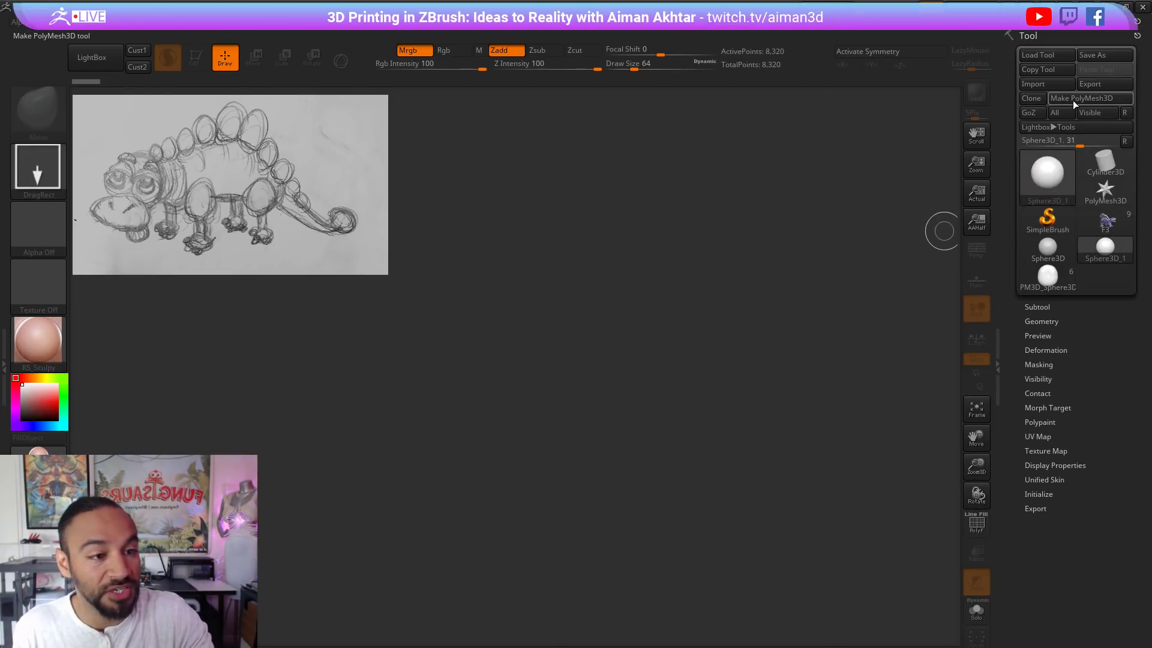
left_click_drag(509, 365, 618, 432)
key("t")
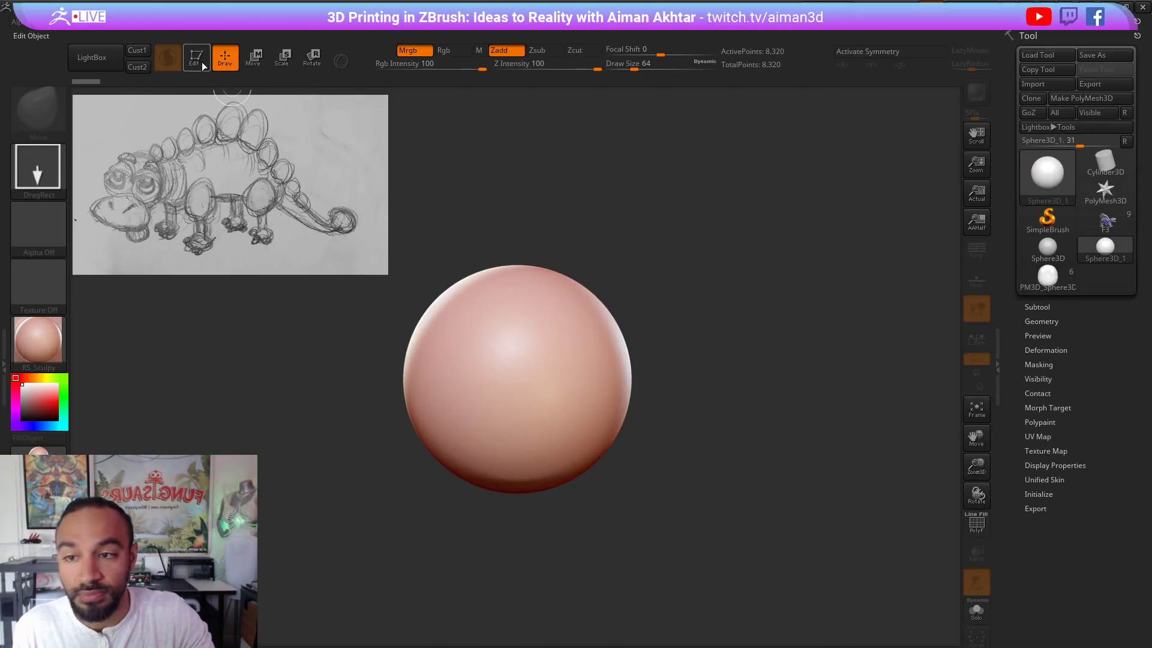
left_click(1102, 96)
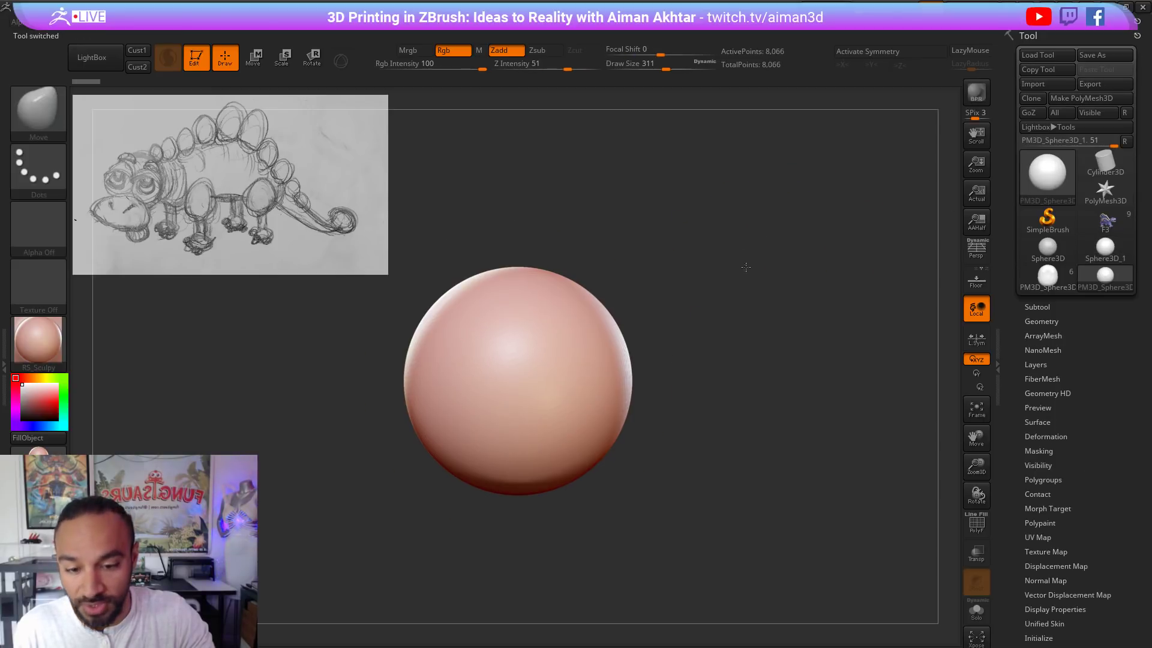
key("f")
left_click_drag(775, 388, 777, 363, "alt")
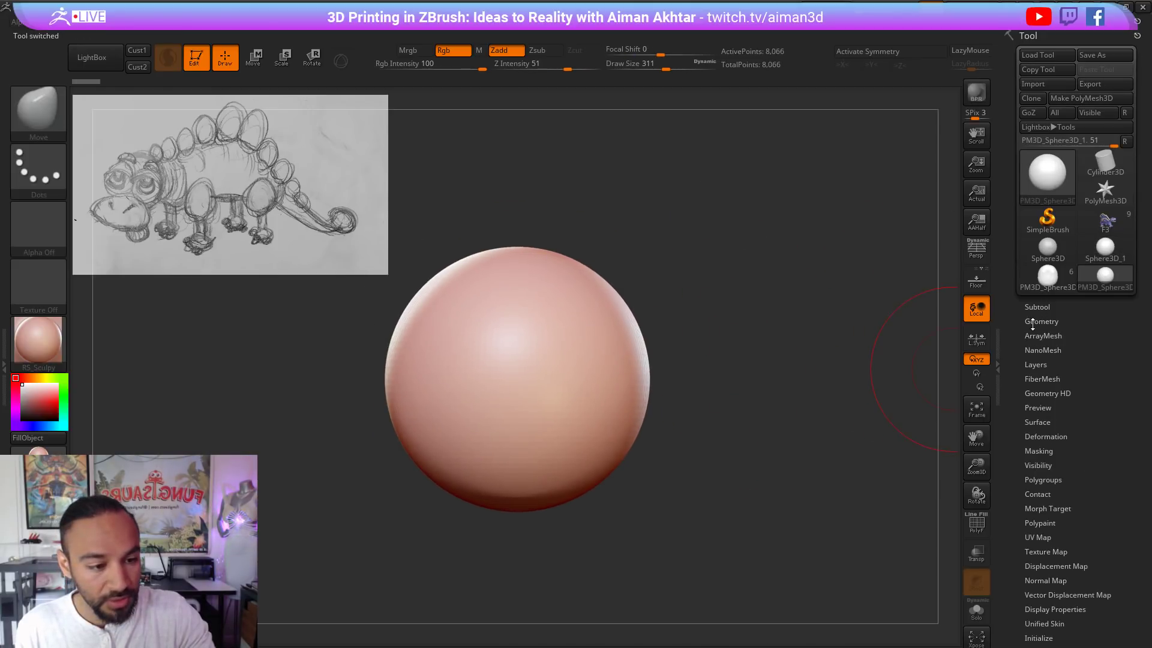
Step: Subdivide the sphere's geometry and delete its lower subdivision levels
left_click(1033, 322)
left_click(1046, 434)
left_click(1046, 364)
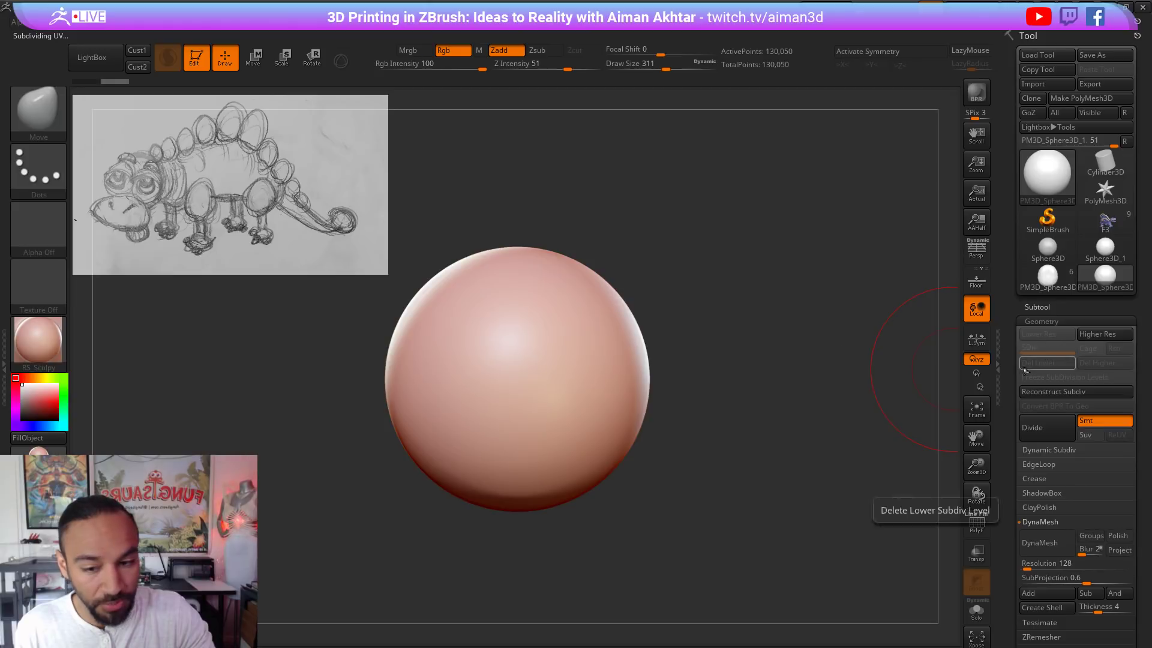
mouse_move(802, 367)
left_mouse_down("alt")
mouse_move(780, 370)
mouse_move(808, 377)
left_mouse_up("alt")
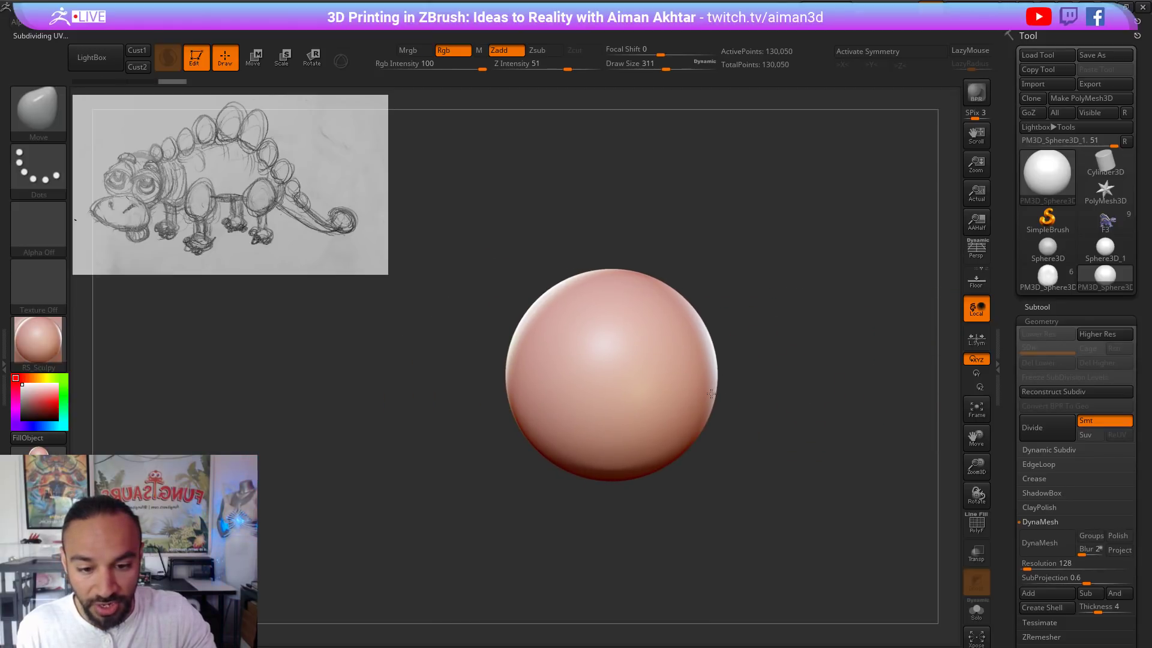
mouse_move(453, 235)
left_mouse_down("ctrl")
mouse_move(558, 437)
mouse_move(542, 485)
mouse_move(640, 522)
left_mouse_up("ctrl")
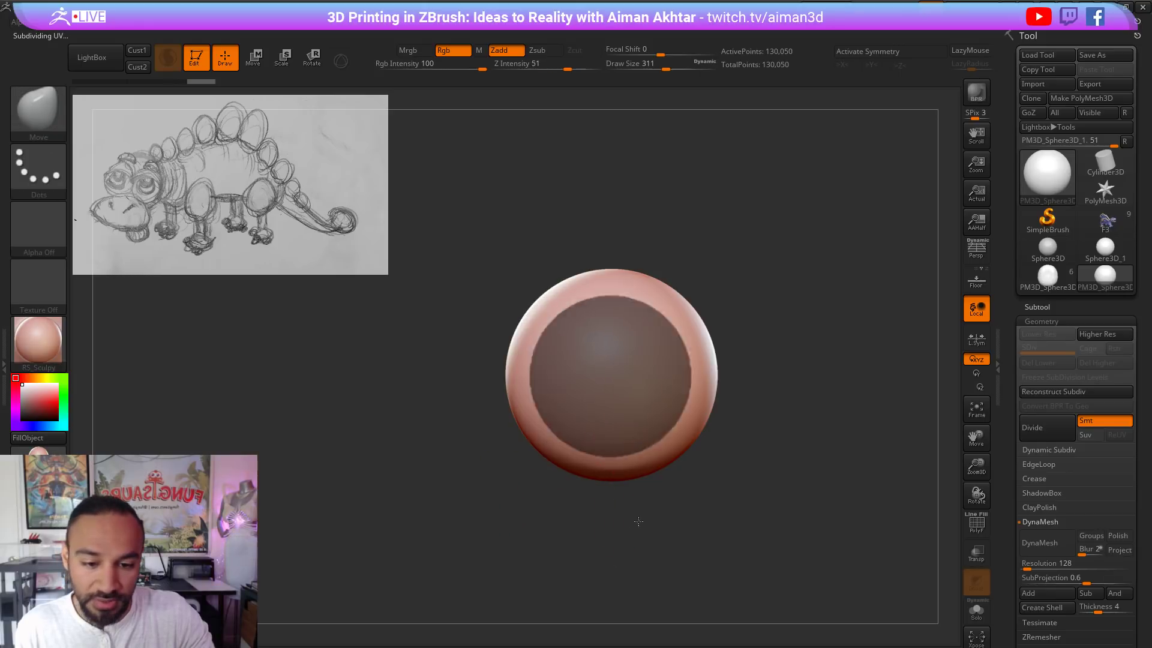
left_click_drag(739, 520, 798, 519, "alt")
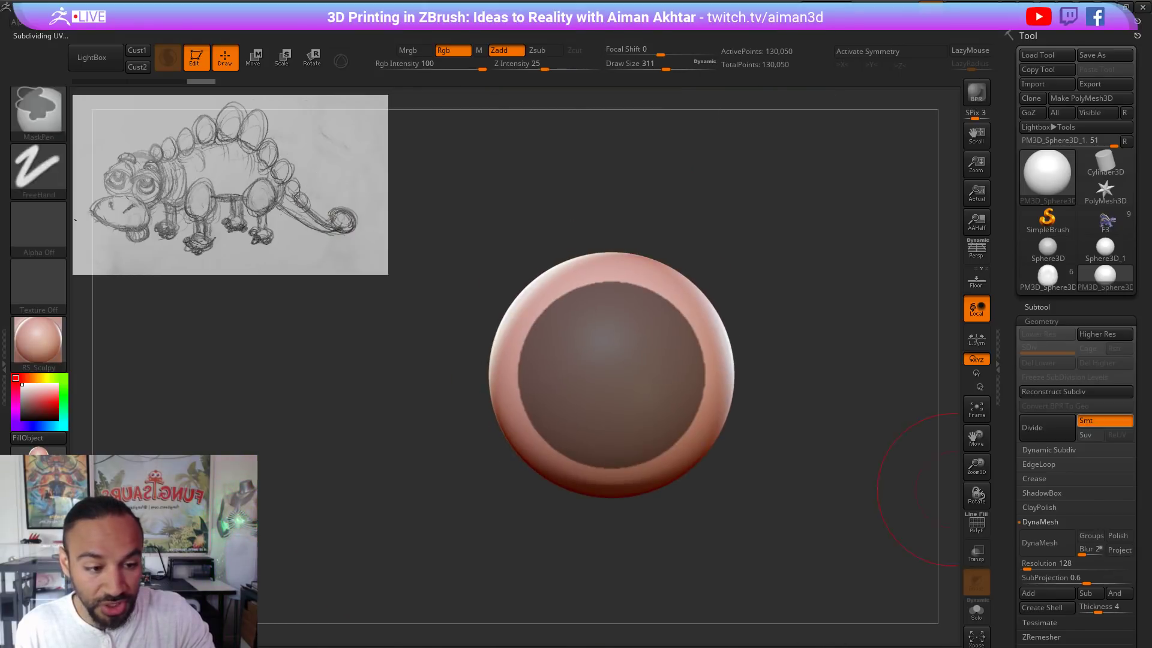
left_click_drag(870, 510, 909, 534, "ctrl")
Step: Divide the sphere up to subdivision level 4 and delete the lower levels again
left_click(1050, 440)
left_click(1050, 439)
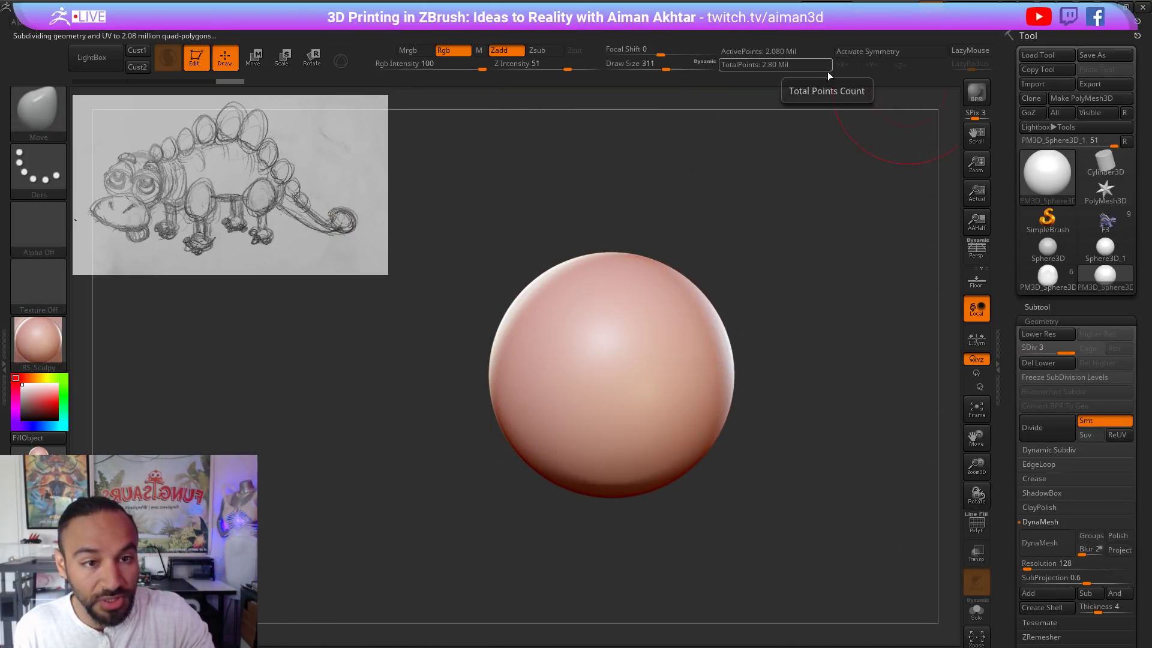
left_click(1046, 430)
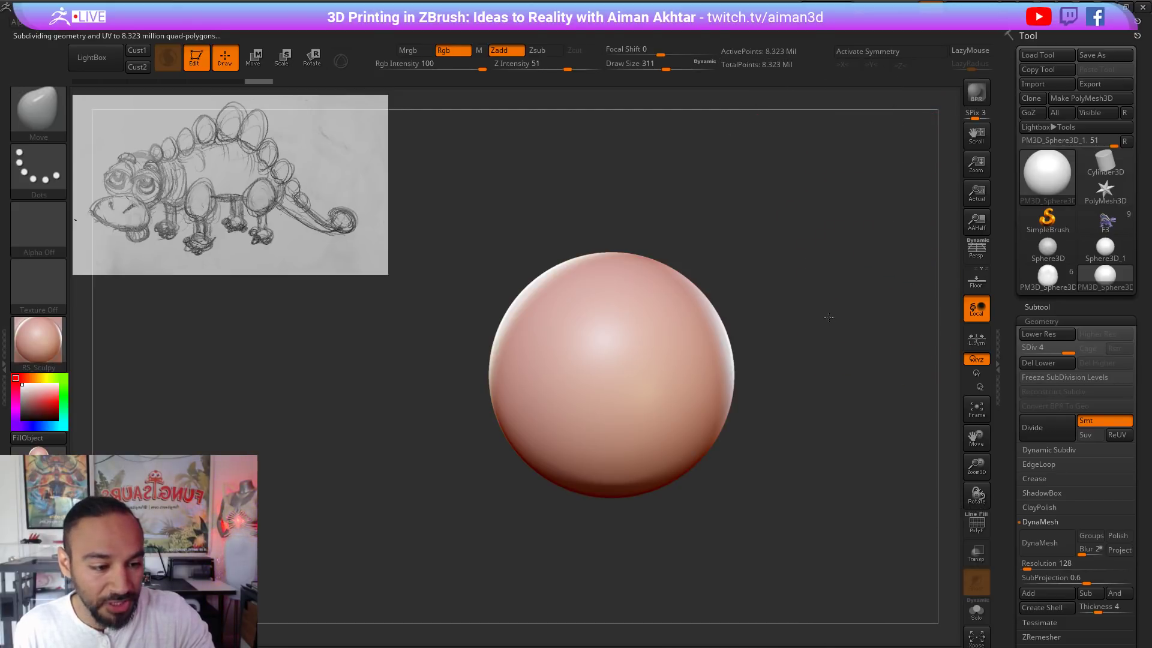
Step: Mask a straight vertical slice of about a quarter of the sphere's width along one side, and invert the mask
mouse_move(421, 226)
left_mouse_down("ctrl")
mouse_move(590, 587)
mouse_move(590, 622)
left_mouse_up("ctrl")
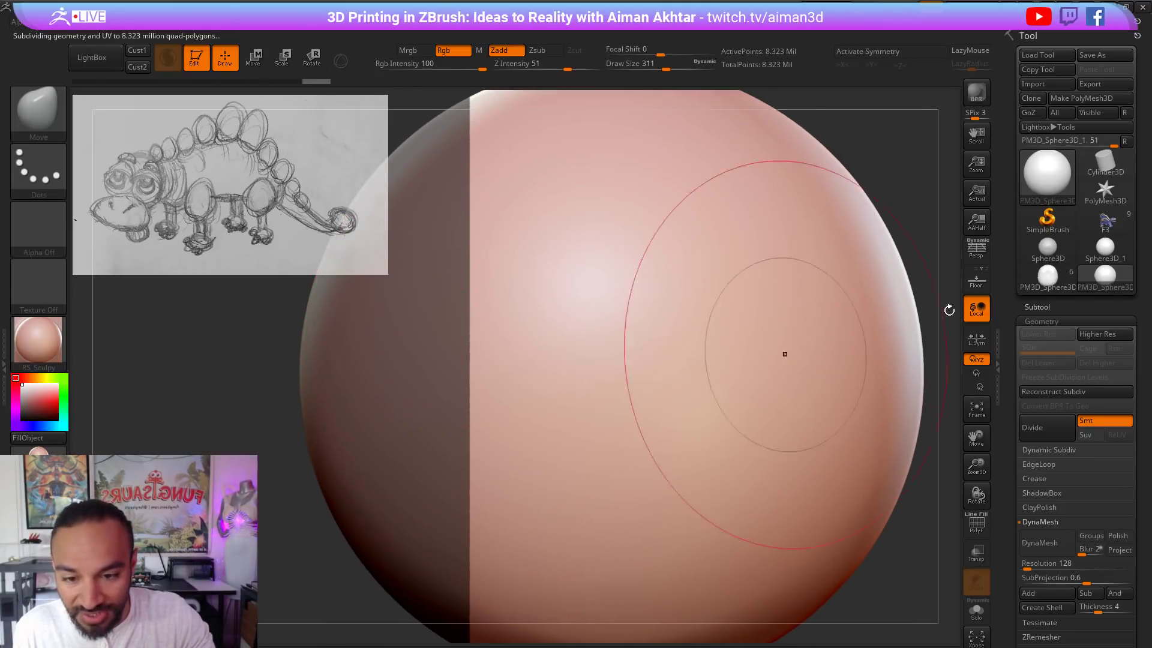
scroll(867, 177, "down", 5)
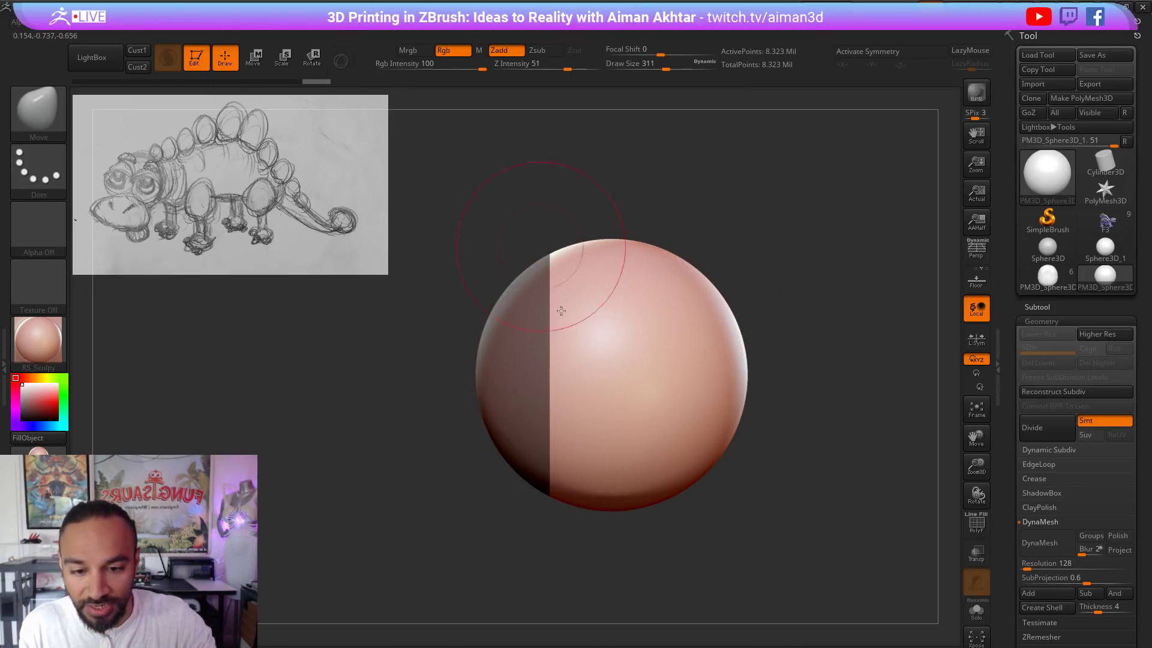
left_click_drag(446, 215, 546, 530, "ctrl")
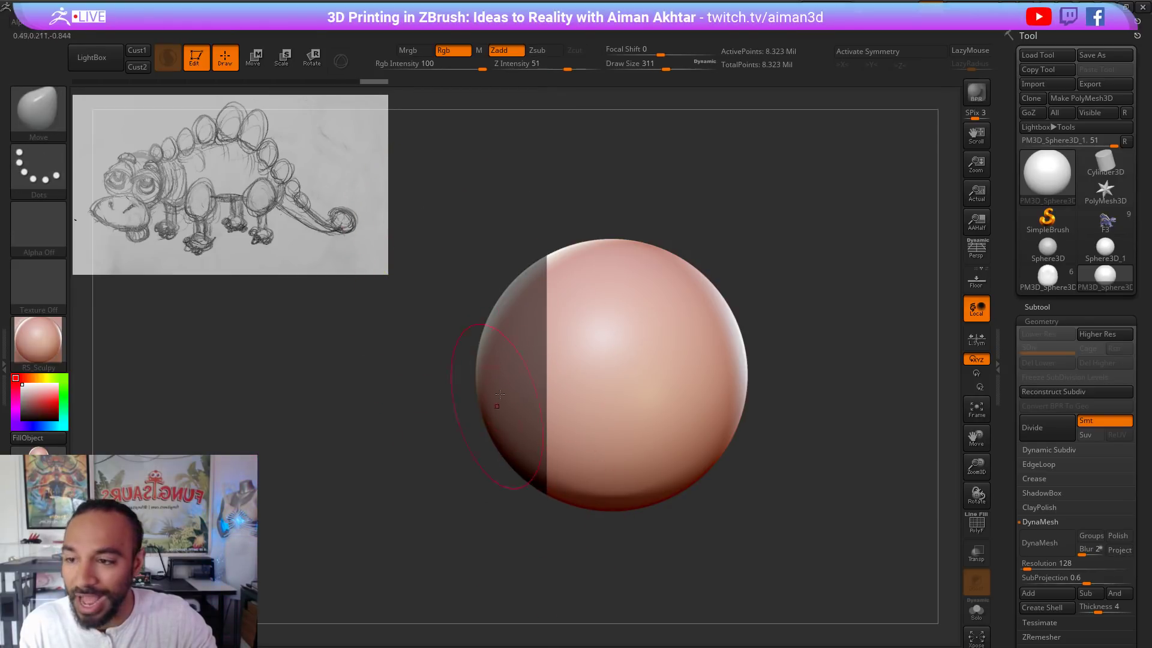
left_click(462, 468, "ctrl")
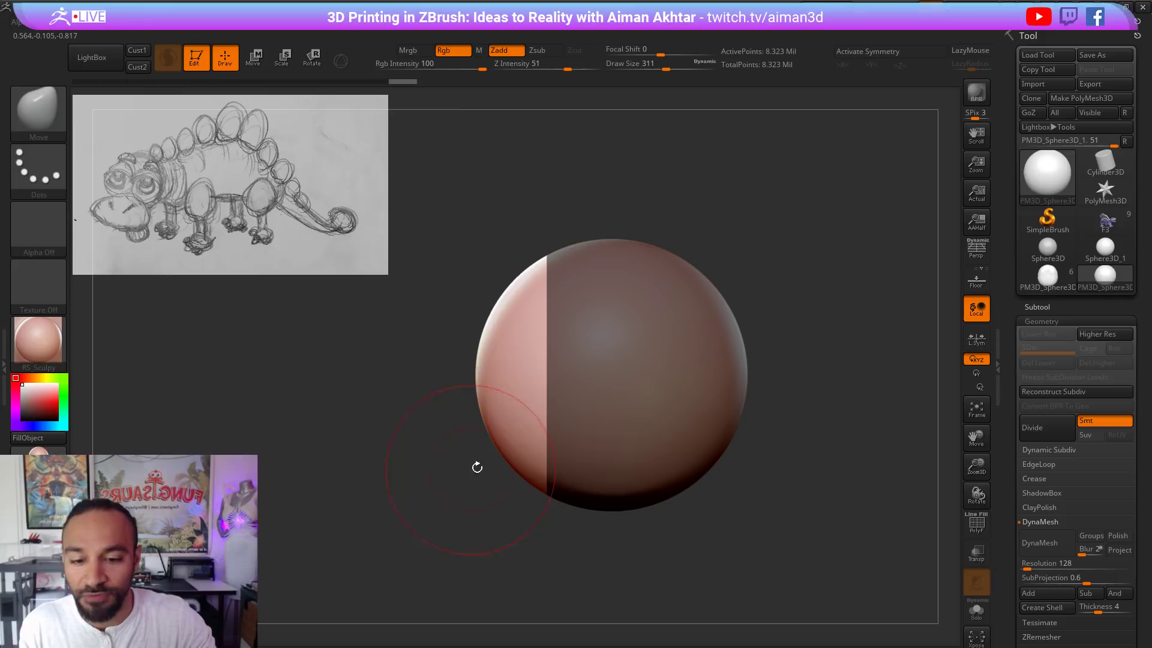
Step: Flatten the sphere's unmasked side into a flat face using a horizontal Move transpose line, and return to Draw mode
left_click(251, 57)
left_click_drag(547, 379, 402, 380)
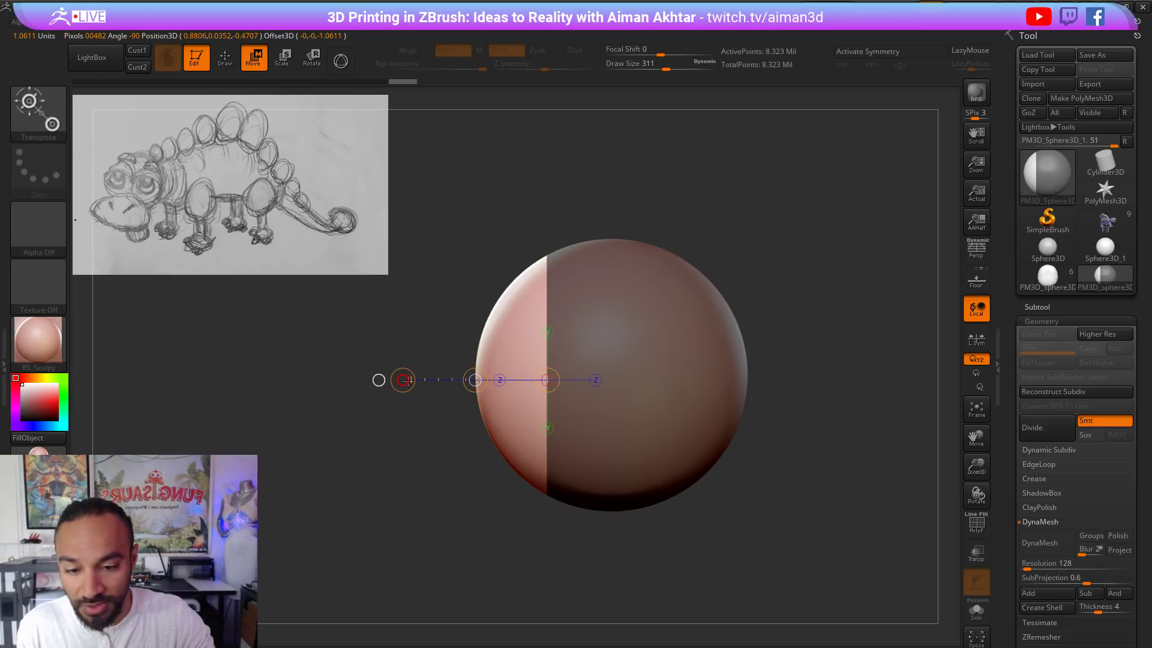
left_click(403, 380)
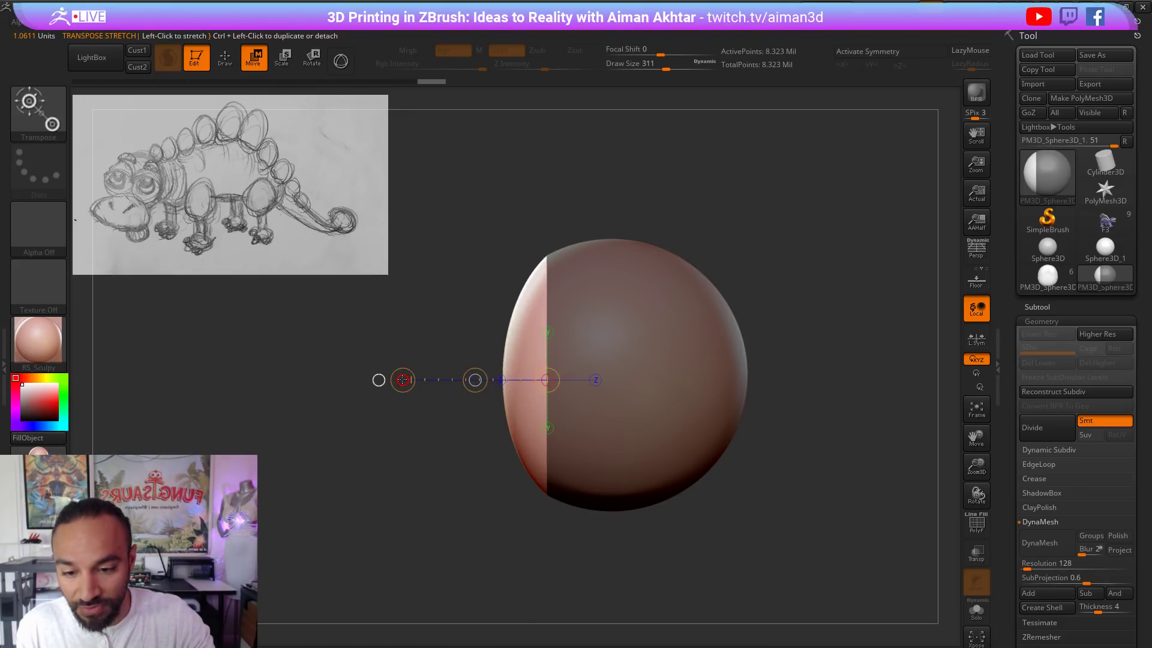
key("ctrl+z")
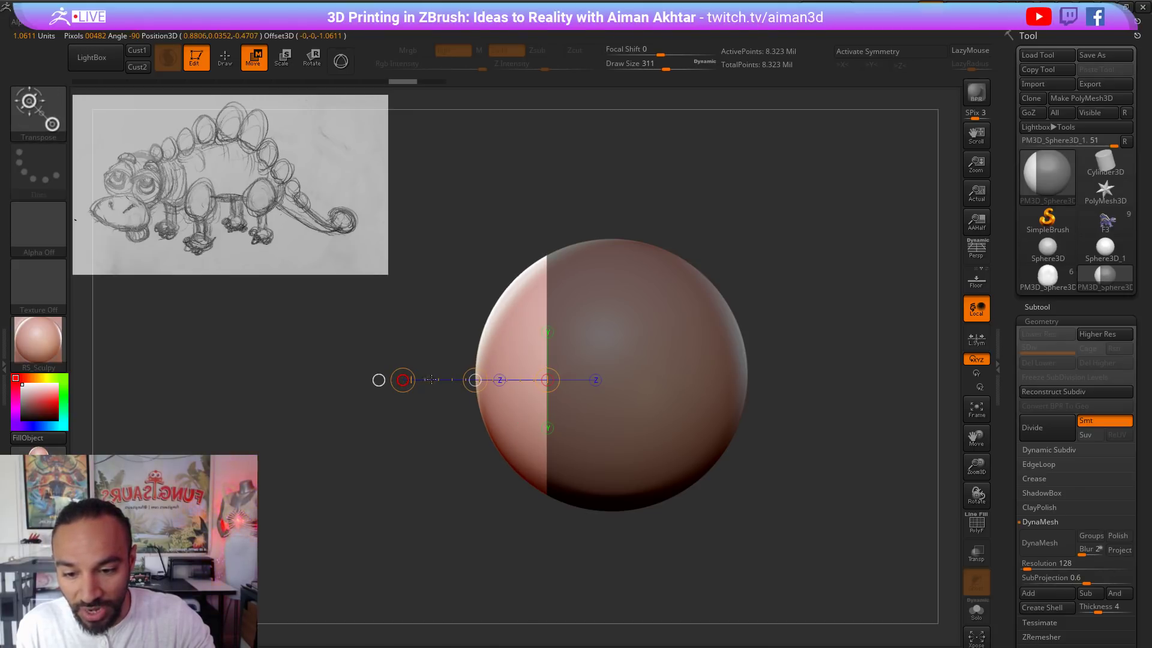
left_click_drag(475, 379, 605, 379)
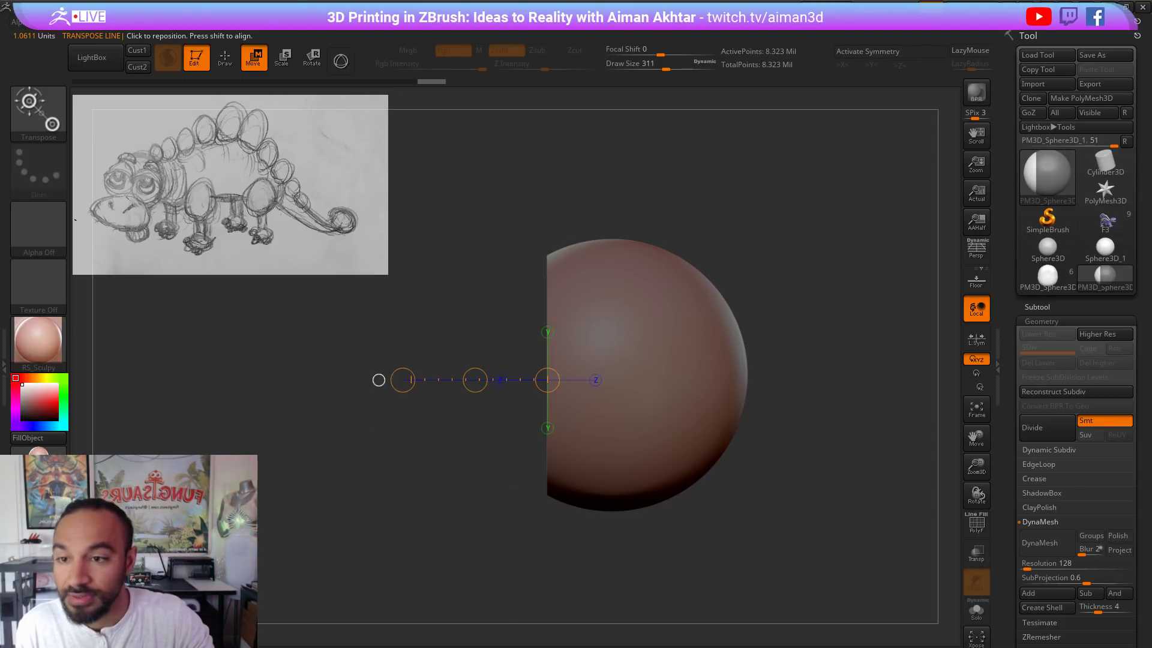
left_click(225, 59)
Step: Mask a centred circle about half the width of the flat face using the MaskCircle brush
mouse_move(504, 458)
left_mouse_down()
mouse_move(565, 461)
mouse_move(561, 238)
left_mouse_up()
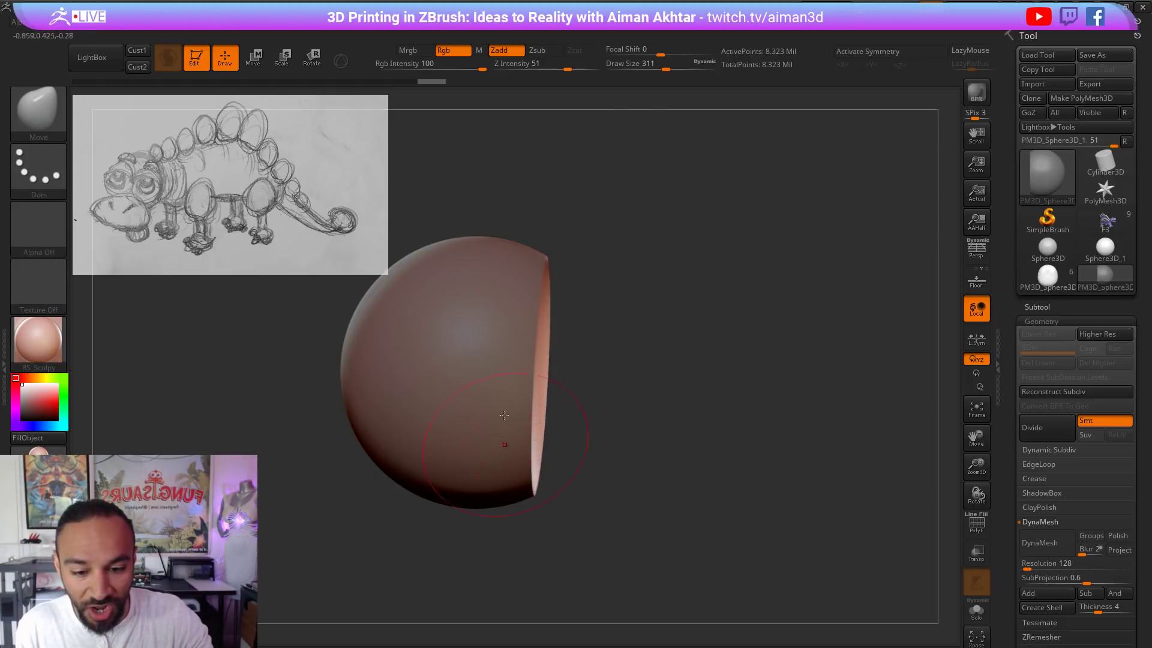
left_click_drag(691, 316, 527, 412)
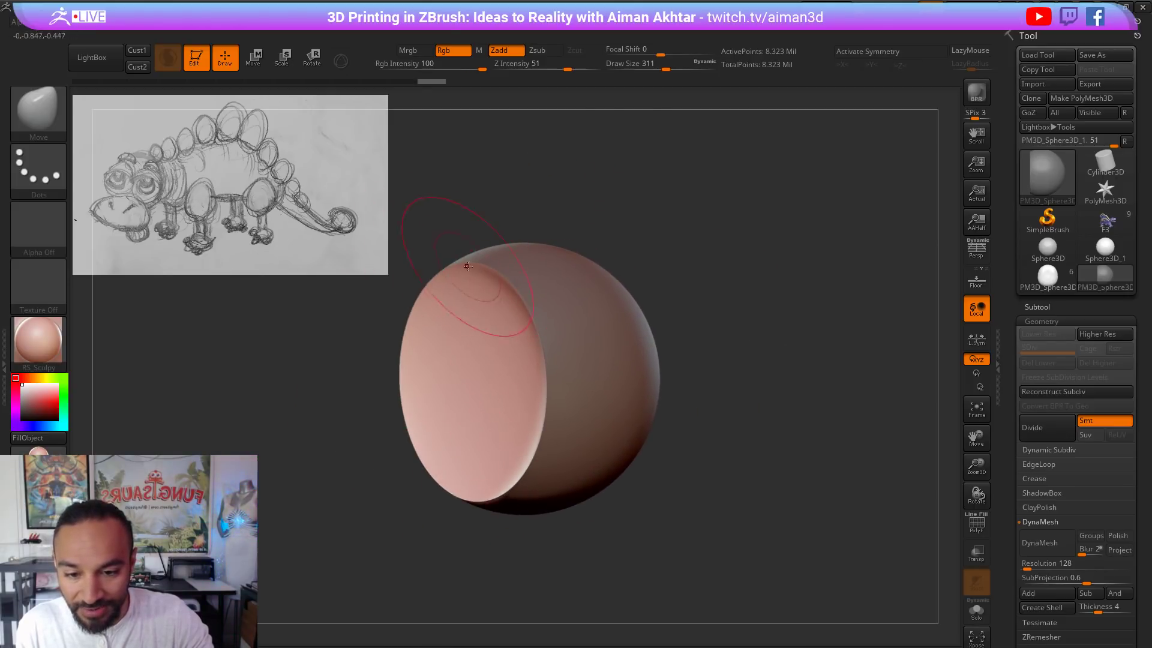
left_click_drag(699, 462, 823, 481)
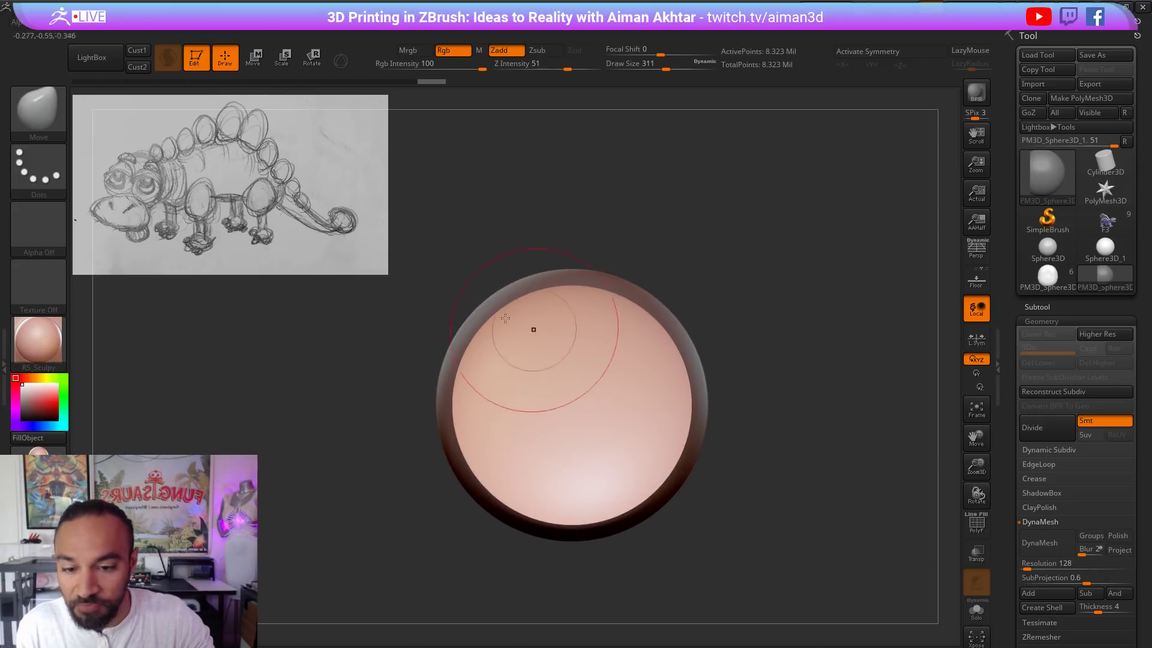
key("ctrl")
left_click(42, 118)
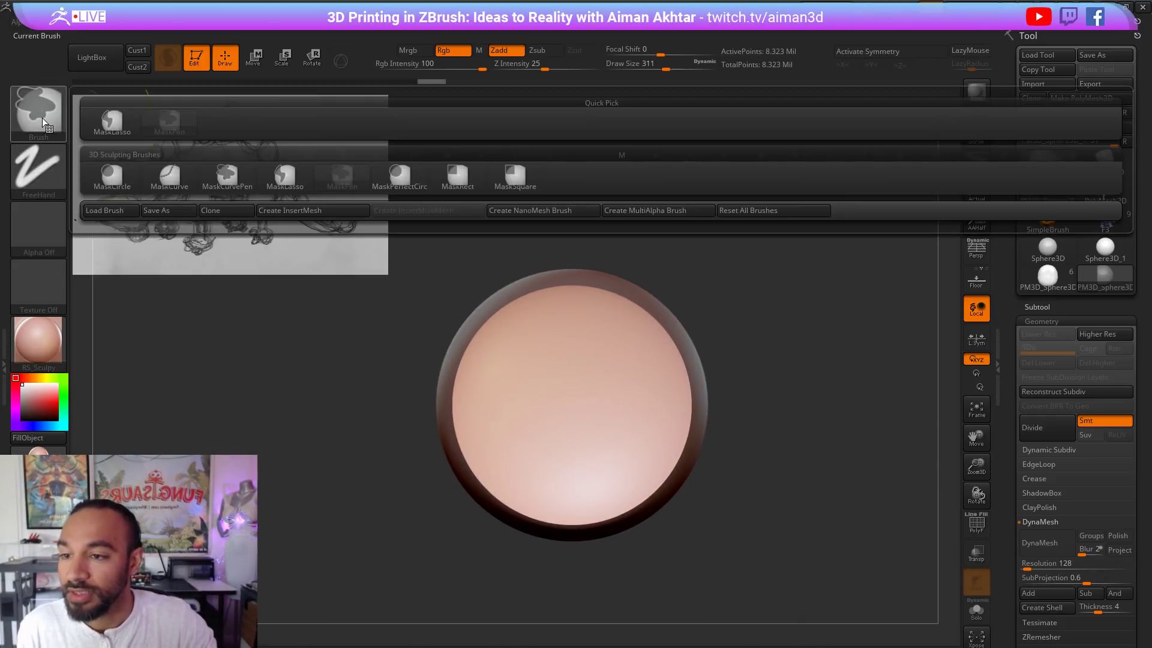
left_click(132, 192)
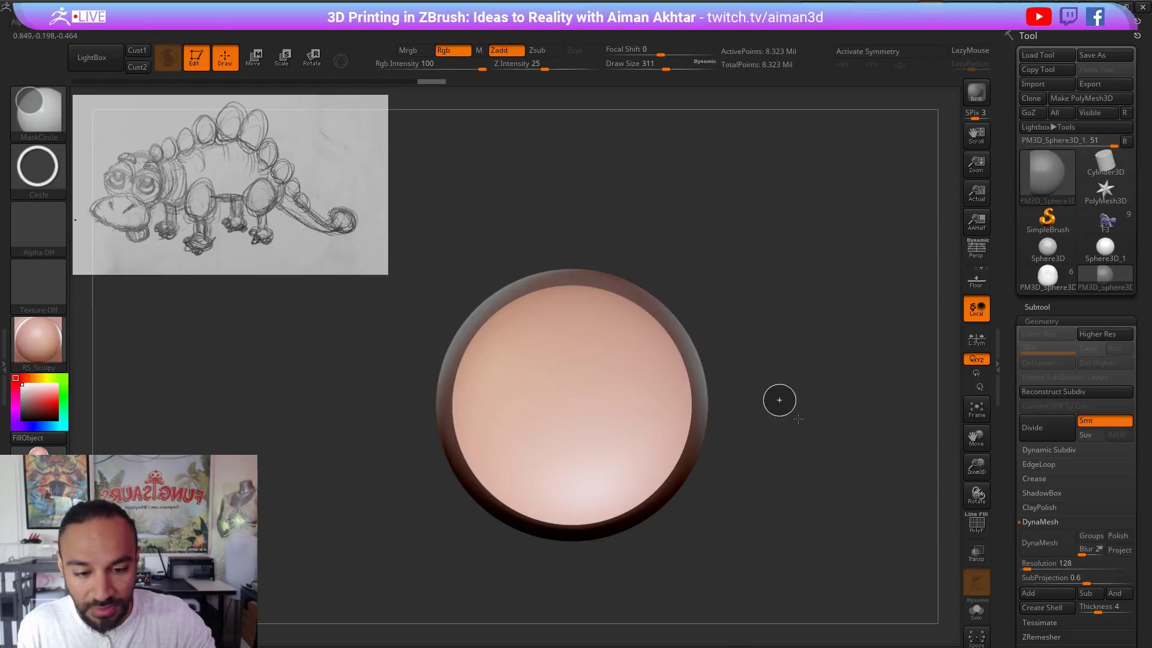
mouse_move(523, 363)
left_mouse_down("ctrl")
mouse_move(620, 458)
mouse_move(624, 481)
mouse_move(643, 478)
mouse_move(628, 461)
mouse_move(641, 477)
left_mouse_up("ctrl")
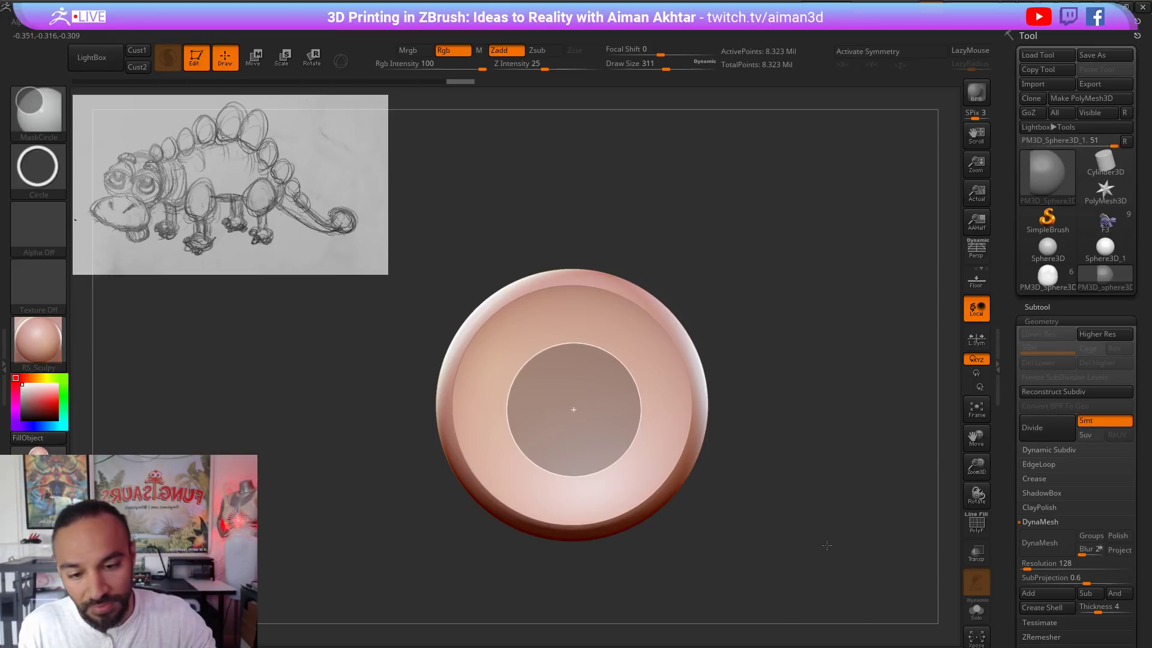
Step: Remove the mask from the sphere's rounded back using the MaskLasso brush, keeping the circle on the flat face masked
left_click_drag(776, 522, 729, 520)
left_click_drag(888, 507, 937, 505)
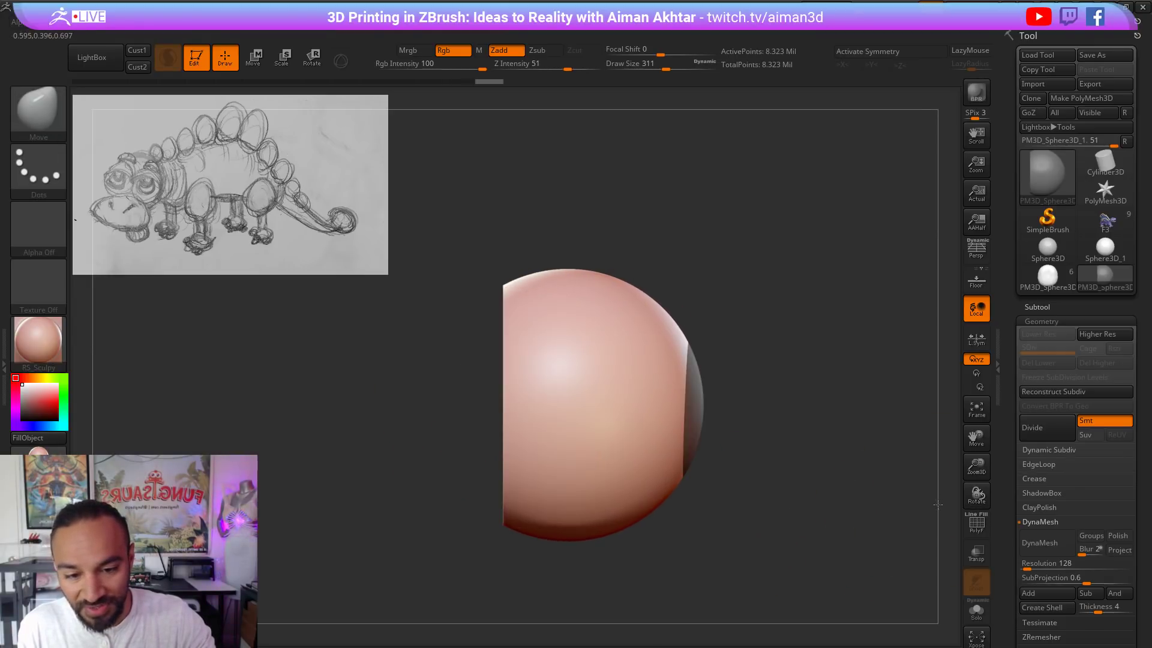
left_click(38, 108, "ctrl")
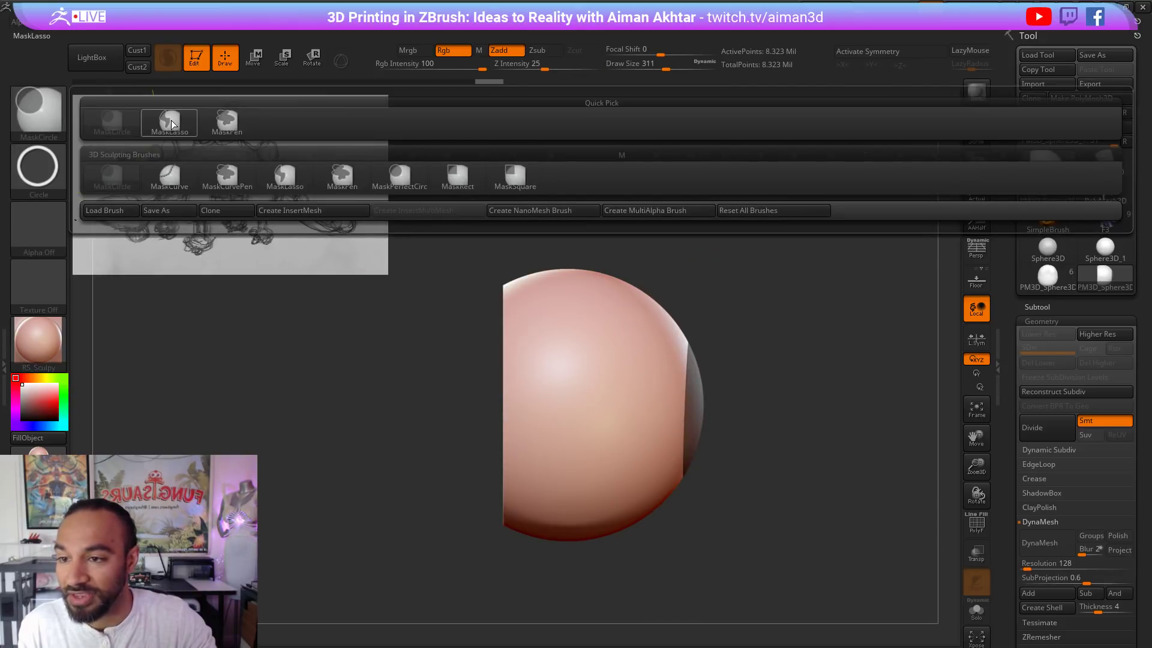
left_click(171, 120, "ctrl")
mouse_move(655, 245)
left_mouse_down("ctrl")
mouse_move(672, 621)
mouse_move(671, 604)
left_mouse_up("ctrl")
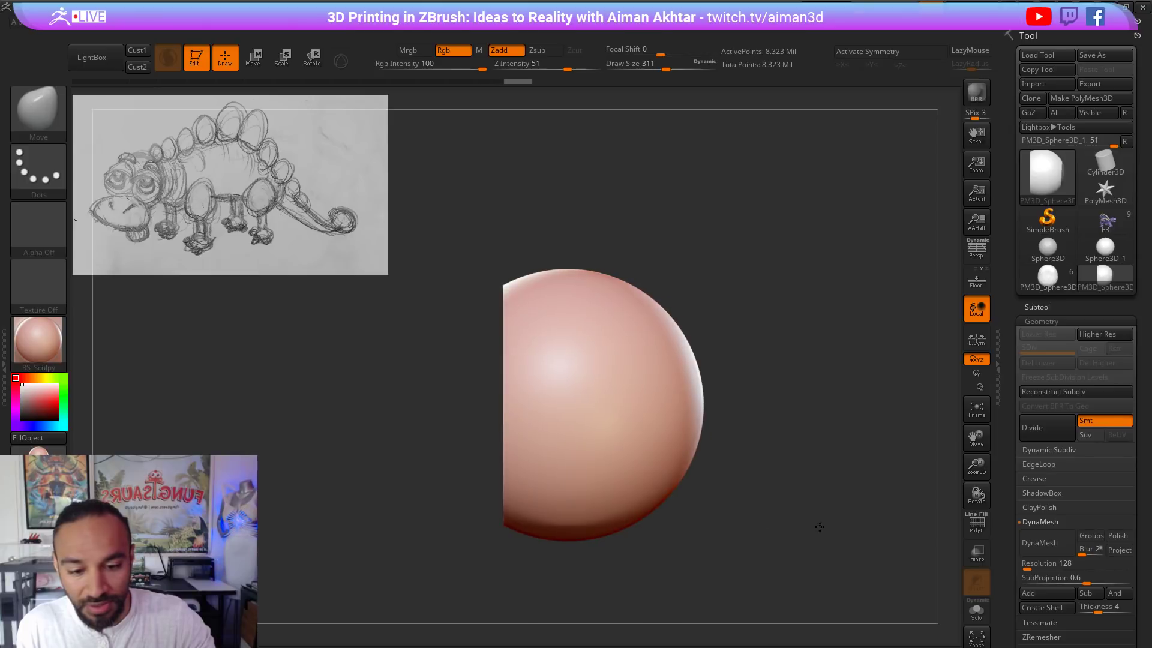
Step: Invert the mask so only the central circle on the flat face is unmasked, and switch to Move transpose mode
left_click_drag(820, 527, 781, 462)
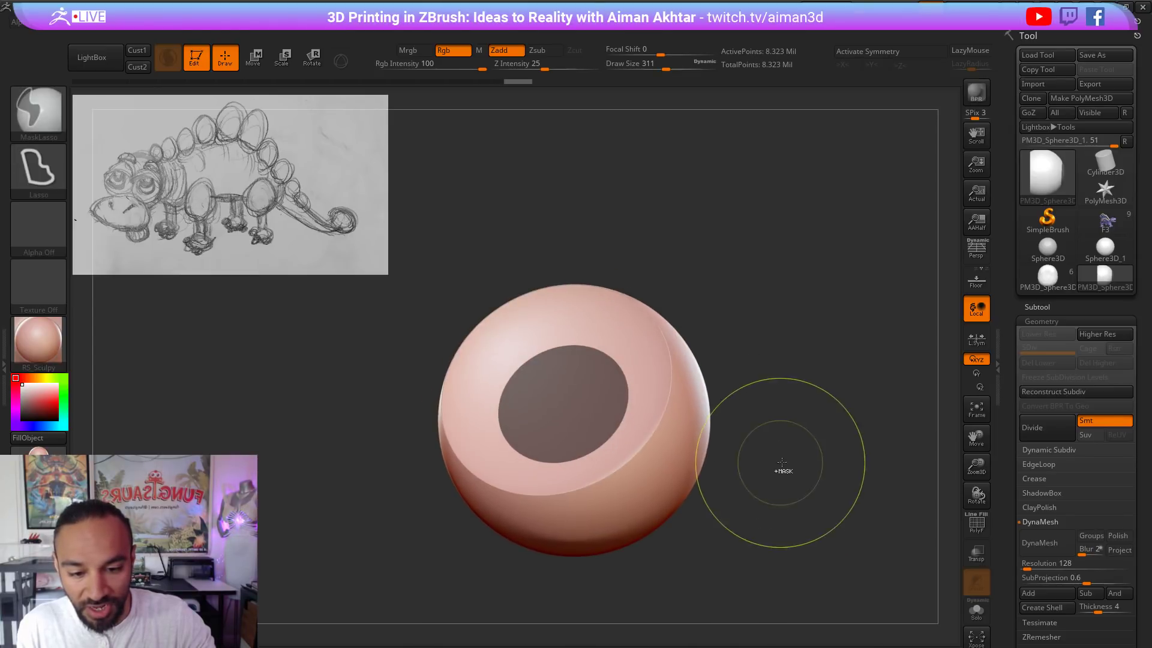
left_click(781, 462, "ctrl")
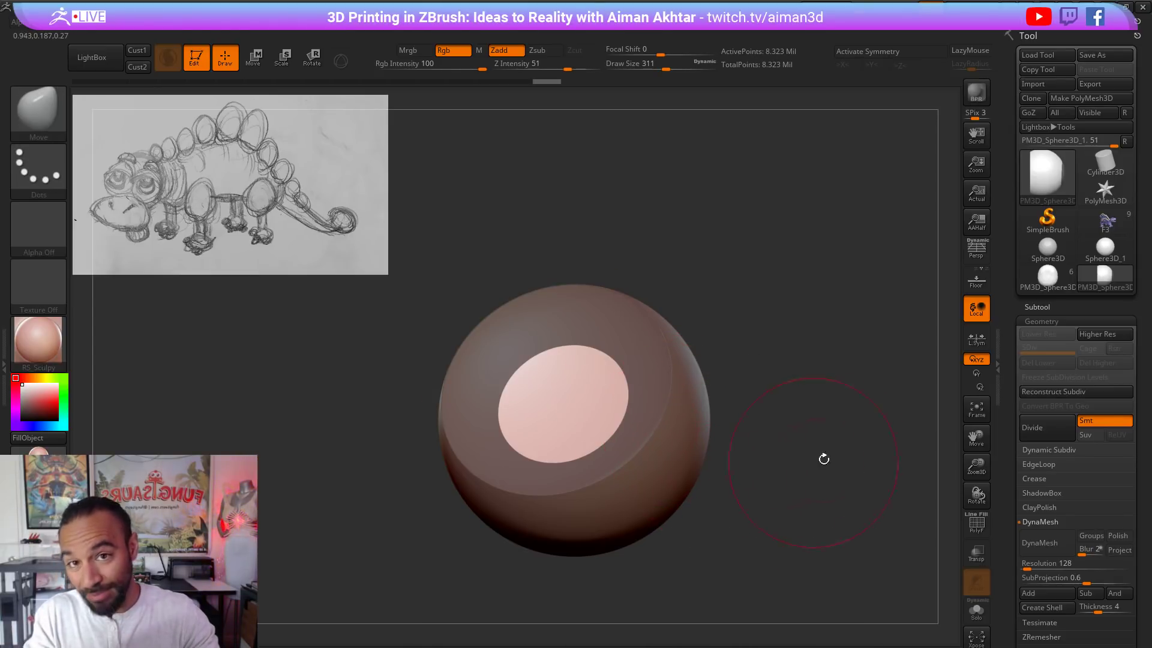
left_click_drag(872, 473, 857, 488)
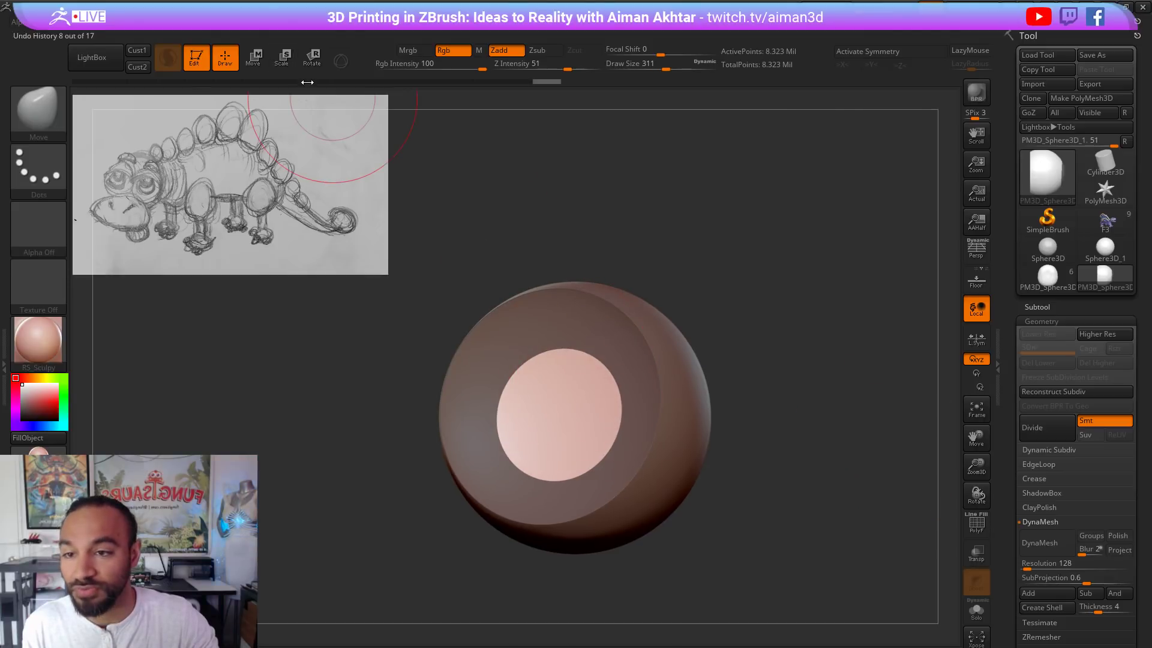
left_click(253, 57)
left_click_drag(881, 398, 806, 412, "shift")
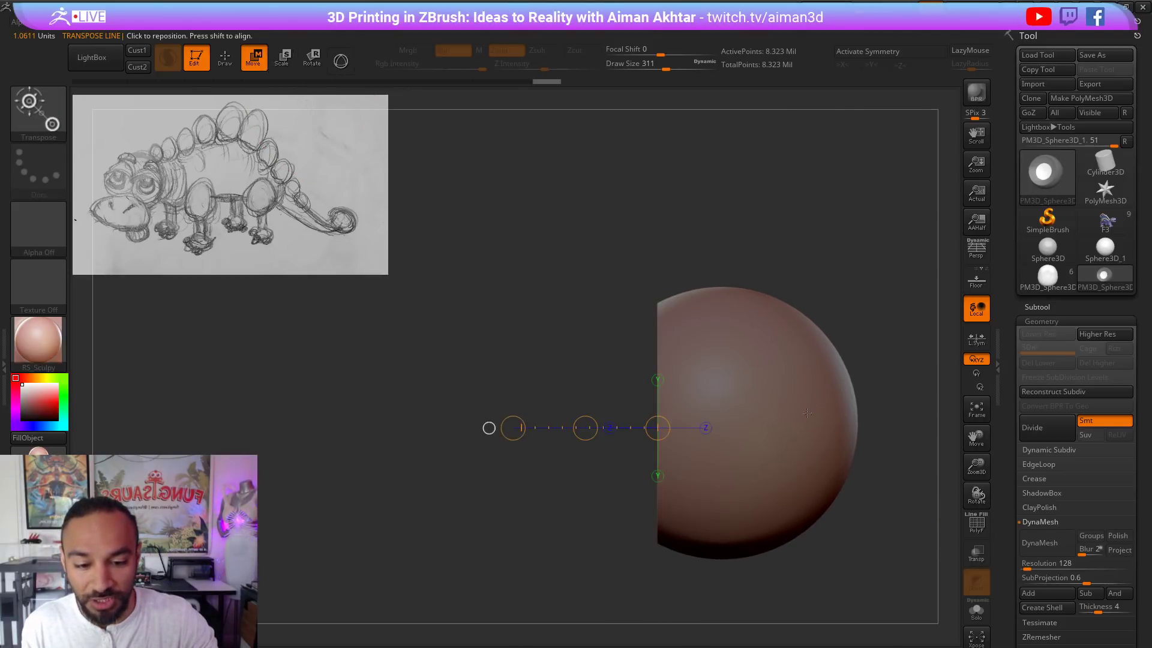
Step: Try to displace the unmasked circle using a short horizontal transpose line at the flat face, and undo it
left_click_drag(687, 522, 701, 547)
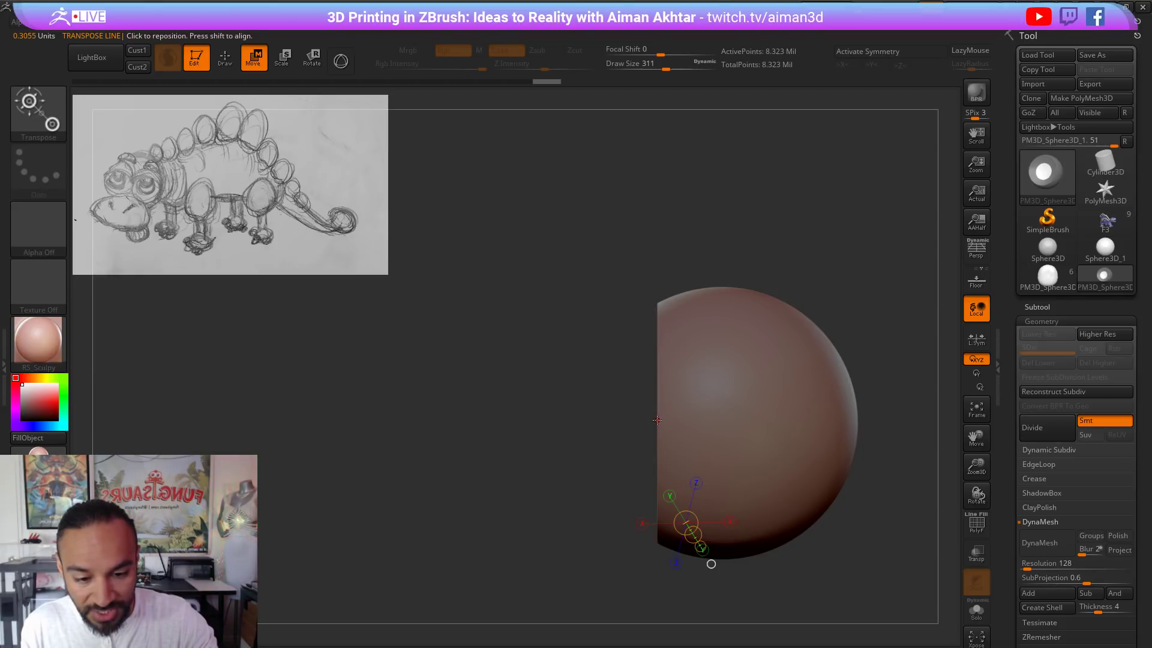
left_click_drag(657, 420, 699, 421)
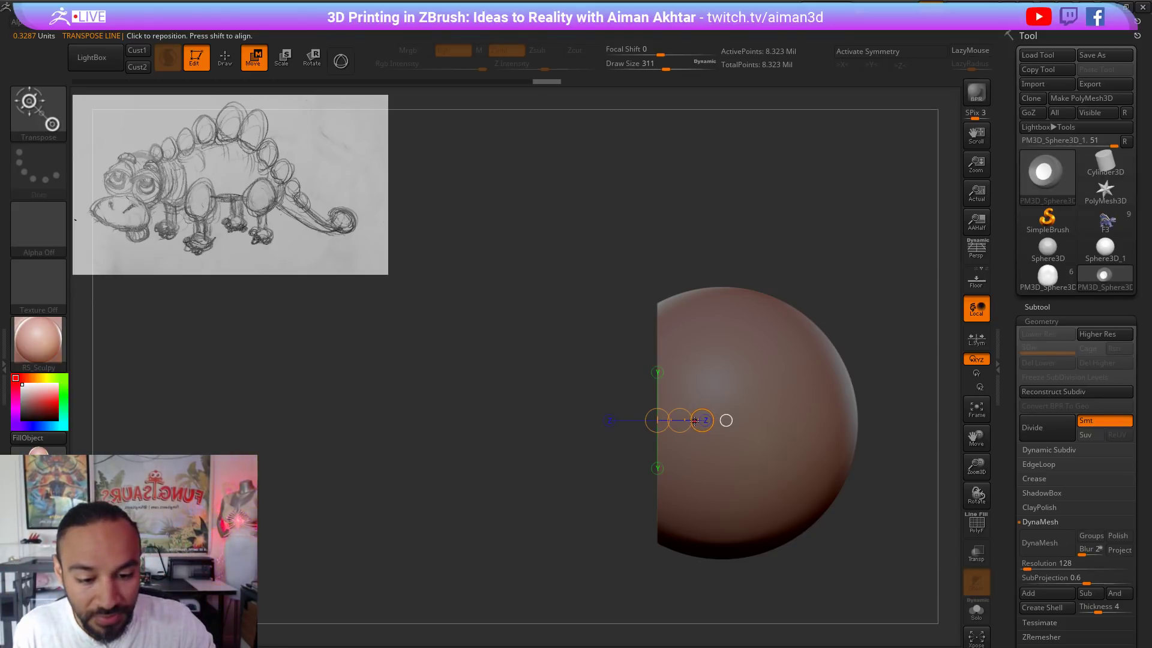
left_click_drag(696, 419, 702, 420)
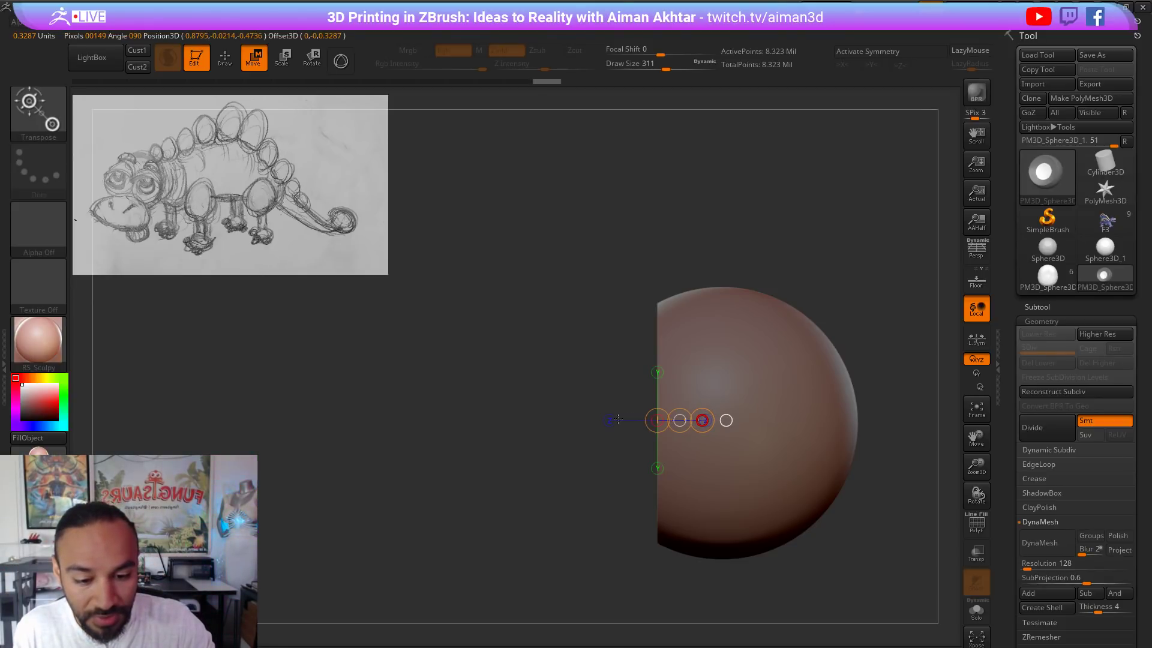
left_click_drag(617, 419, 564, 420)
left_click_drag(564, 516, 648, 520)
key("ctrl+z")
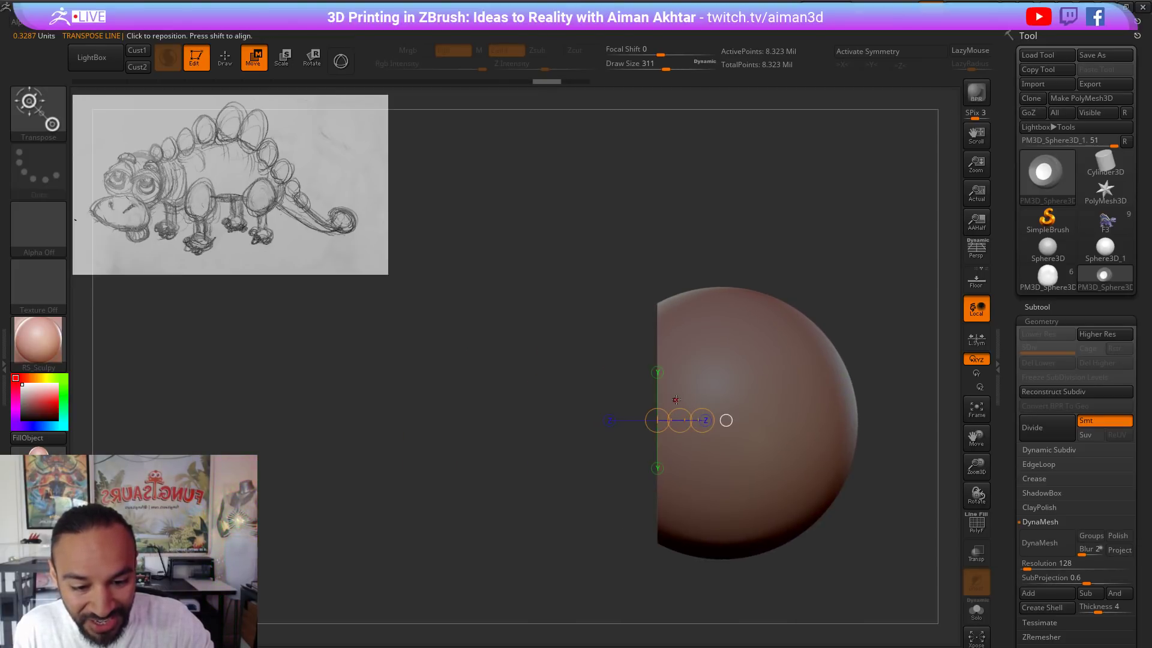
Step: Pull the unmasked circle out of the flat face as a rounded bulge using a short horizontal Move transpose line
left_click_drag(677, 400, 726, 399)
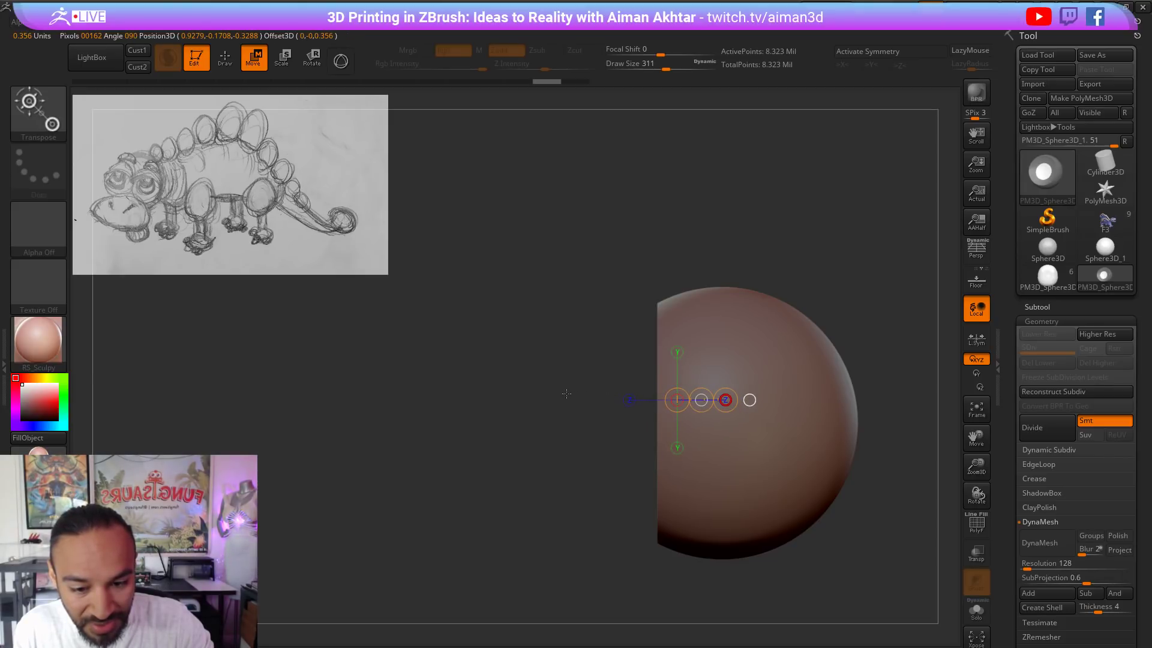
left_click_drag(502, 394, 605, 506)
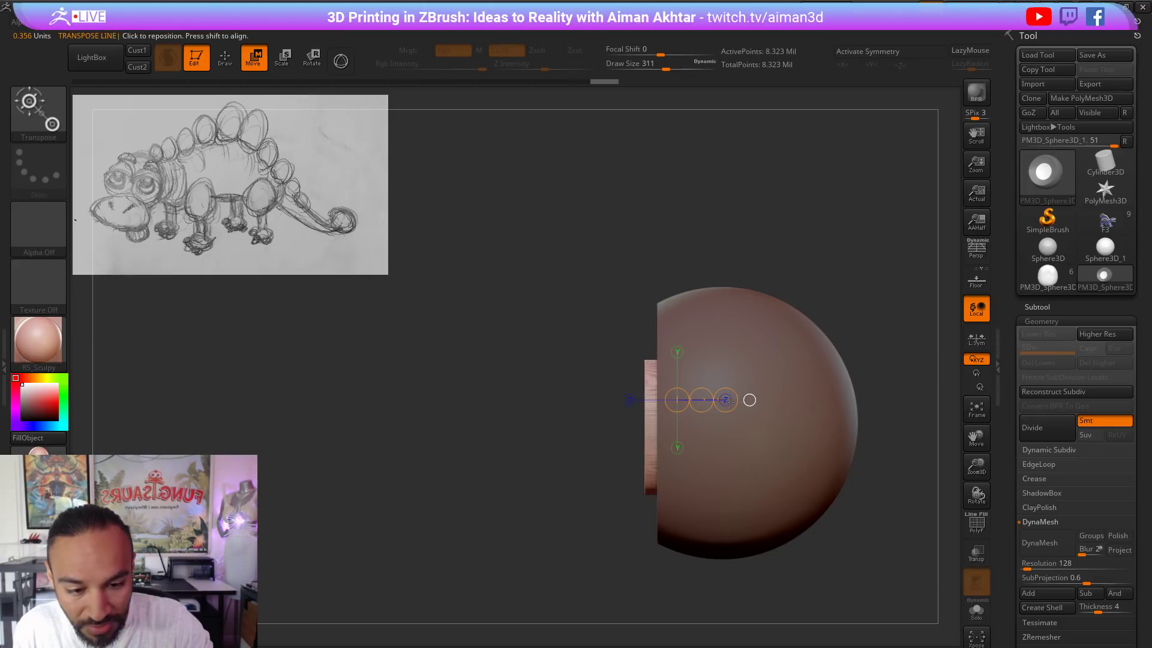
key("ctrl+z")
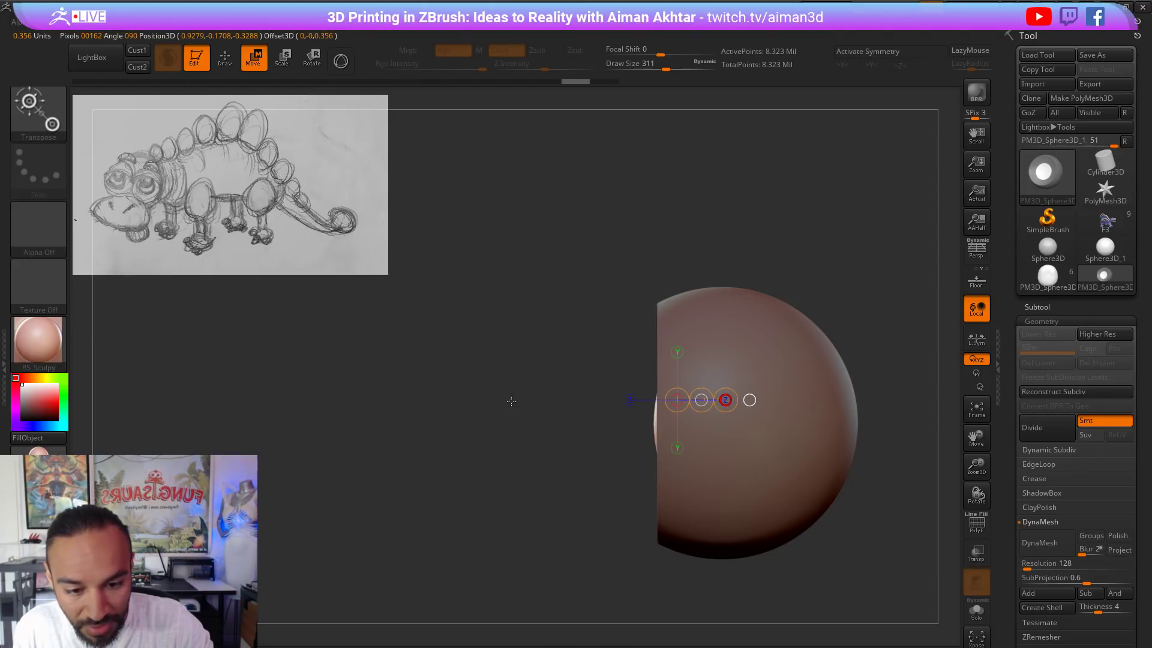
left_click_drag(512, 401, 415, 406)
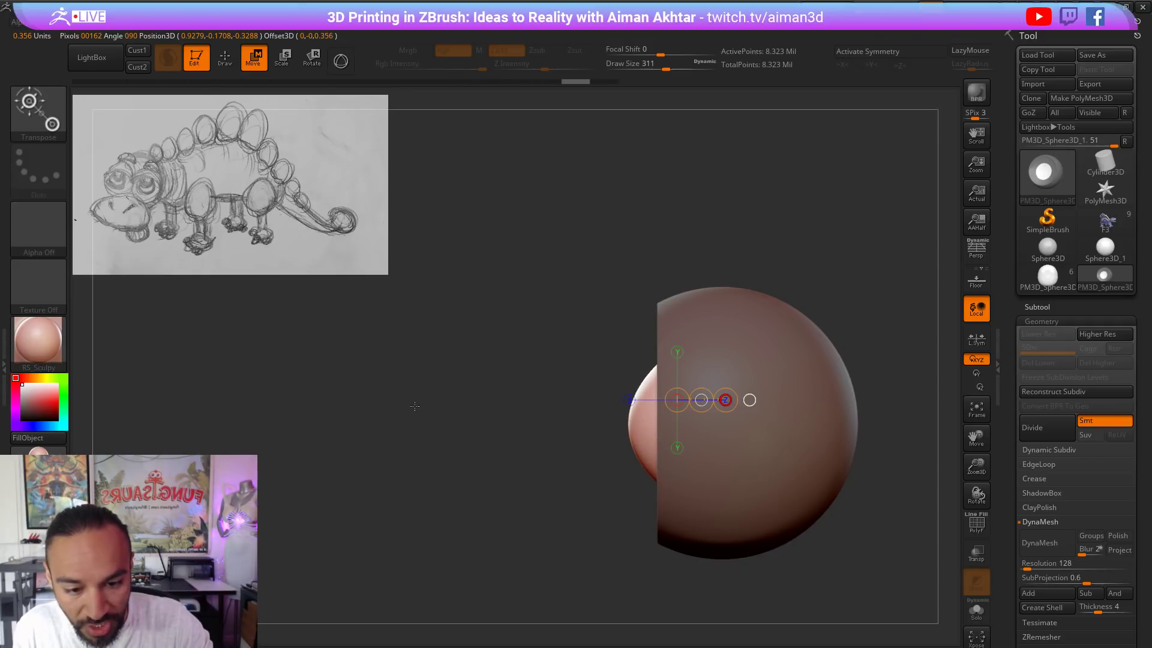
left_click_drag(771, 581, 812, 584)
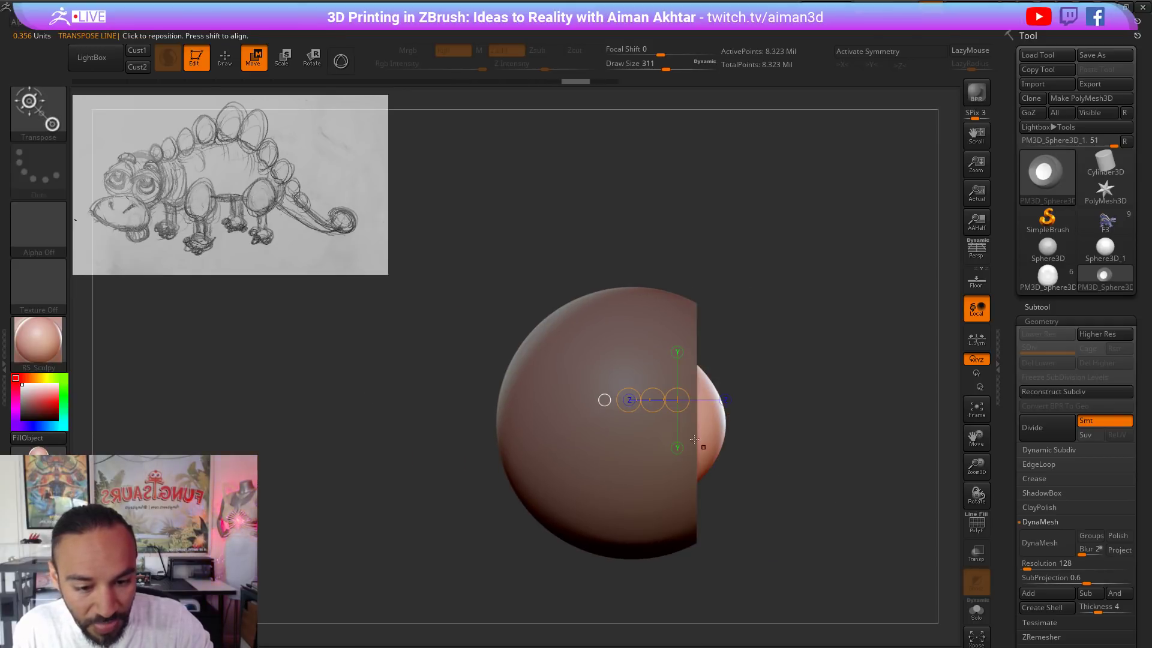
Step: Push the rounded bulge slightly back into the flat face with a longer horizontal Move transpose line
left_click_drag(715, 430, 911, 431)
left_click_drag(850, 473, 822, 477)
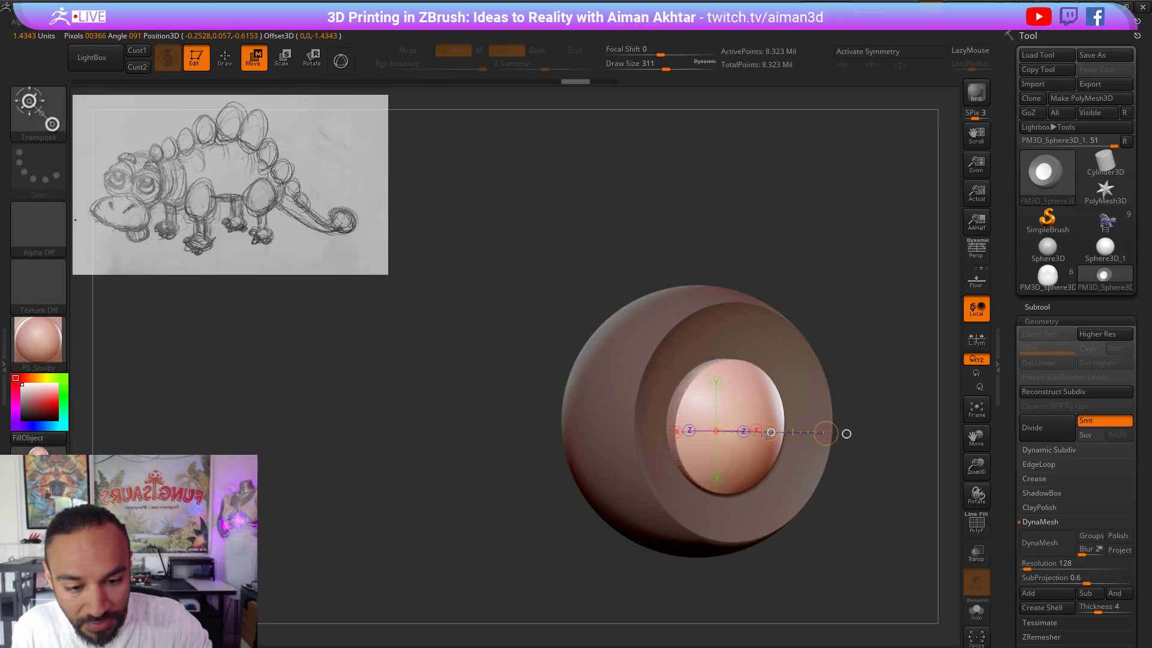
left_click_drag(766, 436, 739, 438)
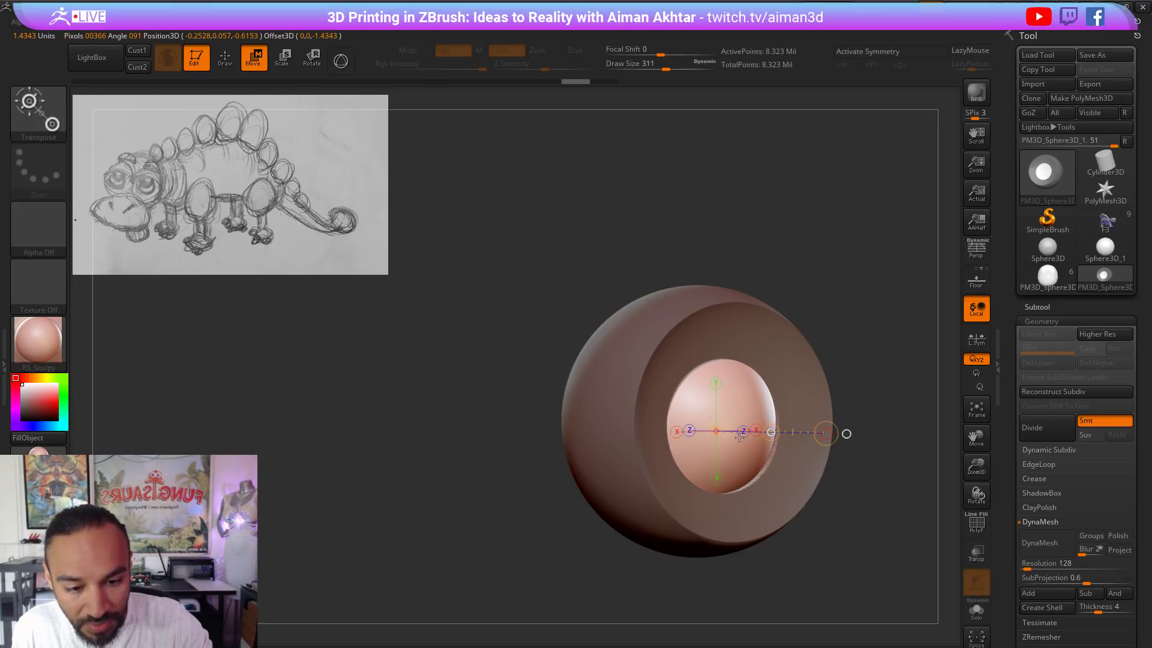
left_click_drag(818, 568, 767, 570)
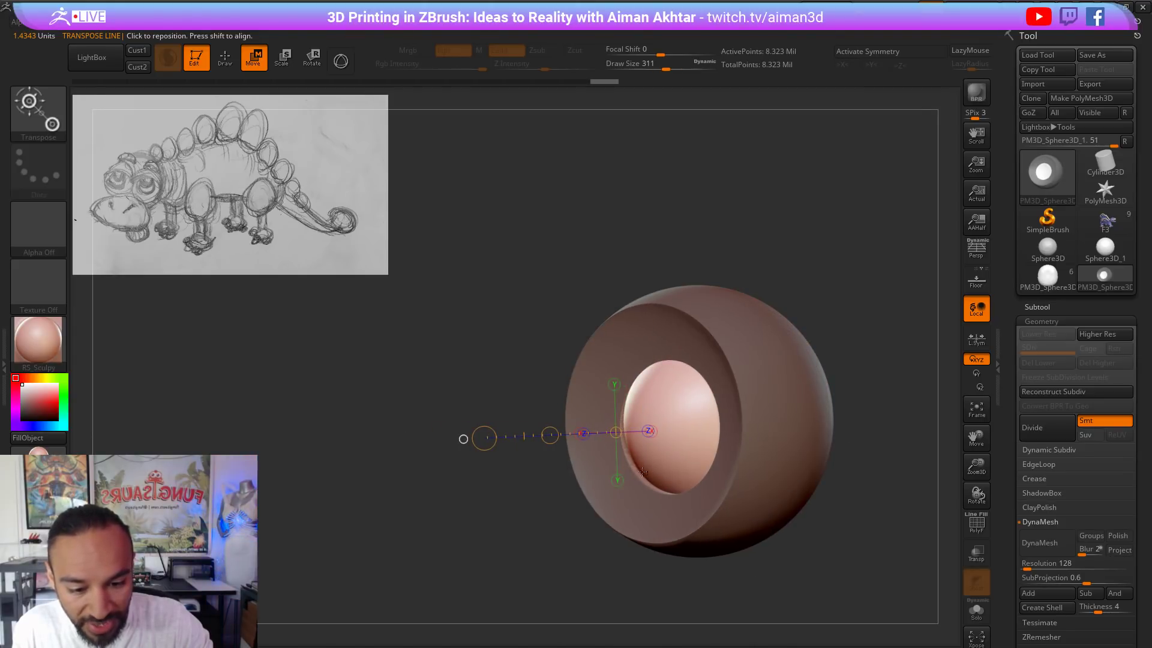
Step: Return to Draw mode and clear the mask from the eye mesh
left_click(225, 56)
left_click_drag(567, 253, 585, 271, "ctrl")
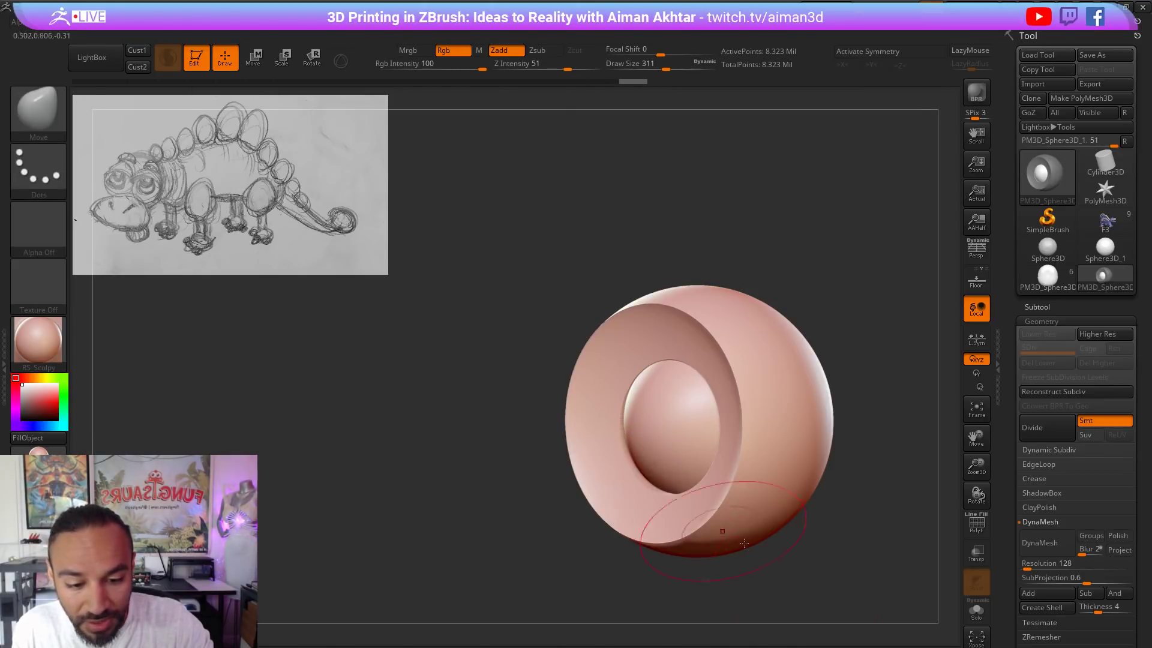
mouse_move(846, 585)
left_mouse_down()
mouse_move(909, 589)
mouse_move(881, 588)
left_mouse_up()
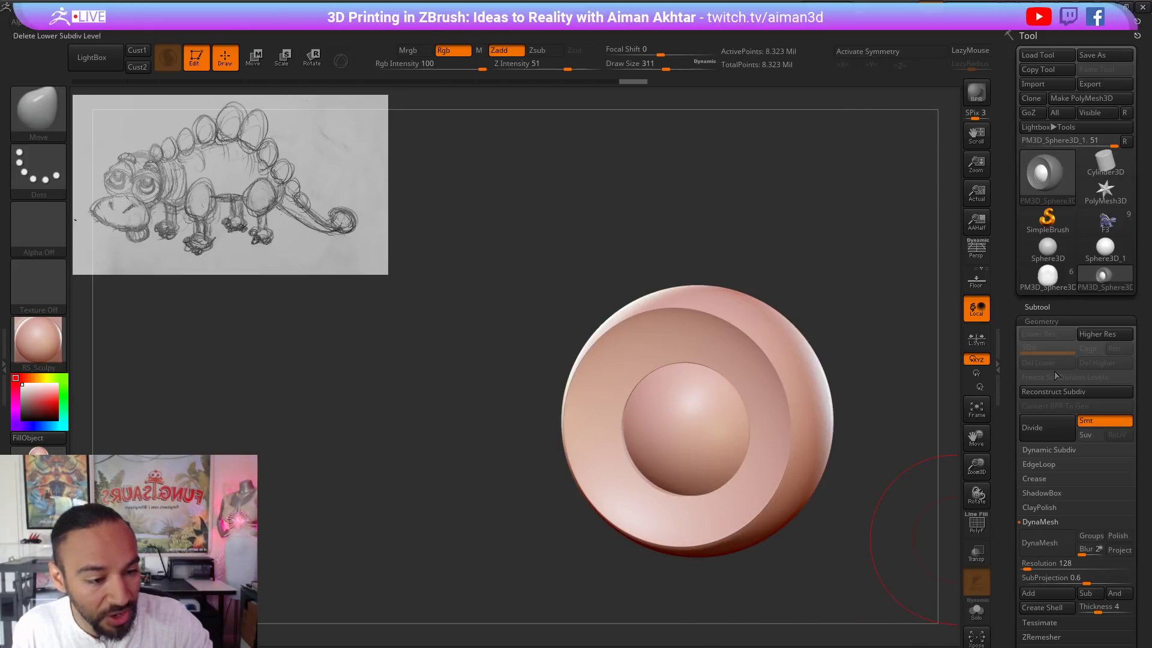
Step: Apply Mirror And Weld to the eye mesh to make its halves symmetrical
left_click(1059, 646)
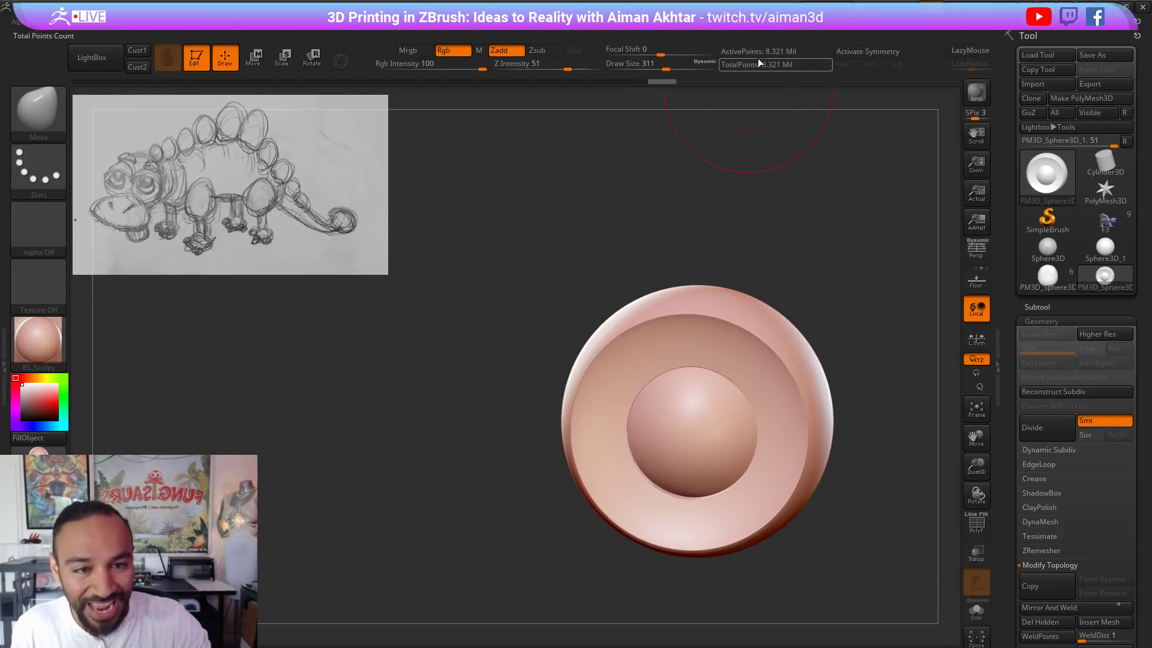
left_click_drag(830, 168, 780, 397)
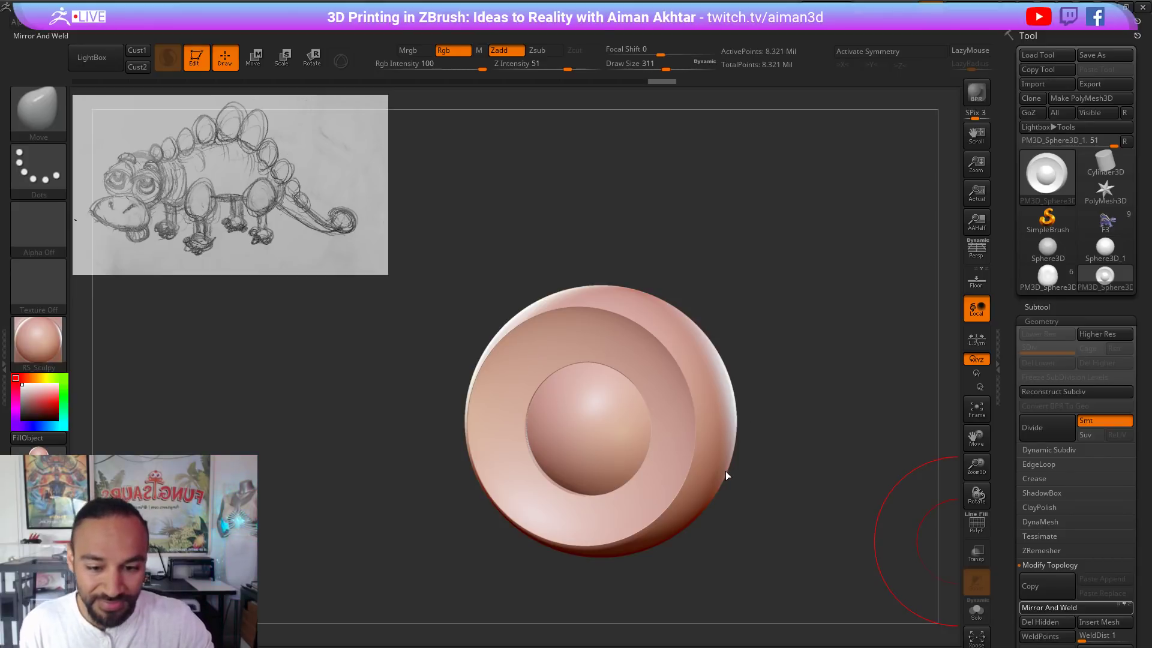
left_click_drag(765, 485, 803, 476)
right_click_drag(652, 472, 873, 457)
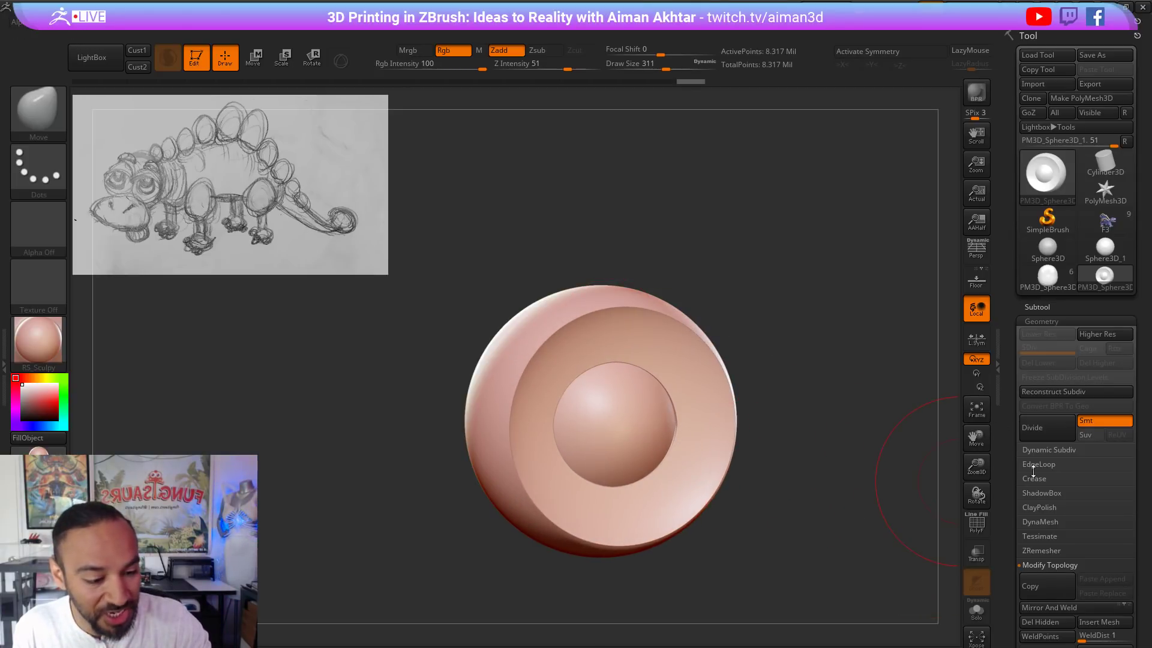
Step: Try DynaMesh on the eye at resolution 128, check its polyframe, and undo the remesh
left_click(1036, 521)
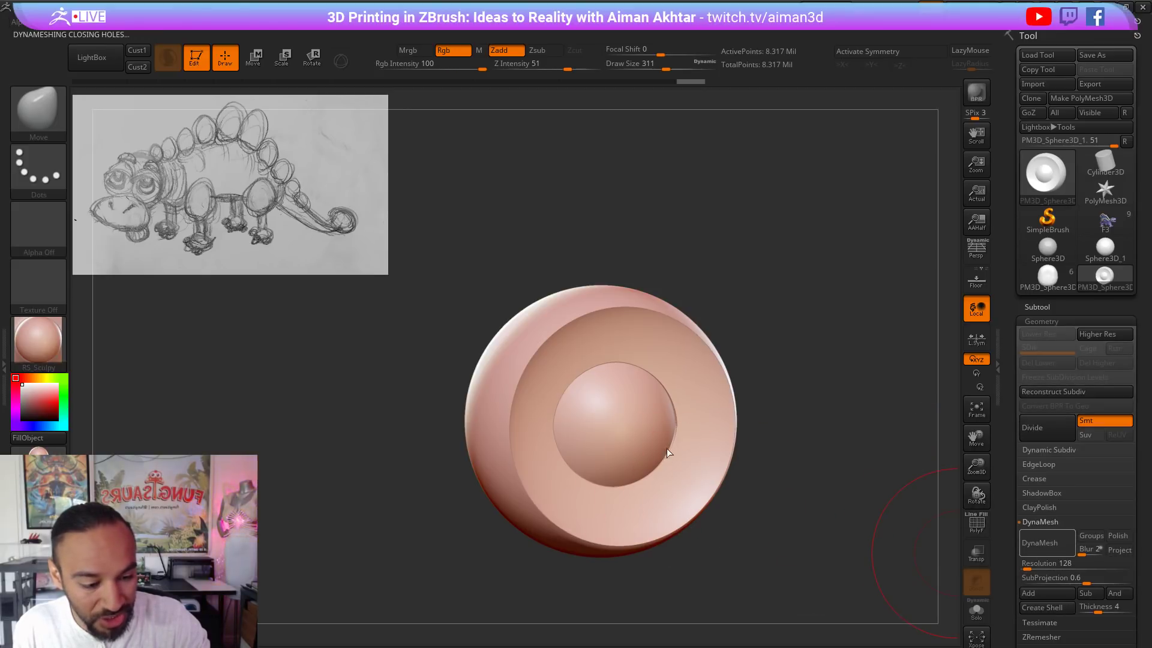
left_click(1040, 542)
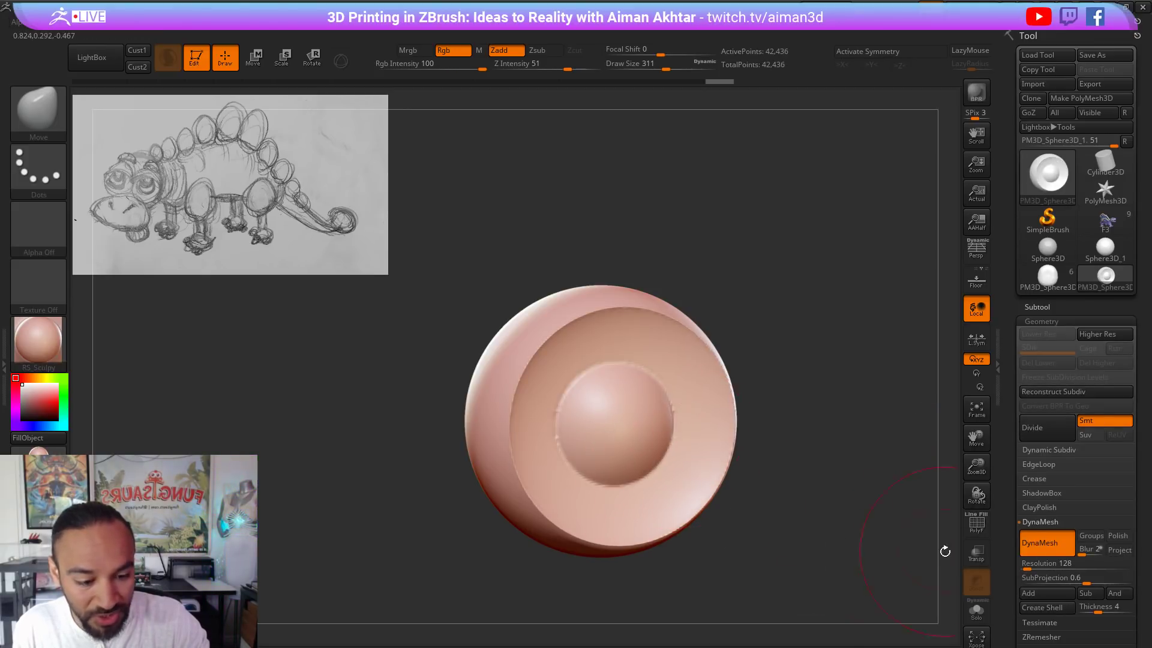
mouse_move(824, 539)
left_mouse_down()
mouse_move(780, 540)
mouse_move(817, 543)
left_mouse_up()
left_click(981, 531)
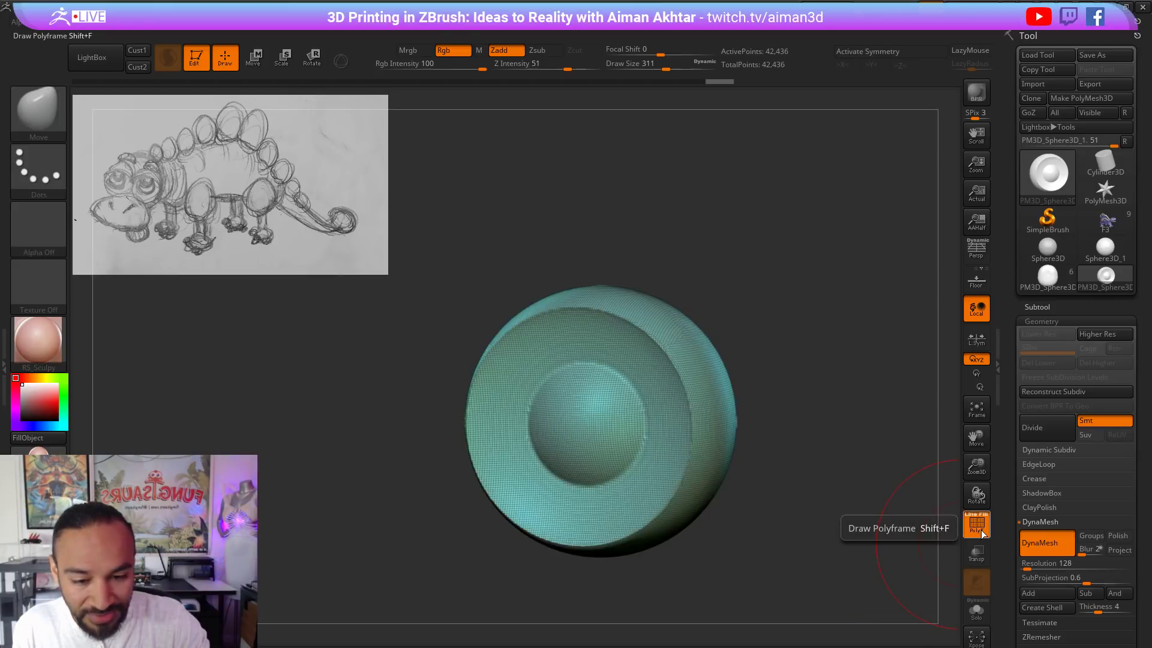
left_click(981, 531)
key("ctrl+z")
Step: Set the DynaMesh resolution to 504, remesh the eye, and check its polyframe
left_click(1030, 563)
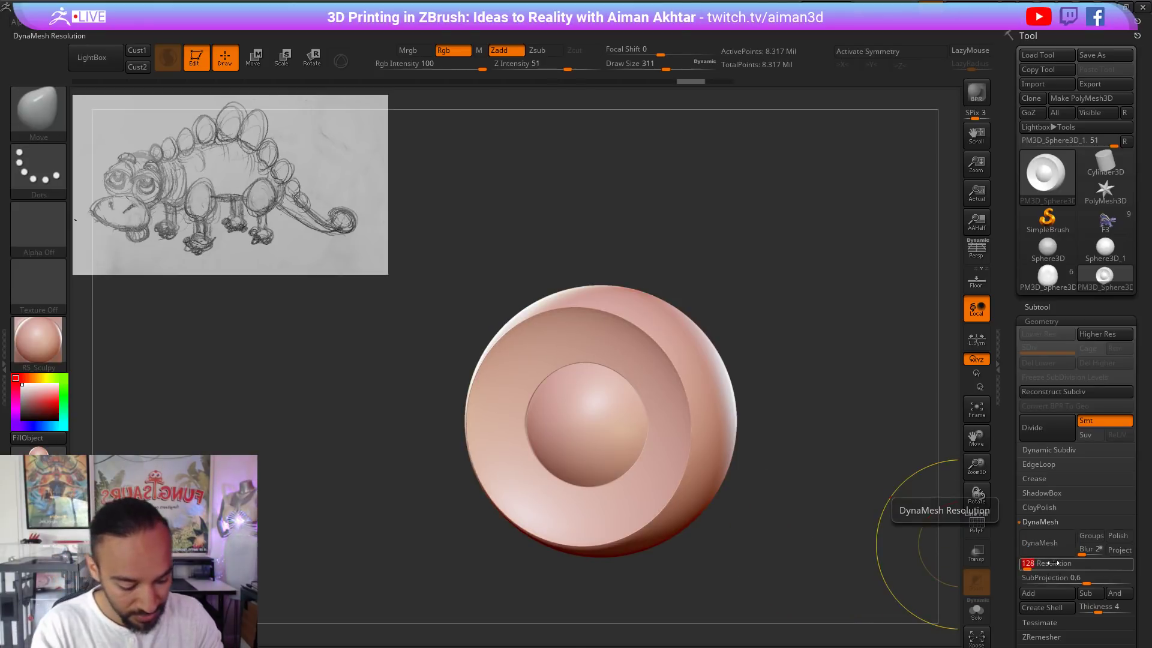
type("504")
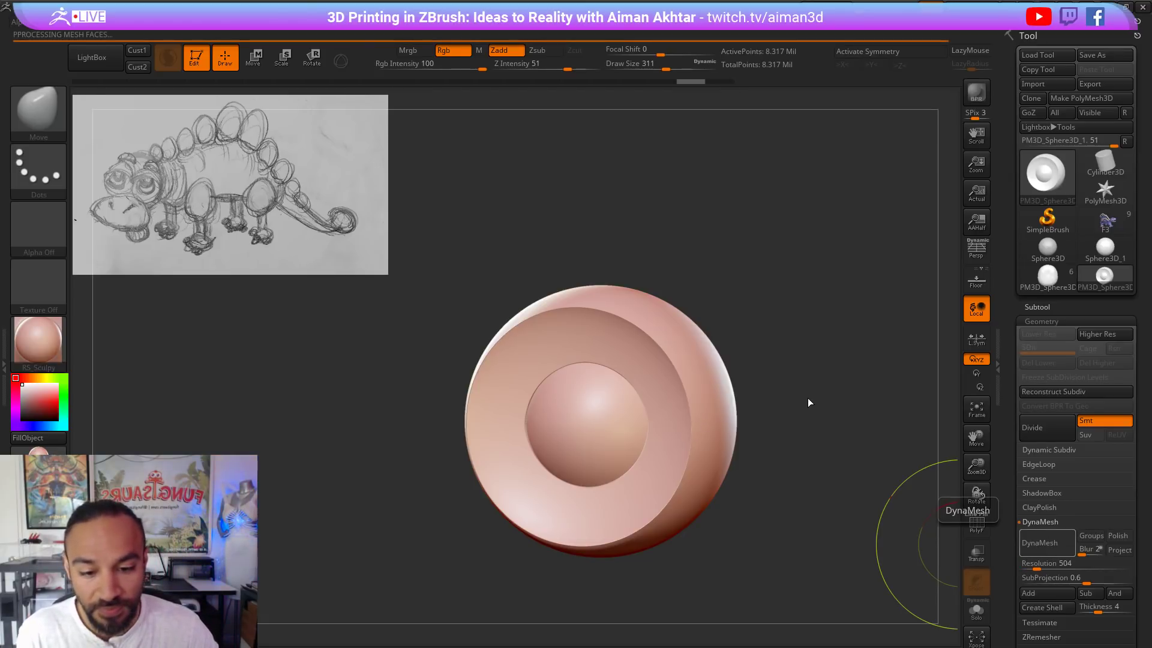
left_click_drag(813, 398, 836, 403)
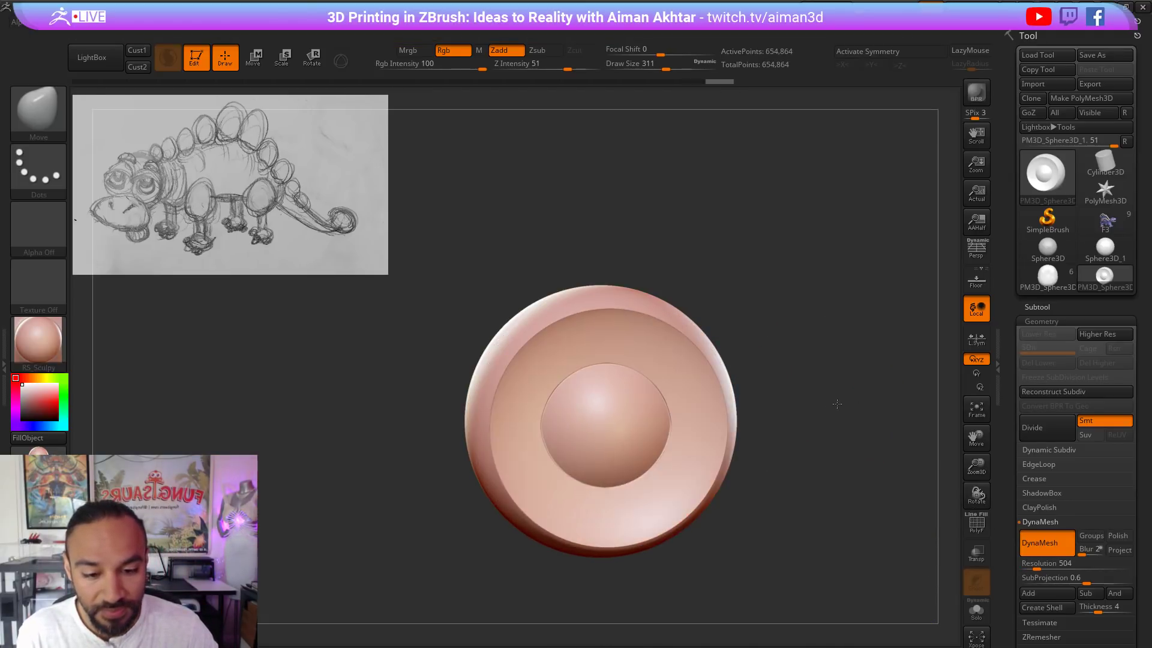
left_click(977, 523)
left_click(976, 523)
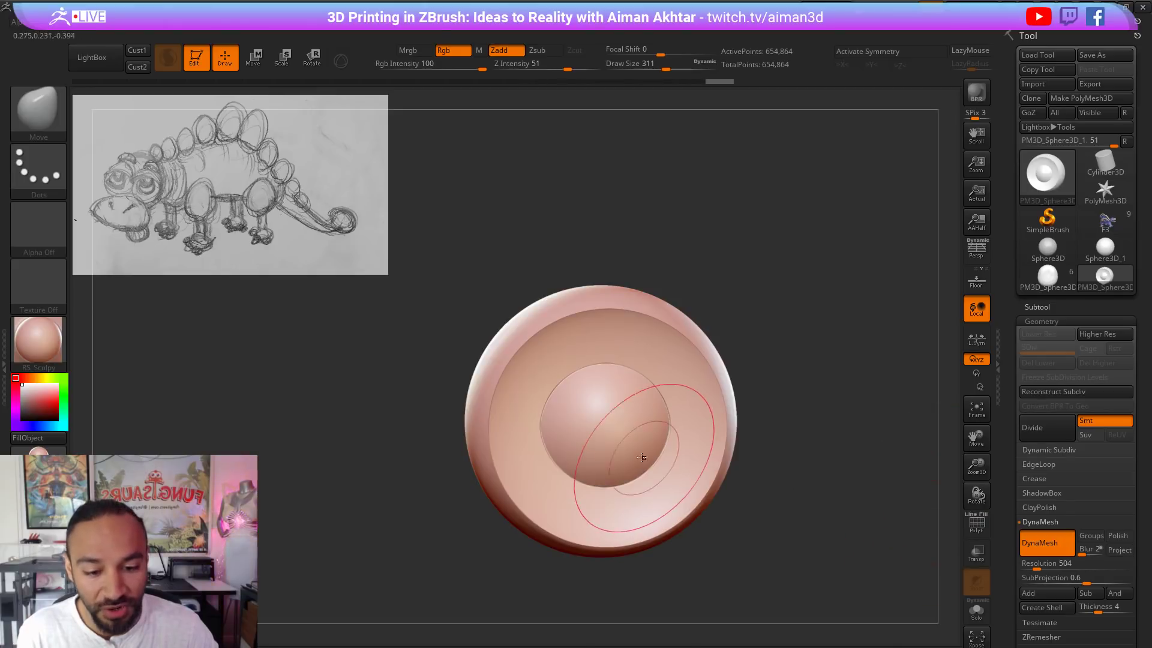
Step: Try to smooth the edge of the central bulge with the large Smooth brush, and undo the stroke
key("shift")
mouse_move(635, 416)
left_mouse_down("shift")
mouse_move(642, 411)
mouse_move(576, 432)
mouse_move(606, 444)
left_mouse_up("shift")
key("ctrl+z")
Step: Reduce the draw size to 124 and smooth the crease around the central bulge
key("s")
left_click(166, 58)
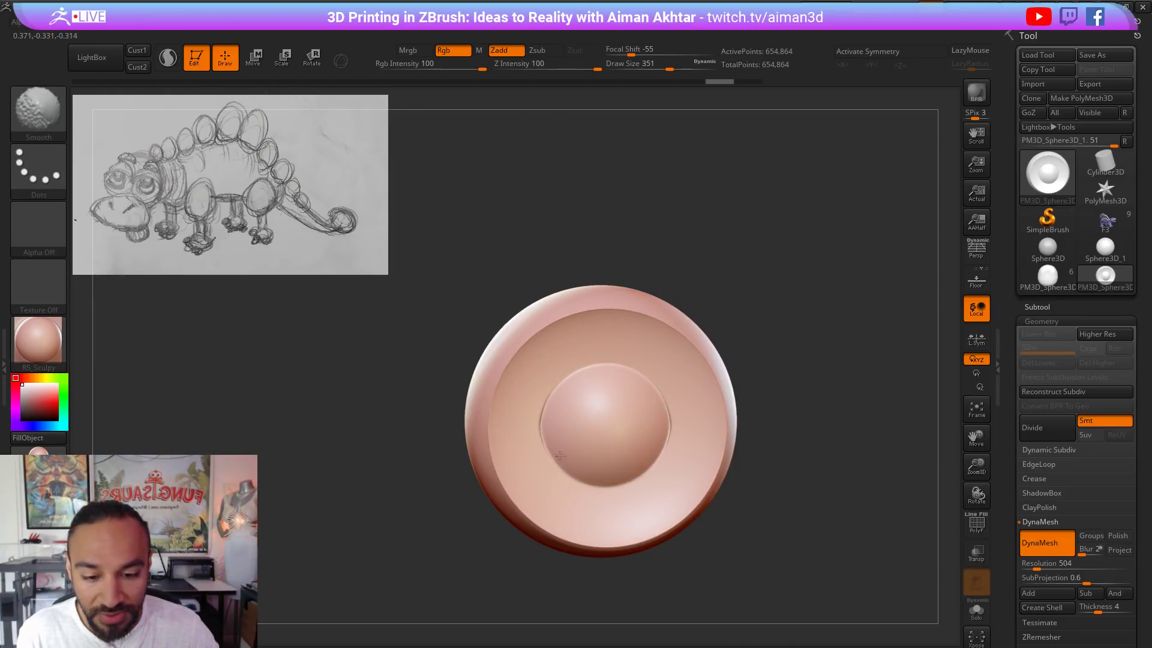
key("s")
mouse_move(688, 411)
left_mouse_down()
mouse_move(655, 406)
mouse_move(683, 401)
left_mouse_up()
mouse_move(527, 409)
left_mouse_down("shift")
mouse_move(521, 391)
mouse_move(549, 382)
left_mouse_up("shift")
left_click_drag(676, 396, 679, 403, "shift")
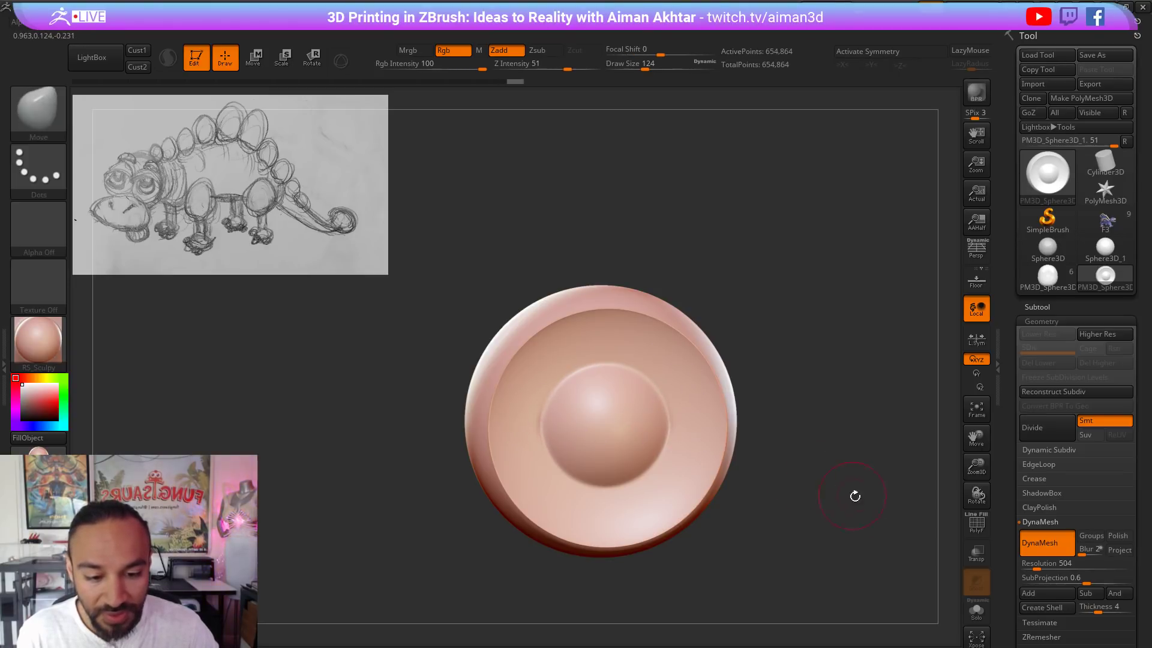
Step: Smooth the outer rim of the eye's flat face at draw size 695 and update the DynaMesh
mouse_move(855, 495)
left_mouse_down()
mouse_move(822, 537)
mouse_move(798, 489)
left_mouse_up()
mouse_move(669, 454)
left_mouse_down("shift")
mouse_move(694, 444)
mouse_move(624, 384)
left_mouse_up("shift")
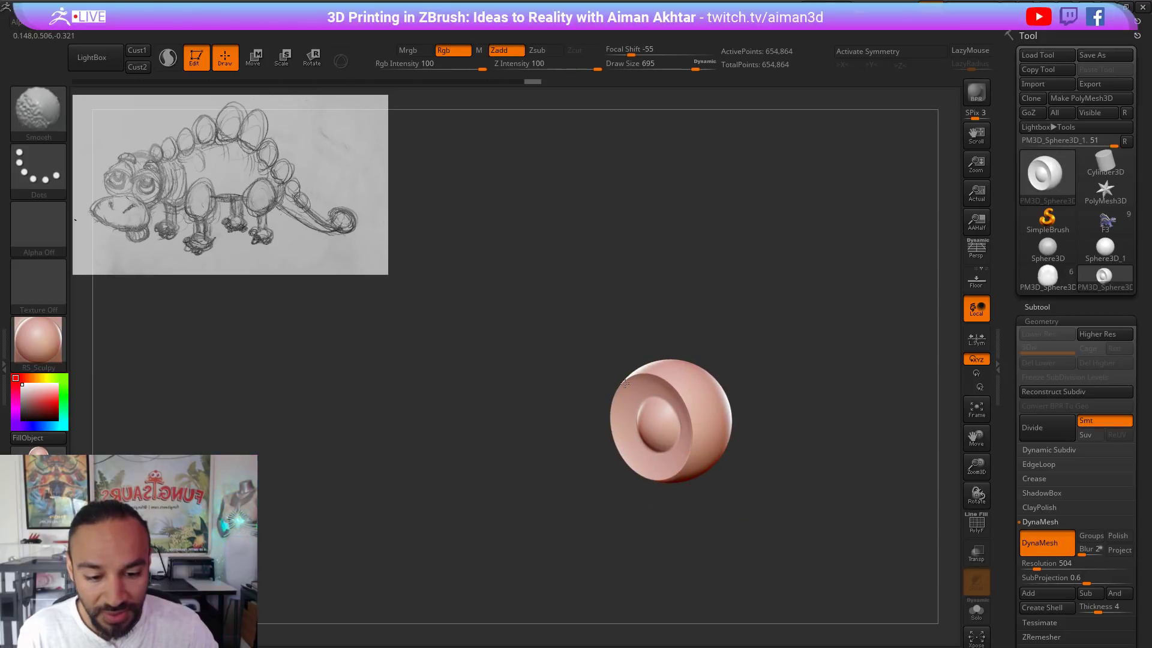
mouse_move(787, 497)
left_mouse_down()
mouse_move(867, 514)
mouse_move(787, 530)
mouse_move(797, 550)
mouse_move(902, 544)
mouse_move(784, 544)
mouse_move(813, 543)
left_mouse_up()
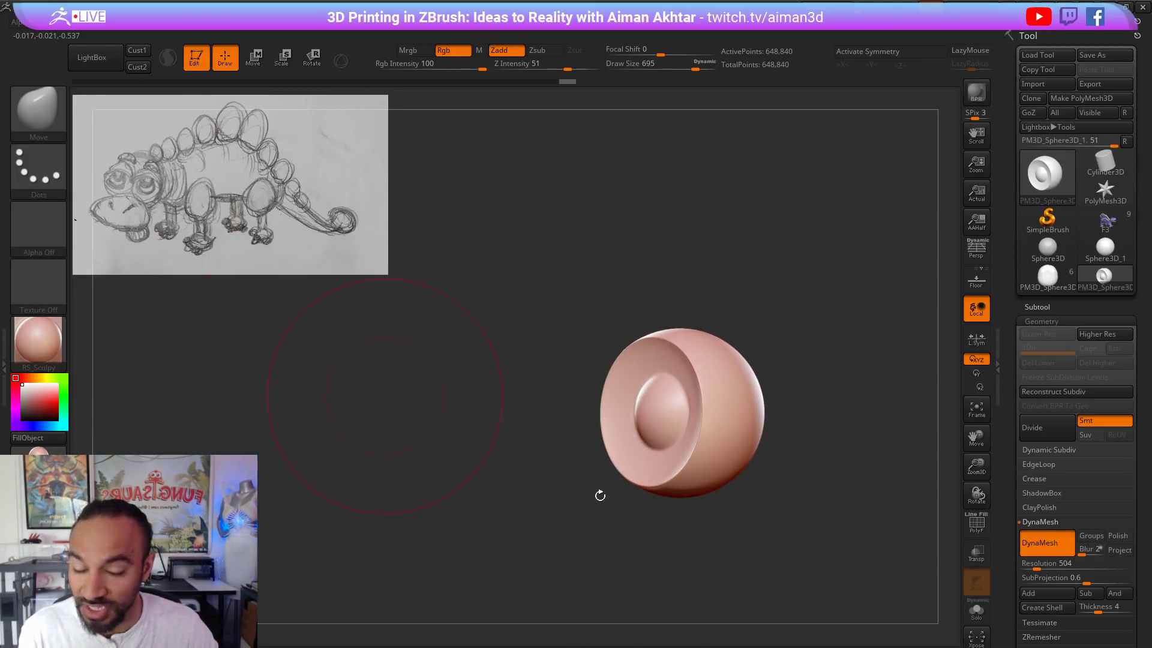
Step: Face the eye front-on and create a new InsertMesh brush from it
mouse_move(696, 539)
left_mouse_down()
mouse_move(759, 544)
mouse_move(710, 536)
left_mouse_up()
mouse_move(711, 536)
left_mouse_down("shift")
mouse_move(784, 576)
mouse_move(659, 591)
mouse_move(682, 578)
mouse_move(695, 600)
left_mouse_up("shift")
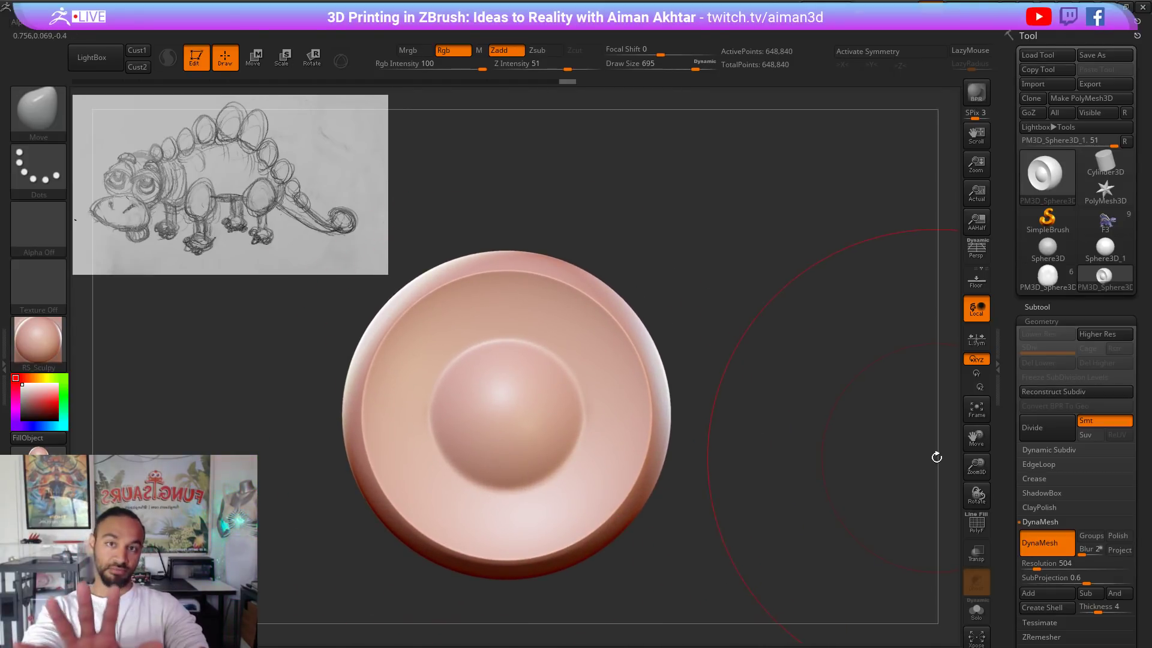
left_click(29, 126)
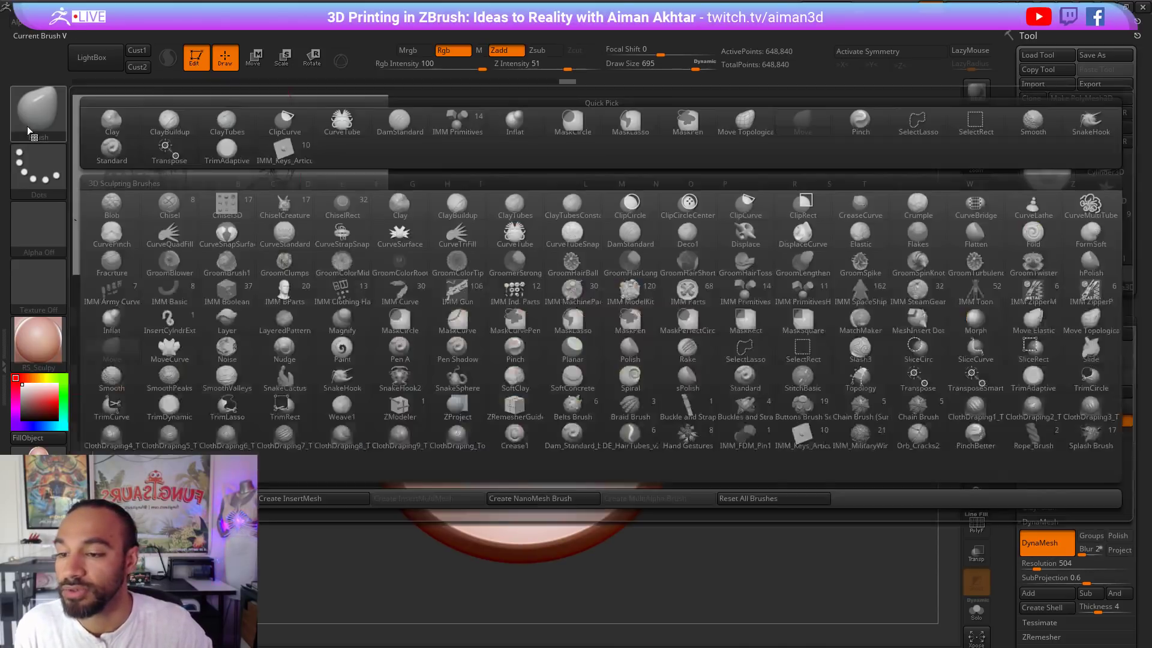
left_click(291, 499)
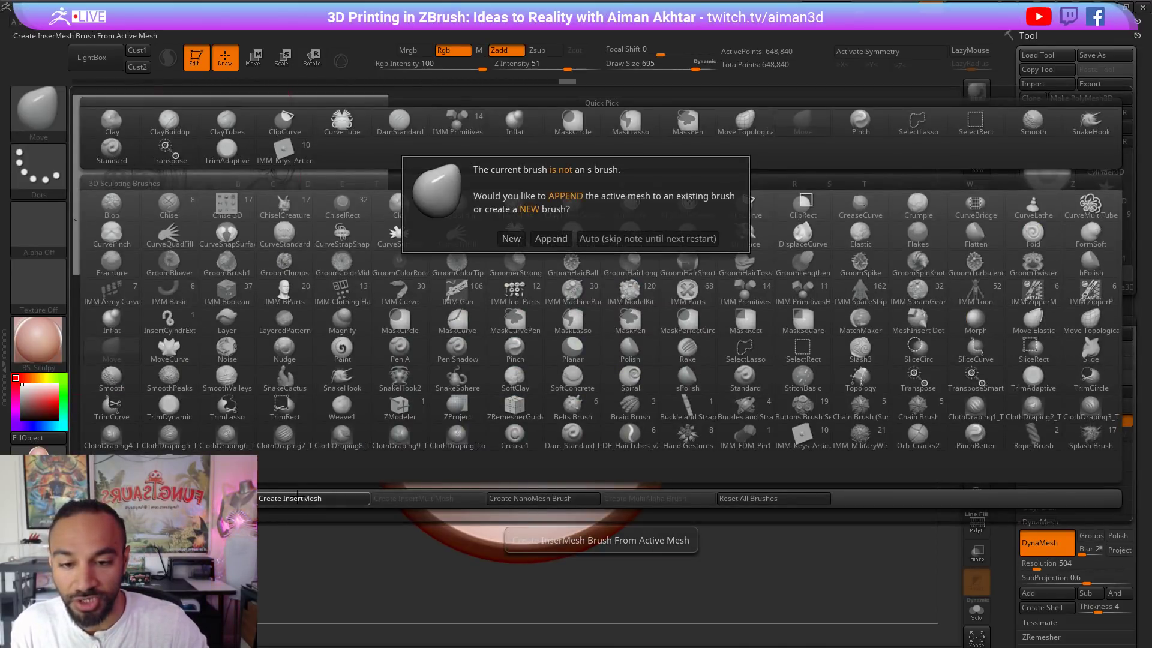
left_click(522, 239)
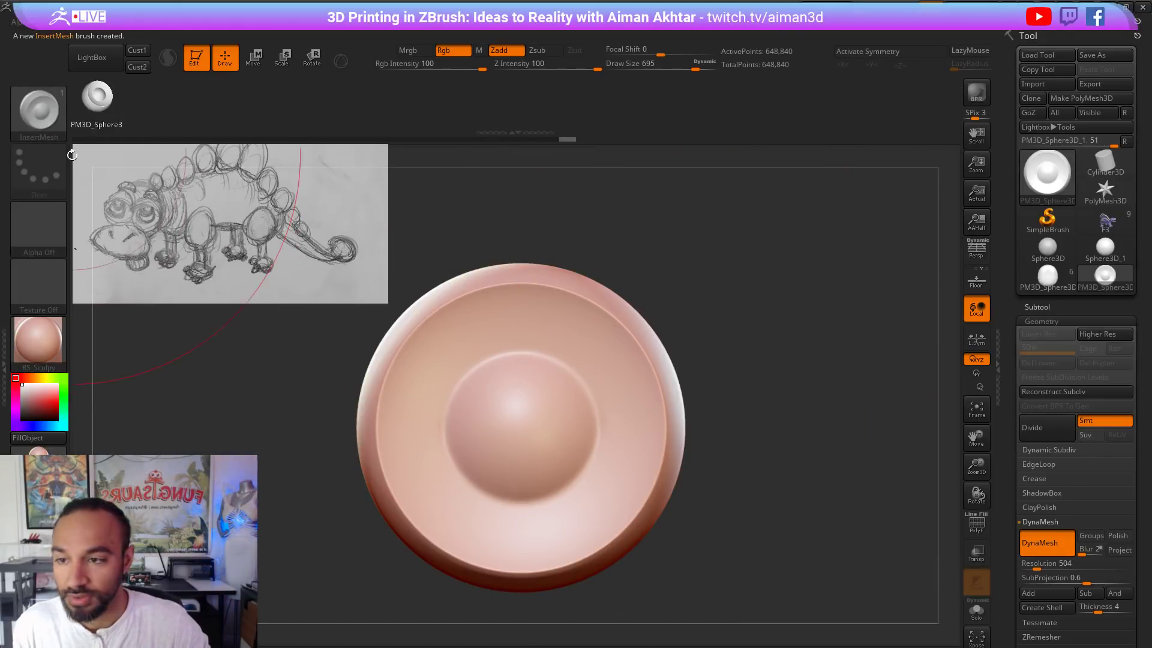
Step: Switch the active tool to the six-subtool chameleon model and face its head from the front
mouse_move(1112, 223)
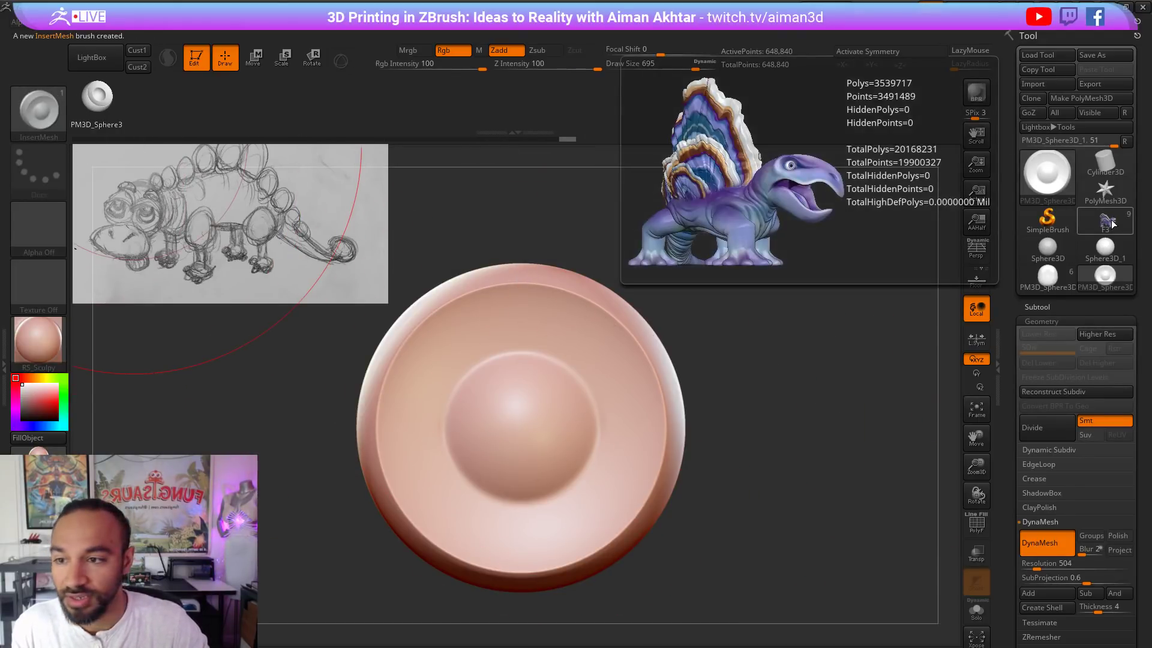
left_click(1105, 251)
left_click(1050, 273)
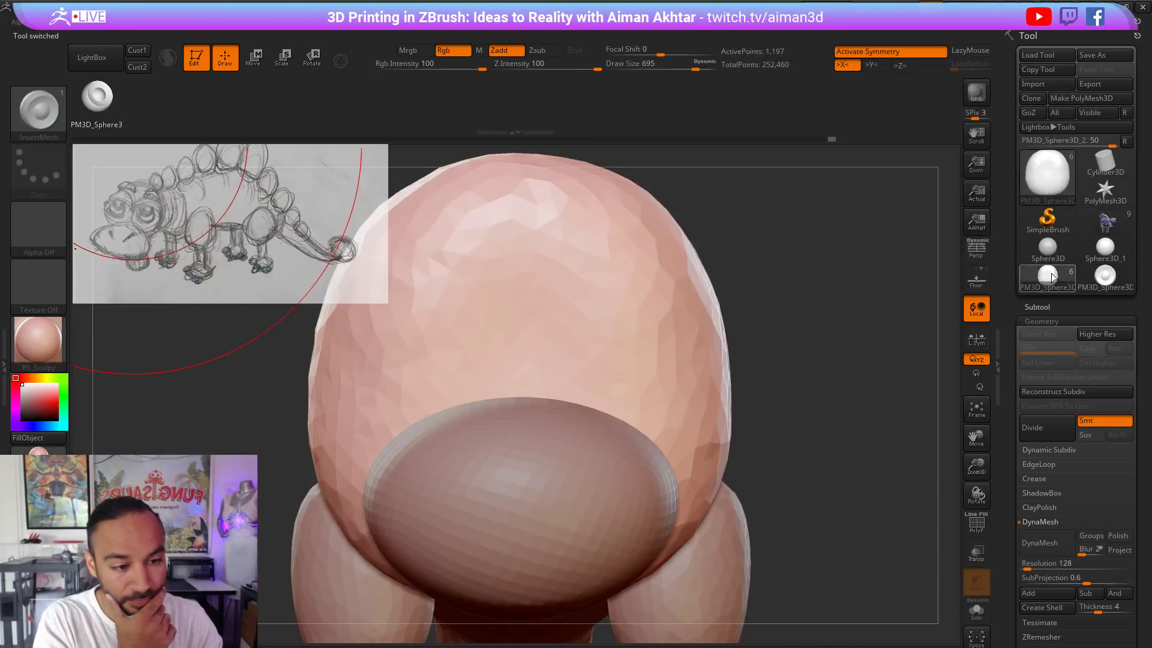
left_click_drag(833, 480, 687, 481, "alt")
mouse_move(855, 509)
left_mouse_down()
mouse_move(650, 586)
mouse_move(296, 381)
left_mouse_up()
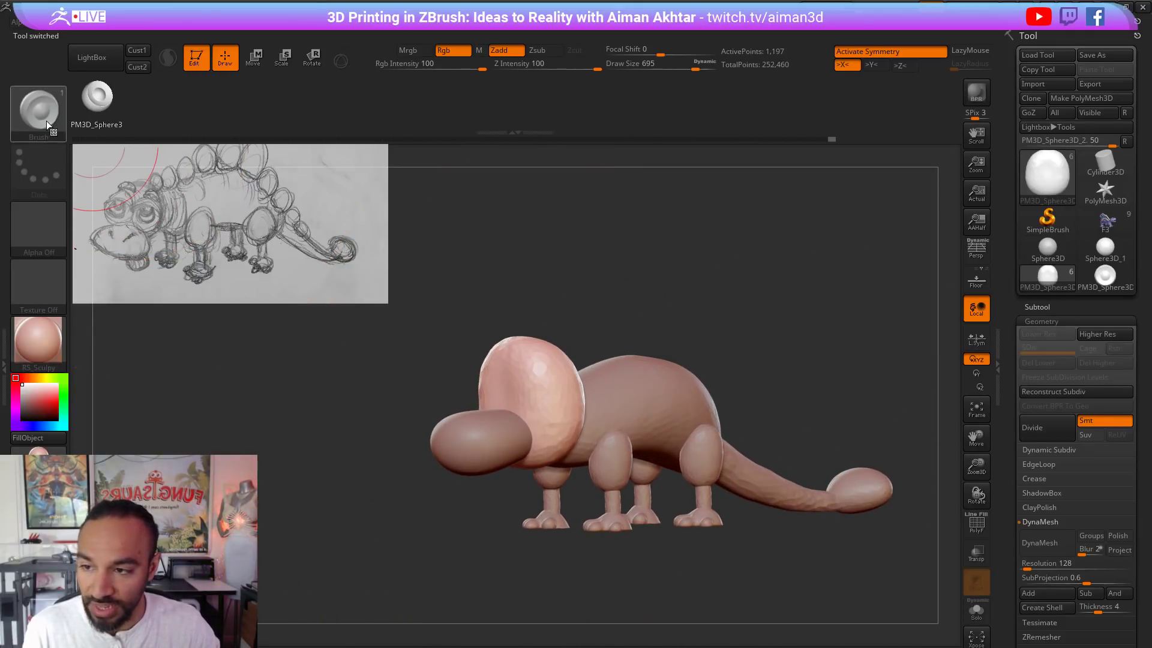
mouse_move(275, 449)
left_mouse_down("shift")
mouse_move(640, 452)
mouse_move(711, 463)
mouse_move(708, 474)
left_mouse_up("shift")
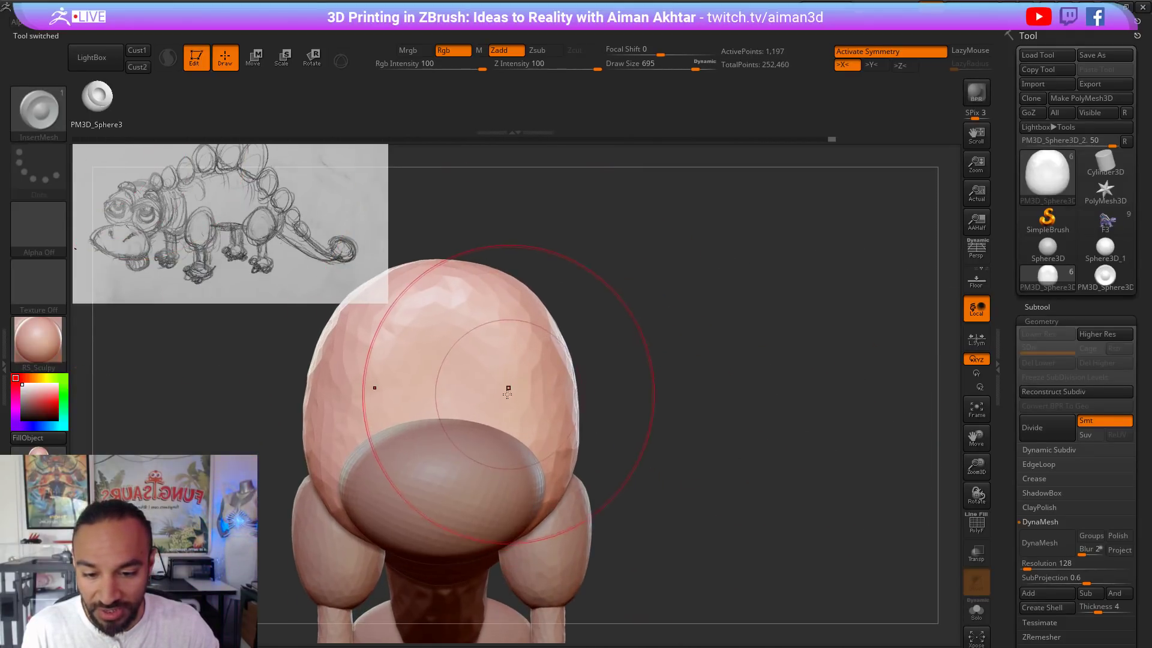
Step: Try inserting a close-set mirrored pair of eyes on the front of the head, and undo the insertion
left_click_drag(496, 386, 590, 408)
mouse_move(742, 449)
left_mouse_down("alt")
mouse_move(612, 454)
mouse_move(743, 457)
mouse_move(761, 491)
mouse_move(708, 477)
left_mouse_up("alt")
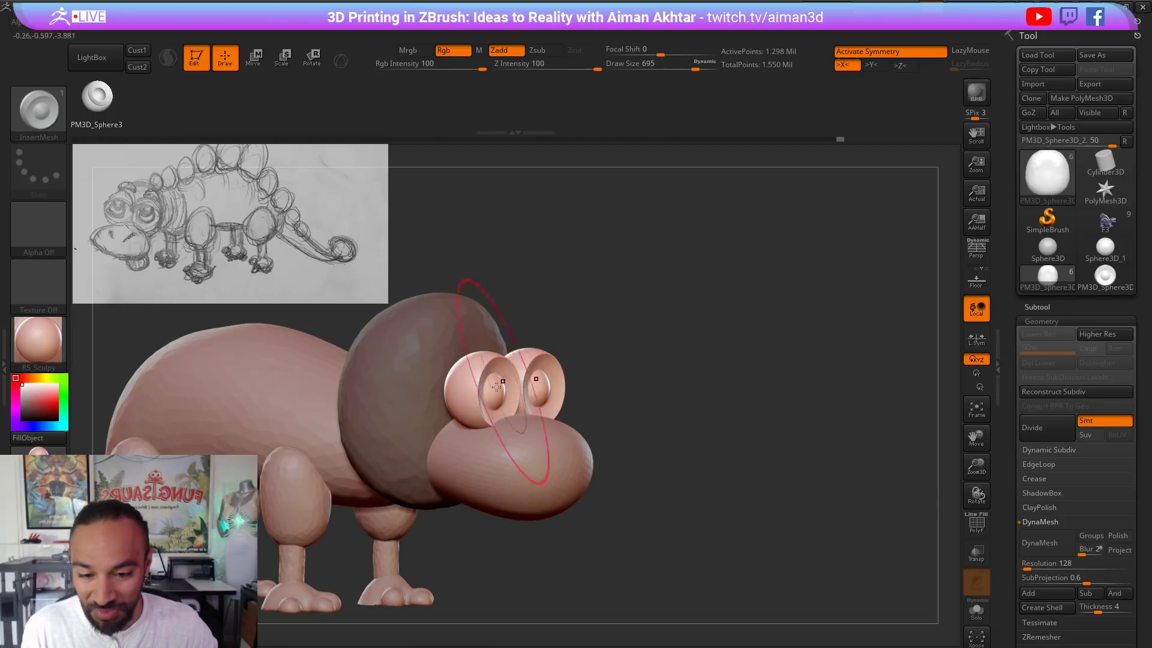
left_click_drag(647, 442, 714, 434)
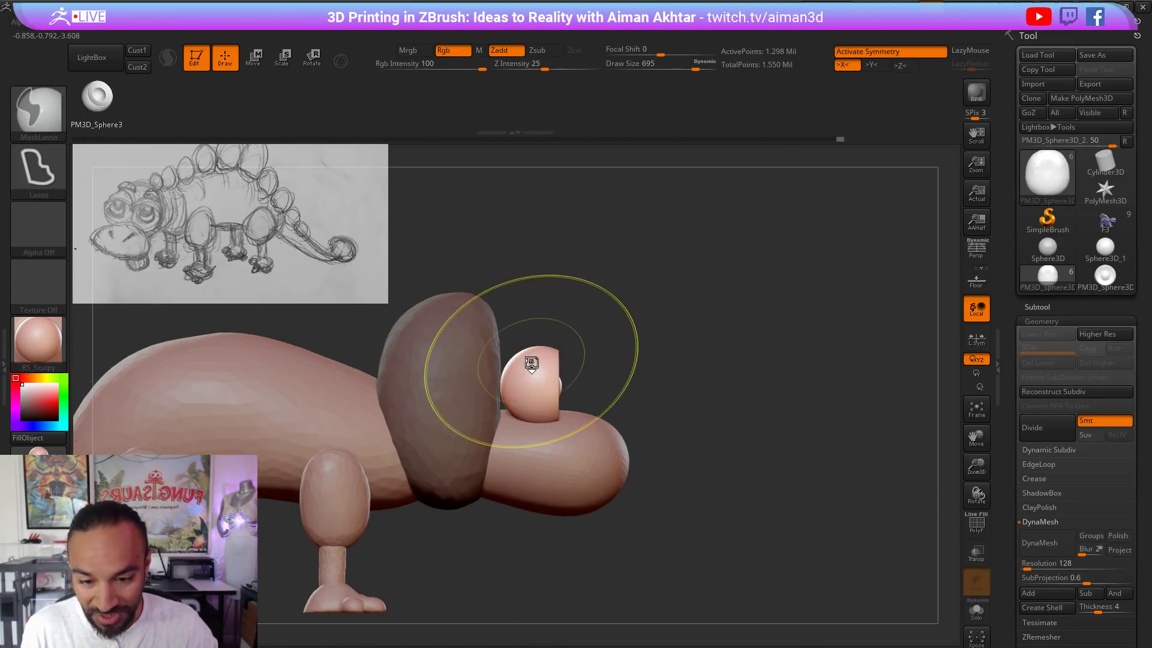
left_click(454, 377, "alt")
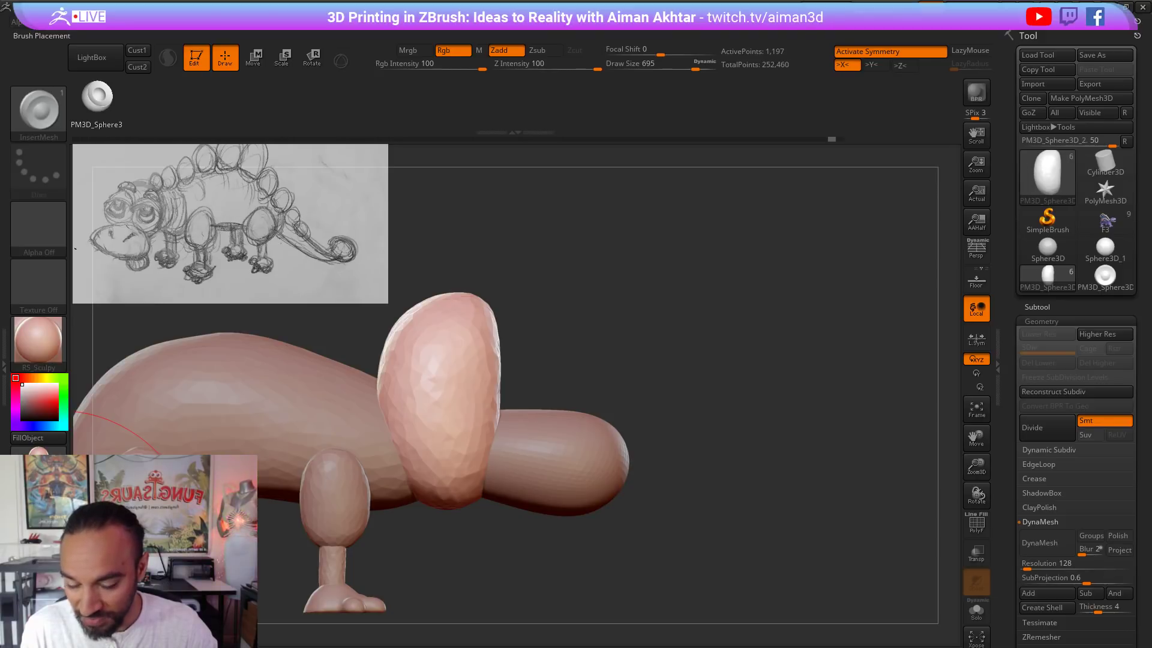
Step: Try inserting the mirrored eyes facing straight forward above the snout, compare them with the sketch, and undo the insertion
left_click_drag(628, 377, 557, 378, "shift")
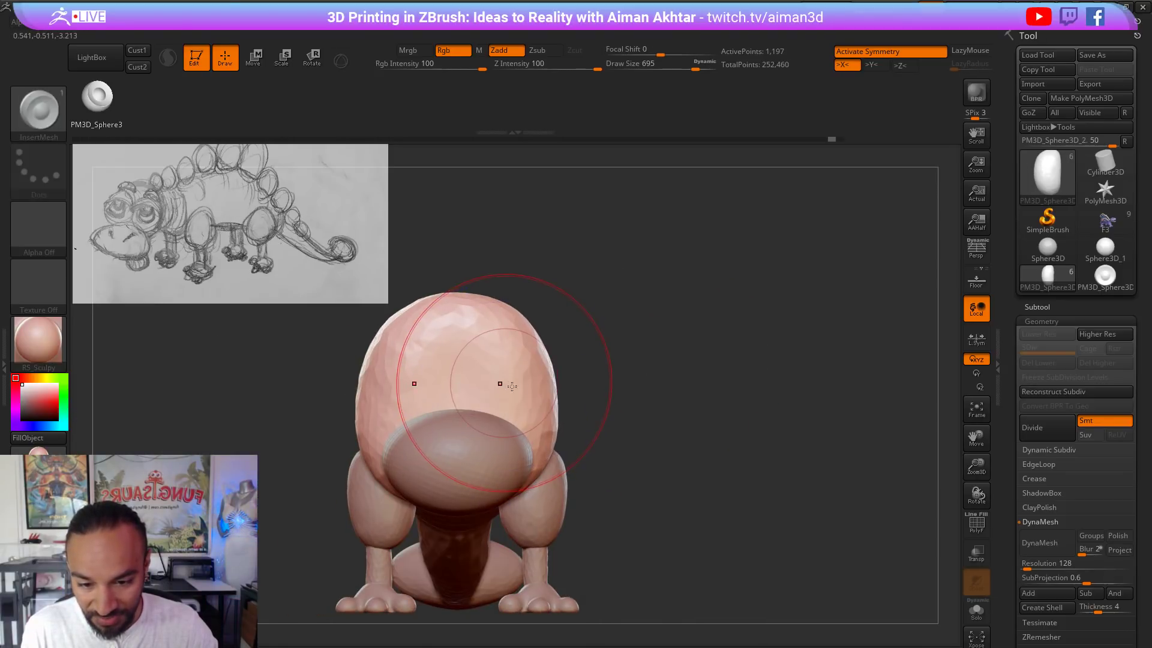
left_click(540, 405, "alt")
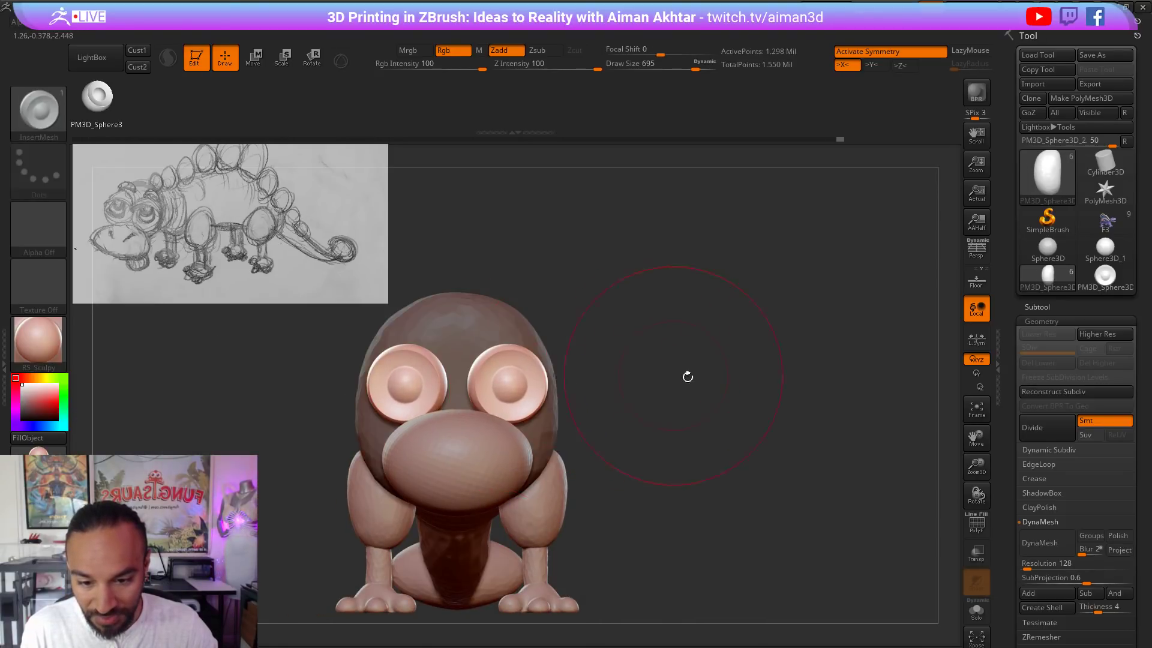
left_click_drag(686, 376, 600, 348)
left_click_drag(670, 296, 706, 296, "alt")
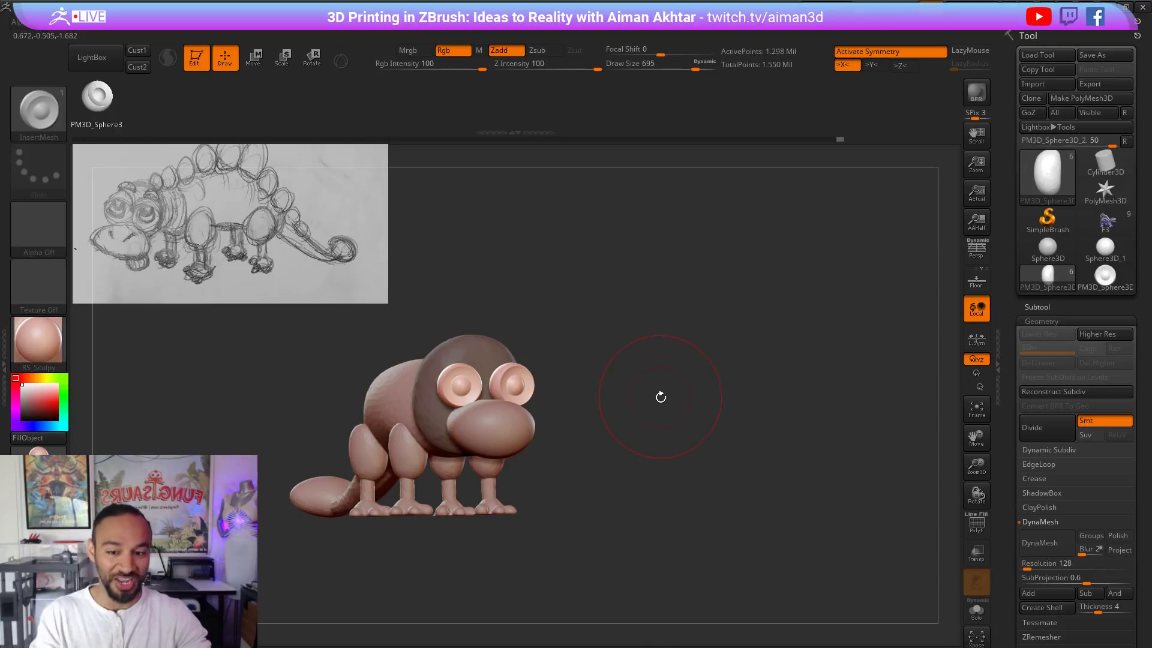
mouse_move(660, 397)
left_mouse_down()
mouse_move(645, 402)
mouse_move(640, 447)
left_mouse_up()
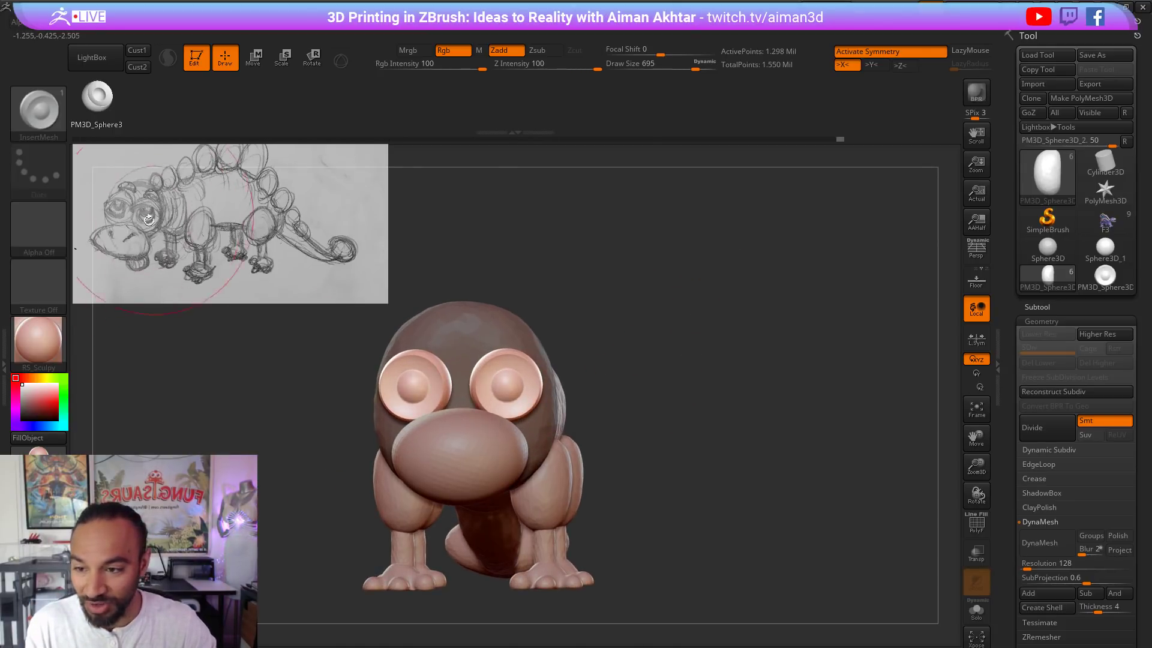
key("ctrl+z")
Step: Insert a wider-set mirrored pair of eyes on the front of the head above the snout
left_click_drag(657, 354, 648, 420, "shift")
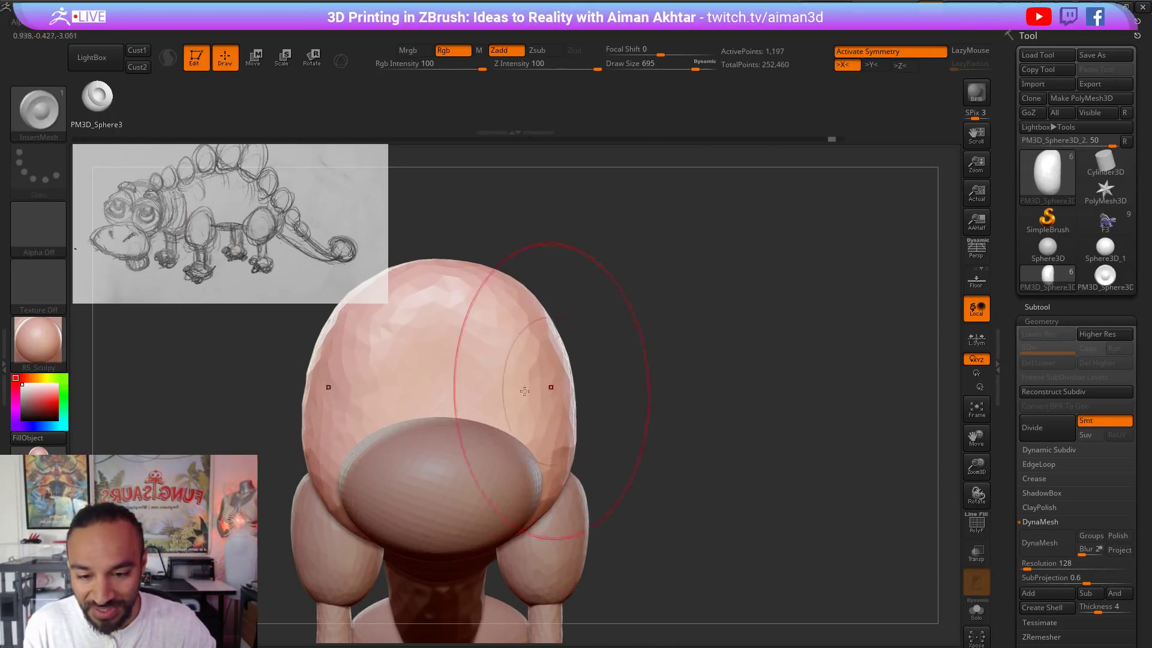
left_click_drag(502, 388, 563, 408)
key("ctrl+z")
left_click_drag(750, 363, 636, 376)
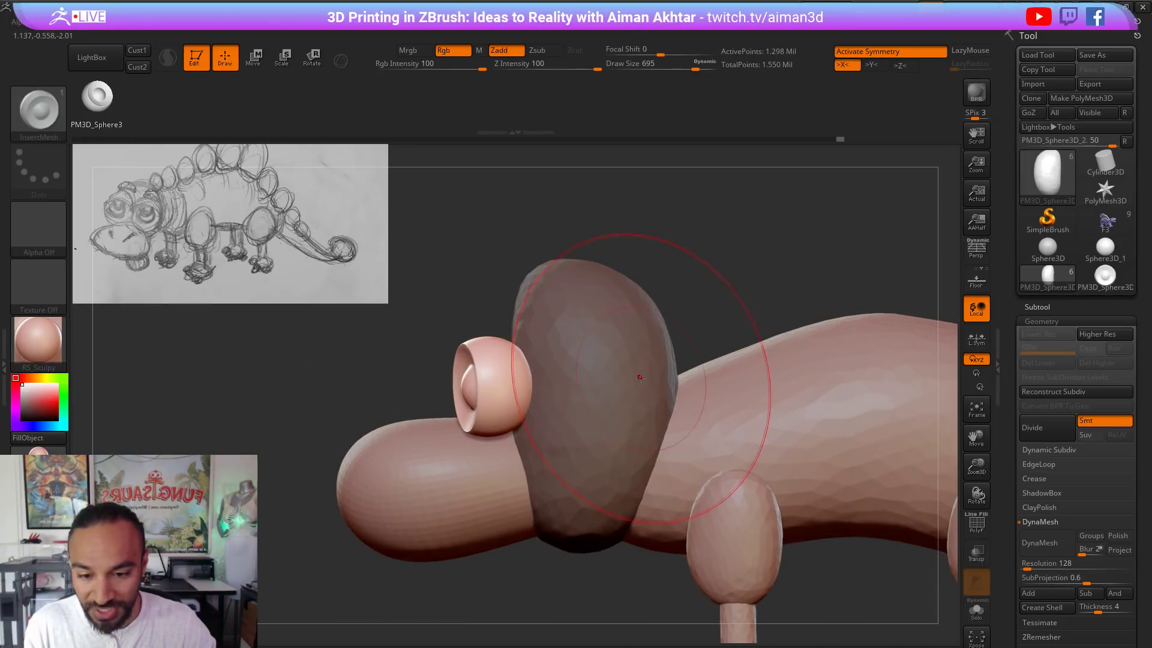
mouse_move(770, 234)
left_mouse_down()
mouse_move(743, 240)
mouse_move(790, 240)
left_mouse_up()
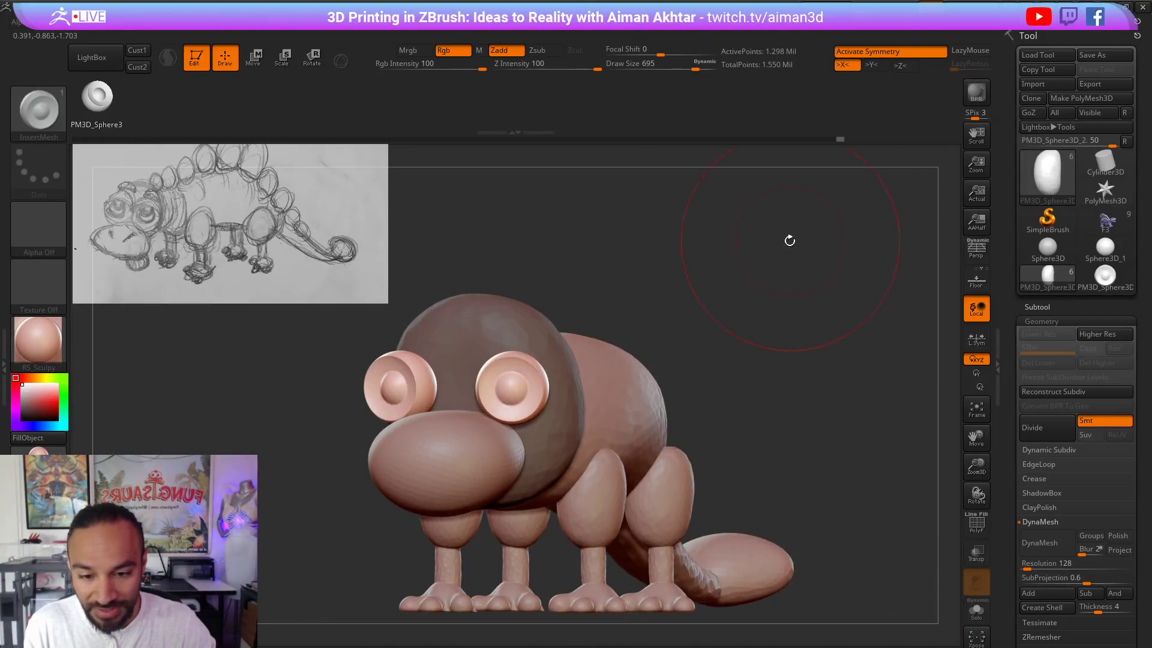
Step: Stretch both eyes taller along the vertical axis with the Move transpose line
key("w")
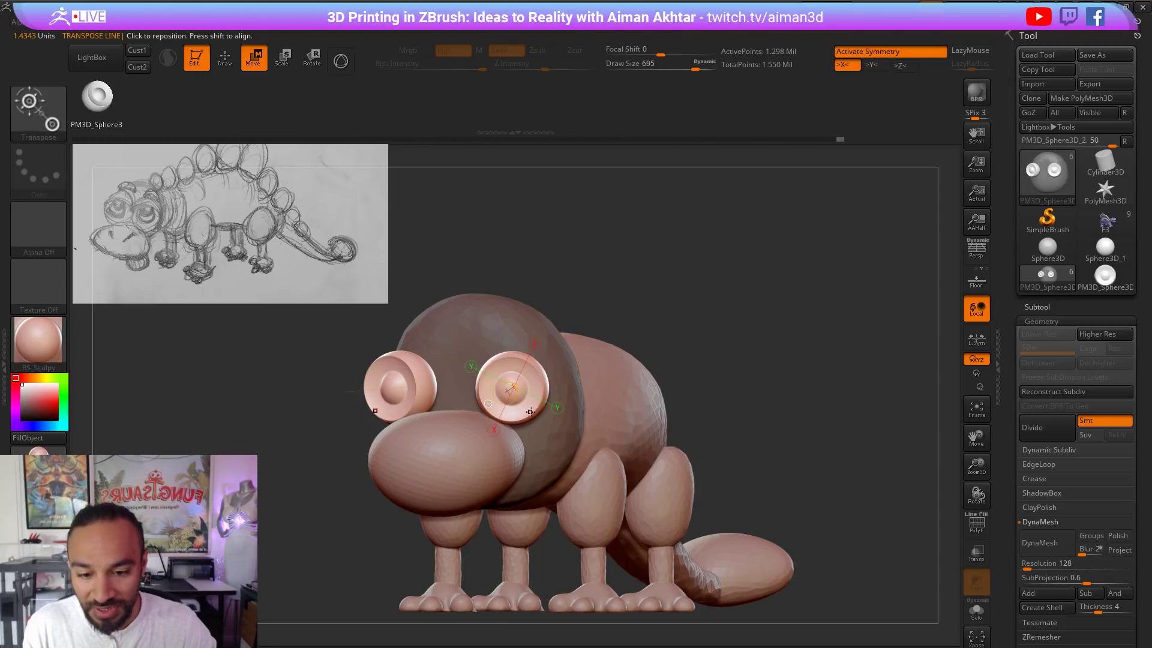
left_click_drag(519, 392, 523, 362)
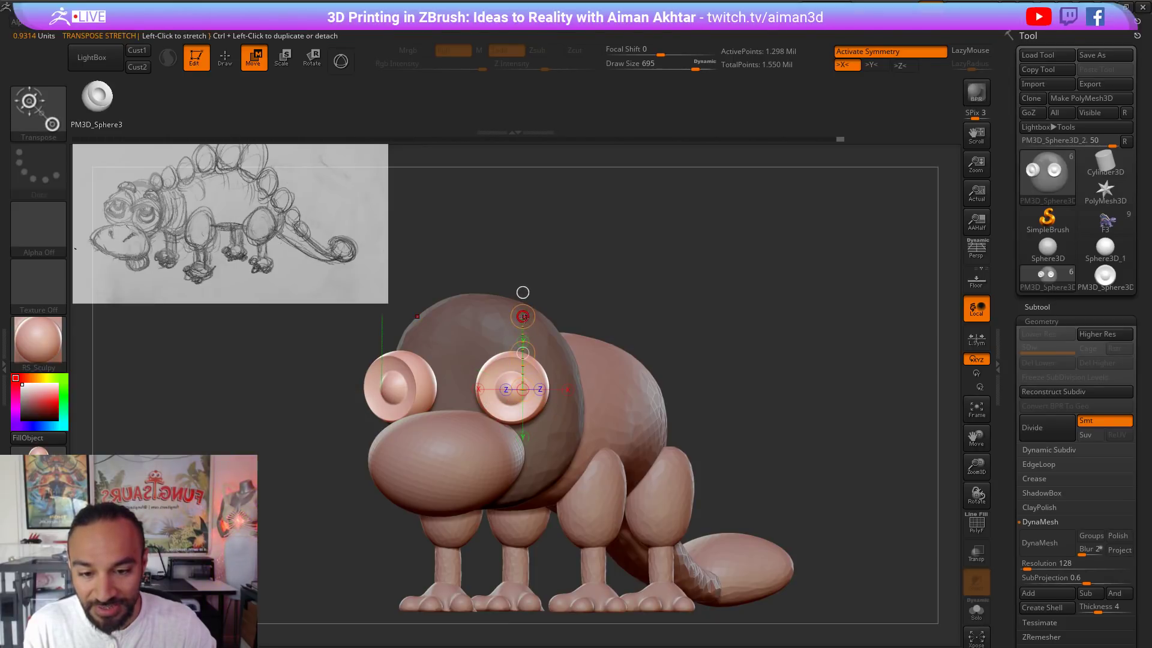
left_click_drag(523, 316, 526, 299)
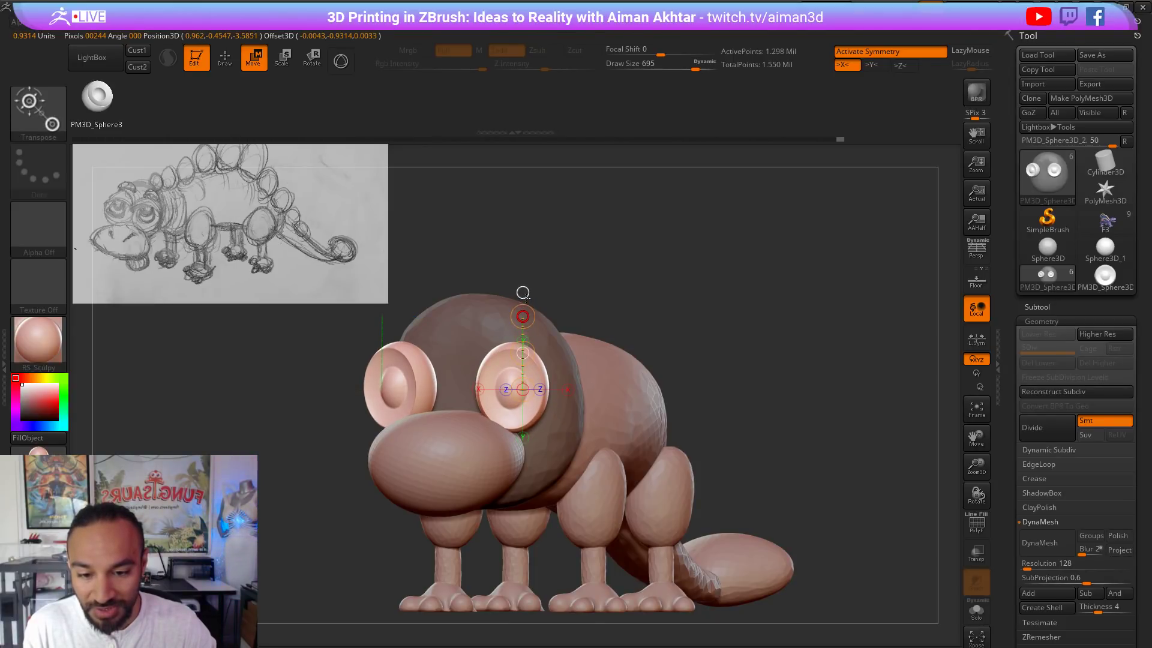
left_click_drag(648, 277, 720, 344)
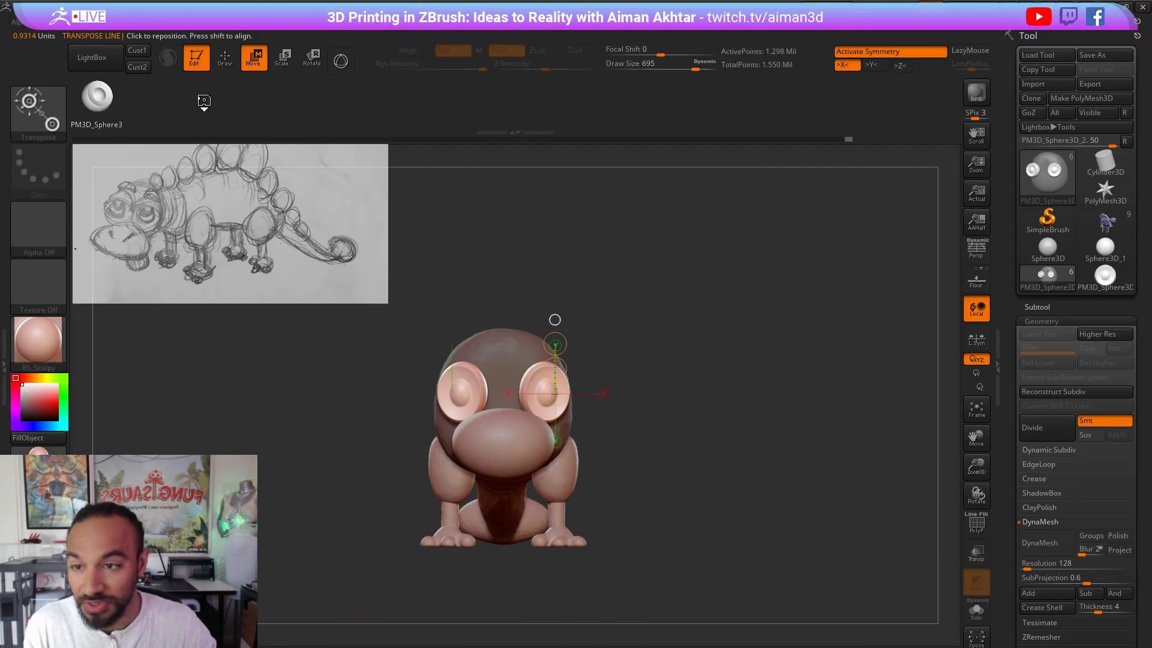
Step: Flatten the eyes front to back with a transpose line along Z, and return to Draw mode
mouse_move(678, 224)
left_mouse_down()
mouse_move(588, 232)
mouse_move(583, 415)
mouse_move(703, 416)
mouse_move(647, 416)
mouse_move(676, 415)
left_mouse_up()
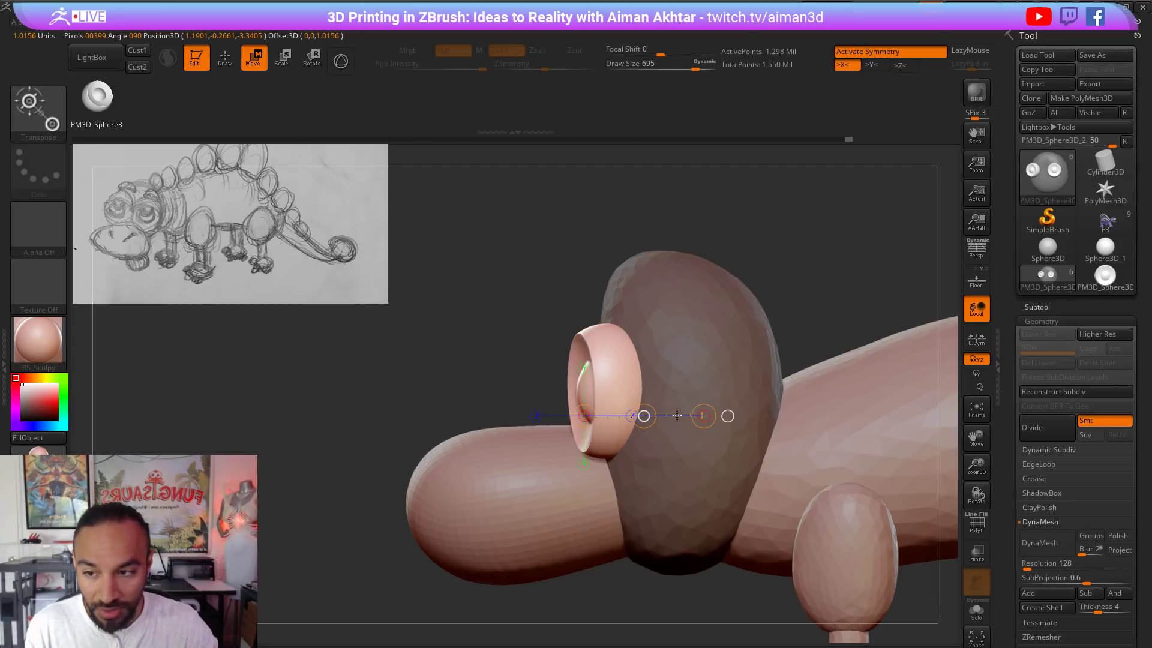
left_click_drag(504, 353, 555, 358)
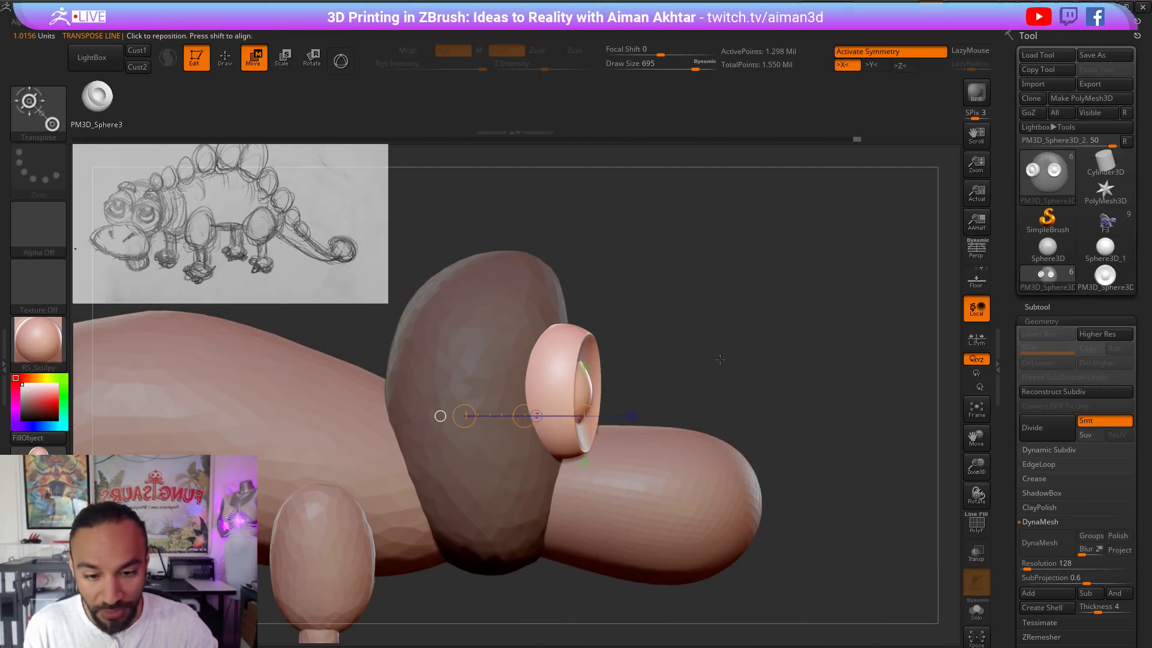
left_click_drag(720, 359, 429, 182)
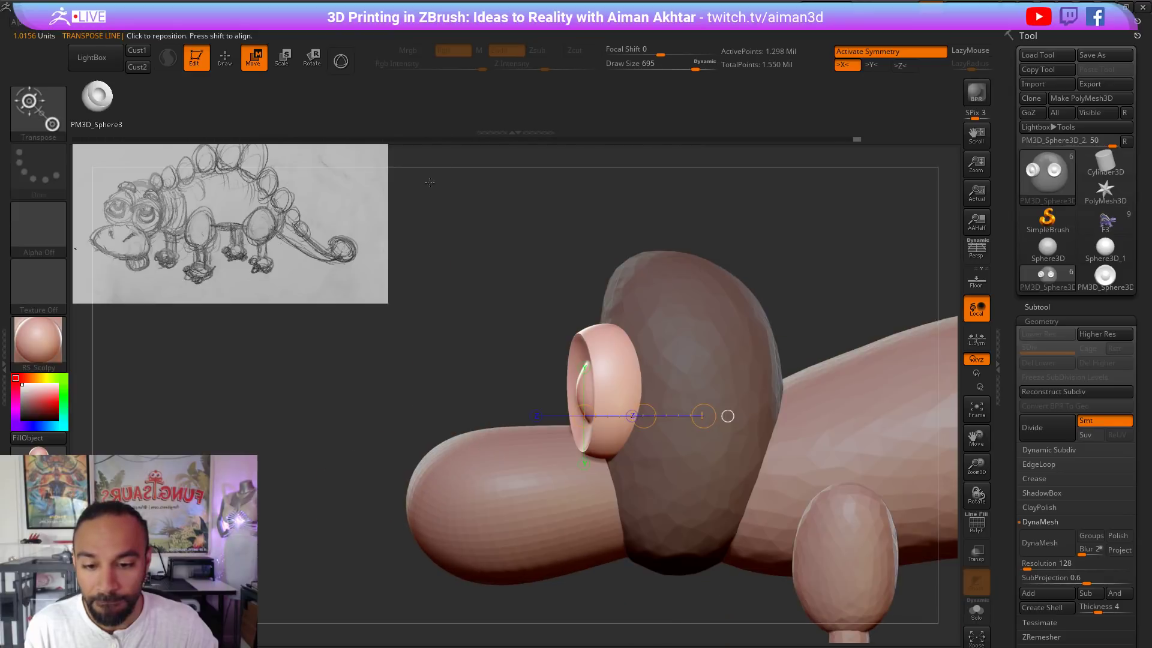
left_click(226, 62)
Step: Split the unmasked eyes from the head into their own subtool and select it
mouse_move(426, 329)
left_mouse_down("alt")
mouse_move(399, 329)
mouse_move(870, 357)
left_mouse_up("alt")
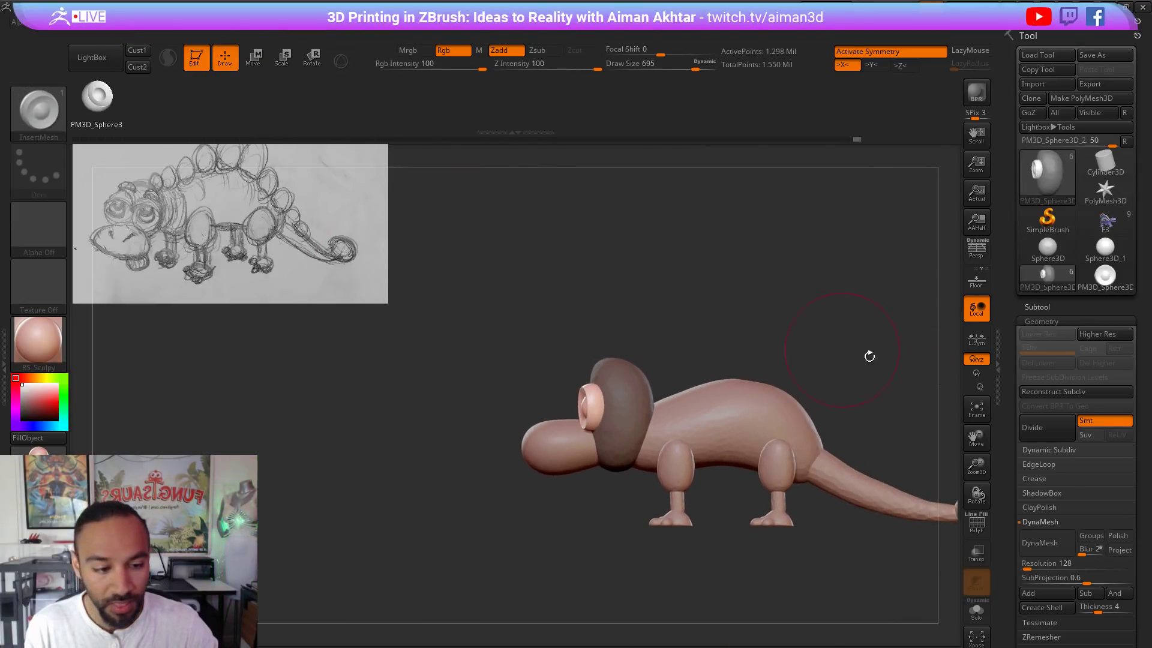
scroll(1074, 336, "down", 3)
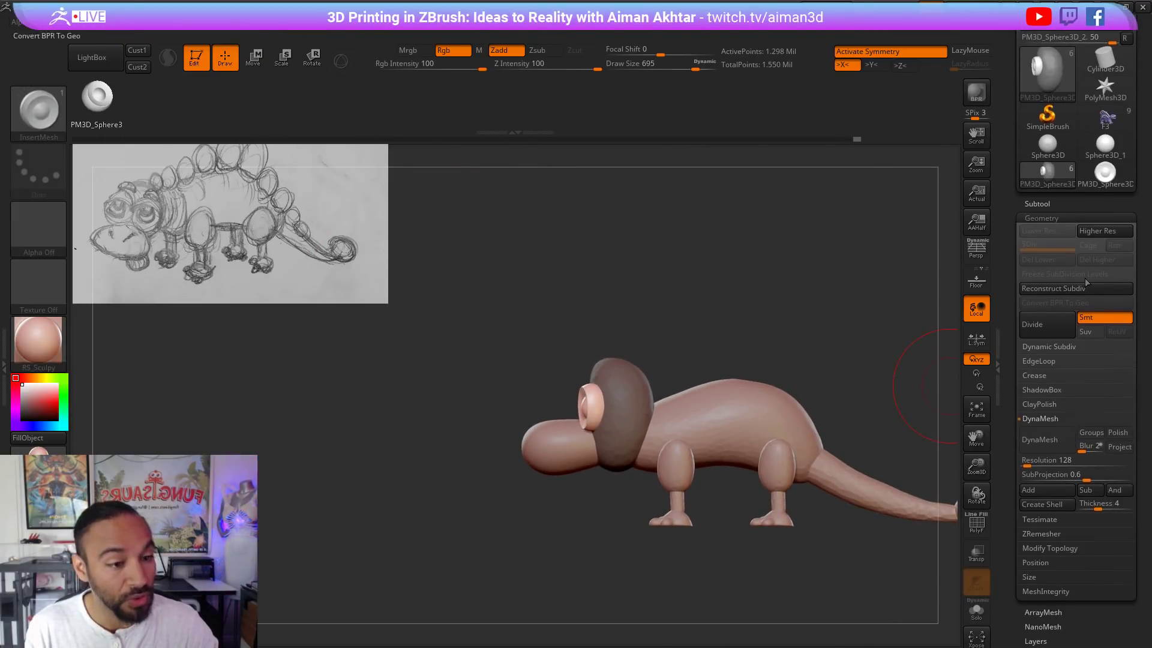
left_click(1038, 204)
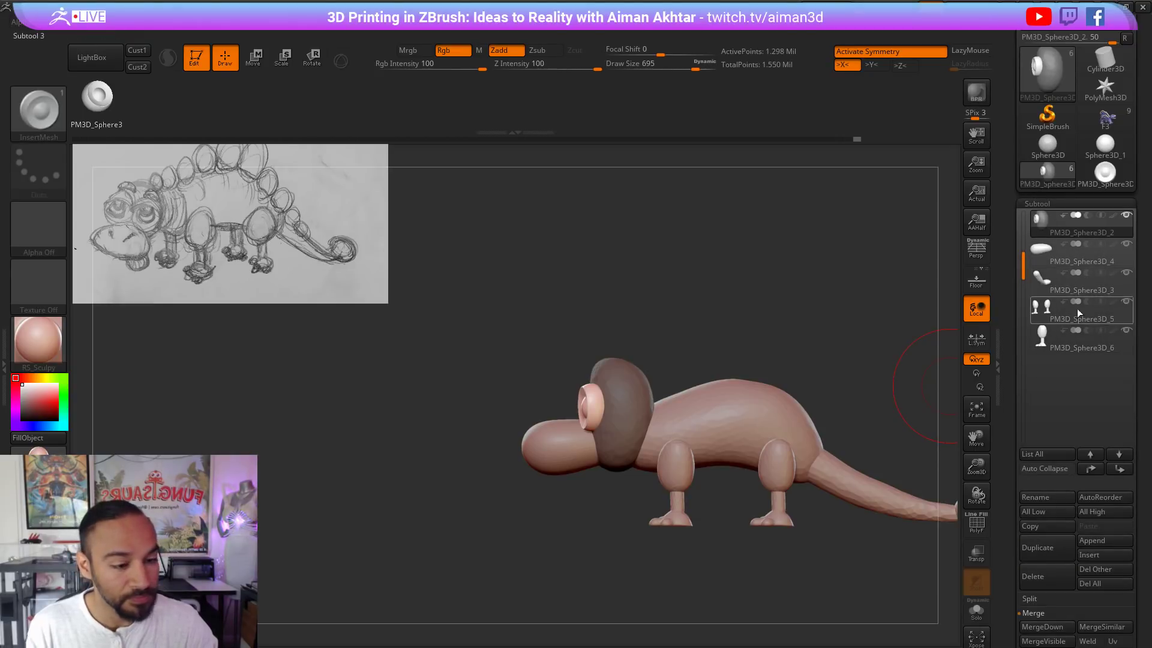
left_click(1049, 600)
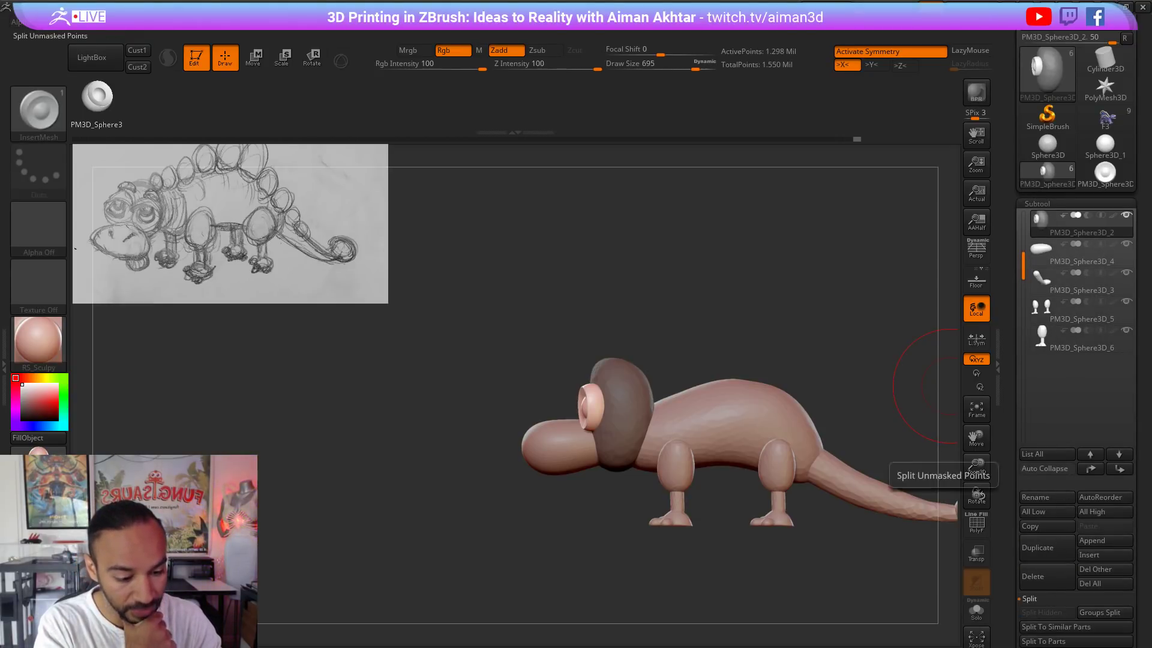
left_click(1051, 647)
left_click(1040, 254)
left_click_drag(682, 262, 933, 462)
key("shift")
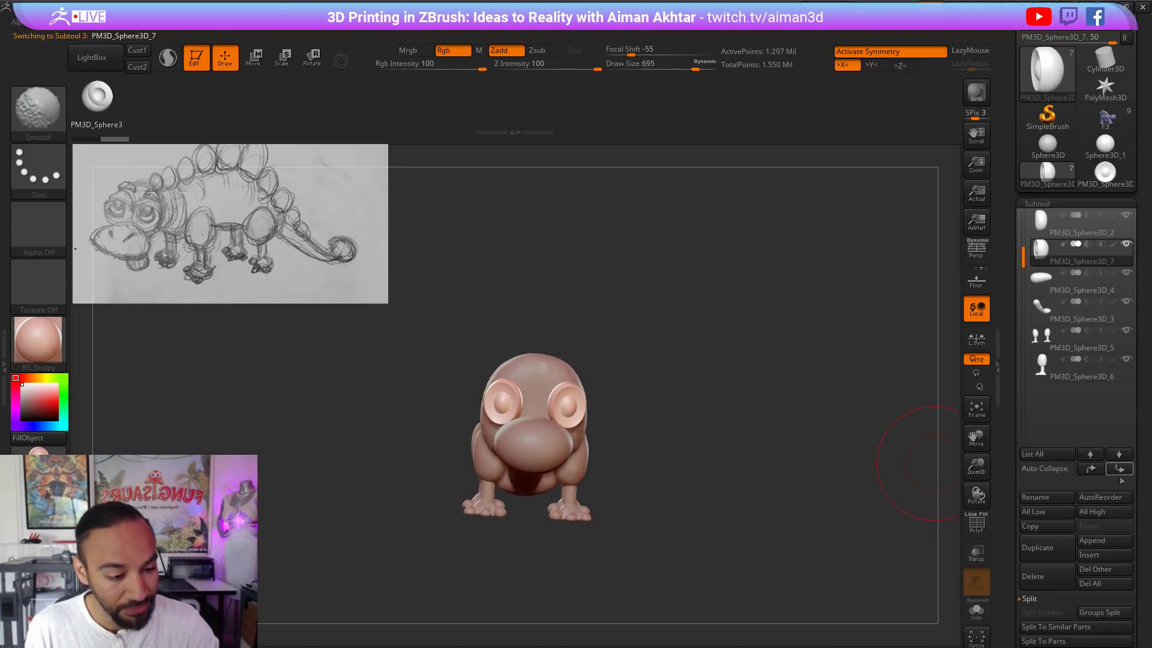
Step: Move the eye subtool to the end of the subtool list and rename it Eyes
left_click(1119, 468)
left_click(1059, 497)
type("Eyes")
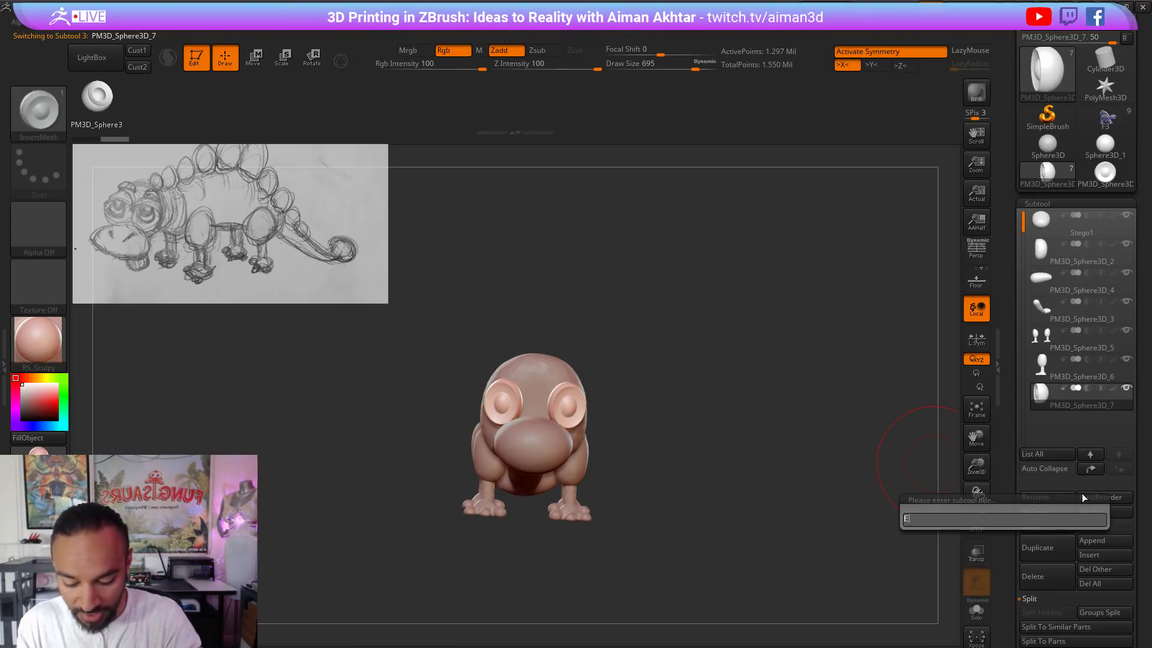
key("Return")
Step: Select the snout subtool and duplicate it as the starting shape for the lower jaw
mouse_move(653, 375)
left_mouse_down("shift")
mouse_move(702, 433)
mouse_move(660, 378)
mouse_move(666, 322)
mouse_move(627, 319)
mouse_move(708, 327)
mouse_move(690, 334)
mouse_move(707, 375)
mouse_move(656, 397)
left_mouse_up("shift")
left_click(519, 372, "alt")
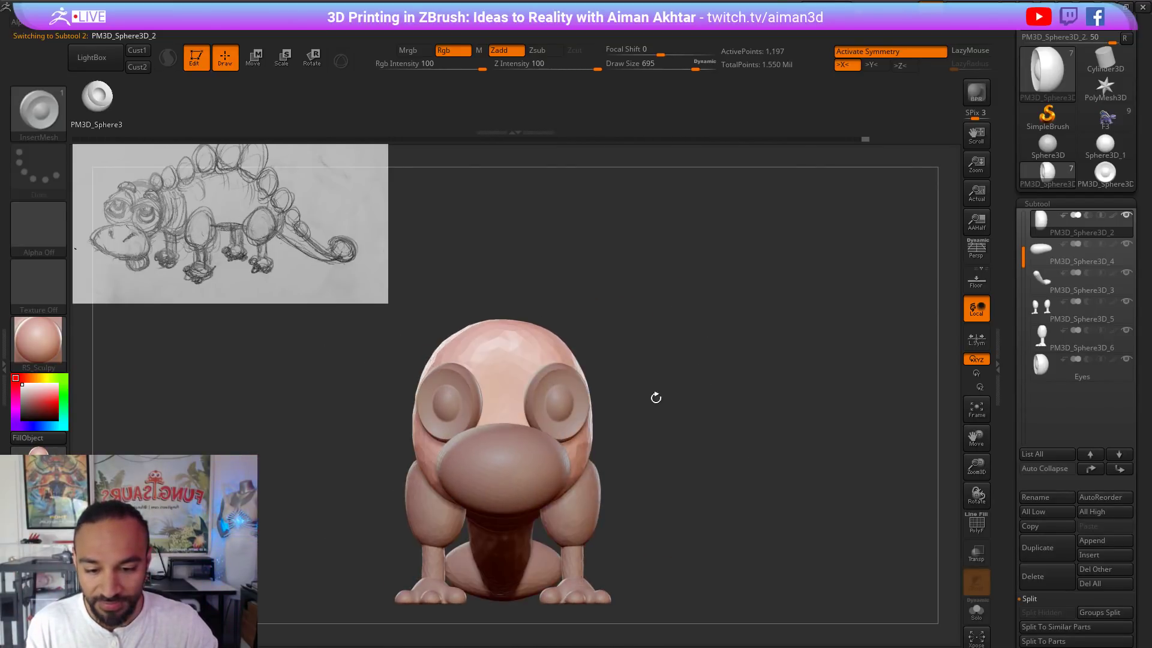
left_click(535, 478, "alt")
left_click_drag(708, 499, 380, 422)
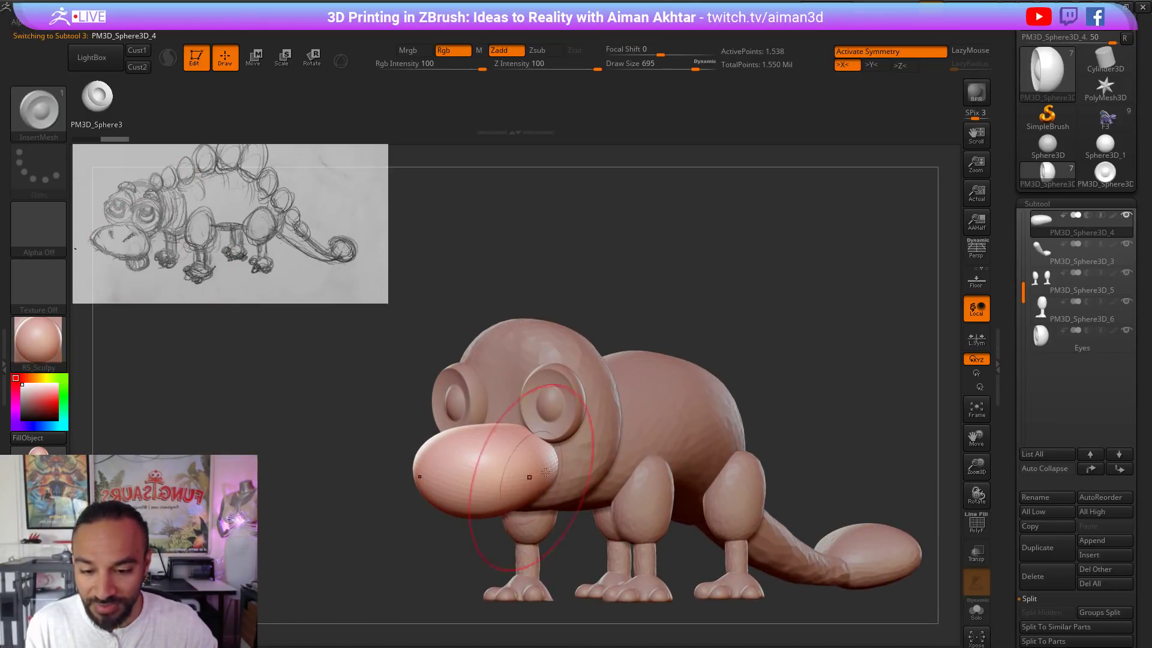
left_click_drag(492, 550, 407, 584)
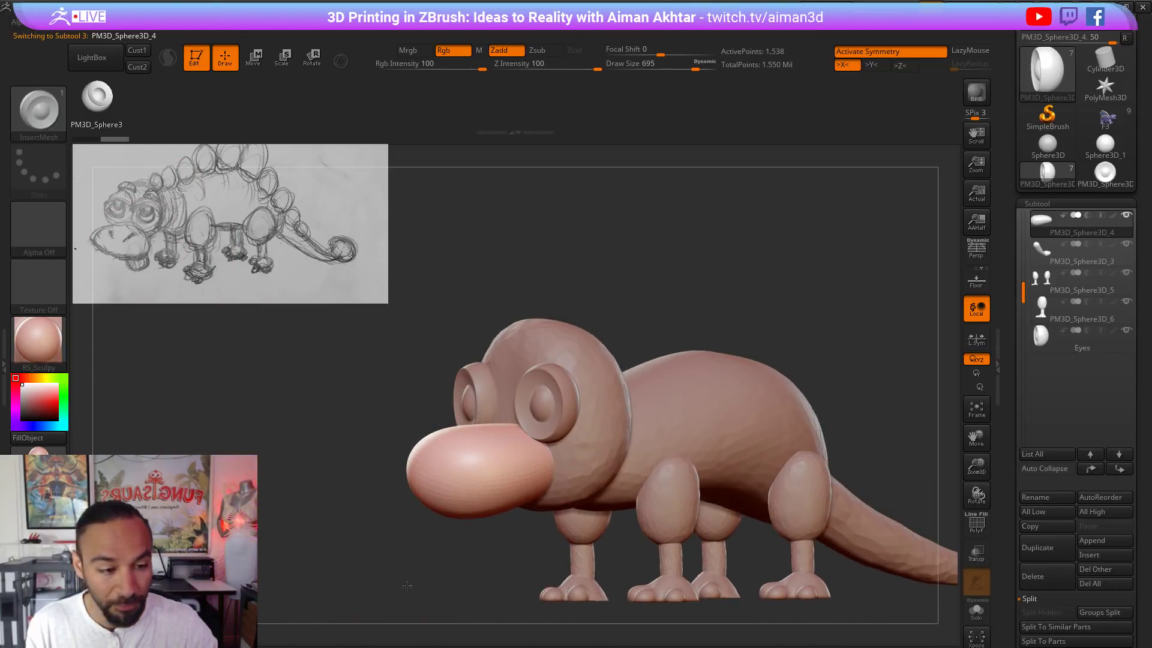
left_click(1047, 547)
left_click(255, 58)
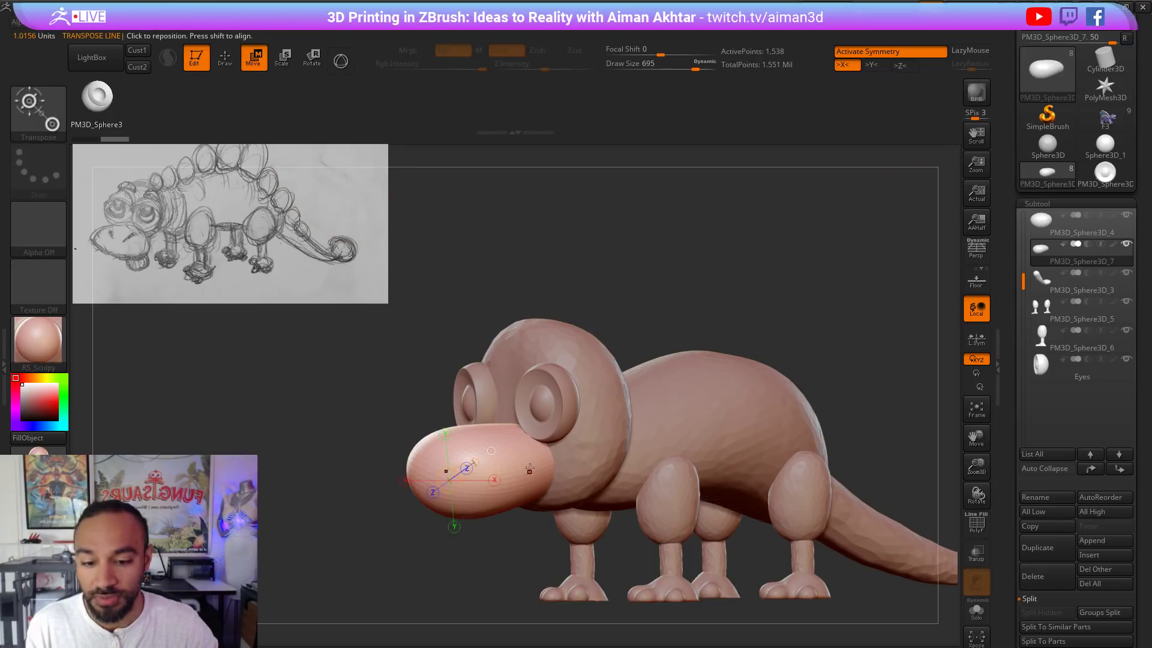
left_click_drag(529, 468, 528, 367, "shift")
left_click_drag(529, 418, 529, 438, "shift")
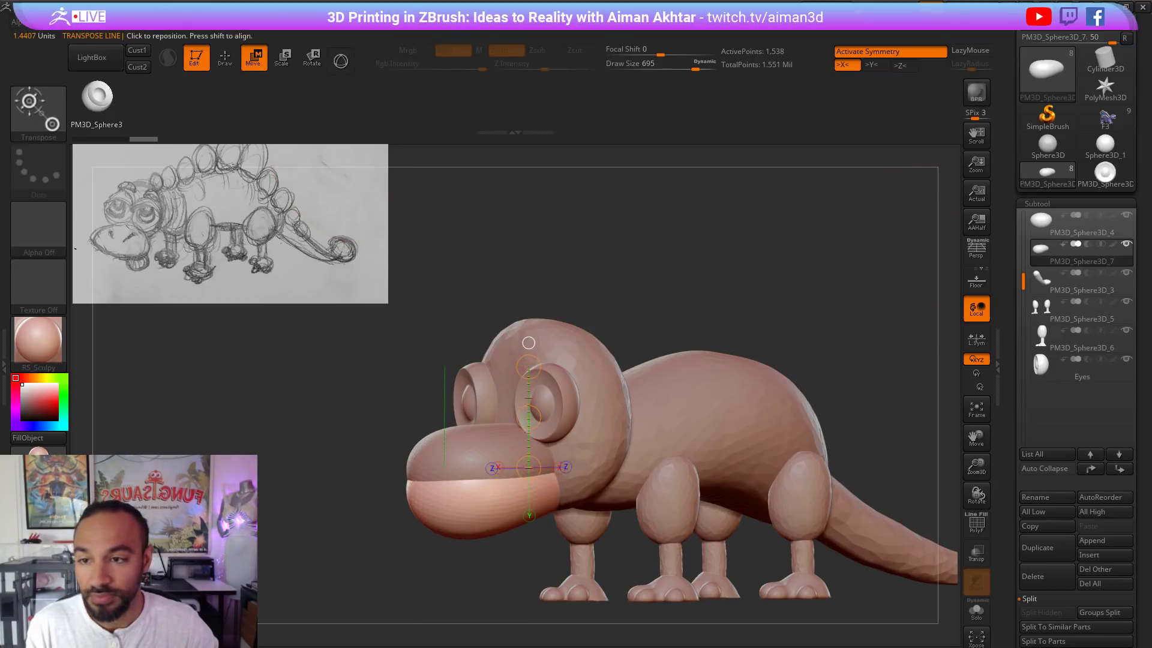
left_click(221, 60)
left_click_drag(297, 425, 422, 460, "shift")
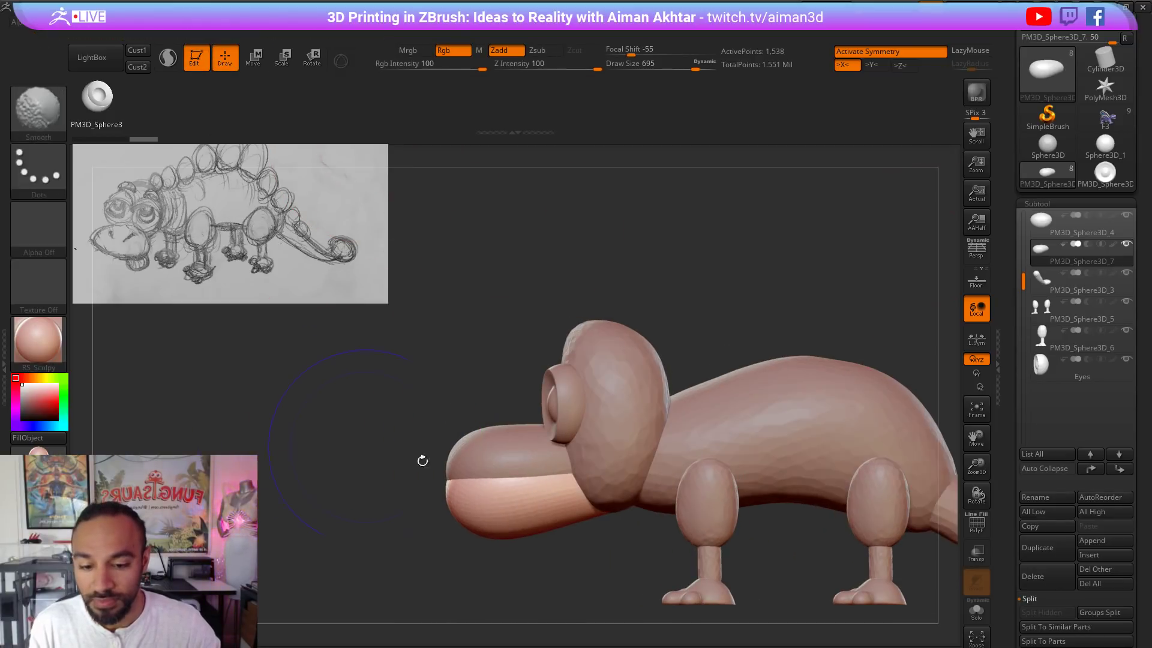
left_click(537, 516, "alt")
left_click_drag(365, 403, 378, 405)
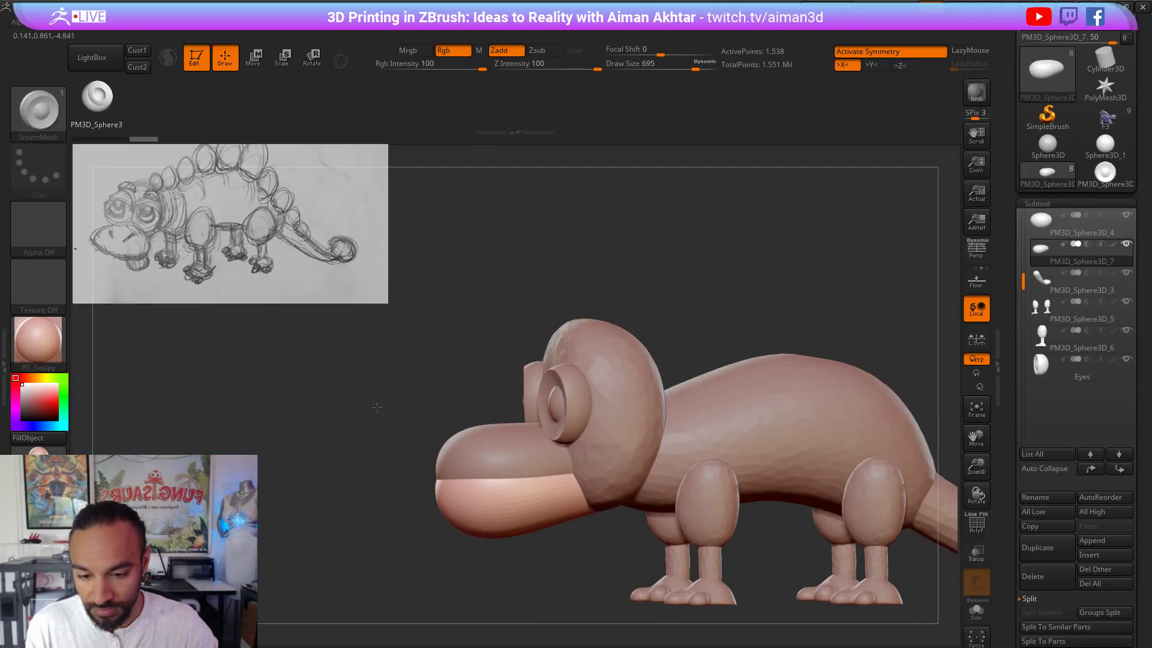
key("ctrl+z")
Step: Choose the Move brush and shift the duplicated snout straight down with a vertical Move transpose line to form the lower jaw
key("b")
key("m")
key("v")
left_click(252, 60)
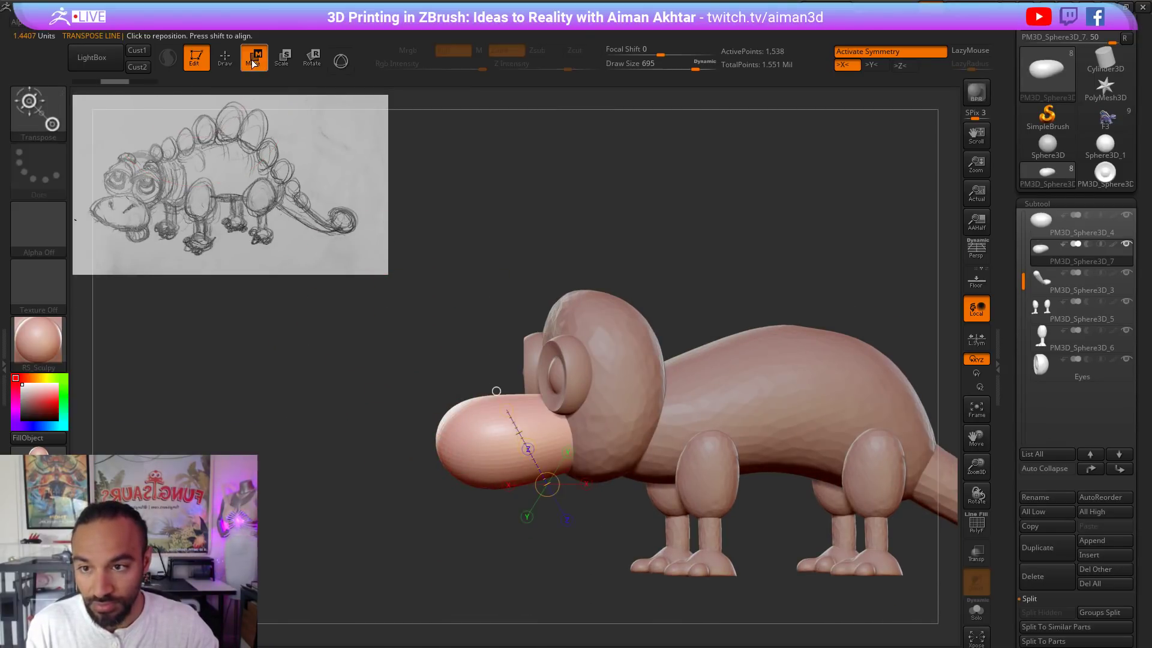
left_click_drag(549, 431, 549, 290, "shift")
left_click_drag(549, 362, 549, 379)
left_click_drag(120, 99, 241, 98)
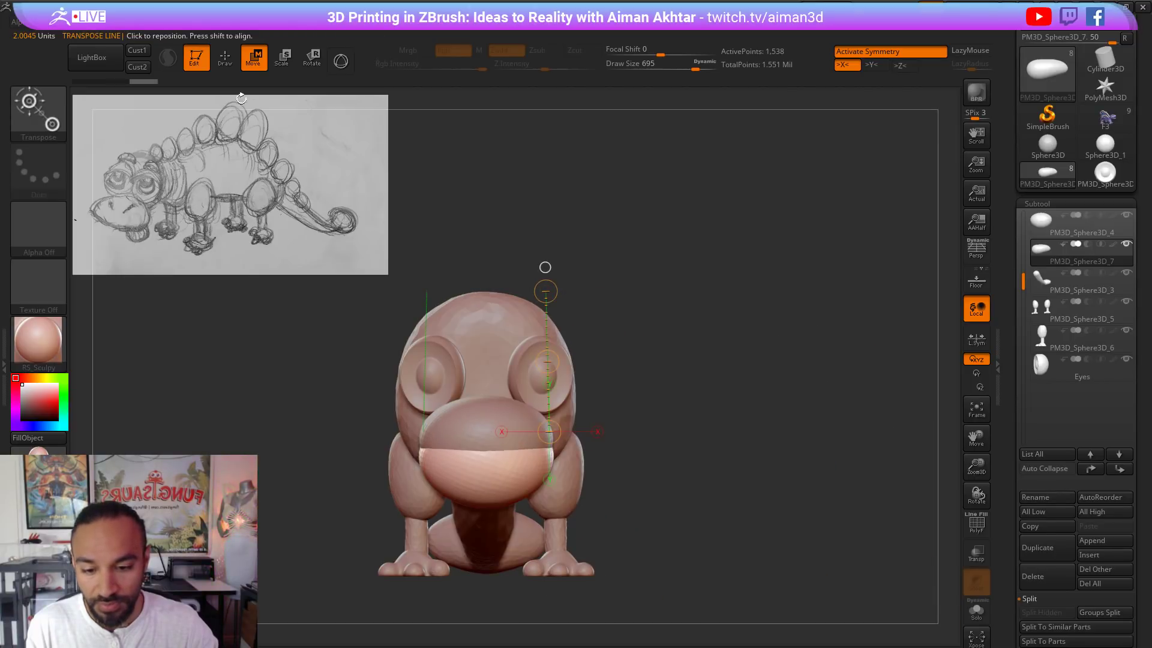
Step: Return to Draw mode and push the front of the lower jaw back beneath the snout with the Move brush at draw size 910
left_click(221, 58)
left_click_drag(651, 280, 599, 280, "shift")
key("s")
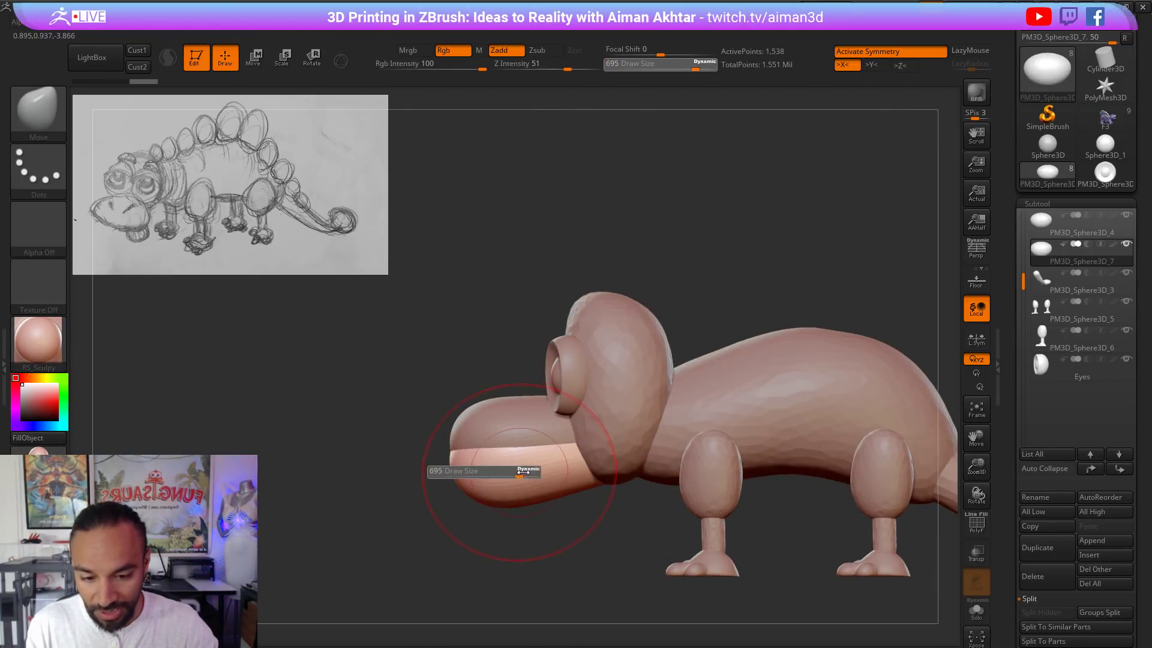
left_click_drag(523, 472, 533, 471)
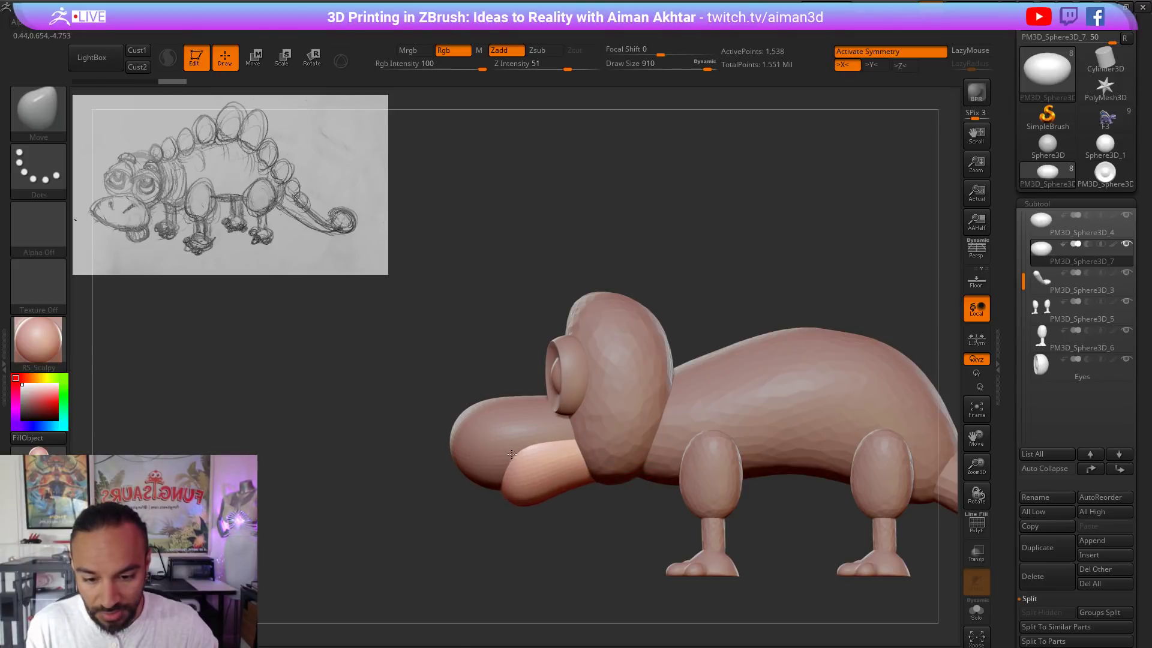
key("shift")
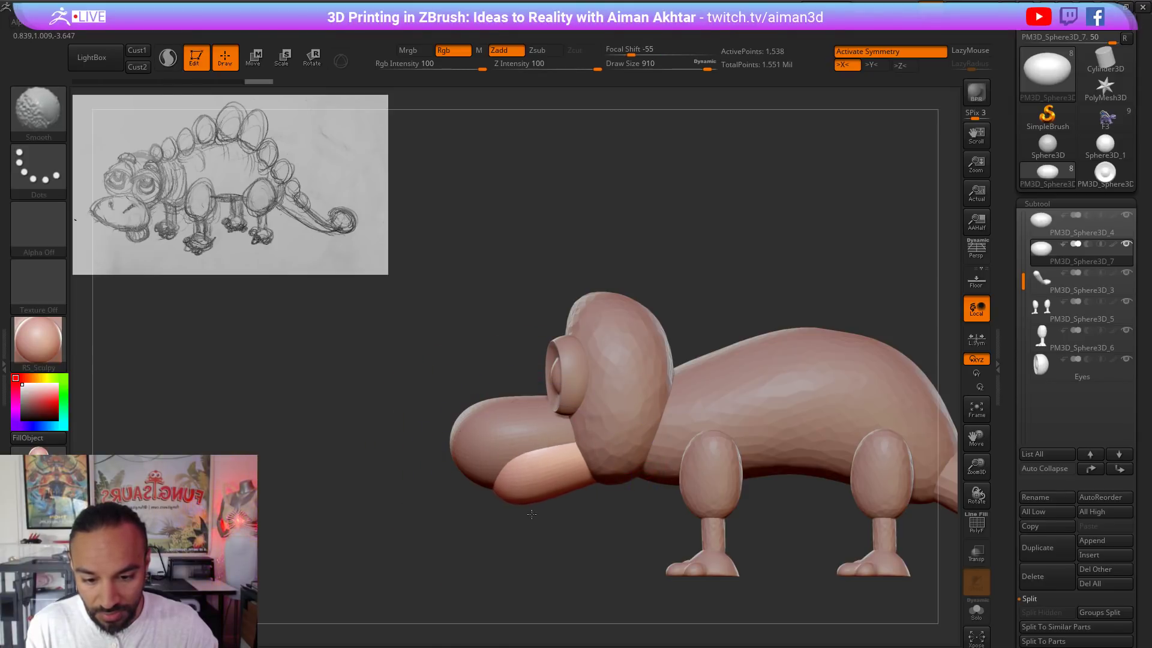
Step: Select the upper snout and reshape its underside along the mouth line with the Move brush
left_click(507, 463, "alt")
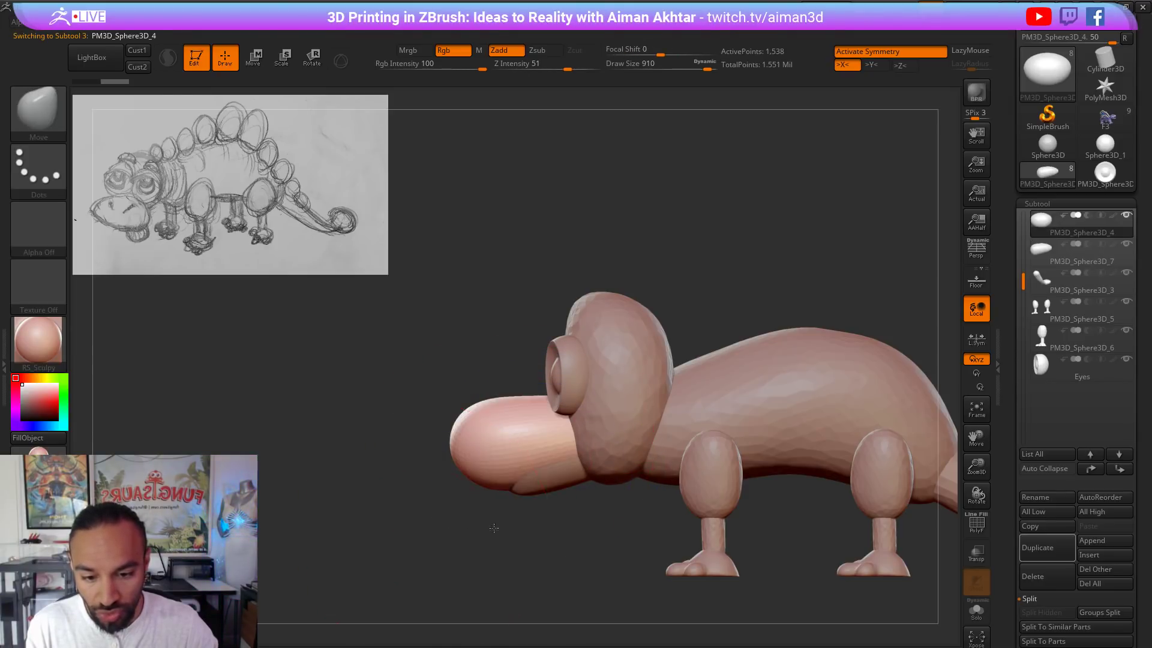
left_click_drag(496, 527, 514, 524, "shift")
left_click_drag(618, 493, 577, 472)
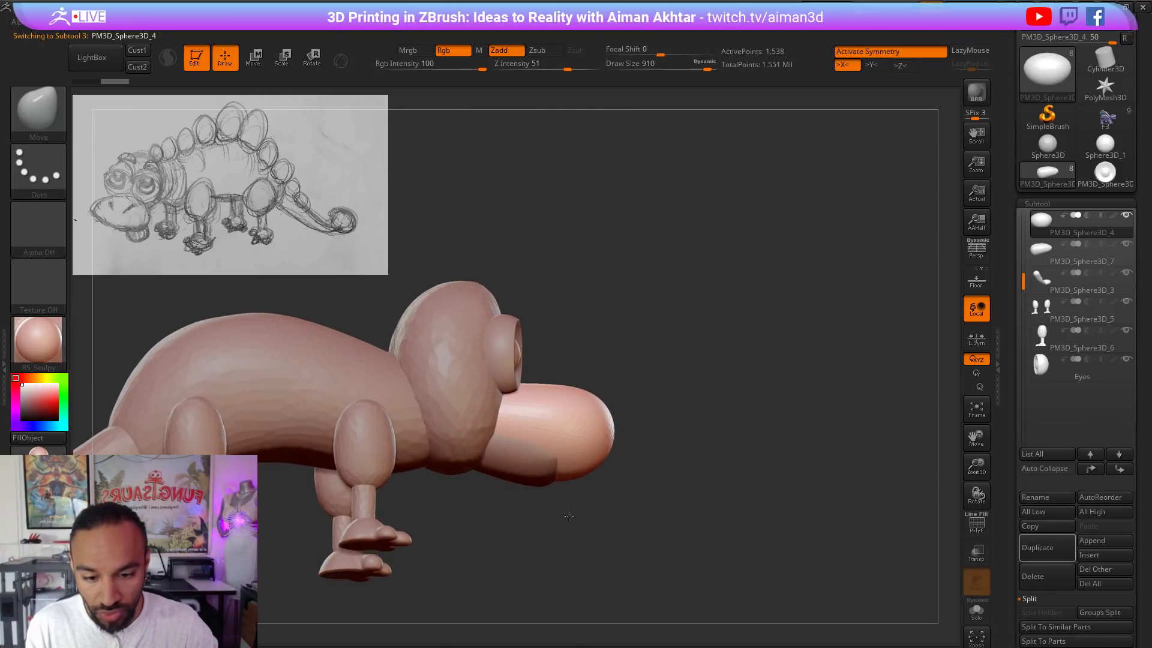
mouse_move(569, 516)
left_mouse_down("shift")
mouse_move(575, 505)
mouse_move(402, 444)
left_mouse_up("shift")
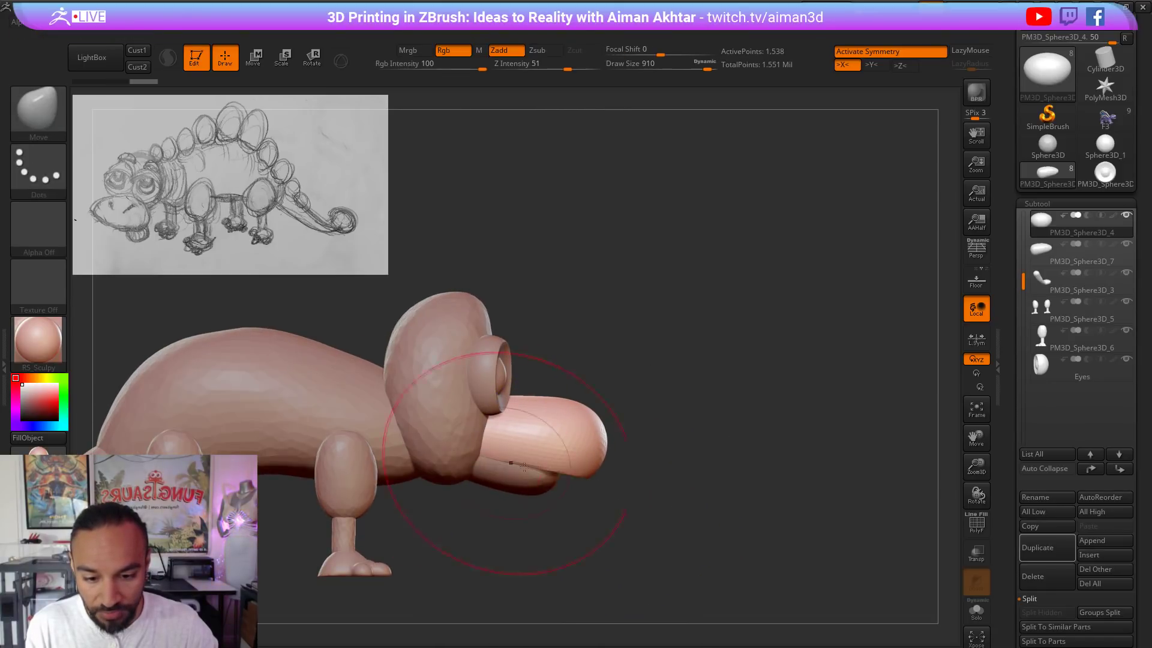
mouse_move(507, 522)
left_mouse_down()
mouse_move(603, 489)
mouse_move(678, 522)
mouse_move(722, 521)
mouse_move(679, 516)
left_mouse_up()
Step: Select the lower jaw and adjust its shape from the front with the Move brush at draw size 657
left_click(600, 482, "alt")
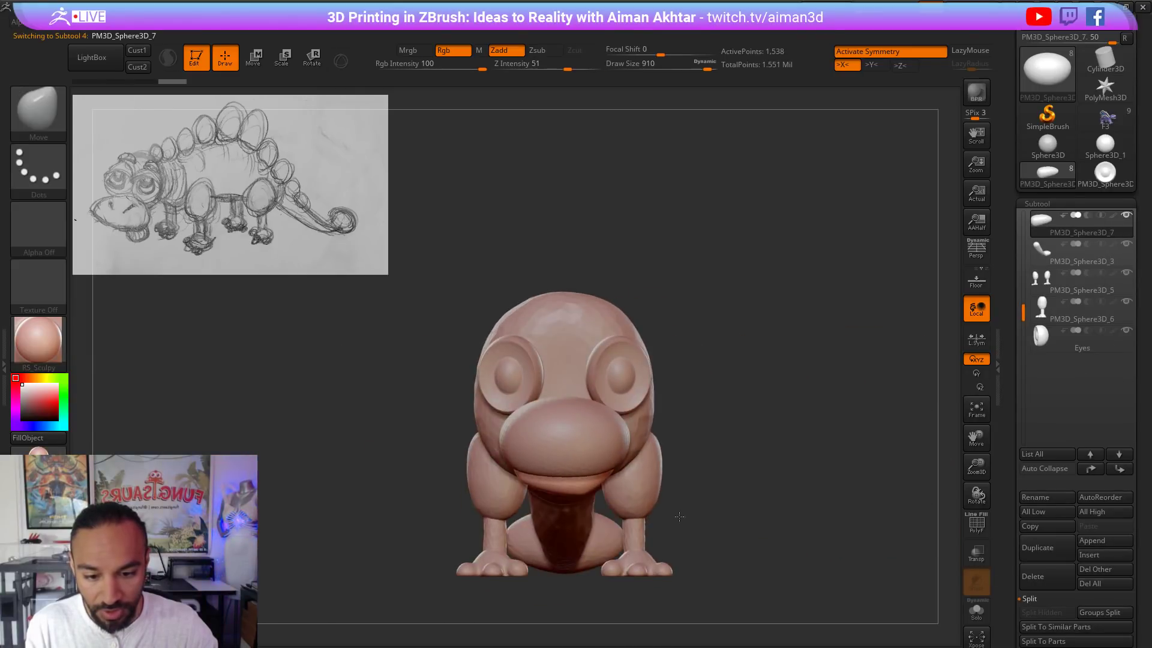
mouse_move(773, 494)
left_mouse_down("alt")
mouse_move(785, 526)
mouse_move(800, 440)
mouse_move(791, 373)
mouse_move(780, 371)
left_mouse_up("alt")
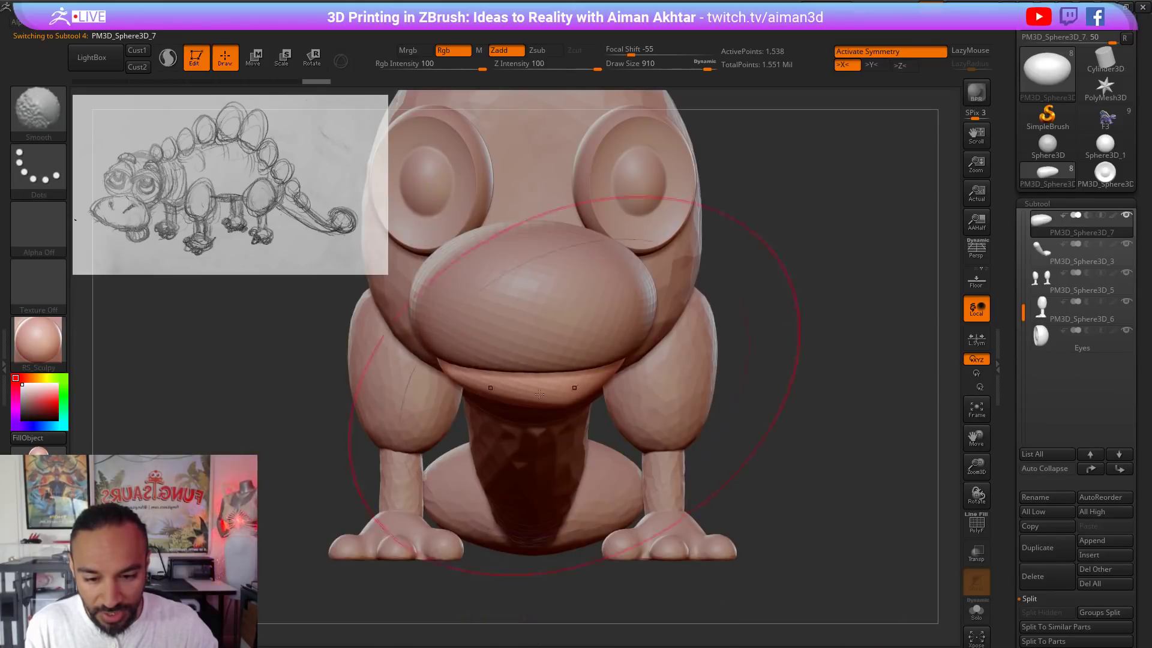
key("s")
left_click(572, 391)
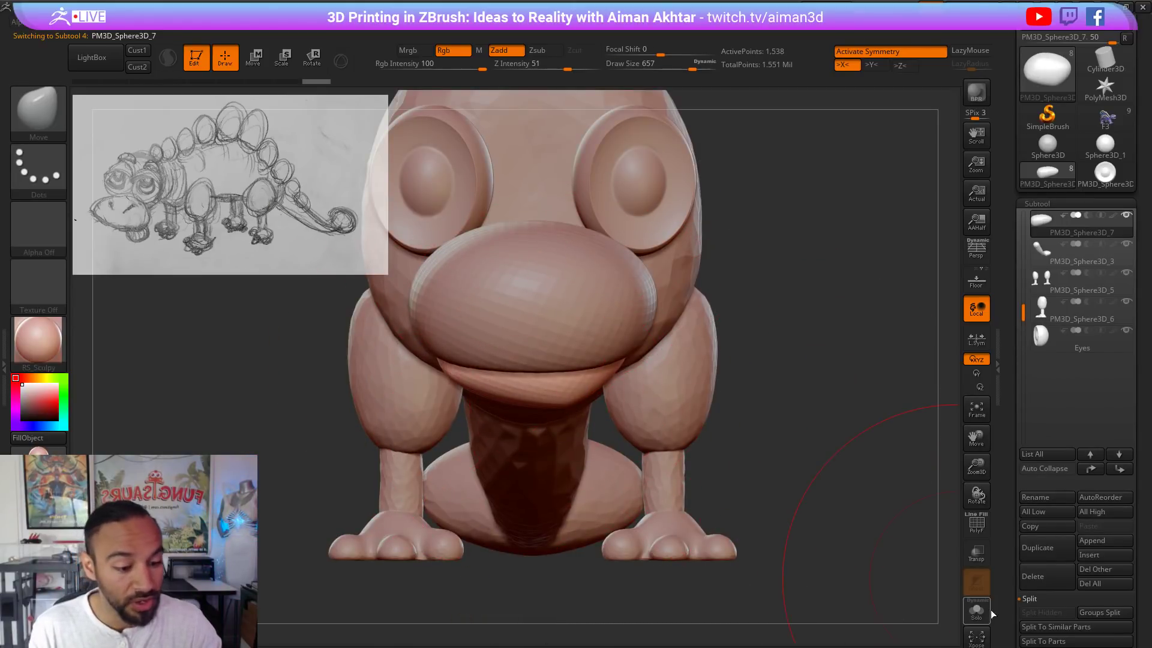
Step: Mirror and weld the lower jaw to make it symmetrical, and smooth its underside
left_click_drag(1150, 626, 1140, 555)
left_click(1041, 626)
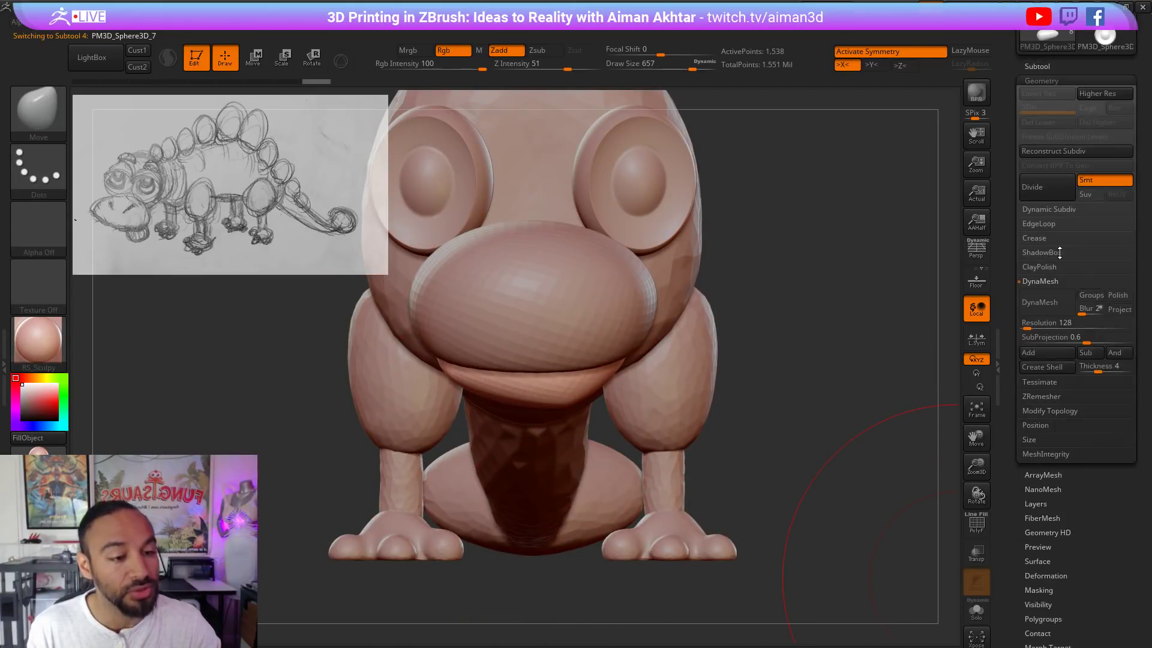
left_click(1040, 280)
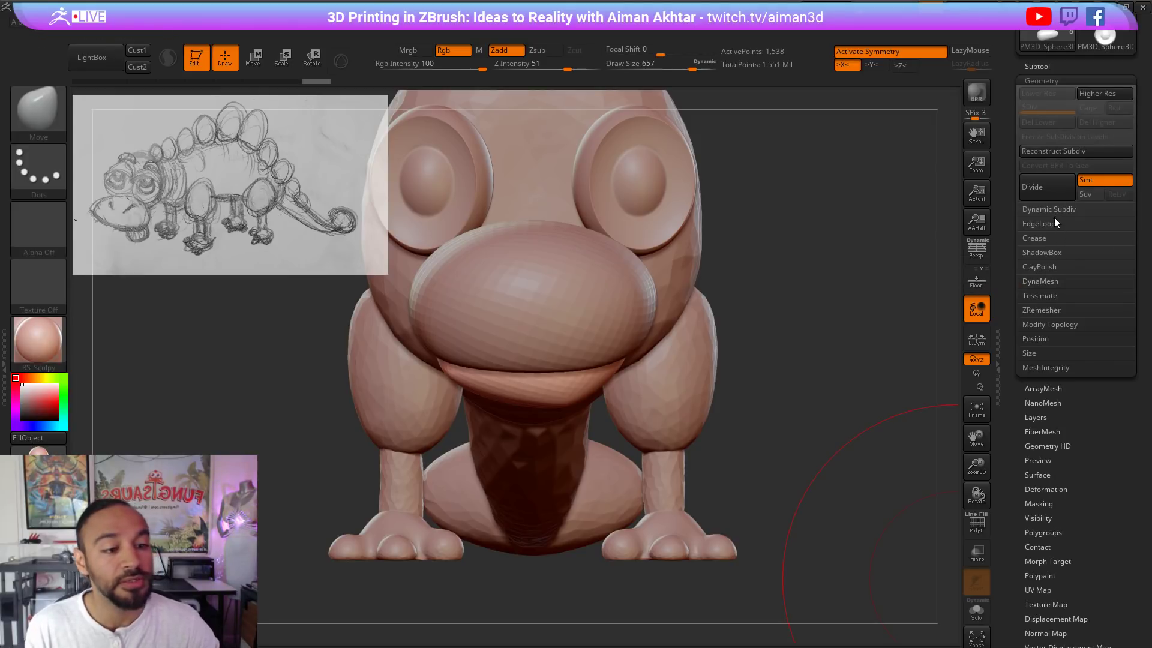
left_click(1038, 325)
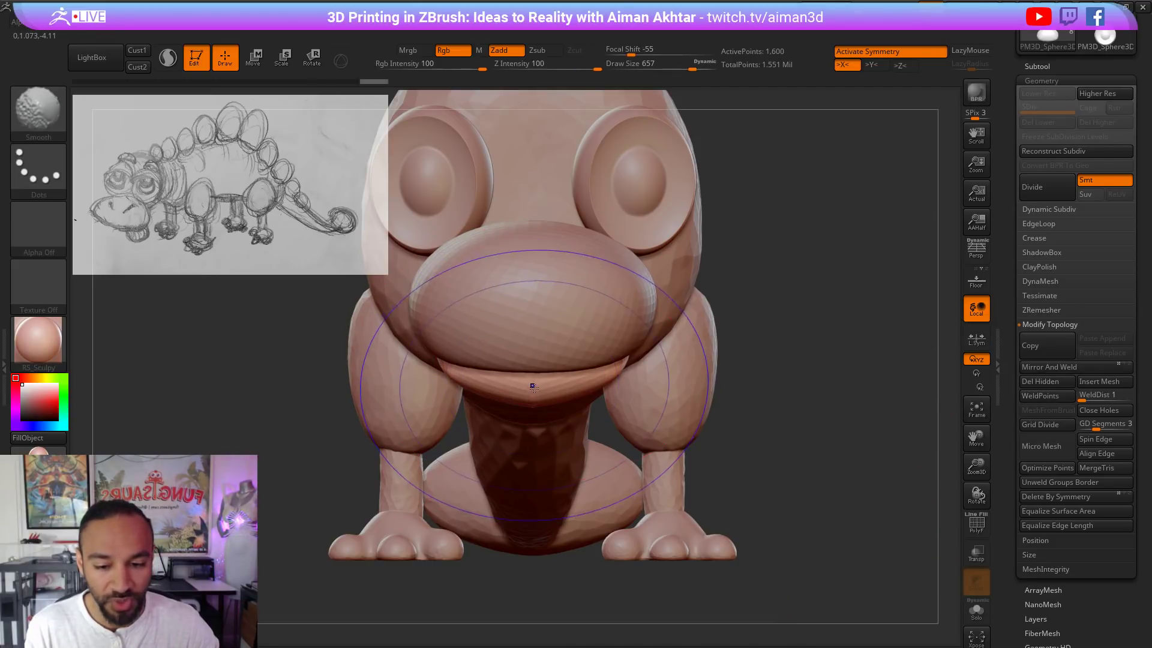
left_click_drag(793, 364, 786, 252)
left_click_drag(523, 429, 519, 482, "shift")
Step: Select the upper snout and apply Mirror And Weld to it
left_click_drag(729, 480, 720, 513)
left_click(603, 369, "alt")
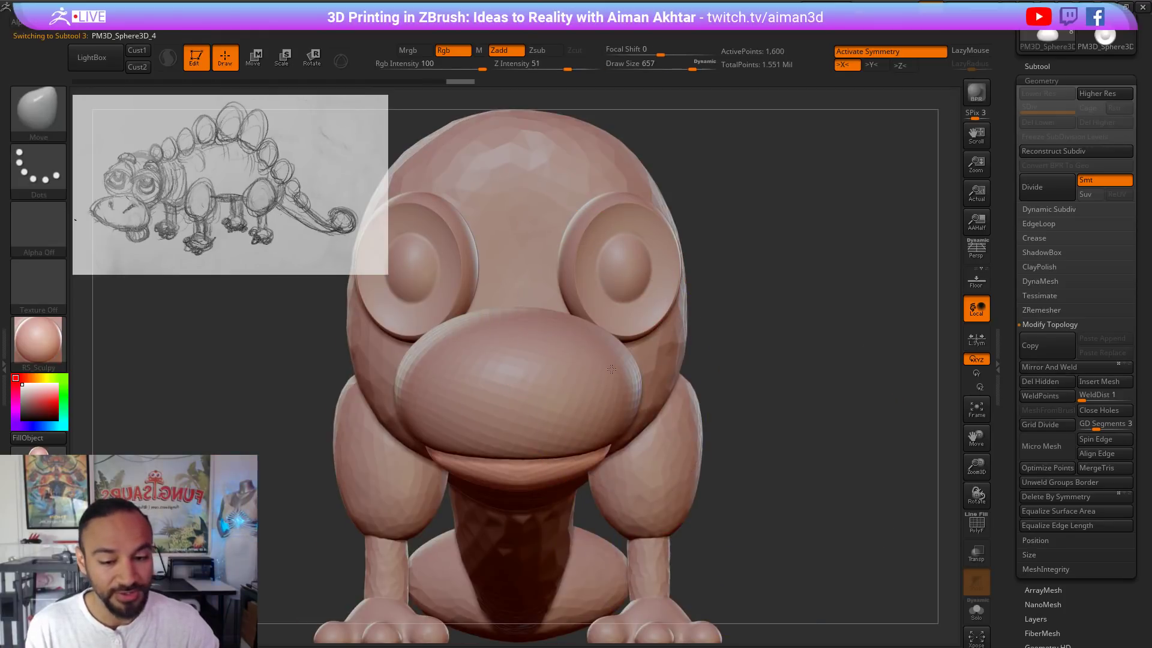
left_click(1035, 363)
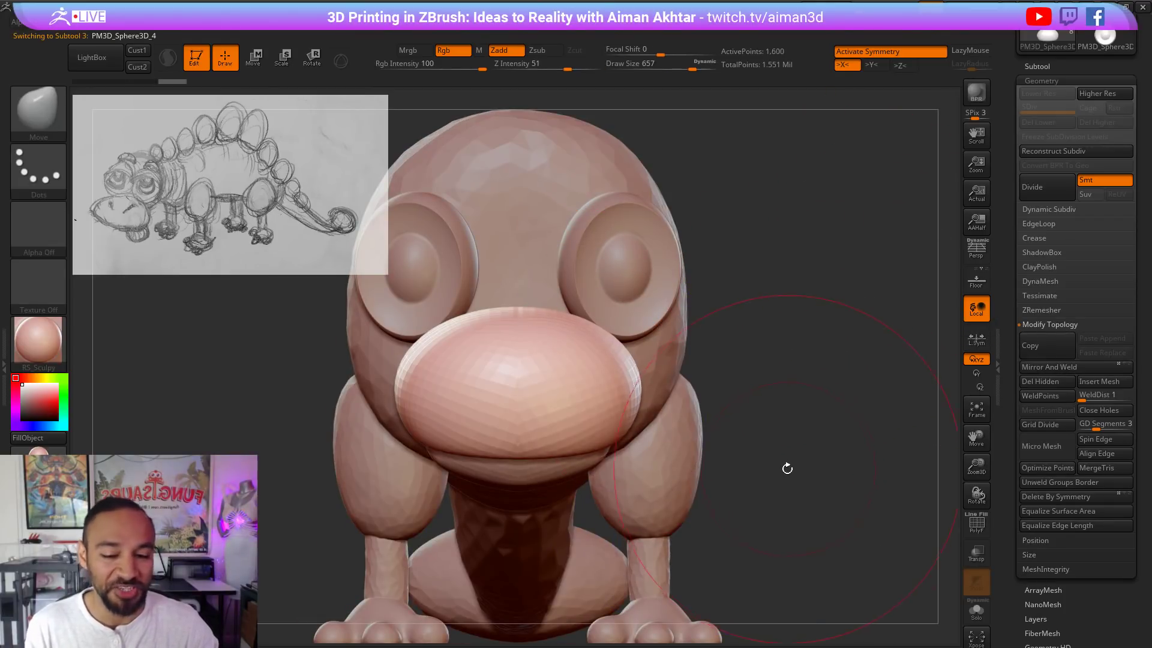
Step: Select the lower jaw and divide its mesh once to subdivision level 2
left_click_drag(787, 468, 526, 485)
left_click(526, 485, "alt")
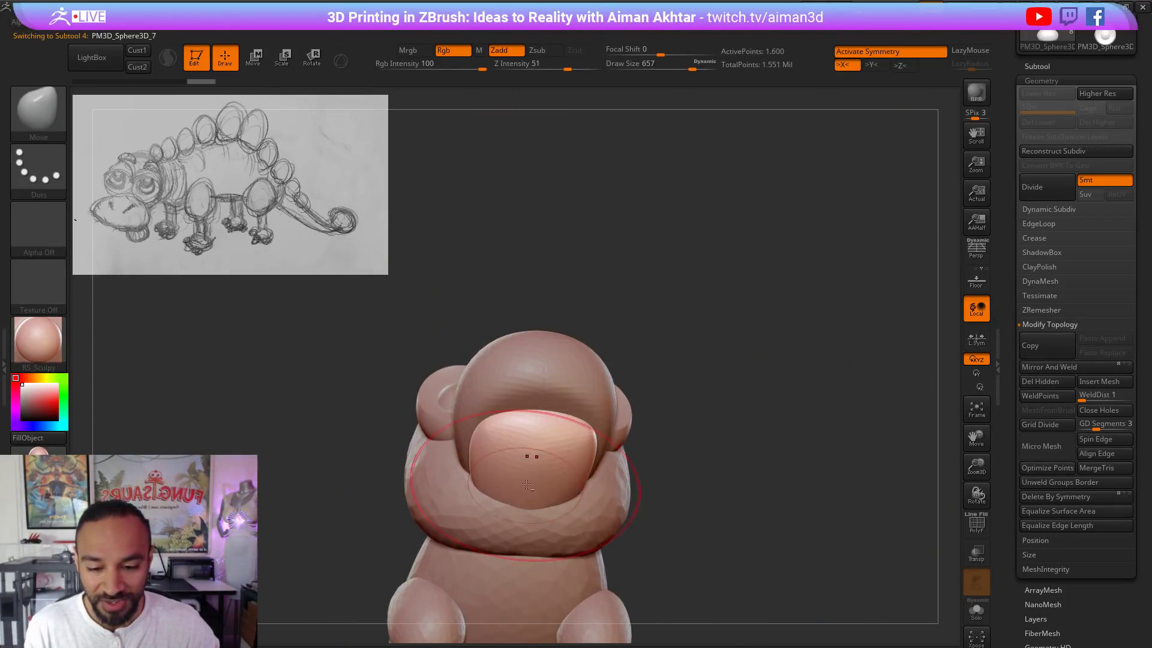
left_click(1033, 188)
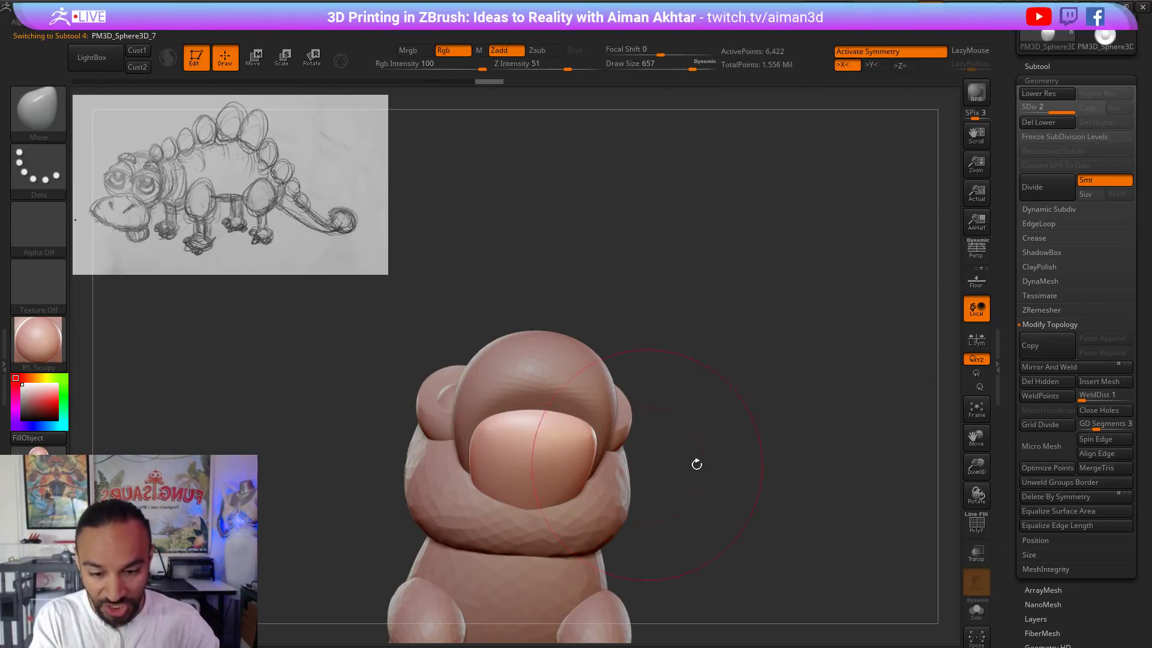
left_click_drag(698, 465, 469, 479)
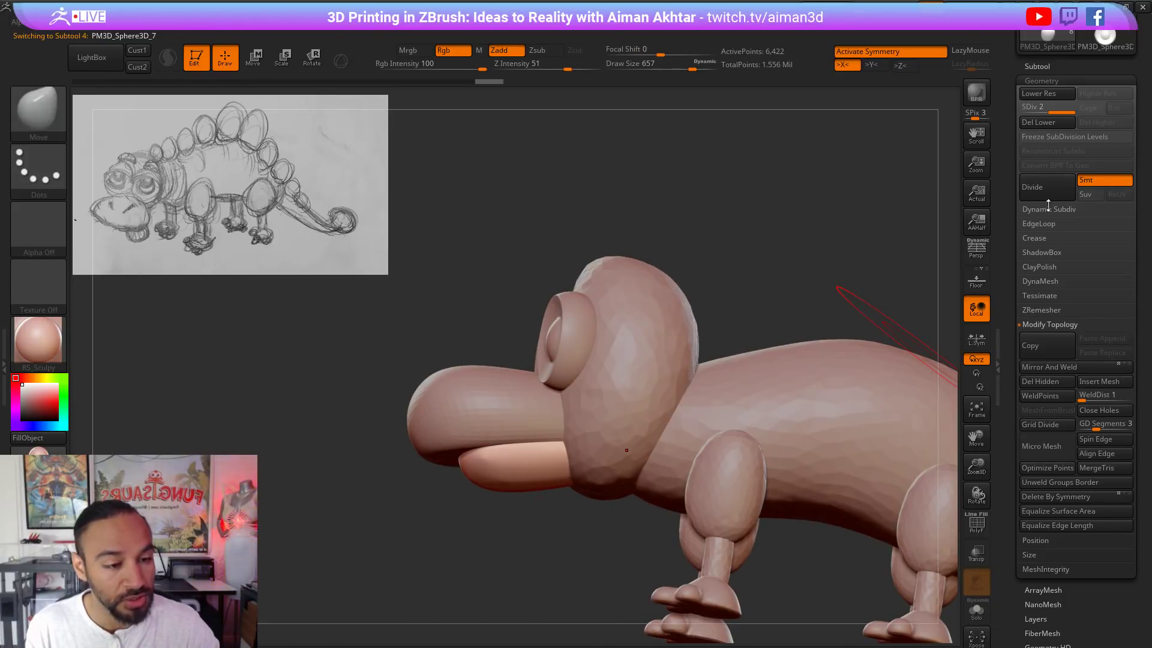
Step: Convert the divided lower jaw to a DynaMesh at resolution 504 and smooth its underside at draw size 476
left_click(1040, 136)
left_click(1044, 280)
left_click_drag(1036, 323, 1037, 326)
left_click(1040, 302)
left_click_drag(527, 540, 521, 430)
key("shift")
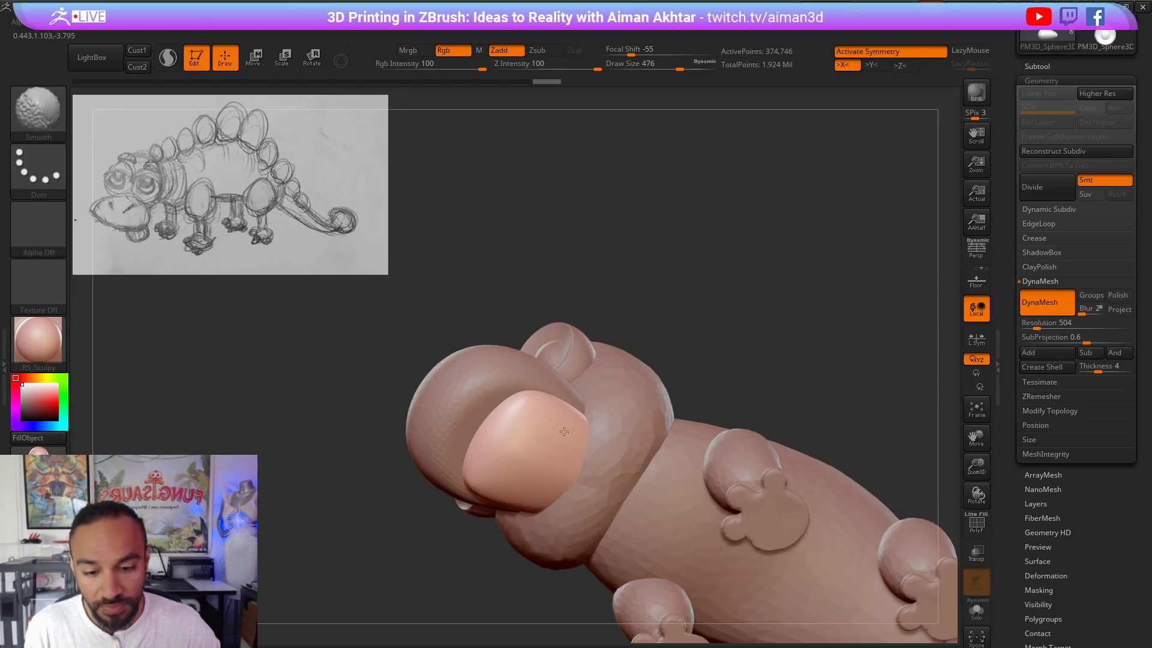
Step: Select the upper snout and smooth its side surface near the eye
left_click(538, 380, "alt")
left_click_drag(710, 301, 371, 333, "shift")
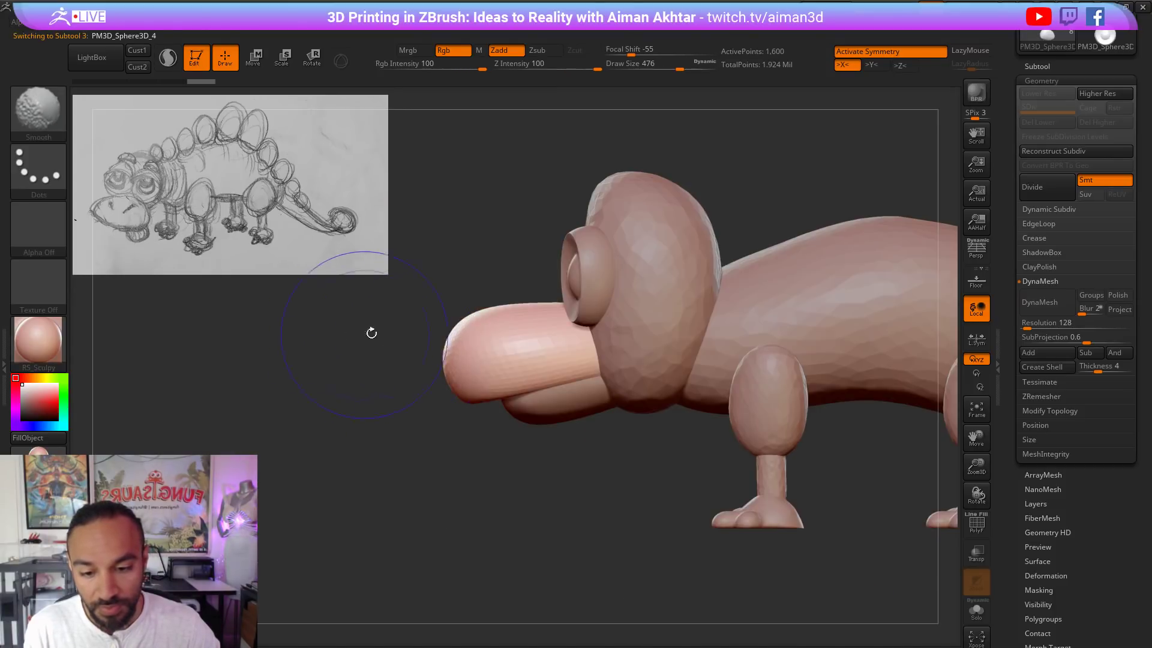
mouse_move(581, 345)
left_mouse_down("shift")
mouse_move(504, 347)
mouse_move(563, 341)
left_mouse_up("shift")
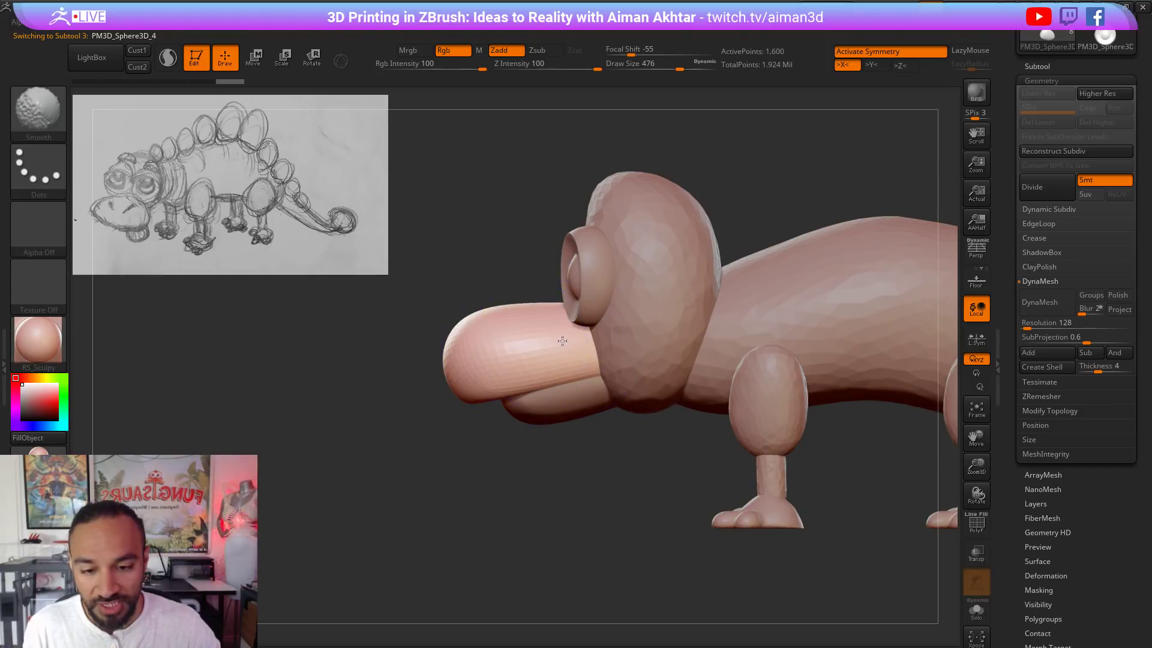
left_click_drag(546, 528, 519, 529)
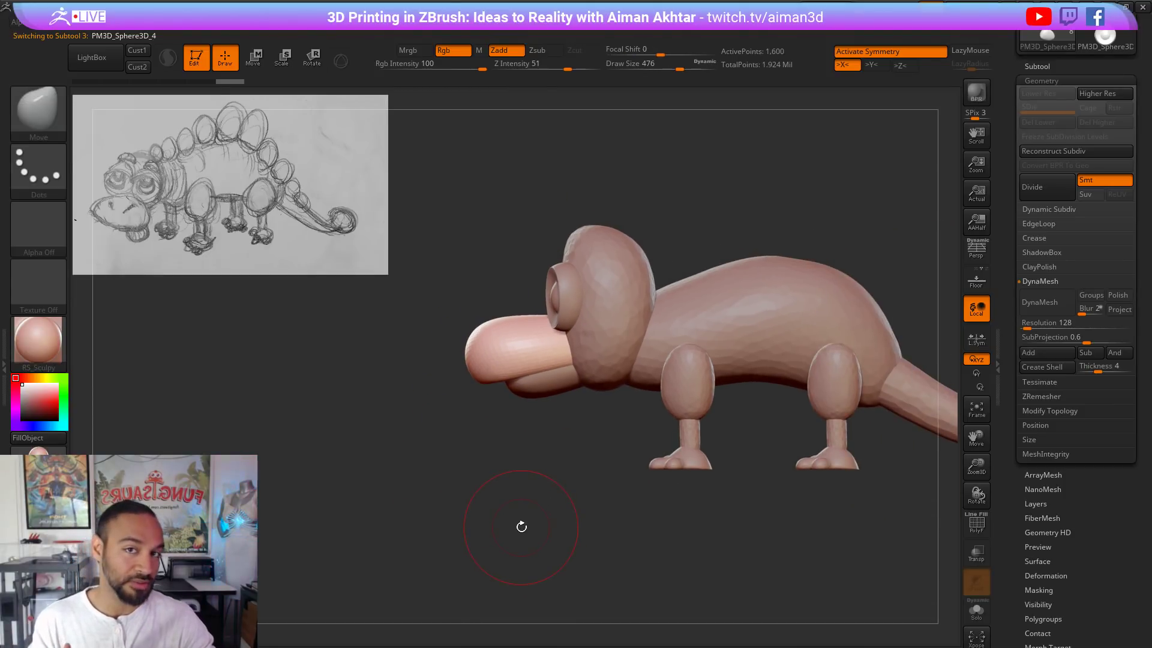
left_click_drag(528, 570, 416, 587, "alt")
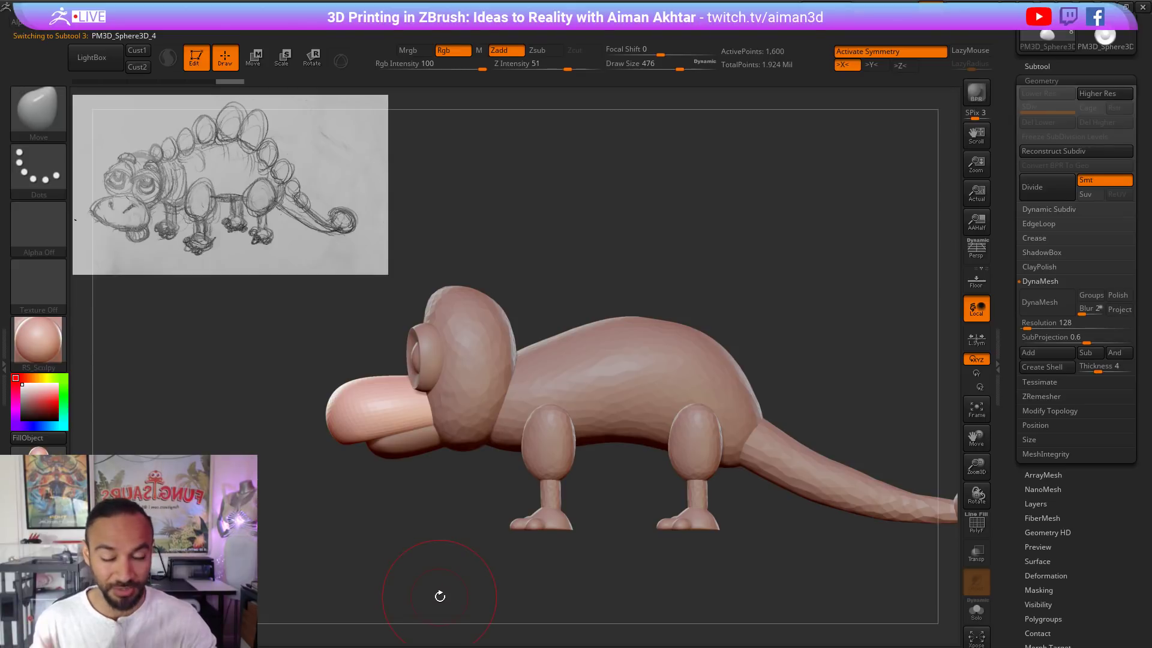
left_click_drag(450, 597, 580, 520)
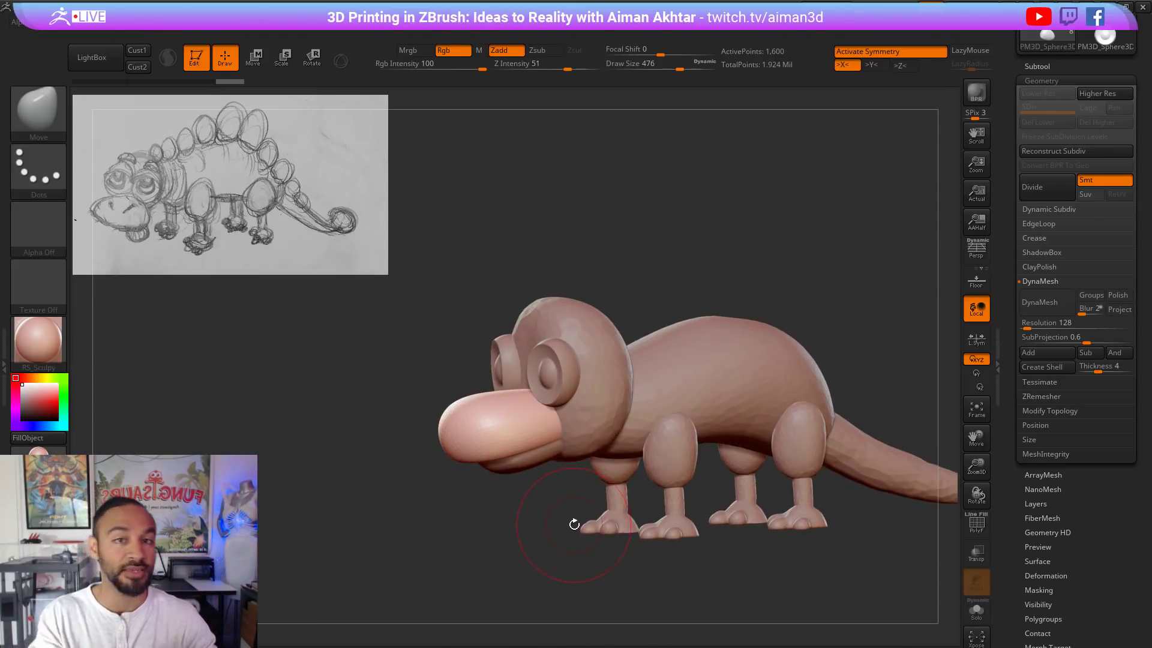
mouse_move(494, 550)
left_mouse_down()
mouse_move(342, 570)
mouse_move(398, 557)
left_mouse_up()
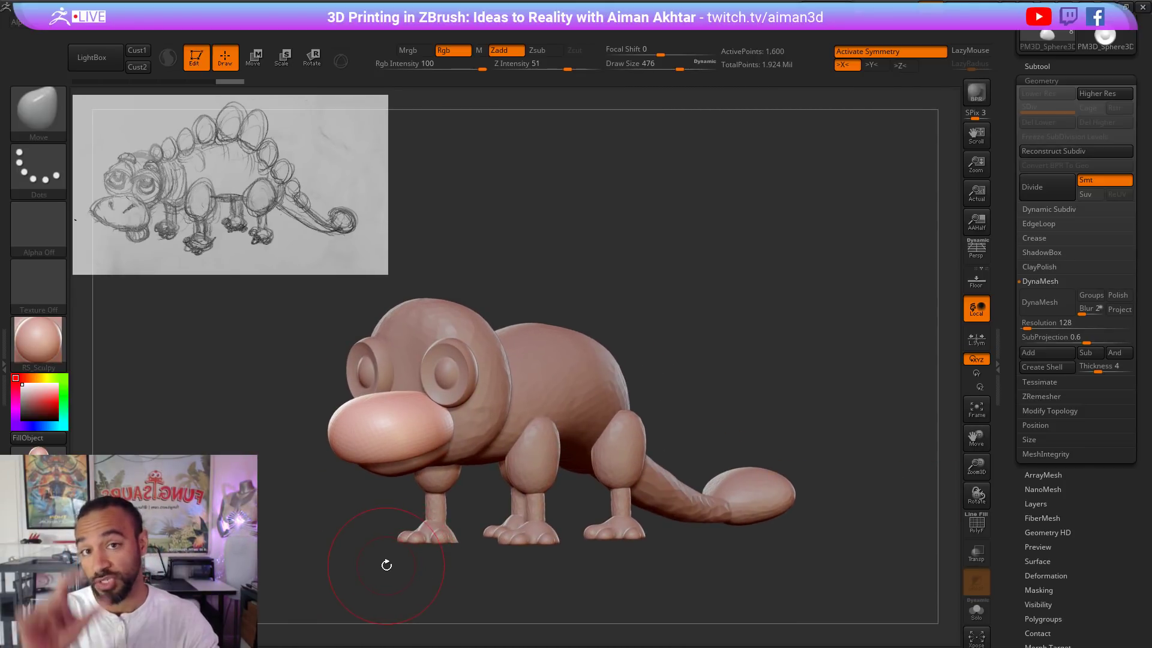
Step: Smooth the side of the upper snout along the mouth and divide its mesh to subdivision level 3
left_click_drag(382, 573, 711, 476)
key("shift")
mouse_move(531, 443)
left_mouse_down("shift")
mouse_move(512, 420)
mouse_move(521, 427)
left_mouse_up("shift")
left_click_drag(870, 449, 550, 413)
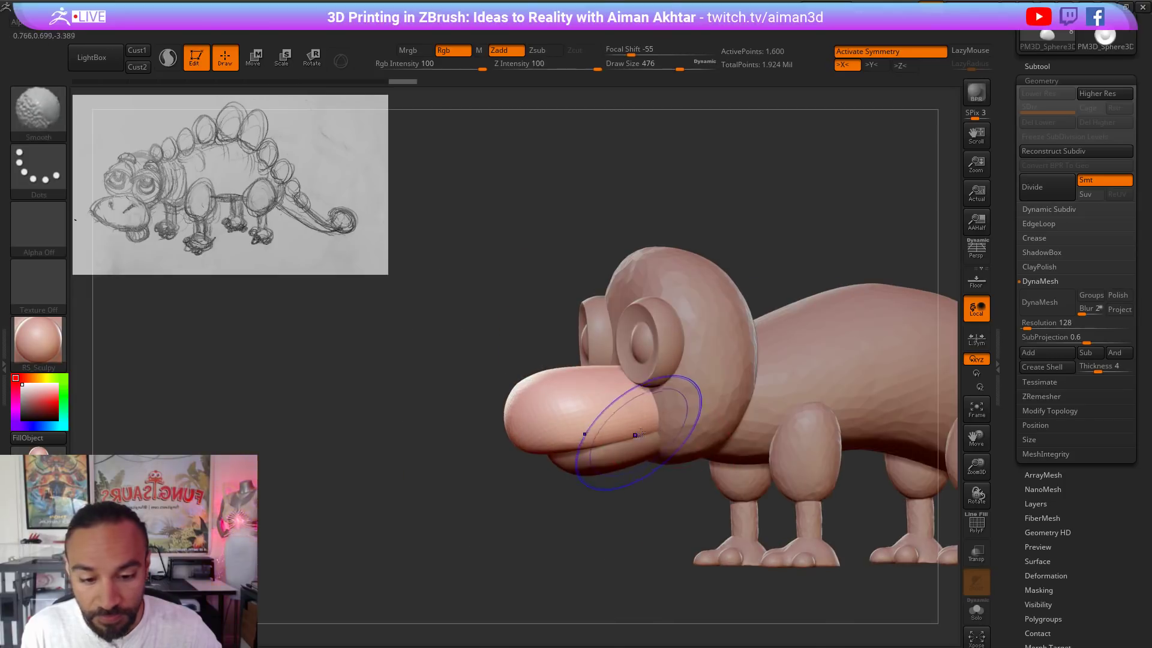
left_click(1049, 182)
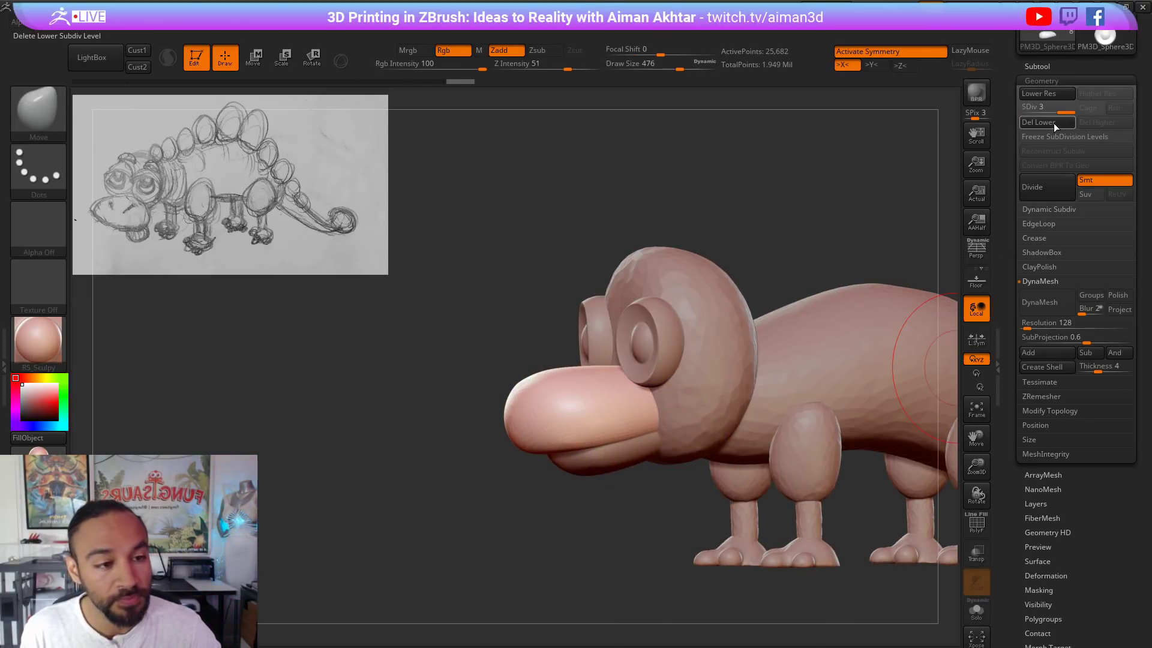
Step: Delete the upper snout's lower subdivision levels and convert it to a DynaMesh at resolution 360
key("shift")
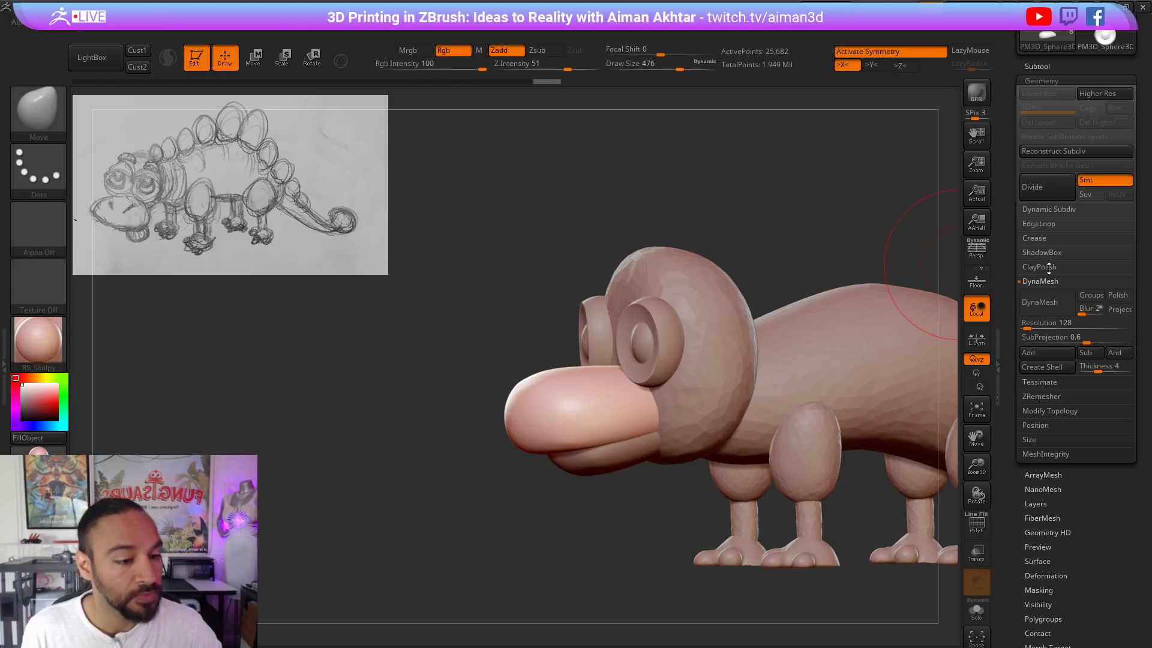
left_click_drag(1032, 323, 1038, 322)
left_click(1040, 302)
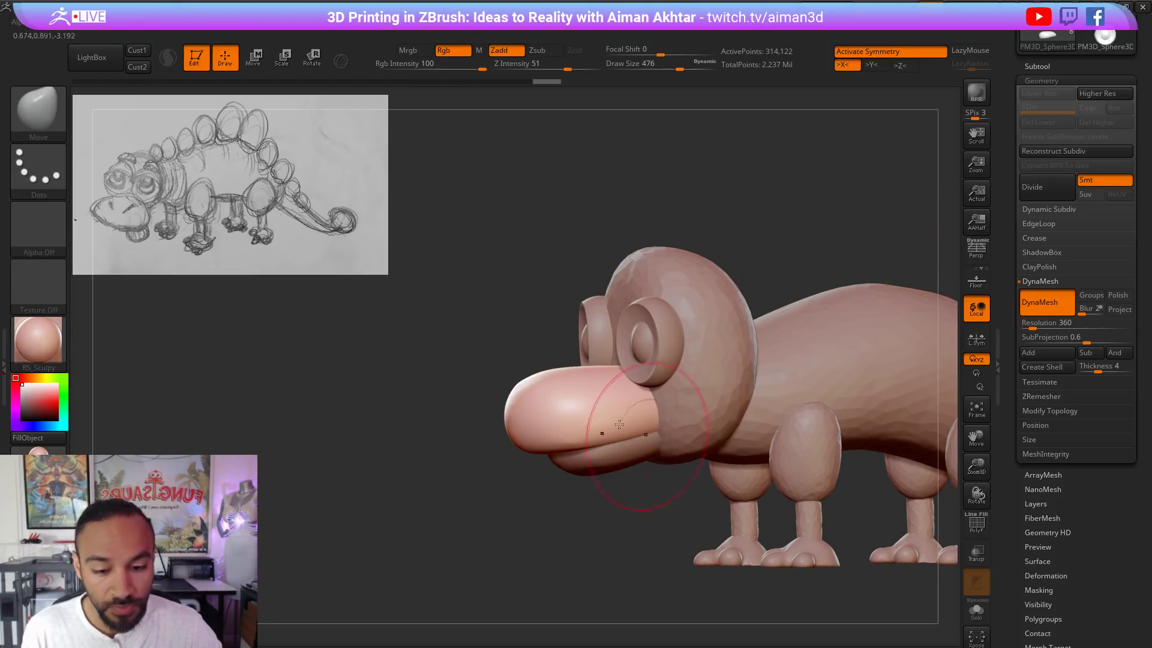
key("shift")
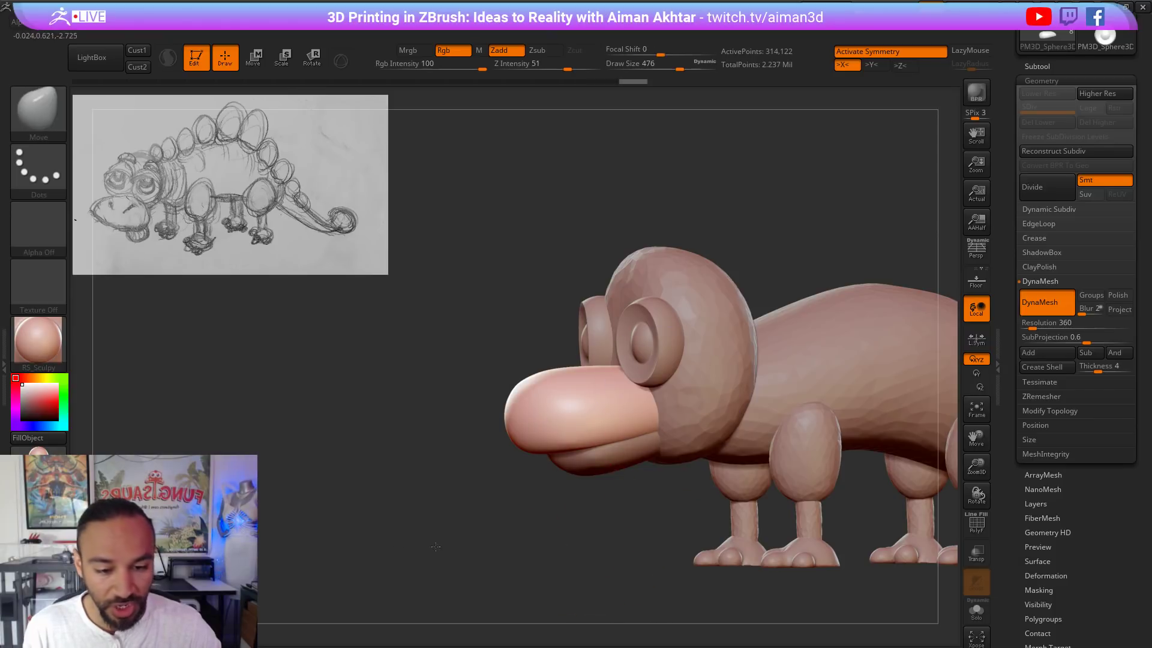
Step: Smooth the front and sides of the upper snout at draw size 476 and remesh it with DynaMesh
left_click_drag(601, 526, 408, 530, "alt")
key("shift")
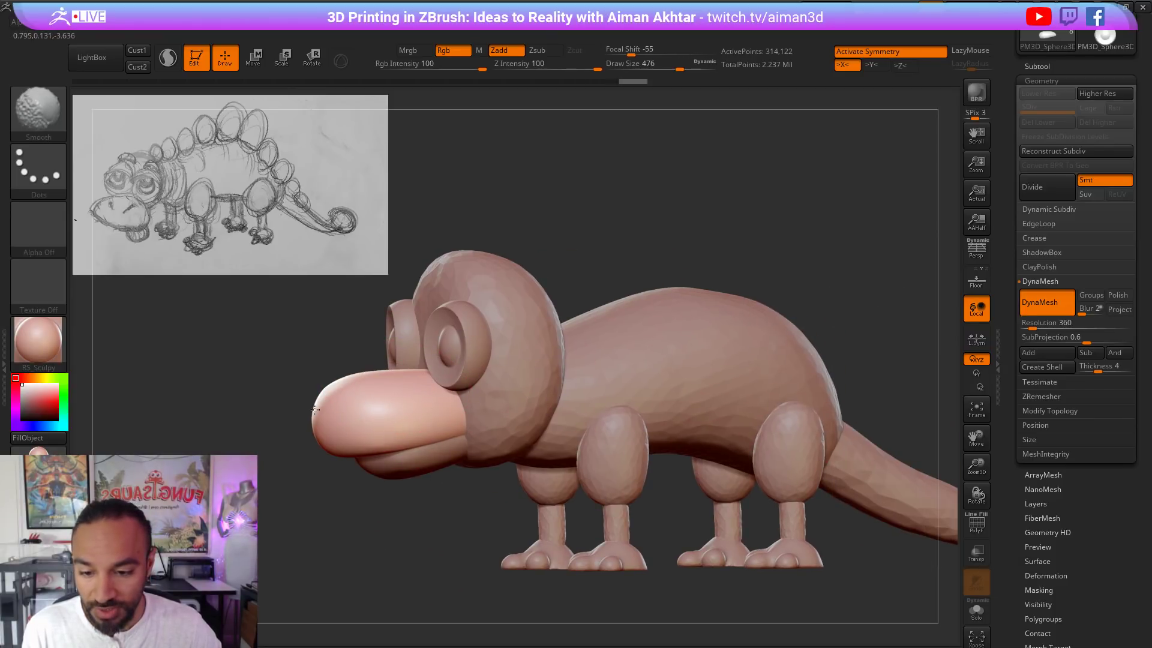
mouse_move(411, 522)
right_mouse_down()
mouse_move(420, 456)
mouse_move(402, 391)
mouse_move(501, 494)
mouse_move(528, 462)
right_mouse_up()
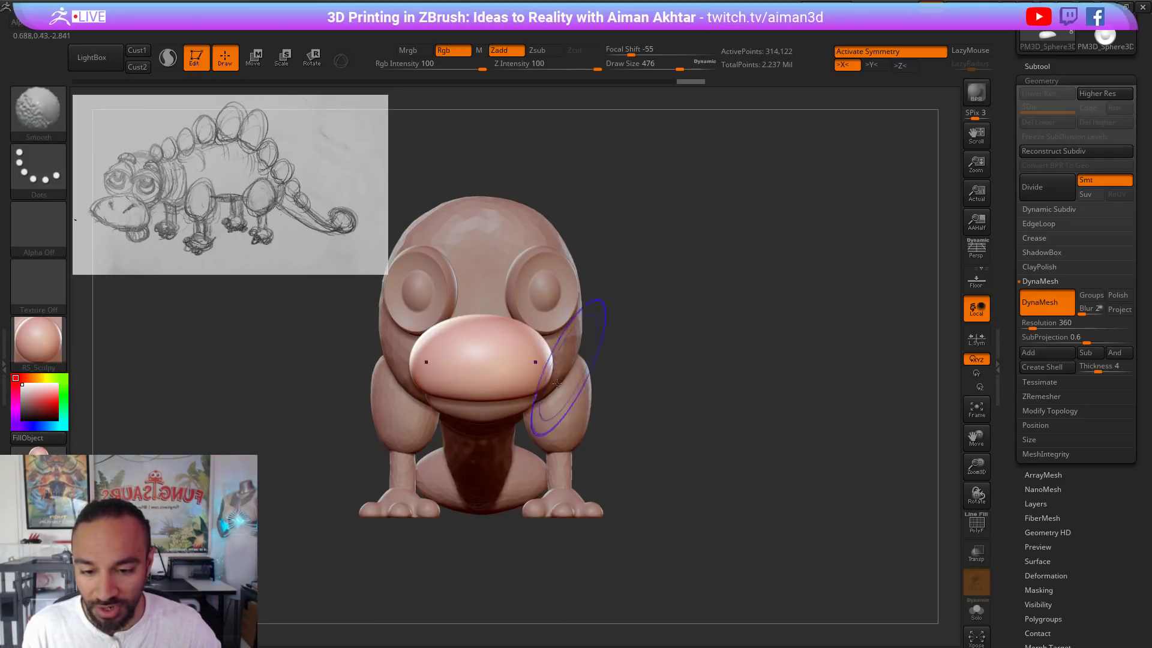
left_click_drag(708, 402, 730, 423, "ctrl")
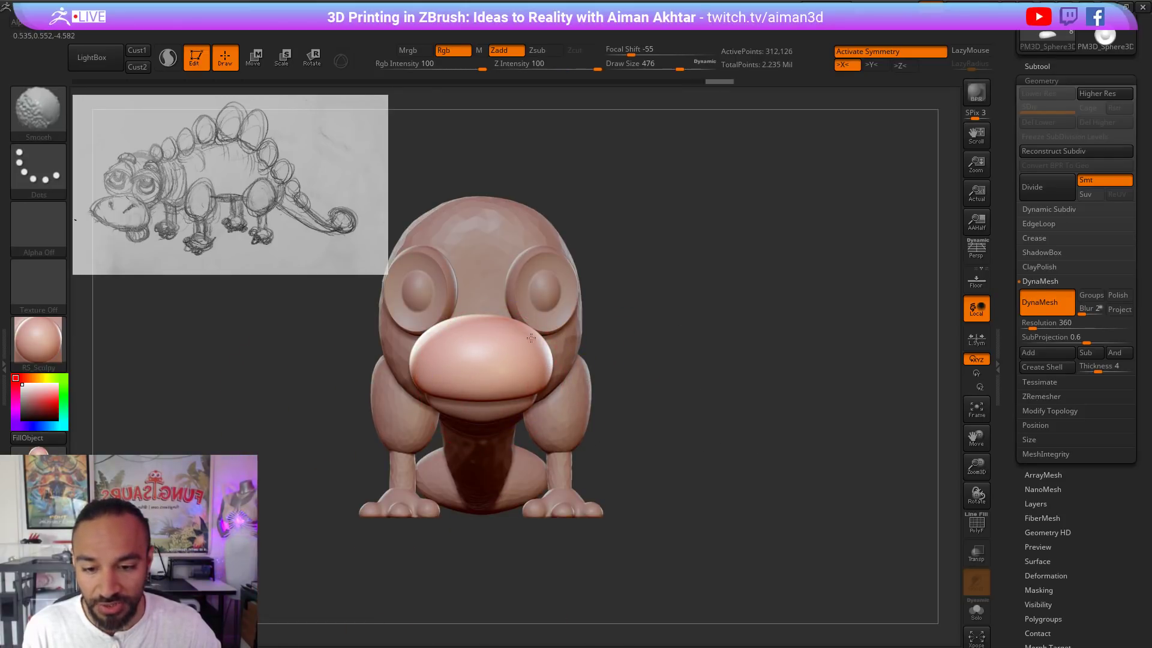
right_click_drag(754, 334, 703, 342)
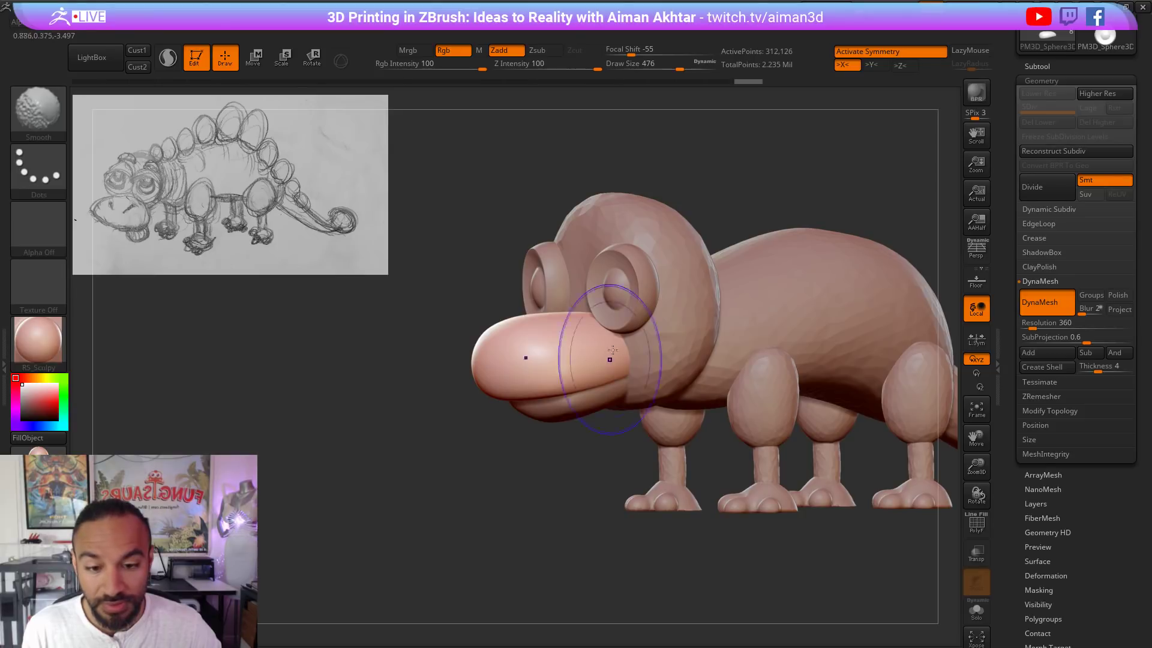
Step: Select the head, narrow its top with the Move brush at draw size 666, and raise the draw size to 763
left_click(682, 318, "alt")
left_click_drag(573, 510, 449, 526, "shift")
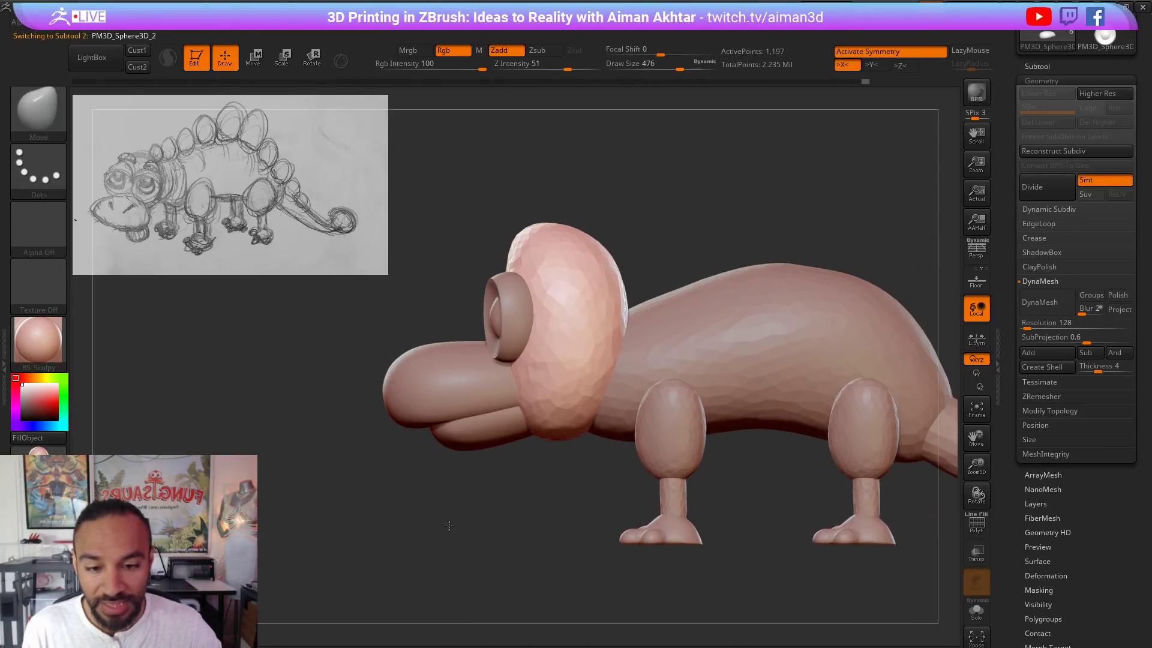
key("s")
left_click_drag(590, 282, 604, 280)
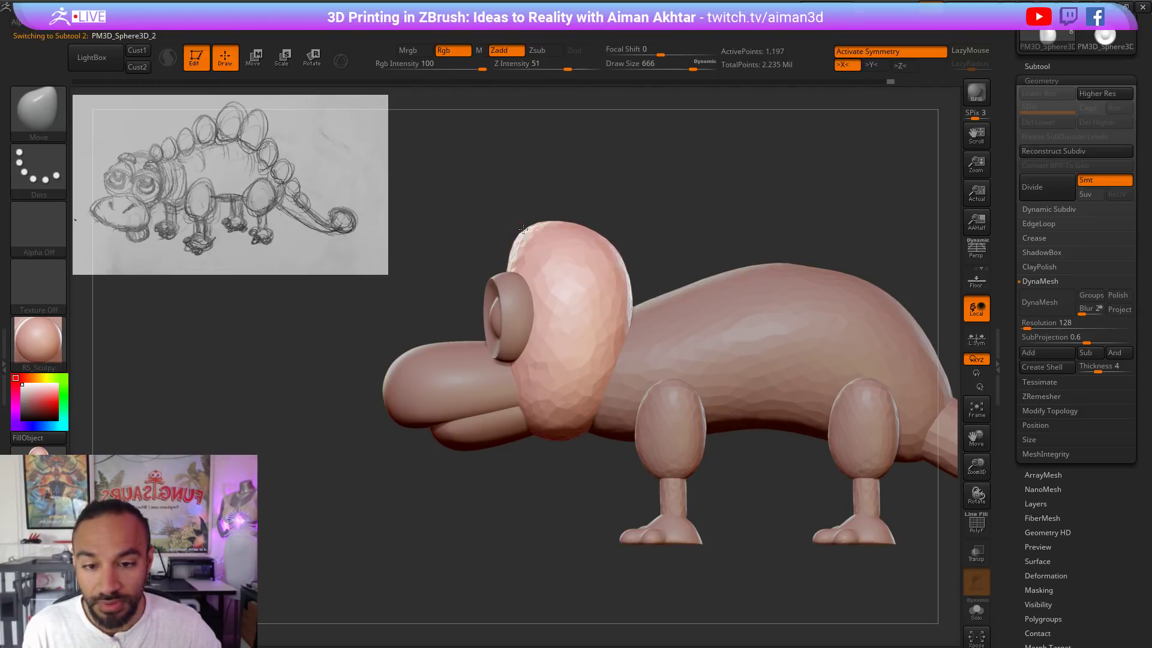
left_click_drag(528, 174, 673, 197)
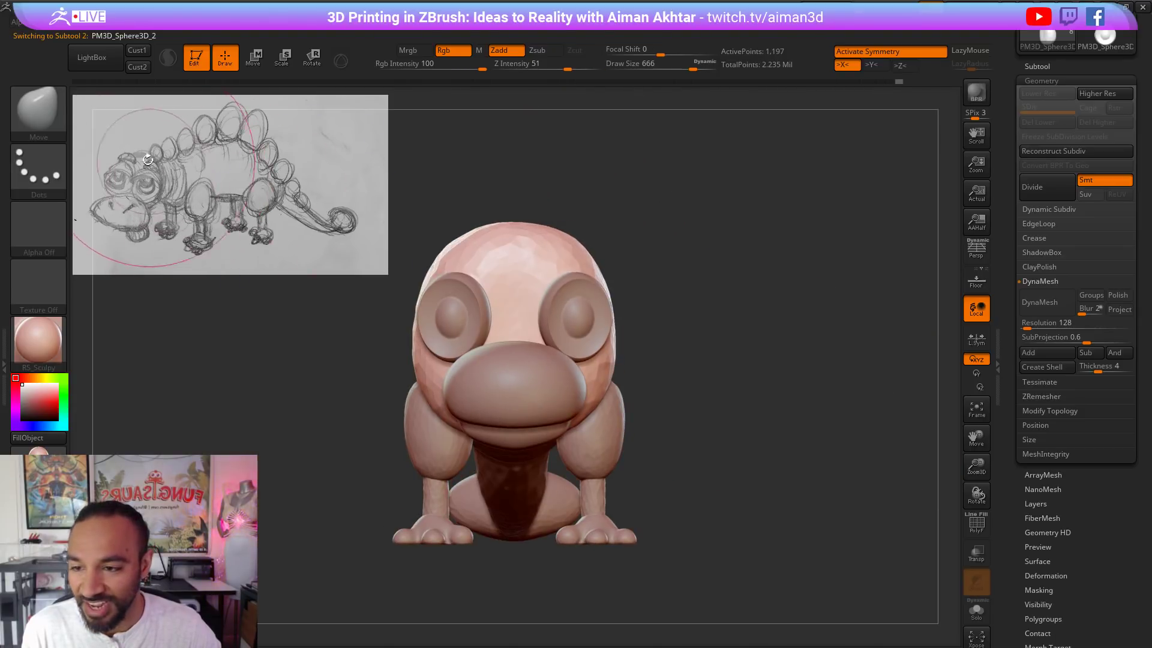
left_click_drag(583, 245, 547, 258)
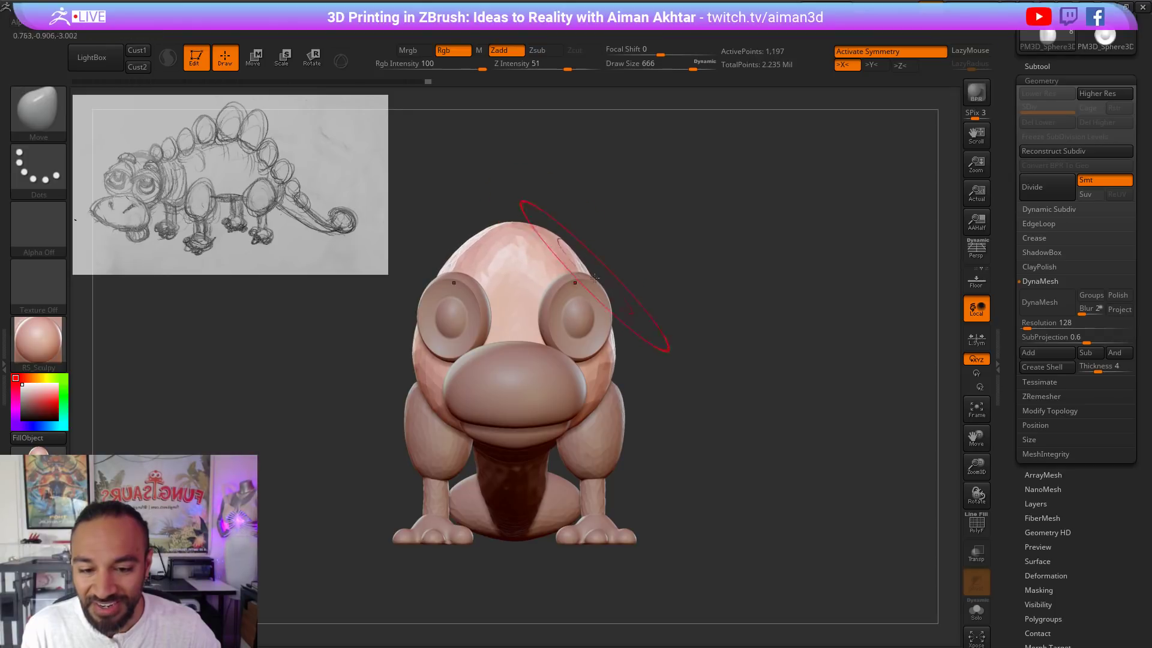
left_click_drag(718, 239, 504, 252)
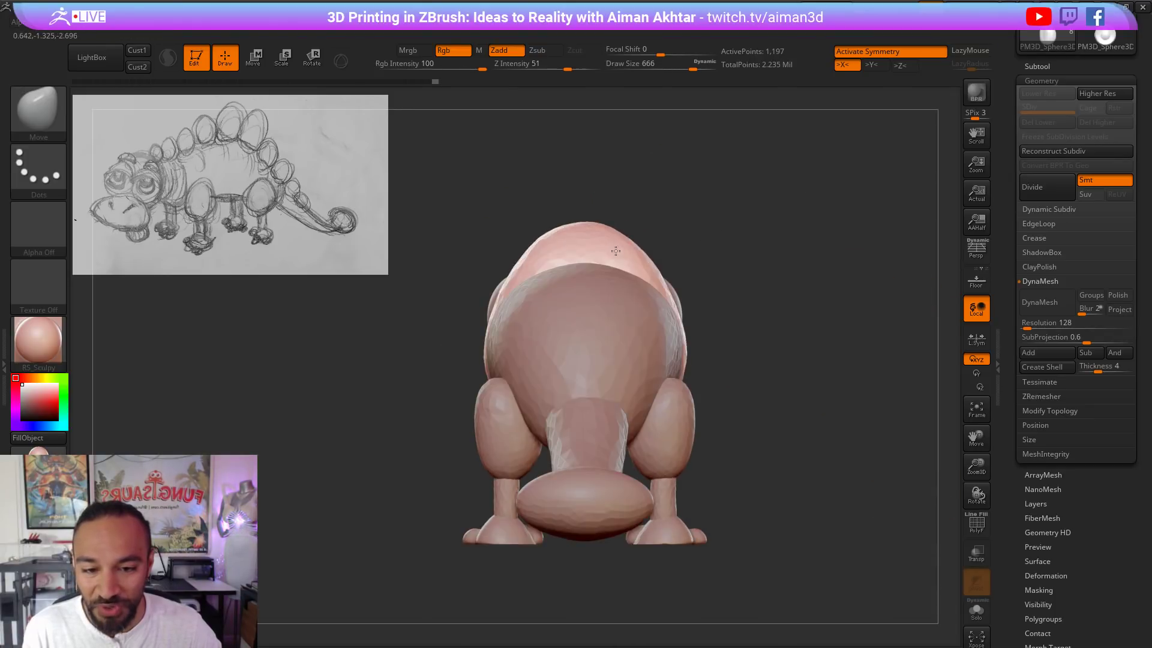
left_click_drag(683, 239, 730, 240, "shift")
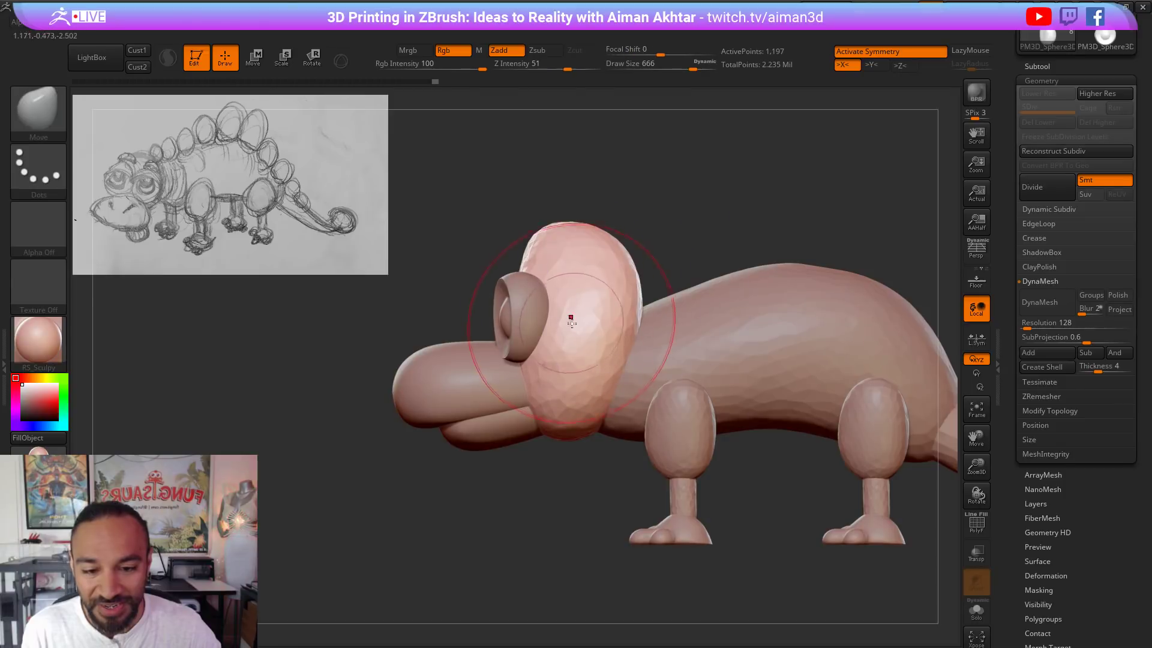
key("s")
left_click_drag(603, 328, 578, 343)
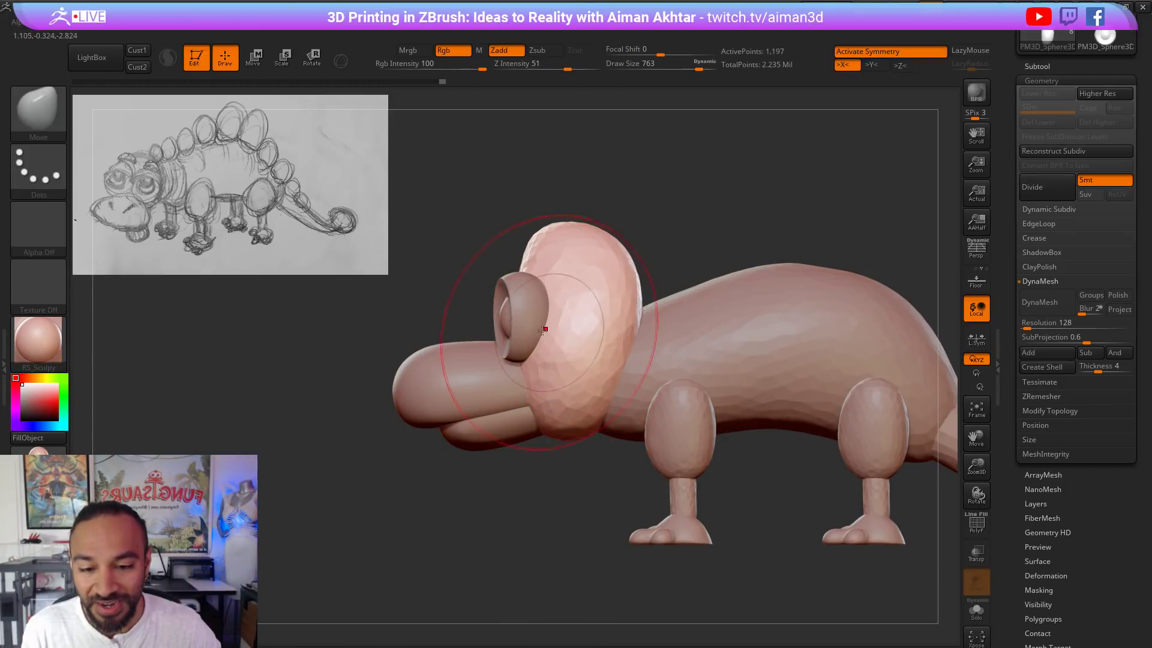
Step: Select the eyes and move them straight back so they sink partly into the head
left_click(530, 330, "alt")
key("w")
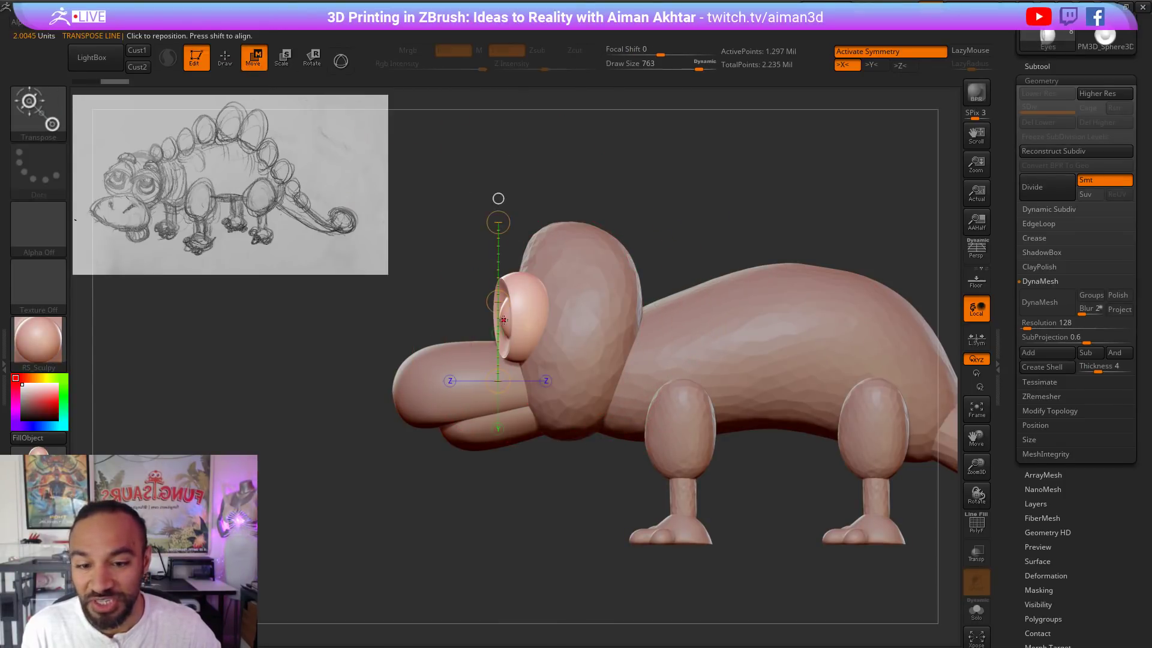
left_click_drag(646, 343, 648, 343, "shift")
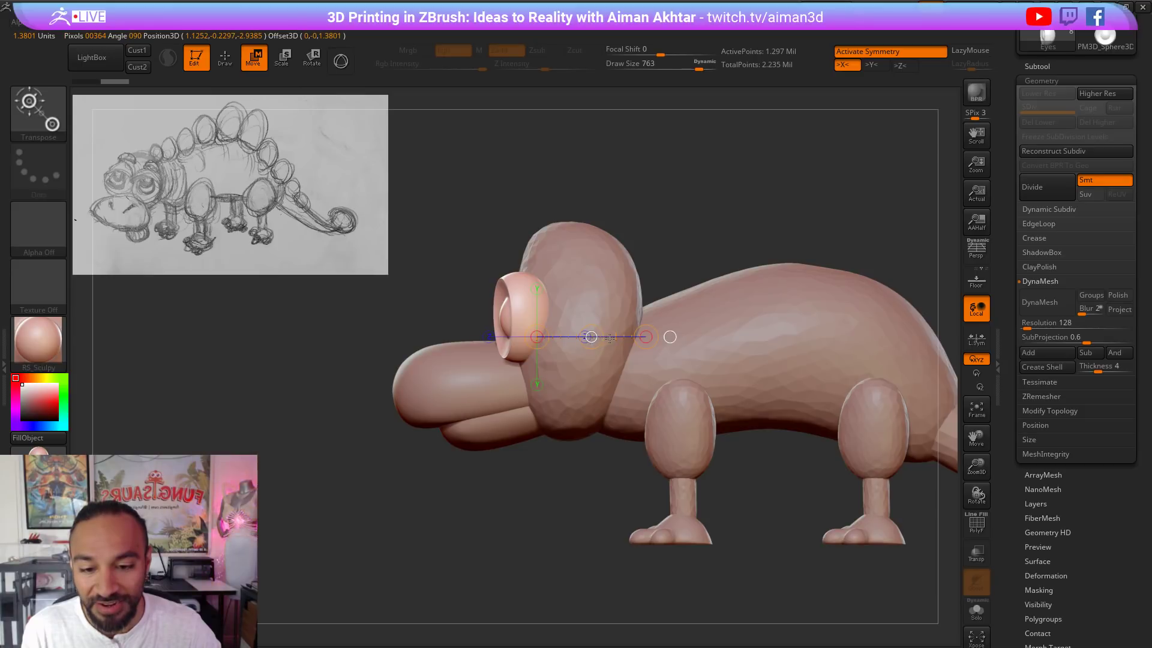
key("ctrl+z")
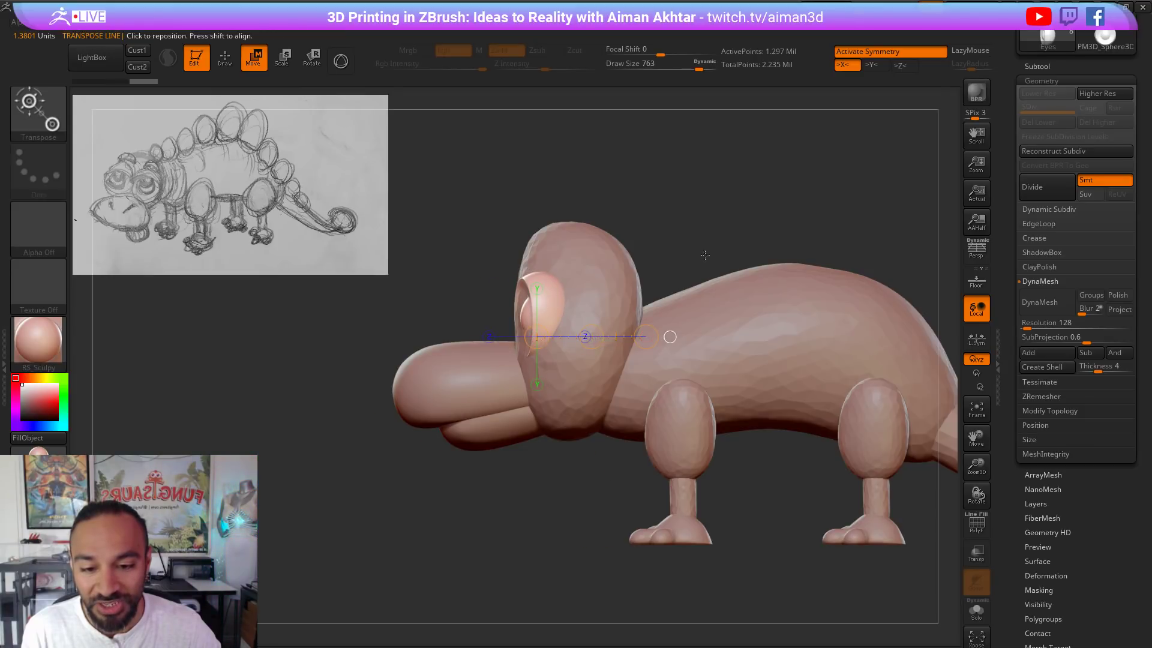
left_click_drag(705, 255, 723, 255, "shift")
Step: Select the head and divide its mesh twice to subdivision level 3
left_click(438, 275, "alt")
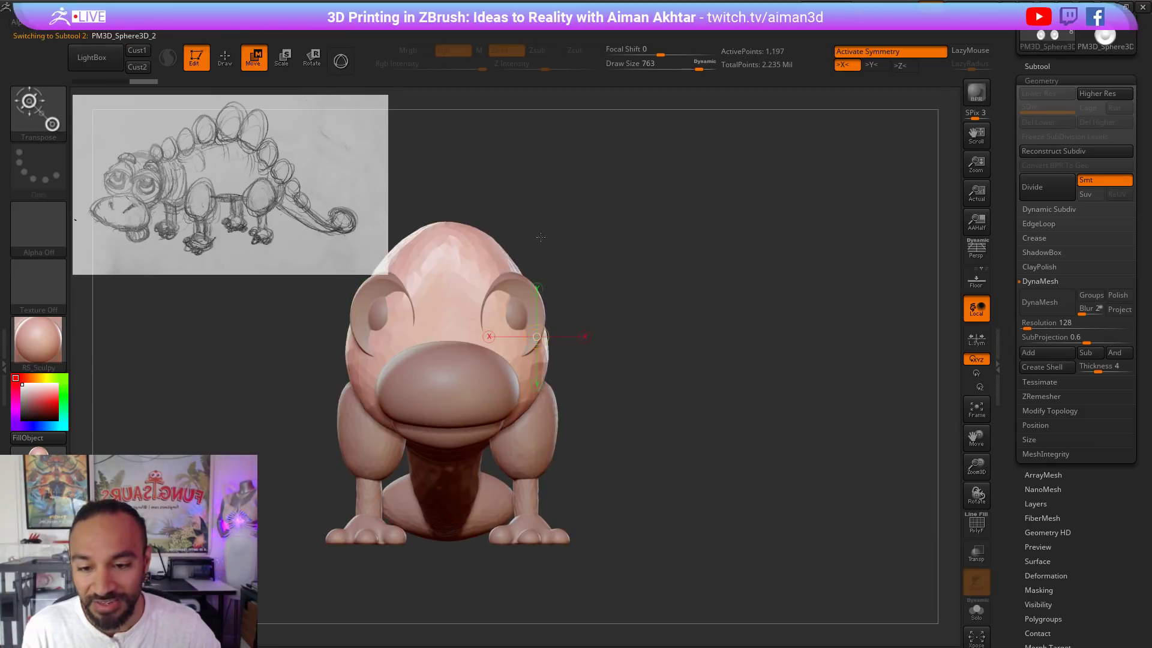
left_click_drag(654, 230, 747, 324, "alt")
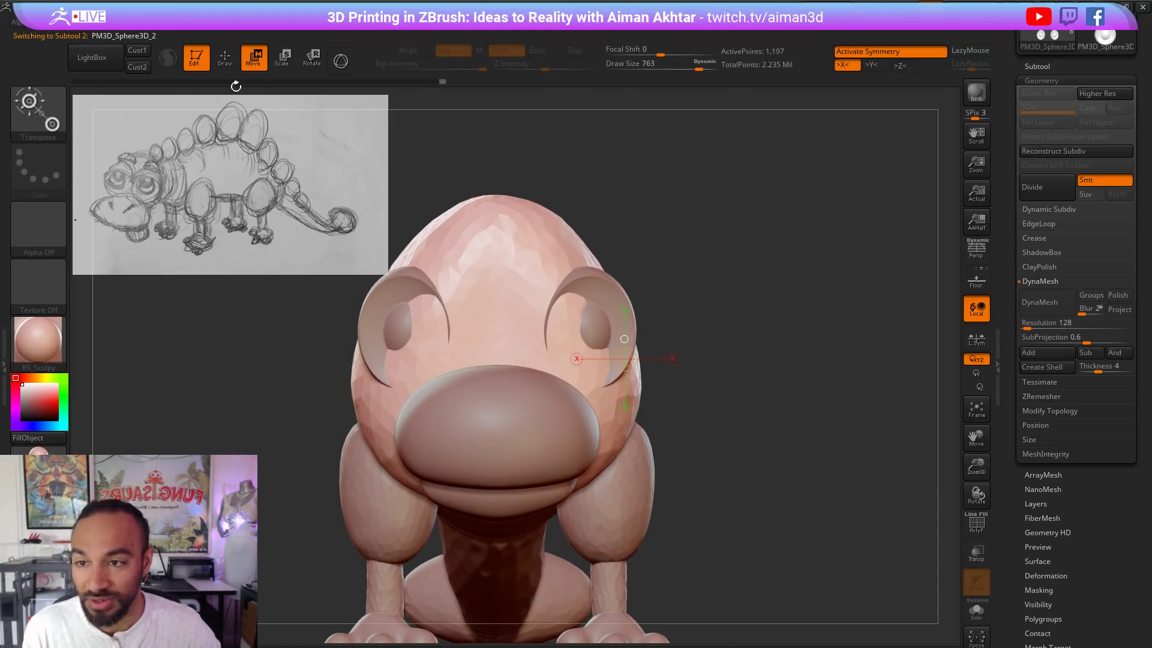
key("q")
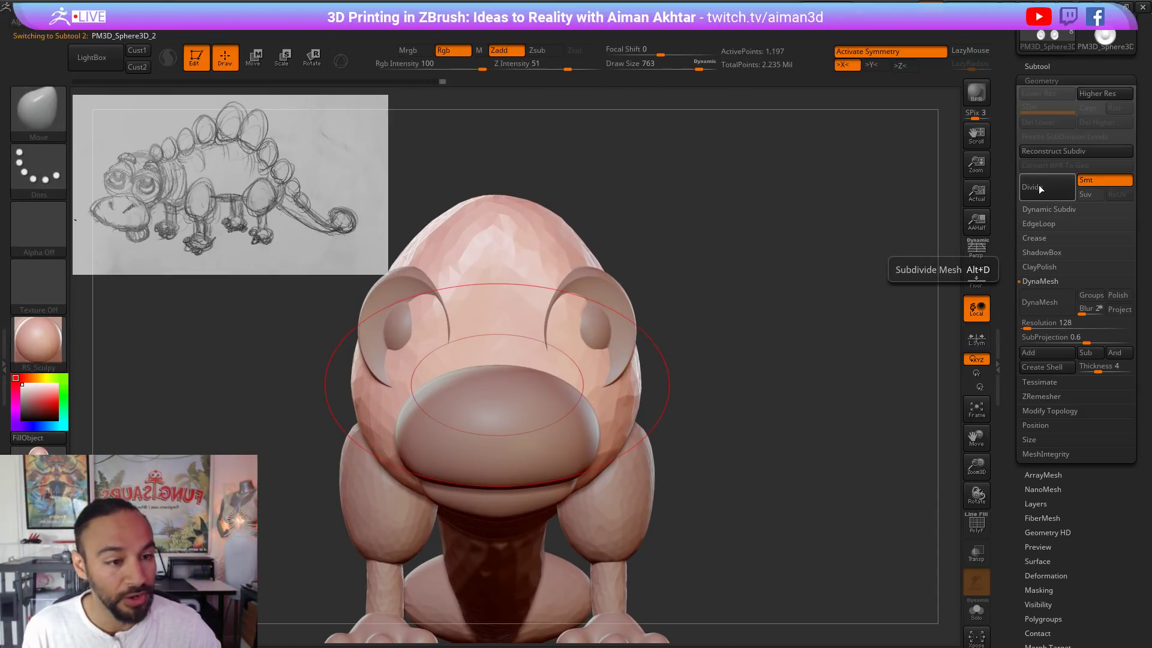
left_click(1038, 186)
left_click(1040, 186)
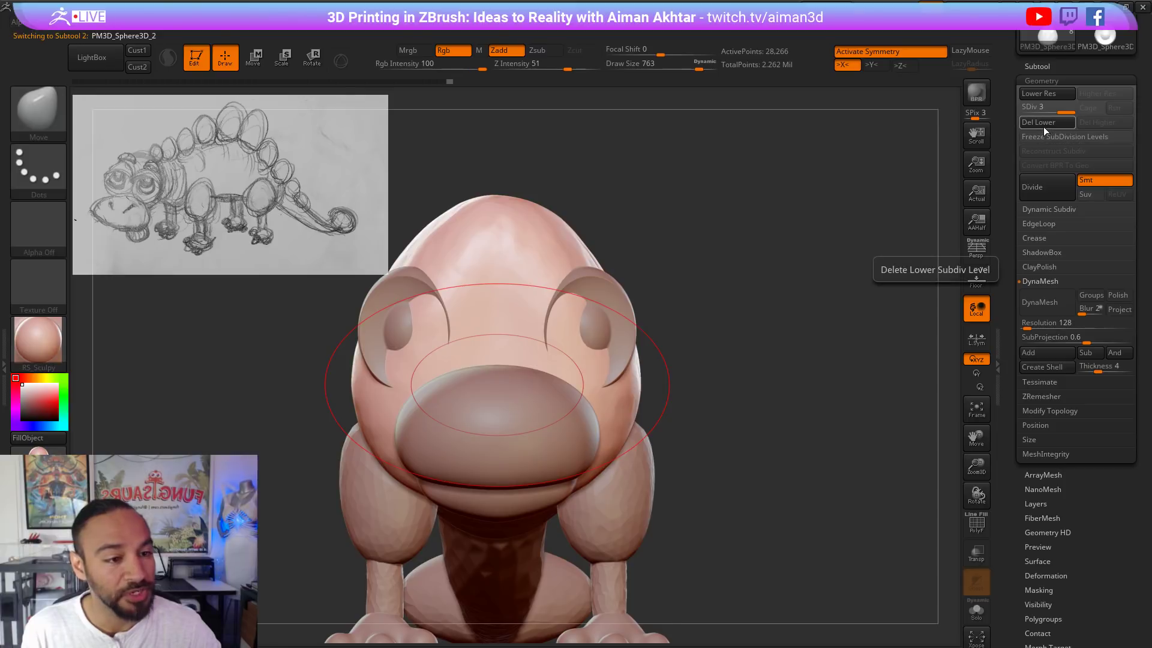
Step: Delete the head's lower subdivision levels and convert it to a DynaMesh at resolution 216
left_click(1043, 126)
left_click_drag(1027, 323, 1029, 323)
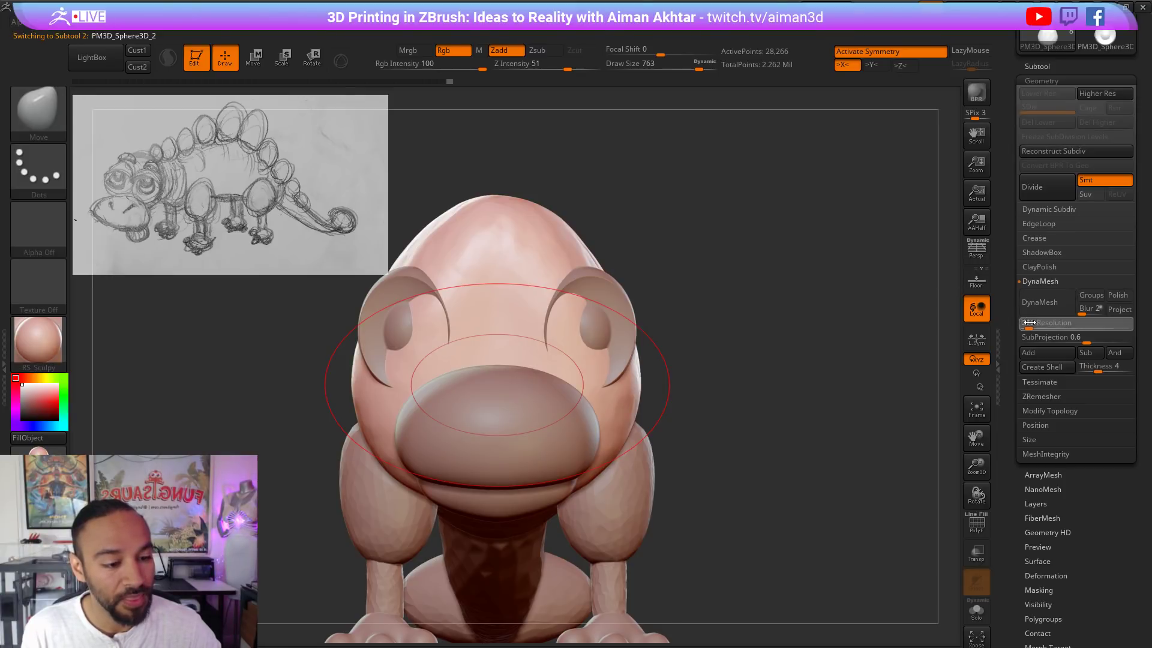
left_click(1039, 302)
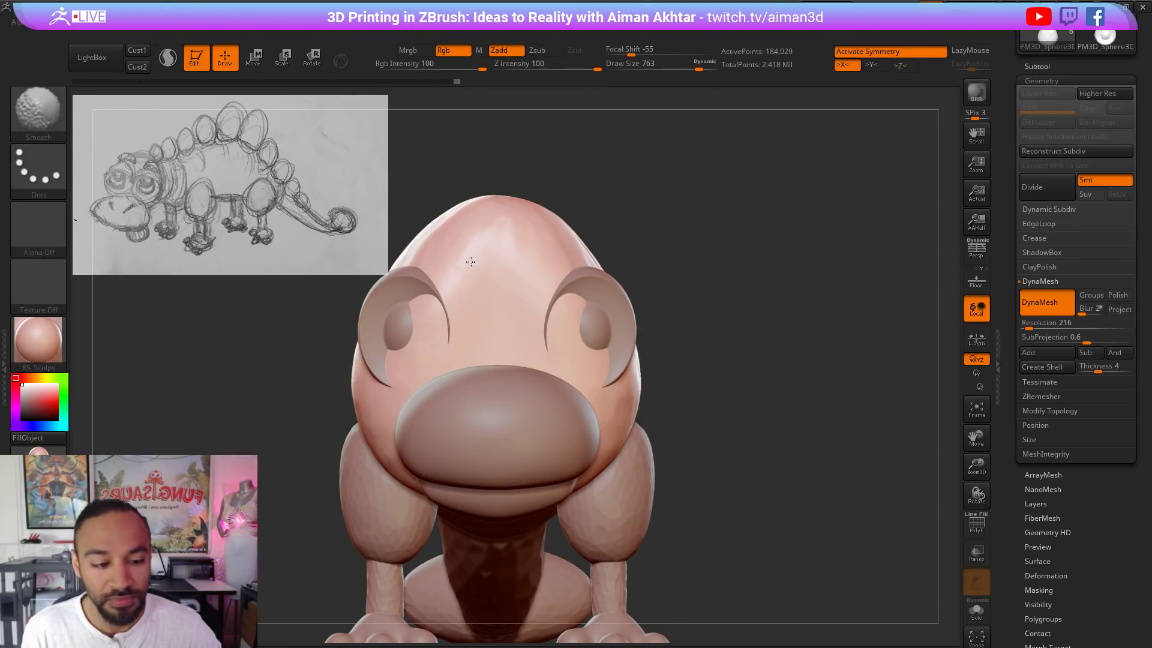
Step: Mirror and weld the head's mesh and smooth the top of the forehead
left_click(1053, 410)
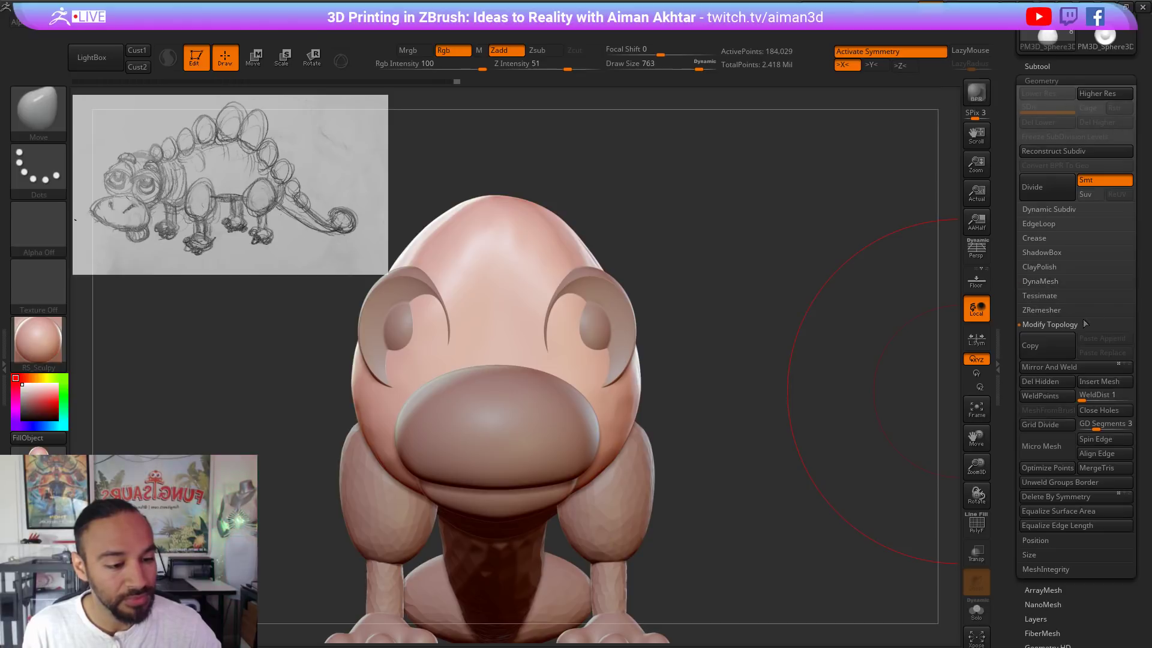
left_click(1032, 370)
left_click_drag(732, 283, 812, 275, "alt")
left_click_drag(634, 270, 629, 240, "shift")
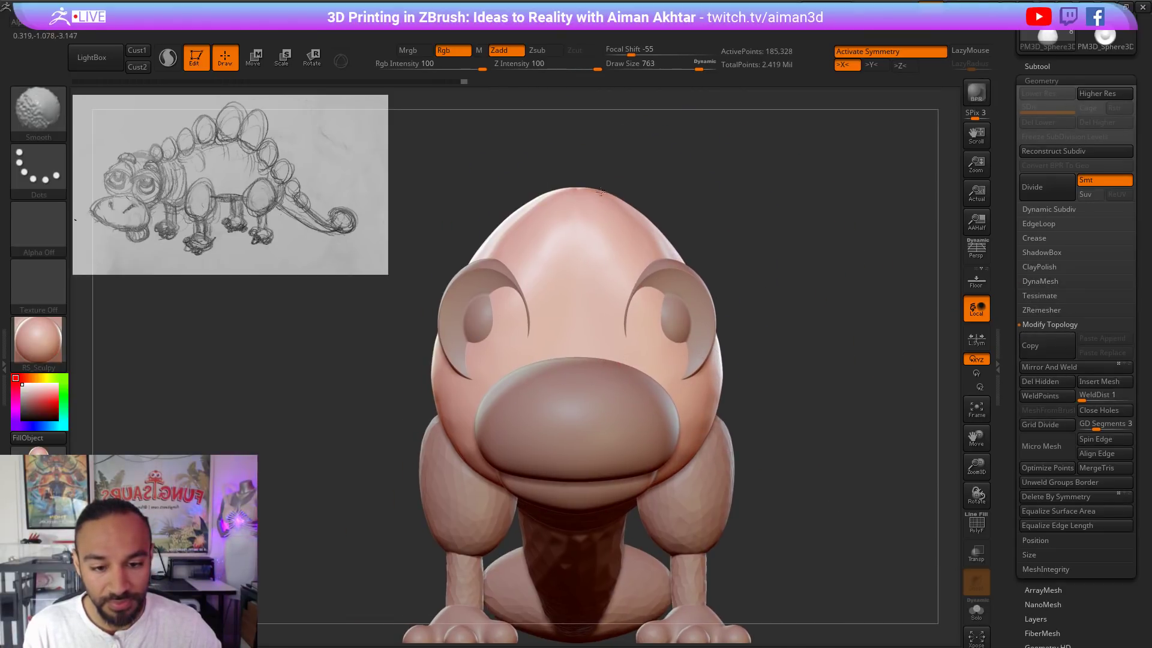
Step: Carve the eye sockets into the head around both eyes with the DamStandard brush at draw size 331
left_click(48, 121)
key("d")
key("s")
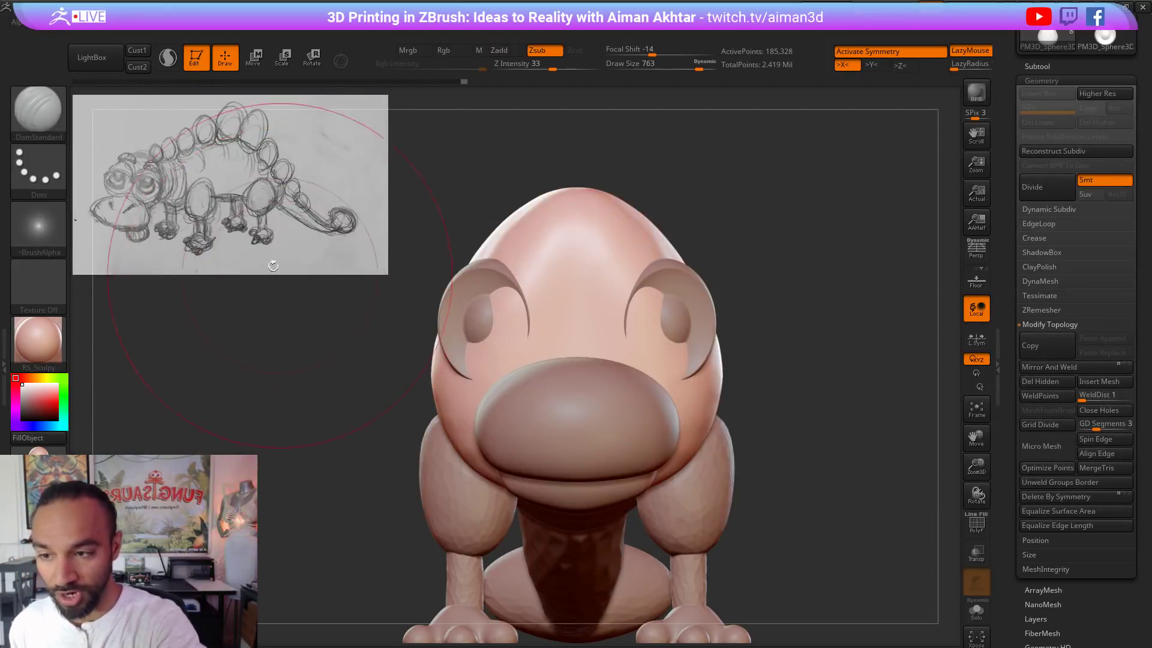
key("s")
left_click_drag(658, 324, 636, 325)
mouse_move(655, 285)
left_mouse_down()
mouse_move(631, 321)
mouse_move(638, 360)
left_mouse_up()
left_click_drag(654, 309, 677, 378)
mouse_move(772, 308)
left_mouse_down()
mouse_move(687, 361)
mouse_move(661, 358)
left_mouse_up()
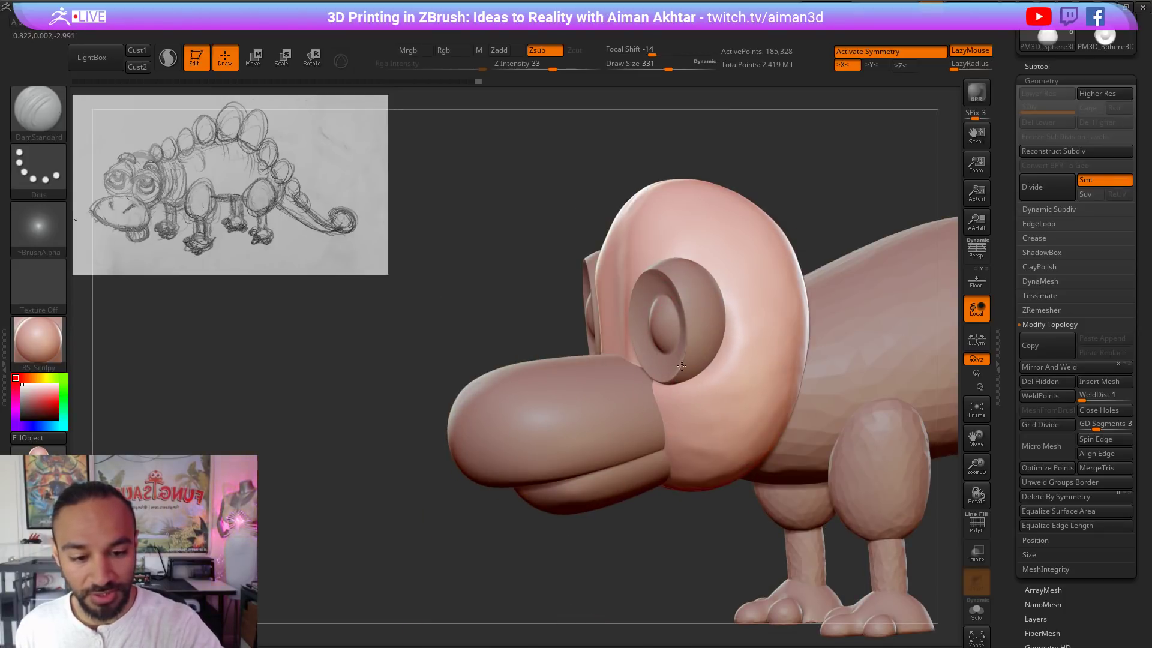
Step: Carve symmetrical brow creases on the forehead above and between the eyes with the DamStandard brush
left_click_drag(517, 315, 606, 309)
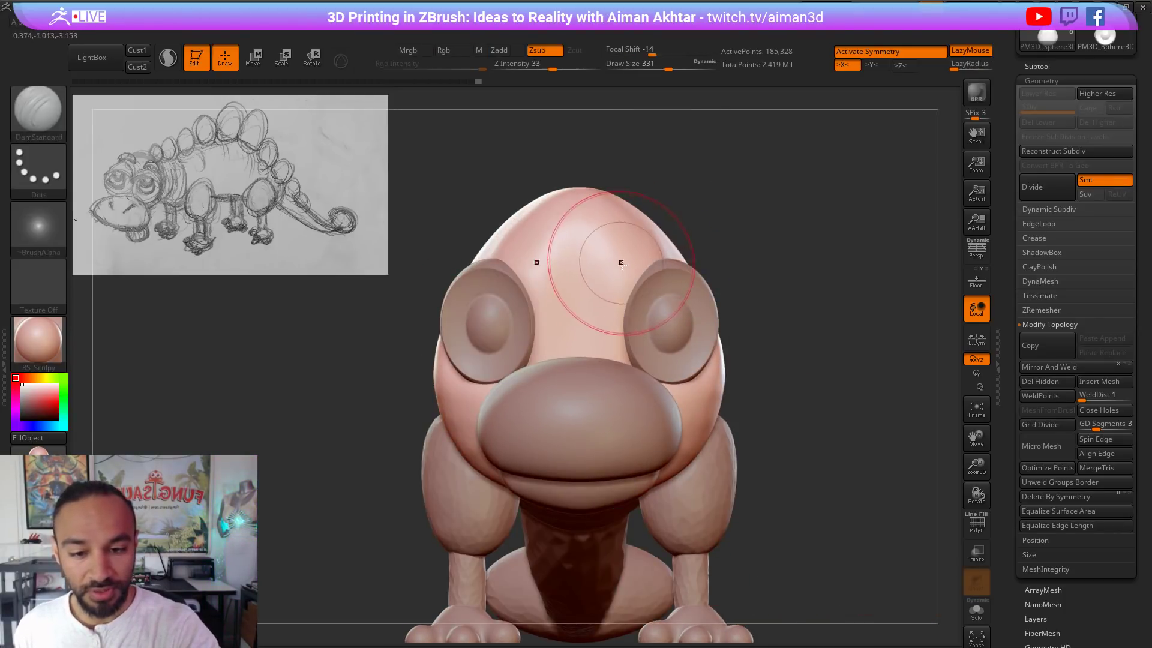
left_click_drag(602, 269, 623, 256)
left_click_drag(777, 267, 912, 270)
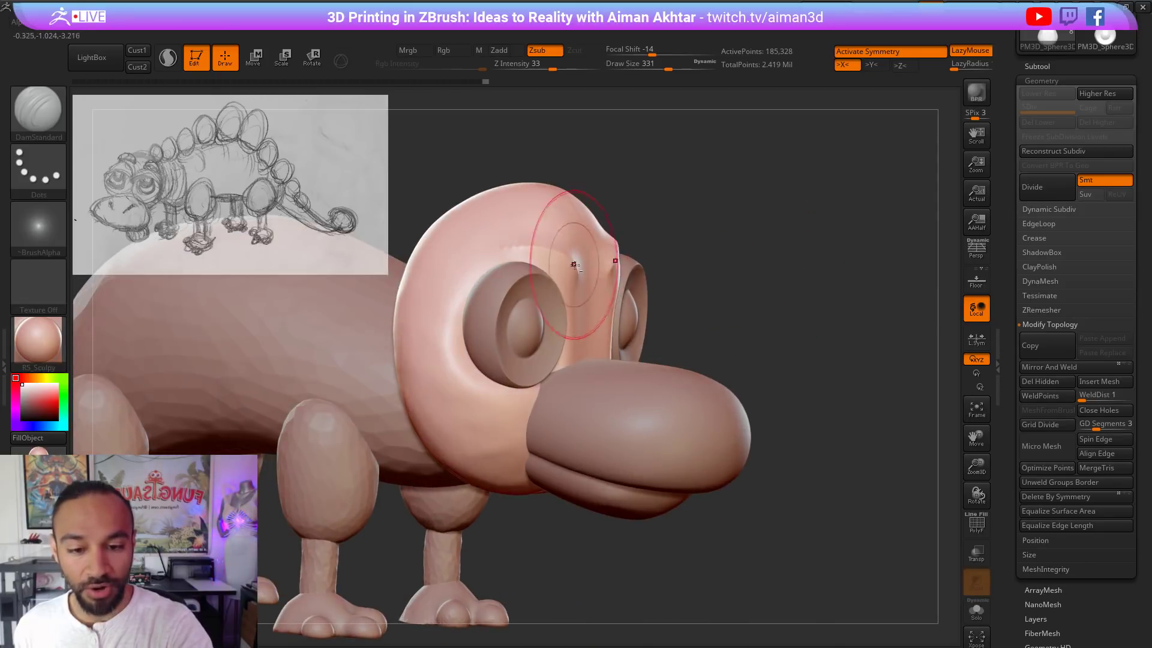
Step: Smooth the carved creases on the brow and between the eyes above the snout
key("shift")
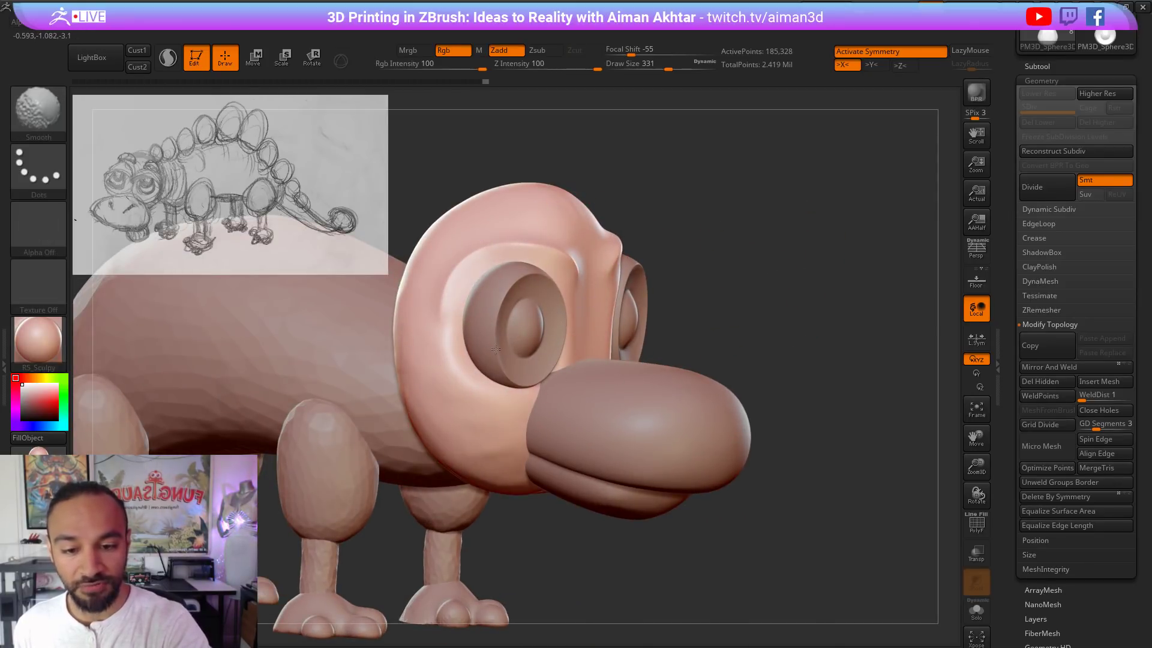
left_click_drag(699, 246, 600, 264)
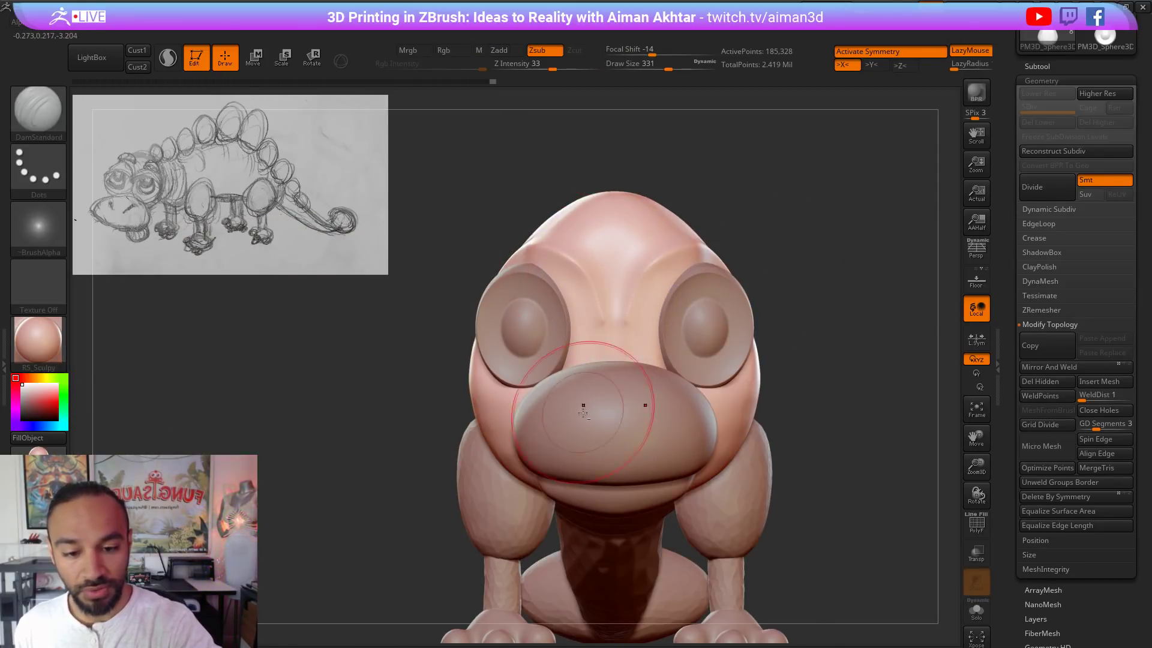
mouse_move(604, 342)
left_mouse_down("shift")
mouse_move(612, 314)
mouse_move(669, 265)
left_mouse_up("shift")
left_click_drag(615, 334, 615, 316, "shift")
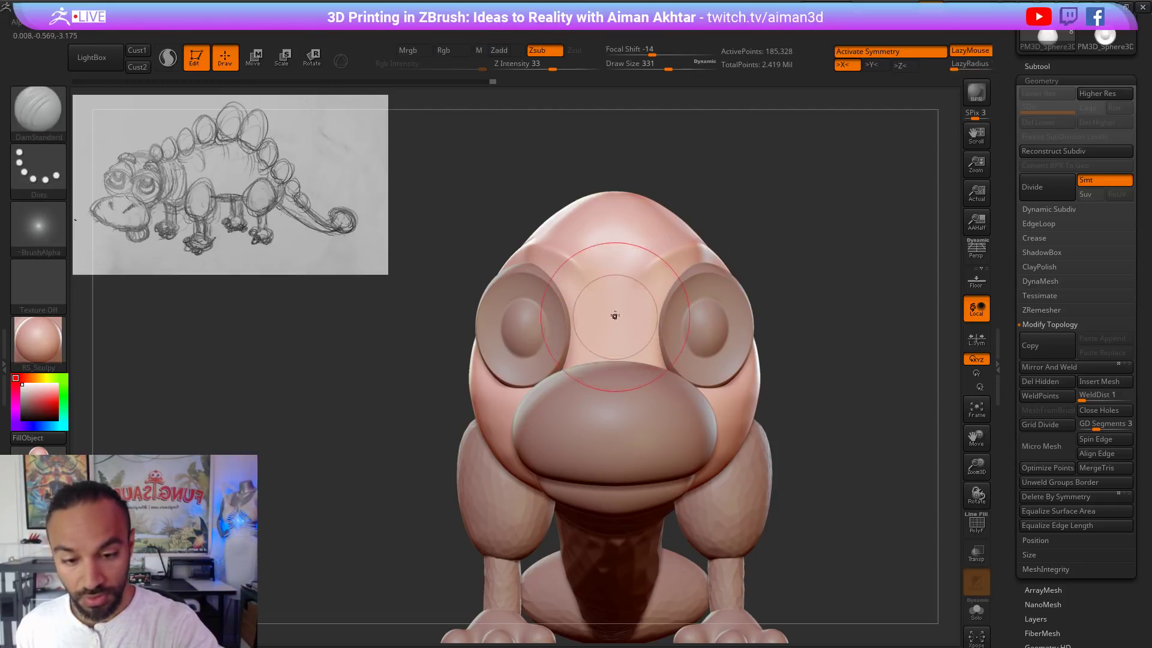
Step: Reduce the draw size to 234 and smooth the bridge between the eyes down to the snout
key("s")
left_click(614, 316)
right_click_drag(677, 271, 654, 339)
left_click_drag(614, 321, 610, 342, "shift")
Step: Build up the area between the eyes with the ClayTubes brush and remesh the head at DynaMesh resolution 176
key("b")
key("c")
key("t")
mouse_move(601, 282)
left_mouse_down()
mouse_move(611, 339)
mouse_move(594, 345)
mouse_move(576, 270)
mouse_move(543, 231)
mouse_move(591, 300)
left_mouse_up()
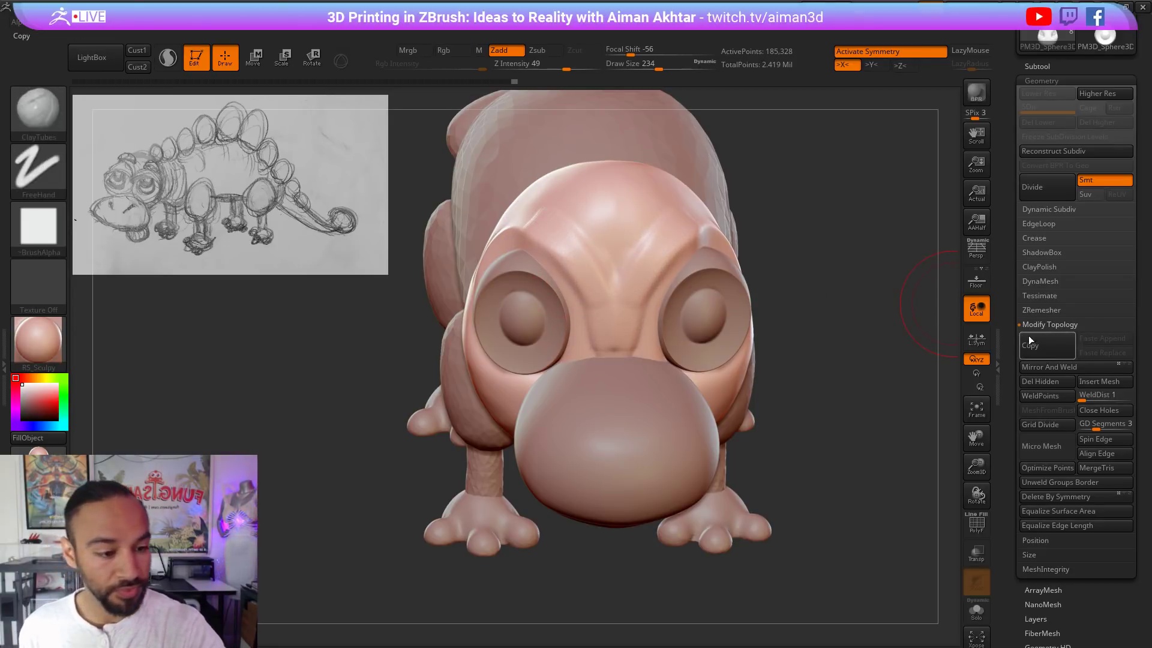
left_click(1038, 279)
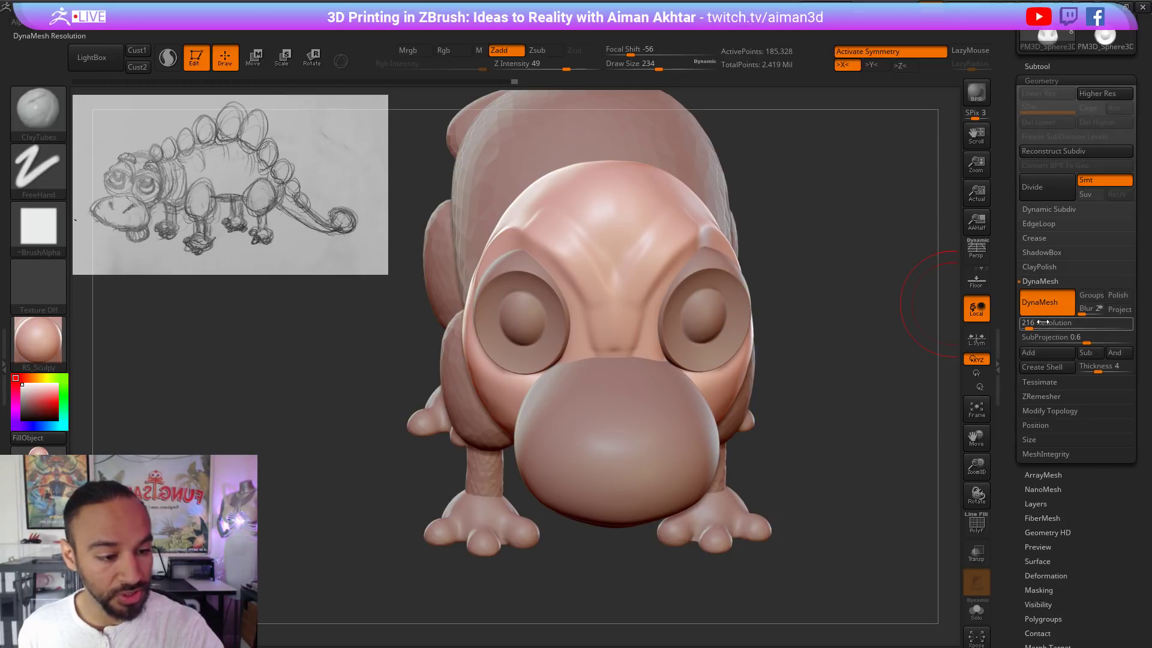
left_click_drag(838, 302, 799, 385, "ctrl")
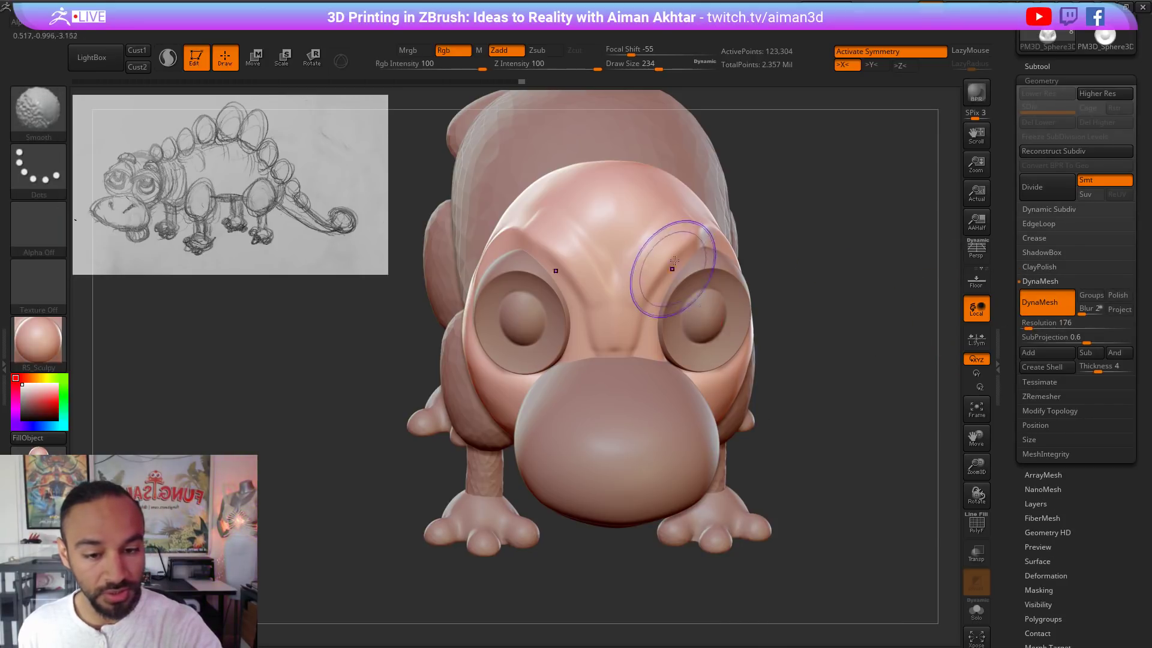
Step: Smooth the brow, the area around the eye sockets and the lower cheek of the head
mouse_move(675, 262)
left_mouse_down("shift")
mouse_move(681, 255)
mouse_move(653, 308)
mouse_move(647, 360)
left_mouse_up("shift")
mouse_move(684, 243)
left_mouse_down()
mouse_move(656, 366)
mouse_move(655, 351)
left_mouse_up()
mouse_move(834, 277)
left_mouse_down()
mouse_move(753, 305)
mouse_move(611, 306)
left_mouse_up()
mouse_move(723, 270)
left_mouse_down()
mouse_move(720, 345)
mouse_move(666, 258)
left_mouse_up()
left_click_drag(672, 360, 657, 296, "shift")
mouse_move(655, 247)
left_mouse_down("alt")
mouse_move(714, 267)
mouse_move(662, 387)
left_mouse_up("alt")
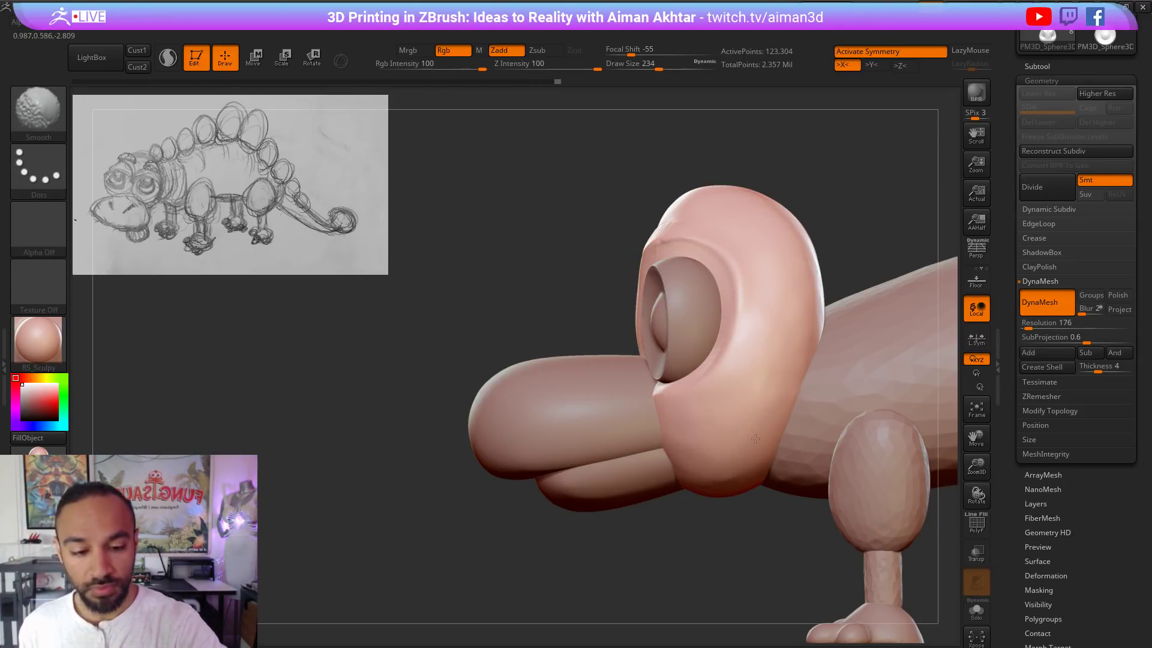
left_click_drag(756, 438, 743, 457, "shift")
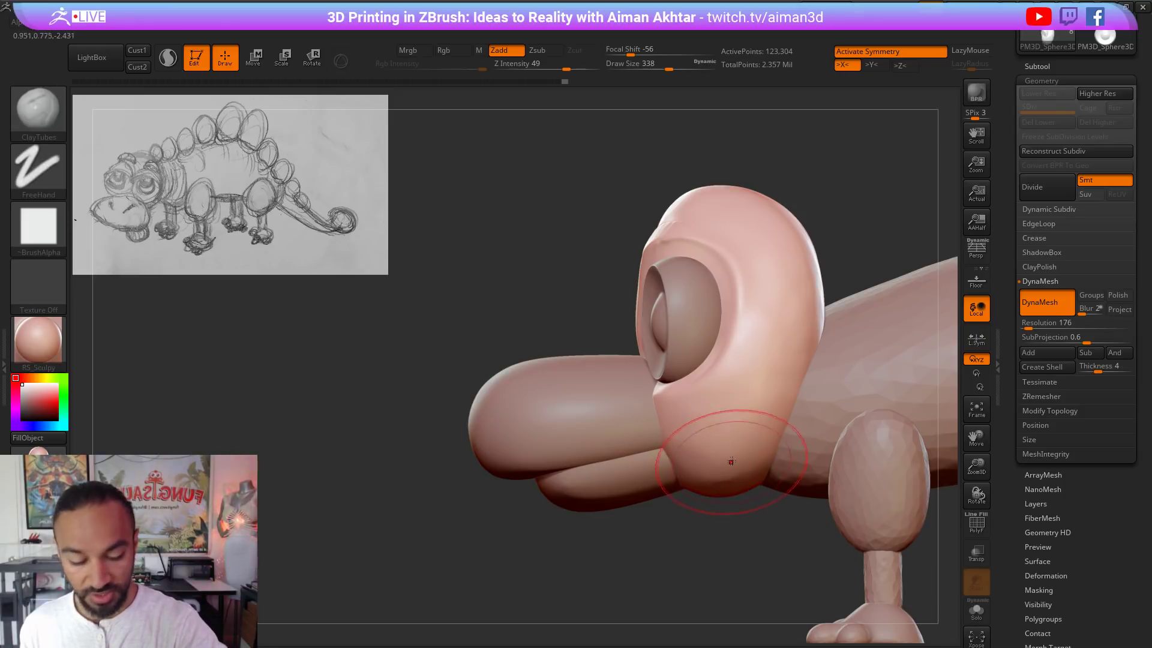
Step: Carve away the lower cheek and jaw area behind the mouth with the Clay brush at draw size 338
key("b")
key("m")
key("v")
key("ctrl+z")
key("b")
key("c")
key("l")
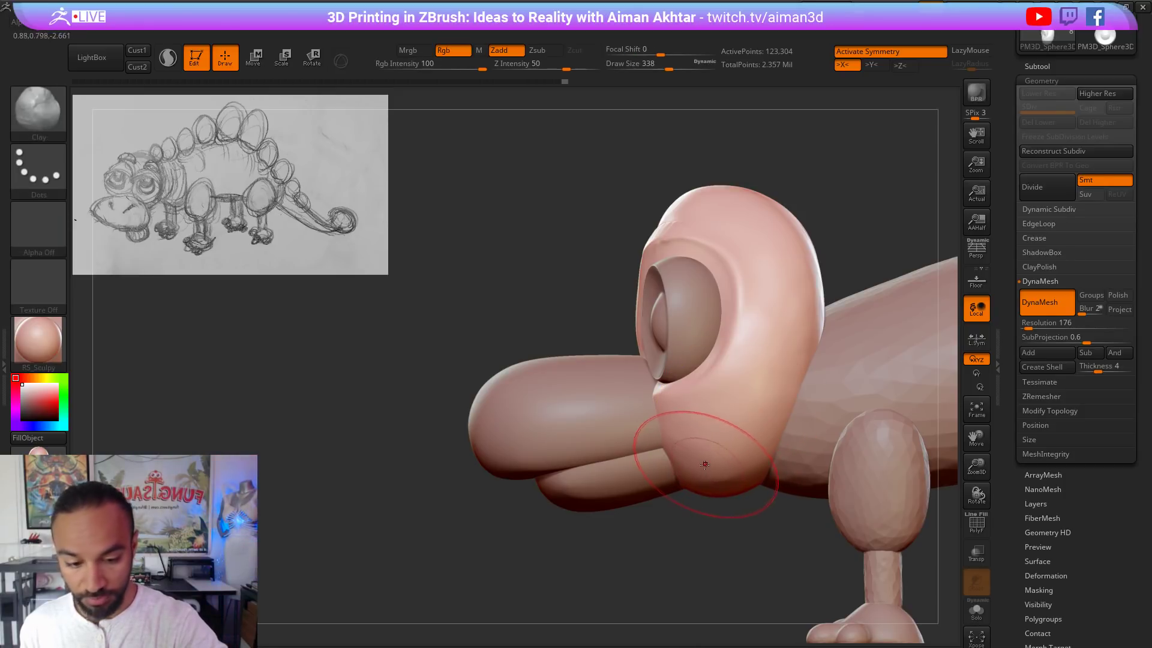
mouse_move(705, 471)
left_mouse_down("alt")
mouse_move(731, 422)
mouse_move(707, 480)
left_mouse_up("alt")
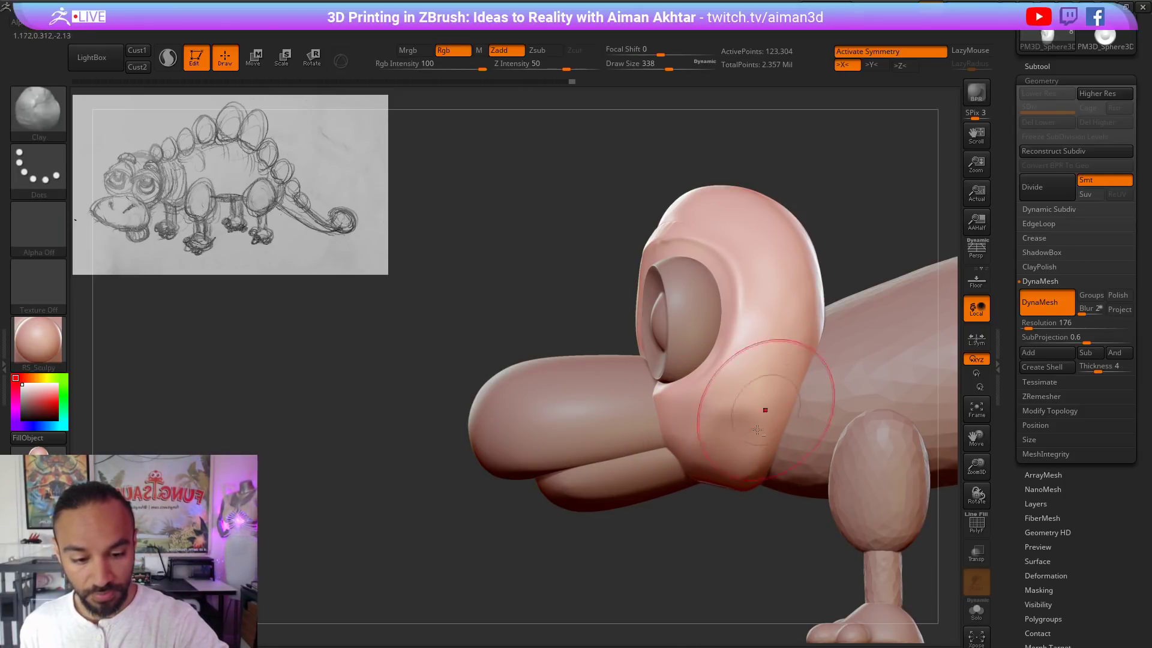
left_click_drag(763, 409, 702, 492, "alt")
left_click_drag(738, 447, 672, 541, "alt")
mouse_move(690, 457)
left_mouse_down()
mouse_move(722, 398)
mouse_move(668, 460)
left_mouse_up()
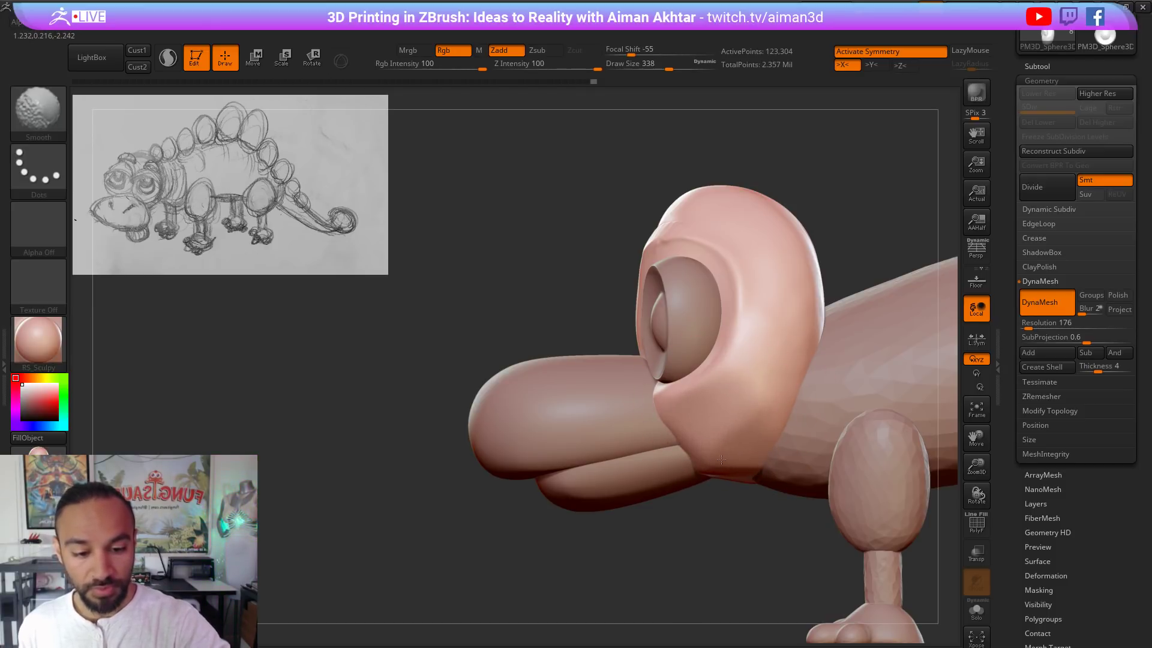
Step: Set the draw size to 331, build up the cheek below the eye with the Clay brush and smooth it
key("s")
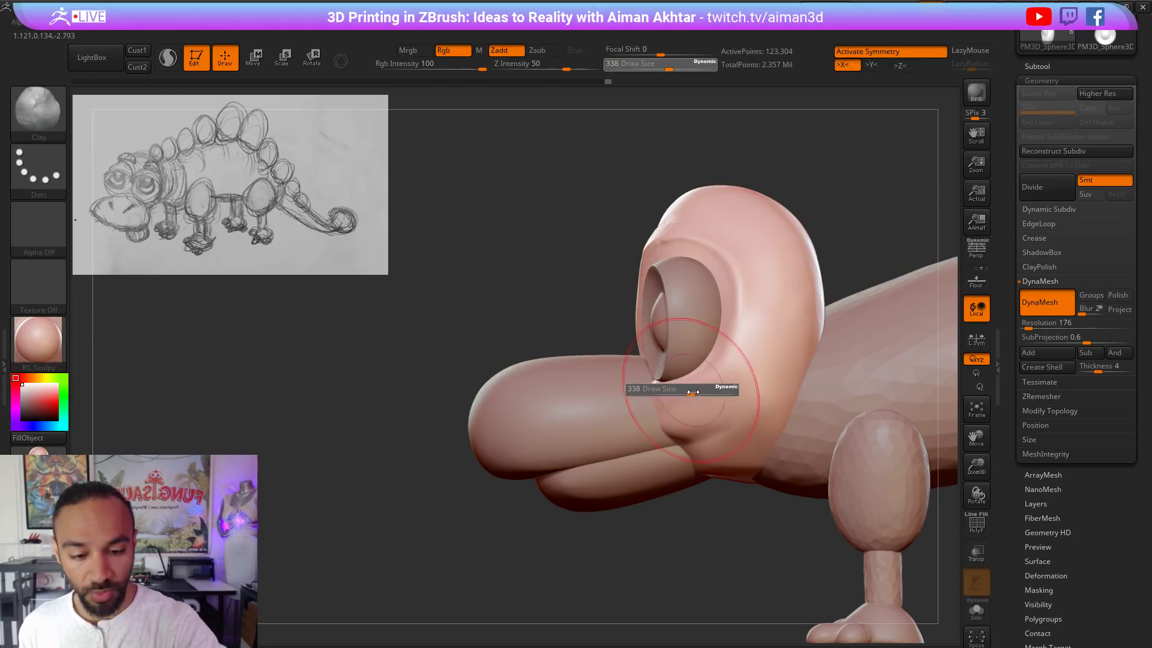
left_click(693, 392)
left_click_drag(680, 403, 767, 346)
left_click_drag(710, 377, 700, 386, "shift")
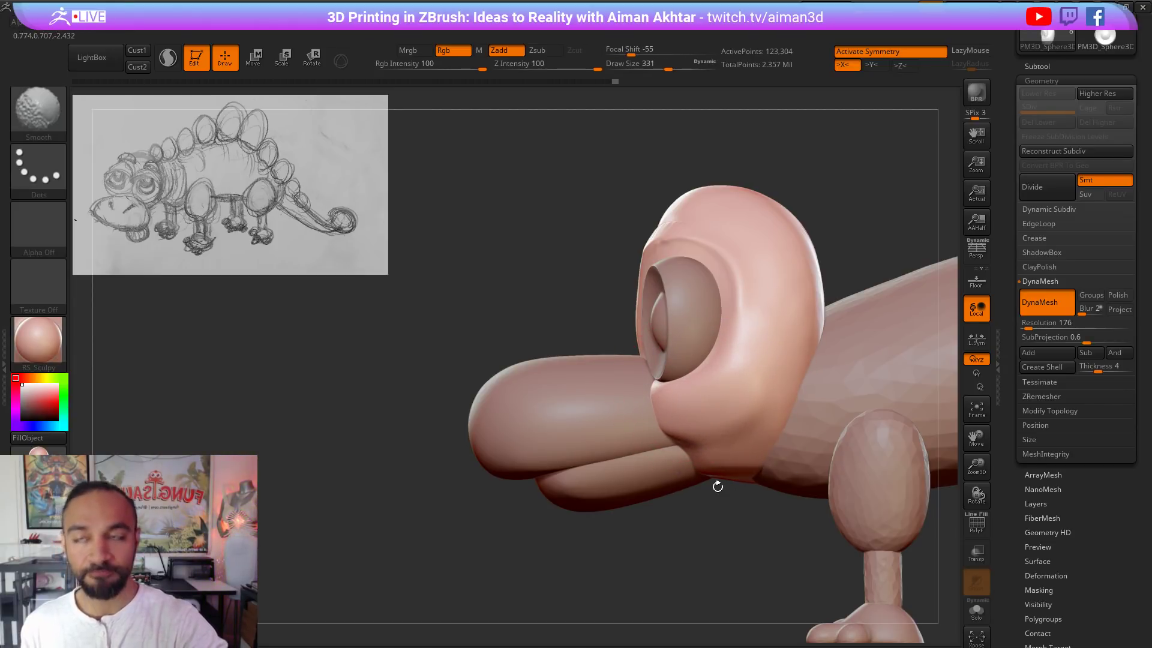
left_click(718, 486, "shift")
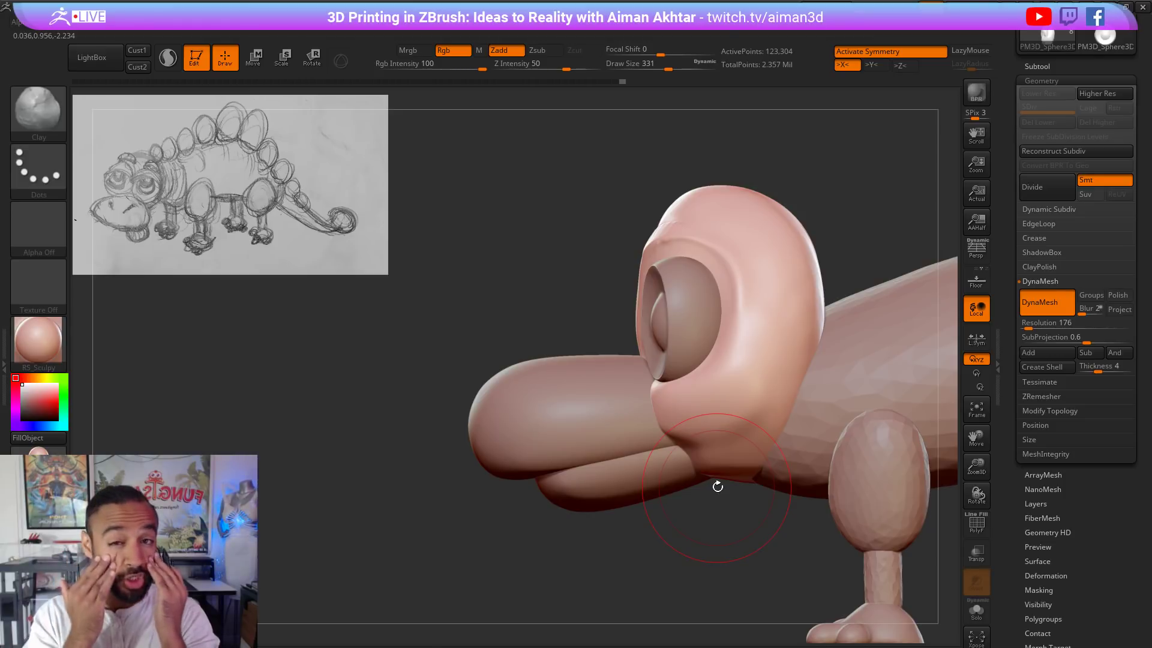
left_click_drag(758, 401, 758, 489, "shift")
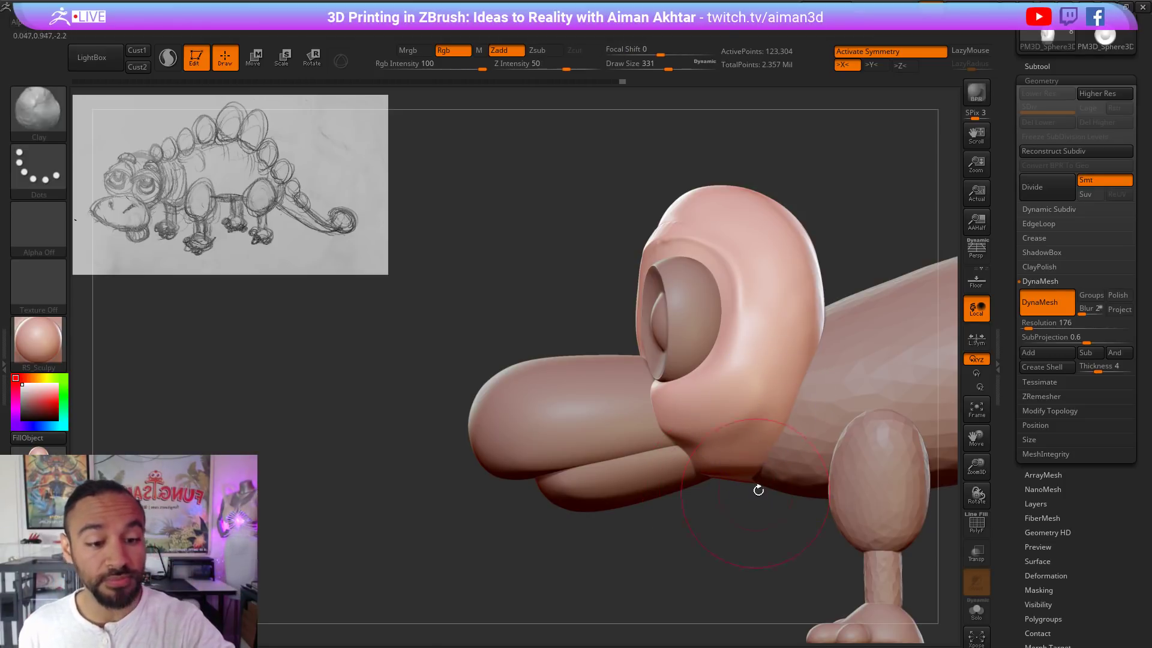
Step: Switch to the body subtool and pull the front of the neck into shape with the Move brush at draw size 585
left_click(800, 468, "alt")
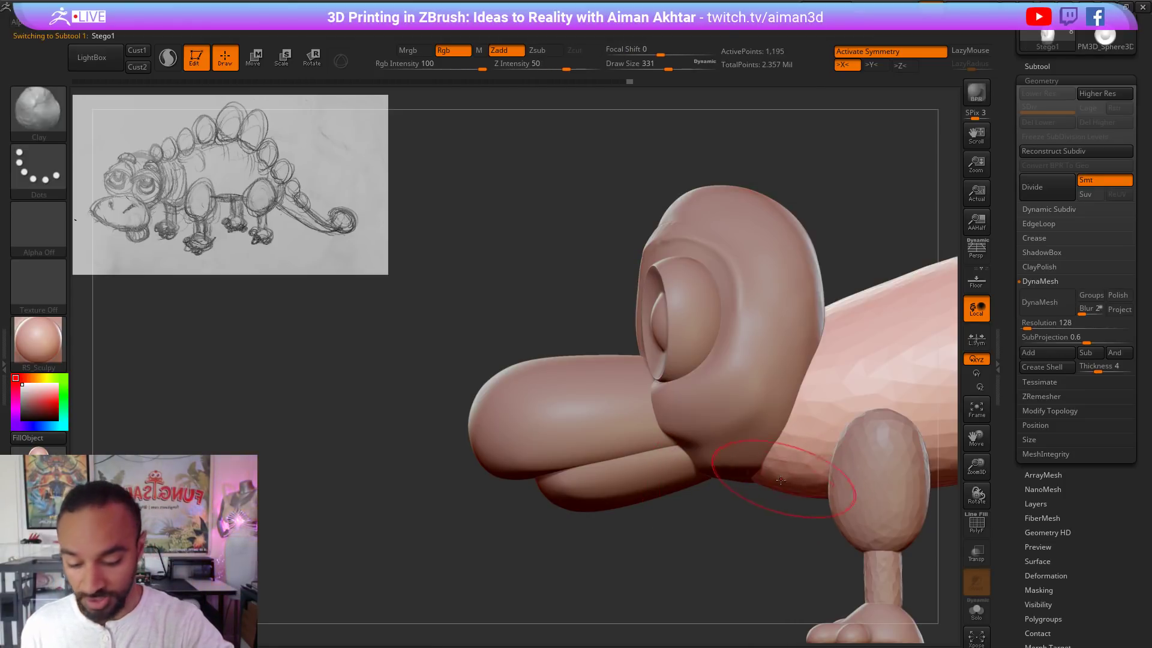
key("b")
key("m")
key("v")
mouse_move(781, 441)
left_mouse_down()
mouse_move(796, 443)
mouse_move(802, 468)
left_mouse_up()
left_click_drag(804, 414, 799, 542, "shift")
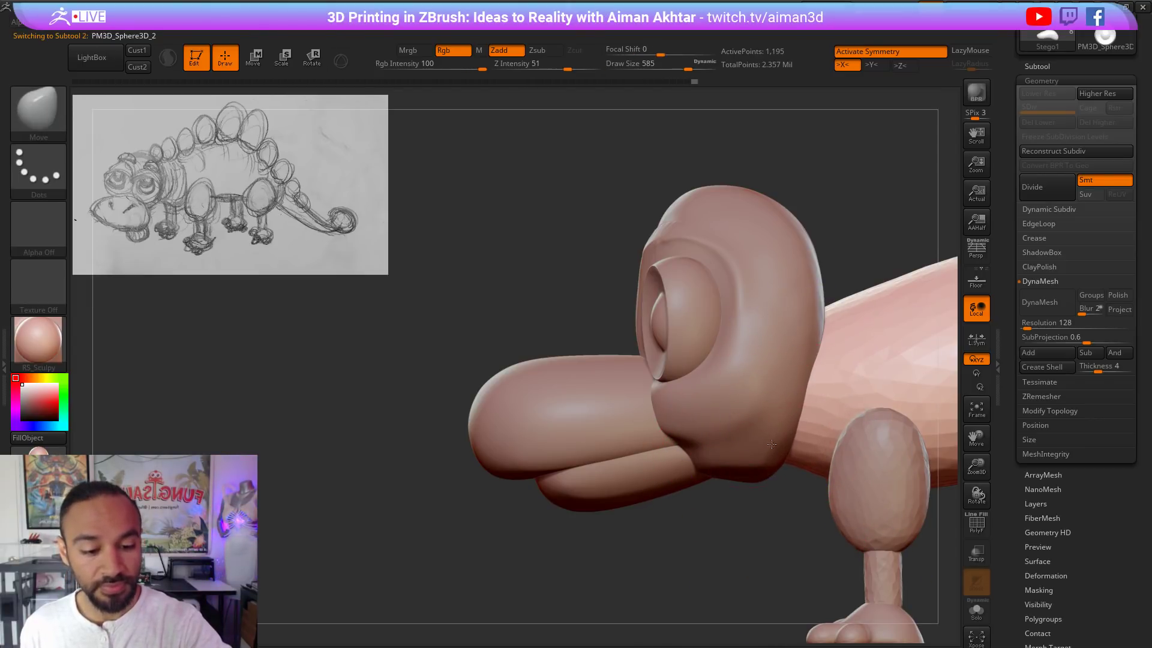
Step: Reselect the head and reshape its back edge and lower jaw with the Move brush, reducing the draw size to 280 for the jaw
left_click(786, 414, "alt")
left_click_drag(821, 417, 827, 412)
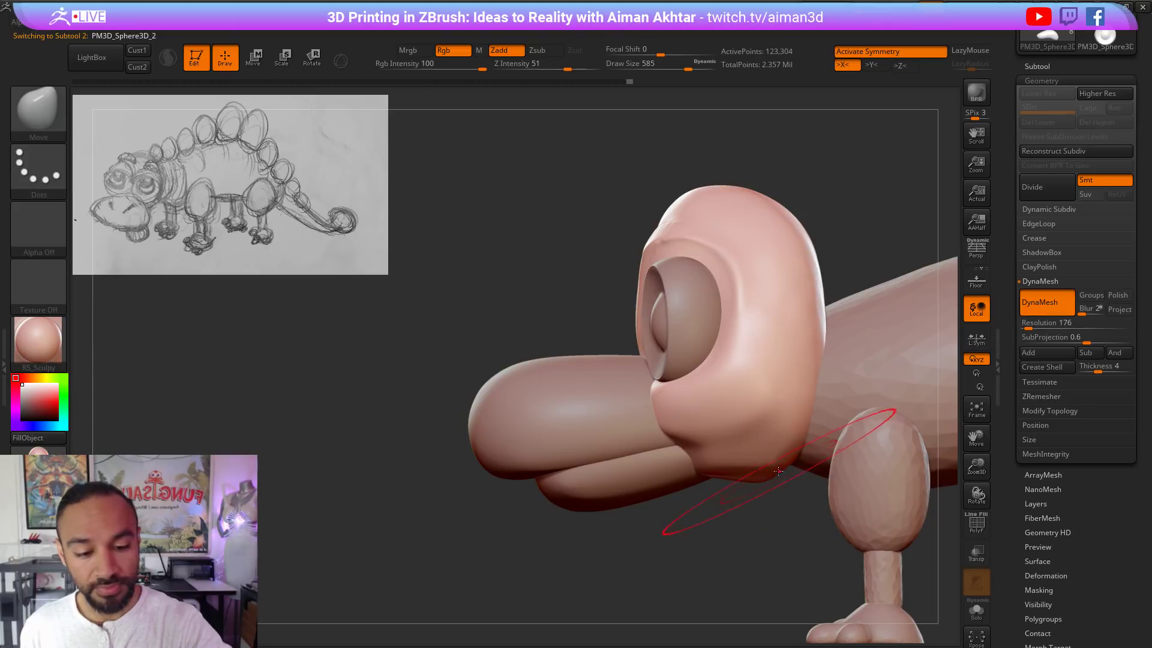
mouse_move(779, 469)
left_mouse_down()
mouse_move(770, 457)
mouse_move(742, 482)
left_mouse_up()
key("s")
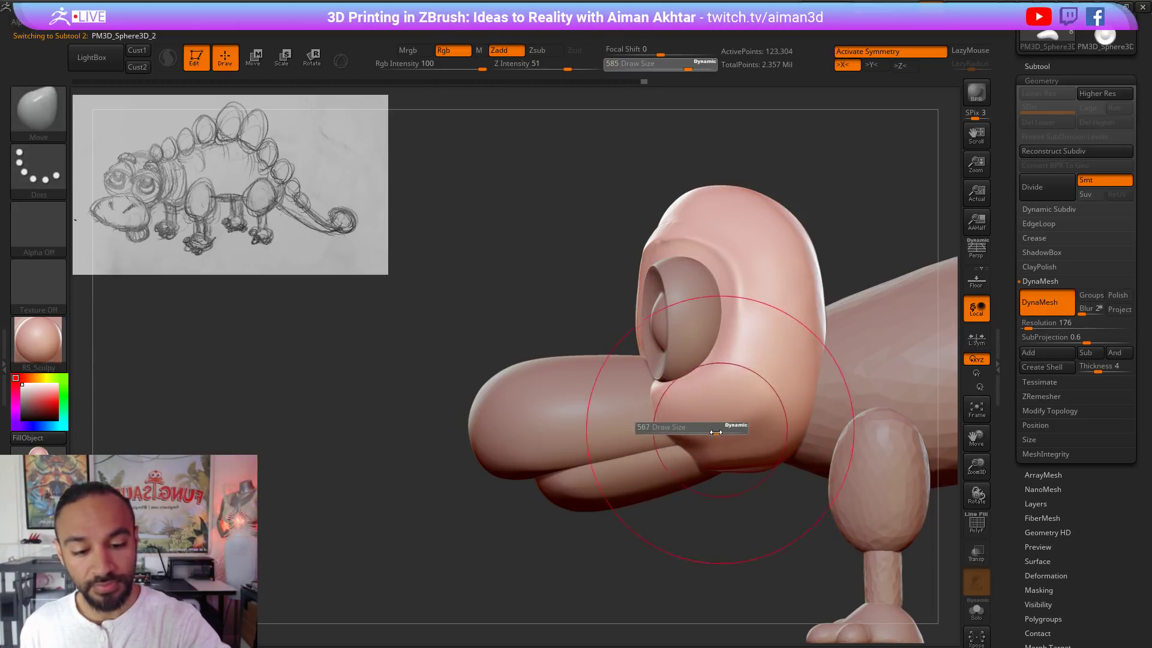
mouse_move(719, 430)
left_mouse_down()
mouse_move(704, 431)
mouse_move(718, 409)
left_mouse_up()
key("s")
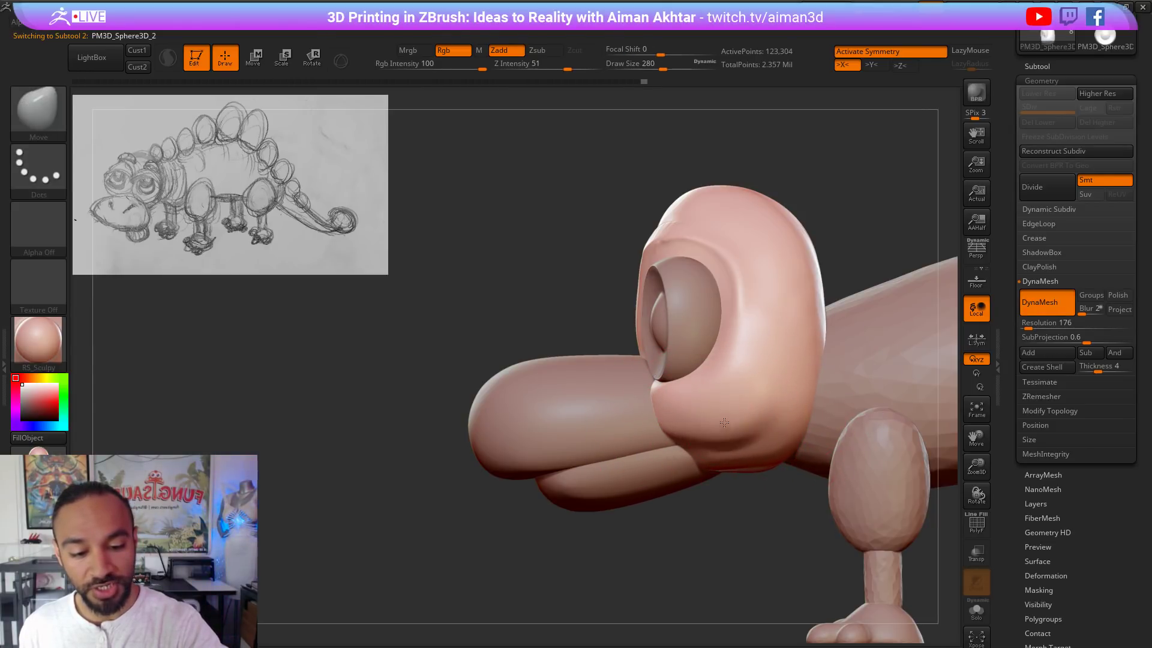
mouse_move(759, 482)
left_mouse_down()
mouse_move(745, 440)
mouse_move(757, 437)
left_mouse_up()
key("s")
left_click_drag(712, 403, 725, 402)
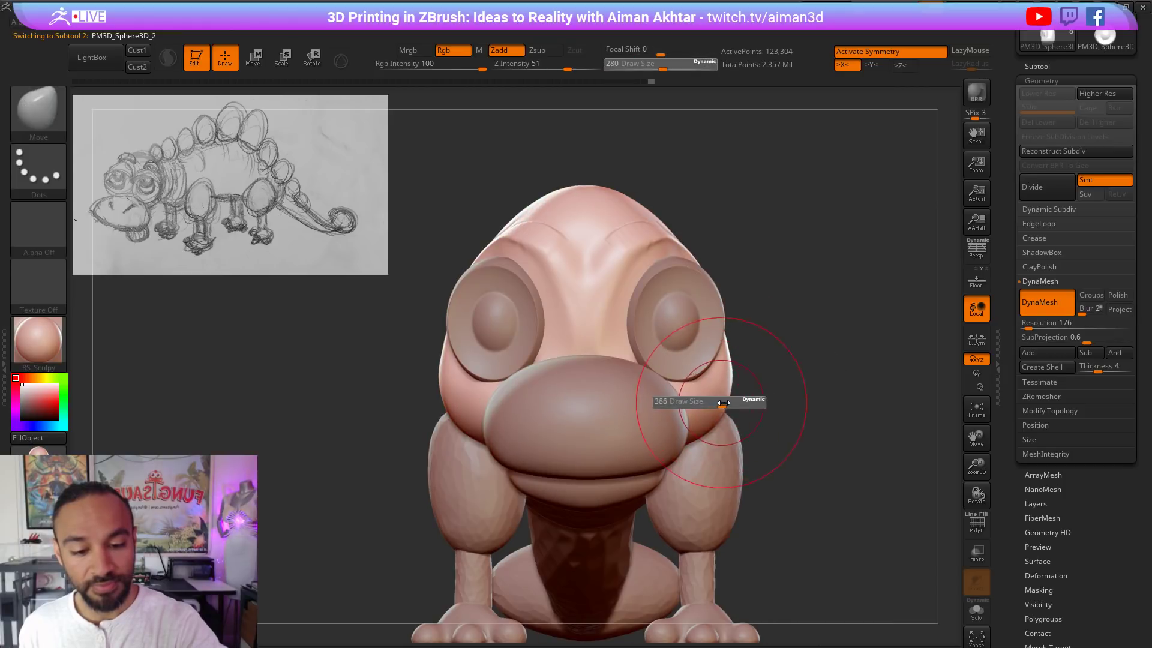
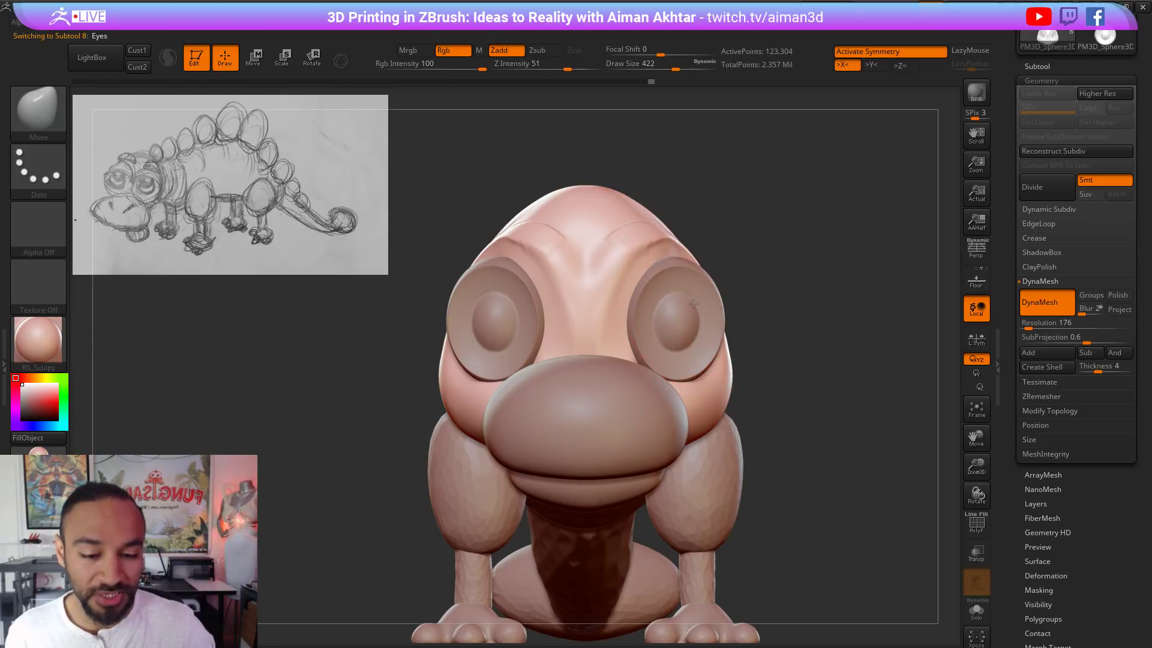
Step: Select the eyes subtool and scale both eyes up with a horizontal transpose line
left_click(644, 281, "alt")
left_click(252, 58)
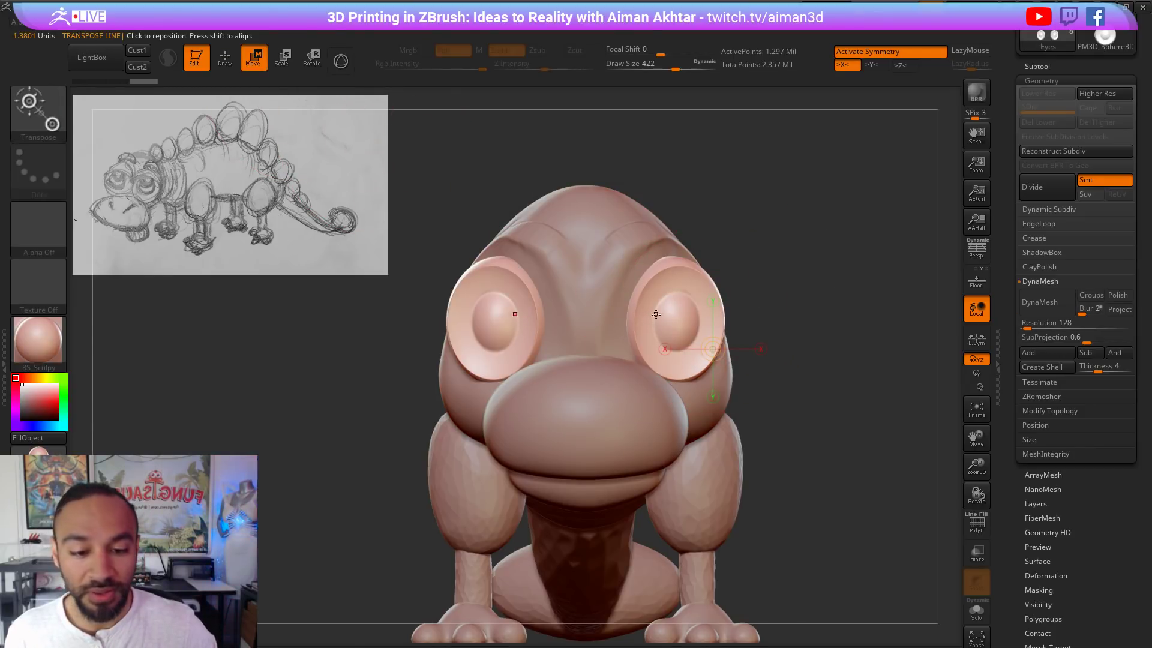
left_click_drag(656, 314, 882, 315)
key("e")
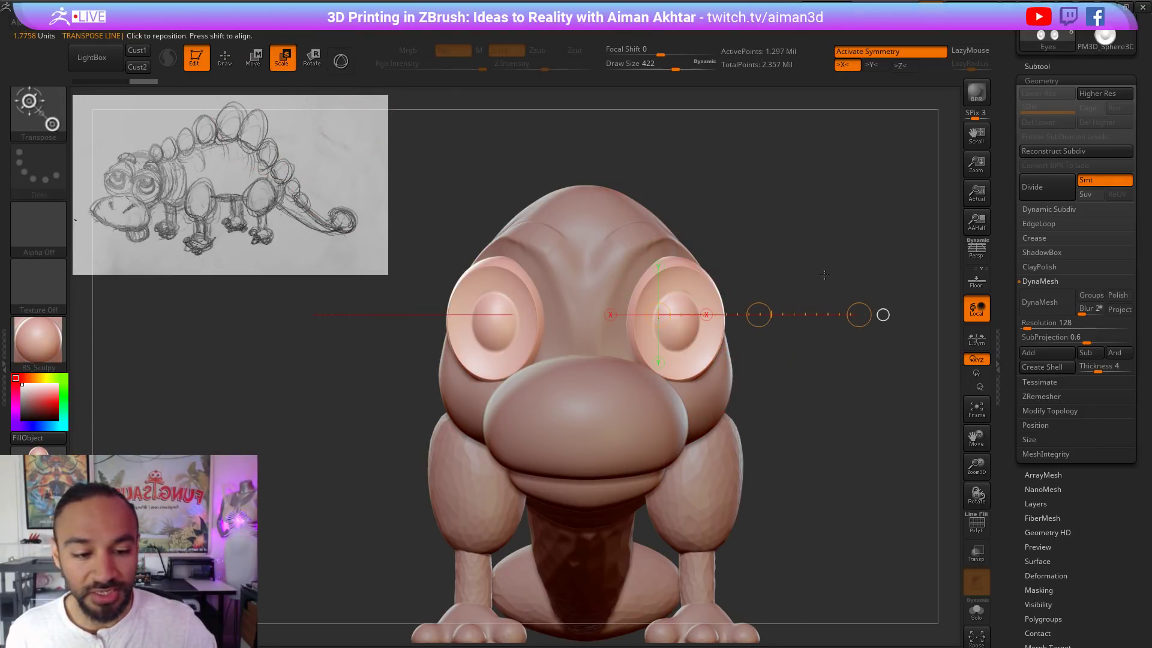
left_click_drag(882, 314, 909, 308)
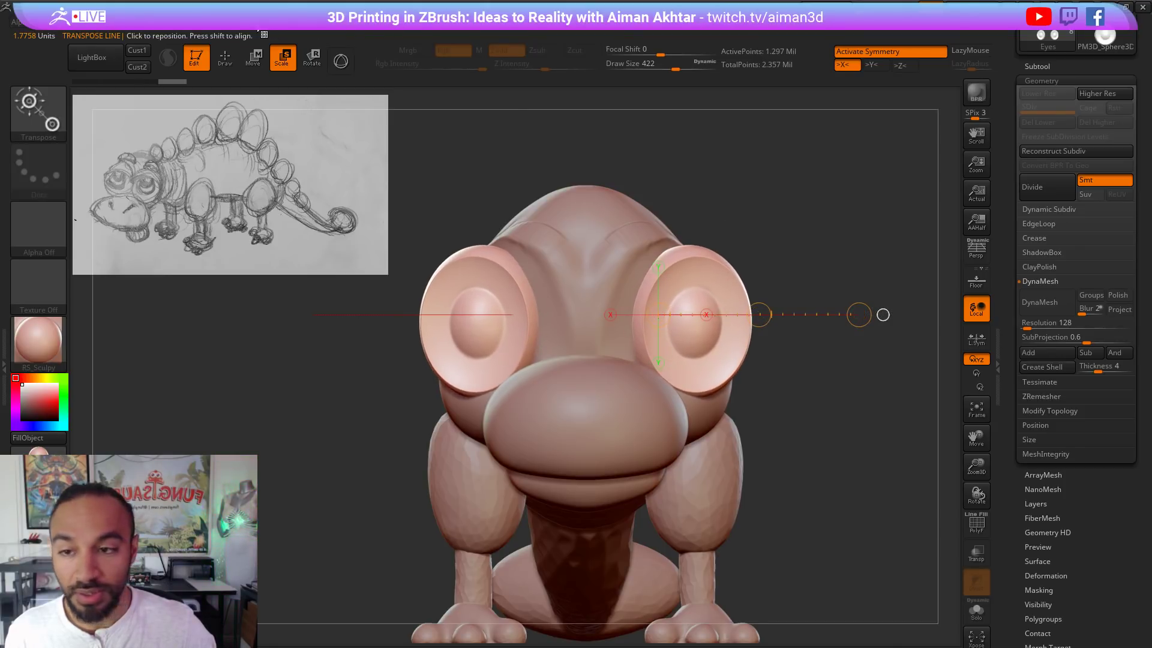
Step: Move both enlarged eyes inward toward the middle of the head and return to draw mode
left_click(262, 60)
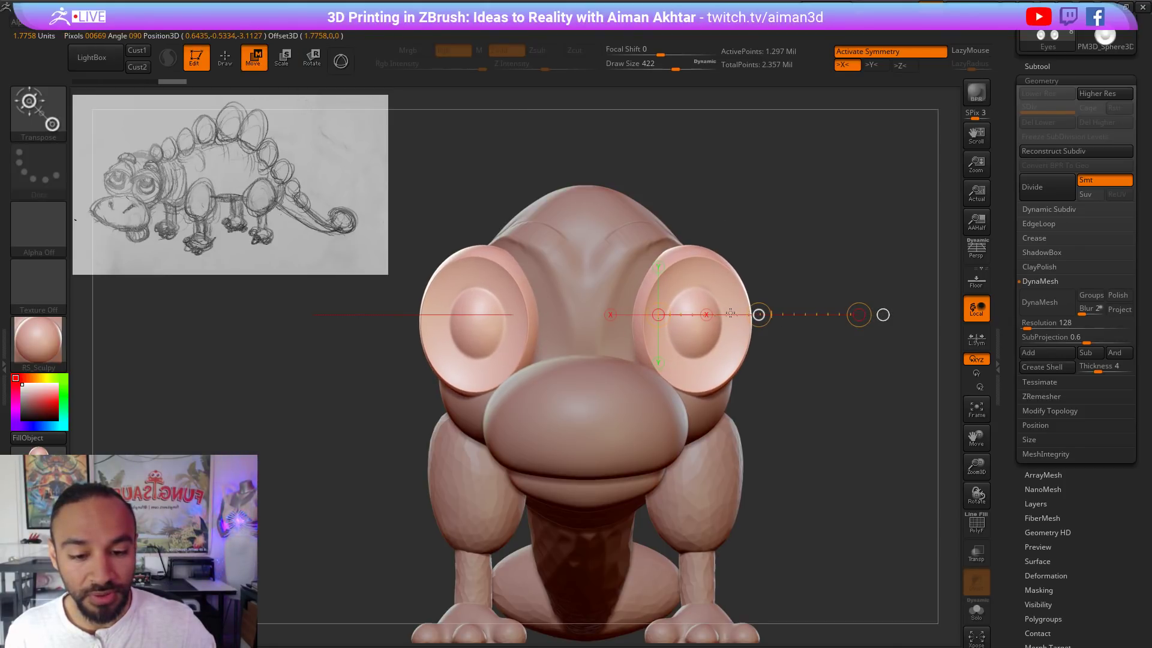
left_click_drag(758, 314, 712, 312)
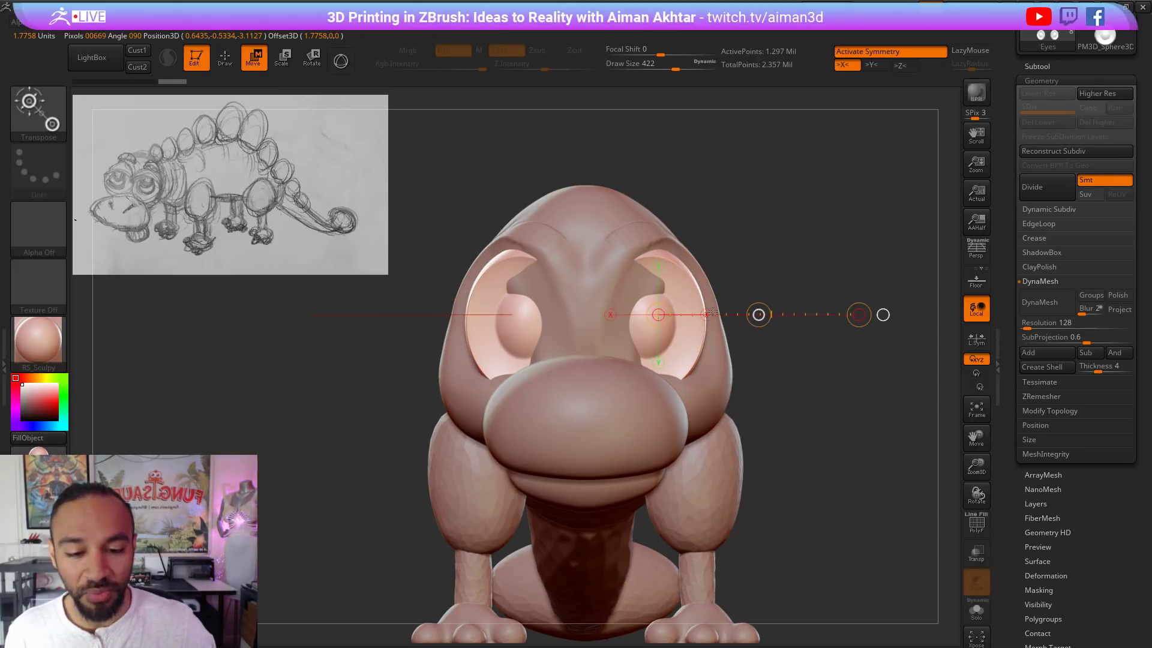
left_click(229, 62)
left_click_drag(728, 138, 588, 144)
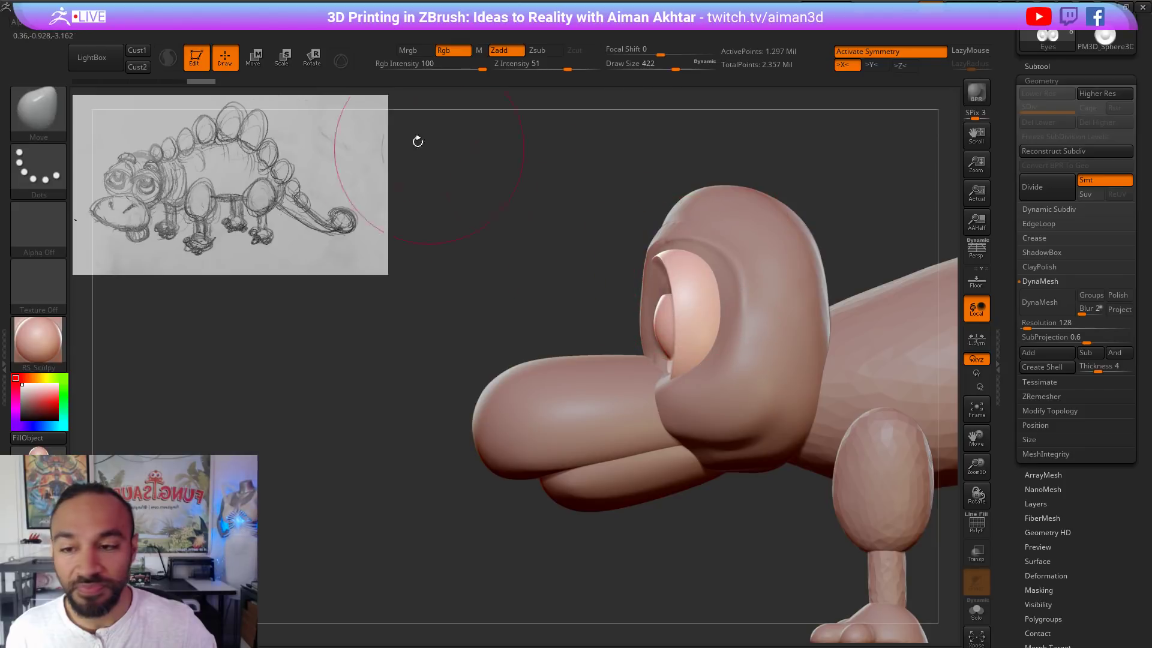
Step: Reselect the head and reshape the brow and front edge around the eyes with the Move brush at draw sizes 358 and 280
left_click(804, 318, "alt")
key("s")
left_click_drag(649, 308, 666, 310)
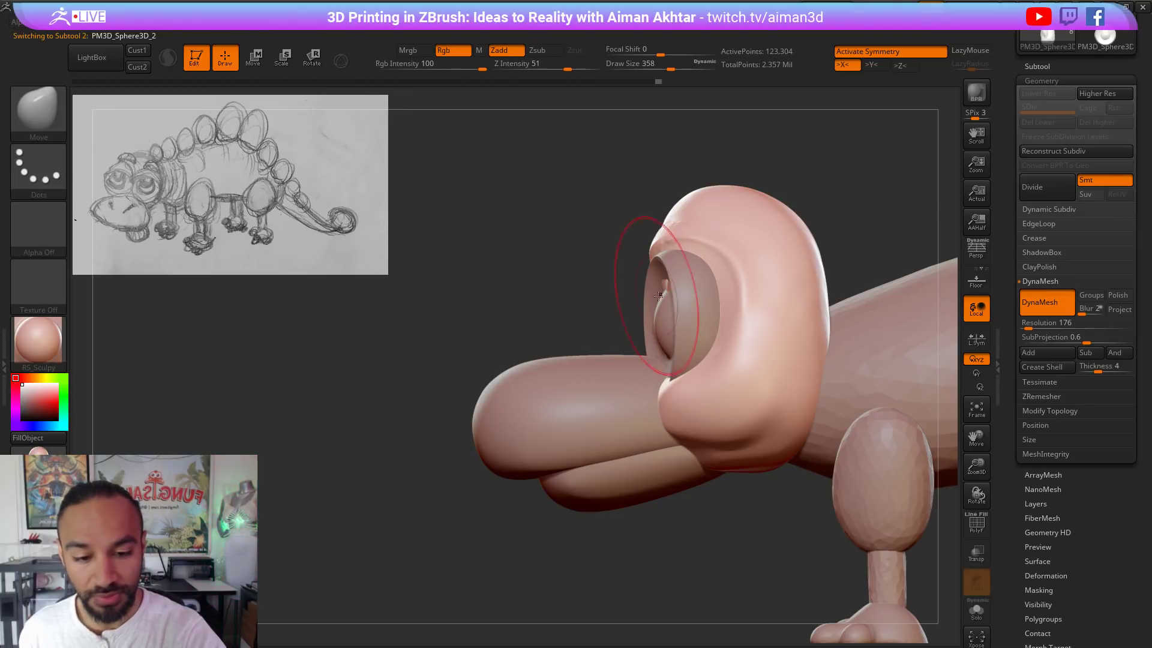
key("shift")
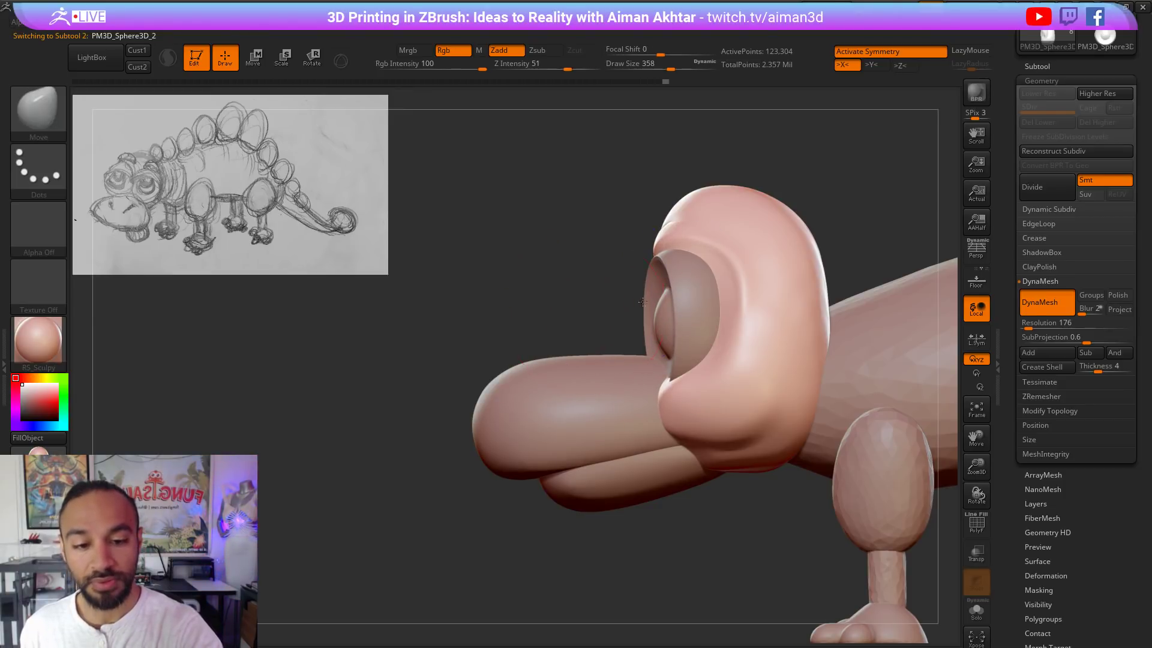
left_click_drag(581, 313, 632, 336, "shift")
key("s")
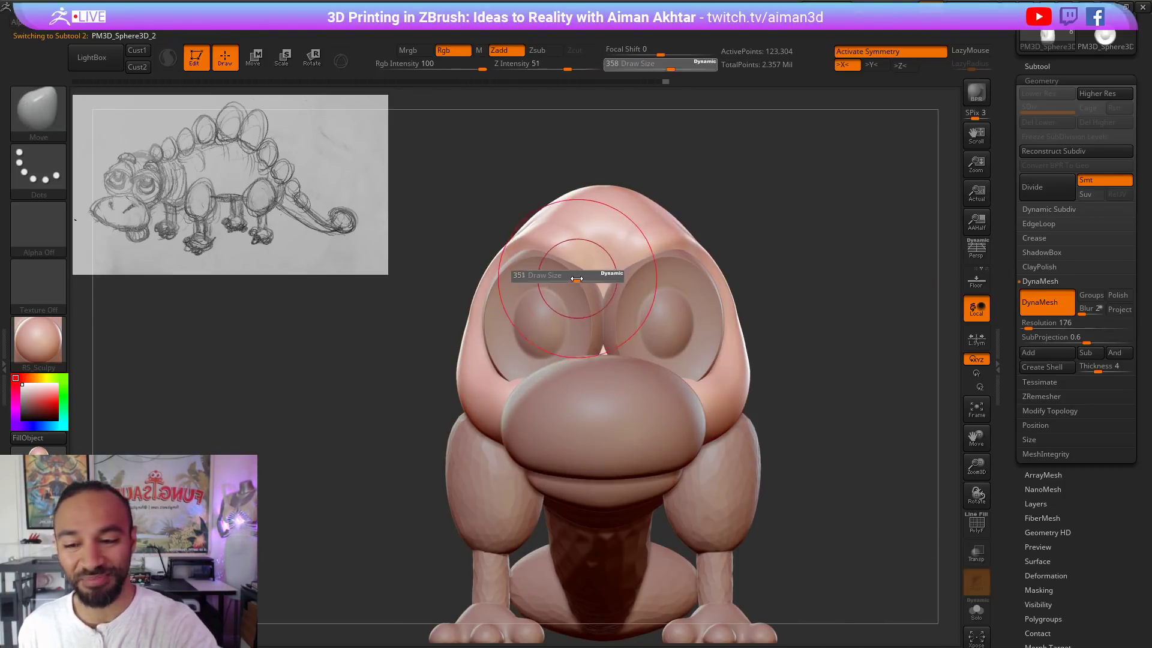
left_click_drag(573, 274, 567, 258)
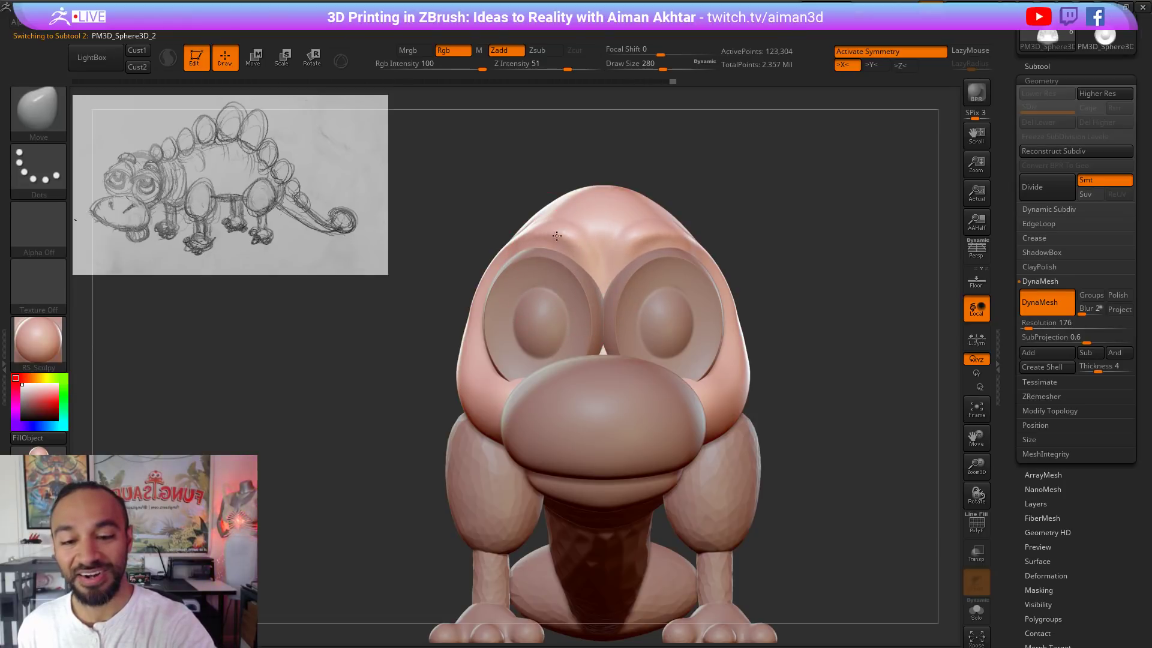
Step: Narrow the sides of the head beside the eyes with the Move brush at draw size 508 and smooth the cheeks
key("s")
mouse_move(487, 336)
left_mouse_down()
mouse_move(498, 336)
mouse_move(471, 336)
mouse_move(499, 372)
mouse_move(474, 349)
left_mouse_up()
key("s")
left_click_drag(485, 295, 480, 290)
left_click_drag(486, 331, 479, 318)
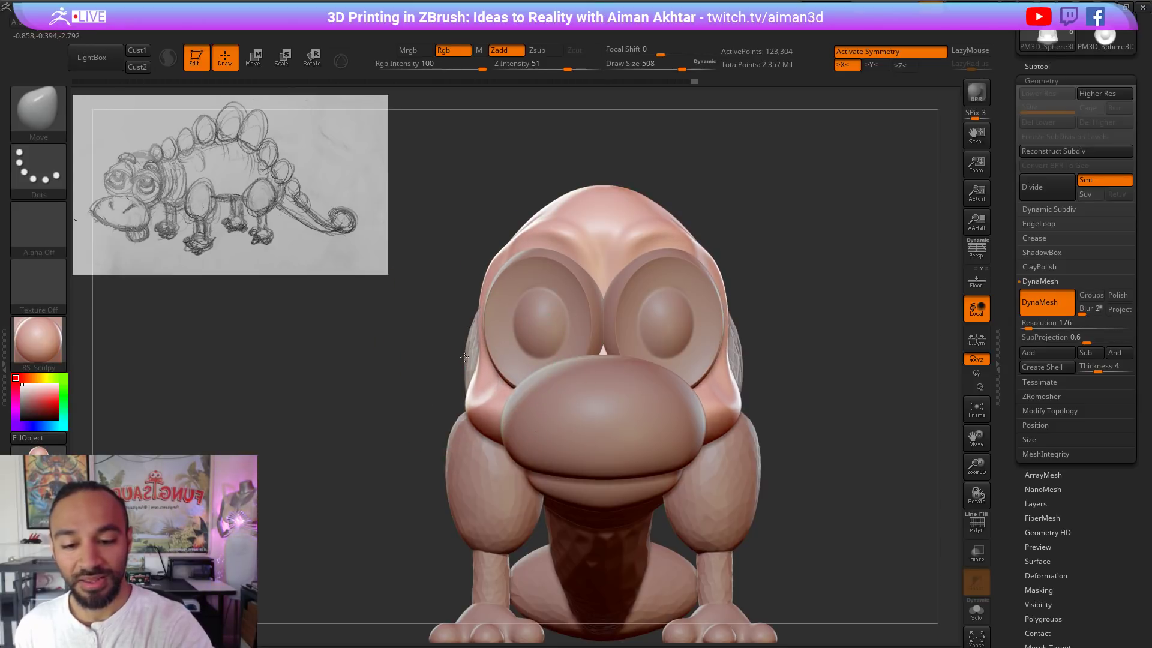
key("shift")
left_click_drag(471, 361, 477, 383, "shift")
left_click_drag(729, 387, 712, 415, "shift")
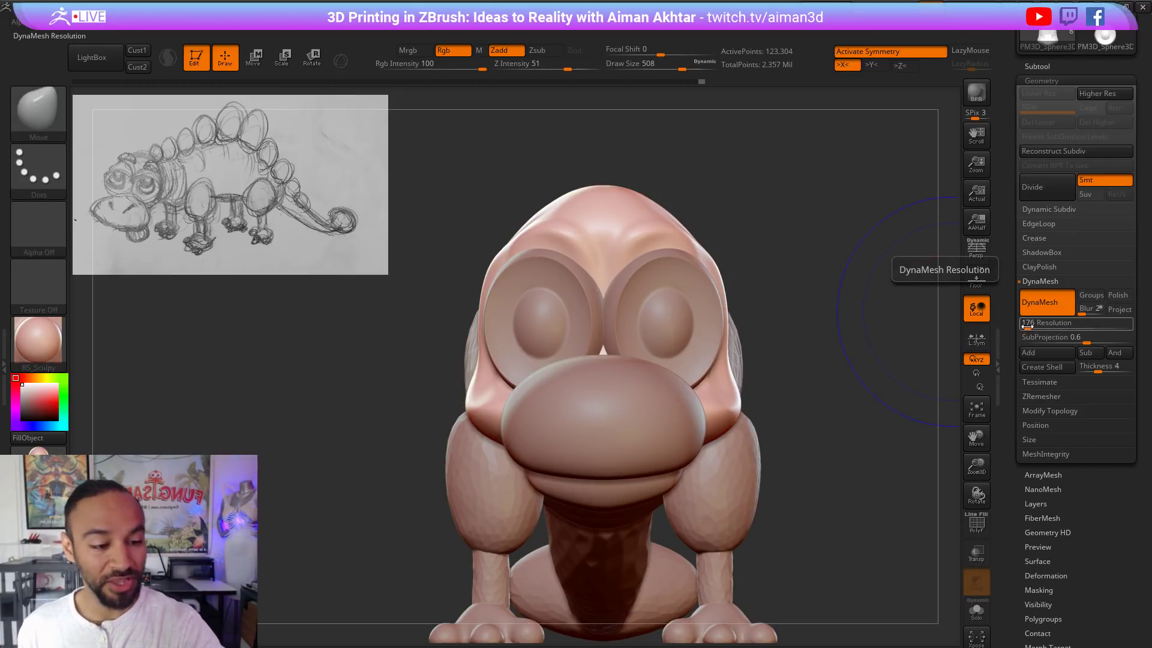
Step: Remesh the head at DynaMesh resolution 56 and smooth the brow, the side of the head and the cheek around the eye
left_click_drag(1028, 324, 1027, 327)
left_click_drag(862, 341, 833, 316, "ctrl")
left_click_drag(538, 333, 530, 345, "shift")
left_click_drag(842, 284, 939, 292)
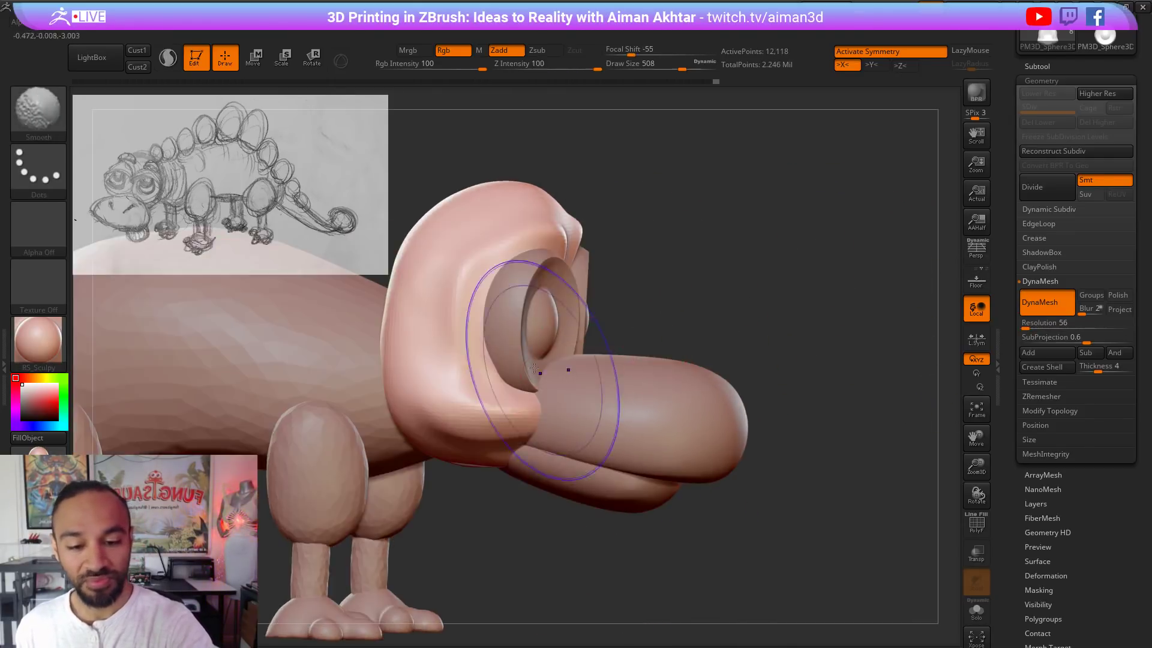
mouse_move(521, 360)
left_mouse_down("shift")
mouse_move(480, 278)
mouse_move(421, 273)
mouse_move(411, 252)
left_mouse_up("shift")
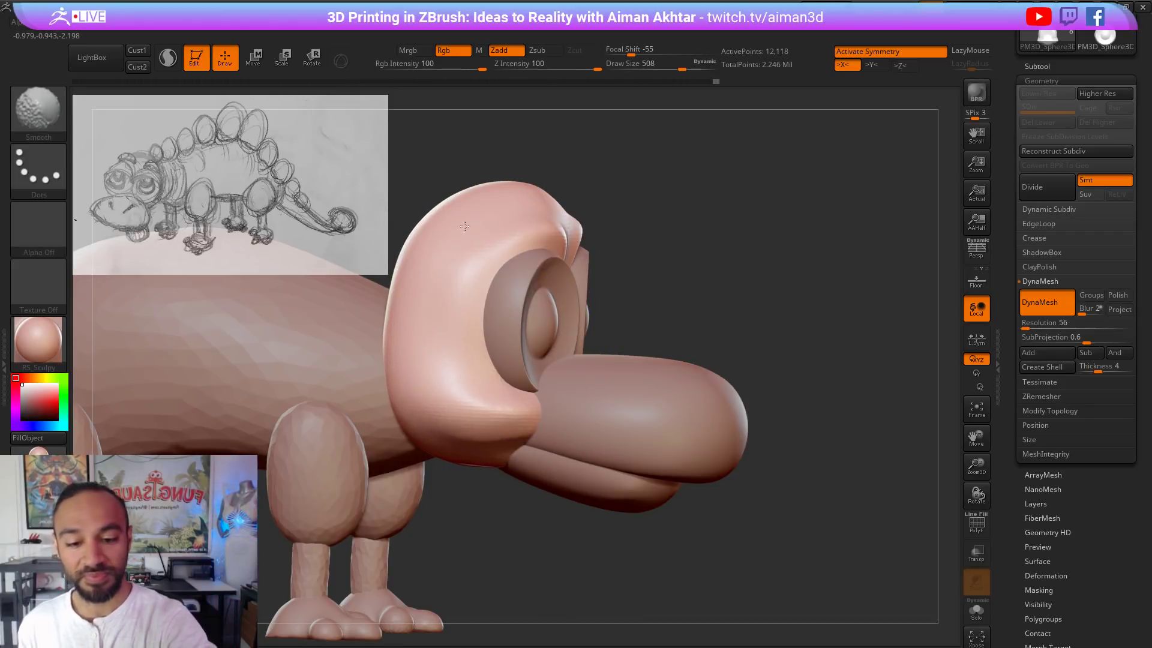
right_click_drag(527, 439, 521, 418)
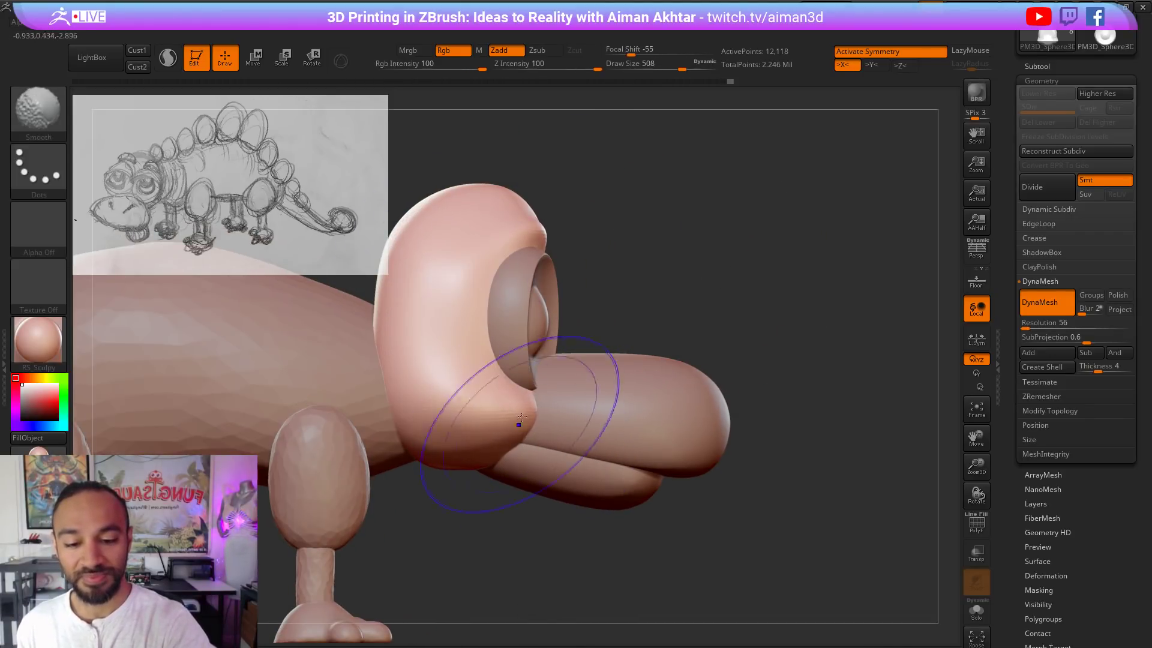
Step: Adjust the cheeks and sides of the head from the front with the Move brush at draw size 611
key("b")
key("m")
key("v")
mouse_move(720, 360)
right_mouse_down()
mouse_move(666, 366)
mouse_move(732, 372)
right_mouse_up()
key("s")
left_click_drag(746, 407, 736, 411)
Step: Reshape the side of the head beside the eyes with the Move brush at draw size 550 and smooth the cheek at 422
key("s")
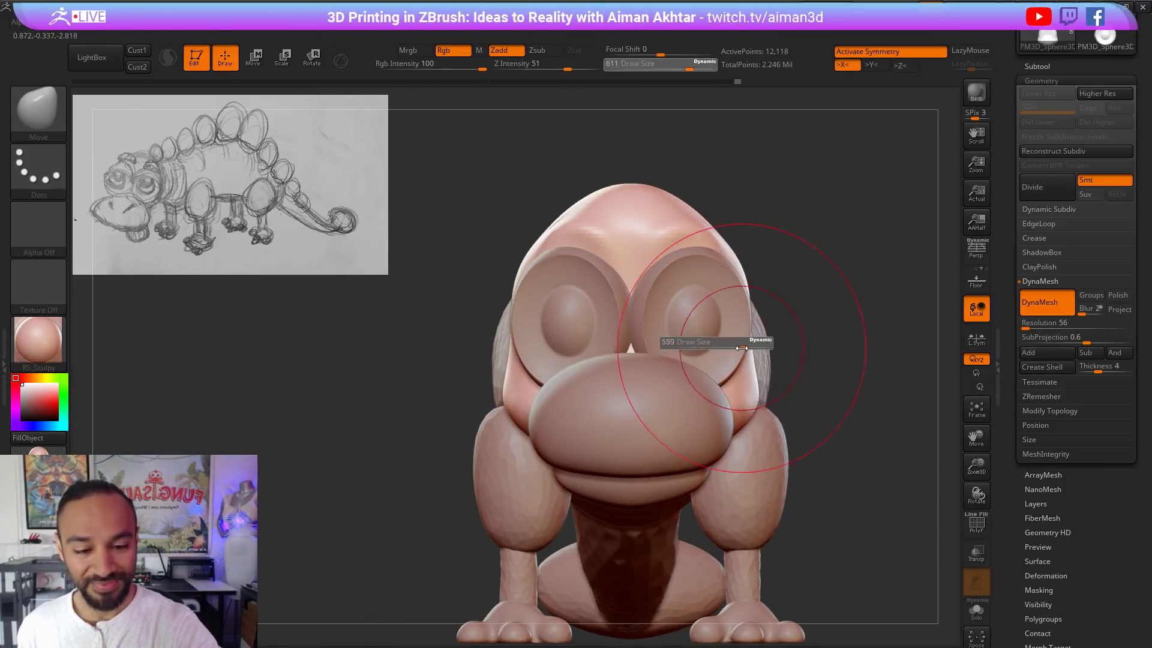
left_click_drag(746, 345, 740, 344)
mouse_move(830, 273)
right_mouse_down()
mouse_move(784, 273)
mouse_move(774, 334)
right_mouse_up()
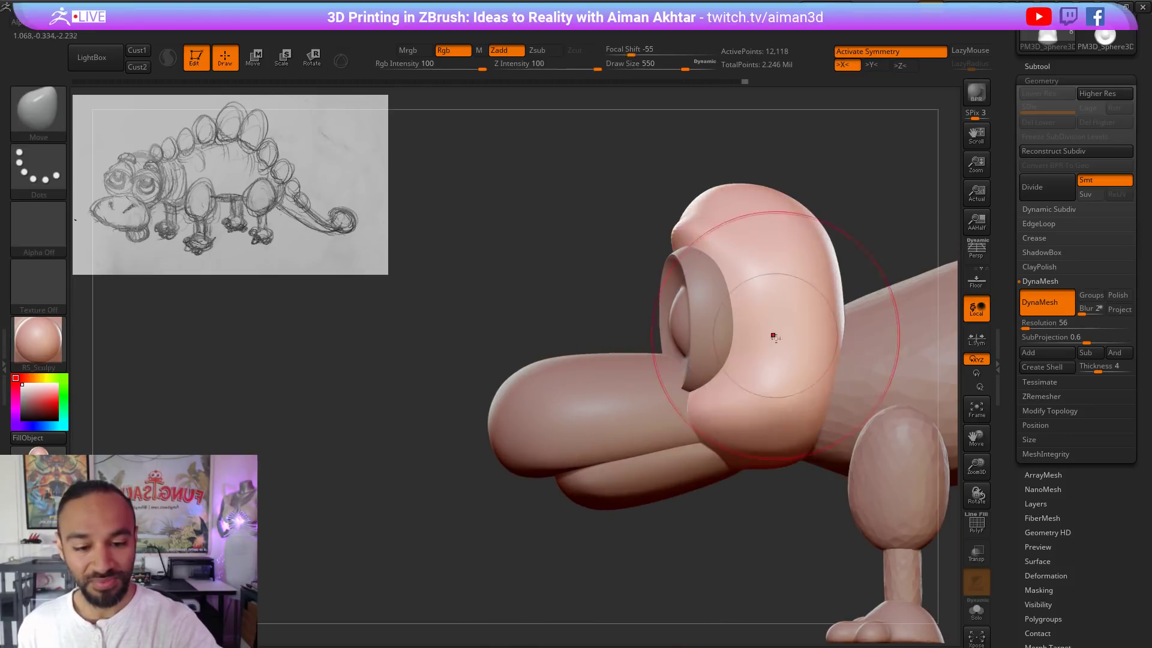
key("s")
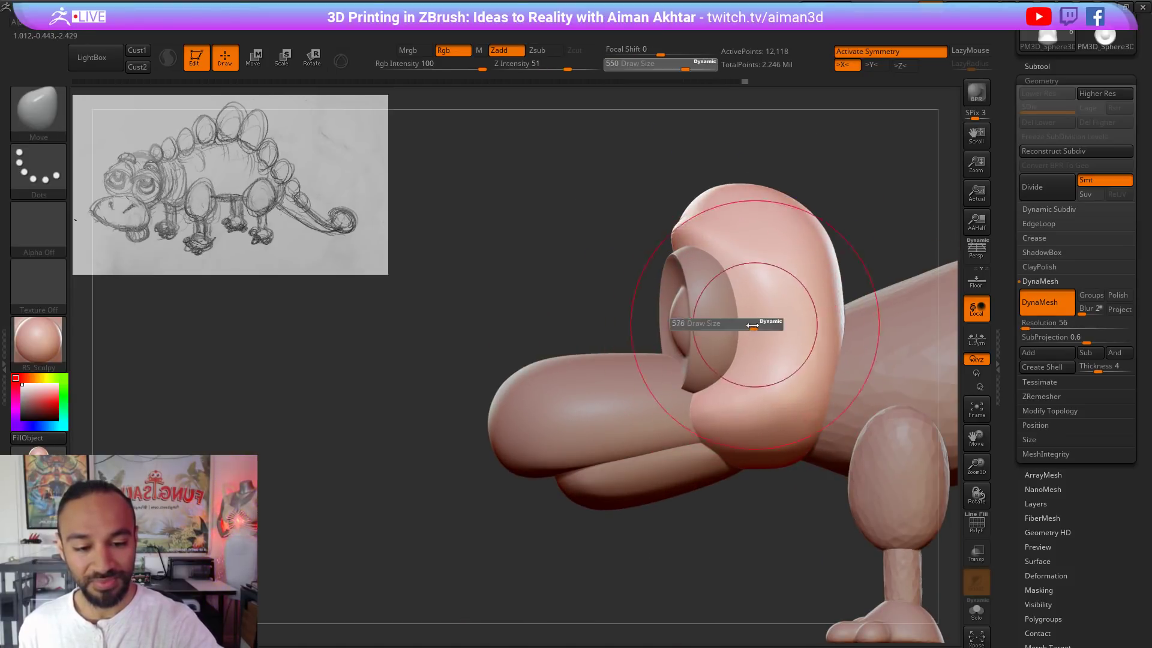
left_click_drag(744, 322, 723, 322)
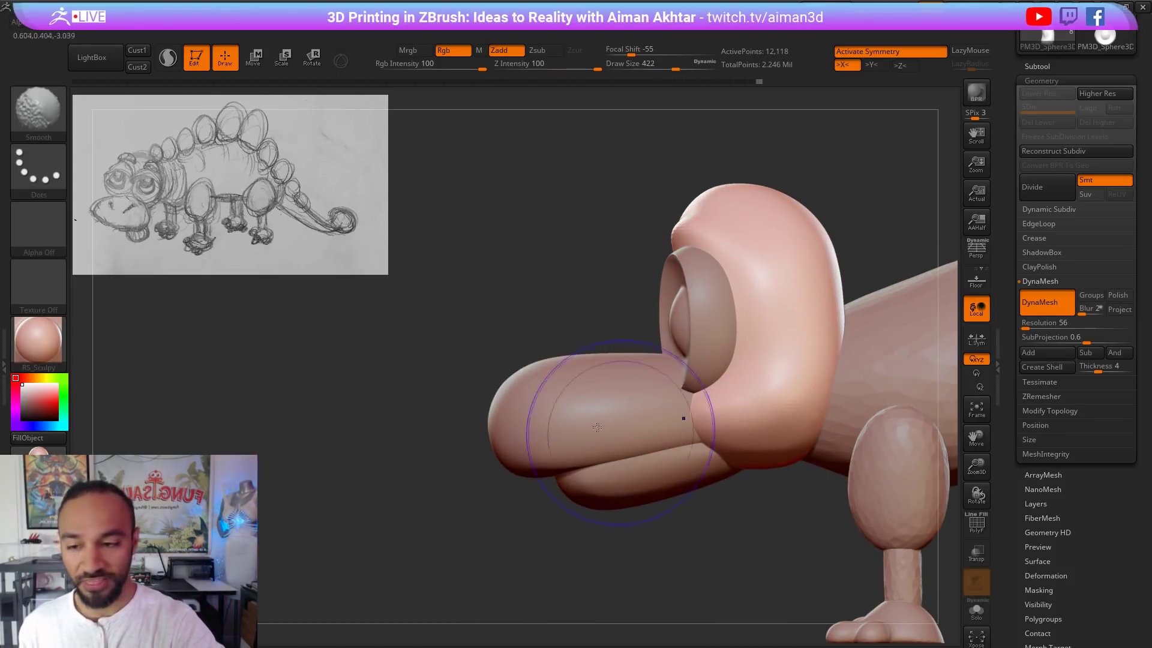
right_click_drag(592, 329, 732, 378)
Step: Duplicate the Eyes subtool and shift the copy slightly upward above the original eyes
left_click(704, 304, "alt")
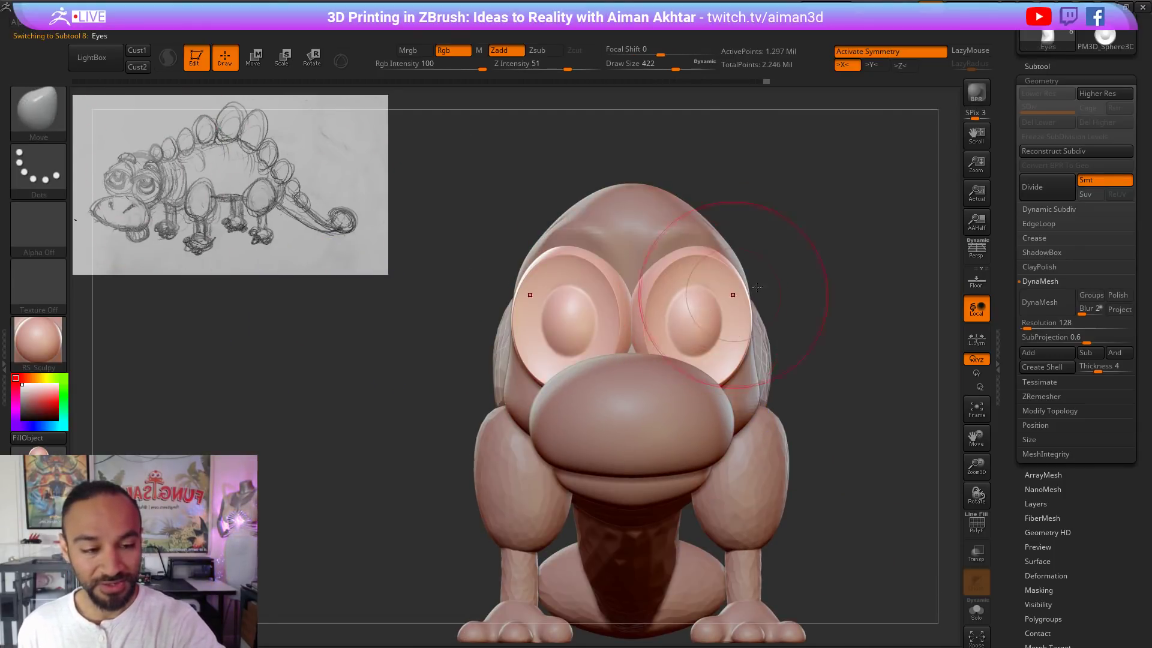
left_click(1037, 66)
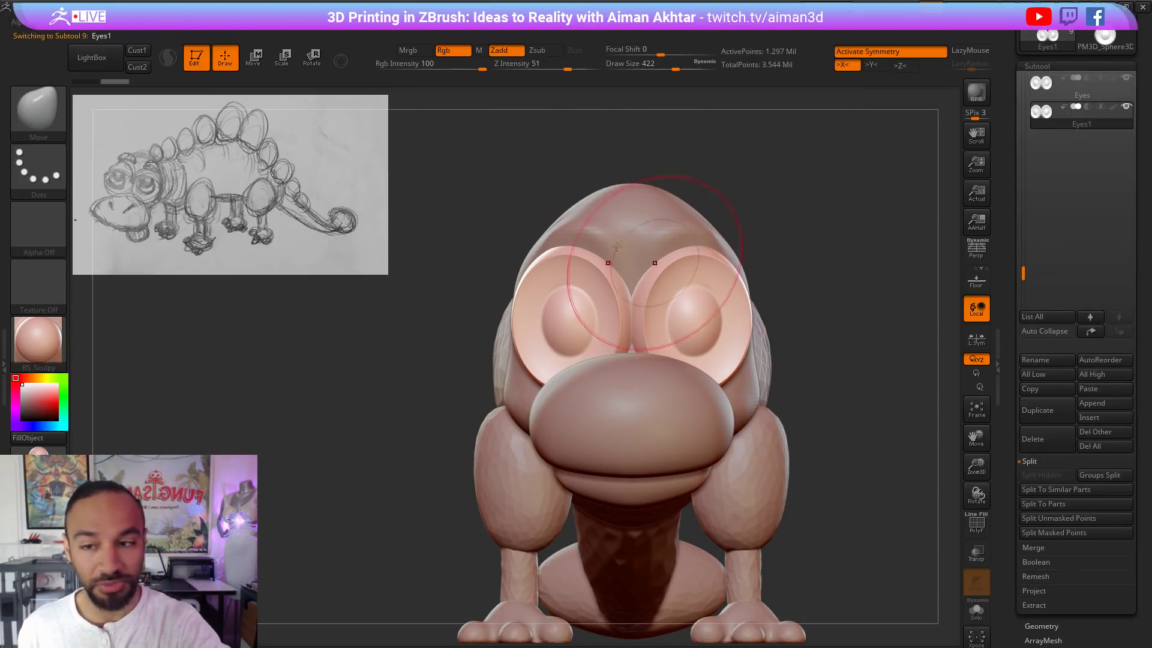
left_click(254, 59)
left_click_drag(726, 289, 725, 179, "shift")
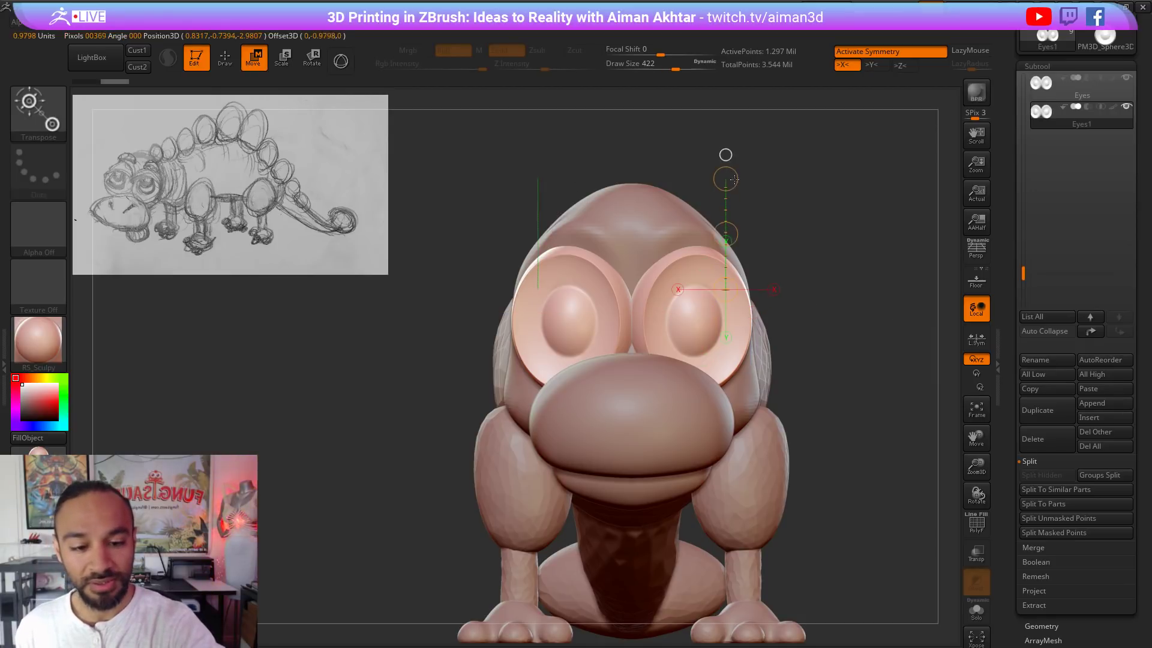
left_click_drag(728, 235, 730, 224)
left_click(229, 62)
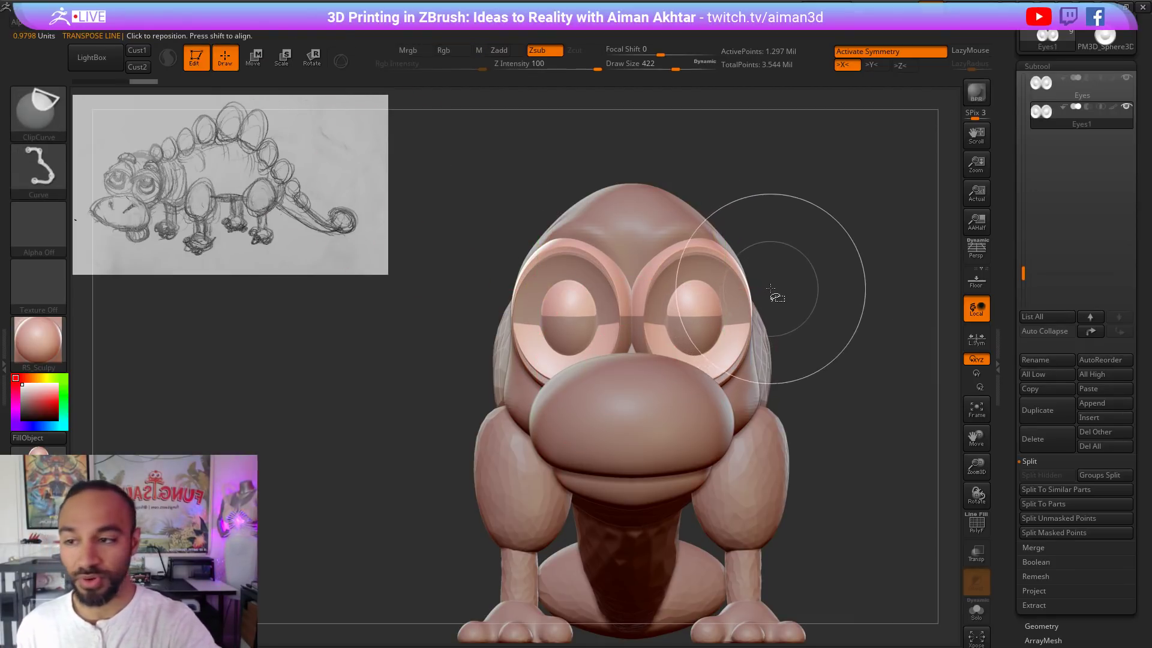
Step: Isolate the top caps of the copied eyes with SelectLasso and delete the hidden lower geometry to form upper eyelids
left_click(34, 118)
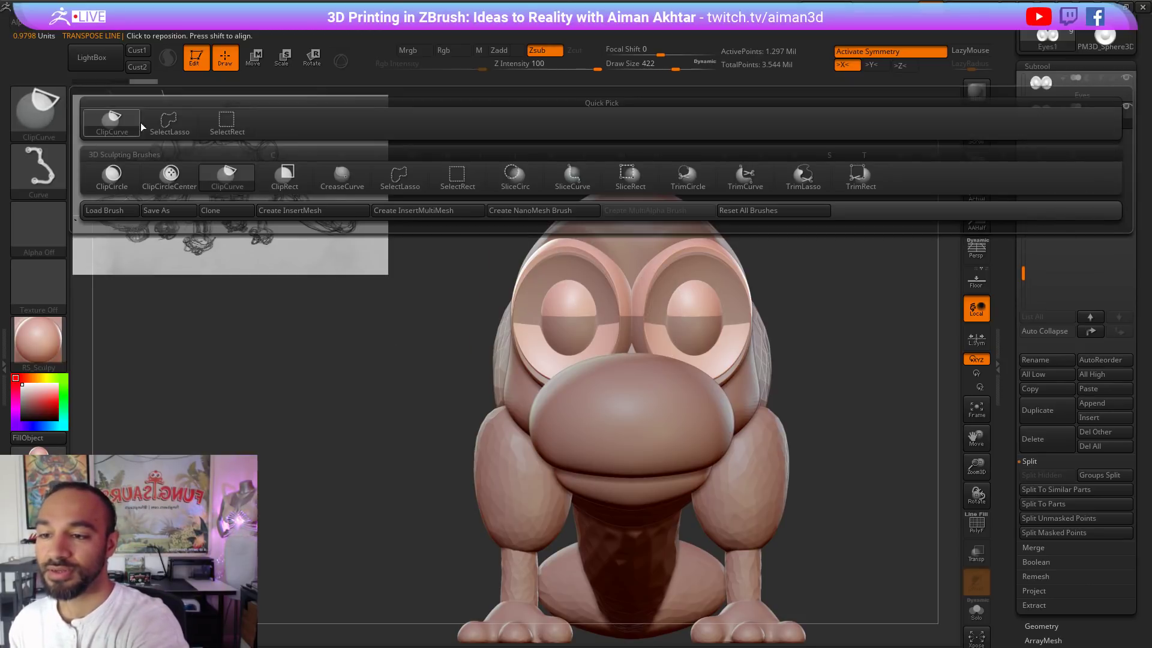
left_click(166, 118)
mouse_move(796, 294)
left_mouse_down("ctrl+shift")
mouse_move(464, 384)
mouse_move(421, 277)
left_mouse_up("ctrl+shift")
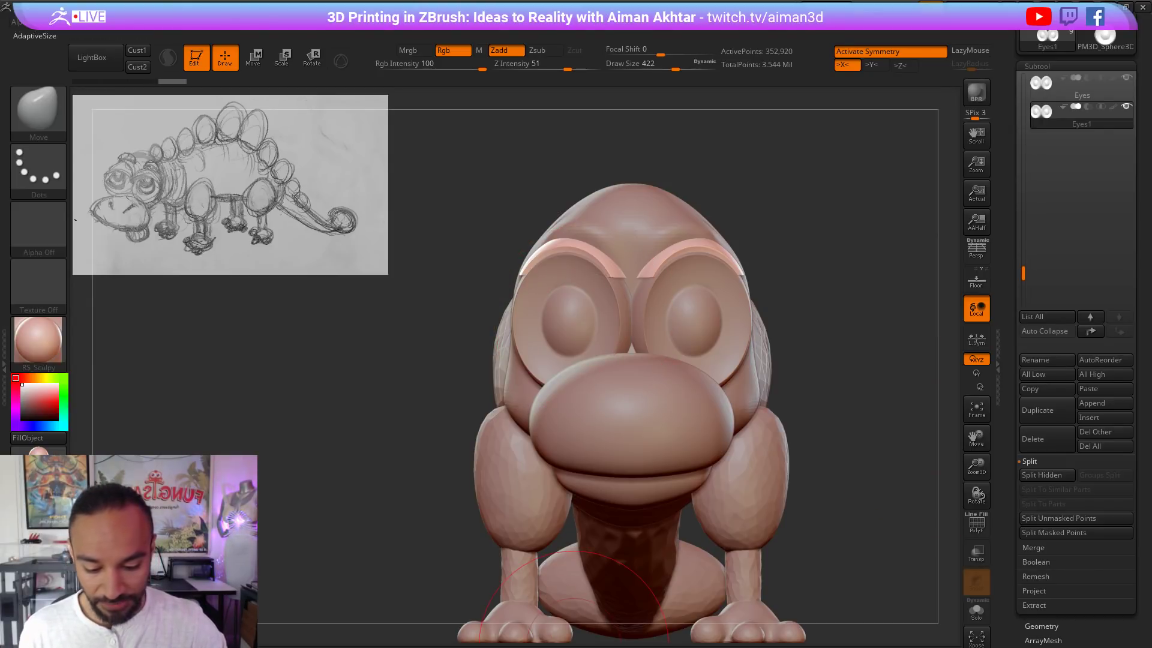
left_click(1057, 627)
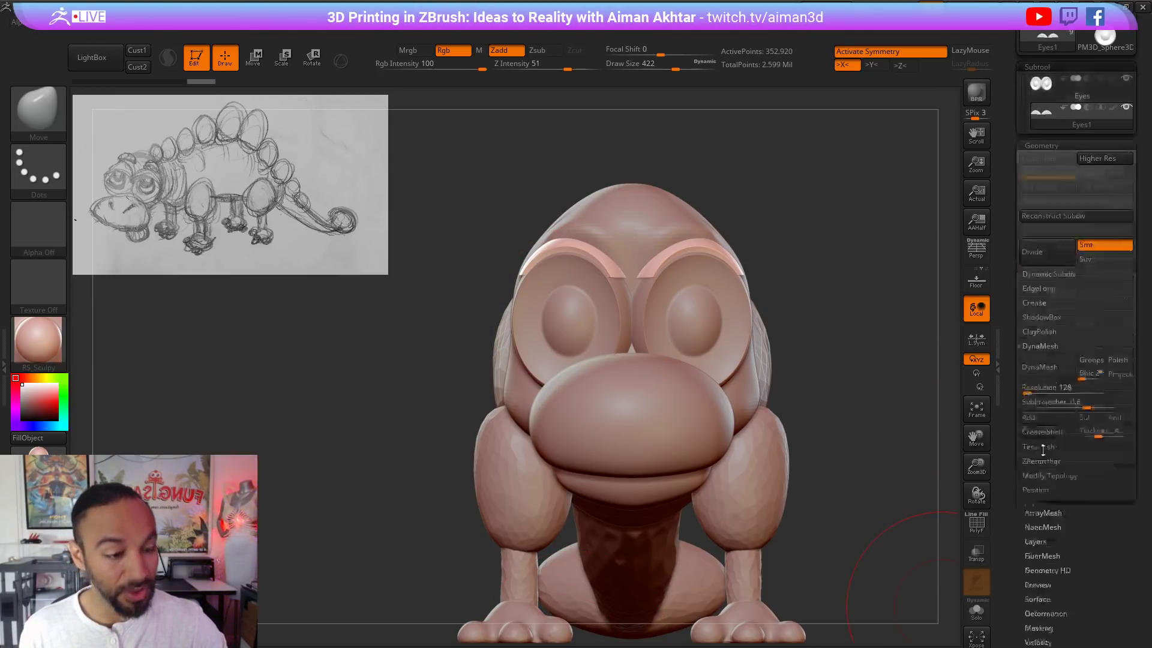
left_click(1035, 411)
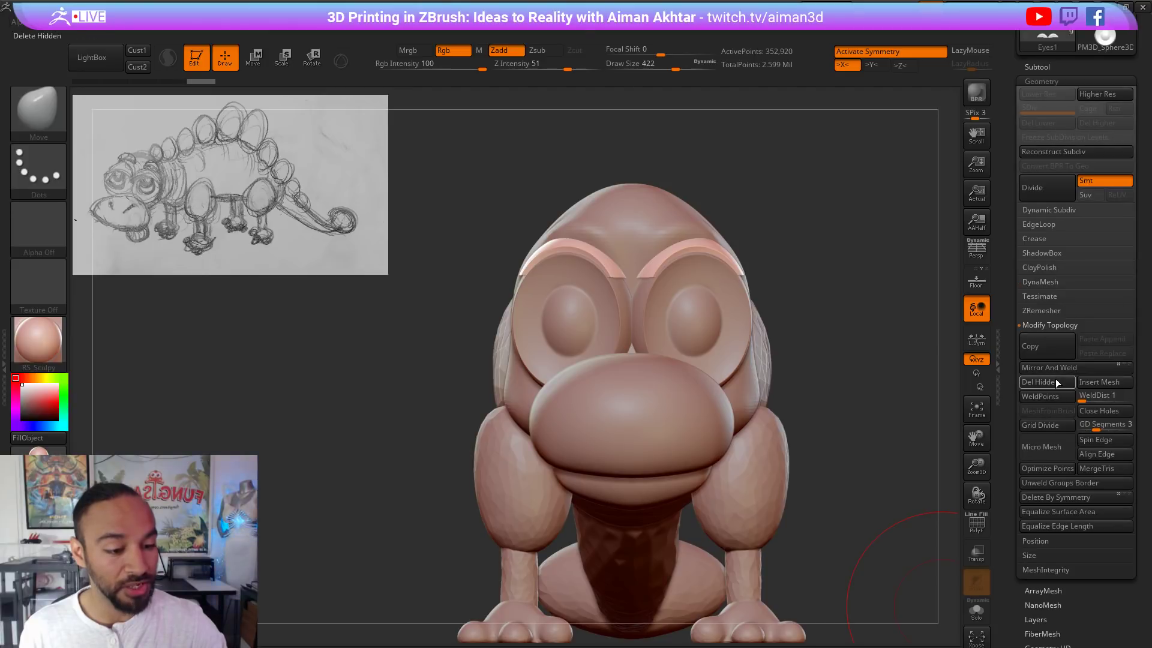
left_click_drag(840, 319, 688, 267)
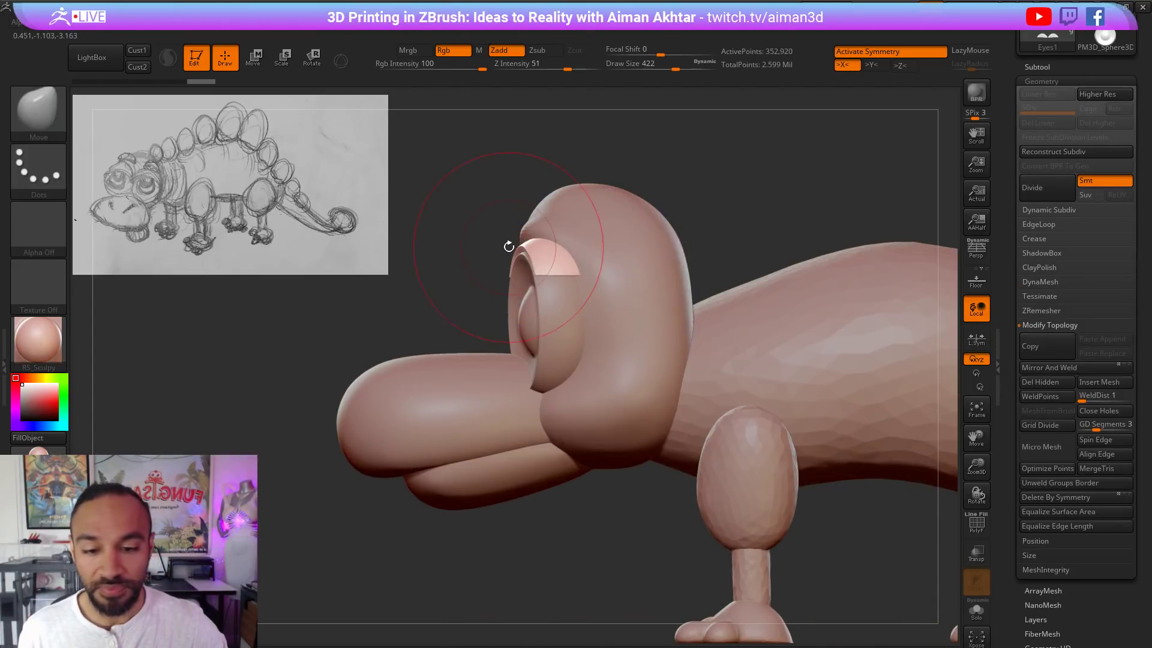
Step: Remesh the eyelid pieces at DynaMesh resolution 128, isolate them and smooth their cut edges at draw size 422
left_click(1024, 283)
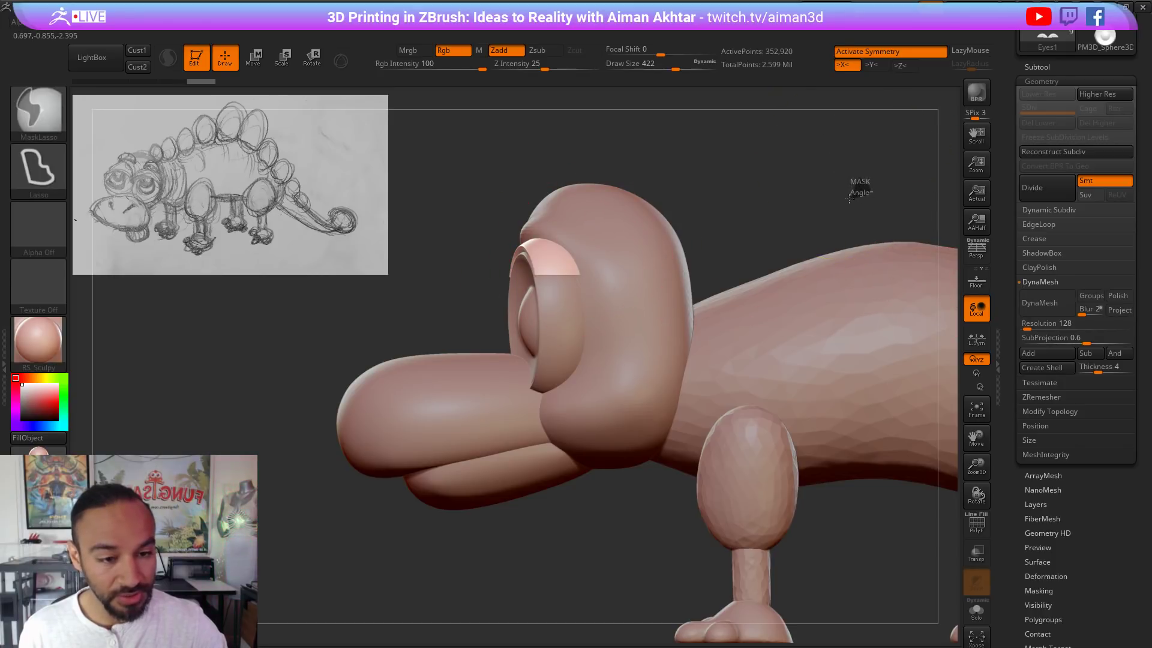
left_click(980, 601)
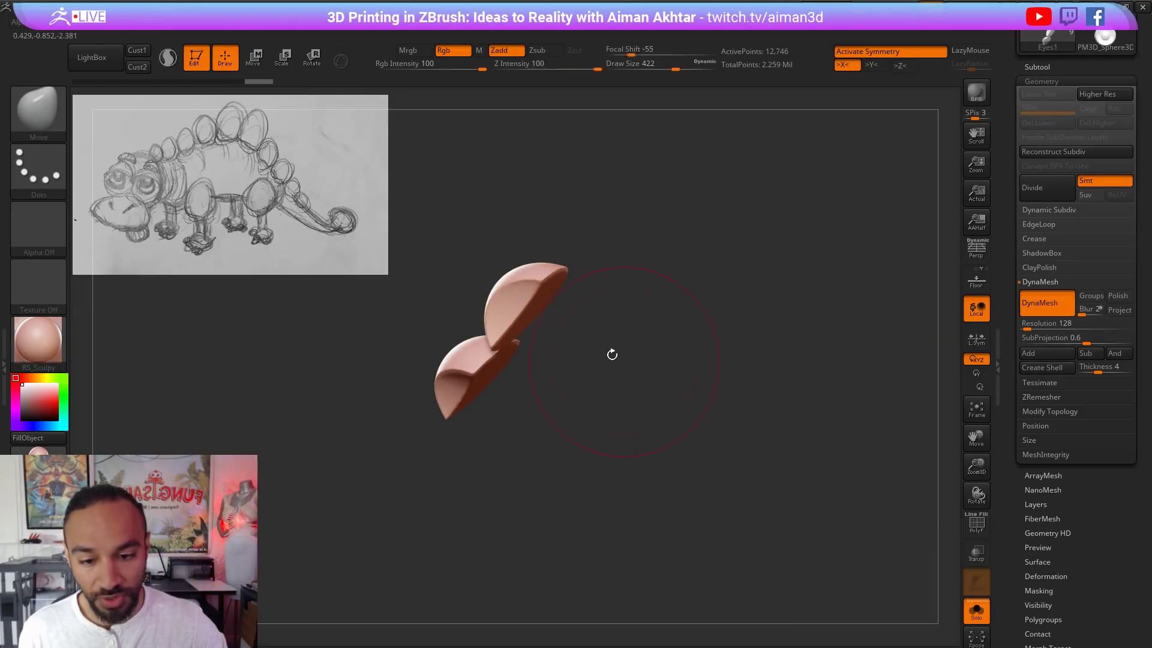
left_click_drag(525, 308, 531, 308, "shift")
left_click_drag(606, 312, 682, 329)
left_click_drag(522, 305, 513, 308, "shift")
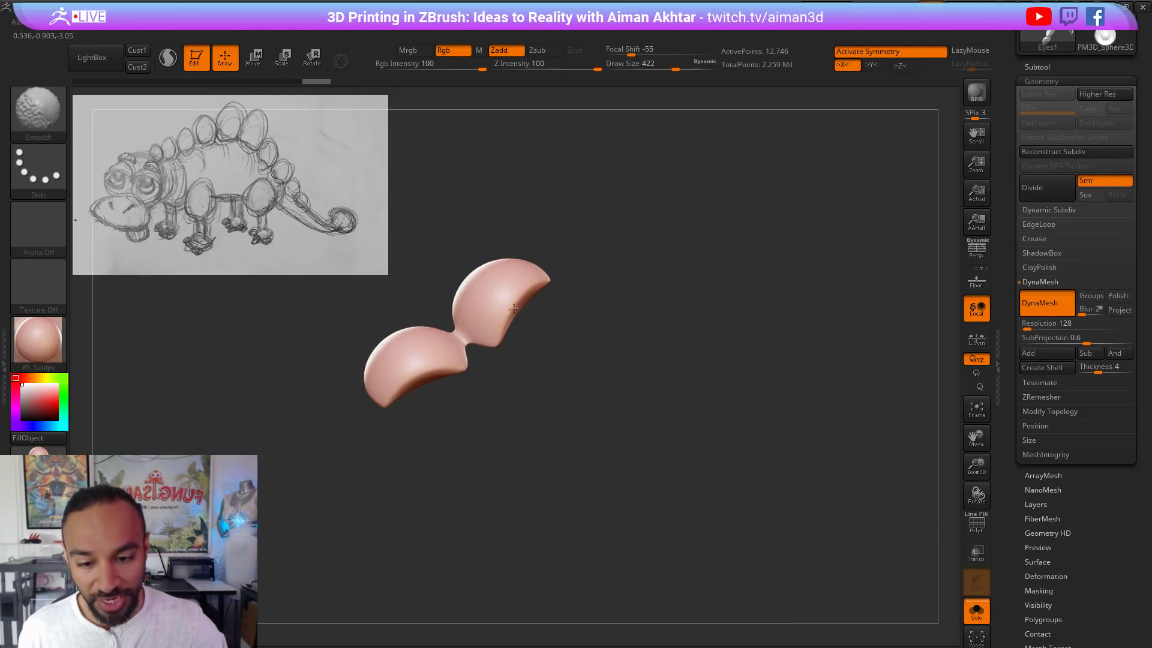
mouse_move(563, 412)
left_mouse_down("shift")
mouse_move(528, 293)
mouse_move(563, 380)
left_mouse_up("shift")
mouse_move(505, 309)
left_mouse_down("shift")
mouse_move(493, 332)
mouse_move(517, 333)
left_mouse_up("shift")
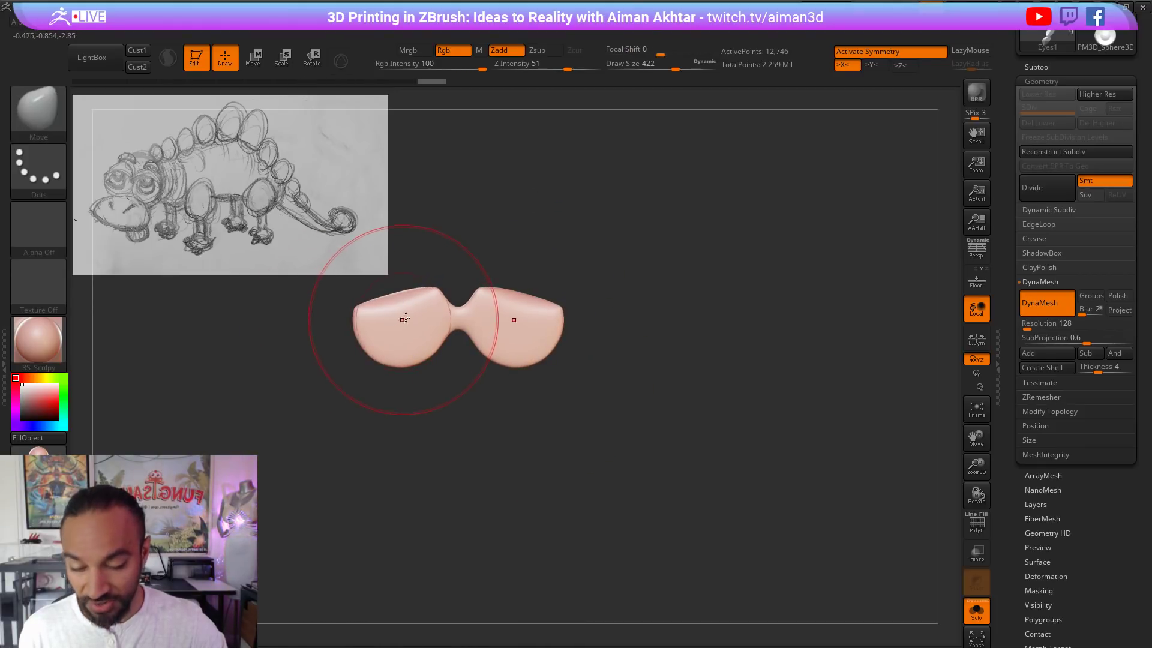
Step: Smooth the eyelids further at draw size 223 and bring the whole creature back into view
key("s")
mouse_move(406, 318)
left_mouse_down()
mouse_move(387, 318)
mouse_move(392, 297)
mouse_move(406, 295)
mouse_move(361, 300)
mouse_move(411, 281)
left_mouse_up()
left_click_drag(577, 252, 532, 286, "shift")
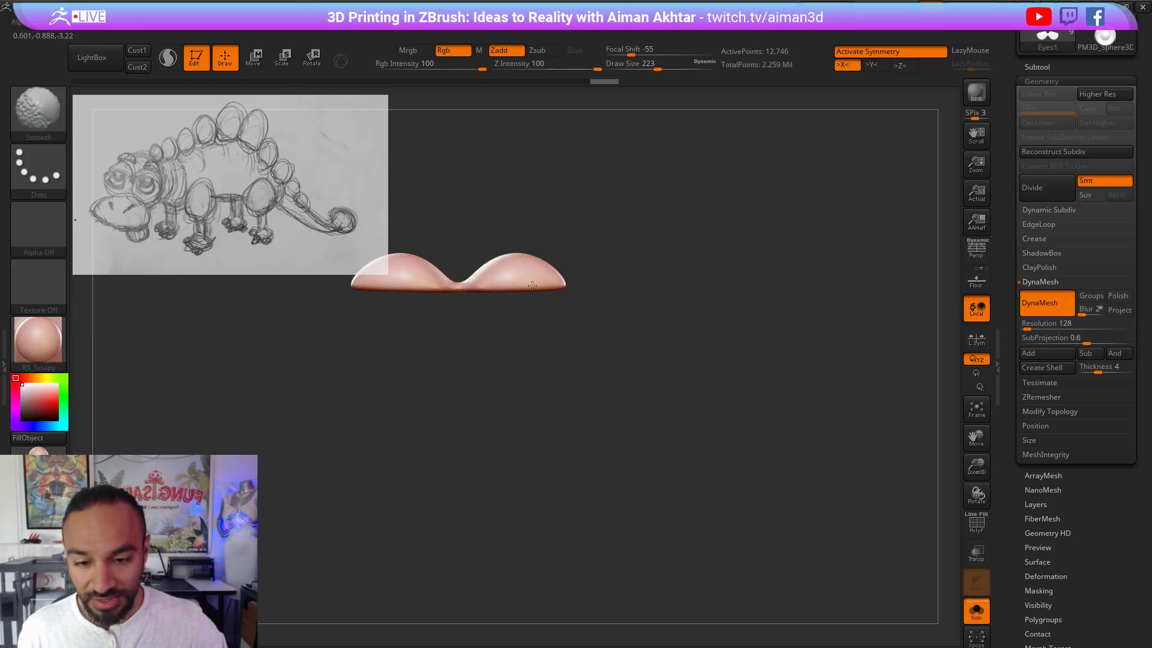
left_click(985, 616)
Step: Fit the upper eyelids around the eyes with the Move brush, working down to draw size 268
left_click_drag(622, 458, 723, 450)
key("s")
left_click_drag(473, 288, 520, 310)
mouse_move(732, 297)
left_mouse_down()
mouse_move(639, 295)
mouse_move(667, 325)
mouse_move(616, 300)
left_mouse_up()
key("s")
left_click_drag(642, 319, 622, 237)
key("s")
mouse_move(597, 290)
left_mouse_down()
mouse_move(575, 290)
mouse_move(604, 295)
mouse_move(656, 274)
mouse_move(612, 264)
left_mouse_up()
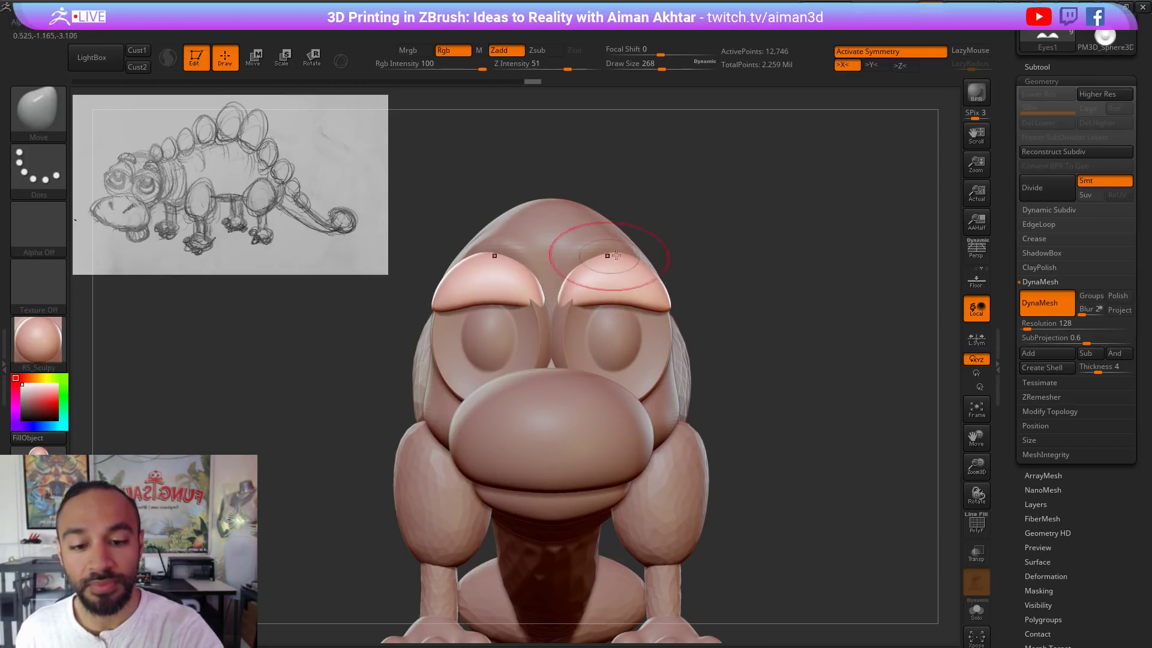
Step: Pull the outer side of the eyelids around the eyes with the Move brush at draw size 286 and smooth it
mouse_move(786, 268)
left_mouse_down()
mouse_move(699, 266)
mouse_move(644, 295)
left_mouse_up()
key("s")
left_click_drag(666, 303, 636, 297)
key("s")
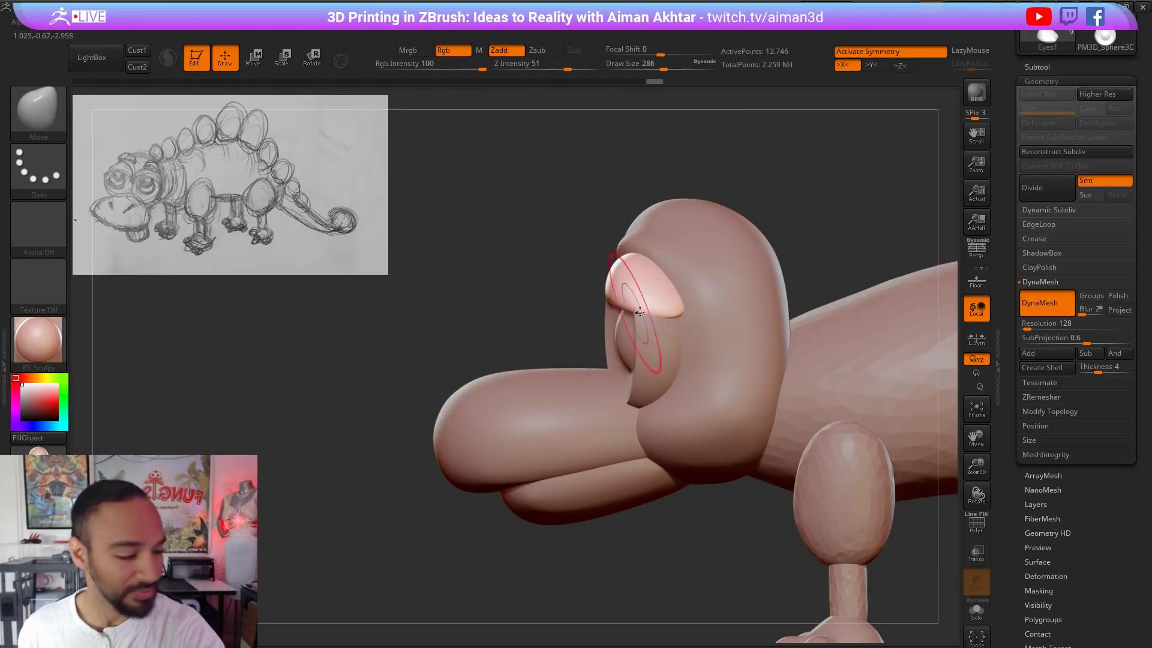
left_click_drag(665, 301, 637, 292, "shift")
left_click_drag(700, 160, 780, 180)
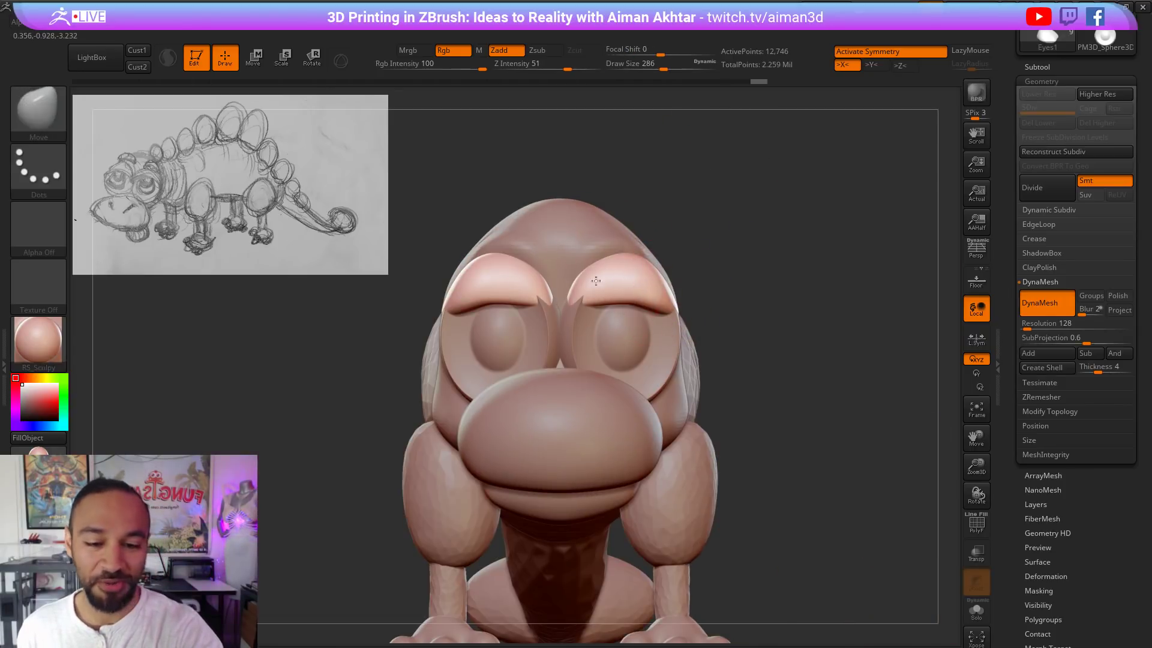
Step: Refine the eyelids' inner corners, upper curve and side profile with the Move brush at draw sizes 311 and 274
mouse_move(594, 292)
left_mouse_down()
mouse_move(575, 303)
mouse_move(582, 269)
mouse_move(605, 253)
mouse_move(588, 309)
mouse_move(577, 299)
mouse_move(665, 298)
left_mouse_up()
key("shift")
key("s")
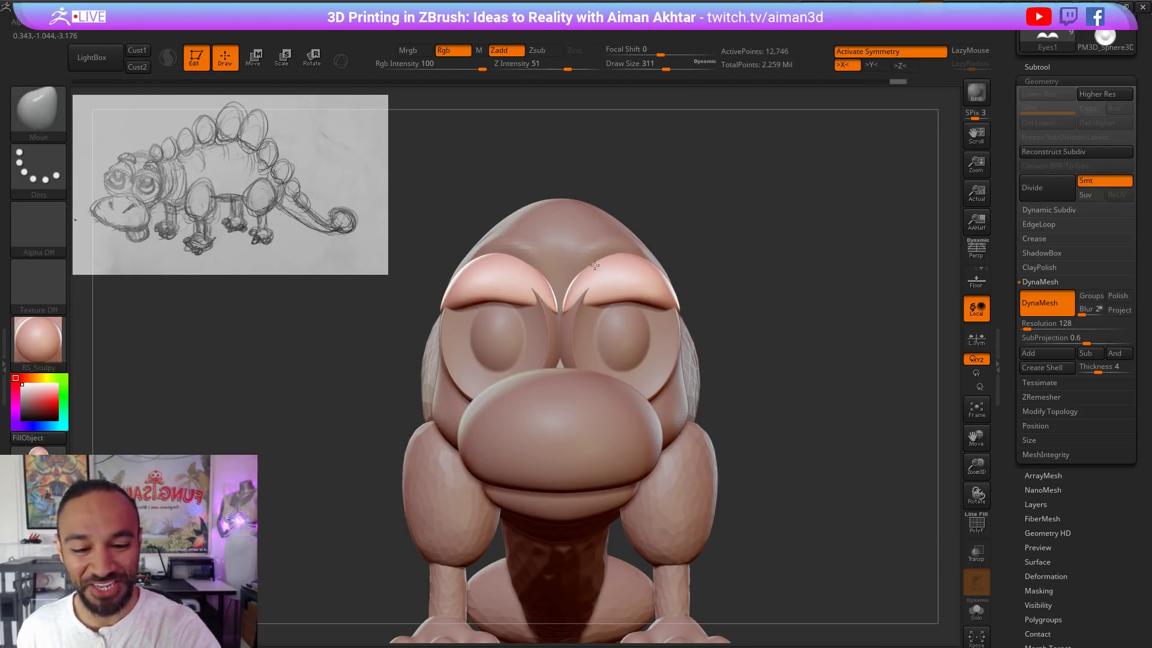
left_click_drag(595, 264, 592, 261)
key("s")
left_click_drag(592, 260, 614, 252)
left_click_drag(701, 231, 831, 230)
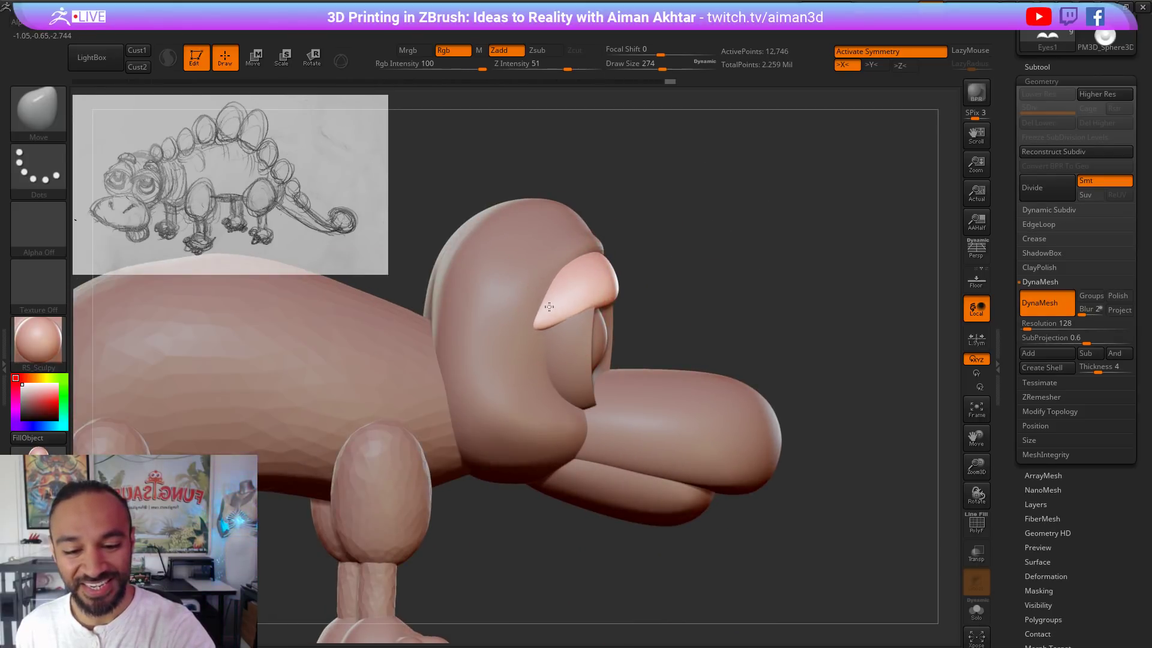
left_click_drag(610, 279, 613, 280)
left_click_drag(699, 292, 680, 303)
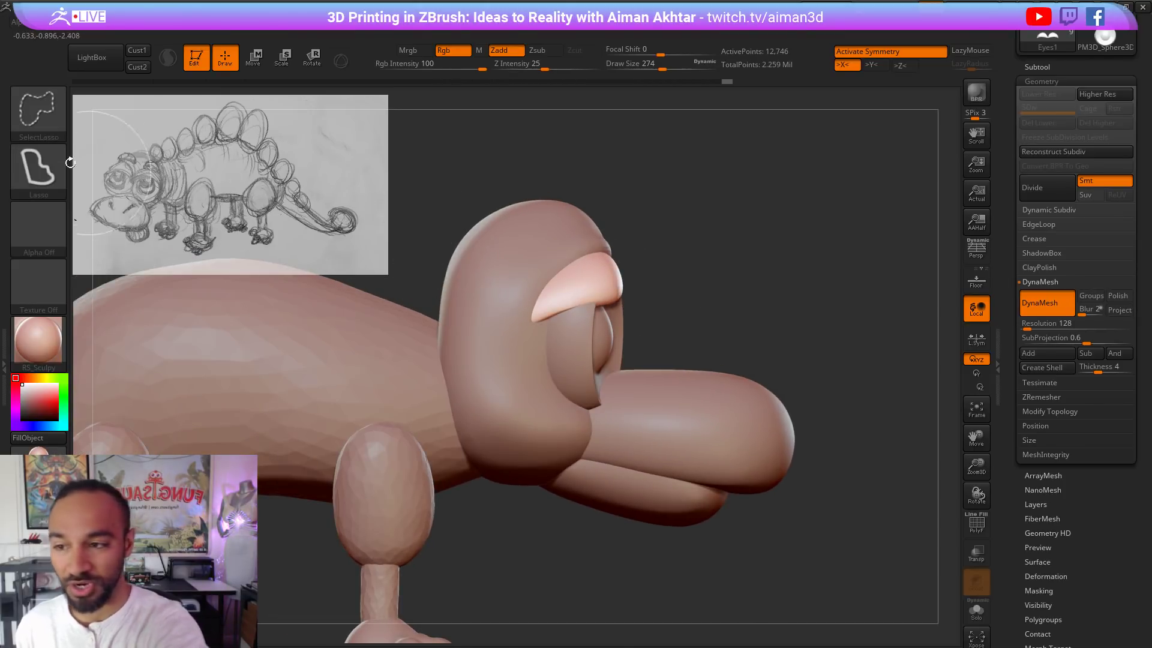
Step: Cut the eyelids' lower edge to a clean line from the side with the ClipCurve brush
left_click(50, 125, "ctrl+shift")
left_click(112, 121, "ctrl+shift")
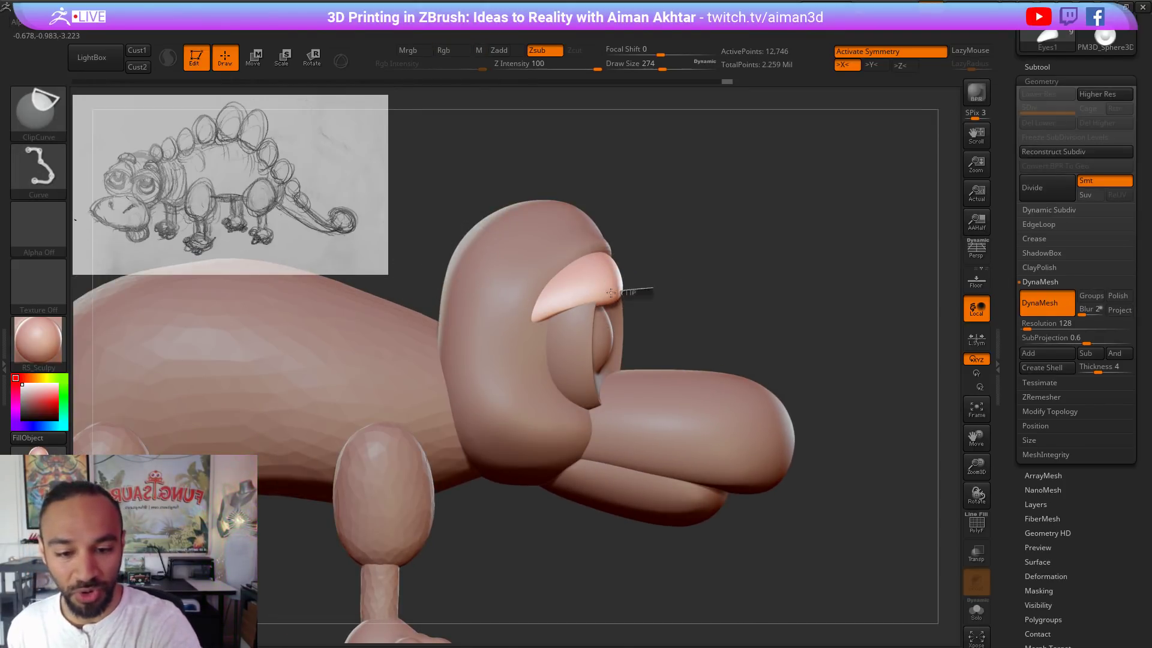
left_click_drag(510, 331, 477, 348, "ctrl+shift")
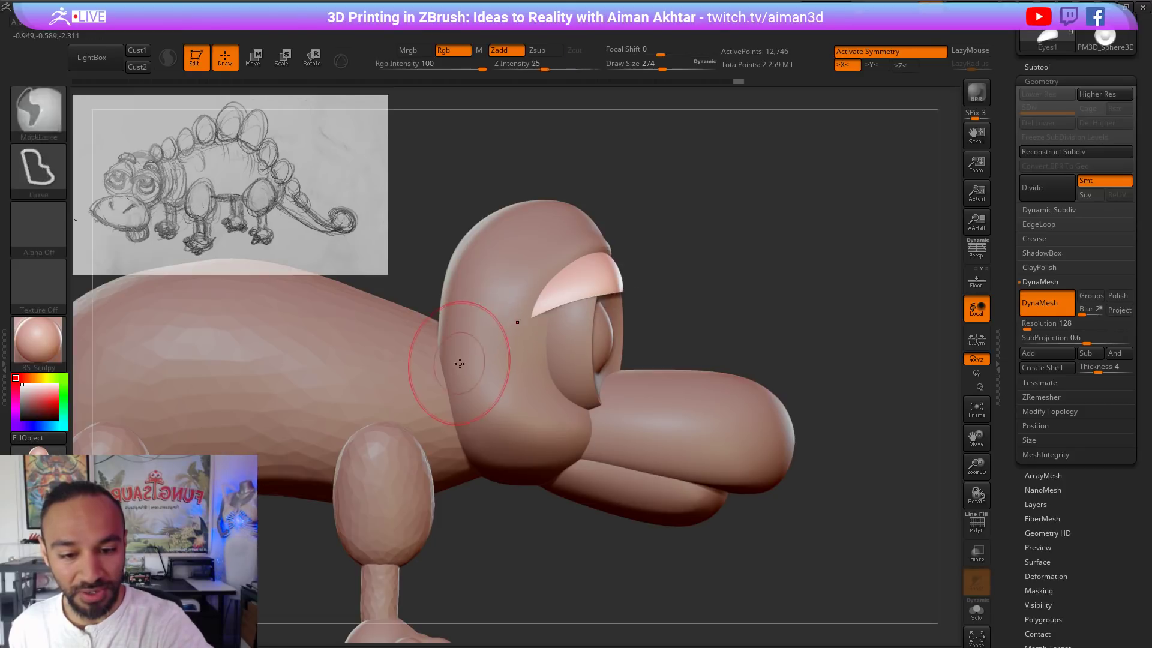
left_click_drag(720, 298, 666, 297, "shift")
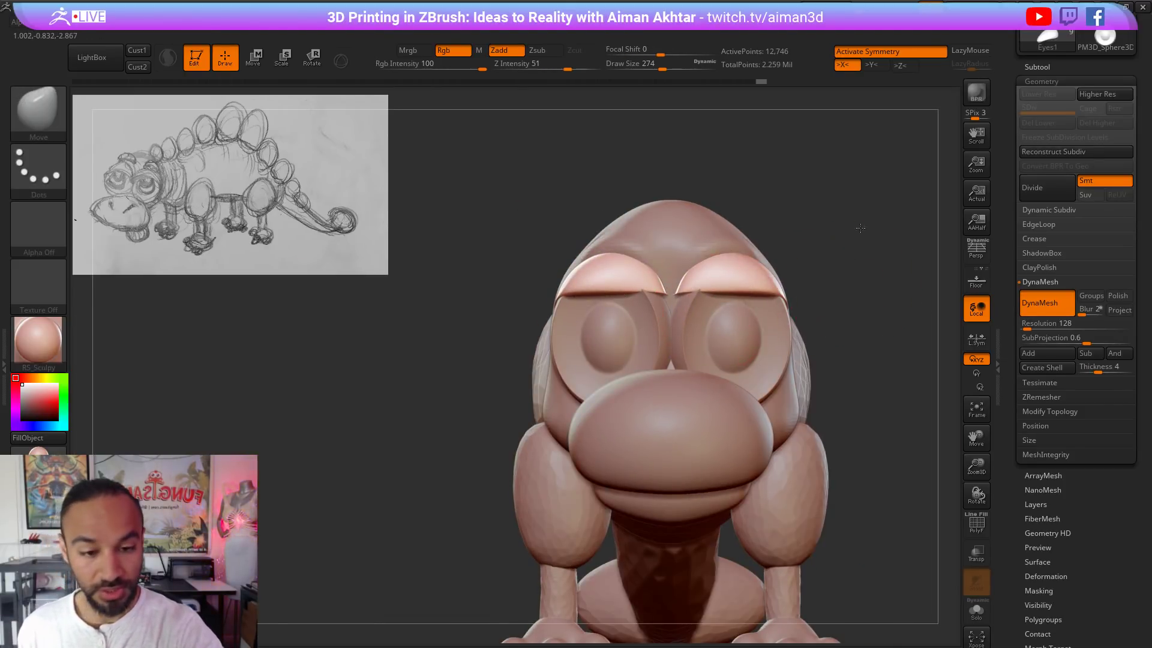
Step: Adjust the eyelids' lower edge and outer corners with the Move brush at draw sizes 379 and 525
left_click_drag(861, 228, 689, 276)
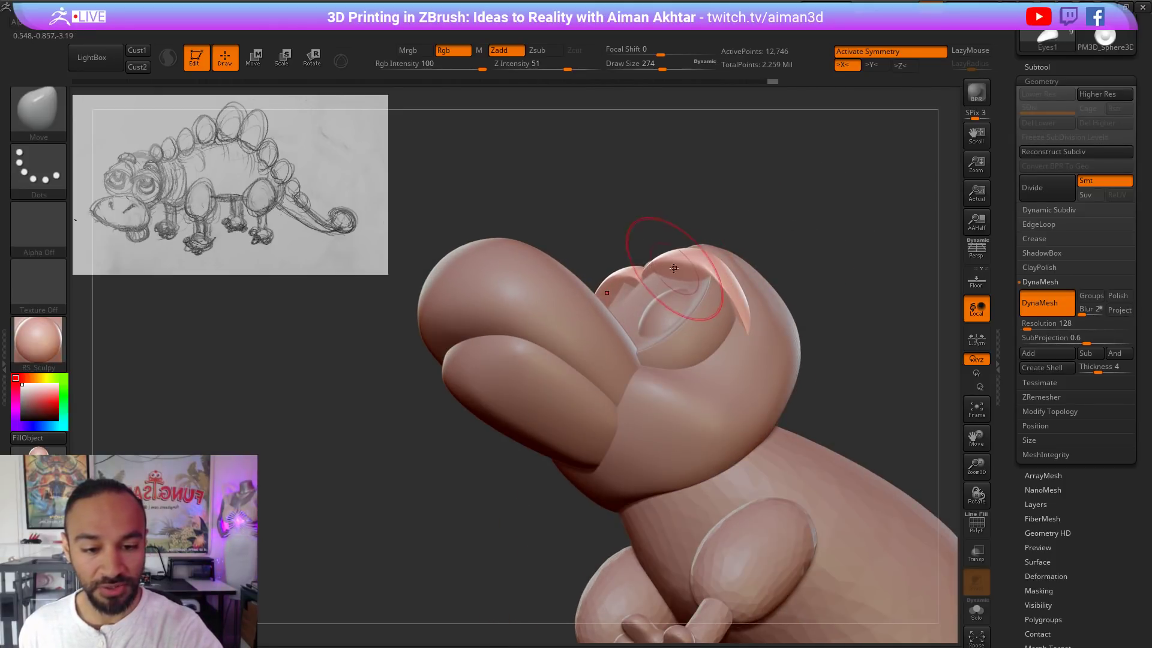
left_click_drag(750, 210, 670, 279)
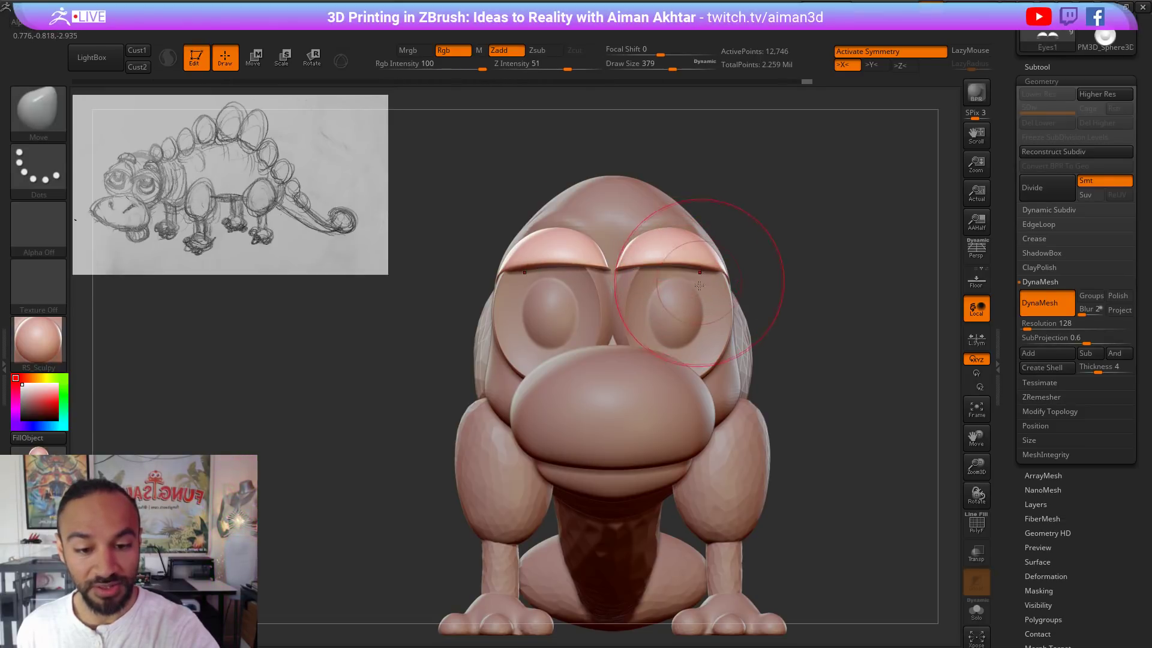
key("s")
mouse_move(630, 270)
left_mouse_down()
mouse_move(661, 270)
mouse_move(649, 266)
left_mouse_up()
key("s")
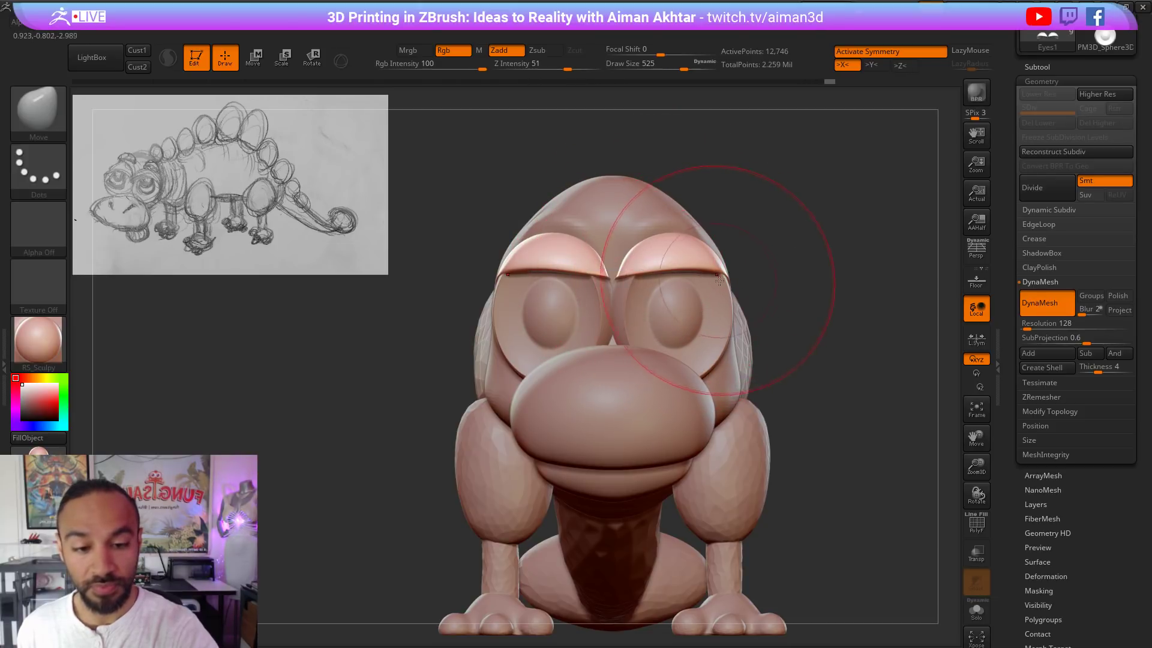
key("s")
left_click_drag(729, 299, 667, 285)
Step: Try lowering the eyelids farther over the eyes with the Move brush at draw size 393
key("s")
left_click_drag(665, 286, 675, 287)
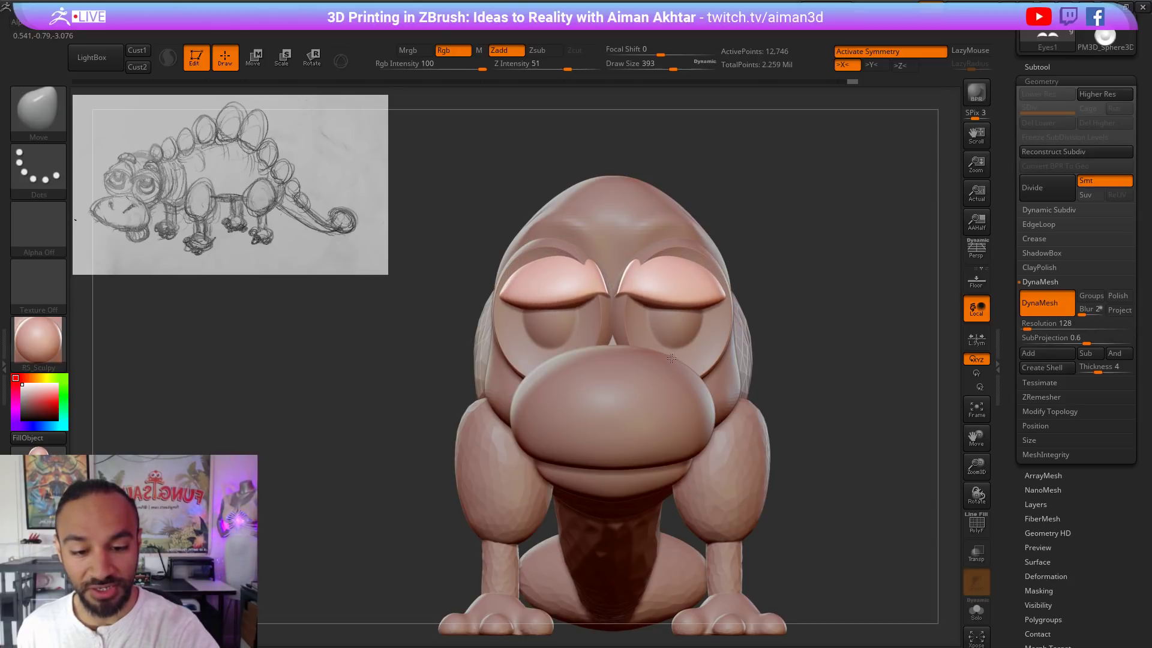
left_click_drag(671, 358, 678, 288)
Step: Remesh the eyelids at DynaMesh resolution 128 and smooth their outer corners at draw sizes 257 and 318
key("s")
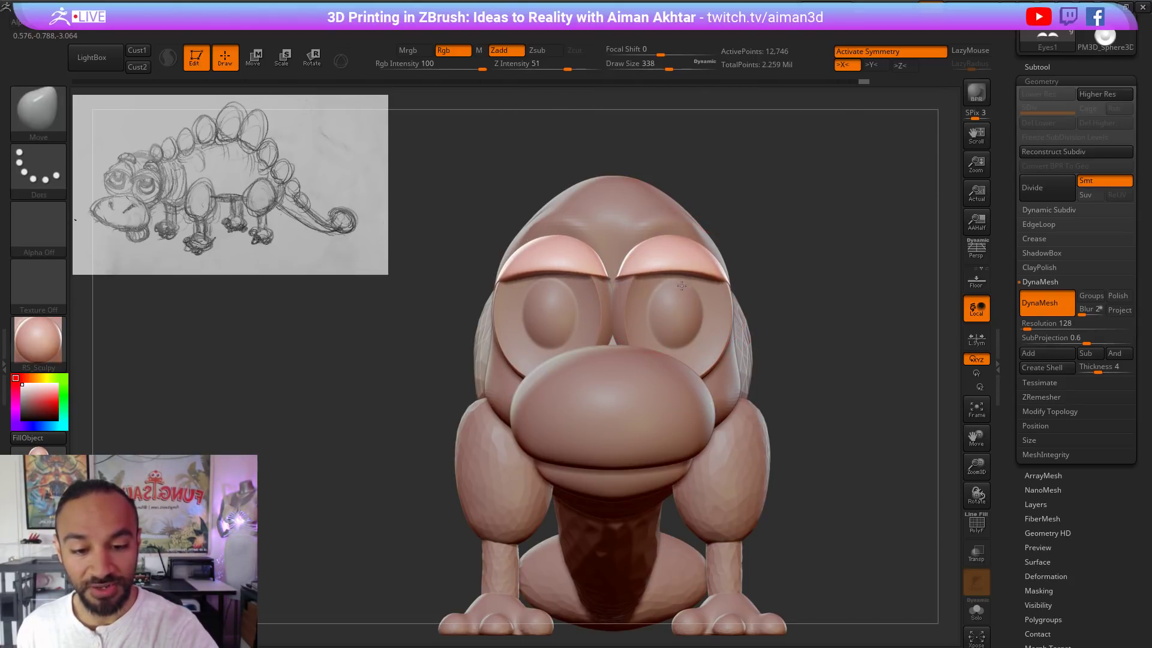
key("bracketleft")
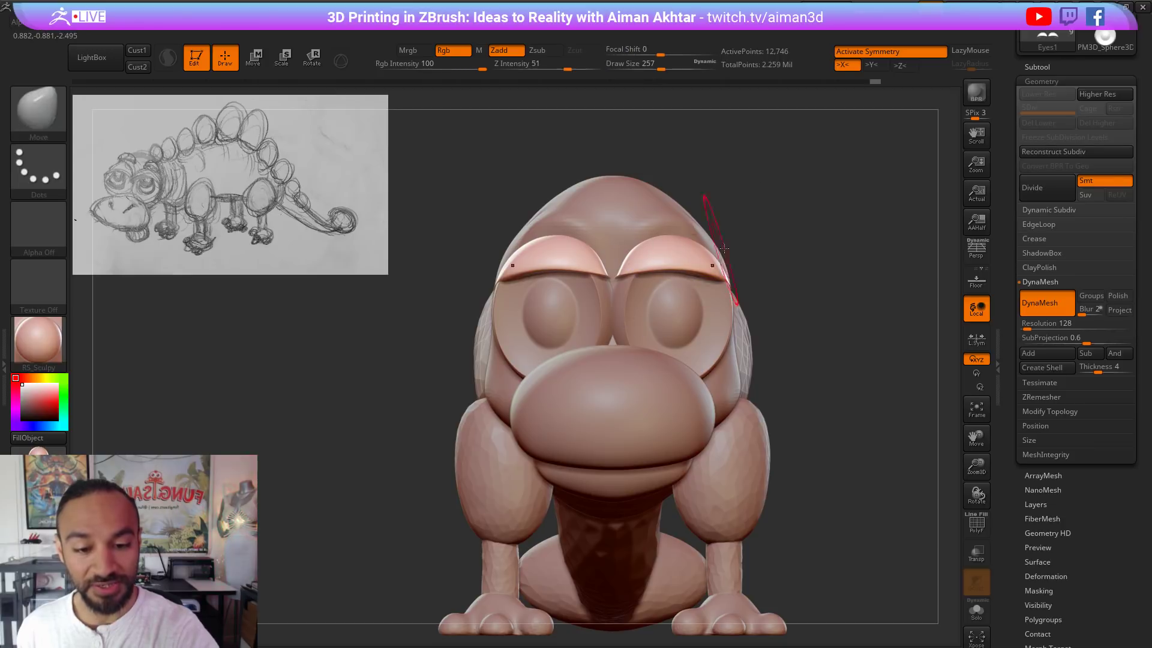
left_click_drag(767, 258, 795, 266, "ctrl")
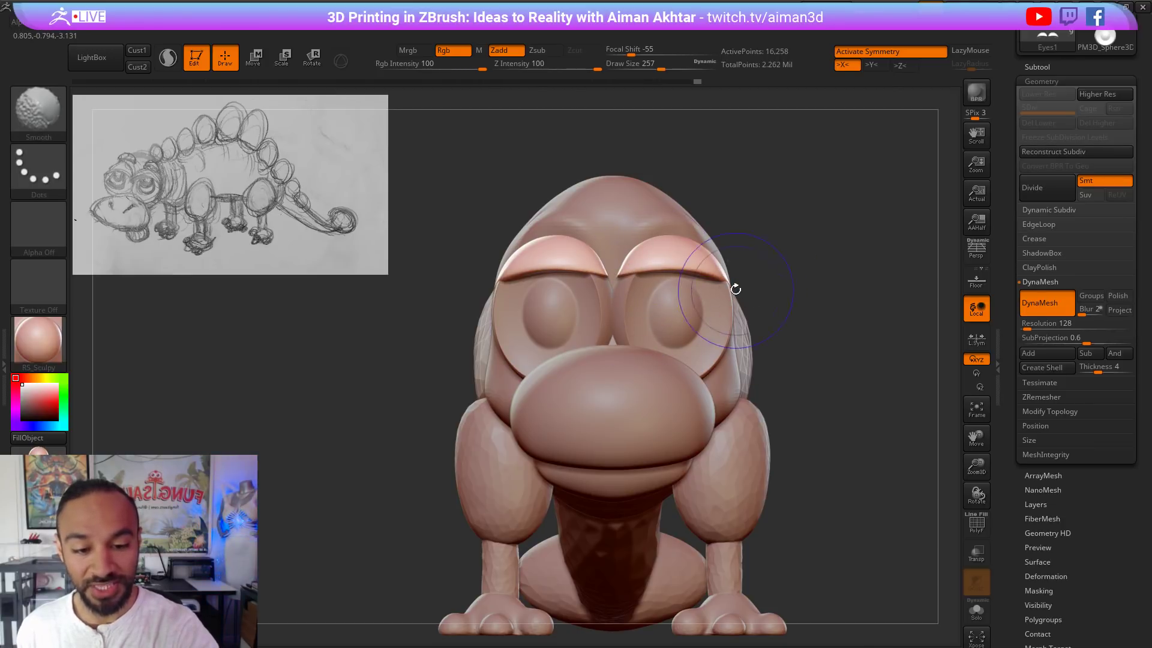
left_click_drag(735, 289, 723, 271, "shift")
key("s")
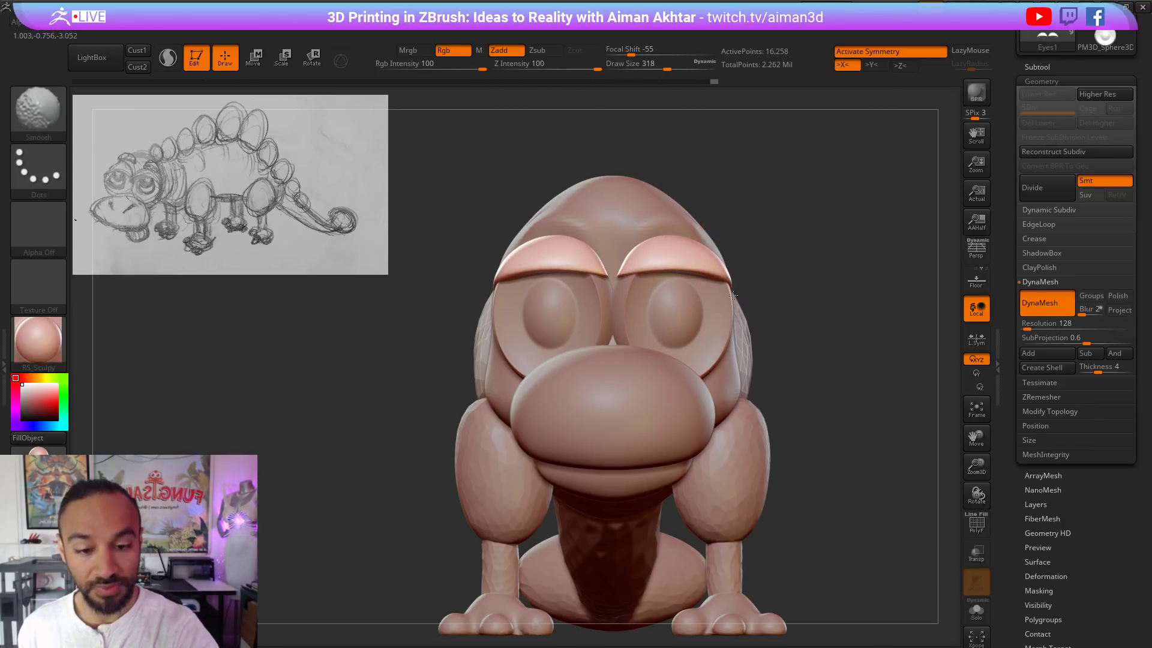
Step: Thicken the eyelids' outer corners beside the head with the Inflat brush at draw size 318
left_click_drag(809, 276, 624, 285, "shift")
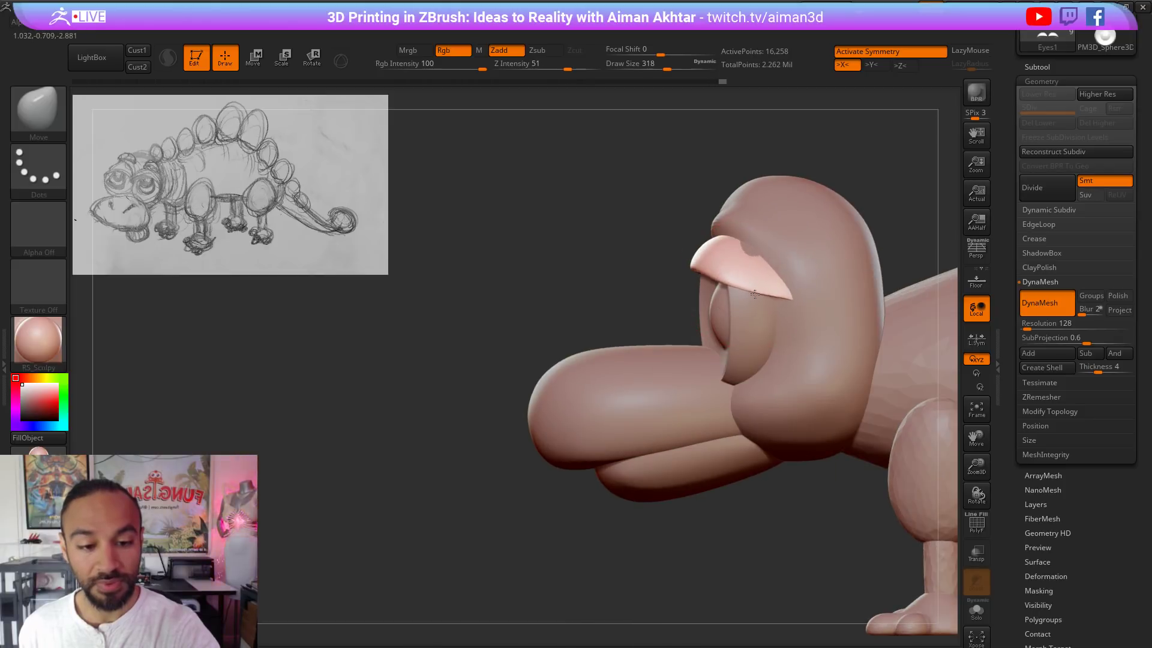
key("b")
key("i")
key("n")
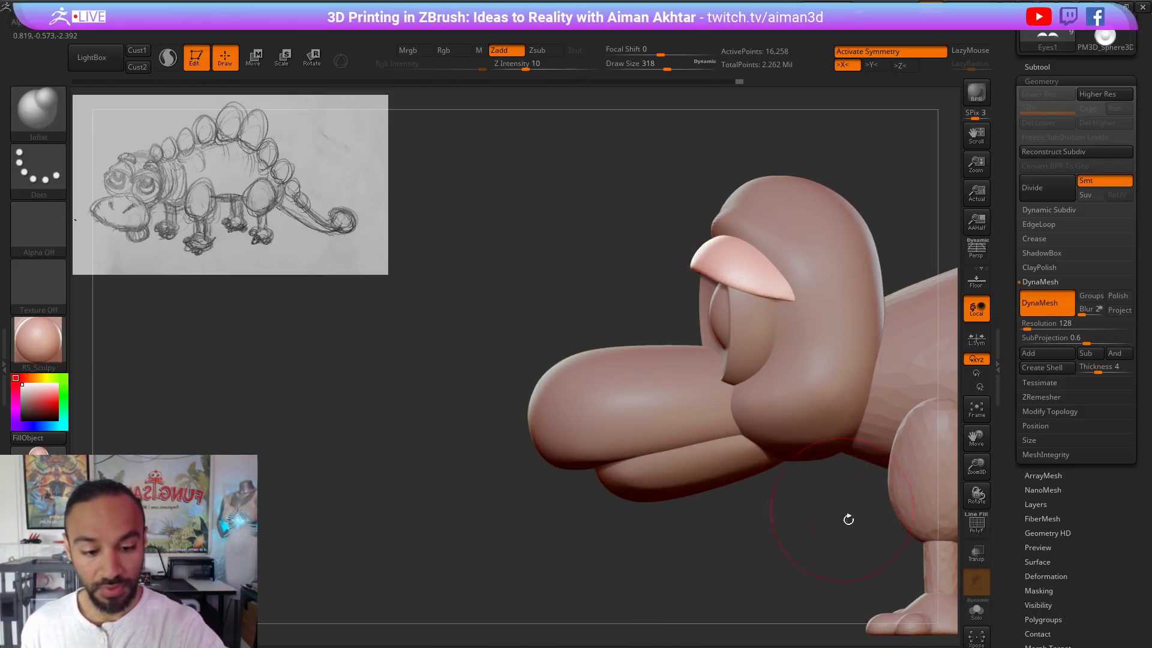
left_click_drag(849, 519, 605, 449, "alt")
left_click_drag(679, 450, 699, 486, "alt")
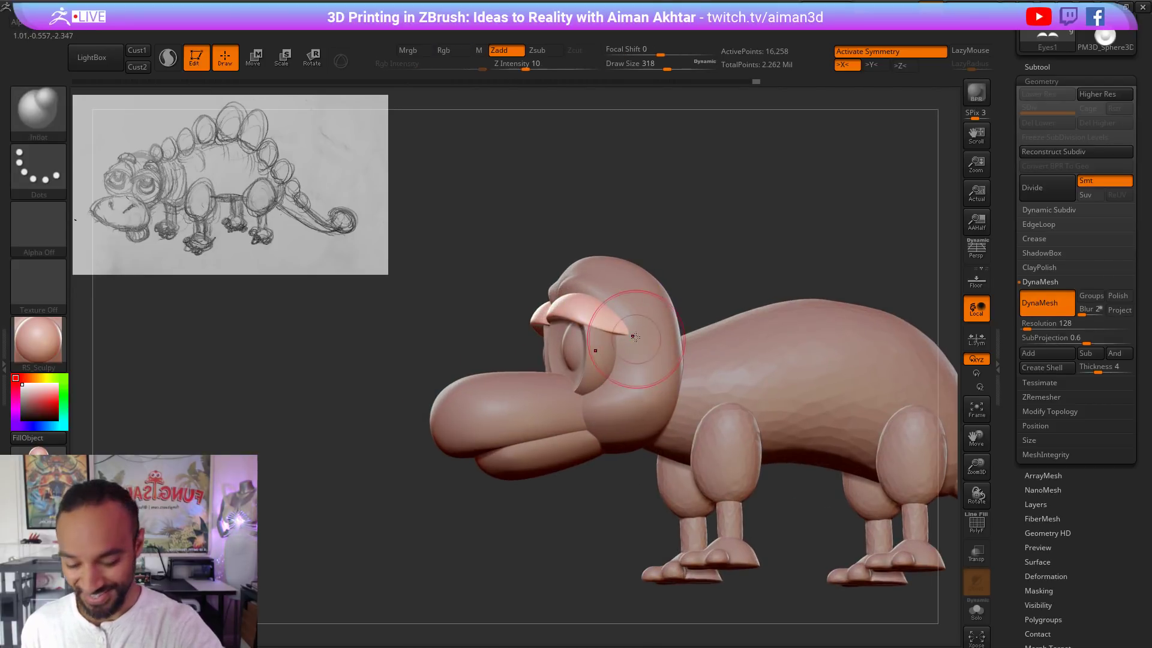
Step: Adjust the eyelids' outer and inner corners with the Move brush at draw sizes 318 and 344
key("b")
key("m")
key("v")
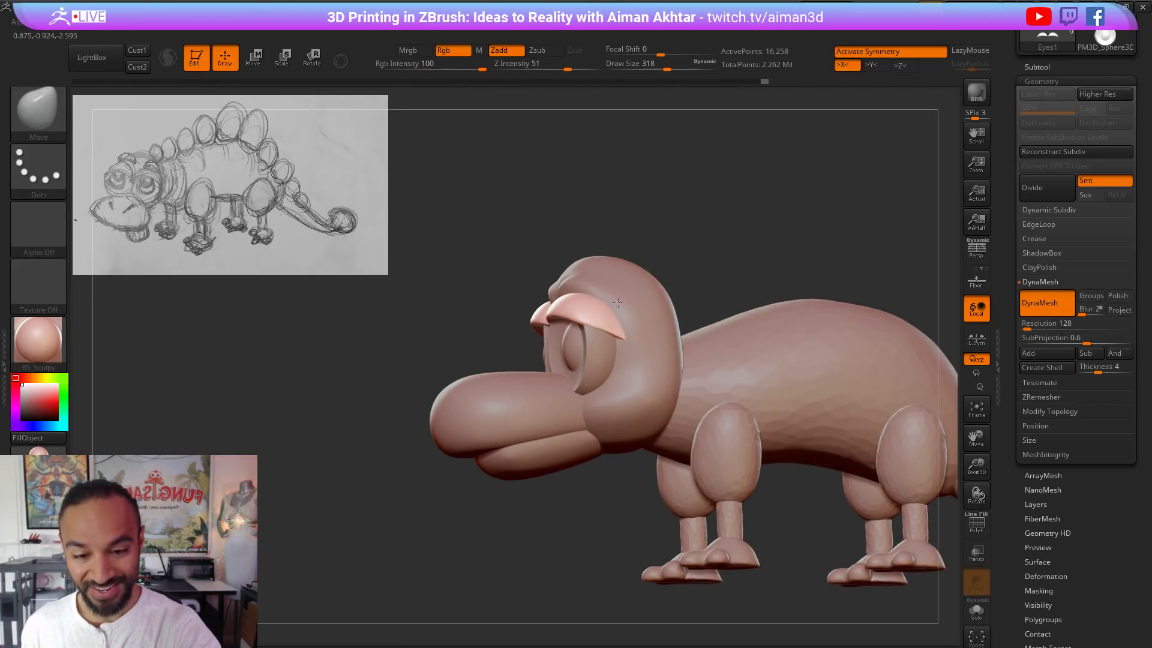
left_click_drag(617, 303, 598, 329)
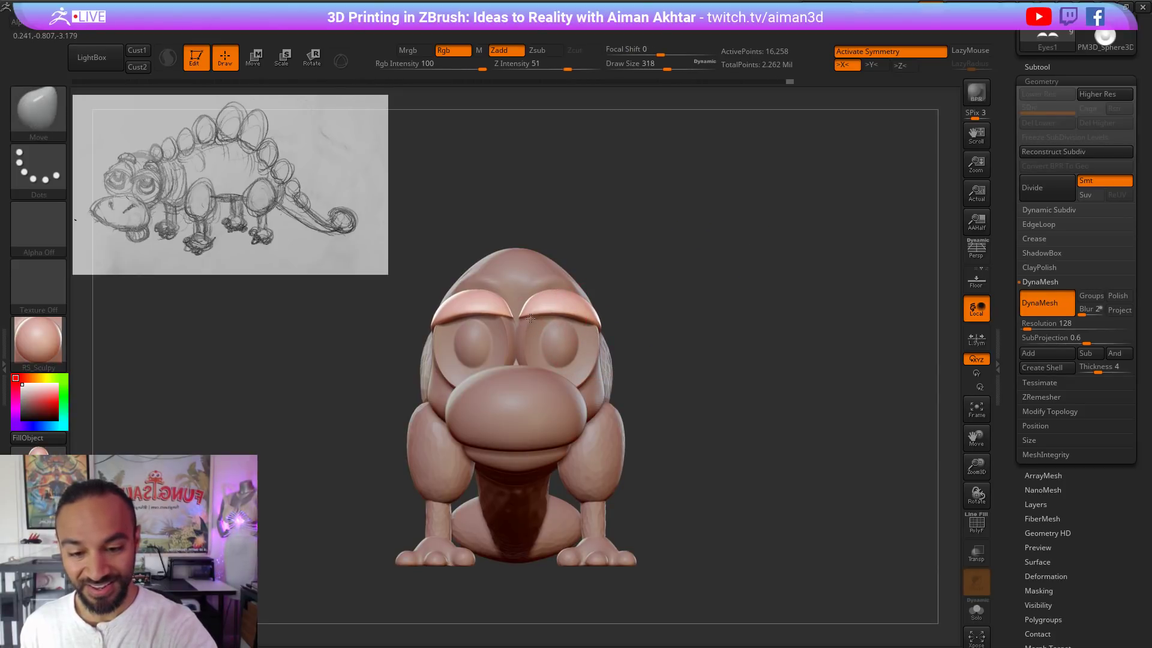
key("s")
left_click_drag(530, 318, 532, 314)
left_click_drag(531, 312, 529, 318)
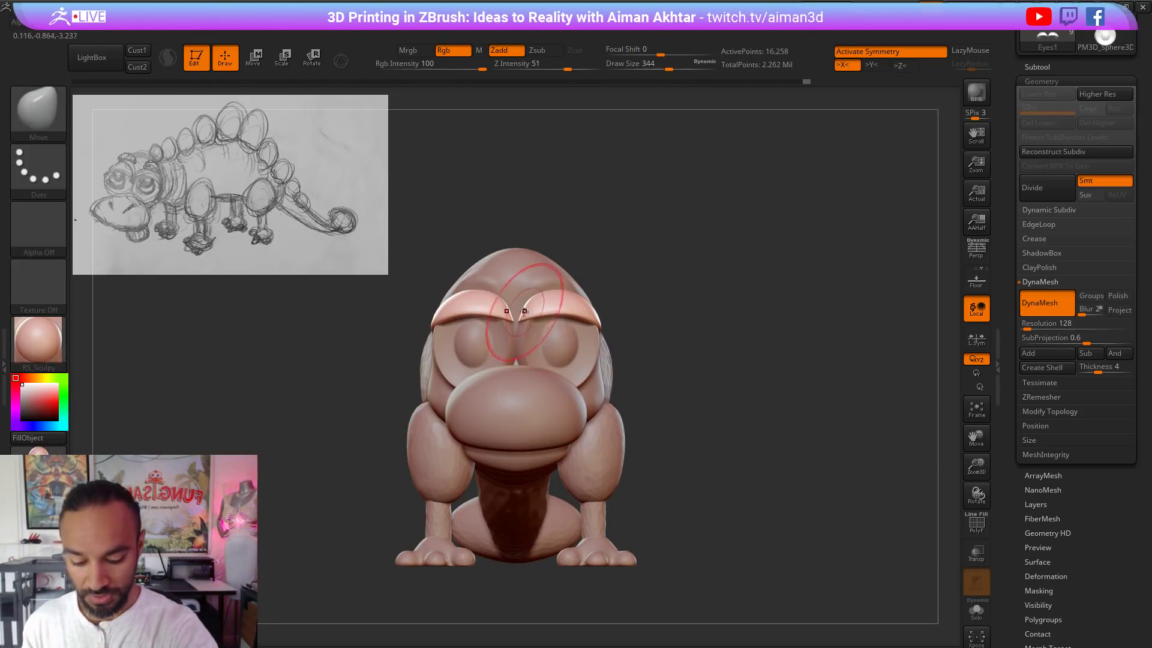
Step: Fill out the eyelids' inner corners with the Inflat brush at draw size 344 and smooth their outer ends
key("b")
key("i")
key("n")
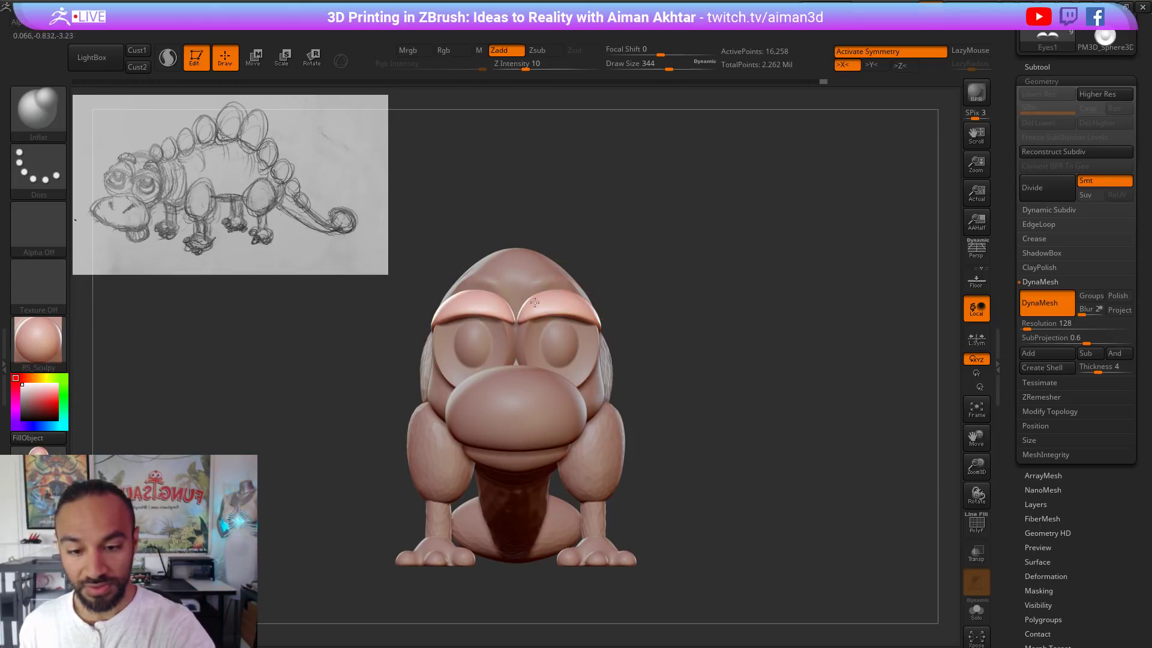
left_click_drag(630, 271, 737, 269)
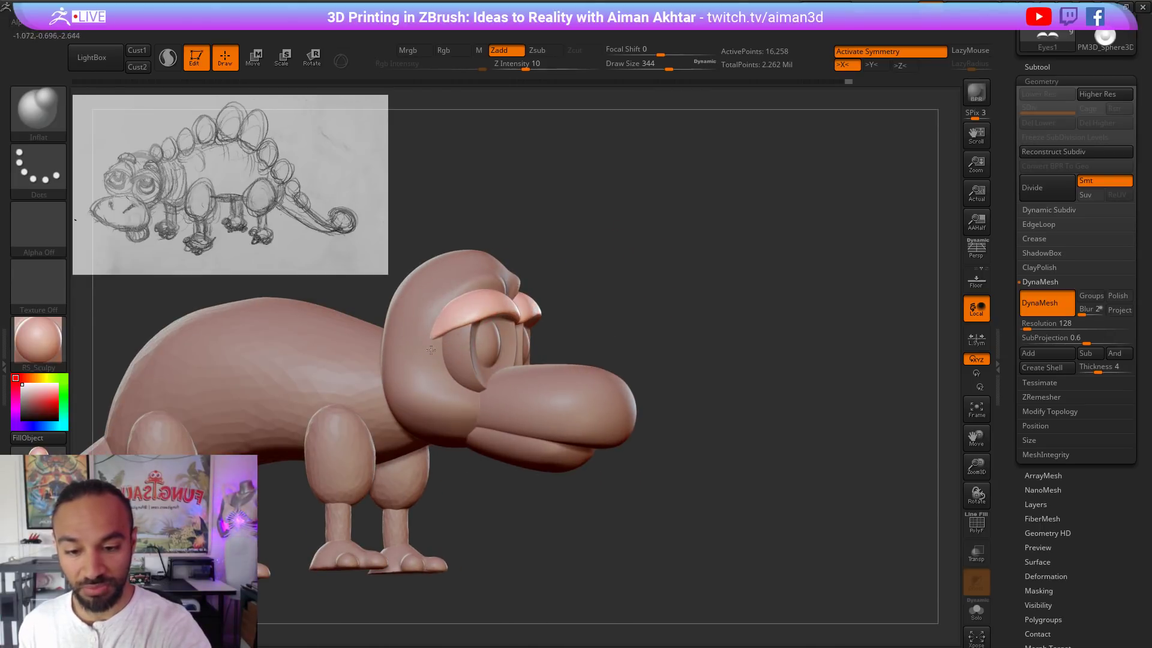
mouse_move(560, 315)
left_mouse_down("shift")
mouse_move(480, 306)
mouse_move(465, 342)
left_mouse_up("shift")
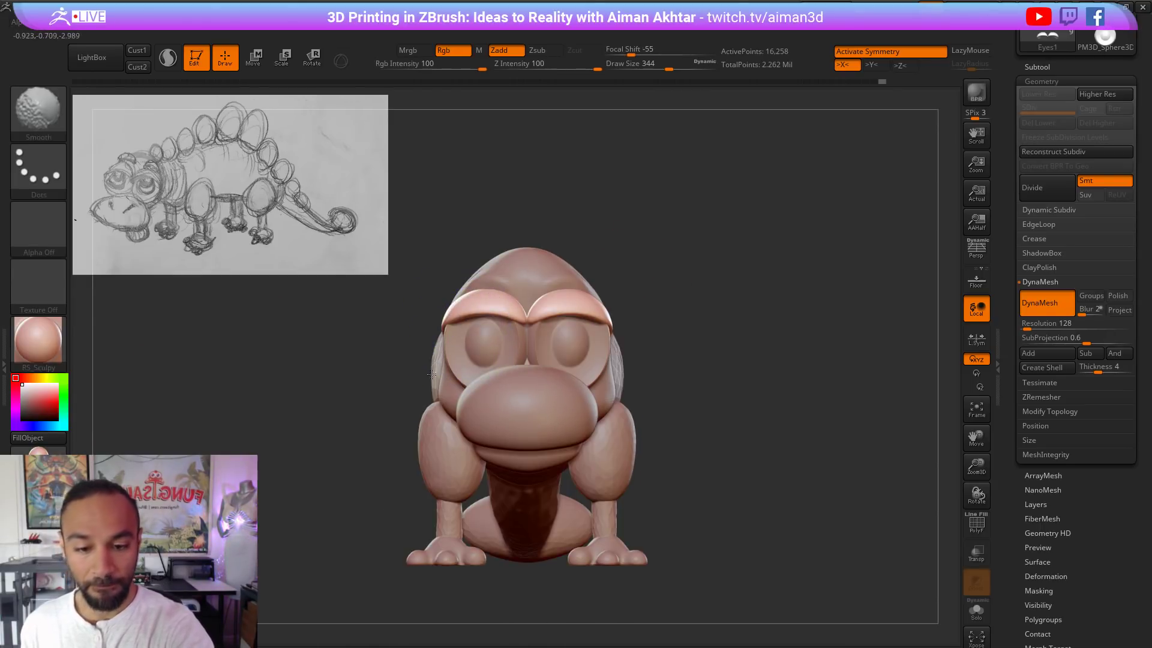
left_click_drag(774, 333, 701, 345)
right_click_drag(701, 345, 694, 334)
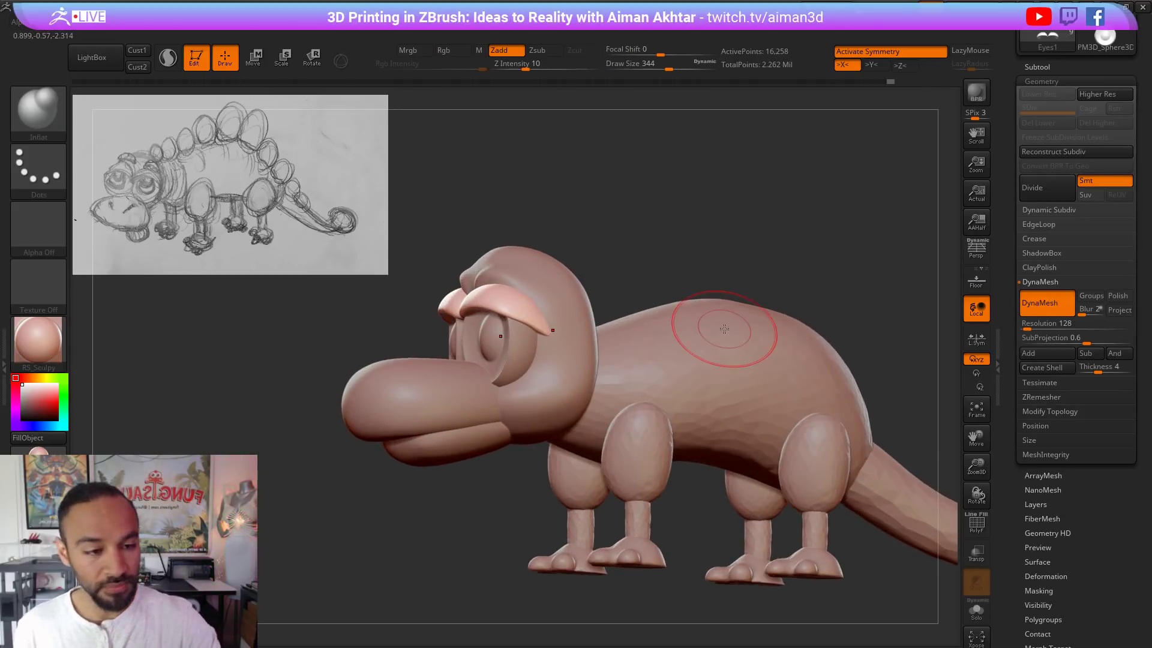
Step: Duplicate the Eyes1 eyelid subtool and make the copy active
left_click(1050, 68)
left_click(1040, 419)
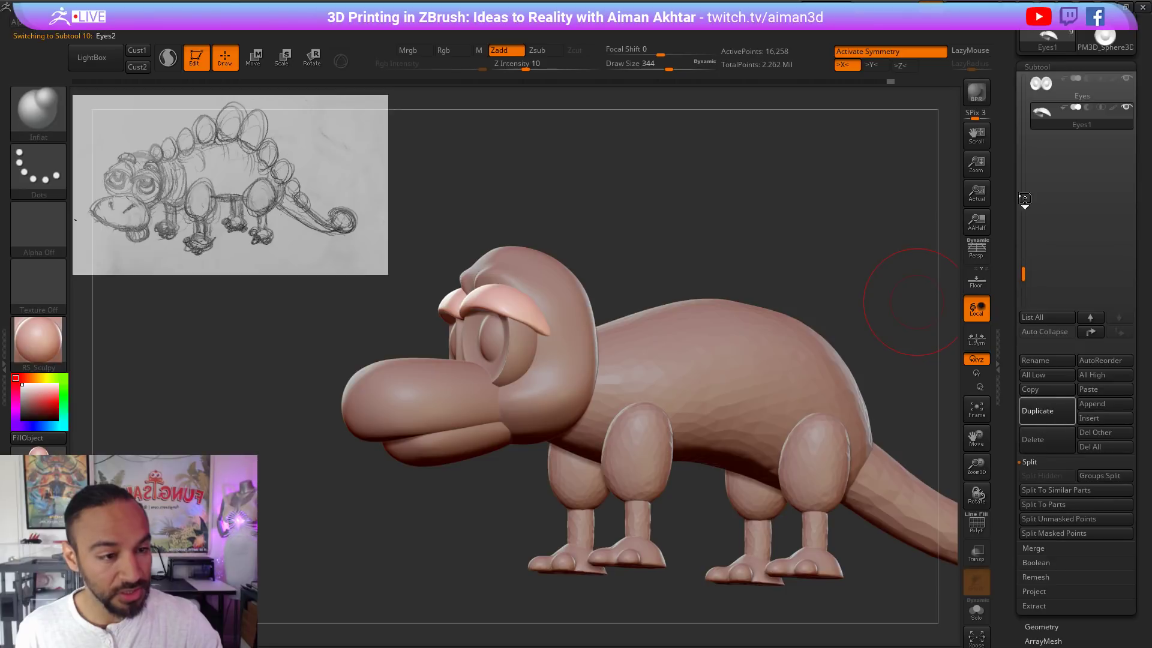
left_click(1042, 148)
Step: Turn the copied eyelids upside down with the Transpose line and place them above the head
right_click_drag(589, 188, 619, 191, "shift")
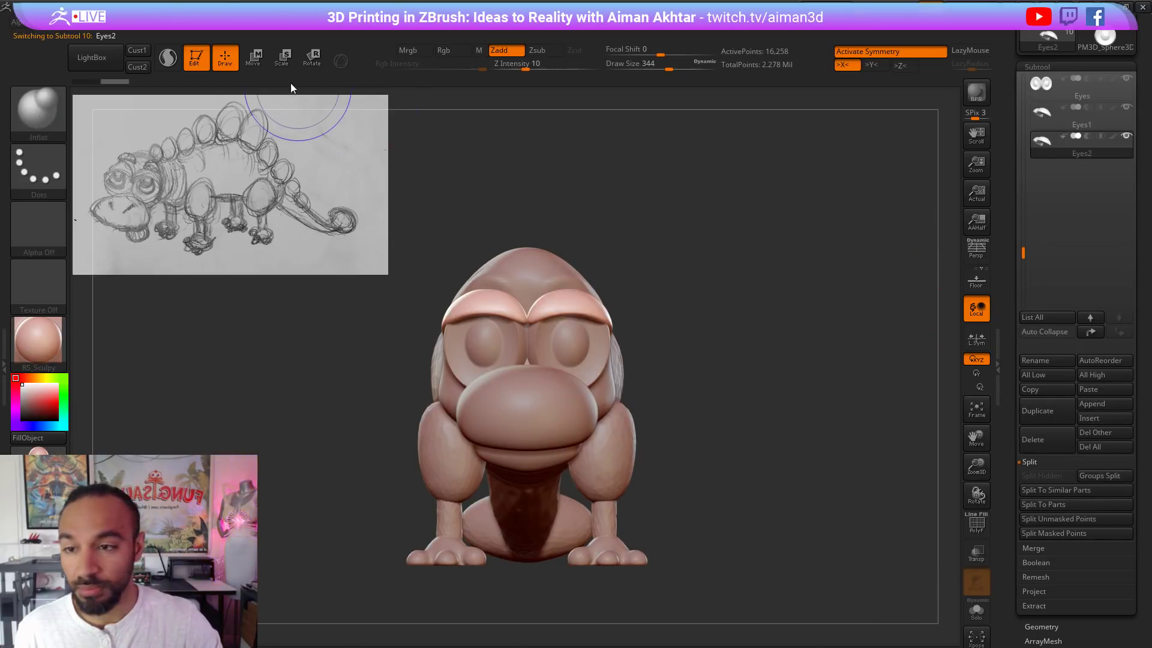
left_click(254, 58)
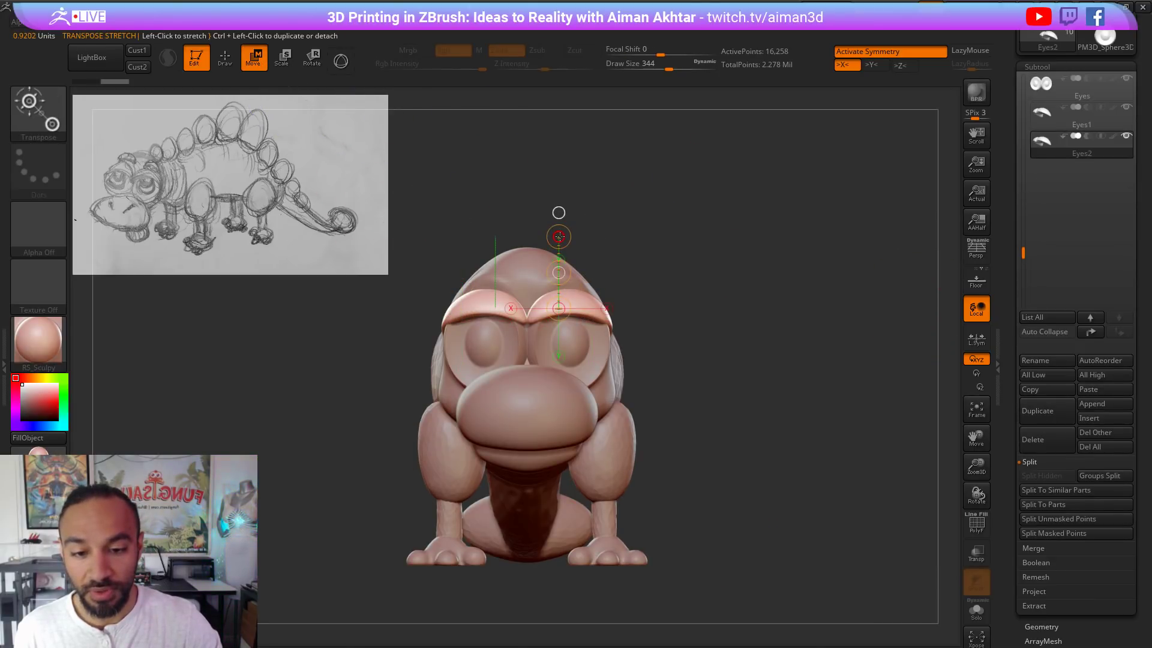
left_click_drag(559, 237, 559, 364)
left_click_drag(559, 273, 570, 175)
mouse_move(681, 232)
left_mouse_down()
mouse_move(725, 231)
mouse_move(701, 232)
left_mouse_up()
left_click_drag(536, 244, 552, 225)
left_click_drag(714, 250, 852, 358, "alt")
Step: Flip the surface normals of the copied eyelids
left_click_drag(1099, 644, 1099, 627)
scroll(1099, 628, "down", 5)
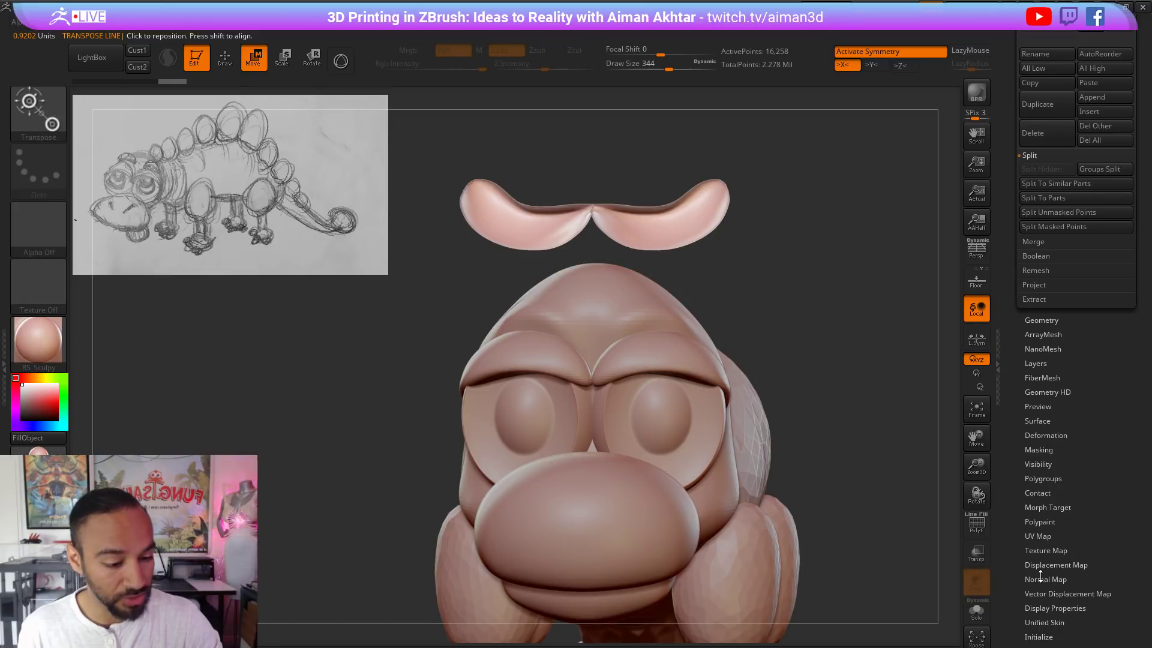
left_click(1062, 609)
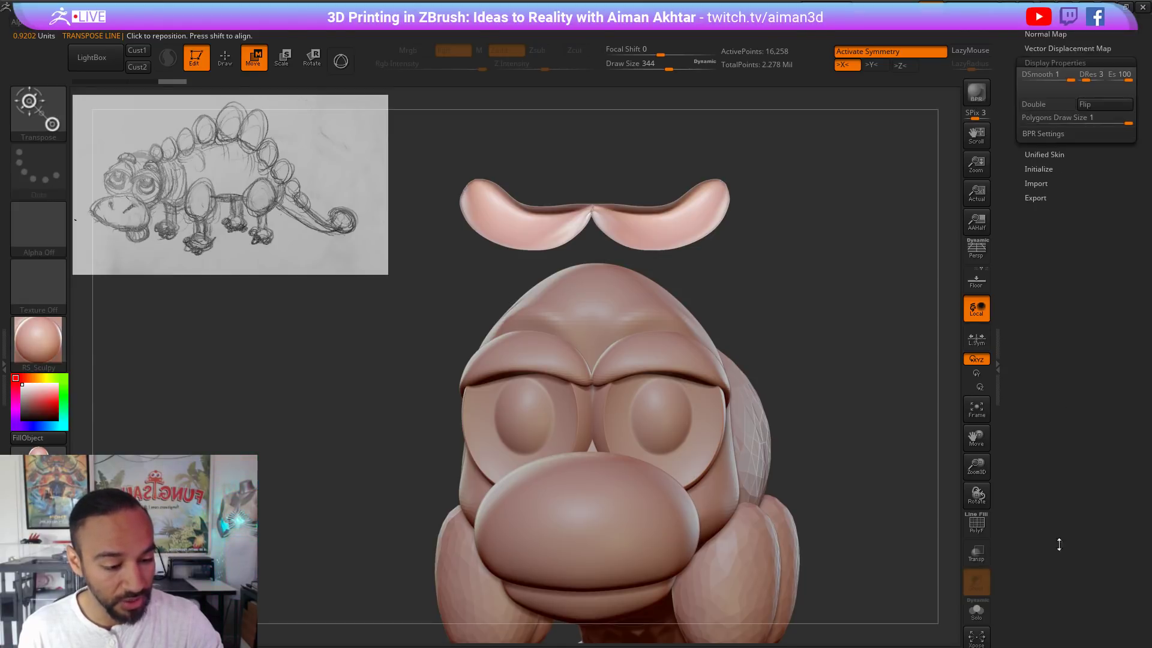
scroll(1057, 438, "up", 3)
left_click(1097, 235)
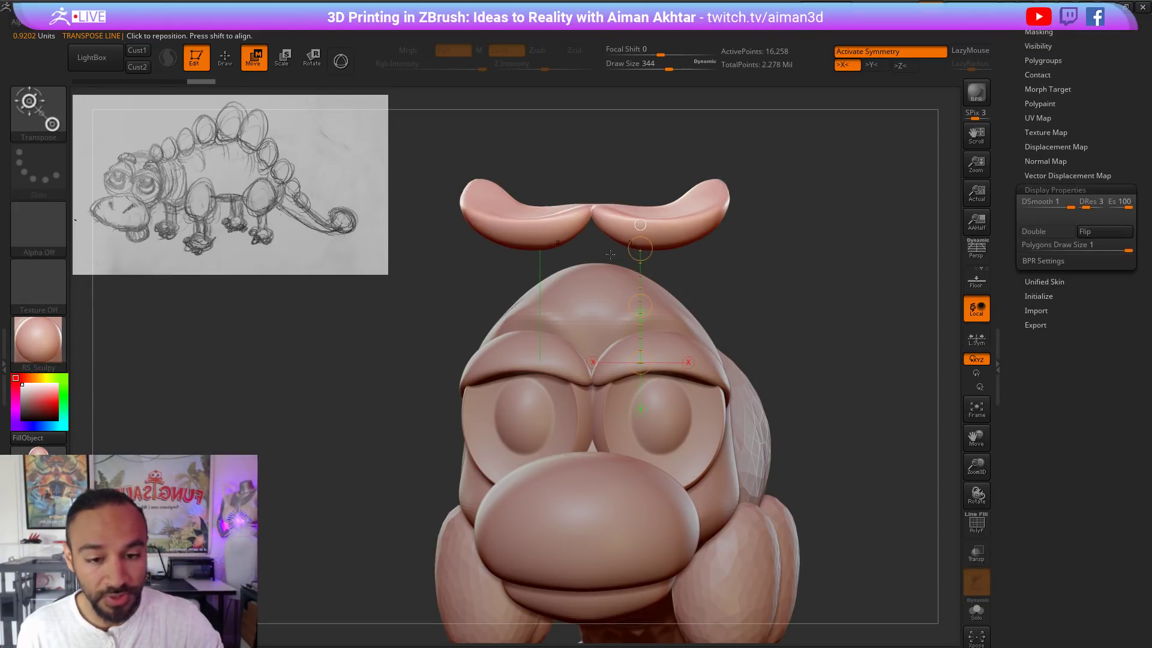
Step: Move the flipped eyelids straight down beneath the eyes as lower eyelids
left_click_drag(664, 266, 641, 301, "alt")
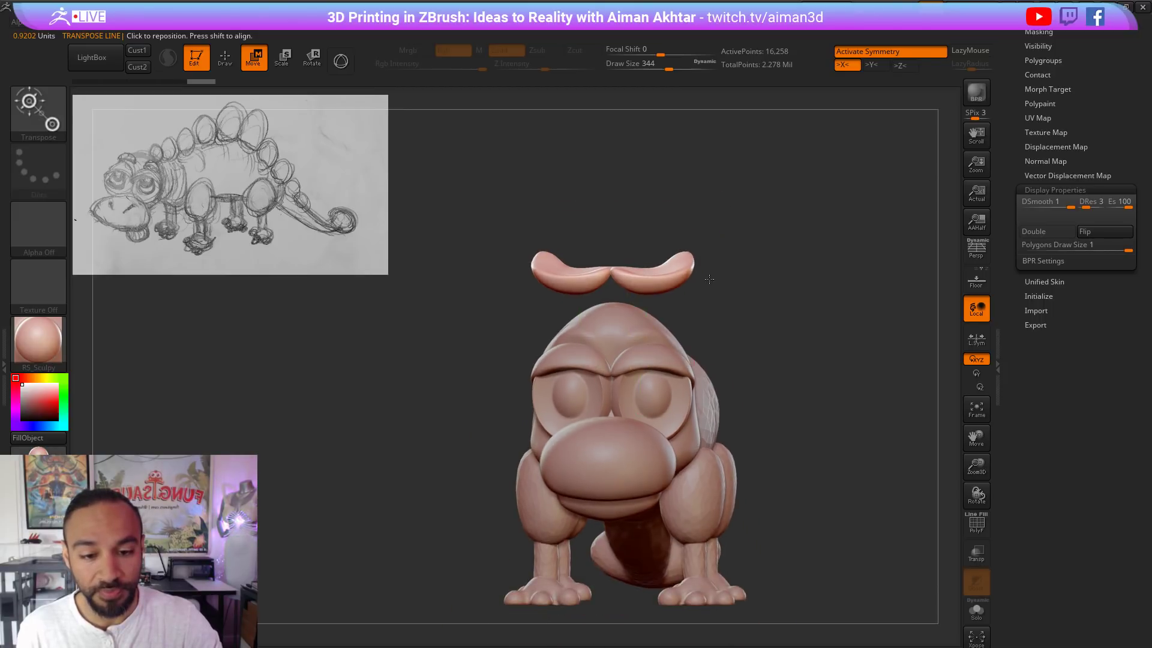
left_click_drag(707, 274, 717, 280, "shift")
left_click_drag(666, 287, 660, 474, "shift")
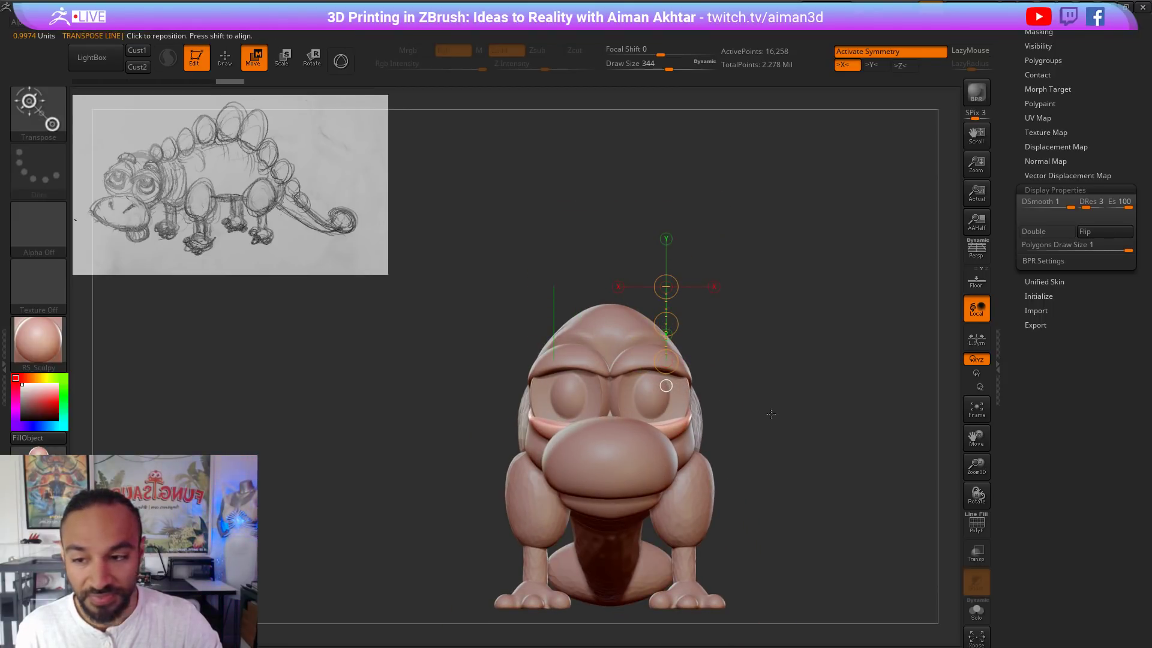
Step: Pull in the lower eyelids' front tips and outer ends with the Move brush at draw size 400, smoothing them at 234
left_click_drag(732, 365, 568, 390)
left_click(225, 57)
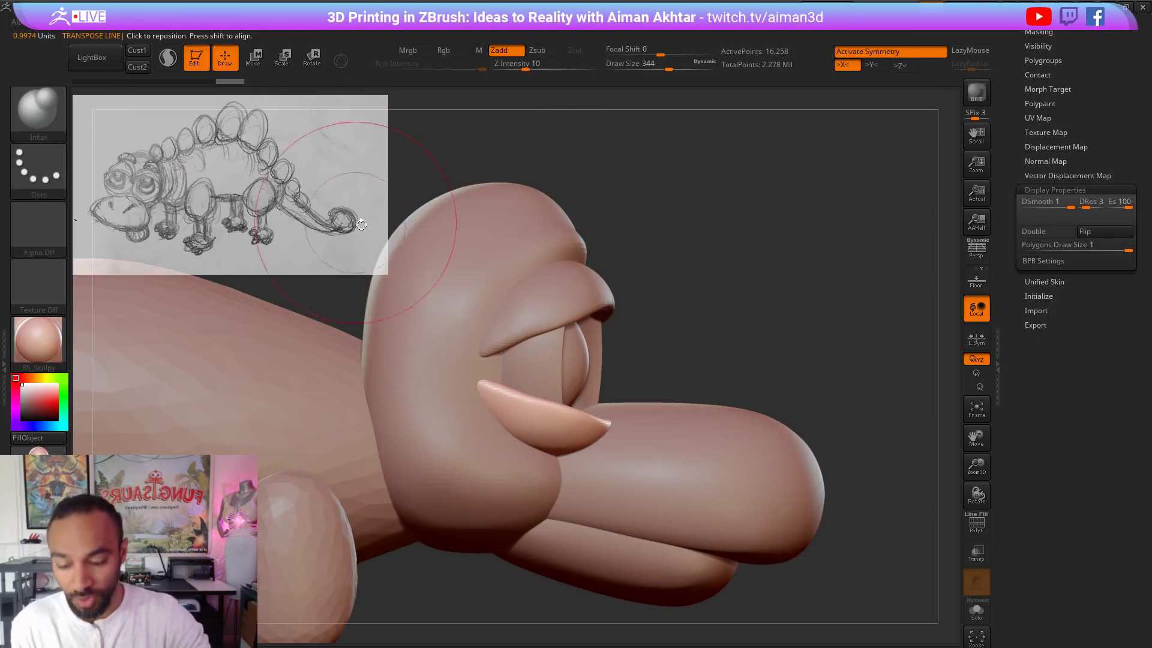
key("]")
left_click_drag(608, 423, 588, 434)
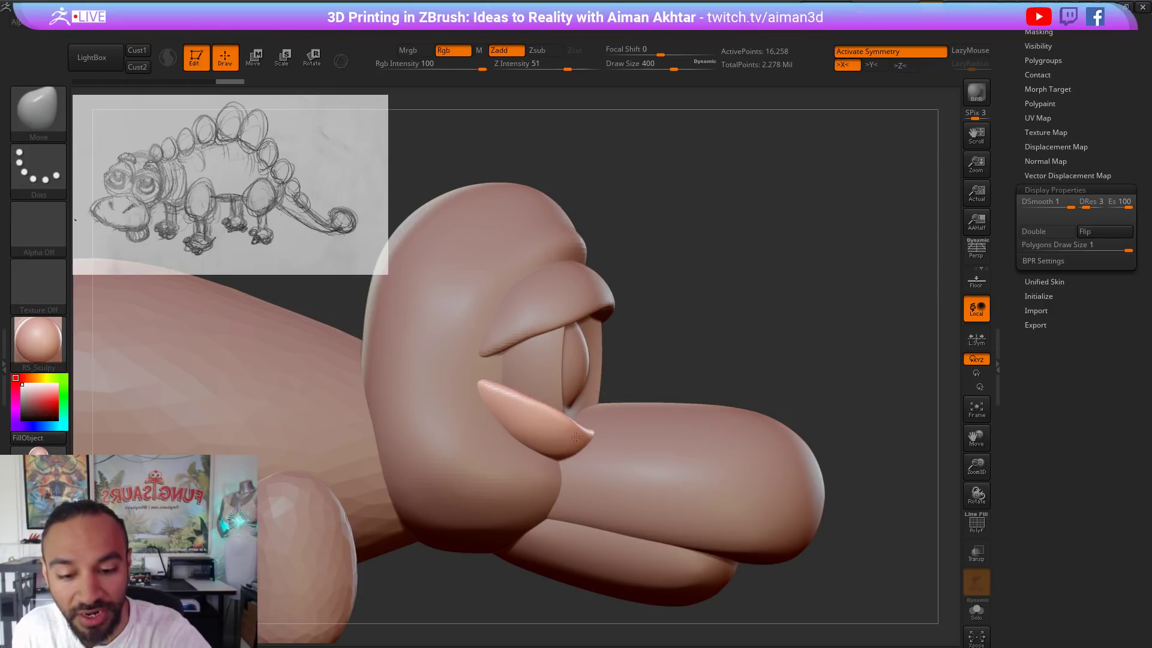
mouse_move(514, 386)
left_mouse_down()
mouse_move(508, 397)
mouse_move(487, 391)
mouse_move(482, 411)
left_mouse_up()
key("s")
left_click_drag(510, 401, 513, 412)
left_click_drag(521, 432, 525, 437, "shift")
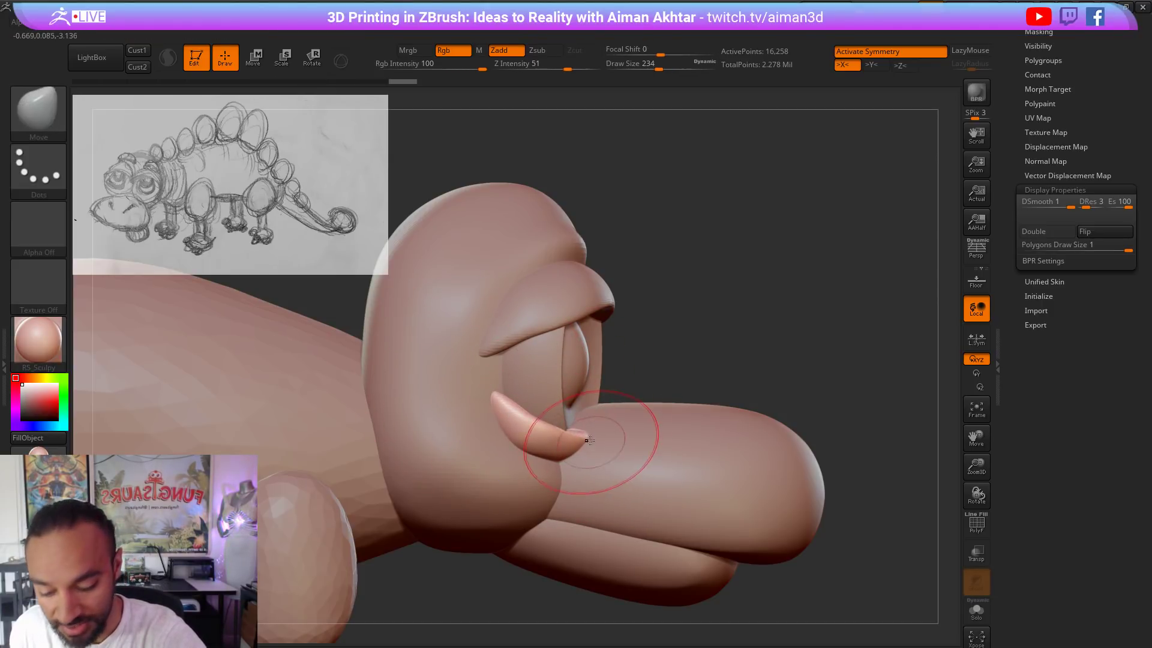
Step: Slim the lower eyelids by pushing up their underside with the Move brush at draw size 311
key("s")
left_click_drag(576, 421, 585, 423)
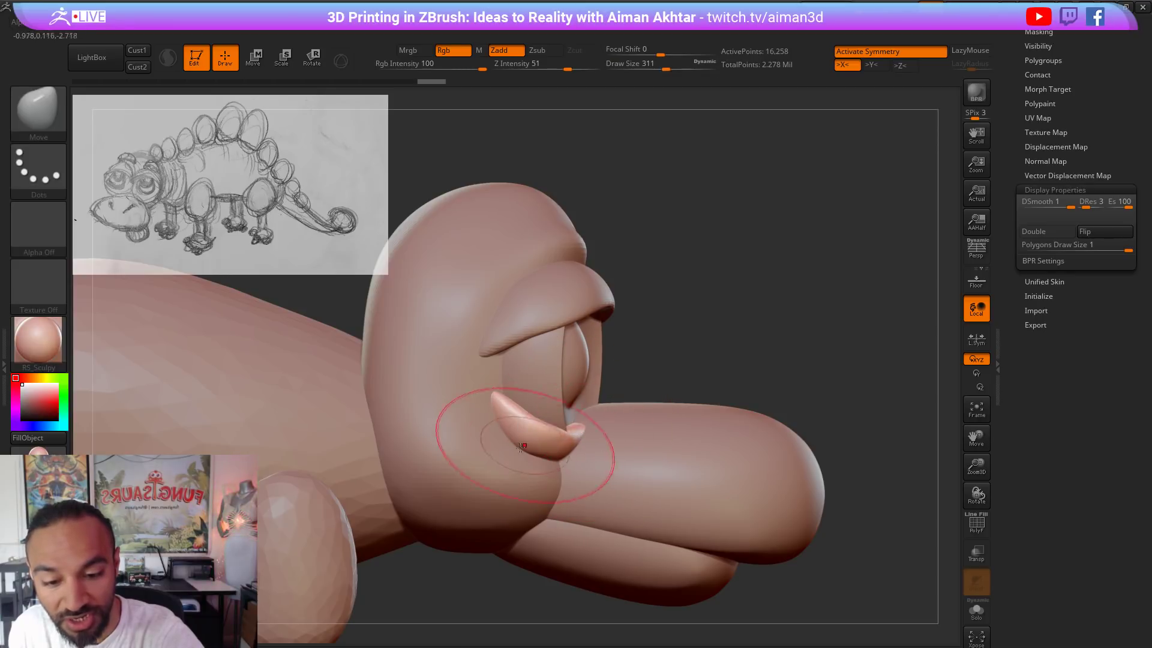
left_click_drag(503, 458, 530, 425)
Step: Fit the lower eyelids closely around the eyes with the Move brush at draw sizes 212, 177 and 140
key("s")
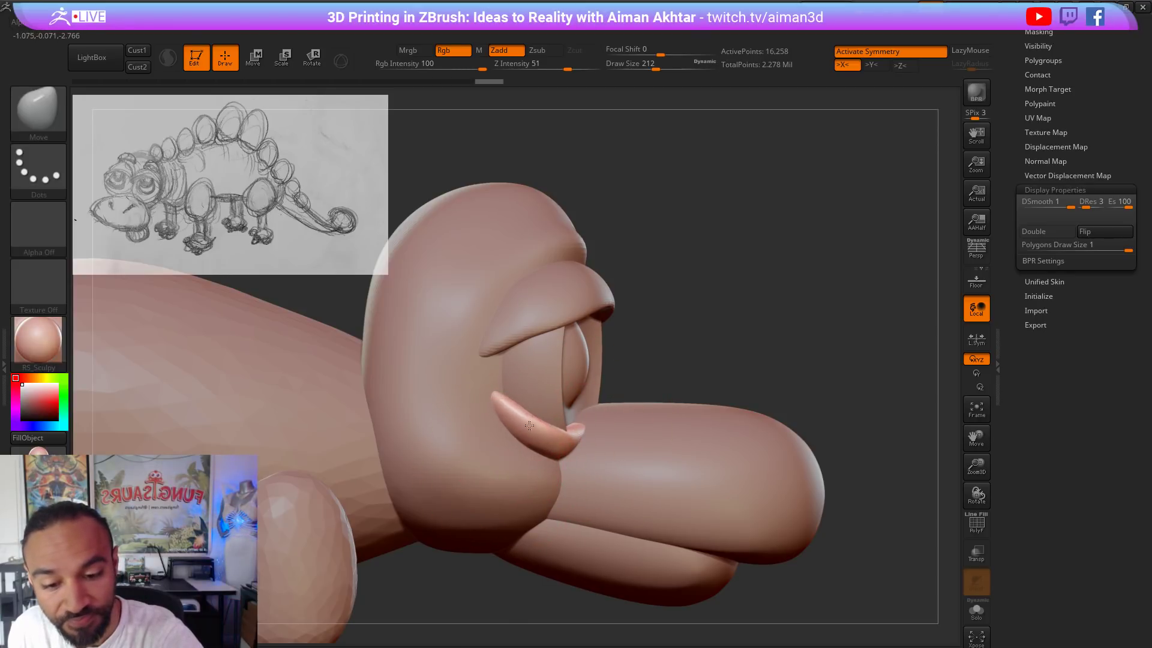
left_click_drag(637, 355, 504, 366)
key("s")
left_click_drag(590, 420, 597, 420)
mouse_move(524, 422)
left_mouse_down()
mouse_move(542, 416)
mouse_move(534, 434)
left_mouse_up()
key("s")
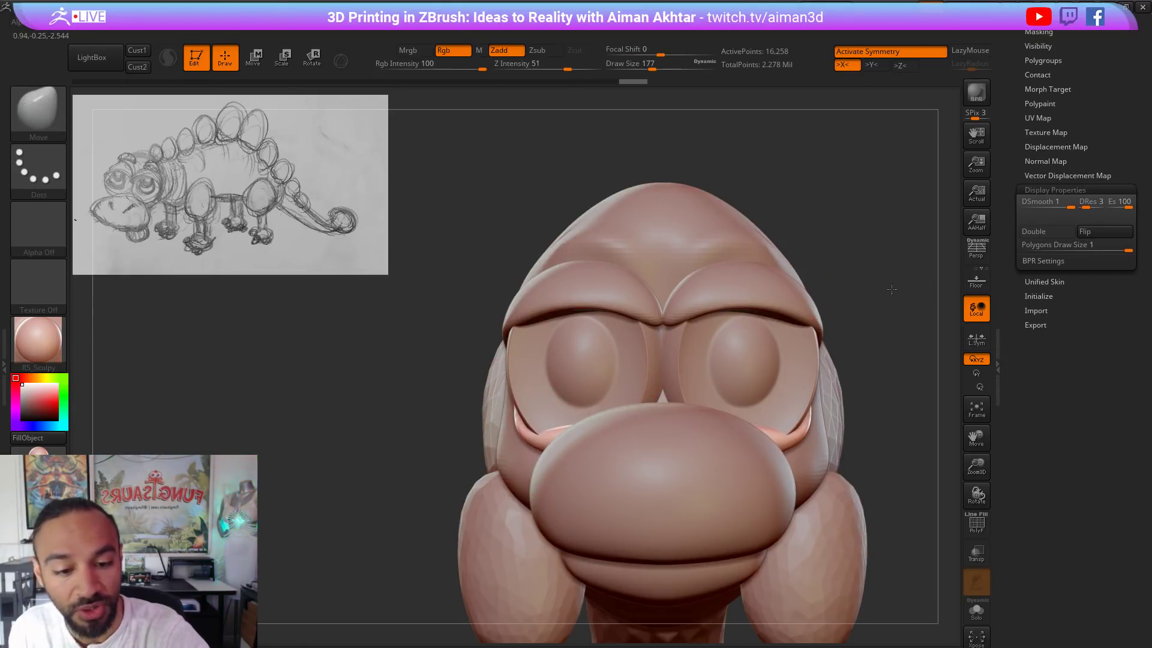
left_click_drag(892, 289, 570, 408)
key("bracketleft")
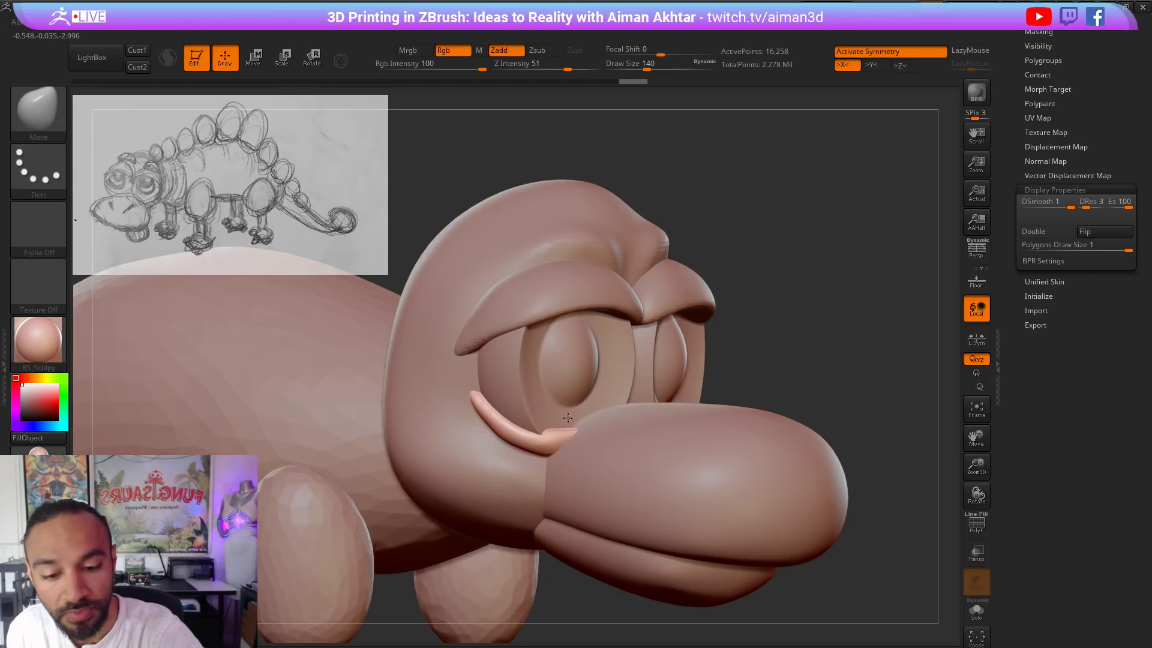
Step: Reshape the upper eyelids' lower edge and outer corners with the Move brush at draw sizes 154 and 187, then smooth them
mouse_move(764, 298)
left_mouse_down()
mouse_move(473, 361)
mouse_move(512, 328)
mouse_move(490, 316)
mouse_move(526, 280)
mouse_move(555, 311)
left_mouse_up()
left_click(469, 350, "alt")
key("s")
key("s")
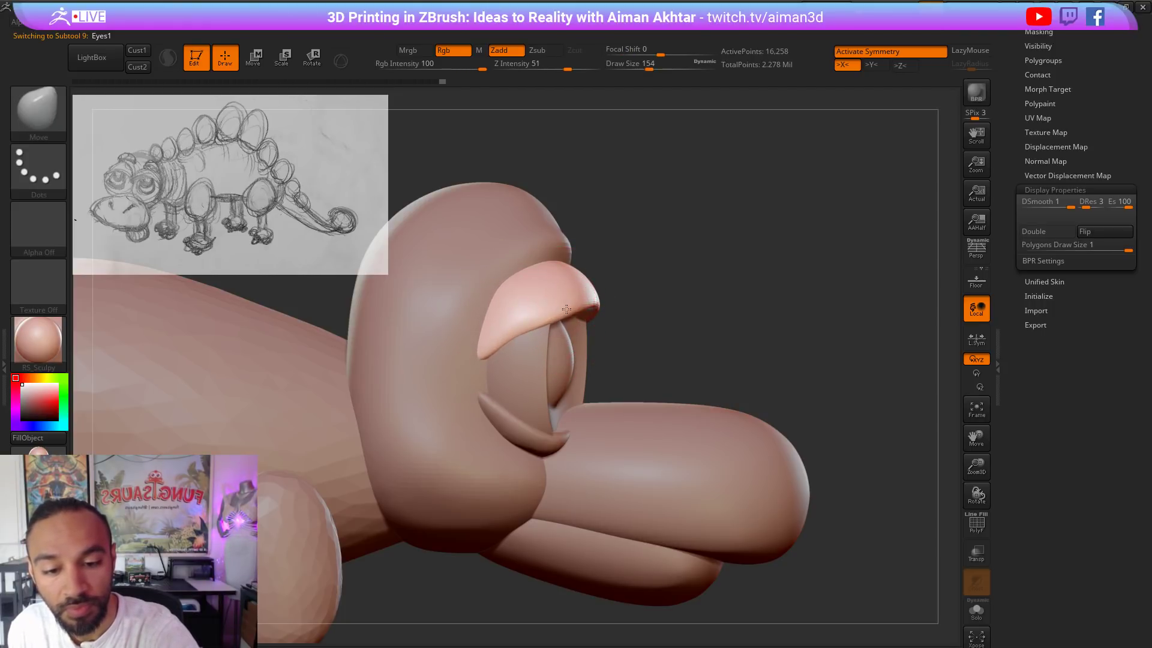
mouse_move(651, 272)
left_mouse_down()
mouse_move(584, 284)
mouse_move(596, 271)
left_mouse_up()
key("s")
mouse_move(540, 329)
left_mouse_down()
mouse_move(565, 301)
mouse_move(608, 298)
left_mouse_up()
key("s")
left_click_drag(543, 319, 535, 325, "shift")
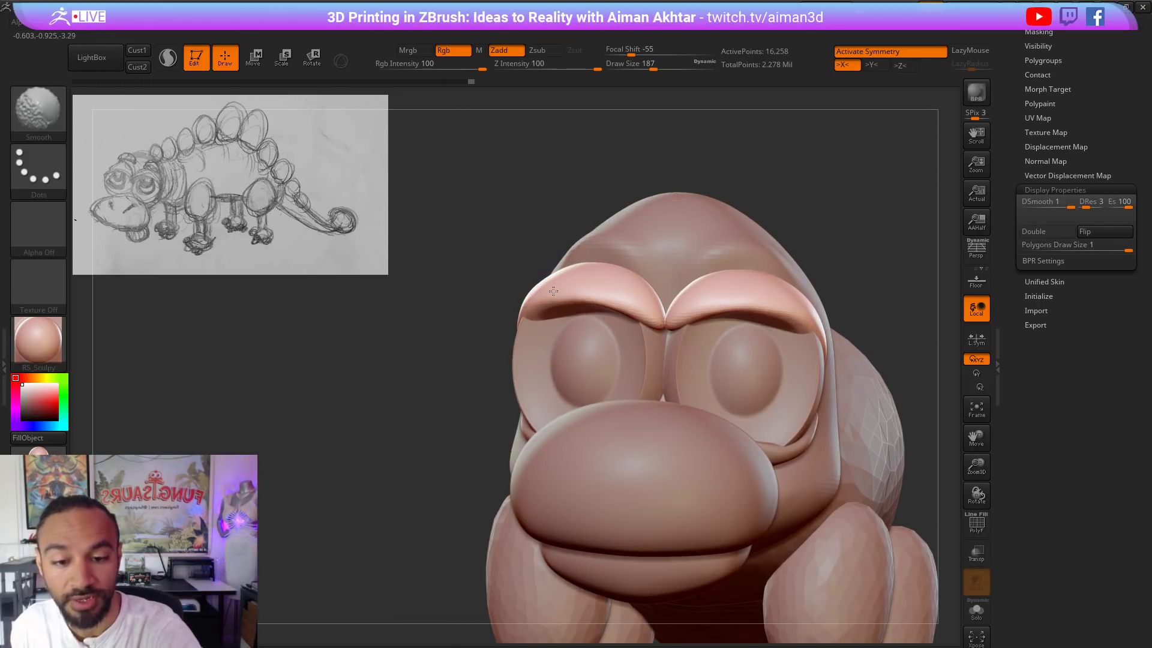
left_click_drag(820, 216, 873, 219)
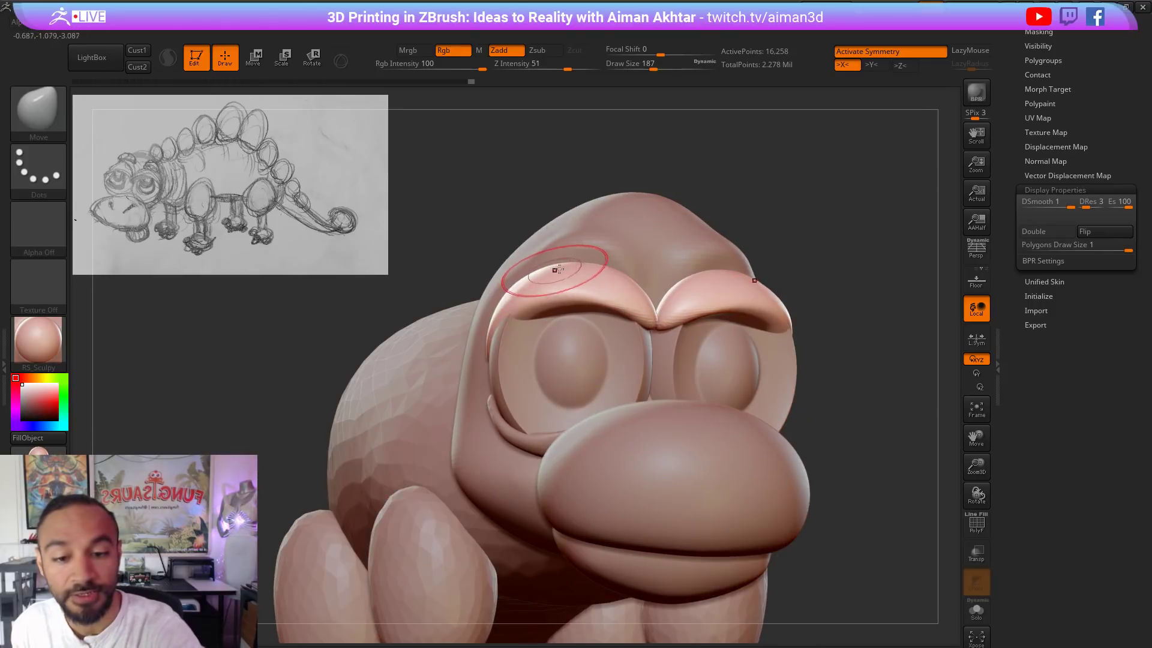
Step: Select the lower eyelids and smooth them at draw size 187
left_click(504, 427, "alt")
key("shift")
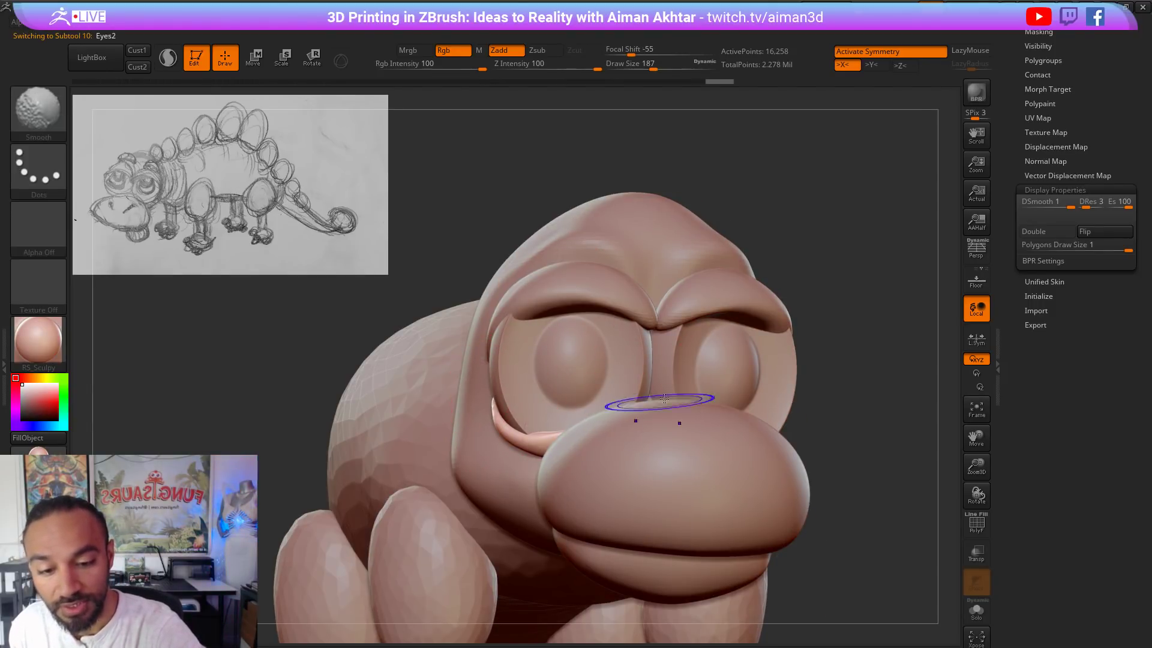
left_click_drag(848, 304, 932, 307)
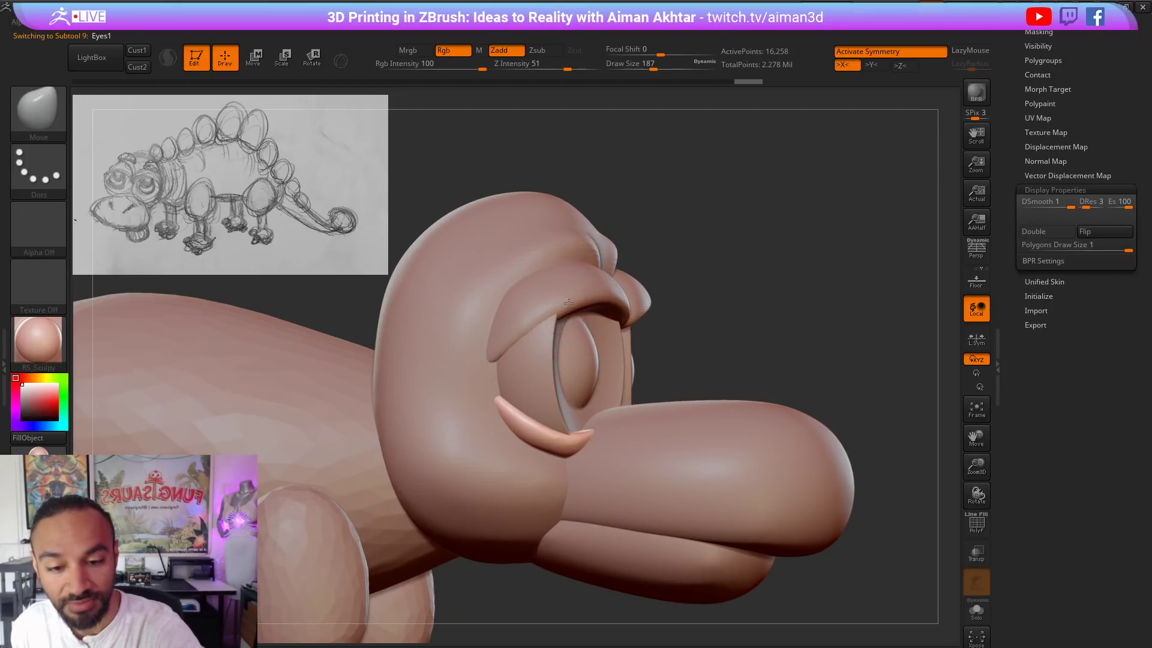
Step: Carve the underside of the upper eyelids with the DamStandard brush at draw size 140, undoing the last stroke
left_click(569, 303, "alt")
left_click_drag(753, 267, 720, 219)
key("s")
left_click_drag(540, 322, 547, 323)
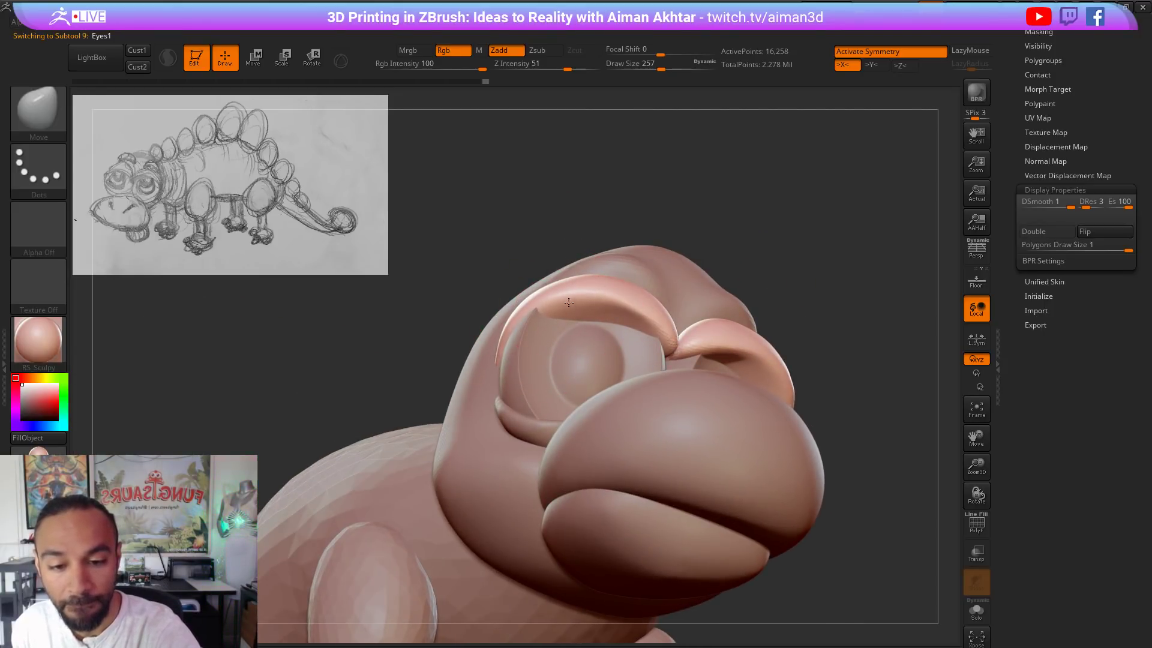
left_click(48, 126)
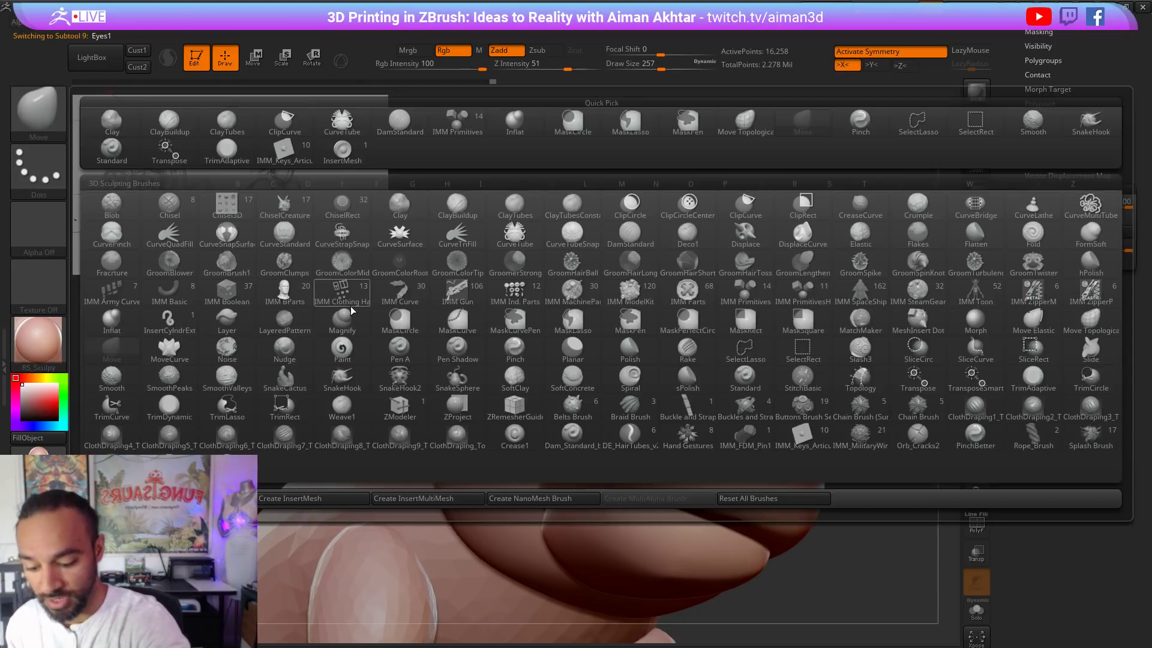
key("d")
key("s")
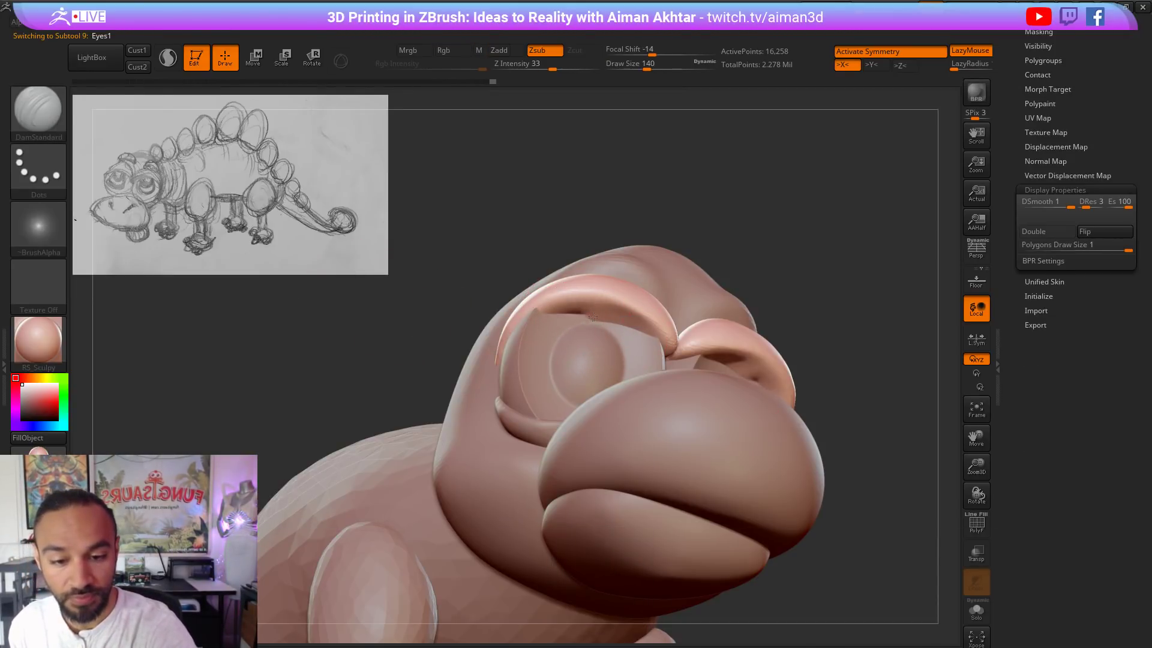
left_click_drag(568, 311, 541, 311)
mouse_move(542, 310)
left_mouse_down()
mouse_move(625, 315)
mouse_move(667, 342)
mouse_move(523, 329)
left_mouse_up()
key("ctrl+z")
Step: Refine the upper eyelids' inner lower edge with DamStandard at draw size 116 and smooth it
key("s")
left_click_drag(642, 338, 638, 338)
left_click_drag(594, 313, 567, 313)
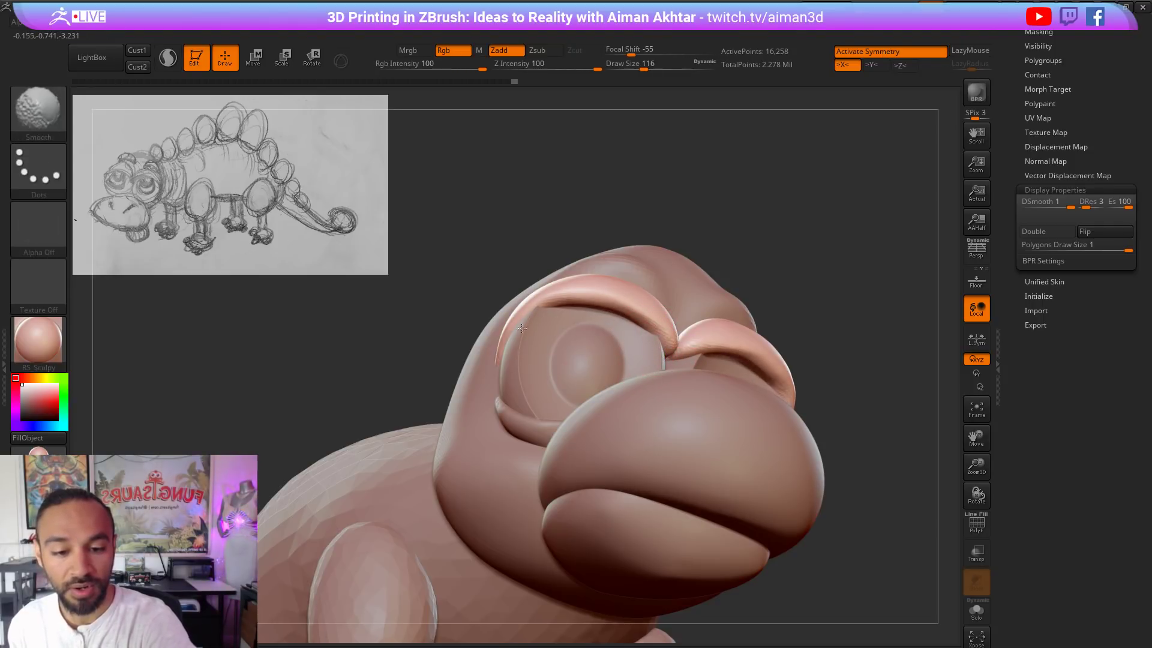
left_click_drag(723, 250, 706, 328, "shift")
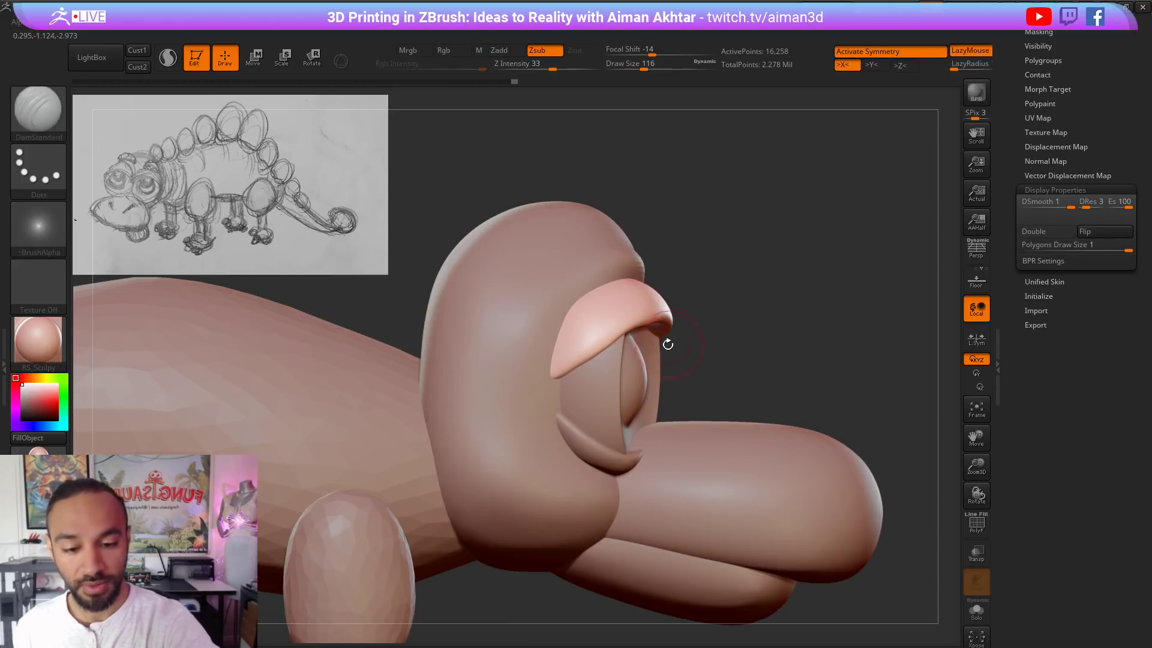
Step: Reshape the outer ends of the upper eyelids with the Move brush at draw size 212, then smooth them
key("b")
key("m")
key("v")
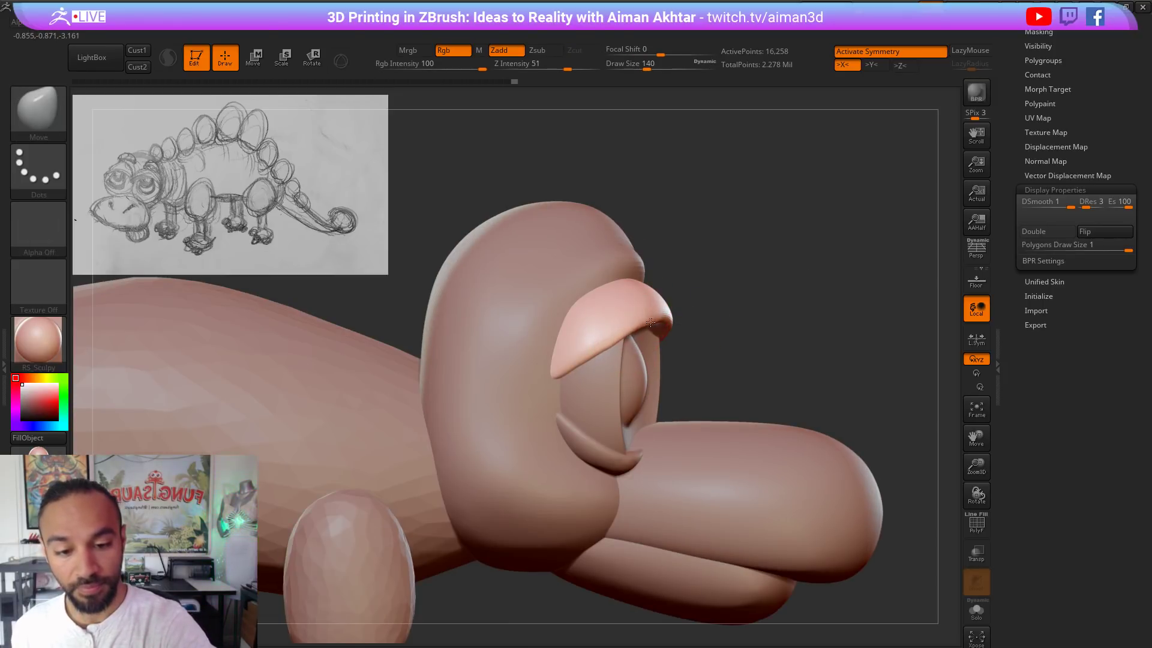
key("s")
mouse_move(605, 346)
left_mouse_down()
mouse_move(619, 346)
mouse_move(579, 362)
left_mouse_up()
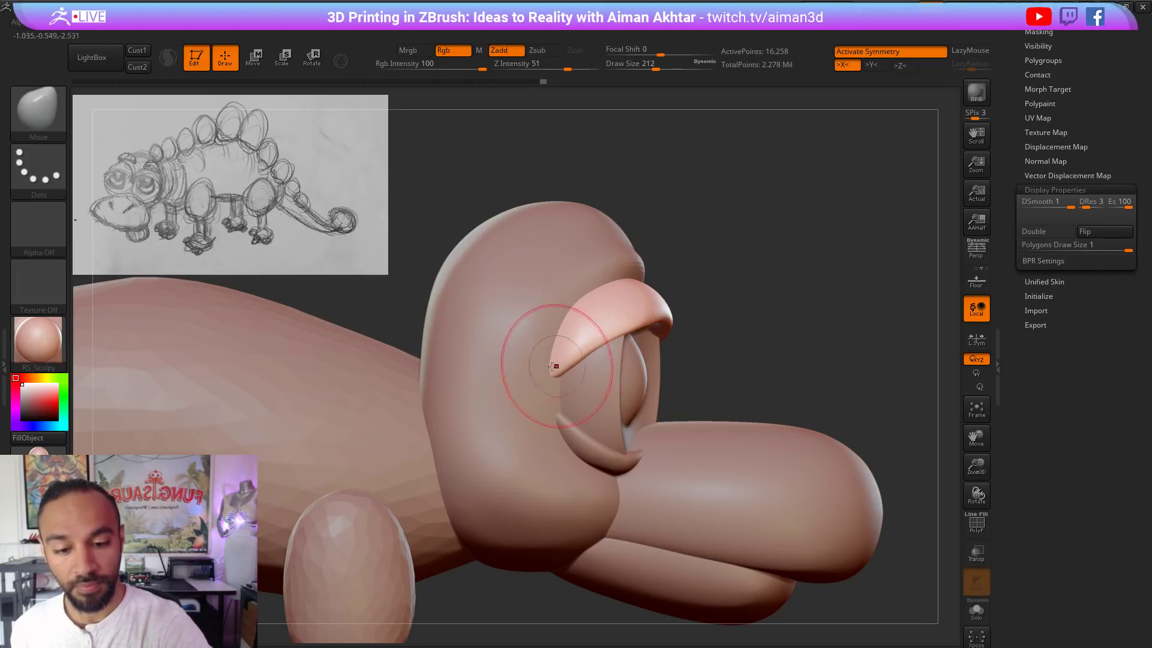
left_click(560, 411, "alt")
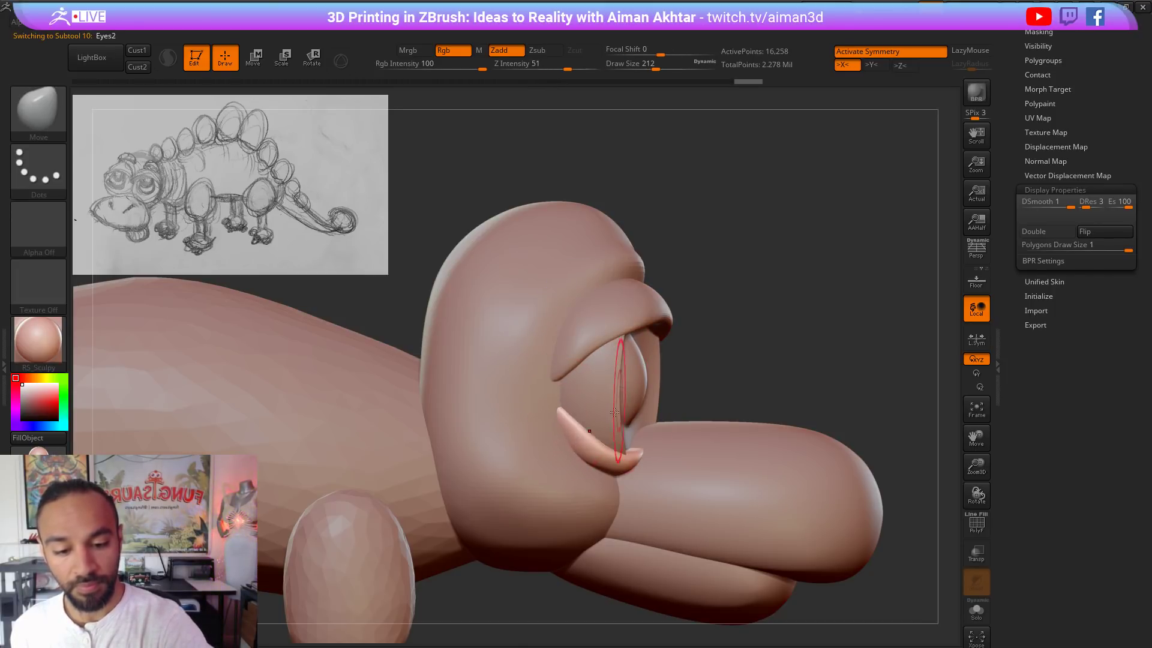
left_click(556, 375, "alt")
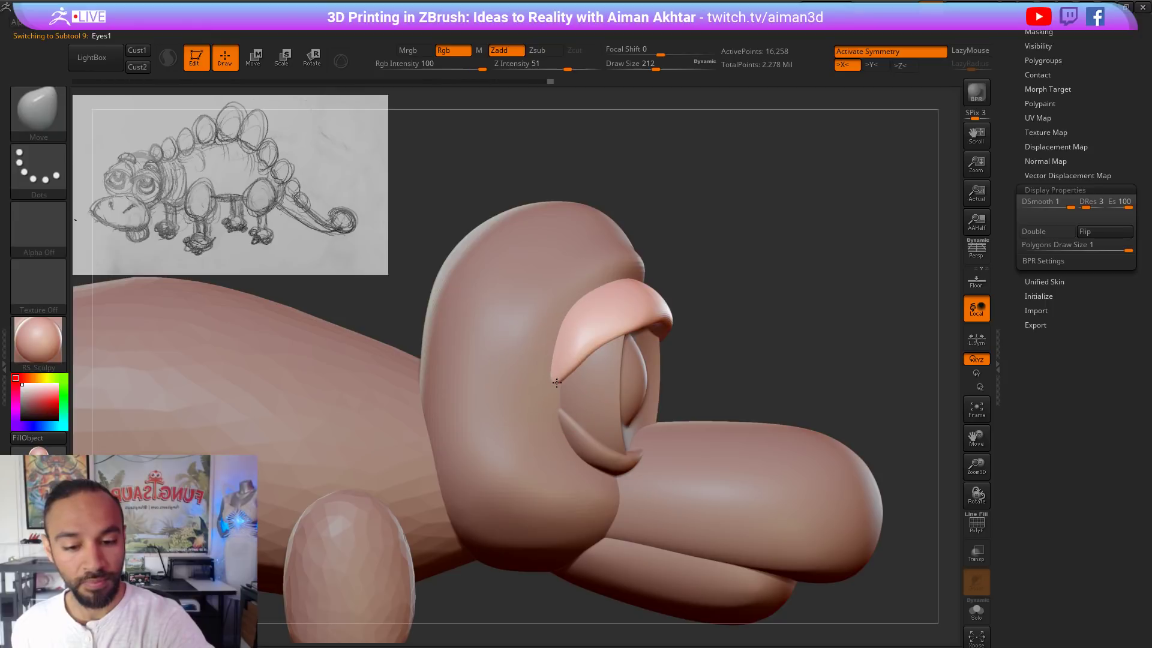
key("shift")
left_click_drag(583, 346, 581, 343, "shift")
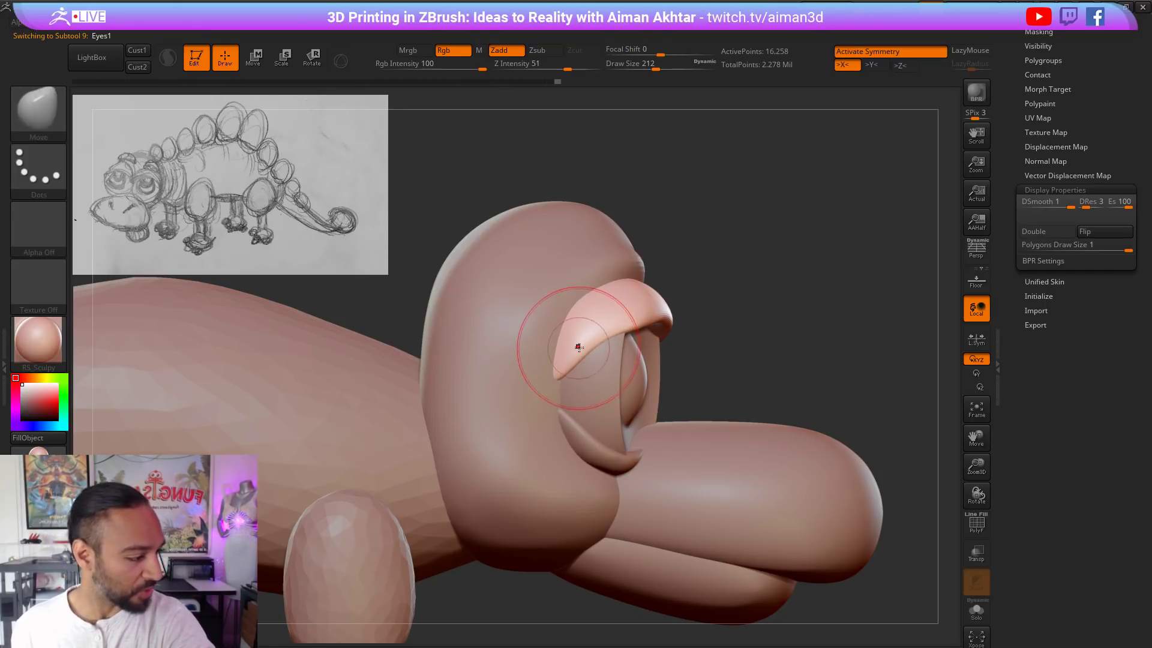
key("[")
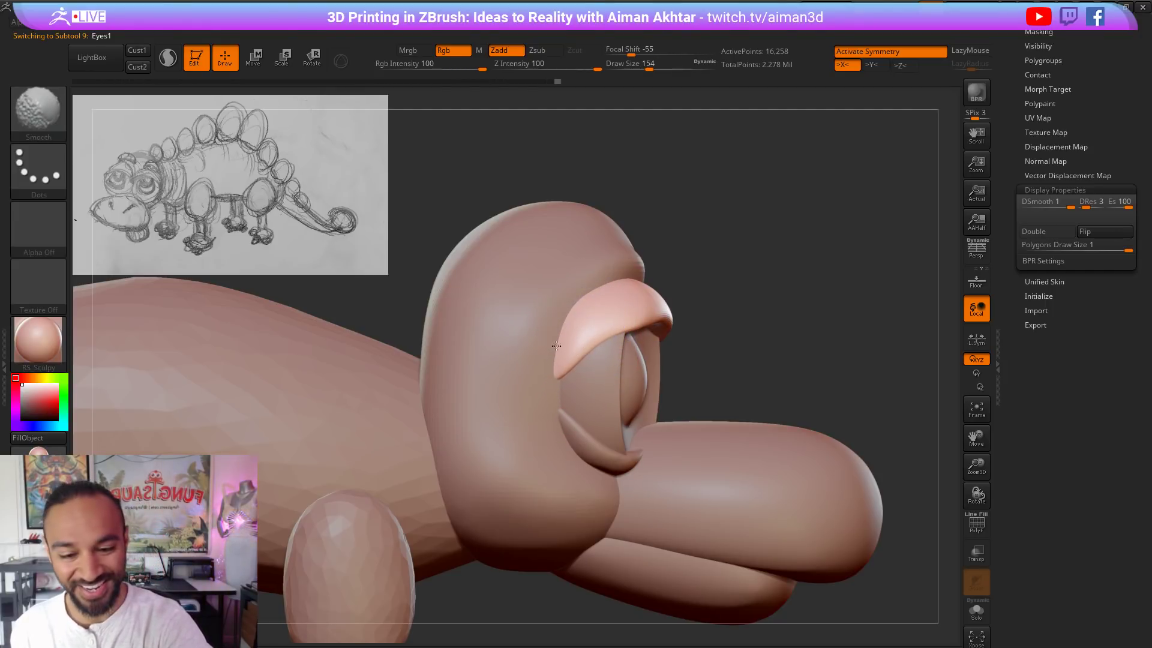
Step: Pull the upper eyelids' inner corners closer together with the Move brush at draw size 293
mouse_move(696, 291)
left_mouse_down("alt")
mouse_move(682, 290)
mouse_move(736, 297)
mouse_move(661, 305)
mouse_move(722, 242)
mouse_move(663, 318)
left_mouse_up("alt")
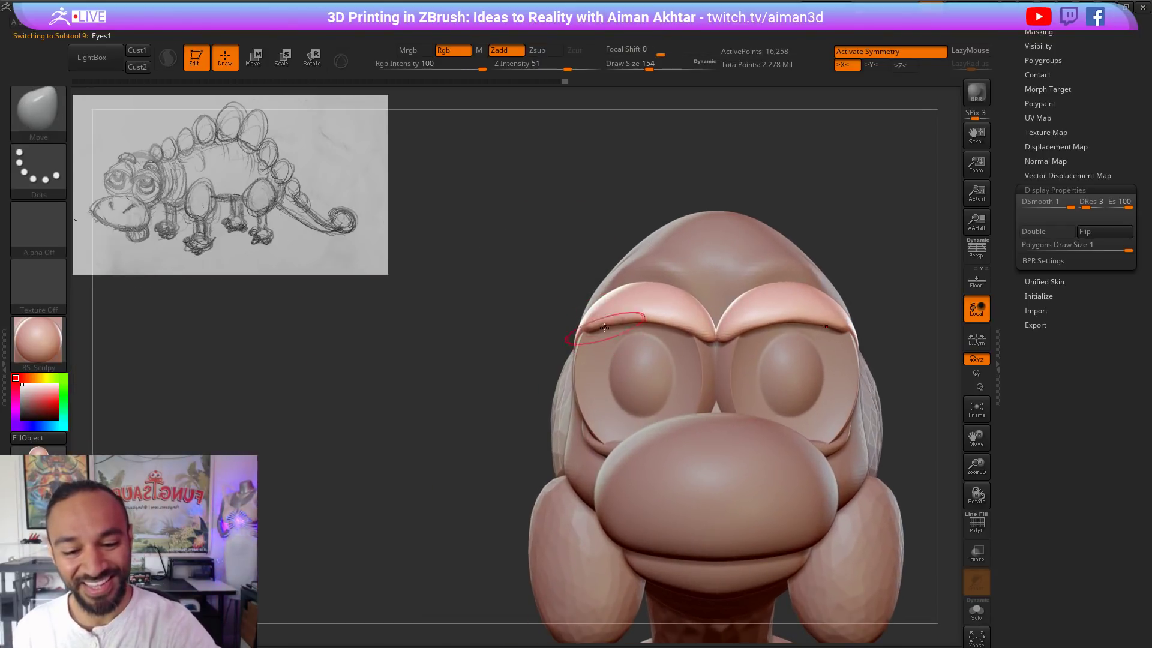
key("[")
key("]")
key("]")
key("]")
key("]")
key("]")
key("]")
key("]")
key("]")
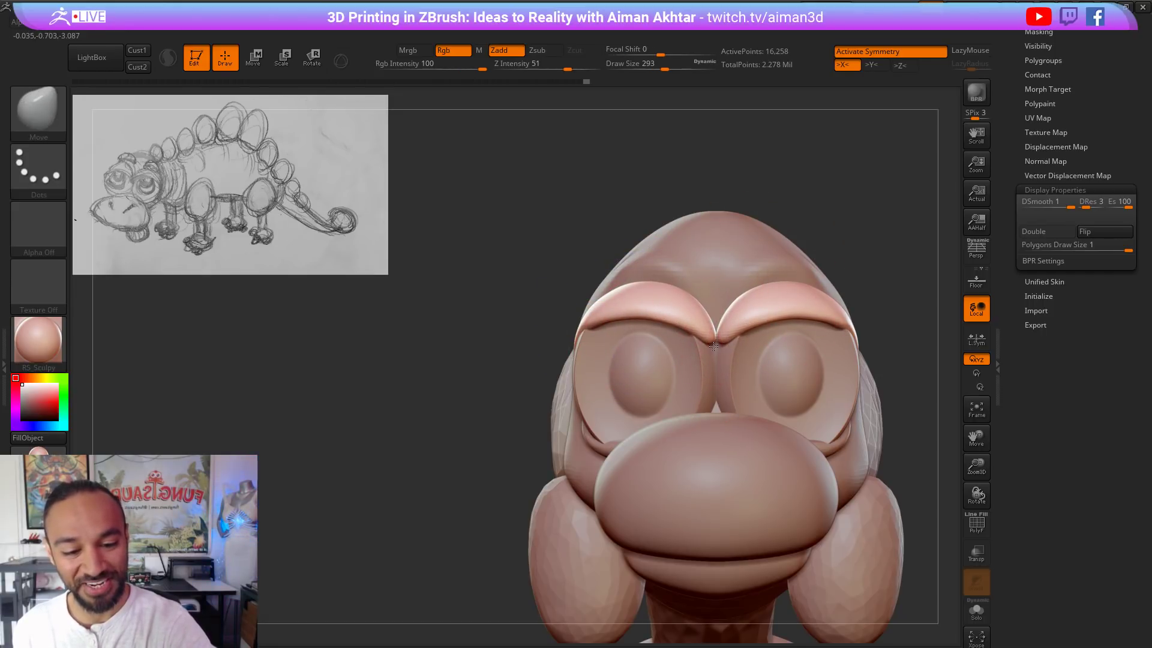
left_click_drag(862, 227, 910, 267, "alt")
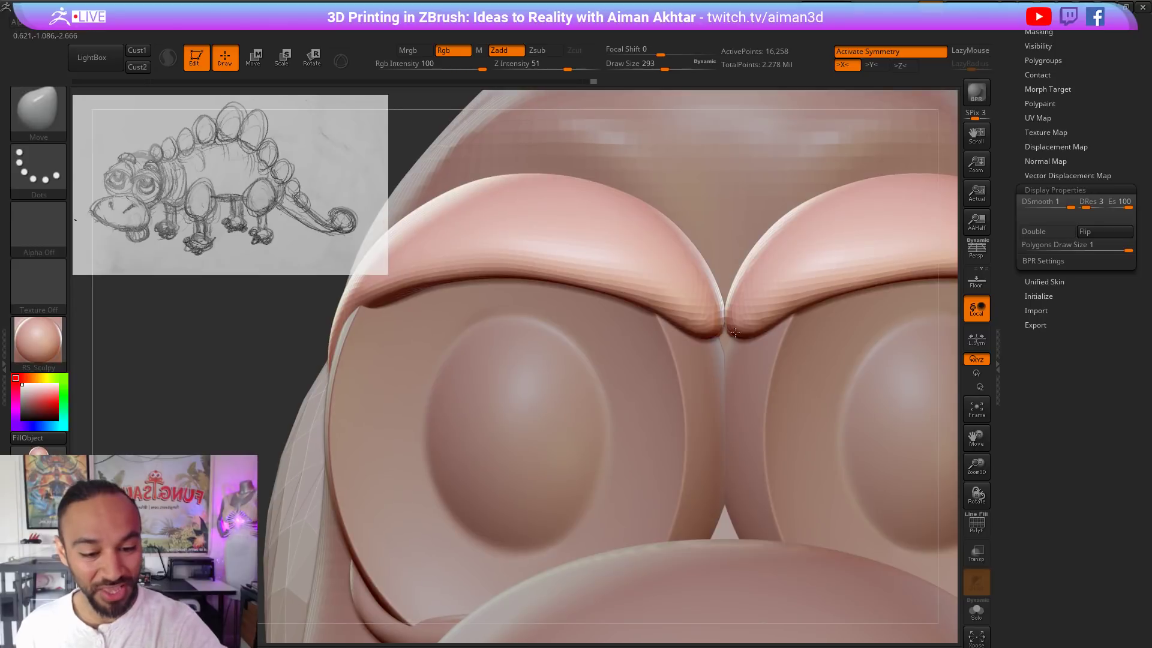
left_click_drag(735, 333, 717, 335)
Step: Extend the upper eyelids' inner corners downward between the eyes, then thicken the tips with the Inflate brush at draw size 71
key("s")
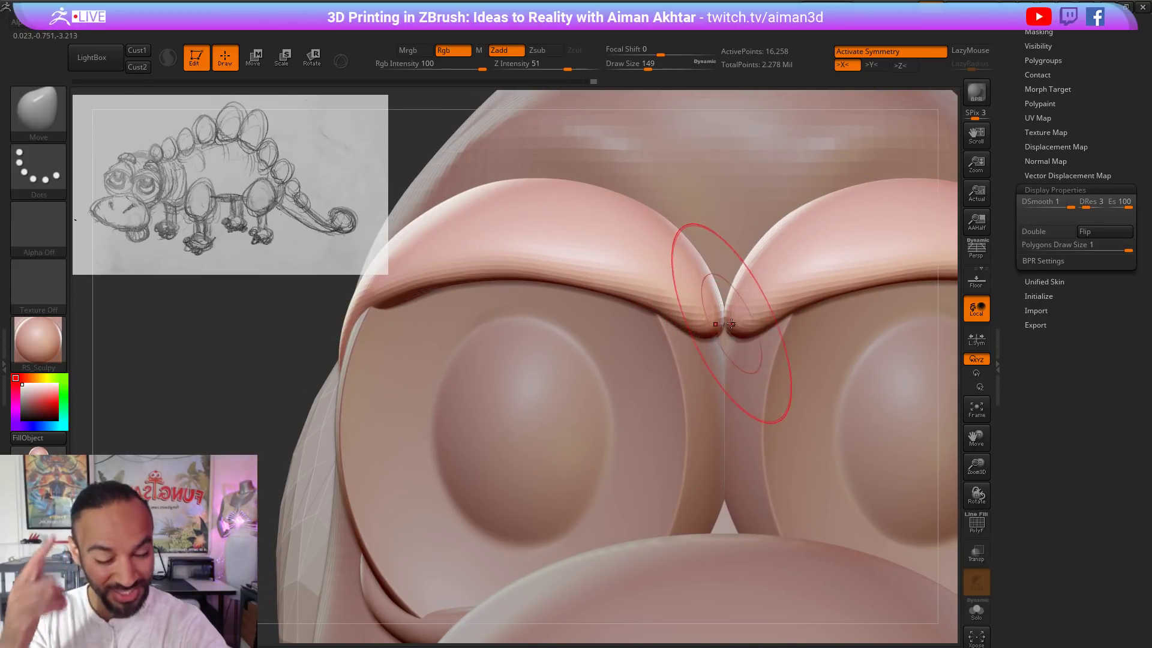
mouse_move(912, 180)
left_mouse_down()
mouse_move(946, 147)
mouse_move(888, 140)
mouse_move(812, 236)
left_mouse_up()
key("s")
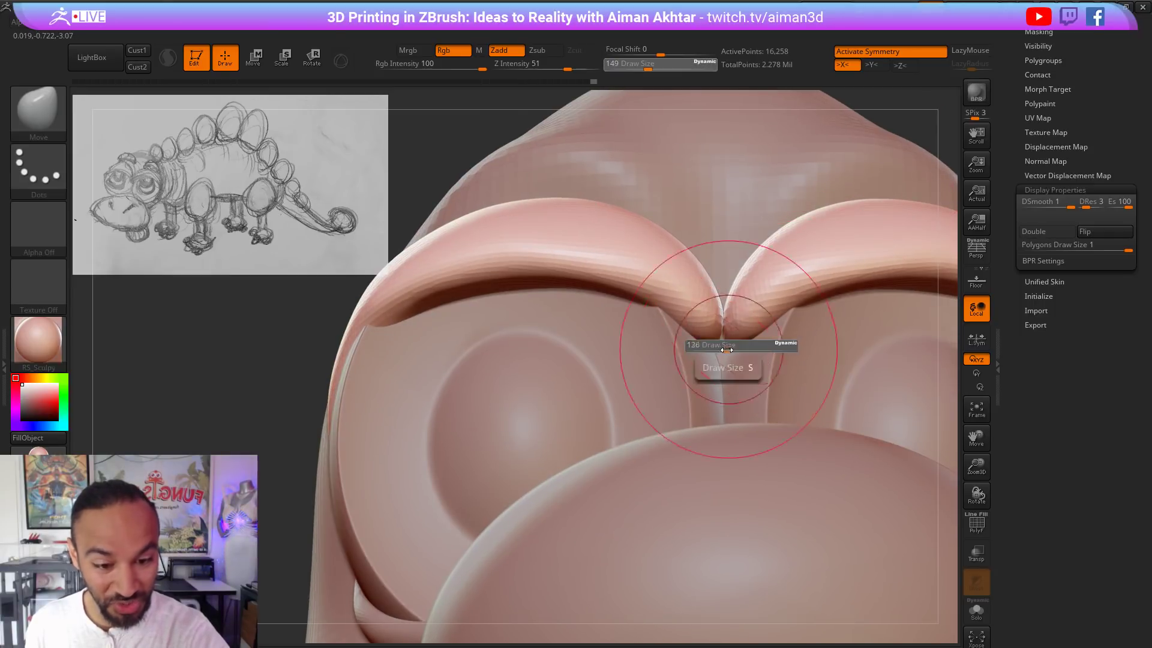
left_click_drag(726, 349, 717, 350)
key("b")
key("i")
key("n")
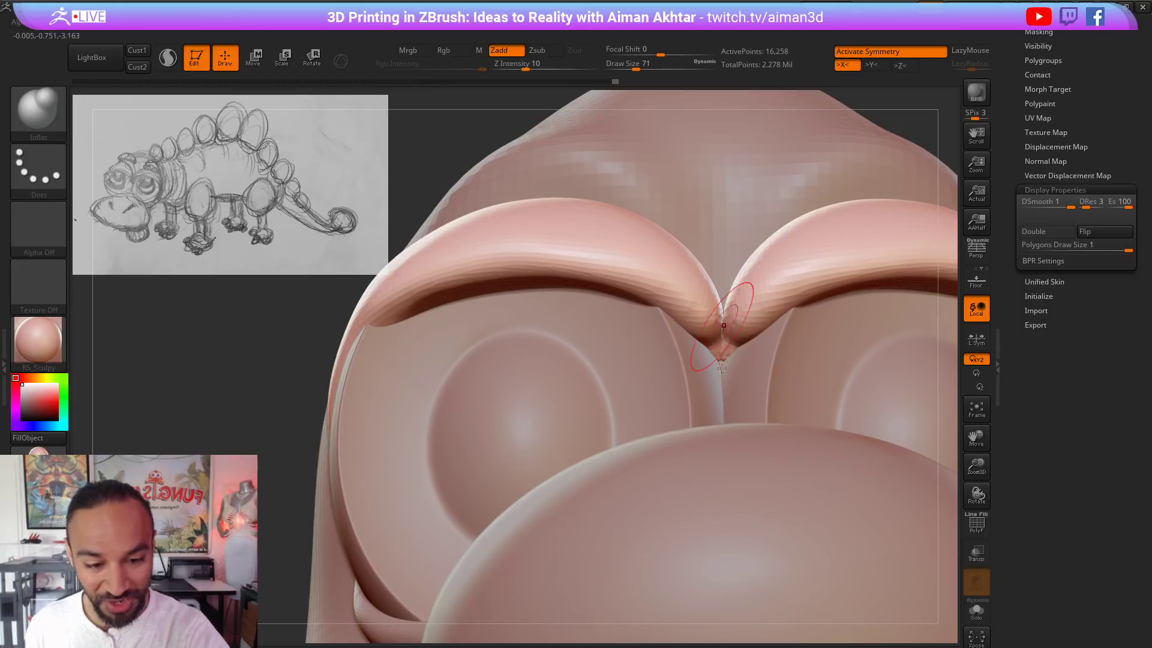
Step: Refine the tips where the upper eyelids meet with the Move brush at draw size 39 and smooth them
key("b")
key("m")
key("v")
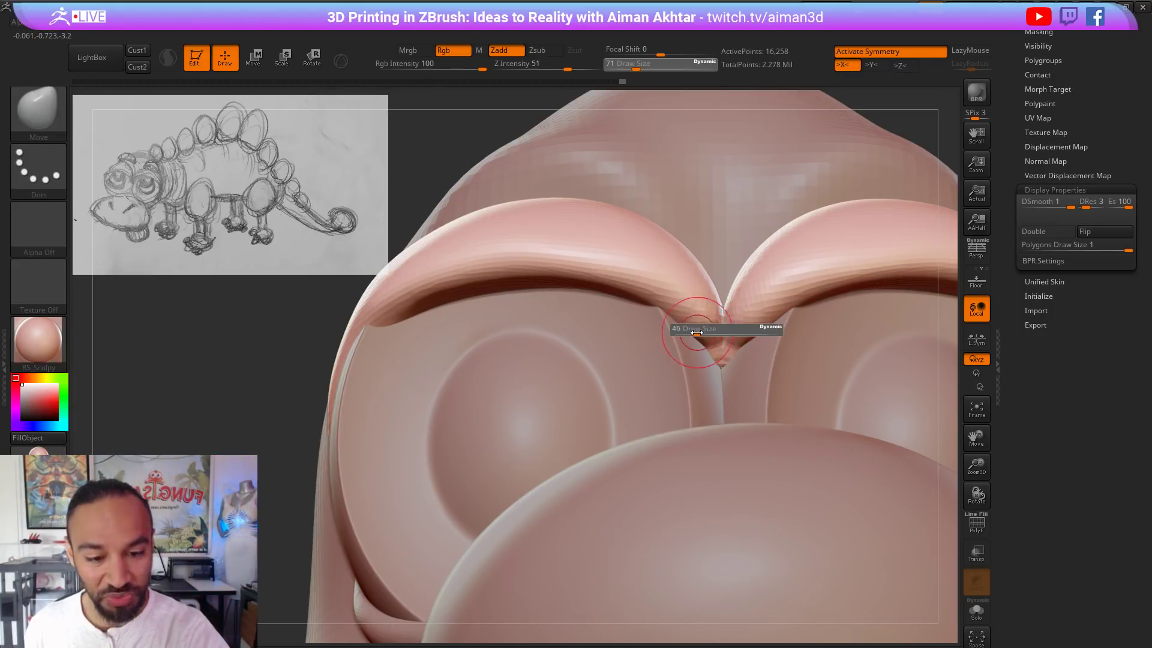
key("shift")
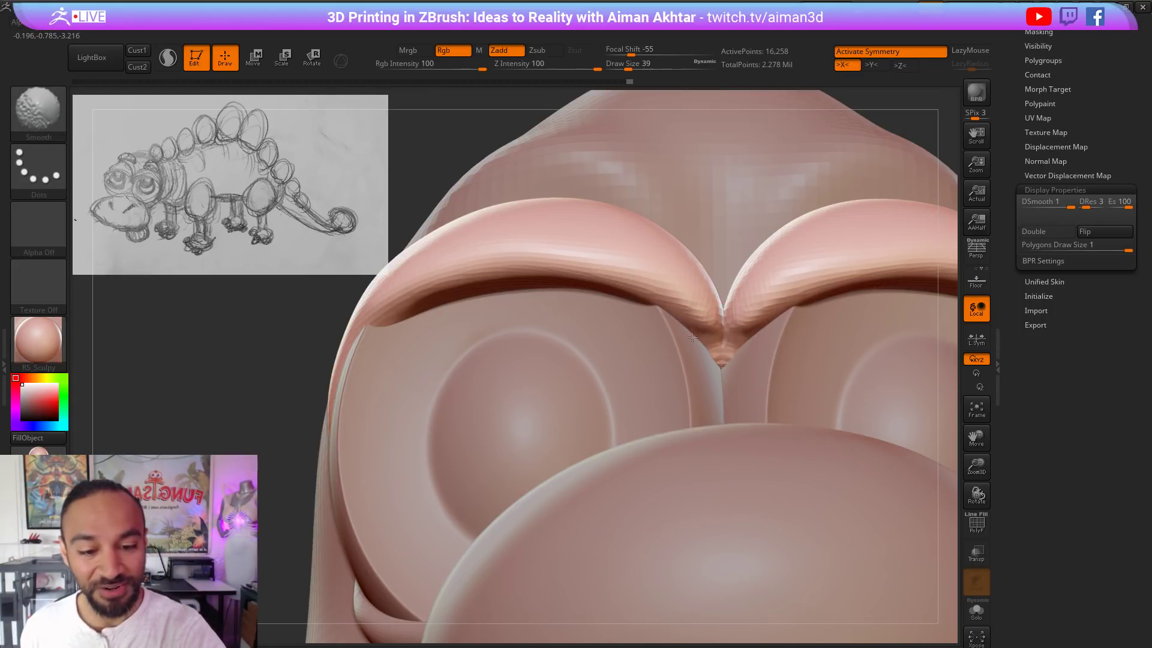
Step: Smooth the upper eyelids at draw size 136 and pull their outer corners down and outward with the Move brush
left_click_drag(870, 113, 866, 225, "alt")
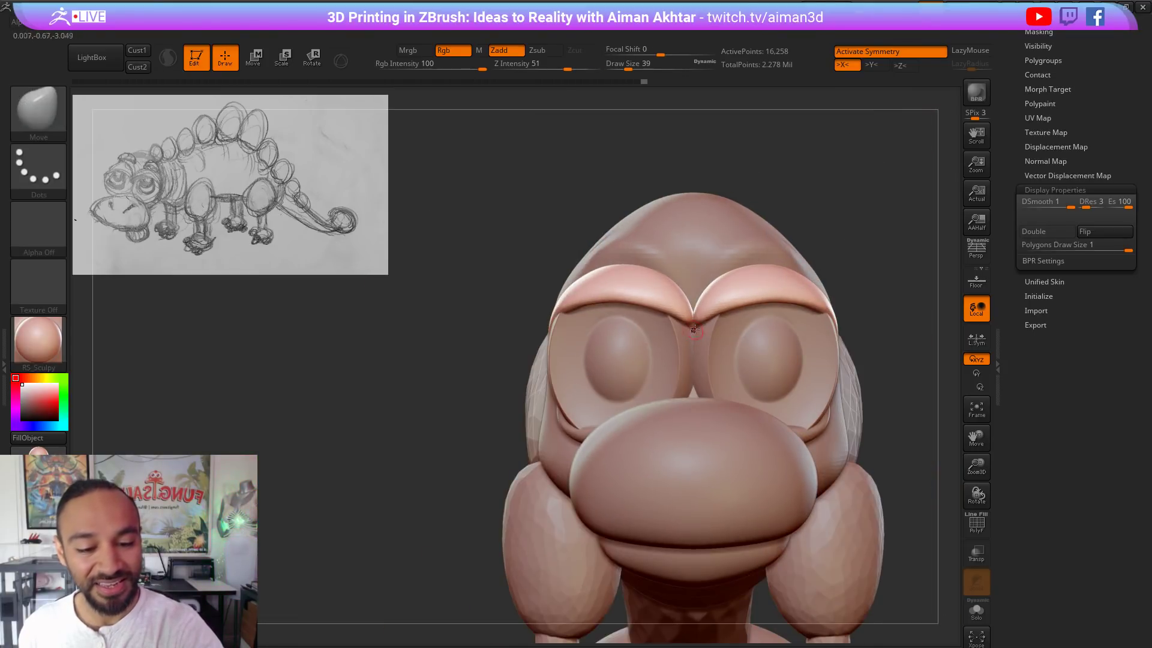
key("s")
left_click_drag(695, 330, 713, 325)
key("s")
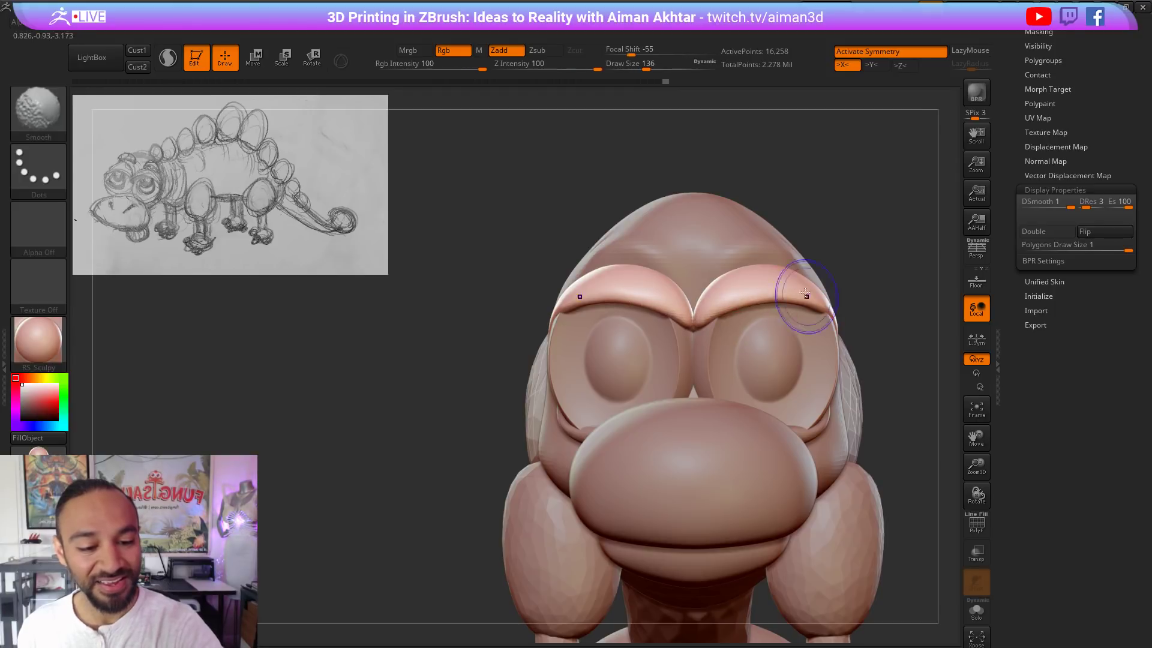
key("s")
left_click_drag(833, 316, 843, 324)
key("s")
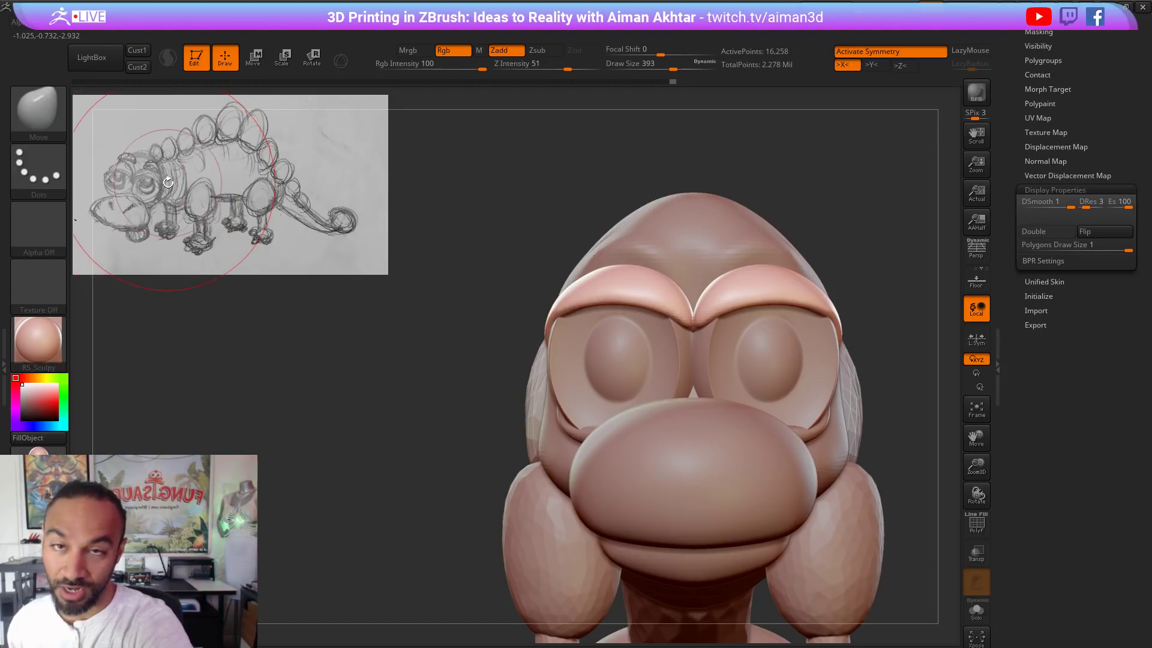
Step: Lower the upper eyelids over the eyes and raise their upper contour with the Move brush at draw size 331
key("s")
mouse_move(756, 313)
left_mouse_down()
mouse_move(774, 314)
mouse_move(791, 363)
left_mouse_up()
key("s")
mouse_move(793, 291)
left_mouse_down()
mouse_move(771, 290)
mouse_move(777, 239)
left_mouse_up()
left_click_drag(813, 283, 823, 277)
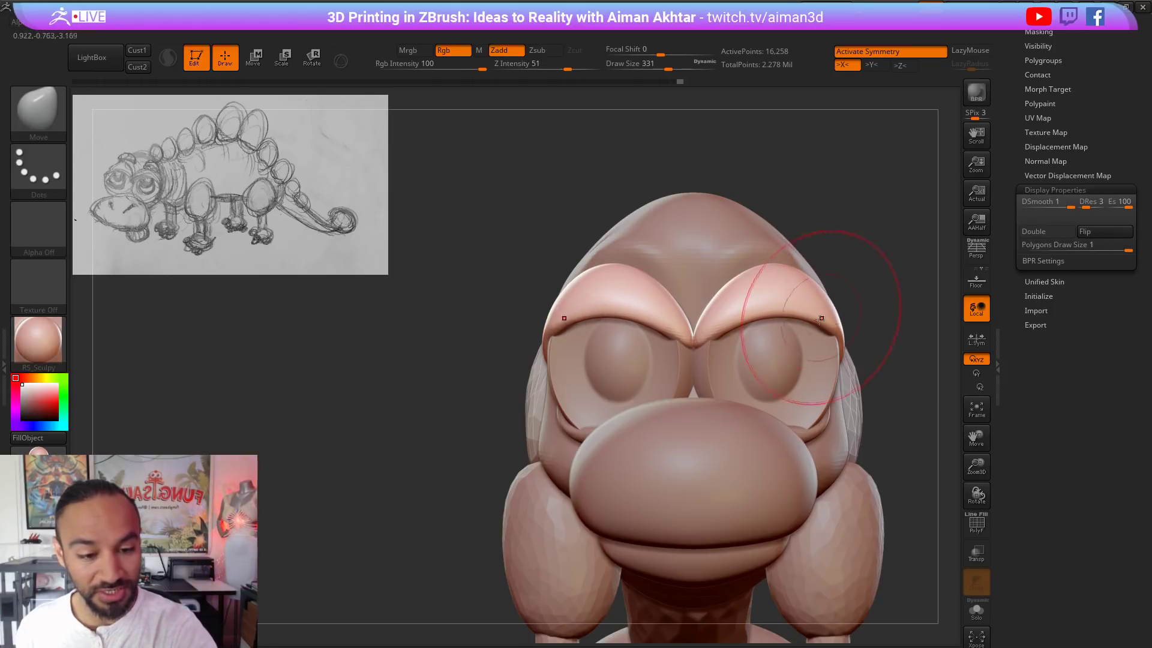
left_click_drag(820, 319, 825, 332)
Step: Round out the upper eyelids and drop their lower edge further with the Move brush, ending at draw size 262
key("s")
left_click_drag(789, 333, 799, 334)
mouse_move(773, 290)
left_mouse_down()
mouse_move(771, 304)
mouse_move(753, 305)
mouse_move(720, 287)
mouse_move(745, 268)
mouse_move(802, 274)
left_mouse_up()
key("s")
key("s")
mouse_move(761, 339)
left_mouse_down()
mouse_move(778, 325)
mouse_move(713, 341)
left_mouse_up()
key("s")
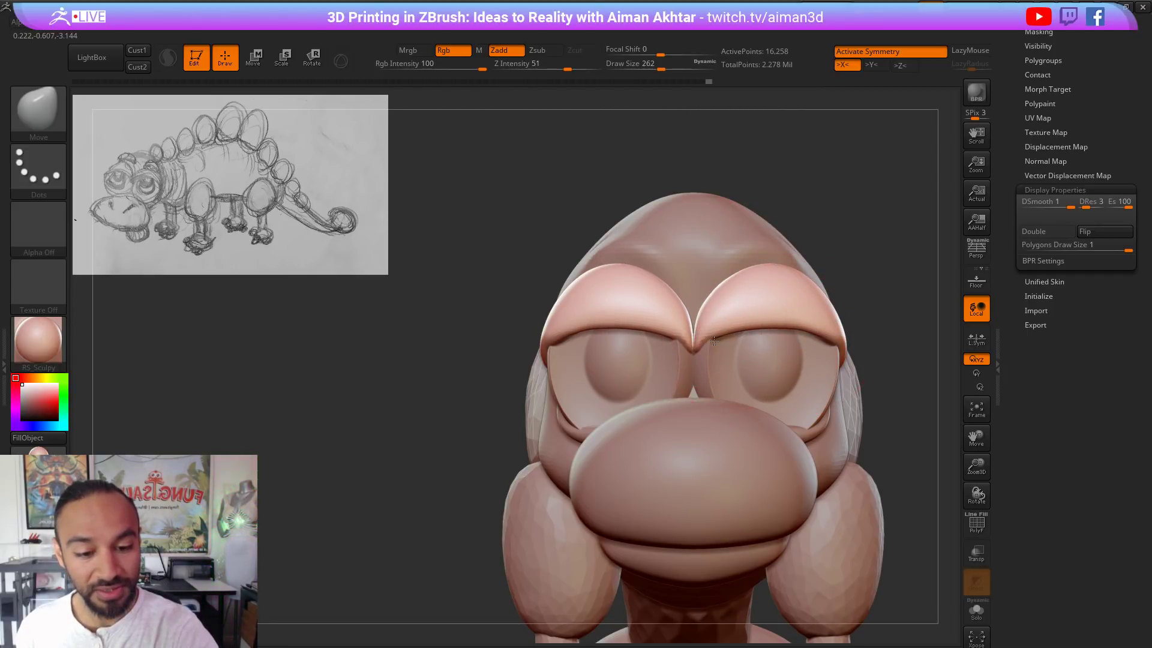
left_click_drag(832, 336, 838, 335)
Step: Refine the upper eyelids' side profile with the Move brush at draw sizes 177 and 217, smoothing the curved lower edge
left_click_drag(924, 270, 872, 252)
left_click_drag(612, 344, 432, 352, "alt")
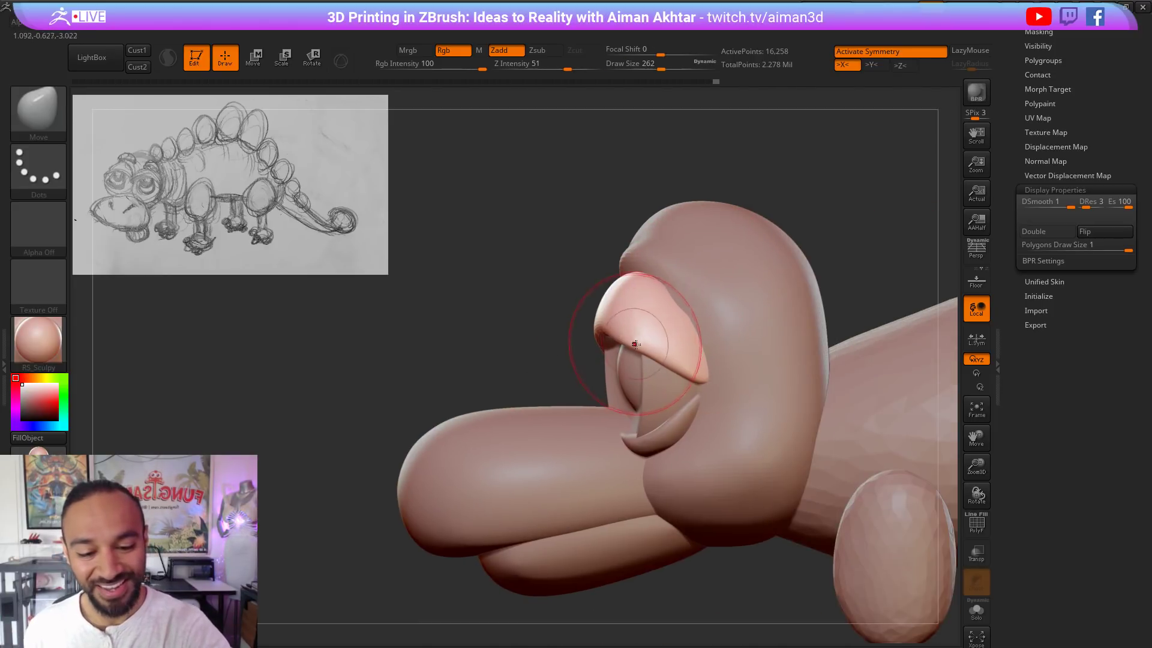
key("s")
left_click_drag(635, 341, 627, 337)
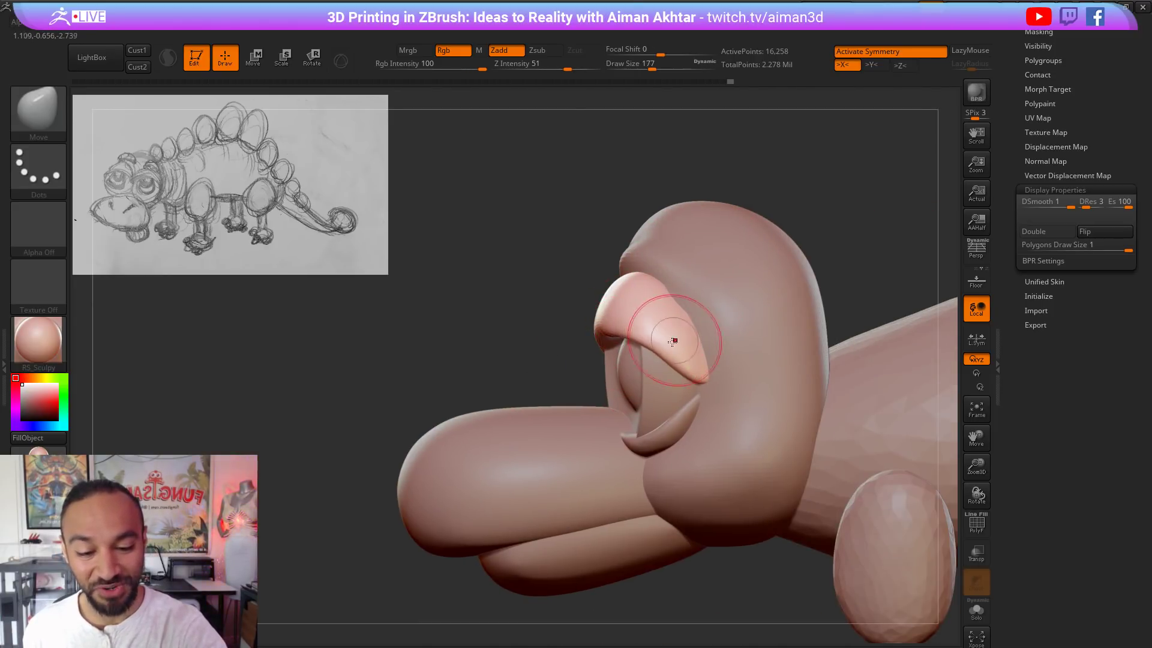
left_click_drag(675, 368, 682, 366)
left_click_drag(655, 316, 693, 368, "shift")
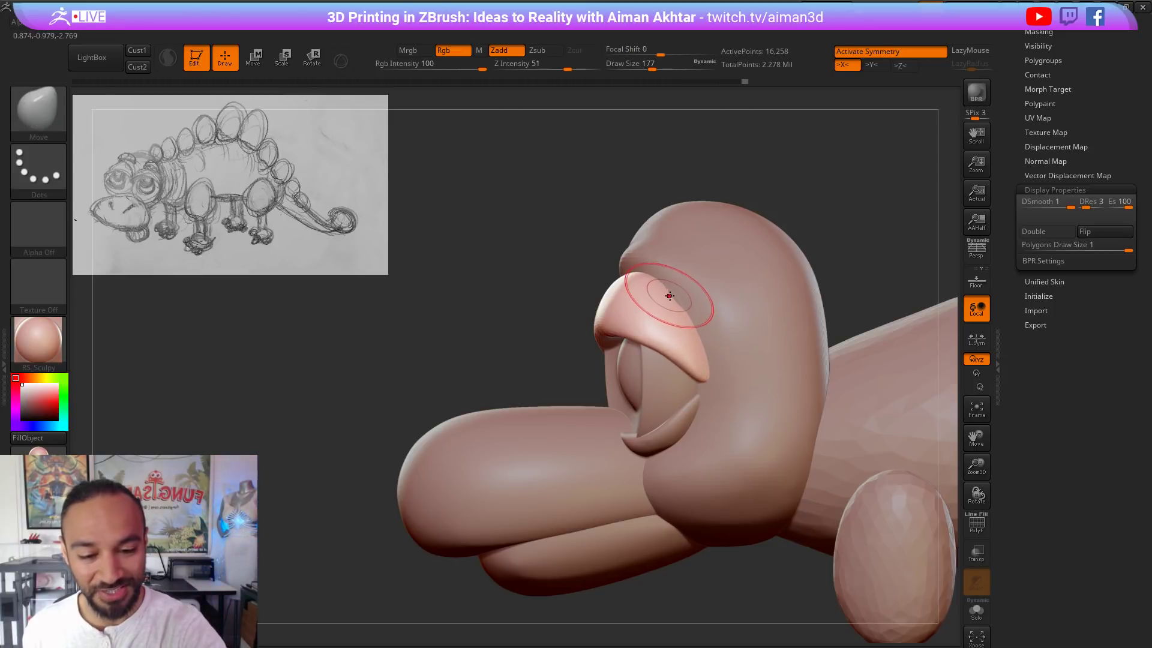
key("s")
left_click_drag(673, 291, 677, 290)
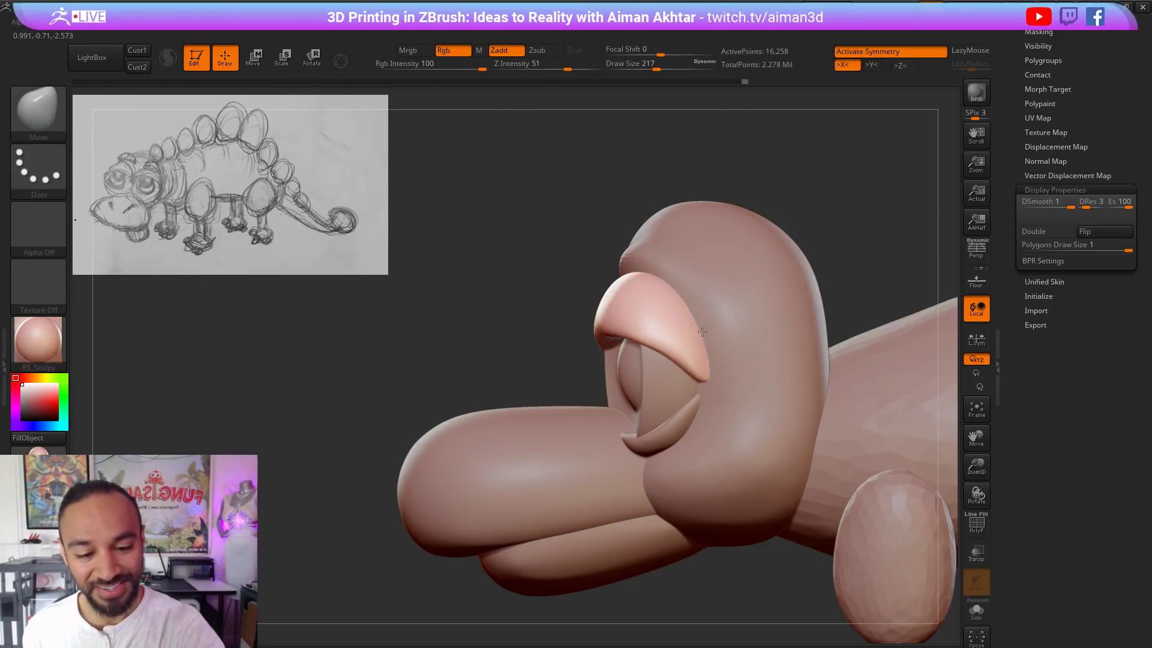
Step: Check the eyelids on the whole creature, then adjust the lower eyelids' inner corners with the Move brush at draw size 239
key("f")
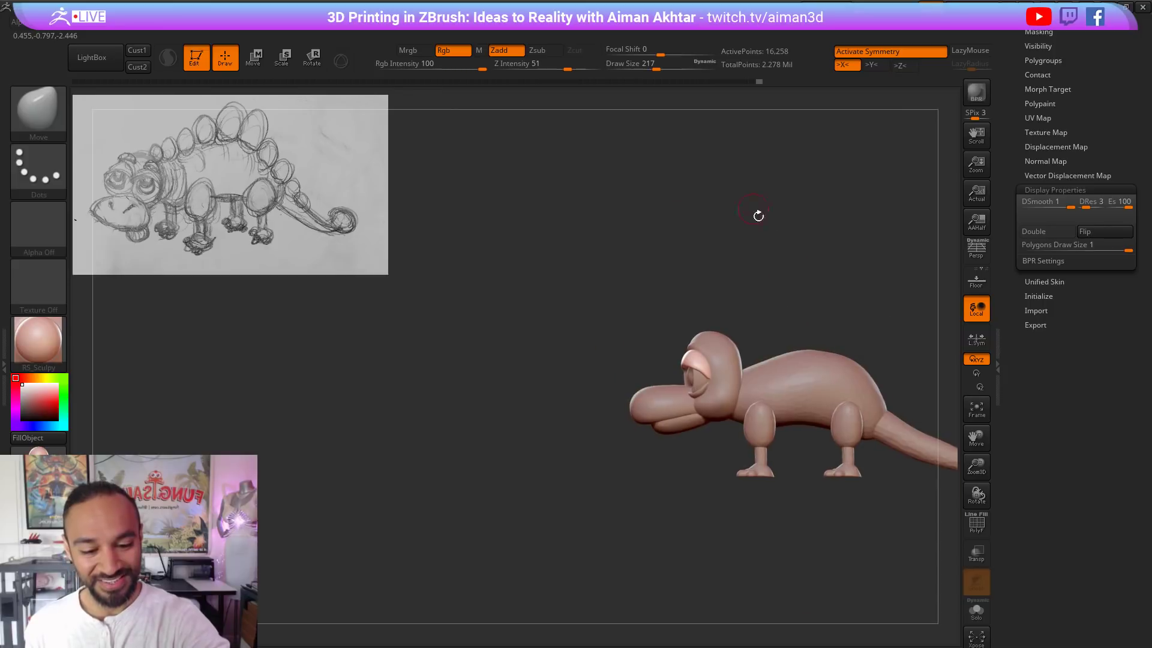
left_click_drag(758, 214, 837, 356)
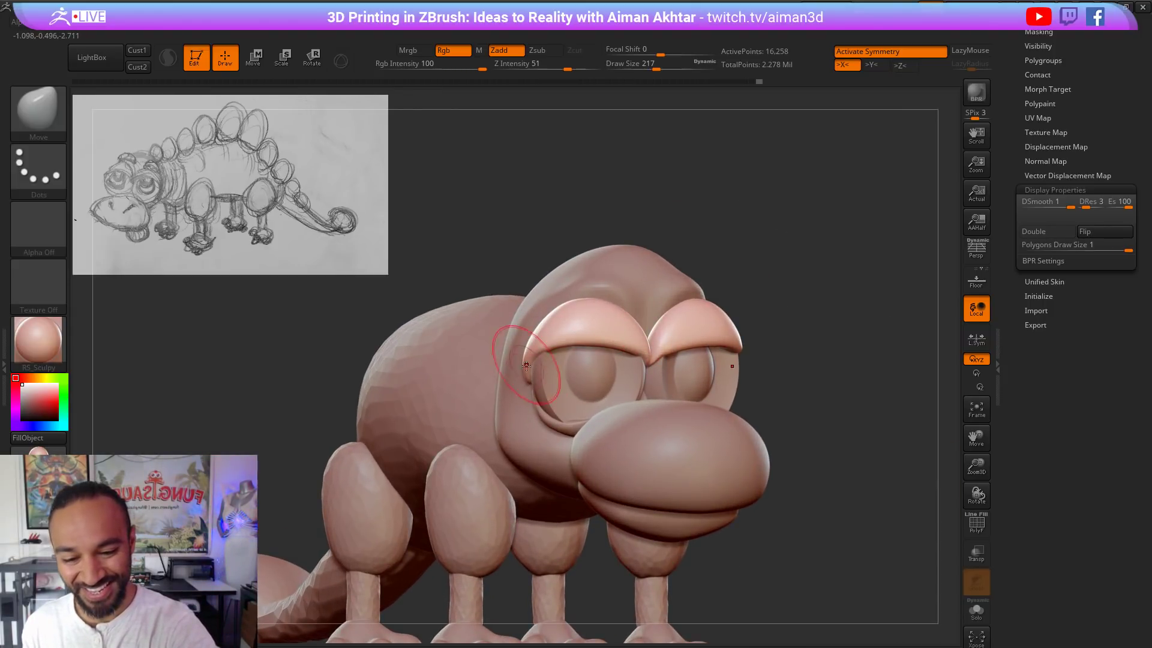
key("]")
left_click_drag(787, 258, 830, 254)
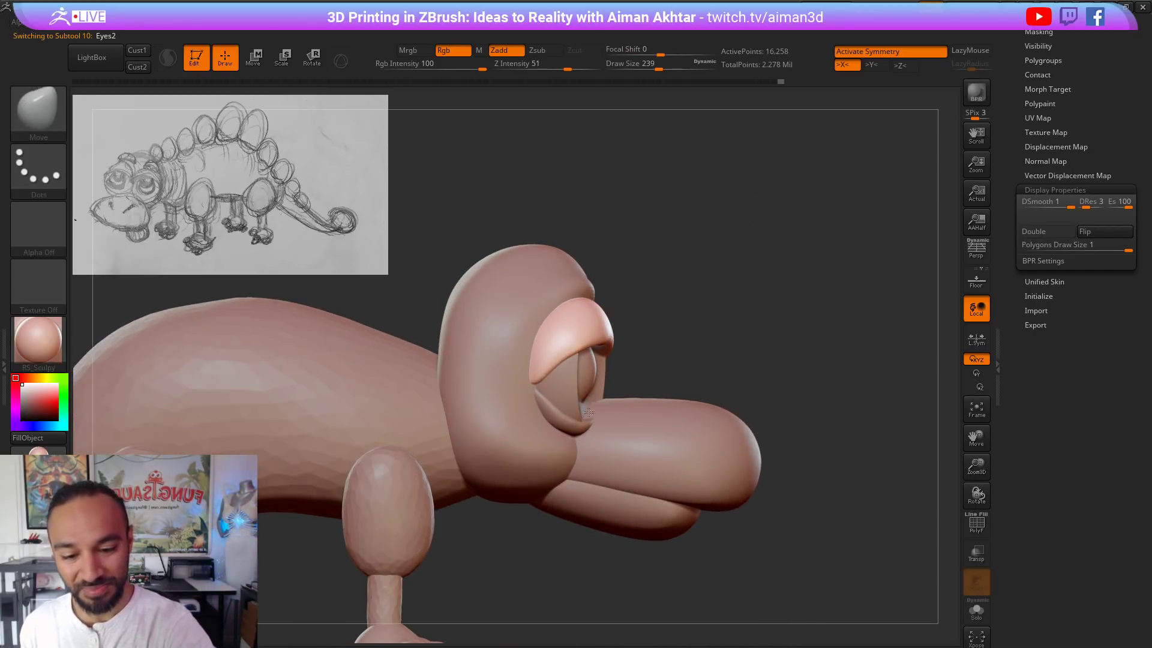
mouse_move(589, 412)
left_mouse_down()
mouse_move(589, 424)
mouse_move(616, 406)
left_mouse_up()
Step: Select the upper snout and push its top surface down below the eyes with the Move brush at draw size 280
left_click(608, 411, "alt")
key("s")
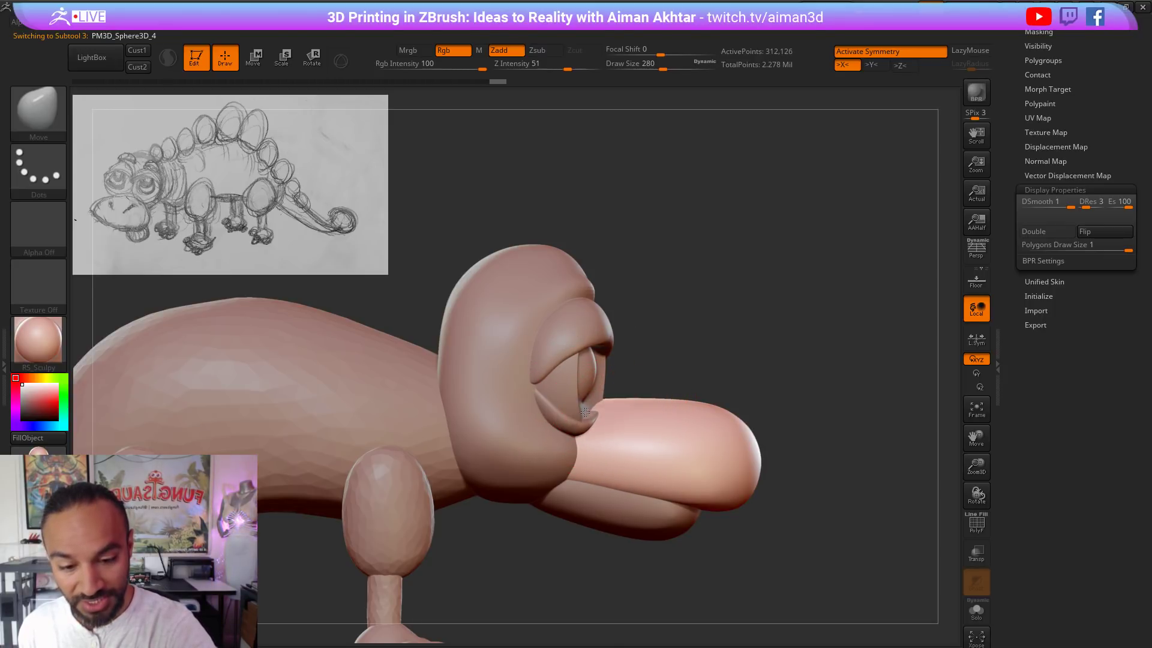
left_click_drag(585, 411, 675, 413)
Step: Remesh the upper snout with DynaMesh at resolution 104, then set the DynaMesh resolution to 56
scroll(1053, 100, "up", 5)
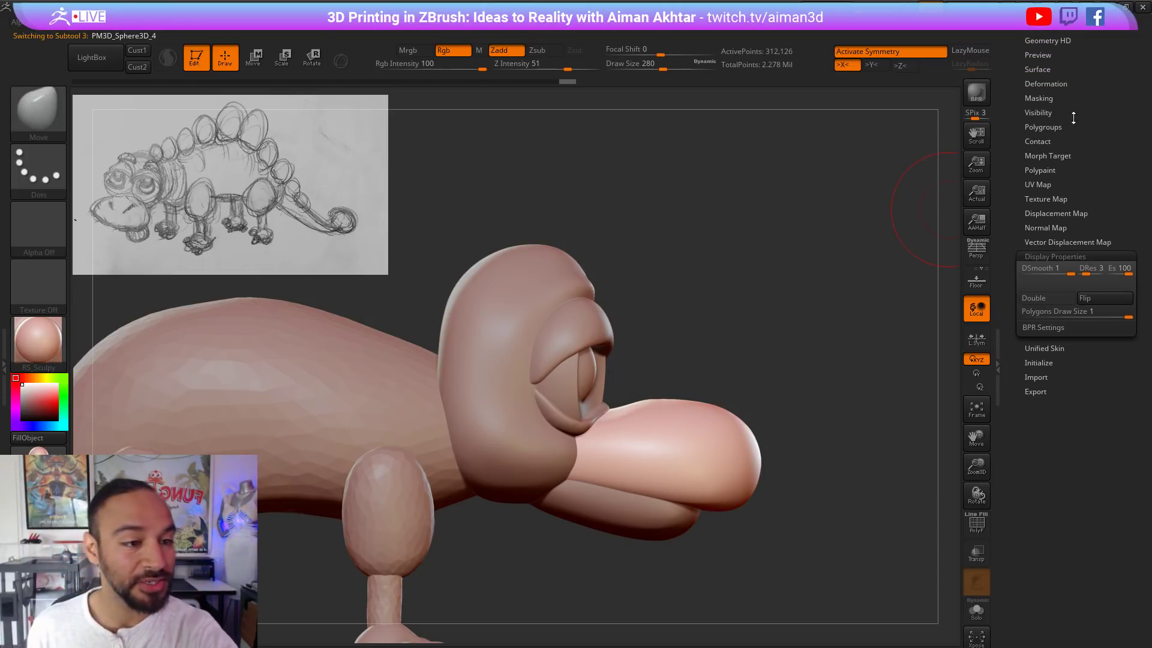
left_click(1053, 98)
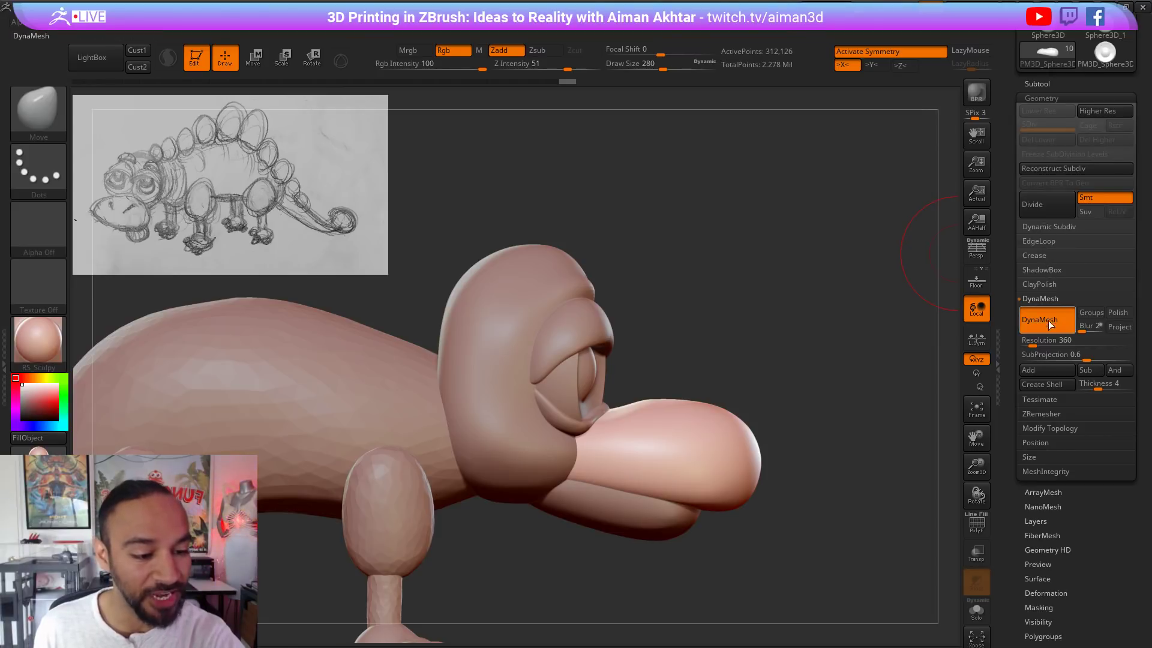
left_click_drag(1033, 343, 1027, 344)
left_click_drag(840, 340, 774, 448, "ctrl")
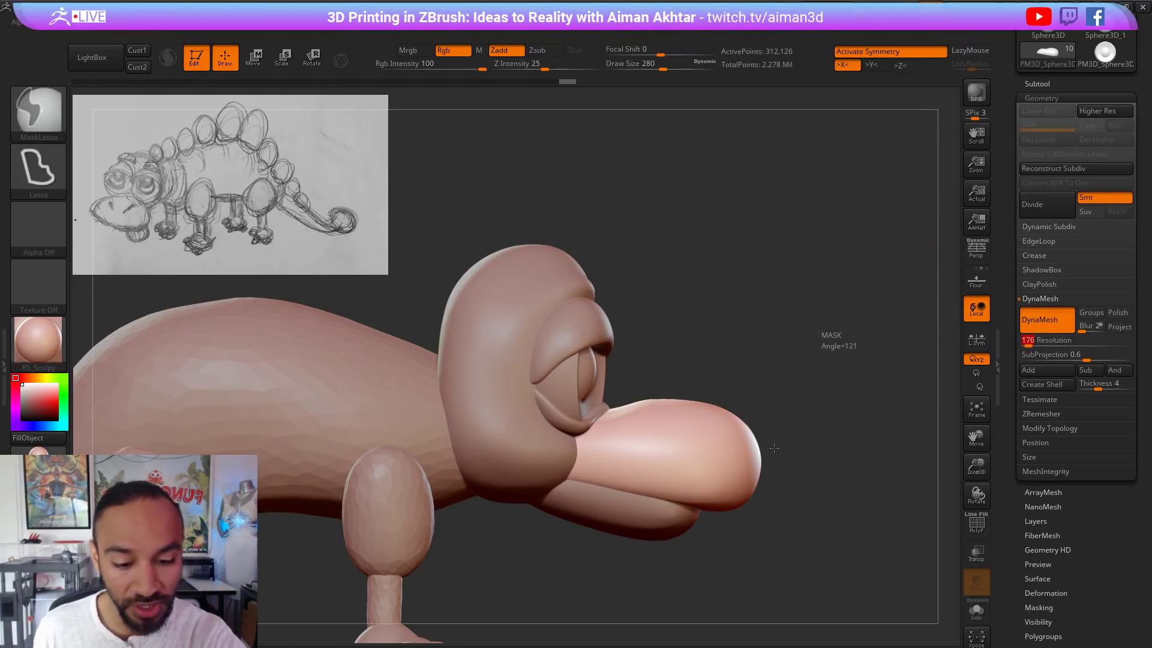
left_click_drag(1029, 344, 1026, 345)
mouse_move(765, 358)
left_mouse_down("ctrl")
mouse_move(784, 384)
mouse_move(764, 471)
left_mouse_up("ctrl")
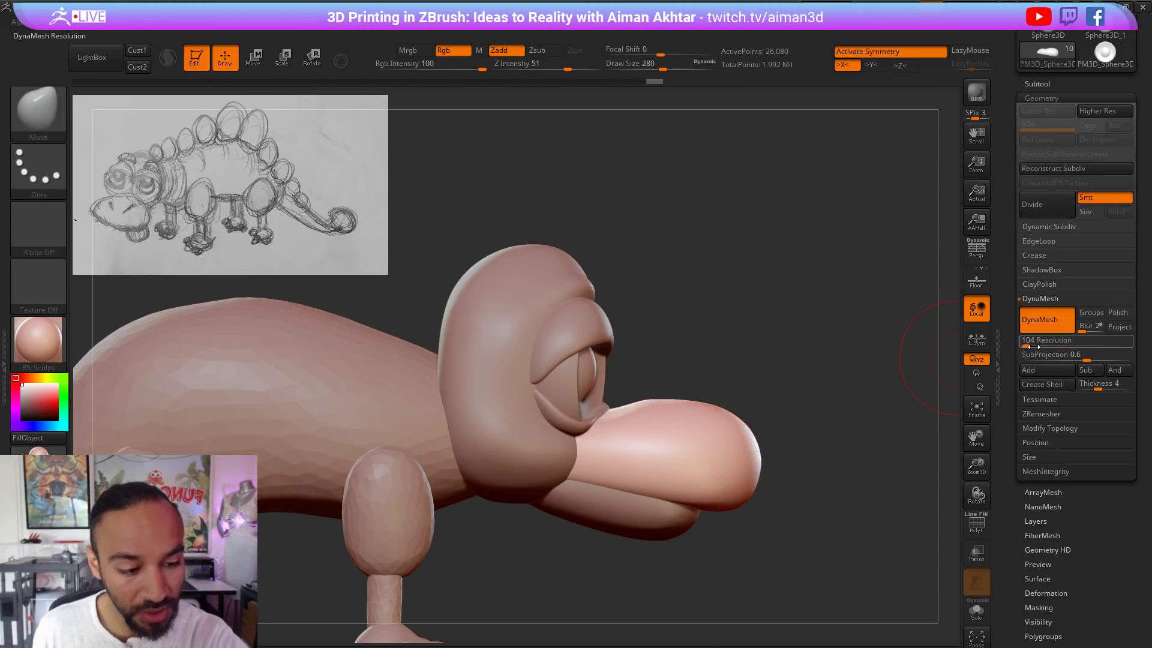
left_click_drag(1029, 346, 1022, 346)
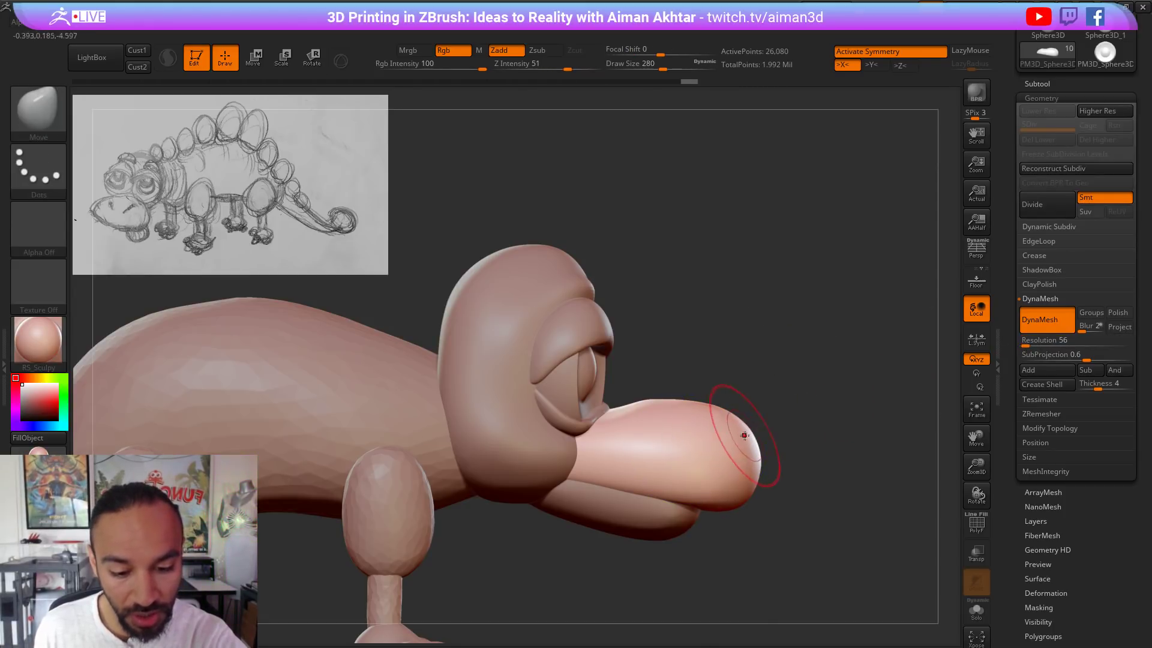
Step: Smooth the upper snout where it meets the lower eyelids on both sides at draw size 280
key("shift")
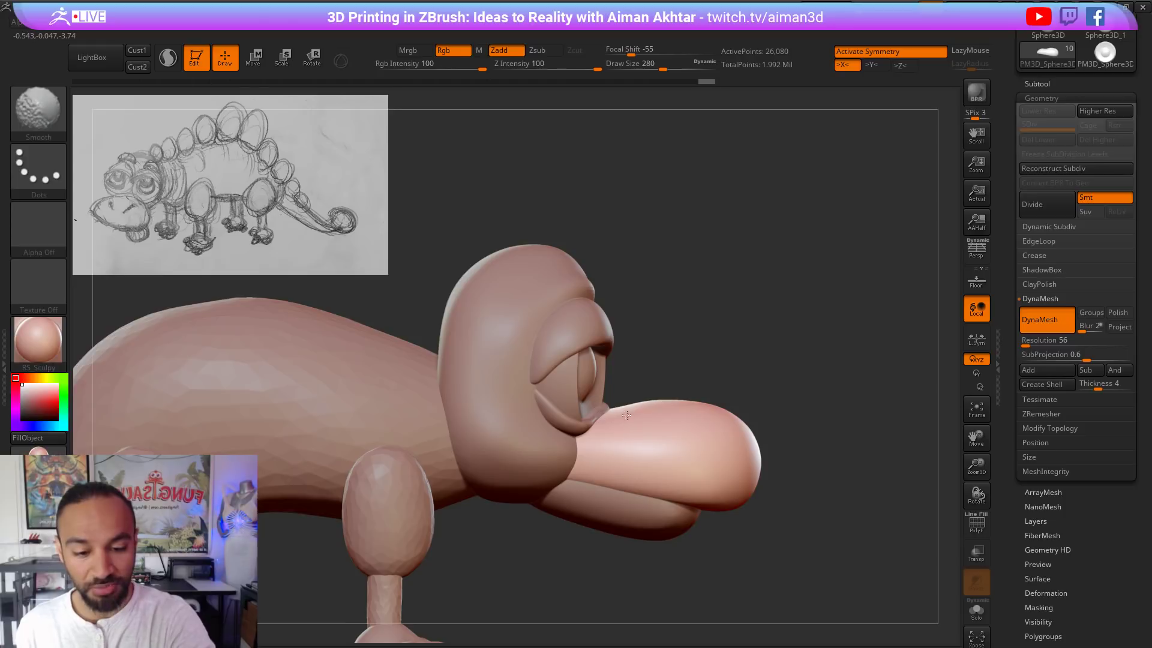
left_click_drag(585, 432, 608, 418, "shift")
left_click_drag(822, 334, 588, 339)
left_click_drag(719, 431, 729, 428, "shift")
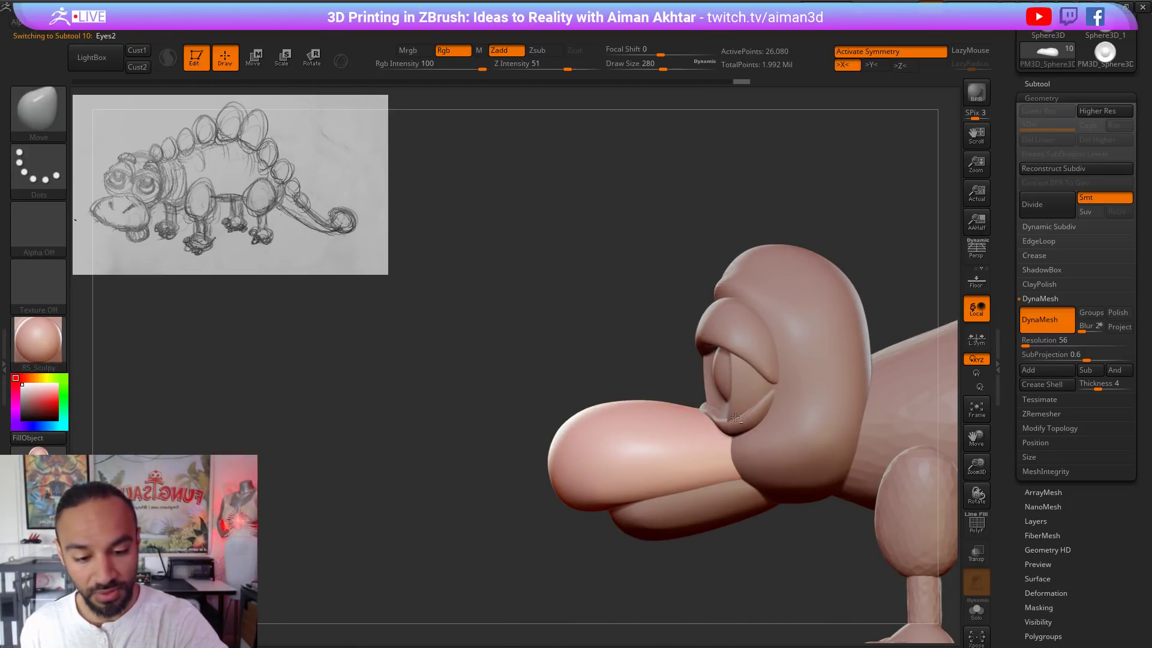
Step: Select the lower eyelids and reshape their lower edges against the snout with the Move brush at draw size 251
left_click(739, 424, "alt")
mouse_move(664, 288)
left_mouse_down()
mouse_move(701, 377)
mouse_move(682, 381)
mouse_move(702, 374)
mouse_move(714, 413)
left_mouse_up()
key("s")
key("s")
left_click_drag(709, 414, 702, 395)
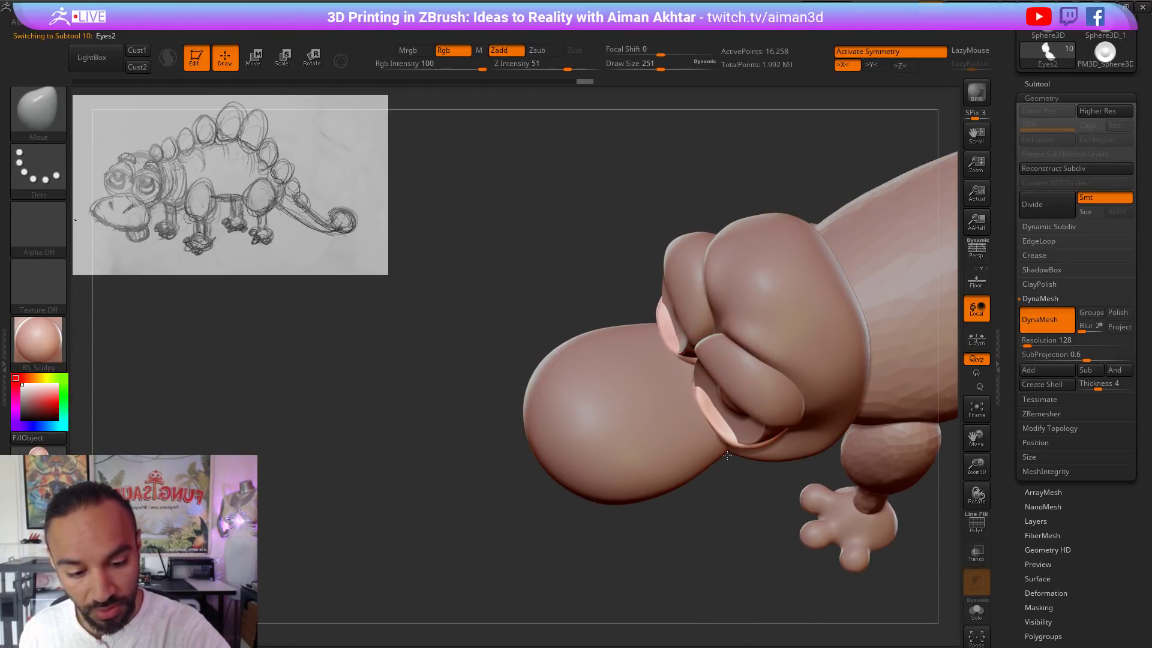
left_click_drag(727, 455, 705, 422)
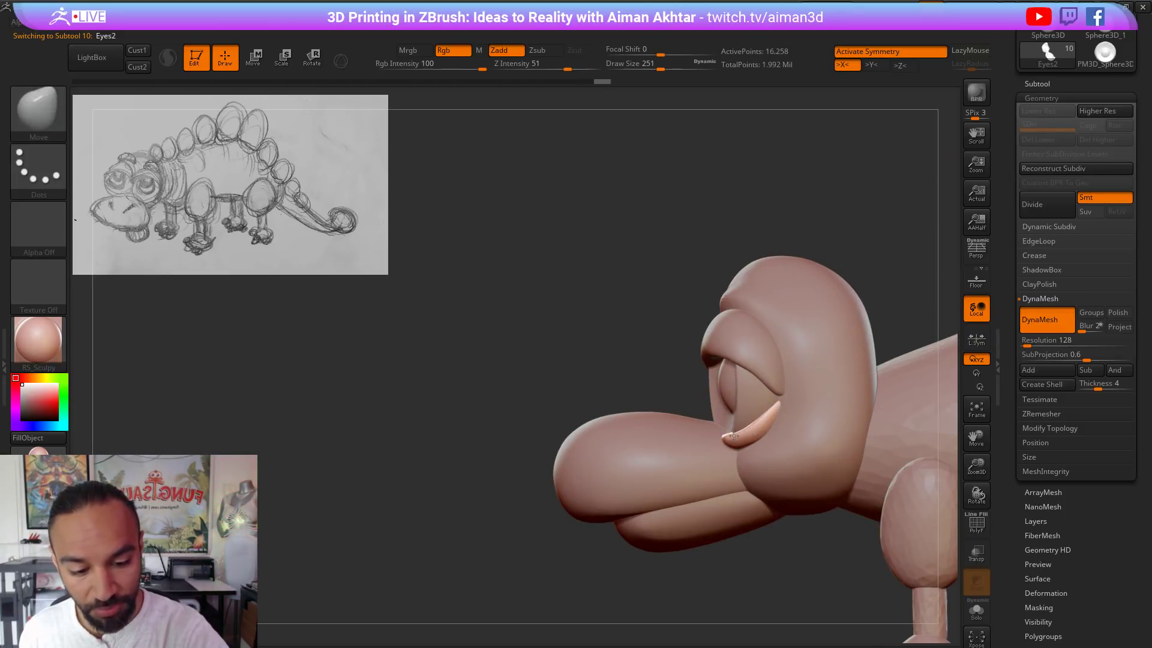
Step: Adjust the lower eyelids' inner and outer corners from both sides with the Move brush at draw sizes 365 and 223
key("s")
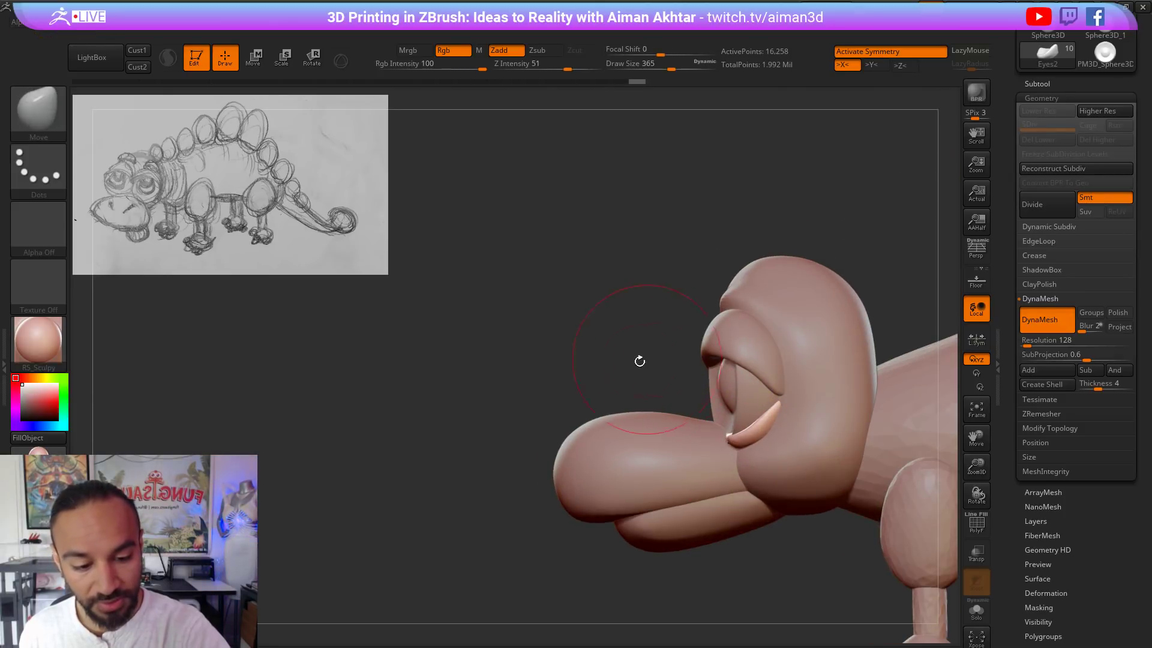
mouse_move(637, 360)
left_mouse_down()
mouse_move(630, 327)
mouse_move(759, 390)
mouse_move(670, 438)
left_mouse_up()
key("s")
left_click_drag(500, 498, 579, 450)
left_click_drag(821, 336, 906, 331)
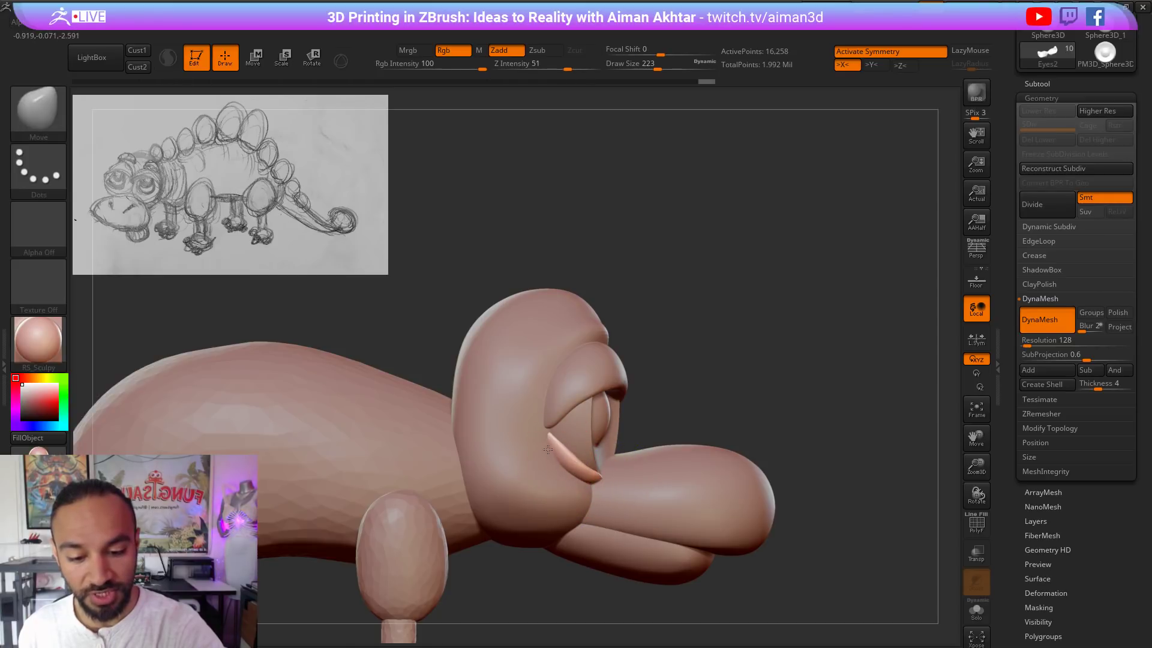
Step: Check the lower eyelids against the whole creature, then delete the Eyes2 subtool
left_click(640, 482, "alt")
left_click_drag(785, 389, 640, 442, "alt")
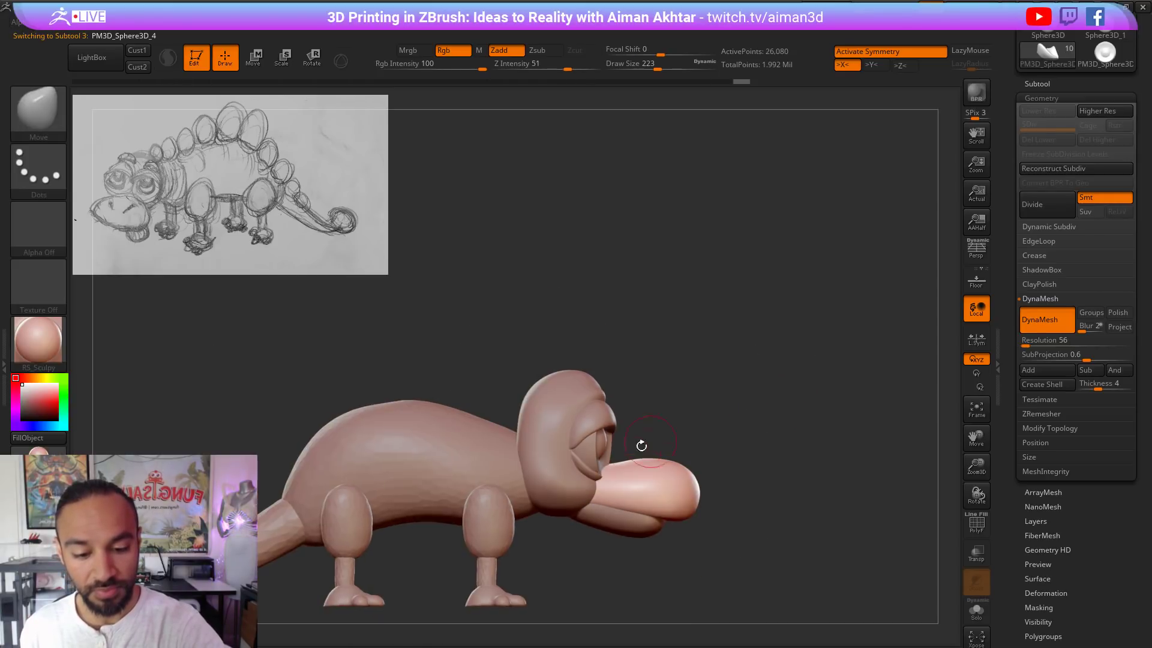
mouse_move(864, 366)
left_mouse_down()
mouse_move(748, 359)
mouse_move(800, 394)
mouse_move(795, 459)
left_mouse_up()
left_click(684, 463, "alt")
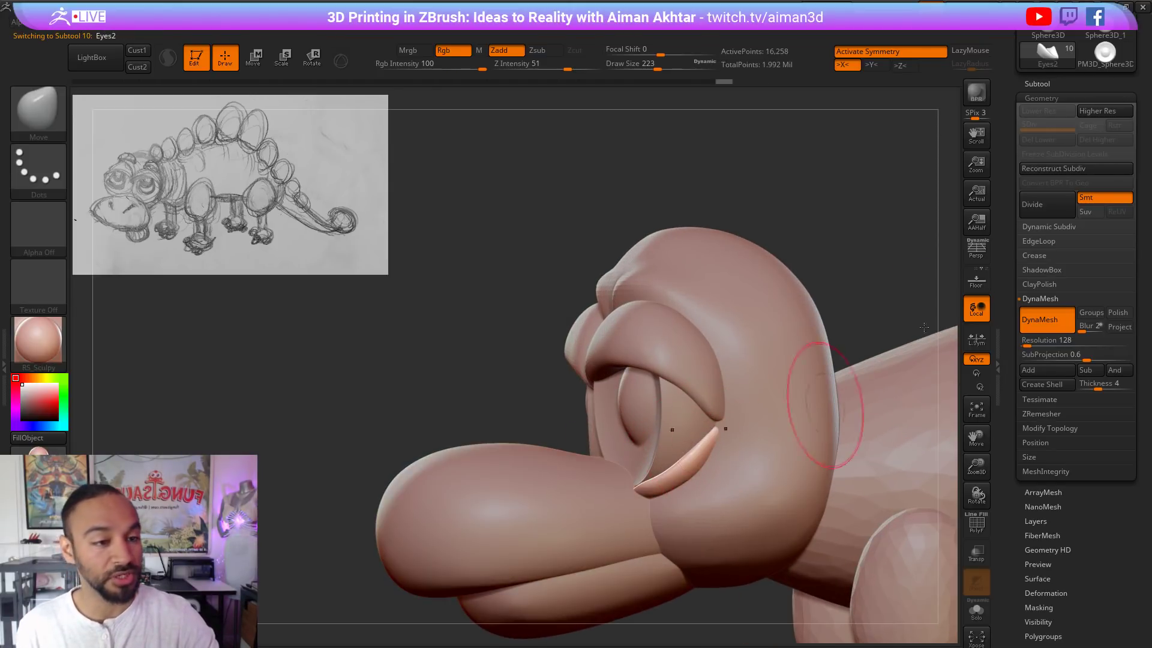
left_click(1041, 83)
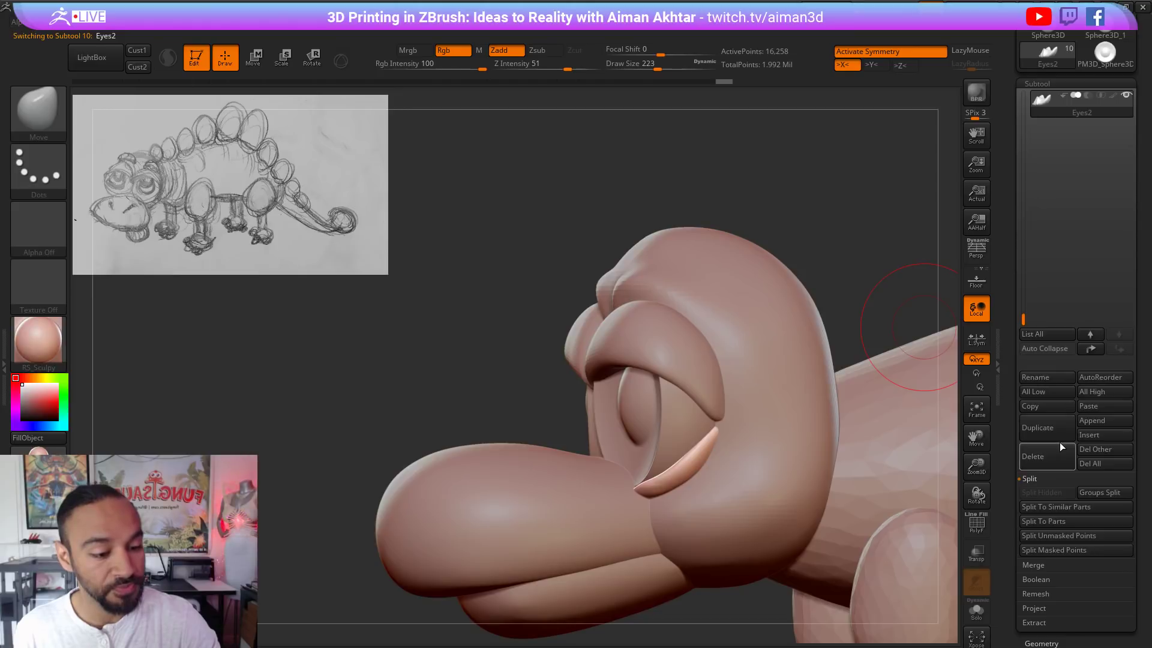
left_click(1050, 454)
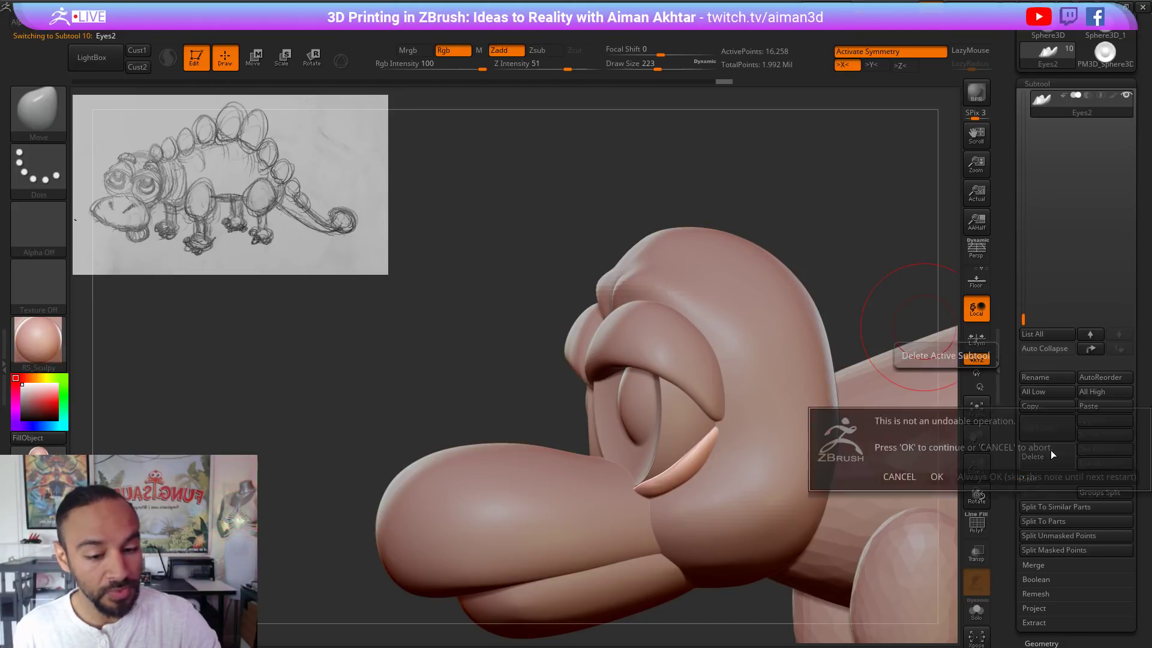
left_click(936, 473)
Step: Carve slanted, mirrored nostrils into the upper snout's front with the DamStandard brush at draw size 68
left_click(537, 555, "alt")
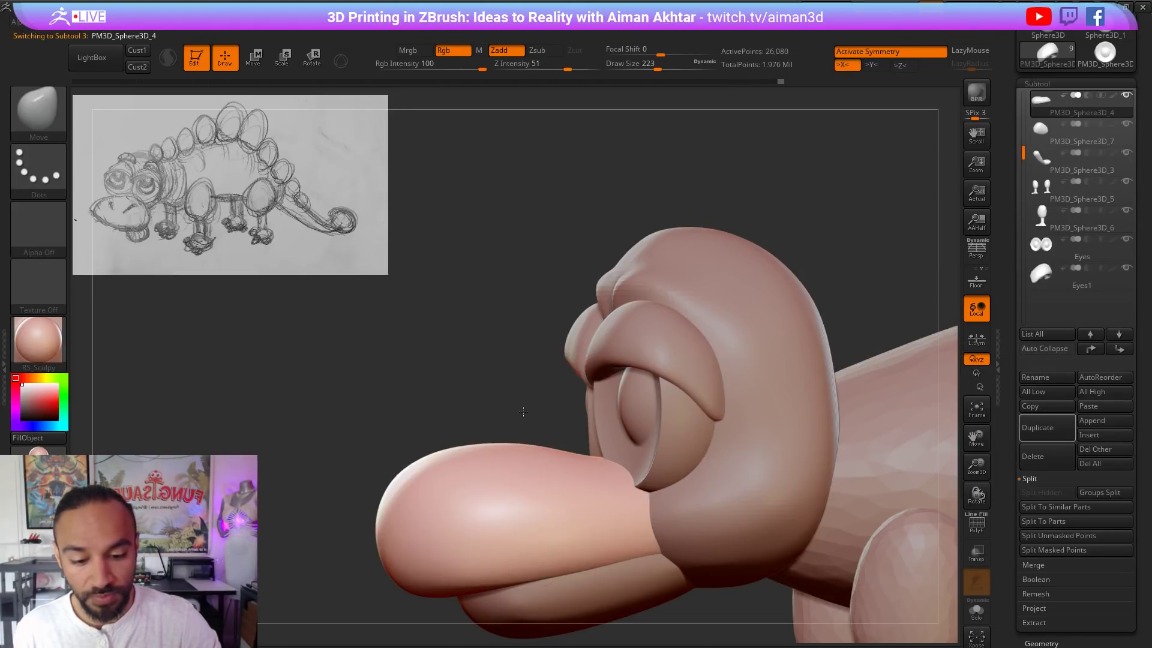
left_click_drag(525, 411, 460, 407, "alt")
left_click_drag(462, 490, 240, 305, "shift")
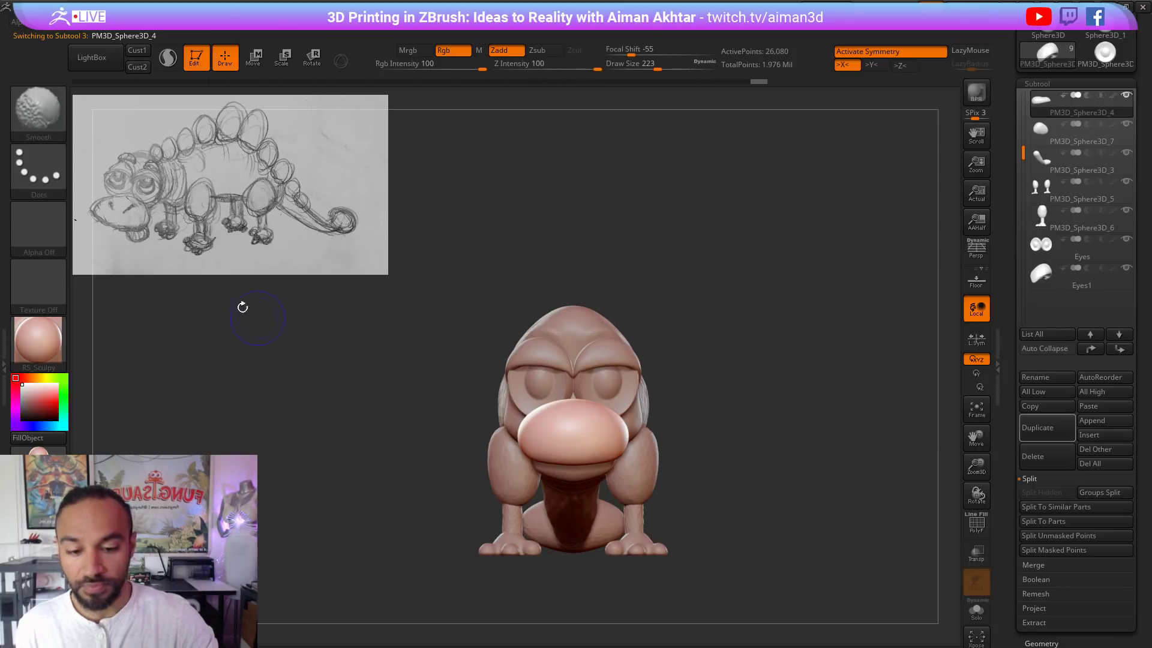
left_click(42, 113)
key("d")
key("s")
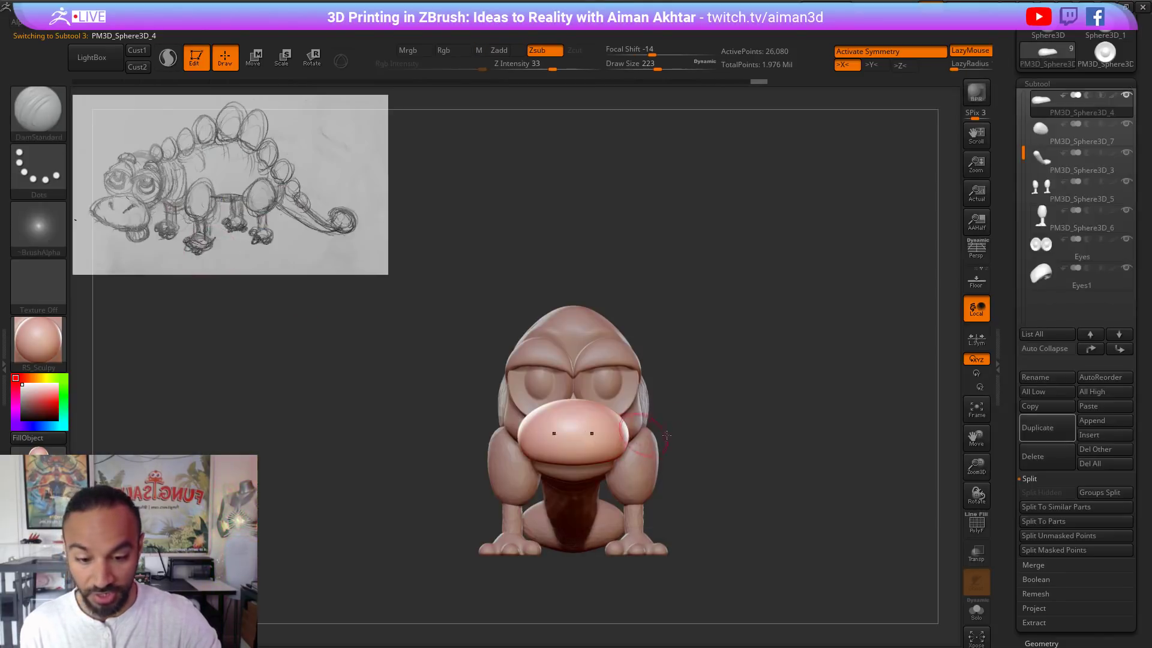
left_click_drag(714, 441, 806, 448)
mouse_move(780, 441)
left_mouse_down("alt")
mouse_move(823, 490)
mouse_move(822, 516)
left_mouse_up("alt")
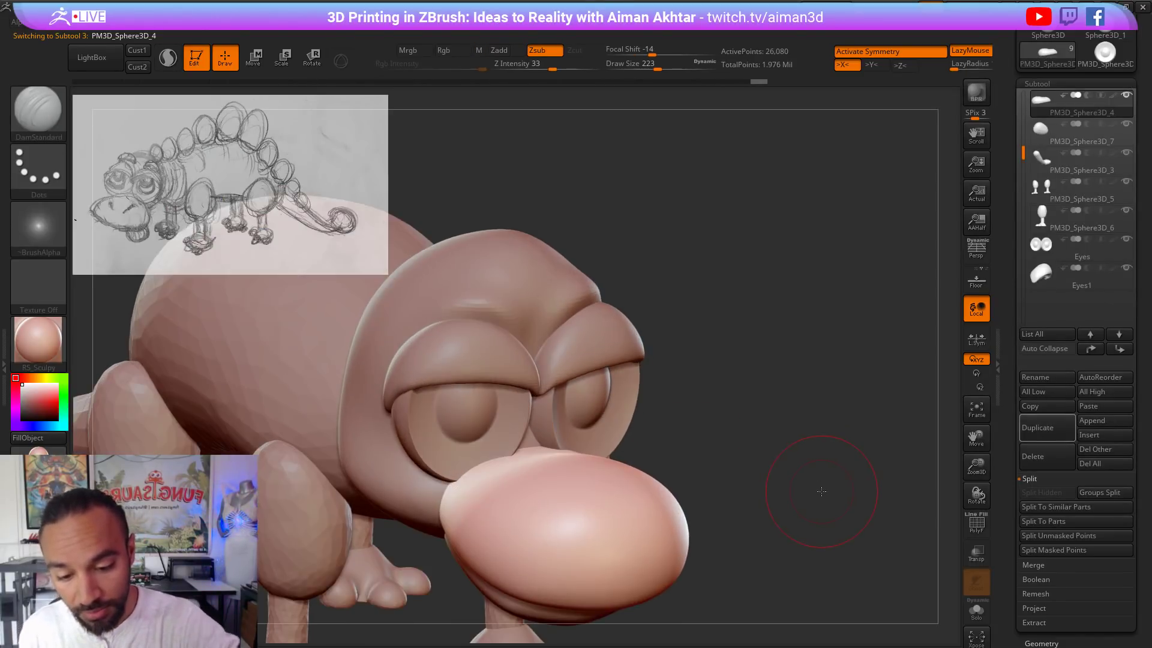
key("s")
mouse_move(558, 502)
left_mouse_down()
mouse_move(579, 545)
mouse_move(558, 510)
mouse_move(577, 543)
mouse_move(552, 509)
mouse_move(545, 515)
left_mouse_up()
key("ctrl+z")
key("s")
key("s")
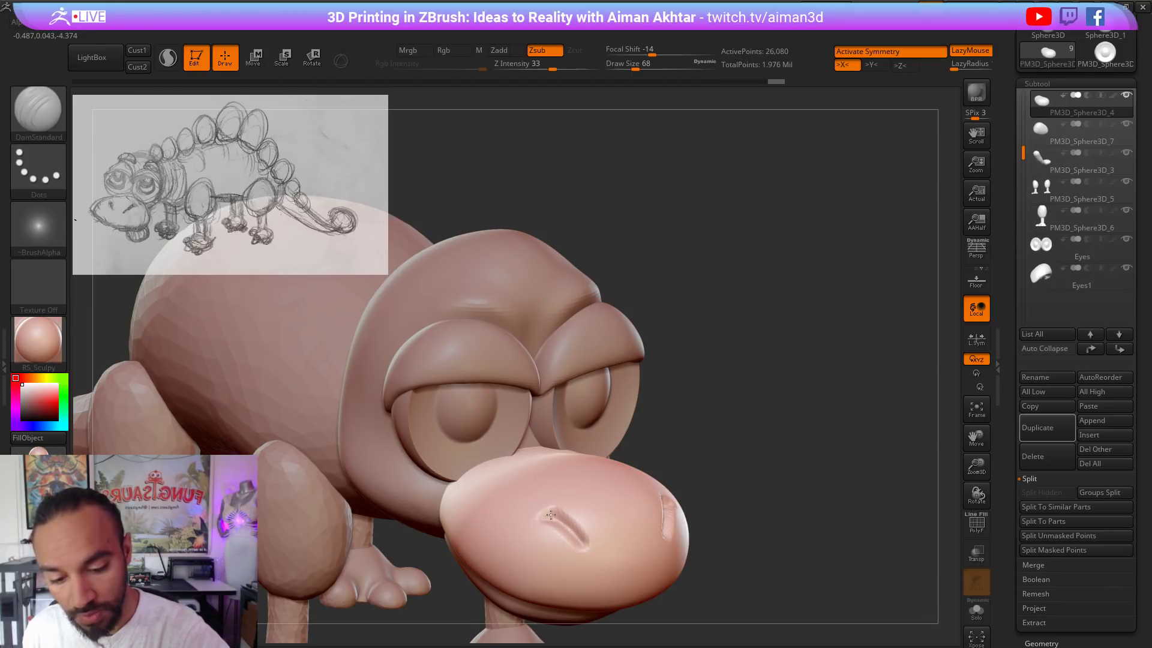
left_click_drag(696, 433, 678, 451, "alt")
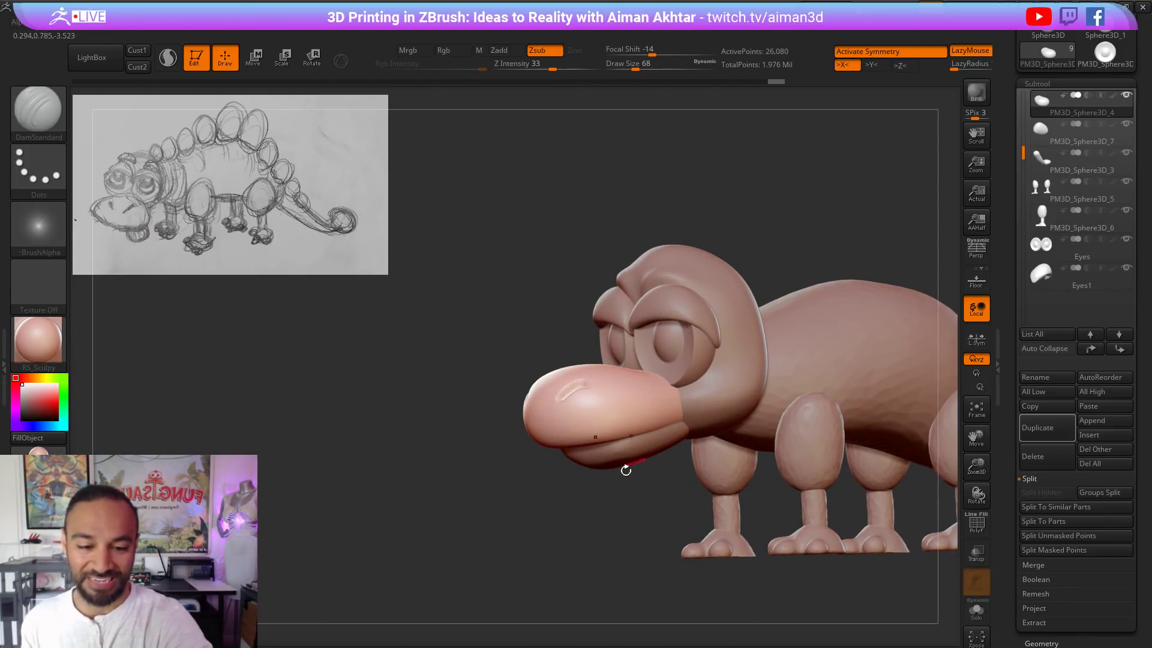
Step: Select the lower jaw and lay a Move transpose line across it from the front, then return to Draw mode
left_click_drag(626, 469, 301, 337)
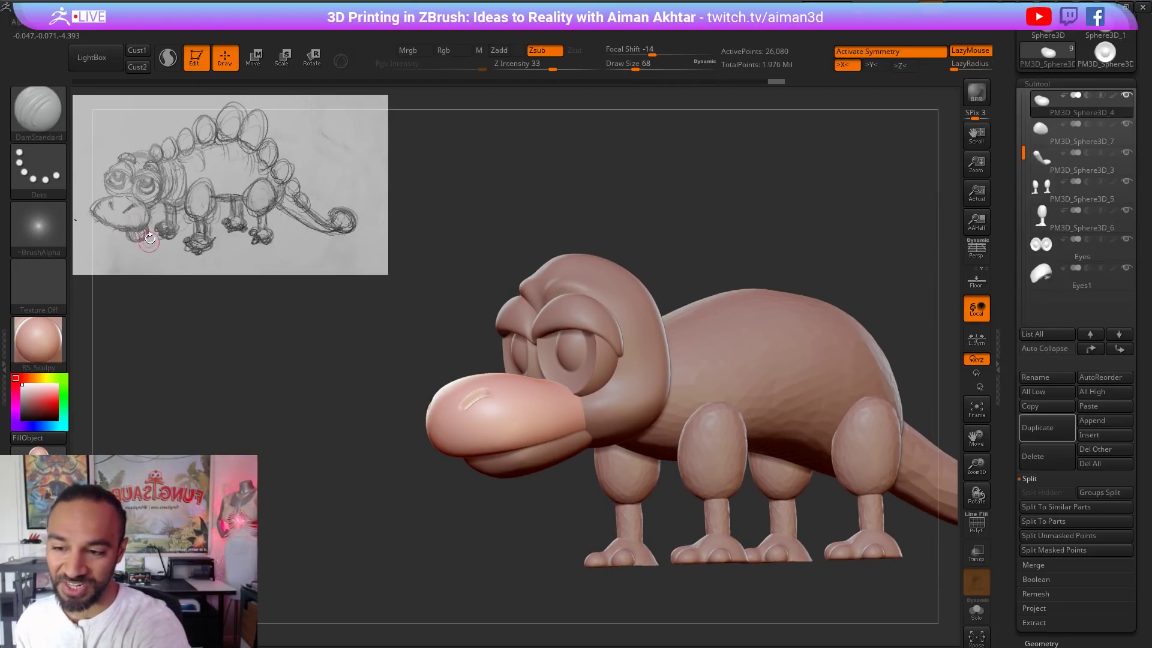
key("s")
left_click(517, 454)
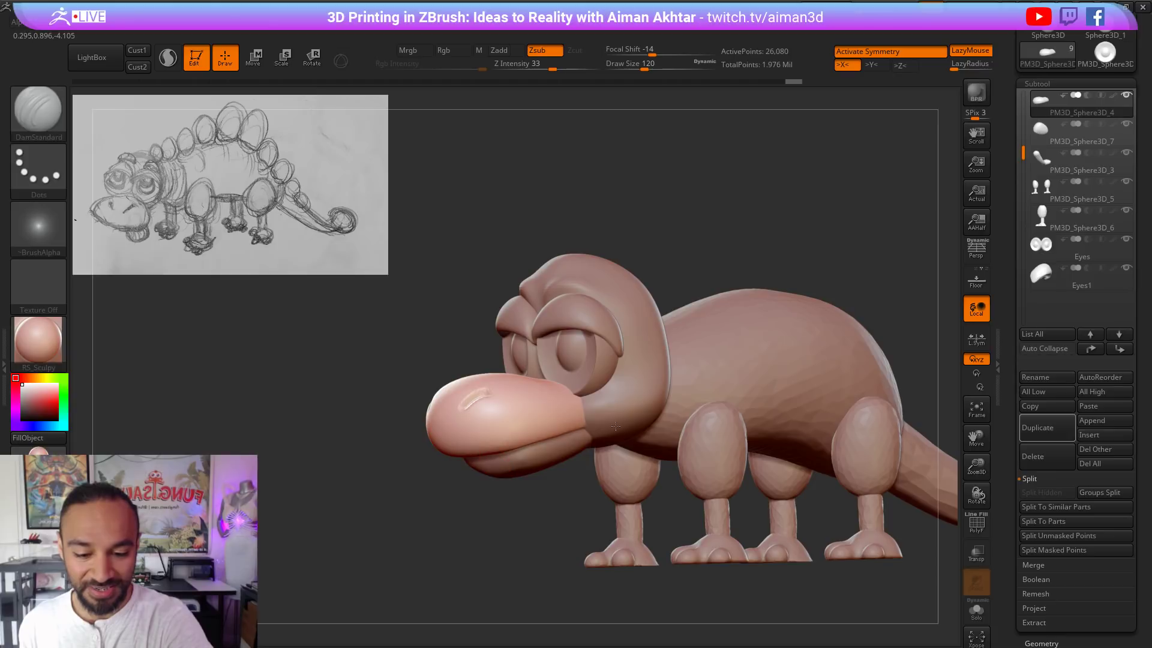
key("s")
mouse_move(509, 457)
left_mouse_down()
mouse_move(588, 420)
mouse_move(614, 372)
left_mouse_up()
left_click(559, 457, "alt")
key("w")
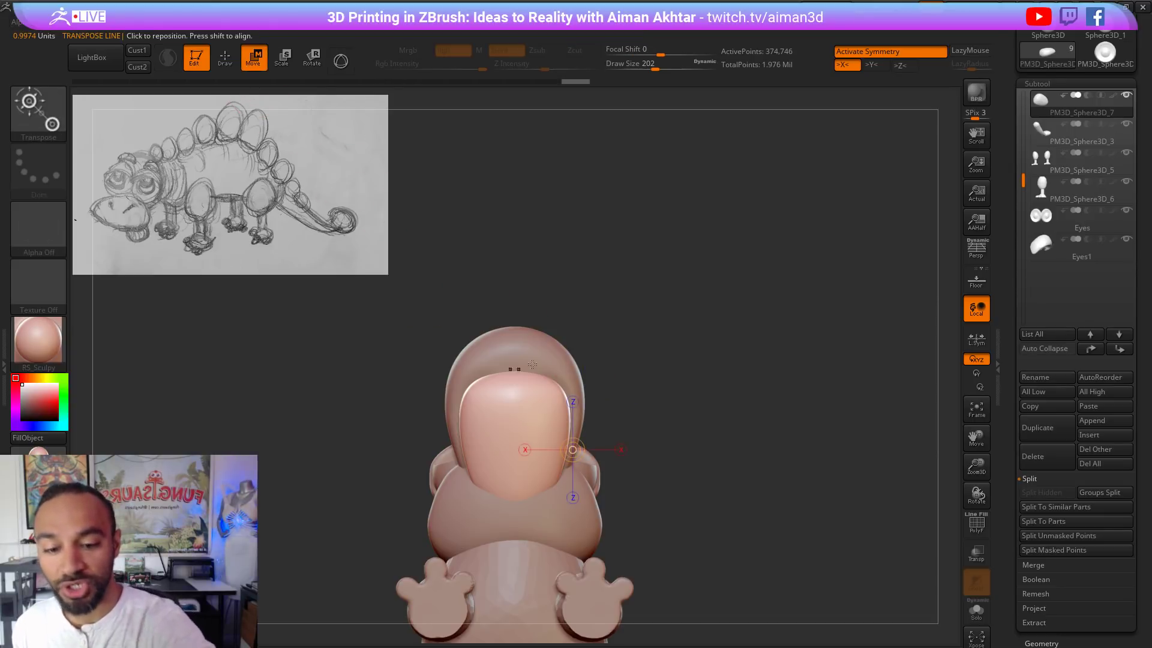
mouse_move(533, 427)
left_mouse_down("shift")
mouse_move(637, 427)
mouse_move(613, 428)
left_mouse_up("shift")
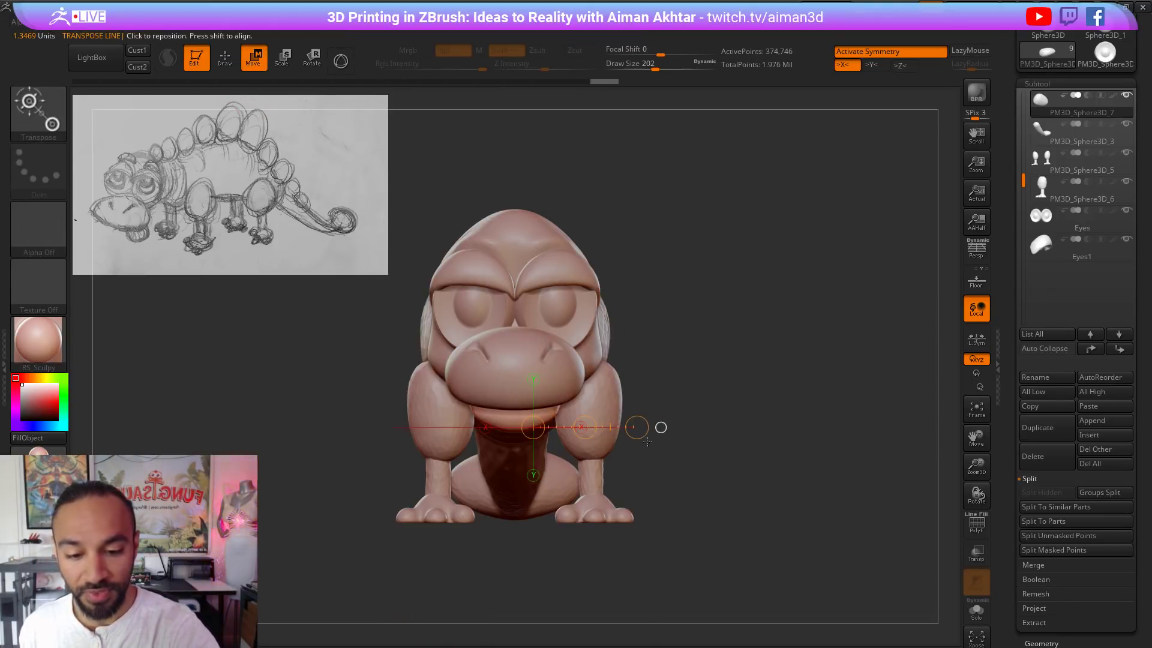
left_click(225, 59)
left_click_drag(673, 318, 680, 367, "alt")
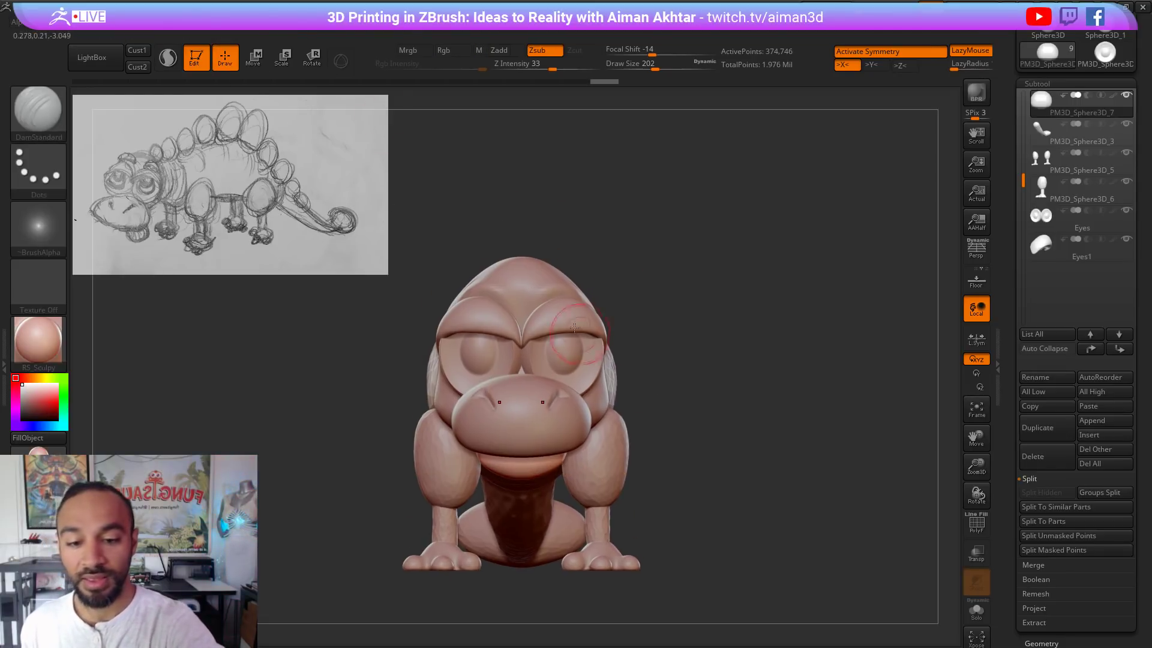
Step: Select the upper eyelids and lift their lower edges with the Move brush at draw size 268
left_click(569, 318, "alt")
key("b")
key("m")
key("v")
key("s")
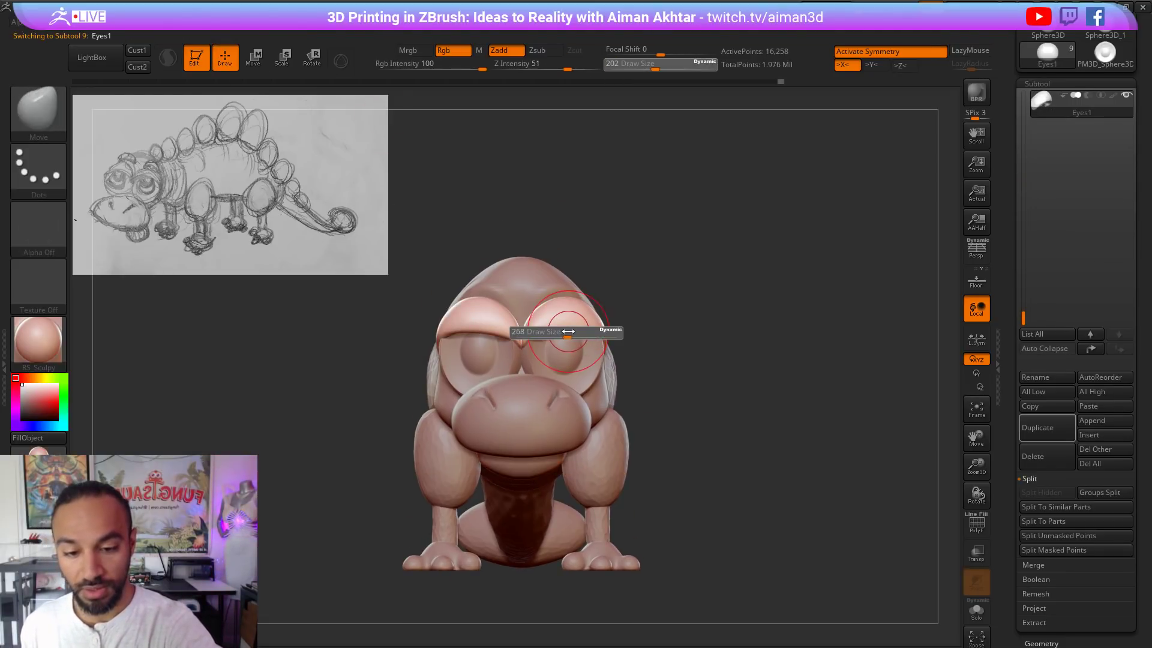
left_click_drag(561, 332, 575, 326)
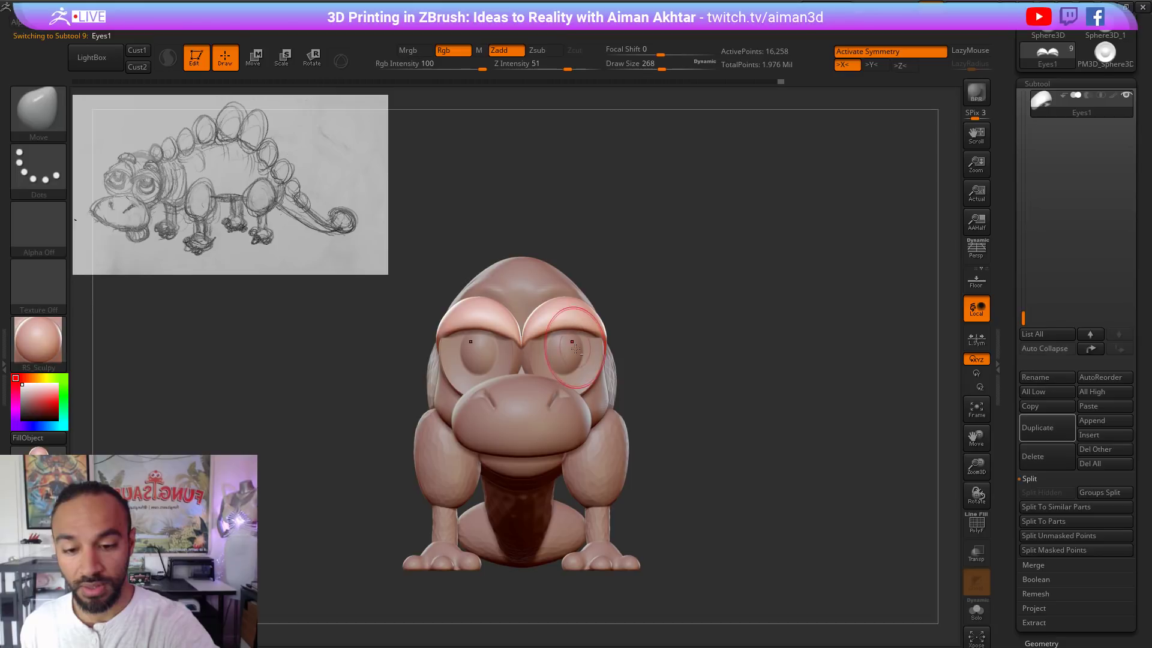
Step: Select the eyes and reposition the pupils with the Move brush at draw sizes 331 and 262
left_click(574, 350, "alt")
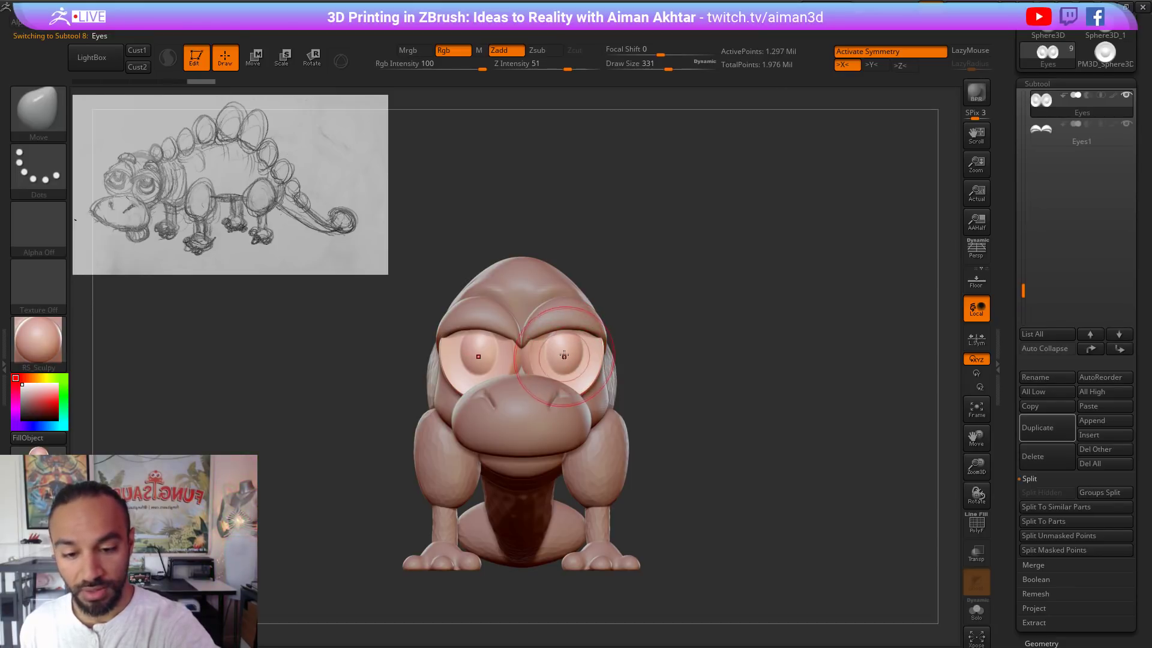
left_click_drag(562, 363, 558, 361)
key("s")
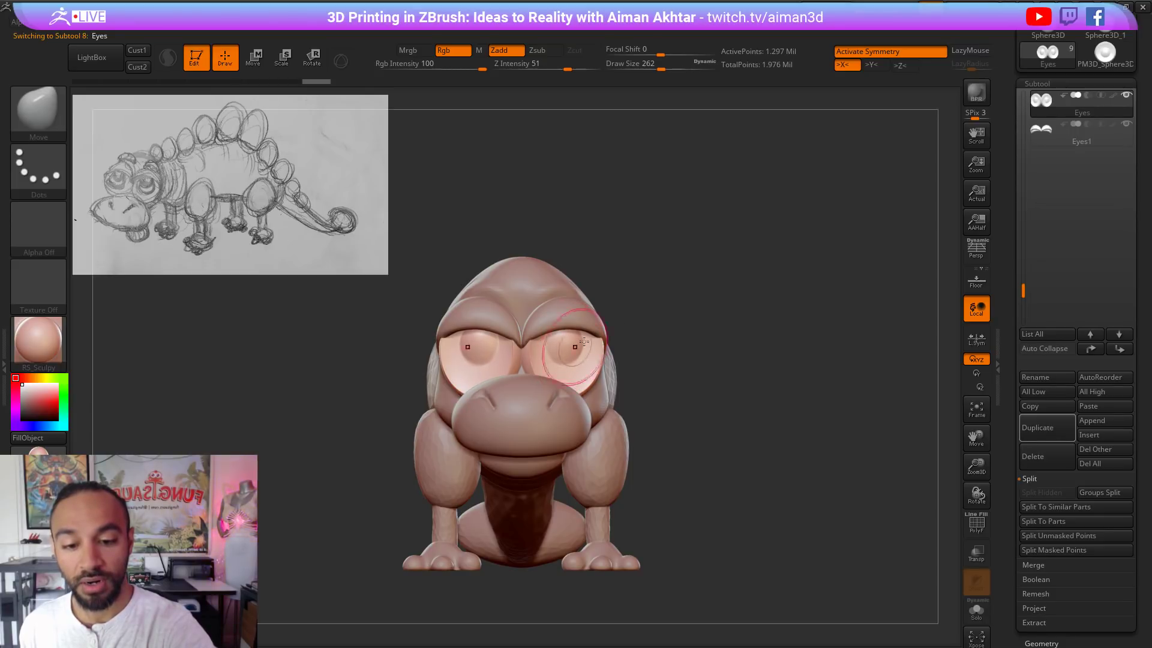
mouse_move(647, 322)
left_mouse_down()
mouse_move(558, 324)
mouse_move(581, 349)
mouse_move(607, 347)
mouse_move(596, 240)
left_mouse_up()
key("s")
Step: Rotate the upper eyelids back in side view with a Rotate transpose line so the eyes open wider
key("r")
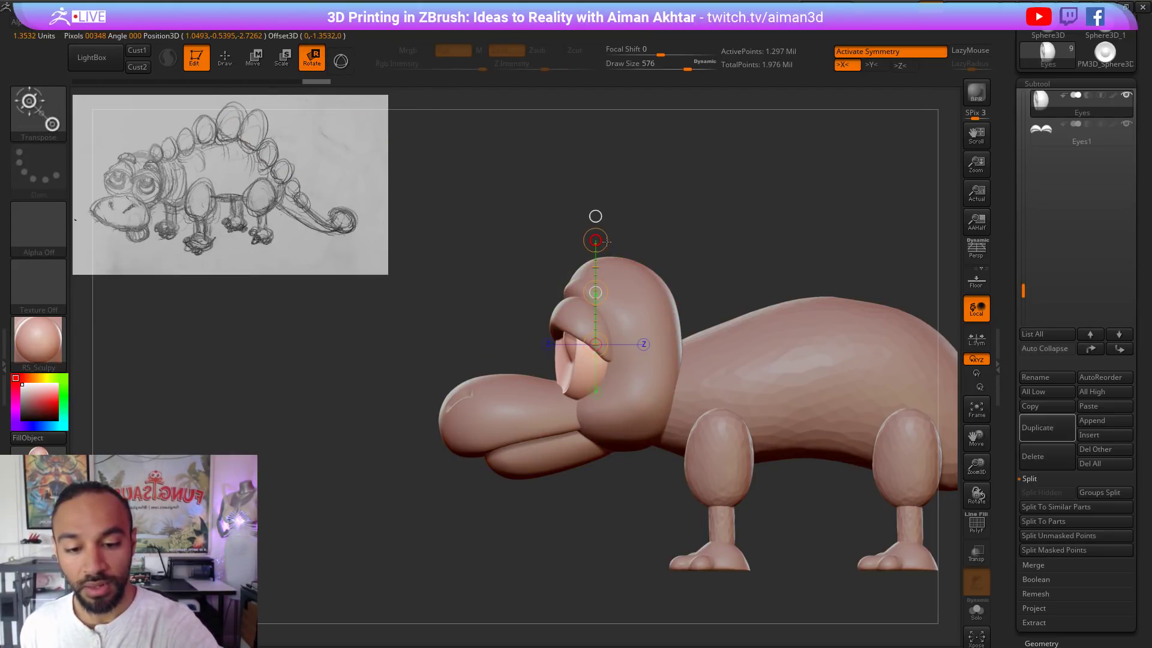
left_click(579, 310, "alt")
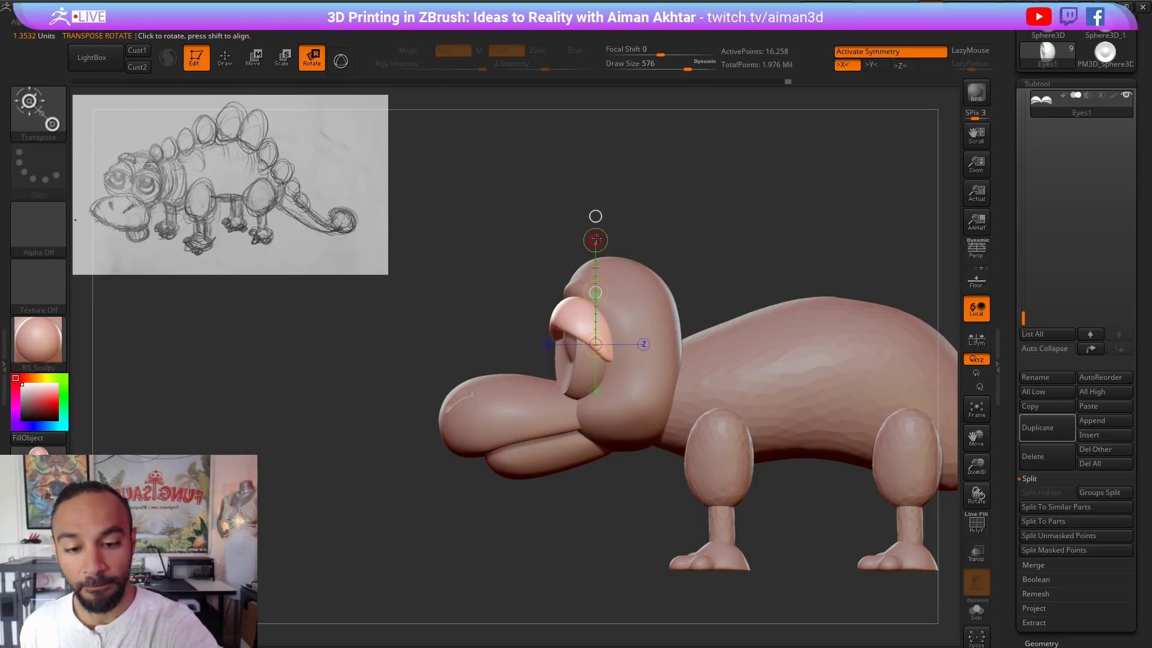
left_click_drag(641, 214, 666, 216)
left_click(225, 58)
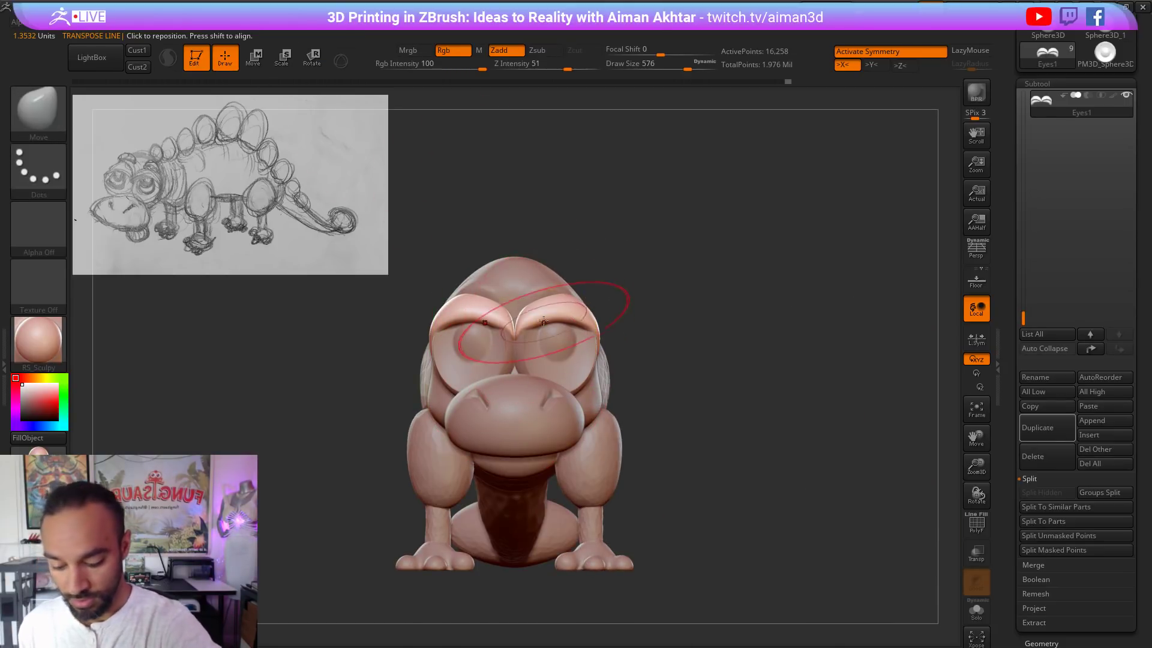
Step: Shape the upper eyelids into rounder arches from the front with the Move brush at draw sizes between 202 and 293
key("s")
mouse_move(548, 301)
left_mouse_down()
mouse_move(524, 300)
mouse_move(544, 283)
left_mouse_up()
key("s")
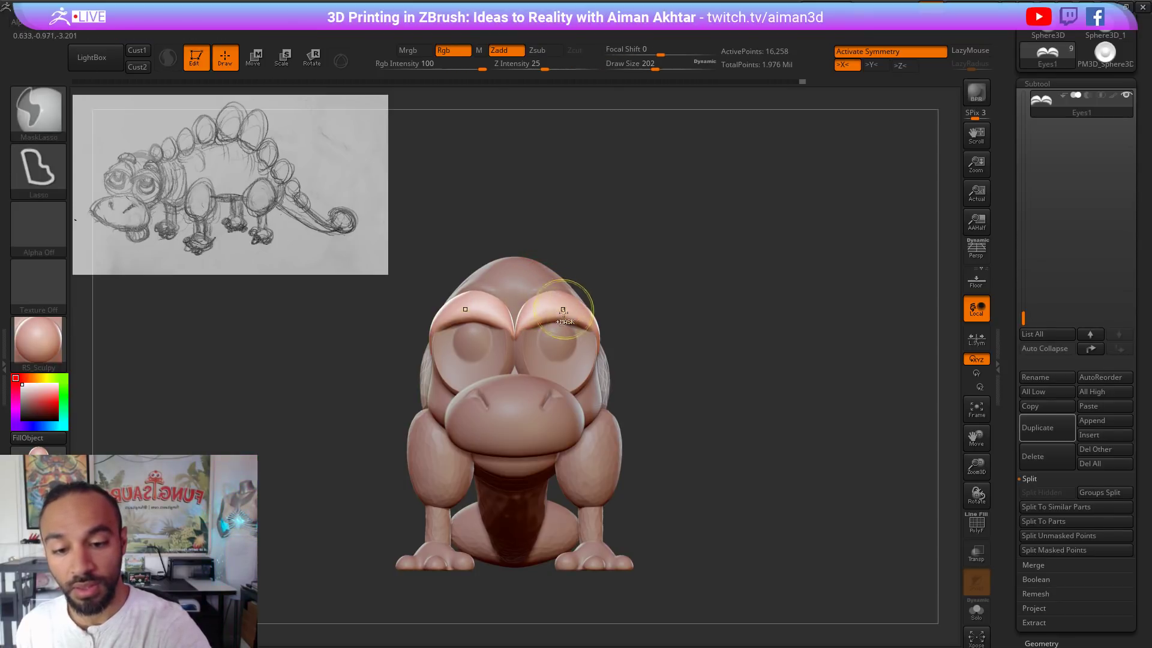
key("s")
left_click_drag(538, 335, 538, 336)
left_click_drag(526, 325, 570, 329)
key("s")
left_click_drag(565, 324, 567, 330)
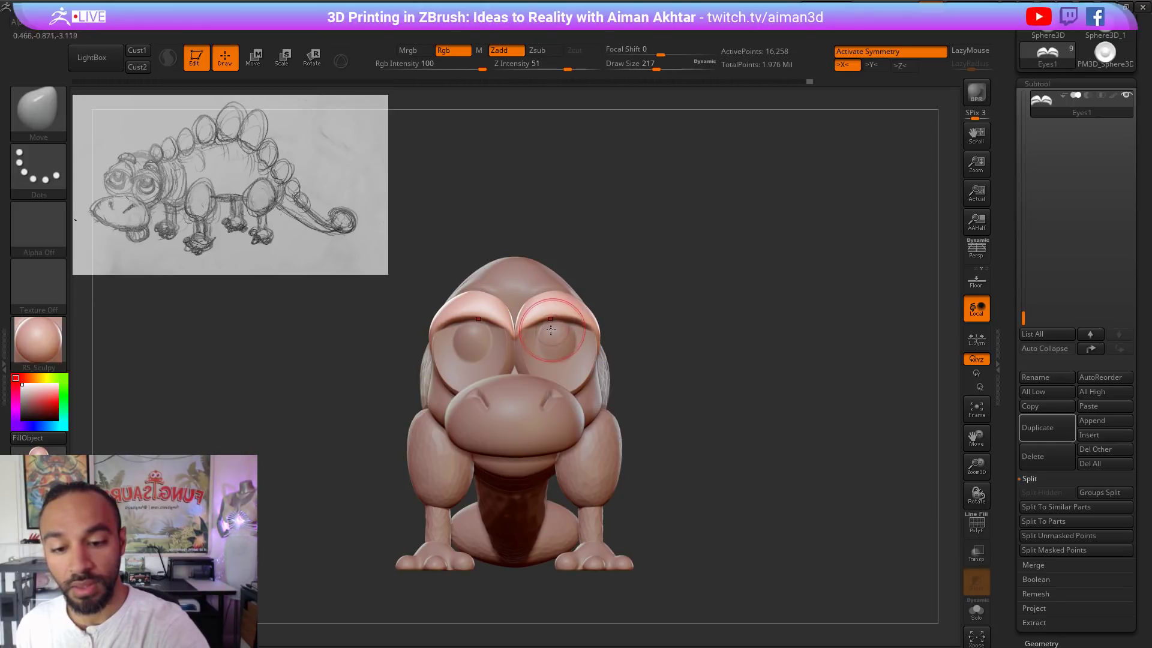
key("s")
left_click(538, 331)
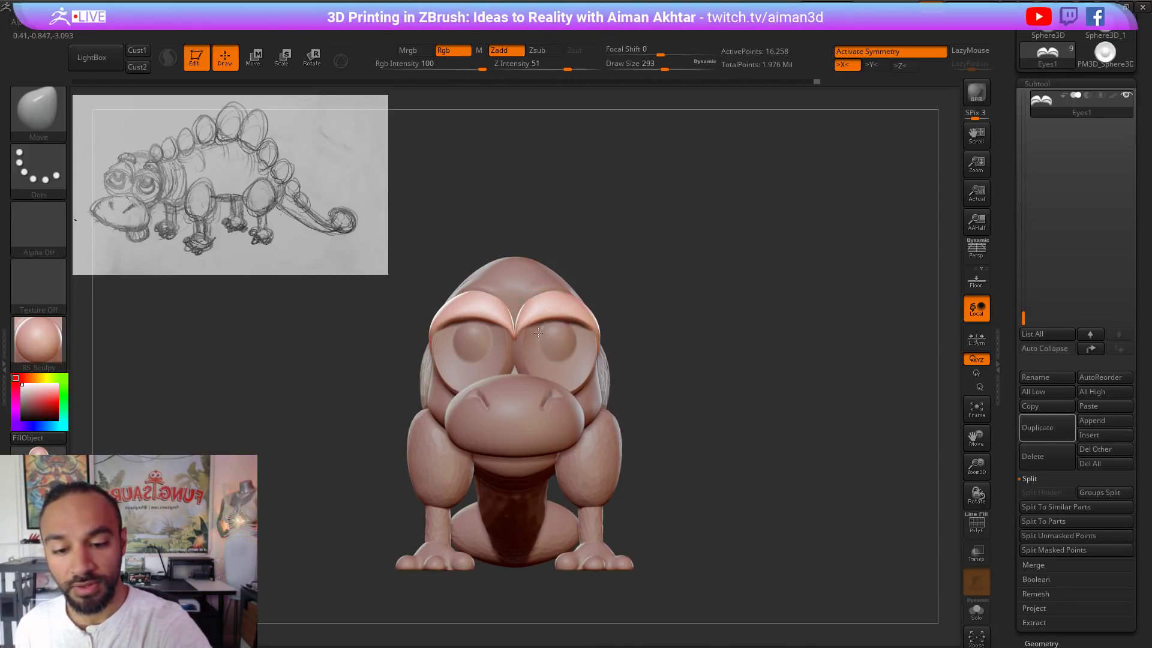
key("s")
left_click(528, 337)
Step: Thicken the upper eyelids with the Inflat brush at draw size 268 and Z Intensity 10, then smooth them
key("b")
key("i")
key("n")
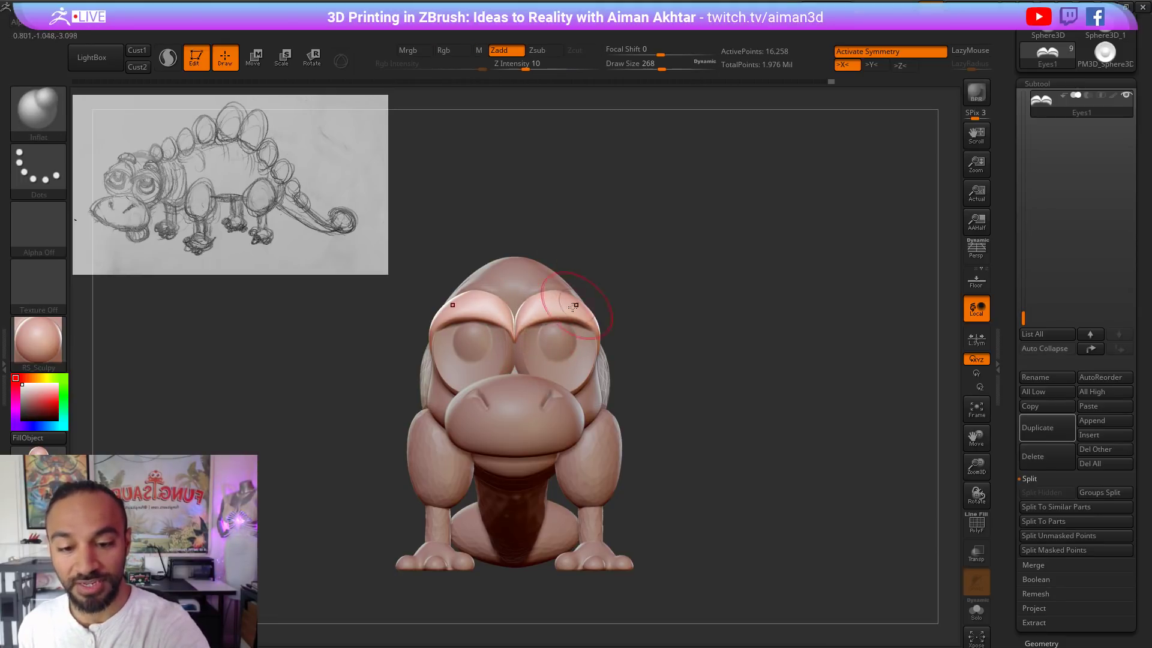
key("shift")
Step: Adjust the outer parts of the upper eyelids in three-quarter view with the Move brush at draw size 223
key("b")
key("m")
key("v")
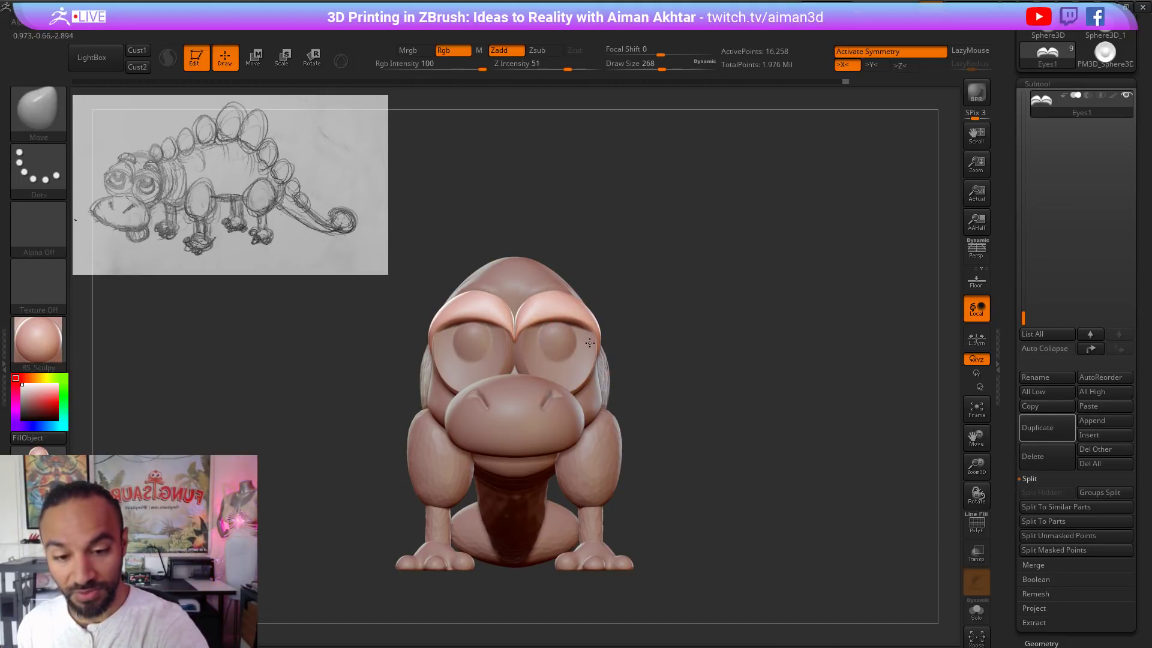
right_click_drag(590, 343, 447, 350)
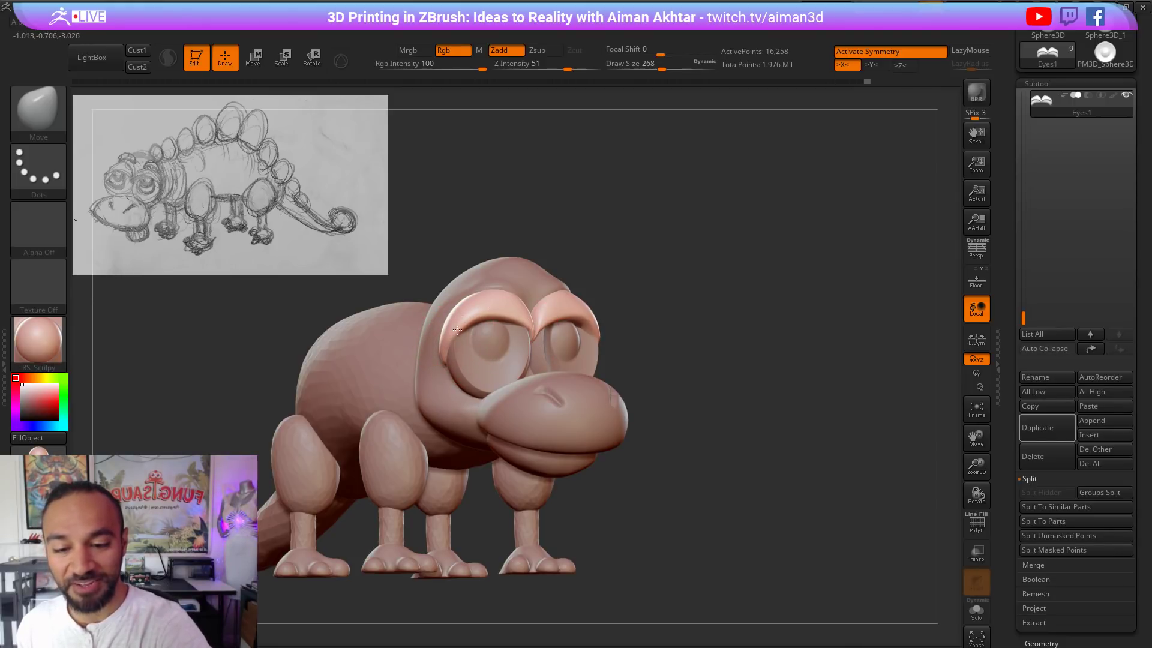
key("s")
left_click_drag(468, 328, 462, 329)
right_click_drag(657, 282, 606, 281)
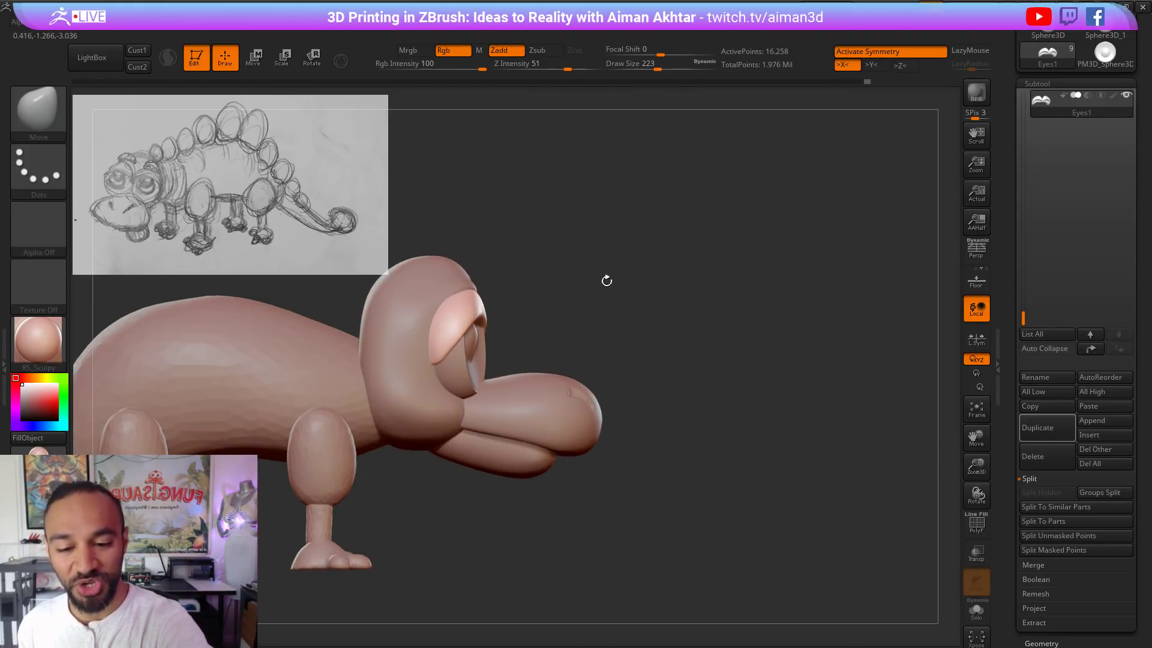
Step: Refine the upper eyelids' outer corners and lower edges in side view with the Move brush at draw sizes 192 and 251
key("s")
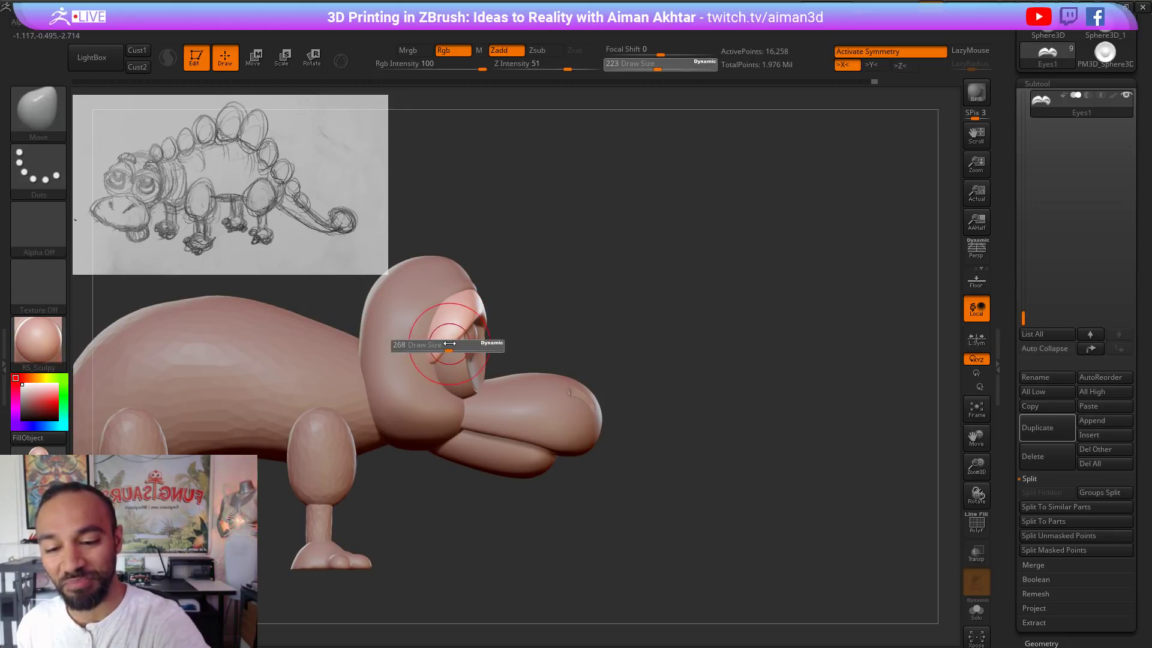
left_click(440, 352)
key("s")
left_click(436, 363)
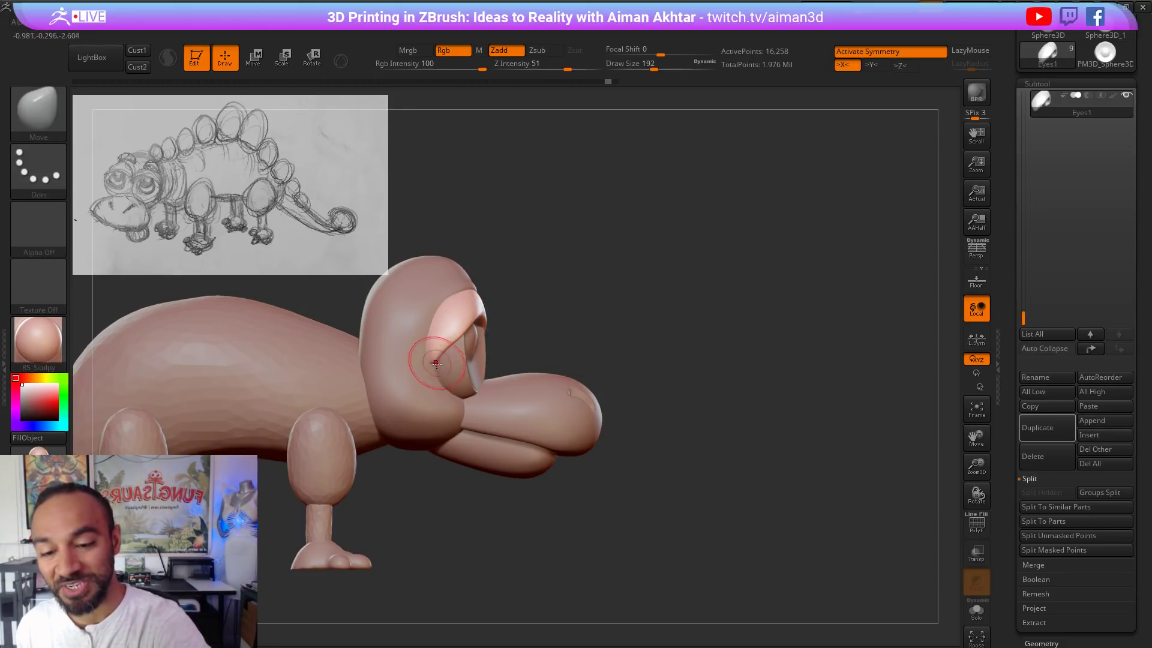
key("s")
left_click(462, 338)
left_click_drag(457, 341, 455, 331)
key("s")
left_click(459, 330)
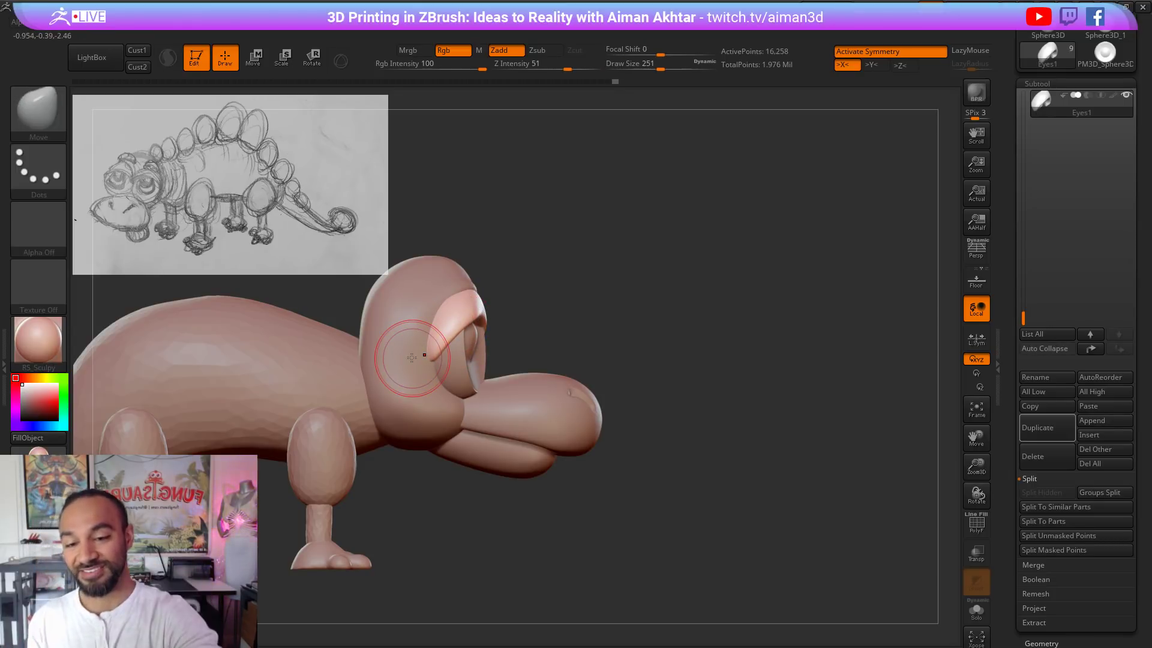
Step: Select the head and carve a crease around the upper eyelids with the DamStandard brush at draw sizes 251 and 286
left_click(466, 283, "alt")
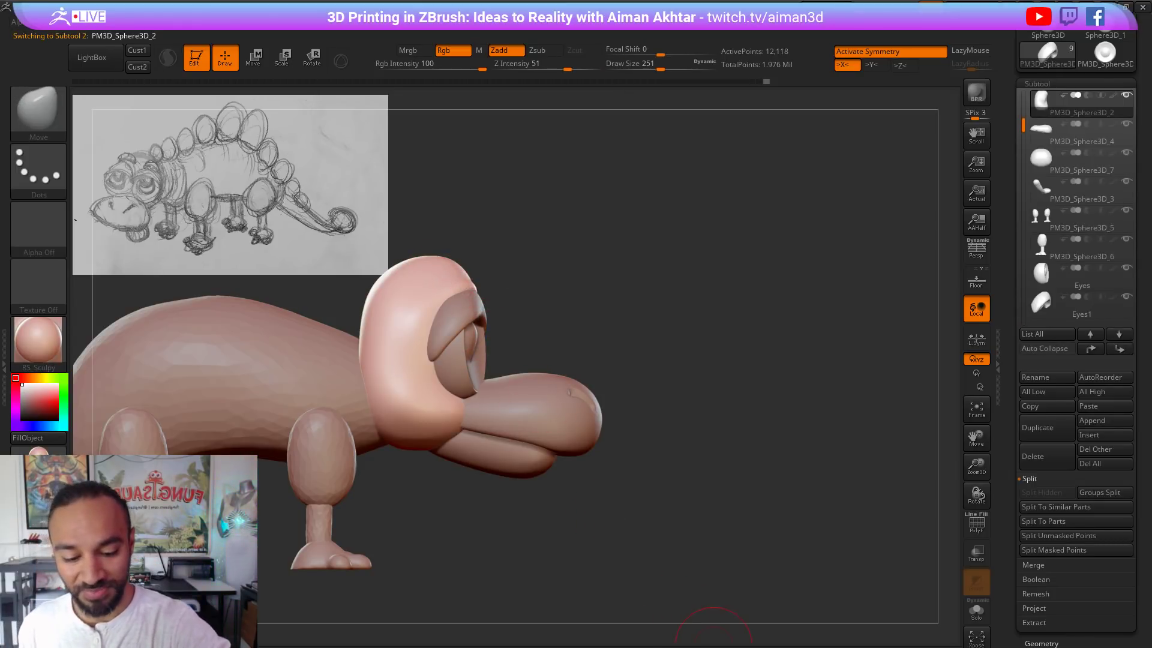
key("b")
key("d")
key("s")
left_click_drag(630, 304, 558, 354)
left_click_drag(459, 275, 424, 296)
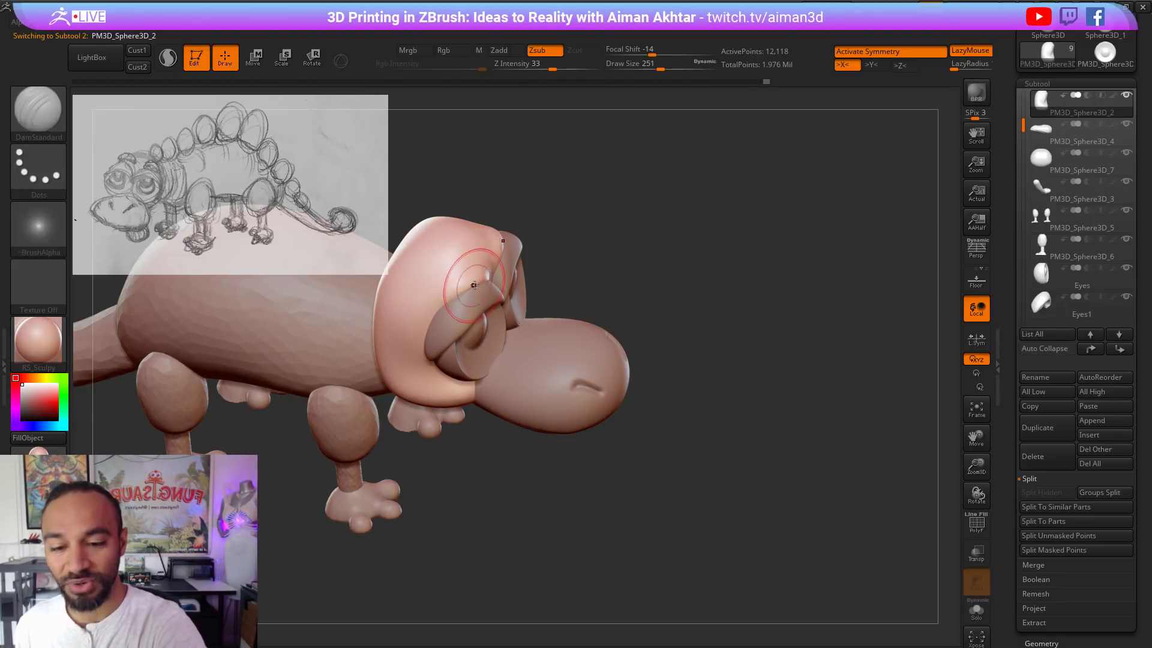
key("bracketright")
left_click_drag(430, 341, 479, 264)
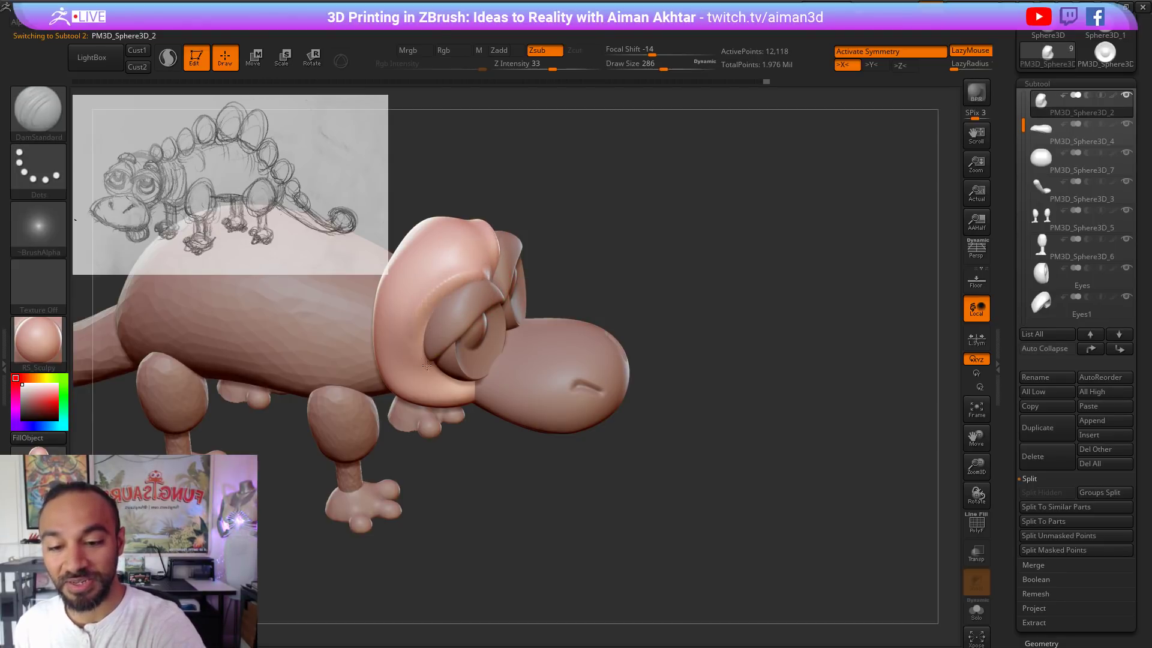
mouse_move(610, 290)
left_mouse_down()
mouse_move(604, 217)
mouse_move(622, 235)
left_mouse_up()
left_click_drag(533, 277, 523, 285)
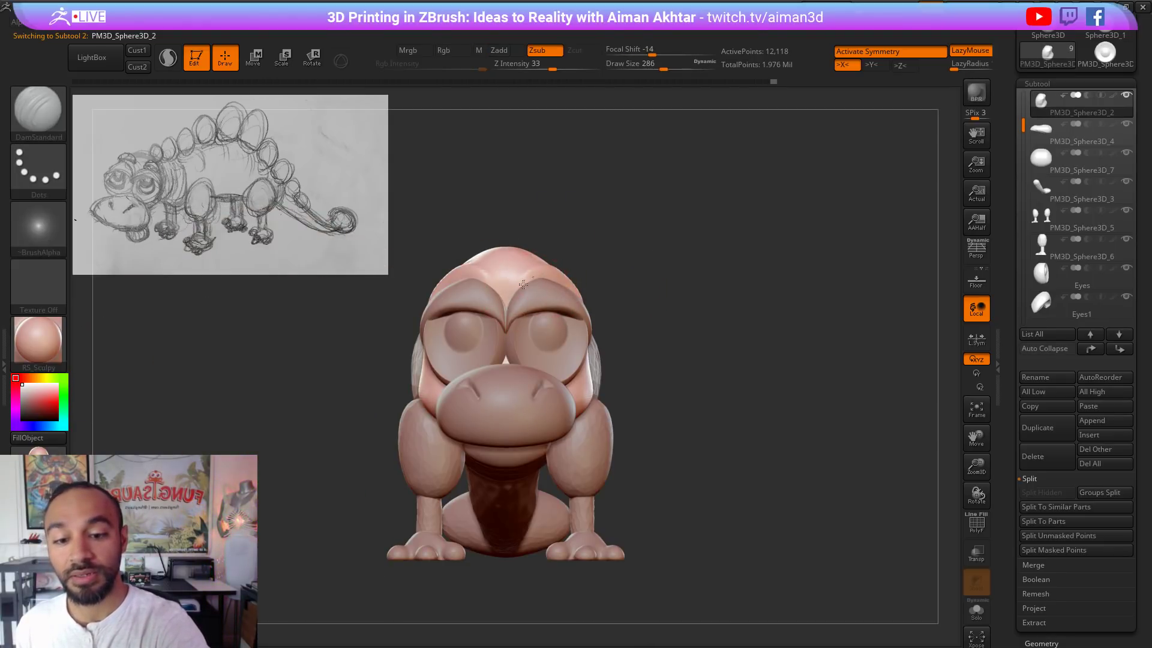
Step: Smooth the middle of the forehead just above the eyelids at draw size 140
left_click_drag(633, 257, 596, 303)
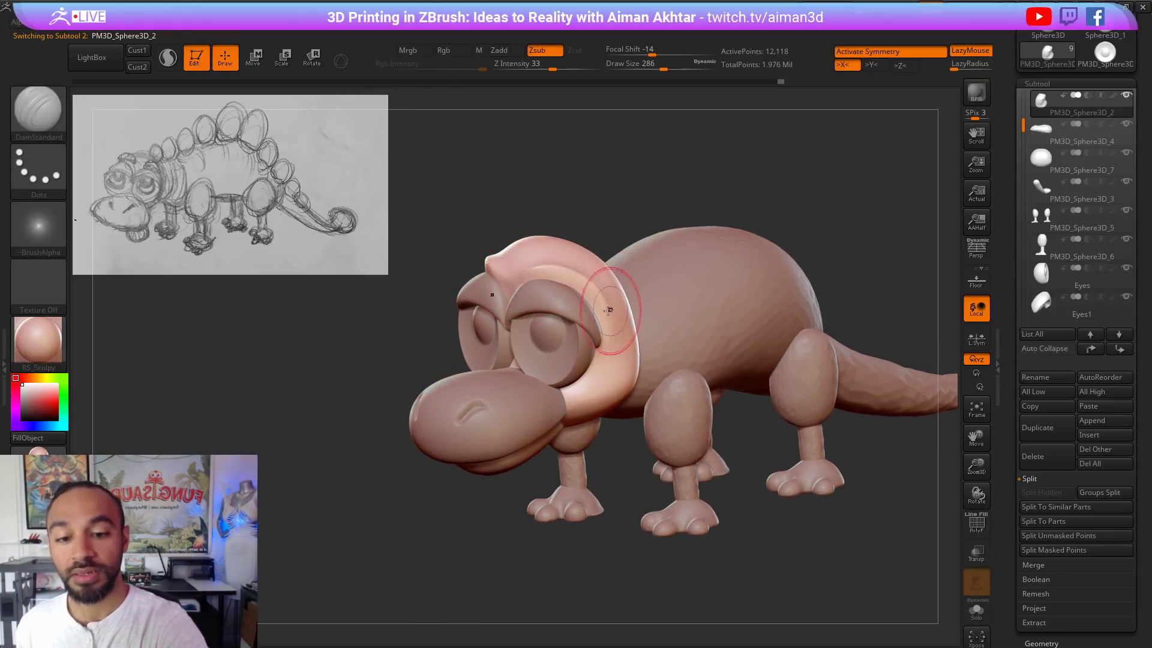
left_click_drag(631, 185, 584, 258)
key("s")
left_click_drag(514, 272, 499, 273)
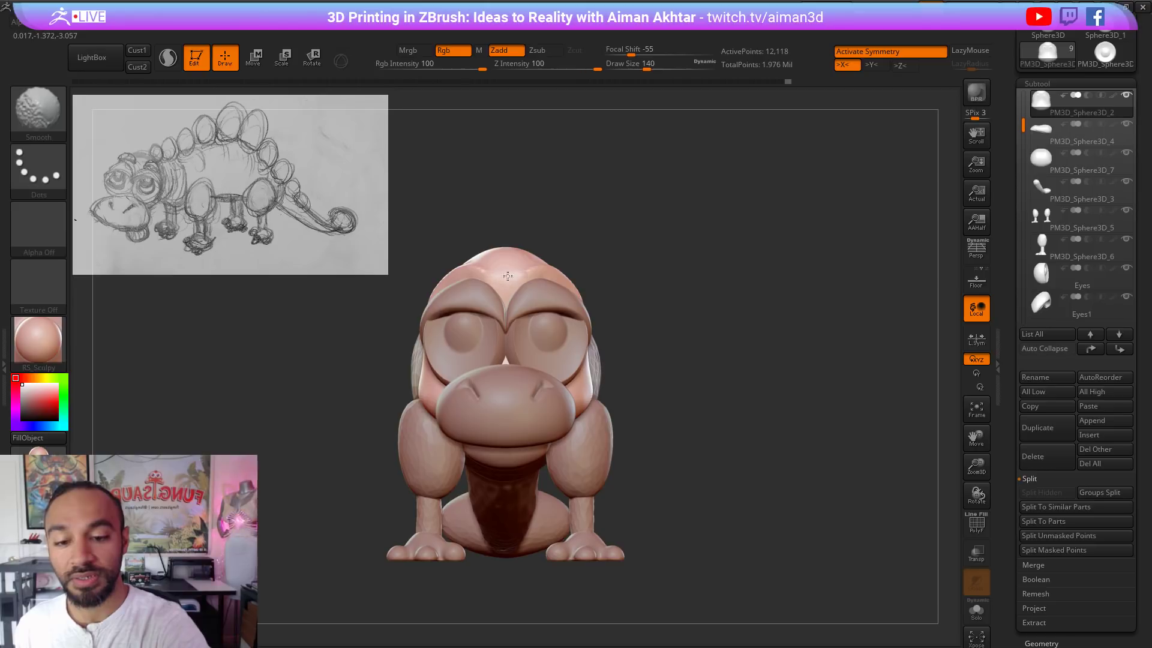
Step: Select the eyelids and refine their outer edges with the Move brush at draw size 177
left_click_drag(687, 290, 566, 299)
left_click(565, 299, "alt")
key("b")
key("m")
key("v")
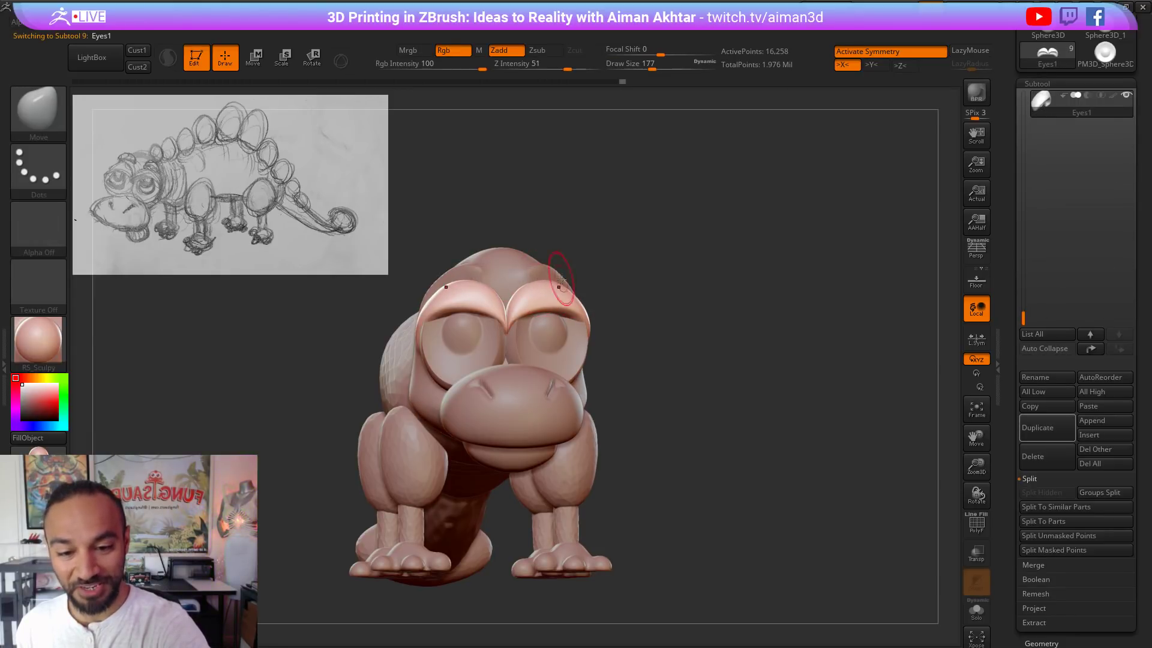
left_click_drag(633, 288, 576, 291)
key("shift")
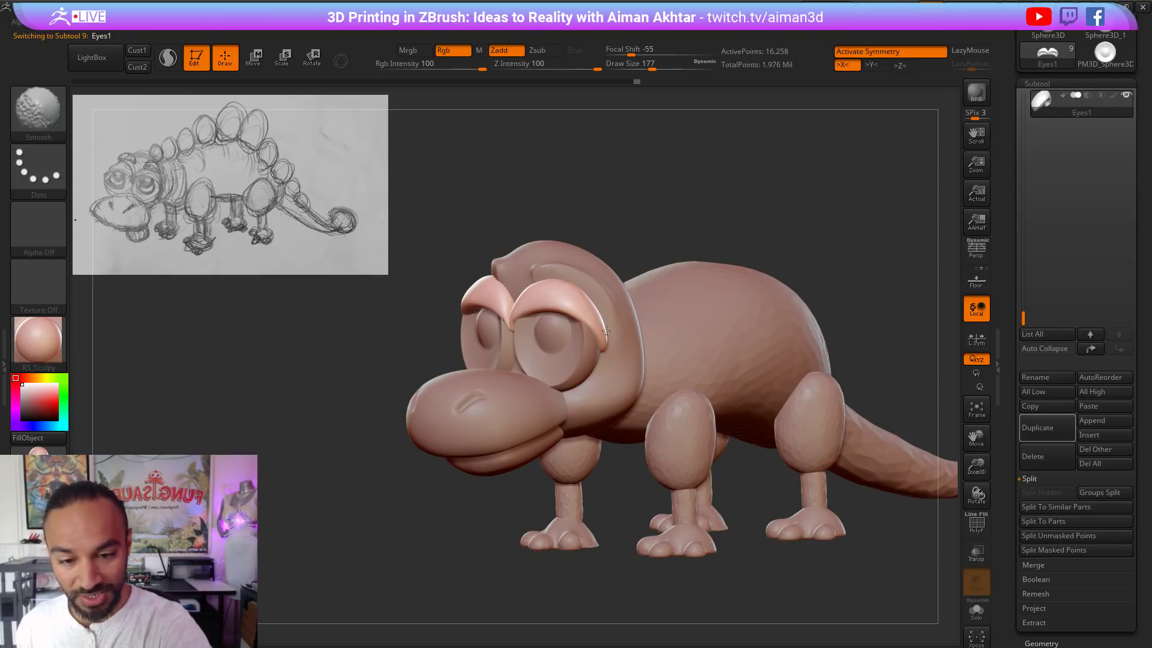
Step: Select the body and smooth its belly between the front and hind legs at draw size 1000
mouse_move(707, 226)
left_mouse_down("alt")
mouse_move(613, 221)
mouse_move(682, 216)
mouse_move(659, 219)
mouse_move(812, 248)
mouse_move(657, 248)
mouse_move(712, 306)
mouse_move(632, 394)
mouse_move(625, 380)
mouse_move(676, 390)
mouse_move(684, 411)
mouse_move(653, 448)
left_mouse_up("alt")
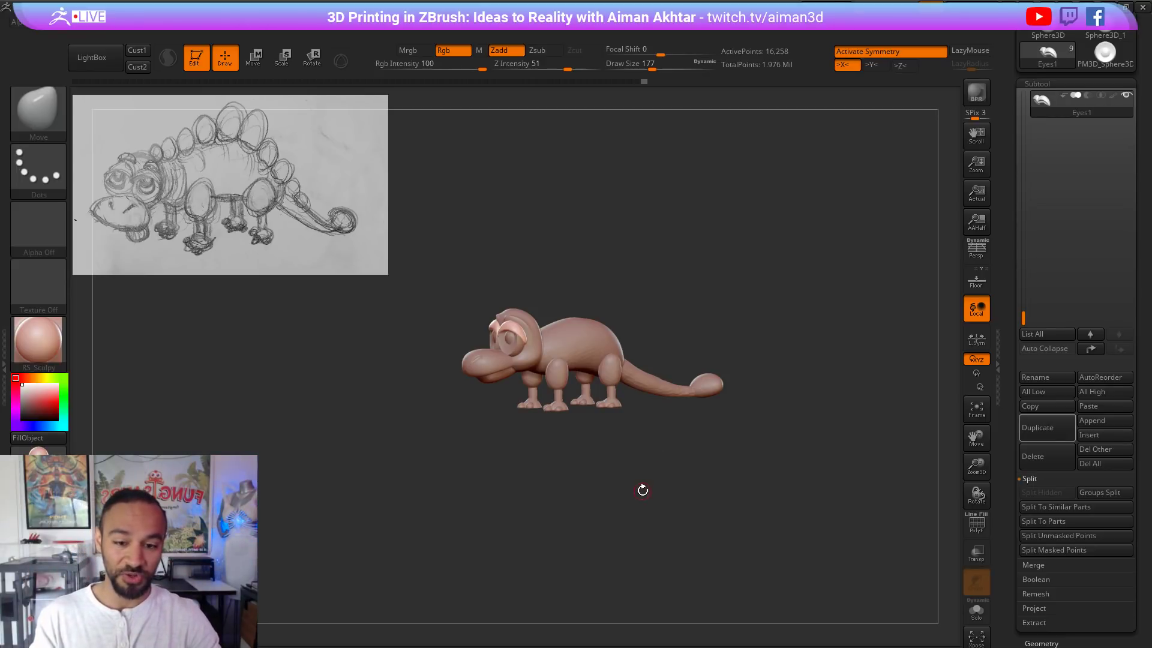
left_click_drag(642, 490, 738, 576)
left_click_drag(664, 421, 577, 429)
left_click(743, 410, "alt")
mouse_move(784, 525)
left_mouse_down("alt")
mouse_move(631, 496)
mouse_move(660, 459)
mouse_move(621, 451)
mouse_move(718, 457)
left_mouse_up("alt")
key("s")
key("s")
key("s")
key("shift")
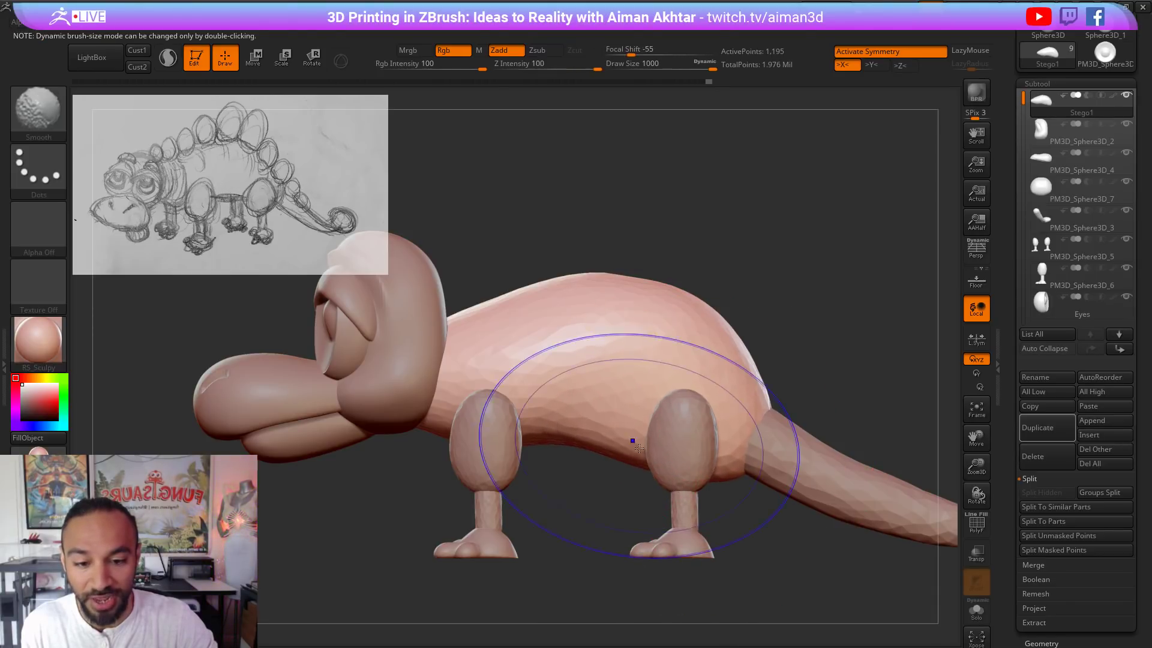
left_click_drag(639, 448, 634, 477, "shift")
left_click_drag(583, 516, 673, 505)
left_click_drag(684, 478, 675, 466, "shift")
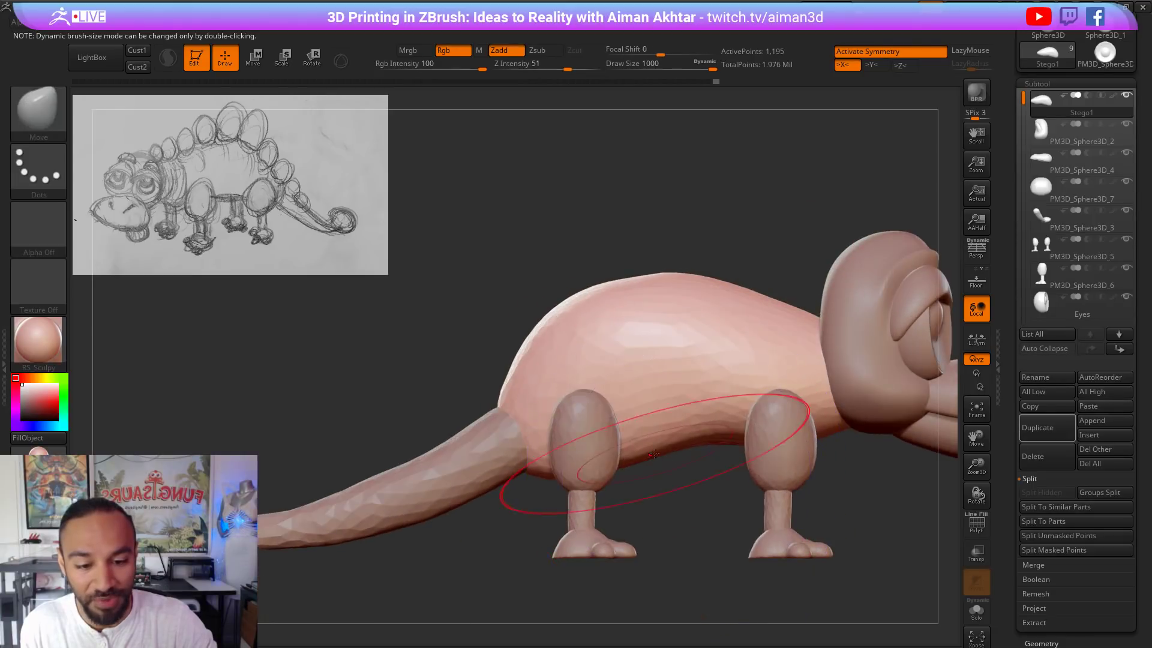
Step: Reshape the body's rump above the base of the tail with the Move brush
mouse_move(539, 462)
left_mouse_down()
mouse_move(503, 407)
mouse_move(521, 367)
mouse_move(543, 367)
left_mouse_up()
key("s")
key("s")
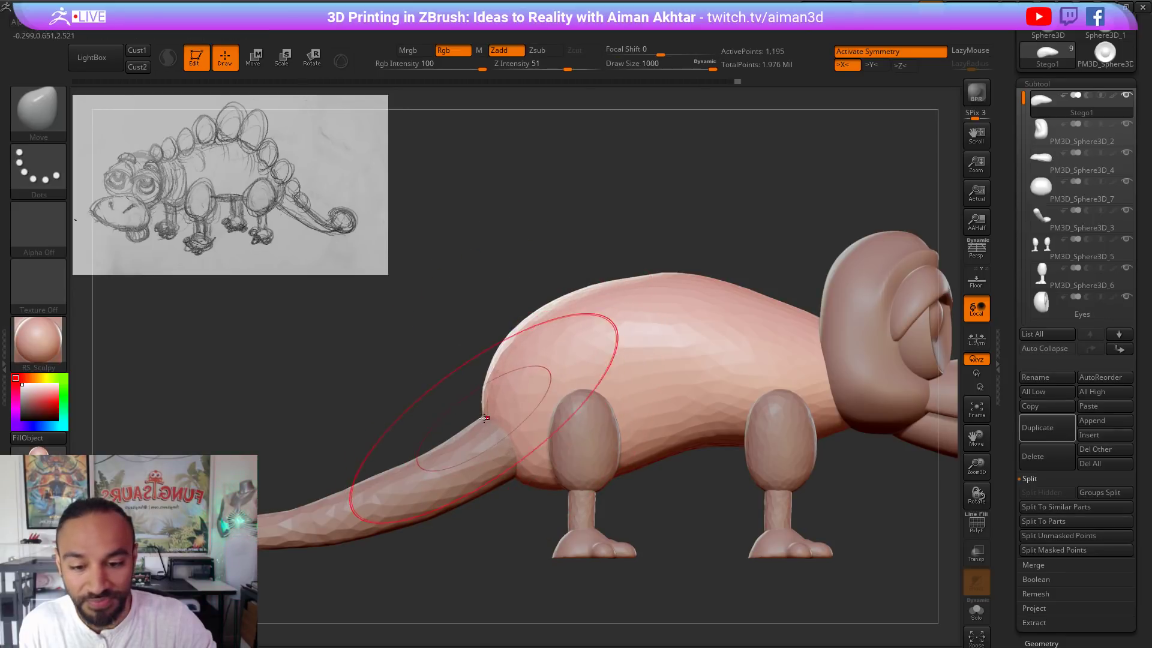
key("s")
left_click_drag(487, 399, 505, 388)
Step: Adjust the top of the neck where the body meets the head with a smaller Move brush
key("s")
left_click_drag(600, 315, 586, 314)
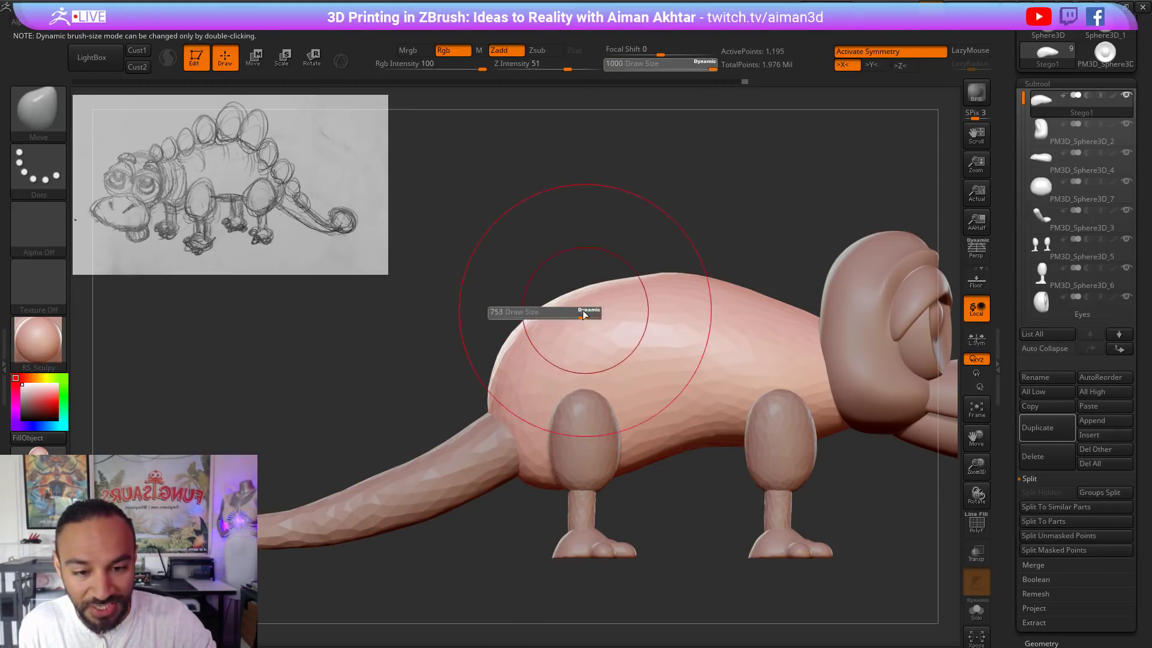
mouse_move(669, 274)
left_mouse_down("shift")
mouse_move(673, 285)
mouse_move(686, 236)
mouse_move(567, 236)
left_mouse_up("shift")
left_click_drag(668, 433, 669, 484, "alt")
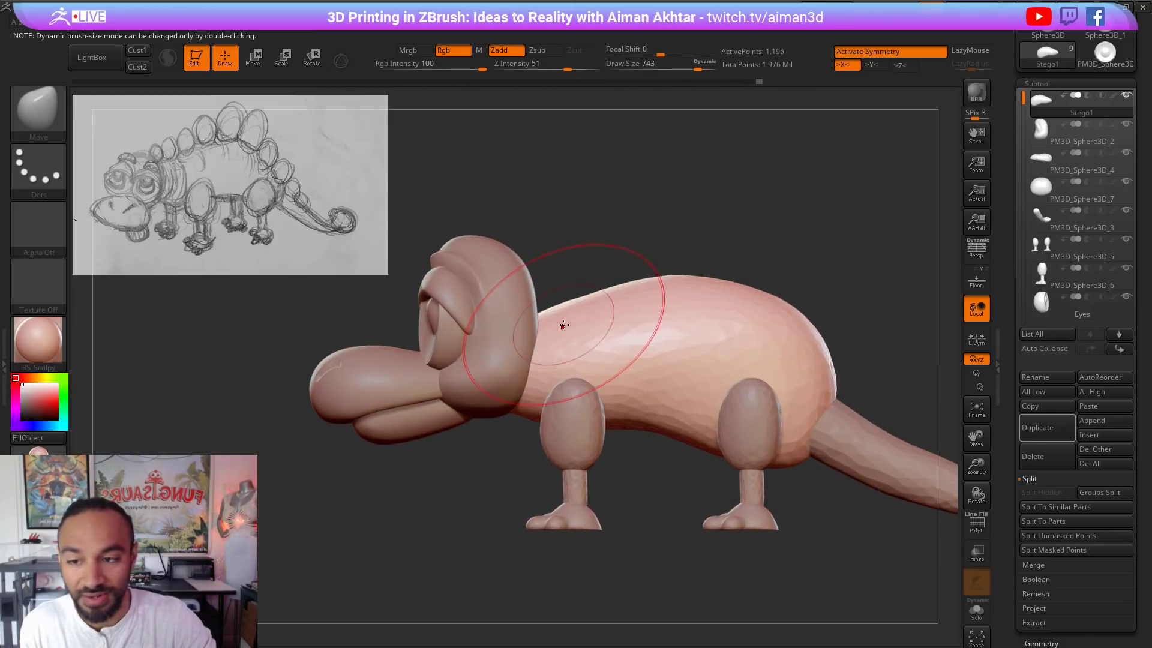
key("s")
mouse_move(563, 327)
left_mouse_down()
mouse_move(535, 312)
mouse_move(570, 310)
mouse_move(546, 318)
left_mouse_up()
key("ctrl+z")
key("s")
left_click_drag(543, 316, 540, 309)
Step: Adjust the body around the chest and front legs with the Move brush, reducing the draw size to 393
key("s")
left_click_drag(589, 388, 570, 387)
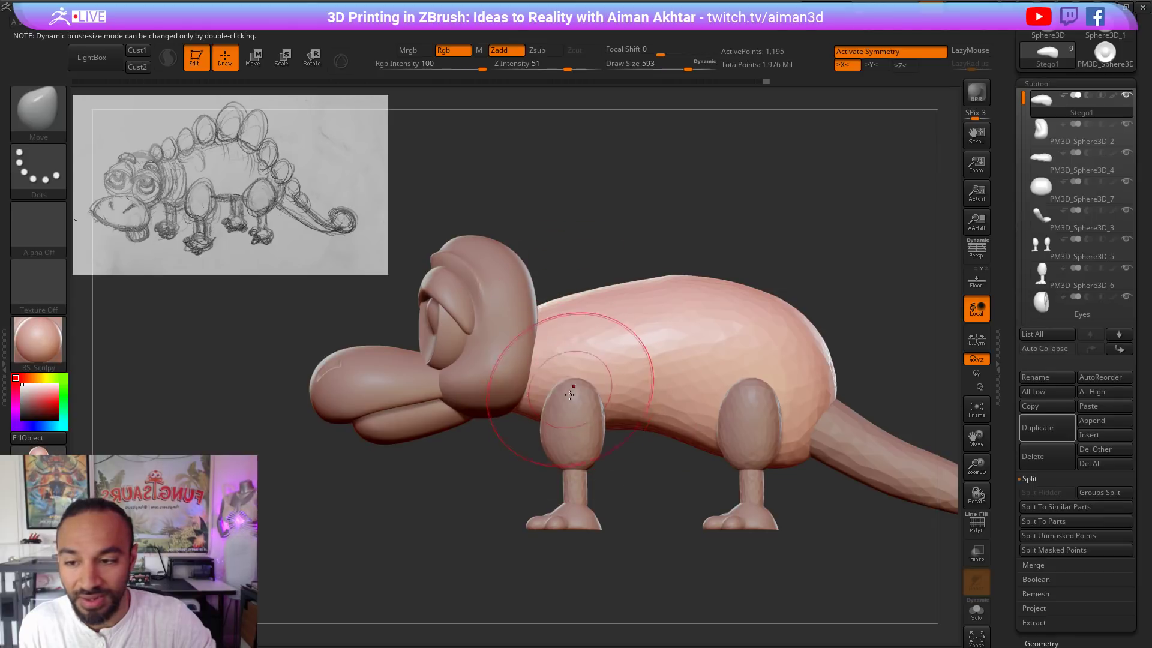
key("s")
left_click_drag(553, 443, 538, 443)
Step: Select the eyelids for close-up work and switch to the DamStandard brush
left_click_drag(651, 501, 774, 396)
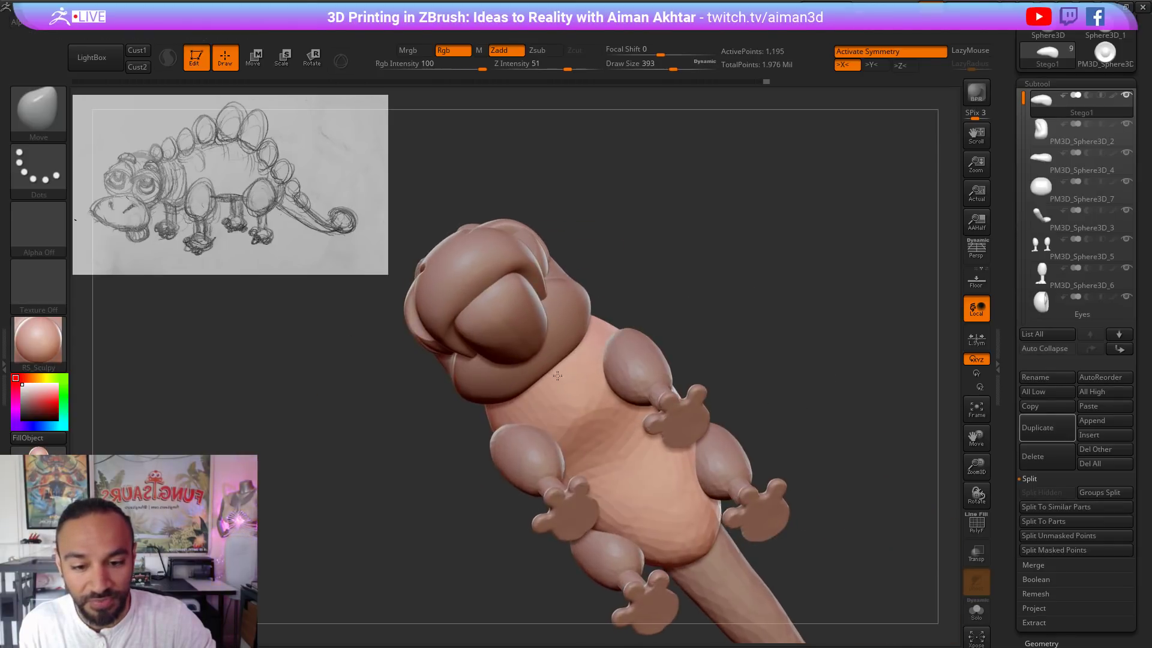
mouse_move(761, 312)
left_mouse_down()
mouse_move(748, 422)
mouse_move(725, 458)
mouse_move(800, 528)
left_mouse_up()
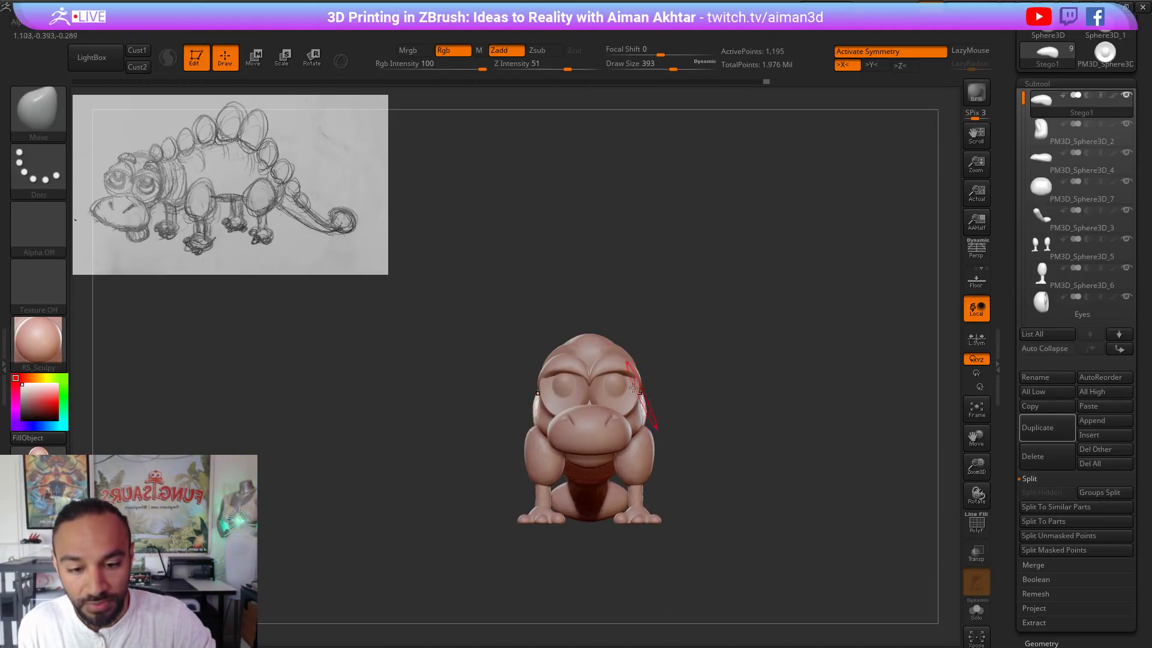
left_click(615, 368, "alt")
left_click_drag(739, 370, 838, 474, "alt")
left_click_drag(867, 388, 939, 369)
left_click(38, 118)
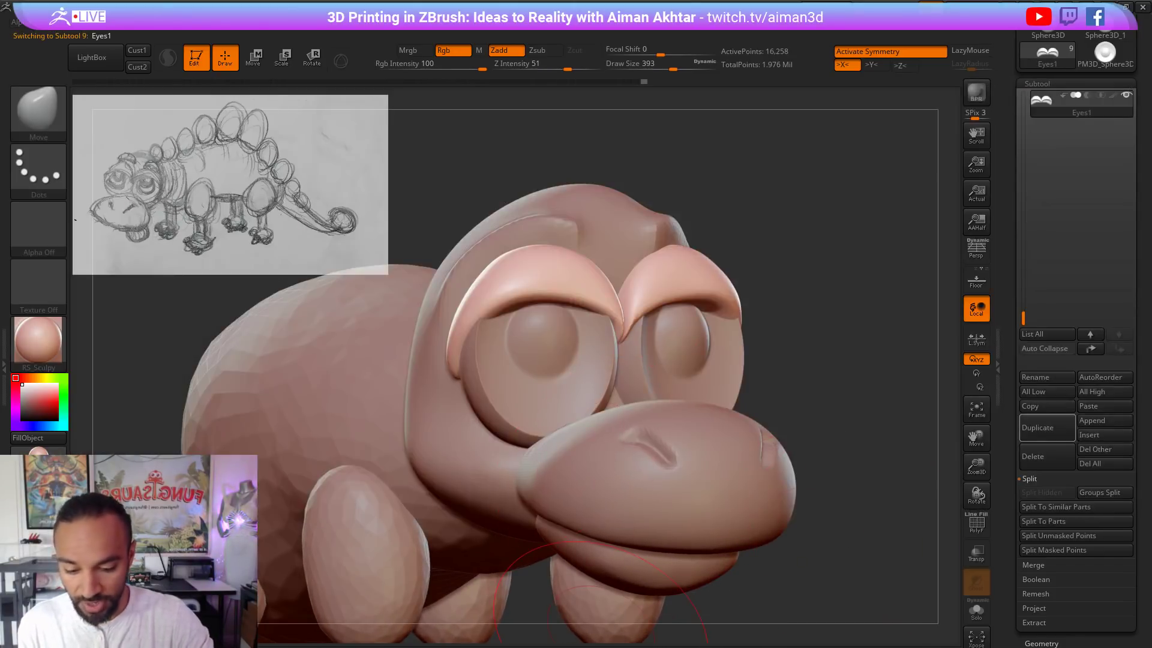
key("b")
key("d")
key("s")
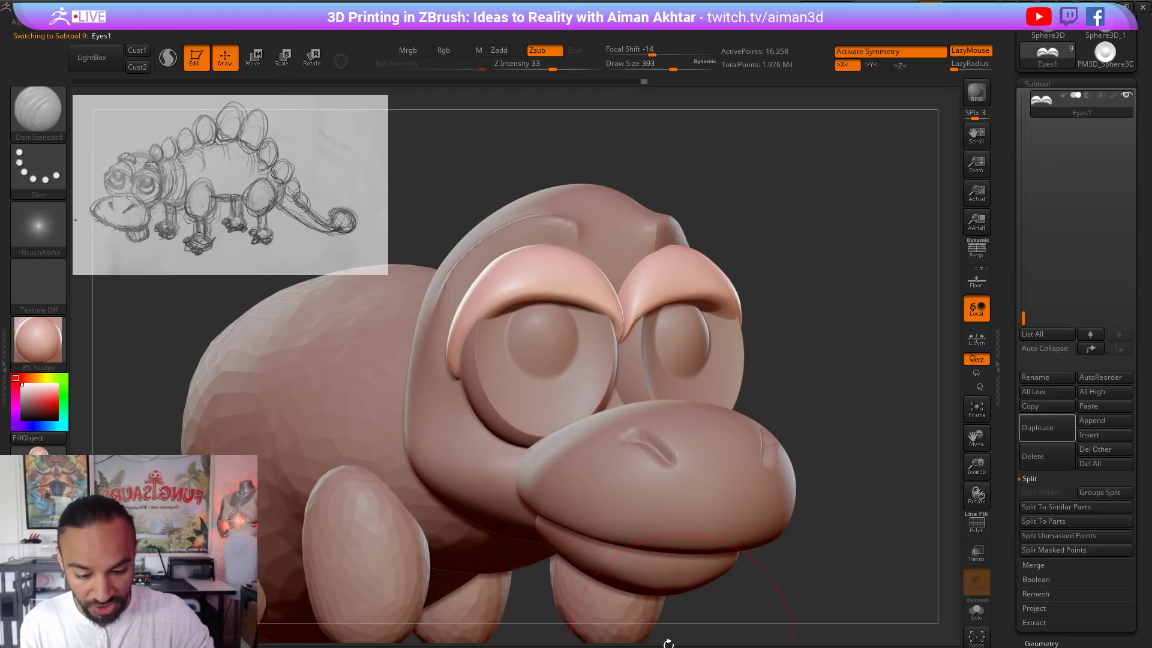
Step: Carve a crease along the eyelids' lower rim from inner to outer corner at draw size 192
left_click_drag(906, 540, 909, 538)
left_click_drag(826, 304, 833, 340)
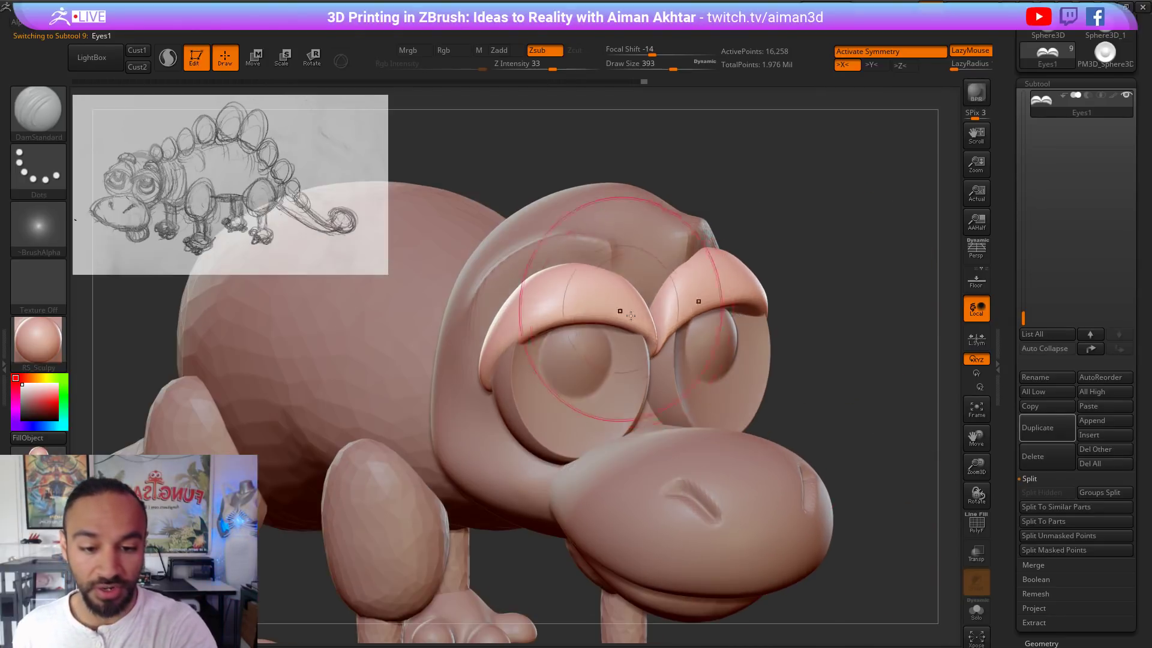
key("s")
mouse_move(637, 319)
left_mouse_down()
mouse_move(582, 315)
mouse_move(492, 371)
left_mouse_up()
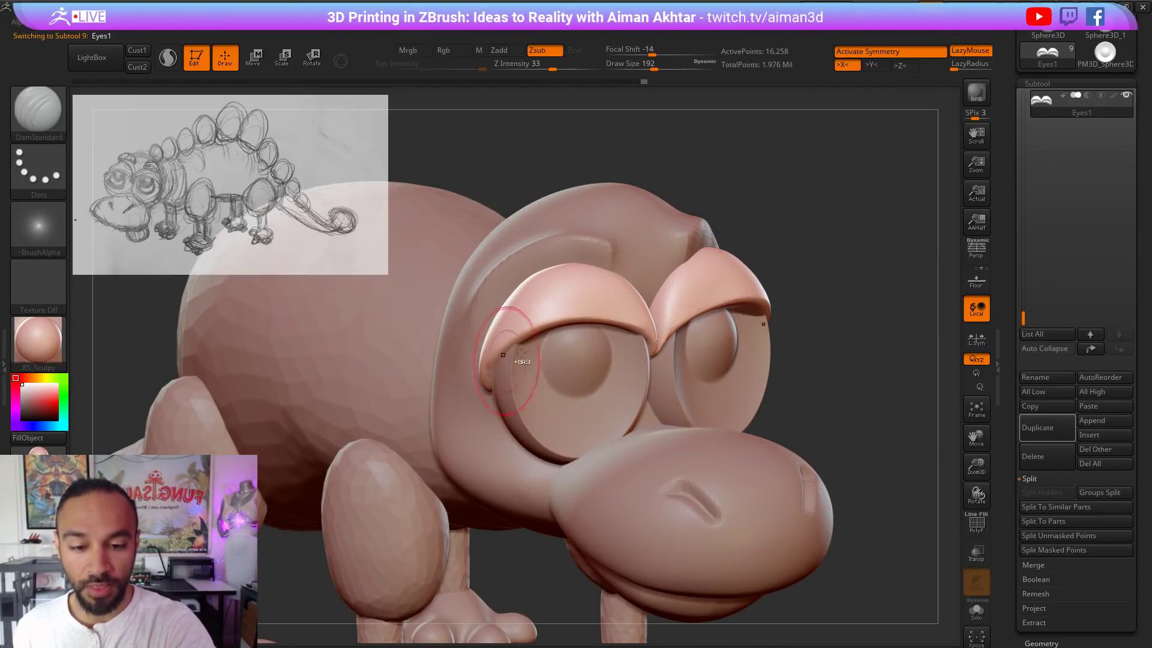
key("ctrl+z")
mouse_move(652, 334)
left_mouse_down()
mouse_move(567, 318)
mouse_move(489, 377)
left_mouse_up()
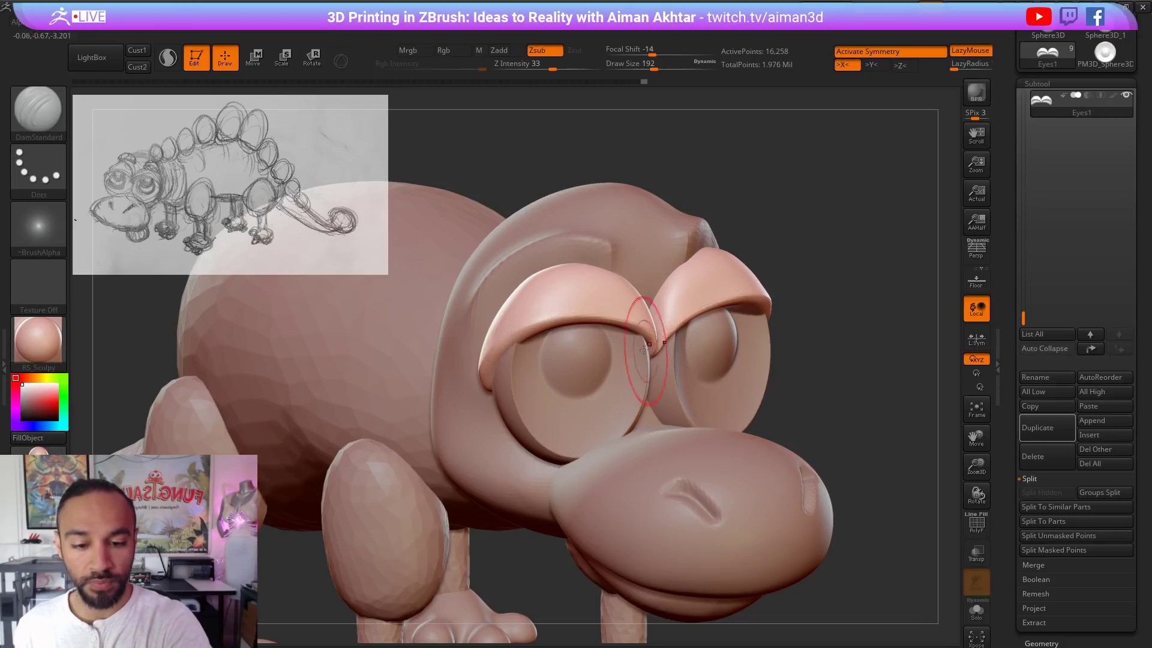
left_click_drag(653, 339, 502, 361)
Step: Refine the crease near the eyelids' inner corners with the DamStandard brush at draw size 145
left_click_drag(862, 289, 841, 251)
key("s")
mouse_move(573, 335)
left_mouse_down()
mouse_move(532, 344)
mouse_move(609, 325)
mouse_move(523, 344)
mouse_move(627, 330)
left_mouse_up()
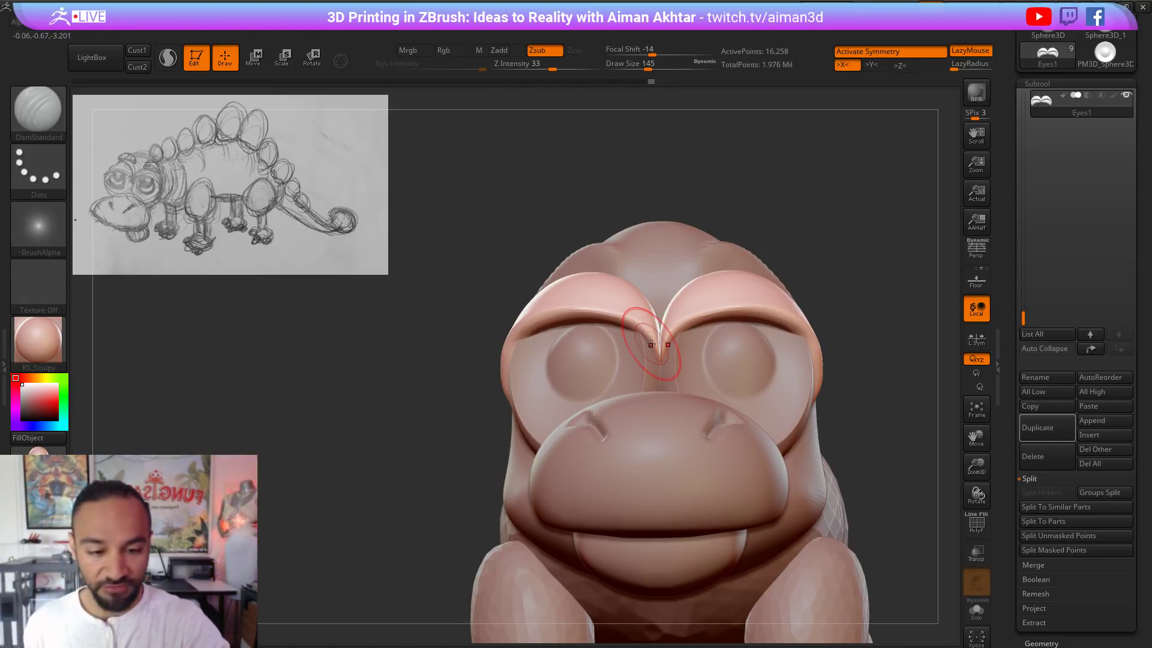
left_click_drag(799, 334, 761, 326)
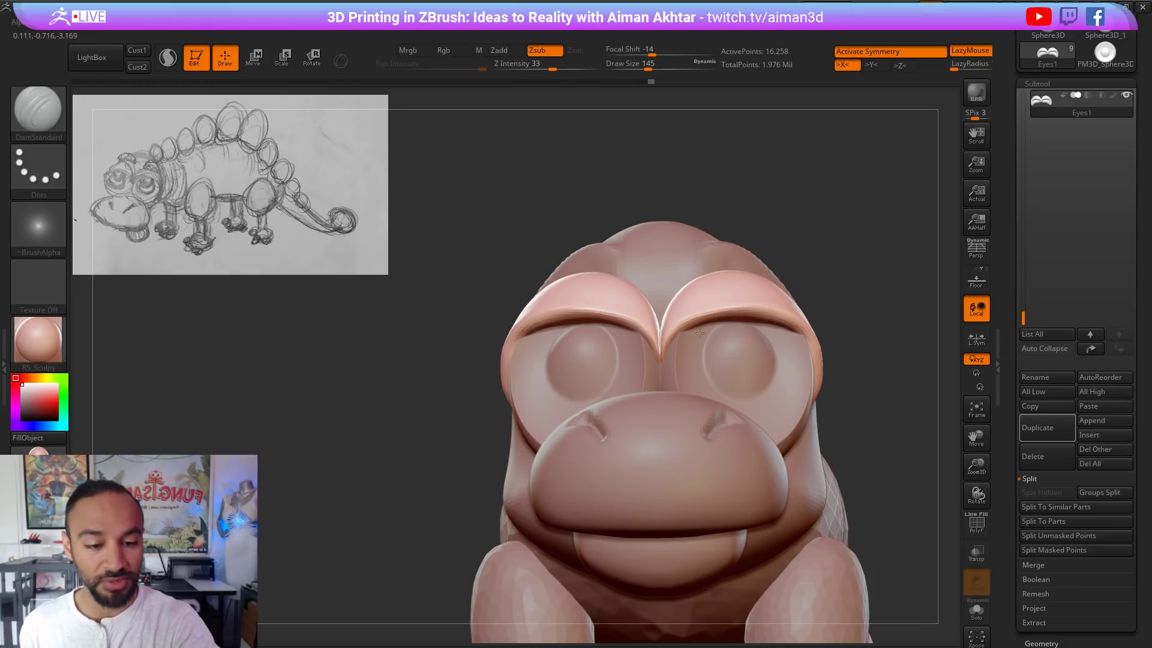
Step: Reshape the upper contours of the eyelids from the front with the Move brush at draw size 262
mouse_move(830, 270)
left_mouse_down("alt")
mouse_move(777, 239)
mouse_move(838, 280)
mouse_move(882, 339)
left_mouse_up("alt")
key("b")
key("m")
key("v")
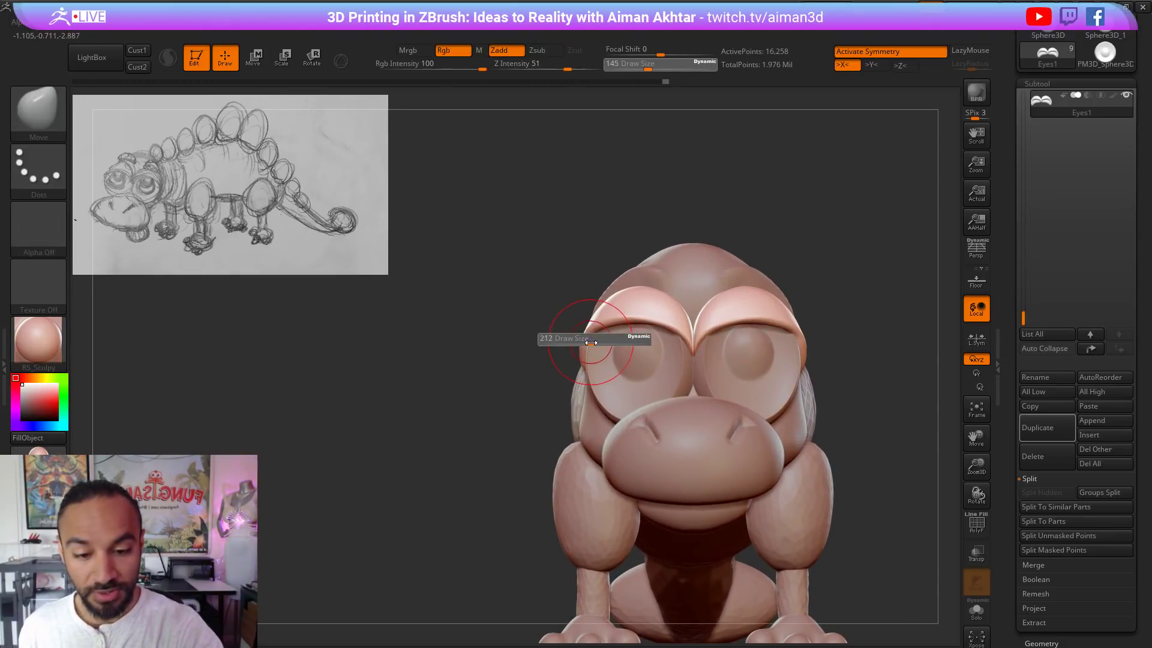
key("bracketleft")
mouse_move(591, 343)
left_mouse_down()
mouse_move(632, 311)
mouse_move(609, 297)
left_mouse_up()
key("s")
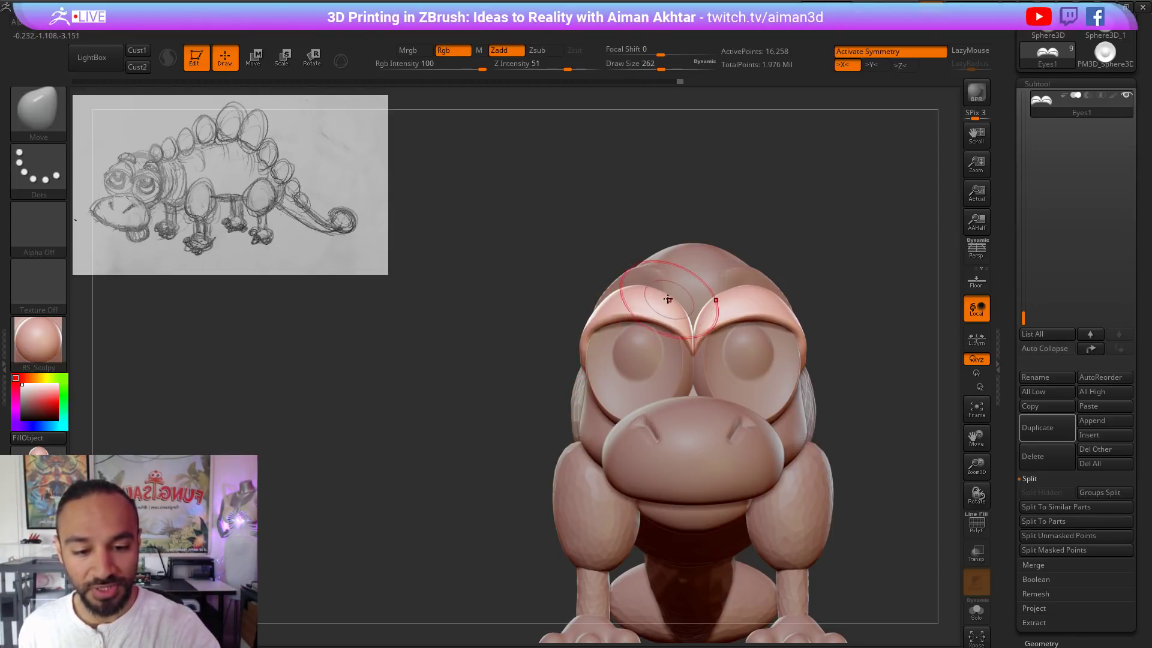
key("bracketleft")
Step: Sharpen the eyelid's rim near its outer corner with the Pinch brush at draw size 80
mouse_move(831, 238)
left_mouse_down()
mouse_move(869, 240)
mouse_move(659, 282)
mouse_move(585, 318)
mouse_move(634, 313)
left_mouse_up()
key("b")
key("p")
key("i")
key("s")
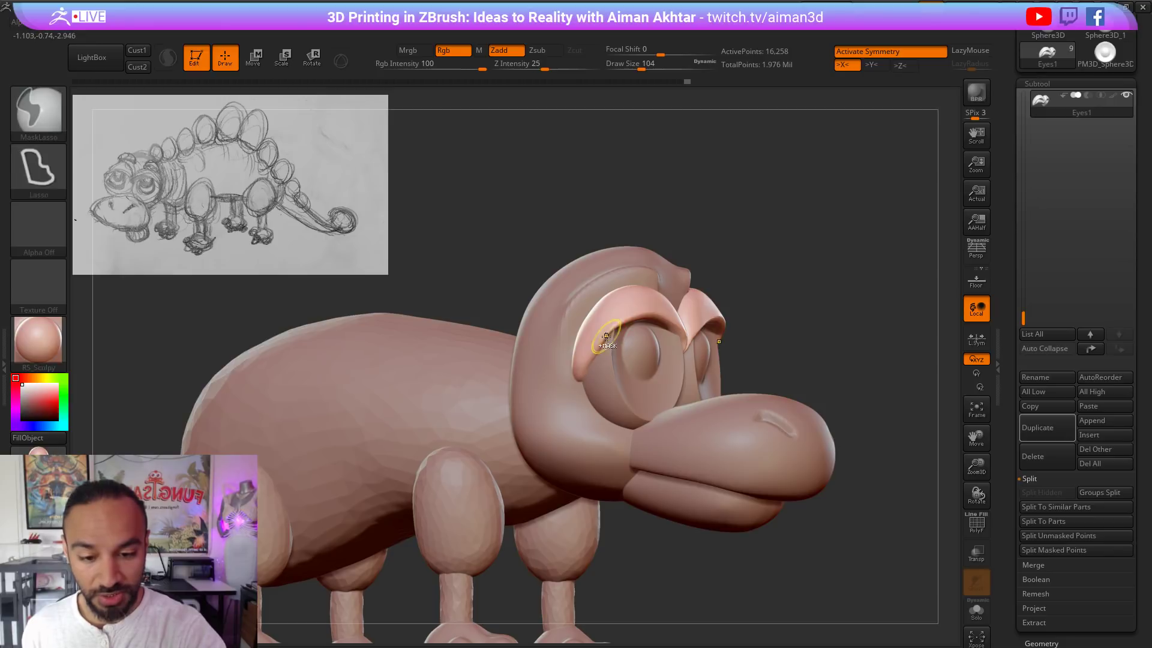
key("bracketleft")
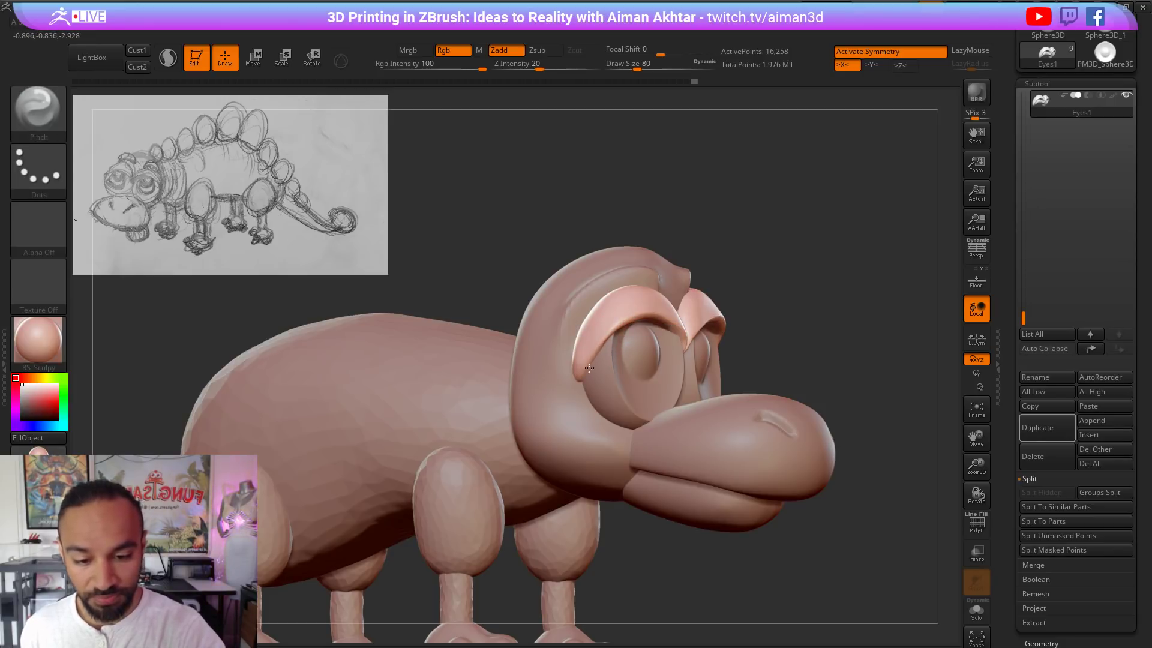
Step: Smooth the eyelid's outer corner and reshape it from the side with the Move brush at draw size 192
key("b")
key("m")
key("v")
key("bracketright")
key("bracketright")
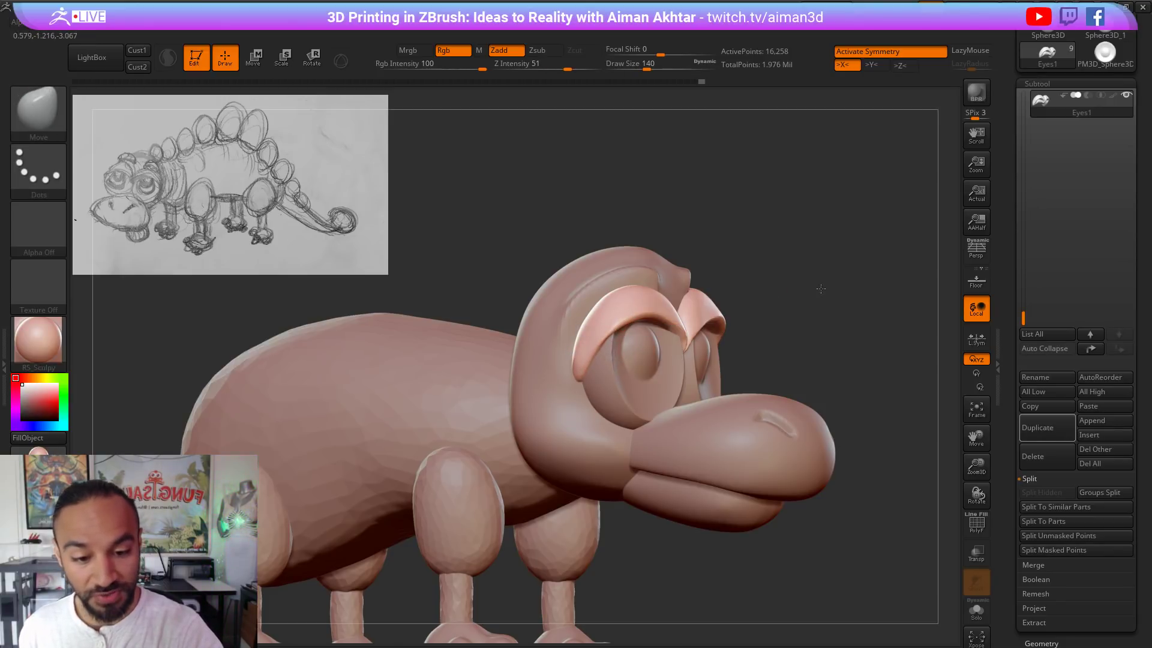
left_click_drag(820, 288, 599, 352, "shift")
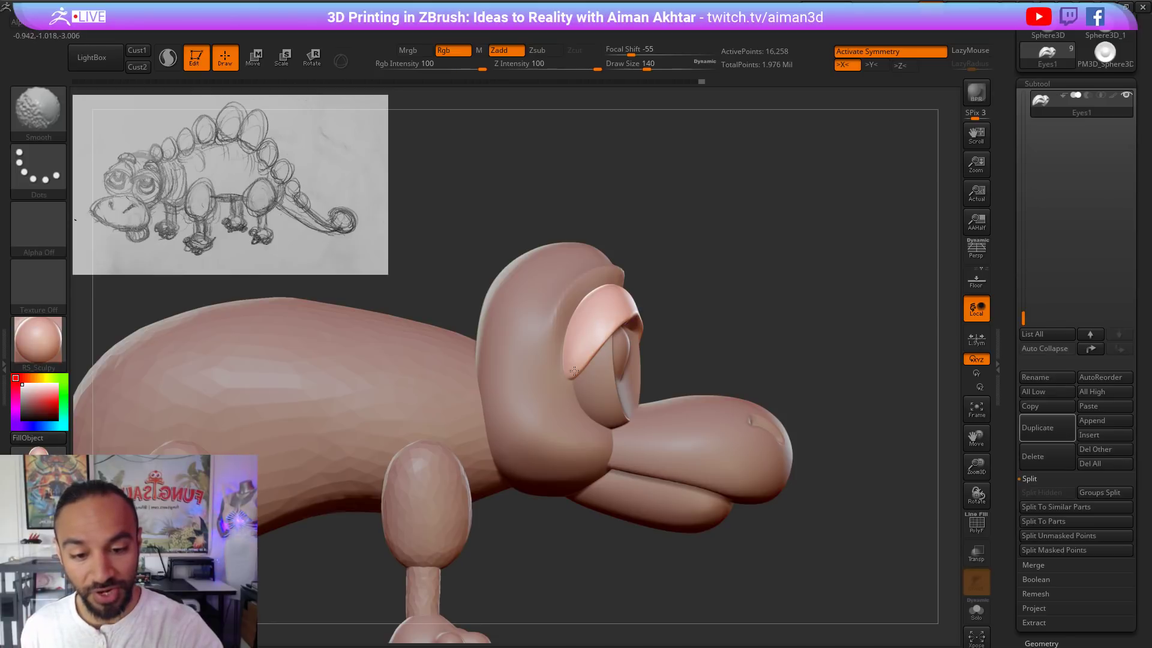
key("bracketright")
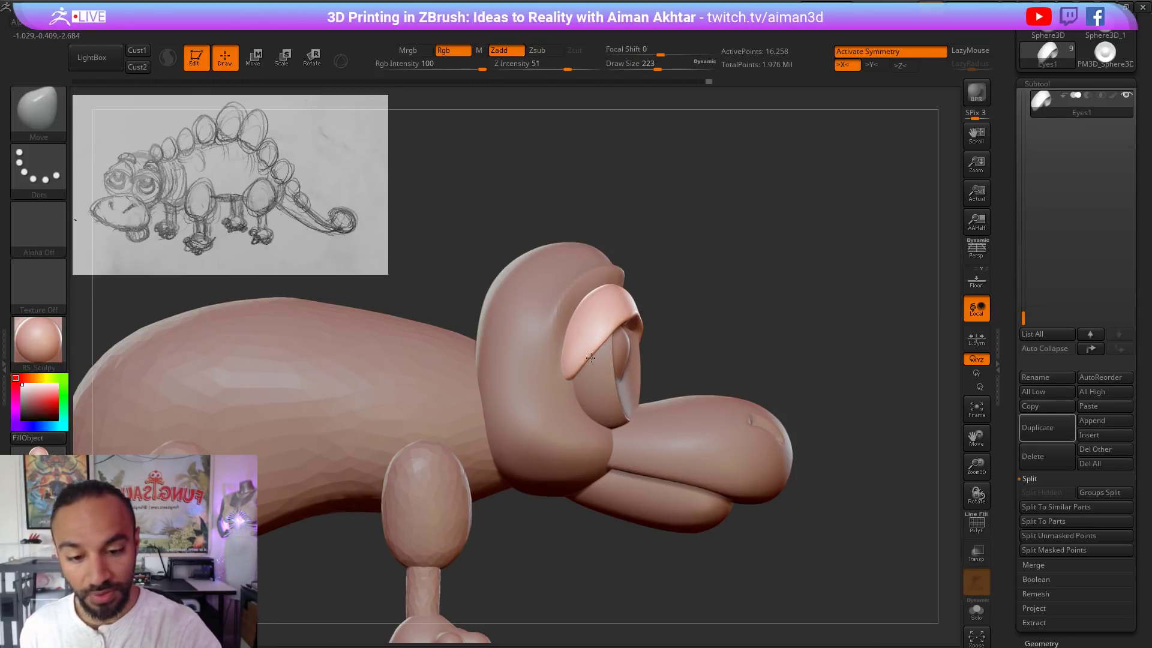
key("bracketright")
key("bracketleft")
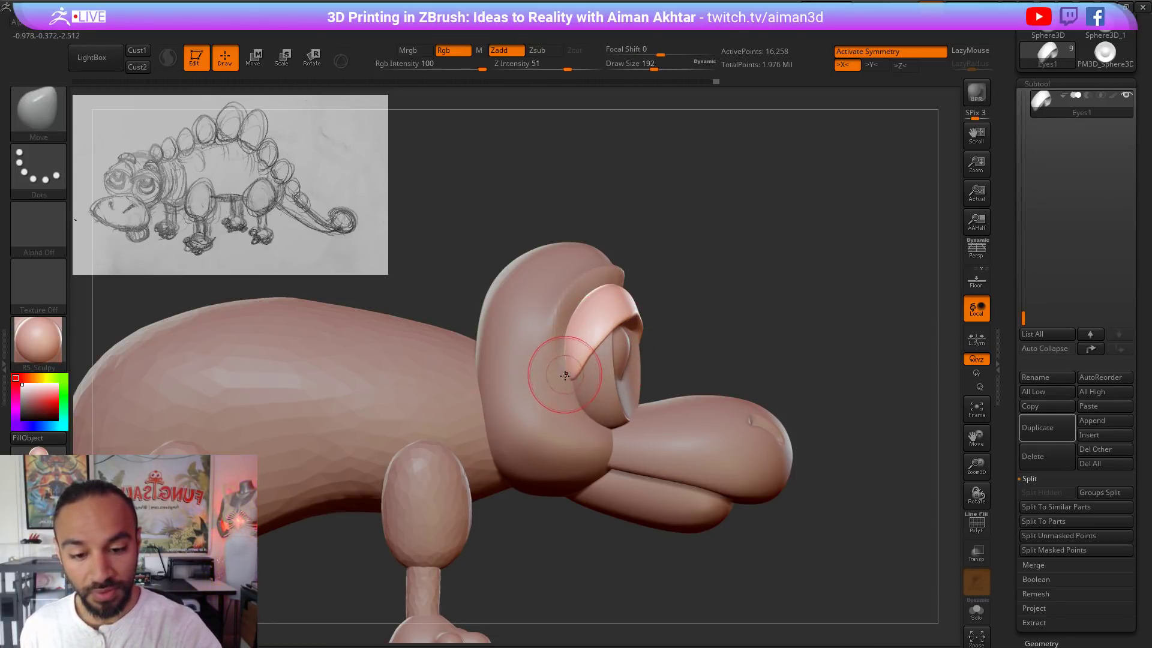
left_click_drag(578, 372, 576, 375)
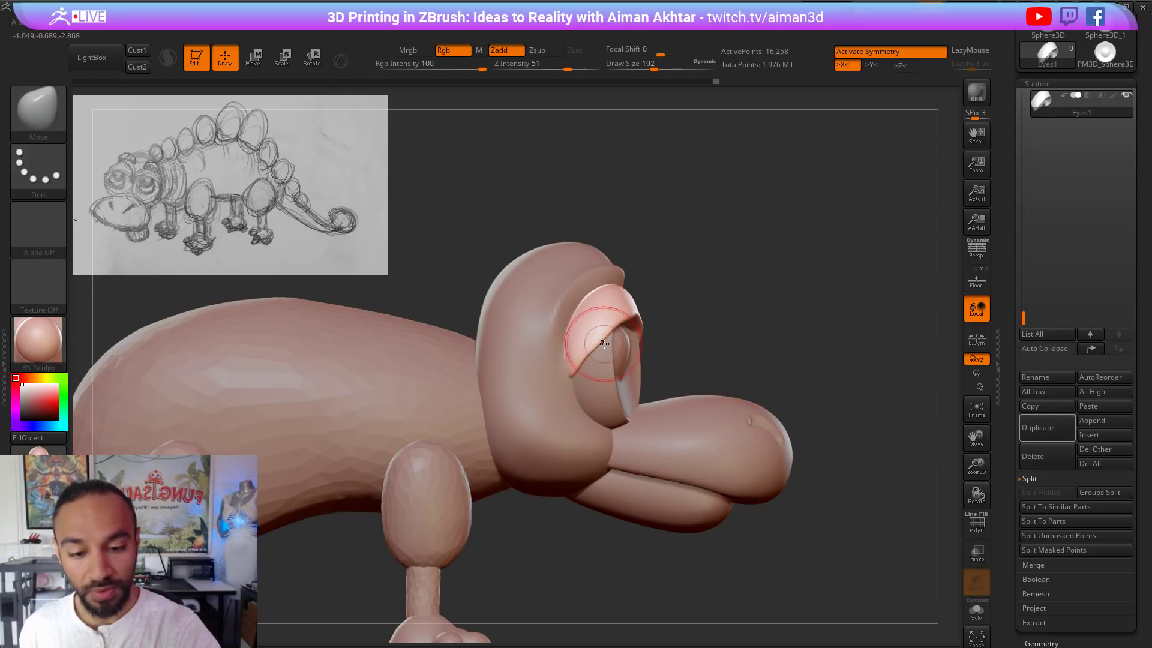
Step: Adjust and smooth the eyelid's lower edge in side view, enlarging the Move brush to draw size 358
key("s")
left_click_drag(607, 332, 609, 333)
mouse_move(595, 339)
left_mouse_down("shift")
mouse_move(603, 361)
mouse_move(600, 347)
left_mouse_up("shift")
key("s")
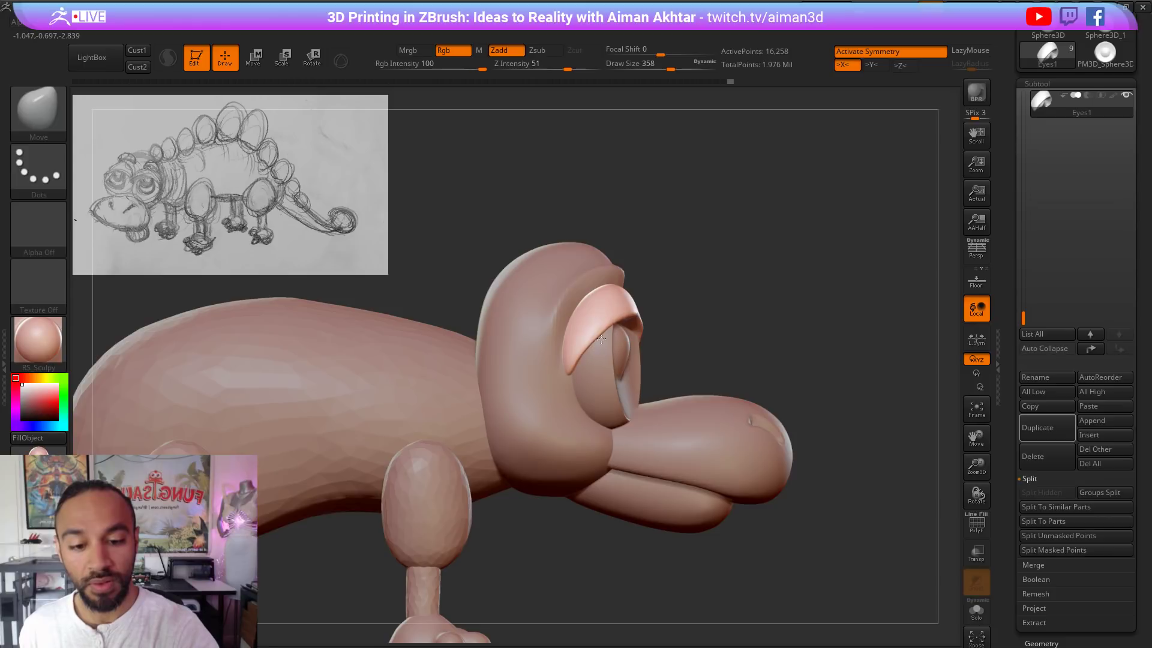
left_click_drag(747, 287, 594, 282)
left_click_drag(612, 330, 602, 327)
Step: Lift and even out the eyelids' lower outer edges from the front with the Move brush at draw size 197
key("s")
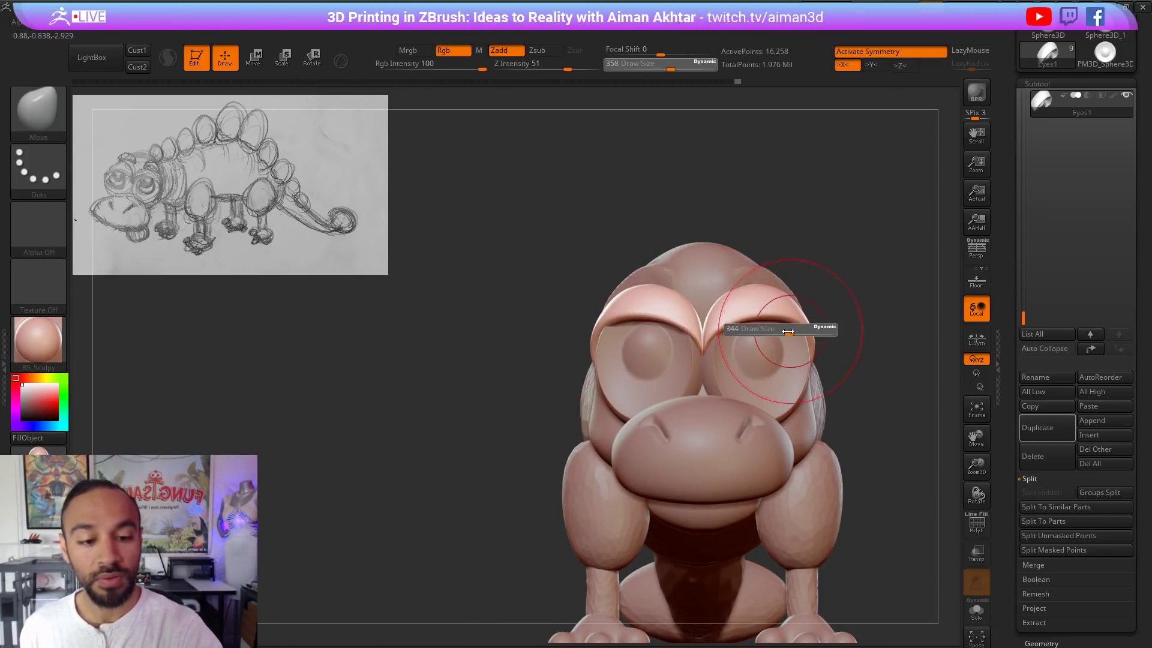
mouse_move(791, 333)
left_mouse_down()
mouse_move(770, 336)
mouse_move(791, 337)
left_mouse_up()
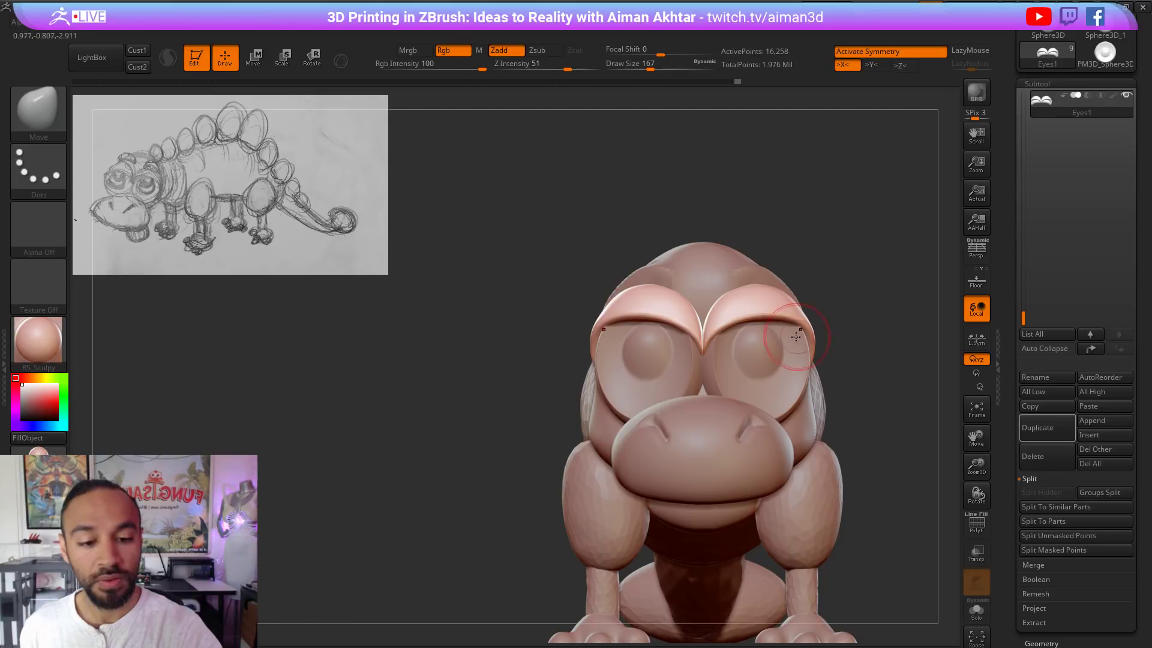
key("shift")
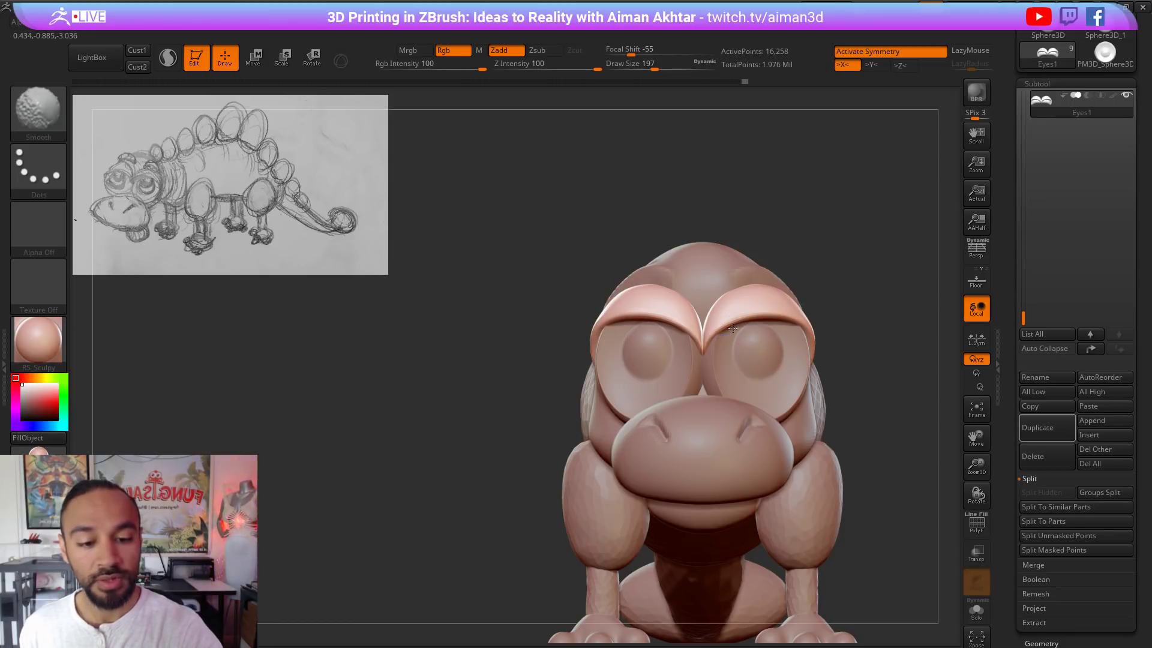
left_click_drag(615, 321, 615, 314)
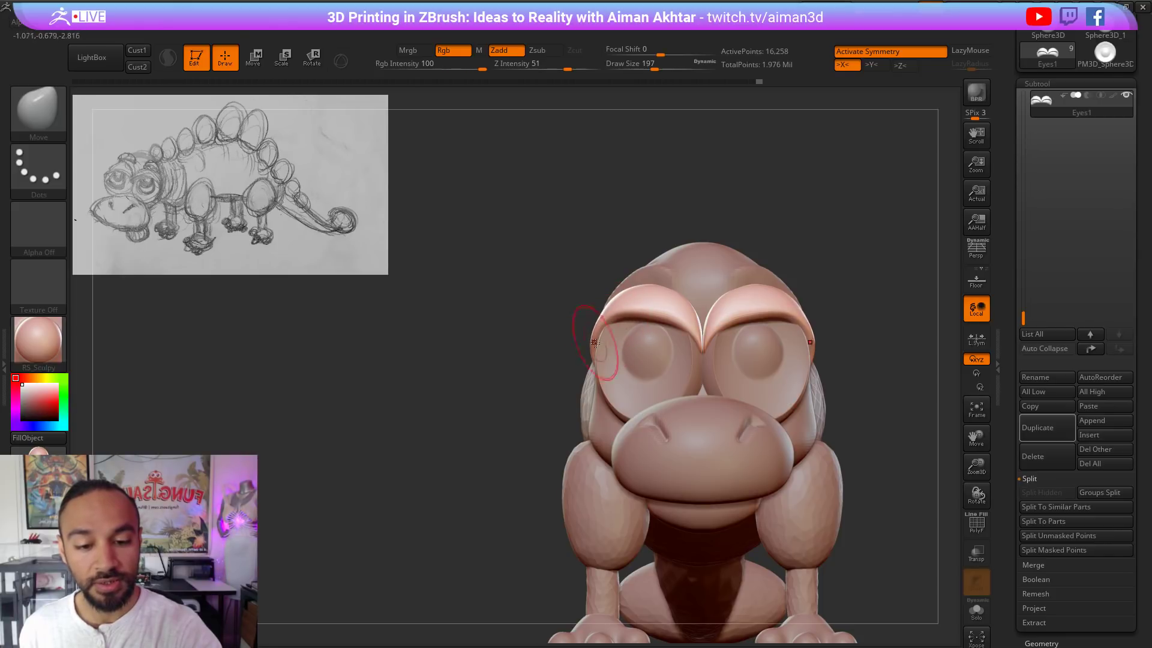
left_click_drag(607, 329, 645, 313)
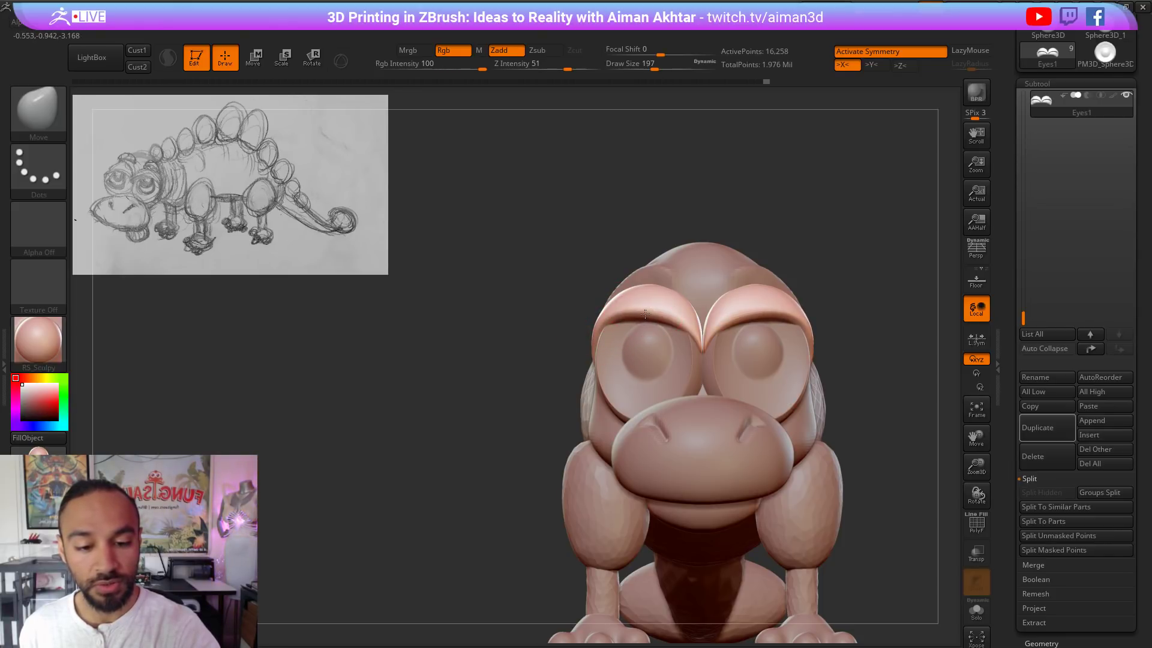
Step: Smooth and reshape the eyelid's outer surface in side view, using the Move brush at draw size 182
left_click_drag(859, 264, 721, 244, "alt")
left_click_drag(802, 276, 655, 286, "alt")
mouse_move(681, 248)
left_mouse_down("alt")
mouse_move(701, 225)
mouse_move(630, 238)
left_mouse_up("alt")
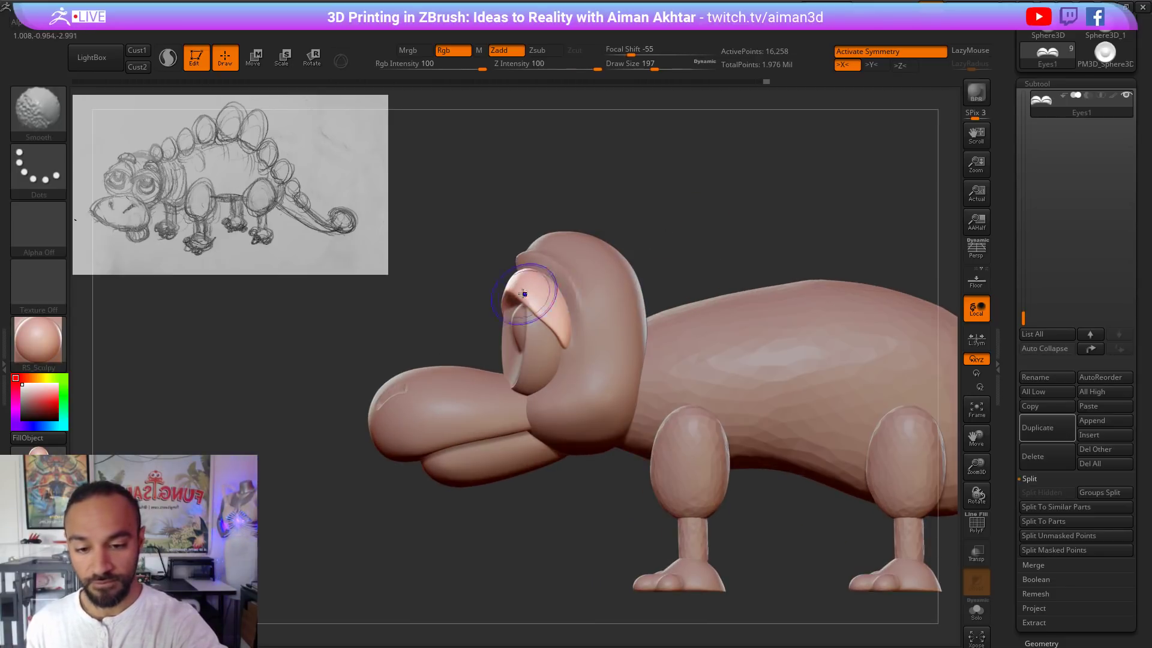
key("s")
mouse_move(524, 293)
left_mouse_down()
mouse_move(536, 293)
mouse_move(521, 293)
left_mouse_up()
key("s")
left_click_drag(520, 293, 533, 314)
key("s")
key("s")
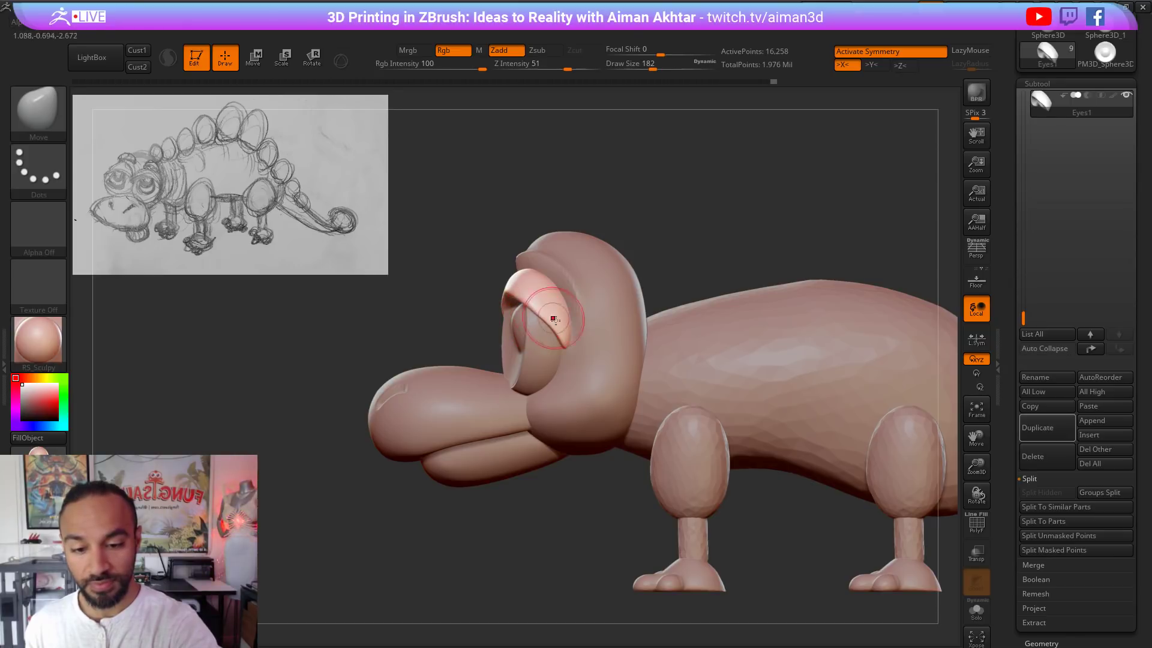
Step: Adjust both eyelids' contour from the front with the Move brush at draw size 358
left_click_drag(700, 227, 789, 263, "shift")
key("s")
mouse_move(638, 324)
left_mouse_down()
mouse_move(666, 321)
mouse_move(640, 335)
mouse_move(622, 327)
left_mouse_up()
key("s")
key("s")
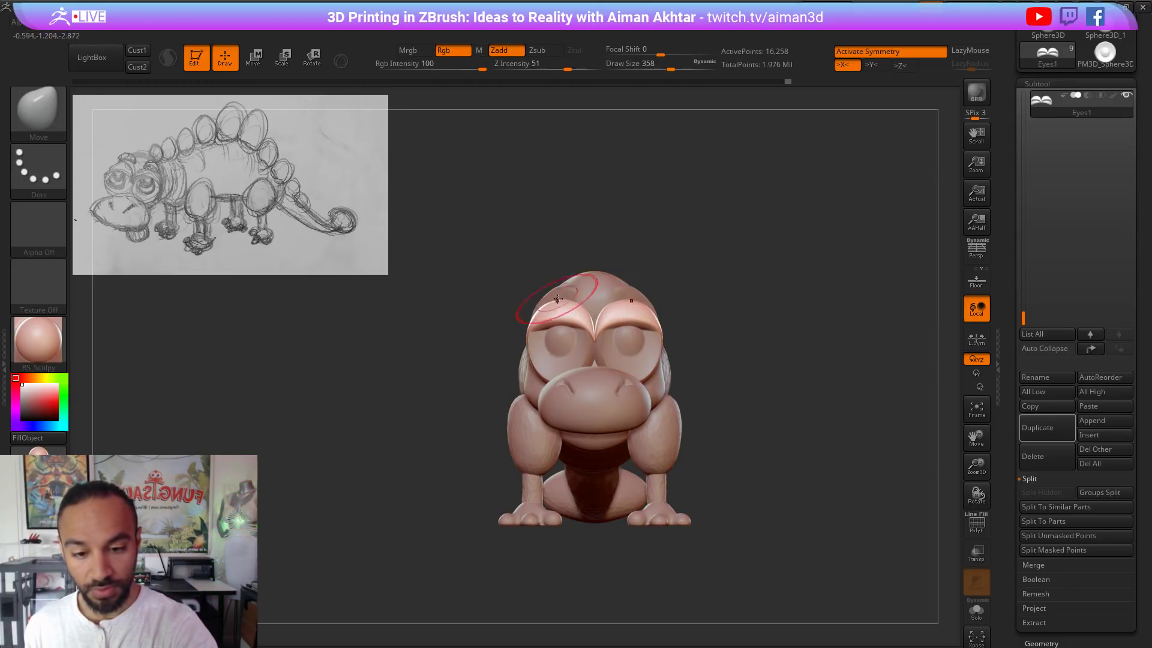
left_click_drag(741, 271, 786, 283)
left_click_drag(547, 340, 550, 342)
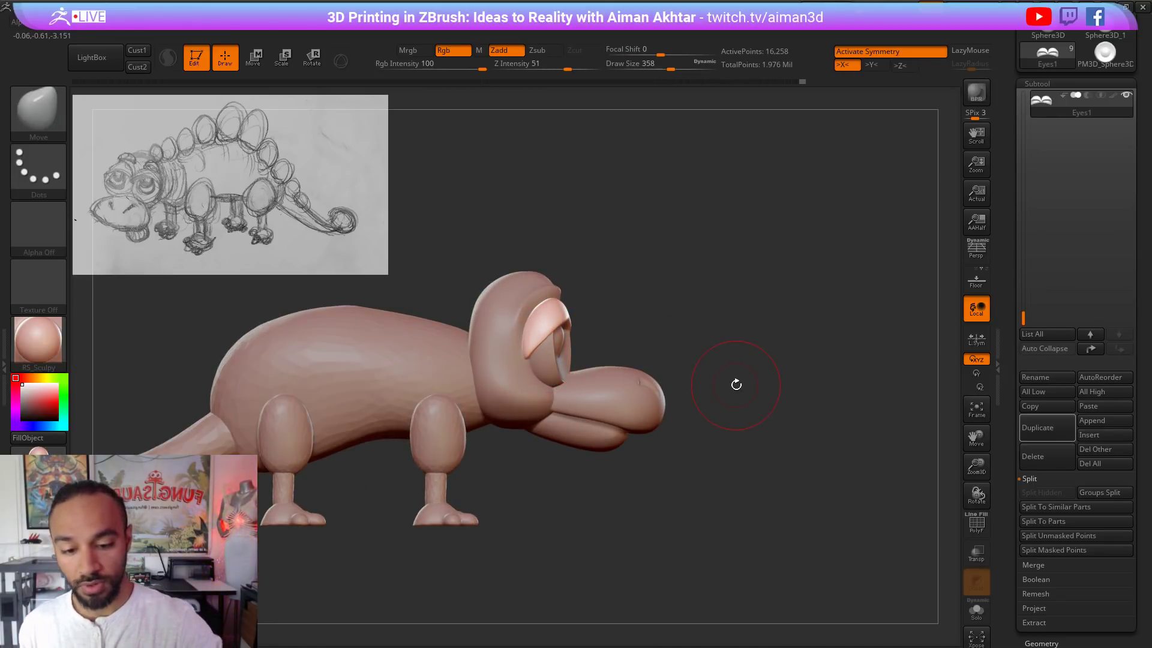
Step: Select the upper snout and reshape its rear lower edge at the mouth corner with the Move brush at draw size 445
left_click_drag(688, 406, 635, 458, "alt")
left_click(634, 429, "alt")
left_click_drag(758, 417, 763, 415, "alt")
left_click_drag(763, 415, 694, 419)
left_click_drag(586, 489, 617, 549, "alt")
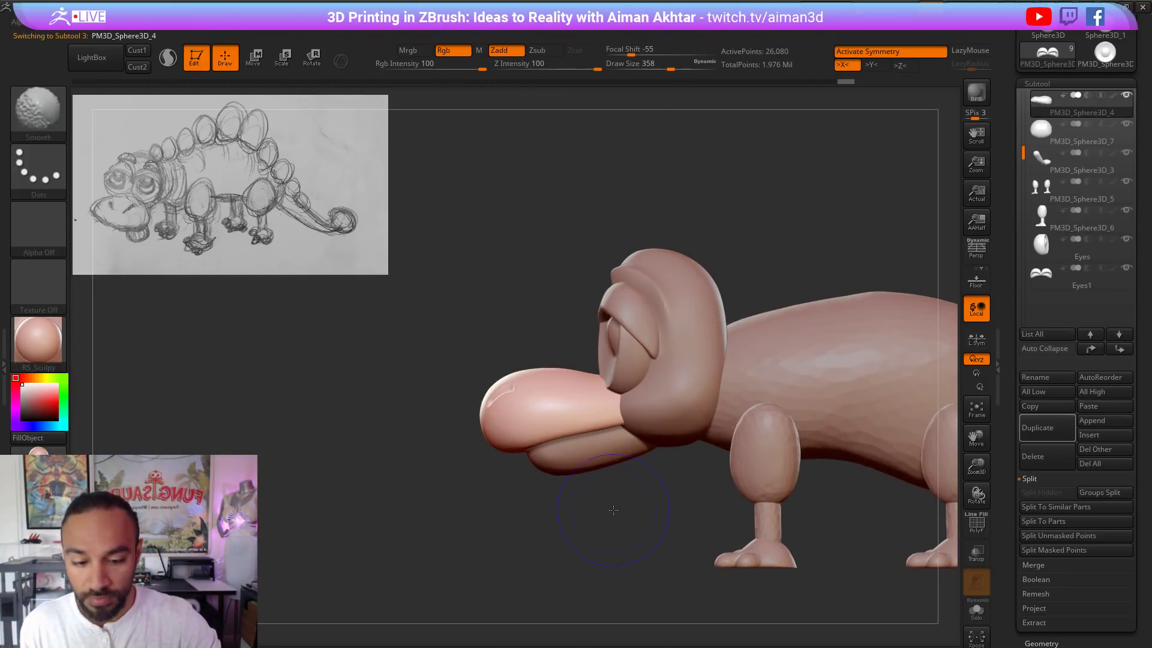
key("bracketright")
left_click_drag(622, 430, 630, 427)
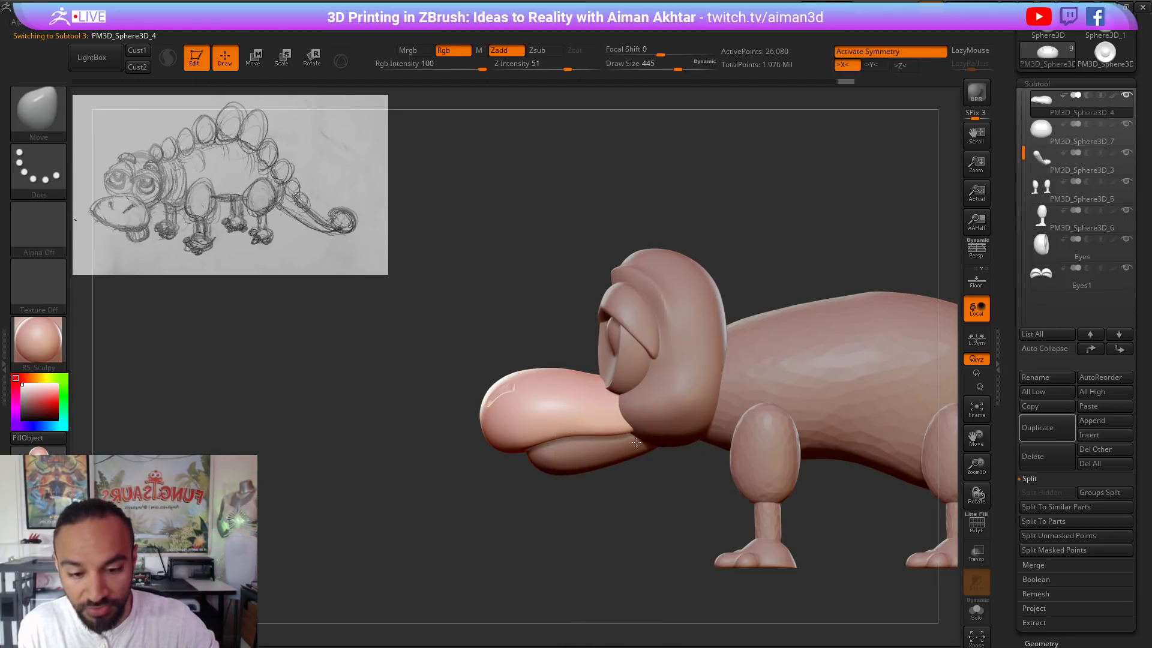
Step: Examine how the upper snout meets the lower jaw, isolating the upper snout to check its underside
left_click_drag(639, 515, 747, 503)
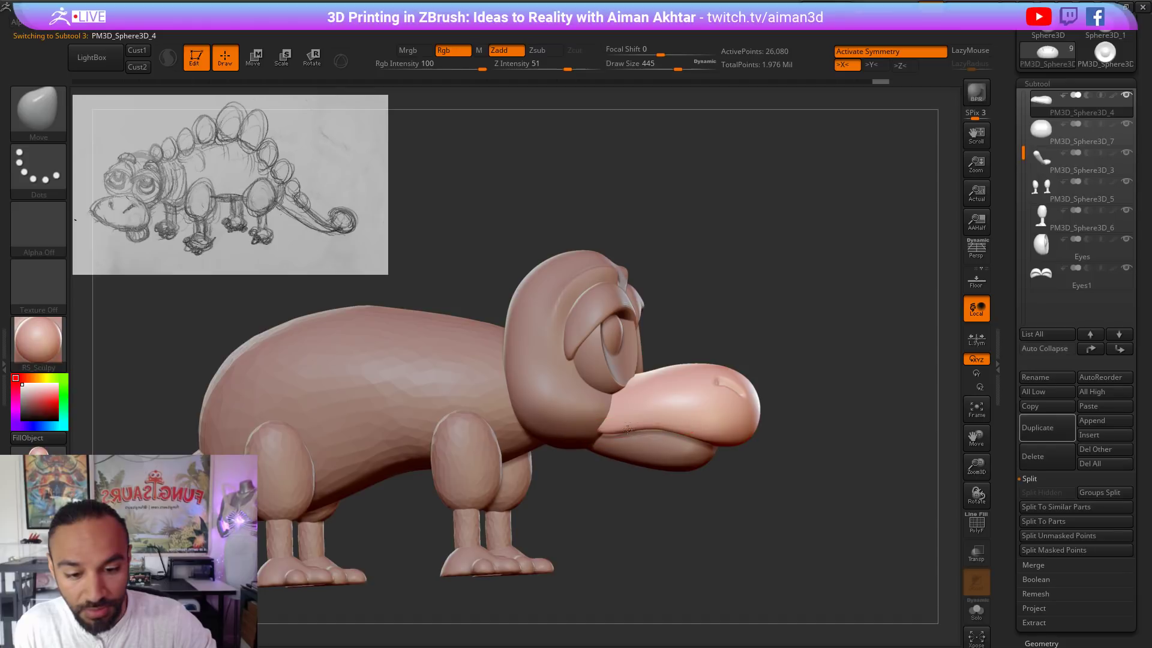
left_click_drag(692, 481, 596, 480)
left_click(618, 461, "alt")
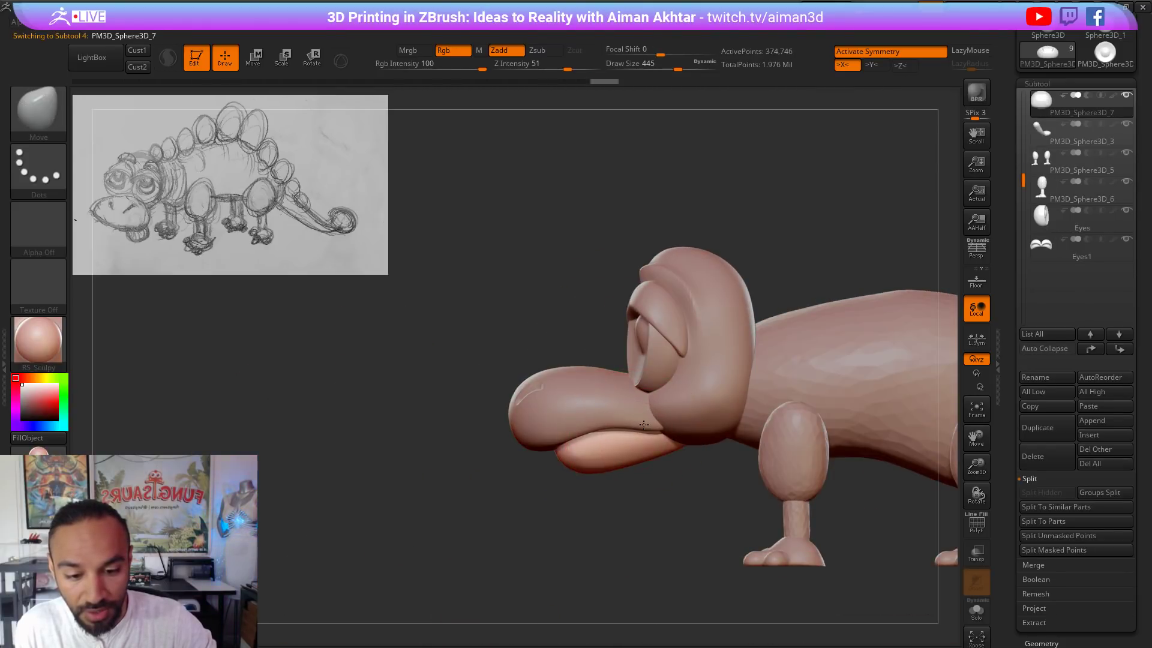
left_click(596, 403, "alt")
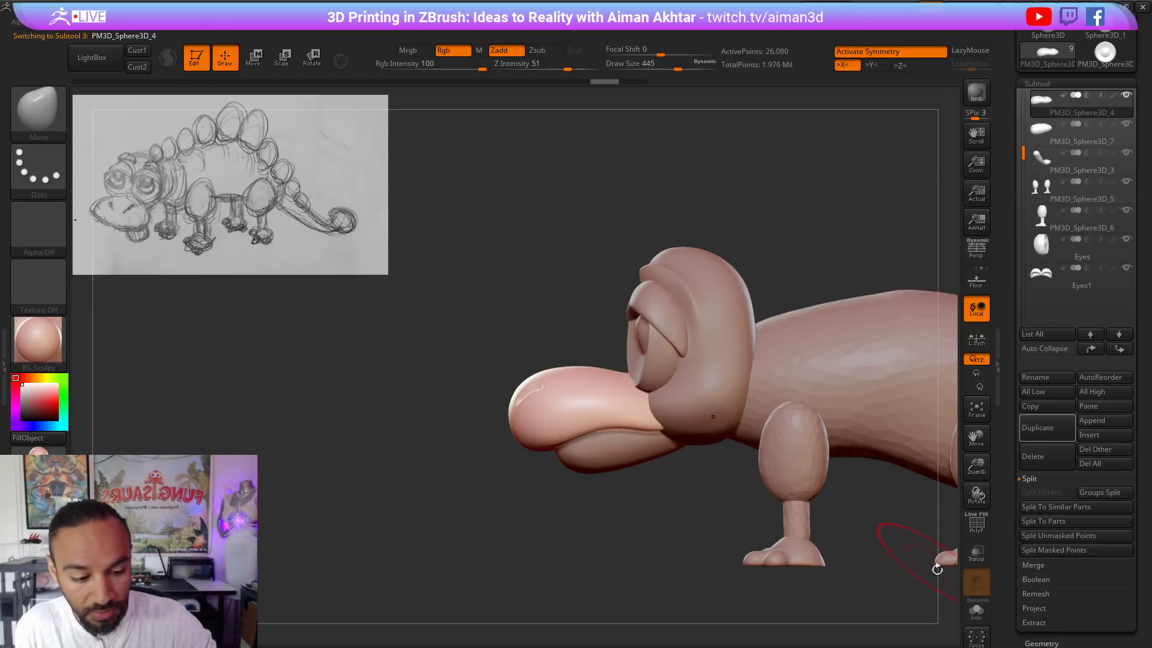
left_click(976, 610)
mouse_move(681, 510)
left_mouse_down()
mouse_move(679, 454)
mouse_move(598, 462)
left_mouse_up()
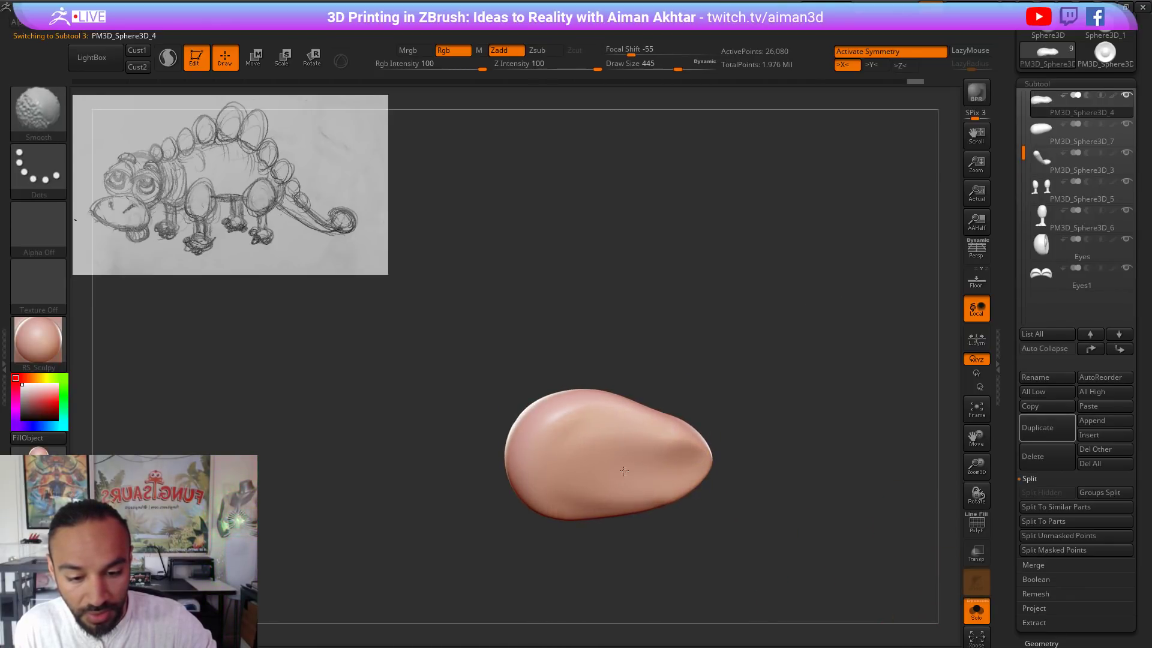
left_click(976, 610)
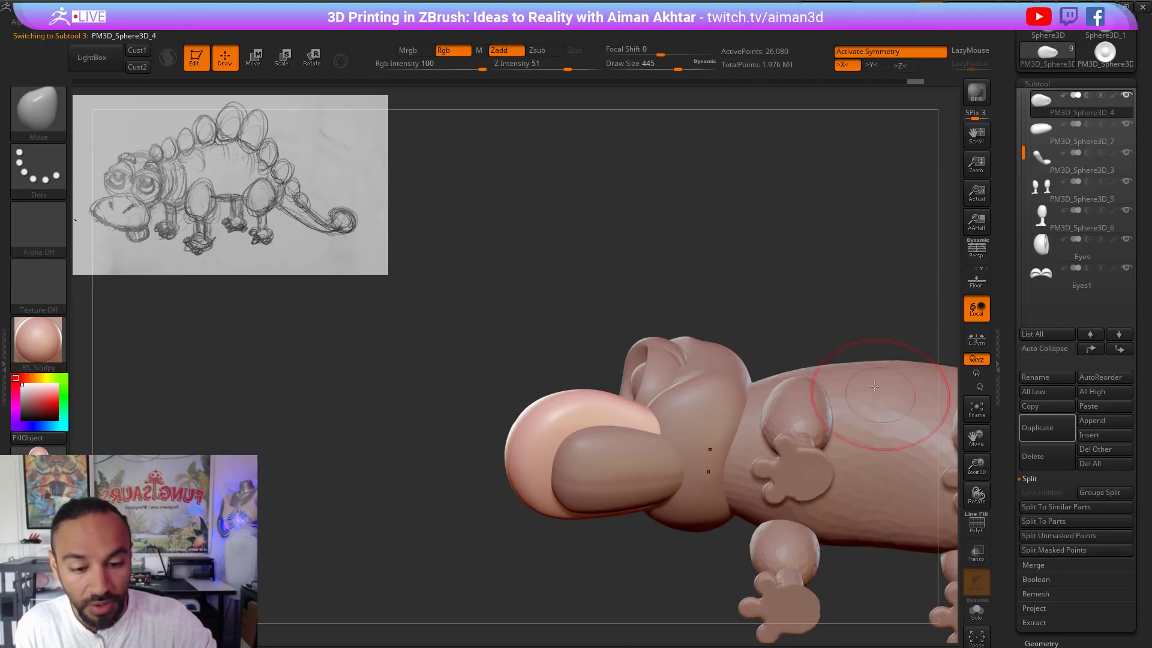
Step: Reshape the upper snout's lower edge over the jaw with the Move brush at draw size 430
mouse_move(660, 300)
left_mouse_down()
mouse_move(650, 462)
mouse_move(606, 461)
mouse_move(626, 443)
mouse_move(586, 467)
mouse_move(565, 463)
left_mouse_up()
key("s")
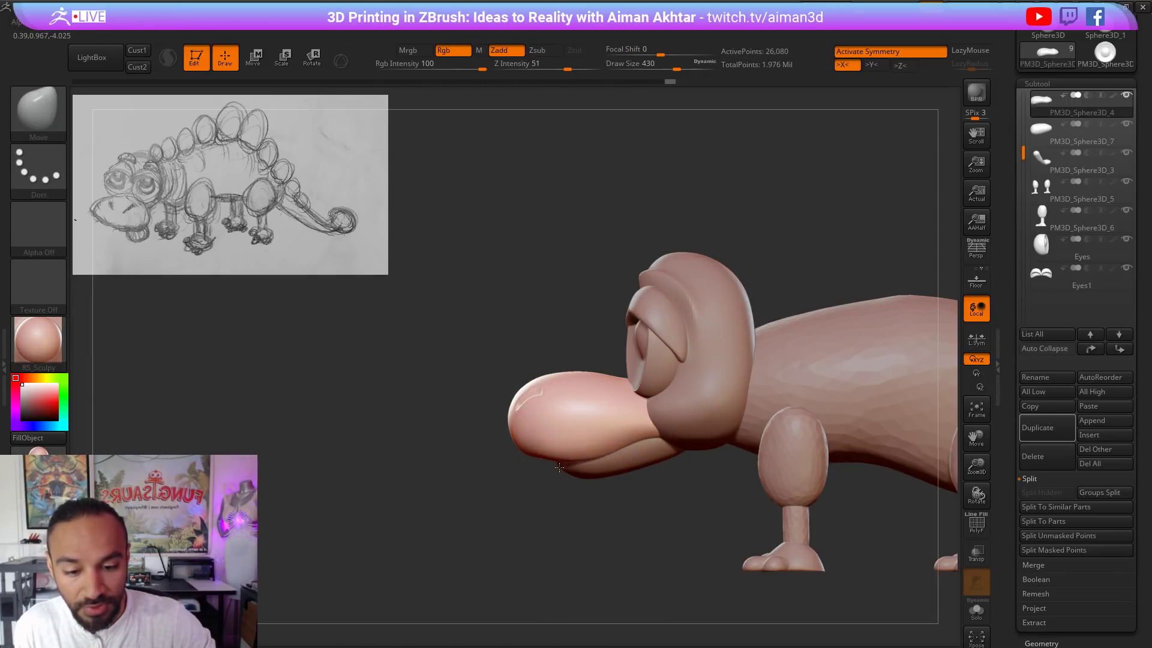
mouse_move(559, 467)
right_mouse_down()
mouse_move(589, 471)
mouse_move(575, 462)
right_mouse_up()
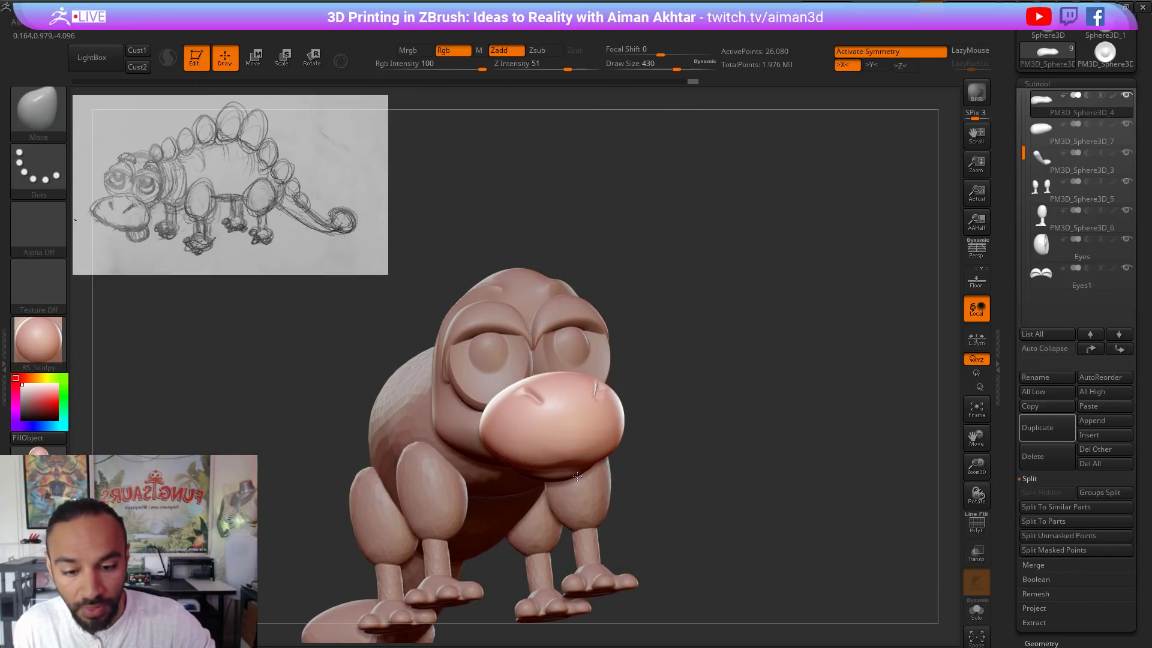
left_click_drag(574, 448, 575, 451)
right_click_drag(657, 473, 610, 468)
Step: Refine the snout's lower lip line with the Move brush at draw size 324 and smooth it
left_click_drag(588, 465, 579, 465)
key("s")
left_click_drag(558, 467, 549, 466)
right_click_drag(519, 480, 547, 460)
key("shift")
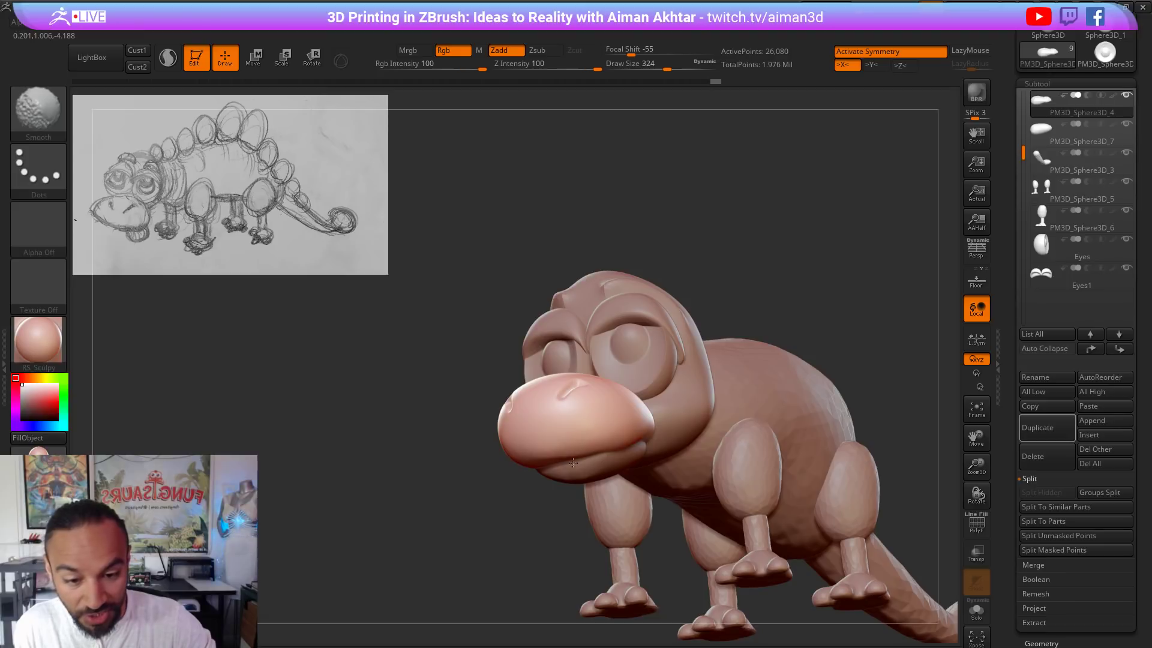
Step: Carve the snout's underside along the lower jaw with the DamStandard brush, adjusting the draw size from 207 to 239
left_click_drag(938, 240, 852, 270)
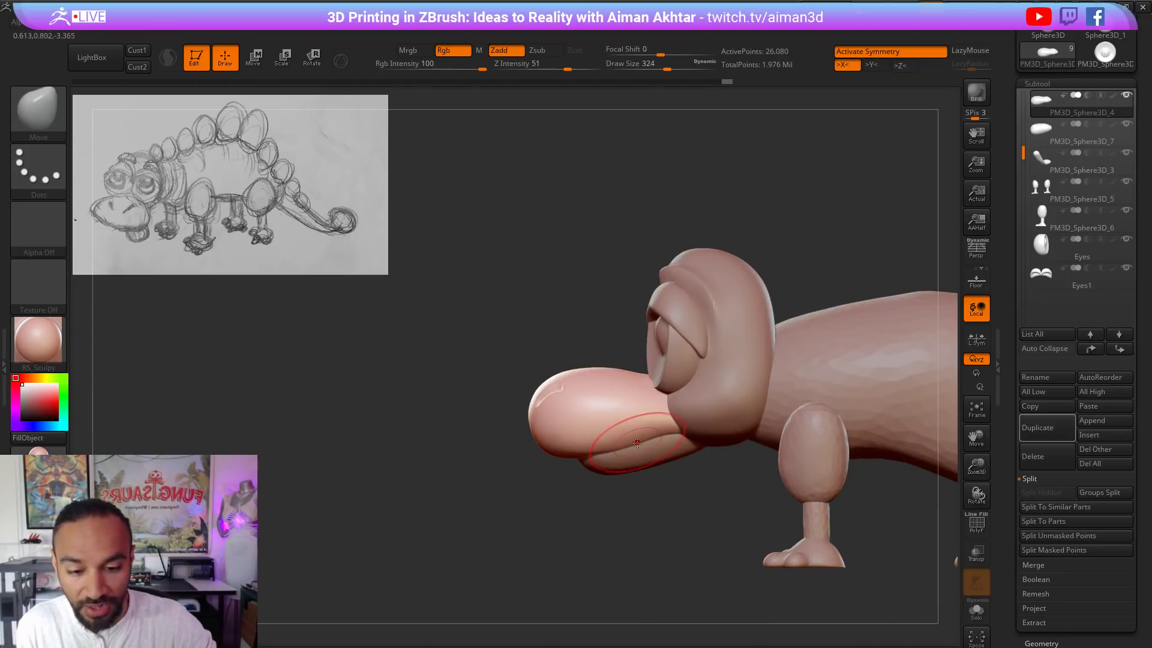
key("b")
key("d")
key("s")
key("s")
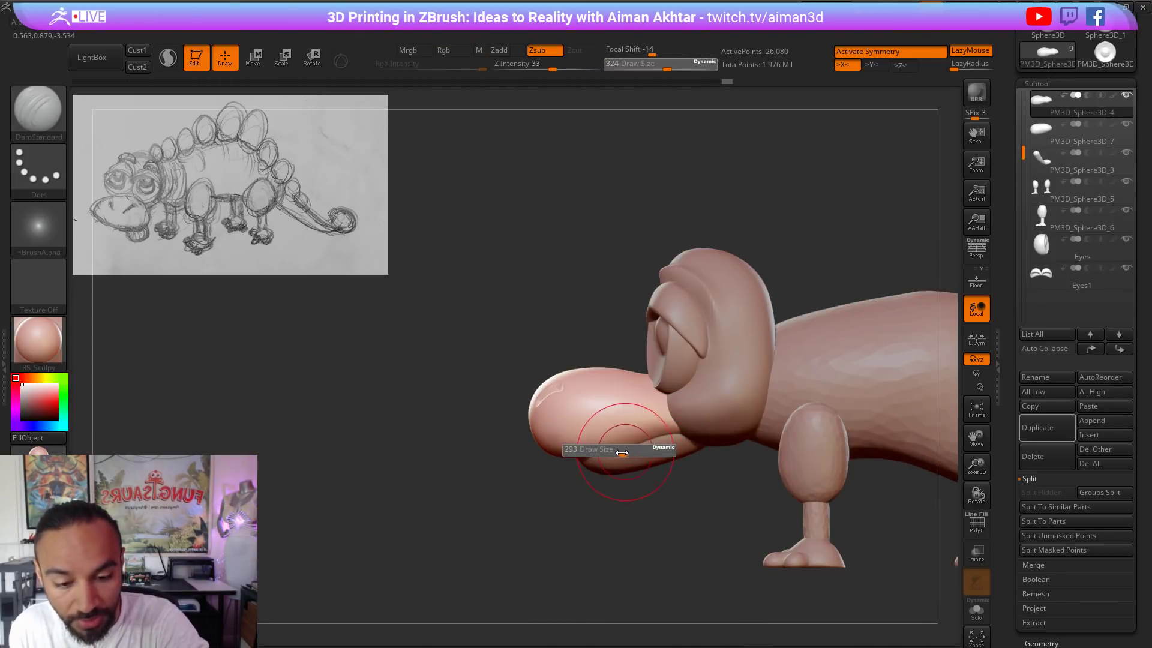
left_click_drag(626, 452, 615, 453)
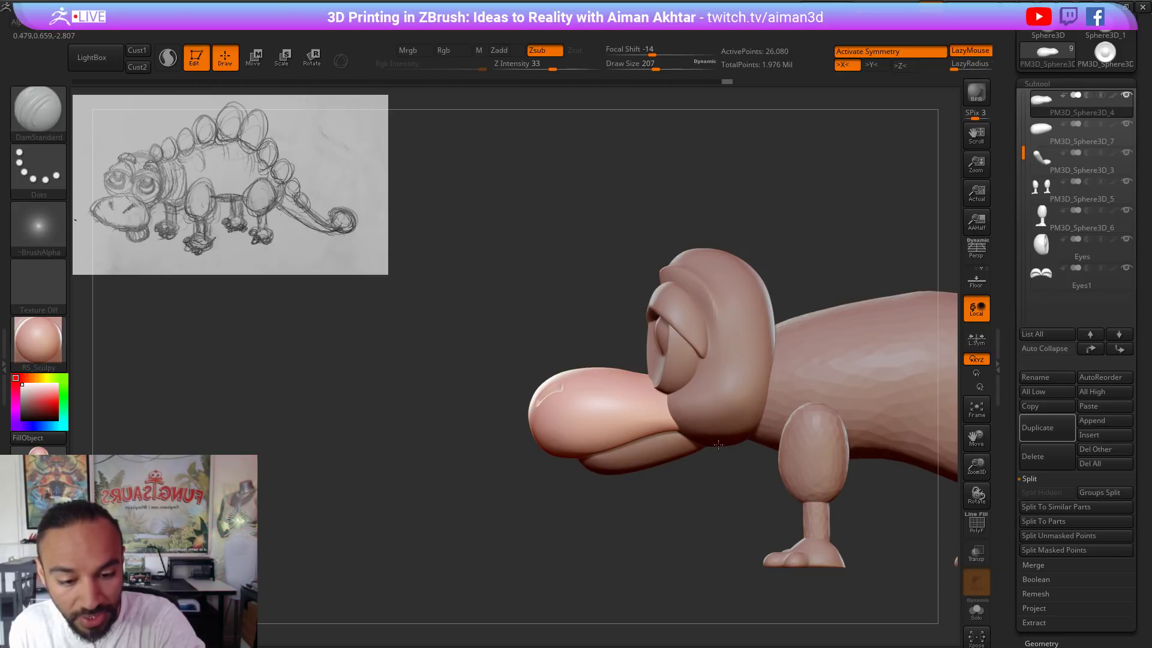
right_click_drag(718, 445, 677, 427)
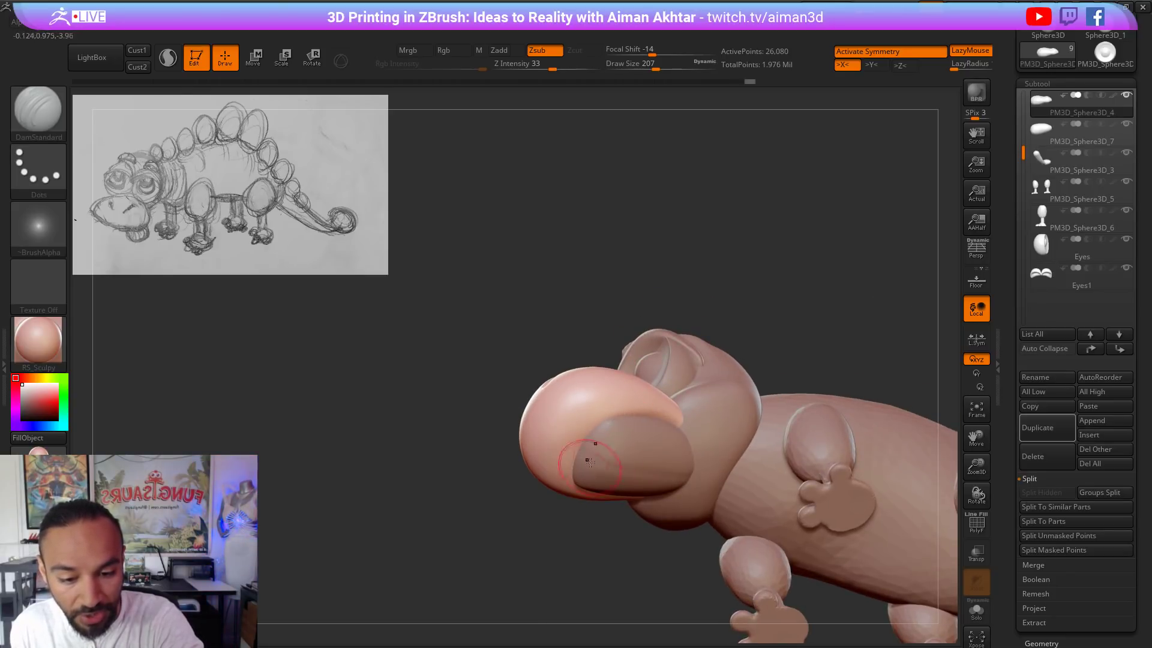
key("bracketright")
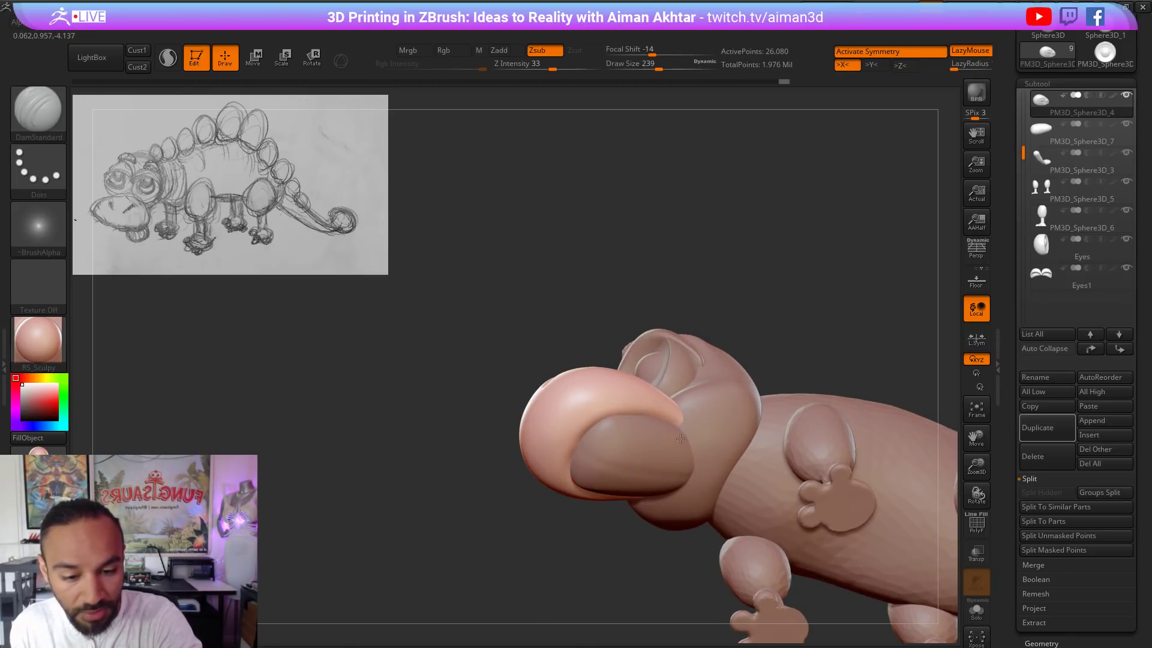
Step: Switch to the IMM Primitives brush with Insert Sphere in a side view of the snout
left_click_drag(799, 292, 787, 353)
left_click(31, 128)
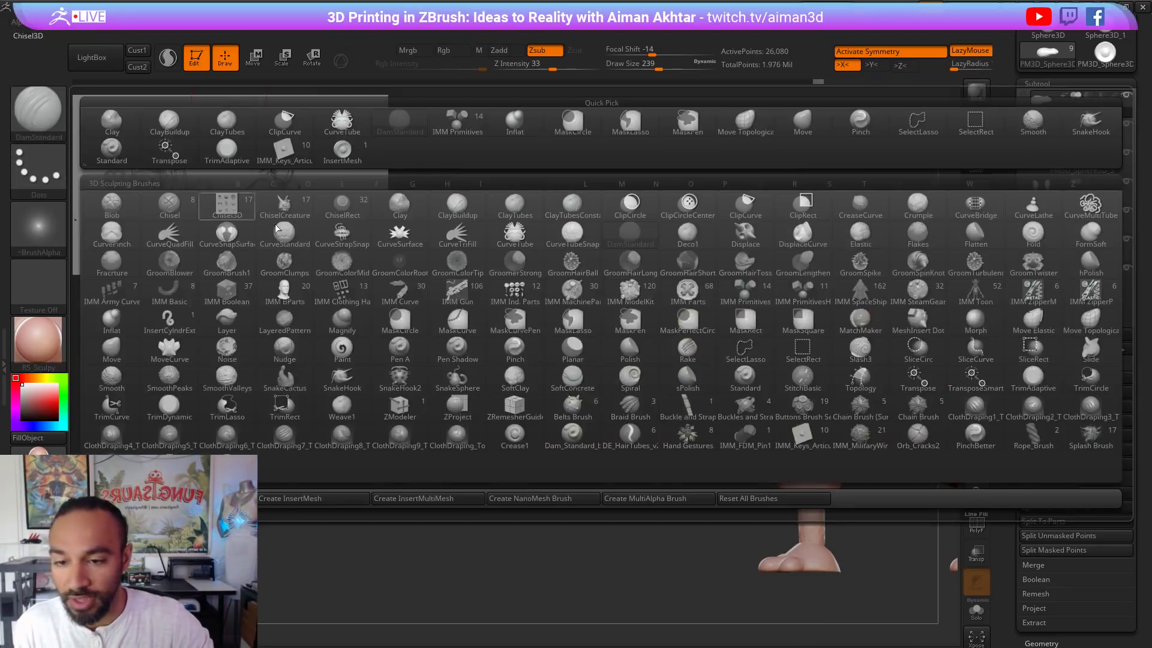
left_click(749, 302)
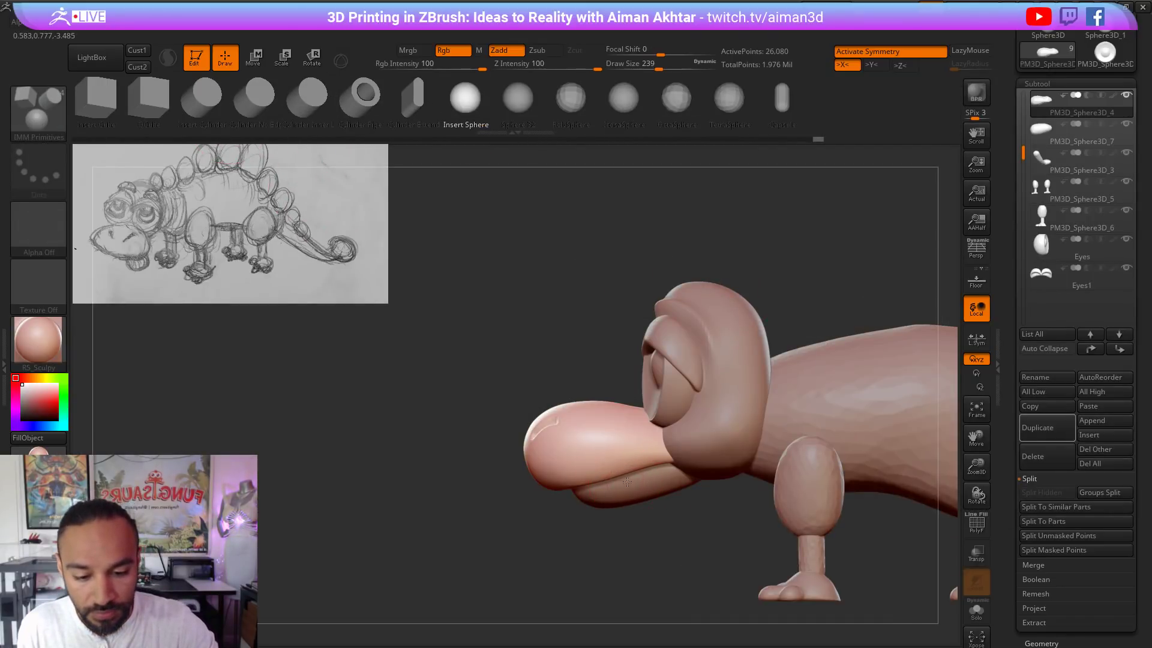
left_click_drag(627, 482, 633, 491)
left_click_drag(669, 576, 710, 536)
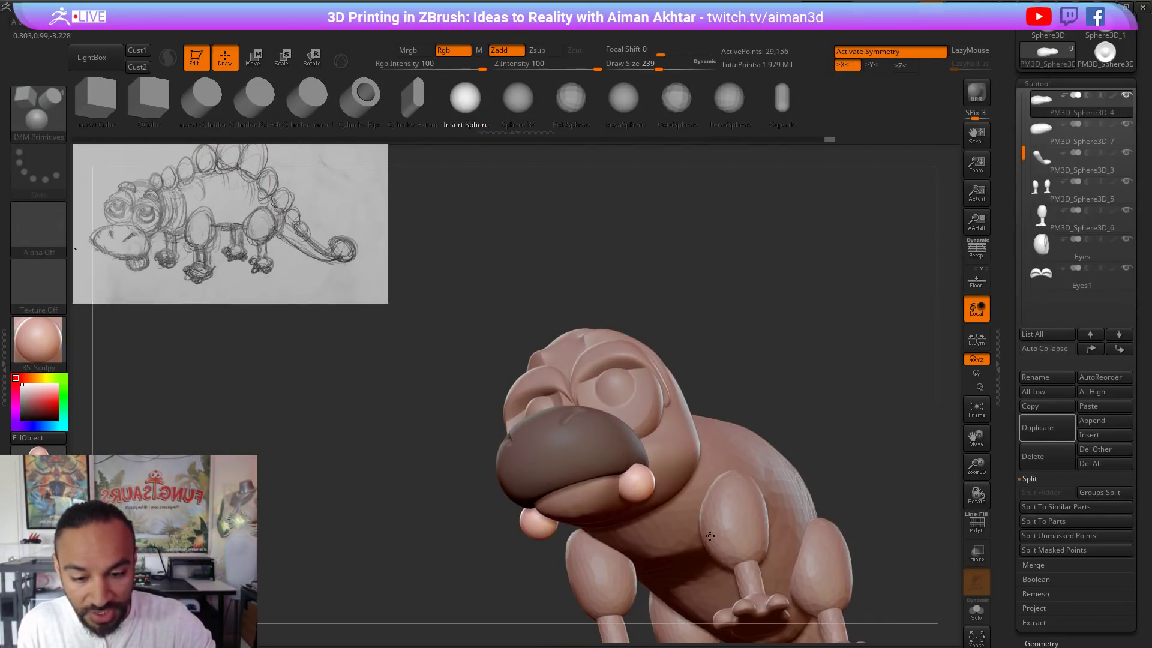
key("ctrl+z")
Step: Turn off symmetry and insert a single sphere at the side of the mouth for a tongue
key("x")
left_click_drag(752, 383, 696, 427)
left_click_drag(617, 488, 573, 552)
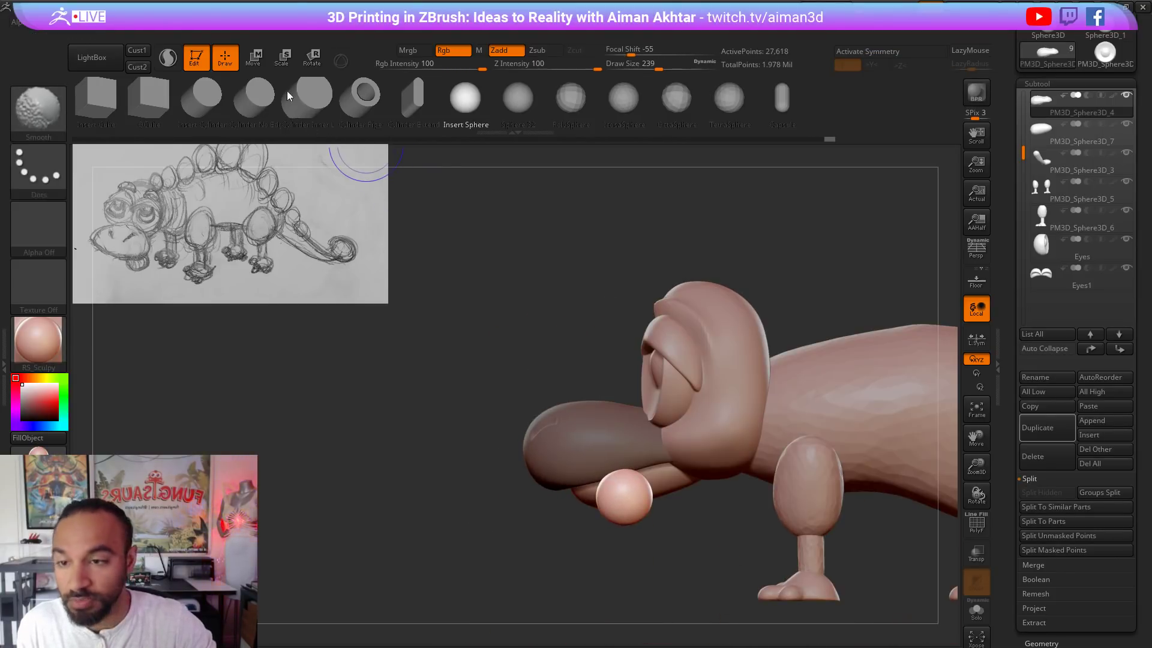
Step: Flatten and stretch the sphere into a hanging tongue with the Move brush at draw size 386
key("b")
key("m")
key("v")
left_click_drag(547, 504, 656, 458)
left_click_drag(742, 464, 661, 462)
key("s")
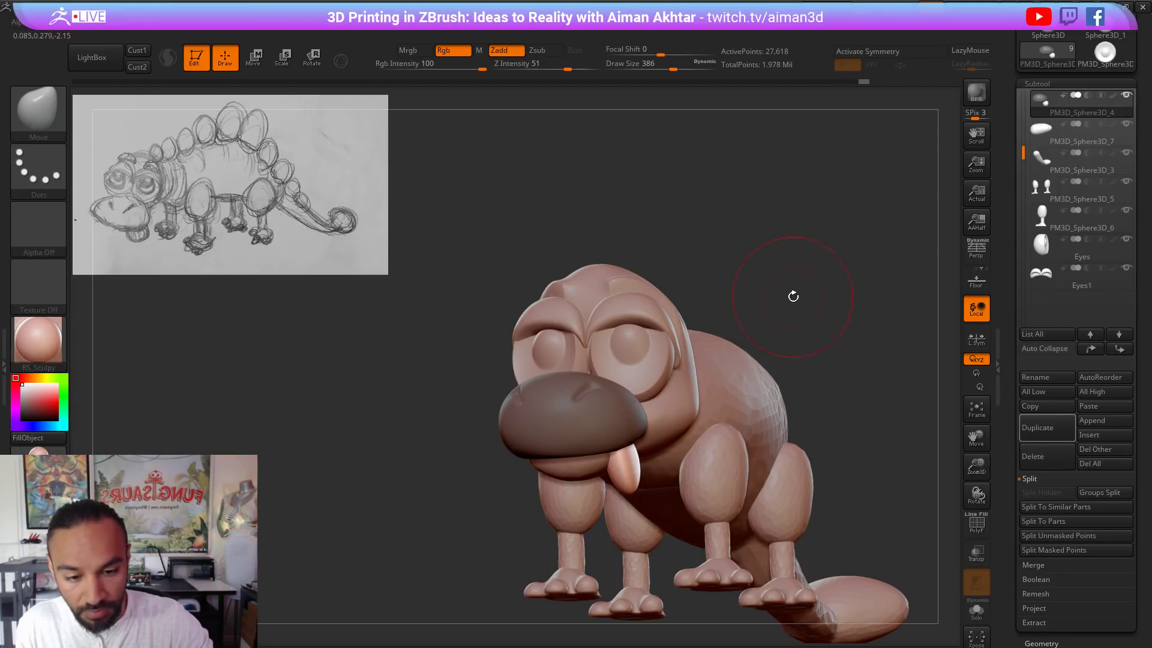
Step: Fit the tongue between the snout and lower jaw, smooth it, and reduce the Move brush to draw size 305
left_click_drag(793, 296, 633, 483)
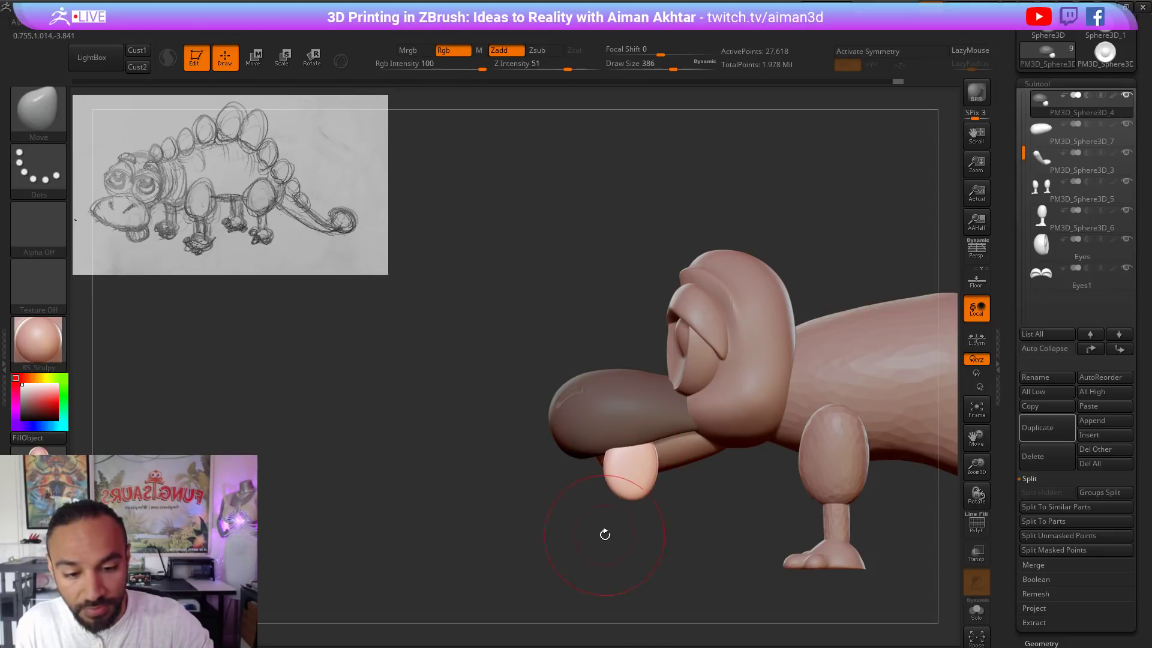
left_click_drag(605, 533, 585, 467)
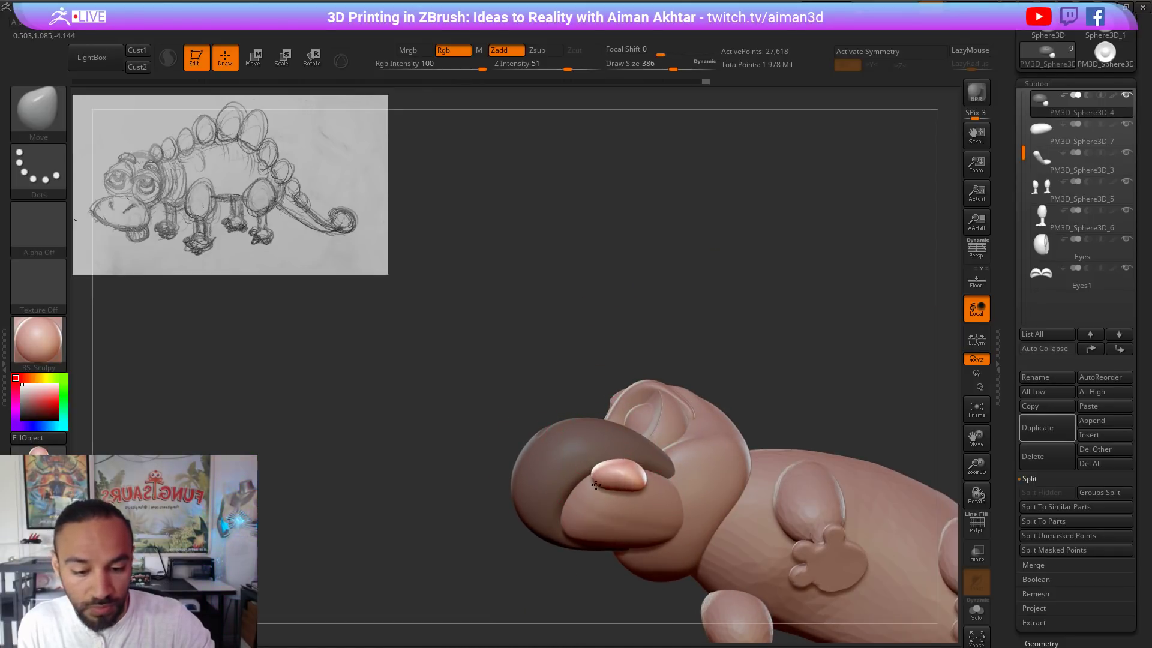
left_click_drag(711, 408, 632, 464)
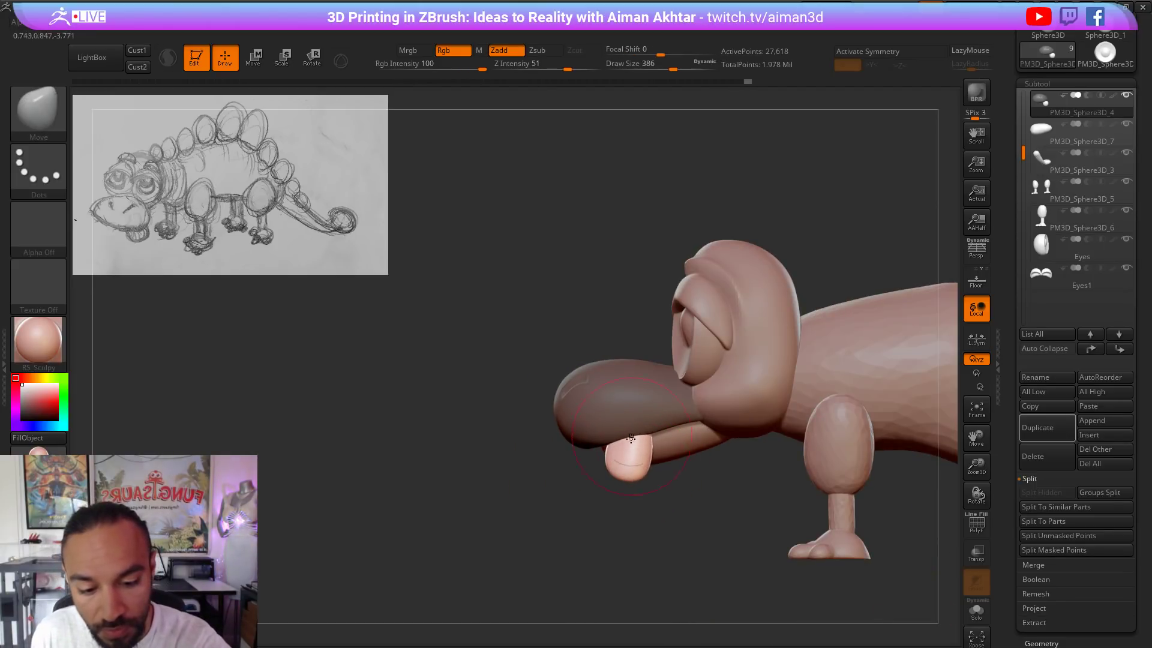
key("shift")
mouse_move(663, 526)
left_mouse_down("shift")
mouse_move(605, 497)
mouse_move(611, 472)
left_mouse_up("shift")
key("s")
left_click(607, 471)
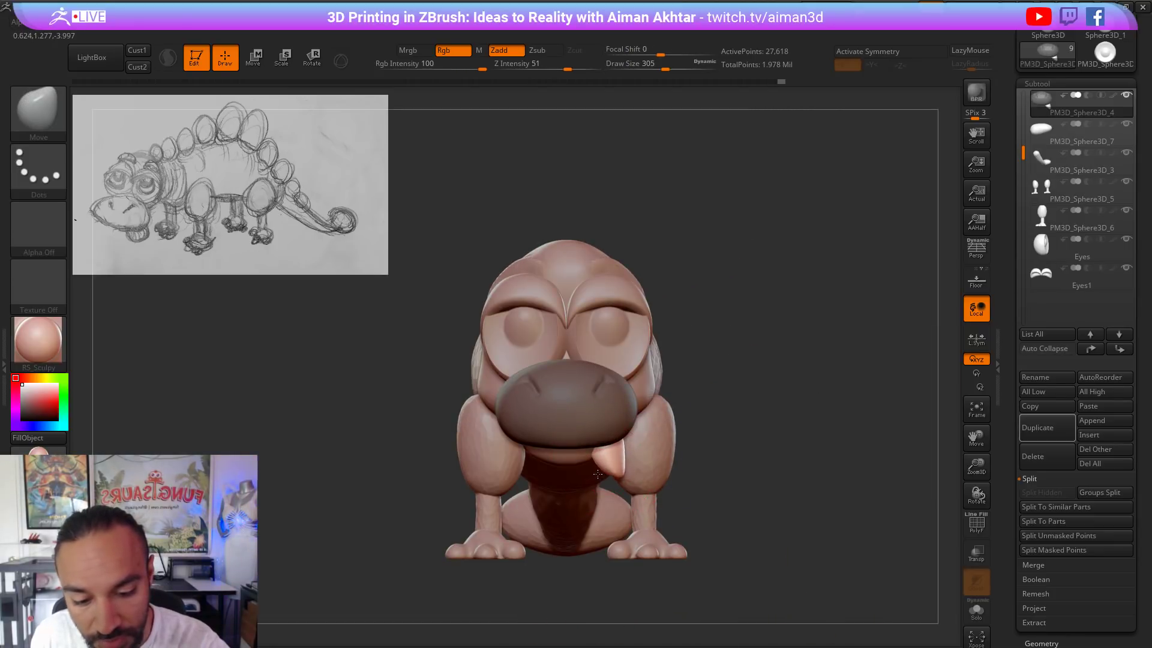
Step: Thicken the tongue with the Inflate brush and smooth its surface
left_click_drag(703, 410, 765, 354)
key("b")
key("i")
key("n")
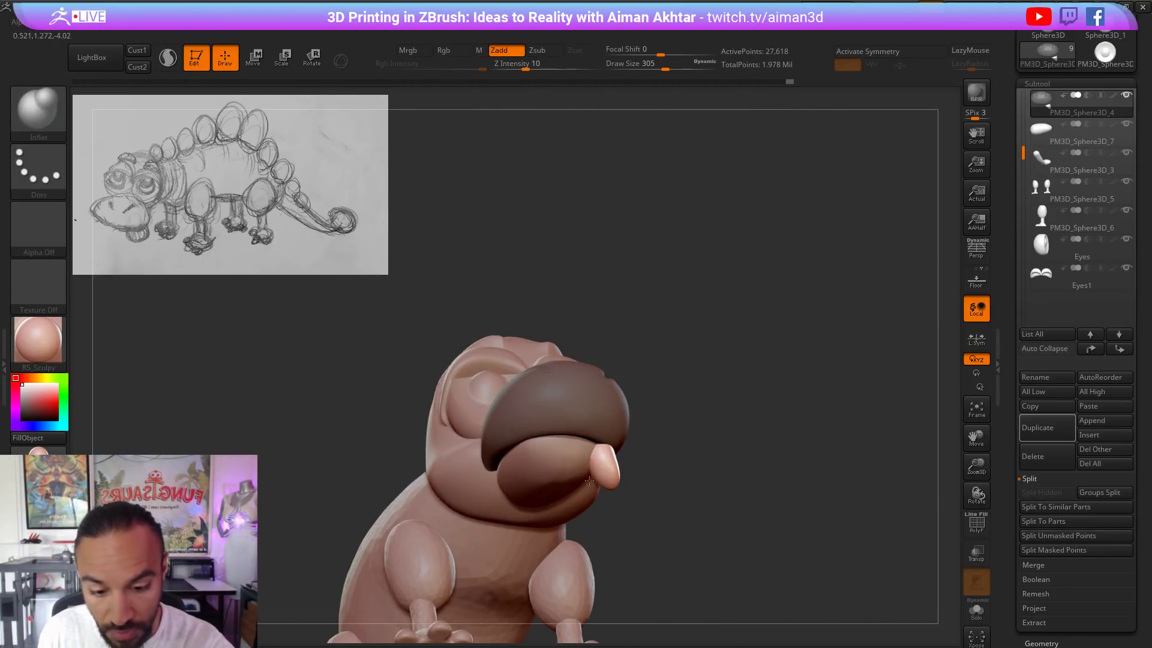
key("shift")
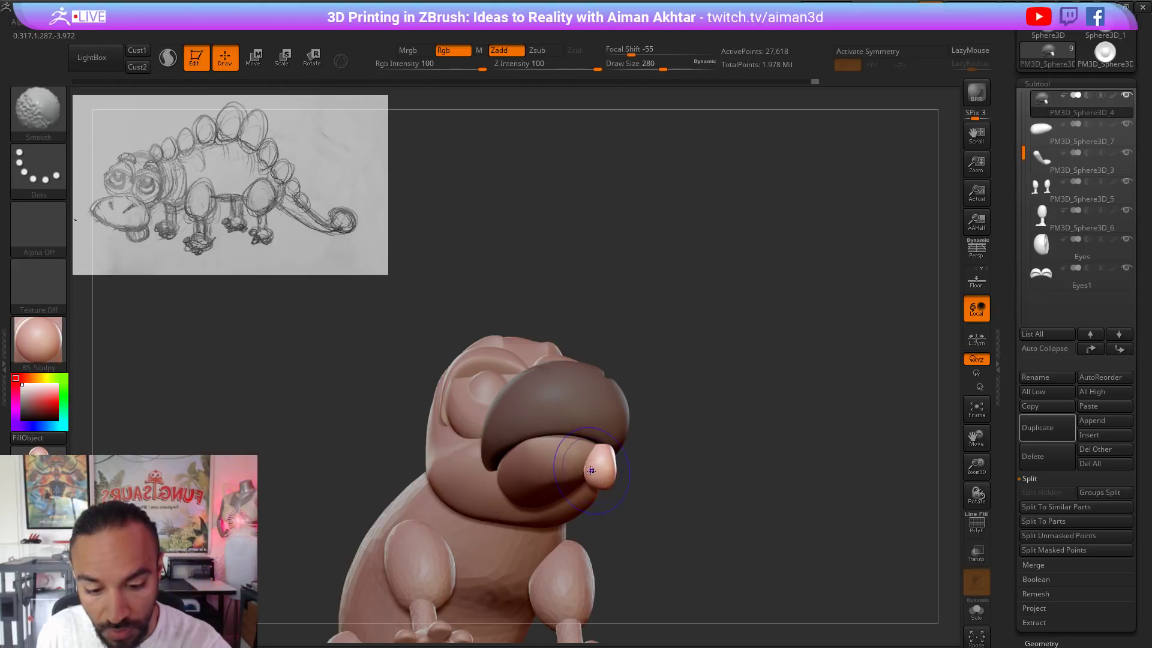
Step: Widen and round the tongue from the front with the Move brush at draw size 217
left_click_drag(744, 396, 699, 515)
key("s")
left_click(637, 436)
left_click_drag(647, 438, 651, 437)
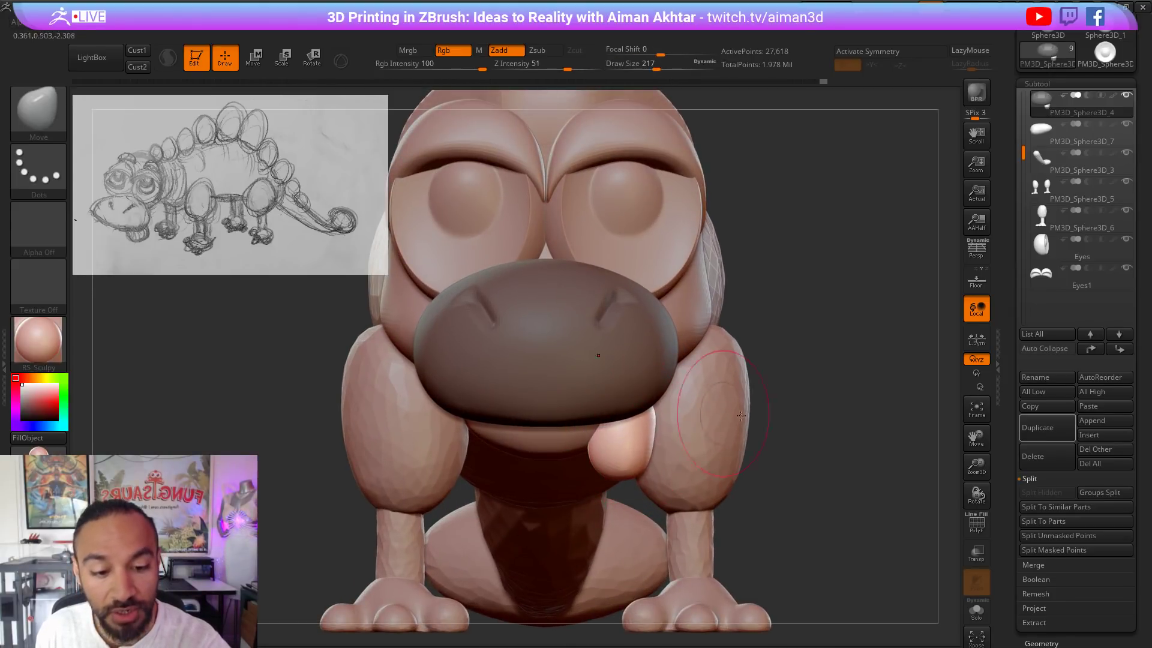
Step: Reshape the tongue's inner side against the lower jaw, using the Move brush at draw sizes 167 and 239
left_click_drag(777, 408, 810, 354)
key("s")
left_click(602, 436)
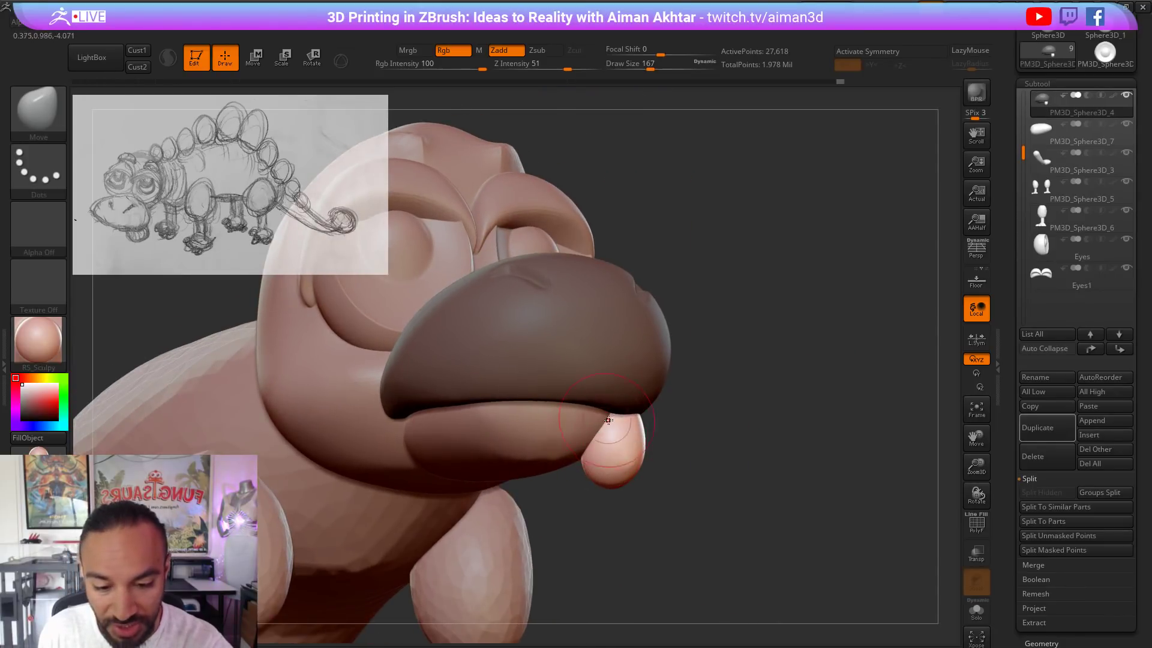
key("s")
left_click(654, 449)
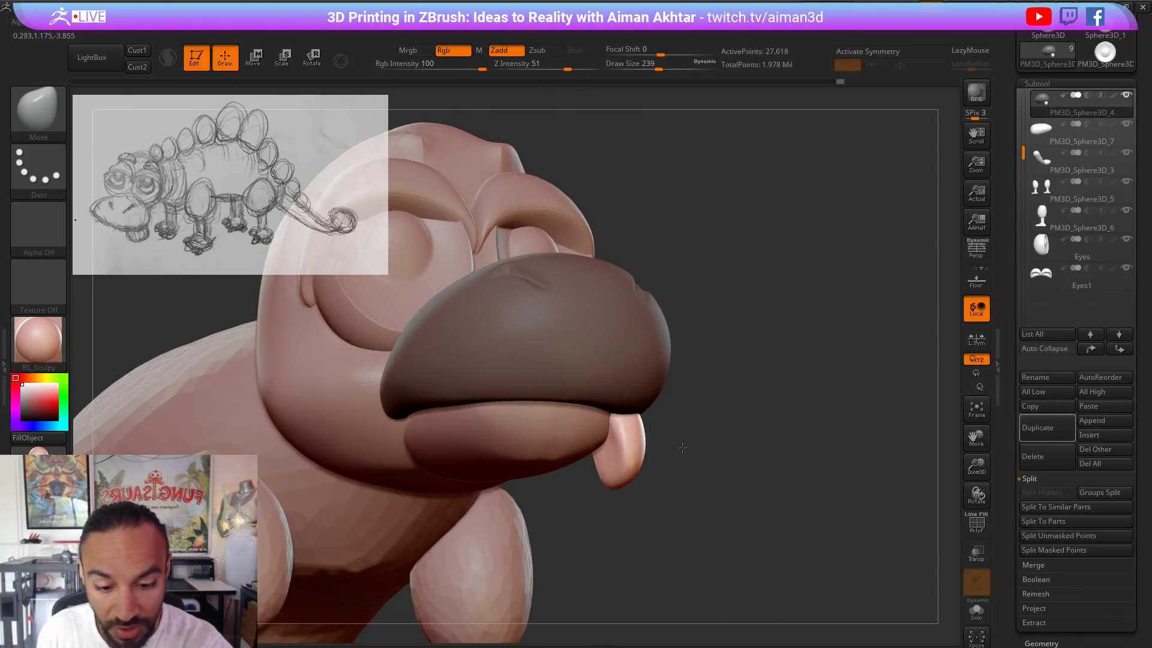
Step: Smooth the tongue and fill out its outer side with the Move brush at draw size 408
left_click_drag(648, 447, 630, 437, "shift")
key("s")
left_click(664, 459)
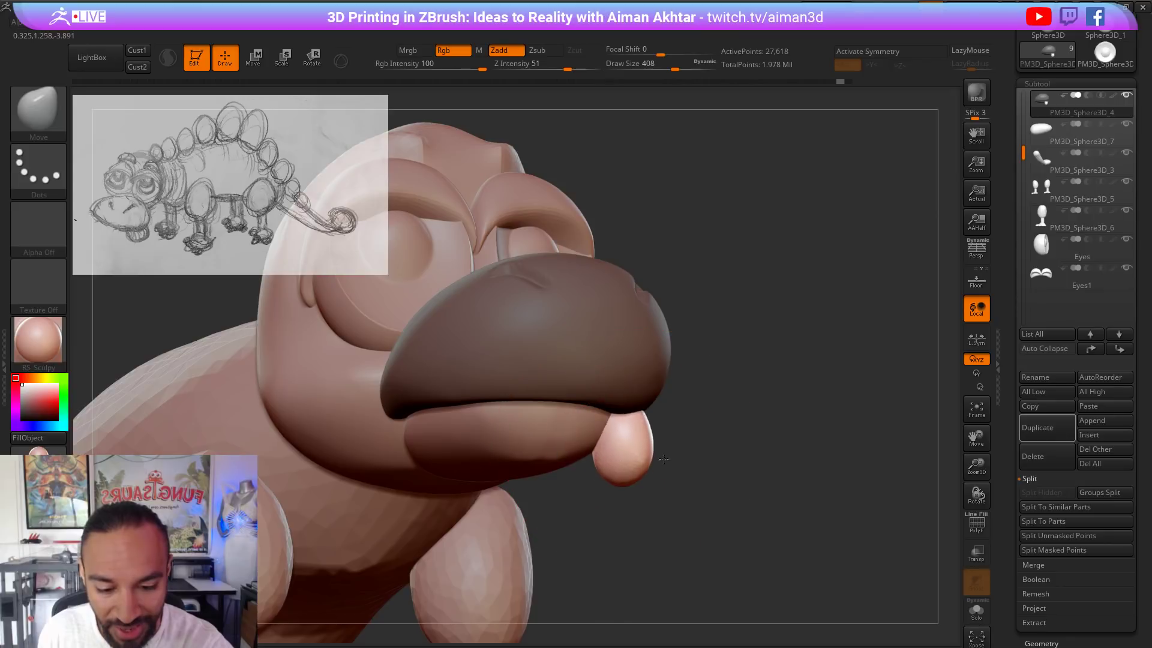
left_click_drag(744, 445, 668, 448)
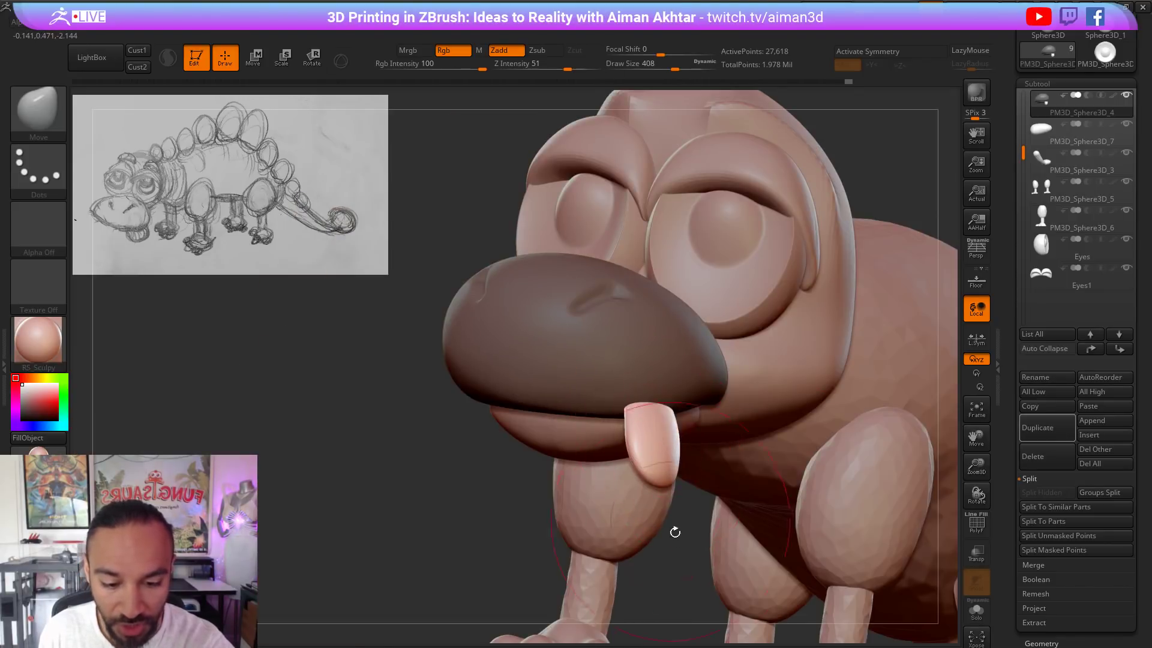
Step: Undo the last tongue edit and reshape the tongue's lower end from underneath with the Move brush at draw size 234
left_click_drag(675, 533, 737, 537)
key("ctrl+z")
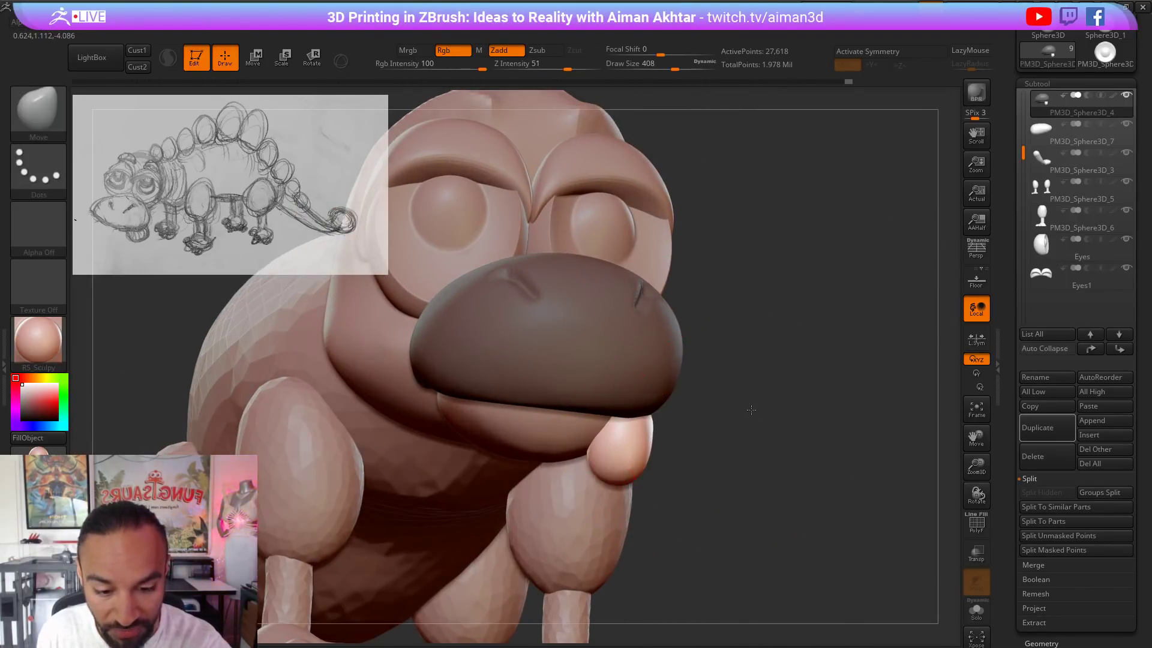
left_click_drag(751, 410, 746, 354)
key("s")
left_click_drag(621, 444, 615, 444)
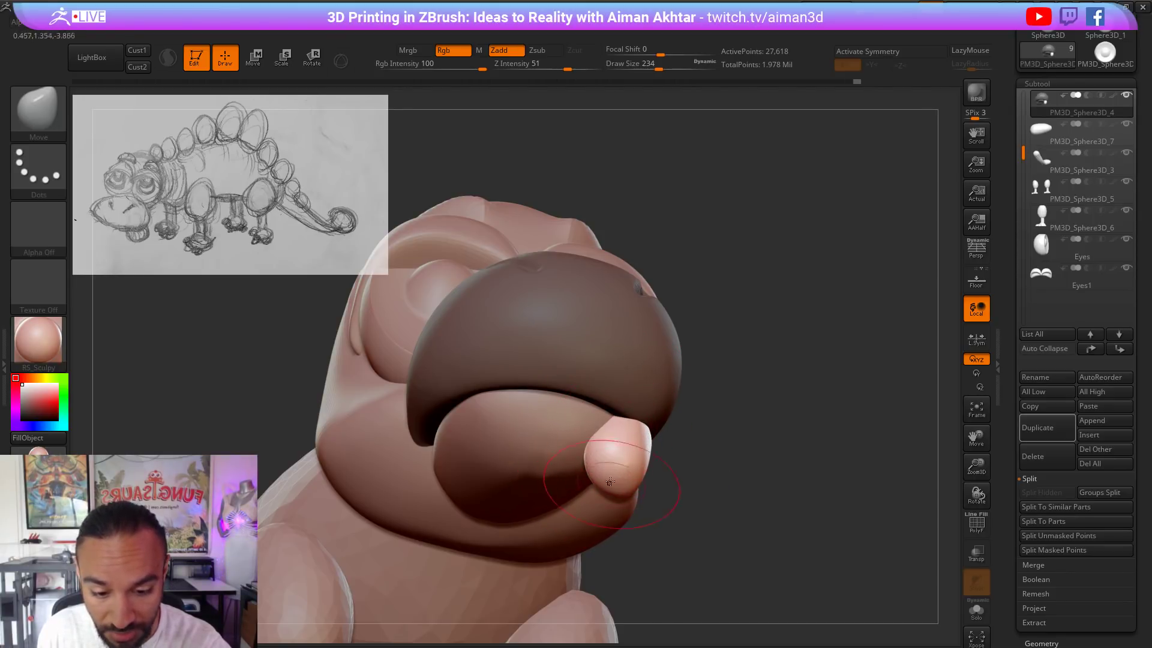
left_click_drag(733, 423, 630, 444)
left_click_drag(763, 362, 655, 451)
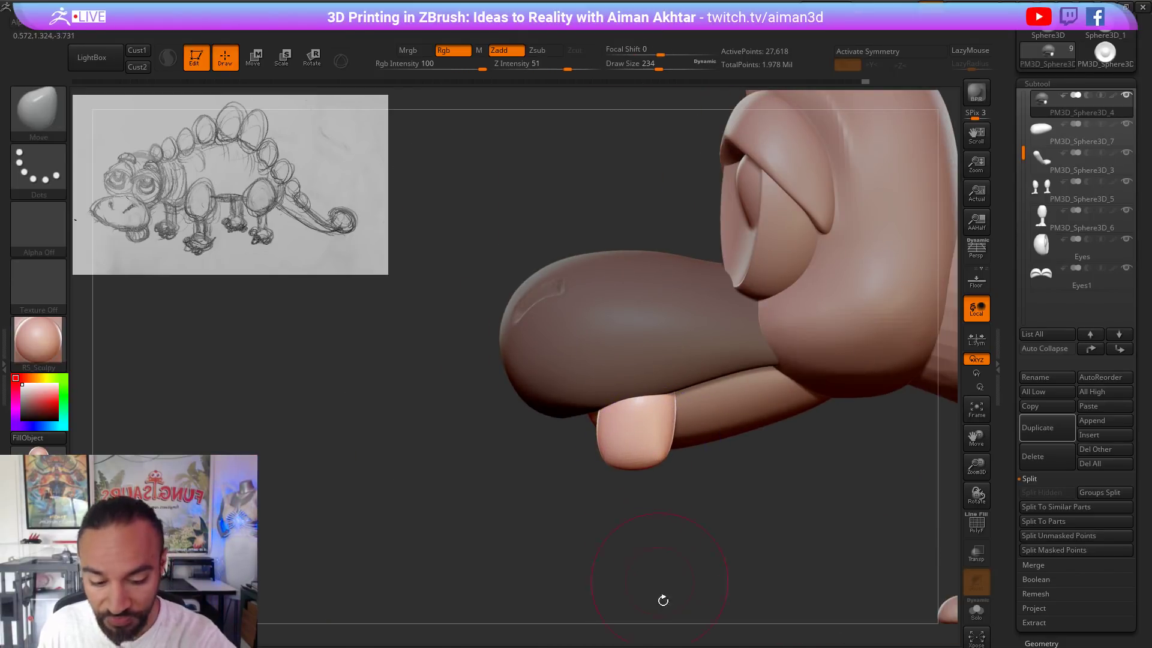
Step: Carve a lengthwise groove down the middle of the tongue with the DamStandard brush at draw size 140
key("b")
key("d")
key("s")
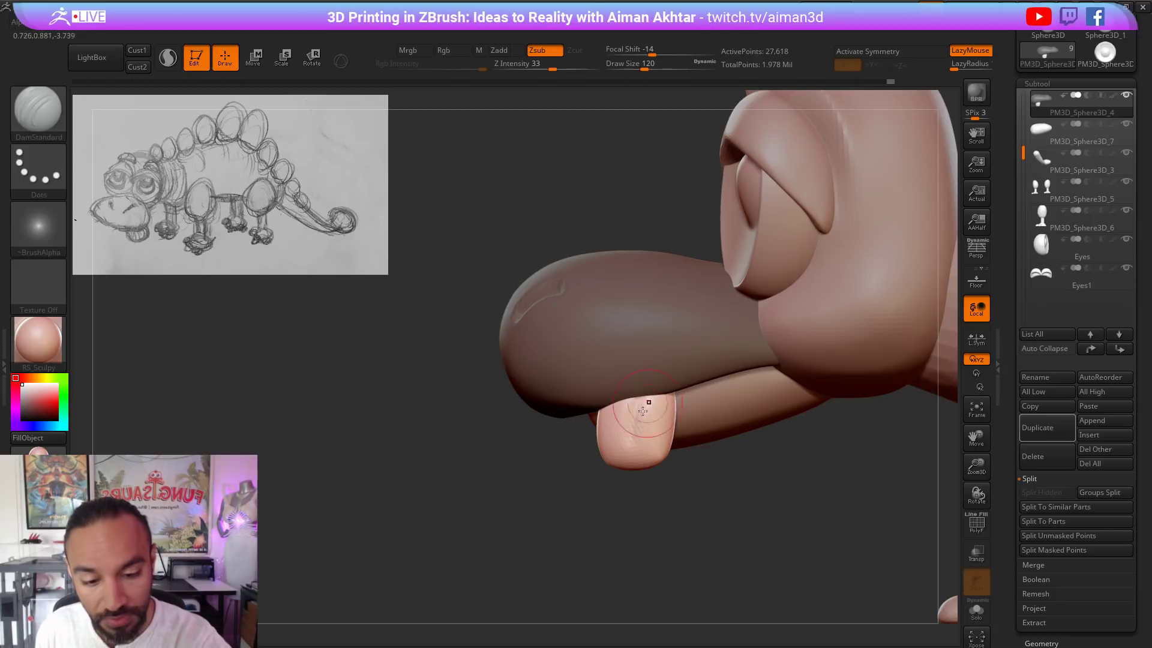
key("bracketright")
mouse_move(628, 423)
left_mouse_down()
mouse_move(619, 440)
mouse_move(679, 384)
left_mouse_up()
key("ctrl+z")
Step: Round the tongue's tip and refine the sides of its groove with the Move brush at draw sizes 140 and 128
key("b")
key("m")
key("v")
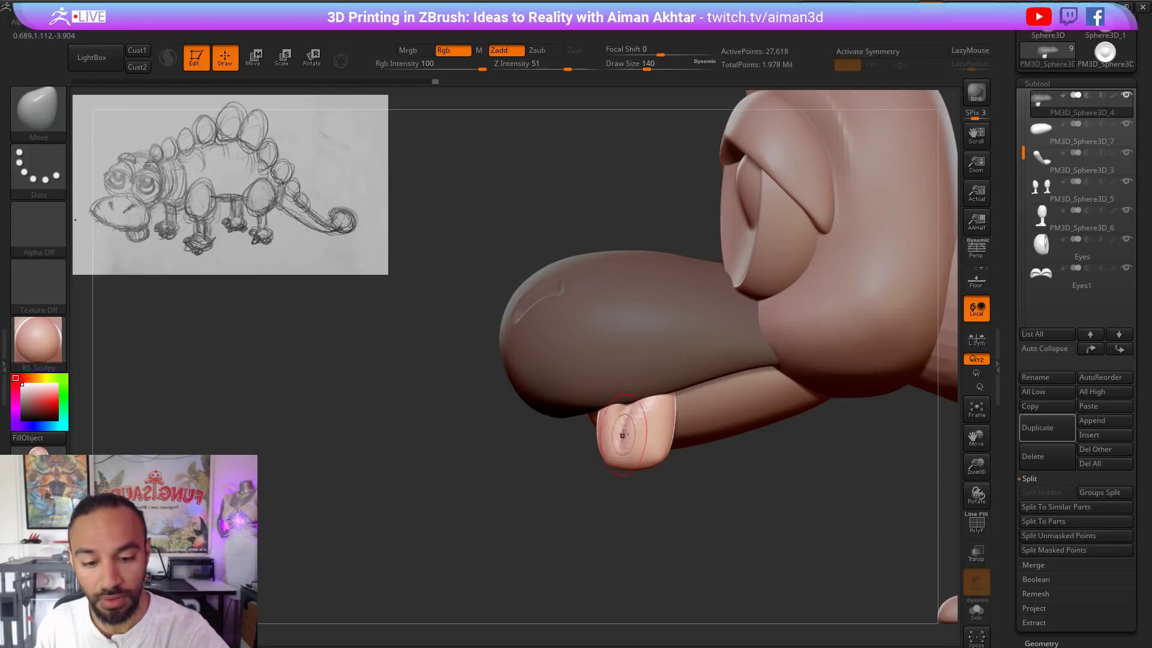
mouse_move(627, 464)
left_mouse_down()
mouse_move(689, 484)
mouse_move(789, 471)
mouse_move(674, 483)
mouse_move(667, 467)
left_mouse_up()
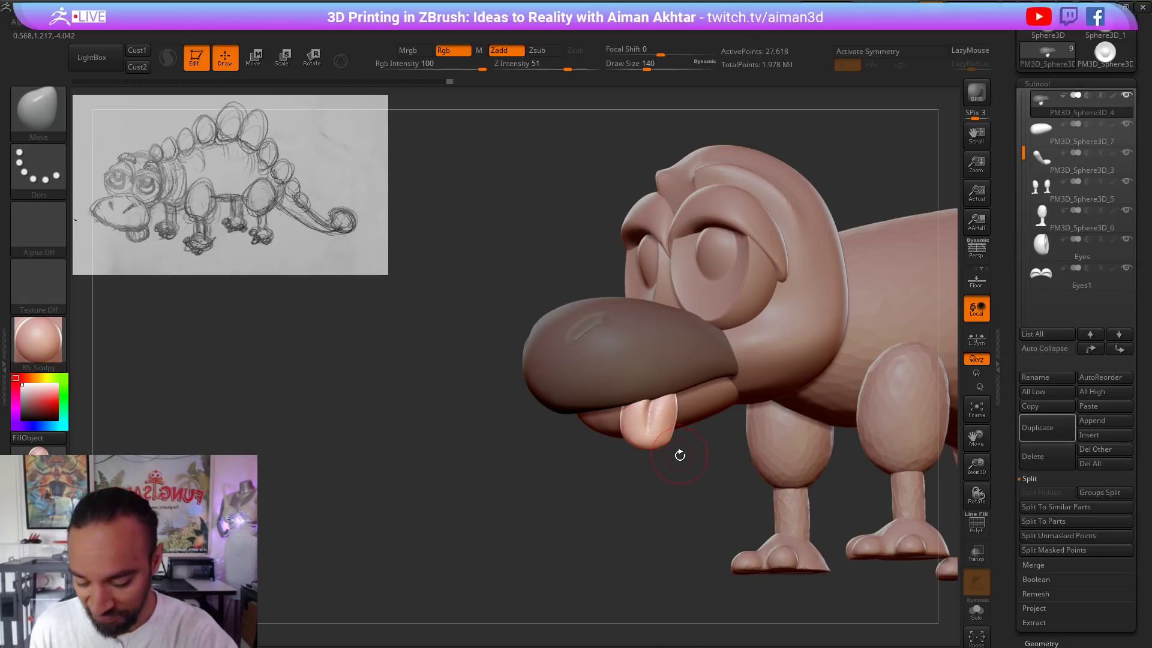
key("s")
left_click(680, 434)
key("s")
mouse_move(668, 428)
left_mouse_down()
mouse_move(672, 398)
mouse_move(647, 423)
mouse_move(653, 450)
left_mouse_up()
left_click(672, 427)
Step: Subdivide the unmasked tongue geometry repeatedly with Divide, keeping Smt on
left_click(1042, 642)
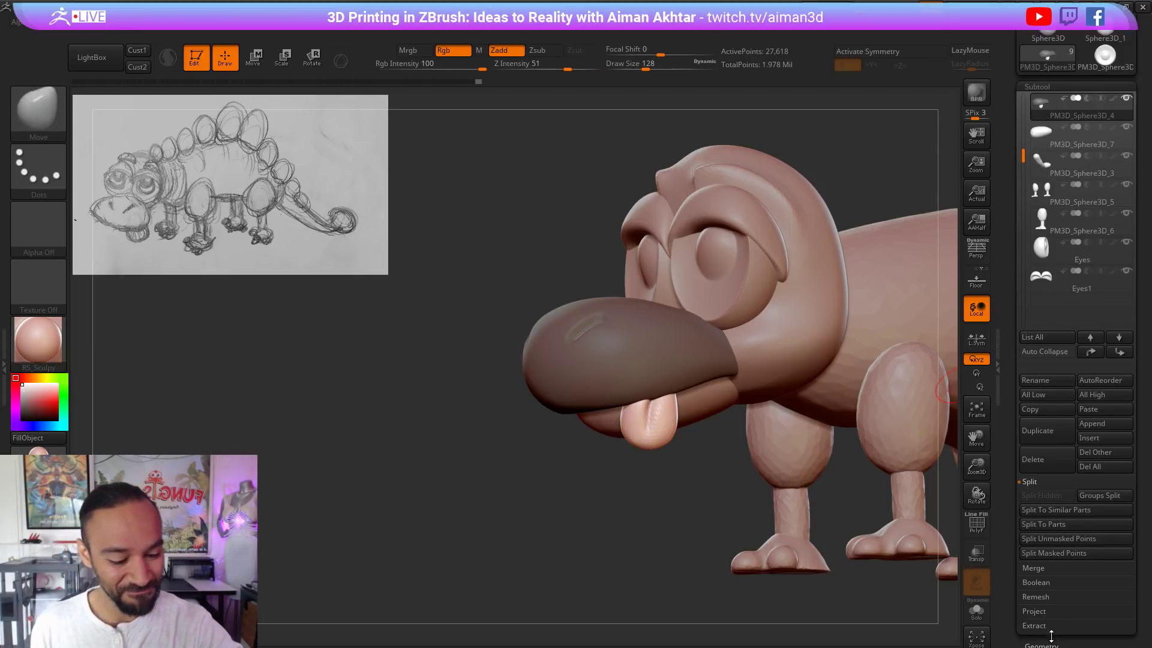
left_click(1036, 203)
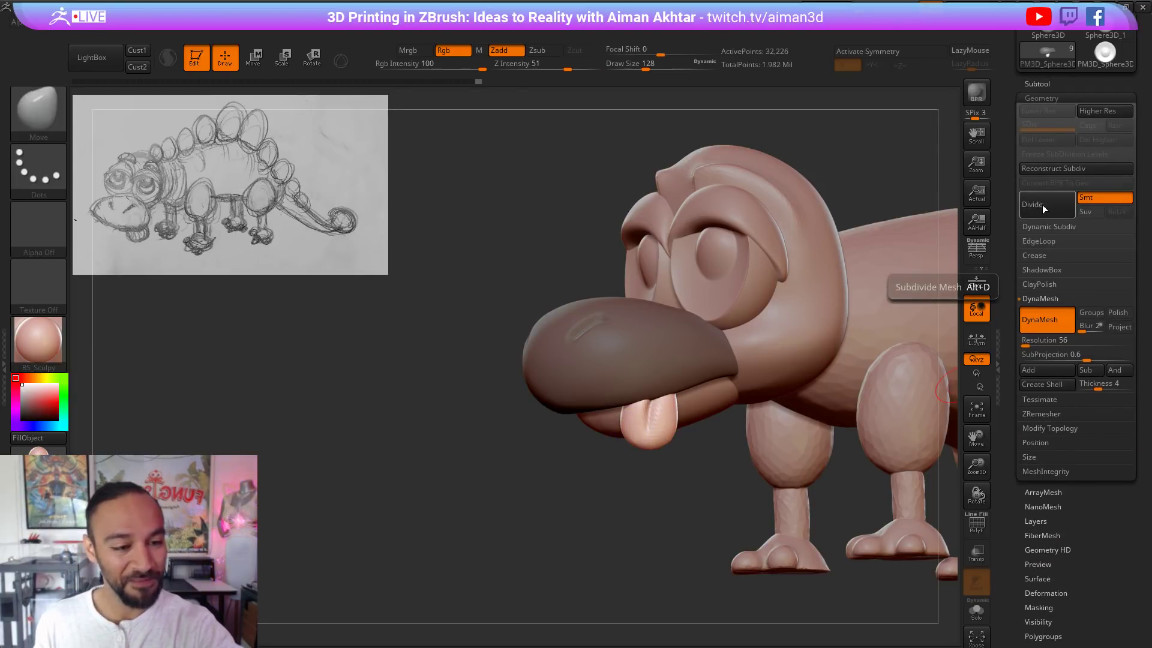
left_click(1051, 204)
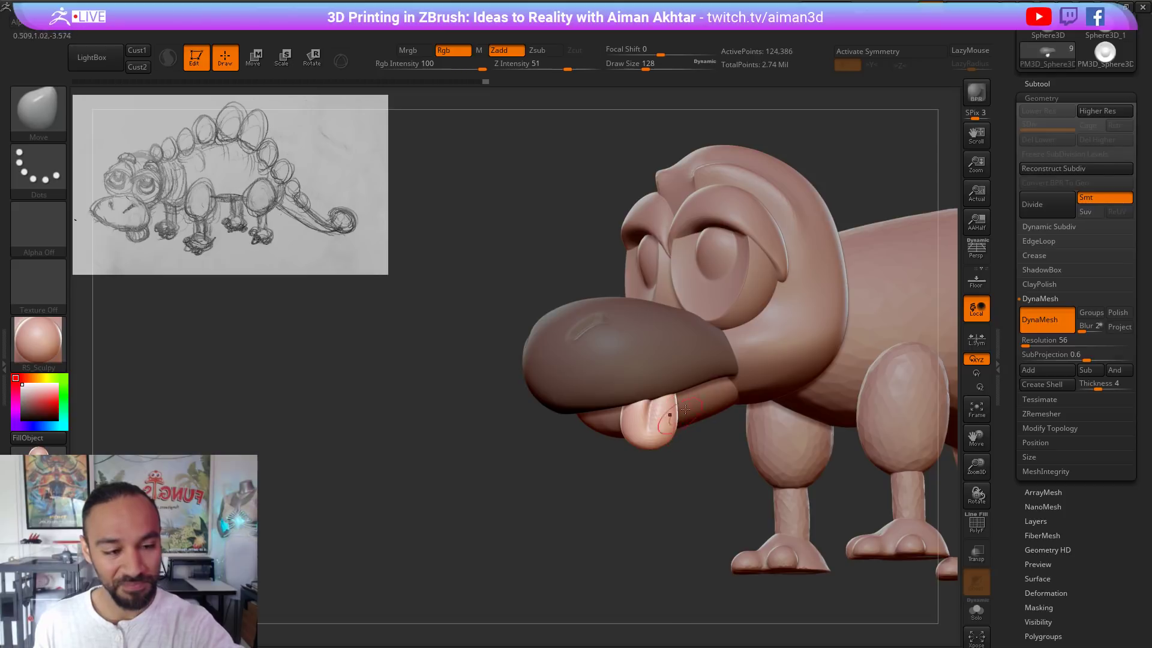
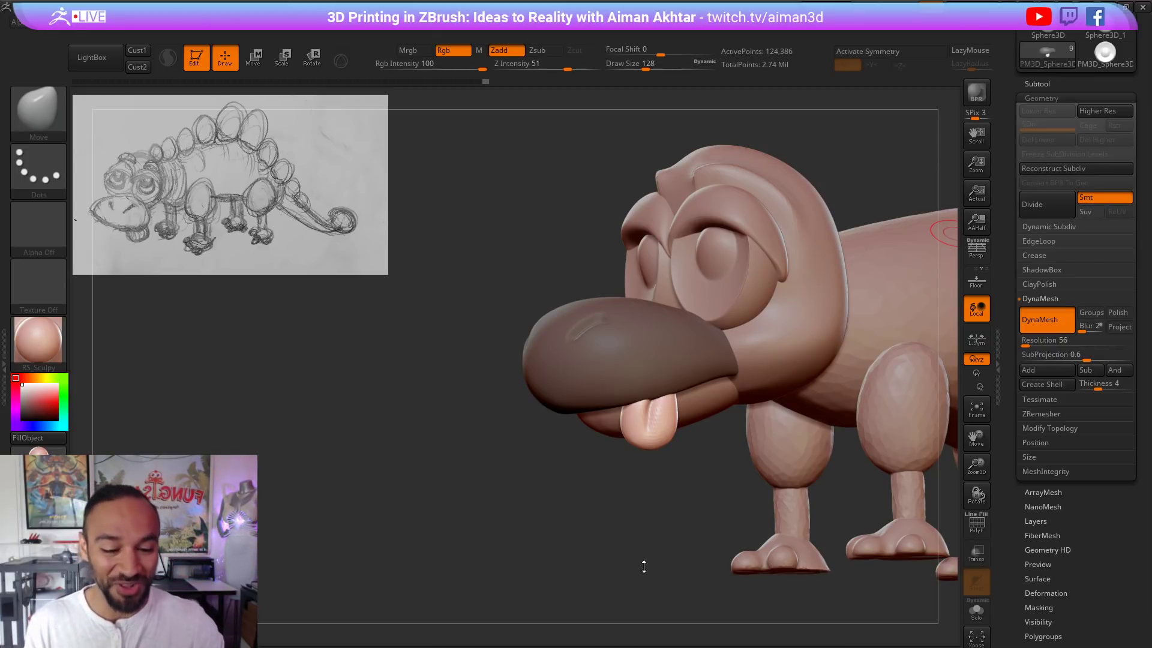
Step: Split the tongue off from the snout as its own subtool and rename it Tongue
mouse_move(644, 567)
left_mouse_down()
mouse_move(671, 560)
mouse_move(621, 543)
left_mouse_up()
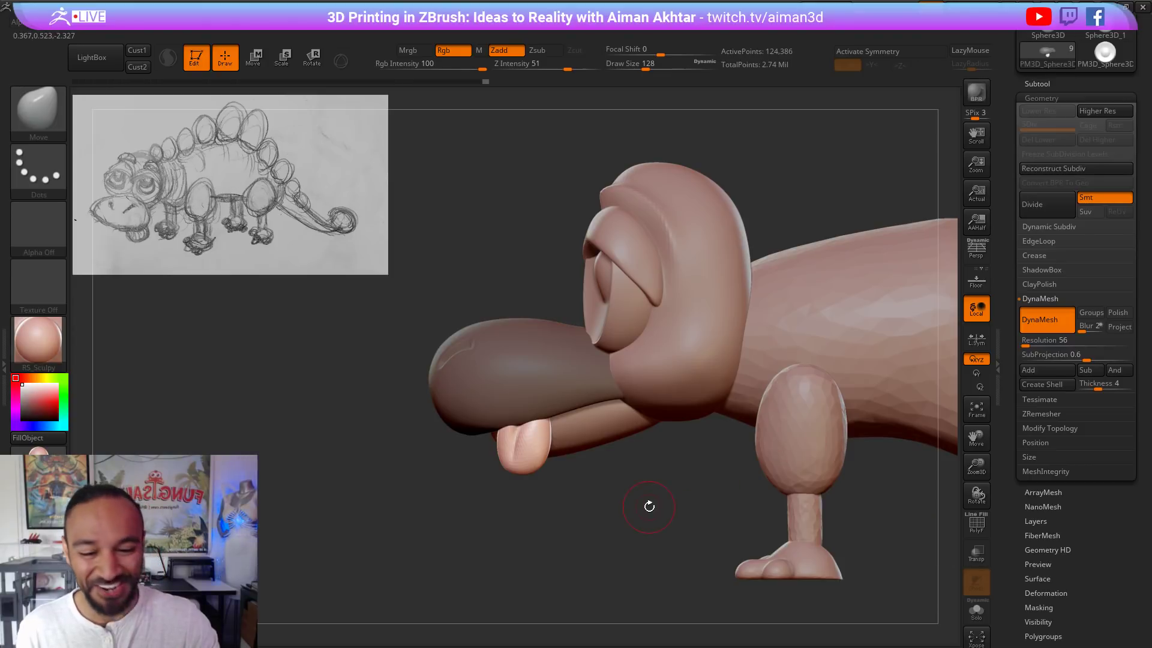
left_click(1046, 83)
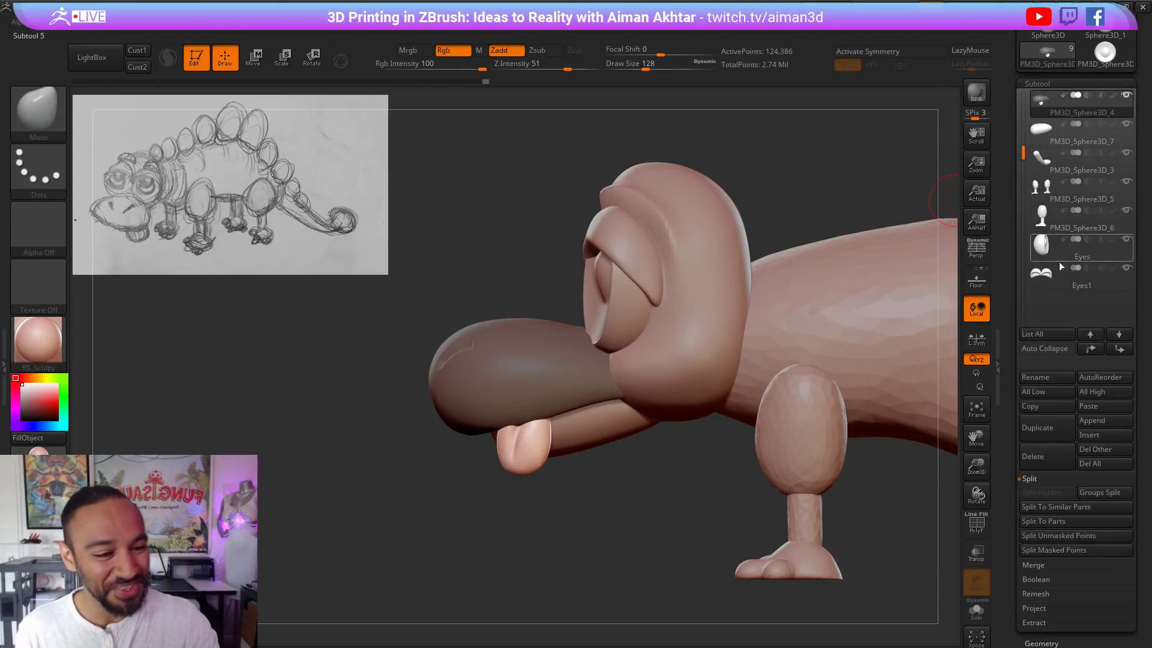
left_click(1107, 492)
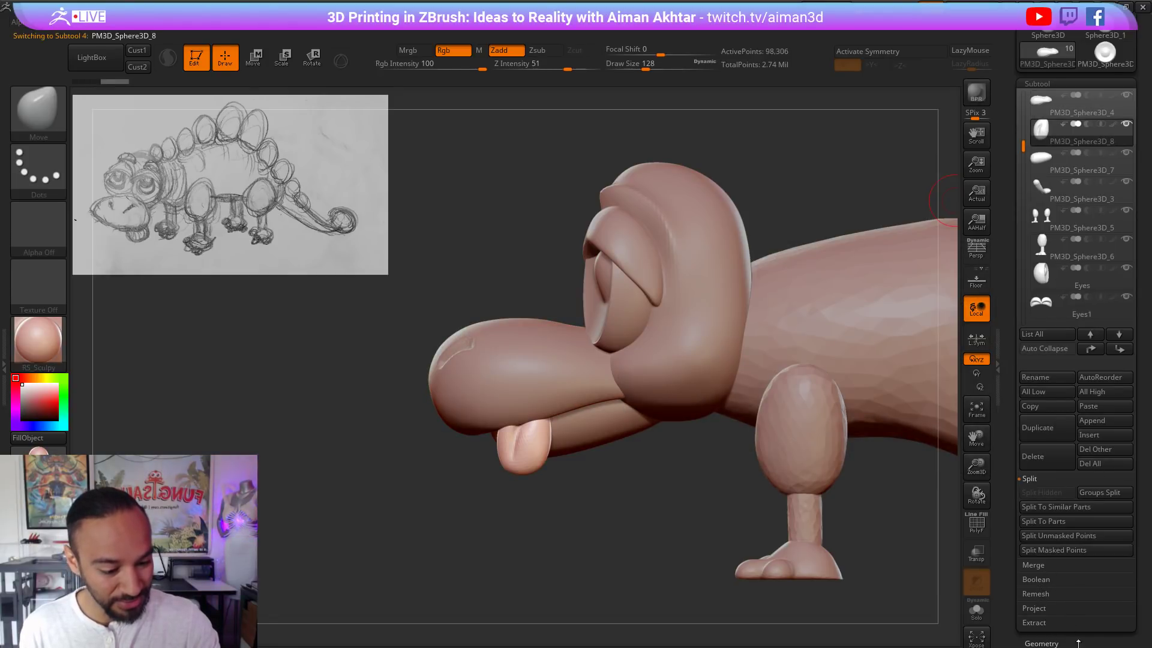
scroll(1100, 642, "down", 1)
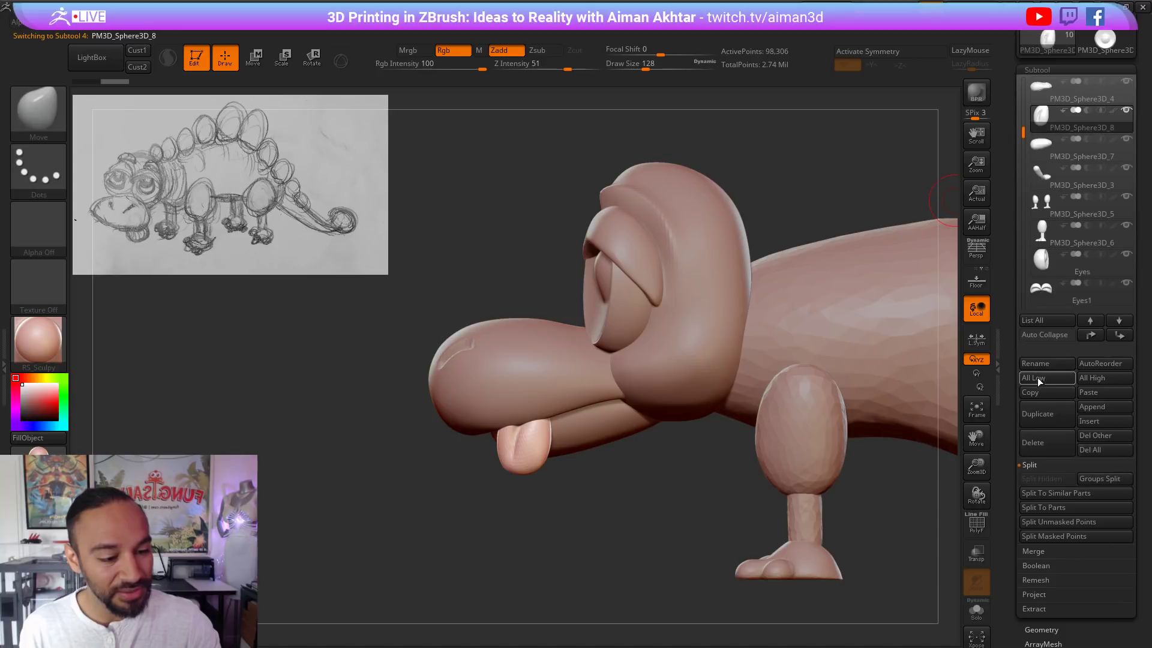
left_click(1054, 367)
type("Tongue")
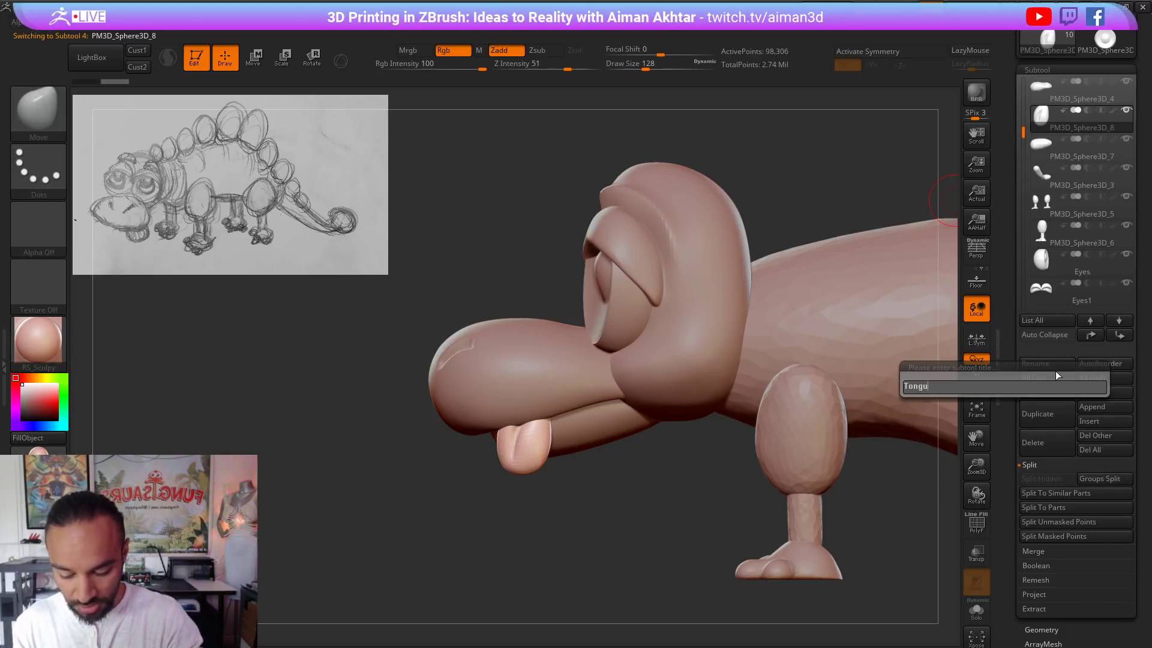
key("Return")
Step: Reshape the tongue's front edge where it meets the mouth, using the Move brush at draw size 274
mouse_move(640, 472)
left_mouse_down("alt")
mouse_move(476, 509)
mouse_move(565, 506)
mouse_move(527, 506)
mouse_move(190, 283)
left_mouse_up("alt")
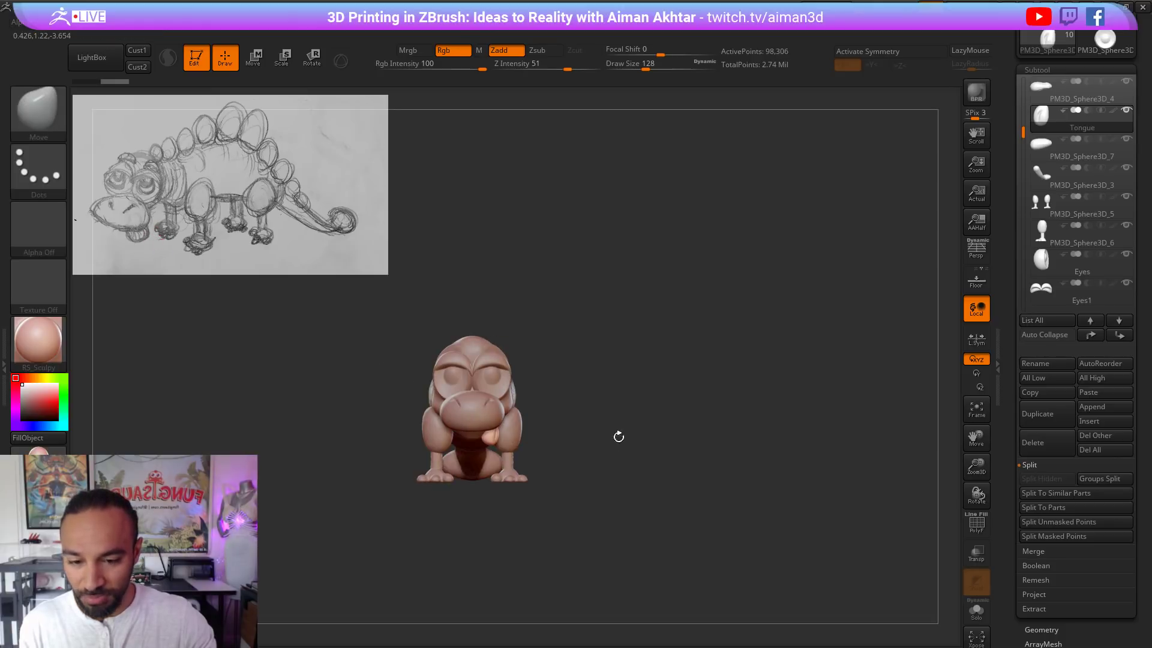
mouse_move(617, 434)
left_mouse_down("shift")
mouse_move(522, 442)
mouse_move(538, 458)
mouse_move(539, 437)
mouse_move(560, 427)
left_mouse_up("shift")
key("s")
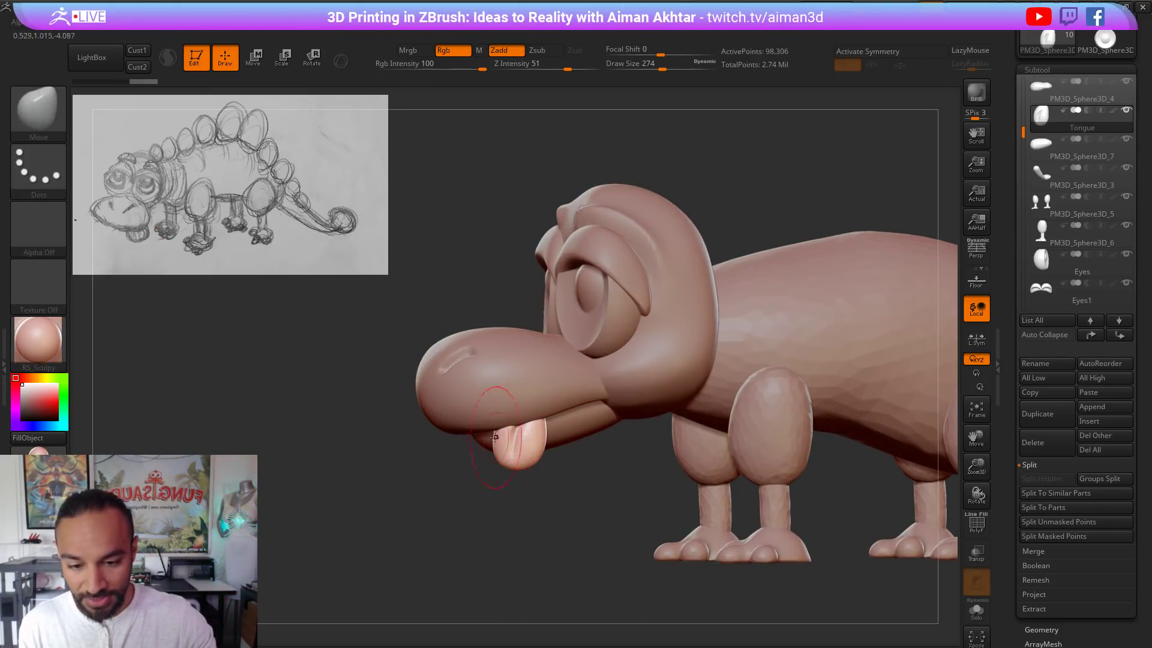
left_click_drag(493, 444, 499, 444)
left_click_drag(526, 487, 582, 478)
mouse_move(516, 435)
left_mouse_down()
mouse_move(527, 421)
mouse_move(491, 433)
mouse_move(506, 436)
mouse_move(481, 443)
mouse_move(514, 433)
mouse_move(480, 455)
left_mouse_up()
Step: Adjust the tongue's front side and tip with smaller Move brush strokes at draw size 228
key("s")
key("s")
key("s")
left_click(482, 440)
key("s")
left_click(476, 456)
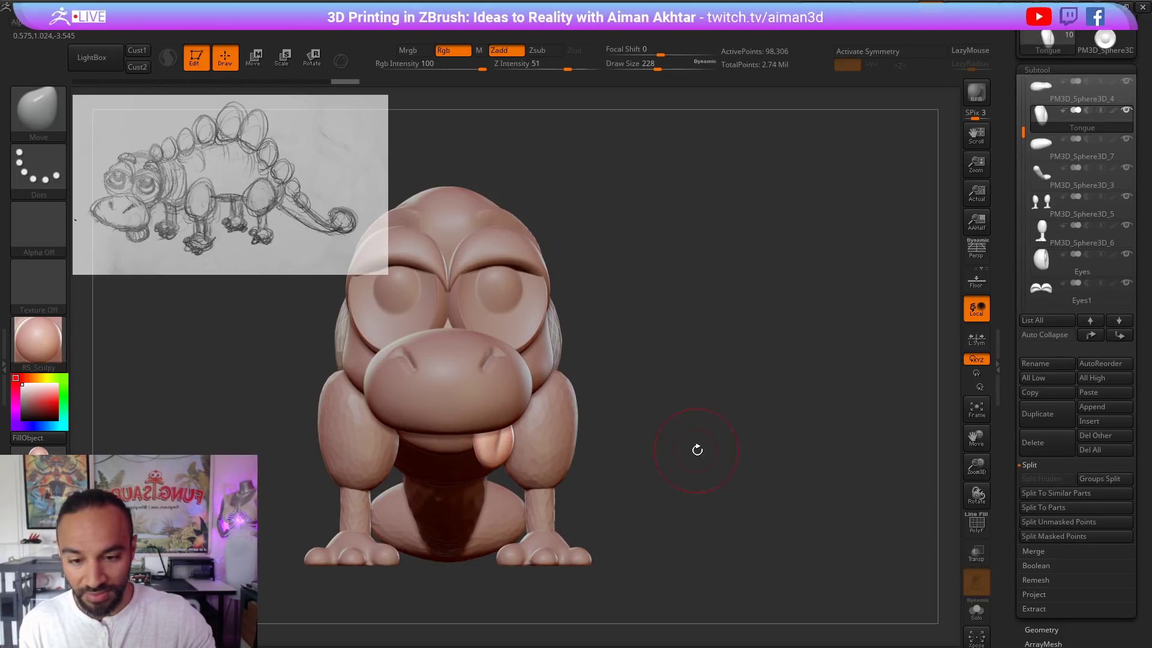
Step: Refine the tongue's outline from the side and front with the Move brush at draw sizes 251 and 207
mouse_move(694, 449)
left_mouse_down()
mouse_move(552, 408)
mouse_move(546, 434)
mouse_move(517, 449)
left_mouse_up()
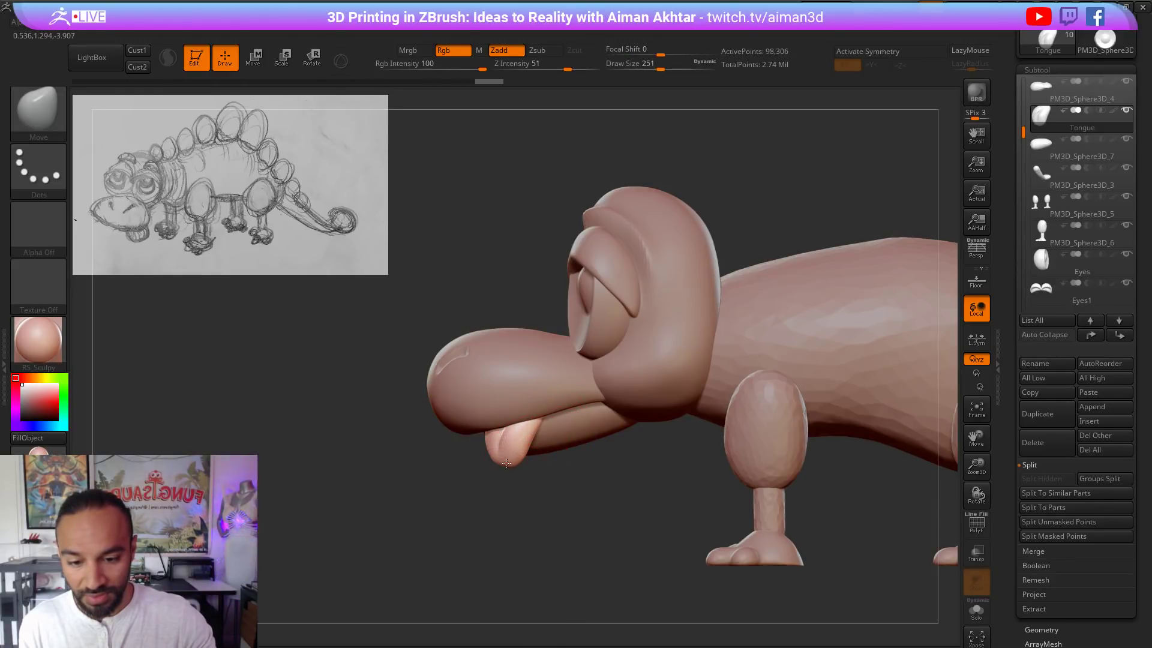
mouse_move(586, 547)
left_mouse_down()
mouse_move(654, 544)
mouse_move(639, 540)
left_mouse_up()
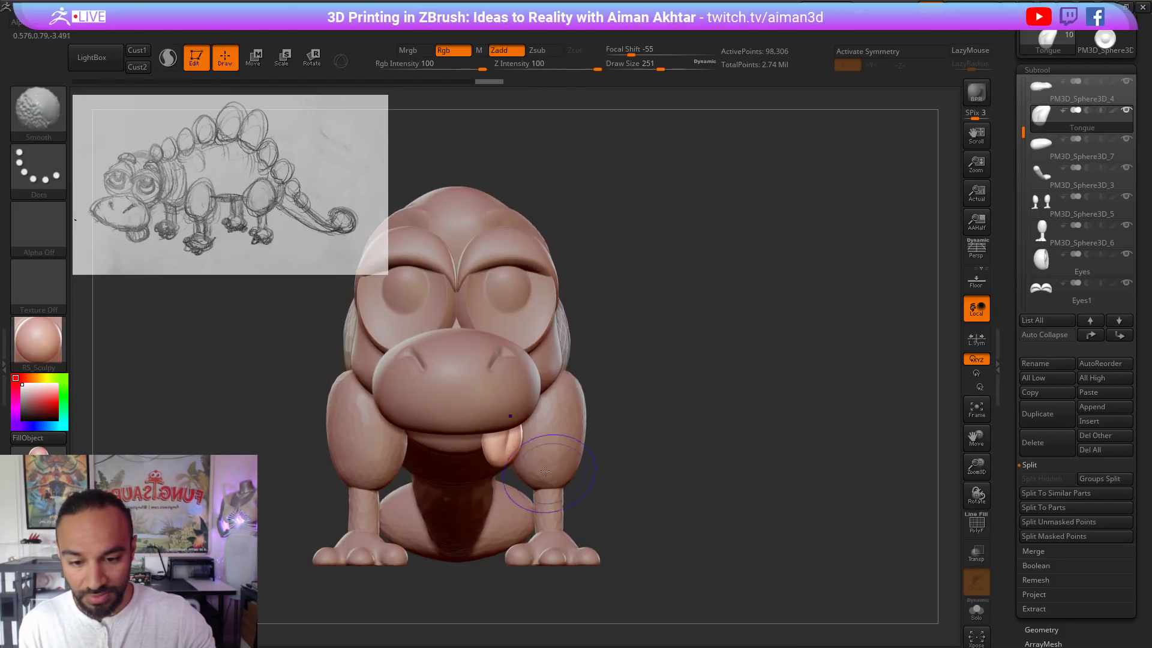
key("s")
left_click_drag(503, 445, 506, 445)
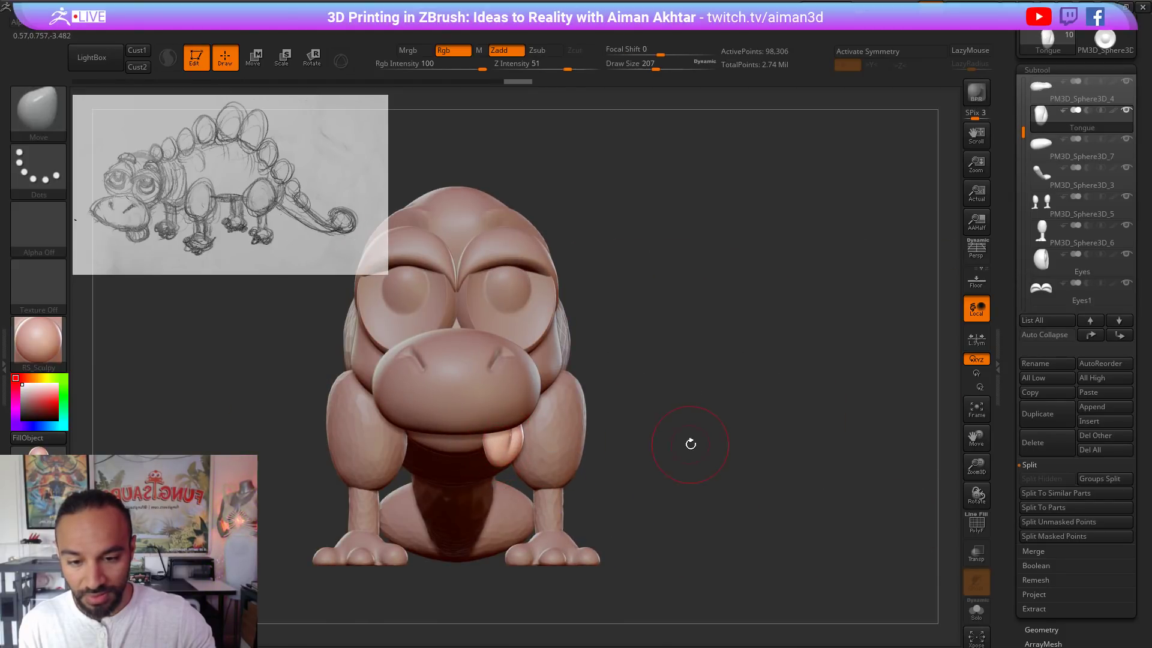
left_click_drag(690, 443, 663, 442, "alt")
left_click_drag(582, 397, 645, 462, "alt")
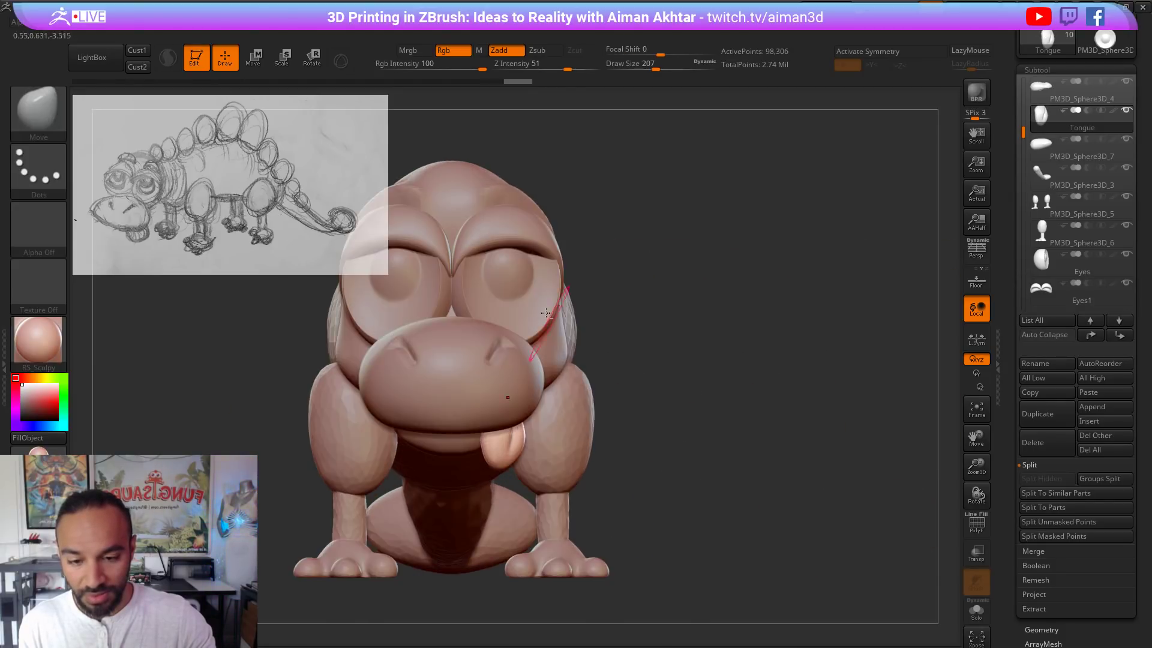
Step: Select the eyelids and reshape their lower edges and upper curves over the eyes with the symmetrical Move brush
left_click(504, 225, "alt")
left_click_drag(724, 291, 807, 361, "alt")
mouse_move(604, 344)
left_mouse_down()
mouse_move(570, 329)
mouse_move(608, 330)
mouse_move(568, 318)
mouse_move(602, 319)
left_mouse_up()
key("s")
left_click(596, 336)
key("s")
left_click(577, 293)
key("s")
Step: Adjust the eyelids' lower rims toward their inner corners and smooth the rims across the eyes
left_click_drag(596, 319, 578, 328)
key("s")
left_click_drag(579, 331, 542, 335)
key("s")
mouse_move(558, 324)
left_mouse_down("shift")
mouse_move(609, 331)
mouse_move(624, 322)
left_mouse_up("shift")
key("s")
key("s")
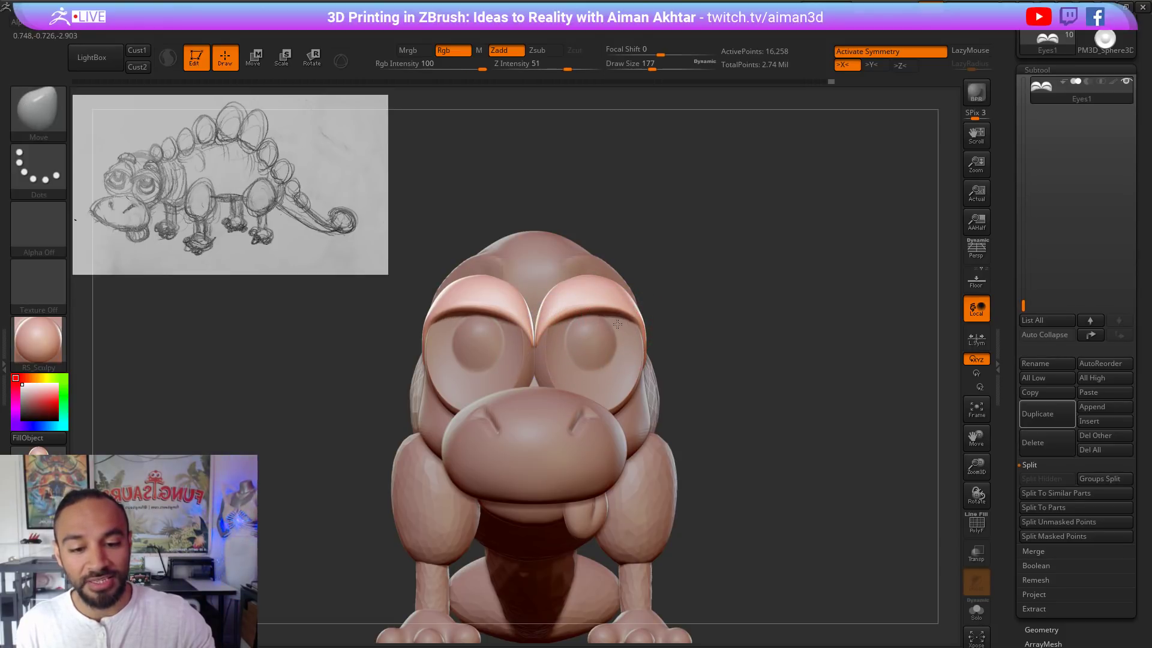
Step: Select the head and pull up a brow bump above each eye with the symmetrical Move brush at draw size 239
left_click(558, 277, "alt")
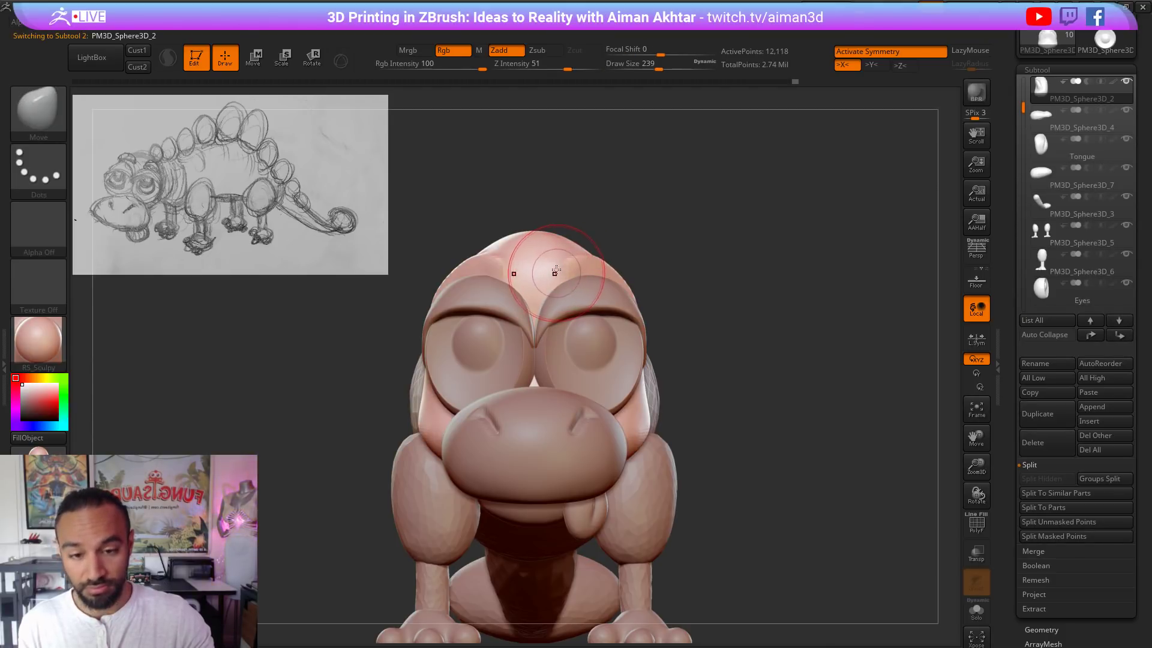
left_click_drag(556, 269, 584, 215)
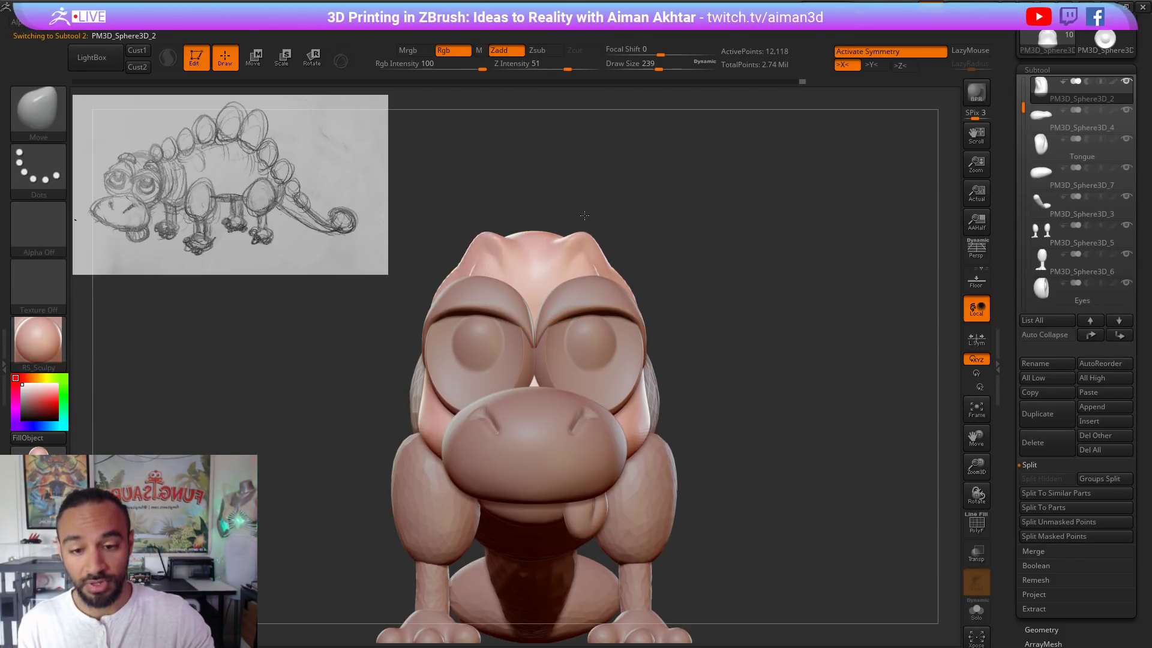
left_click_drag(672, 244, 529, 271)
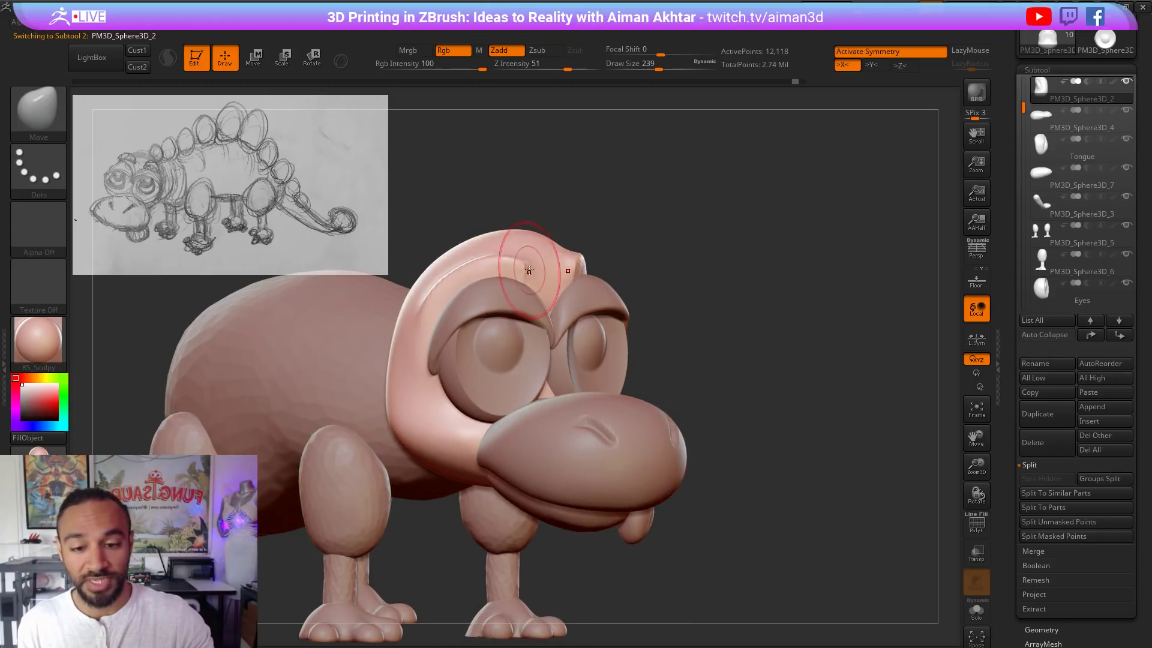
Step: Shape the head's brow ridges from the side and three-quarter views with the Move brush at draw sizes 268 and 257
key("bracketright")
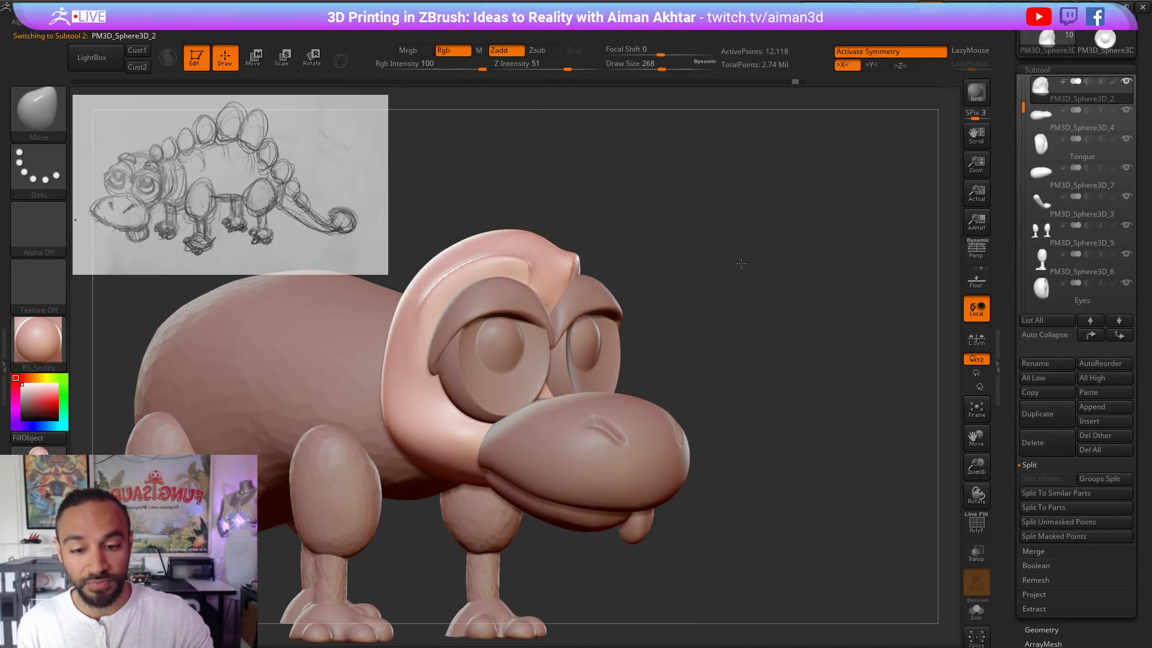
left_click_drag(720, 263, 514, 245)
key("]")
key("]")
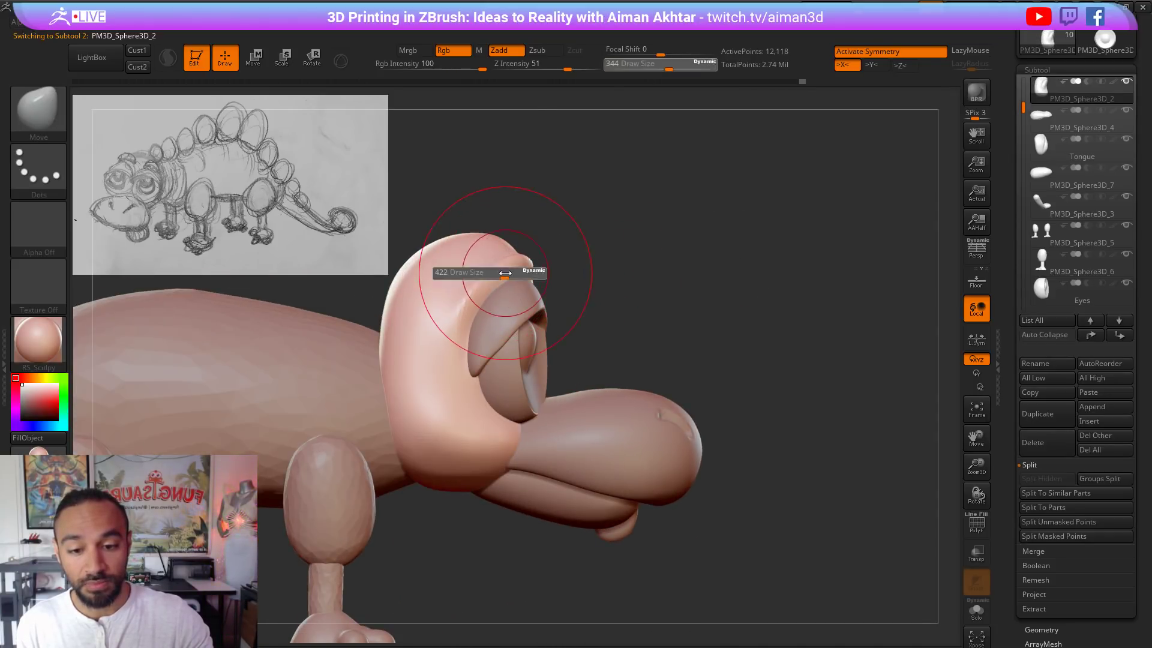
key("s")
left_click_drag(541, 290, 528, 288)
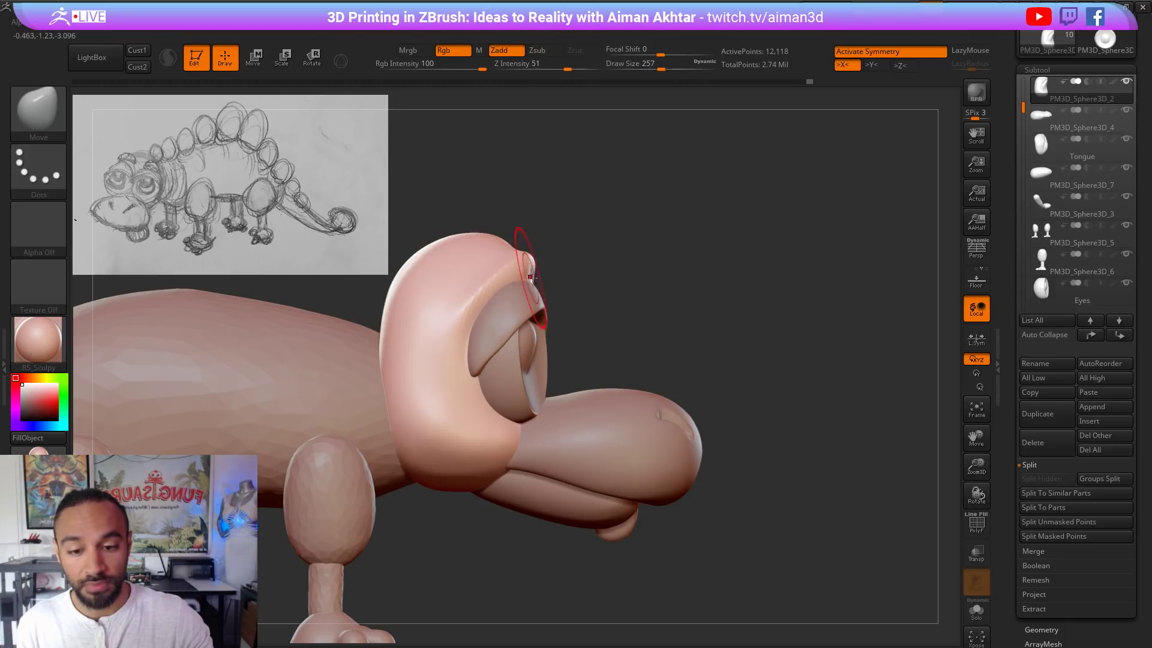
left_click_drag(646, 279, 474, 312)
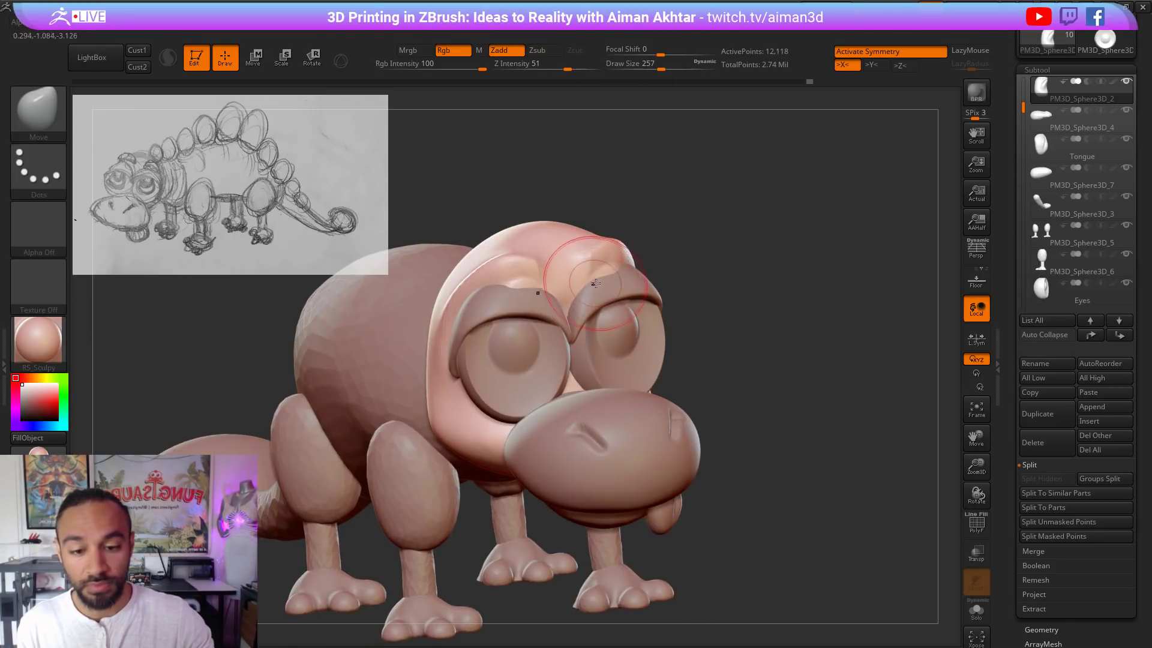
Step: Define and smooth the head's crease around the eyelids with the DamStandard brush at draw size 257
key("b")
key("d")
key("s")
mouse_move(840, 452)
left_mouse_down()
mouse_move(952, 458)
mouse_move(906, 441)
left_mouse_up()
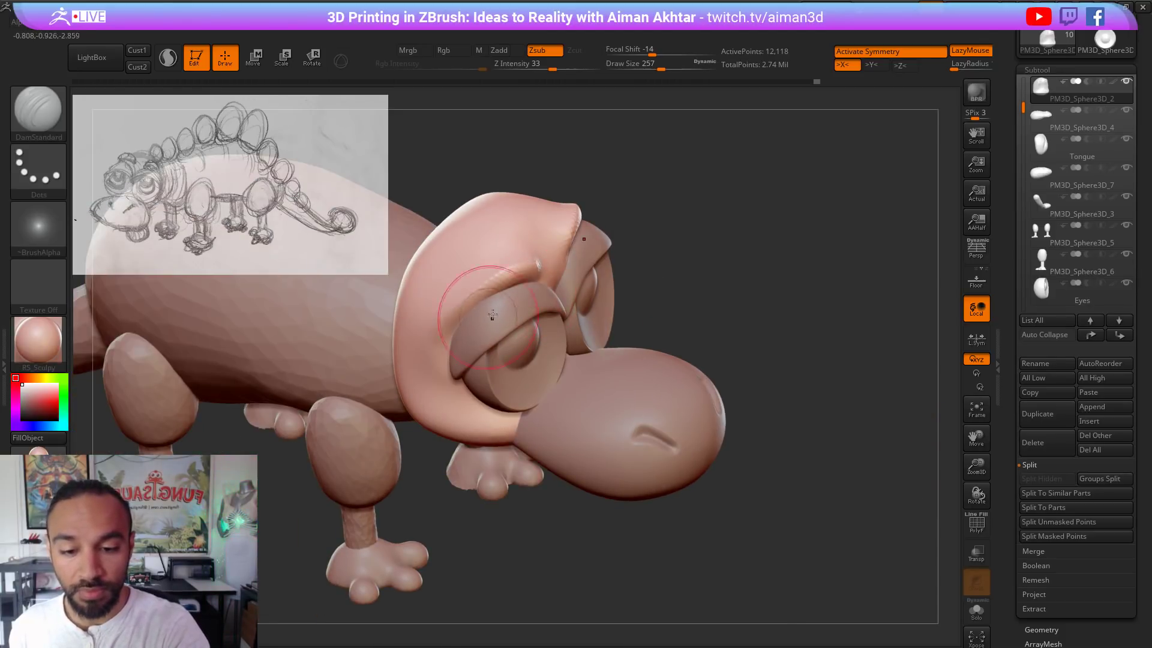
key("shift")
left_click_drag(473, 308, 487, 312, "shift")
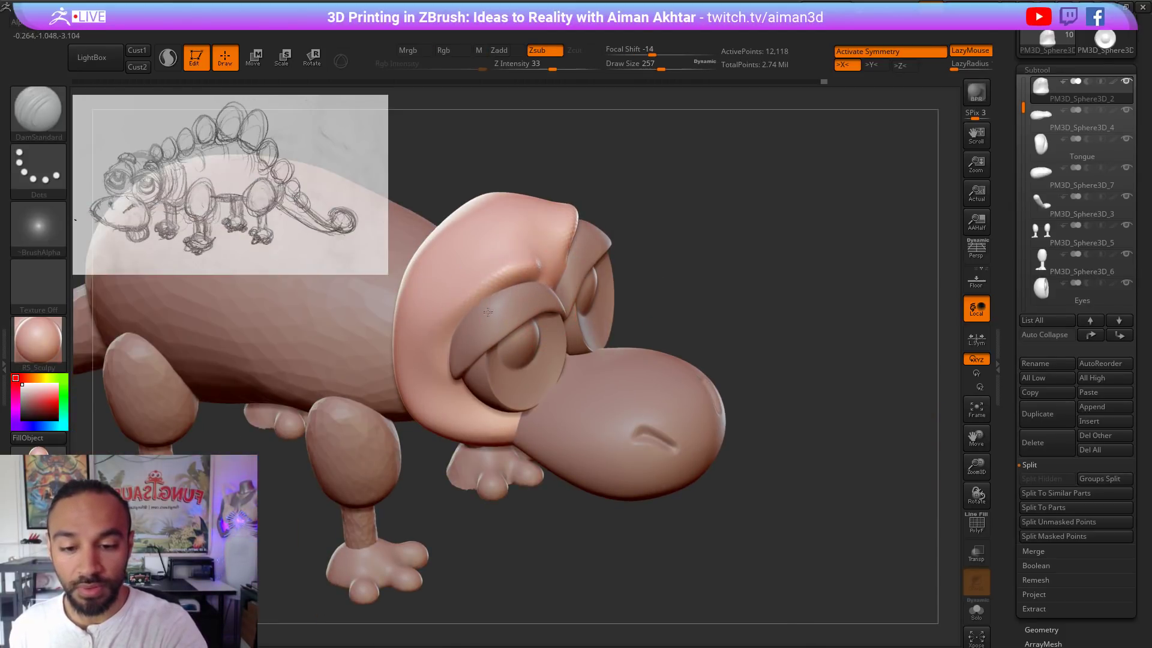
mouse_move(506, 271)
left_mouse_down()
mouse_move(480, 291)
mouse_move(517, 287)
mouse_move(487, 282)
mouse_move(537, 268)
mouse_move(466, 404)
left_mouse_up()
Step: Smooth the head's surface along the brow and down beside the eyes
mouse_move(702, 279)
left_mouse_down()
mouse_move(722, 216)
mouse_move(798, 192)
left_mouse_up()
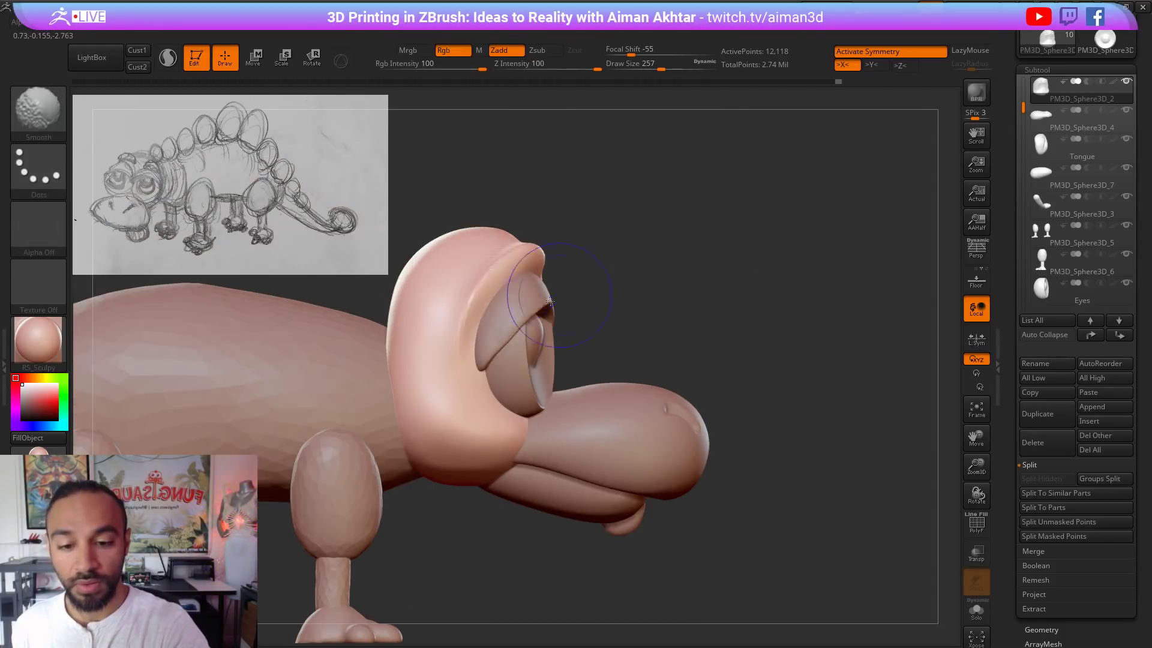
left_click_drag(495, 333, 512, 277, "shift")
left_click_drag(458, 390, 492, 396, "shift")
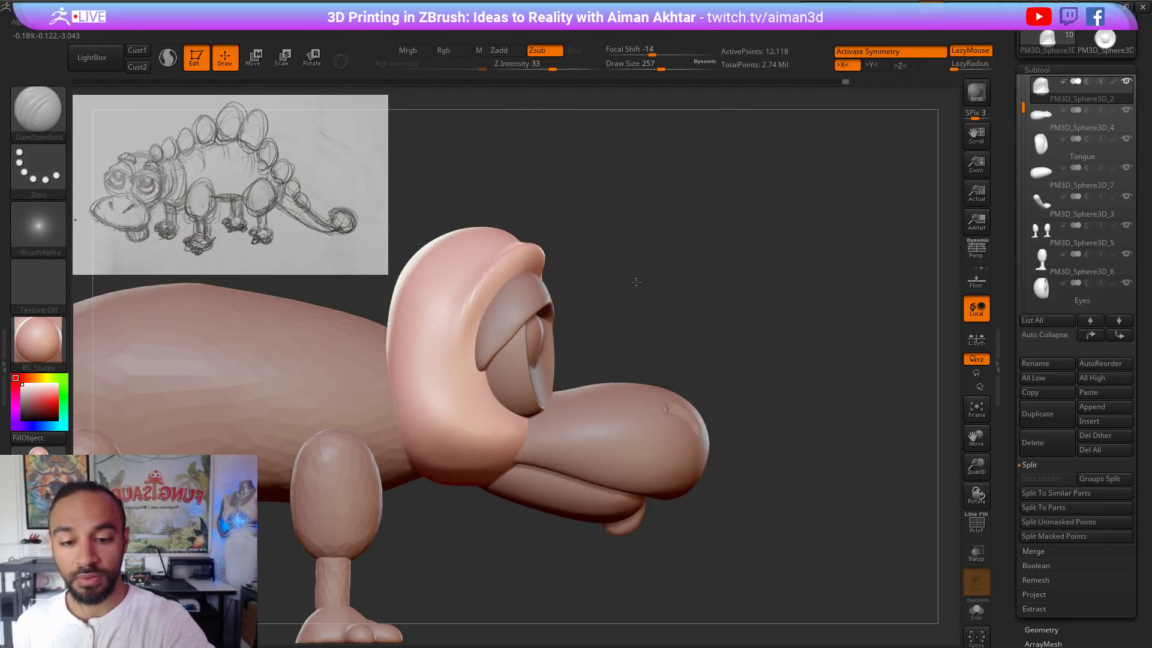
mouse_move(638, 281)
left_mouse_down("alt")
mouse_move(688, 295)
mouse_move(624, 293)
mouse_move(667, 297)
mouse_move(642, 295)
left_mouse_up("alt")
mouse_move(643, 295)
left_mouse_down("alt")
mouse_move(686, 312)
mouse_move(540, 357)
left_mouse_up("alt")
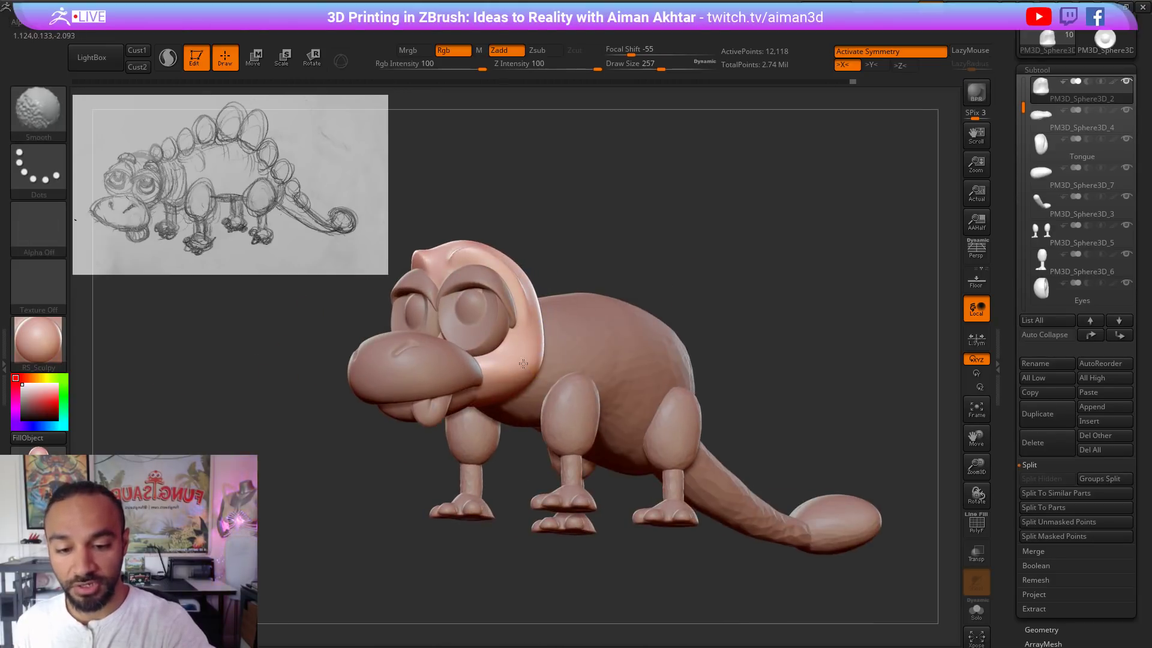
Step: Smooth the head's cheek and jaw beside the mouth corner at draw size 257
left_click_drag(504, 393, 500, 396, "shift")
mouse_move(686, 254)
left_mouse_down()
mouse_move(766, 234)
mouse_move(763, 272)
mouse_move(744, 243)
mouse_move(764, 235)
mouse_move(747, 241)
left_mouse_up()
key("ctrl")
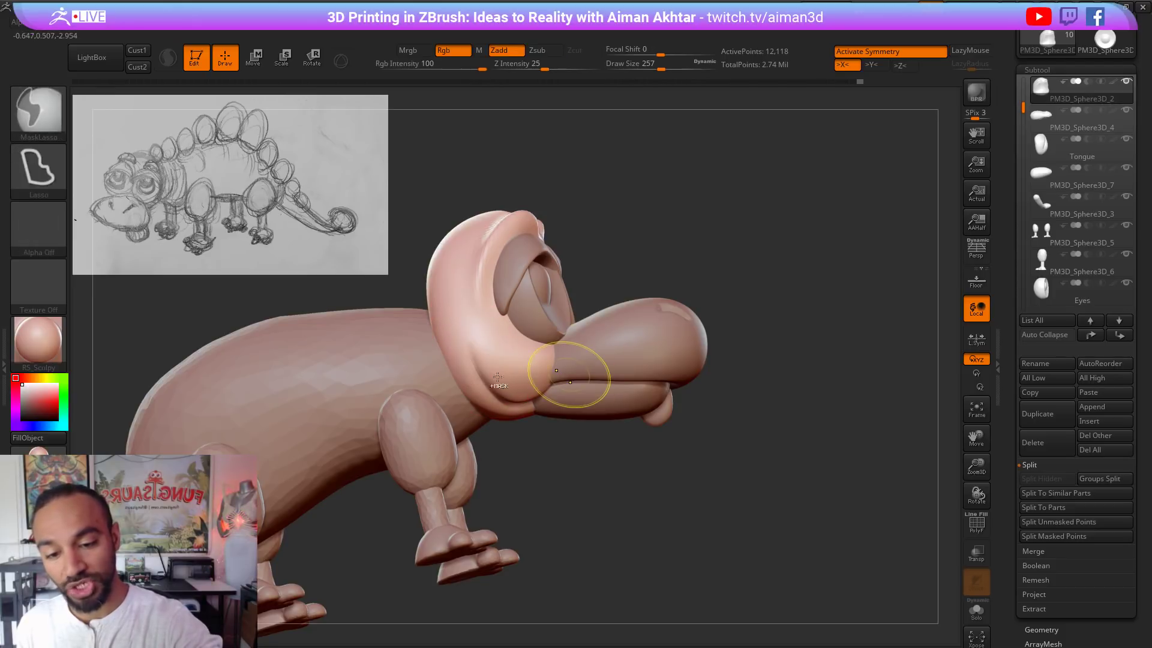
left_click_drag(533, 410, 498, 409, "shift")
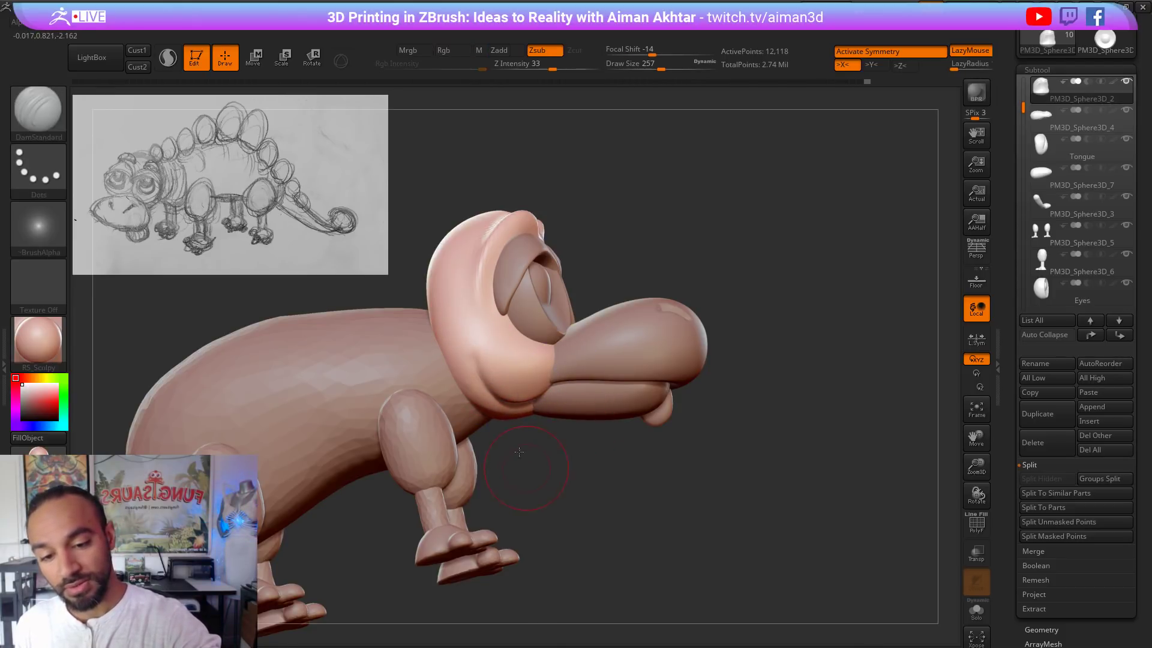
mouse_move(519, 452)
left_mouse_down()
mouse_move(491, 410)
mouse_move(492, 434)
left_mouse_up()
Step: Reshape the back of the head's jaw and cheek with the Move brush, smoothing the surface at draw size 305
key("b")
key("m")
key("v")
key("b")
key("d")
key("s")
key("b")
key("m")
key("v")
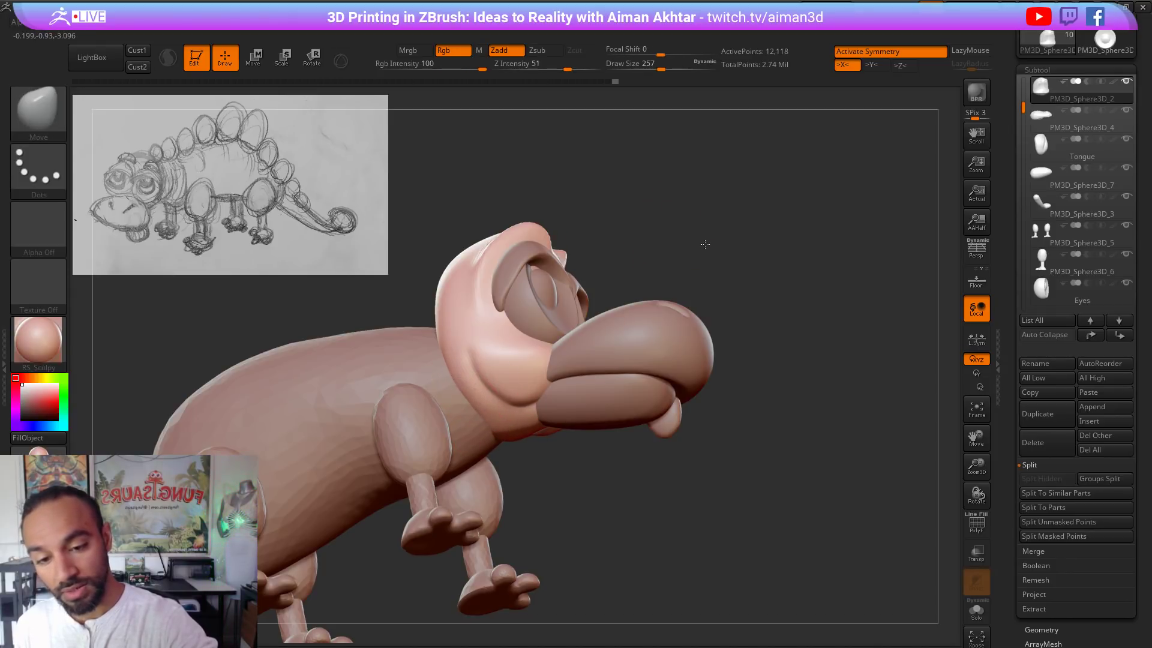
left_click_drag(705, 245, 475, 420, "shift")
left_click_drag(445, 344, 470, 435, "shift")
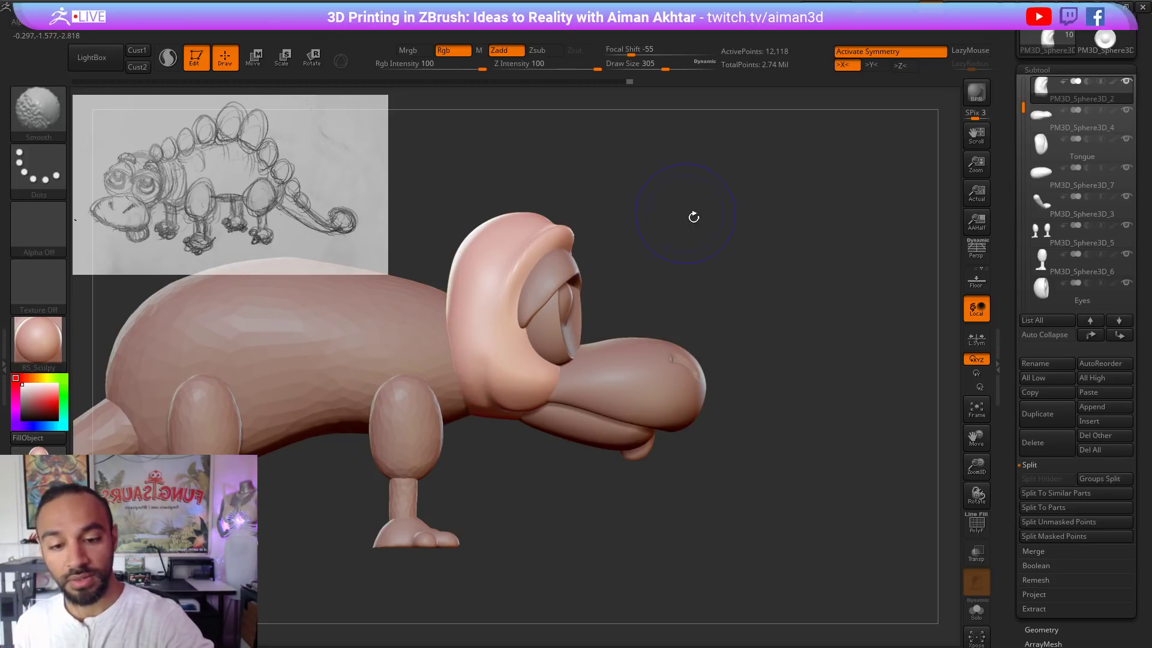
Step: Smooth the cheek below the eye and choose the Inflat brush at draw size 305 for the cheek area
left_click_drag(694, 217, 671, 277)
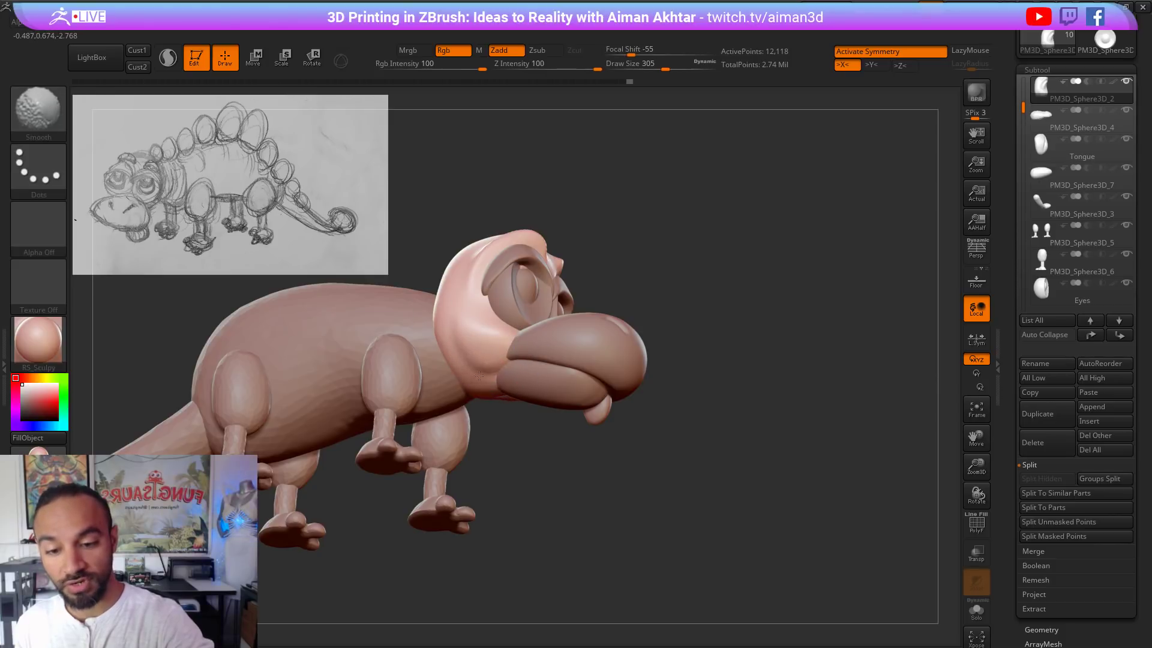
left_click_drag(471, 362, 490, 309, "shift")
left_click_drag(708, 270, 630, 288)
left_click_drag(741, 299, 693, 307)
right_click_drag(693, 307, 573, 307)
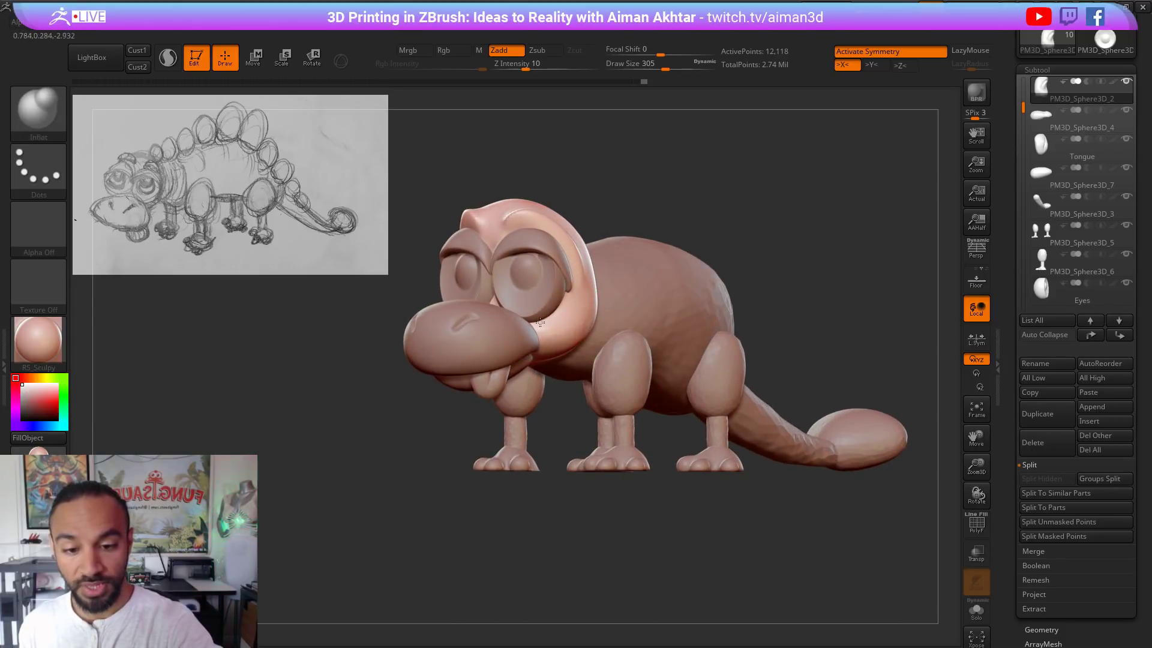
left_click_drag(578, 408, 455, 410)
Step: Shape the head's cheek around the lower eye and mouth corner with the Move brush at draw sizes 318 and 372
key("b")
key("m")
key("v")
key("bracketleft")
left_click_drag(562, 314, 534, 314)
key("bracketright")
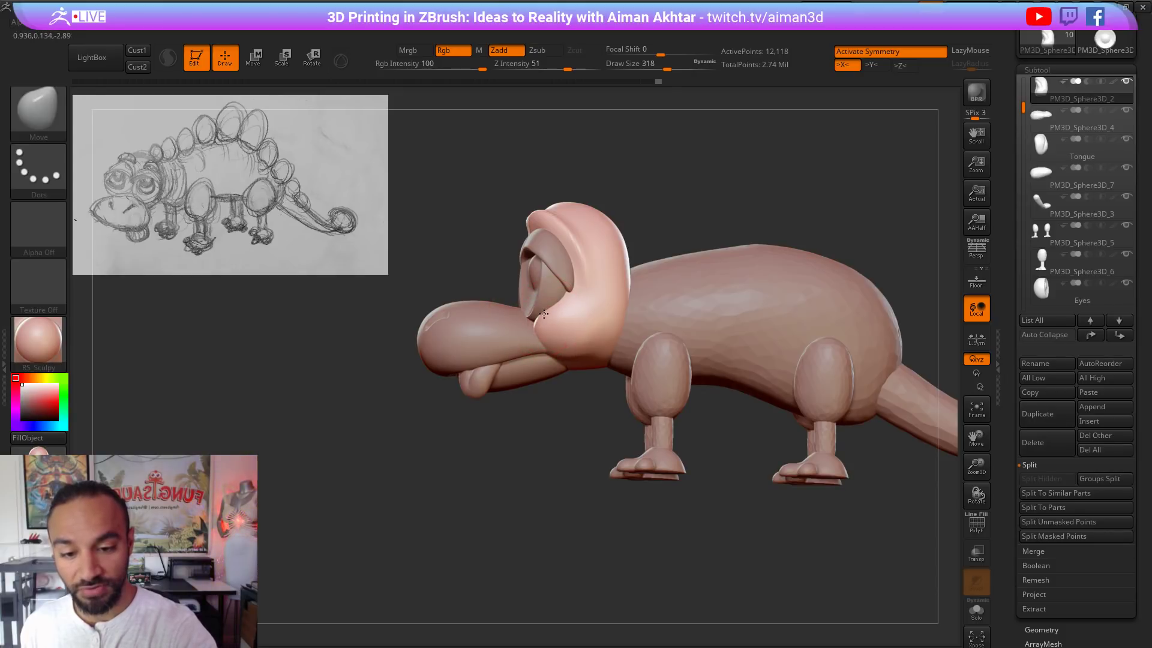
right_click_drag(543, 313, 456, 324)
right_click_drag(644, 255, 550, 324)
right_click_drag(593, 290, 579, 321)
key("]")
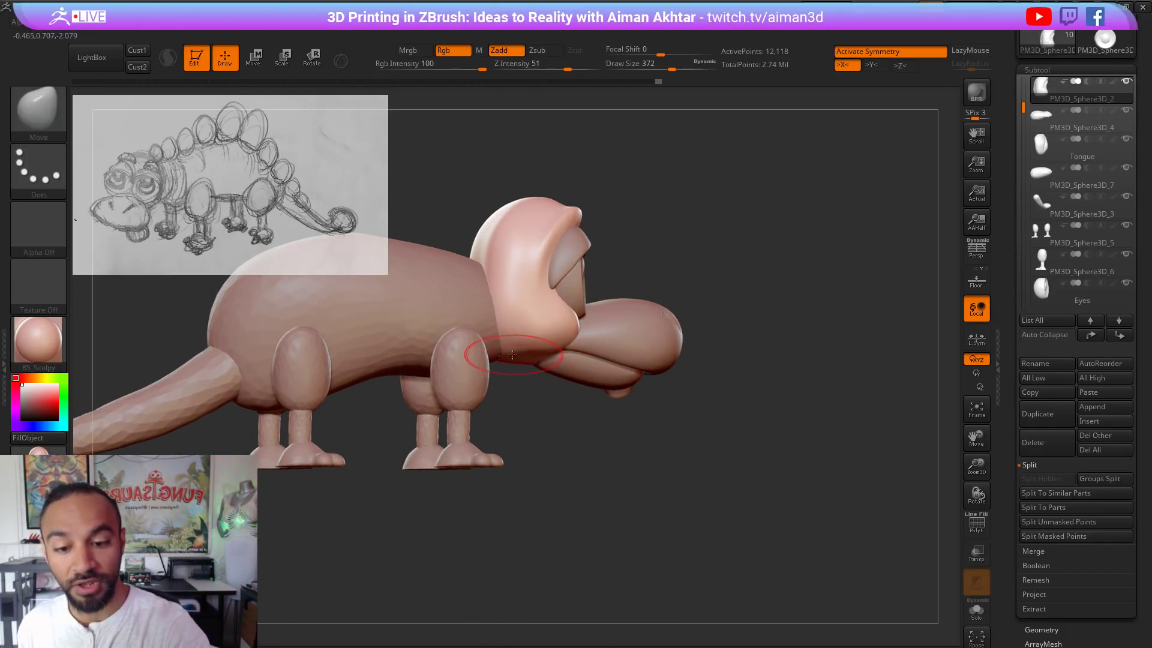
mouse_move(698, 289)
right_mouse_down("ctrl")
mouse_move(710, 318)
mouse_move(614, 314)
mouse_move(665, 284)
mouse_move(700, 281)
right_mouse_up("ctrl")
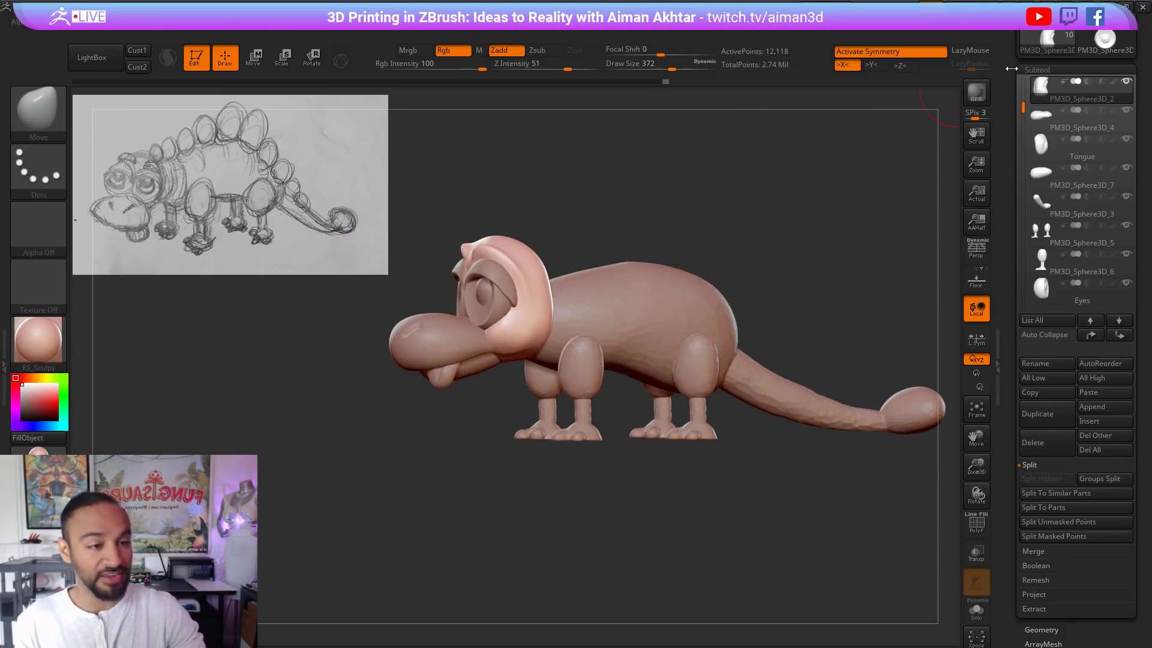
Step: Save the model as a new tool file named Stego2
scroll(1099, 77, "up", 5)
left_click(1079, 57)
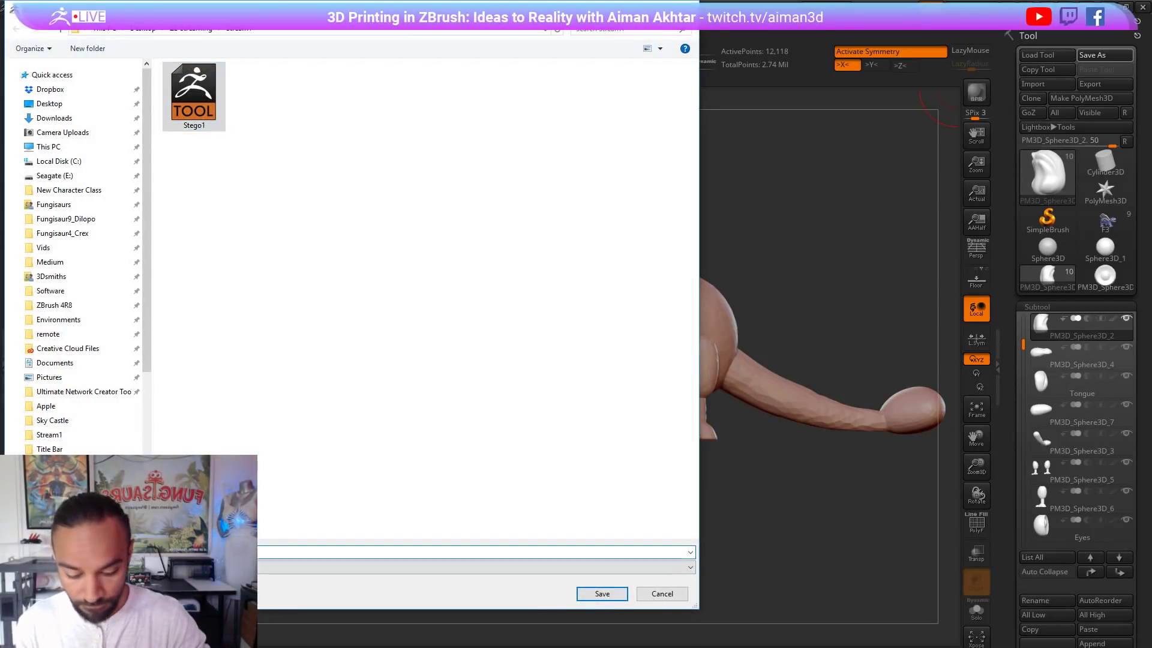
key("Return")
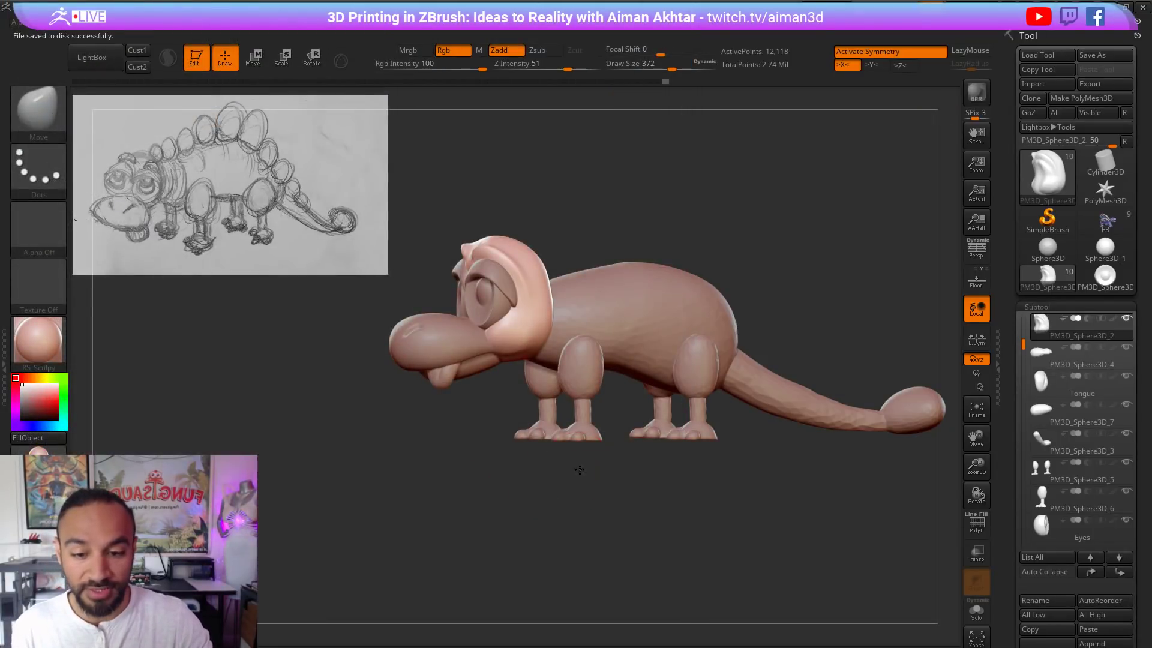
Step: Select the body, remove its lower subdivision levels and DynaMesh it at resolution 128
left_click_drag(580, 468, 563, 539)
left_click_drag(504, 504, 500, 530)
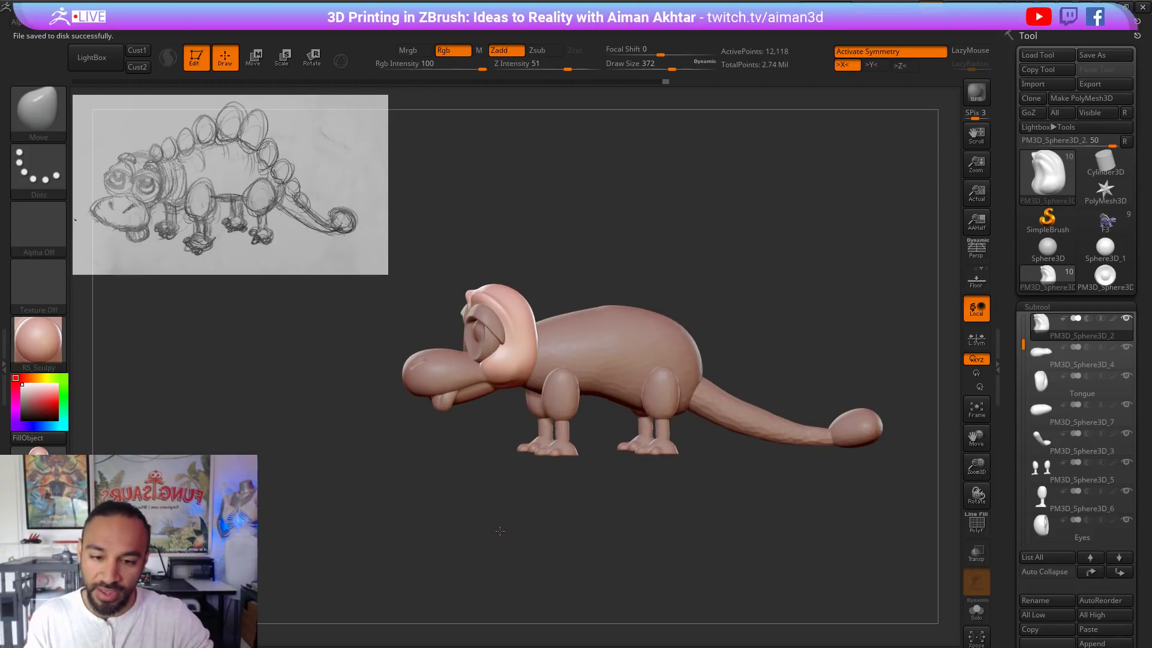
left_click(583, 342, "alt")
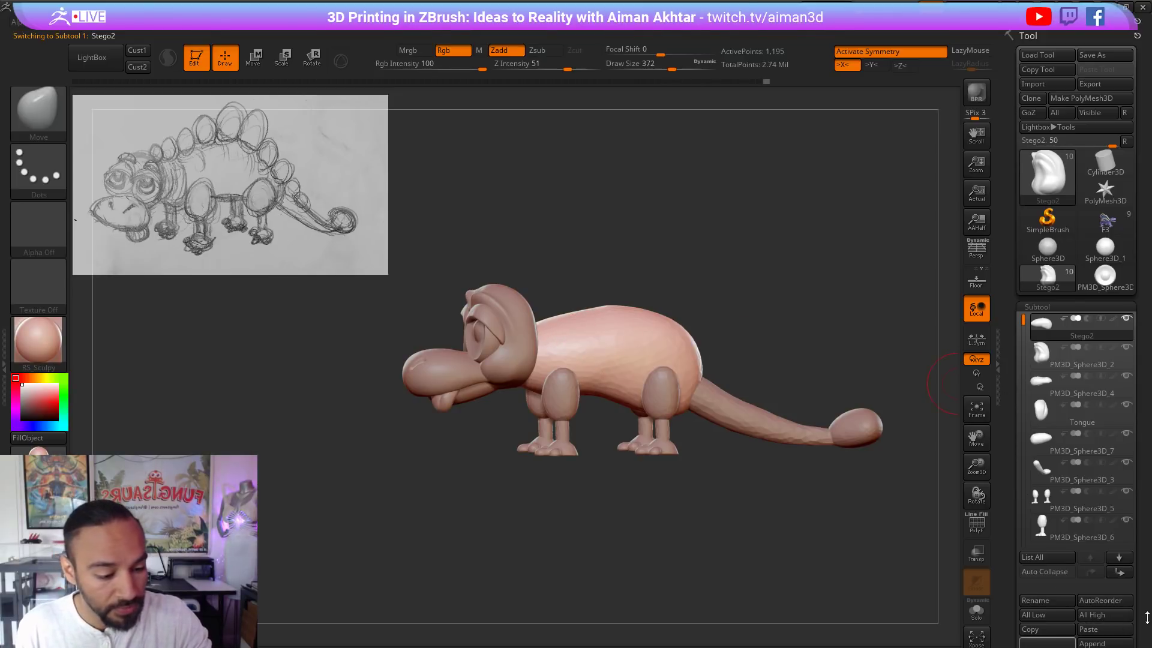
left_click_drag(1147, 618, 1127, 538)
left_click(1037, 139)
left_click(1042, 154)
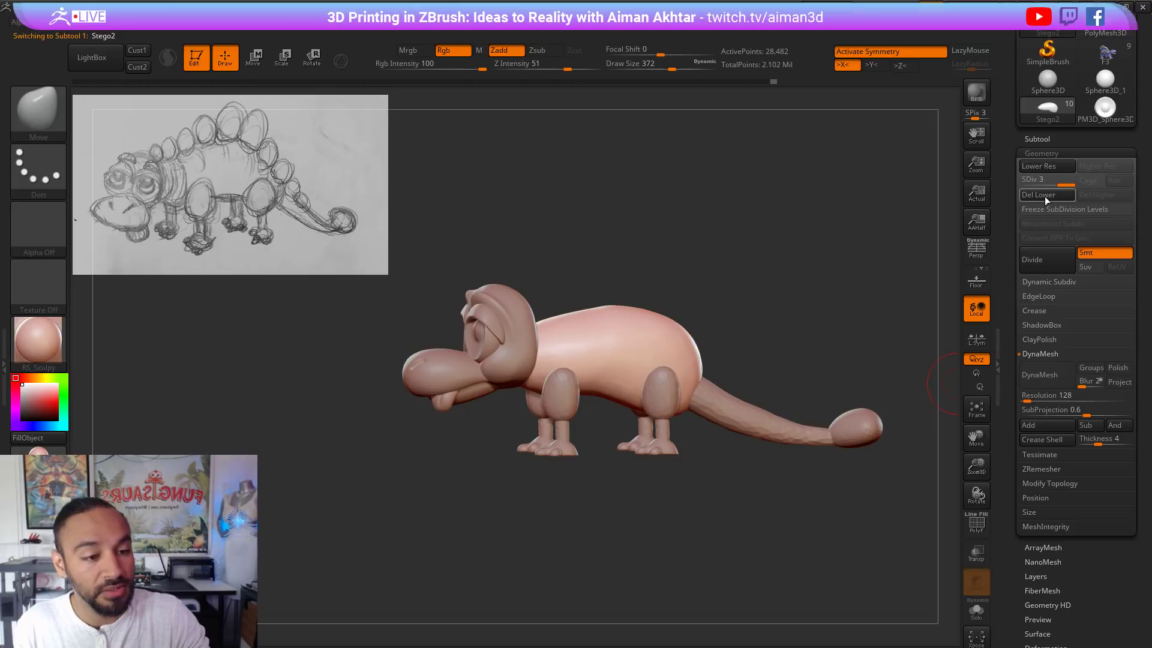
left_click(1044, 368)
left_click(1034, 379)
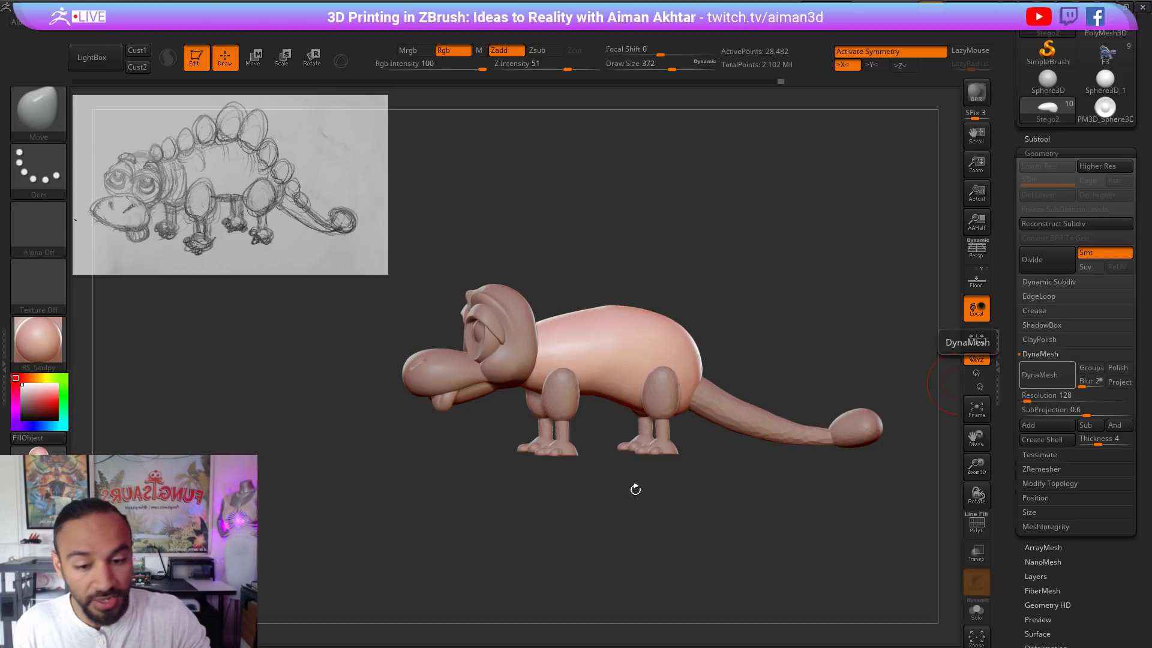
Step: Adjust the body's upper back behind the head with the Move brush at draw size 794
left_click_drag(653, 507, 657, 558, "alt")
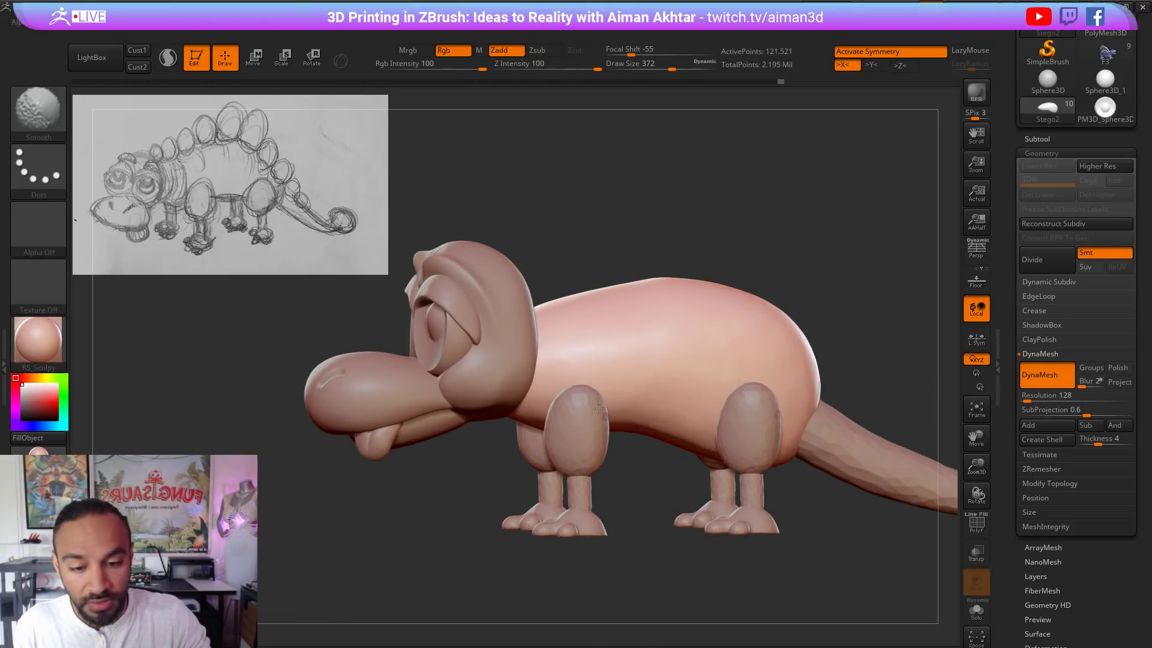
key("s")
left_click_drag(600, 387, 640, 386)
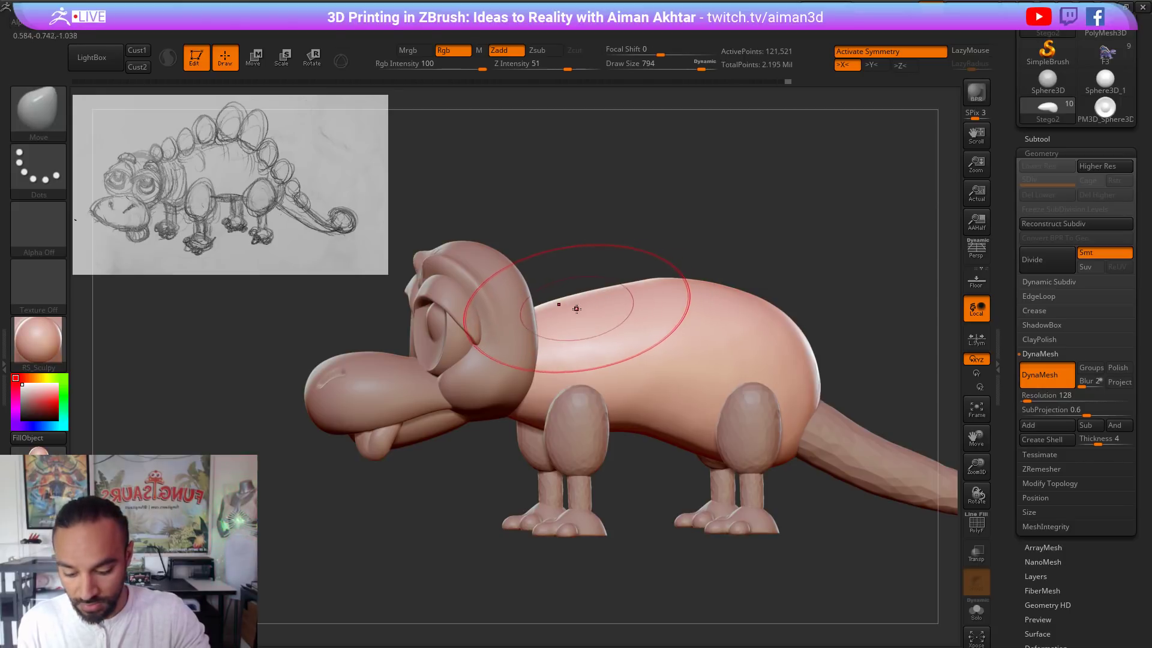
key("shift")
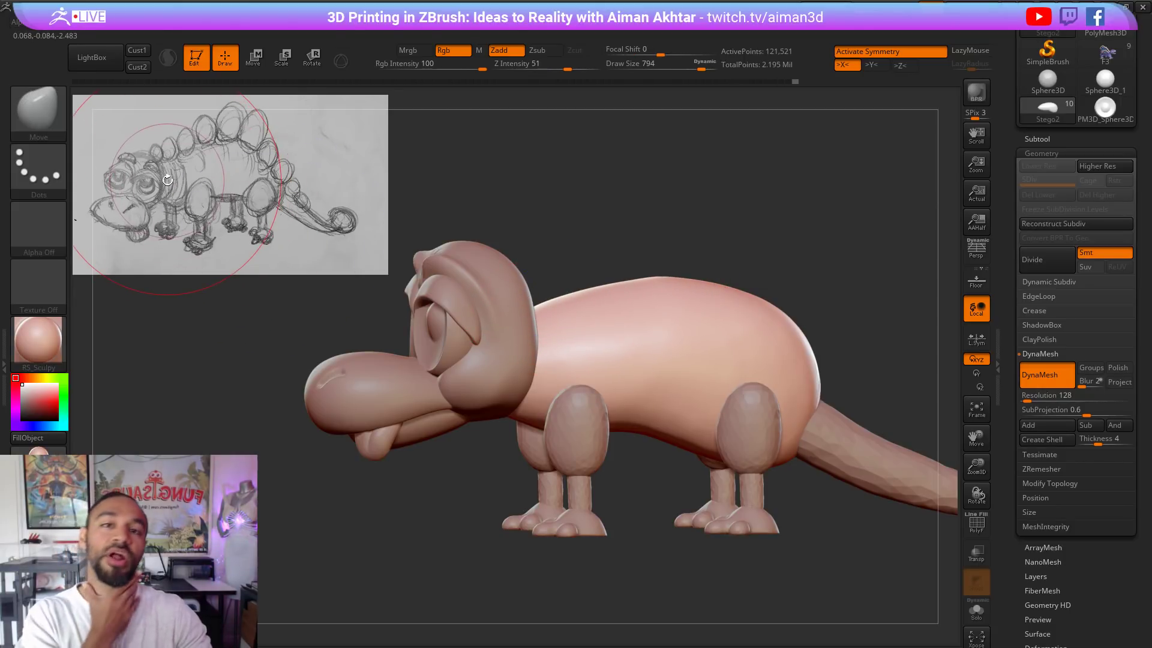
Step: Carve a crease into the body around the neck with the DamStandard brush, adjusting the draw size to 280
left_click(13, 107)
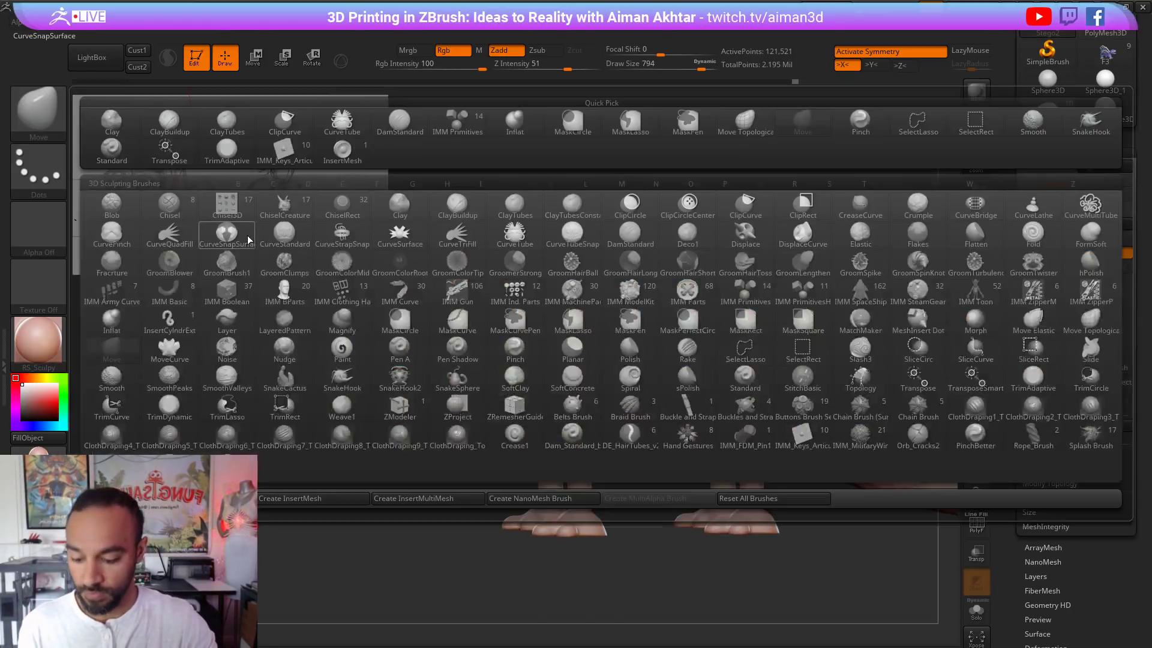
key("d")
key("s")
mouse_move(581, 543)
left_mouse_down()
mouse_move(543, 320)
mouse_move(512, 314)
left_mouse_up()
key("s")
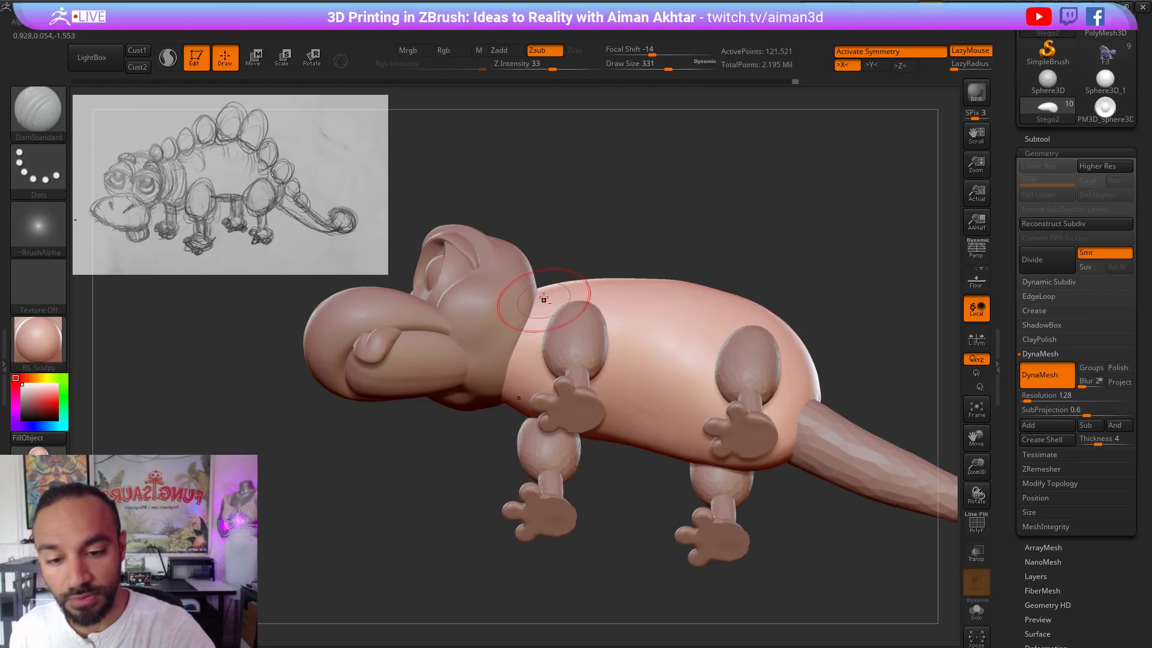
key("s")
left_click(539, 335)
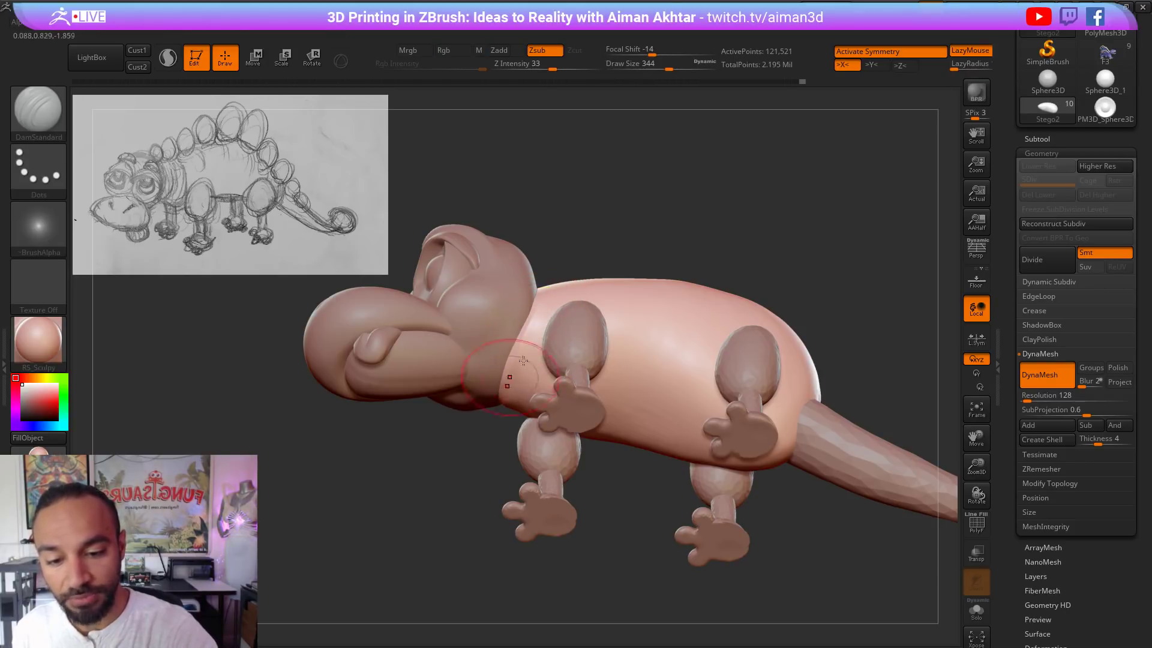
key("s")
left_click_drag(541, 340, 529, 340)
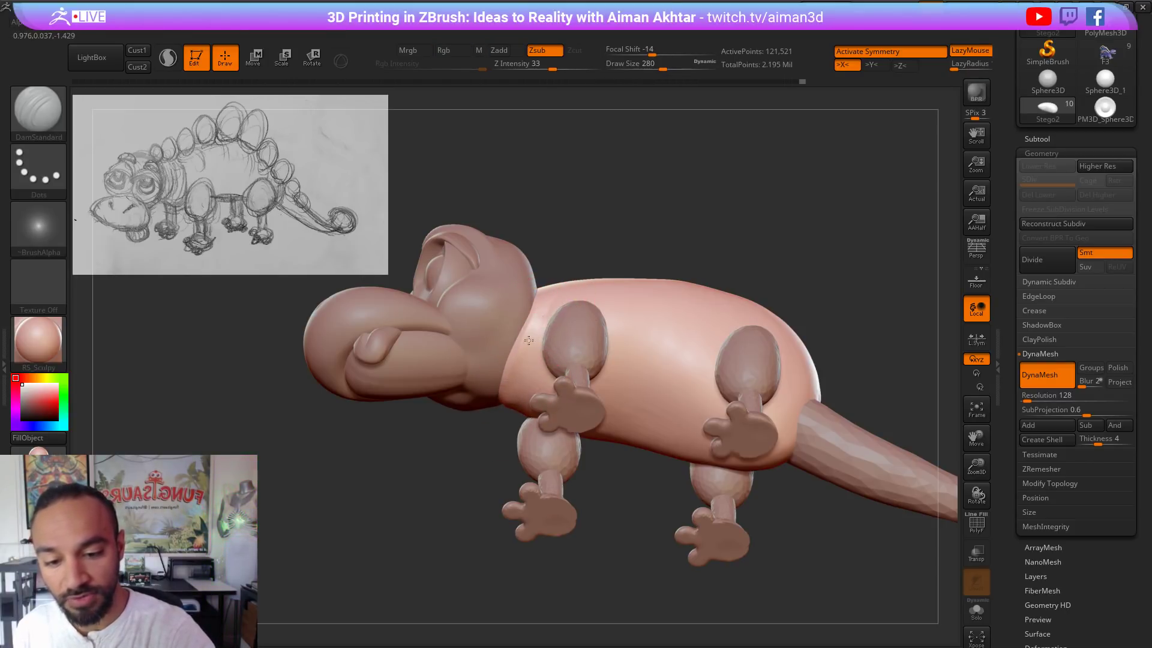
left_click_drag(601, 264, 552, 309)
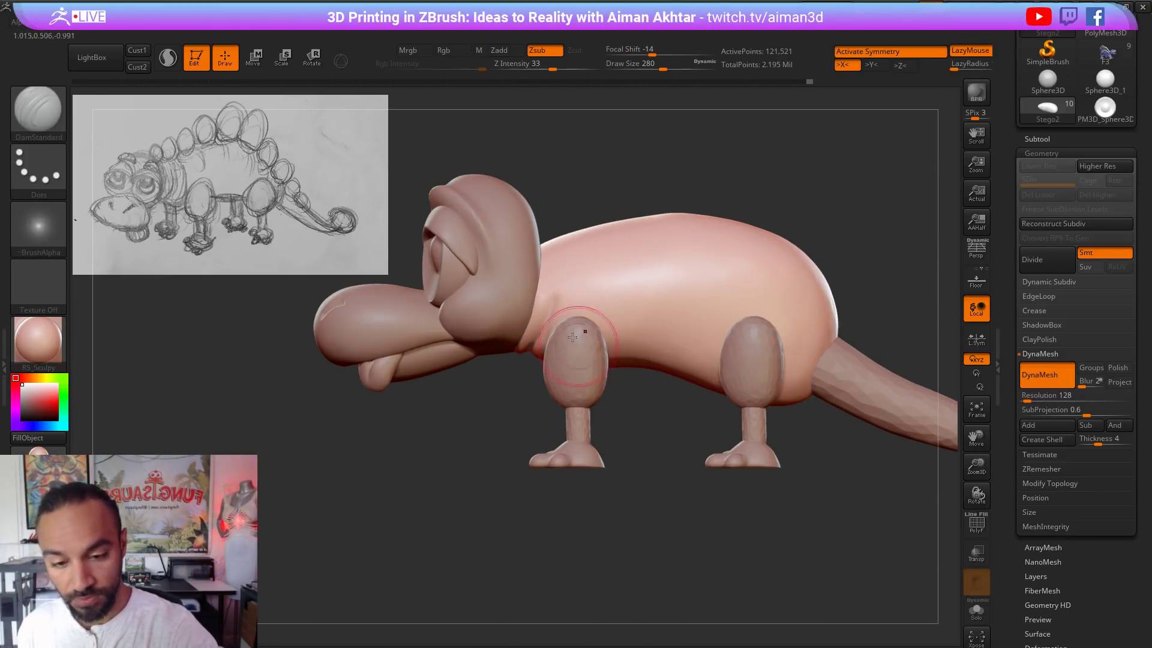
Step: Strengthen the neck crease across the underside of the body with the DamStandard brush at draw size 331
key("s")
left_click_drag(573, 337, 583, 337)
left_click_drag(498, 396, 520, 353)
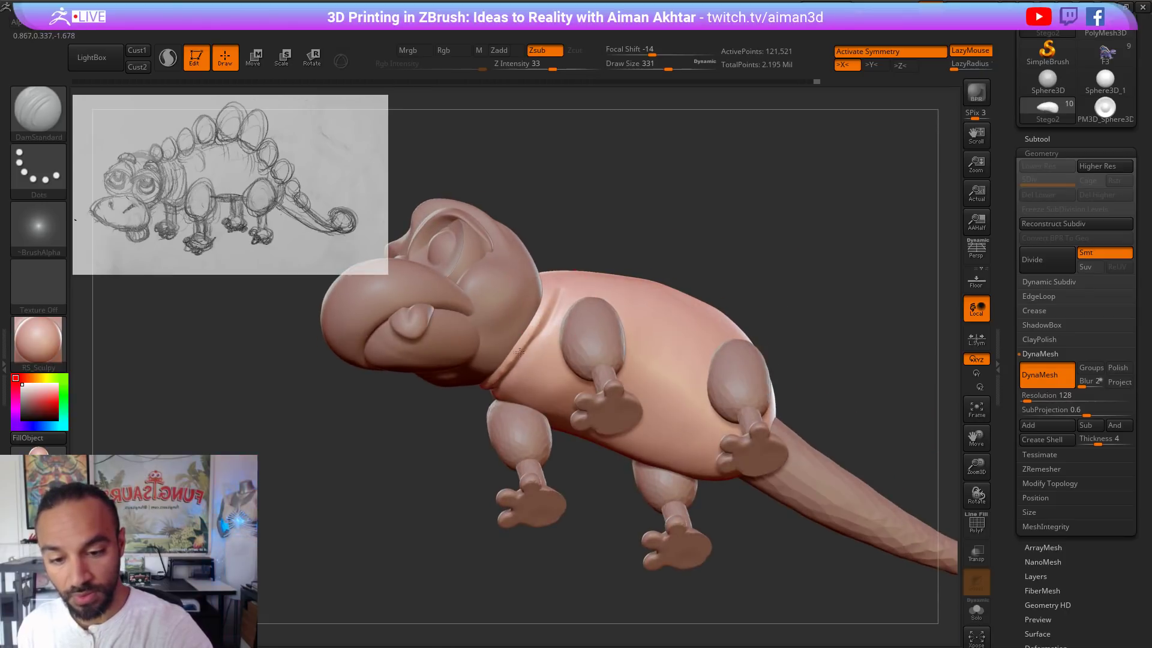
Step: Pull the neck fold into shape behind the jaw with the Move brush at draw sizes 445 and 611
key("b")
key("m")
key("v")
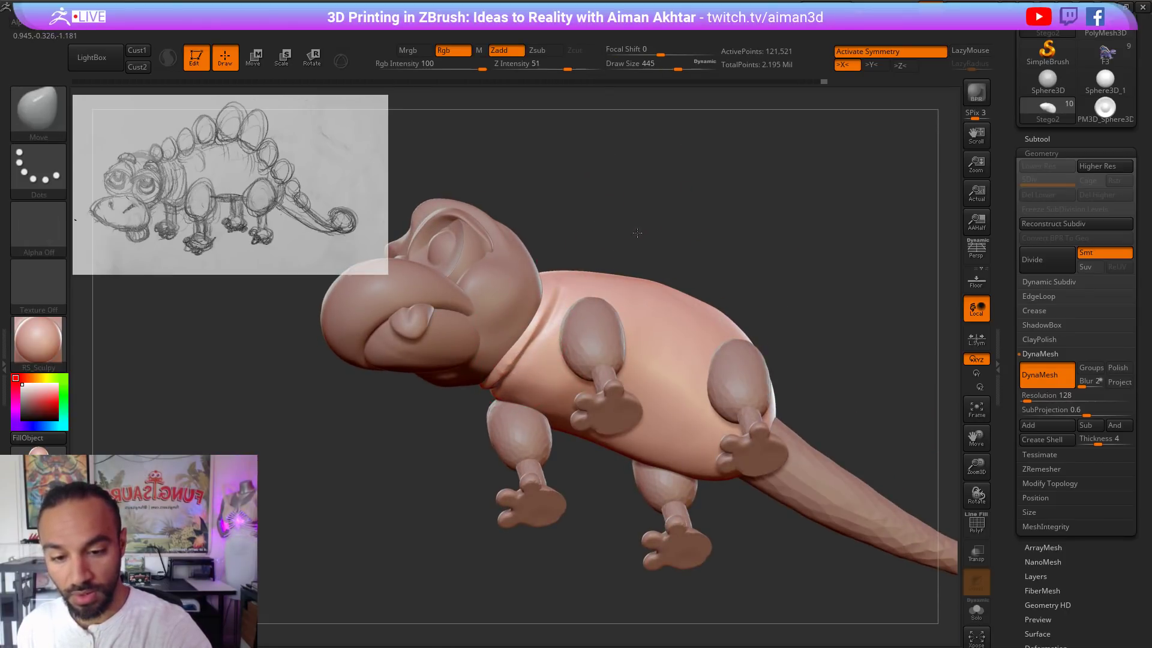
left_click_drag(637, 232, 628, 288, "shift")
key("s")
left_click_drag(528, 344, 530, 358)
key("s")
key("s")
key("s")
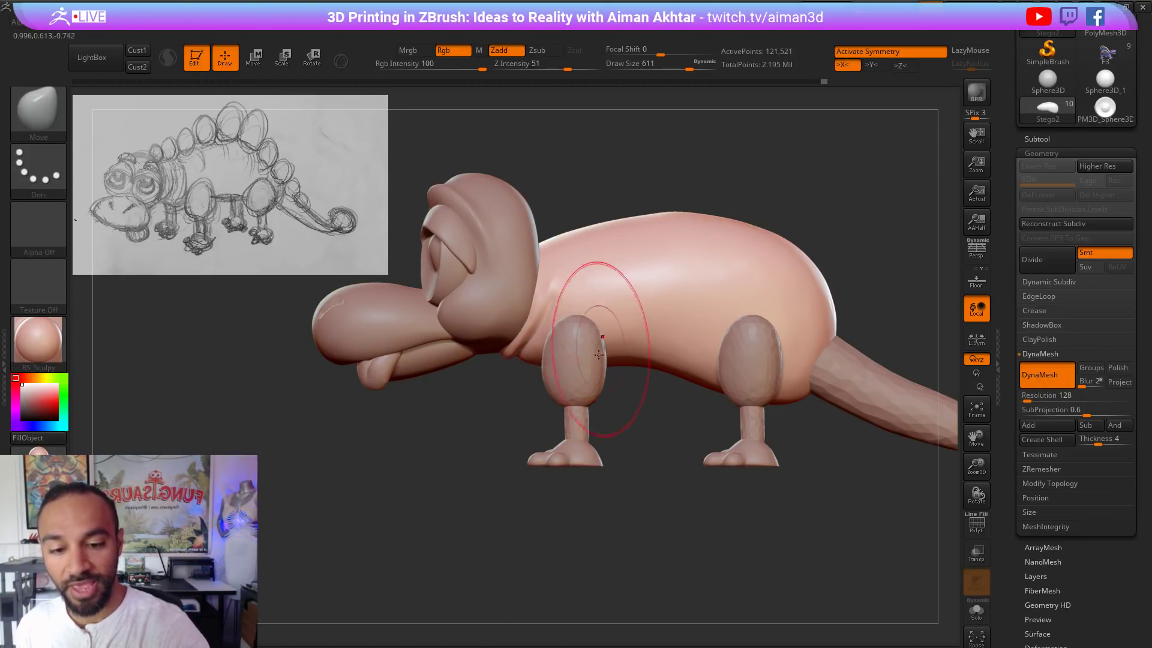
Step: Shape the body's chest and belly from both sides with the Move brush, smoothing the neck area at draw size 400
key("s")
mouse_move(606, 362)
left_mouse_down()
mouse_move(666, 365)
mouse_move(652, 343)
left_mouse_up()
key("s")
left_click_drag(660, 424, 810, 419)
key("s")
left_click_drag(812, 343, 757, 328)
key("s")
left_click_drag(764, 273, 770, 348, "shift")
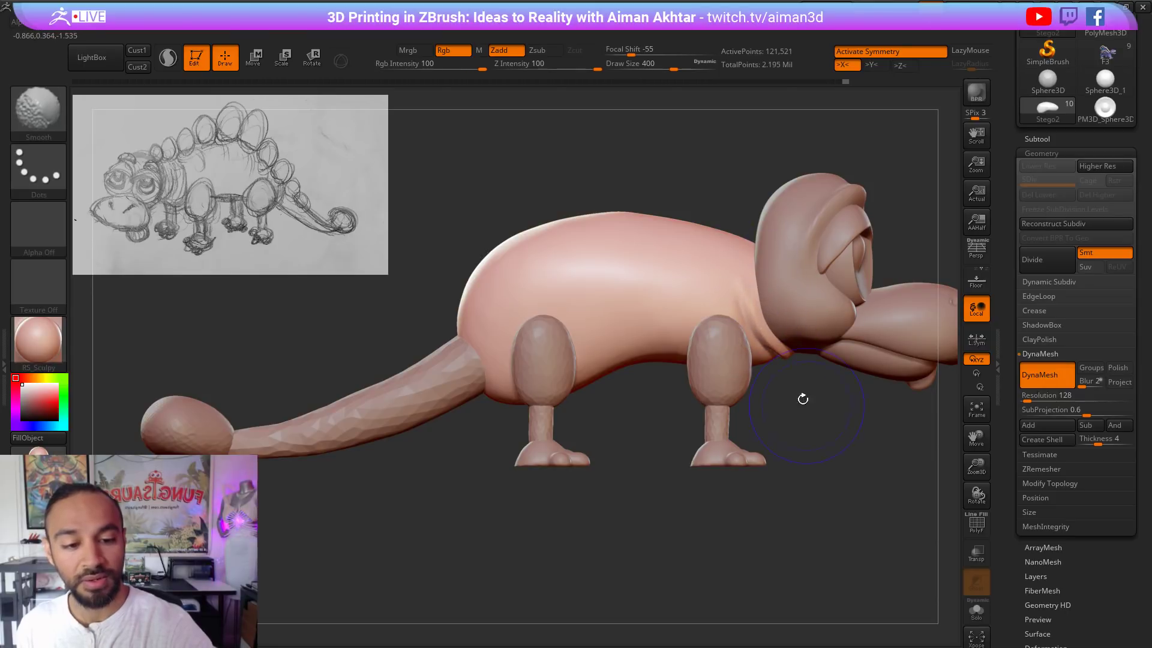
Step: Adjust the neck fold from the underside with the Move brush at draw size 430
mouse_move(802, 399)
left_mouse_down()
mouse_move(772, 404)
mouse_move(761, 303)
left_mouse_up()
key("s")
key("s")
mouse_move(711, 366)
left_mouse_down()
mouse_move(705, 436)
mouse_move(706, 417)
left_mouse_up()
key("s")
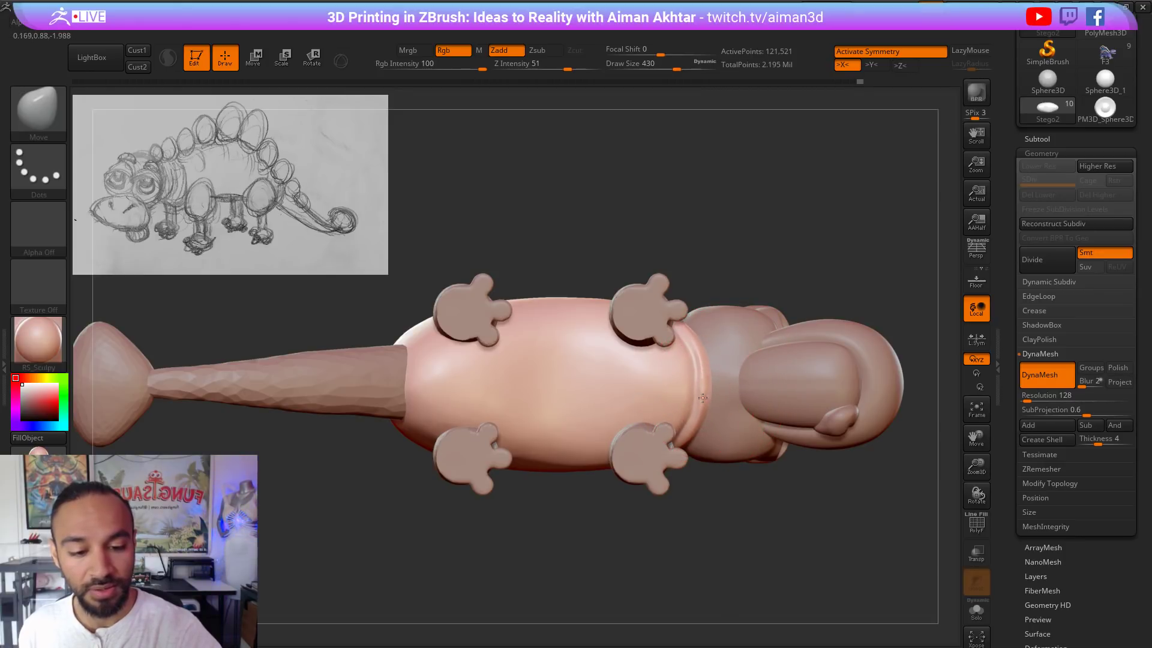
left_click_drag(698, 332, 701, 331)
left_click_drag(747, 218, 749, 414)
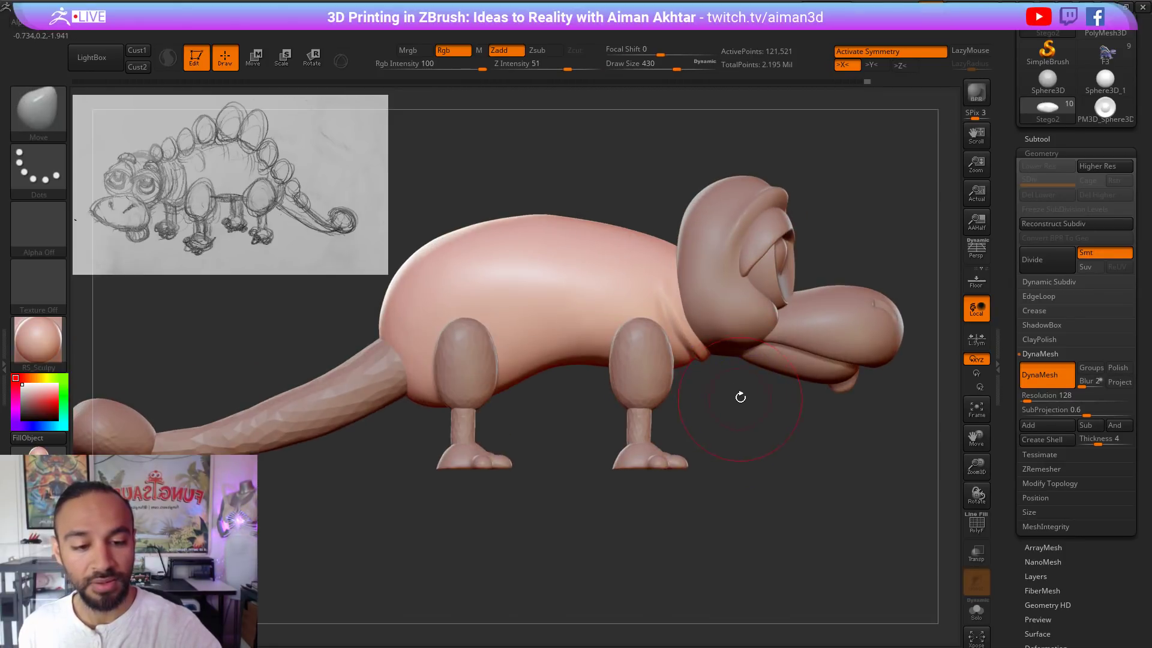
Step: Thicken the neck fold across the underside with the Inflat brush, reducing the draw size from 430 to 305
key("b")
key("i")
key("n")
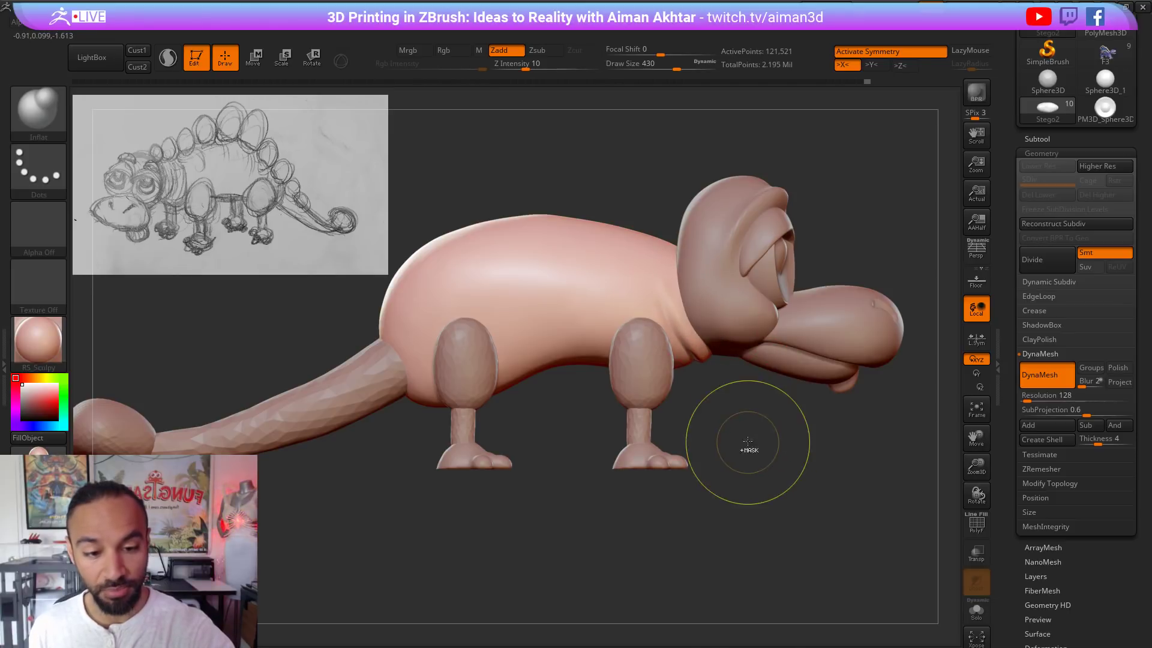
left_click_drag(740, 409, 736, 382)
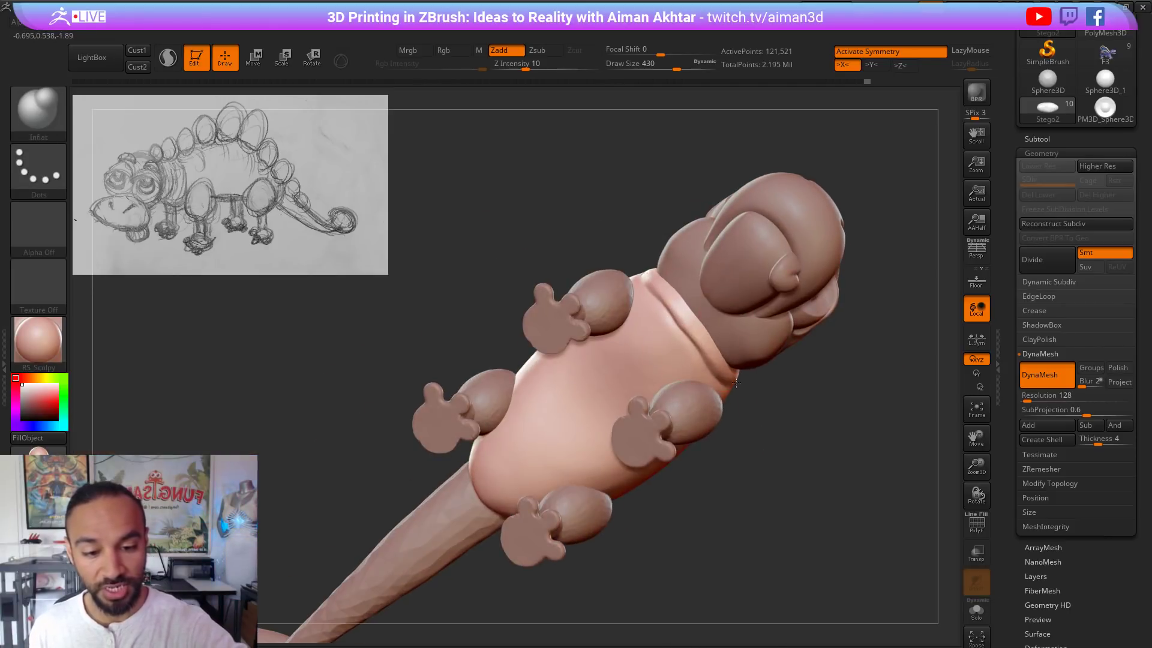
left_click_drag(681, 302, 678, 298)
key("s")
mouse_move(678, 298)
left_mouse_down()
mouse_move(667, 298)
mouse_move(717, 365)
left_mouse_up()
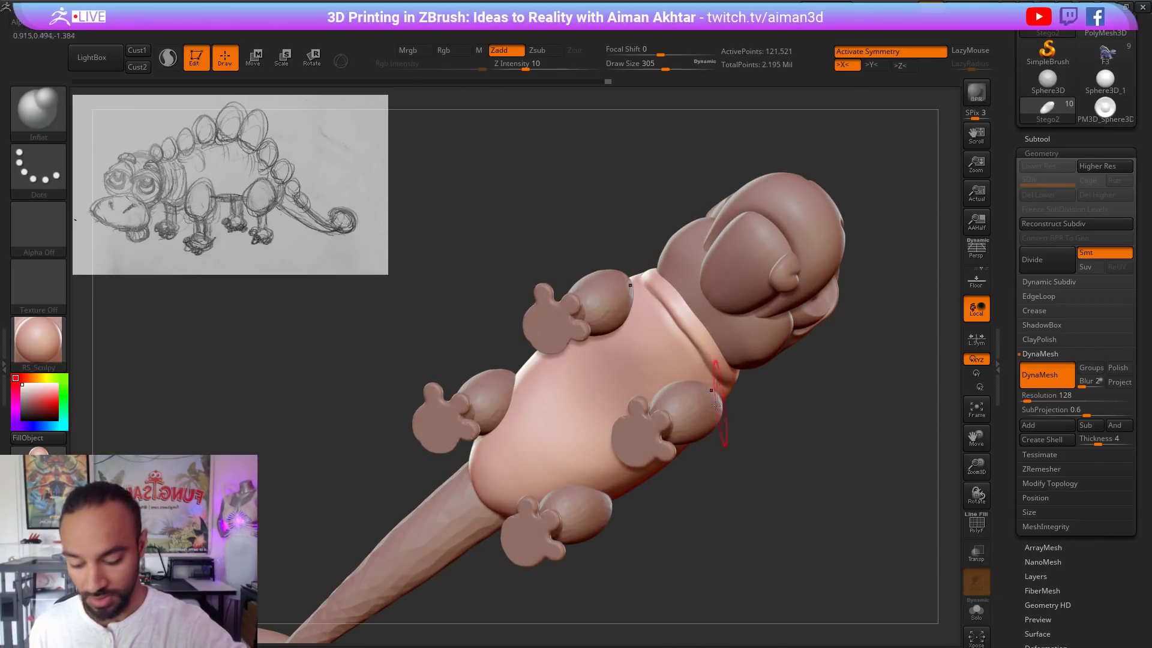
Step: Sharpen the groove along the neck fold's underside with the DamStandard brush at draw size 187
key("b")
key("d")
key("s")
key("s")
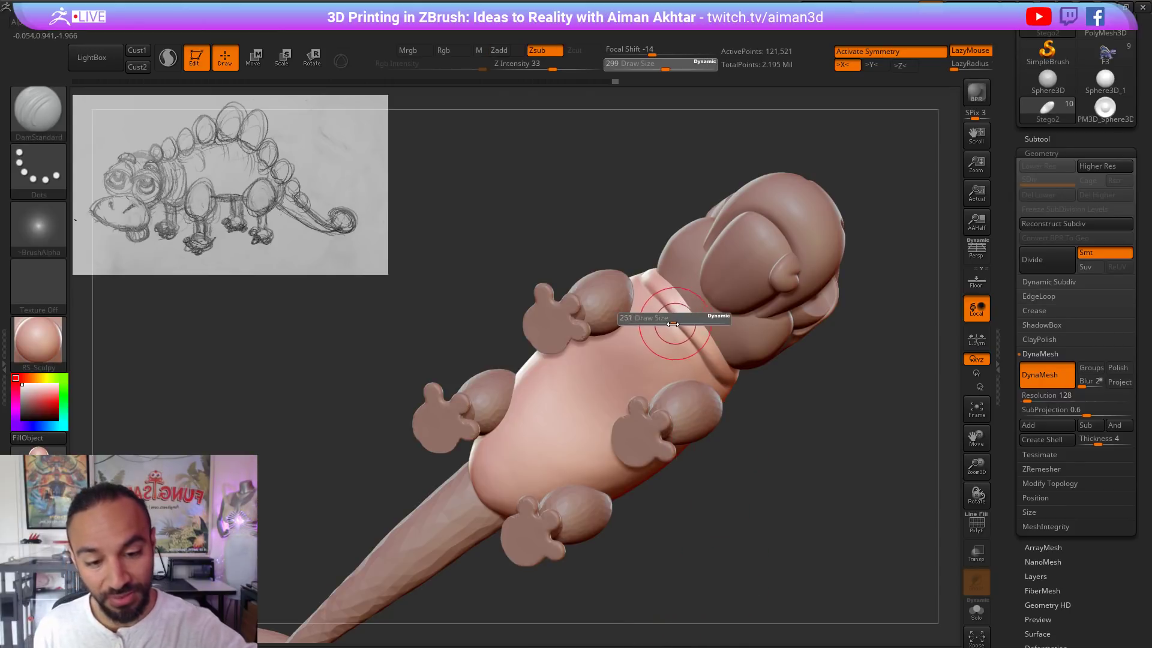
mouse_move(679, 318)
left_mouse_down()
mouse_move(666, 318)
mouse_move(720, 377)
left_mouse_up()
key("ctrl+1")
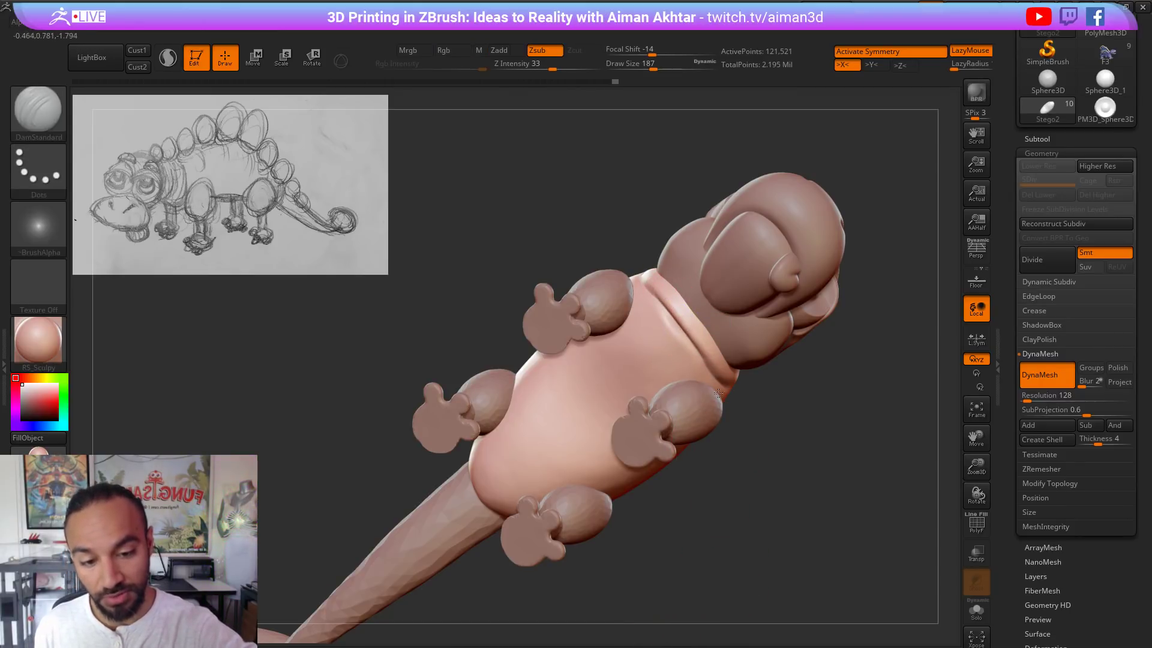
key("shift")
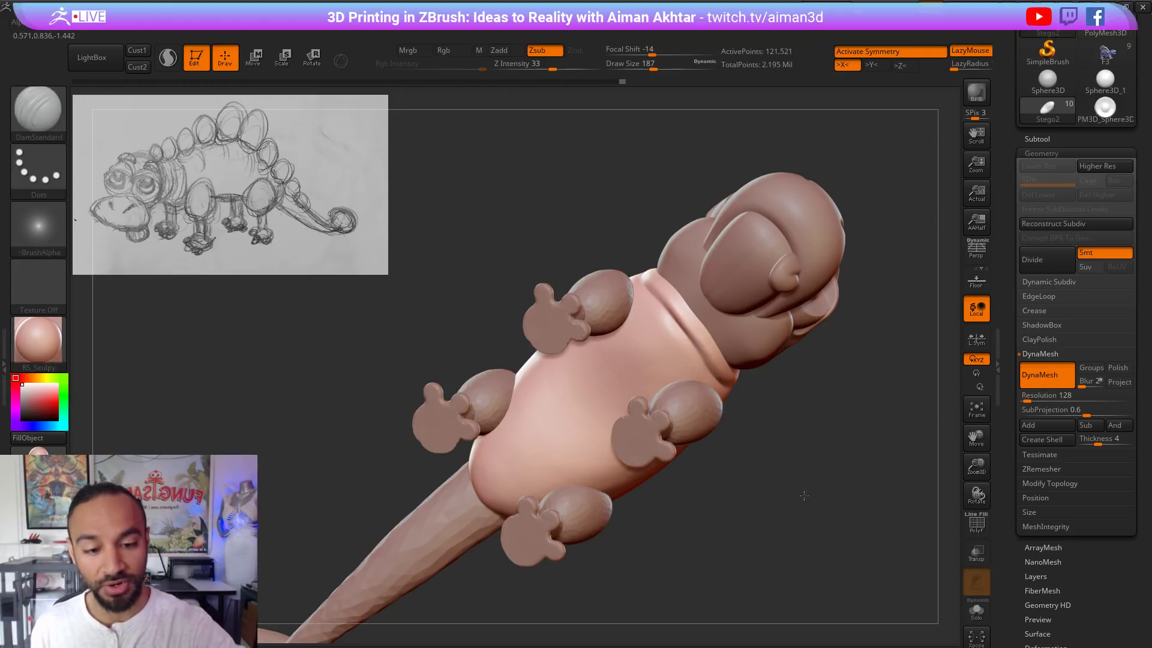
Step: Inflate the neck fold across the underside with the Inflat brush at draw size 217 and re-DynaMesh the body
left_click_drag(804, 494, 791, 492, "shift")
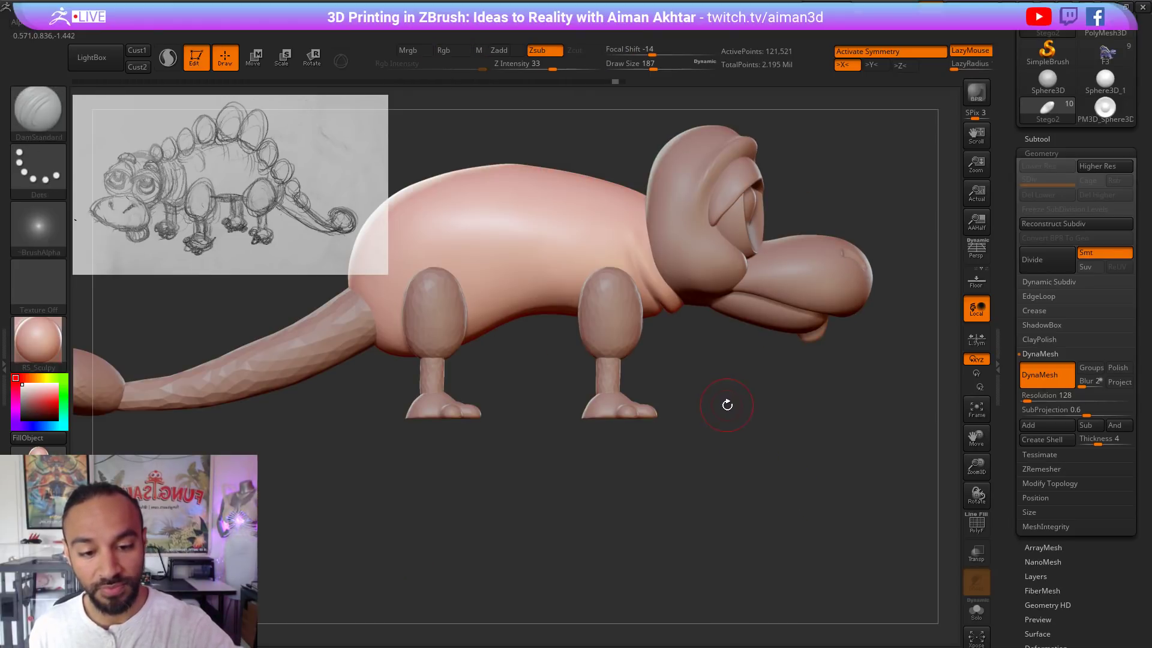
mouse_move(726, 404)
left_mouse_down()
mouse_move(711, 414)
mouse_move(696, 382)
left_mouse_up()
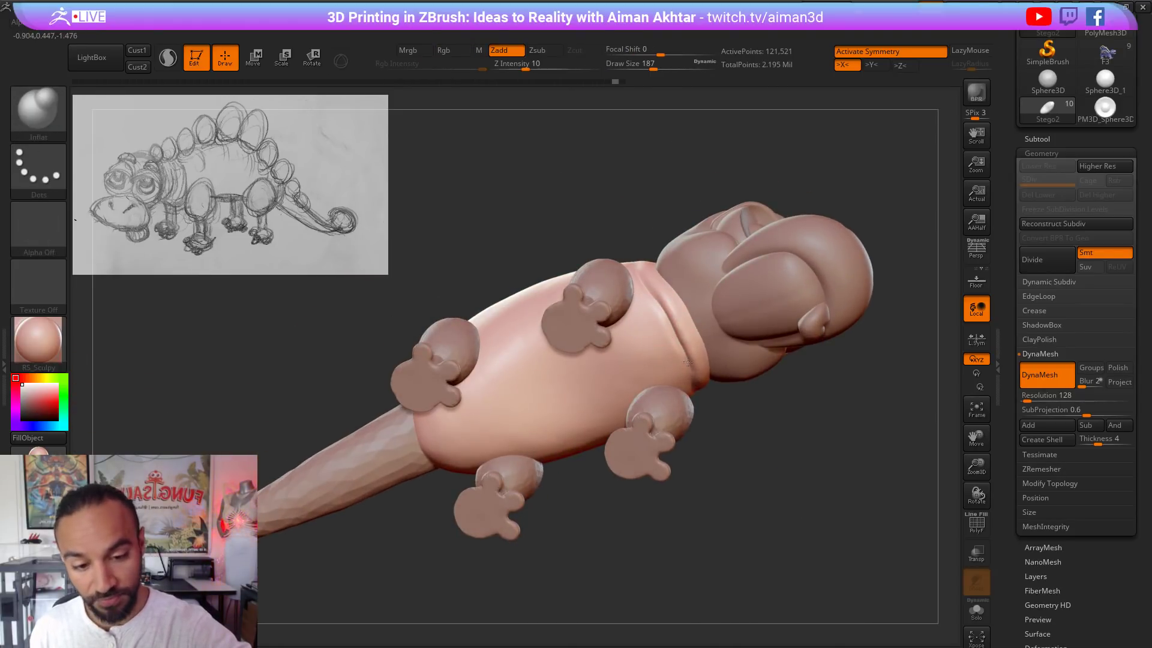
key("s")
left_click_drag(650, 293, 653, 293)
left_click_drag(751, 417, 767, 471, "ctrl")
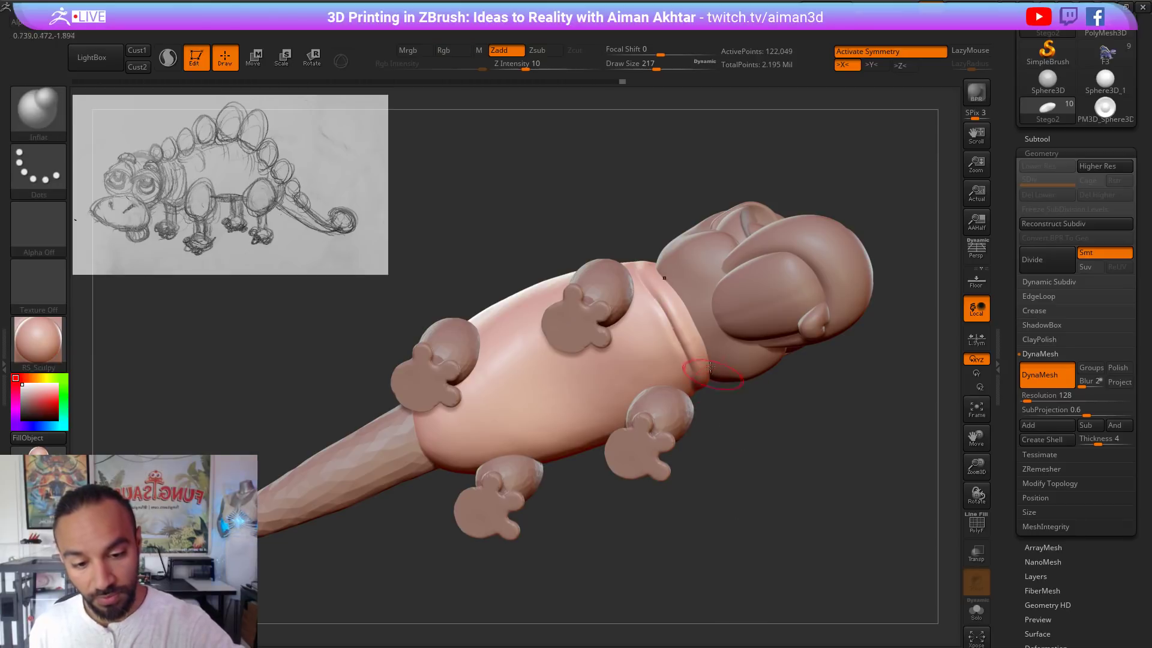
Step: Adjust the neck fold's underside with the Move brush at draw size 251 and check the body from the side
key("b")
key("m")
key("v")
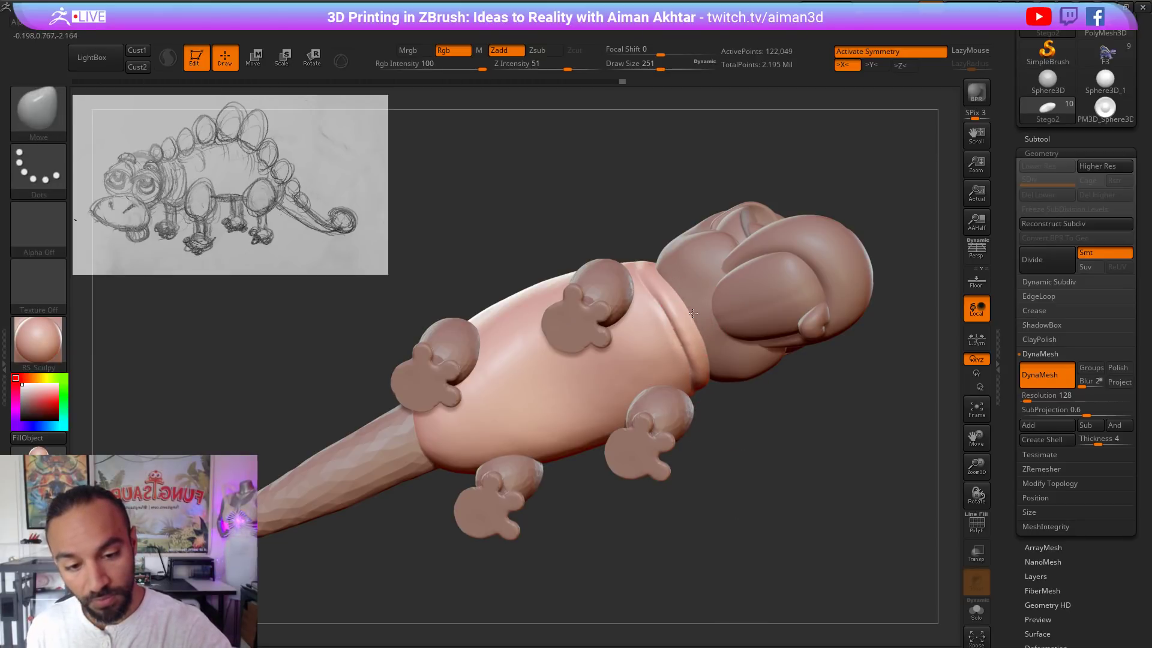
left_click_drag(693, 313, 693, 315)
mouse_move(697, 386)
left_mouse_down("shift")
mouse_move(741, 376)
mouse_move(684, 379)
mouse_move(660, 405)
mouse_move(707, 453)
left_mouse_up("shift")
left_click_drag(822, 369, 696, 453, "alt")
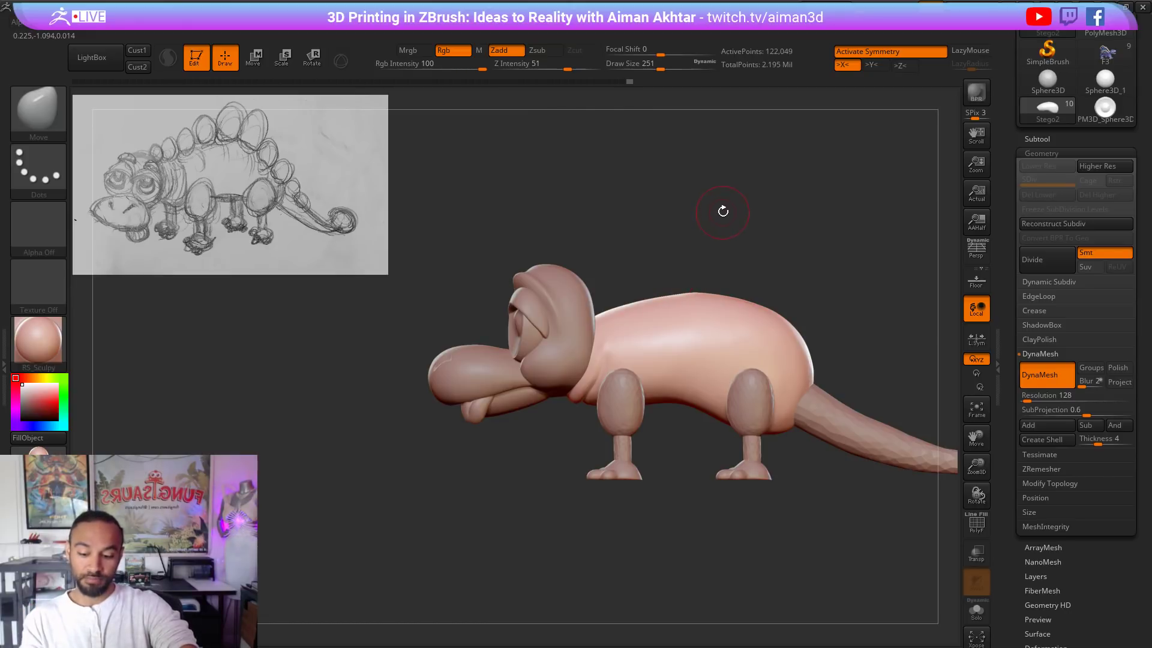
left_click_drag(723, 211, 549, 291, "alt")
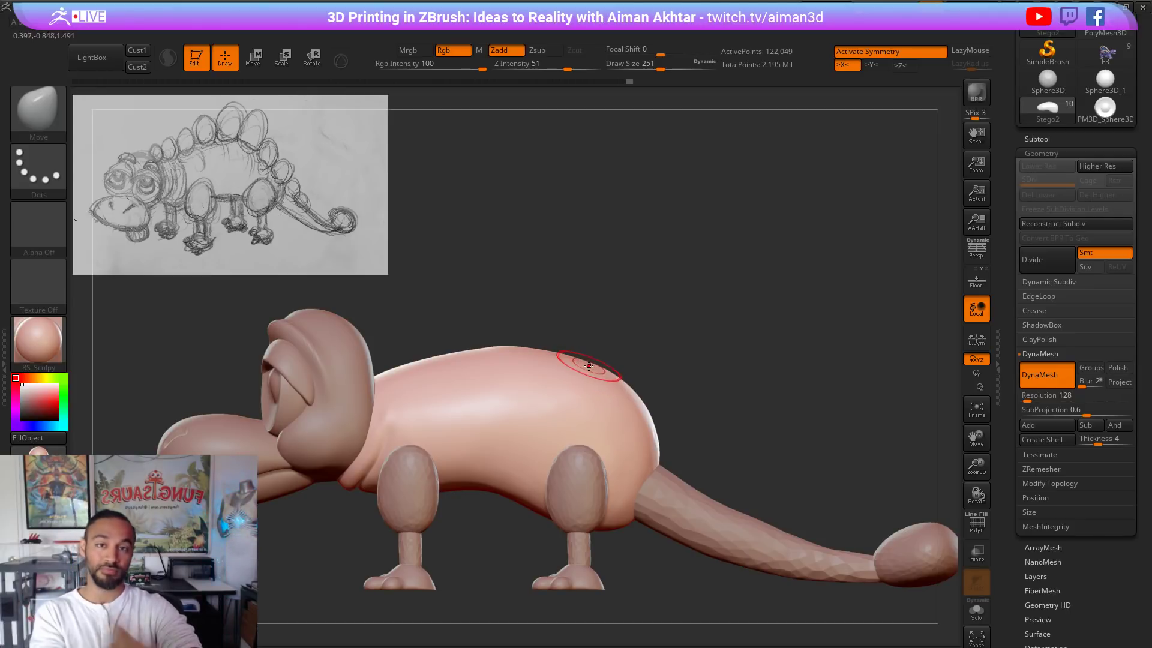
left_click_drag(617, 339, 604, 309)
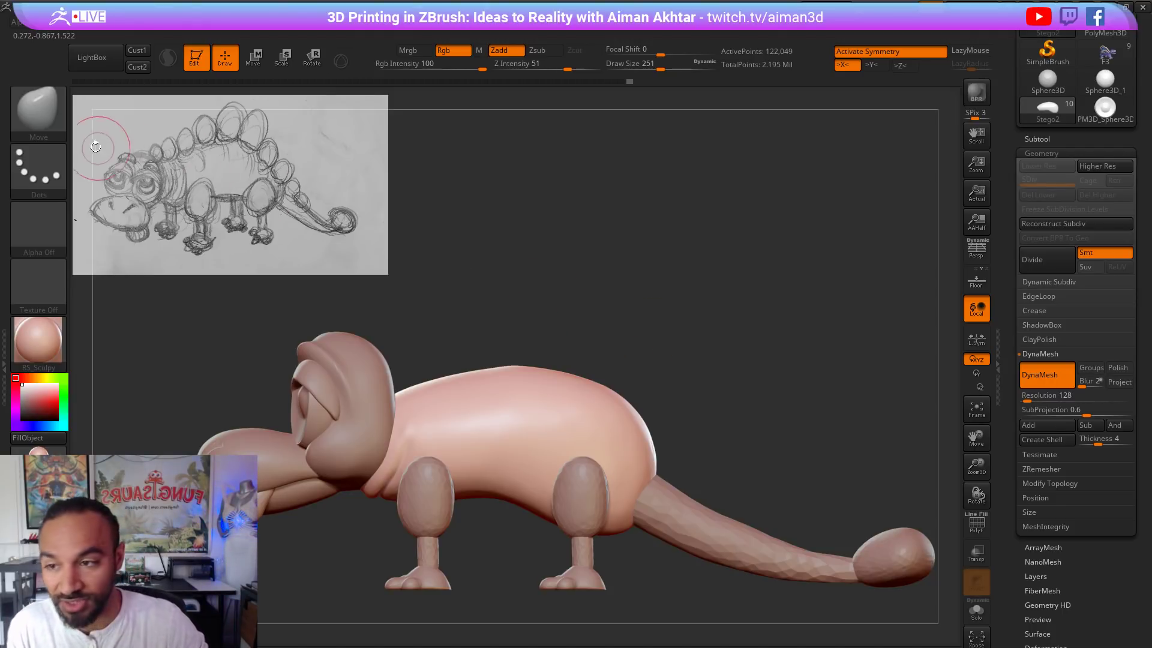
Step: Clear the creature from the canvas and place a new sphere as an editable polymesh
left_click(52, 130)
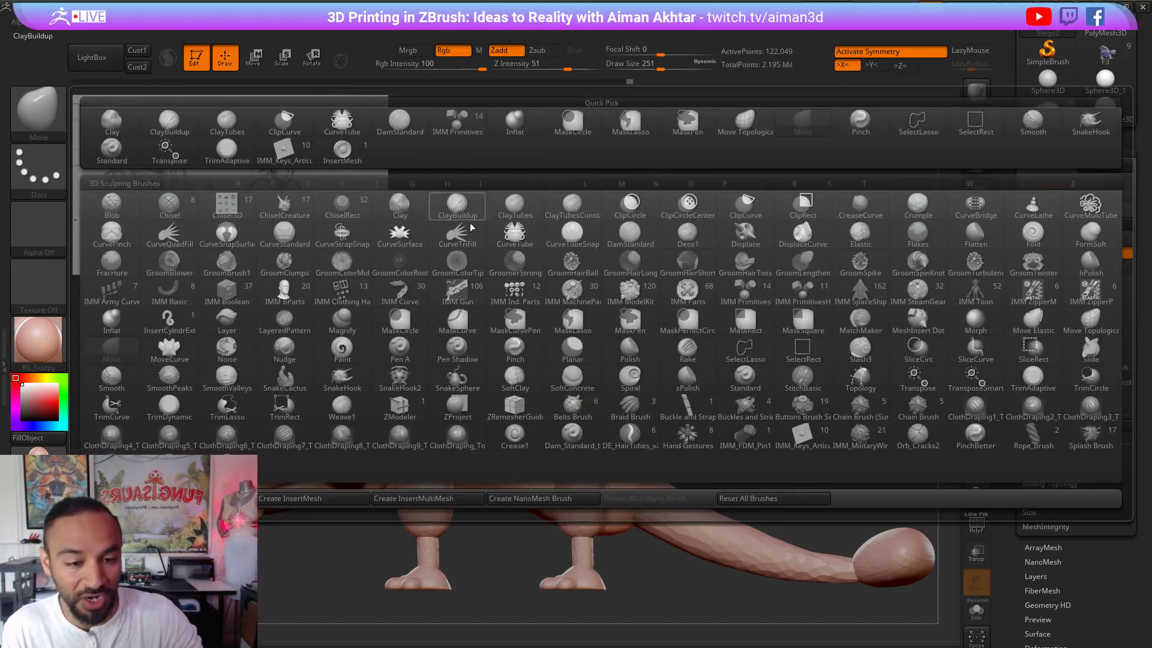
left_click(722, 292)
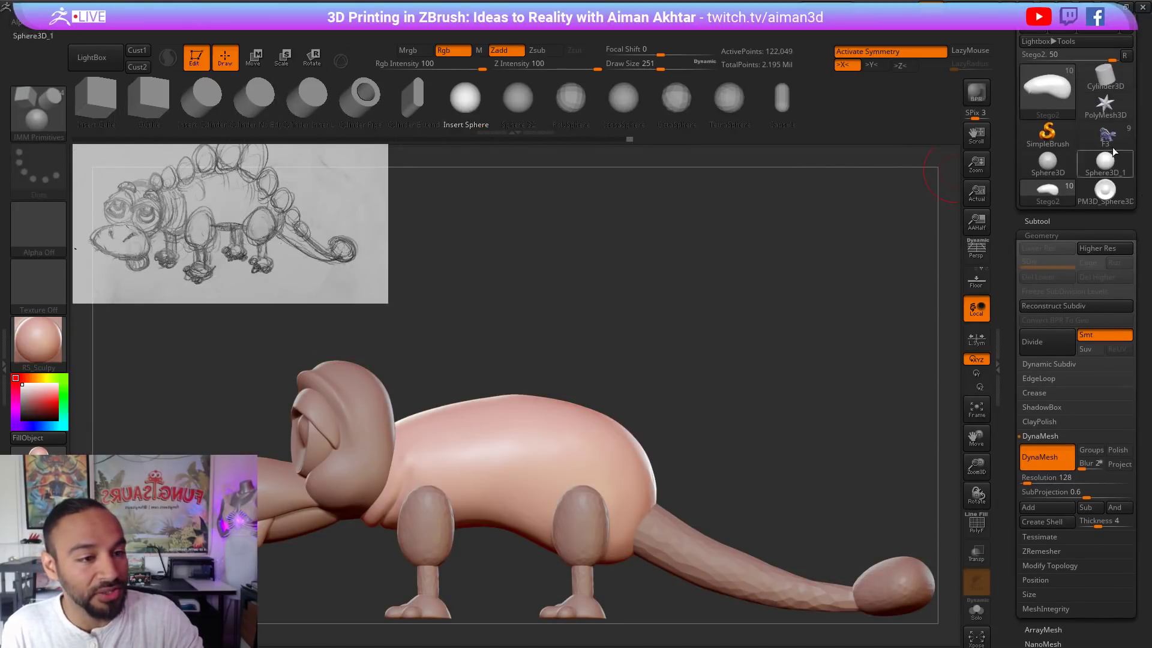
left_click(1049, 135)
key("ctrl+n")
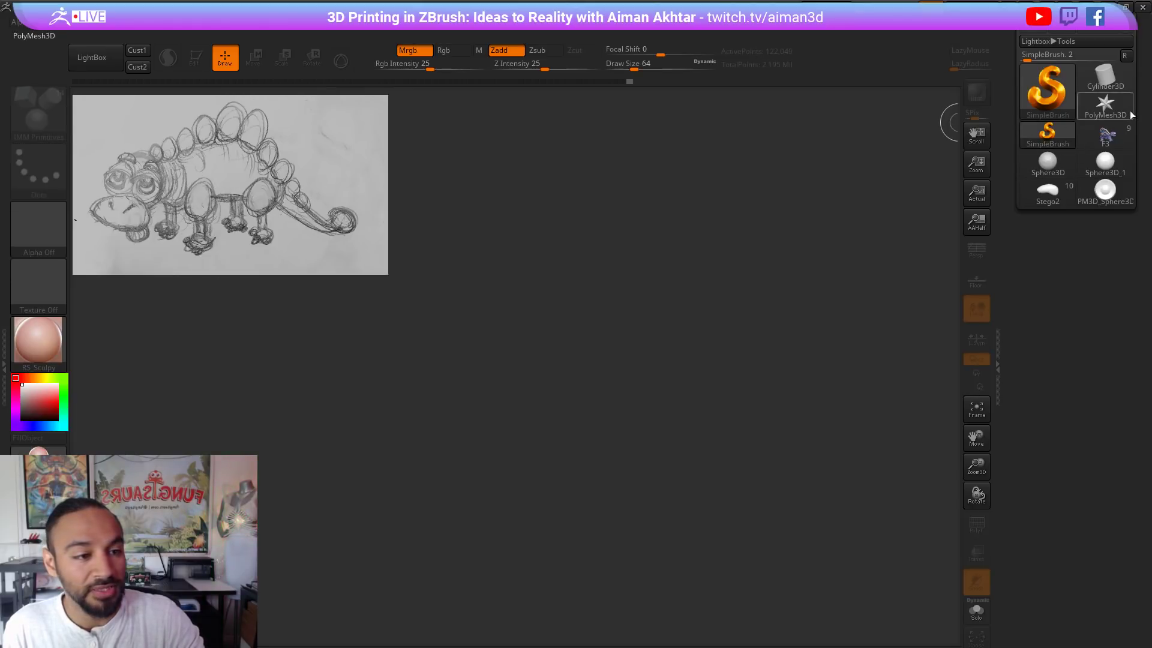
left_click_drag(1131, 115, 1144, 177)
left_click(1048, 178)
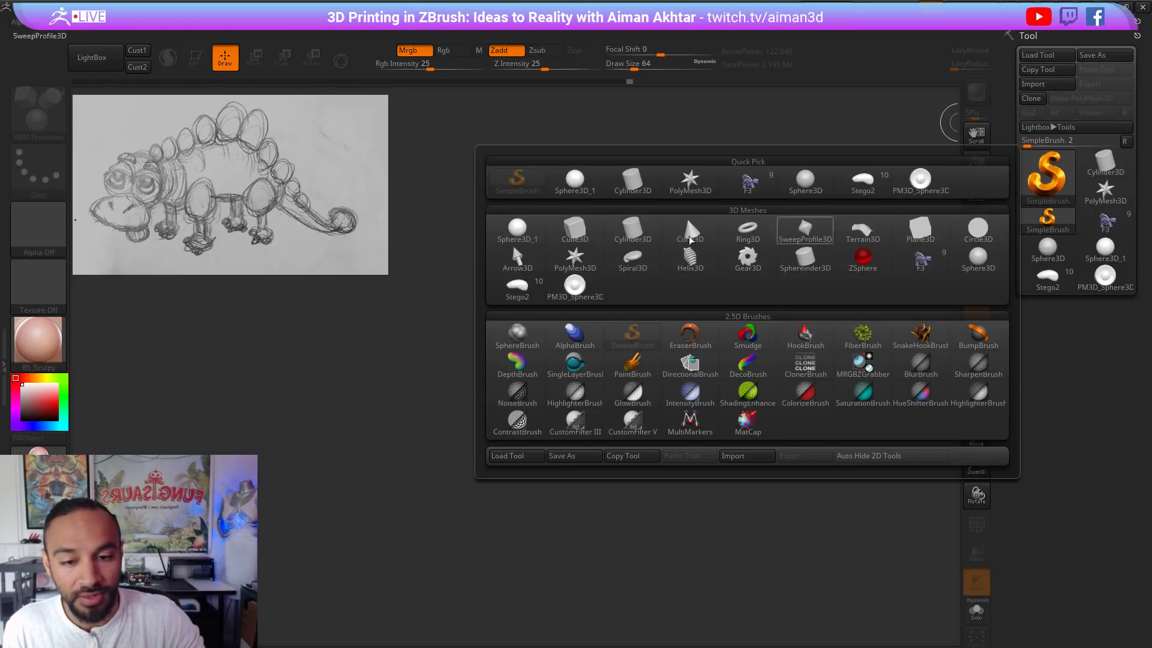
left_click(516, 231)
left_click_drag(511, 393, 540, 501)
key("t")
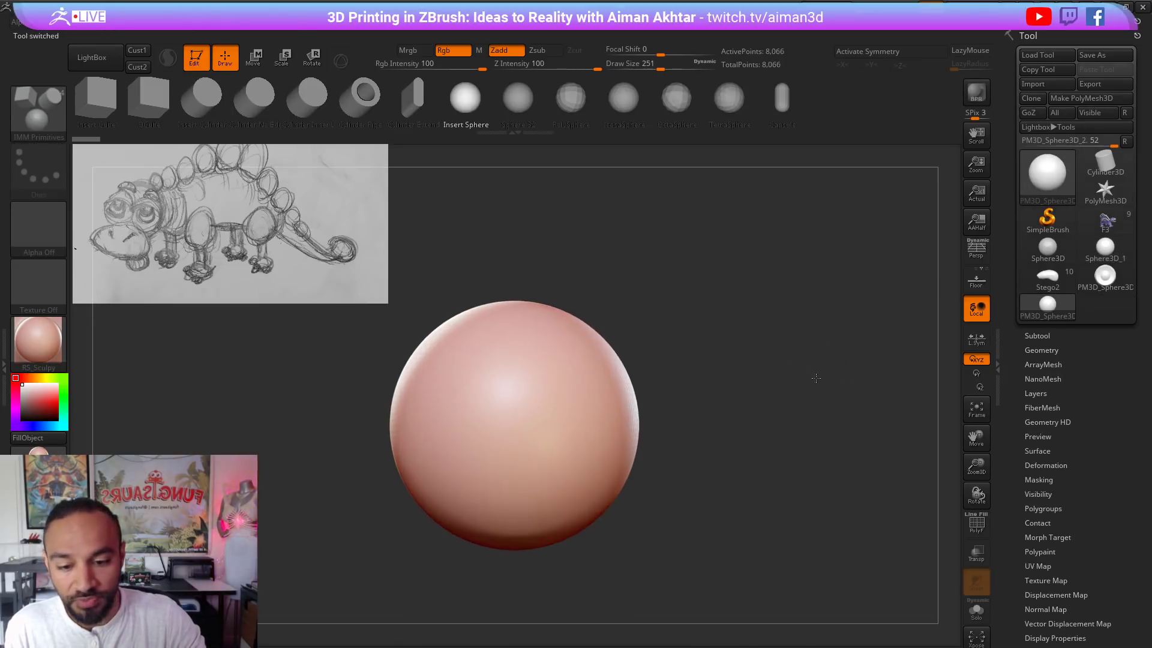
Step: Clip off the lower part of the sphere, smooth its flat base edge at draw size 648, and enable X symmetry
right_click_drag(793, 402, 779, 408, "ctrl")
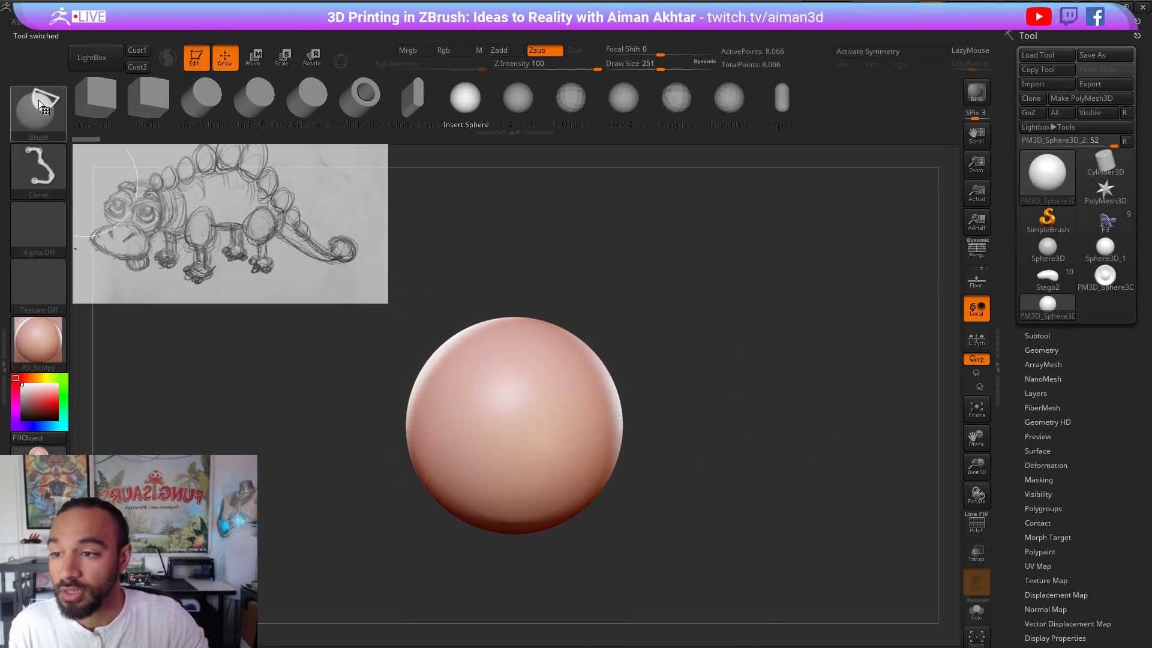
left_click_drag(688, 442, 201, 442, "ctrl+shift")
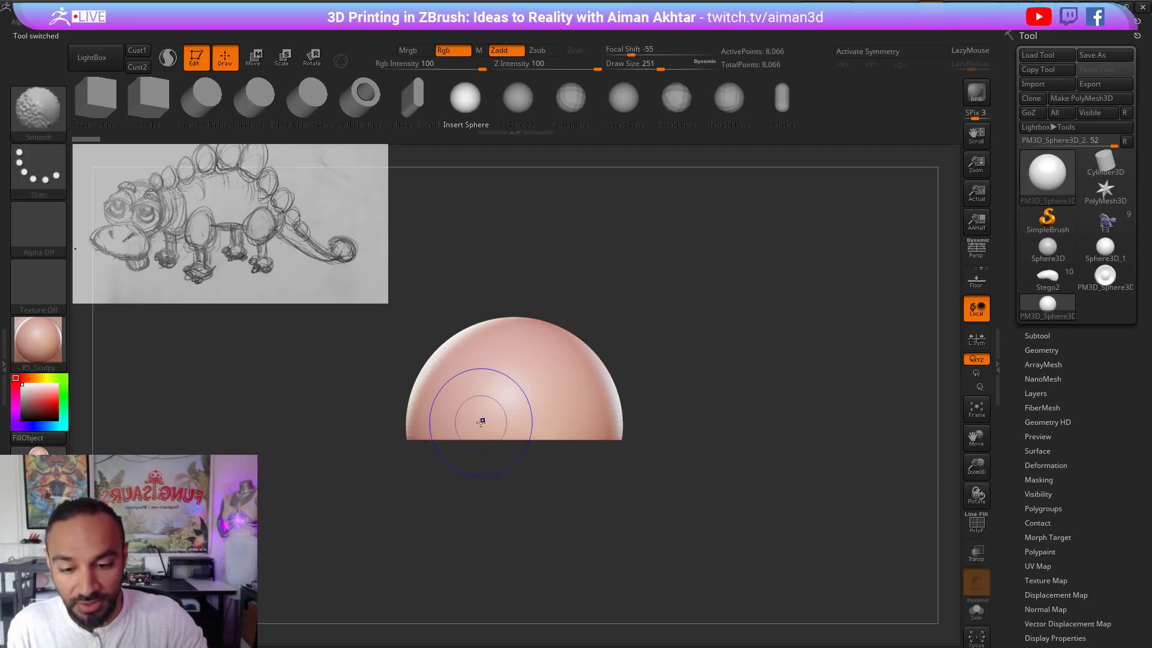
key("s")
left_click_drag(510, 424, 511, 424)
mouse_move(474, 429)
left_mouse_down("shift")
mouse_move(522, 435)
mouse_move(498, 432)
left_mouse_up("shift")
left_click_drag(666, 473, 663, 412)
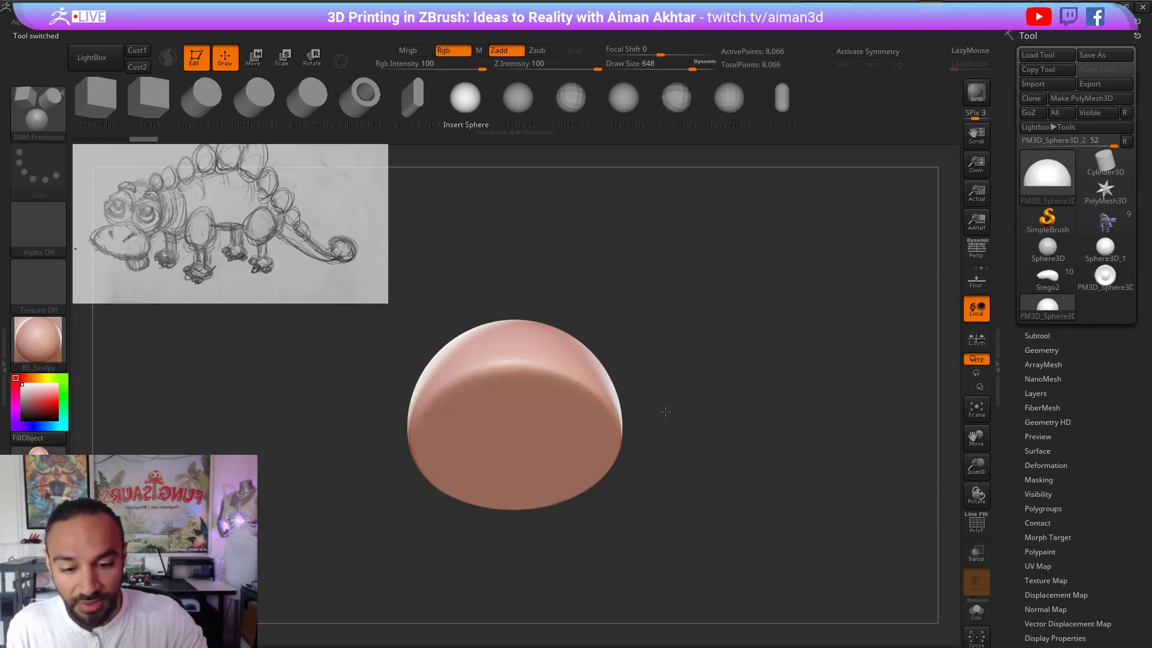
mouse_move(555, 426)
left_mouse_down("shift")
mouse_move(503, 433)
mouse_move(537, 427)
left_mouse_up("shift")
key("x")
left_click_drag(701, 406, 714, 462, "shift")
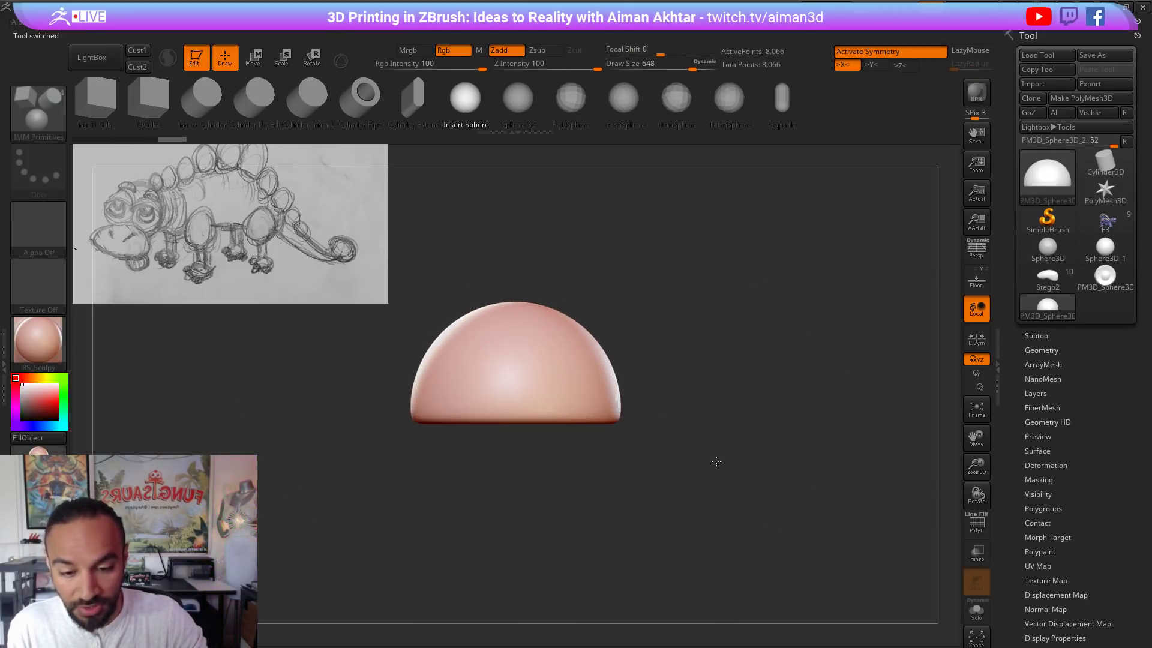
Step: Taper the half sphere into a rounded cone with the Move brush at draw size 763 and stretch it vertically
key("b")
key("m")
key("v")
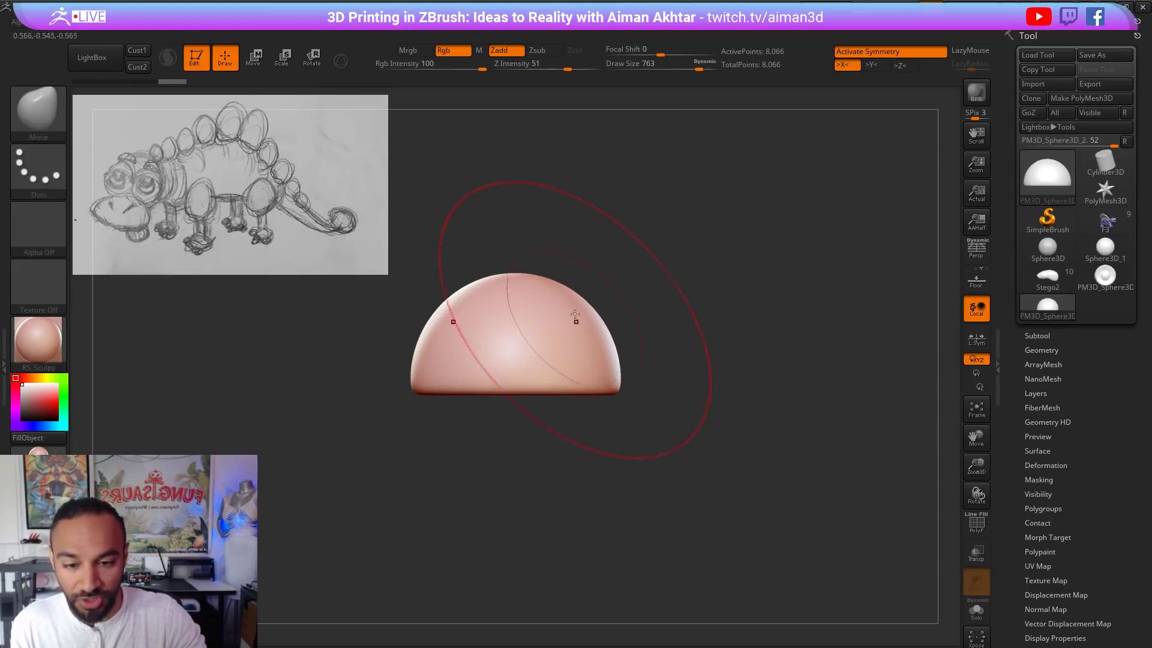
left_click_drag(571, 297, 525, 295)
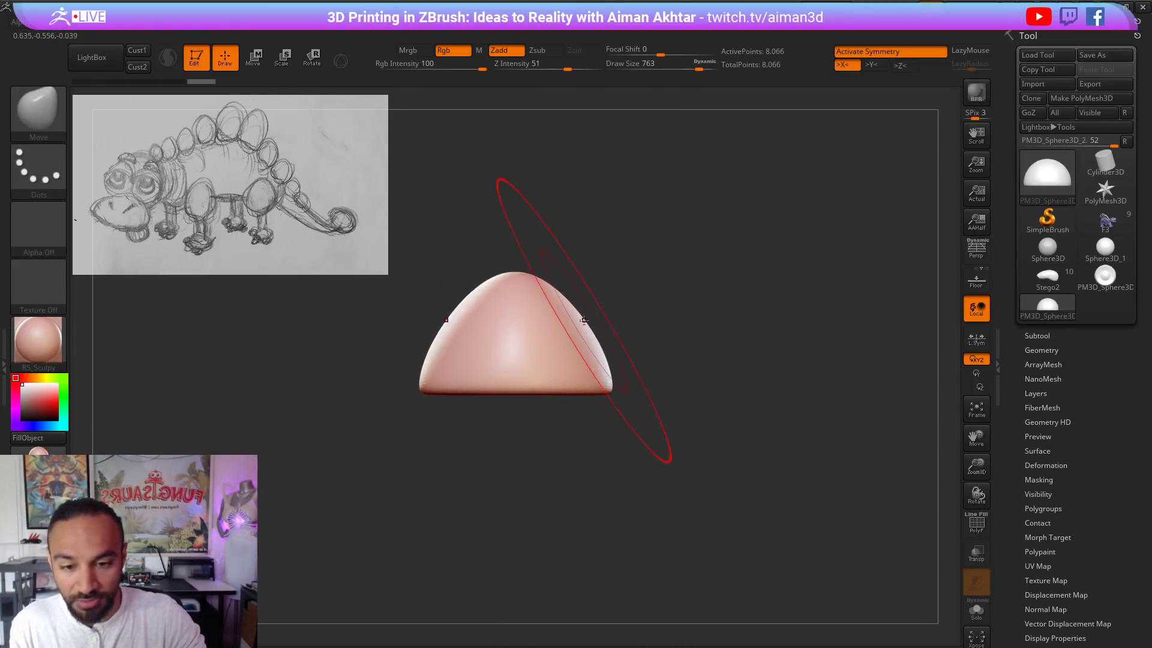
left_click_drag(585, 321, 572, 318)
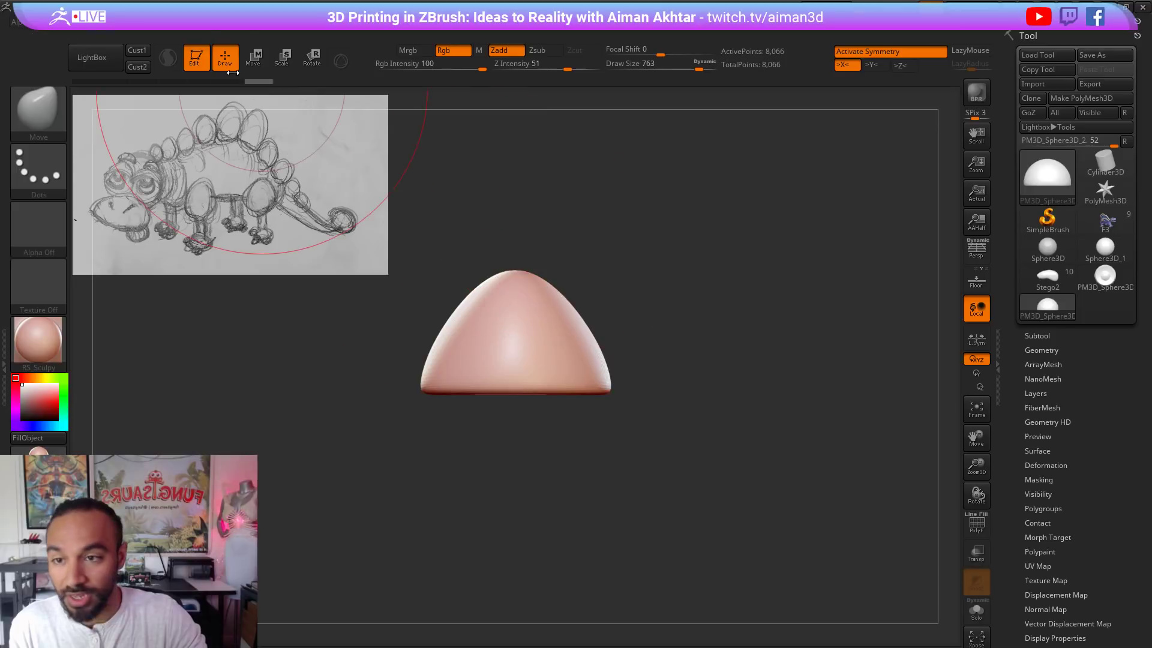
left_click(254, 58)
mouse_move(515, 272)
left_mouse_down()
mouse_move(486, 196)
mouse_move(516, 164)
mouse_move(521, 121)
left_mouse_up()
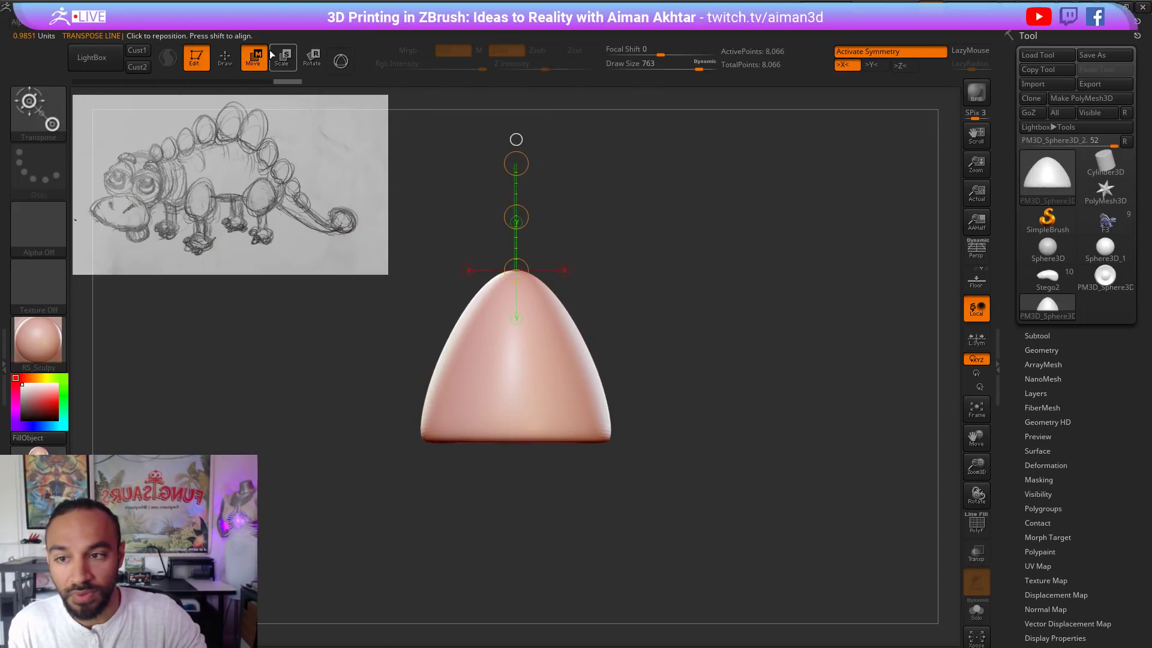
left_click(225, 57)
Step: Activate symmetry on both X and Z and narrow the cone from the side with the Move brush
left_click_drag(654, 228, 708, 240)
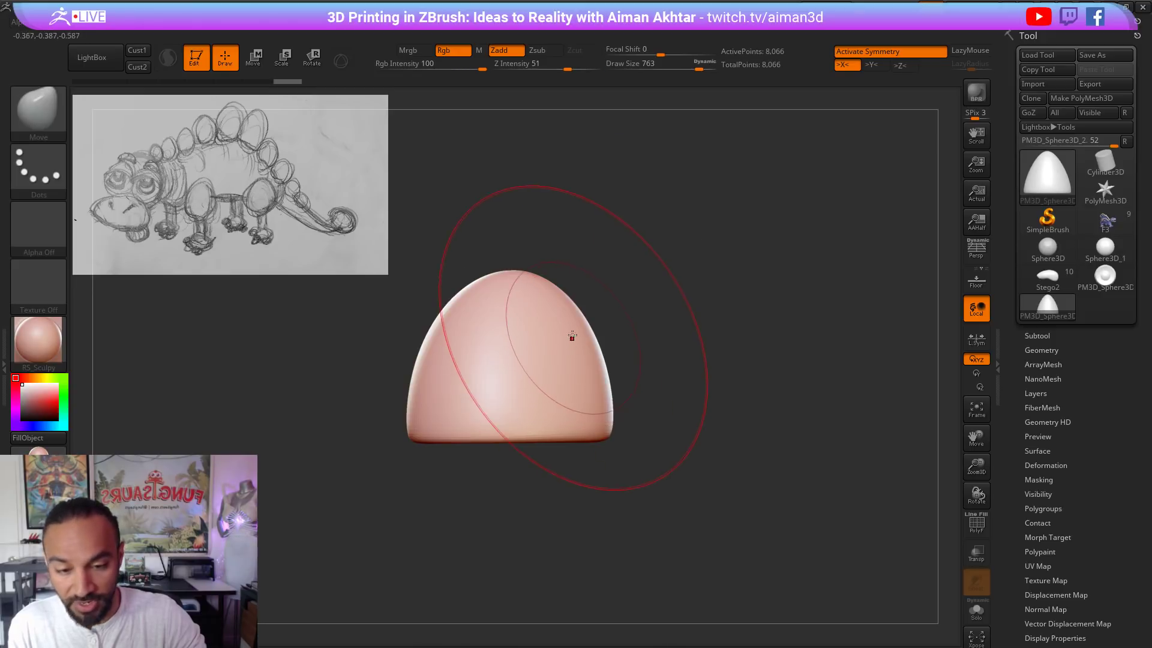
key("x")
key("ctrl+z")
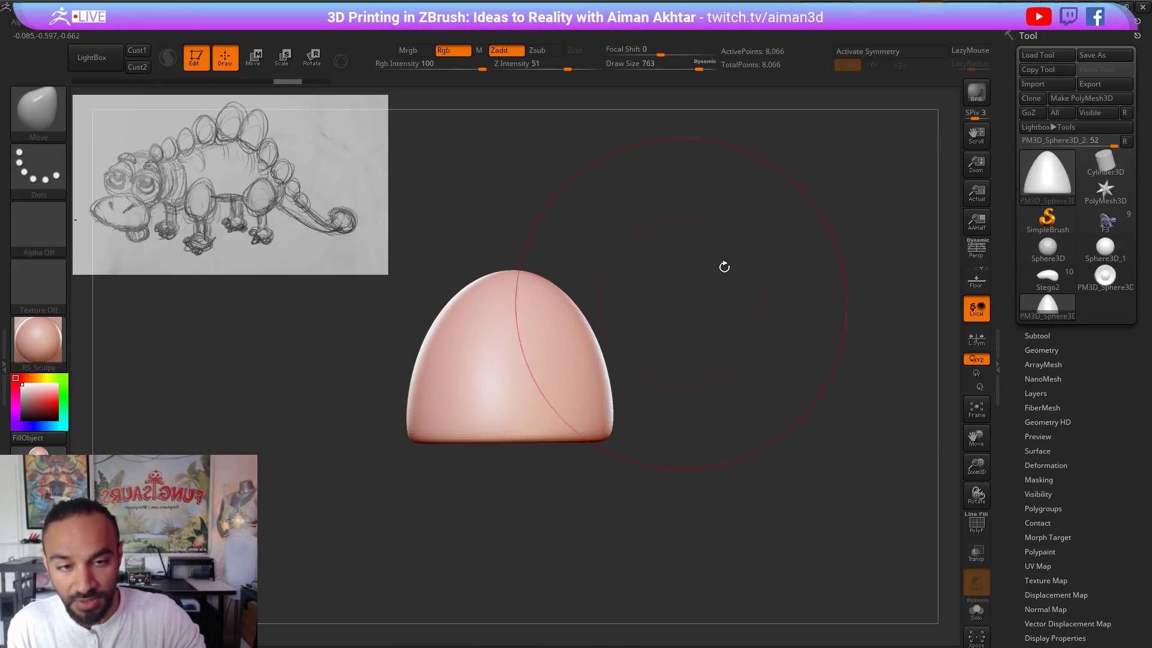
left_click_drag(804, 360, 754, 346, "shift")
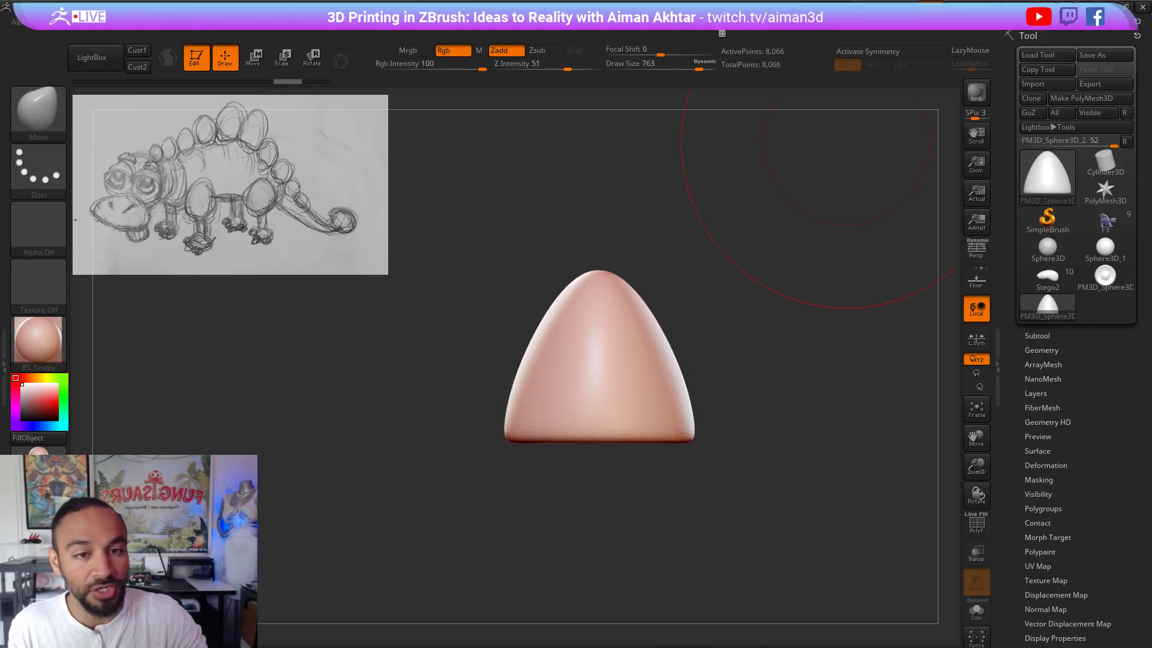
key("space")
left_click(714, 336)
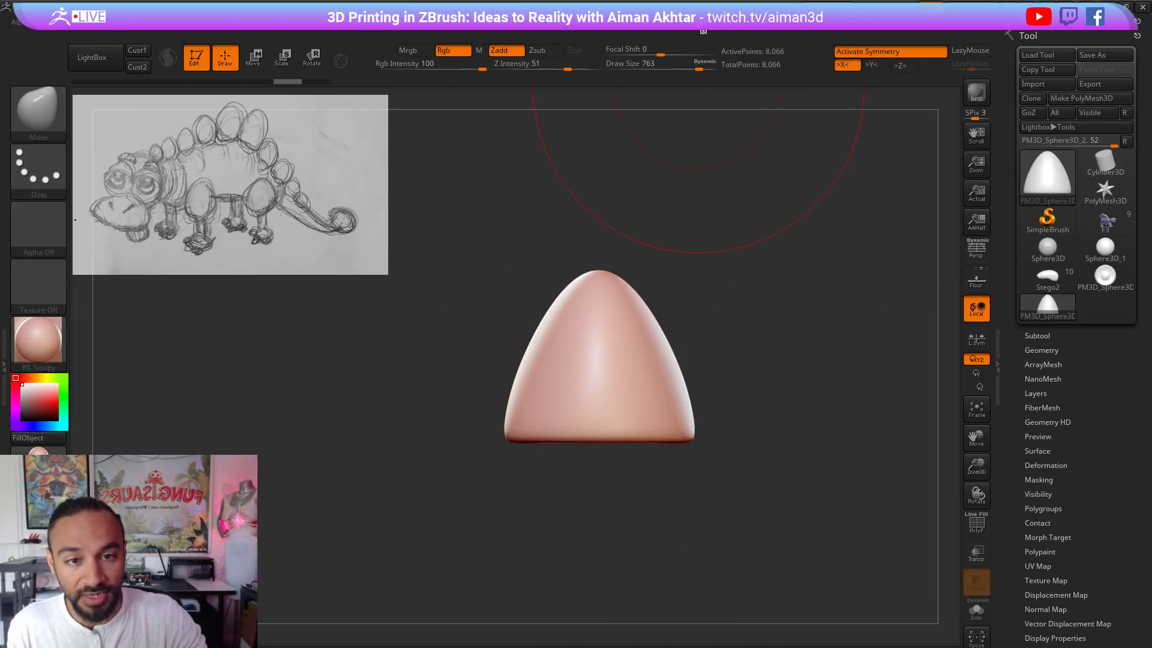
key("space")
left_click(723, 350)
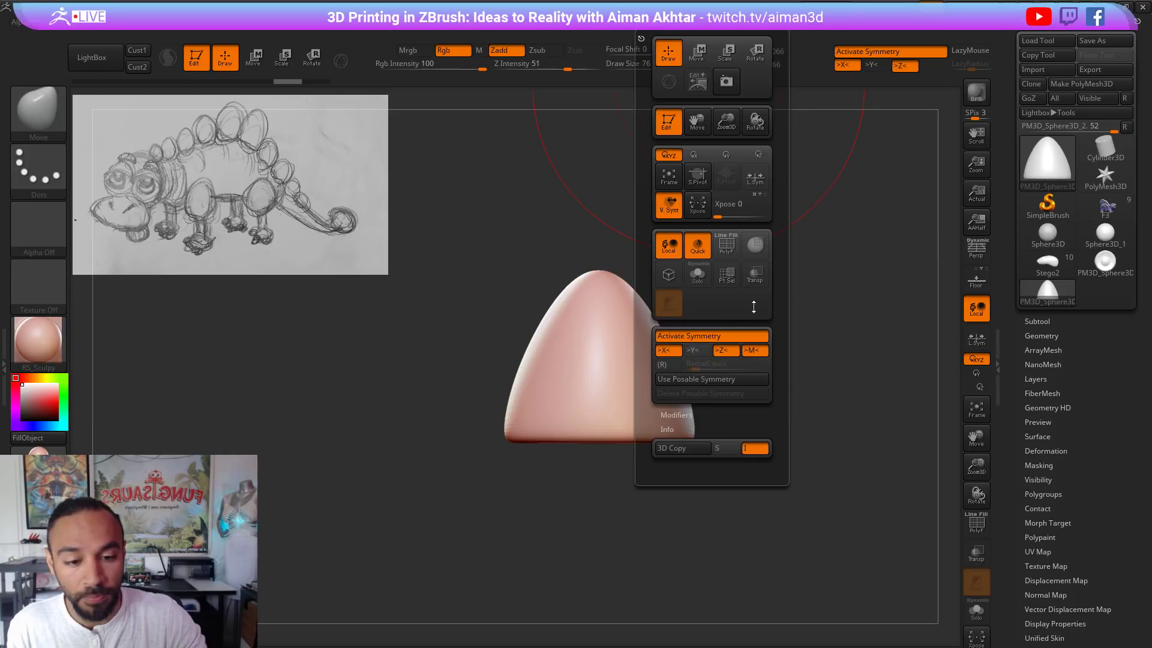
left_click_drag(575, 316, 560, 316)
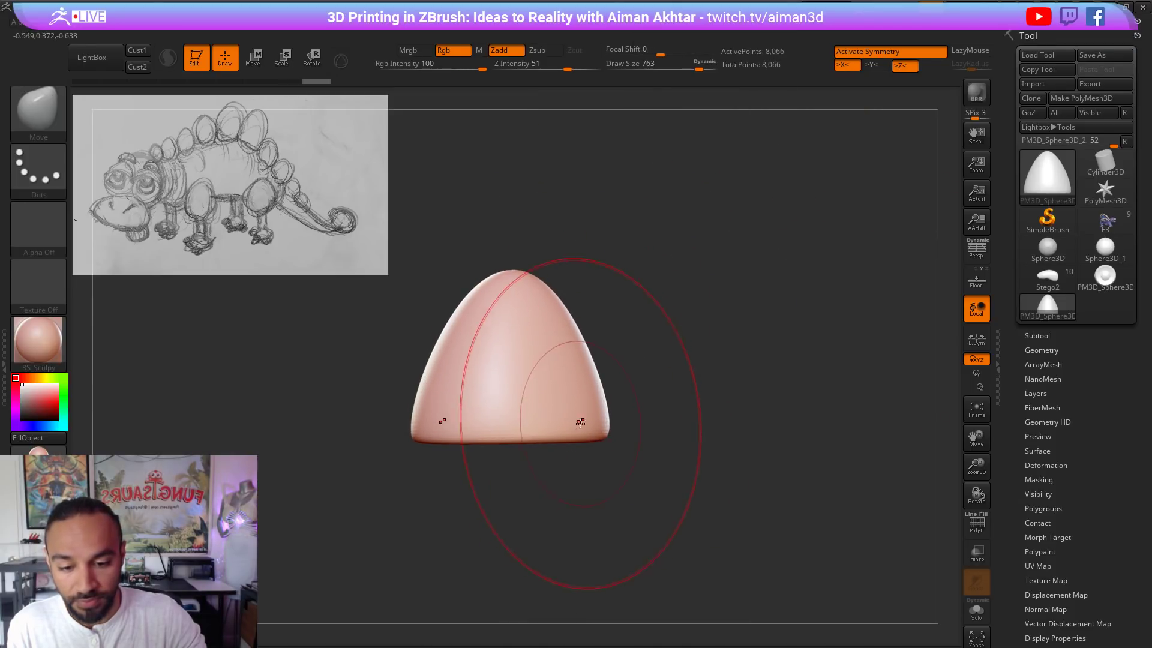
left_click_drag(555, 476, 604, 473, "shift")
mouse_move(645, 523)
left_mouse_down()
mouse_move(651, 467)
mouse_move(613, 500)
mouse_move(617, 523)
left_mouse_up()
left_click_drag(710, 540, 714, 578, "shift")
key("ctrl+z")
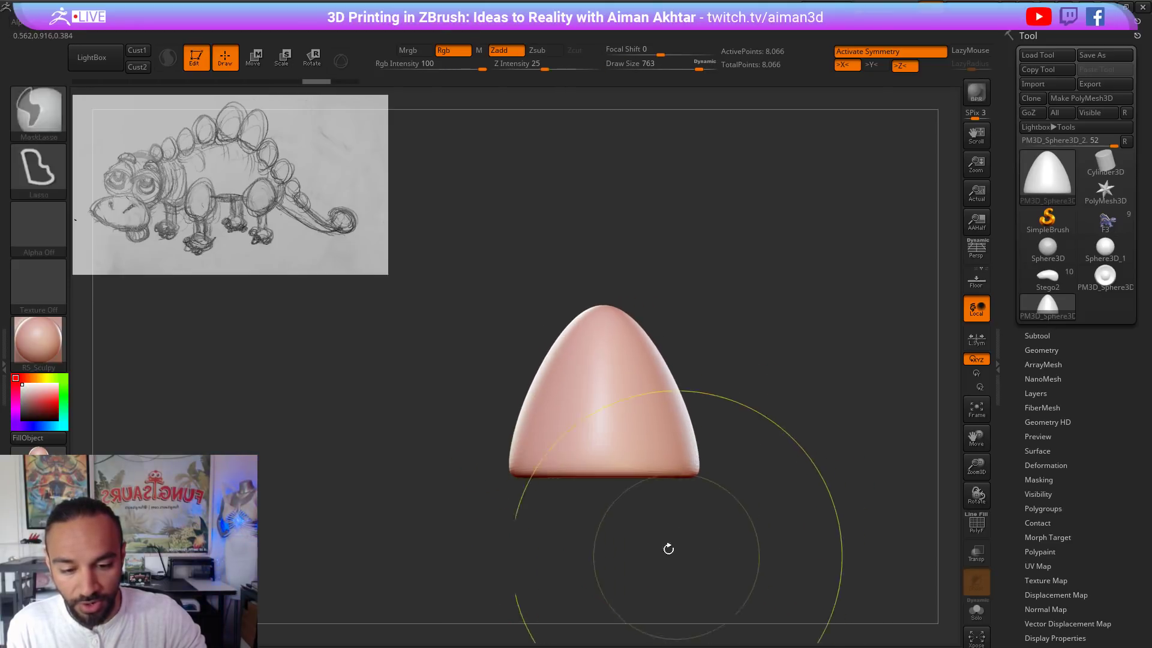
left_click_drag(619, 472, 620, 441)
key("ctrl+z")
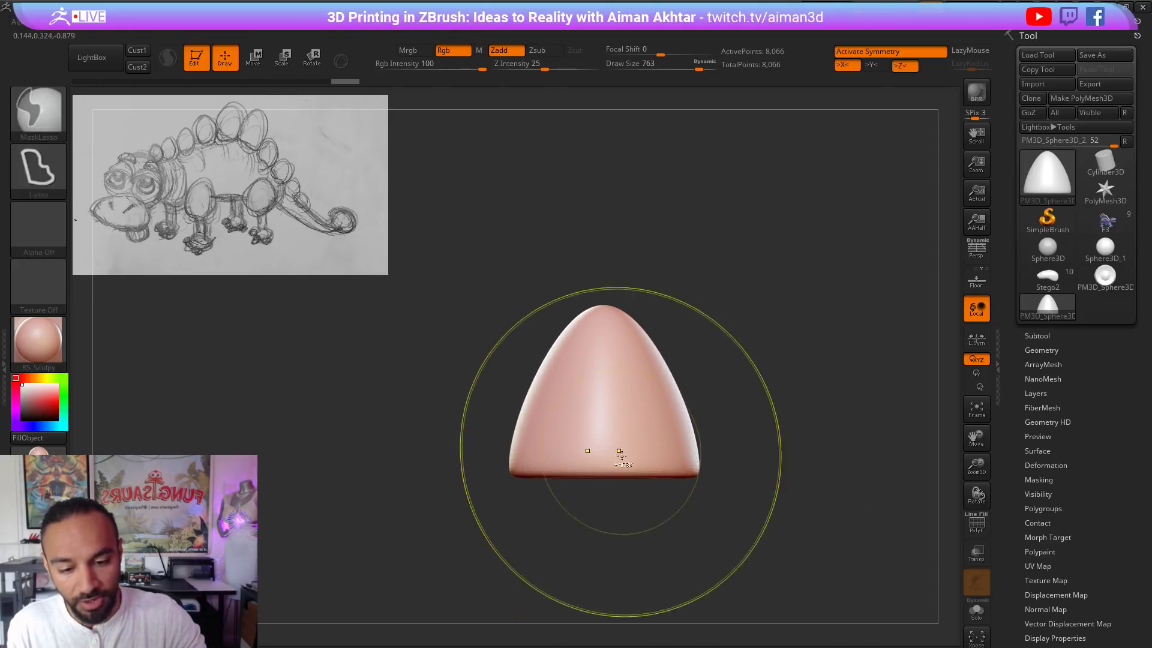
left_click_drag(658, 523, 637, 498, "alt")
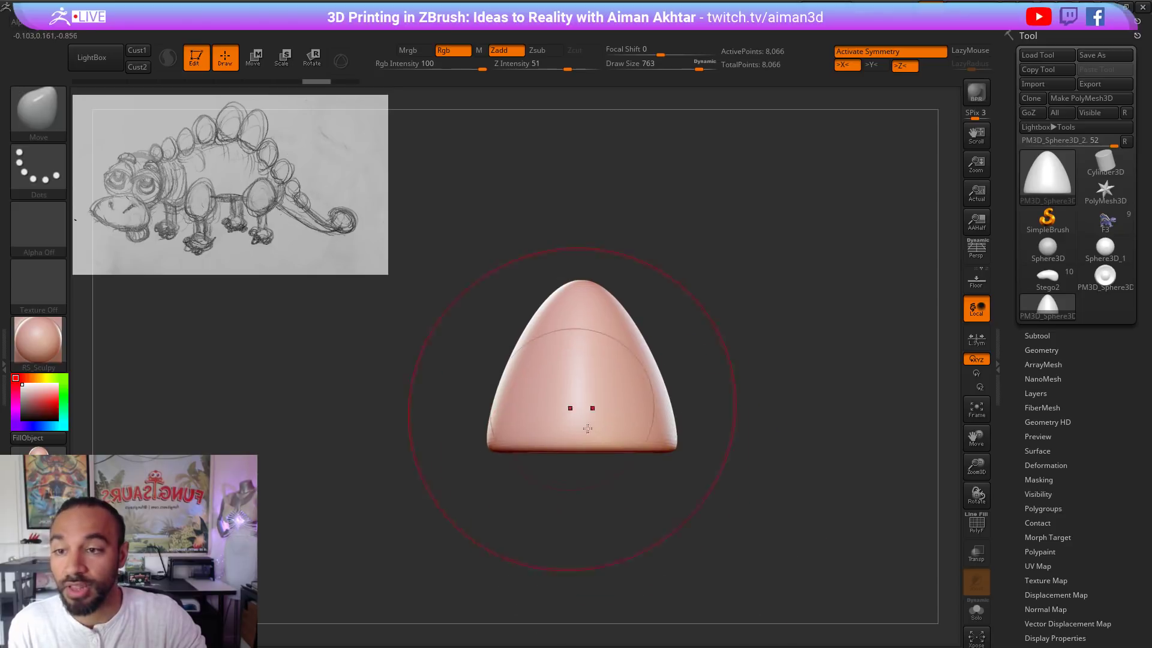
Step: Duplicate the cone subtool and move the copy straight down below the original cap
left_click(1051, 337)
left_click(1047, 646)
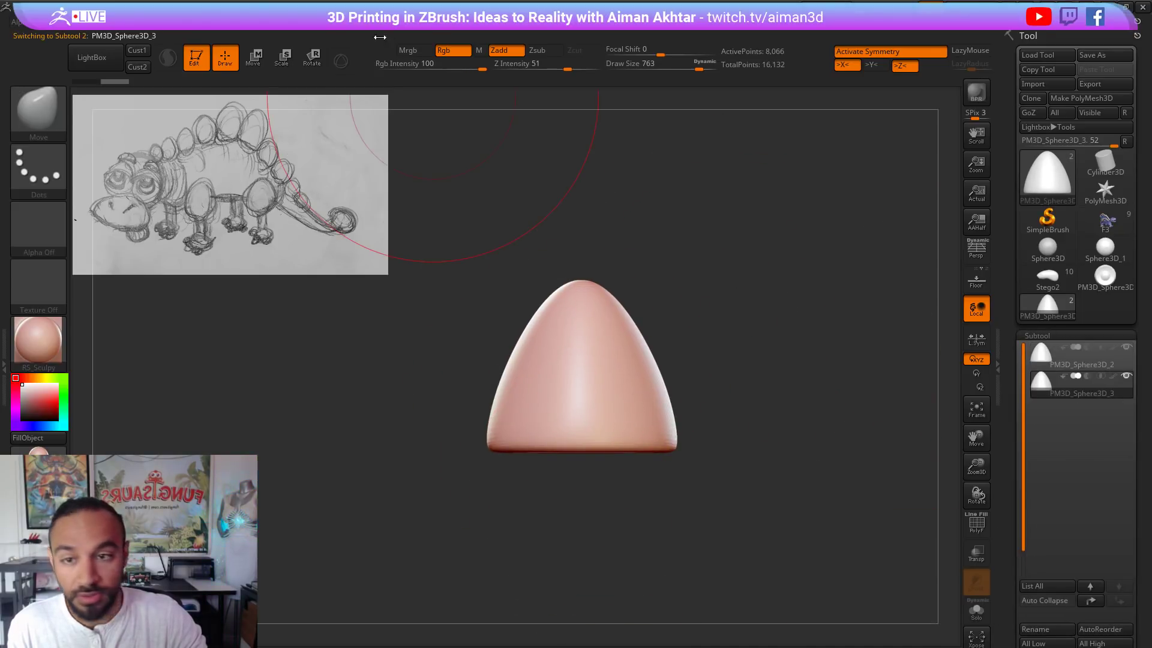
left_click(254, 57)
mouse_move(615, 368)
left_mouse_down("shift")
mouse_move(619, 281)
mouse_move(615, 383)
left_mouse_up("shift")
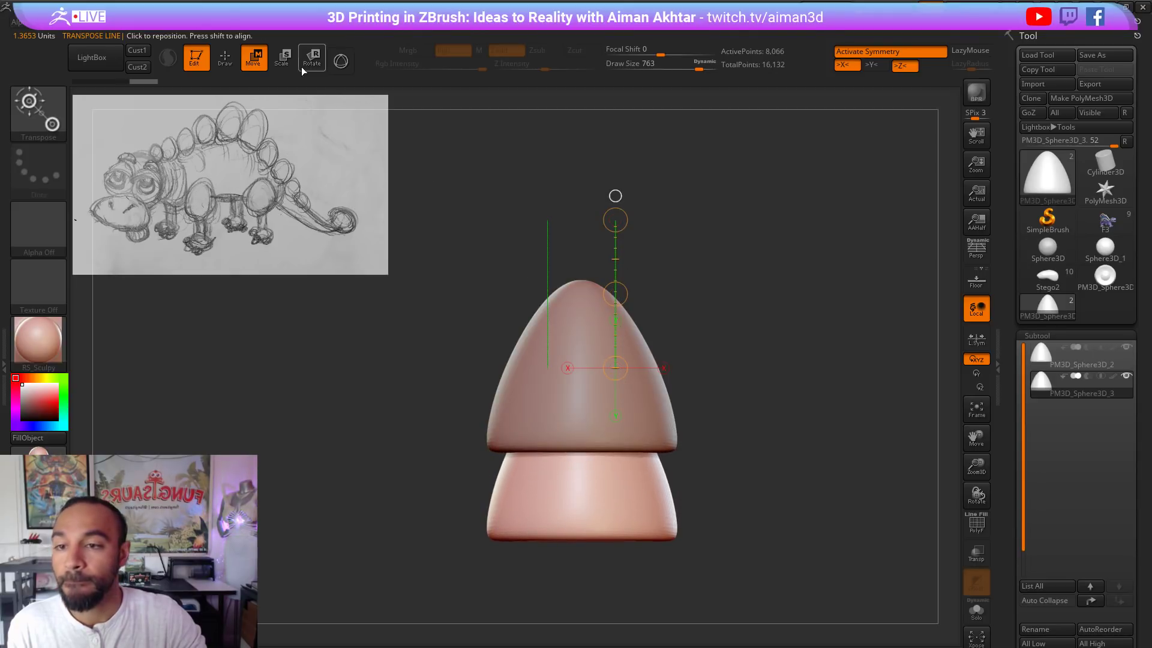
Step: Narrow the lower copy into a mushroom stem from the front with the Move brush at draw size 1000
left_click(231, 65)
key("s")
left_click_drag(648, 486, 666, 486)
right_click_drag(640, 530, 672, 527)
mouse_move(673, 527)
left_mouse_down()
mouse_move(625, 526)
mouse_move(631, 481)
left_mouse_up()
left_click_drag(562, 485, 612, 489, "shift")
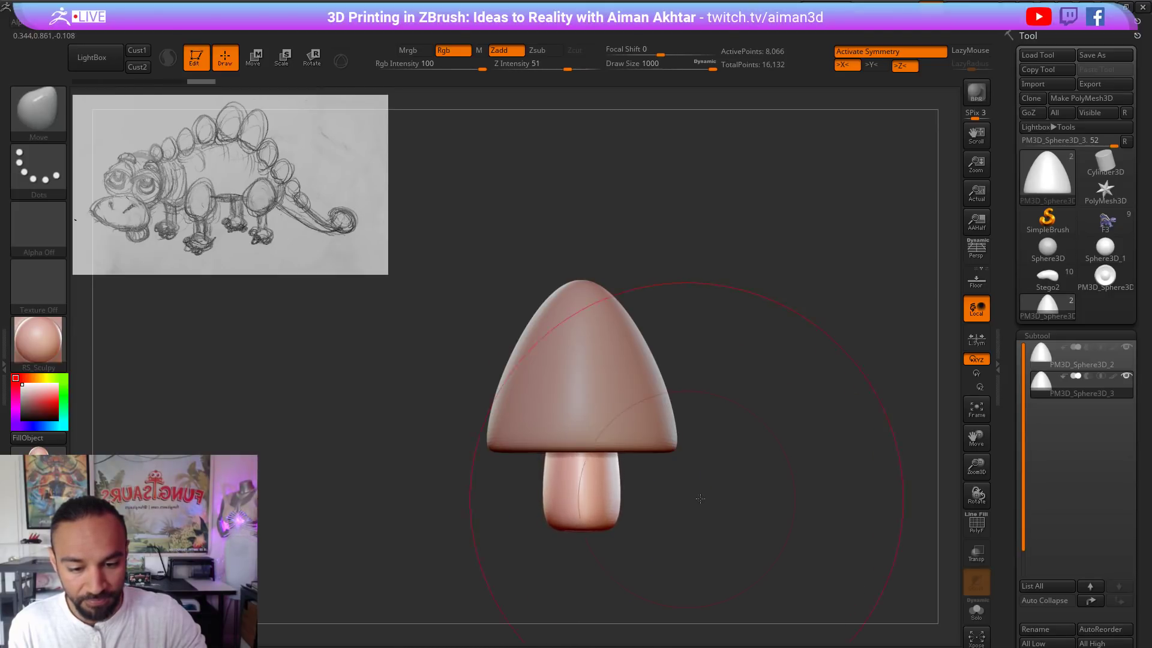
Step: Slim and lengthen the stem from the side with the Move brush, reducing the draw size to 422
right_click_drag(700, 498, 747, 501, "shift")
left_click_drag(586, 504, 531, 504)
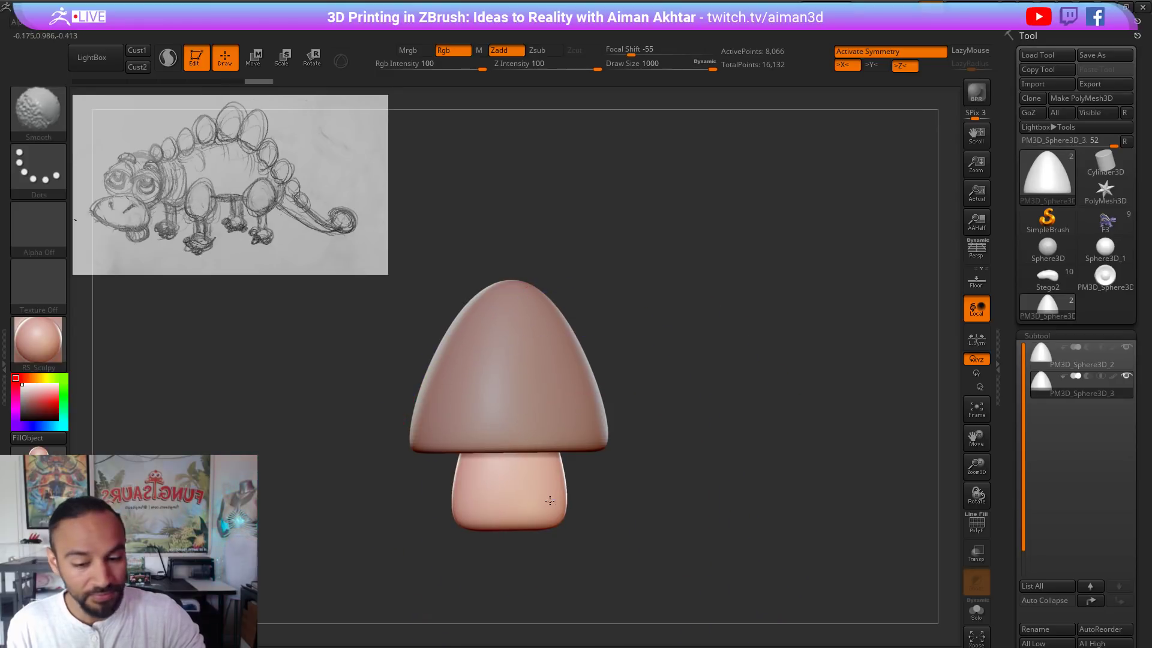
key("shift")
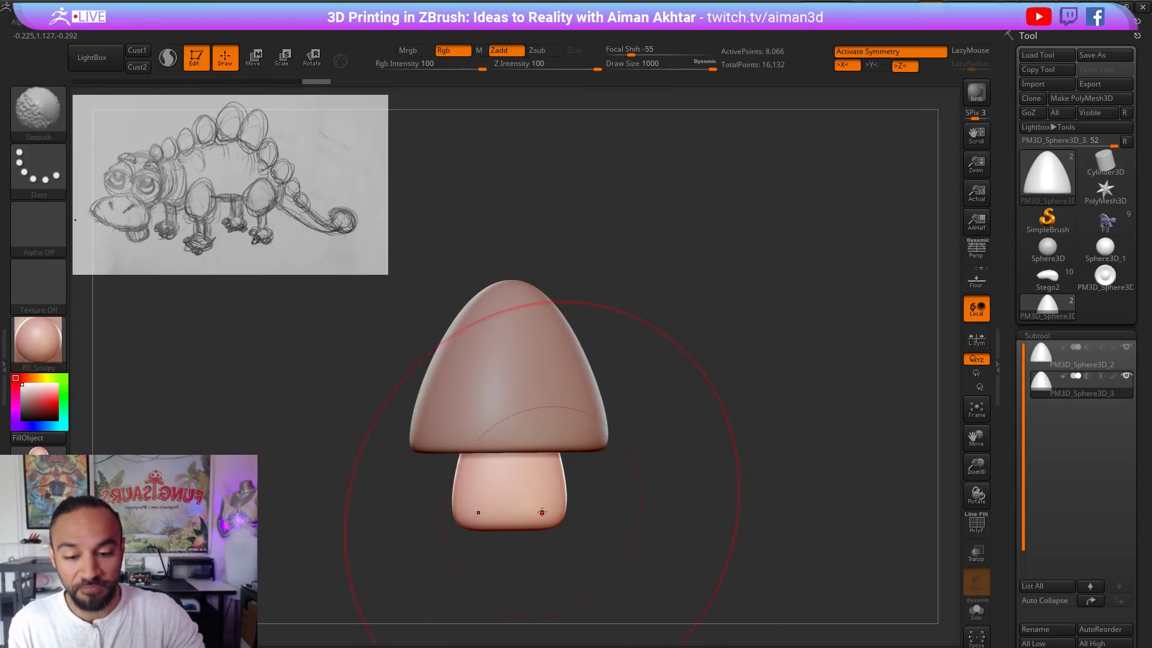
mouse_move(543, 510)
left_mouse_down()
mouse_move(474, 506)
mouse_move(512, 513)
mouse_move(519, 463)
left_mouse_up()
key("s")
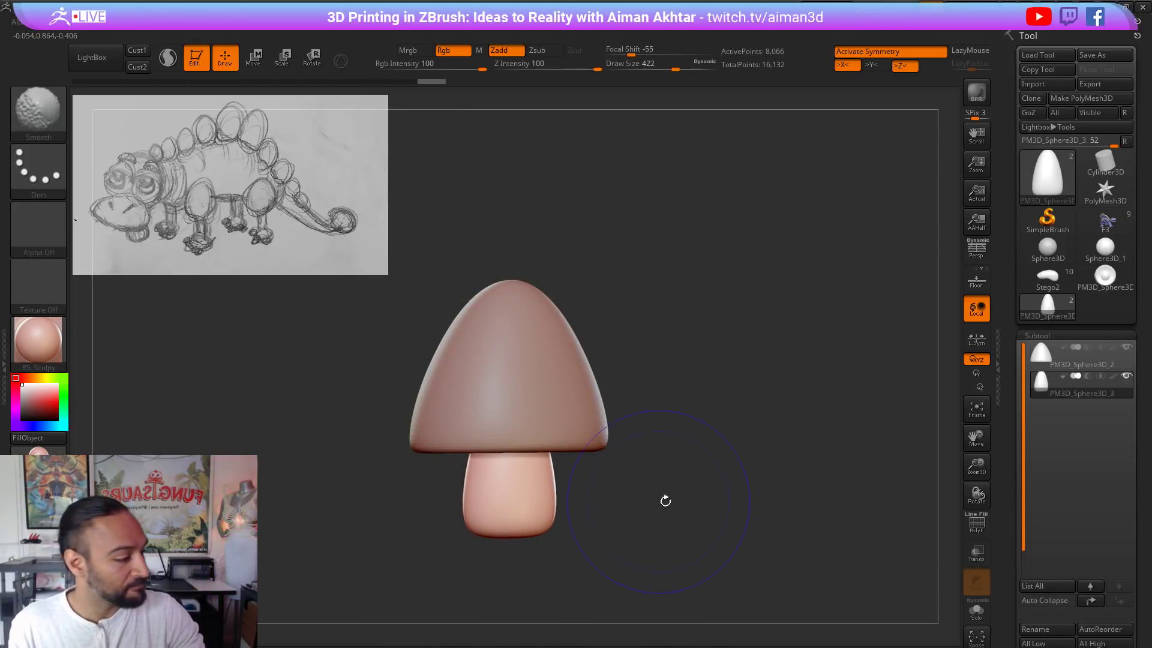
Step: Smooth the mushroom stem and adjust its shape with the Move brush at draw size 542
left_click_drag(665, 501, 627, 503, "shift")
mouse_move(549, 474)
left_mouse_down("shift")
mouse_move(514, 494)
mouse_move(543, 493)
left_mouse_up("shift")
key("s")
mouse_move(624, 519)
left_mouse_down()
mouse_move(621, 480)
mouse_move(597, 528)
left_mouse_up()
mouse_move(643, 502)
left_mouse_down("shift")
mouse_move(648, 522)
mouse_move(658, 506)
mouse_move(710, 512)
mouse_move(715, 530)
left_mouse_up("shift")
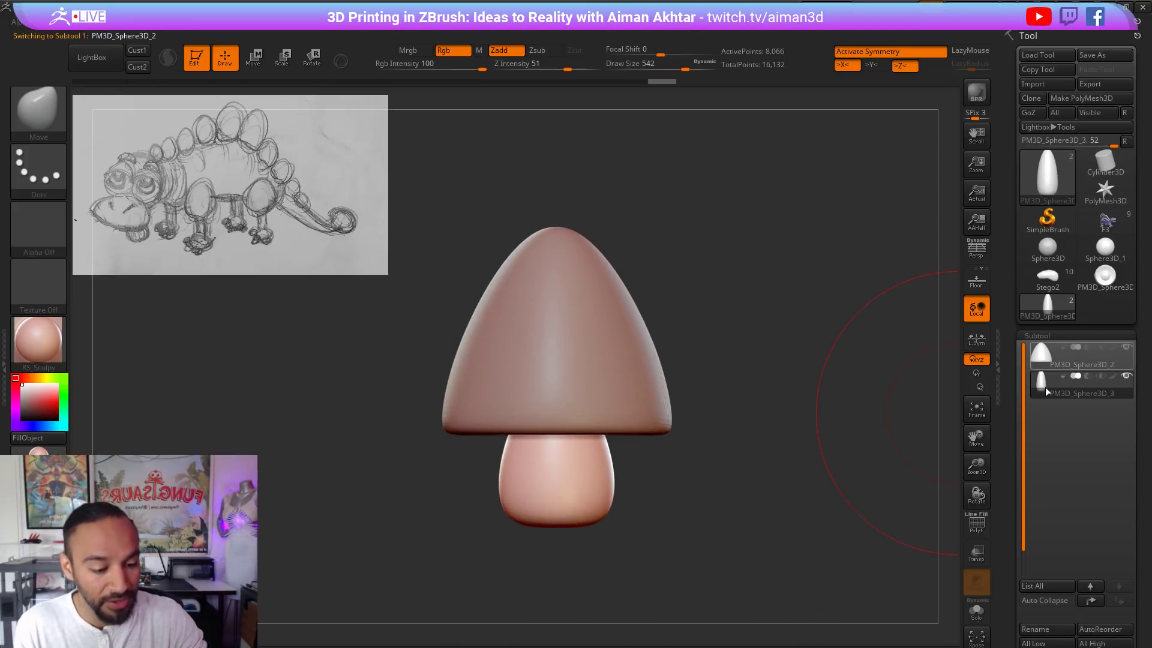
Step: Merge the mushroom cap down with the stem into one subtool
scroll(1104, 587, "down", 3)
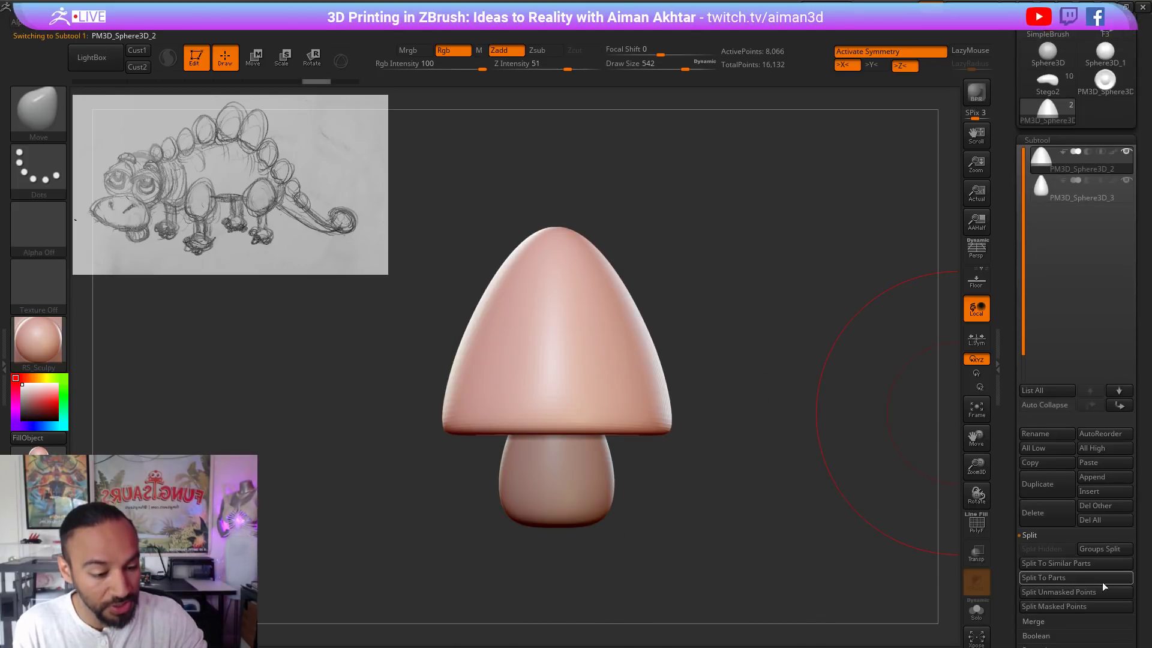
left_click(1035, 622)
left_click(1046, 577)
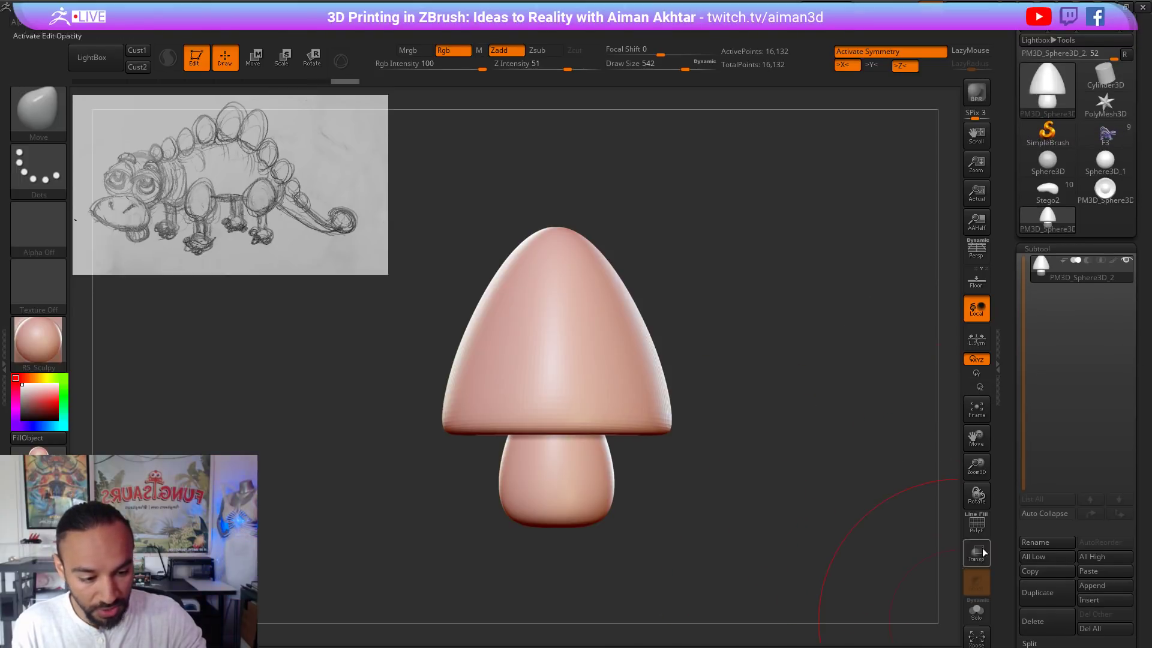
Step: Inspect the merged mushroom's wireframe and remesh it with DynaMesh at resolution 312, leaving the wireframe hidden
left_click(971, 532)
left_click_drag(747, 507, 733, 437)
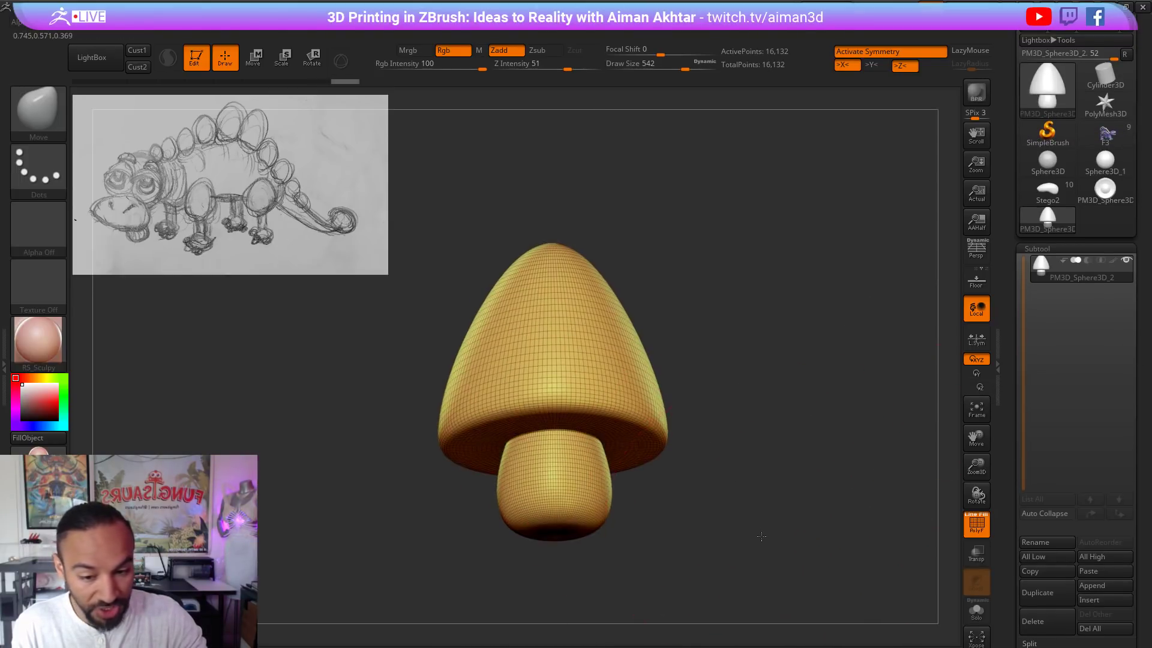
left_click_drag(761, 538, 769, 551, "alt")
scroll(1104, 576, "down", 3)
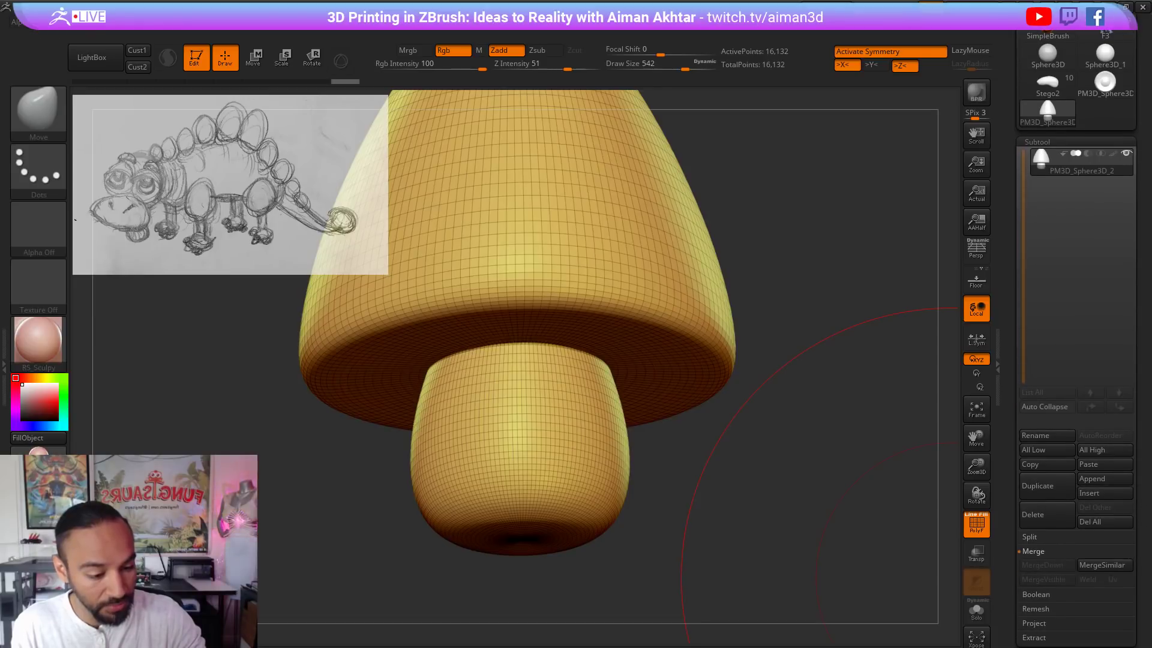
left_click(1047, 142)
left_click(1050, 156)
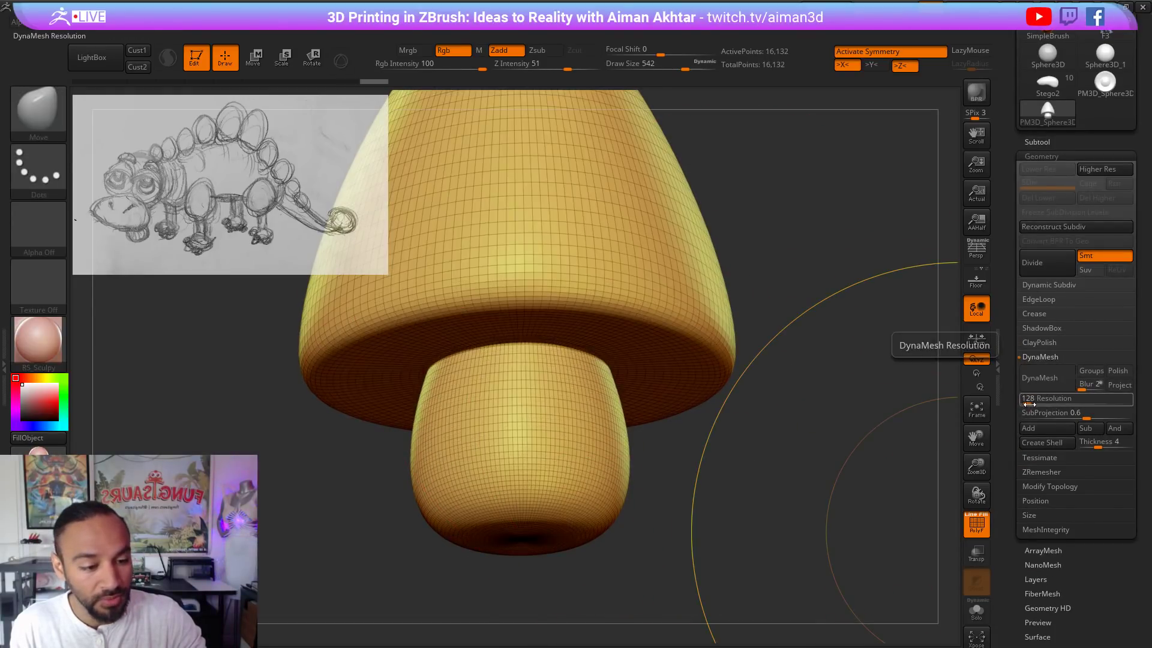
left_click_drag(1029, 404, 1033, 403)
left_click(1039, 377)
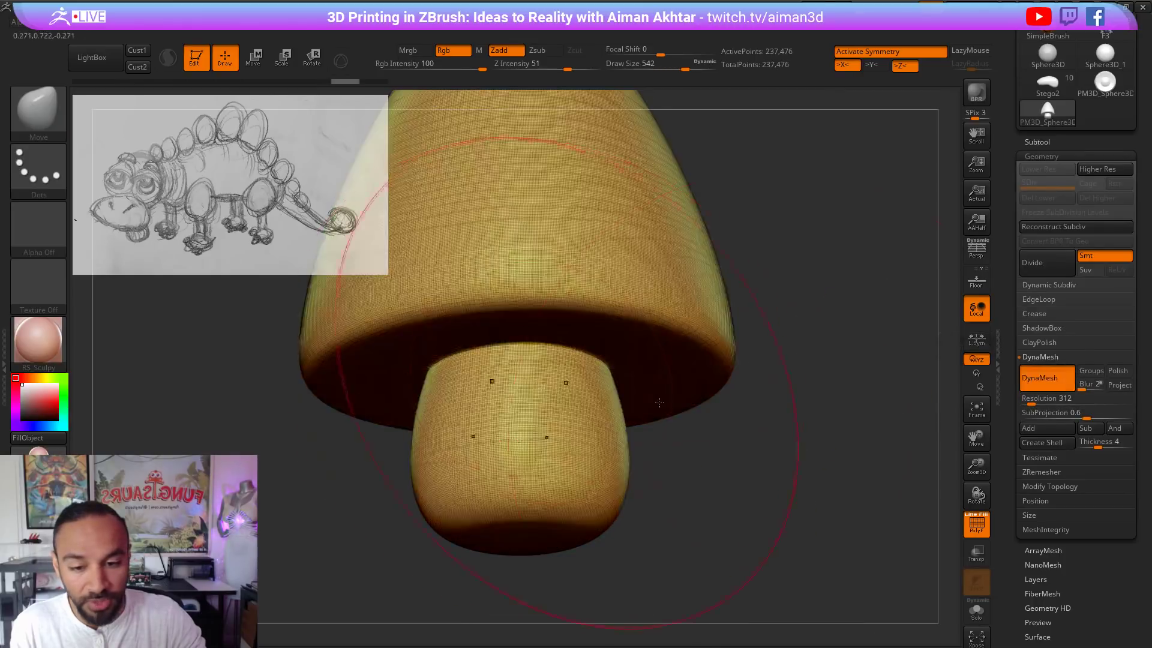
left_click(986, 534)
Step: Round the mushroom cap's outline as seen from above with the Move brush at draw size 620
left_click_drag(792, 483, 516, 456, "alt")
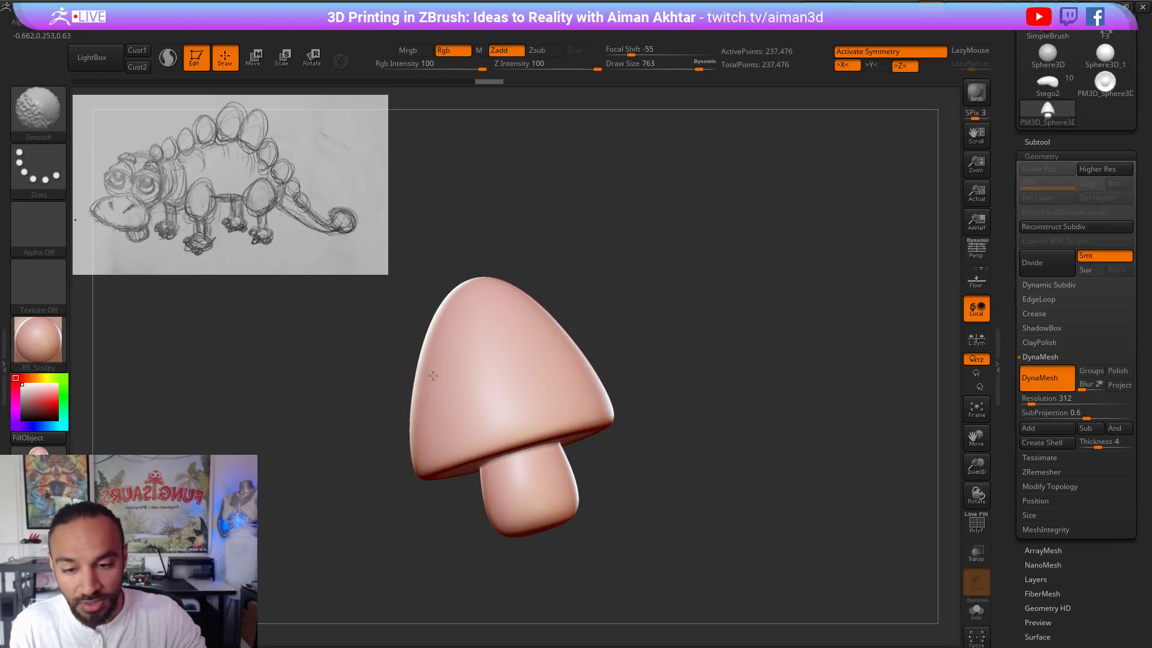
mouse_move(715, 432)
left_mouse_down()
mouse_move(687, 388)
mouse_move(637, 381)
mouse_move(676, 443)
mouse_move(744, 422)
left_mouse_up()
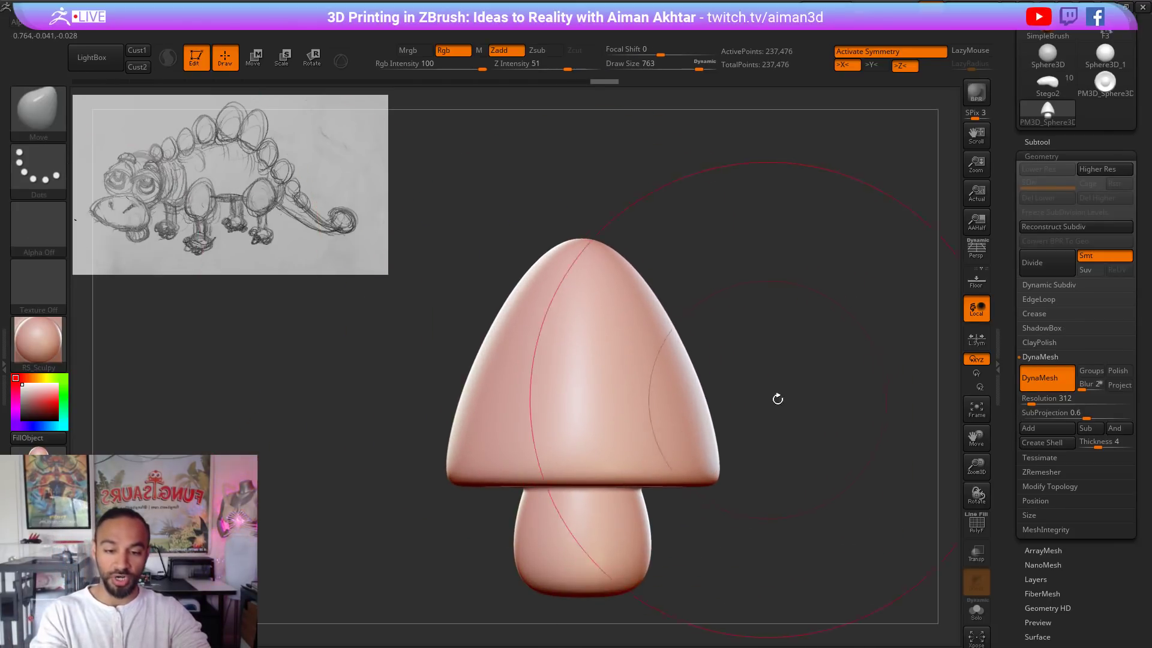
mouse_move(823, 412)
left_mouse_down("alt")
mouse_move(714, 415)
mouse_move(735, 496)
mouse_move(631, 504)
left_mouse_up("alt")
key("s")
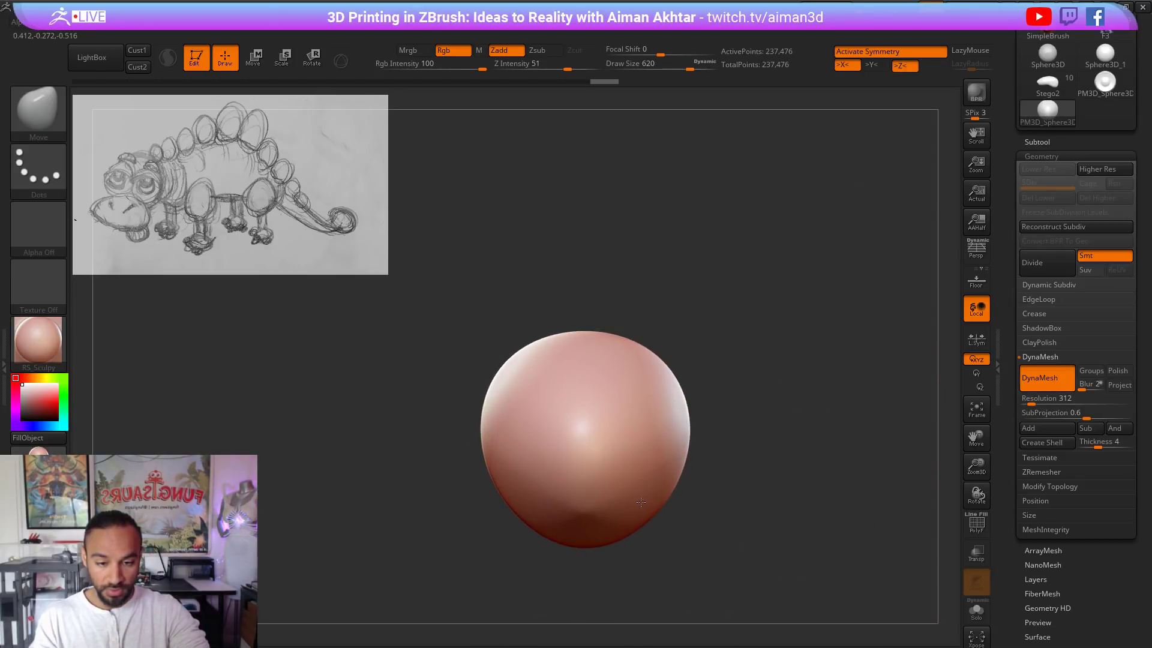
left_click_drag(682, 417, 676, 419)
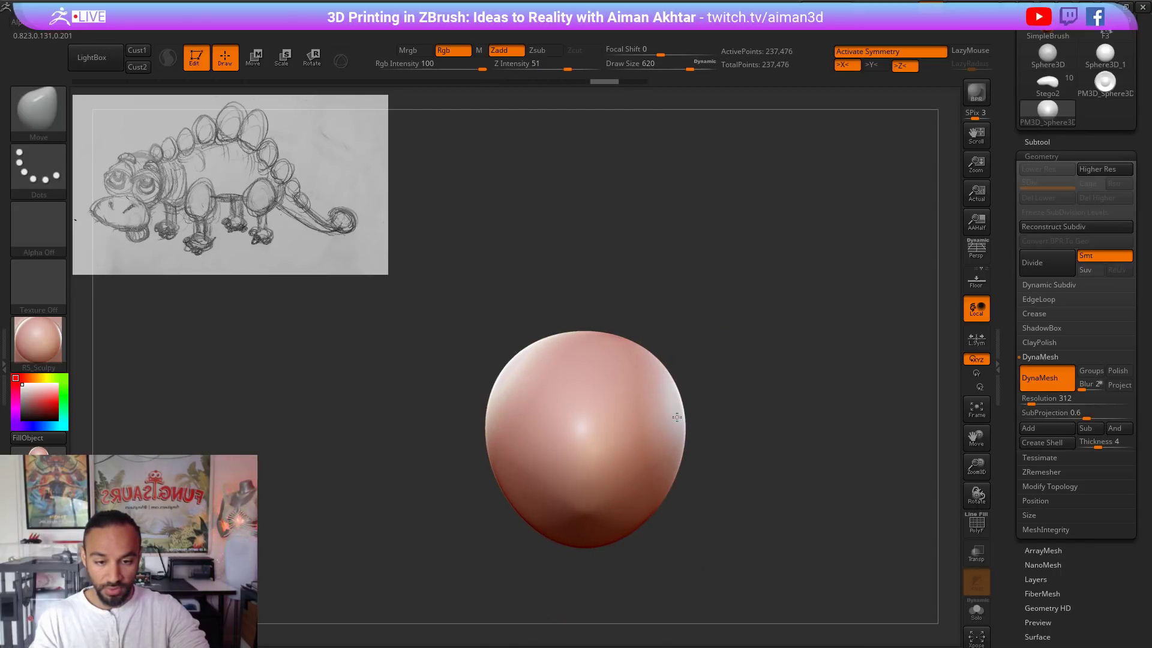
Step: Create a new InsertMesh brush from the finished mushroom instead of appending it to an existing brush
left_click(37, 110)
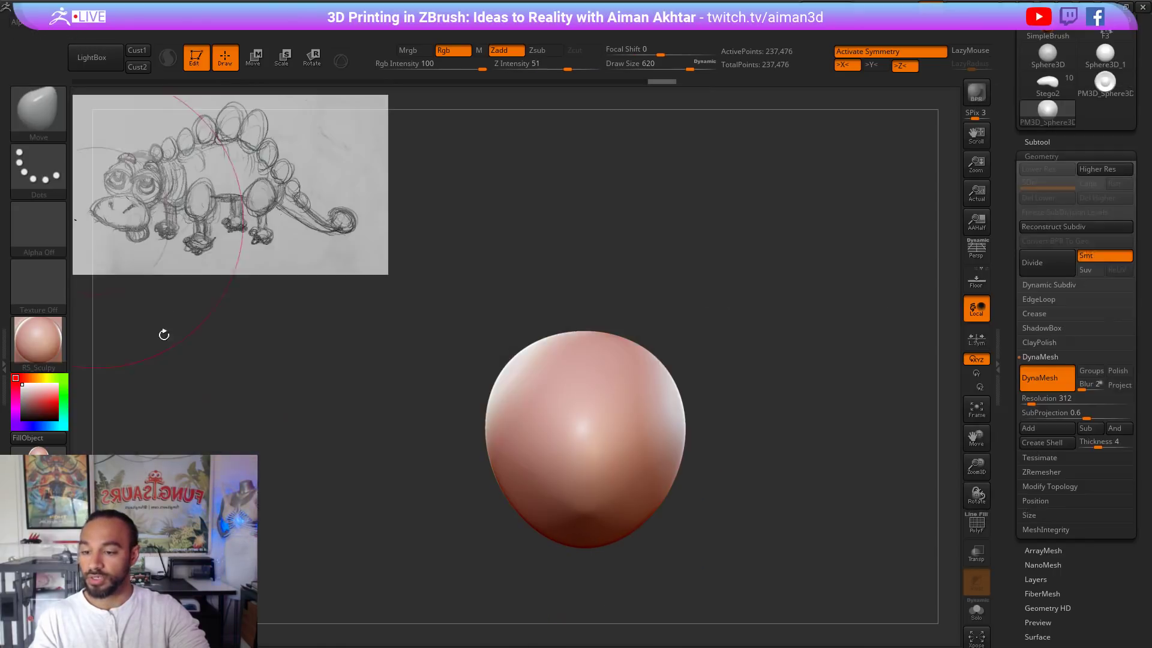
left_click(37, 126)
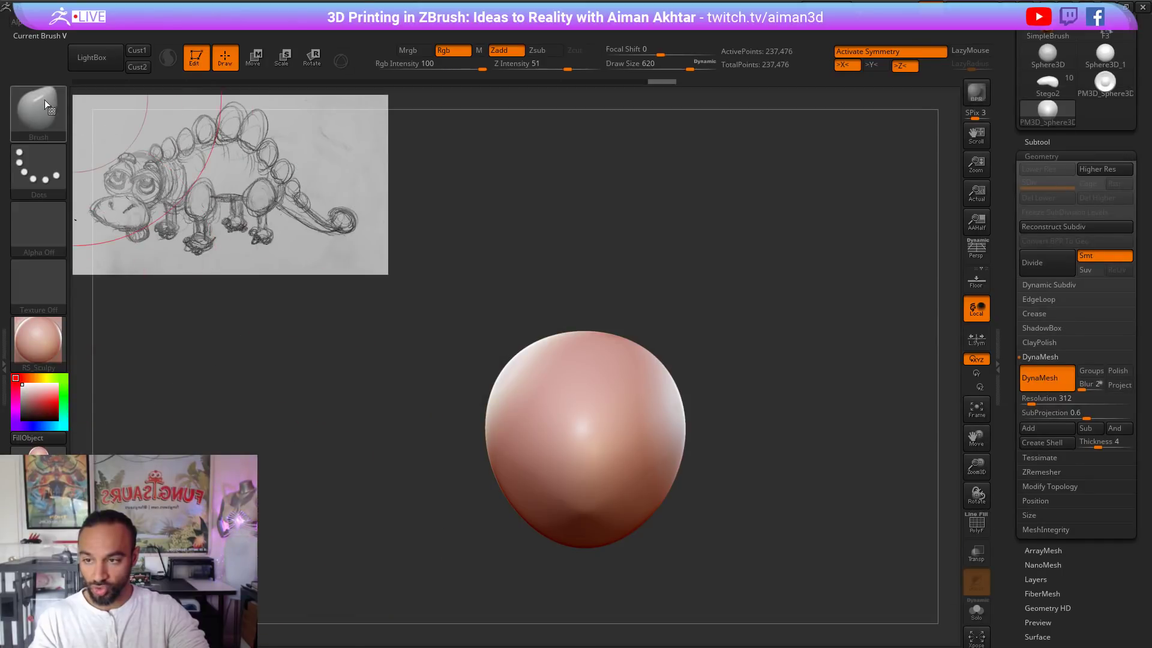
left_click(51, 124)
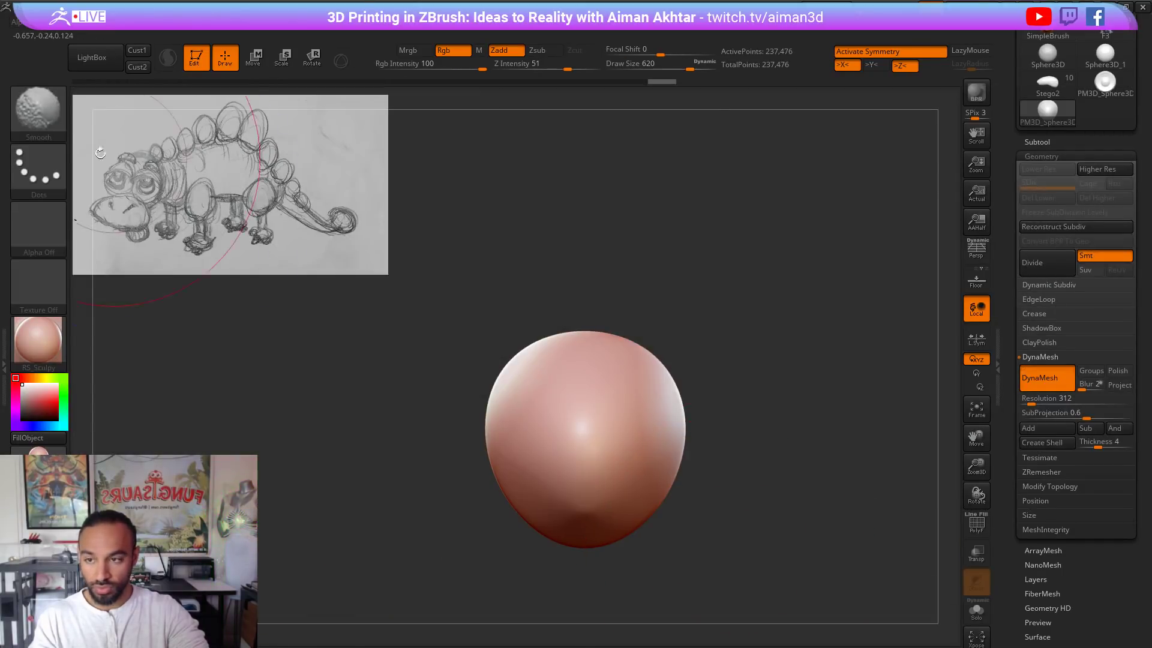
left_click(38, 110)
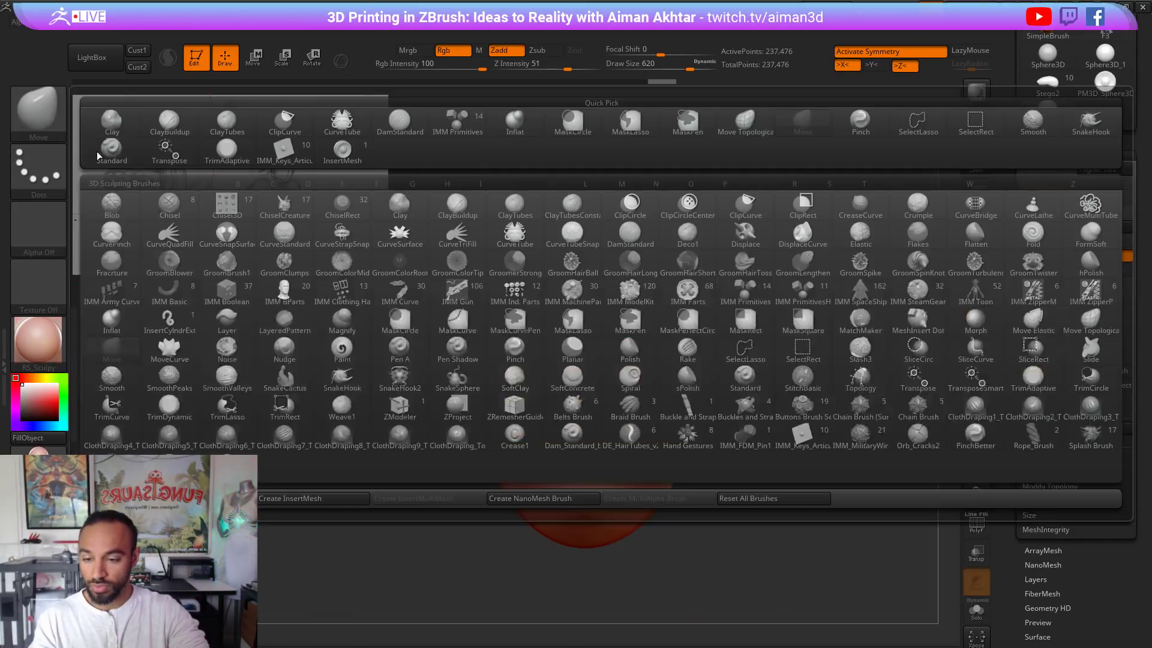
left_click(294, 497)
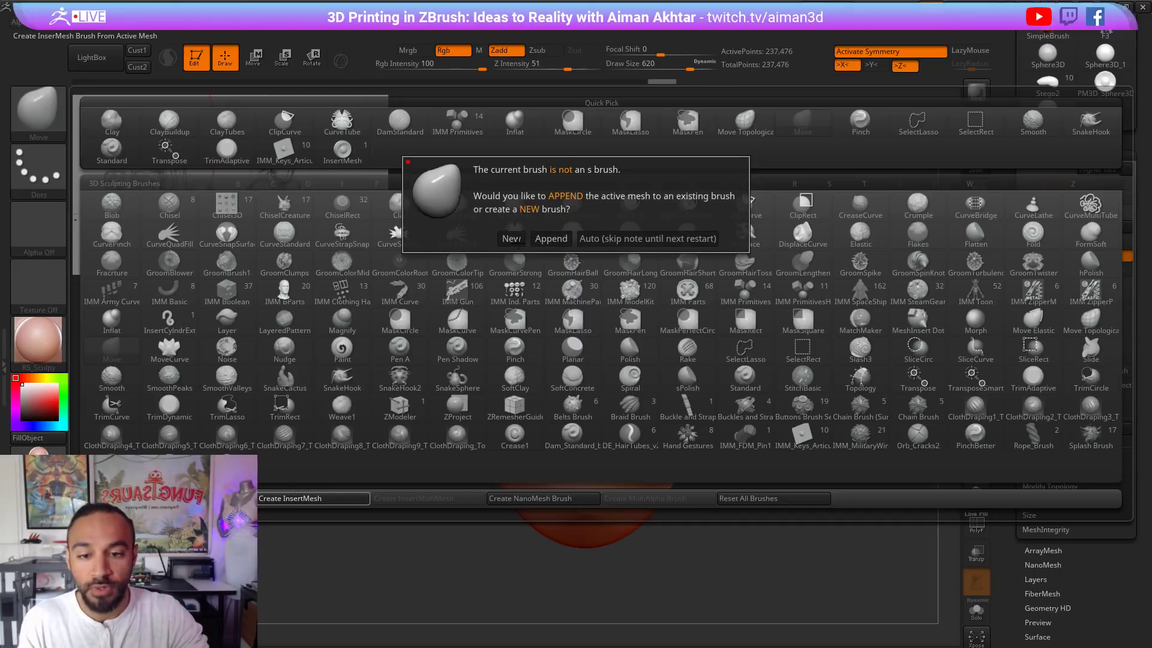
left_click(515, 240)
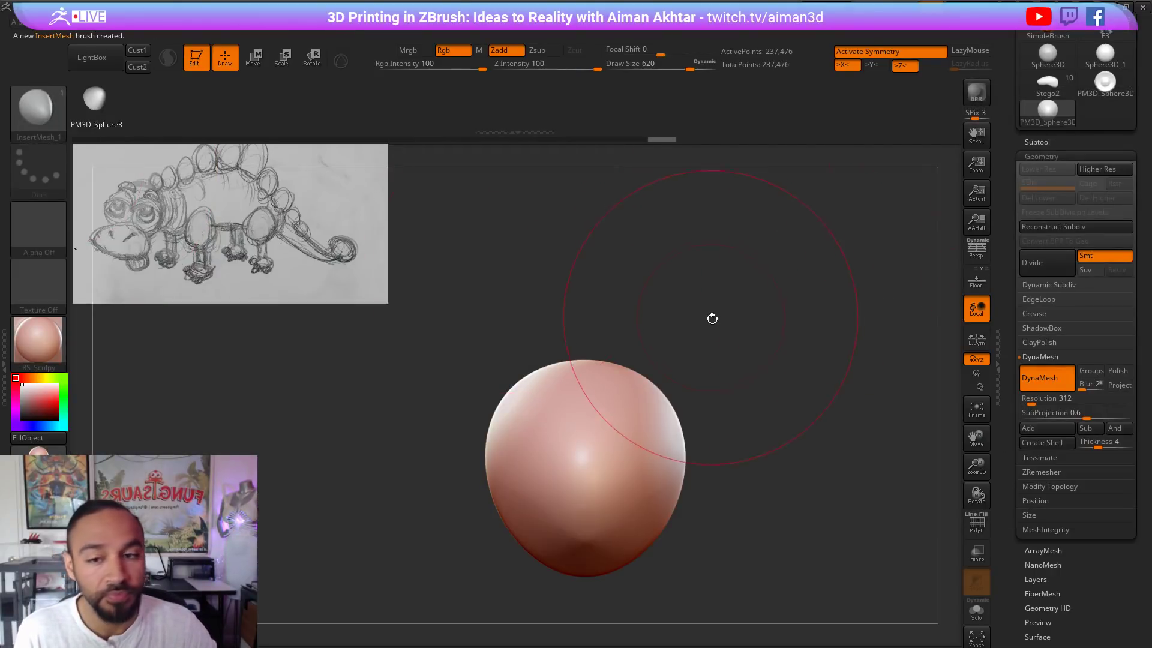
Step: Switch the active tool from the mushroom to the Stego2 creature model
left_click_drag(712, 319, 723, 260)
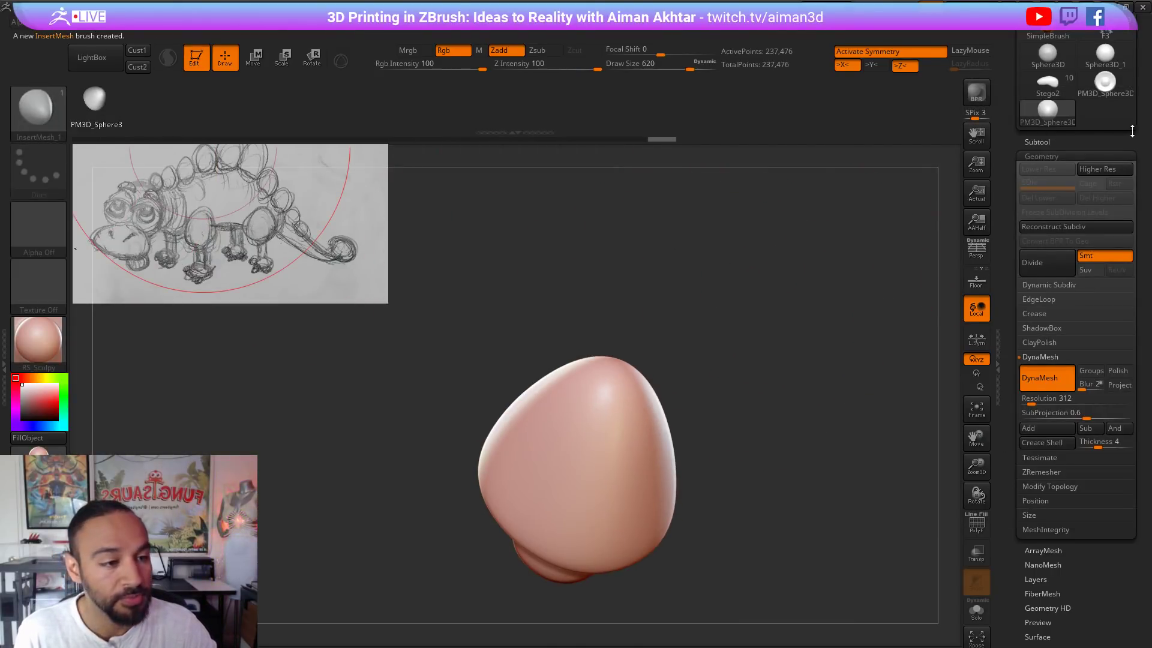
scroll(1109, 269, "up", 2)
left_click(1050, 204)
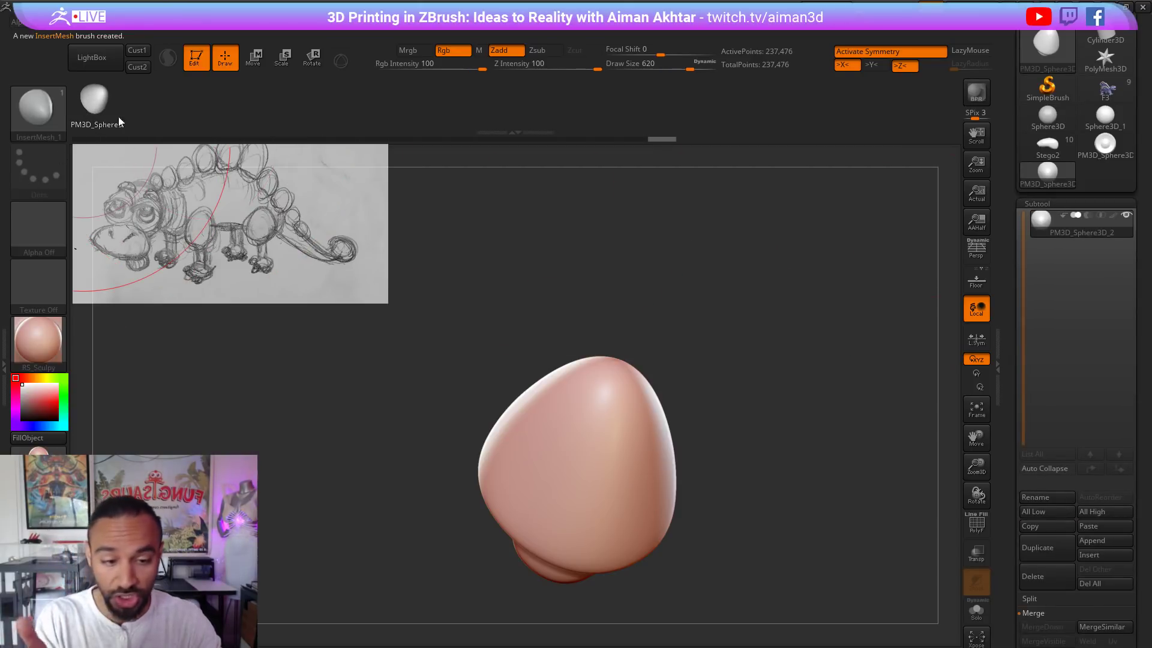
left_click_drag(1137, 157, 1137, 170)
mouse_move(1126, 172)
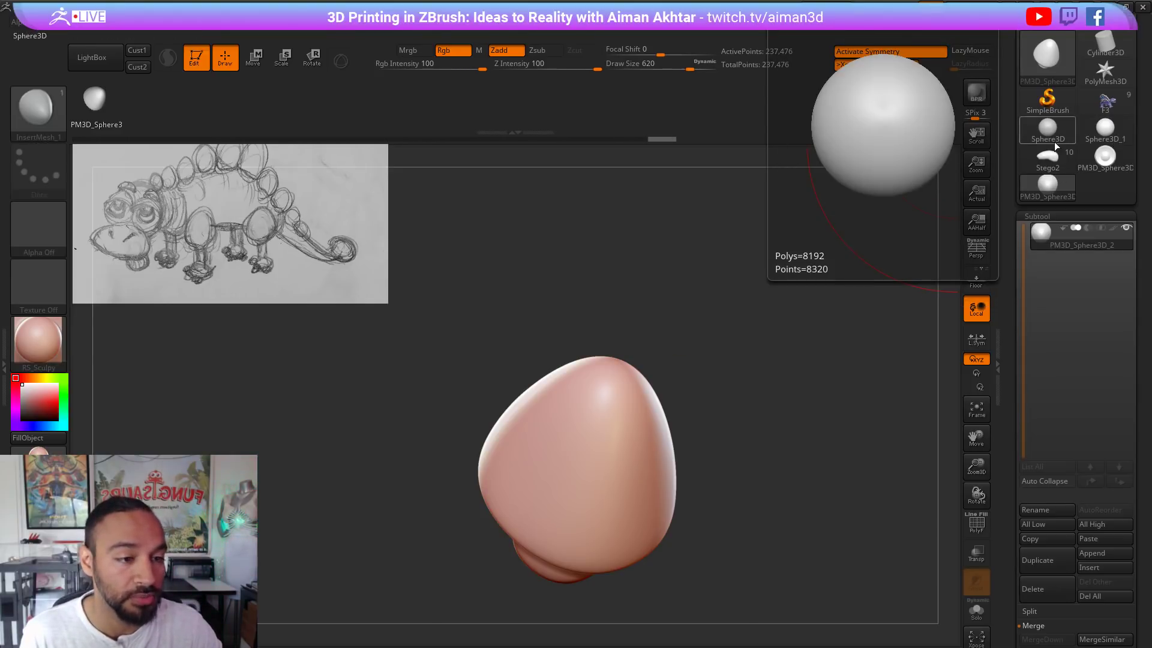
left_click(1047, 157)
Step: Try inserting mushrooms of different sizes along the creature's back with the new brush, and undo them
left_click_drag(821, 496, 600, 342)
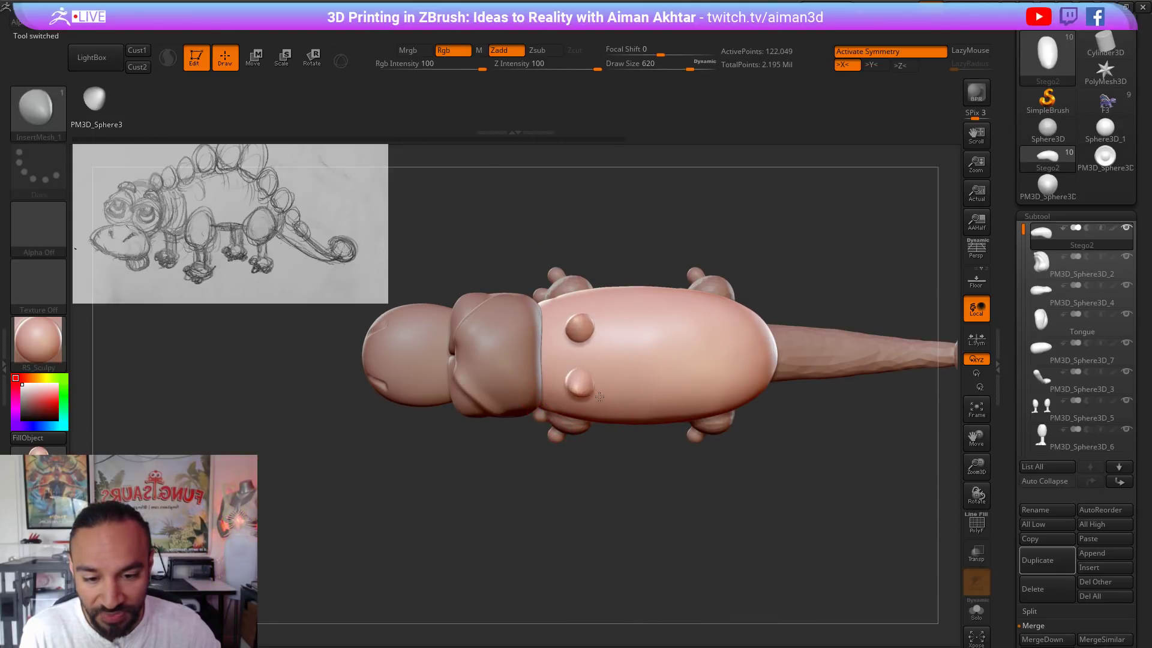
left_click_drag(599, 397, 608, 403)
mouse_move(680, 515)
left_mouse_down()
mouse_move(715, 347)
mouse_move(670, 405)
mouse_move(679, 425)
left_mouse_up()
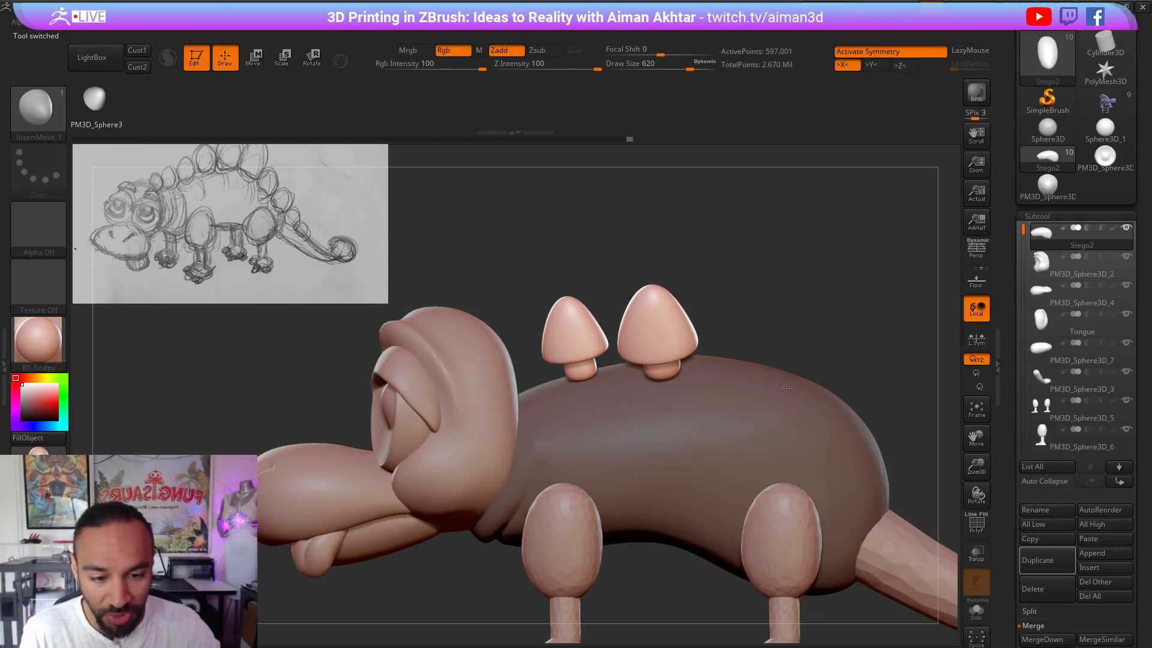
mouse_move(766, 373)
left_mouse_down()
mouse_move(793, 420)
mouse_move(857, 353)
mouse_move(726, 364)
mouse_move(887, 384)
mouse_move(835, 382)
left_mouse_up()
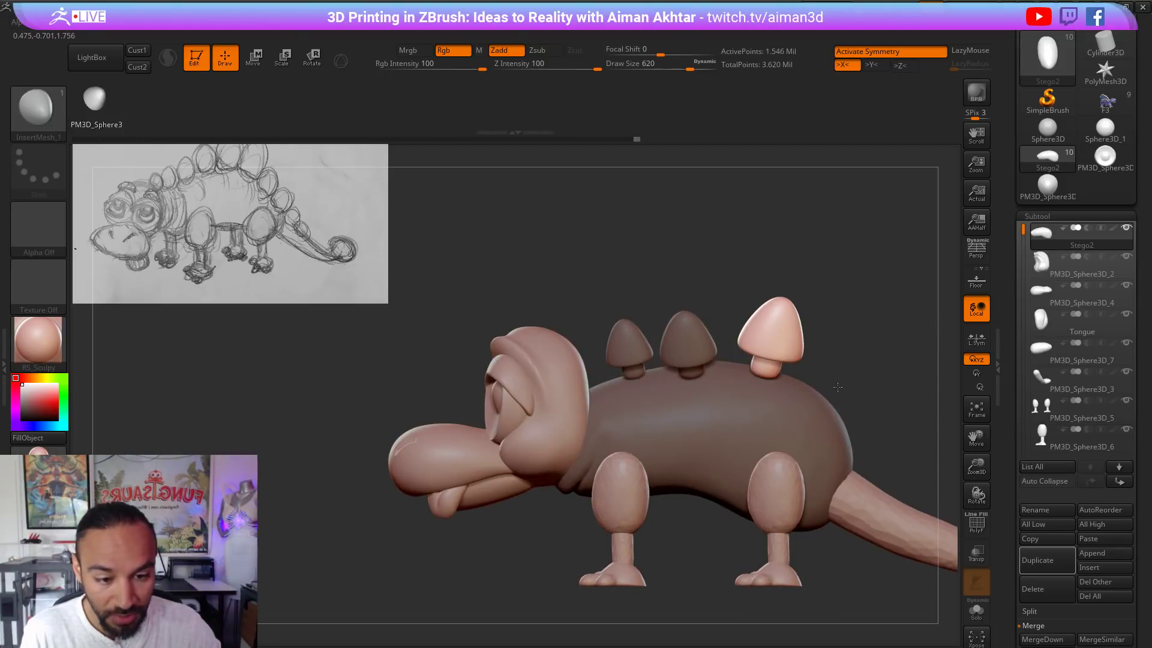
key("ctrl+z")
key("ctrl+z")
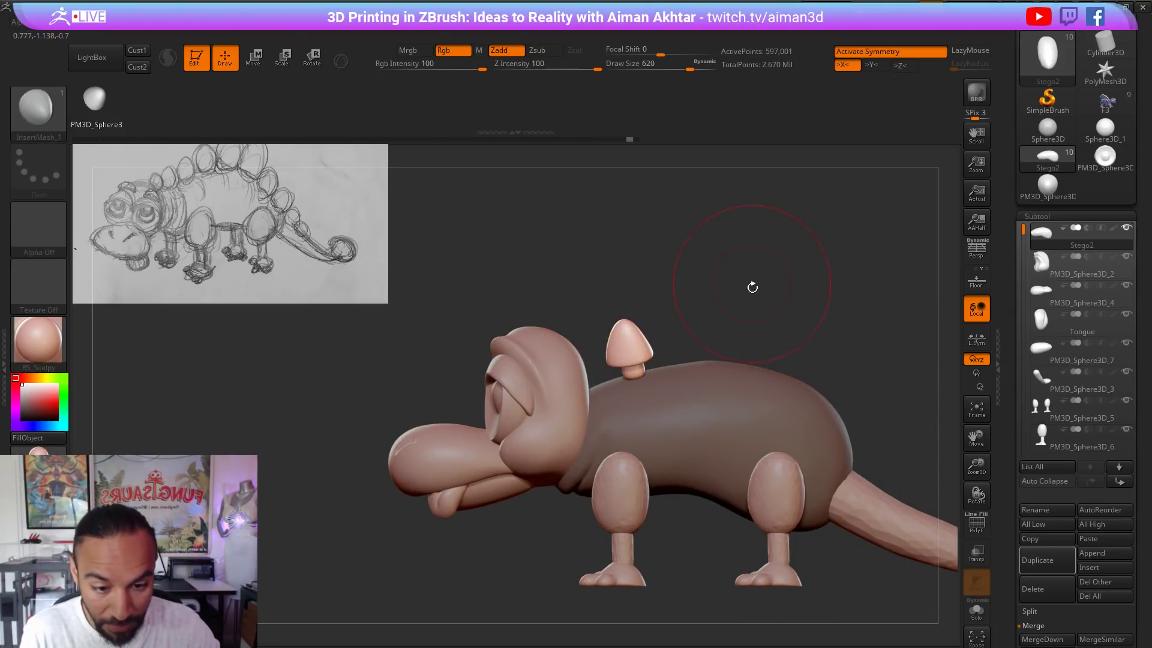
left_click_drag(752, 287, 682, 347)
key("ctrl+z")
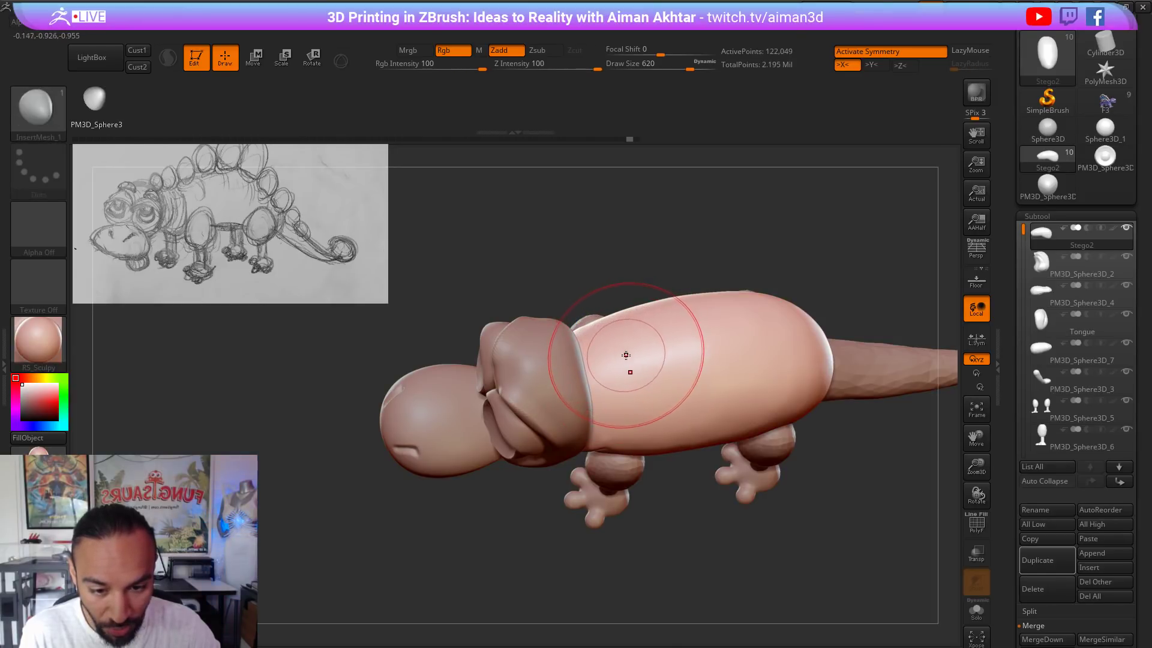
Step: Try inserting single mushrooms behind the creature's head from several viewing angles, undoing each placement
left_click_drag(653, 364, 679, 365)
left_click_drag(715, 469, 666, 411)
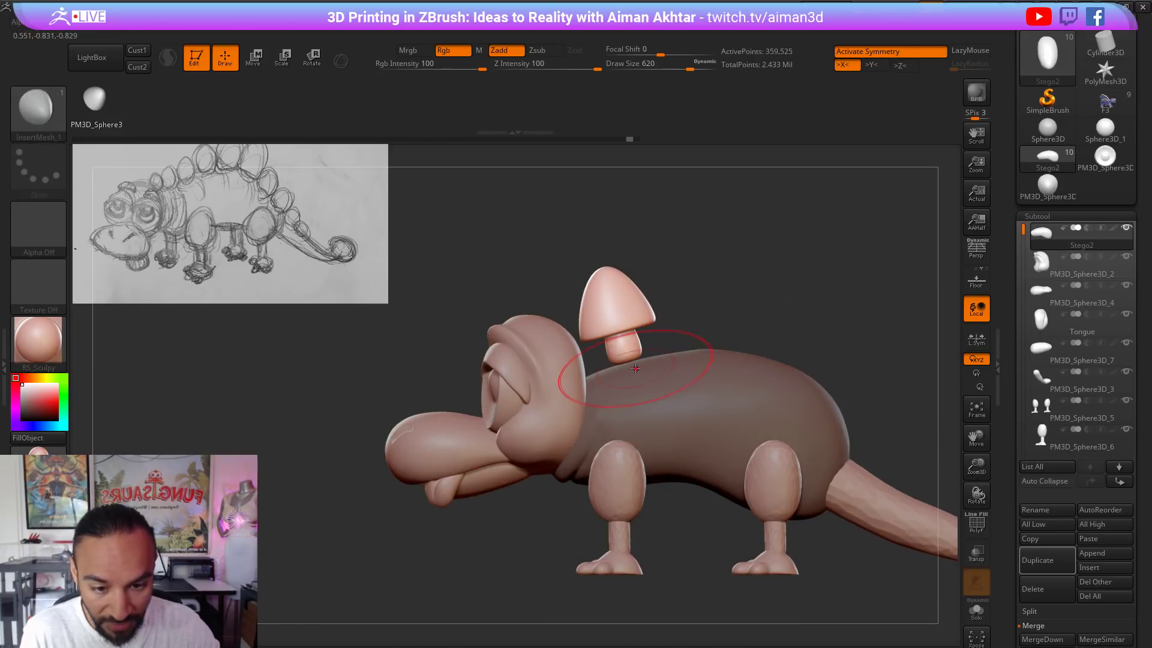
right_click_drag(786, 371, 791, 468, "ctrl")
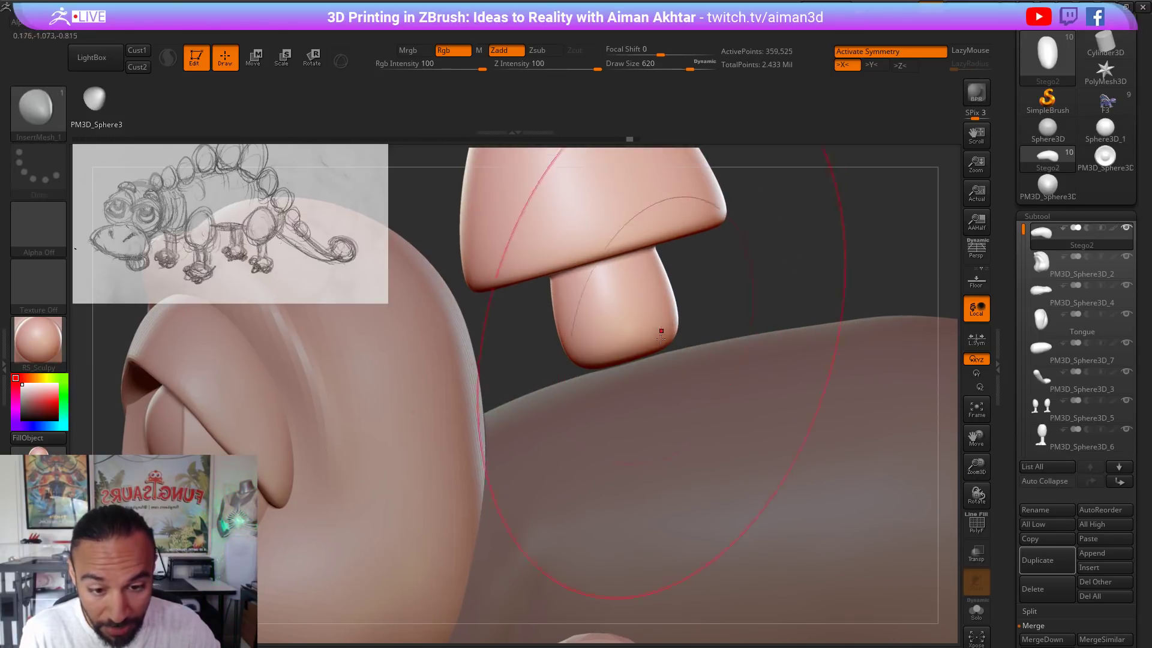
key("ctrl+z")
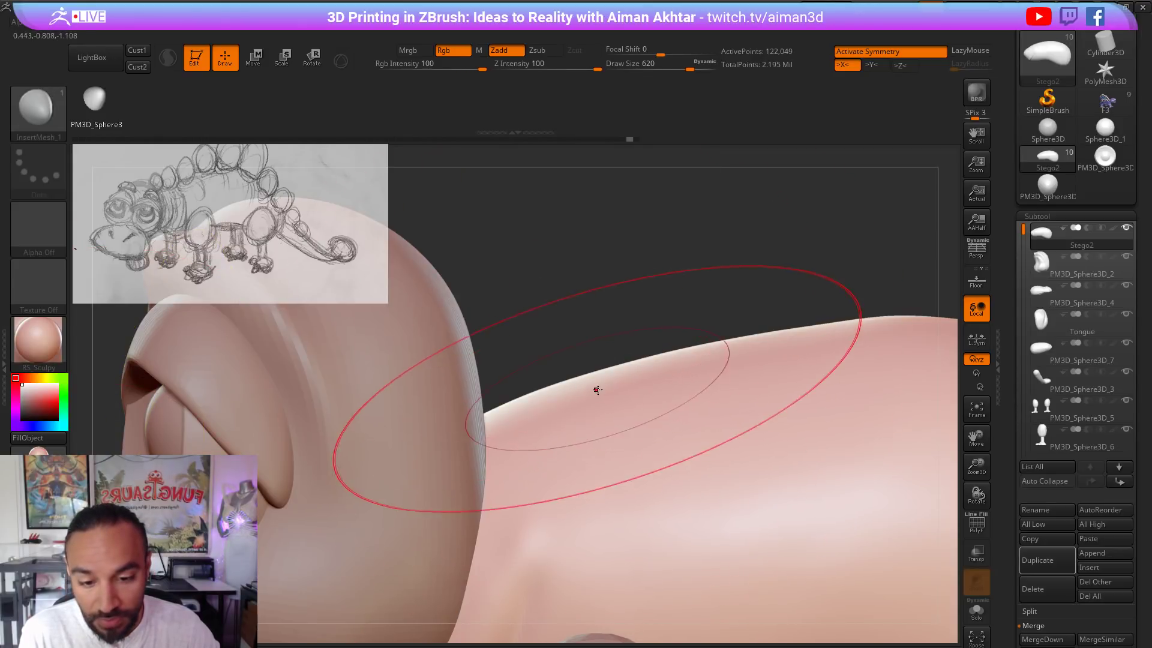
left_click_drag(631, 417, 763, 301)
right_click_drag(754, 260, 747, 264)
key("ctrl+z")
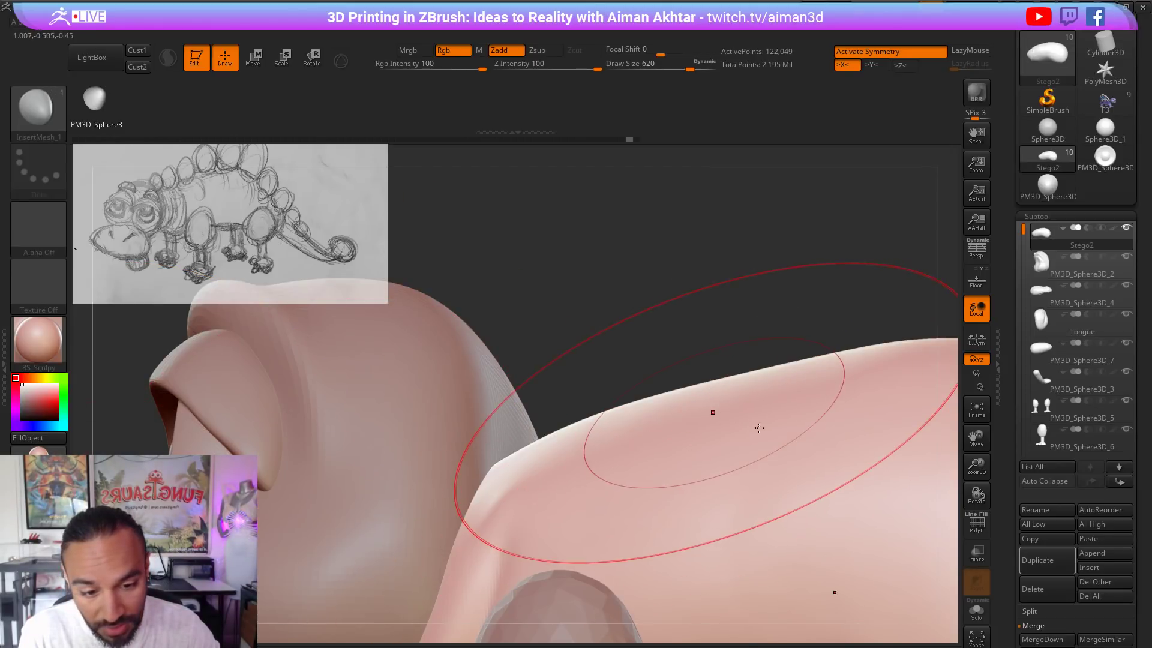
left_click_drag(712, 414, 753, 354)
key("ctrl+z")
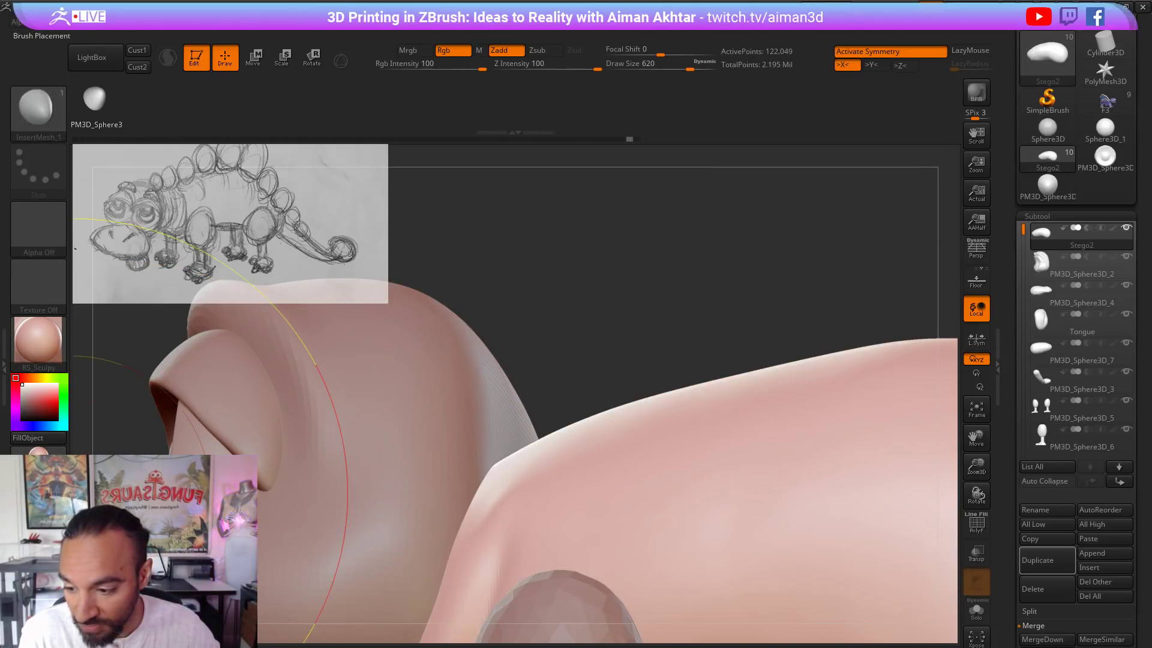
left_click_drag(648, 416, 748, 447)
key("ctrl+z")
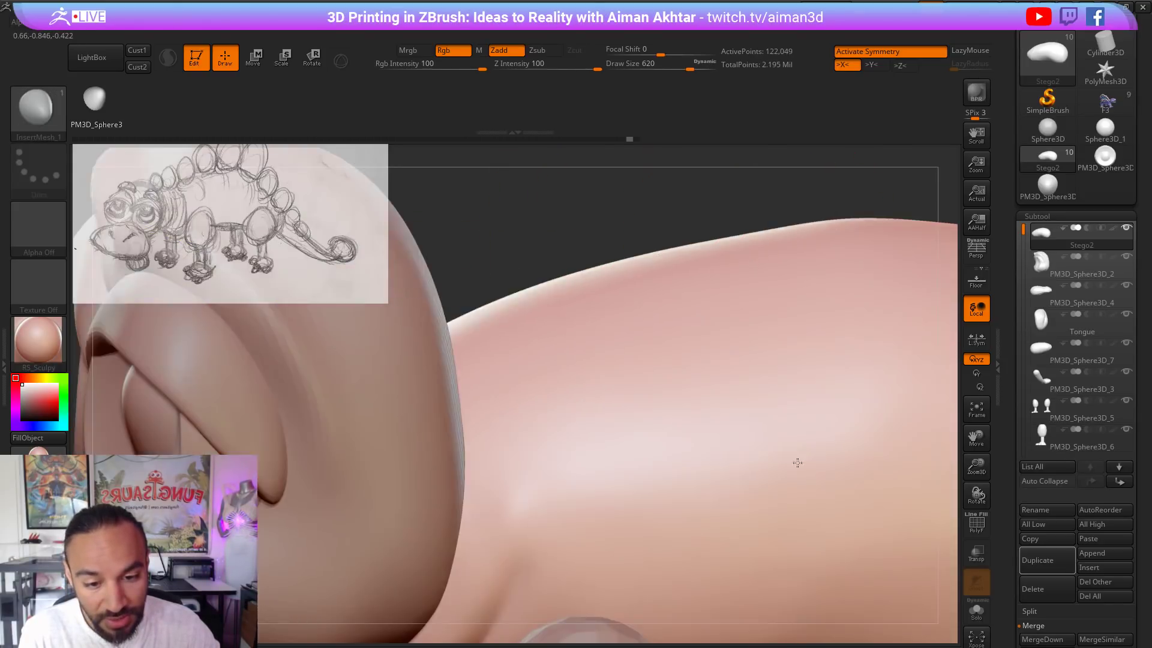
Step: Try inserting a spaced row of six mushrooms of varying sizes along the creature's spine, from behind the head to the rump
mouse_move(797, 462)
right_mouse_down()
mouse_move(783, 432)
mouse_move(761, 507)
mouse_move(640, 515)
right_mouse_up()
right_click_drag(734, 525, 629, 582, "alt")
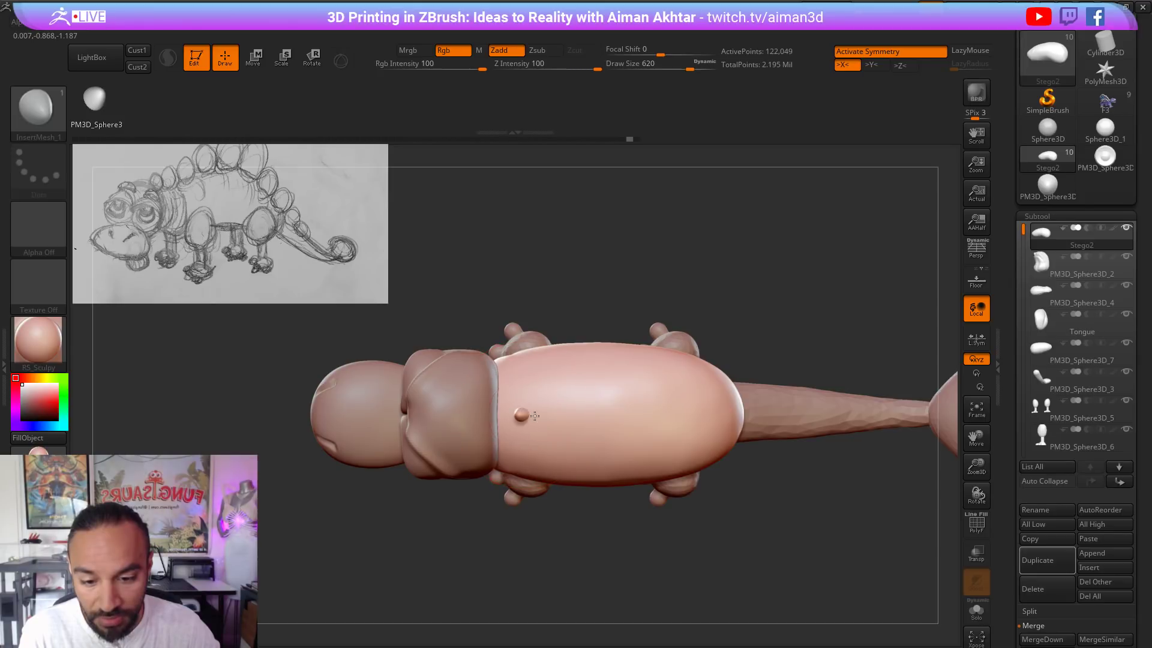
left_click_drag(552, 415, 552, 414)
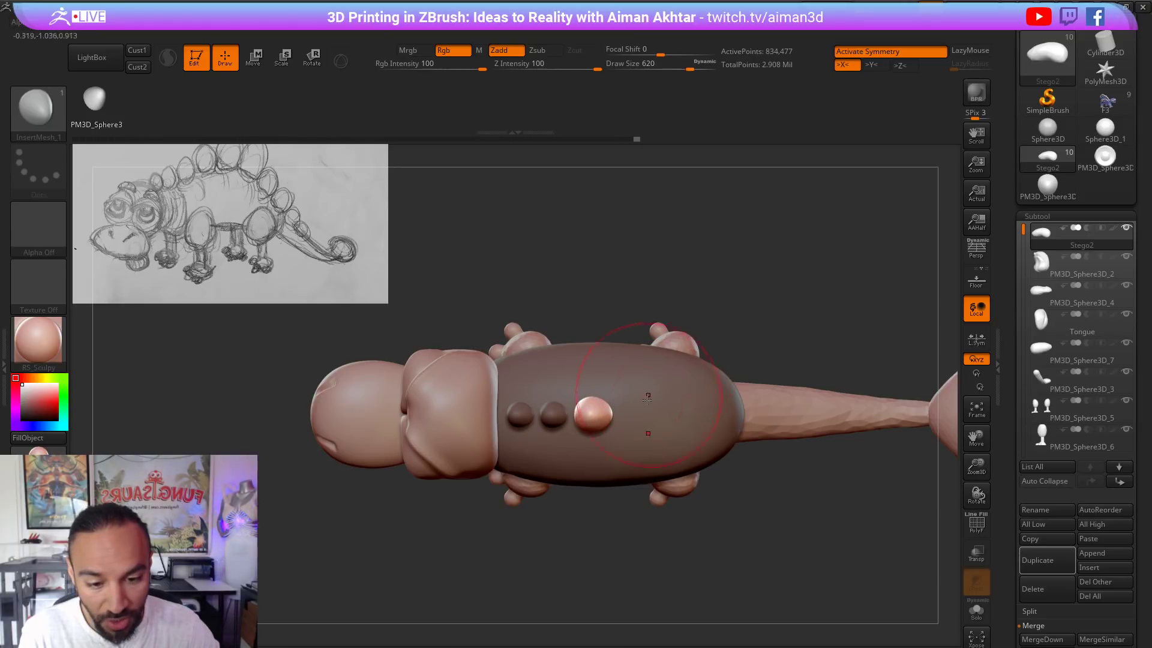
left_click_drag(658, 415, 697, 399)
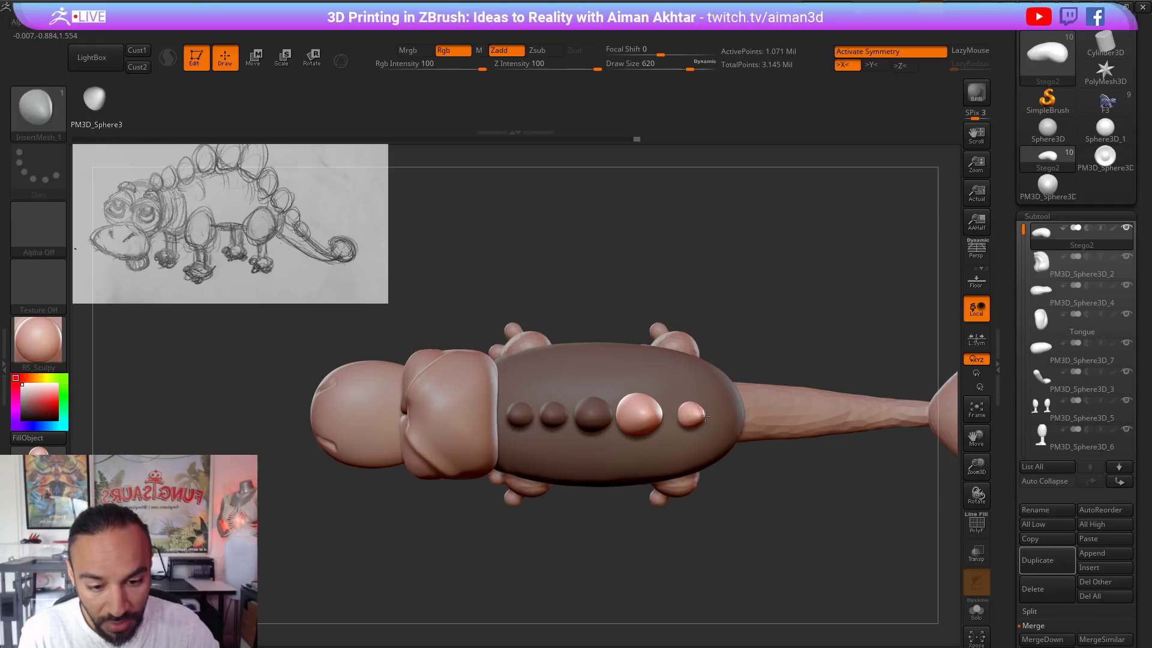
left_click_drag(715, 417, 717, 415)
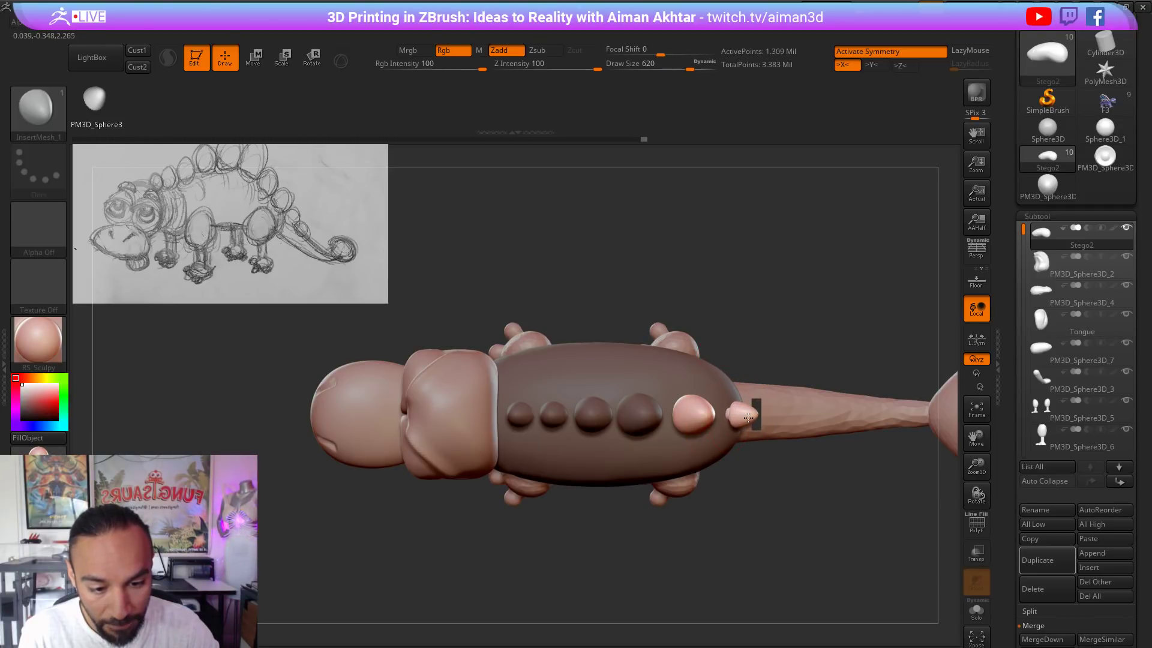
left_click(749, 417)
left_click_drag(784, 522, 776, 385)
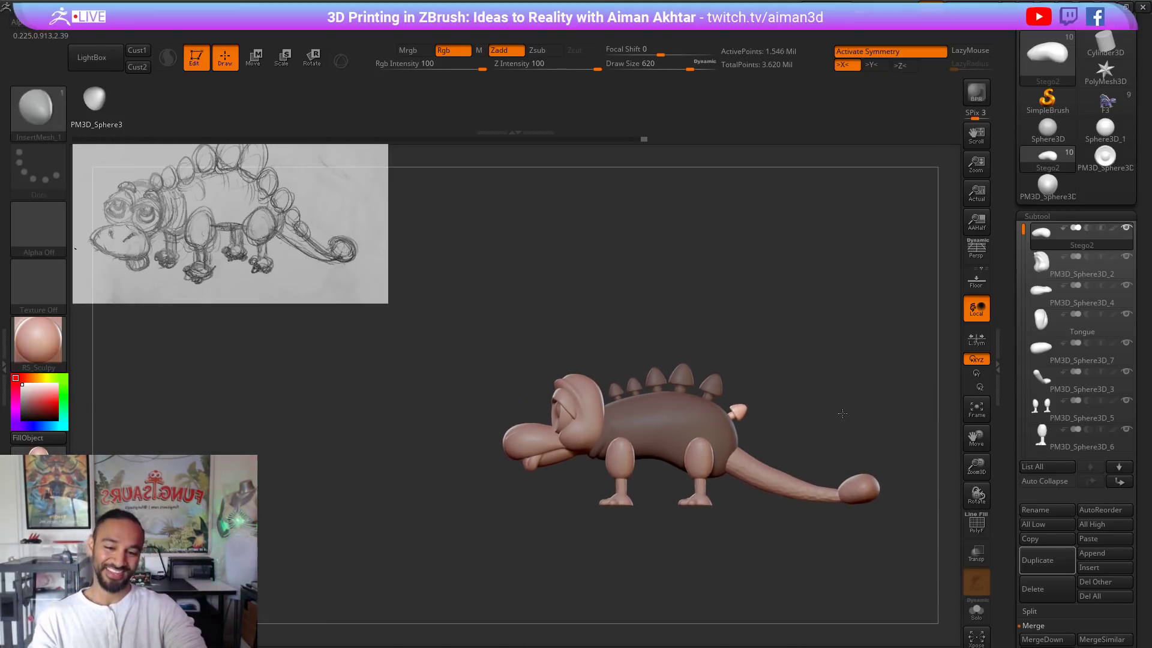
mouse_move(838, 414)
left_mouse_down("alt")
mouse_move(877, 442)
mouse_move(844, 432)
left_mouse_up("alt")
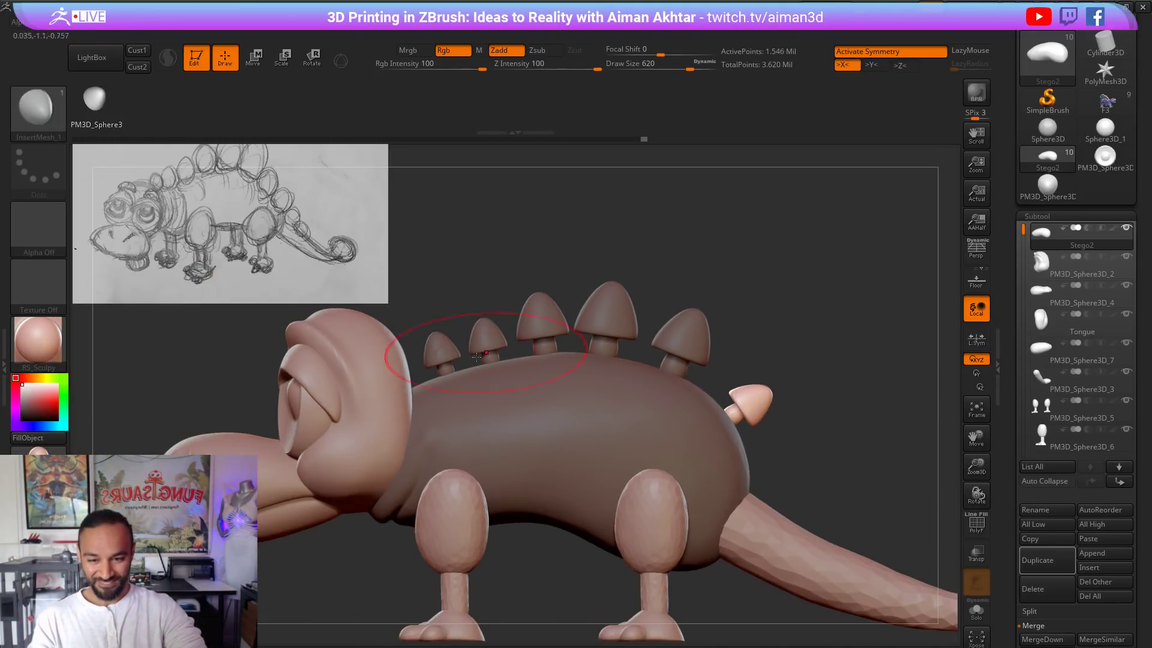
mouse_move(803, 297)
left_mouse_down("alt")
mouse_move(780, 299)
mouse_move(806, 319)
left_mouse_up("alt")
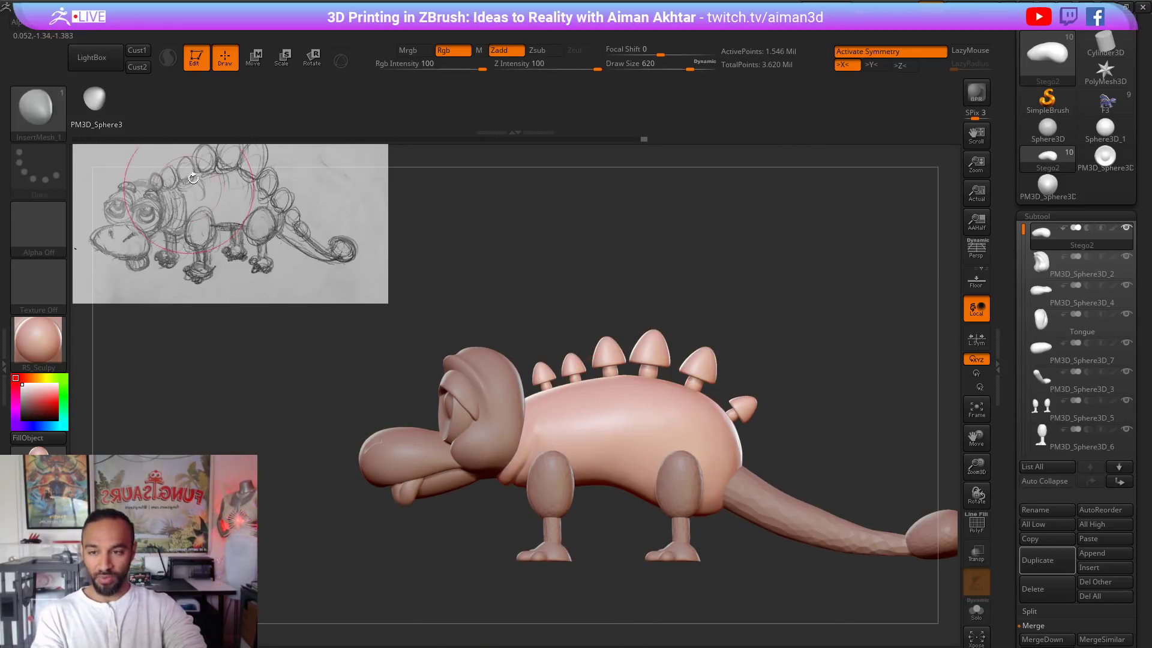
Step: Reposition the reference sketch in Spotlight so the whole creature is visible, and keep X symmetry active
key("z")
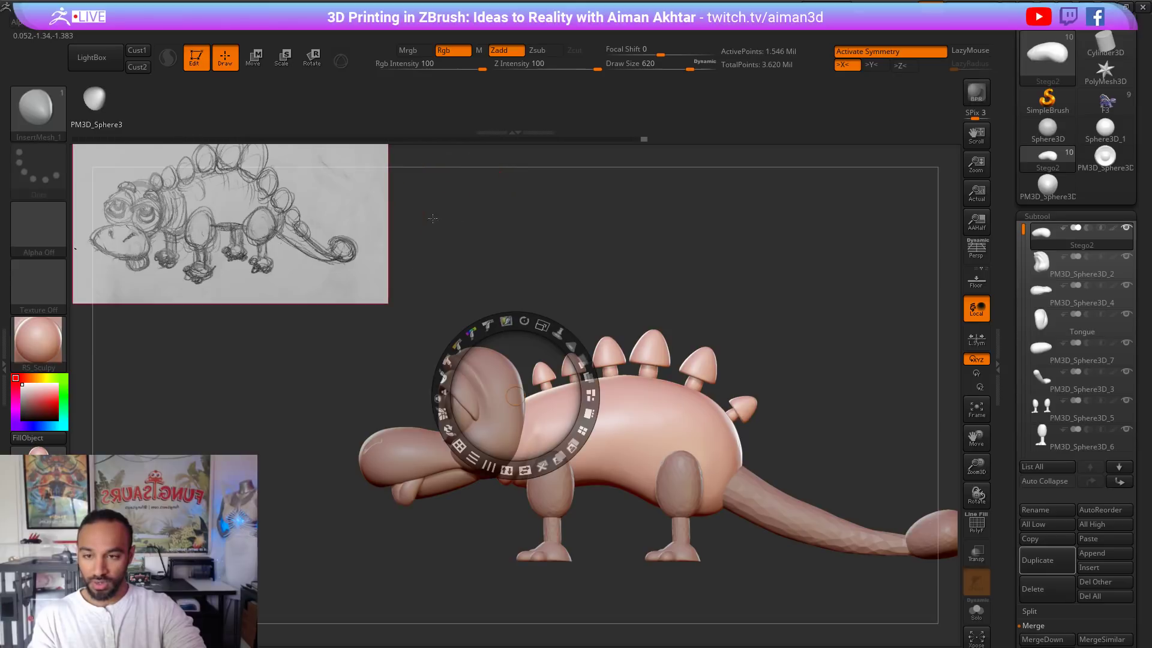
key("z")
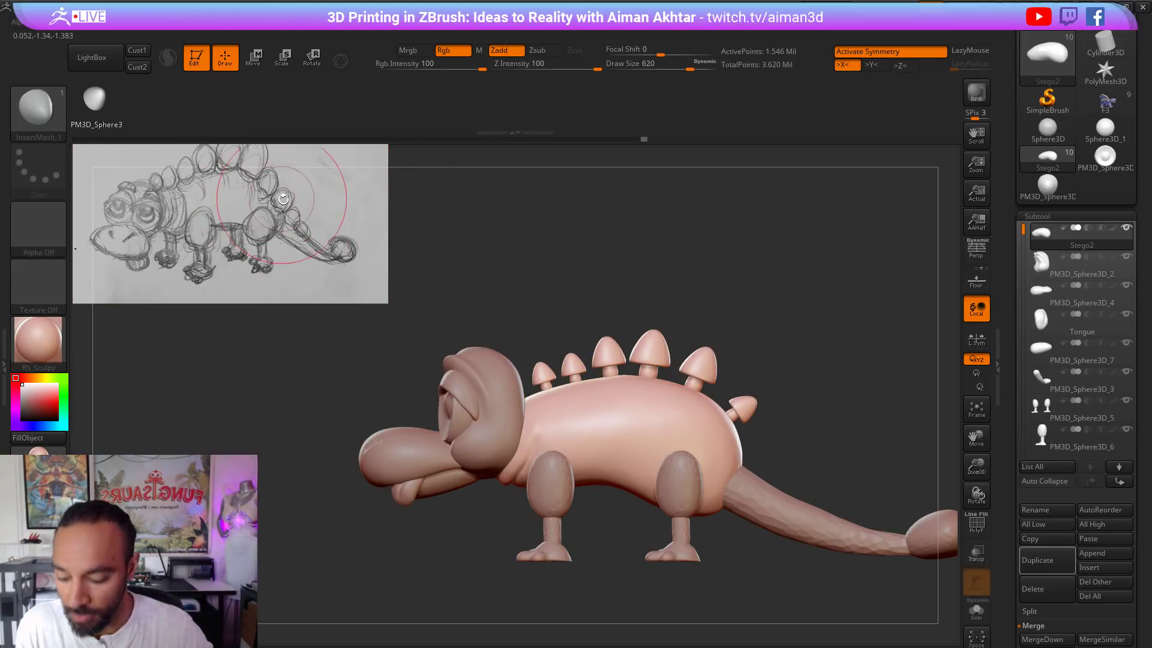
key("shift+z")
key("shift+z")
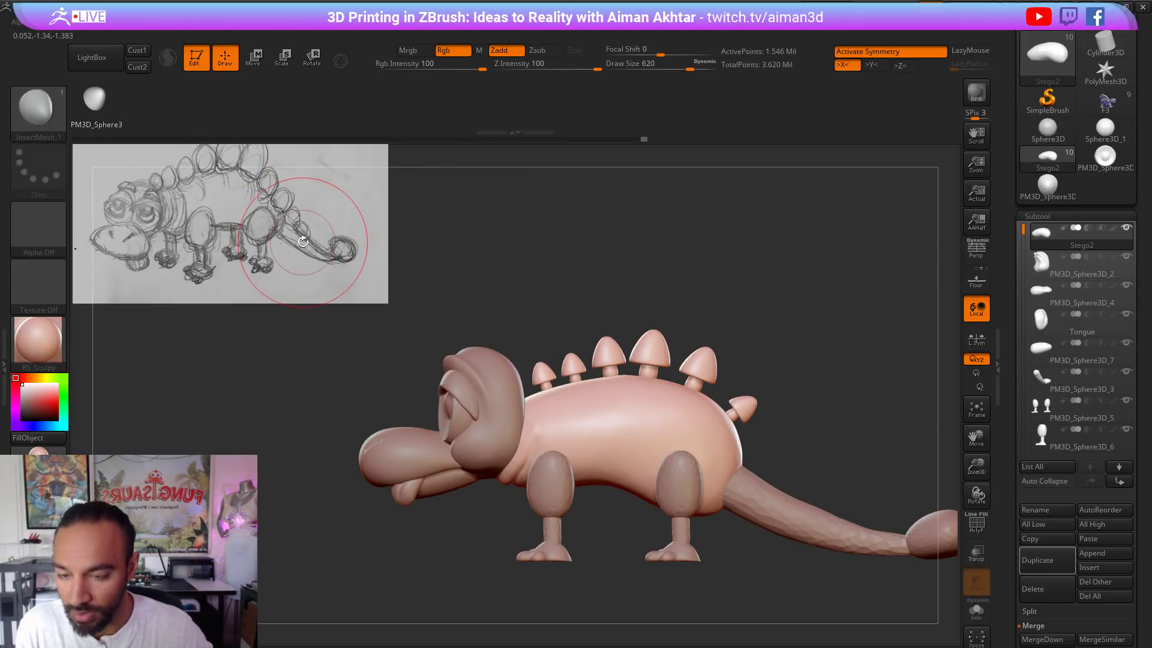
key("z")
left_click_drag(534, 362, 545, 443)
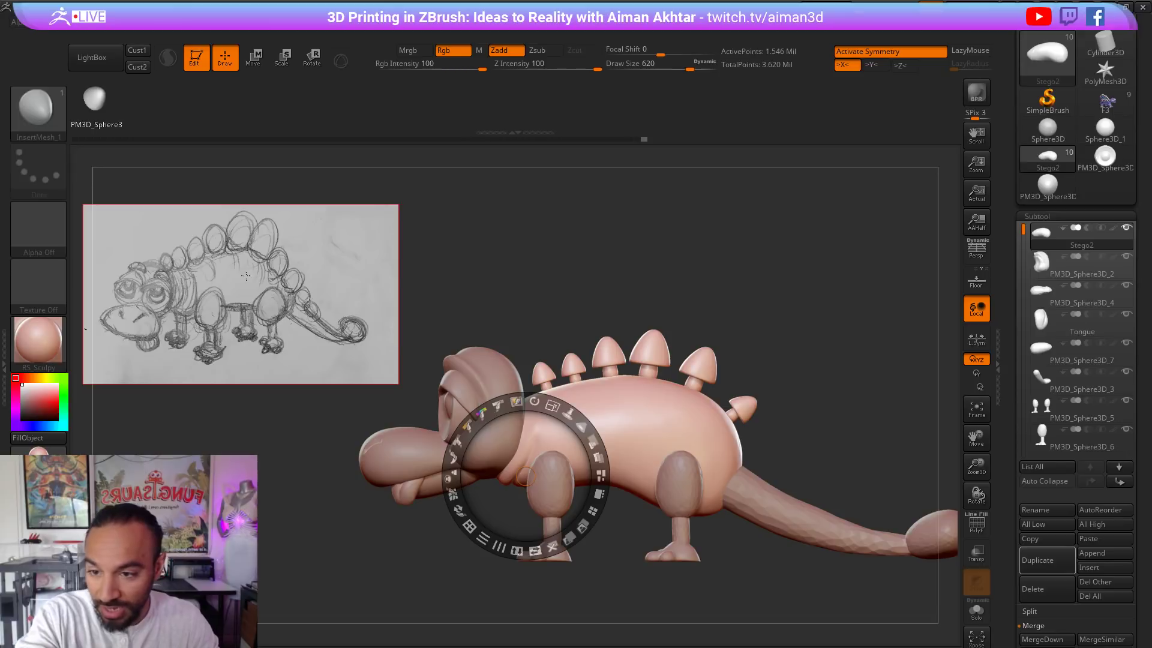
key("x")
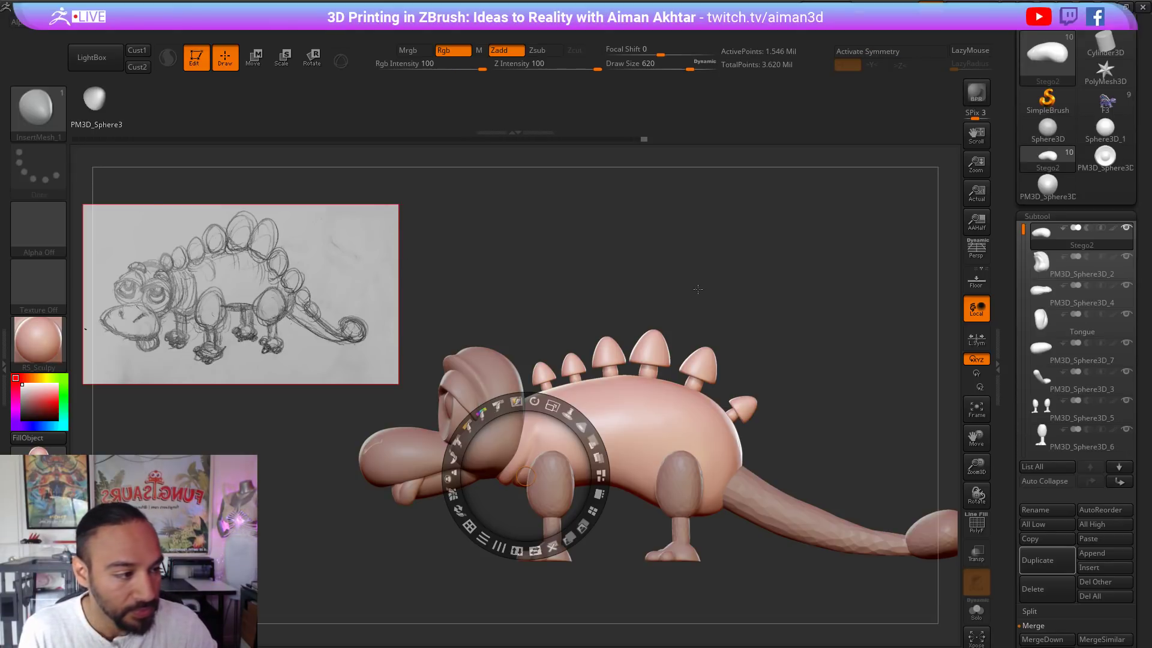
key("x")
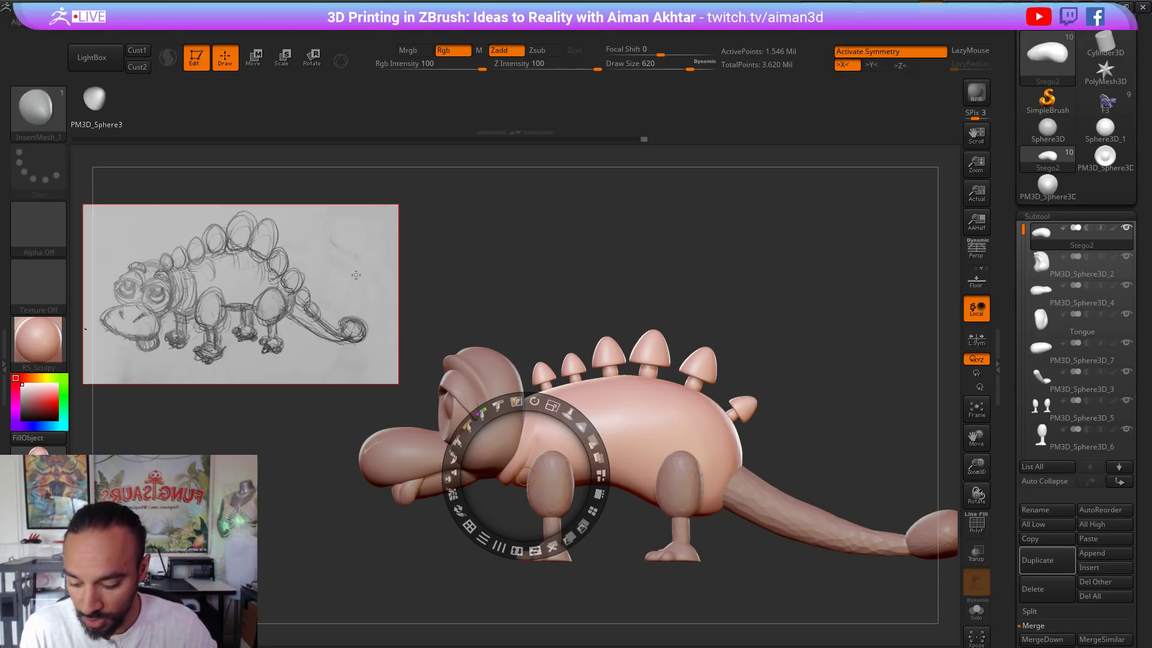
left_click_drag(491, 433, 520, 410)
key("z")
Step: Undo the row of six mushrooms on the creature's back
mouse_move(740, 277)
left_mouse_down()
mouse_move(751, 315)
mouse_move(725, 519)
left_mouse_up()
key("ctrl+z")
key("ctrl+z")
key("ctrl+z")
key("ctrl+z")
Step: Insert a closely spaced row of seven larger mushrooms along the spine from the head to the rump, and clear the mask
left_click(402, 412, "alt")
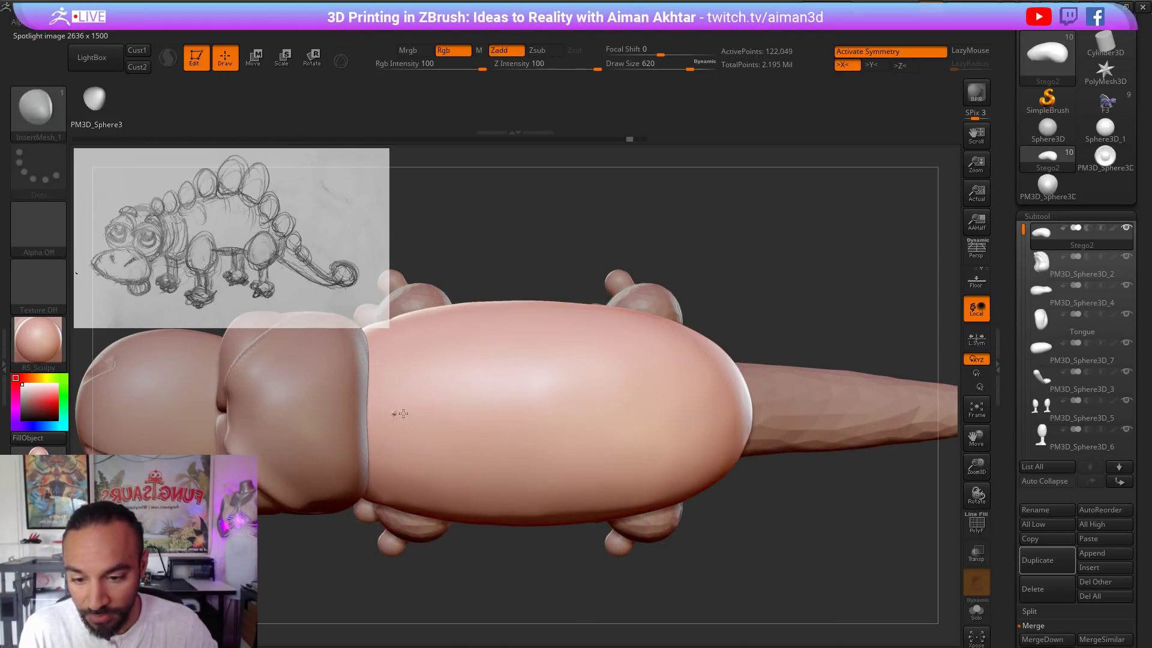
mouse_move(393, 414)
left_mouse_down()
mouse_move(445, 417)
mouse_move(442, 394)
mouse_move(461, 414)
mouse_move(792, 413)
left_mouse_up()
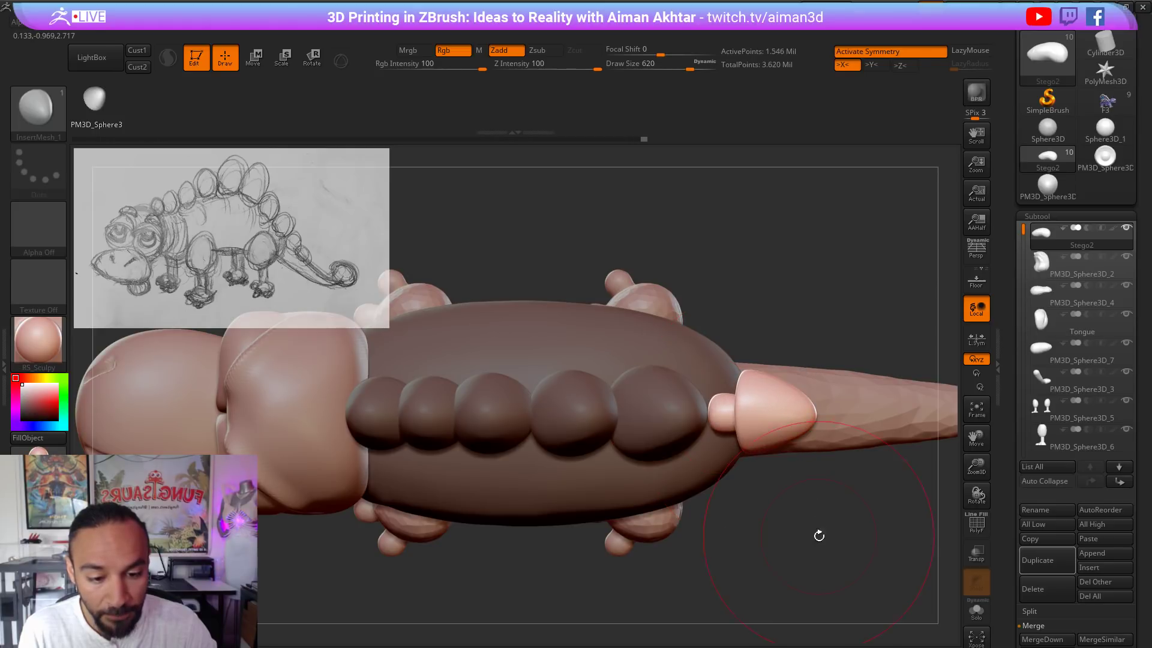
left_click_drag(818, 534, 779, 370)
key("ctrl+z")
left_click(769, 330, "ctrl")
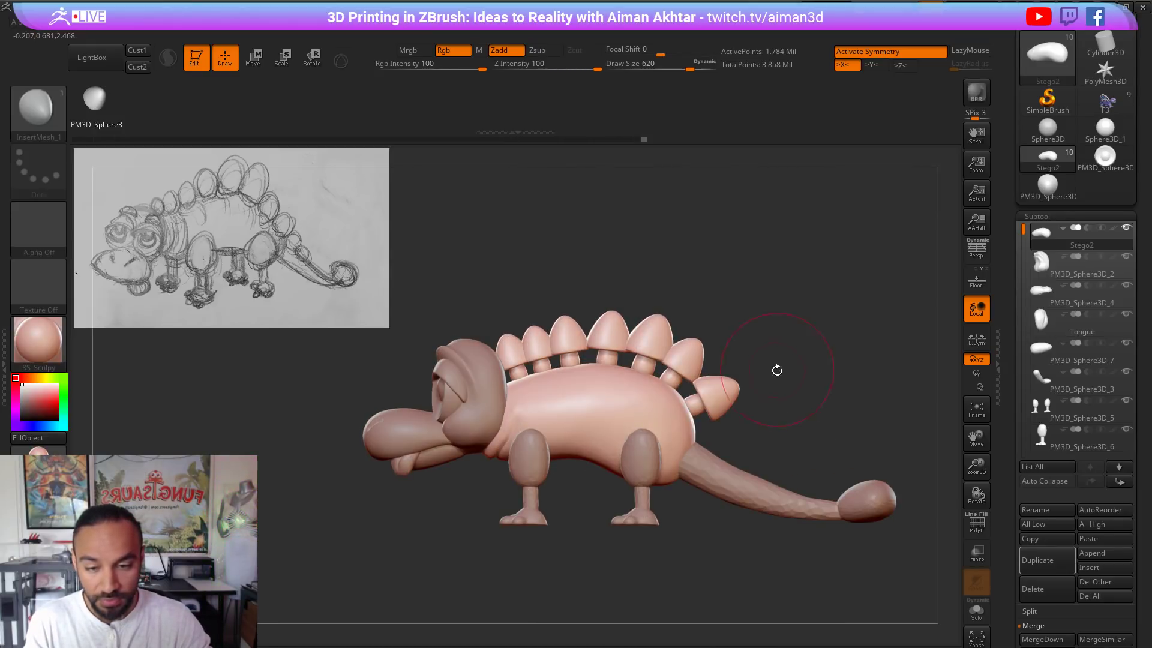
Step: Continue the row with four progressively smaller mushrooms from the rump down along the top of the tail
mouse_move(822, 430)
left_mouse_down()
mouse_move(802, 443)
mouse_move(711, 440)
left_mouse_up()
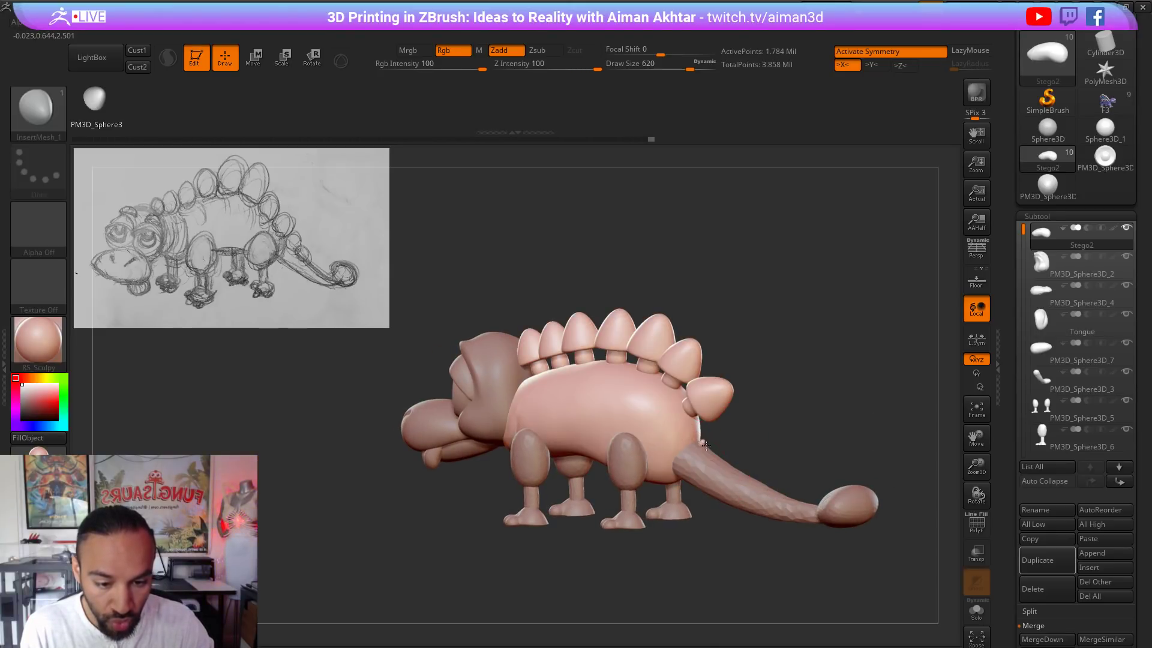
left_click_drag(731, 457, 731, 458)
left_click_drag(795, 414, 808, 477)
key("ctrl+z")
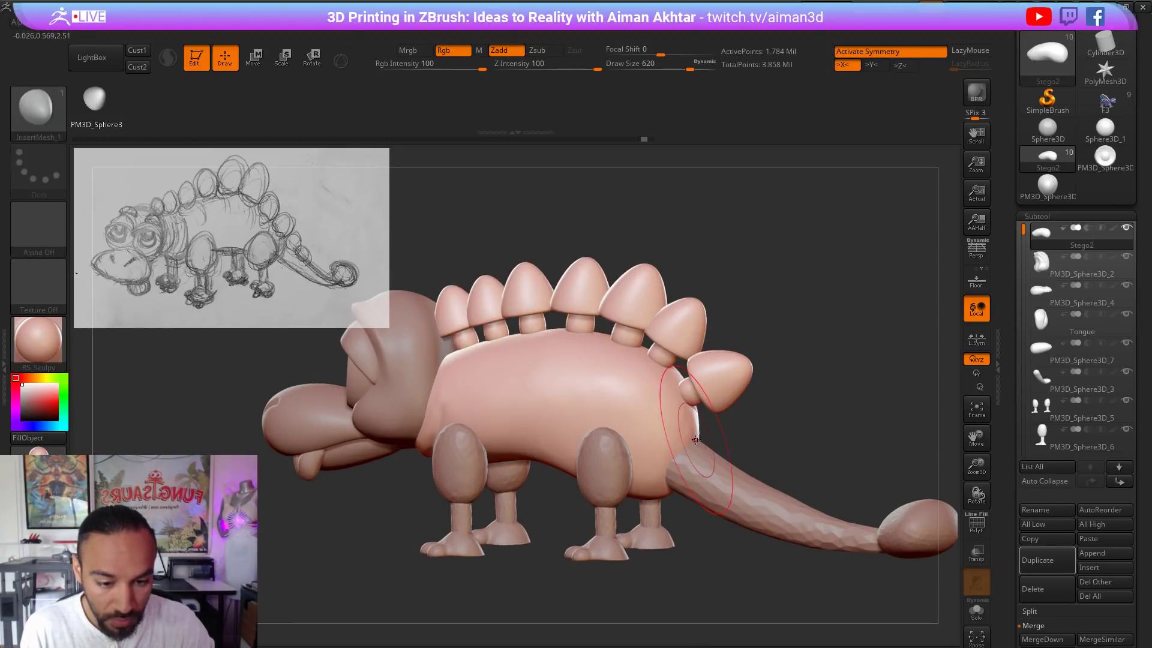
left_click_drag(730, 444, 731, 444)
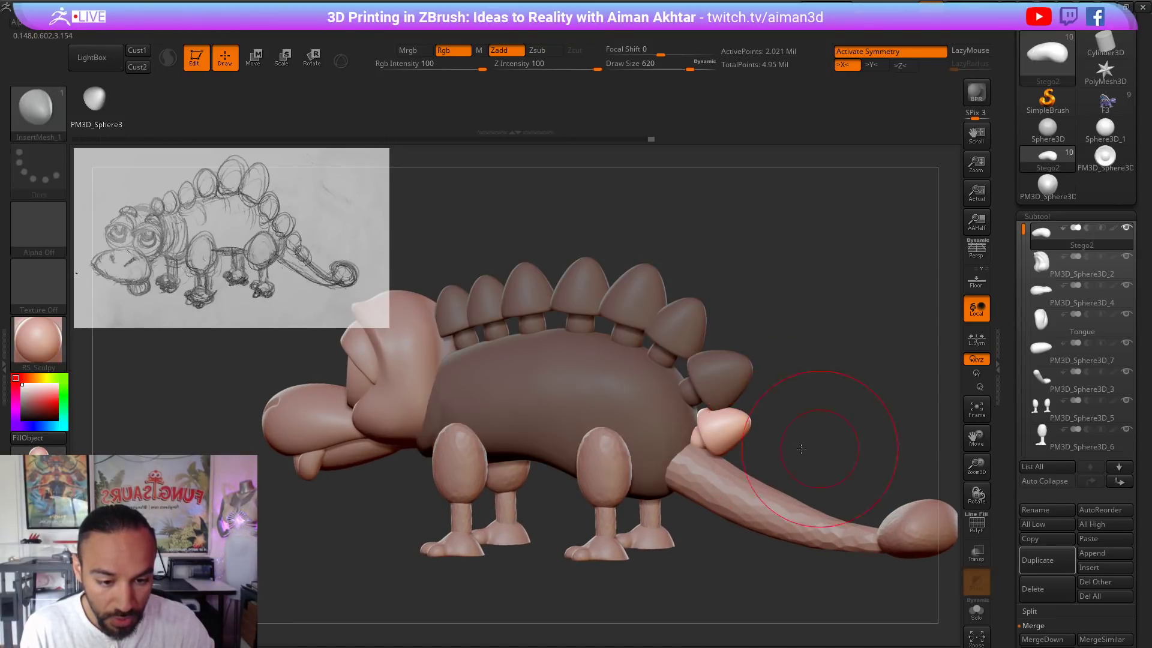
mouse_move(842, 445)
left_mouse_down()
mouse_move(757, 448)
mouse_move(810, 448)
mouse_move(723, 468)
left_mouse_up()
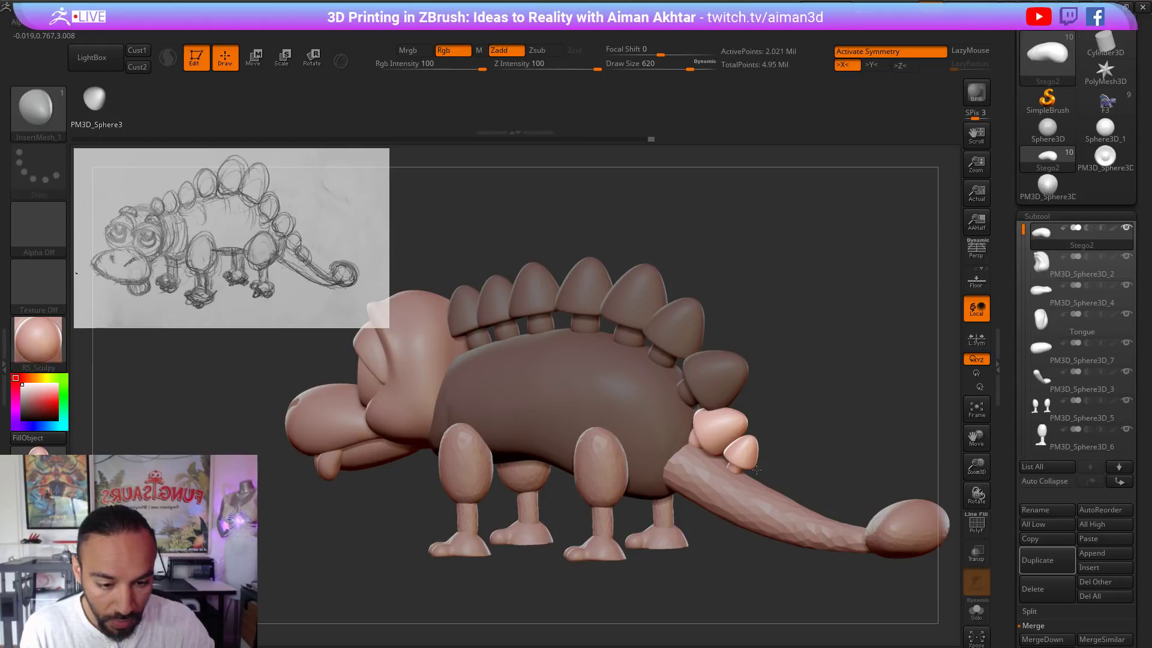
left_click_drag(761, 469, 761, 470)
left_click_drag(848, 420, 888, 421)
mouse_move(820, 463)
left_mouse_down()
mouse_move(748, 491)
mouse_move(765, 489)
left_mouse_up()
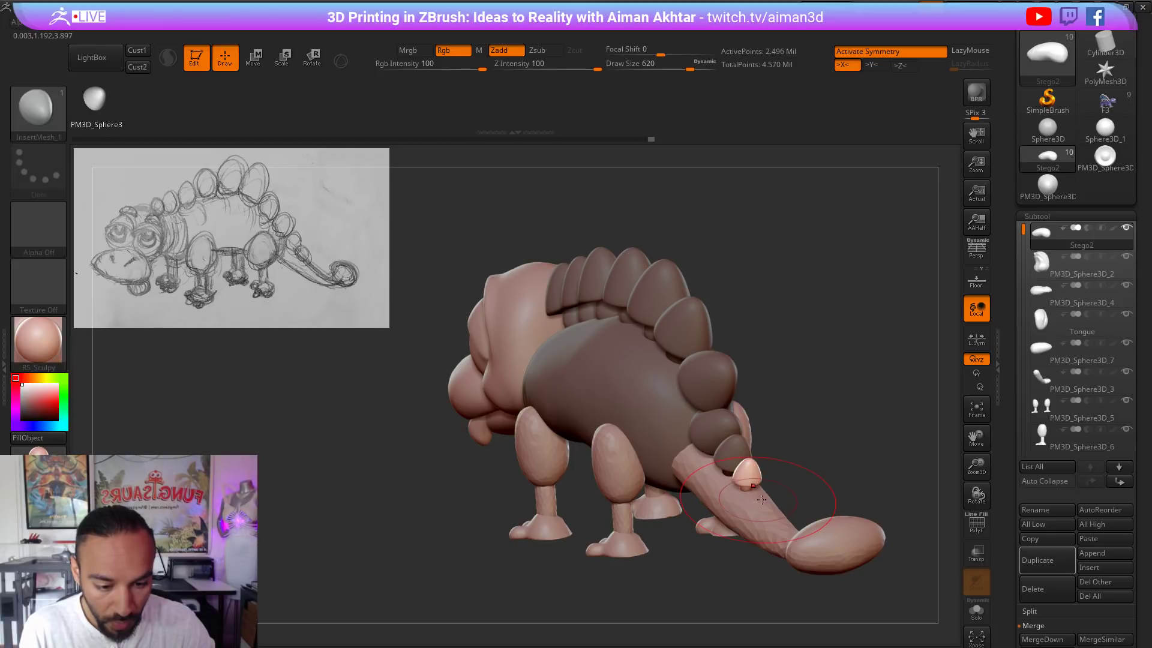
left_click_drag(828, 469, 829, 468)
left_click_drag(834, 460, 894, 458)
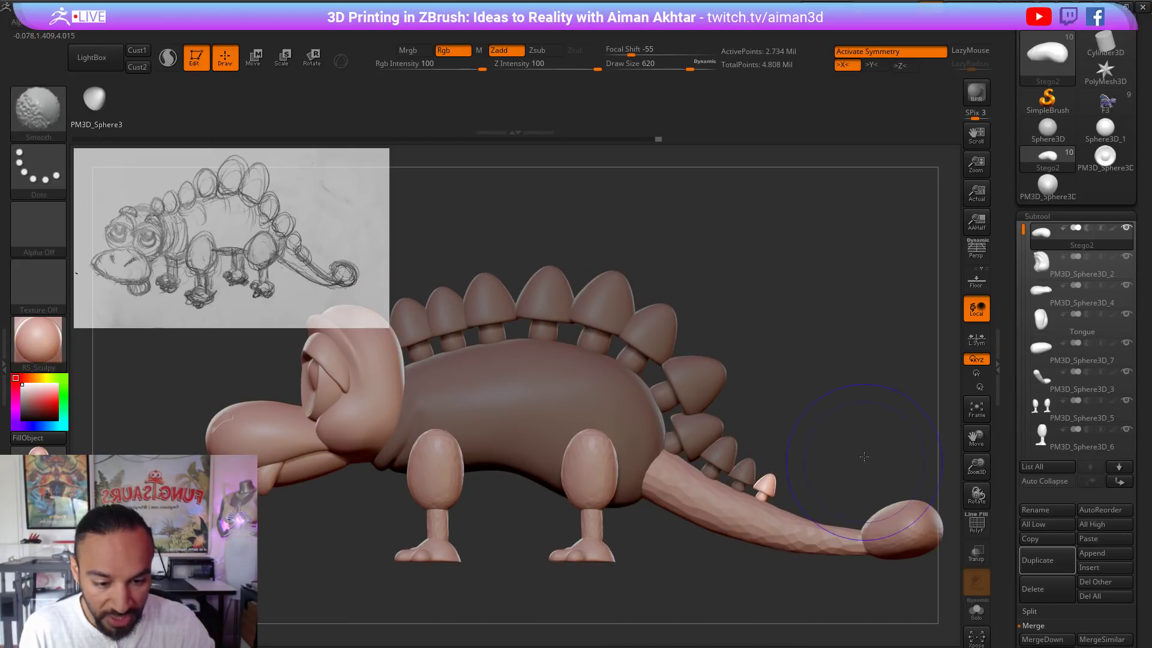
Step: Mask everything except the third mushroom from the row's tail end and lower it with the transpose line until its stem sinks into the tail
left_click(255, 61)
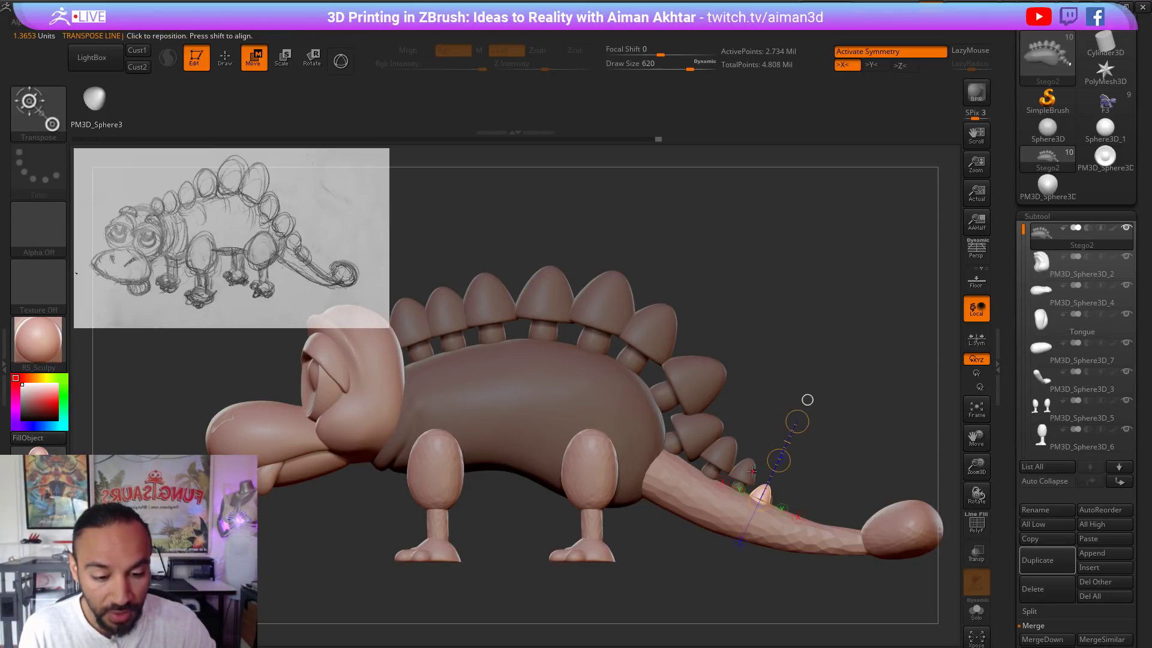
left_click(751, 471, "ctrl")
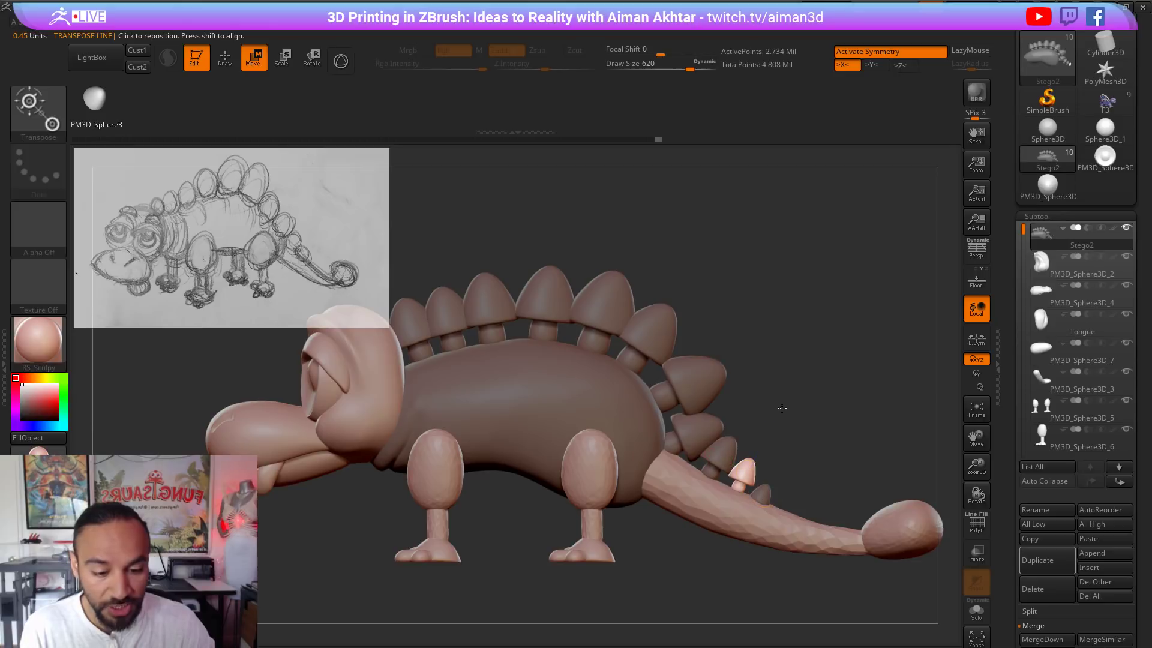
left_click_drag(792, 406, 858, 475, "alt")
left_click(655, 406, "ctrl")
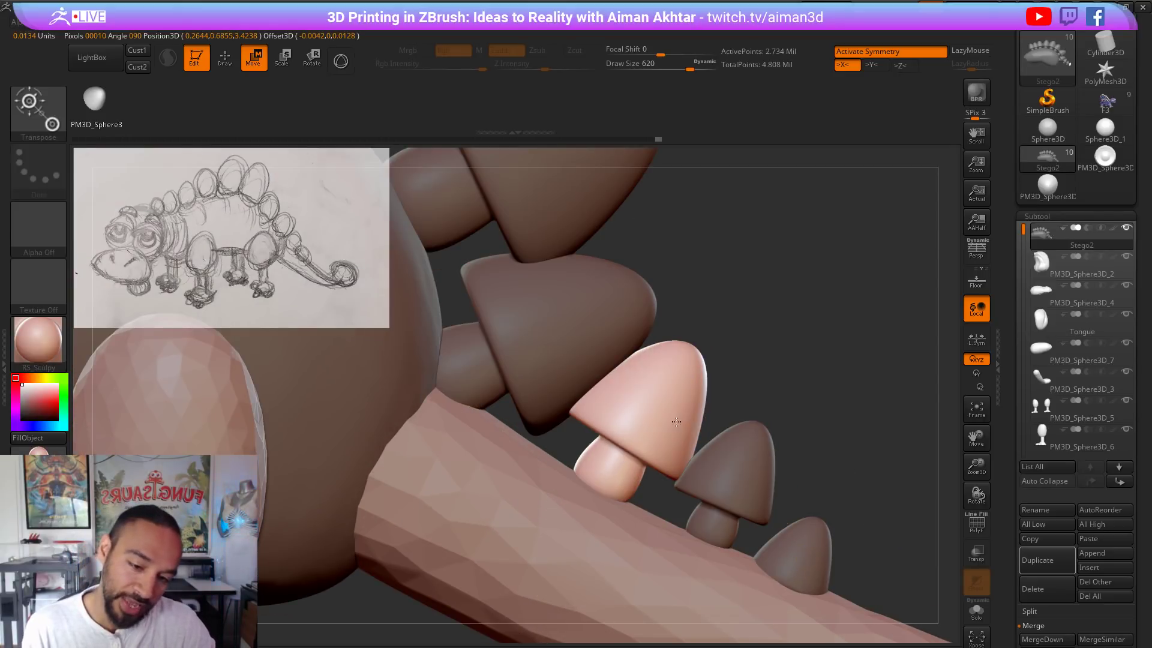
left_click_drag(729, 463, 747, 492, "ctrl")
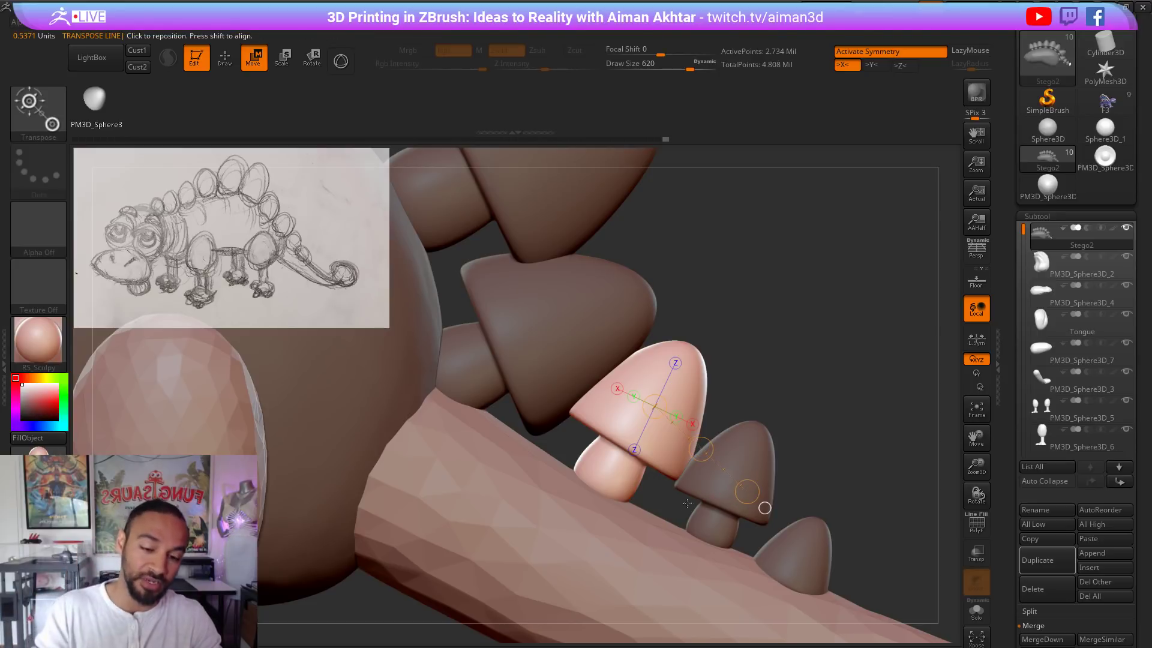
left_click_drag(653, 458, 709, 323)
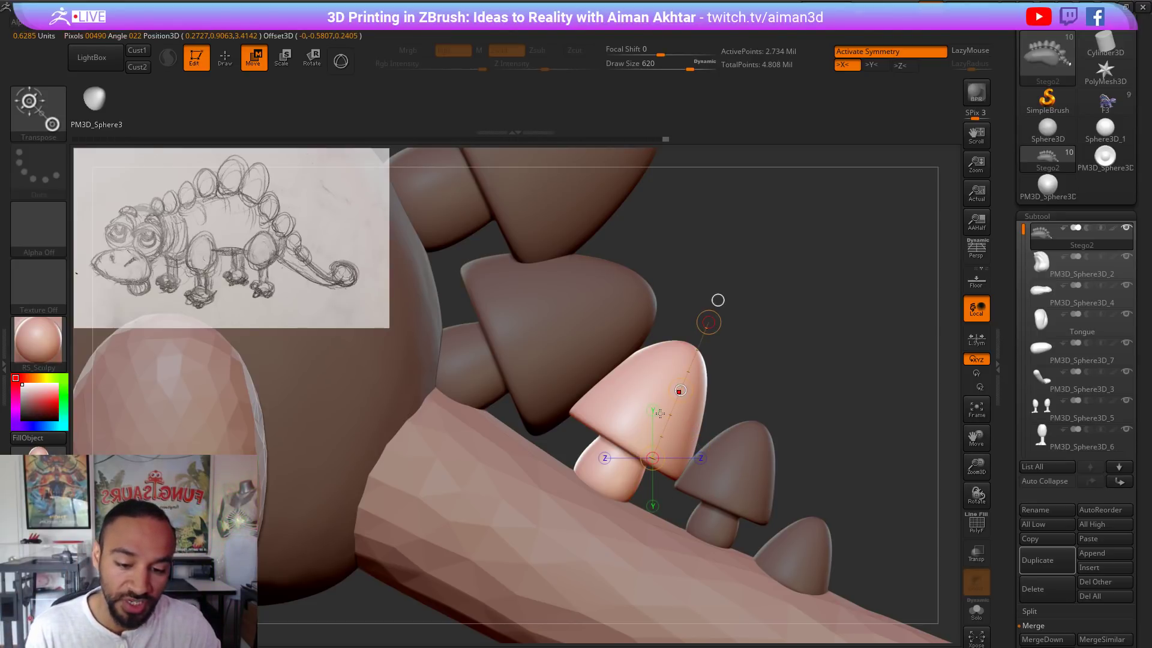
left_click_drag(660, 414, 653, 442)
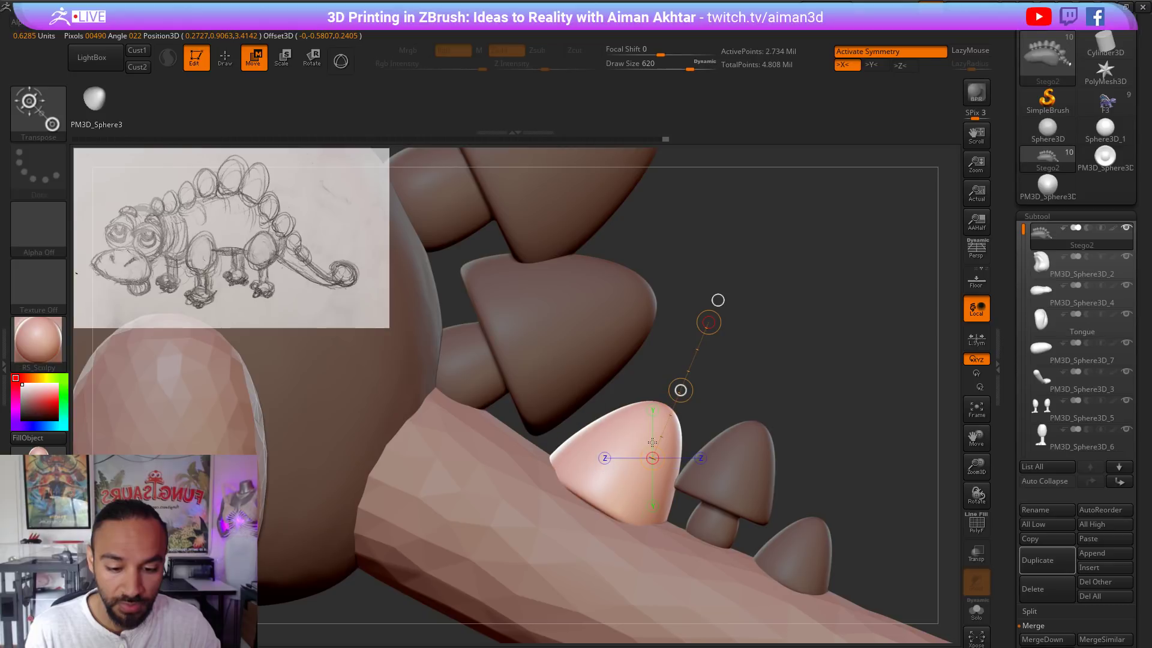
Step: Isolate the second-to-last tail mushroom and sink its stem into the tail with the transpose line
left_click(738, 478, "alt")
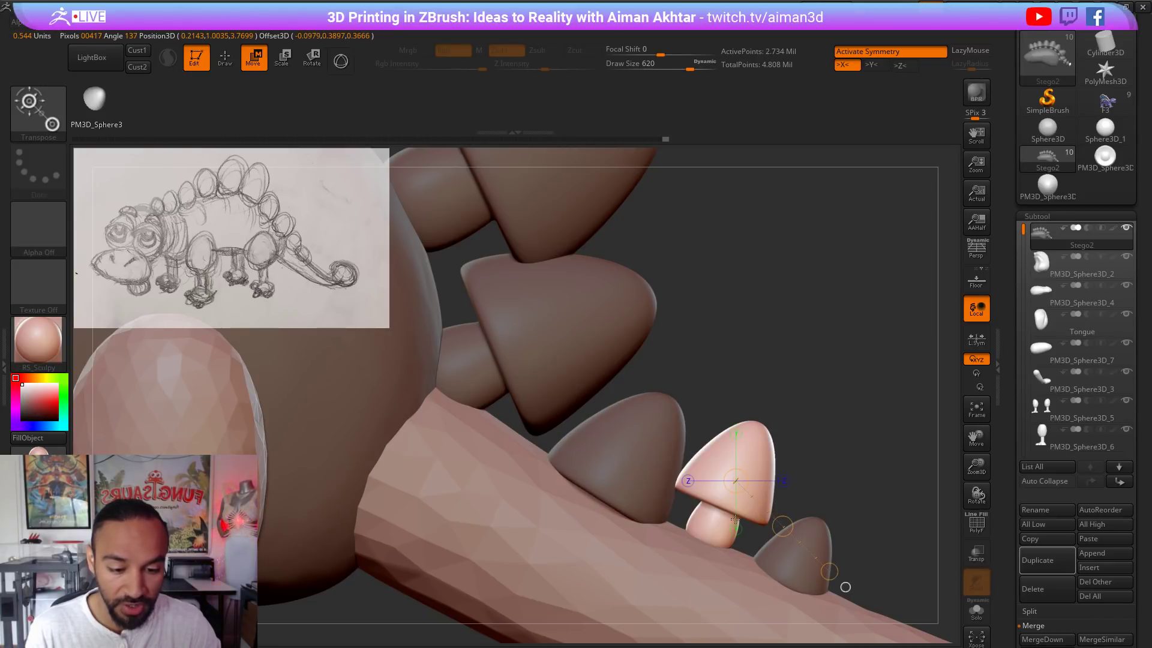
mouse_move(721, 514)
left_mouse_down("shift")
mouse_move(722, 355)
mouse_move(786, 358)
left_mouse_up("shift")
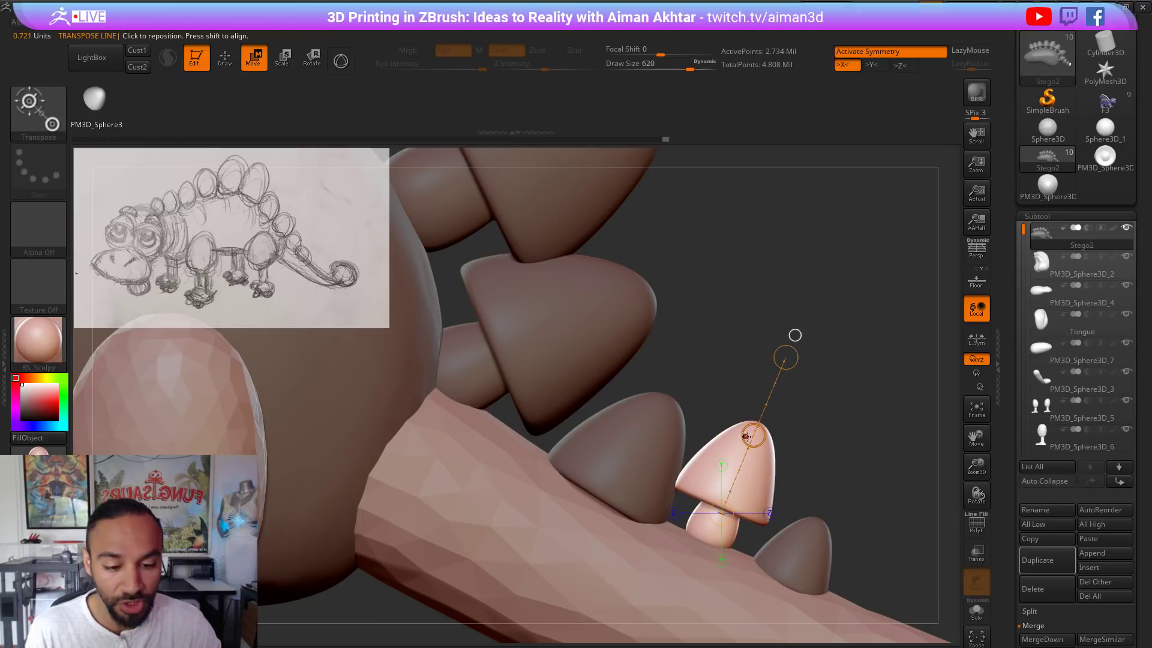
left_click_drag(746, 436, 729, 492)
key("ctrl+z")
Step: Isolate the largest mushroom at the tail's base and shift it slightly inward toward the tail with the transpose line
left_click_drag(824, 414, 725, 425, "alt")
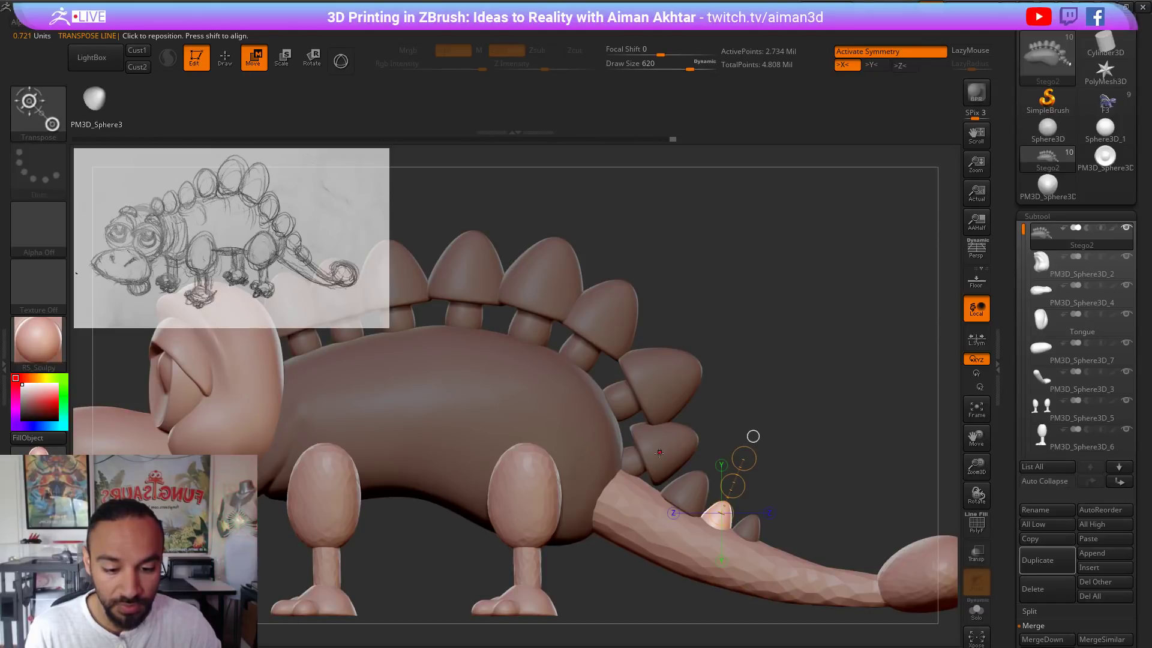
left_click_drag(659, 453, 703, 504, "ctrl")
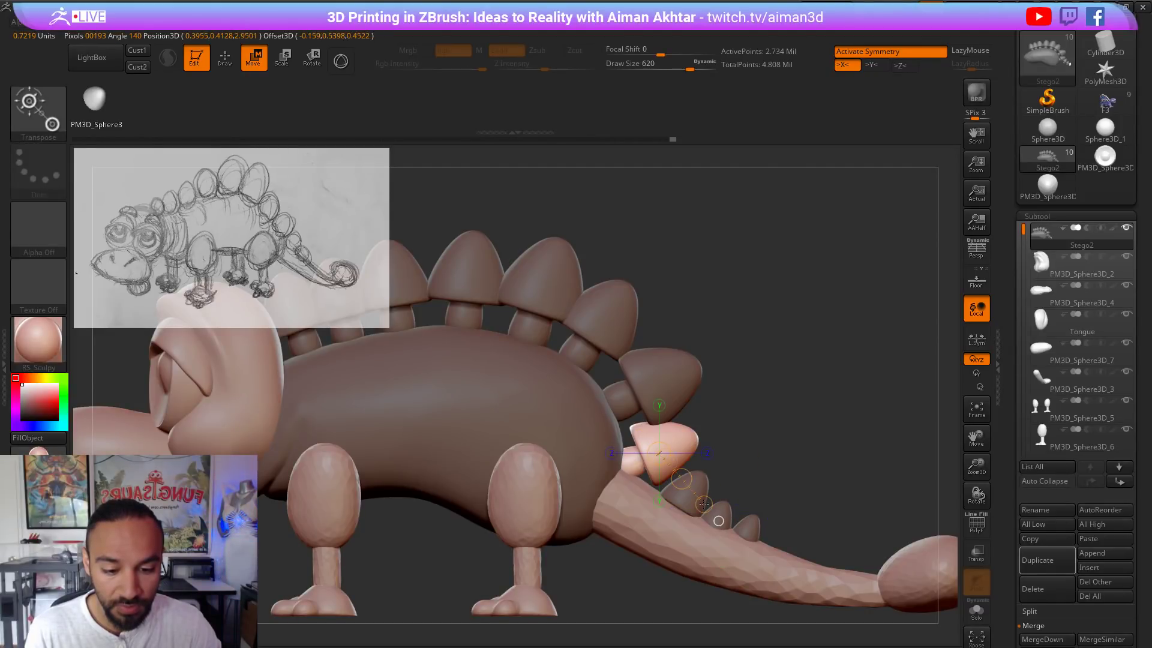
left_click_drag(645, 469, 767, 419)
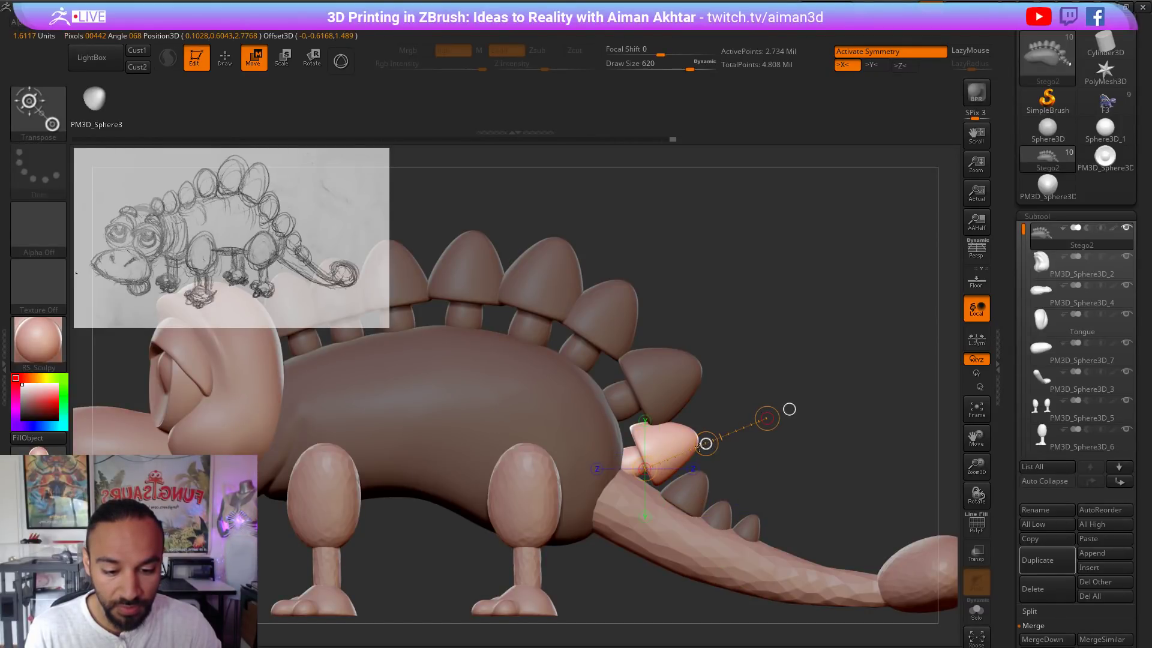
left_click_drag(706, 444, 702, 454)
Step: Reshape the cap of the largest mushroom at the tail's base with the Move brush, using draw sizes 311, 400 and 245
key("q")
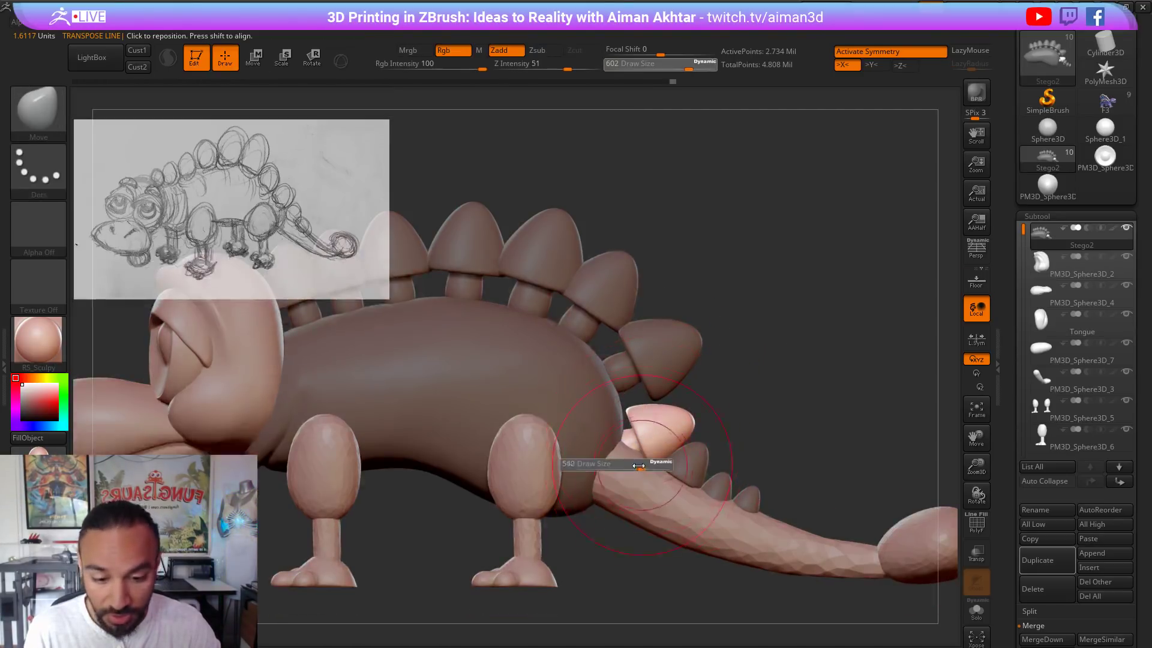
left_click_drag(784, 397, 684, 415)
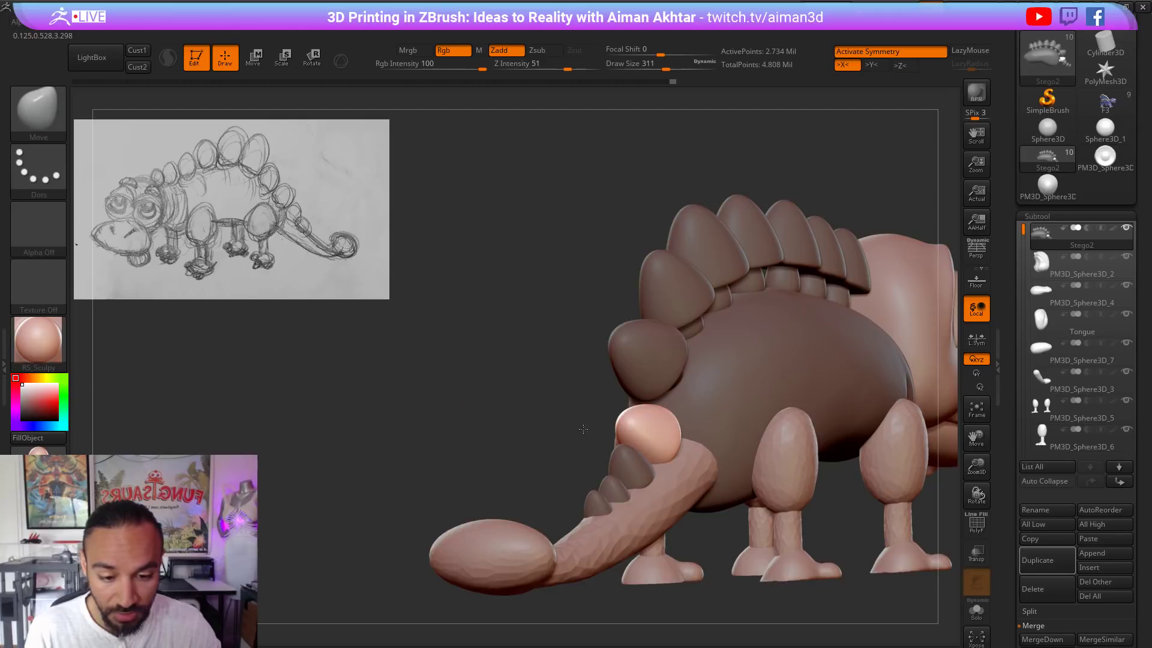
mouse_move(583, 429)
left_mouse_down()
mouse_move(769, 460)
mouse_move(721, 460)
left_mouse_up()
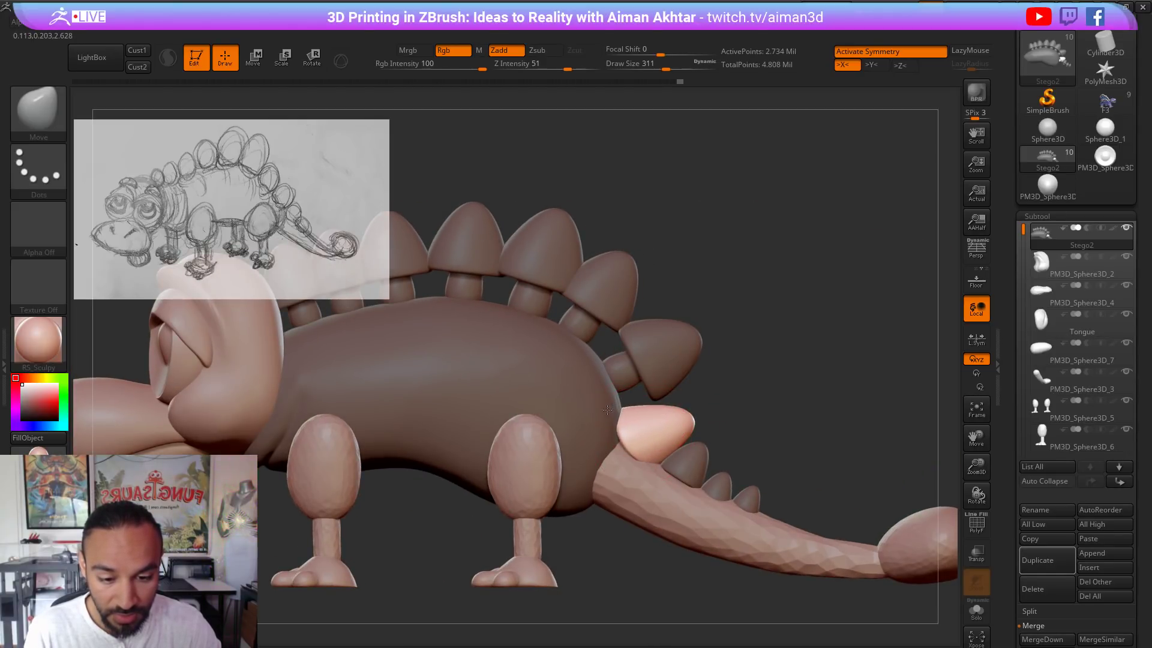
key("bracketright")
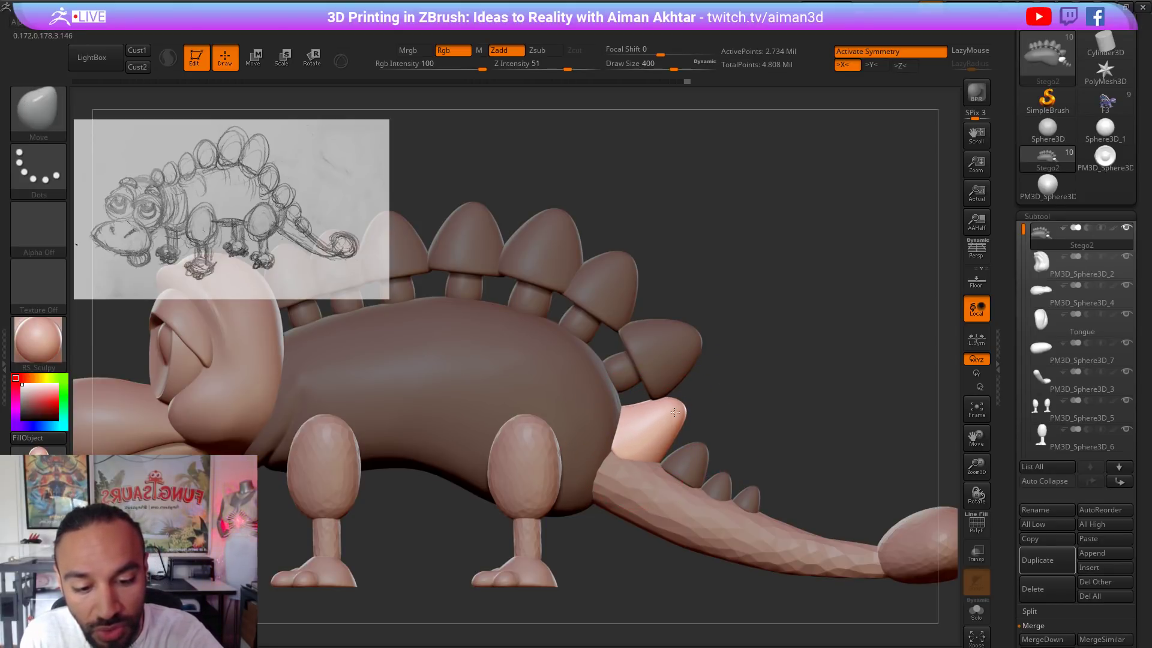
key("shift")
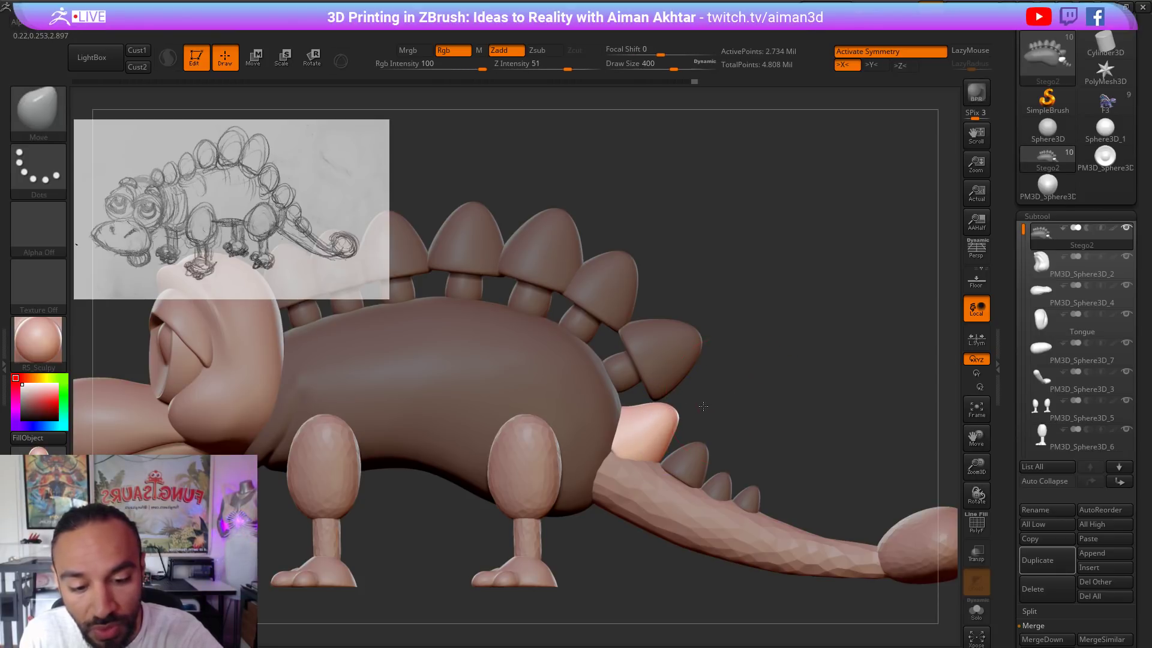
left_click_drag(680, 401, 647, 467)
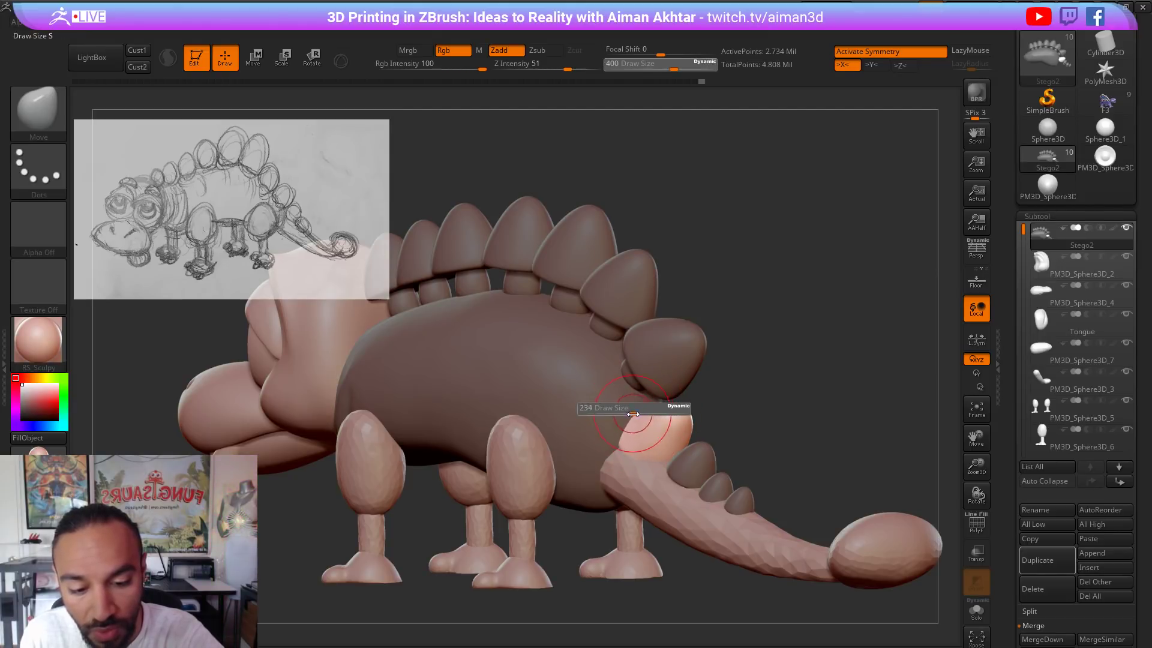
key("shift")
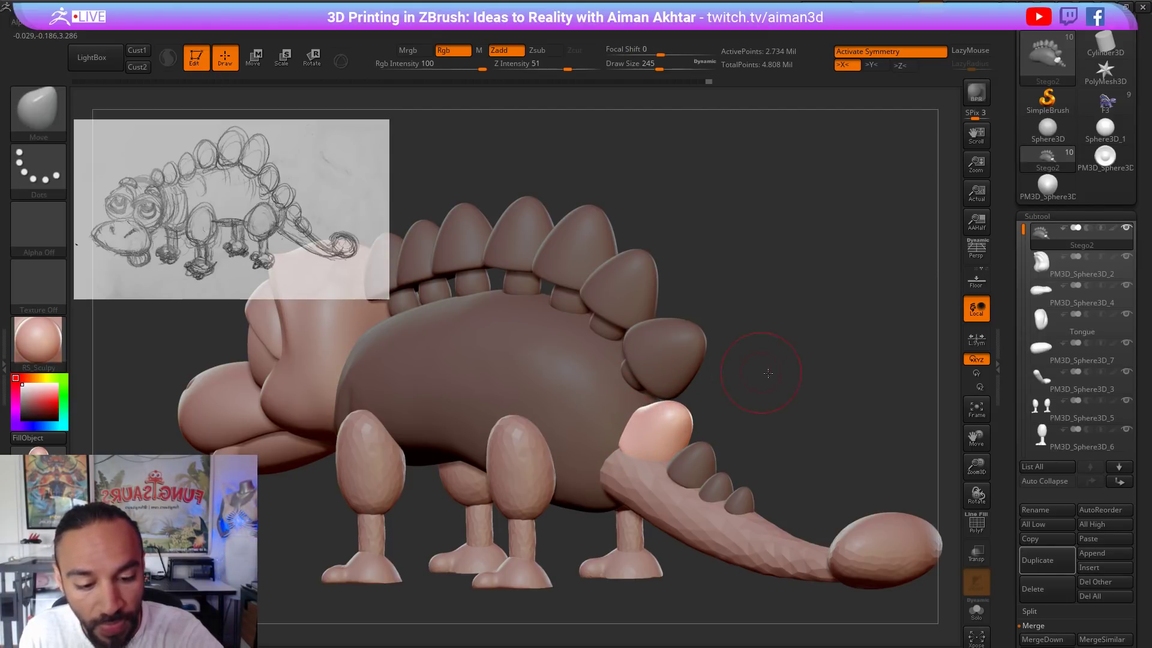
left_click_drag(759, 377, 728, 489)
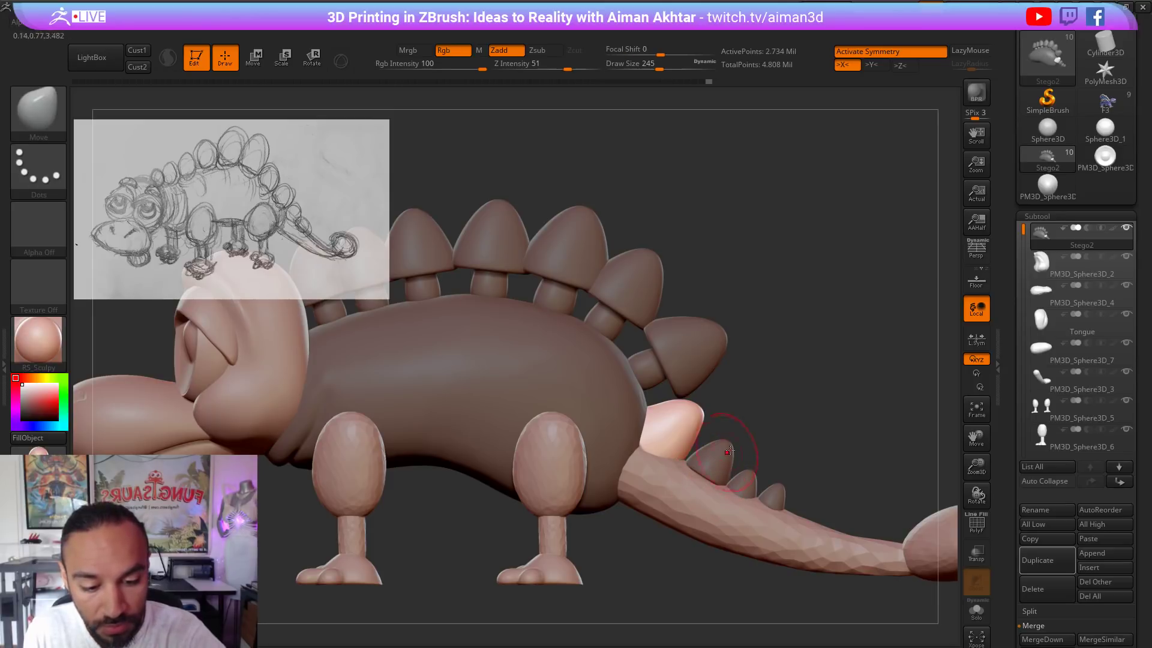
Step: Isolate the rump mushroom above the tail, sink it into the body, reshape its cap with the Move brush and clear the mask
mouse_move(763, 439)
left_mouse_down("ctrl")
mouse_move(805, 419)
mouse_move(724, 384)
mouse_move(763, 380)
mouse_move(716, 393)
mouse_move(724, 470)
left_mouse_up("ctrl")
left_click(312, 58)
left_click_drag(717, 430, 730, 492)
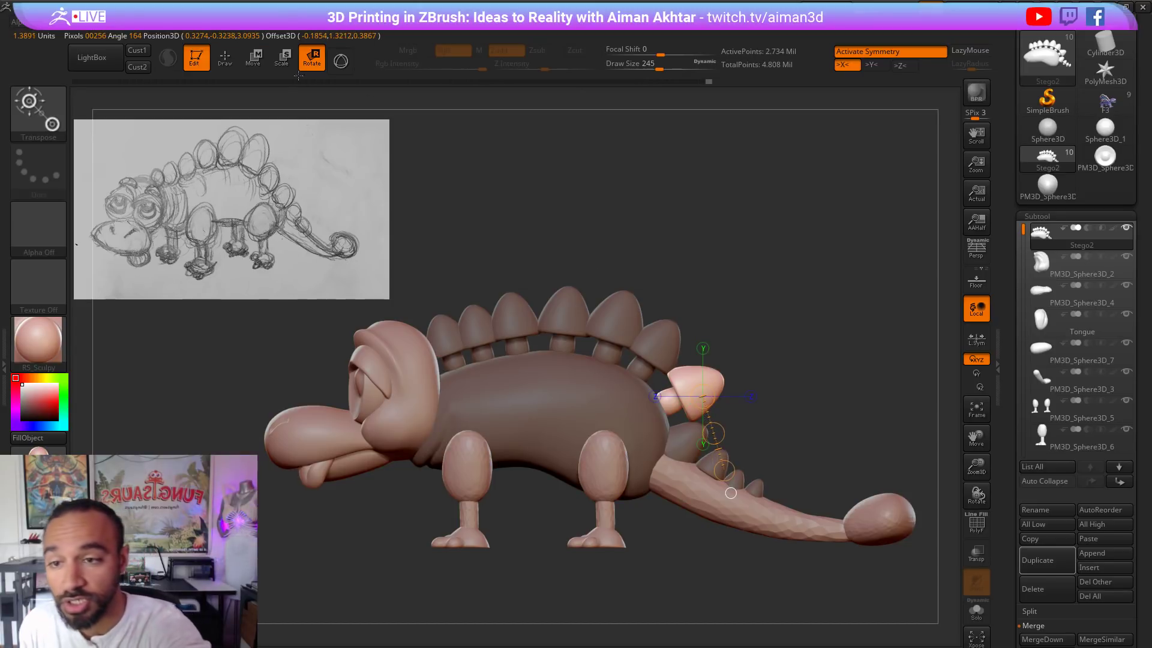
key("w")
mouse_move(729, 384)
left_mouse_down()
mouse_move(773, 365)
mouse_move(708, 394)
left_mouse_up()
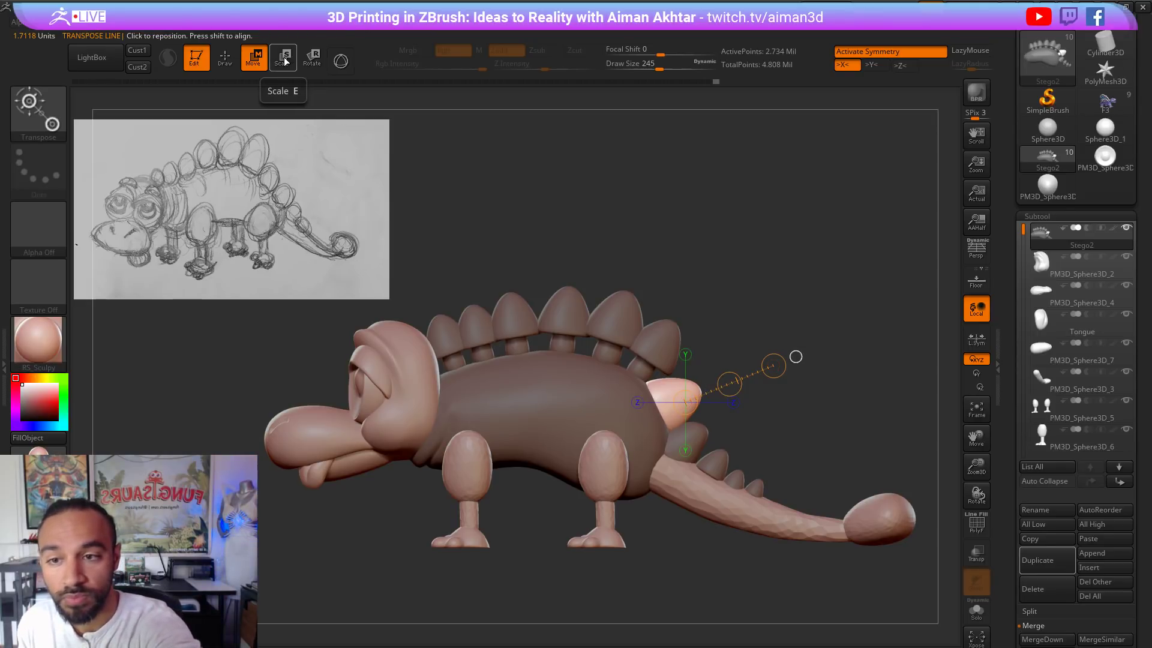
key("q")
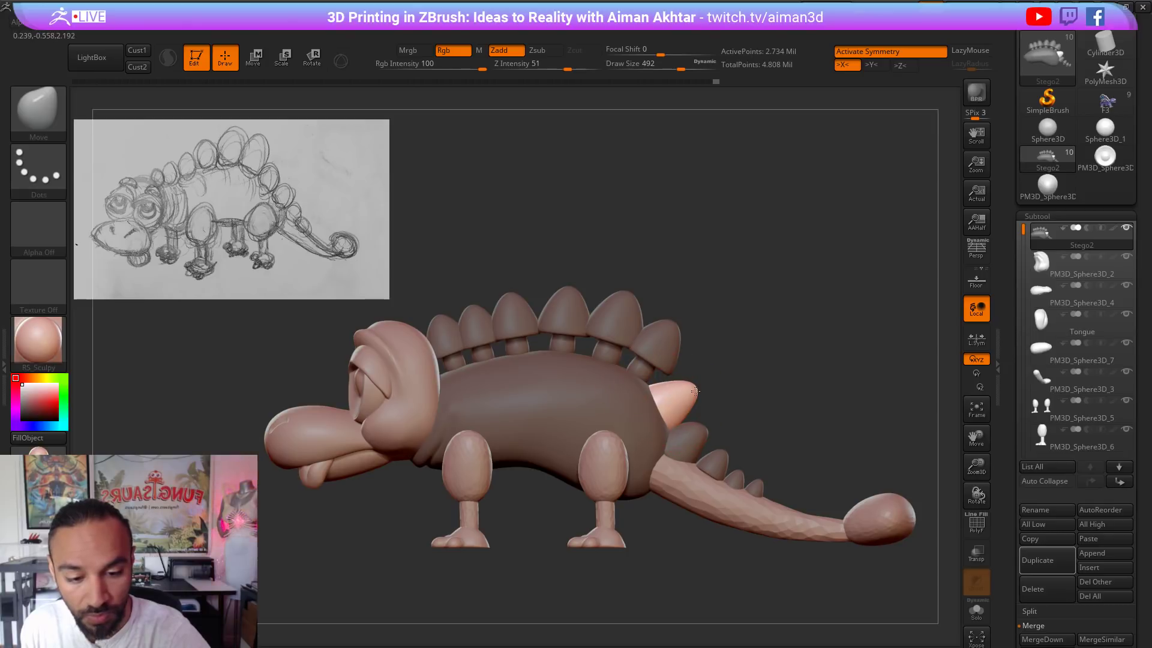
left_click_drag(683, 391, 671, 393)
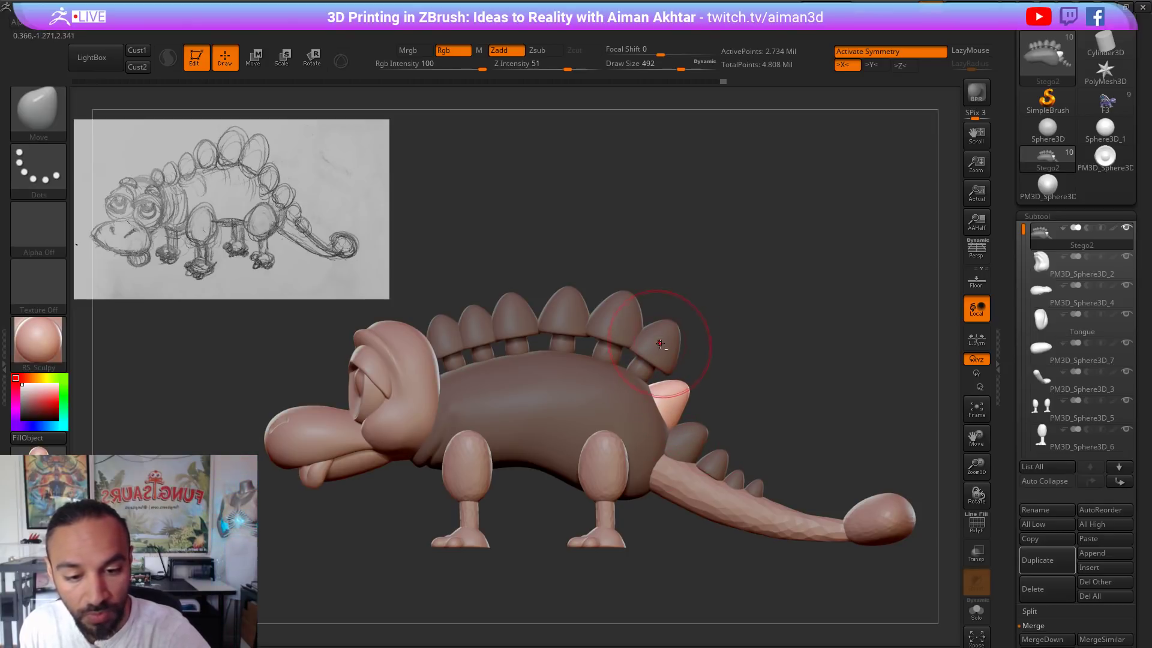
left_click(727, 334, "ctrl")
Step: Mask everything except the next mushroom up the back from the rump, ready for moving with the transpose line
key("r")
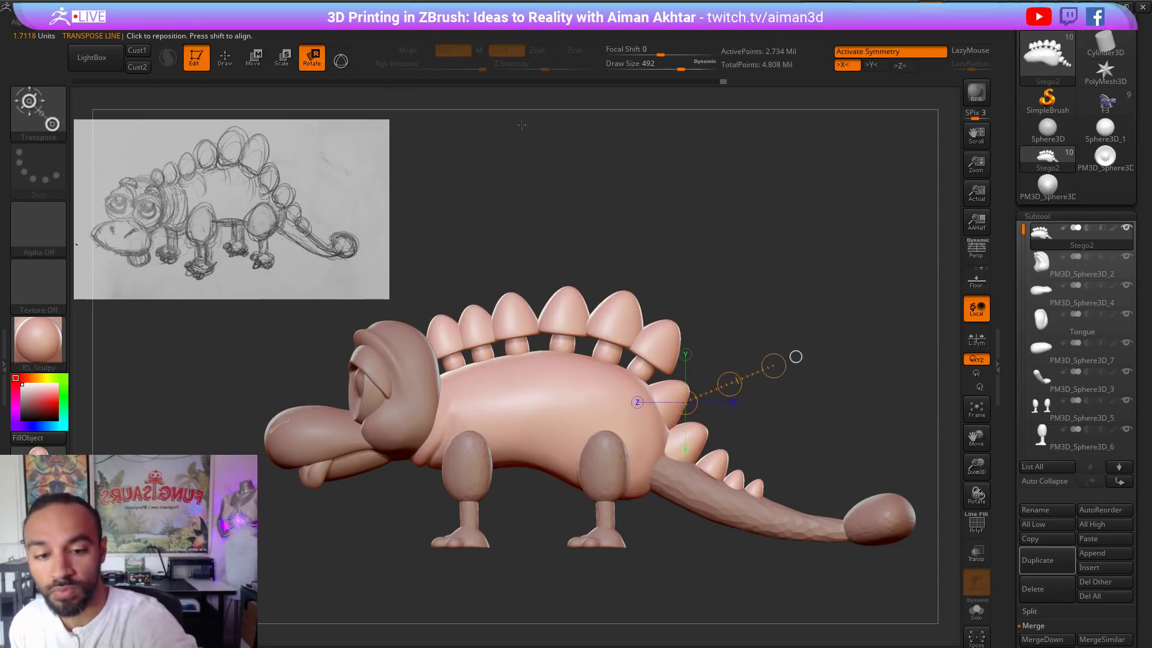
left_click_drag(661, 342, 679, 412, "ctrl")
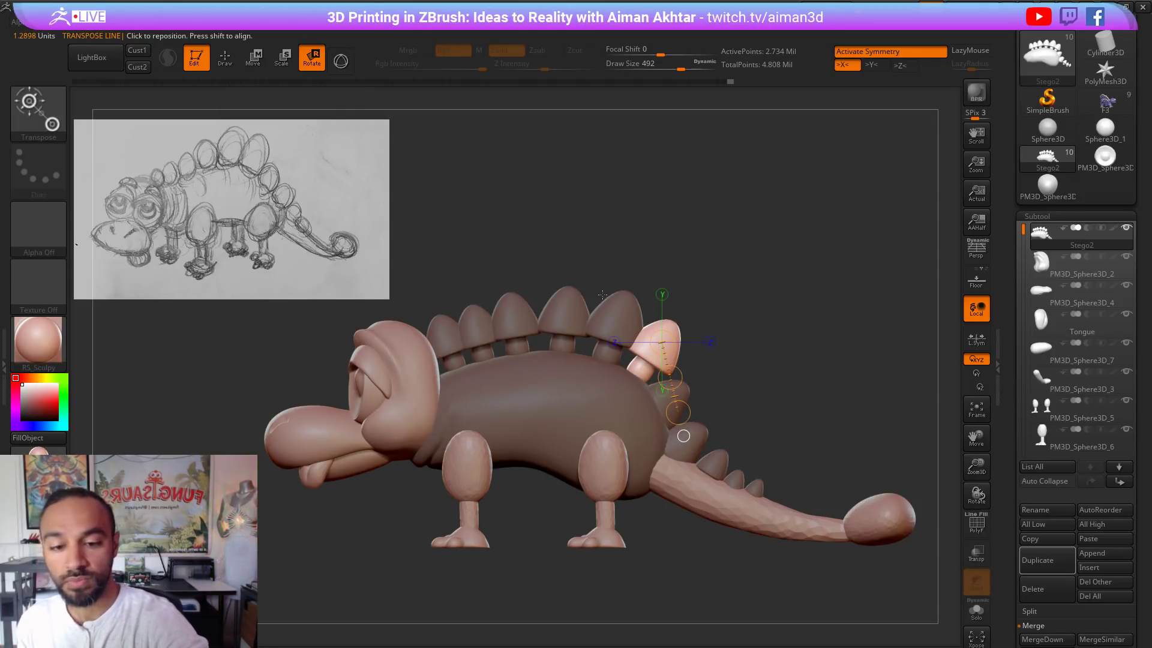
left_click(254, 59)
Step: Try sinking the isolated mushroom deep into the rump along an angled transpose line, and undo the move
left_click_drag(653, 356, 702, 236)
left_click_drag(668, 324, 661, 333)
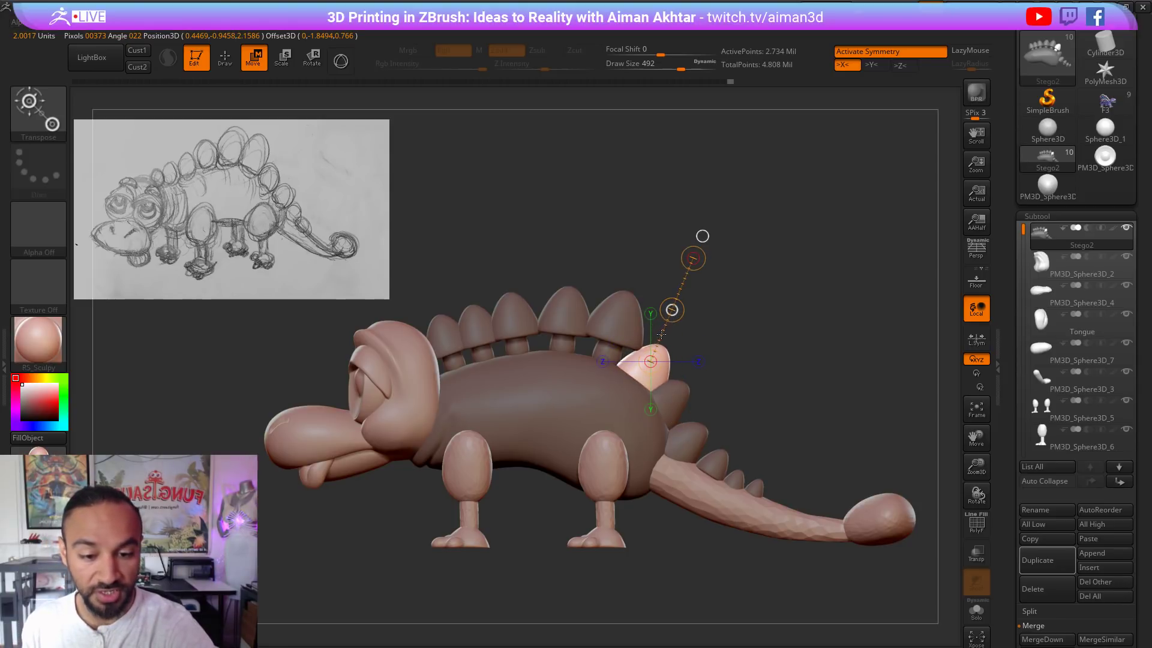
key("q")
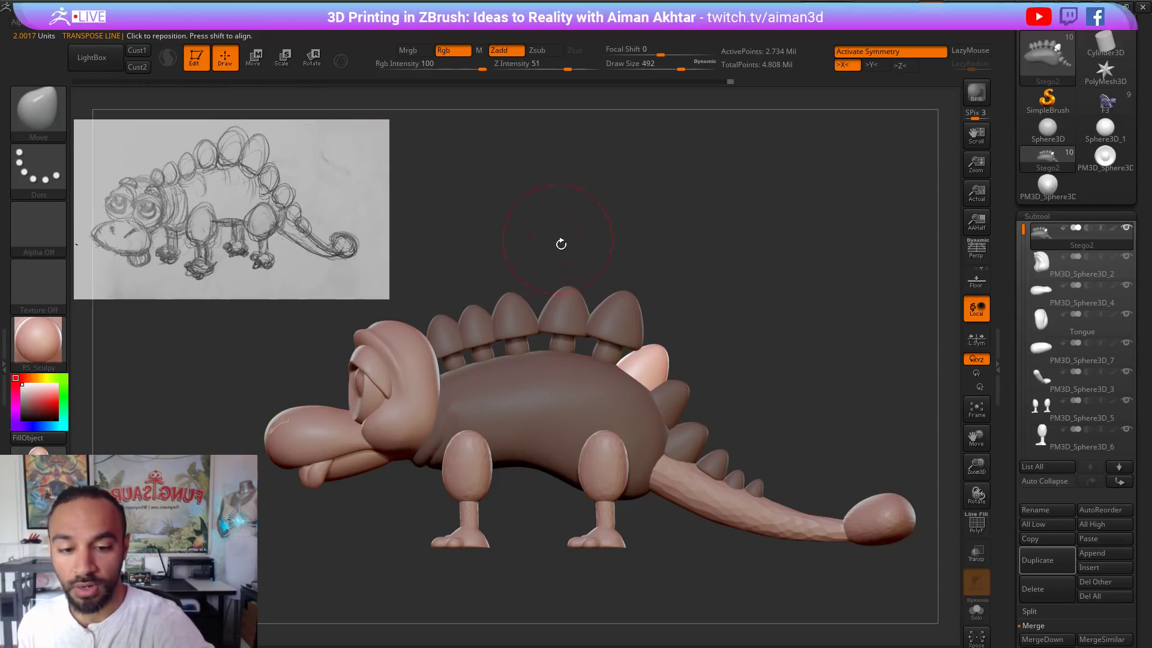
key("ctrl+z")
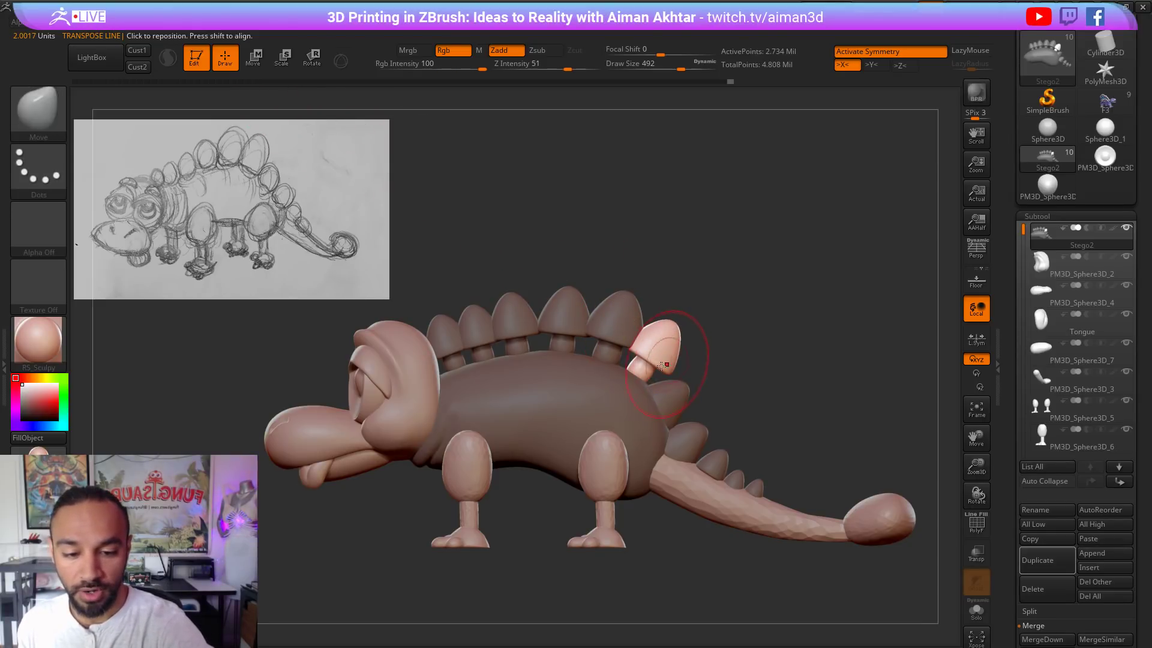
Step: Lower the isolated mushroom slightly toward the rump, tilt it toward the tail and adjust its position with the transpose line
key("w")
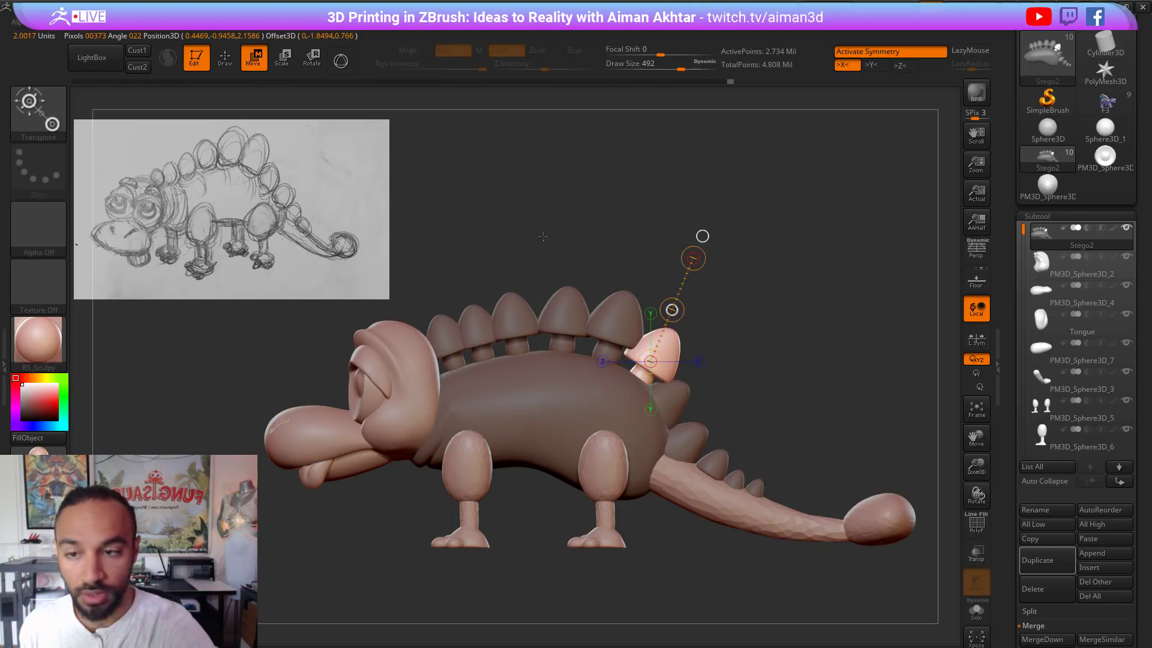
key("r")
mouse_move(636, 386)
left_mouse_down("shift")
mouse_move(636, 287)
mouse_move(646, 286)
left_mouse_up("shift")
key("w")
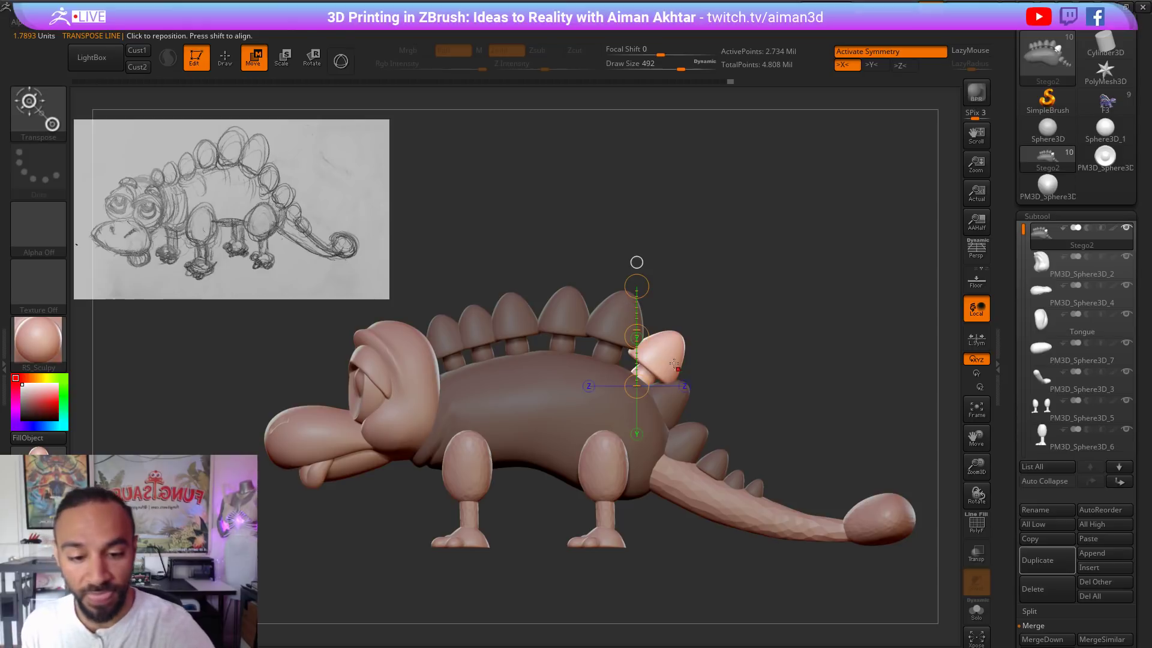
mouse_move(670, 362)
left_mouse_down("shift")
mouse_move(715, 406)
mouse_move(691, 383)
left_mouse_up("shift")
Step: Isolate the next mushroom forward on the back, lower it slightly with a vertical transpose line and clear the mask
mouse_move(622, 331)
left_mouse_down("ctrl")
mouse_move(664, 362)
mouse_move(612, 324)
mouse_move(610, 234)
left_mouse_up("ctrl")
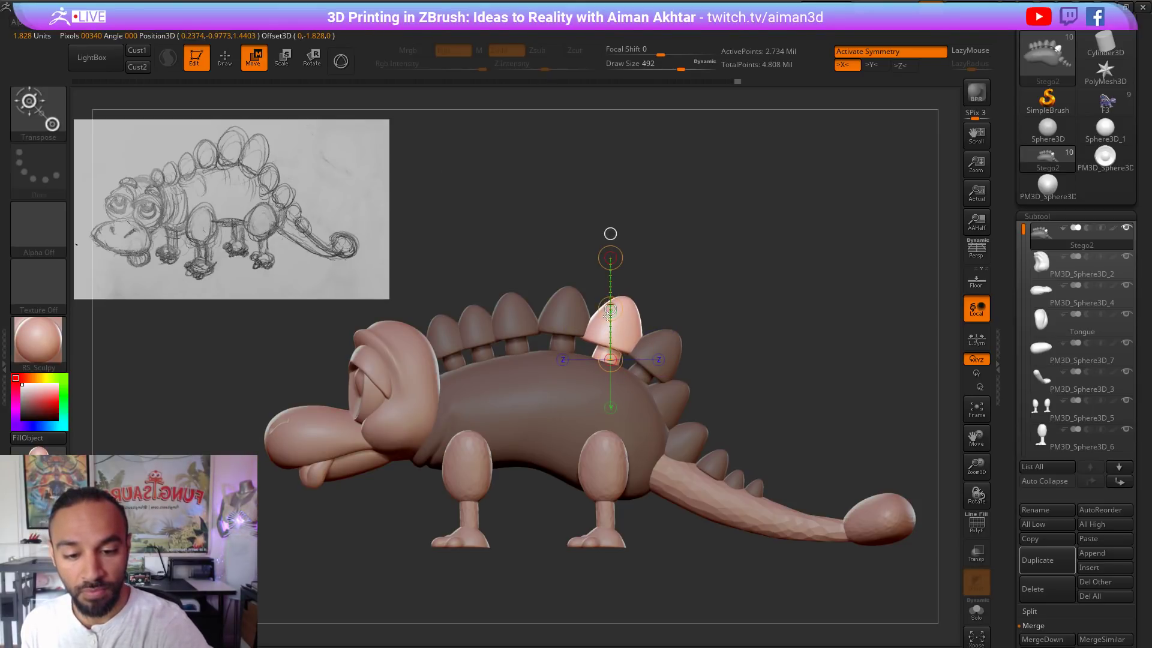
left_click(228, 57)
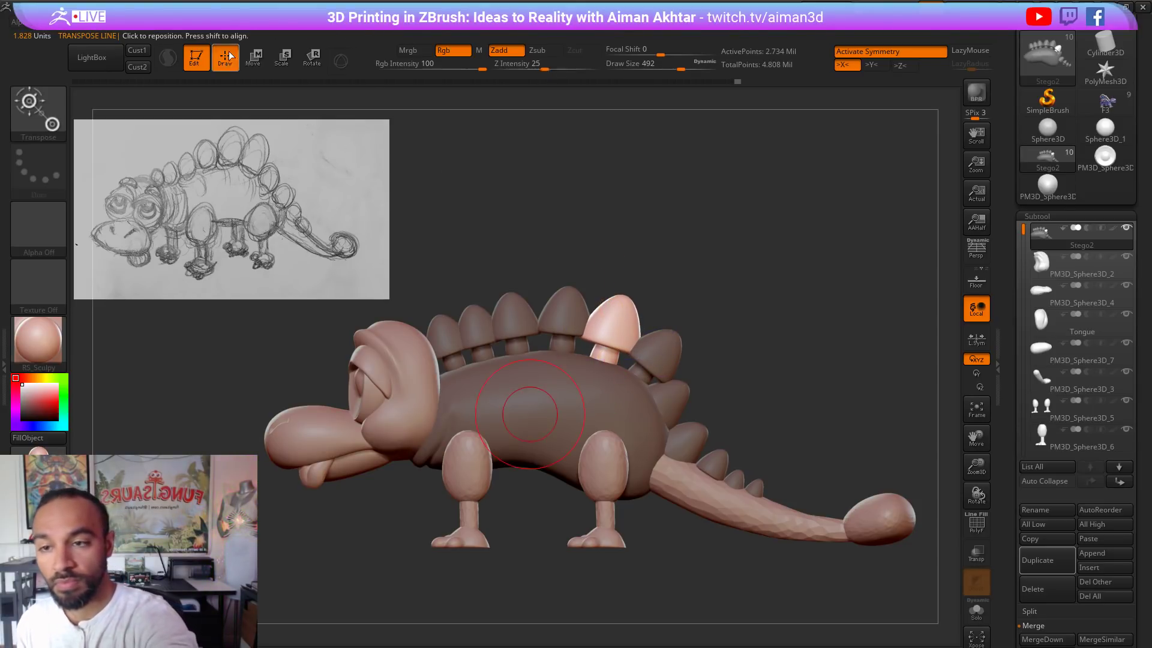
left_click_drag(715, 263, 798, 368, "ctrl")
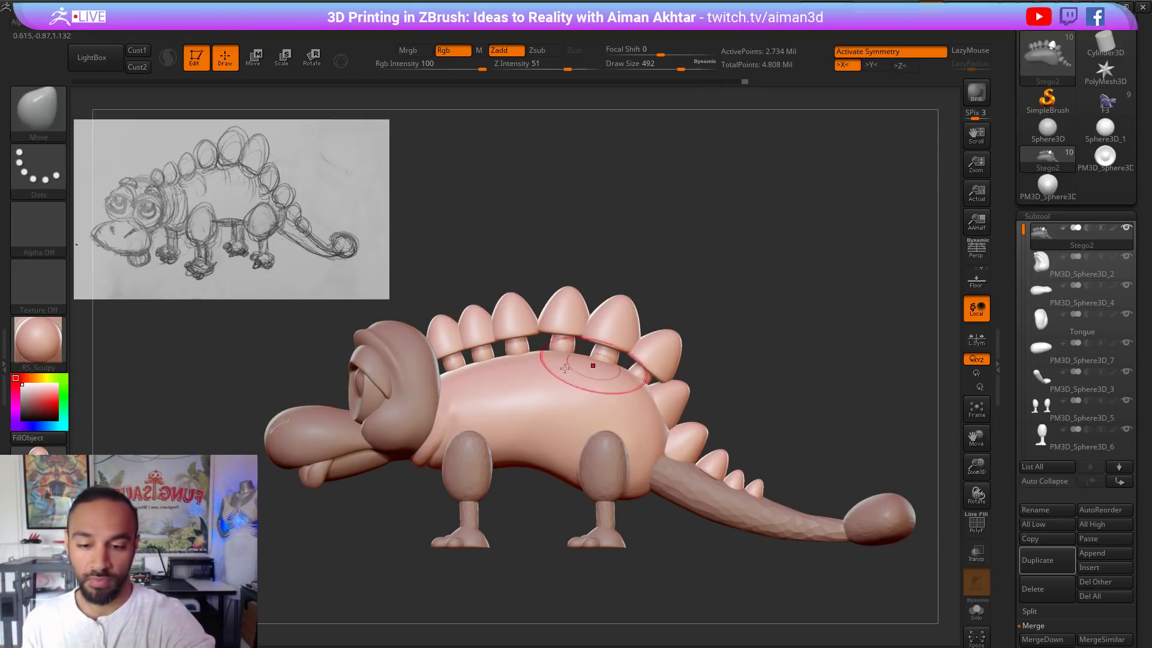
Step: Isolate the two mushrooms nearest the head in turn and sink each stem into the back with the transpose line
left_click(254, 58)
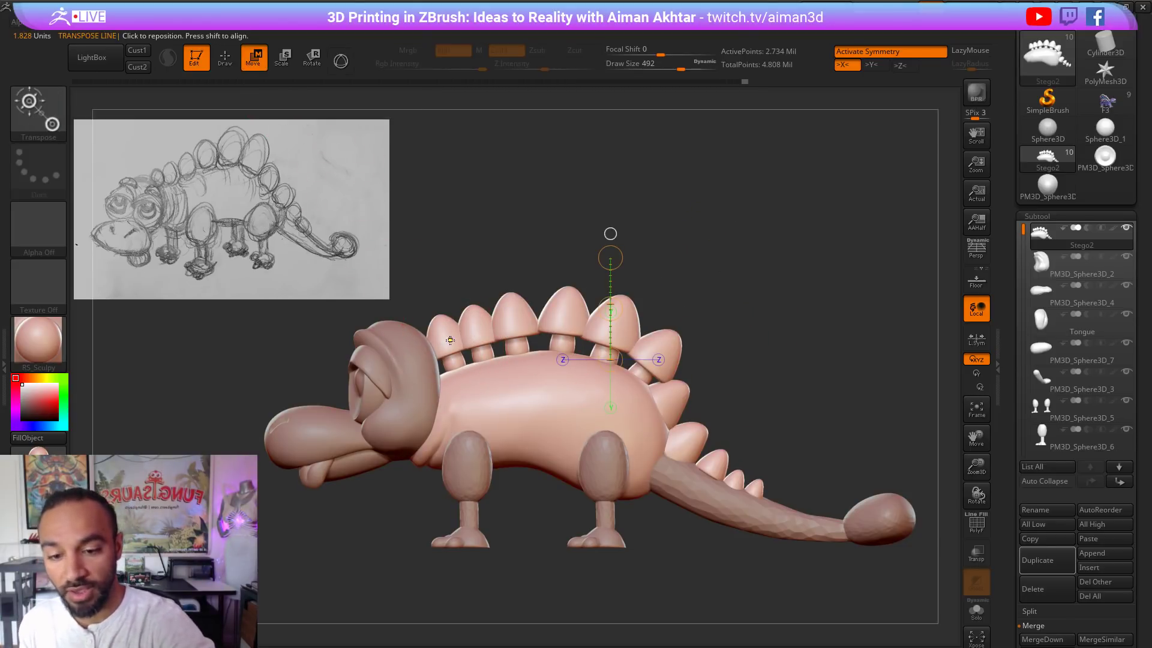
left_click_drag(451, 340, 508, 324, "ctrl")
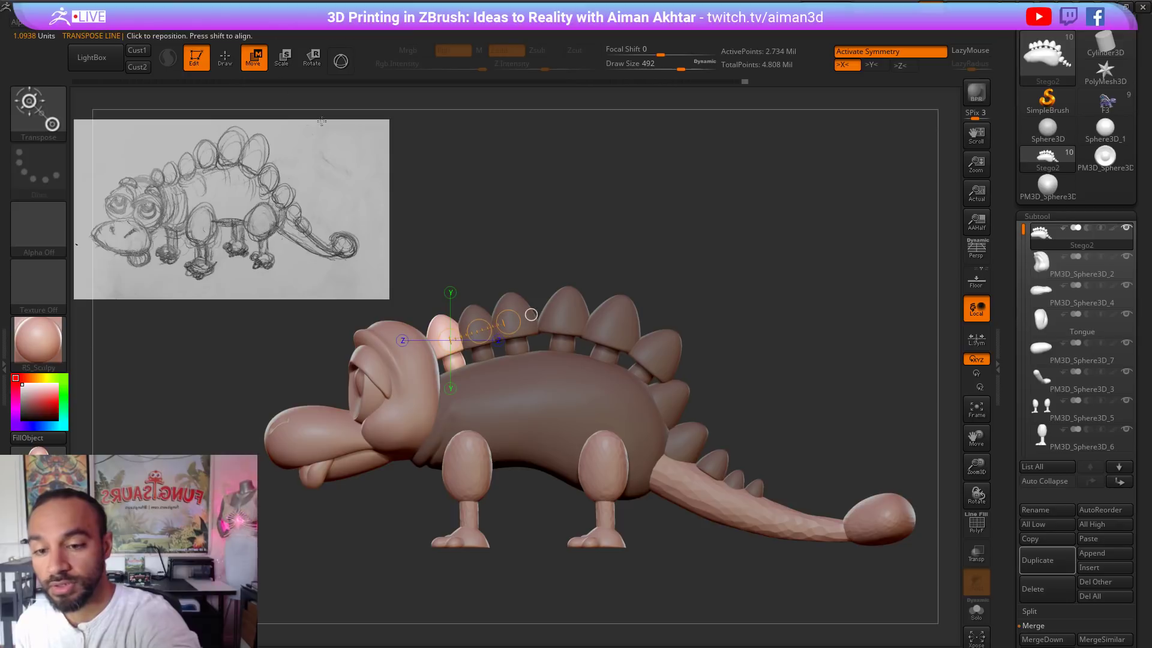
left_click_drag(438, 327, 408, 254)
left_click_drag(433, 313, 434, 316)
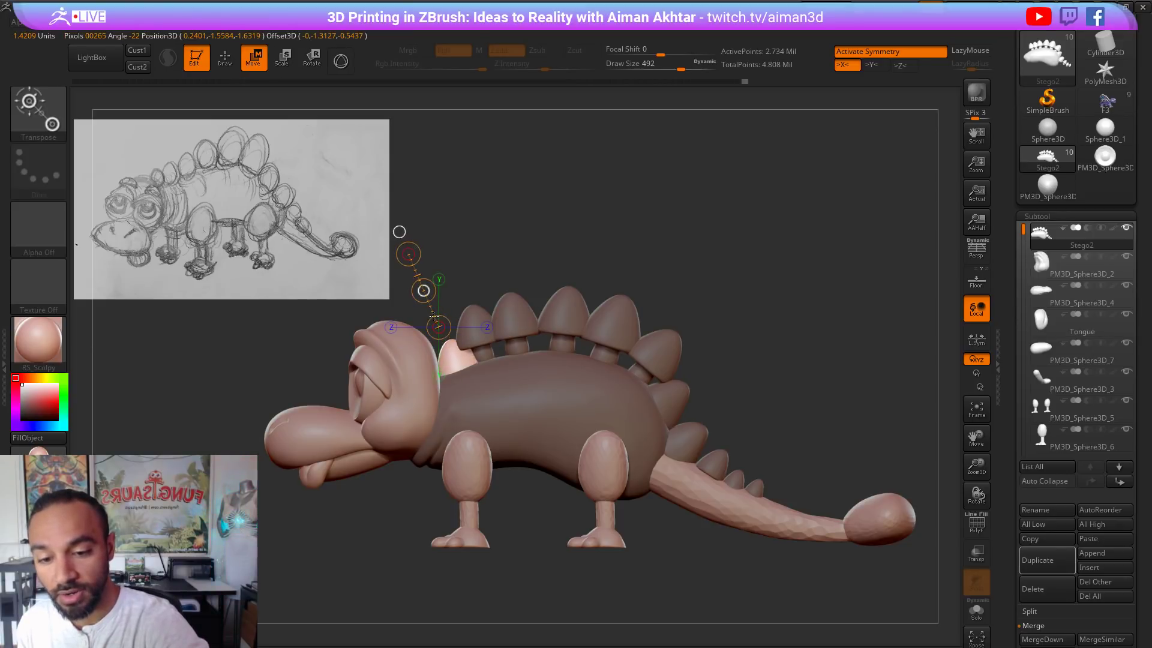
left_click(484, 311, "ctrl")
mouse_move(474, 319)
left_mouse_down()
mouse_move(518, 314)
mouse_move(450, 247)
left_mouse_up()
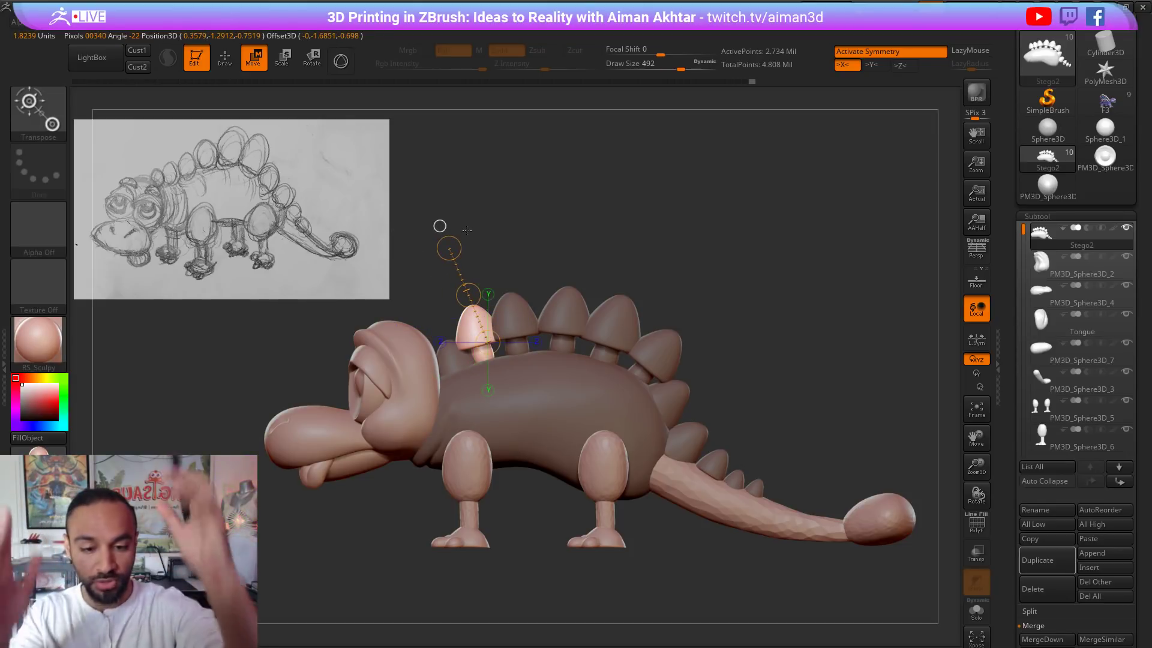
Step: Isolate the third mushroom from the head and lower it toward the back with a vertical transpose line
mouse_move(473, 308)
left_mouse_down()
mouse_move(476, 325)
mouse_move(587, 316)
mouse_move(528, 227)
left_mouse_up()
left_click(514, 315, "ctrl")
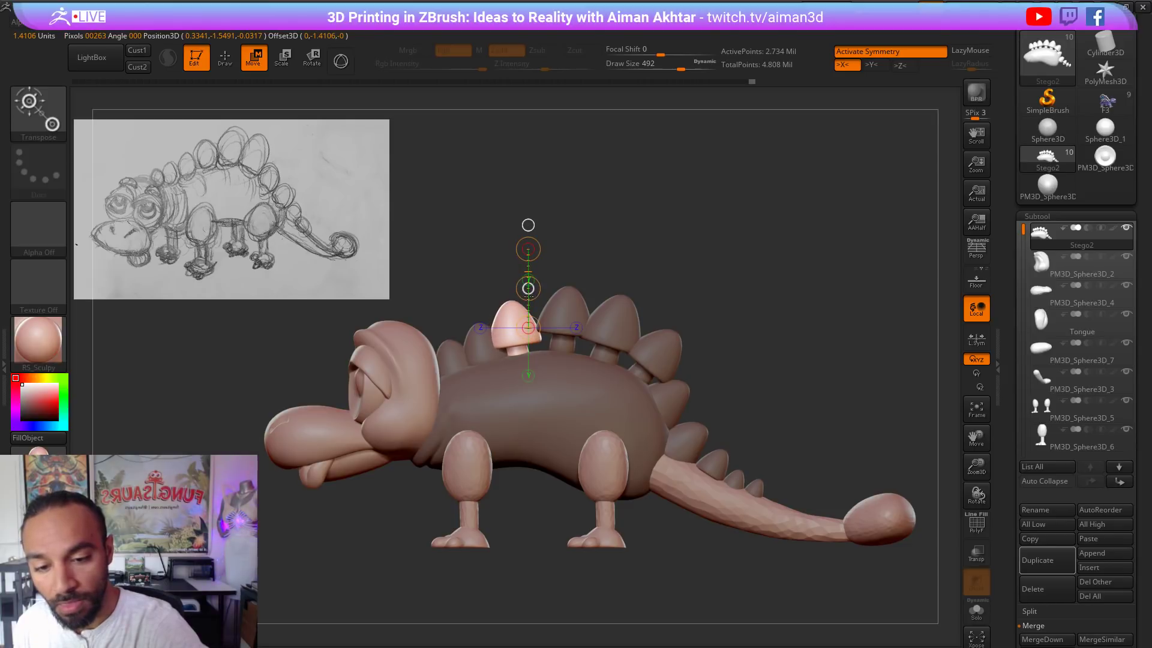
left_click(228, 60)
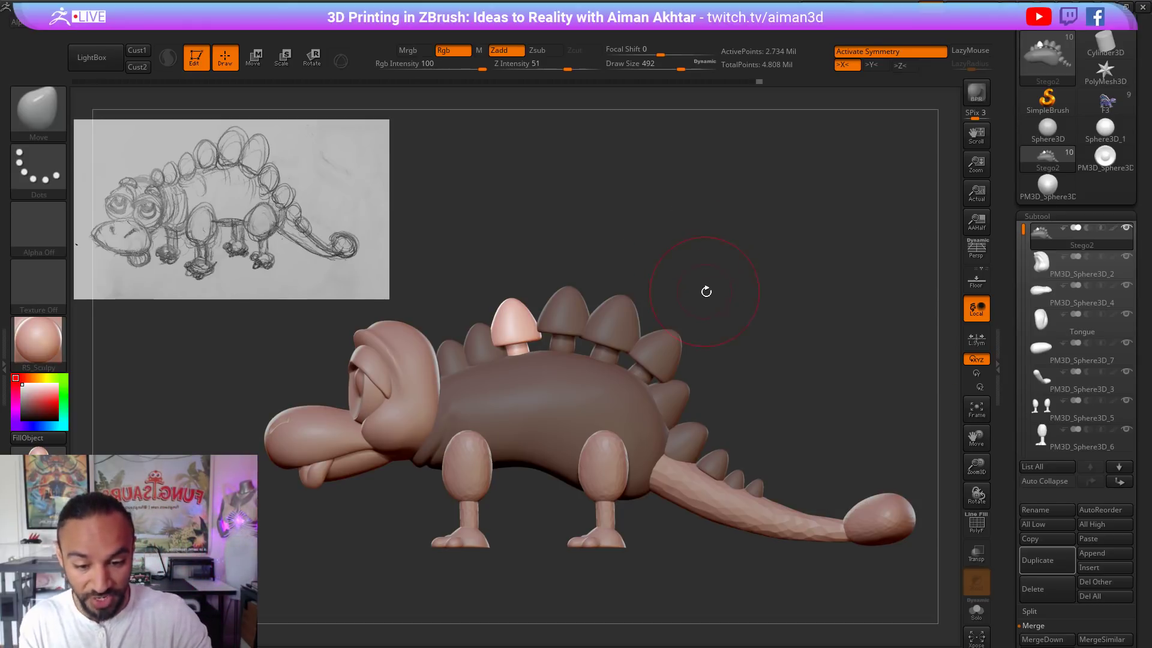
Step: Tilt the third mushroom from the head slightly forward and shift it a little toward the tail with the transpose line
right_click_drag(749, 299, 756, 306, "ctrl")
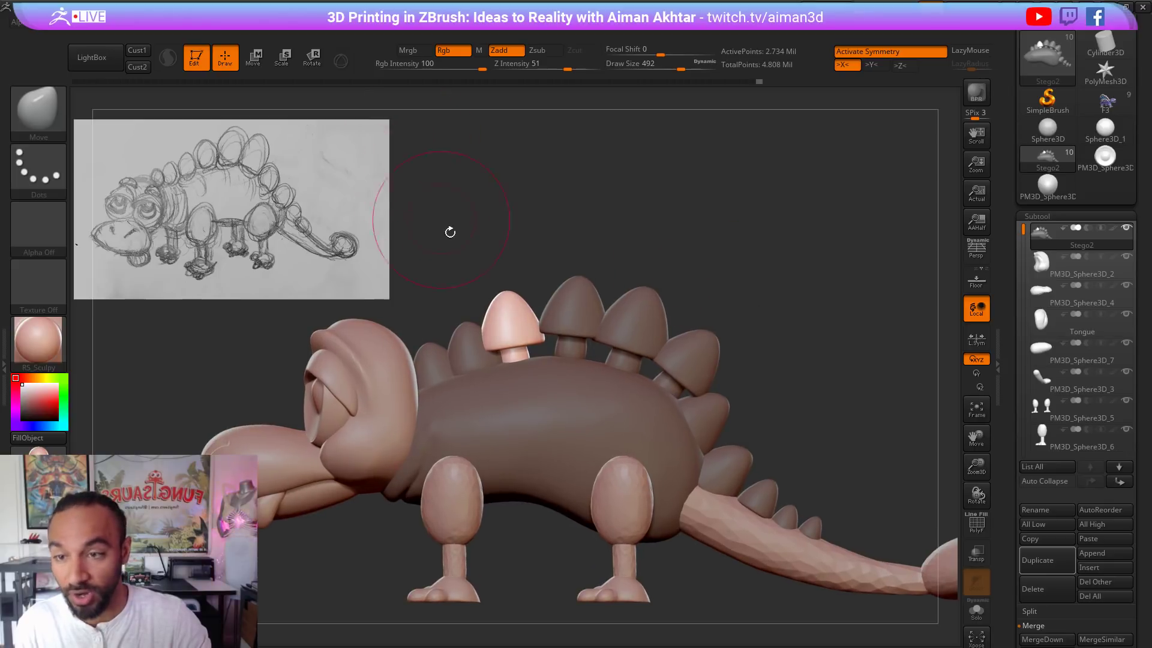
left_click(313, 60)
left_click_drag(519, 368, 520, 368)
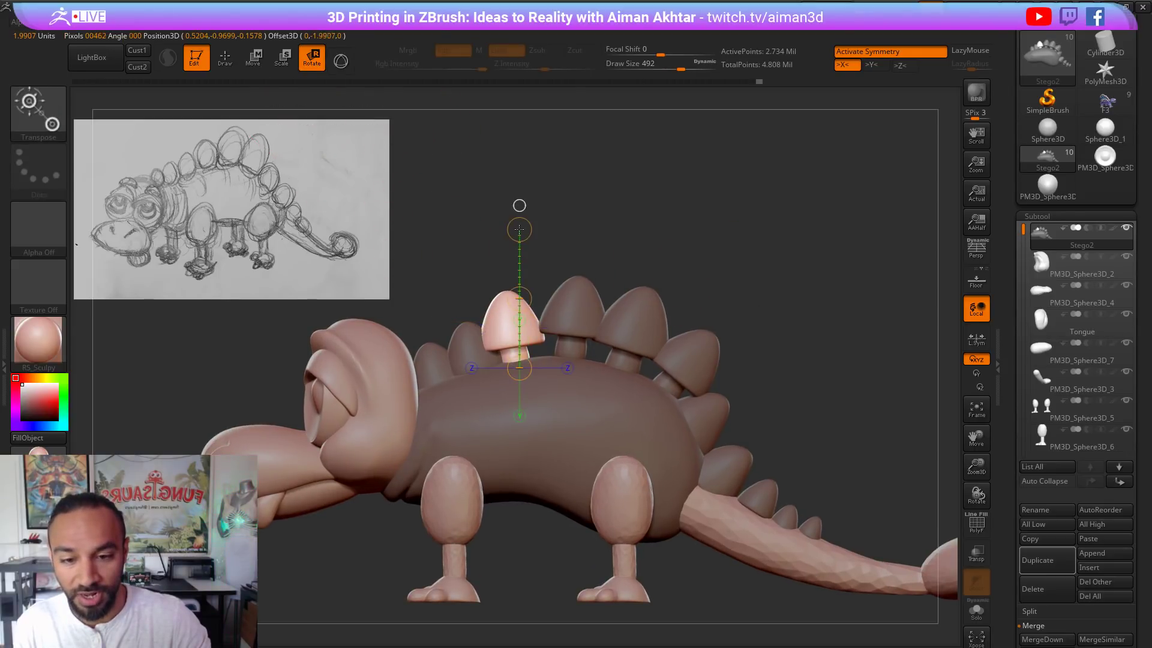
left_click_drag(519, 229, 511, 230)
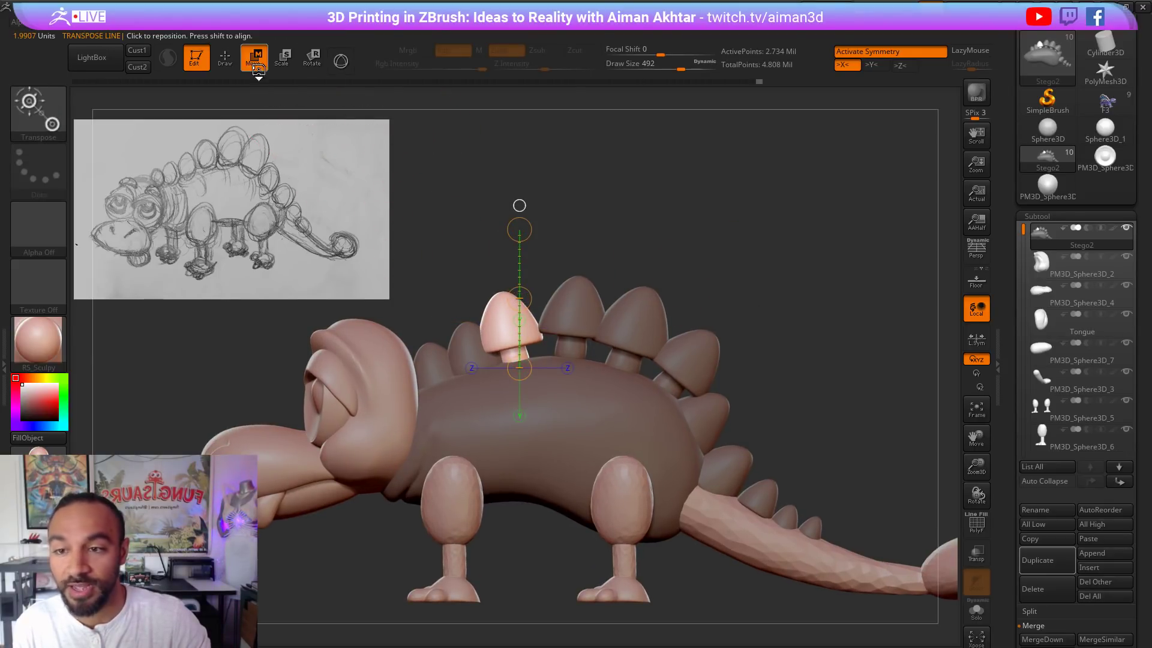
left_click(253, 59)
left_click_drag(516, 342, 708, 342)
left_click_drag(601, 343, 657, 339)
Step: Isolate the fourth mushroom from the head, rotate it slightly, lower it toward the back and clear the mask
left_click(586, 319, "ctrl")
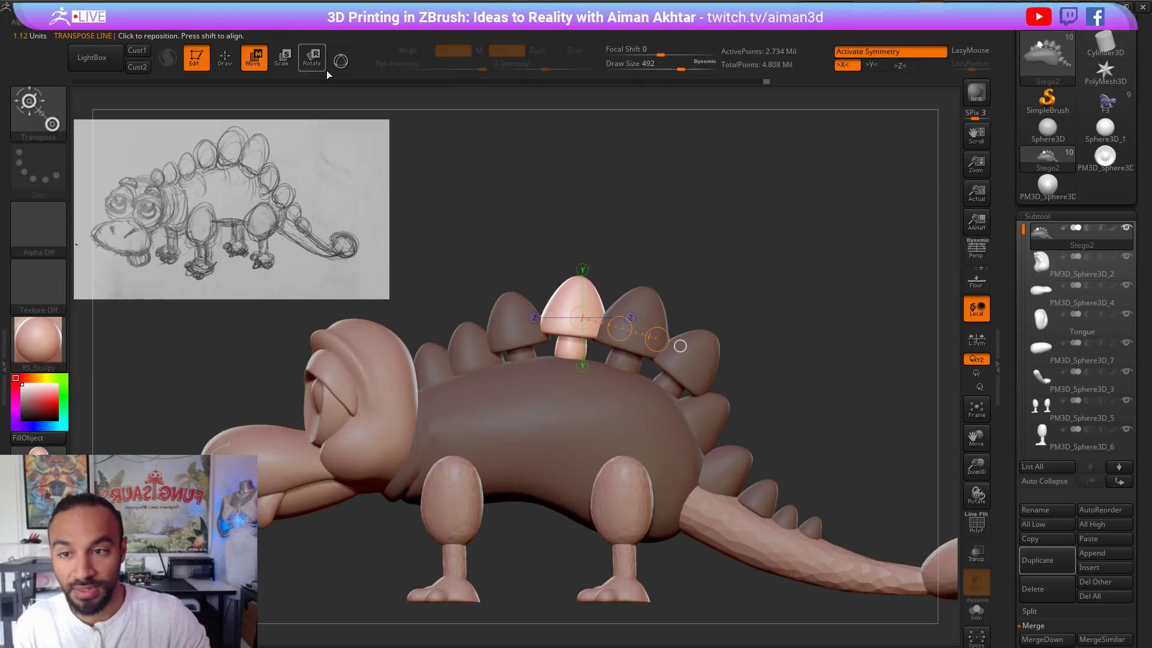
key("r")
left_click_drag(657, 339, 611, 334)
key("w")
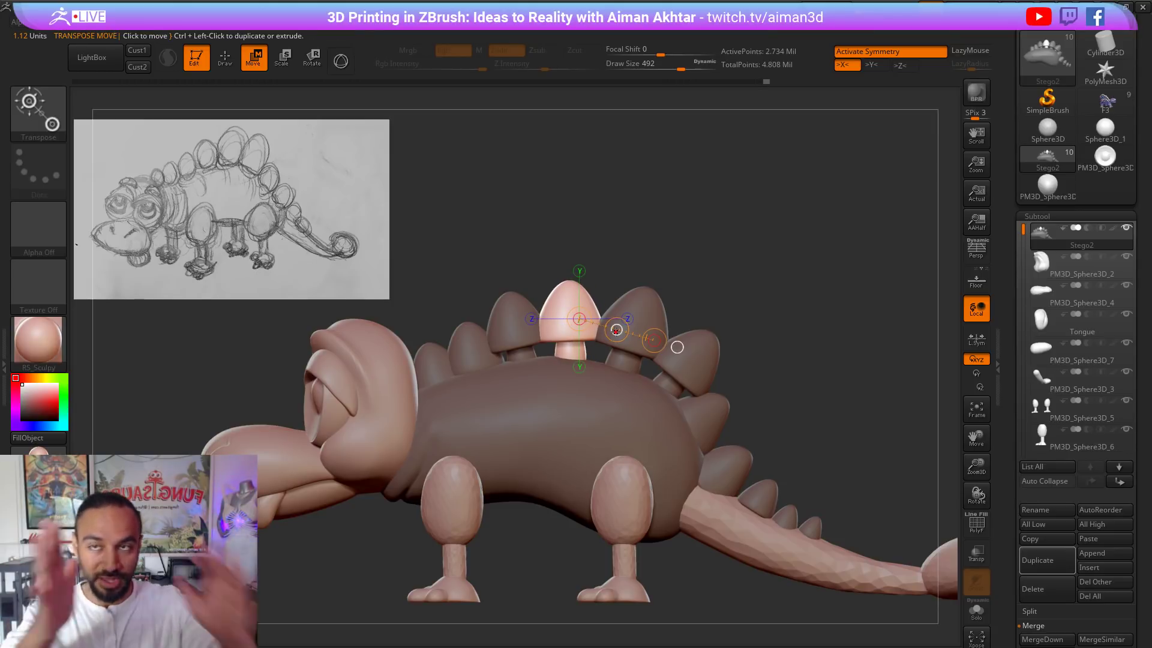
left_click(226, 59)
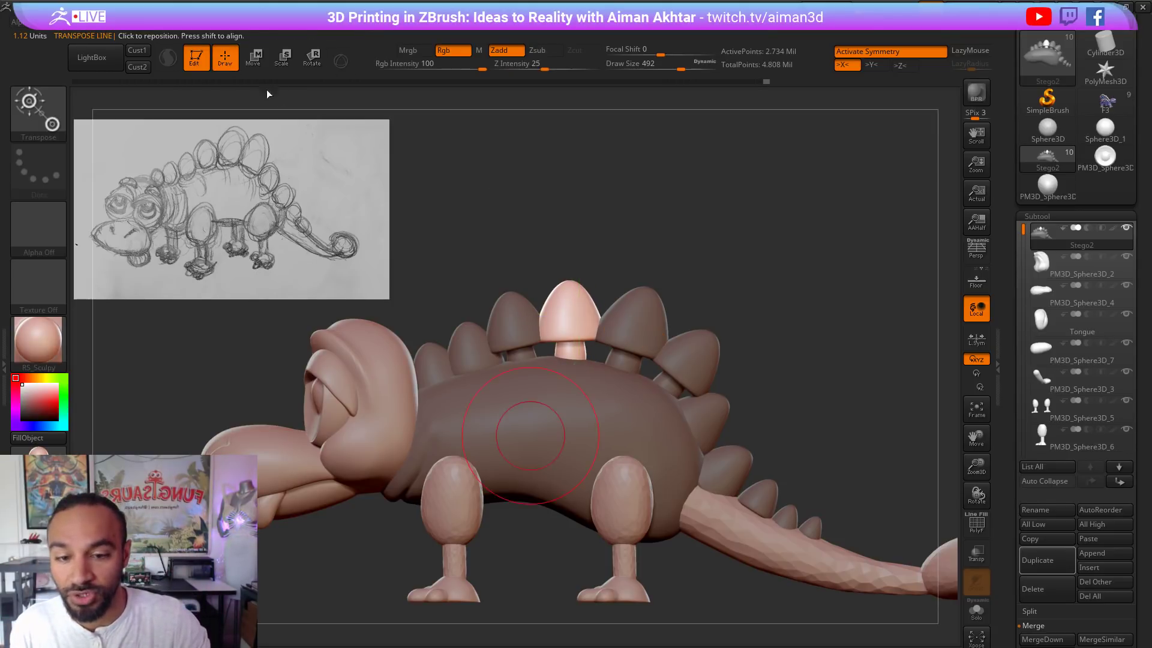
mouse_move(730, 223)
left_mouse_down("alt")
mouse_move(676, 227)
mouse_move(684, 240)
left_mouse_up("alt")
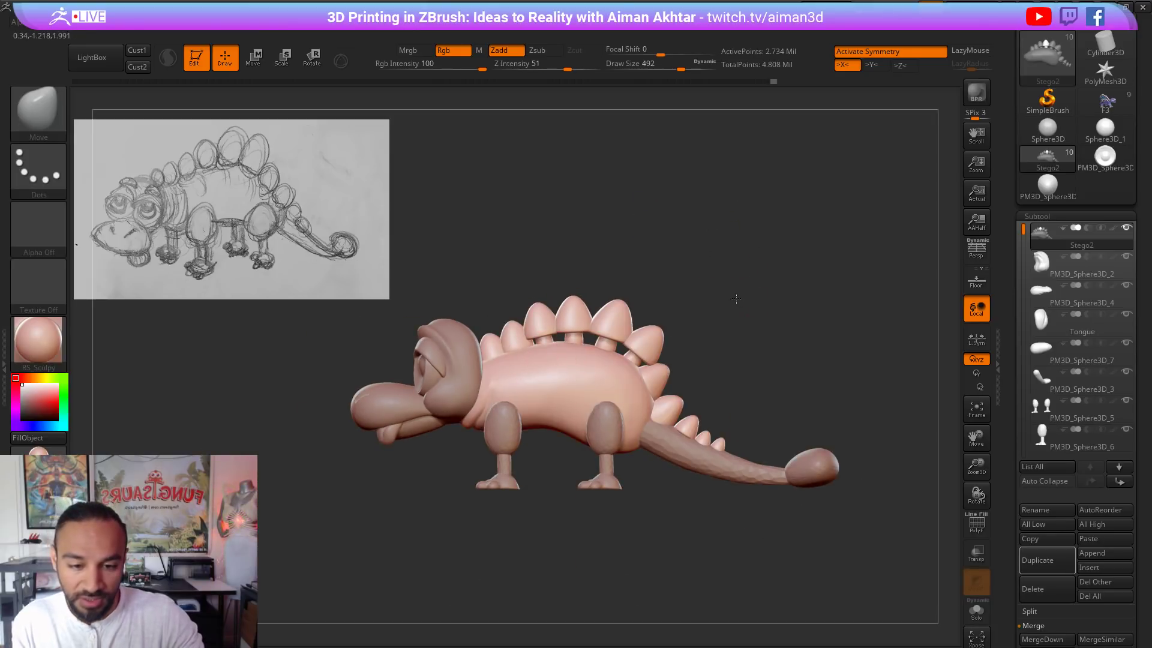
Step: Choose the Move Topological brush at draw size 989 and stretch the third mushroom from the head upward into a taller cap
left_click_drag(751, 321, 780, 375, "alt")
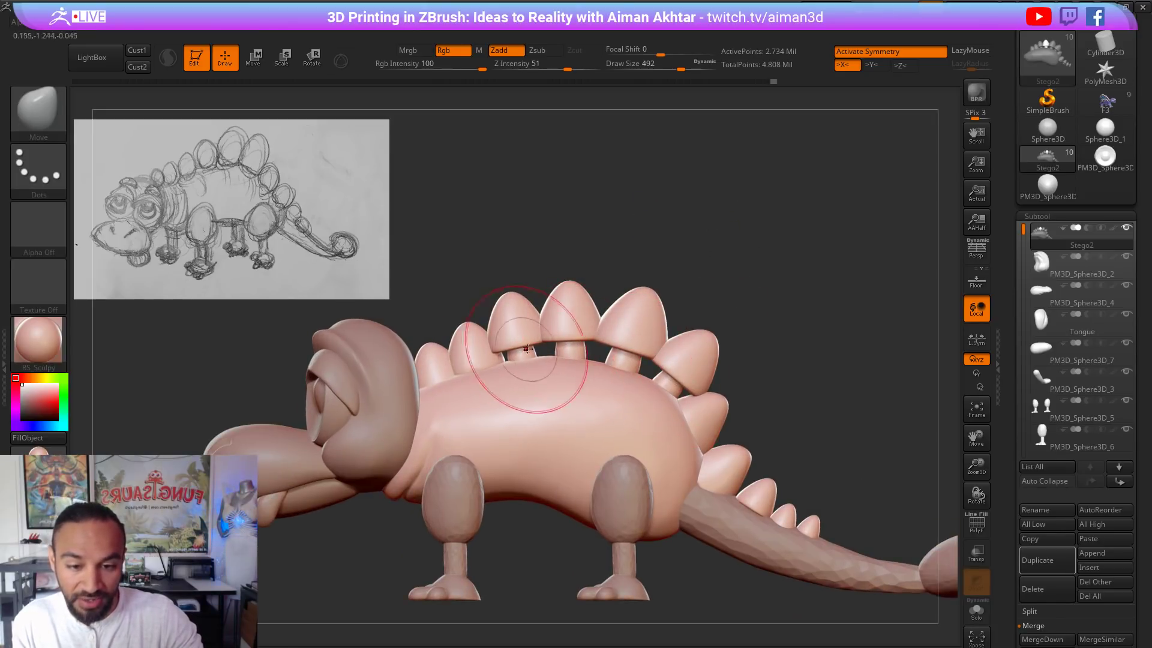
scroll(732, 319, "down", 3)
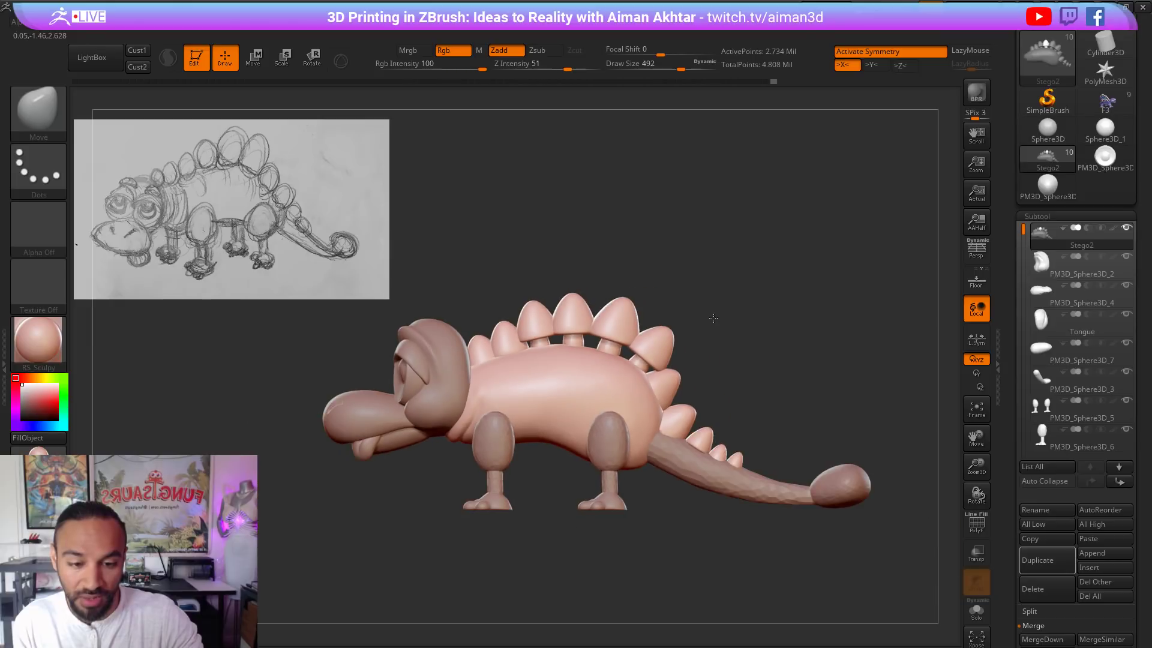
scroll(732, 291, "down", 2)
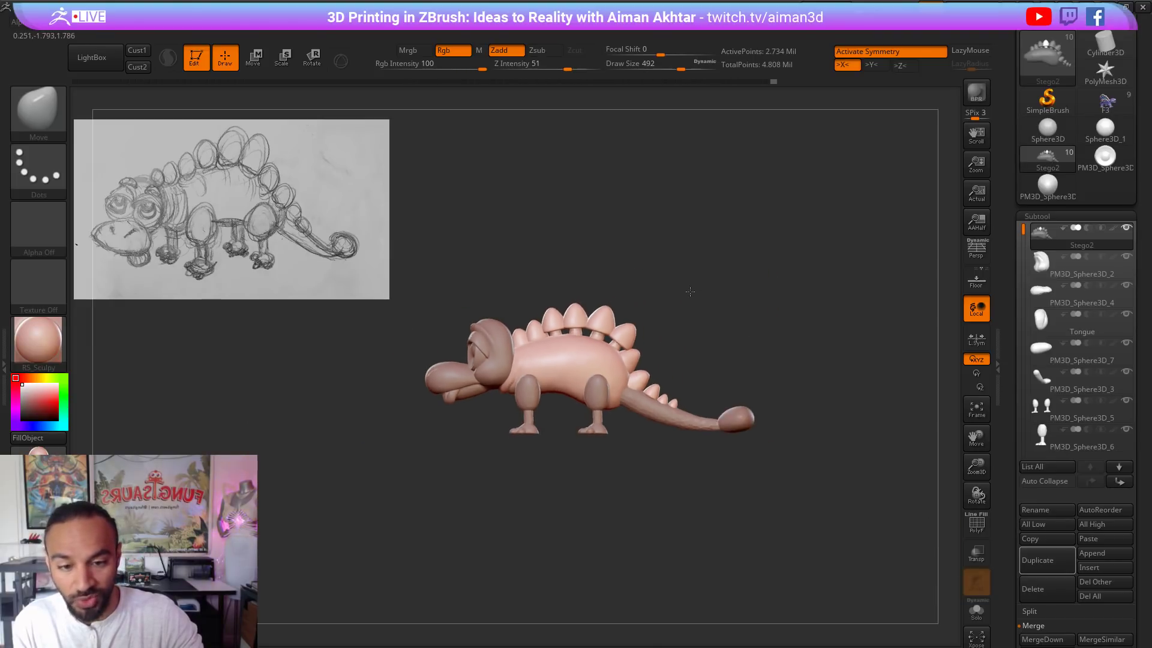
left_click_drag(732, 291, 695, 310)
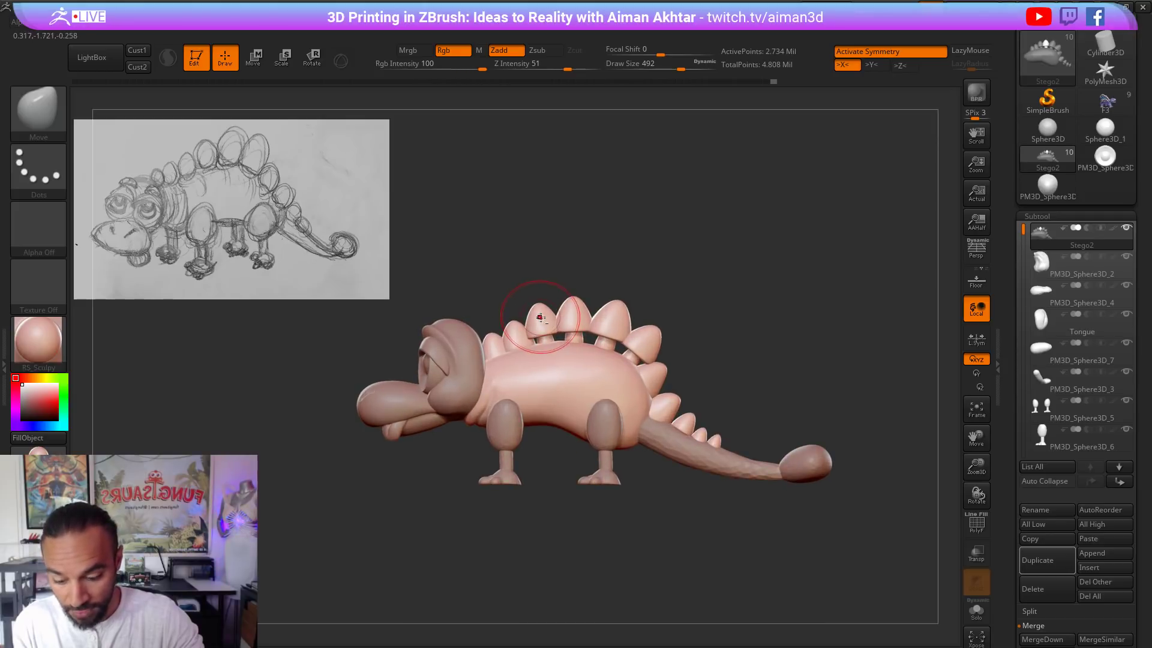
key("s")
left_click_drag(538, 313, 553, 313)
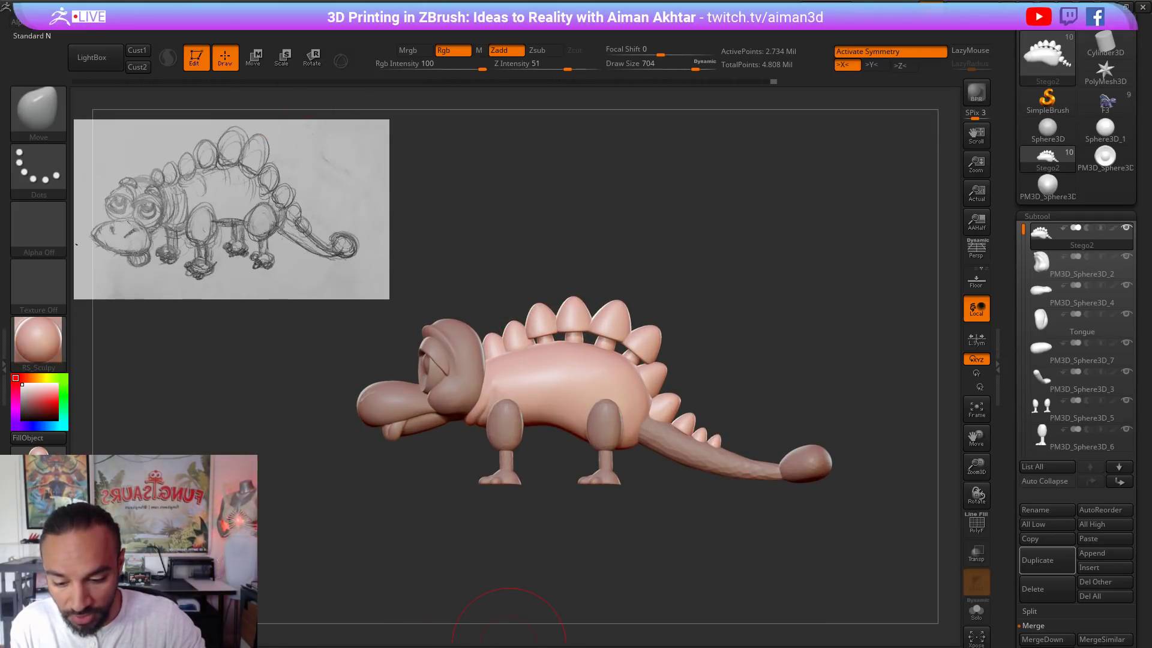
left_click(509, 645)
key("s")
left_click_drag(601, 273, 616, 274)
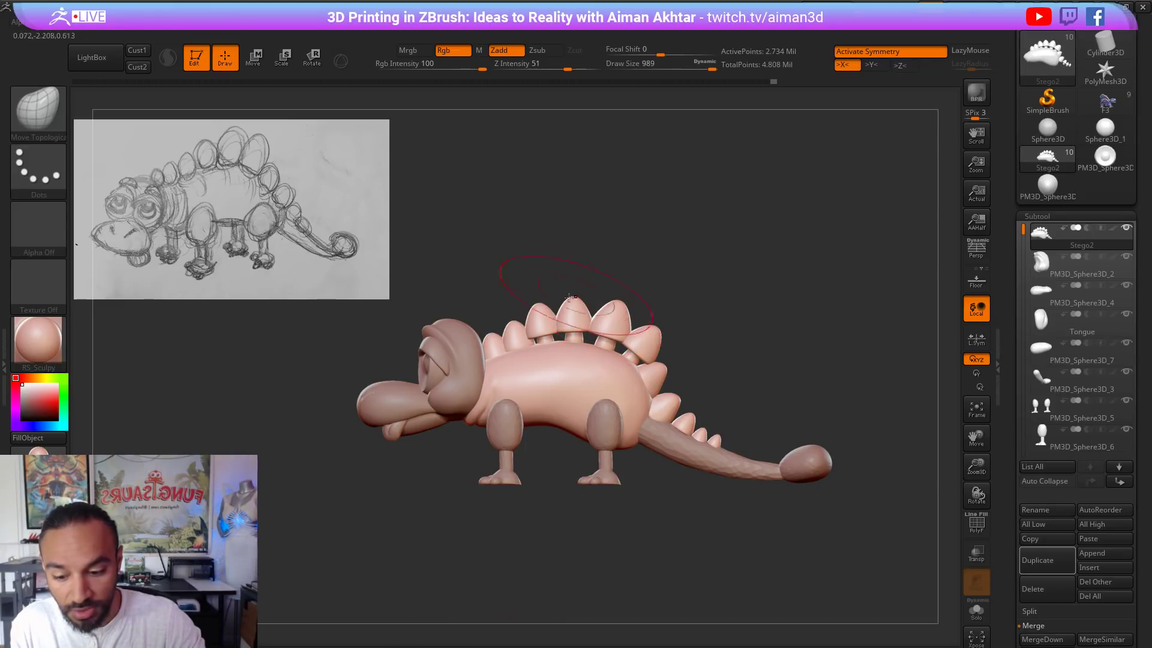
left_click_drag(529, 283, 528, 279)
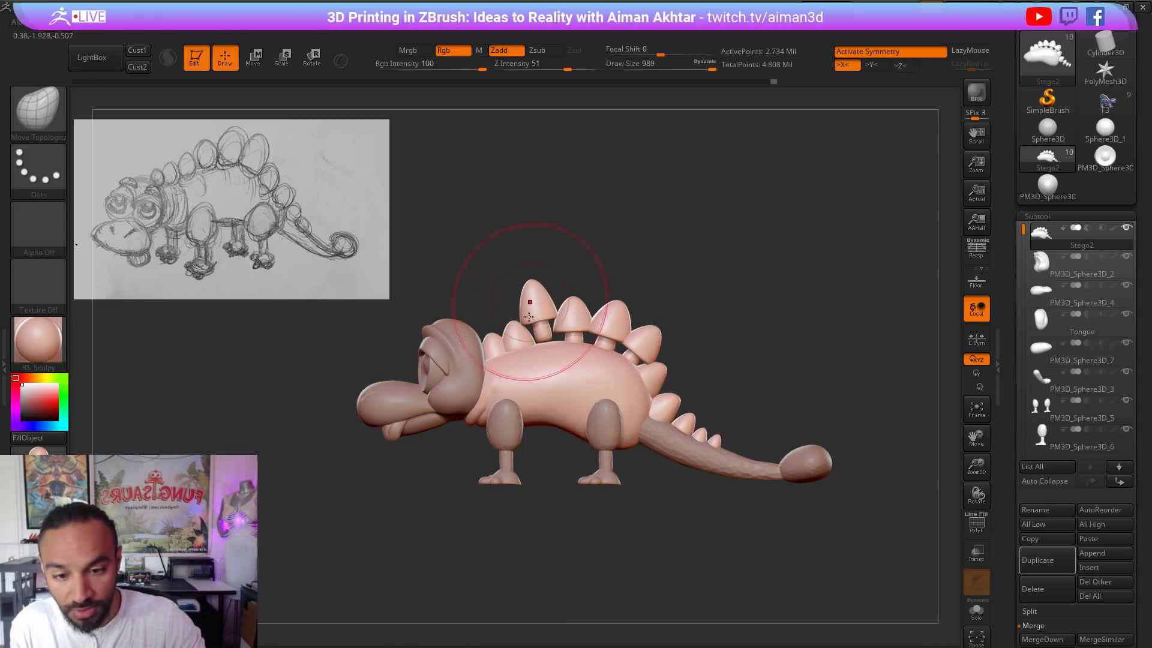
left_click_drag(544, 336, 544, 343)
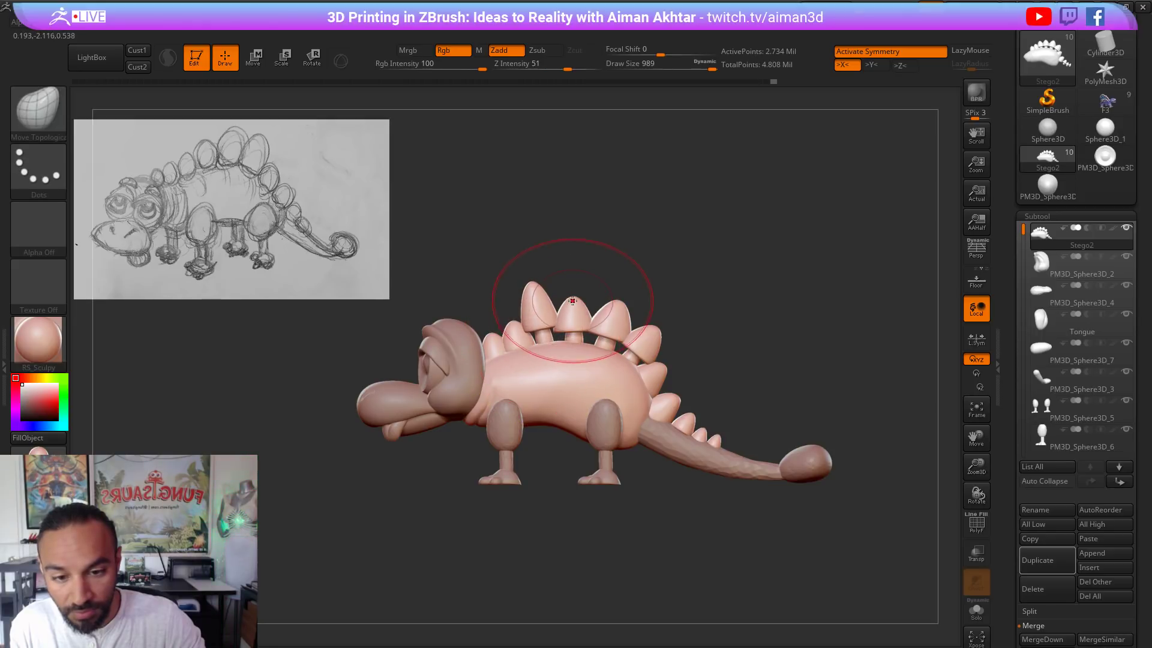
Step: Stretch the fourth to seventh mushrooms from the head outward into taller, pointed caps with the Move Topological brush
left_click_drag(576, 277, 575, 269)
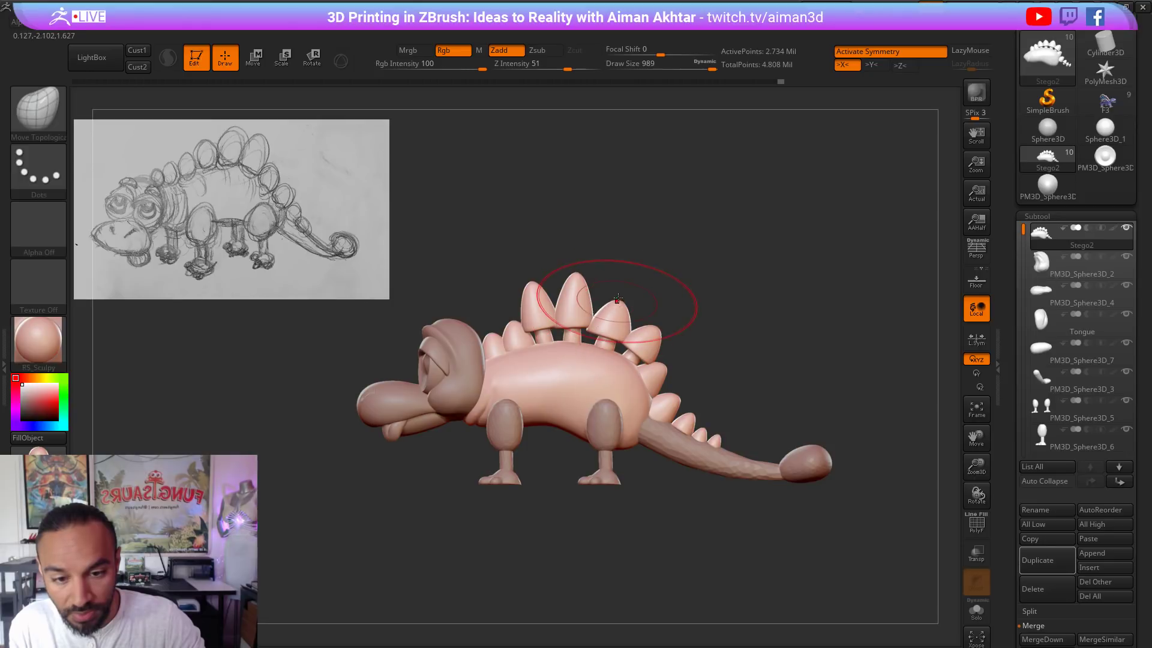
left_click_drag(612, 303, 622, 277)
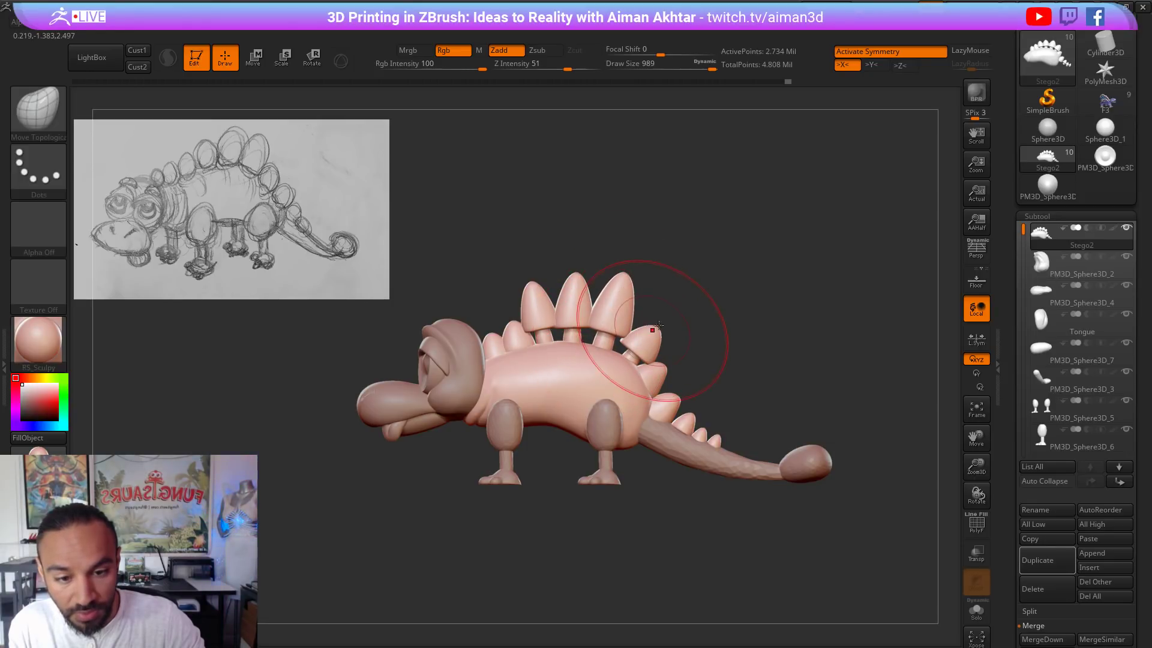
mouse_move(651, 351)
left_mouse_down()
mouse_move(664, 322)
mouse_move(640, 353)
mouse_move(685, 357)
left_mouse_up()
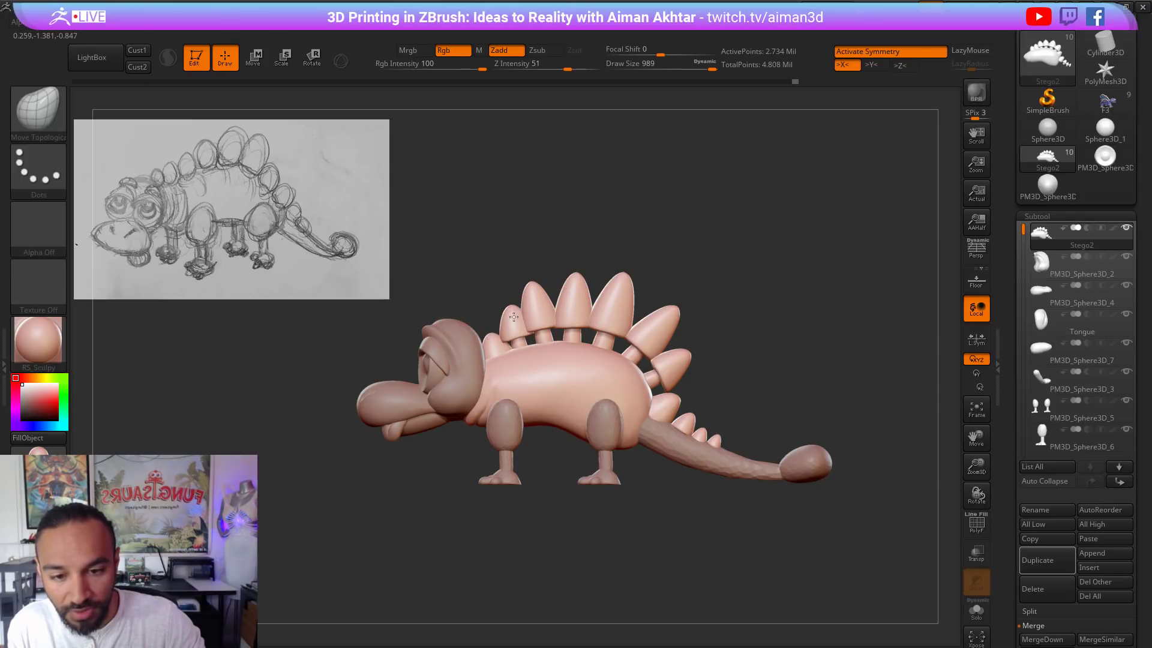
Step: Pull the second mushroom from the head slightly taller, undoing poor attempts and reducing the draw size to 602
left_click_drag(513, 319, 514, 318)
key("ctrl+z")
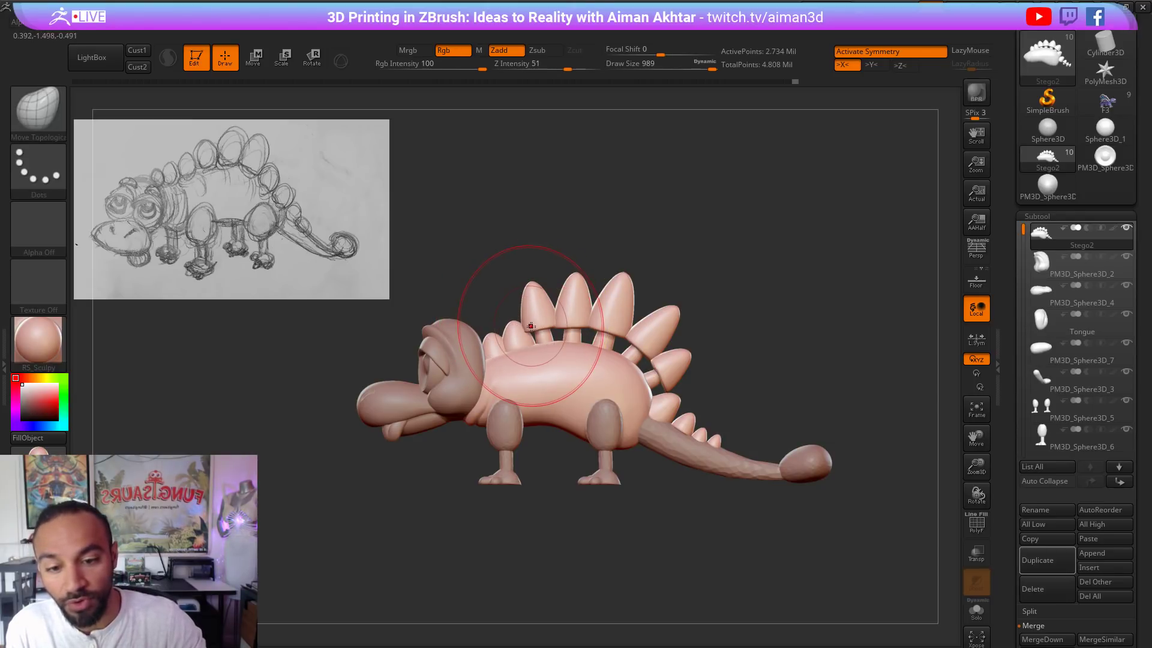
mouse_move(513, 336)
left_mouse_down()
mouse_move(512, 320)
mouse_move(490, 321)
mouse_move(504, 328)
mouse_move(507, 317)
mouse_move(510, 347)
left_mouse_up()
key("s")
key("ctrl+z")
key("s")
key("s")
key("s")
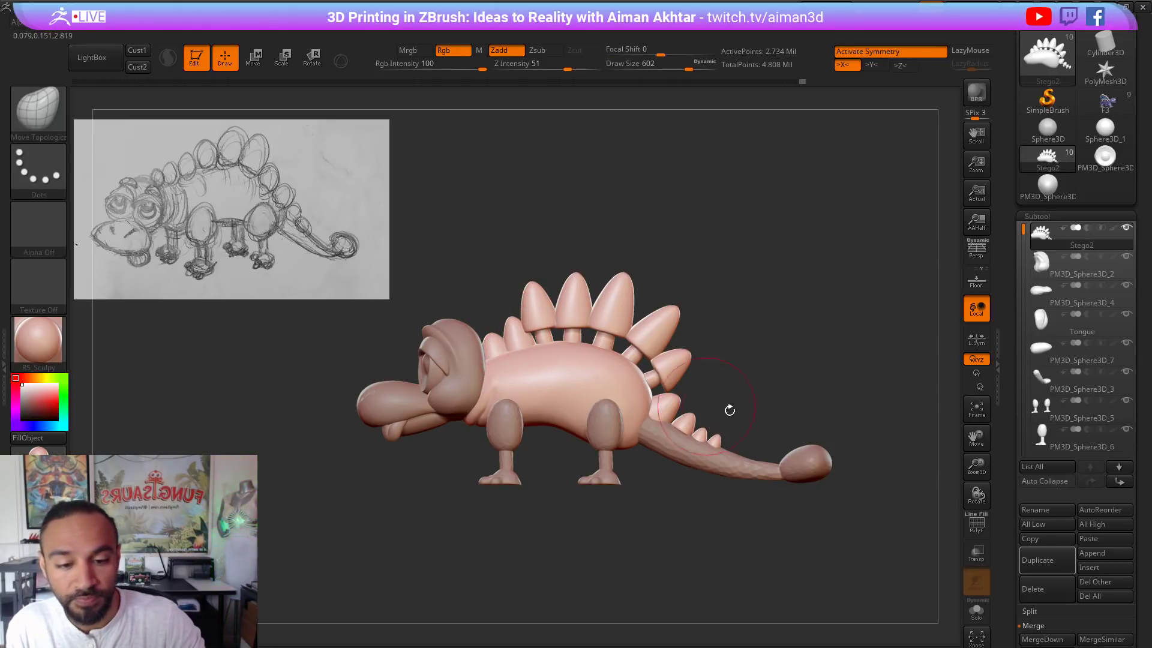
Step: Refine the third to sixth mushroom caps from the head and make the fourth taller, raising the draw size to 1000
key("s")
mouse_move(542, 326)
left_mouse_down()
mouse_move(561, 325)
mouse_move(523, 307)
mouse_move(572, 295)
mouse_move(569, 277)
mouse_move(623, 282)
mouse_move(660, 307)
left_mouse_up()
key("s")
key("s")
key("s")
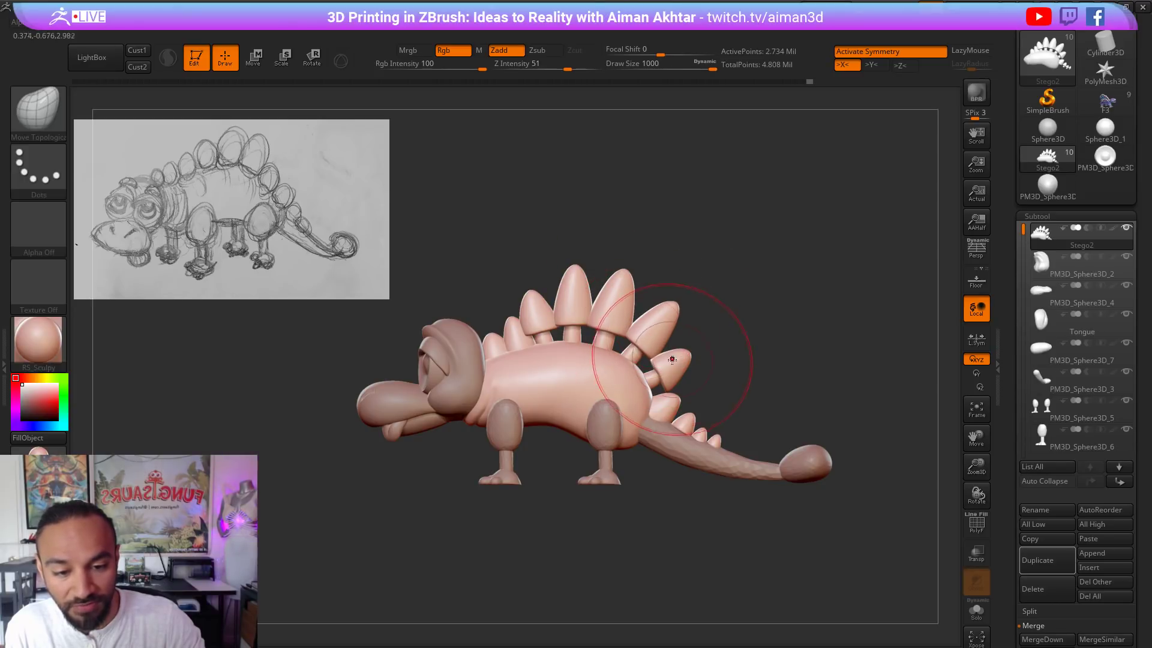
Step: Stretch the eighth mushroom from the head, above the tail base, outward and set the draw size to 966
mouse_move(676, 360)
left_mouse_down()
mouse_move(642, 381)
mouse_move(678, 391)
mouse_move(635, 410)
mouse_move(662, 418)
mouse_move(615, 408)
mouse_move(660, 419)
mouse_move(646, 417)
left_mouse_up()
key("s")
key("s")
key("s")
key("s")
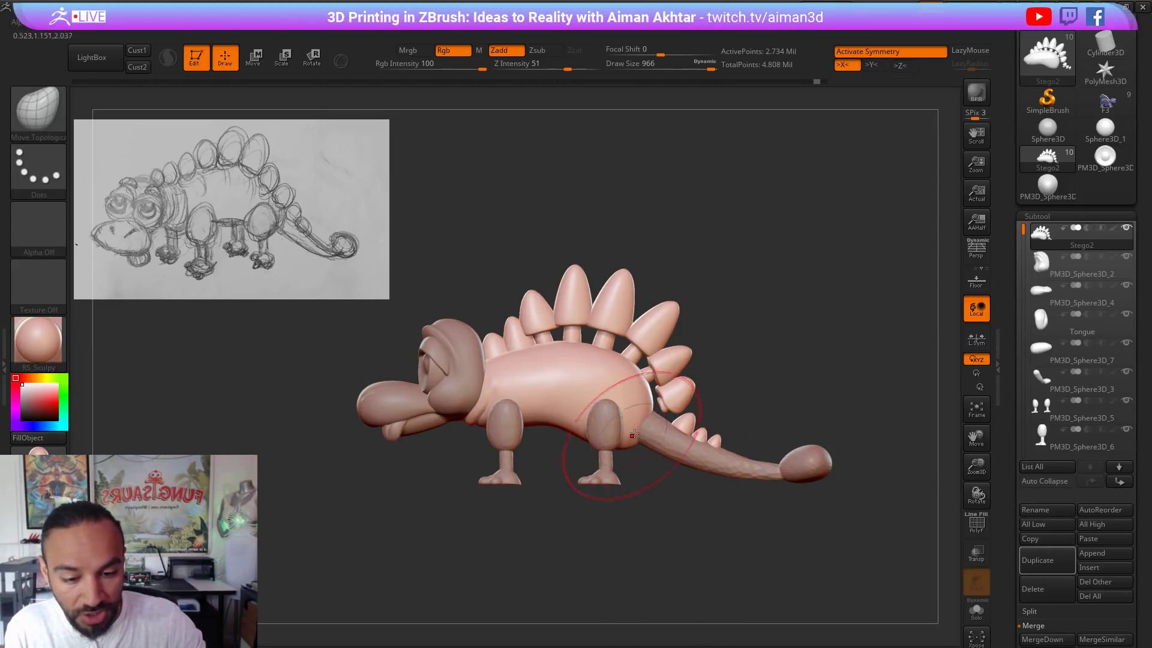
Step: Mask all the mushrooms on the Stego2 subtool, split the body into its own subtool and select it
left_click(1050, 271)
left_click(1056, 235)
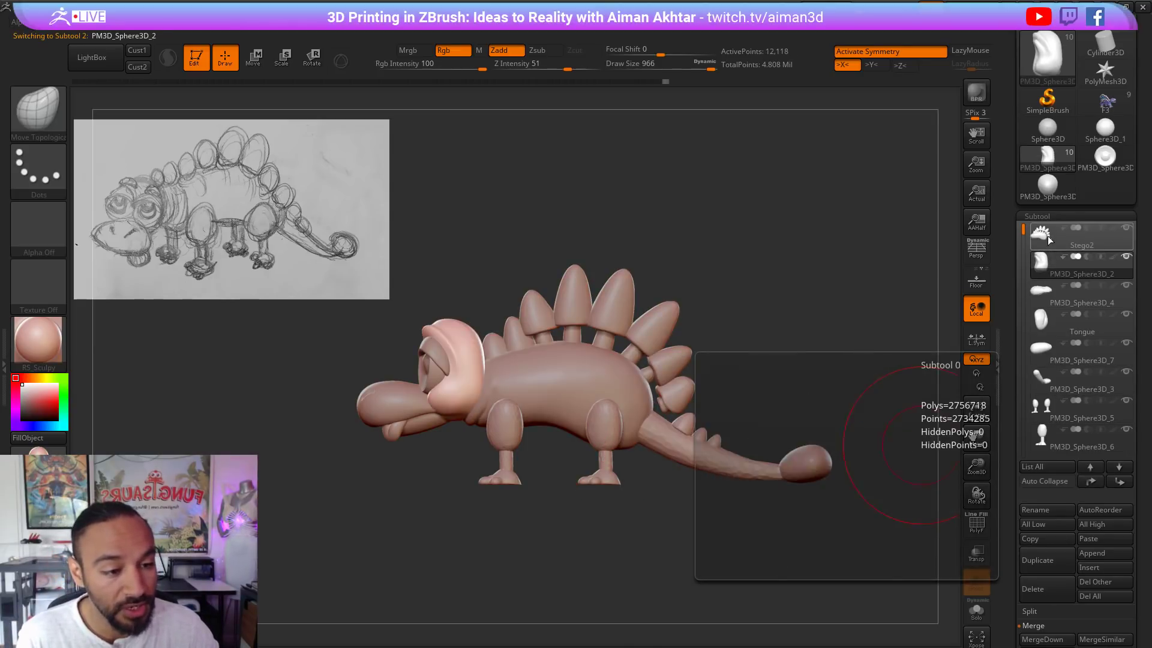
left_click(312, 57)
left_click_drag(556, 378, 682, 455, "ctrl")
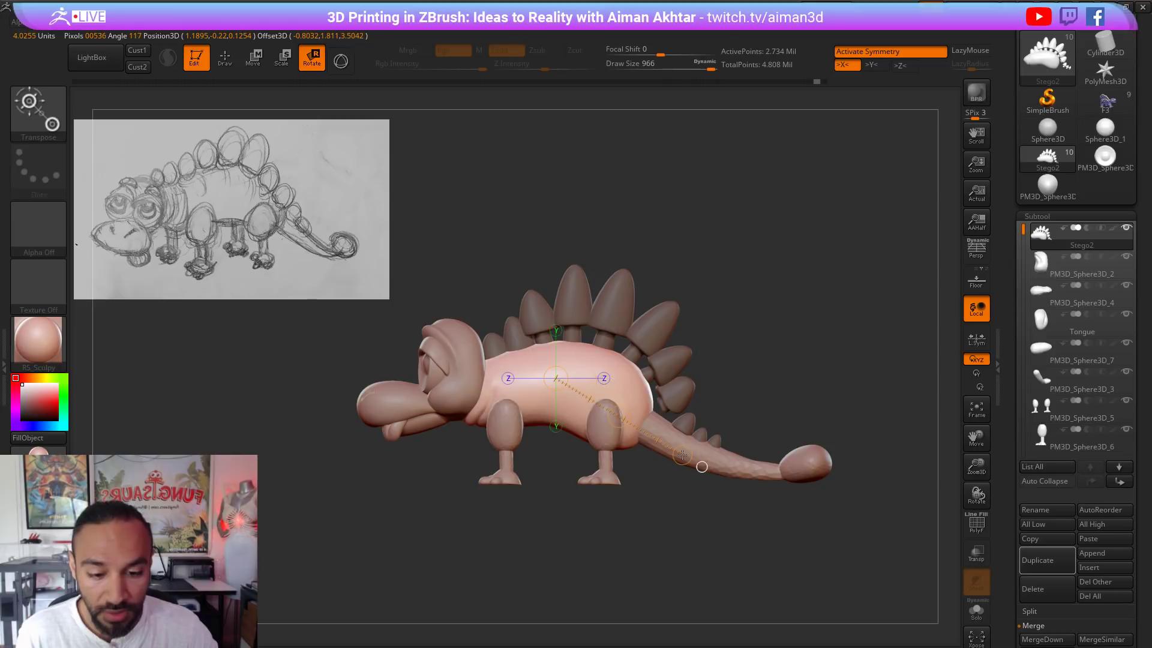
key("q")
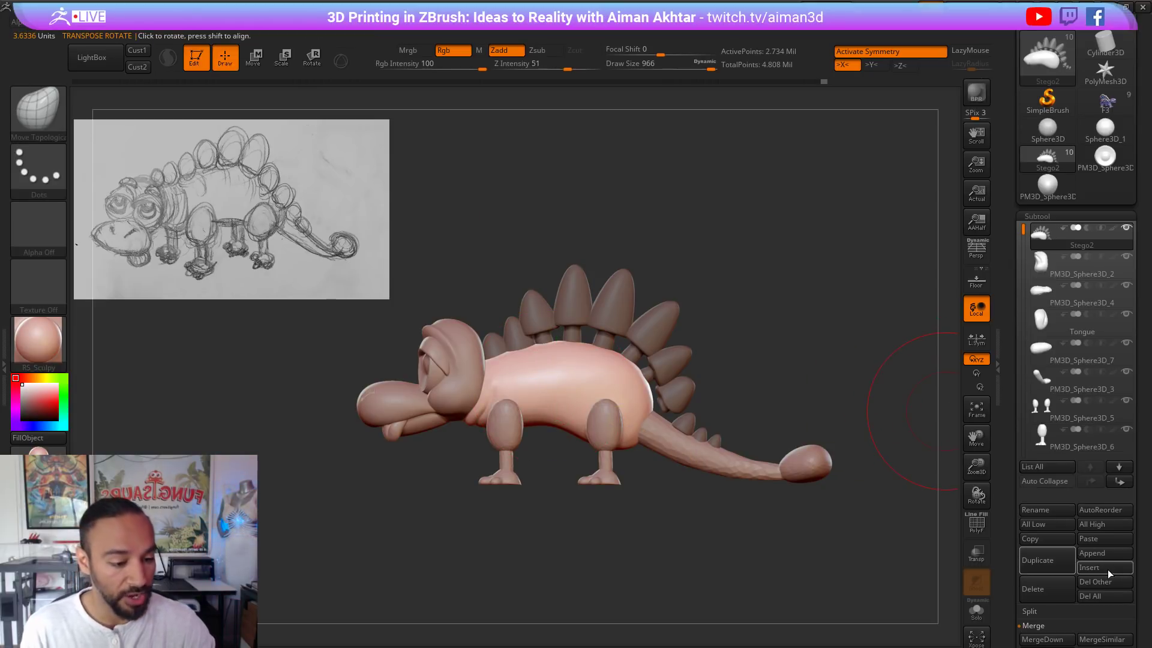
scroll(1079, 613, "down", 3)
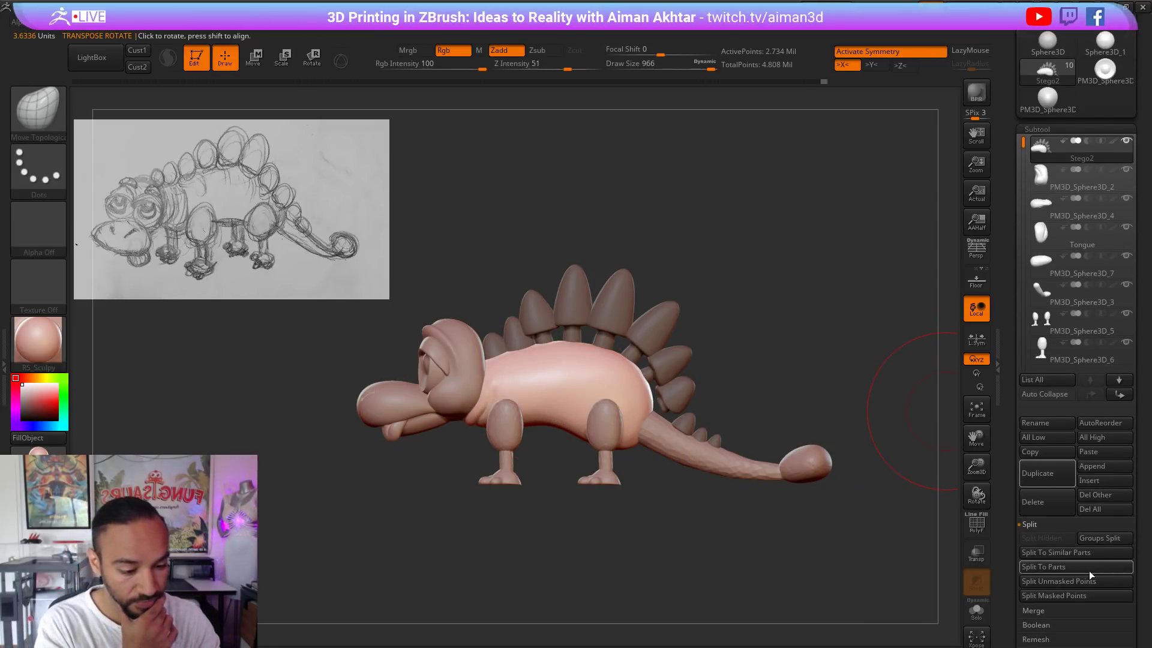
left_click(1047, 188)
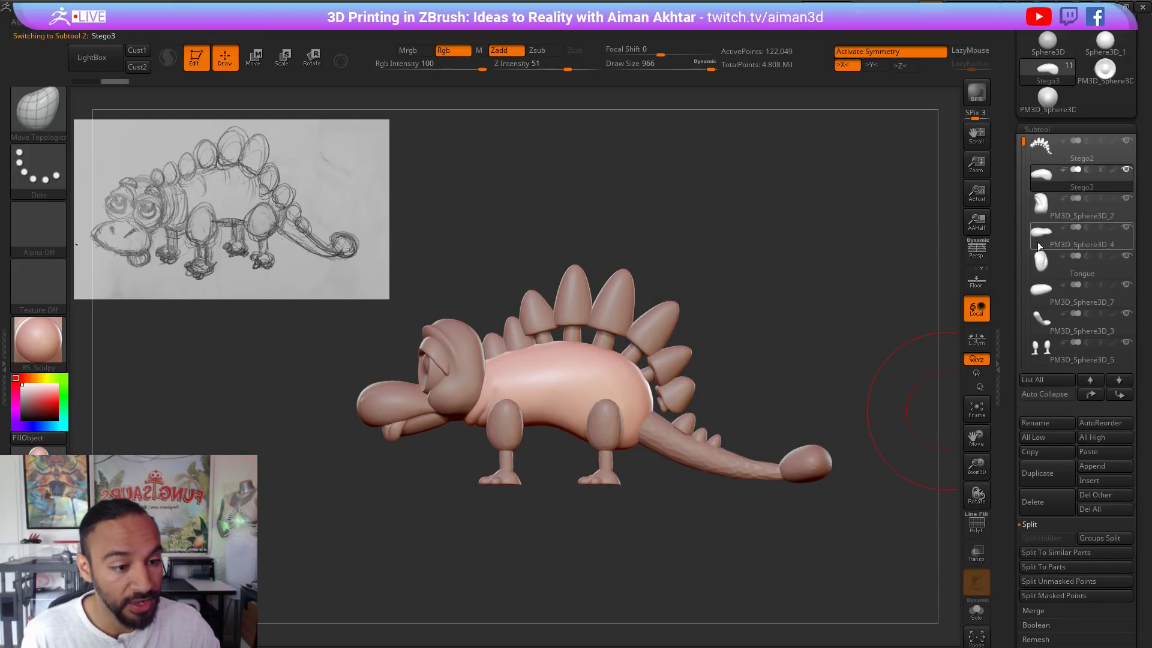
Step: Reorder the body subtool to sit directly above the tail subtool and merge it down with the tail
left_click(1119, 380)
left_click(1118, 381)
left_click(1118, 380)
left_click(1118, 381)
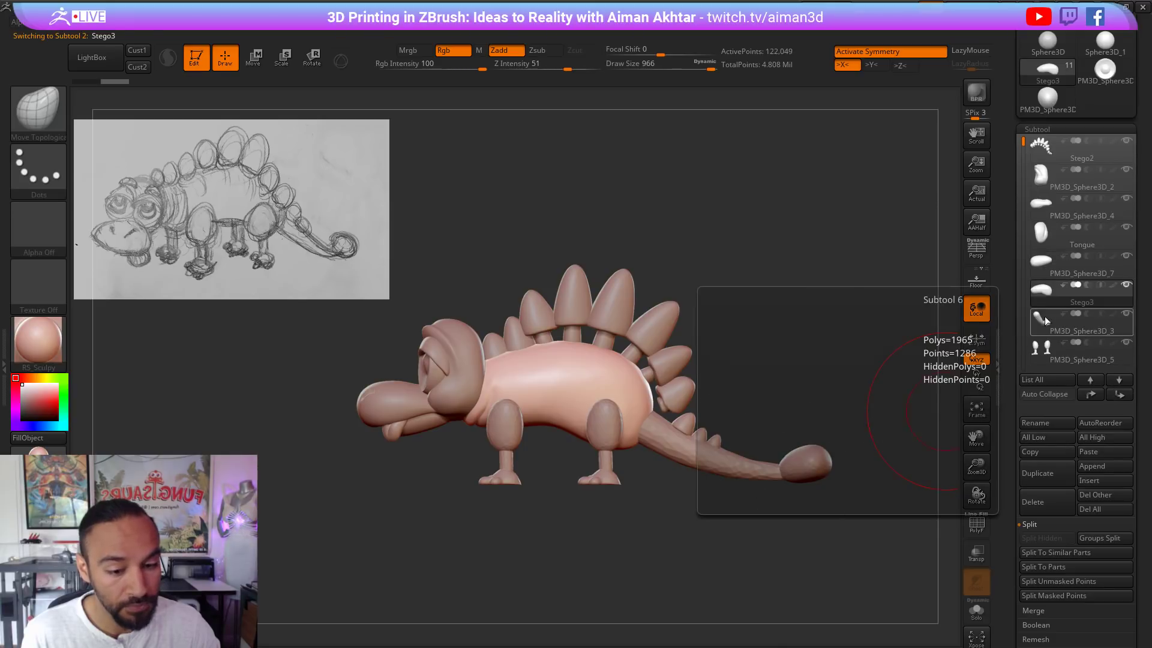
left_click(1032, 609)
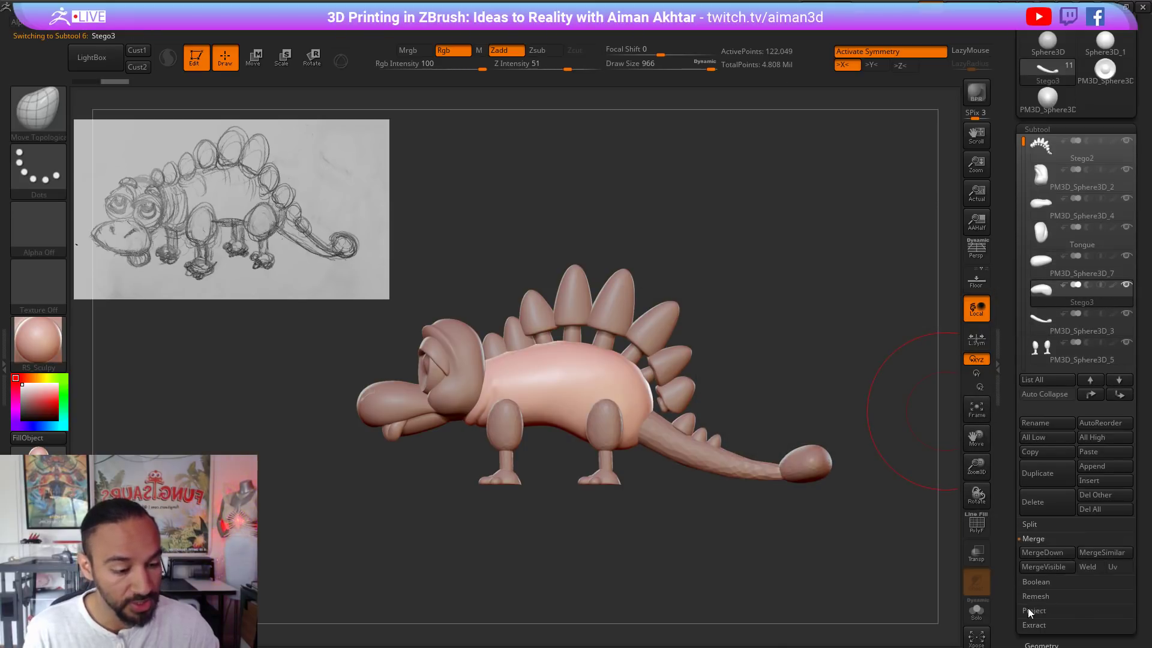
left_click(1042, 551)
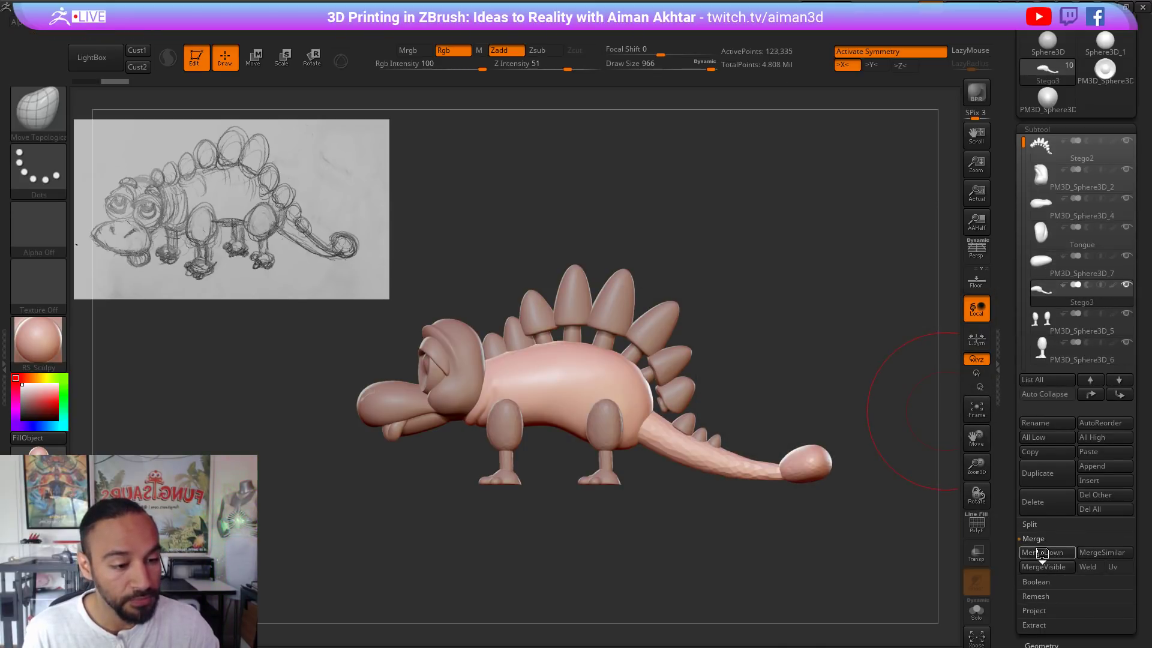
Step: DynaMesh the merged body and tail at resolution 128 and smooth the tail joint, finishing with the Move brush at draw size 695
left_click(1042, 644)
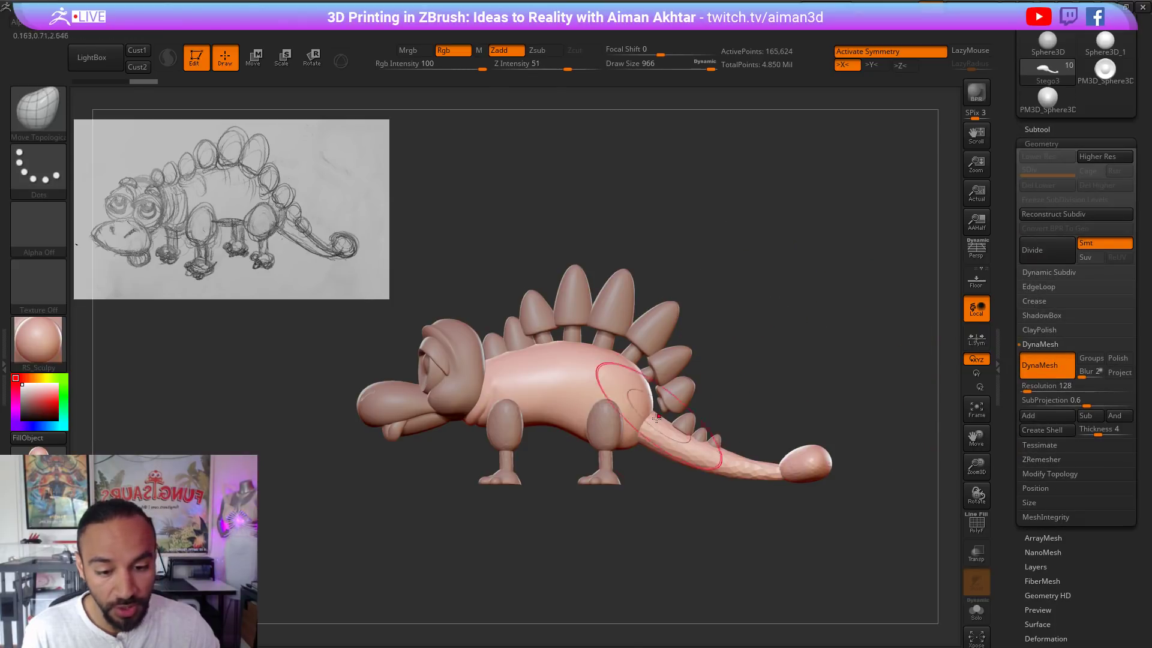
left_click_drag(658, 416, 624, 410, "shift")
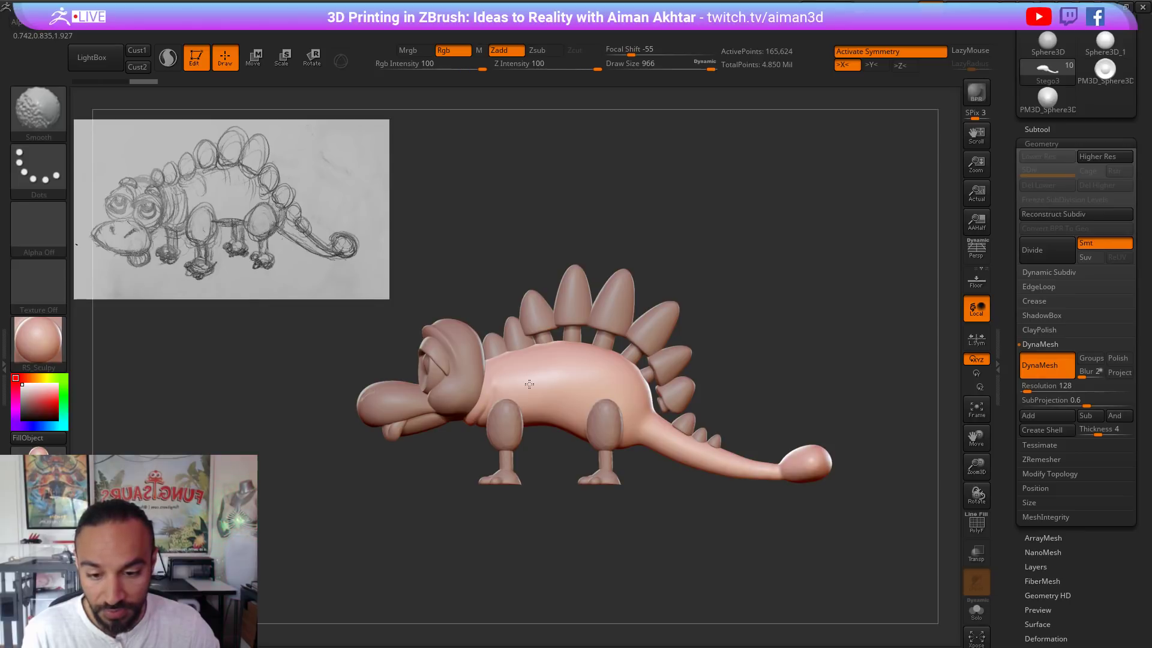
mouse_move(529, 384)
left_mouse_down("shift")
mouse_move(553, 378)
mouse_move(650, 406)
mouse_move(665, 425)
mouse_move(602, 346)
left_mouse_up("shift")
key("b")
key("m")
key("v")
key("s")
key("ctrl+z")
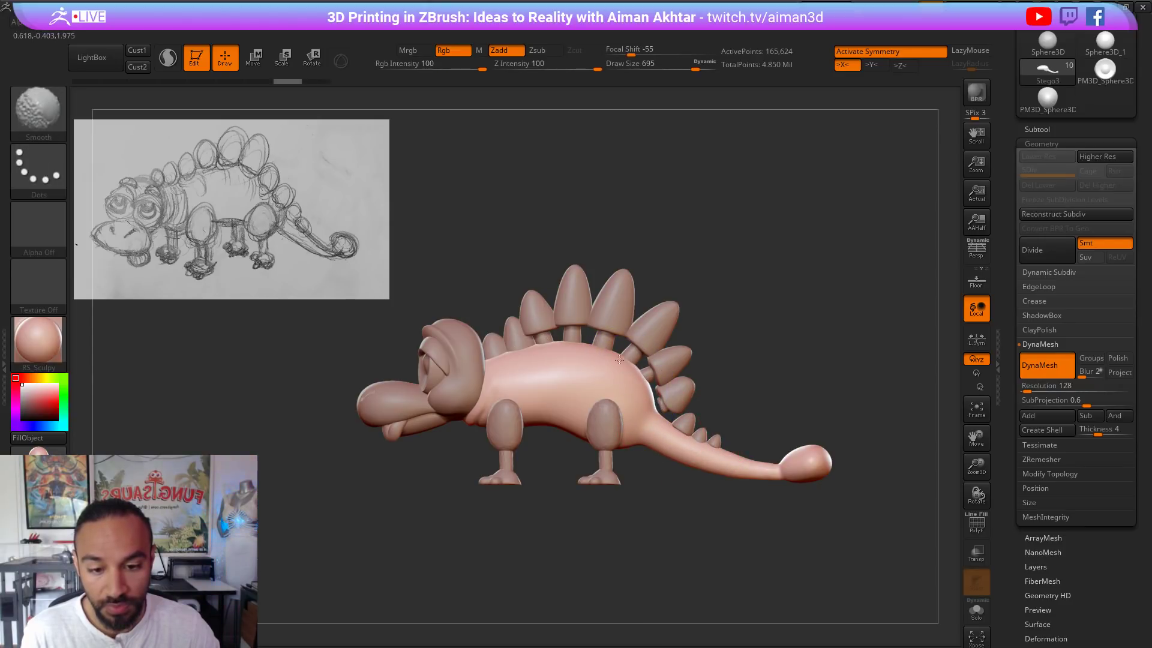
Step: Select the mushrooms subtool from the creature's other side and mask everything except the eighth mushroom from the head
left_click_drag(773, 334, 892, 339)
left_click_drag(789, 260, 792, 265, "alt")
left_click(651, 301, "alt")
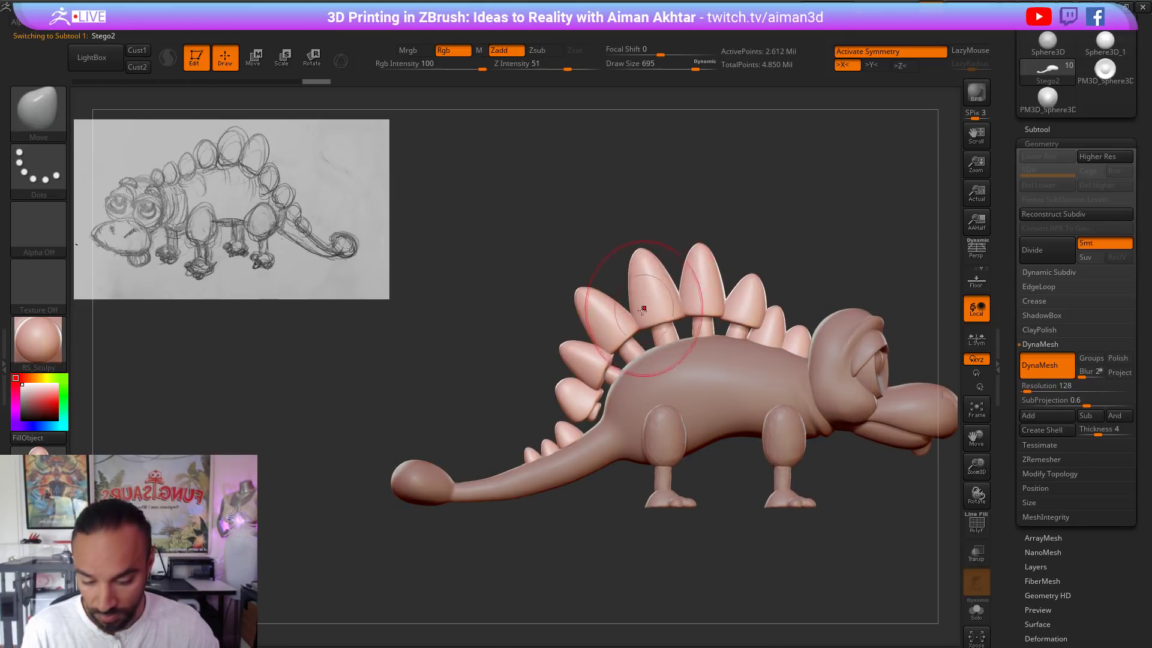
key("s")
left_click_drag(615, 325, 587, 326)
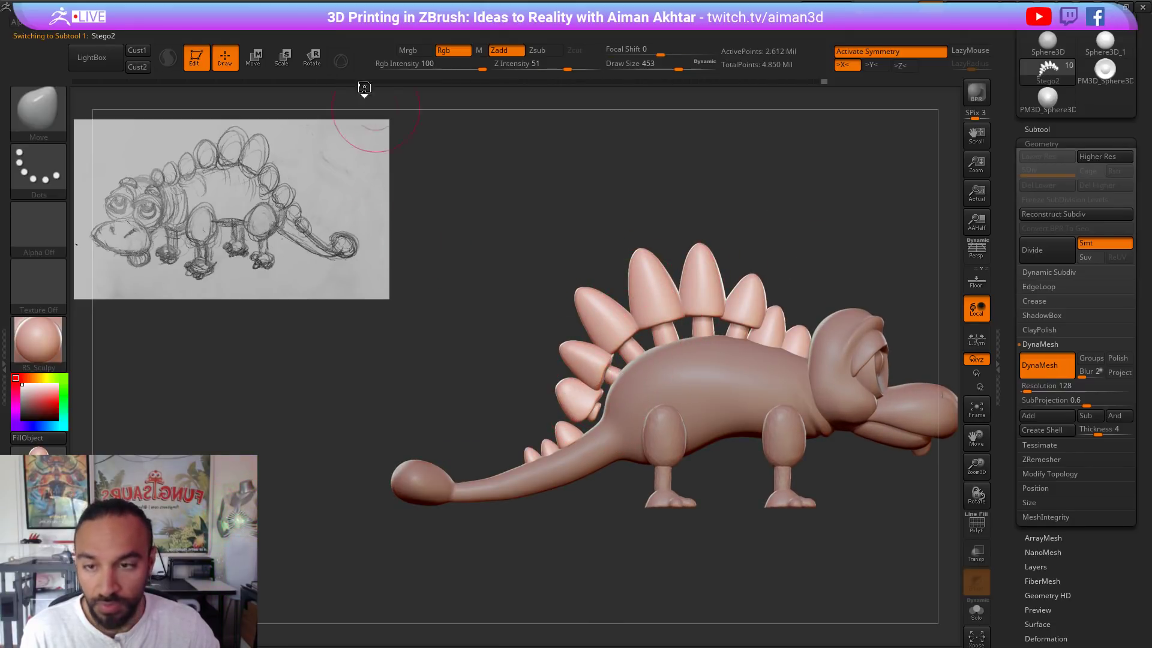
left_click(309, 58)
left_click(594, 391, "ctrl")
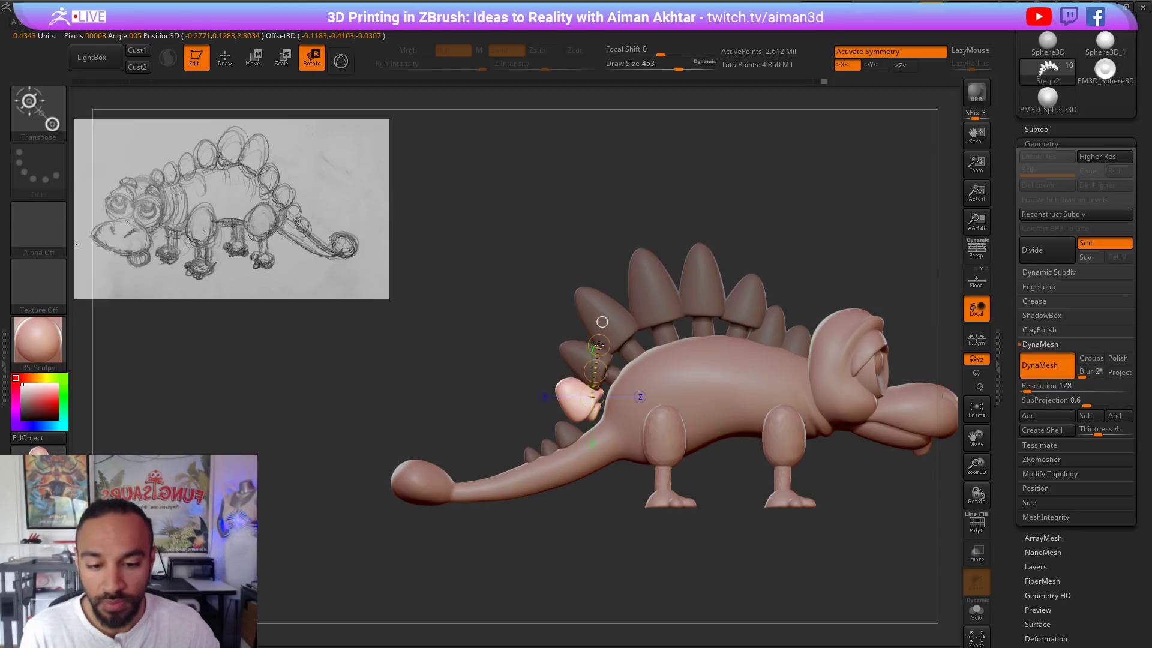
key("q")
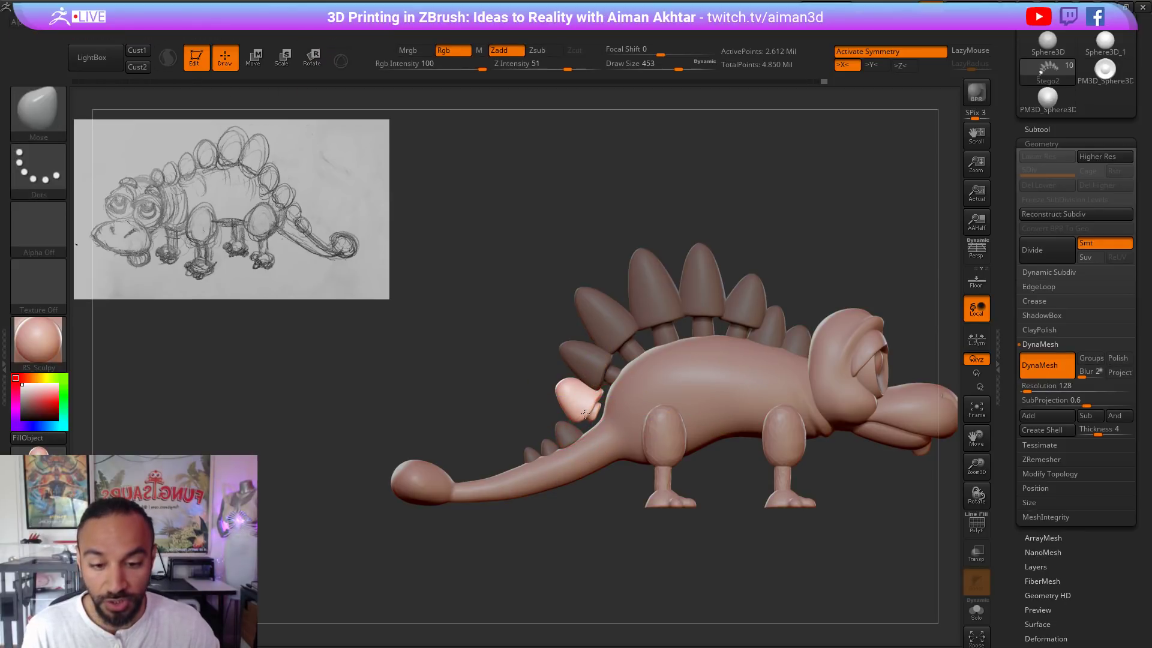
Step: Reshape the isolated eighth mushroom from the head and settle it against the tail base with the Move brush at varying draw sizes
key("s")
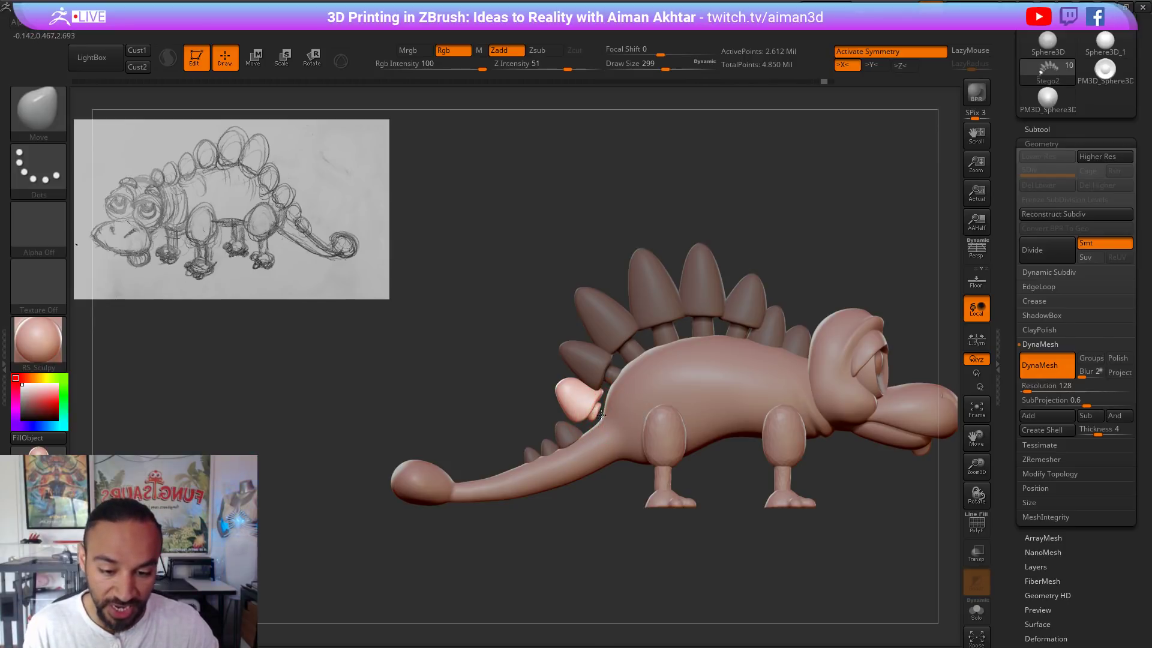
left_click_drag(556, 379, 720, 389)
key("s")
left_click_drag(607, 413, 626, 388)
key("s")
key("s")
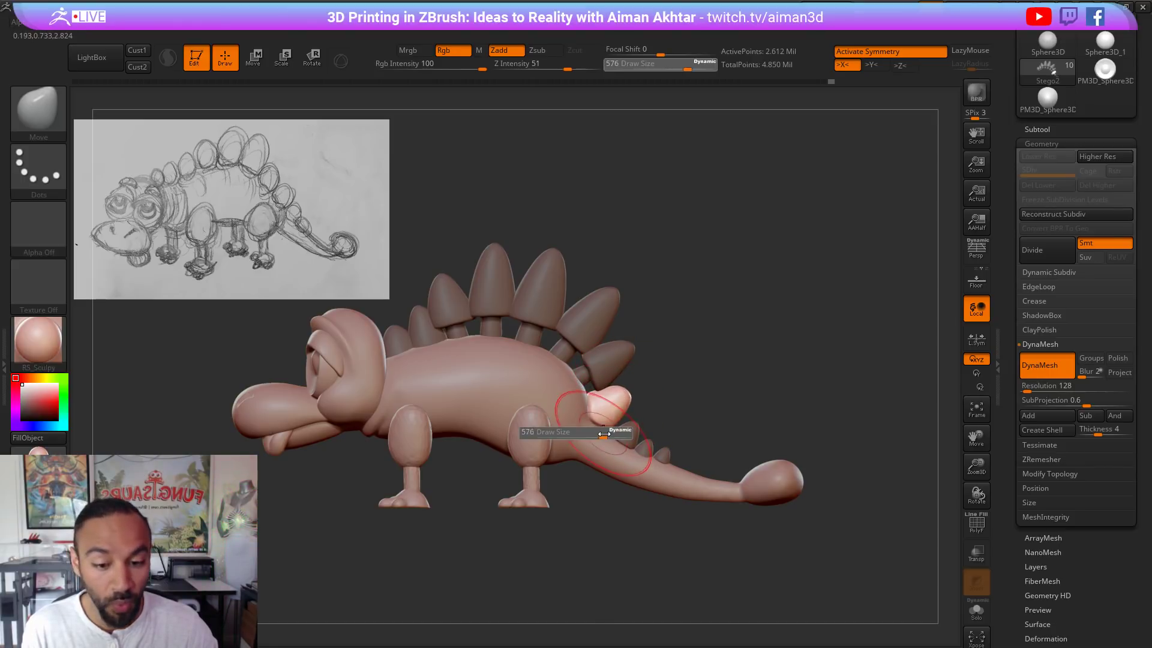
left_click_drag(594, 430, 601, 429)
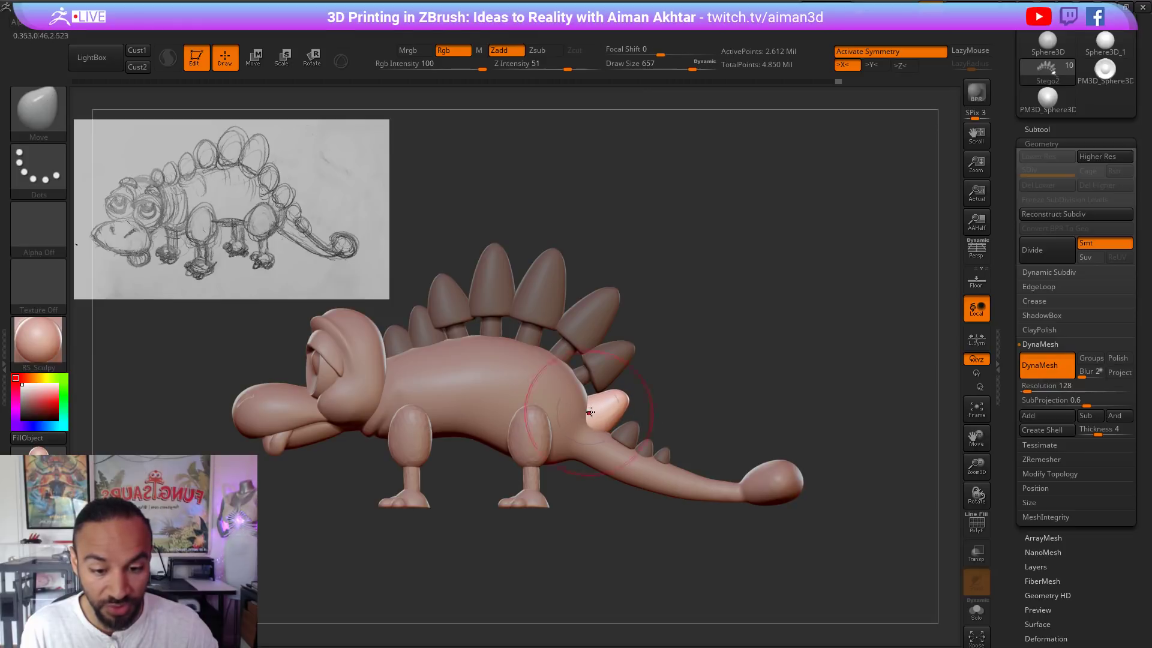
key("shift")
key("s")
Step: Clear the mask and isolate the seventh mushroom from the head with a topological mask
mouse_move(604, 376)
left_mouse_down()
mouse_move(689, 382)
mouse_move(683, 365)
left_mouse_up()
left_click(322, 65)
left_click(667, 359, "ctrl")
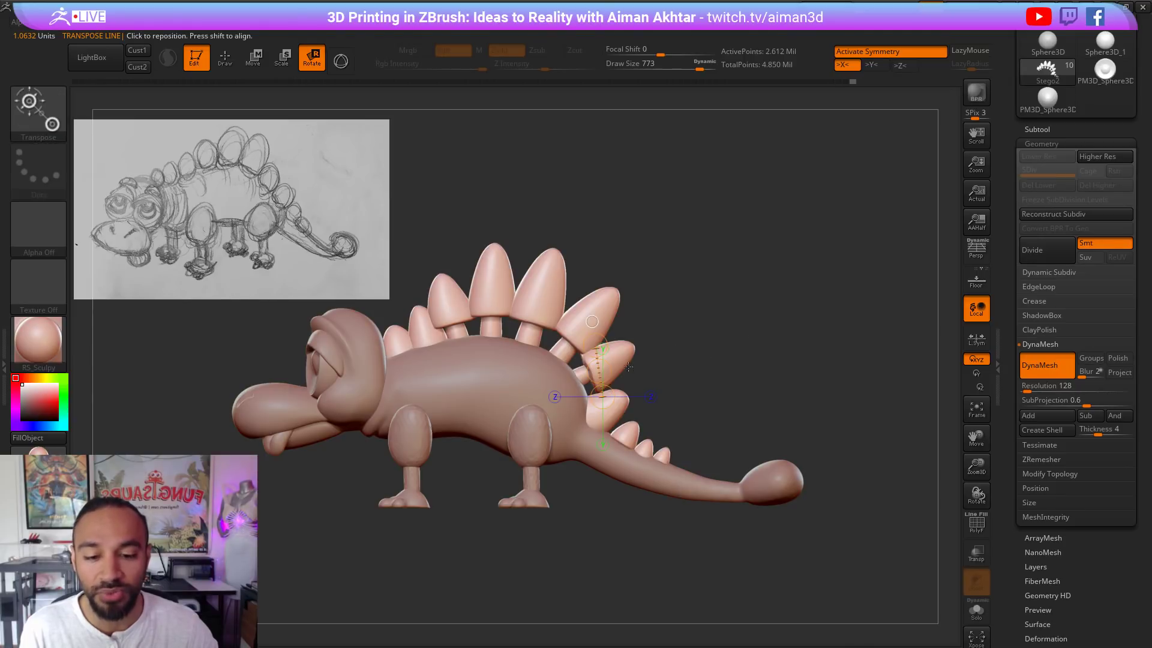
left_click(626, 369, "ctrl")
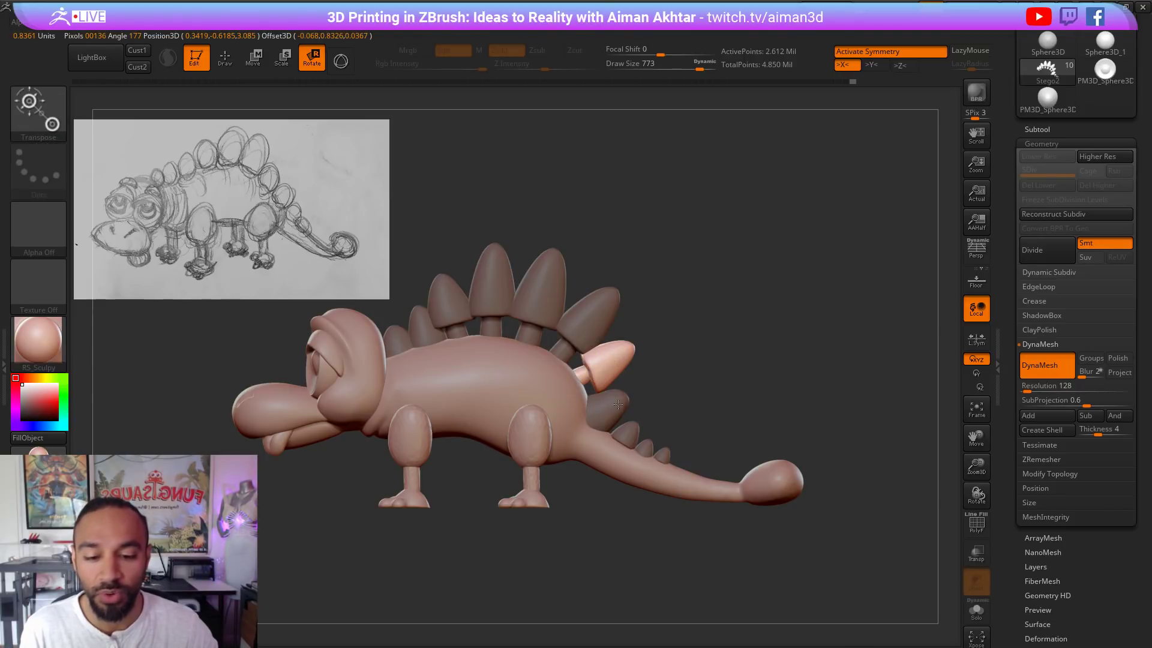
Step: Reshape the isolated seventh mushroom from the head with the Move brush, reducing the draw size from 685 to 286
left_click(227, 57)
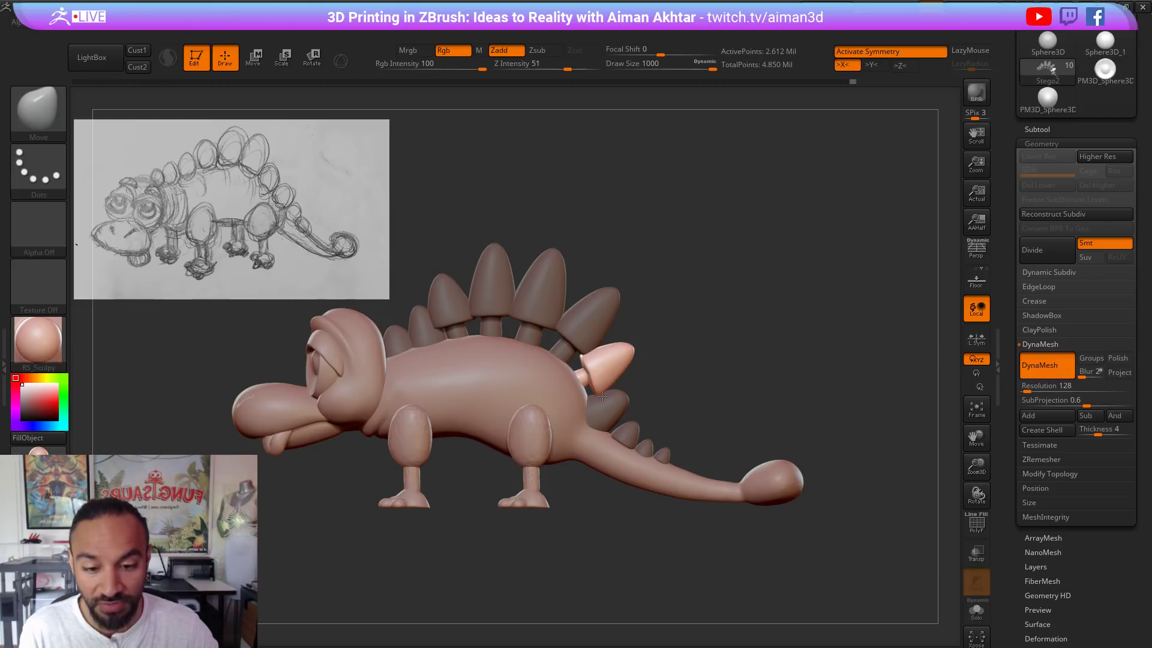
key("s")
left_click_drag(619, 359, 588, 363)
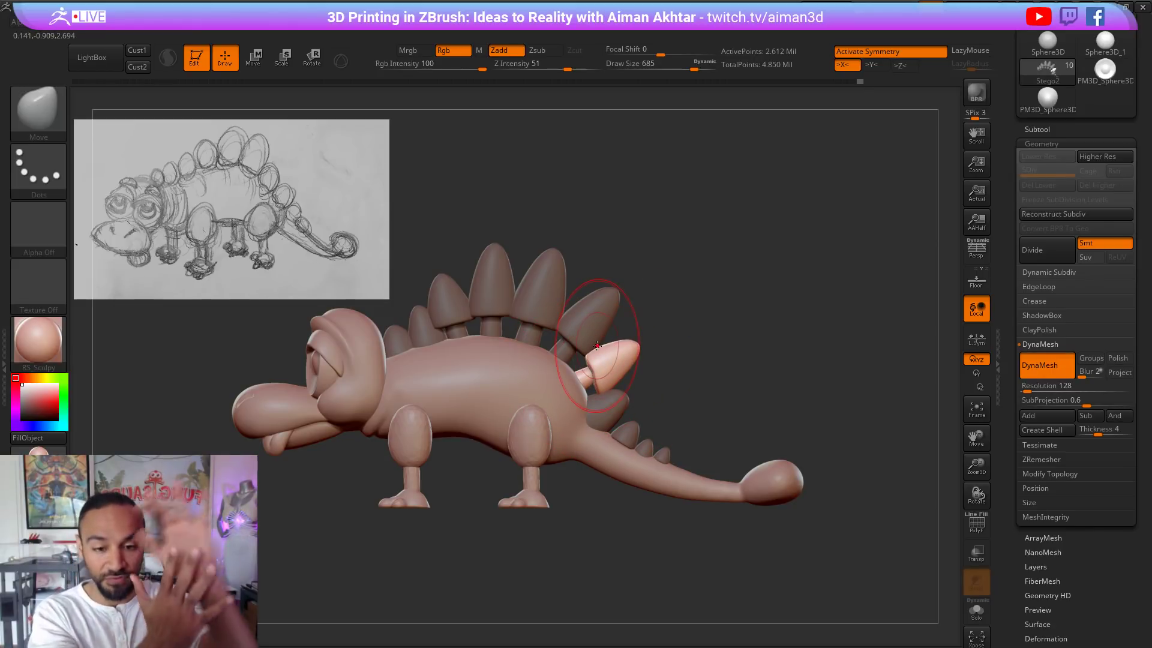
key("s")
mouse_move(620, 373)
left_mouse_down()
mouse_move(584, 364)
mouse_move(601, 385)
left_mouse_up()
key("s")
key("s")
key("s")
key("s")
key("s")
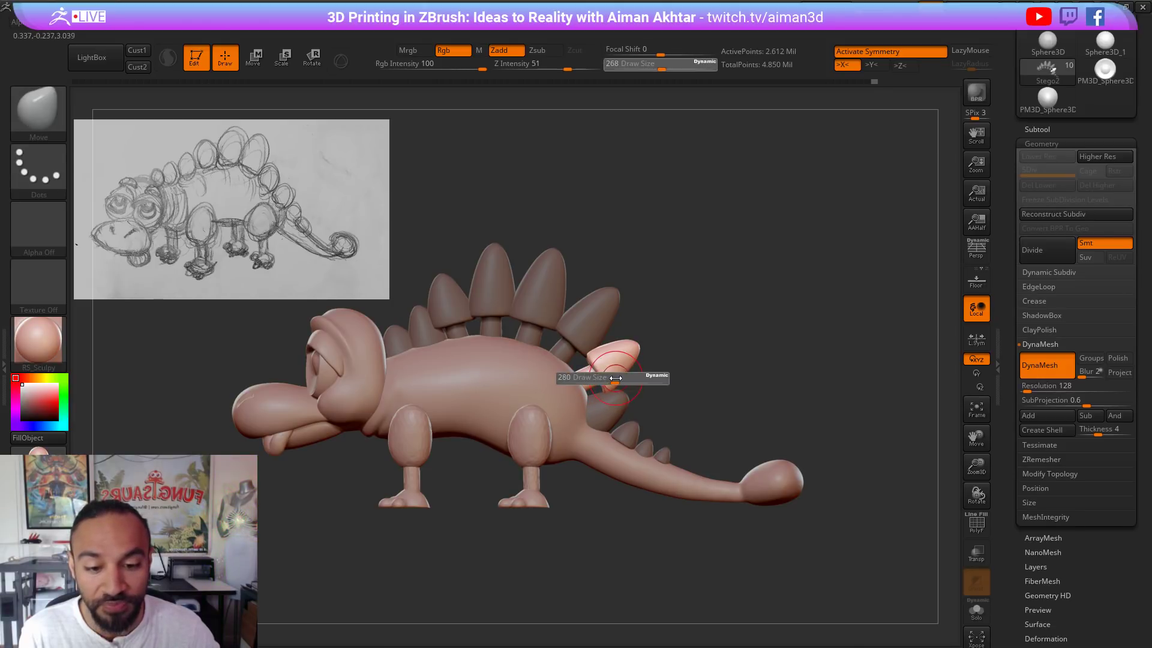
Step: Smooth the seventh mushroom from both sides of the creature at draw size 286 and clear the mask
key("shift")
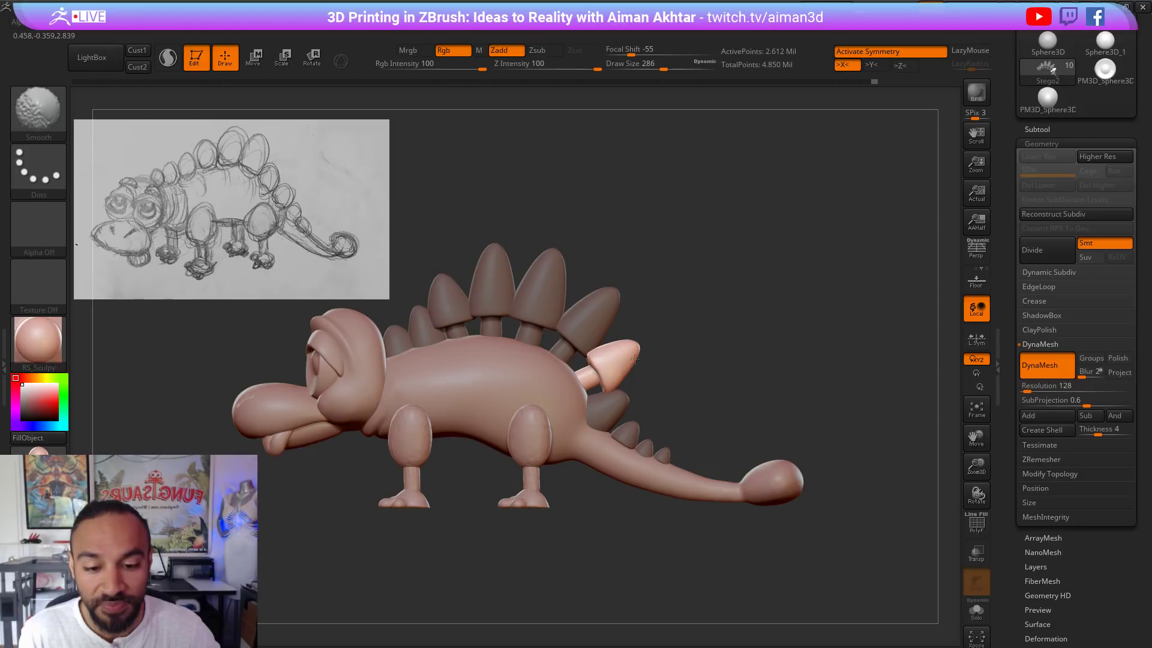
left_click_drag(697, 354, 510, 363)
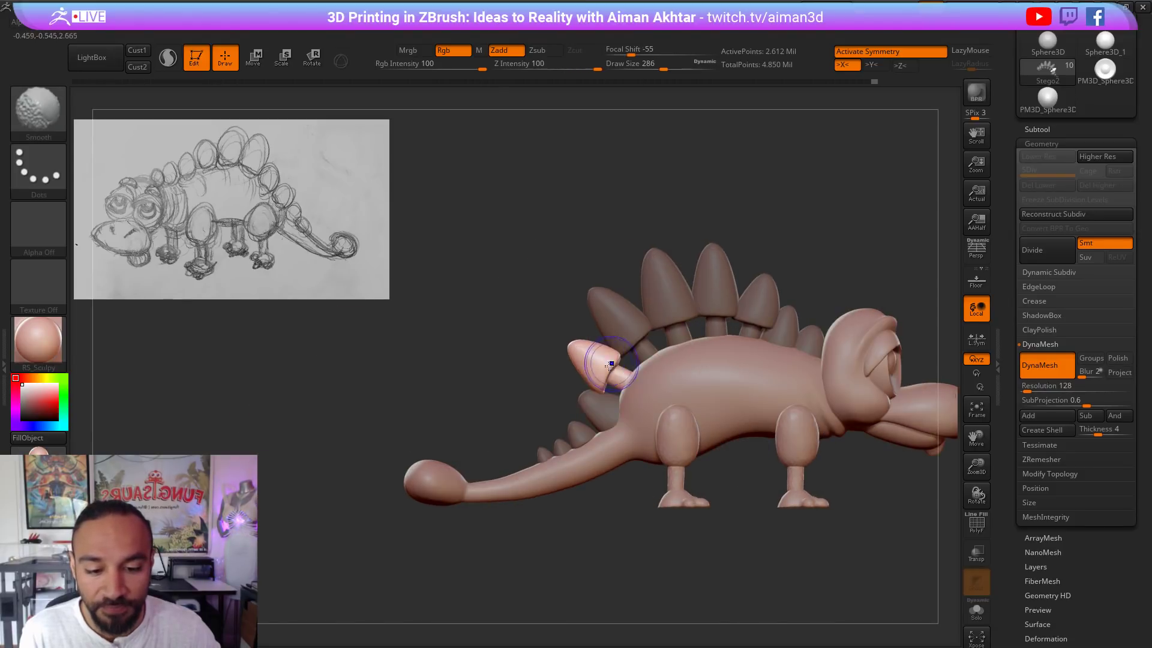
key("shift")
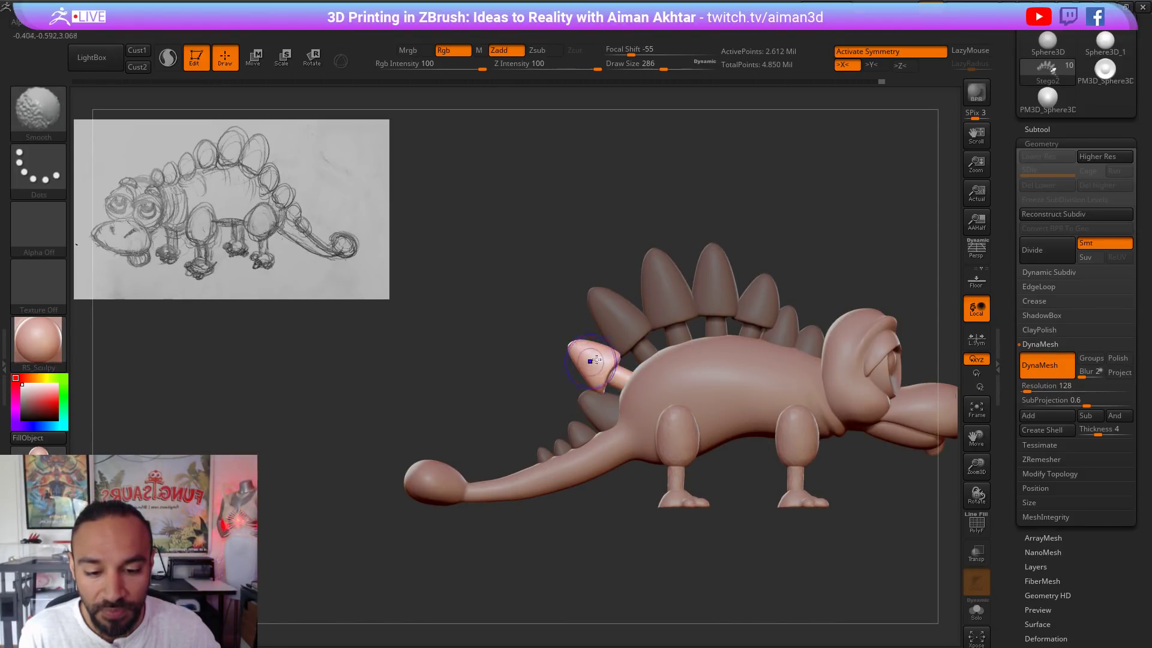
left_click_drag(470, 334, 598, 334)
key("shift")
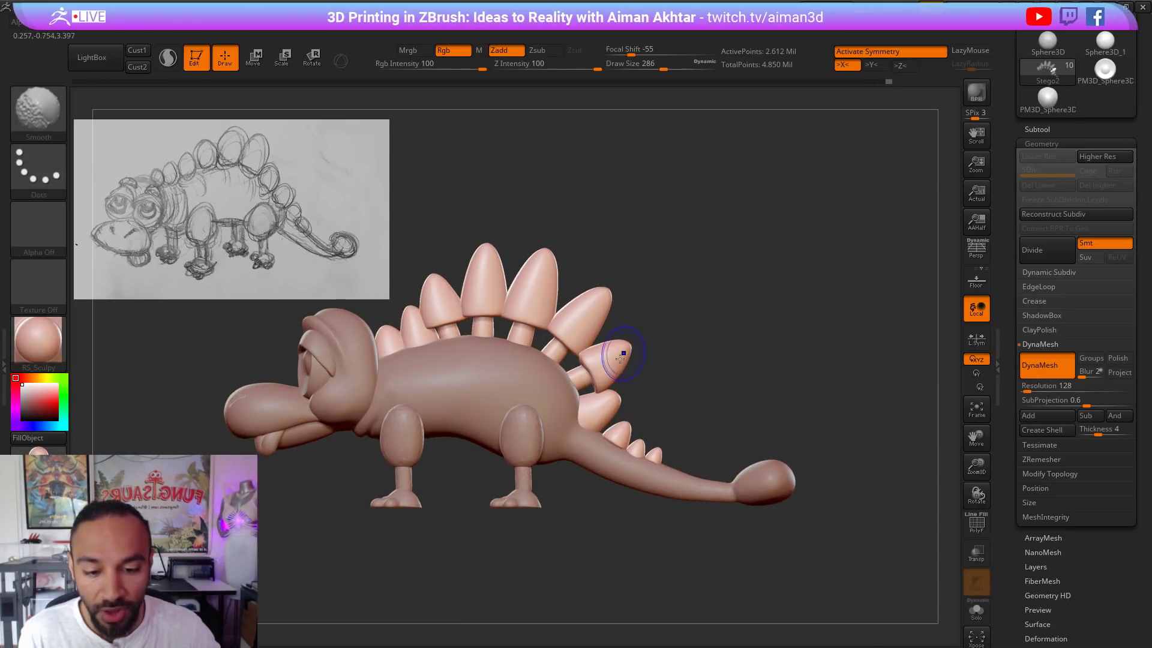
Step: Duplicate the mushrooms subtool and DynaMesh the copy at resolution 128
left_click(1041, 129)
left_click(1045, 474)
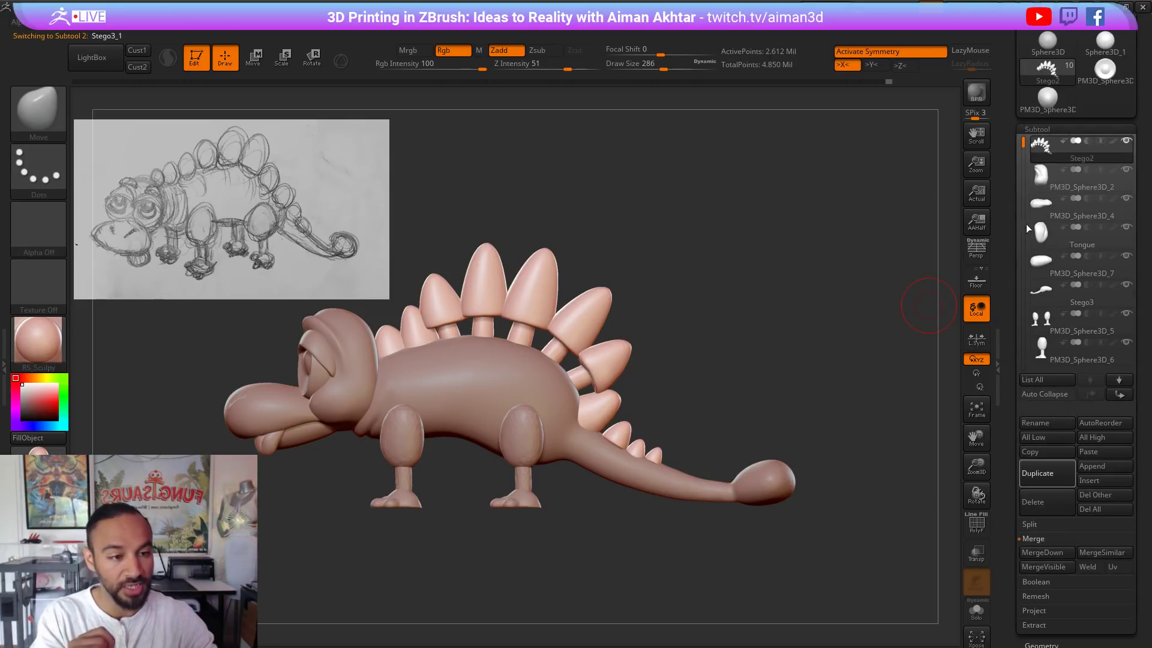
left_click(1062, 643)
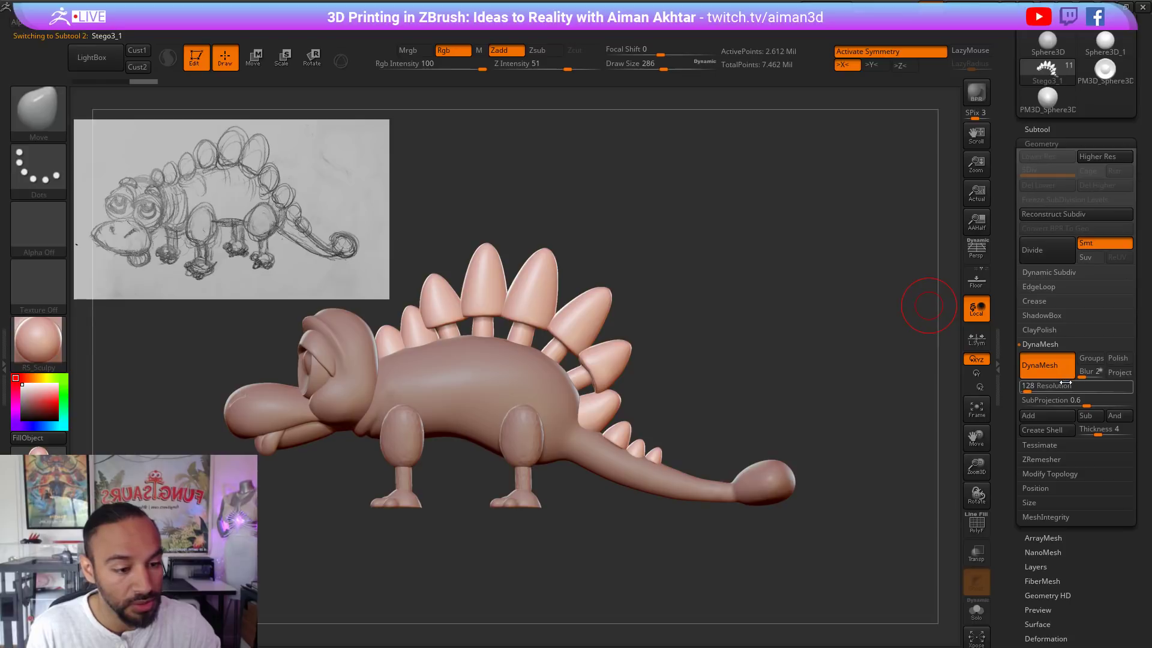
left_click_drag(750, 330, 784, 371, "ctrl")
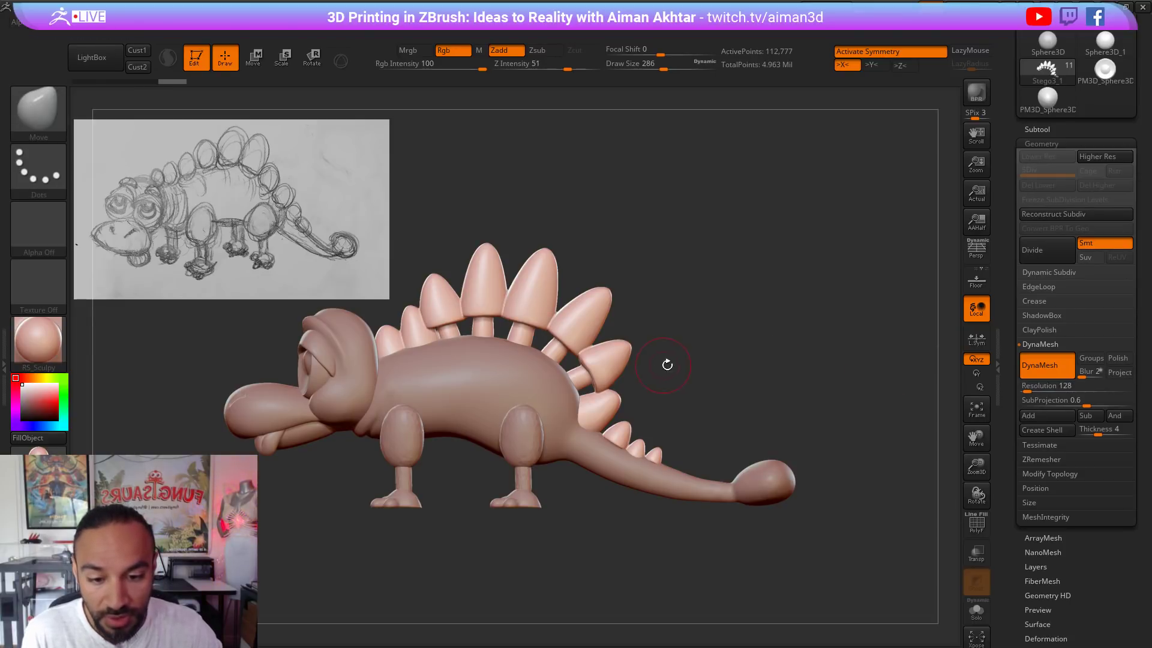
Step: Smooth the fused joins between the mushroom caps along the back from both sides at draw size 460
left_click_drag(667, 364, 738, 395, "alt")
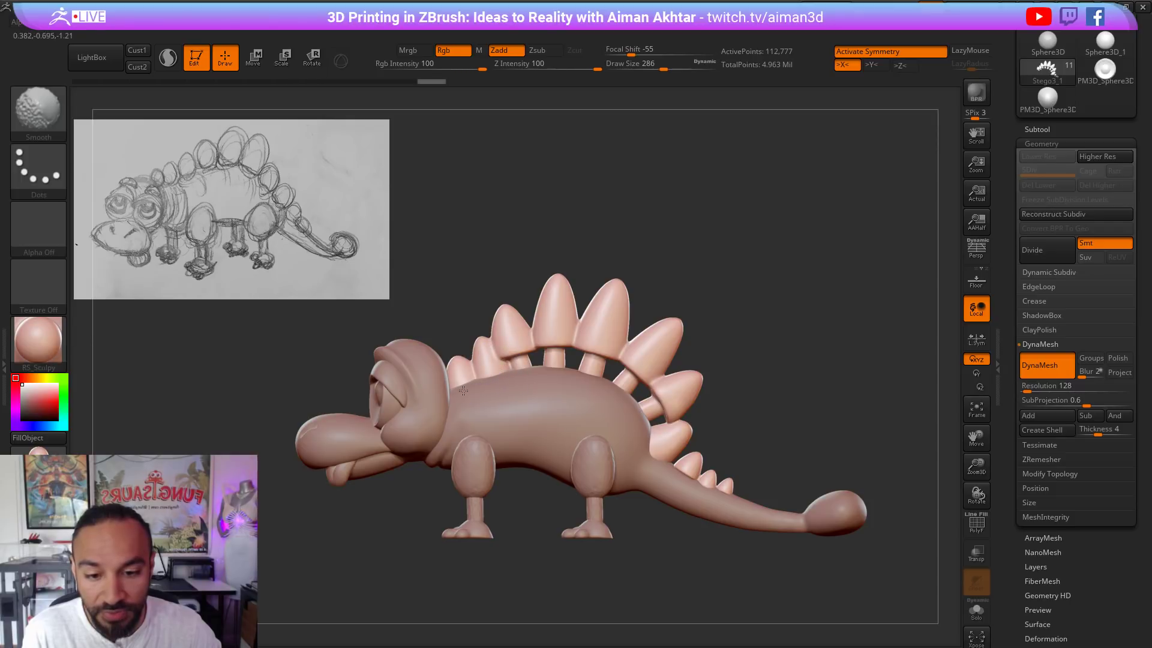
key("s")
mouse_move(550, 367)
left_mouse_down()
mouse_move(566, 370)
mouse_move(536, 349)
left_mouse_up()
left_click_drag(574, 340, 627, 361, "shift")
left_click_drag(654, 381, 662, 390, "shift")
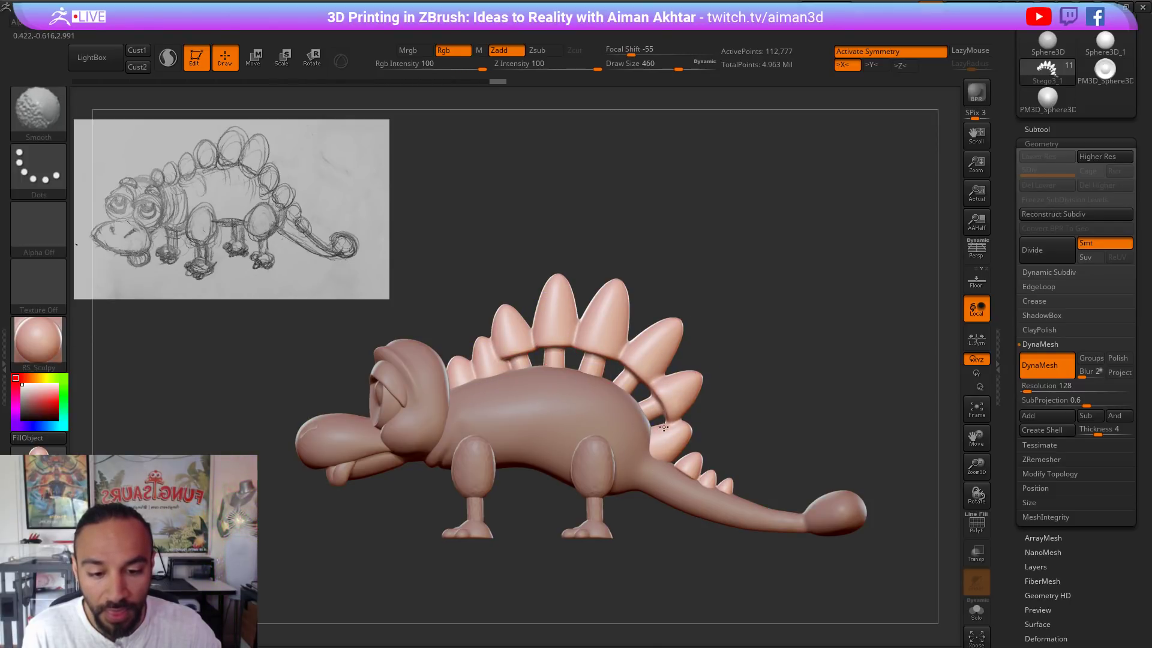
left_click_drag(768, 401, 882, 400)
mouse_move(840, 339)
left_mouse_down()
mouse_move(700, 334)
mouse_move(709, 331)
left_mouse_up()
left_click_drag(742, 317, 835, 374, "shift")
left_click_drag(852, 404, 839, 436, "shift")
left_click_drag(906, 375, 811, 365, "alt")
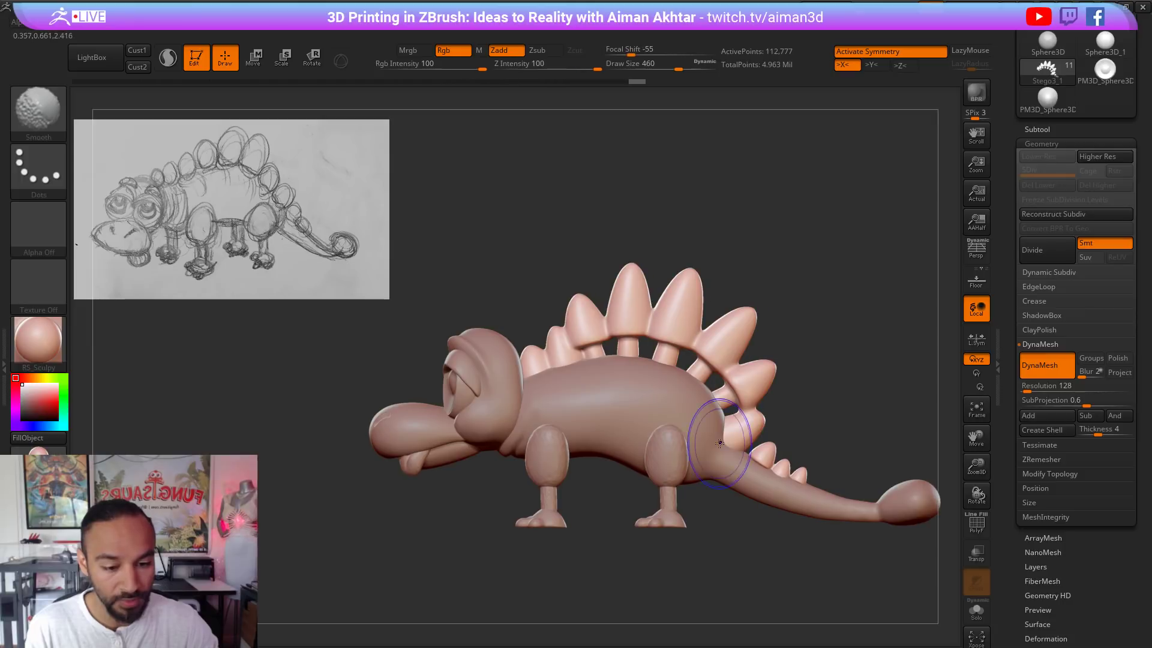
Step: Reshape the small mushrooms along the tail base with the Move brush at draw sizes 517, 550 and 437
key("s")
left_click_drag(751, 459, 756, 458)
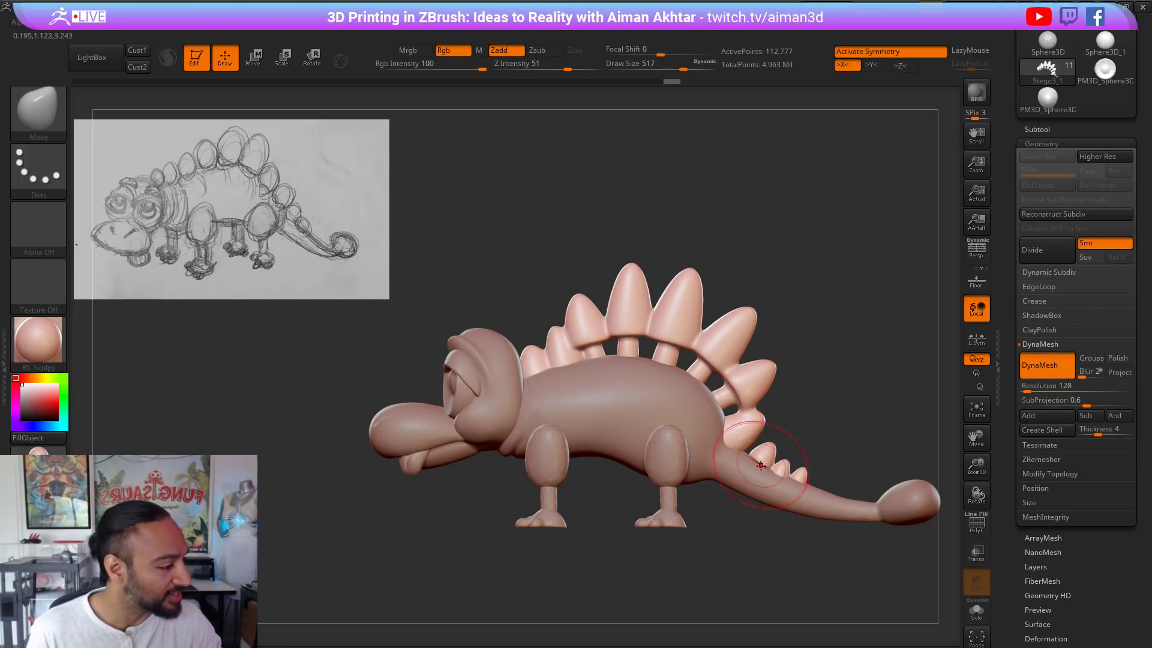
key("s")
left_click_drag(770, 500, 775, 500)
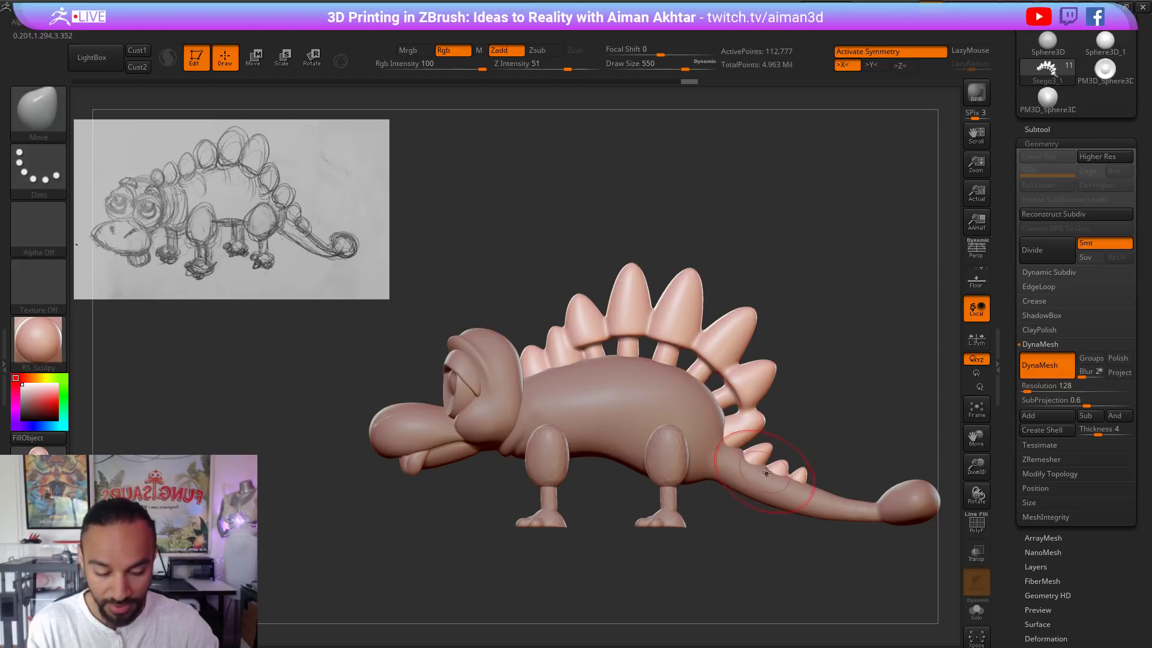
key("s")
left_click_drag(761, 468, 749, 468)
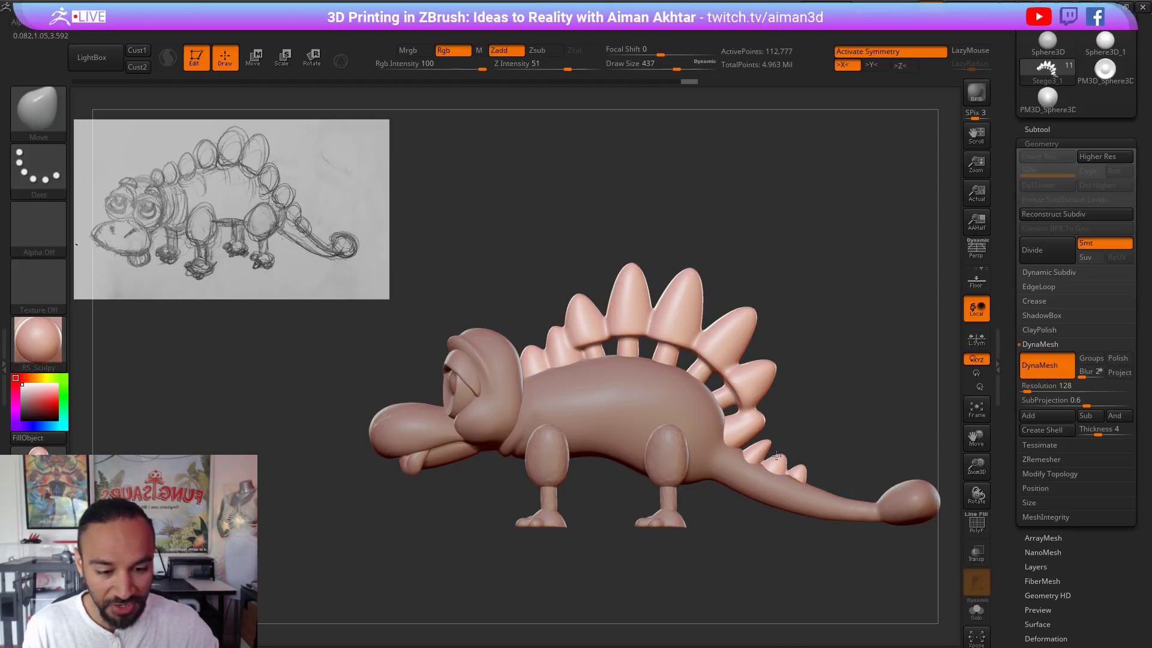
Step: Inflate the small tail mushrooms at draw size 437 and adjust the eighth mushroom from the head with the Move brush at size 344
key("b")
key("i")
key("n")
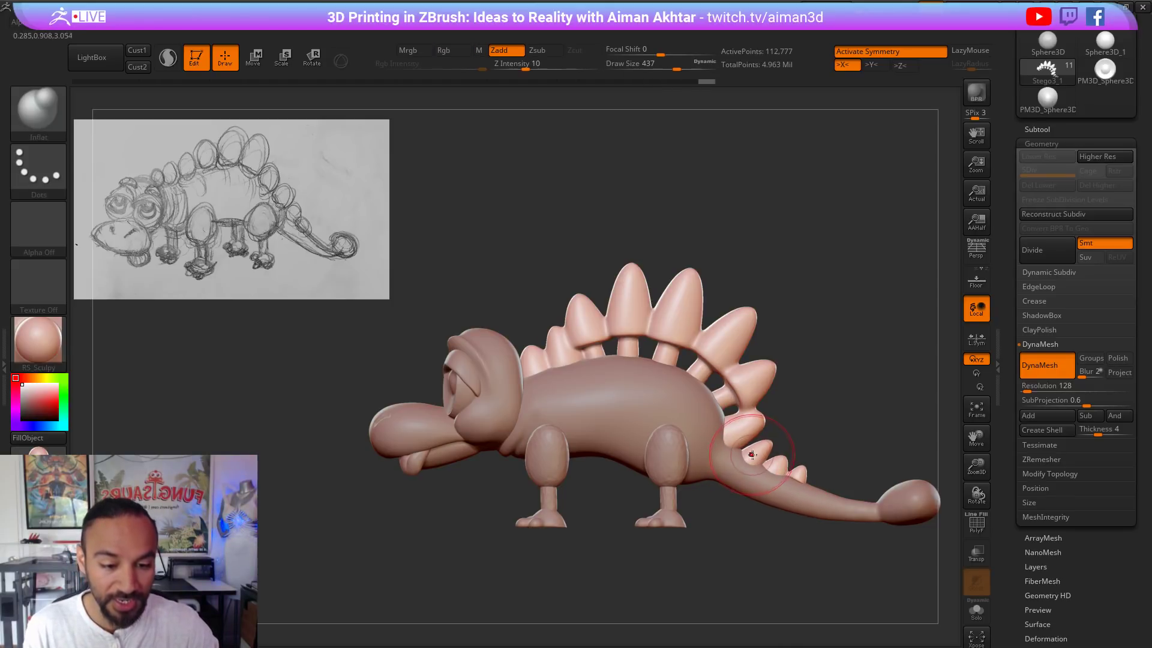
key("b")
key("m")
key("v")
key("s")
left_click_drag(779, 414, 752, 427)
key("s")
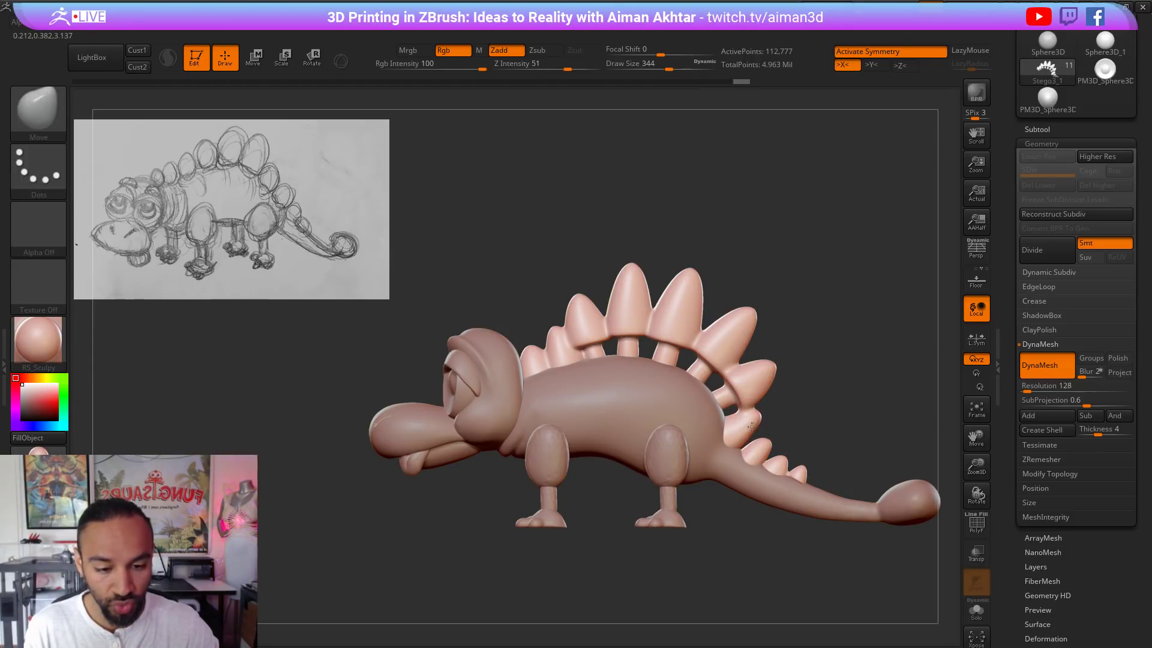
Step: Refine the eighth mushroom from the head on both sides with the Move brush at draw sizes 344 to 299, undoing one stroke
right_click_drag(744, 426, 713, 428, "shift")
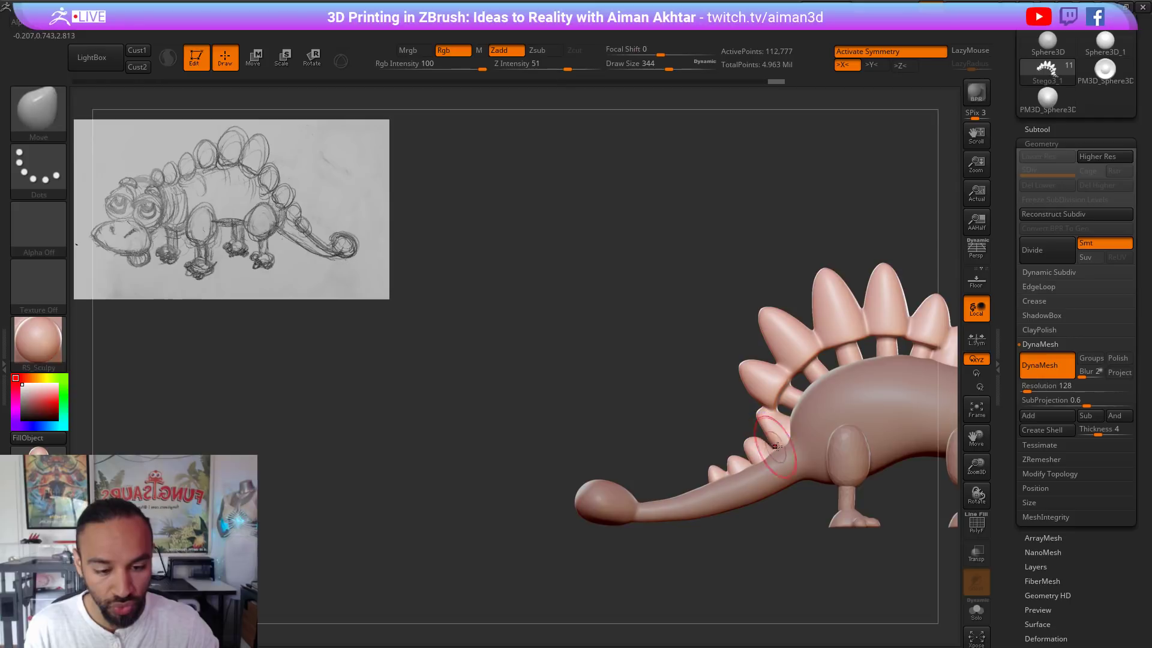
left_click_drag(781, 446, 781, 445)
key("s")
mouse_move(772, 434)
left_mouse_down()
mouse_move(754, 395)
mouse_move(772, 403)
left_mouse_up()
key("s")
key("ctrl+z")
right_click_drag(774, 412, 803, 424, "shift")
key("s")
left_click_drag(802, 425, 789, 424)
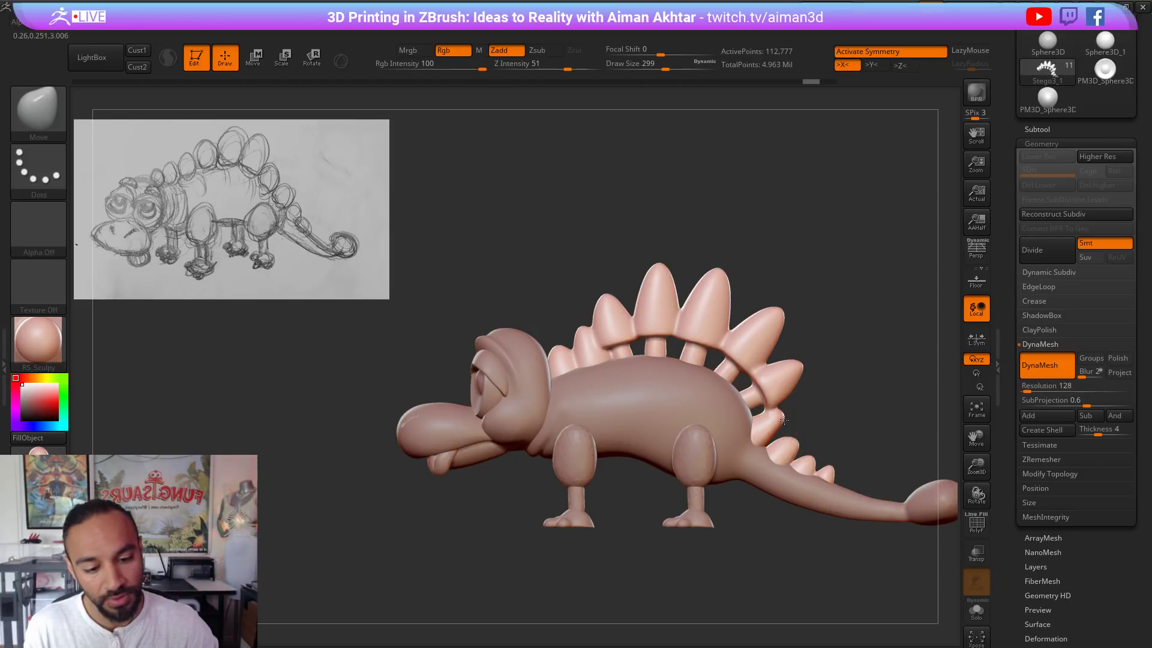
Step: Try reshaping the large mushrooms on the back with the Move brush and undo the last stroke
mouse_move(823, 414)
right_mouse_down("ctrl")
mouse_move(671, 402)
mouse_move(774, 516)
mouse_move(642, 507)
mouse_move(684, 521)
right_mouse_up("ctrl")
key("ctrl+z")
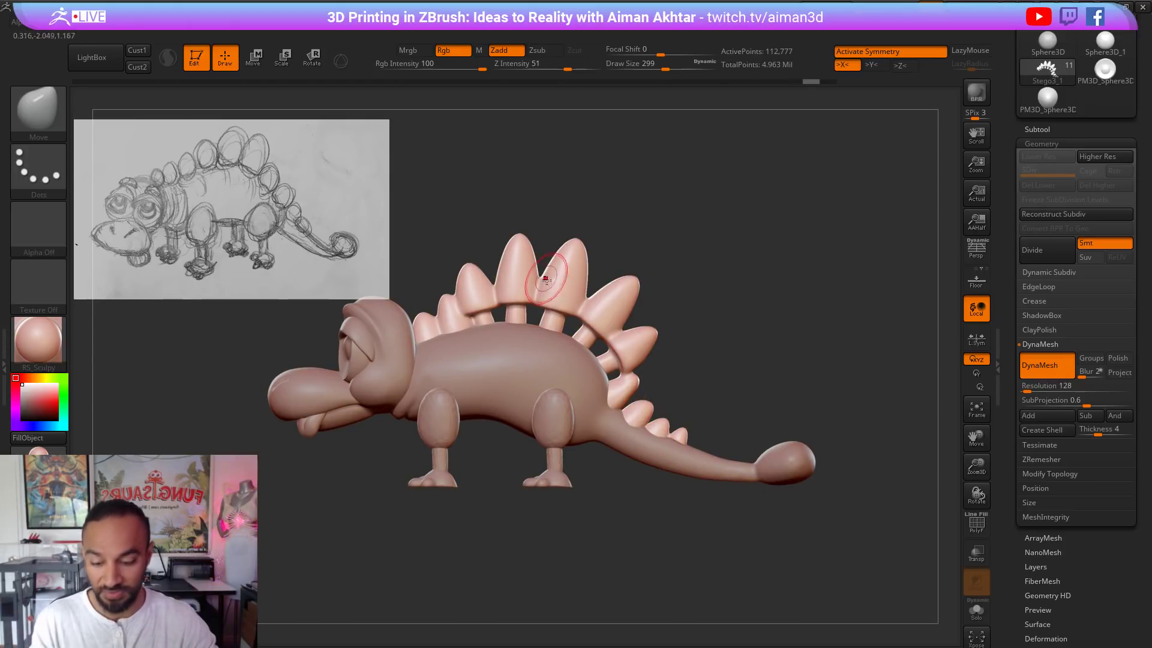
key("s")
left_click_drag(545, 283, 568, 285)
right_click_drag(635, 201, 797, 302, "alt")
key("s")
mouse_move(686, 341)
left_mouse_down()
mouse_move(695, 340)
mouse_move(674, 342)
mouse_move(683, 370)
mouse_move(725, 381)
mouse_move(767, 411)
mouse_move(791, 458)
left_mouse_up()
key("ctrl+z")
Step: Fatten the large back mushrooms with the Inflate brush at draw size 932 and re-run DynaMesh on them at resolution 128
key("b")
key("i")
key("n")
key("s")
mouse_move(856, 378)
left_mouse_down()
mouse_move(948, 387)
mouse_move(827, 389)
mouse_move(737, 331)
left_mouse_up()
mouse_move(720, 280)
left_mouse_down("ctrl")
mouse_move(740, 289)
mouse_move(745, 312)
mouse_move(797, 283)
mouse_move(811, 355)
left_mouse_up("ctrl")
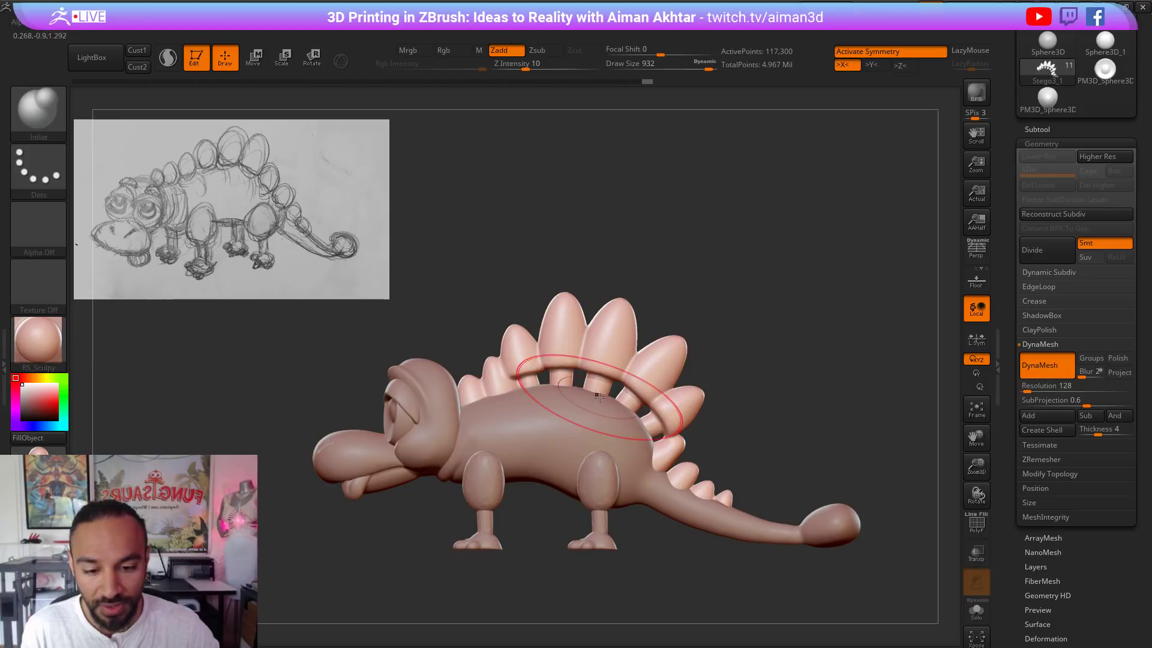
Step: Smooth the mushroom stems along the rear of the back and prepare the Inflate brush at draw size 460 on the mushrooms subtool
left_click_drag(591, 393, 557, 407, "shift")
left_click(589, 401, "shift")
key("s")
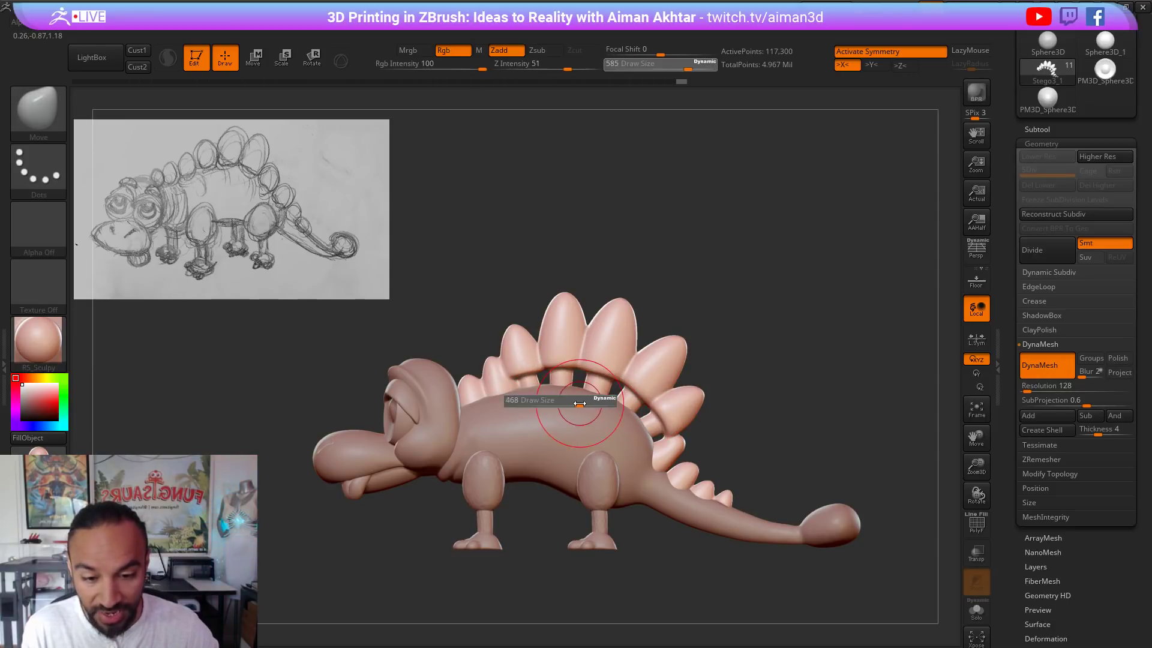
key("3")
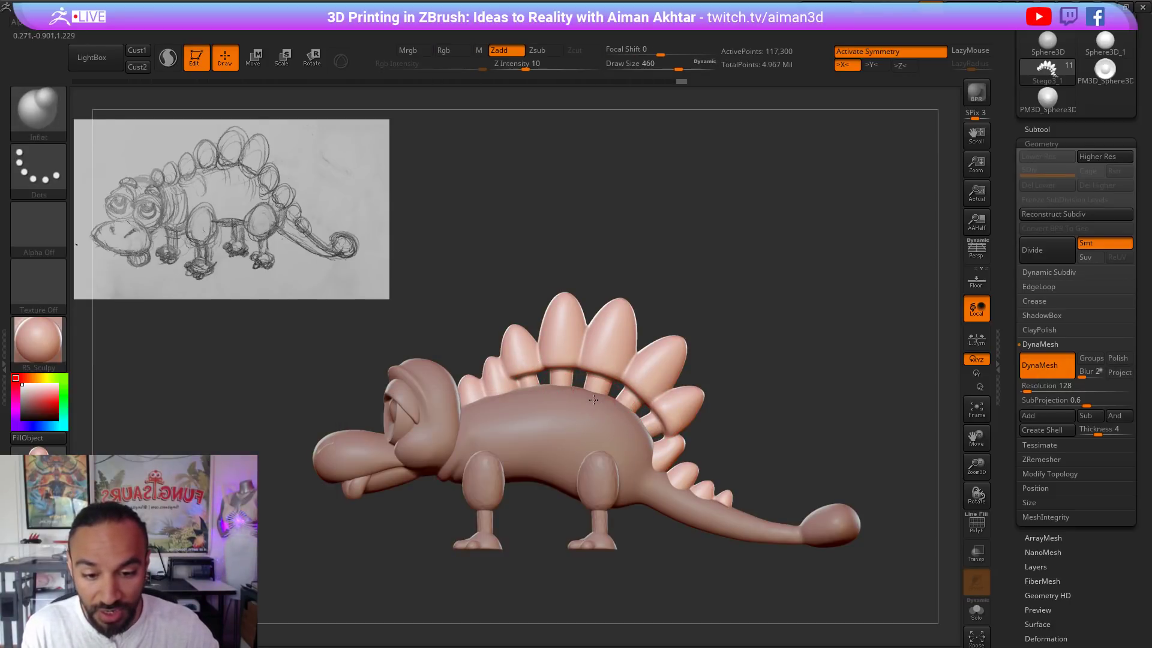
left_click(612, 406, "alt")
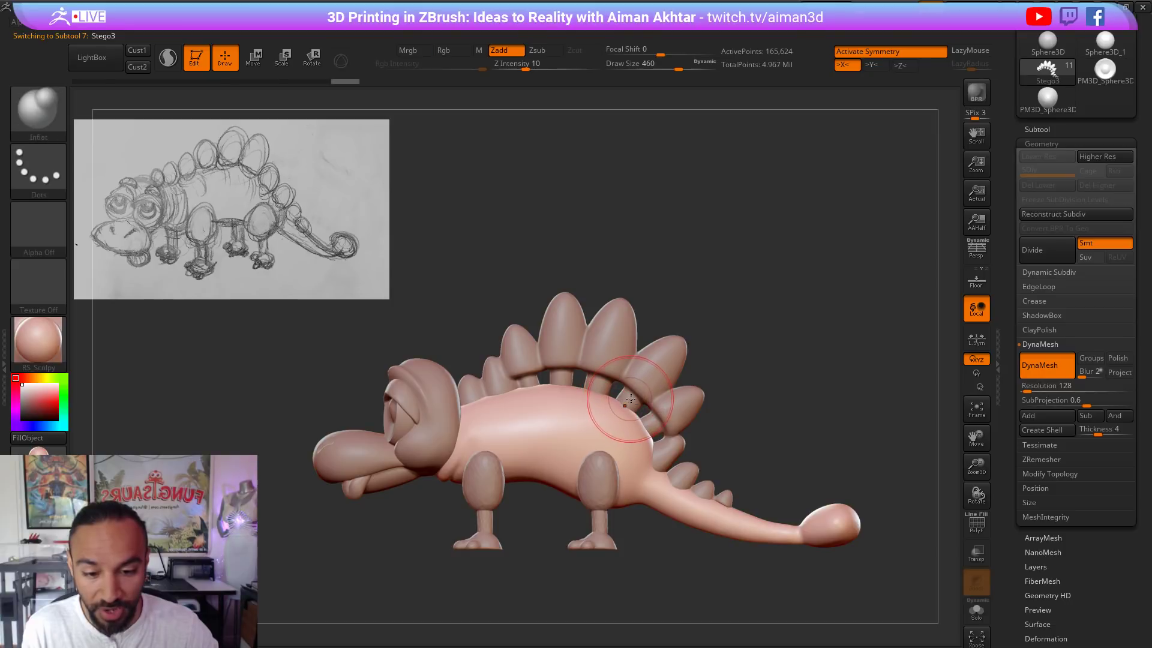
left_click(623, 405, "alt")
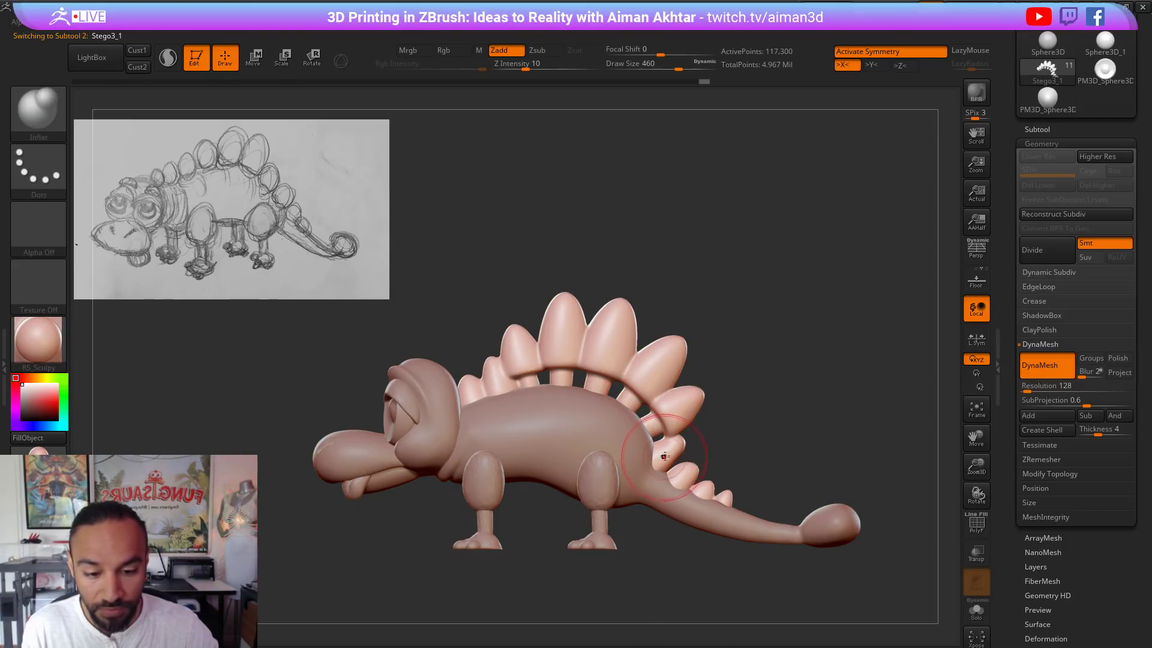
Step: Reshape the eighth mushroom from the head with the Move brush and inflate its cap at draw size 274
key("s")
left_click_drag(682, 448, 677, 447)
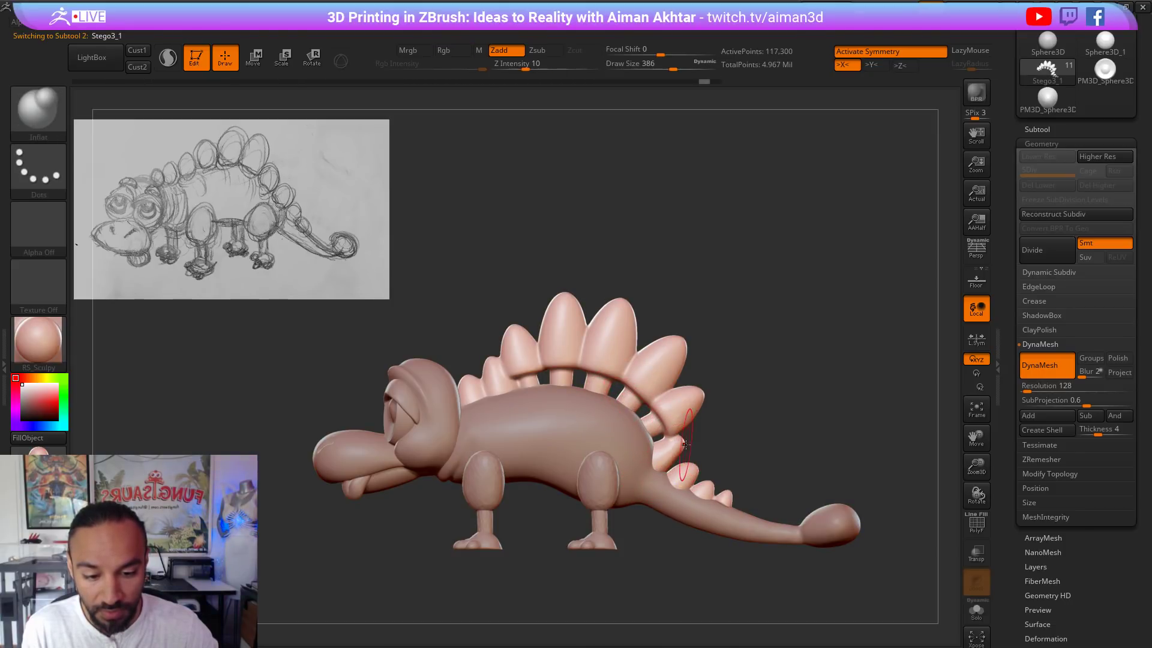
key("b")
key("m")
key("v")
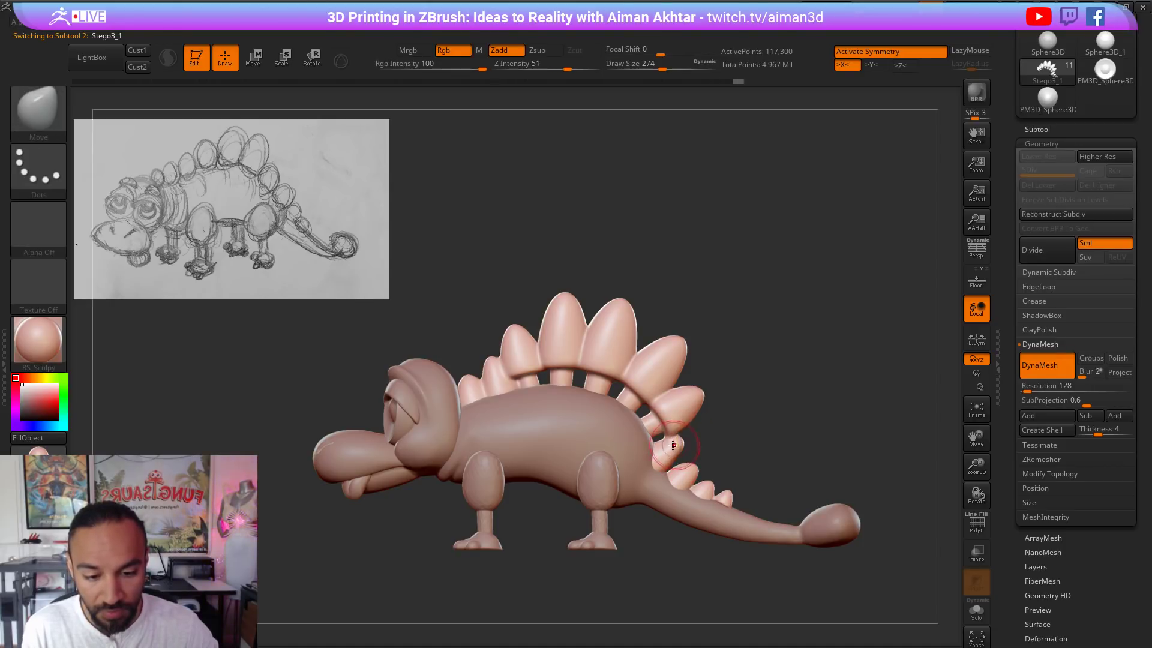
key("b")
key("i")
key("n")
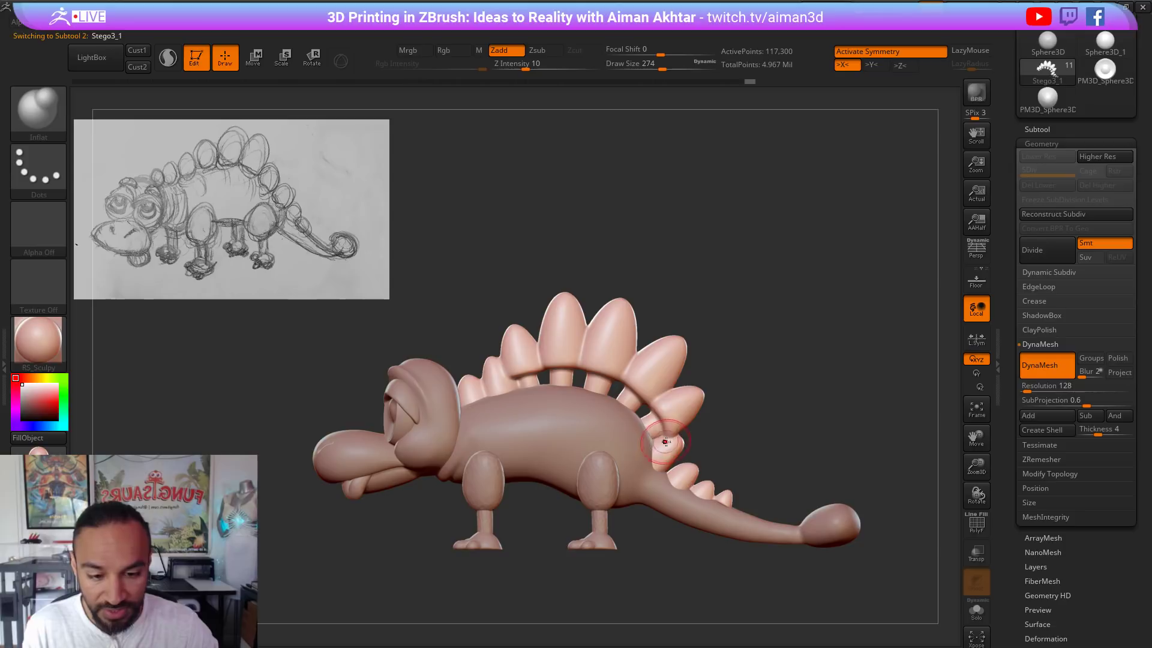
Step: Remesh the back plates with DynaMesh and nudge the edge of a rear plate inward using the Move brush at draw size 280
key("b")
key("m")
key("v")
left_click_drag(690, 400, 792, 520, "ctrl")
mouse_move(674, 425)
left_mouse_down("shift")
mouse_move(678, 447)
mouse_move(663, 440)
mouse_move(660, 422)
mouse_move(675, 411)
mouse_move(657, 391)
left_mouse_up("shift")
key("ctrl+z")
key("s")
key("s")
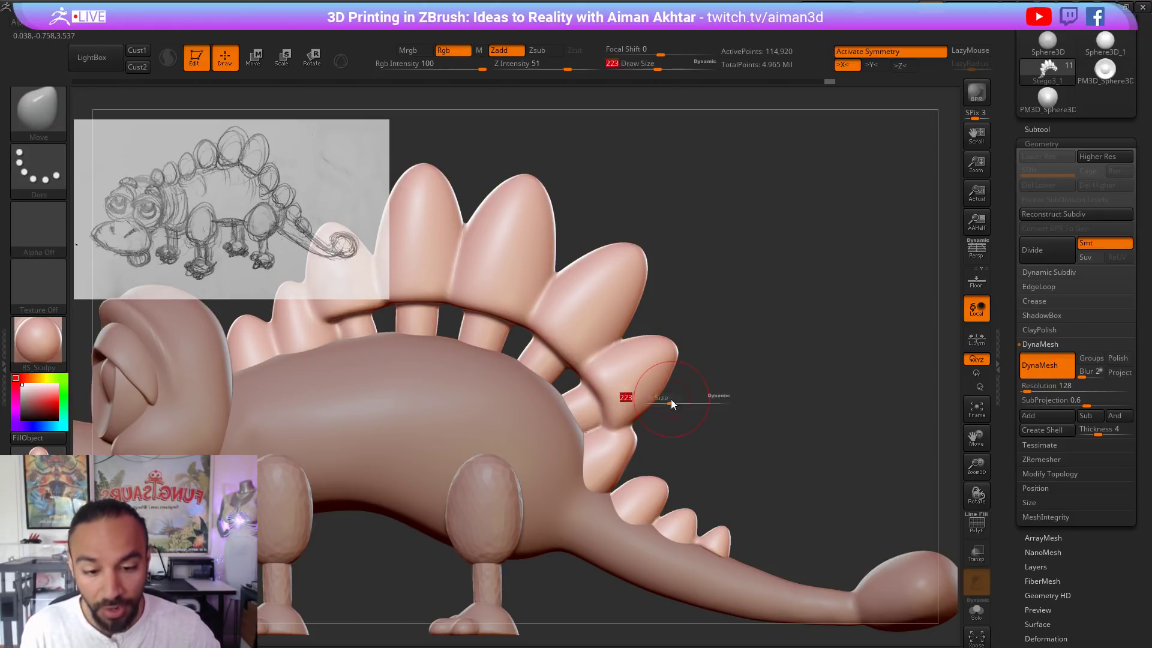
left_click_drag(671, 401, 656, 397)
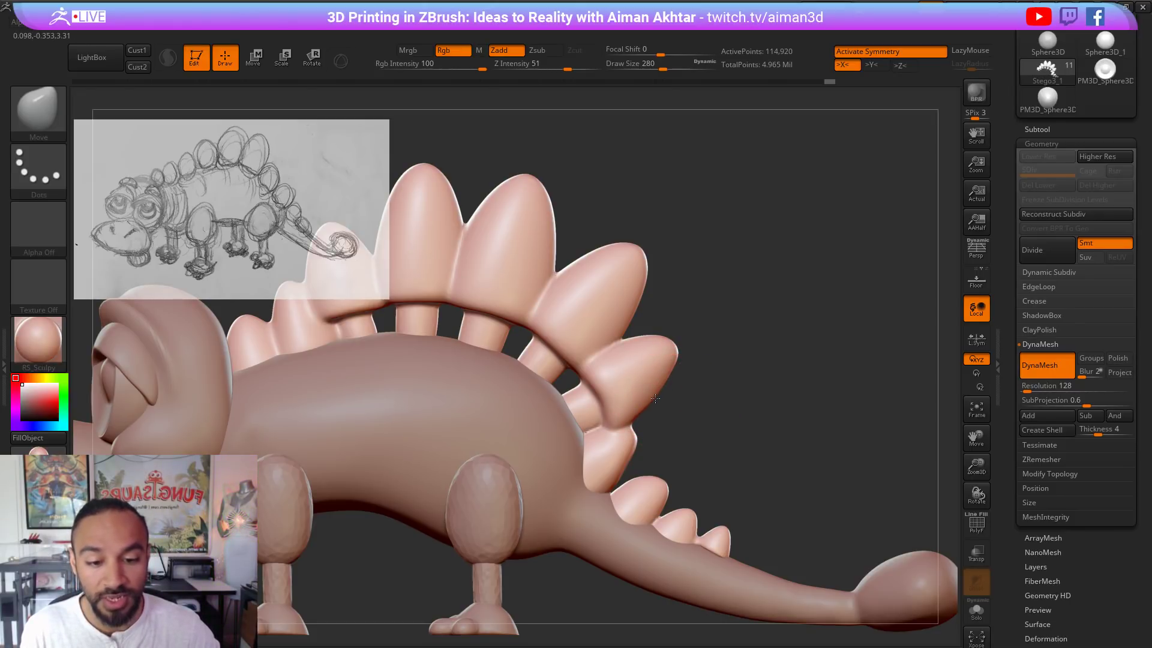
key("shift")
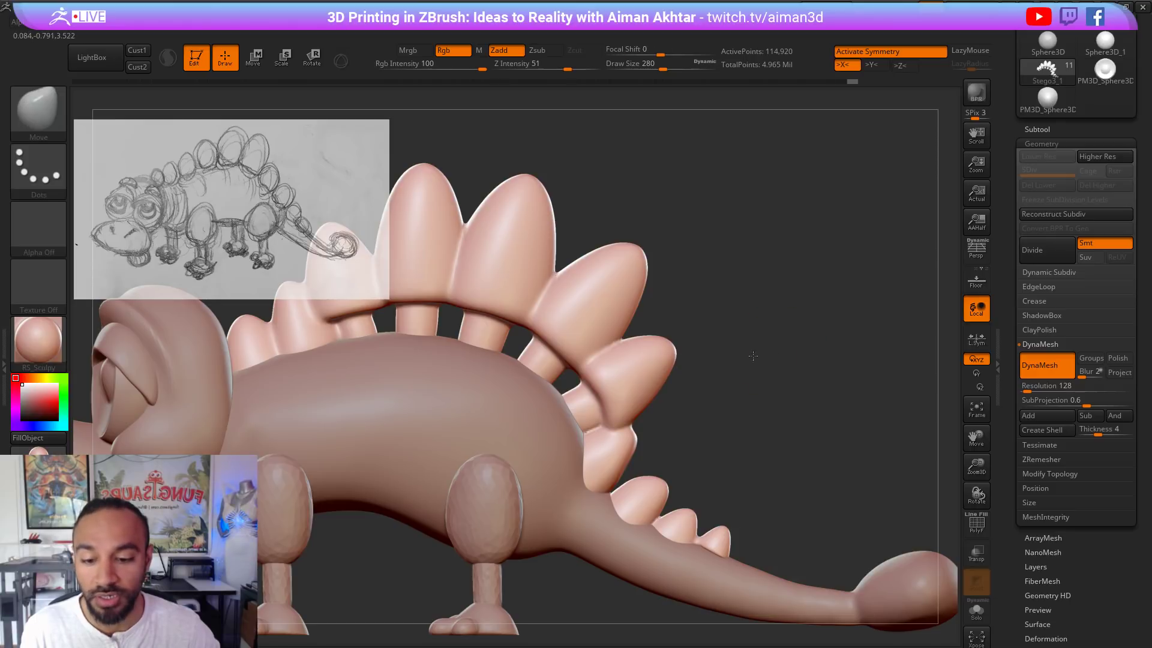
Step: Make the dinosaur's body subtool, Stego3, active for sculpting in side view
left_click_drag(753, 356, 703, 356, "alt")
left_click_drag(826, 355, 600, 358)
mouse_move(793, 282)
left_mouse_down()
mouse_move(610, 280)
mouse_move(789, 284)
left_mouse_up()
left_click_drag(699, 287, 648, 284)
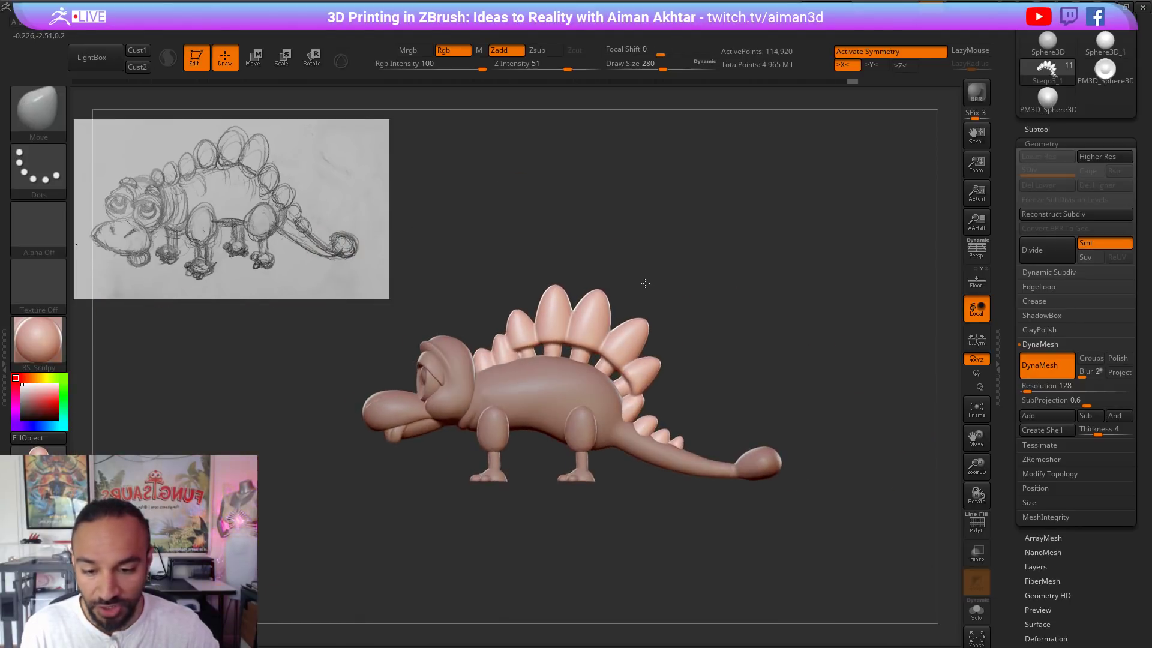
left_click(502, 383, "alt")
left_click_drag(496, 506, 599, 509, "alt")
left_click(513, 483, "alt")
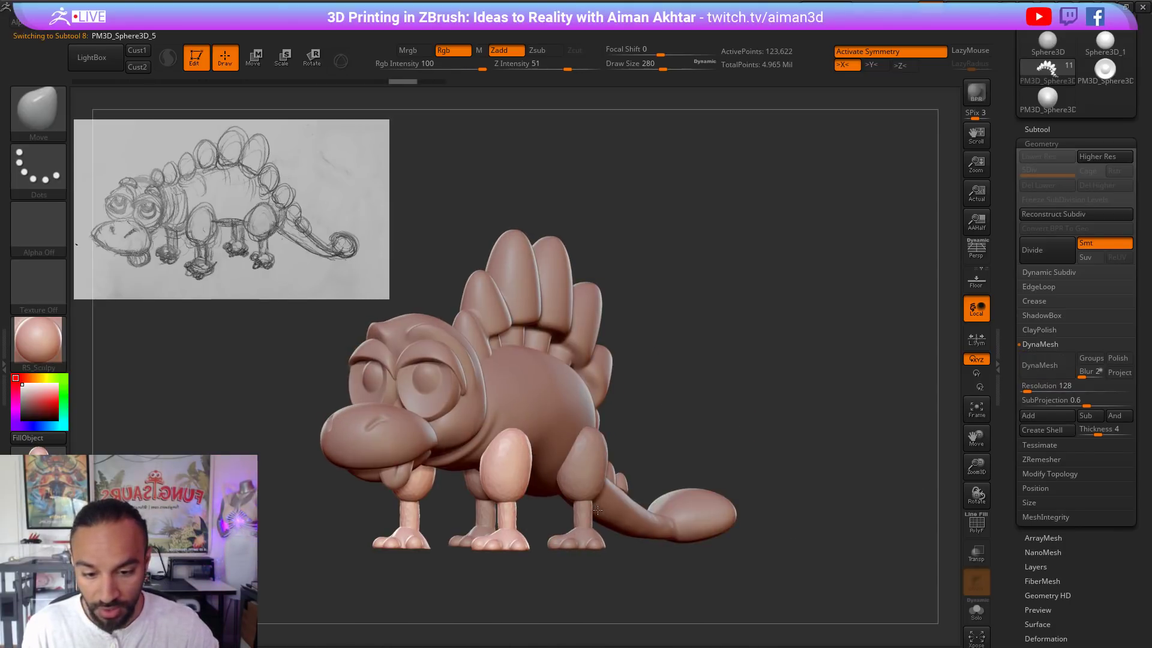
left_click(525, 414, "alt")
left_click_drag(725, 444, 686, 444, "shift")
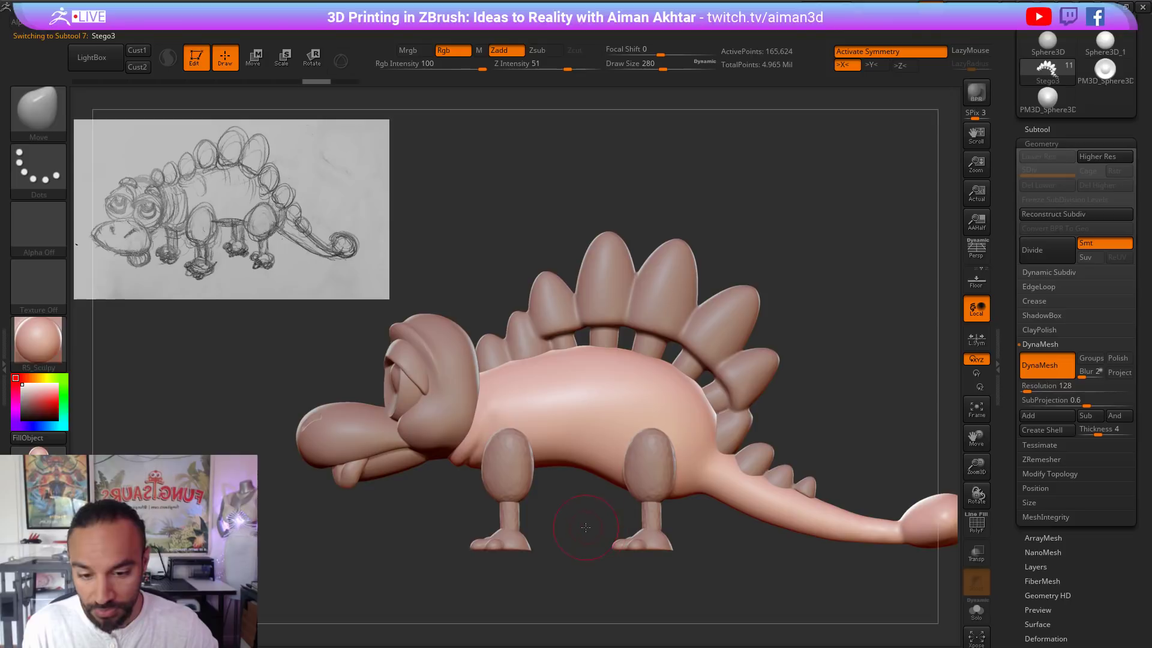
left_click_drag(587, 533, 605, 545, "alt")
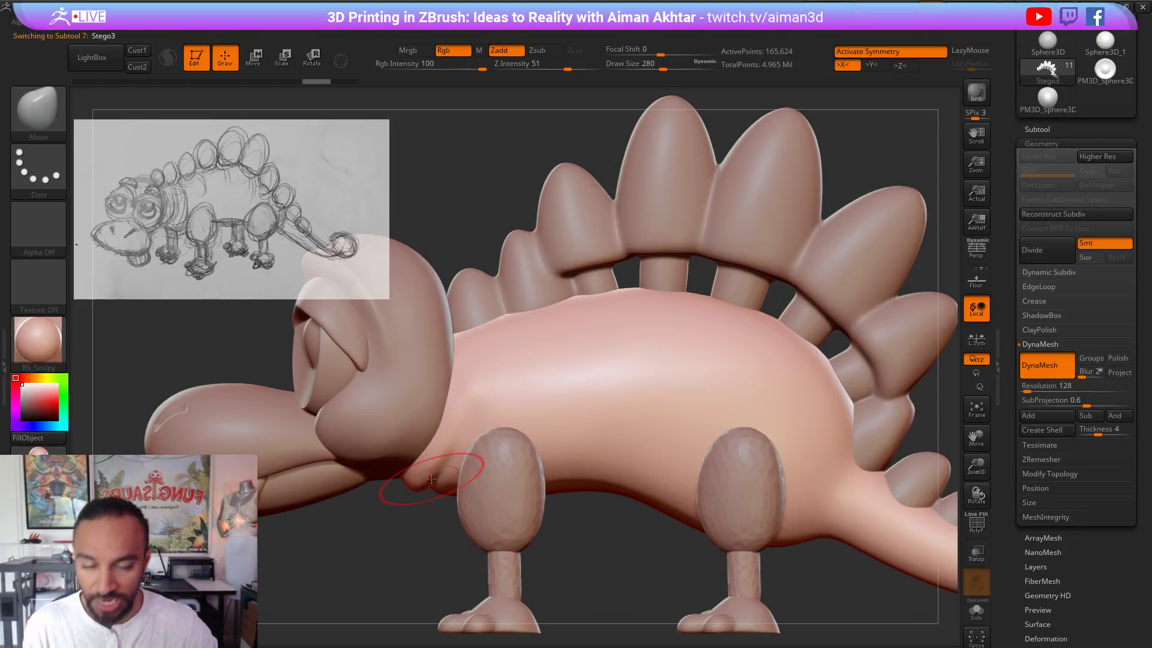
Step: Carve curved creases into the body around the tops of the front and rear legs with DamStandard at draw size 177
left_click(52, 117)
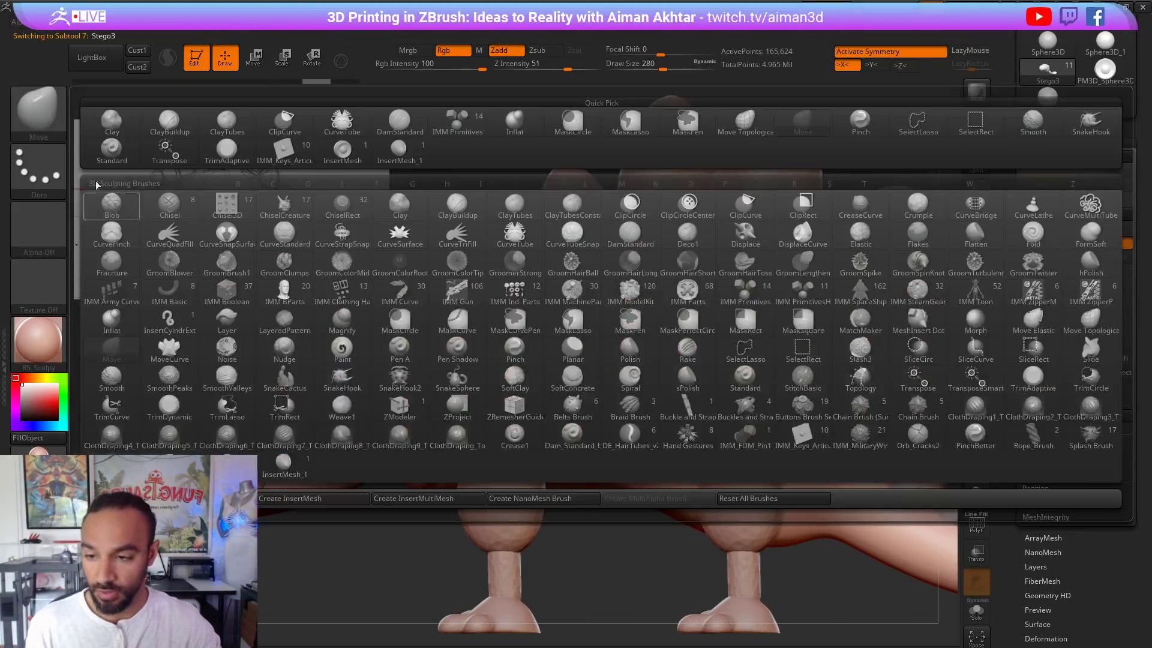
left_click(34, 113)
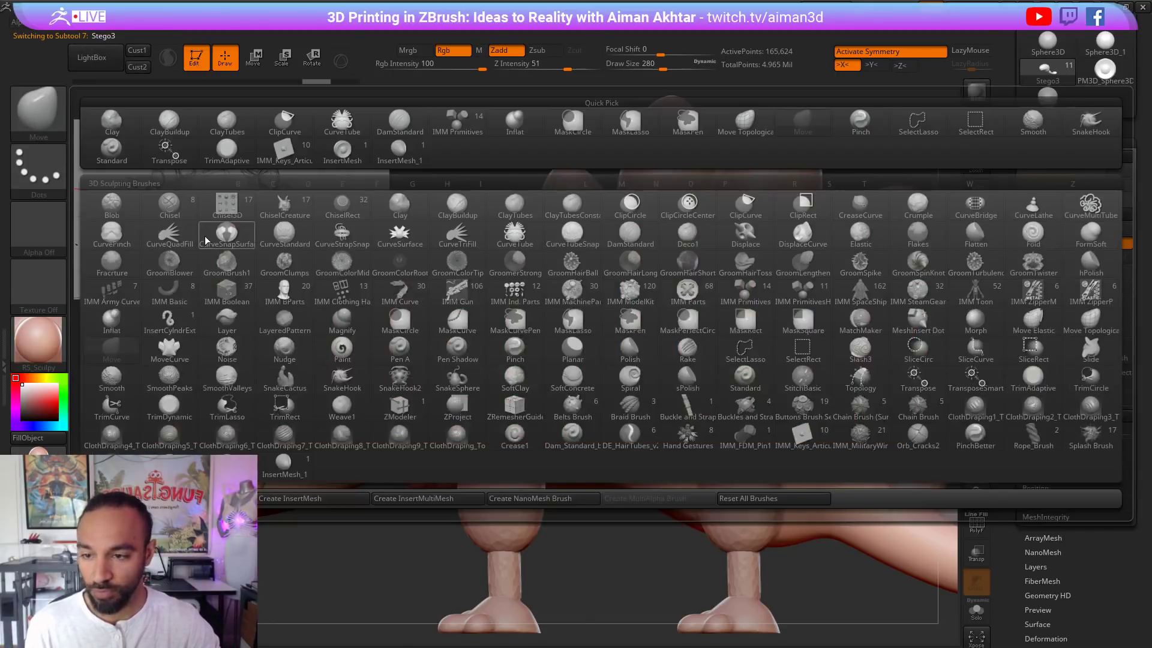
key("d")
key("s")
mouse_move(647, 563)
left_mouse_down()
mouse_move(630, 380)
mouse_move(556, 386)
mouse_move(607, 387)
mouse_move(627, 413)
left_mouse_up()
key("s")
key("ctrl+z")
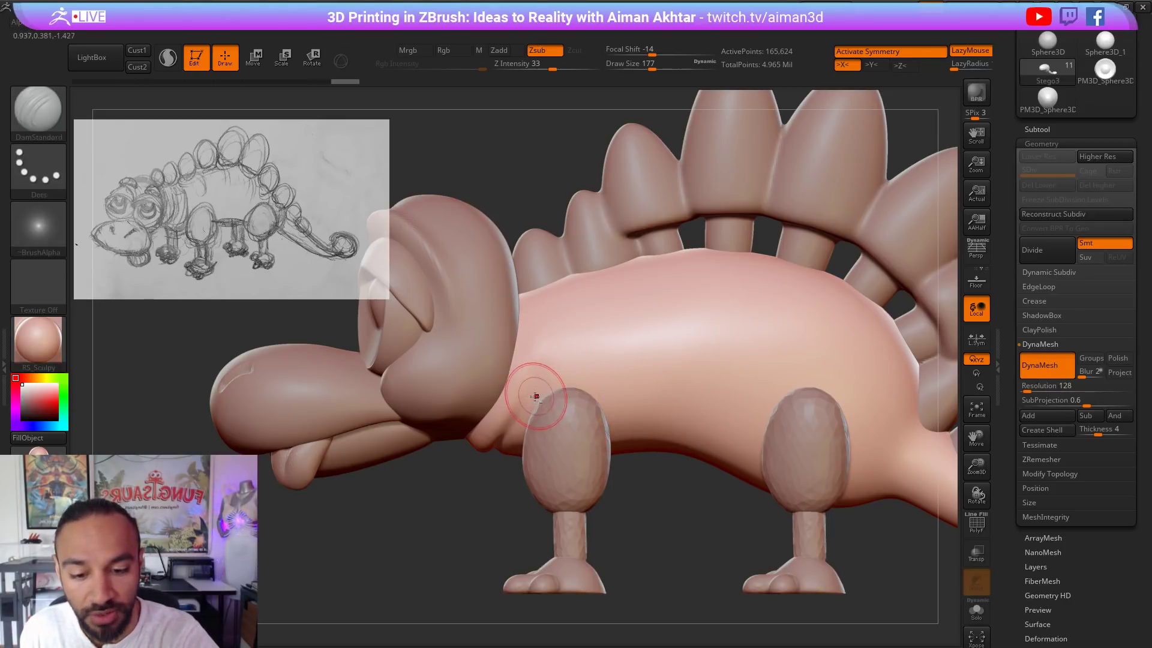
mouse_move(533, 398)
left_mouse_down()
mouse_move(613, 411)
mouse_move(568, 387)
mouse_move(608, 409)
left_mouse_up()
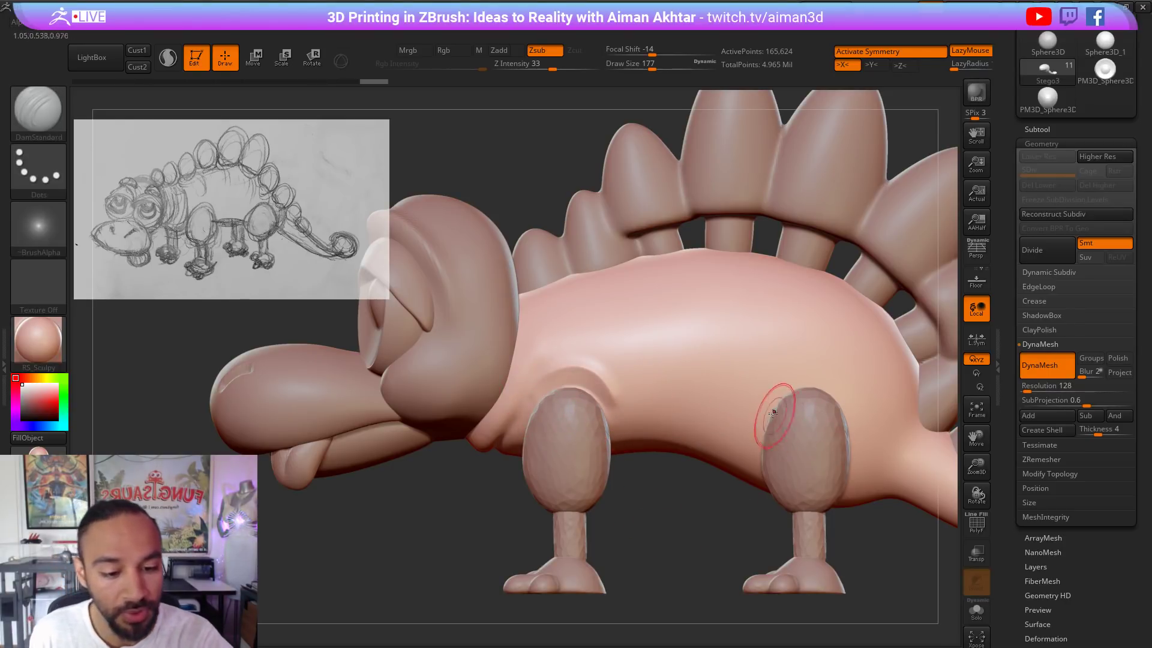
mouse_move(762, 413)
left_mouse_down()
mouse_move(782, 382)
mouse_move(862, 415)
mouse_move(820, 384)
mouse_move(866, 470)
left_mouse_up()
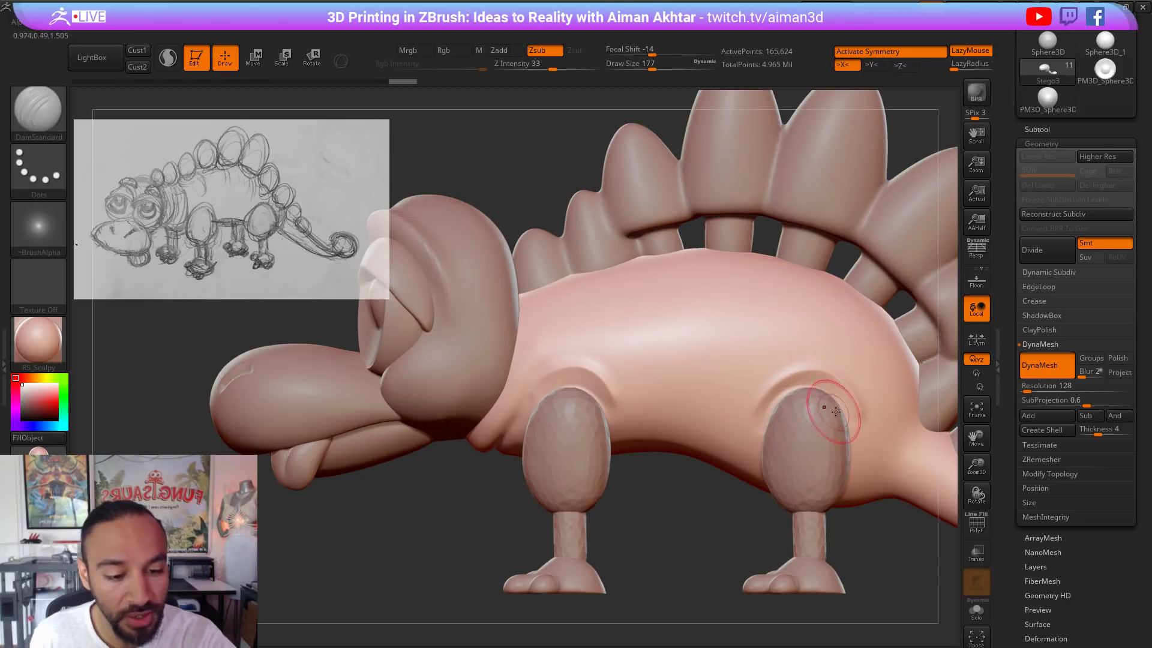
left_click_drag(845, 401, 757, 447)
Step: Puff up the skin folds above the rear and front legs with the Inflat brush at draw size 83
key("b")
key("i")
key("n")
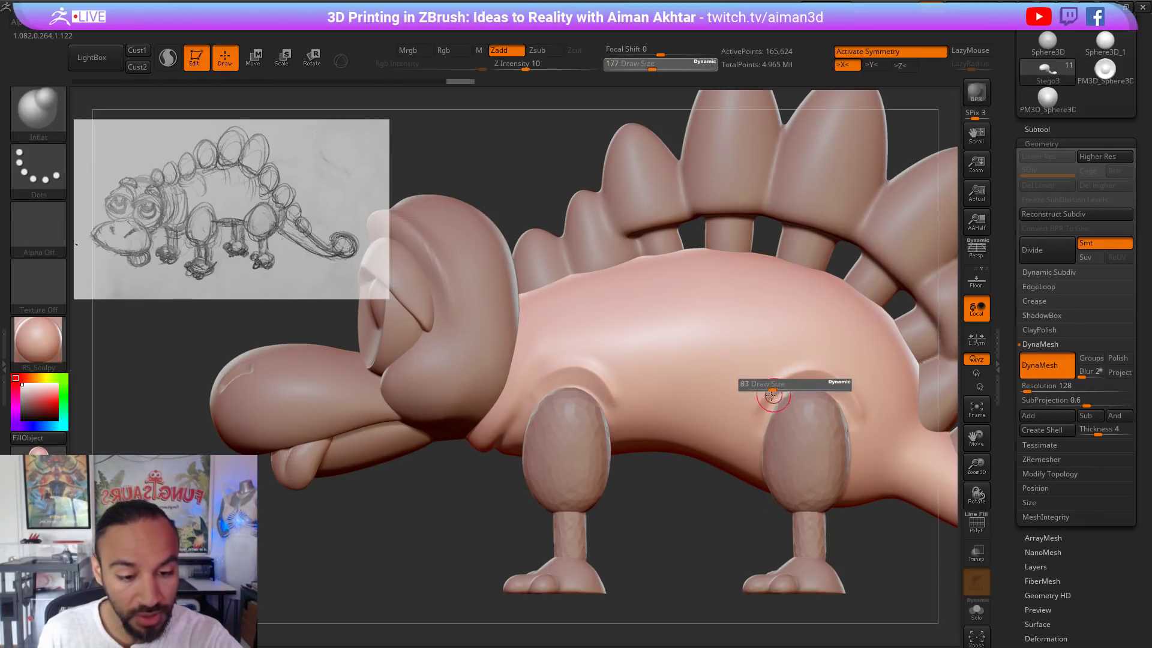
left_click_drag(828, 382, 857, 416)
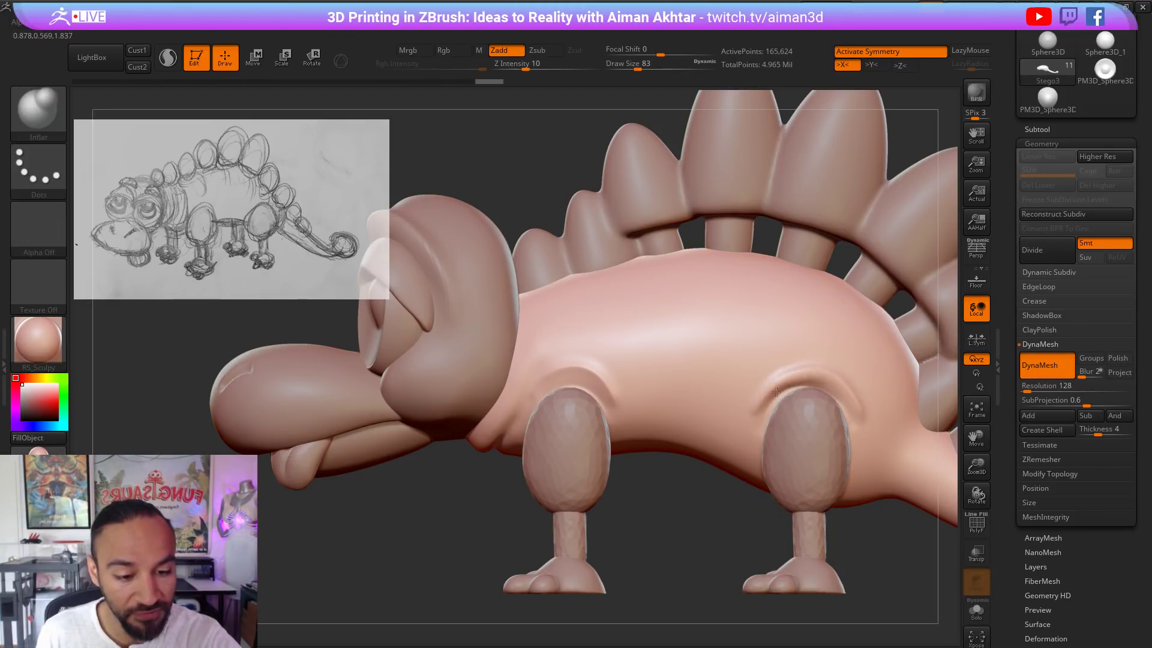
left_click_drag(777, 392, 759, 410)
left_click_drag(585, 374, 549, 384)
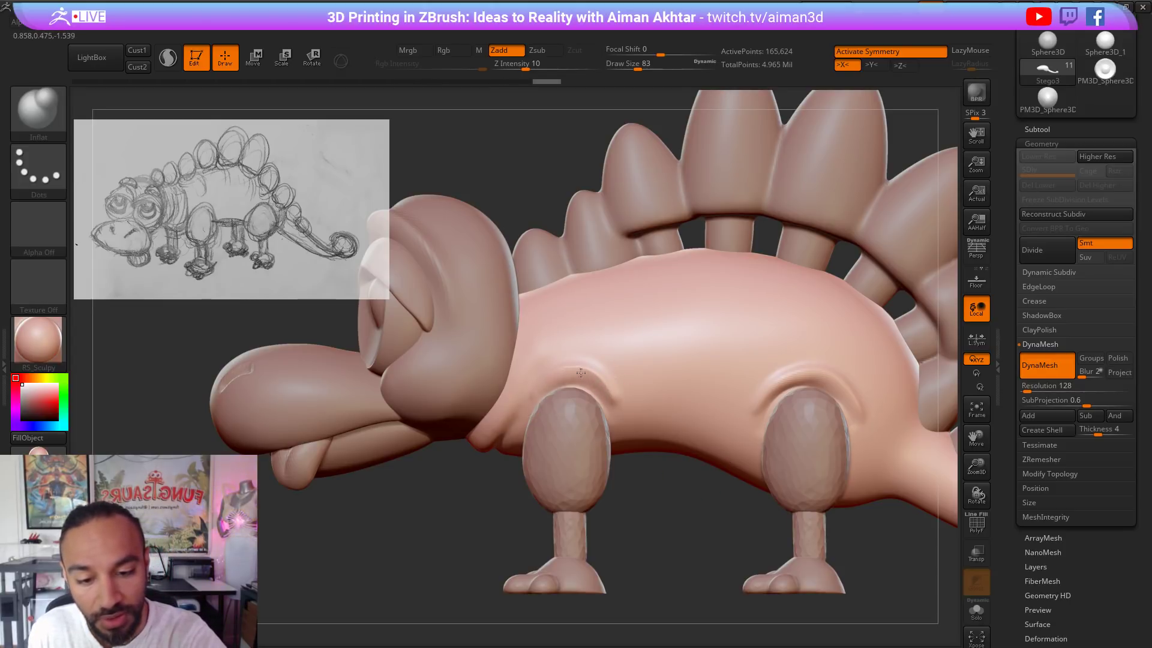
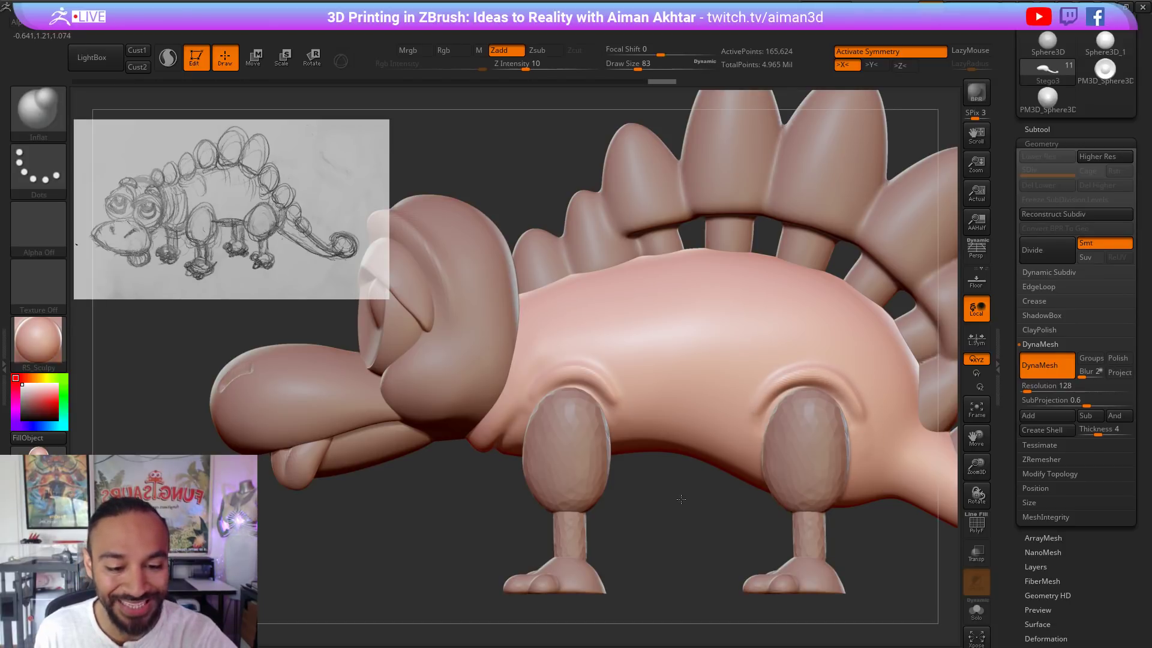
Step: Remesh the body with DynaMesh, and refine the folds above both legs with a smaller Inflat brush and light smoothing
right_click_drag(681, 500, 685, 473, "ctrl")
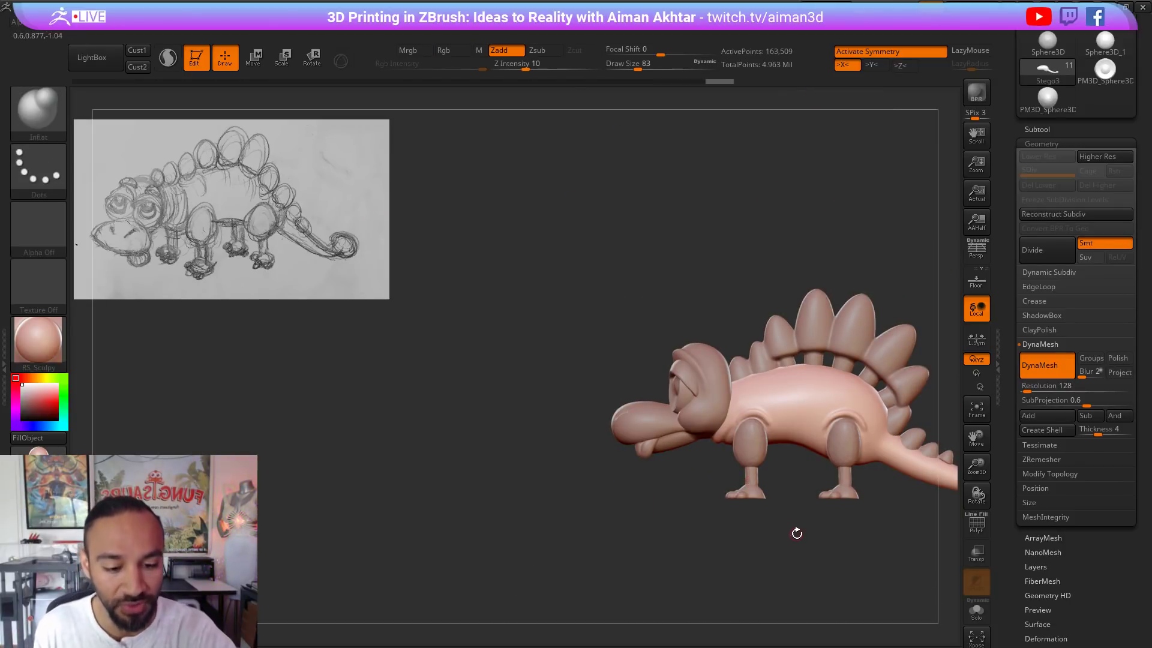
mouse_move(797, 537)
right_mouse_down("ctrl")
mouse_move(825, 567)
mouse_move(830, 612)
right_mouse_up("ctrl")
key("s")
left_click_drag(797, 369, 793, 370)
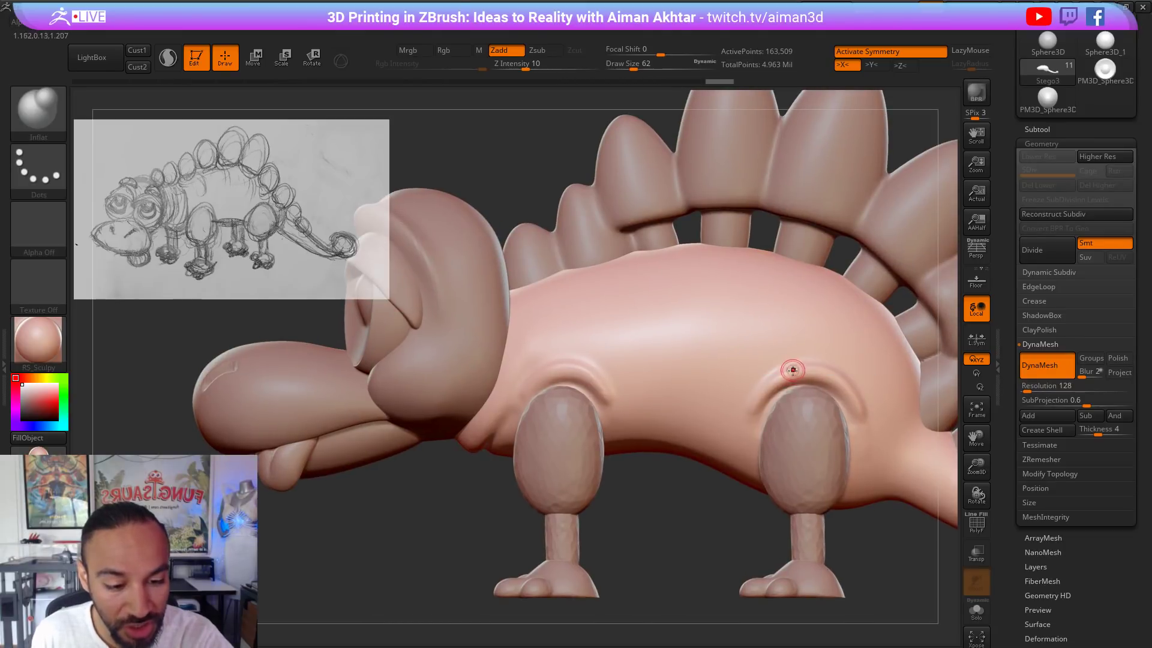
key("shift")
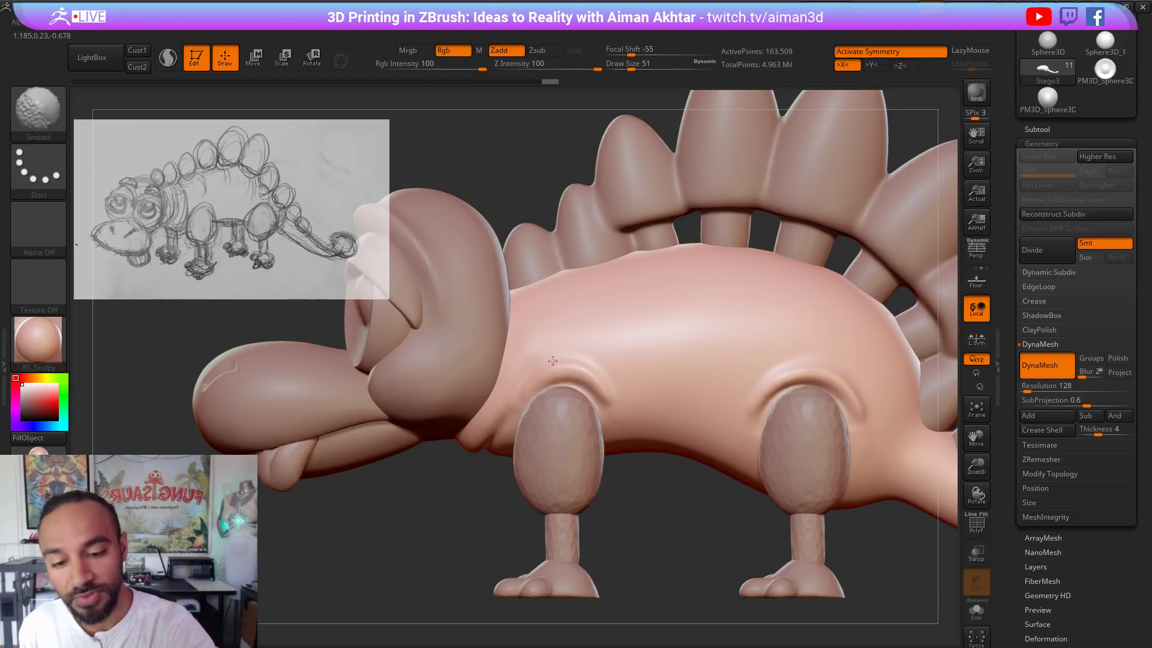
mouse_move(527, 360)
left_mouse_down()
mouse_move(545, 347)
mouse_move(599, 373)
left_mouse_up()
key("s")
key("shift")
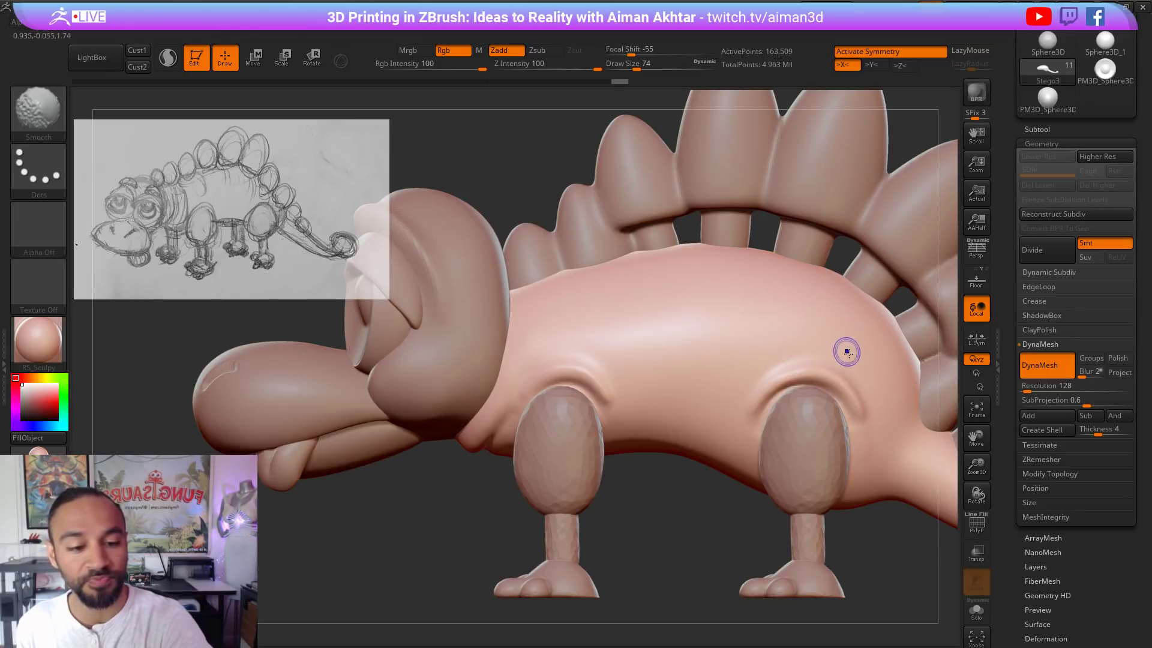
Step: Adjust the leg folds with the Move brush at draw size 324 and soften the body surface around the rear leg
key("b")
key("m")
key("v")
key("s")
left_click_drag(604, 410, 540, 368)
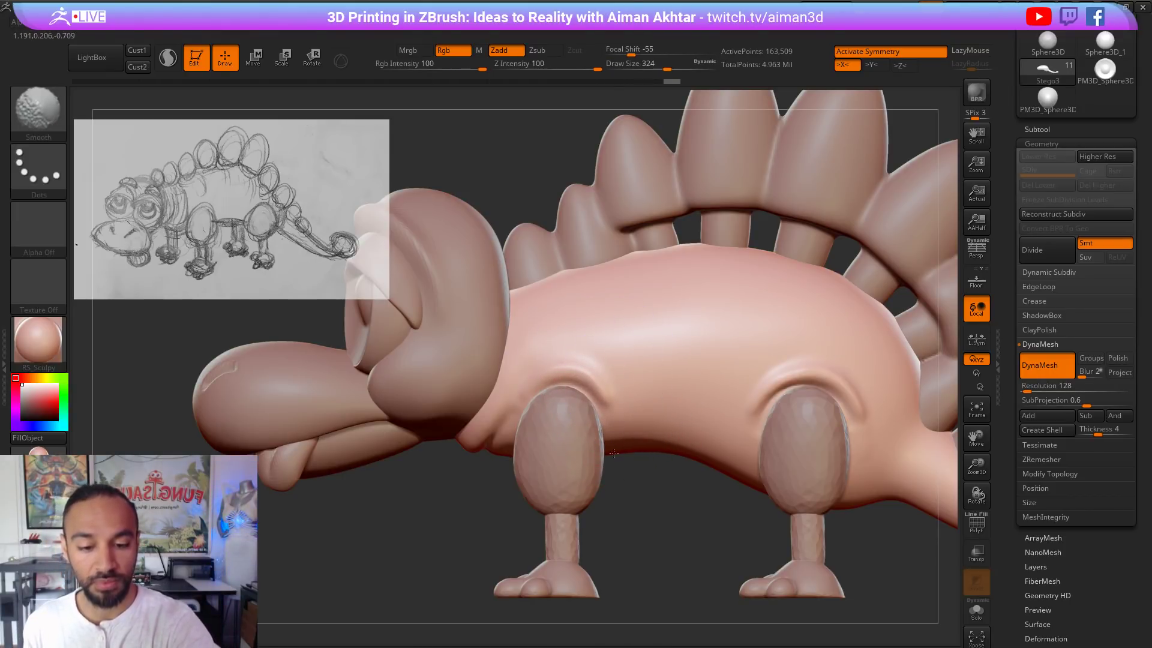
left_click_drag(774, 420, 781, 413, "shift")
left_click_drag(871, 378, 861, 377, "shift")
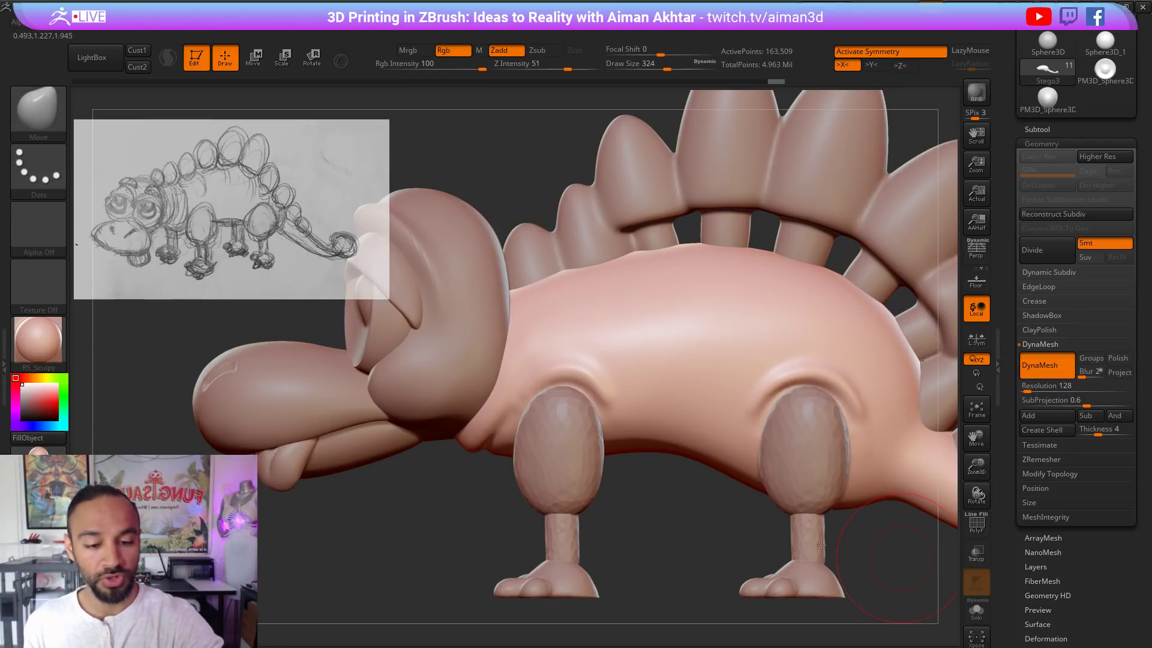
Step: Swell the body around the front leg with the Inflat brush at draw size 437 and smooth the shoulder area
left_click_drag(821, 545, 701, 530, "alt")
mouse_move(756, 478)
left_mouse_down()
mouse_move(801, 493)
mouse_move(851, 468)
mouse_move(916, 468)
left_mouse_up()
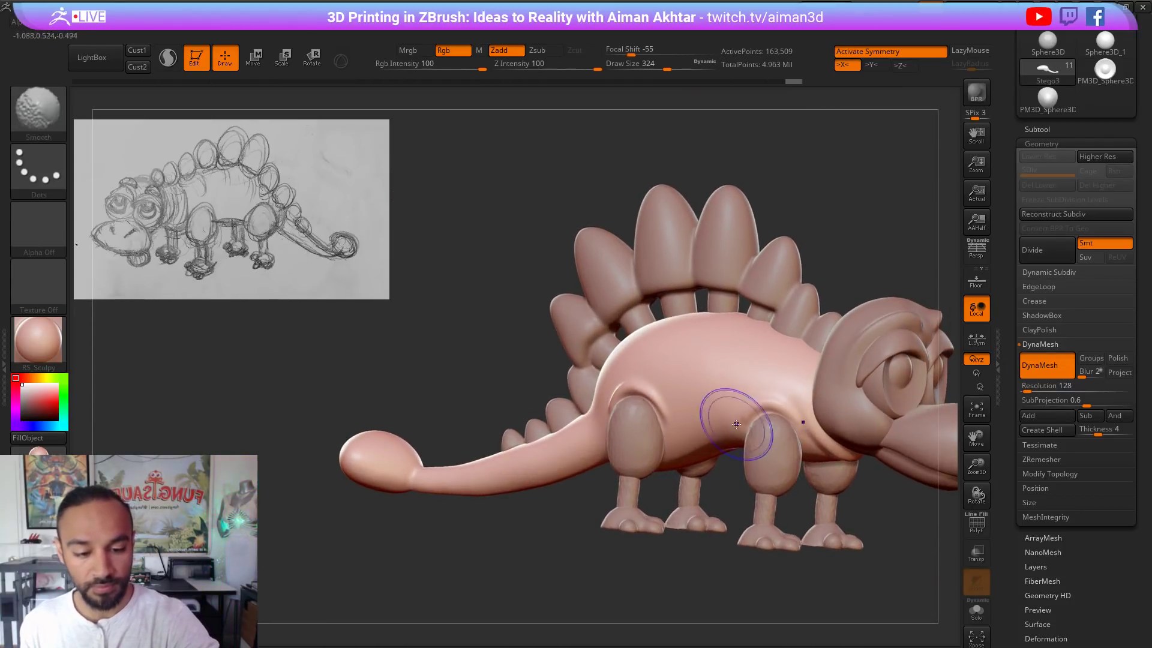
key("b")
key("i")
key("n")
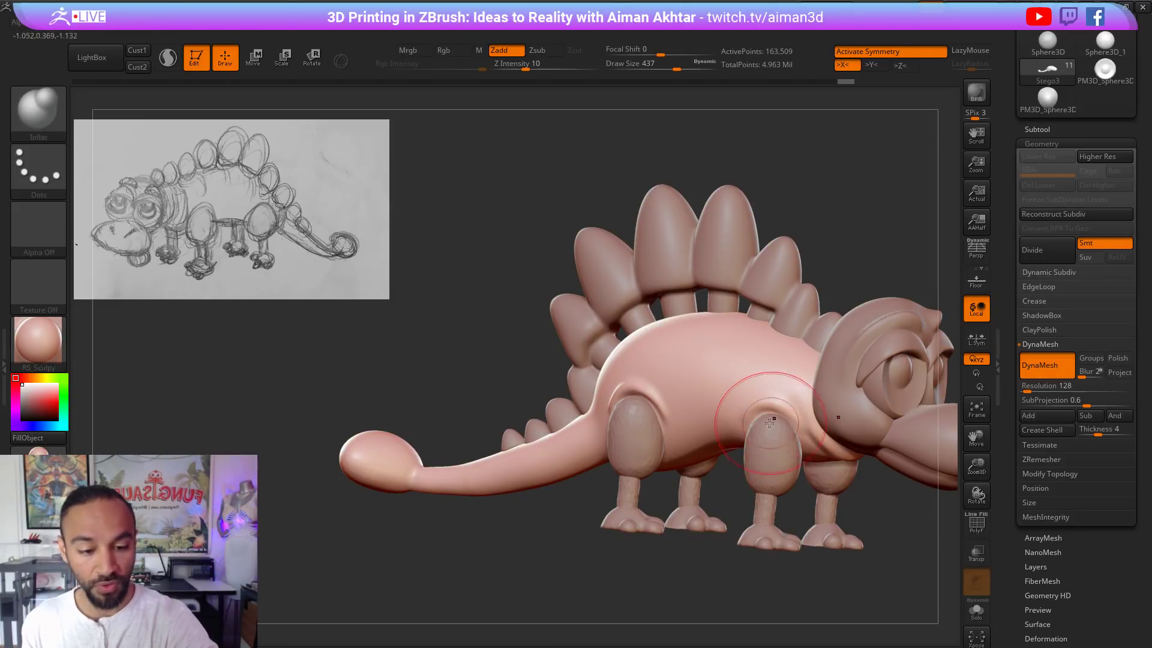
left_click_drag(770, 423, 756, 450)
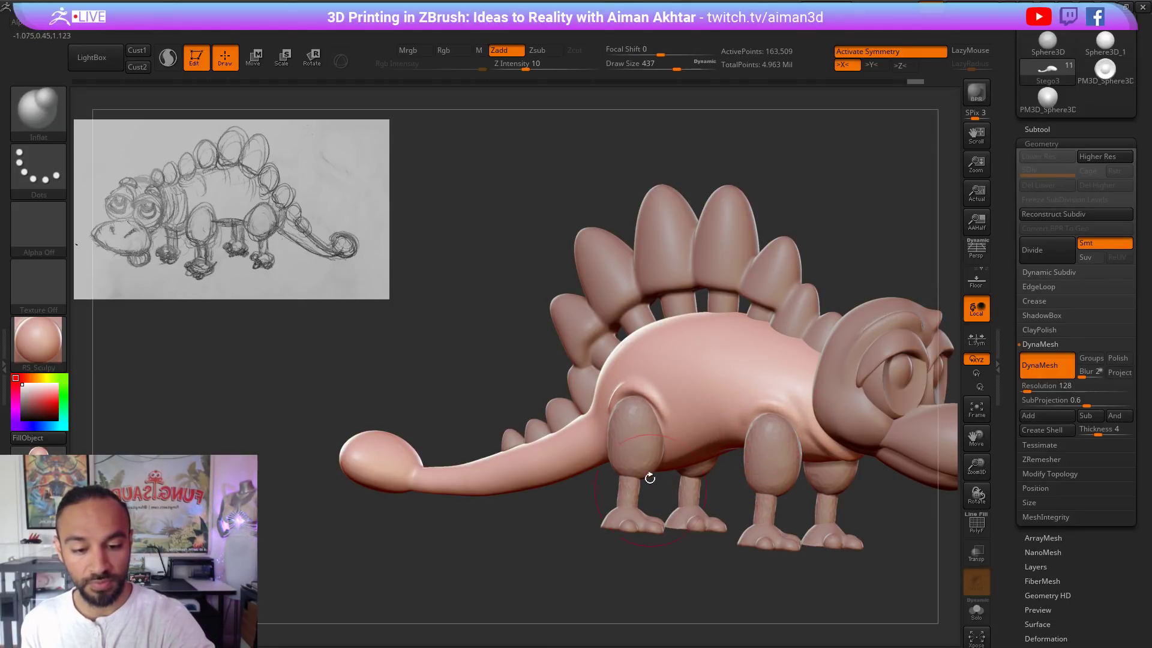
left_click_drag(750, 382, 714, 450, "shift")
left_click_drag(717, 579, 795, 582)
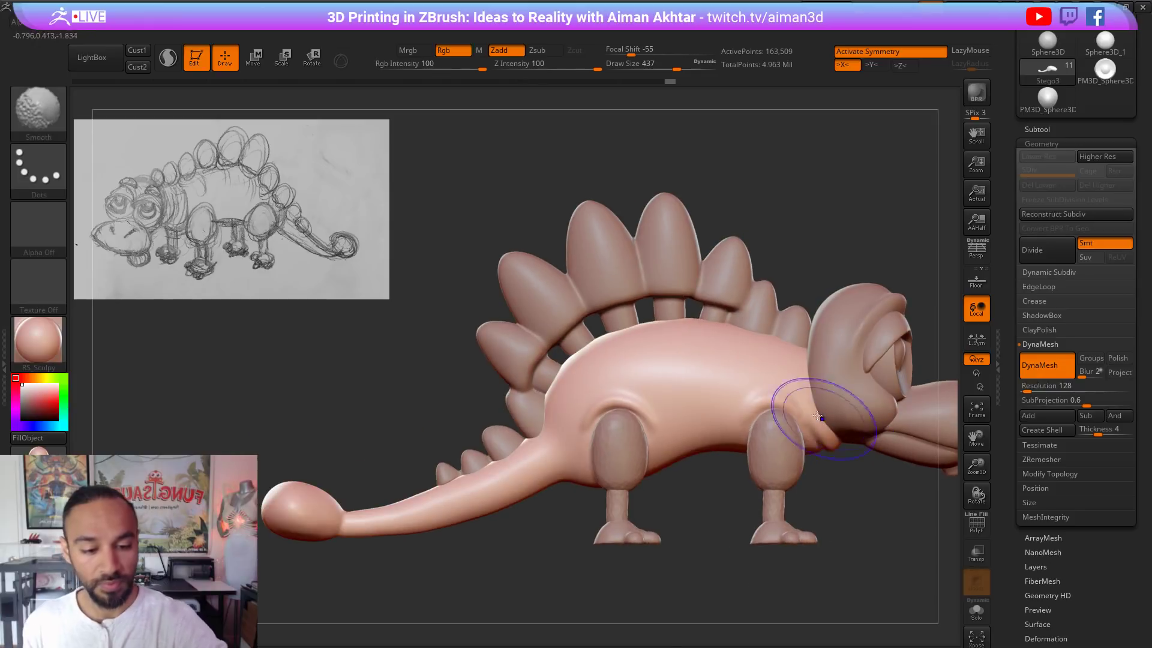
Step: Undo the last large smoothing strokes and smooth the body between the front leg and the head at draw size 234
mouse_move(805, 399)
left_mouse_down()
mouse_move(796, 414)
mouse_move(810, 437)
mouse_move(796, 403)
left_mouse_up()
key("ctrl+z")
key("ctrl+z")
key("s")
left_click_drag(801, 408, 807, 417, "shift")
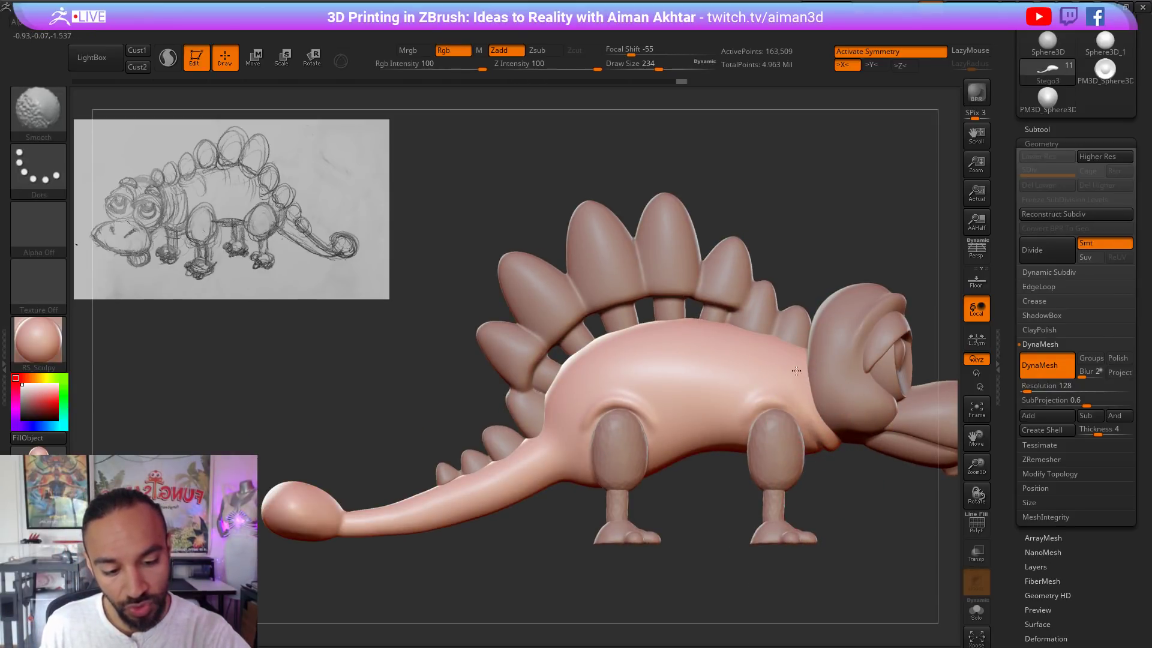
mouse_move(869, 497)
left_mouse_down()
mouse_move(801, 485)
mouse_move(831, 483)
left_mouse_up()
left_click_drag(796, 371, 798, 380, "shift")
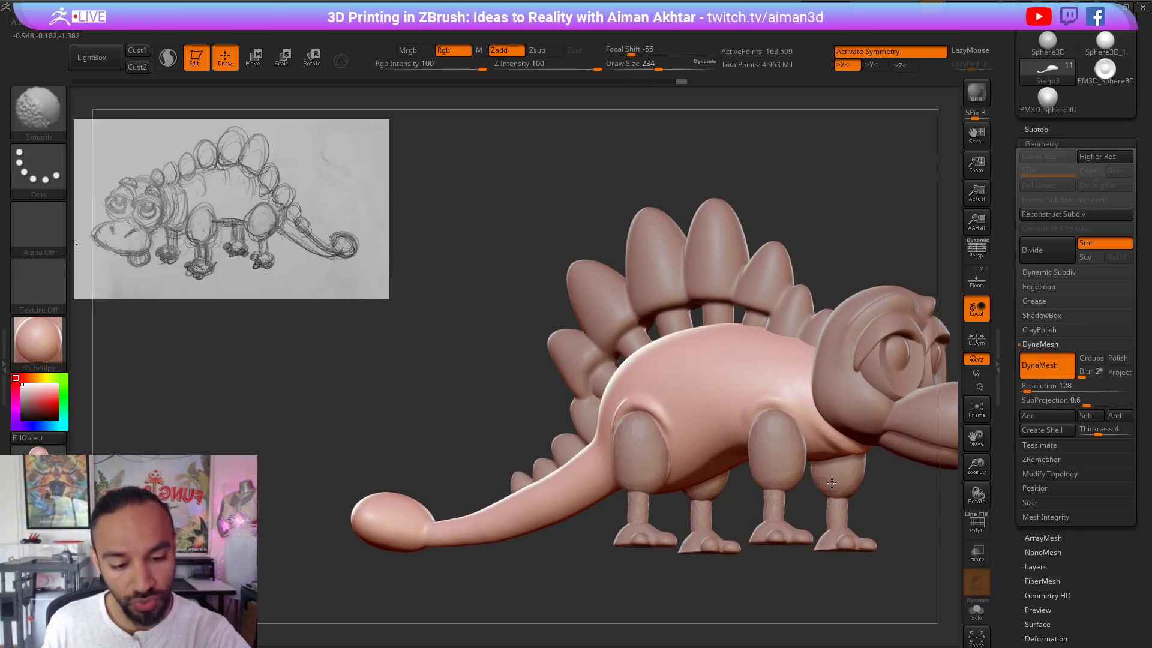
Step: Carve a crease across the underside of the body between the front legs with DamStandard at draw size 217
left_click_drag(901, 514, 612, 523, "alt")
mouse_move(766, 550)
left_mouse_down()
mouse_move(749, 437)
mouse_move(757, 451)
left_mouse_up()
key("b")
key("d")
key("s")
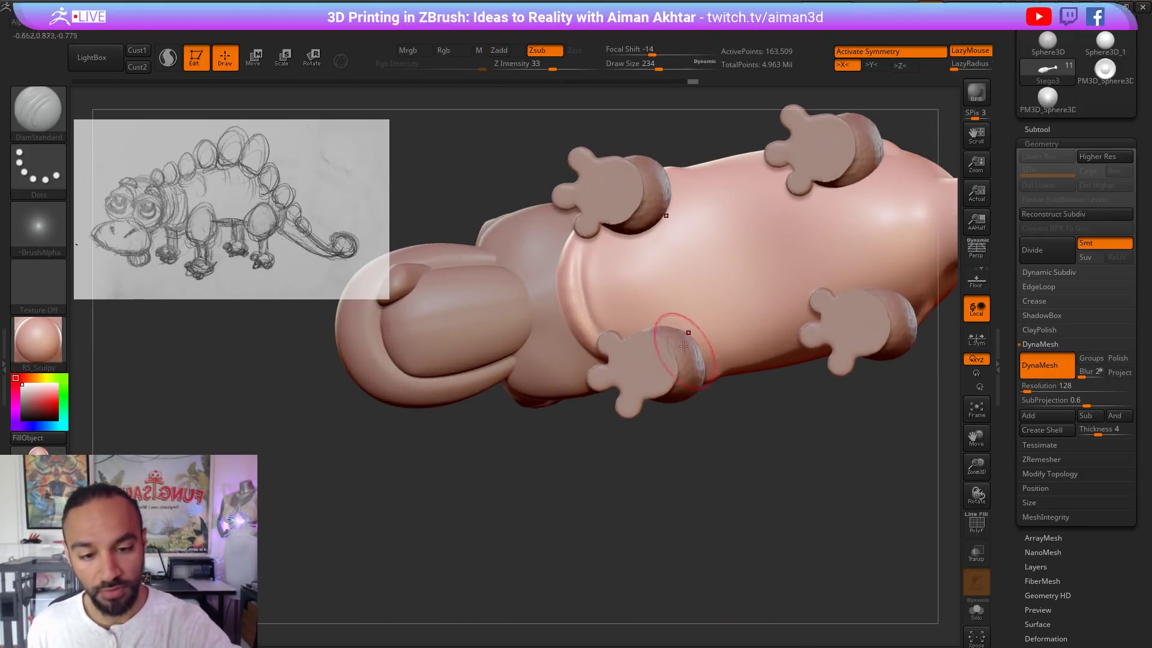
key("s")
left_click(645, 252)
left_click_drag(642, 225, 672, 327)
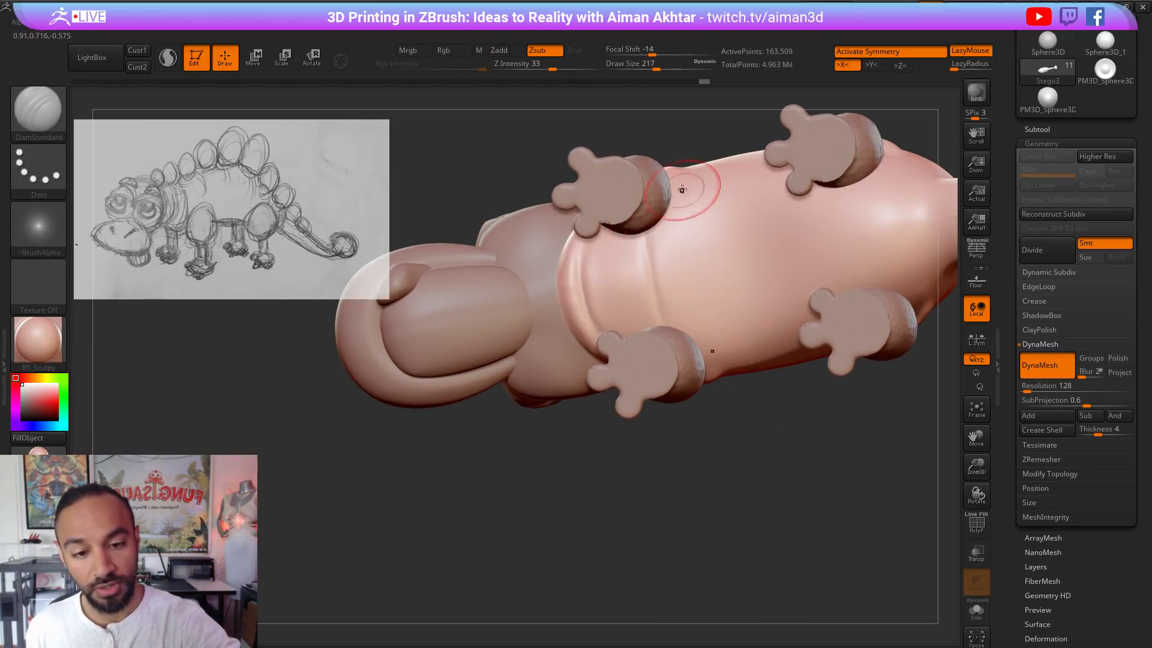
Step: Carve further parallel creases across the belly and along the underside of the tail base
left_click_drag(691, 198, 723, 351)
key("ctrl+z")
left_click_drag(692, 199, 723, 347)
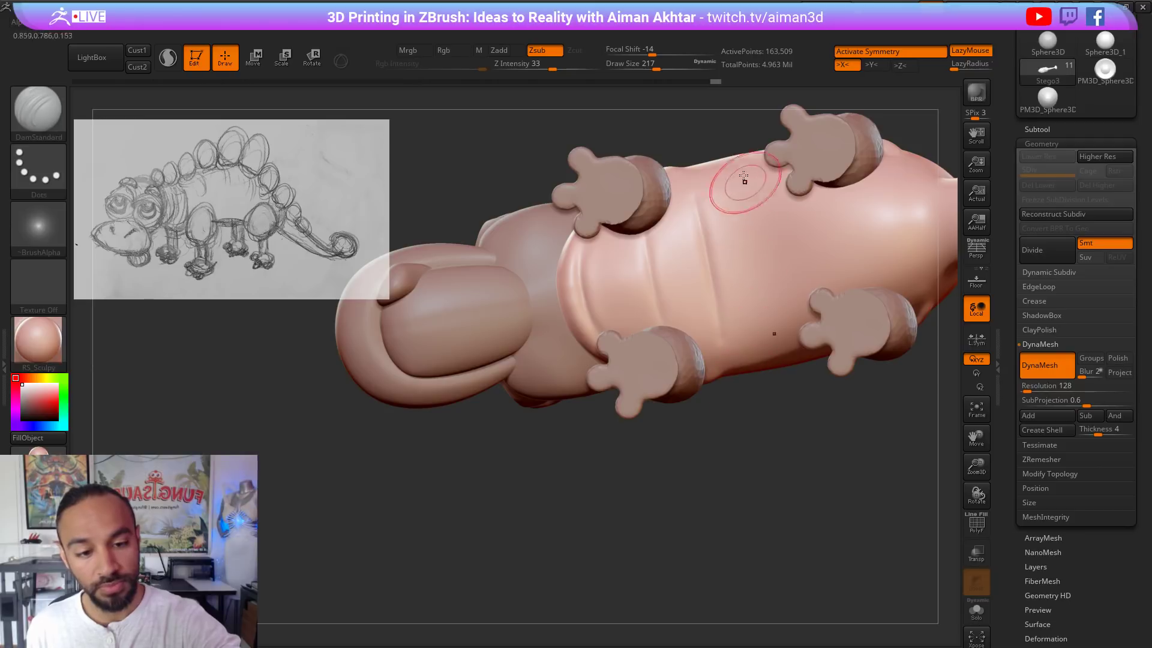
left_click_drag(743, 180, 845, 337)
left_click_drag(780, 484, 818, 258)
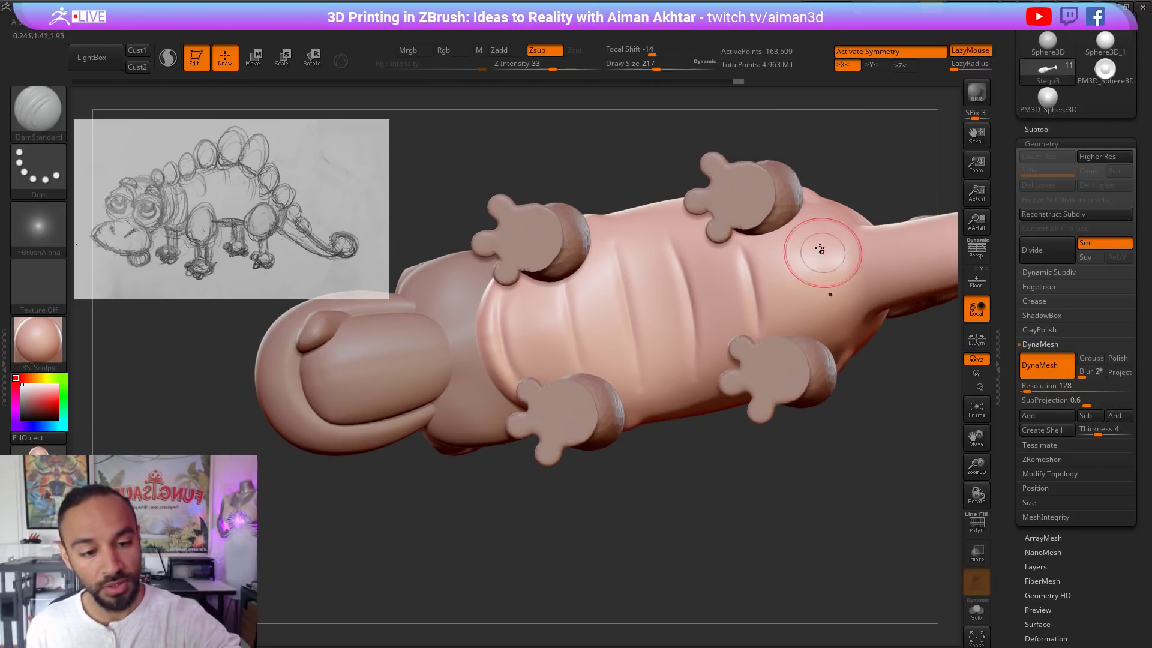
left_click_drag(898, 390, 779, 308)
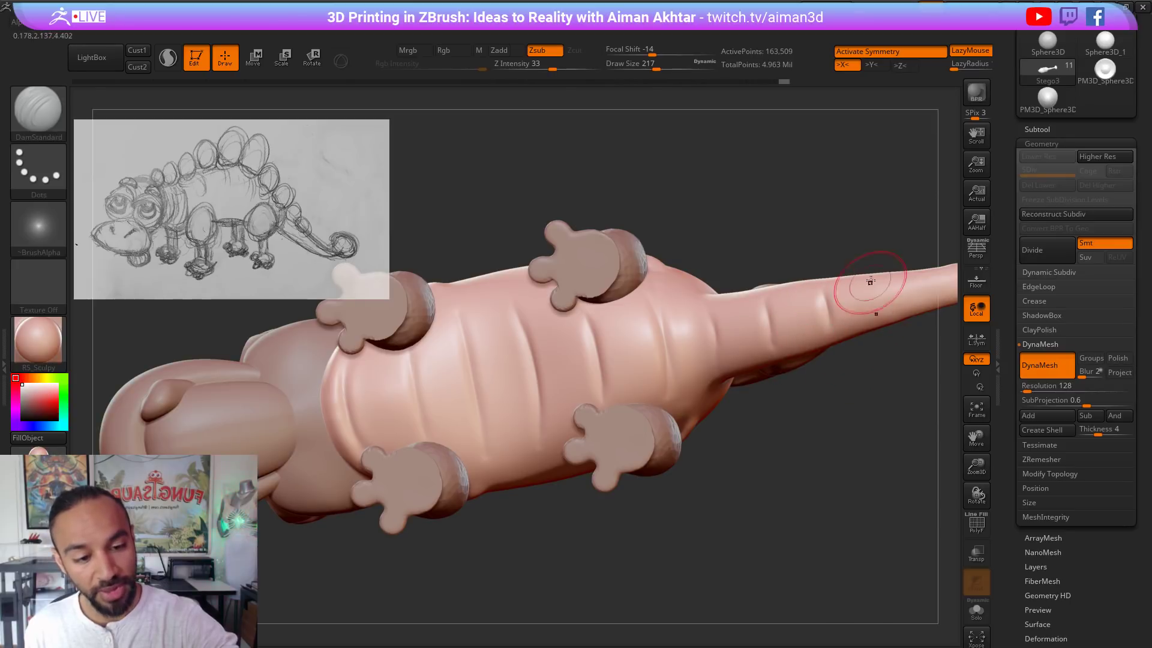
Step: Smooth the belly creases along the flank and across the underside between the legs at draw size 217
left_click_drag(822, 354, 711, 430)
left_click_drag(608, 439, 653, 333)
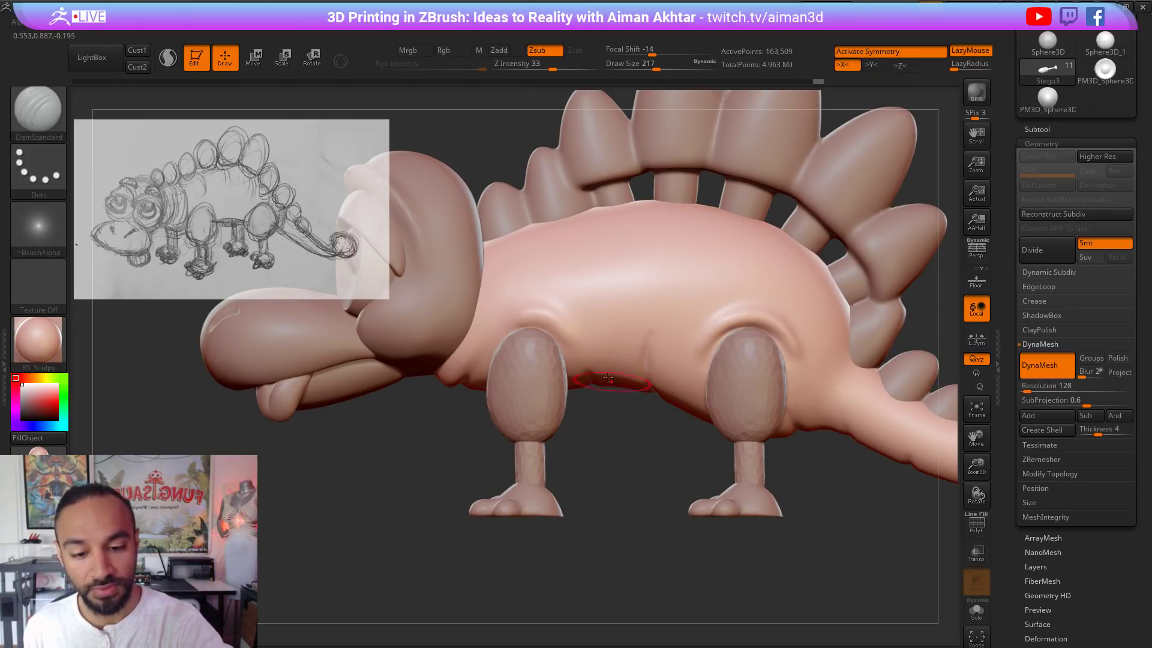
key("shift")
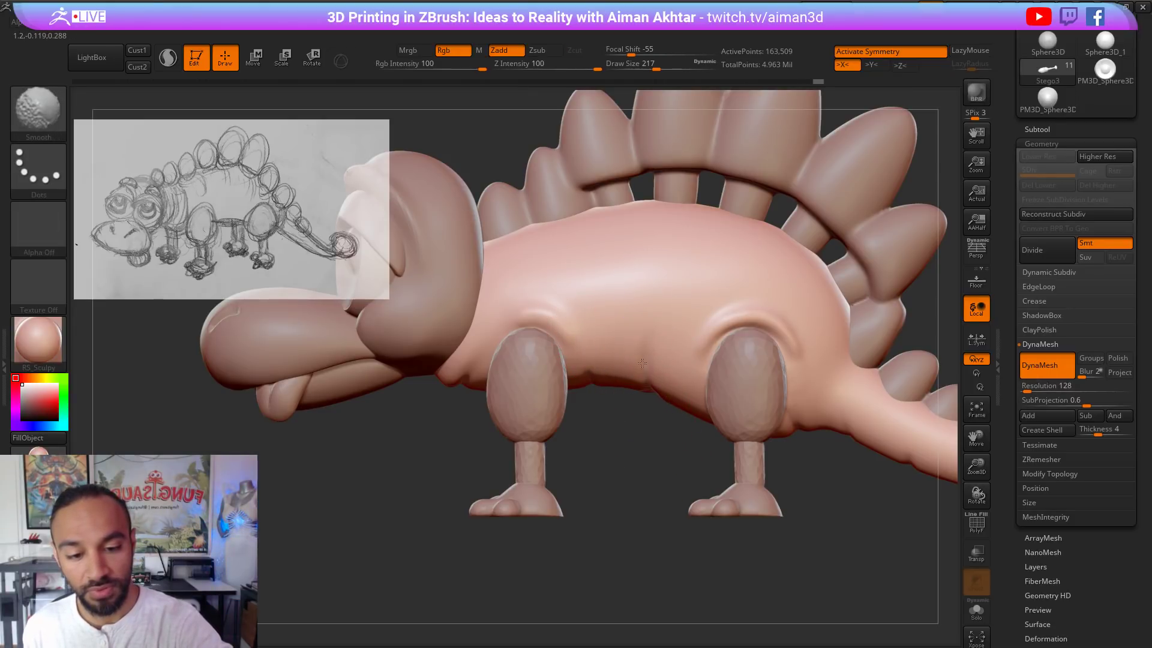
mouse_move(636, 489)
left_mouse_down("alt")
mouse_move(689, 494)
mouse_move(743, 478)
mouse_move(783, 423)
mouse_move(784, 260)
left_mouse_up("alt")
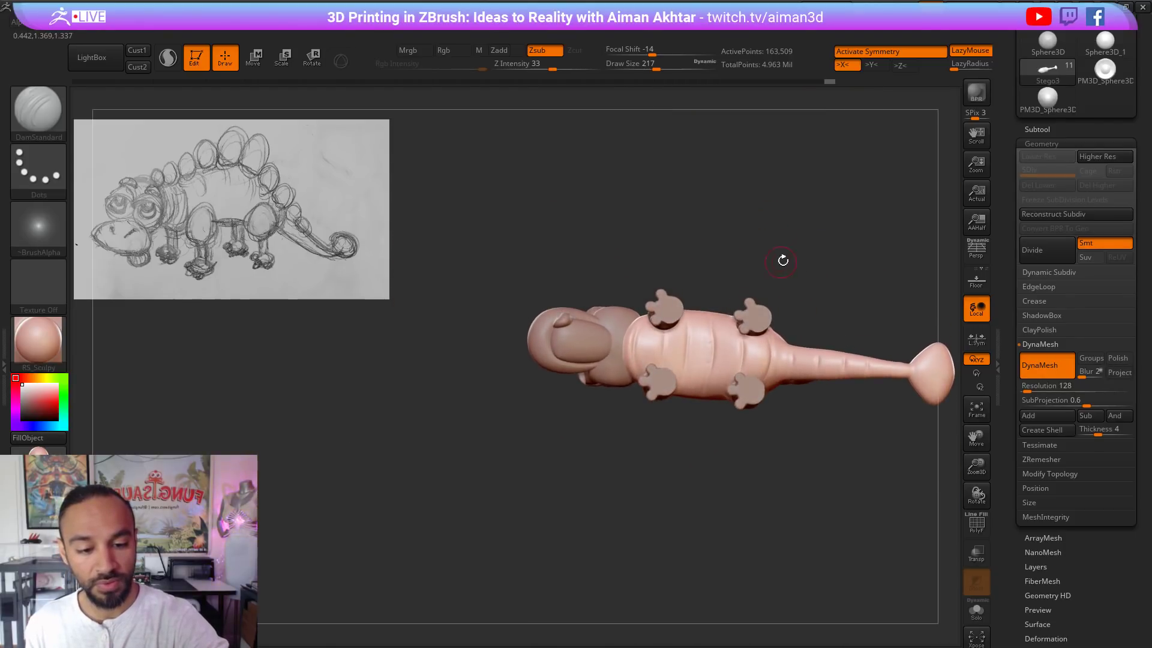
left_click_drag(777, 324, 757, 324, "alt")
left_click_drag(702, 364, 690, 429, "shift")
left_click_drag(749, 368, 753, 453, "shift")
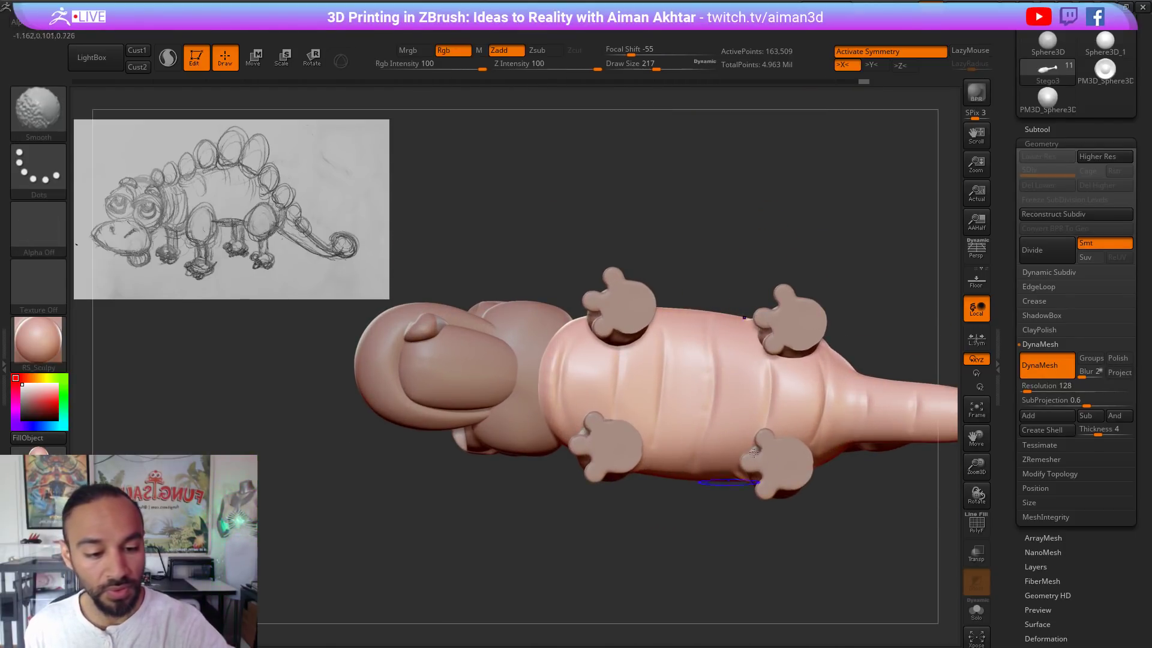
left_click_drag(828, 512, 642, 502, "alt")
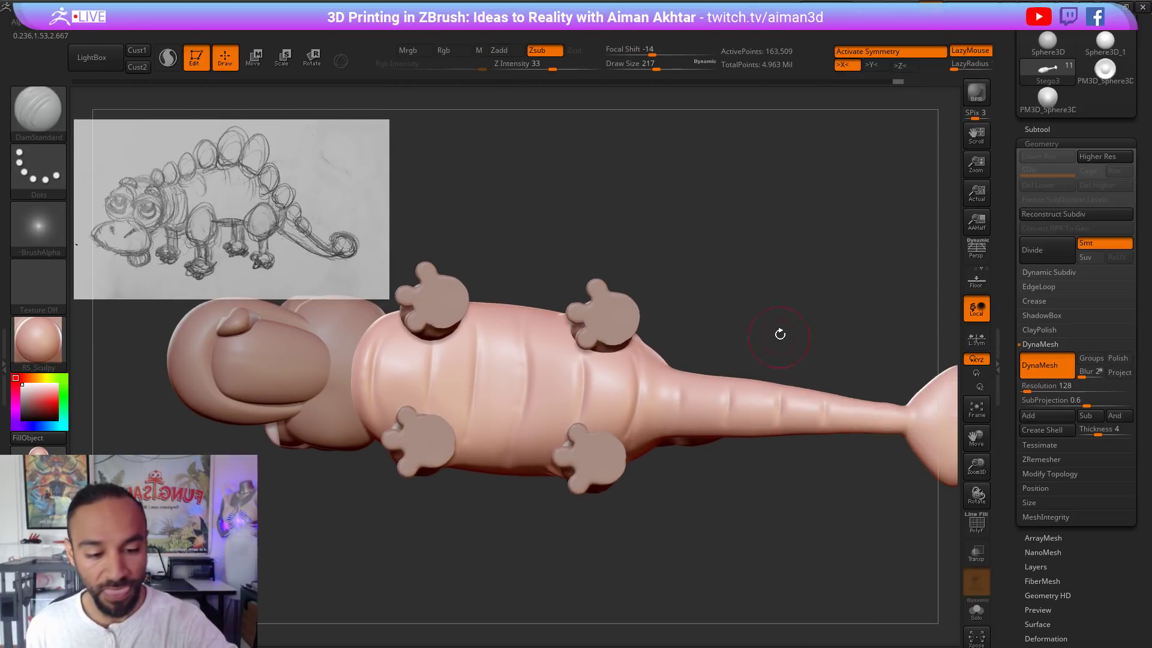
Step: Adjust the tail's outline from directly below with the Move brush at draw size 408
left_click_drag(779, 332, 766, 308, "shift")
key("b")
key("m")
key("v")
key("s")
left_click_drag(671, 381, 703, 367)
left_click_drag(666, 432, 753, 429)
key("s")
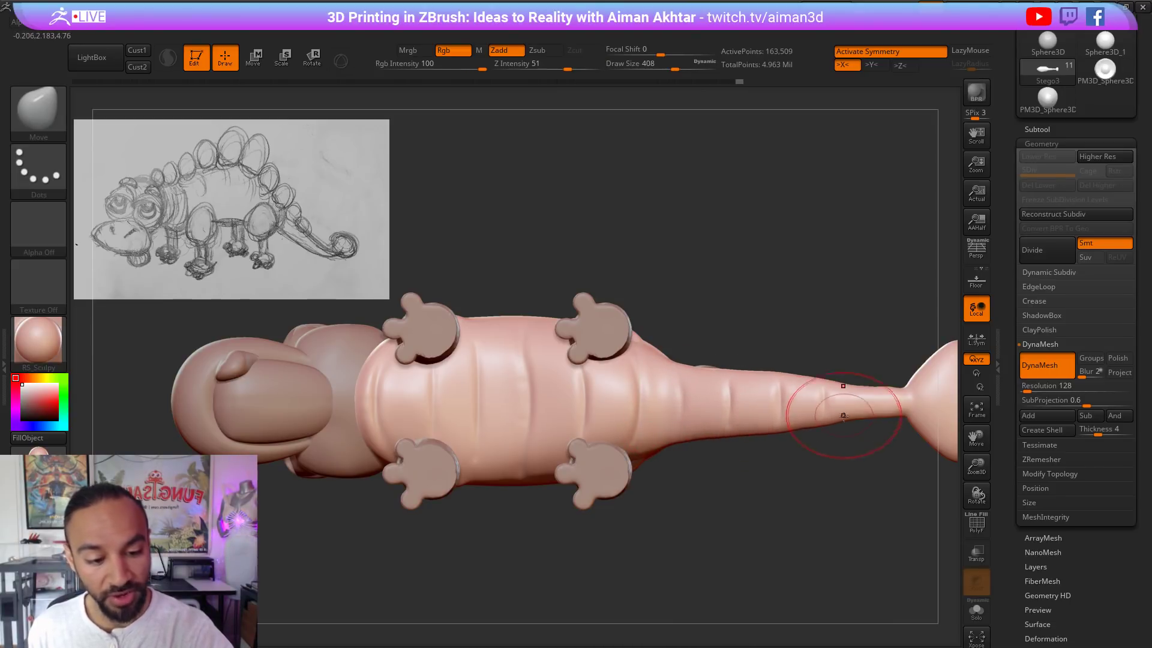
Step: Refine the narrow part of the tail toward the club with the Move brush at draw sizes 257 and 351
left_click_drag(844, 416, 858, 384)
key("s")
left_click_drag(862, 385, 857, 384)
key("s")
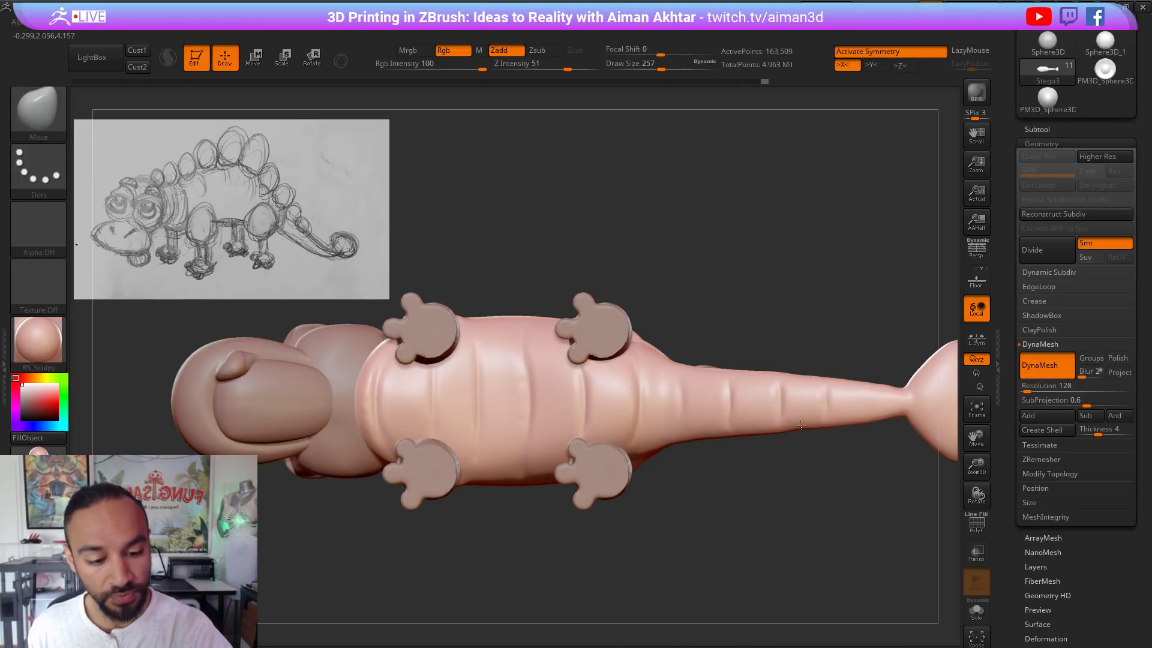
key("s")
mouse_move(759, 385)
left_mouse_down()
mouse_move(757, 374)
mouse_move(697, 367)
left_mouse_up()
key("s")
left_click_drag(889, 414, 888, 415, "shift")
left_click_drag(856, 514, 727, 514, "shift")
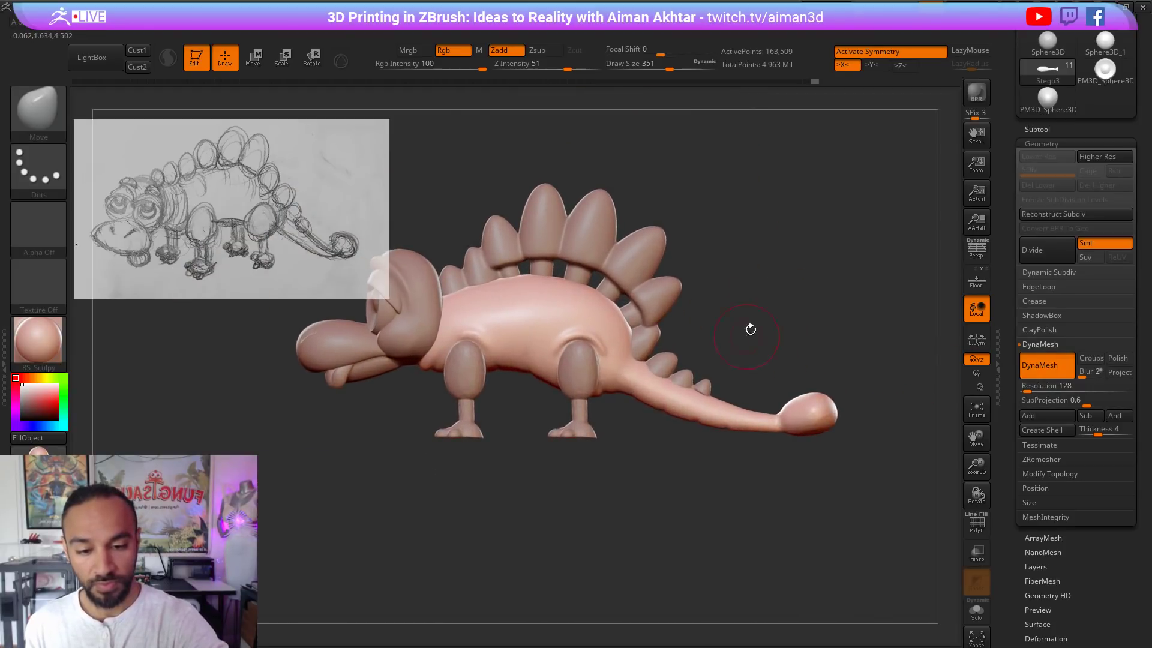
Step: Select the back plates and pull the rear ones inward with the Move brush at draw size 593
left_click_drag(751, 329, 811, 369, "alt")
left_click(724, 348, "alt")
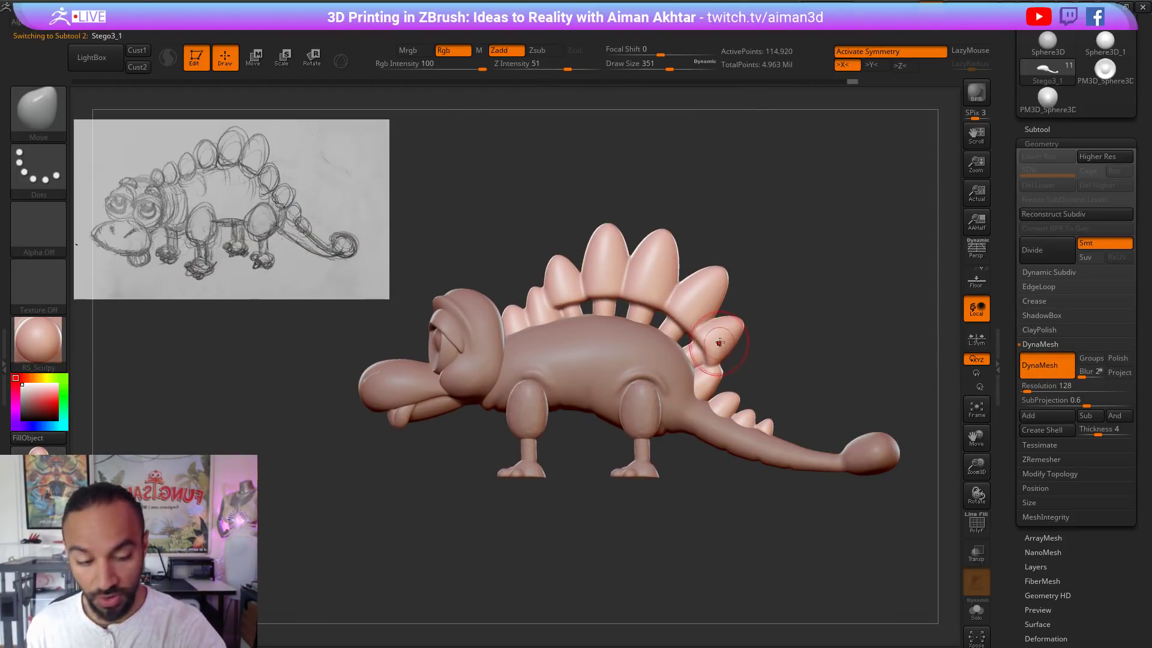
key("s")
mouse_move(719, 343)
left_mouse_down()
mouse_move(738, 337)
mouse_move(696, 379)
mouse_move(734, 363)
mouse_move(712, 365)
mouse_move(723, 341)
left_mouse_up()
key("s")
key("s")
key("s")
key("s")
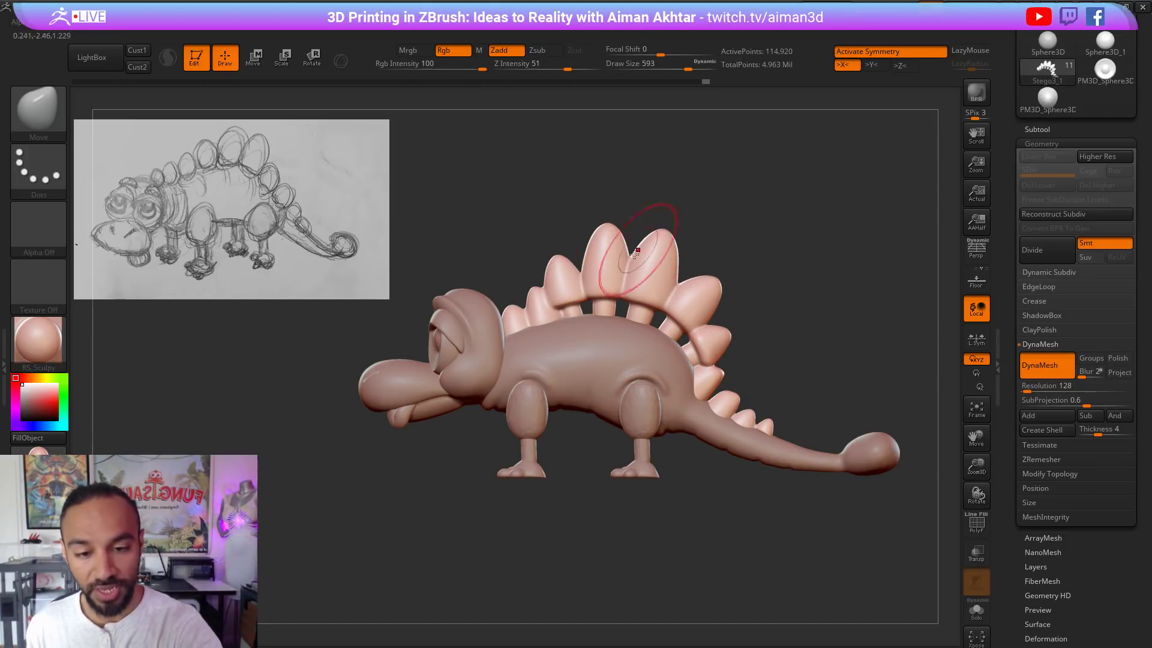
Step: Refine the shapes of the plates above the tail base with the Move brush at draw sizes 476 and 351
key("s")
left_click_drag(687, 321, 679, 320)
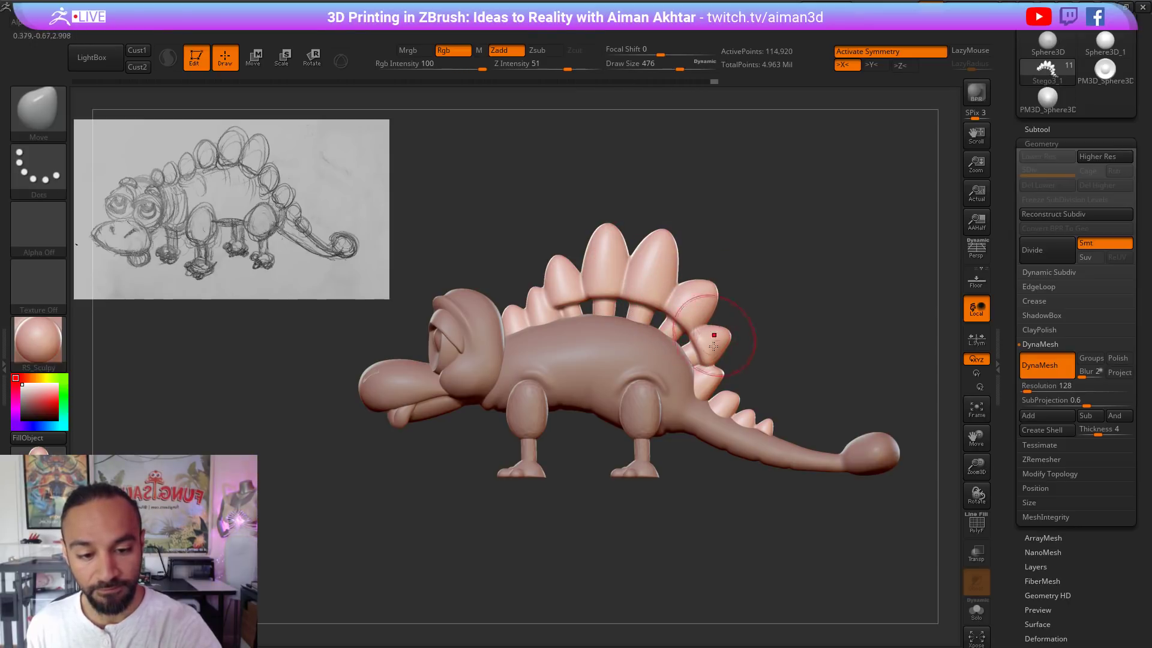
key("s")
left_click_drag(722, 371, 712, 379)
key("s")
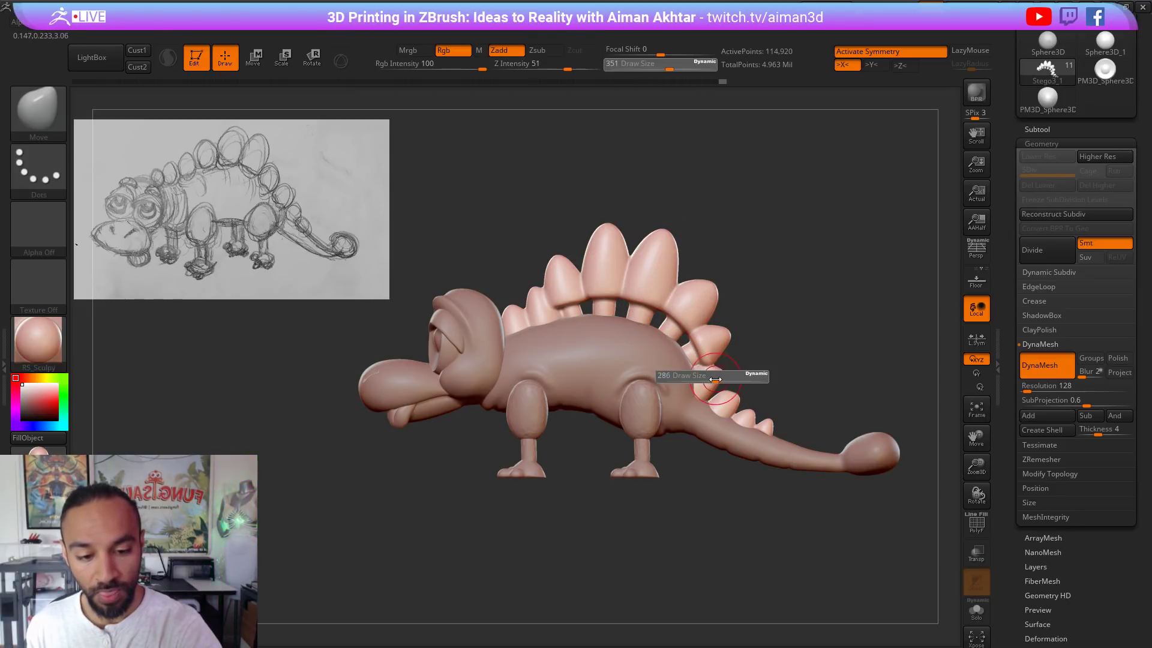
Step: Smooth the side of the plate above the tail base from behind at draw size 280
mouse_move(821, 355)
left_mouse_down()
mouse_move(707, 365)
mouse_move(737, 373)
left_mouse_up()
key("s")
left_click_drag(744, 373, 738, 375)
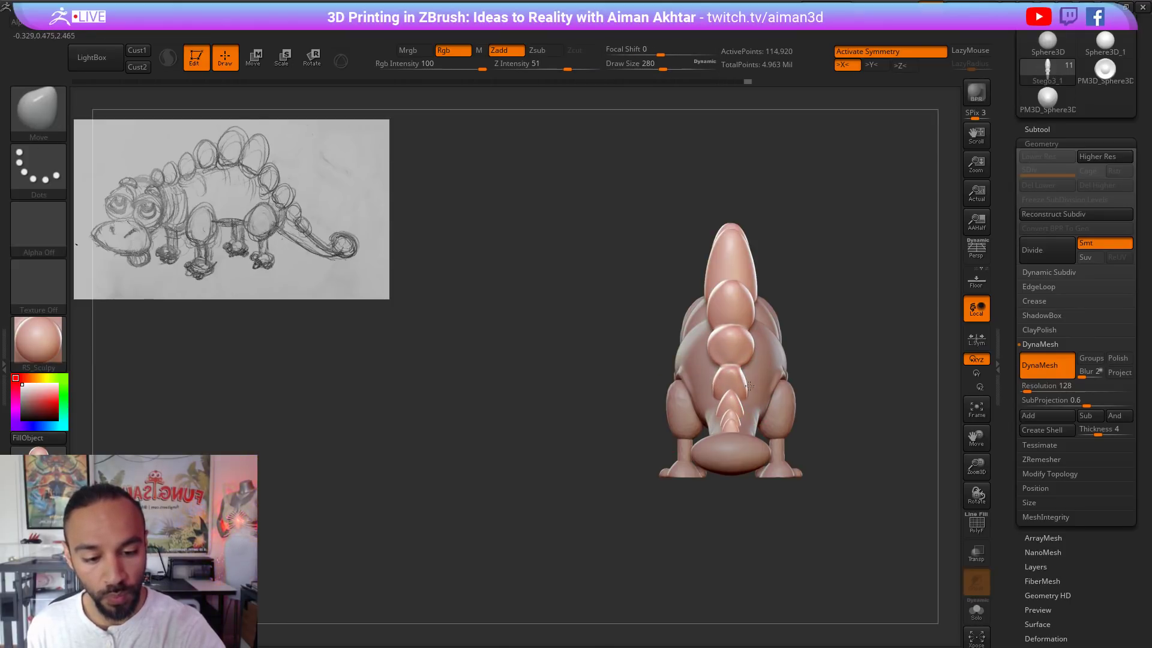
left_click_drag(747, 387, 744, 379, "shift")
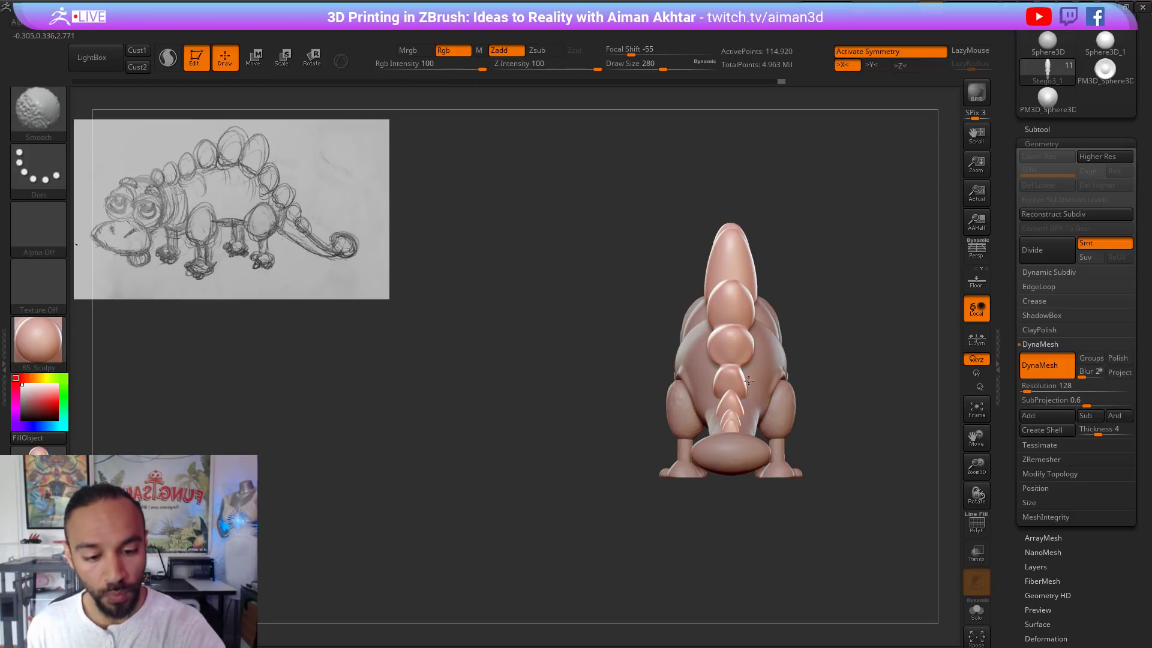
Step: Round out the tips of the rear plates with the Inflat brush at draw size 212 and smooth them
mouse_move(737, 381)
right_mouse_down()
mouse_move(840, 375)
mouse_move(718, 395)
right_mouse_up()
key("s")
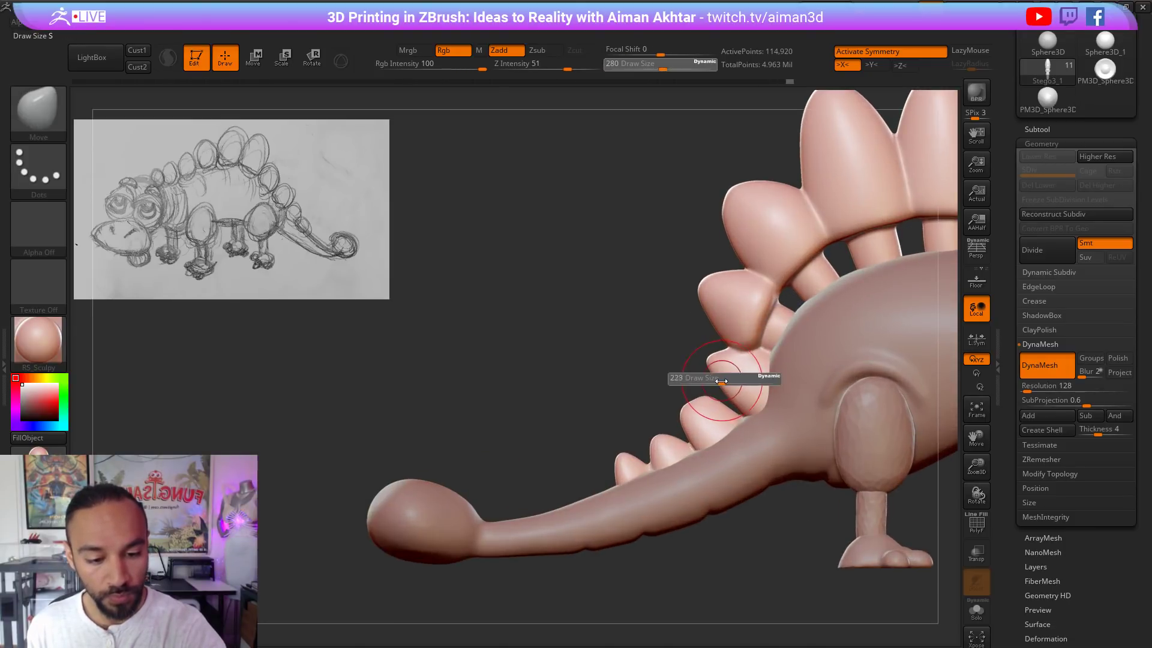
left_click_drag(725, 379, 717, 379)
key("b")
key("i")
key("n")
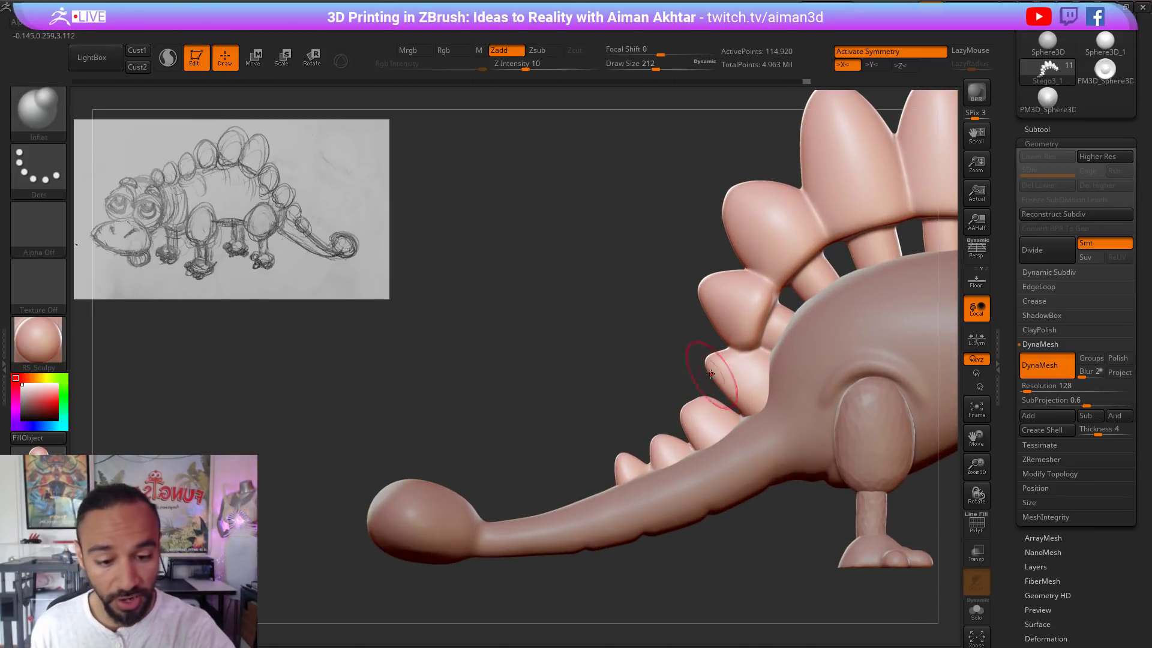
key("shift")
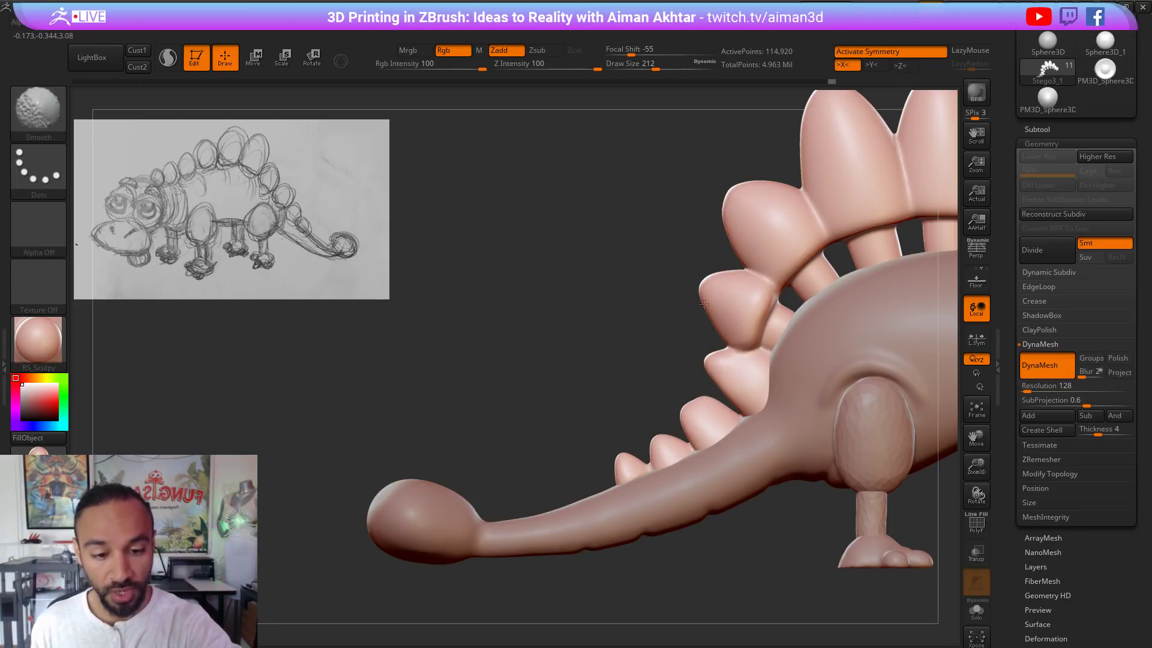
mouse_move(705, 304)
left_mouse_down("shift")
mouse_move(718, 313)
mouse_move(708, 306)
left_mouse_up("shift")
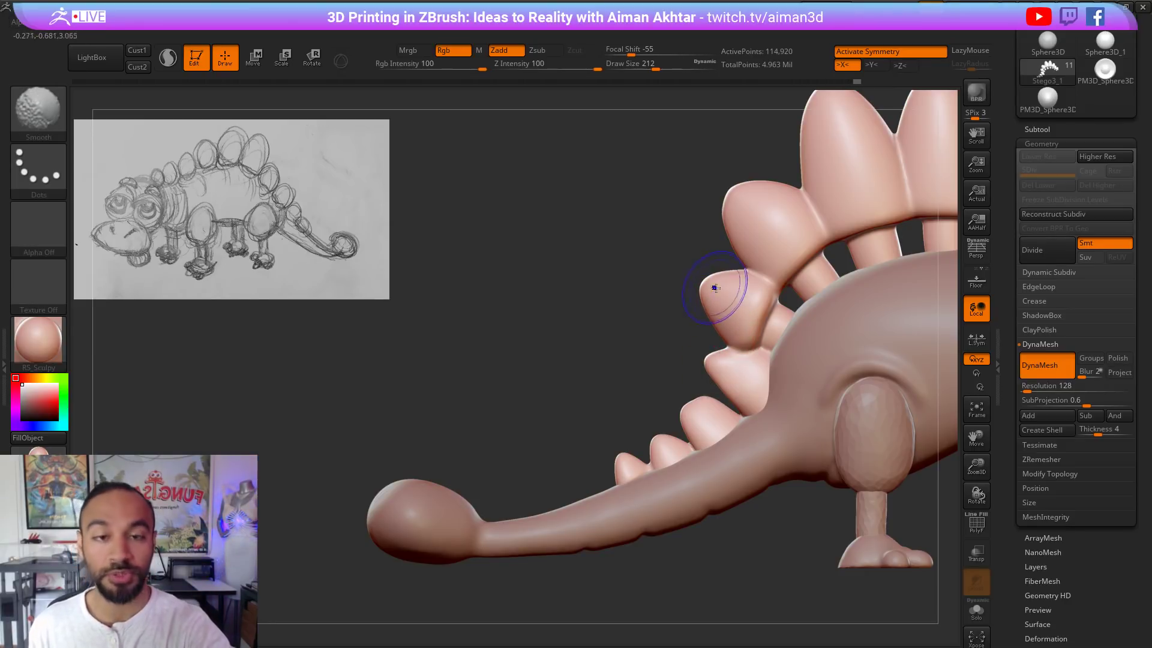
Step: Reshape the tip of the largest tail plate with the Move brush at draw size 154 and smooth it
key("b")
key("m")
key("v")
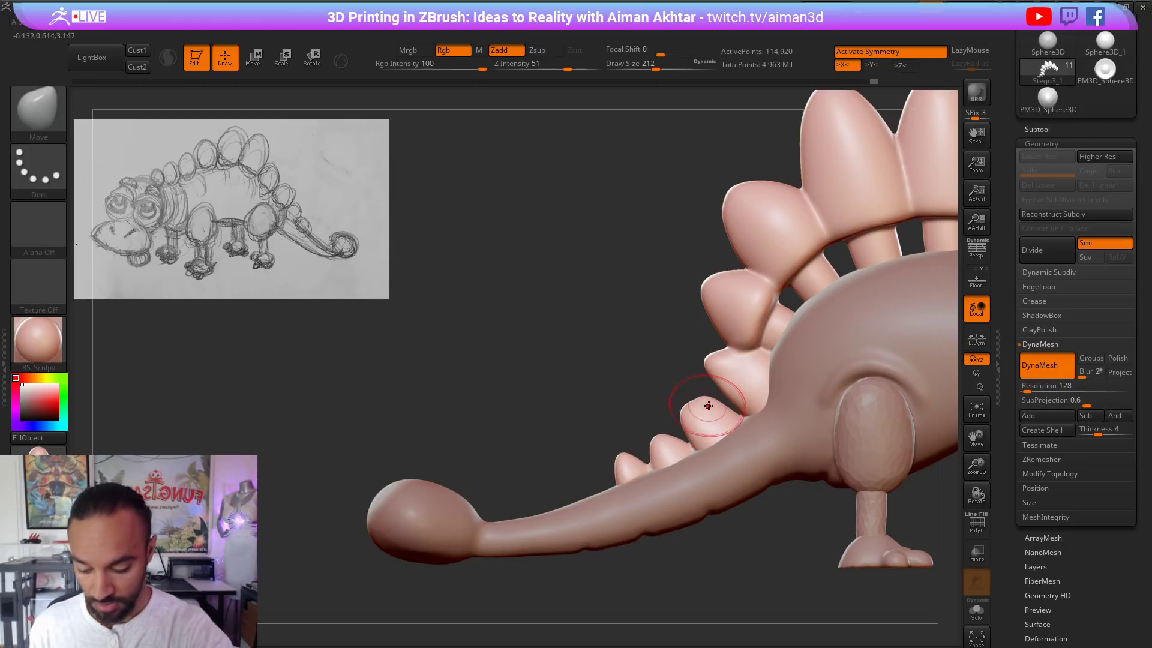
key("shift")
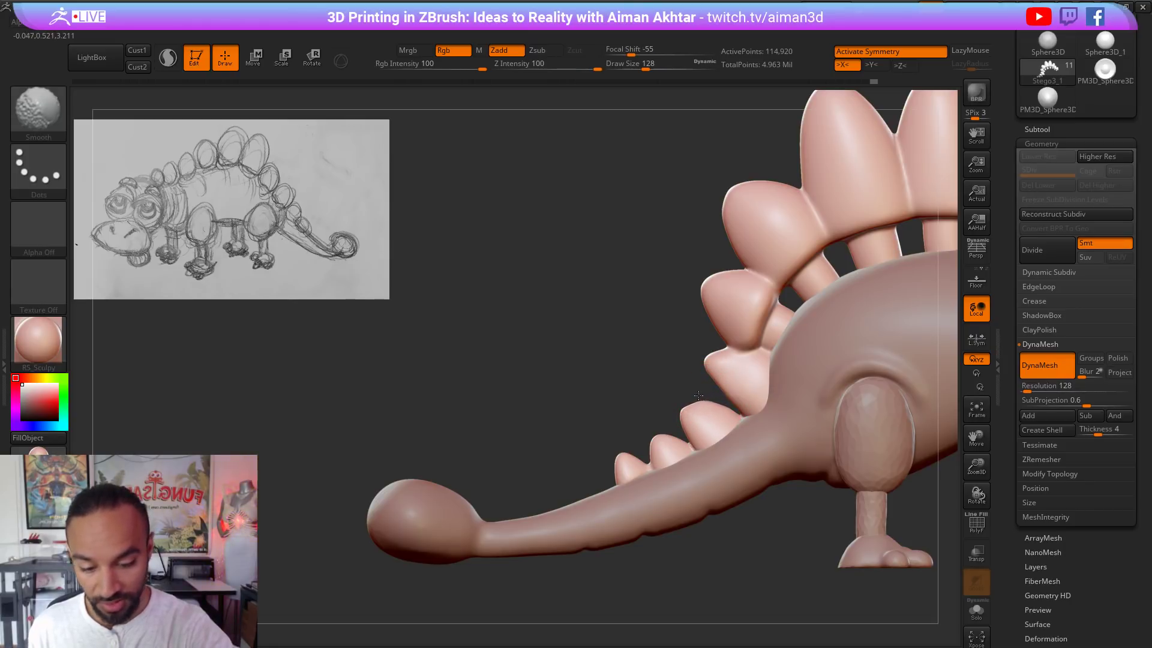
left_click_drag(689, 407, 688, 403)
key("s")
left_click_drag(698, 404, 691, 404)
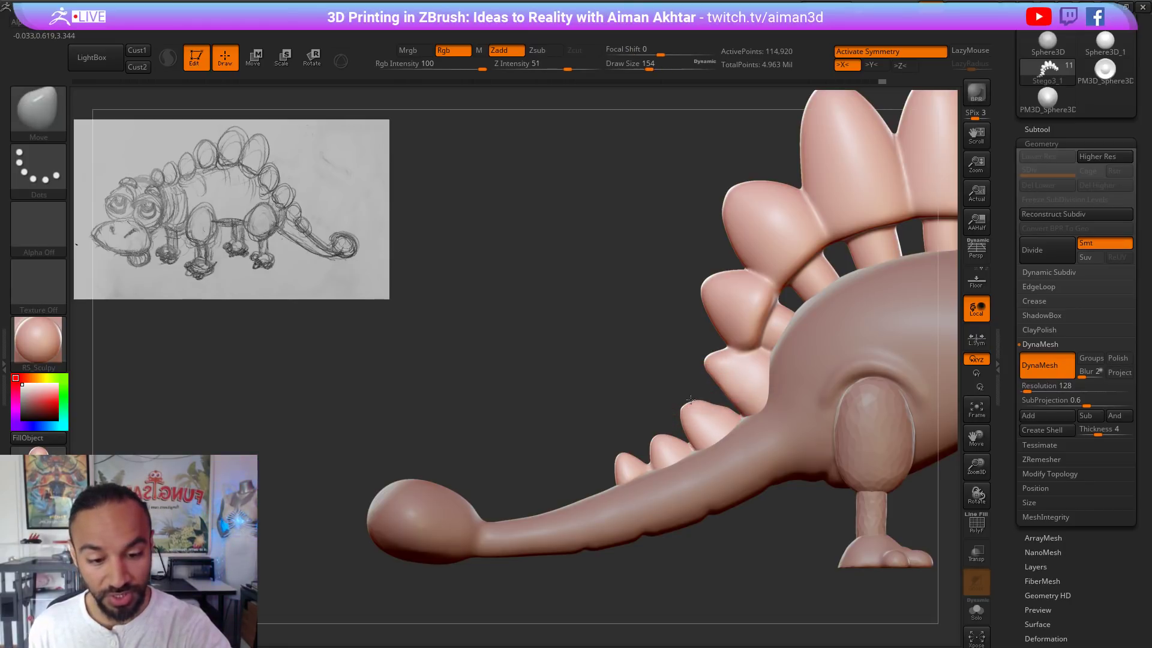
key("shift")
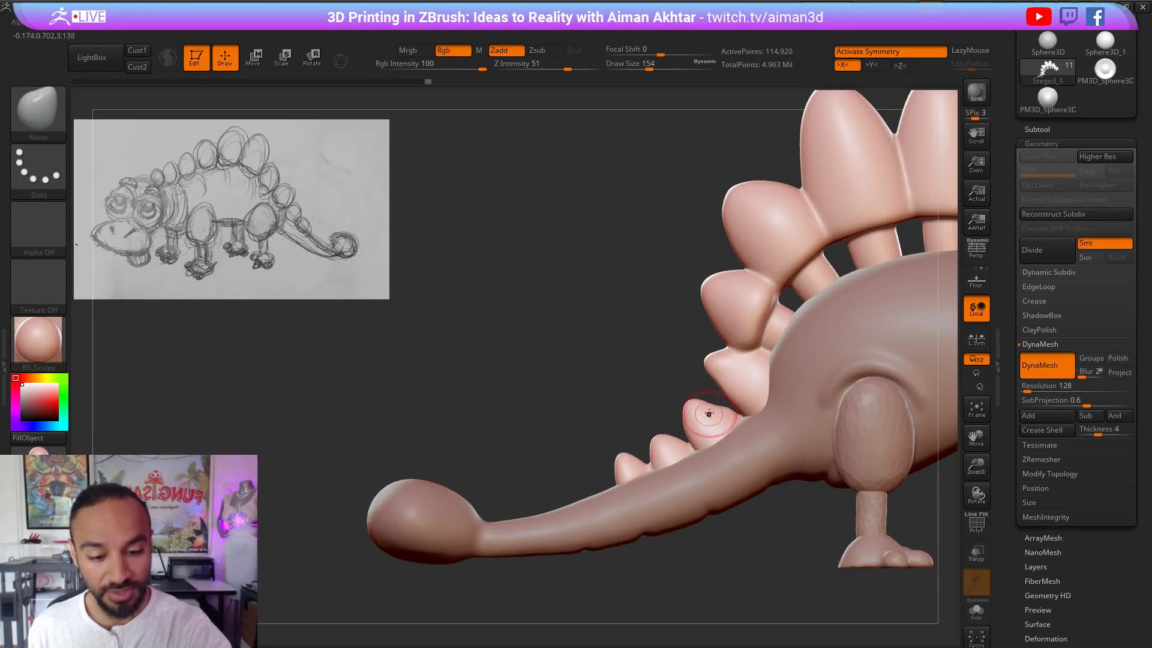
key("shift")
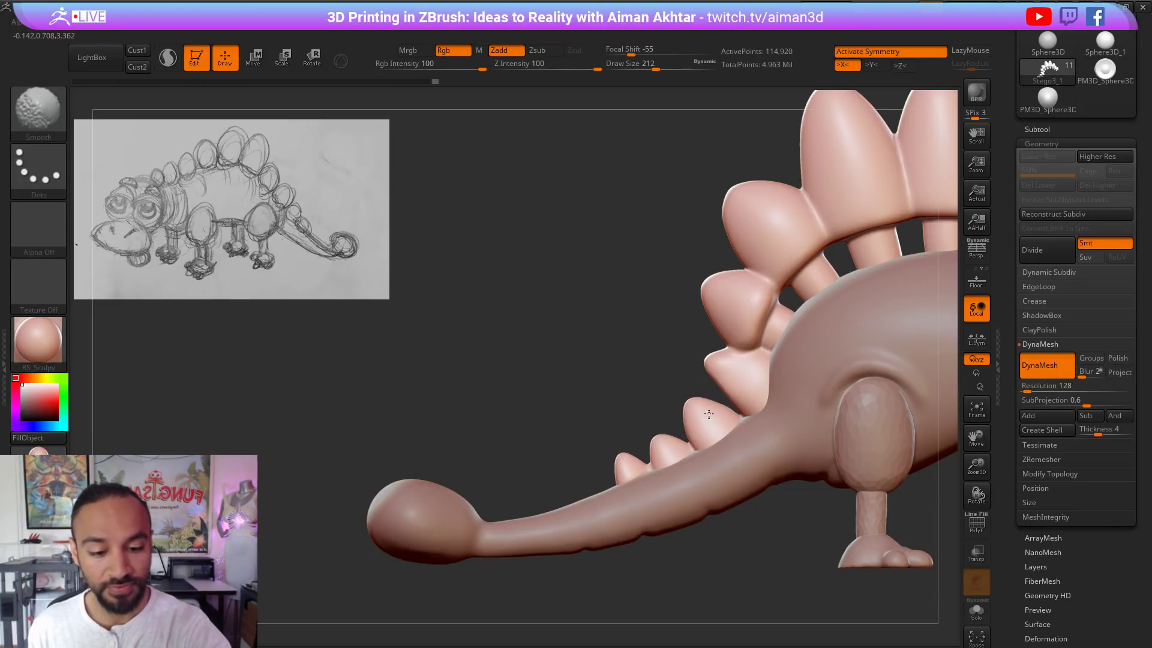
Step: Pull the largest tail plate into a taller point with the Move brush at draw size 251, smoothing its surface
key("s")
left_click_drag(722, 378, 745, 413)
key("shift")
key("s")
key("shift")
key("shift")
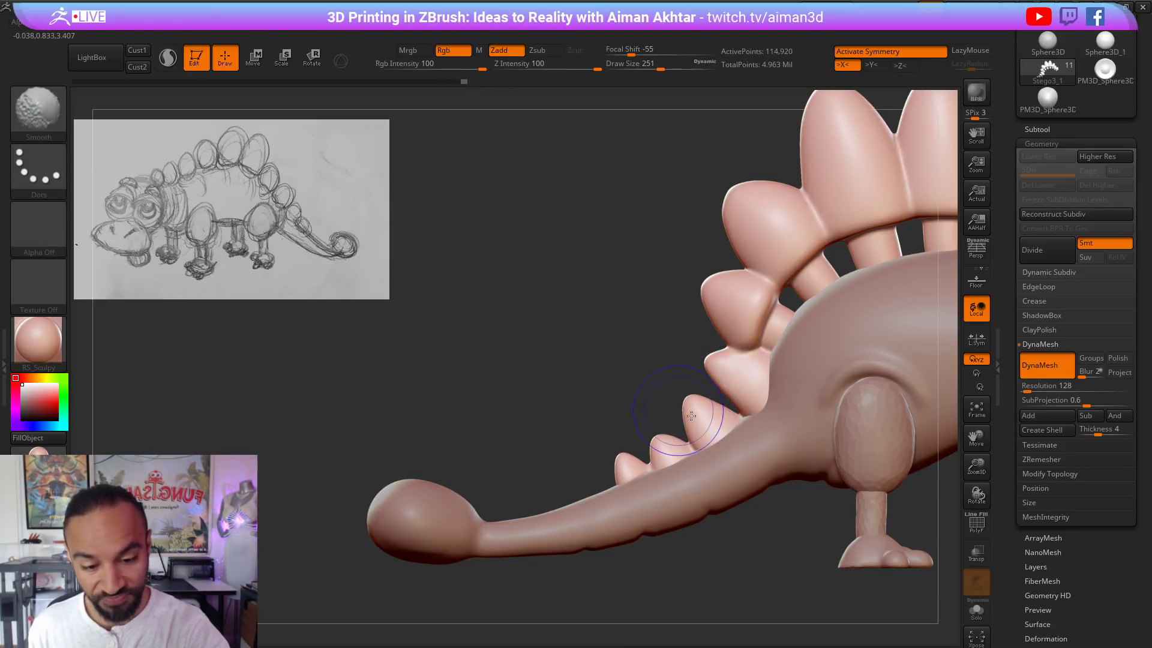
left_click_drag(634, 393, 757, 401, "shift")
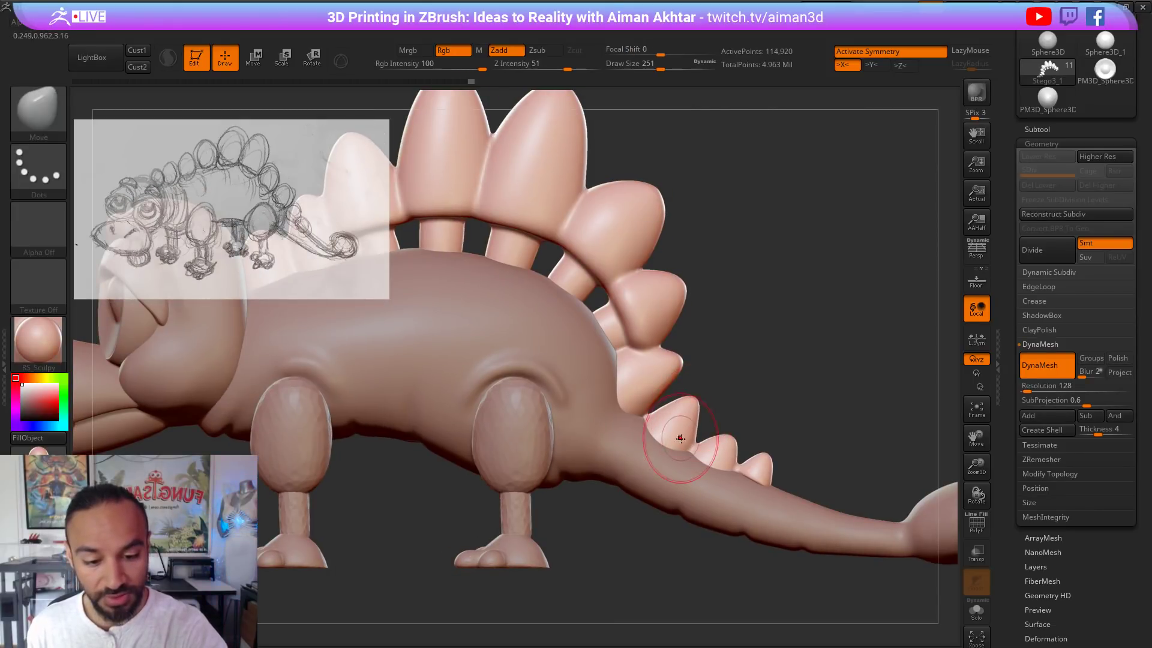
Step: Shape the smaller tail plates and the plate above the tail base with the Move brush at draw sizes 212 and 207
key("bracketright")
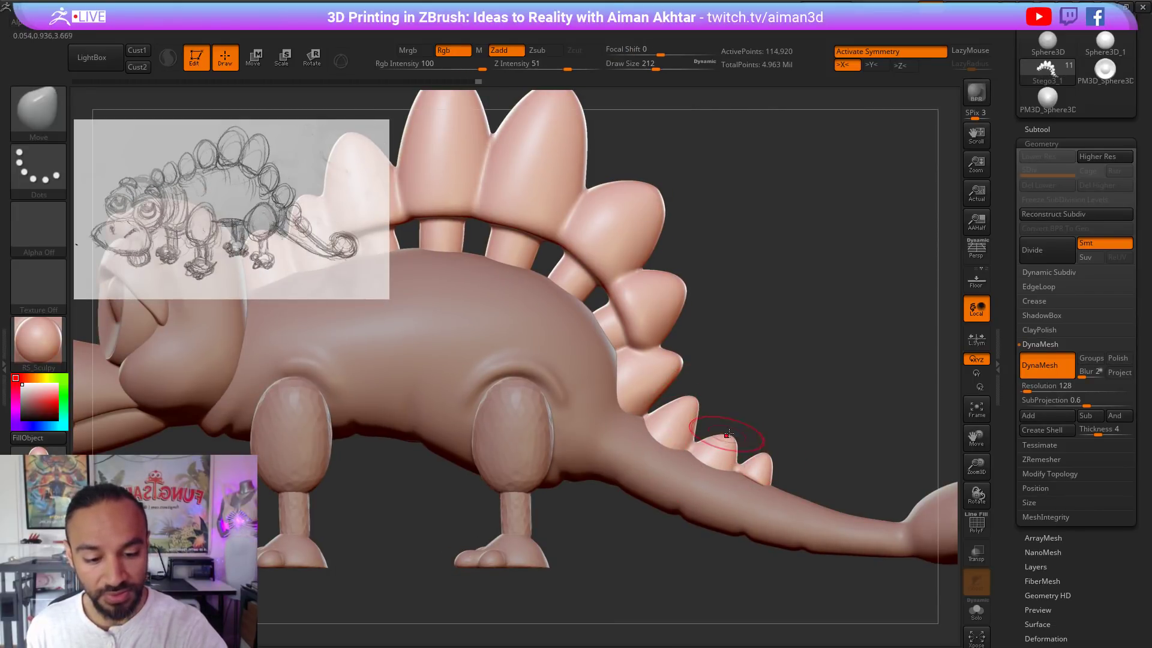
key("shift")
key("ctrl")
key("s")
mouse_move(733, 442)
left_mouse_down()
mouse_move(722, 441)
mouse_move(732, 434)
left_mouse_up()
mouse_move(461, 523)
left_mouse_down("alt")
mouse_move(790, 370)
mouse_move(726, 486)
left_mouse_up("alt")
key("s")
left_click_drag(684, 387, 680, 401)
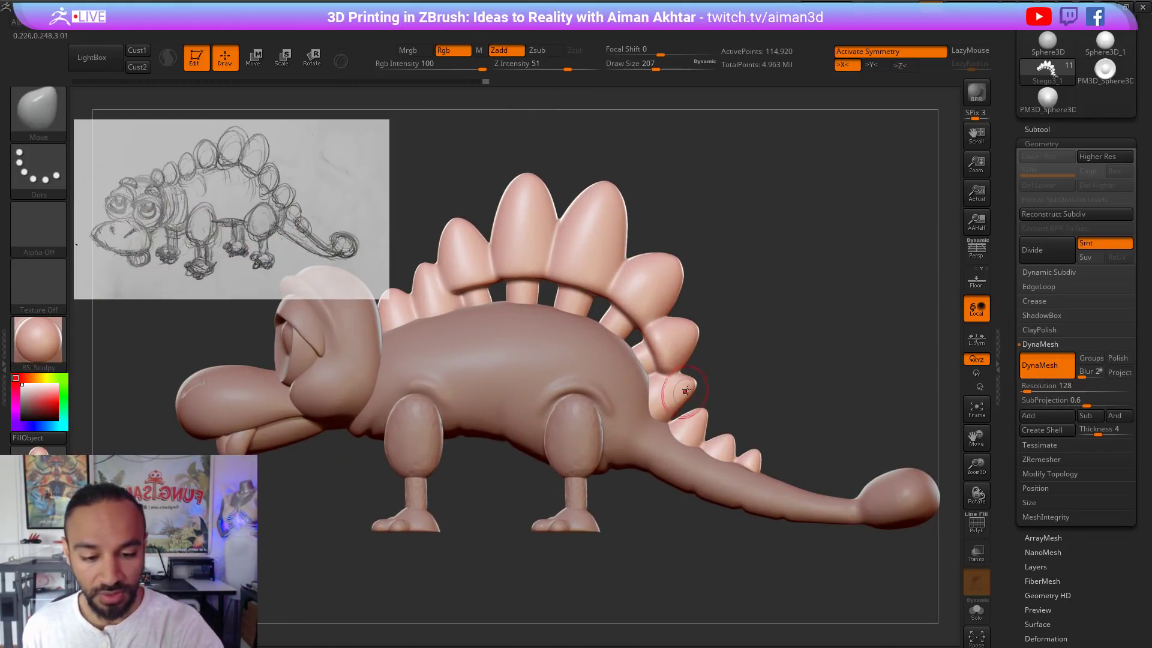
left_click_drag(727, 356, 692, 389, "alt")
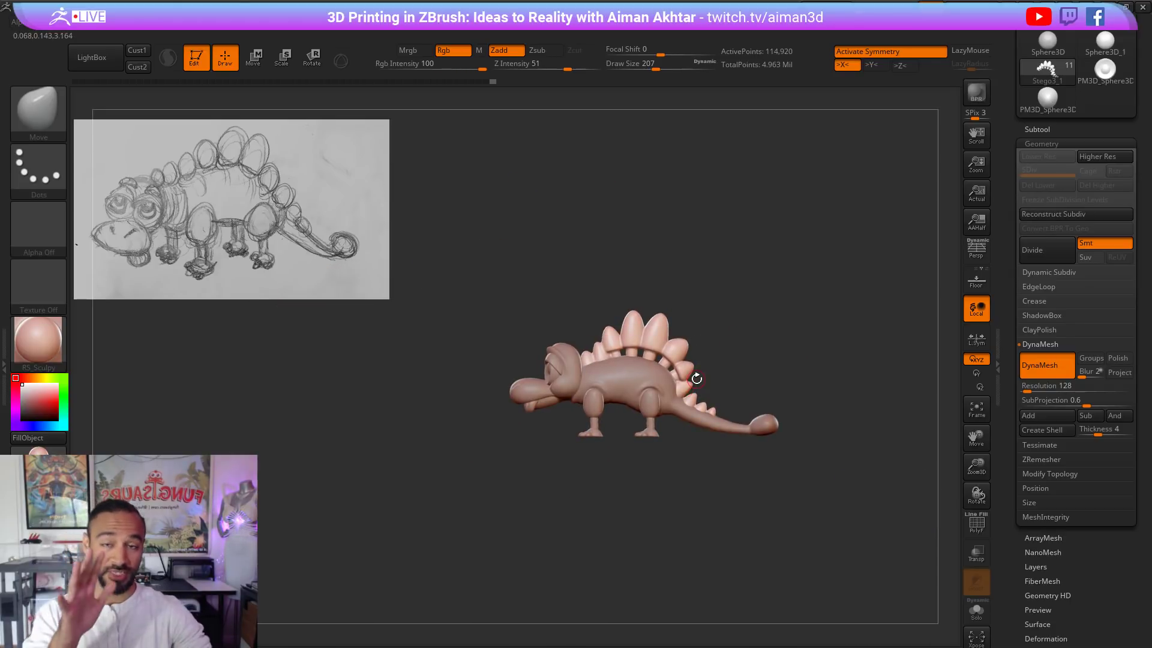
left_click_drag(674, 487, 663, 566, "alt")
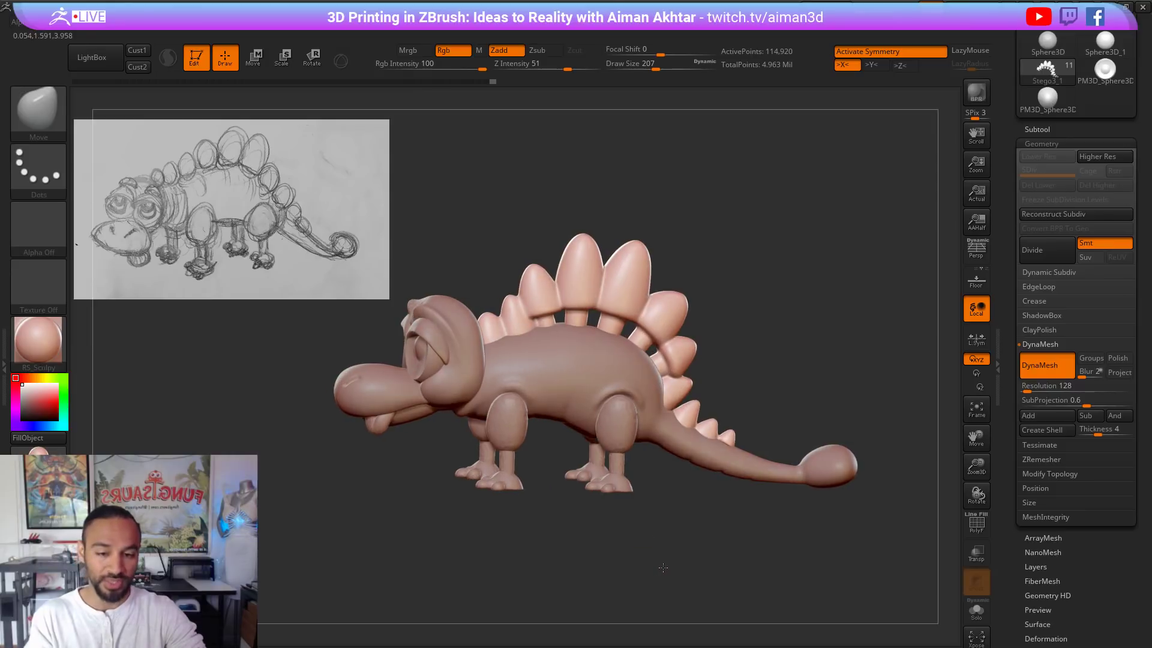
Step: Check the mesh density of the front legs, hind legs, body, back plates, head and snout by selecting each
left_click(509, 444, "alt")
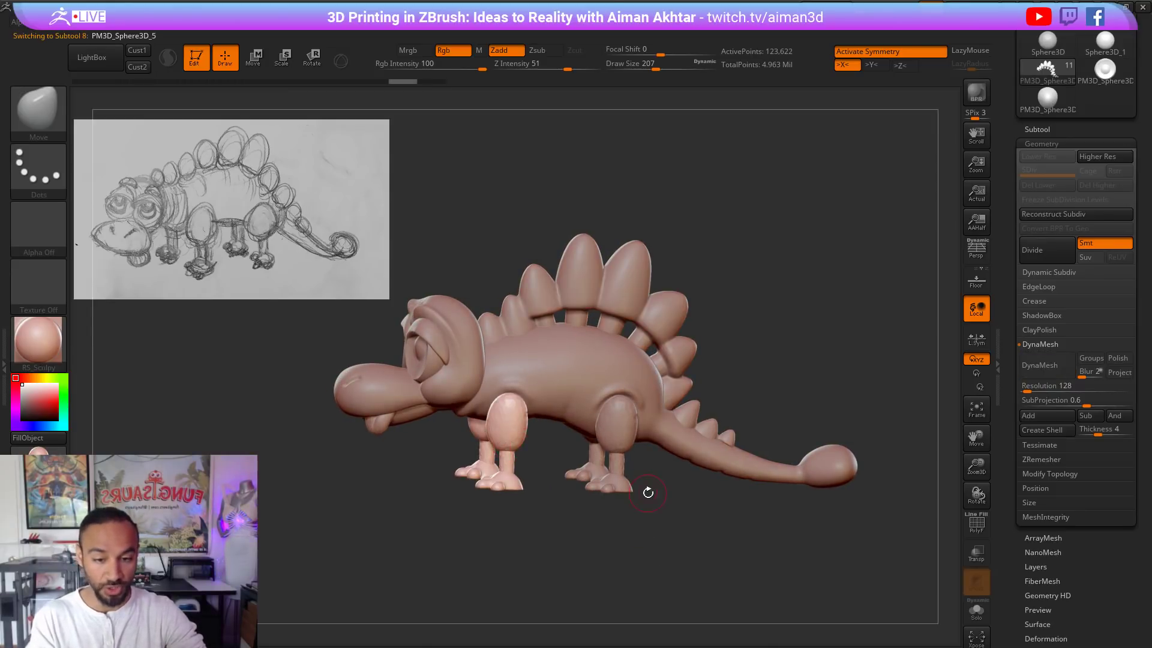
left_click(620, 442, "alt")
left_click(565, 357, "alt")
left_click(574, 287, "alt")
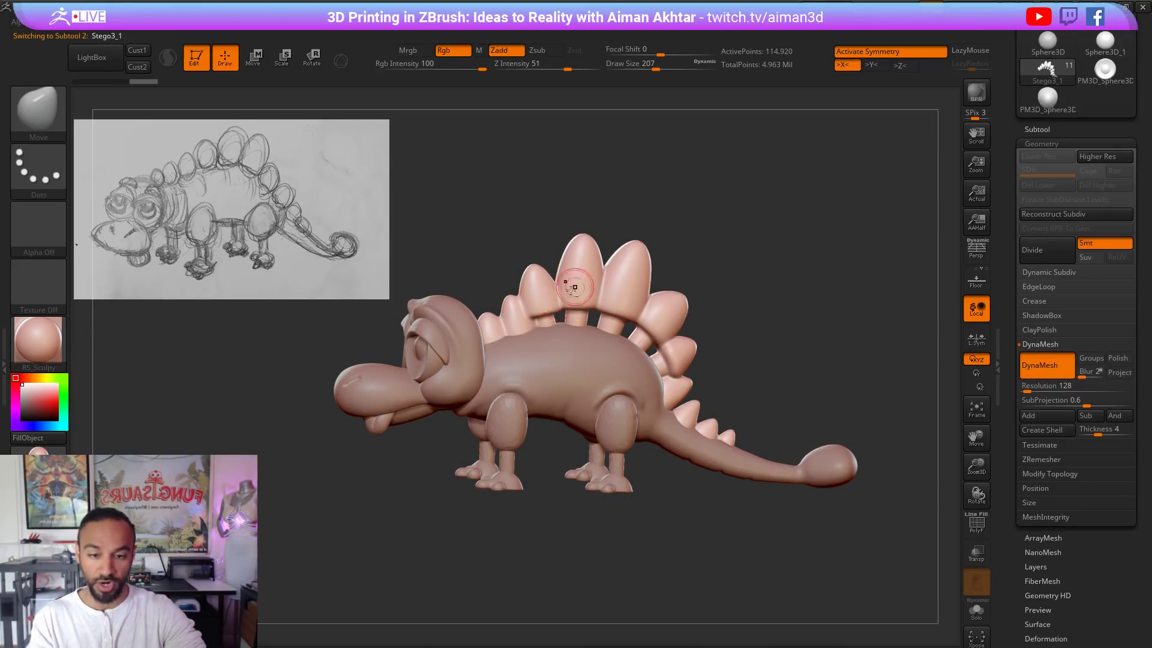
left_click(461, 354, "alt")
left_click(432, 390, "alt")
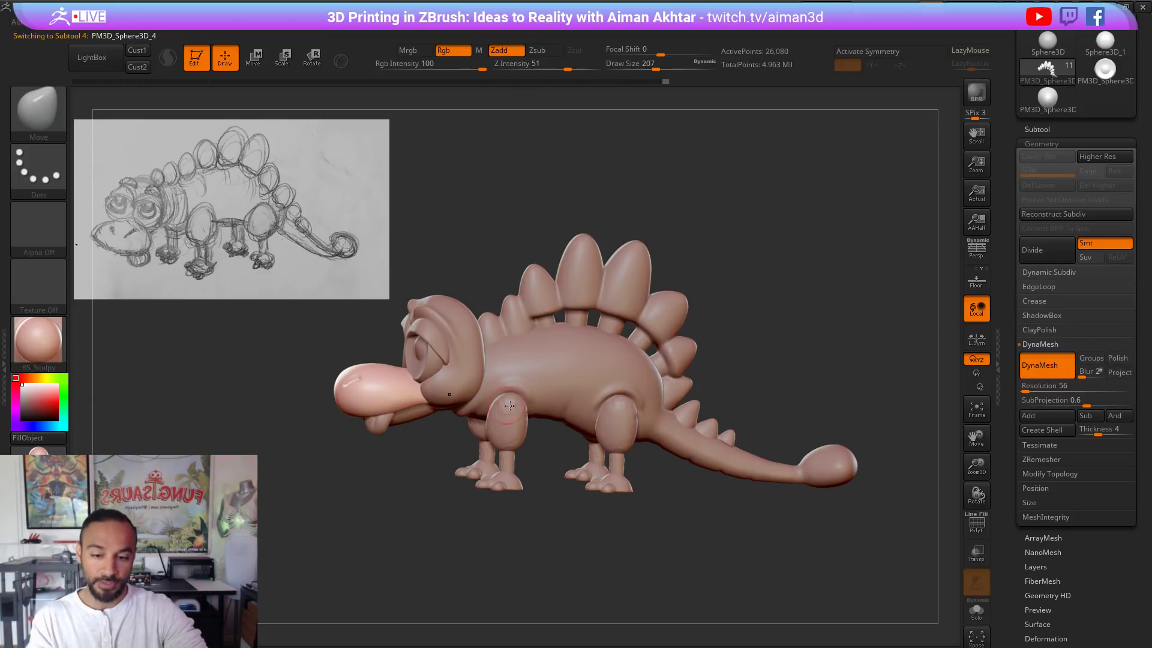
Step: Subdivide the front legs and the hind legs once each, to subdivision level 2
left_click(499, 416, "alt")
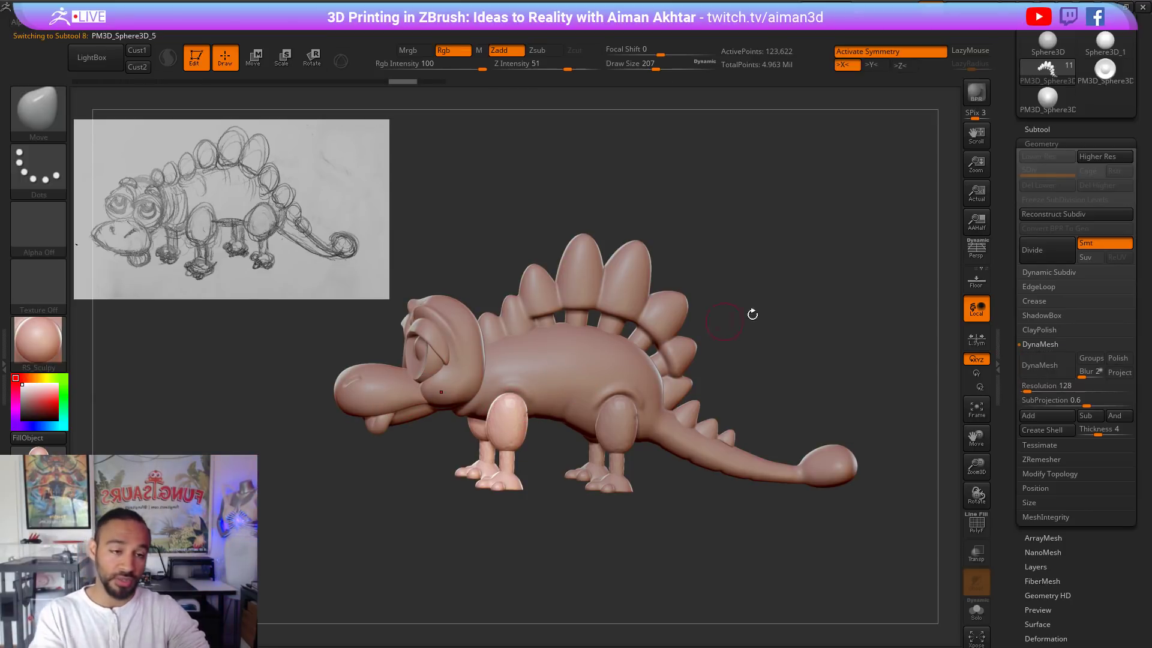
left_click(1044, 246)
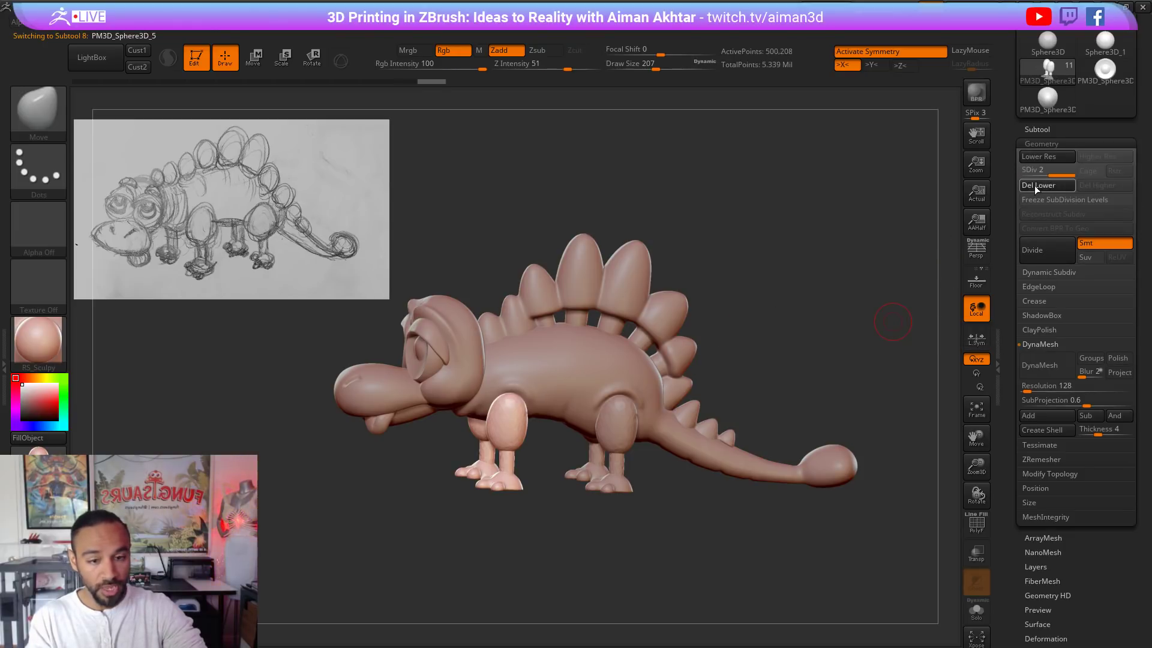
left_click(618, 414, "alt")
left_click(1053, 251)
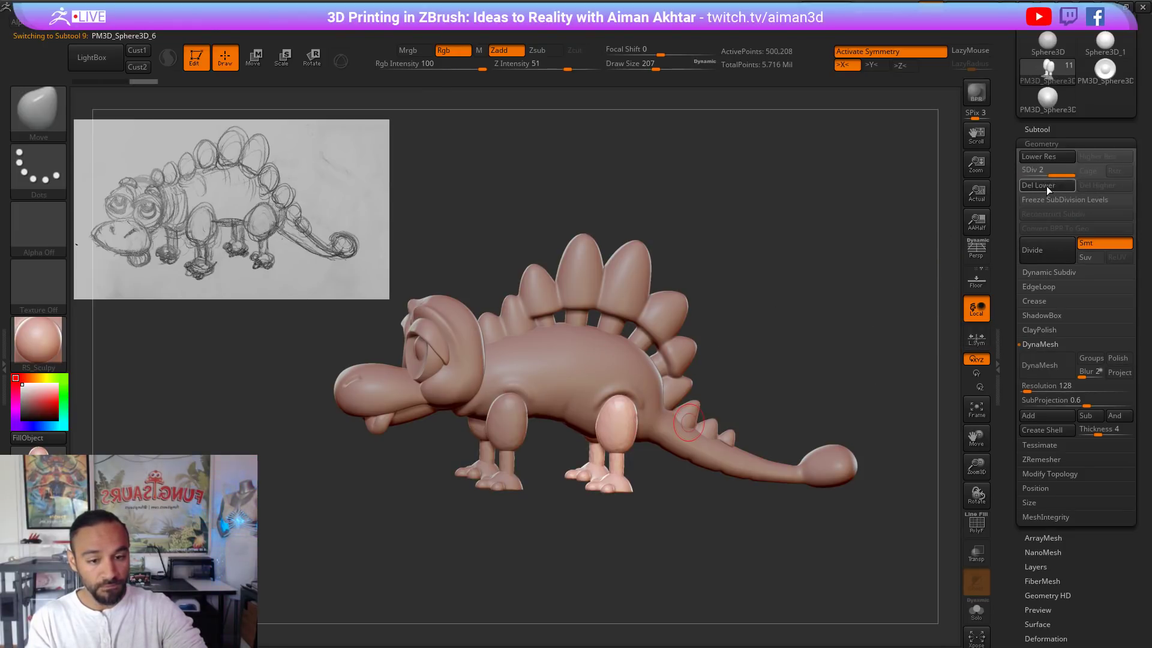
Step: Delete the lower subdivision level of the hind legs
left_click(1047, 186)
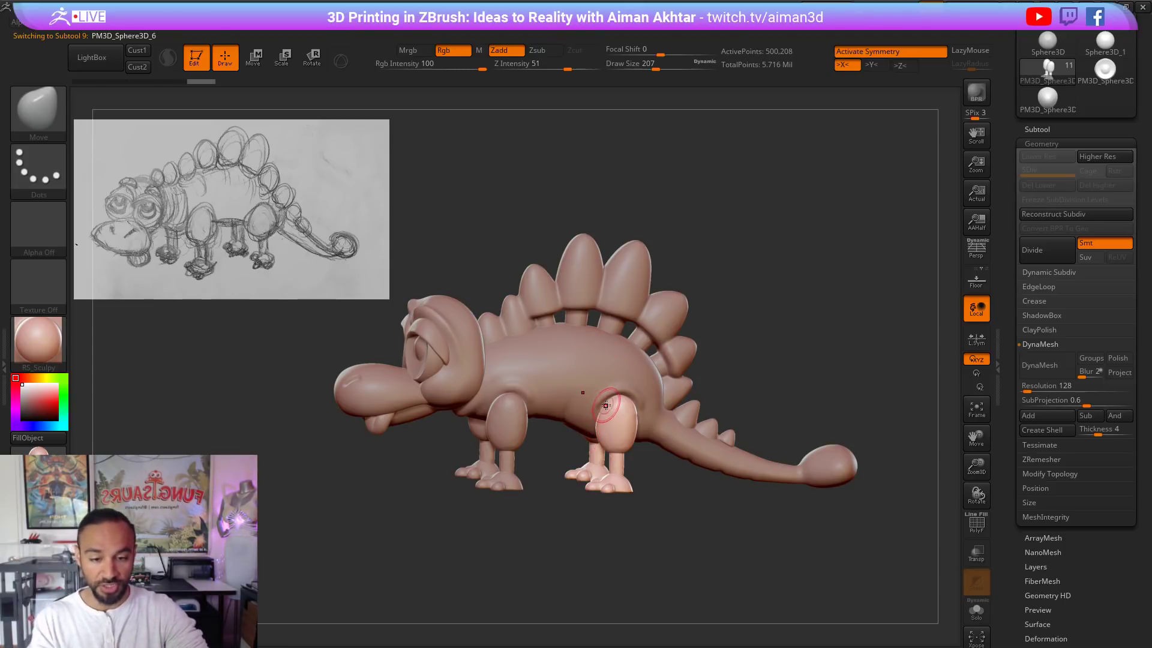
left_click_drag(769, 306, 956, 220)
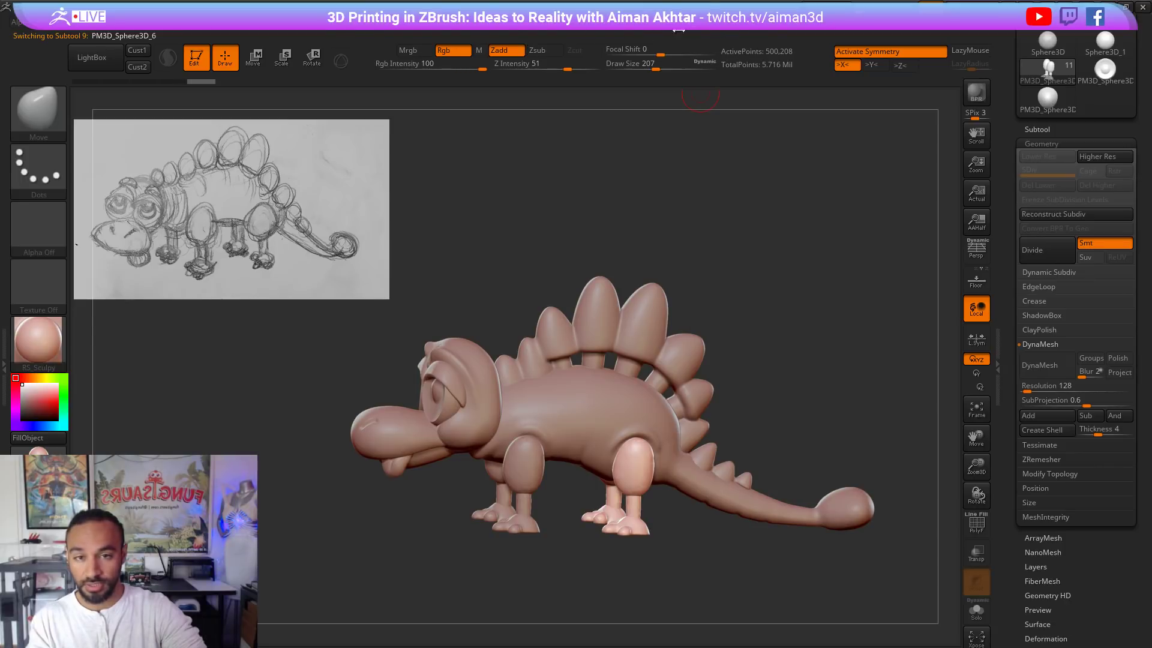
Step: Enable the Mrgb channel and fill all visible subtools with Color & Material using SubTool Master
left_click(410, 51)
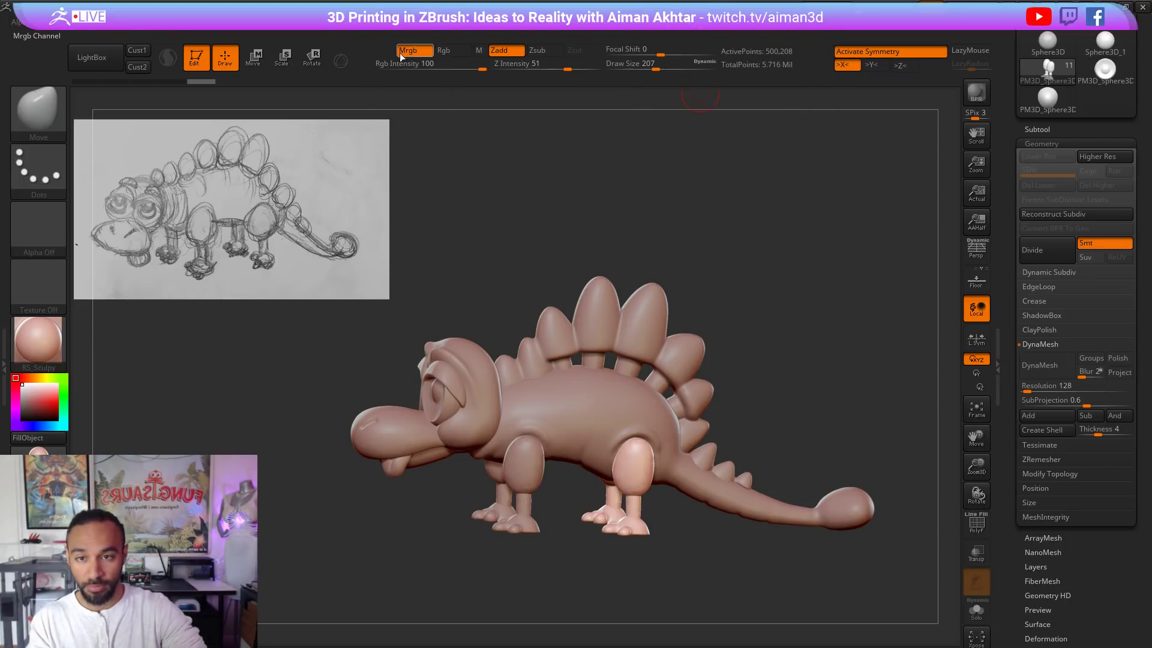
left_click(695, 31)
left_click(726, 217)
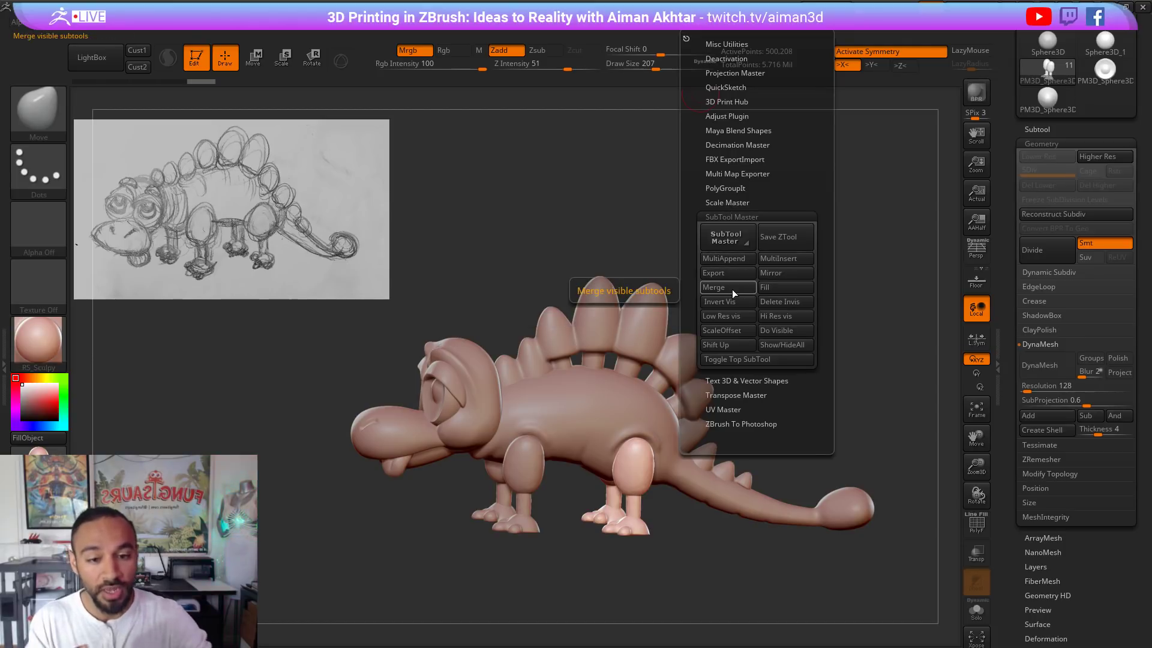
left_click(774, 288)
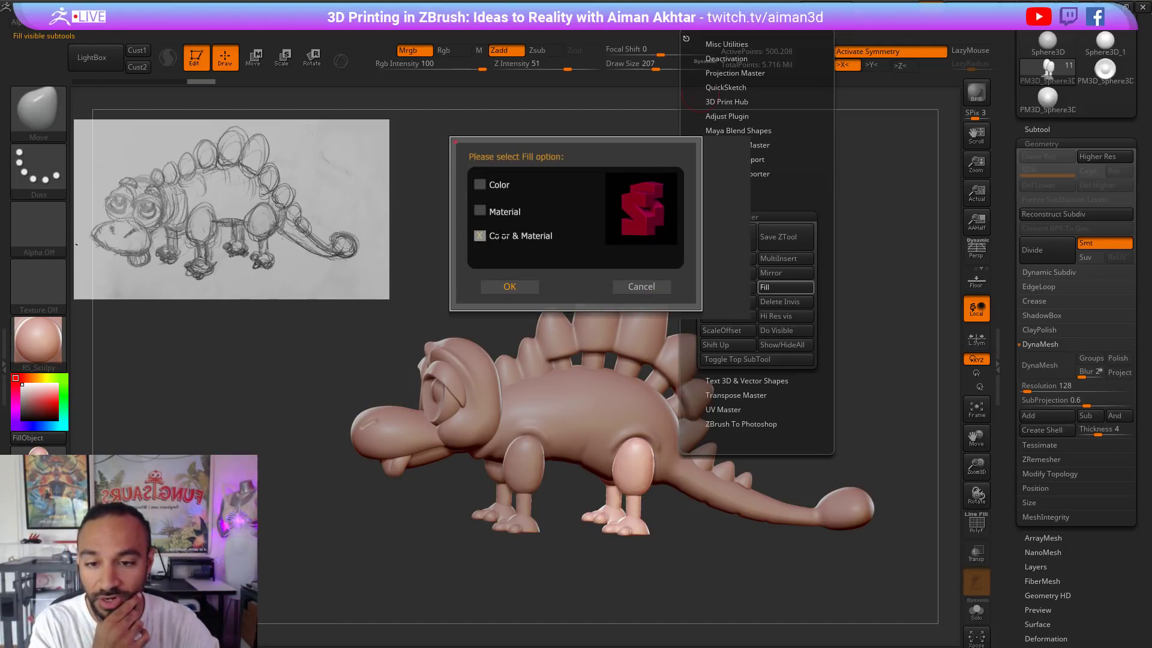
left_click(510, 288)
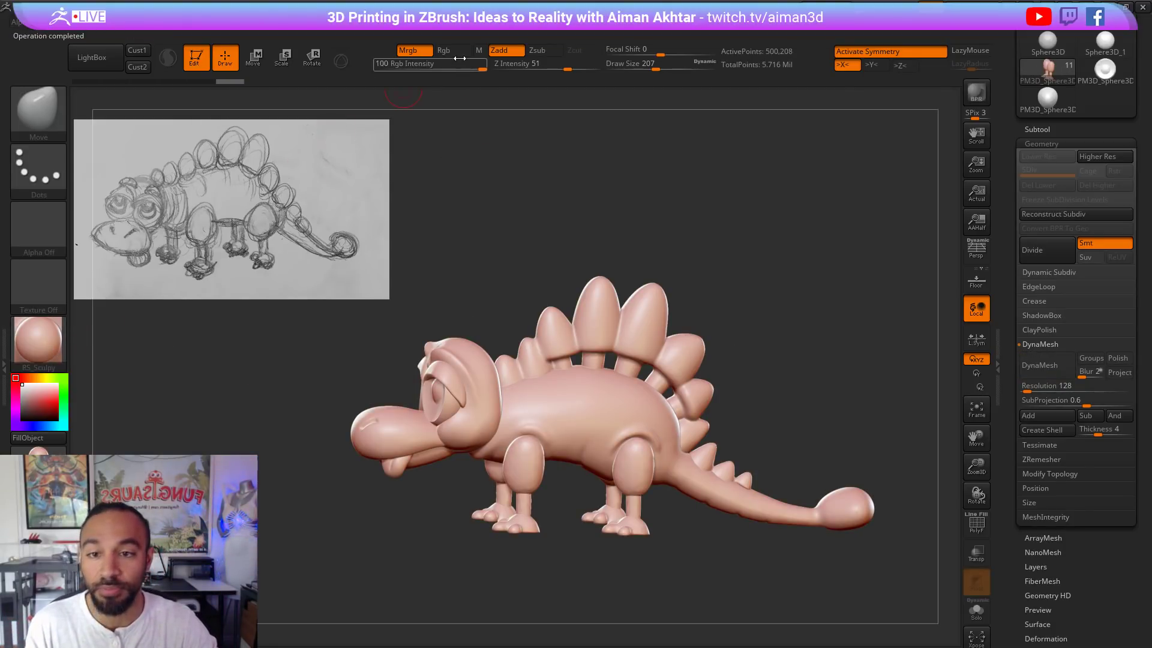
Step: Select the body and sharpen a belly crease between the front and hind legs with the DamStandard brush at draw size 217
left_click_drag(810, 253, 771, 291, "shift")
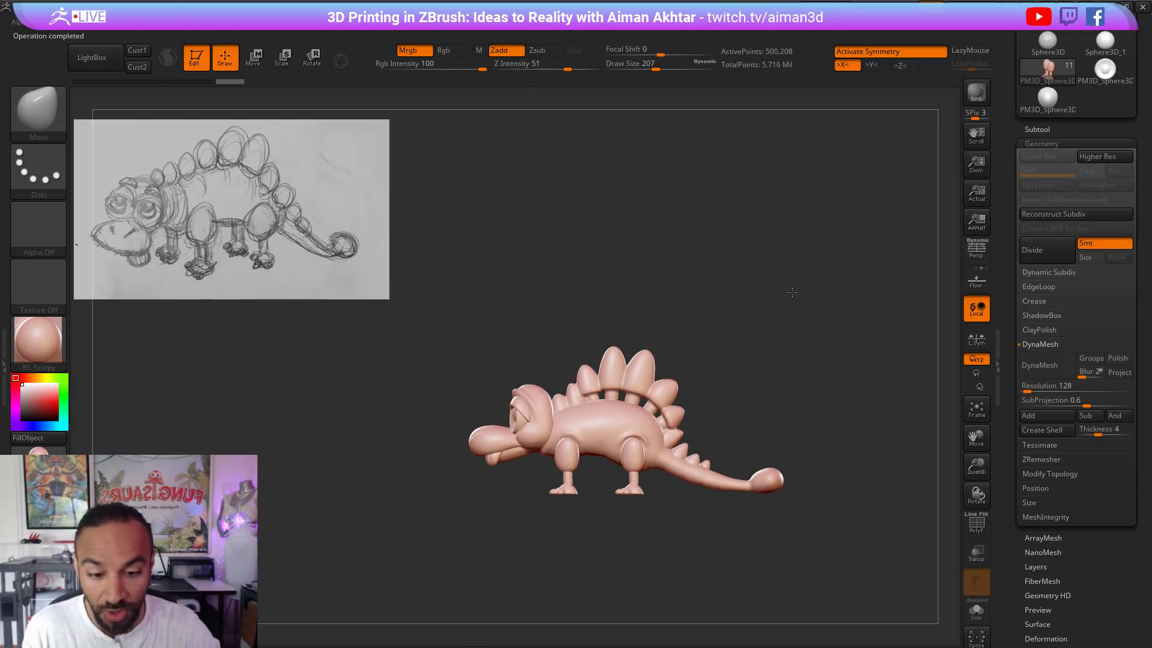
left_click_drag(724, 388, 817, 248)
key("s")
left_click_drag(592, 462, 606, 462)
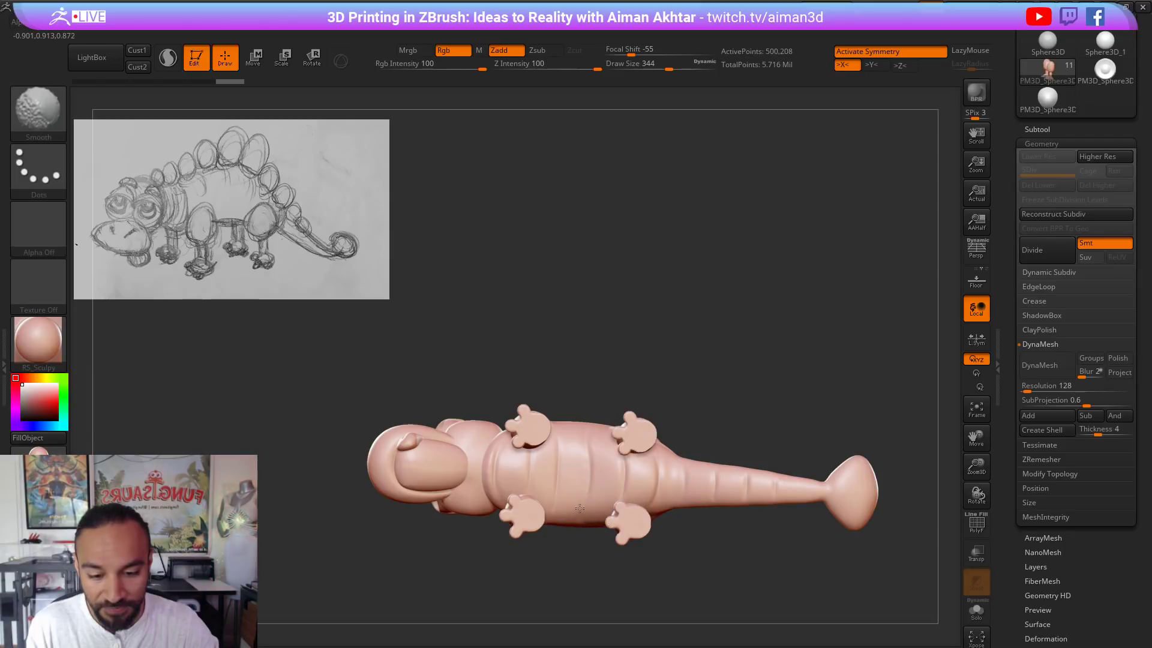
mouse_move(717, 378)
left_mouse_down("alt")
mouse_move(784, 340)
mouse_move(789, 303)
left_mouse_up("alt")
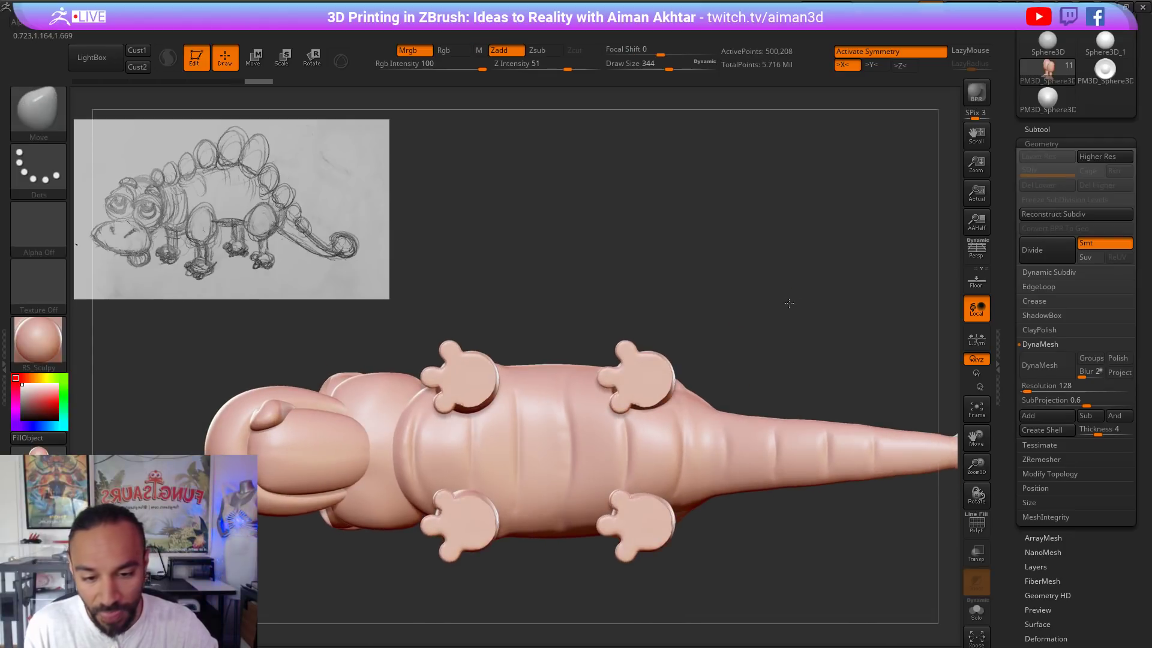
left_click(48, 102)
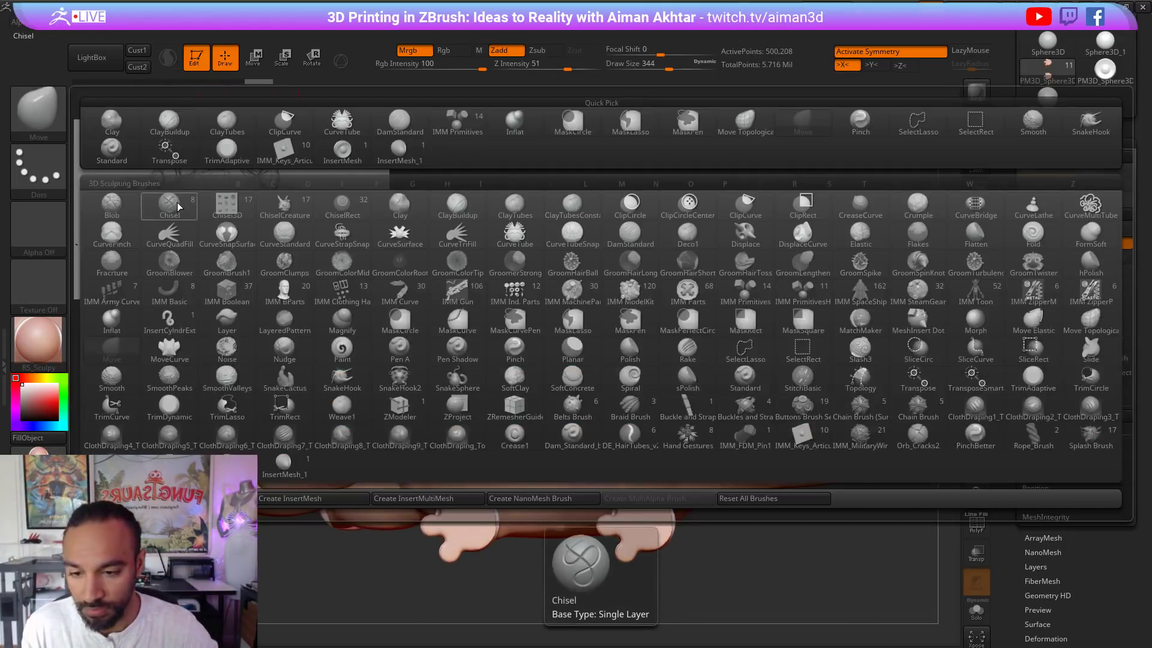
key("d")
key("s")
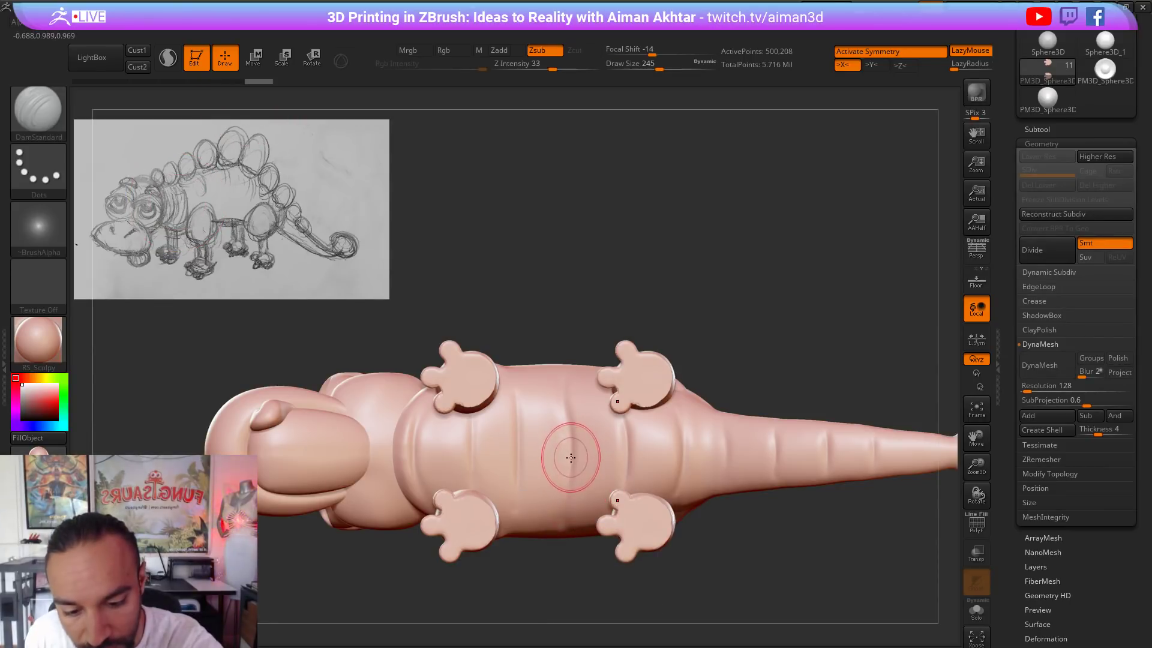
left_click(572, 459, "alt")
right_click_drag(568, 512, 570, 462)
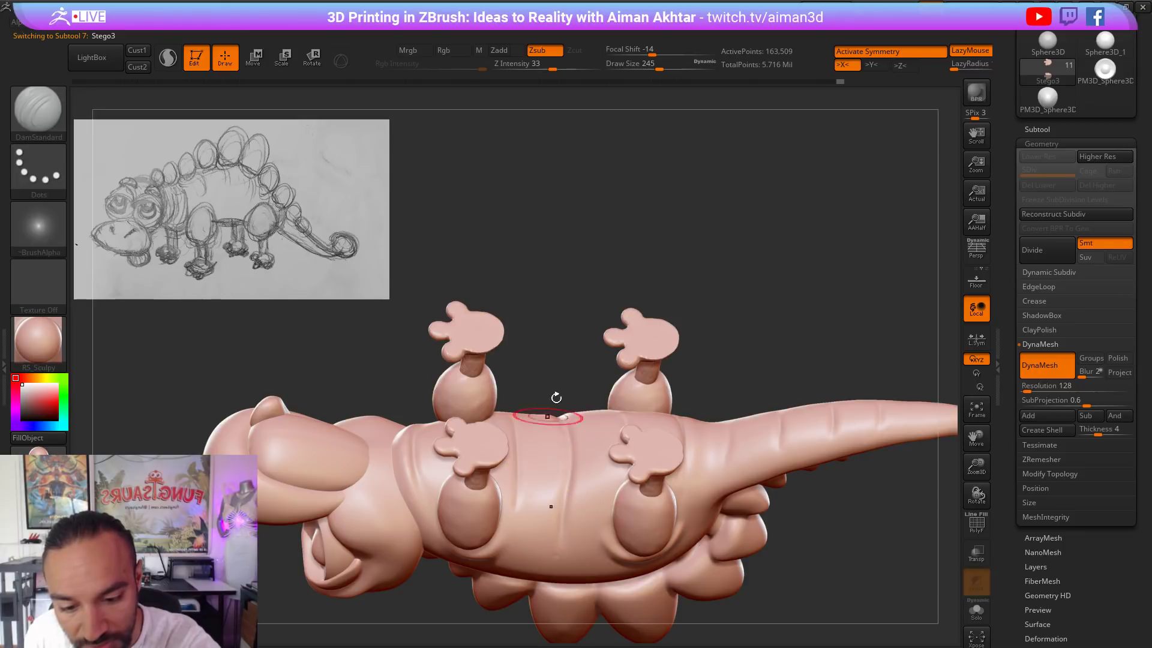
left_click_drag(556, 387, 514, 508)
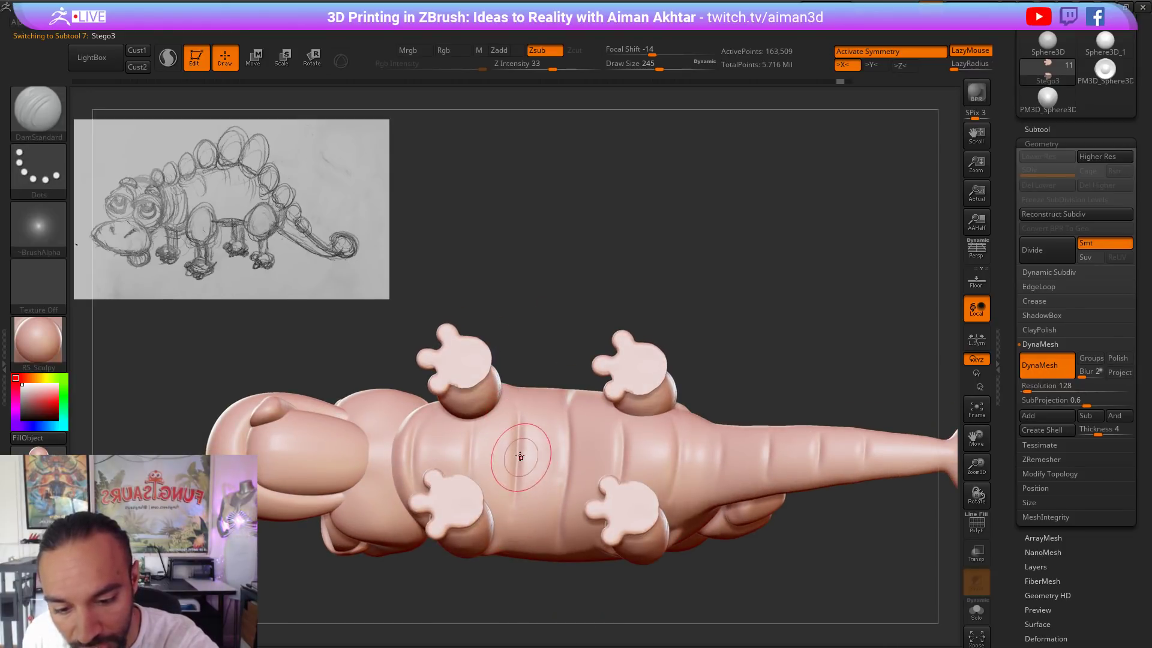
mouse_move(518, 458)
left_mouse_down()
mouse_move(510, 528)
mouse_move(510, 509)
mouse_move(547, 524)
left_mouse_up()
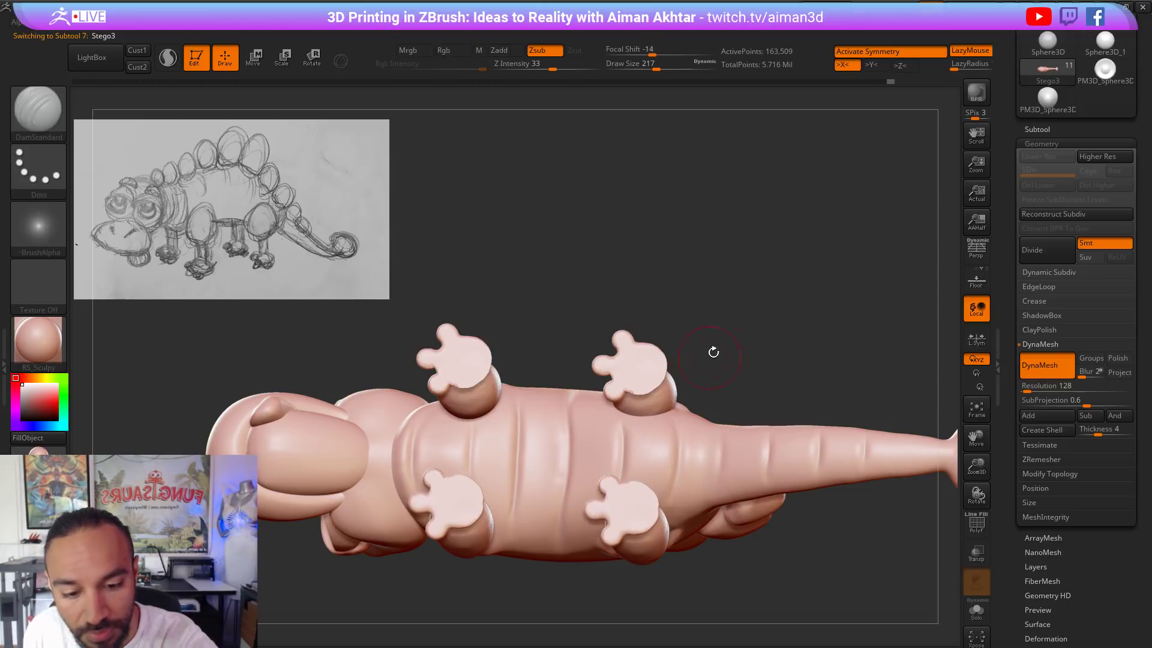
Step: Shape the body's flank between the front and hind legs from below with the Move brush at draw size 695
right_click_drag(712, 350, 692, 448)
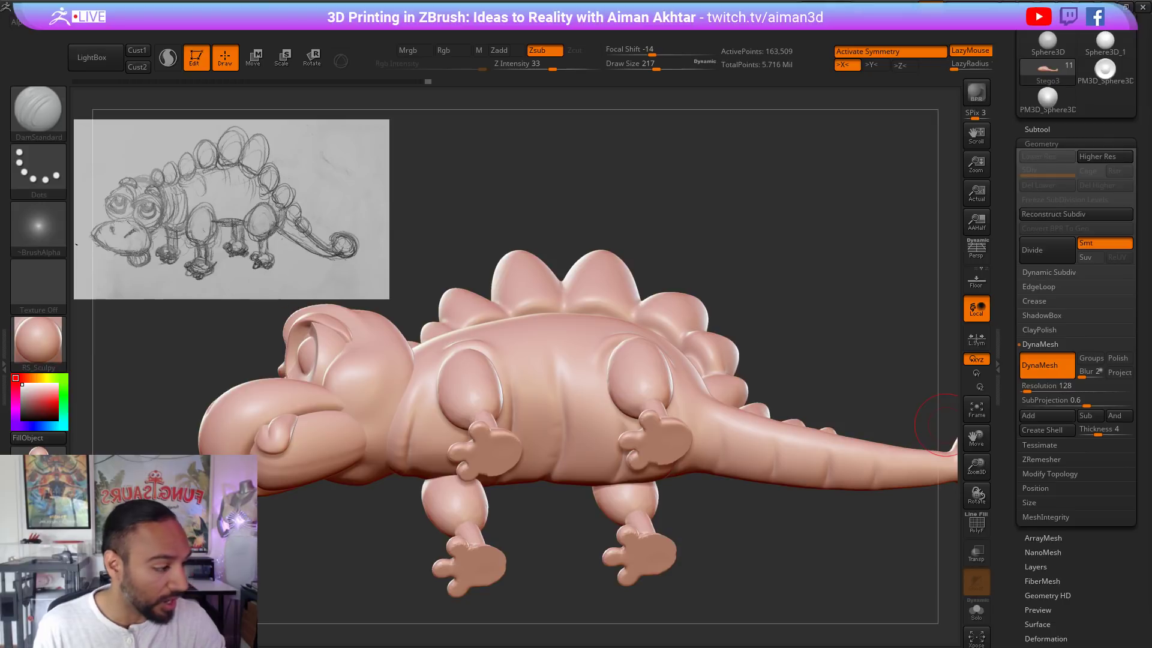
left_click_drag(759, 272, 751, 314)
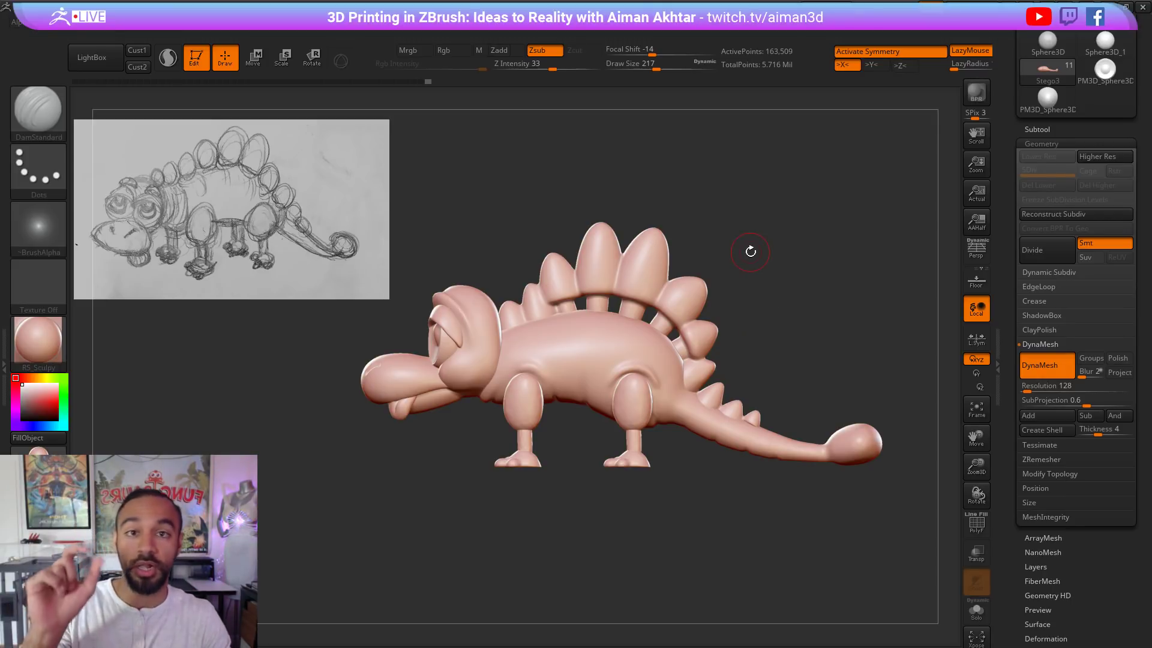
left_click_drag(873, 376, 772, 398, "alt")
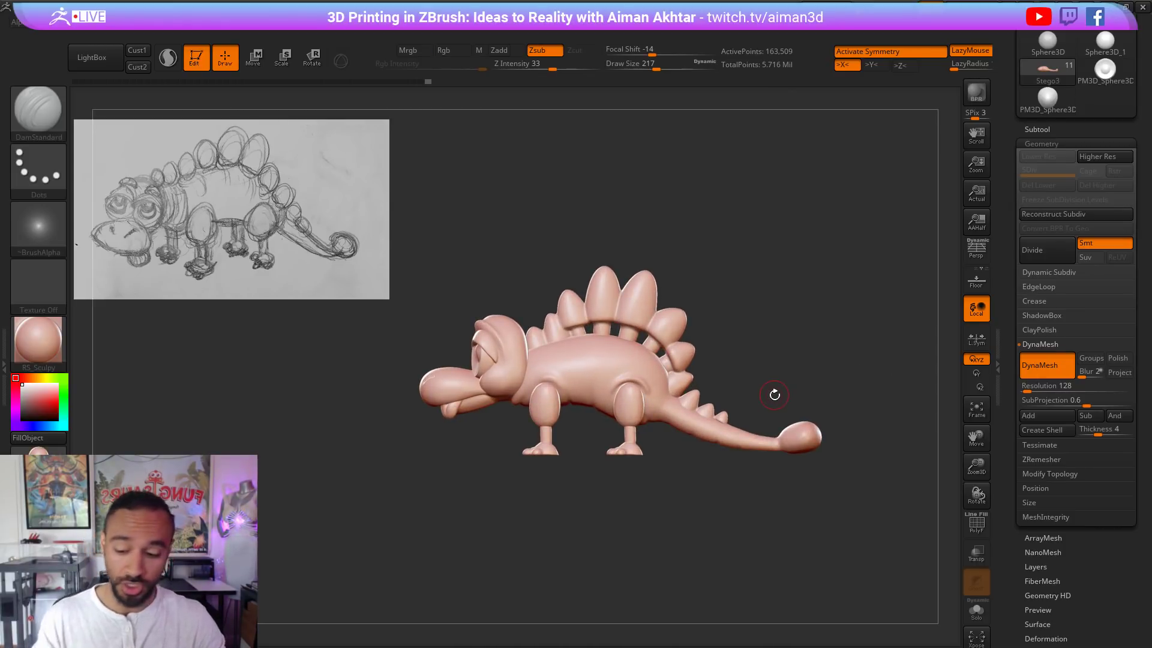
left_click_drag(729, 466, 767, 366)
key("b")
key("m")
key("v")
key("s")
mouse_move(638, 378)
left_mouse_down()
mouse_move(673, 372)
mouse_move(652, 355)
left_mouse_up()
key("s")
key("s")
left_click_drag(646, 358, 646, 375)
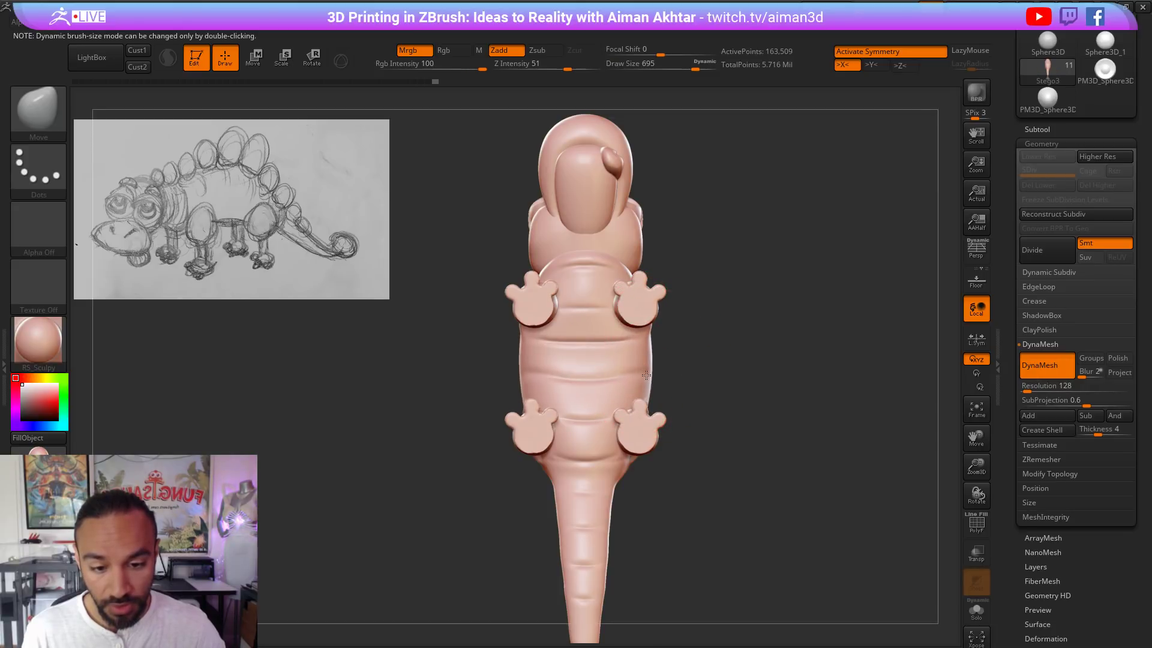
Step: Adjust the body's side contour from above with the Move brush at draw size 550
left_click_drag(710, 308, 679, 575)
key("s")
left_click_drag(630, 331, 621, 331)
left_click_drag(643, 313, 639, 311)
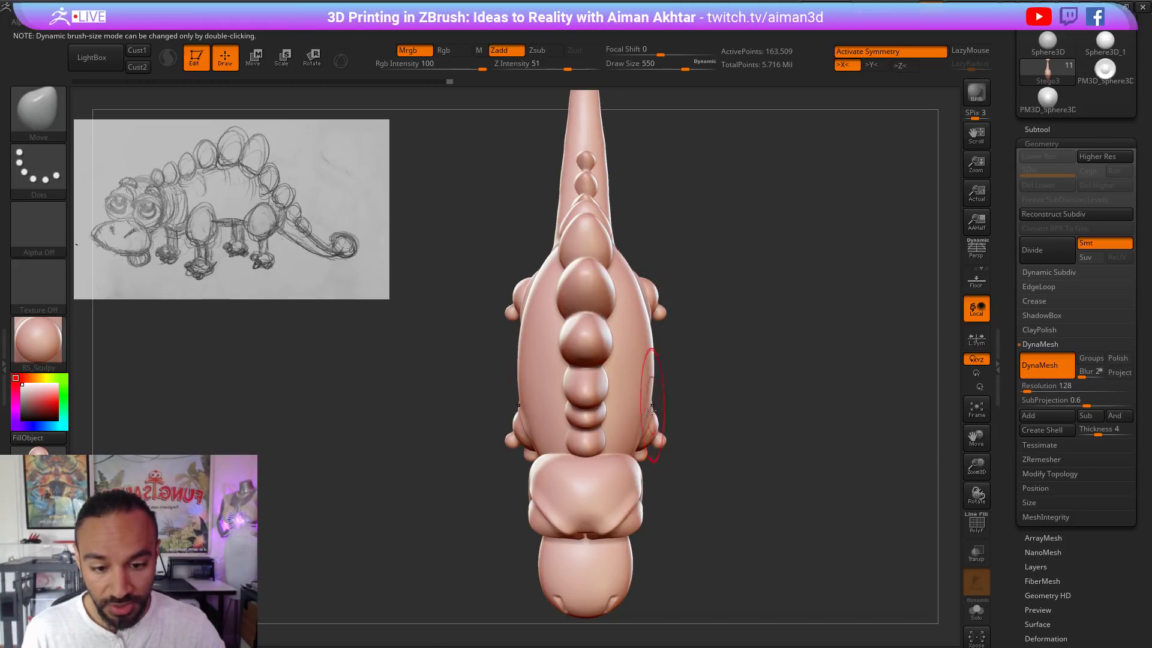
Step: Refine the body's side contour above the hind legs from behind with the Move brush at draw size 331
left_click_drag(709, 362, 757, 235, "alt")
left_click_drag(809, 300, 729, 300)
mouse_move(779, 264)
left_mouse_down("alt")
mouse_move(827, 314)
mouse_move(744, 341)
mouse_move(744, 361)
mouse_move(757, 346)
mouse_move(746, 346)
left_mouse_up("alt")
key("s")
key("s")
left_click_drag(750, 349, 756, 351)
key("s")
left_click_drag(756, 351, 745, 352)
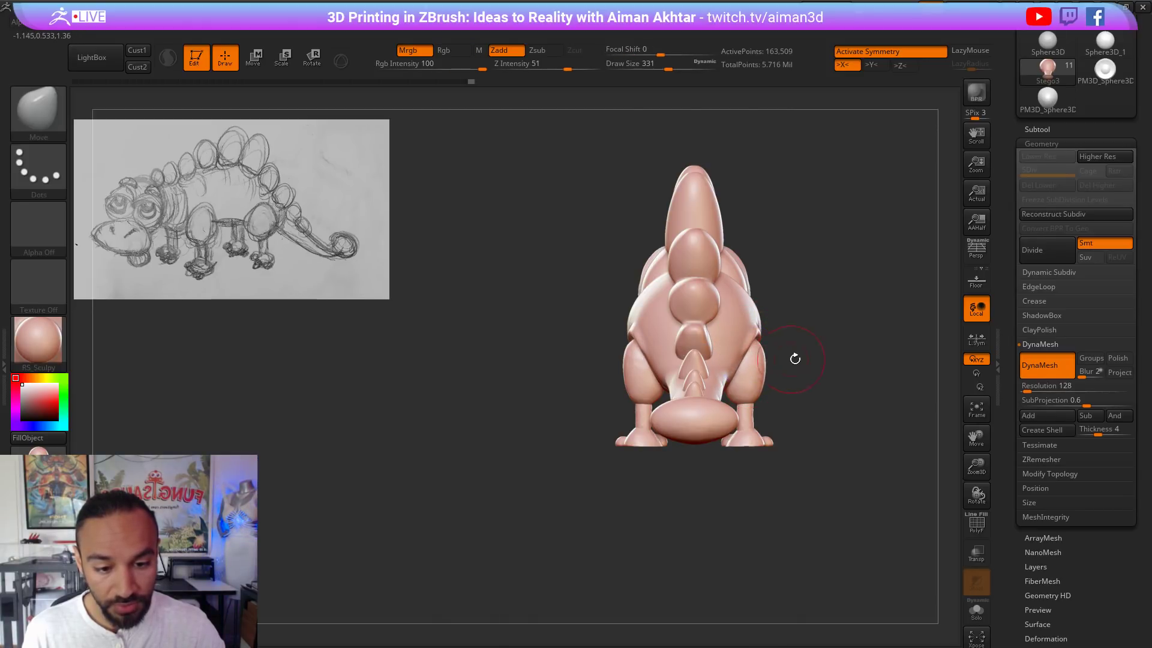
left_click_drag(794, 357, 863, 359, "shift")
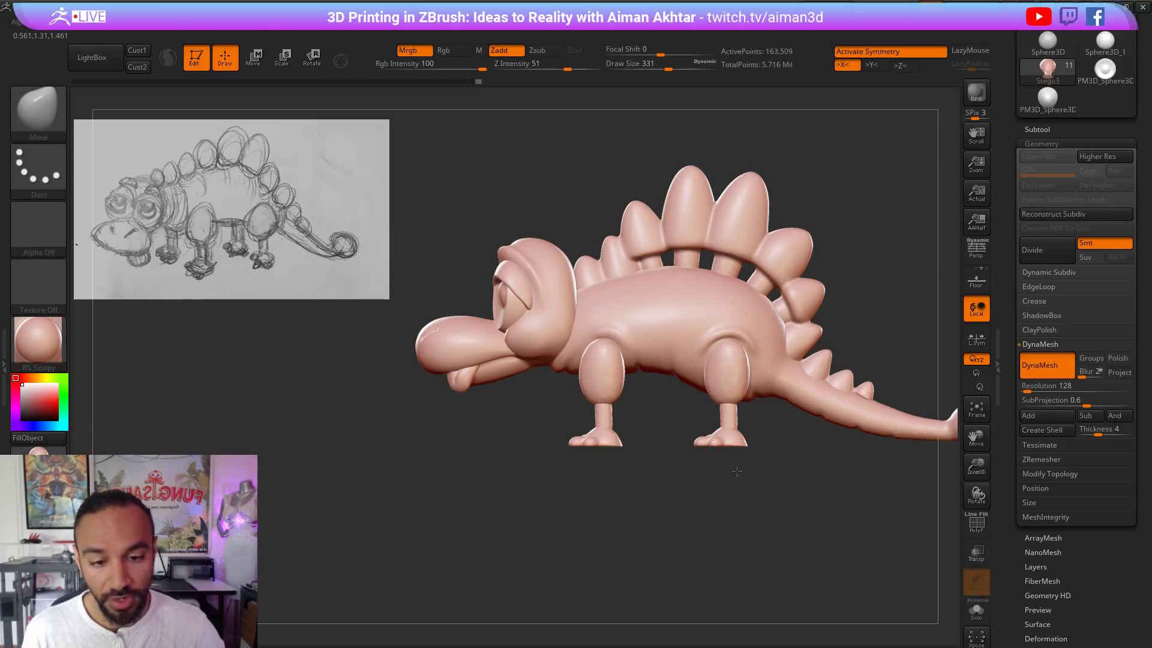
left_click_drag(738, 471, 602, 511, "alt")
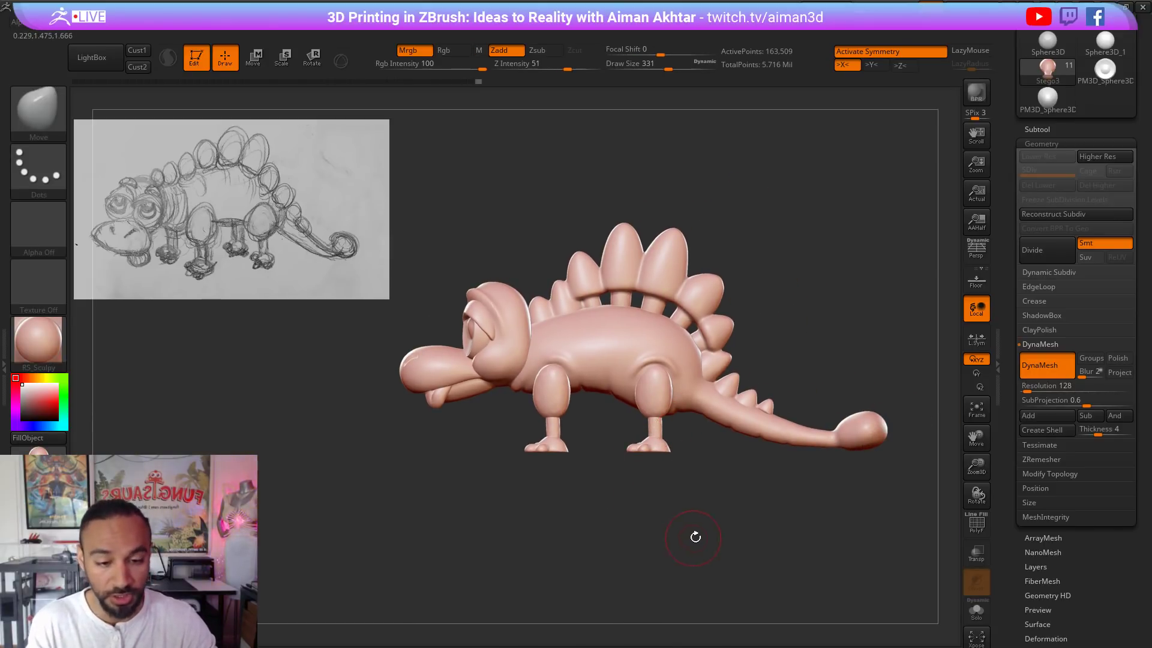
Step: Save the stegosaurus tool to disk in the folder that holds Stego1 and Stego2
scroll(1143, 74, "up", 5)
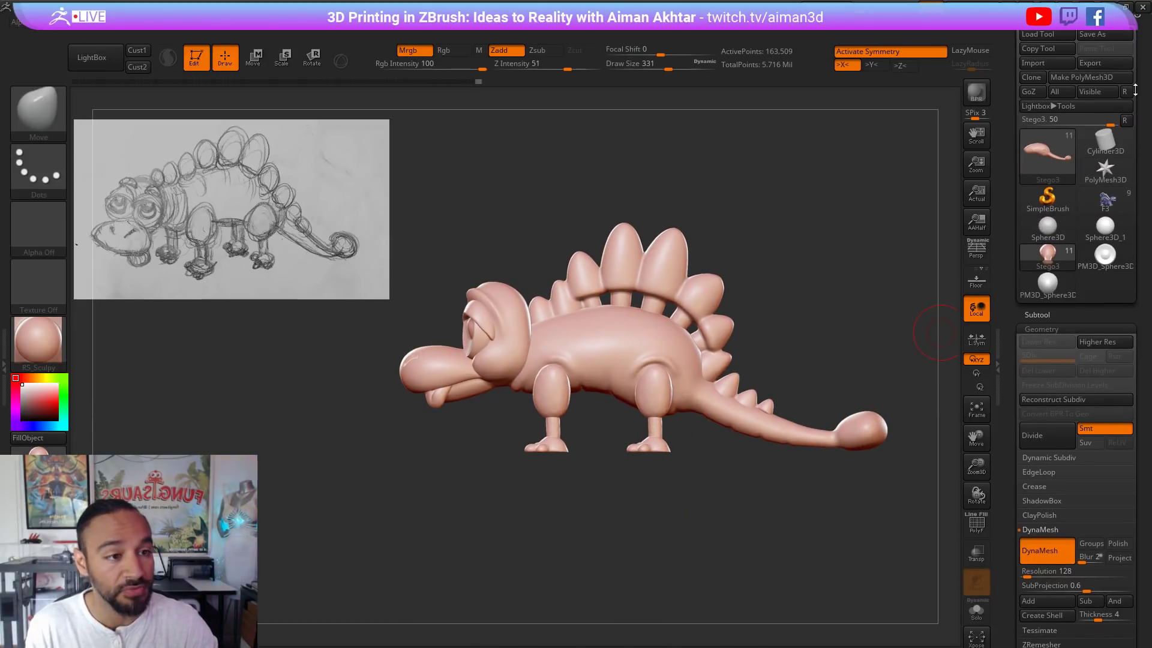
left_click(1103, 37)
left_click(260, 96)
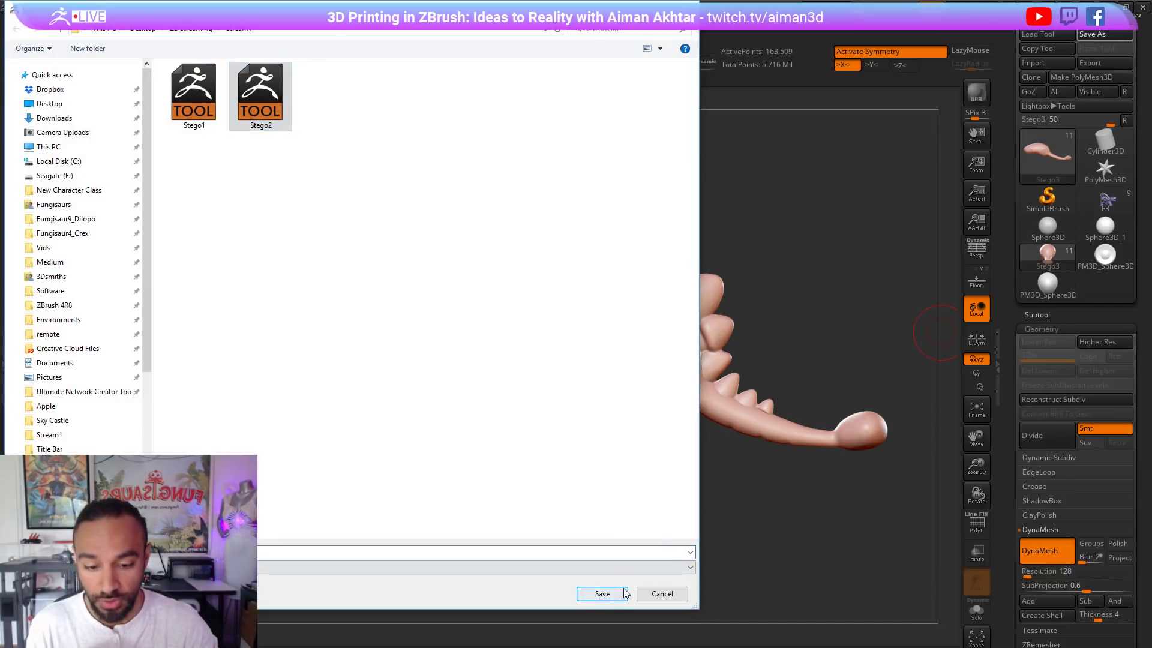
left_click(602, 594)
left_click(614, 357)
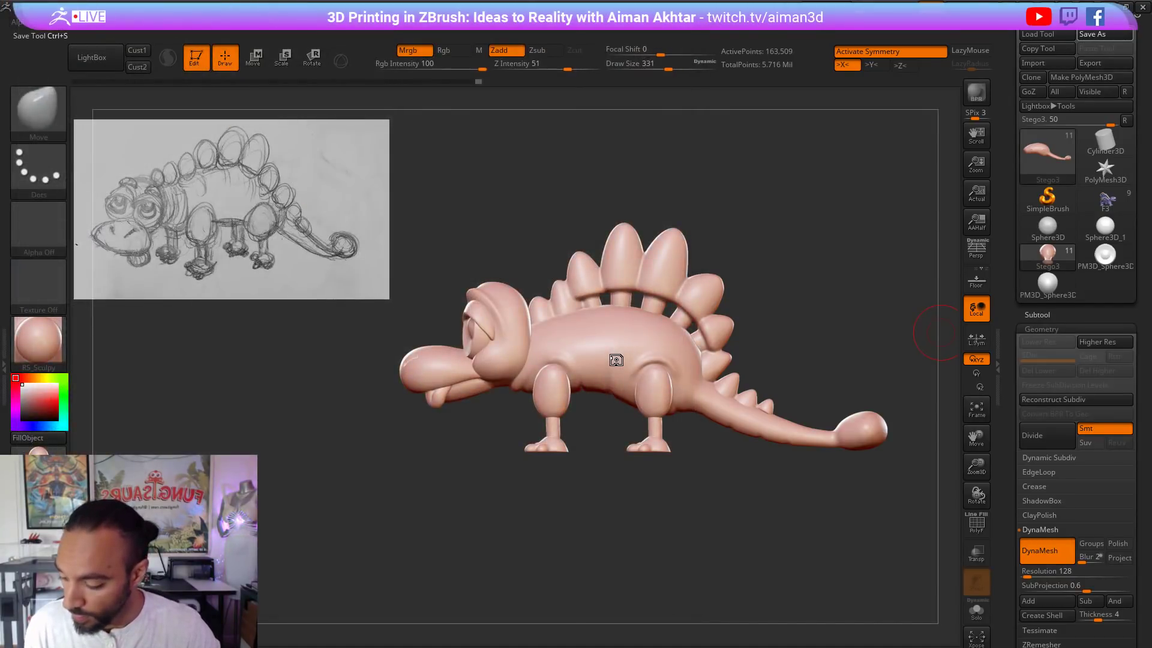
Step: Choose Insert Cylinder from the IMM Primitives brush and turn off symmetry, with the belly in view
left_click_drag(746, 496, 645, 418)
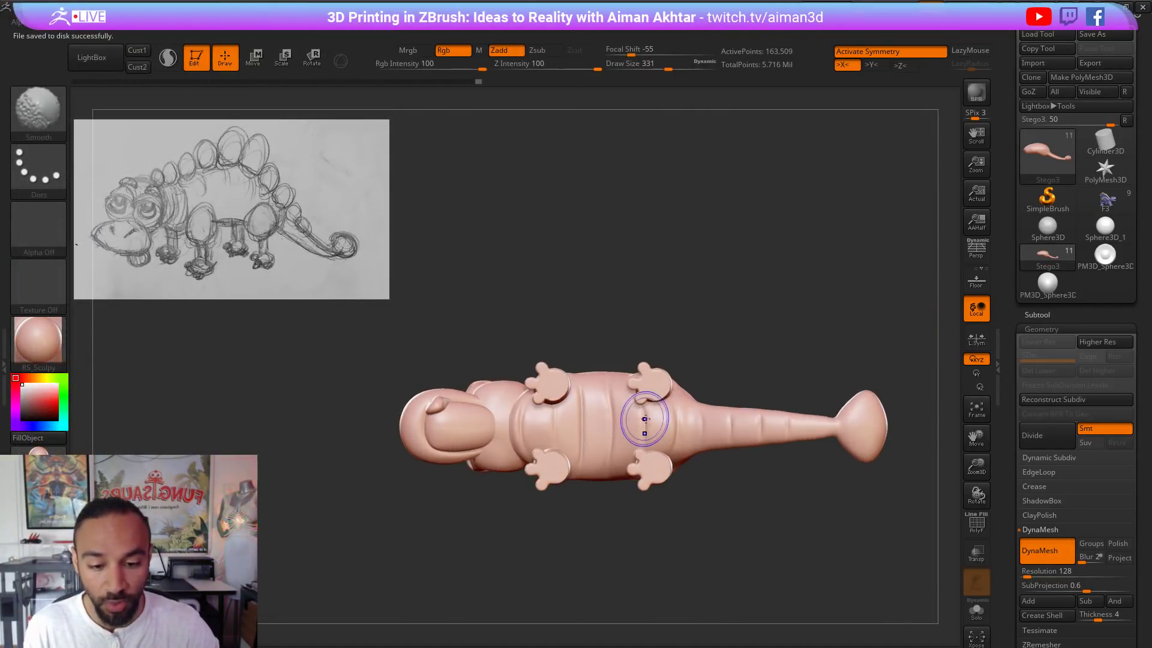
left_click(47, 111)
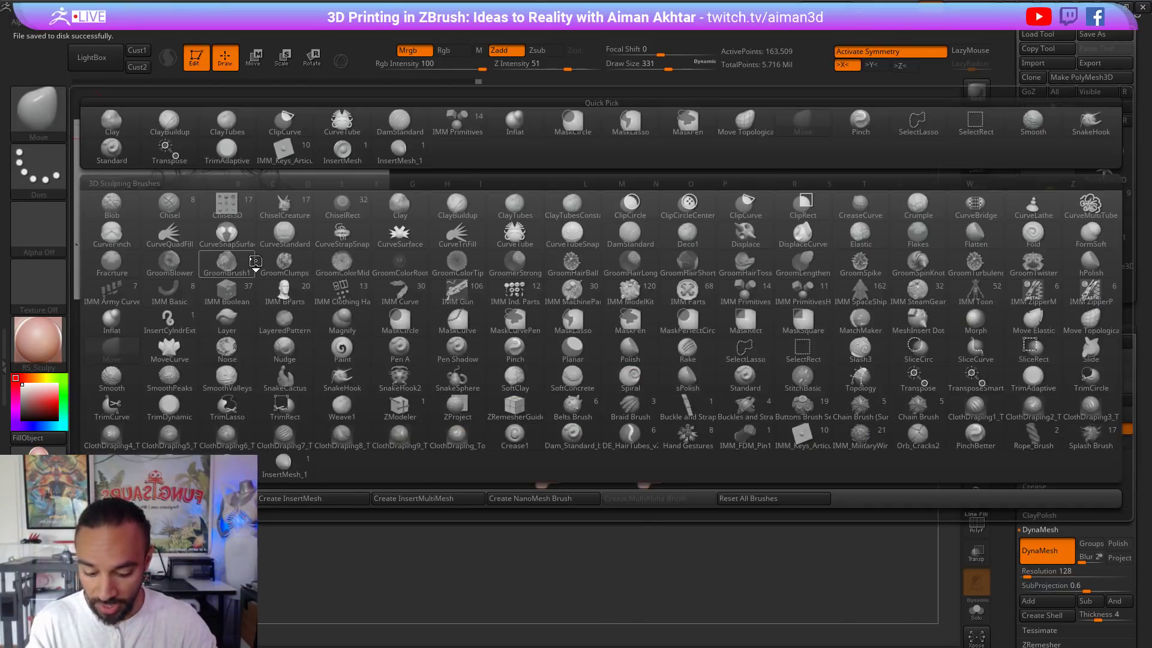
key("i")
left_click(744, 291)
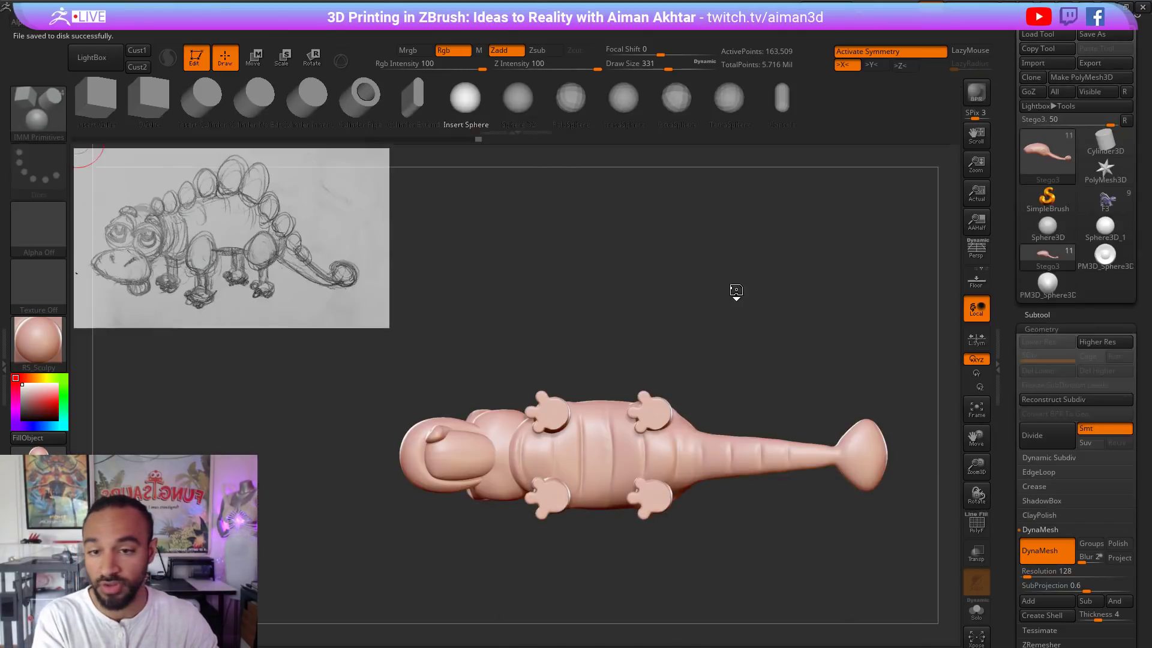
left_click(186, 110)
left_click_drag(768, 380, 766, 349)
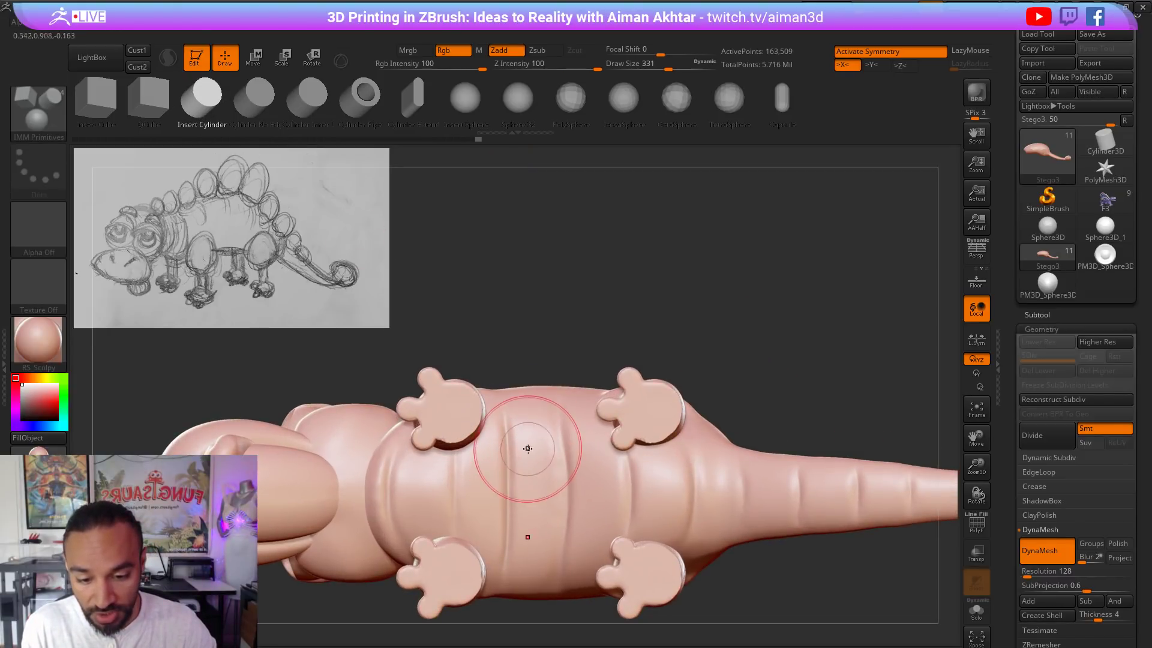
key("x")
Step: Try to insert a protruding cylinder on the underside of the belly between the front and hind legs
left_click_drag(530, 466, 580, 443)
left_click_drag(591, 312, 535, 438)
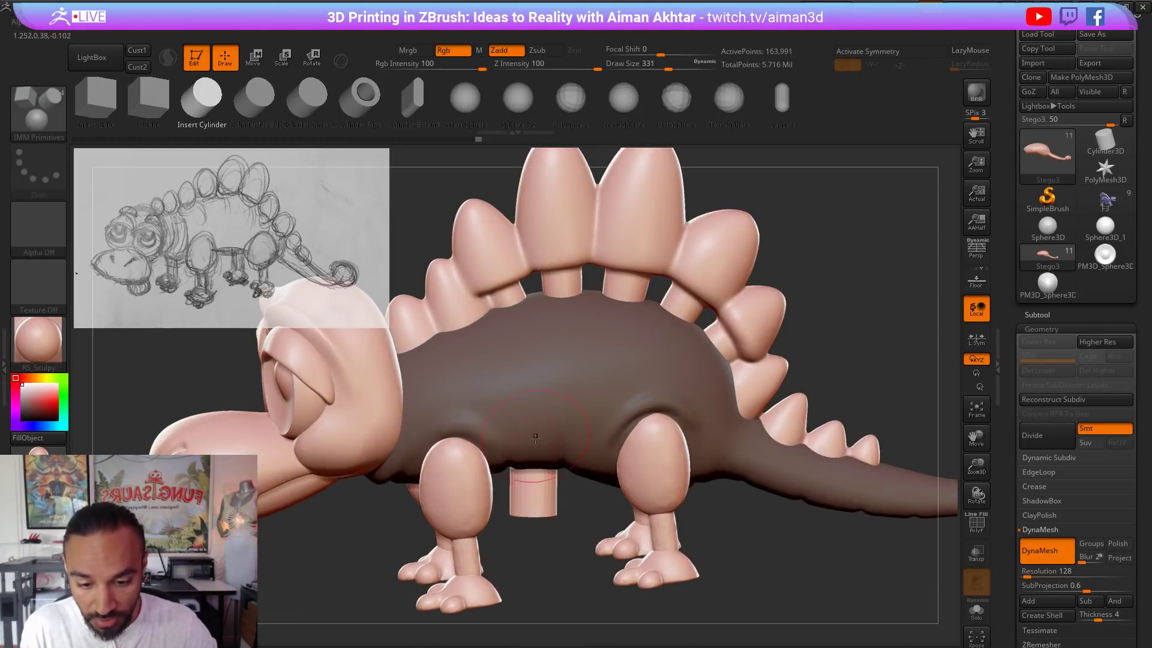
right_click_drag(567, 572, 474, 510)
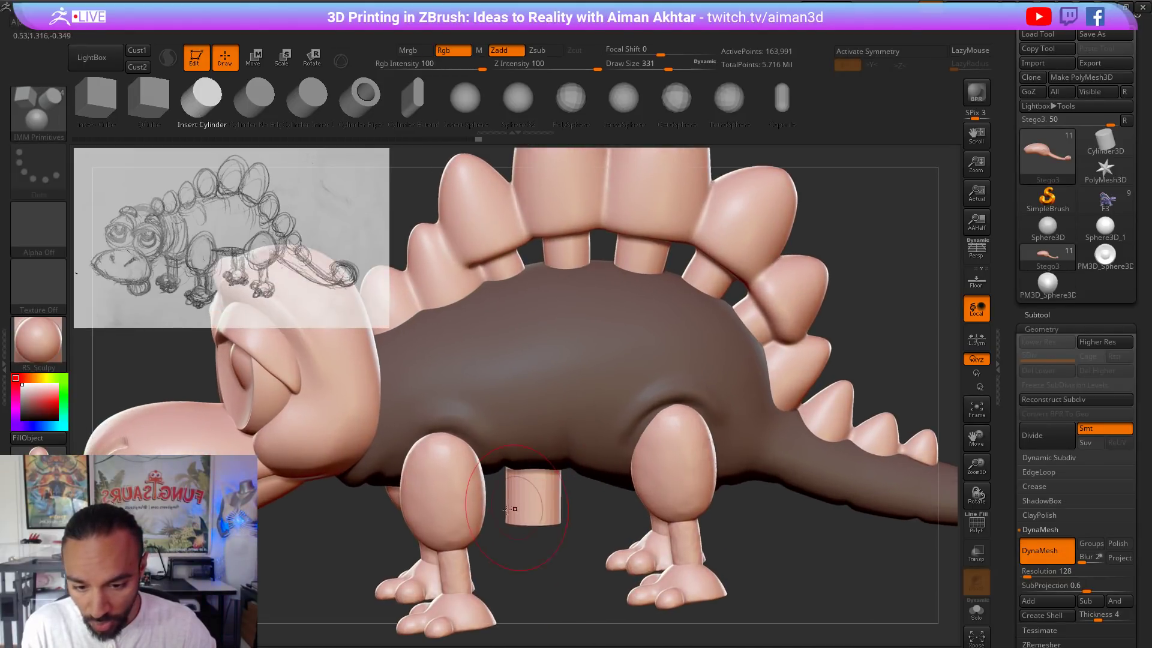
key("ctrl+z")
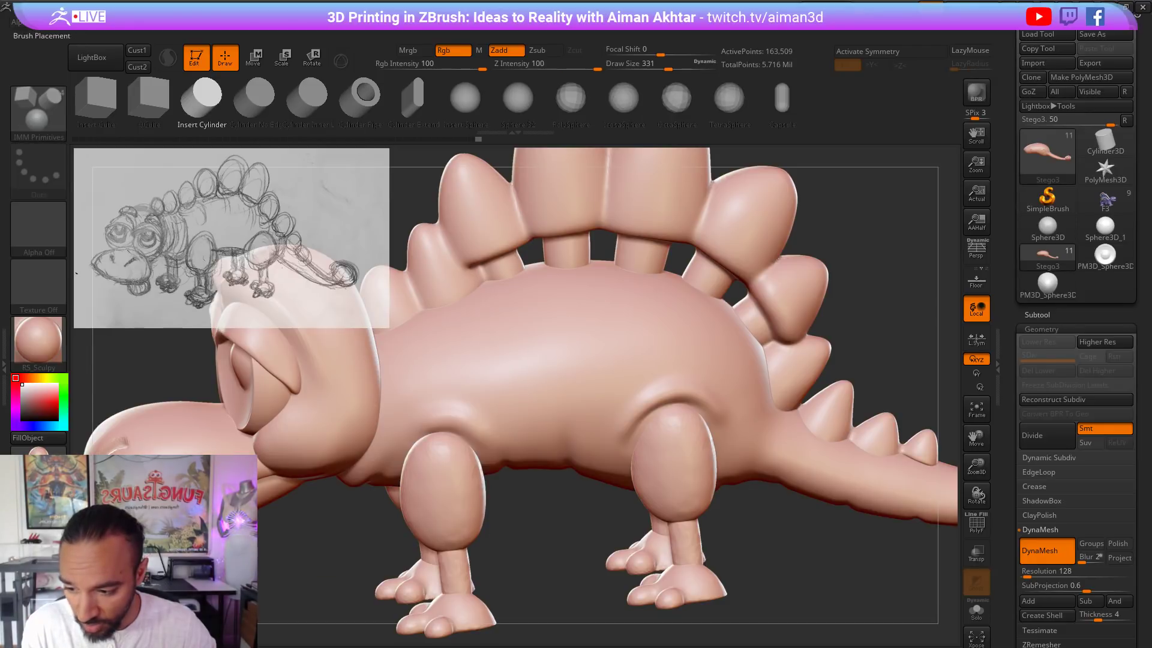
right_click_drag(610, 422, 535, 483)
left_click_drag(555, 495, 556, 495)
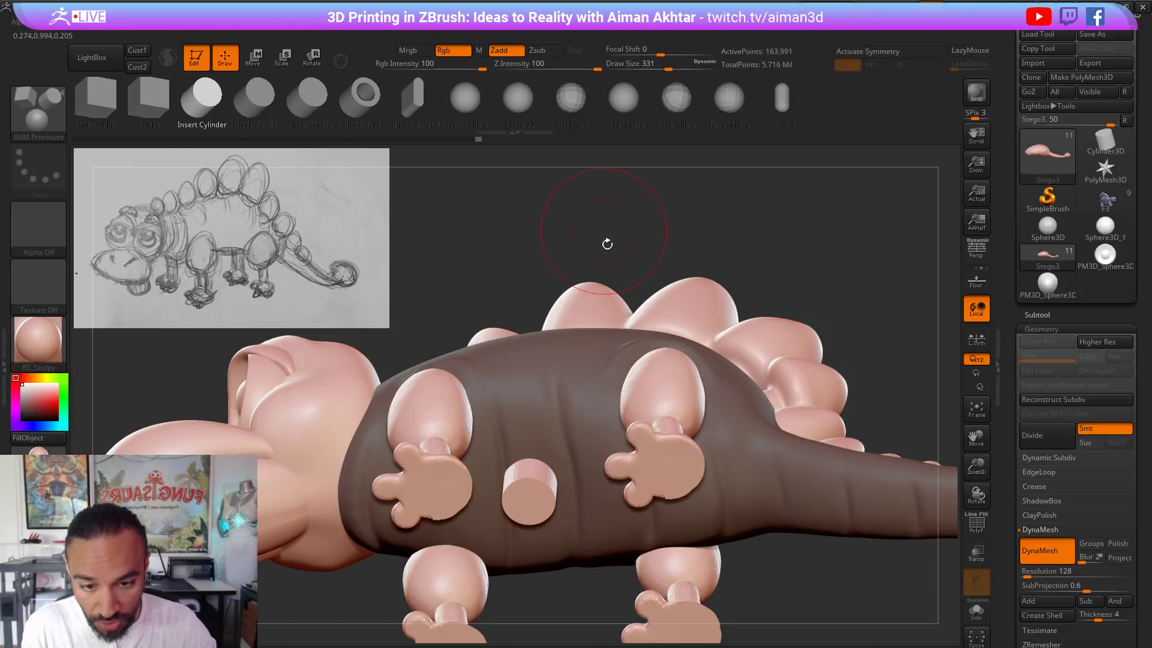
left_click_drag(606, 244, 602, 360)
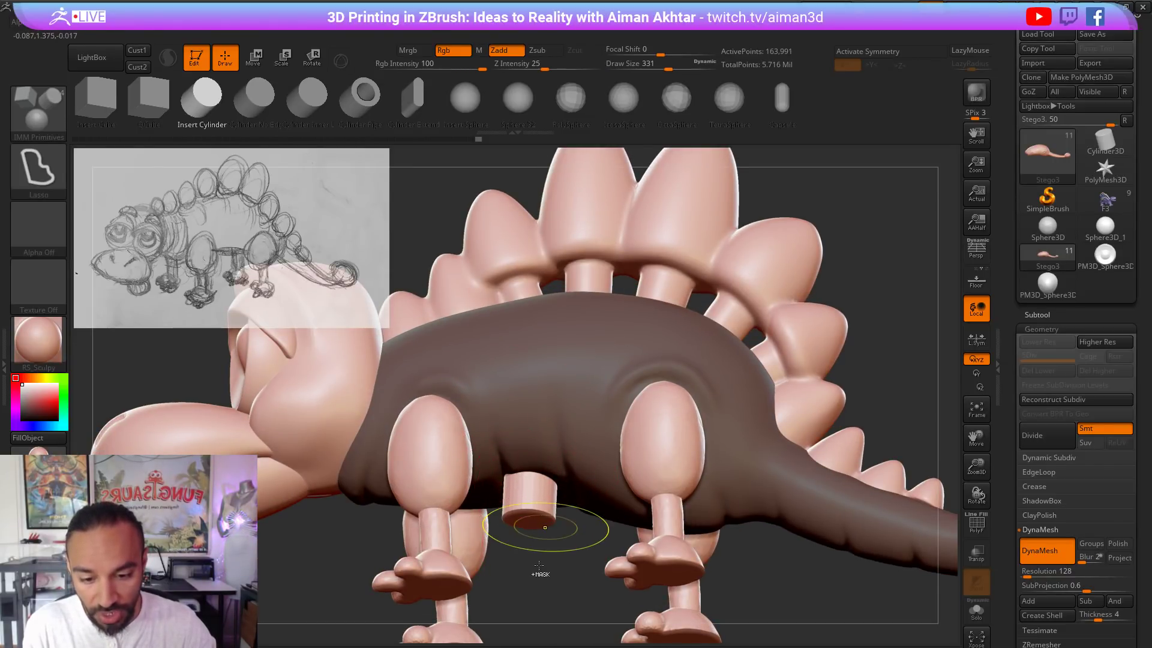
key("ctrl+z")
Step: Insert a cylinder into the centre of the belly between the front and hind legs
right_click_drag(540, 528, 539, 500)
mouse_move(539, 499)
left_mouse_down()
mouse_move(565, 497)
mouse_move(557, 492)
left_mouse_up()
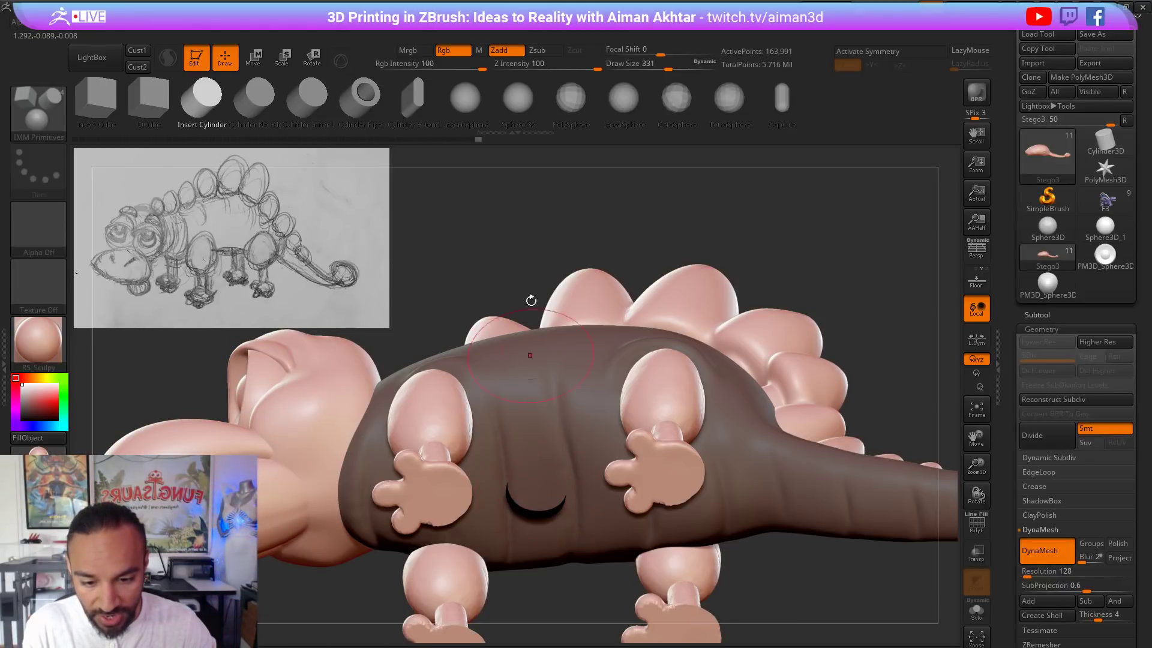
Step: Clear the mask from the body around the cylinder inserted in the belly
right_click_drag(550, 320, 534, 477)
left_click_drag(546, 564, 564, 585, "ctrl")
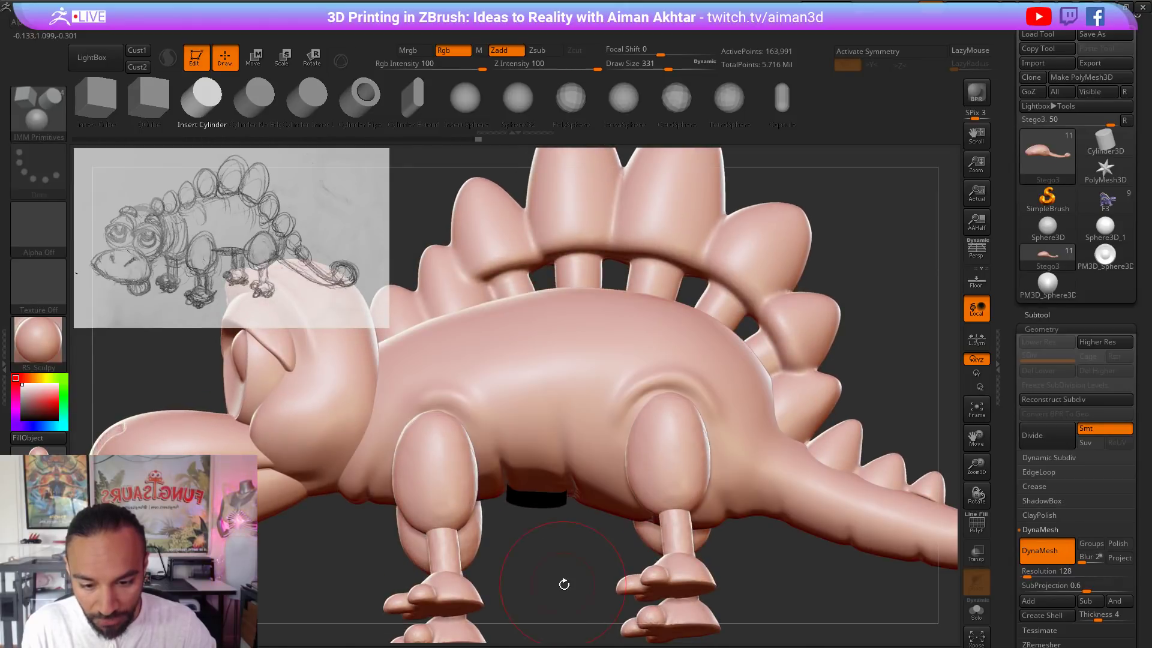
key("f")
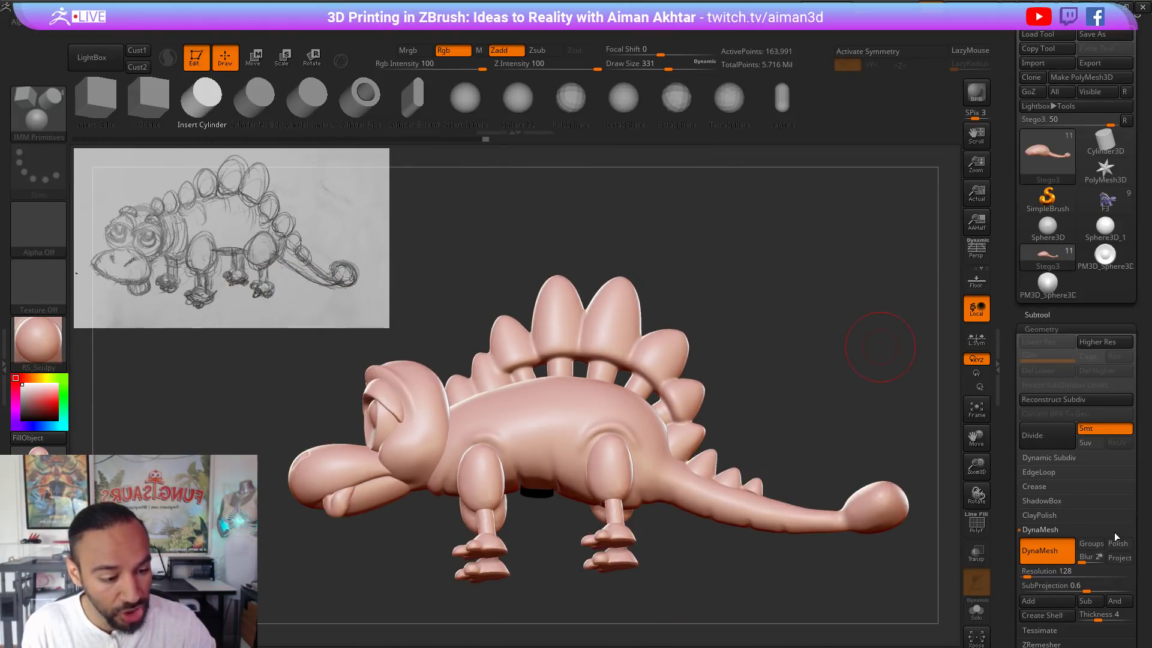
left_click_drag(1139, 521, 1137, 445)
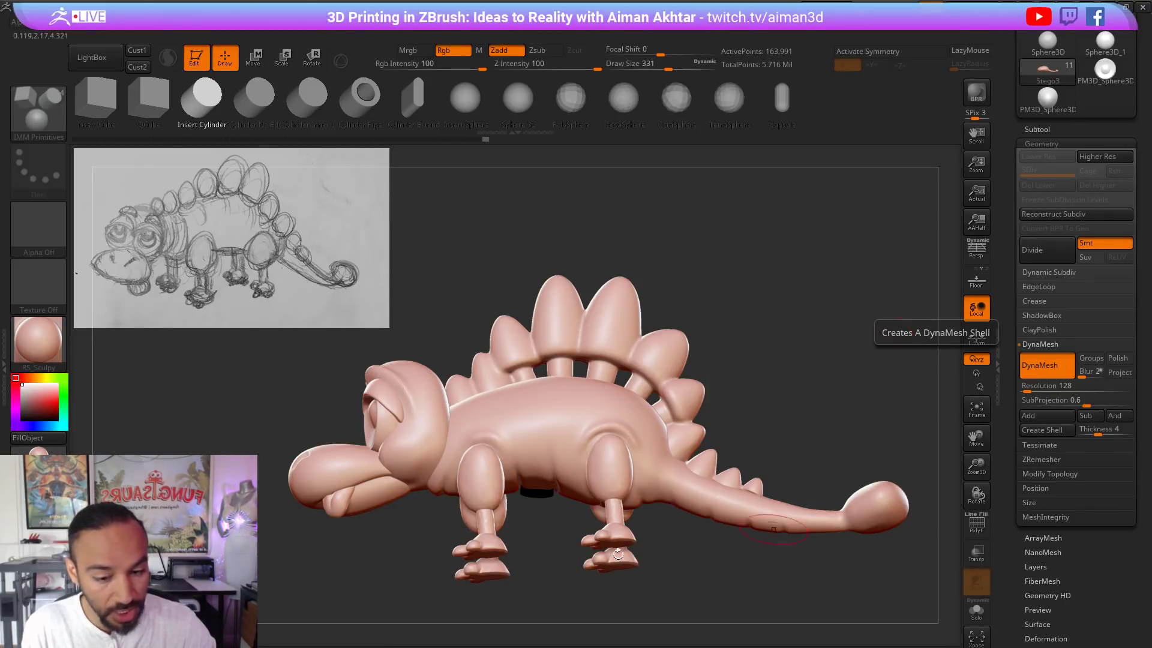
Step: Create a DynaMesh shell of the body at resolution 128 and thickness 4, with the opening on the belly
left_click_drag(521, 560, 552, 505, "alt")
right_click_drag(551, 506, 553, 427)
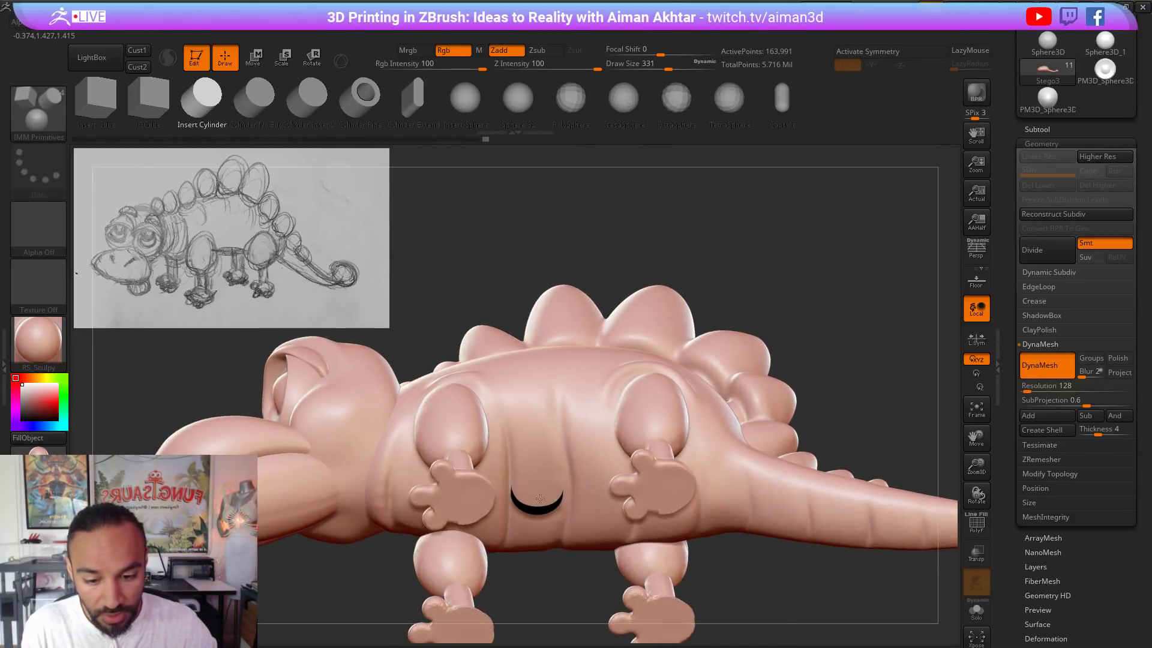
left_click(1047, 429)
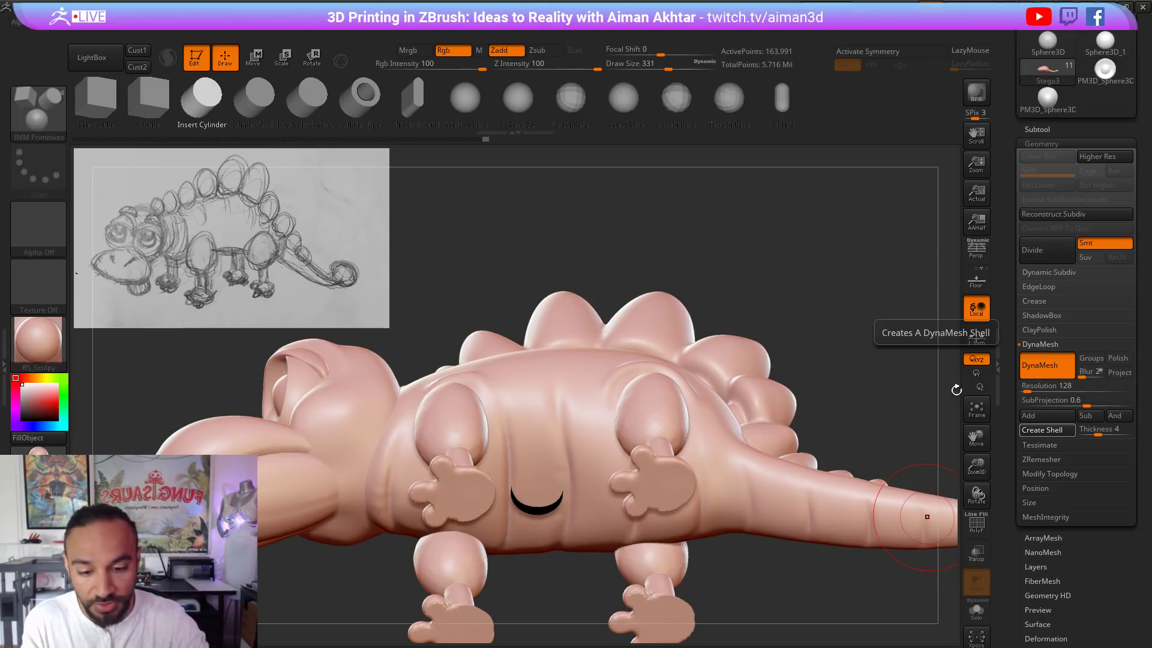
left_click(1047, 430)
left_click_drag(779, 345, 790, 174)
left_click_drag(686, 289, 537, 506)
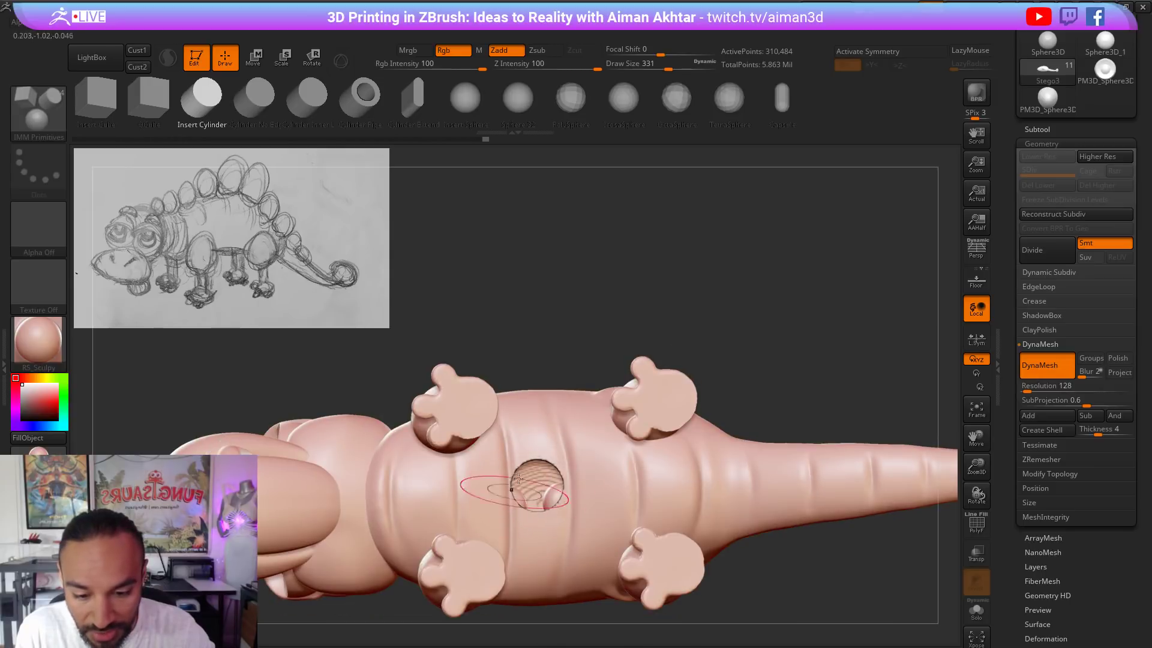
Step: Isolate the body and hide one lengthwise half with SelectRect to expose the inside of the shell
left_click_drag(561, 294, 575, 402)
left_click(978, 618)
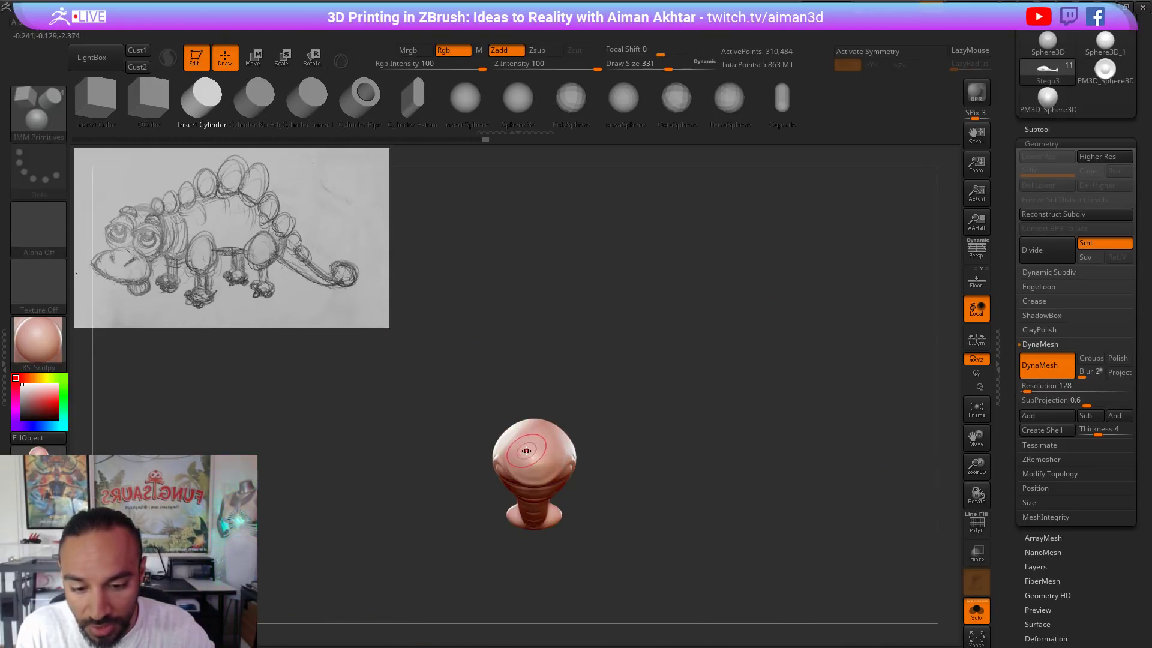
left_click_drag(447, 353, 540, 553, "ctrl+shift")
left_click(35, 124)
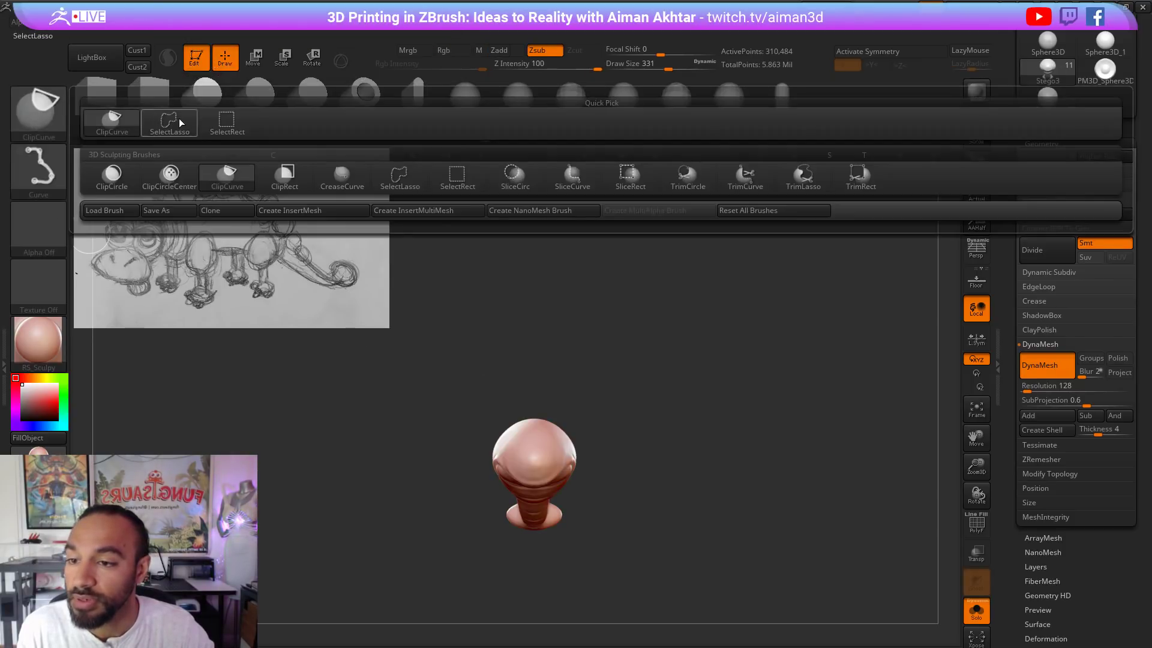
left_click(227, 123, "ctrl+shift")
left_click_drag(447, 361, 529, 574, "ctrl+shift")
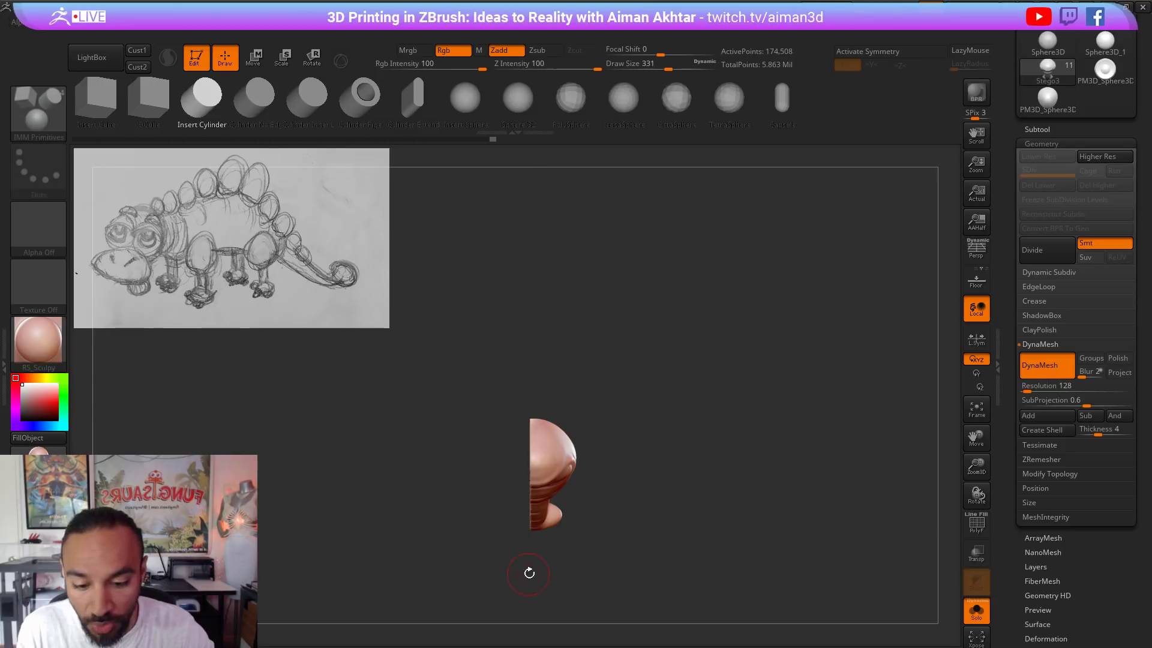
left_click_drag(626, 557, 855, 573)
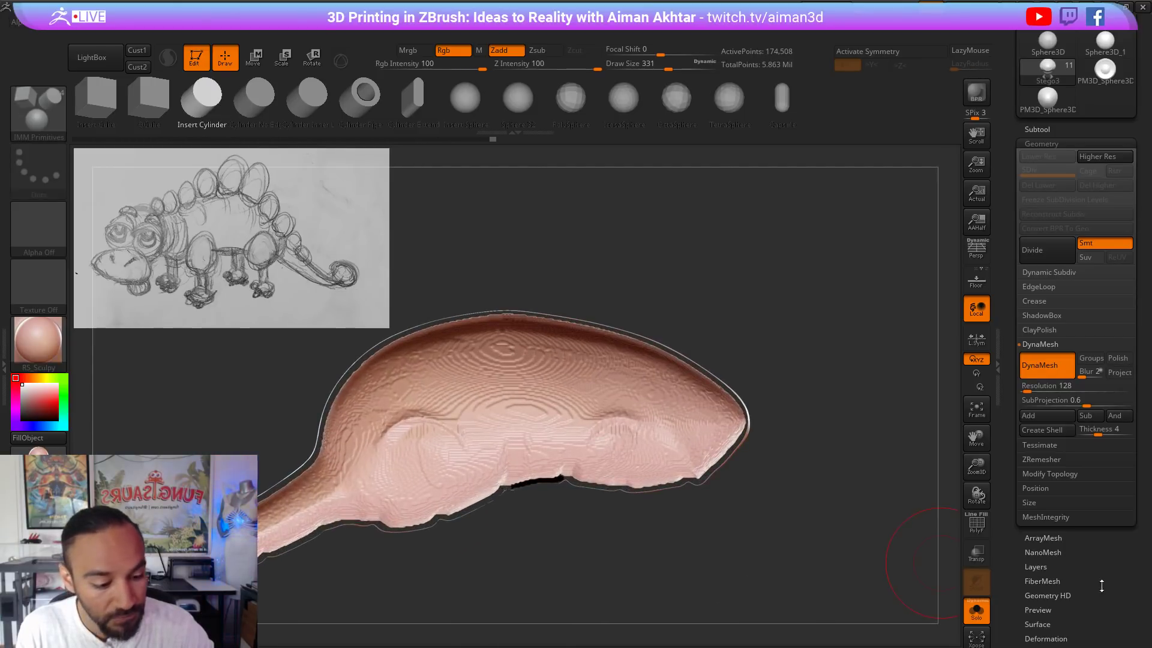
Step: Turn on double-sided display for the cut body and examine the thickness of the shell wall
scroll(1102, 586, "down", 10)
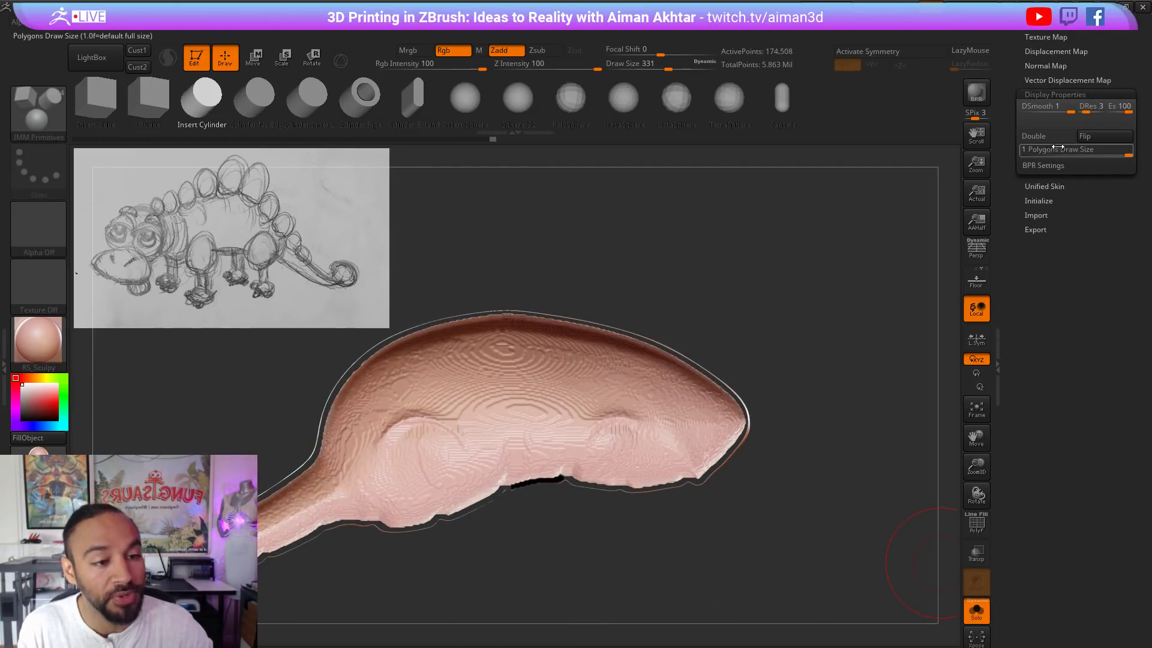
left_click(1057, 139)
left_click_drag(787, 226, 902, 212, "alt")
left_click_drag(678, 591, 695, 562)
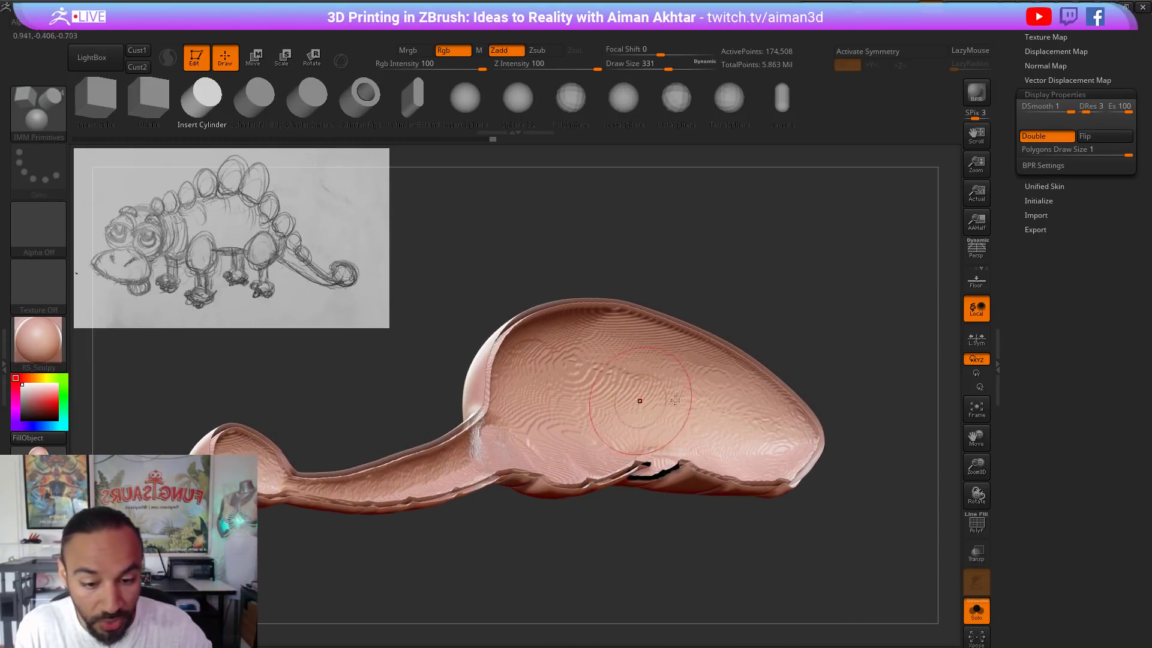
left_click_drag(781, 538, 757, 543)
mouse_move(697, 491)
left_mouse_down()
mouse_move(699, 503)
mouse_move(696, 486)
left_mouse_up()
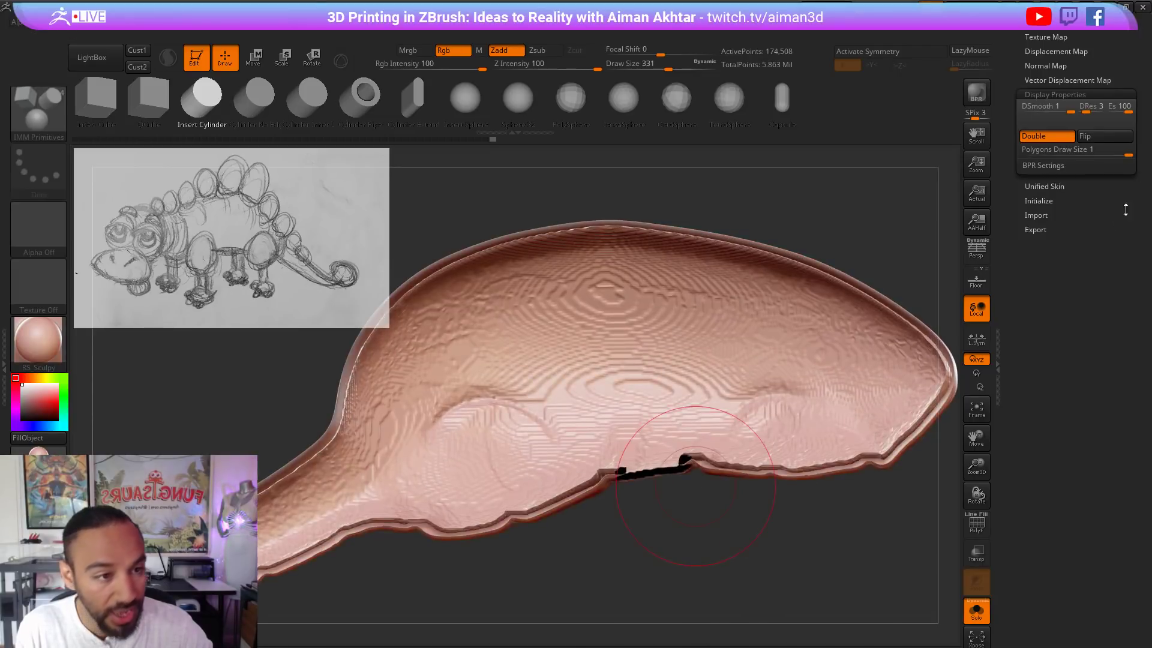
Step: Bring back the other parts and the hidden half of the body, and undo the shell creation
scroll(1125, 209, "up", 5)
left_click(1042, 120)
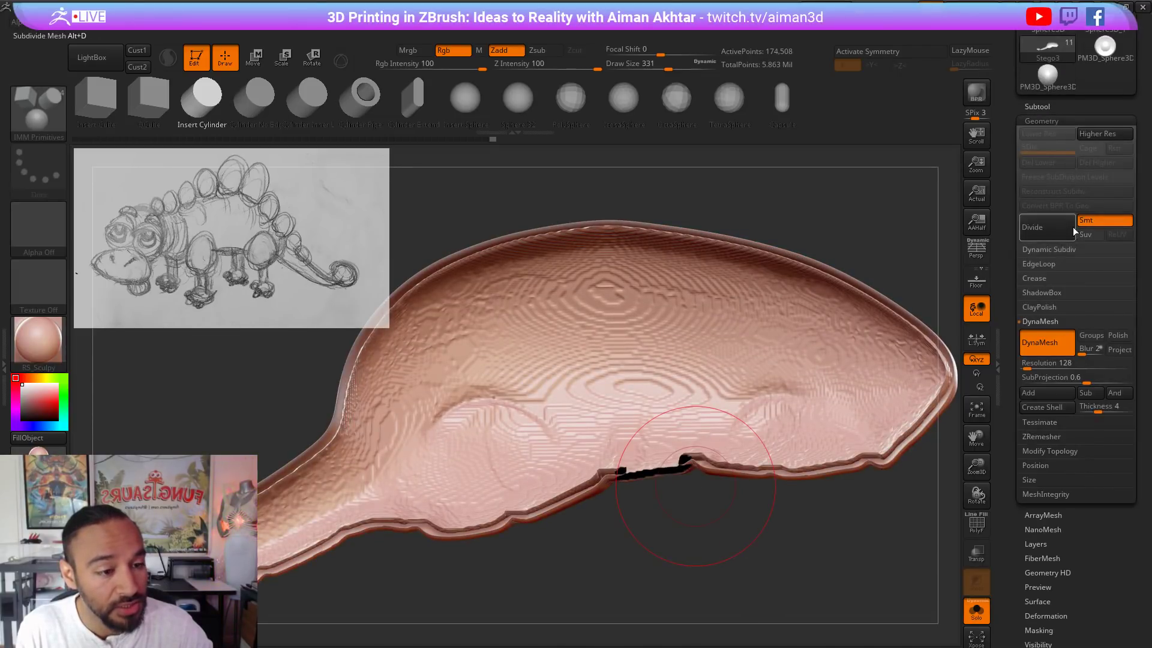
left_click(1037, 345)
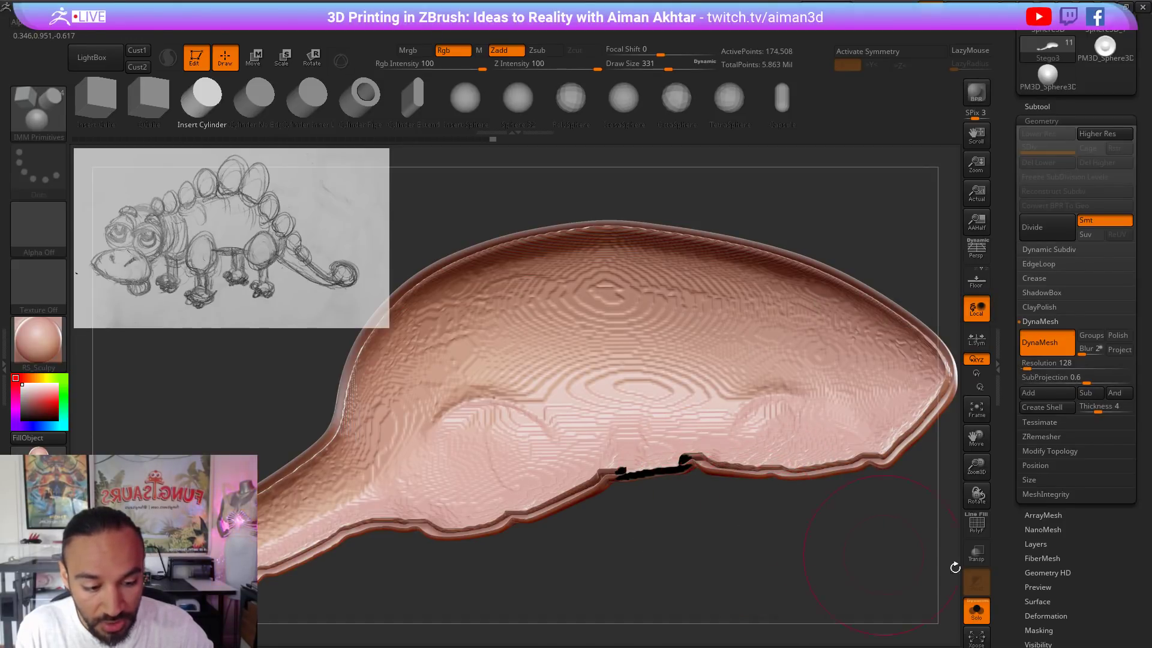
left_click(978, 614)
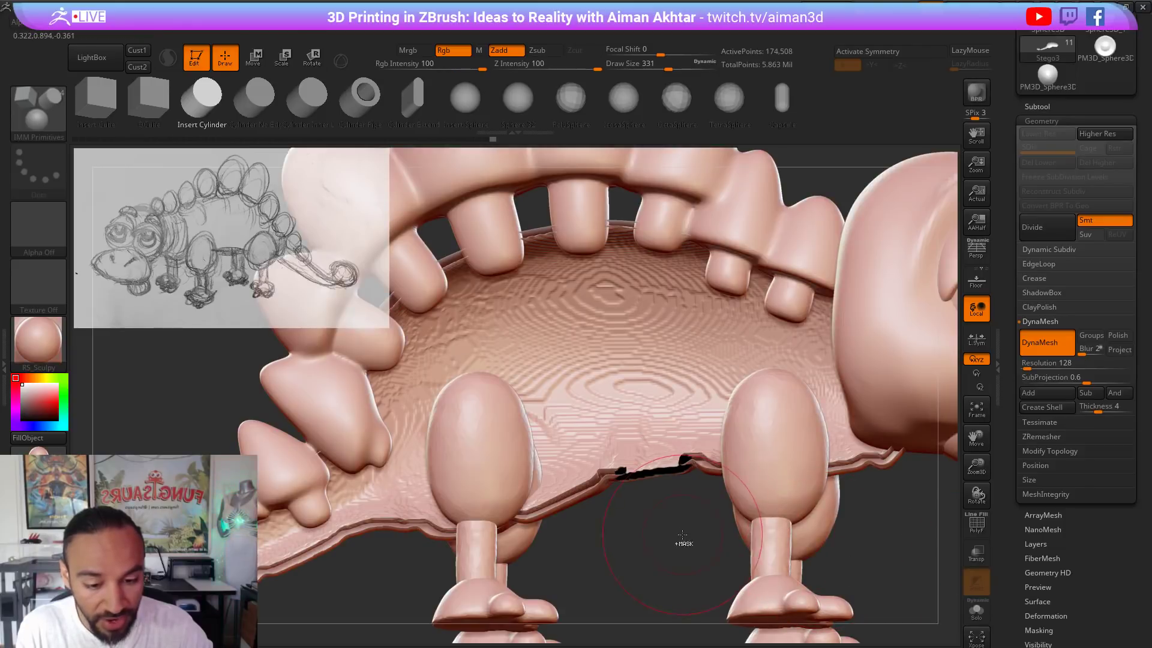
left_click_drag(682, 534, 687, 553, "ctrl+shift")
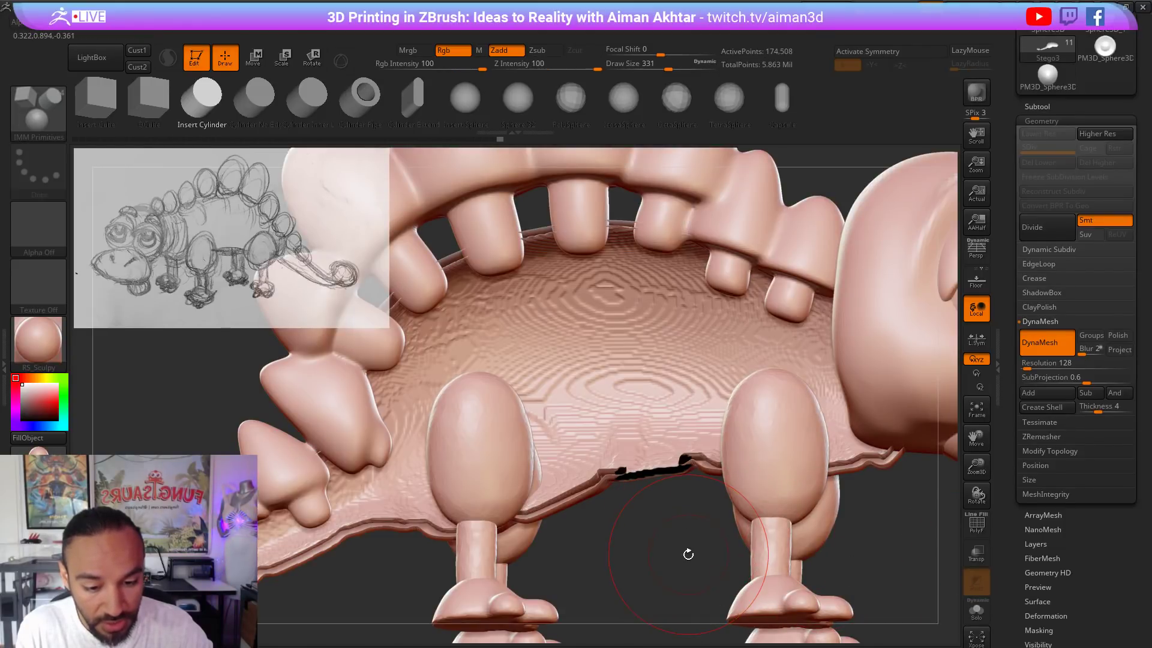
key("ctrl+shift+s")
left_click(688, 555, "ctrl+shift")
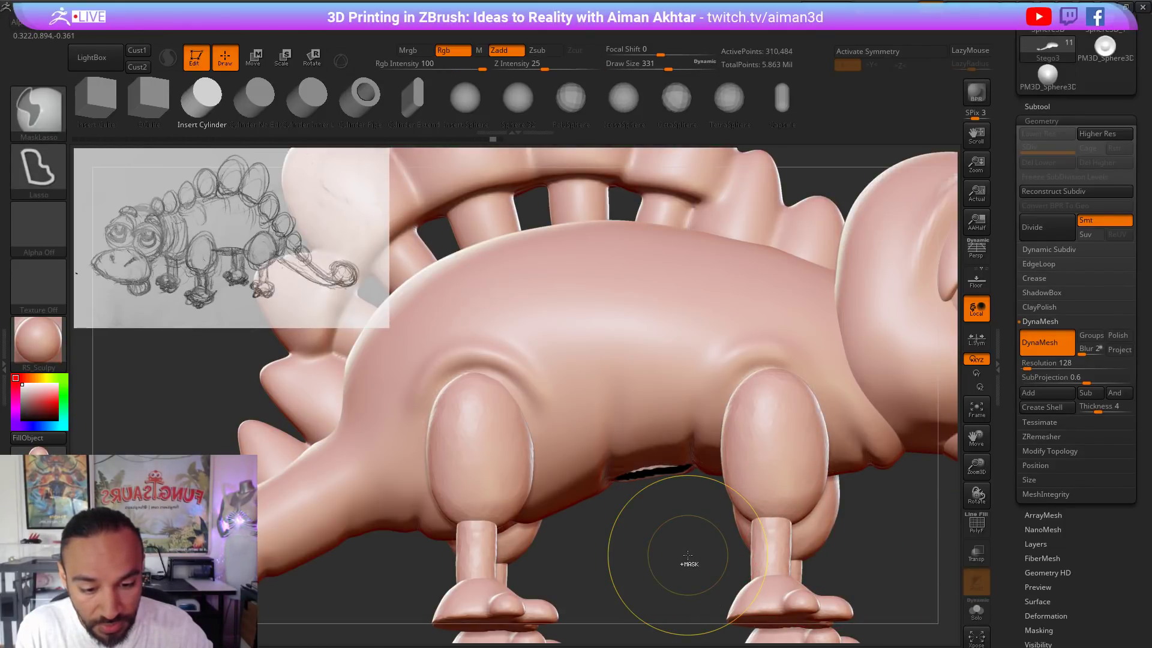
Step: Create a new shell of the body with thickness 15 and DynaMesh resolution 200, opening through the belly cylinder
left_click(1097, 412)
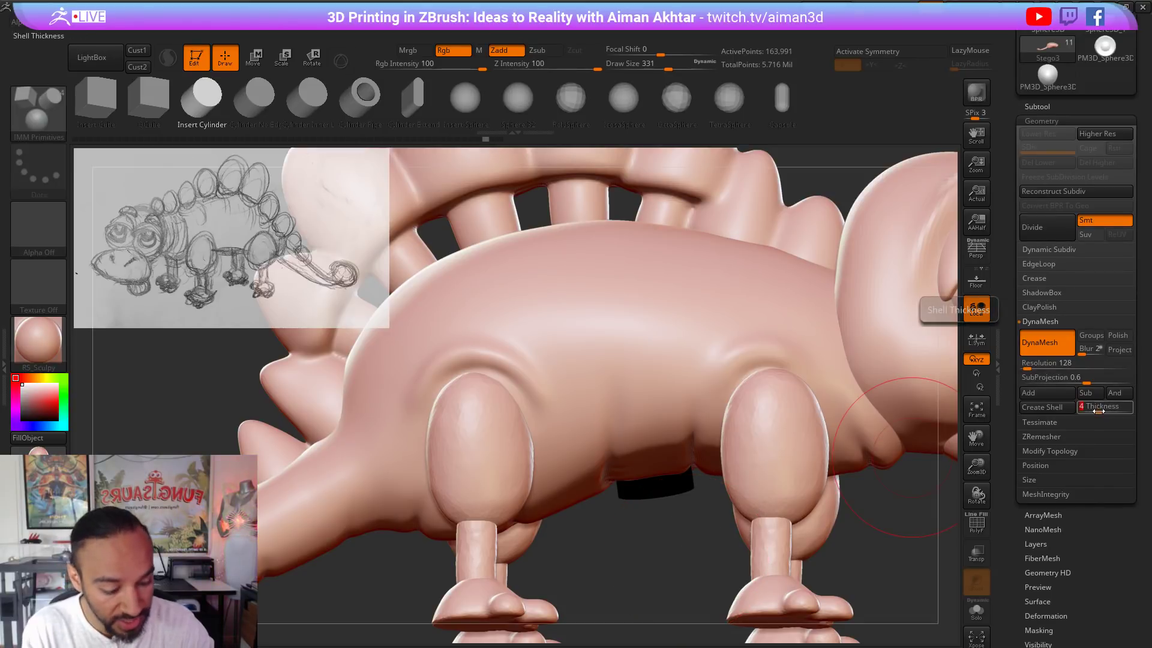
left_click(1076, 366)
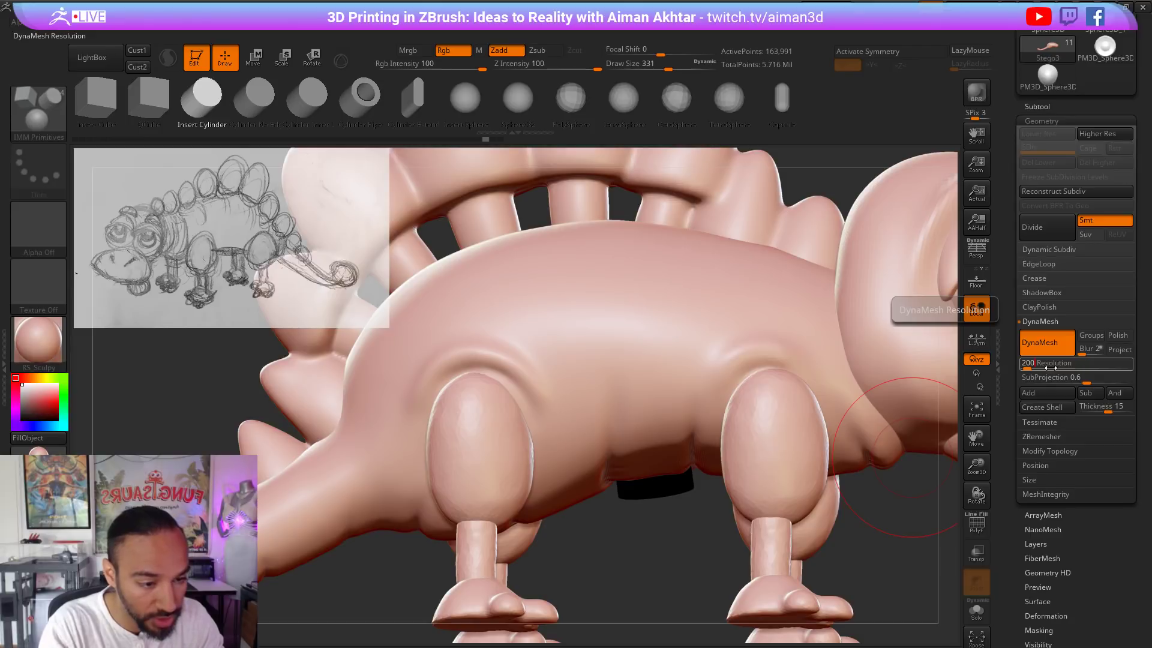
key("Return")
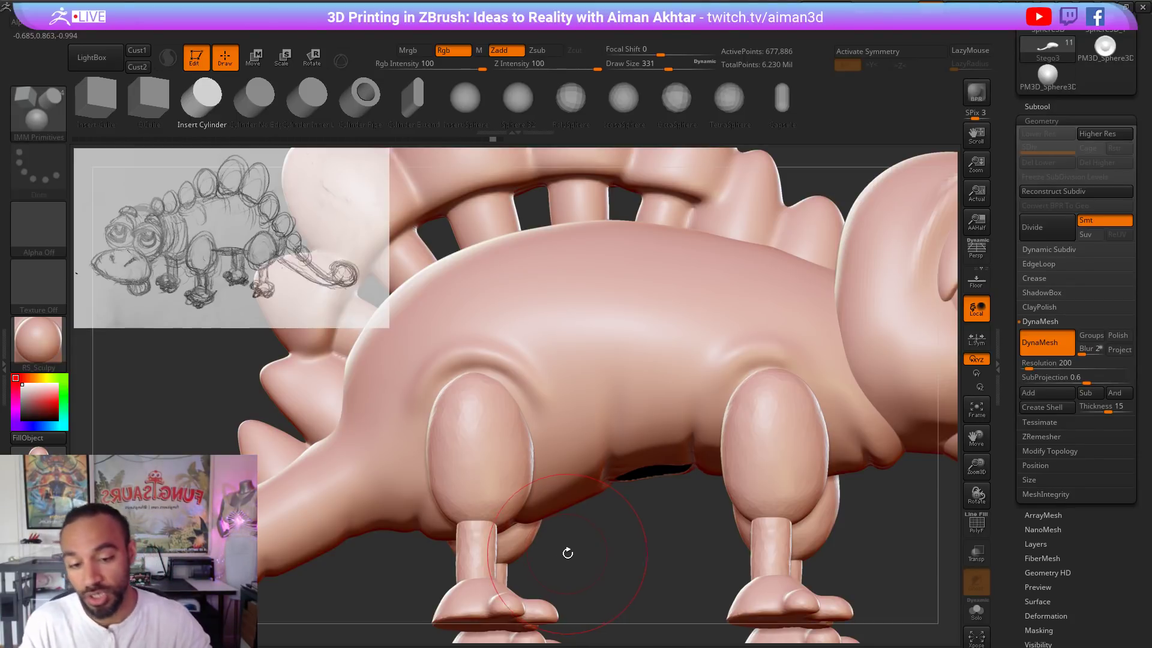
key("f")
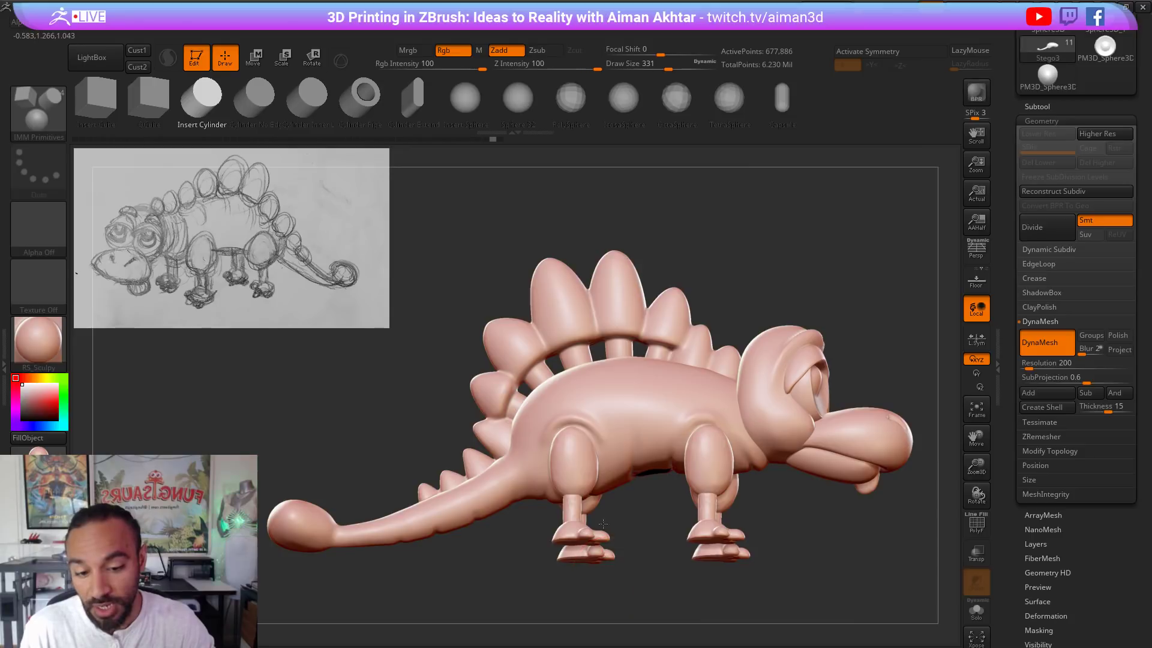
left_click_drag(603, 523, 625, 480)
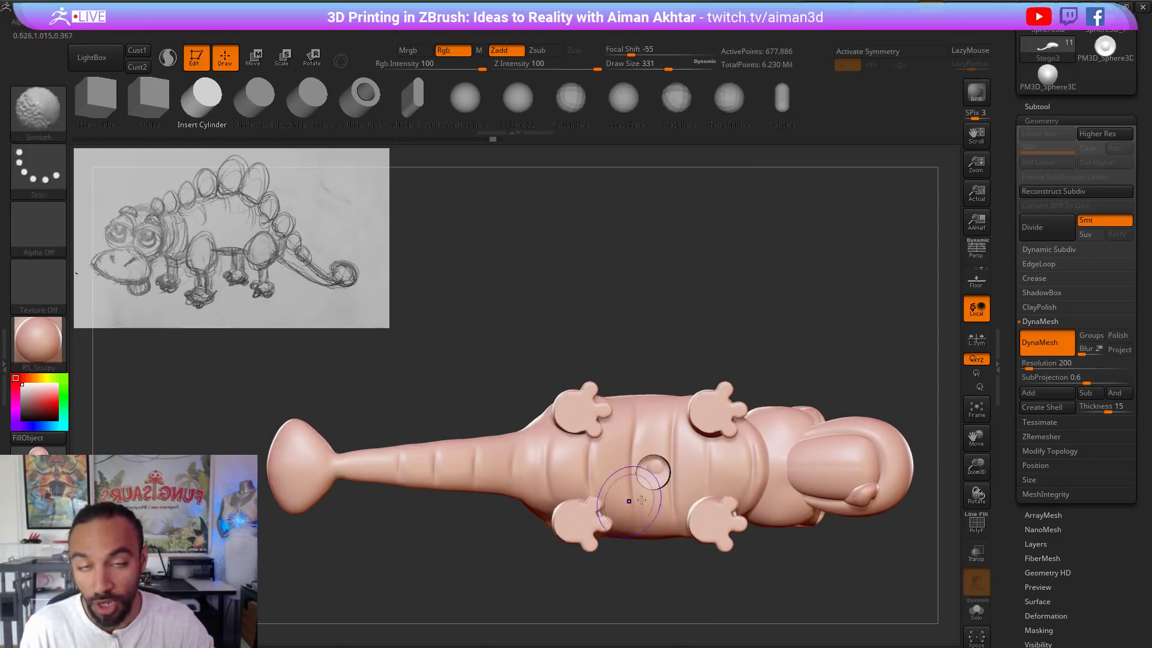
Step: Isolate the hollowed body, hide one half along its length and open its display properties
left_click(976, 610)
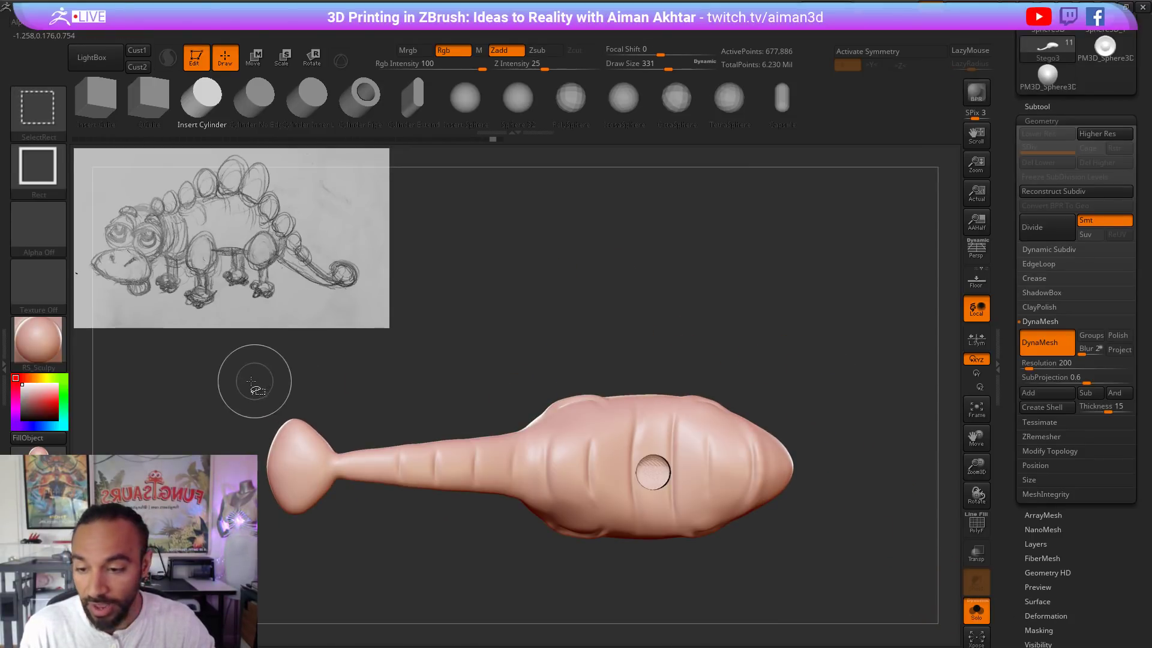
left_click_drag(189, 341, 923, 463, "ctrl+shift")
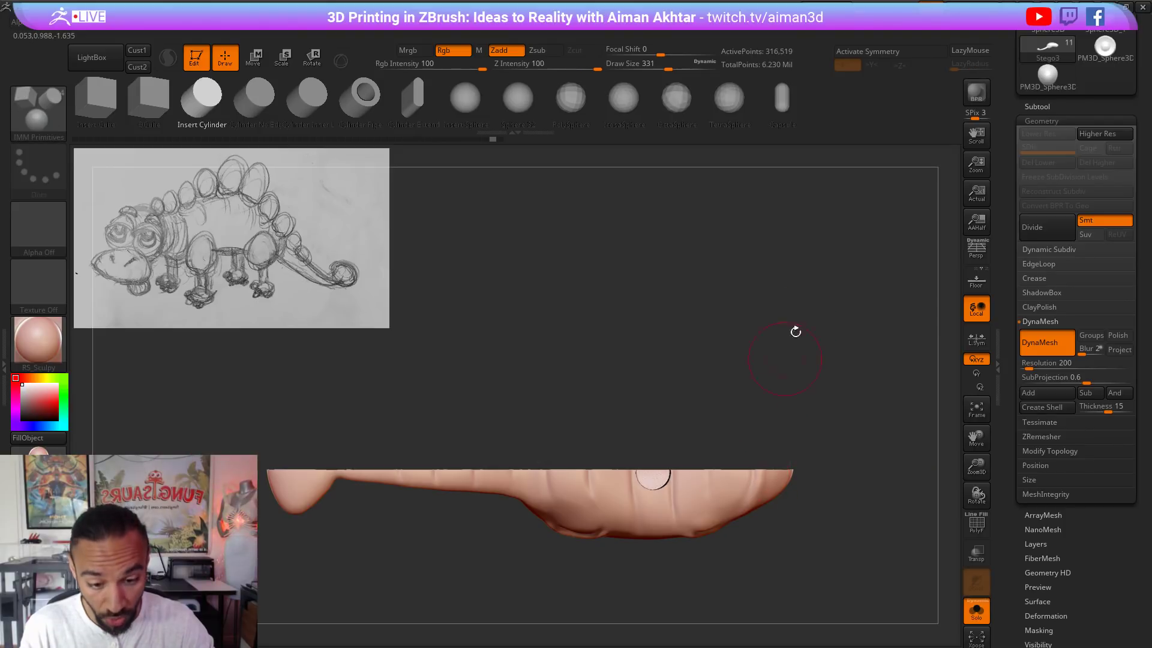
left_click_drag(794, 330, 801, 537)
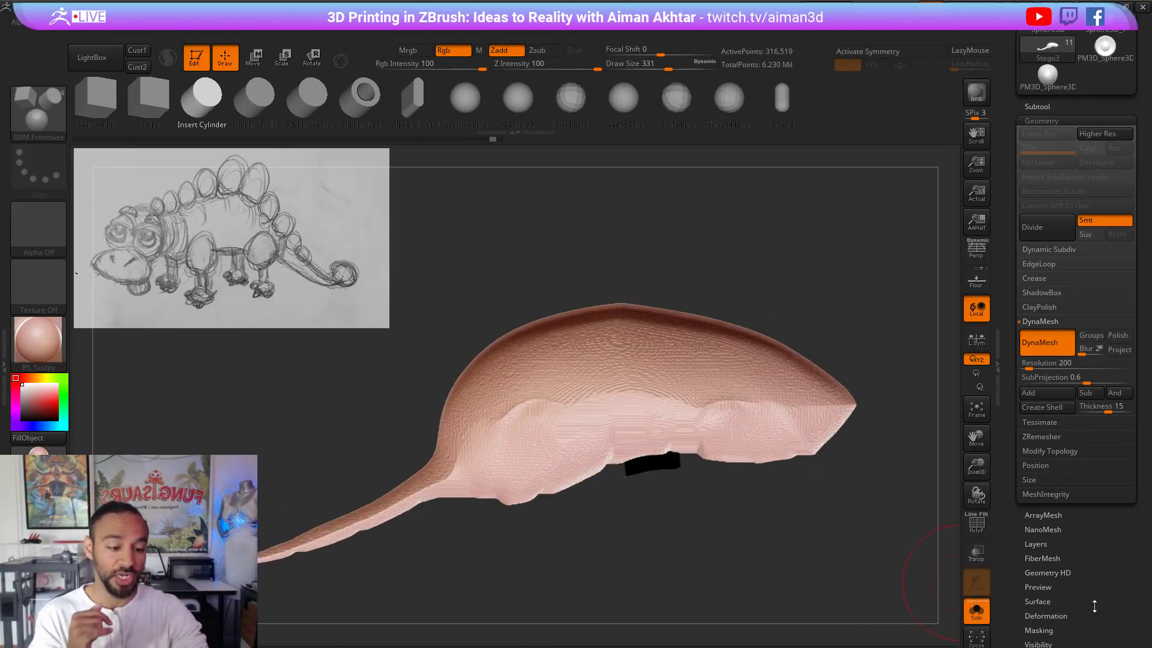
left_click_drag(1093, 606, 1119, 519)
left_click(1061, 570)
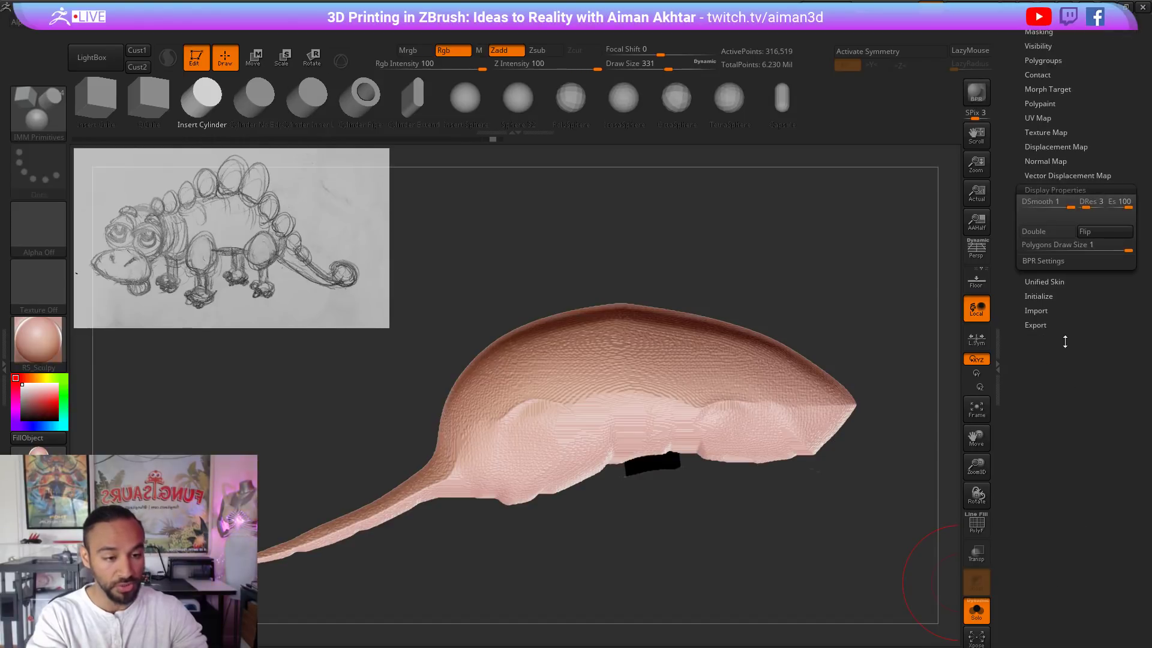
left_click_drag(1068, 244, 1042, 240)
left_click(1033, 232)
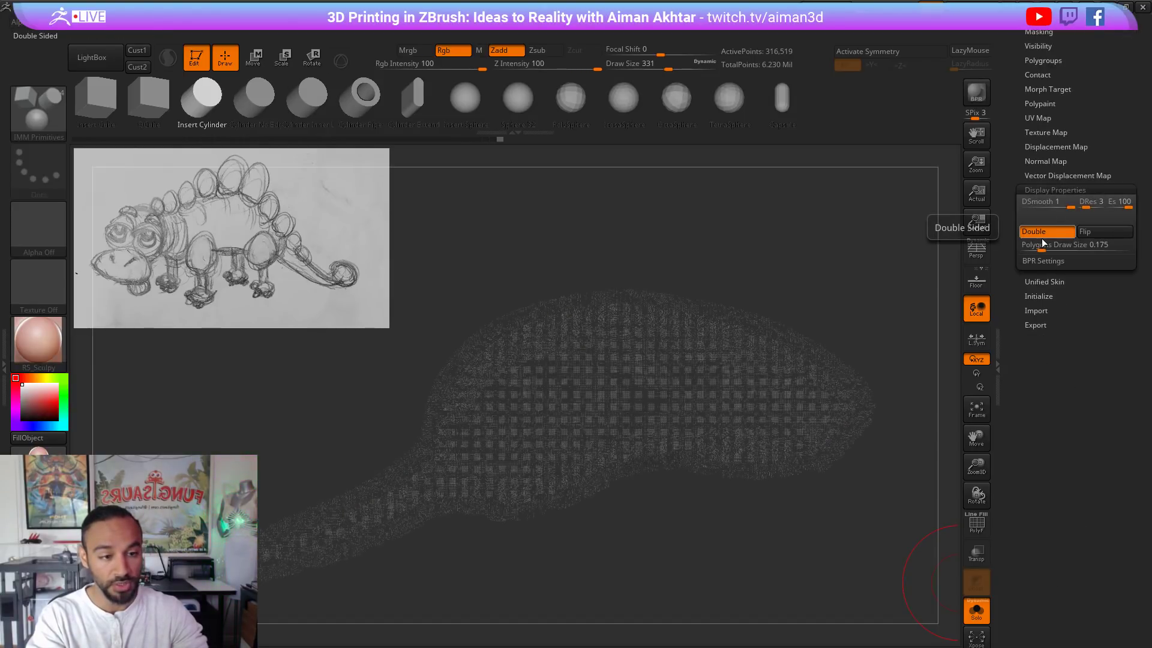
left_click_drag(1045, 250, 1016, 248)
key("ctrl+z")
key("ctrl+z")
key("ctrl+z")
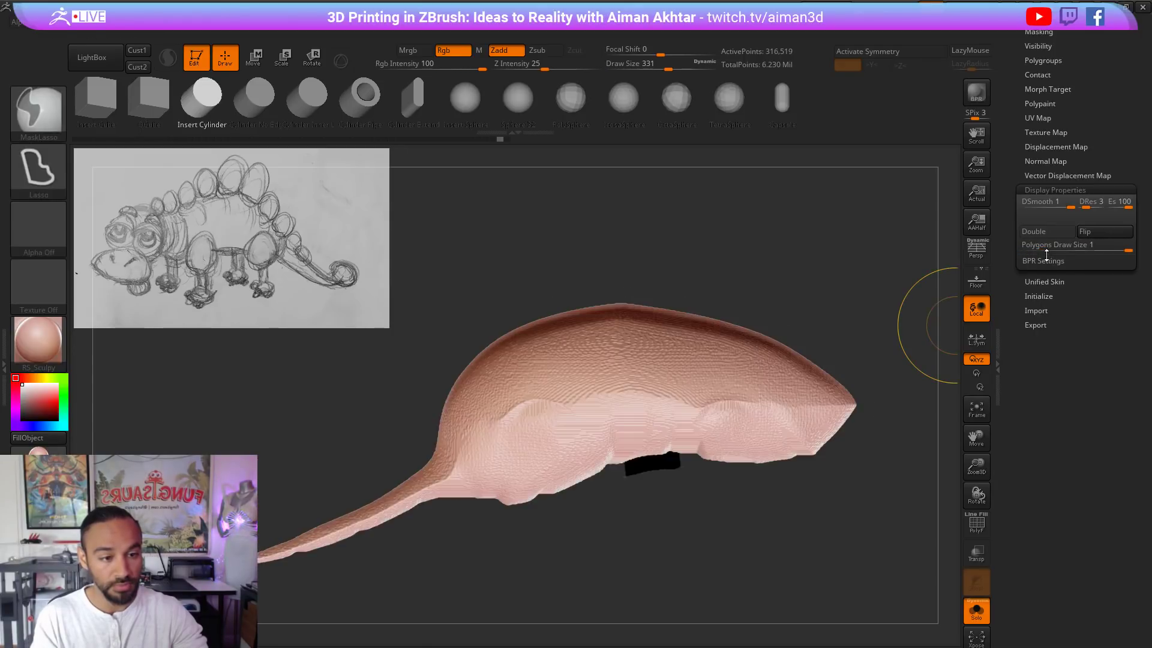
Step: Show the cut body double-sided and examine the thicker wall and the hollow from the belly to the tail tip
left_click(1033, 232)
left_click_drag(734, 516, 701, 492)
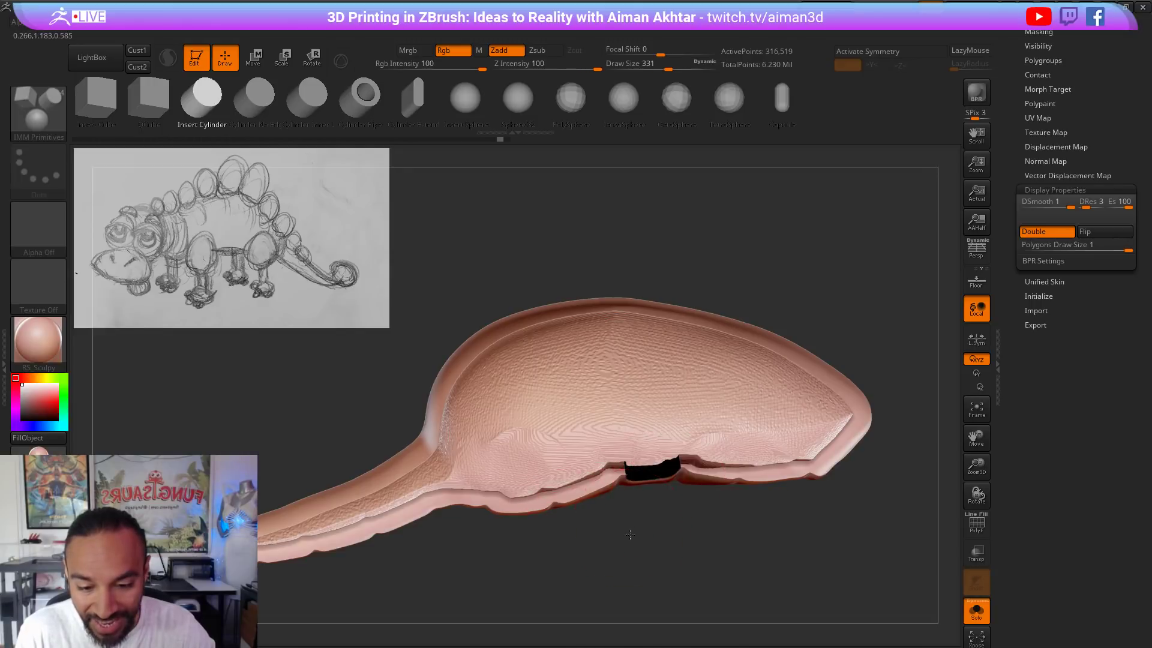
mouse_move(633, 535)
left_mouse_down()
mouse_move(627, 561)
mouse_move(577, 563)
left_mouse_up()
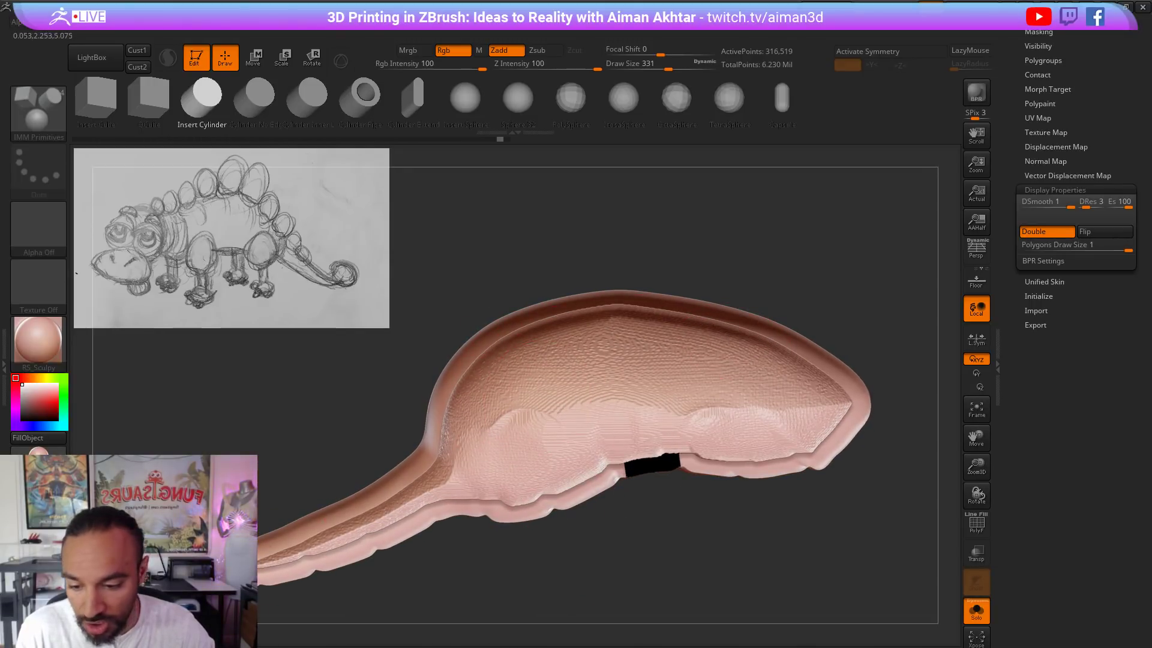
left_click_drag(686, 519, 784, 482, "alt")
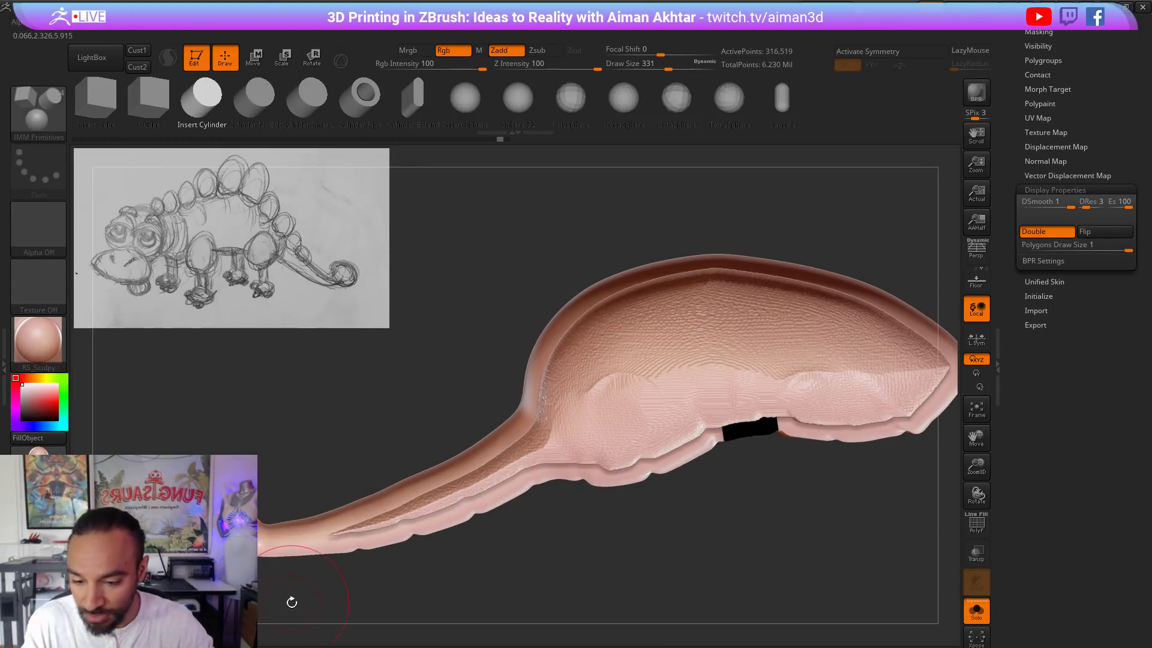
left_click_drag(292, 602, 555, 420)
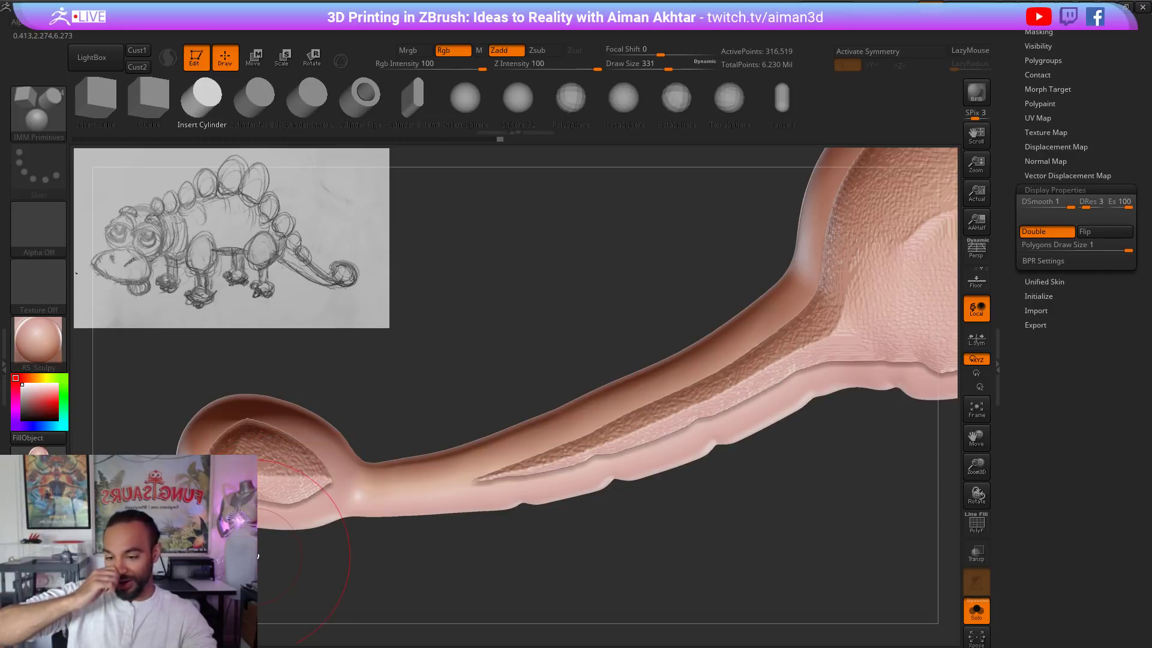
Step: Turn off double-sided display and examine the cavities in the main body and the tail tip
key("ctrl+d")
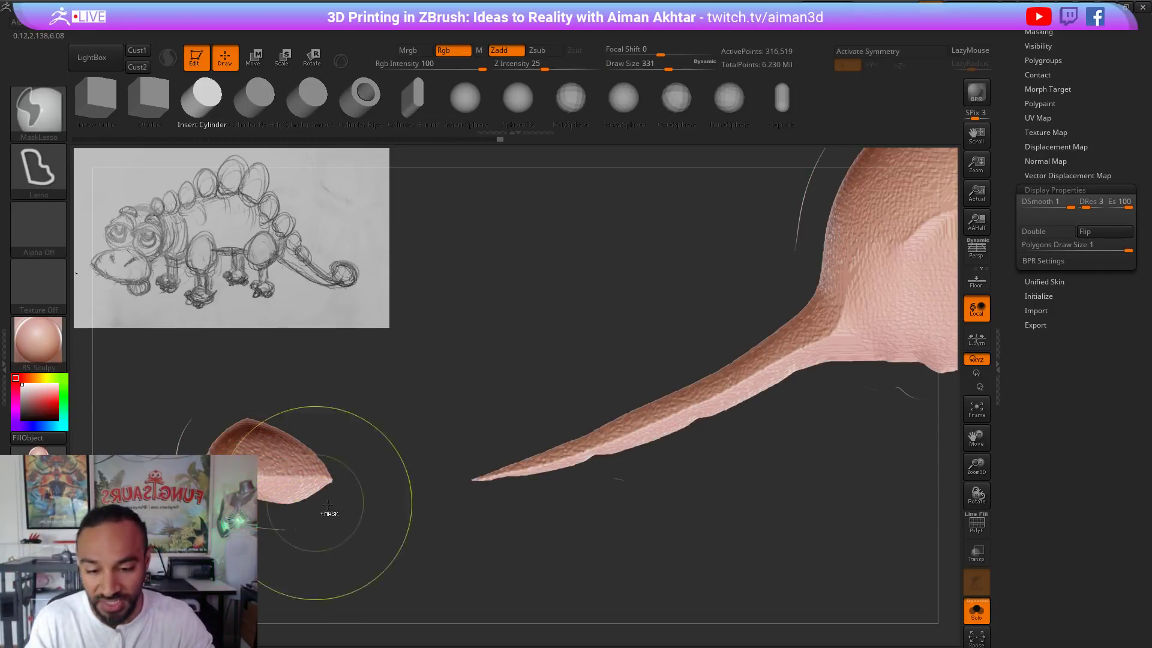
left_click_drag(689, 545, 637, 547, "alt")
left_click_drag(765, 505, 401, 544, "alt")
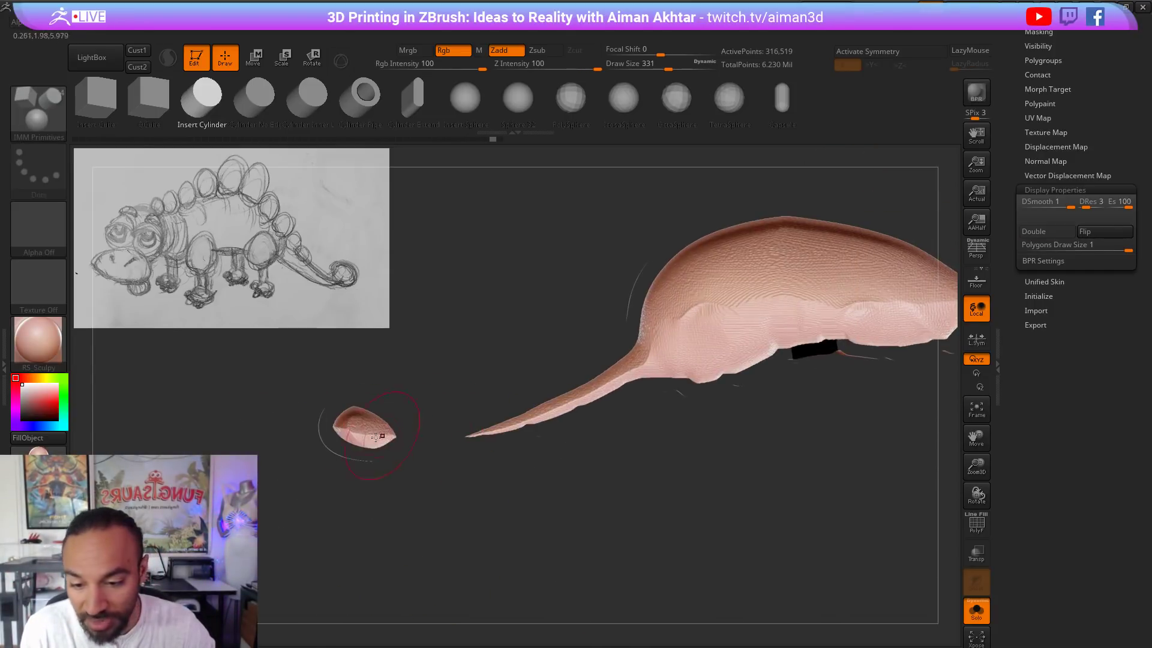
Step: Undo the lengthwise cut and the hollowing of the body, and show the rest of the model again
key("ctrl+z")
key("ctrl+z")
left_click_drag(702, 480, 825, 473)
left_click_drag(824, 473, 595, 514, "alt")
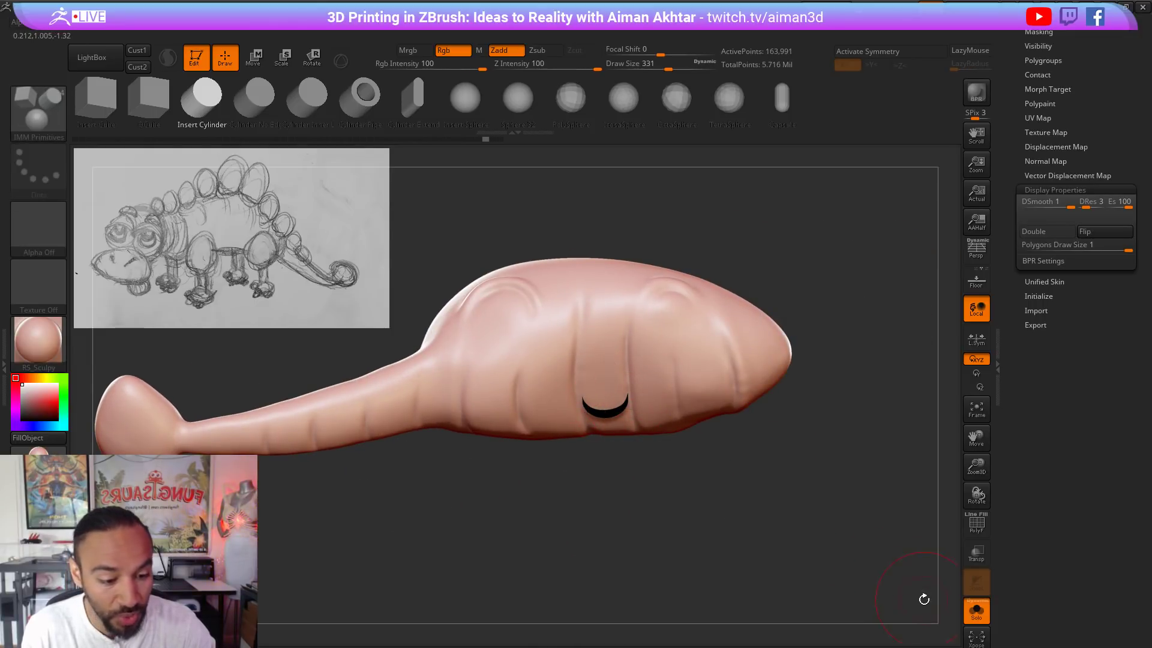
left_click(971, 618)
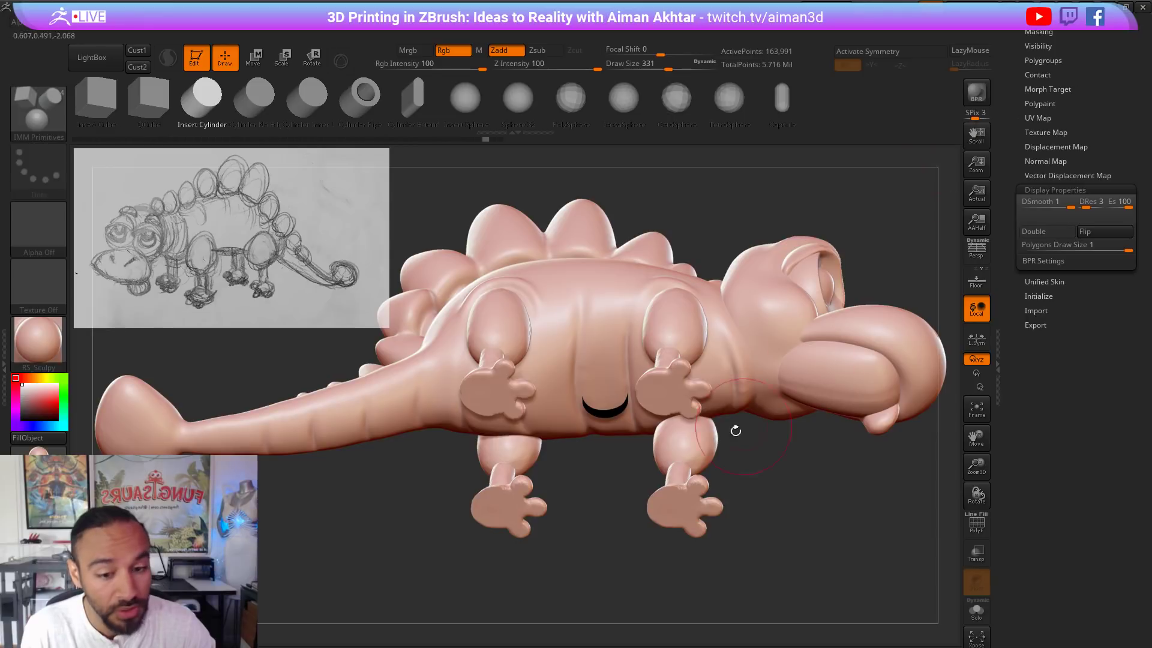
key("ctrl+a")
left_click(600, 438, "ctrl")
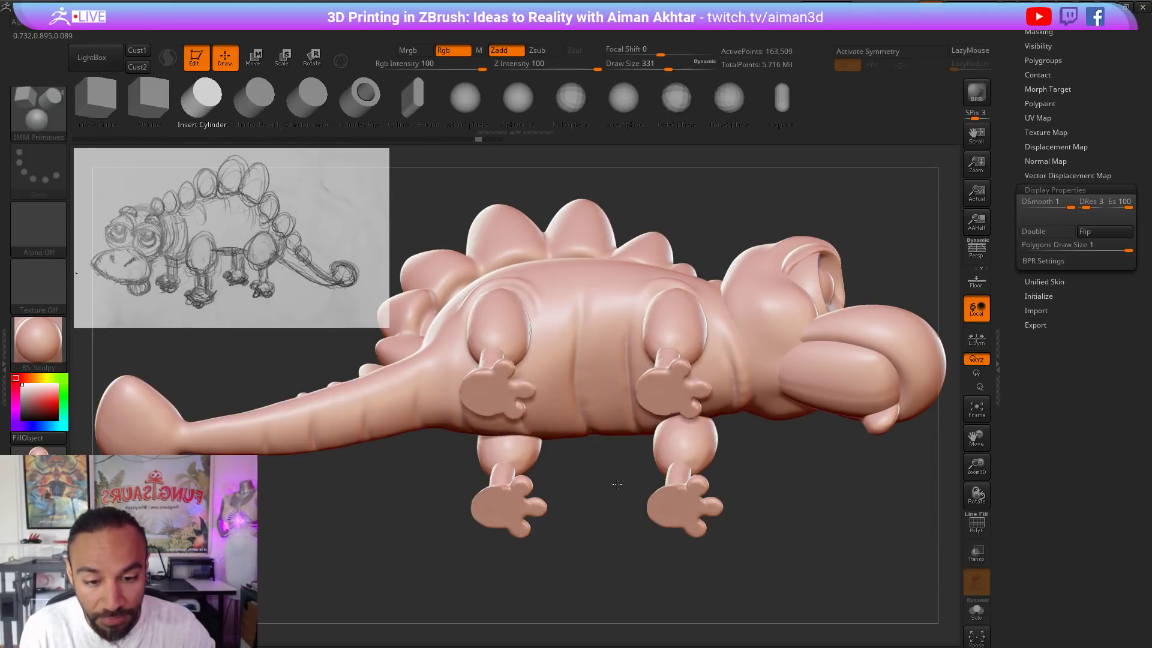
Step: Reduce the brush's draw size to 158, select the lower jaw from below and smooth its underside
left_click_drag(617, 484, 616, 473, "alt")
key("s")
key("shift")
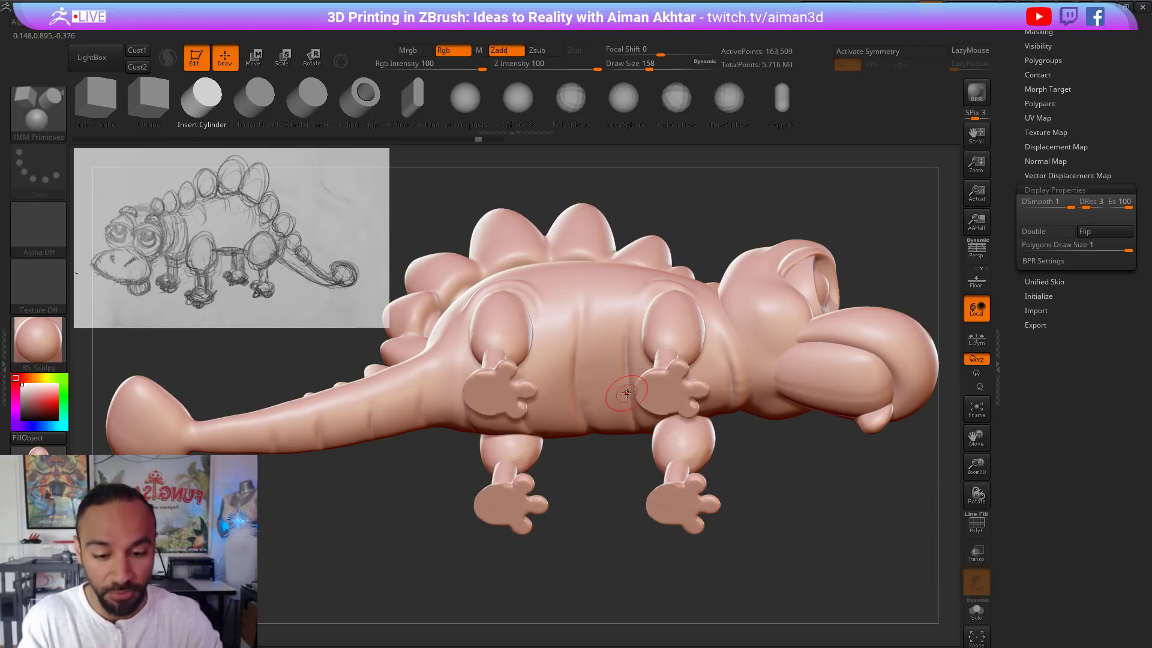
mouse_move(815, 542)
left_mouse_down("alt")
mouse_move(785, 542)
mouse_move(787, 486)
mouse_move(817, 524)
mouse_move(837, 342)
left_mouse_up("alt")
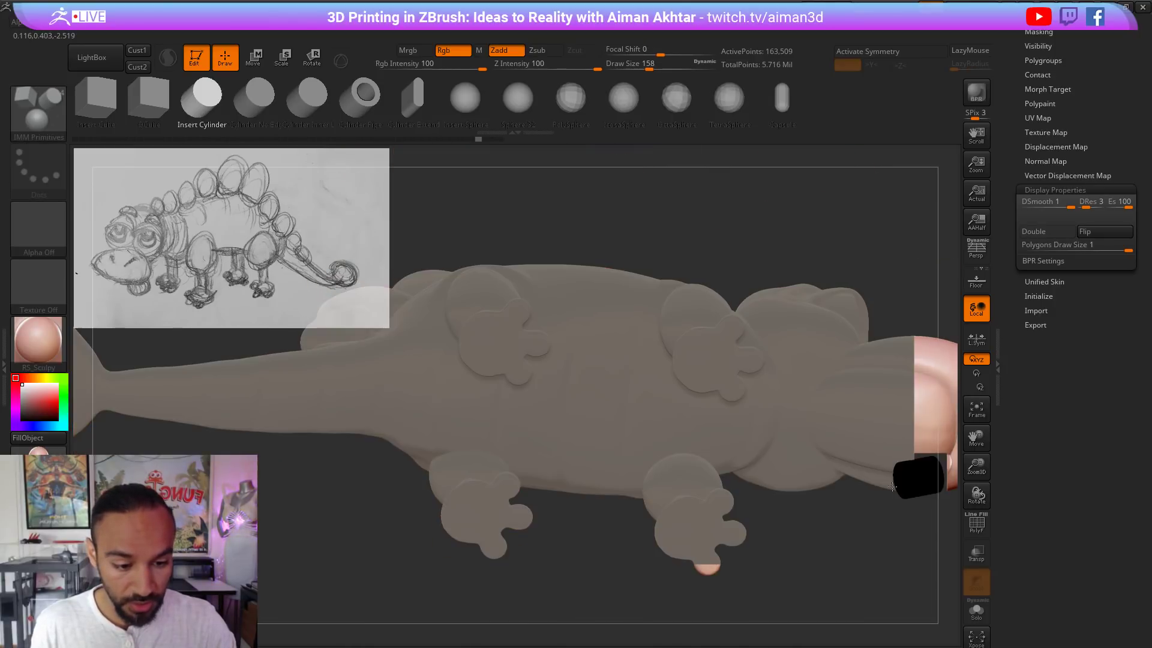
mouse_move(897, 541)
left_mouse_down("alt")
mouse_move(824, 543)
mouse_move(806, 502)
left_mouse_up("alt")
key("shift")
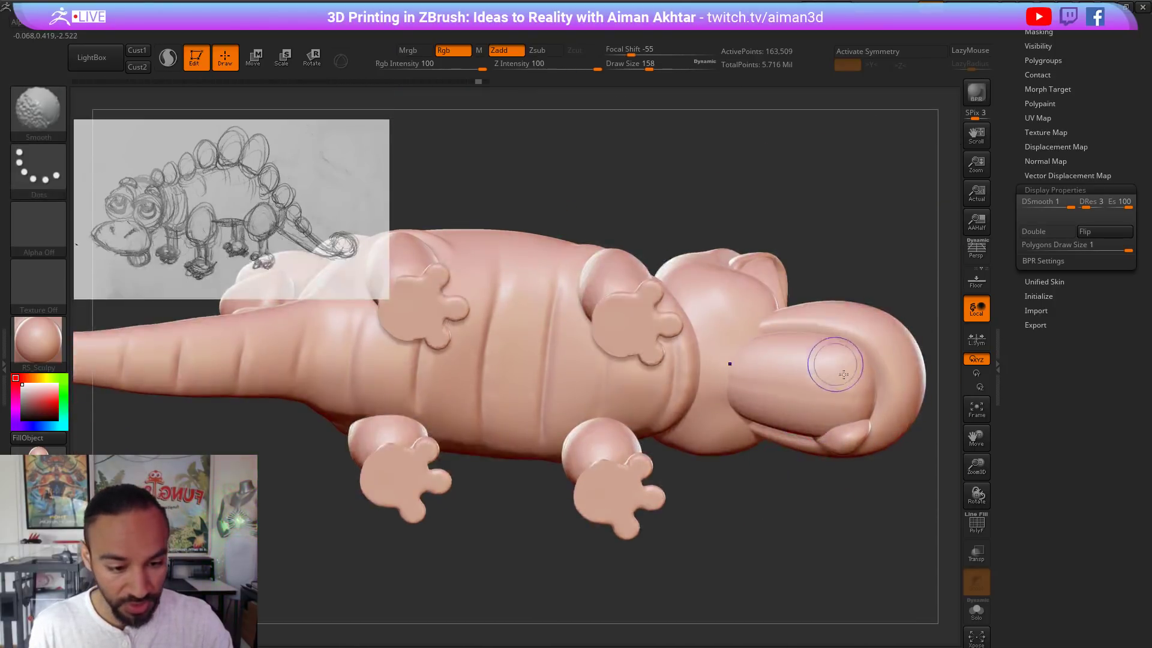
left_click(848, 395, "alt")
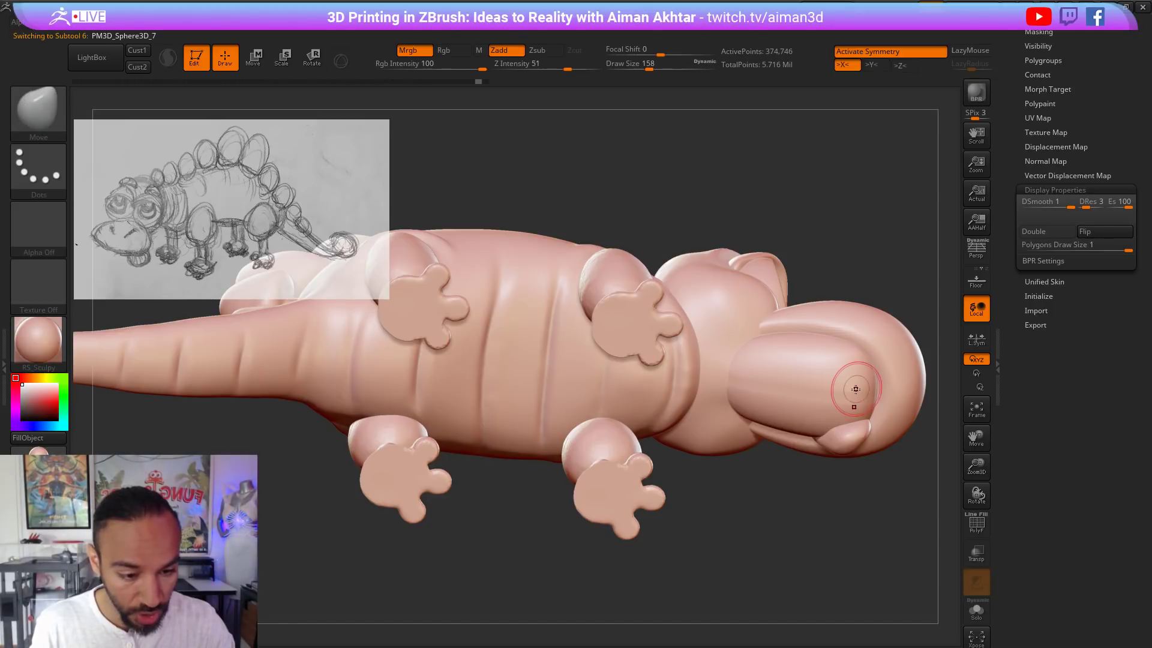
left_click_drag(844, 394, 808, 396, "shift")
Step: Remesh the lower jaw with DynaMesh at resolution 104
left_click_drag(1109, 53, 1108, 175)
left_click_drag(1072, 71, 1093, 131)
left_click(1058, 84)
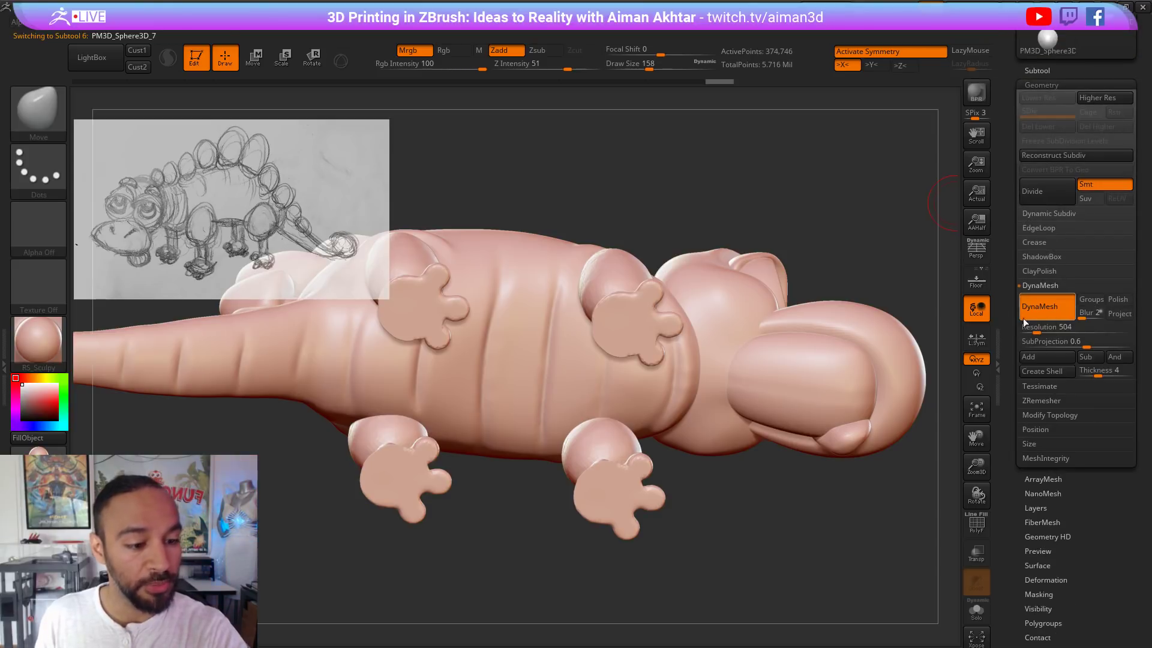
key("ctrl")
left_click(1056, 327)
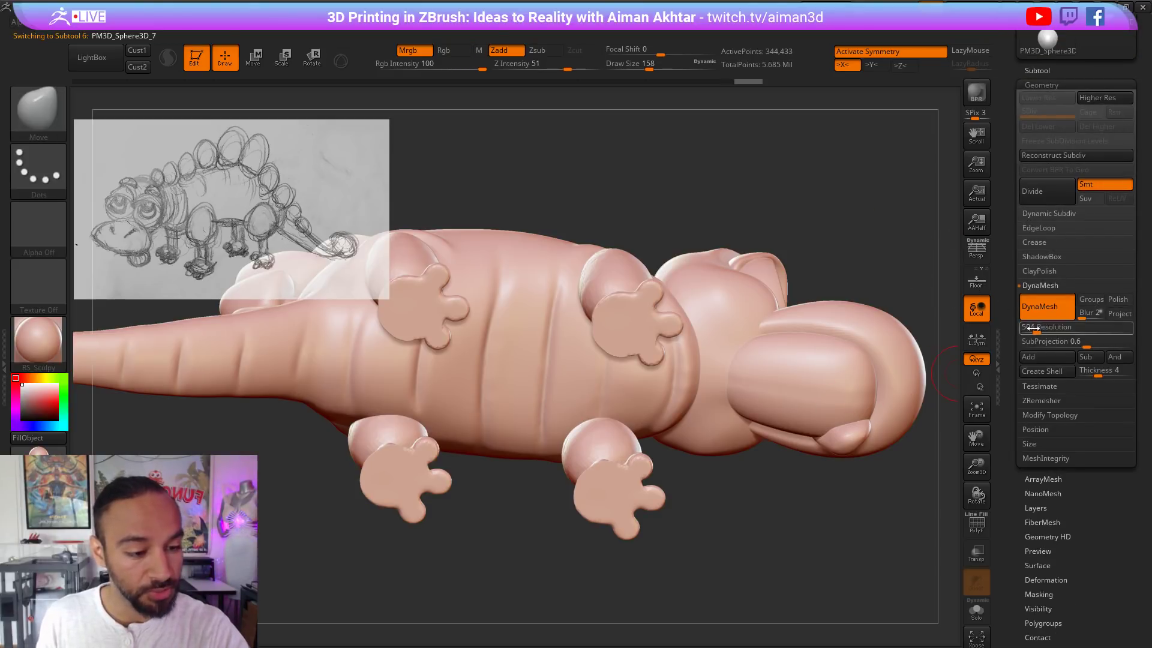
type("104")
key("Return")
left_click_drag(874, 242, 891, 274, "ctrl")
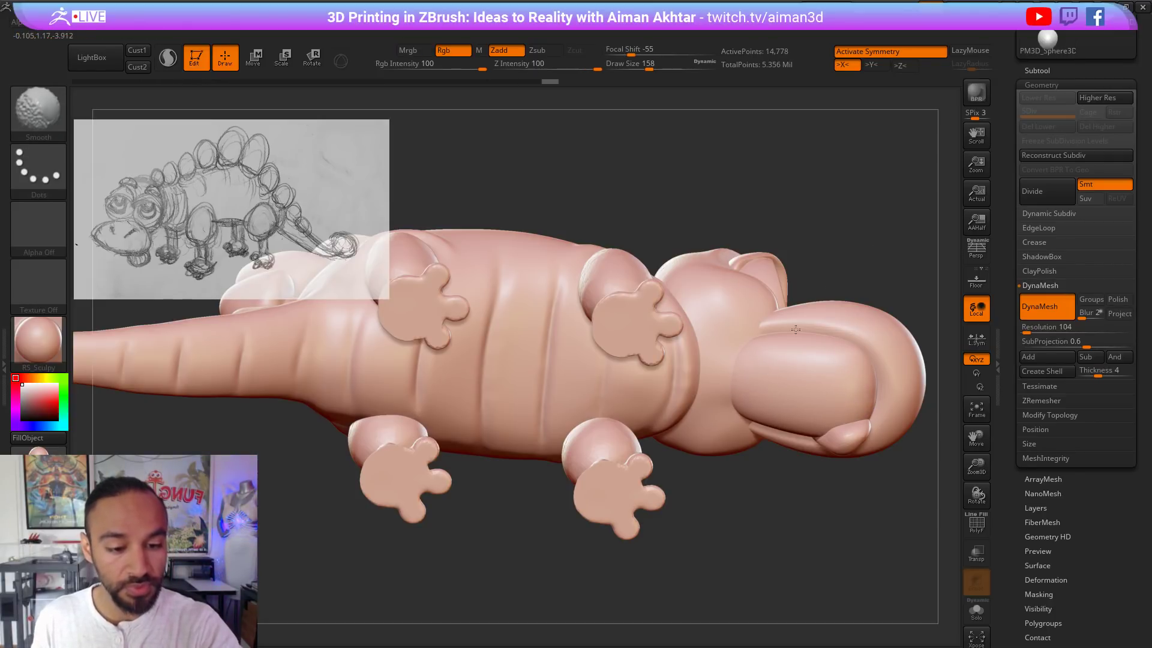
Step: Select the body in side view and pull down the underside of the tail base with the Move brush, raising the draw size to 508
left_click(733, 388, "alt")
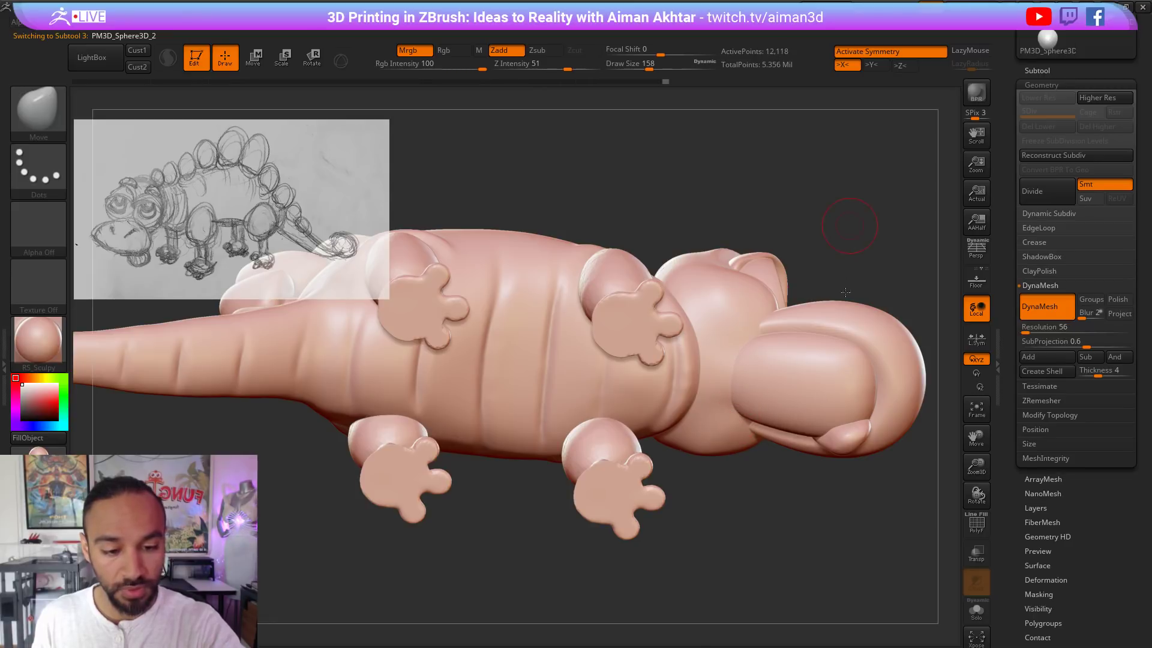
left_click_drag(846, 292, 501, 498)
left_click_drag(694, 478, 714, 489, "alt")
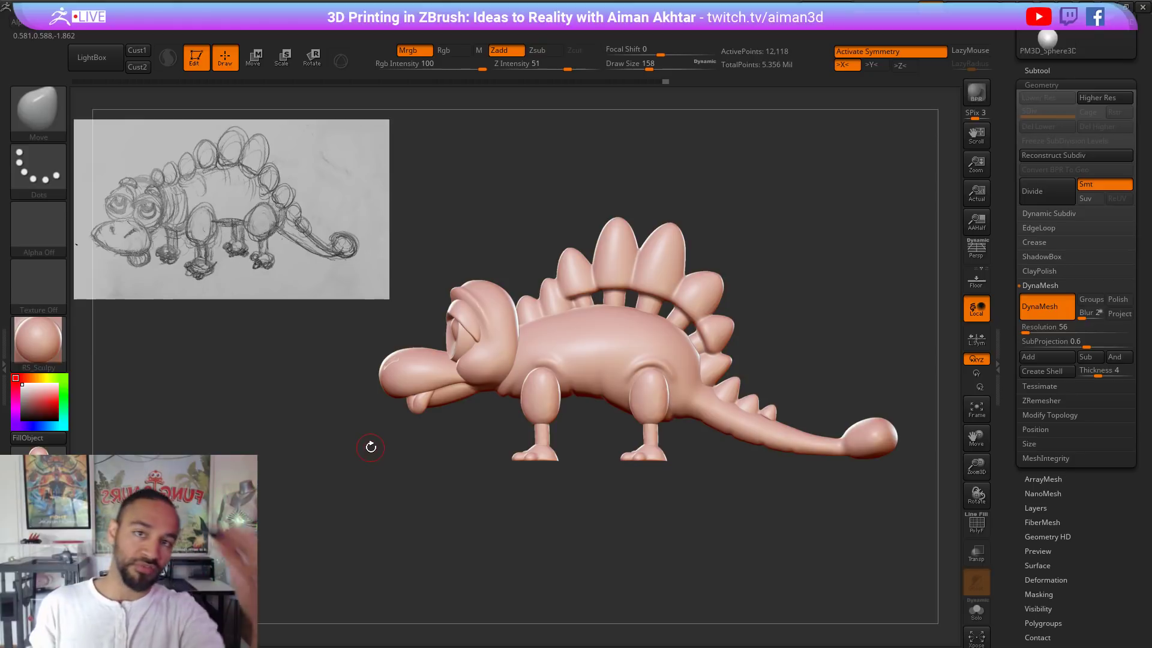
left_click(708, 428, "alt")
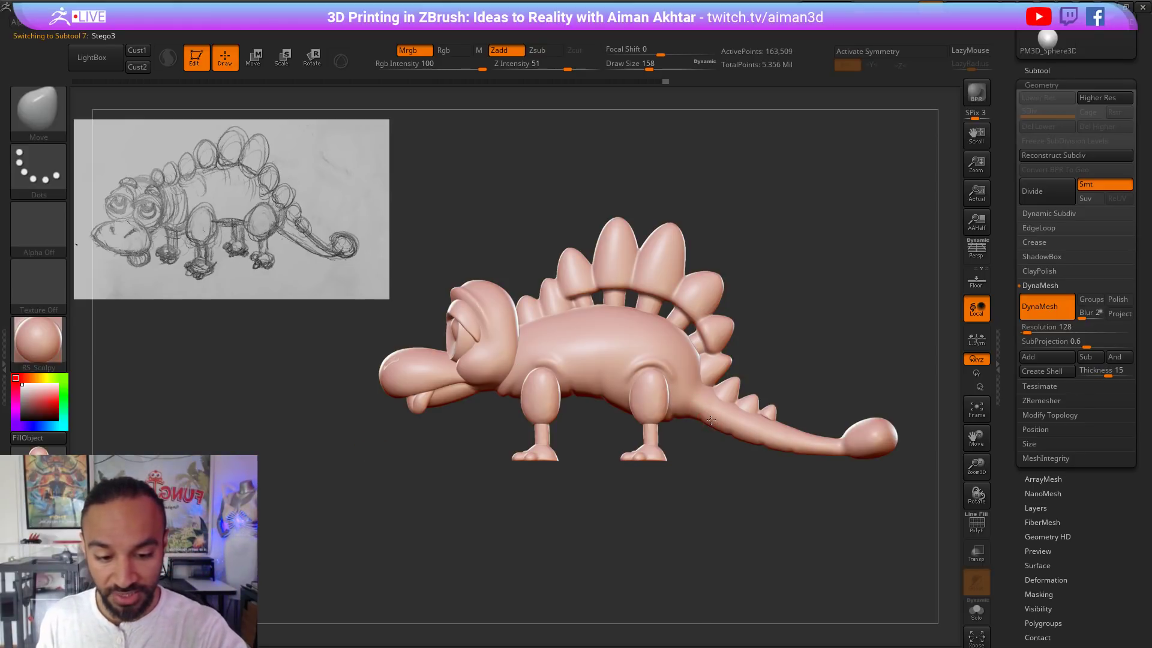
key("s")
left_click_drag(695, 418, 705, 421)
key("s")
left_click_drag(697, 466, 524, 439)
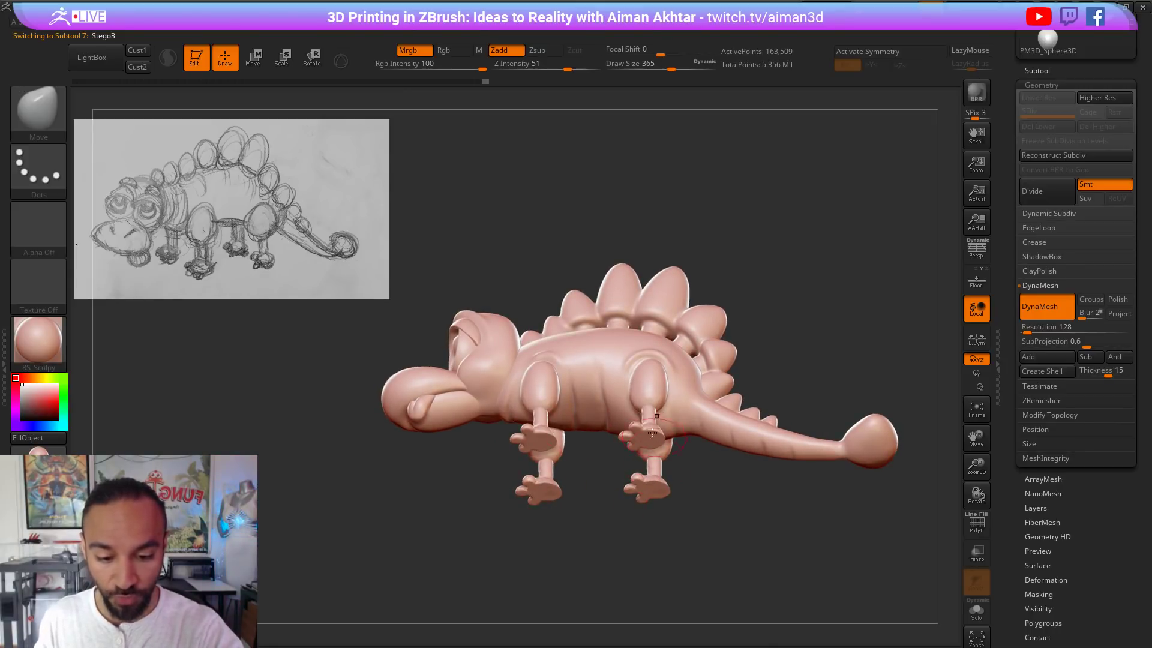
left_click_drag(721, 481, 713, 479, "shift")
key("s")
left_click_drag(696, 427, 707, 427)
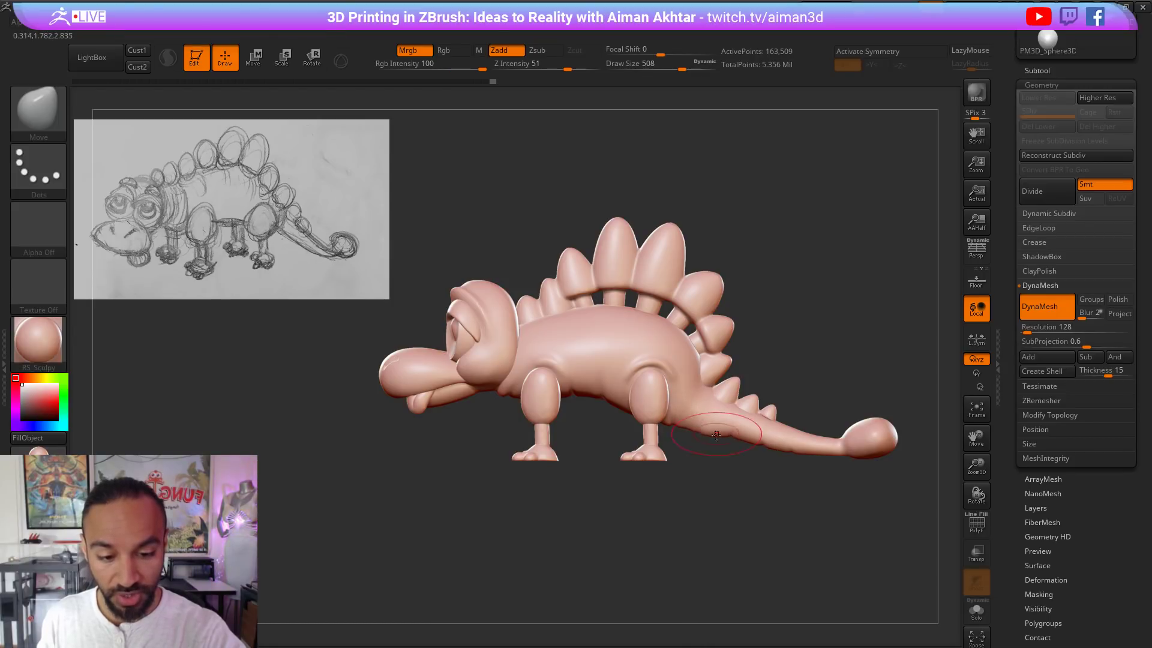
mouse_move(717, 434)
left_mouse_down()
mouse_move(725, 449)
mouse_move(773, 455)
left_mouse_up()
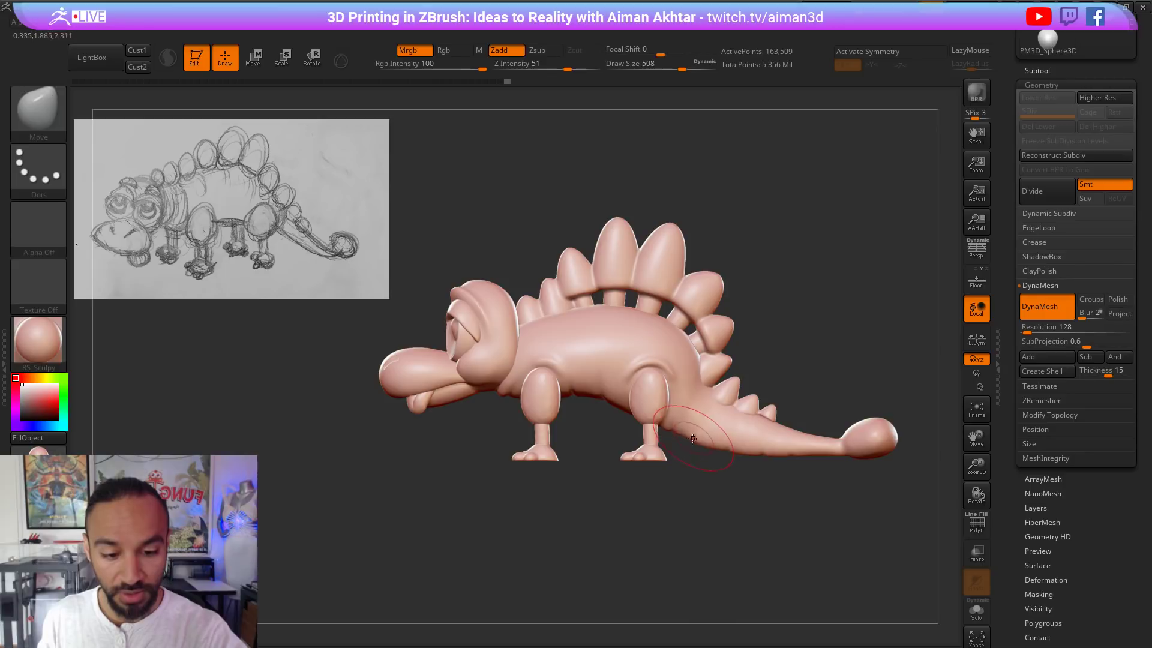
key("ctrl")
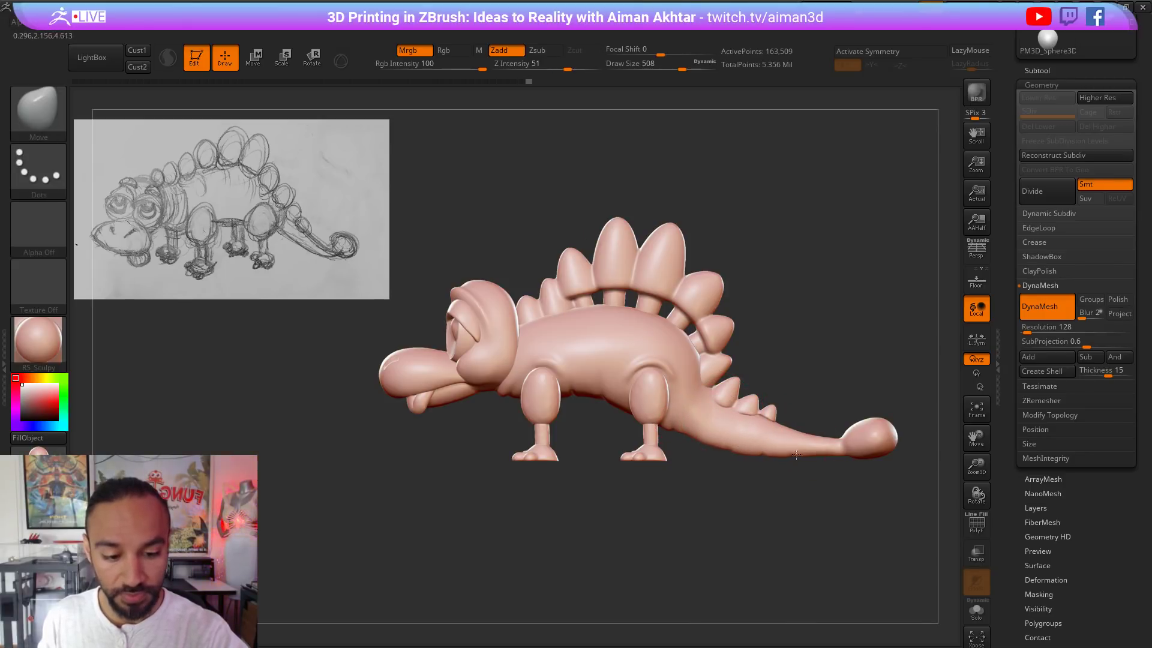
Step: Even out the underside of the tail toward its tip and lower the tail club slightly with the Move brush, reducing the draw size to 408
left_click_drag(797, 454, 797, 457)
left_click_drag(797, 455, 832, 454)
key("s")
mouse_move(831, 454)
left_mouse_down()
mouse_move(889, 459)
mouse_move(854, 429)
left_mouse_up()
key("s")
key("s")
key("s")
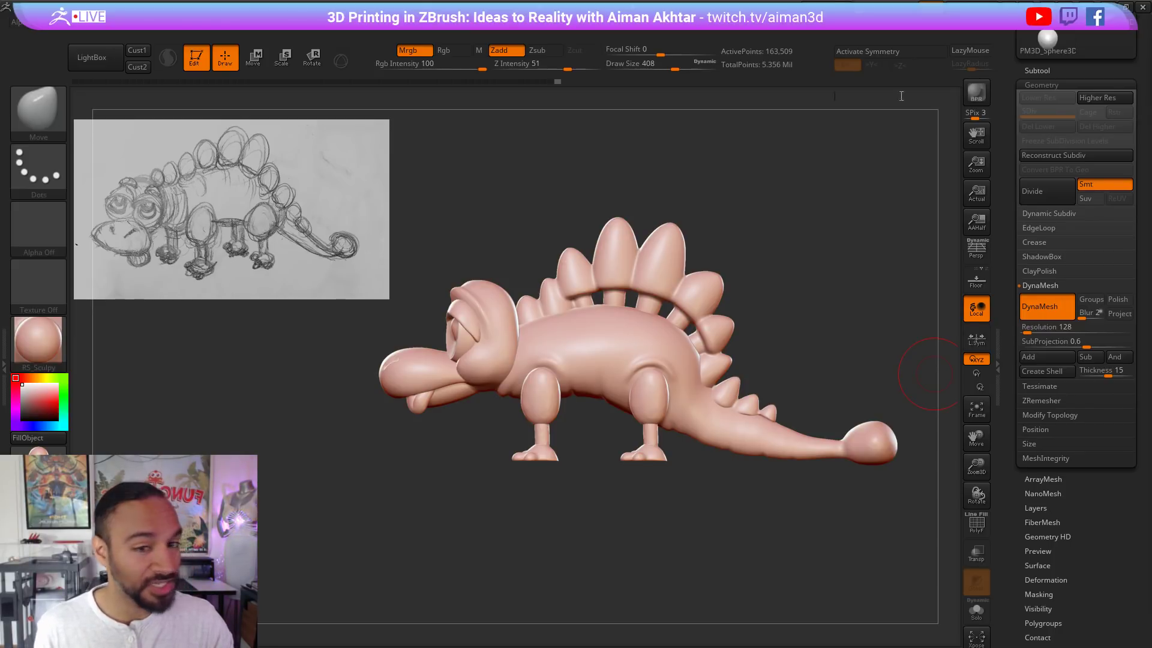
Step: Switch to the browser and look through the stegosaurus image results for reference
left_click_drag(443, 59, 542, 41)
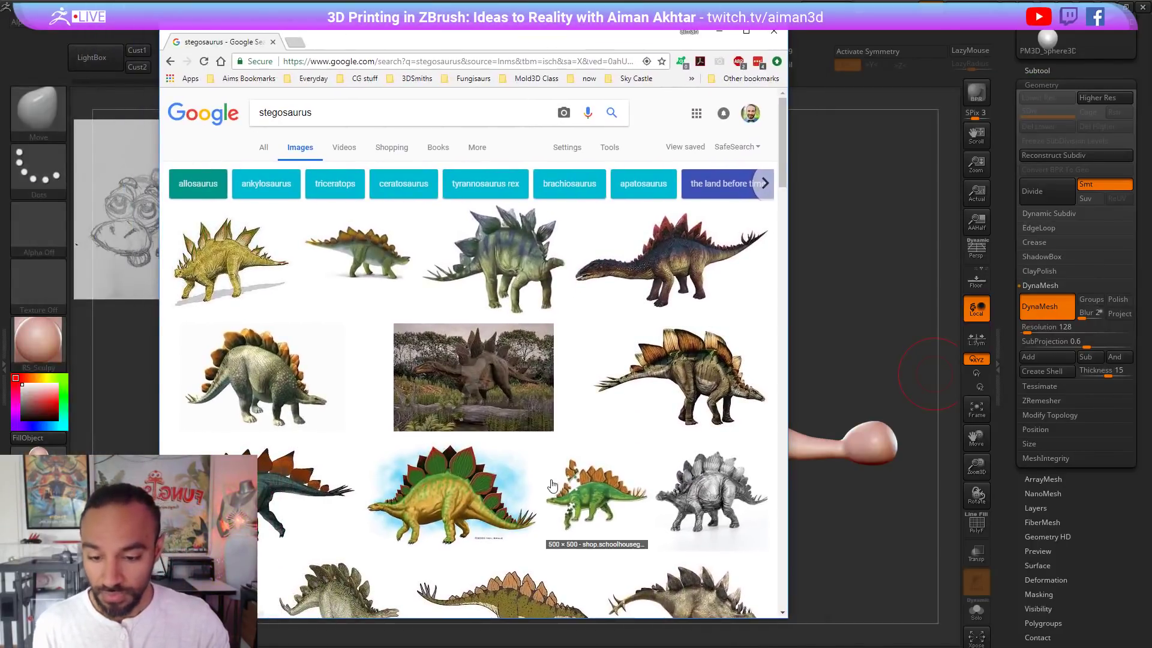
scroll(546, 454, "down", 1)
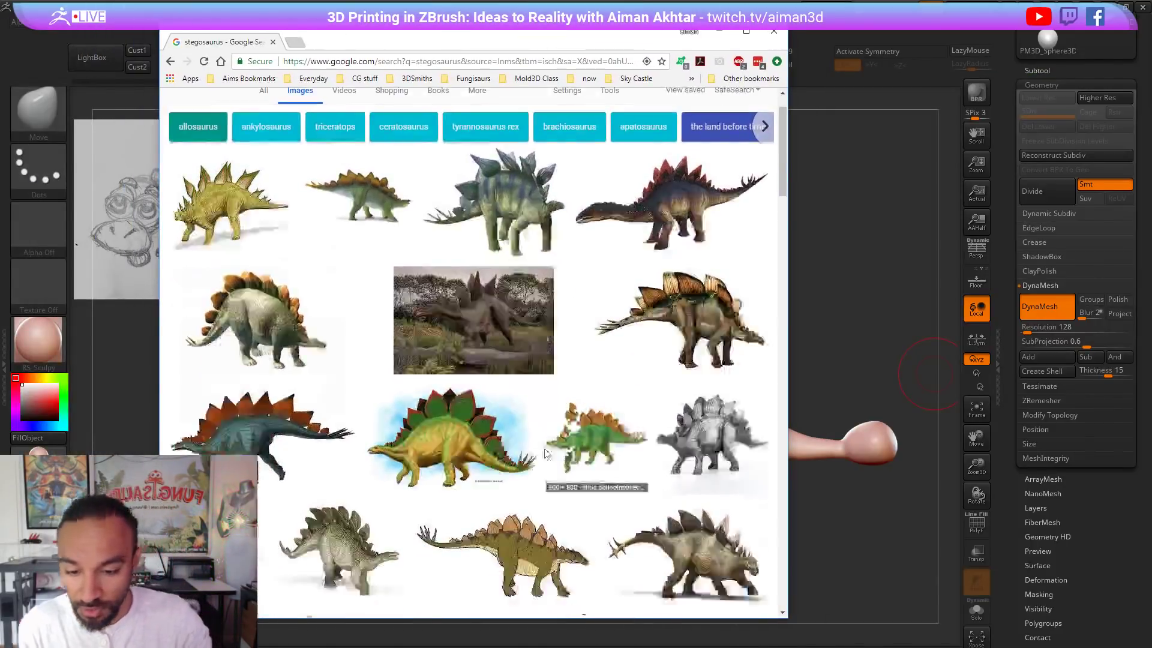
scroll(547, 455, "down", 3)
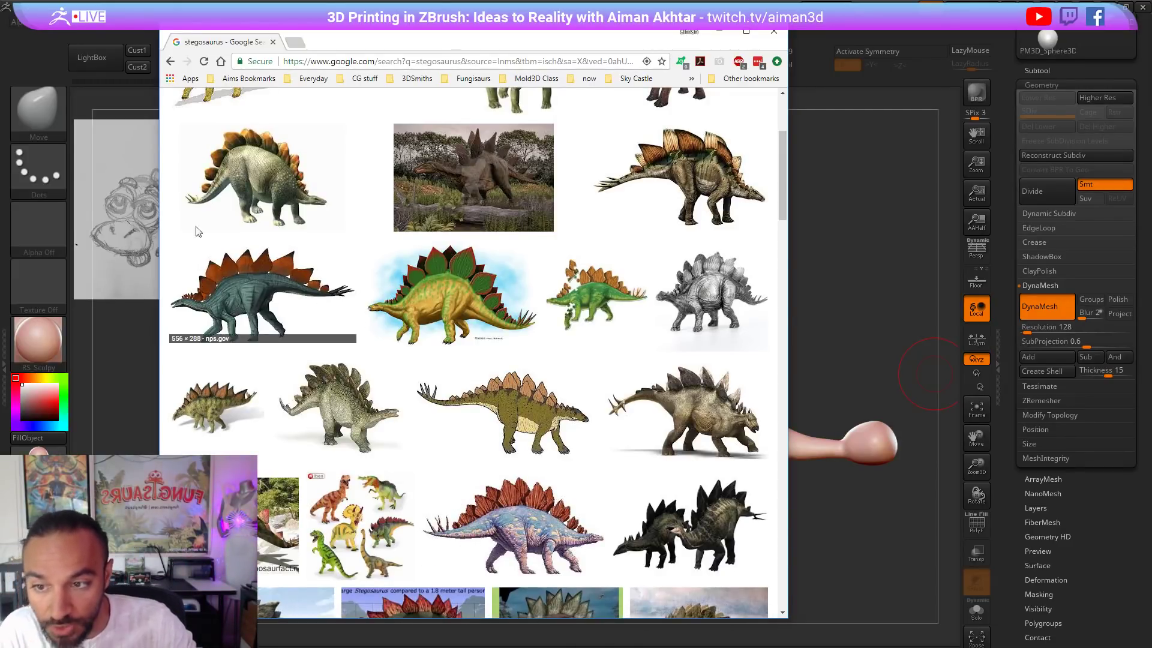
left_click_drag(556, 32, 0, 32)
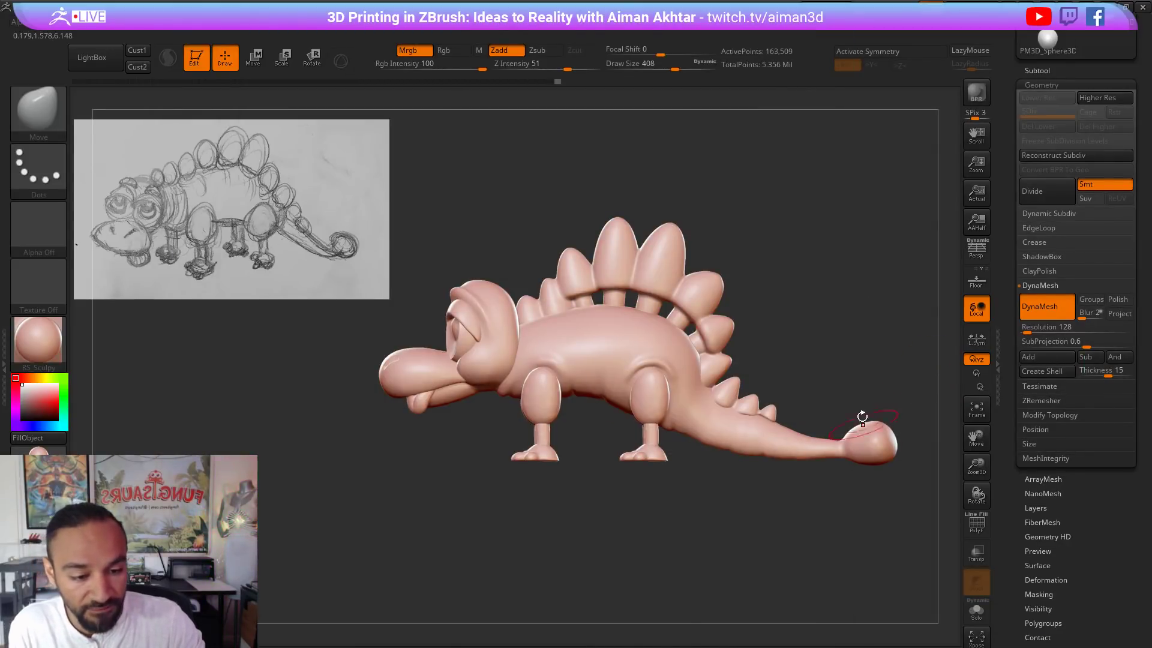
Step: Pull the tail club toward the body at draw size 1000, then set the Move brush to 422 for the tail base
left_click_drag(775, 375, 752, 371, "alt")
key("s")
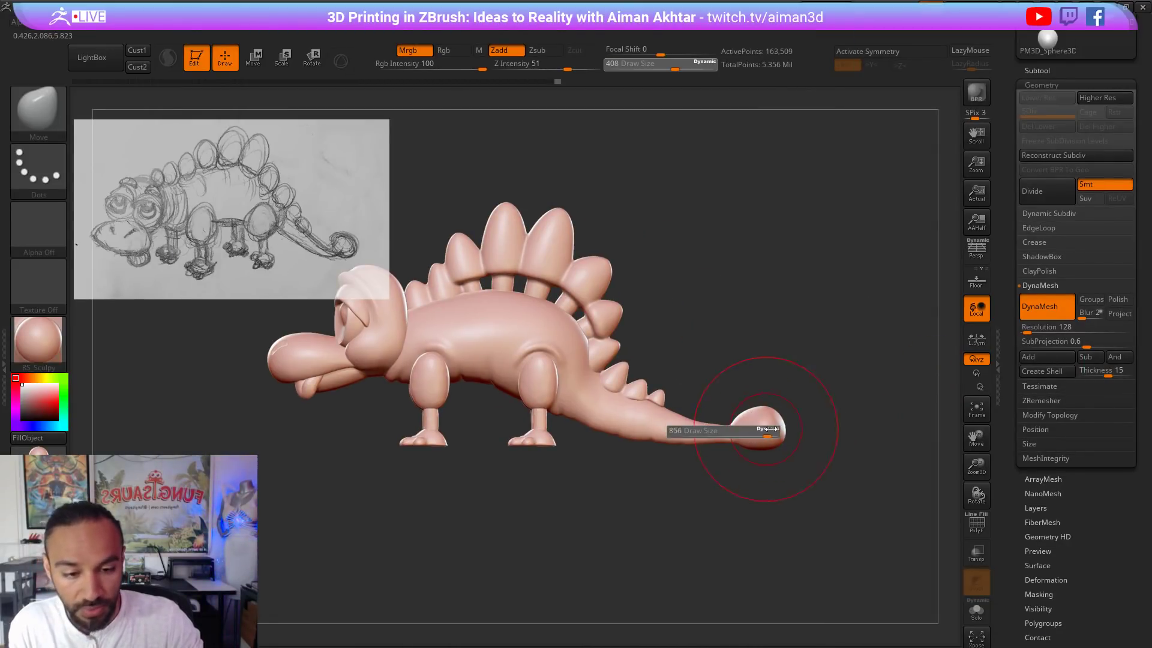
left_click_drag(776, 430, 703, 442)
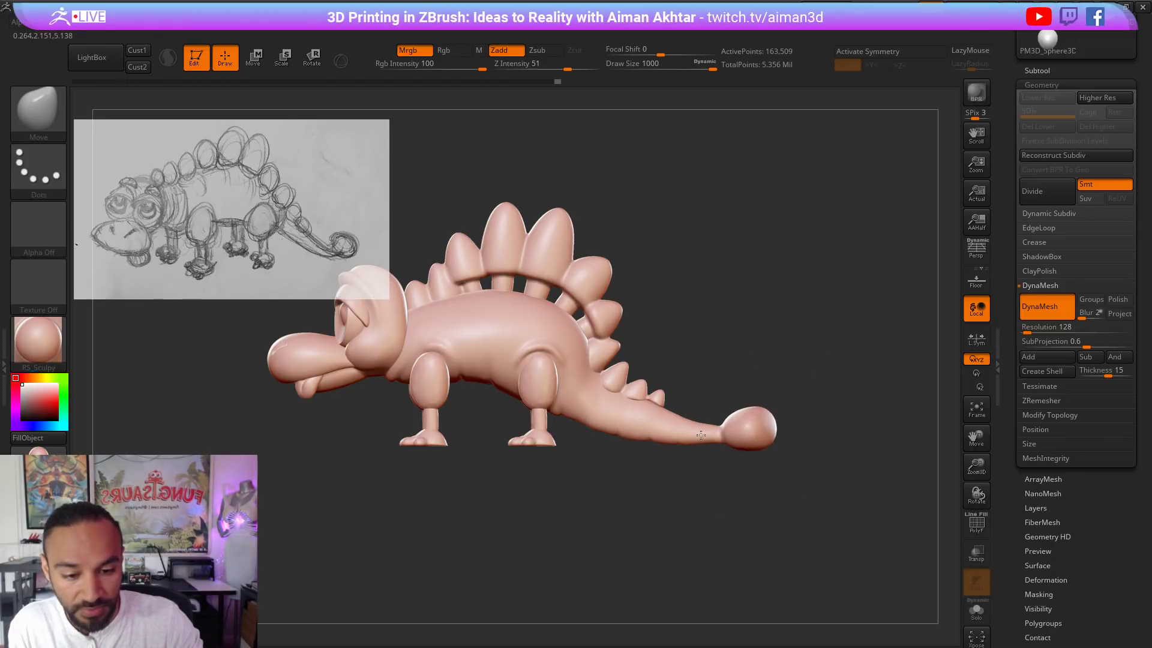
key("s")
mouse_move(590, 431)
left_mouse_down()
mouse_move(570, 430)
mouse_move(555, 406)
left_mouse_up()
key("s")
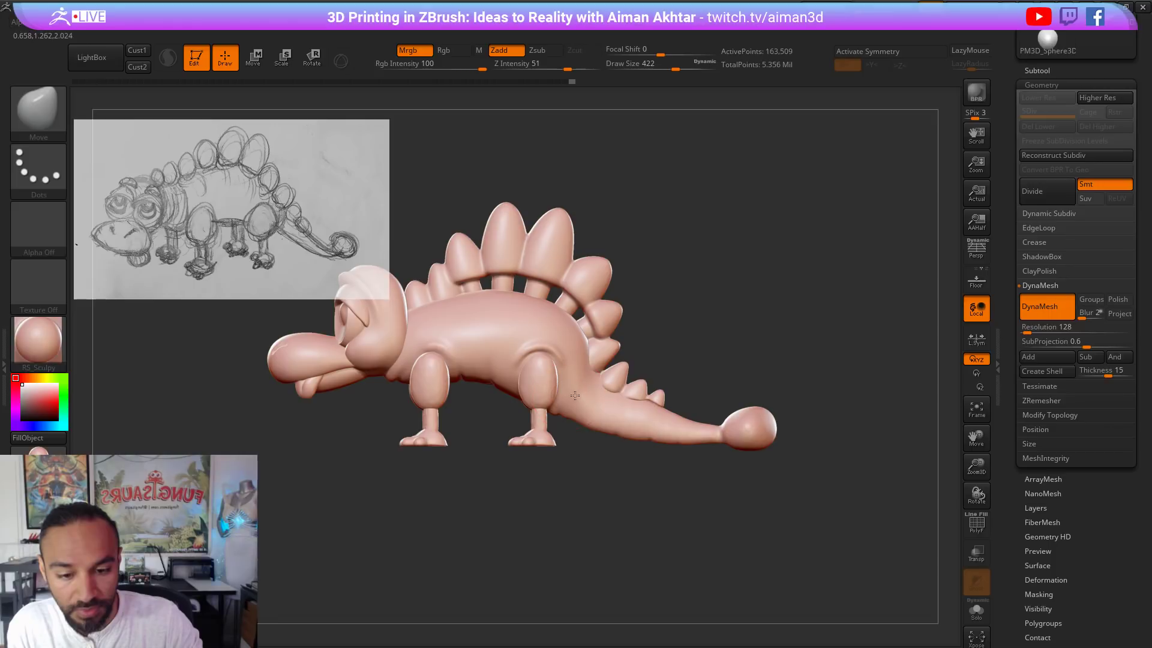
Step: Select the back plates and nudge the small ones along the tail with the Move brush at draw size 324
left_click(613, 384, "alt")
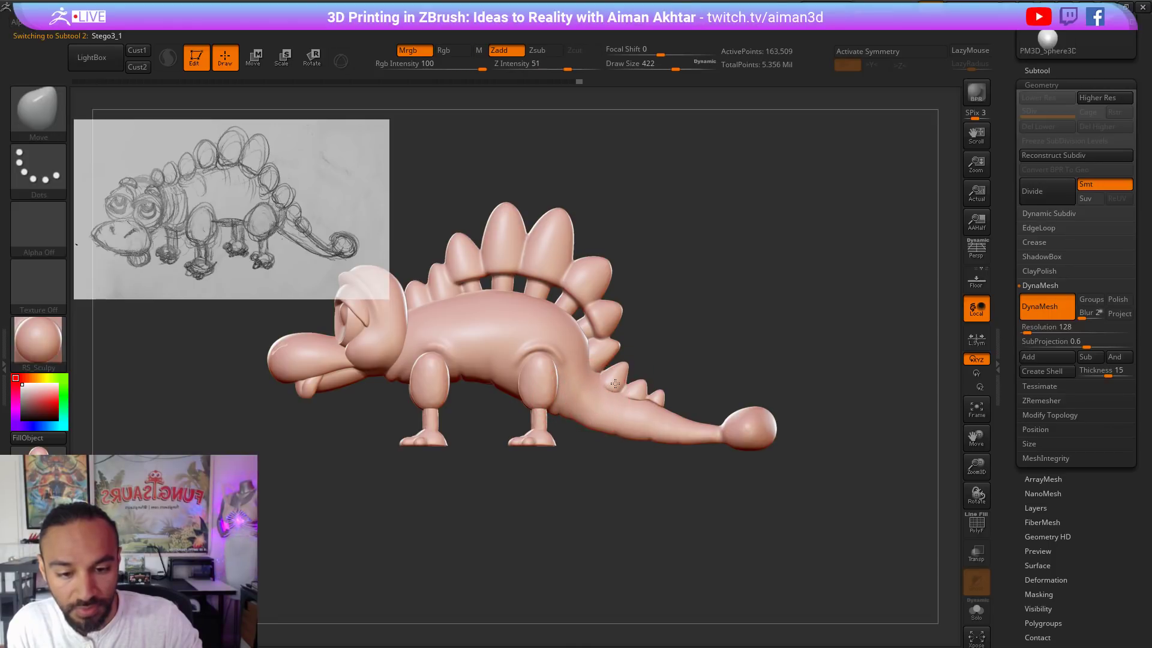
key("s")
mouse_move(616, 381)
left_mouse_down()
mouse_move(643, 382)
mouse_move(654, 402)
mouse_move(639, 404)
mouse_move(652, 410)
mouse_move(707, 389)
left_mouse_up()
left_click(655, 410, "alt")
key("s")
left_click(655, 402, "alt")
key("s")
key("s")
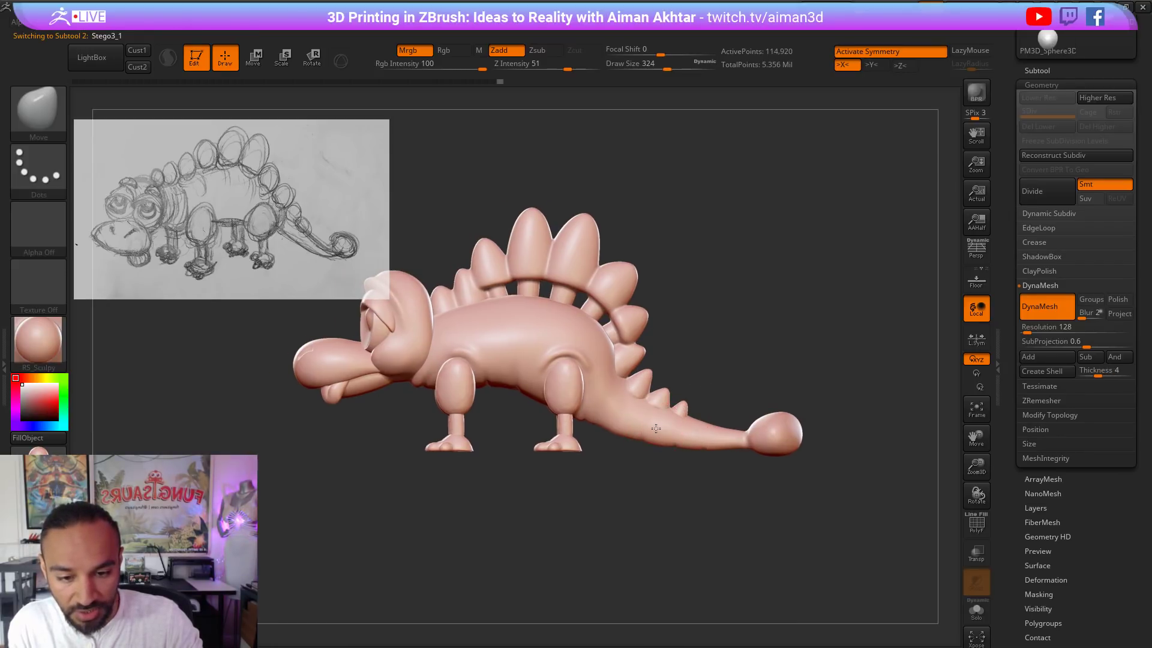
Step: Reselect the body and refine the underside of the tail with the Move brush at draw sizes 585, 492 and 695
left_click(652, 426, "alt")
key("s")
mouse_move(653, 429)
left_mouse_down()
mouse_move(678, 429)
mouse_move(658, 439)
left_mouse_up()
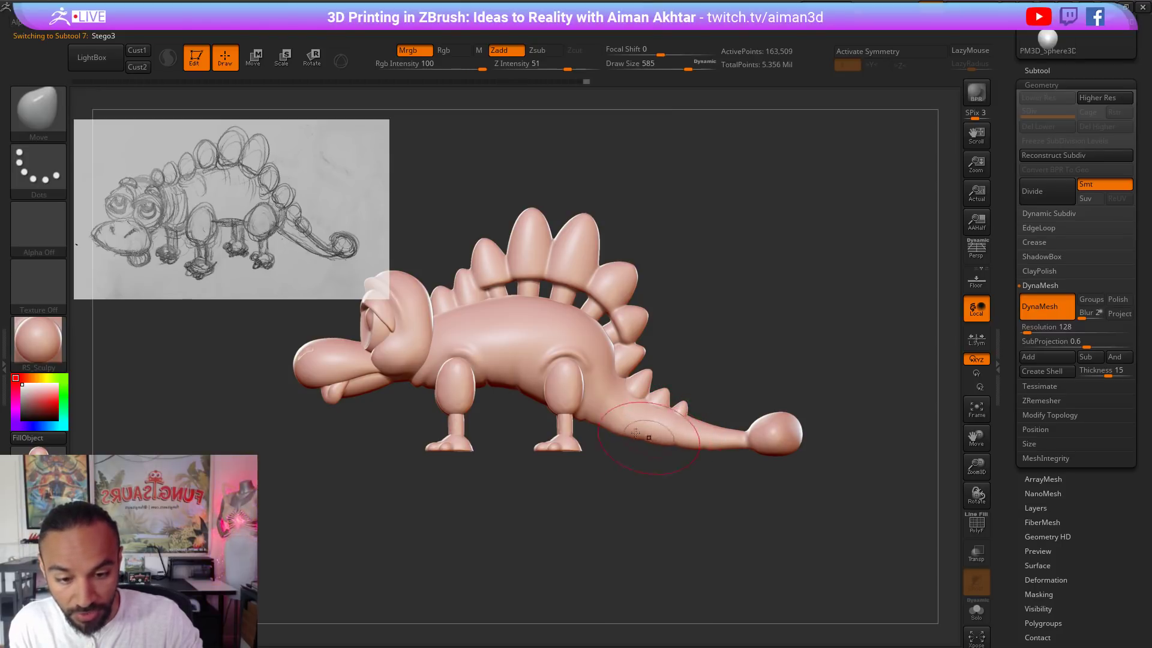
left_click_drag(624, 433, 622, 433)
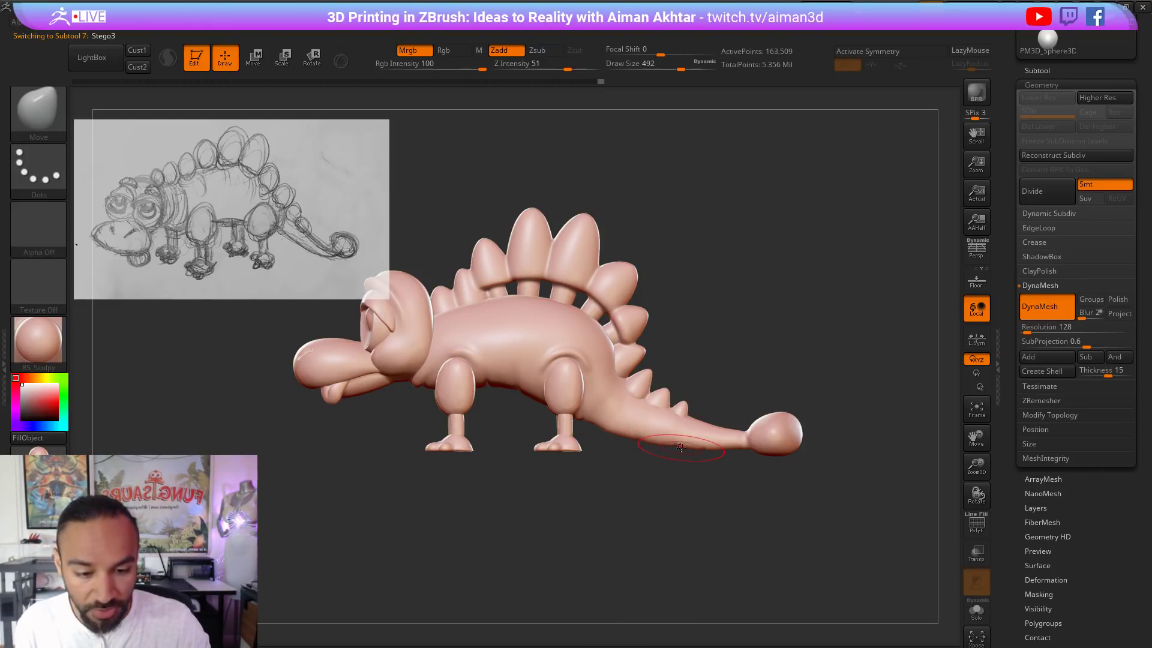
key("s")
mouse_move(756, 441)
left_mouse_down()
mouse_move(824, 440)
mouse_move(733, 433)
left_mouse_up()
key("s")
key("s")
Step: Make the body and tail club symmetrical with Mirror And Weld
right_click_drag(753, 421, 757, 487)
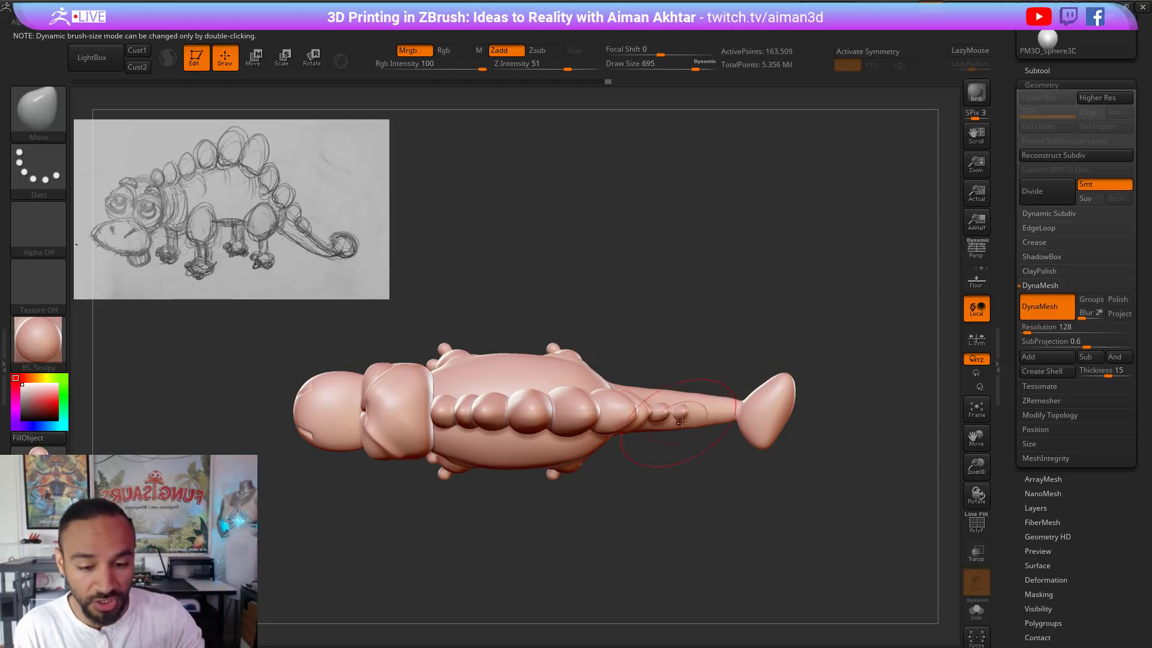
left_click(1044, 414)
left_click(1056, 373)
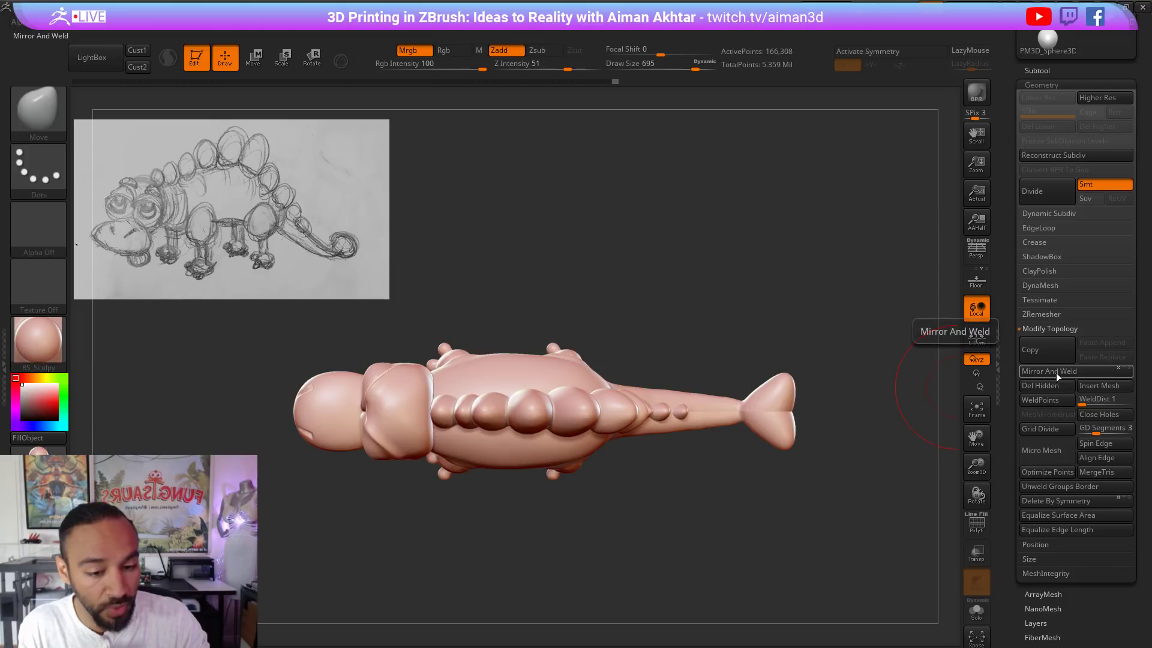
Step: Smooth the end of the tail and reshape its base behind the hind leg with the Move brush at draw size 846
key("shift")
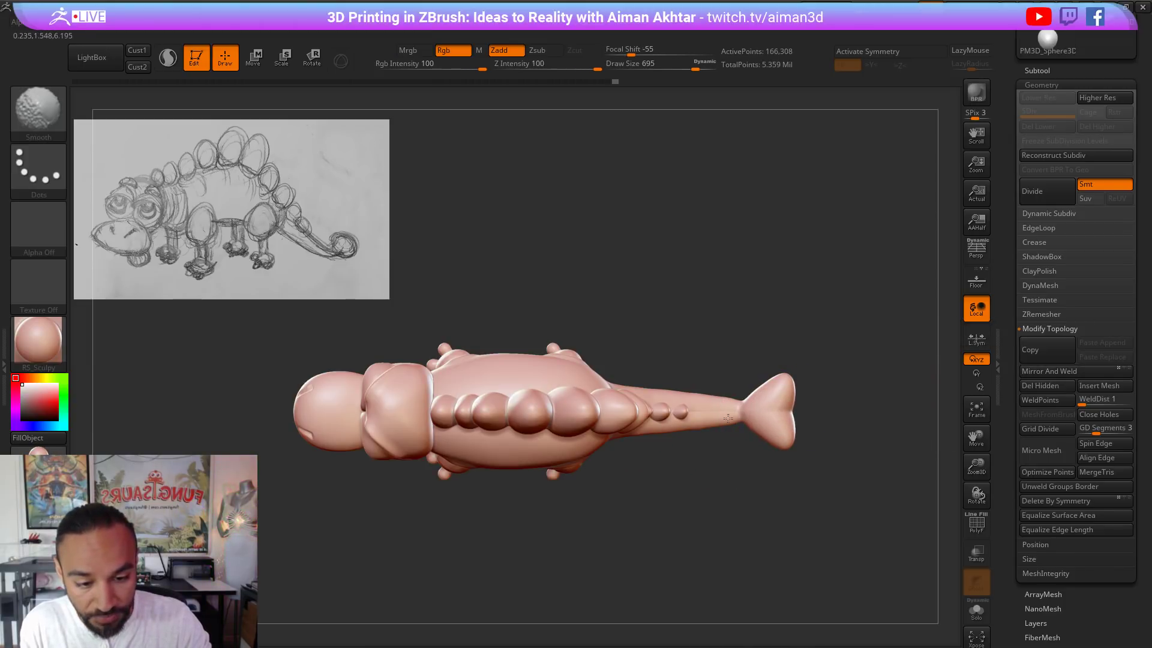
mouse_move(729, 528)
left_mouse_down()
mouse_move(735, 479)
mouse_move(714, 447)
left_mouse_up()
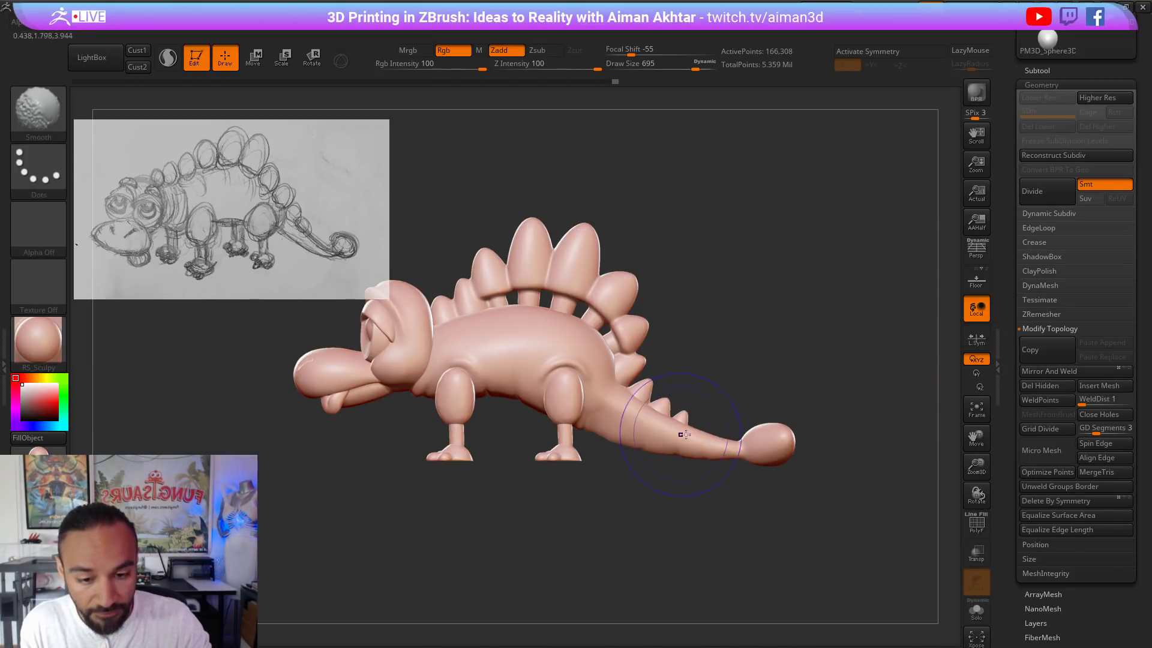
key("s")
mouse_move(613, 413)
left_mouse_down()
mouse_move(635, 413)
mouse_move(584, 430)
left_mouse_up()
key("s")
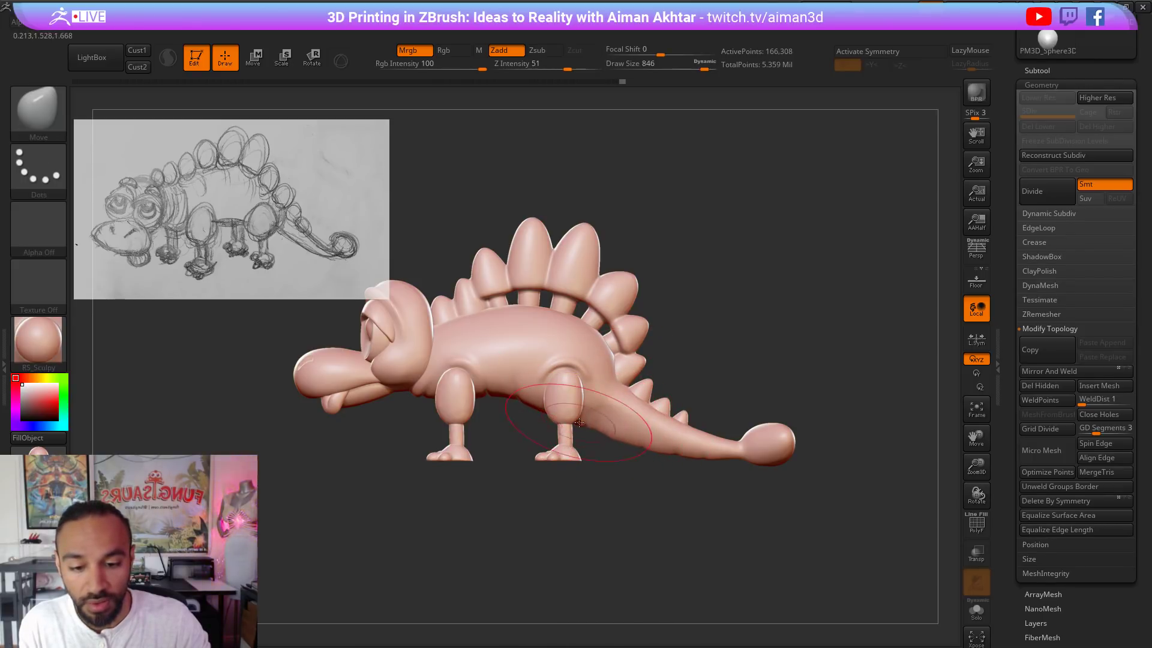
Step: Refine the tail's side profile toward the club with the Move brush at draw sizes 576 and 415
key("s")
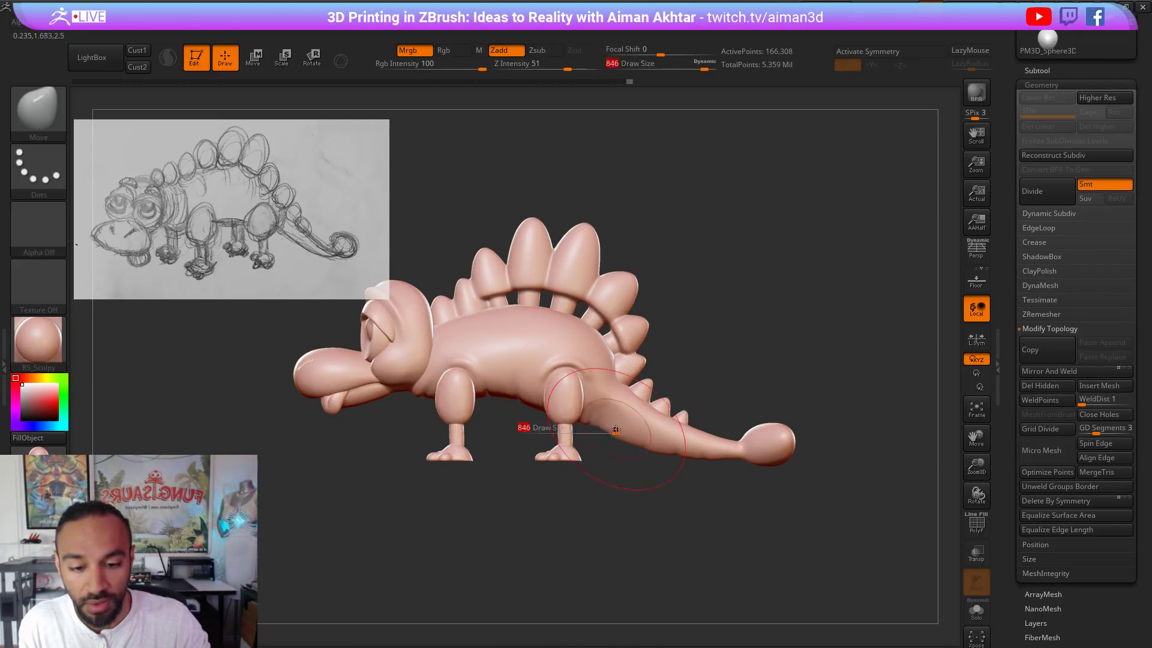
mouse_move(618, 424)
left_mouse_down()
mouse_move(595, 421)
mouse_move(655, 434)
left_mouse_up()
key("s")
key("s")
key("s")
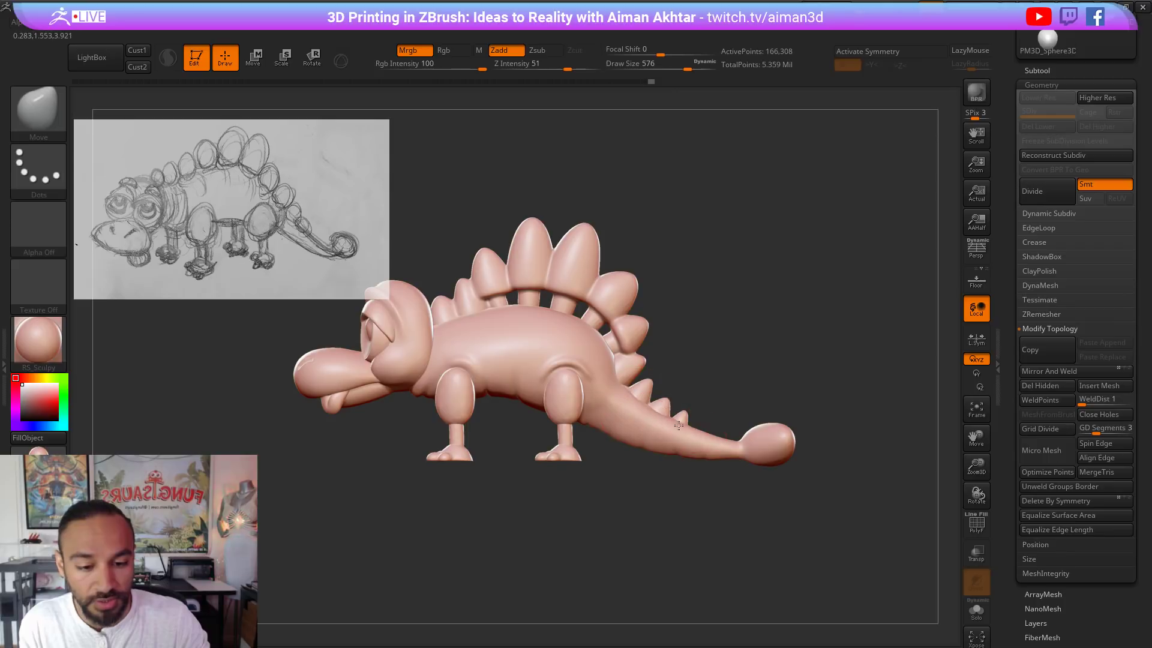
key("s")
left_click_drag(725, 444, 730, 462)
key("s")
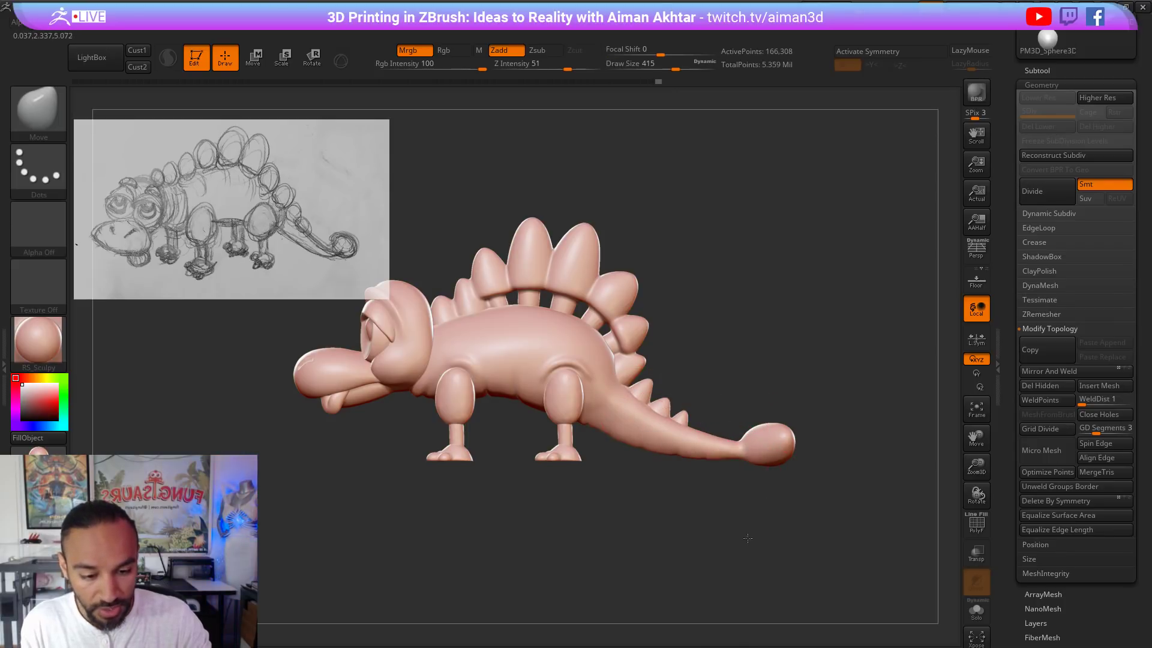
Step: Turn on X symmetry and clip both sides of the tail club into a narrow taper with the ClipCurve brush
left_click_drag(746, 539, 765, 548, "shift")
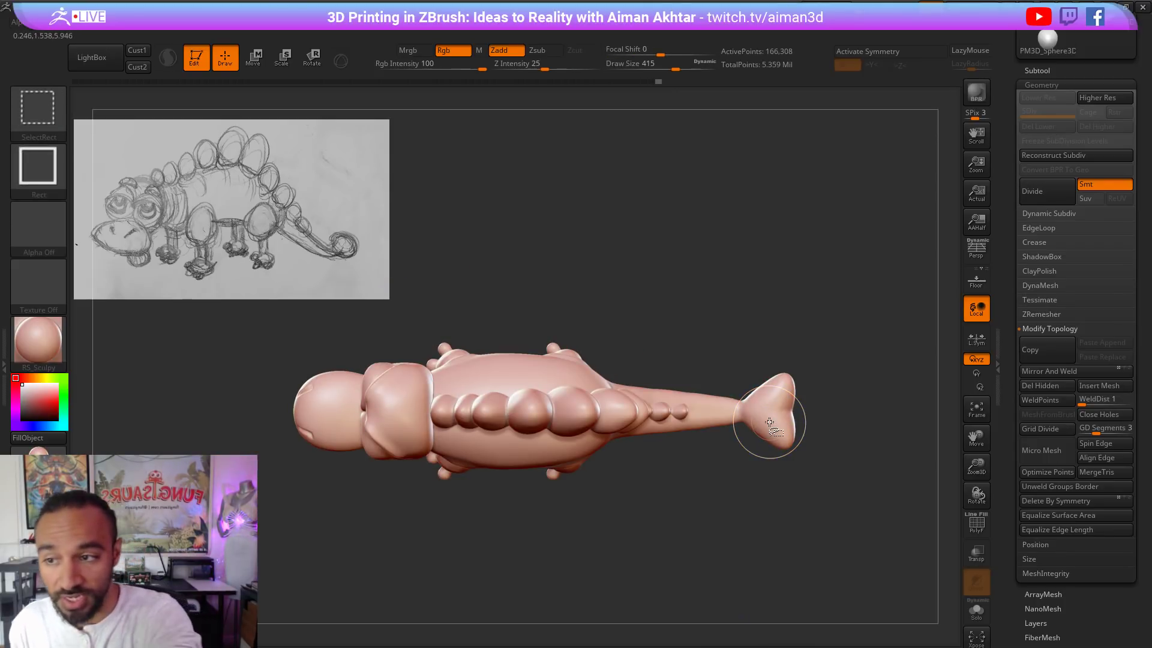
left_click(49, 122, "ctrl+shift")
left_click(113, 123)
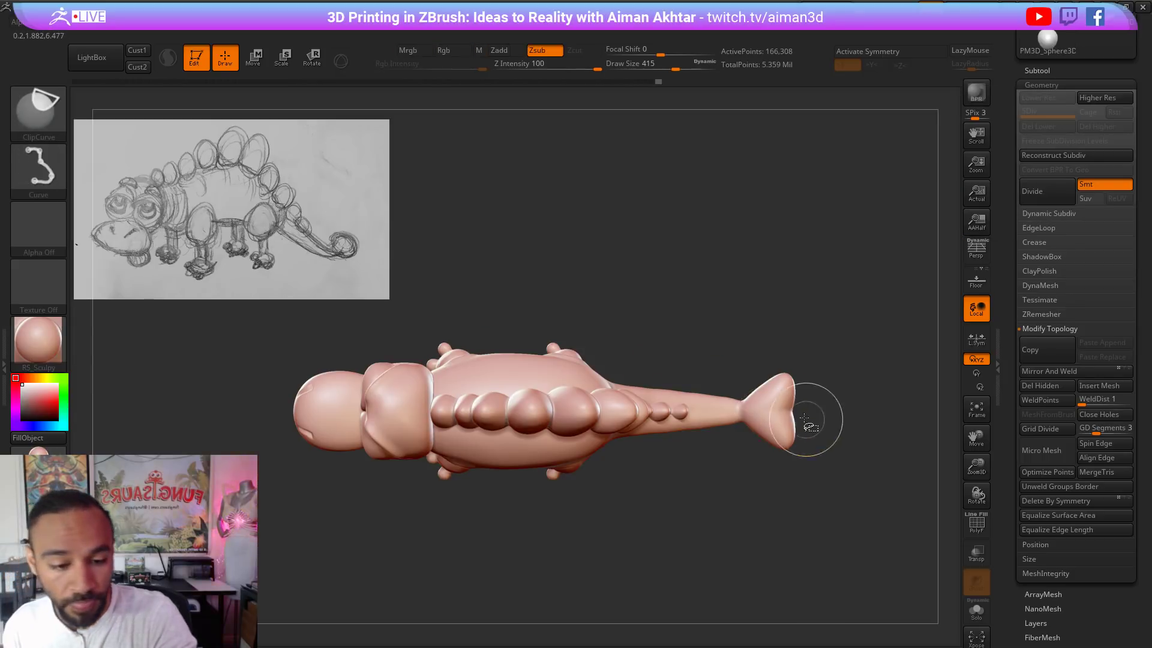
left_click_drag(816, 409, 715, 428, "ctrl+shift")
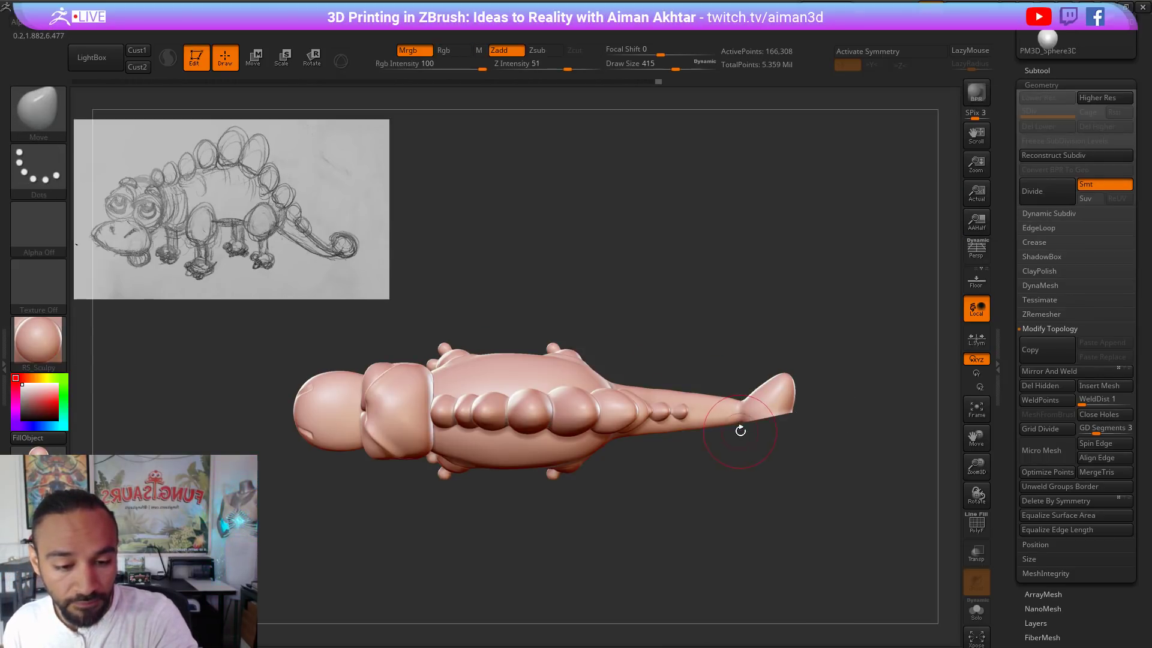
key("ctrl+z")
key("x")
left_click_drag(811, 410, 712, 429, "ctrl+shift")
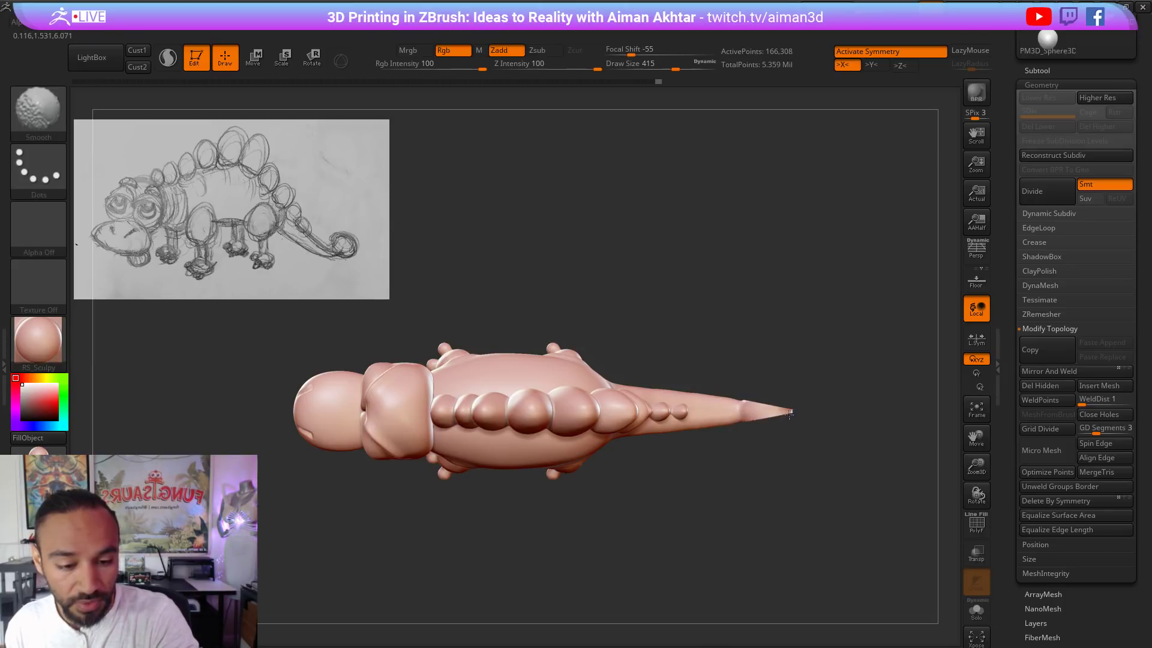
Step: Trim the remaining tail tip from the side with ClipCurve, remesh the body with DynaMesh and smooth the cut edges
mouse_move(784, 430)
left_mouse_down()
mouse_move(810, 361)
mouse_move(774, 384)
left_mouse_up()
mouse_move(711, 430)
left_mouse_down("ctrl+shift")
mouse_move(806, 447)
mouse_move(722, 459)
left_mouse_up("ctrl+shift")
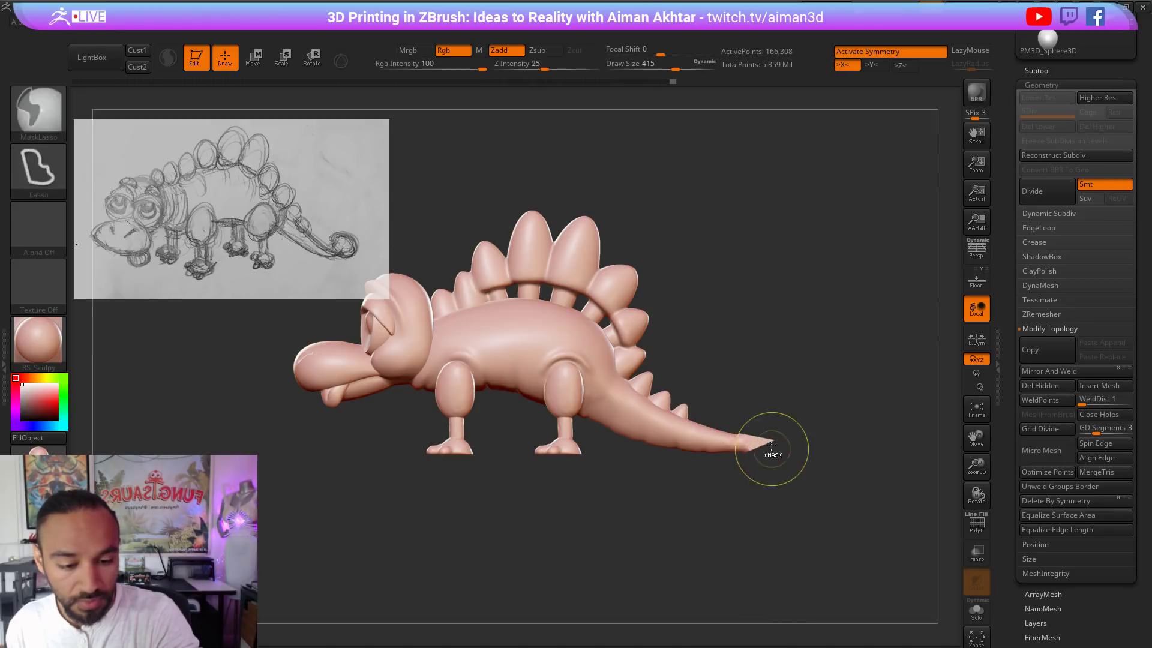
left_click_drag(771, 406, 772, 504, "ctrl+shift")
mouse_move(804, 429)
left_mouse_down()
mouse_move(834, 525)
mouse_move(797, 445)
left_mouse_up()
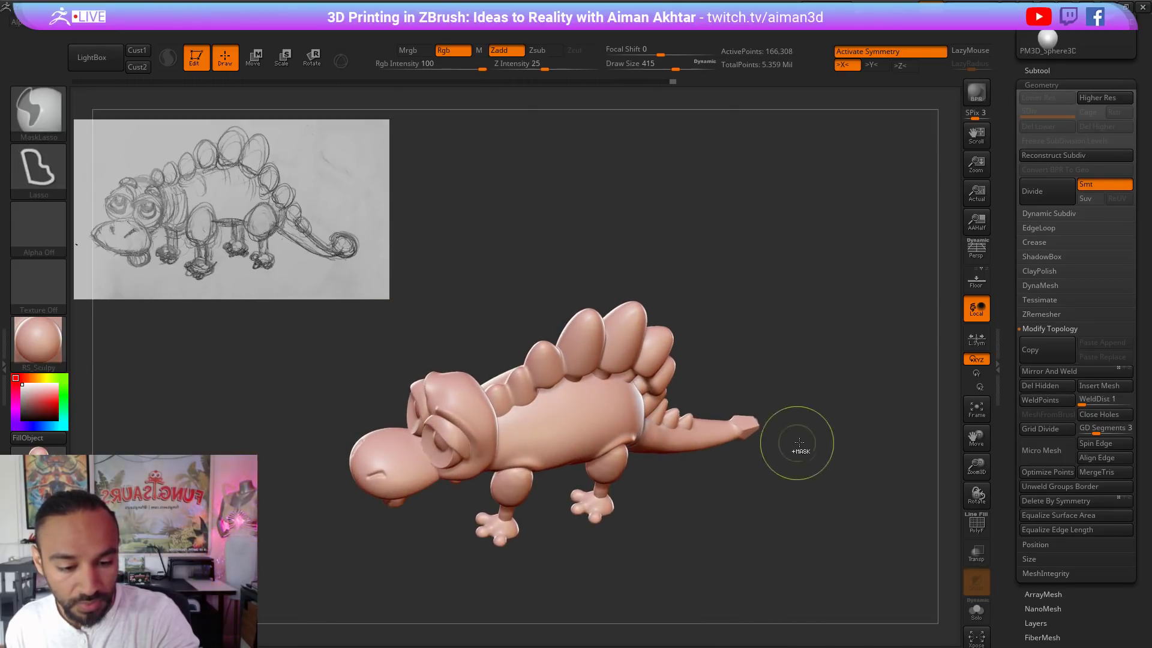
key("shift")
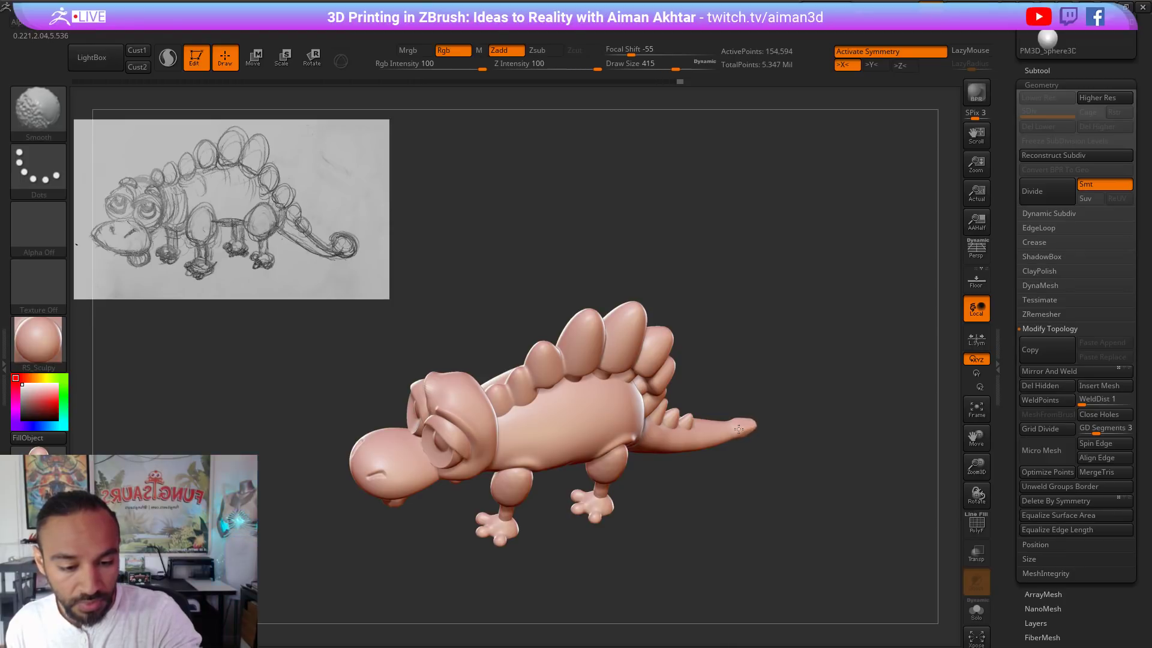
Step: Fill out the tapered tail end with the Inflate brush at draw sizes 311 and 187, smoothing between passes
left_click_drag(798, 354, 816, 480, "shift")
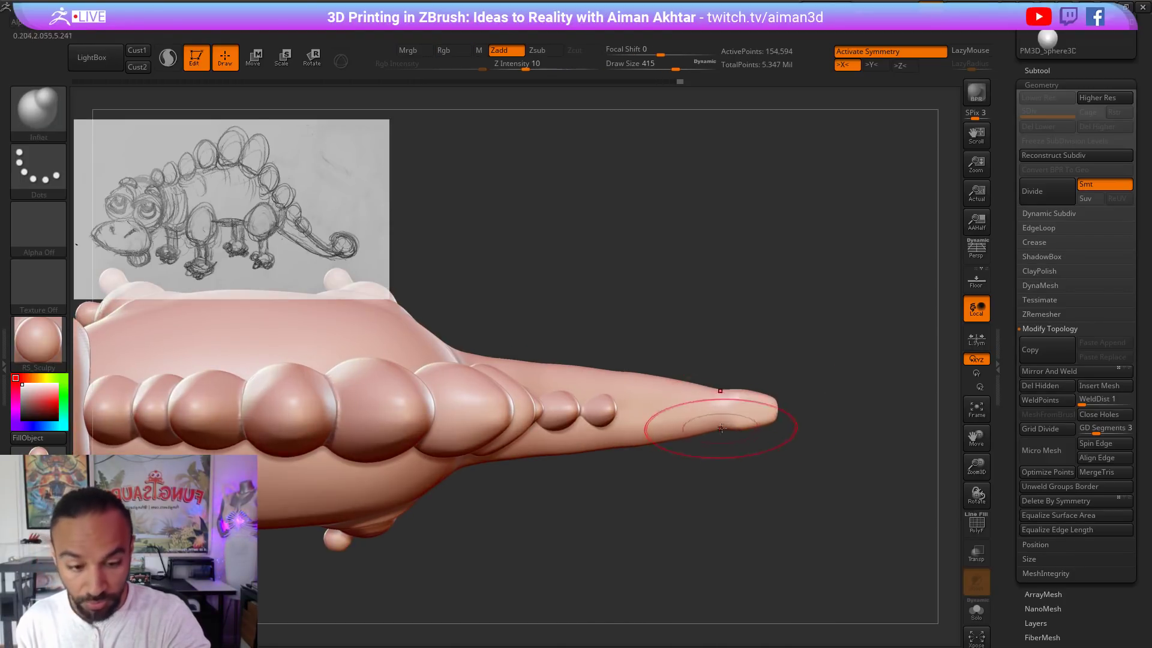
key("s")
mouse_move(724, 420)
left_mouse_down()
mouse_move(707, 422)
mouse_move(718, 412)
left_mouse_up()
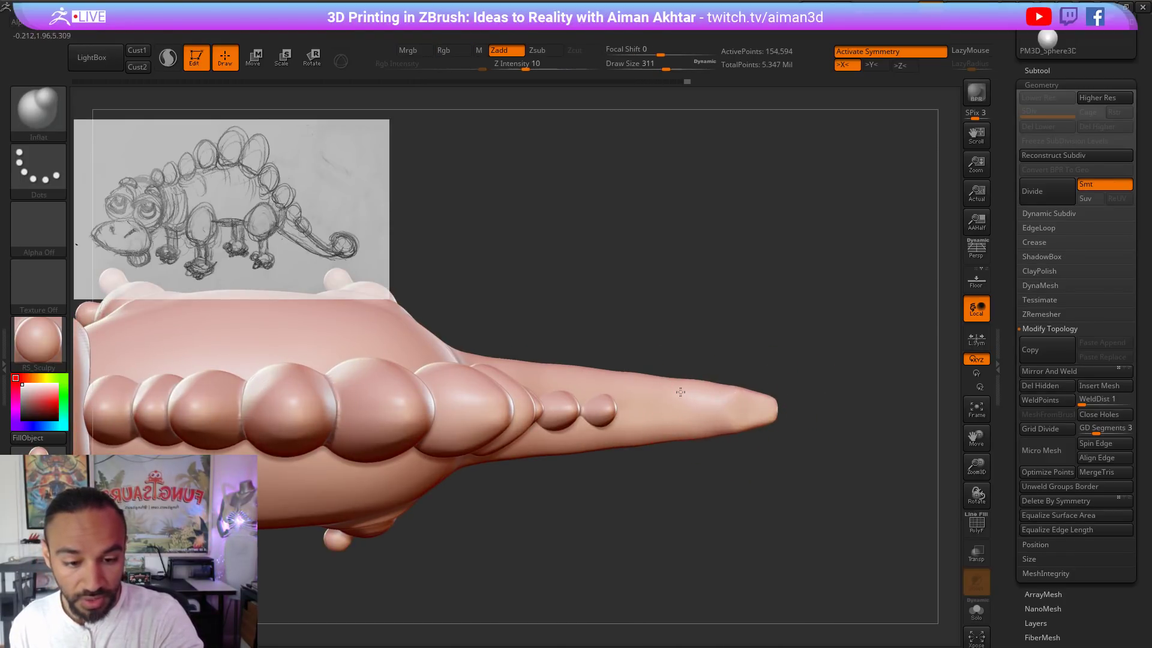
key("shift")
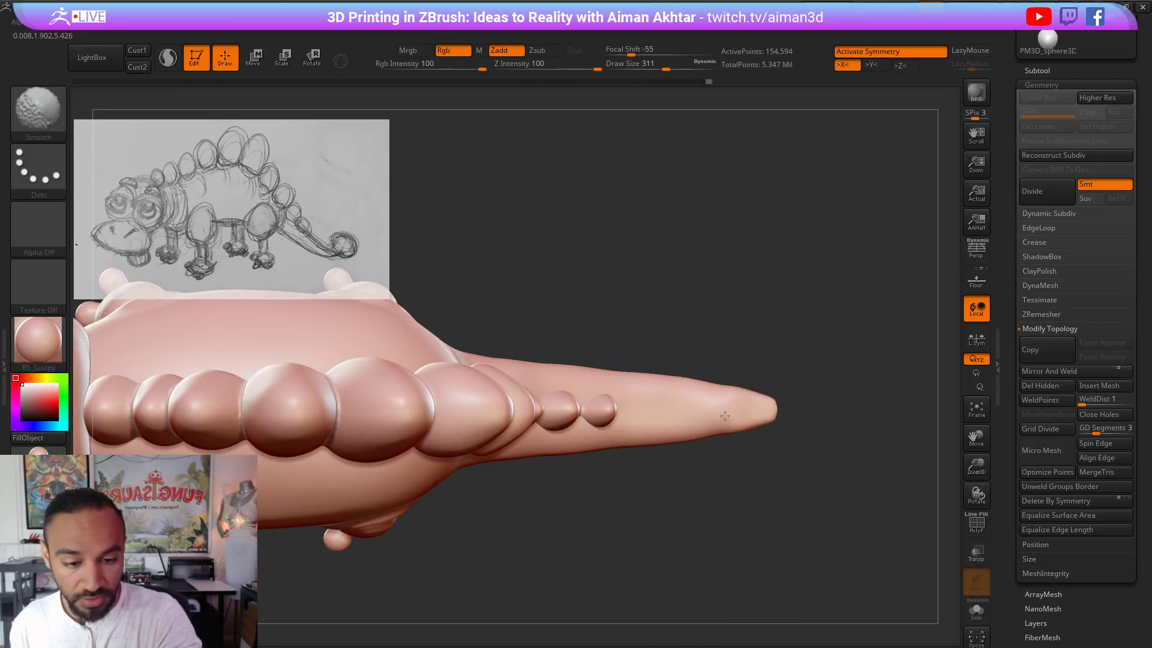
key("s")
left_click_drag(725, 393, 714, 392)
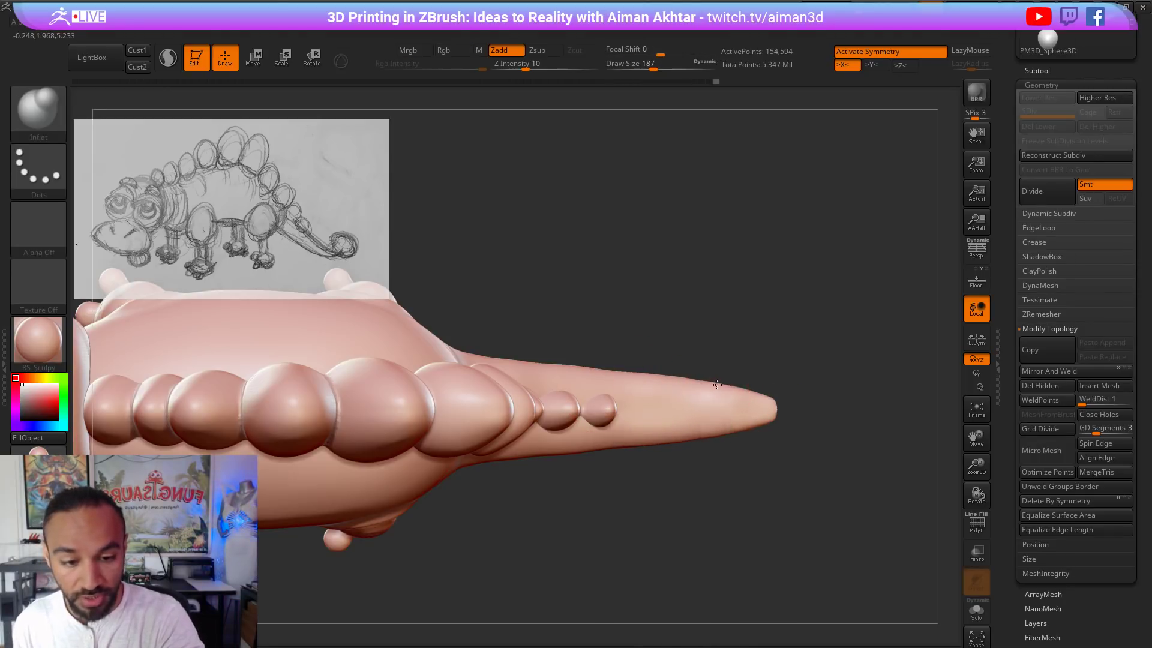
key("shift")
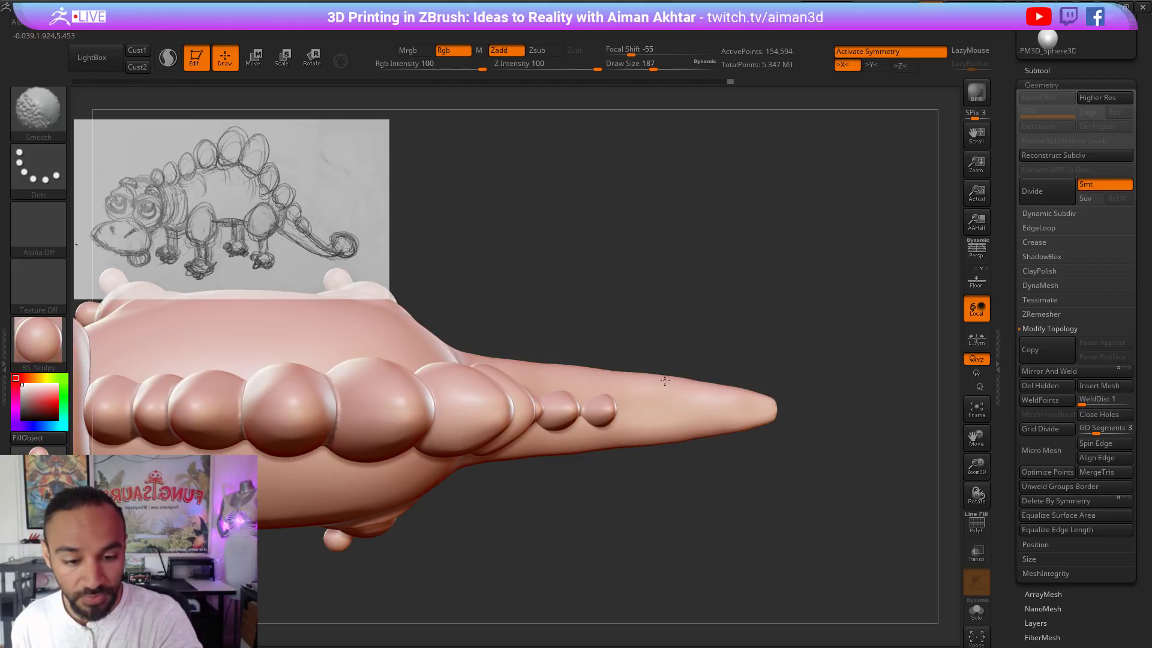
Step: Even out the tail's outline with the Move brush at draw size 212
key("b")
key("m")
key("v")
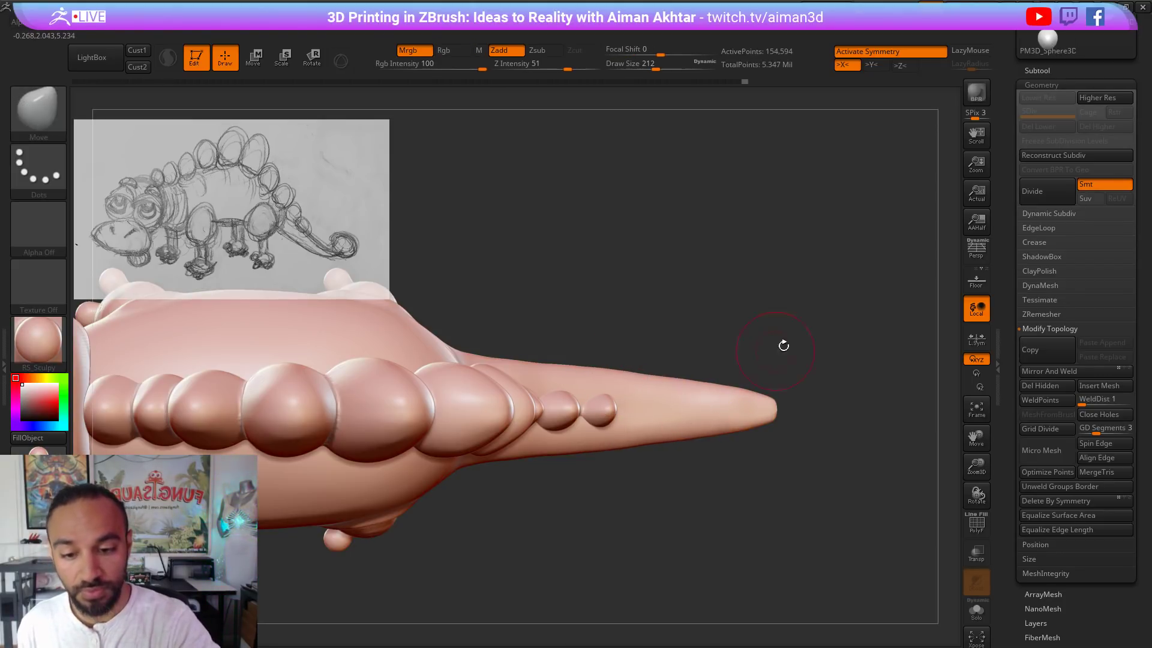
mouse_move(781, 342)
left_mouse_down()
mouse_move(779, 250)
mouse_move(748, 388)
mouse_move(787, 501)
mouse_move(827, 477)
mouse_move(806, 480)
left_mouse_up()
key("s")
Step: Round and thicken the tail tip with the Inflate brush at draw size 299
key("b")
key("i")
key("n")
key("s")
left_click_drag(823, 468, 801, 478)
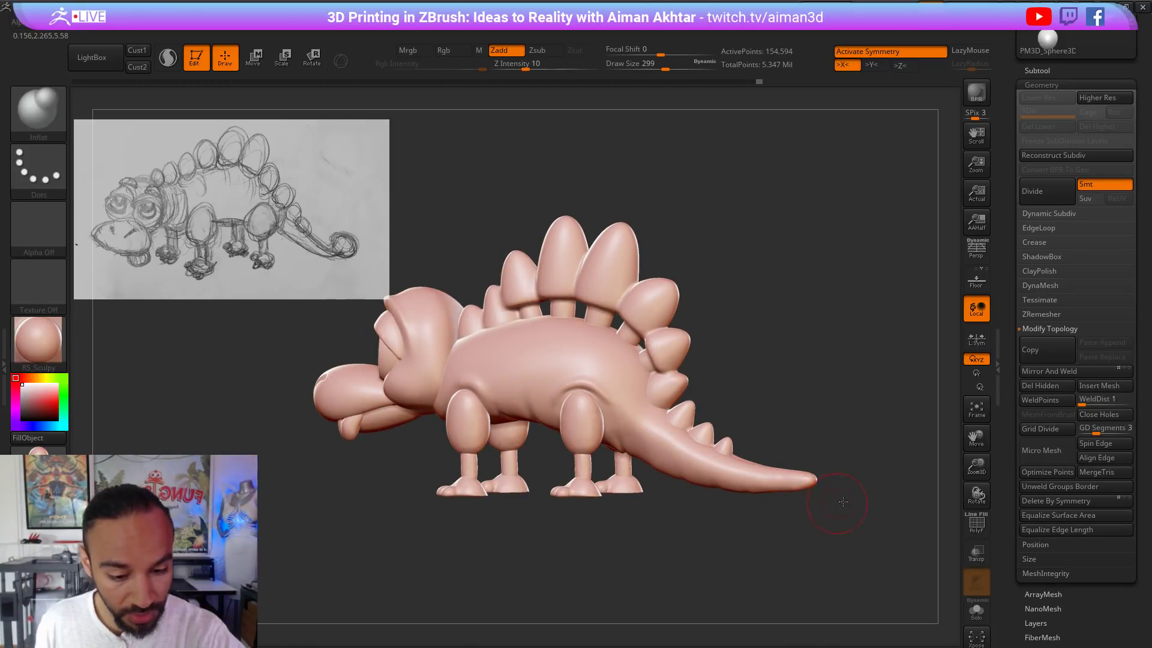
left_click_drag(864, 496, 797, 476)
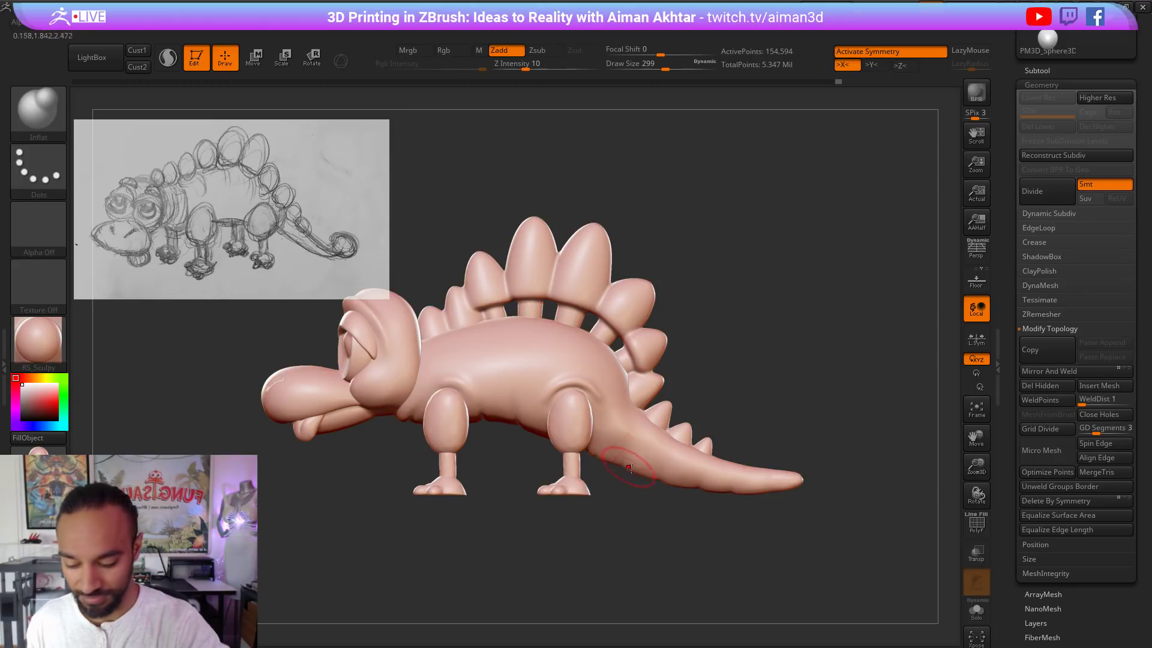
Step: Try to carve into the tail base with the Clay brush at draw size 386
key("b")
key("c")
key("l")
key("s")
left_click_drag(630, 435, 639, 435)
left_click_drag(615, 414, 619, 437, "alt")
key("ctrl+z")
Step: Turn off the Clay brush's Rgb channel and smooth the area where the tail meets the body
left_click(463, 55)
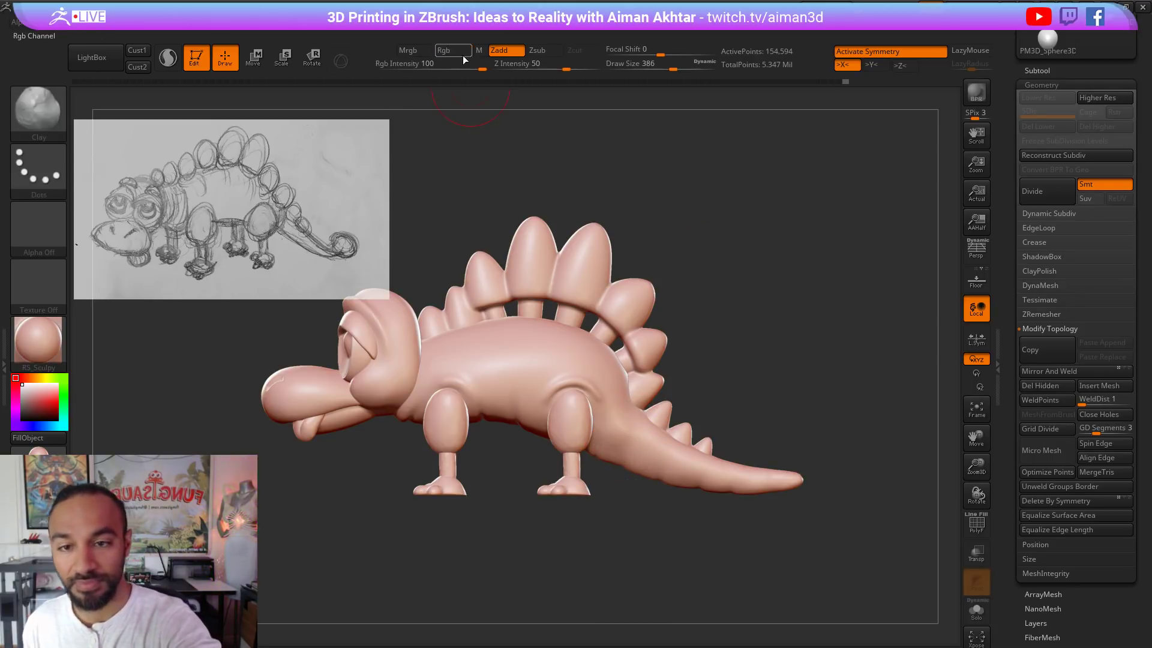
left_click(462, 54)
key("shift")
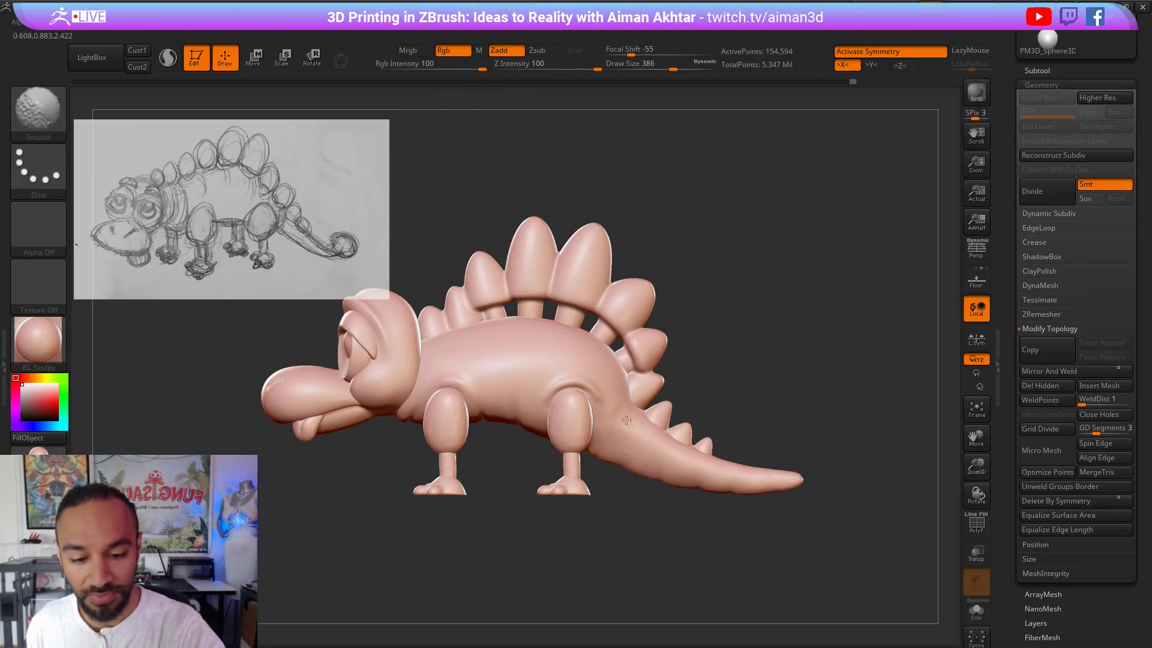
mouse_move(759, 379)
left_mouse_down()
mouse_move(668, 383)
mouse_move(786, 393)
left_mouse_up()
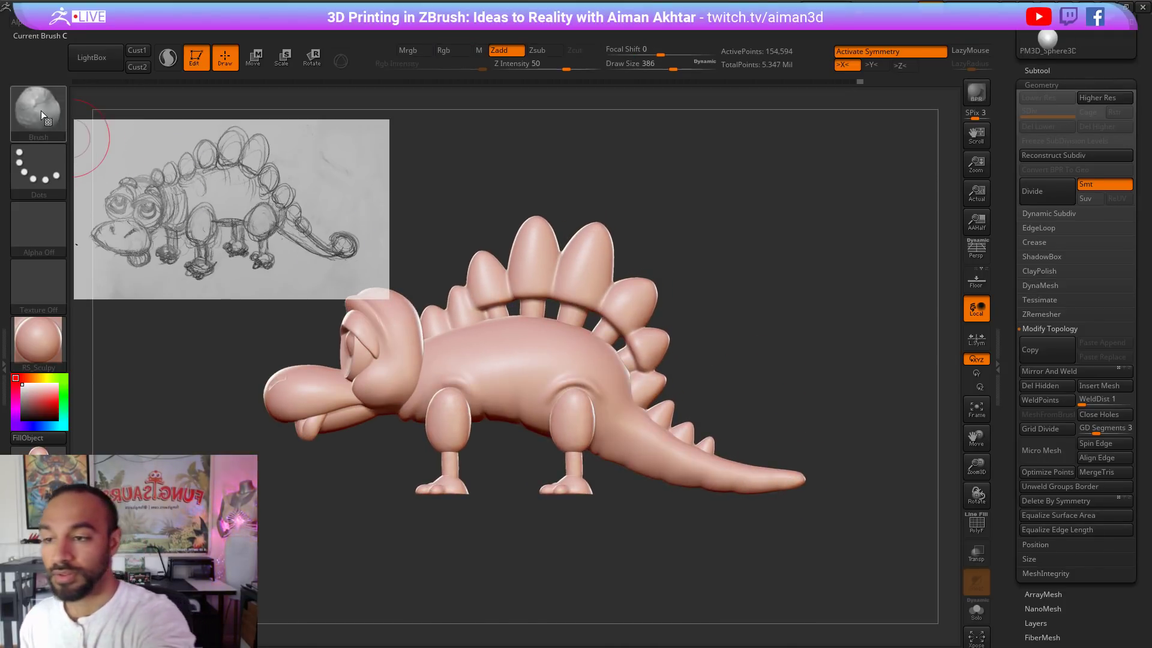
Step: Switch to the SnakeHook brush and activate Sculptris Pro mode
left_click(41, 110)
key("s")
key("h")
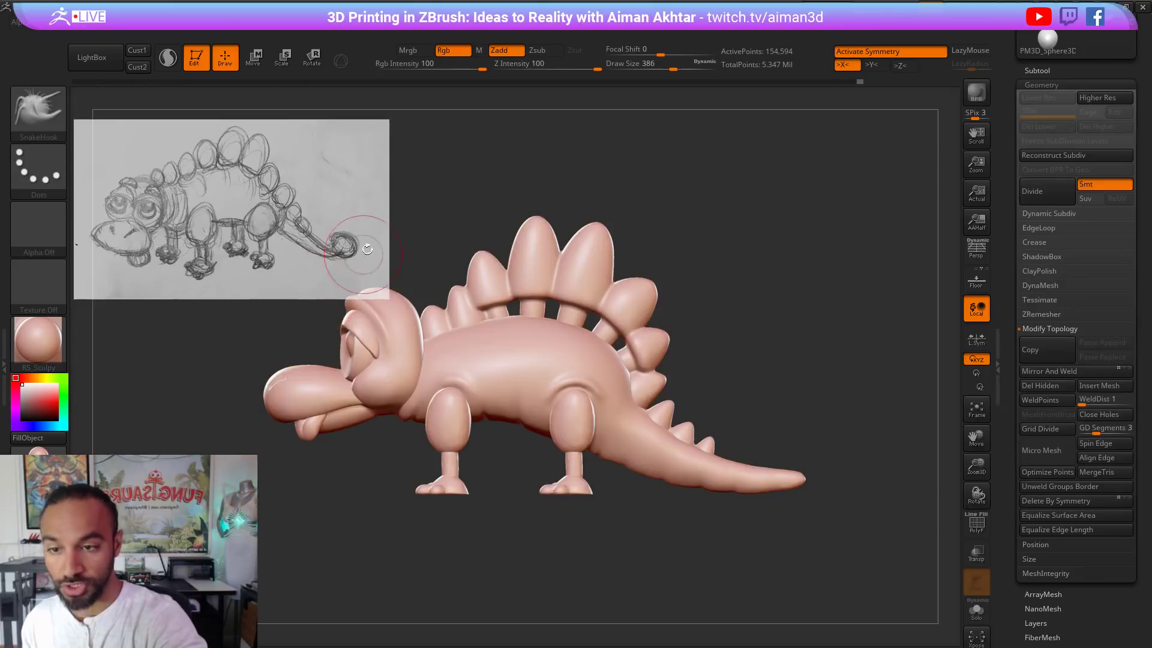
left_click(167, 57)
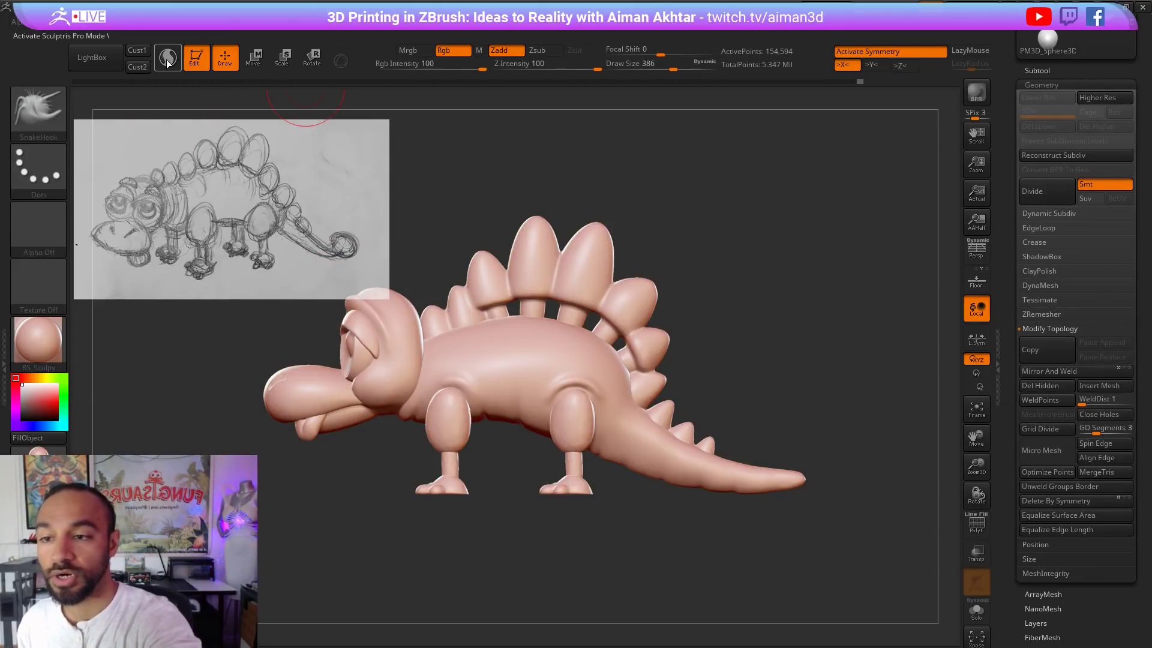
Step: Try to pull a spike up from the tail end with SnakeHook at draw size 202
left_click_drag(791, 434, 766, 437)
key("s")
mouse_move(747, 475)
left_mouse_down()
mouse_move(729, 476)
mouse_move(719, 438)
mouse_move(726, 375)
left_mouse_up()
mouse_move(819, 366)
left_mouse_down()
mouse_move(852, 396)
mouse_move(844, 402)
left_mouse_up()
key("ctrl+z")
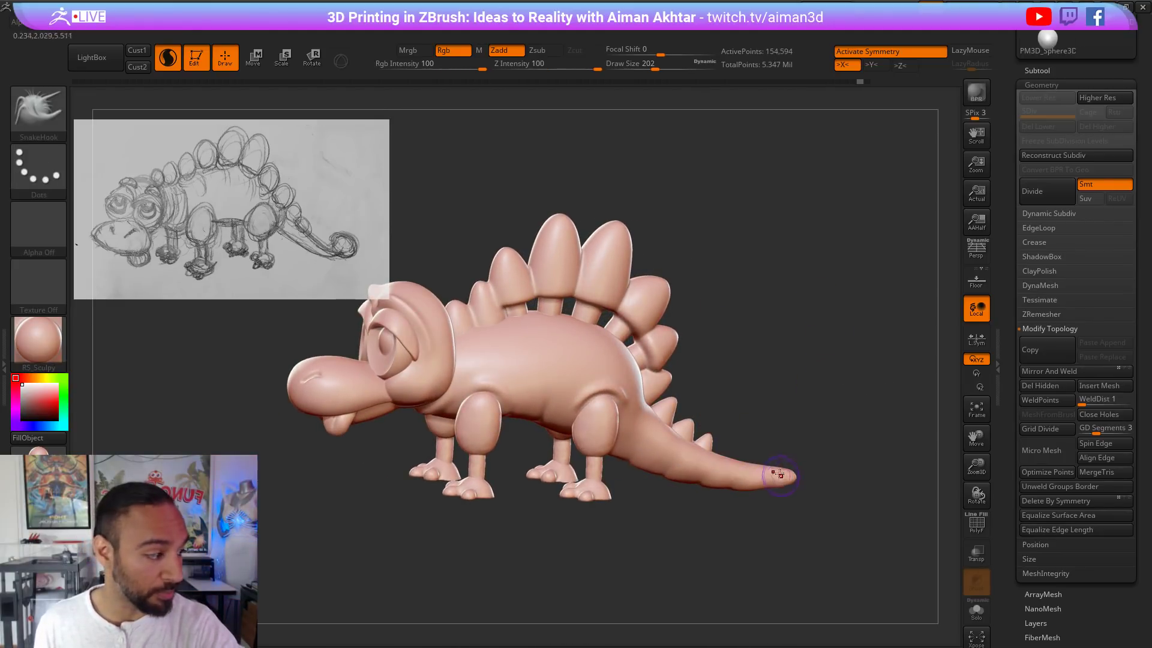
Step: Try to pull two pairs of tall spikes up from the tail end with SnakeHook at draw size 167
left_click_drag(794, 441, 799, 444, "shift")
key("s")
left_click_drag(753, 476, 748, 474)
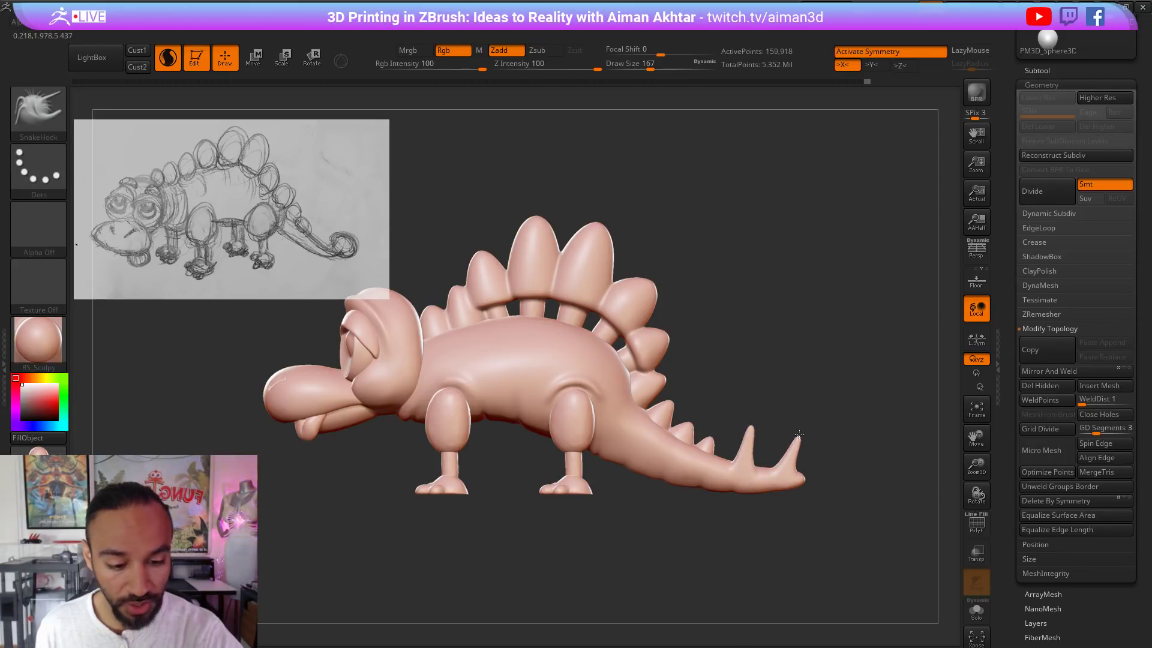
left_click_drag(847, 401, 894, 492, "alt")
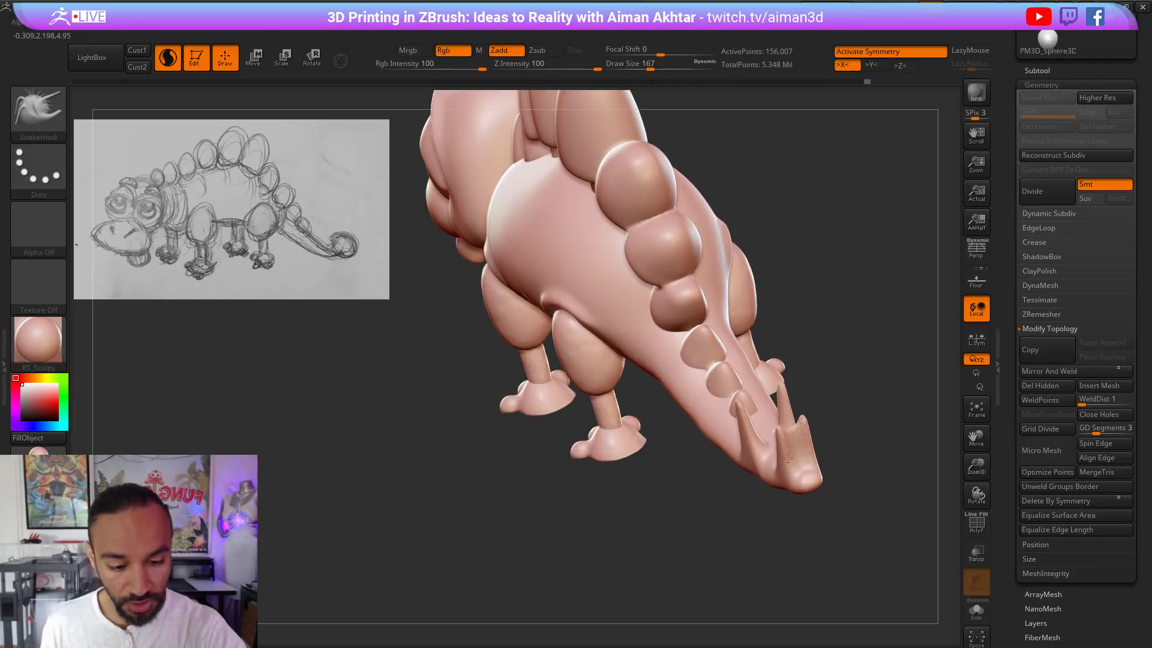
key("ctrl+z")
key("ctrl+z")
Step: Try to pull shorter spikes angled toward the body from the tail end with SnakeHook at draw size 145
key("s")
left_click_drag(759, 447, 702, 426)
mouse_move(777, 472)
left_mouse_down()
mouse_move(735, 463)
mouse_move(780, 507)
mouse_move(809, 504)
left_mouse_up()
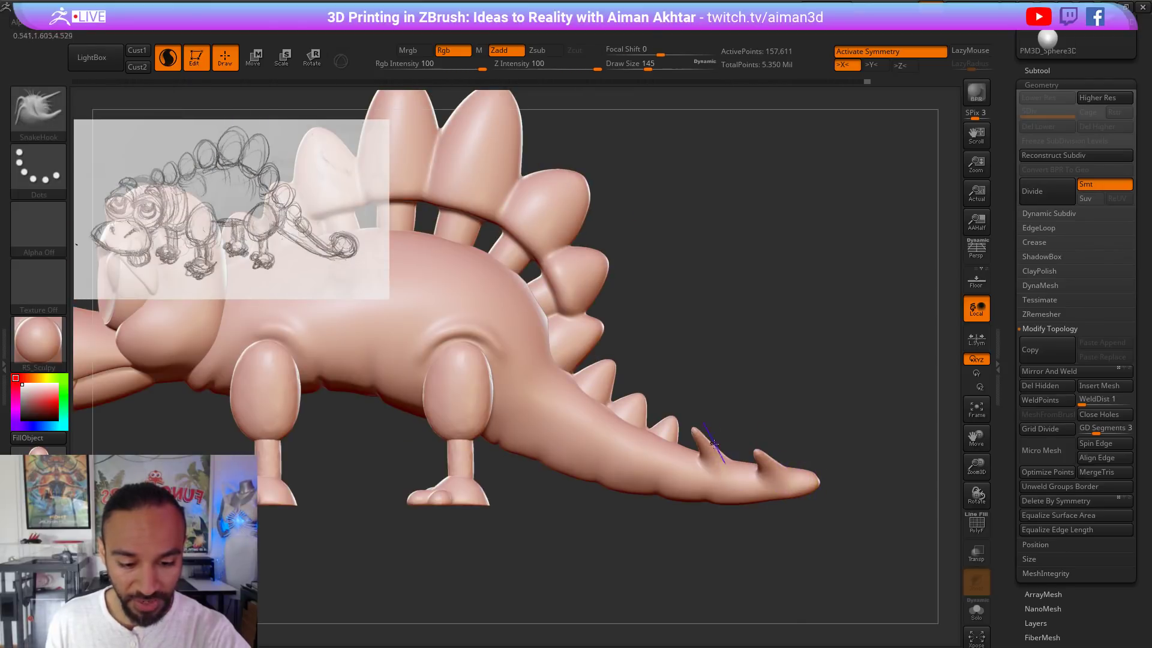
key("ctrl+z")
key("ctrl+z")
key("ctrl+z")
Step: Pull pointed spikes outward from the sides of the tail tip with SnakeHook at draw size 145
left_click_drag(817, 439, 819, 471)
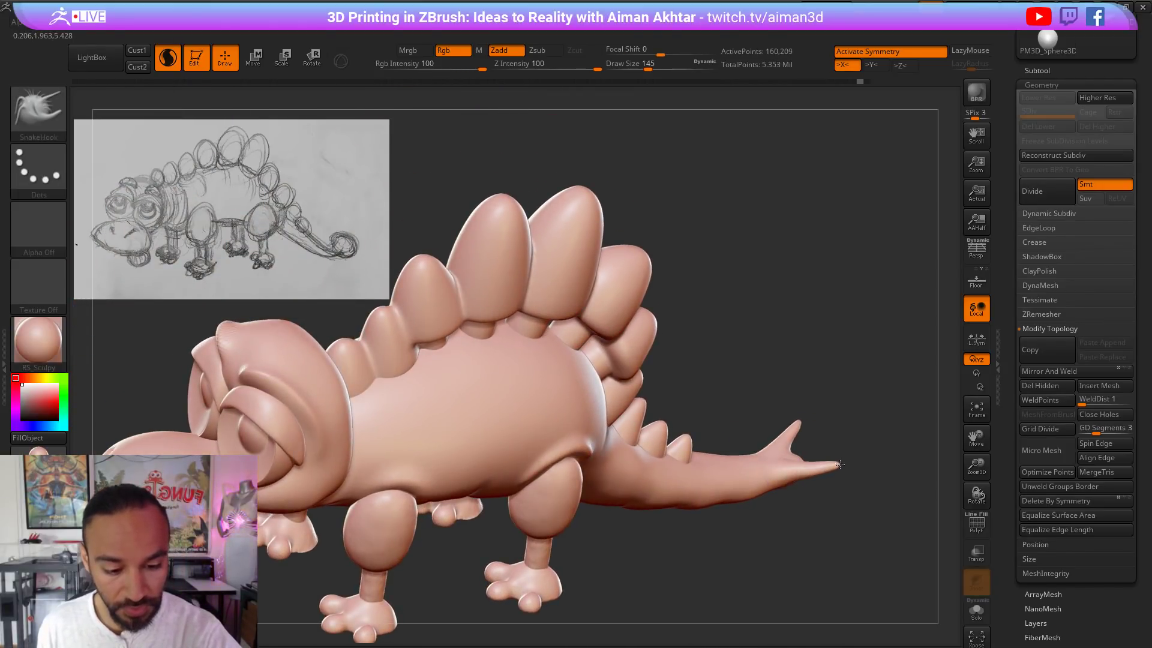
left_click_drag(844, 519, 873, 526)
mouse_move(760, 473)
left_mouse_down()
mouse_move(816, 465)
mouse_move(848, 424)
mouse_move(829, 390)
mouse_move(773, 388)
mouse_move(779, 414)
mouse_move(721, 480)
mouse_move(756, 487)
mouse_move(720, 522)
mouse_move(701, 534)
mouse_move(669, 507)
mouse_move(688, 498)
left_mouse_up()
key("ctrl+z")
Step: Thicken the tail spikes with the Inflate brush at draw size 223 and smooth where they join the tail
key("b")
key("i")
key("n")
key("s")
left_click_drag(611, 475, 604, 480)
key("ctrl+z")
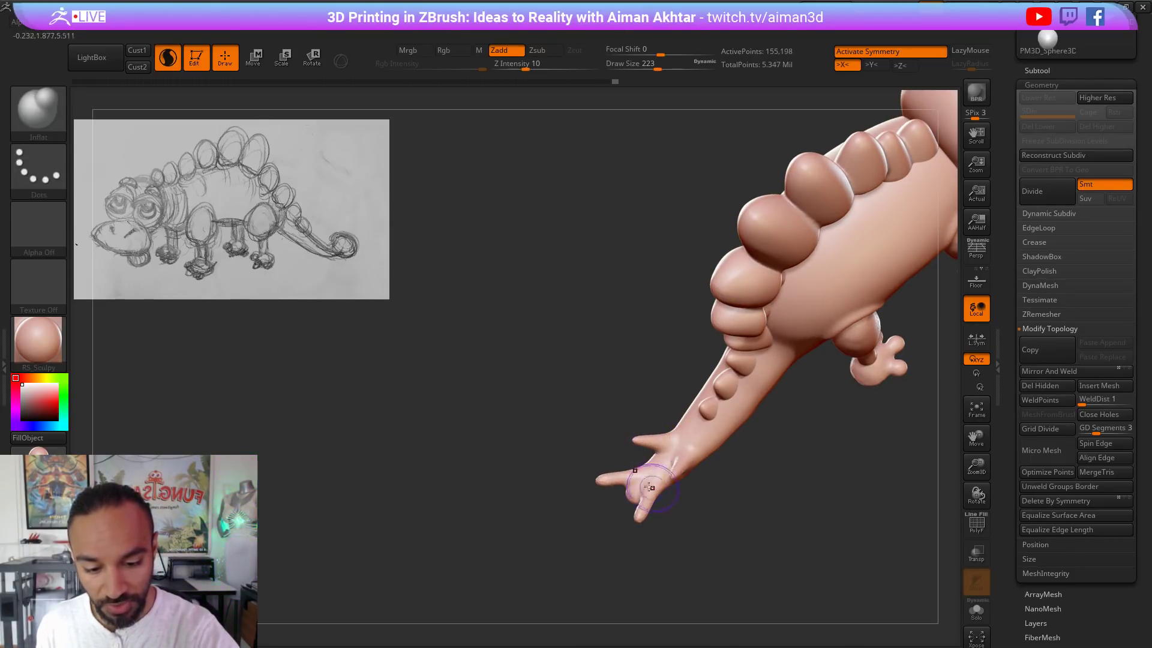
key("shift")
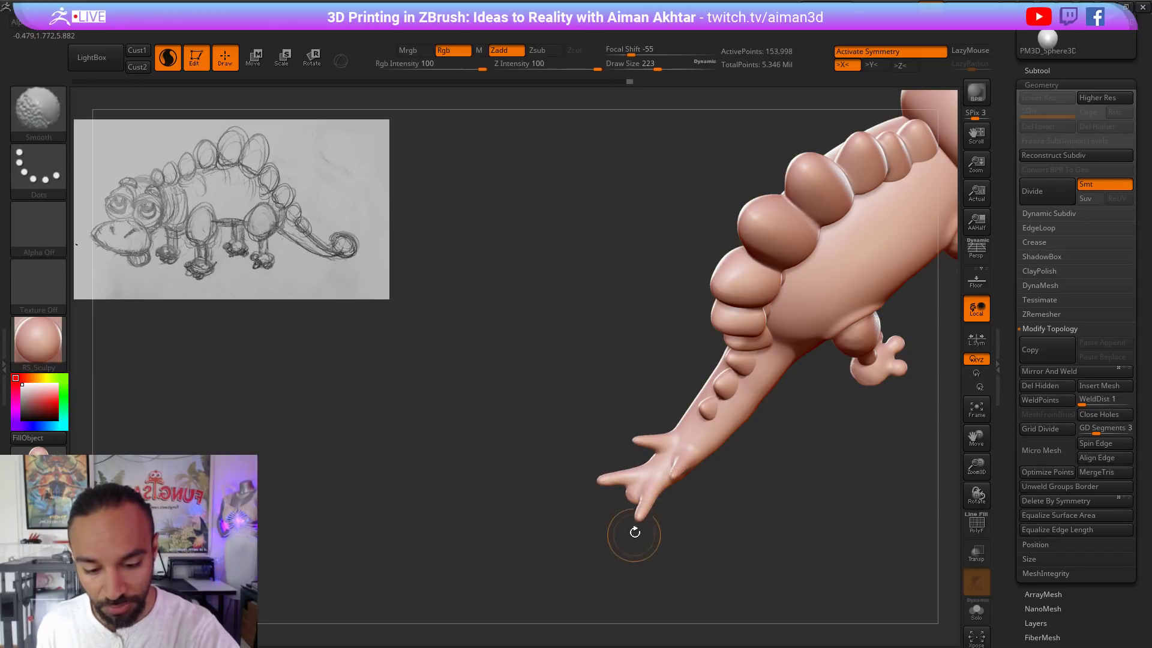
Step: Lengthen the tail spikes nearest the tip with the Move brush, working down to draw size 187
key("b")
key("m")
key("v")
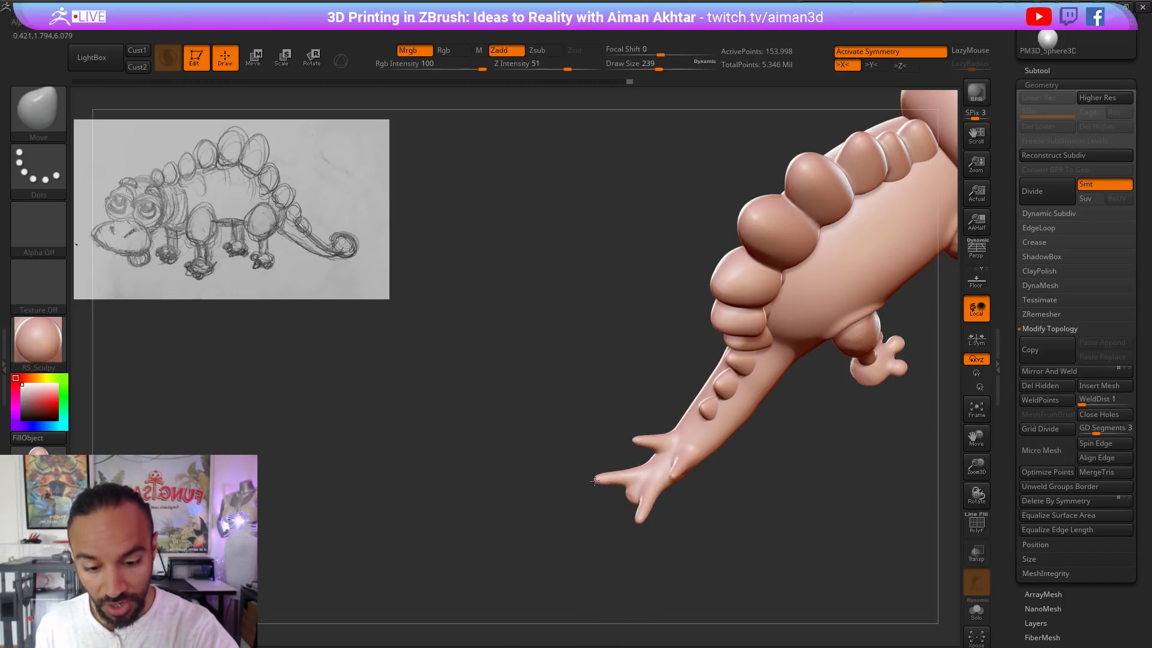
key("s")
left_click_drag(632, 492, 628, 492)
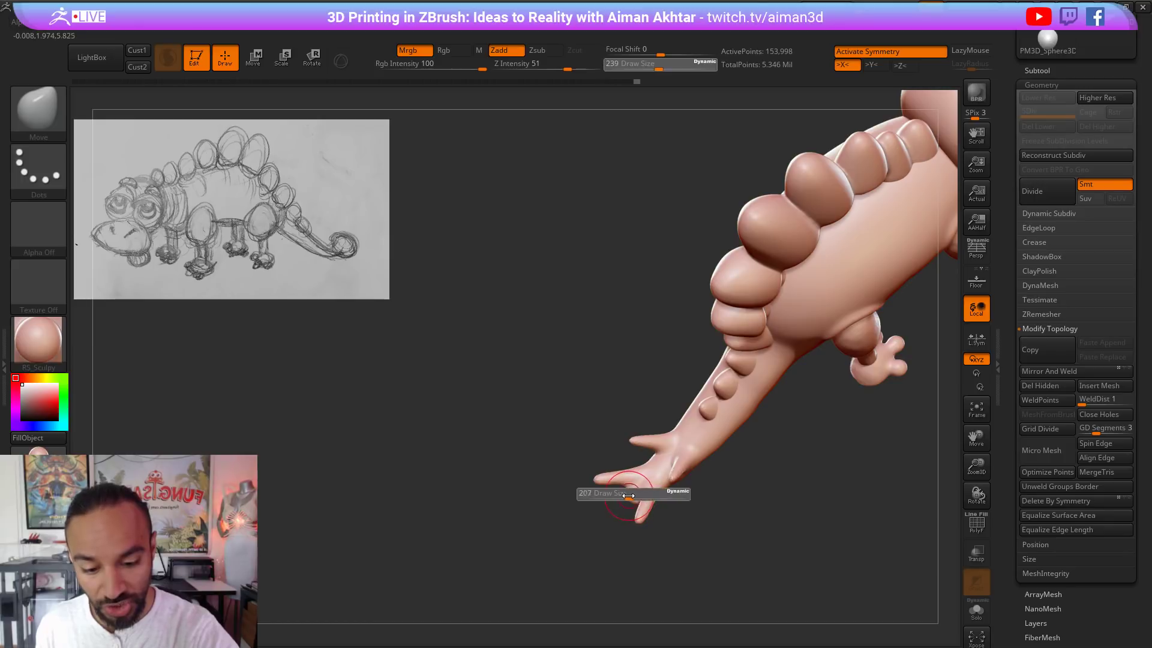
left_click_drag(710, 544, 662, 509)
key("s")
key("s")
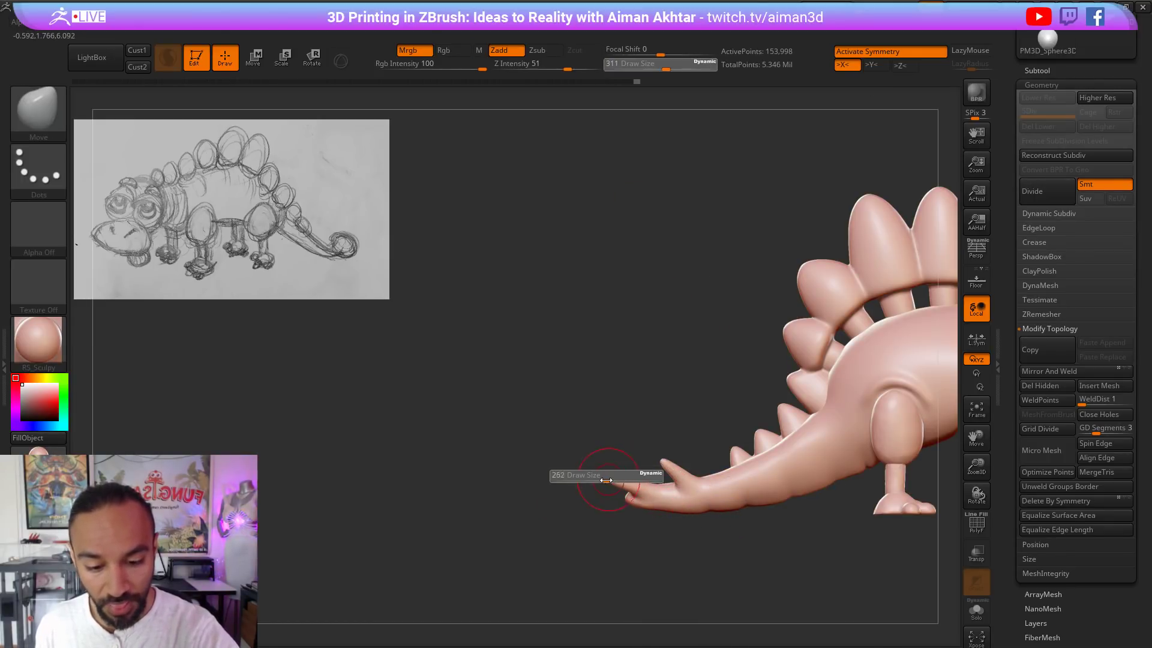
left_click_drag(615, 476, 614, 481)
key("s")
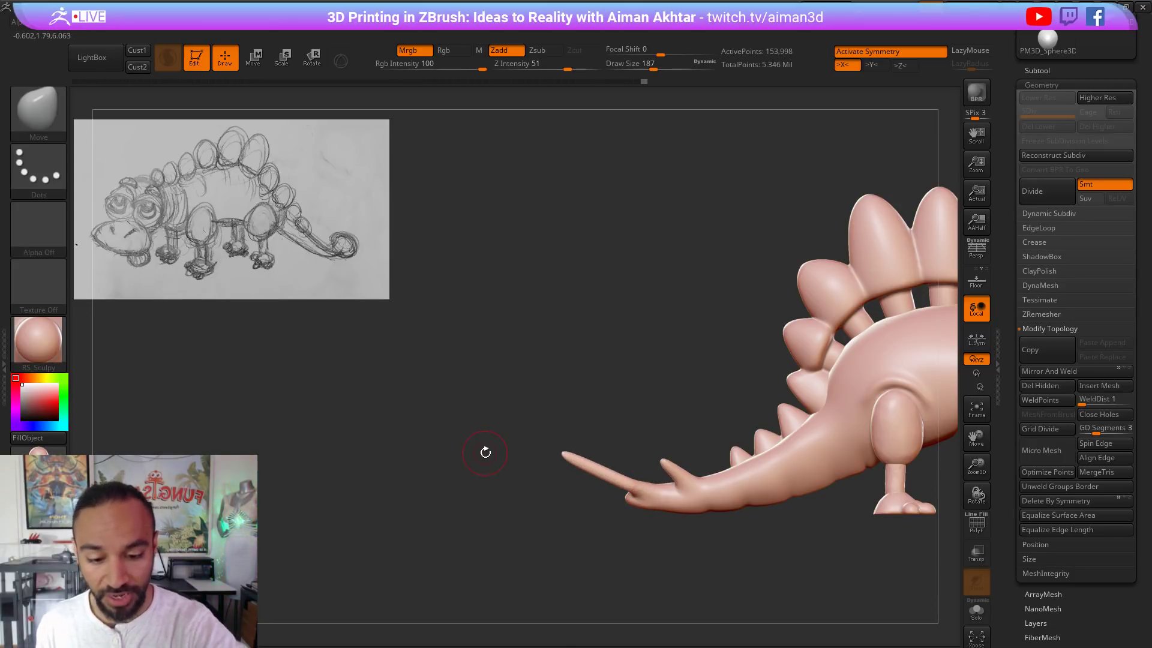
mouse_move(563, 507)
left_mouse_down()
mouse_move(651, 469)
mouse_move(645, 447)
mouse_move(666, 493)
mouse_move(598, 486)
left_mouse_up()
left_click_drag(646, 439, 635, 465, "shift")
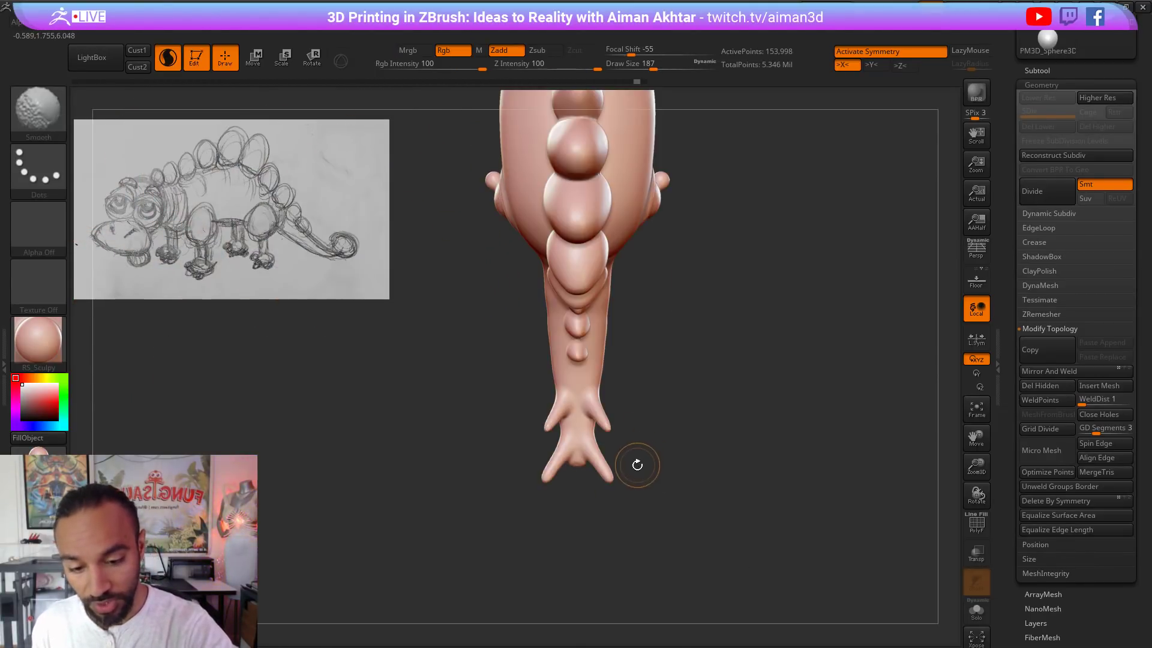
Step: Adjust the spread of both tail spike pairs from above with the Move brush, starting at draw size 149
key("s")
left_click_drag(547, 479, 542, 479)
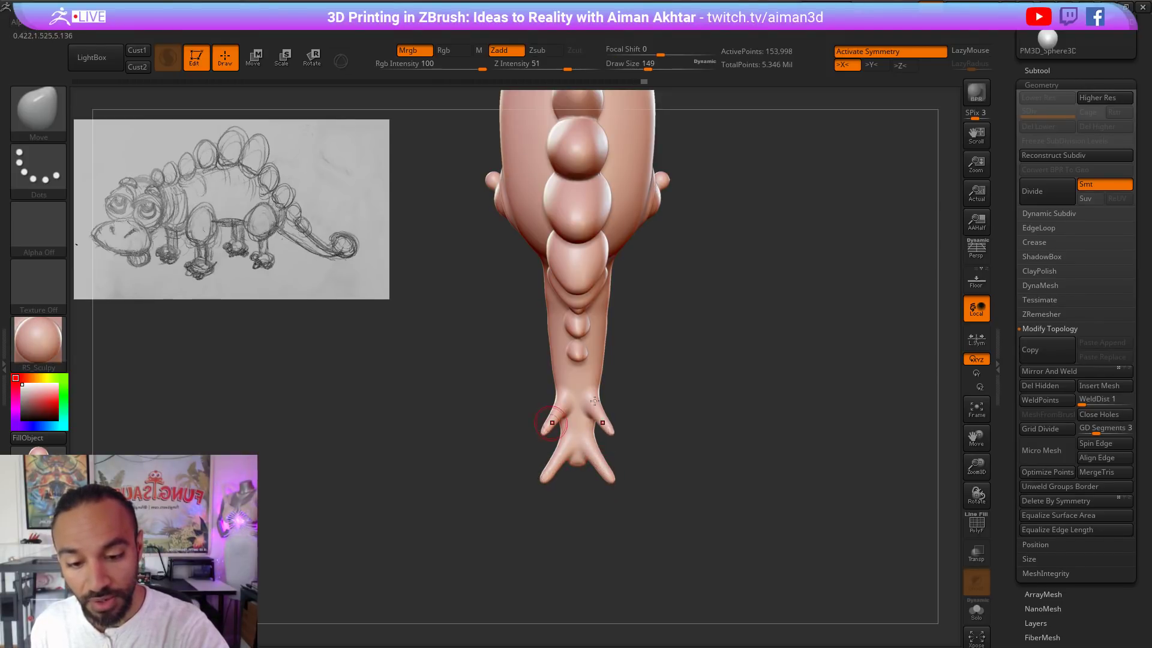
key("s")
left_click_drag(550, 432, 555, 432)
Step: Thicken the pair of tail spikes nearer the body with the Inflate brush at draw size 182
key("b")
key("i")
key("n")
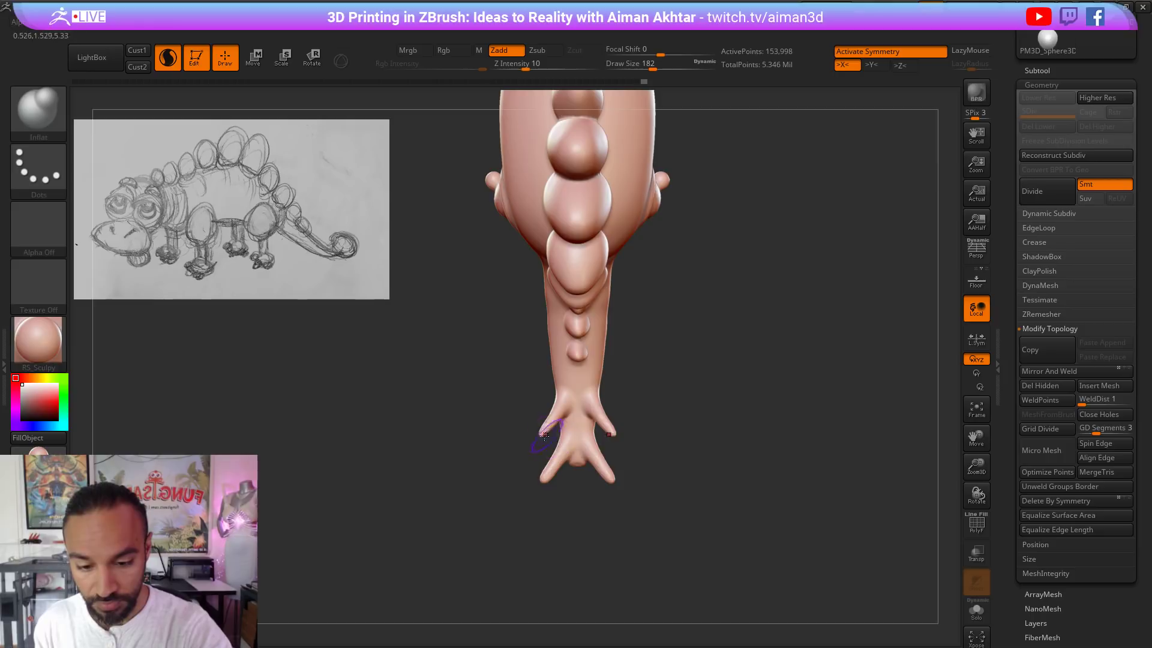
mouse_move(669, 407)
left_mouse_down()
mouse_move(728, 366)
mouse_move(643, 447)
mouse_move(637, 471)
left_mouse_up()
Step: Raise the tips of the upper tail spikes from the rear view with the Move brush at draw size 182
key("b")
key("m")
key("v")
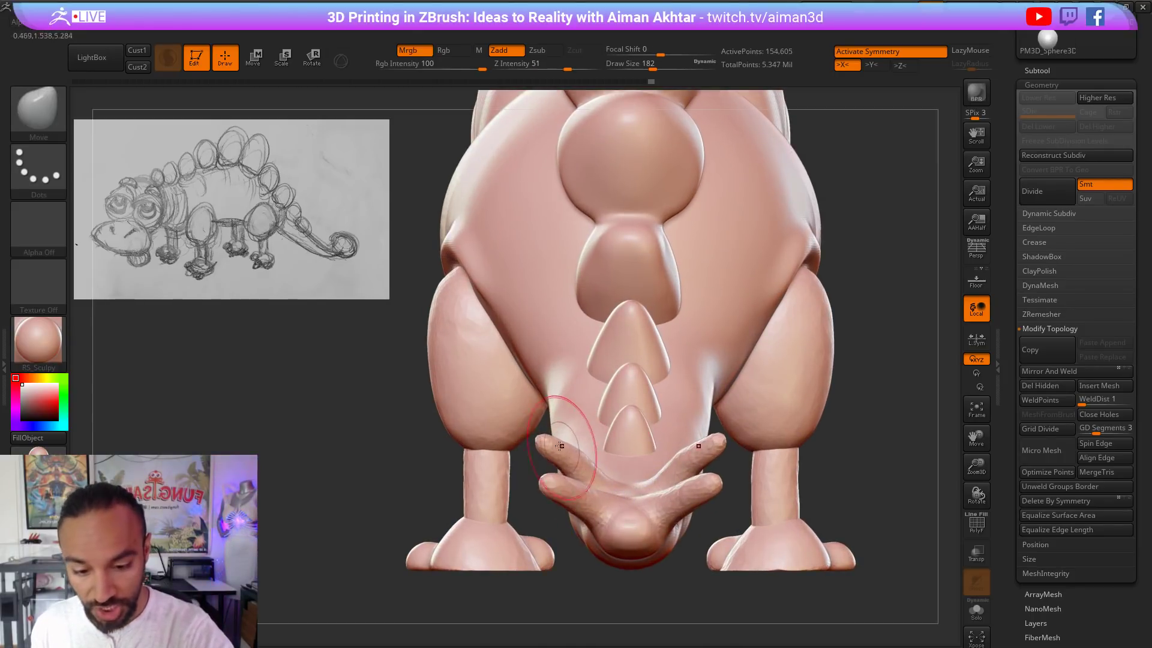
left_click_drag(549, 443, 553, 430)
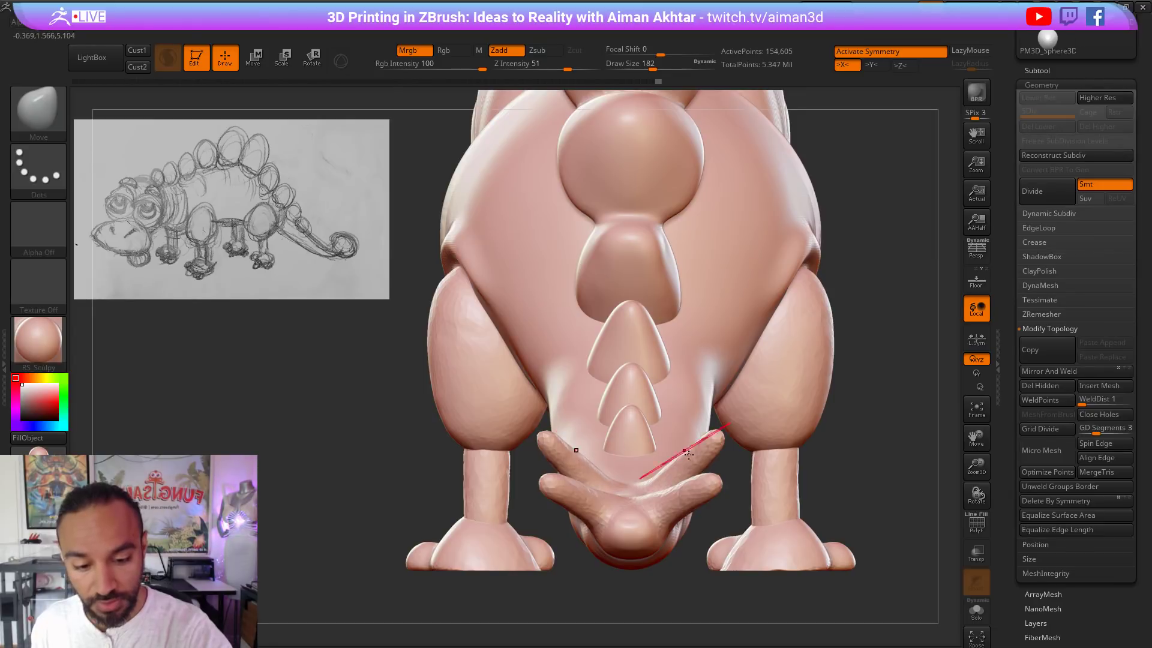
Step: Smooth the tail spikes and the area where they join the tail at draw size 108
key("s")
left_click_drag(676, 465, 666, 467)
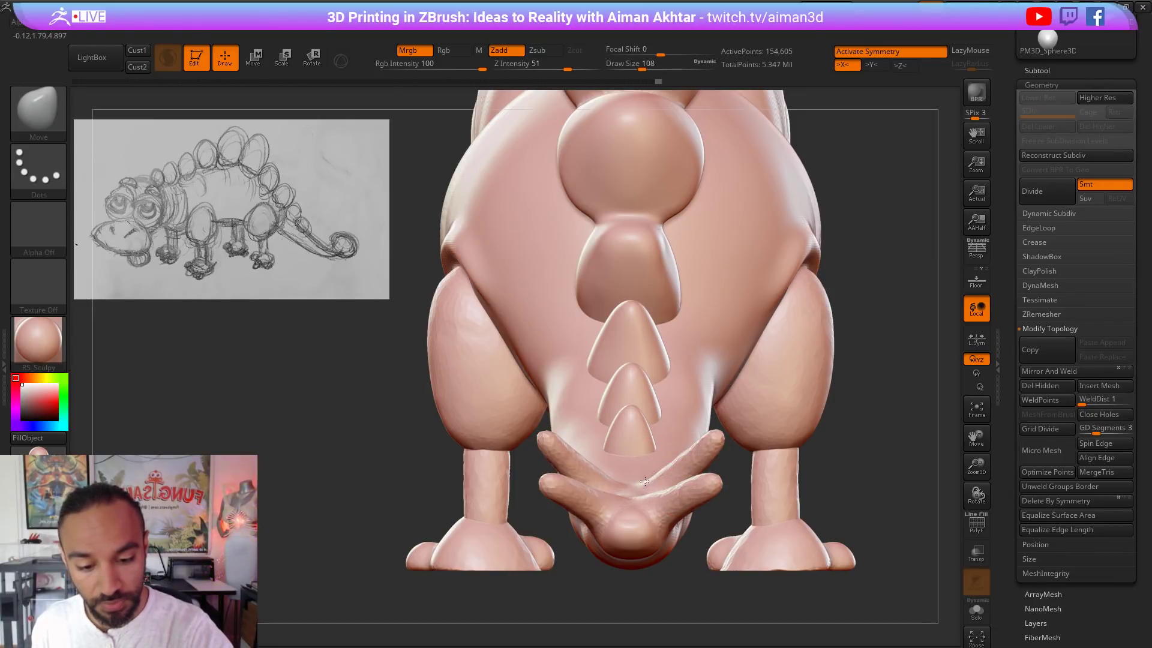
key("shift")
key("shift")
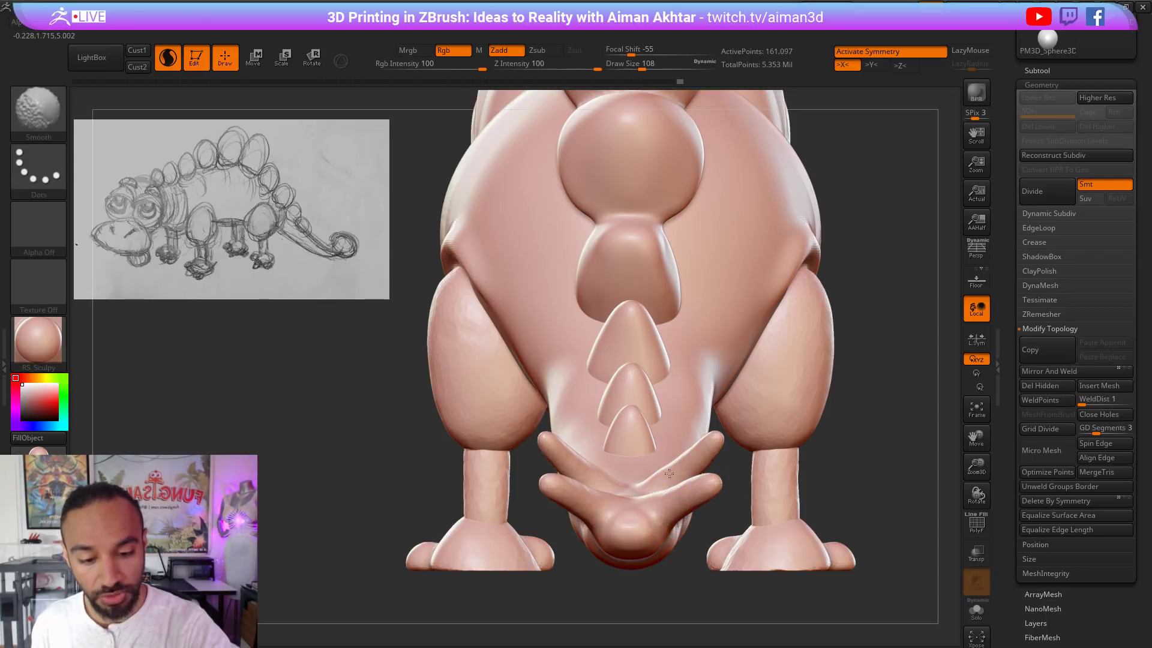
left_click_drag(715, 444, 721, 449, "shift")
mouse_move(843, 408)
left_mouse_down()
mouse_move(894, 420)
mouse_move(869, 391)
mouse_move(673, 406)
left_mouse_up()
key("shift")
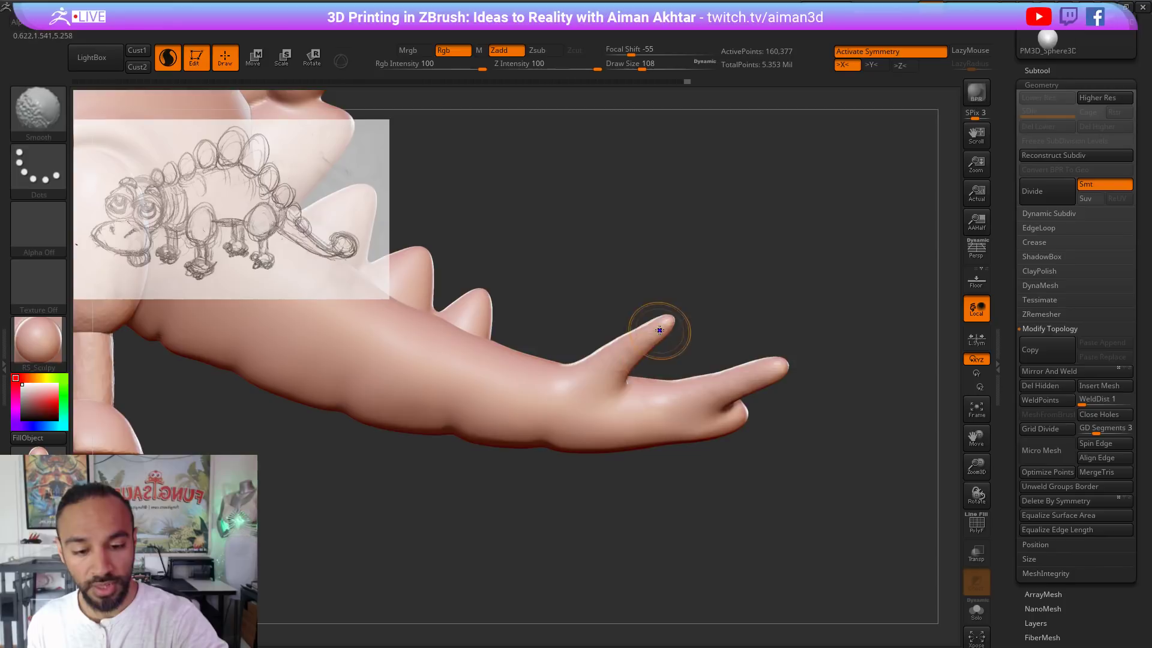
Step: Examine the proportions of the whole stegosaurus and its spiked tail from the side, rear and front three-quarter views
key("f")
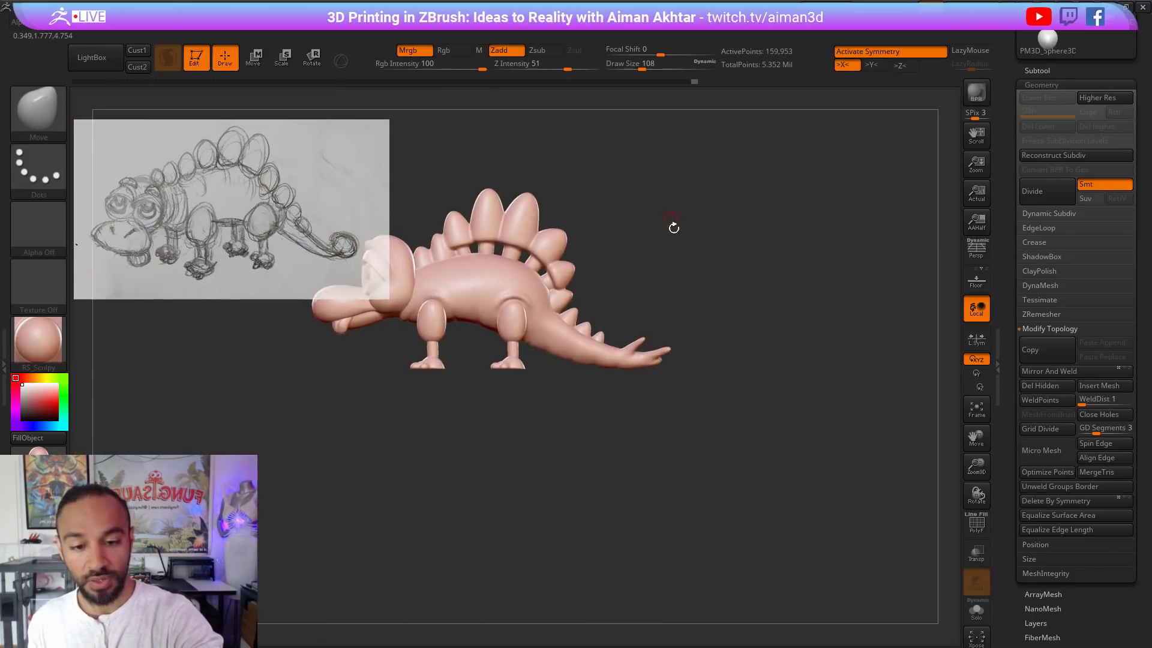
mouse_move(674, 226)
left_mouse_down("alt")
mouse_move(833, 382)
mouse_move(720, 441)
left_mouse_up("alt")
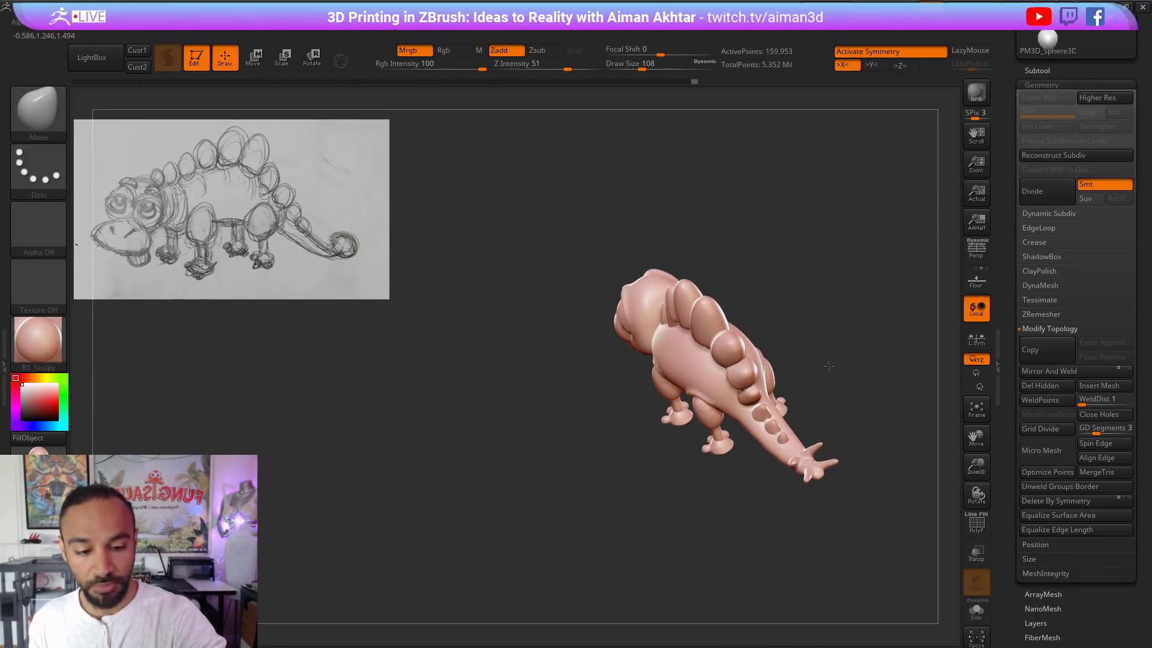
left_click_drag(827, 365, 849, 370, "shift")
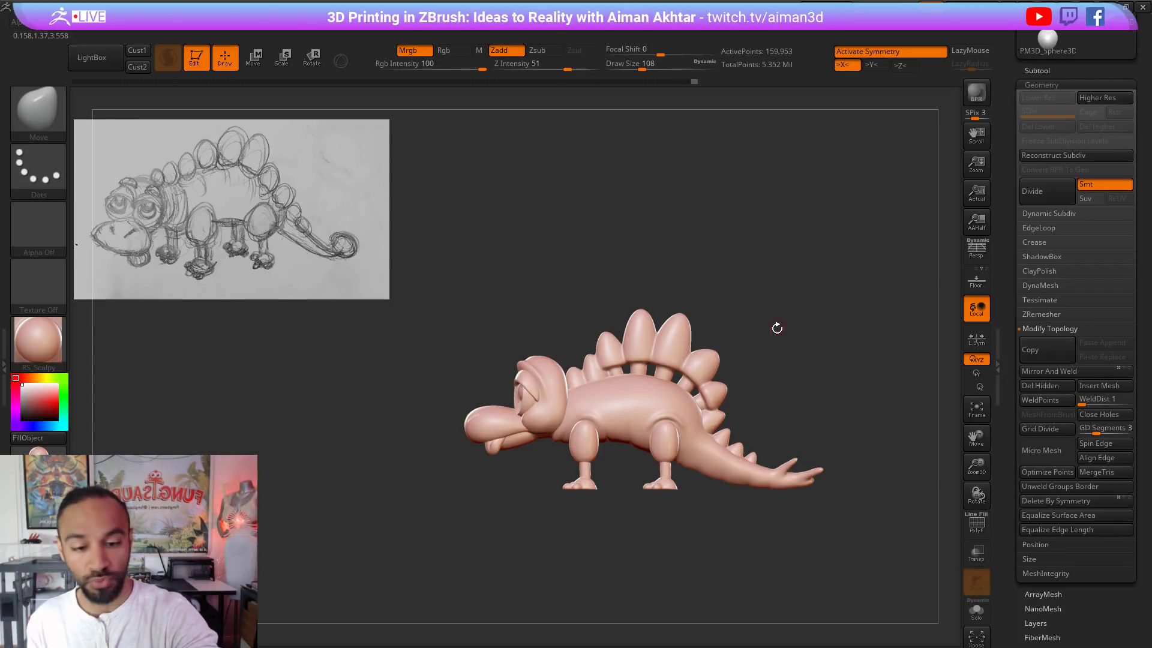
left_click_drag(777, 328, 810, 393, "alt")
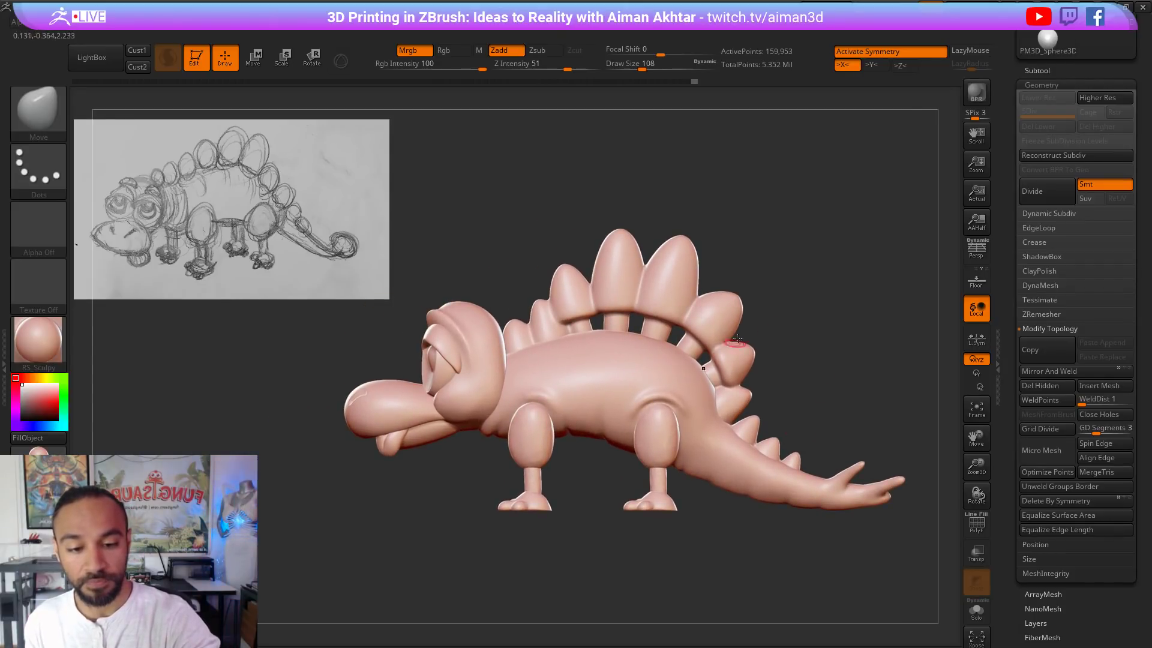
mouse_move(800, 325)
left_mouse_down()
mouse_move(918, 341)
mouse_move(810, 345)
left_mouse_up()
key("f")
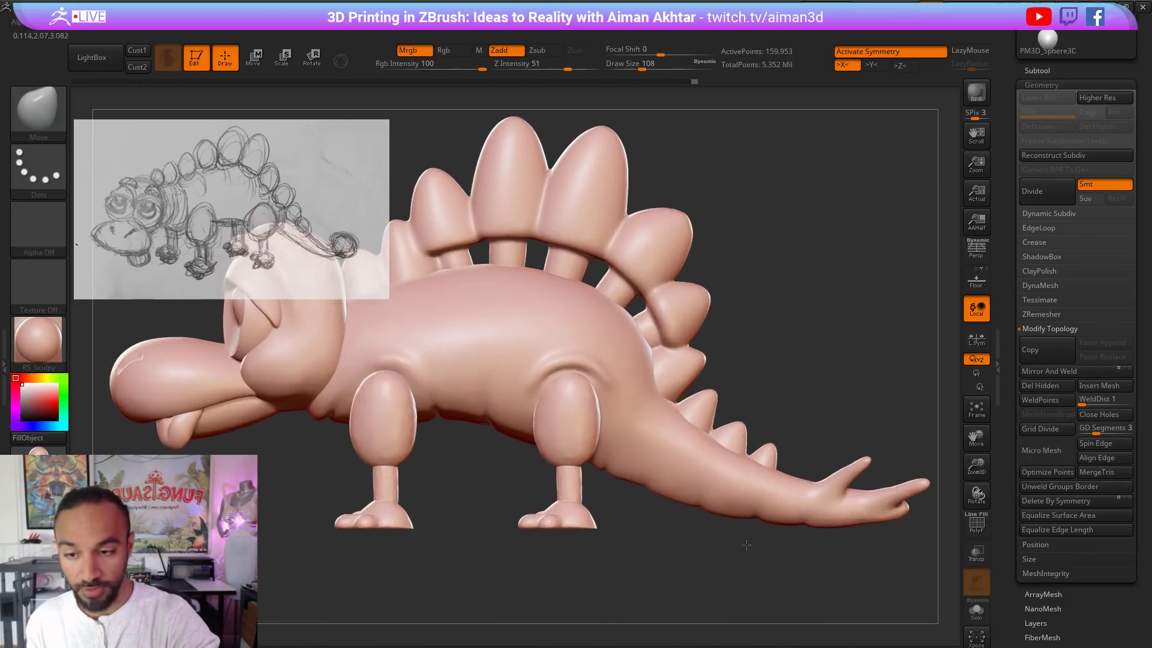
left_click_drag(746, 545, 711, 527, "alt")
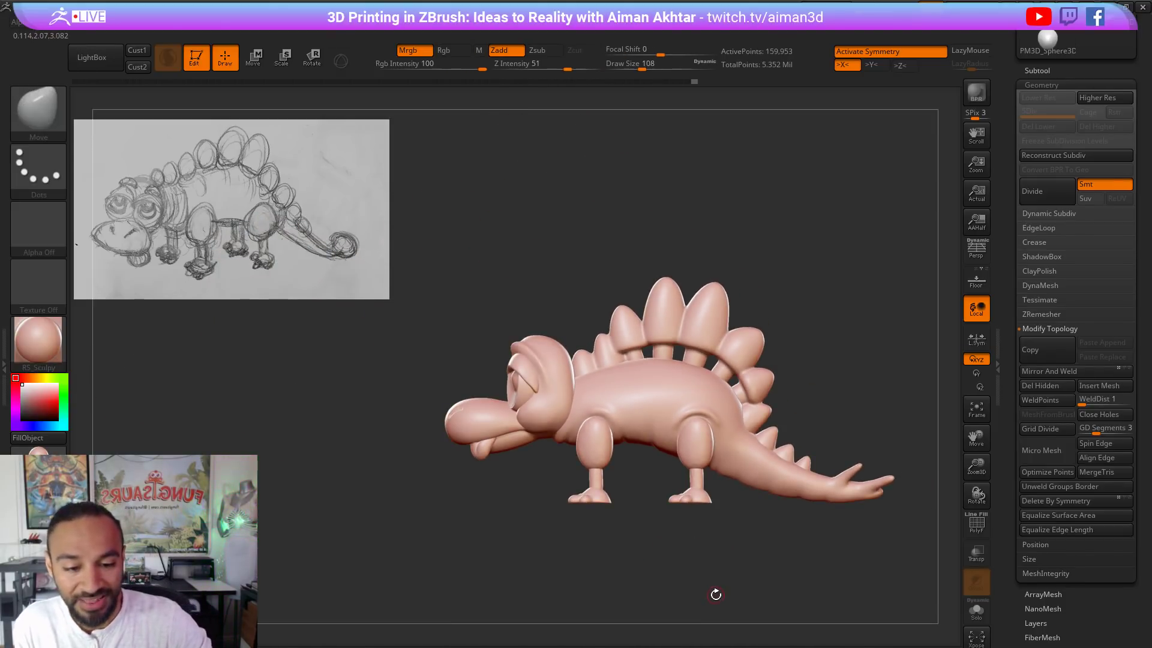
left_click_drag(716, 594, 643, 601)
left_click_drag(655, 580, 664, 589, "alt")
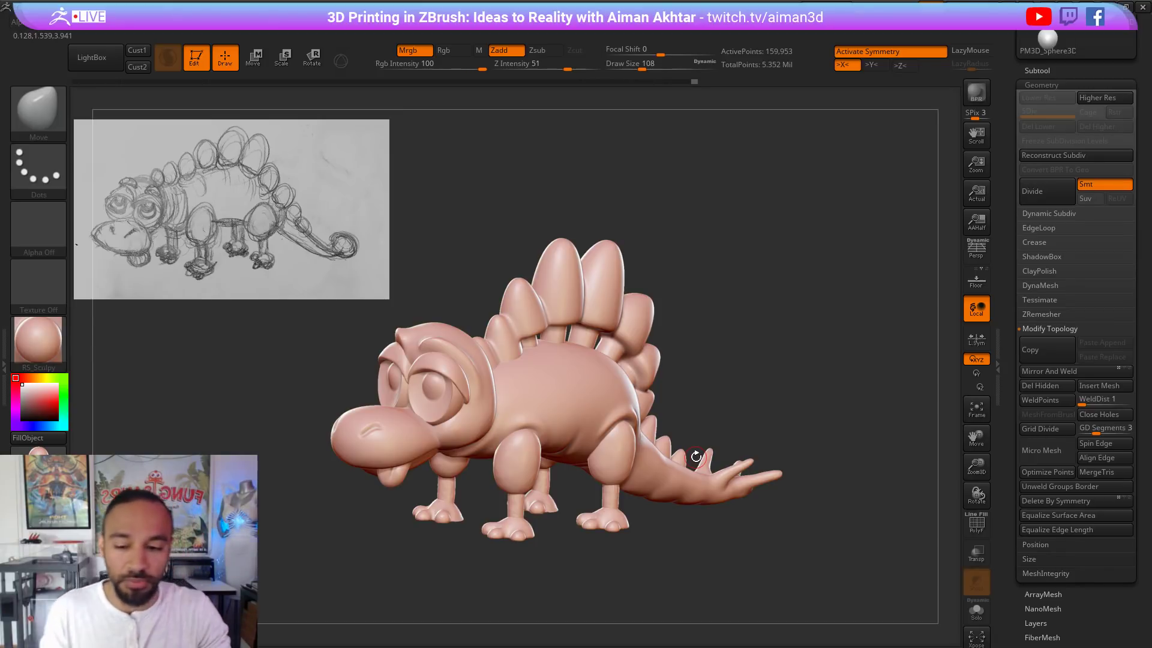
Step: Merge the visible subtools into a new tool and insert the PM3D_Sphere3D head shape below the Stego3 subtool
left_click(1038, 70)
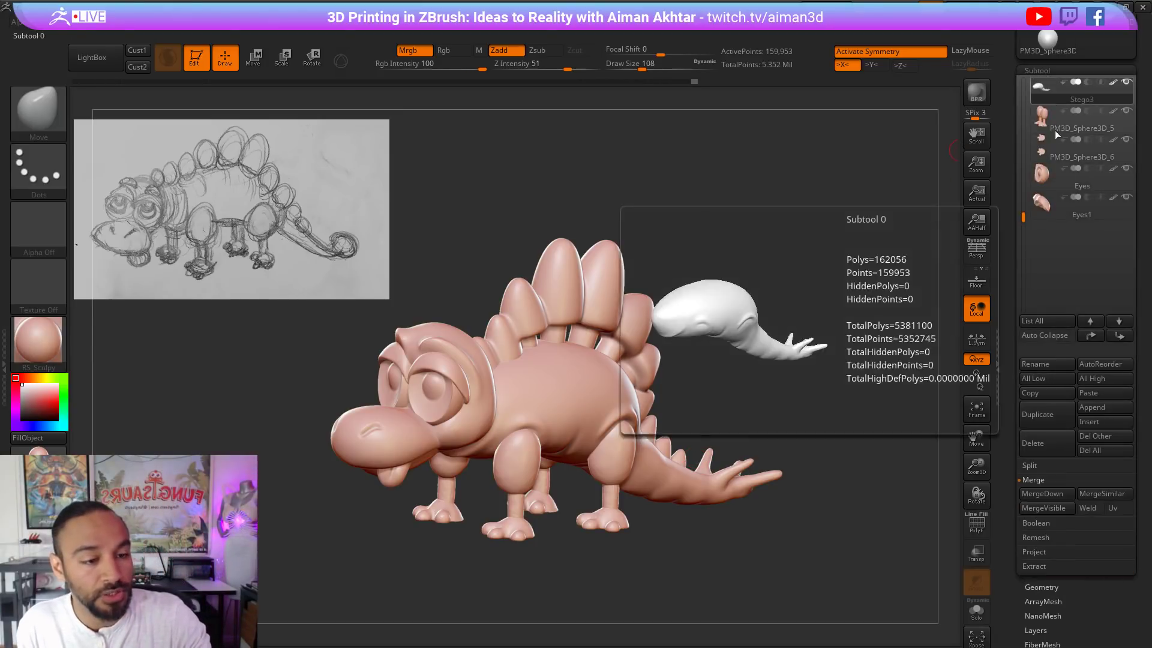
left_click(1047, 505)
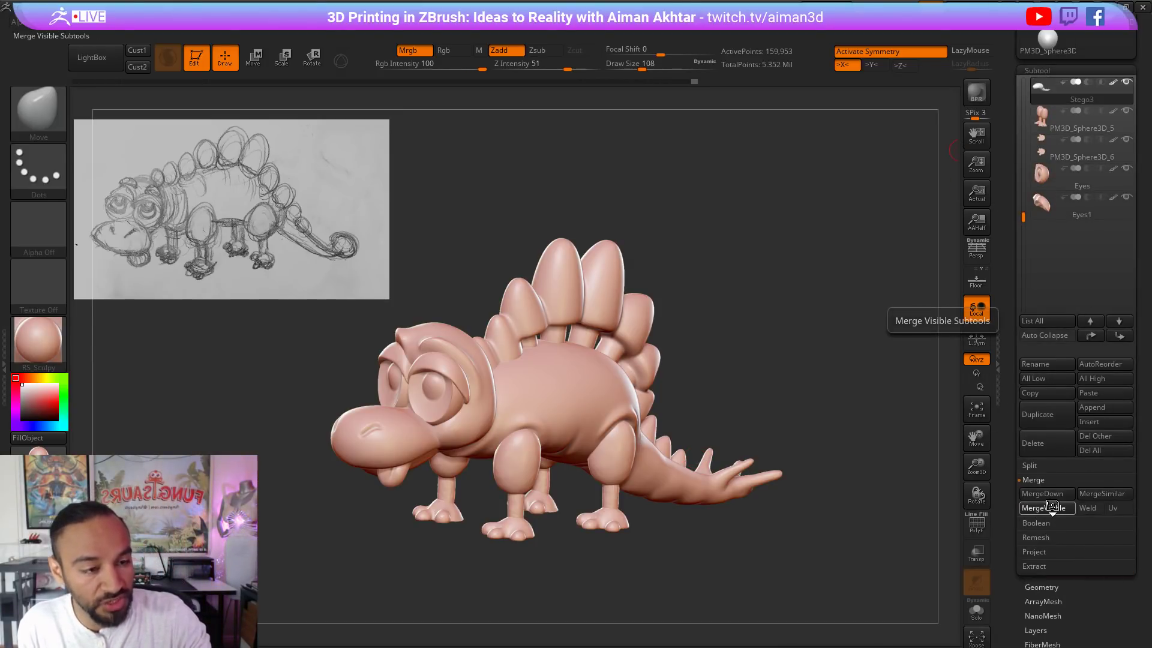
scroll(1099, 88, "up", 3)
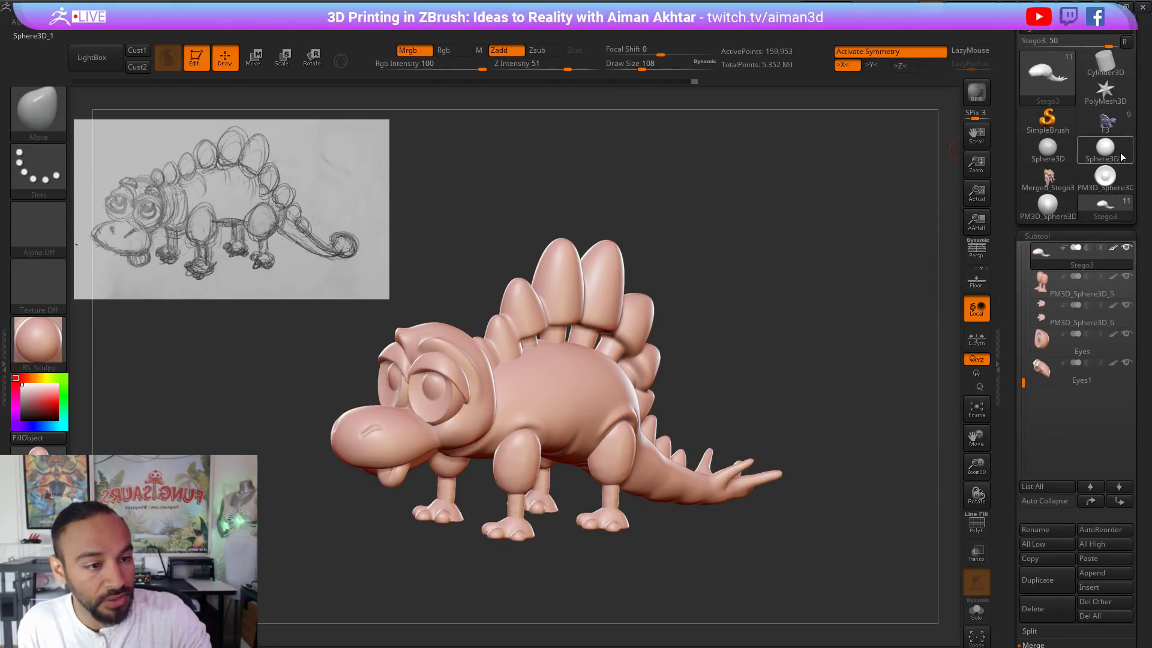
left_click(1104, 186)
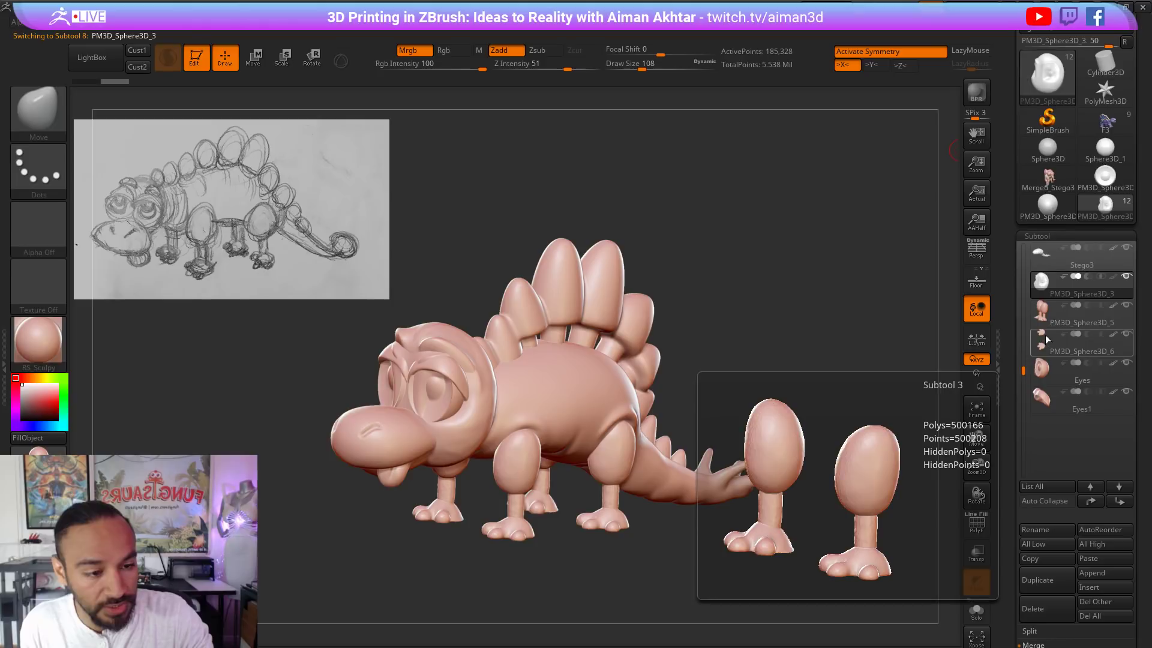
Step: Append the merged stegosaurus below the Eyes1 subtool, select it and hide all the other subtools
left_click(1049, 399)
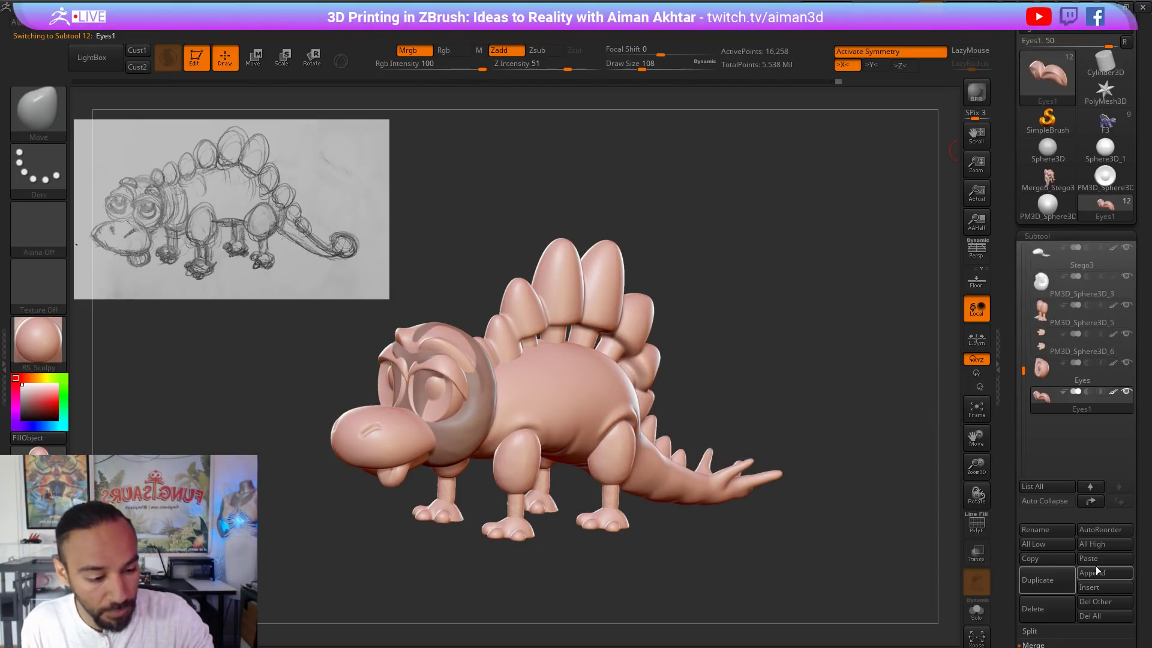
left_click(1126, 392)
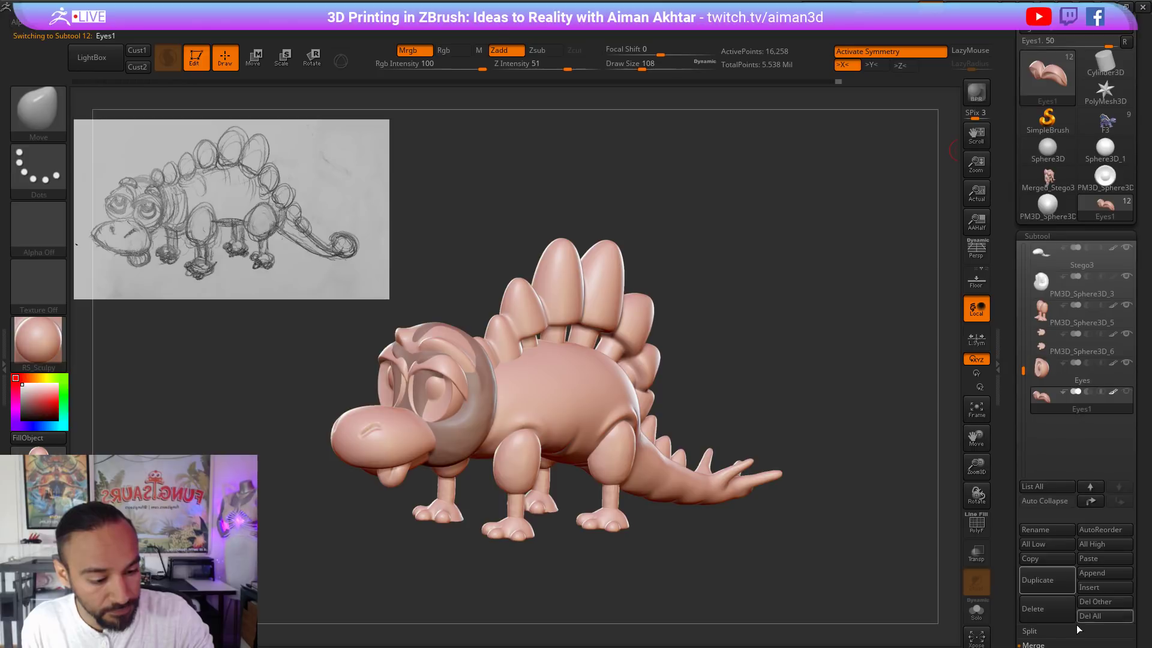
left_click(1092, 573)
left_click(575, 444)
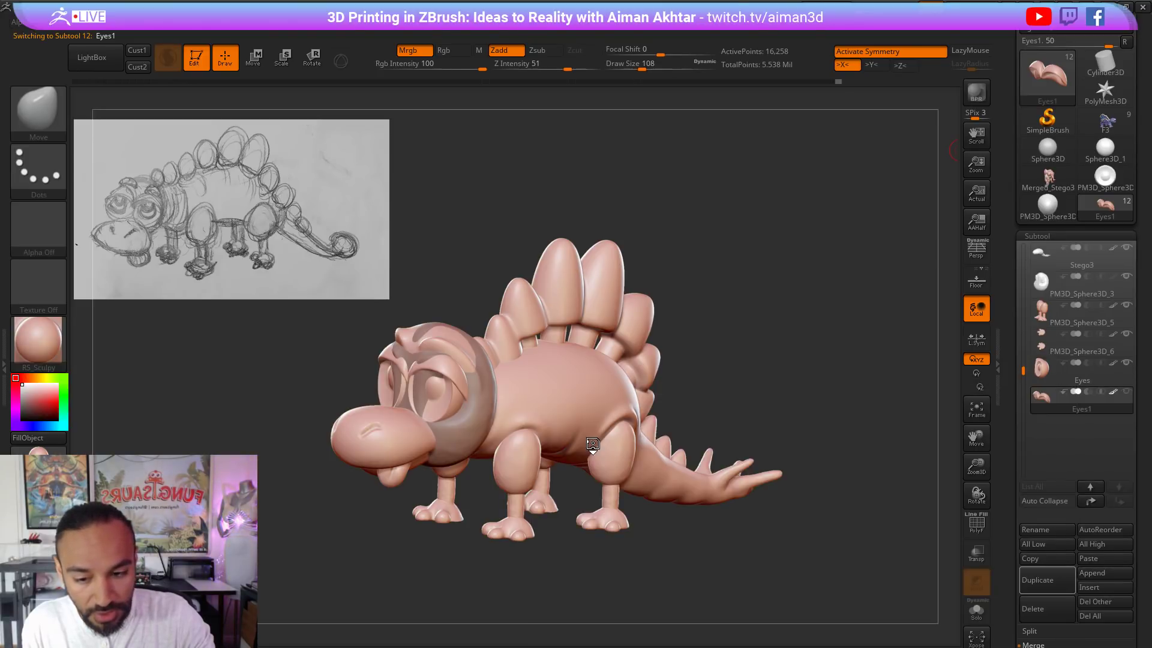
left_click(1040, 429)
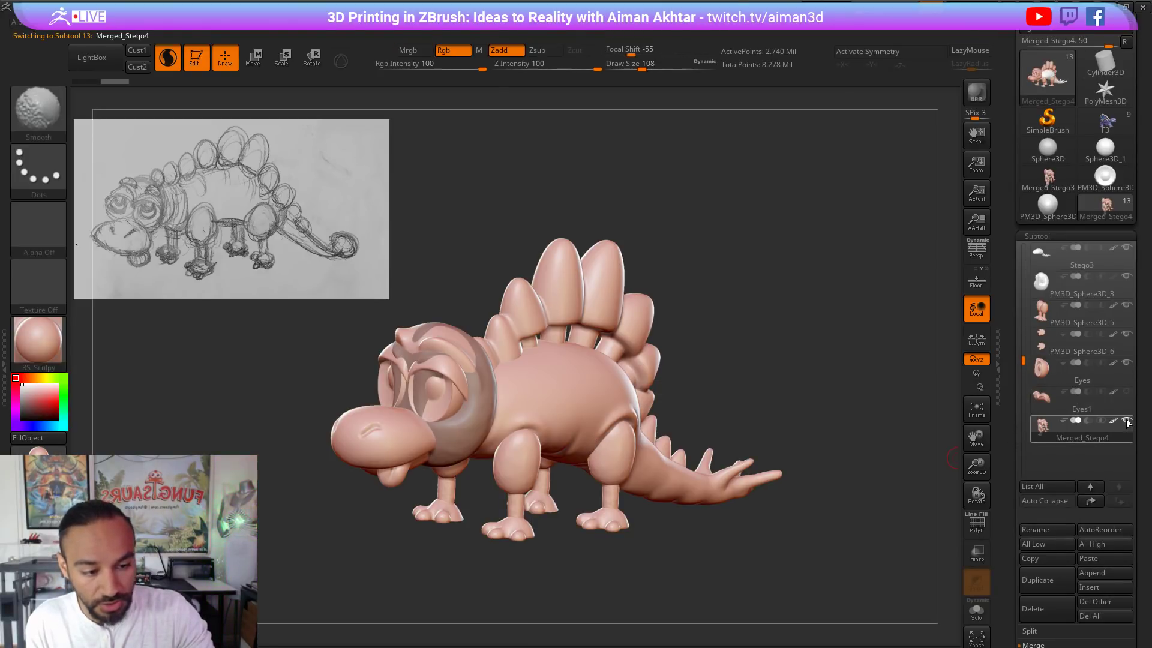
left_click_drag(793, 387, 790, 347)
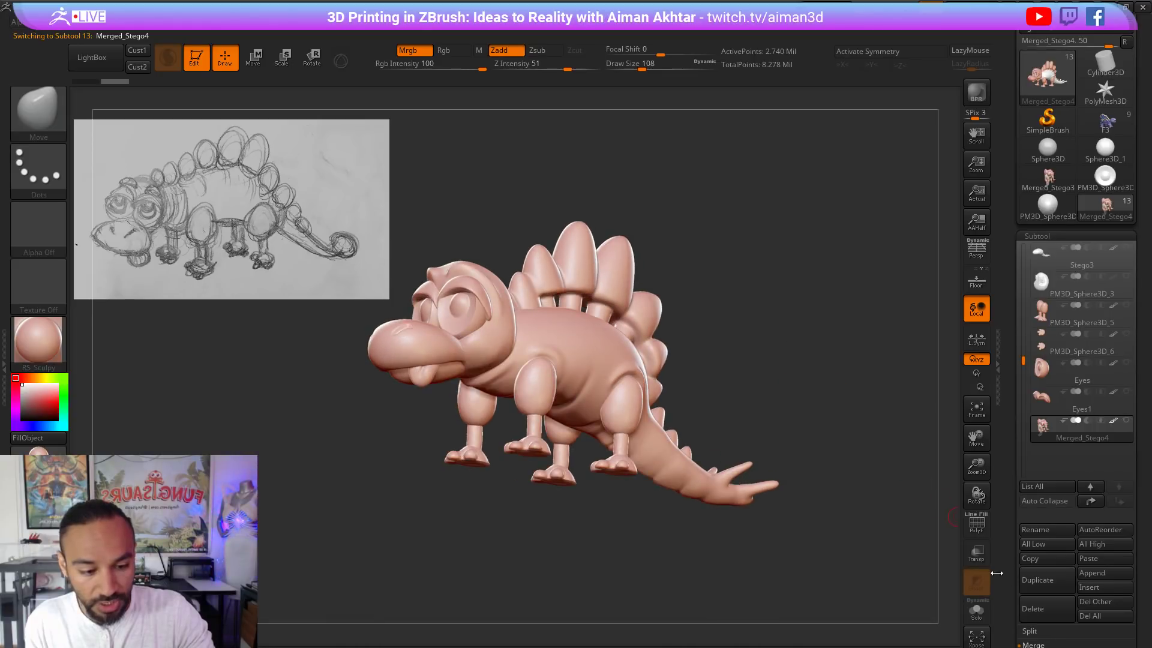
Step: Assign the whole merged stegosaurus to a single polygroup, showing the polyframe only while doing so
left_click(976, 524)
left_click_drag(667, 553, 653, 581)
key("ctrl+w")
left_click(976, 526)
Step: Try to DynaMesh the merged stegosaurus at resolution 128, and undo it
scroll(1077, 336, "down", 1)
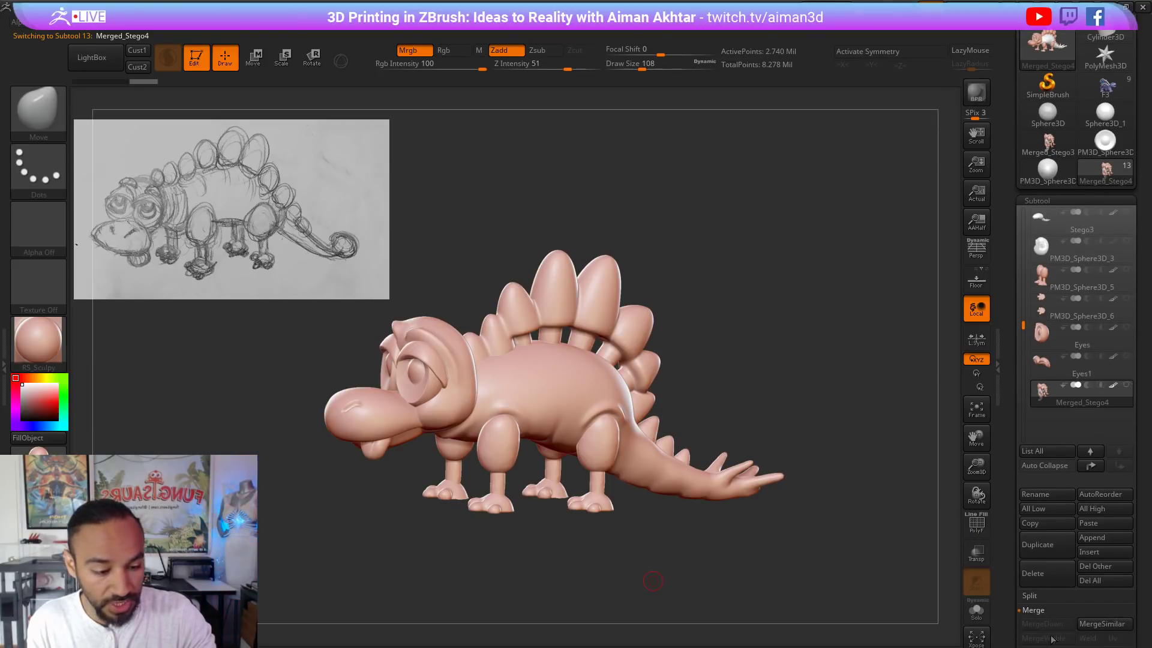
left_click(1038, 202)
left_click(1041, 215)
left_click(1040, 417)
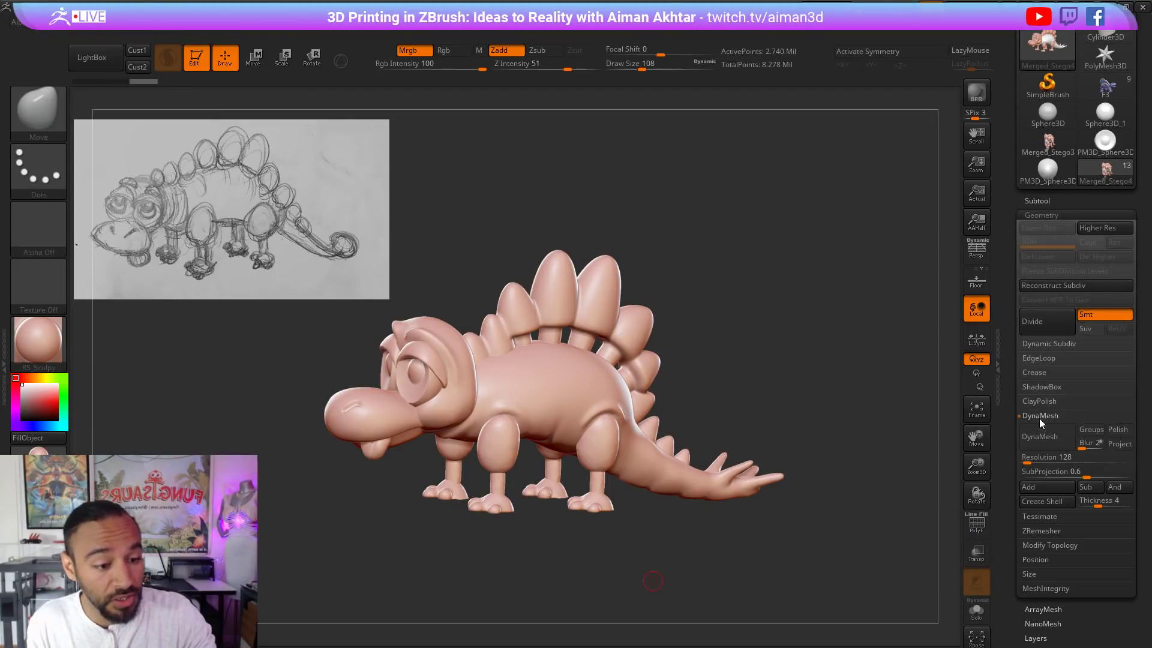
left_click(1037, 446)
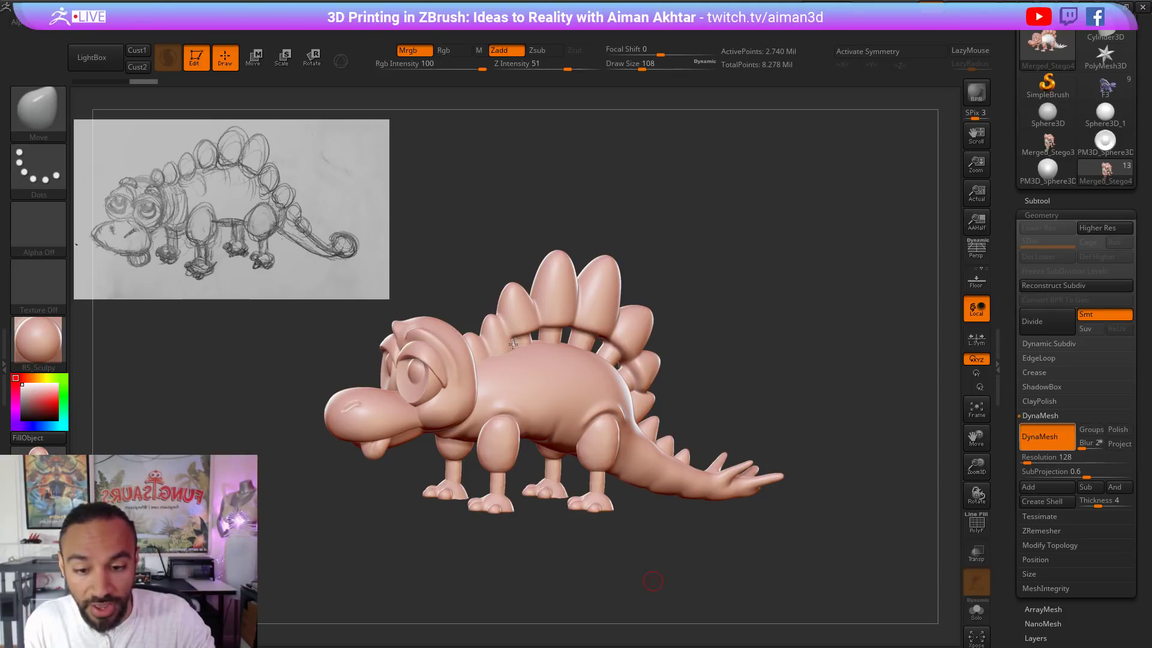
left_click_drag(786, 396, 1039, 404, "alt")
key("ctrl+z")
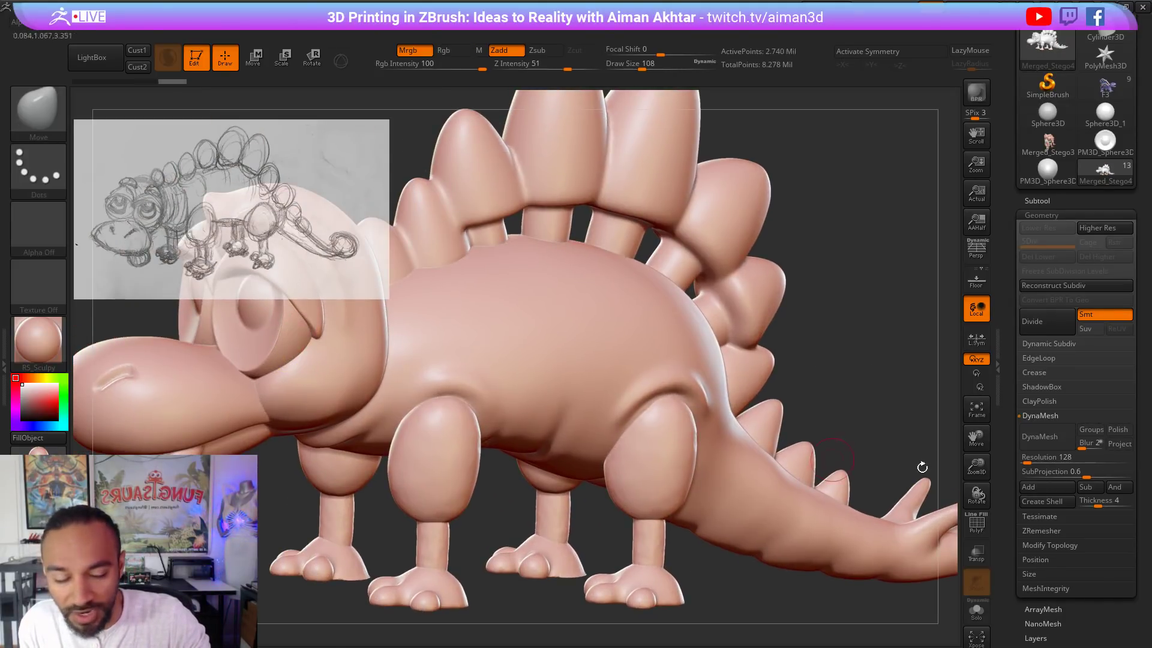
Step: Try to DynaMesh the merged stegosaurus at resolution 504, and undo it
left_click(1042, 462)
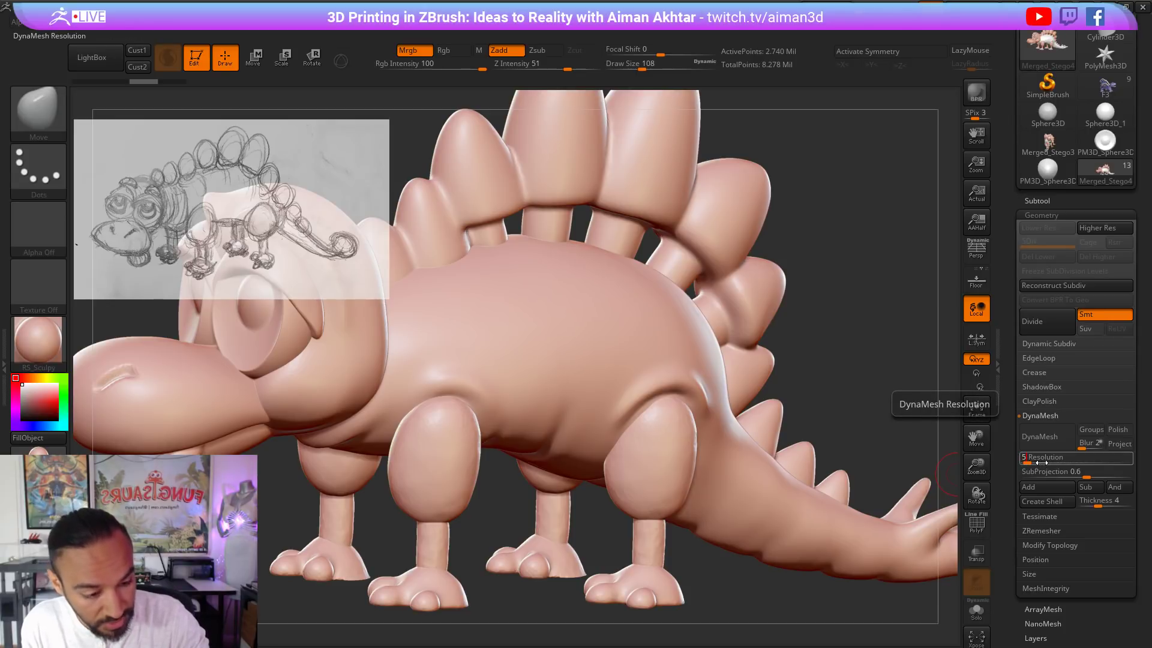
key("Return")
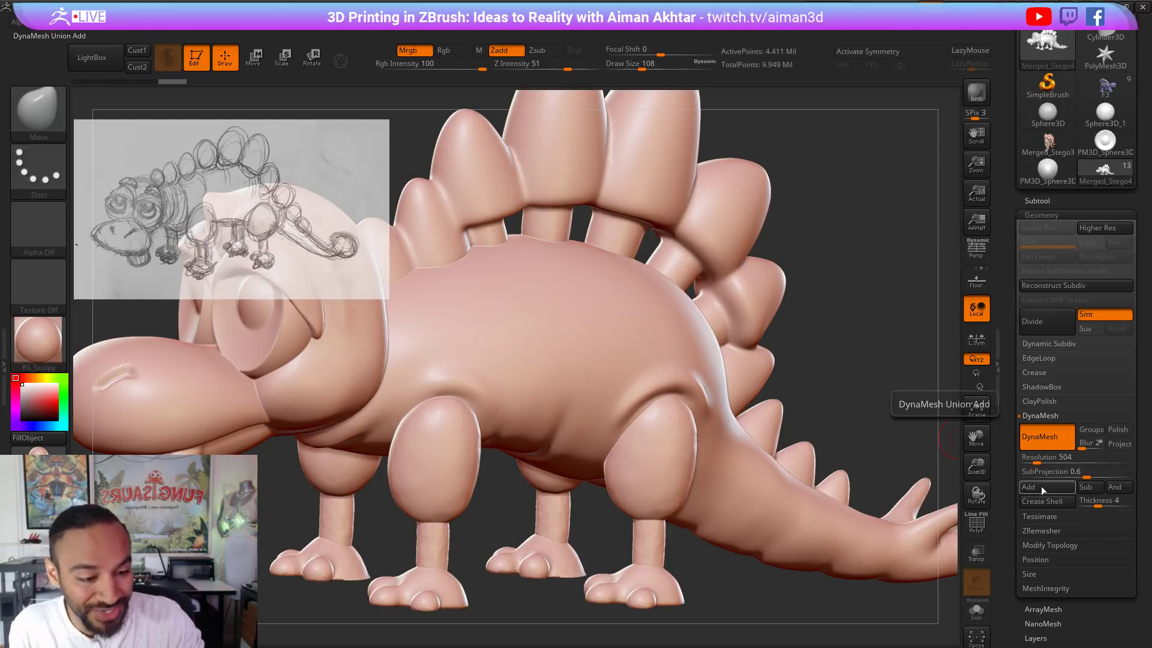
key("ctrl+z")
Step: DynaMesh the merged stegosaurus at resolution 304
left_click(1041, 458)
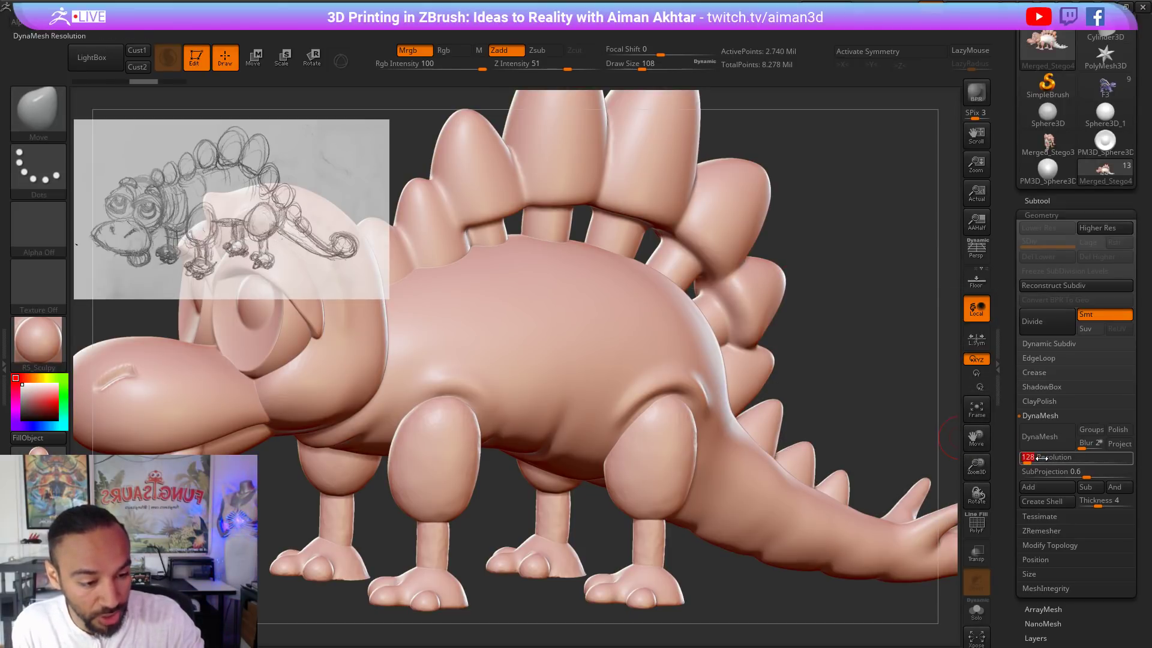
type("304")
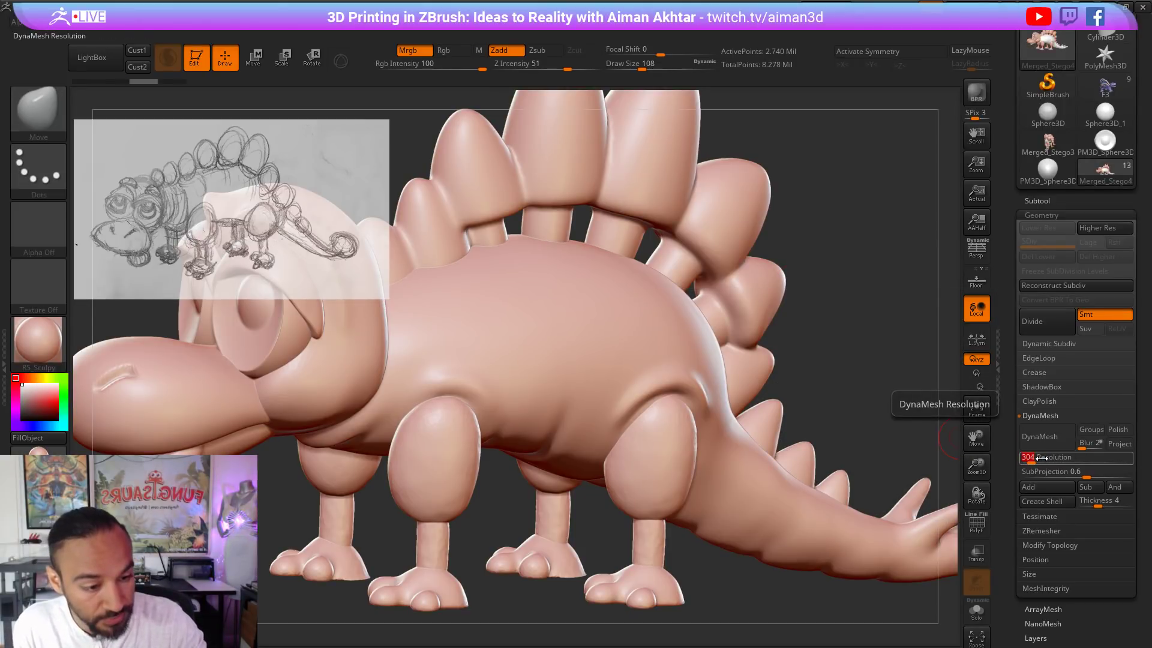
left_click(1042, 446)
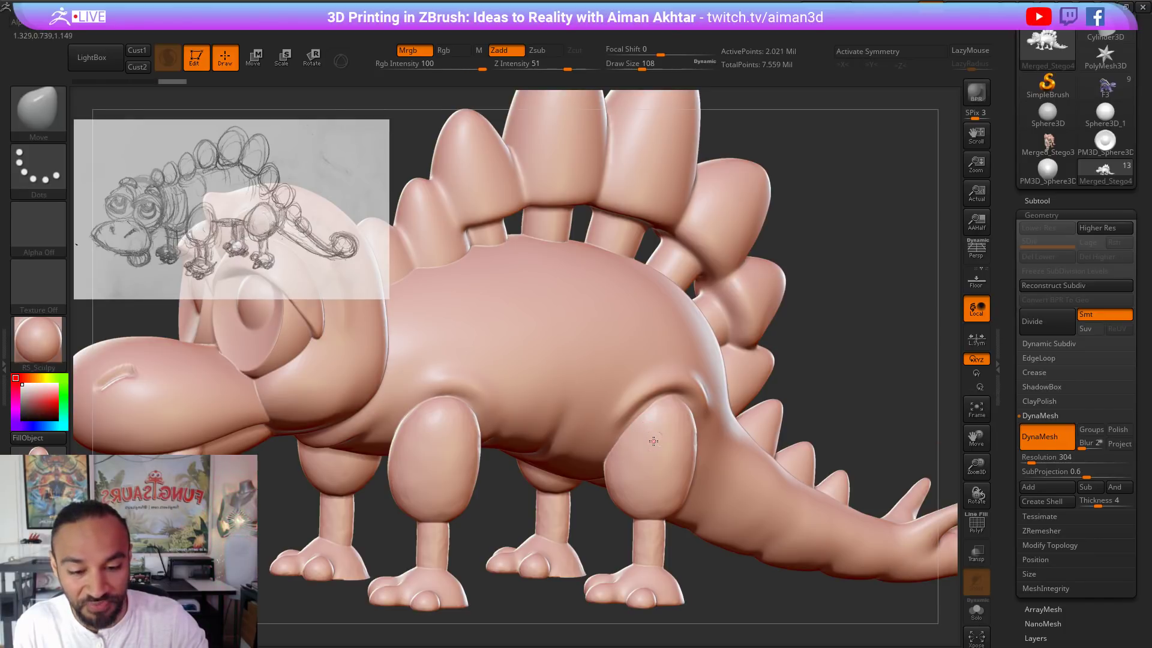
Step: Set the draw size to 212 and examine the fused stegosaurus from the side with its polyframe shown
key("s")
mouse_move(642, 427)
left_mouse_down()
mouse_move(655, 427)
mouse_move(621, 439)
mouse_move(657, 411)
mouse_move(701, 437)
left_mouse_up()
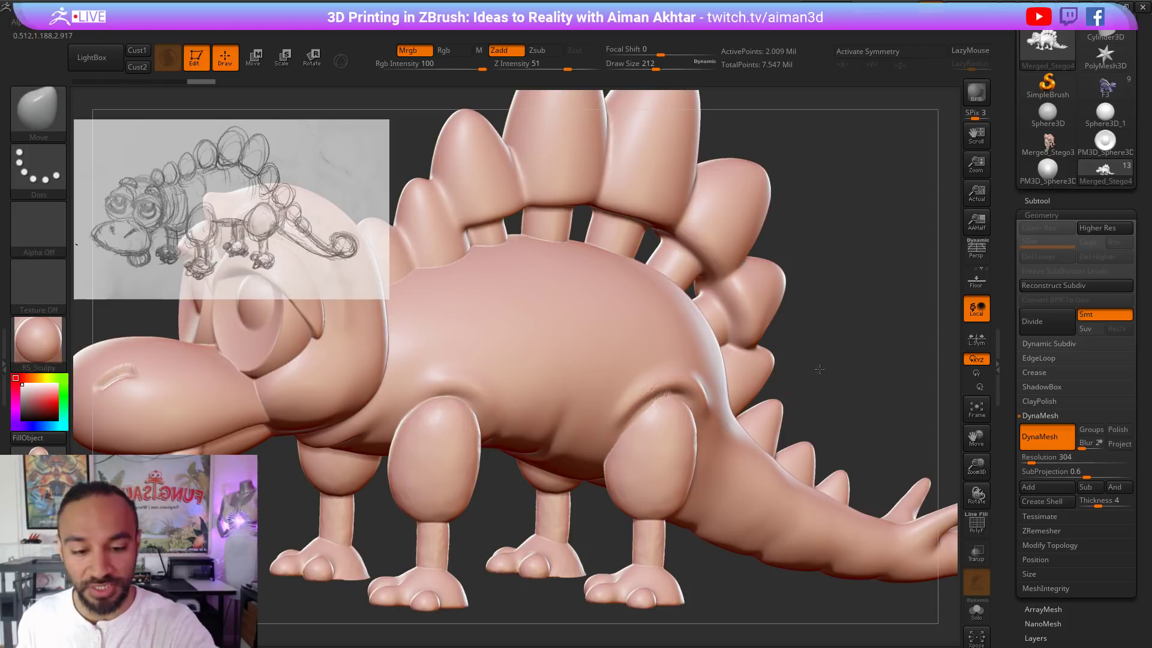
left_click_drag(819, 369, 656, 437)
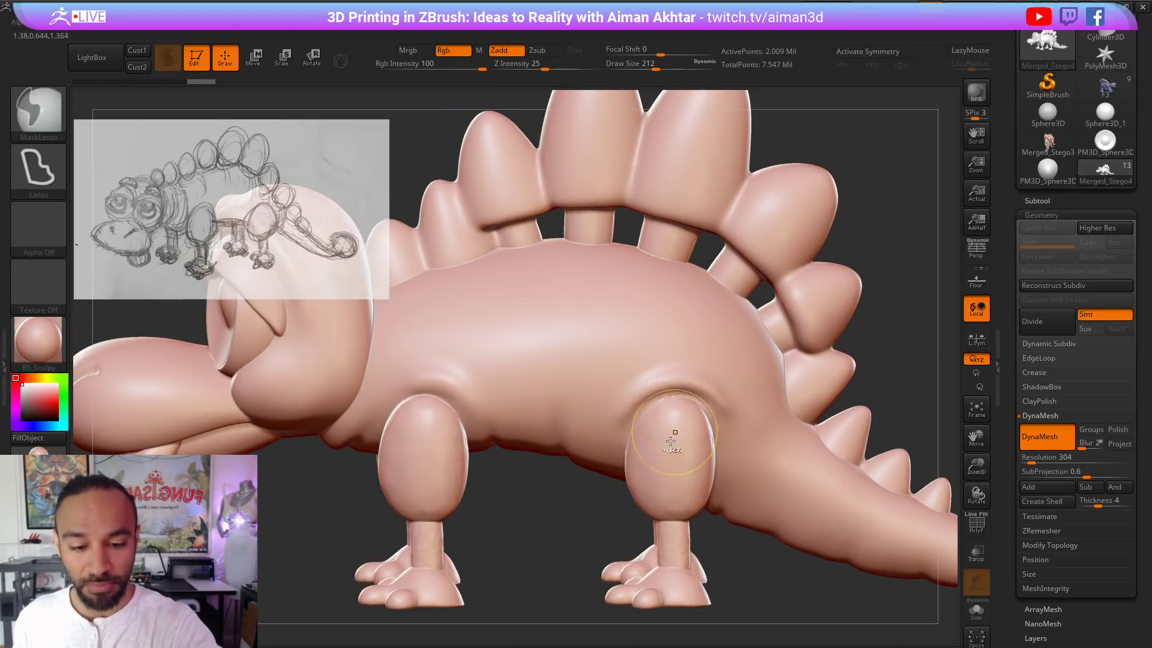
left_click(976, 524)
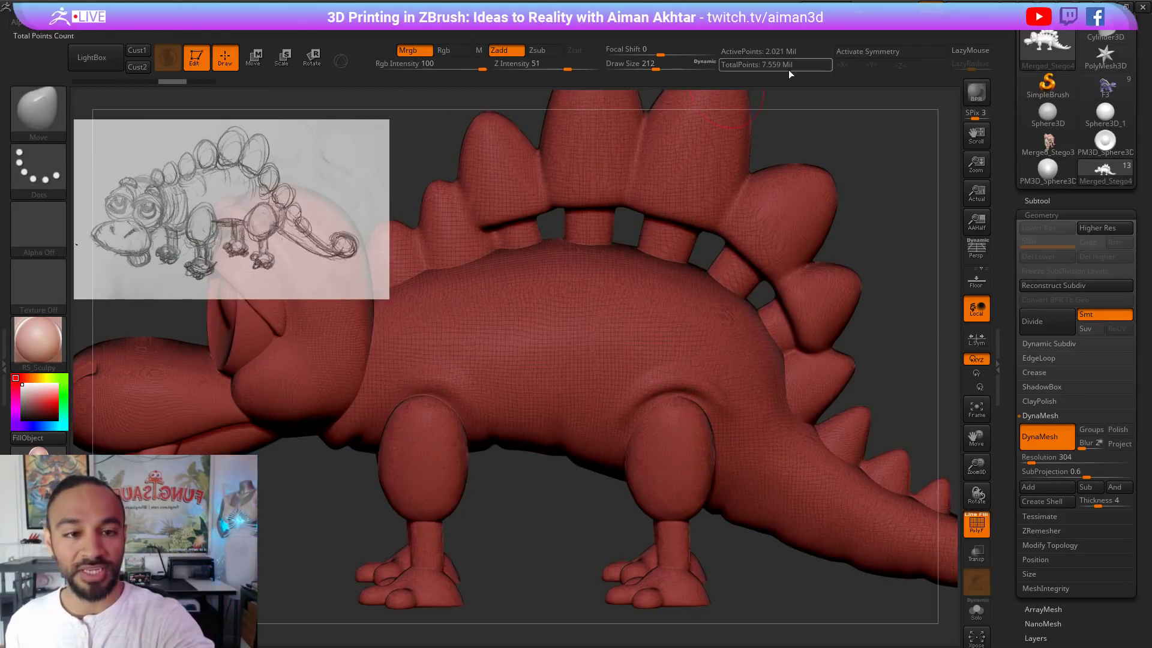
key("shift+z")
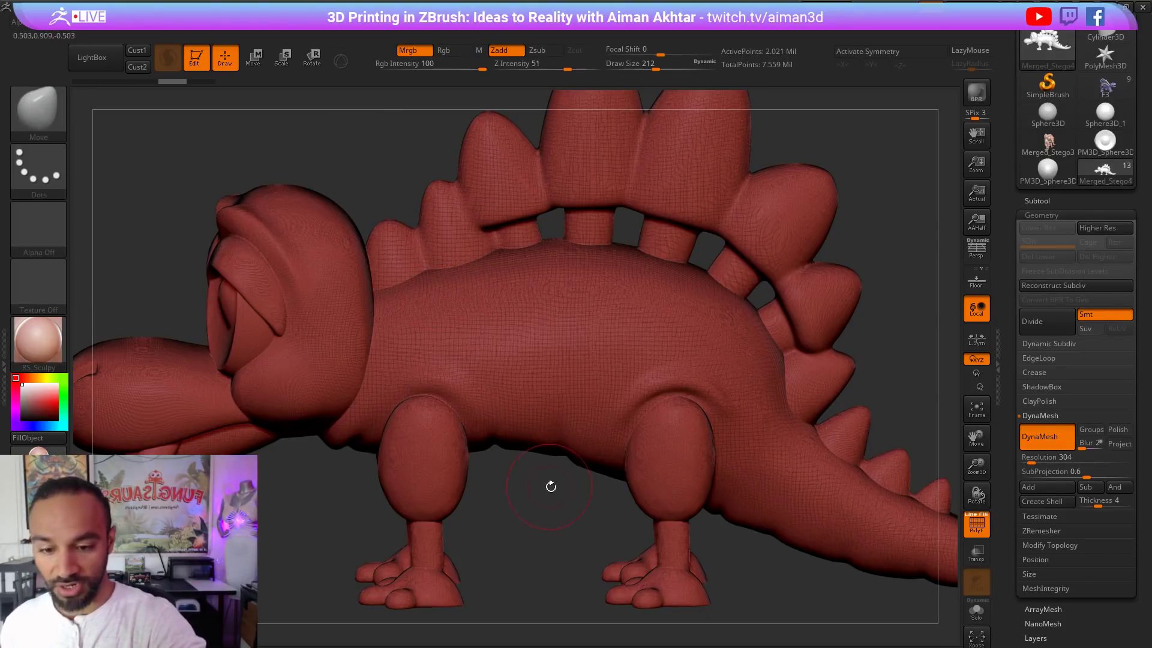
key("f")
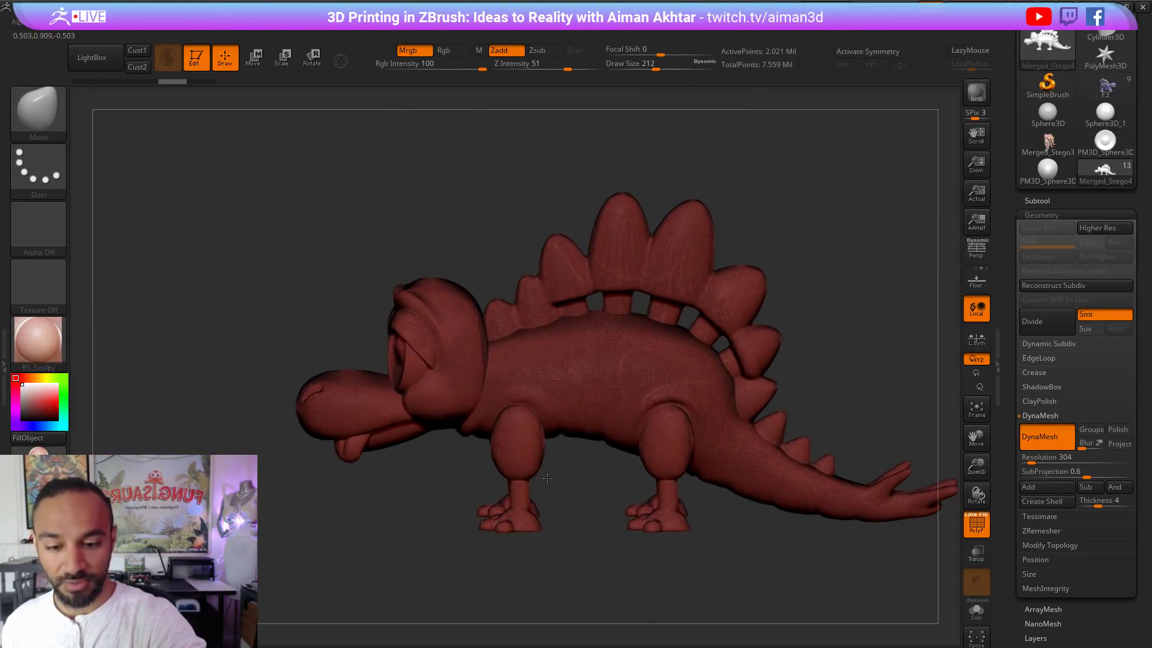
left_click_drag(547, 478, 506, 479)
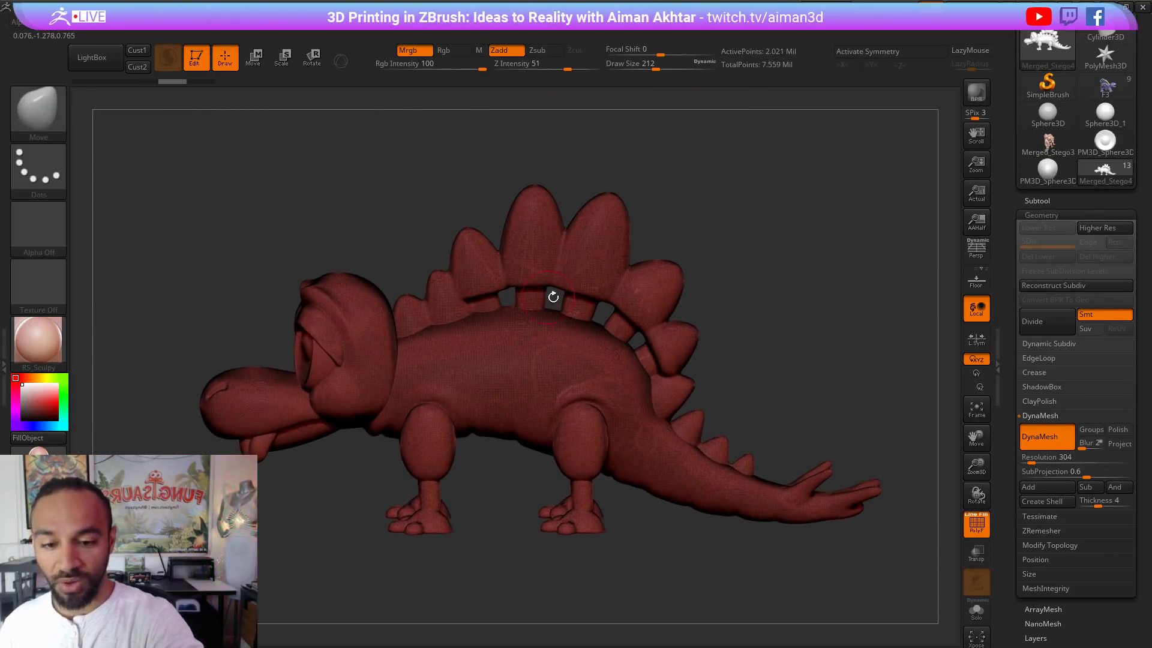
Step: Turn off Sculptris Pro for the Smooth brush, hide the polyframe and smooth the joins of the tail spikes and legs
left_click(169, 61)
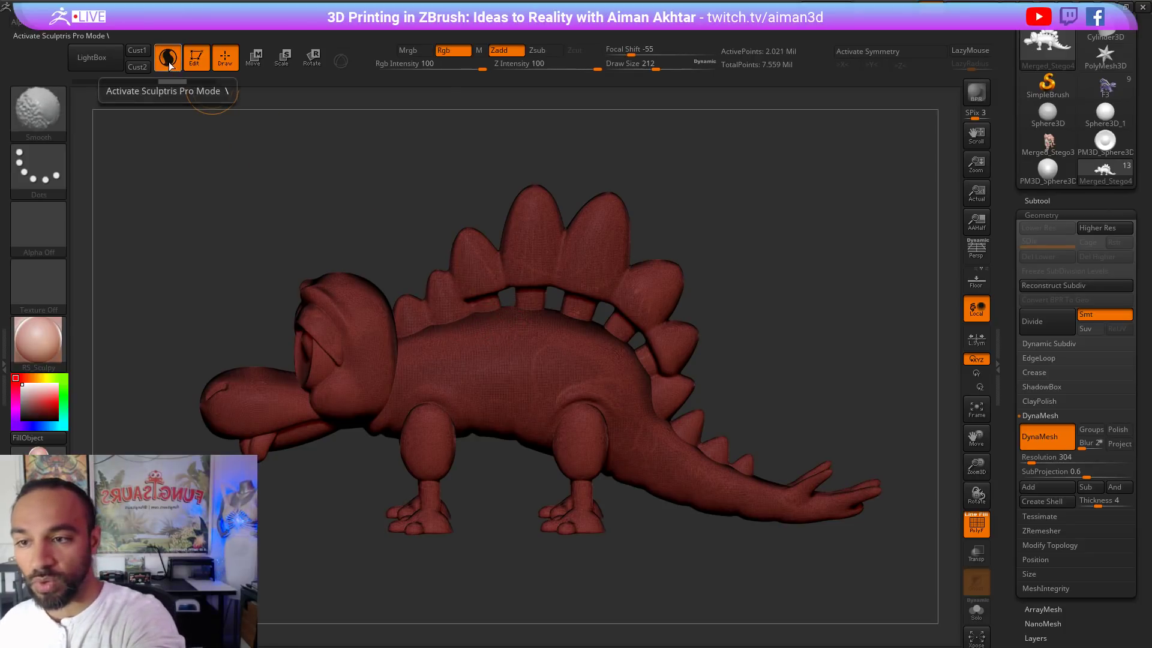
left_click(169, 61)
left_click(977, 523)
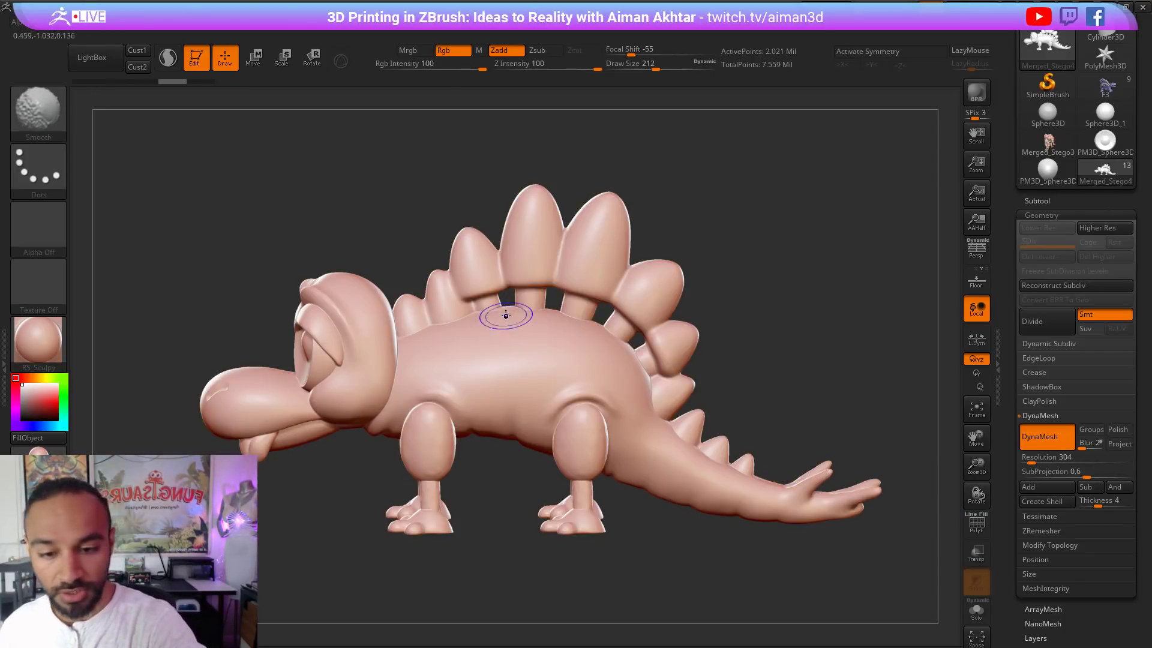
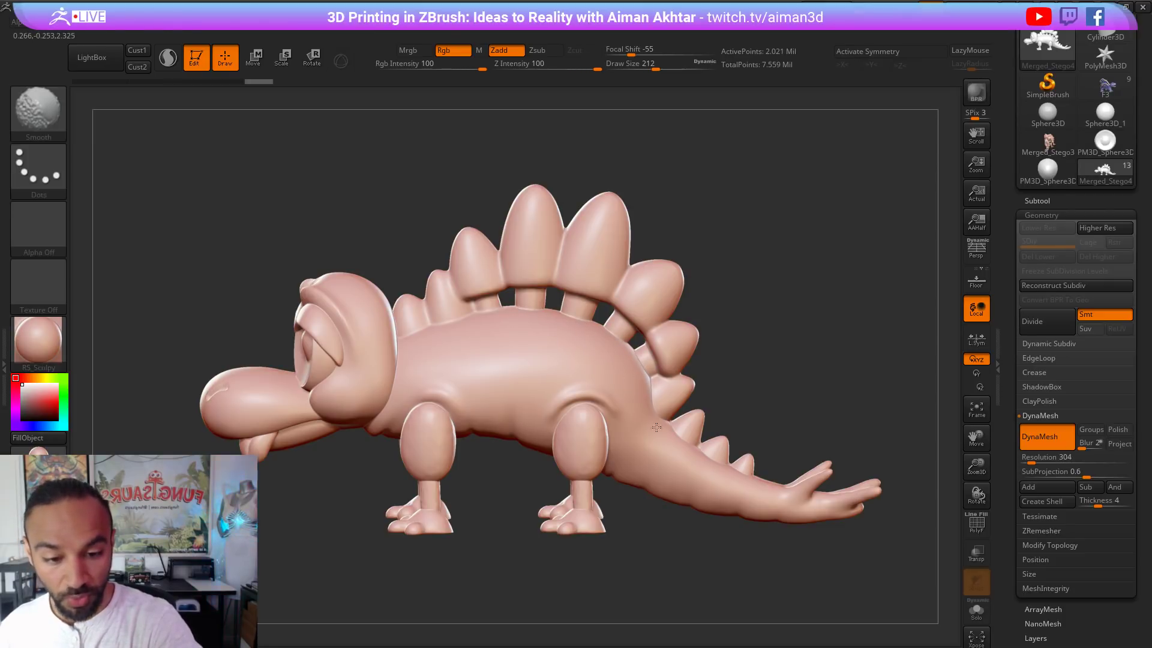
left_click_drag(676, 441, 747, 482, "shift")
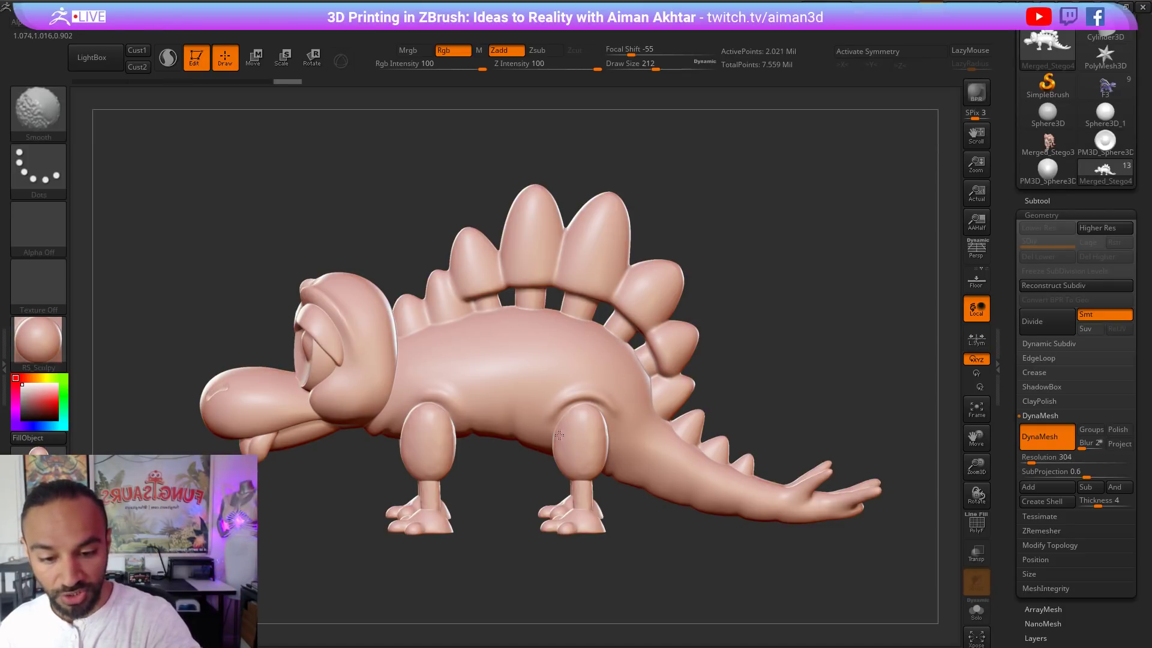
left_click_drag(570, 438, 571, 433, "shift")
left_click_drag(440, 420, 420, 451, "shift")
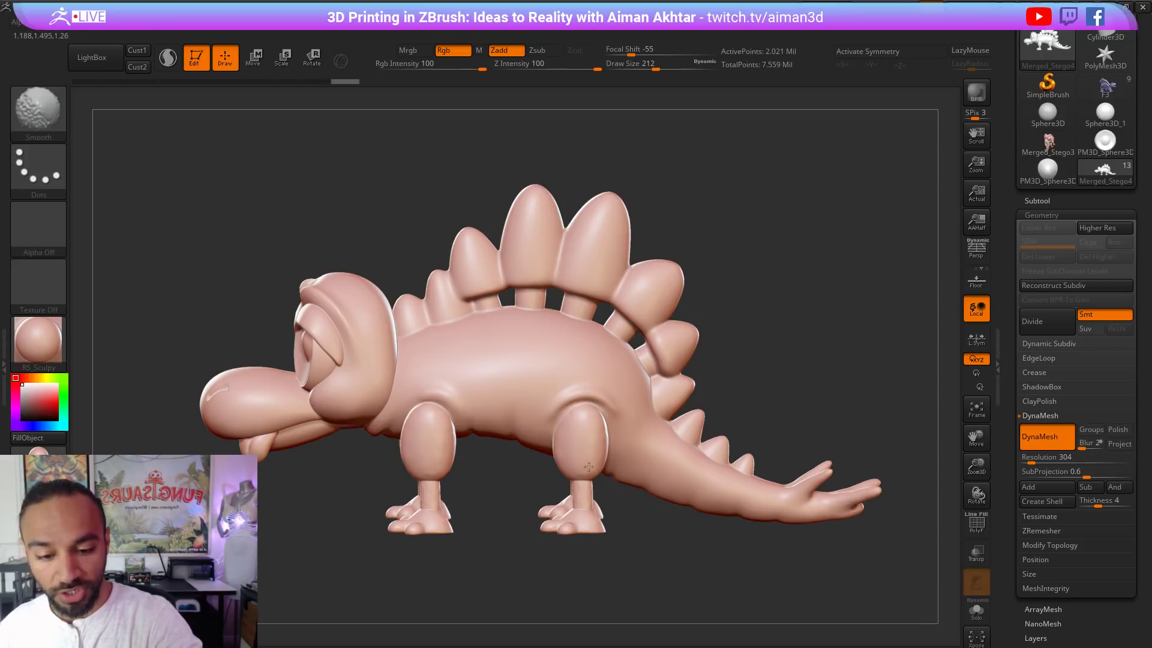
left_click_drag(558, 475, 578, 491, "shift")
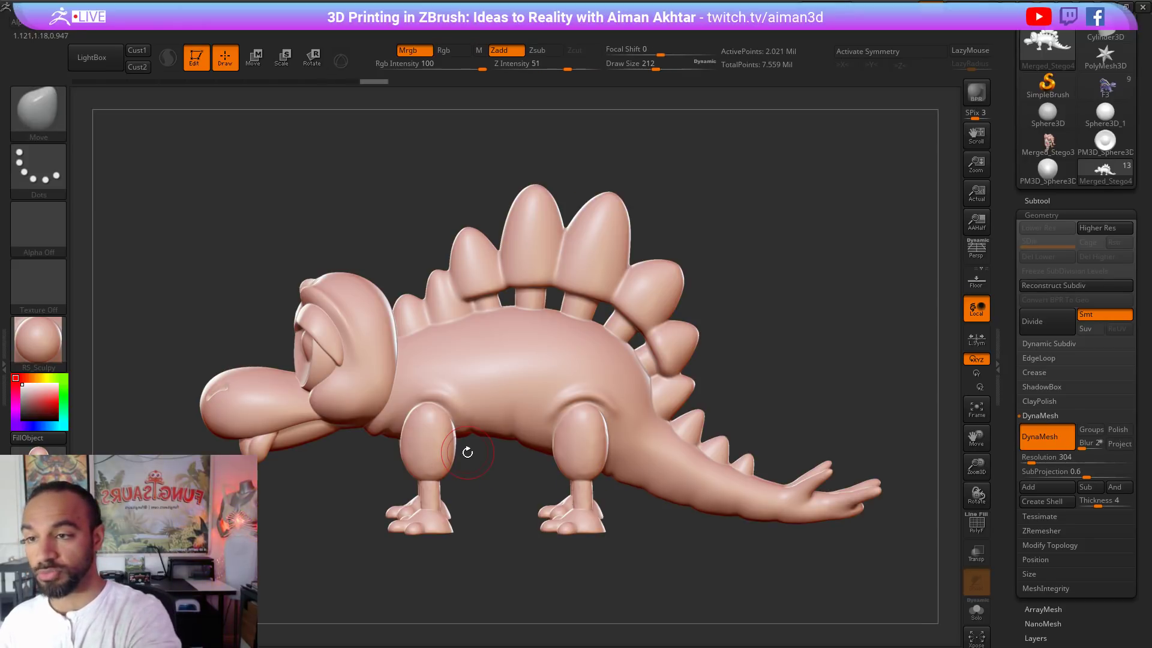
Step: Load the Smooth Stronger brush from the brush library as the smoothing brush
left_click(92, 57)
left_click(215, 98)
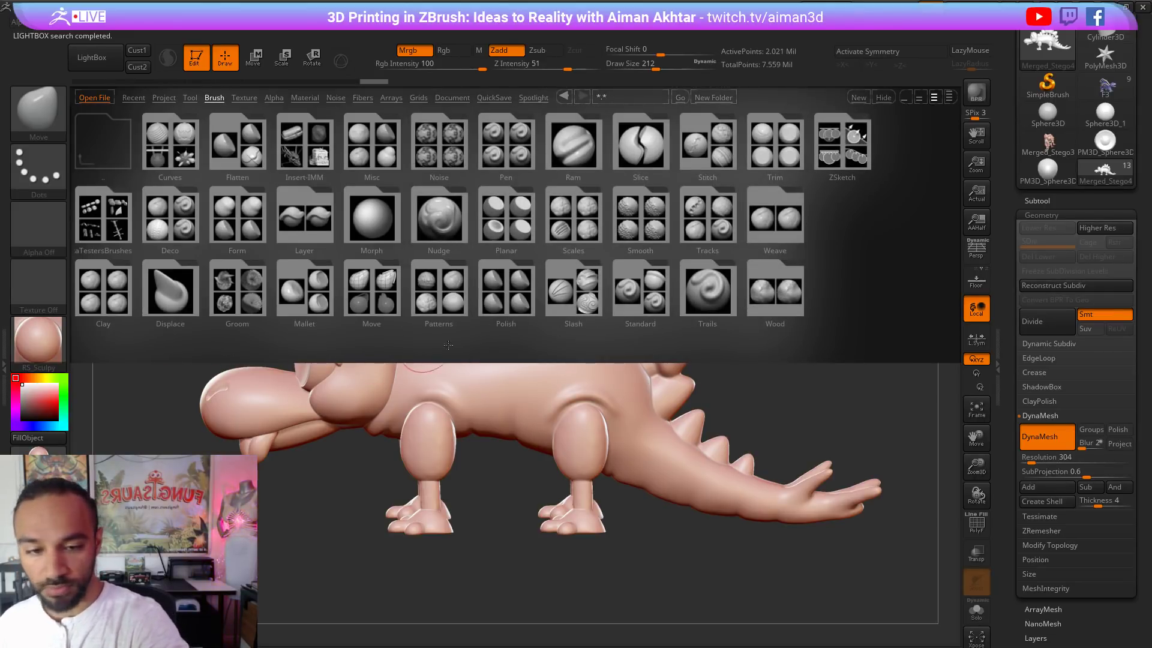
left_click_drag(639, 223, 362, 216)
left_click(362, 217)
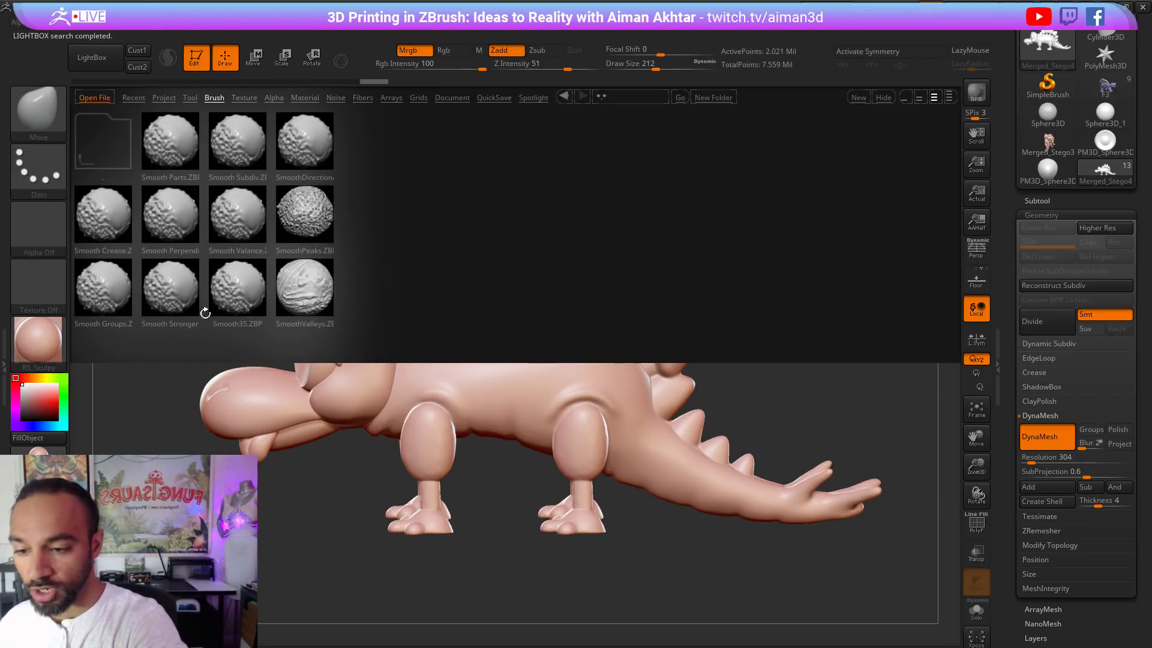
double_click(173, 288)
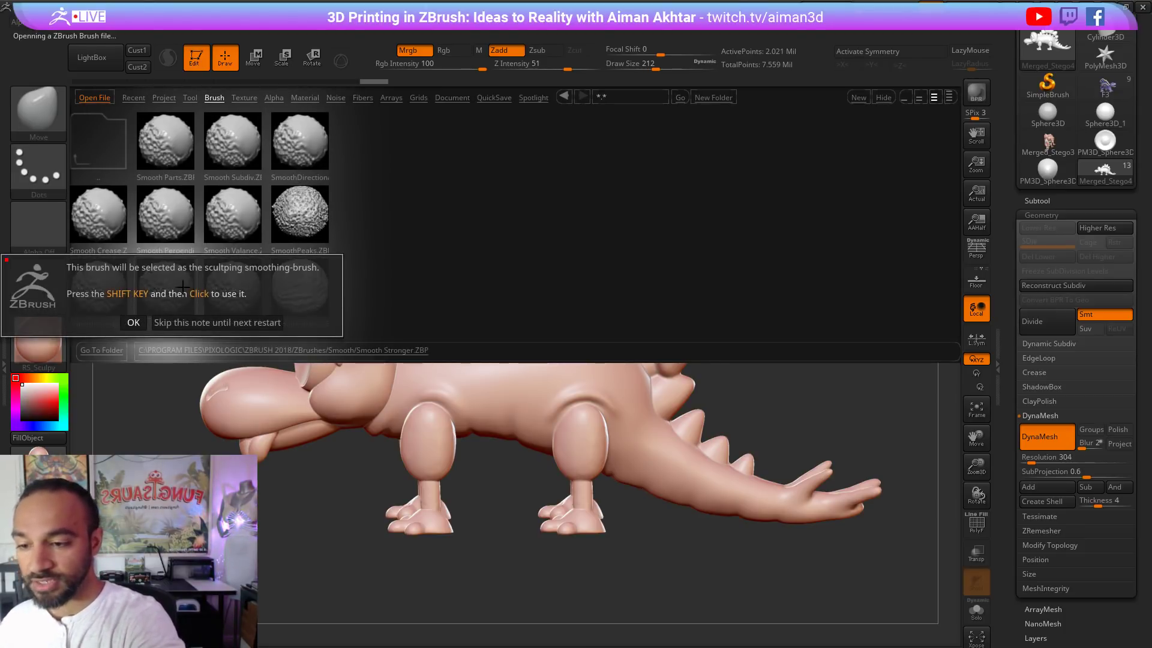
left_click(135, 322)
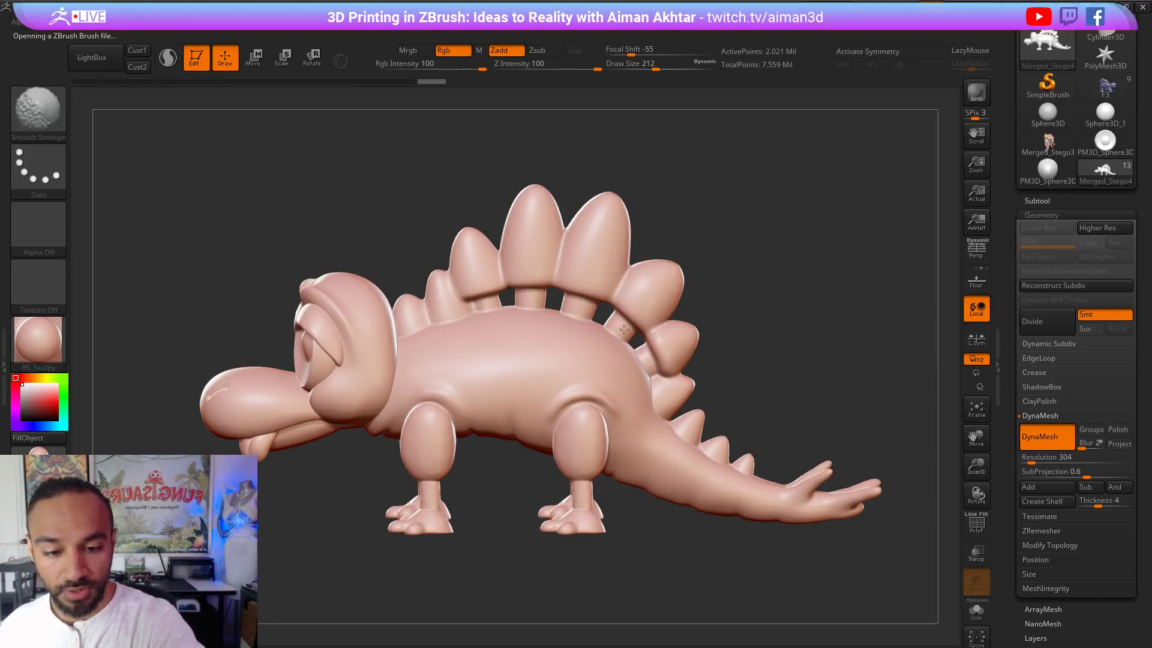
Step: Smooth the front and hind legs around the thighs and ankles on both sides with Smooth Stronger
left_click_drag(596, 450, 590, 454, "shift")
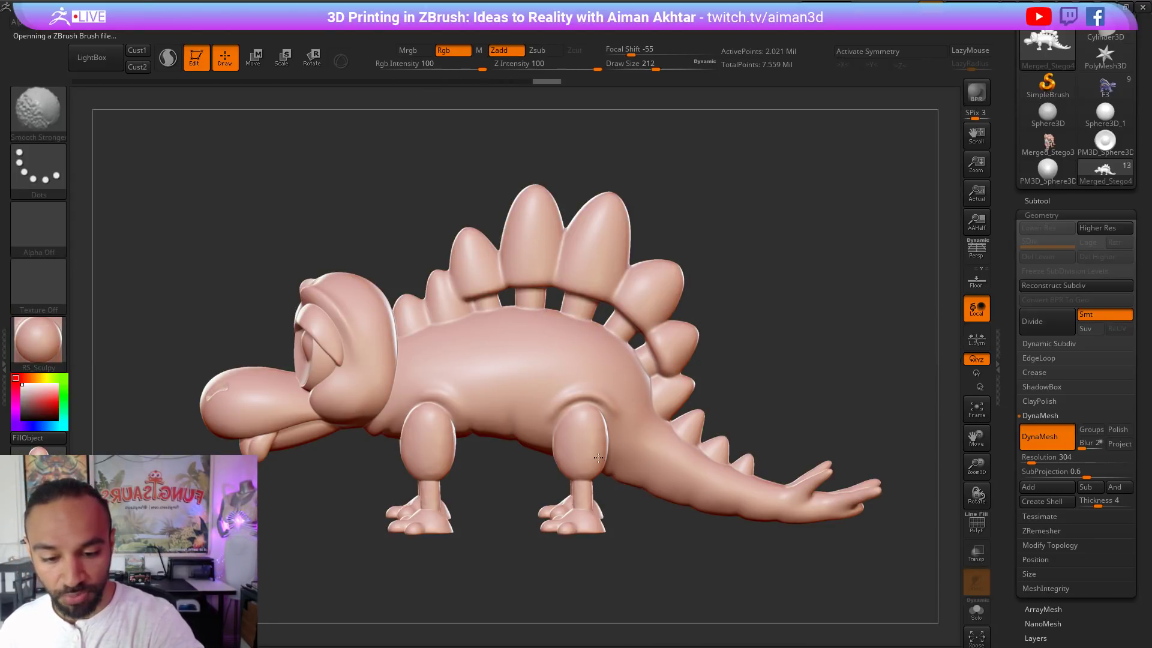
mouse_move(510, 465)
left_mouse_down("shift")
mouse_move(459, 441)
mouse_move(445, 413)
mouse_move(422, 491)
mouse_move(431, 478)
left_mouse_up("shift")
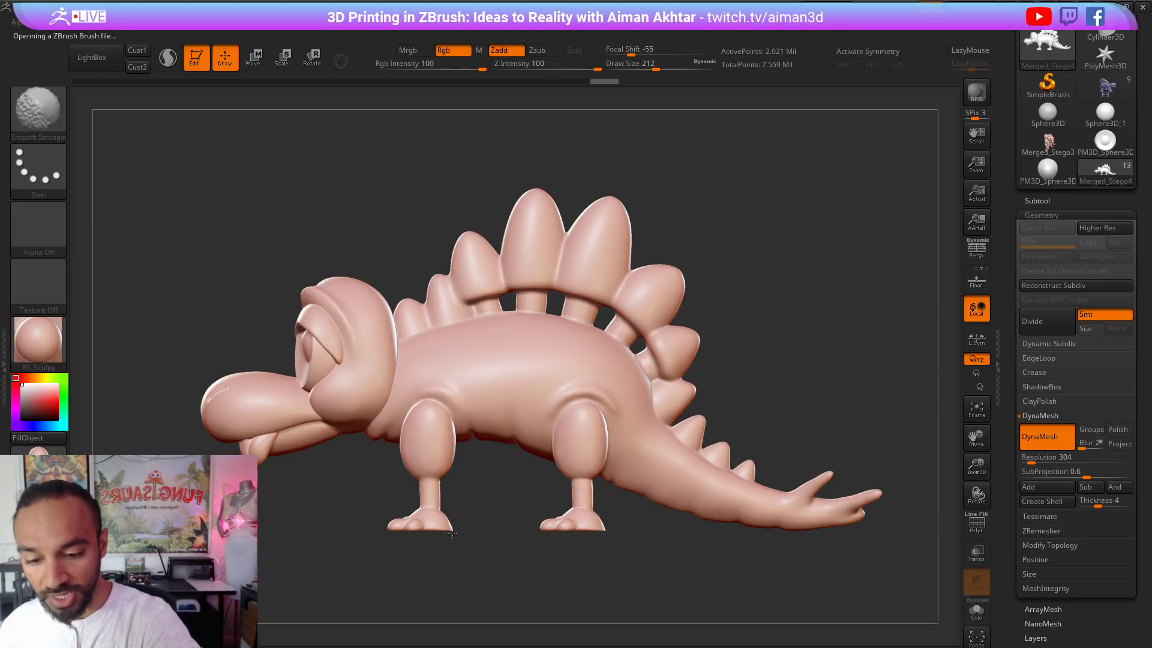
mouse_move(576, 506)
left_mouse_down("shift")
mouse_move(606, 455)
mouse_move(608, 417)
left_mouse_up("shift")
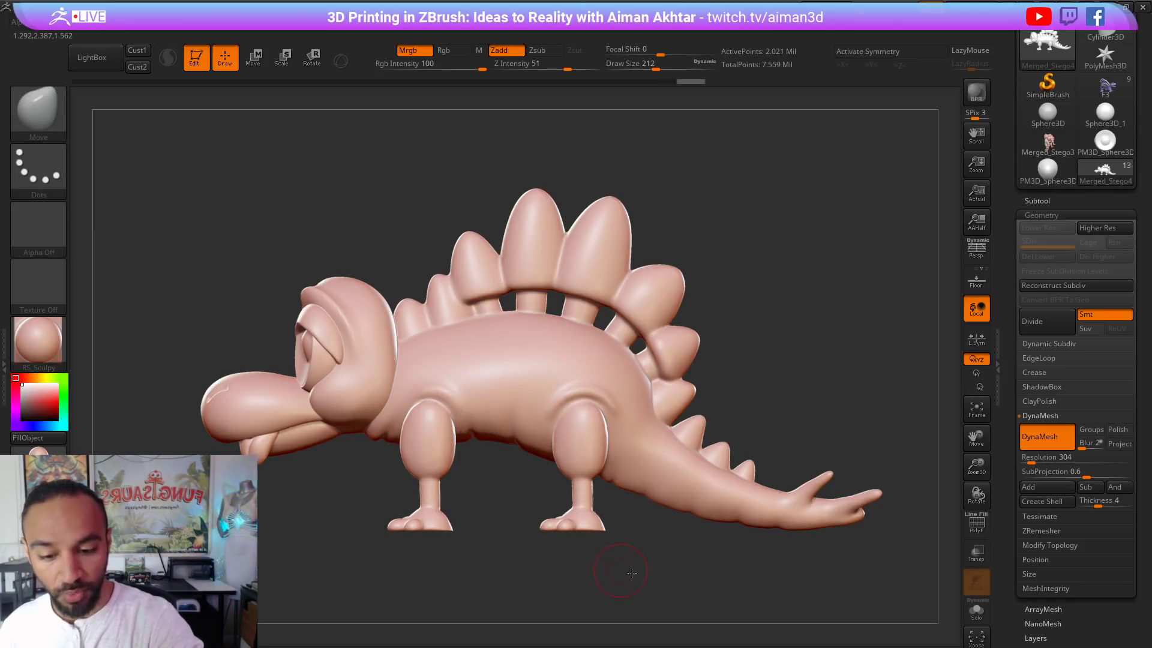
left_click_drag(620, 570, 767, 561)
left_click_drag(777, 466, 779, 507, "shift")
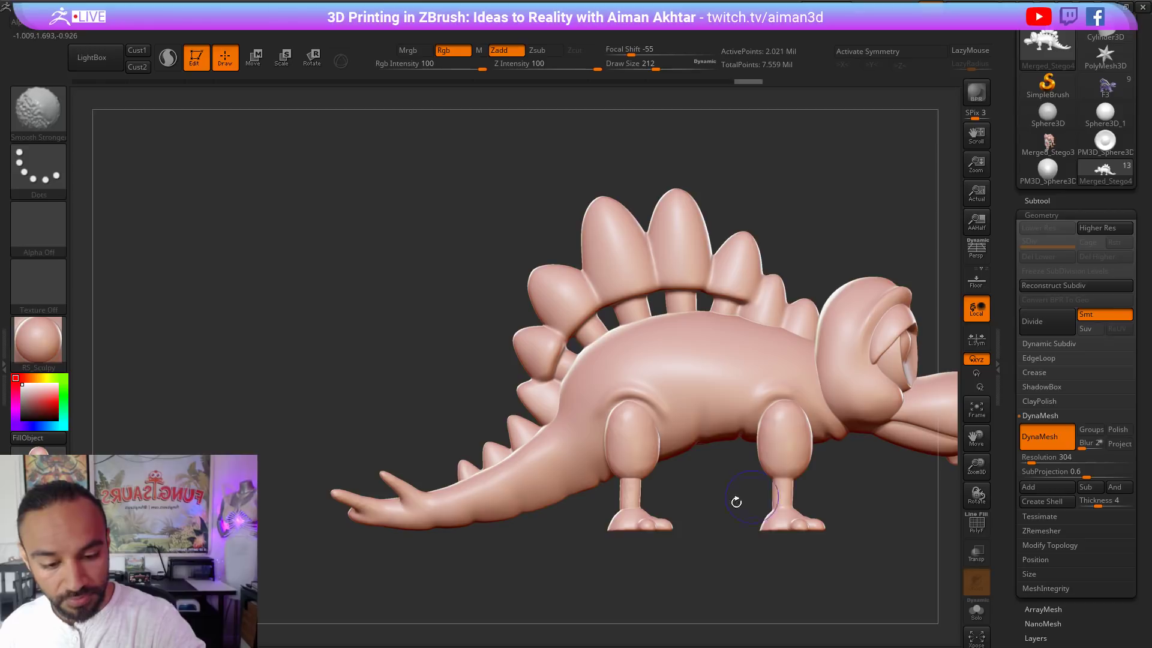
left_click_drag(619, 462, 624, 447, "shift")
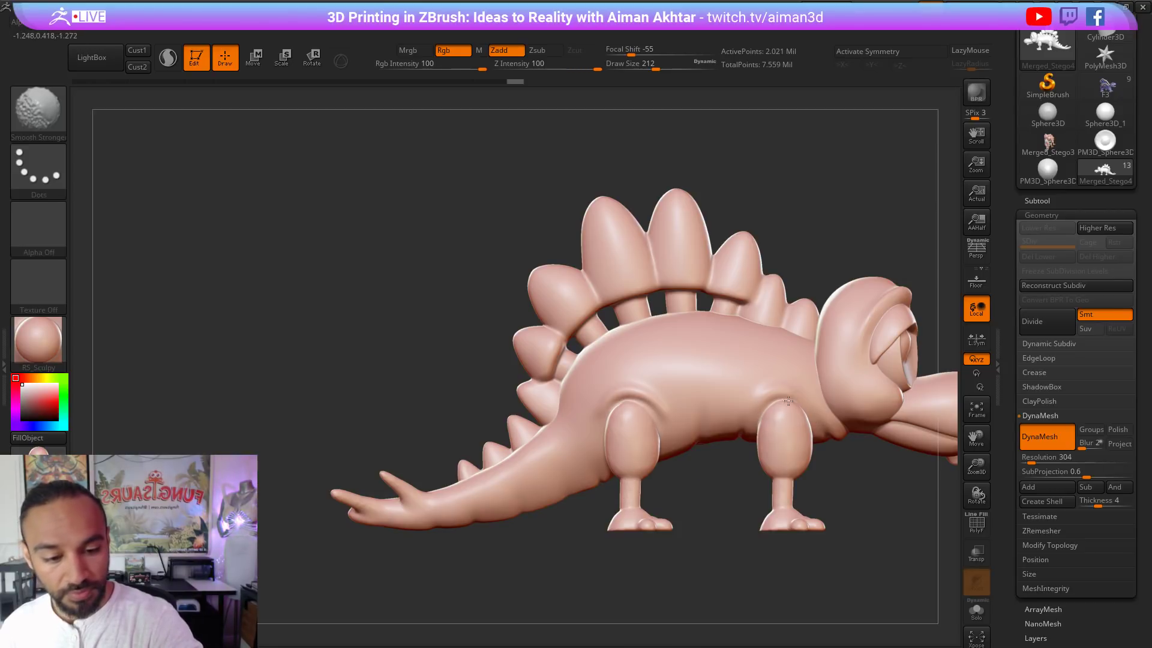
Step: Smooth the seam between the head and neck and the body above the hind leg
mouse_move(745, 570)
left_mouse_down()
mouse_move(532, 545)
mouse_move(407, 551)
left_mouse_up()
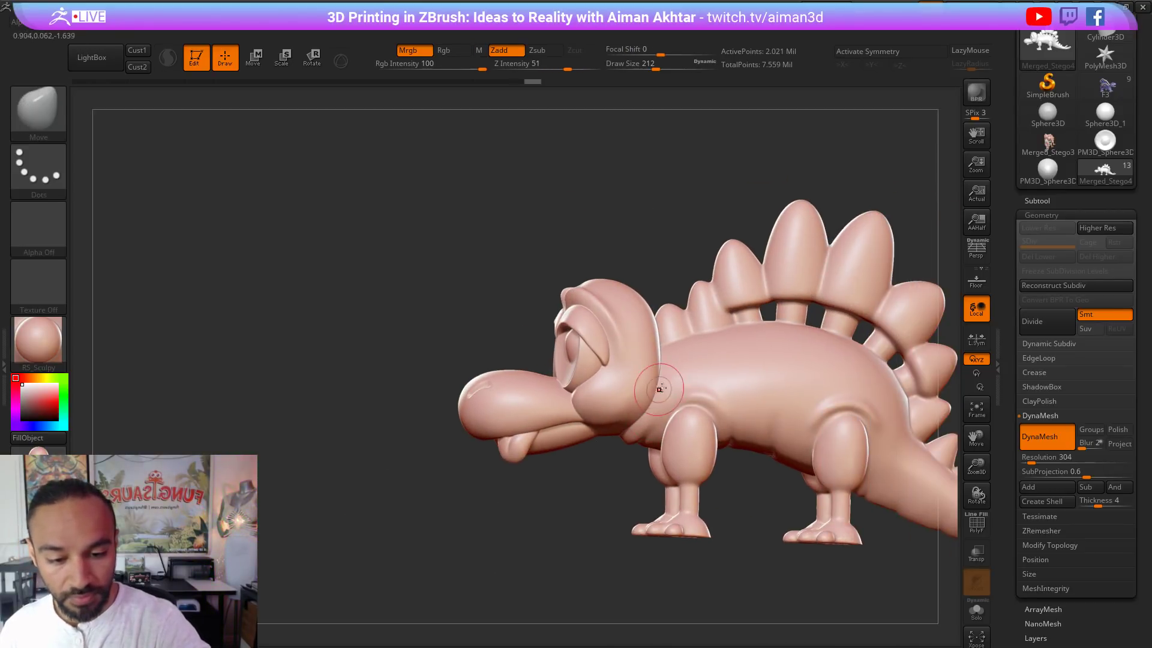
left_click_drag(662, 357, 639, 429, "shift")
left_click_drag(660, 385, 663, 349, "shift")
left_click_drag(848, 354, 852, 426, "shift")
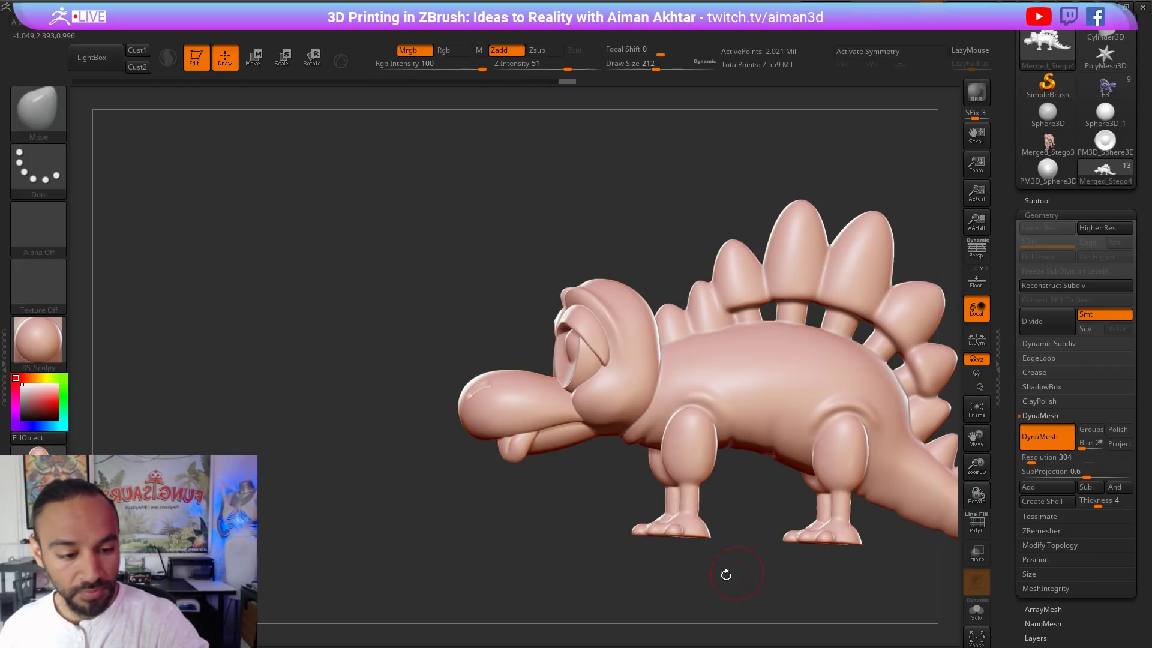
Step: Smooth the bases of the back plates, the tail spikes and the top of the hind leg
left_click_drag(725, 574, 530, 540, "alt")
mouse_move(699, 295)
left_mouse_down("shift")
mouse_move(591, 285)
mouse_move(498, 309)
left_mouse_up("shift")
left_click_drag(717, 329, 714, 382, "shift")
left_click_drag(751, 441, 717, 464, "shift")
left_click_drag(656, 371, 623, 412, "shift")
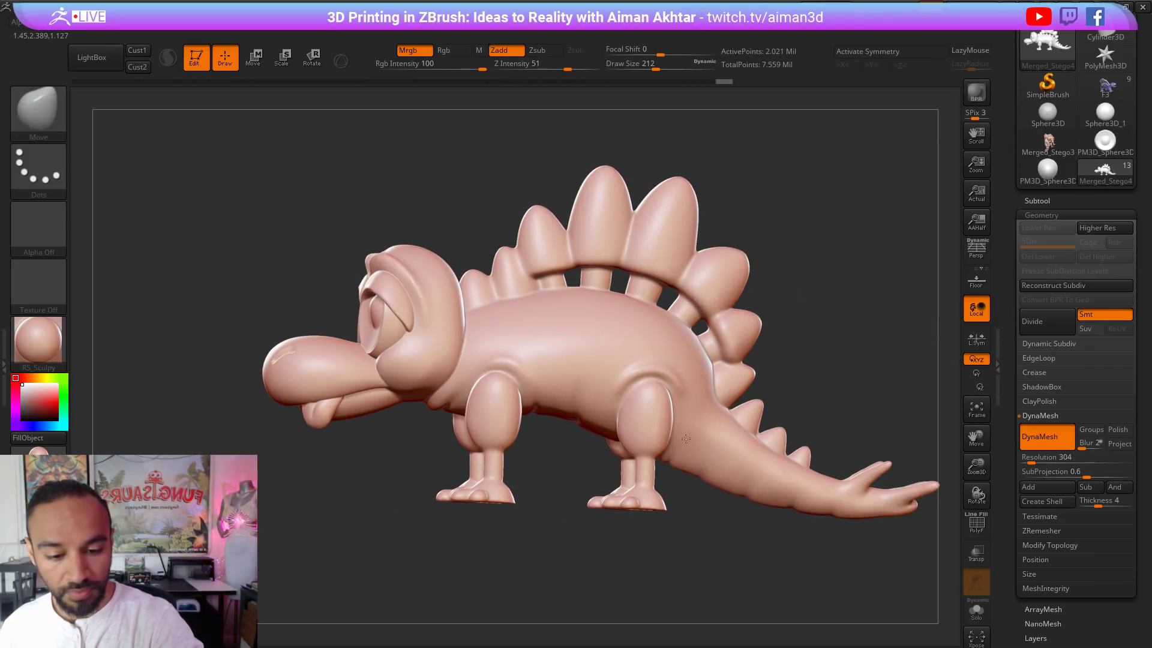
Step: Smooth the belly and the joints where the four legs meet the underside
left_click_drag(657, 568, 690, 356)
mouse_move(640, 453)
left_mouse_down("shift")
mouse_move(546, 407)
mouse_move(484, 437)
left_mouse_up("shift")
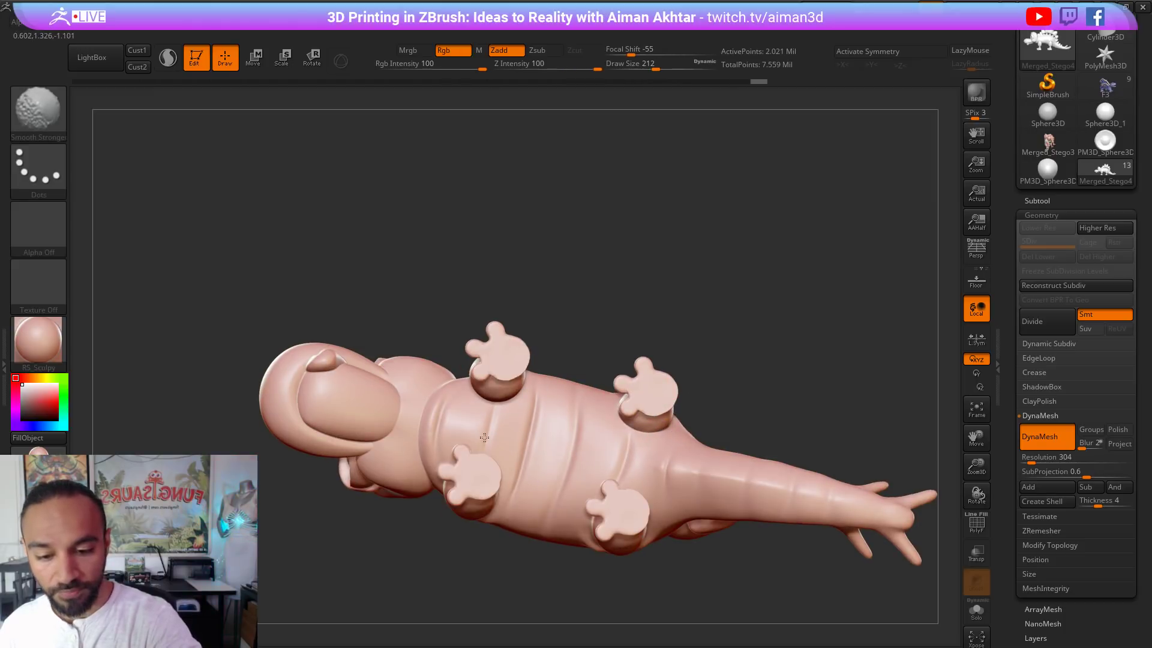
left_click_drag(497, 396, 506, 379, "shift")
mouse_move(643, 414)
left_mouse_down("shift")
mouse_move(658, 394)
mouse_move(659, 465)
mouse_move(532, 509)
left_mouse_up("shift")
left_click_drag(480, 461, 492, 469, "shift")
Step: Mask the whole stegosaurus except its two front feet by lassoing the feet and inverting the mask
mouse_move(722, 318)
left_mouse_down()
mouse_move(722, 476)
mouse_move(671, 523)
mouse_move(672, 496)
left_mouse_up()
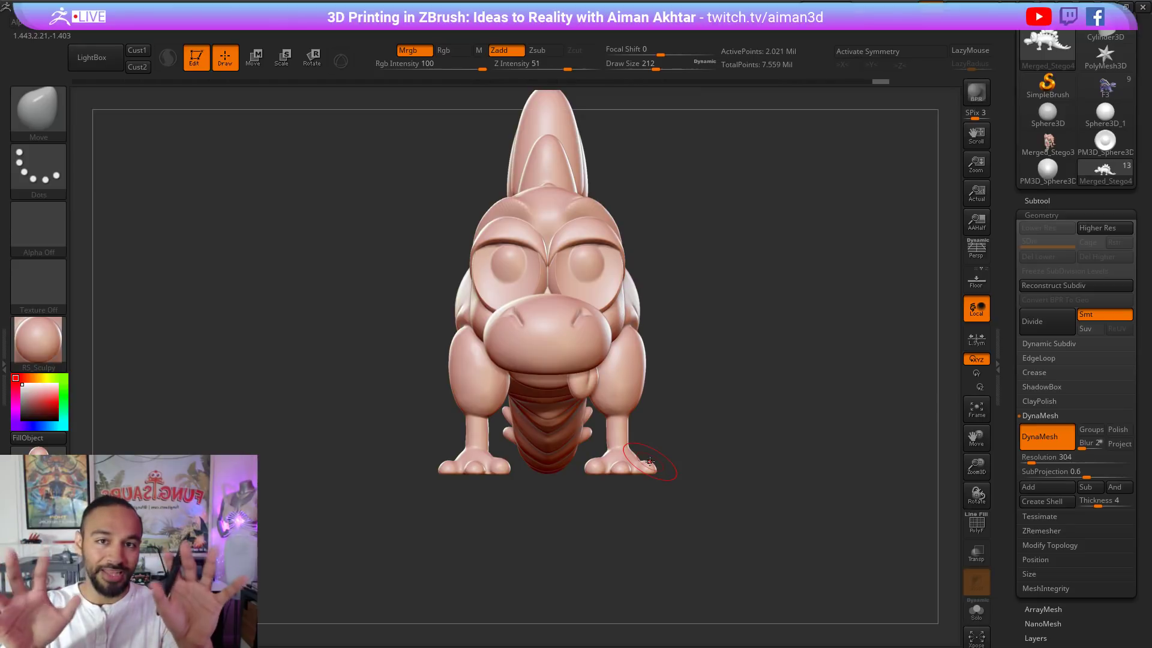
mouse_move(657, 477)
left_mouse_down()
mouse_move(725, 517)
mouse_move(653, 551)
left_mouse_up()
left_click_drag(660, 557, 643, 552, "alt")
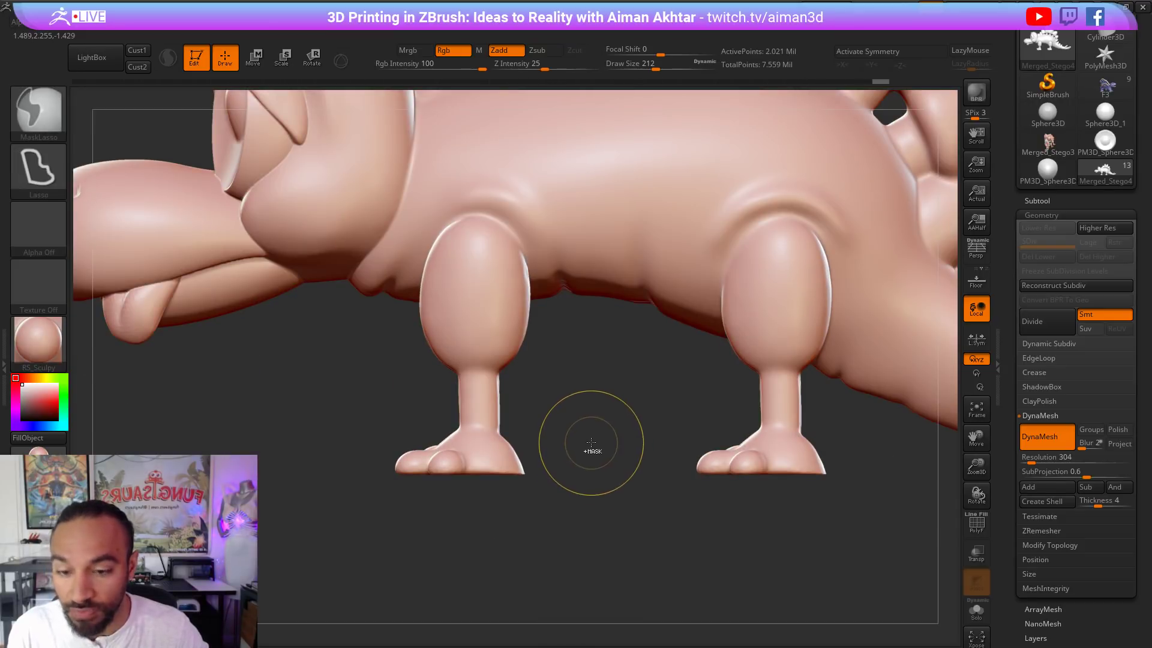
mouse_move(592, 434)
left_mouse_down("ctrl")
mouse_move(390, 528)
mouse_move(285, 437)
mouse_move(287, 422)
left_mouse_up("ctrl")
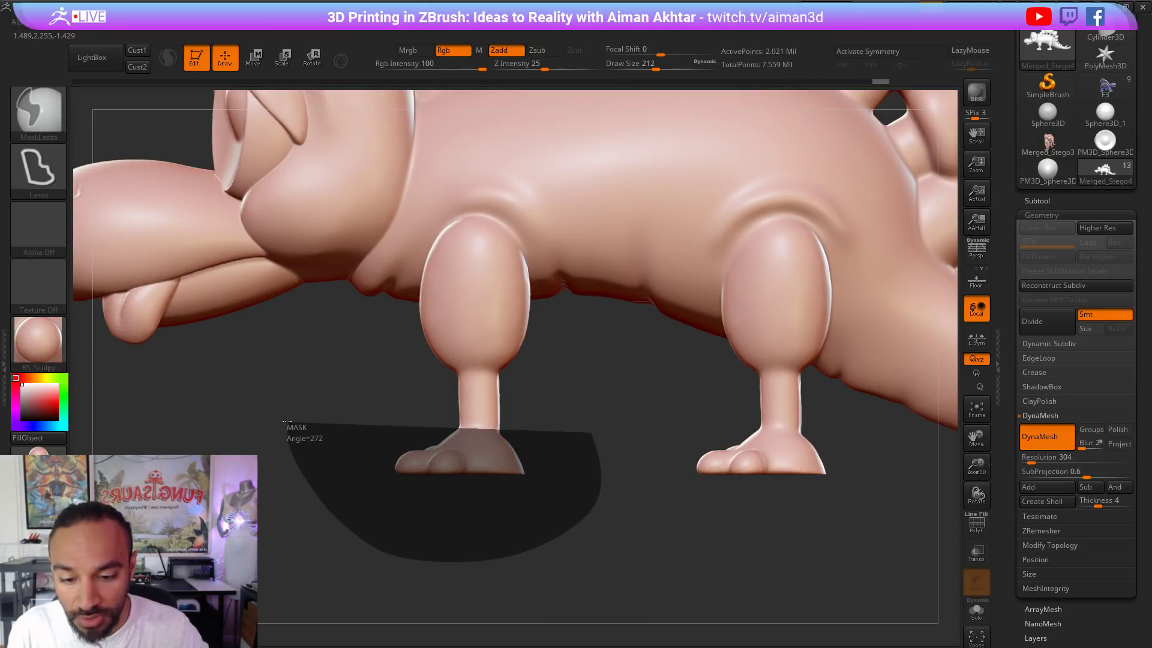
left_click_drag(432, 444, 432, 444, "ctrl")
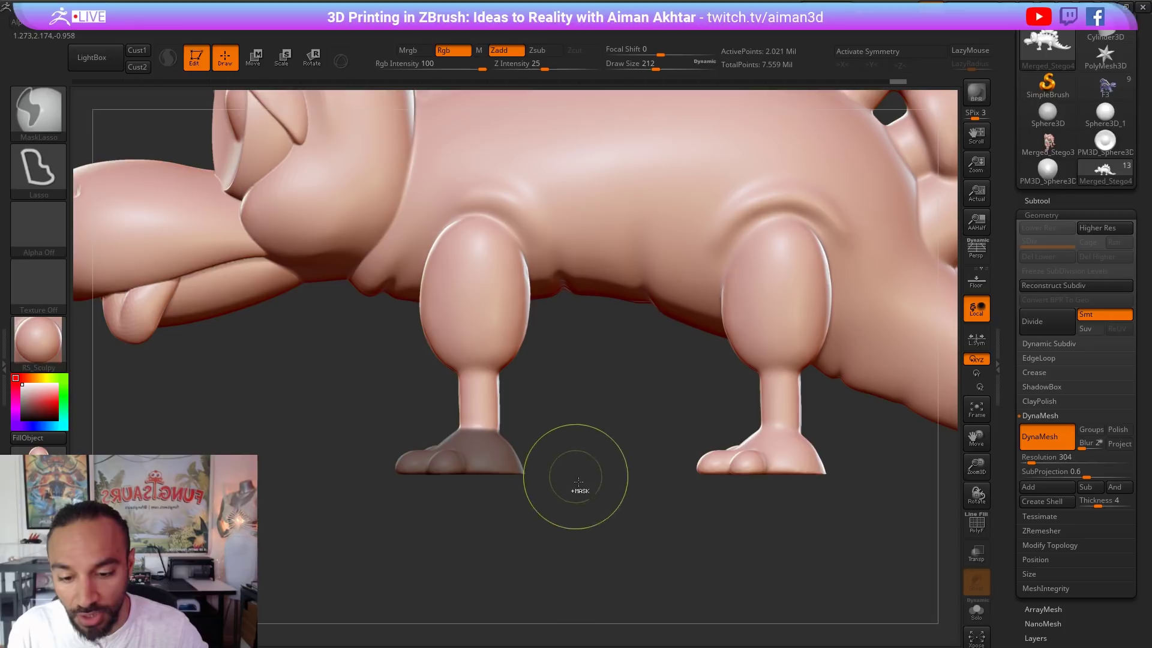
left_click(556, 511, "ctrl")
left_click_drag(602, 514, 610, 514, "shift")
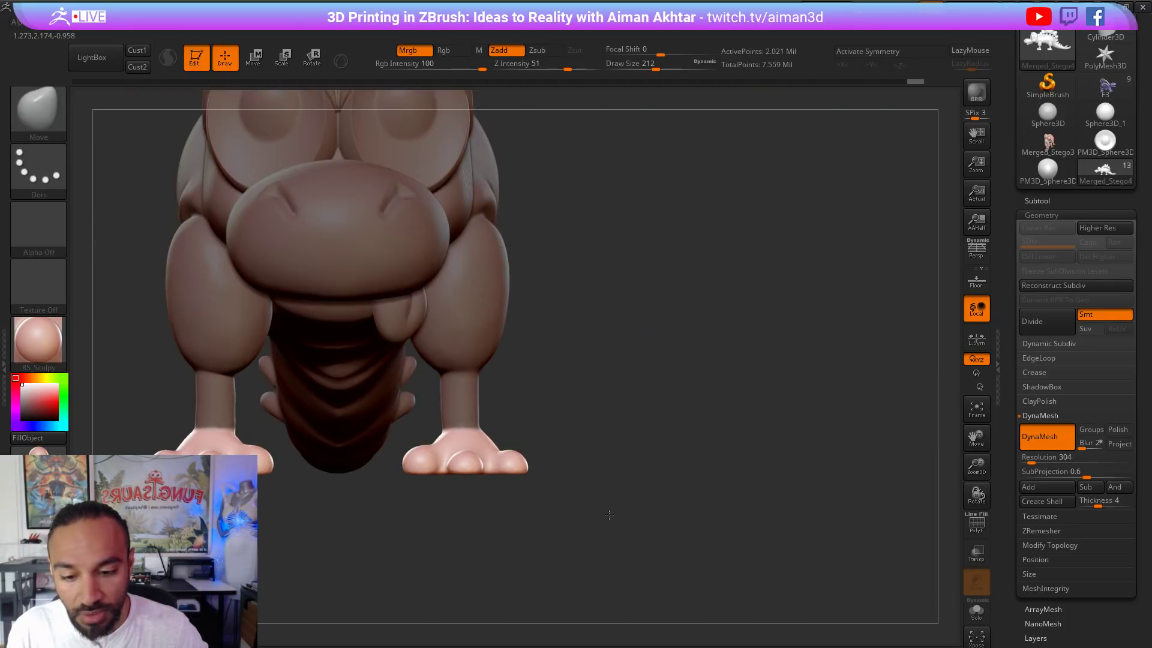
Step: Try to scale the unmasked front feet with a Transpose line drawn outward from the ankle, and undo it
left_click(282, 58)
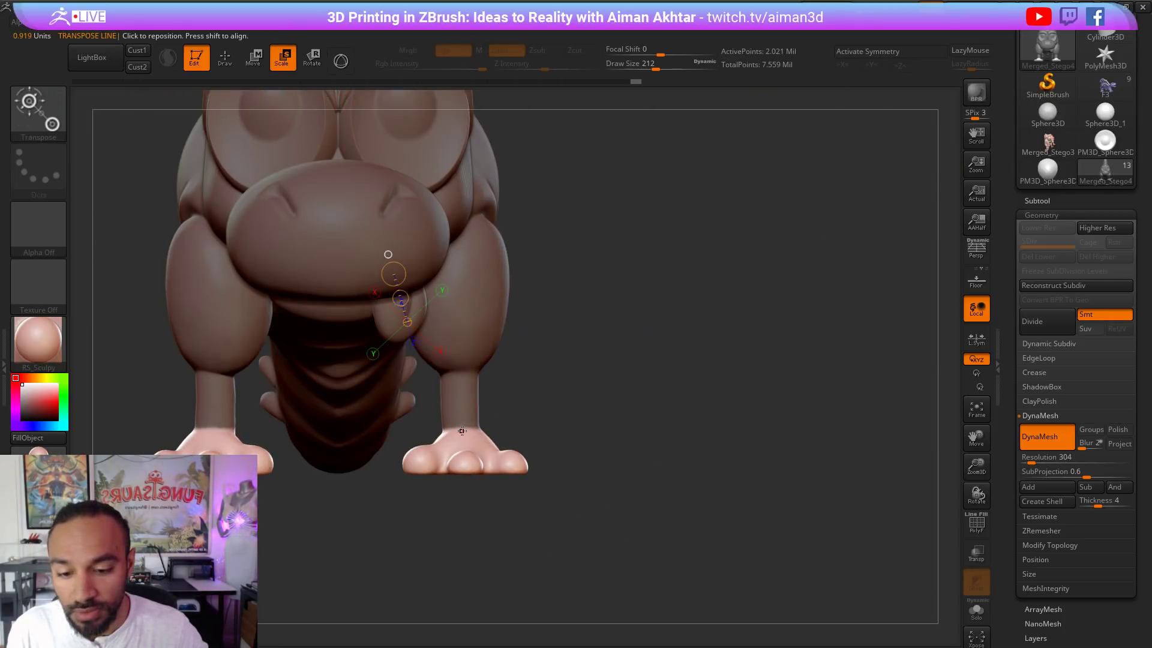
left_click_drag(465, 430, 657, 438, "shift")
key("ctrl+z")
Step: Activate X symmetry and set the Transpose line to Move mode for the unmasked front feet
key("x")
left_click(243, 67)
Step: Try to enlarge and reposition the front feet with a horizontal Transpose line, and undo it
left_click_drag(564, 462, 718, 462, "shift")
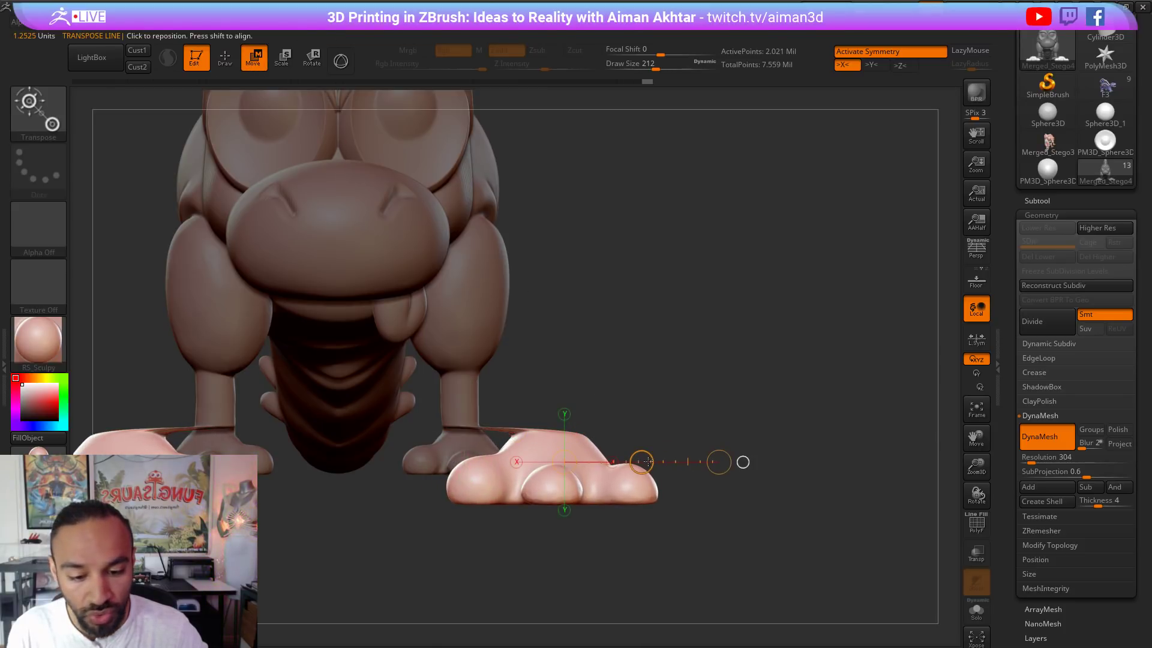
left_click_drag(641, 462, 554, 451)
left_click_drag(666, 353, 610, 352)
left_click_drag(621, 443, 691, 445)
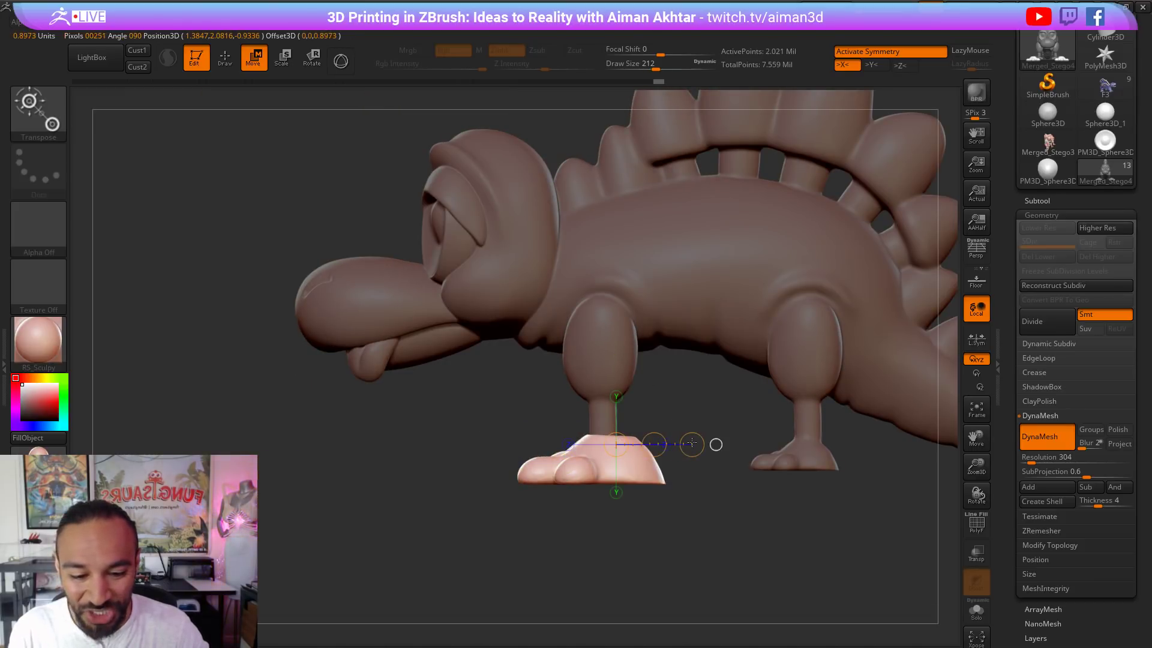
key("ctrl+z")
key("ctrl+z")
Step: Scale up the unmasked front feet from a Transpose line at the ankle and move them inward under the legs
left_click_drag(656, 508, 655, 564, "alt")
left_click_drag(597, 435, 669, 435, "shift")
left_click(282, 59)
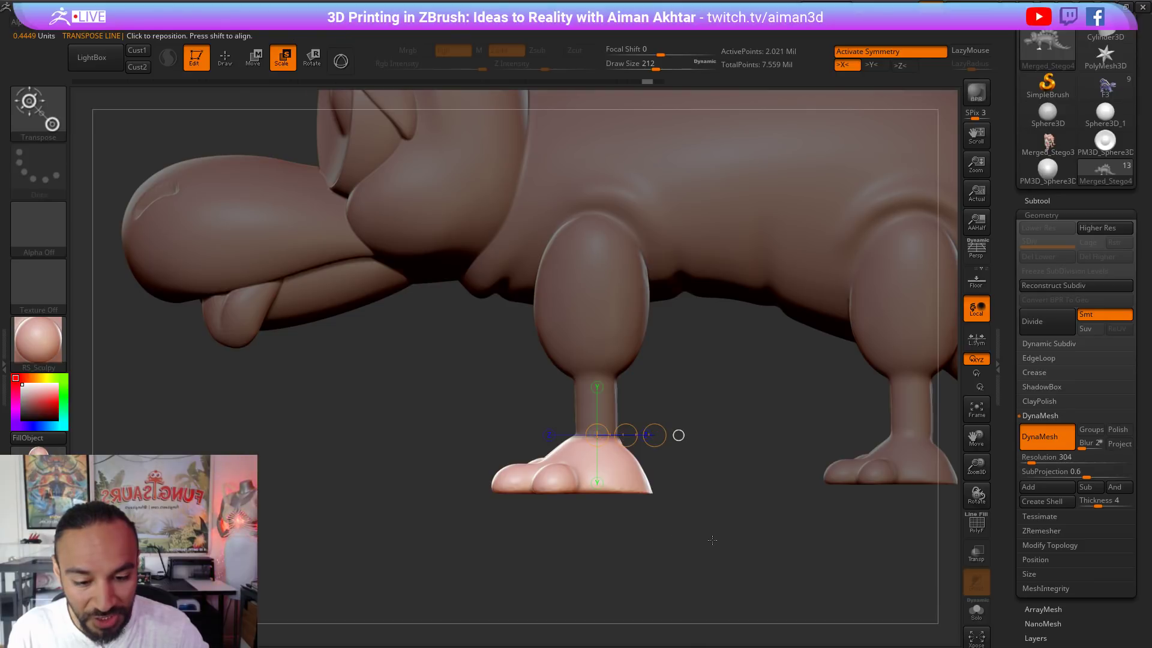
left_click_drag(713, 540, 756, 540, "shift")
left_click_drag(622, 446, 786, 447, "shift")
left_click(229, 61)
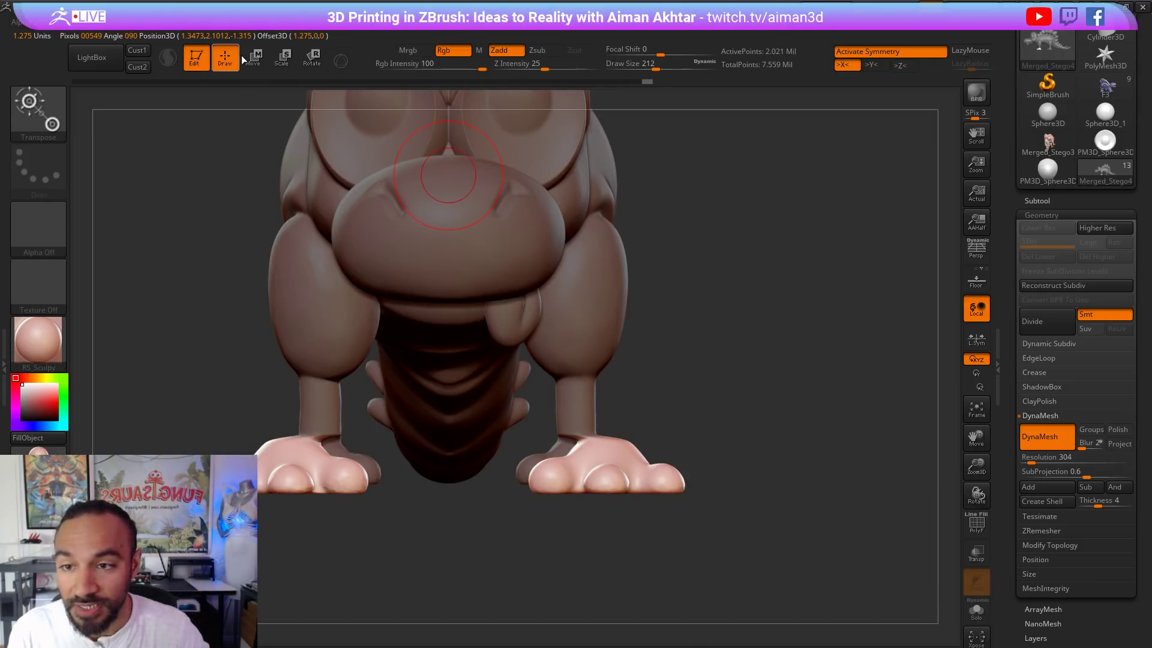
left_click(251, 58)
left_click_drag(703, 447, 678, 442)
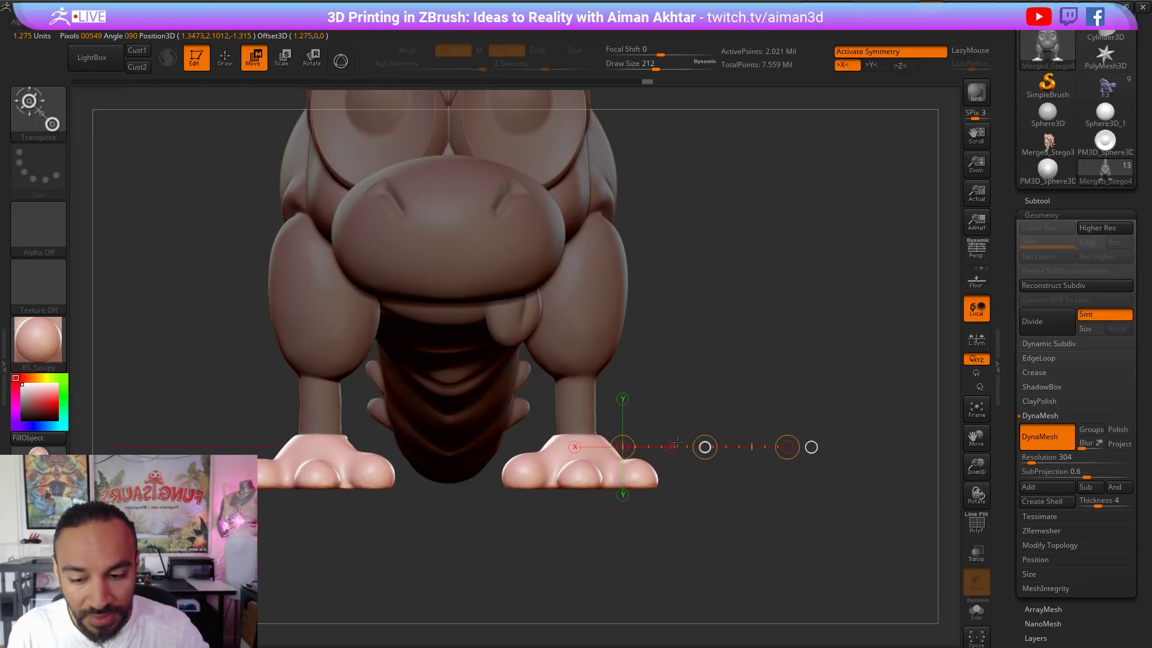
Step: Clear the mask from the stegosaurus and recompute its DynaMesh at resolution 304
left_click_drag(931, 345, 703, 397)
left_click(225, 59)
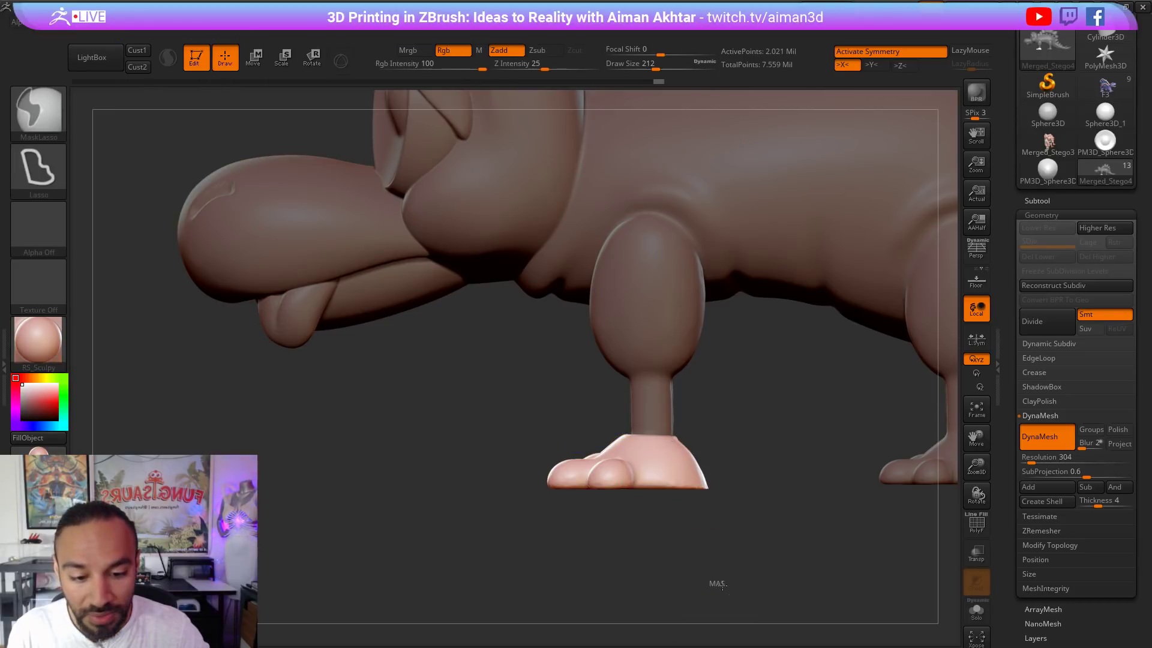
left_click_drag(717, 583, 727, 562, "ctrl")
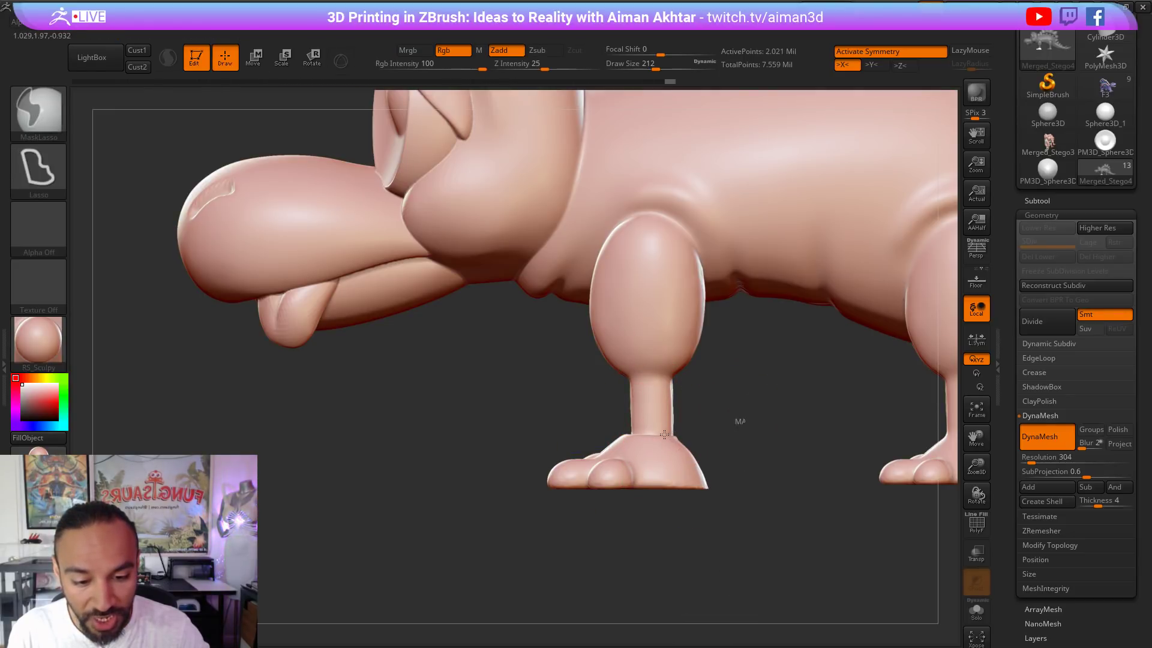
Step: Smooth the seam where the front ankles join the enlarged feet on all sides
key("shift")
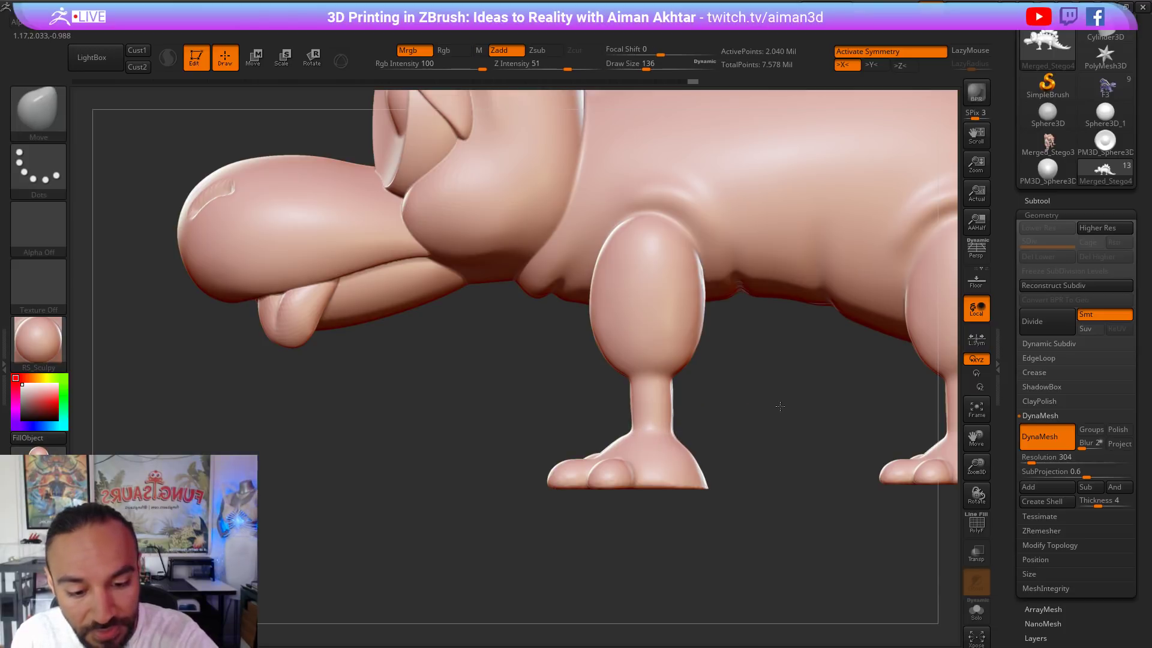
left_click_drag(779, 403, 957, 405)
left_click_drag(627, 438, 613, 441, "shift")
left_click_drag(737, 382, 605, 439)
key("shift")
mouse_move(696, 411)
left_mouse_down()
mouse_move(607, 431)
mouse_move(574, 481)
left_mouse_up()
left_click_drag(737, 448, 576, 449)
left_click_drag(598, 404, 605, 392, "shift")
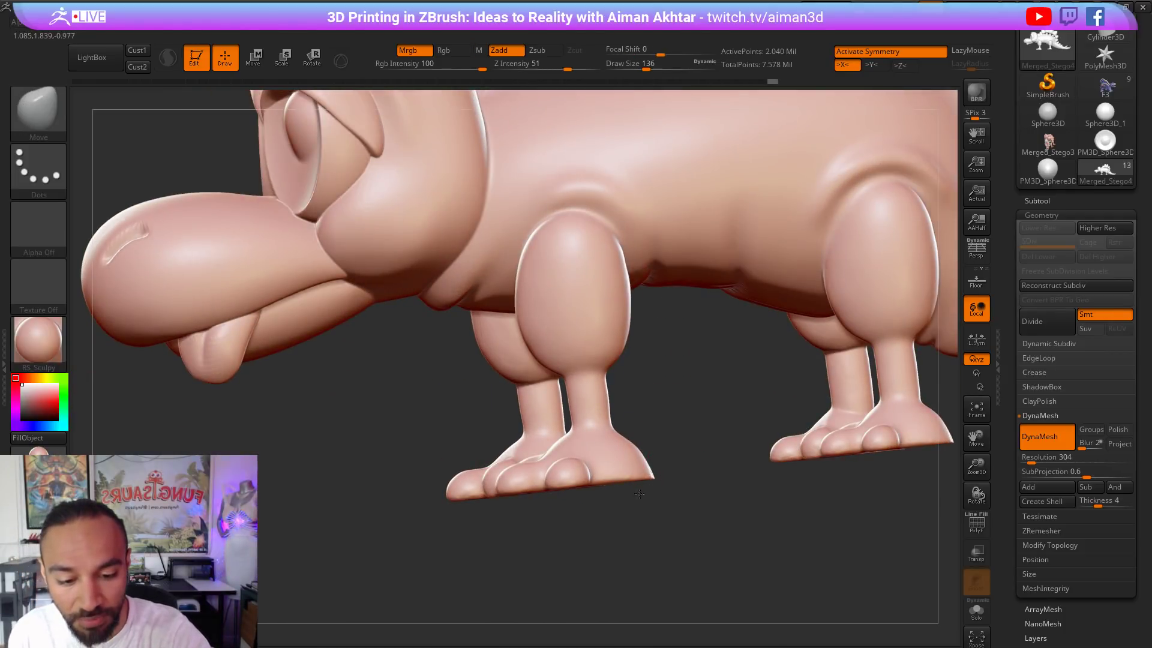
Step: Smooth the heels and the lower rear edges of the front feet
mouse_move(641, 487)
left_mouse_down("shift")
mouse_move(651, 488)
mouse_move(591, 505)
left_mouse_up("shift")
left_click_drag(647, 480, 657, 478, "shift")
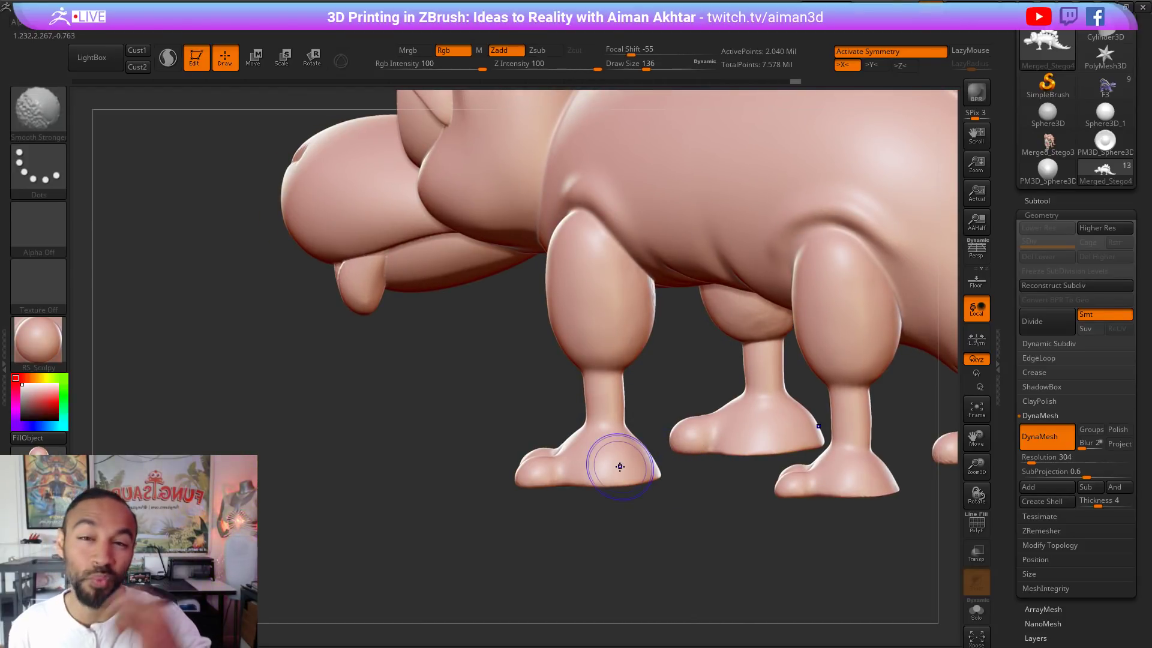
mouse_move(617, 460)
left_mouse_down()
mouse_move(705, 561)
mouse_move(587, 509)
mouse_move(564, 520)
left_mouse_up()
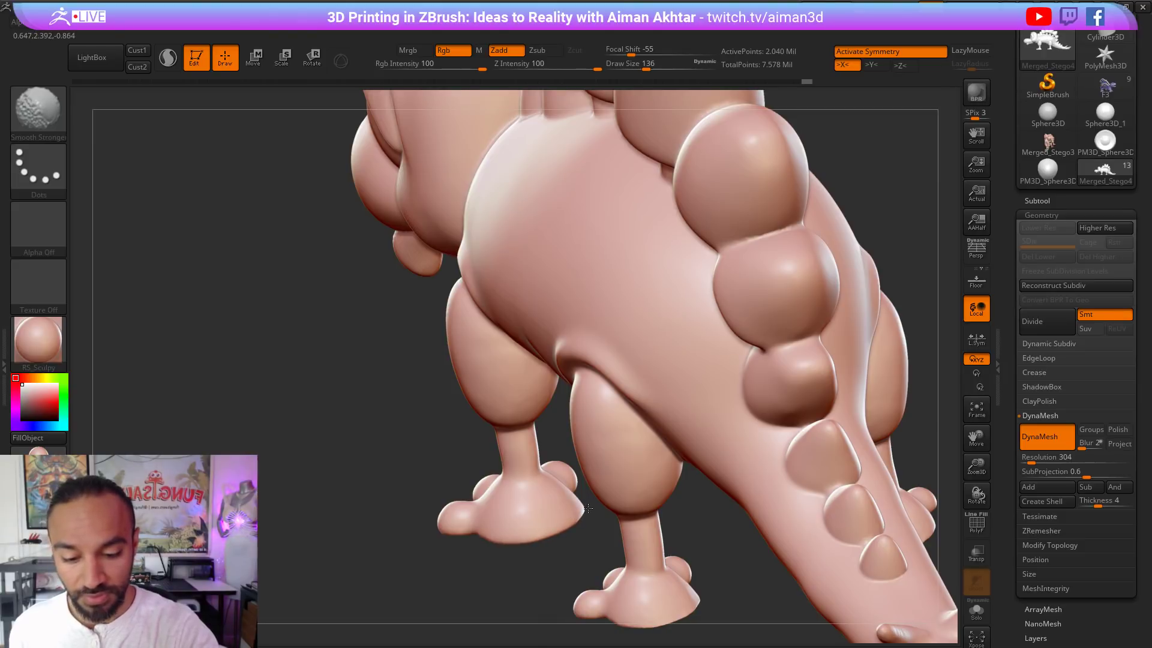
left_click_drag(516, 552, 538, 549, "shift")
left_click_drag(613, 533, 581, 525)
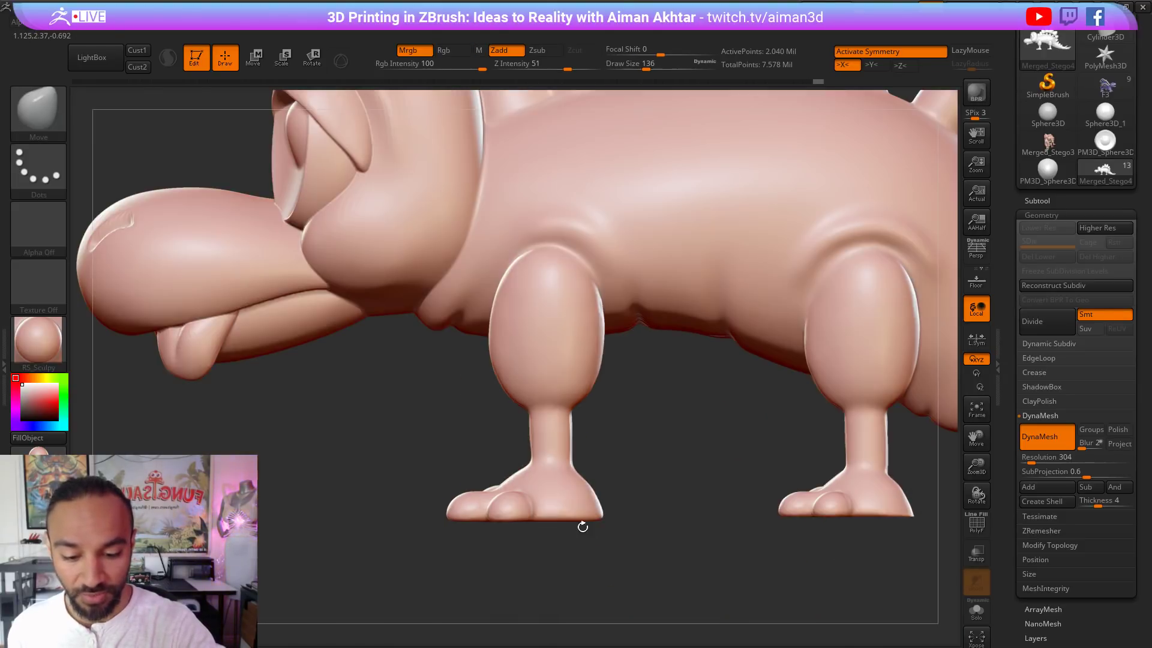
Step: Nudge the heel outline of the front feet inward with the Move brush, using a draw size down to 116
key("shift")
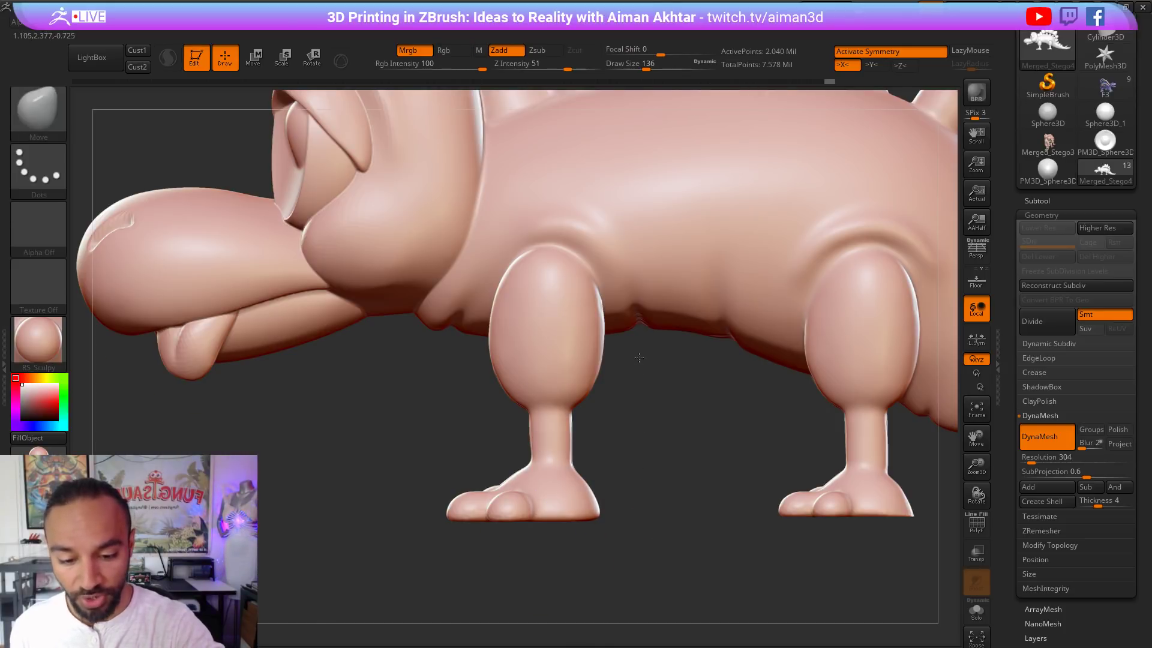
mouse_move(614, 527)
left_mouse_down()
mouse_move(638, 321)
mouse_move(571, 481)
left_mouse_up()
key("s")
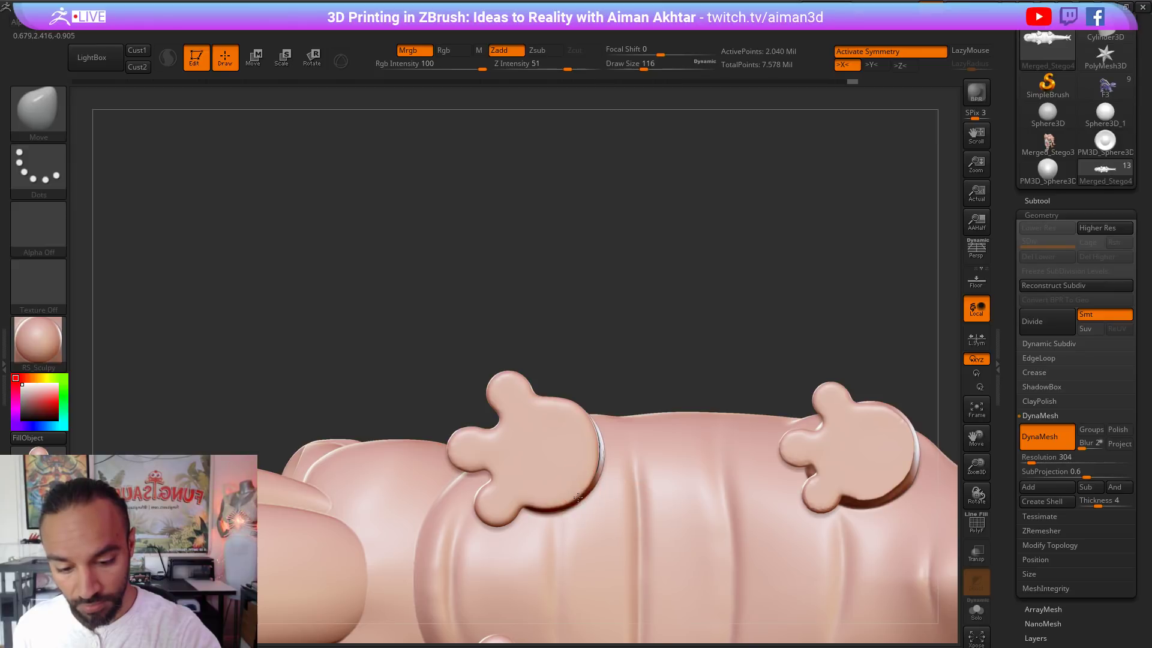
key("shift")
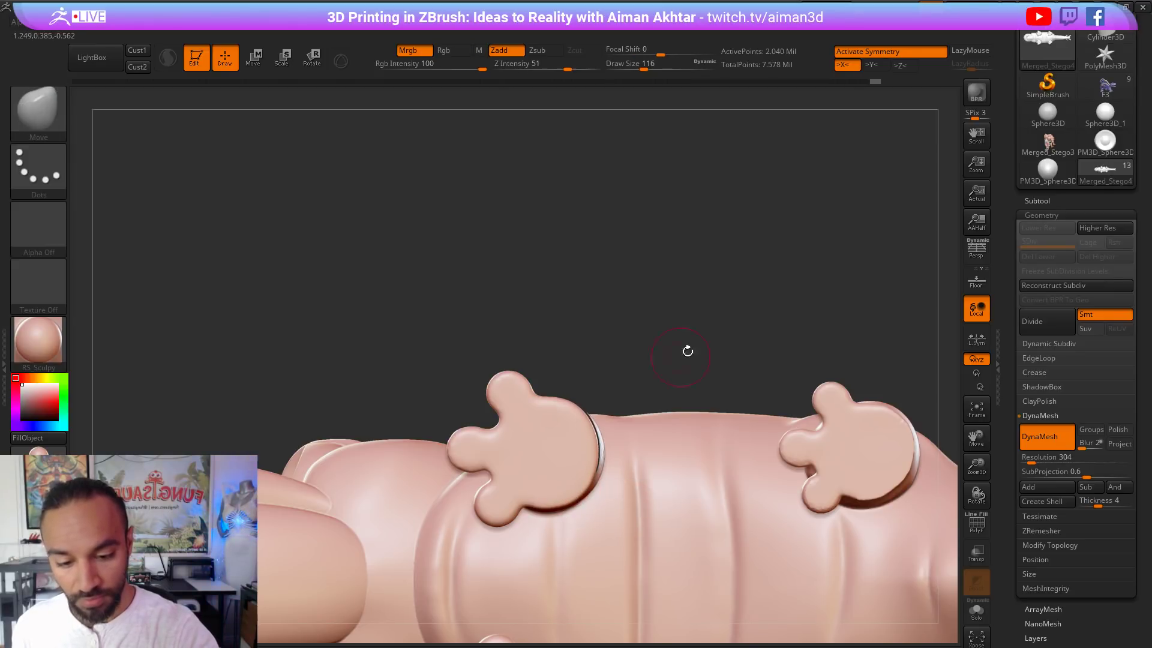
mouse_move(686, 347)
left_mouse_down()
mouse_move(673, 234)
mouse_move(681, 372)
mouse_move(624, 334)
mouse_move(620, 452)
mouse_move(617, 435)
left_mouse_up()
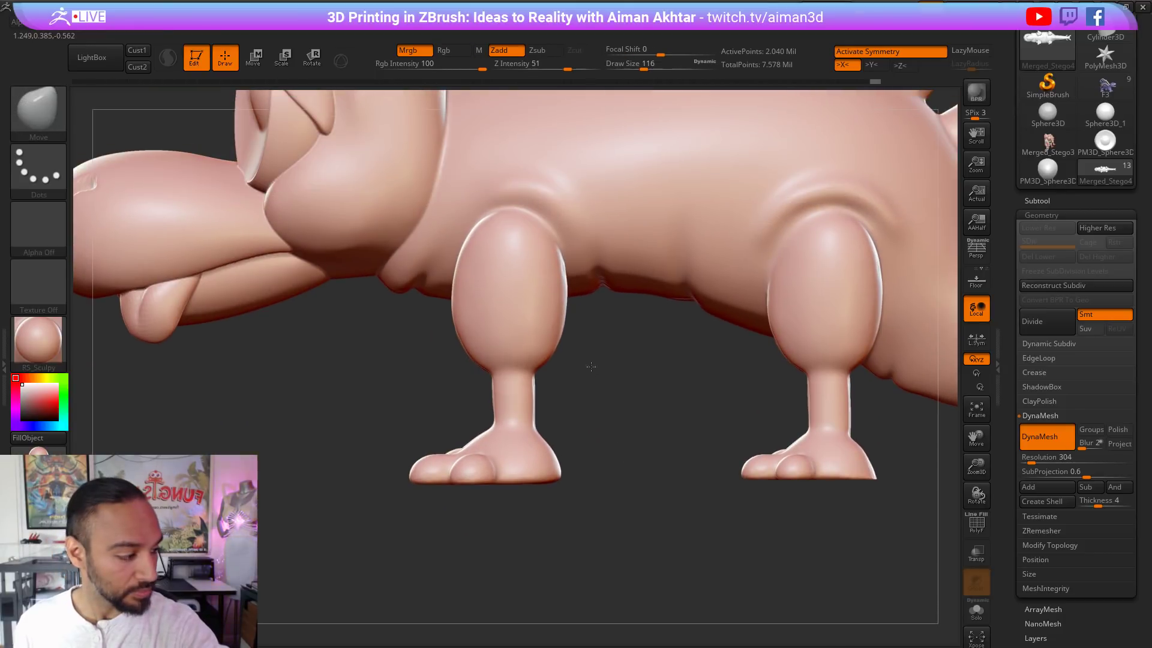
Step: Smooth the surfaces of the legs with the smoothing brush at draw size 207
key("s")
key("shift")
mouse_move(534, 329)
left_mouse_down()
mouse_move(548, 328)
mouse_move(547, 299)
left_mouse_up()
key("s")
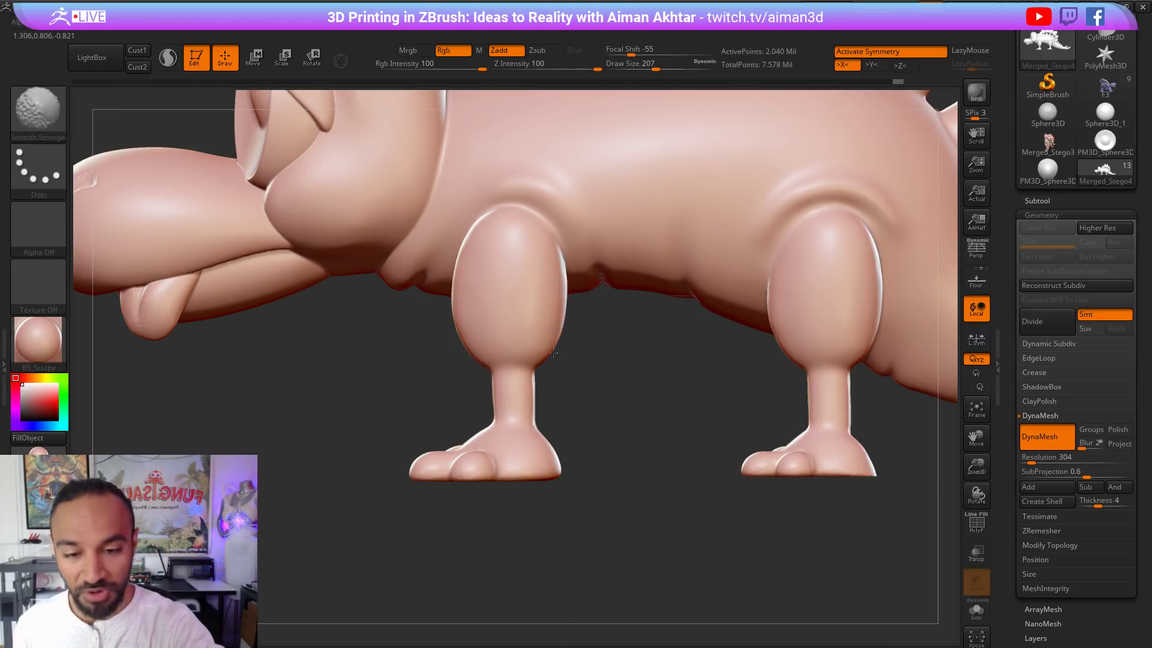
left_click_drag(626, 388, 701, 373)
left_click_drag(316, 288, 296, 332, "shift")
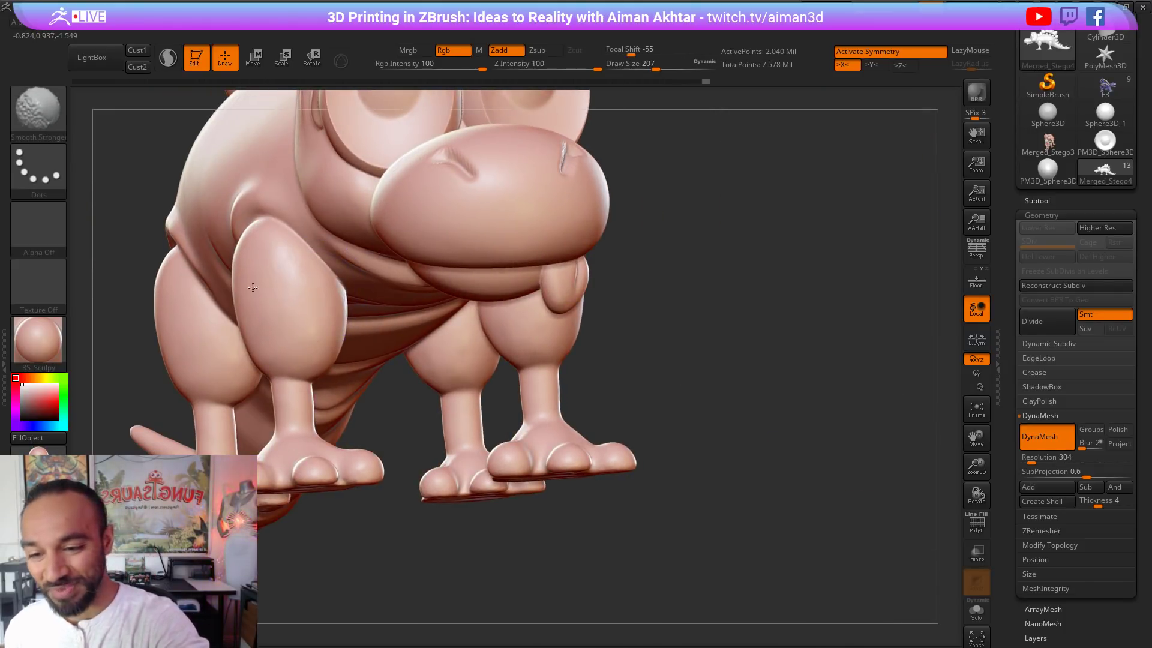
left_click_drag(691, 287, 801, 301)
left_click_drag(396, 384, 432, 385)
mouse_move(264, 360)
left_mouse_down("shift")
mouse_move(256, 401)
mouse_move(379, 381)
left_mouse_up("shift")
left_click_drag(488, 388, 627, 340, "alt")
left_click_drag(406, 290, 486, 324, "shift")
left_click_drag(675, 389, 887, 438, "alt")
left_click_drag(359, 324, 290, 300, "shift")
left_click_drag(315, 465, 295, 505, "shift")
Step: Mask everything except the hind feet by lassoing the feet up to the ankle and inverting the mask
left_click_drag(655, 496, 576, 504)
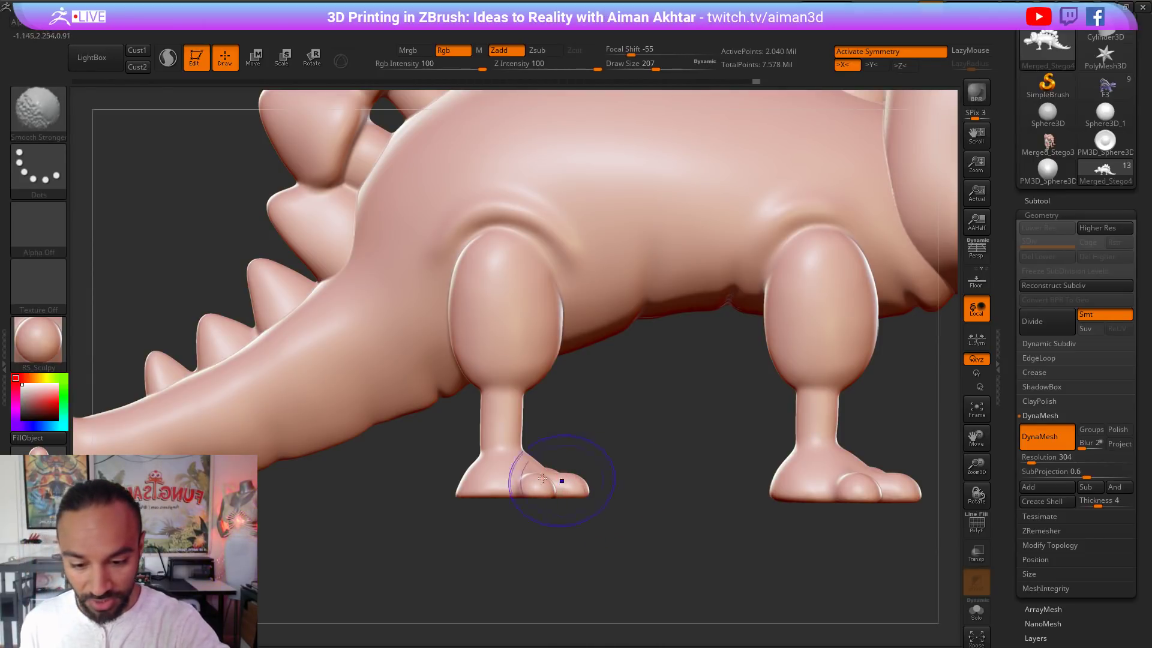
mouse_move(610, 514)
left_mouse_down("ctrl")
mouse_move(422, 459)
mouse_move(420, 473)
mouse_move(447, 498)
left_mouse_up("ctrl")
mouse_move(625, 451)
left_mouse_down("ctrl")
mouse_move(600, 480)
mouse_move(412, 454)
left_mouse_up("ctrl")
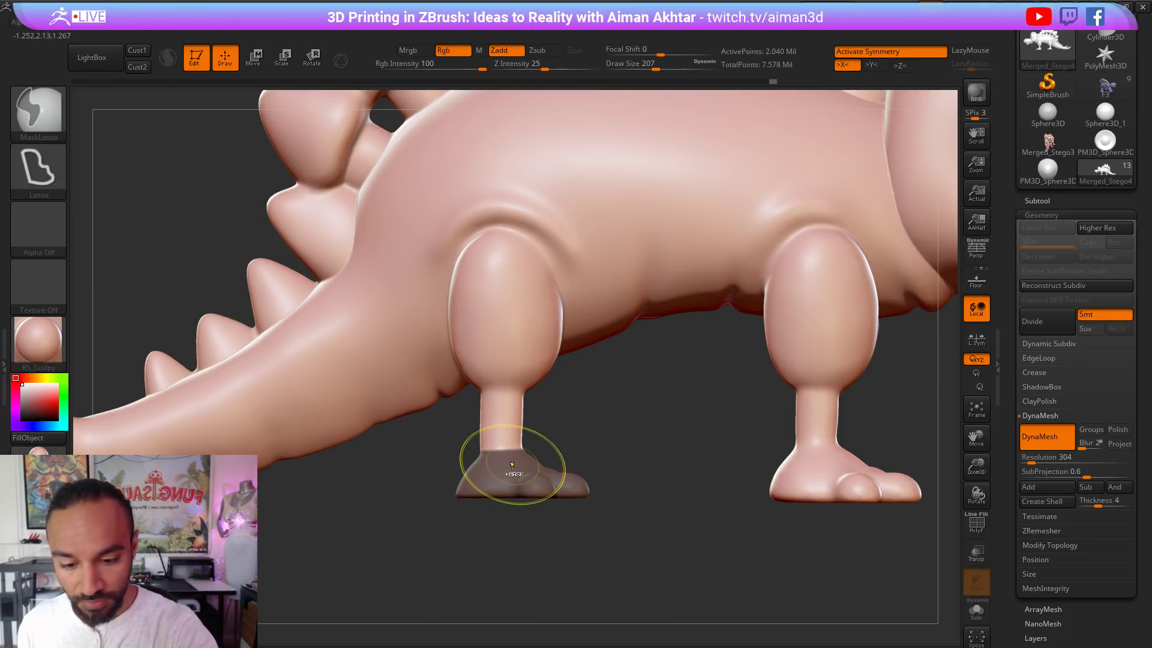
left_click(617, 447, "ctrl")
Step: Scale up the unmasked hind feet from a Transpose line at the ankle and move them inward under the legs
key("e")
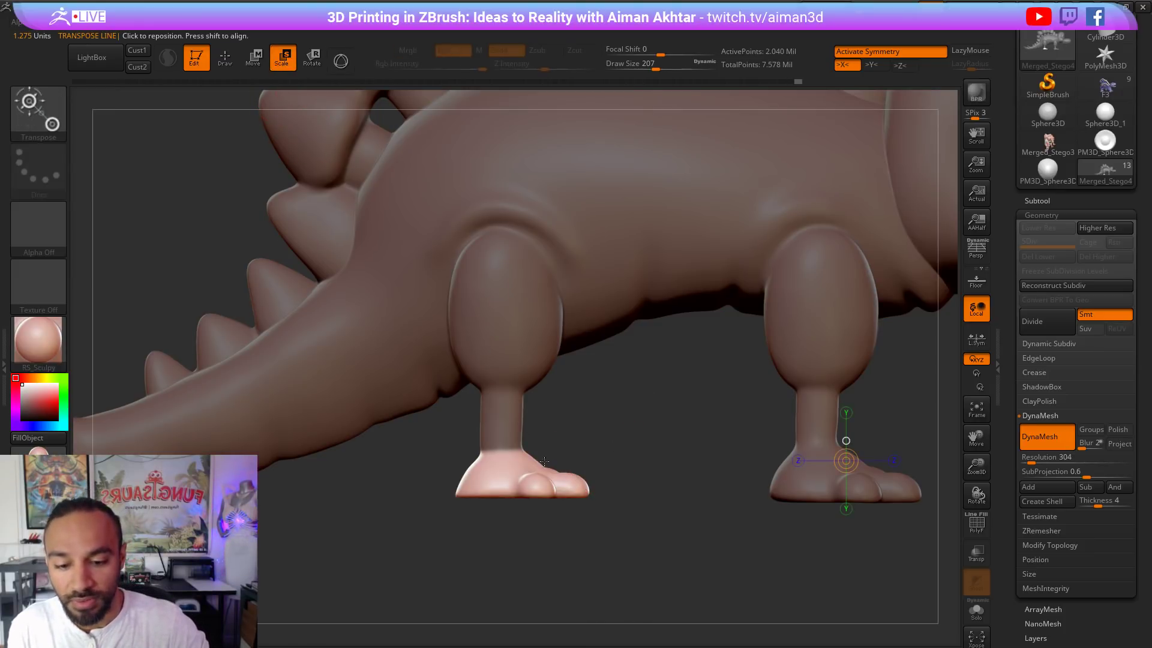
mouse_move(501, 457)
left_mouse_down()
mouse_move(612, 461)
mouse_move(542, 456)
left_mouse_up()
key("w")
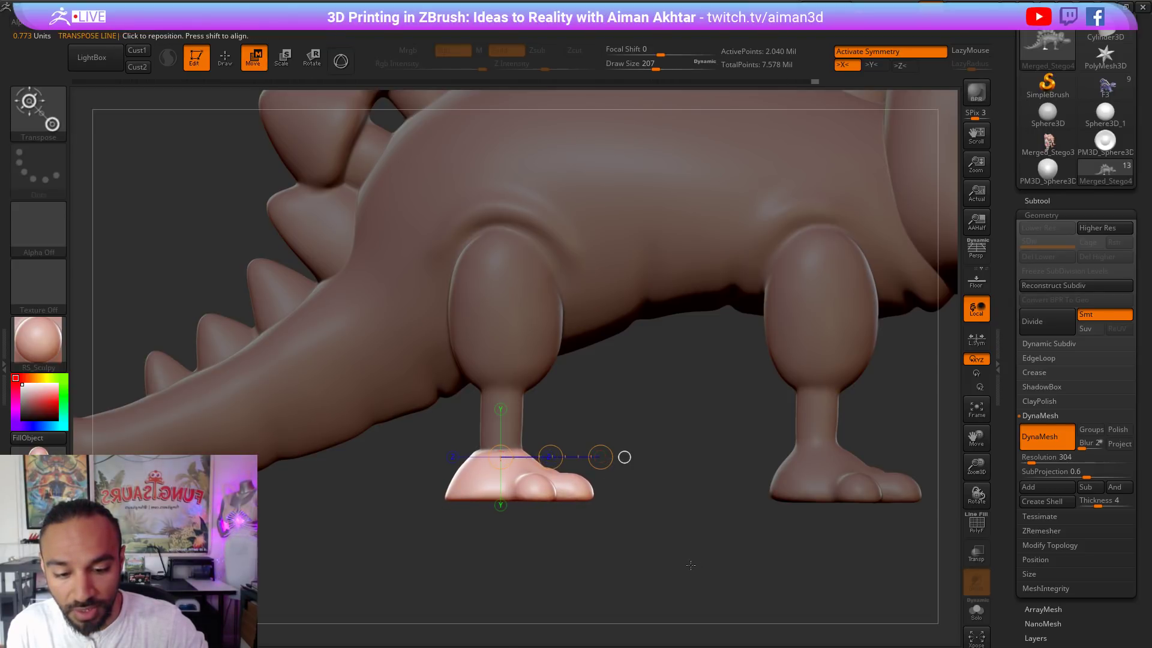
left_click_drag(687, 564, 662, 566, "shift")
left_click_drag(517, 479, 615, 478, "shift")
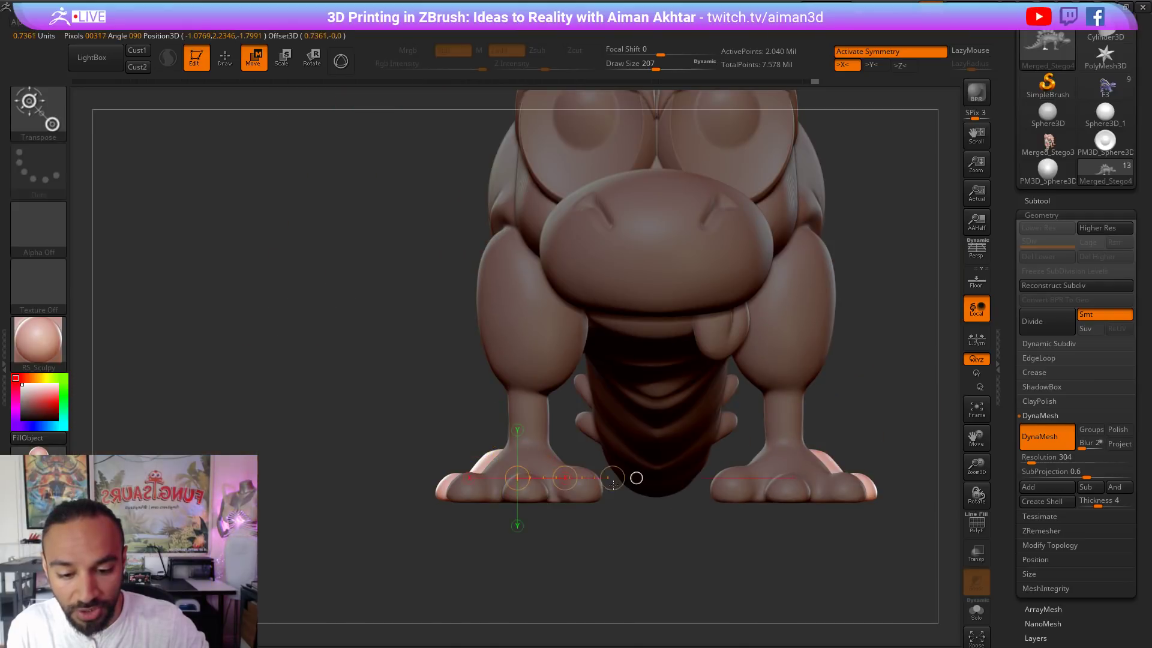
left_click_drag(607, 571, 712, 576)
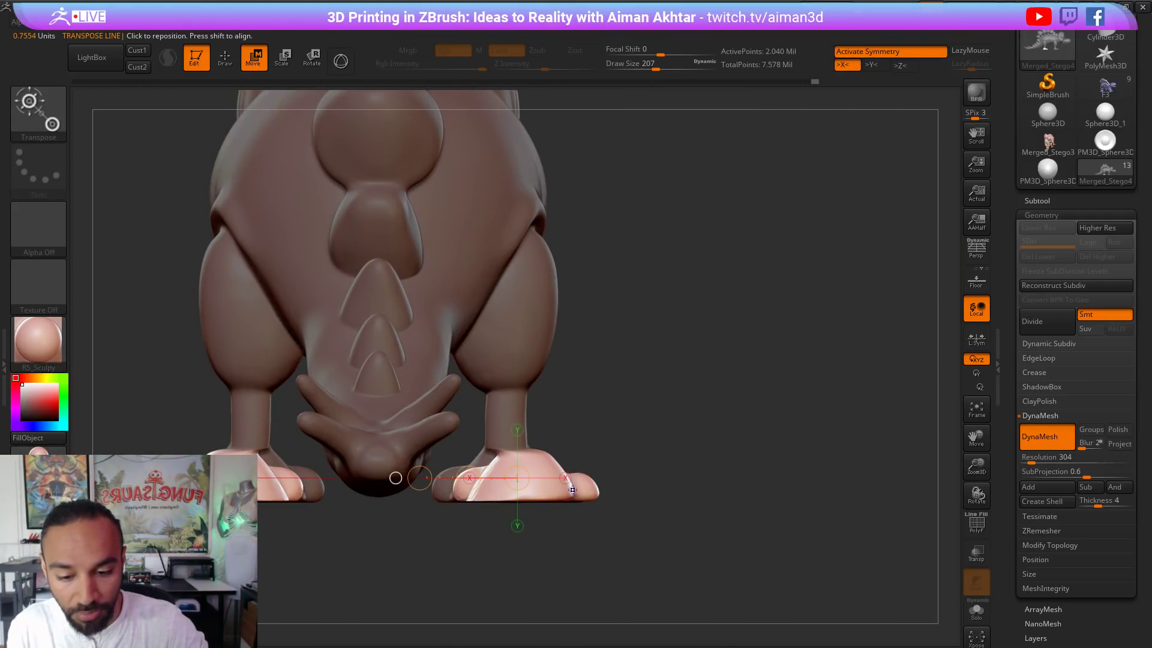
left_click_drag(550, 488, 684, 489, "shift")
left_click_drag(613, 490, 600, 490)
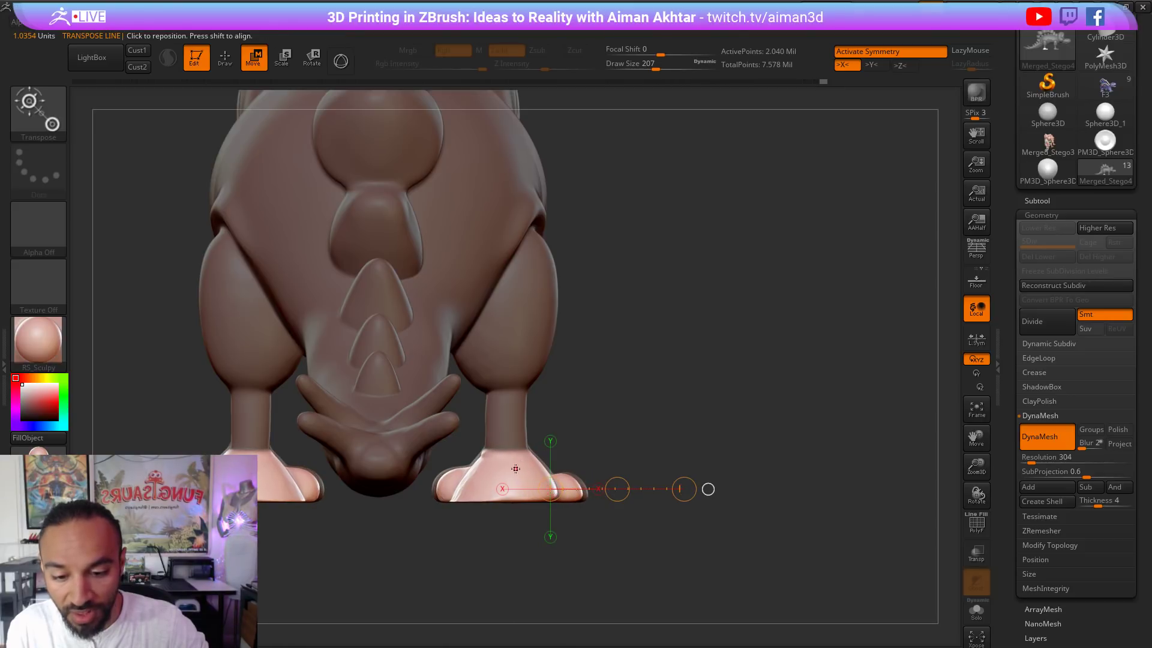
Step: Adjust the size of the hind feet with a Transpose scale line drawn across them from behind
left_click_drag(513, 471, 612, 473)
key("e")
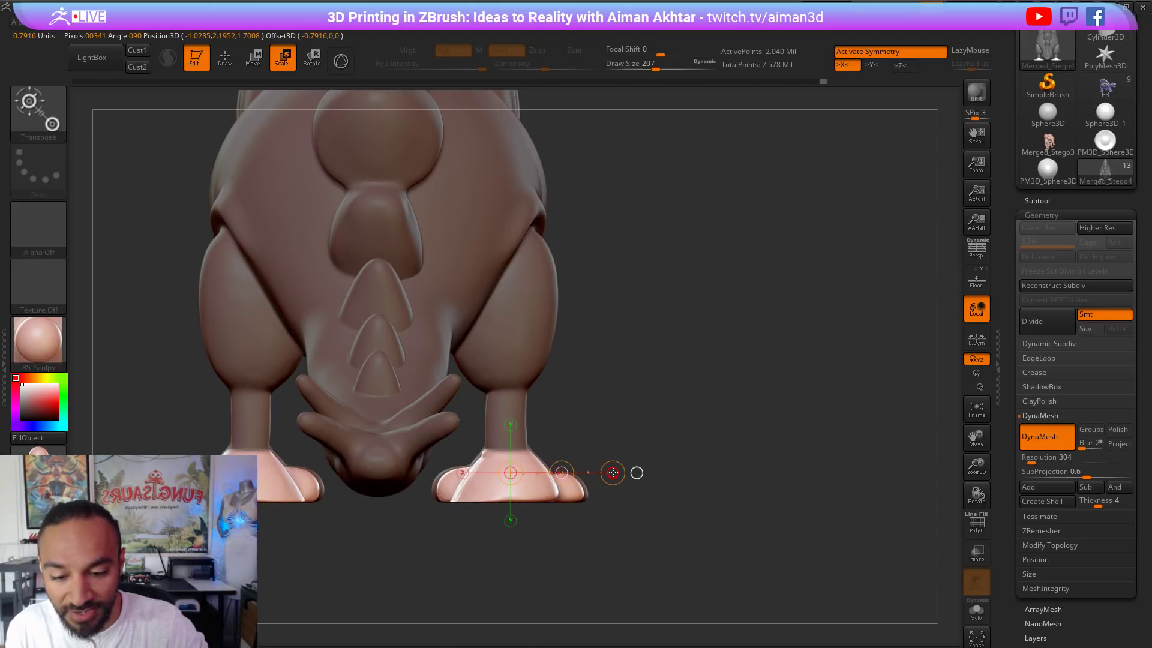
left_click_drag(613, 473, 559, 472)
key("w")
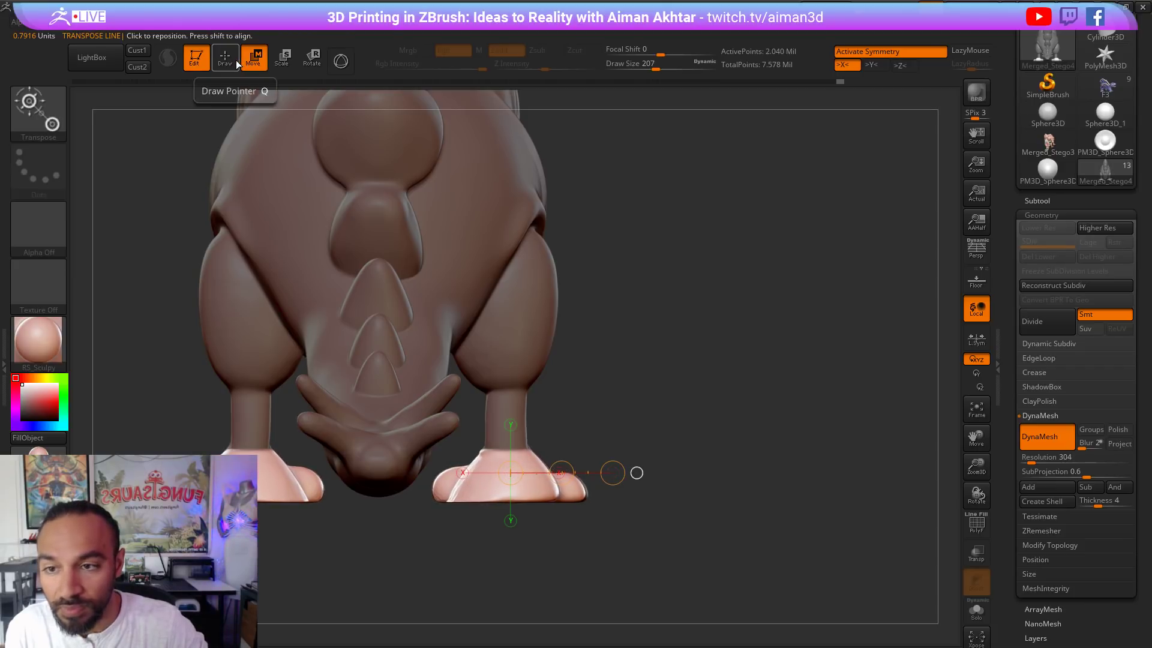
Step: Return to drawing mode, clear the mask around the hind feet and recompute the DynaMesh
left_click_drag(647, 356, 655, 443)
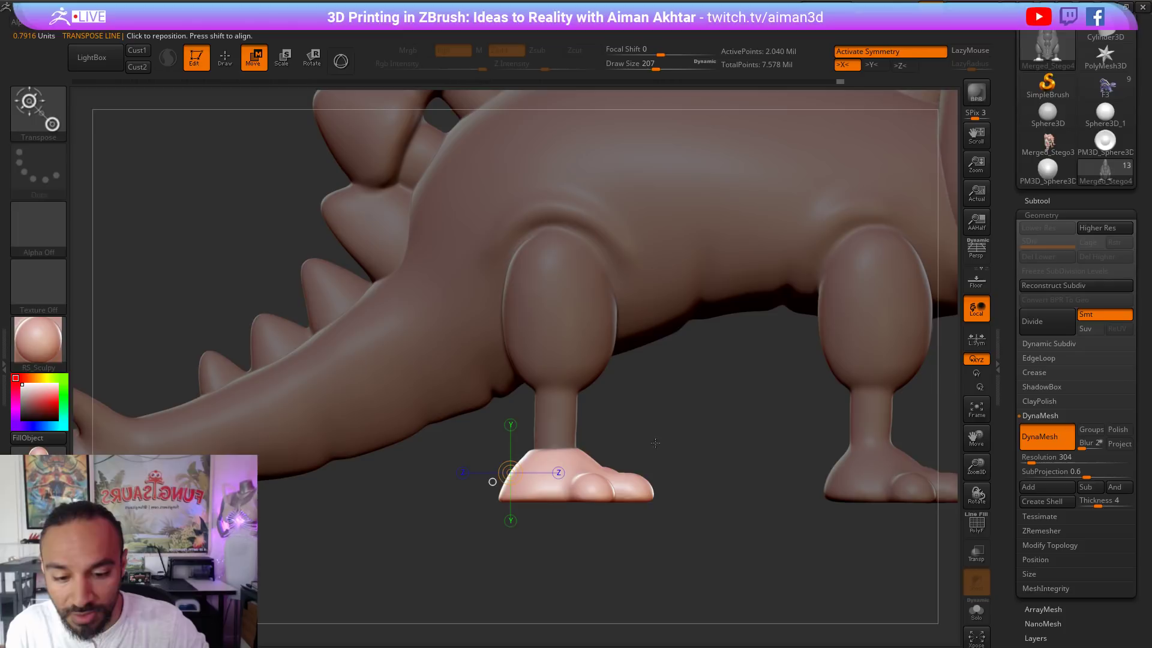
left_click(226, 55)
left_click(585, 549, "ctrl")
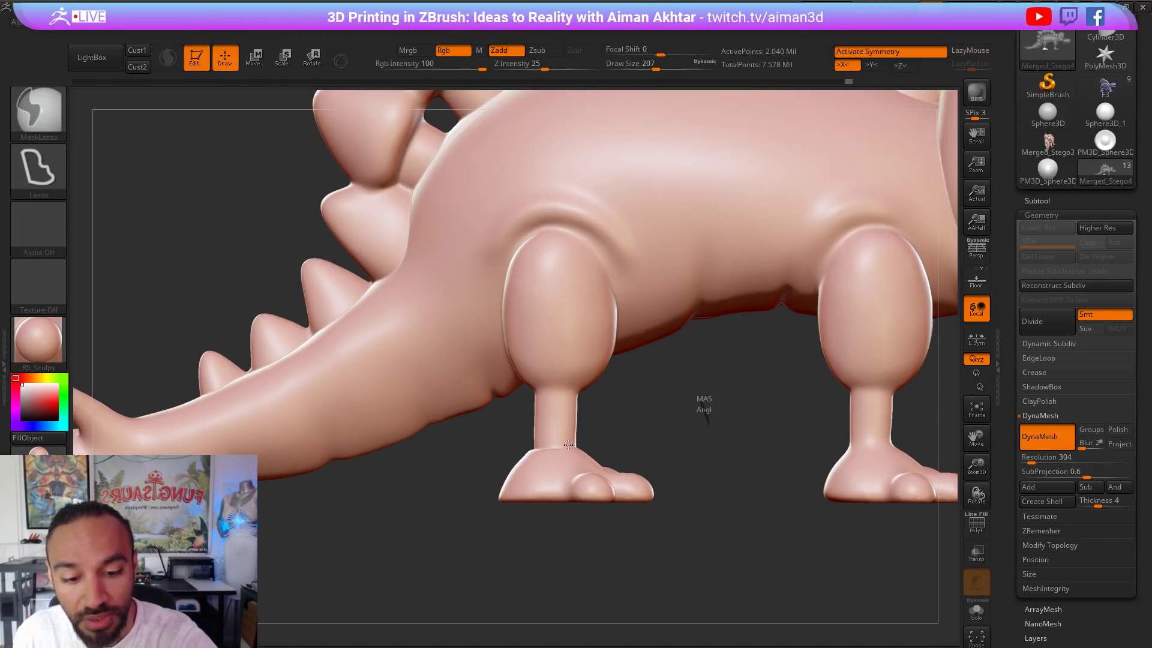
Step: Smooth the seam where the hind ankles join the feet, using a draw size of 140
key("s")
left_click_drag(568, 443, 560, 443)
left_click_drag(561, 443, 554, 450, "shift")
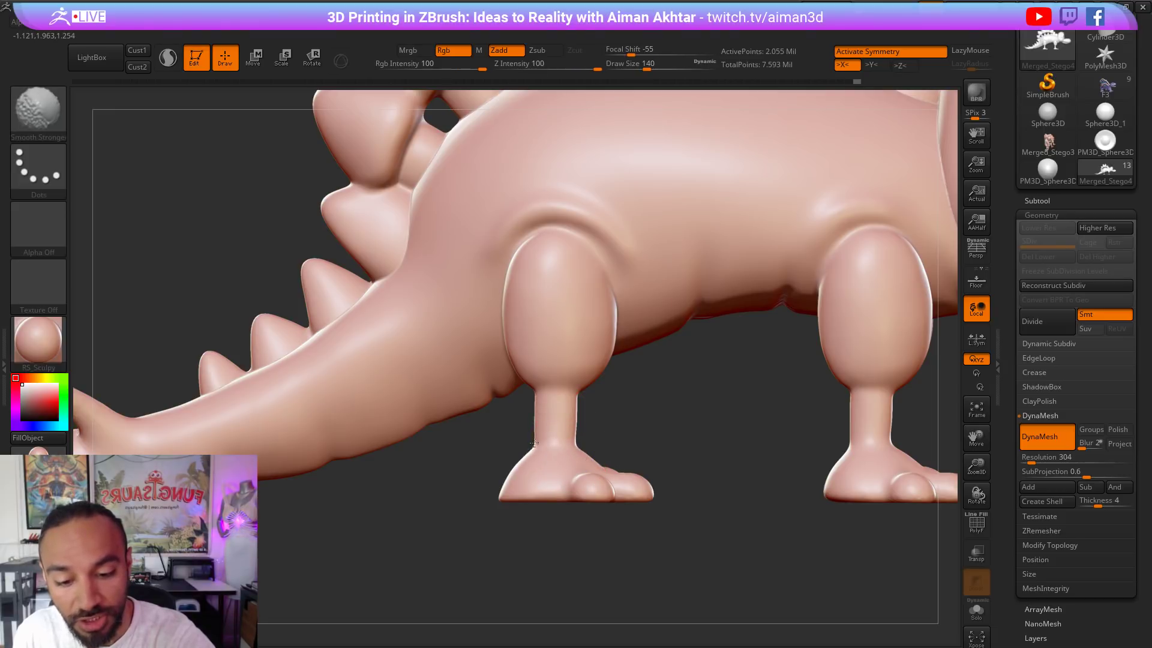
left_click_drag(653, 422, 516, 468)
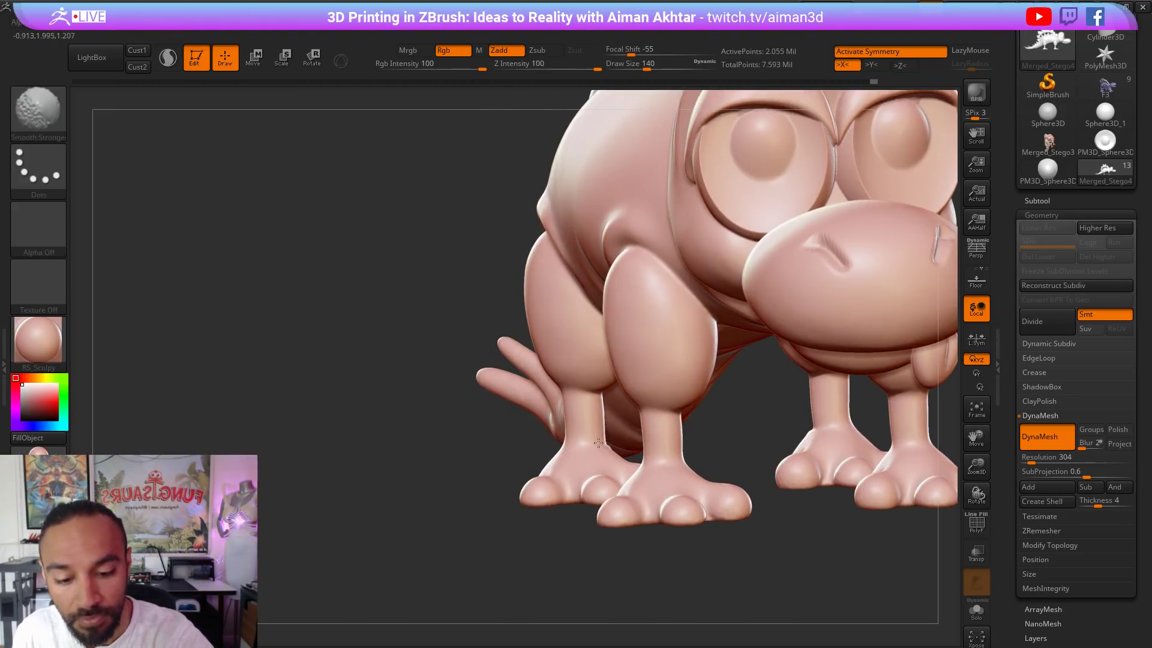
left_click_drag(616, 544, 576, 456)
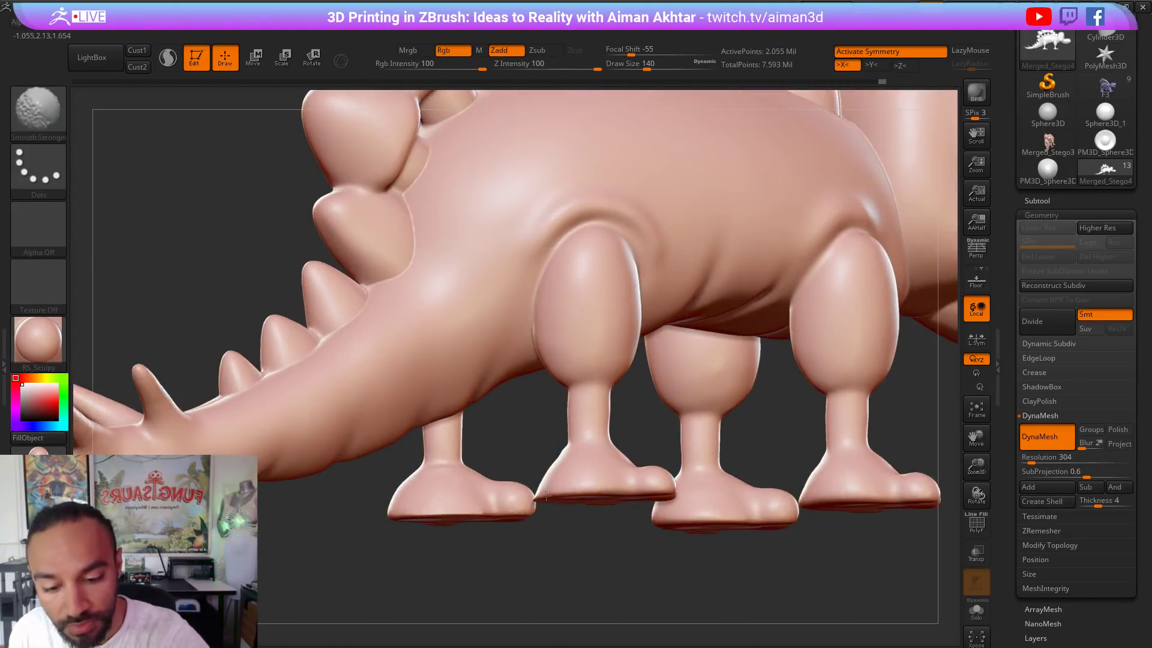
Step: Smooth the heels and the sole edges of the hind feet from behind and below
left_click_drag(571, 528, 543, 491)
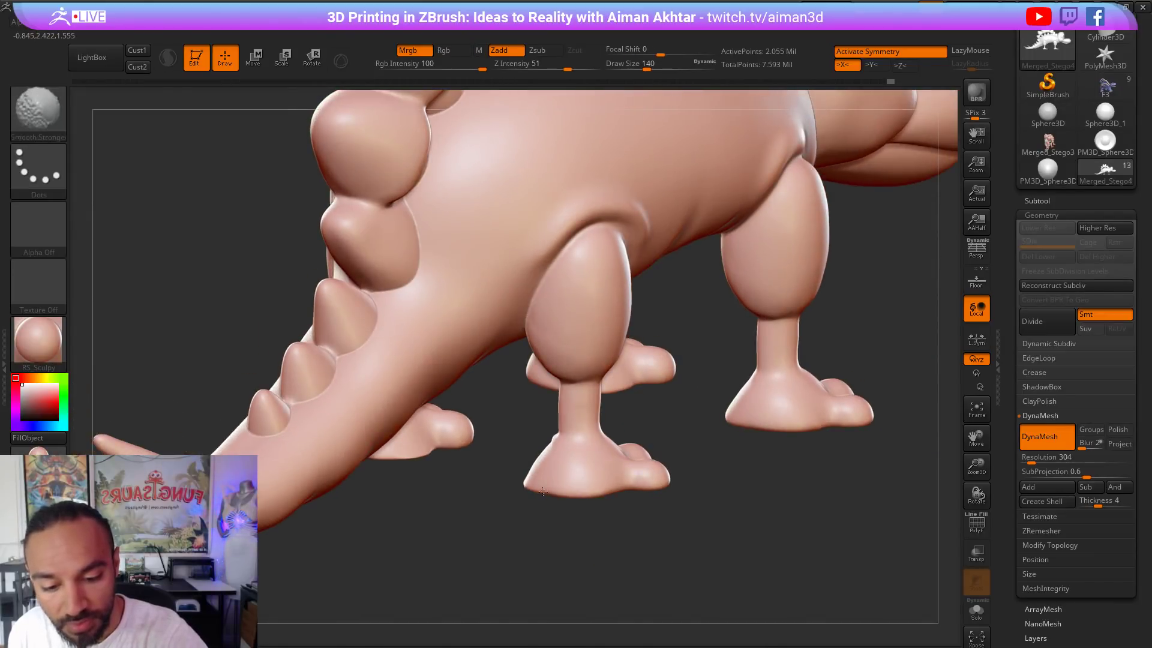
mouse_move(553, 532)
left_mouse_down()
mouse_move(694, 478)
mouse_move(678, 379)
mouse_move(560, 470)
left_mouse_up()
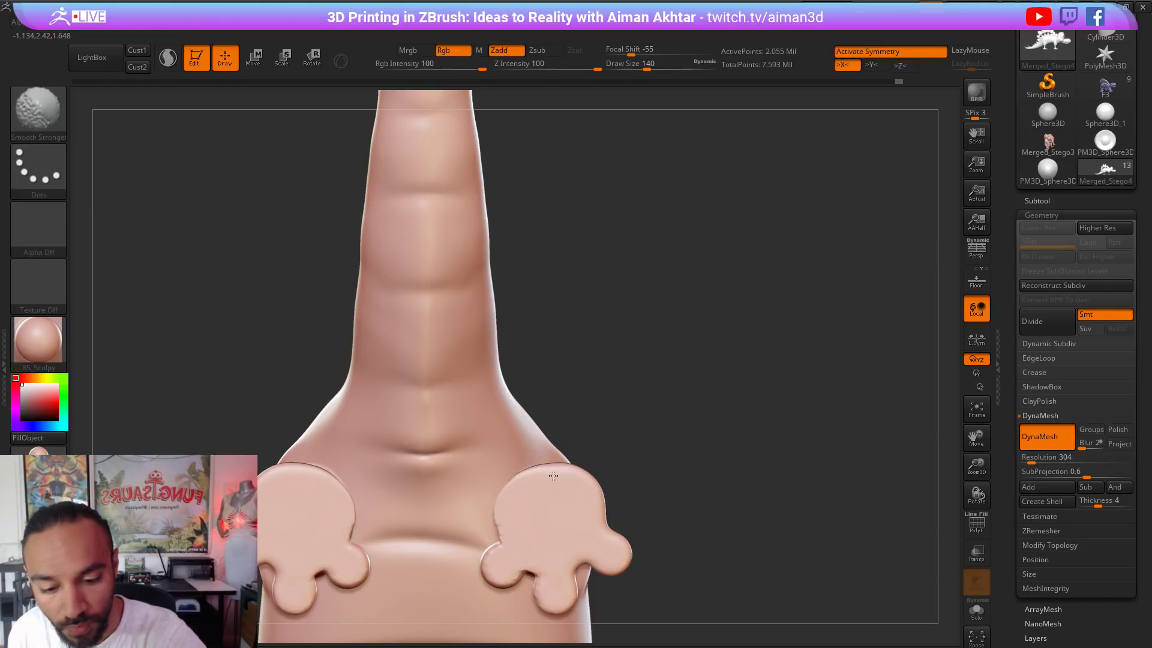
left_click_drag(504, 555, 534, 549, "shift")
mouse_move(562, 540)
left_mouse_down("shift")
mouse_move(579, 537)
mouse_move(533, 482)
left_mouse_up("shift")
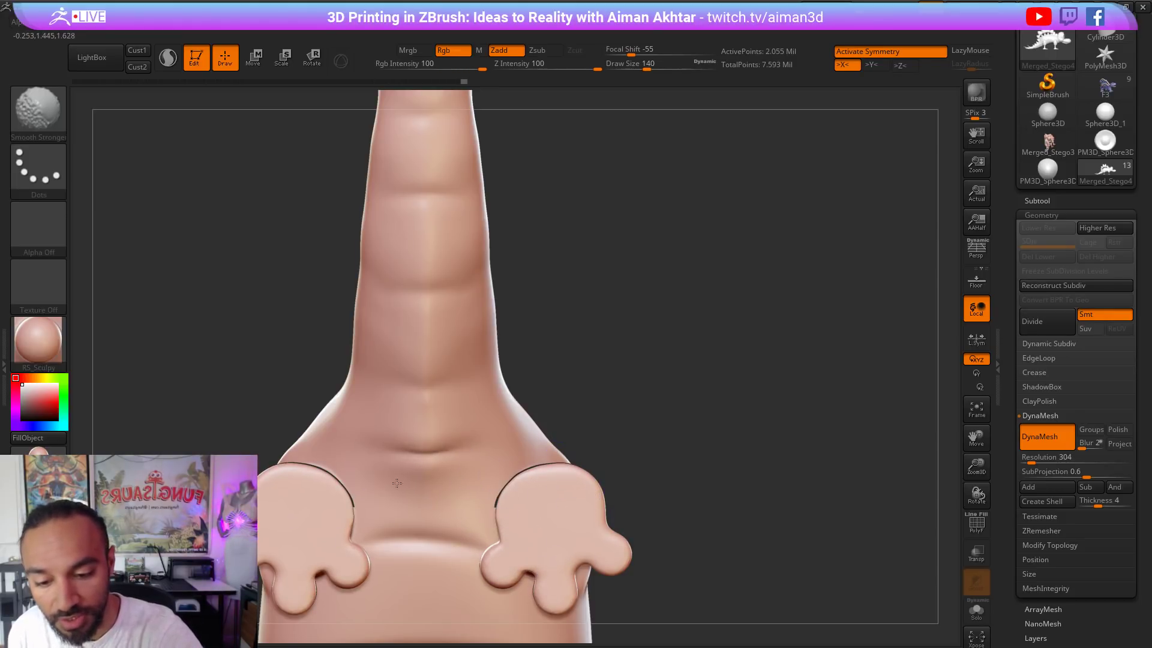
Step: Smooth the underside of the tail and pull the tail and its spiked tip down to foot level with the Move brush
left_click_drag(452, 320, 448, 294, "shift")
left_click_drag(440, 253, 412, 246, "shift")
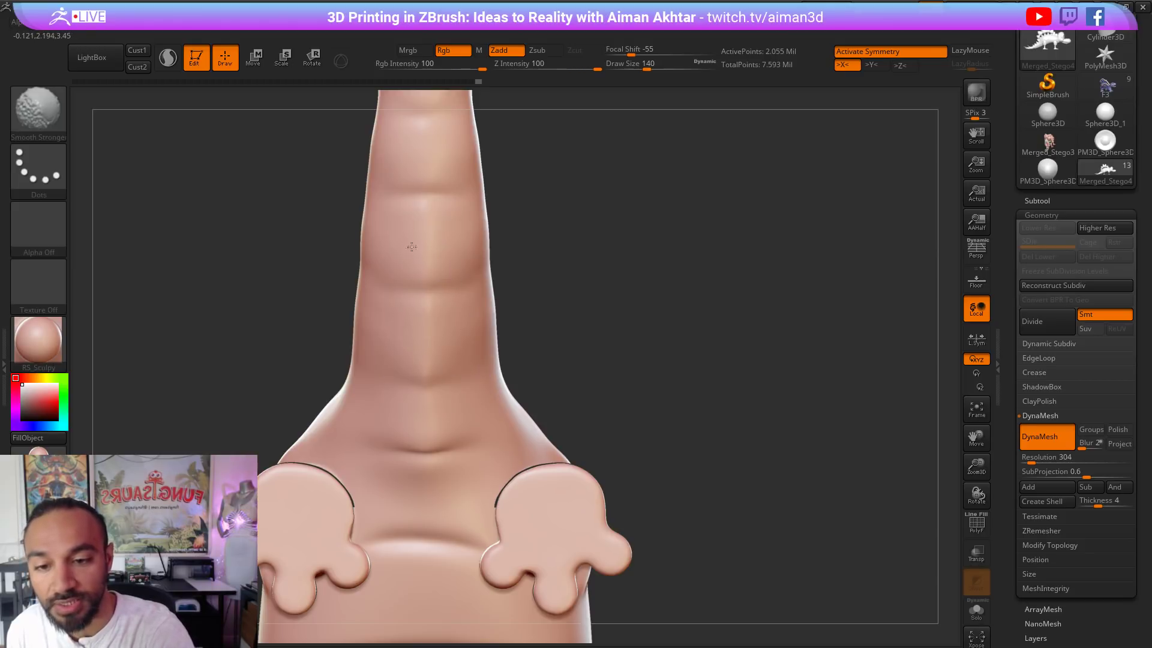
mouse_move(653, 252)
left_mouse_down("alt")
mouse_move(568, 239)
mouse_move(621, 350)
mouse_move(601, 358)
mouse_move(450, 268)
mouse_move(383, 339)
mouse_move(534, 373)
mouse_move(589, 366)
mouse_move(572, 366)
left_mouse_up("alt")
key("s")
key("s")
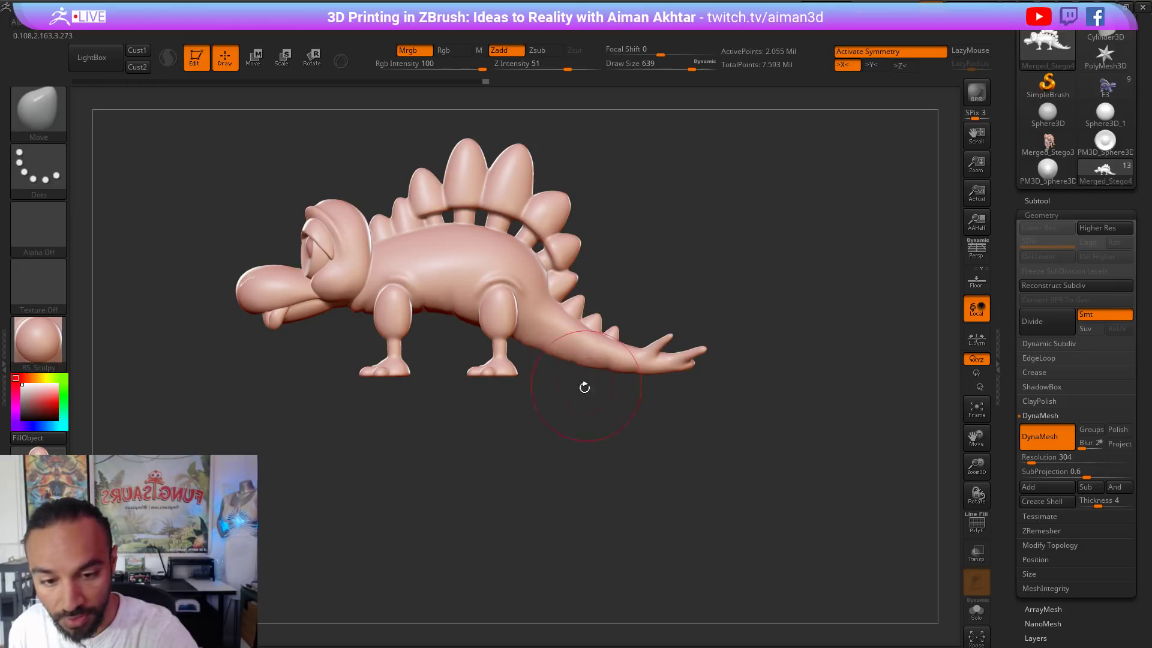
key("shift")
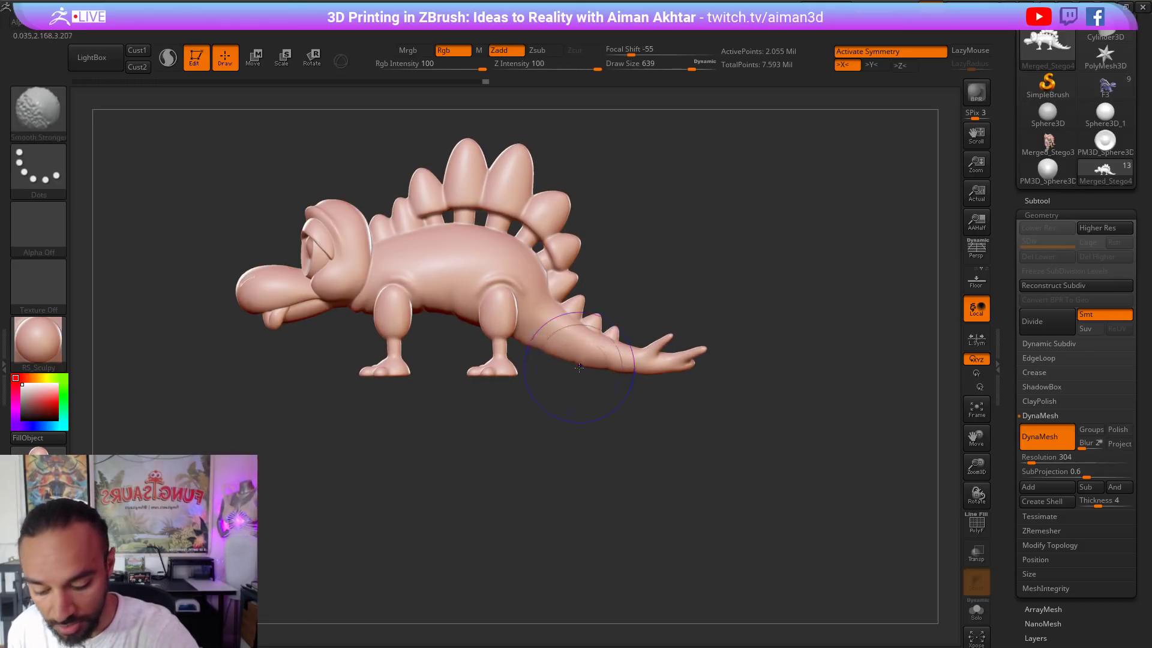
mouse_move(579, 367)
left_mouse_down("shift")
mouse_move(578, 386)
mouse_move(564, 366)
mouse_move(572, 359)
left_mouse_up("shift")
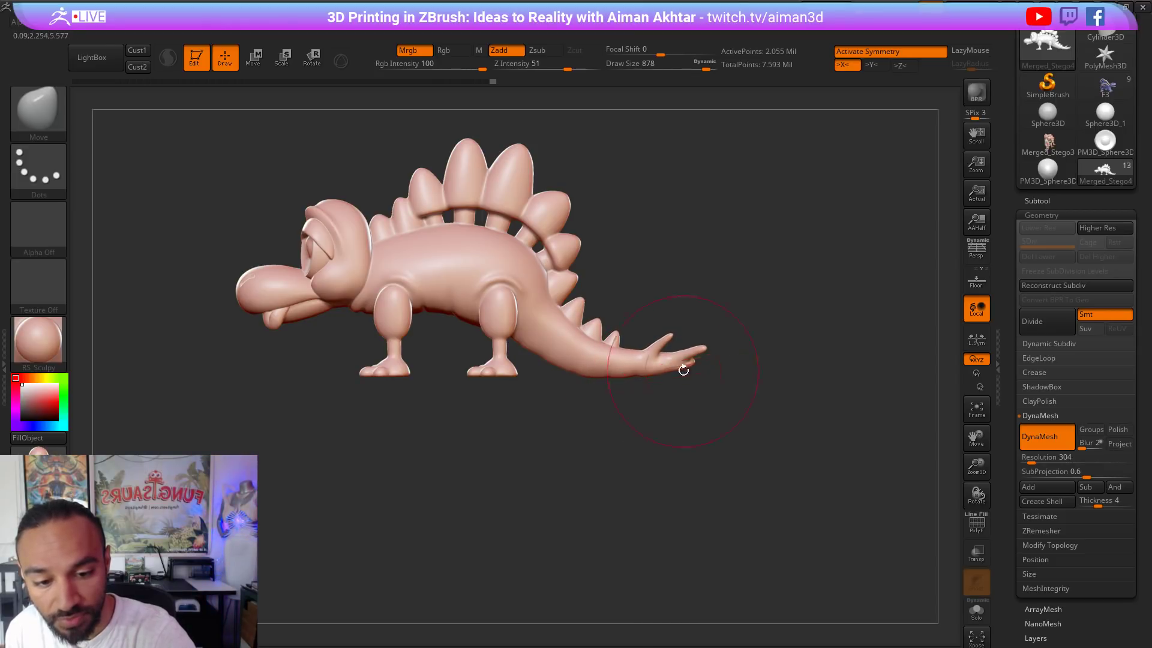
key("s")
left_click_drag(680, 364, 690, 370)
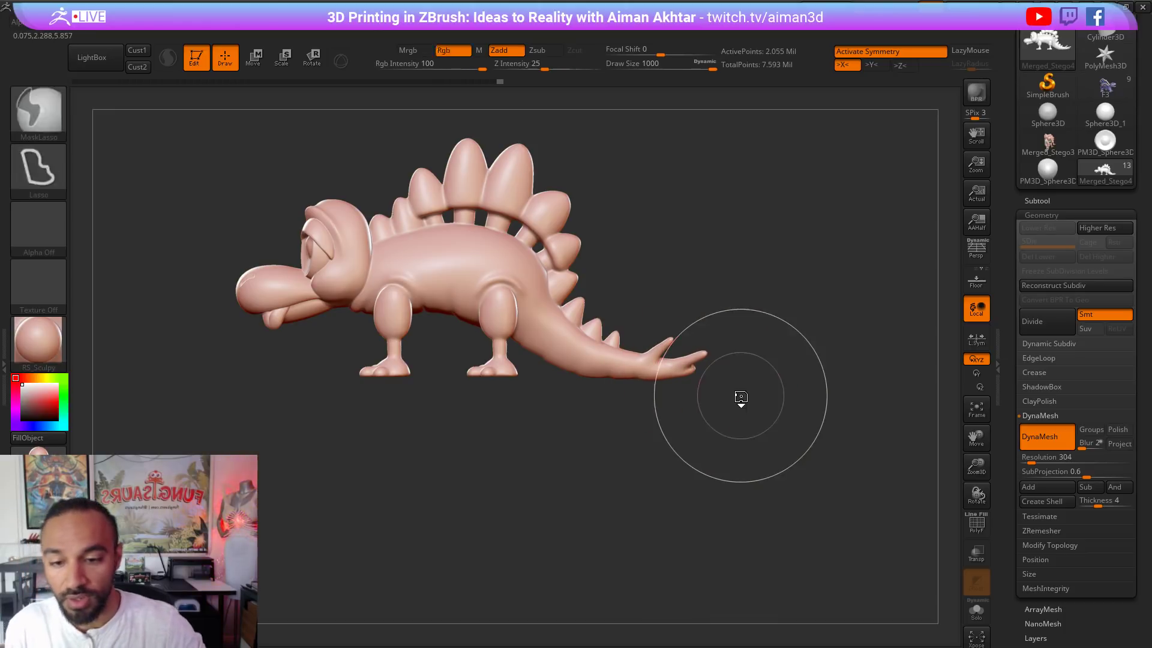
Step: Clip the underside flat with a straight ClipCurve line along the soles and the bottom of the tail
key("ctrl+shift")
left_click_drag(729, 377, 236, 372, "ctrl+shift")
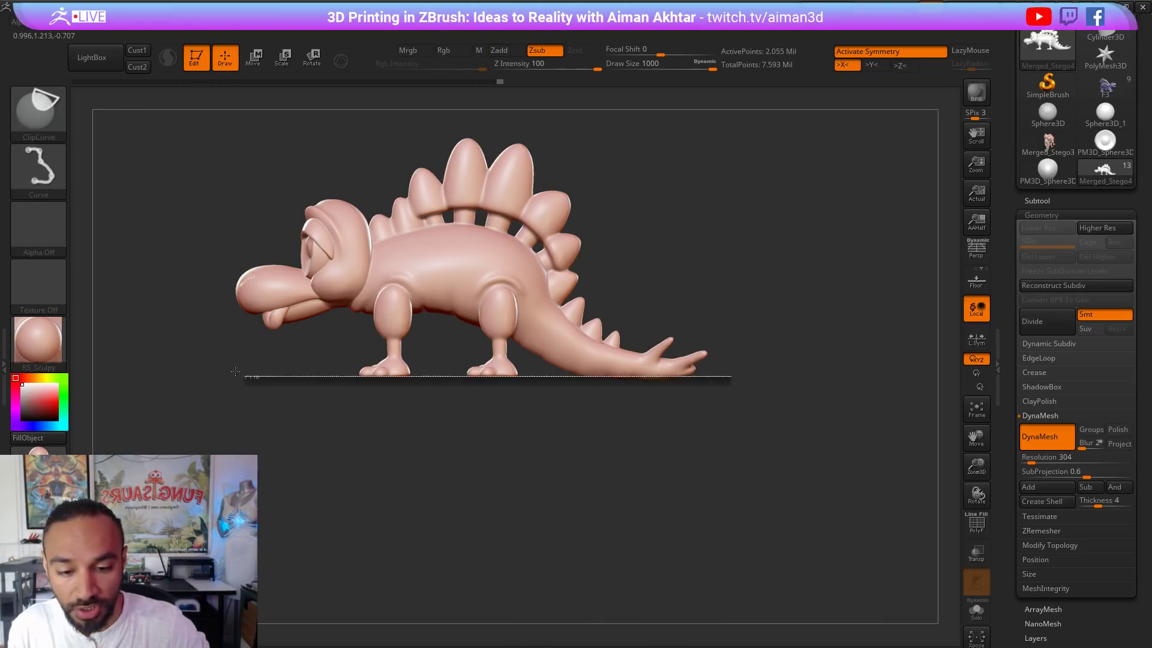
left_click_drag(164, 371, 164, 371, "ctrl+shift")
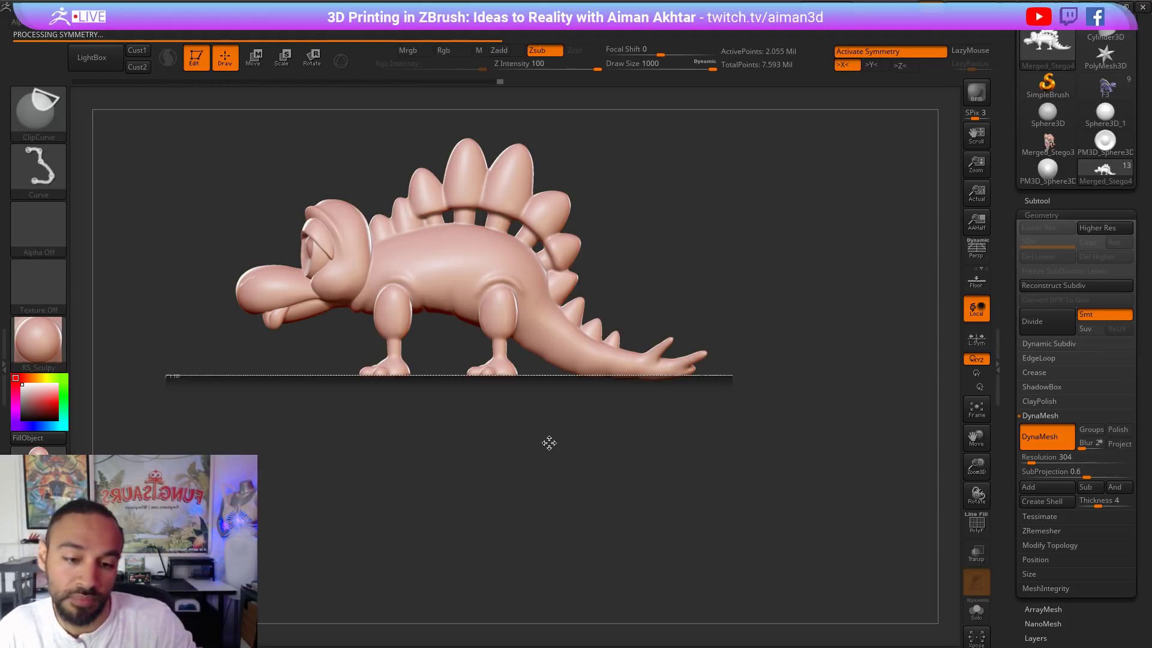
left_click_drag(573, 282, 584, 311, "shift")
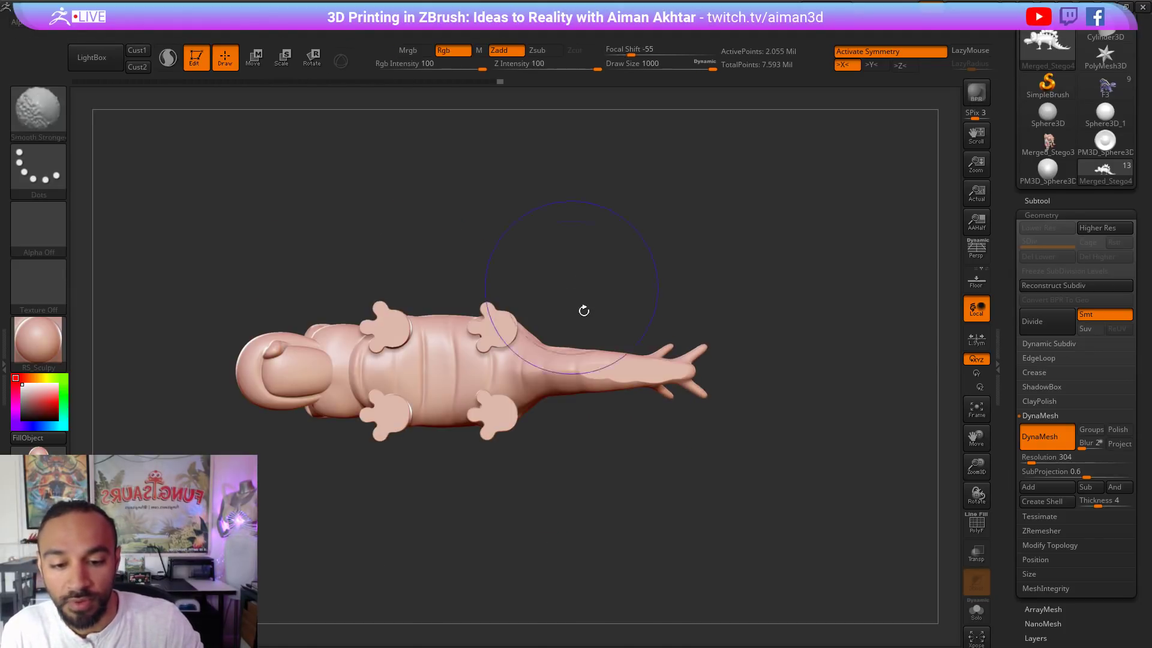
Step: Adjust the underside of the tail around the front of its flat patch with the Move brush
left_click_drag(613, 432, 622, 465, "alt")
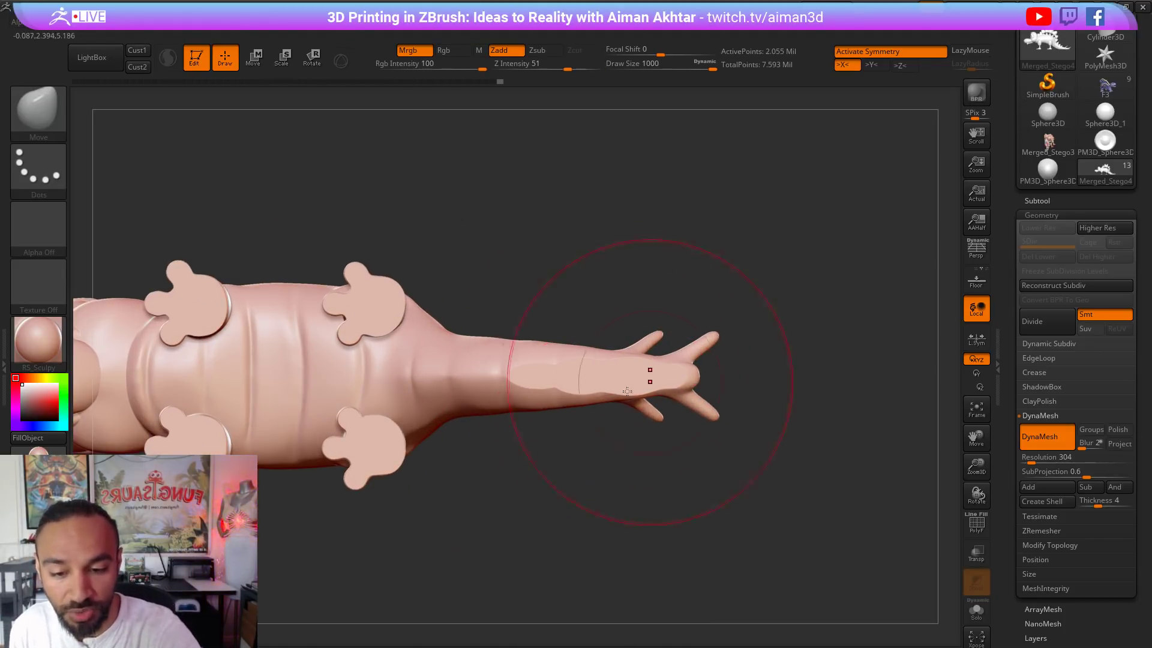
key("s")
left_click_drag(565, 379, 526, 389)
key("s")
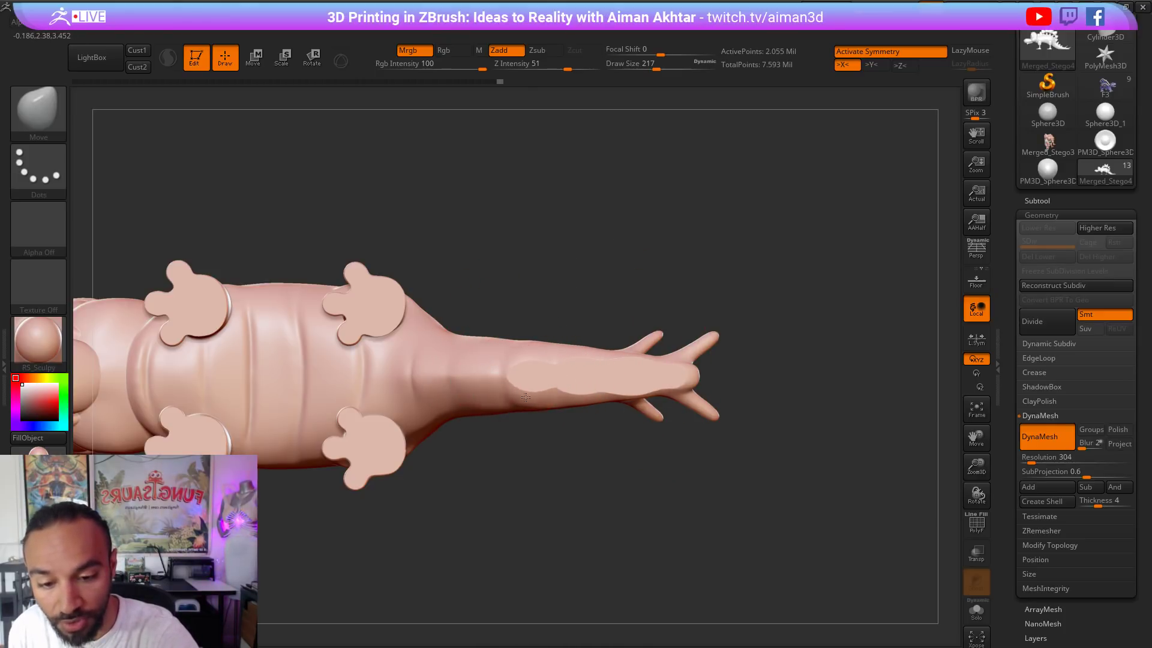
mouse_move(553, 256)
left_mouse_down()
mouse_move(528, 336)
mouse_move(493, 382)
left_mouse_up()
key("s")
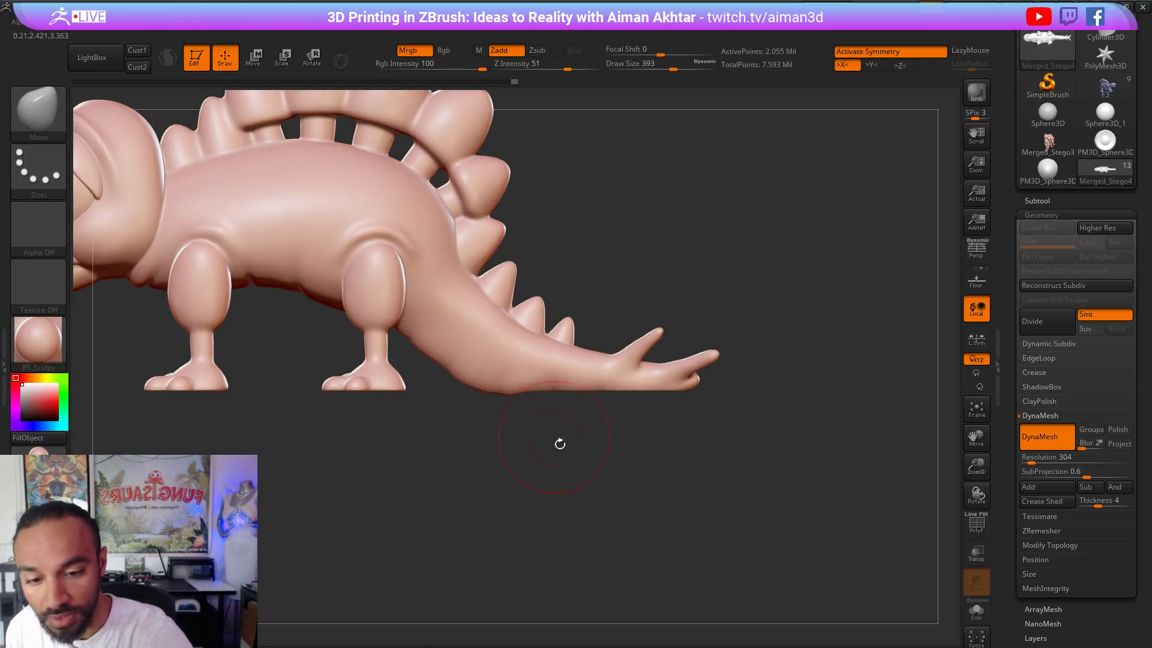
left_click_drag(560, 443, 582, 329)
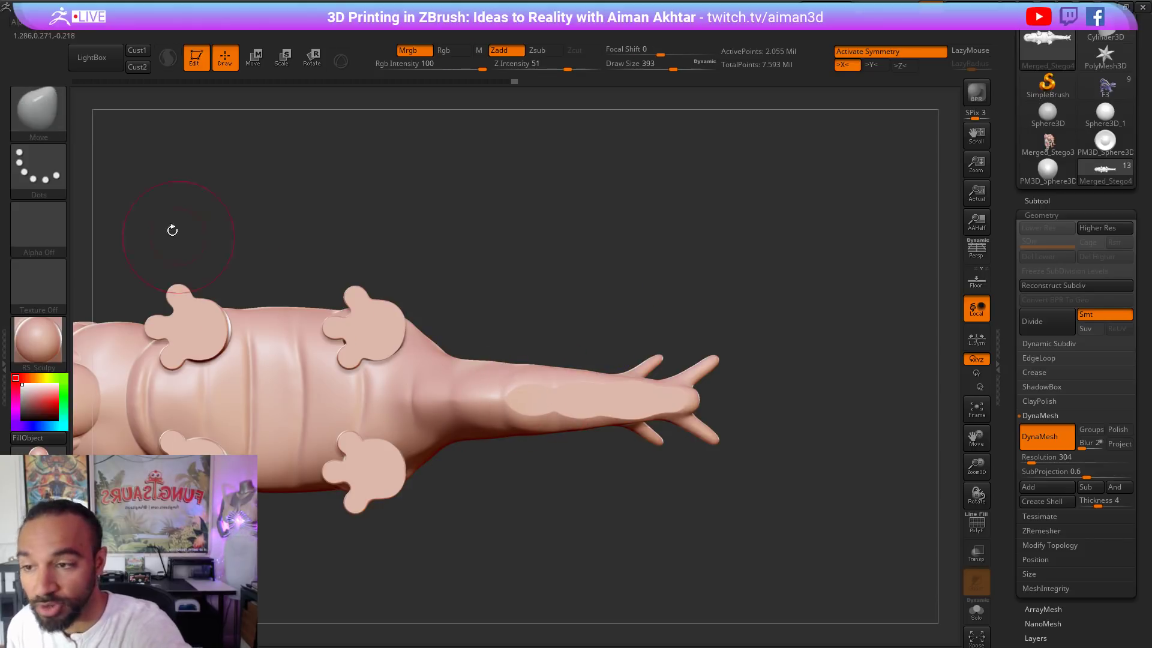
Step: Try to flatten the underside of the tail with the TrimAdaptive brush at draw size 492
key("b")
key("t")
key("a")
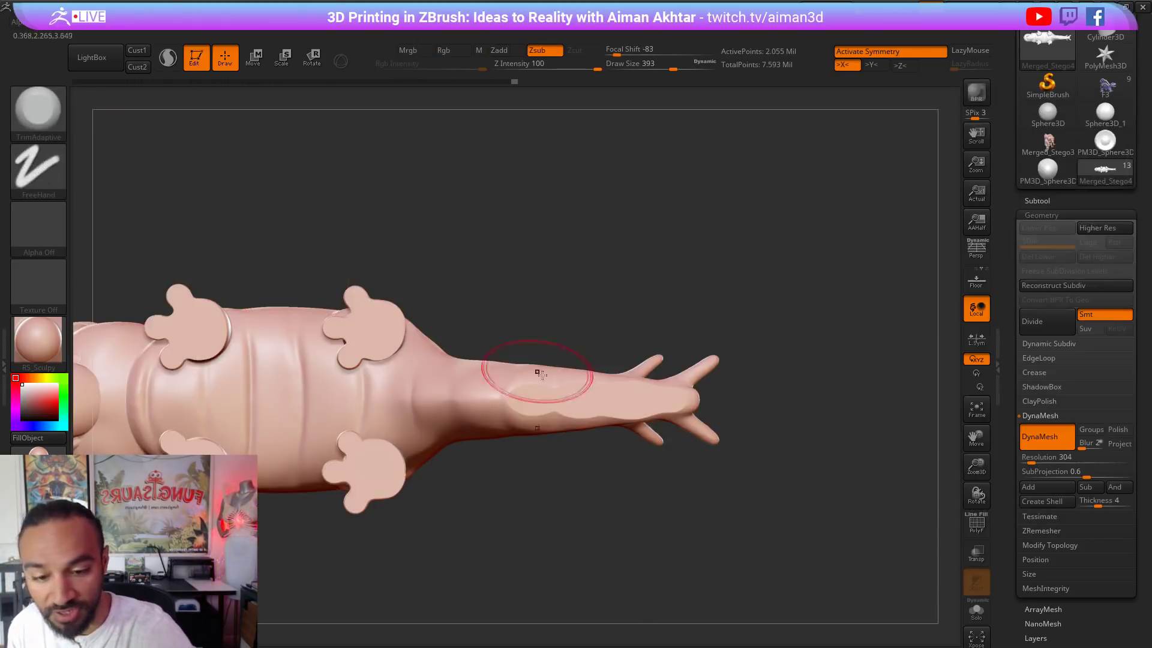
key("s")
mouse_move(528, 396)
left_mouse_down()
mouse_move(549, 396)
mouse_move(522, 399)
left_mouse_up()
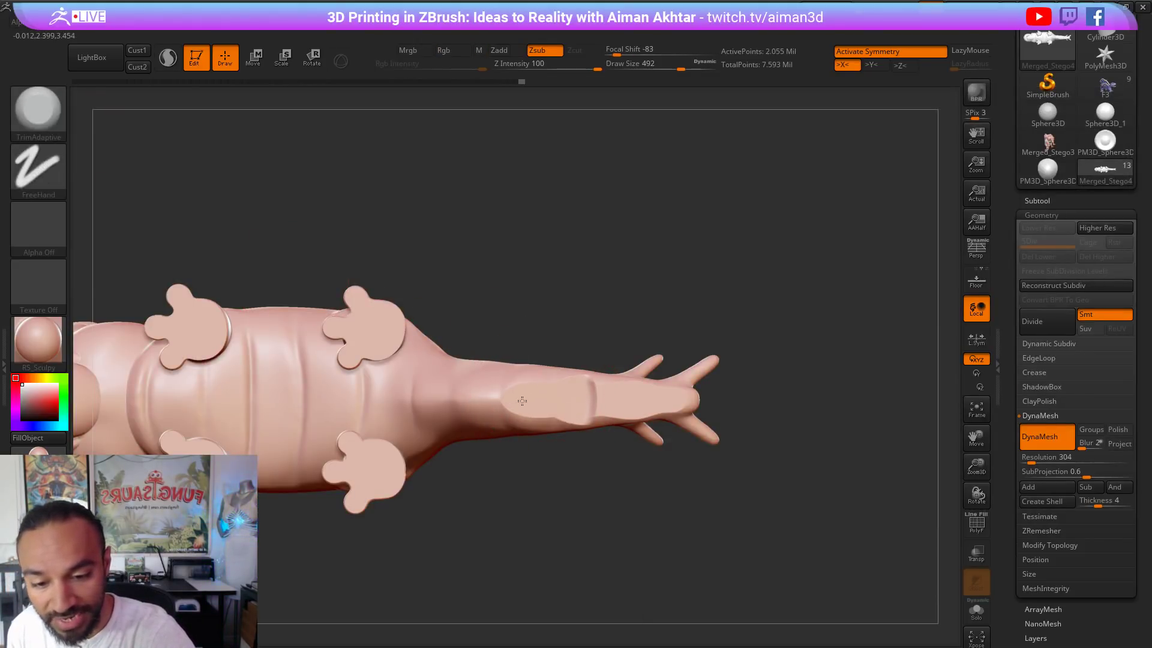
left_click_drag(548, 348, 568, 468)
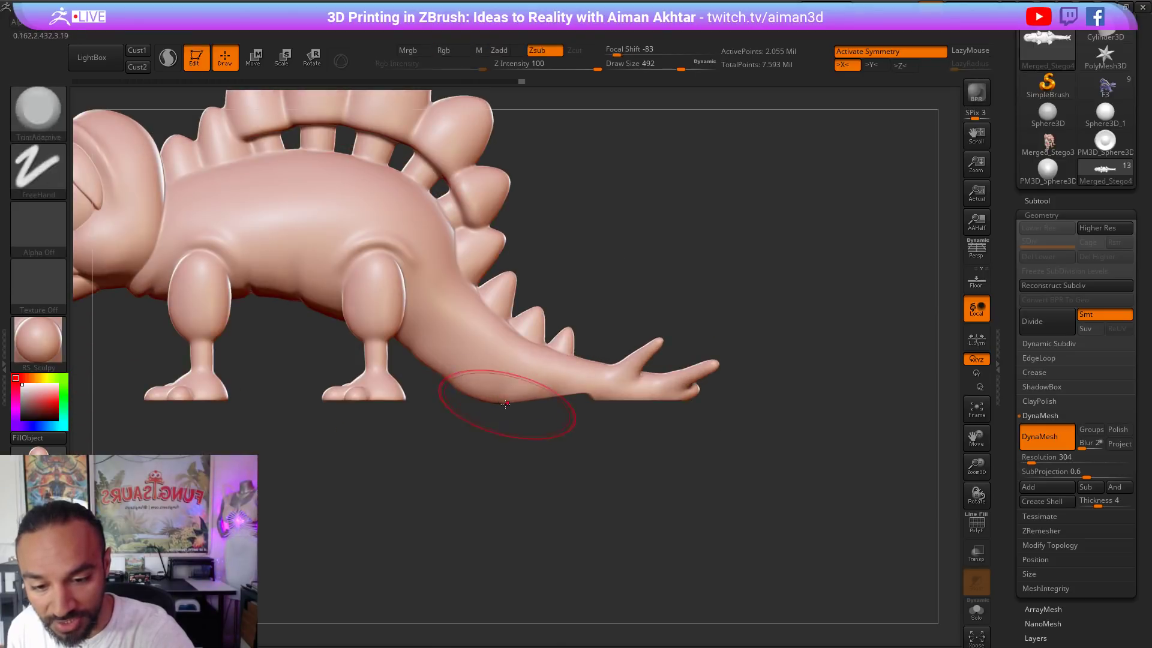
Step: Pull the underside of the tail near the hind legs down below foot level with the Move brush at draw size 430
key("b")
key("m")
key("v")
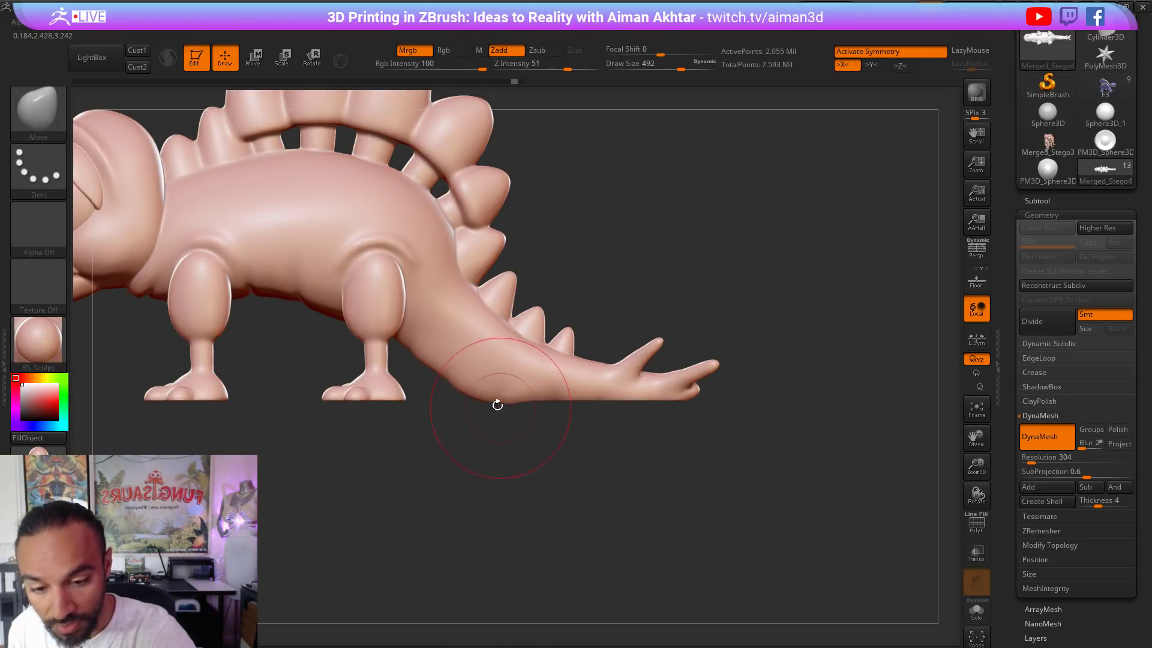
key("s")
mouse_move(497, 402)
left_mouse_down()
mouse_move(476, 399)
mouse_move(482, 423)
mouse_move(485, 414)
left_mouse_up()
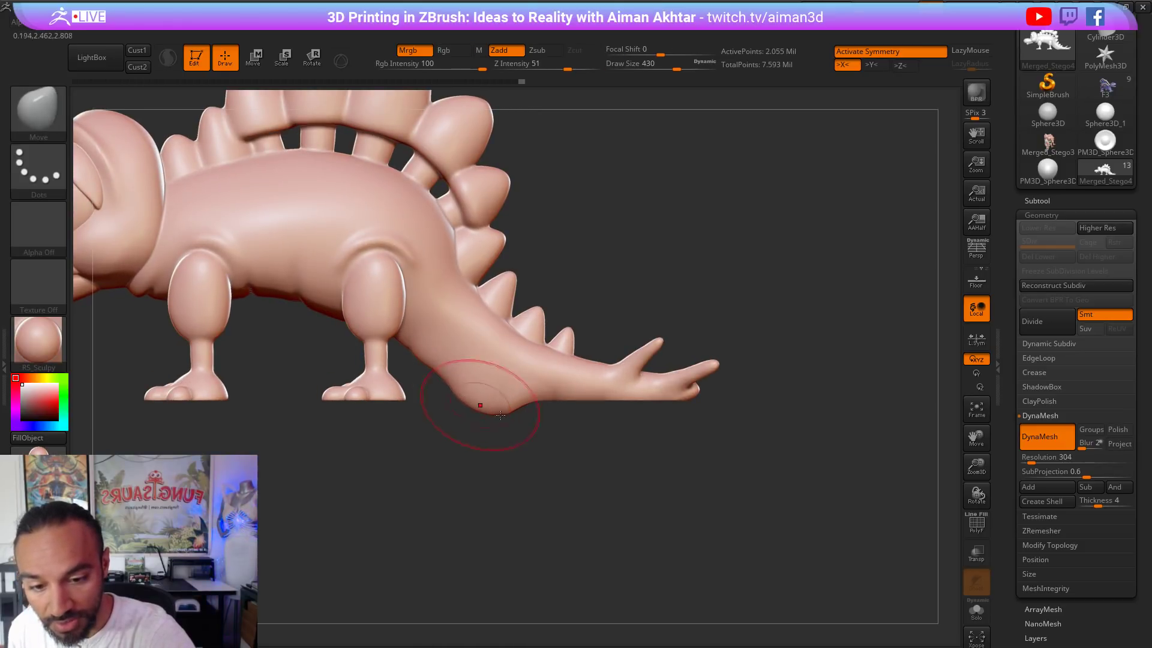
mouse_move(482, 411)
right_mouse_down("shift")
mouse_move(557, 363)
mouse_move(311, 296)
right_mouse_up("shift")
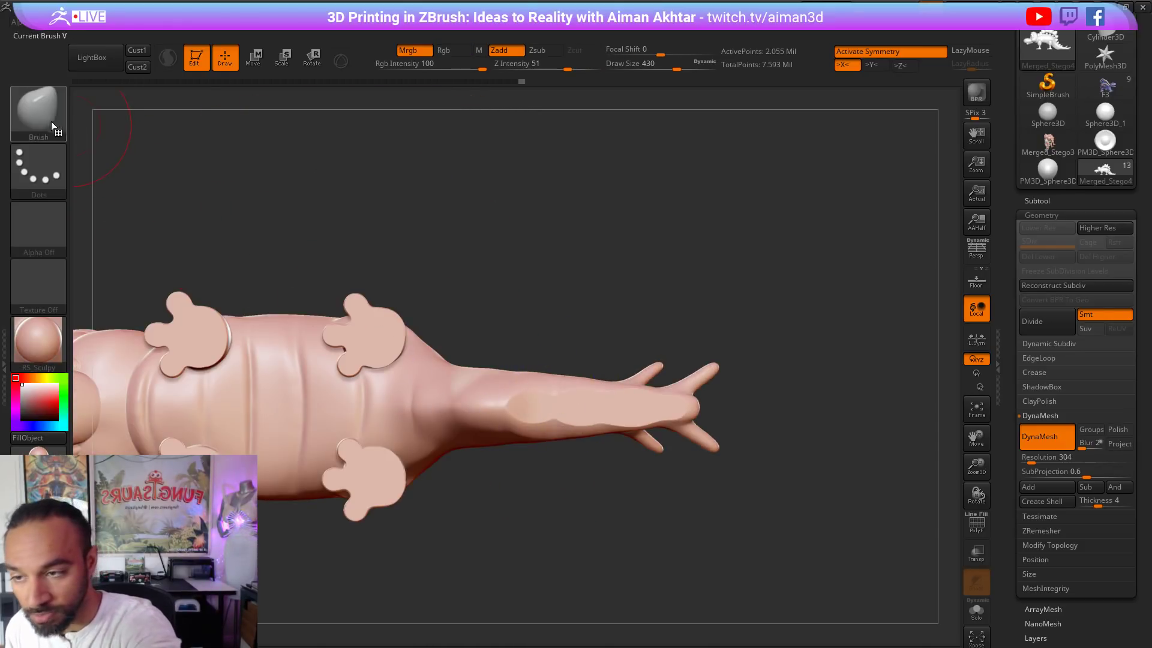
Step: Trim the lowered tail underside flat towards the body with TrimAdaptive at draw size 430, undoing the extra stroke
key("b")
key("t")
key("a")
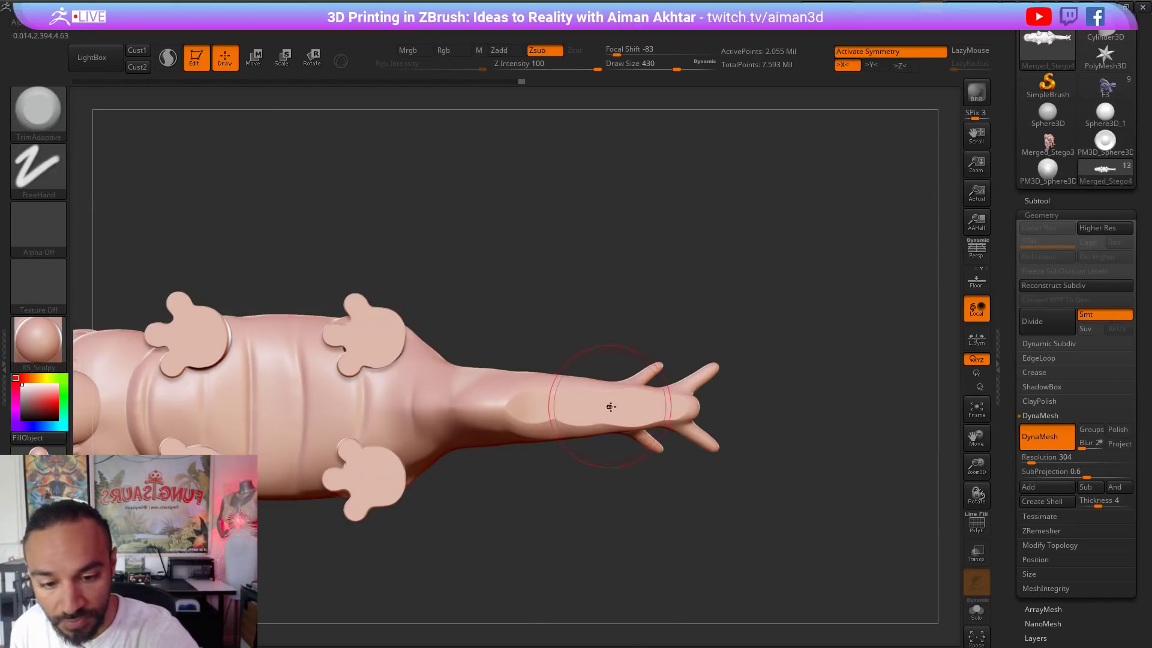
left_click_drag(607, 405, 465, 408)
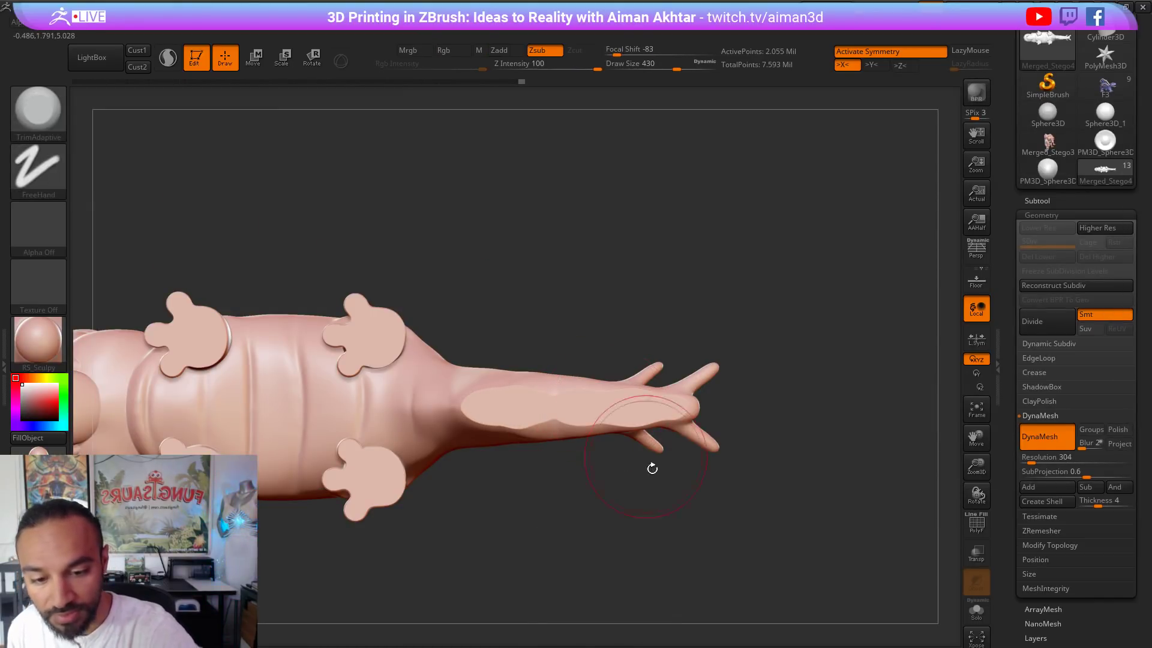
left_click_drag(560, 419, 555, 418)
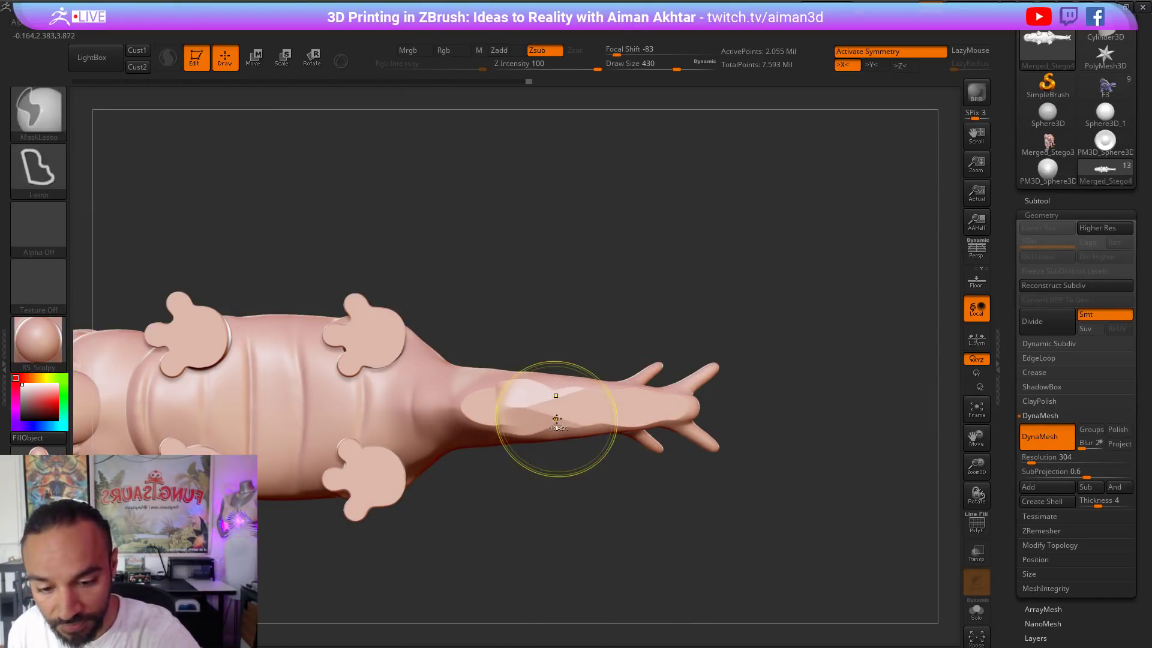
key("ctrl+z")
Step: Refine the flattened underside of the tail with the Move brush at draw size 257
key("b")
key("m")
key("v")
right_click_drag(560, 405, 558, 456)
key("s")
left_click_drag(555, 412, 523, 424)
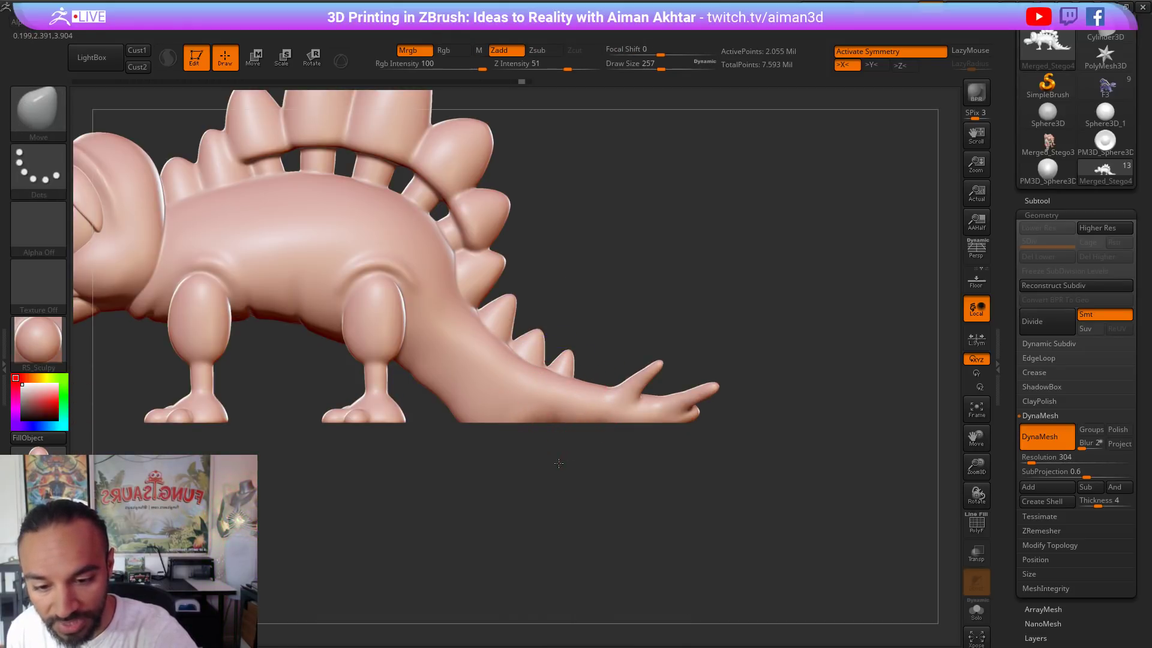
Step: Adjust the curve of the tail in side profile with the Move brush, using draw sizes up to 1000
right_click_drag(538, 463, 520, 428, "ctrl")
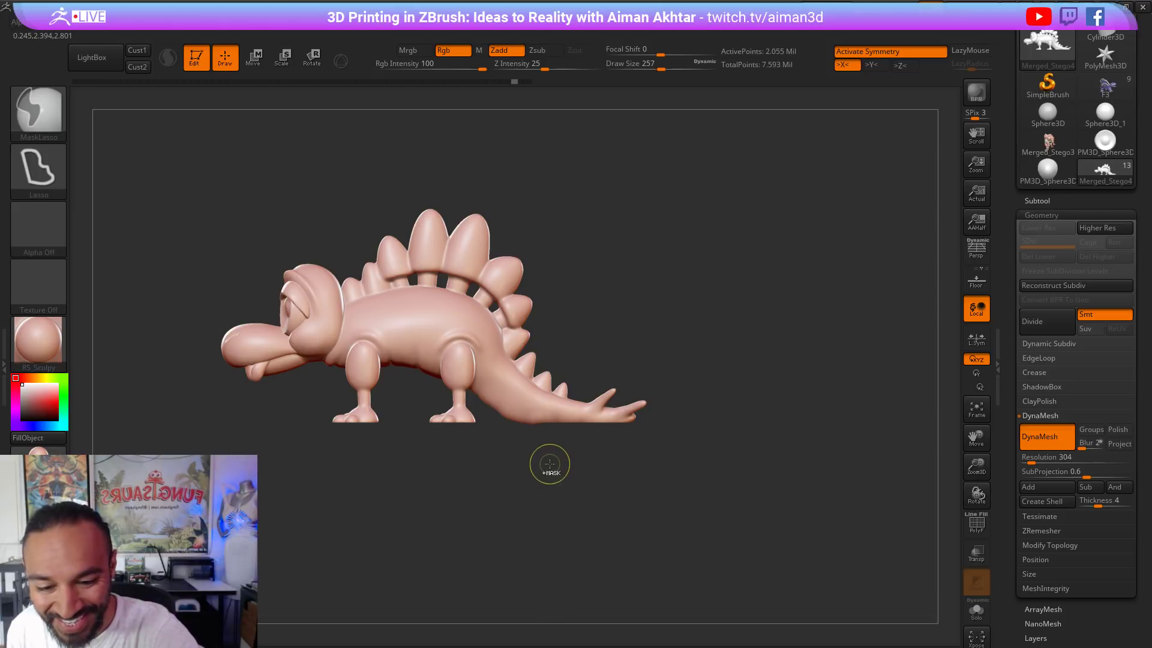
mouse_move(551, 469)
right_mouse_down()
mouse_move(563, 337)
mouse_move(599, 314)
mouse_move(599, 411)
mouse_move(547, 413)
right_mouse_up()
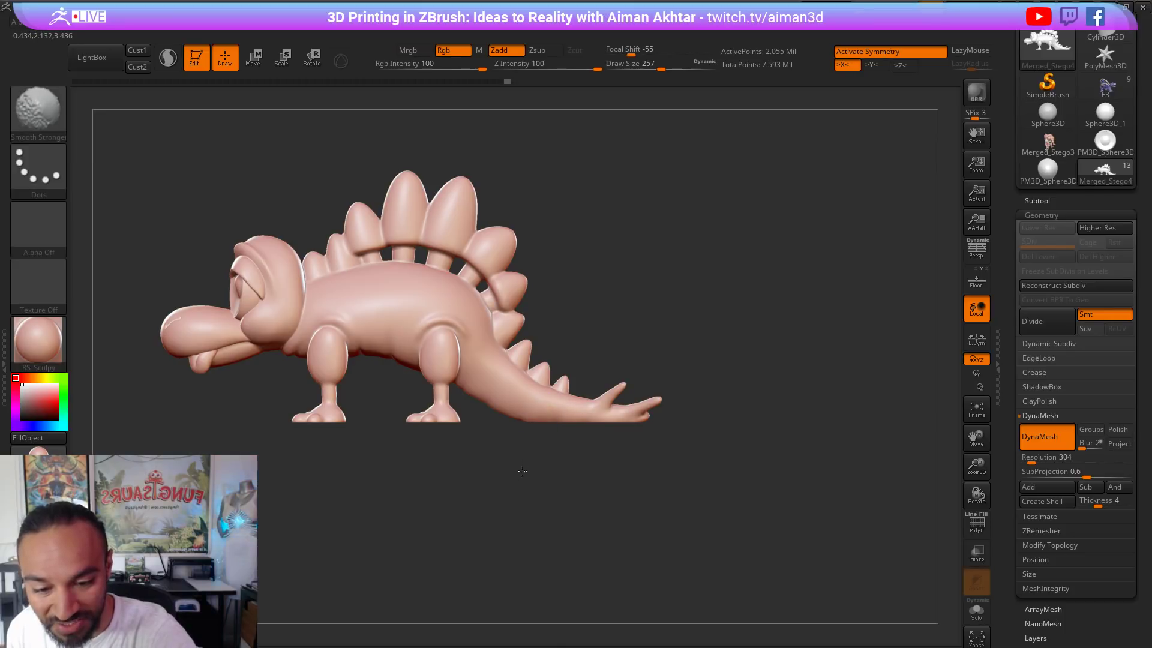
right_click_drag(528, 480, 537, 424)
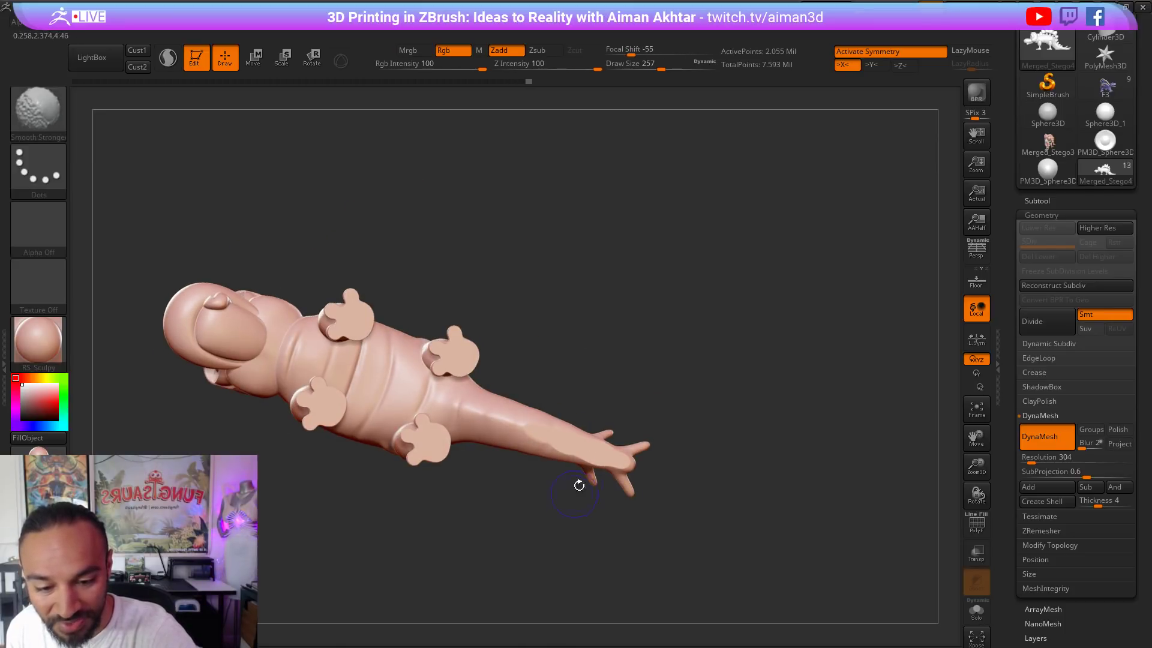
mouse_move(654, 456)
right_mouse_down("shift")
mouse_move(676, 464)
mouse_move(594, 483)
mouse_move(661, 499)
mouse_move(607, 507)
mouse_move(625, 545)
mouse_move(656, 544)
mouse_move(627, 534)
right_mouse_up("shift")
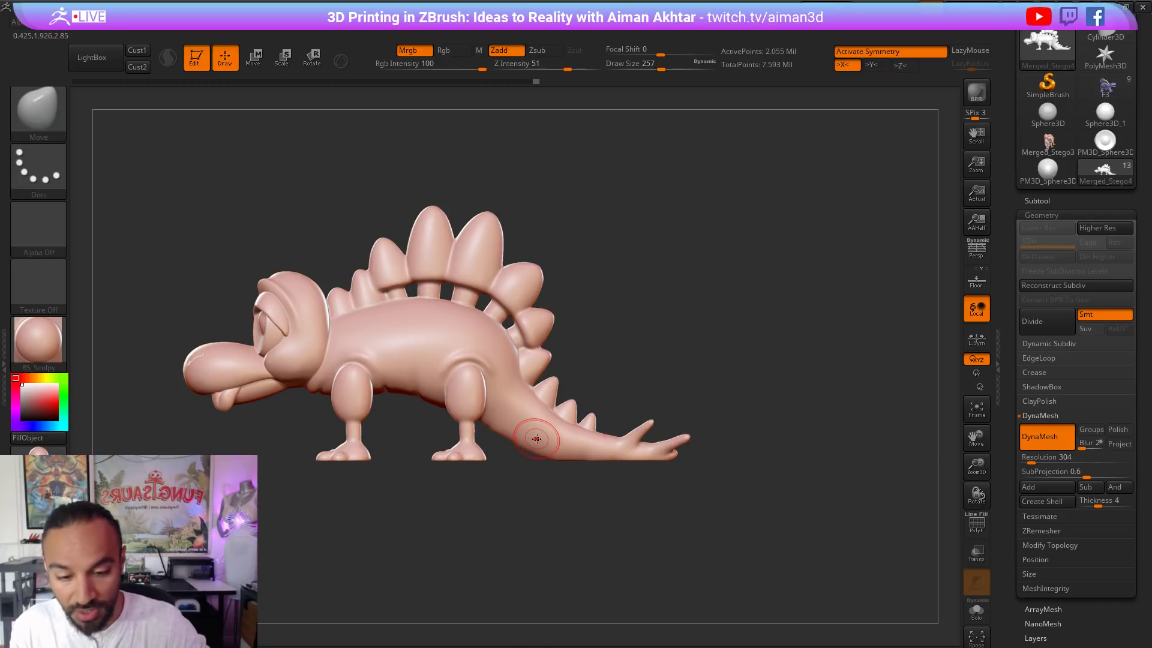
key("s")
left_click_drag(554, 431, 610, 426)
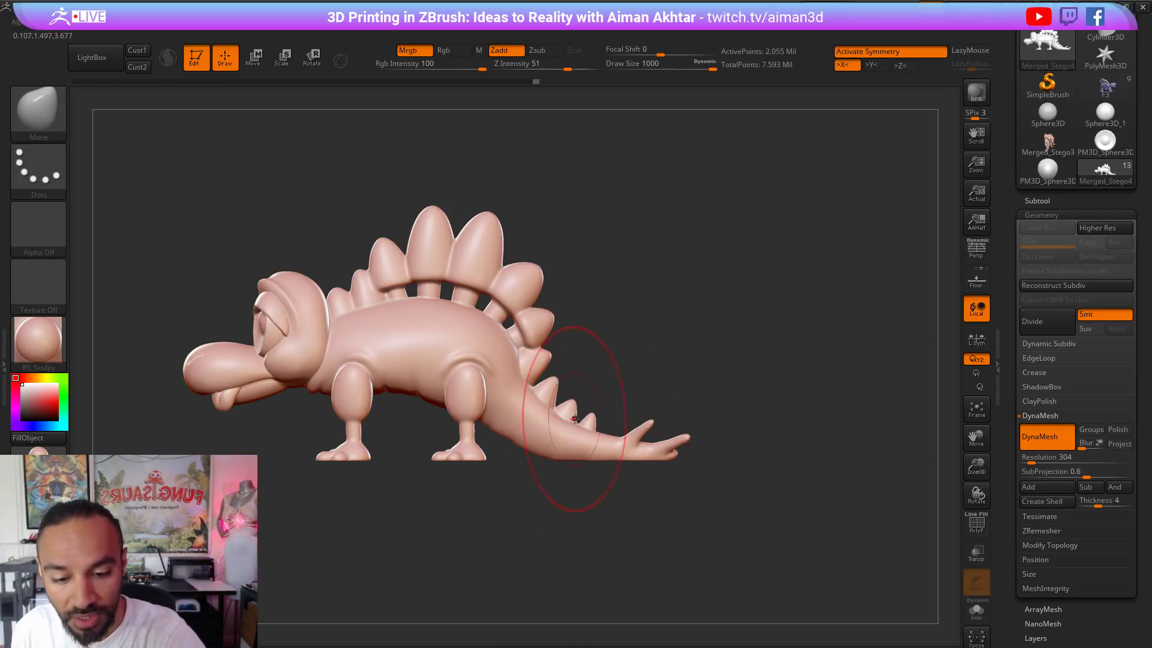
key("bracketleft")
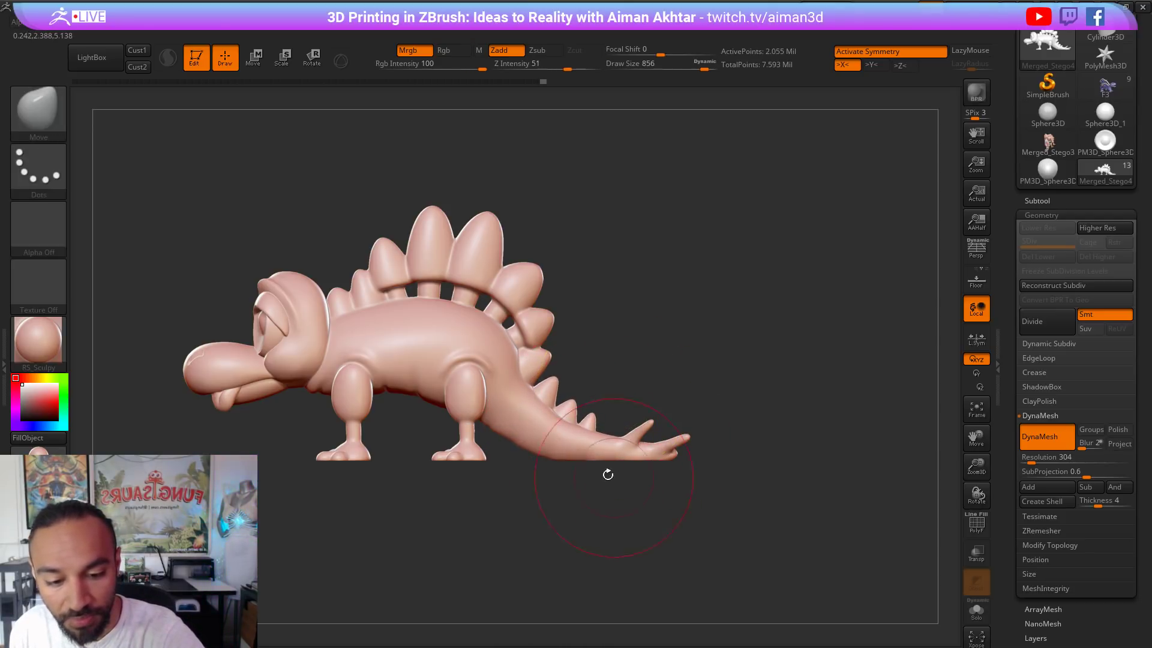
key("bracketright")
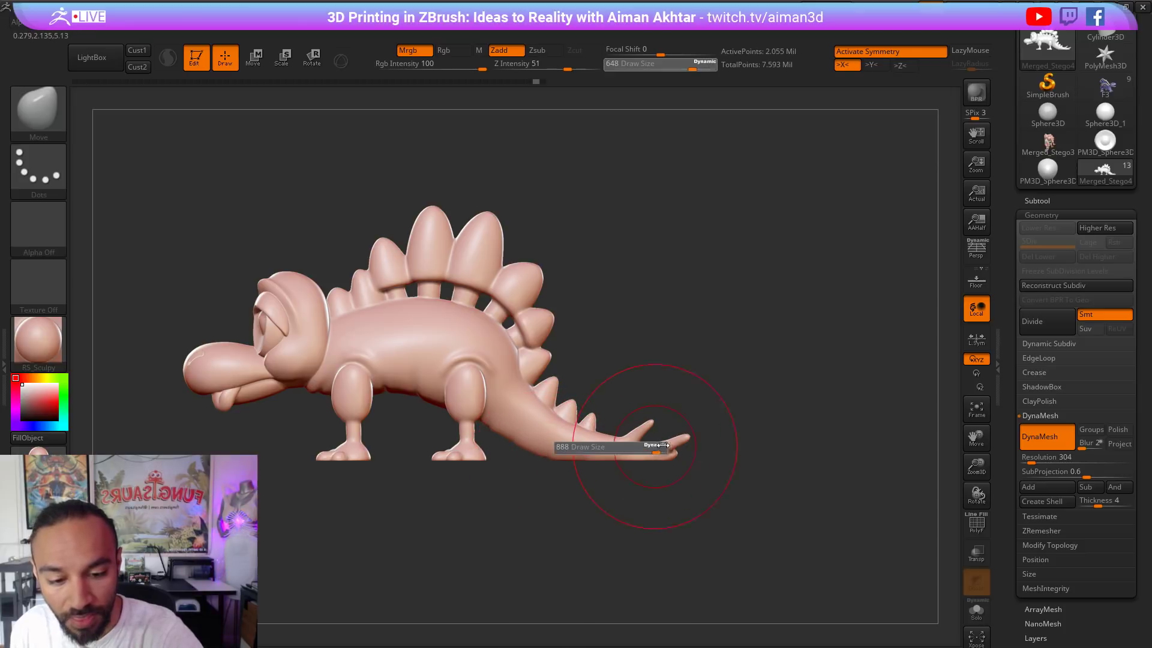
left_click_drag(597, 451, 604, 454)
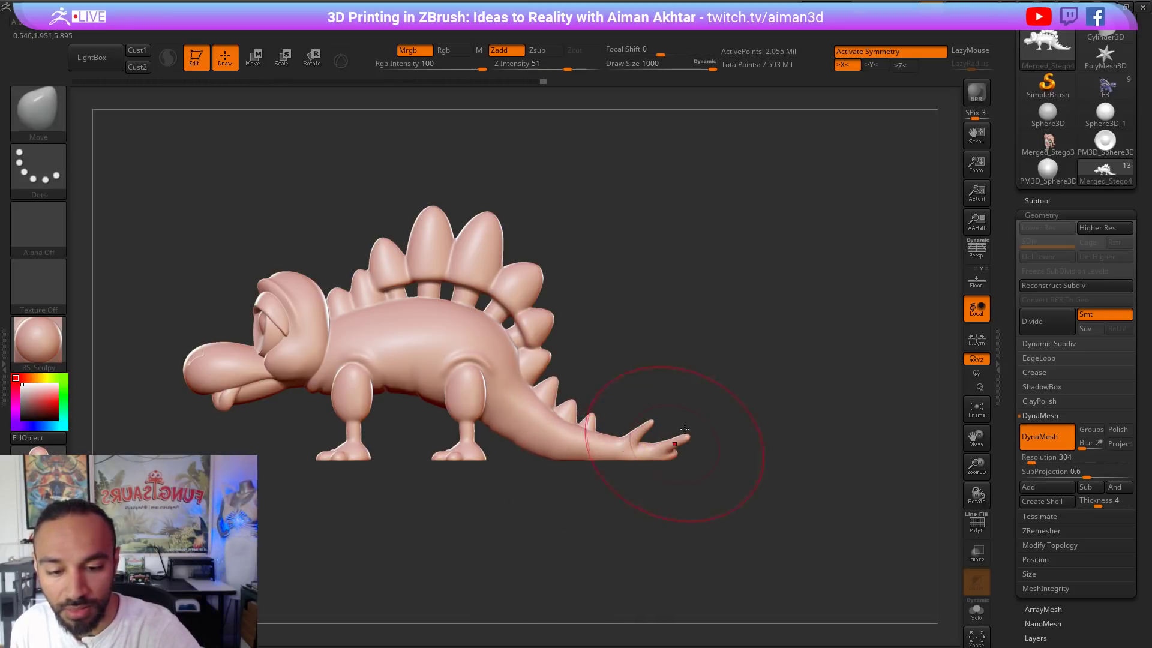
Step: Reshape the sides of the tail base from above with the Move brush, using draw sizes from 453 down to 299
left_click_drag(676, 444, 703, 513)
key("s")
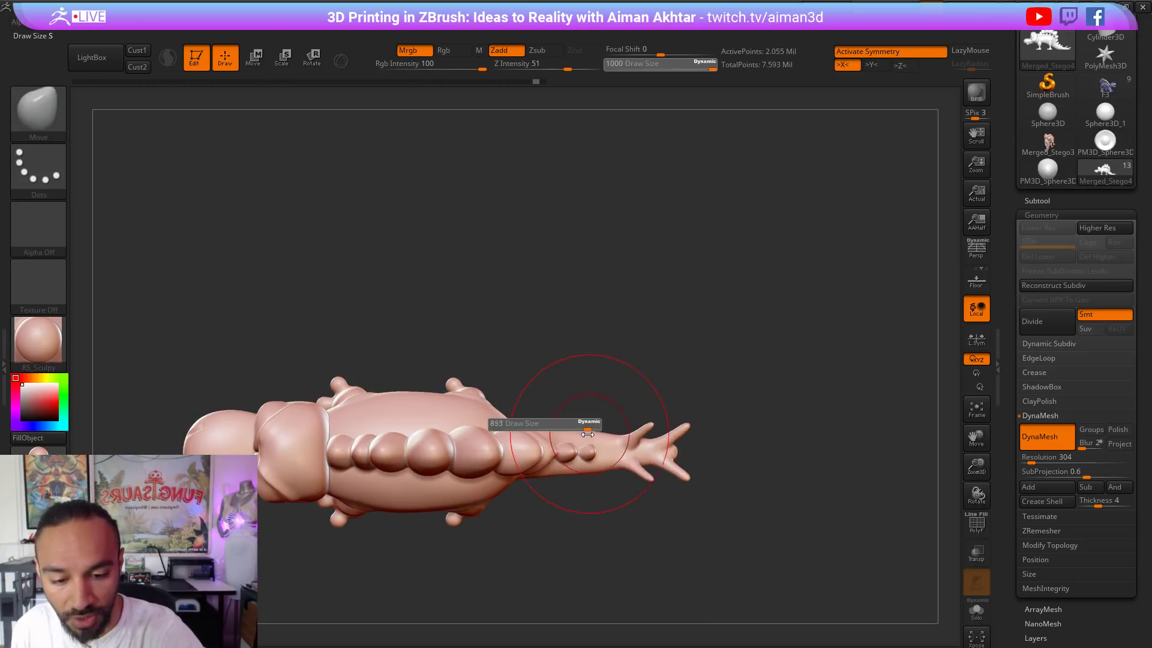
key("s")
left_click_drag(574, 430, 591, 433)
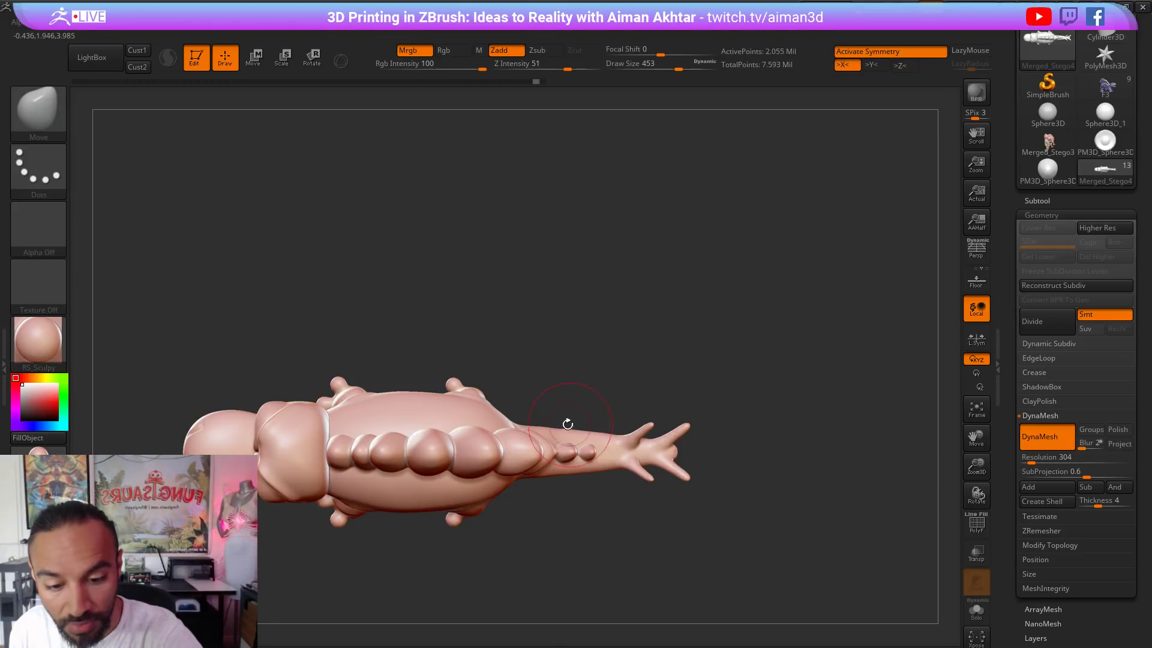
key("bracketleft")
left_click_drag(571, 378, 517, 425)
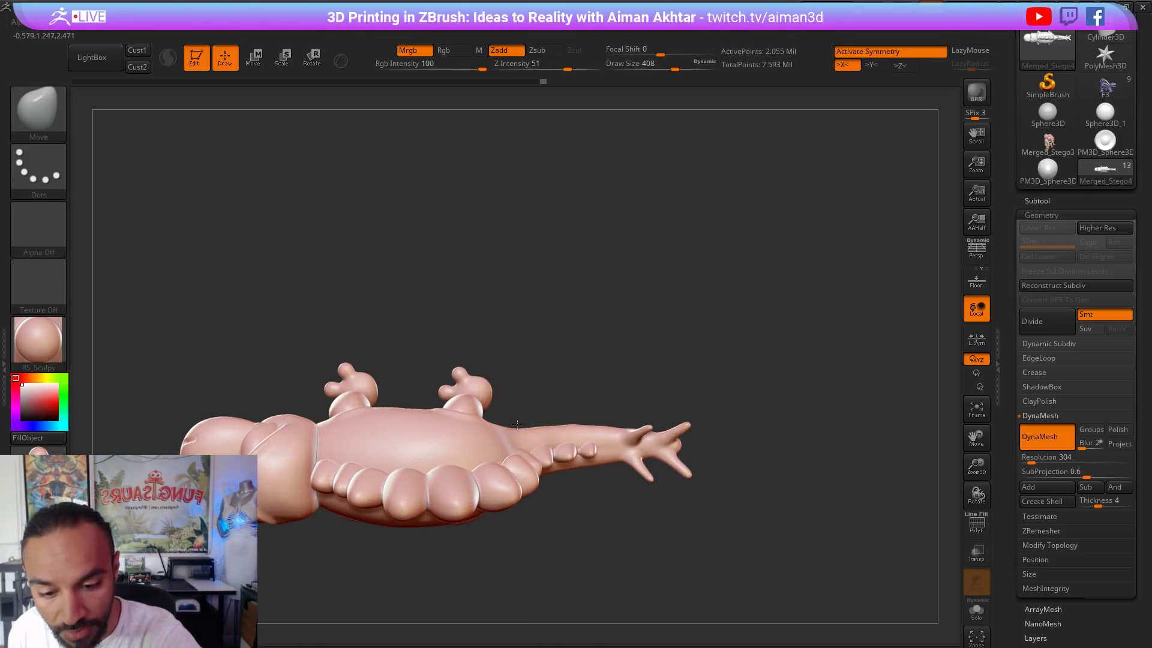
mouse_move(623, 363)
left_mouse_down("shift")
mouse_move(614, 380)
mouse_move(663, 252)
mouse_move(678, 274)
left_mouse_up("shift")
key("s")
left_click(563, 426)
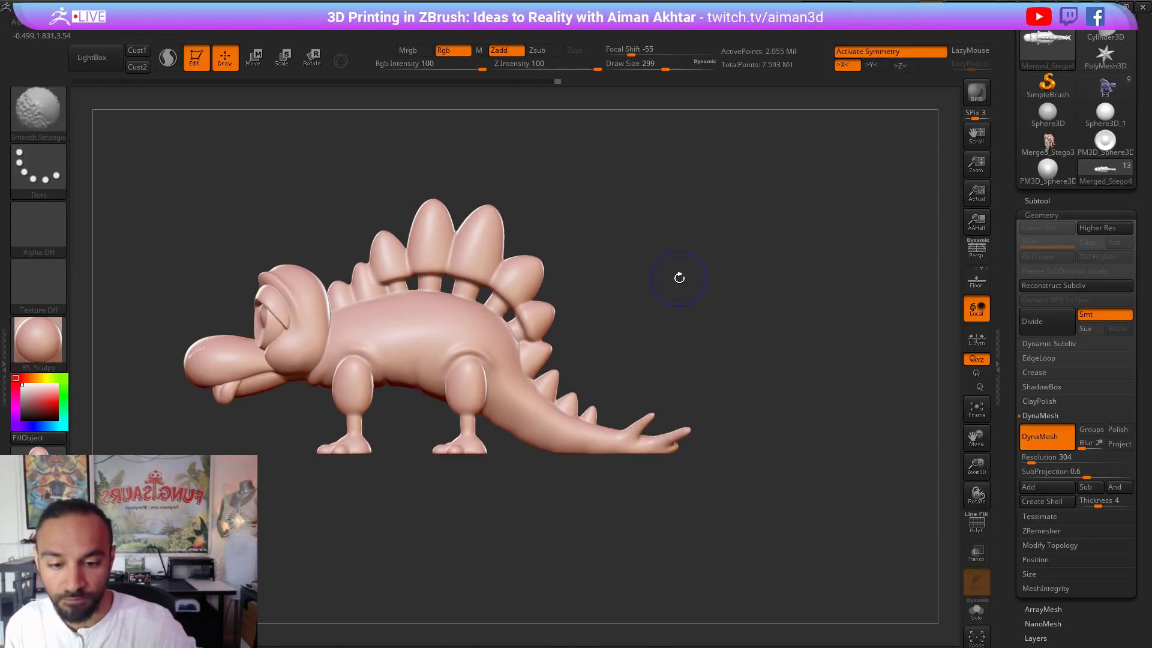
Step: Mask the stegosaur's body up to the tail base with a soft edge, leaving only the tail end unmasked
left_click_drag(653, 494, 680, 507)
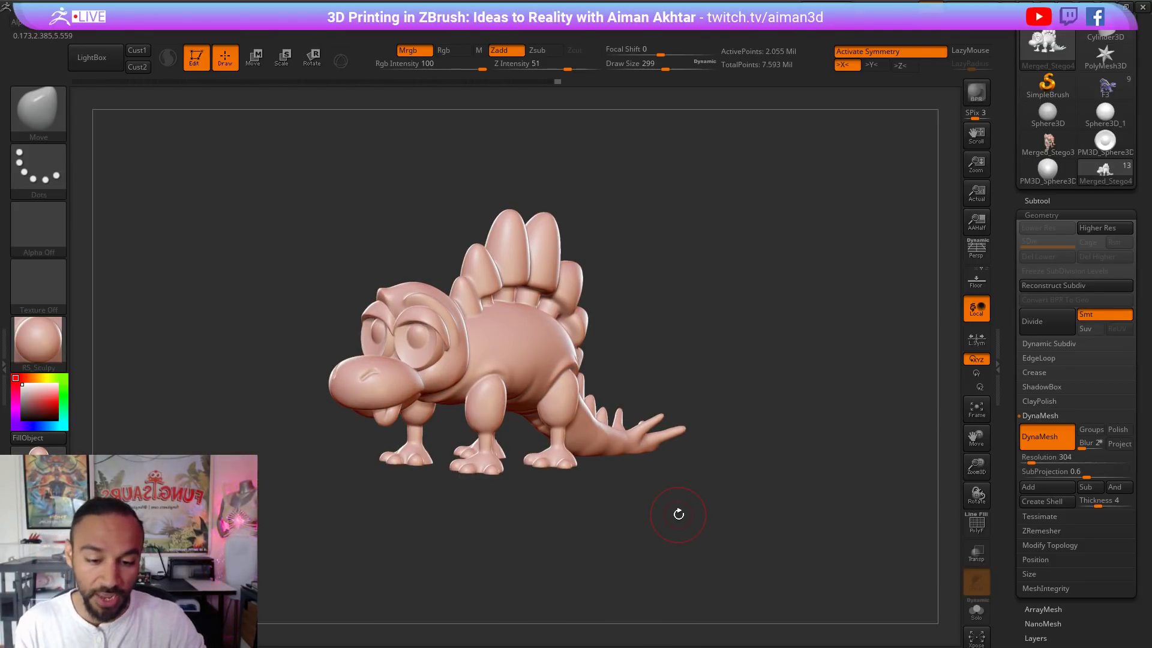
left_click_drag(685, 516, 693, 458)
key("ctrl")
key("ctrl")
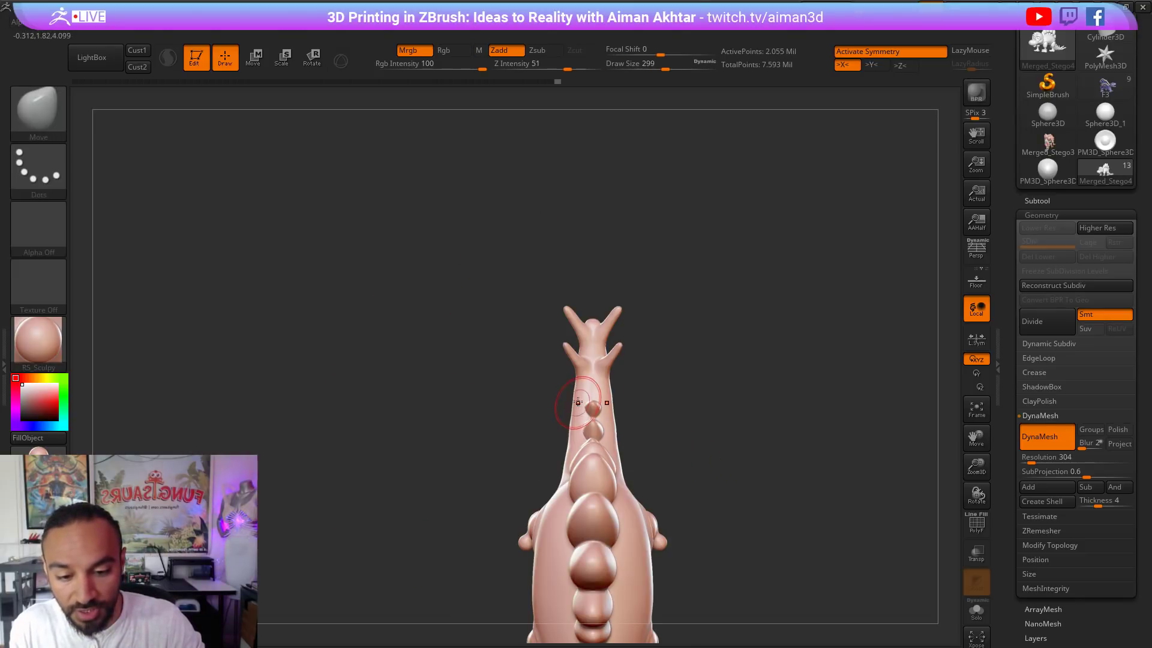
mouse_move(606, 432)
left_mouse_down("ctrl")
mouse_move(504, 417)
mouse_move(758, 232)
mouse_move(666, 455)
left_mouse_up("ctrl")
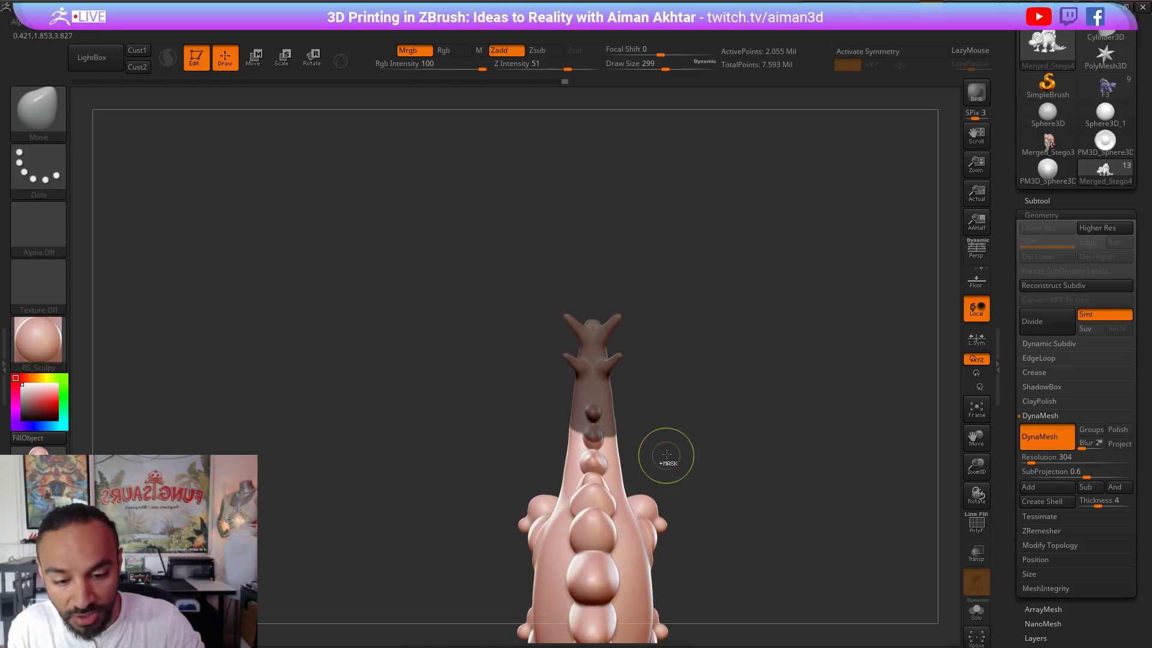
key("ctrl")
mouse_move(594, 450)
left_mouse_down("ctrl")
mouse_move(468, 372)
mouse_move(678, 444)
mouse_move(608, 438)
left_mouse_up("ctrl")
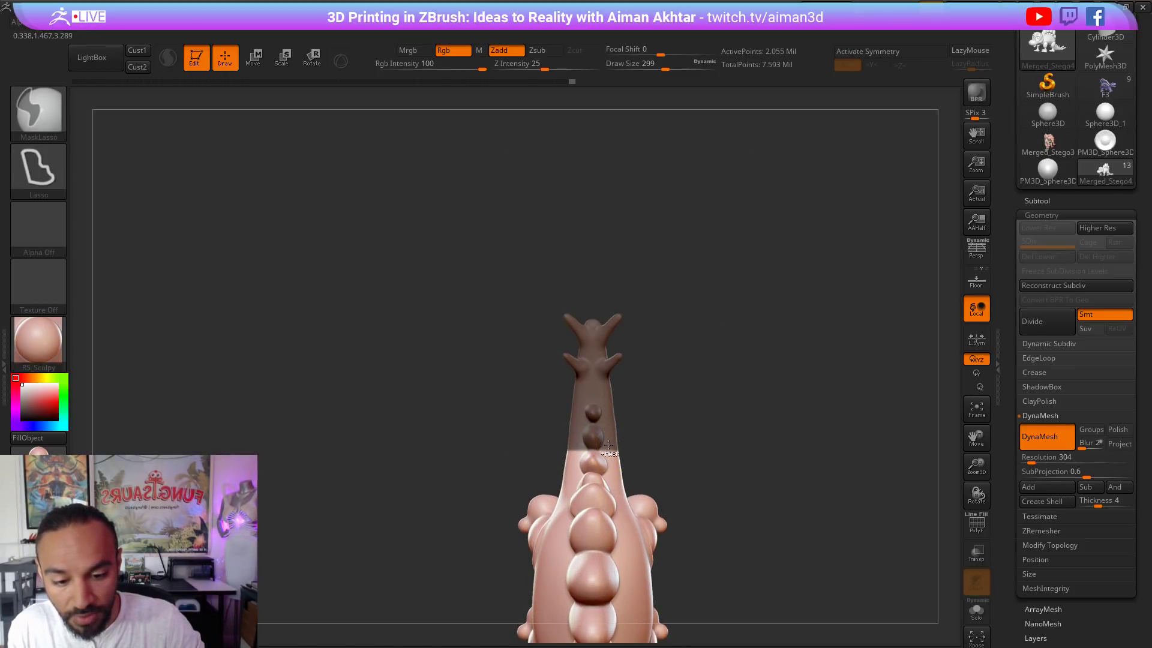
left_click(611, 441, "ctrl")
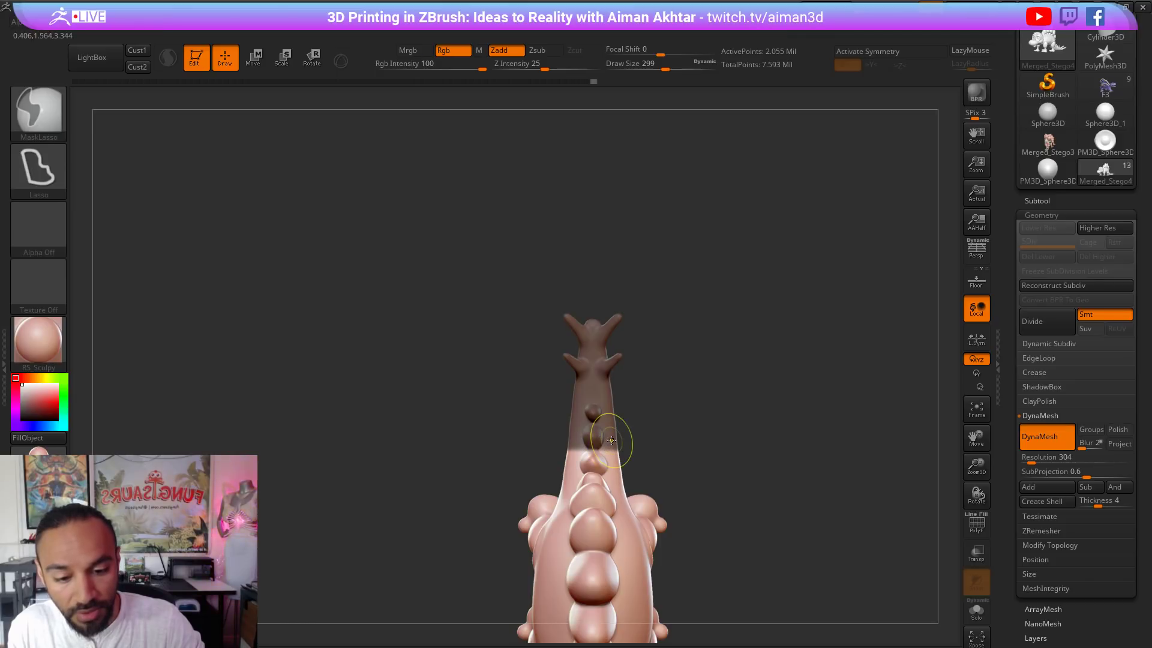
left_click(674, 432, "ctrl")
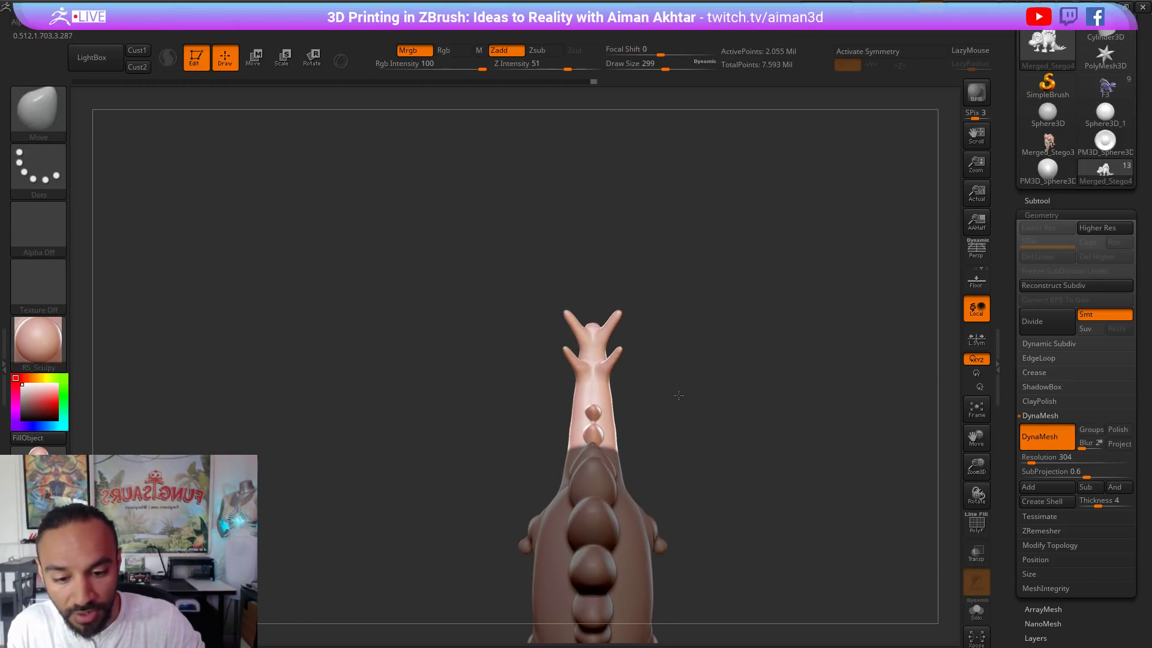
left_click_drag(678, 395, 640, 429, "alt")
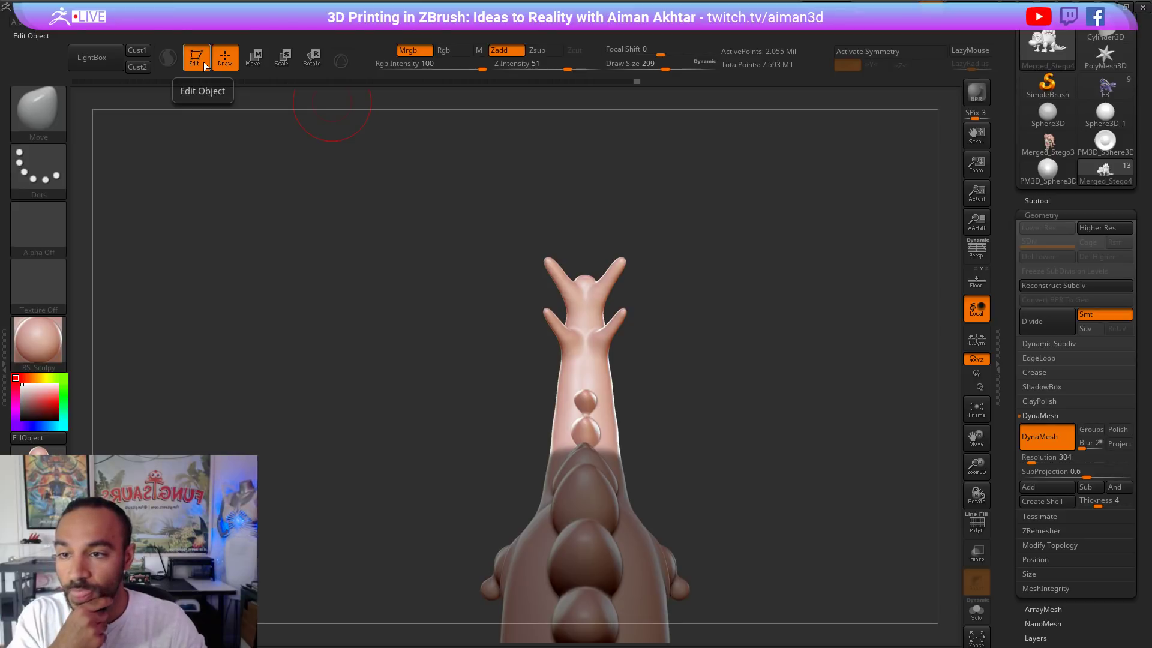
Step: Try to bend the unmasked tail sideways with the Bend Arc deformer on the gizmo
left_click(253, 59)
left_click(346, 66)
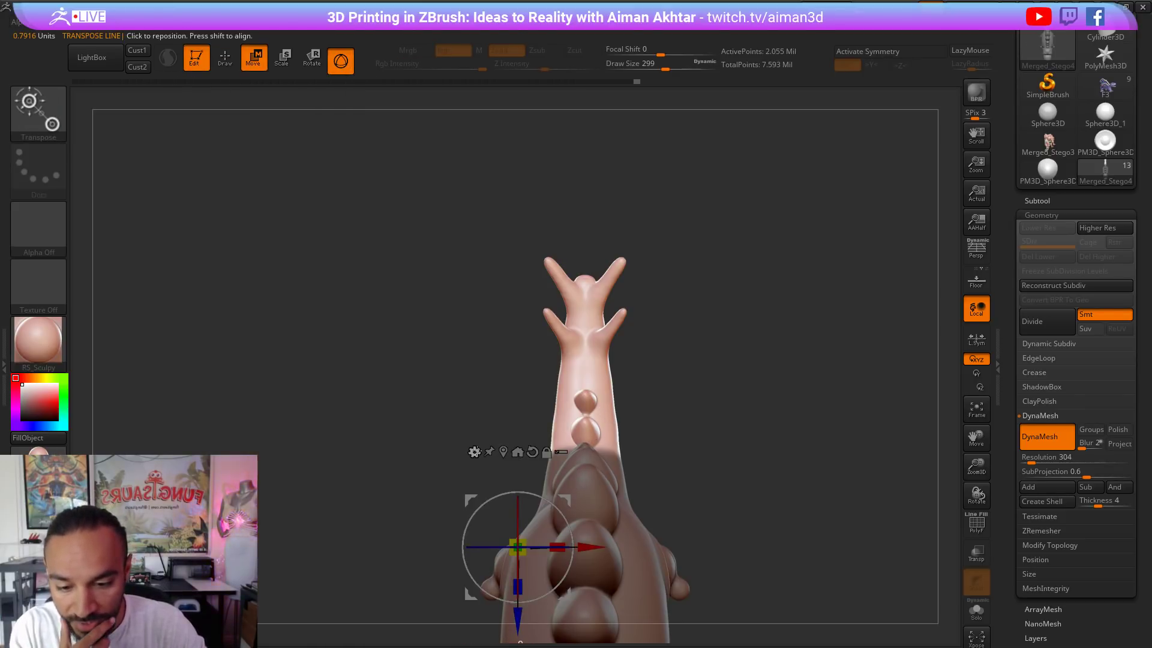
left_click(475, 452)
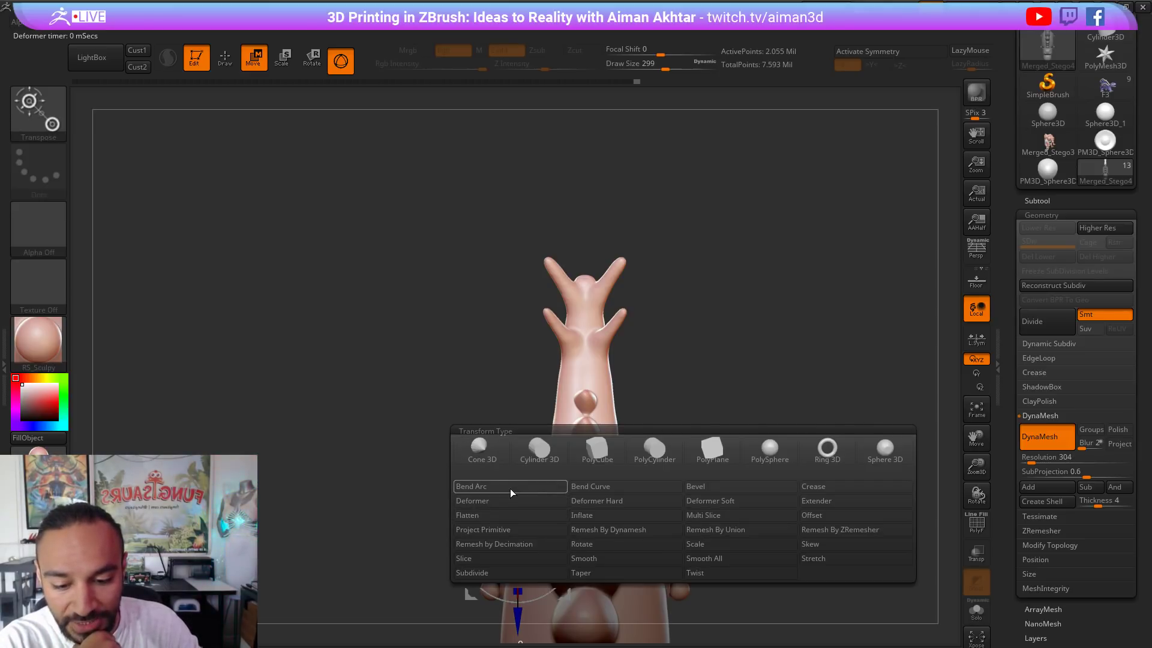
left_click(539, 486)
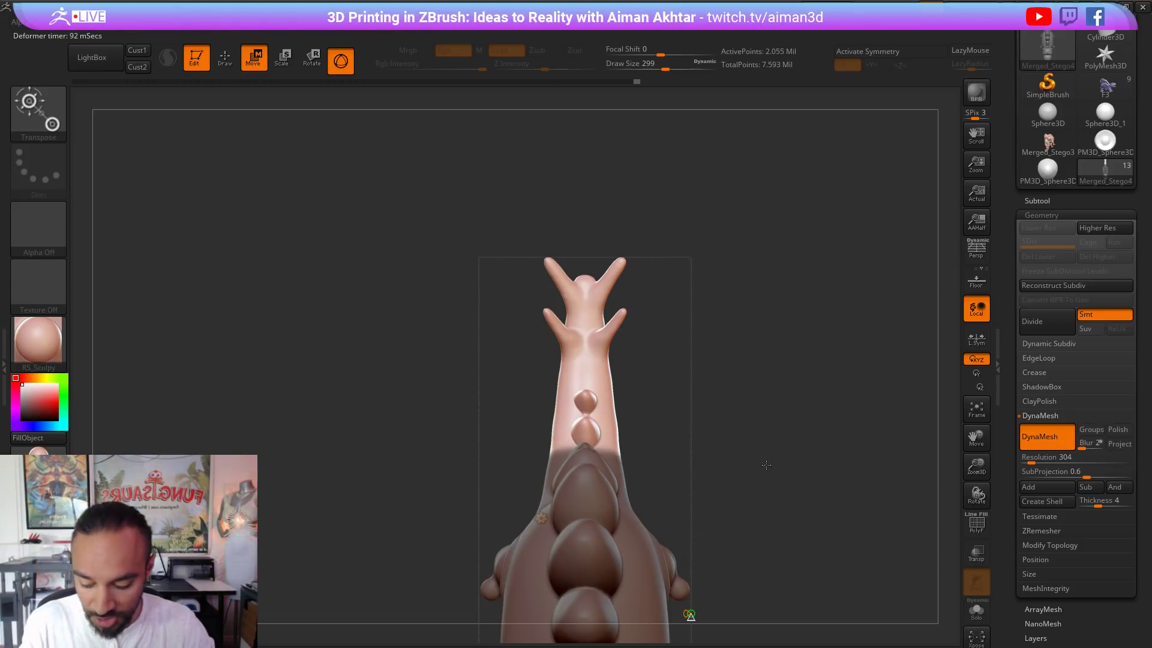
left_click_drag(766, 465, 528, 493, "alt")
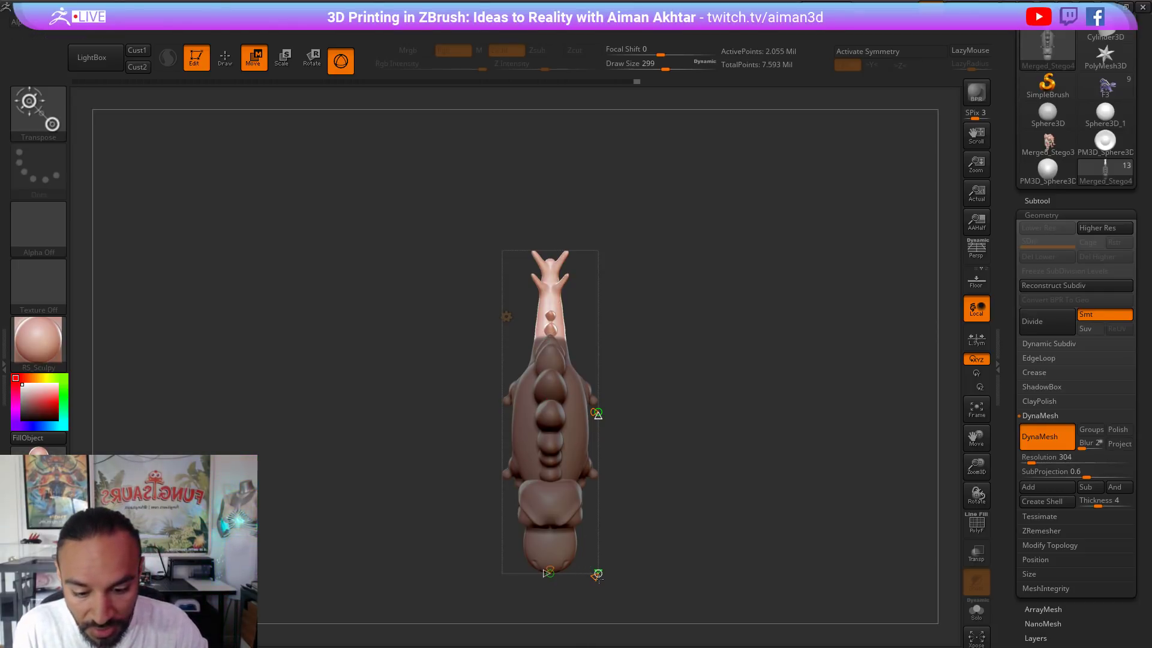
left_click_drag(596, 576, 559, 576)
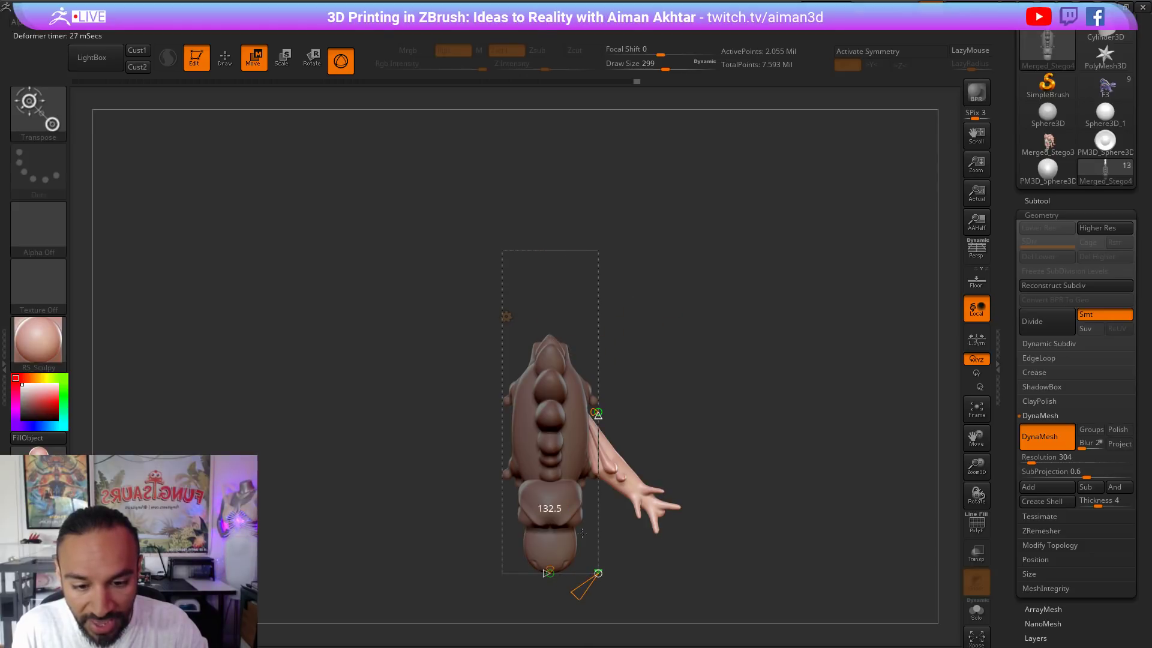
key("ctrl+z")
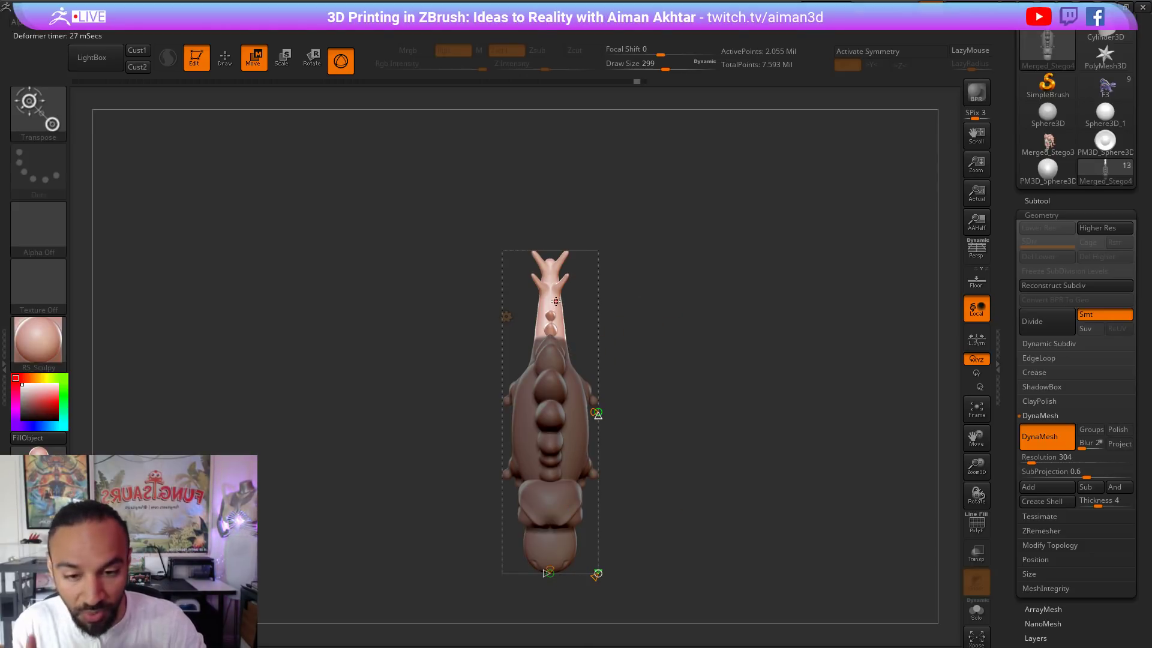
Step: Rotate the unmasked tail slightly sideways about its base with a straight Transpose line seen from above
key("r")
left_click(340, 63)
key("f")
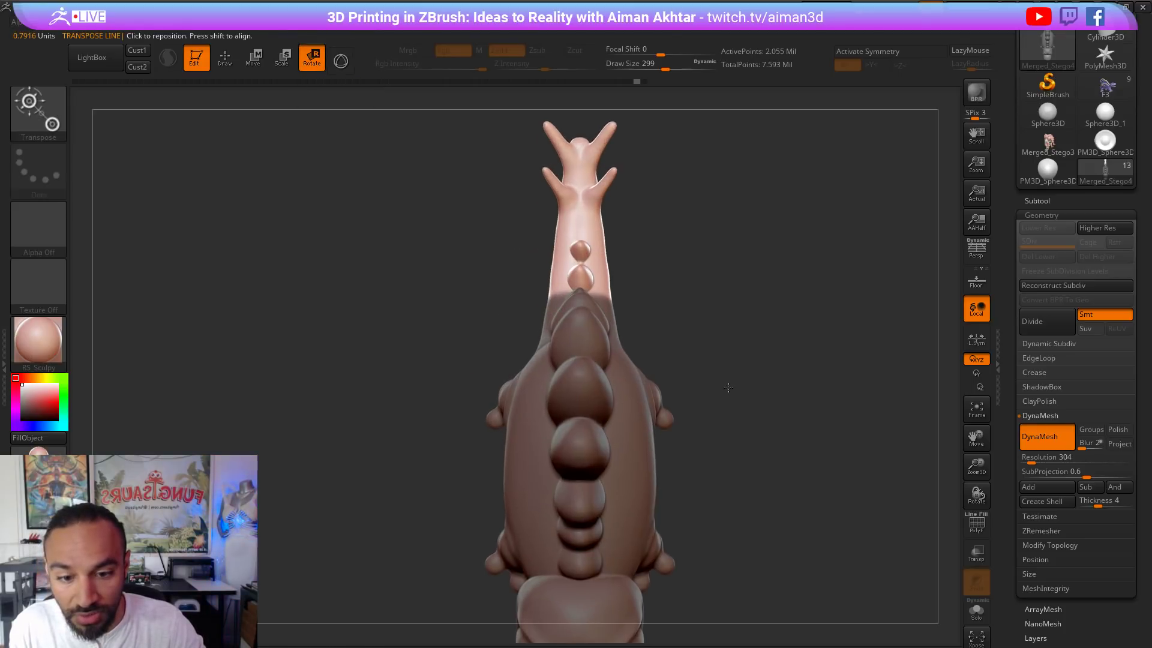
left_click_drag(728, 388, 676, 491, "alt")
left_click(543, 380)
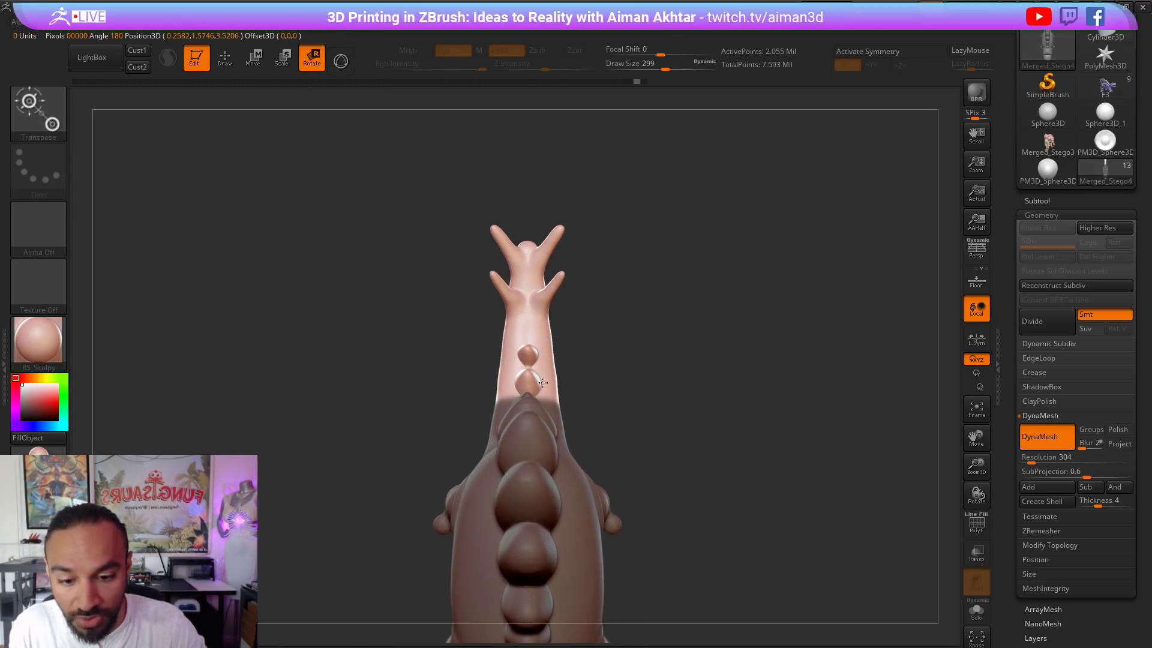
mouse_move(532, 408)
left_mouse_down("shift")
mouse_move(528, 205)
mouse_move(577, 211)
left_mouse_up("shift")
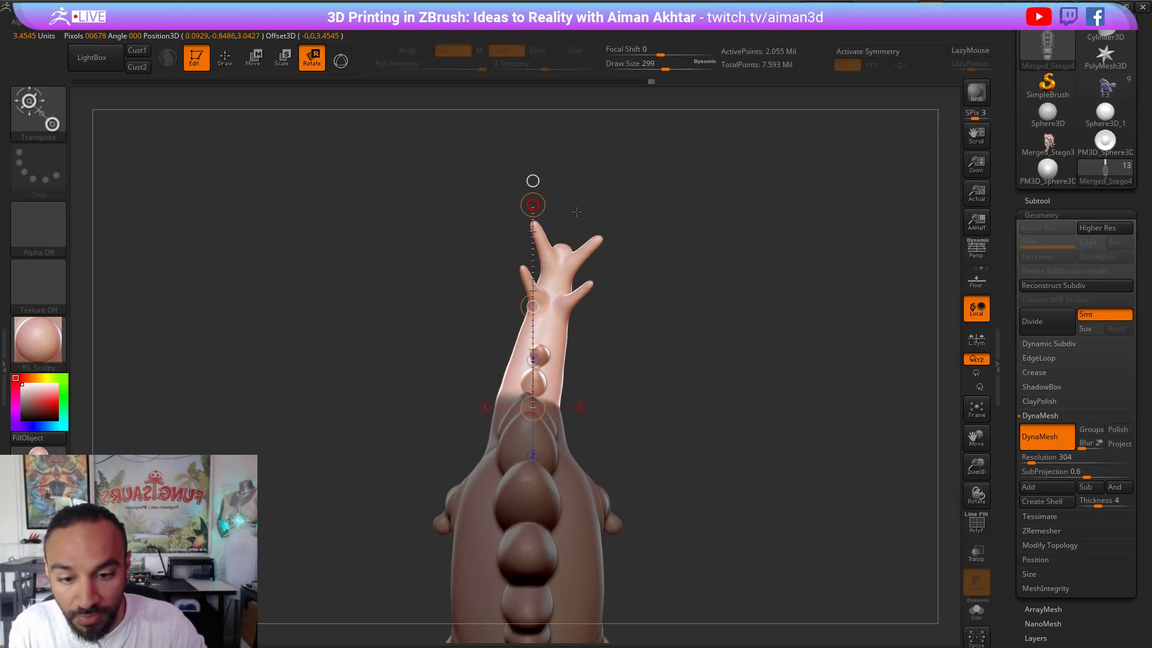
Step: Mask everything below the tail's smallest back spike and rotate the remaining tail end further toward the same side
left_click_drag(616, 336, 624, 355, "ctrl")
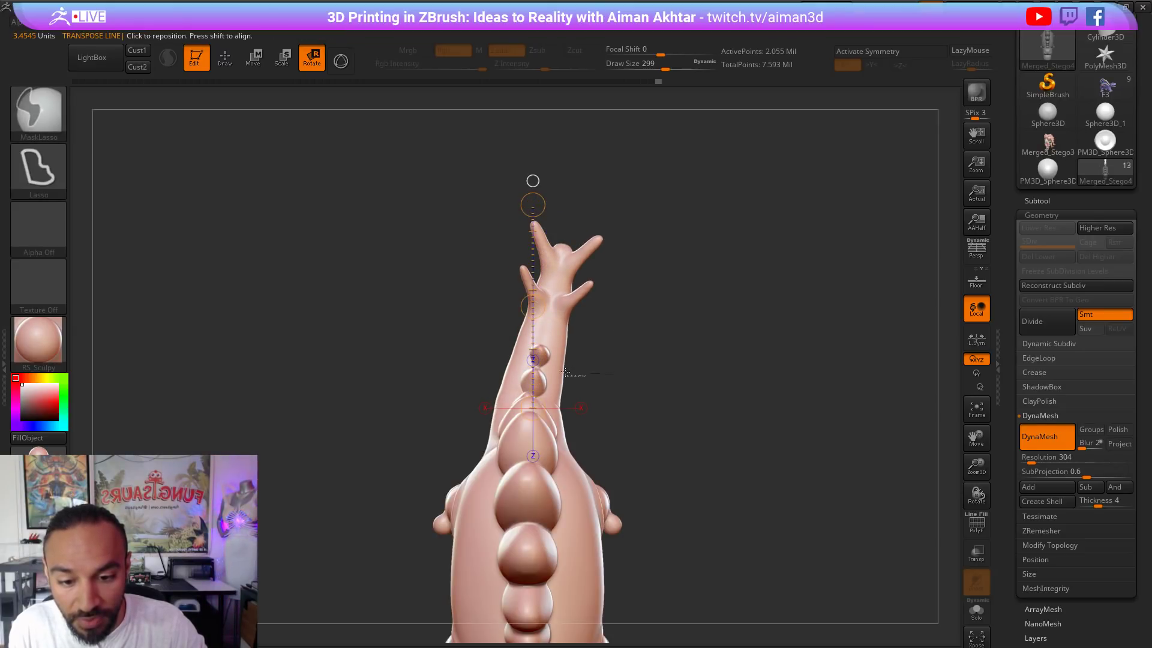
mouse_move(543, 367)
left_mouse_down("ctrl")
mouse_move(414, 117)
mouse_move(563, 356)
left_mouse_up("ctrl")
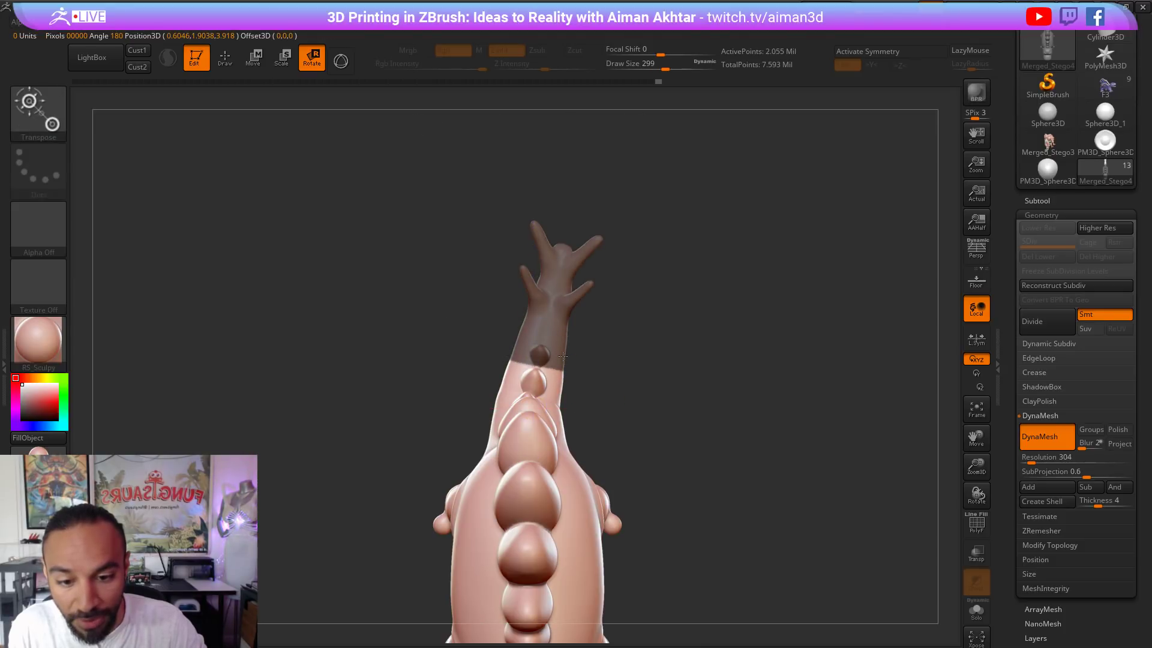
left_click(563, 357, "ctrl")
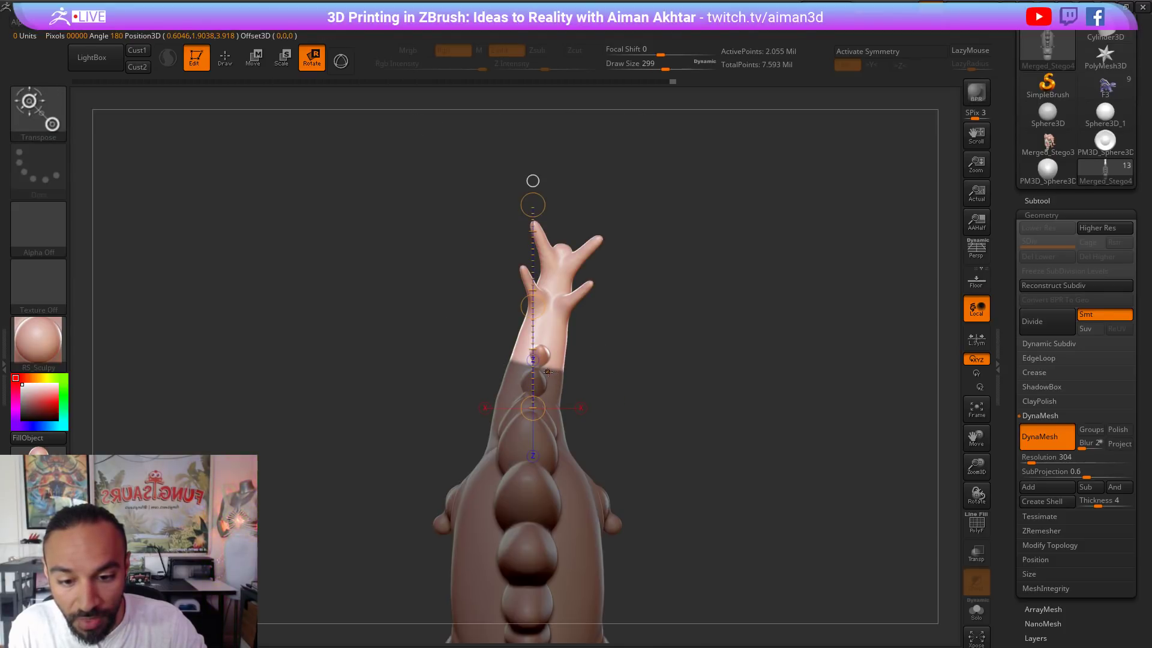
mouse_move(541, 371)
left_mouse_down()
mouse_move(538, 161)
mouse_move(610, 181)
left_mouse_up()
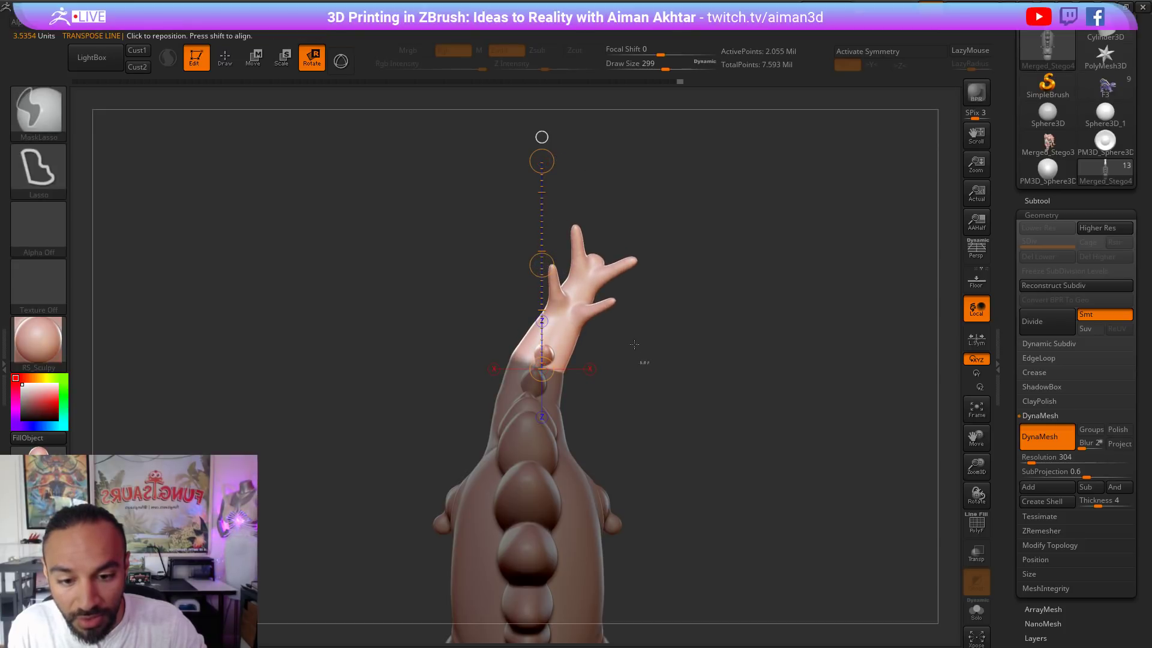
Step: Mask everything except the spiked tail tip and rotate the tip slightly further to continue the curve
mouse_move(644, 362)
left_mouse_down("ctrl")
mouse_move(648, 344)
mouse_move(455, 274)
mouse_move(684, 288)
mouse_move(594, 327)
left_mouse_up("ctrl")
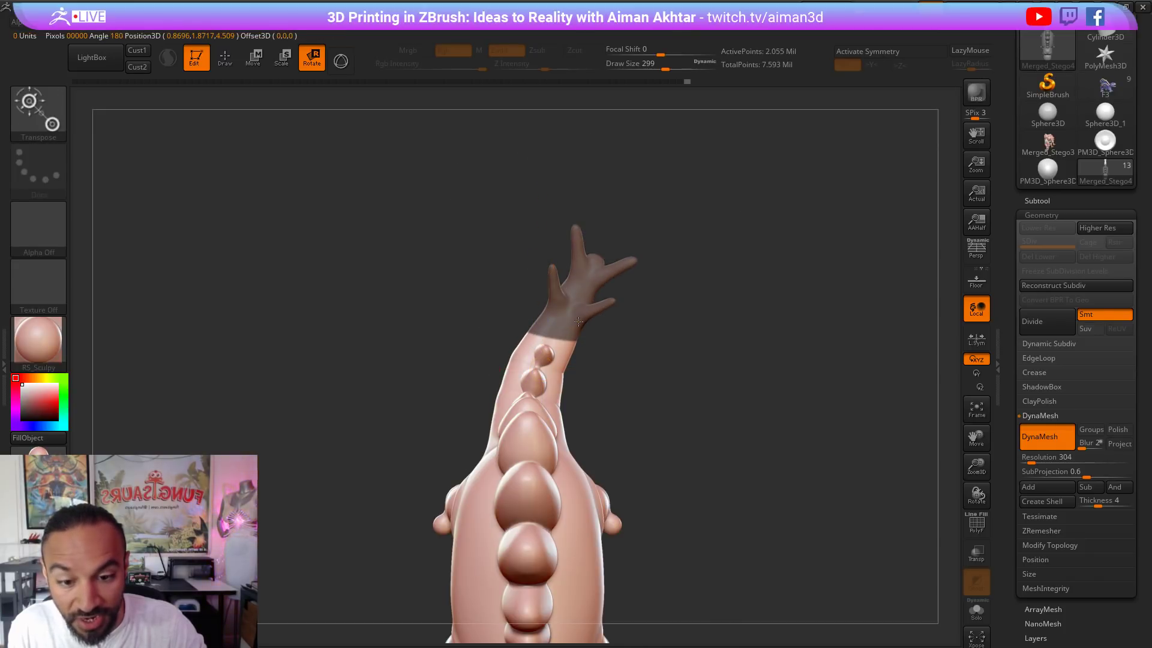
key("ctrl")
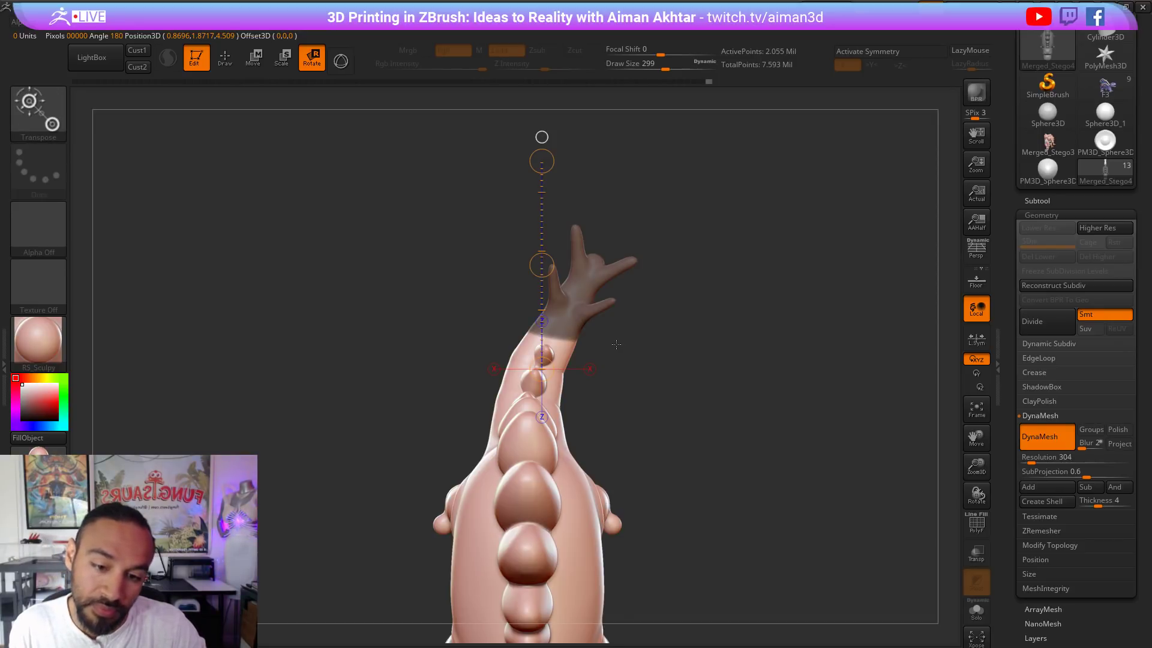
left_click(613, 335, "ctrl")
mouse_move(555, 342)
left_mouse_down()
mouse_move(559, 179)
mouse_move(581, 182)
left_mouse_up()
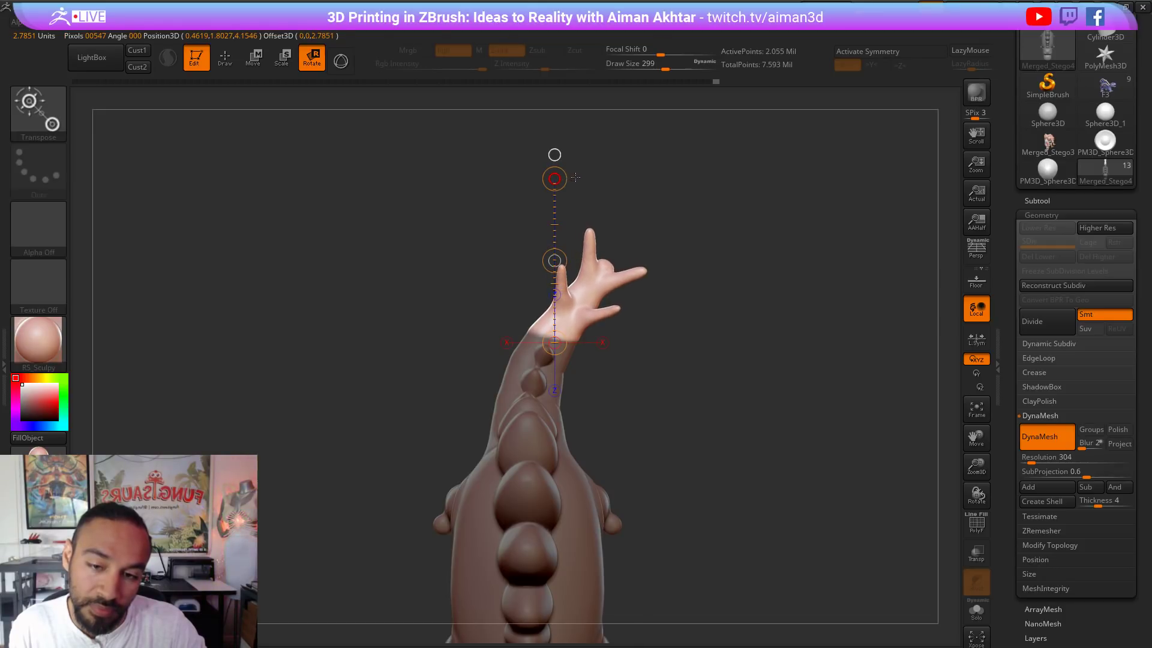
Step: Clear the mask, update the DynaMesh at resolution 304 and smooth the creases along the bent tail
left_click(214, 66)
left_click(591, 342, "ctrl")
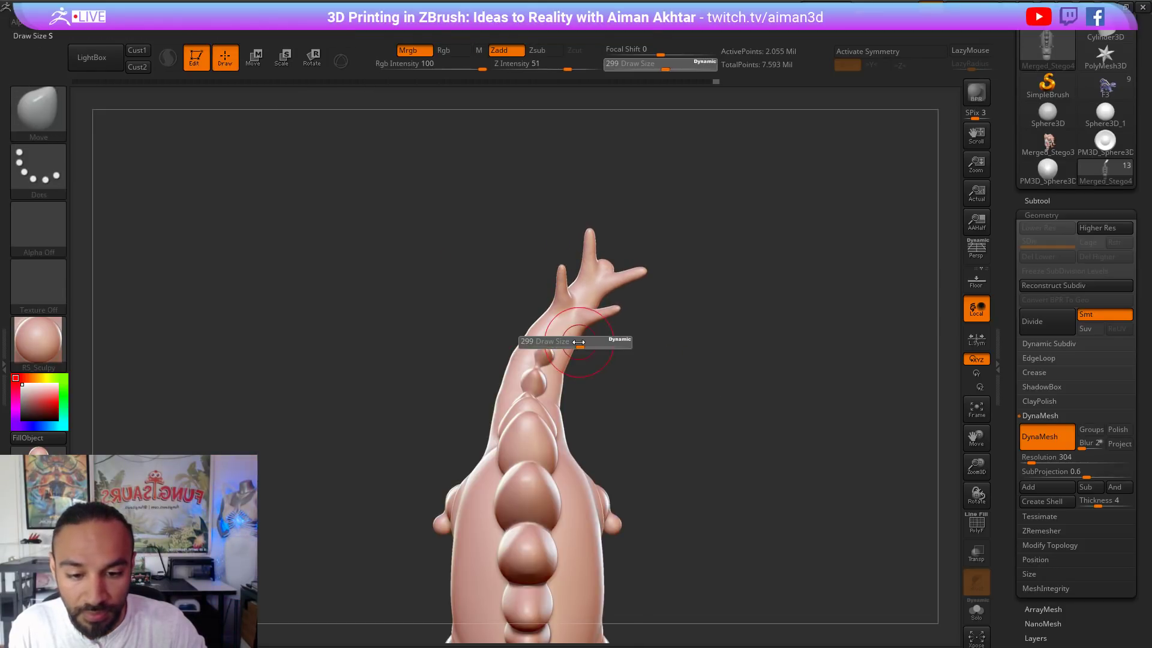
left_click_drag(578, 346, 569, 354, "shift")
left_click_drag(696, 320, 679, 311)
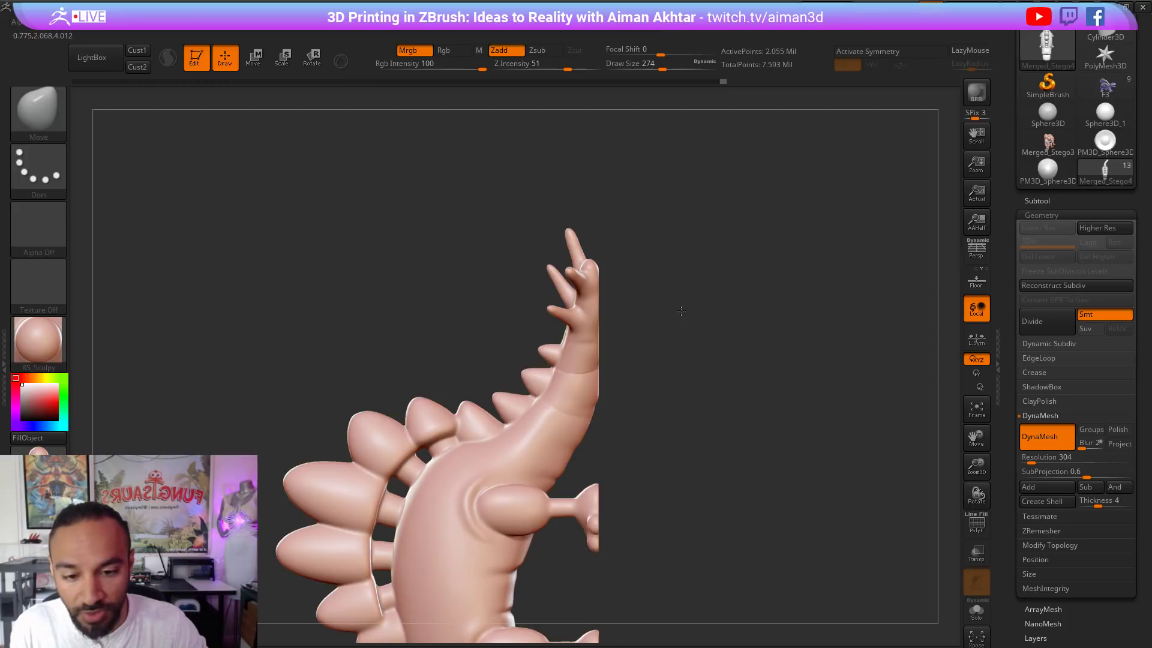
left_click_drag(590, 371, 586, 372, "shift")
key("ctrl")
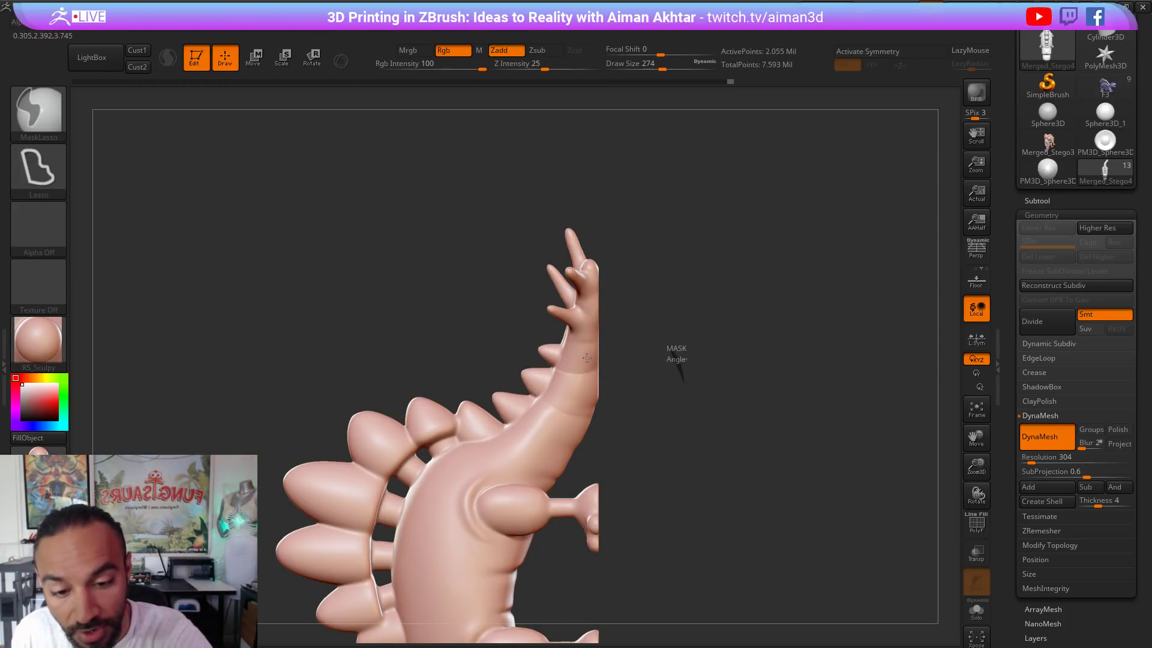
key("shift")
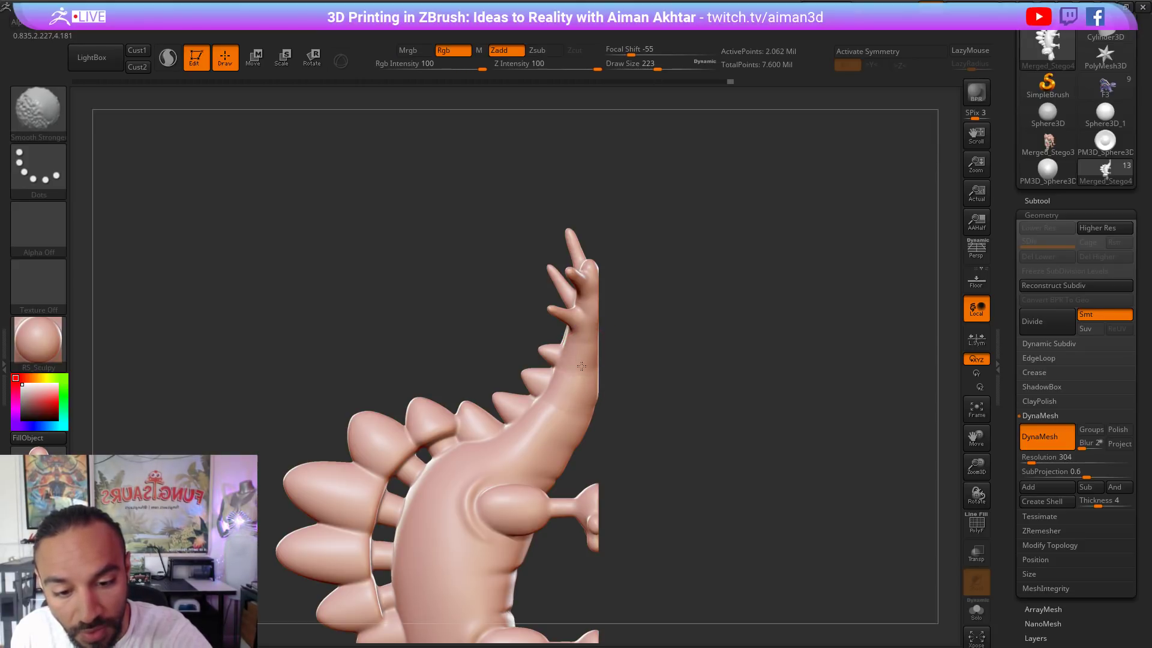
Step: Refine the tail's outer curve with the Move brush, raising the draw size to 251 and 311 for broader adjustments
left_click_drag(723, 367, 536, 340)
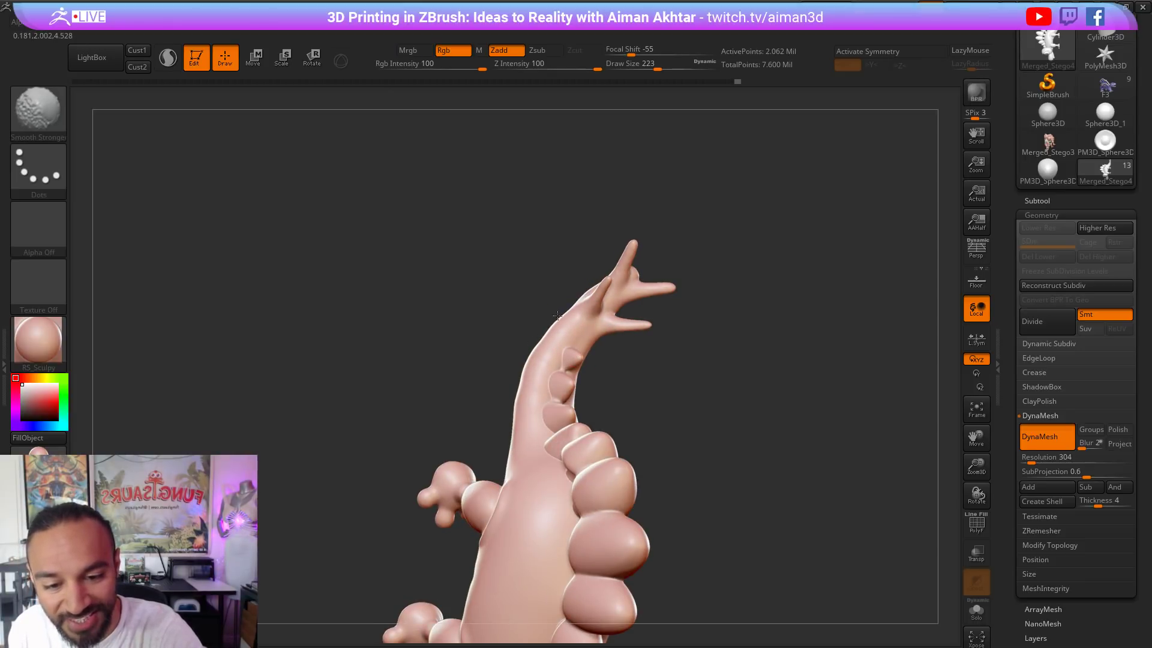
key("s")
left_click_drag(531, 379, 541, 353)
key("s")
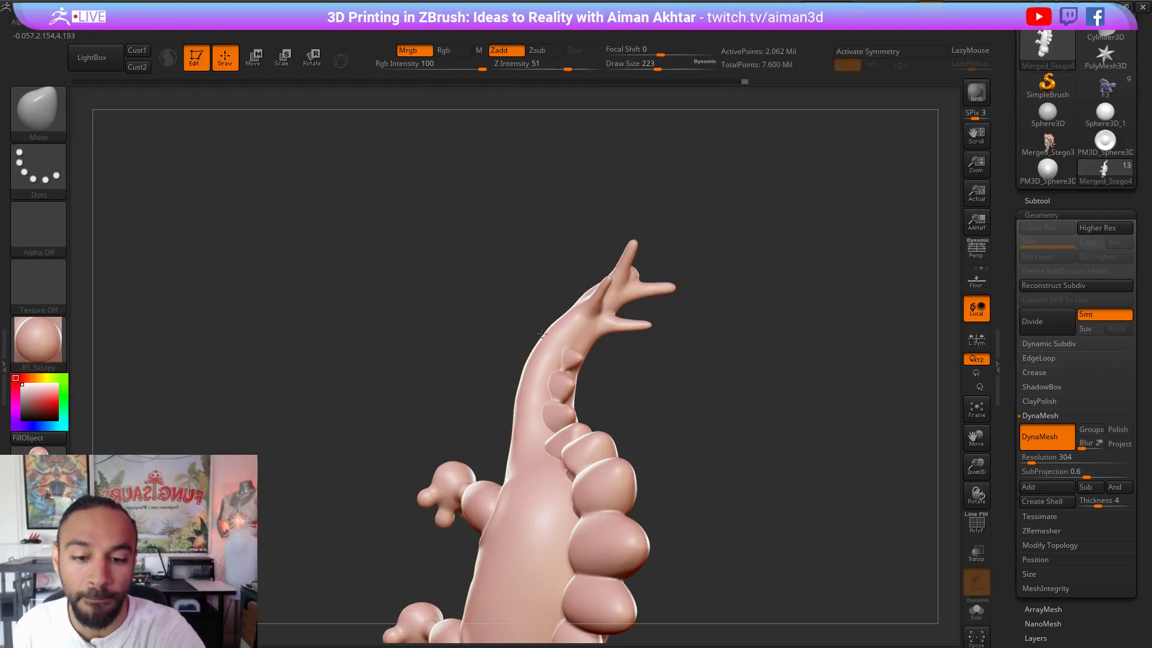
left_click_drag(565, 290, 566, 304)
key("s")
left_click(576, 304)
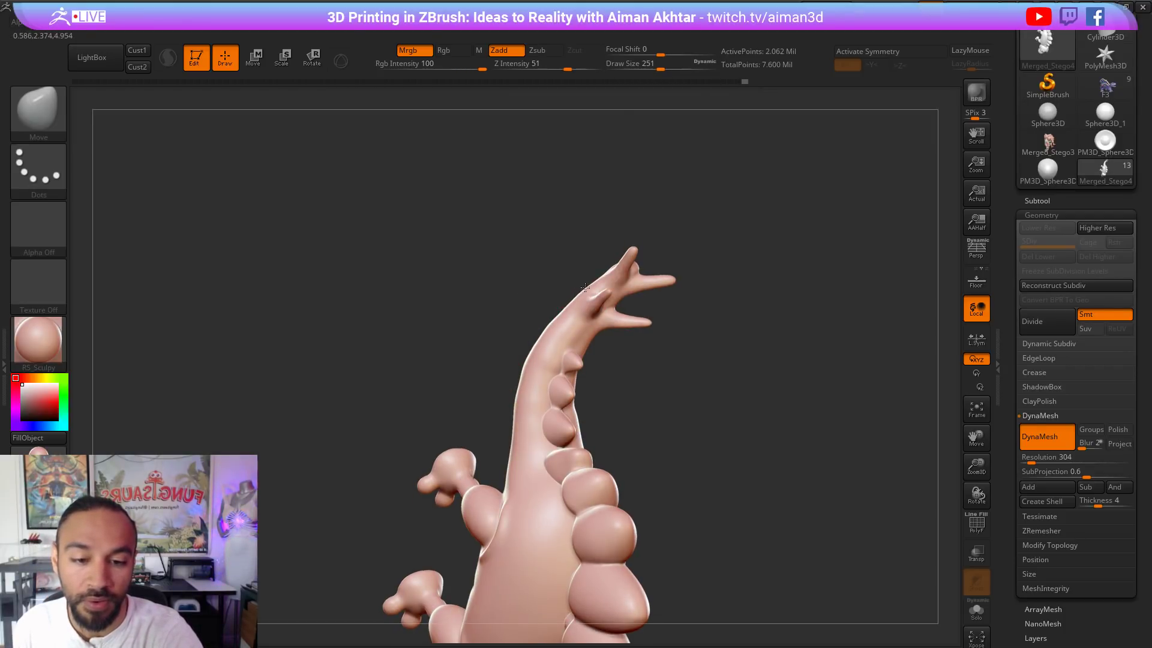
key("shift")
key("s")
left_click(519, 428)
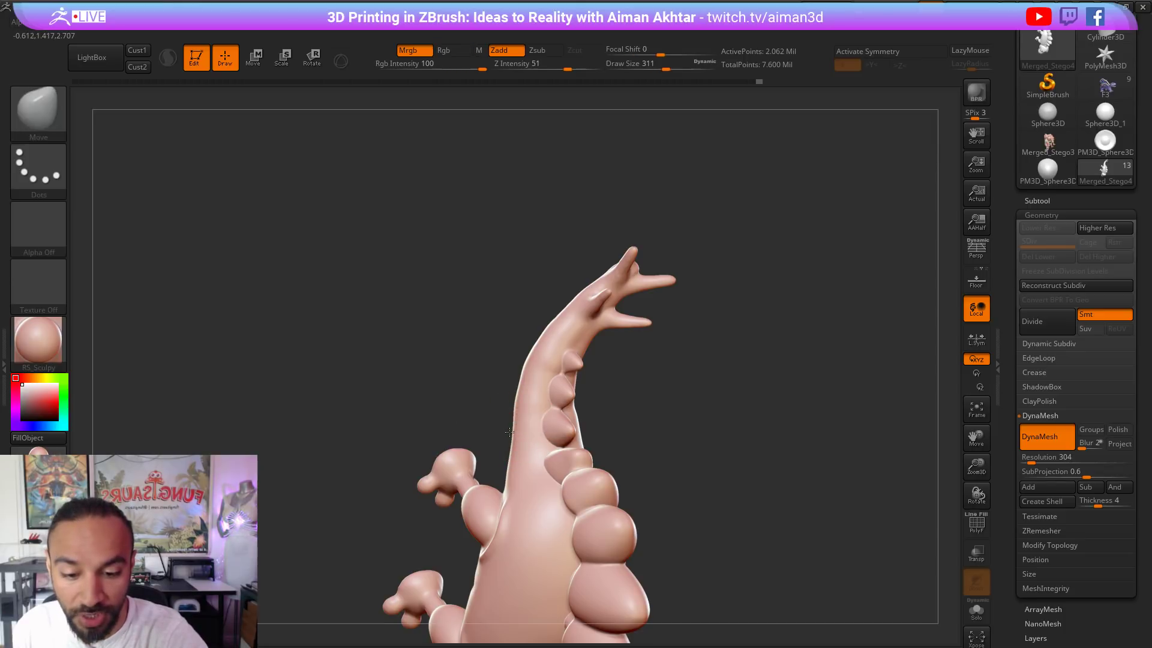
key("shift")
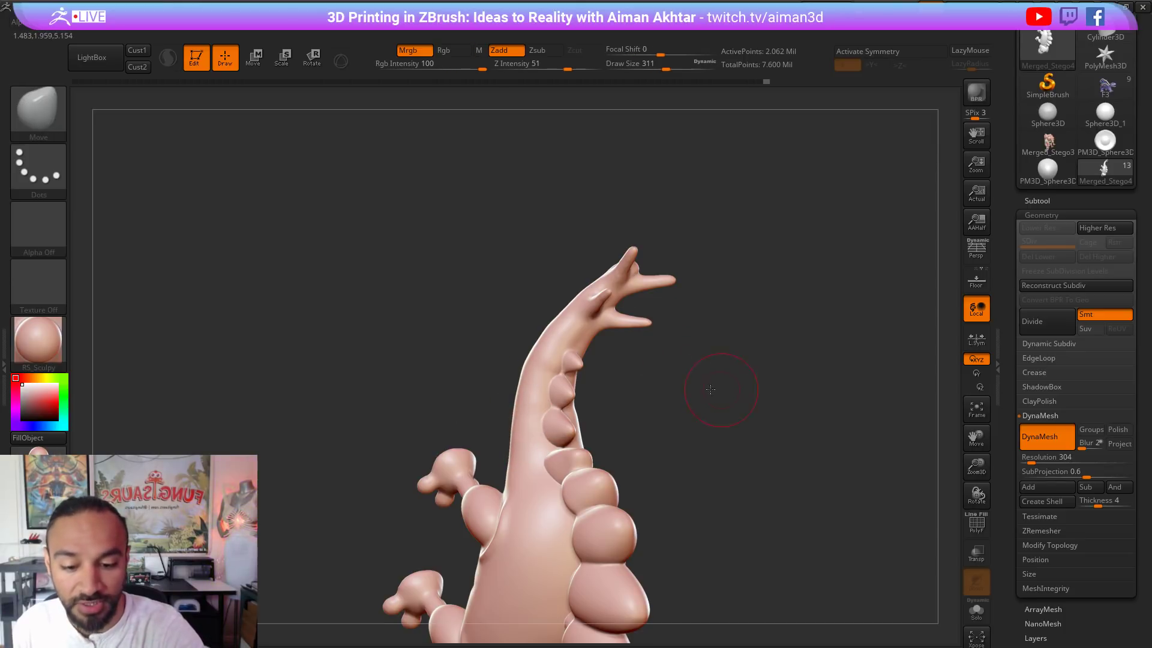
Step: Bring the whole stegosaur into side view and choose the IMM_Keys_Artic insert-mesh brush
mouse_move(722, 388)
left_mouse_down("alt")
mouse_move(689, 418)
mouse_move(689, 327)
left_mouse_up("alt")
mouse_move(709, 415)
left_mouse_down()
mouse_move(674, 404)
mouse_move(708, 420)
left_mouse_up()
left_click_drag(645, 338, 593, 388)
left_click_drag(703, 418, 676, 416)
left_click_drag(748, 436, 699, 488)
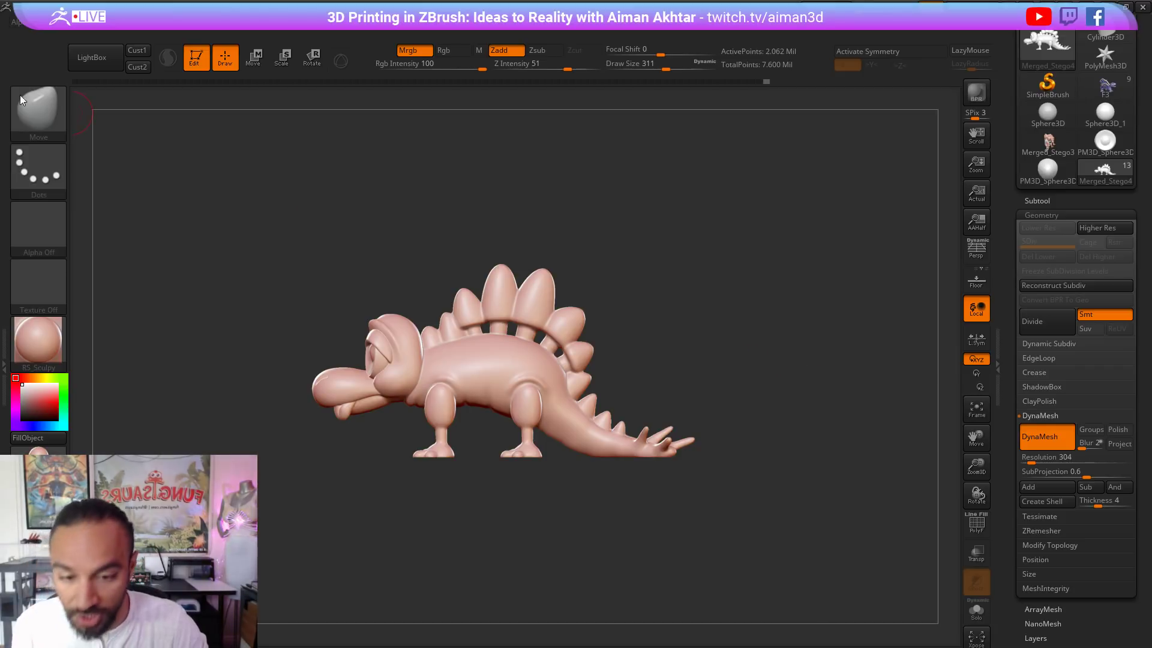
left_click(54, 120)
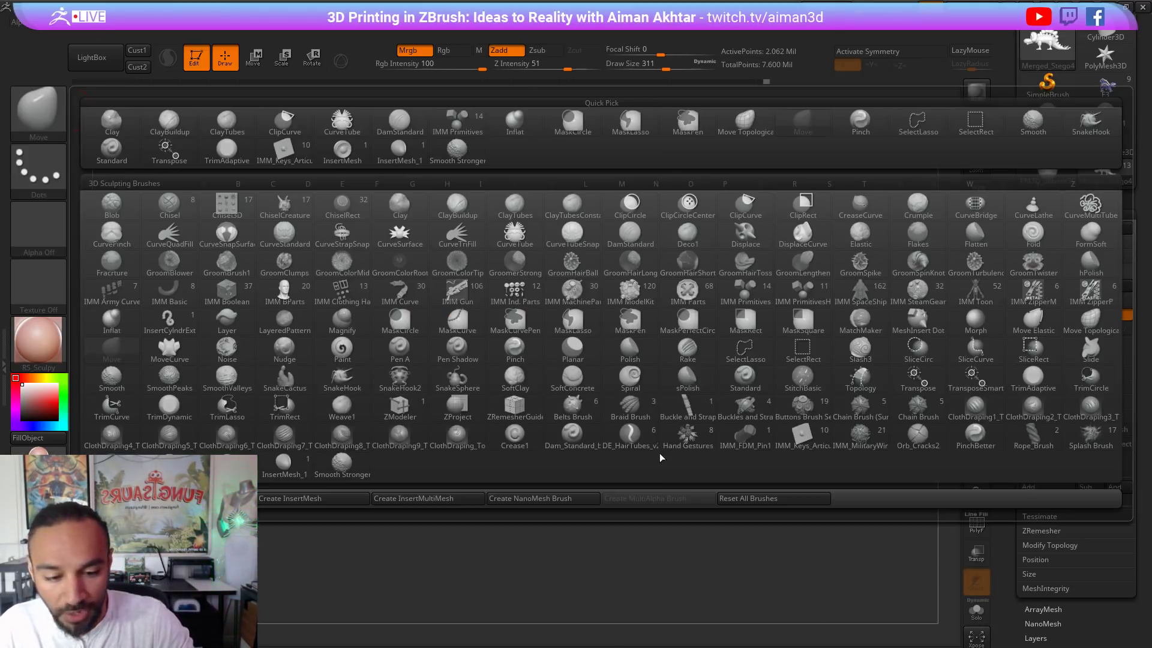
left_click(804, 443)
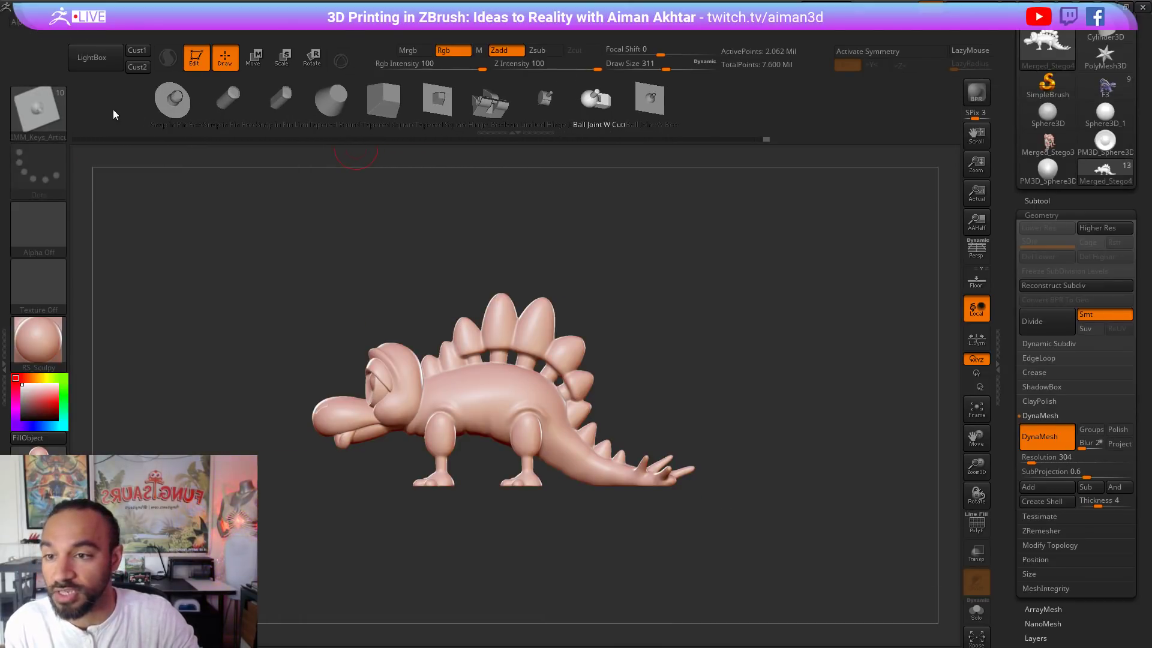
Step: Select the Tapered Square insert mesh from the keys set and switch back to the Move brush
left_click(384, 102)
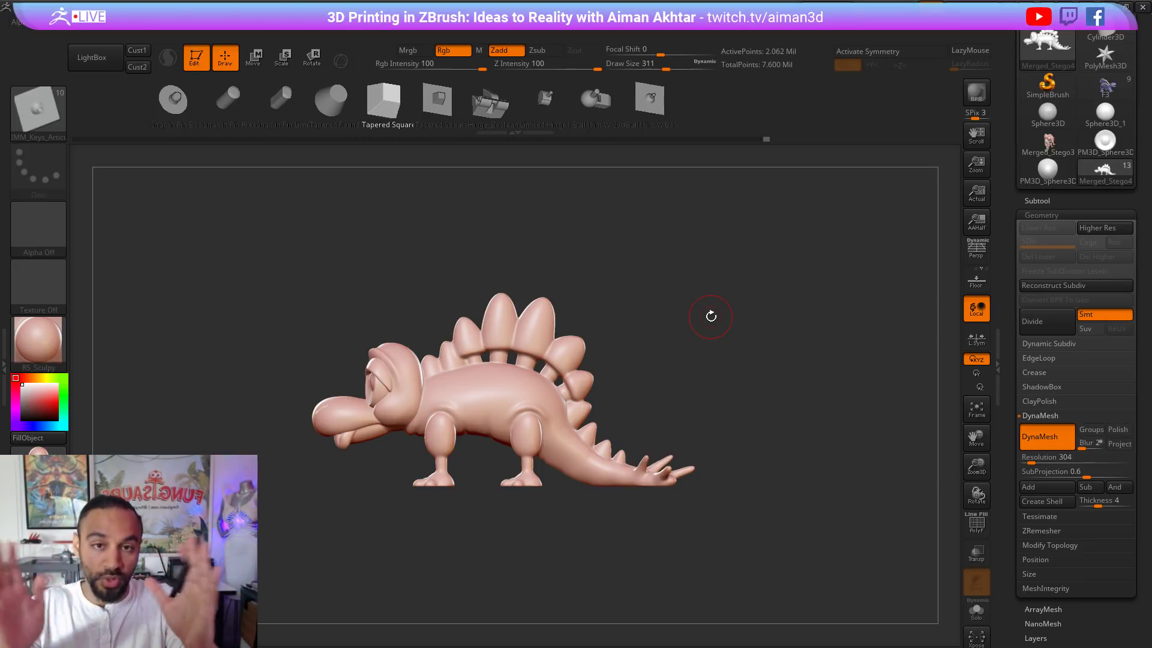
key("b")
key("m")
key("v")
right_click_drag(679, 309, 686, 324, "ctrl")
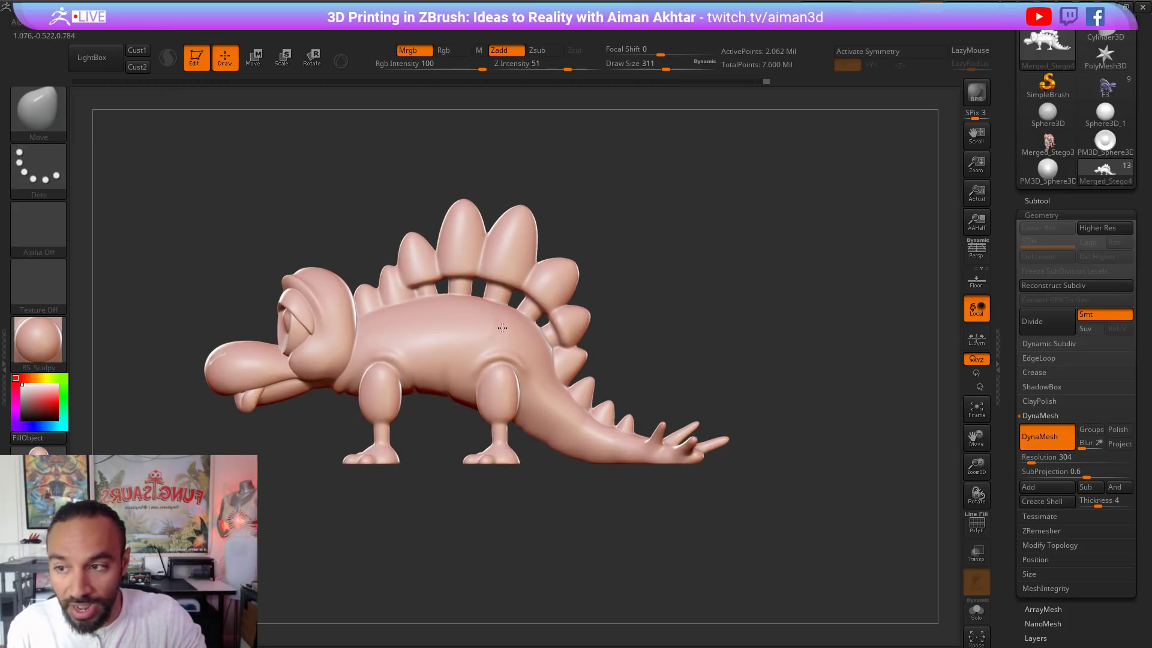
key("b")
key("m")
key("l")
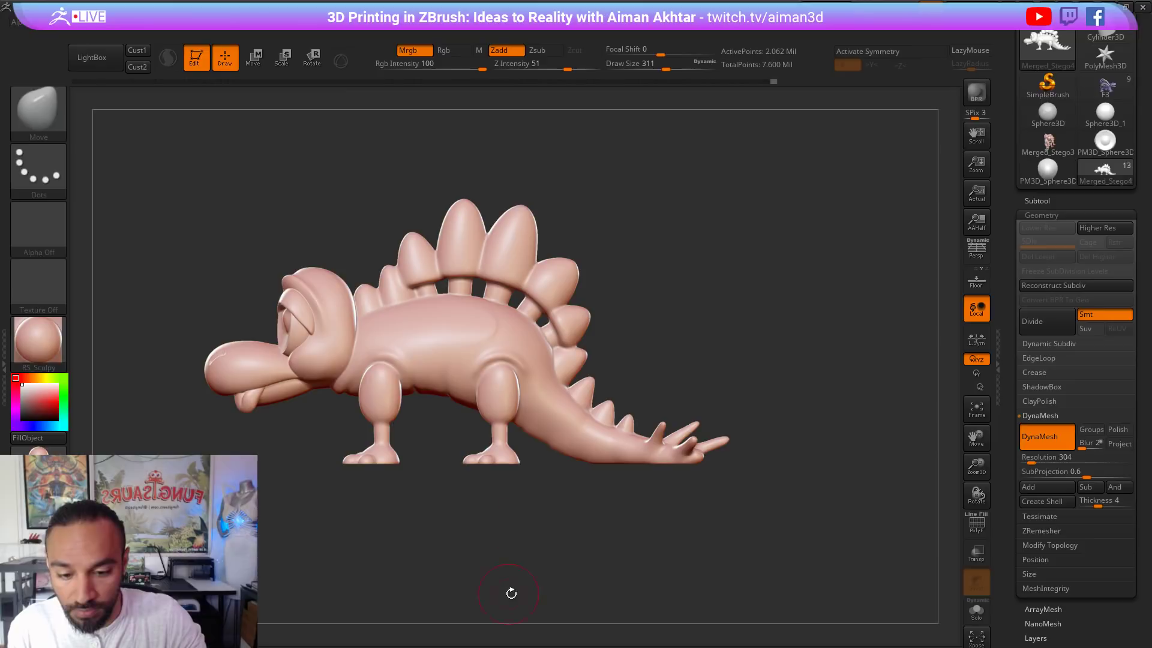
Step: Try inserting a Tapered Square key from the IMM_Keys_Artic brush on the body's flank, inspect it, and undo it
left_click(54, 117)
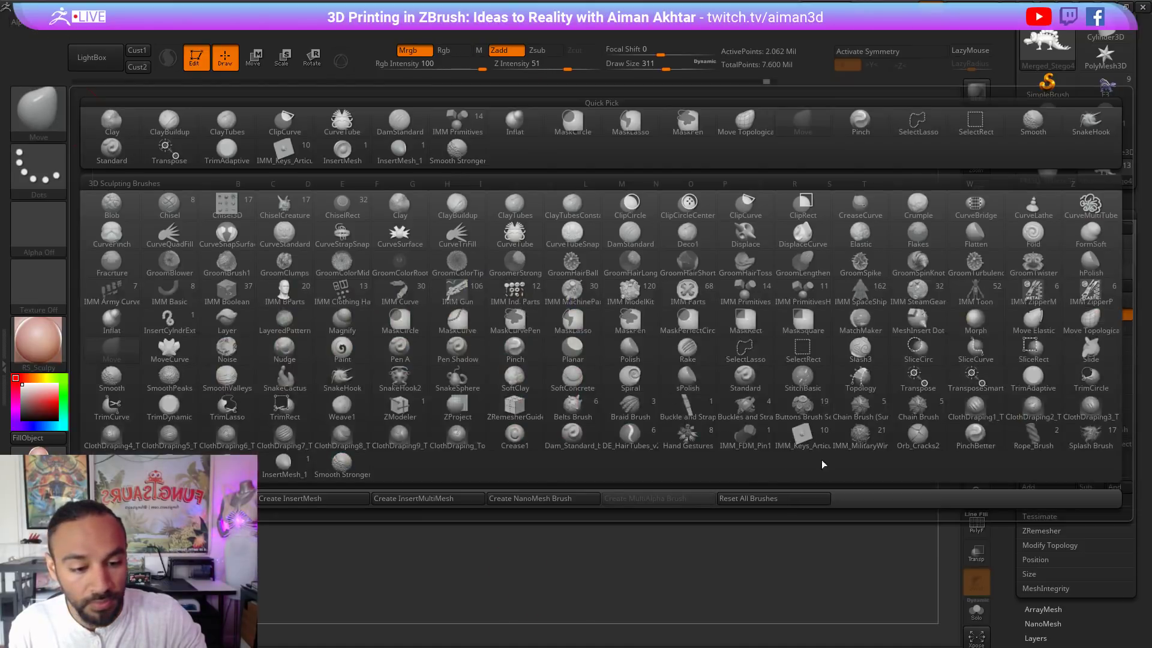
left_click(807, 441)
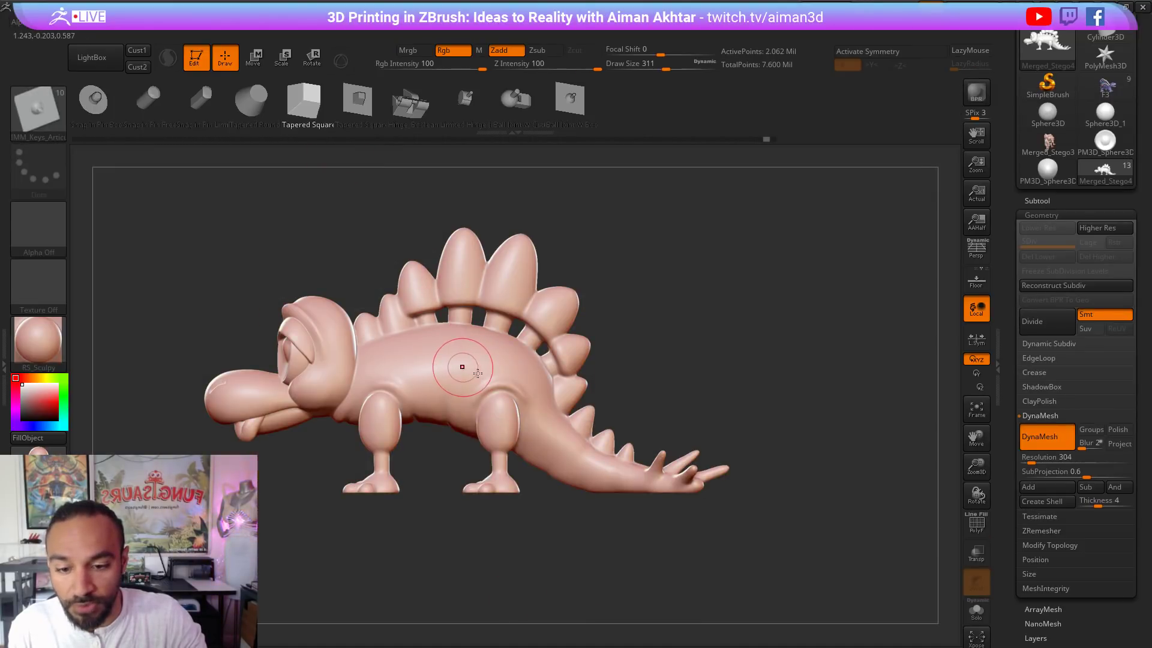
left_click_drag(462, 366, 487, 377)
left_click_drag(678, 365, 750, 368, "shift")
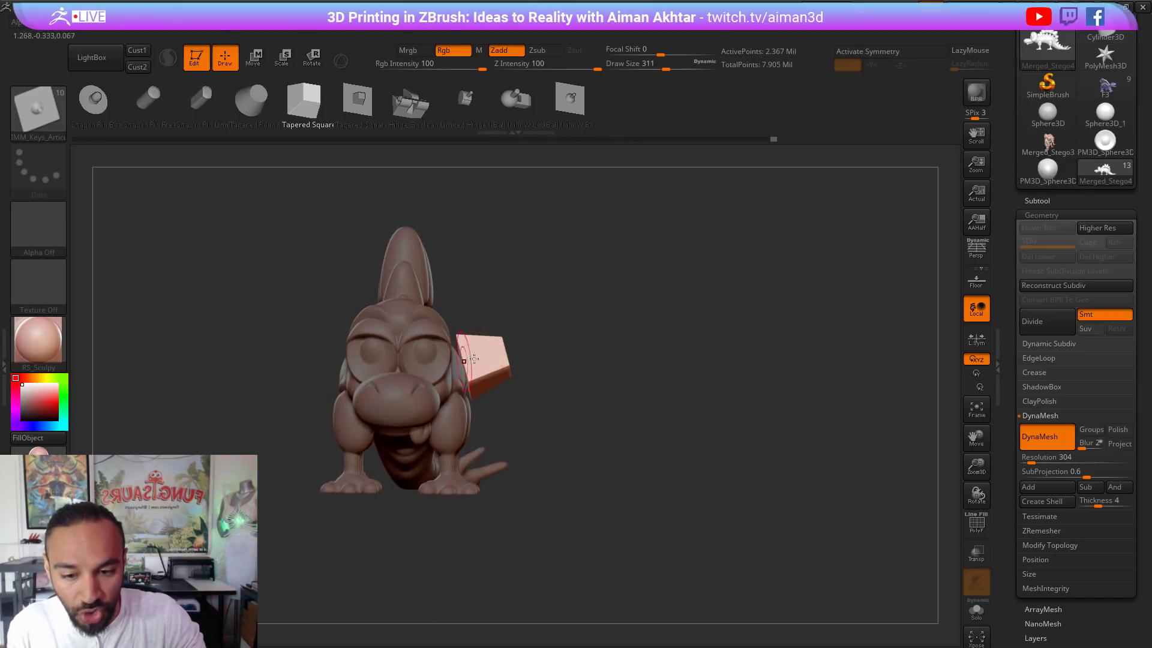
left_click_drag(621, 379, 543, 381)
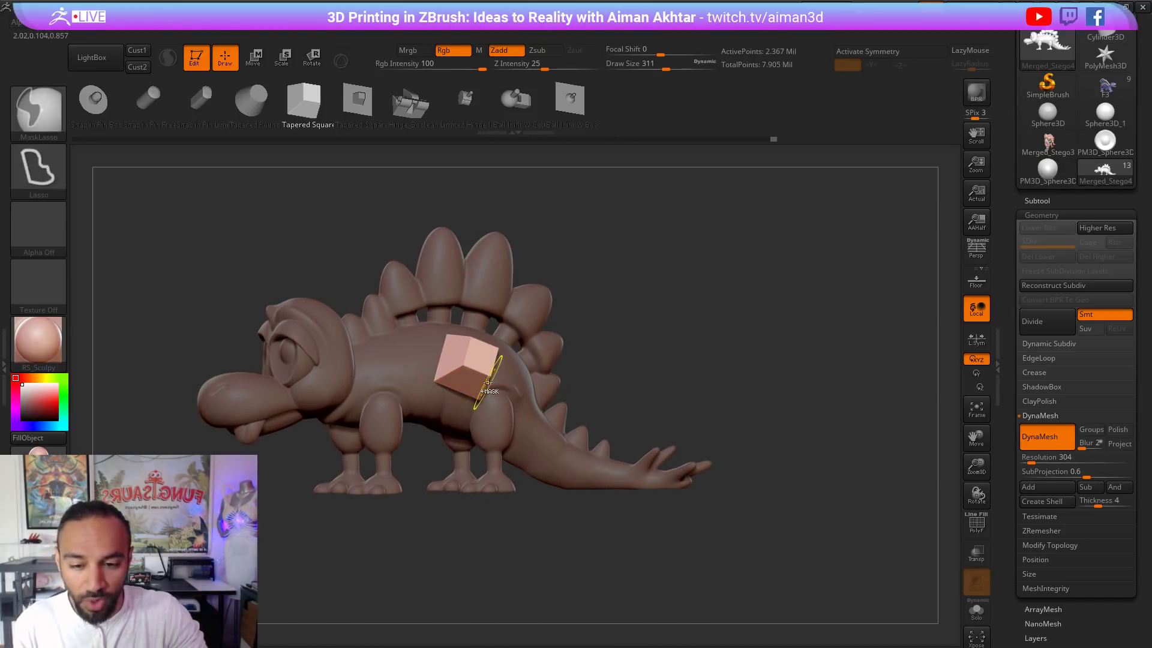
key("ctrl+z")
left_click_drag(652, 352, 662, 315)
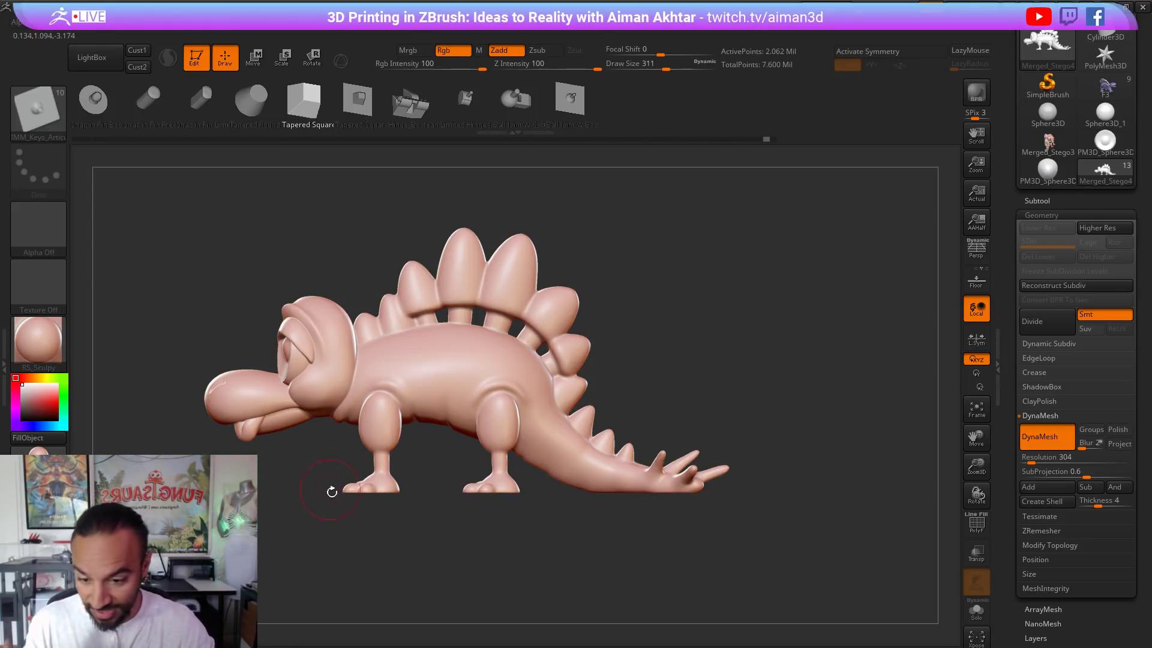
Step: Switch to the Move brush, reduce its draw size to 197 and inspect the front lower leg in side view
left_click_drag(358, 562, 369, 579, "alt")
left_click_drag(487, 515, 535, 482, "alt")
key("b")
key("m")
key("v")
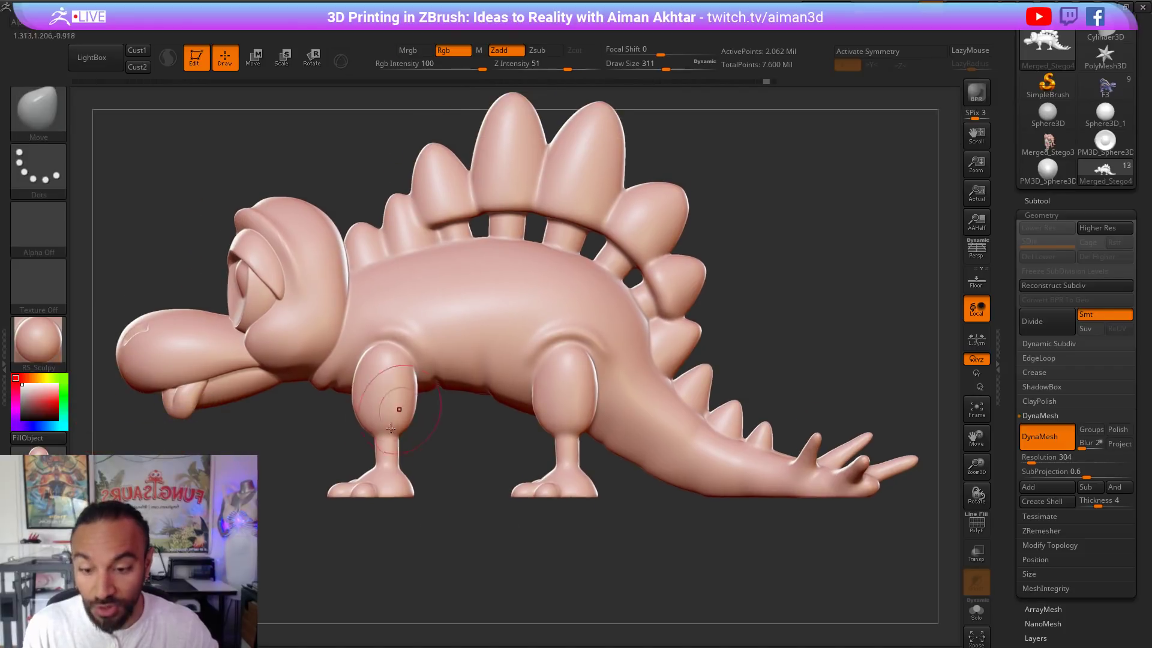
key("s")
left_click_drag(382, 403, 376, 403)
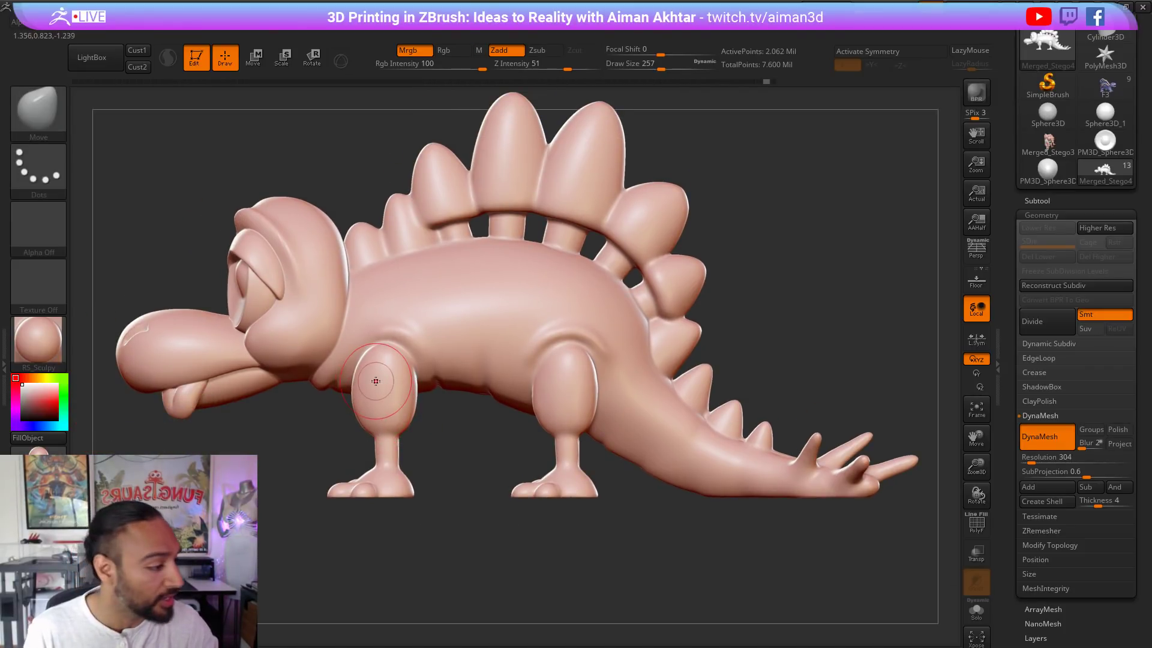
key("shift")
left_click_drag(352, 405, 393, 424, "shift")
key("s")
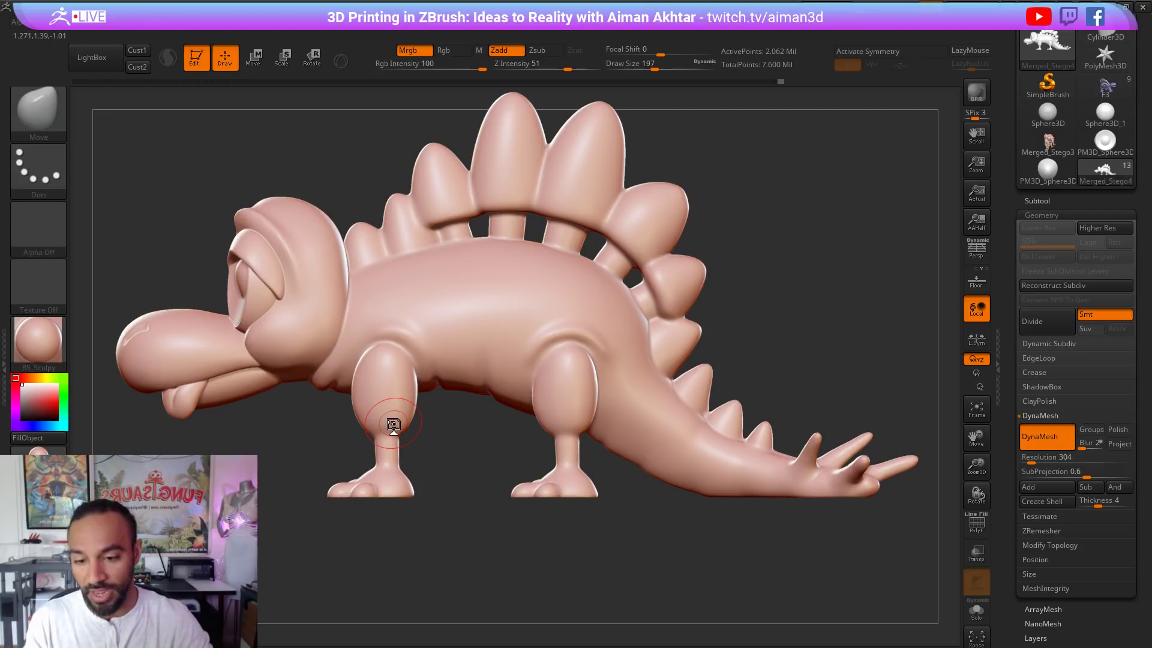
mouse_move(390, 424)
left_mouse_down()
mouse_move(502, 424)
mouse_move(387, 414)
left_mouse_up()
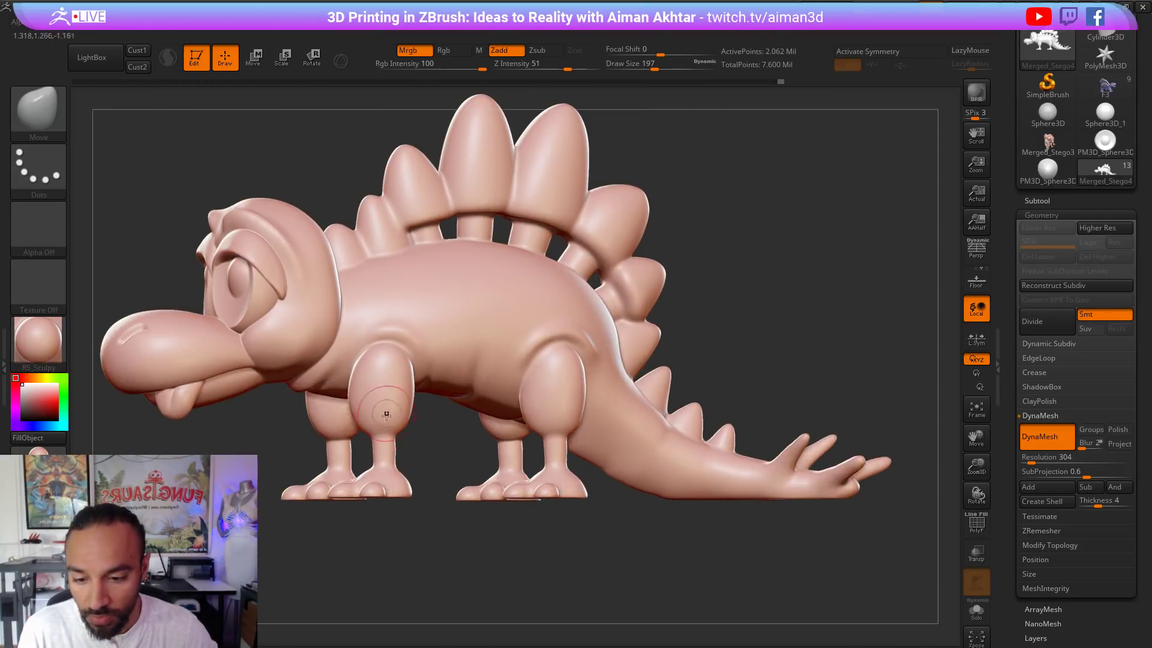
left_click_drag(443, 540, 444, 540, "shift")
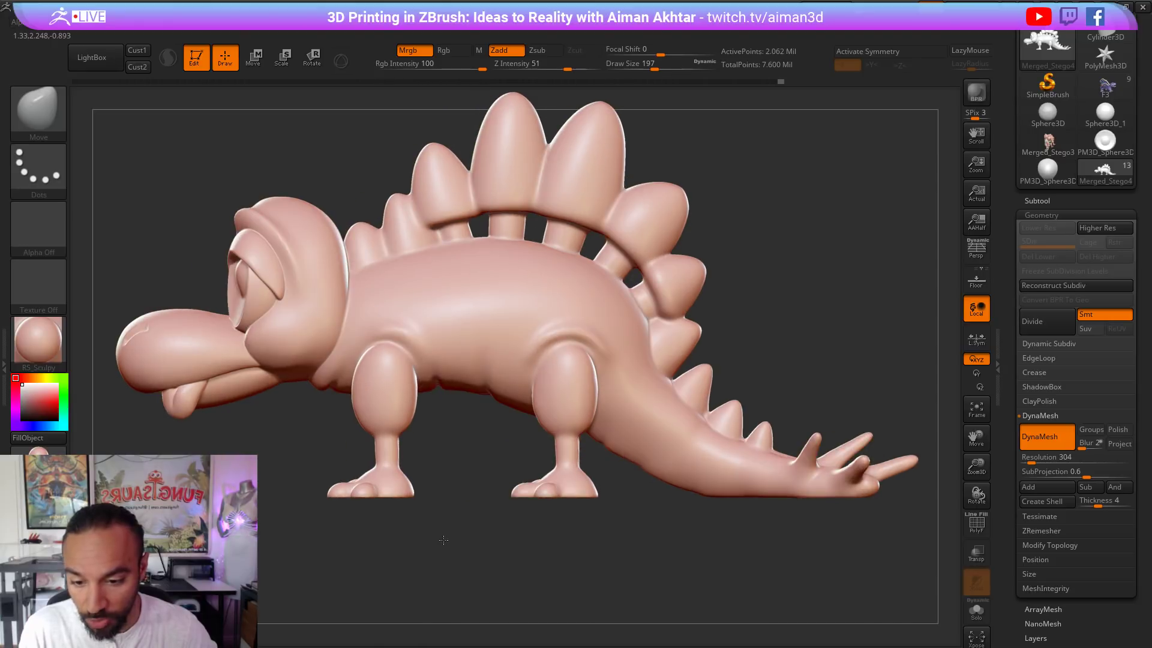
Step: Clone the Merged_Stego4 subtool as a separate tool and make the clone active
left_click(1066, 201)
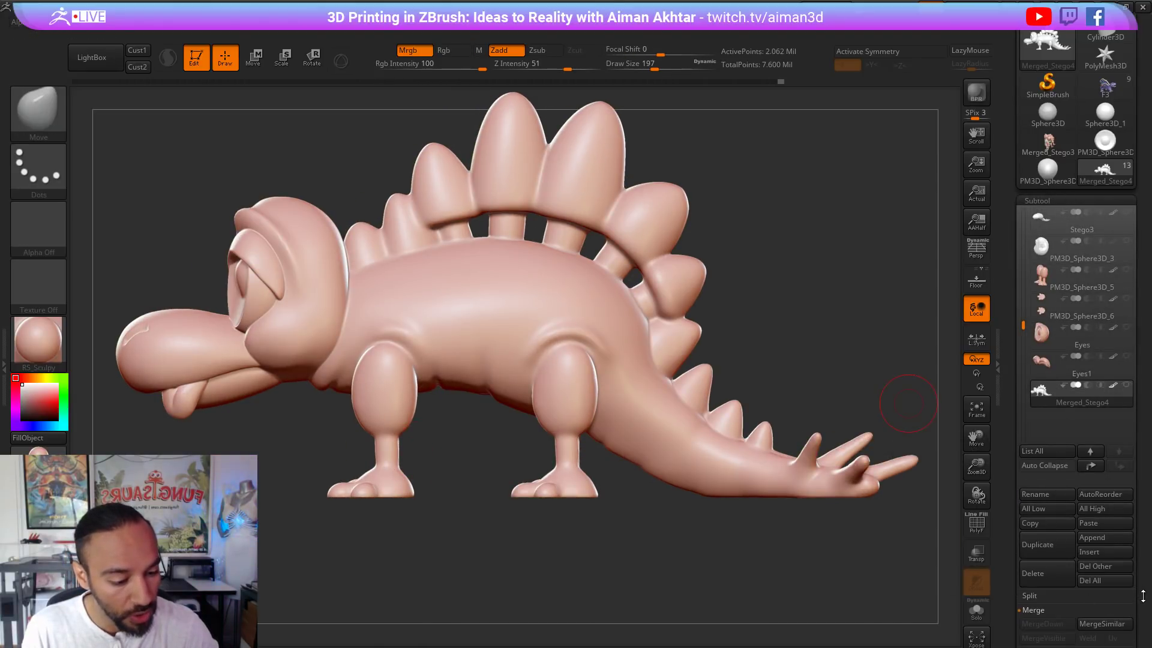
left_click_drag(1143, 592, 1143, 647)
left_click(1031, 98)
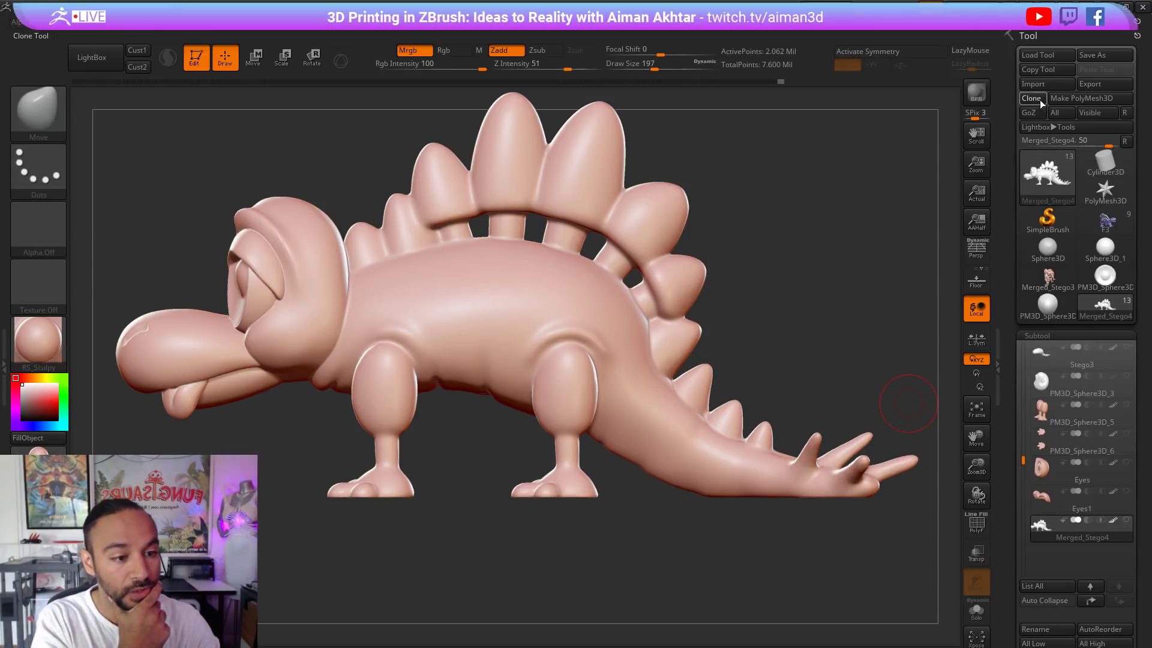
left_click(1116, 300)
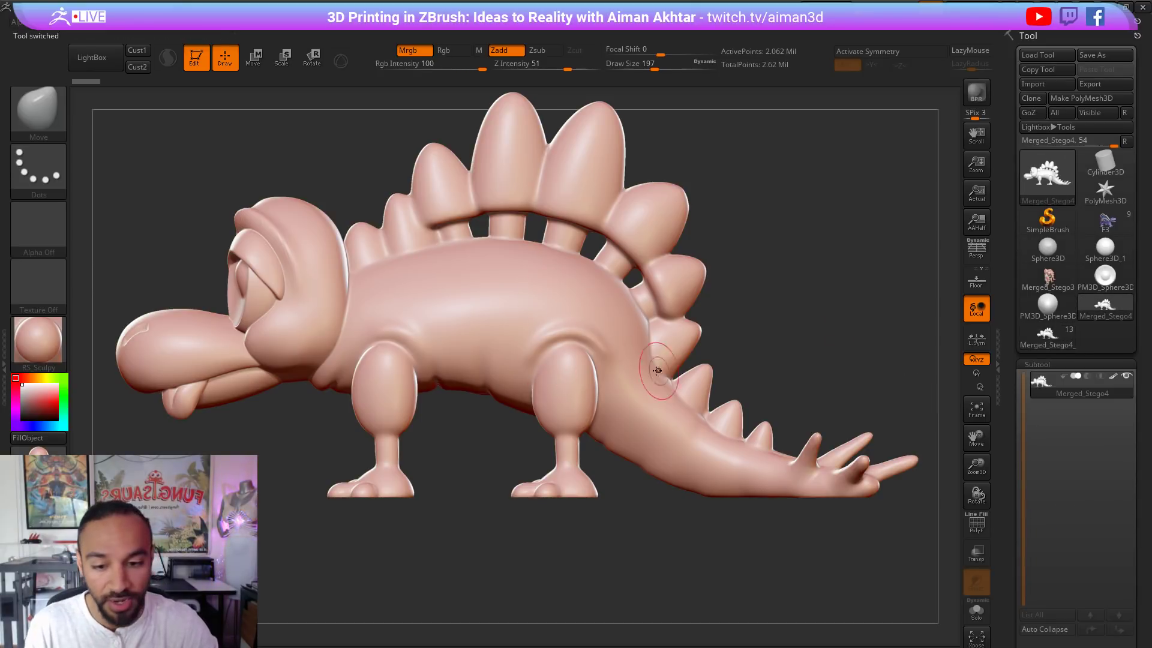
left_click_drag(615, 553, 510, 531)
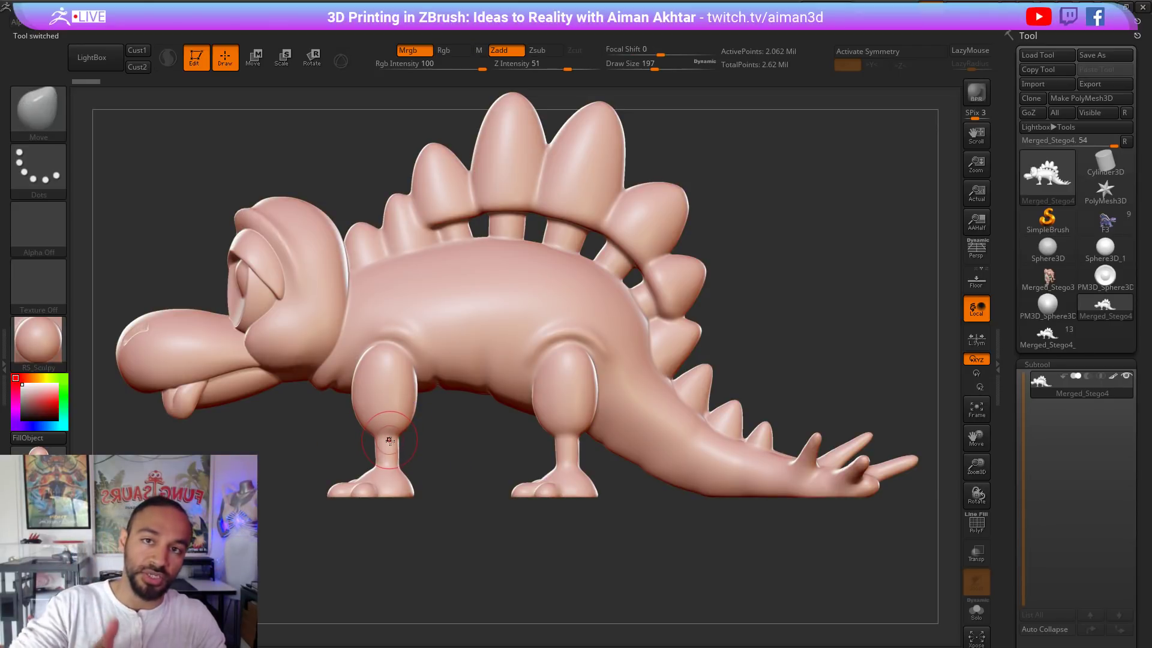
Step: Lasso-mask both front feet up to just below the upper legs and check the mask from the front and underneath
key("ctrl+shift")
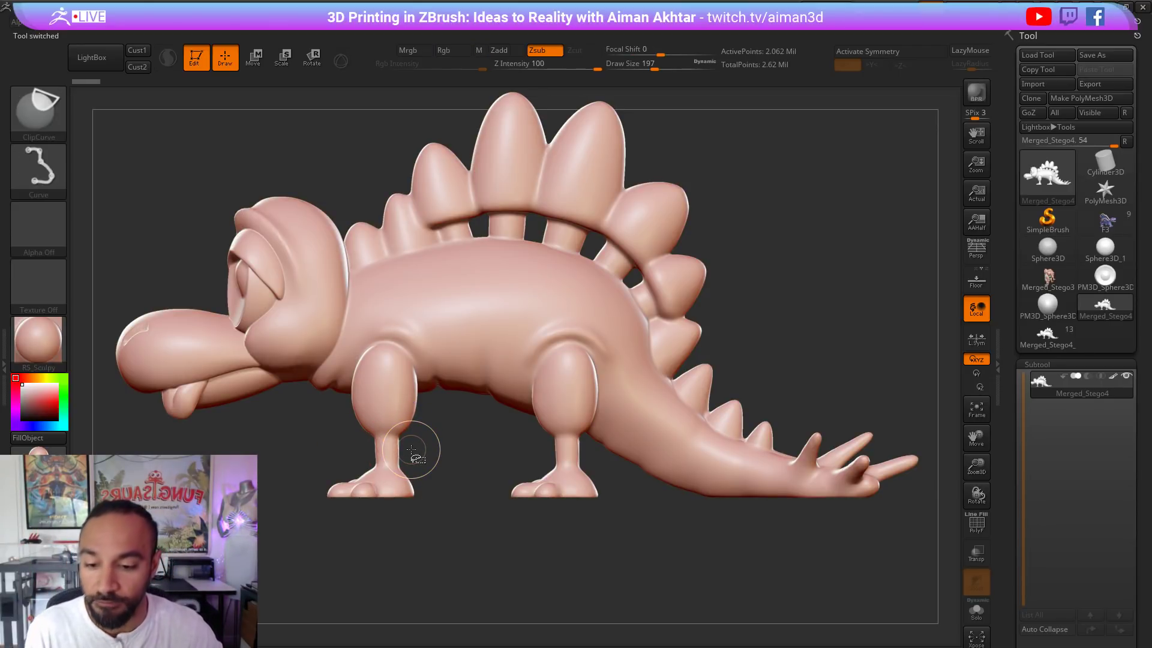
key("ctrl")
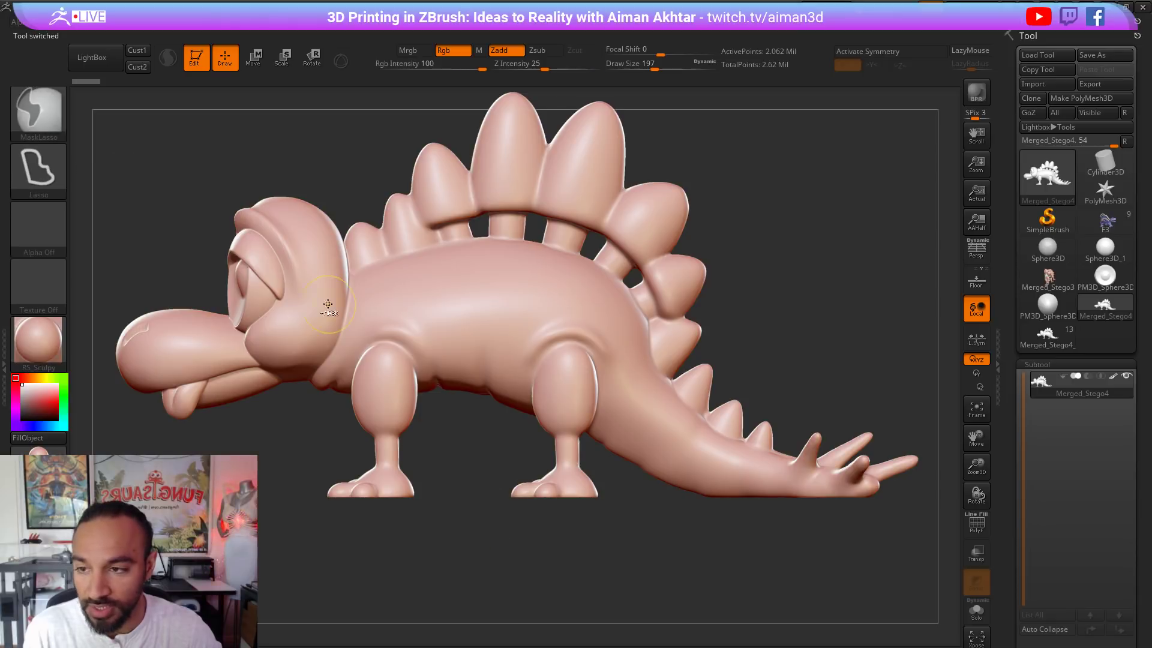
mouse_move(444, 437)
left_mouse_down("ctrl")
mouse_move(369, 549)
mouse_move(258, 451)
mouse_move(267, 431)
left_mouse_up("ctrl")
left_click_drag(468, 553, 473, 551)
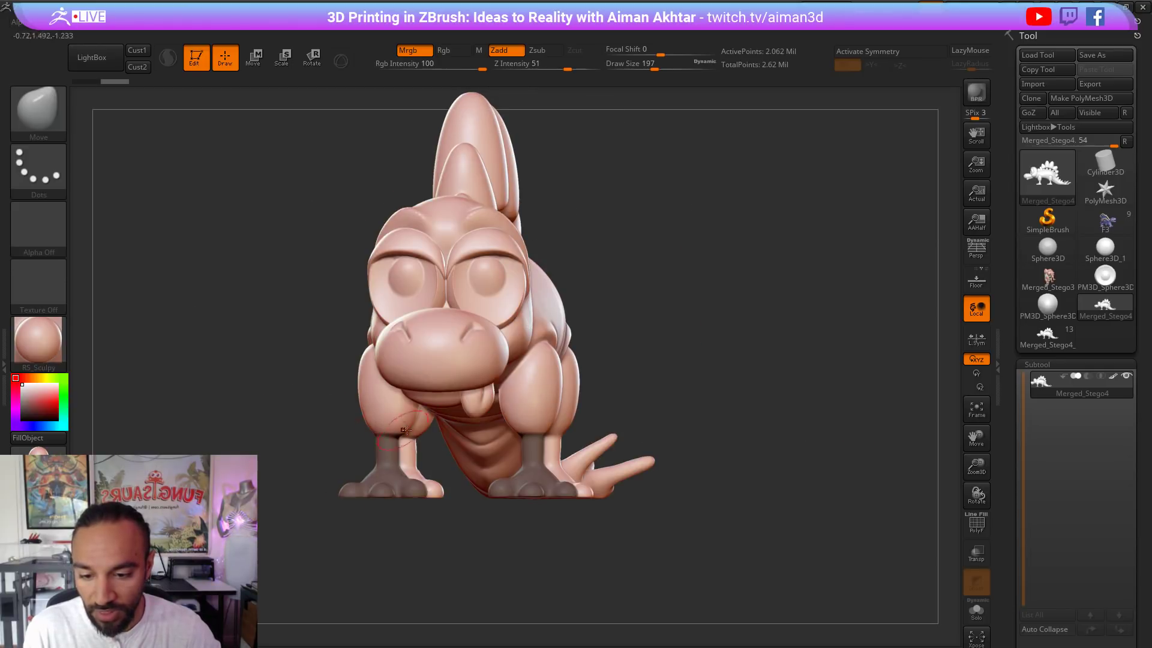
left_click_drag(728, 428, 632, 400)
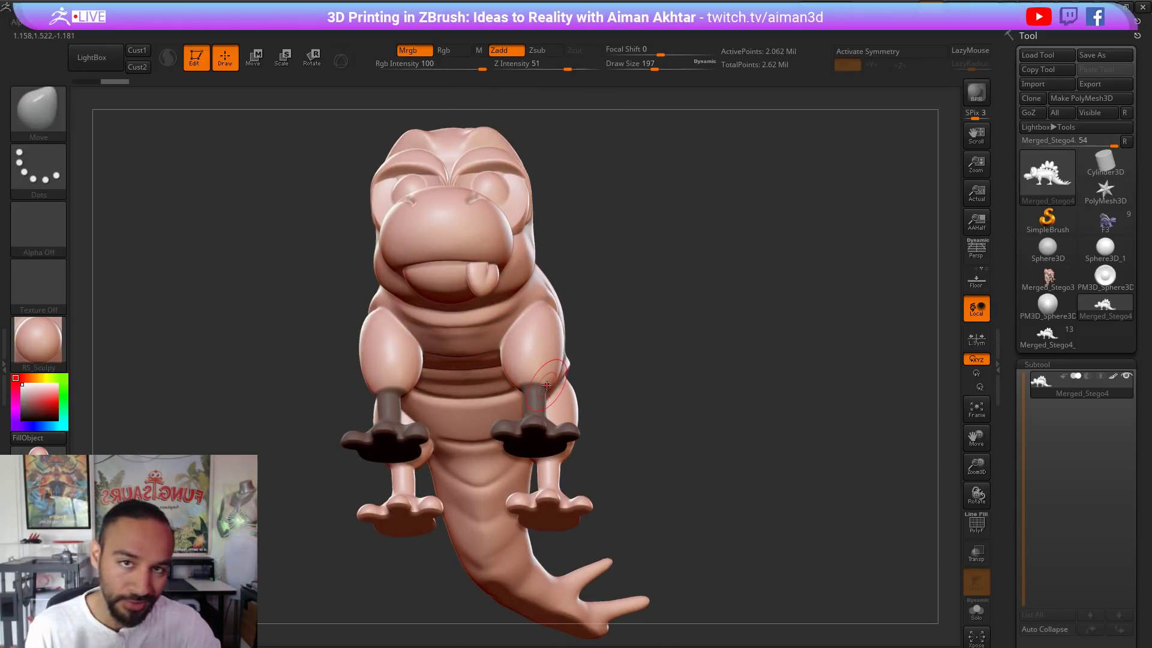
Step: Split the masked front feet into their own subtool and hide the Merged_Stego5 body subtool
left_click_drag(708, 379, 699, 431)
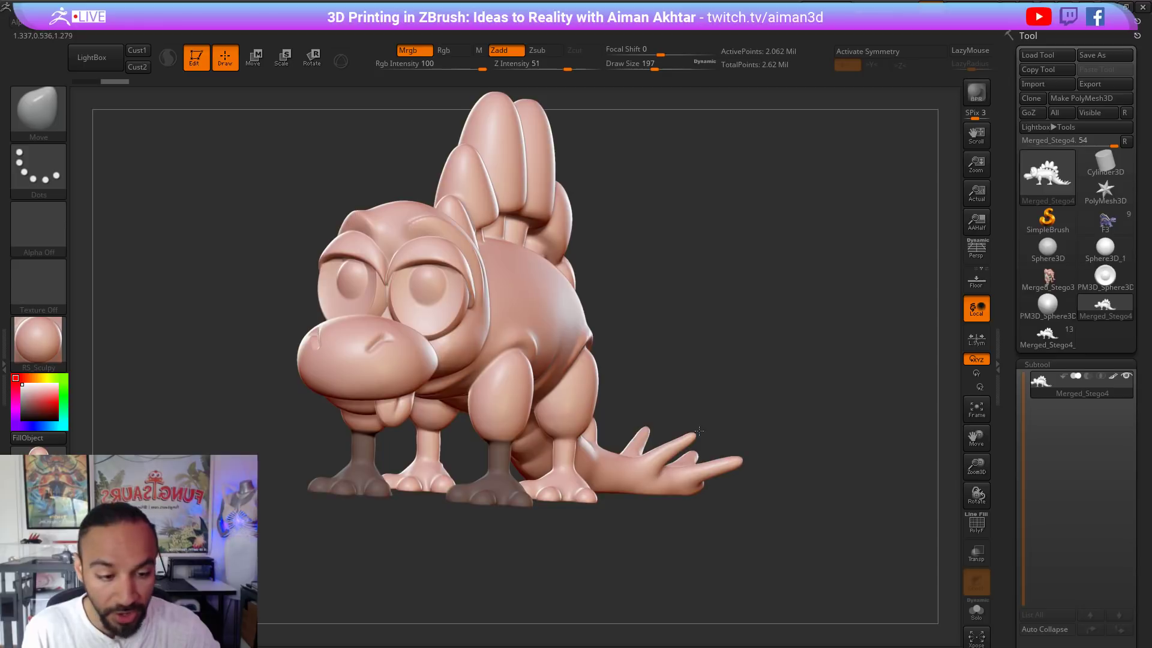
scroll(1149, 606, "down", 5)
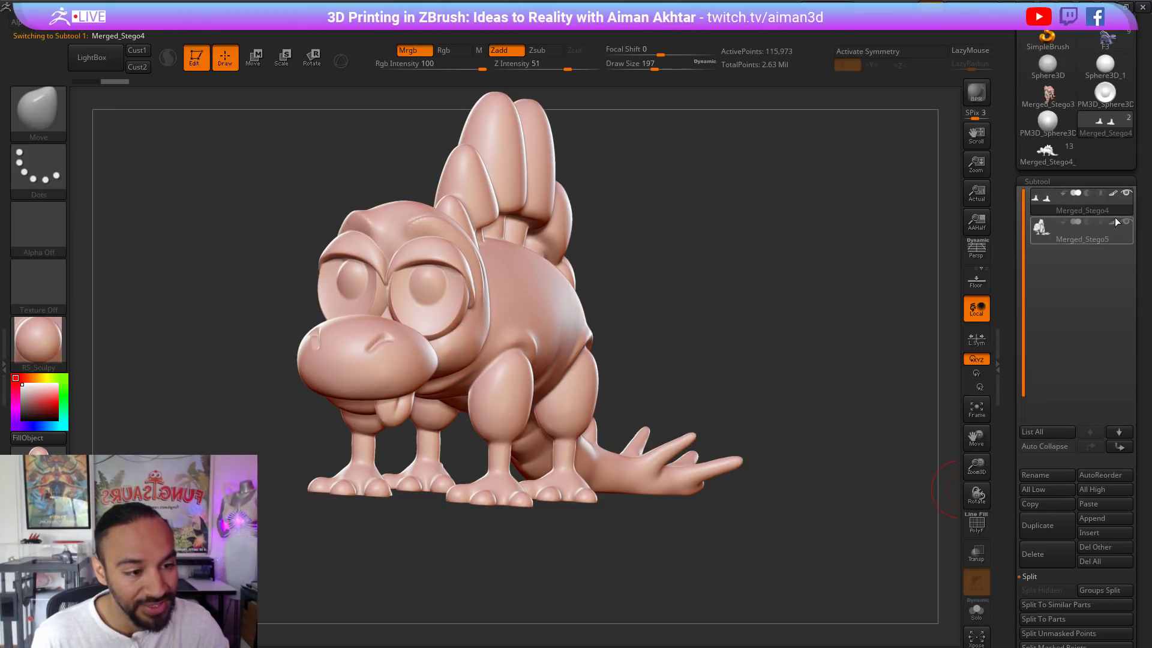
left_click(1125, 222)
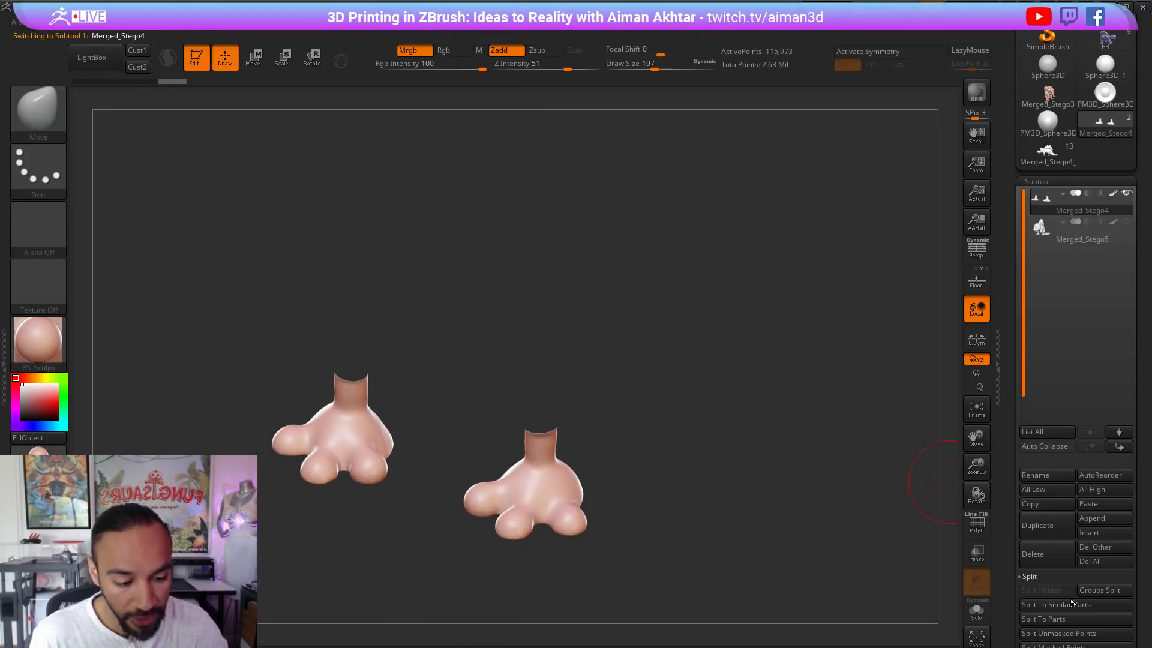
Step: Re-DynaMesh the front feet at resolution 304 to close the open ankles, and smooth the caps with X symmetry enabled
scroll(1078, 561, "down", 5)
left_click(1042, 502)
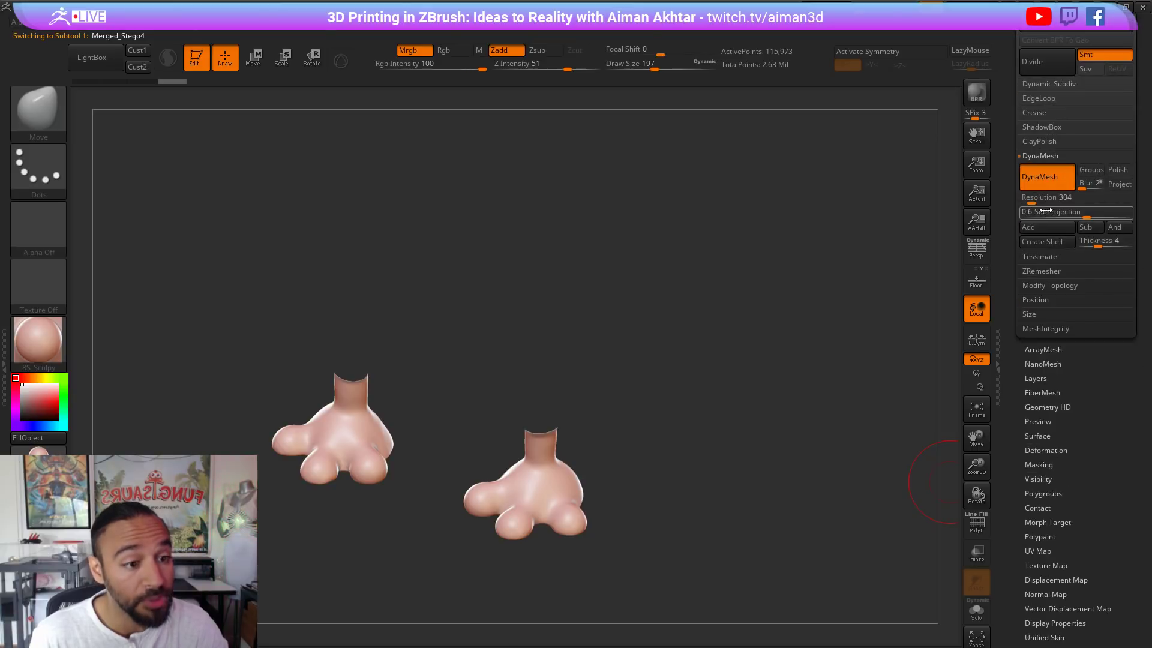
left_click_drag(772, 312, 790, 361, "ctrl")
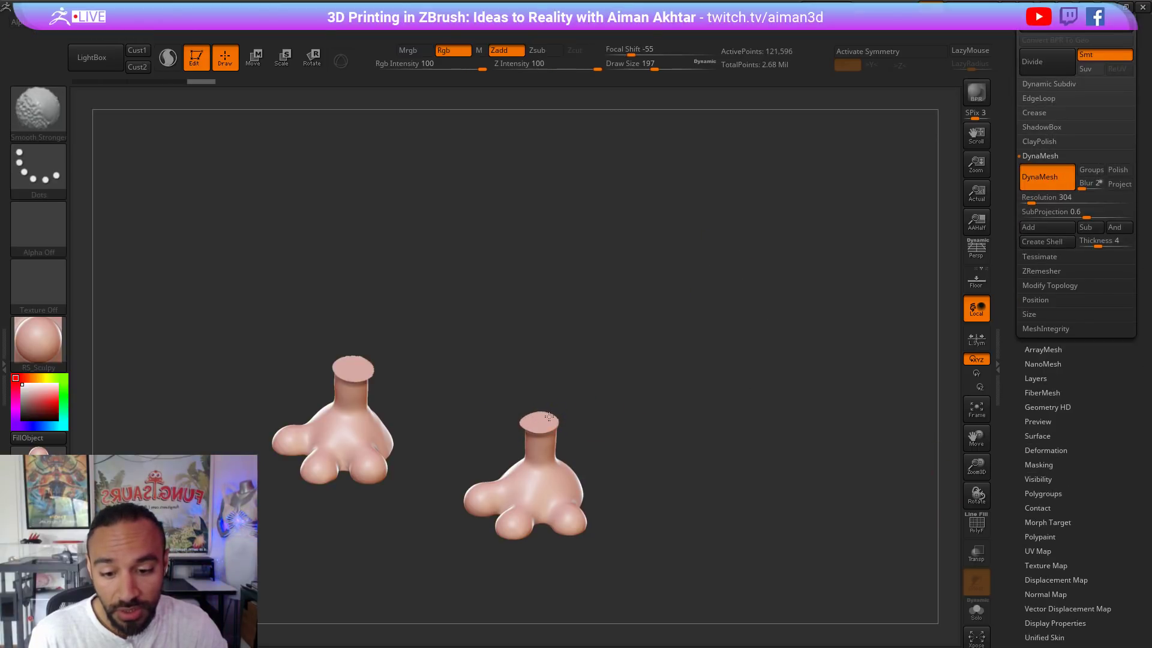
key("x")
key("shift")
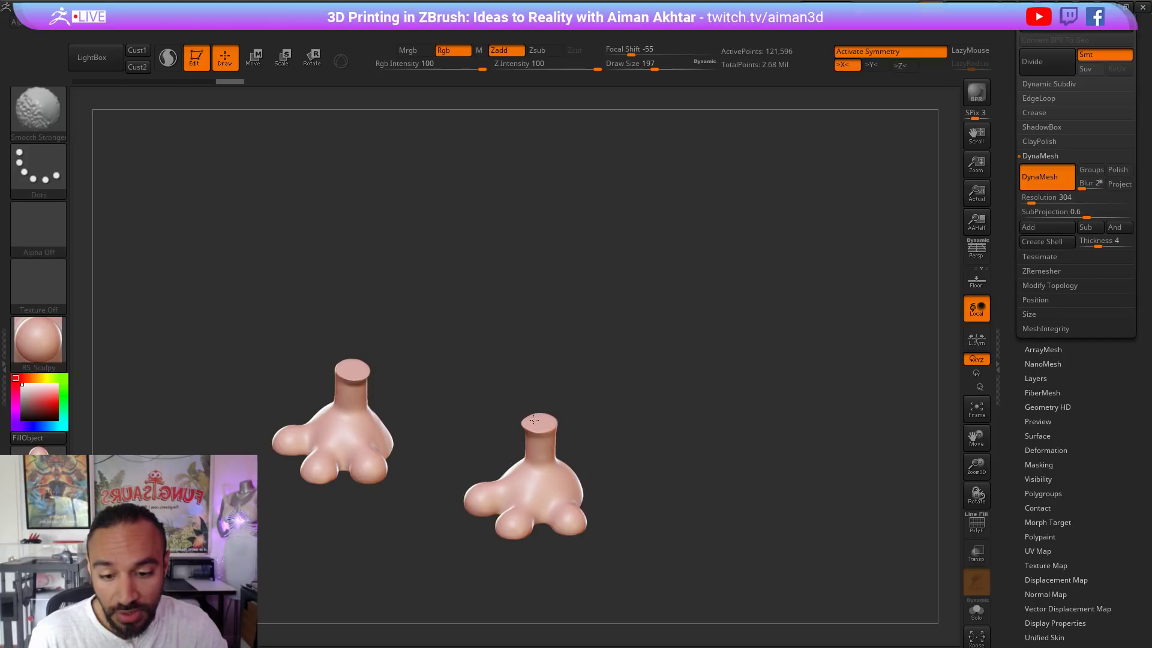
Step: Insert a Tapered Square key from IMM_Keys_Artic on the ankle caps at draw size 108 with symmetry on
left_click_drag(630, 358, 713, 426)
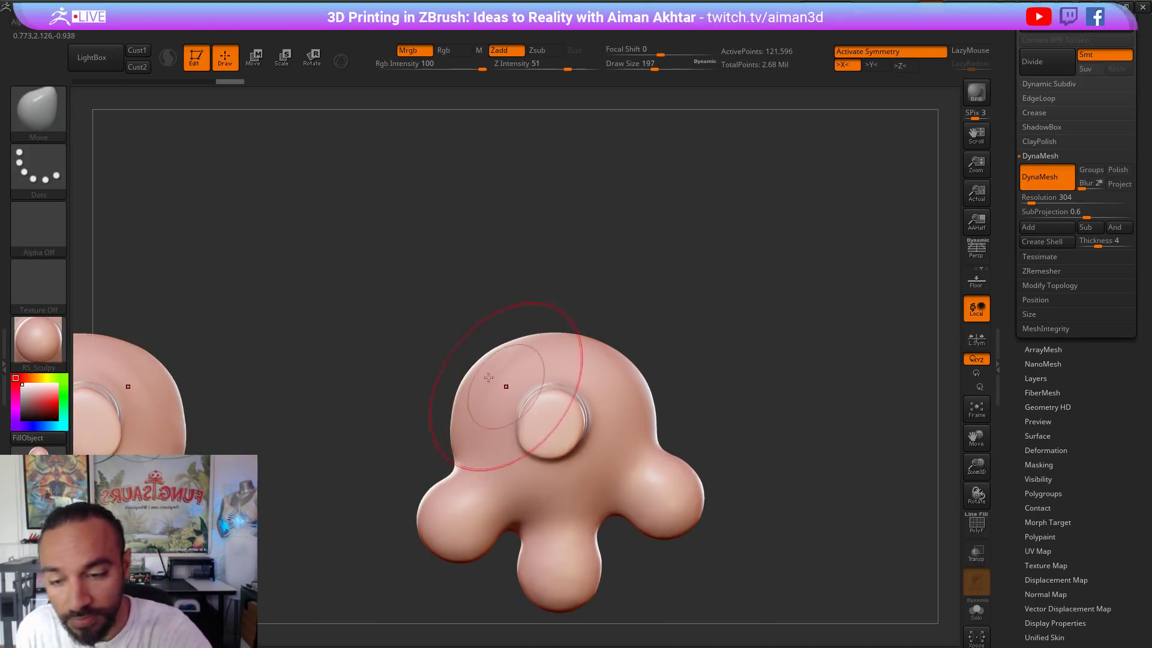
left_click(41, 110)
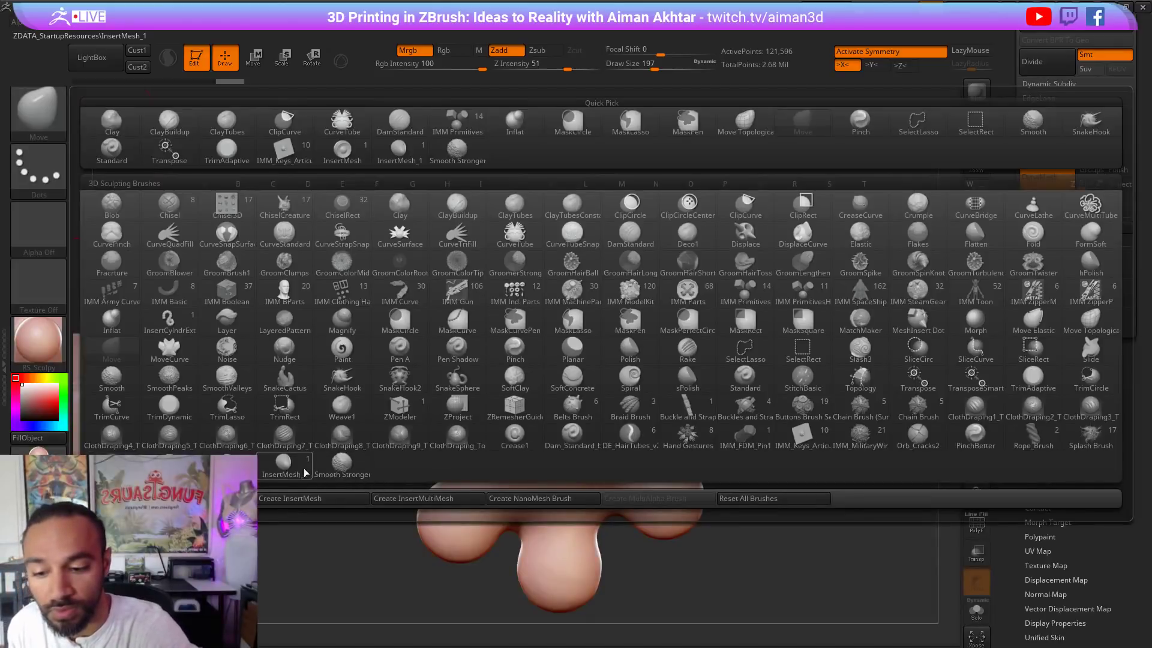
left_click(803, 437)
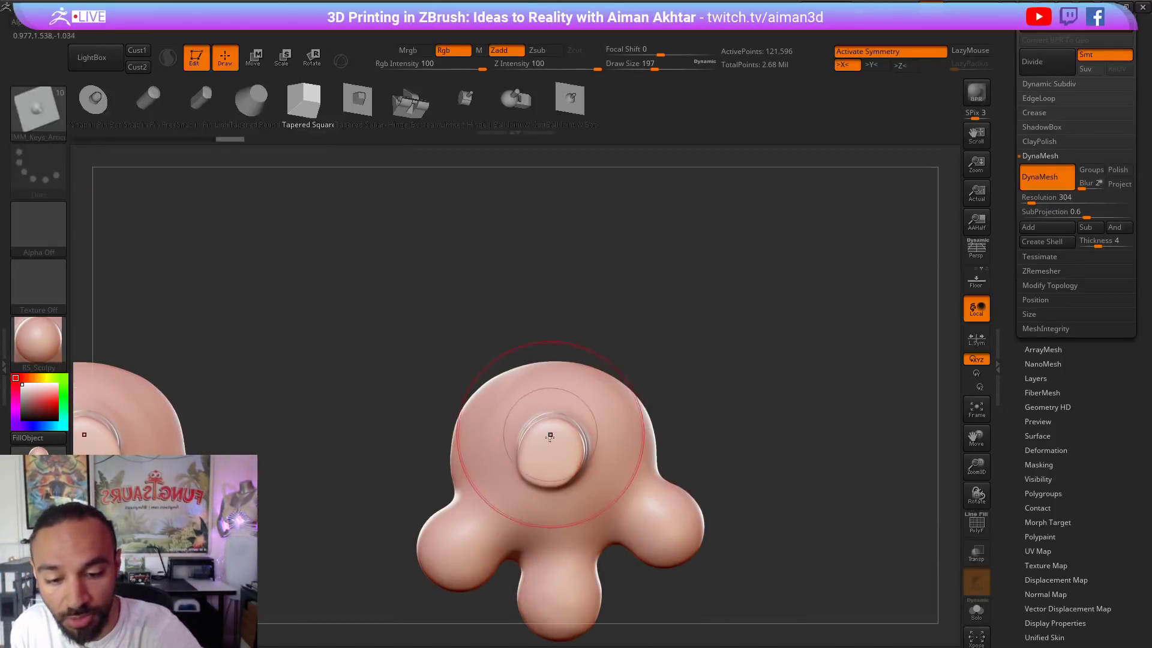
left_click_drag(552, 452, 561, 461)
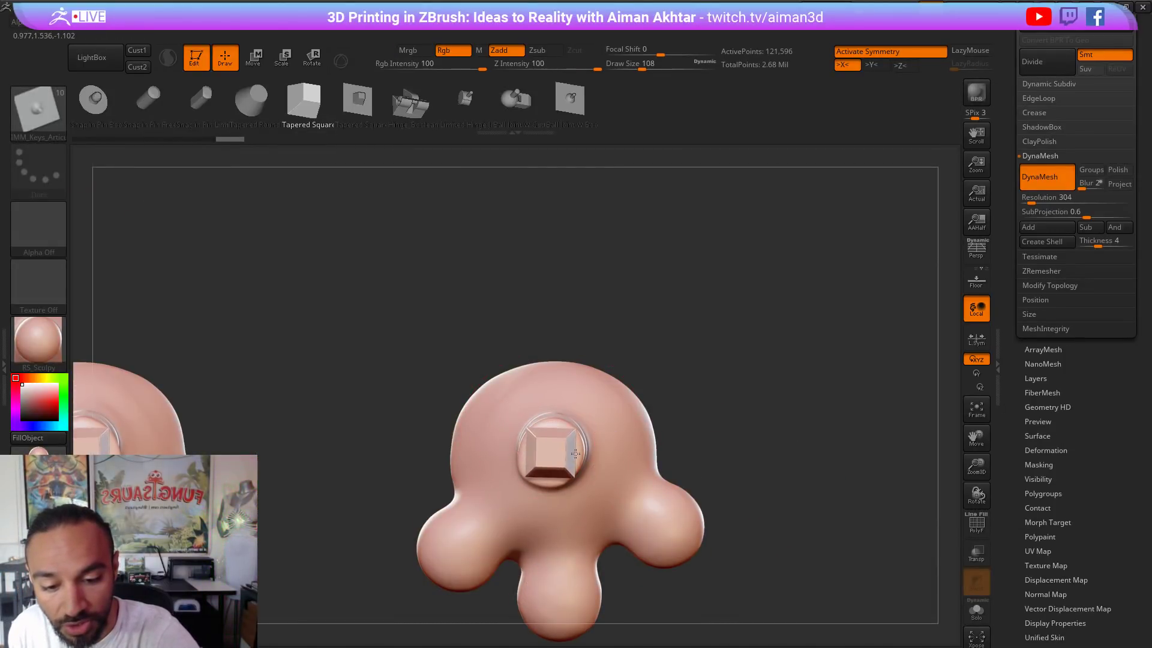
Step: Scale and reposition the tapered keys with the Transpose line so they sit centred on the ankle caps
left_click_drag(689, 373, 719, 248)
left_click(263, 59)
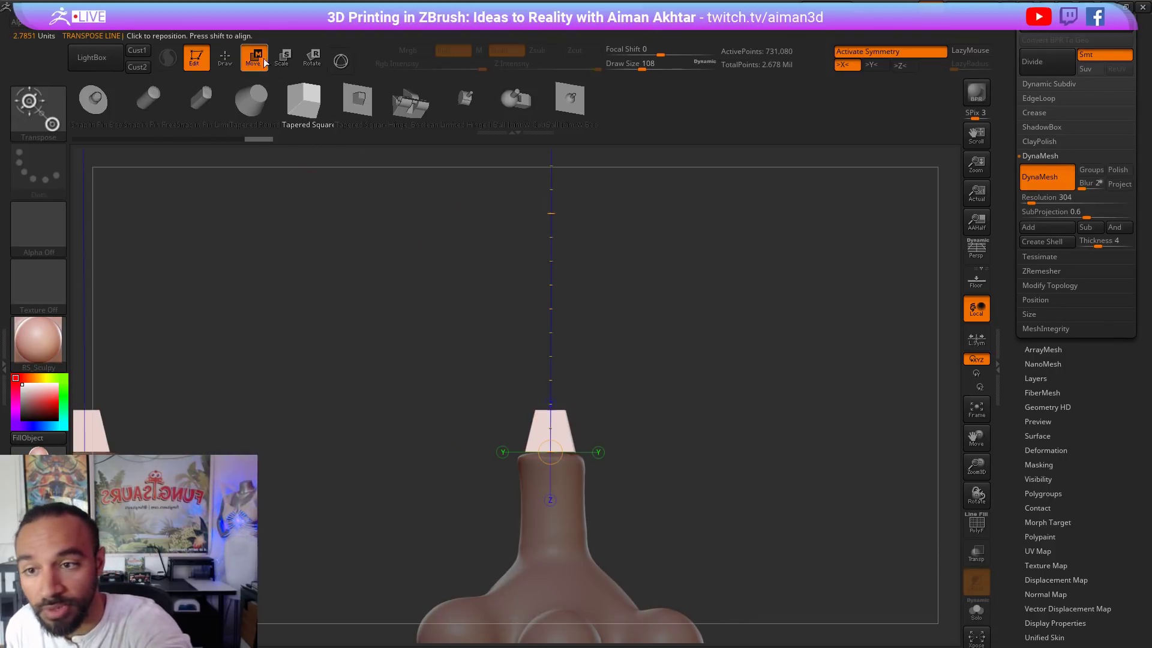
left_click_drag(566, 429, 564, 316)
left_click_drag(564, 393, 565, 402)
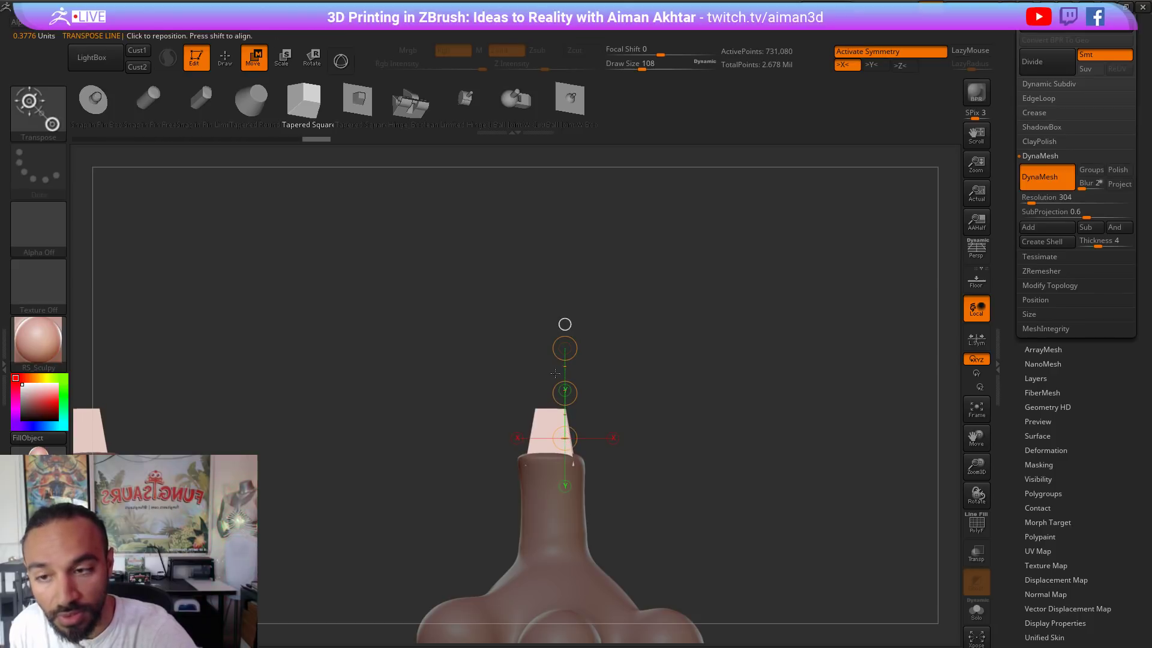
left_click(283, 59)
left_click_drag(566, 348, 484, 290)
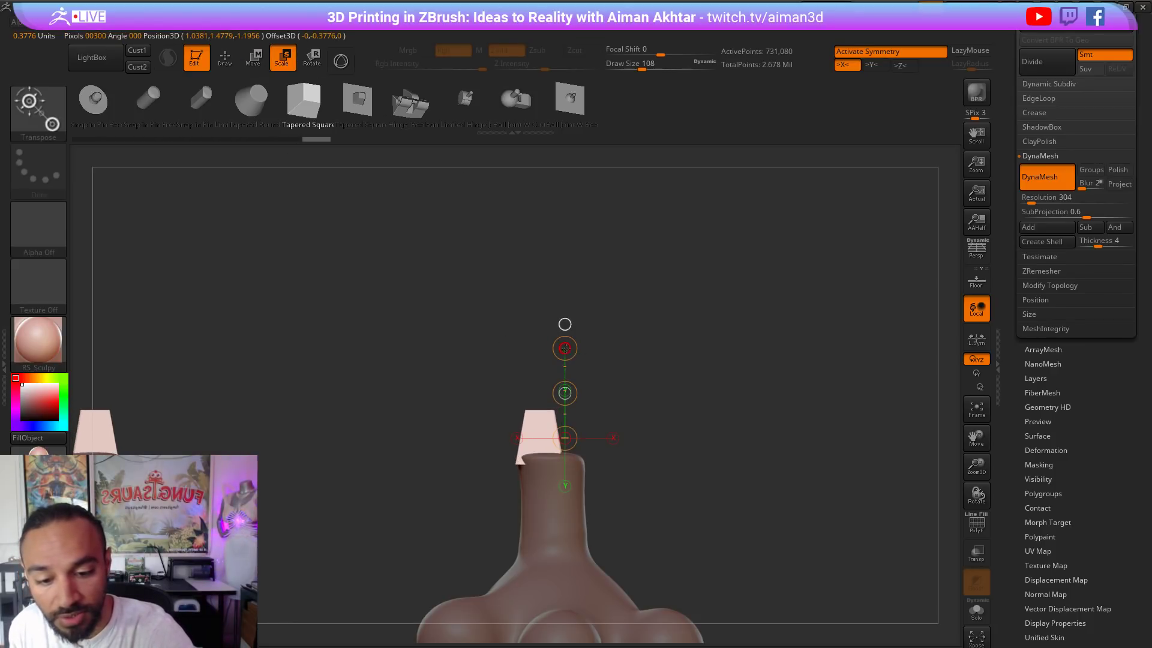
key("w")
left_click_drag(549, 444, 628, 451, "shift")
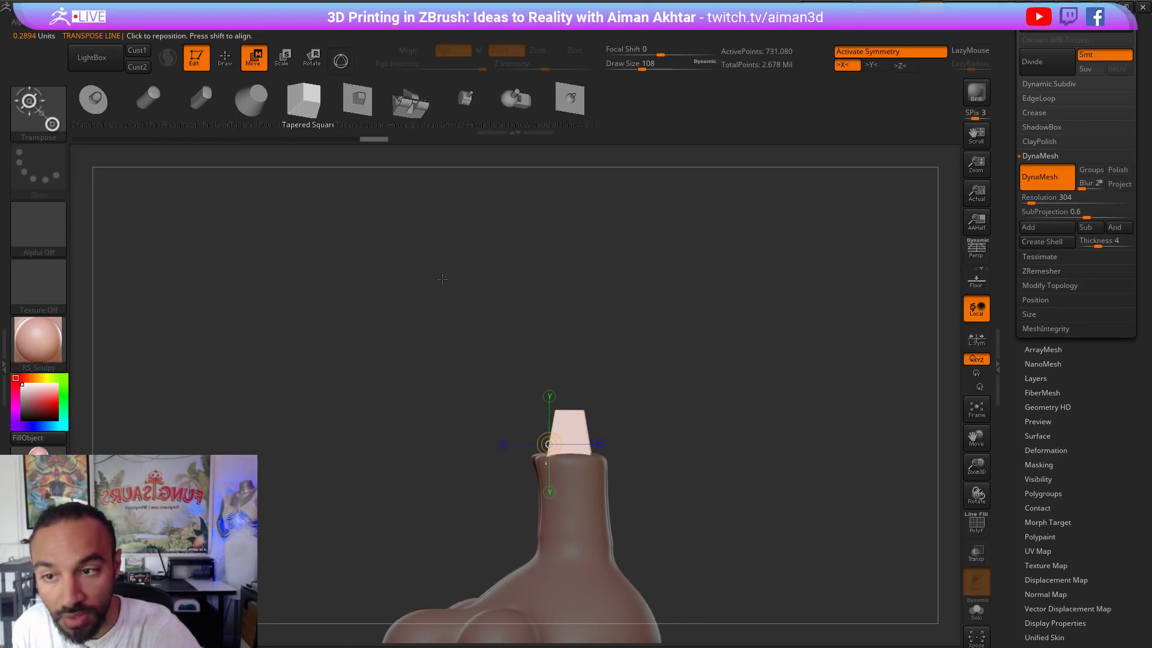
Step: Invert the mask to protect the keys, and inflate and smooth the ankle rims around them using the Inflat brush at draw size 124
key("q")
left_click(667, 470, "ctrl")
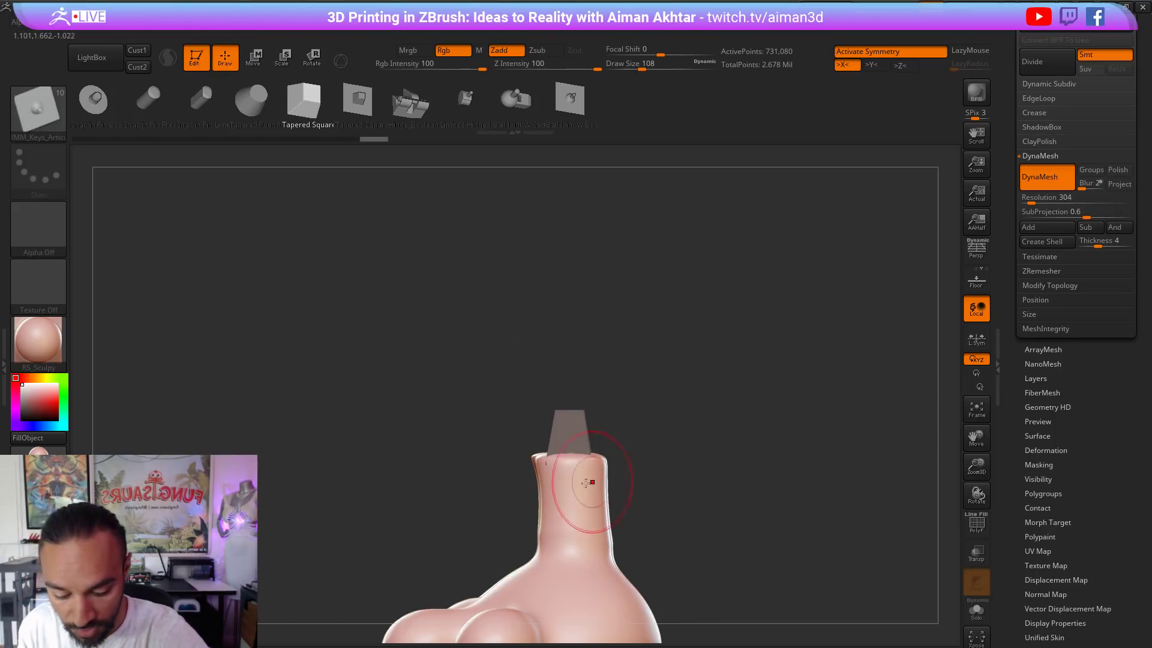
key("b")
key("i")
key("n")
key("s")
left_click_drag(560, 438, 590, 425)
key("s")
mouse_move(564, 469)
left_mouse_down()
mouse_move(541, 470)
mouse_move(575, 489)
left_mouse_up()
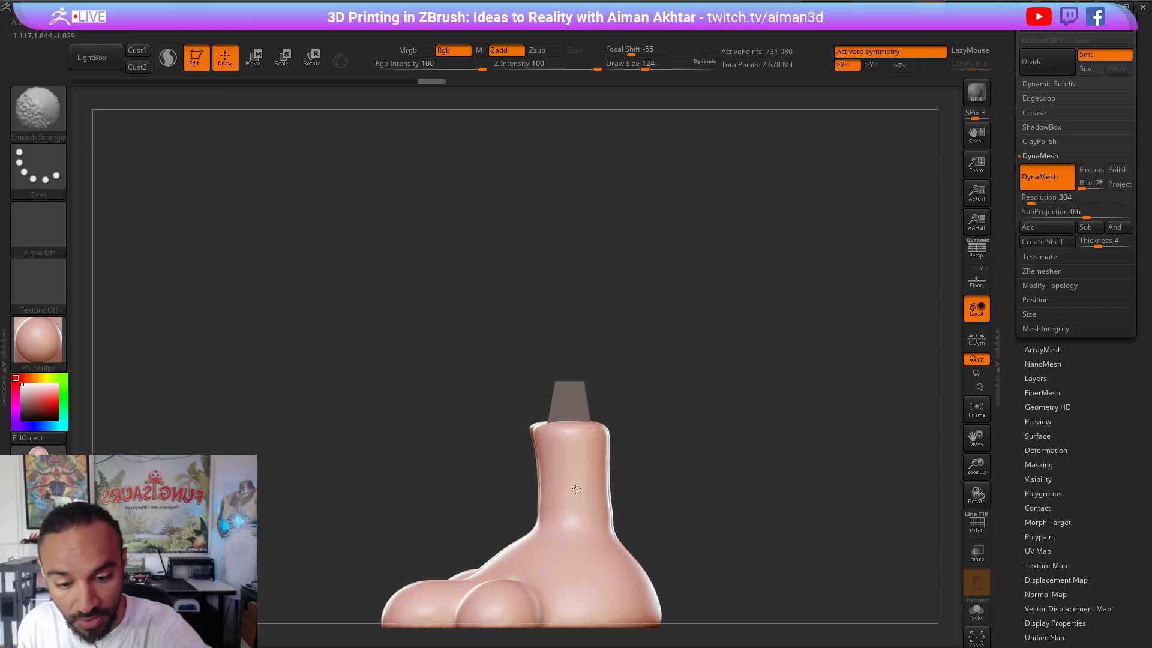
Step: Clear the mask from the keys and inspect both feet from several angles
left_click_drag(640, 458, 699, 468)
left_click_drag(441, 504, 406, 487, "alt")
mouse_move(644, 425)
left_mouse_down("ctrl")
mouse_move(653, 466)
mouse_move(683, 483)
mouse_move(593, 457)
left_mouse_up("ctrl")
left_click_drag(669, 480, 664, 521, "alt")
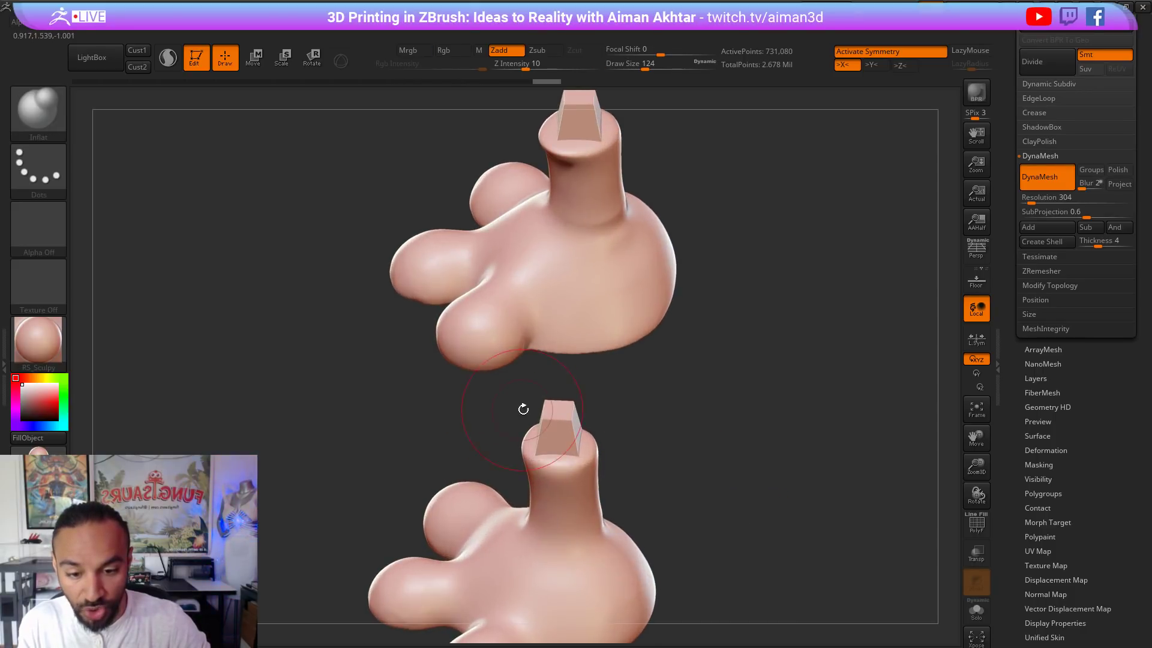
left_click_drag(677, 445, 567, 413)
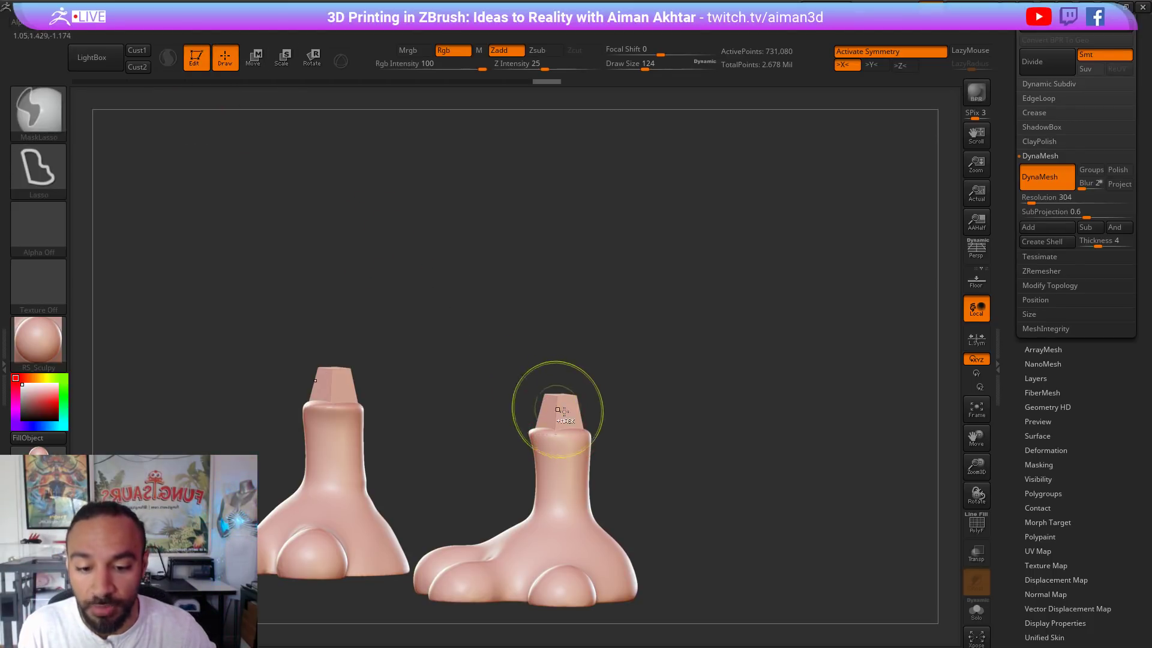
Step: Display the polygroups with PolyFrame, isolate the tapered key group, and switch the selection brush to SelectLasso
left_click(975, 531)
left_click_drag(800, 414, 848, 465, "alt")
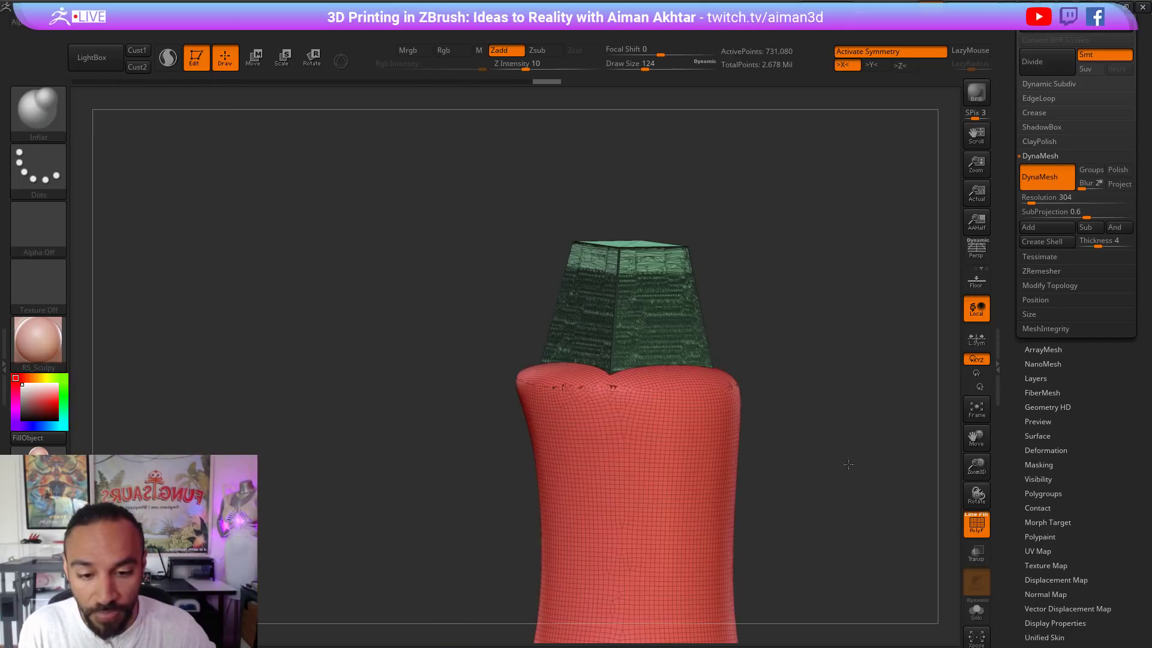
key("ctrl+shift")
left_click(615, 294, "ctrl+shift")
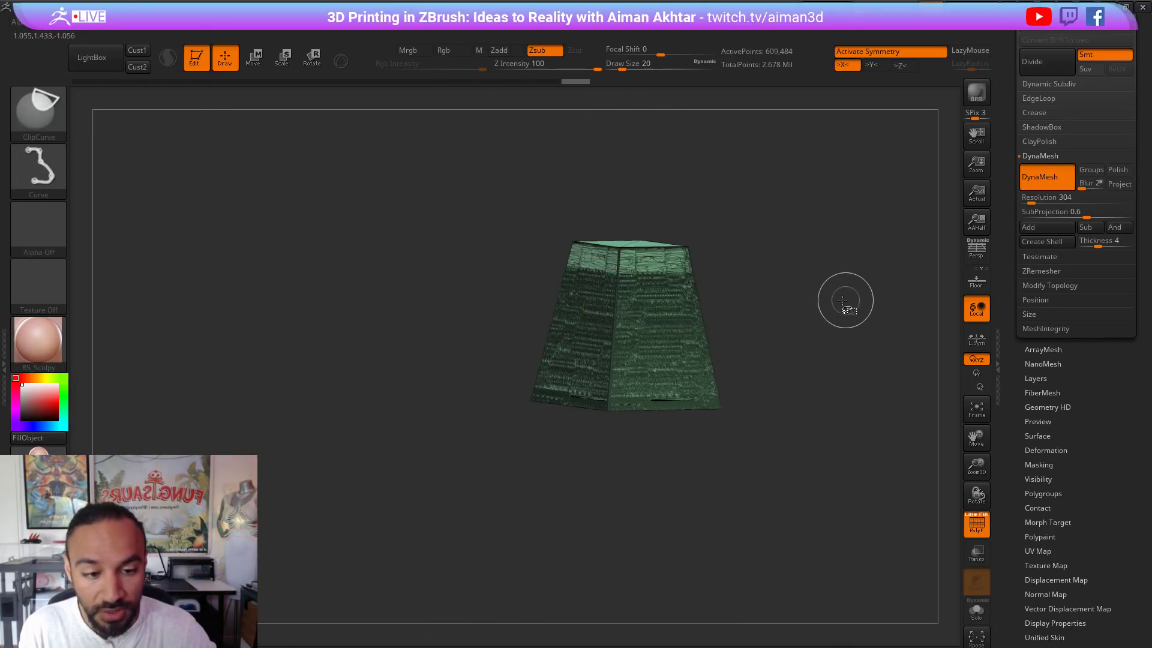
left_click(38, 115, "ctrl+shift")
left_click(163, 125, "ctrl+shift")
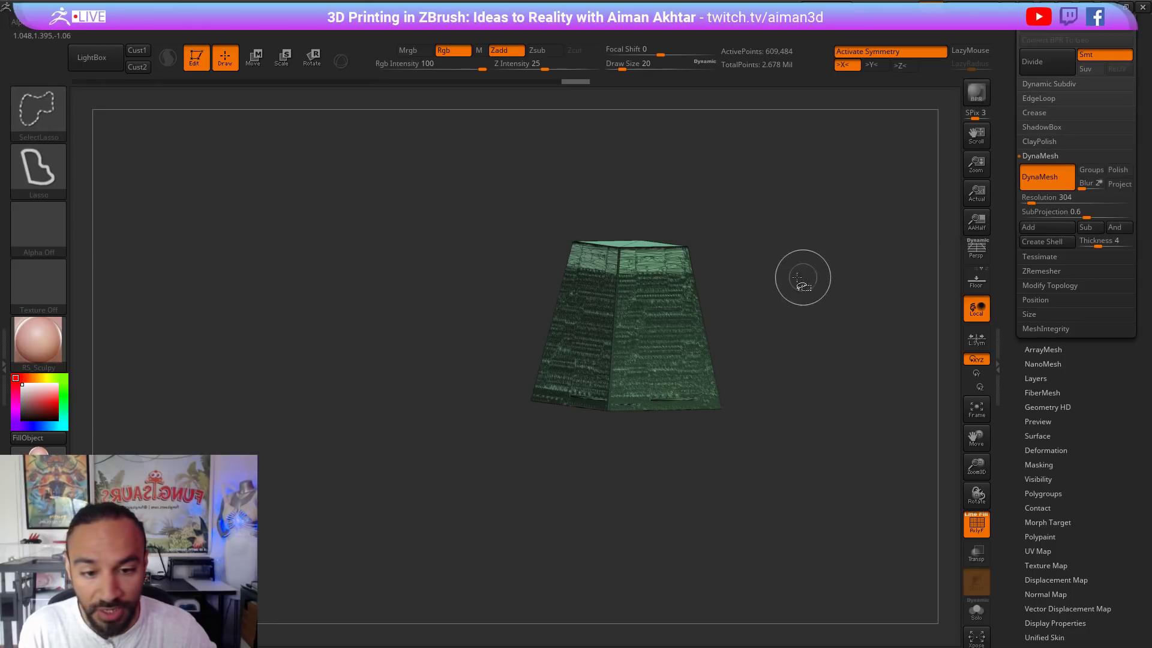
Step: Invert the visibility to check the ankle without its key, and show the complete feet again
left_click_drag(781, 283, 786, 306, "ctrl+shift")
key("ctrl+shift")
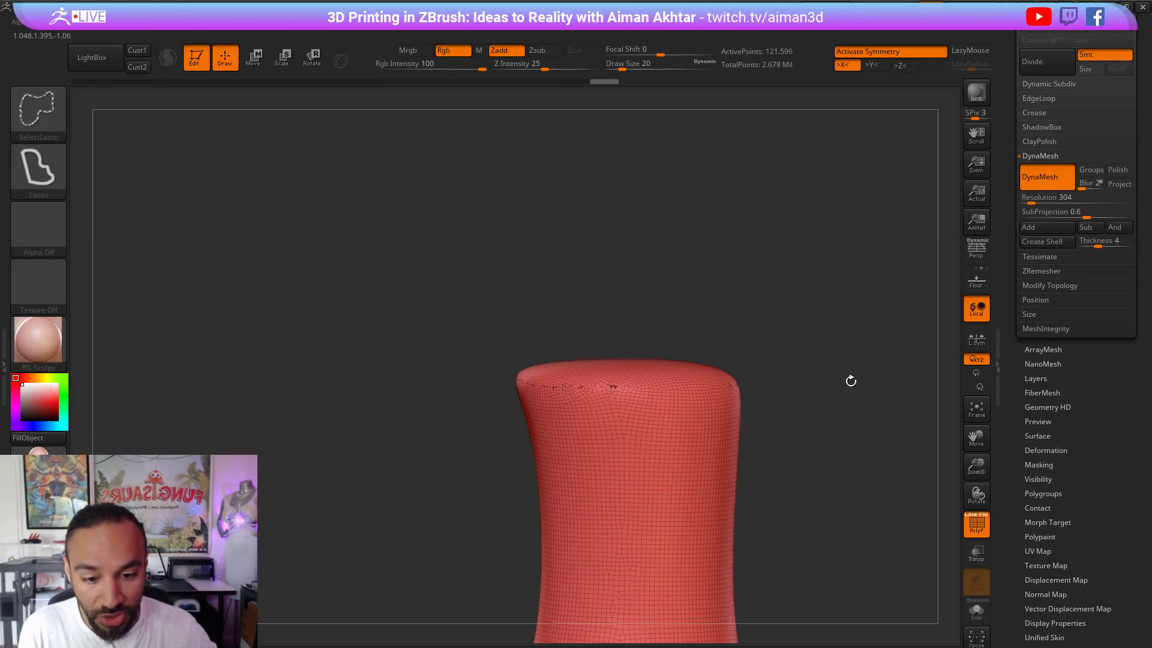
left_click(851, 381, "ctrl+shift")
left_click_drag(786, 372, 720, 316, "alt")
left_click_drag(649, 246, 699, 301, "alt")
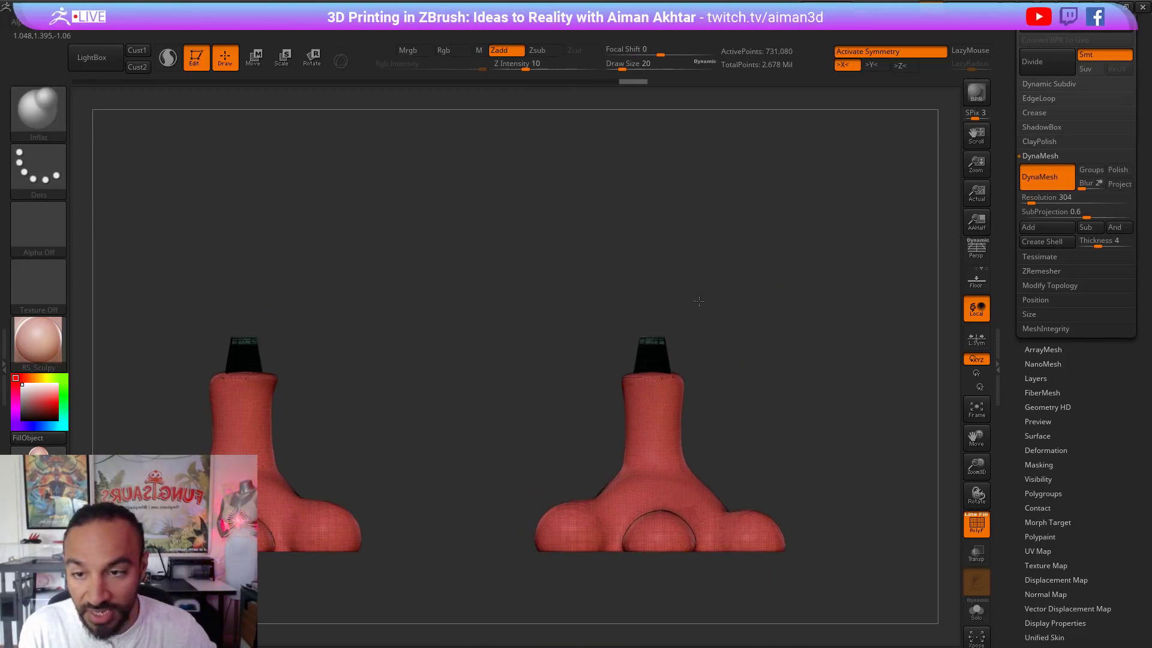
left_click(196, 59)
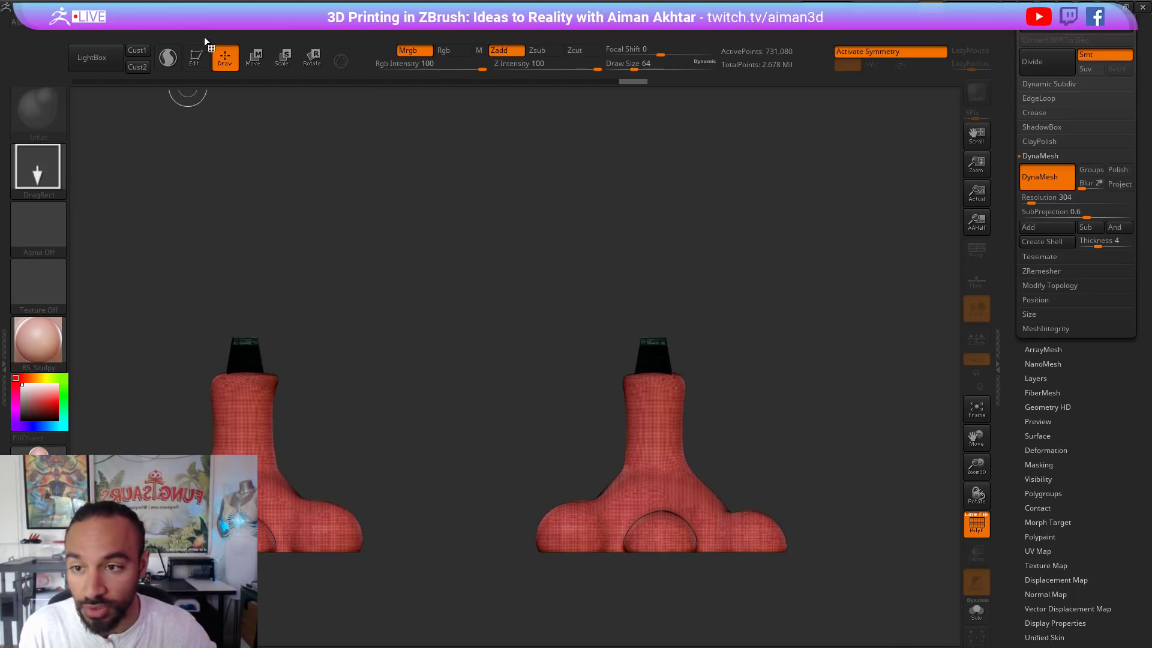
key("w")
left_click(227, 60)
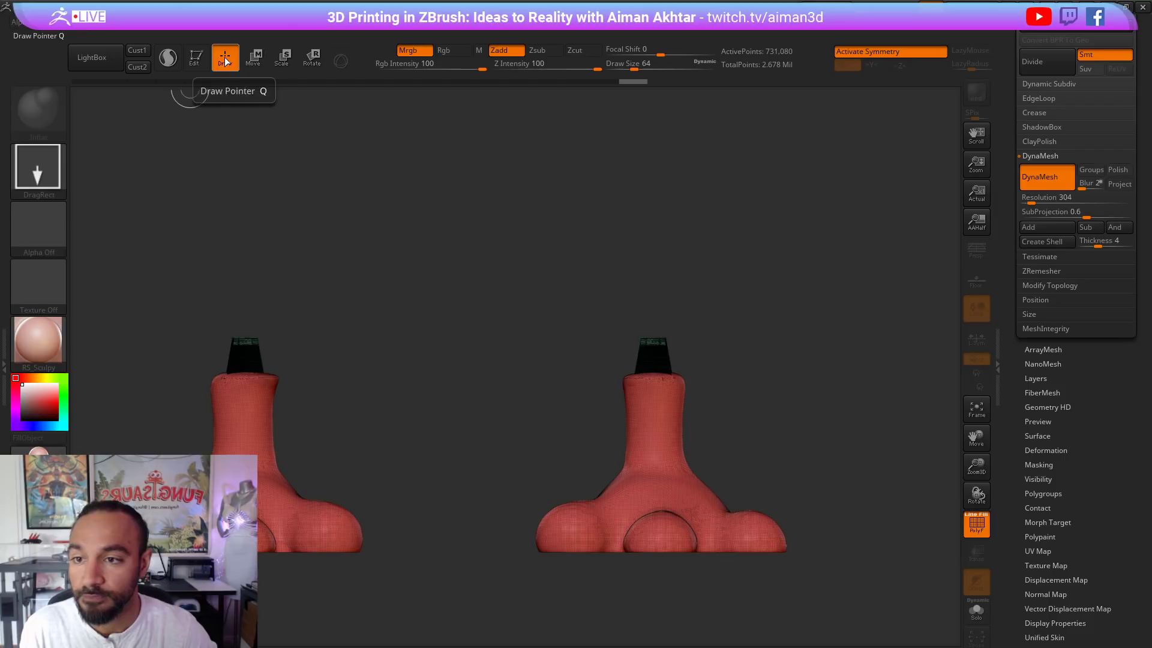
left_click(196, 59)
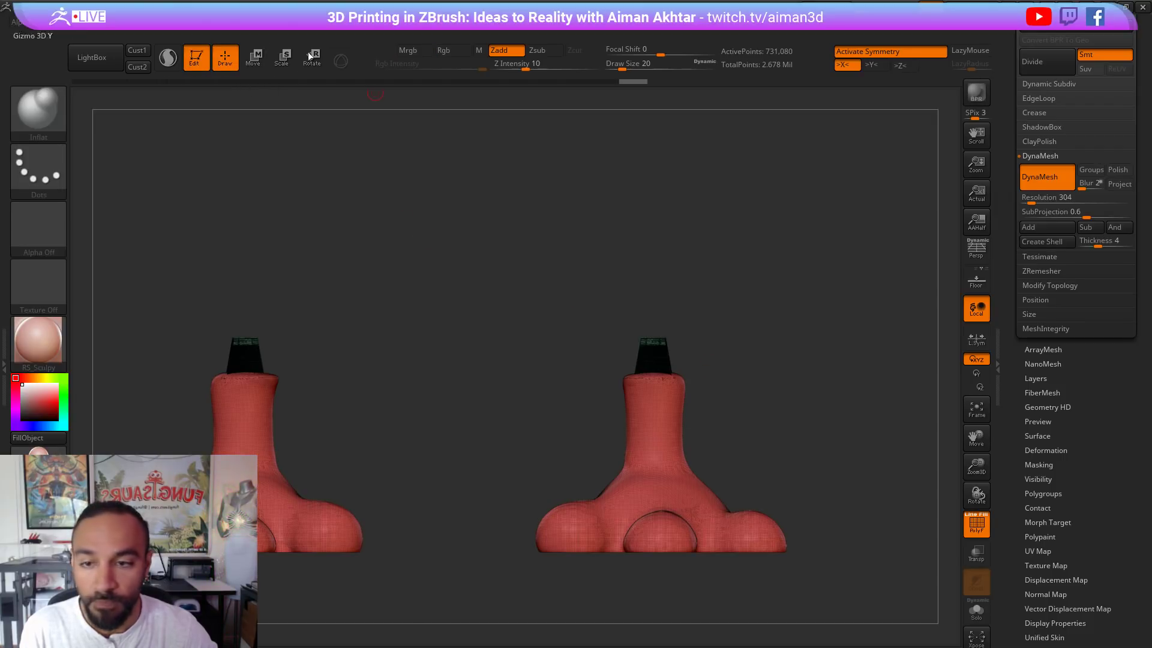
Step: Mask the feet, split the unmasked tapered keys into their own subtool, and duplicate that subtool
left_click(268, 60)
left_click(978, 528)
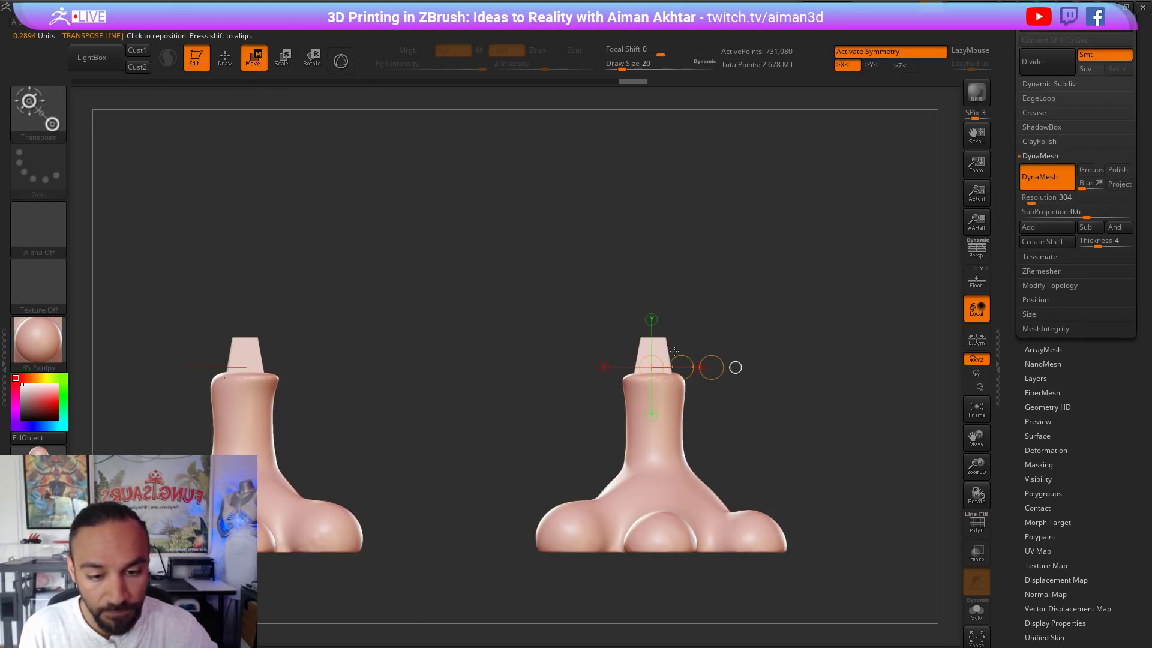
left_click_drag(660, 347, 684, 436, "ctrl")
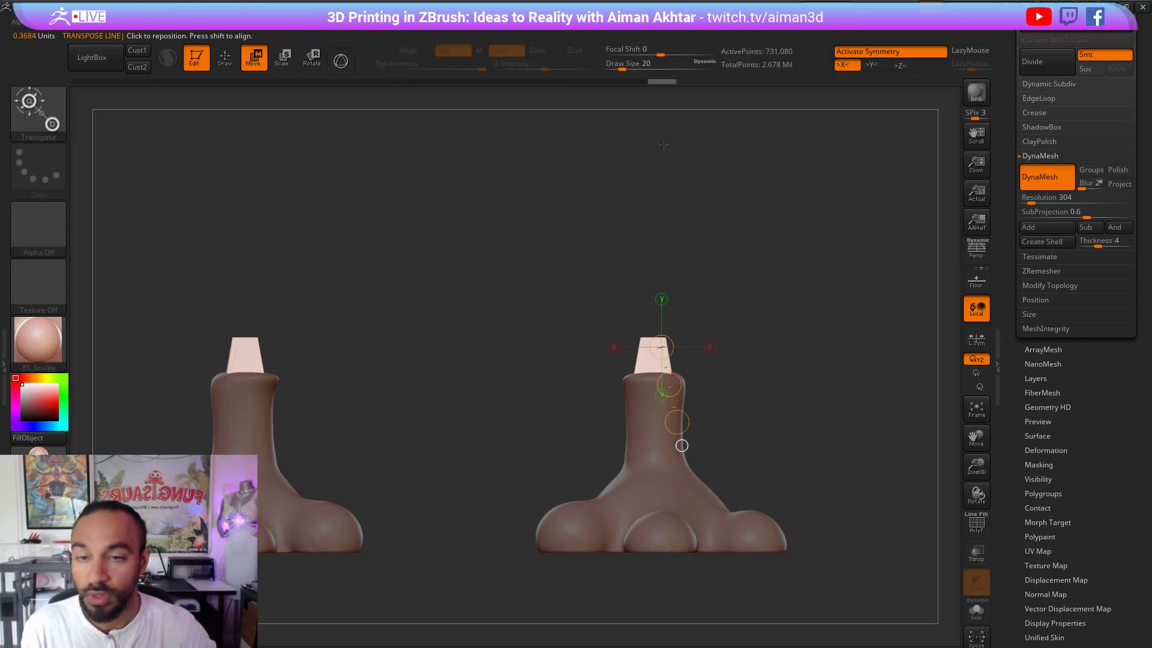
left_click_drag(1139, 98, 1139, 171)
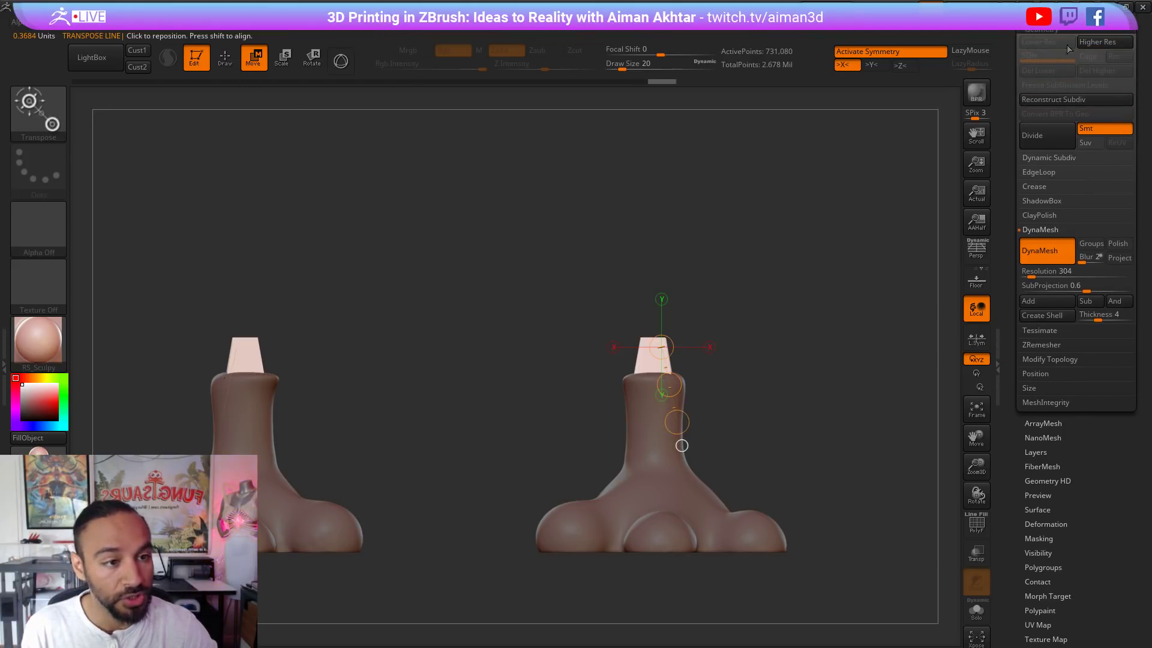
left_click_drag(1069, 16, 1069, 53)
left_click(1070, 50)
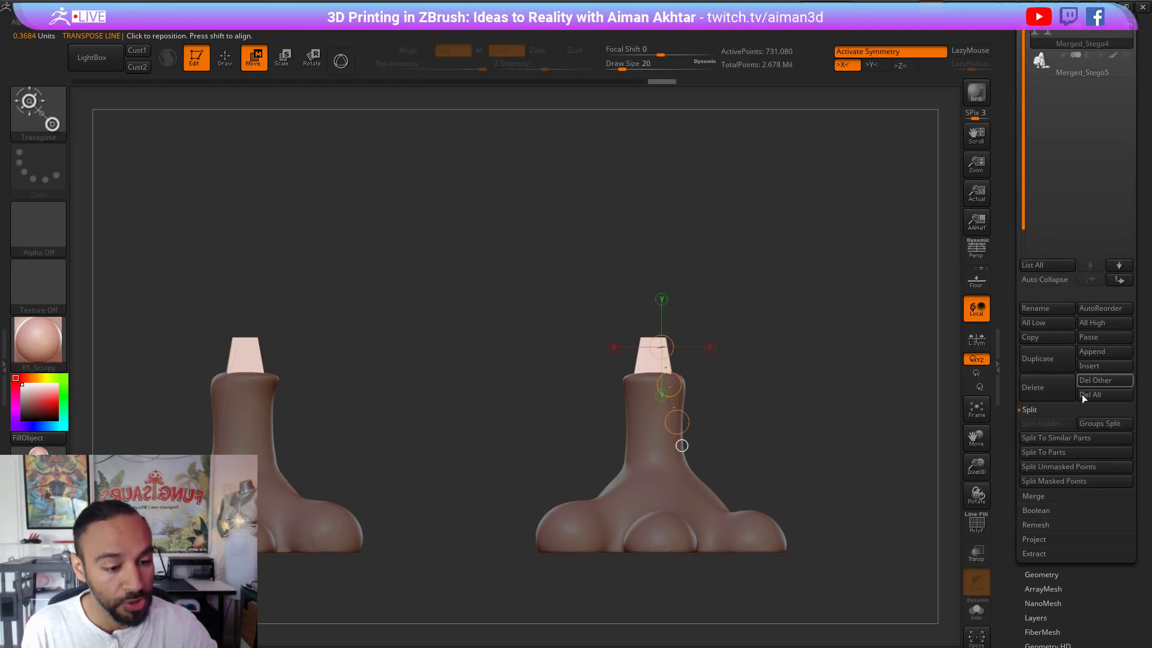
left_click(1064, 466)
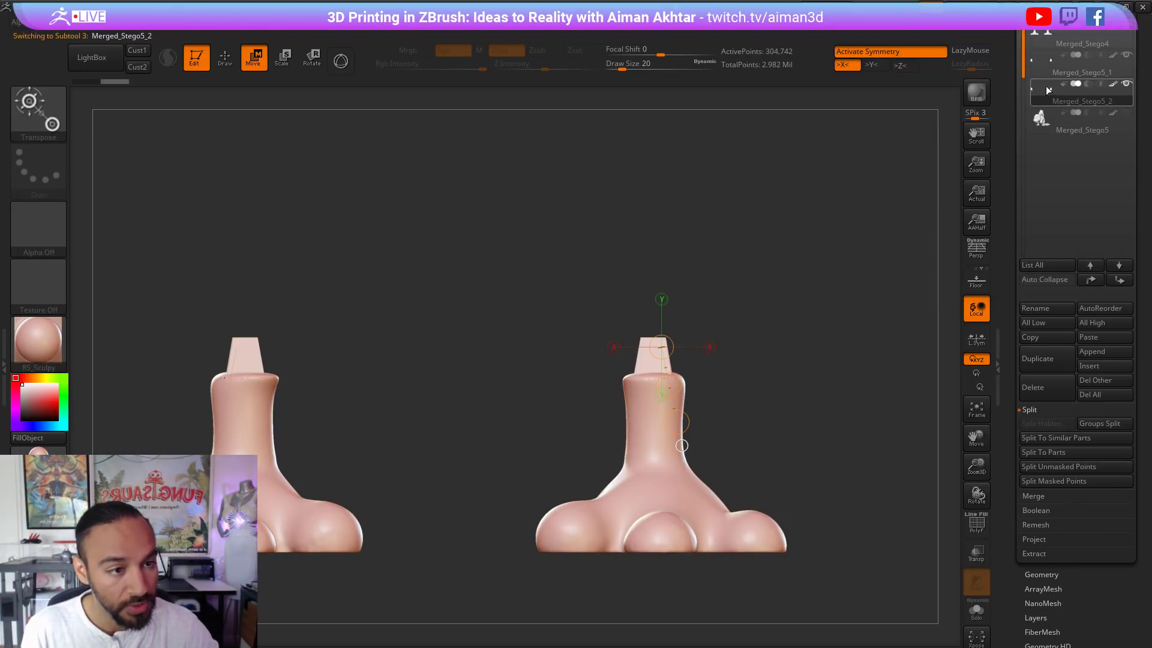
Step: Rename the duplicated key subtool, Merged_Stego5_2, as Cutter
left_click(1048, 308)
type("Cutter")
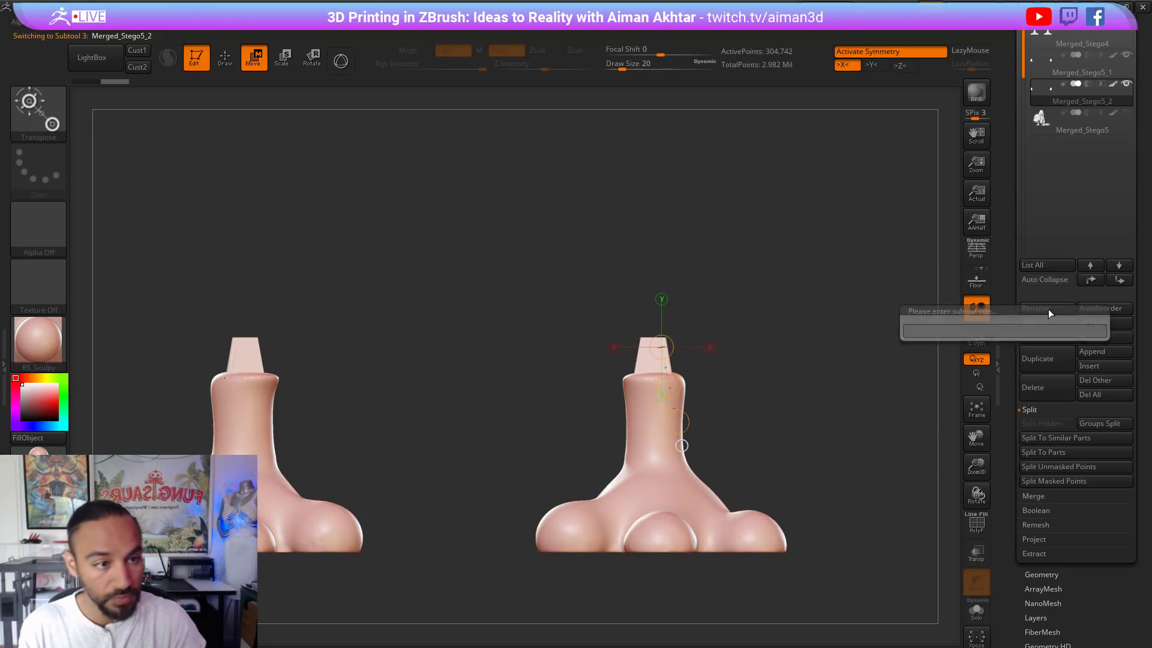
key("Return")
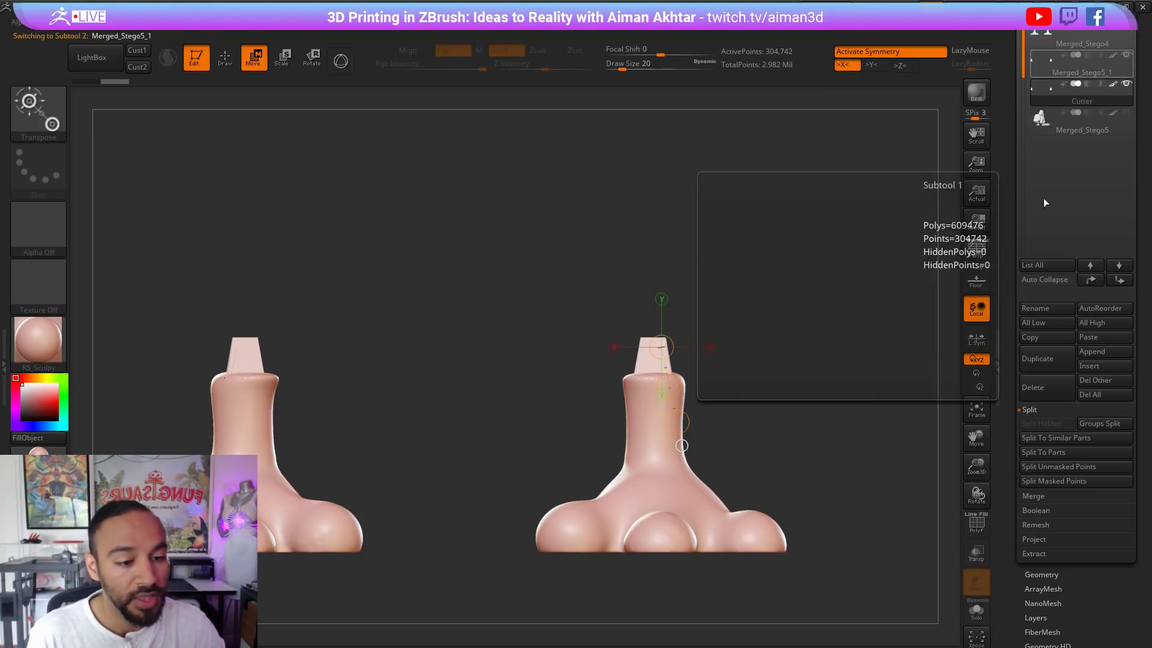
Step: Rename the Merged_Stego5_1 subtool as Key
left_click(1035, 307)
type("J")
key("BackSpace")
type("Ker")
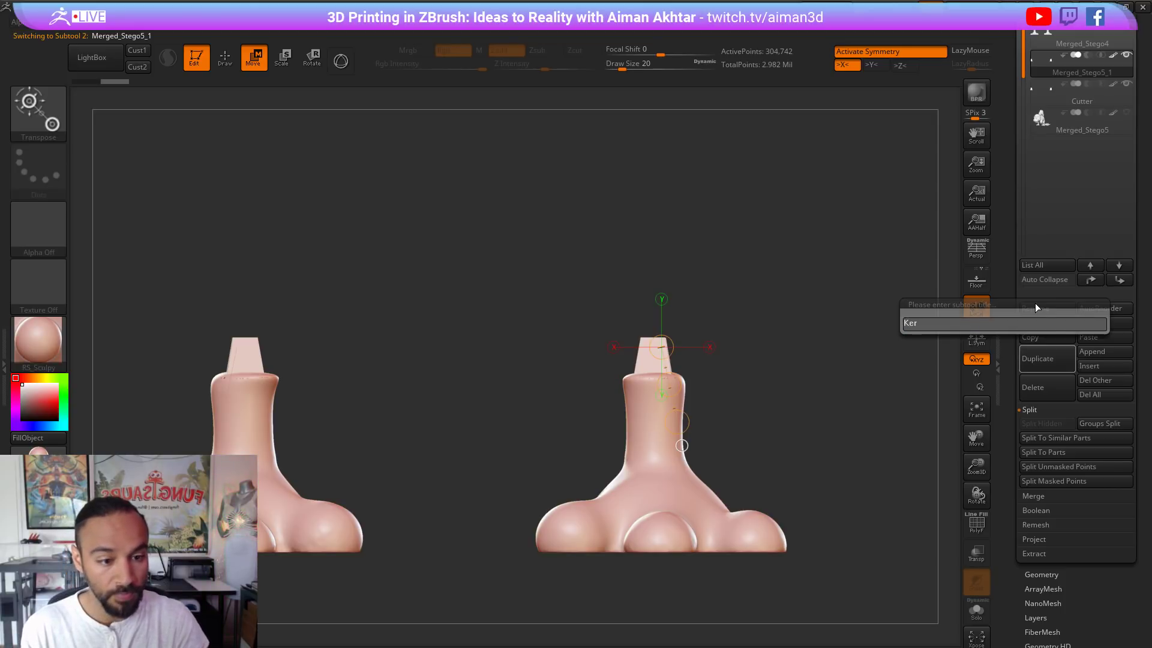
key("BackSpace")
type("y")
key("Return")
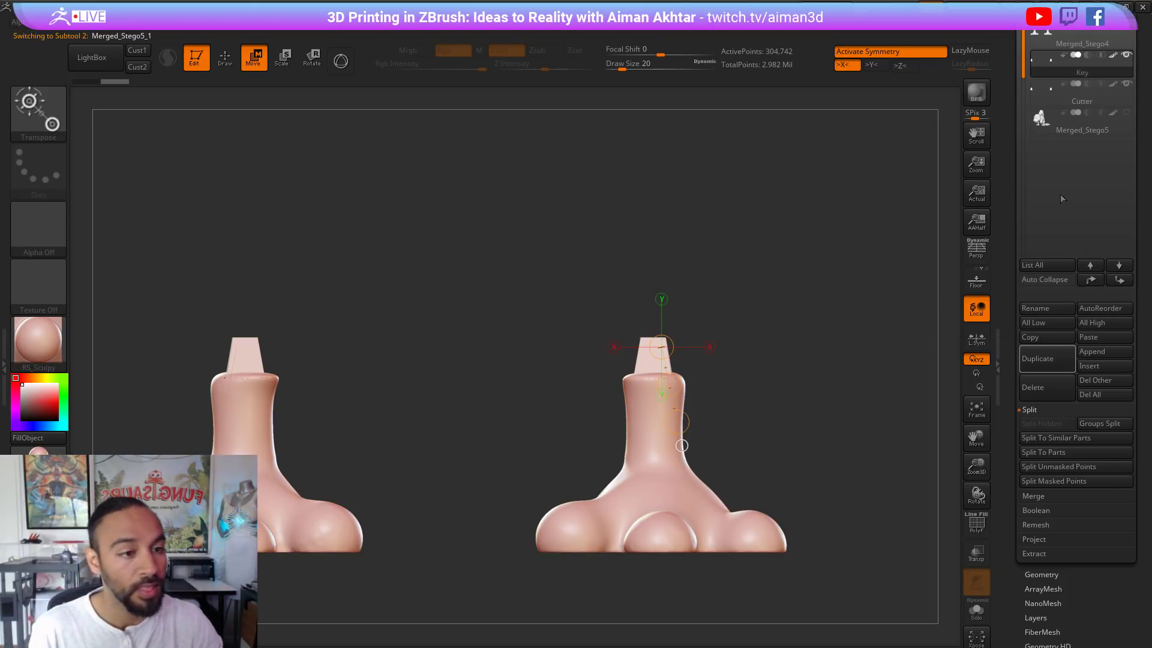
Step: Hide the Key subtool and re-DynaMesh the Cutter subtool at resolution 1016
left_click(1037, 95)
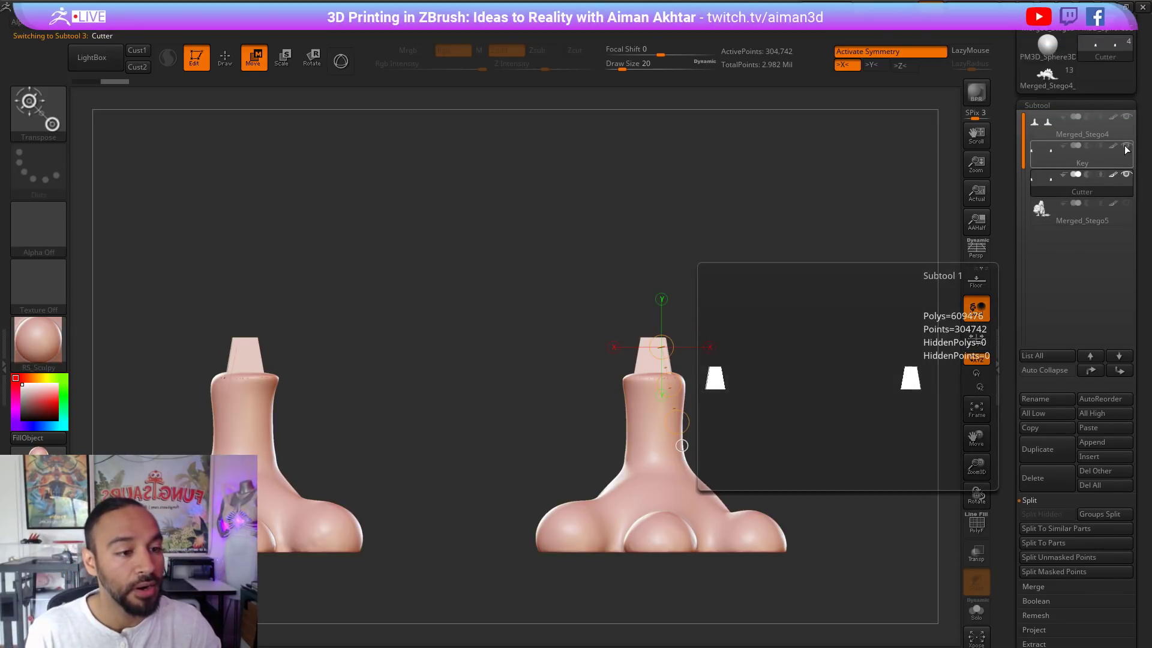
right_click_drag(820, 359, 815, 396, "ctrl")
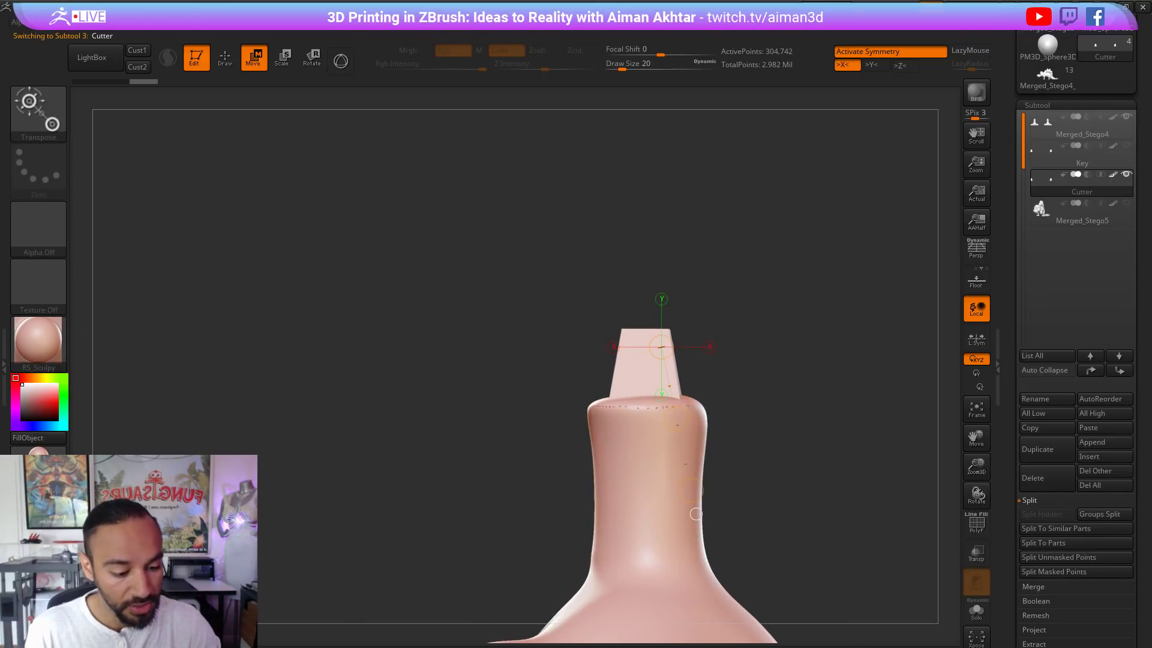
left_click(1036, 105)
left_click(1041, 120)
left_click_drag(893, 358, 866, 408, "ctrl")
right_click_drag(824, 406, 817, 457, "ctrl")
key("ctrl+z")
left_click(1049, 365)
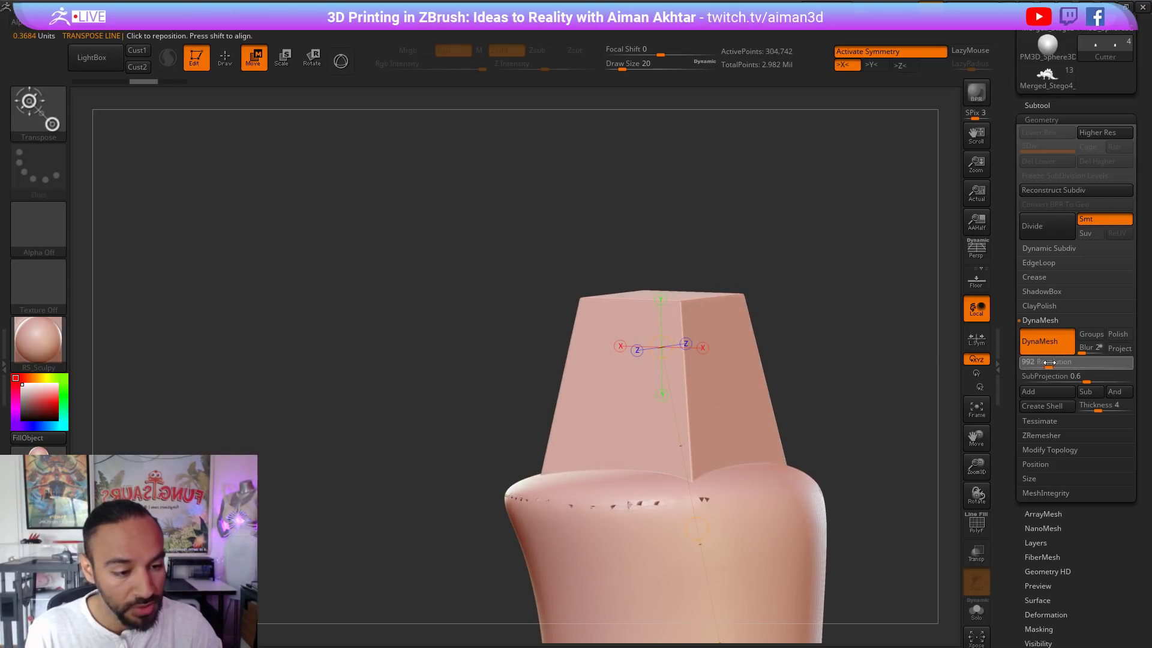
left_click_drag(781, 328, 783, 323, "ctrl")
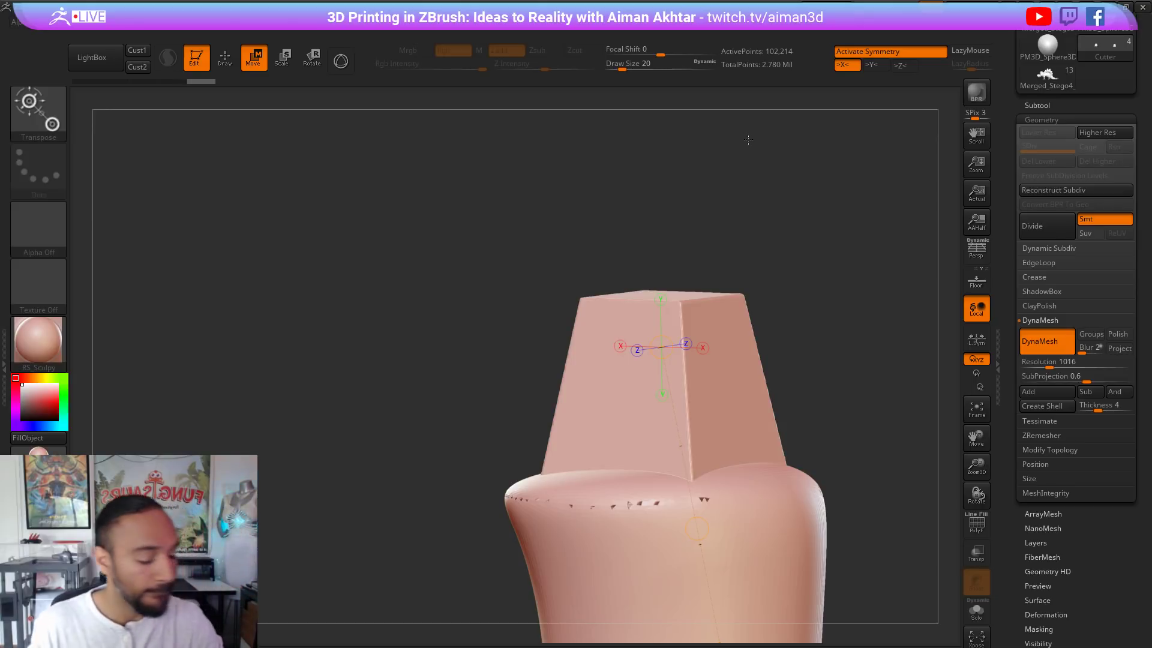
Step: Enlarge the Cutter slightly on all axes with the Inflate deformation and re-DynaMesh it
left_click(233, 63)
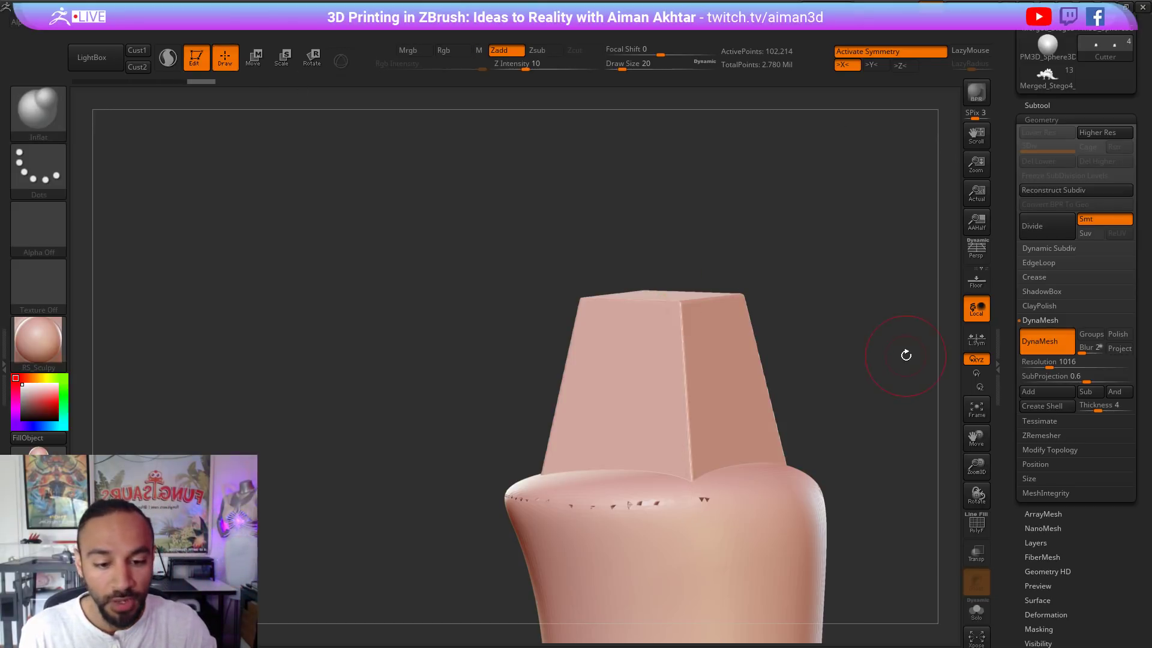
left_click_drag(905, 352, 750, 370)
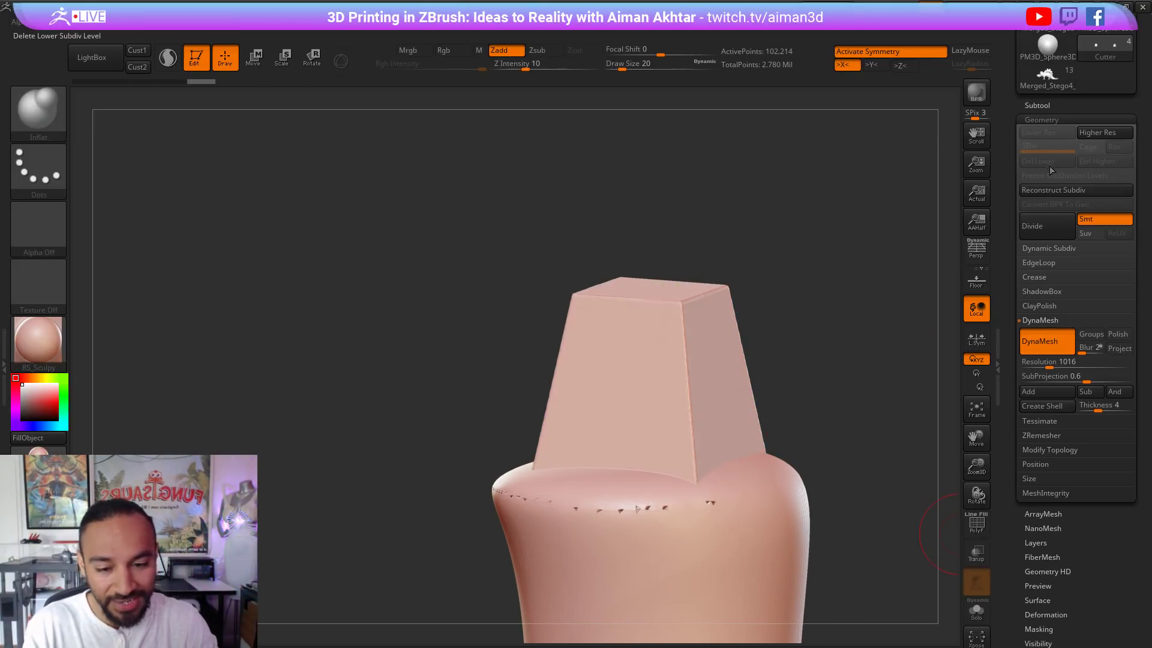
scroll(1062, 558, "down", 2)
left_click(1046, 600)
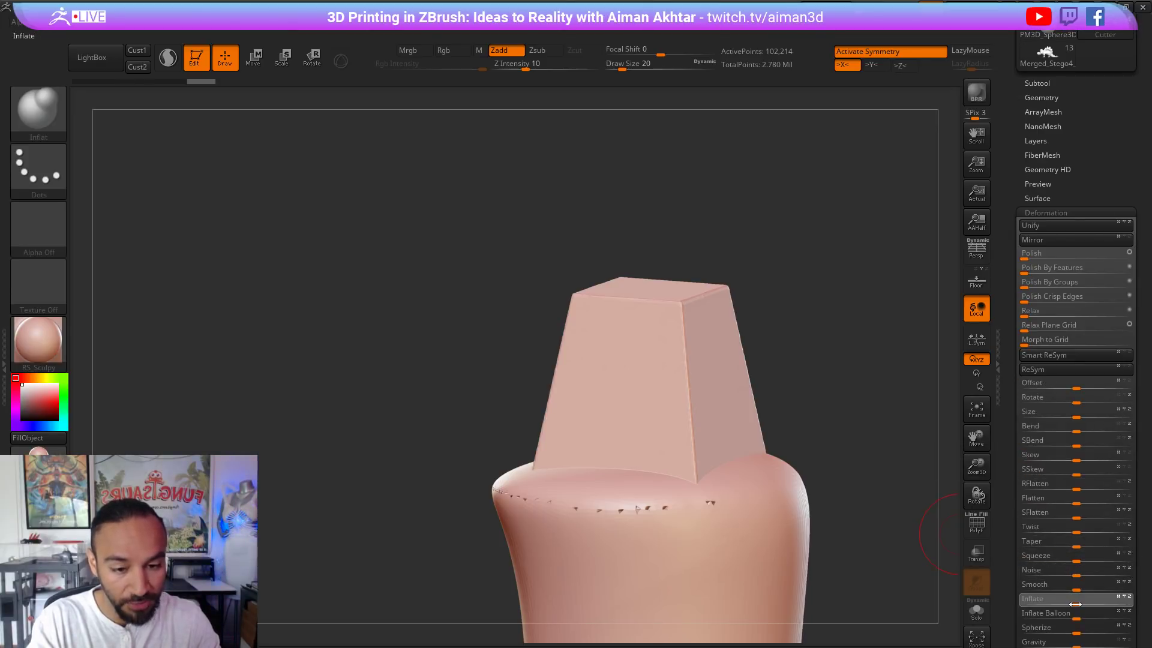
left_click_drag(1079, 603, 1072, 593)
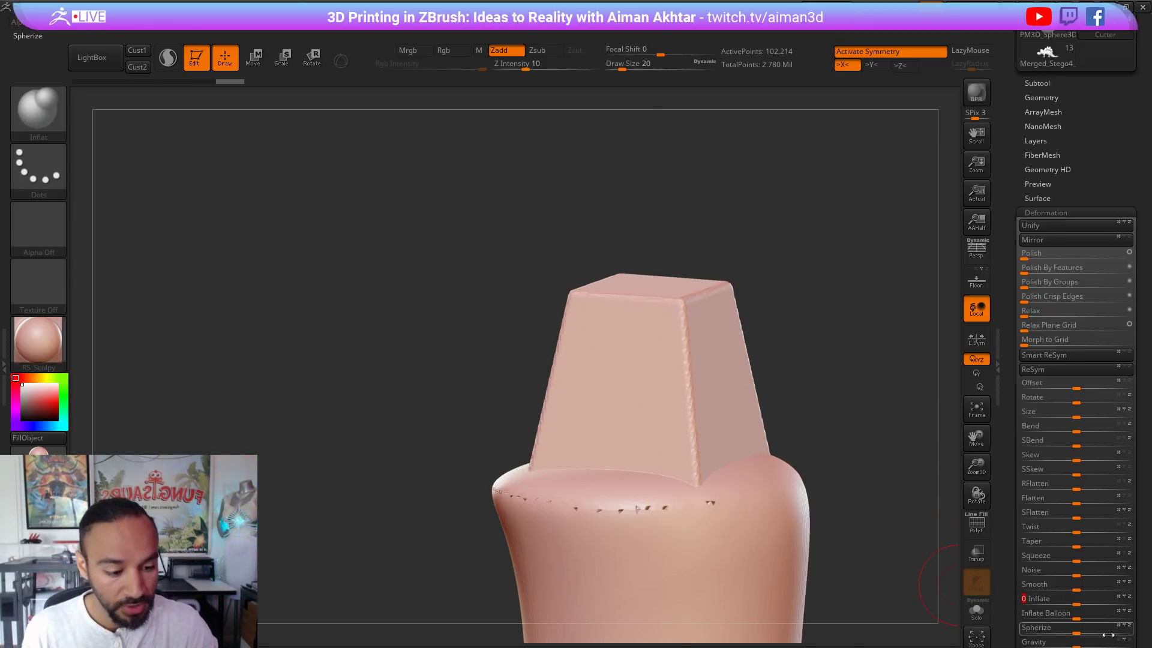
key("ctrl")
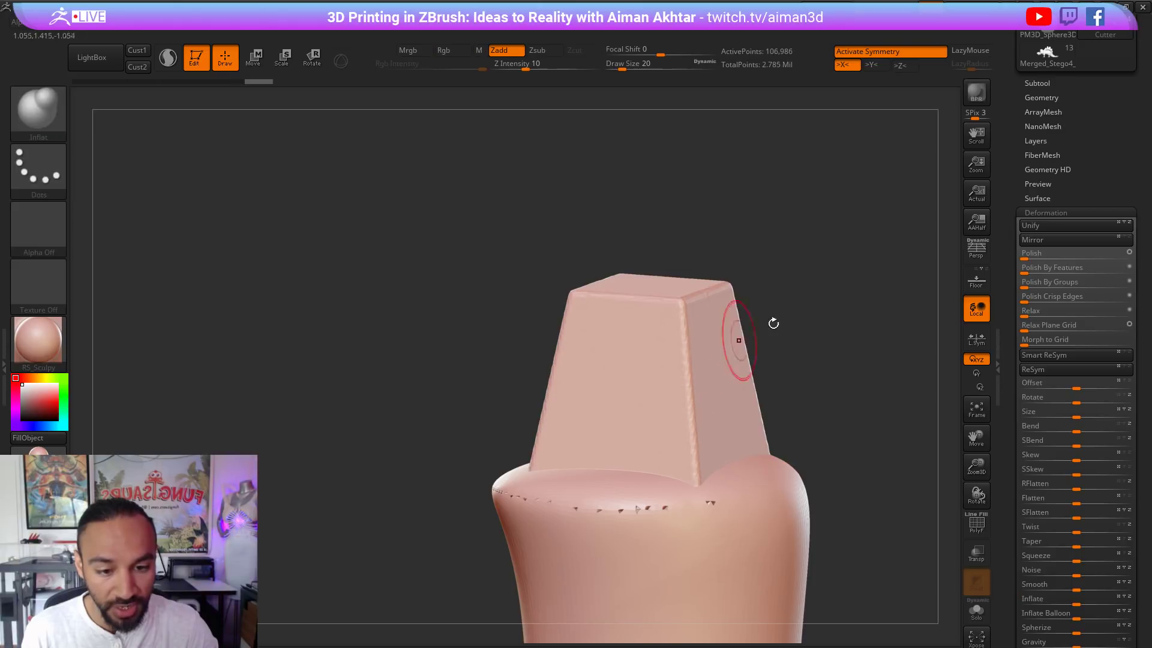
left_click(1056, 82)
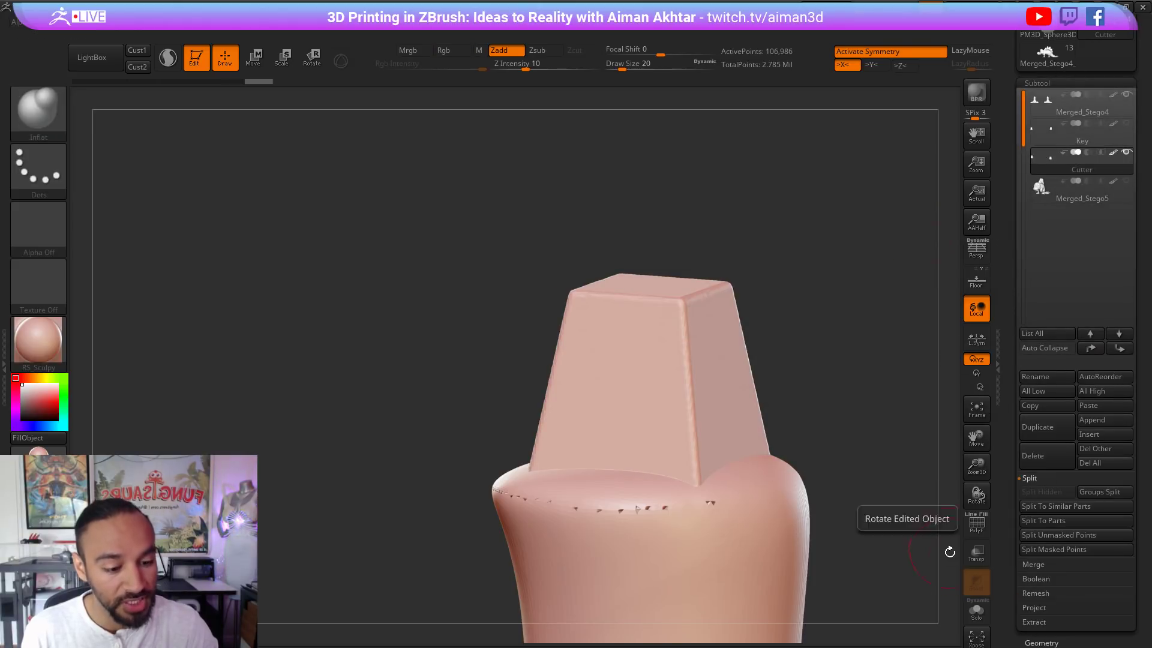
Step: Turn on transparency, select the Key subtool and examine the clearance between the Key and the Cutter around it
left_click(967, 558)
left_click(1044, 138)
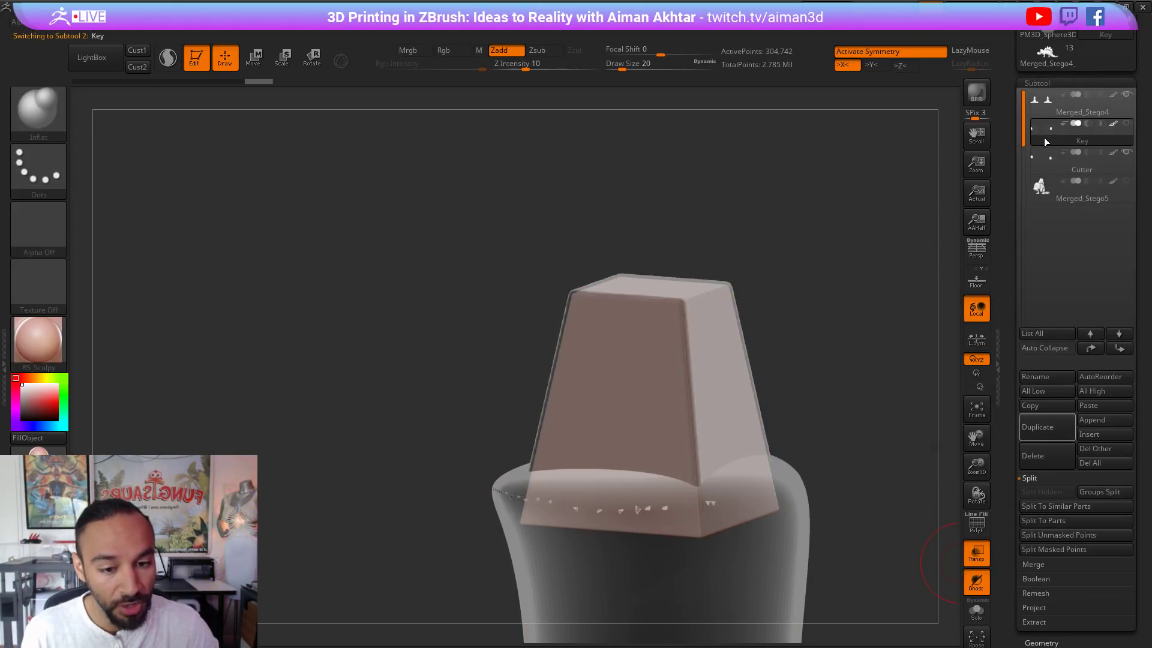
left_click_drag(790, 271, 842, 275)
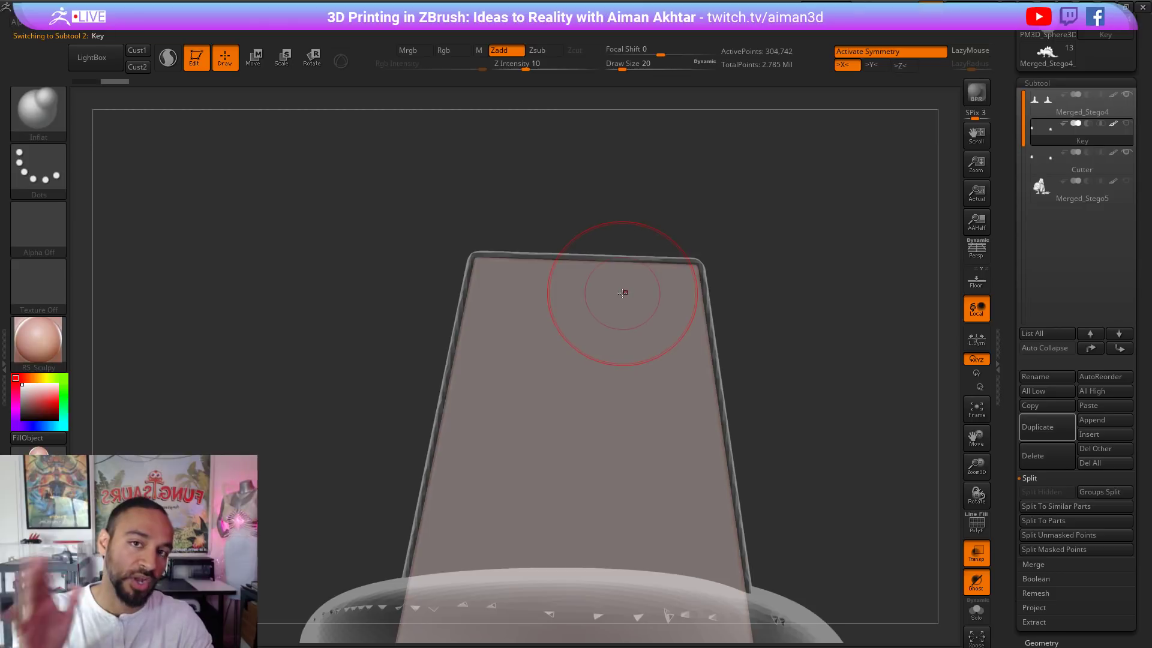
mouse_move(759, 380)
left_mouse_down("alt")
mouse_move(715, 378)
mouse_move(744, 388)
left_mouse_up("alt")
Step: Set the Cutter subtool to Boolean subtraction and duplicate it
left_click(1048, 162)
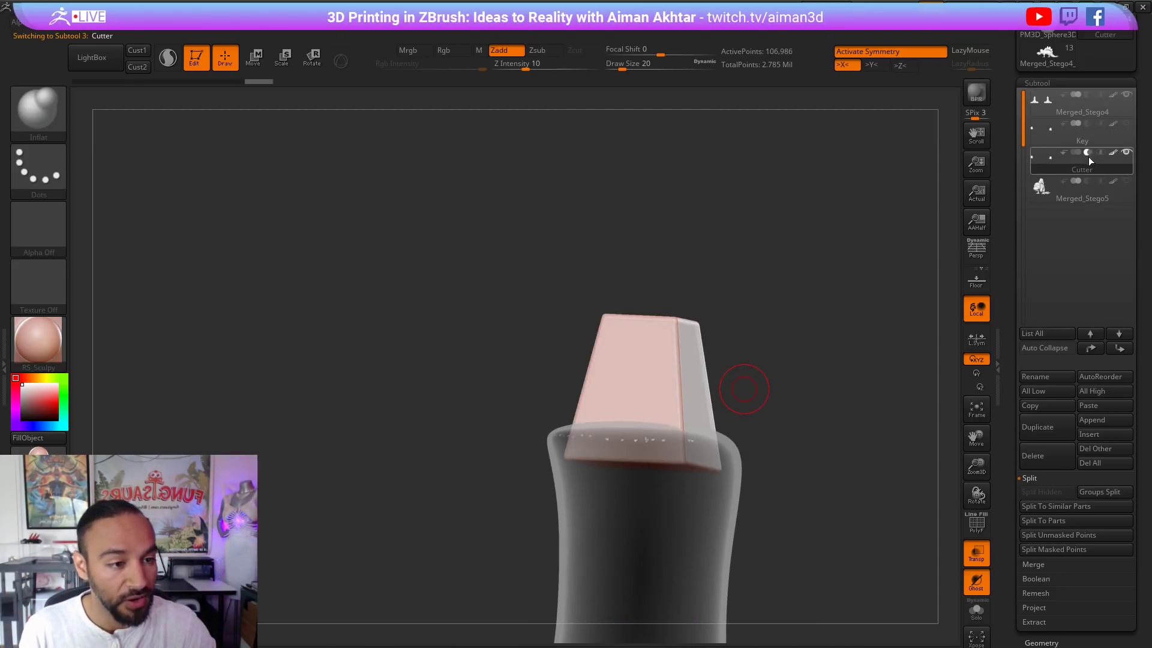
mouse_move(1083, 153)
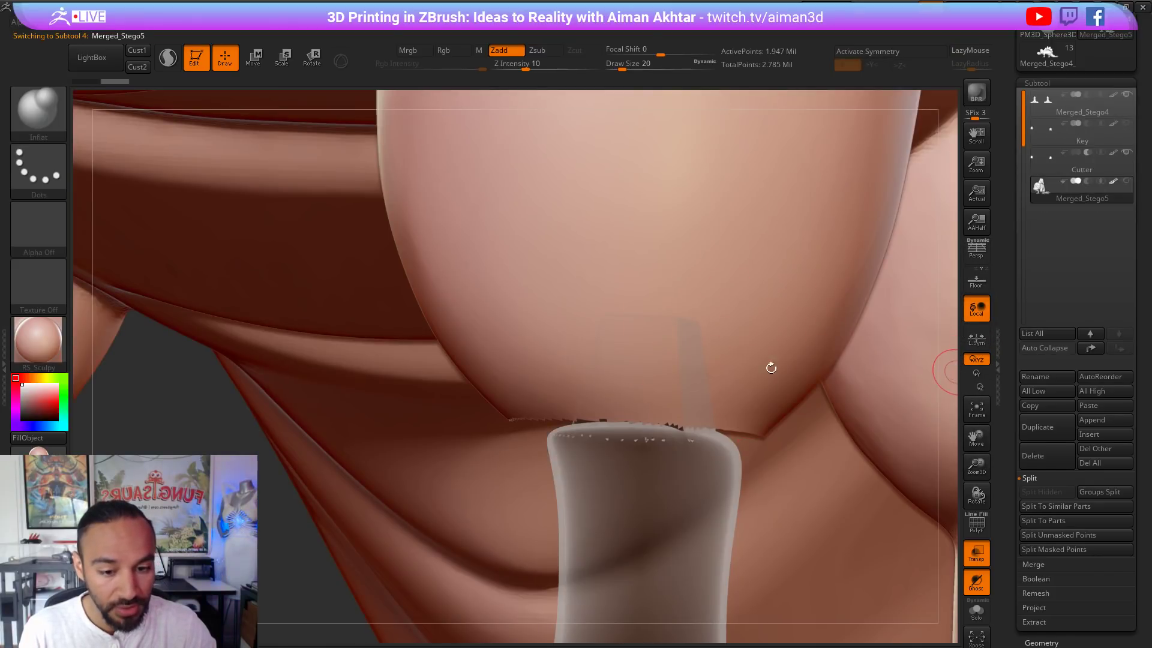
key("f")
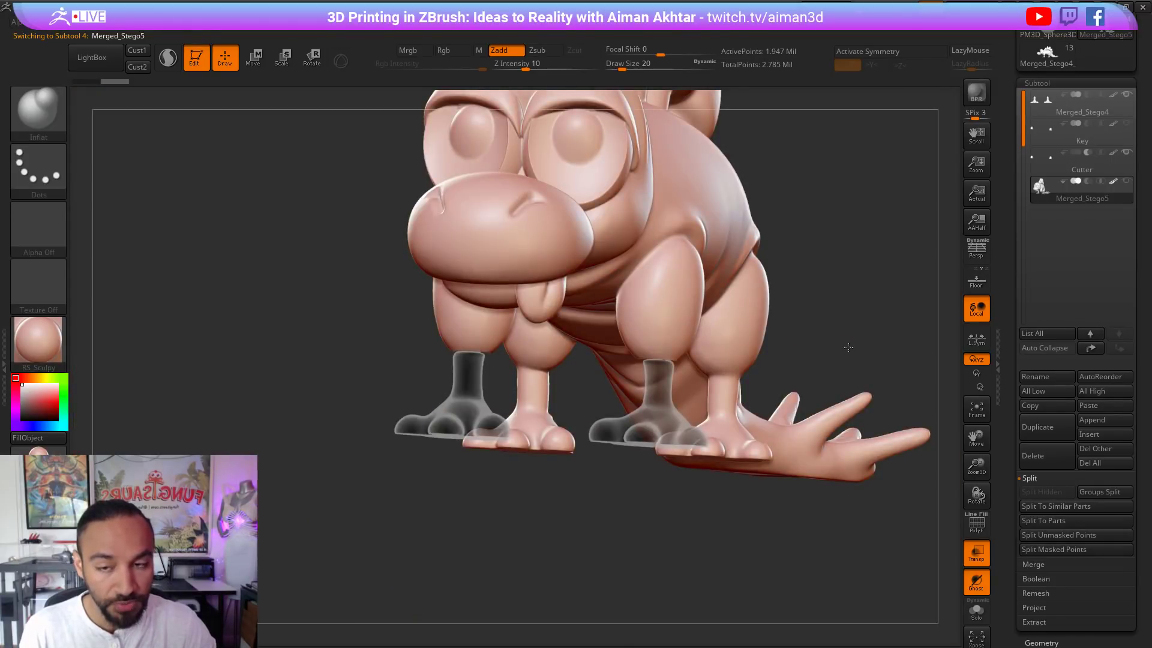
left_click_drag(848, 347, 632, 161, "shift")
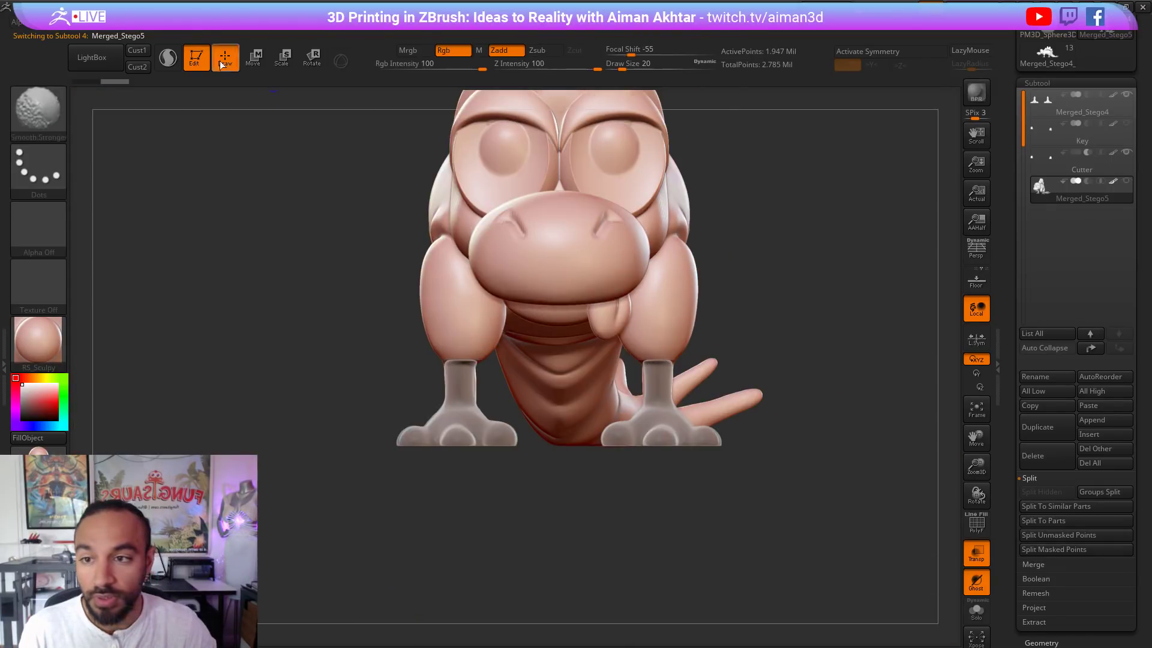
left_click(1051, 169)
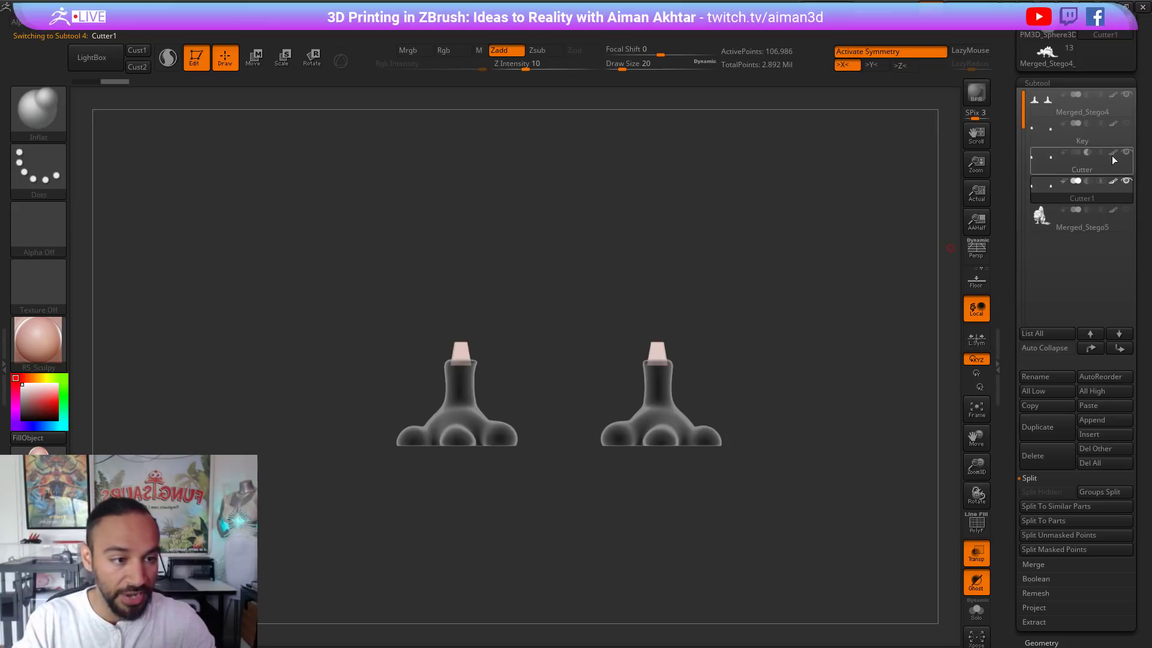
Step: Select the Merged_Stego5 body subtool and switch to the Move brush
left_click(1045, 223)
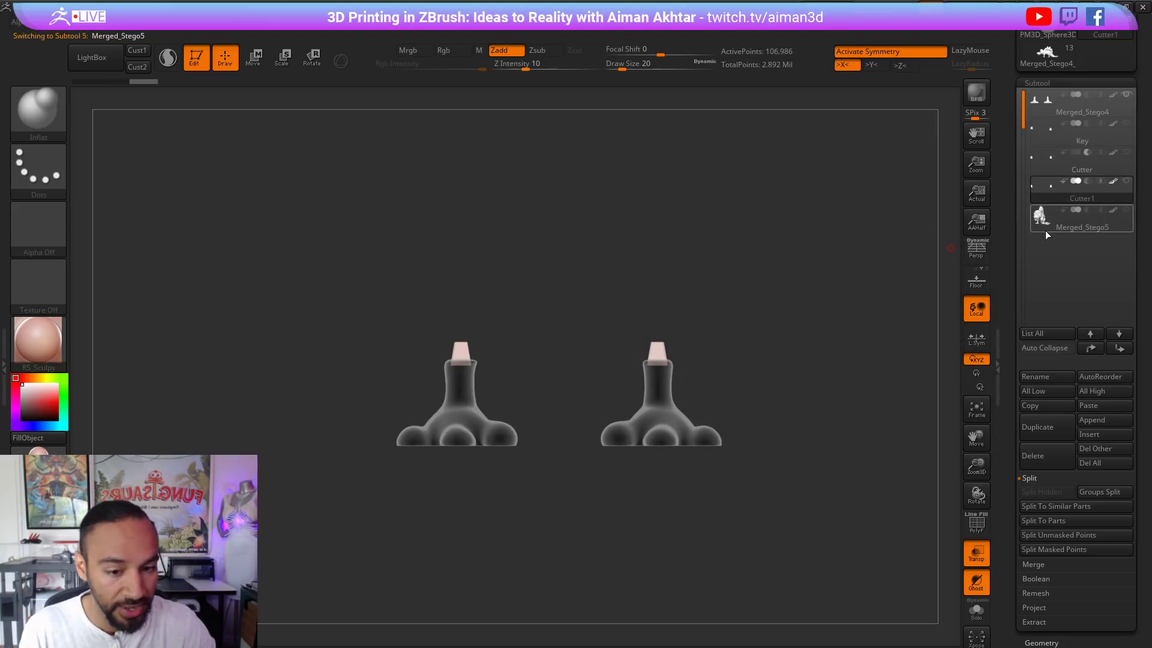
right_click_drag(859, 362, 867, 374, "ctrl")
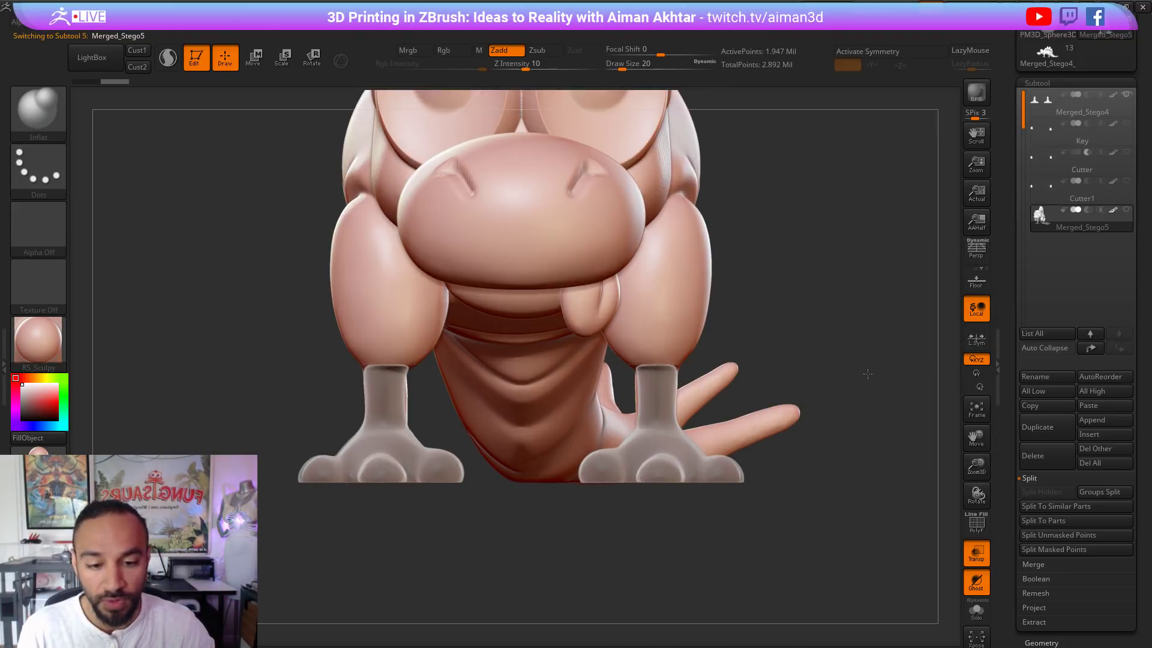
key("b")
key("m")
key("v")
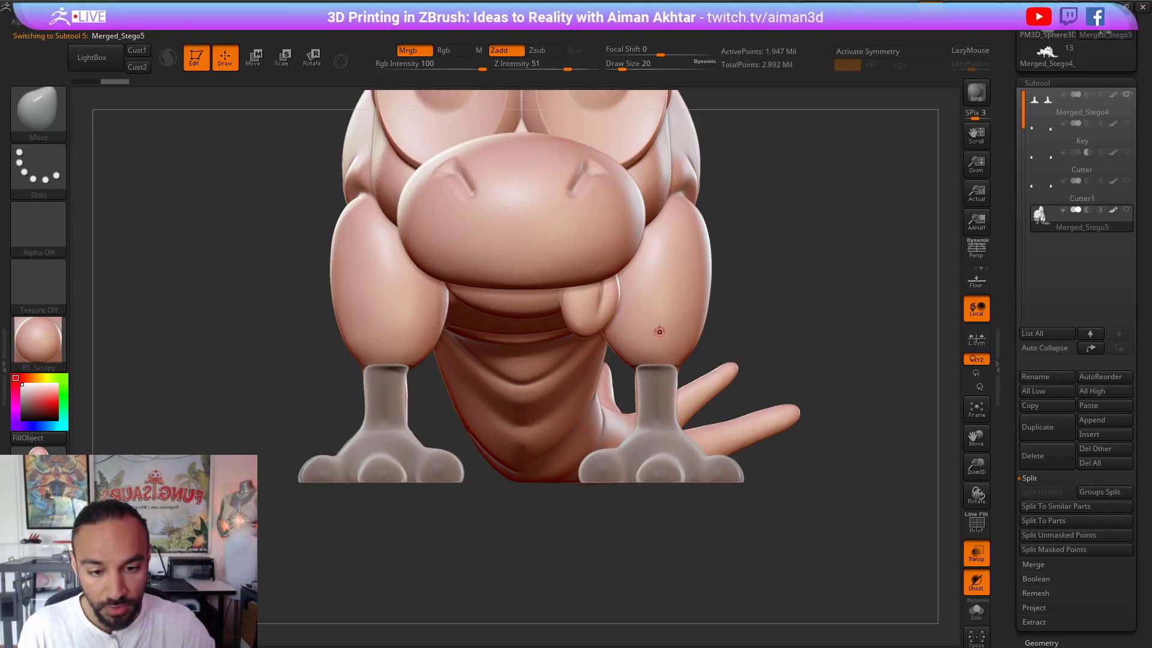
Step: Turn off transparency, isolate the Merged_Stego5 body and close its open front leg ends with DynaMesh at resolution 304
left_click(980, 561)
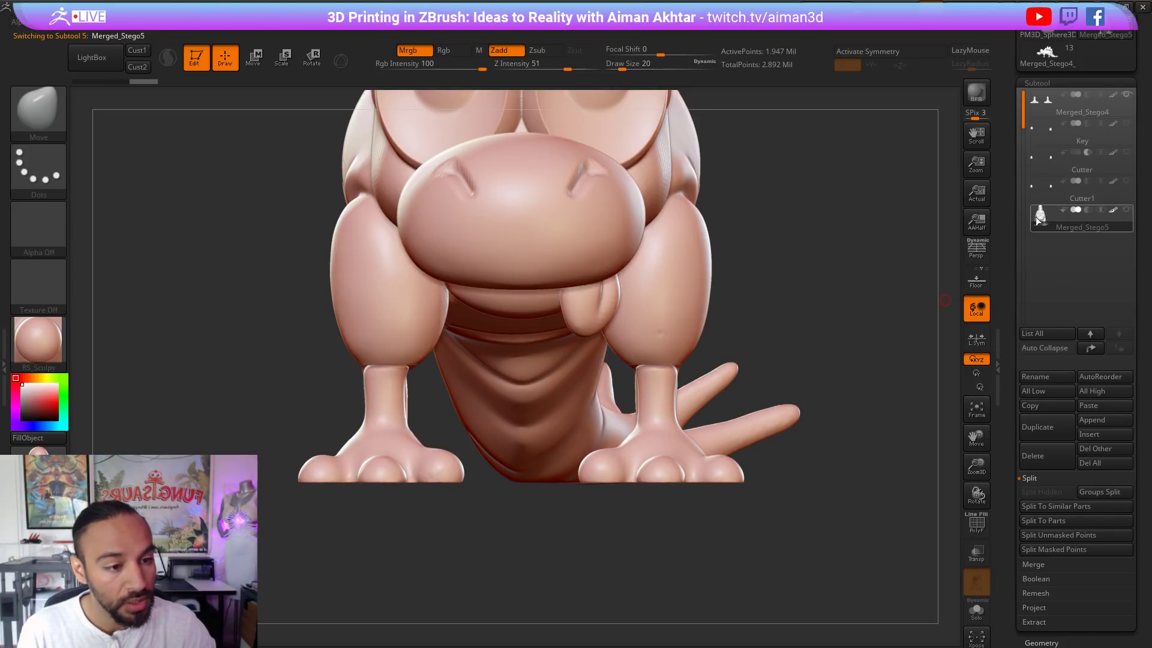
left_click(974, 610)
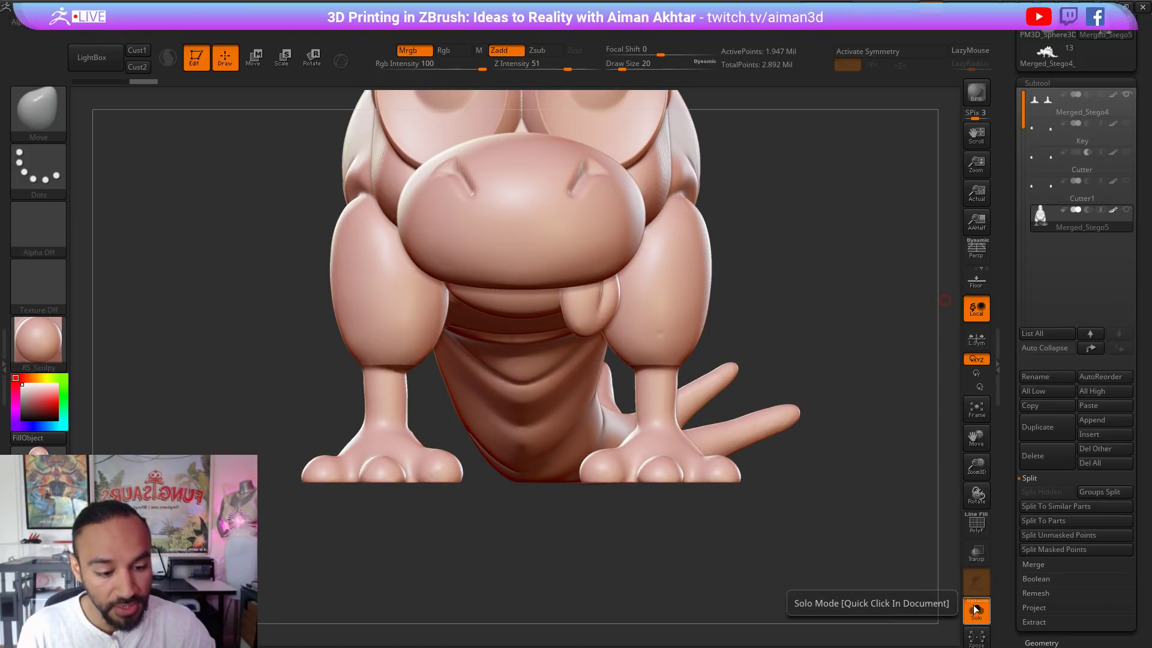
mouse_move(798, 497)
right_mouse_down()
mouse_move(744, 414)
mouse_move(693, 393)
mouse_move(664, 329)
right_mouse_up()
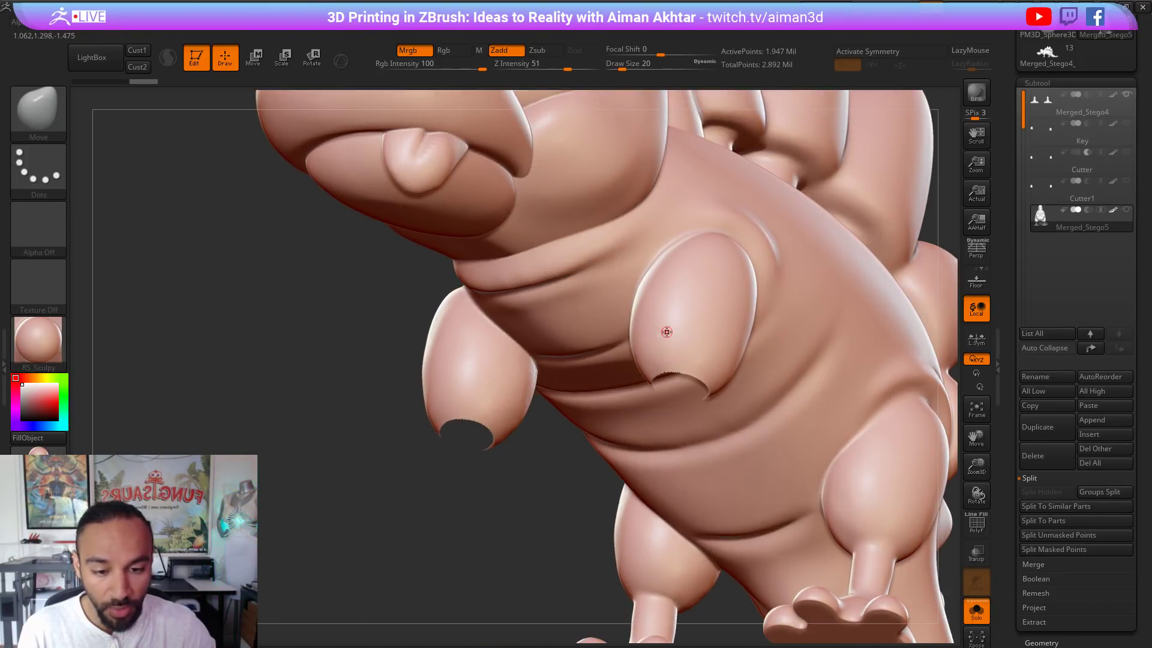
key("shift")
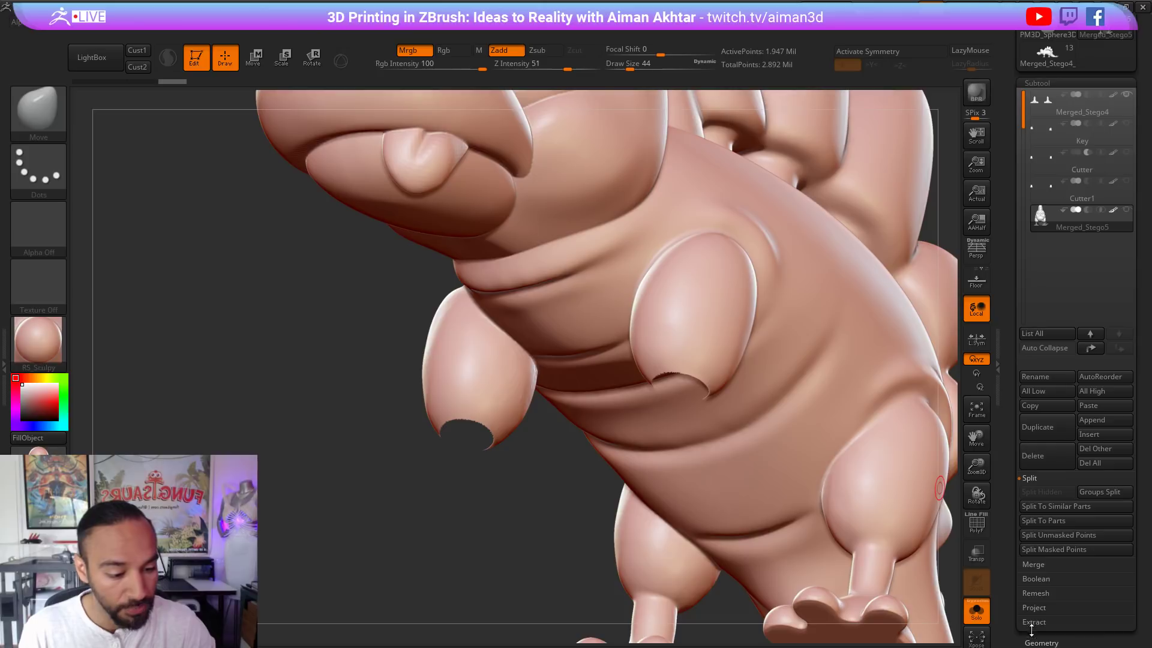
left_click(1041, 642)
key("ctrl+shift")
mouse_move(448, 471)
left_mouse_down("ctrl+shift")
mouse_move(470, 516)
mouse_move(458, 525)
left_mouse_up("ctrl+shift")
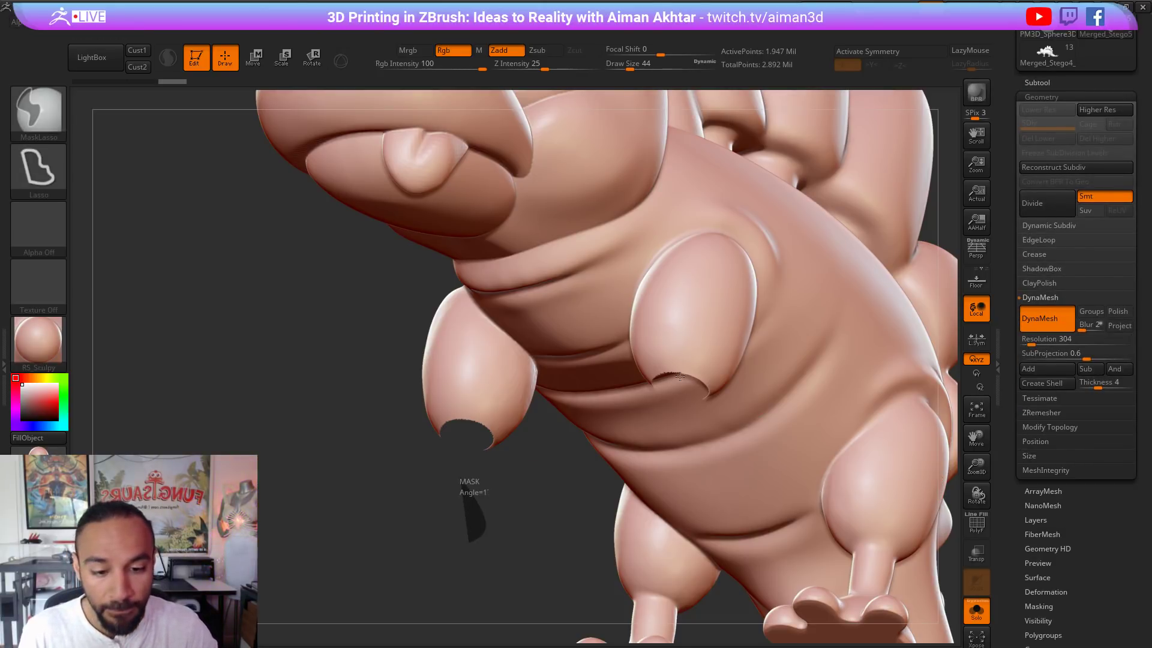
Step: Activate X symmetry and smooth the flat ends of both front legs with the brush at Draw Size 149
key("s")
mouse_move(690, 363)
left_mouse_down()
mouse_move(701, 361)
mouse_move(676, 382)
mouse_move(690, 390)
left_mouse_up()
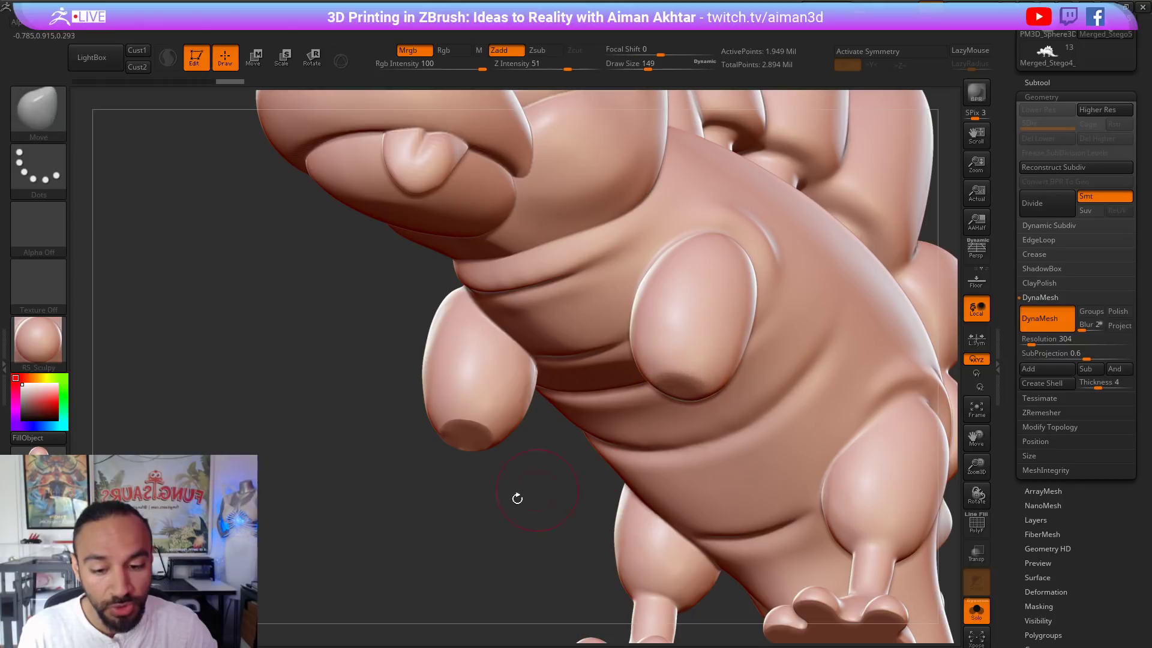
left_click_drag(522, 495, 630, 444)
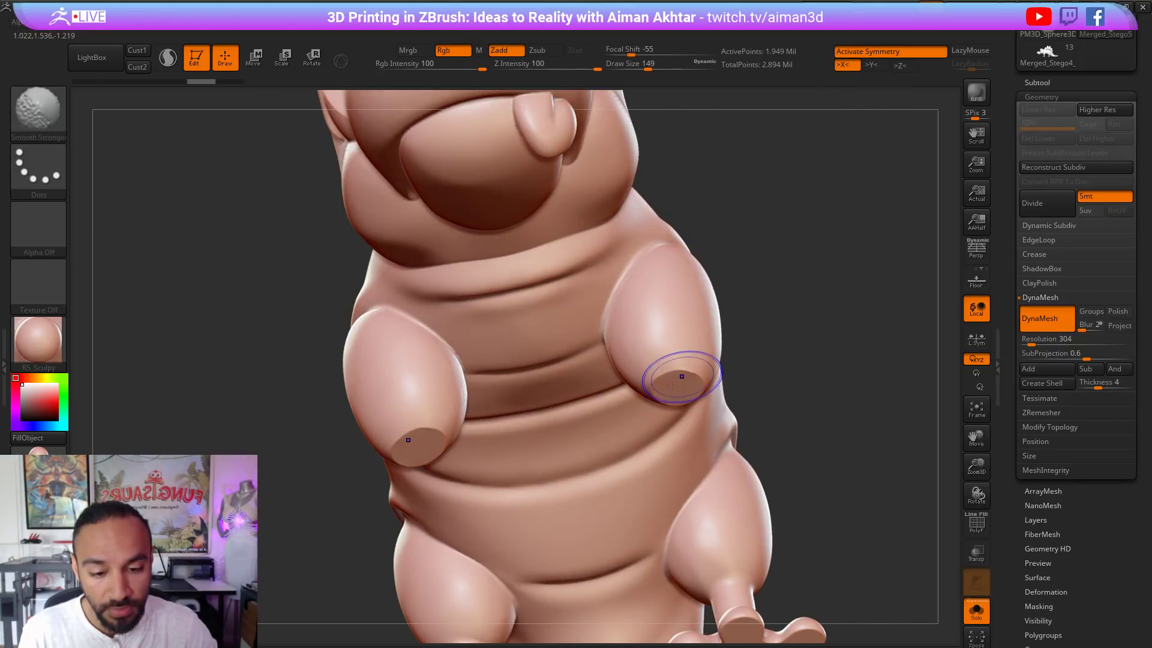
left_click_drag(680, 378, 682, 390, "shift")
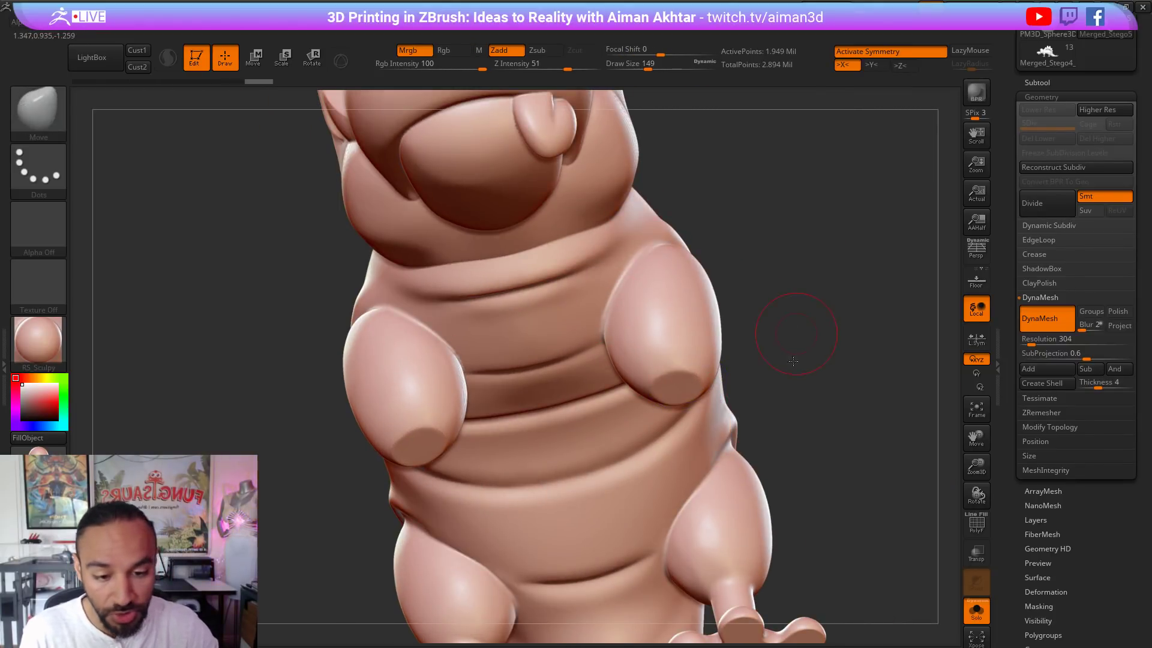
Step: Adjust the lower ends of the front legs symmetrically with the Move brush at Draw Size 445
left_click_drag(793, 360, 780, 376)
key("s")
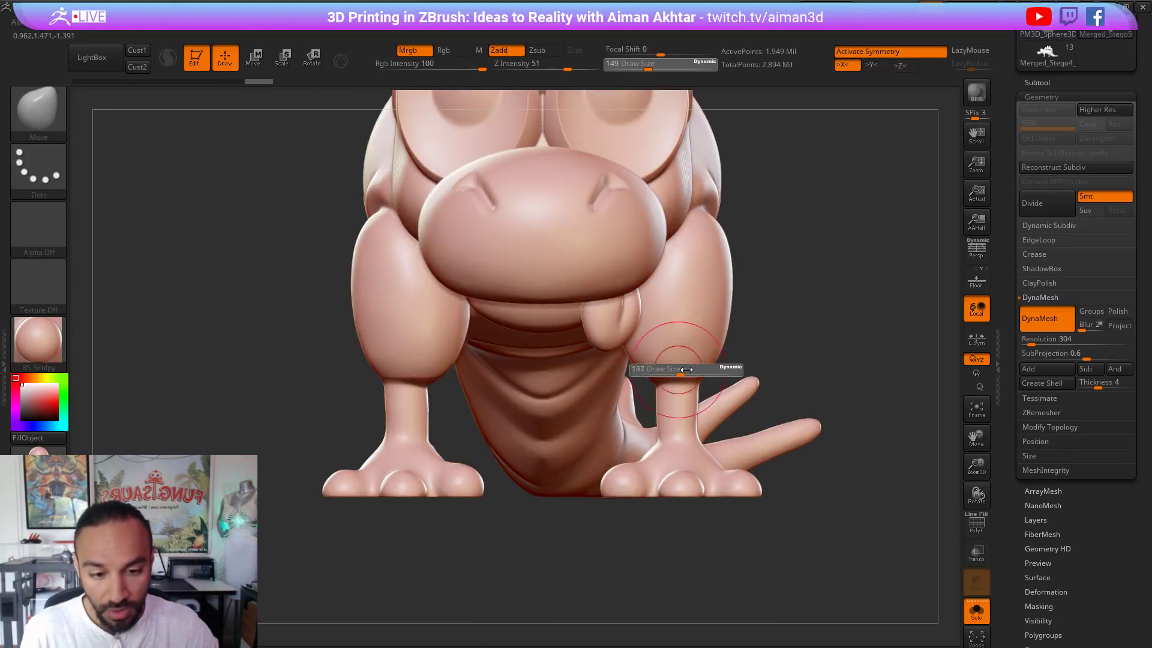
left_click_drag(673, 373, 704, 374)
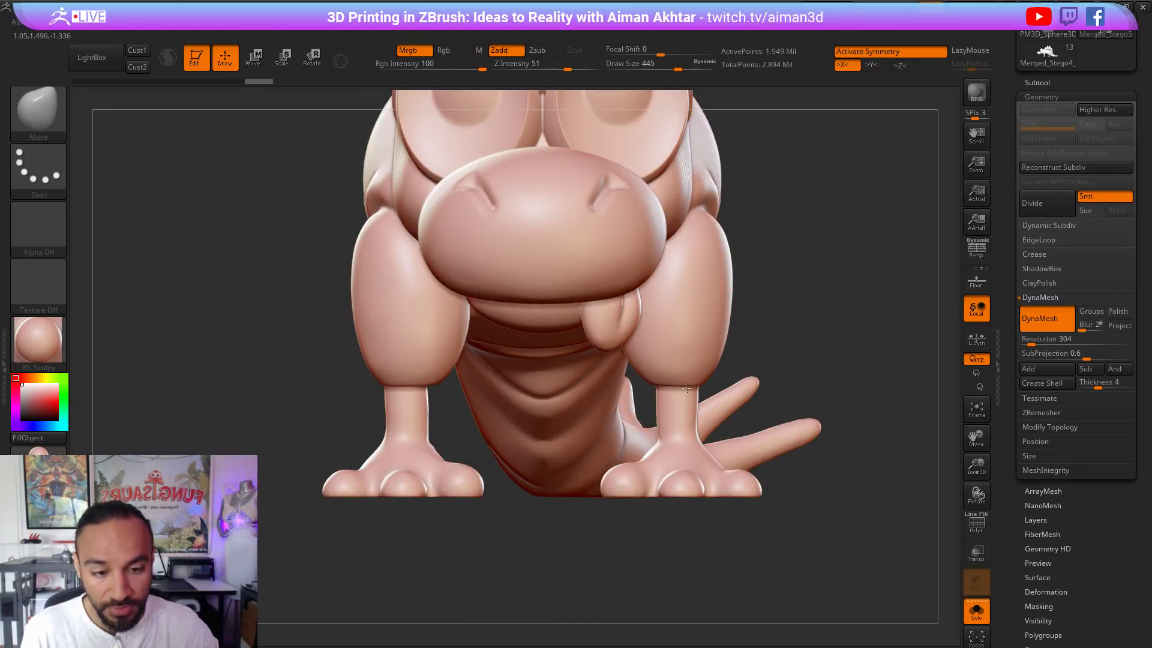
left_click(1036, 82)
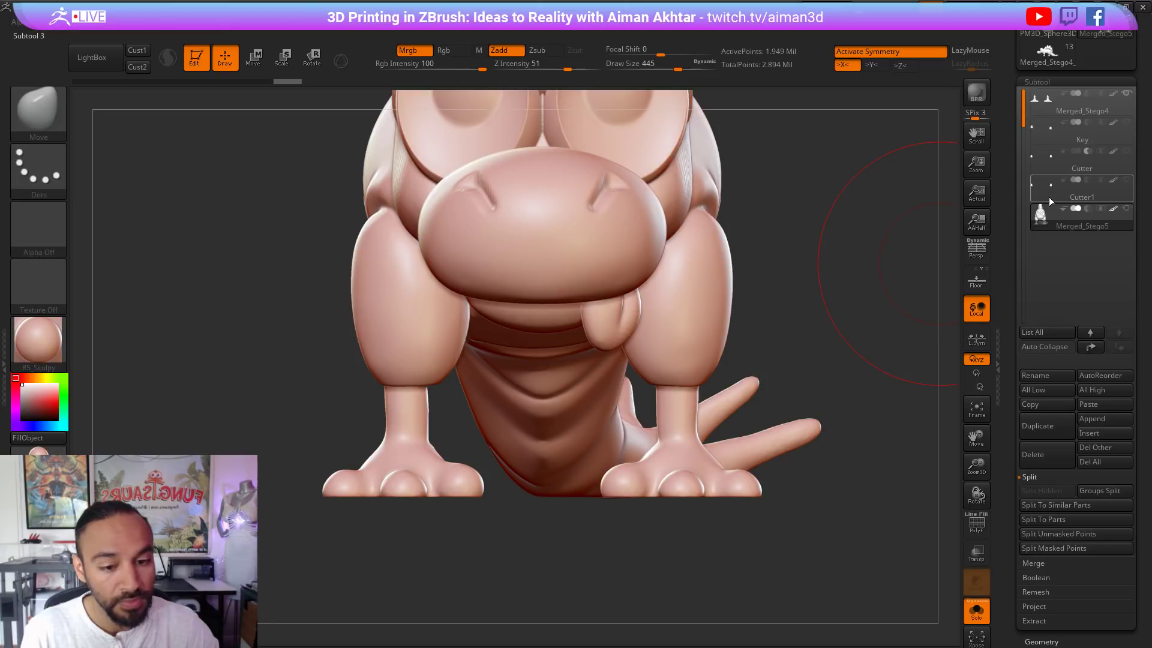
mouse_move(1124, 187)
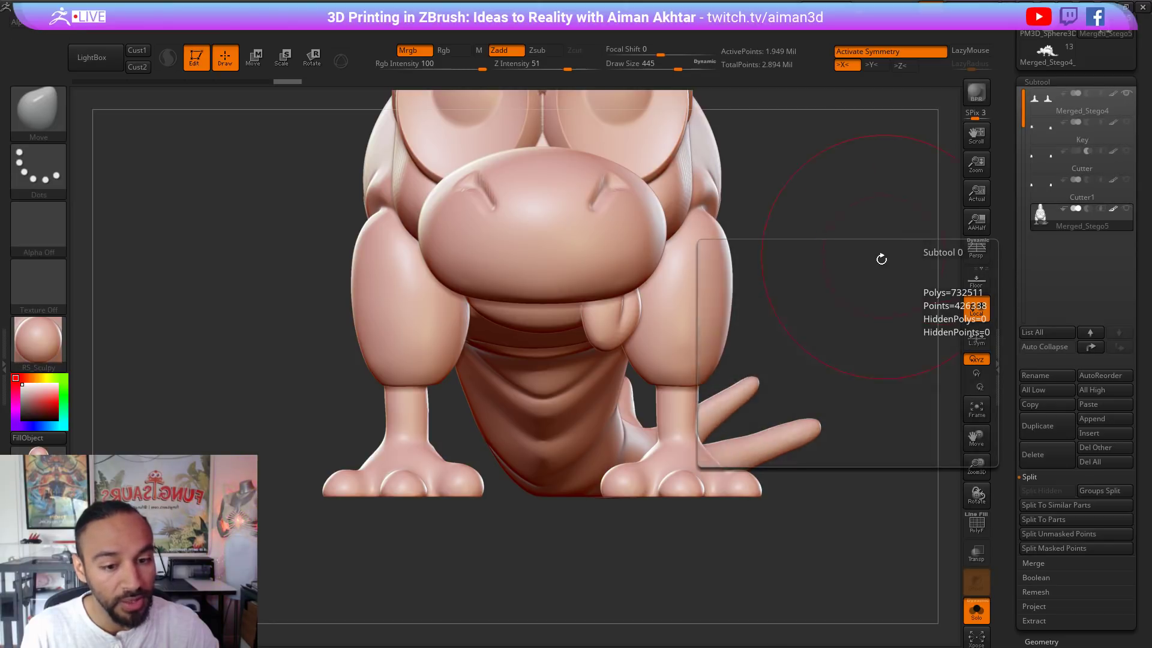
left_click_drag(880, 258, 820, 262)
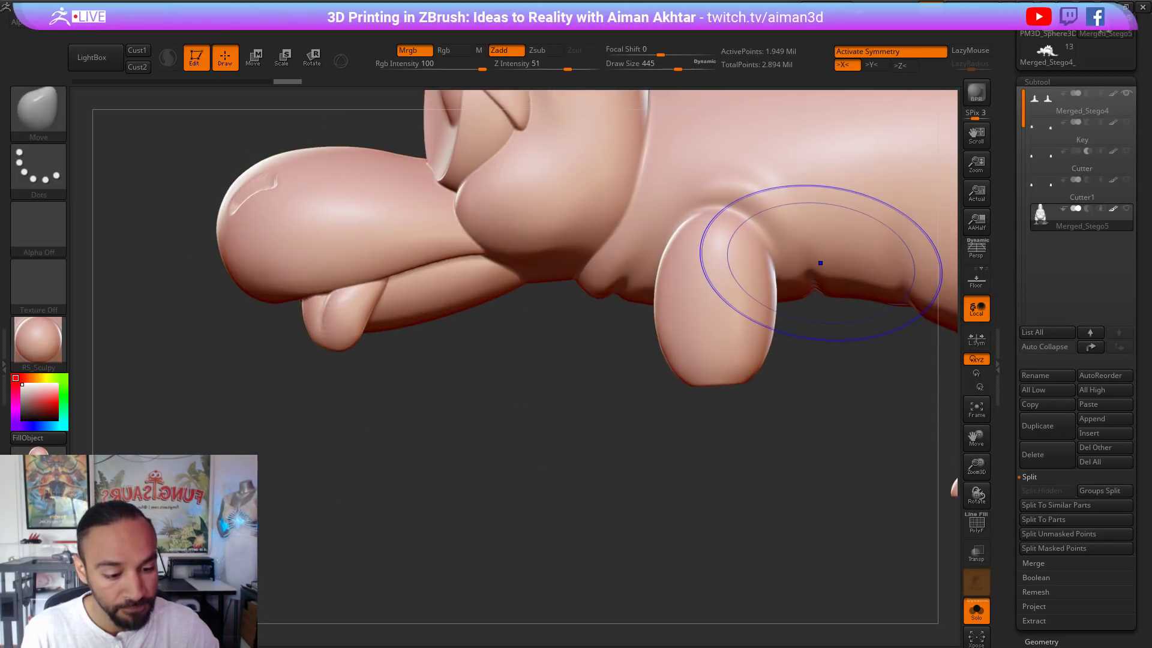
Step: Show the feet again and refine the lower front legs around the ankles with the Move brush at Draw Size 344
left_click(976, 611)
key("shift")
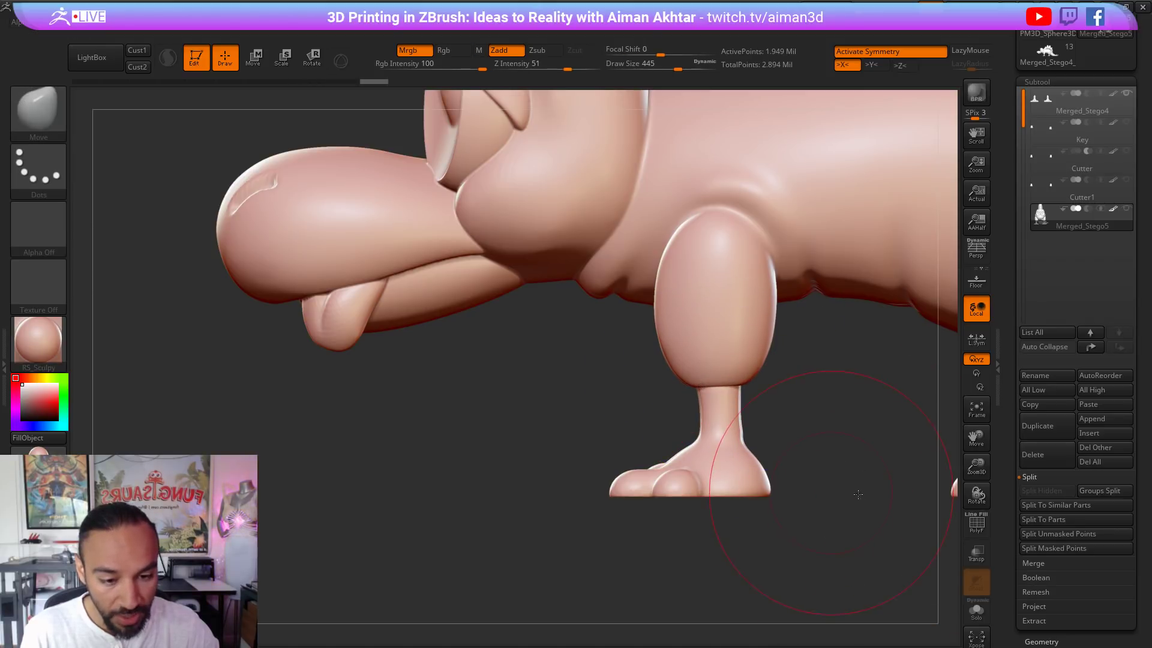
mouse_move(875, 495)
left_mouse_down()
mouse_move(750, 434)
mouse_move(681, 489)
left_mouse_up()
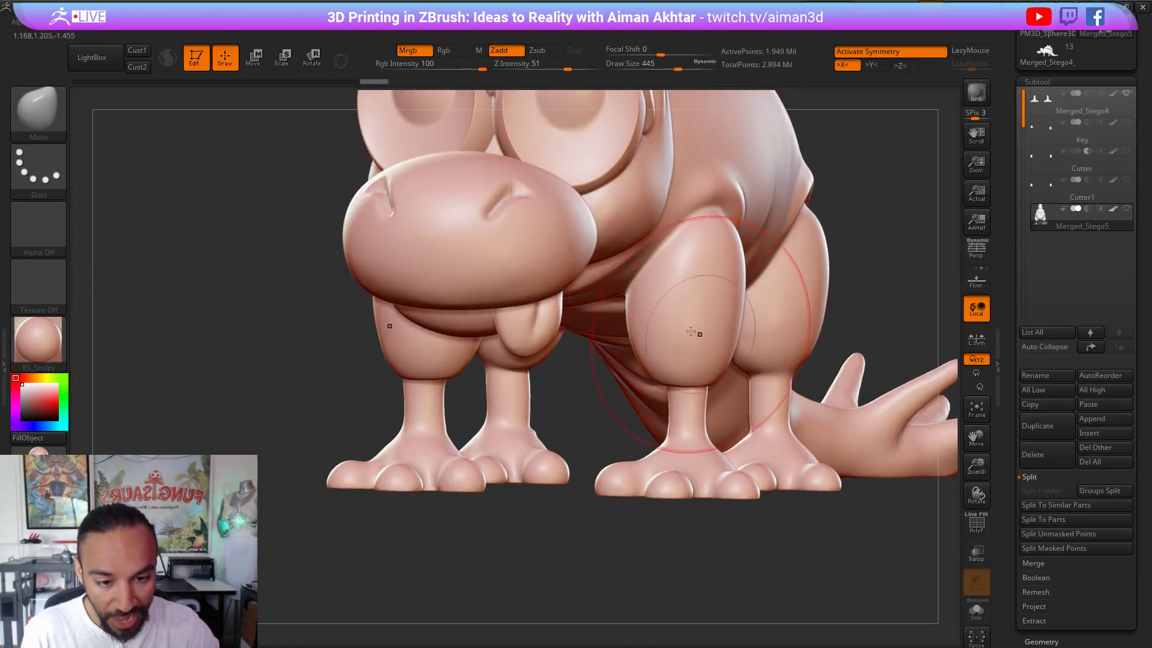
key("s")
left_click_drag(702, 379, 694, 379)
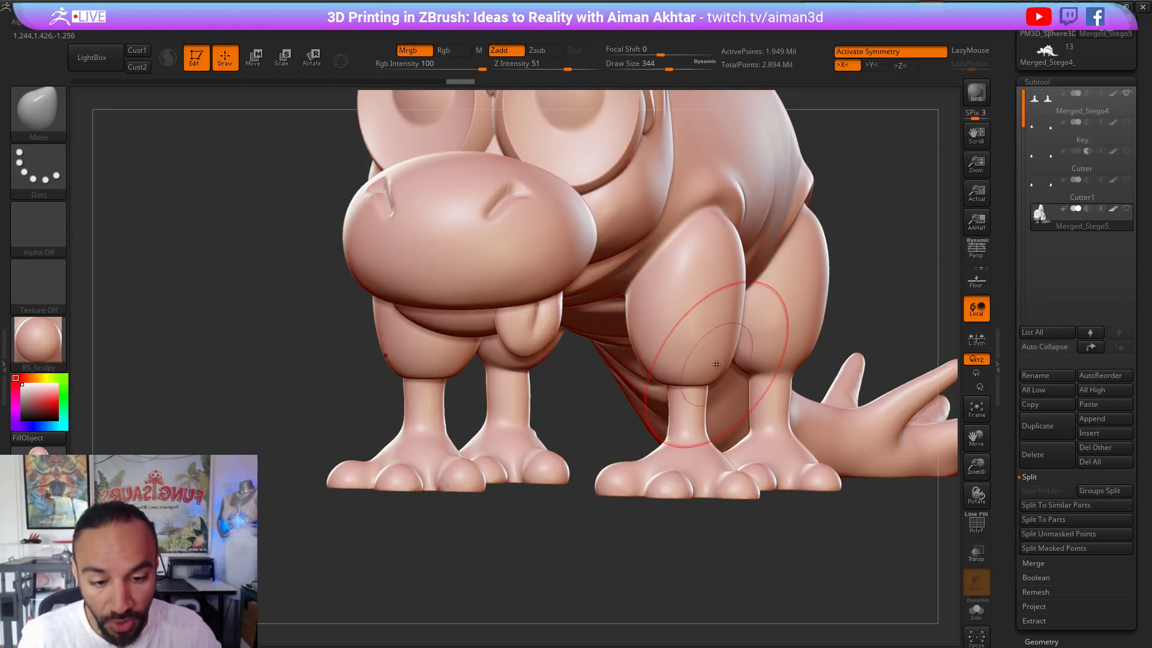
left_click_drag(894, 338, 842, 438)
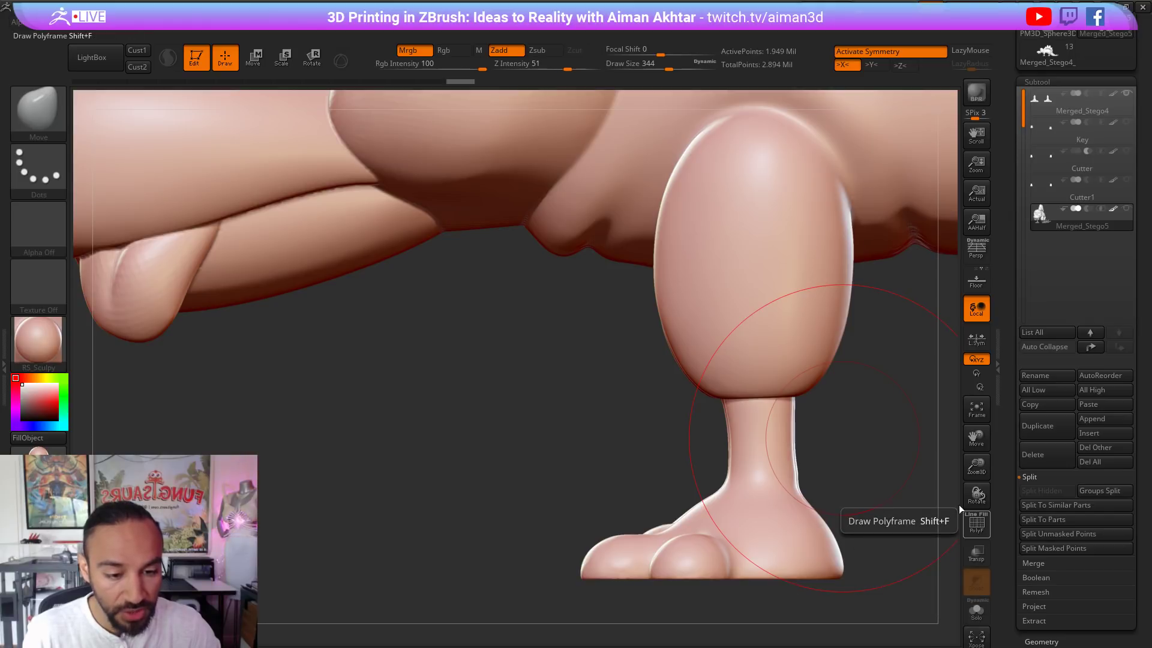
Step: Turn on transparency and clip the lower ends of the front legs flat at the ankle tops with the ClipCurve brush
left_click(976, 522)
mouse_move(981, 549)
left_mouse_down("alt")
mouse_move(827, 534)
mouse_move(811, 555)
left_mouse_up("alt")
left_click(979, 525)
left_click(977, 551)
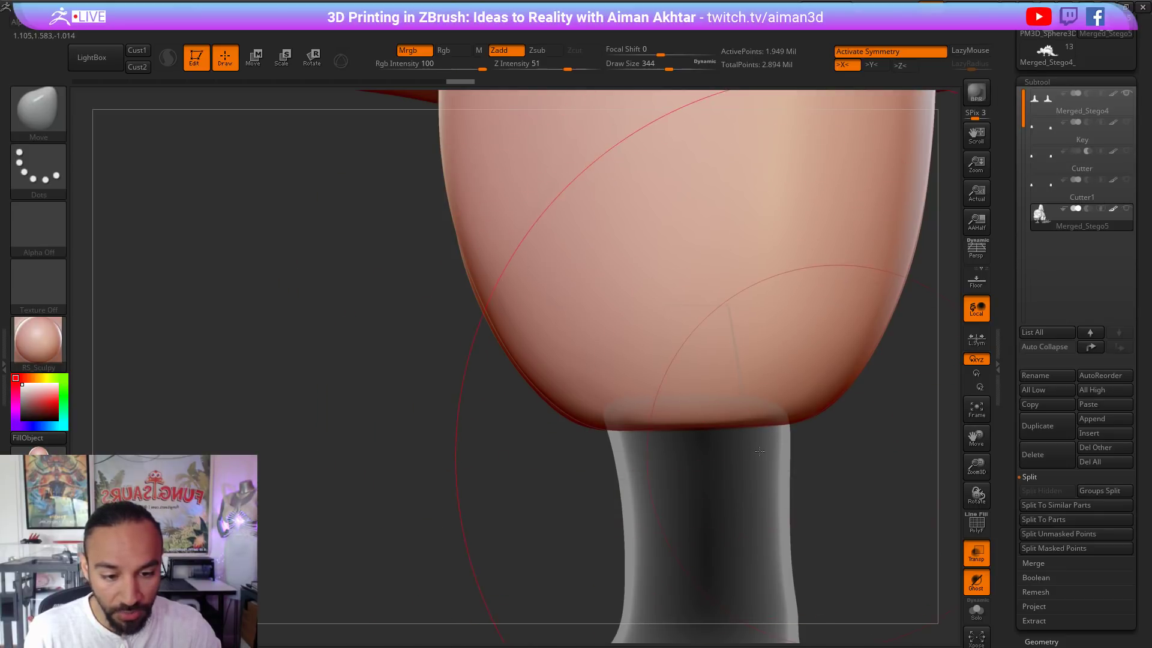
left_click_drag(759, 451, 682, 447, "alt")
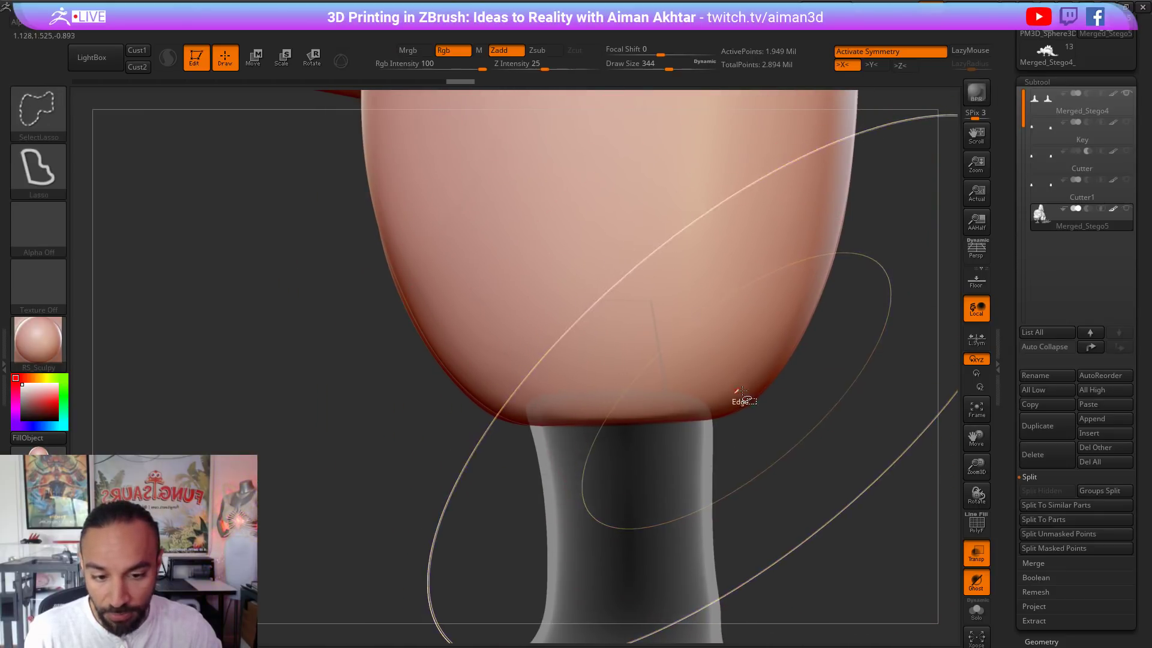
left_click(38, 111)
left_click(91, 125)
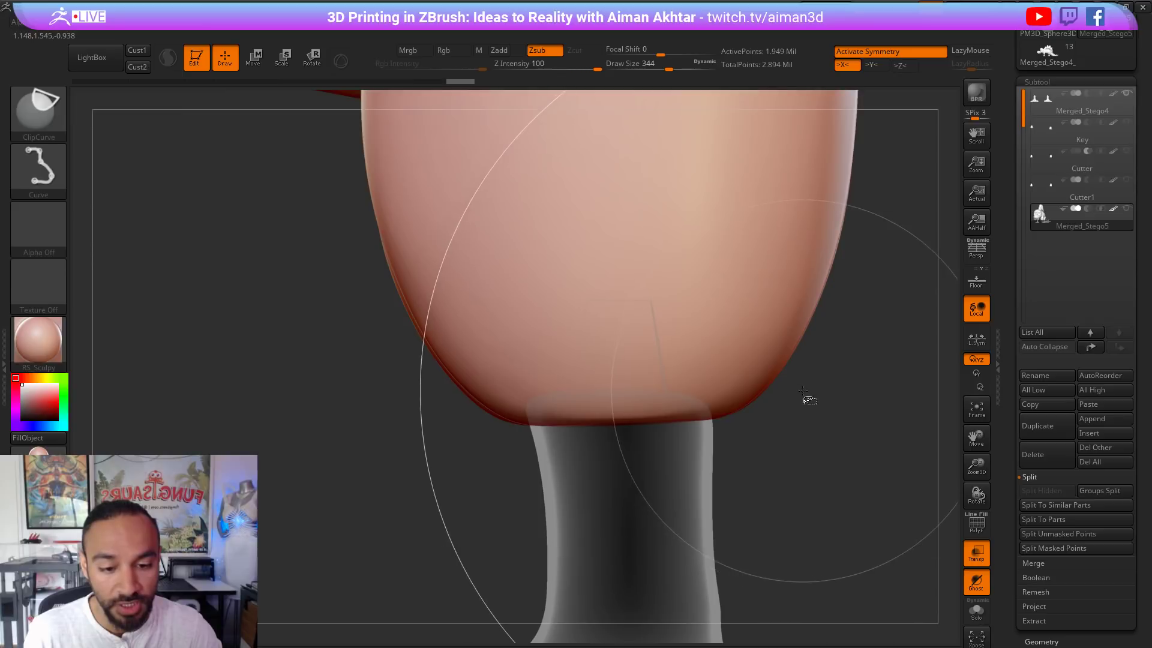
left_click_drag(804, 389, 409, 385, "ctrl+shift")
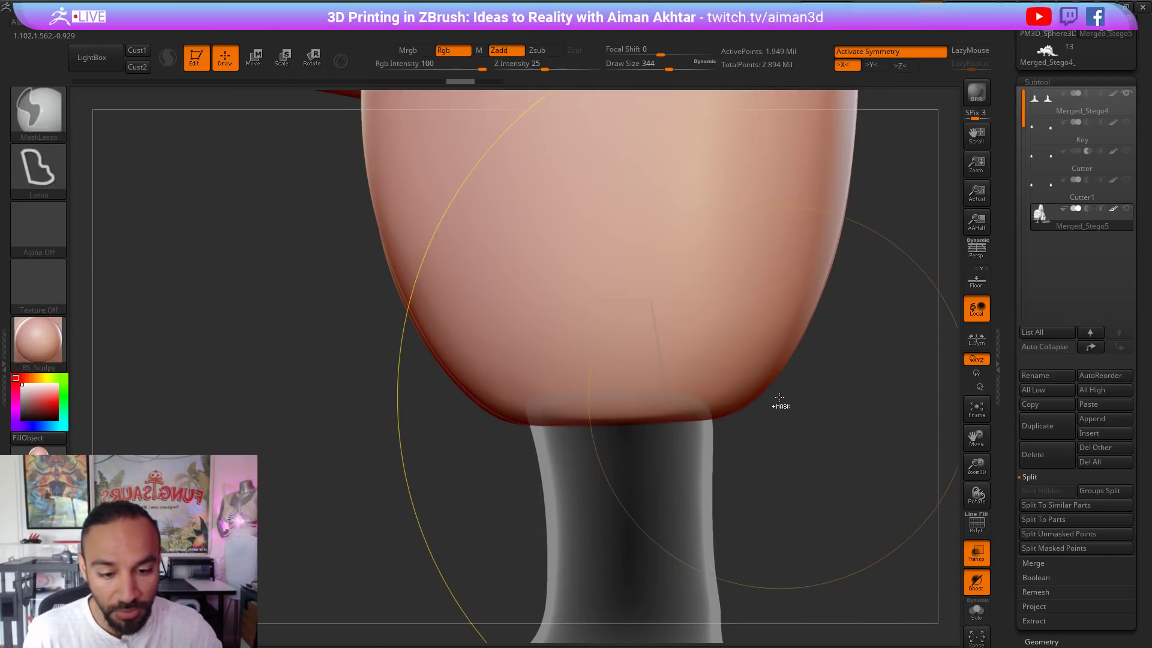
left_click_drag(784, 400, 408, 397, "ctrl+shift")
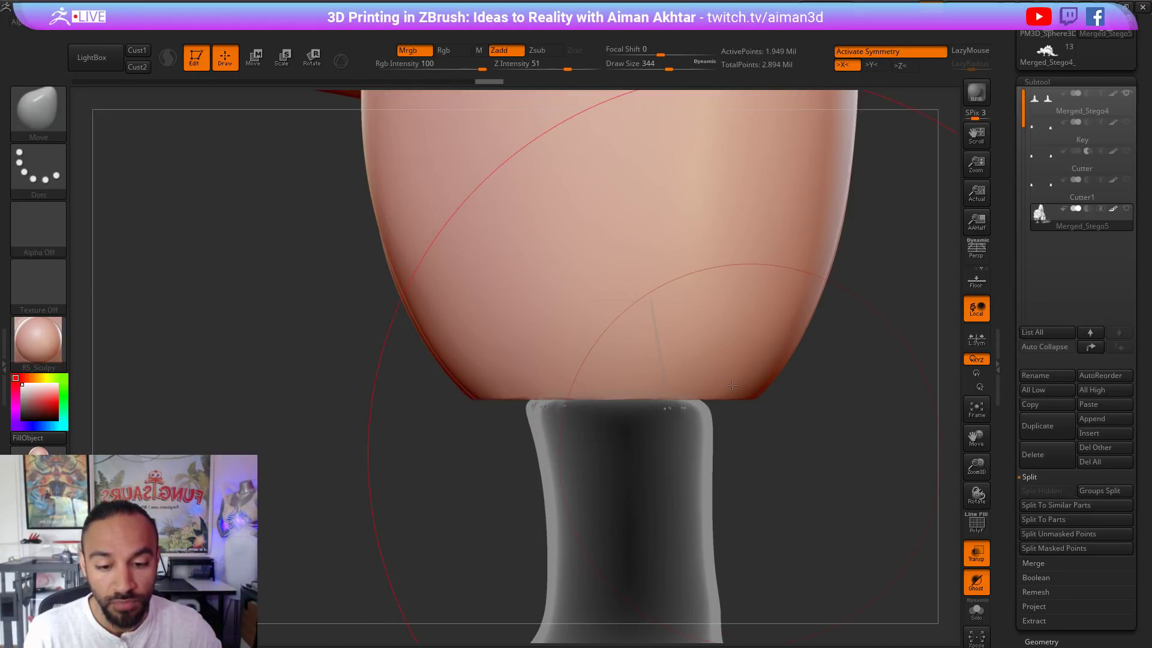
Step: Turn off transparency, soften the clipped edges of the front legs and select the Merged_Stego4 feet subtool
right_click_drag(661, 391, 819, 360)
left_click_drag(715, 443, 678, 436, "shift")
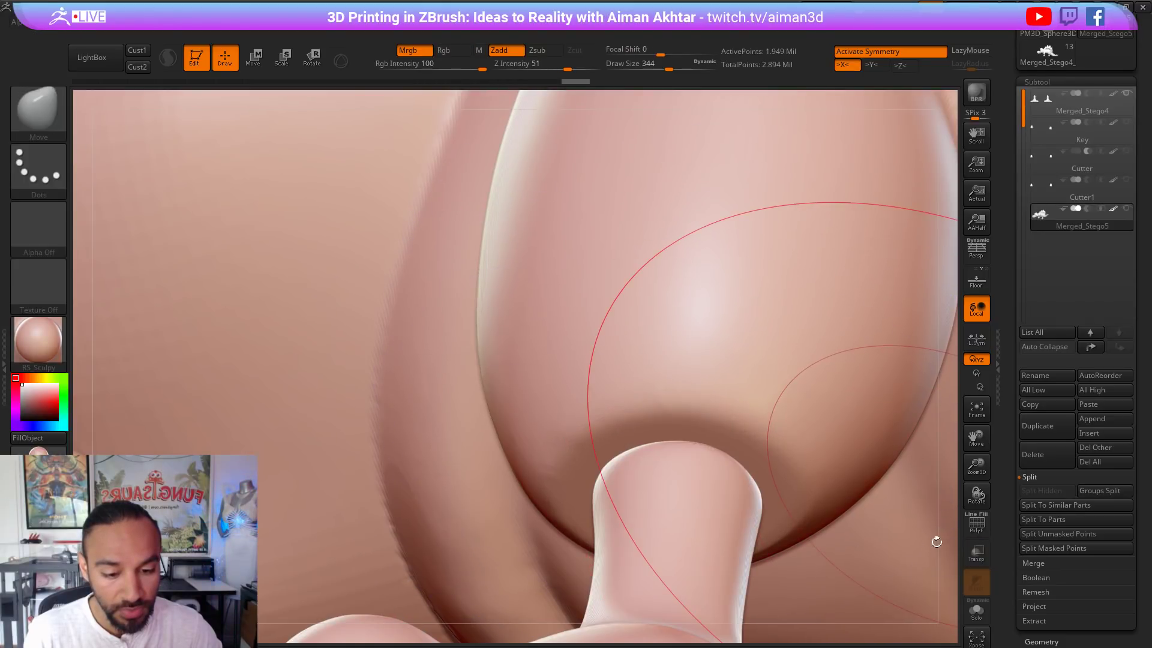
mouse_move(937, 542)
left_mouse_down()
mouse_move(926, 560)
mouse_move(702, 515)
left_mouse_up()
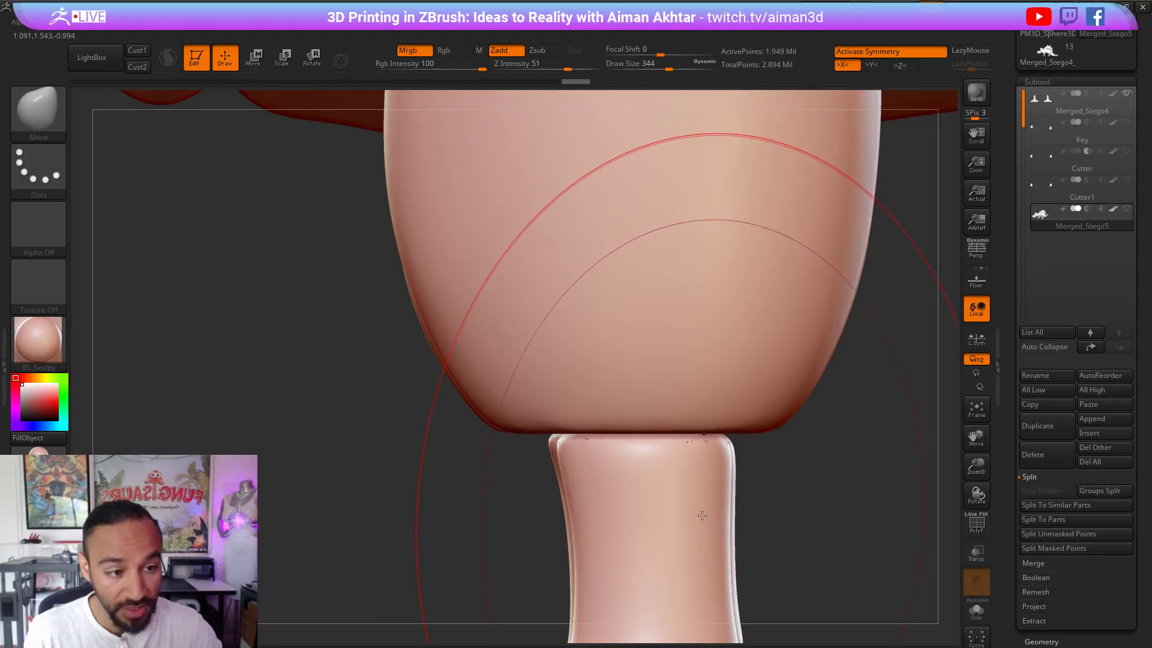
left_click(705, 515, "alt")
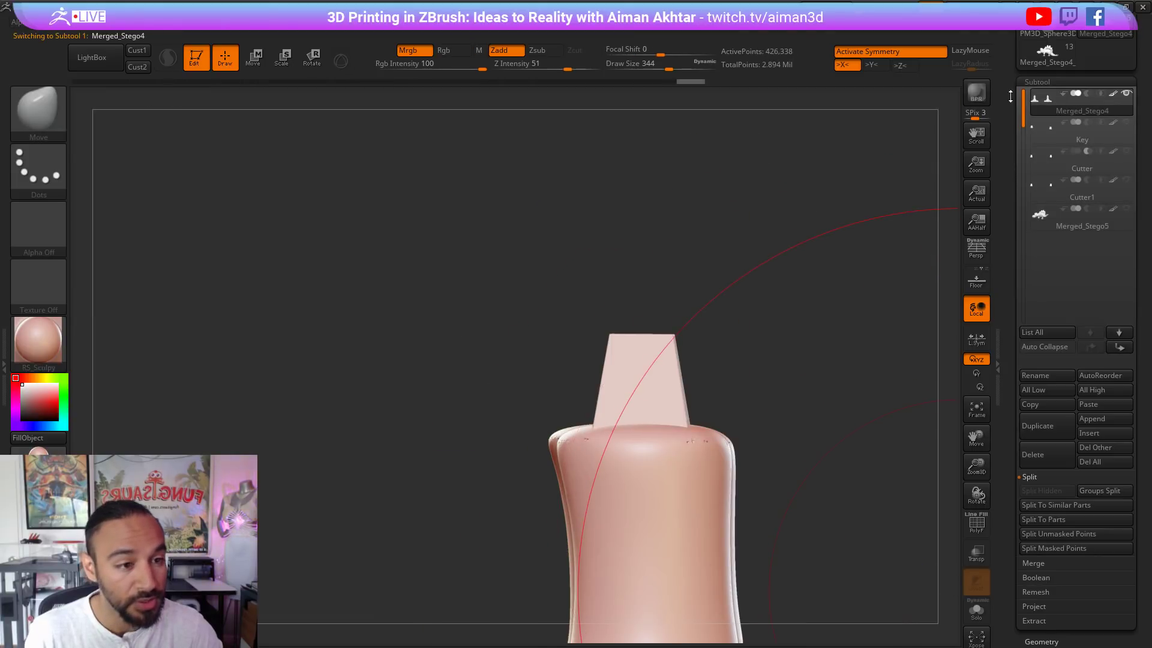
Step: Split the merged feet and keys into separate subtools by polygroup, select the feet and hide the split-off key
left_click(976, 523)
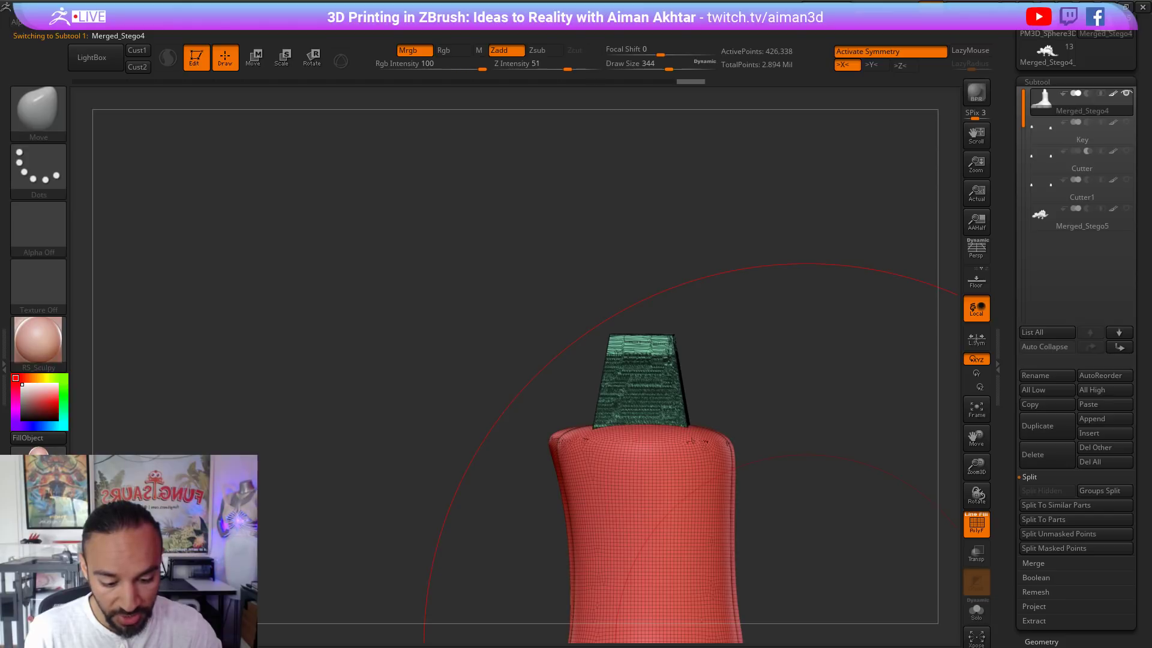
left_click(1105, 491)
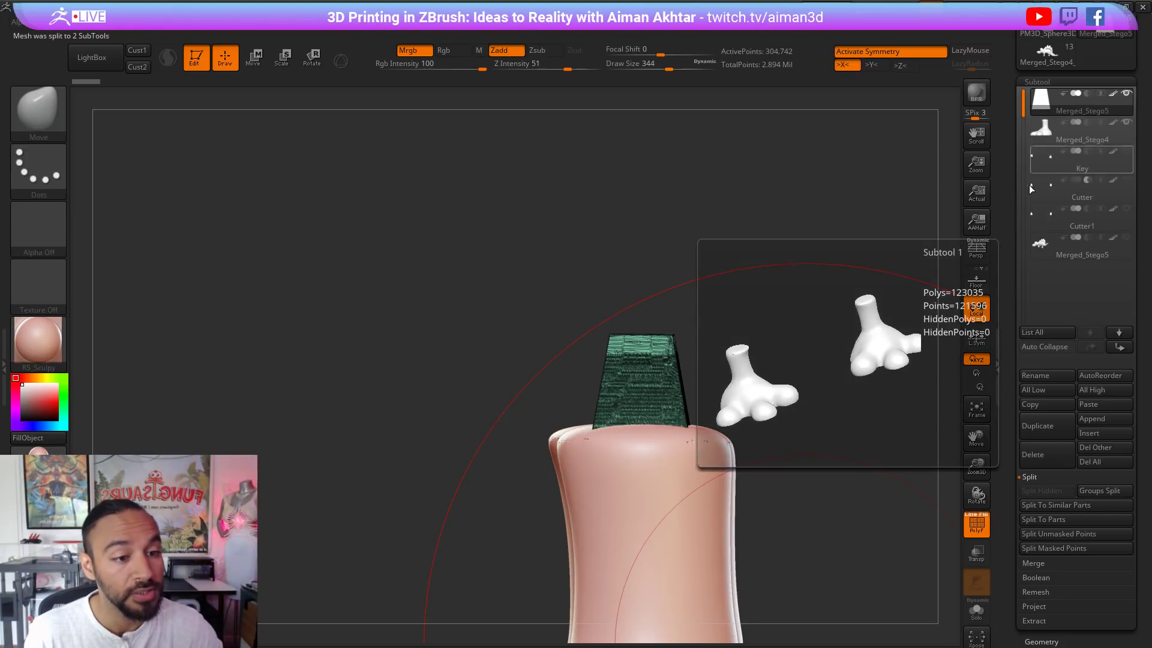
left_click(1032, 132)
left_click(1126, 95)
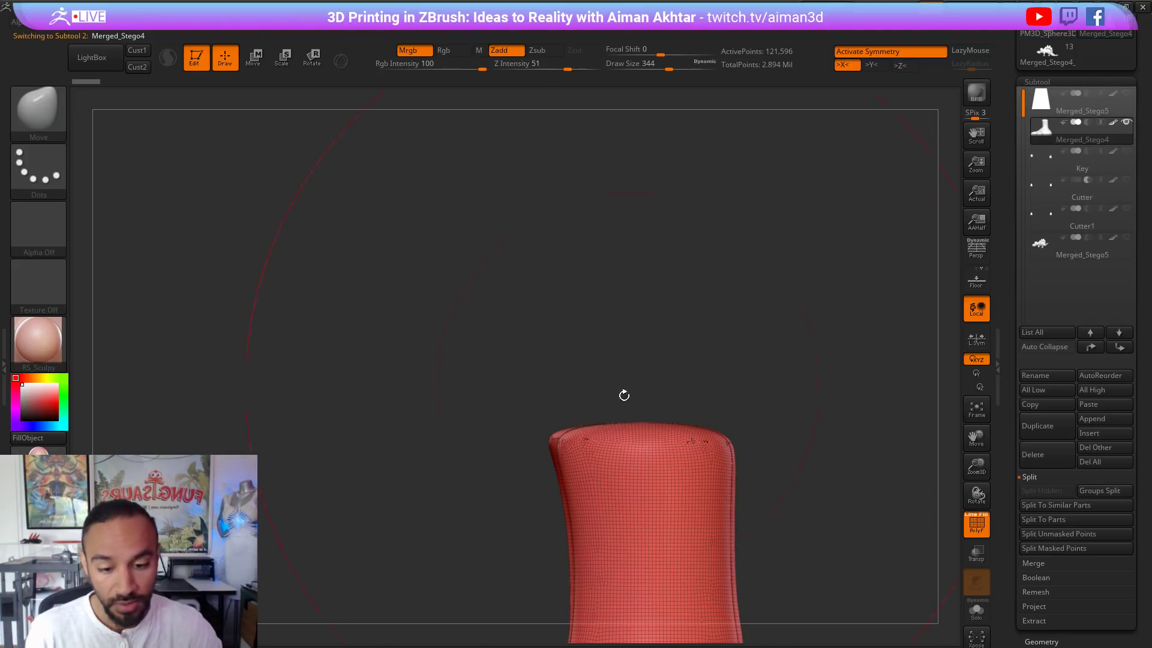
left_click(976, 525)
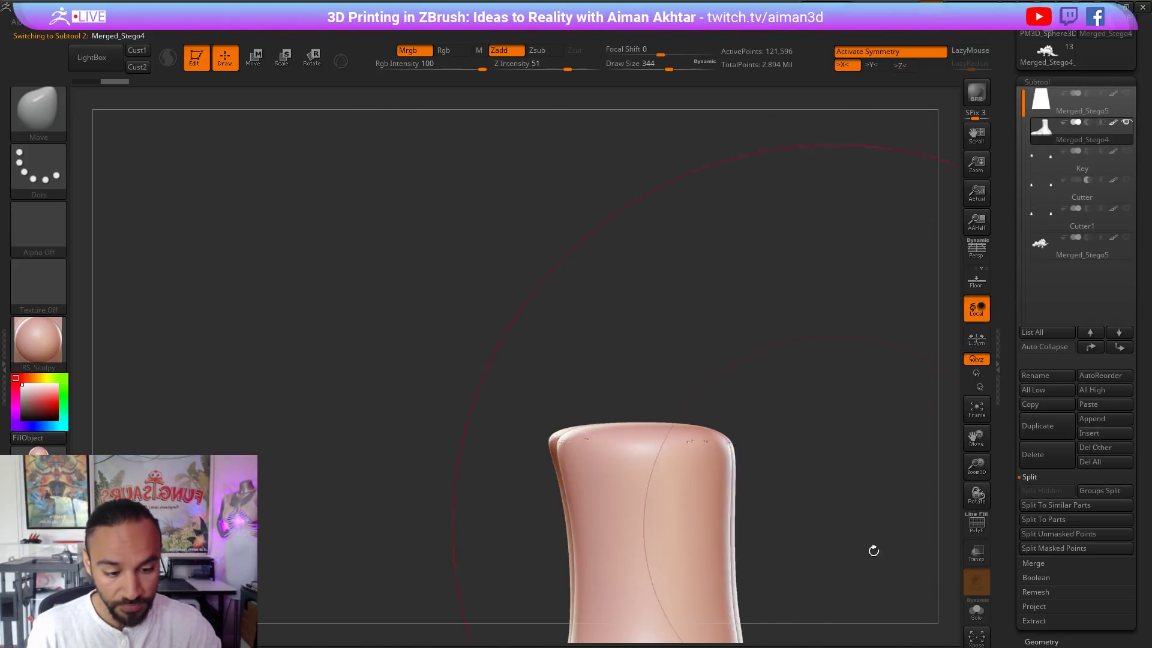
Step: Show the body and pull the ankle tops up into the front legs with the Move brush at Draw Size 262
left_click(1126, 239)
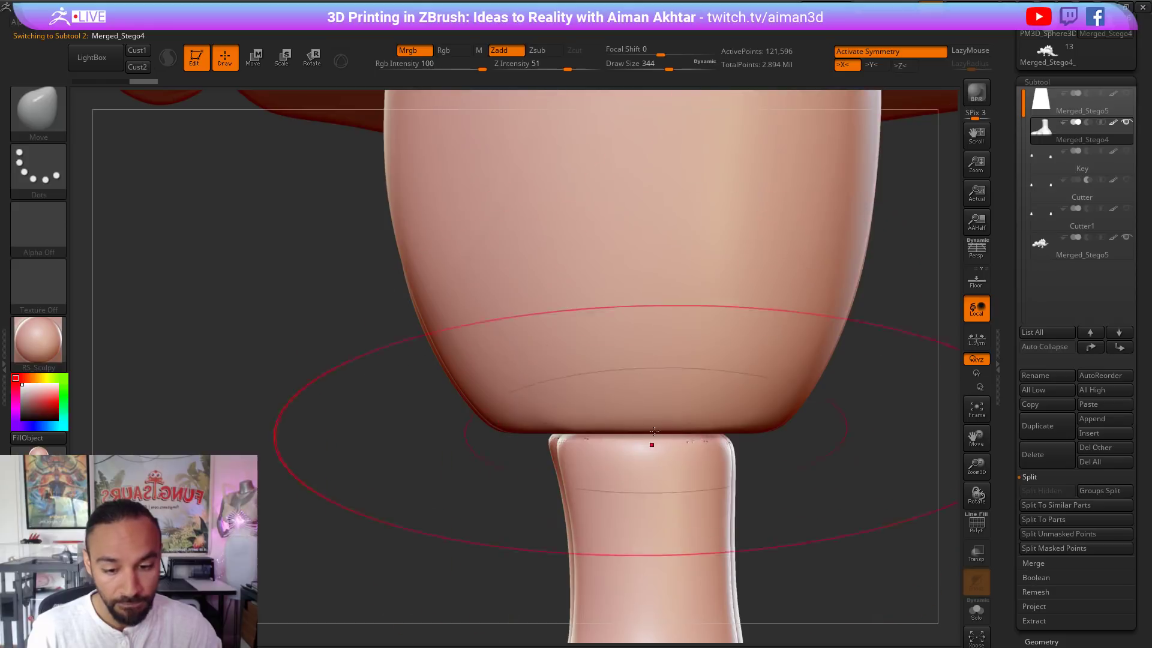
key("s")
mouse_move(626, 434)
left_mouse_down()
mouse_move(596, 442)
mouse_move(591, 425)
left_mouse_up()
key("s")
left_click_drag(691, 449, 693, 412)
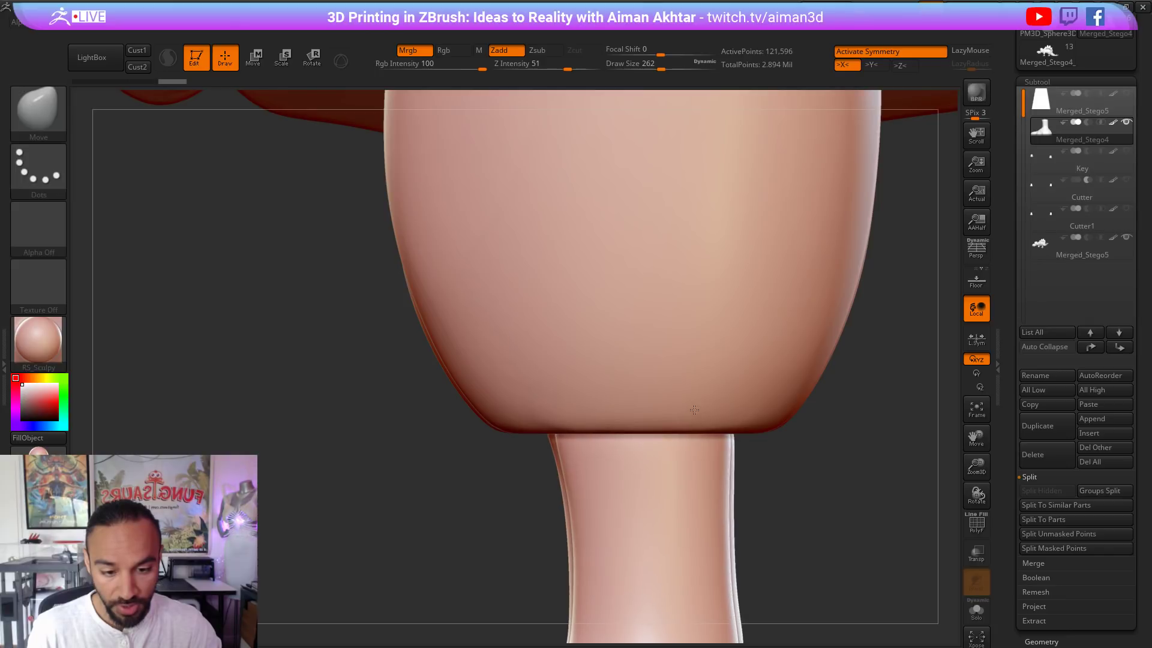
Step: Clip the ankle tops flat along the lower ends of the front legs with the ClipCurve brush and set Draw Size to 18
key("ctrl+shift")
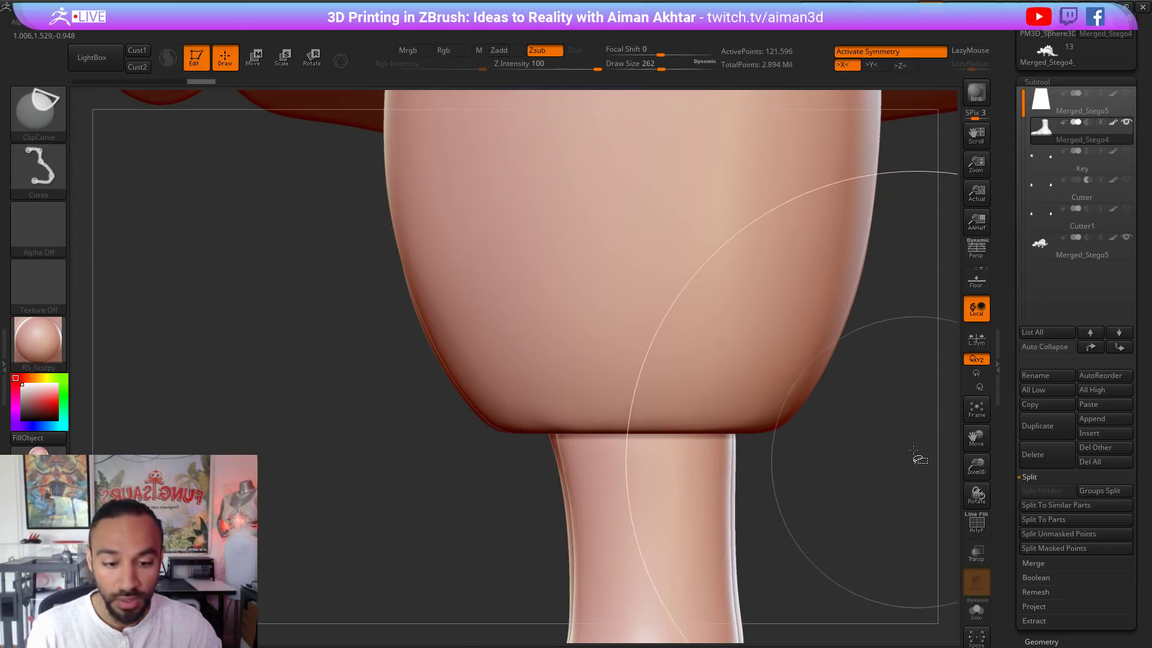
left_click_drag(837, 432, 384, 418, "ctrl+shift")
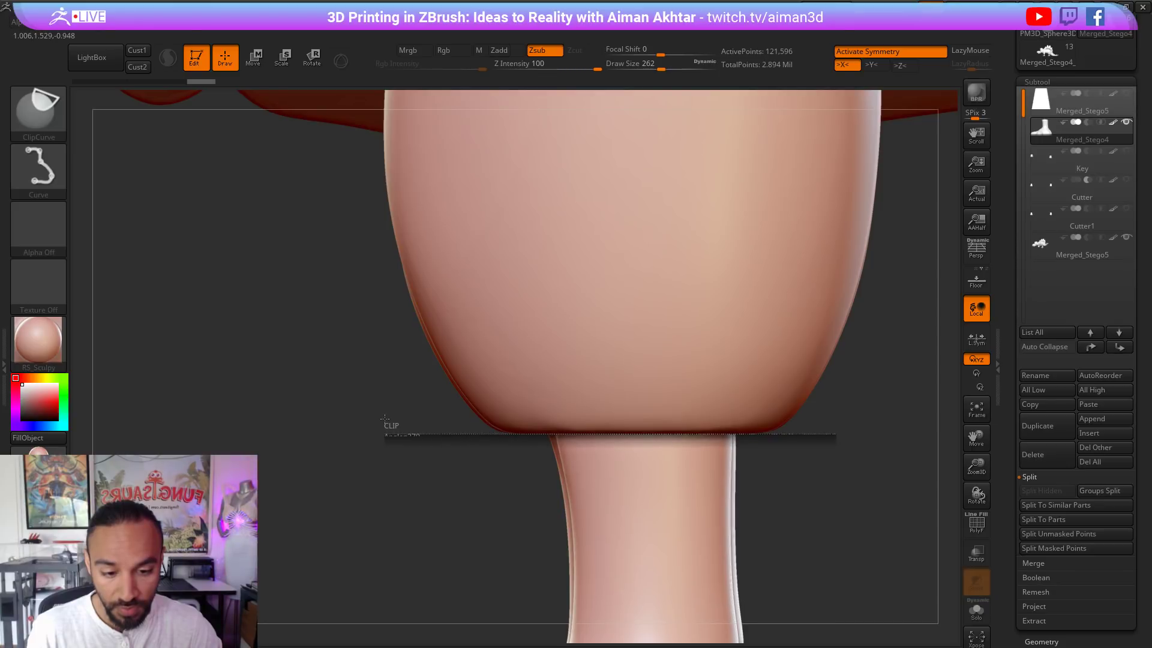
key("s")
left_click_drag(672, 423, 636, 422)
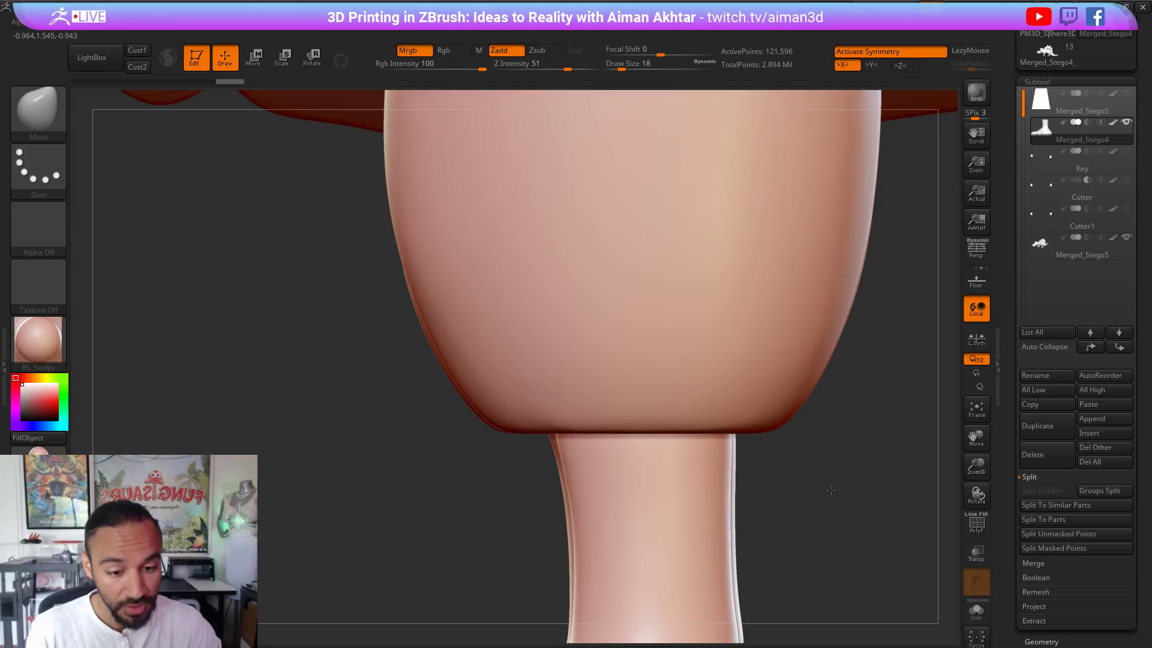
Step: Examine the joint between the clipped ankles and front legs from several angles, isolating the feet and the body in turn
left_click_drag(830, 490, 833, 446, "alt")
left_click_drag(866, 486, 831, 487)
left_click(976, 612)
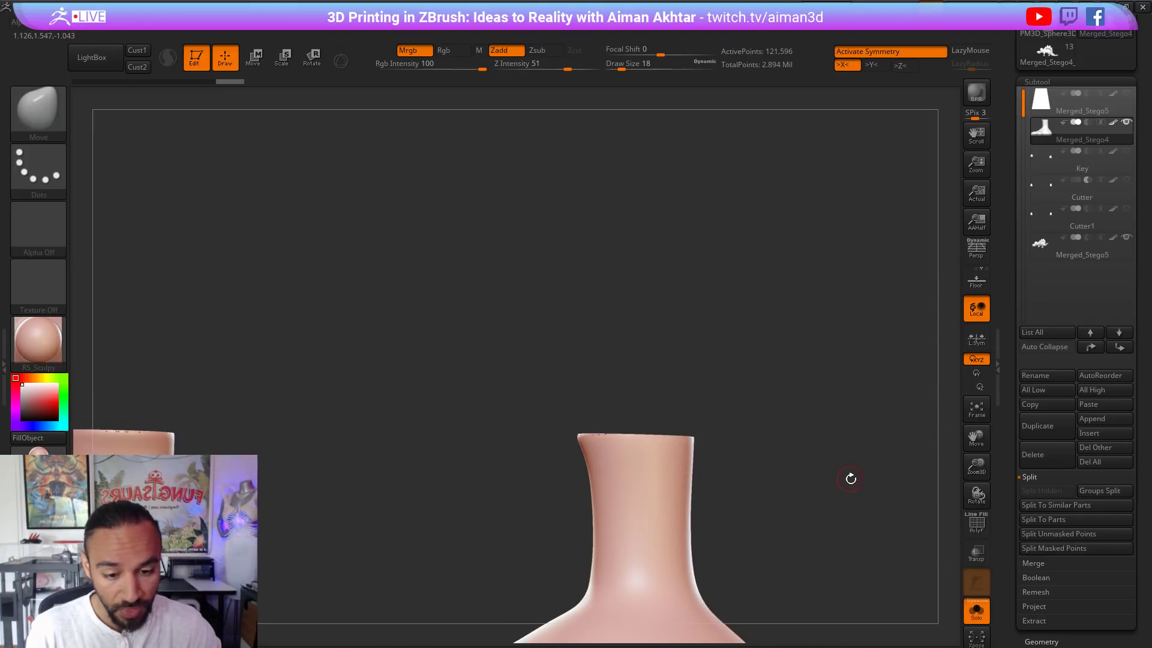
left_click(886, 568)
left_click_drag(851, 447, 718, 367)
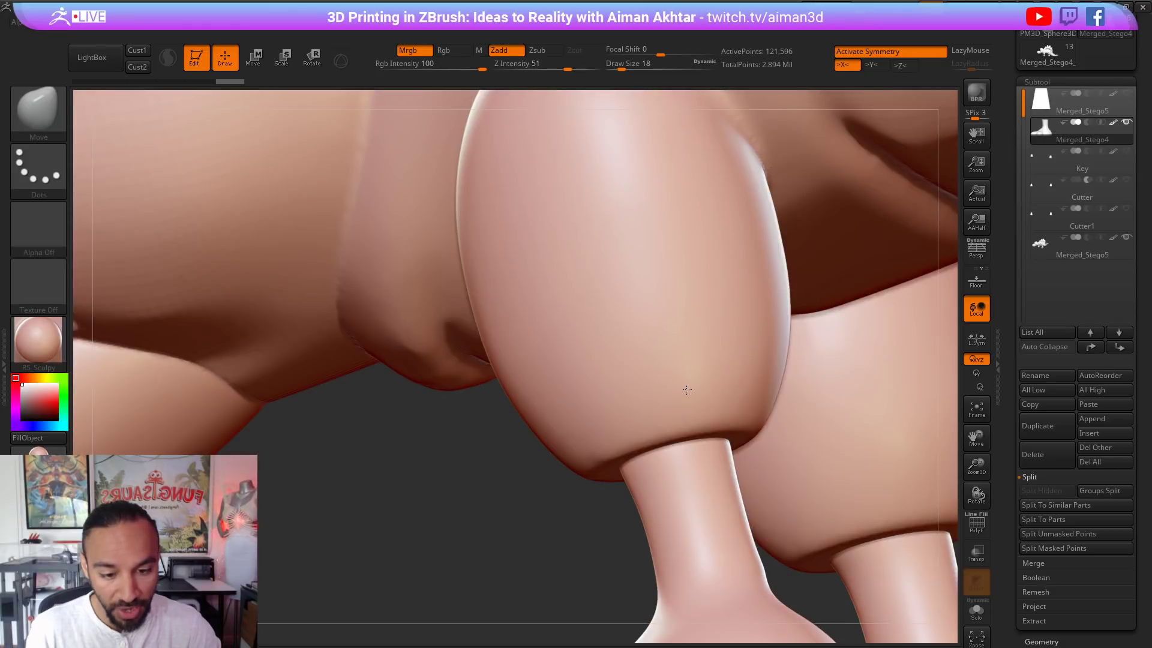
right_click_drag(687, 390, 678, 443)
left_click(679, 443, "alt")
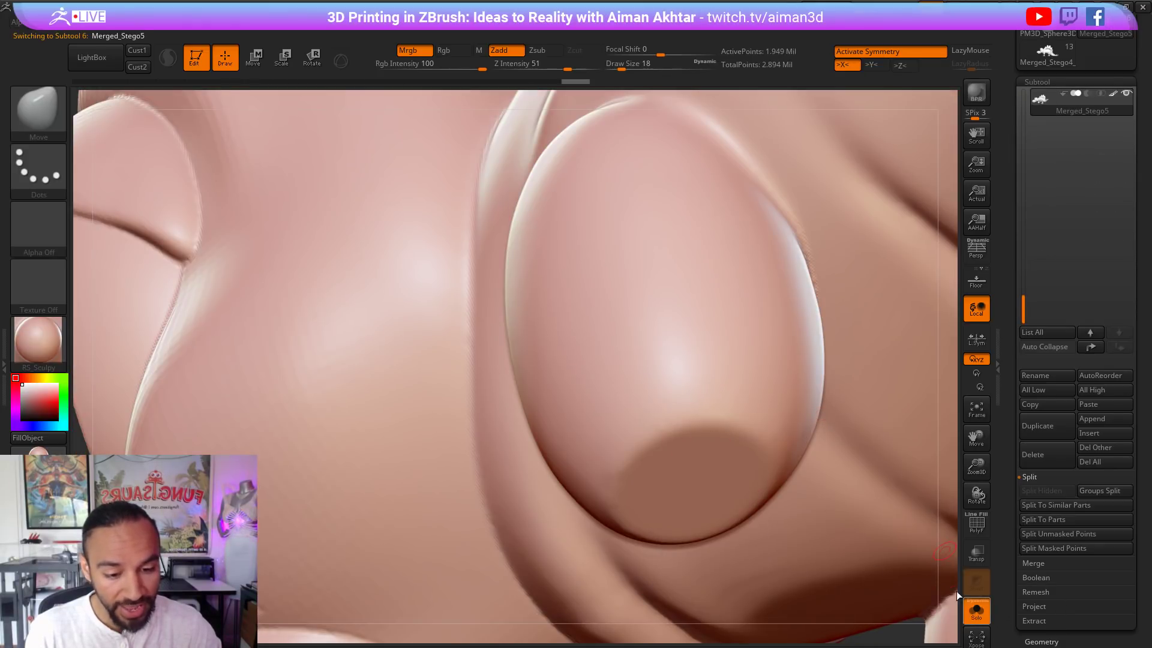
left_click(976, 610)
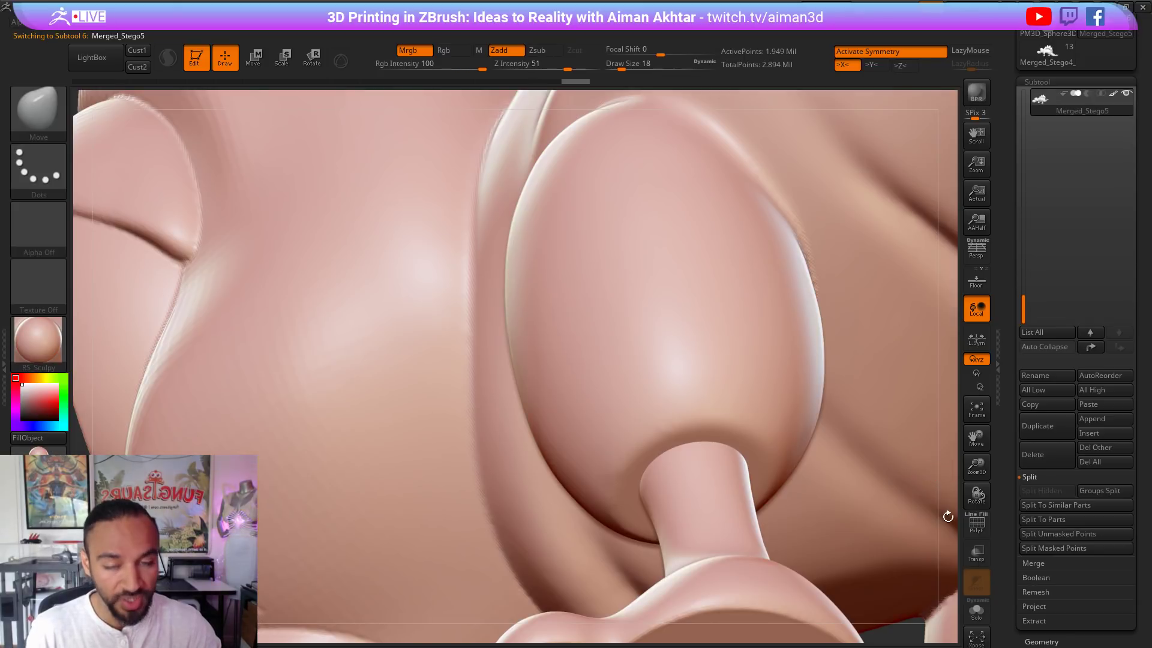
left_click_drag(948, 516, 949, 517, "shift")
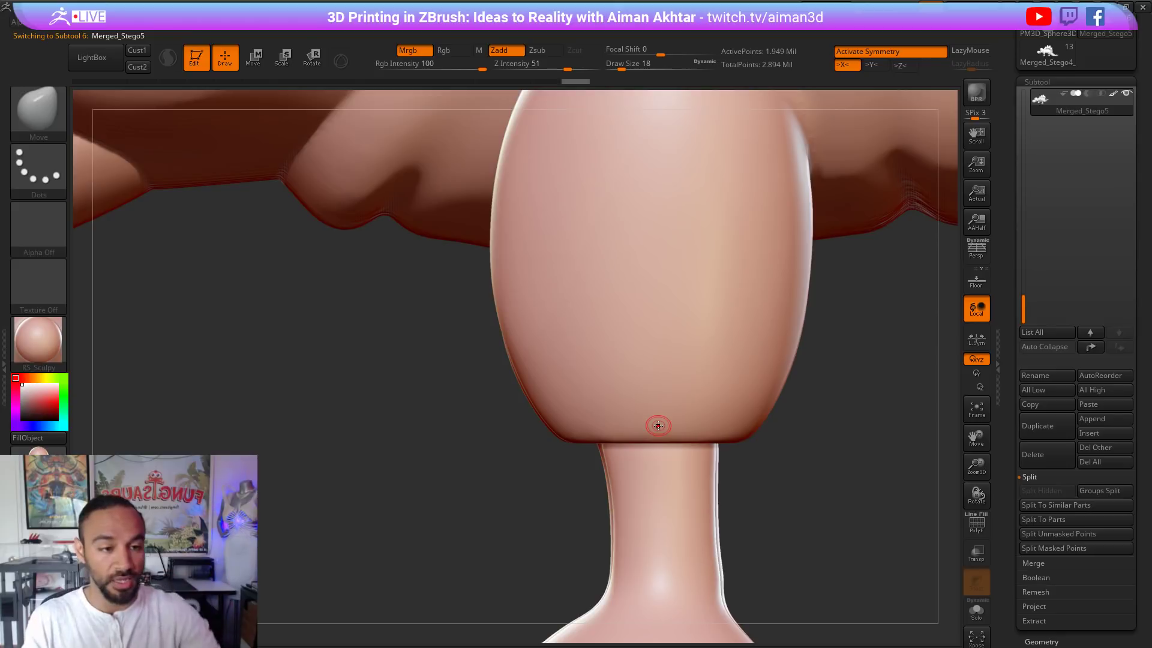
Step: Select the Merged_Stego4 feet subtool, duplicate it and place the copy at the end of the subtool list
left_click_drag(1024, 312, 1024, 110)
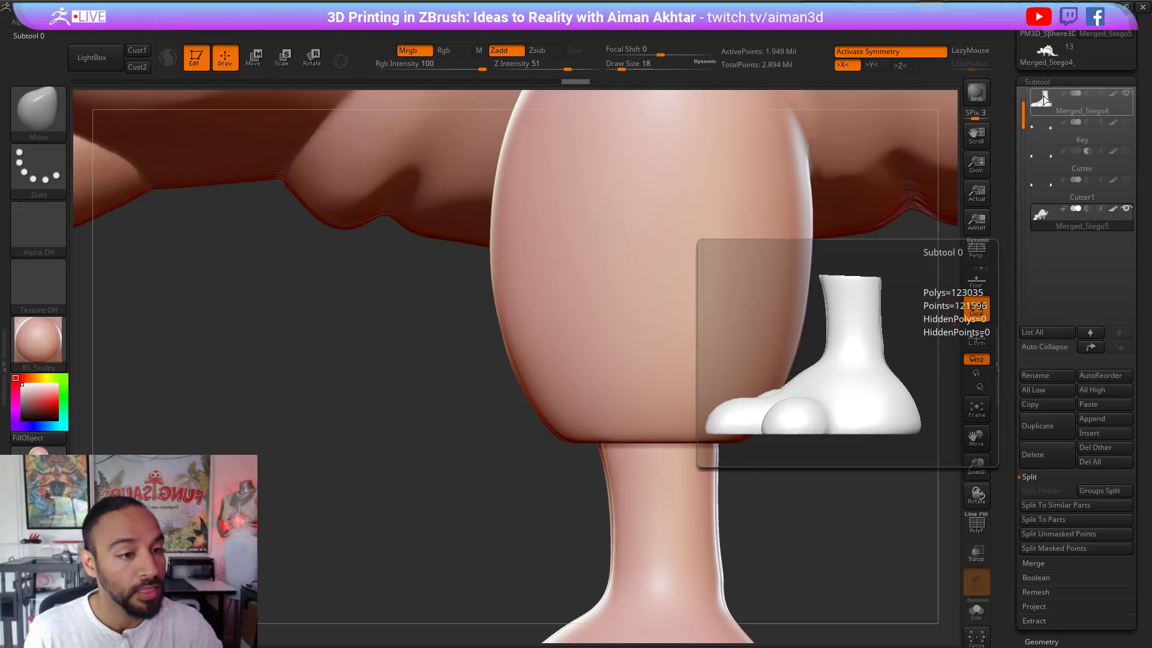
left_click(1044, 95)
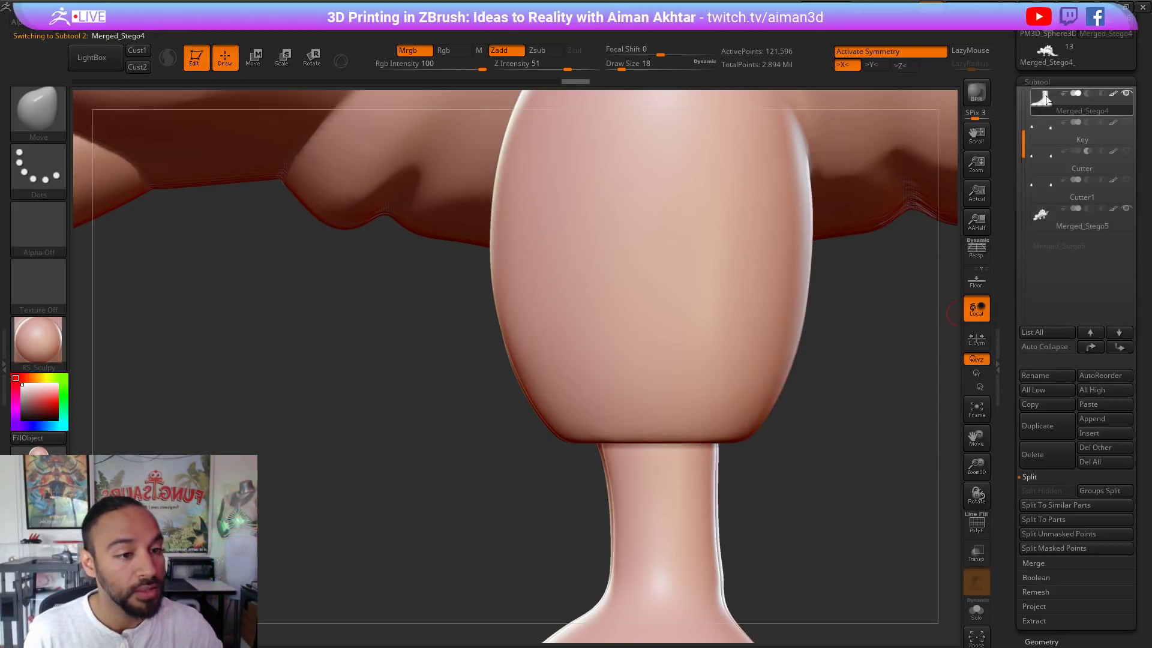
left_click(977, 611)
left_click(977, 610)
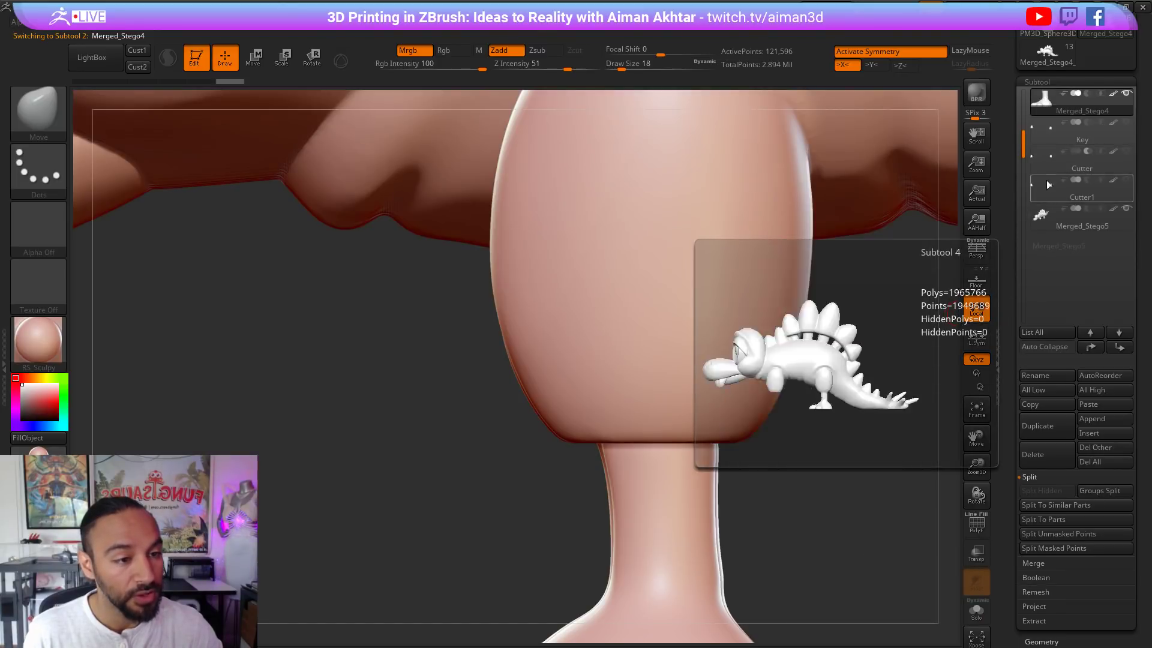
left_click(1122, 348)
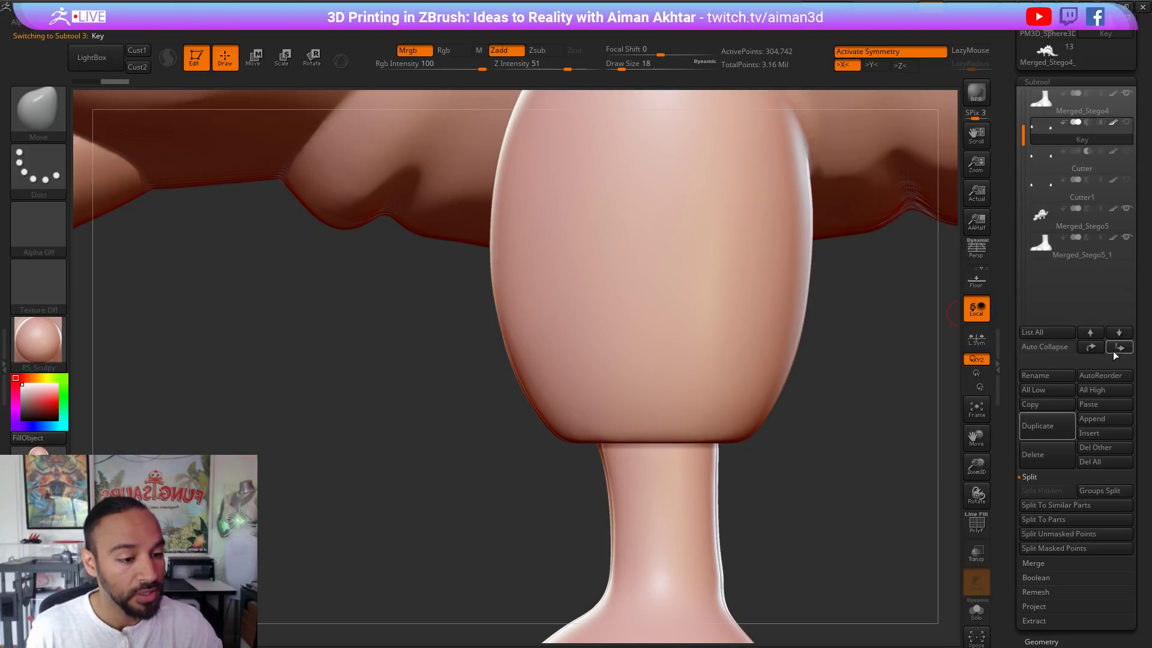
Step: Reorder the Key subtool below the duplicated feet and leave only the key and those feet visible
left_click(1113, 346)
left_click(1114, 347)
left_click(1114, 347)
left_click(1113, 347)
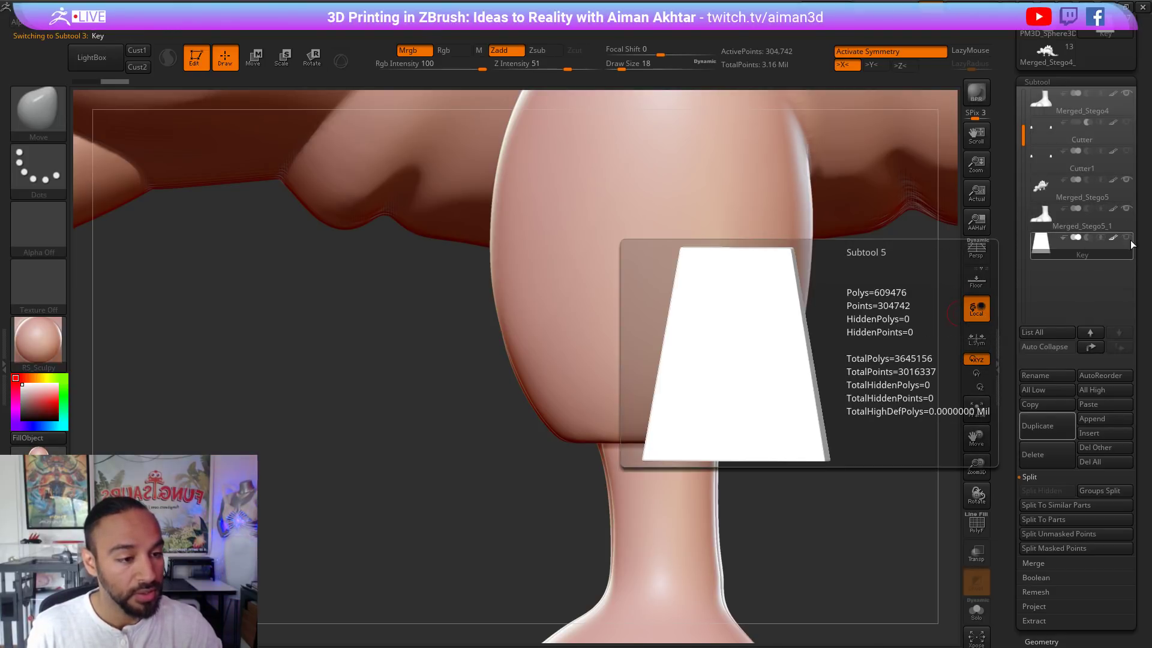
left_click(1126, 237)
left_click(1126, 180)
left_click(1126, 94)
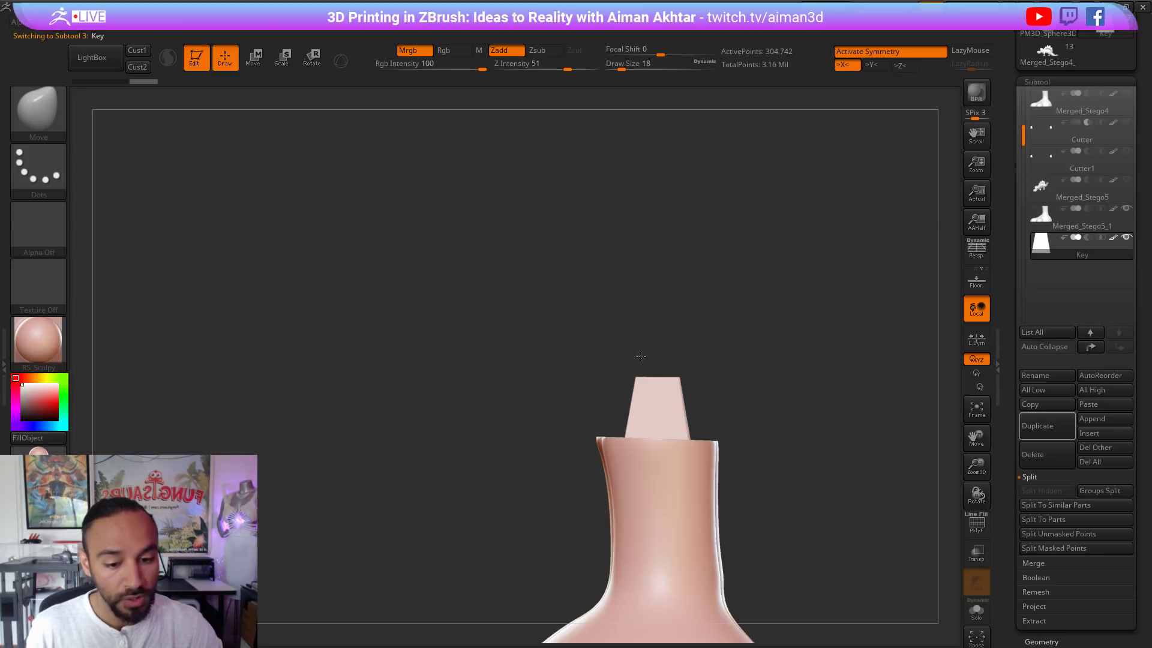
left_click_drag(640, 354, 641, 444)
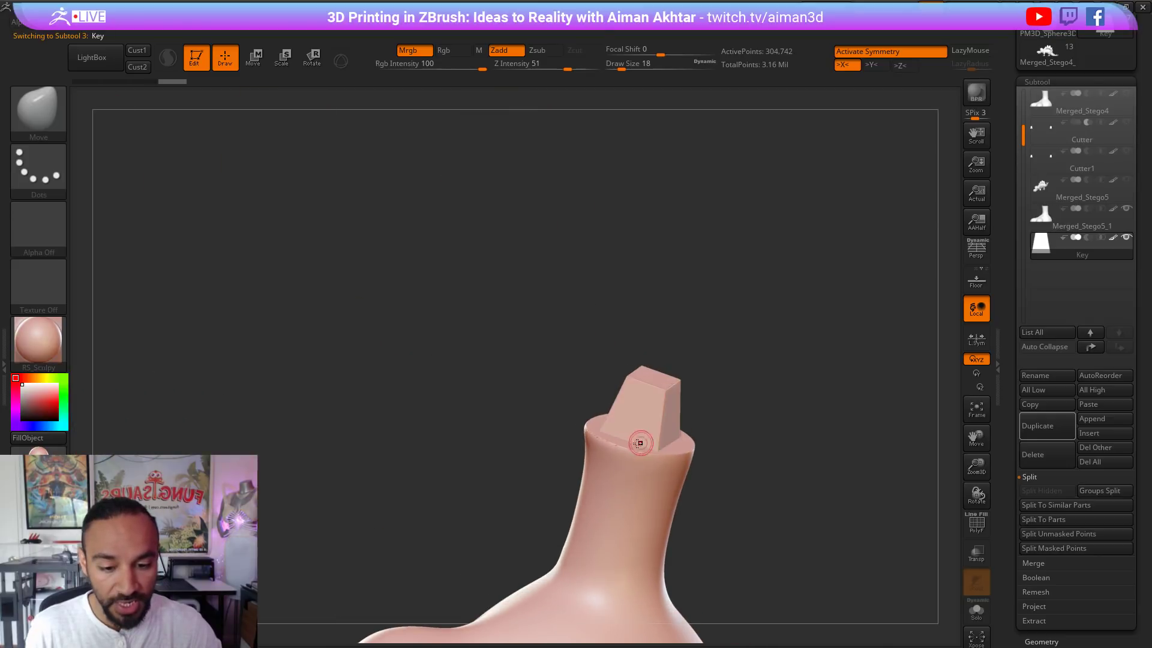
Step: Merge the Key subtool into the duplicated Merged_Stego5_1 feet
left_click(1048, 219)
left_click(1041, 562)
left_click(1042, 506)
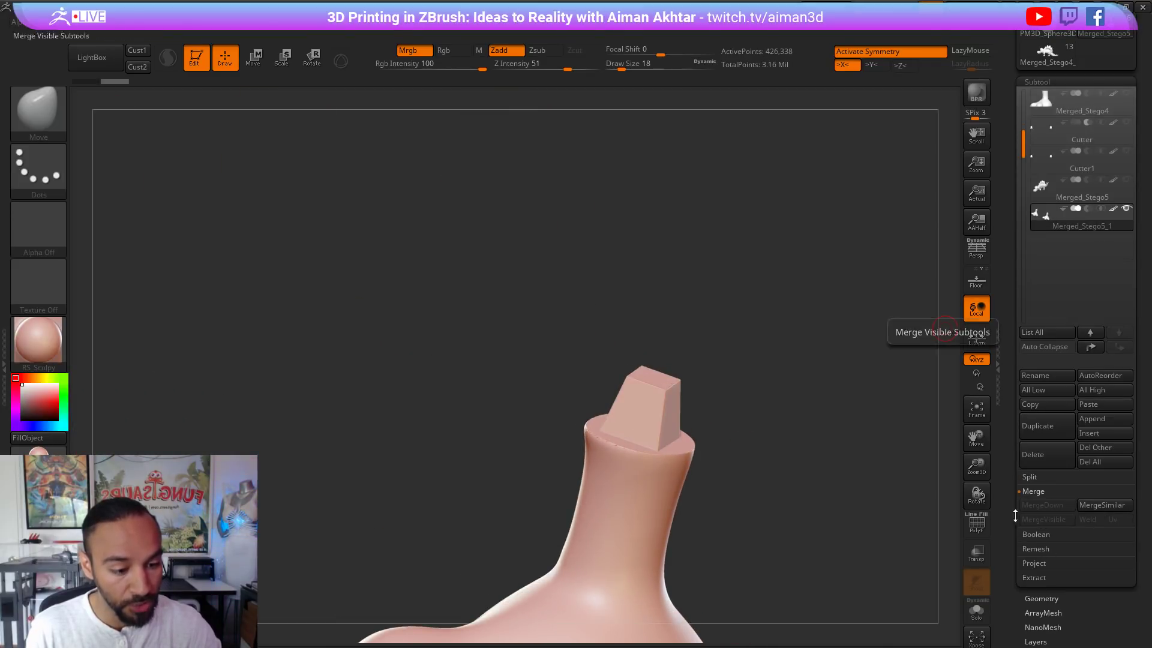
Step: Try to fuse the merged feet and keys with DynaMesh at resolution 304, checking the wireframe
left_click(1041, 598)
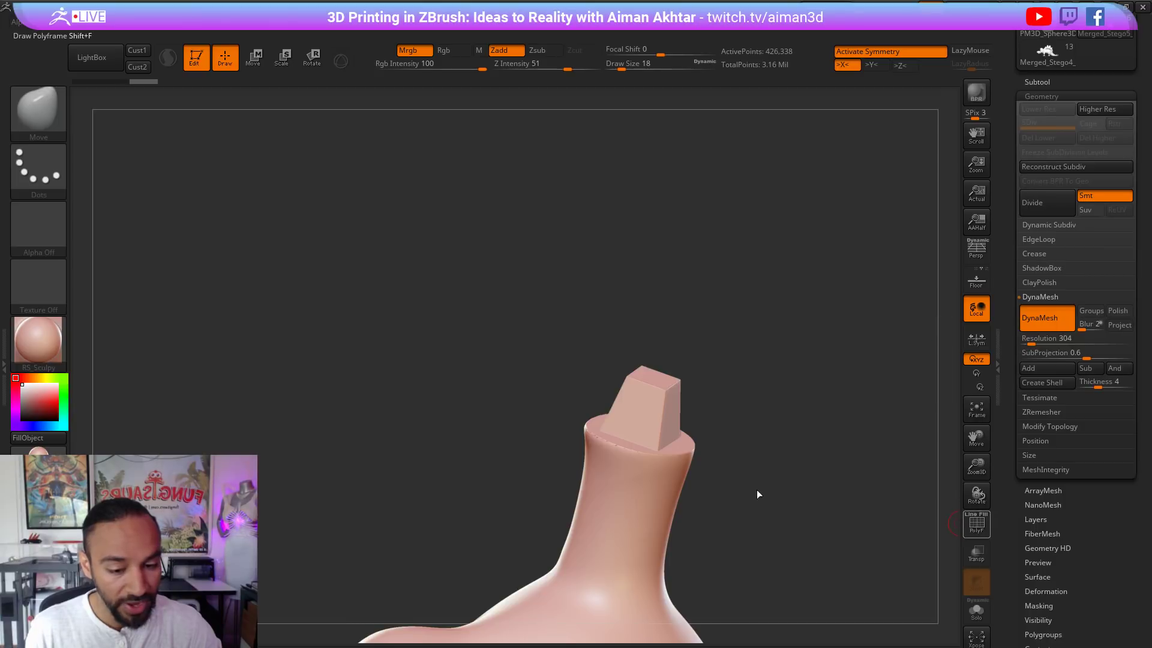
left_click(975, 523)
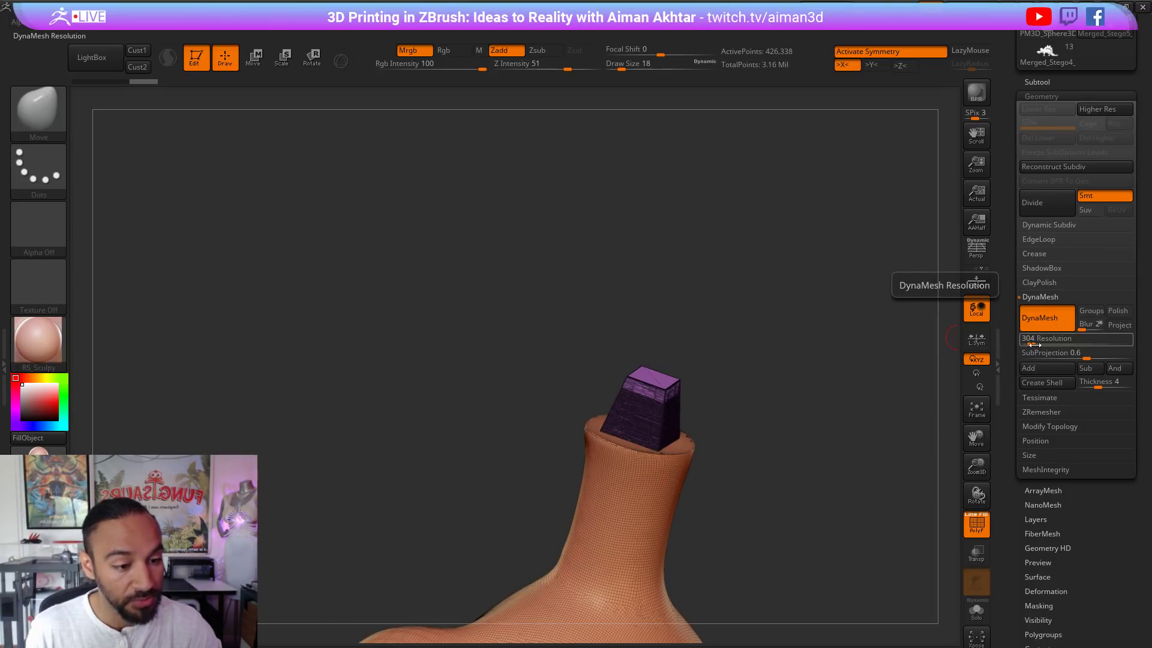
key("ctrl")
left_click_drag(830, 367, 869, 476, "ctrl")
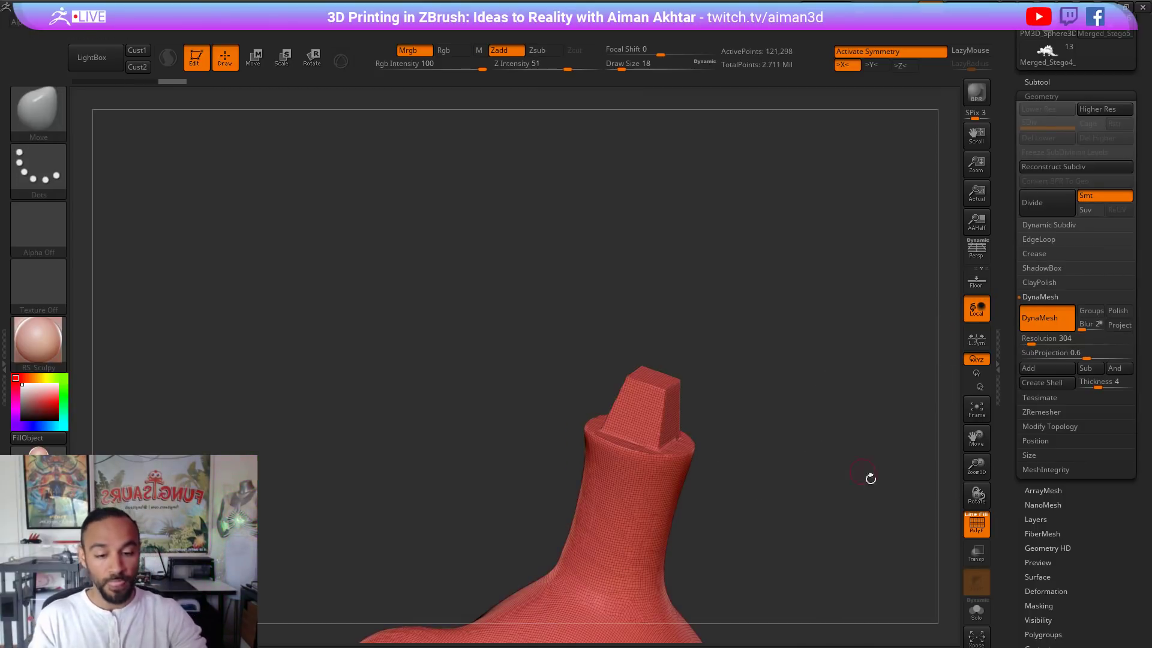
key("ctrl+z")
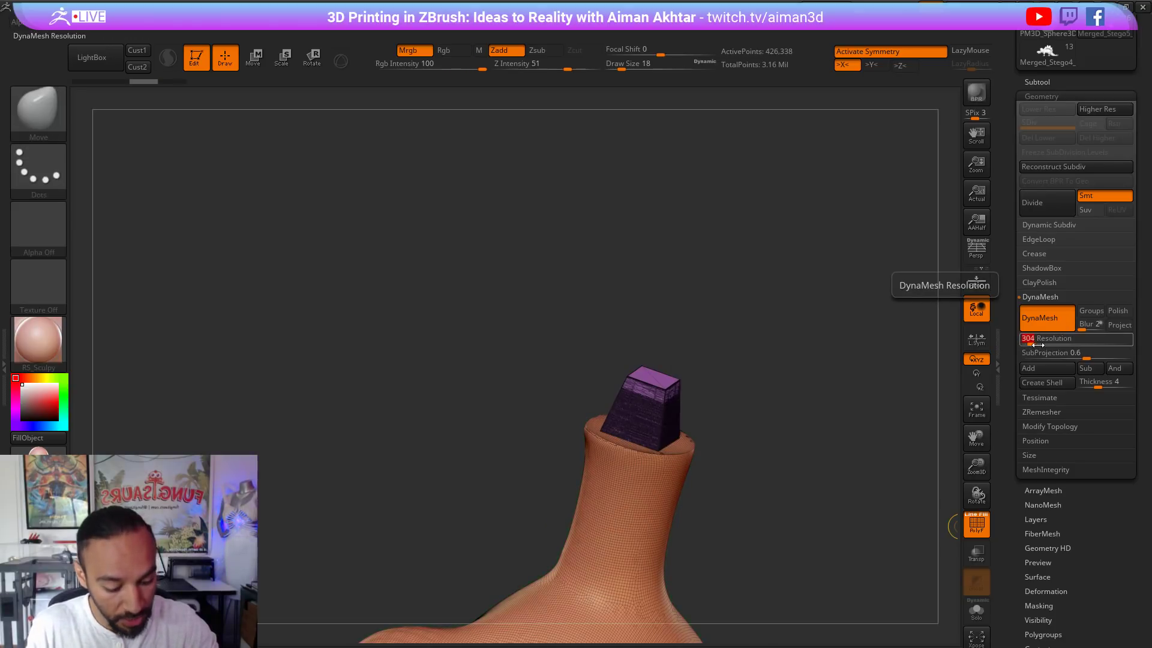
Step: Try to DynaMesh the merged feet and keys at resolutions 400 and 104, undoing both attempts
left_click_drag(753, 297, 772, 361, "ctrl")
left_click(984, 531)
left_click_drag(753, 472, 830, 451)
key("ctrl+z")
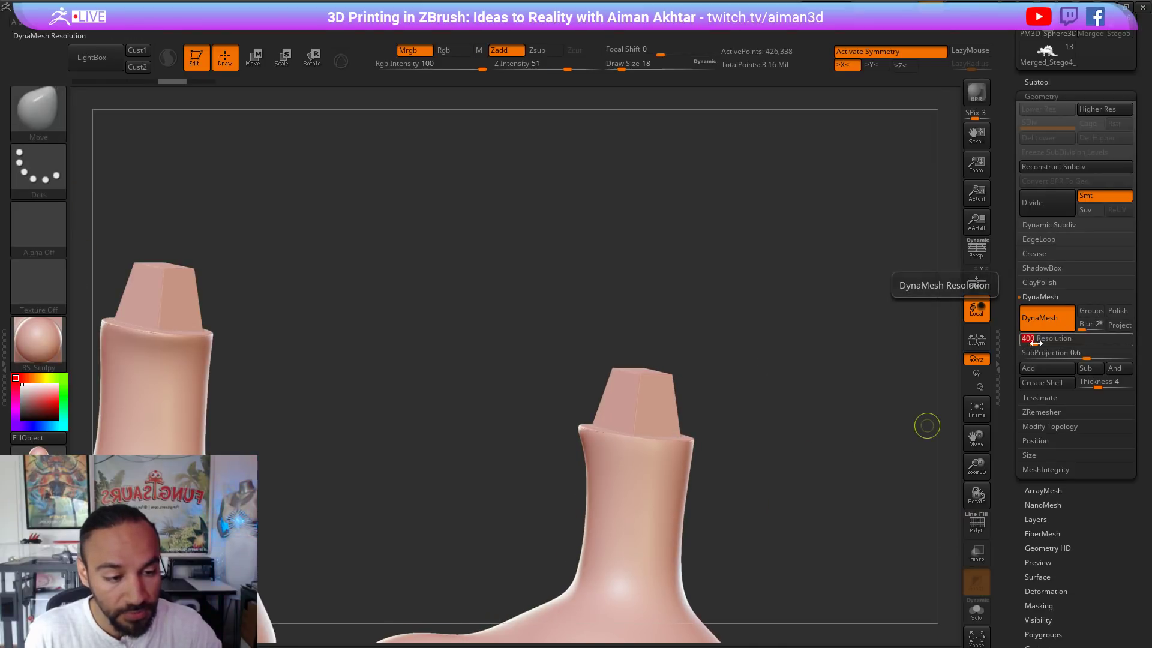
key("Return")
left_click_drag(826, 336, 811, 397, "ctrl")
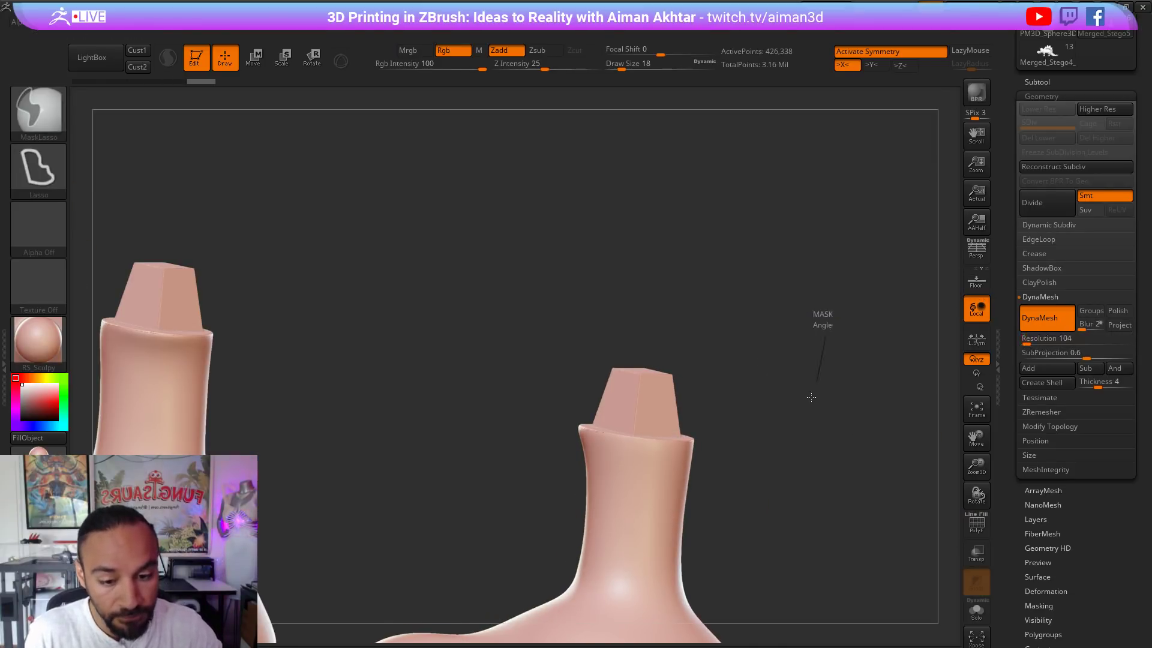
key("ctrl+z")
Step: Remesh the merged feet and keys with DynaMesh at resolution 1000 and assign them to a single polygroup
left_click(1035, 337)
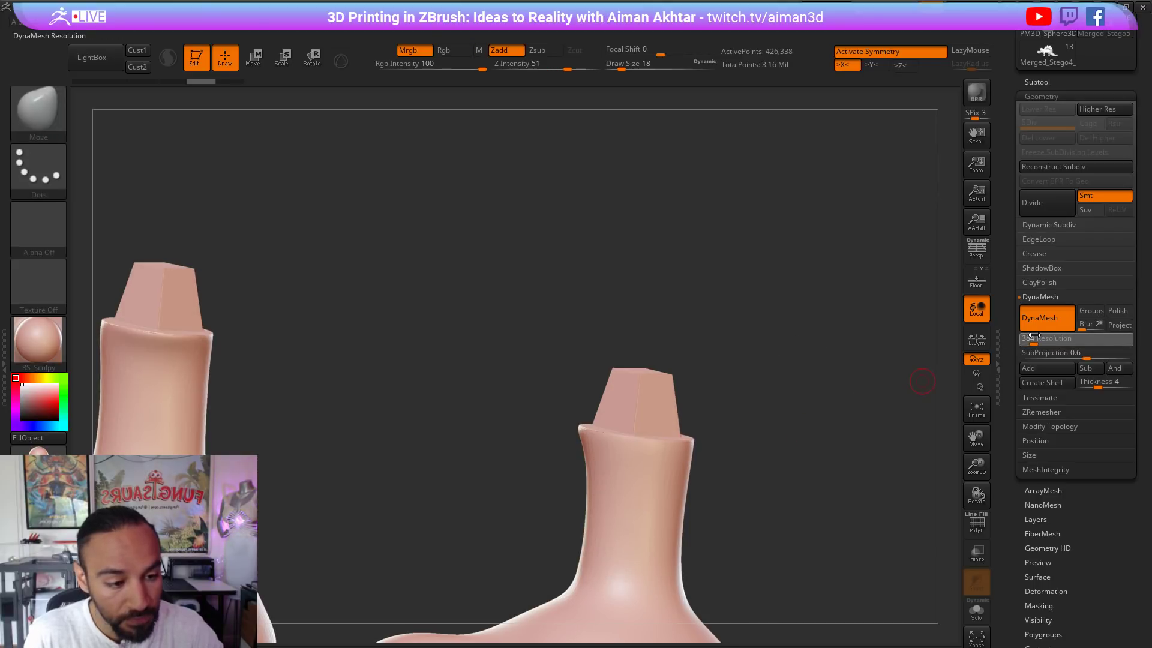
type("1000")
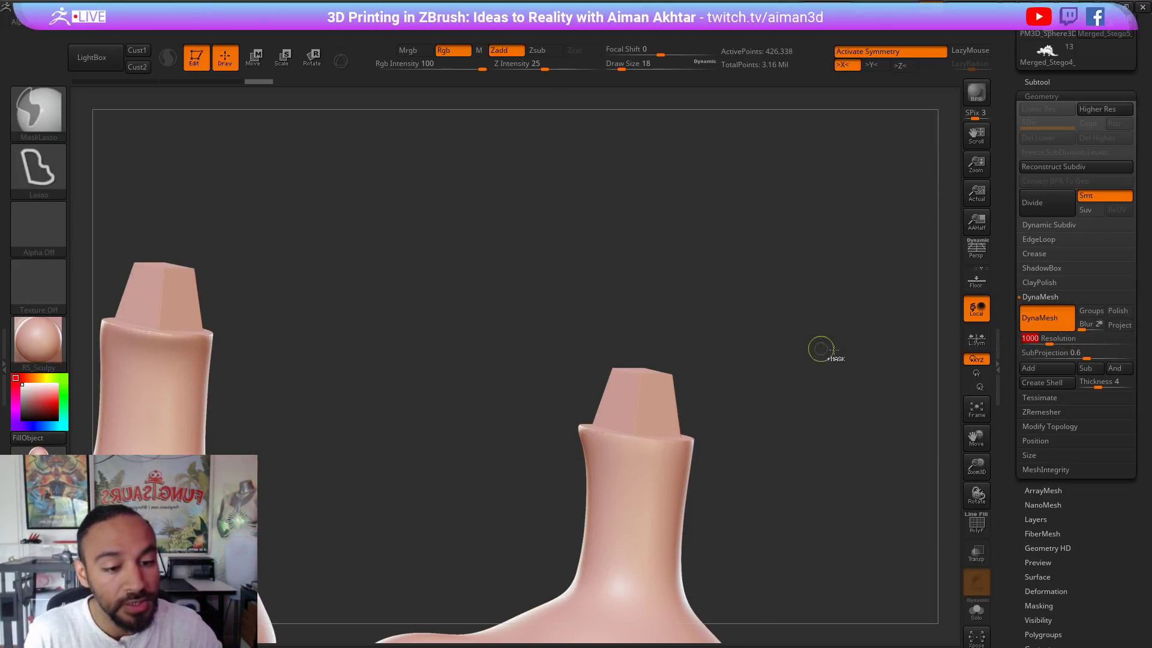
left_click_drag(852, 374, 834, 426, "ctrl")
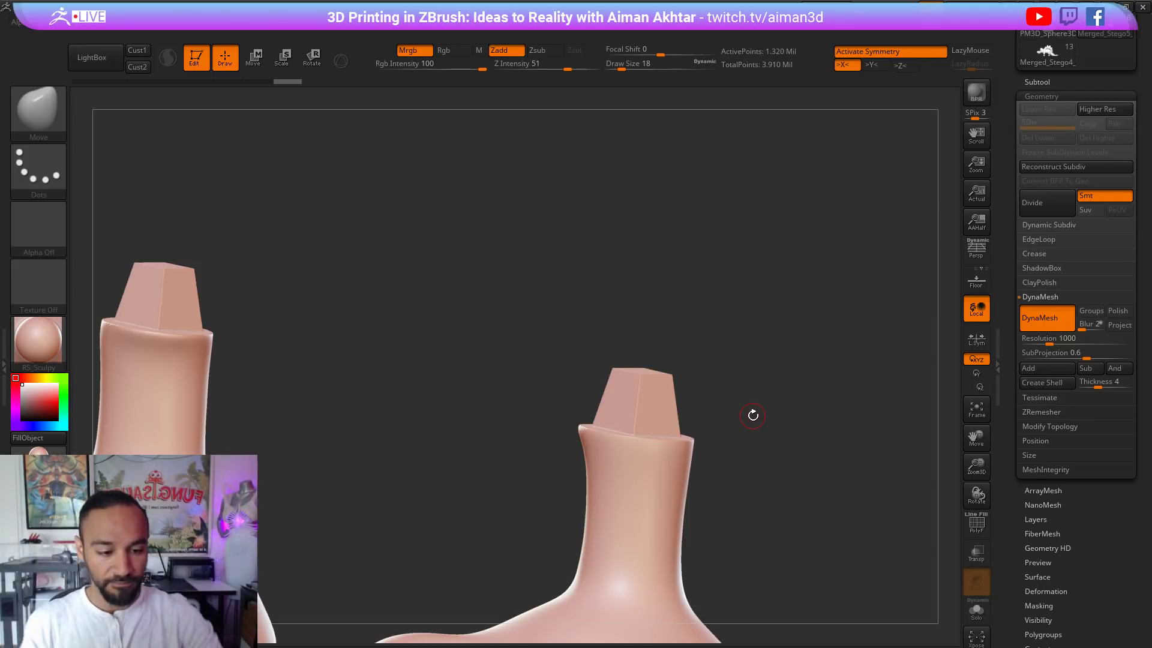
left_click(976, 522)
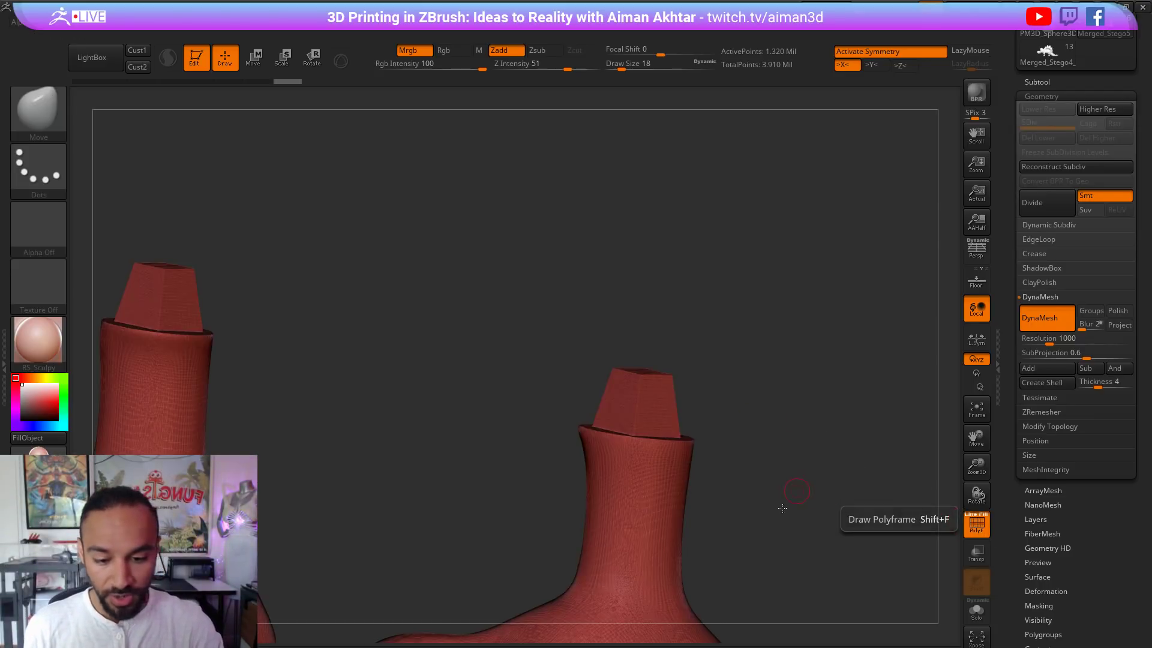
left_click_drag(784, 497, 676, 453)
key("ctrl+w")
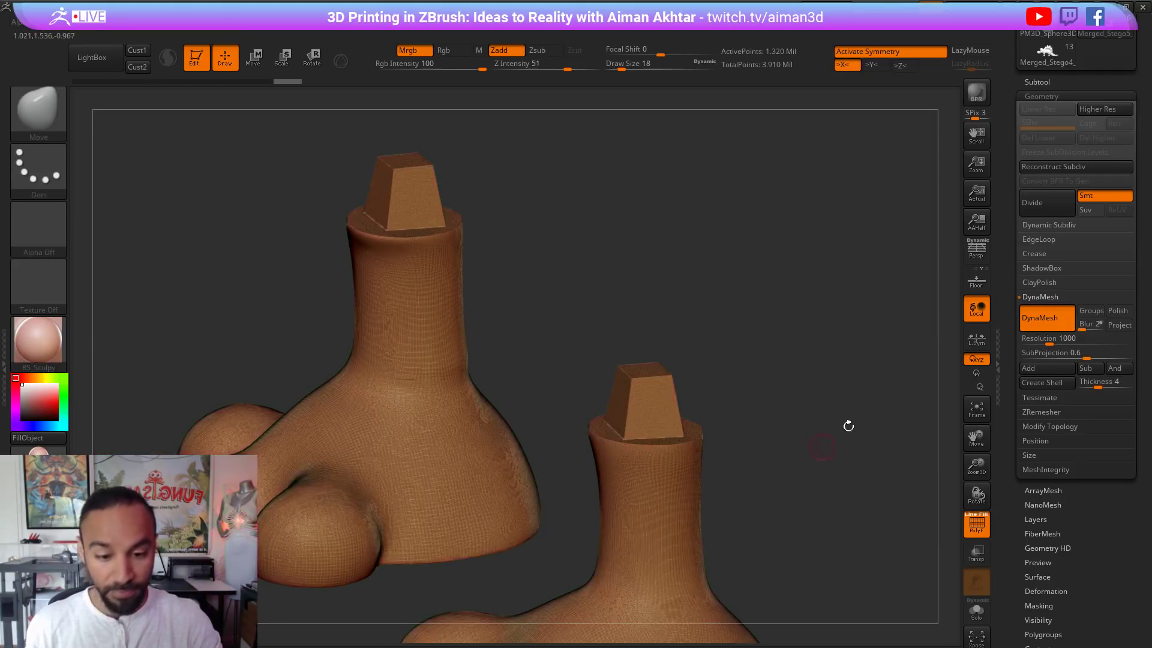
Step: Move the Cutter1 subtool directly below Merged_Stego5 in the subtool order
left_click(1053, 82)
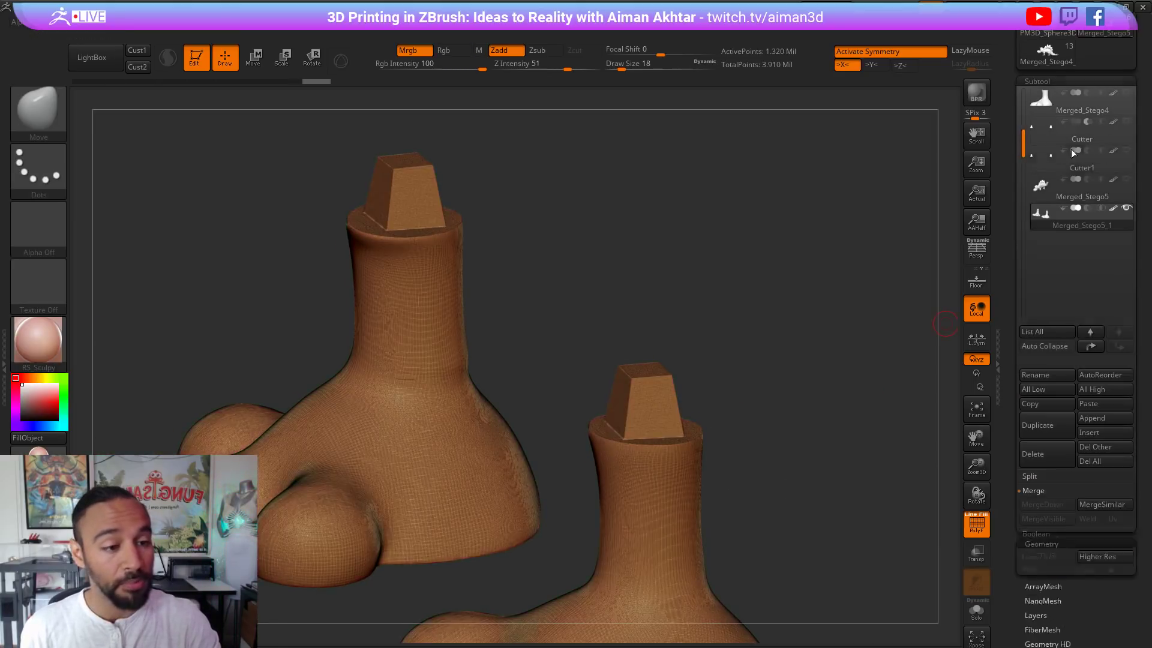
left_click(1044, 192)
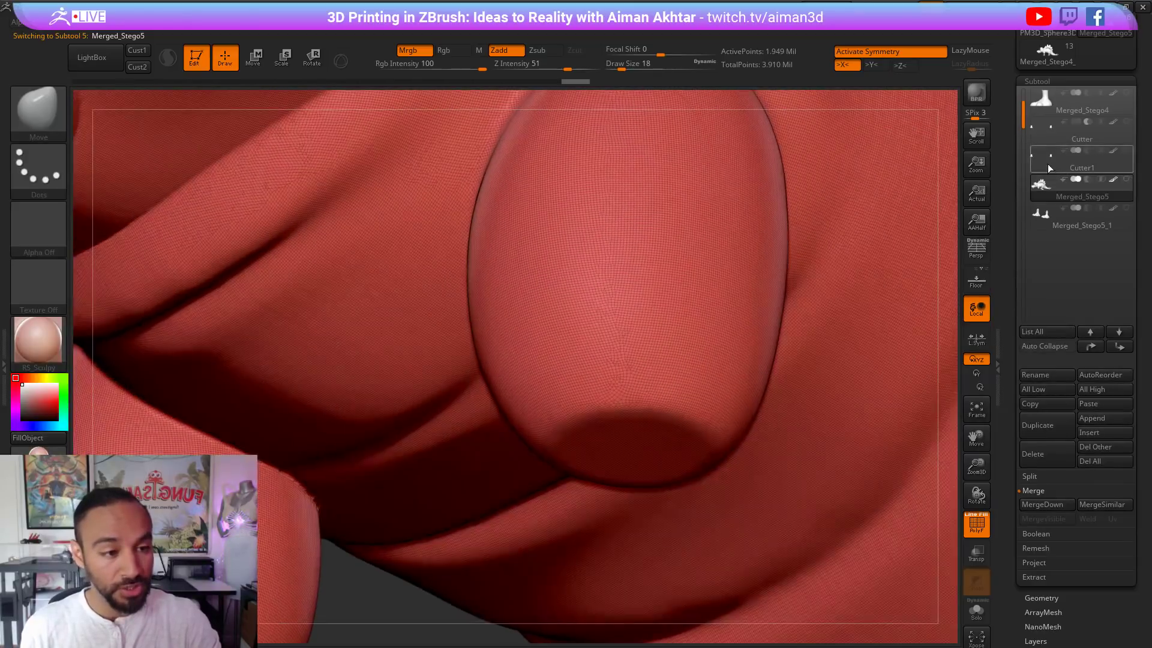
left_click(1047, 165)
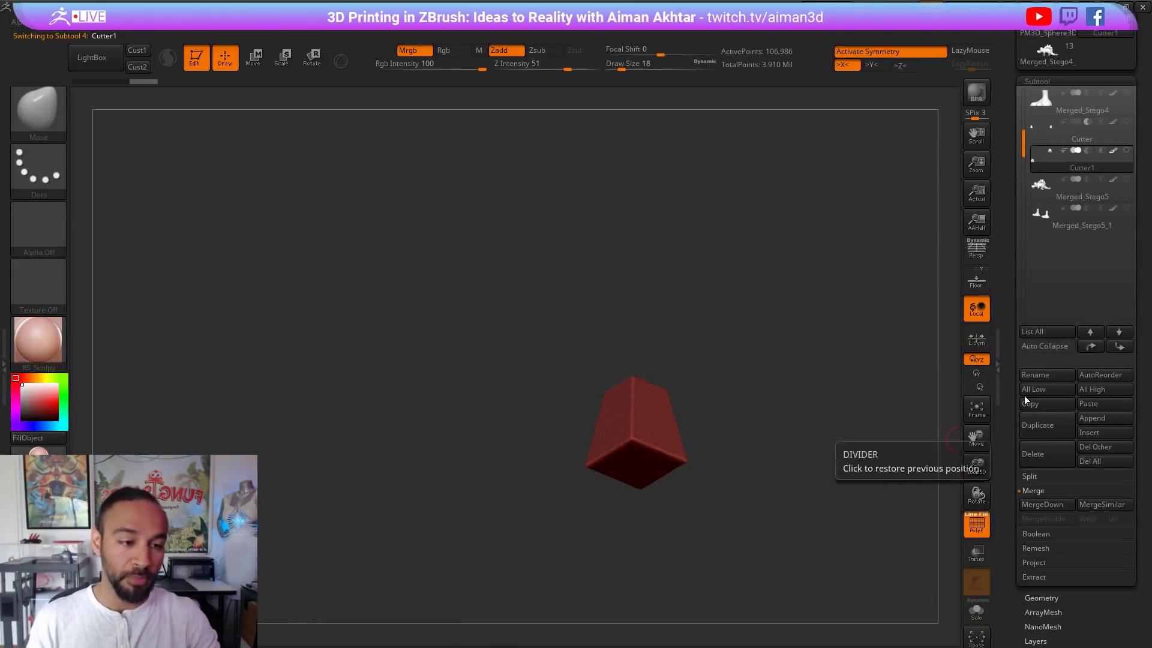
left_click(1128, 210)
left_click(1128, 210)
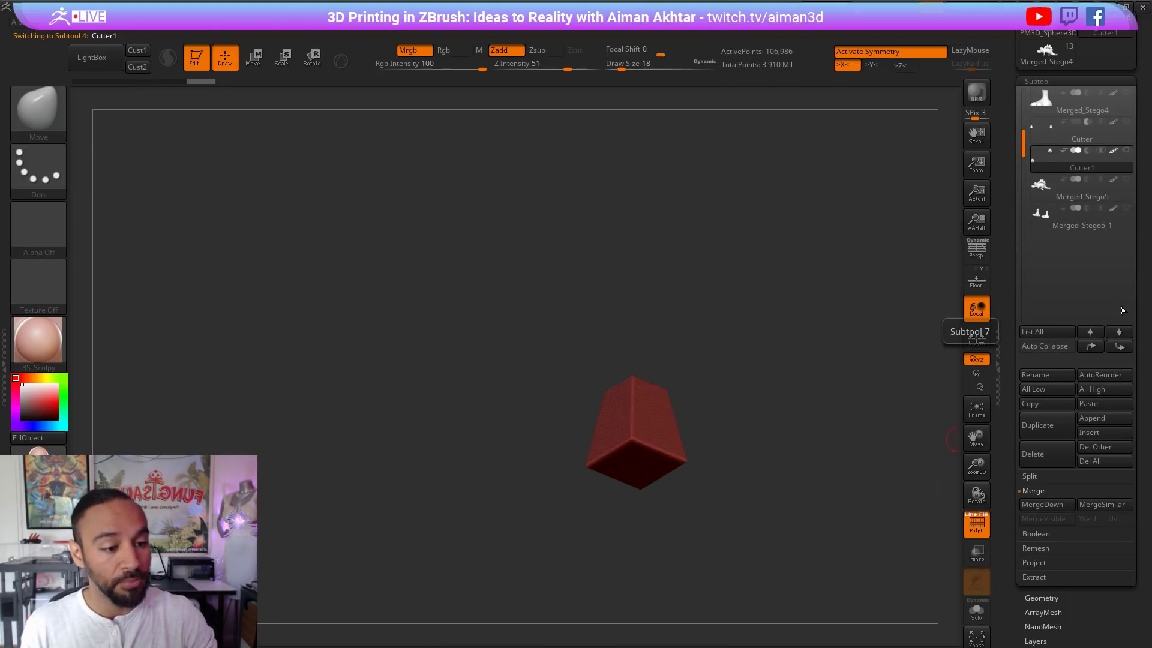
left_click(1118, 332)
mouse_move(1042, 157)
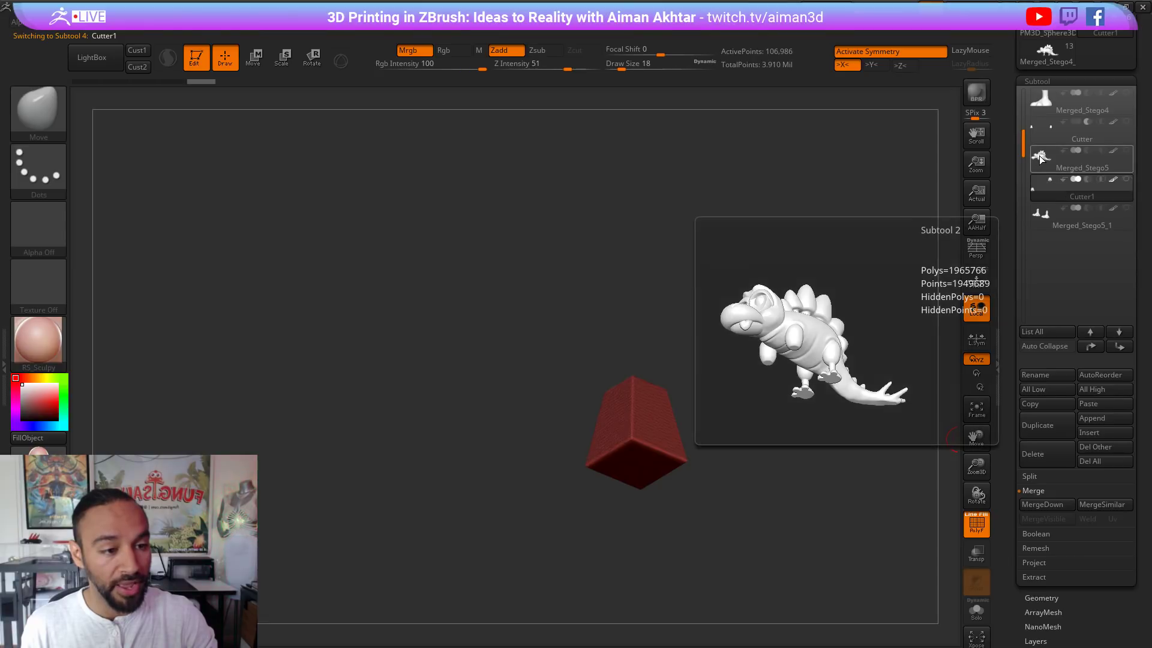
mouse_move(1050, 196)
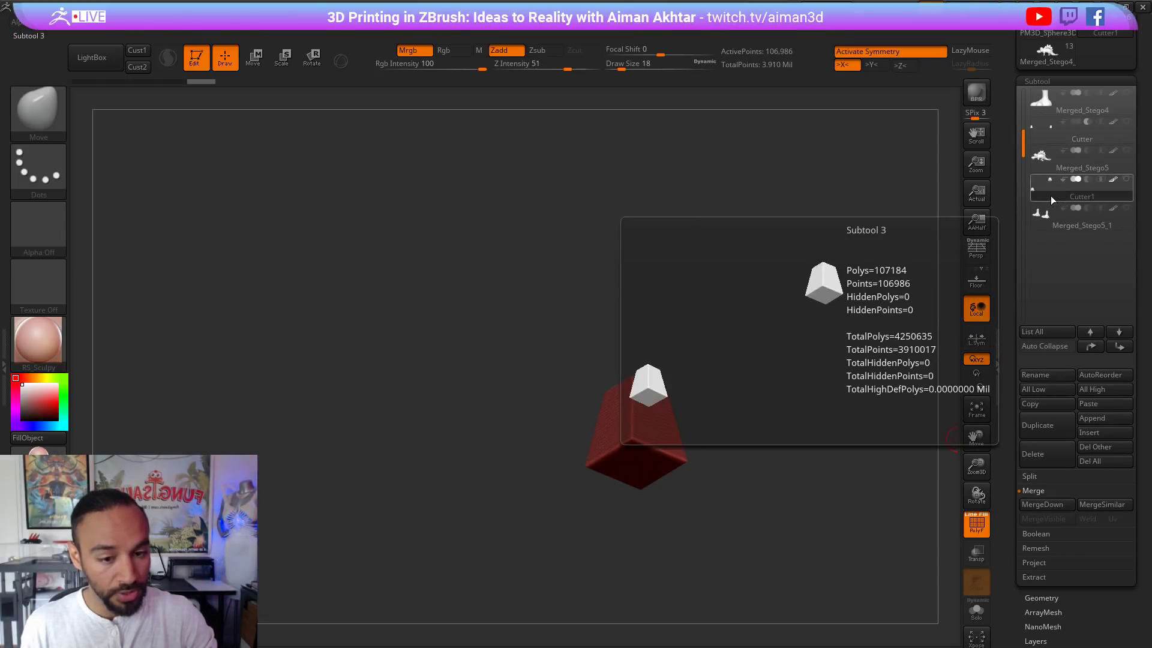
Step: Set the Cutter1 subtool to subtraction and locate the Group As Dynamesh Sub option among the polygroup commands
left_click(1088, 180)
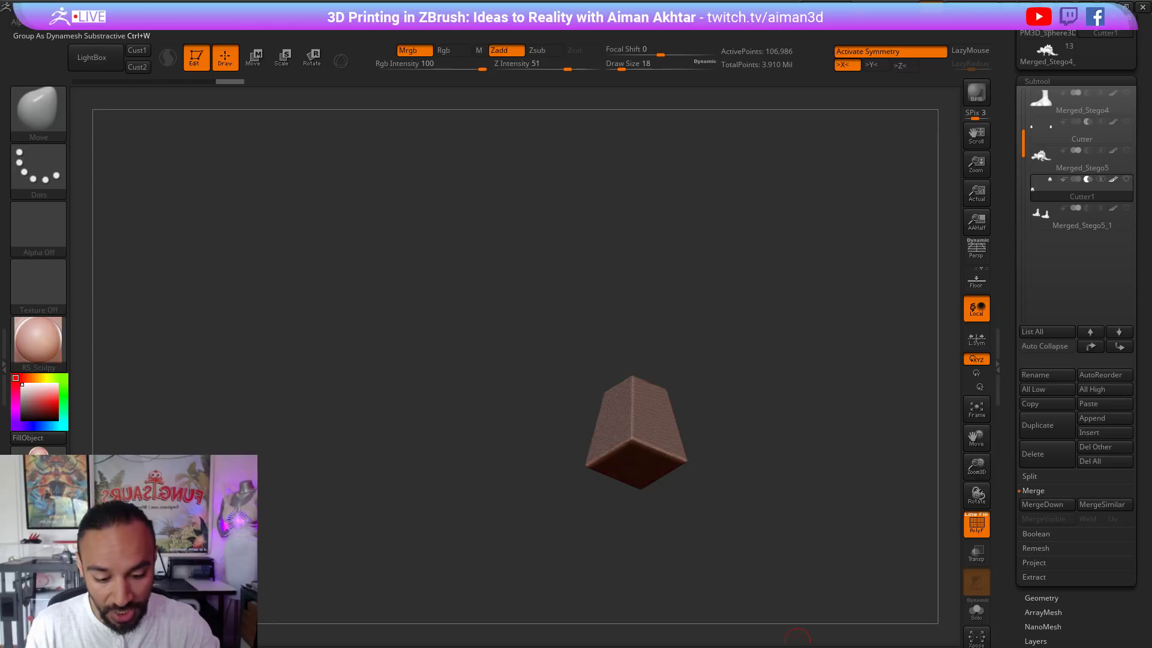
scroll(707, 420, "up", 3)
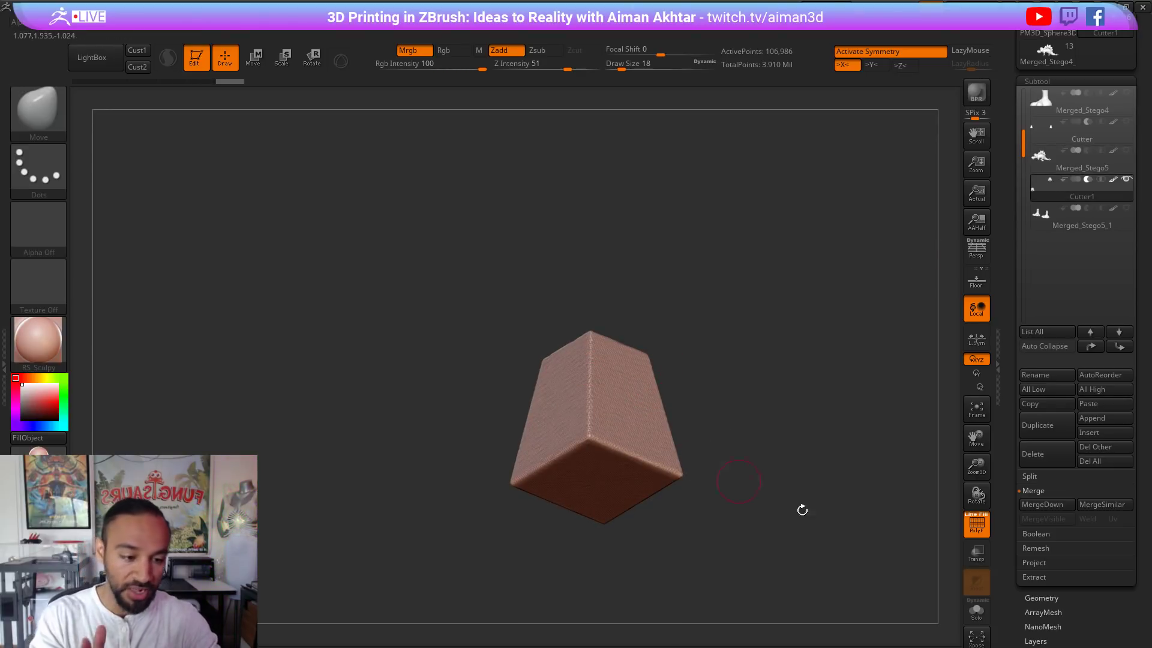
scroll(1115, 329, "down", 10)
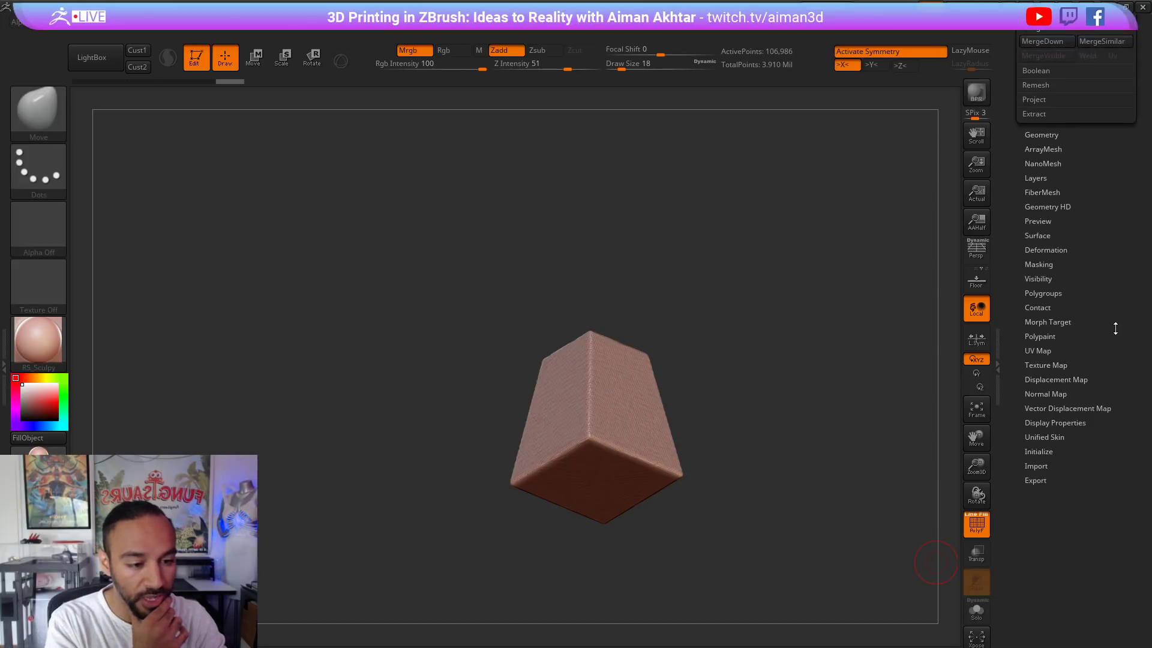
scroll(1109, 348, "up", 2)
left_click(1061, 400)
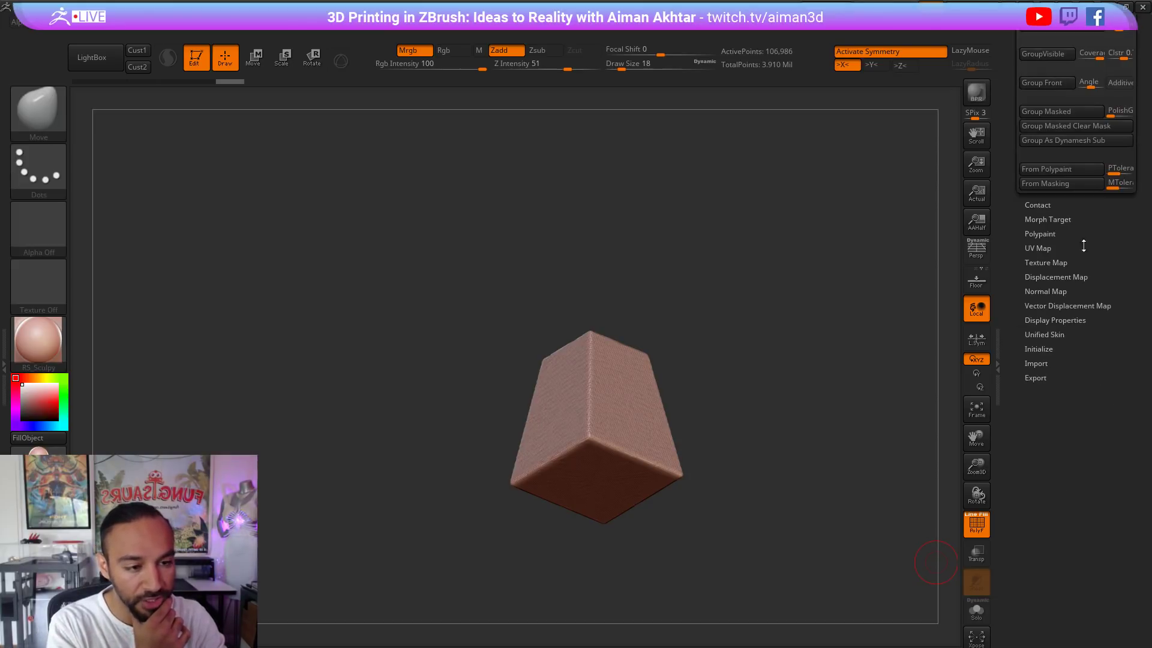
left_click_drag(1134, 256, 1115, 345)
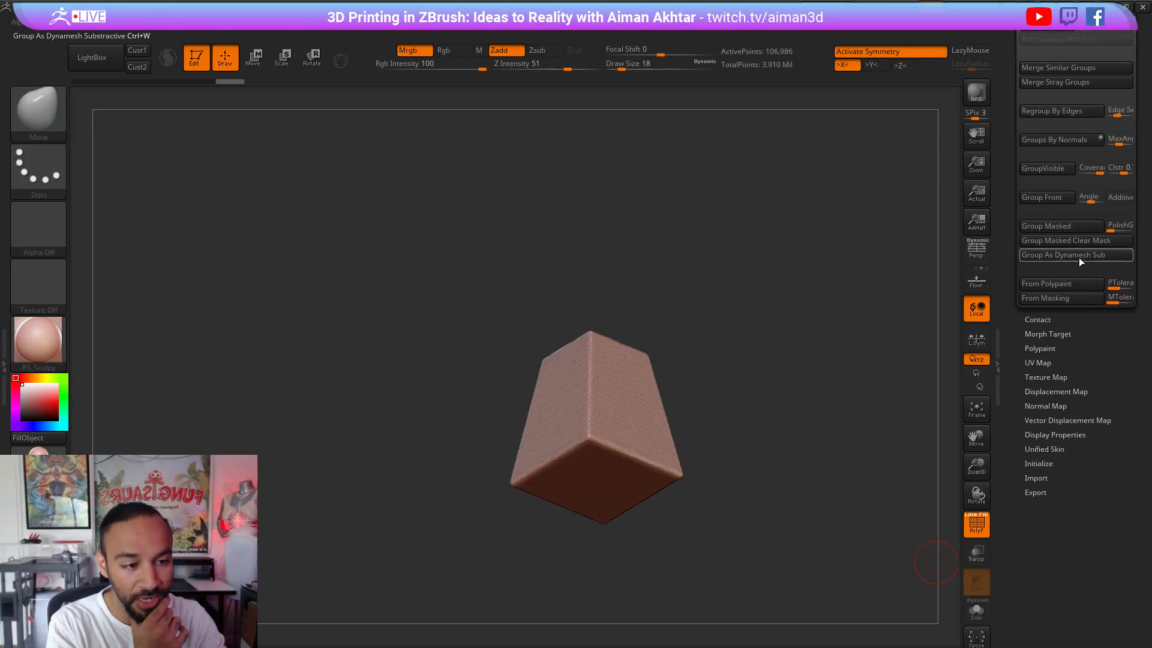
scroll(1068, 198, "up", 4)
left_click(1049, 70)
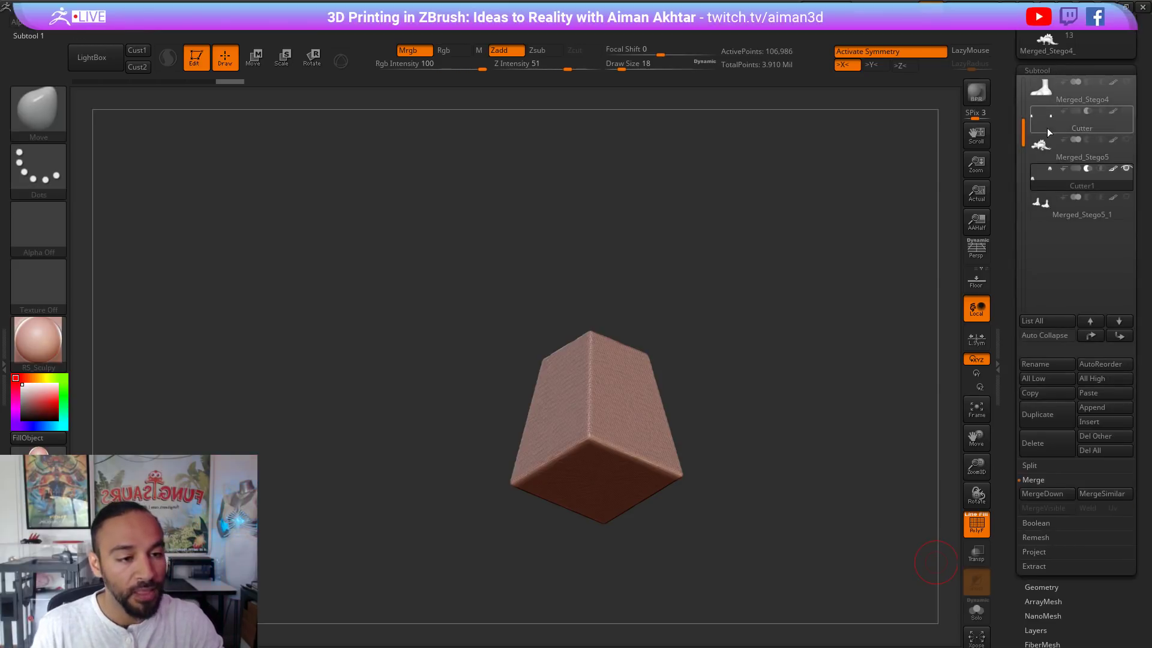
Step: Select the Merged_Stego5 body and remesh it with DynaMesh at resolution 1000
left_click(1038, 154)
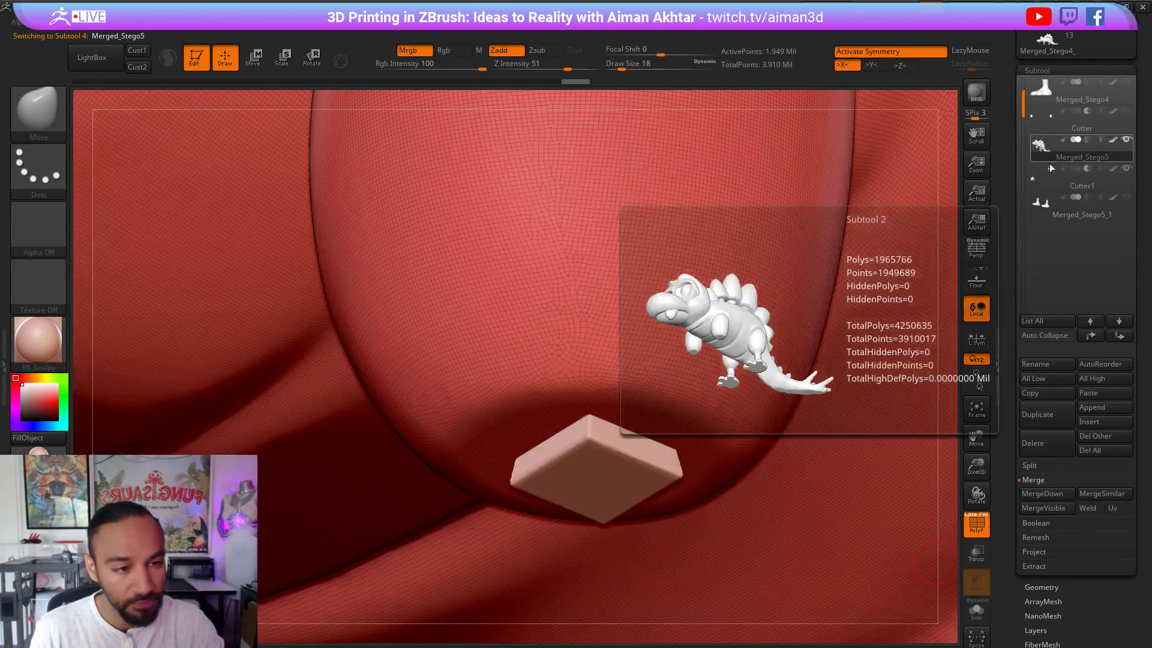
left_click(1041, 587)
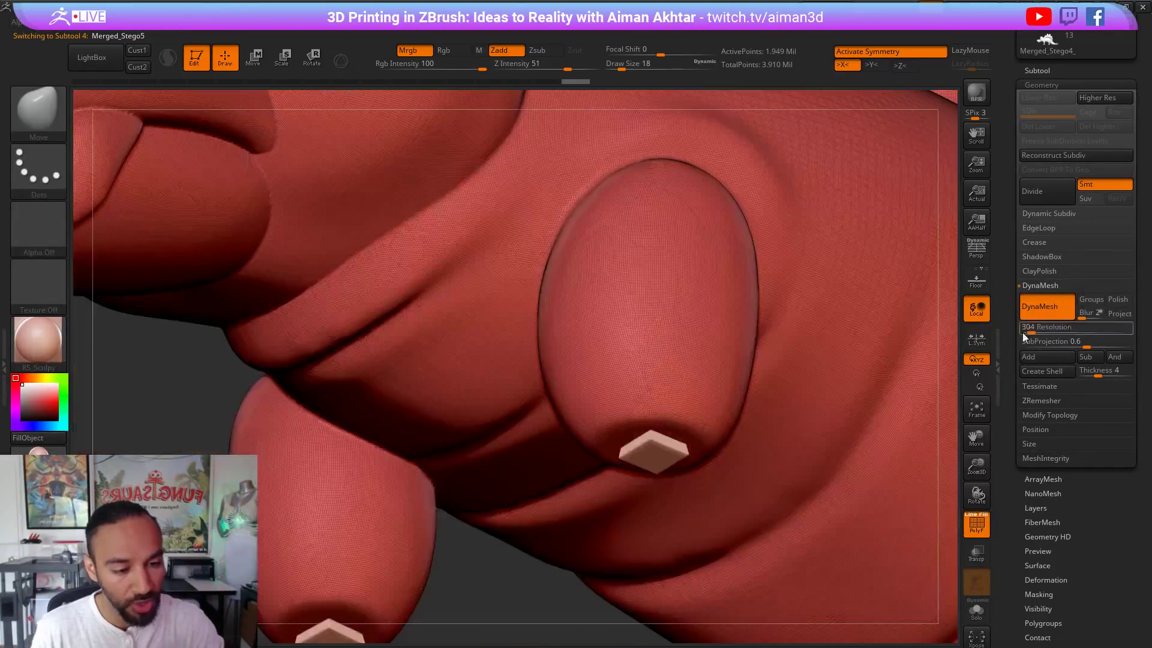
left_click(1025, 328)
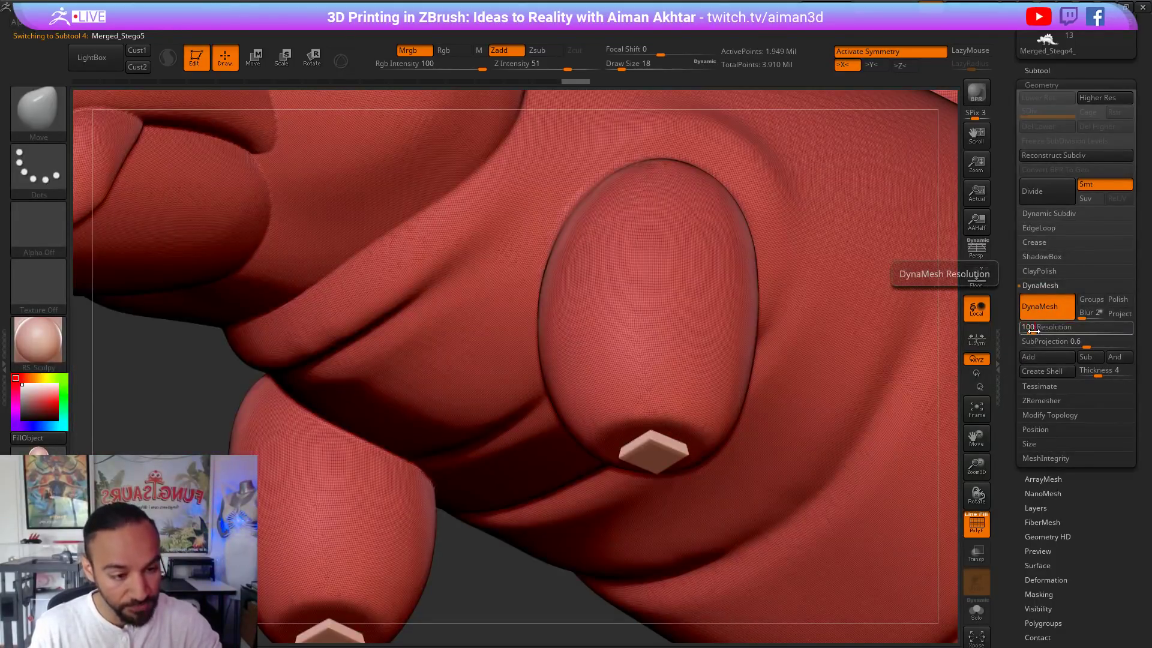
type("104")
key("Return")
type("1000")
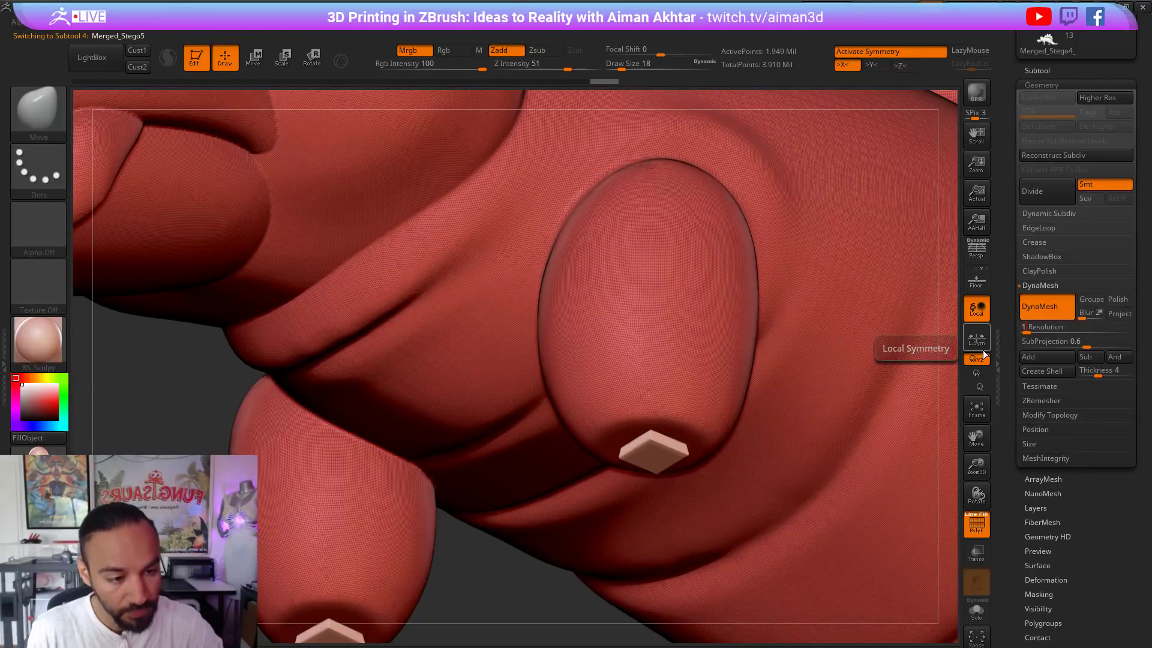
left_click(1056, 330)
type("3")
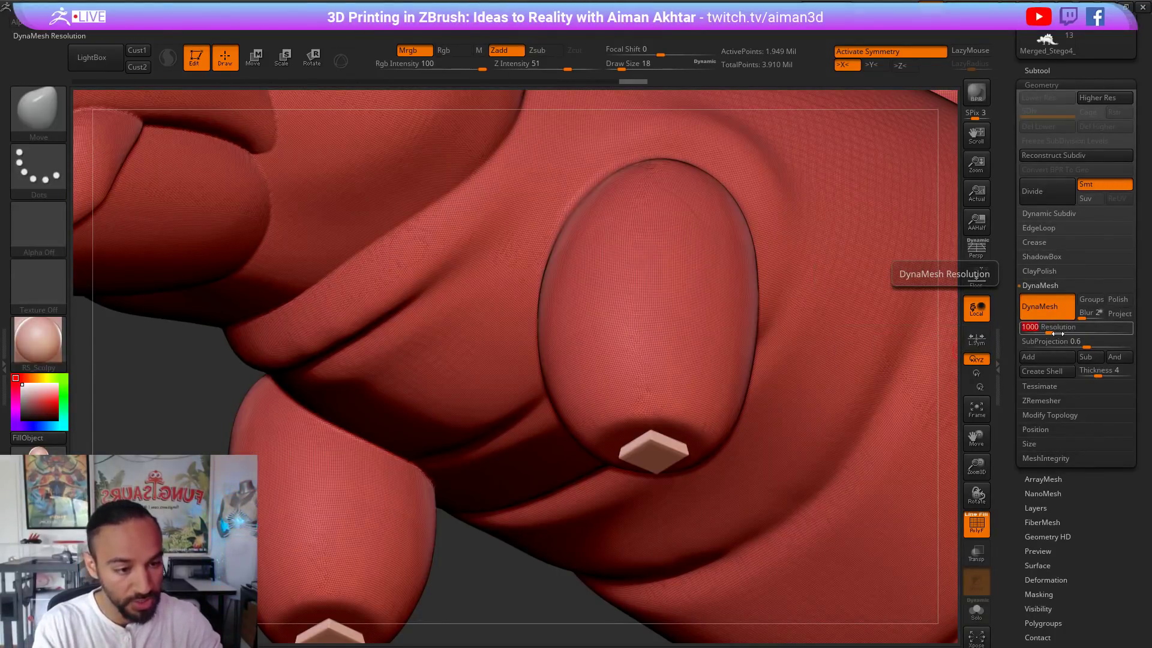
key("Return")
key("shift")
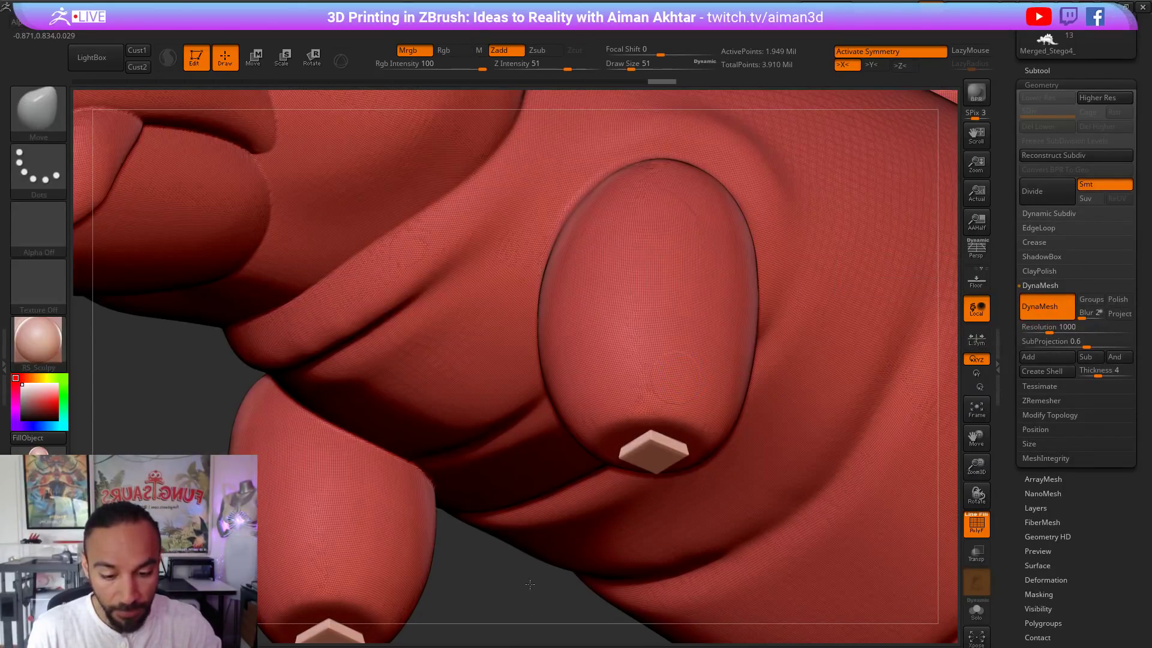
left_click_drag(632, 569, 633, 569)
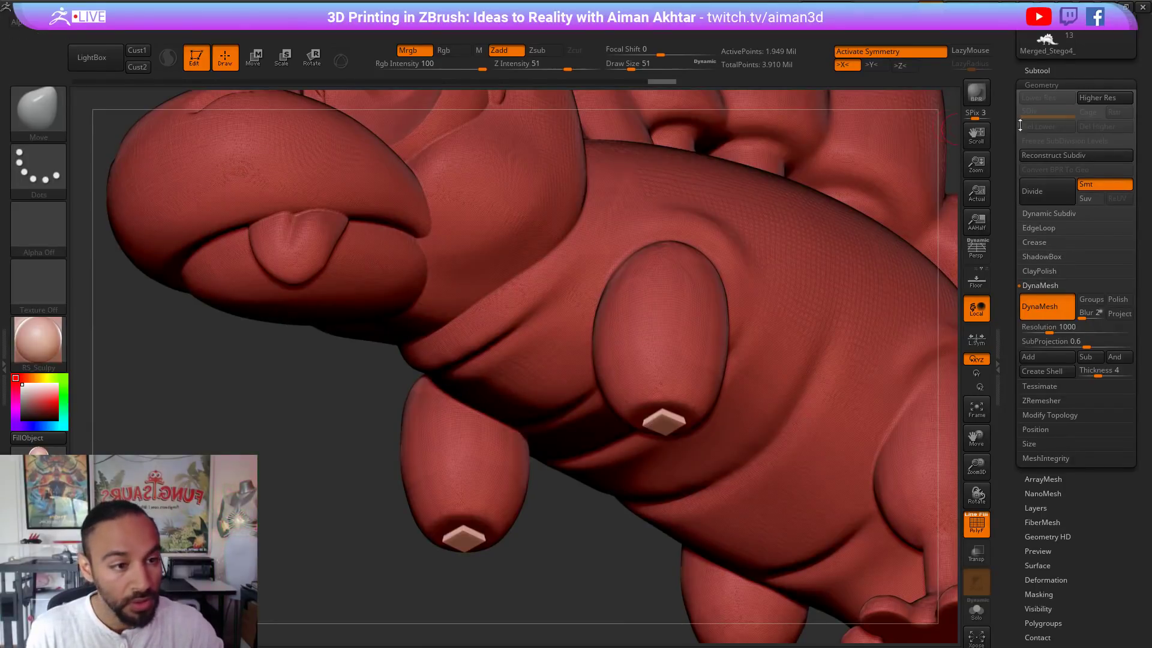
left_click(1039, 70)
key("ctrl")
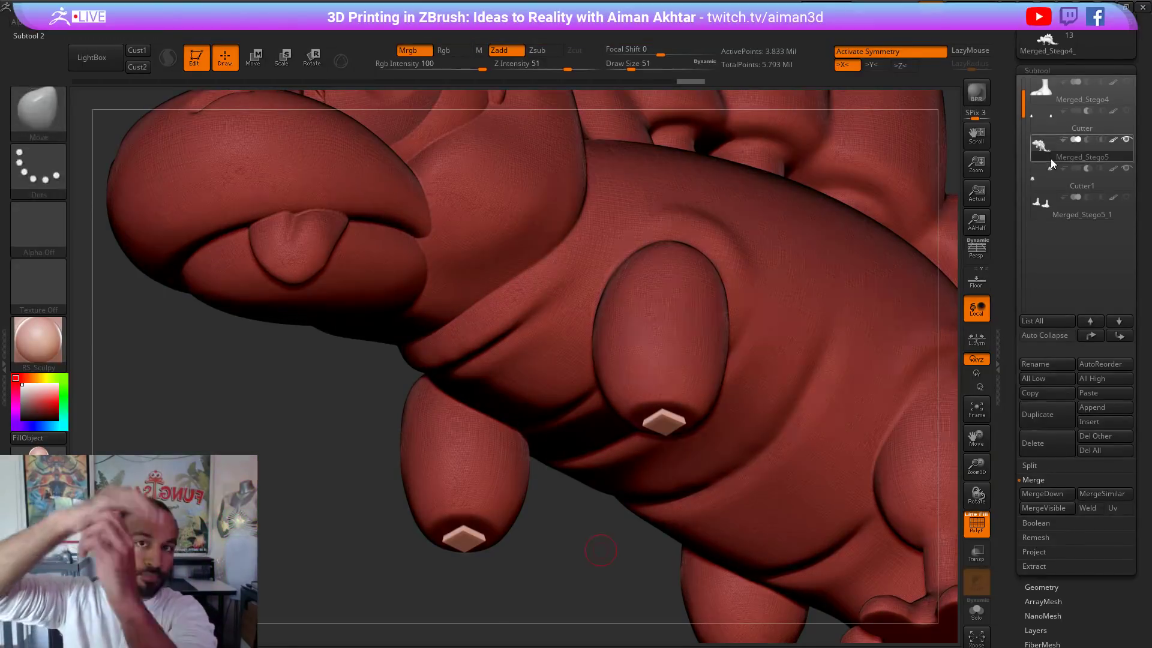
Step: Merge Cutter1 into Merged_Stego5, DynaMesh the result to cut the leg sockets, and inspect them without the wireframe
mouse_move(1051, 161)
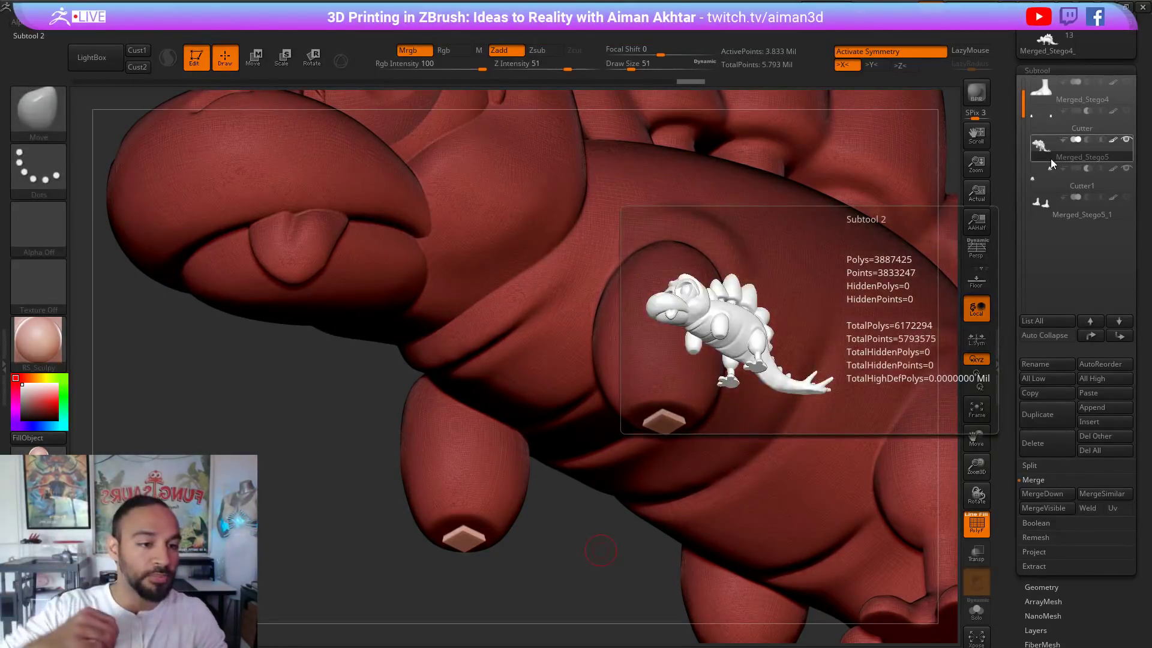
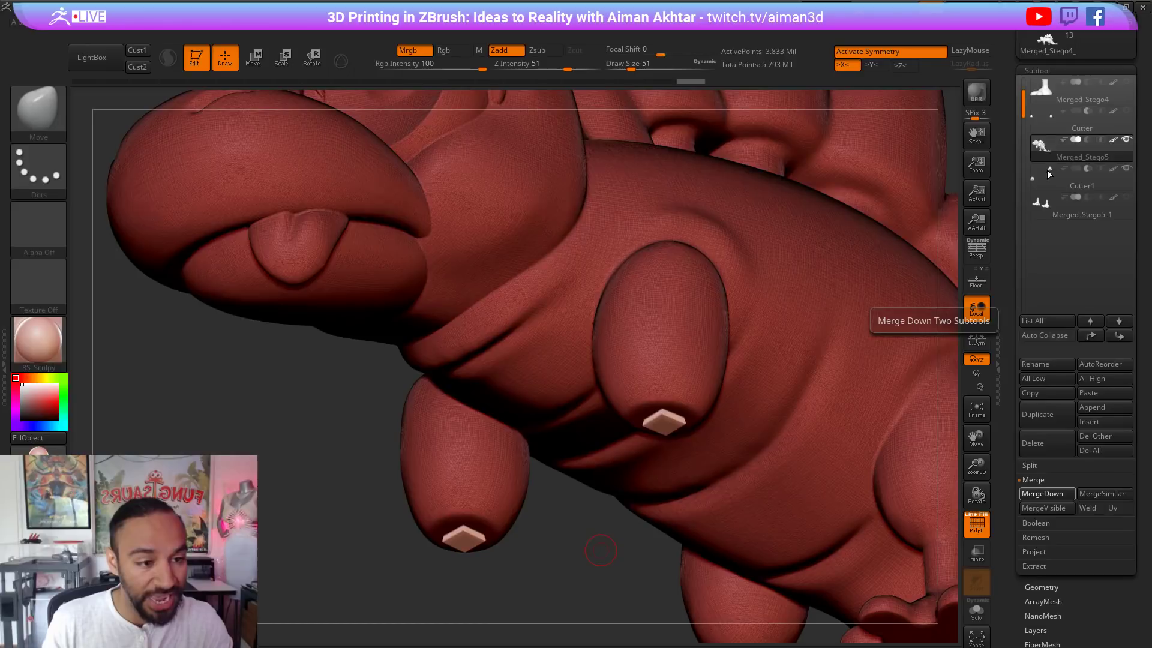
left_click(1048, 174)
left_click(1041, 587)
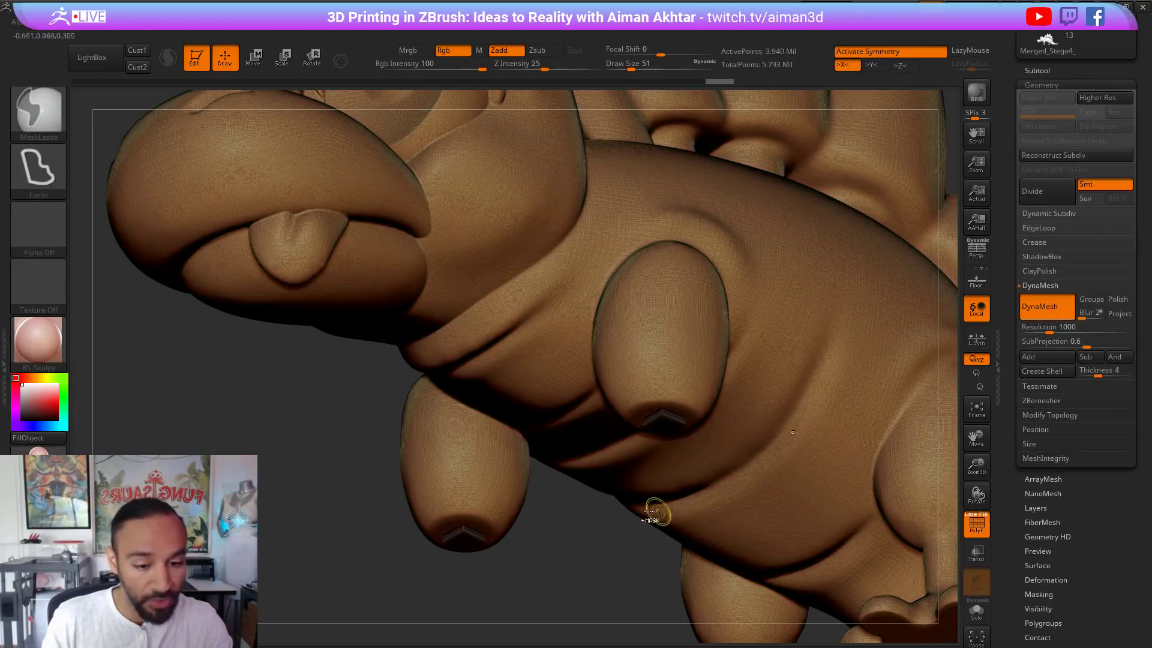
left_click_drag(569, 593, 571, 612, "ctrl")
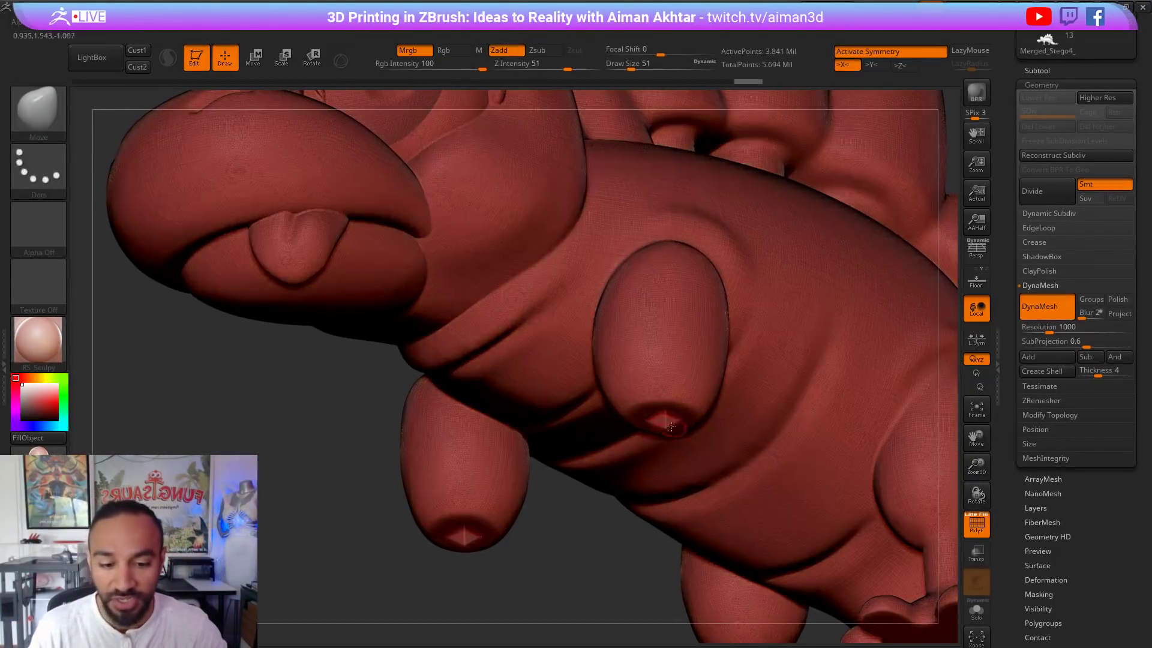
left_click_drag(336, 432, 335, 360)
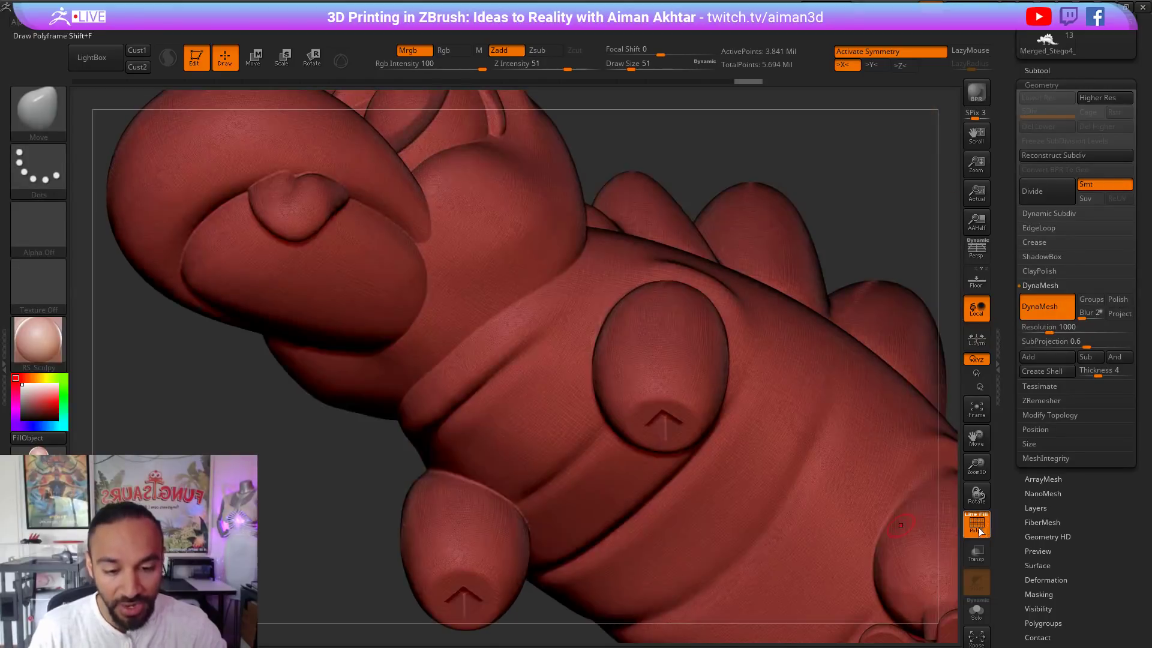
left_click(980, 531)
left_click_drag(853, 173, 932, 214)
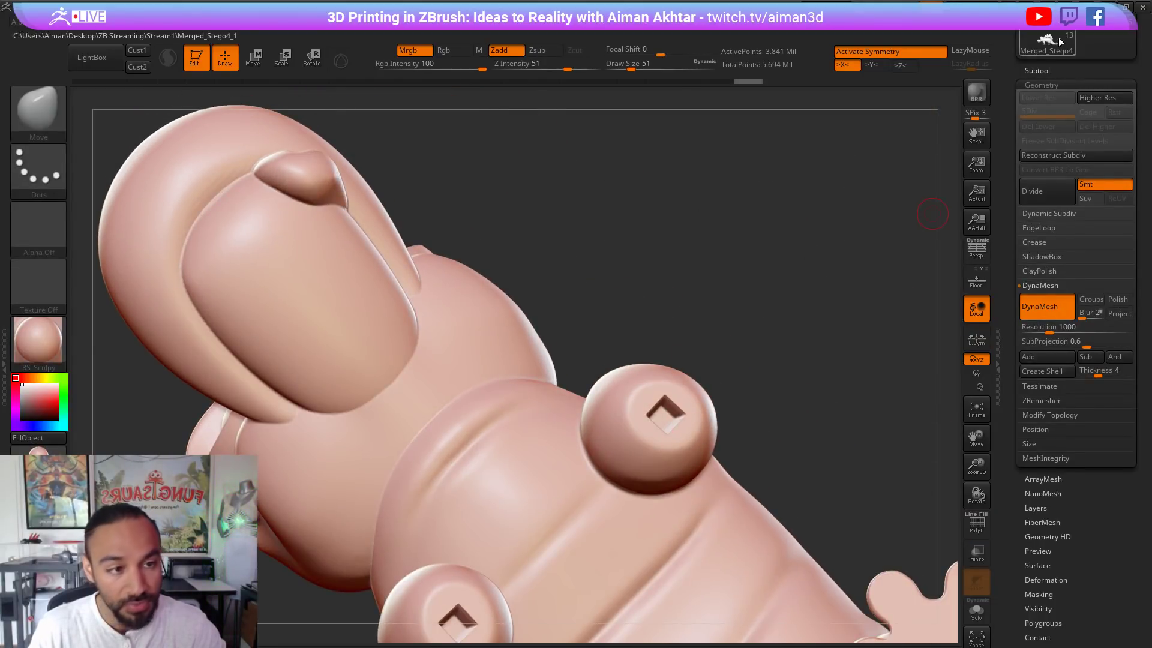
Step: Show the Merged_Stego5_1 feet again and turn on transparency to check how they fit the front legs
left_click(1037, 70)
left_click(1126, 168)
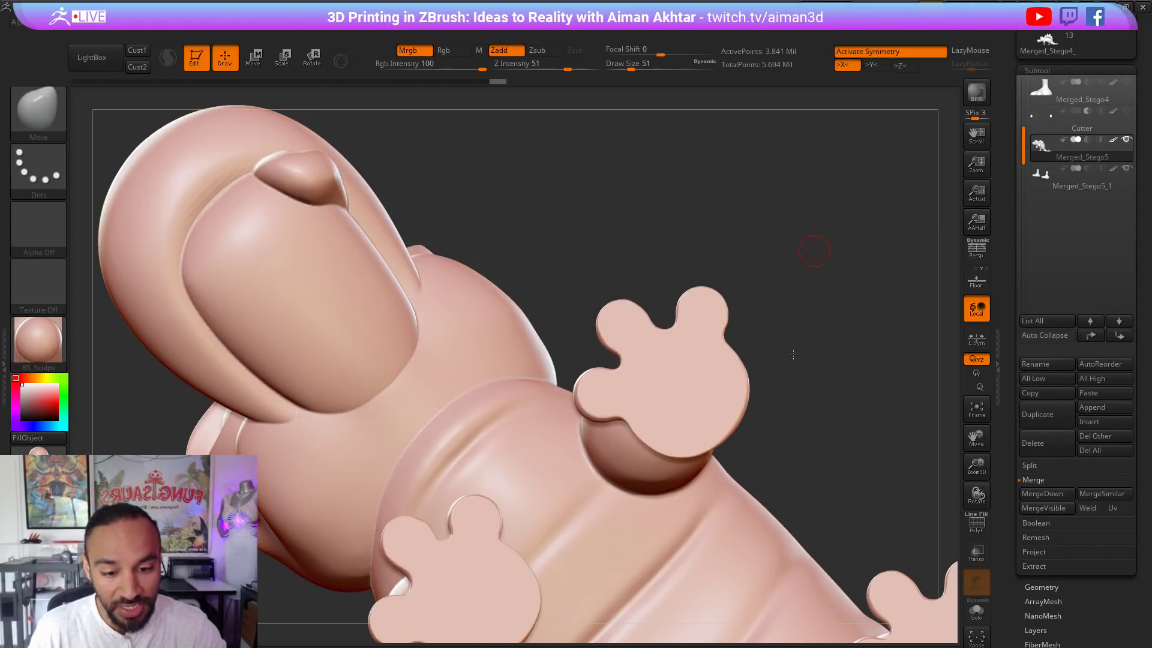
left_click_drag(793, 354, 664, 430)
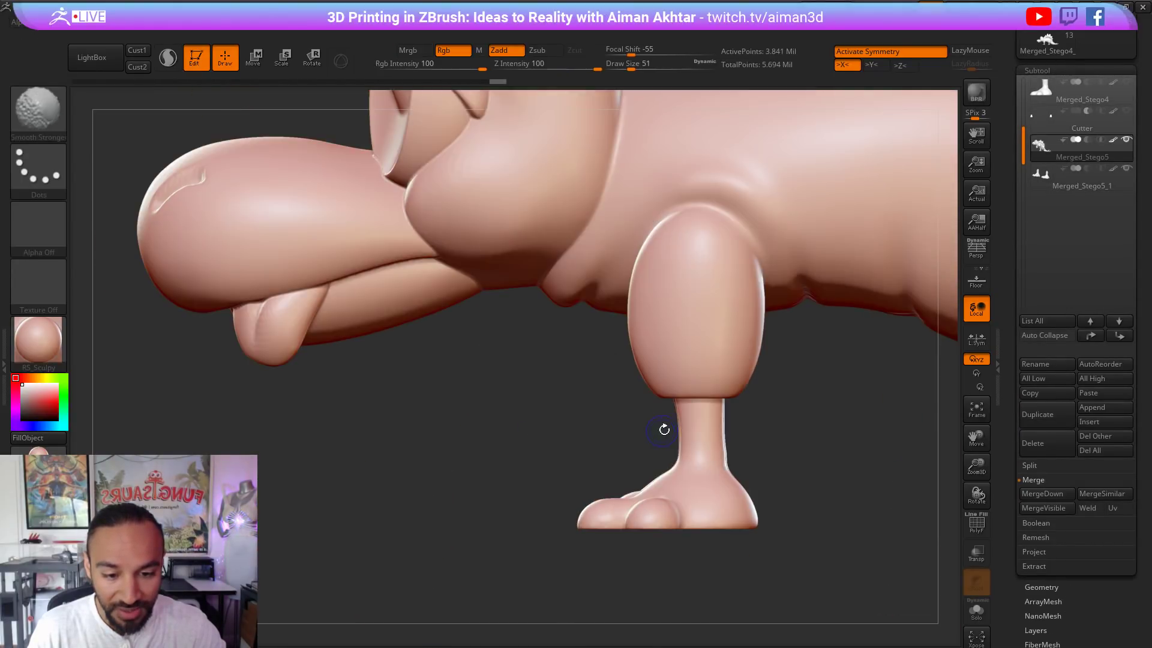
left_click(976, 552)
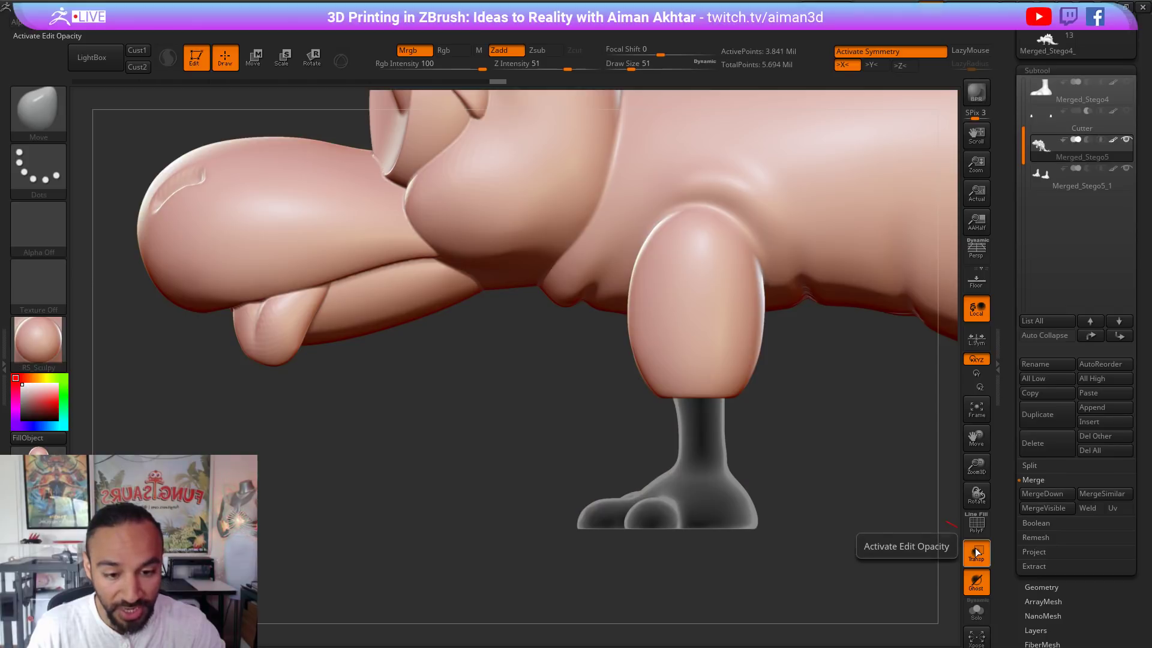
left_click_drag(856, 419, 785, 458)
Step: Pull the Merged_Stego5_1 feet straight down out of the leg sockets with Transpose Move and turn off transparency
left_click(259, 62)
left_click_drag(863, 490, 877, 502)
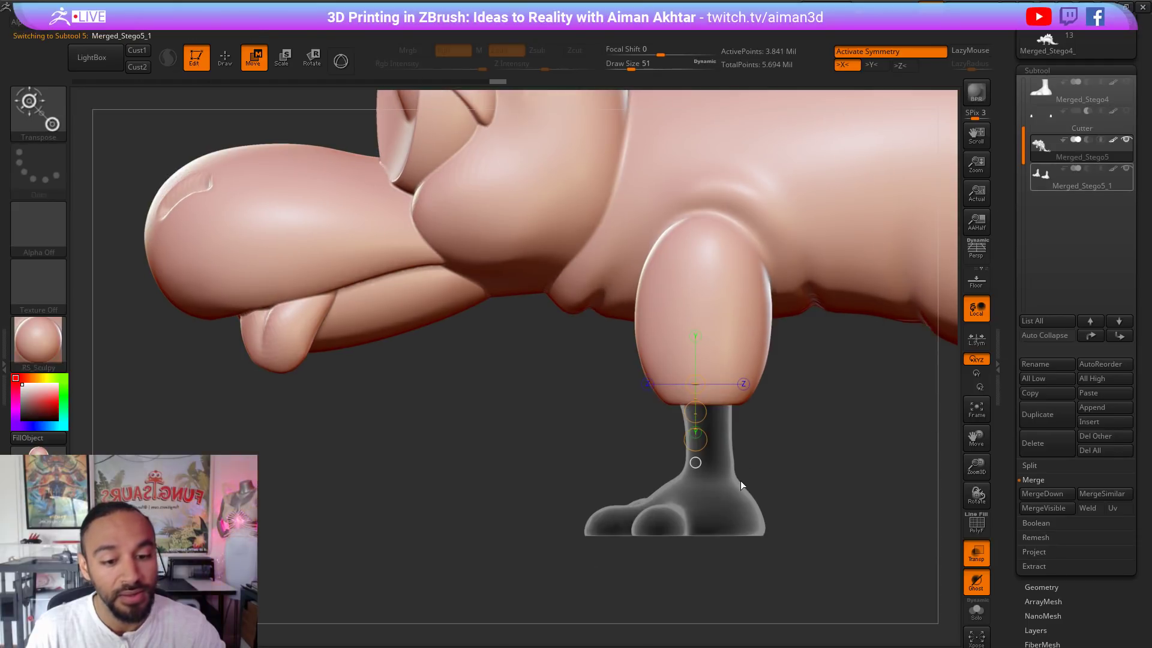
left_click(1048, 178)
left_click_drag(718, 384, 726, 577, "shift")
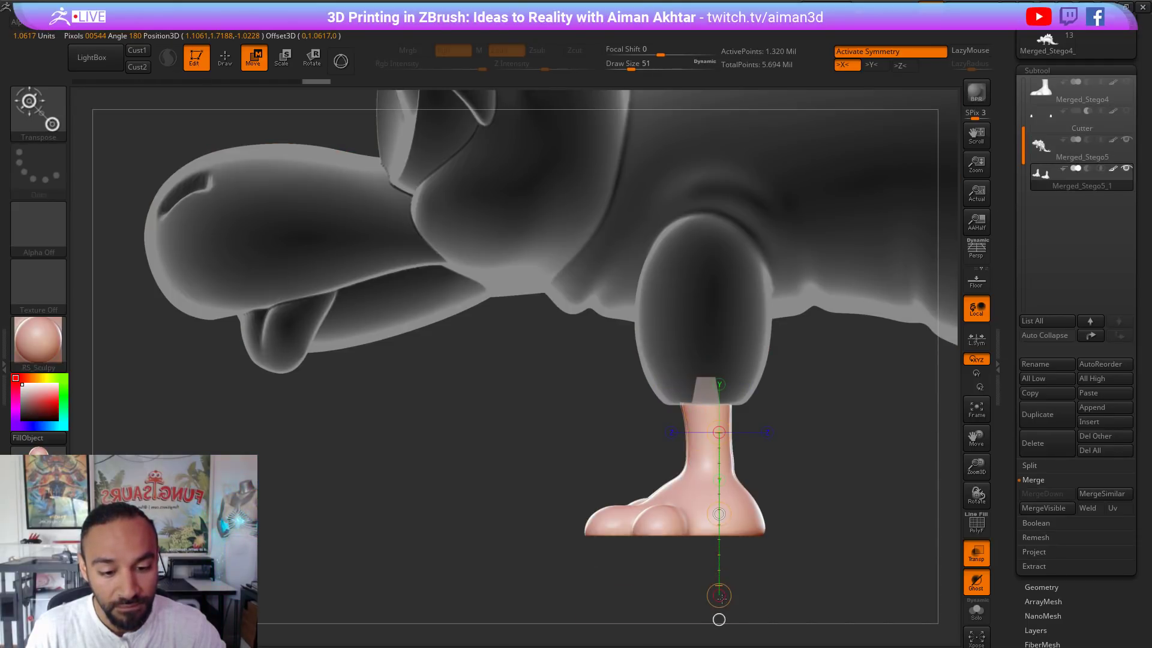
left_click_drag(719, 514, 725, 558)
key("shift+t")
left_click_drag(854, 493, 870, 449)
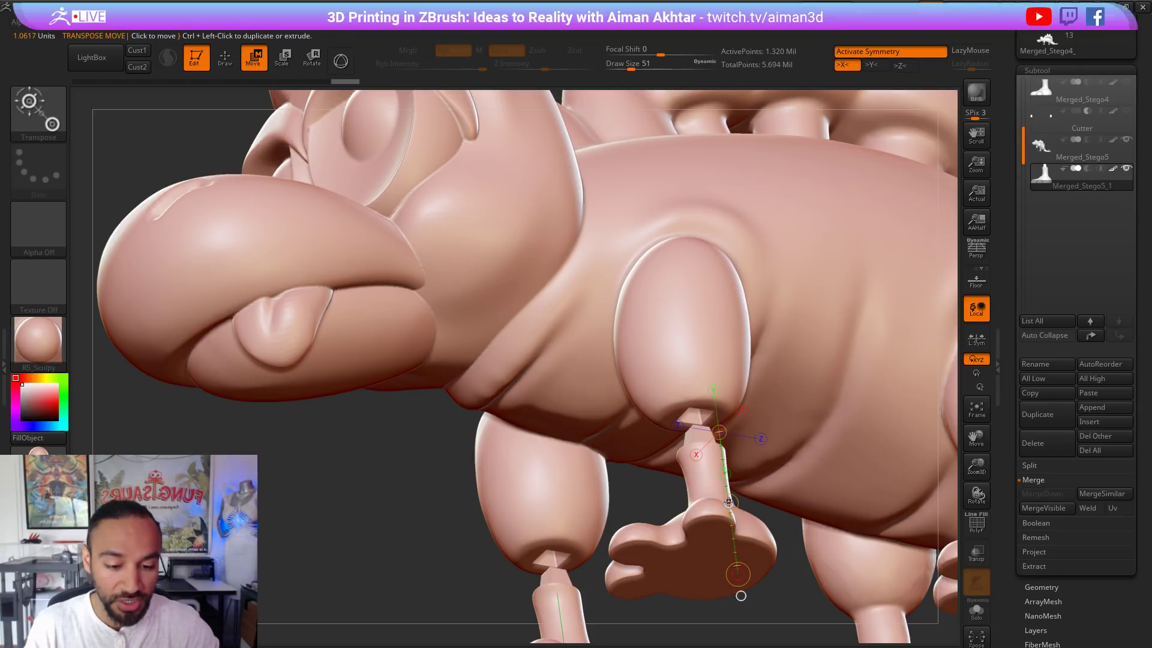
Step: Slide the feet back into the leg sockets, pull them out once more and undo that last move
left_click_drag(735, 523, 724, 451)
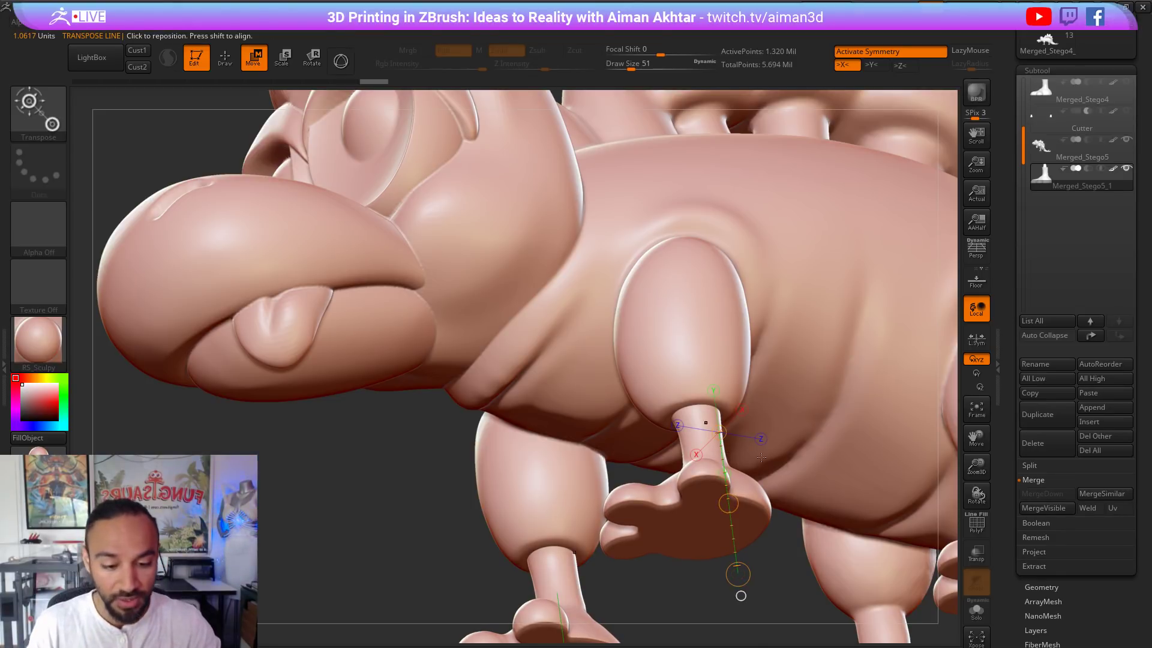
left_click_drag(728, 506, 743, 554)
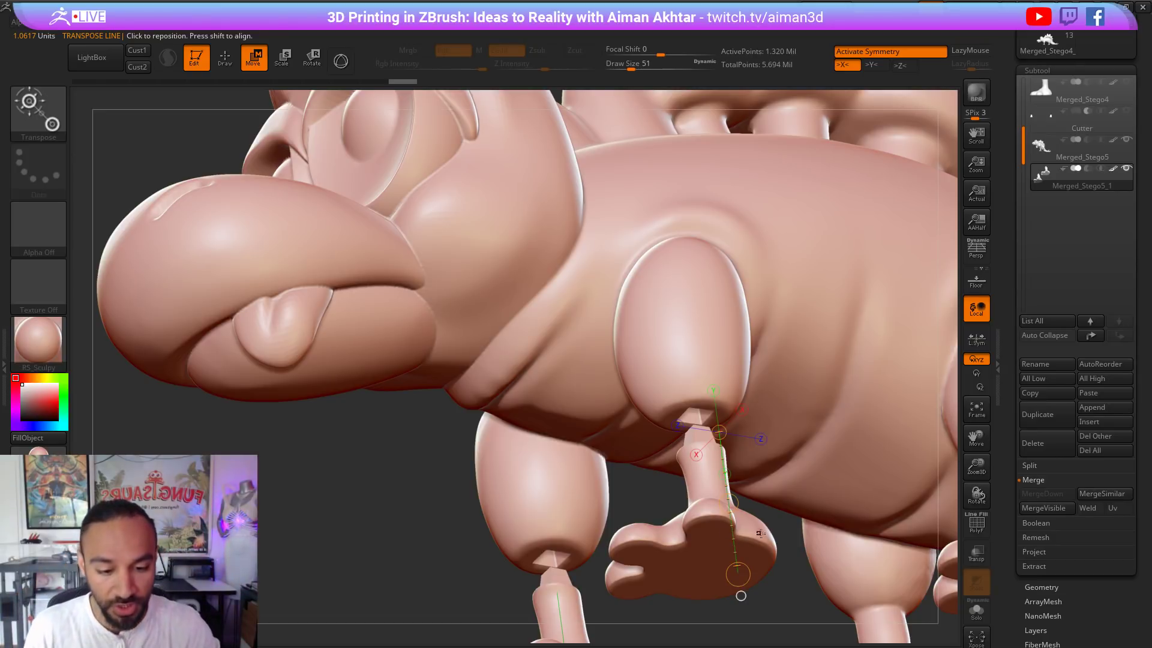
key("ctrl+z")
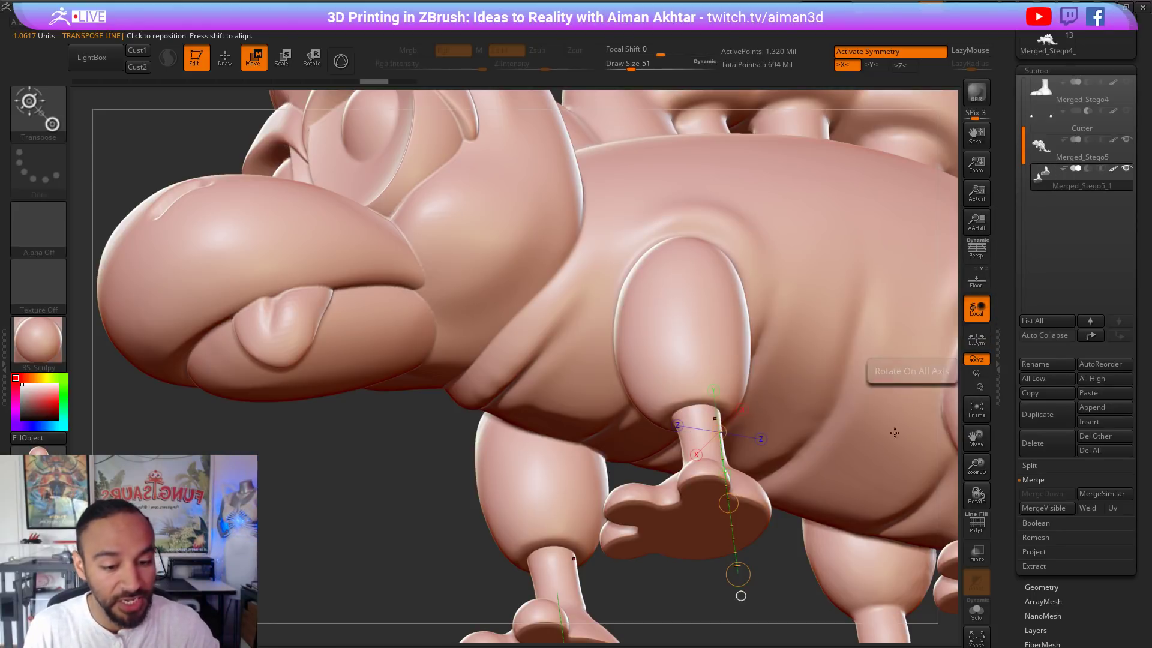
Step: Isolate the Merged_Stego5_1 feet and mask everything below the ankle tops, leaving the keys and upper ankles unmasked
left_click_drag(1144, 182, 1143, 289)
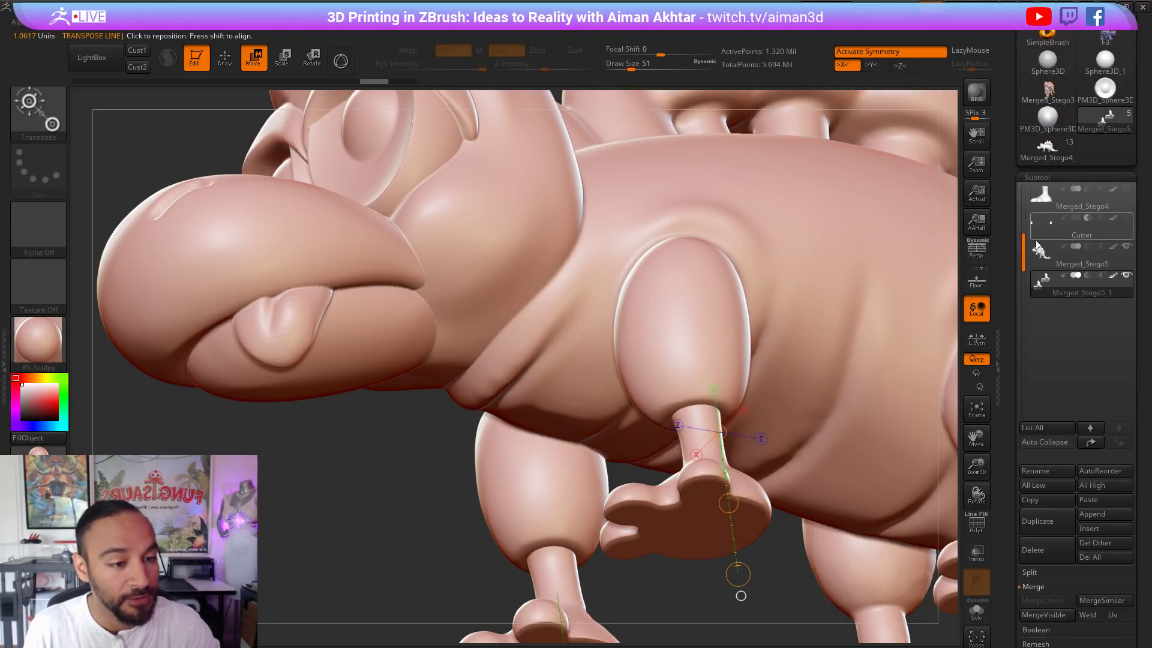
left_click_drag(1022, 247, 1011, 189)
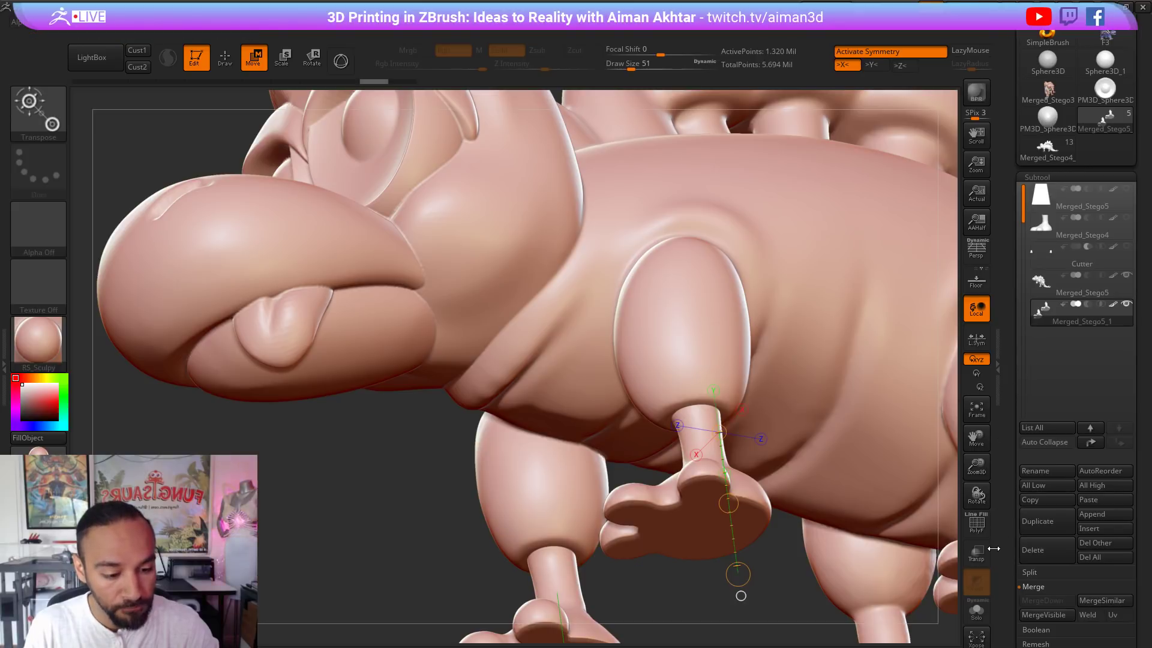
left_click(976, 612)
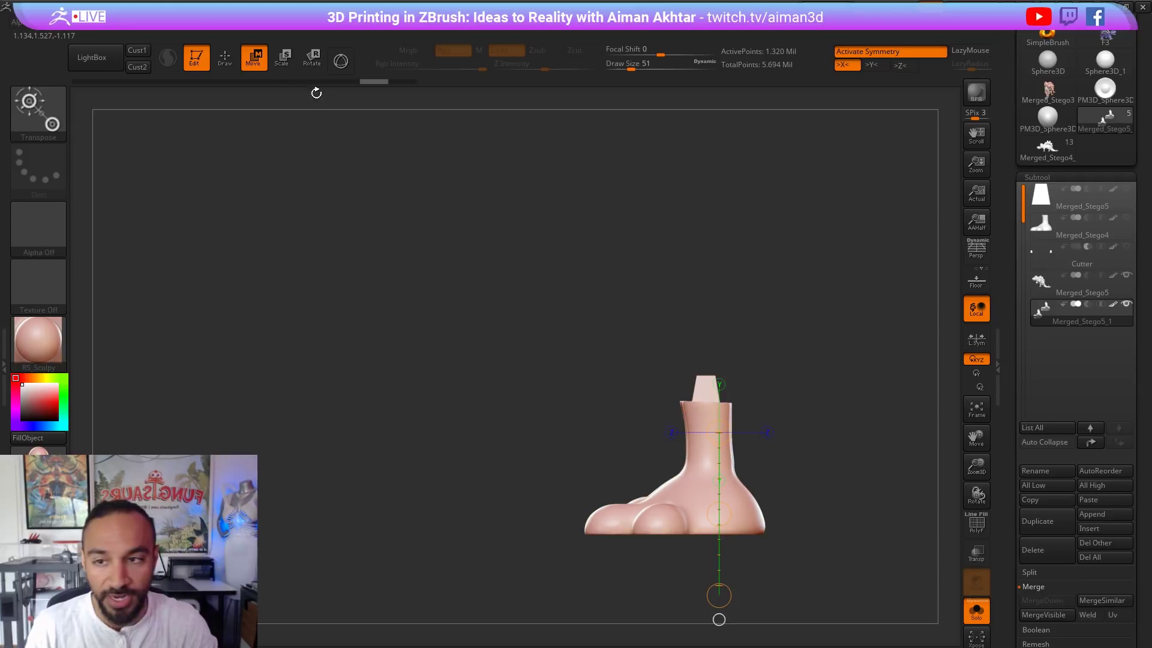
left_click(225, 58)
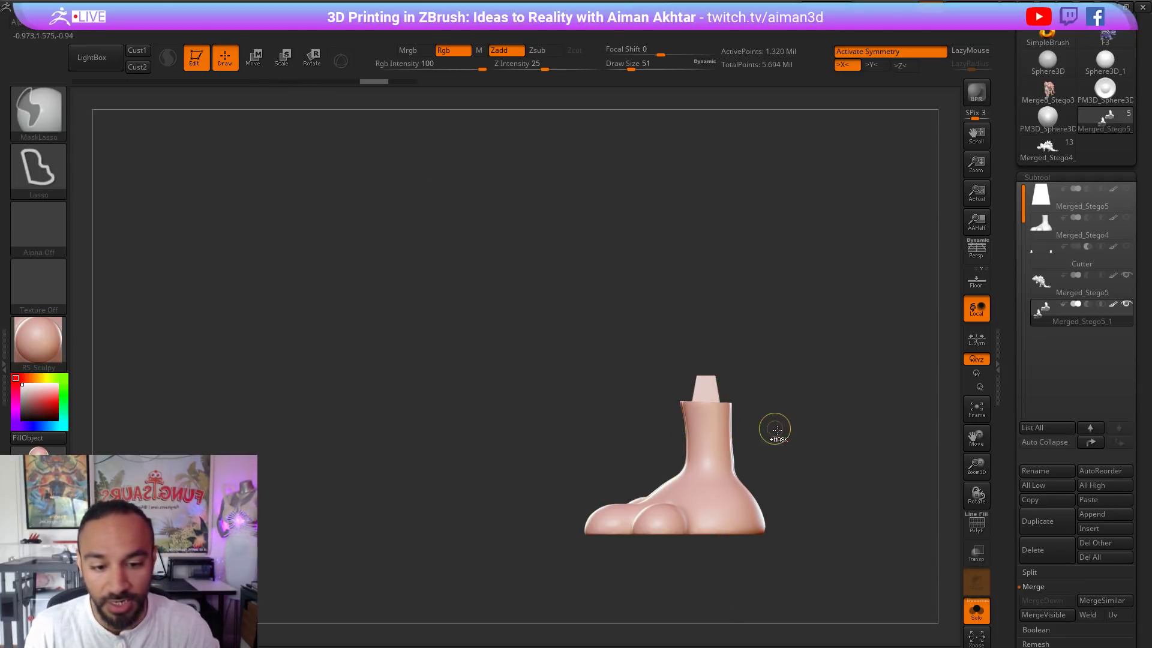
mouse_move(770, 425)
left_mouse_down("ctrl")
mouse_move(642, 348)
mouse_move(773, 390)
left_mouse_up("ctrl")
mouse_move(812, 461)
left_mouse_down("ctrl")
mouse_move(778, 420)
mouse_move(613, 334)
mouse_move(764, 404)
left_mouse_up("ctrl")
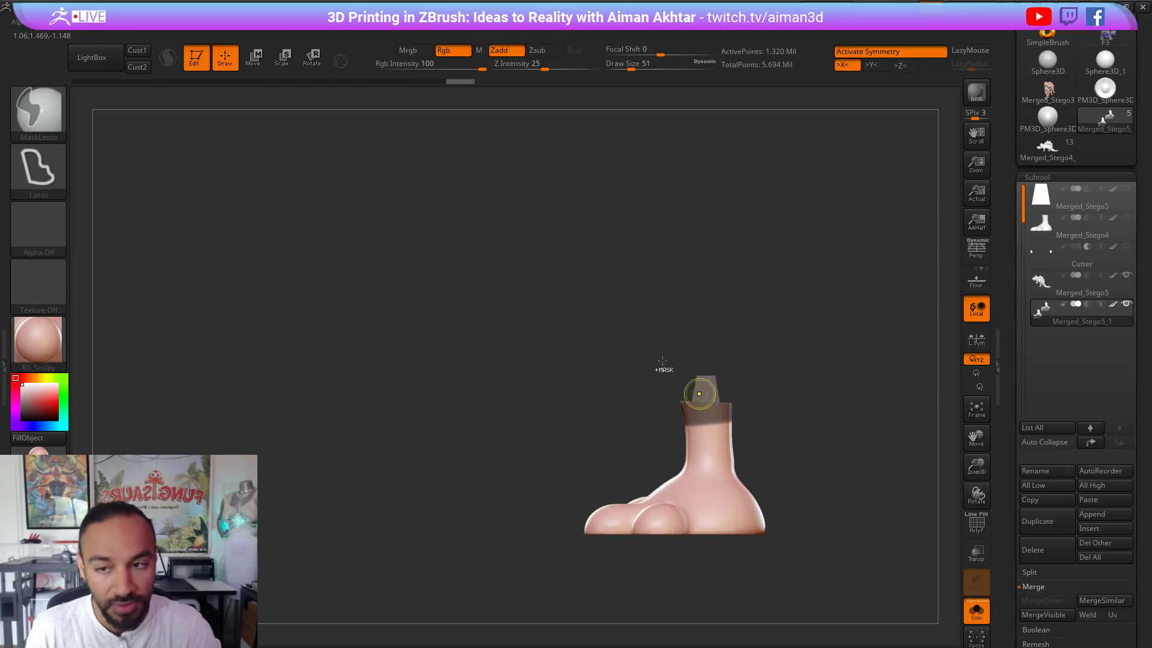
left_click(253, 57)
left_click(762, 414, "ctrl")
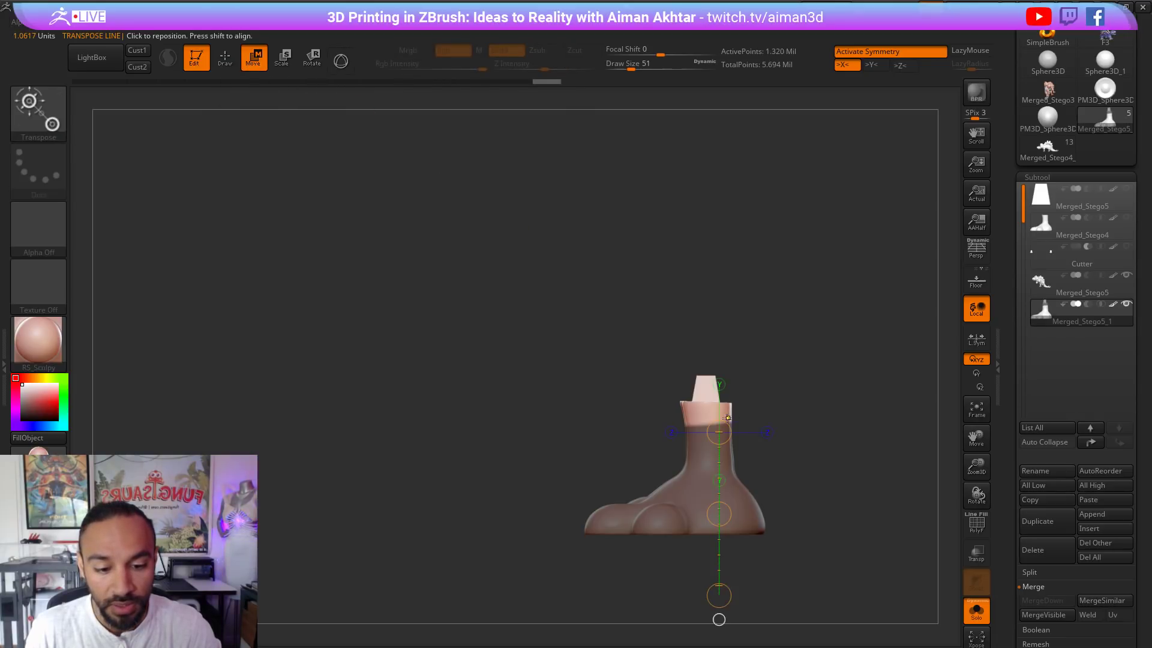
Step: Extend the unmasked ankle tops and keys slightly straight up with Transpose Move and clear the mask
left_click_drag(708, 419, 708, 325, "shift")
left_click_drag(708, 371, 709, 357)
left_click_drag(770, 377, 832, 381, "shift")
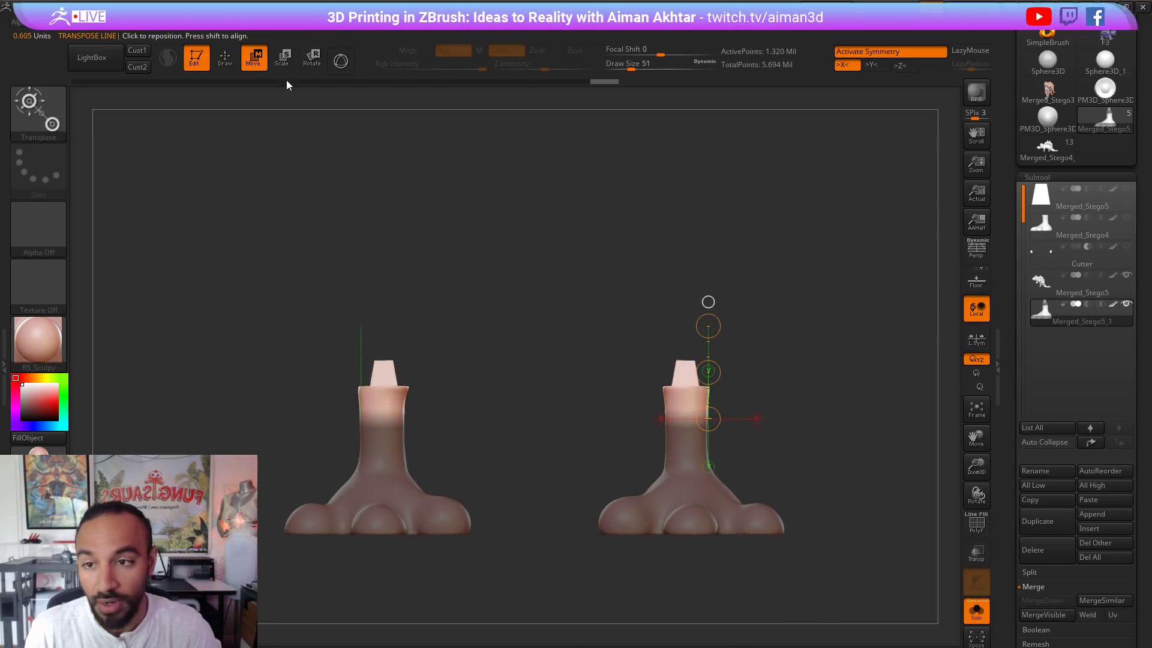
left_click(231, 61)
left_click_drag(594, 236, 671, 267, "ctrl")
mouse_move(793, 313)
left_mouse_down("alt")
mouse_move(808, 359)
mouse_move(695, 442)
left_mouse_up("alt")
key("shift")
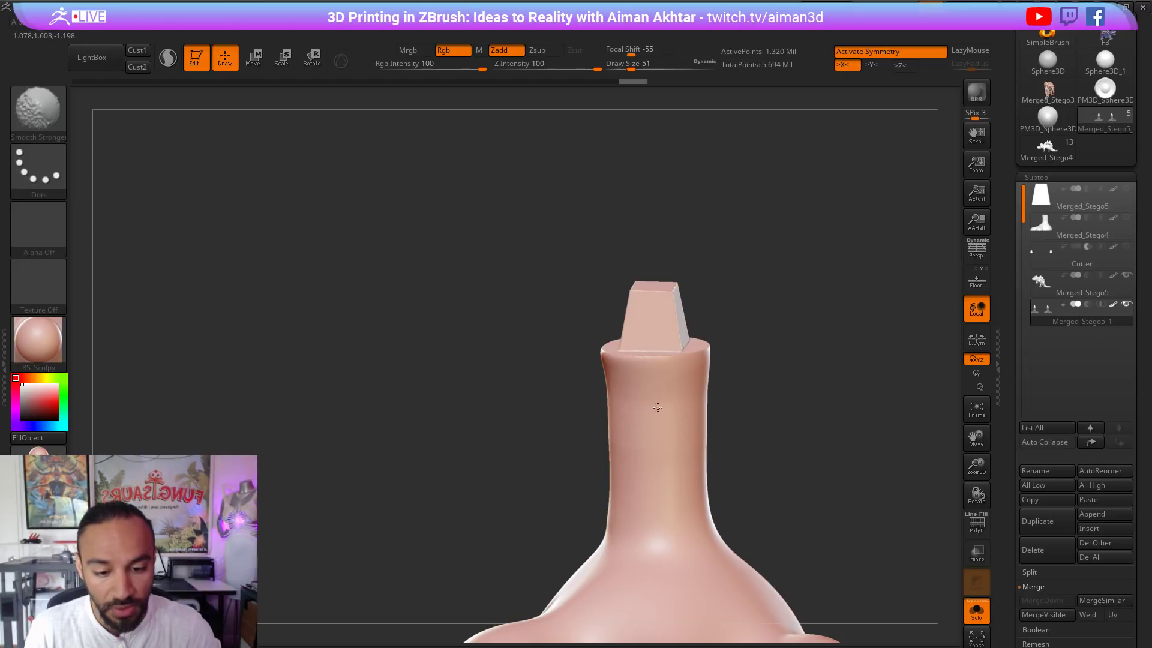
key("f")
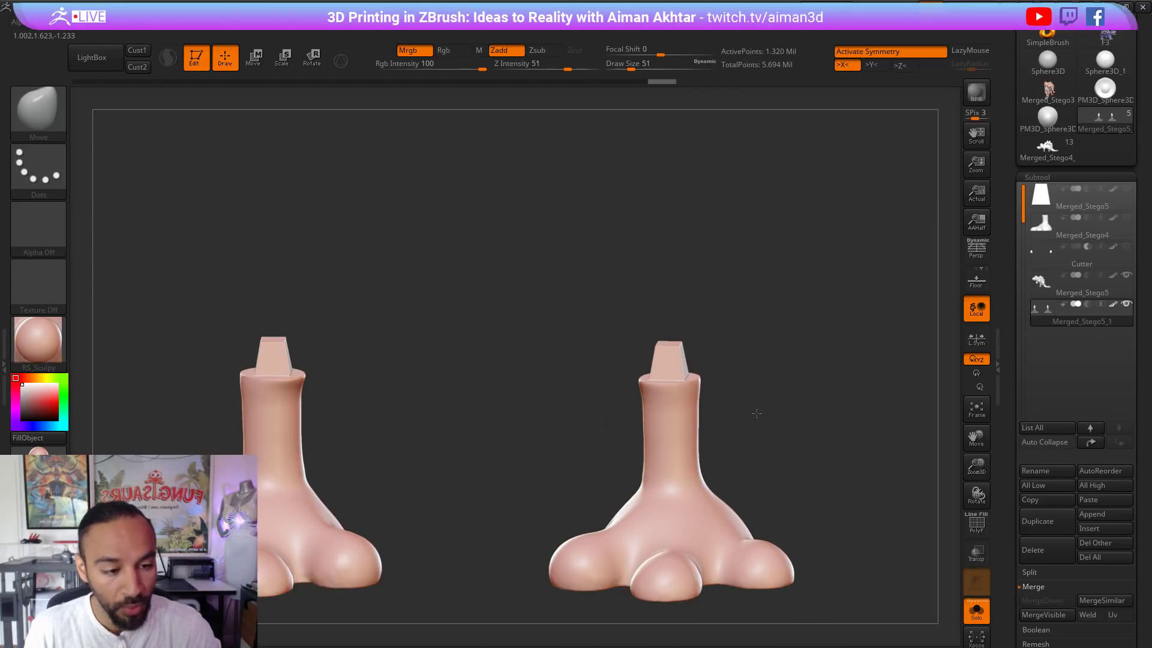
Step: Duplicate the lengthened Merged_Stego5_1 feet and apply an Inflate deformation of 2 to the copy
left_click(1049, 532)
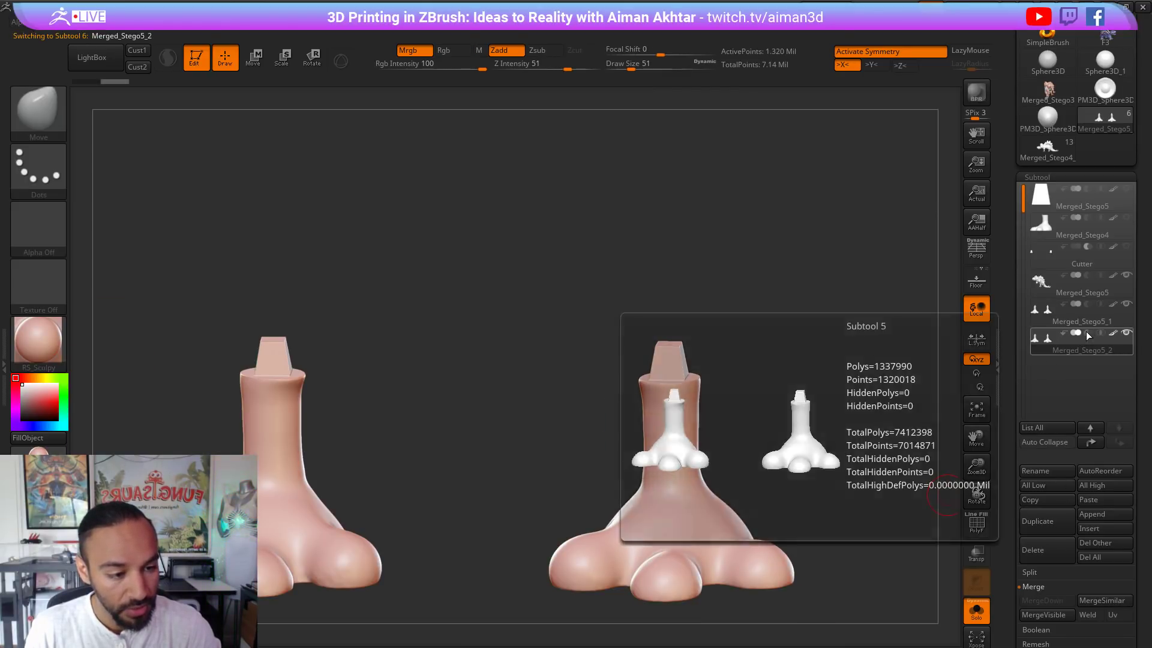
left_click_drag(1010, 540, 1010, 357)
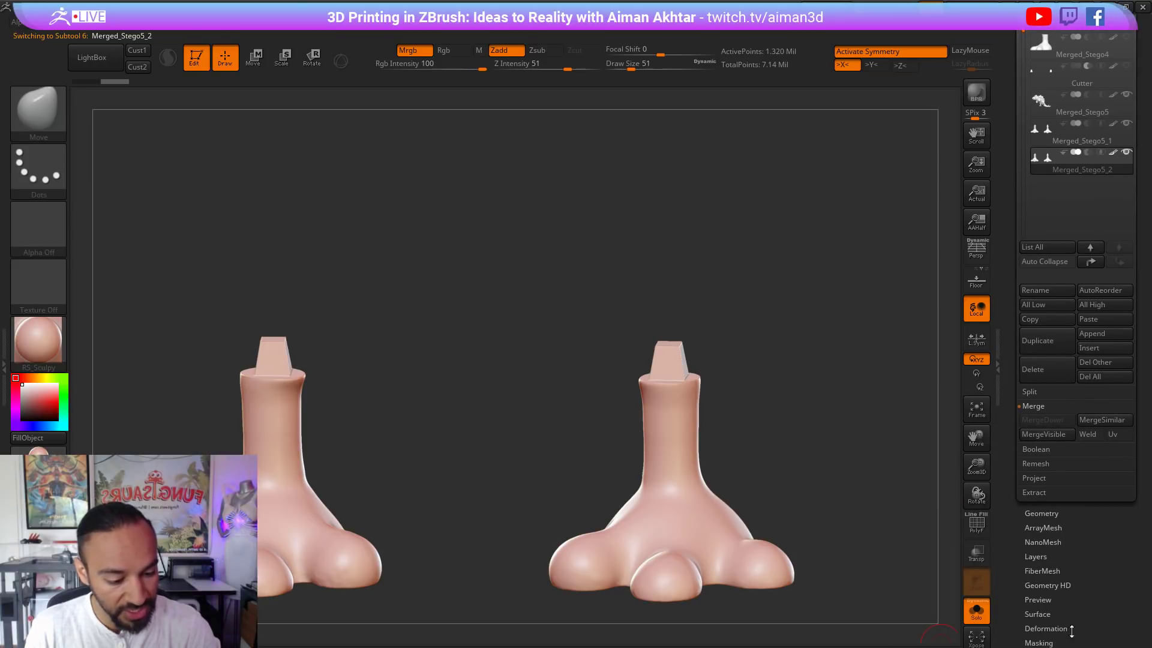
left_click(1056, 625)
left_click_drag(1054, 622, 1054, 603)
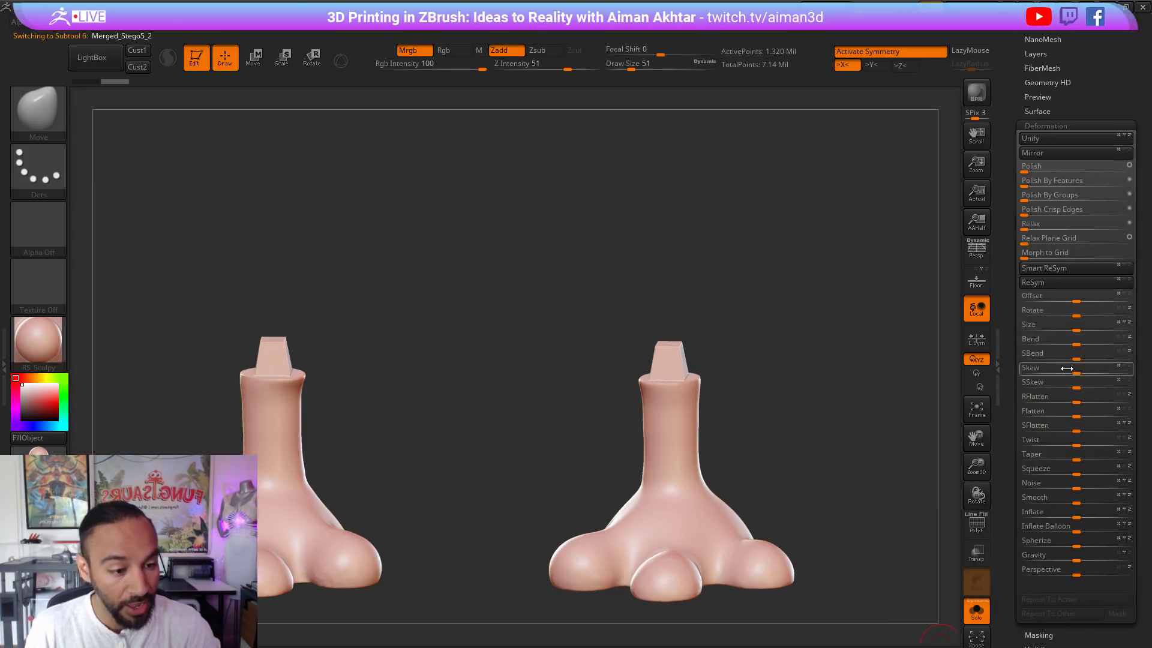
left_click(1077, 511)
key("Return")
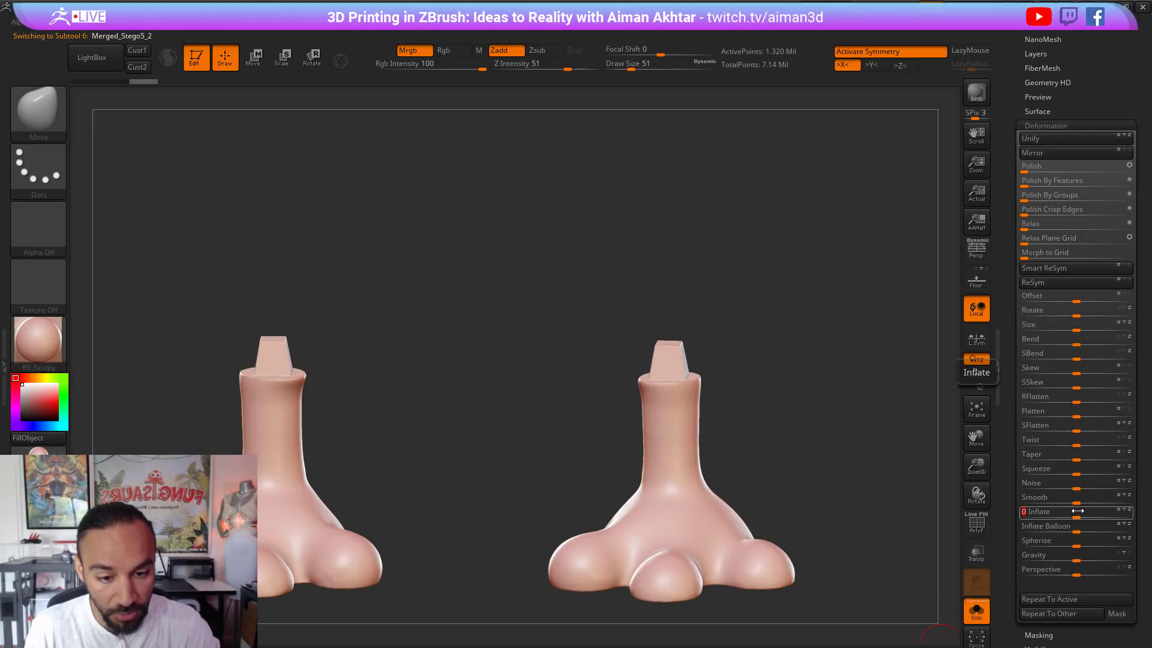
left_click(1078, 510)
type("2")
key("Return")
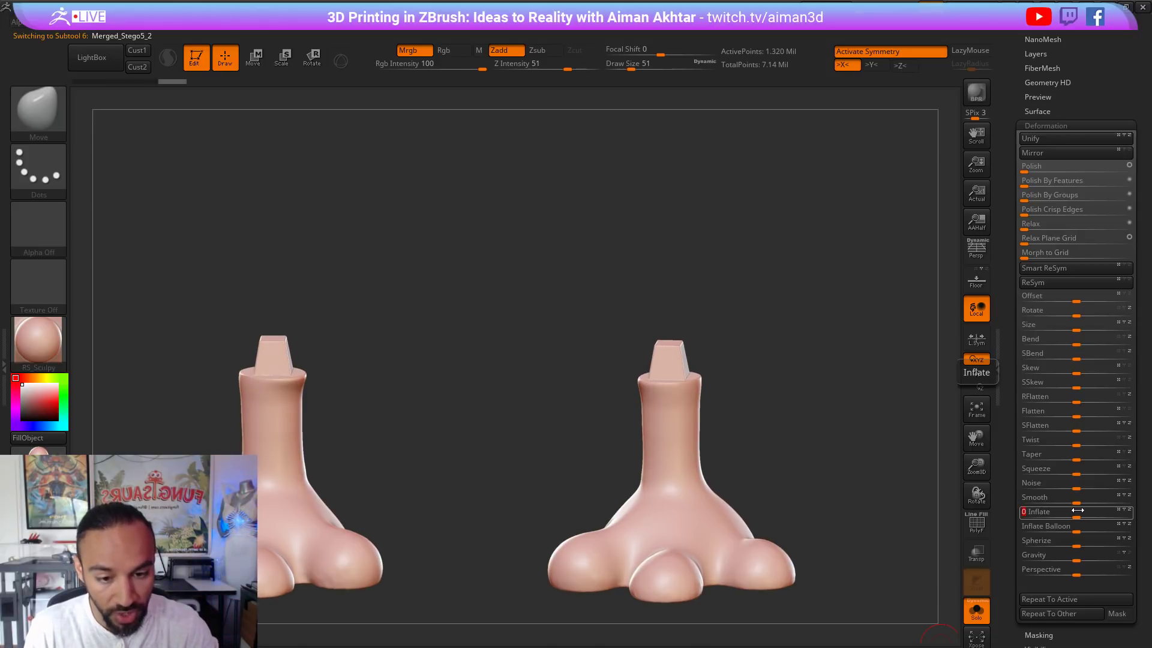
Step: Re-DynaMesh the inflated feet copy at resolution 1000
left_click_drag(1083, 73, 1069, 129)
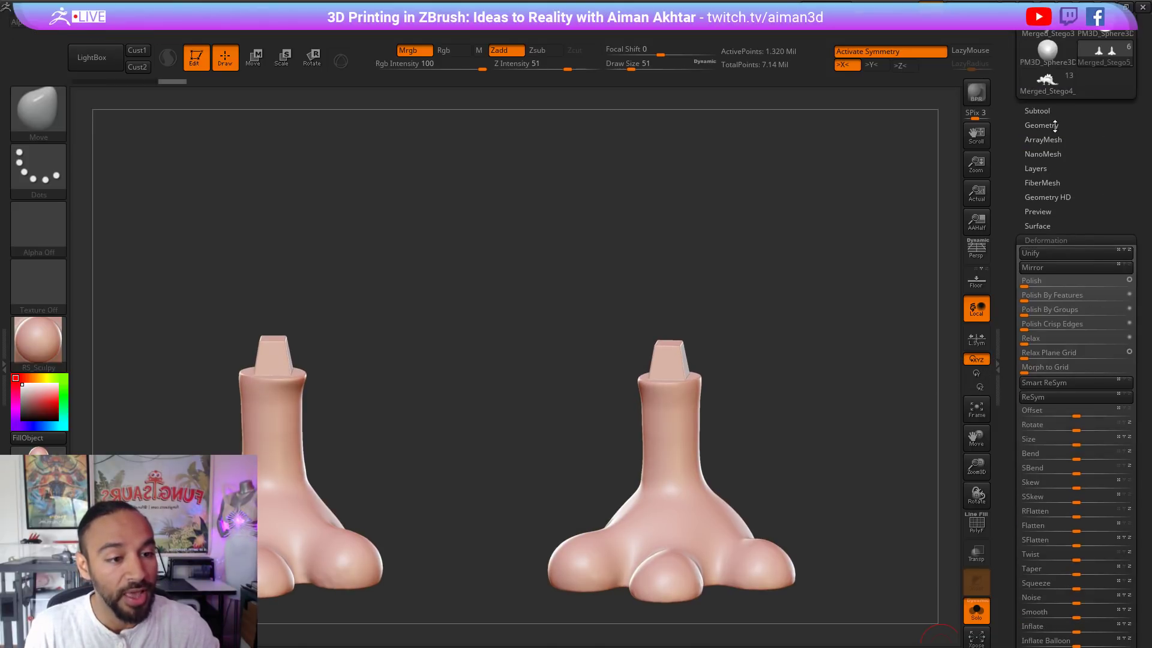
left_click(1054, 125)
left_click_drag(817, 315, 845, 379, "ctrl")
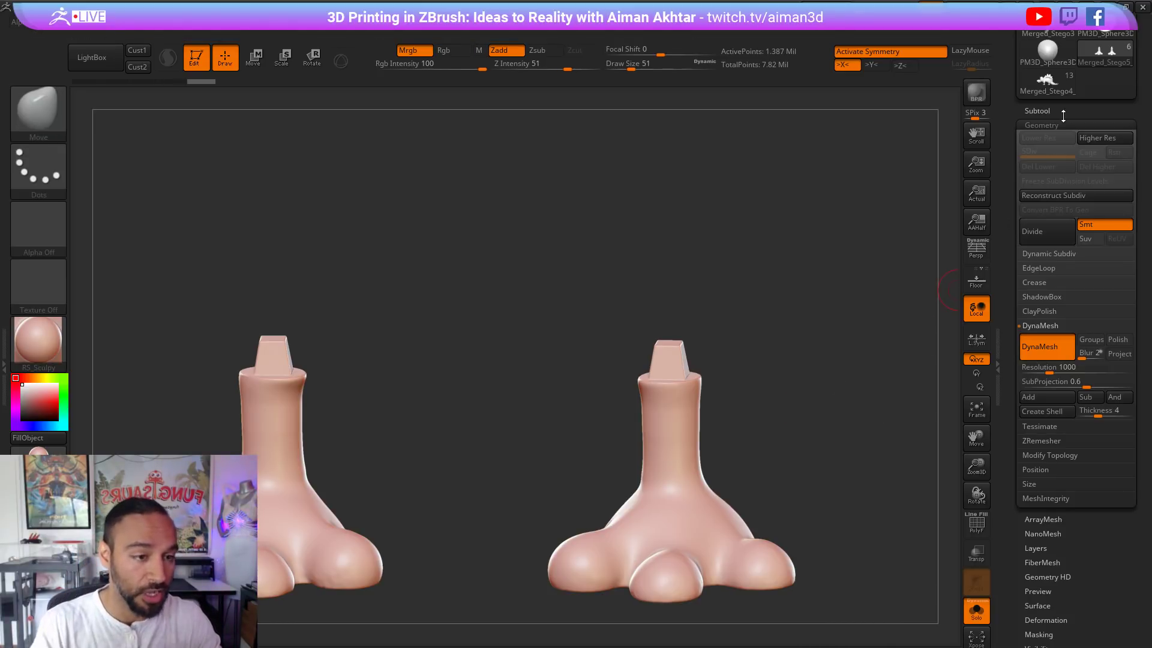
Step: Set the inflated feet copy to subtraction, show its wireframe and assign it a single polygroup
left_click(1043, 111)
mouse_move(1078, 267)
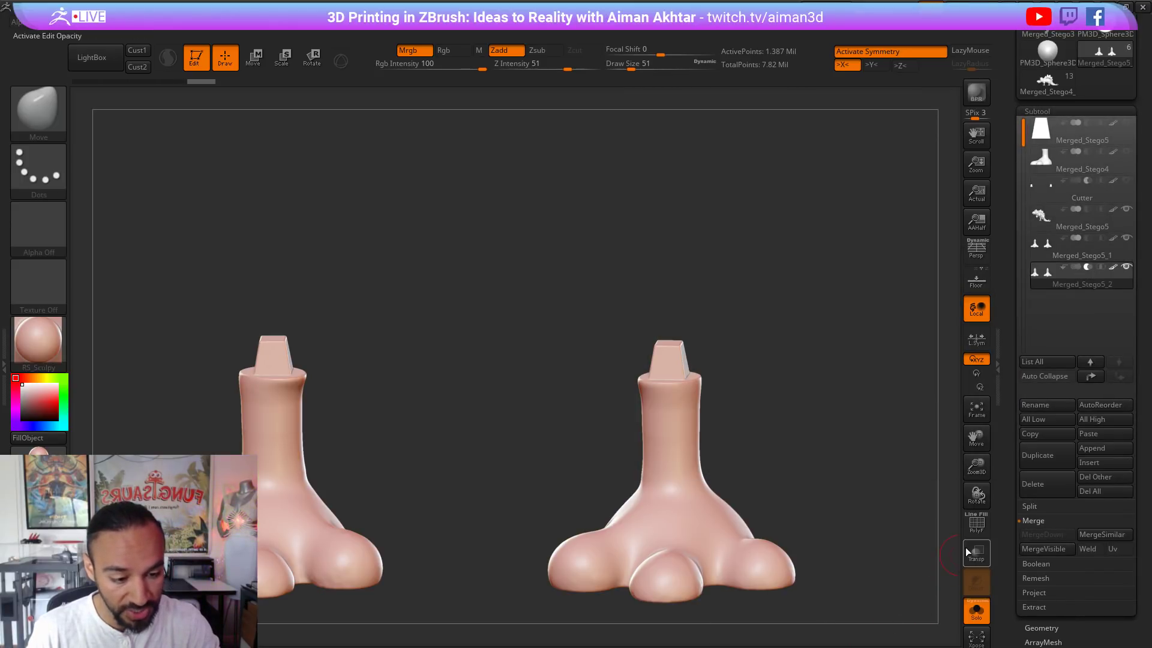
key("shift+f")
key("ctrl+w")
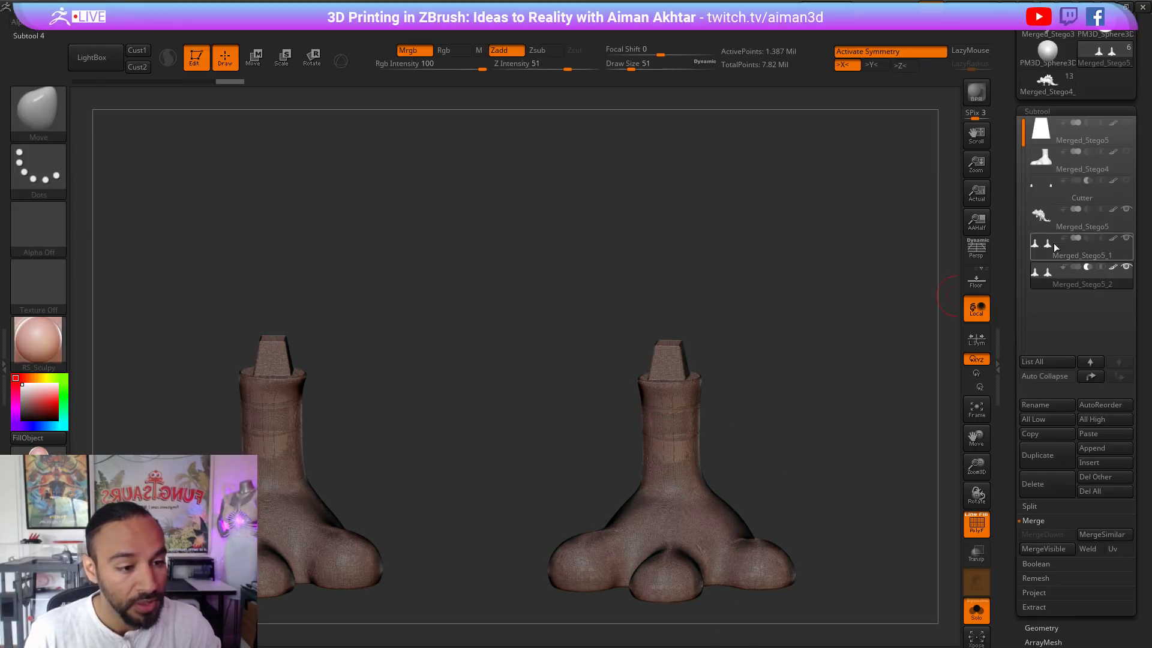
Step: Undo the socket cut on the Merged_Stego5 body and move the body below Merged_Stego5_1 in the subtool order
left_click(1041, 222)
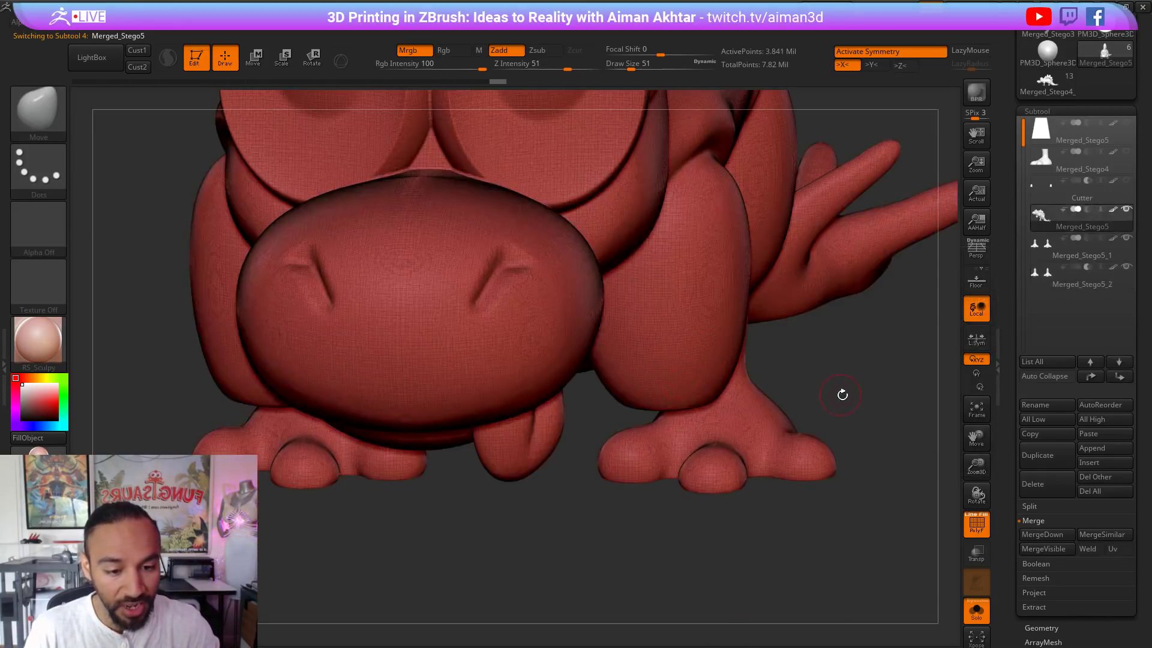
left_click_drag(834, 337, 736, 343)
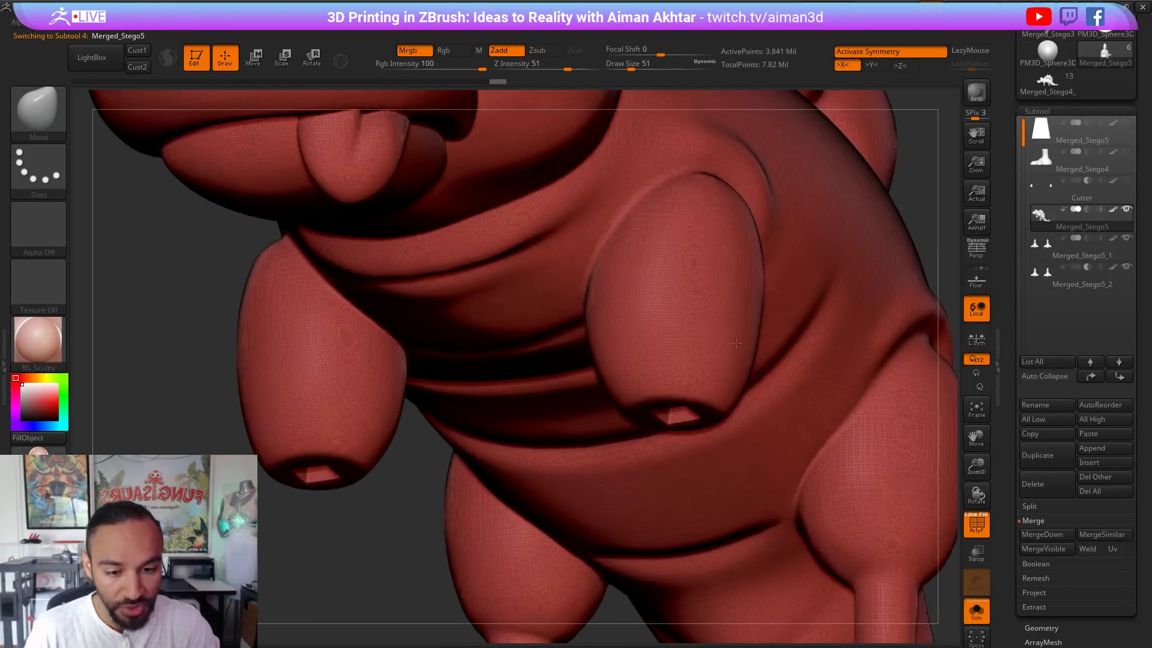
left_click_drag(566, 141, 515, 93)
key("ctrl")
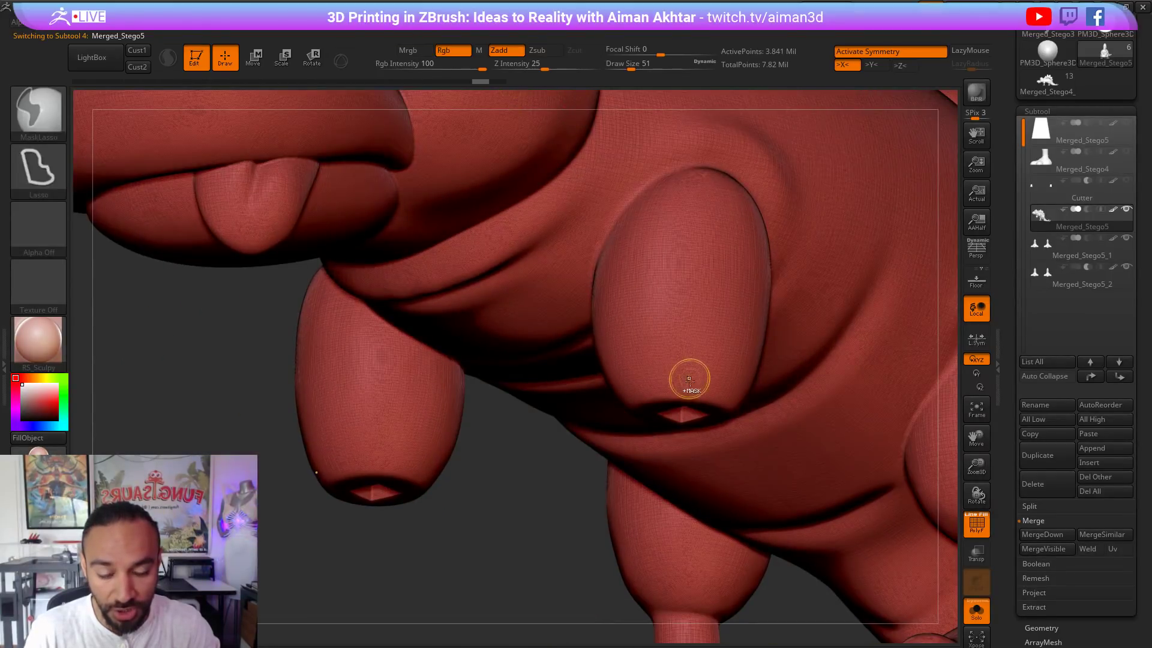
key("ctrl+z")
key("ctrl+z")
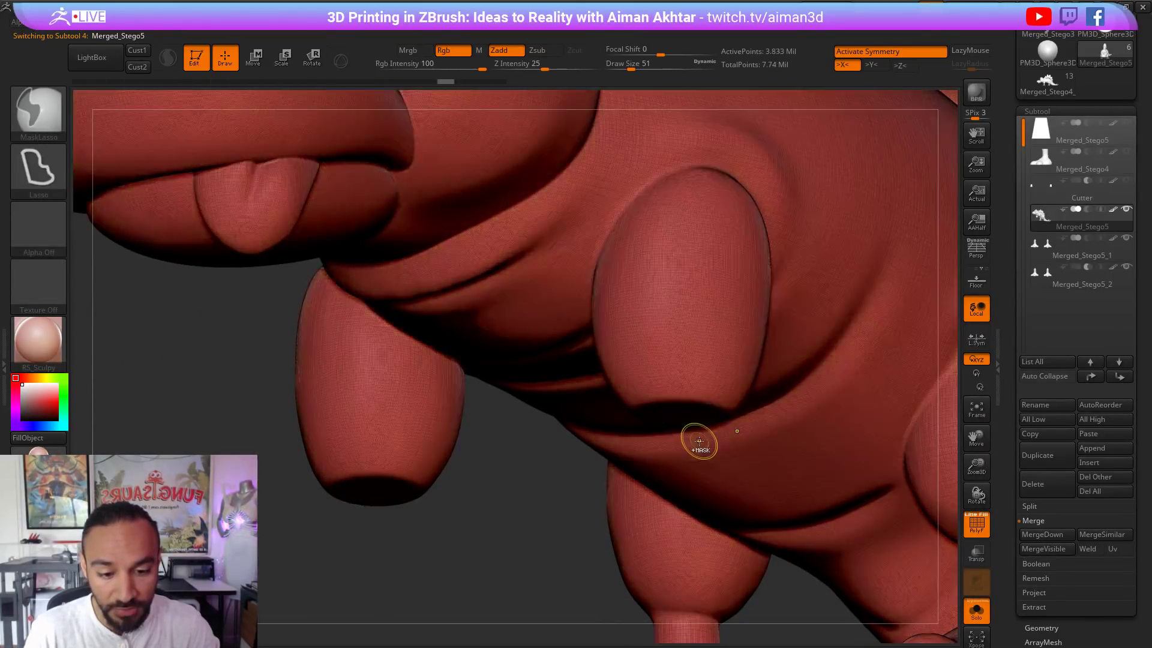
left_click(1119, 376)
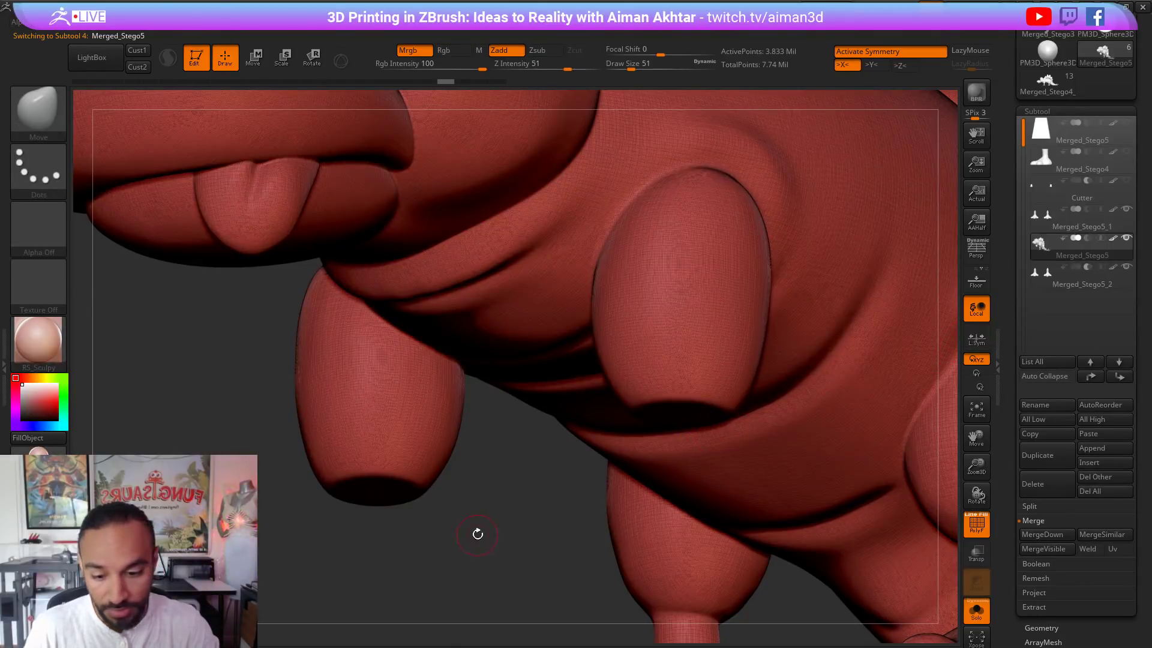
left_click(1041, 628)
key("ctrl")
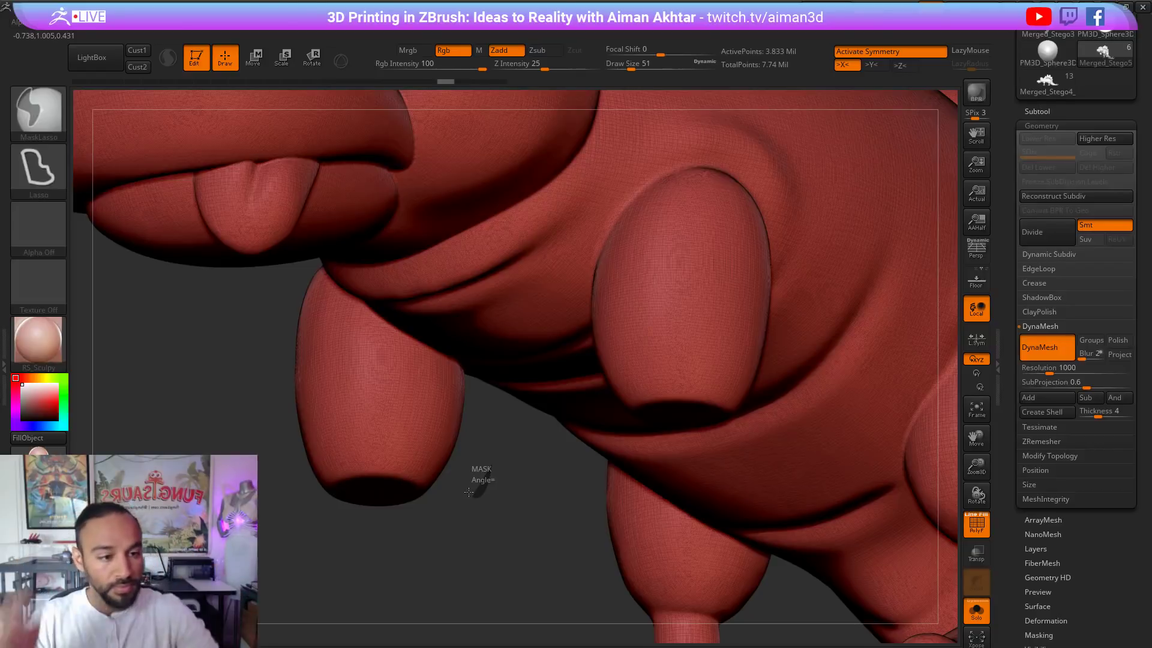
key("ctrl")
key("ctrl")
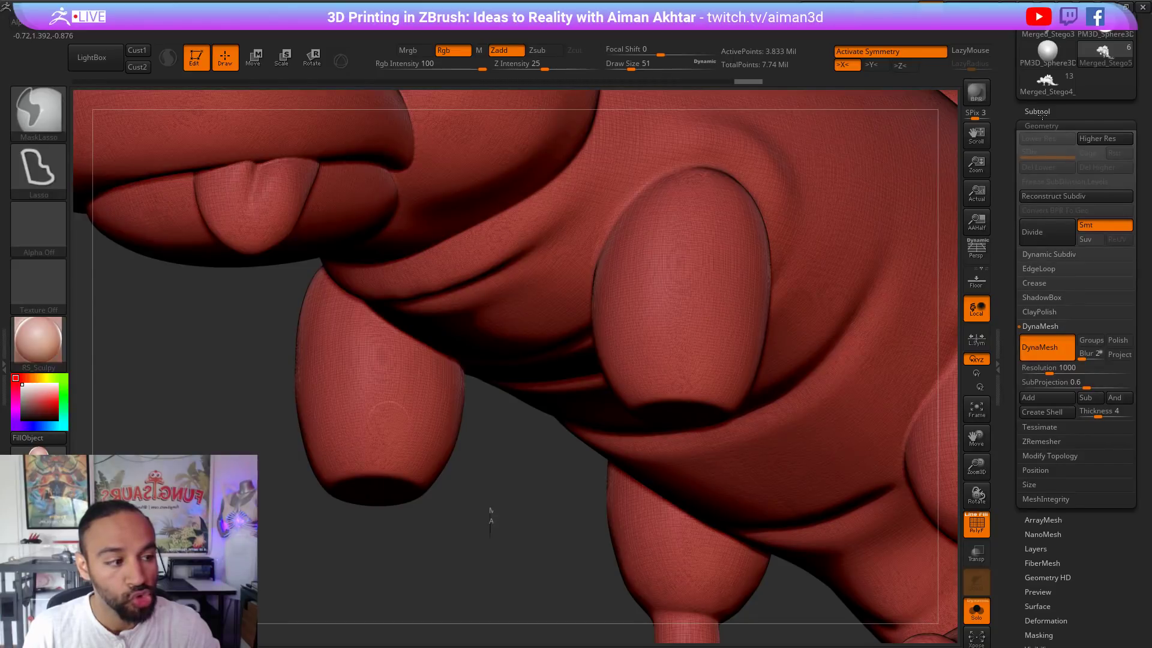
left_click(1038, 111)
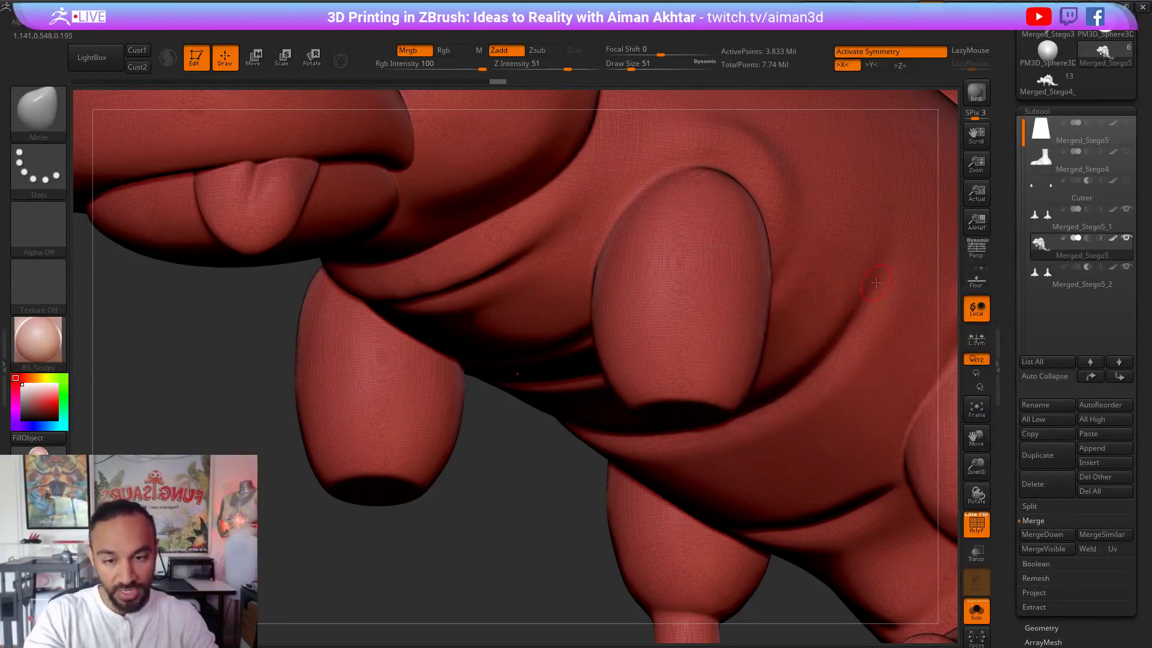
left_click_drag(555, 492, 553, 492)
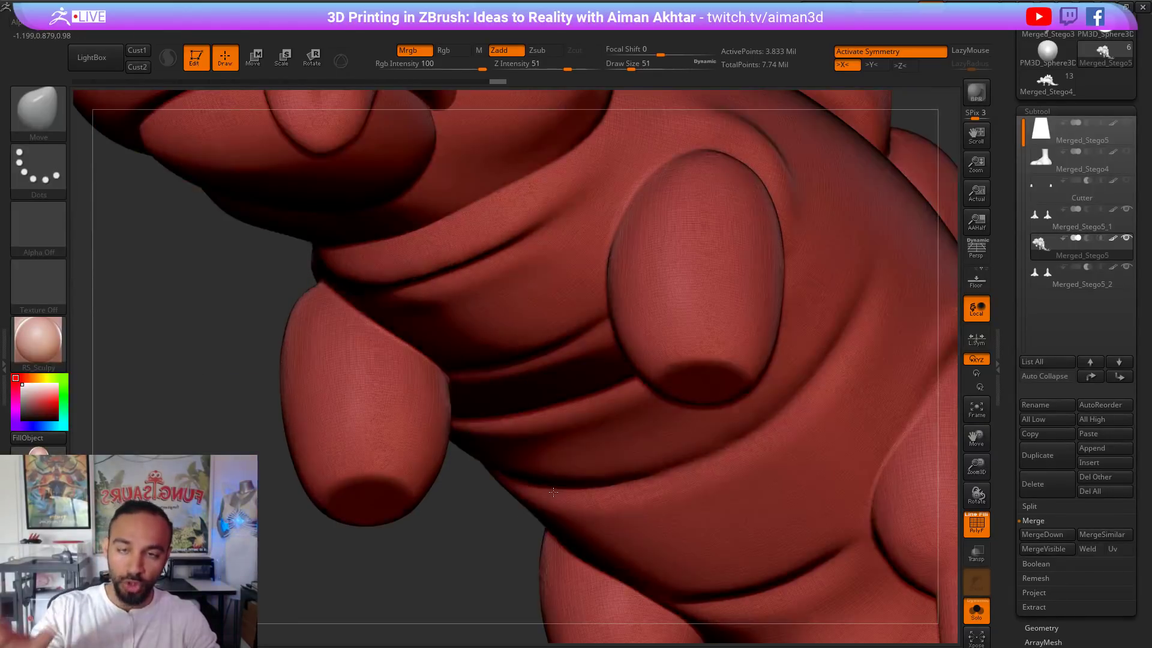
Step: Duplicate the inflated Merged_Stego5_2 feet, place the copy directly below the Merged_Stego5 body and set it to subtraction
left_click(707, 393, "alt")
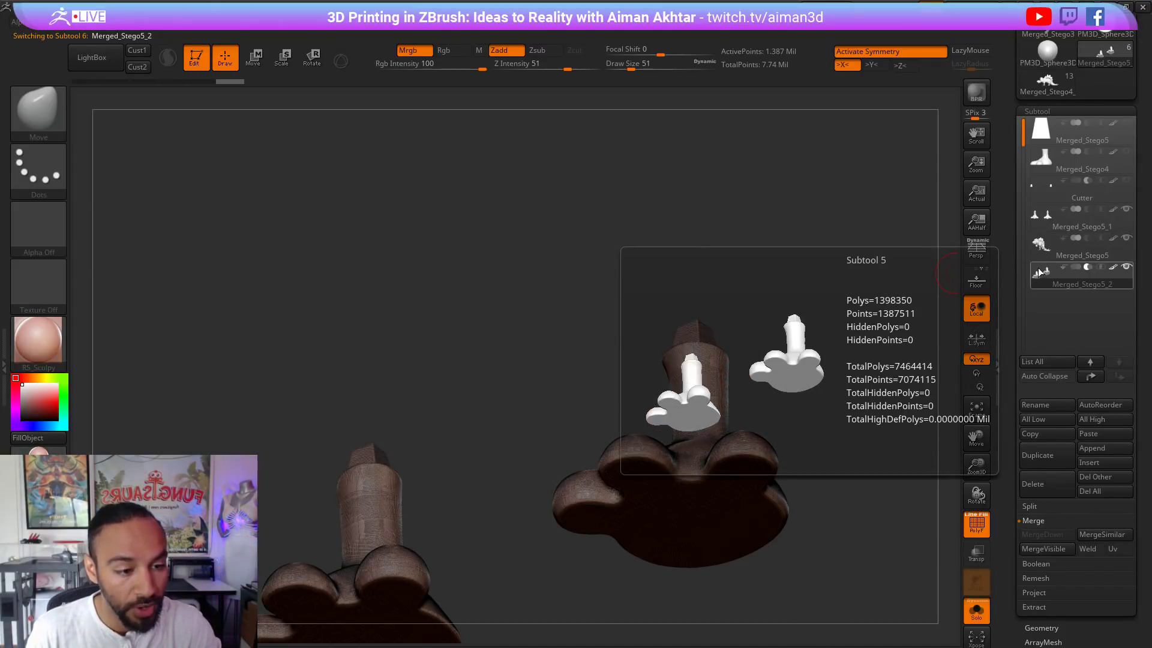
left_click(1037, 455)
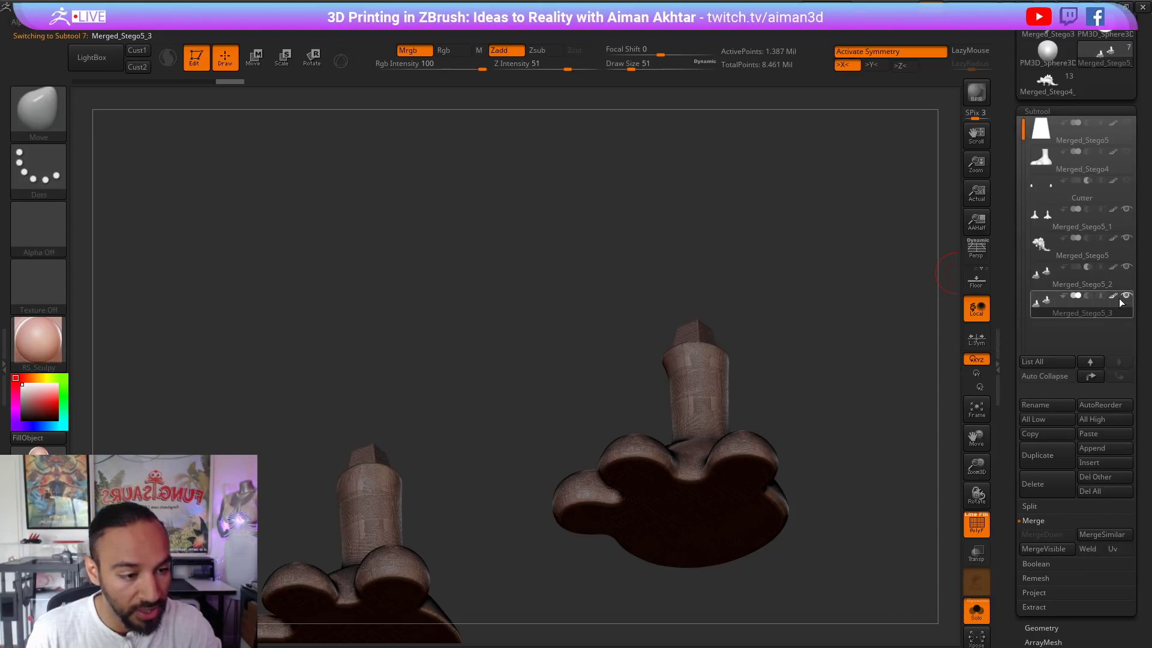
mouse_move(1088, 295)
left_click(1090, 362)
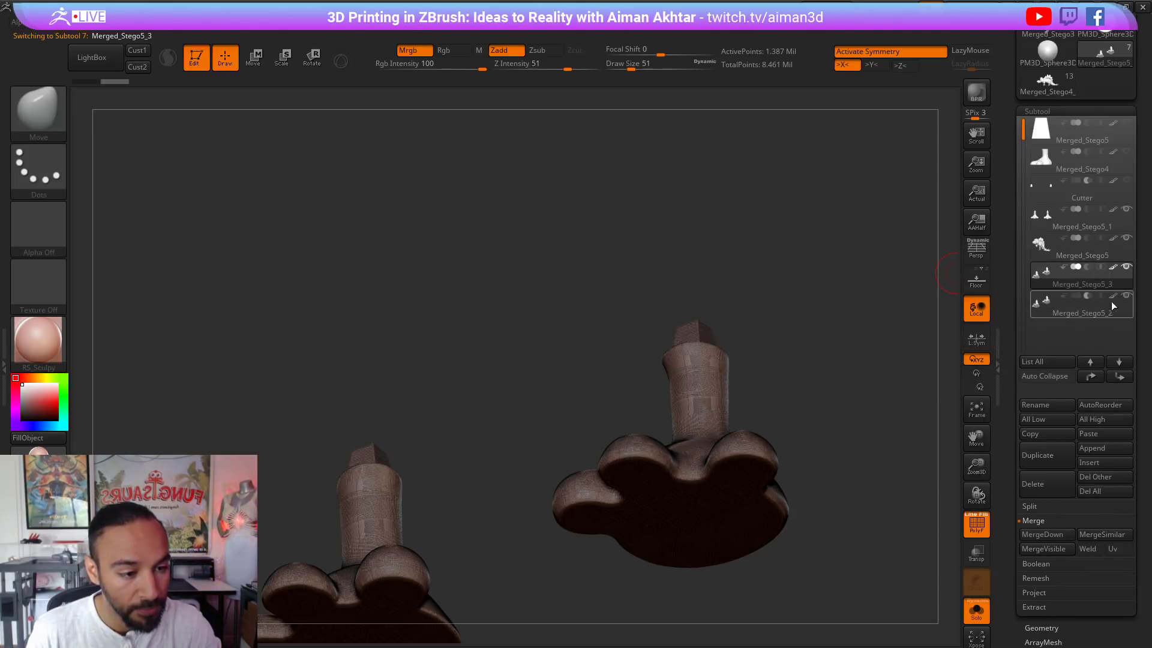
left_click(1087, 266)
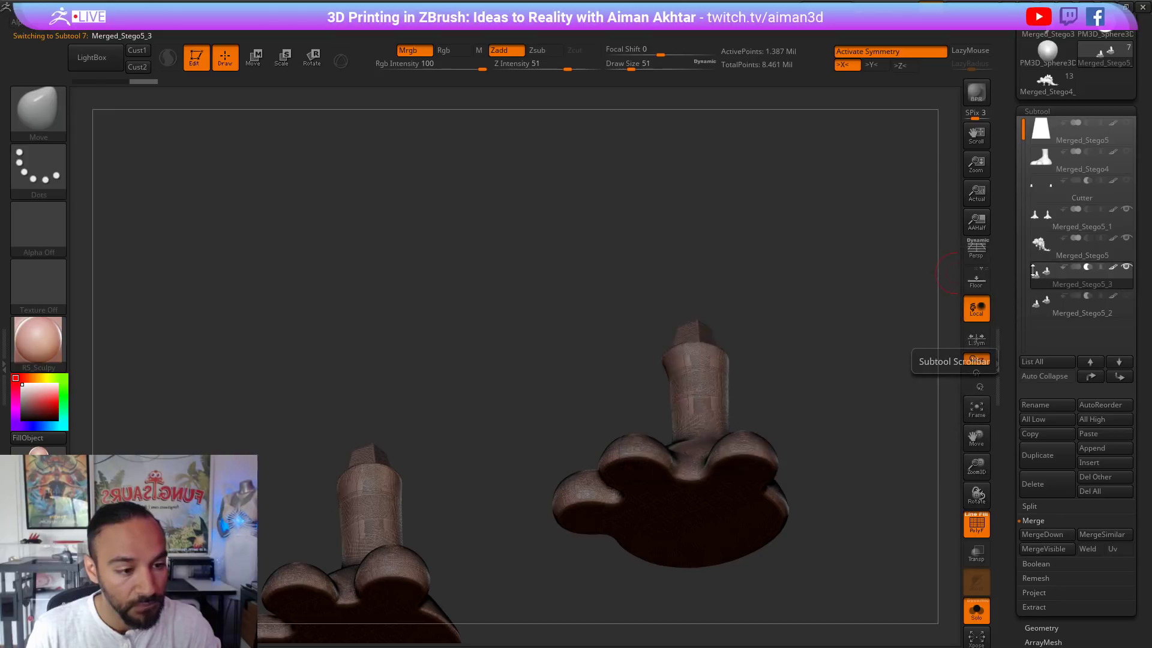
left_click_drag(819, 421, 833, 498)
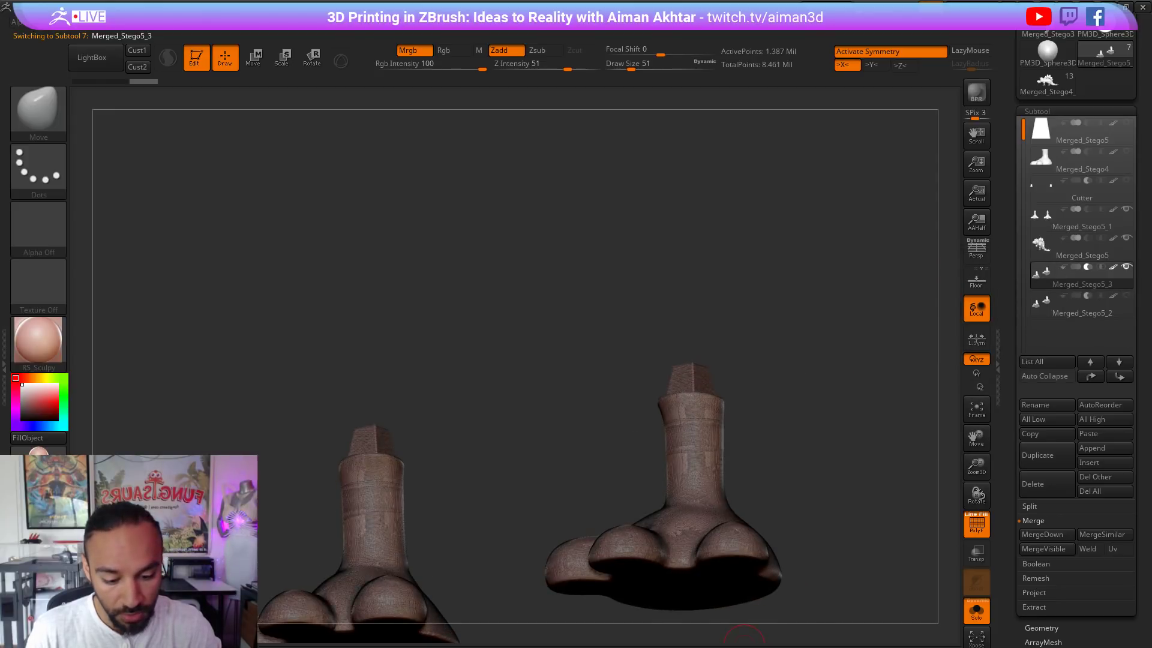
Step: Merge the Merged_Stego5 body down with the subtractive feet copy and re-DynaMesh at resolution 1000 to cut the front leg sockets
left_click(1044, 251)
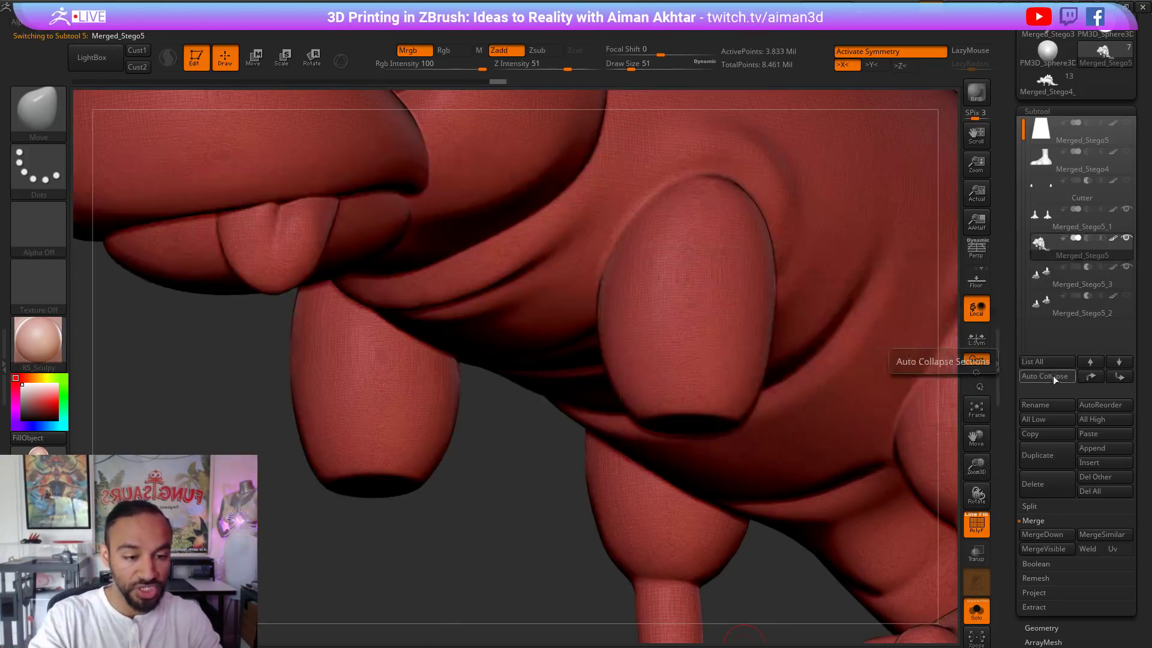
left_click(1037, 534)
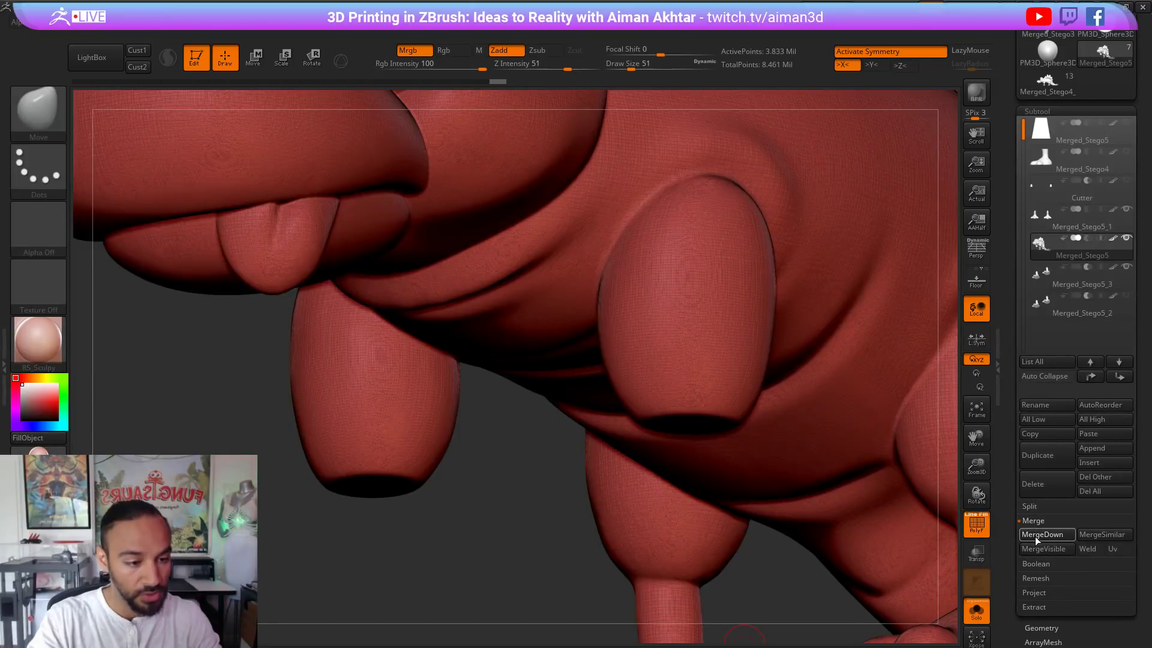
left_click(1041, 628)
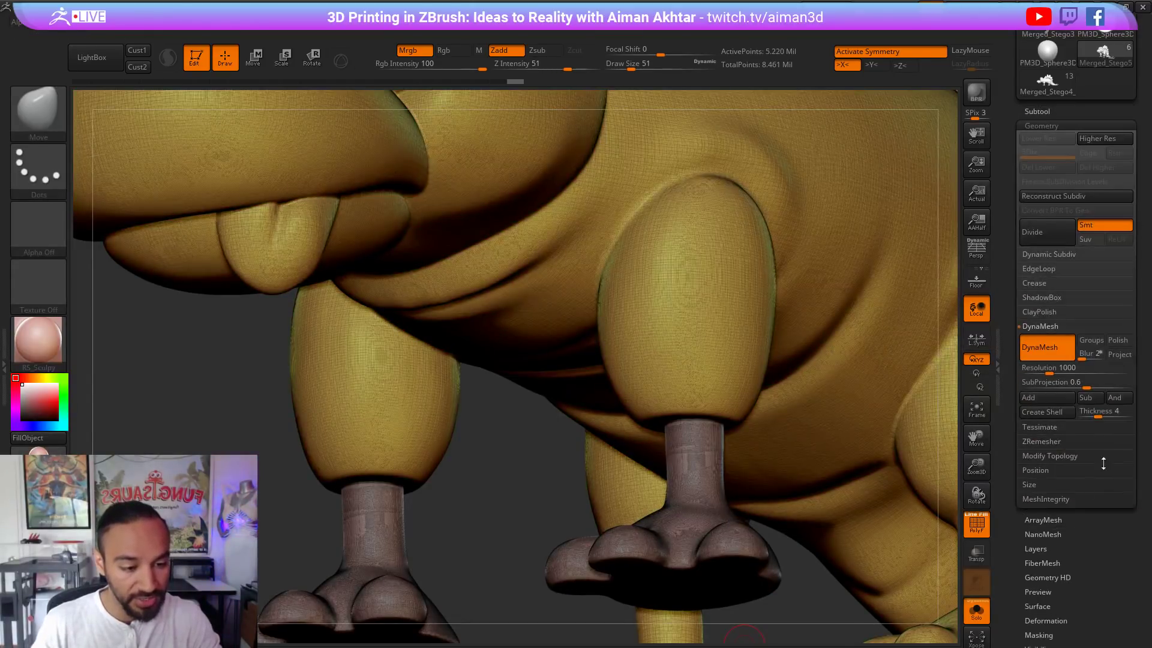
key("ctrl")
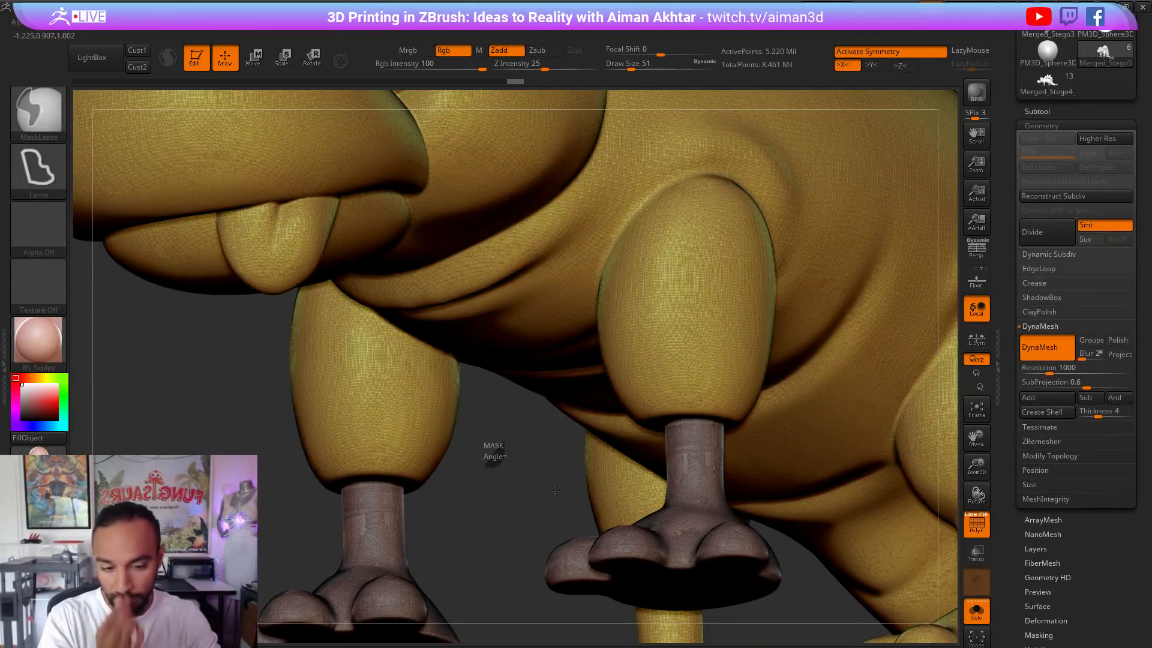
left_click_drag(556, 491, 556, 489, "ctrl")
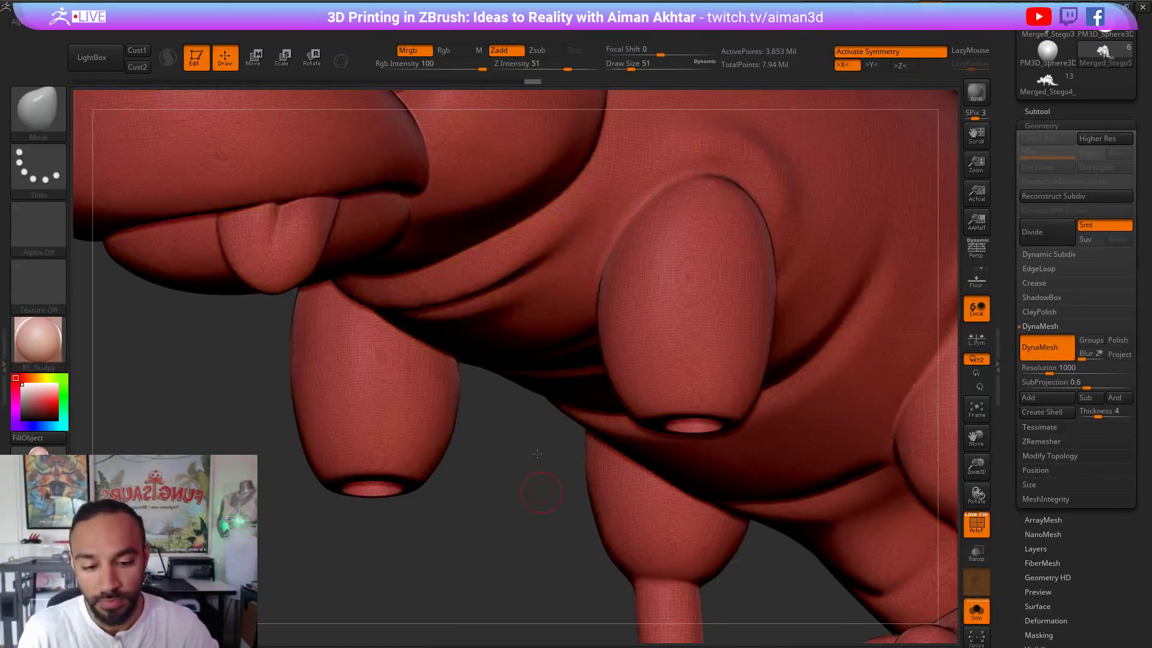
Step: Hide the wireframe and inspect the keyed sockets cut into the undersides of the front legs
left_click_drag(532, 400, 750, 469)
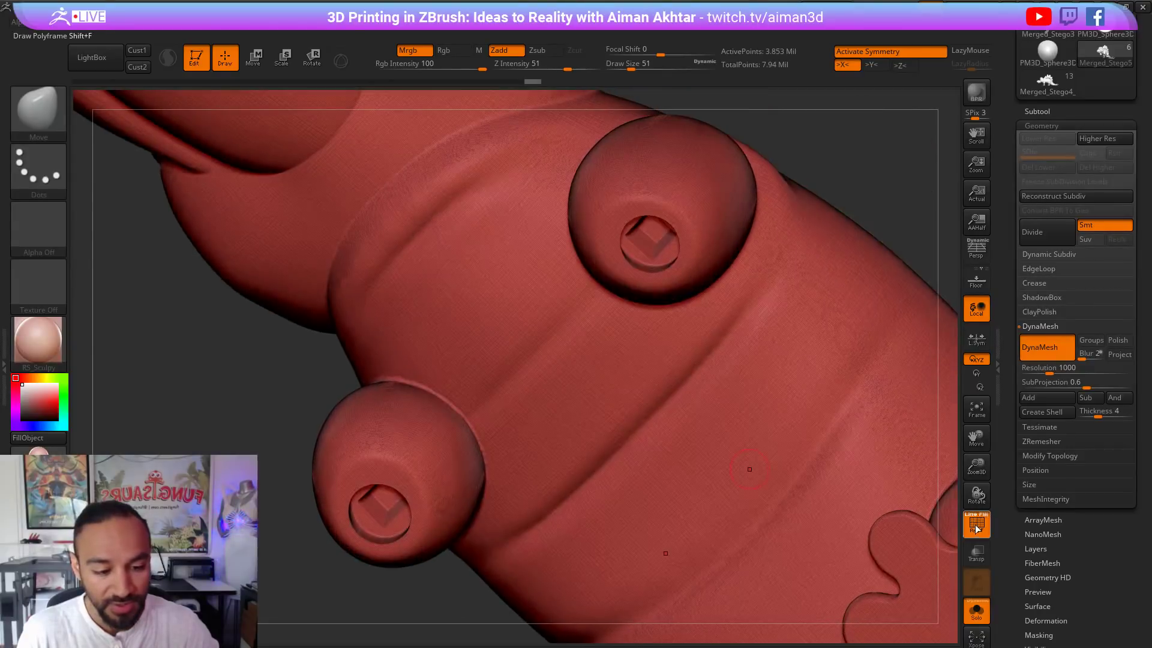
key("shift+f")
left_click_drag(889, 114, 875, 157)
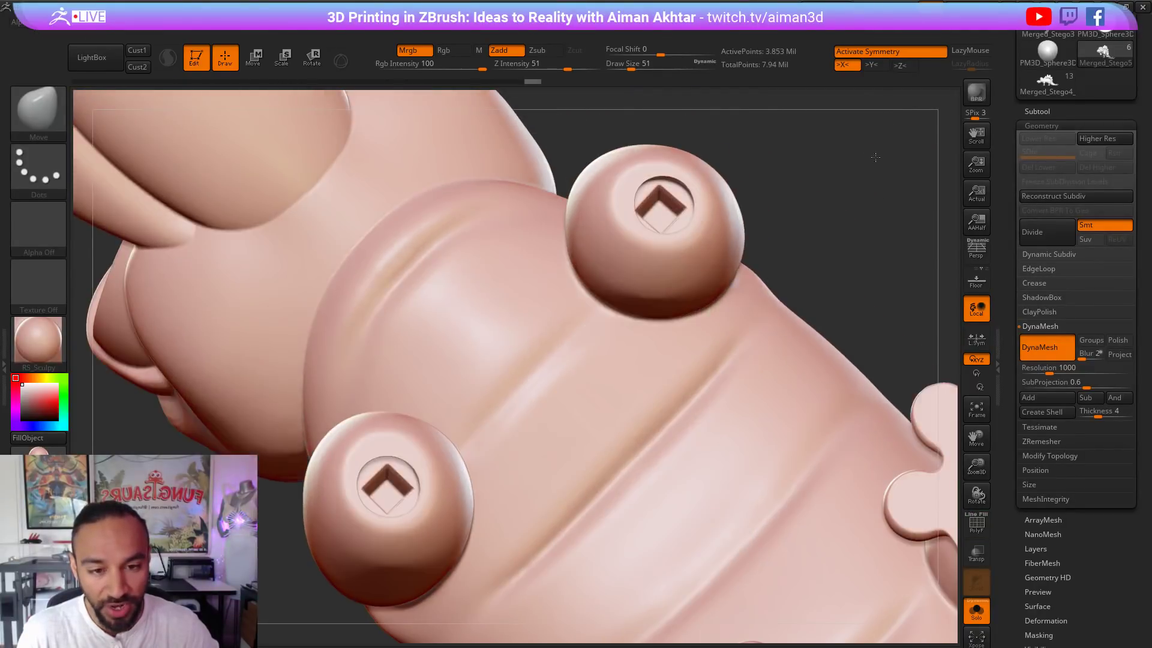
left_click_drag(793, 199, 790, 202)
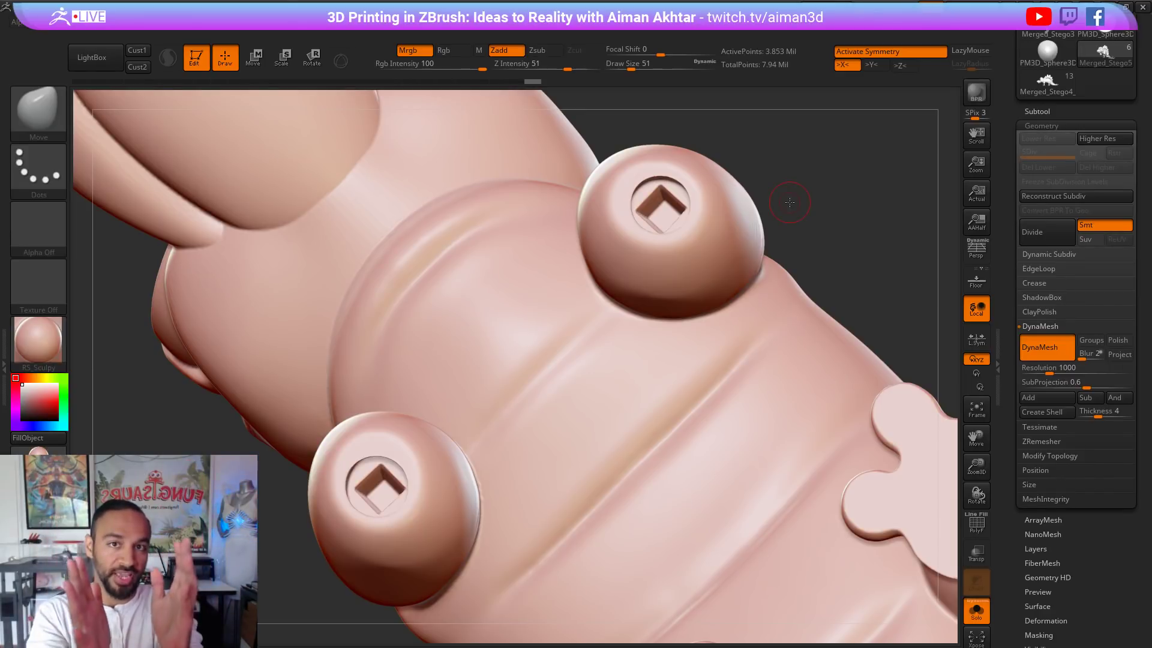
left_click_drag(797, 186, 785, 201)
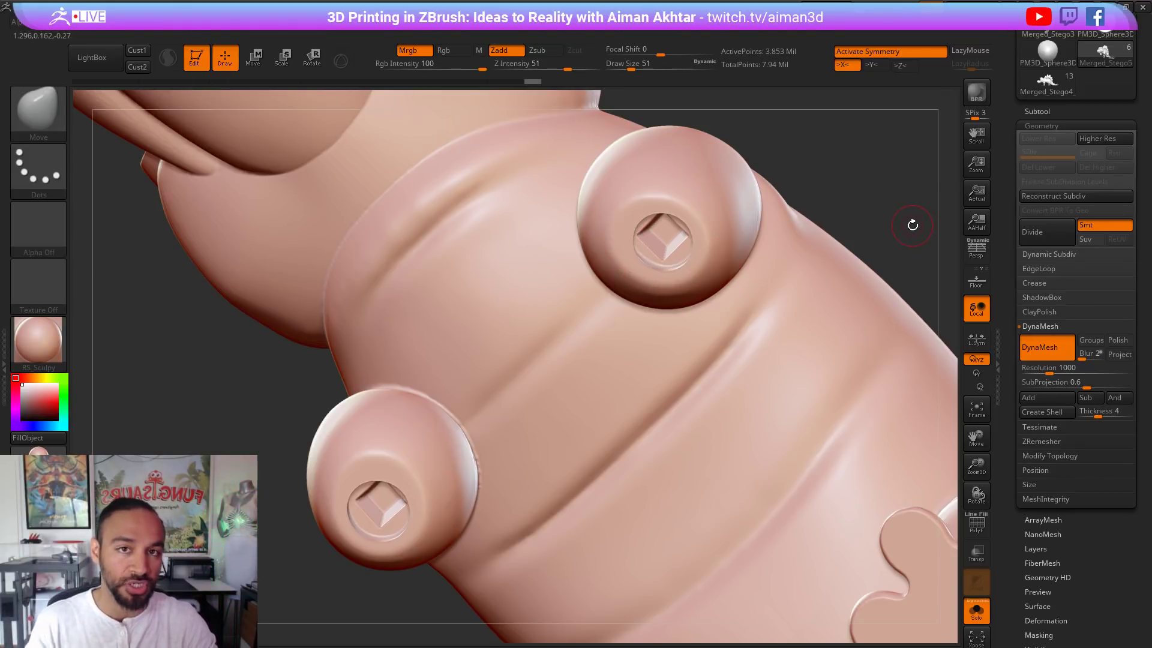
Step: Select the Merged_Stego5_2 feet and roll their undo history back to the state before inflation
left_click(1037, 111)
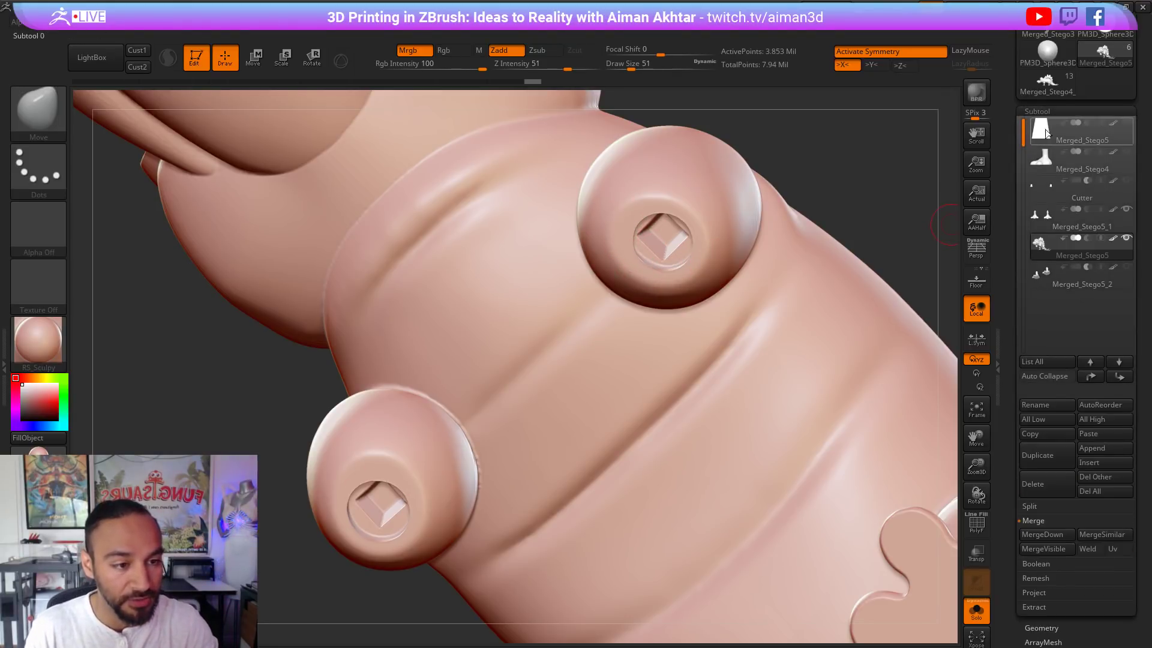
left_click(1042, 270)
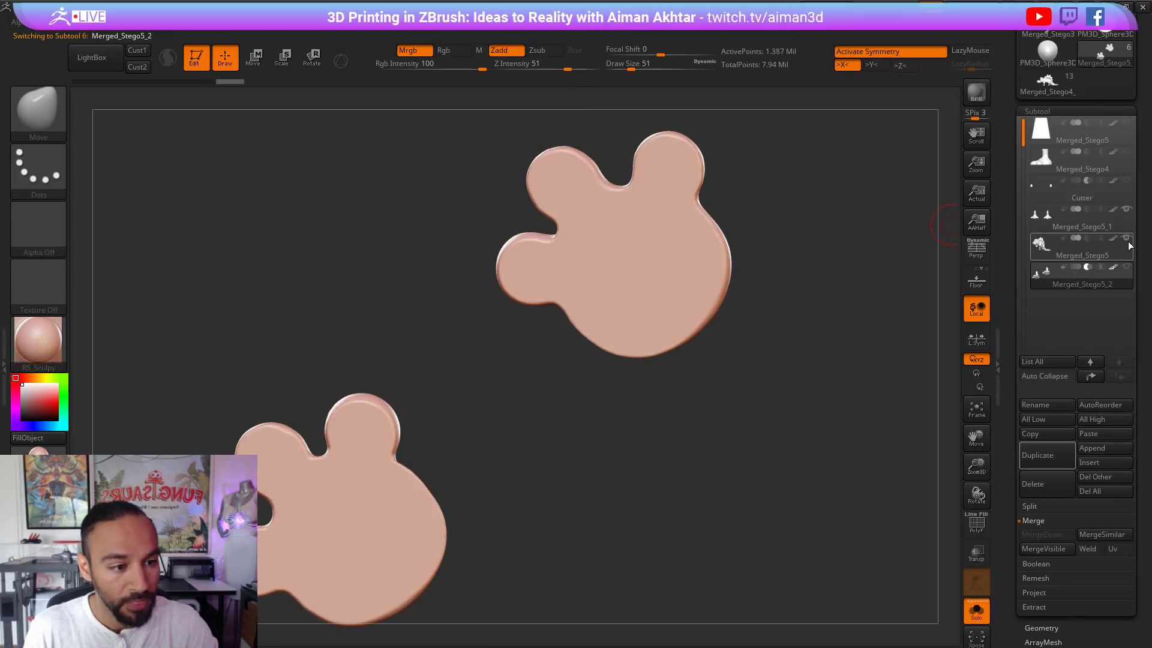
left_click_drag(877, 265, 759, 327)
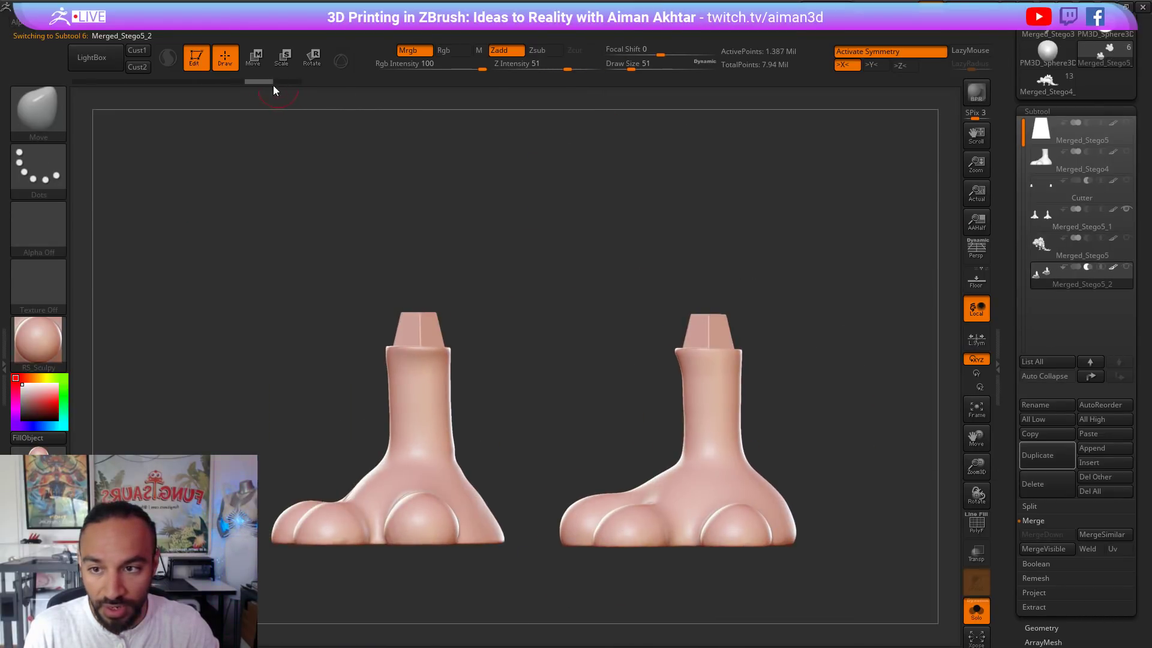
left_click_drag(175, 81, 85, 78)
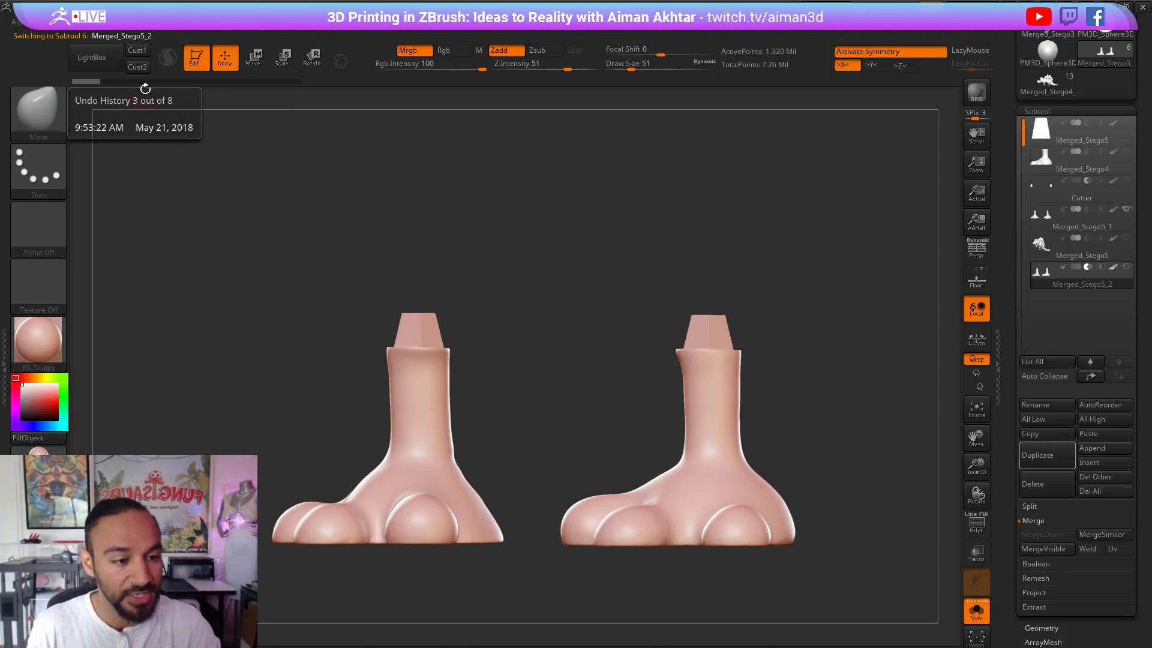
Step: Show the feet together with the body, enable transparency and check from the front how the keys sit in the sockets
mouse_move(1041, 269)
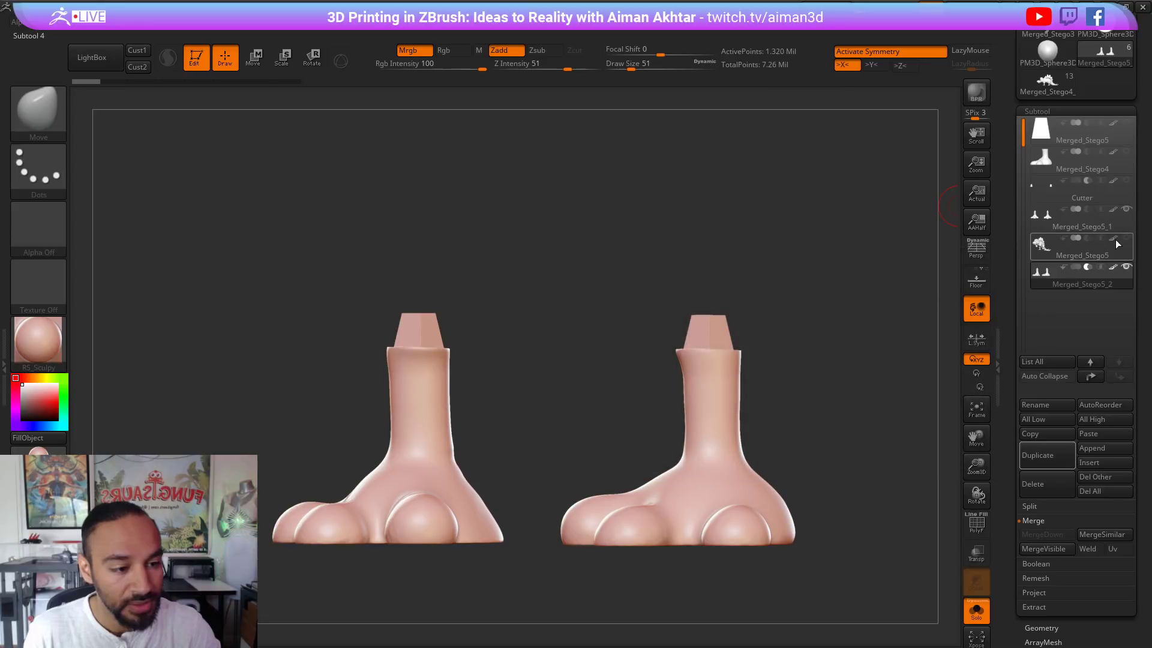
left_click(967, 603)
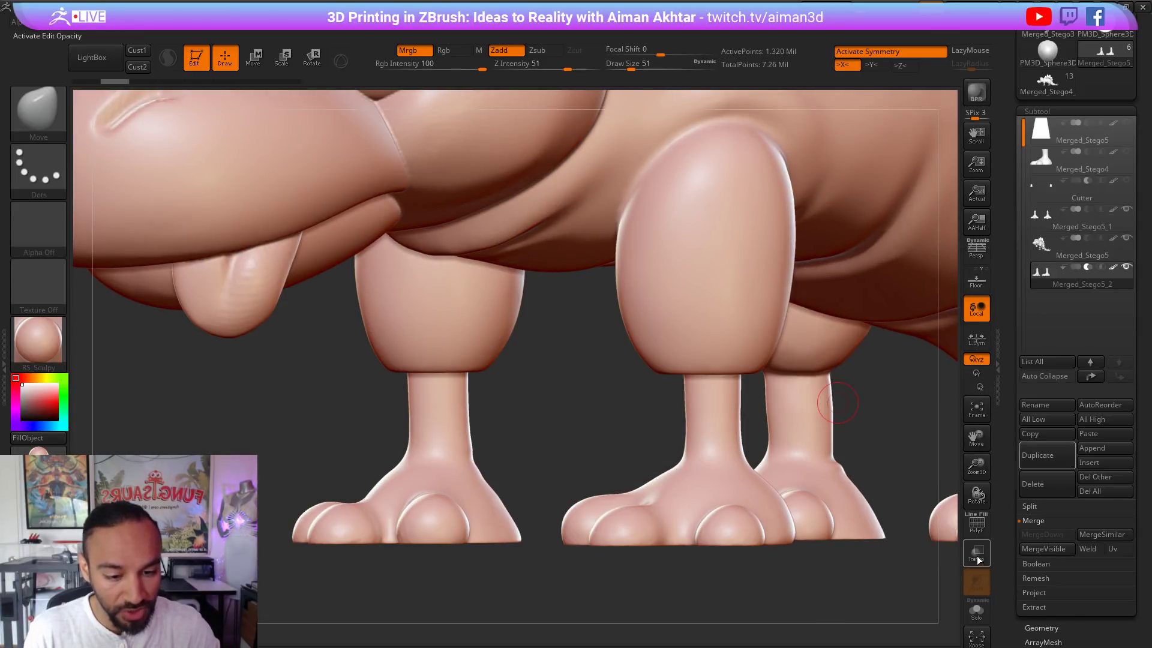
left_click(978, 557)
left_click_drag(903, 423, 933, 421, "shift")
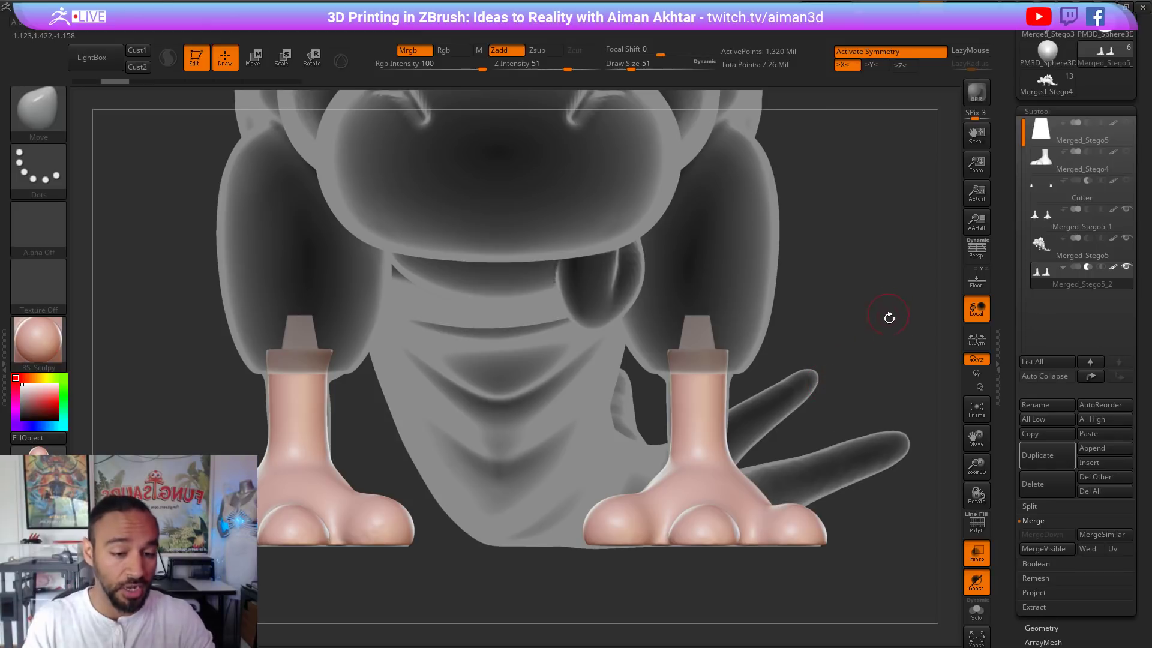
Step: Switch to the complete Merged_Stego4_1 stegosaur tool and turn off transparency
left_click_drag(1146, 117, 1144, 219)
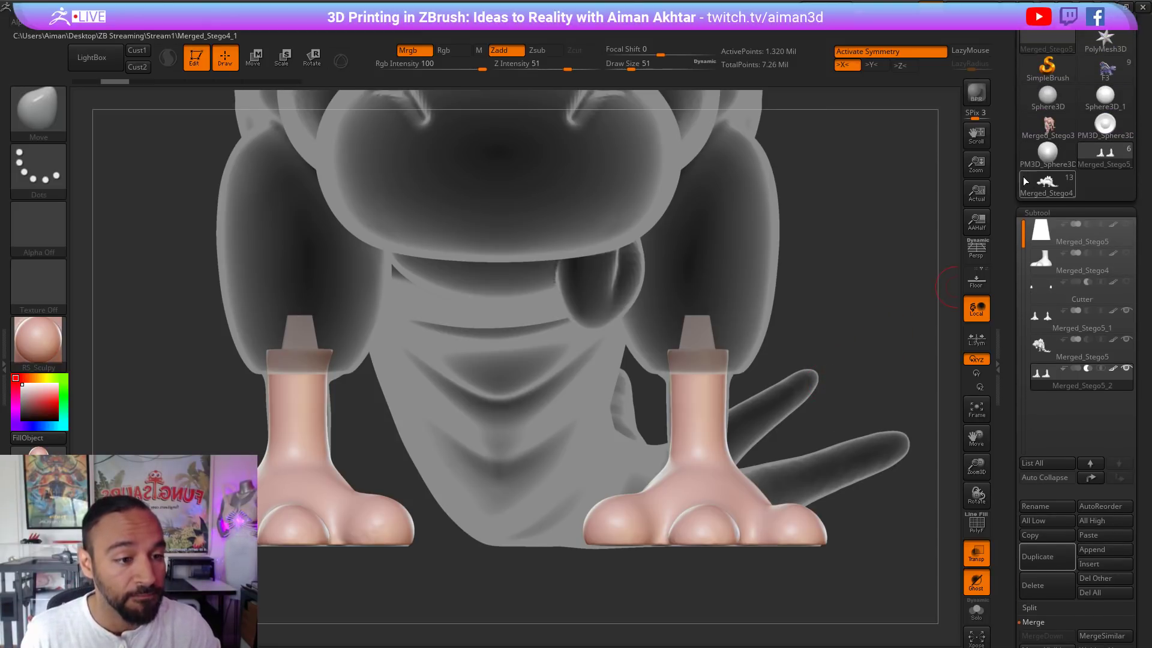
left_click(1045, 184)
left_click_drag(785, 328, 796, 430, "alt")
left_click_drag(621, 589, 683, 610)
left_click(976, 557)
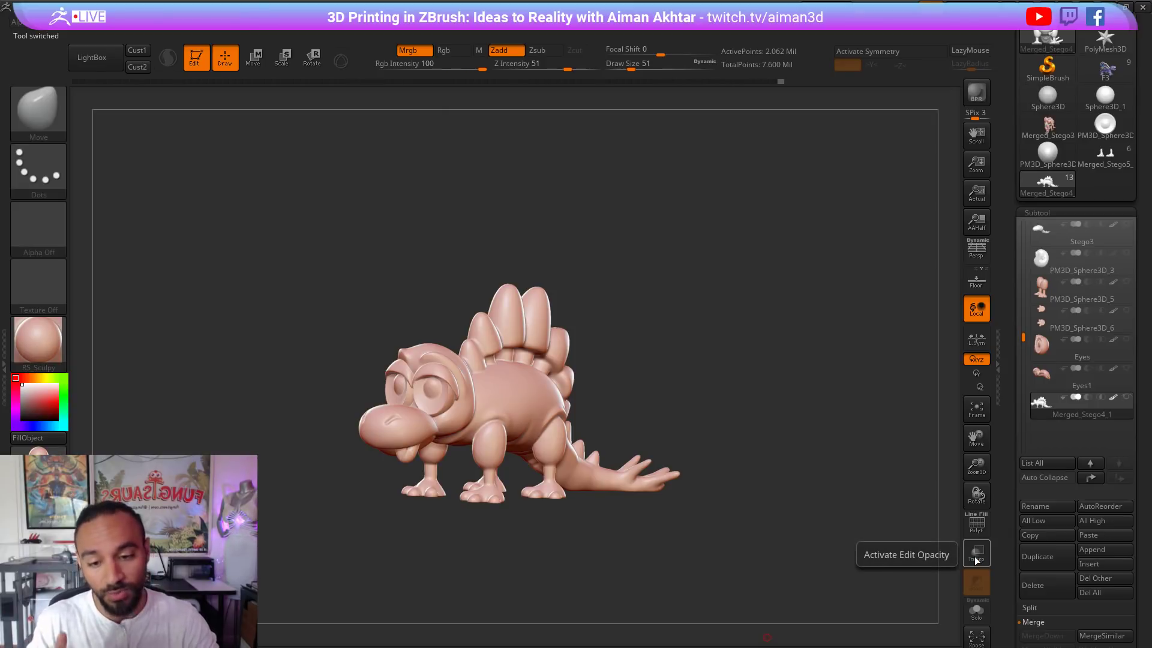
Step: Show the stegosaur's wireframe from the side and duplicate the Merged_Stego4_1 subtool
left_click_drag(630, 531, 1038, 542)
left_click(975, 528)
left_click(1038, 555)
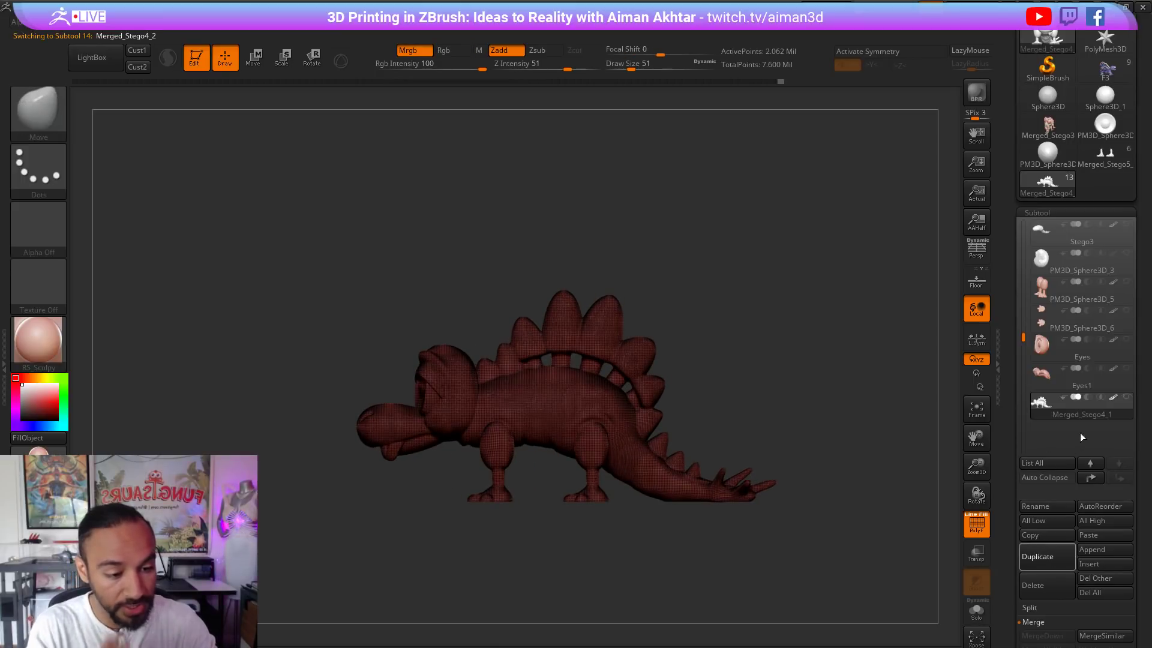
Step: Pre-process the duplicated stegosaur with Decimation Master, decimate it to 20% and show its wireframe for inspection
left_click(696, 30)
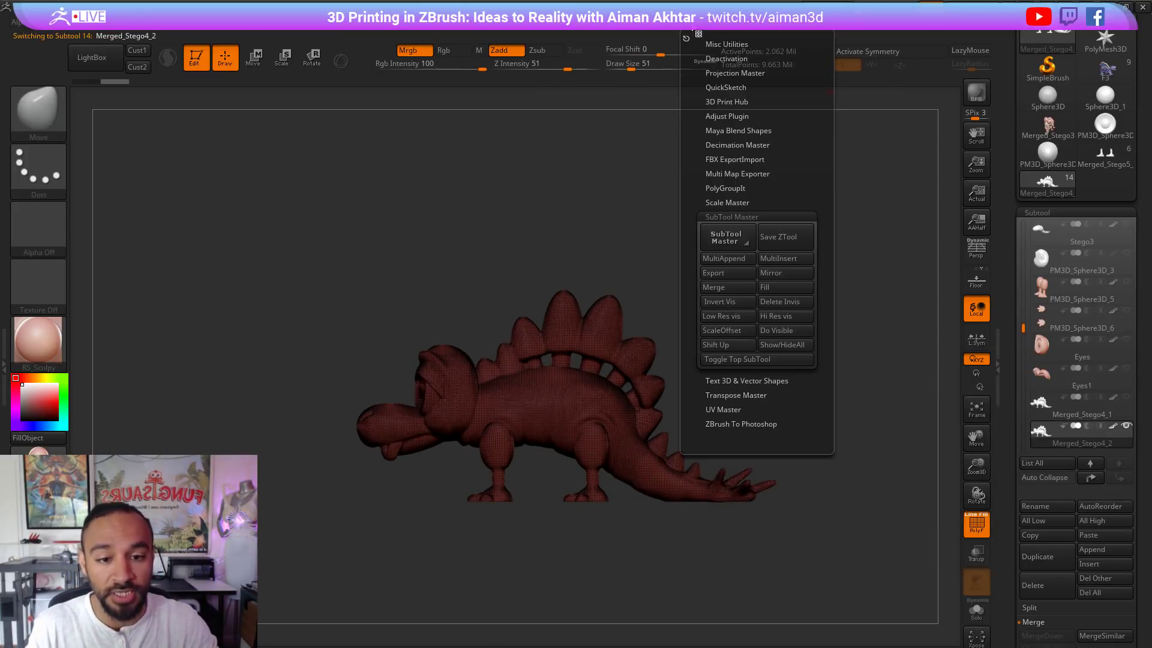
left_click(742, 217)
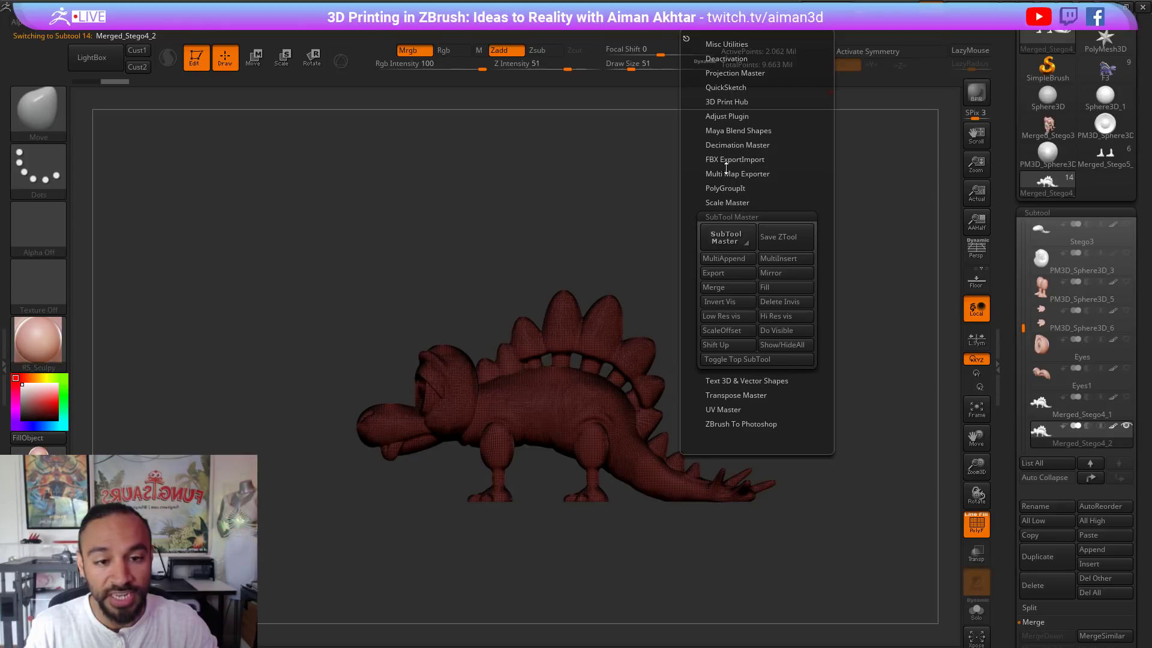
left_click(736, 144)
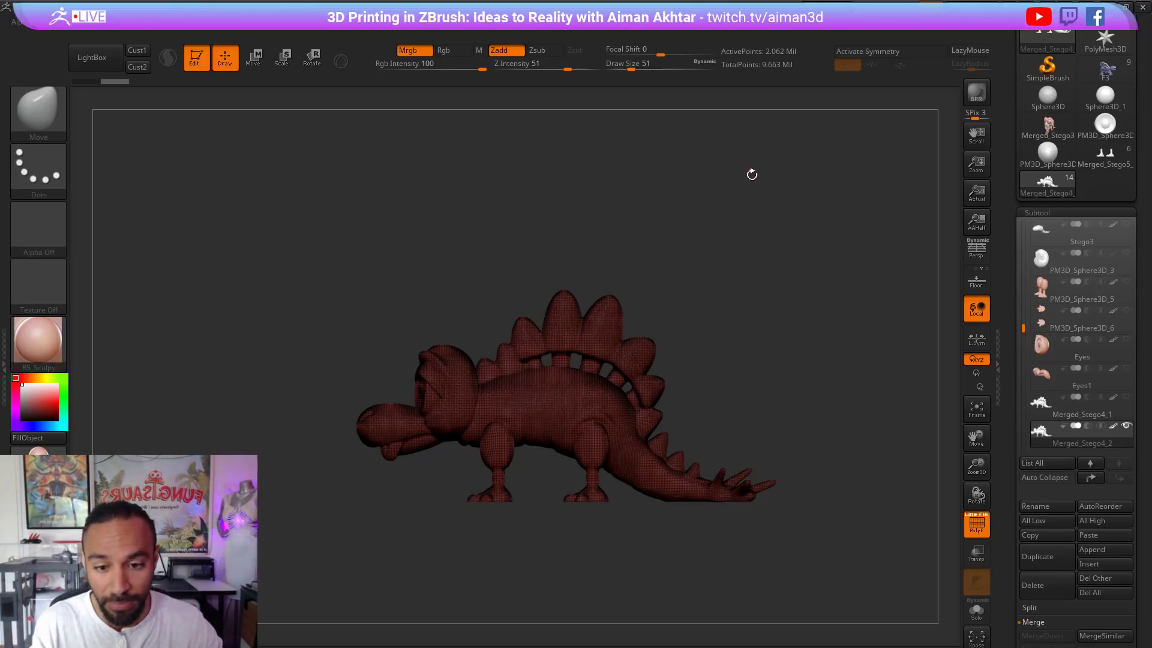
left_click(973, 530)
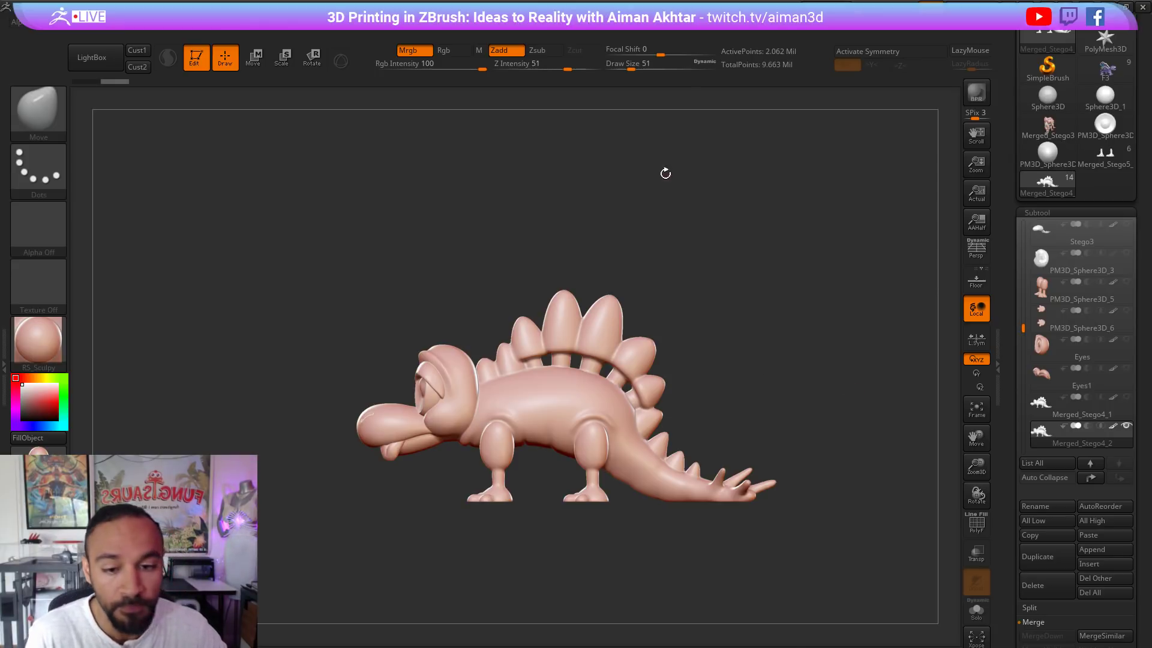
left_click(698, 33)
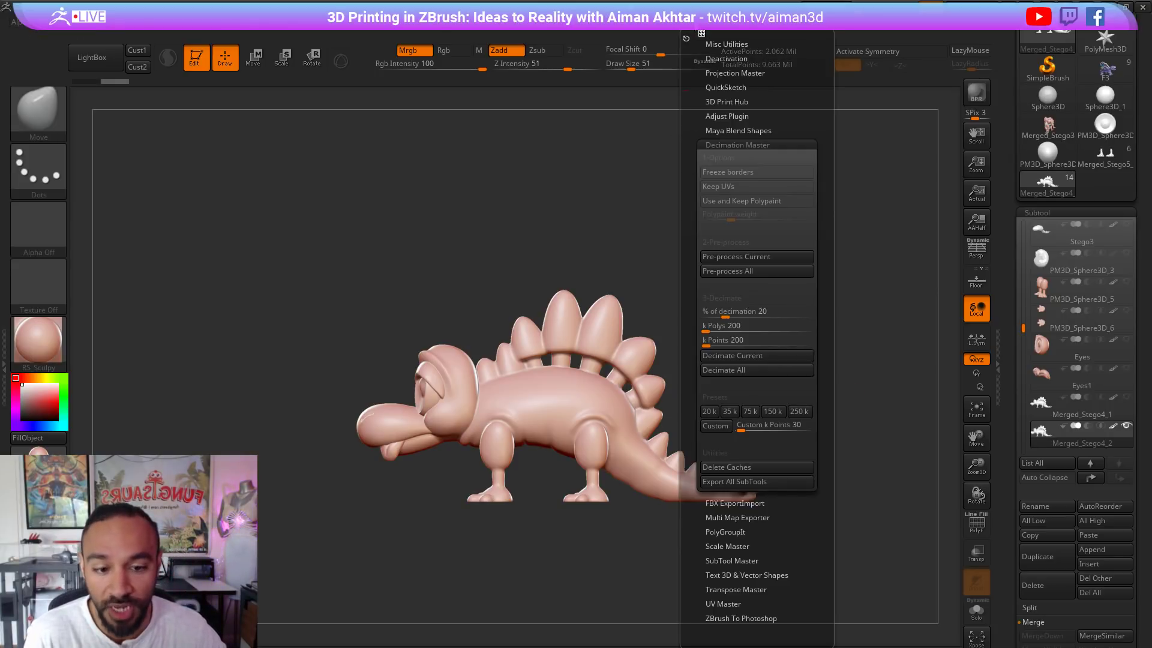
left_click(757, 357)
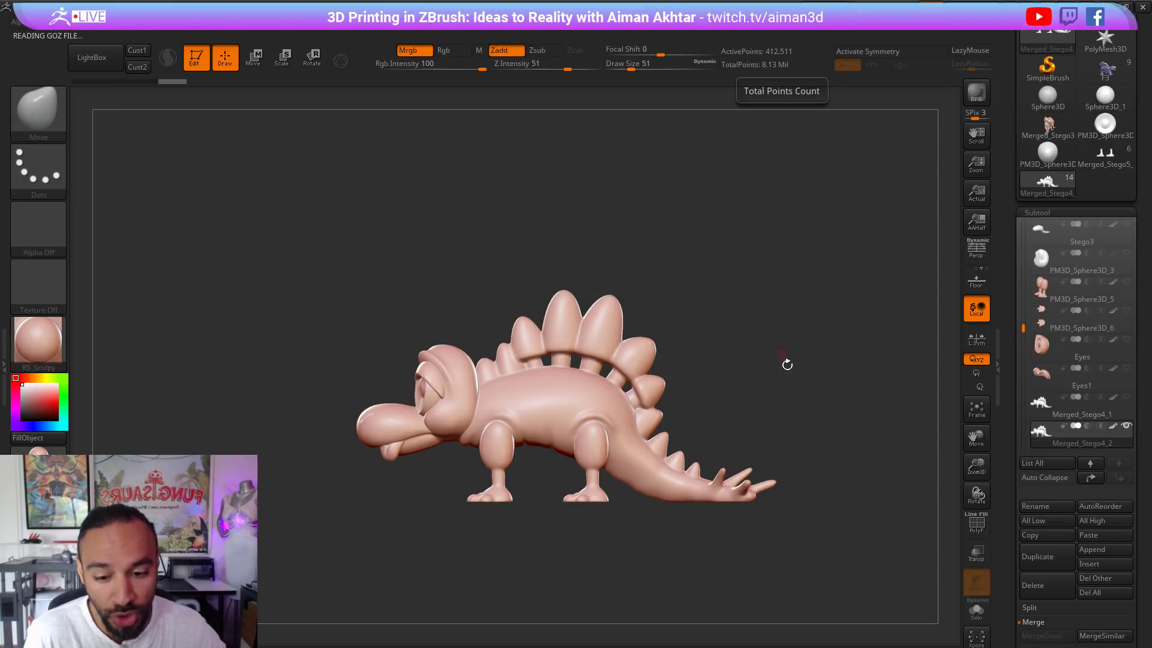
left_click(976, 523)
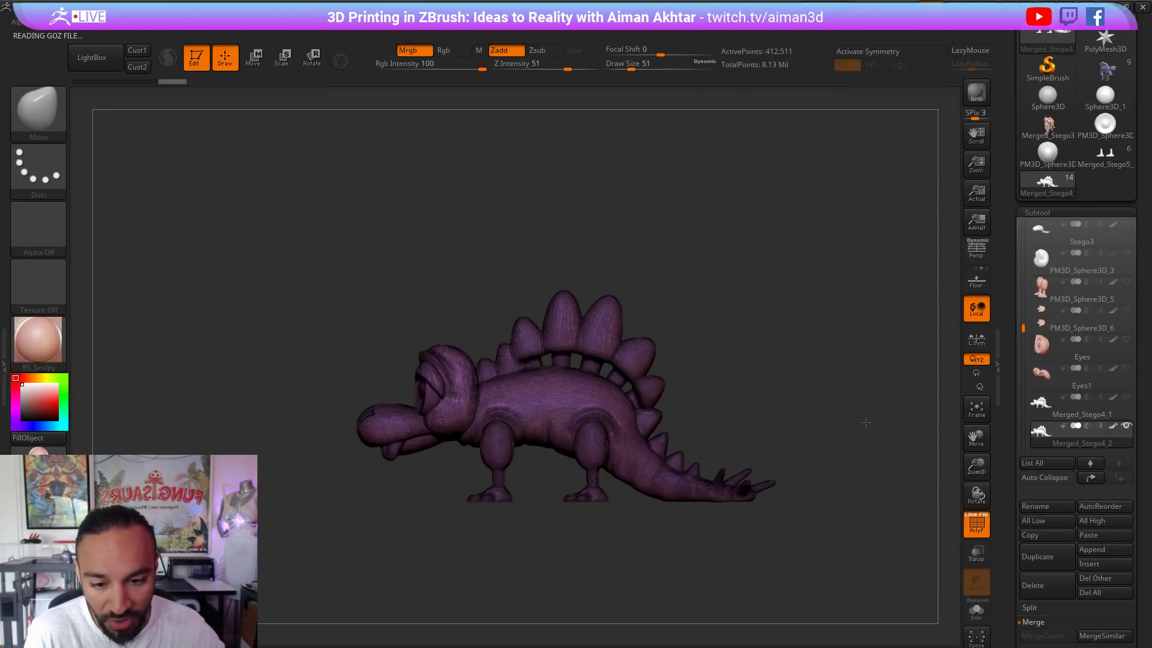
mouse_move(712, 342)
left_mouse_down()
mouse_move(811, 355)
mouse_move(729, 348)
left_mouse_up()
Step: Save the tool over the existing Stego2 file
left_click_drag(1147, 51, 1149, 99)
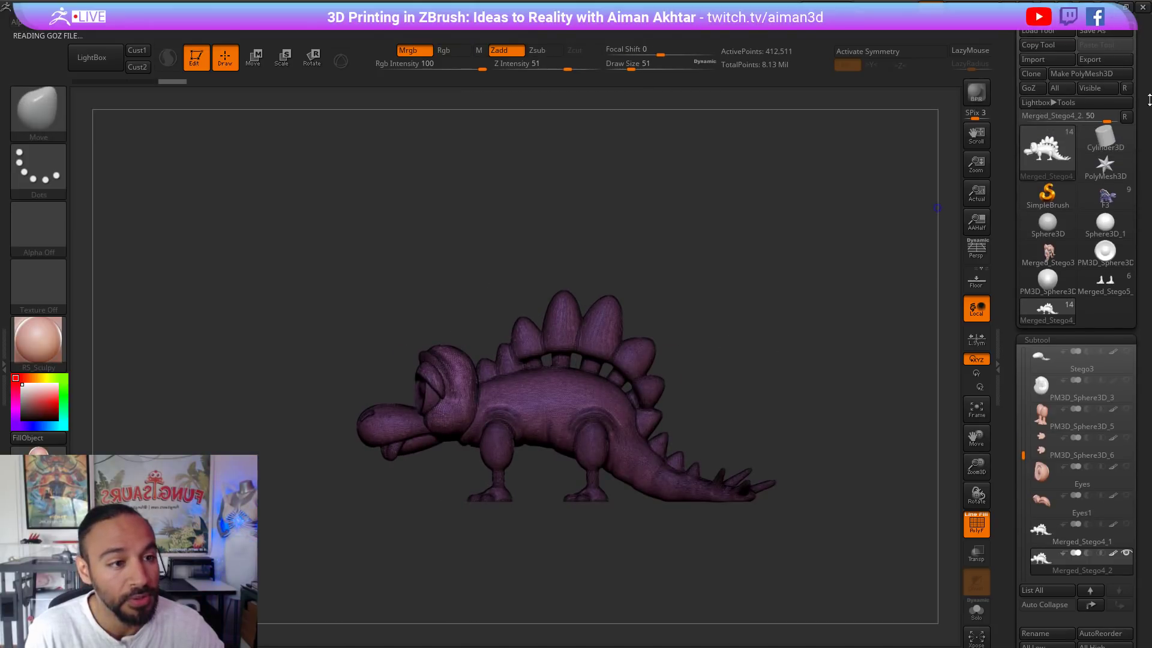
left_click(1121, 30)
left_click(261, 96)
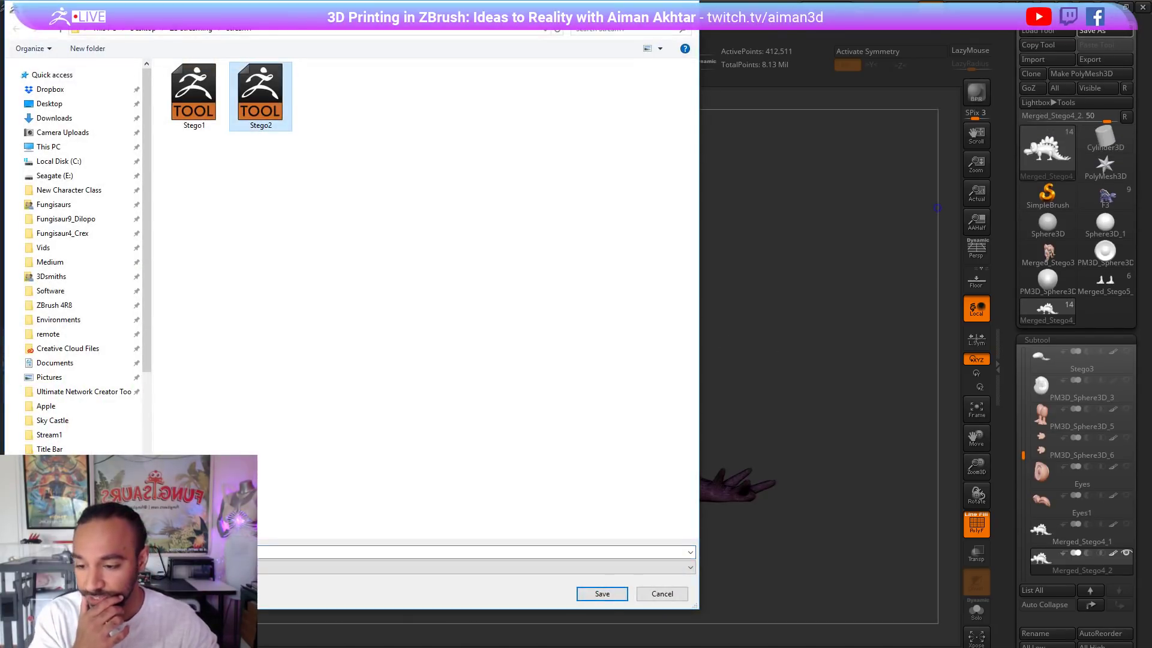
left_click(593, 595)
left_click(608, 356)
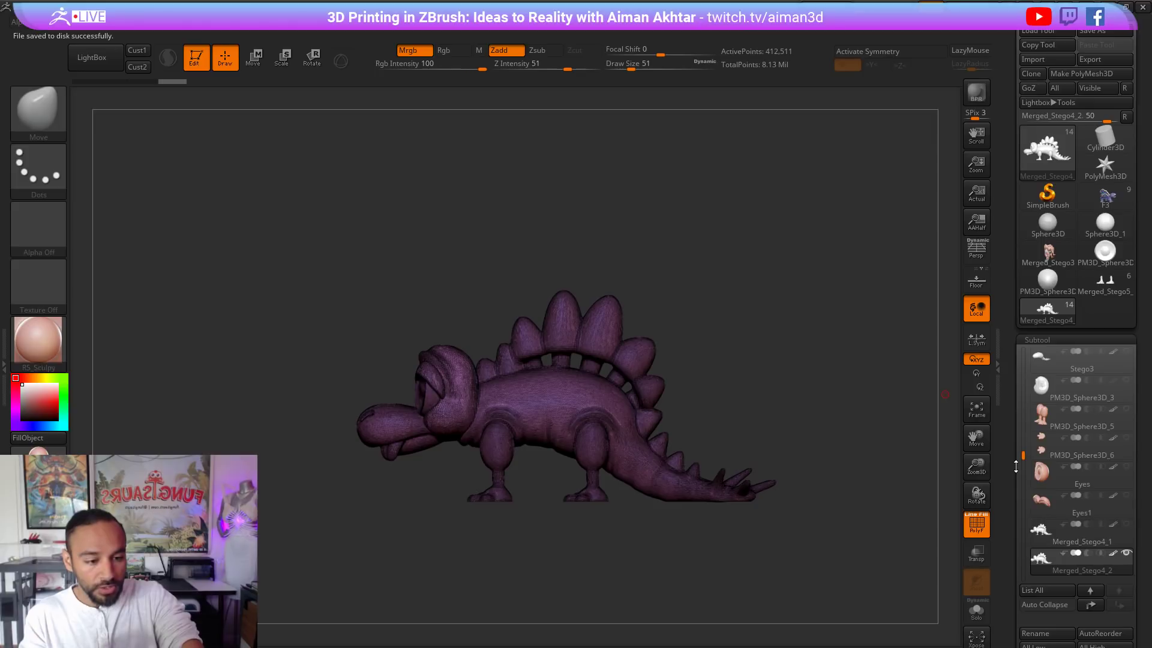
Step: Close the Decimation Master options and open the 3D Print Hub options
left_click(705, 33)
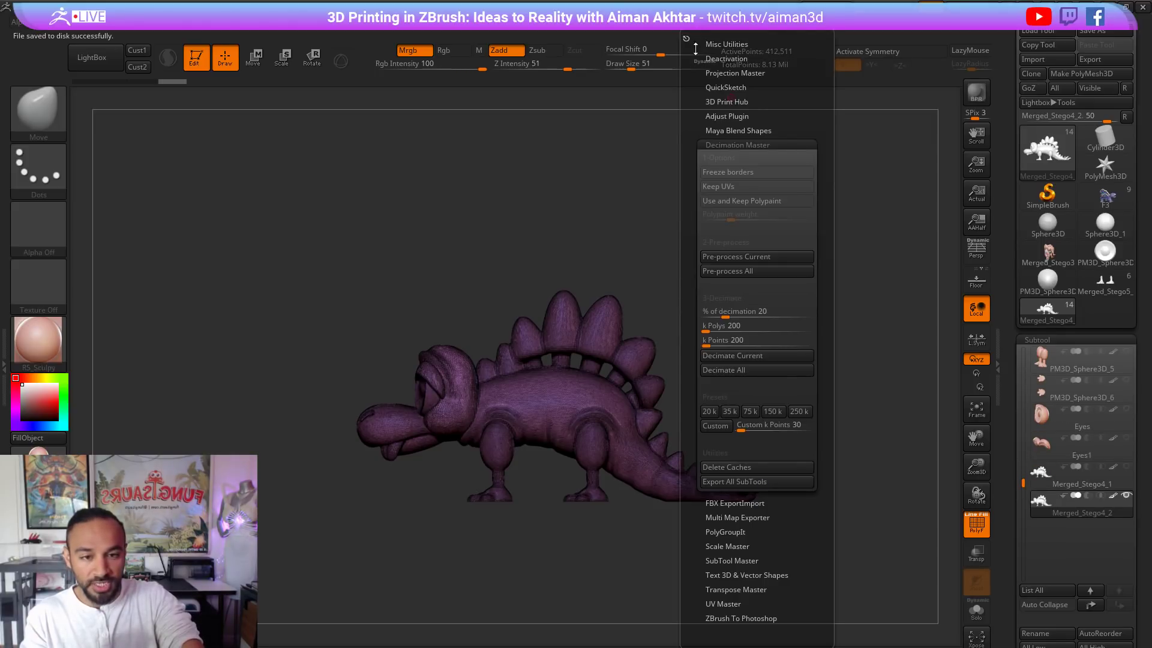
left_click(717, 145)
left_click(721, 101)
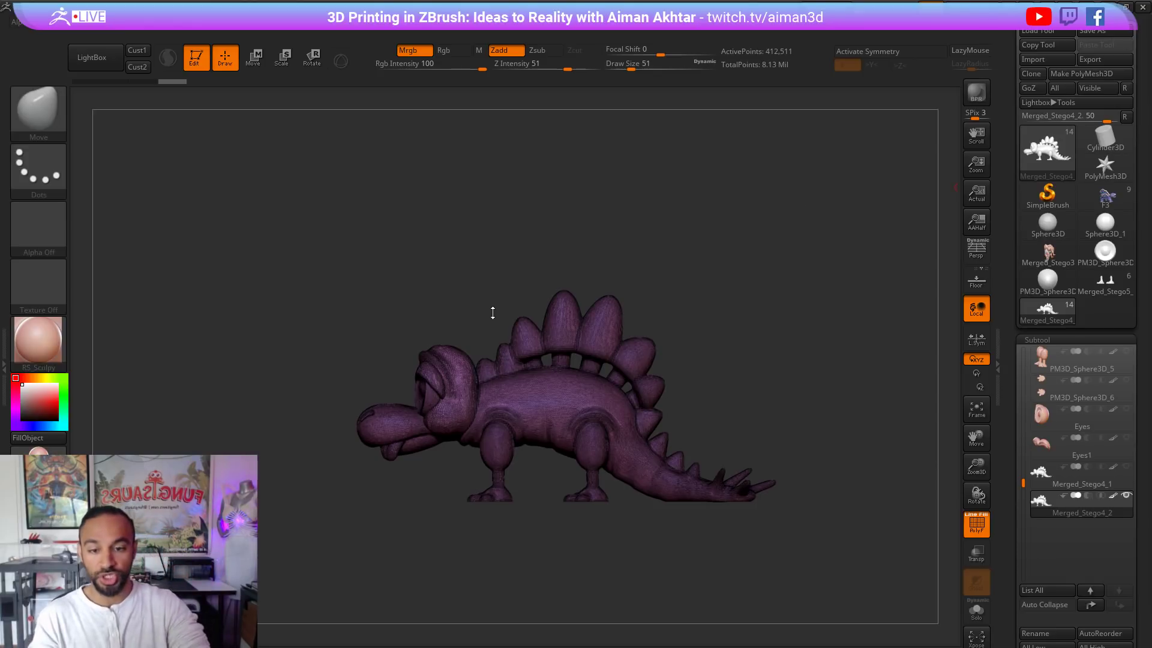
Step: Turn off the wireframe display and view the decimated stegosaur from the front and side
left_click_drag(770, 335, 813, 336)
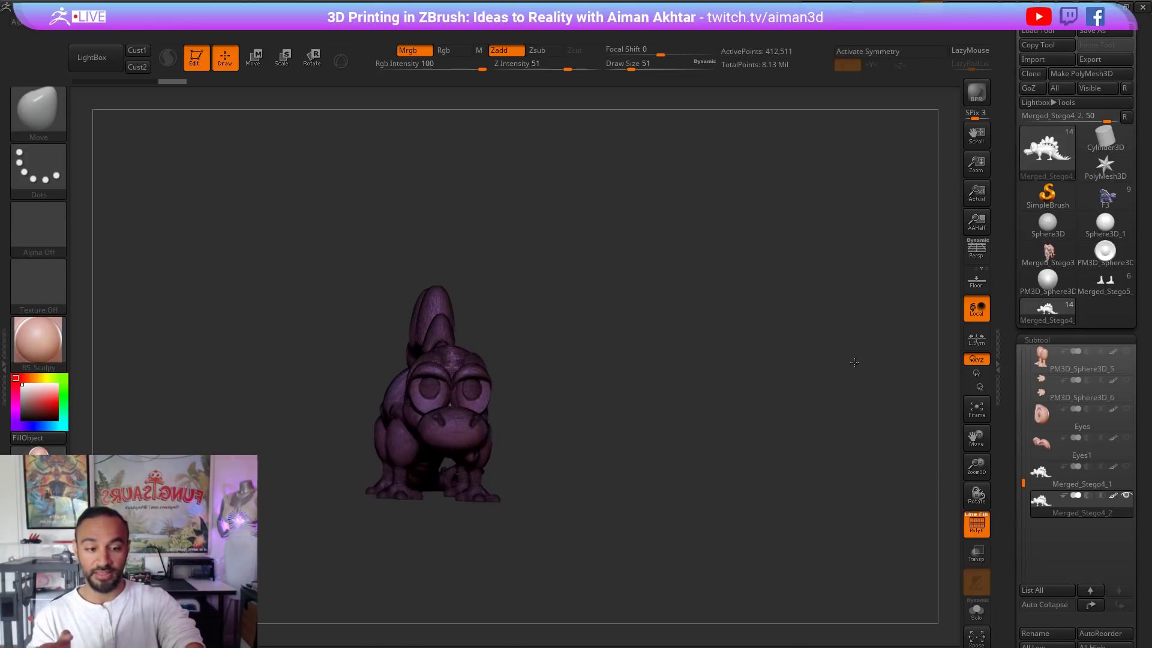
left_click(975, 522)
mouse_move(715, 417)
left_mouse_down()
mouse_move(700, 409)
mouse_move(706, 419)
left_mouse_up()
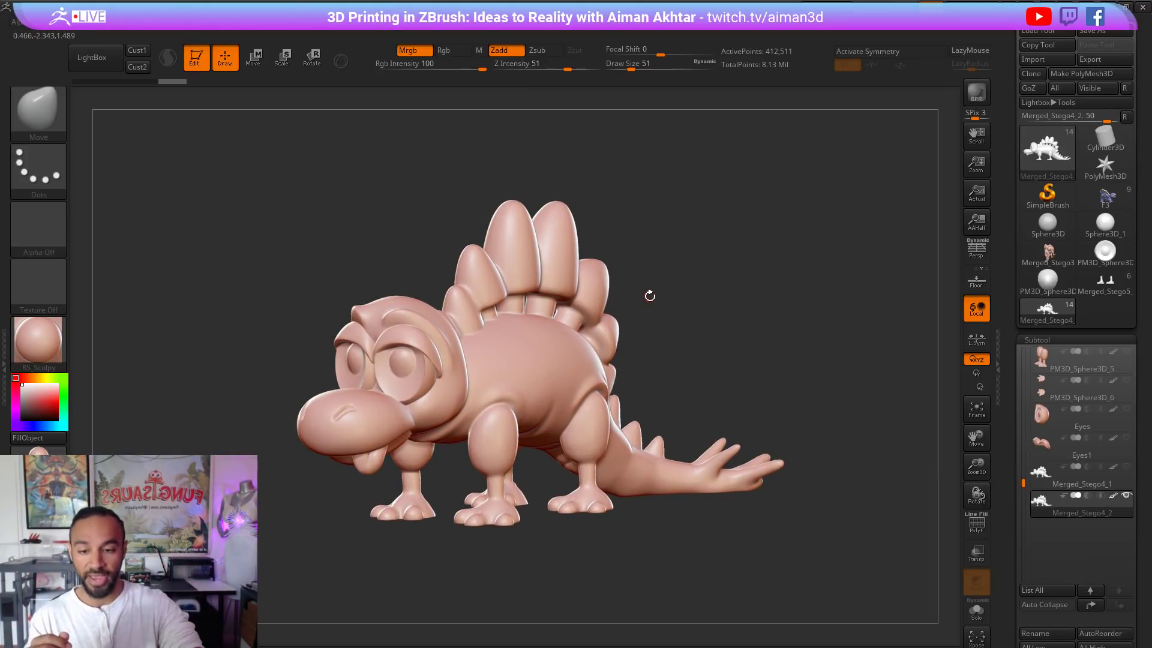
left_click_drag(738, 303, 696, 336)
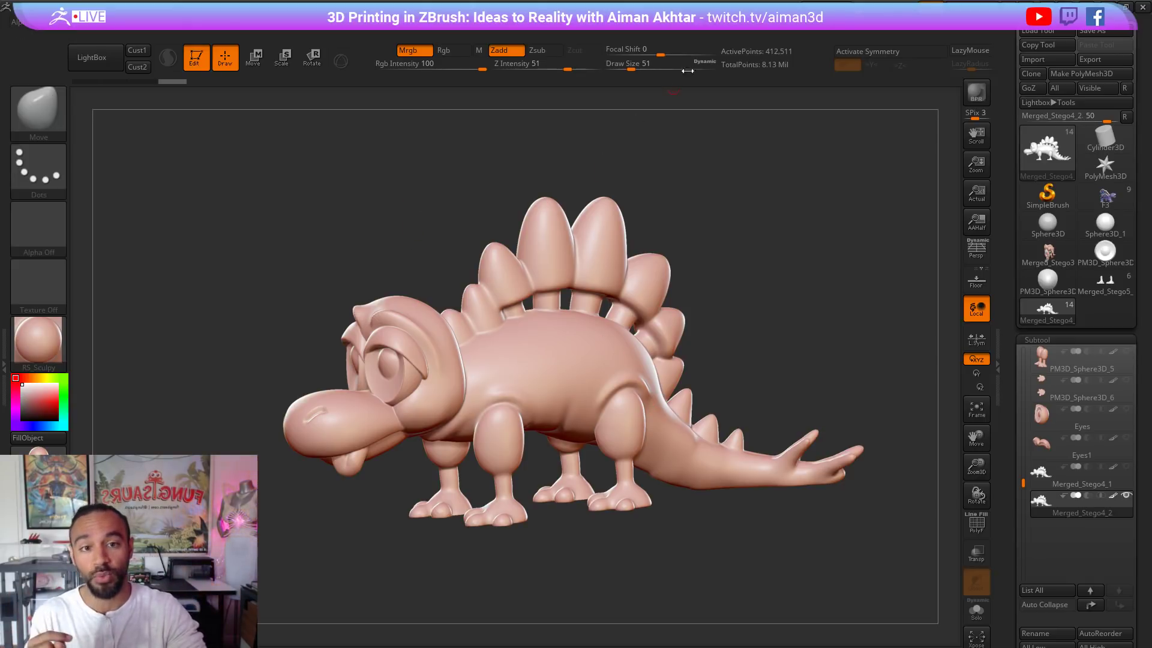
Step: Set the 3D Print Hub units to inches and update the size ratios, choosing the 3.66 x 5.50 x 10.86 in size
left_click(702, 32)
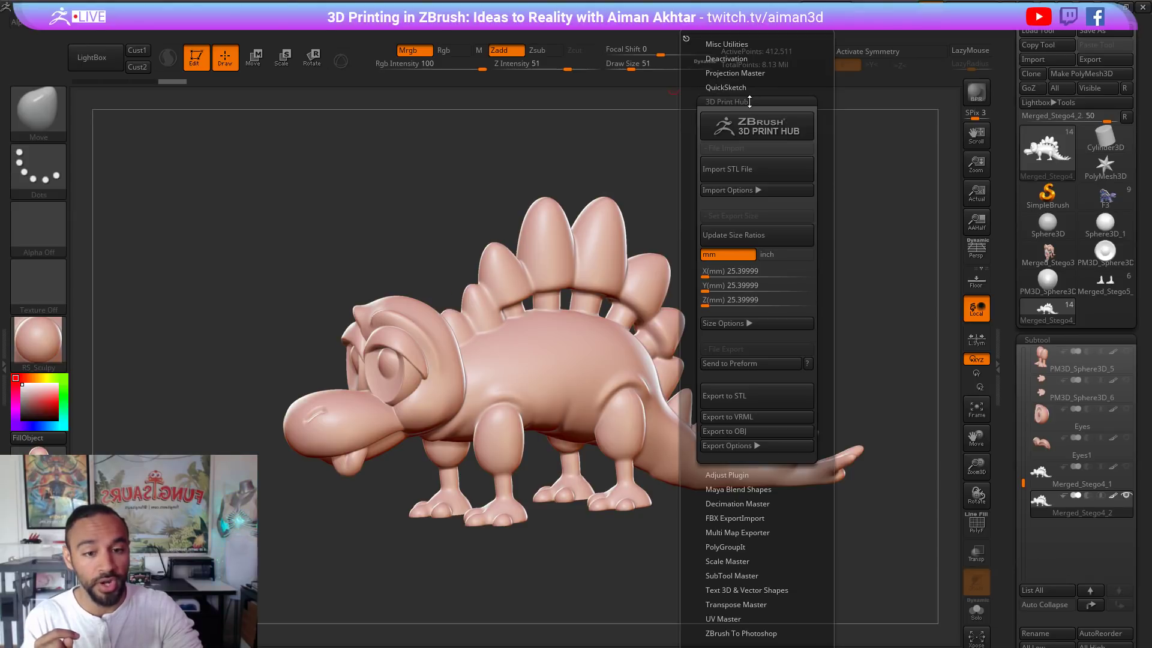
left_click(774, 255)
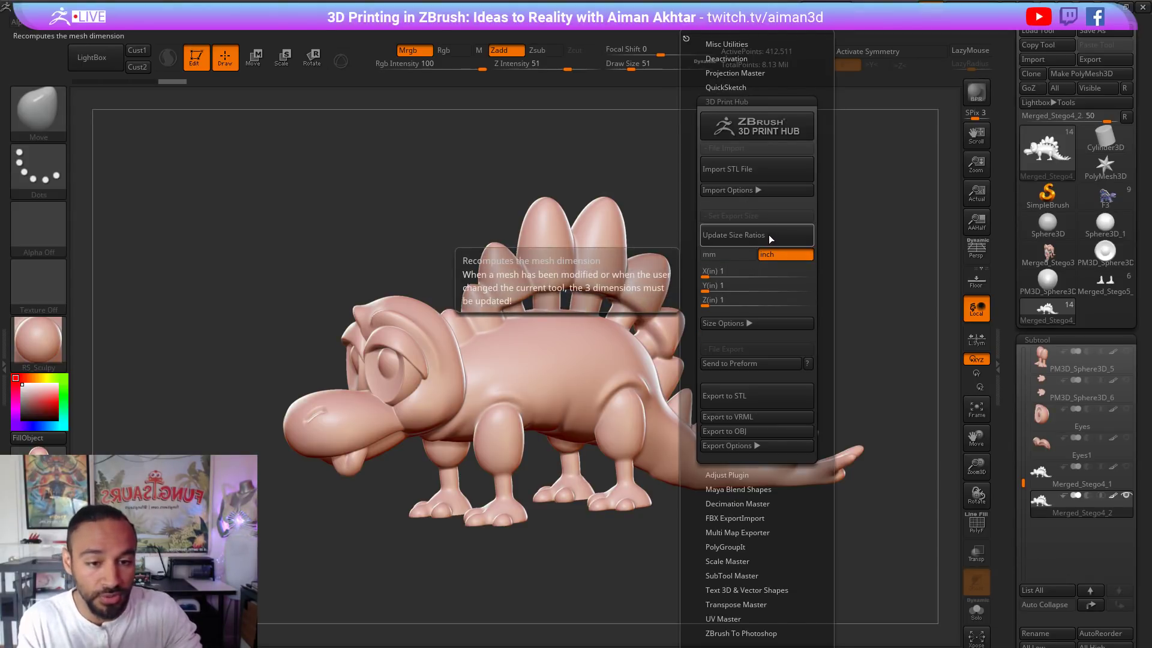
left_click(771, 237)
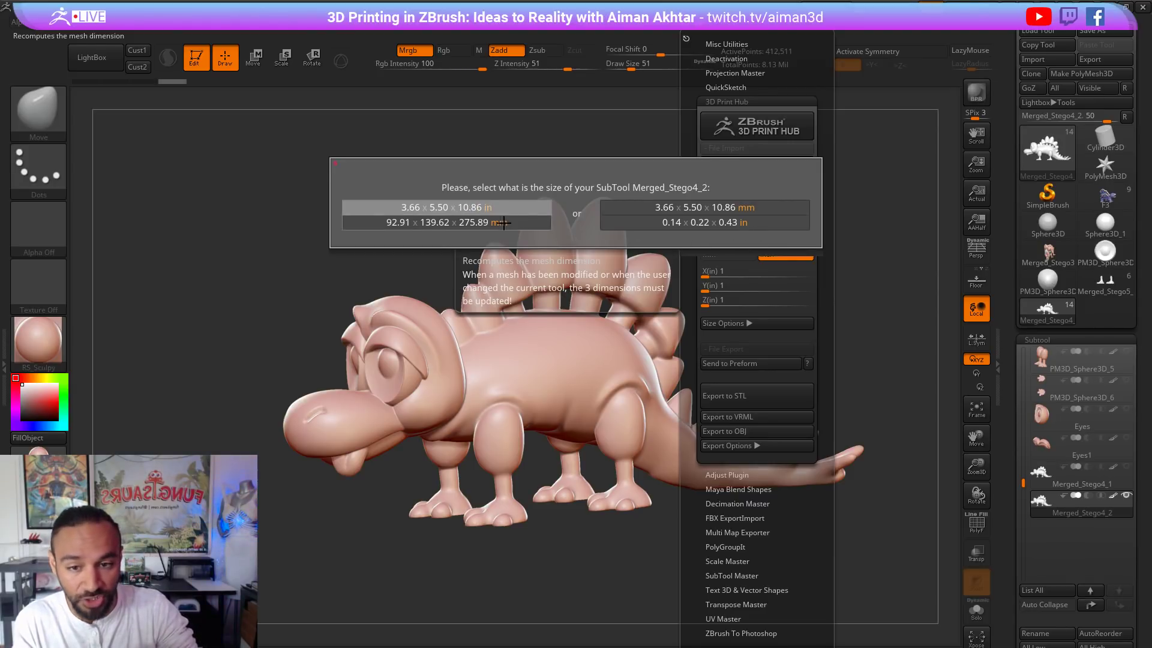
left_click(476, 221)
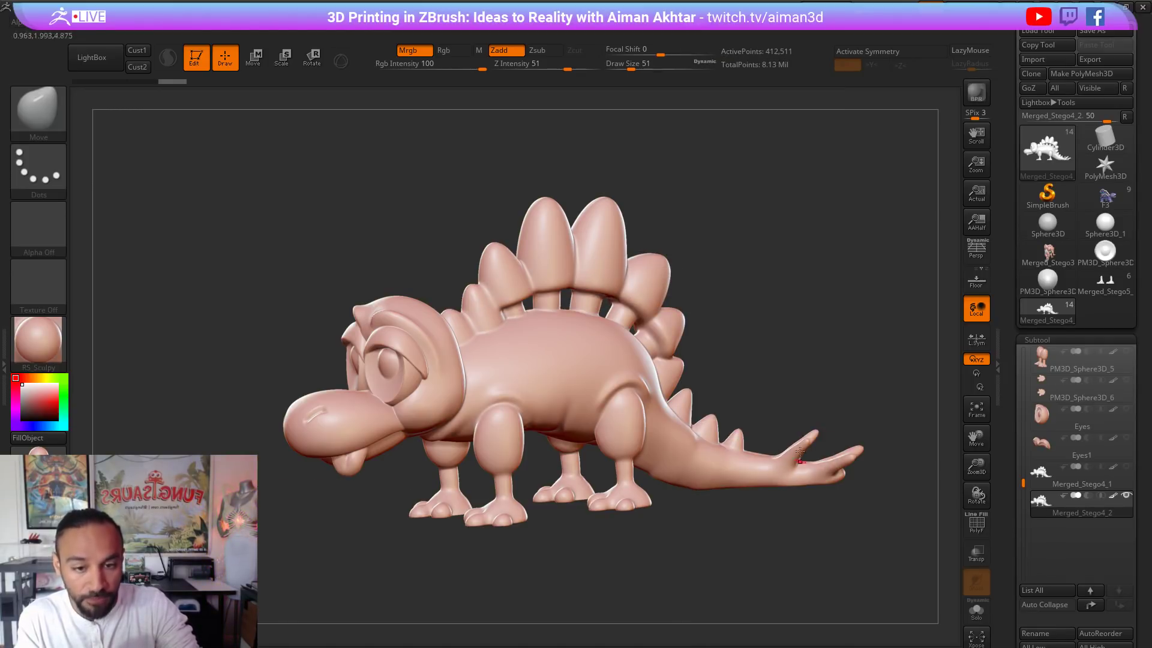
Step: Set the stegosaur's export height (Y dimension) to 2 inches in 3D Print Hub
left_click(664, 36)
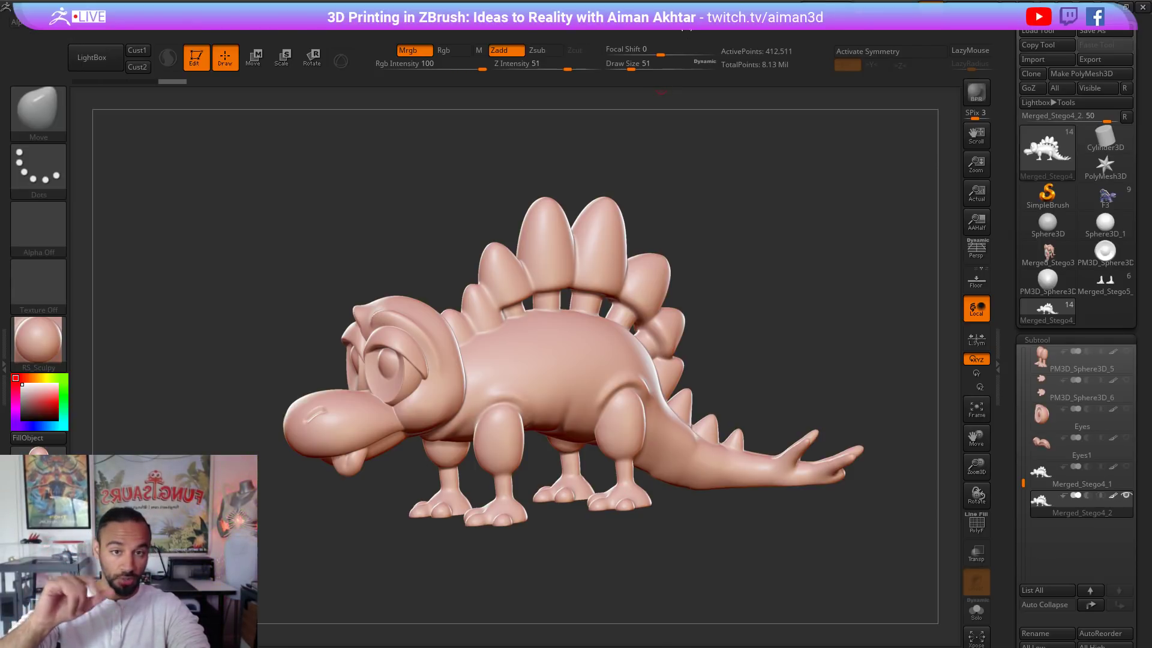
left_click(693, 24)
left_click(740, 286)
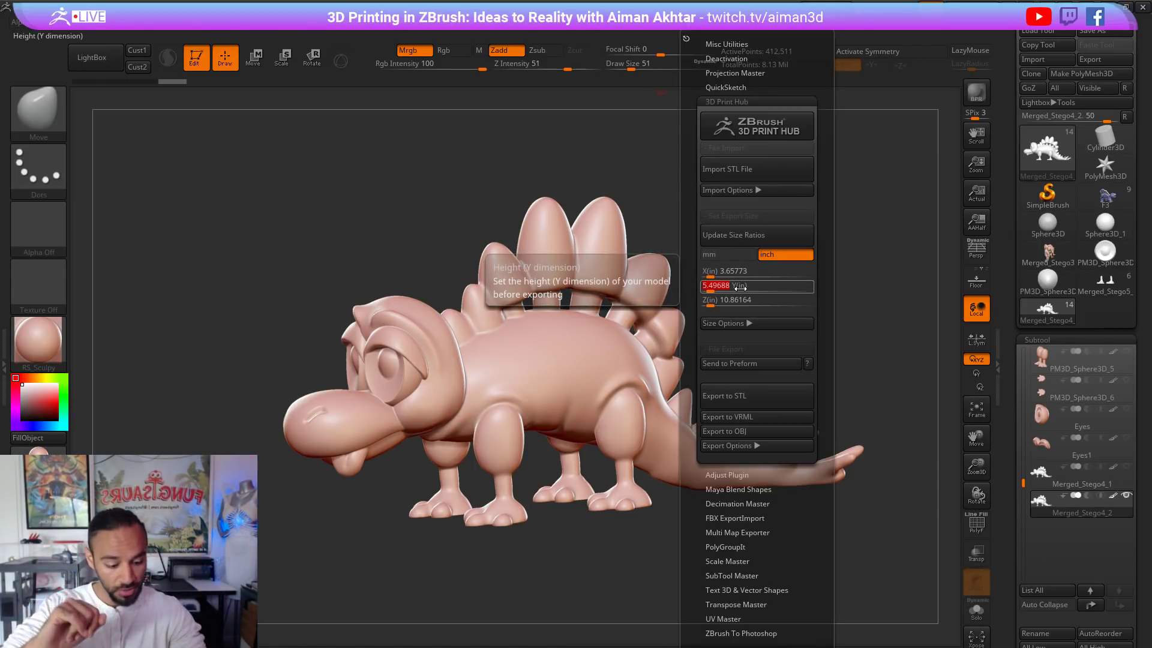
type("2")
left_click(746, 298)
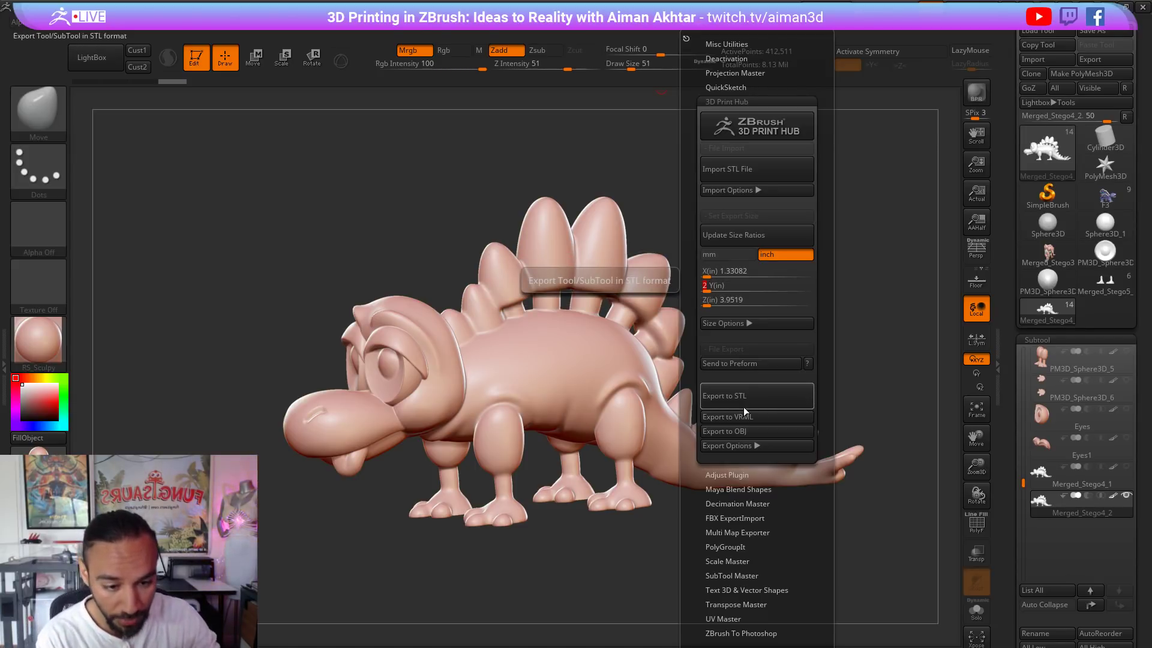
Step: Limit the 3D Print Hub export to the selected subtool and send it to PreForm
left_click(727, 445)
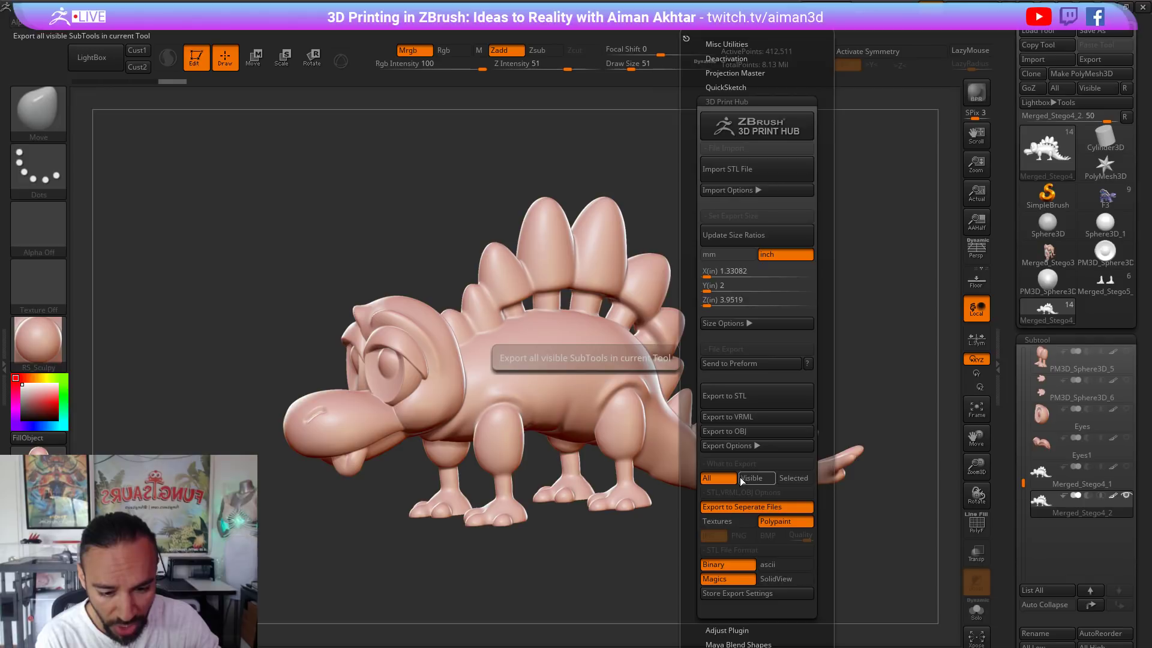
left_click(744, 478)
left_click(792, 478)
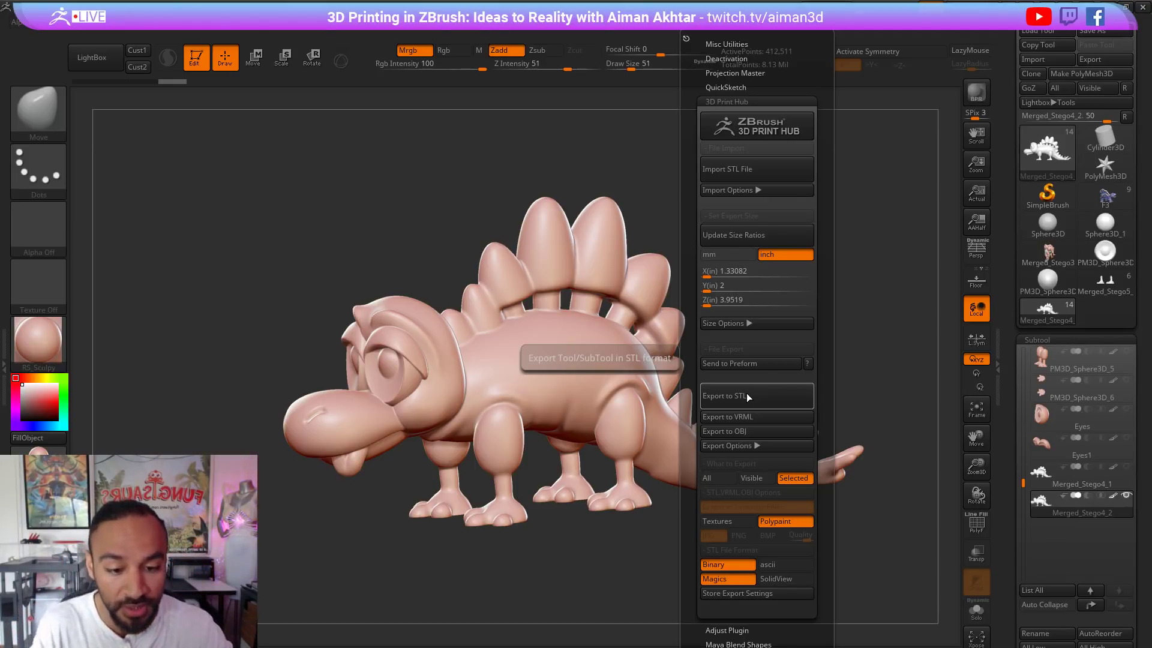
left_click(749, 364)
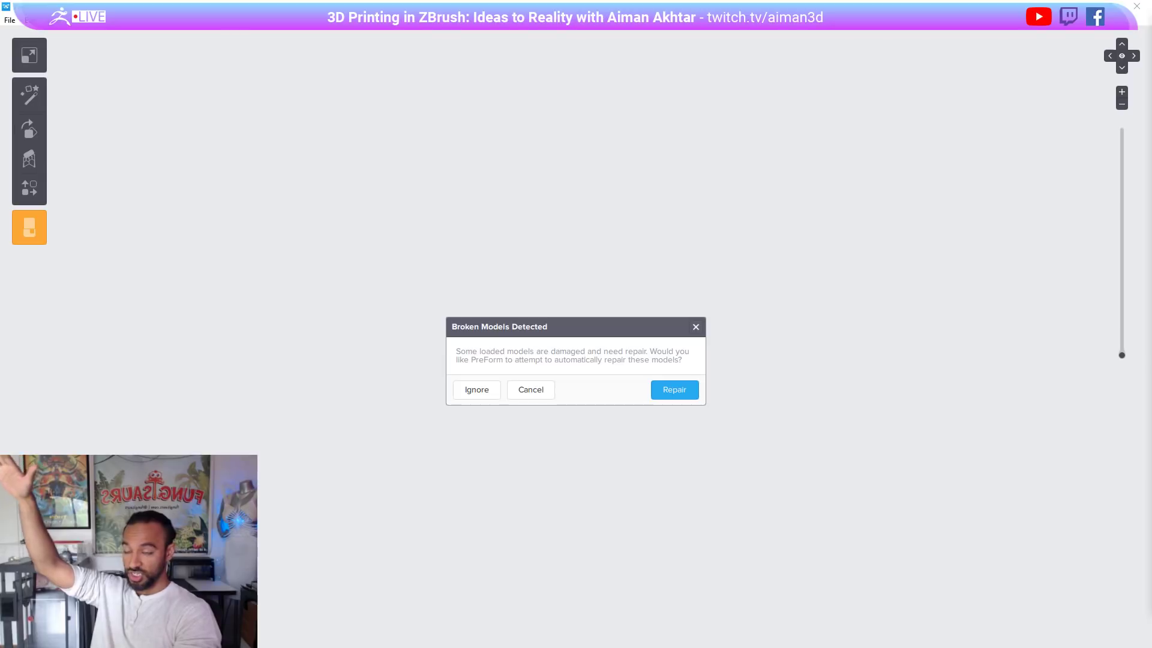
Step: Let PreForm repair the imported model and treat its undersized dimensions as inches
left_click(689, 391)
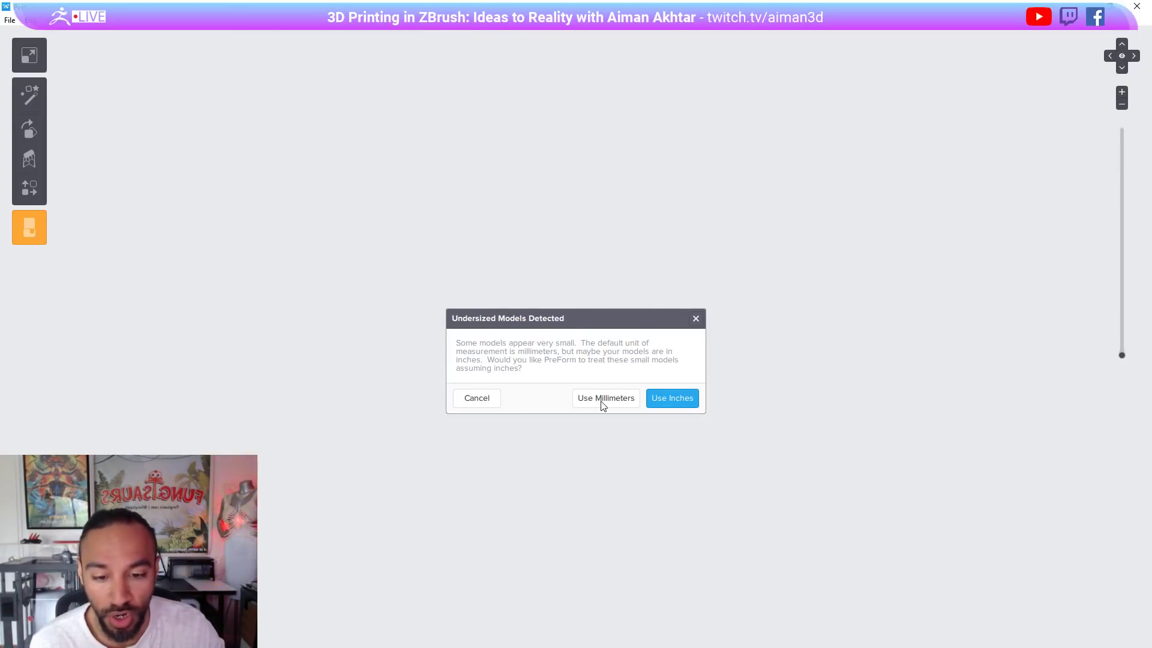
left_click(689, 403)
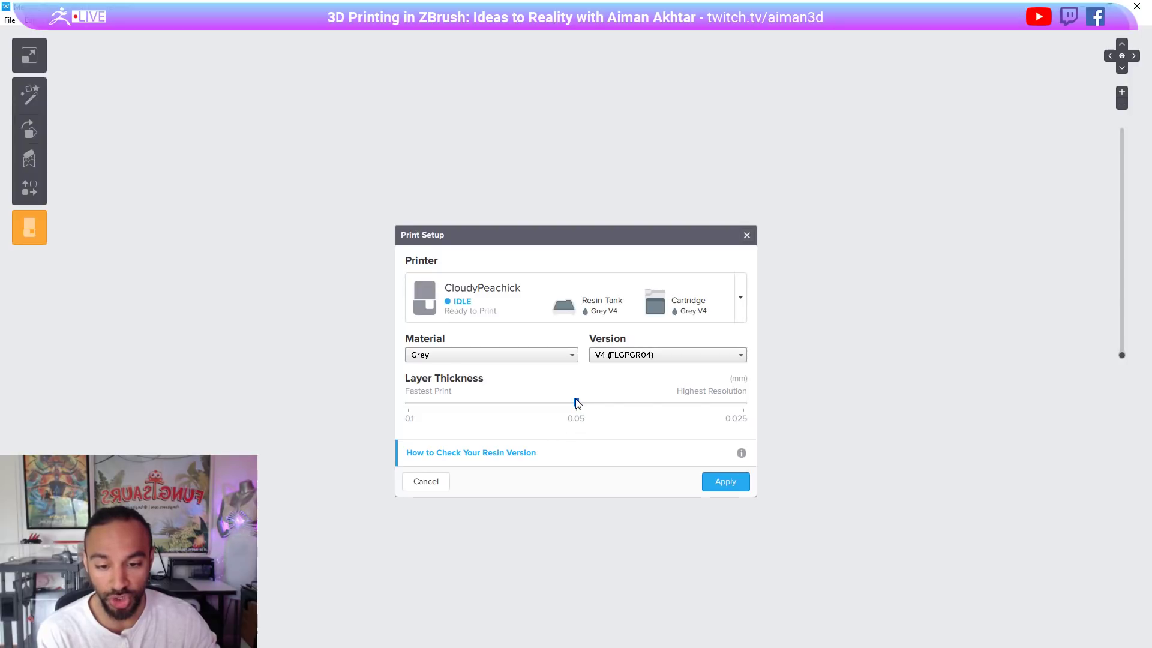
Step: Apply the print setup with Grey V4 resin and a layer thickness of 0.05 mm
mouse_move(578, 403)
left_mouse_down()
mouse_move(439, 402)
mouse_move(761, 406)
mouse_move(577, 404)
left_mouse_up()
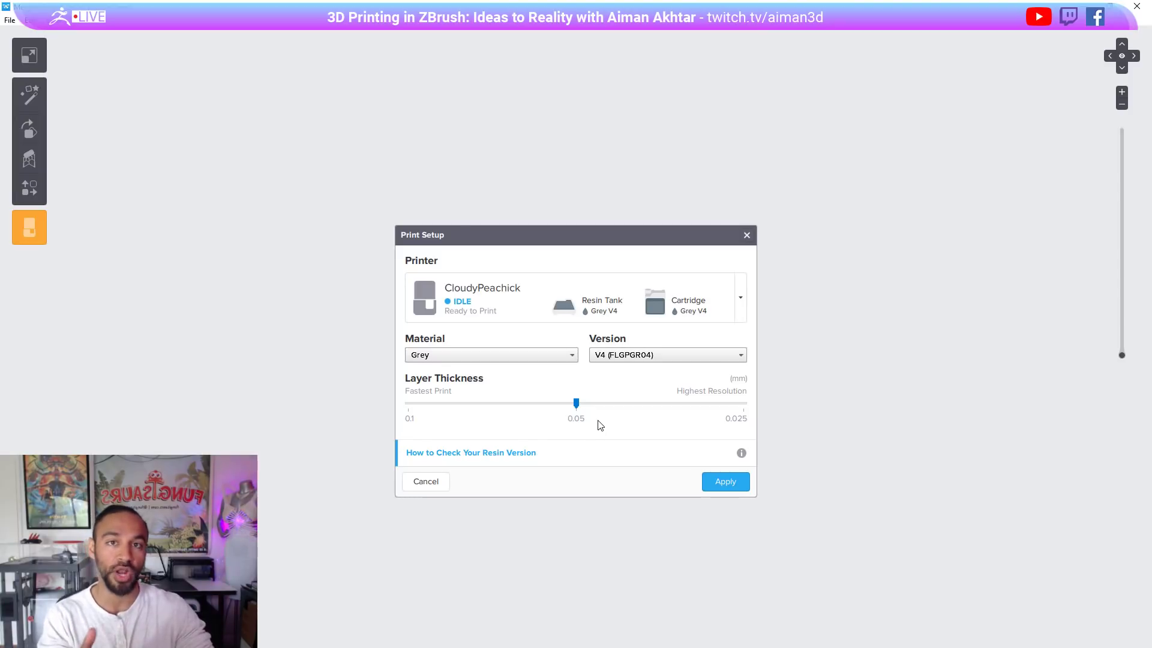
left_click_drag(577, 403, 455, 405)
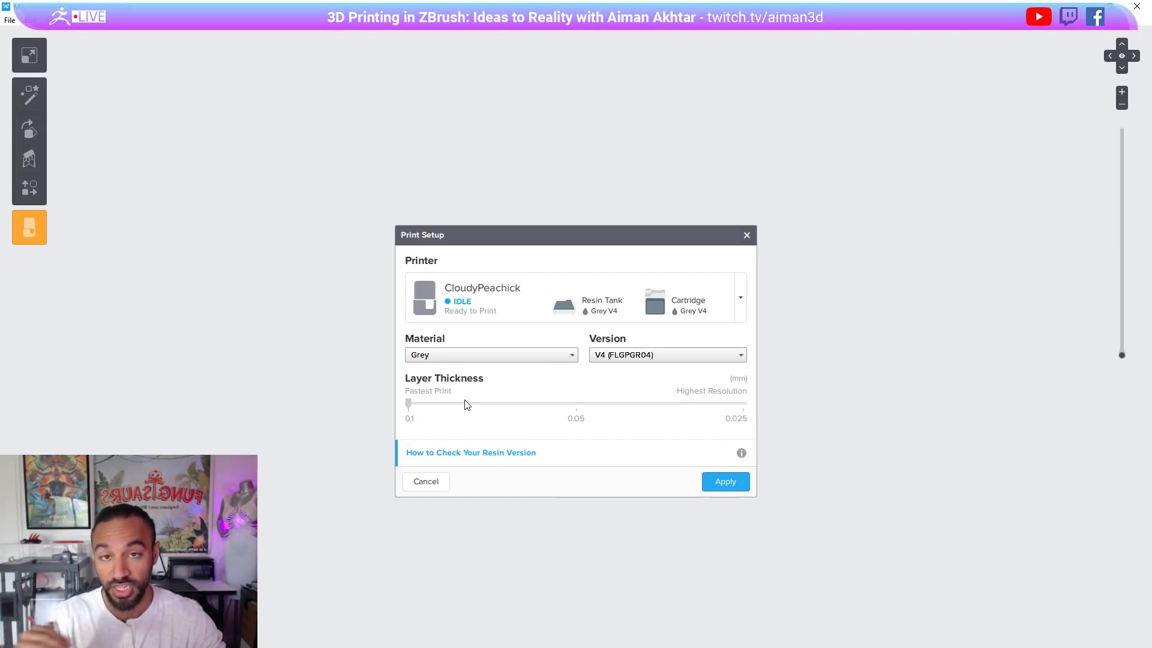
left_click(540, 403)
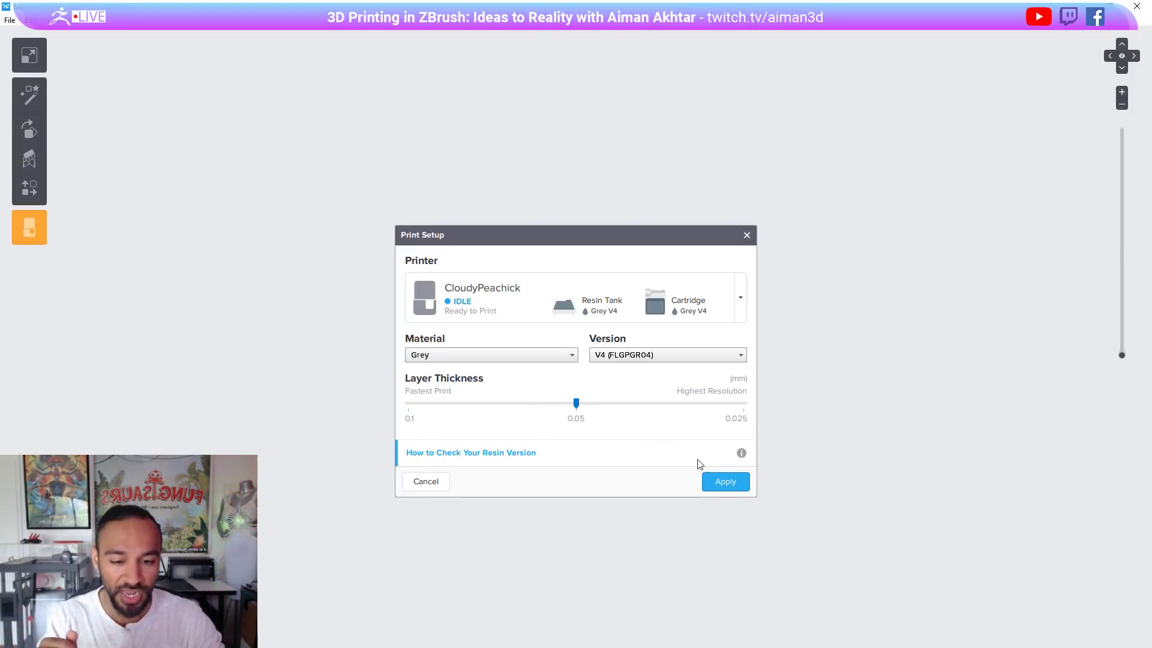
left_click(726, 481)
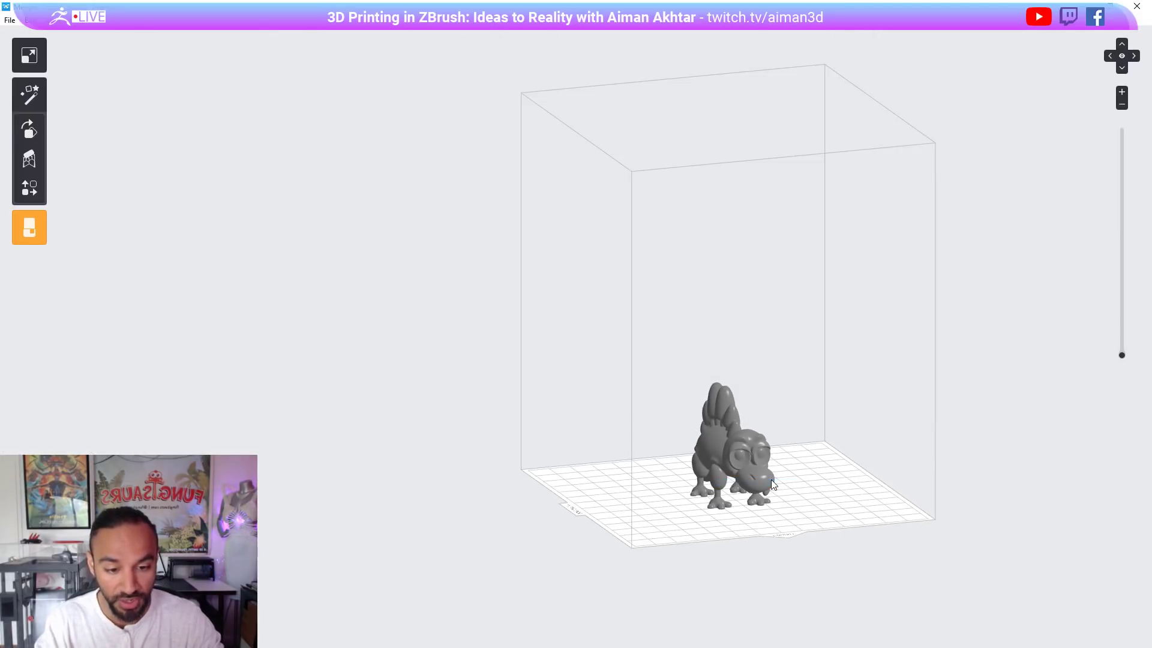
Step: Examine the imported stegosaur on the build platform from several sides and up close
right_click_drag(854, 496, 627, 468)
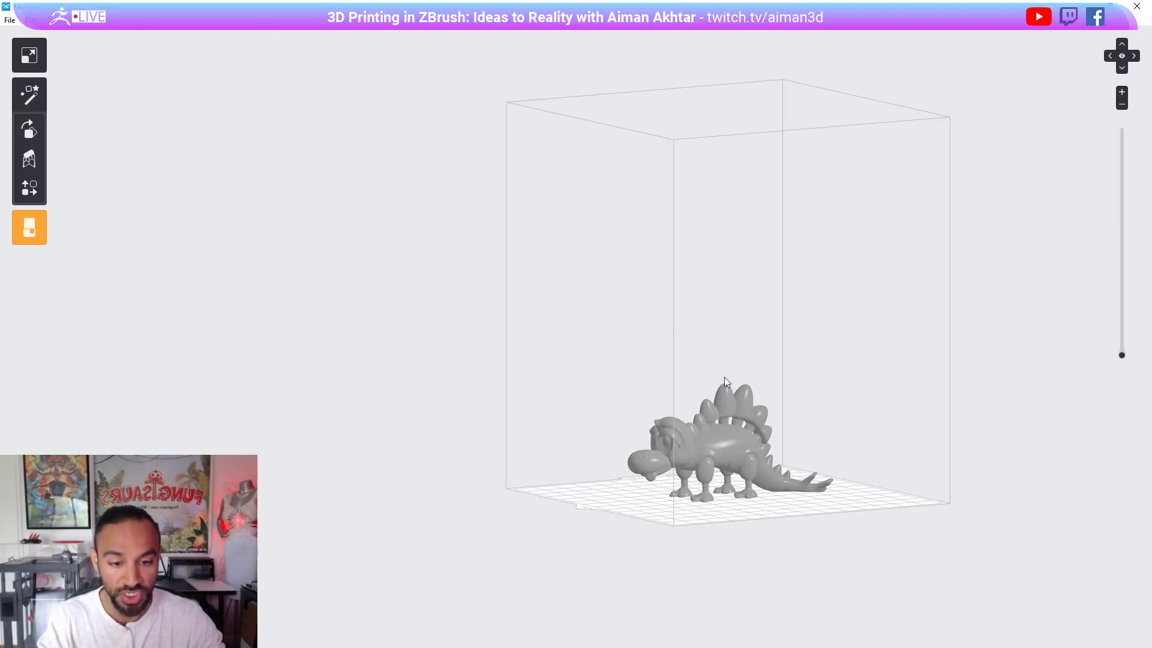
right_click_drag(685, 521, 1073, 519)
right_click_drag(651, 485, 1100, 500)
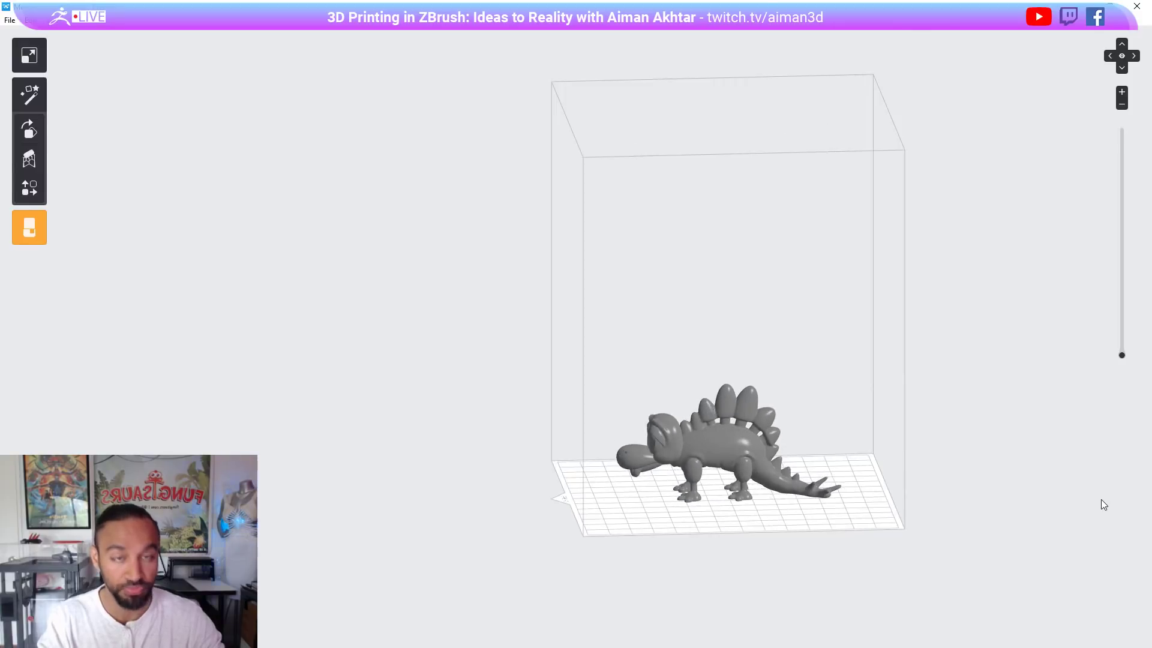
right_click_drag(877, 490, 922, 512)
scroll(818, 479, "up", 7)
right_click_drag(844, 492, 808, 492)
scroll(809, 496, "down", 6)
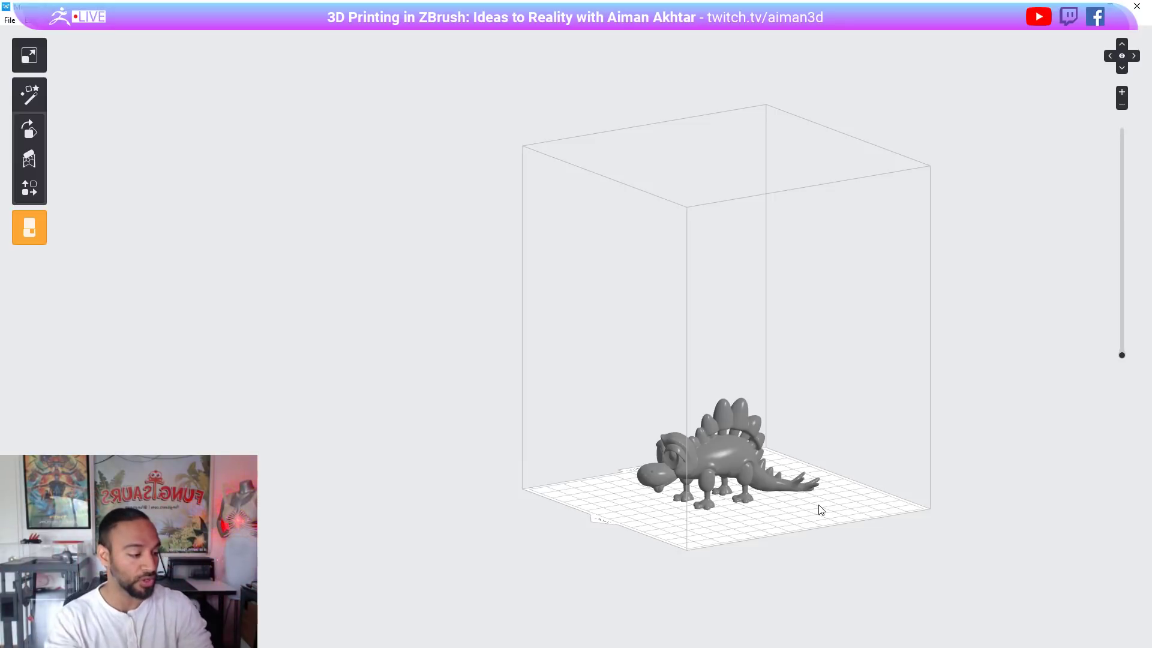
Step: Select the stegosaur and scale it proportionally to a height (Z) of 1.5 inches
left_click(778, 481)
scroll(777, 481, "up", 5)
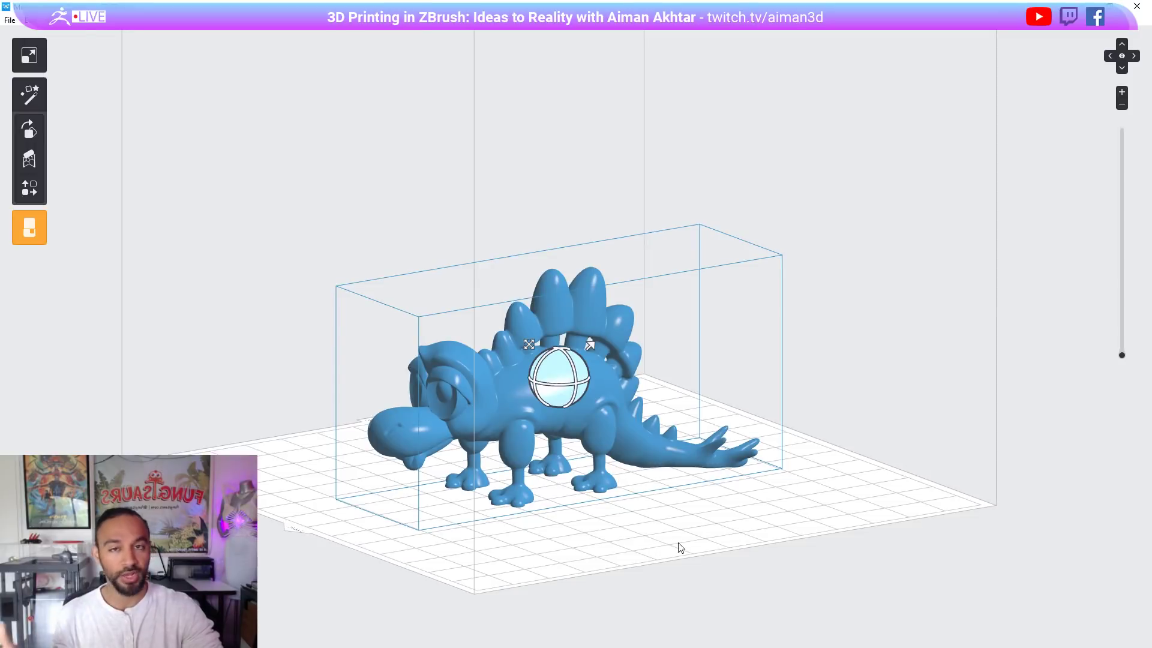
left_click(32, 189)
right_click_drag(352, 331, 71, 127)
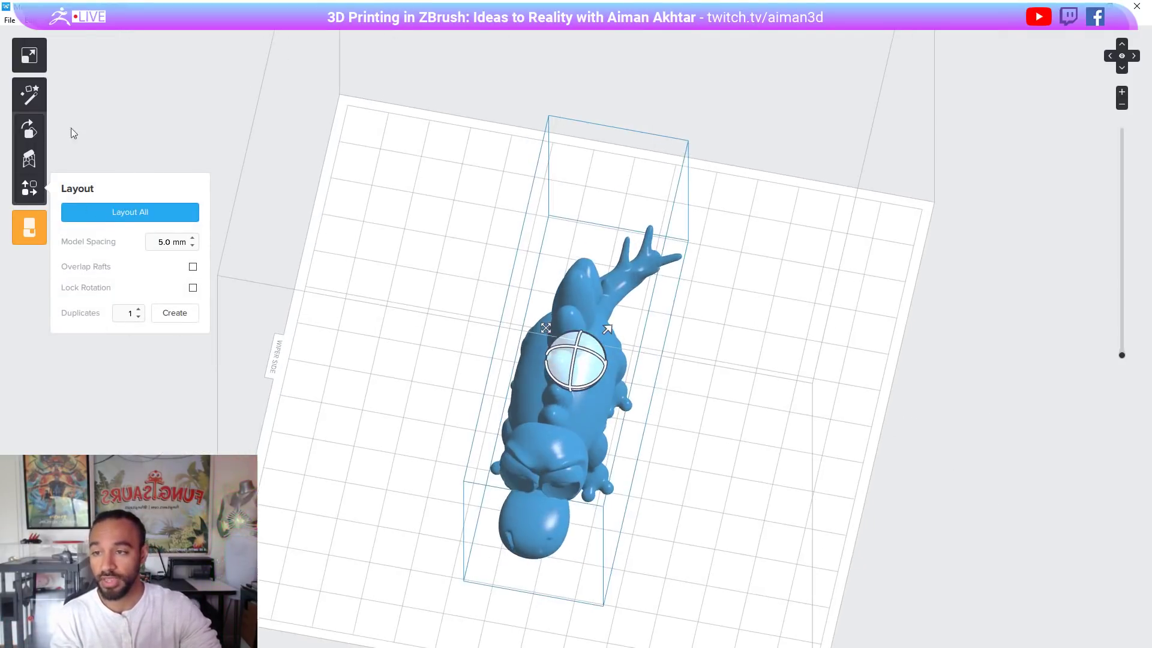
left_click(36, 57)
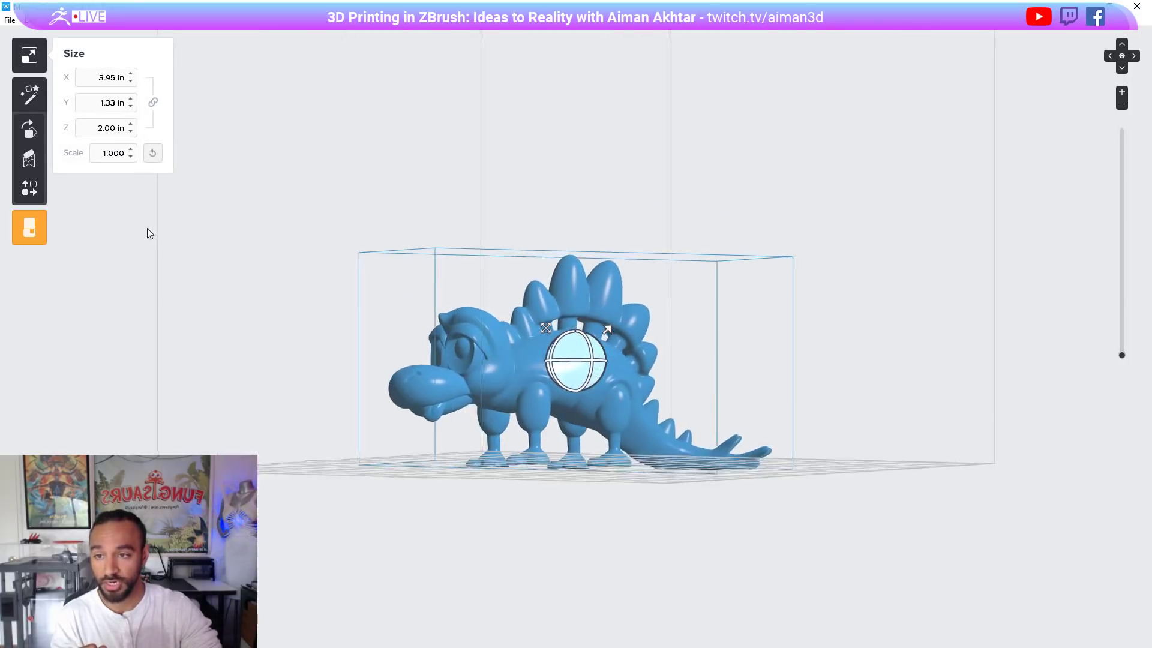
left_click(96, 127)
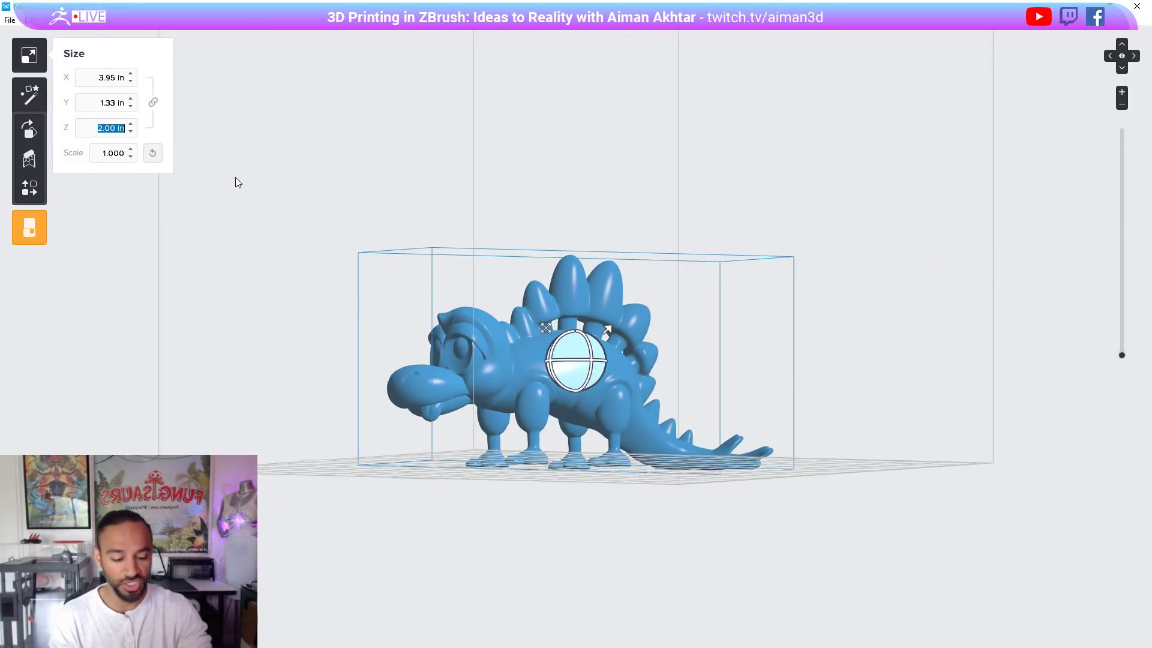
type("1.5")
key("Return")
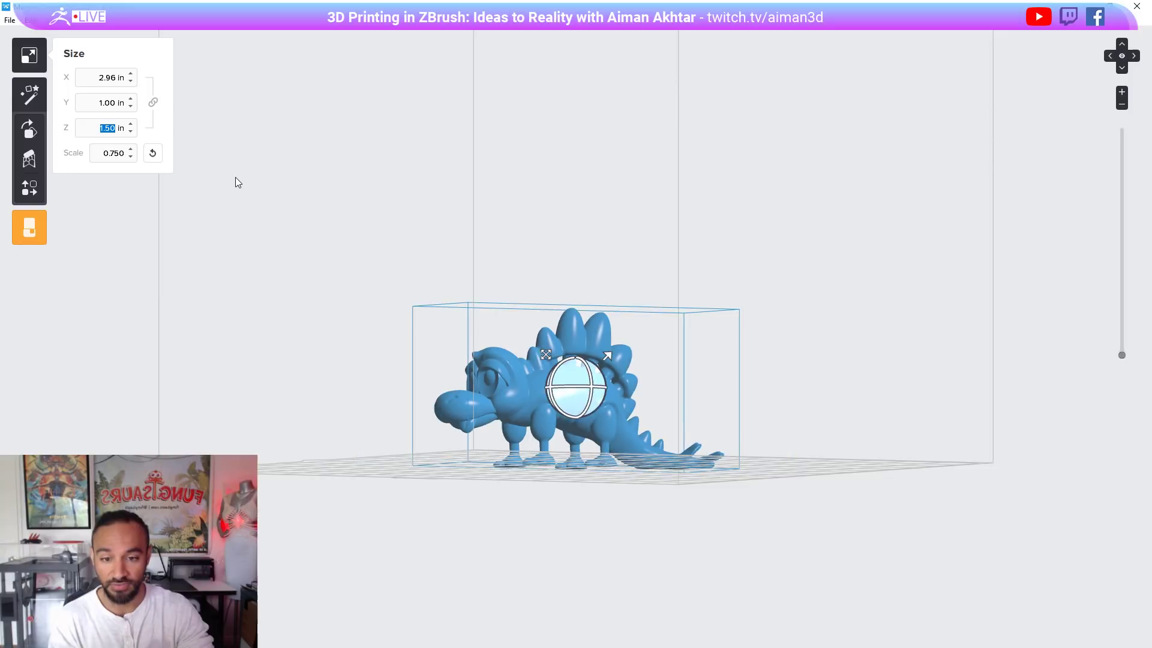
Step: Examine the rescaled stegosaur's proportions within the build volume from different angles and distances
right_click_drag(900, 441, 822, 447)
scroll(729, 419, "down", 3)
right_click_drag(730, 420, 658, 495)
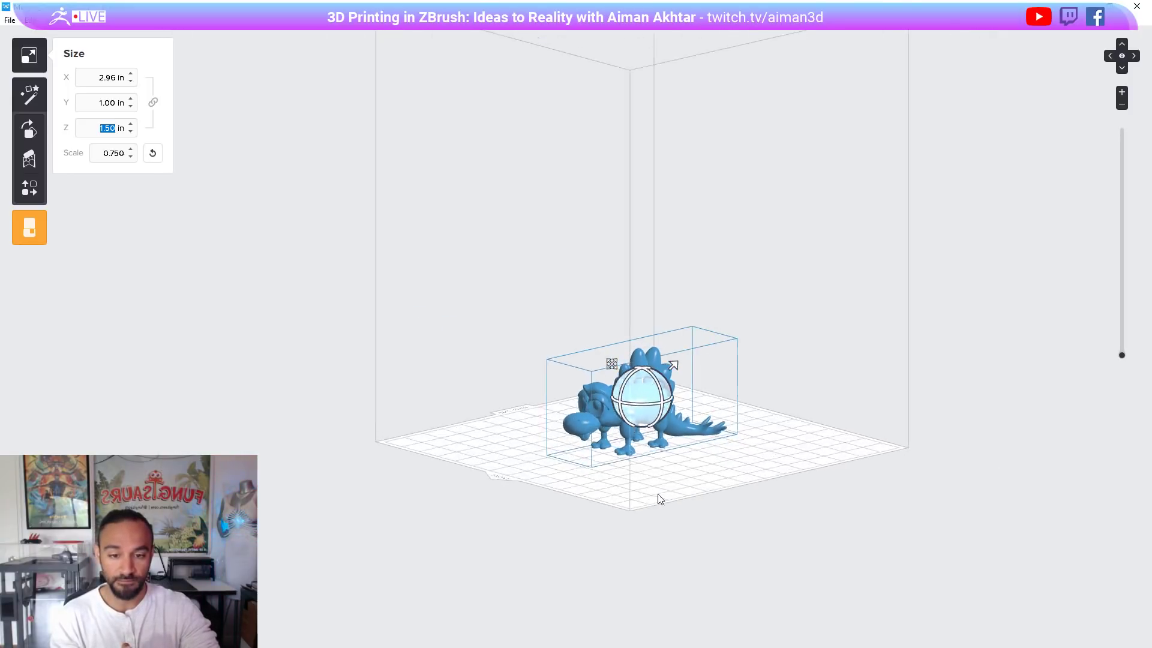
left_click(709, 450)
scroll(684, 439, "up", 4)
right_click_drag(684, 439, 644, 403)
left_click(643, 403)
right_click_drag(549, 420, 822, 478)
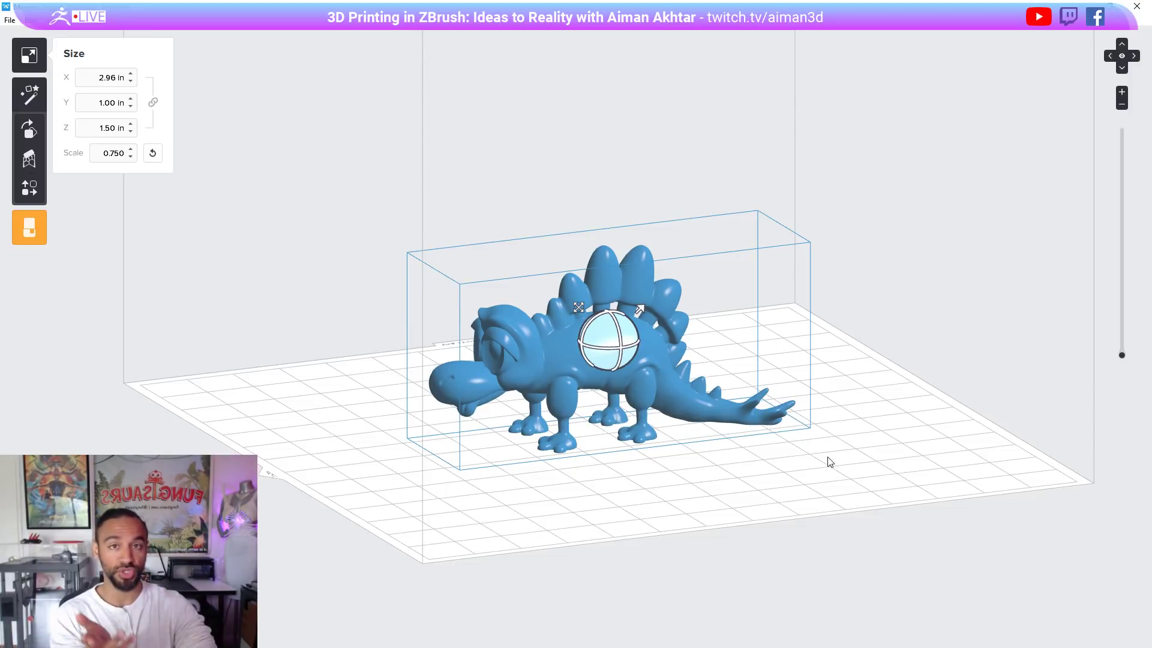
scroll(774, 414, "up", 3)
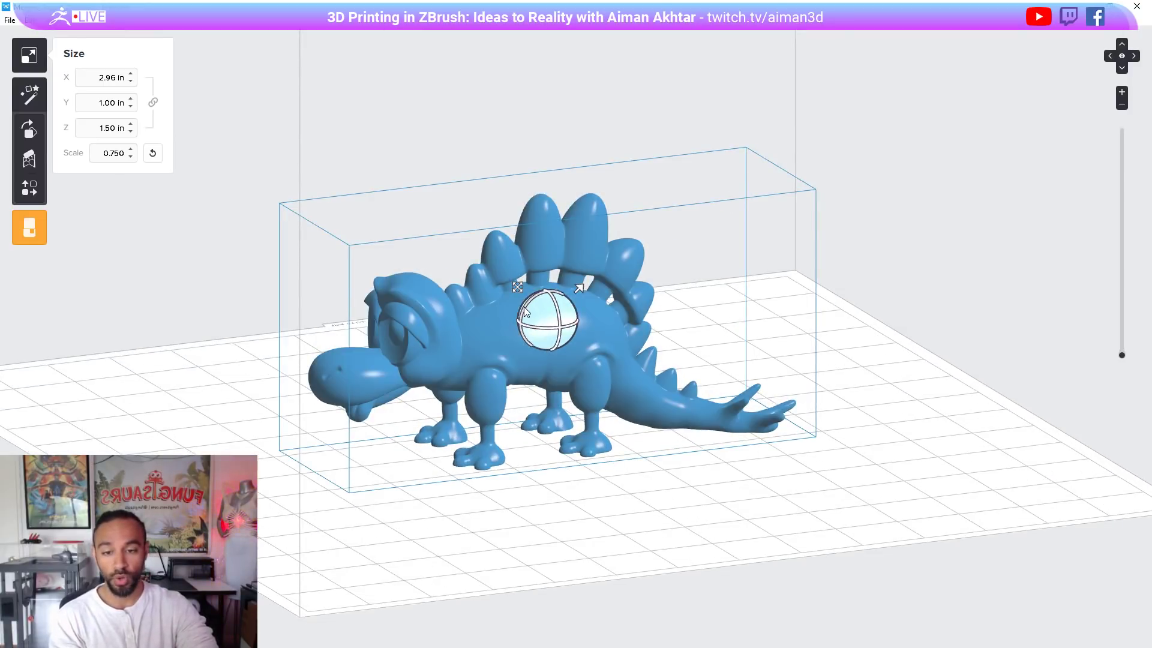
Step: Rotate the stegosaur so its head tilts upward and its feet lift off the platform, and inspect the undersides of the feet
left_click_drag(531, 306, 528, 308)
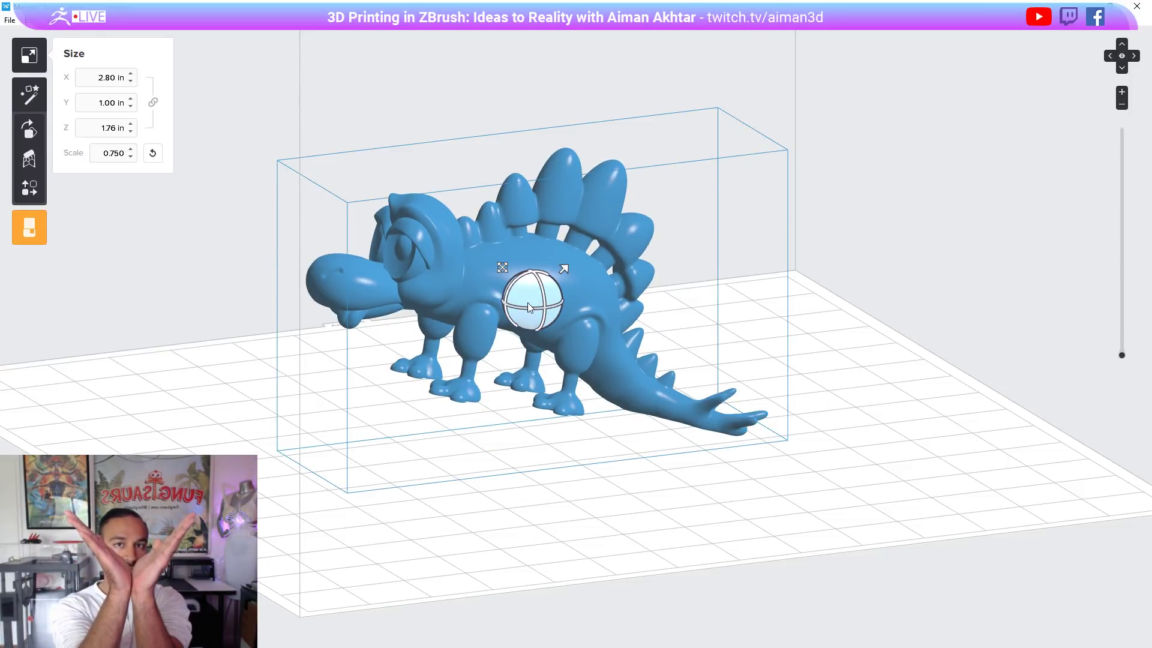
scroll(547, 330, "up", 5)
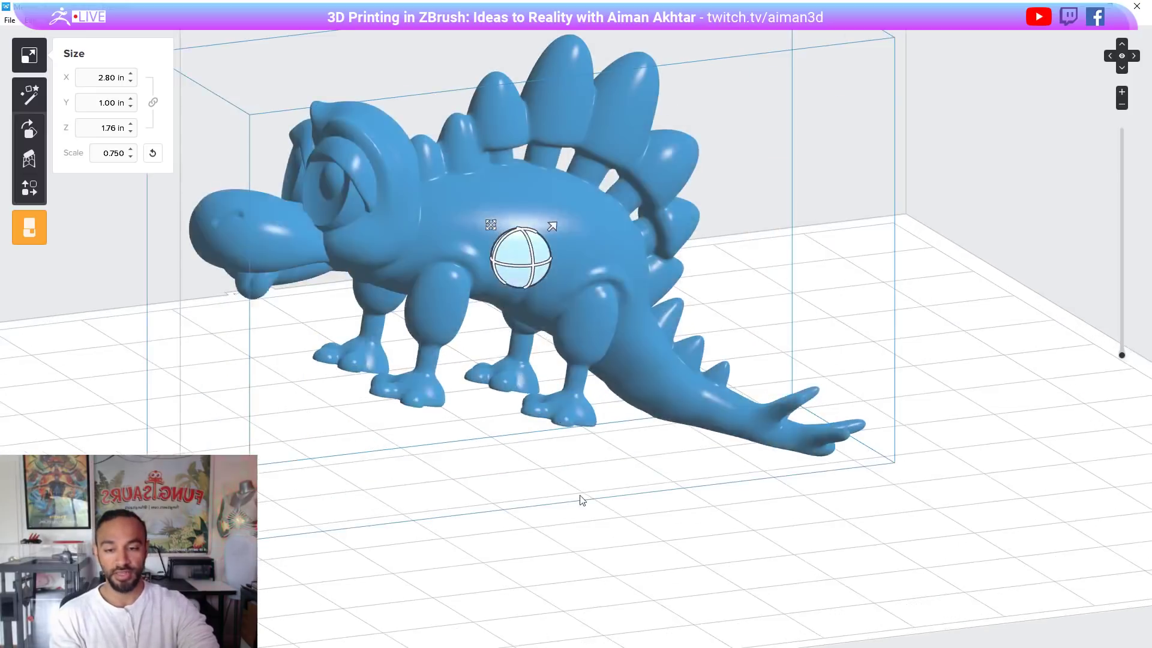
right_click_drag(570, 397, 516, 426)
scroll(535, 419, "up", 3)
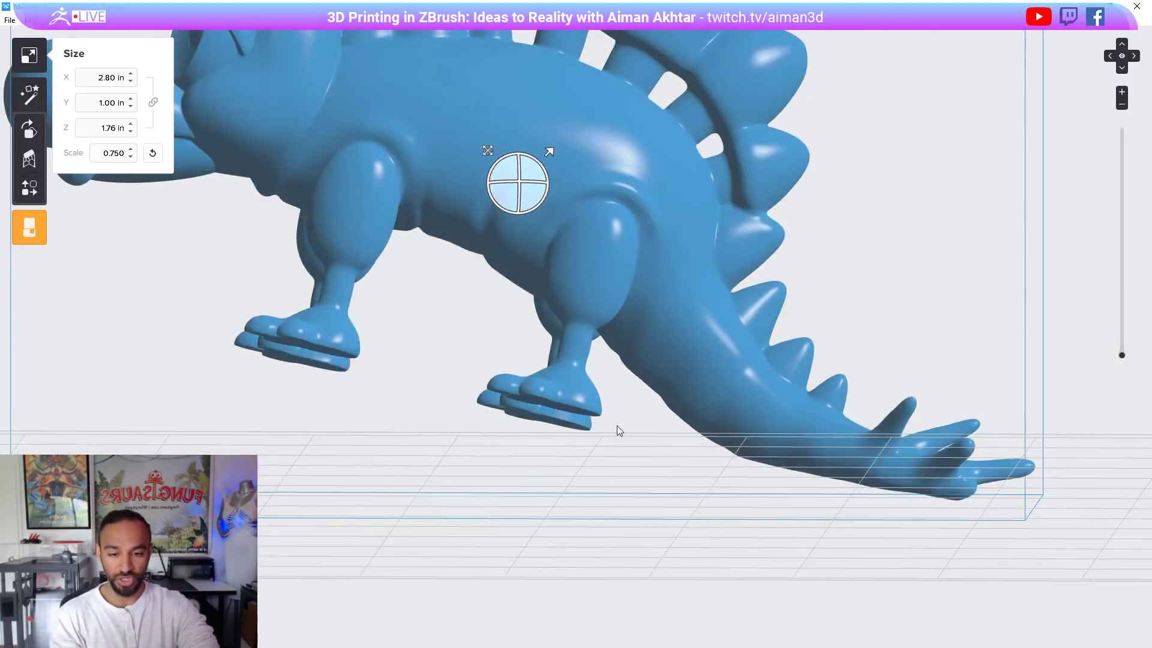
Step: Try tilting the stegosaur sideways on the platform and undo that rotation
right_click_drag(617, 426, 594, 445)
left_click_drag(596, 451, 594, 427)
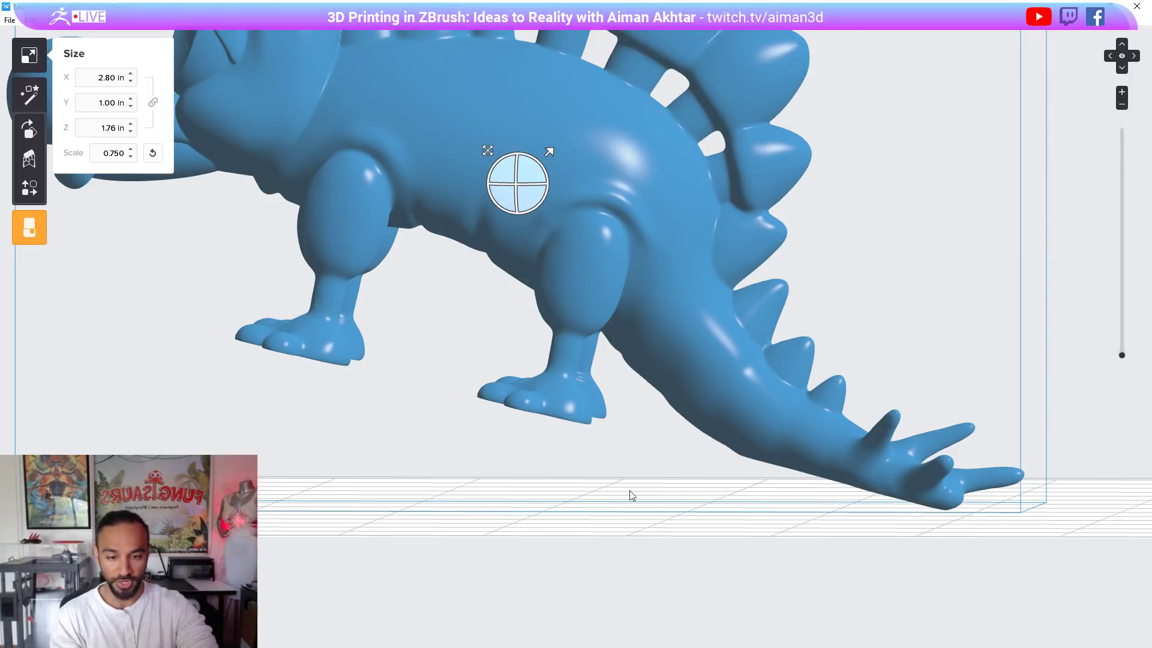
scroll(637, 495, "down", 4)
right_click_drag(682, 496, 729, 504)
right_click_drag(528, 384, 625, 381)
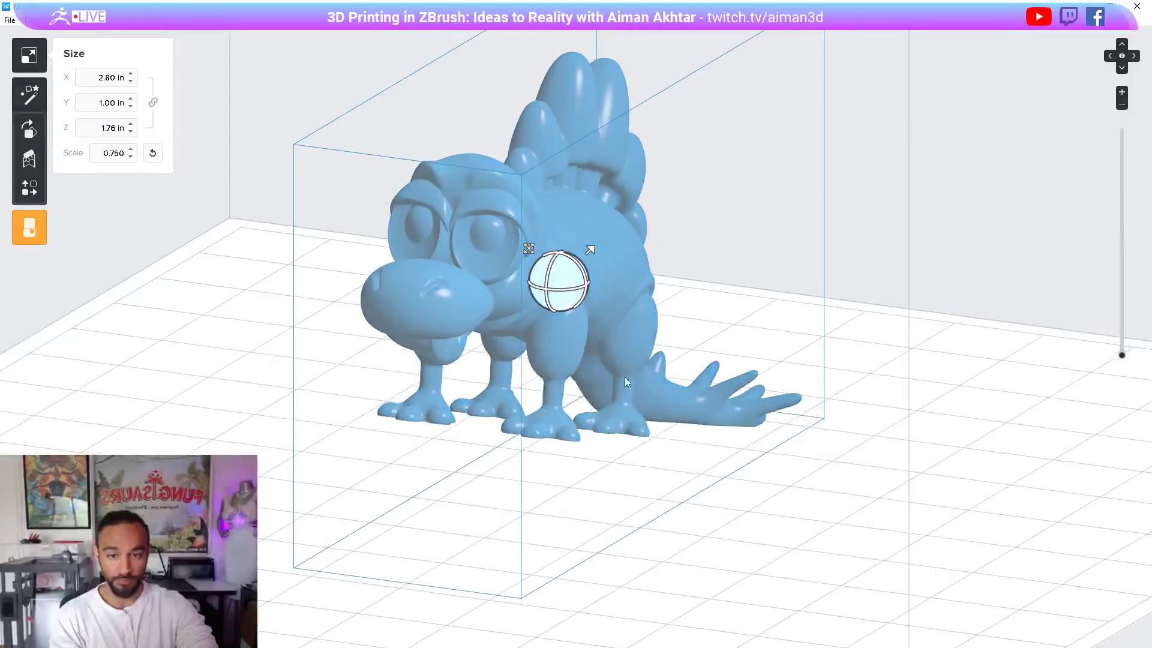
left_click_drag(561, 262, 598, 294)
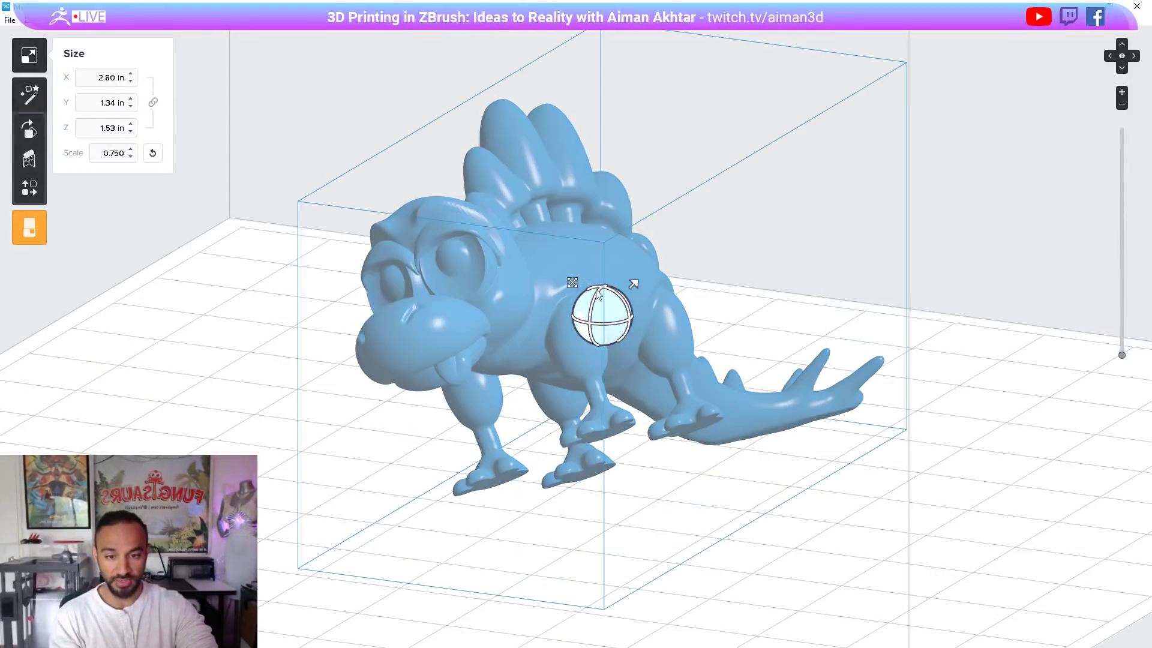
right_click_drag(630, 384, 448, 419)
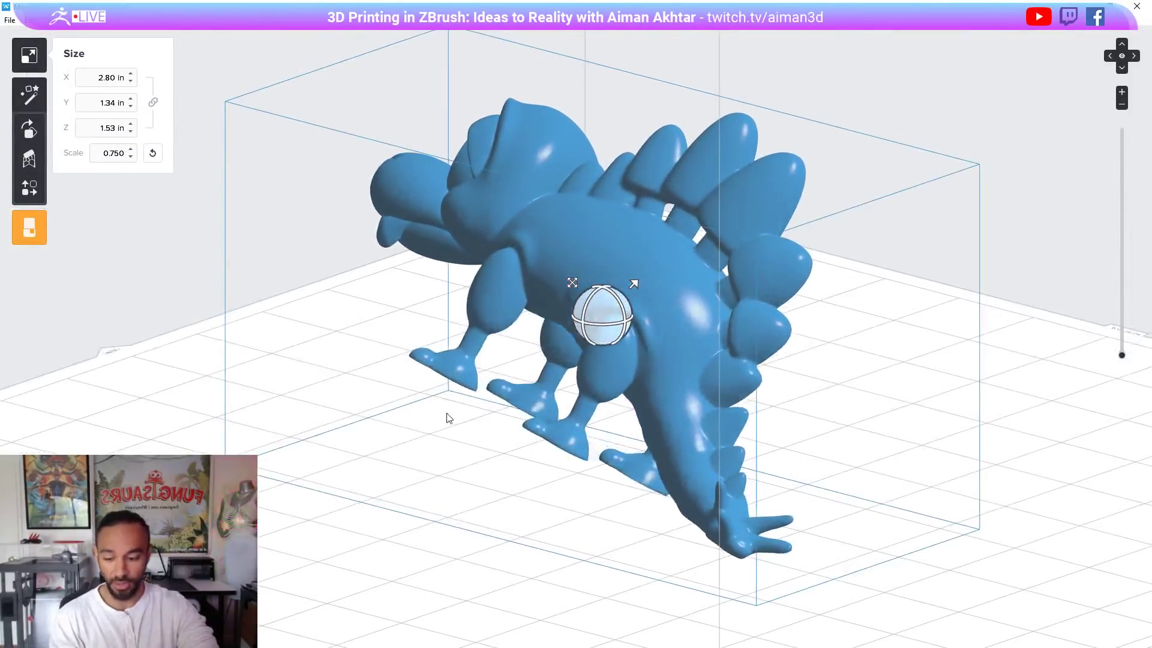
key("ctrl+z")
Step: Generate automatic supports for the selected head-up stegosaur
right_click_drag(600, 512, 691, 452)
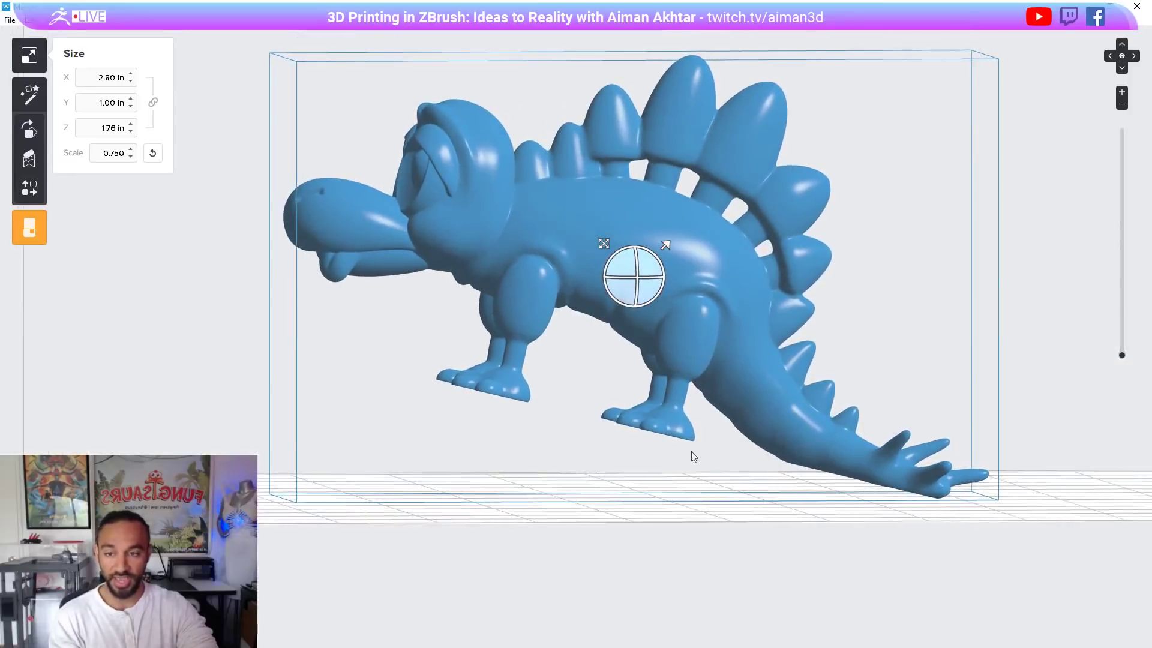
left_click(29, 159)
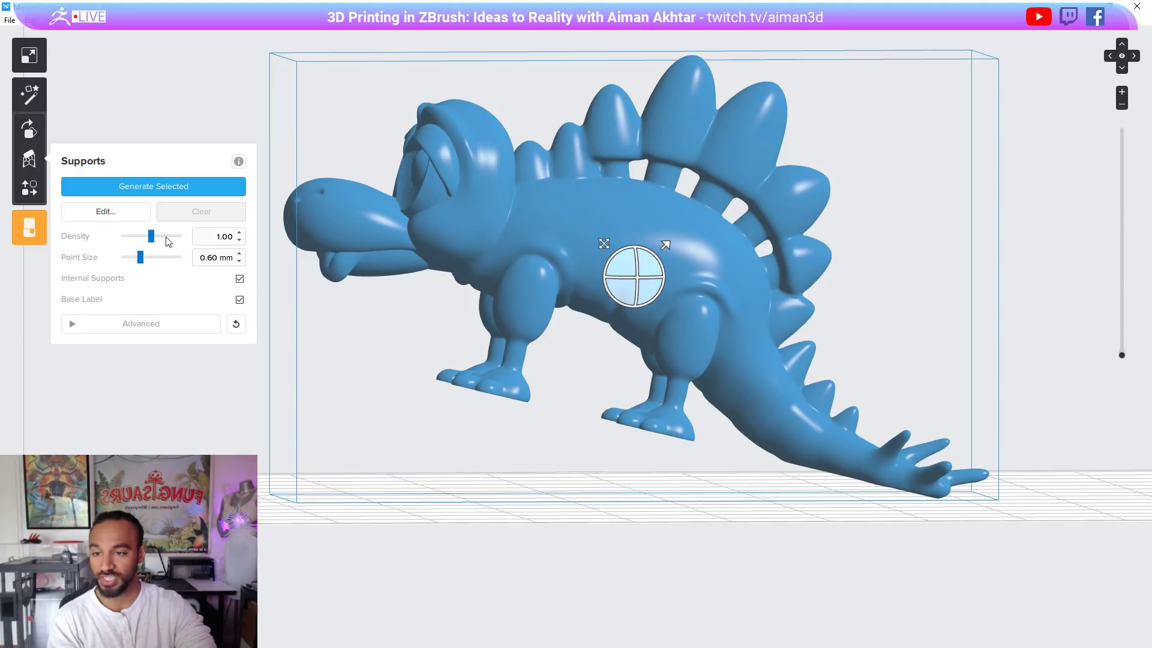
left_click(156, 187)
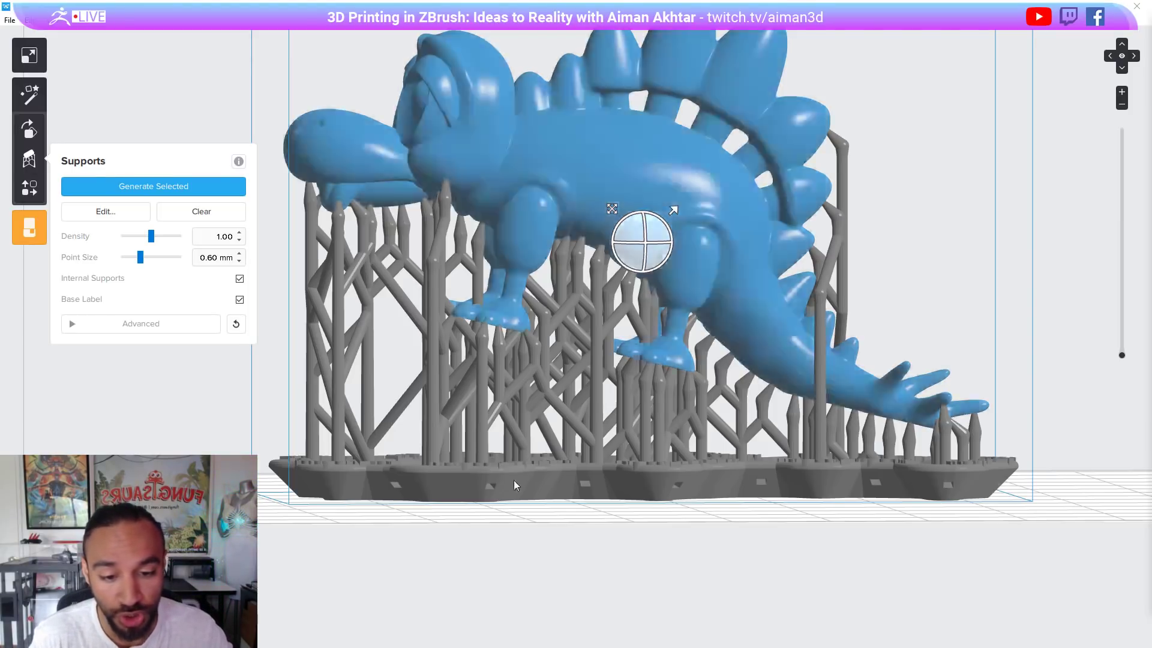
Step: Move the supported stegosaur from the platform's centre to its rear corner on the wiper side
scroll(697, 481, "down", 5)
right_click_drag(682, 489, 694, 618)
scroll(492, 539, "up", 3)
scroll(668, 502, "down", 5)
scroll(783, 507, "up", 3)
left_click(1118, 46)
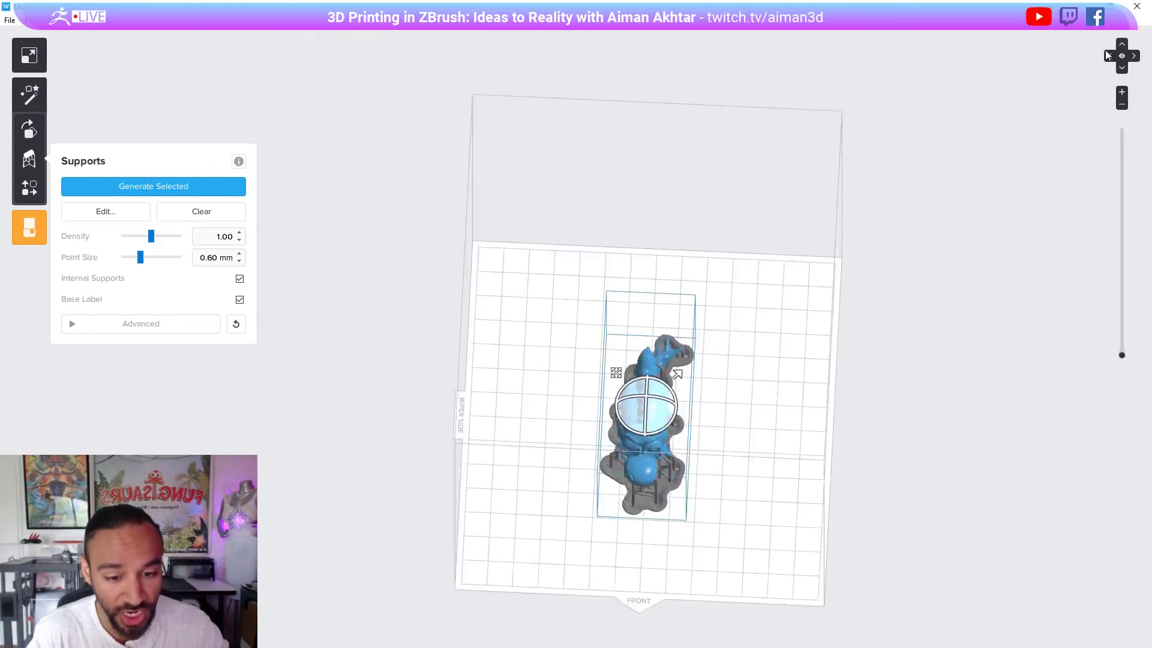
left_click_drag(543, 328, 406, 256)
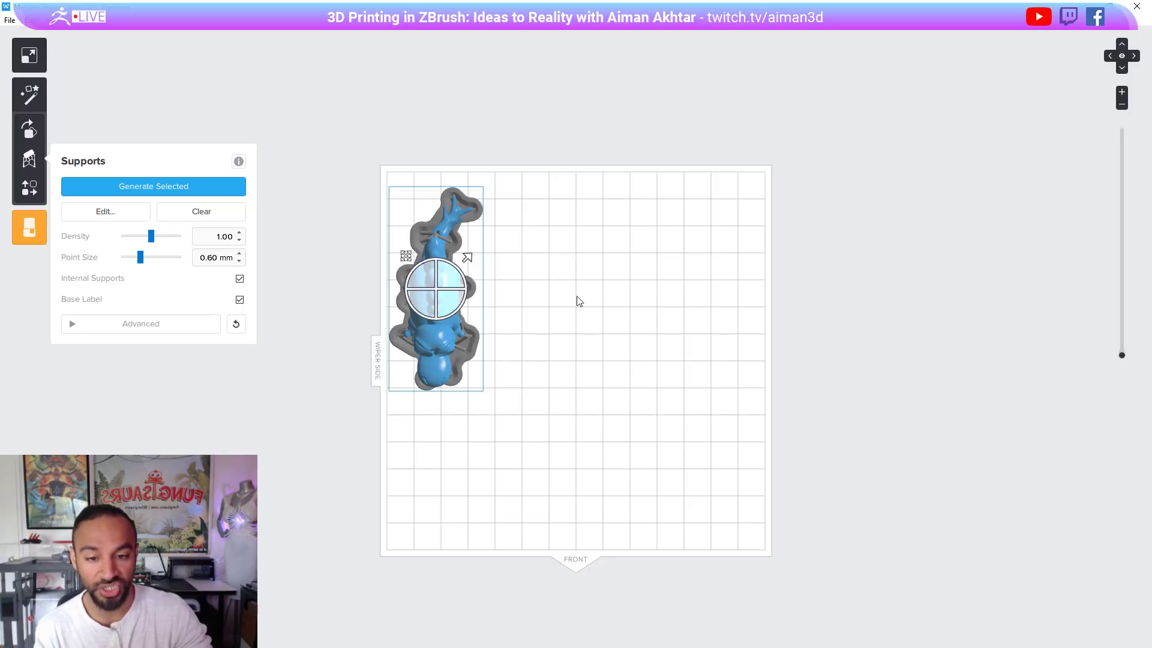
right_click_drag(645, 395, 609, 224)
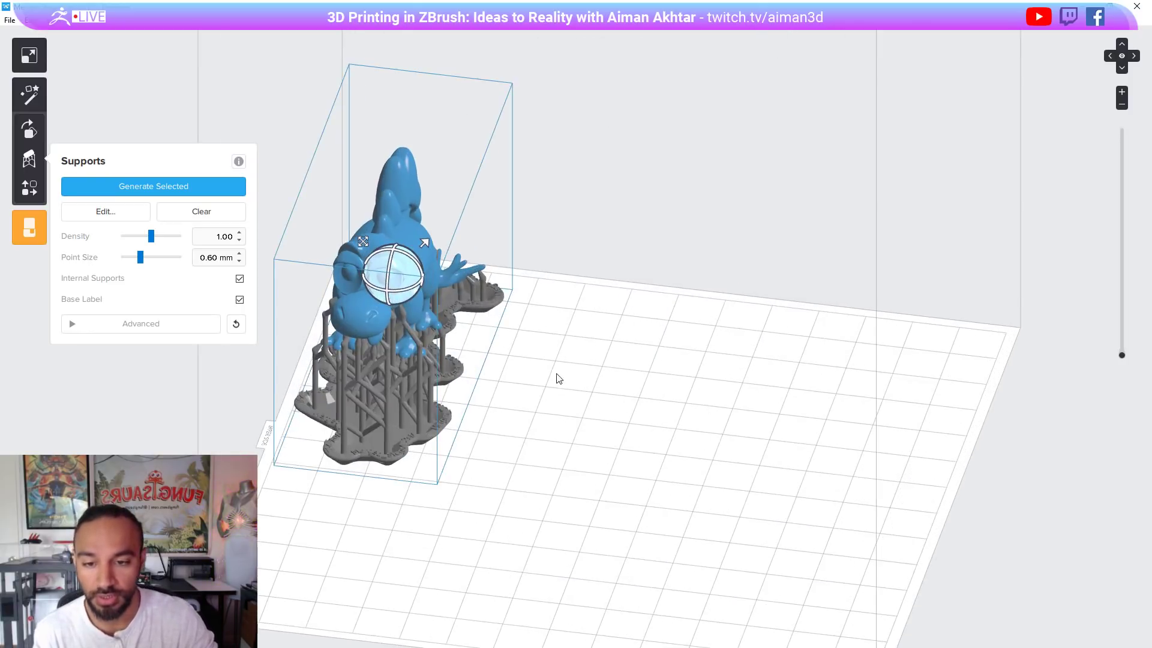
Step: Save the print setup as Stego1_PrintTest in the Stream1 folder inside ZB Streaming on the desktop
left_click(10, 20)
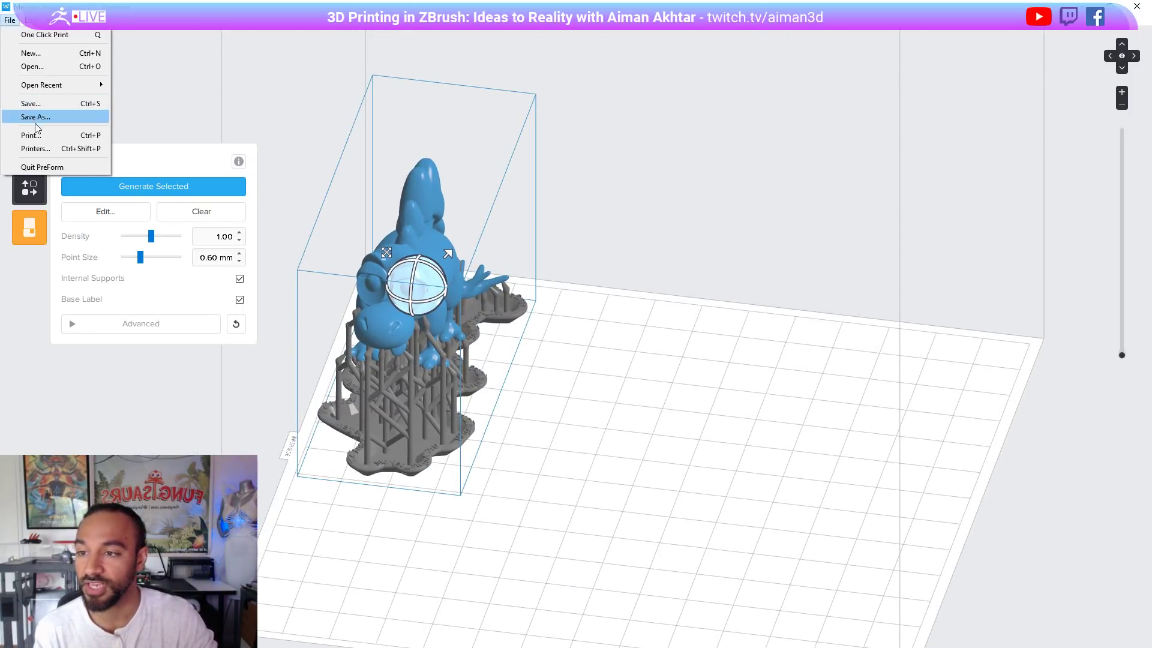
left_click(34, 117)
scroll(149, 87, "up", 5)
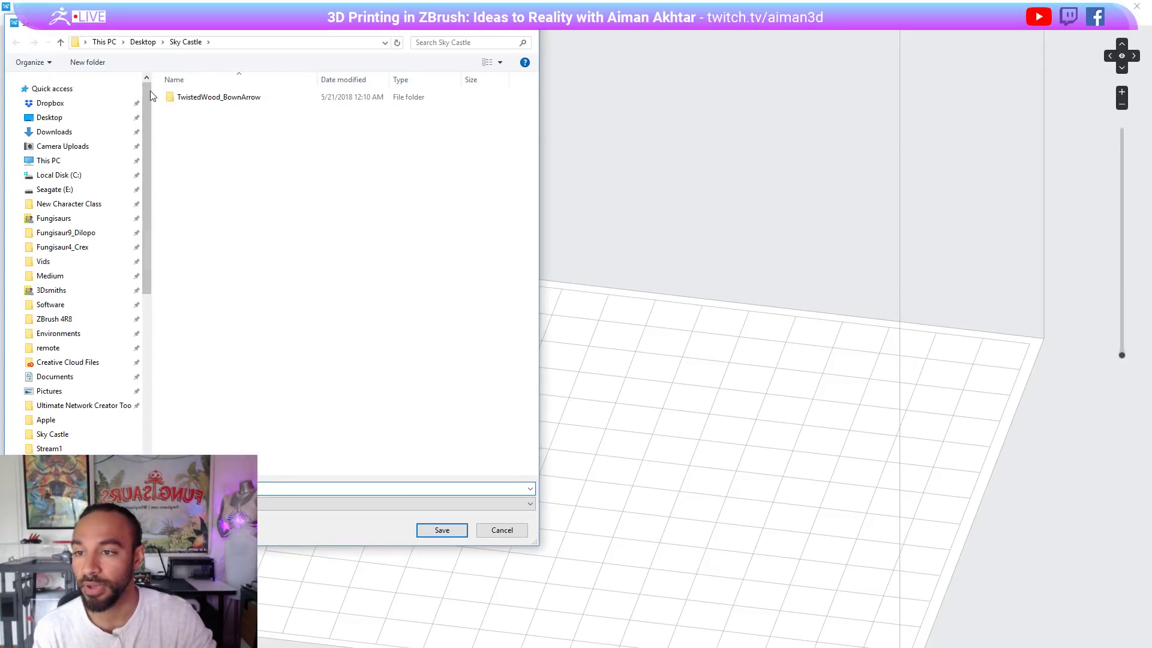
left_click(69, 117)
double_click(198, 160)
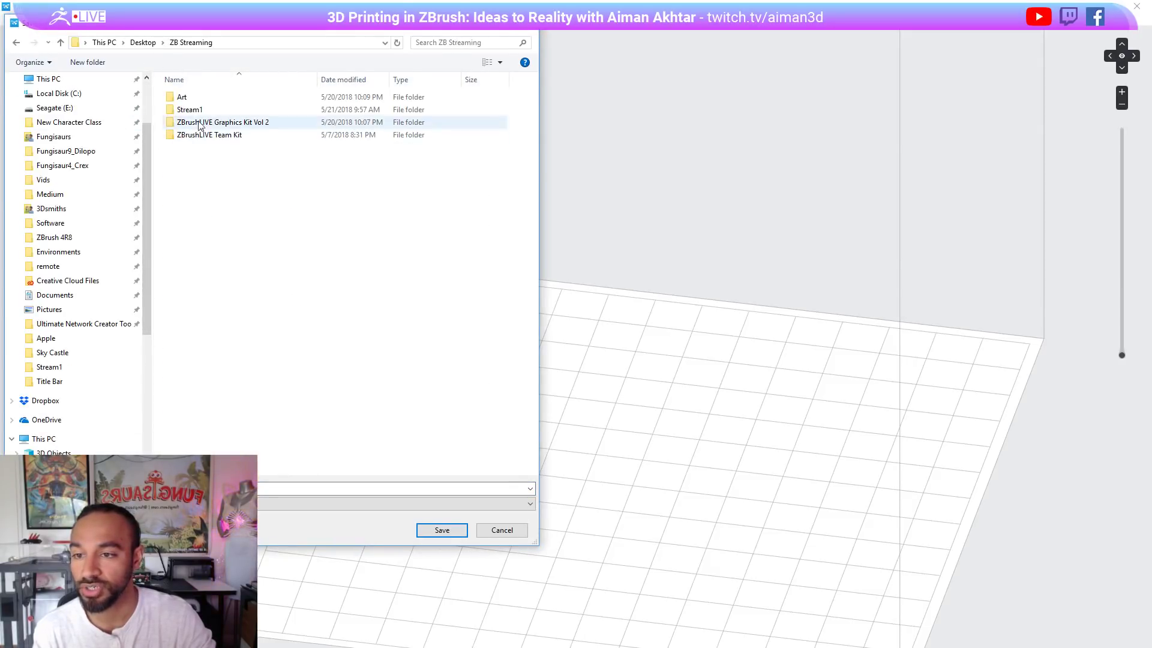
double_click(198, 110)
left_click(192, 489)
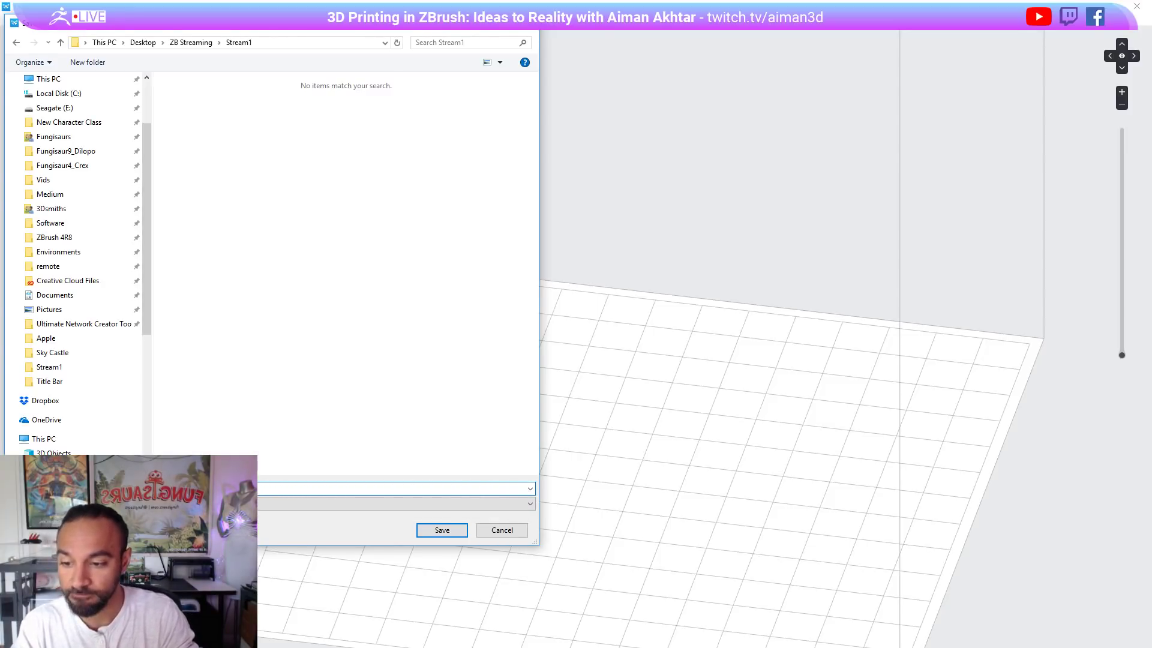
key("Return")
Step: Send the Stego1_PrintTest job to the CloudyPeachick printer
scroll(531, 481, "down", 3)
right_click_drag(259, 336, 298, 327)
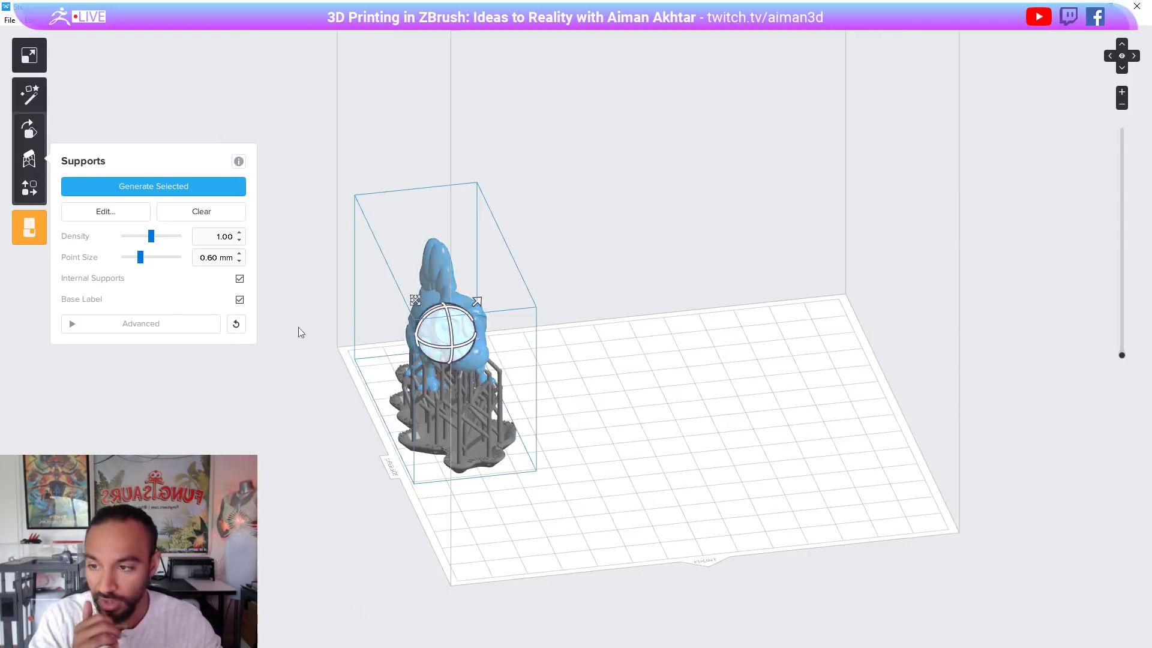
left_click(29, 234)
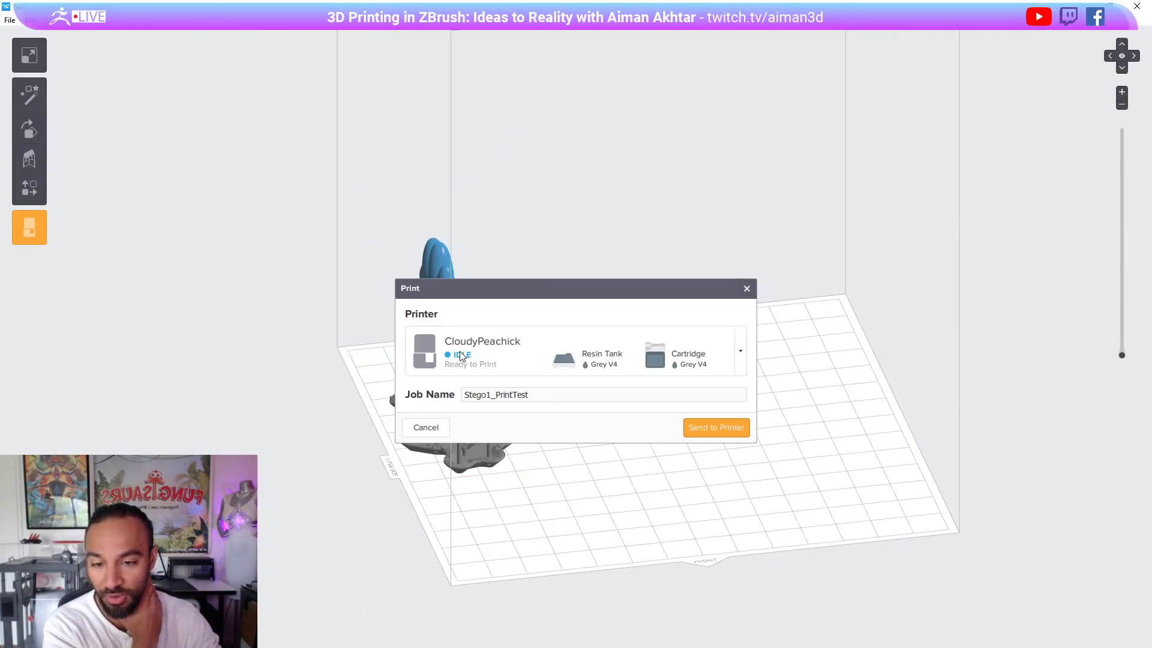
left_click(714, 427)
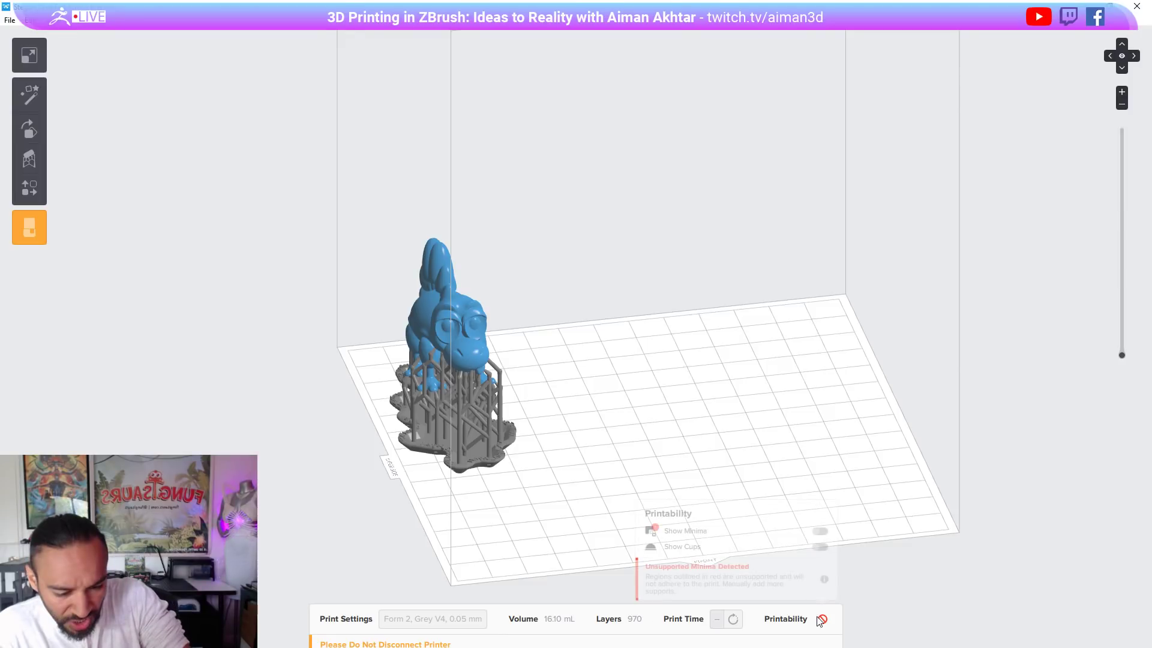
Step: Turn on the display of unsupported minima and check the stegosaur's underside between the supports for outlined regions
key("ctrl+a")
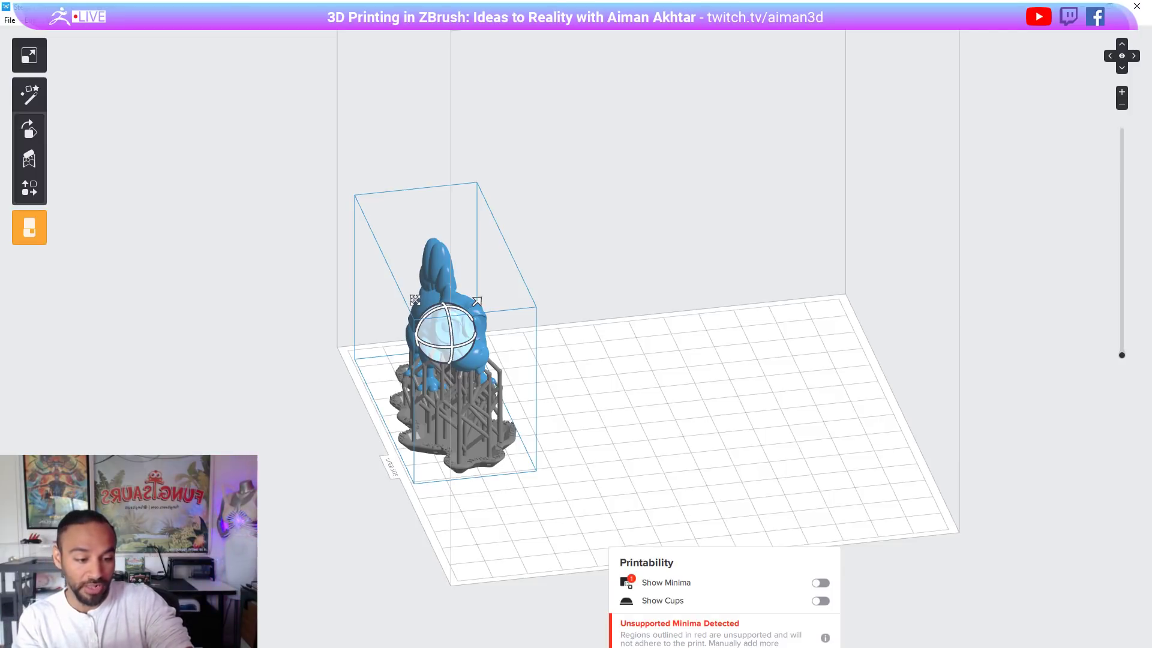
left_click(821, 585)
scroll(426, 440, "up", 5)
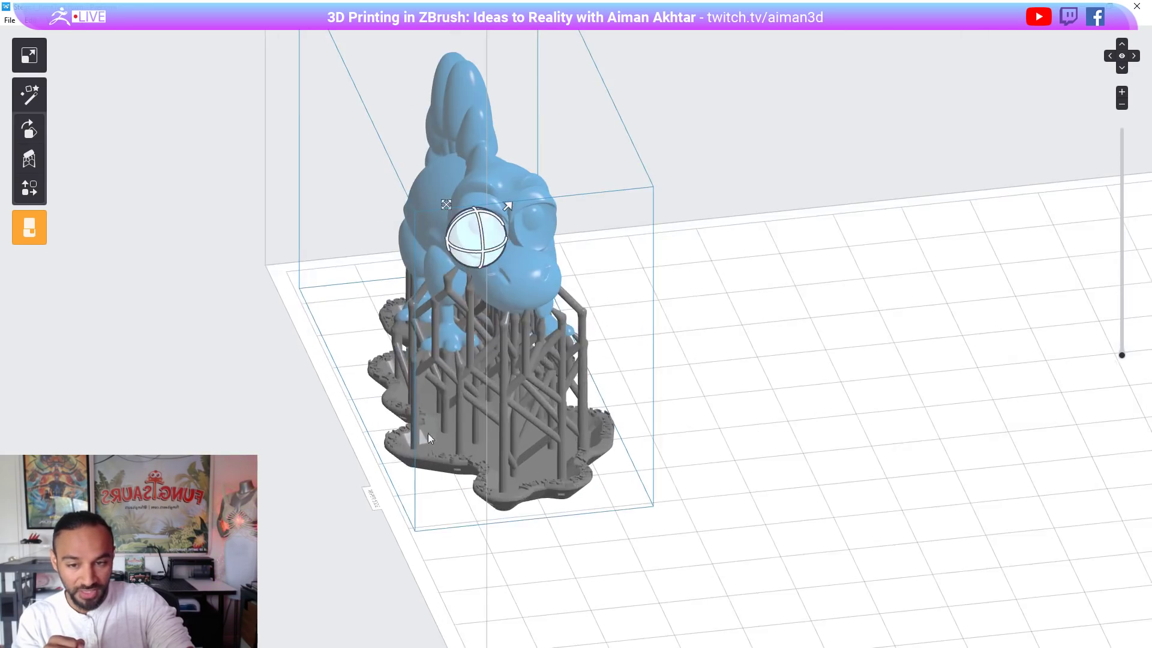
right_click_drag(427, 440, 509, 360)
scroll(403, 307, "up", 5)
right_click_drag(402, 305, 961, 273)
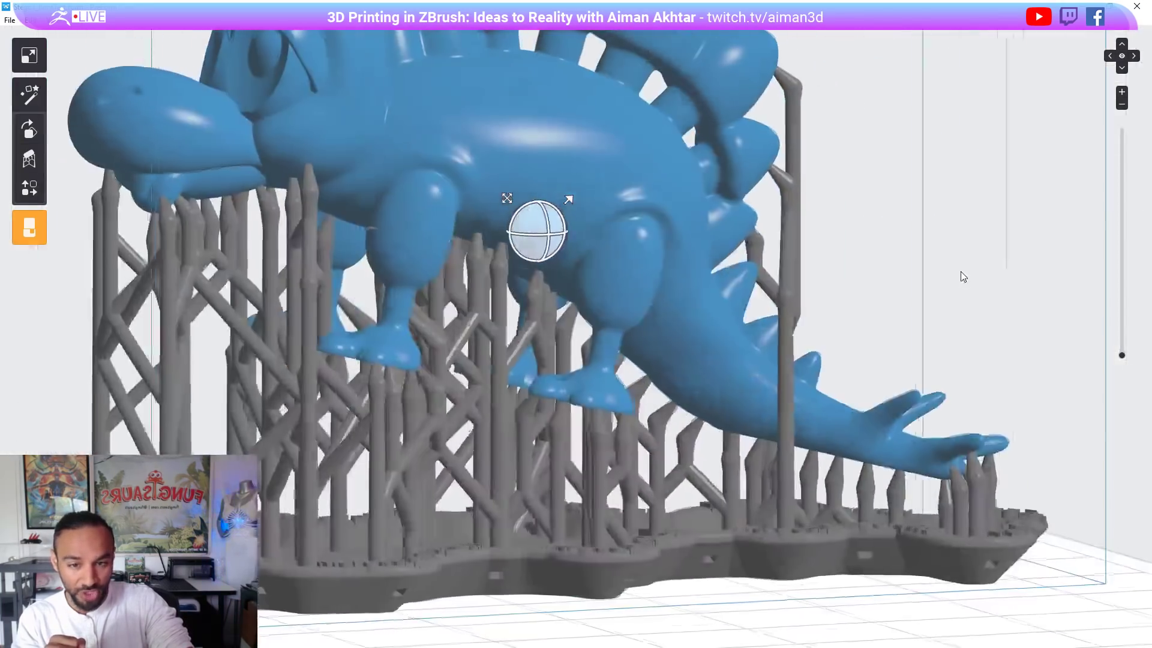
right_click_drag(324, 270, 424, 196)
scroll(424, 197, "up", 6)
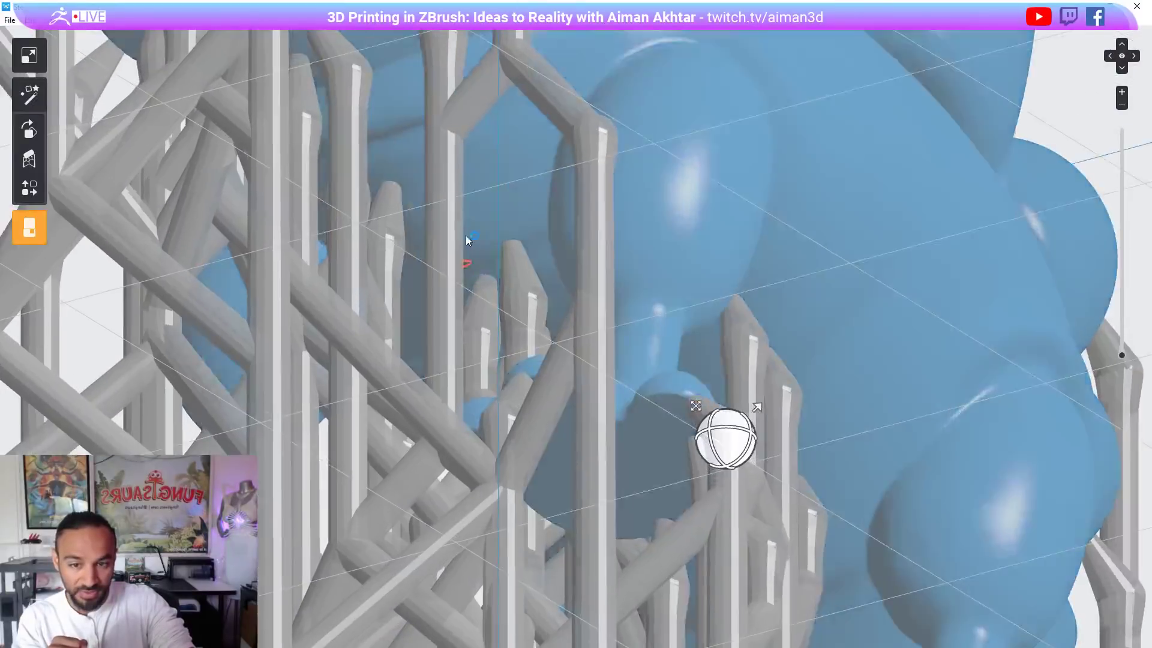
right_click_drag(465, 235, 438, 250)
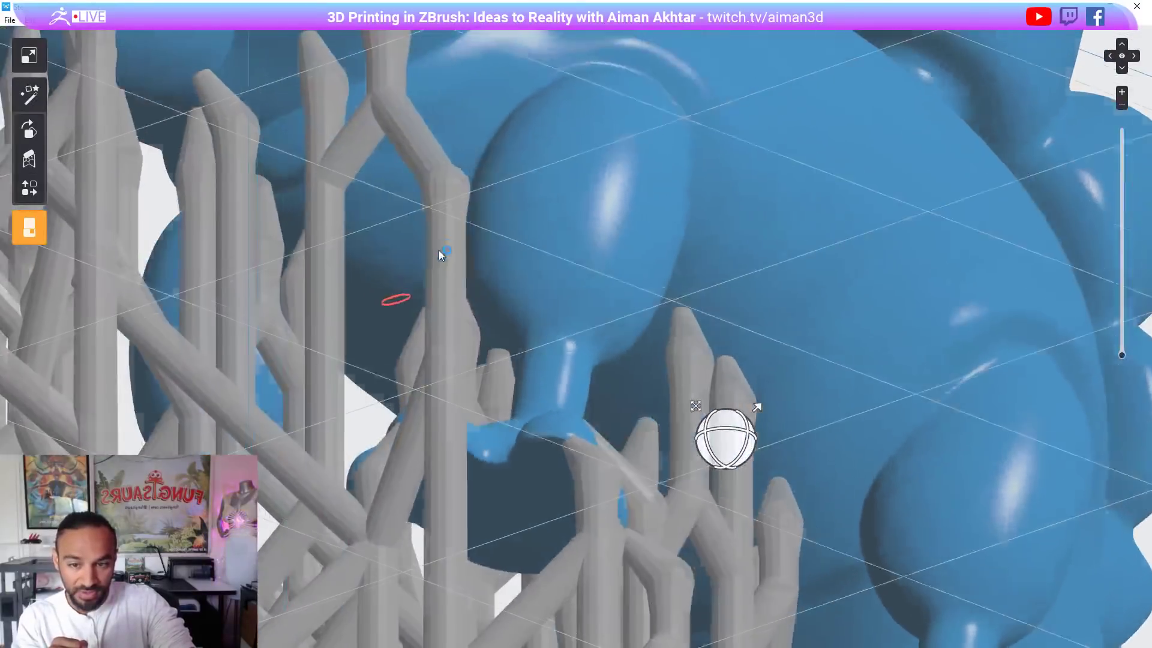
scroll(376, 304, "up", 4)
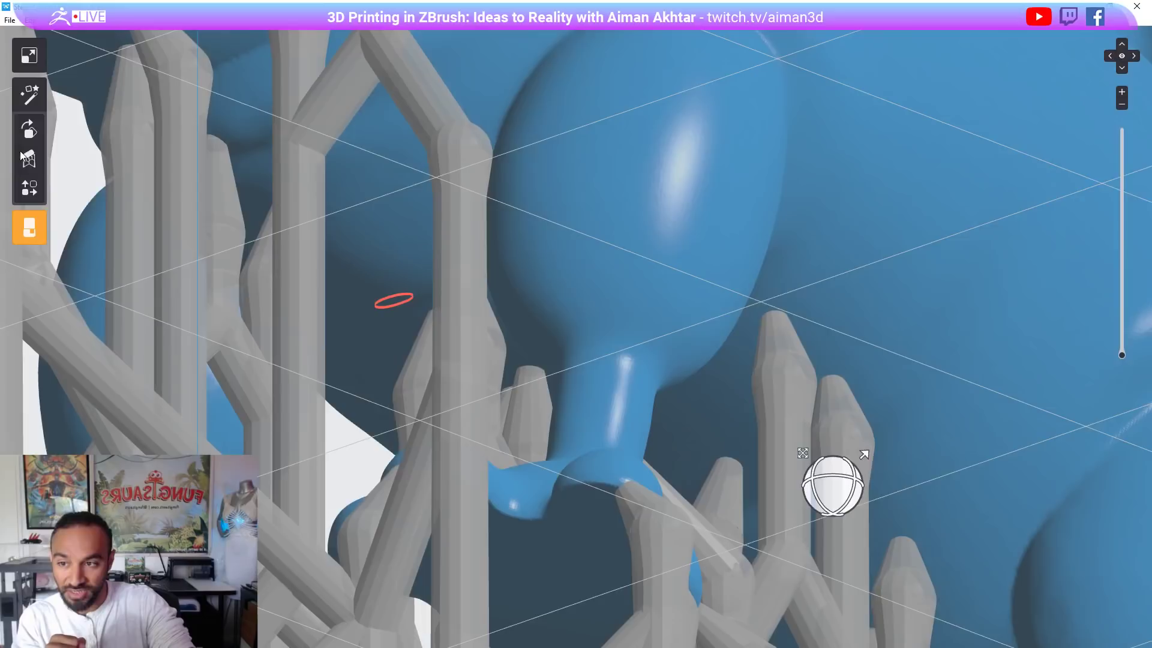
Step: Start editing the supports and add a 0.60 mm support point at the red-outlined minimum on the belly near the front foot
left_click(29, 159)
left_click(135, 215)
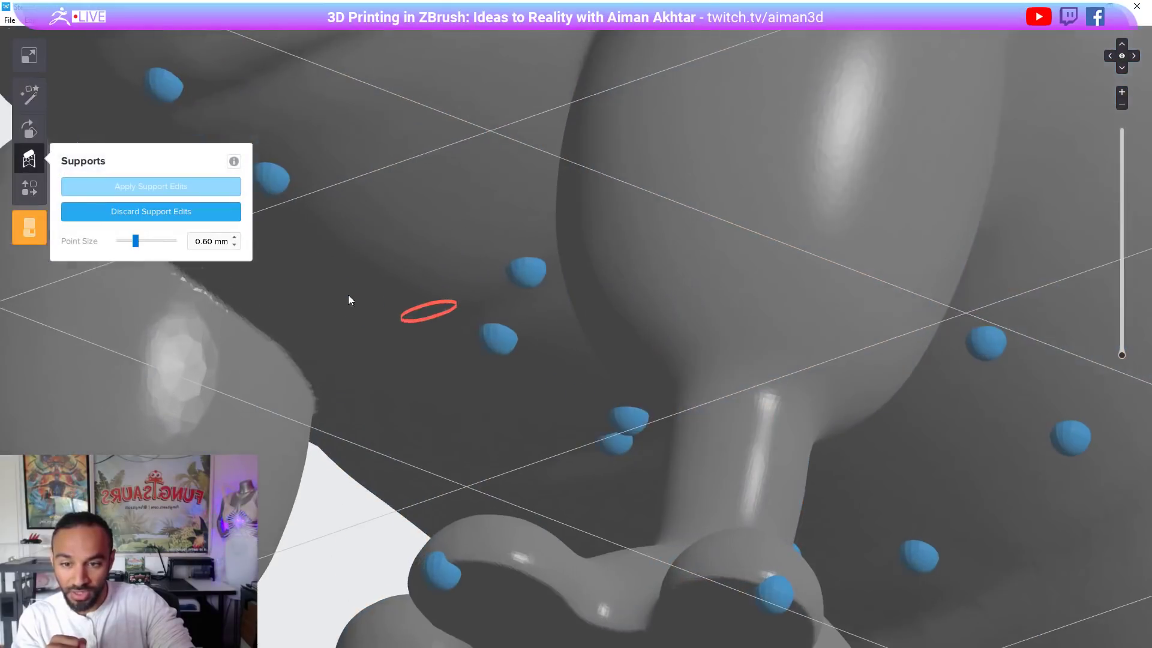
scroll(449, 277, "up", 5)
scroll(560, 250, "down", 5)
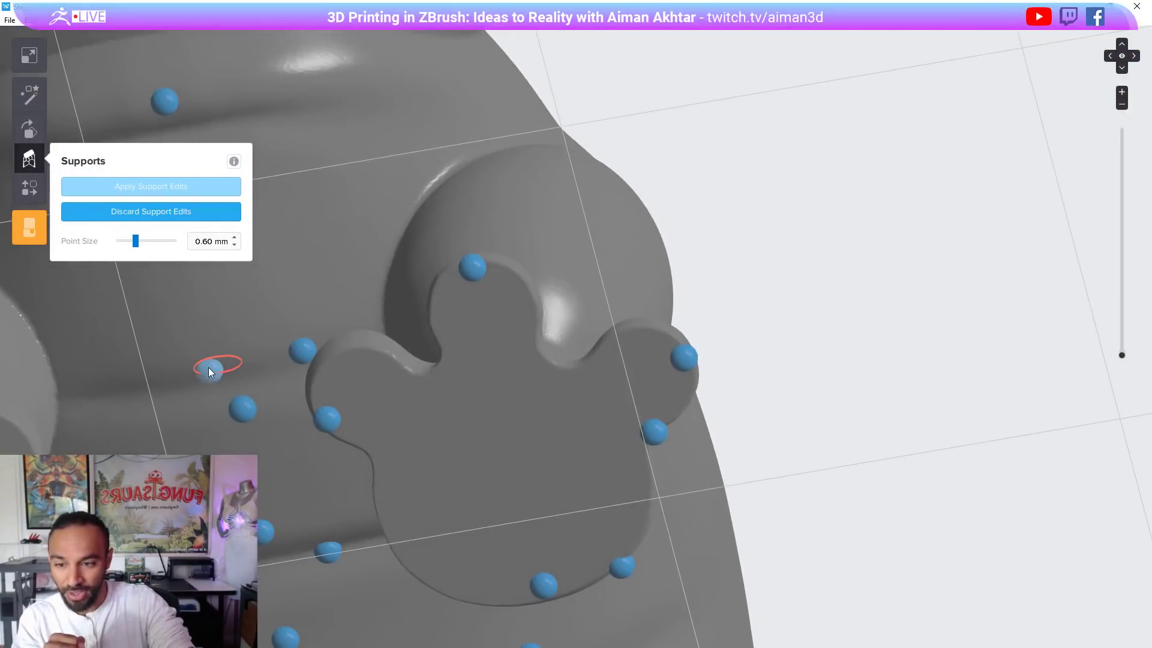
left_click(208, 366)
scroll(291, 375, "up", 4)
scroll(495, 323, "down", 8)
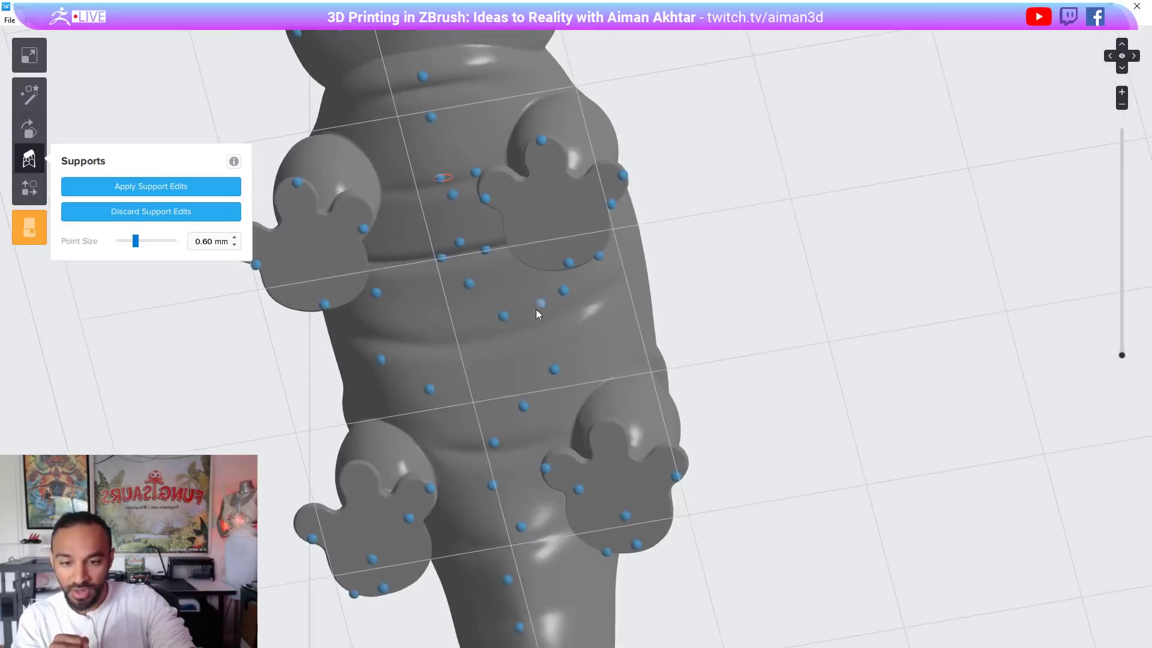
Step: Set the support point size to 1.07 mm and place larger points along the underside of the tail
left_click(160, 241)
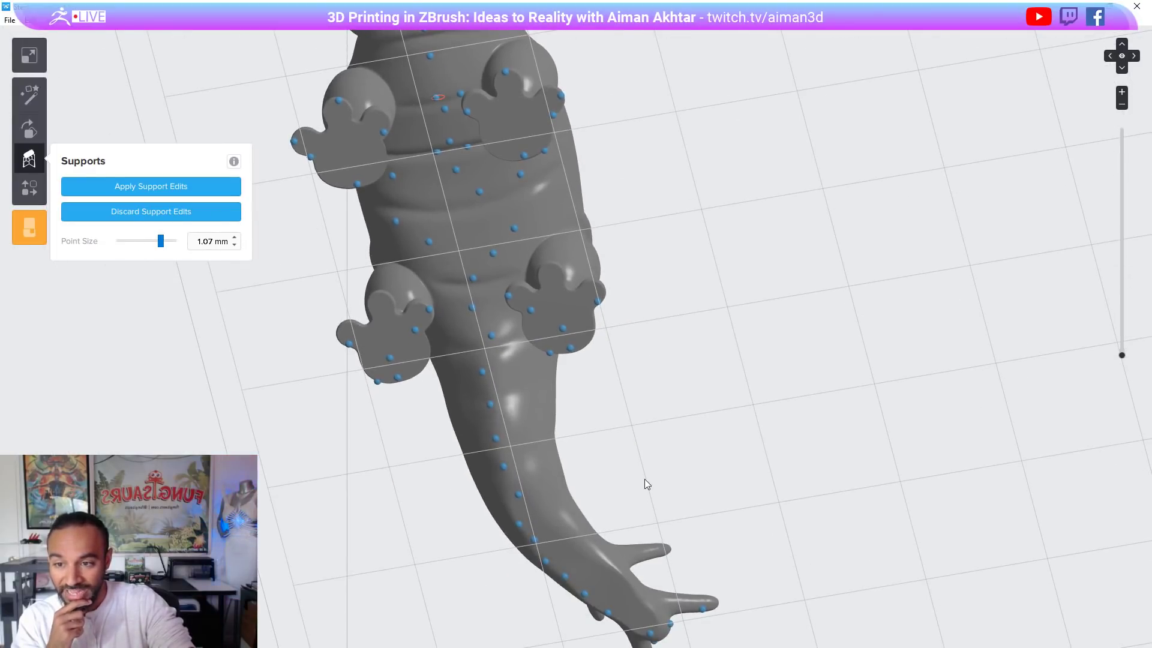
scroll(632, 398, "up", 5)
left_click(489, 423)
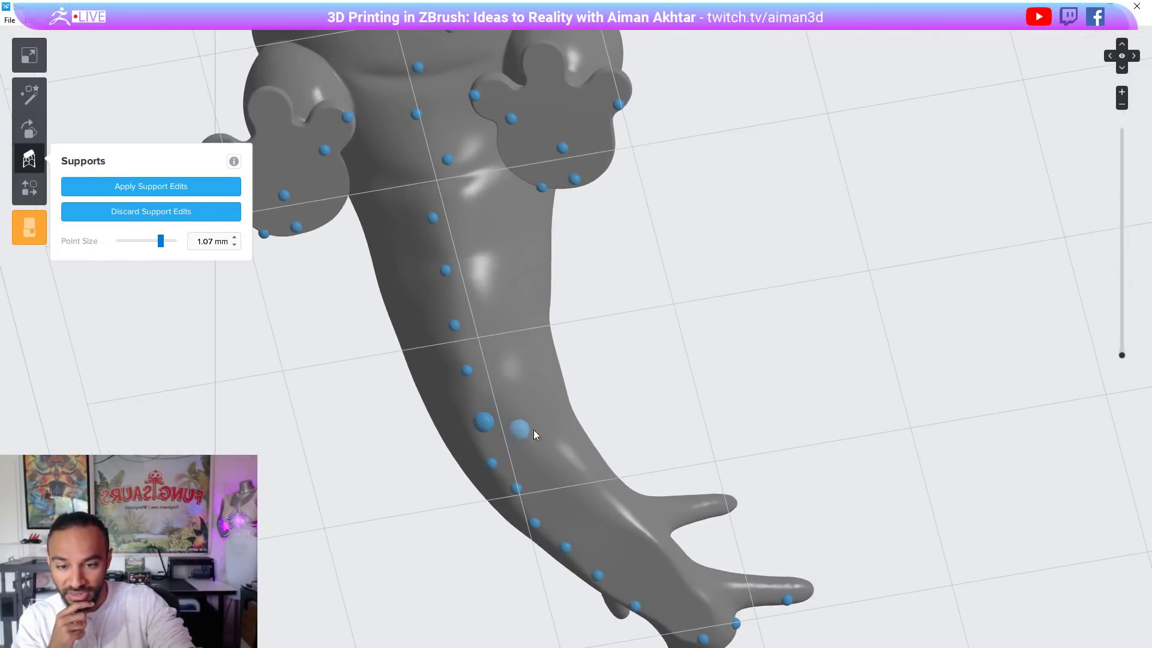
middle_click_drag(534, 432, 583, 344)
Step: Place 1.07 mm support points at the tail base, belly and chest, and apply the support edits
middle_click_drag(509, 225, 606, 550)
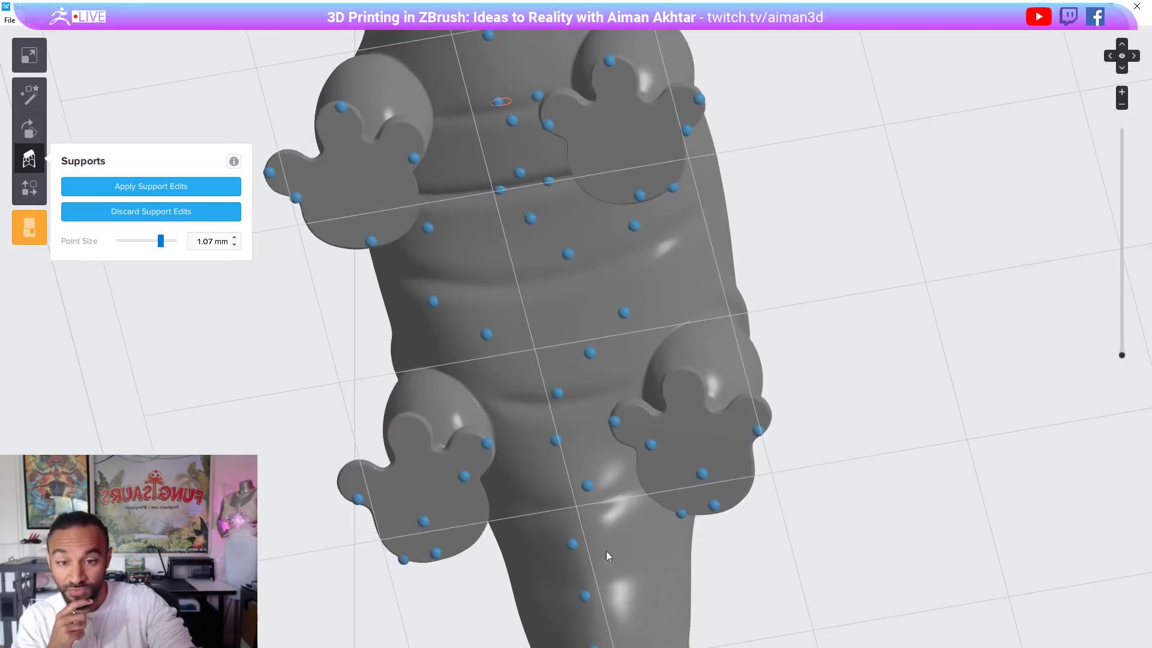
left_click(557, 441)
middle_click_drag(568, 365, 576, 407)
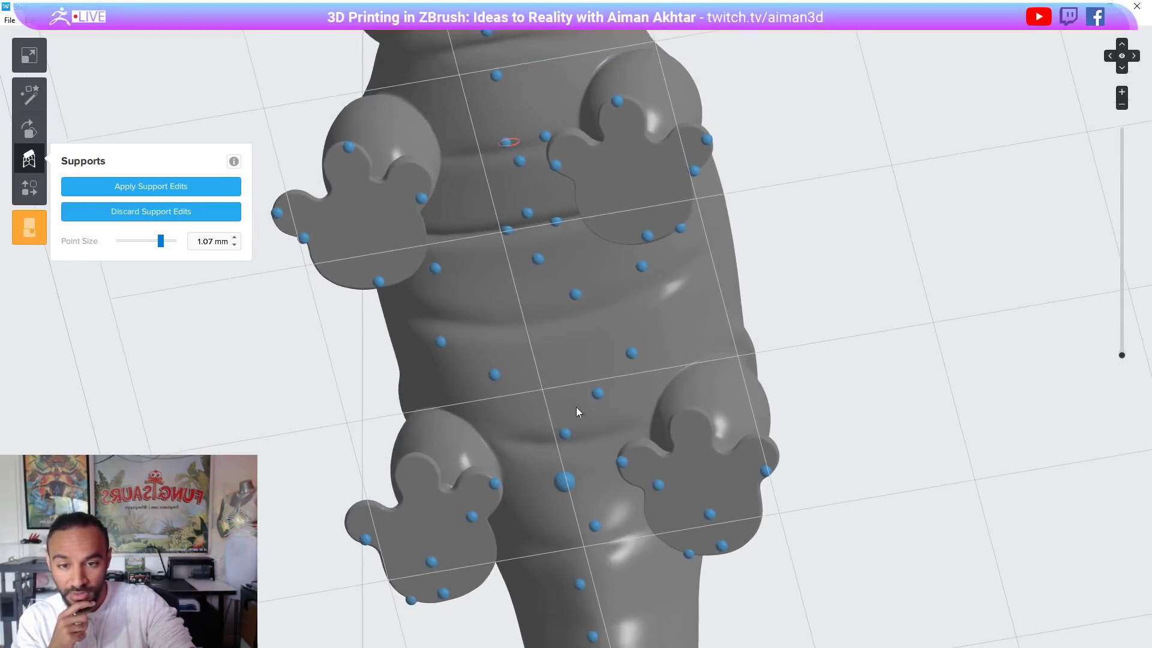
left_click(578, 294)
scroll(607, 300, "down", 3)
right_click_drag(607, 300, 605, 332)
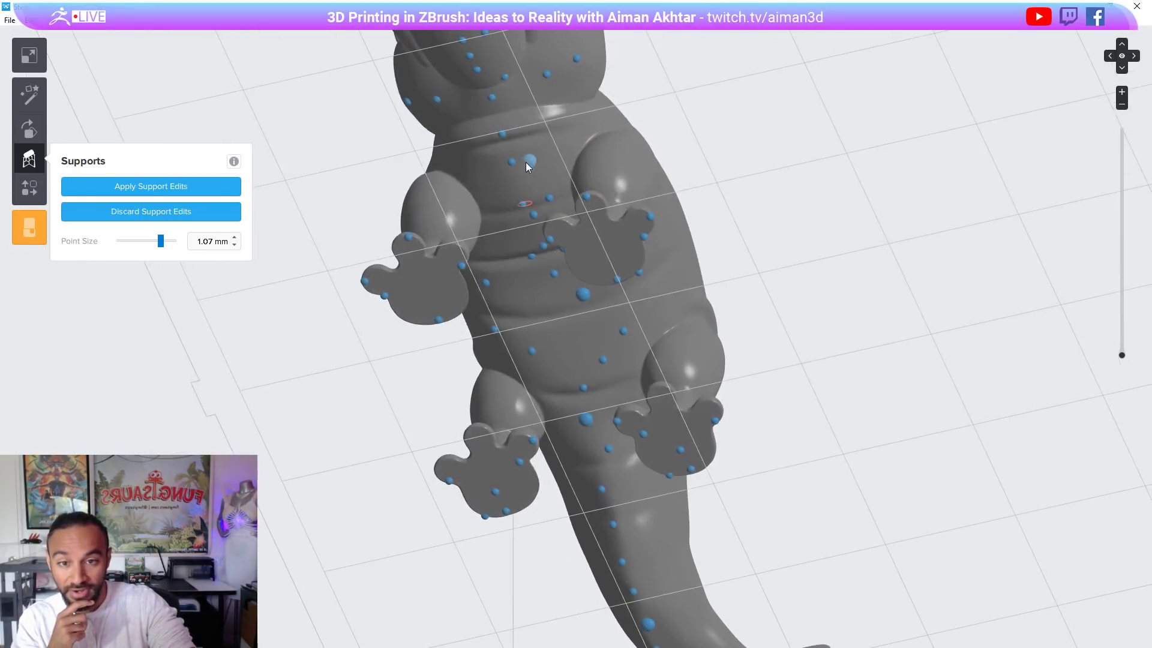
left_click(512, 168)
scroll(617, 245, "down", 3)
right_click_drag(616, 245, 628, 342)
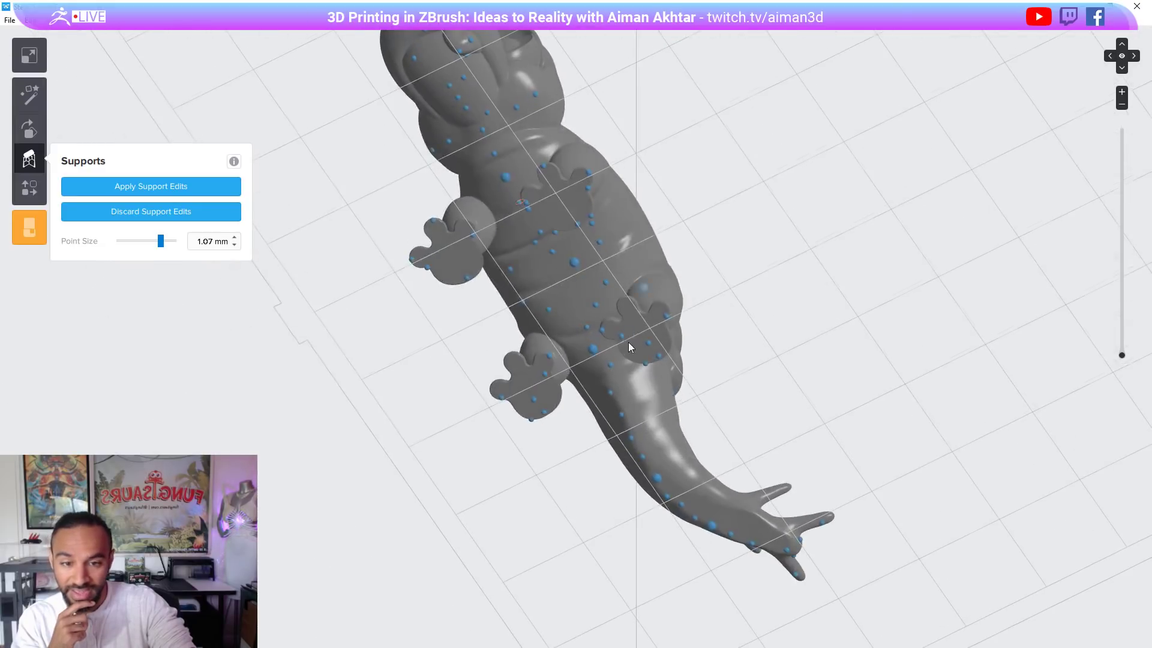
left_click(170, 186)
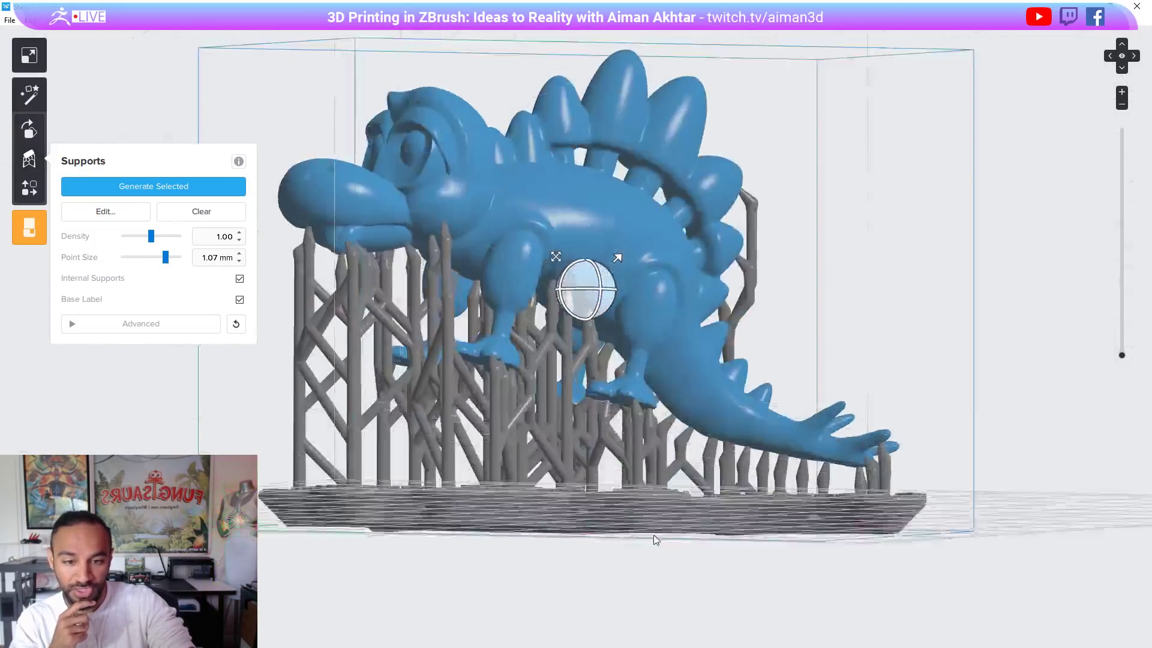
scroll(639, 507, "down", 3)
Step: Save the file with the edited supports and send the print job to the printer
left_click(9, 20)
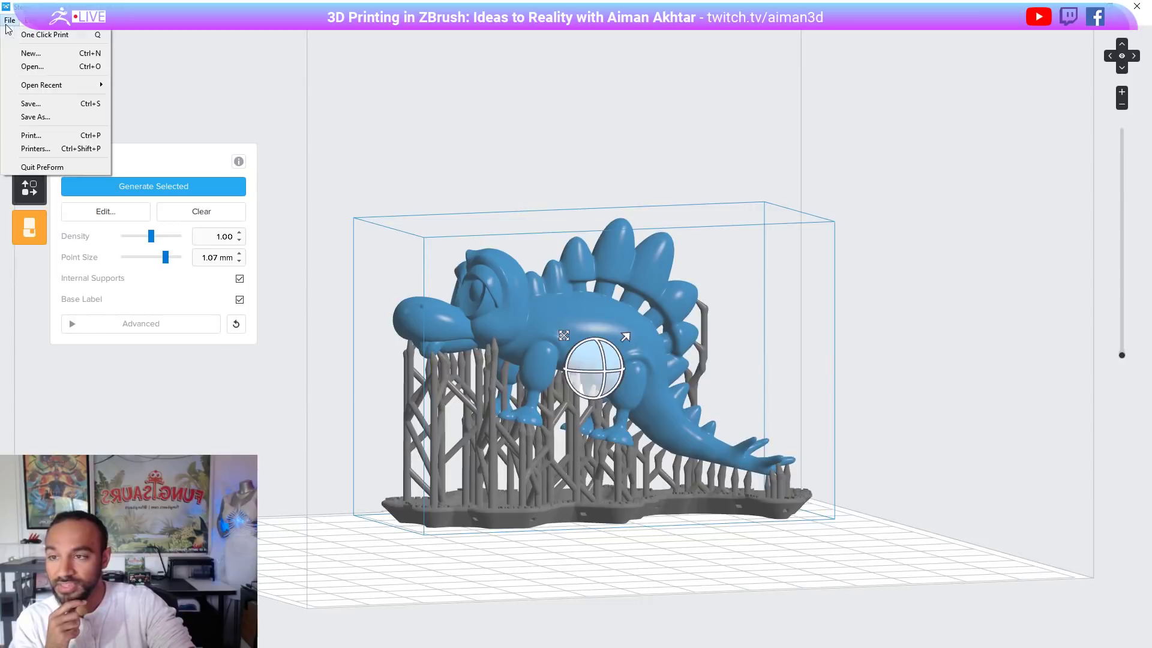
left_click(35, 105)
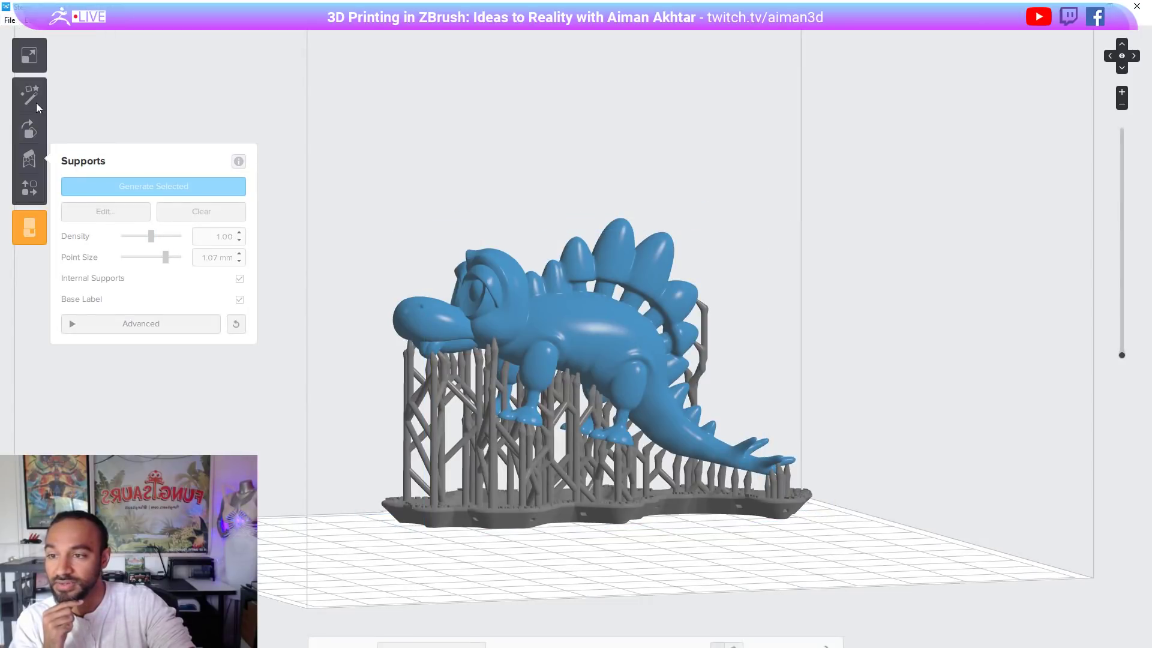
left_click(36, 231)
left_click(720, 431)
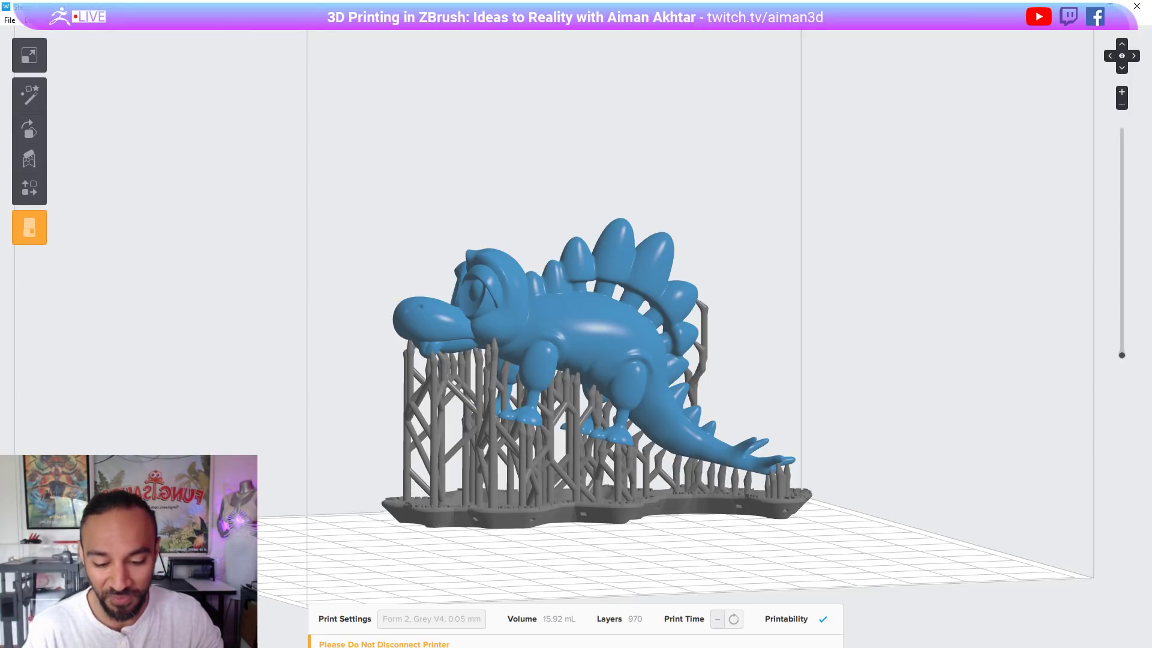
Step: Switch to ZBrush, bring up the reference sketch to compare it with the stegosaur sculpt, and return to PreForm
key("alt+Tab")
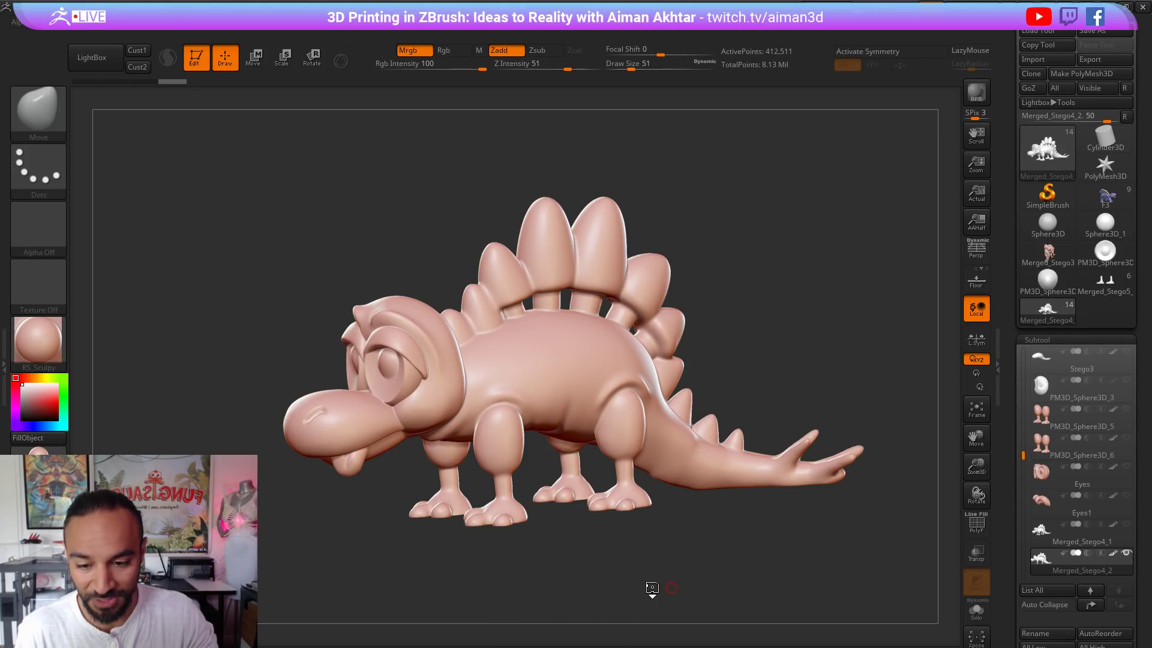
left_click_drag(652, 587, 715, 569, "alt")
key("shift+z")
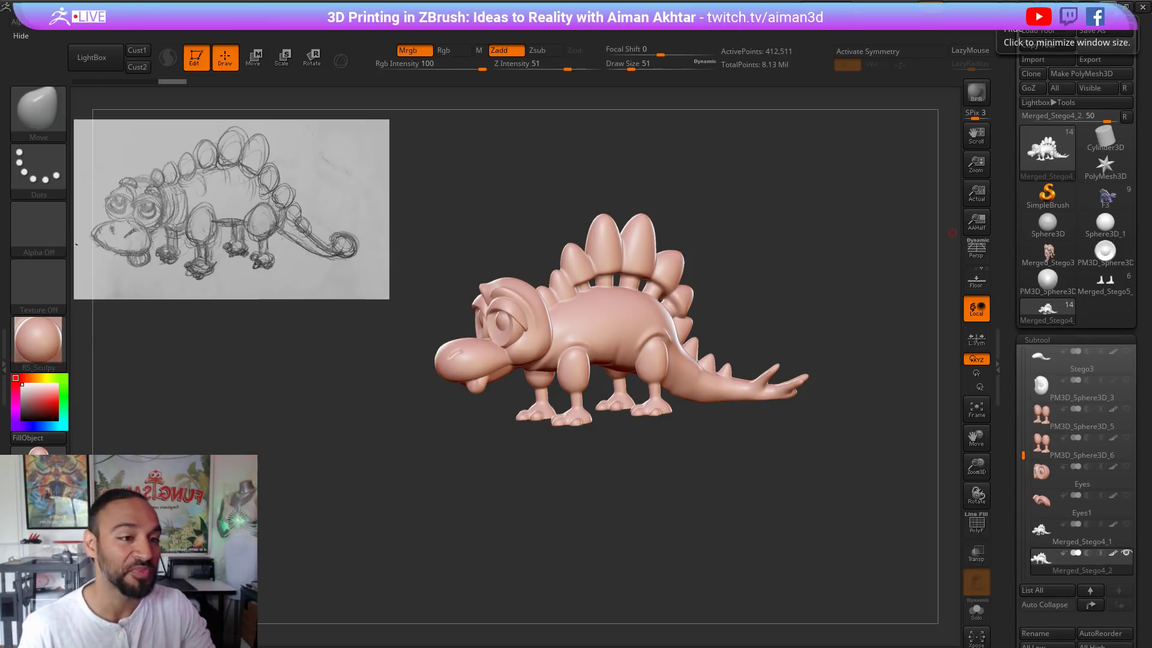
left_click(1109, 7)
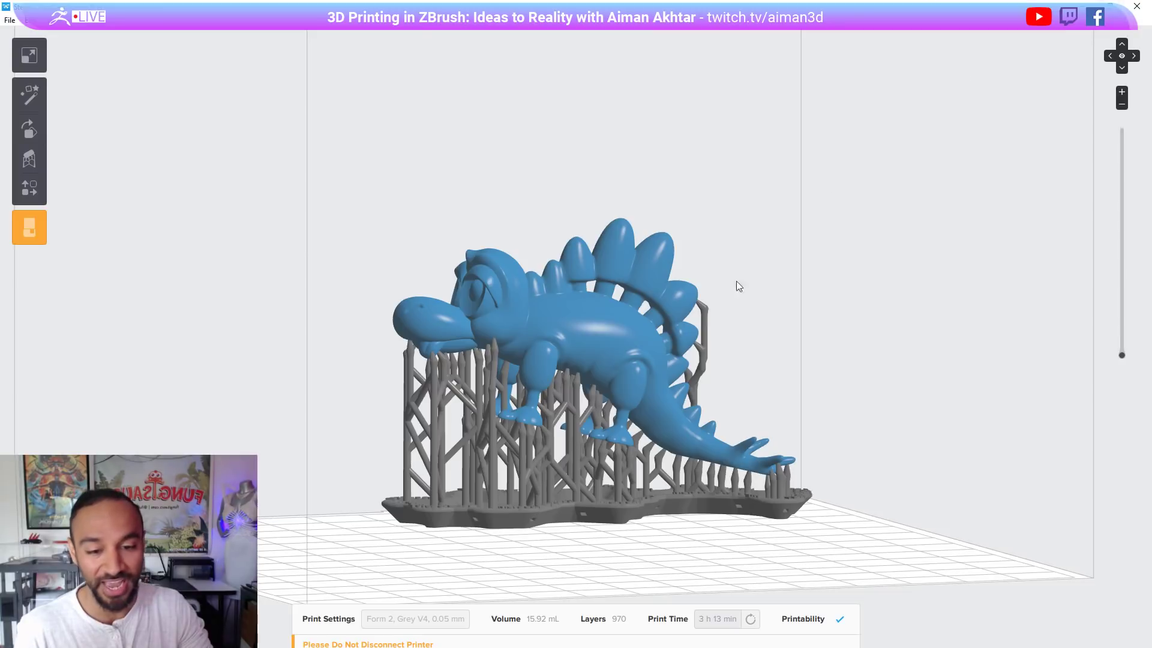